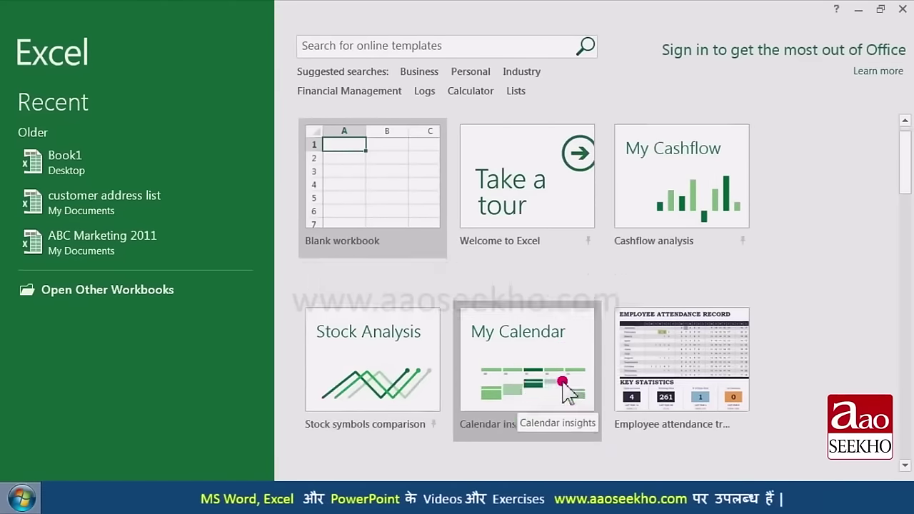
Step: Create a workbook from the Student schedule template, then close Excel without saving it
scroll(549, 389, "down", 6)
scroll(563, 389, "down", 6)
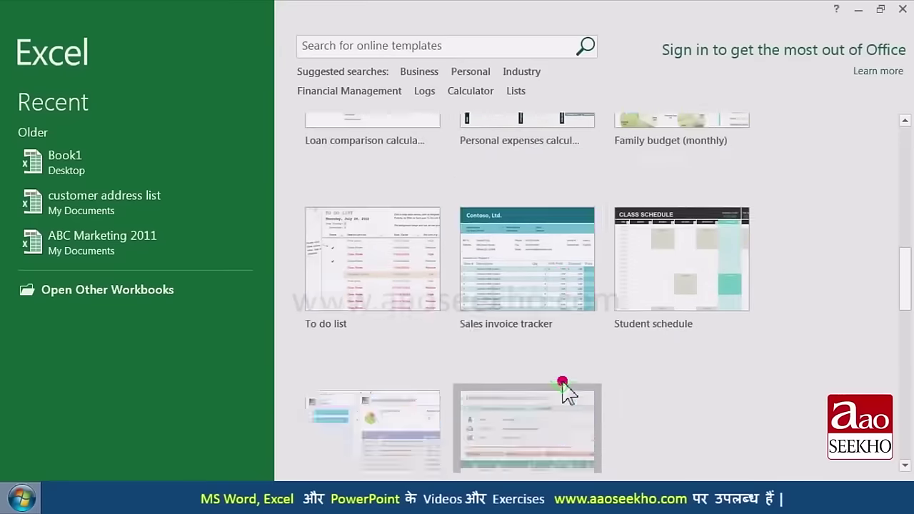
scroll(563, 389, "up", 12)
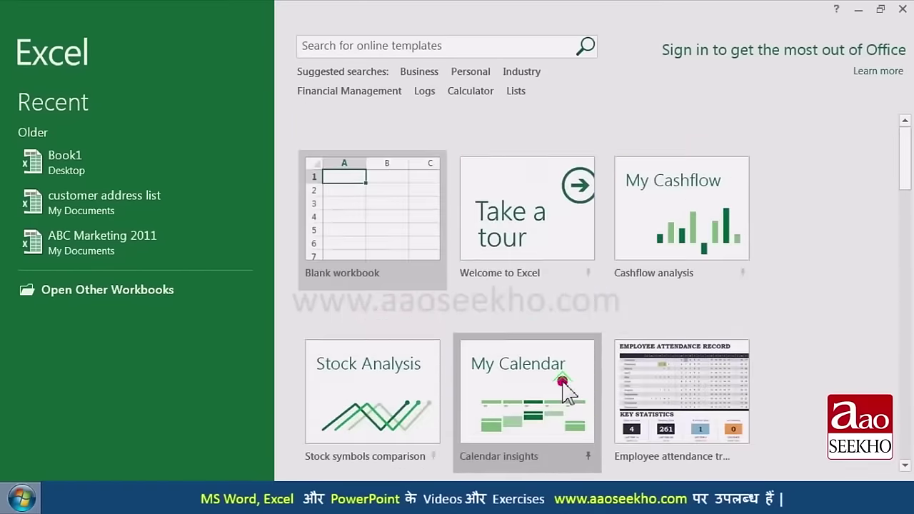
scroll(562, 389, "down", 6)
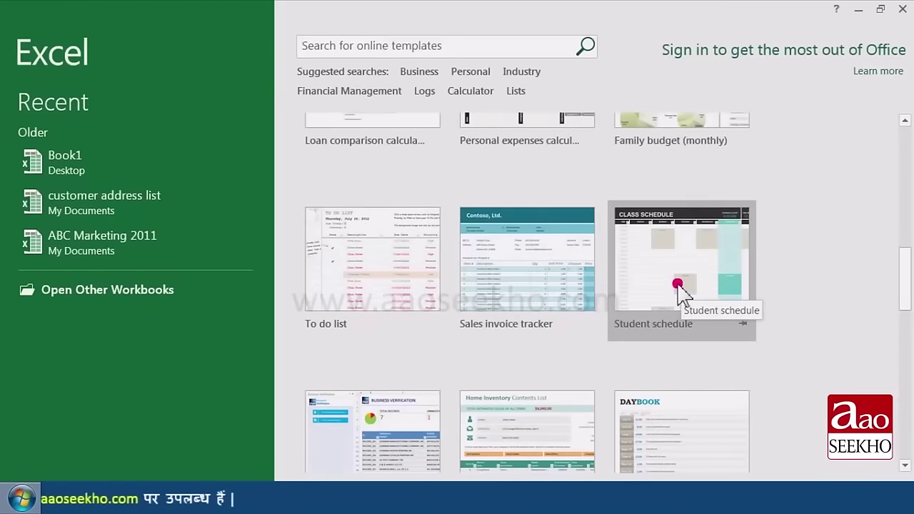
left_click(677, 285)
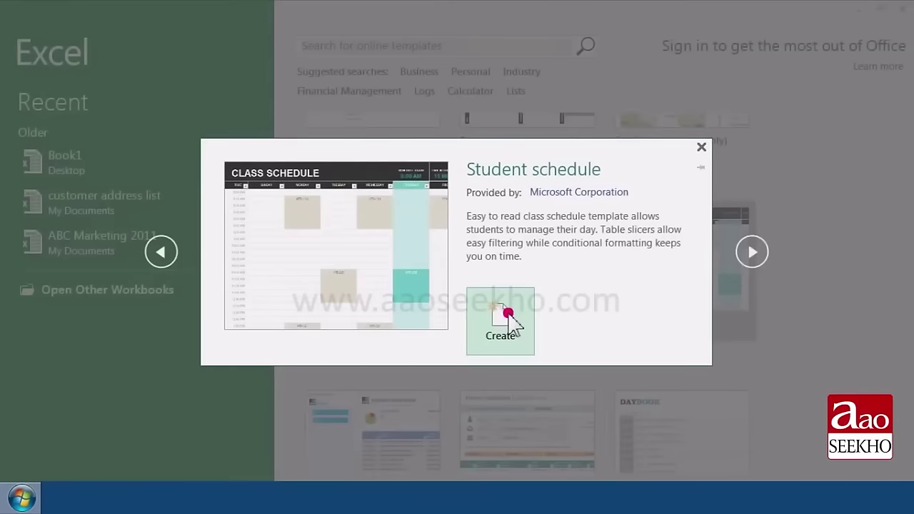
left_click(509, 314)
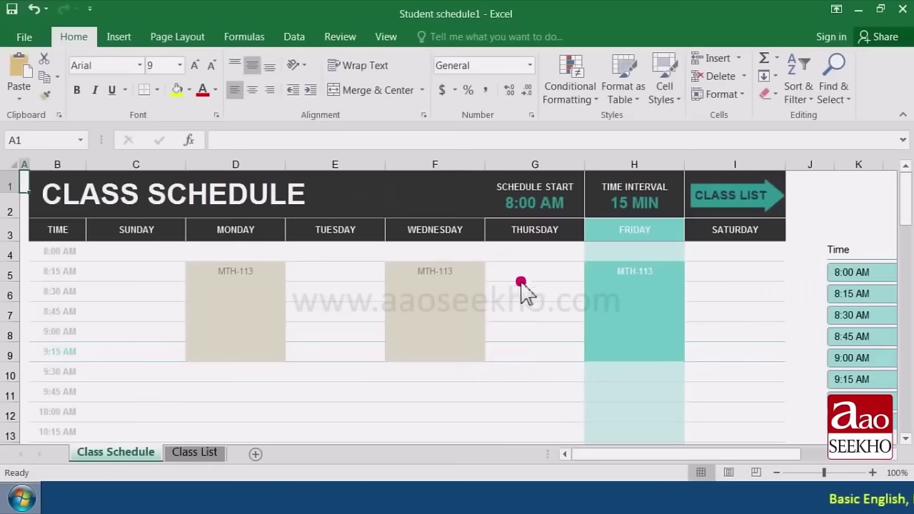
left_click(900, 10)
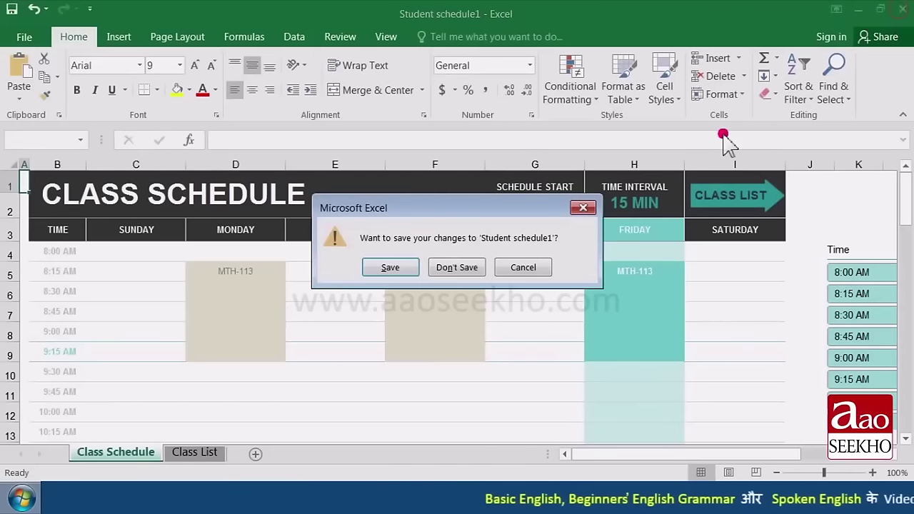
left_click(461, 268)
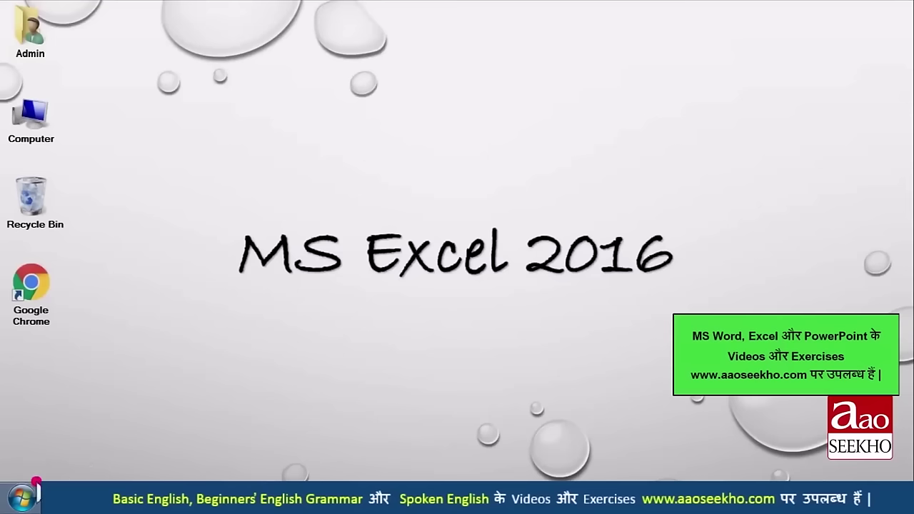
Step: Search the Start menu for 'excel 2016' and launch Excel 2016 from the results
left_click(22, 498)
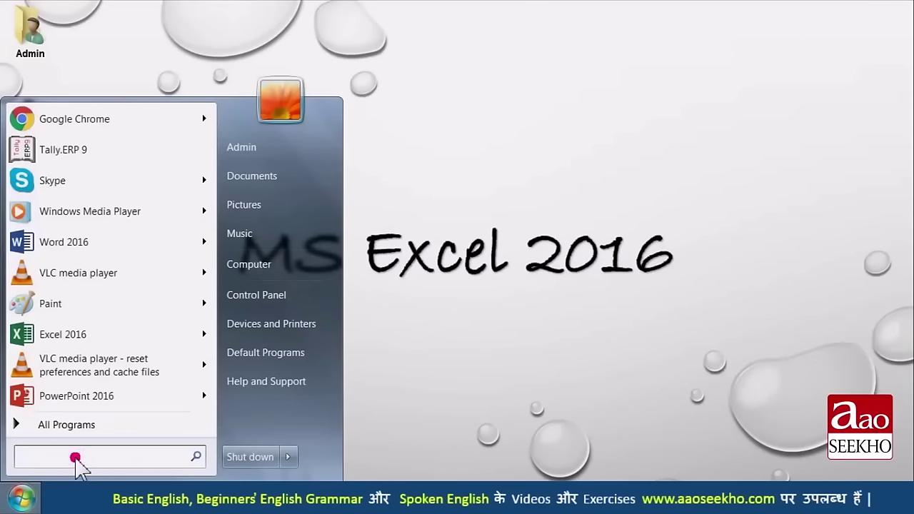
type("excel 2016")
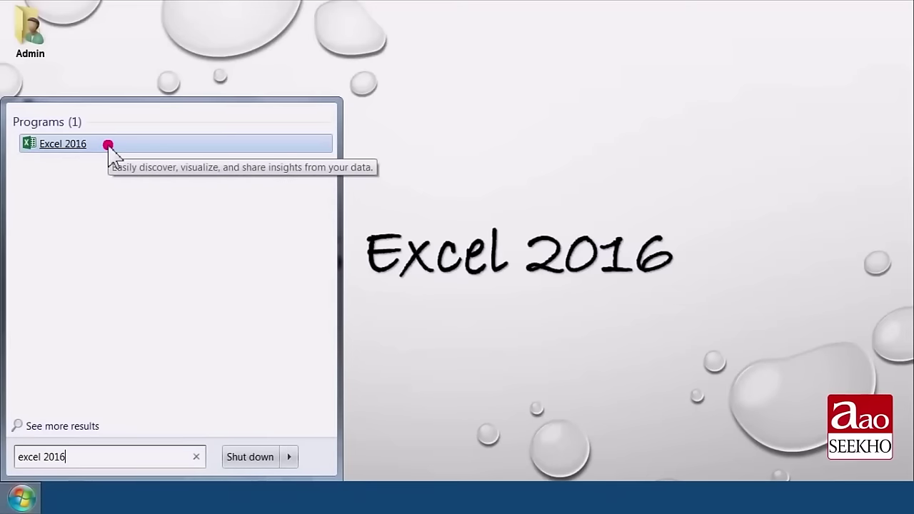
left_click(108, 145)
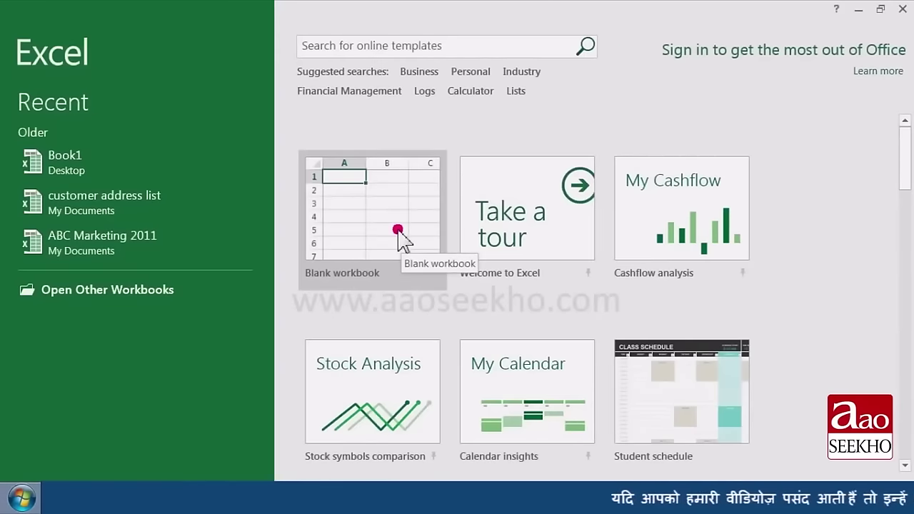
Step: Create a blank Book1 workbook and show the Customize Quick Access Toolbar menu
left_click(399, 232)
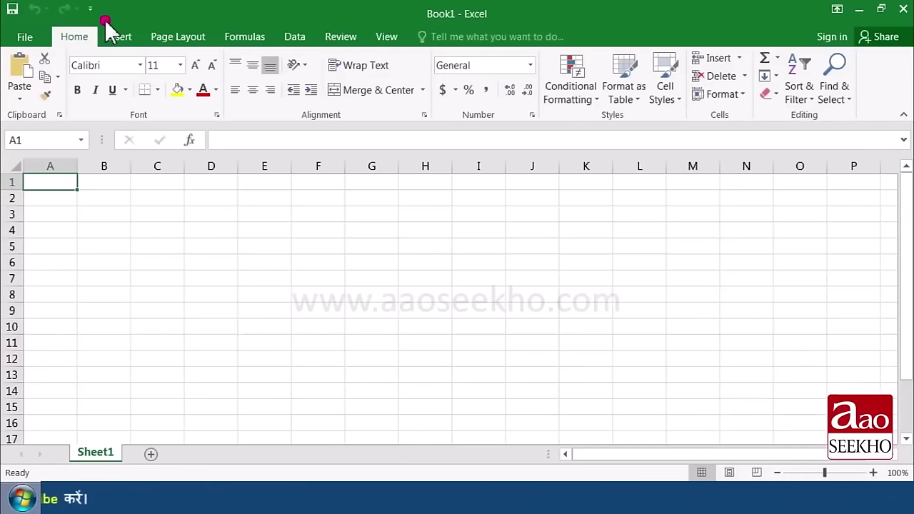
left_click(92, 10)
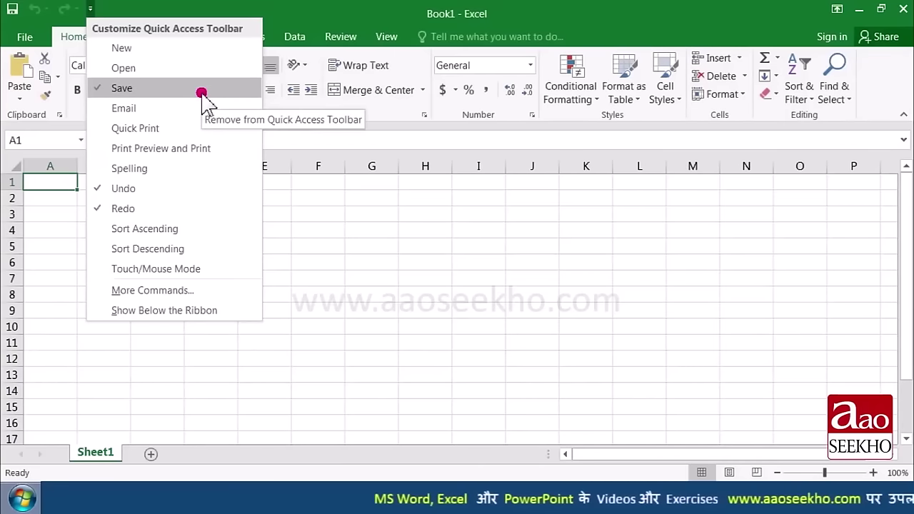
Step: Dismiss the Customize Quick Access Toolbar menu, leaving Book1 unchanged
left_click(285, 24)
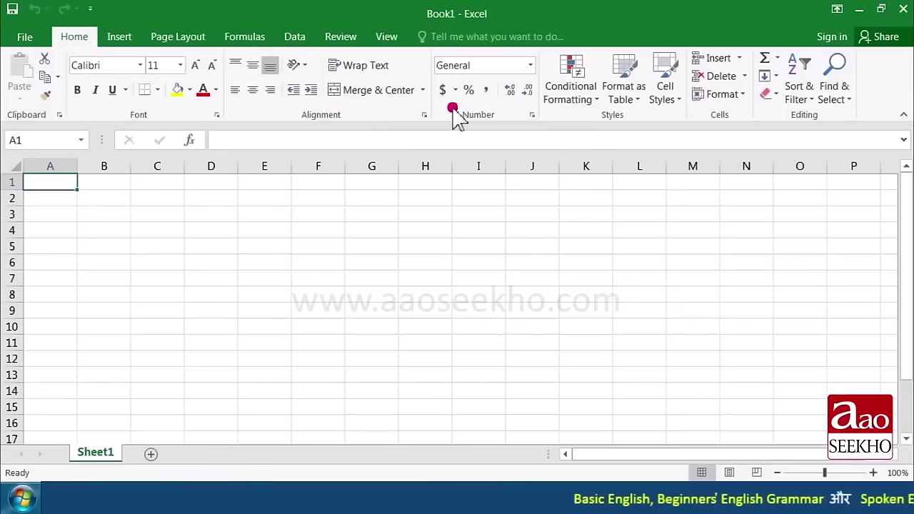
left_click(123, 40)
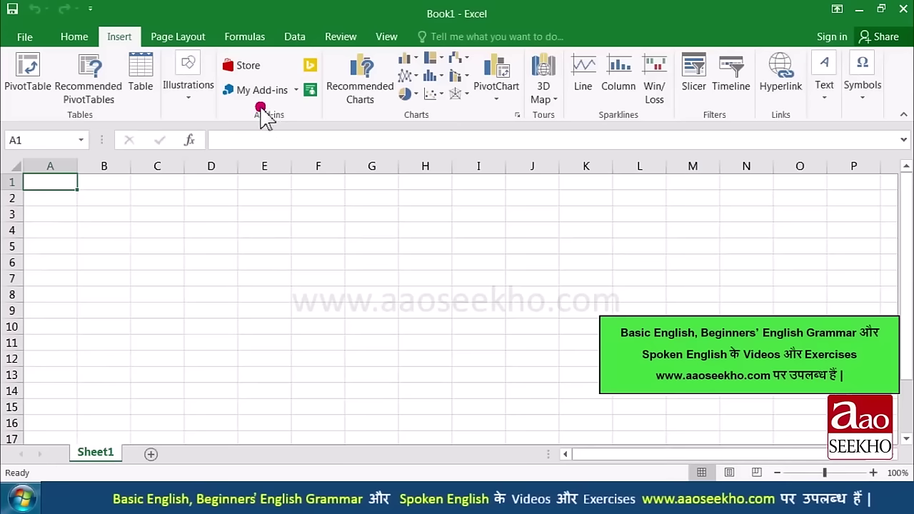
left_click(163, 37)
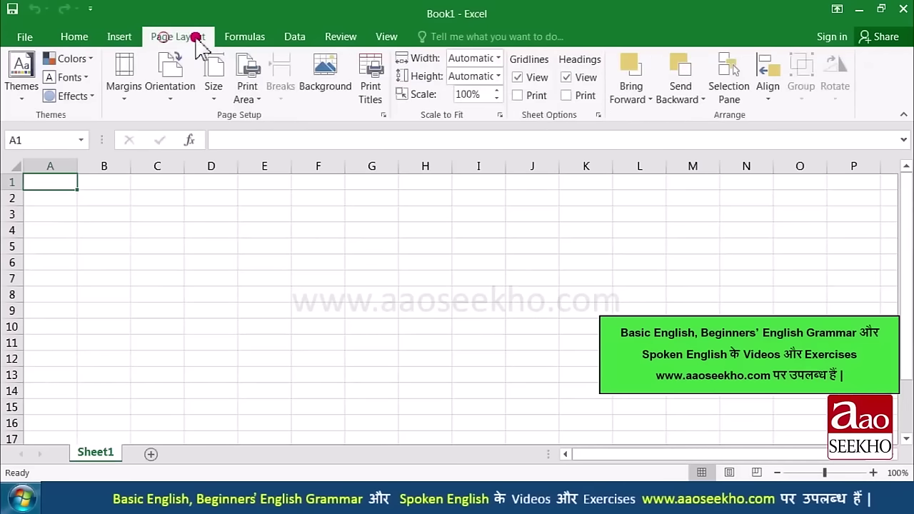
left_click(230, 40)
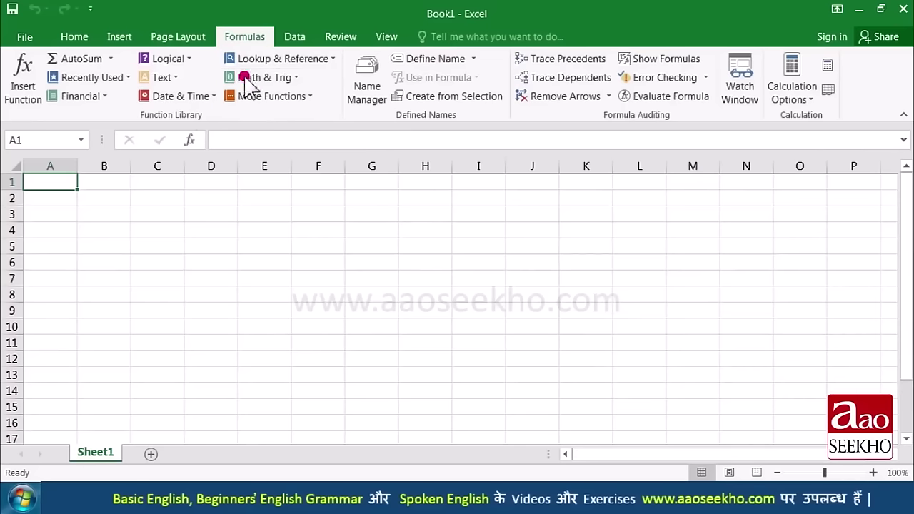
left_click(83, 44)
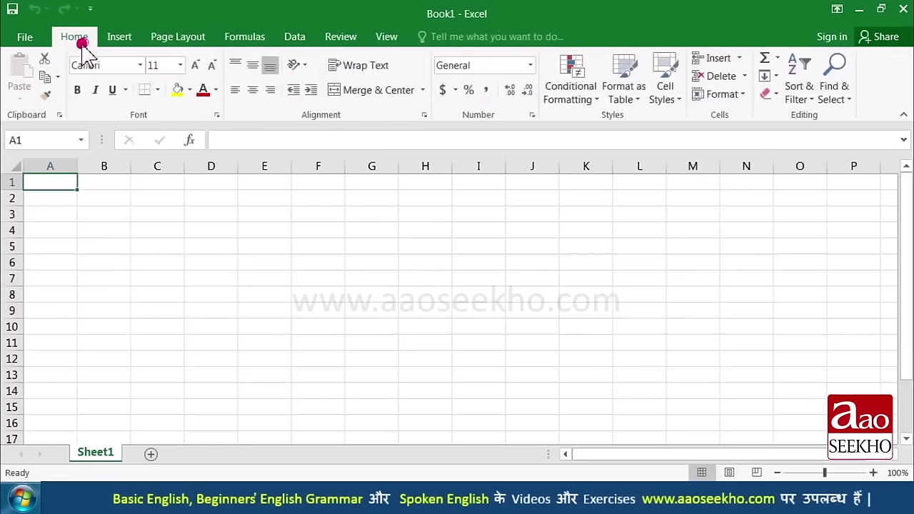
left_click(390, 96)
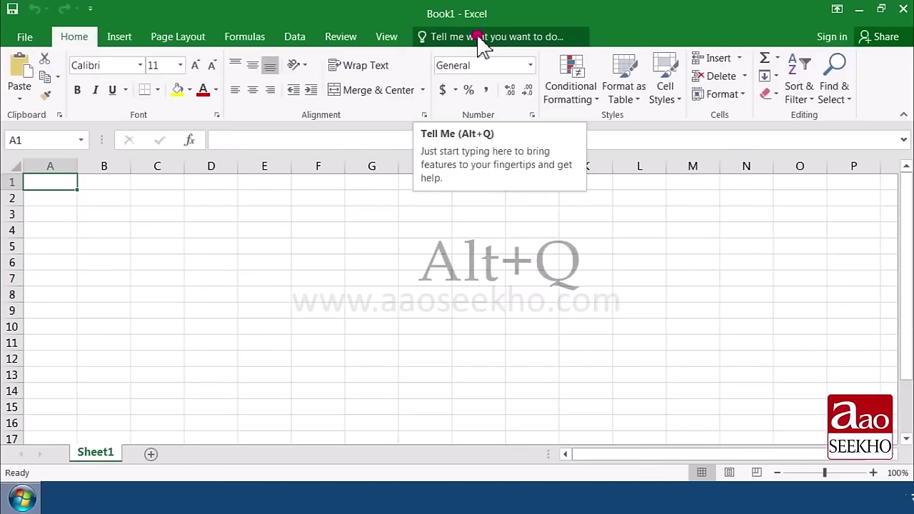
key("alt+q")
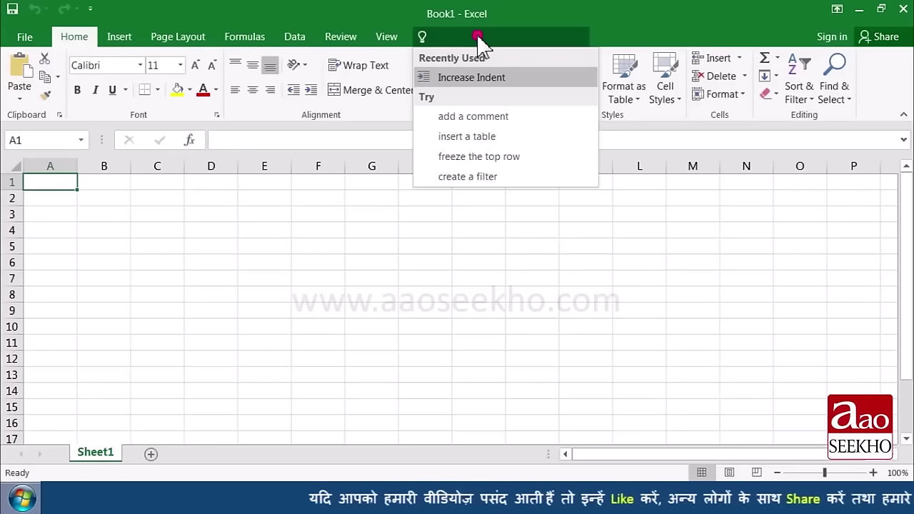
type("backgroun")
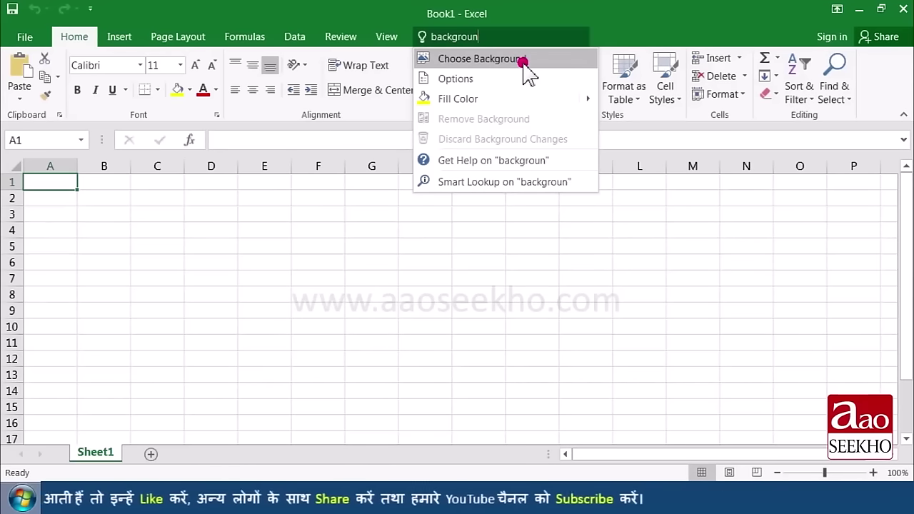
left_click(525, 61)
left_click(634, 37)
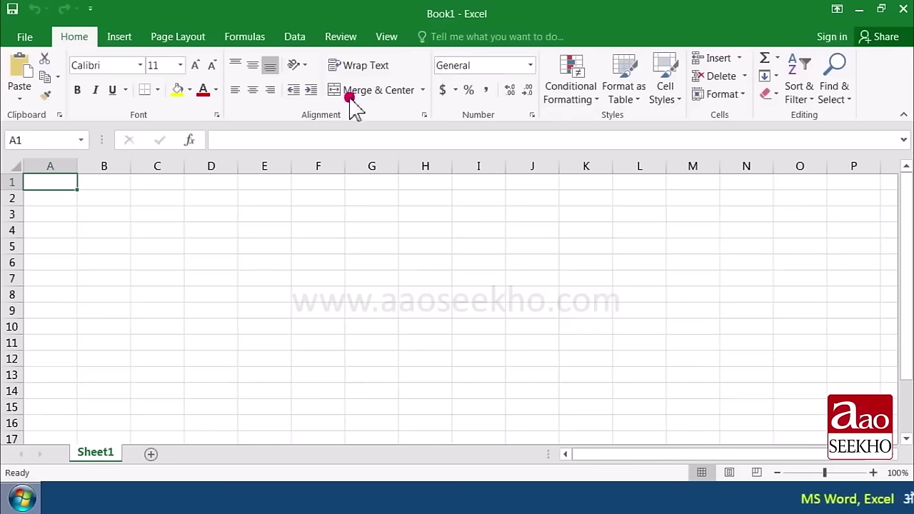
Step: Try the Auto-hide Ribbon option, briefly revealing and hiding the commands
left_click(834, 9)
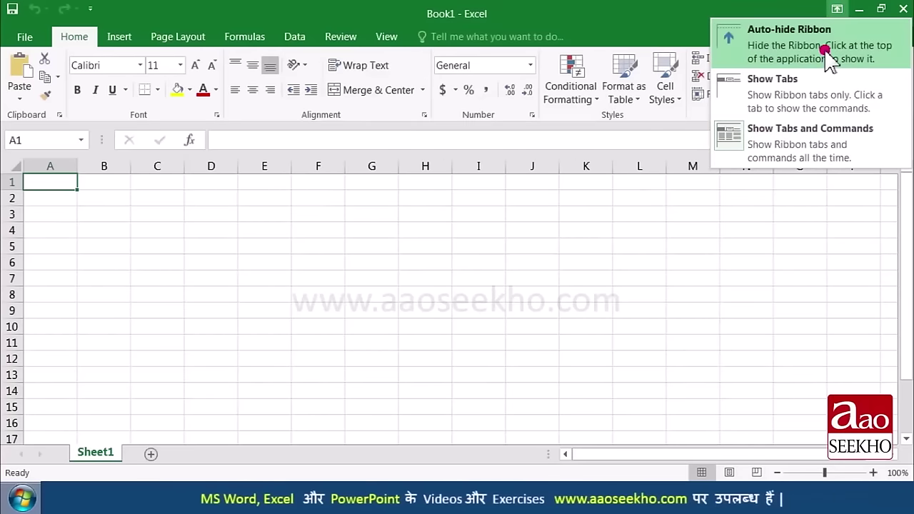
left_click(826, 50)
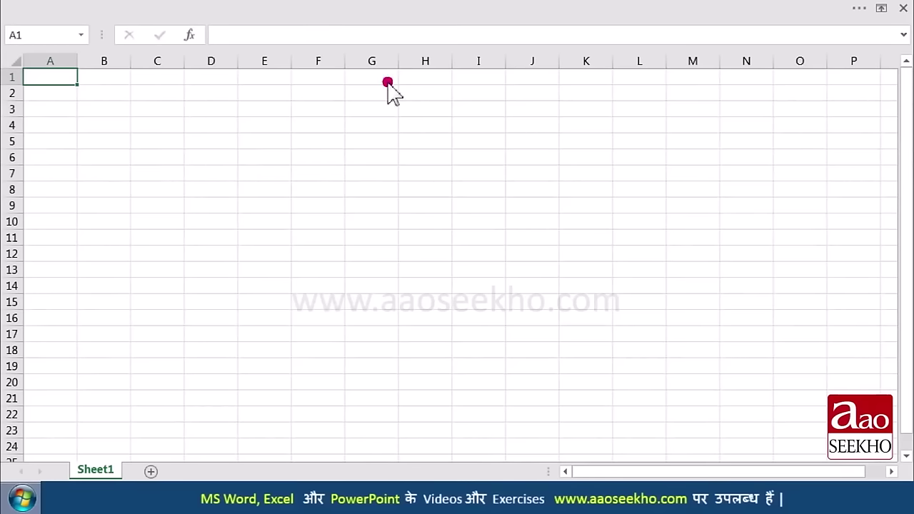
left_click(412, 10)
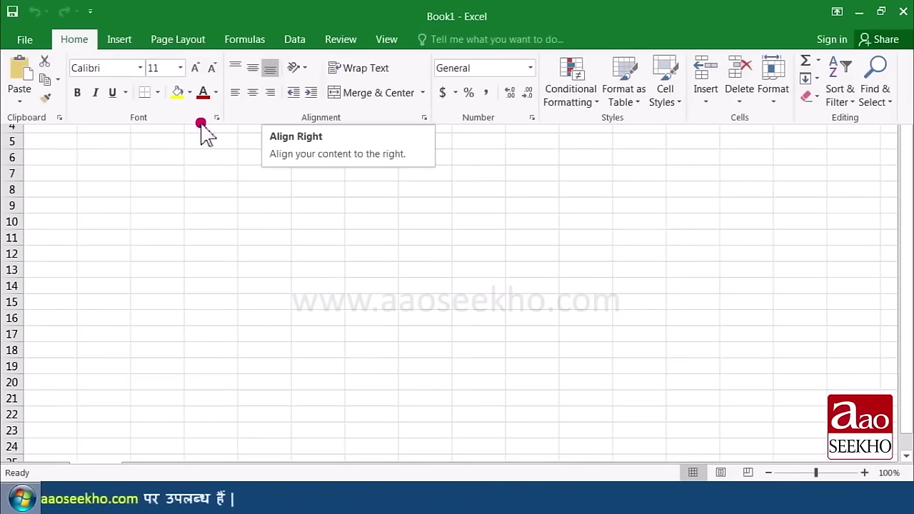
left_click(159, 160)
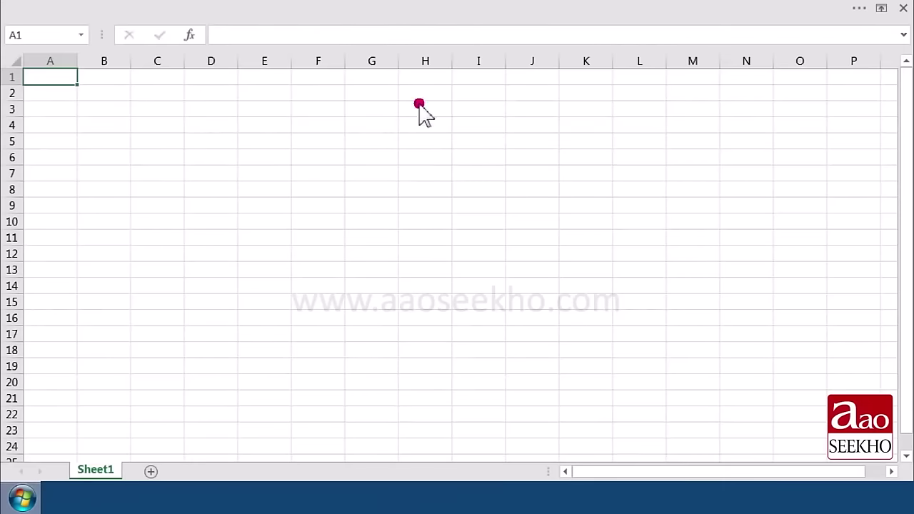
Step: Try Show Tabs only, then set the ribbon to Show Tabs and Commands
left_click(880, 10)
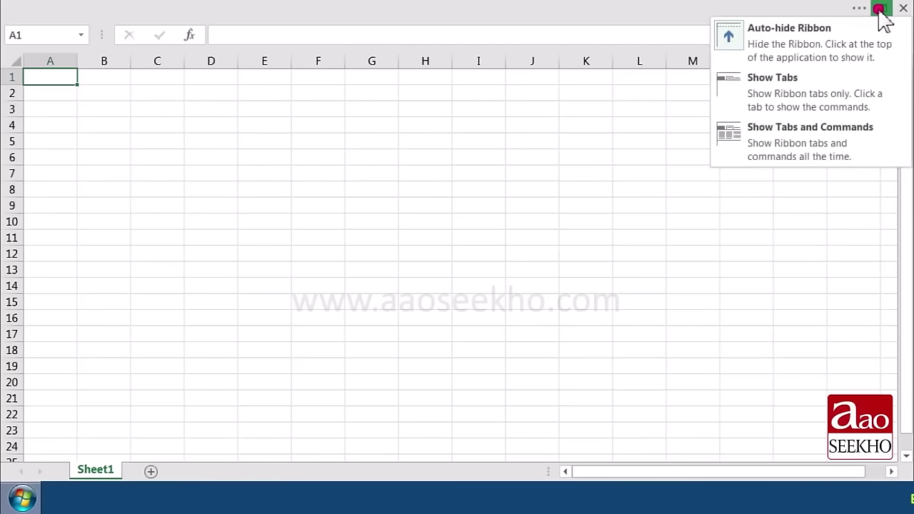
left_click(814, 93)
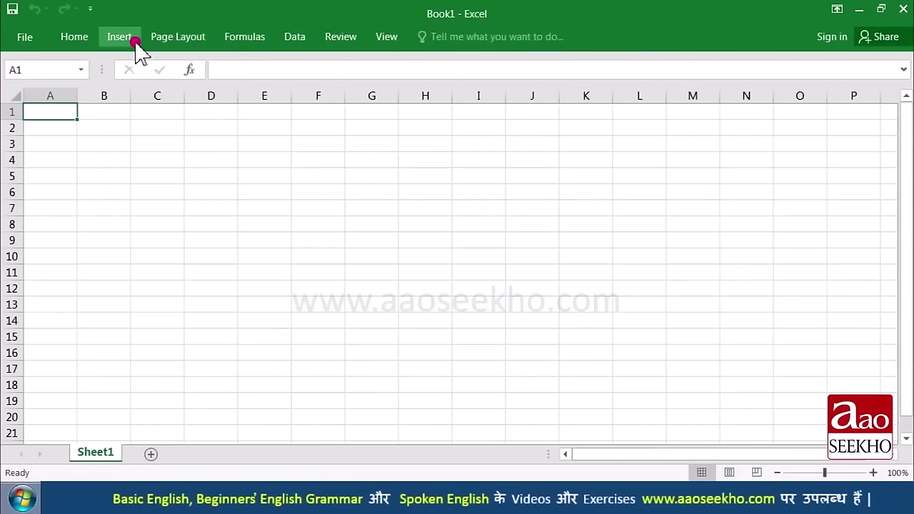
left_click(83, 38)
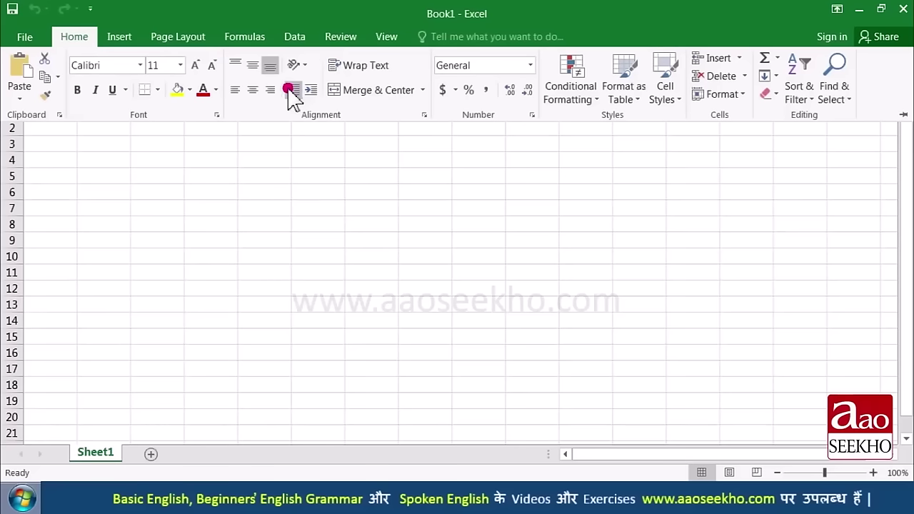
left_click(227, 180)
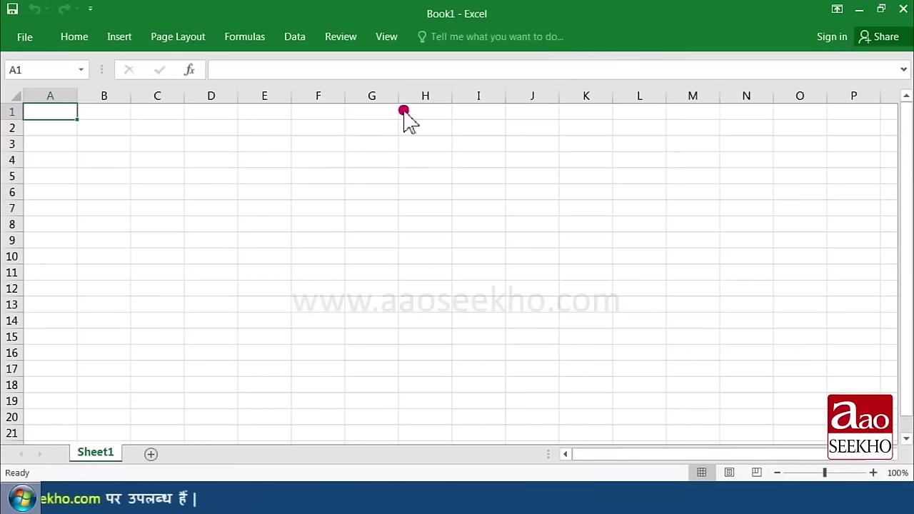
left_click(837, 10)
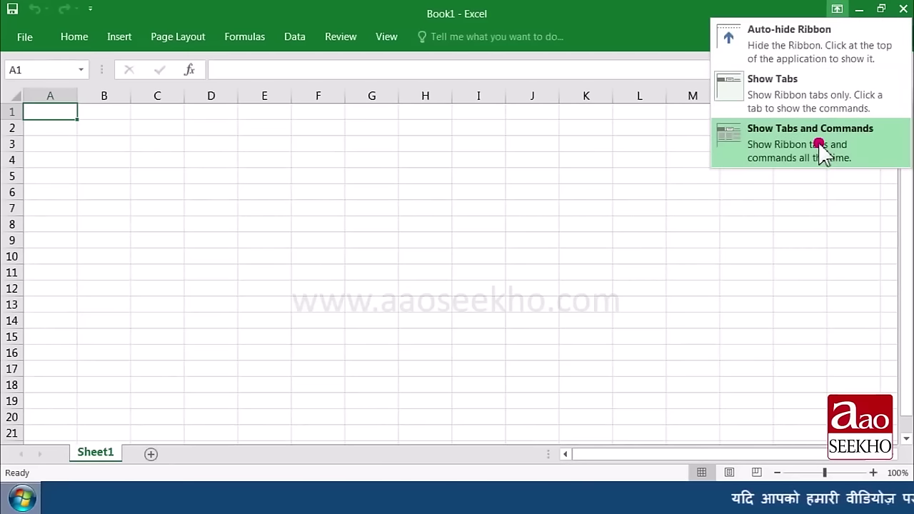
left_click(822, 151)
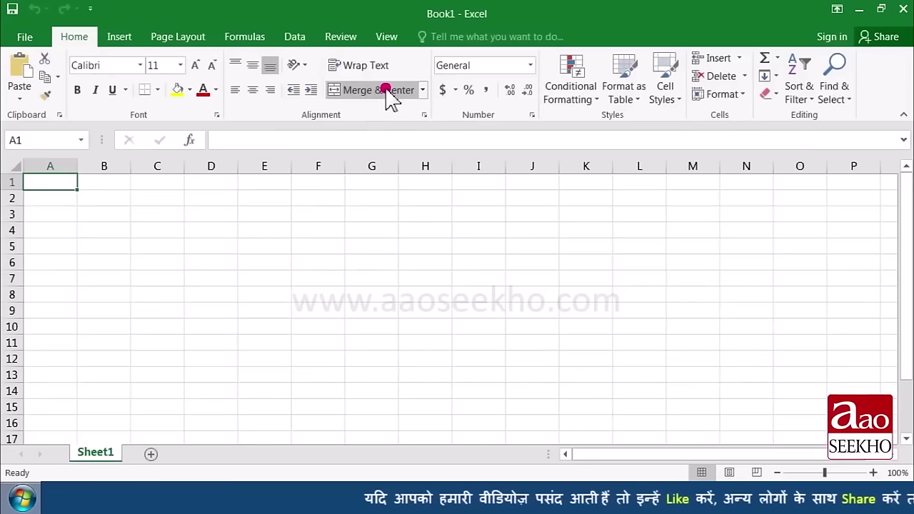
left_click(143, 241)
left_click(93, 196)
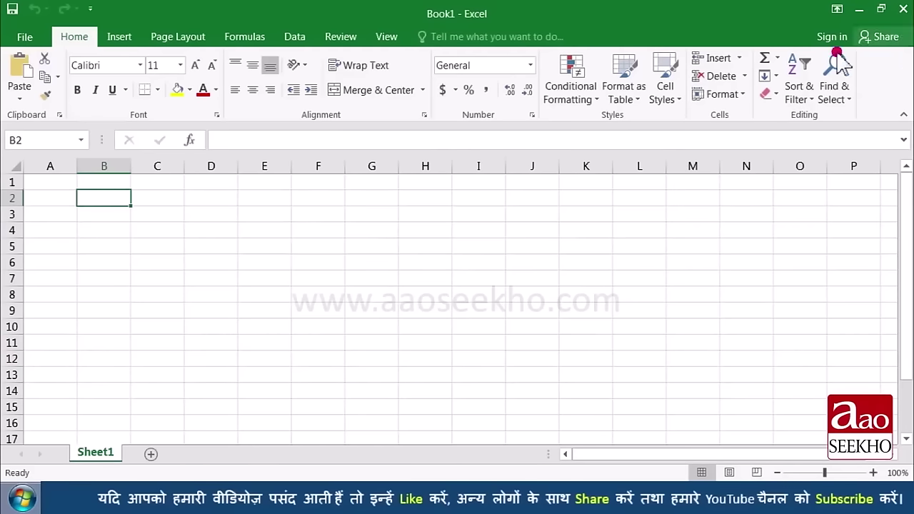
left_click(426, 217)
key("ctrl+Home")
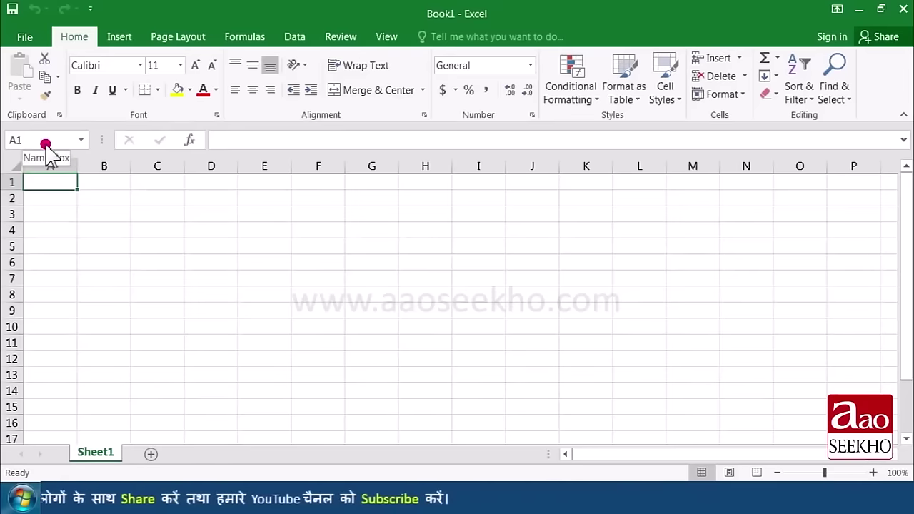
left_click(101, 202)
left_click(168, 230)
left_click(105, 265)
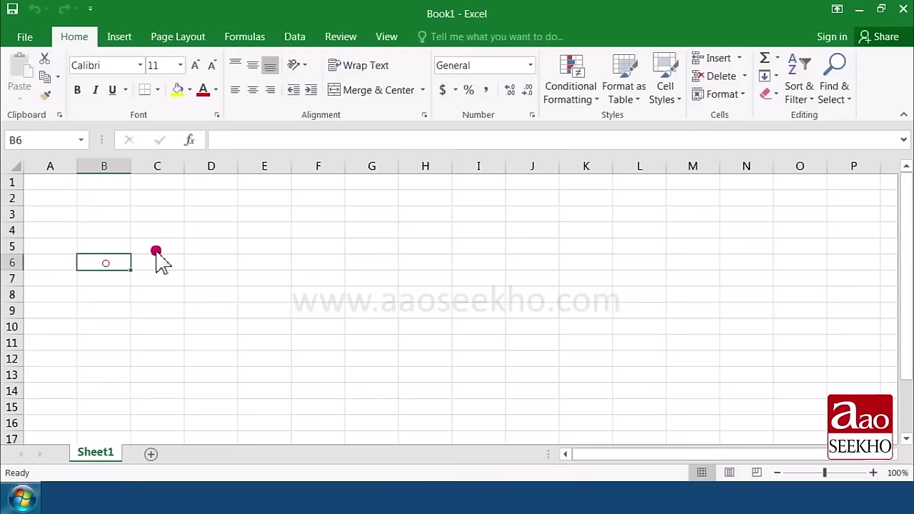
left_click(140, 245)
left_click(104, 246)
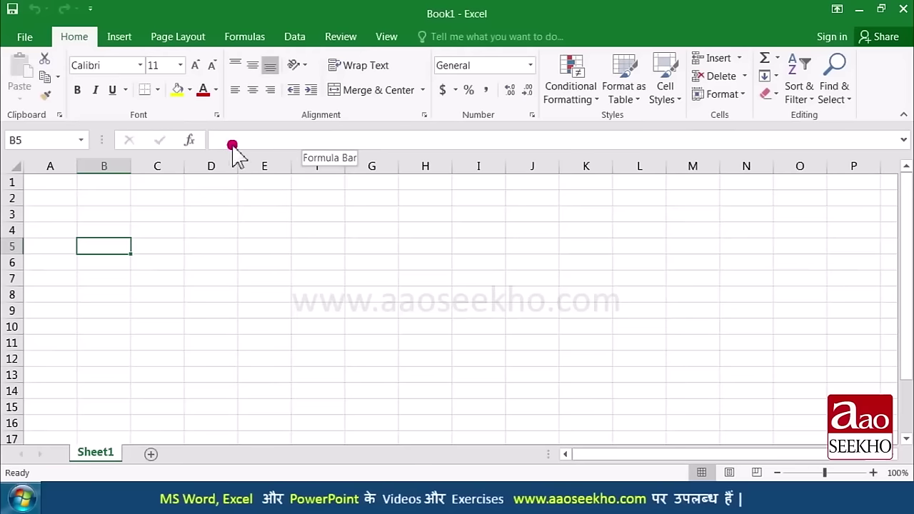
left_click(61, 234)
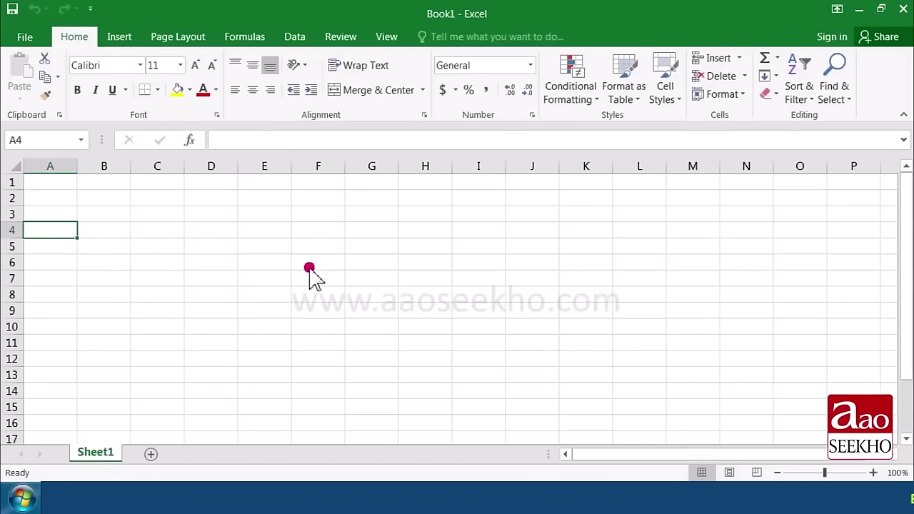
Step: Select the range A4:E5, a run down column G, then cells B5, C5, C7 and D6
left_click_drag(59, 230, 249, 243)
left_click_drag(374, 188, 369, 402)
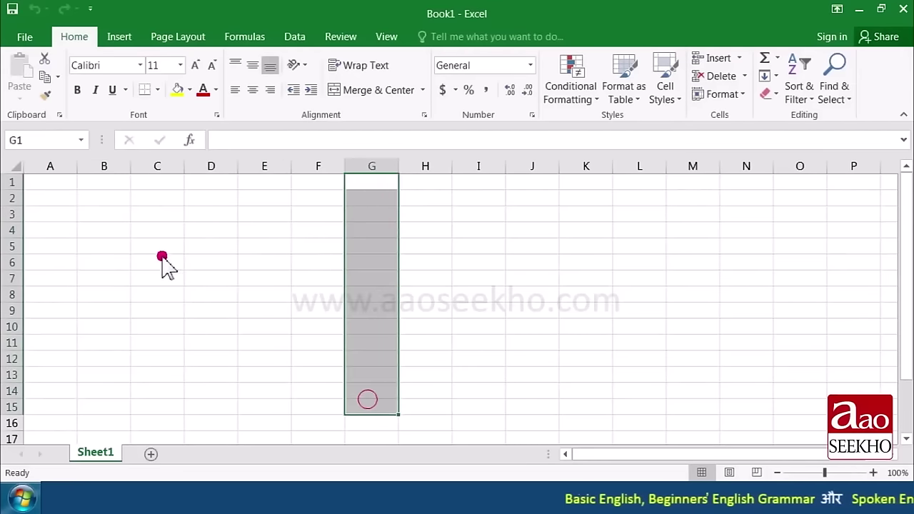
left_click(110, 248)
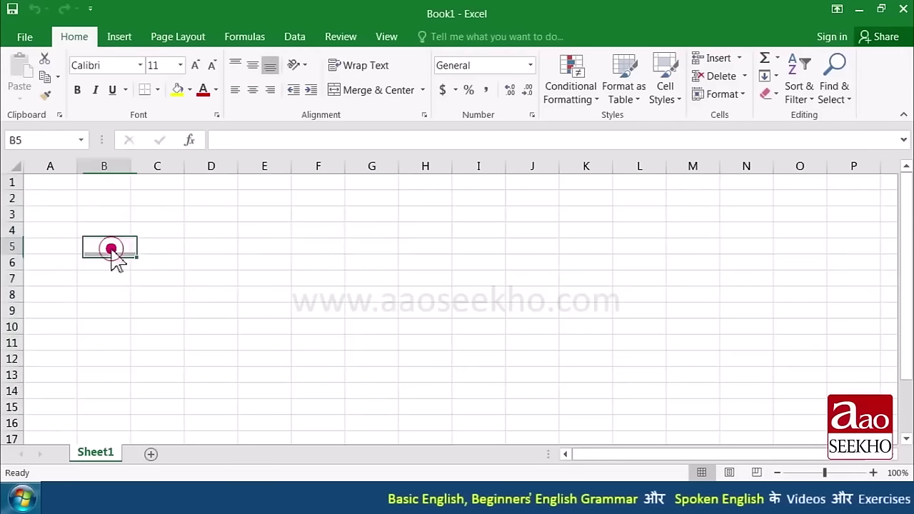
left_click(161, 247)
left_click(160, 279)
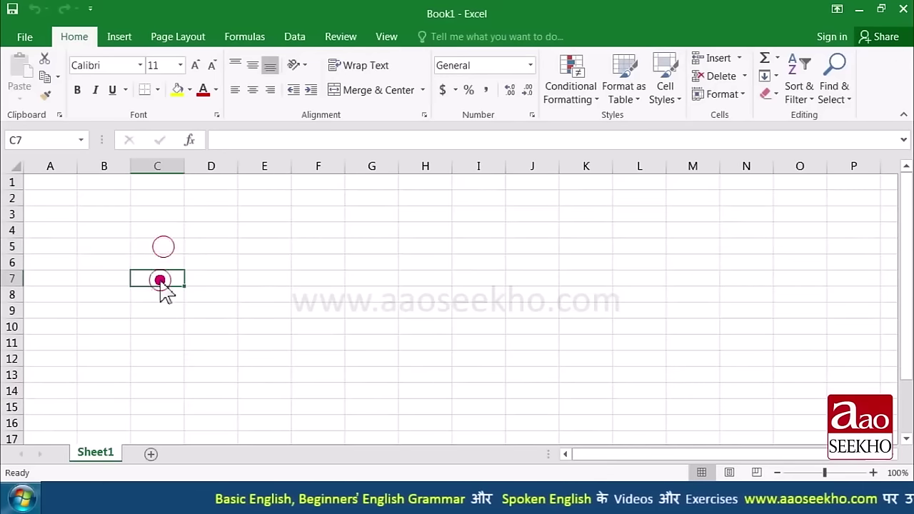
left_click(206, 267)
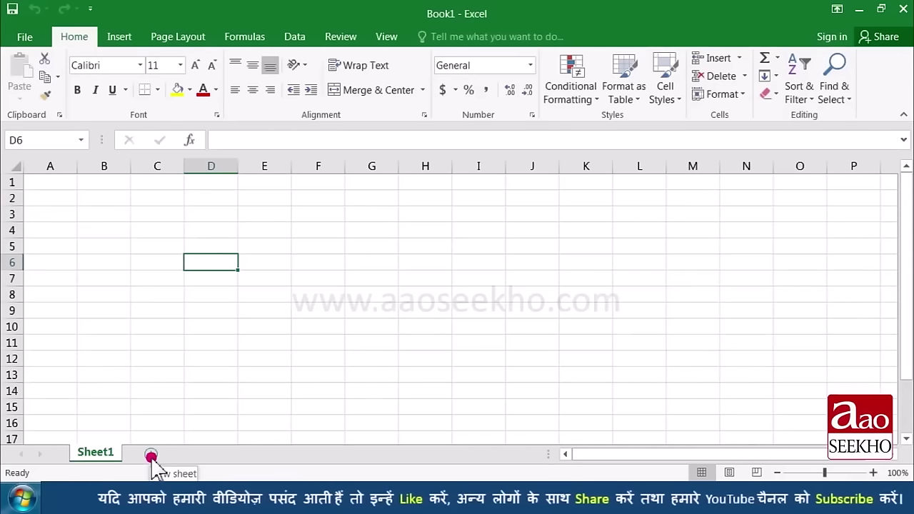
Step: Add worksheets Sheet2 and Sheet3, then return to Sheet1
left_click(151, 458)
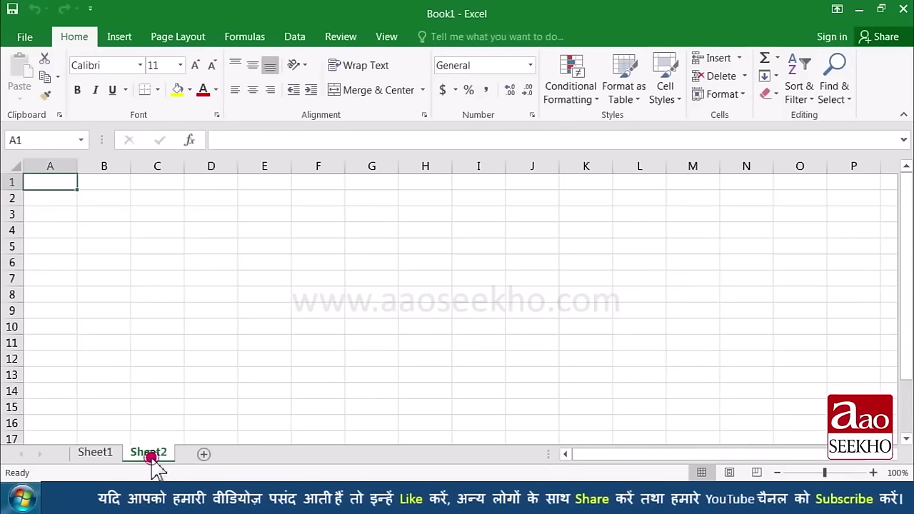
left_click(203, 454)
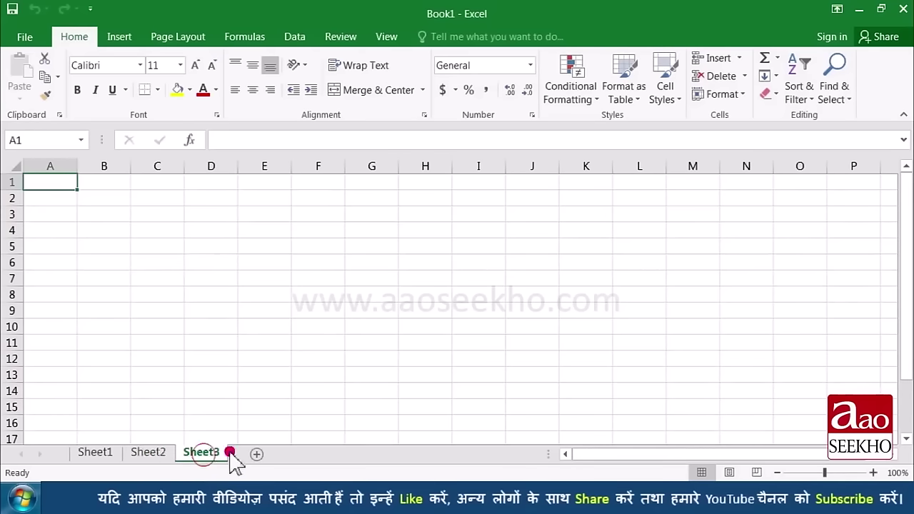
left_click(95, 452)
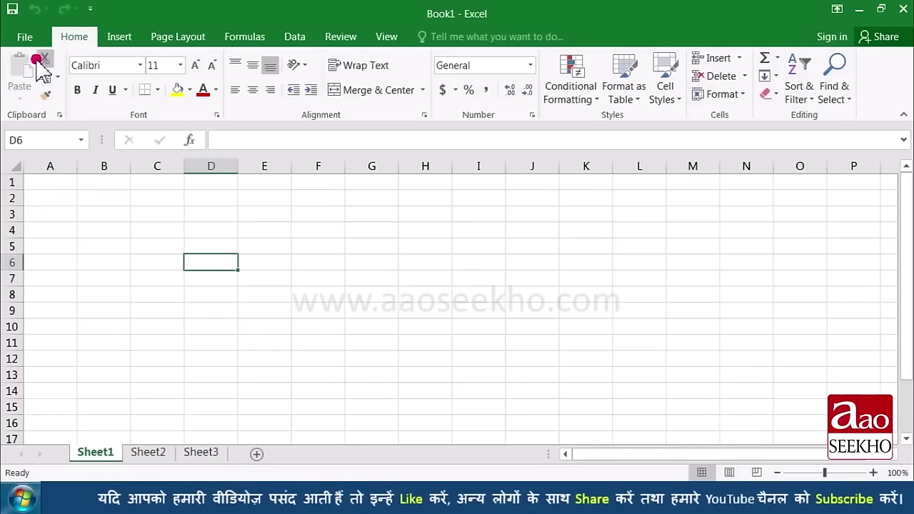
left_click(28, 39)
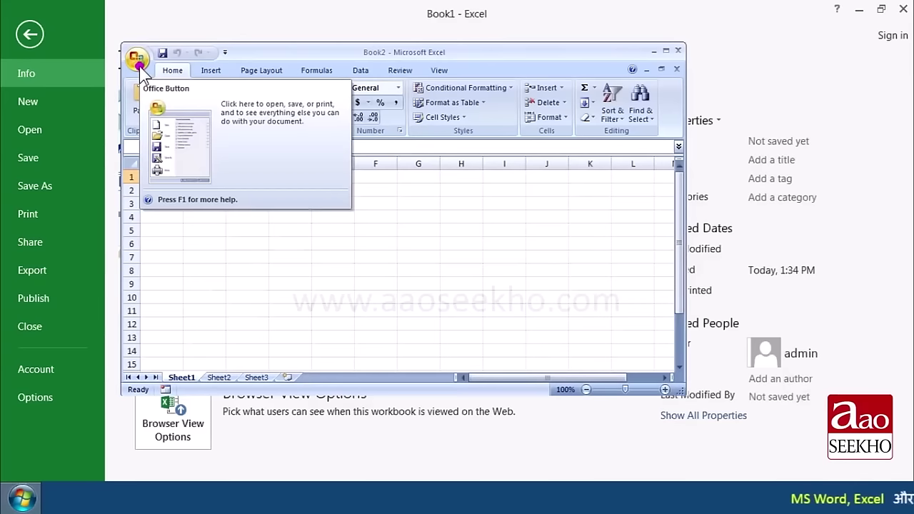
left_click(137, 58)
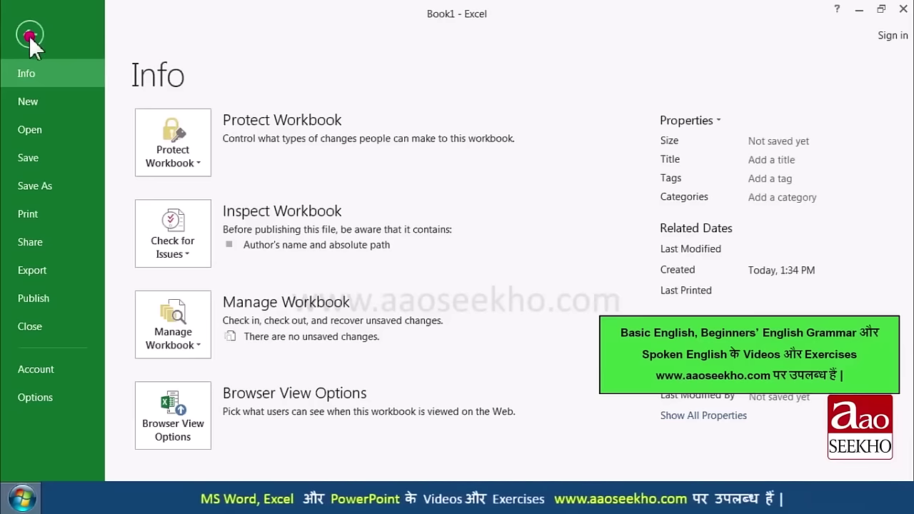
left_click(28, 35)
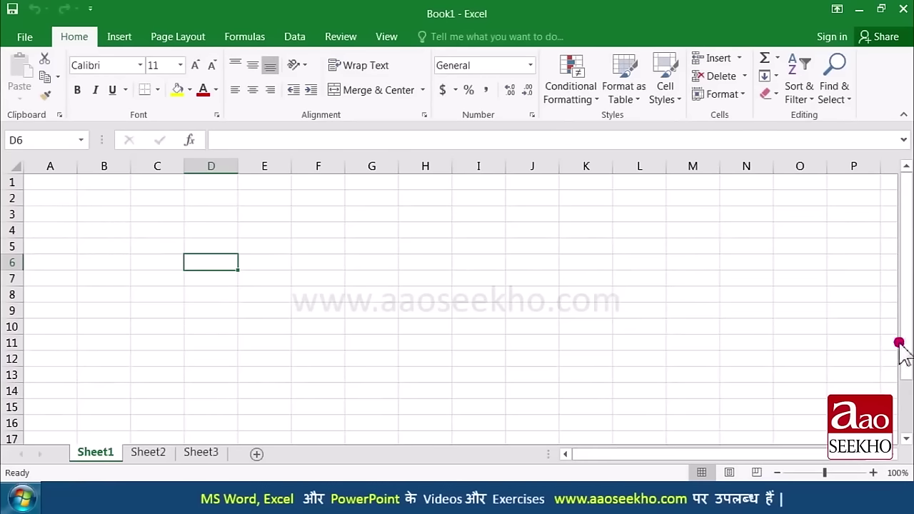
Step: Scroll around the sheet with the scrollbars and zoom out using the zoom slider
left_click_drag(907, 334, 907, 302)
left_click_drag(757, 448, 710, 459)
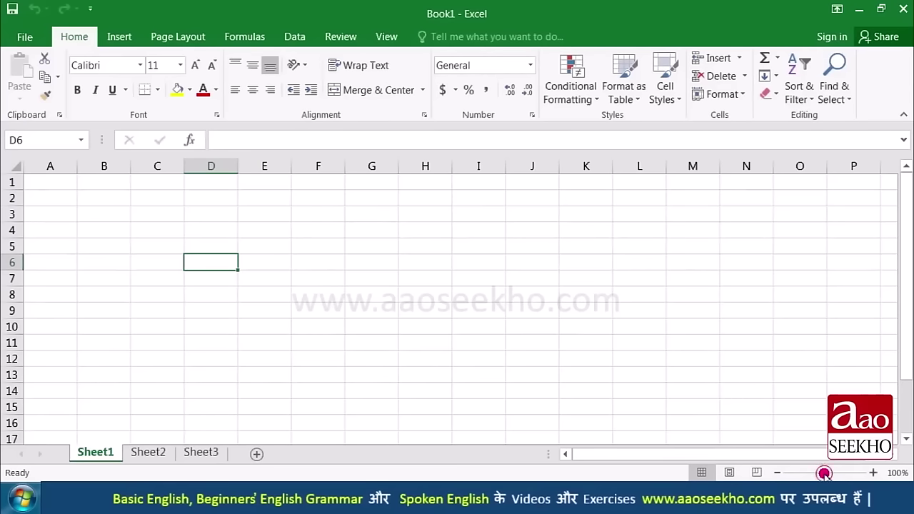
left_click_drag(807, 475, 817, 477)
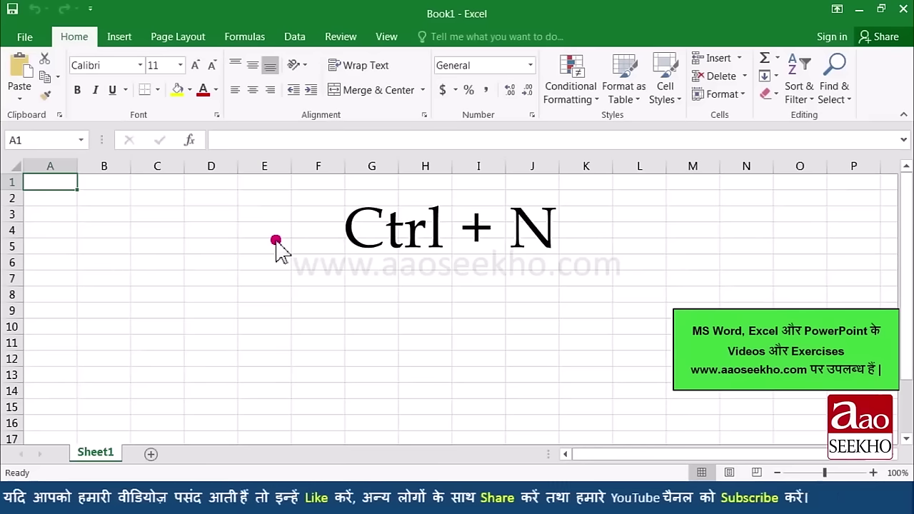
Step: Open File > New and scroll through the new-workbook template gallery
left_click(26, 37)
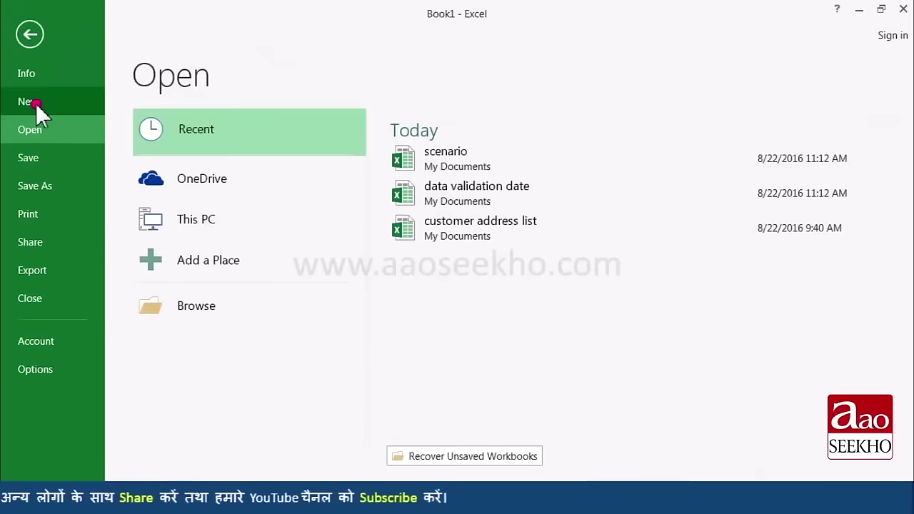
left_click(36, 104)
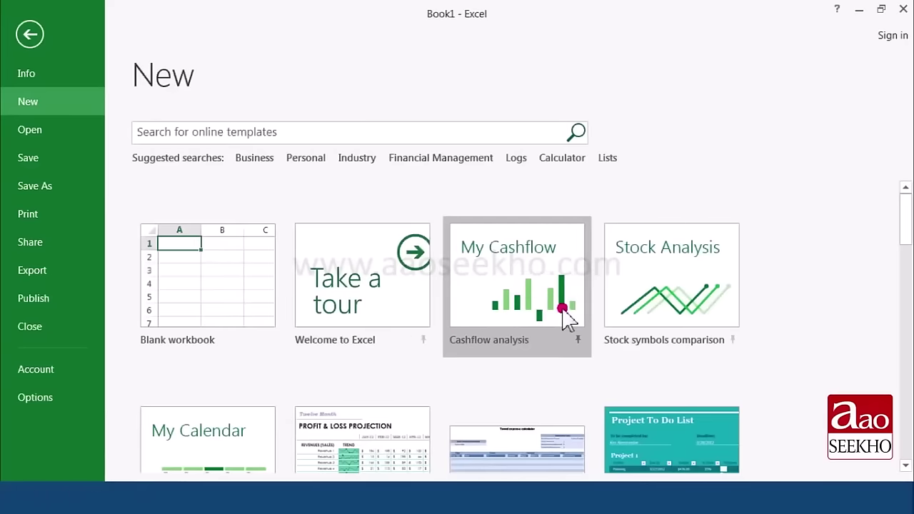
scroll(582, 354, "down", 6)
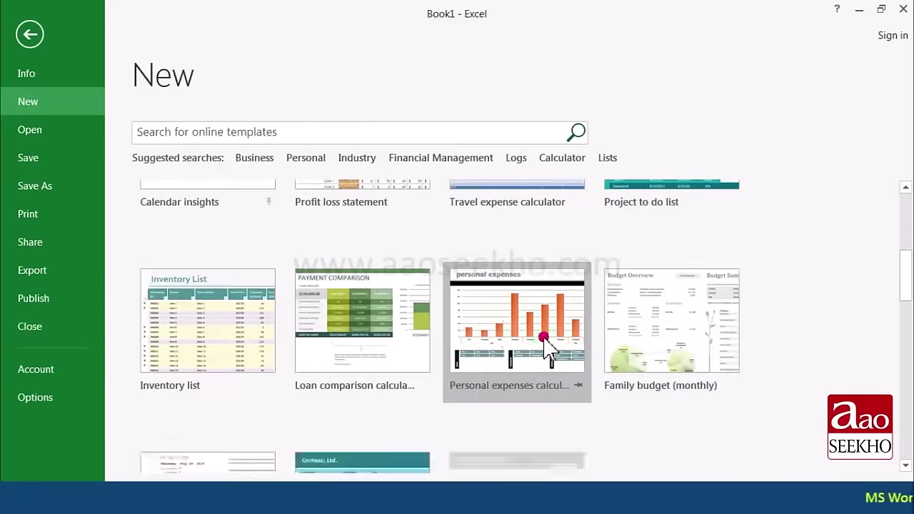
scroll(521, 354, "down", 2)
scroll(510, 360, "up", 3)
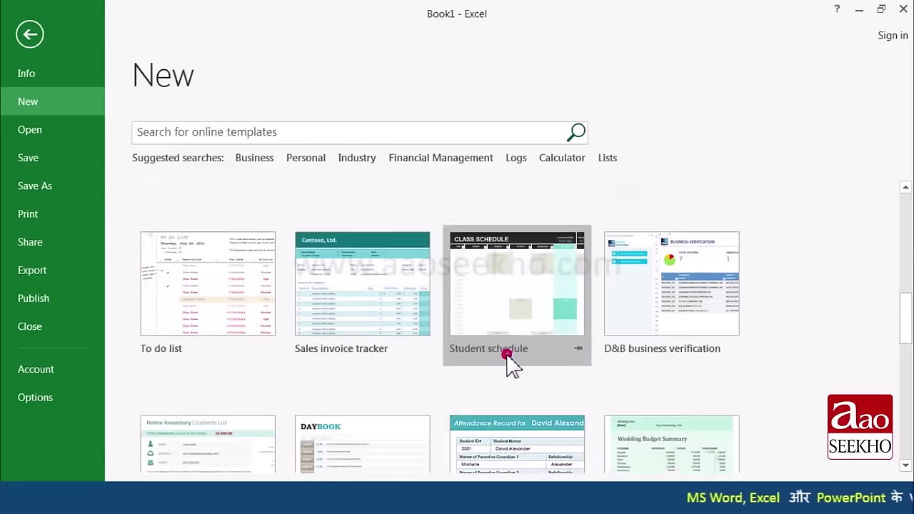
scroll(508, 365, "up", 5)
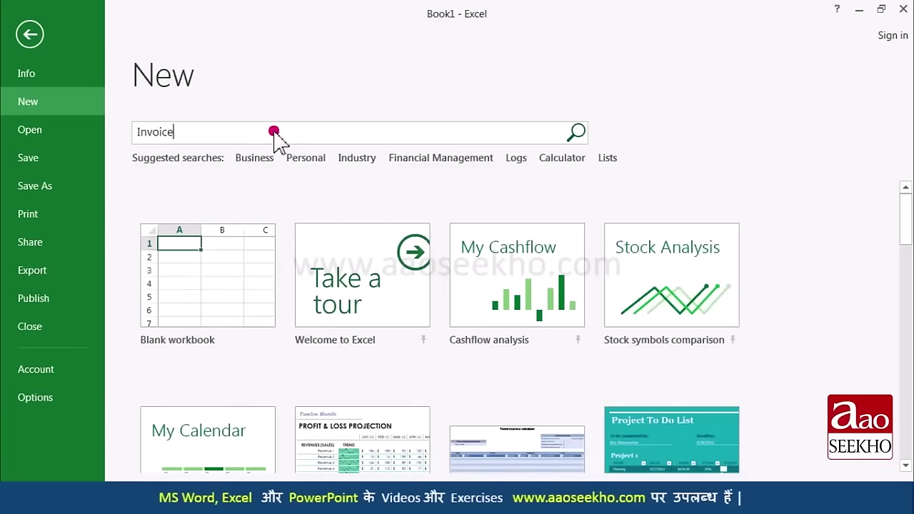
key("Return")
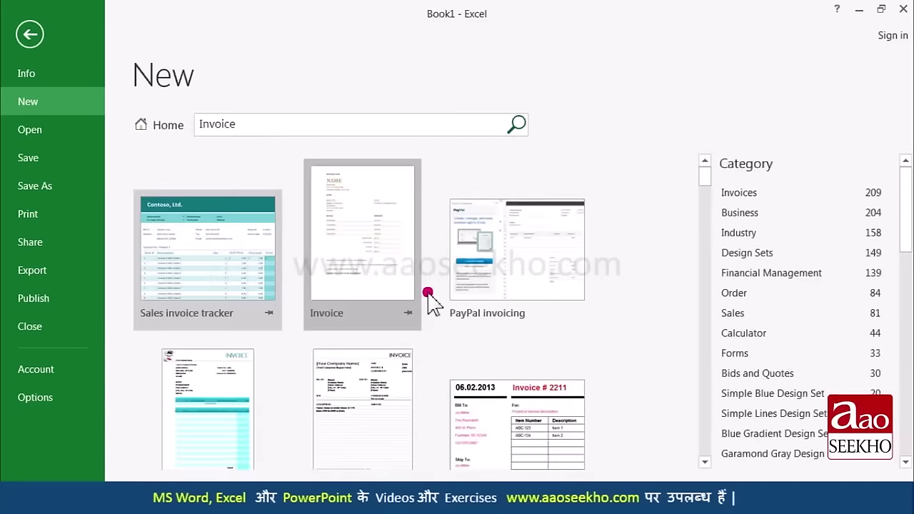
scroll(429, 301, "down", 1)
scroll(429, 301, "down", 8)
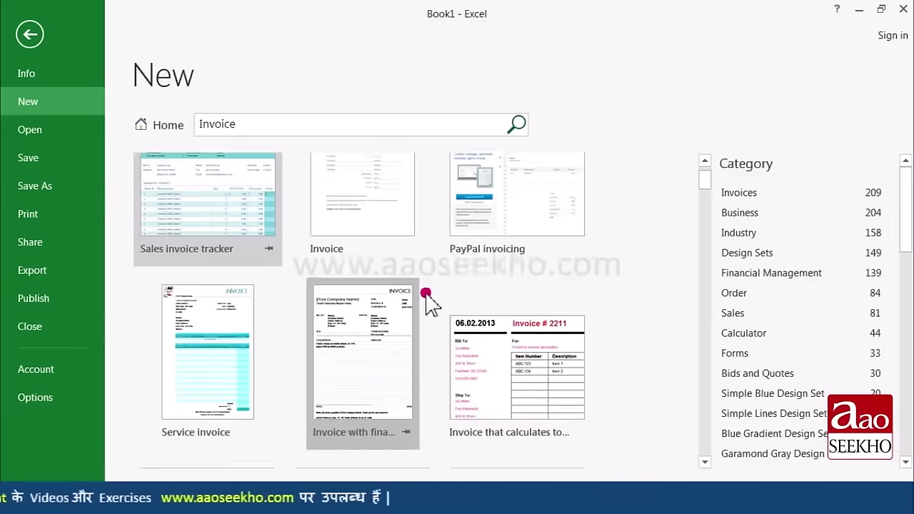
scroll(427, 300, "down", 8)
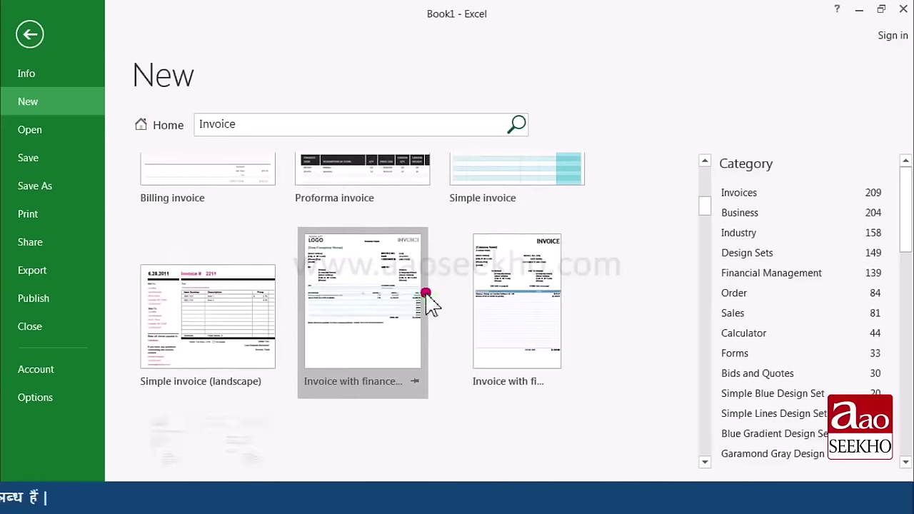
scroll(427, 300, "down", 7)
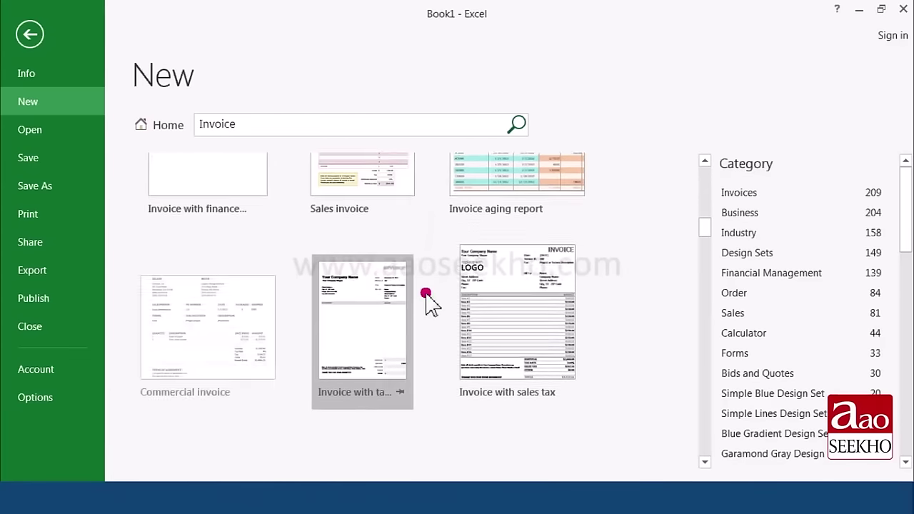
scroll(426, 300, "up", 7)
scroll(426, 299, "down", 5)
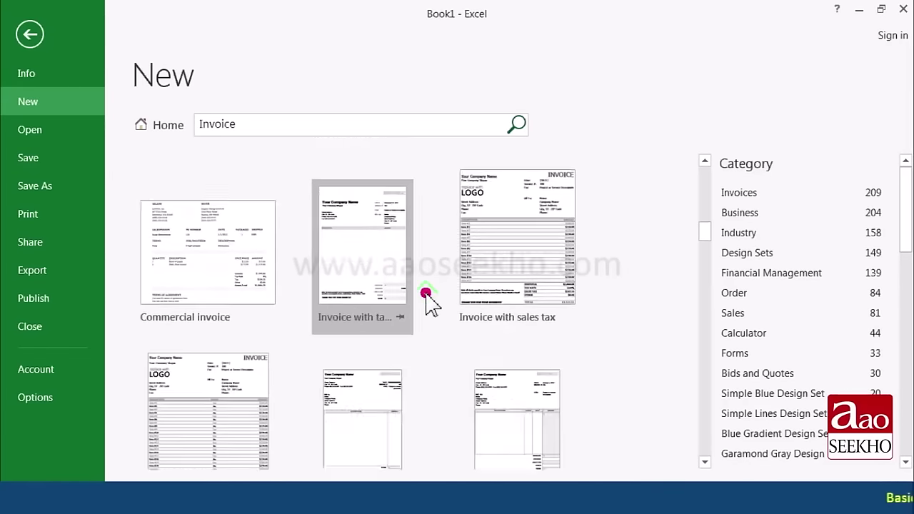
scroll(426, 300, "up", 4)
scroll(427, 299, "up", 12)
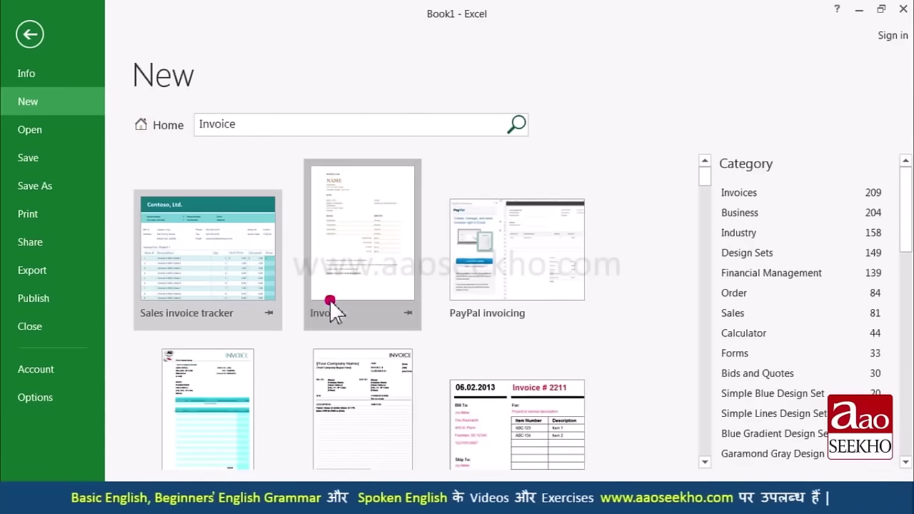
left_click(162, 126)
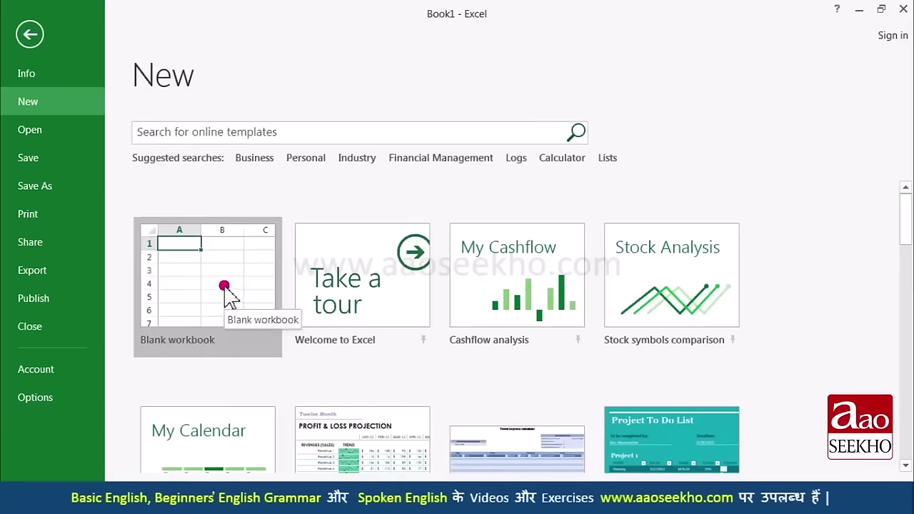
Step: Start blank Book2, enter the quarterly sales table with widened columns, and view File Info
left_click(225, 286)
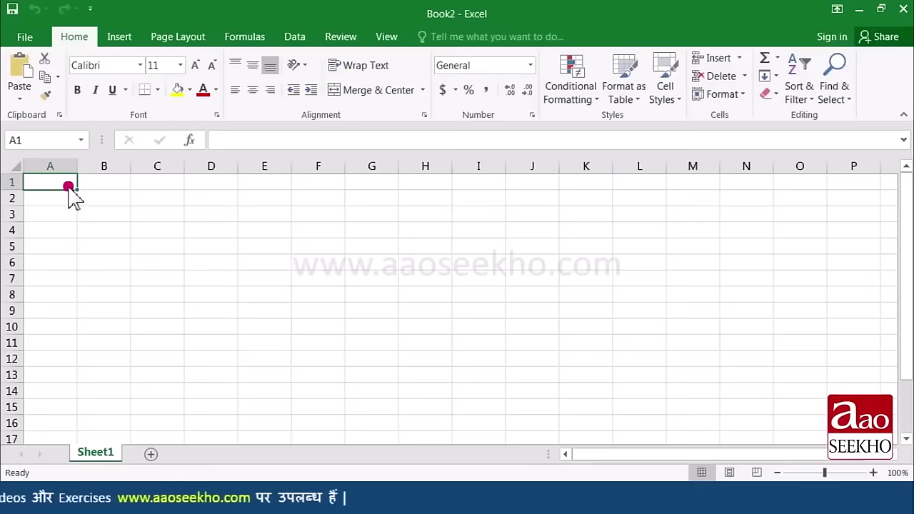
type("Name")
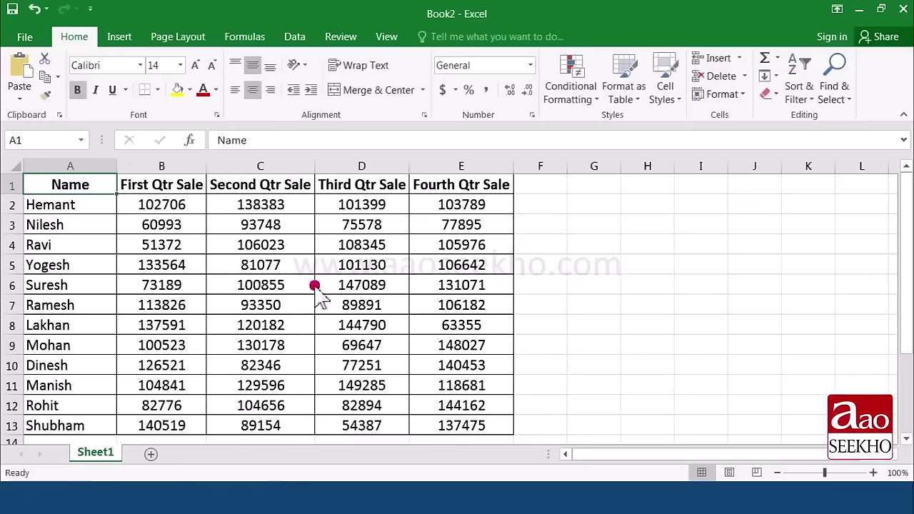
key("ctrl+z")
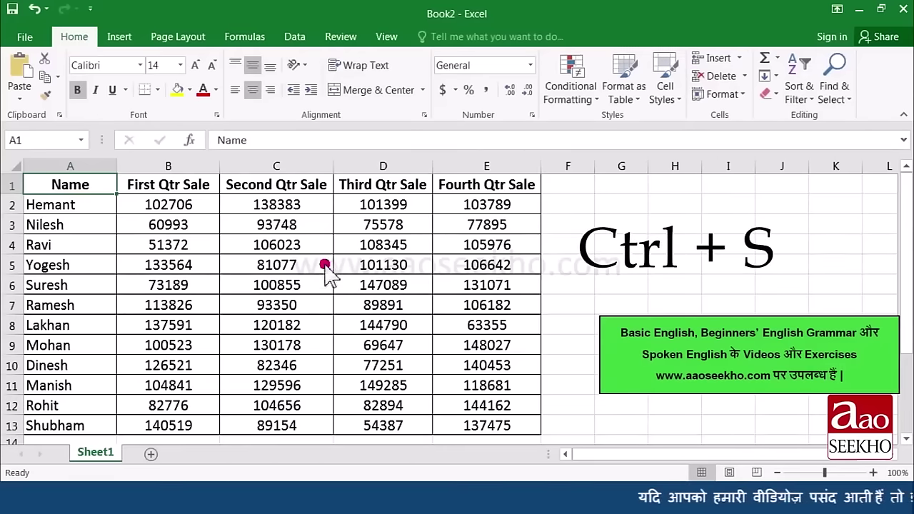
left_click(25, 39)
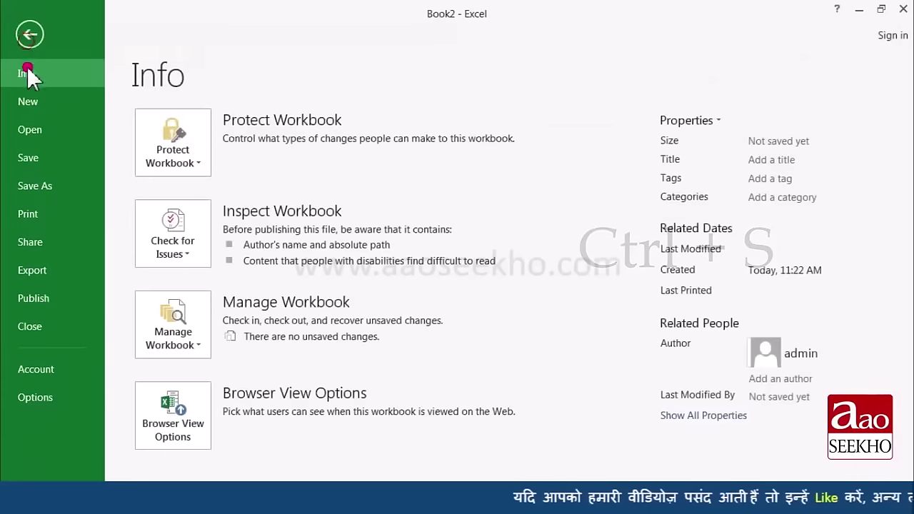
Step: Choose Save As, preview OneDrive, pick This PC, and browse to the Documents save dialog
left_click(38, 160)
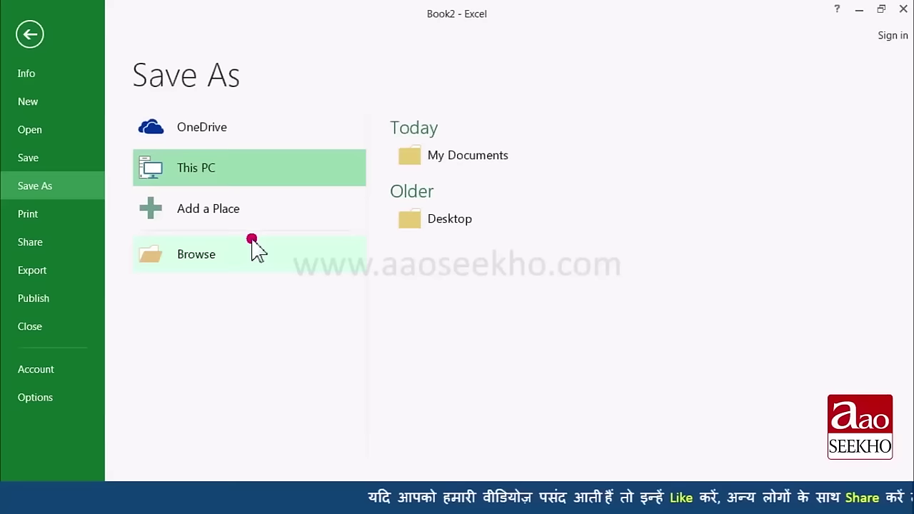
left_click(246, 133)
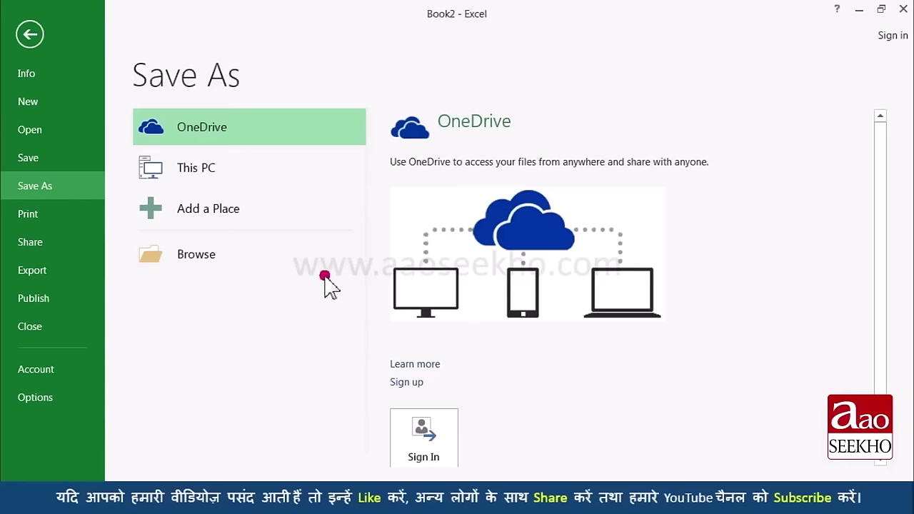
left_click(240, 173)
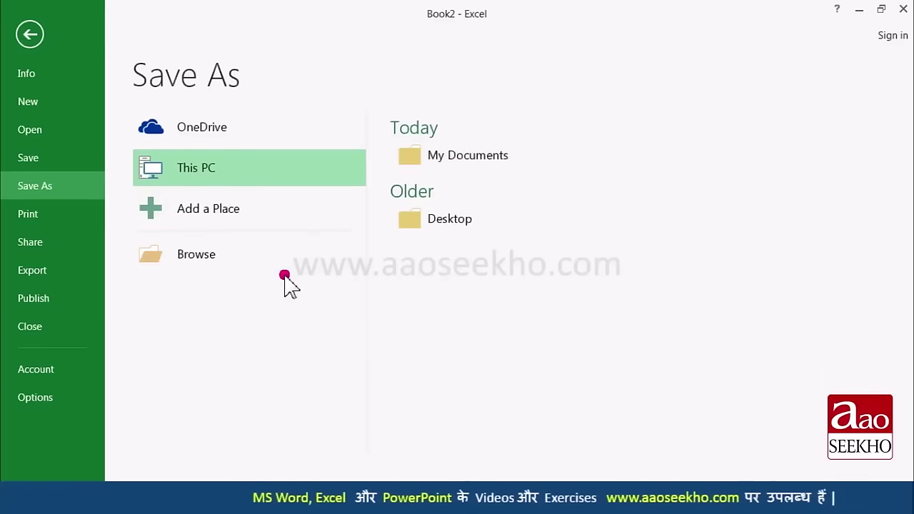
left_click(244, 264)
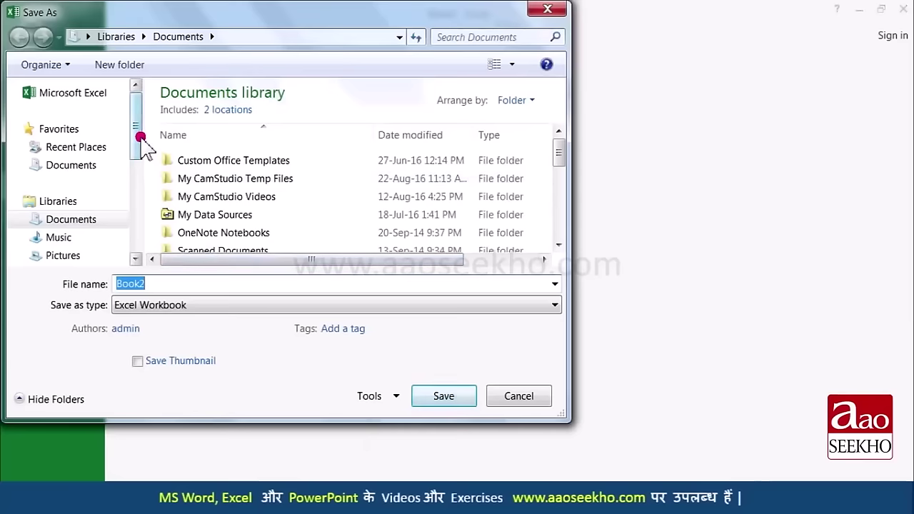
Step: Save the workbook as 'Excercise 1' on Local Disk (E:), then close it
left_click_drag(139, 135, 138, 257)
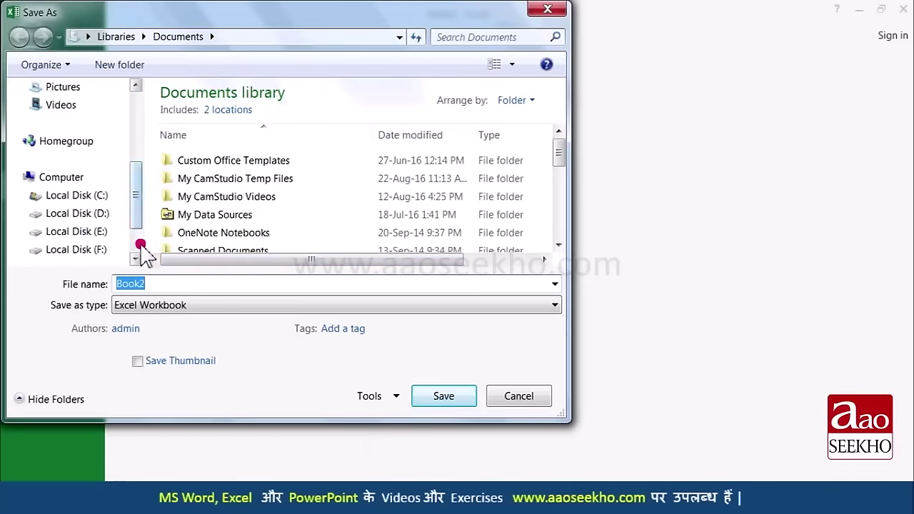
left_click(98, 235)
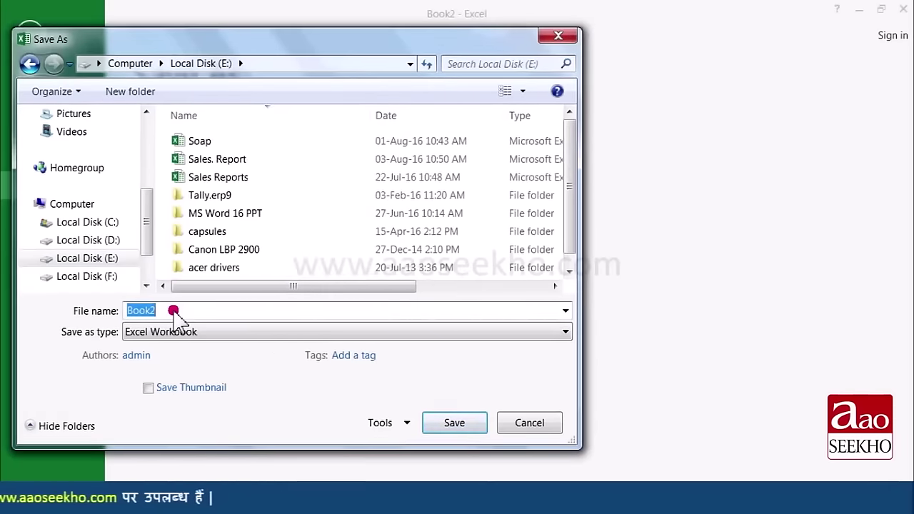
type("E")
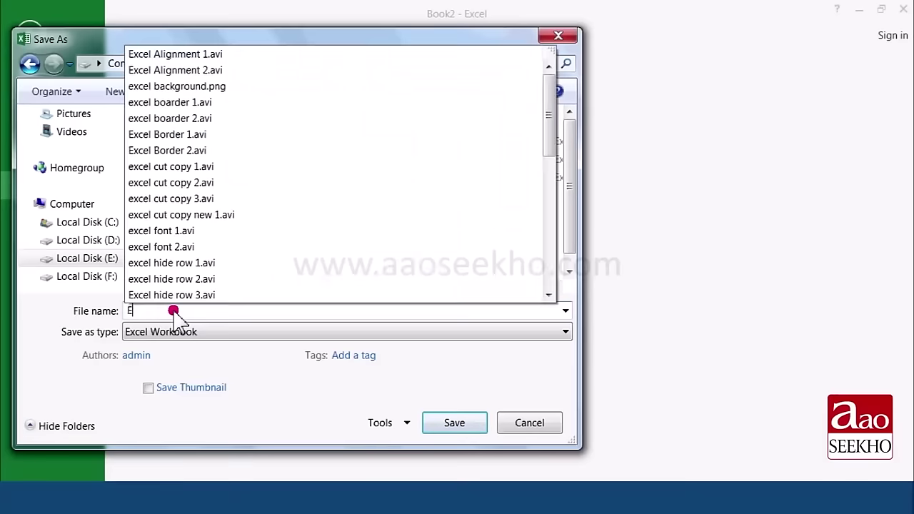
type("xcercise 1")
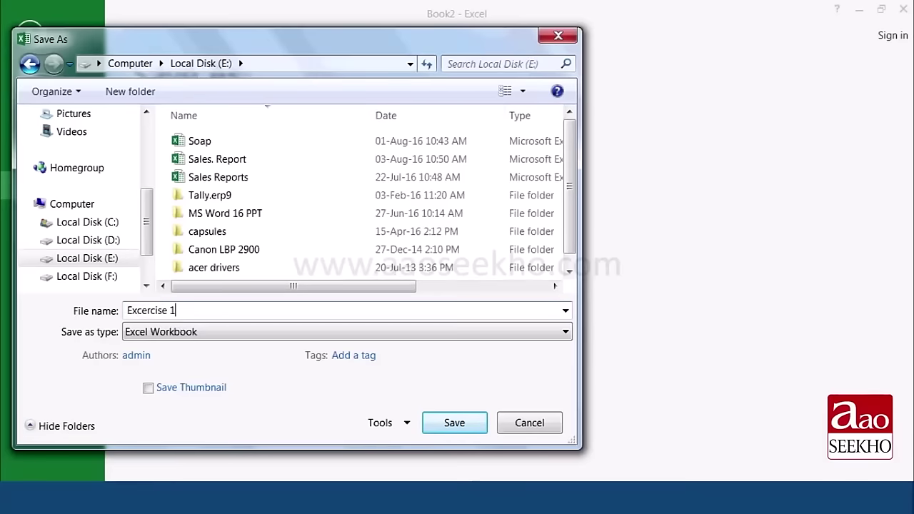
left_click(456, 429)
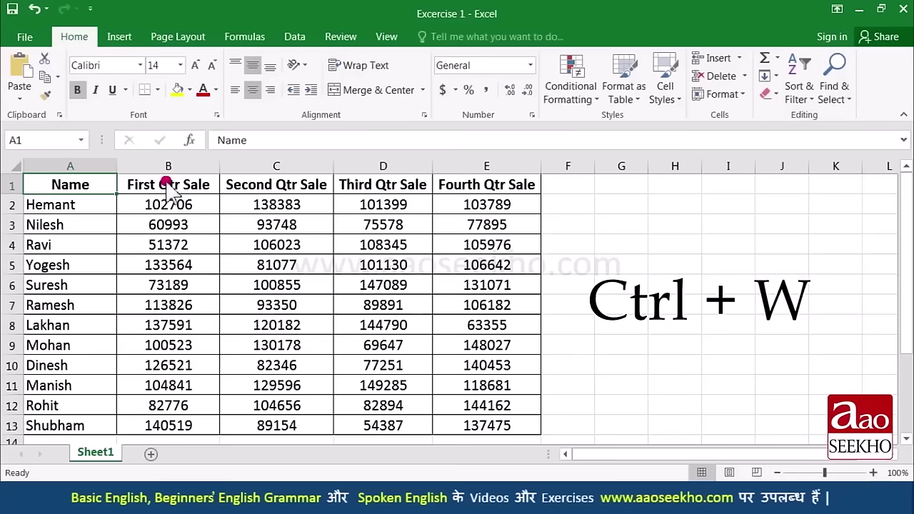
left_click(27, 41)
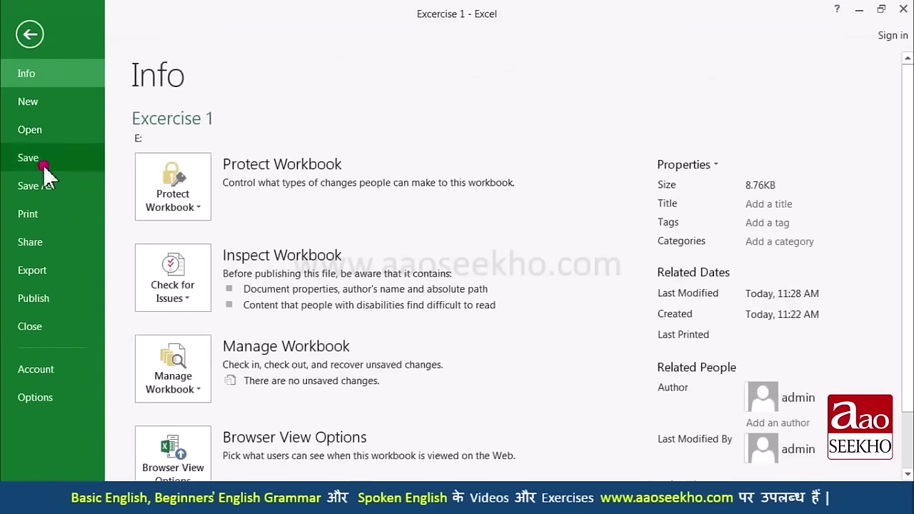
left_click(51, 328)
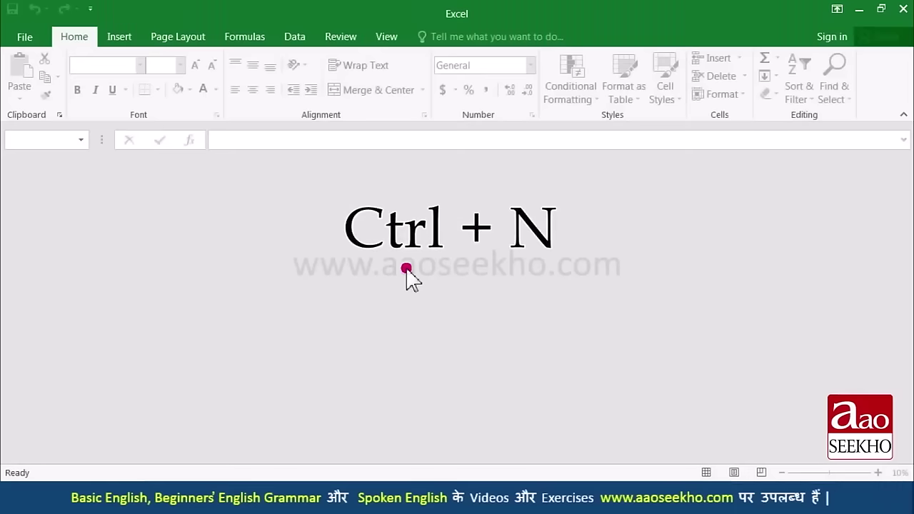
Step: In a new workbook, enter 'How to Save any workbook' in A1, then start closing it
key("ctrl+n")
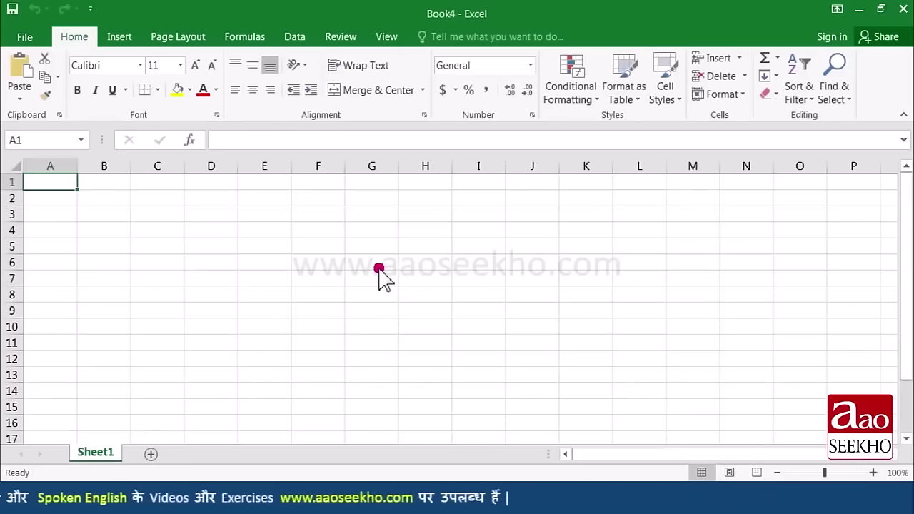
type("How")
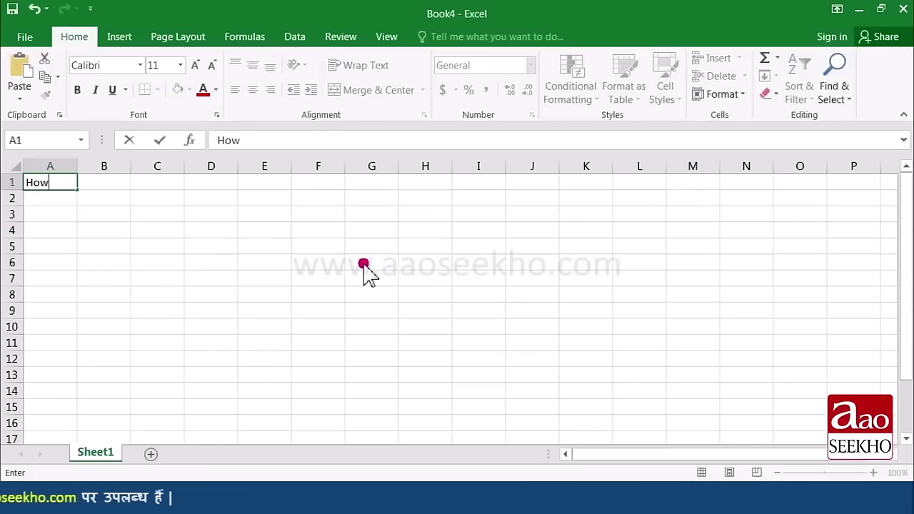
type(" to")
type("Save any workbook")
key("ctrl+Return")
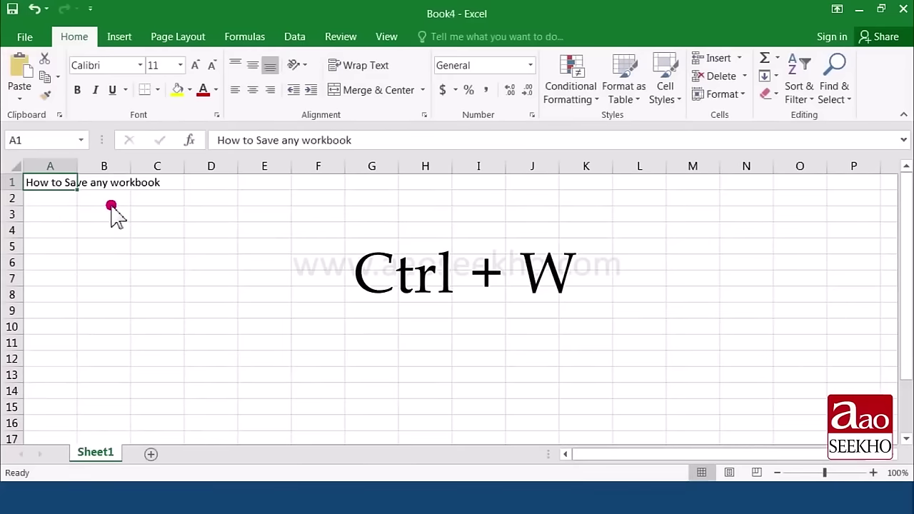
key("ctrl+w")
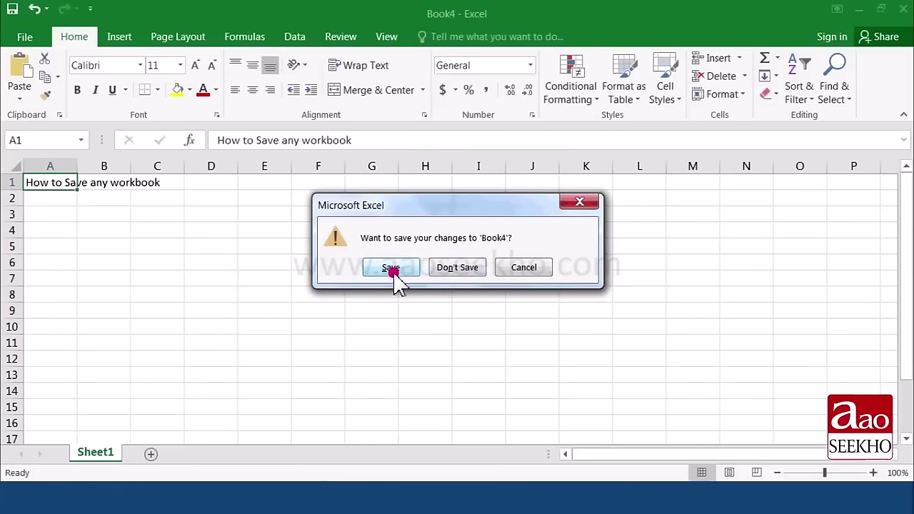
Step: Choose Don't Save to close Book4 and discard its changes
left_click(458, 271)
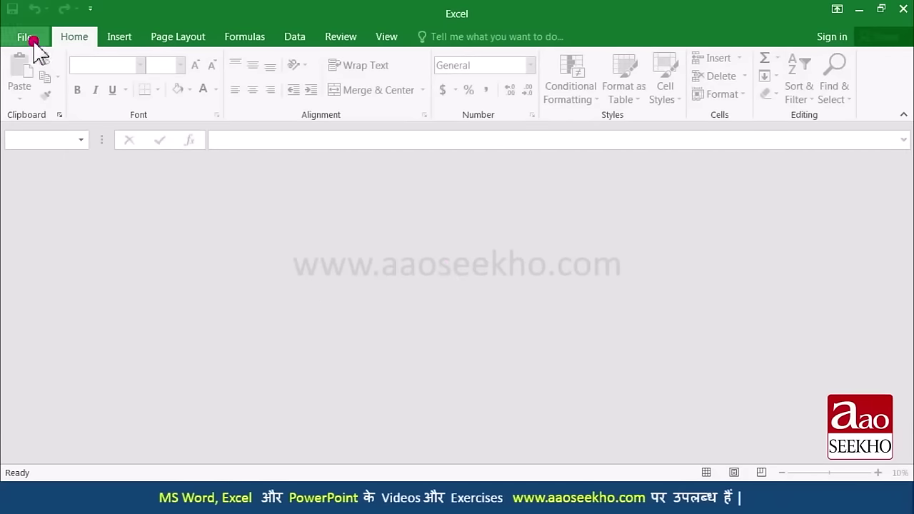
Step: Reopen 'Excercise 1' from Local Disk (E:) through File > Open > Browse
left_click(32, 39)
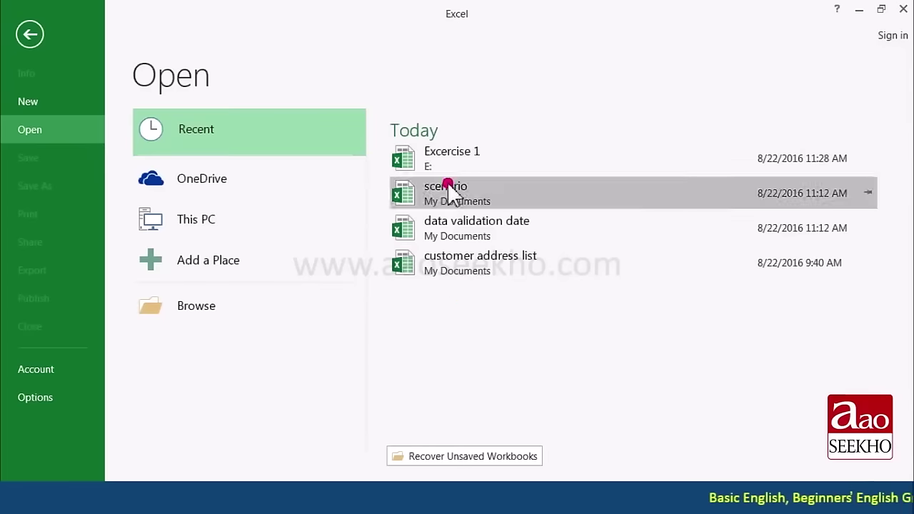
left_click(215, 309)
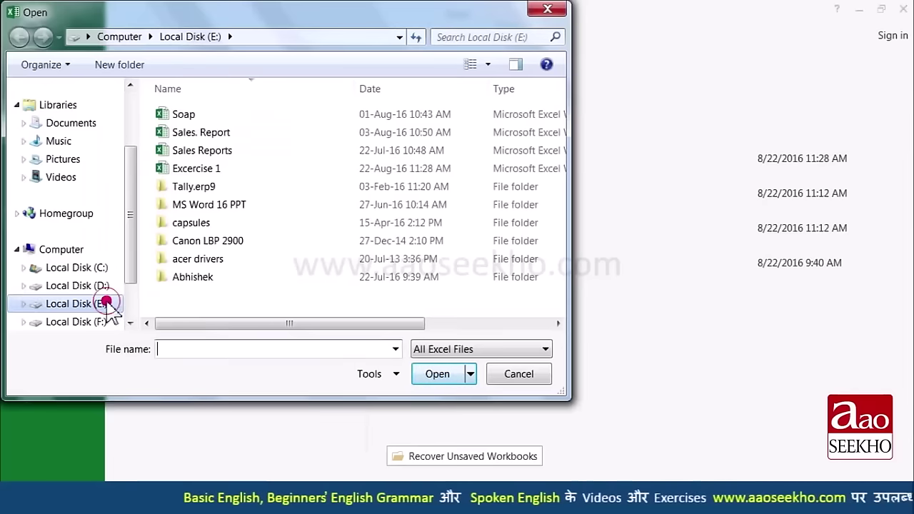
left_click(213, 168)
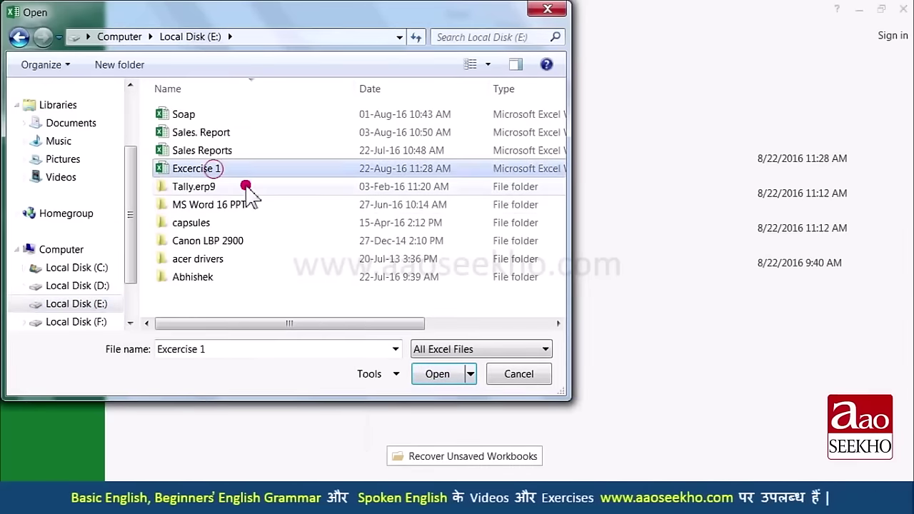
left_click(443, 377)
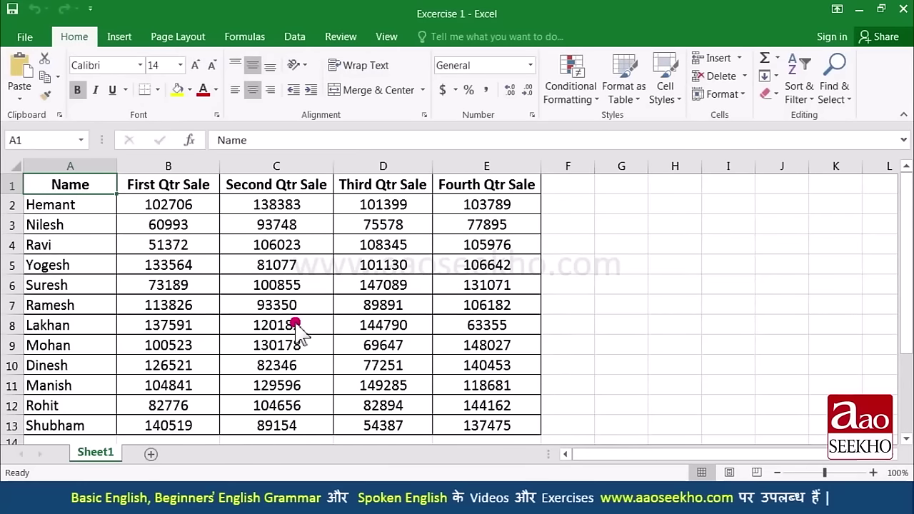
Step: Close Excercise 1 and show the Open page listing recent workbooks
left_click(34, 39)
left_click(44, 320)
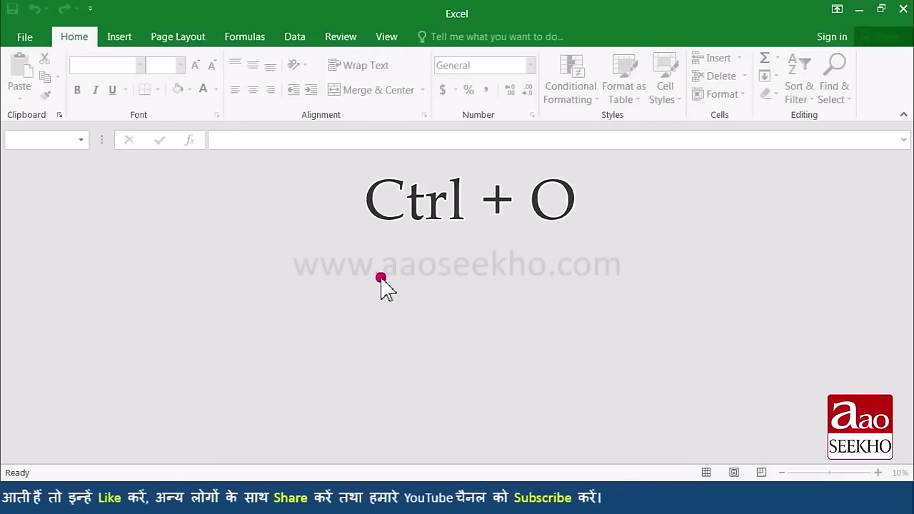
key("ctrl+o")
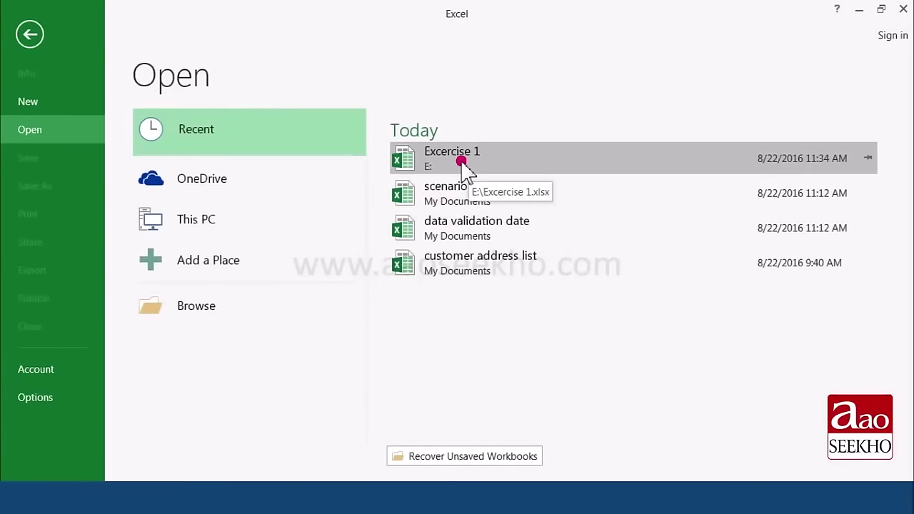
Step: Reopen Excercise 1 from the recent list and replace the name in A2 with another person's name
left_click(462, 163)
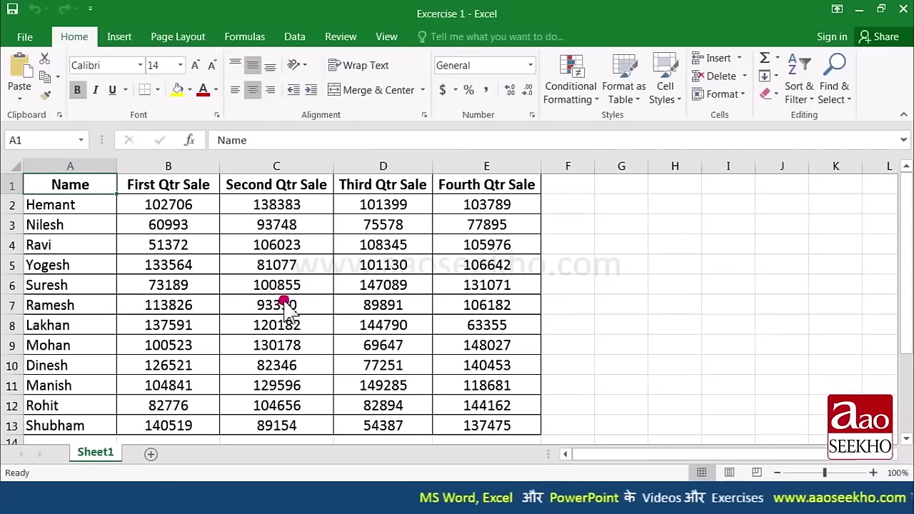
left_click(79, 205)
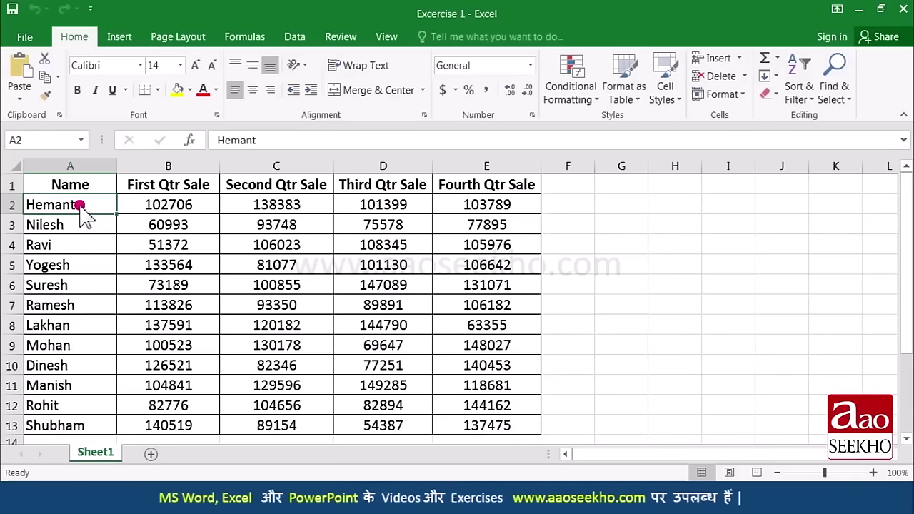
type("Anurag")
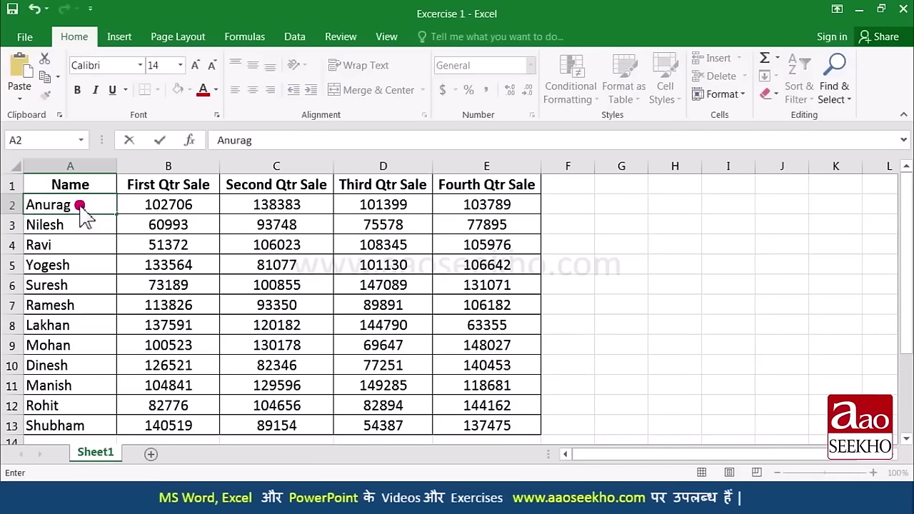
key("Return")
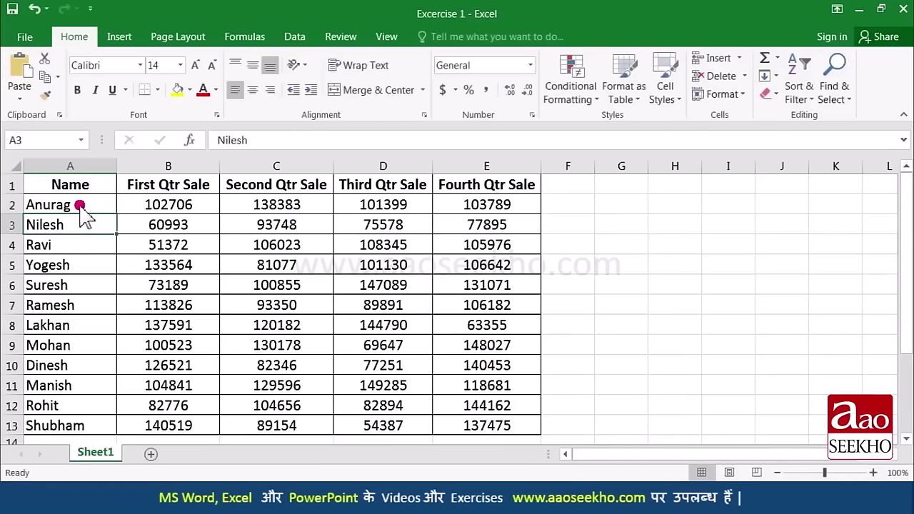
left_click(79, 205)
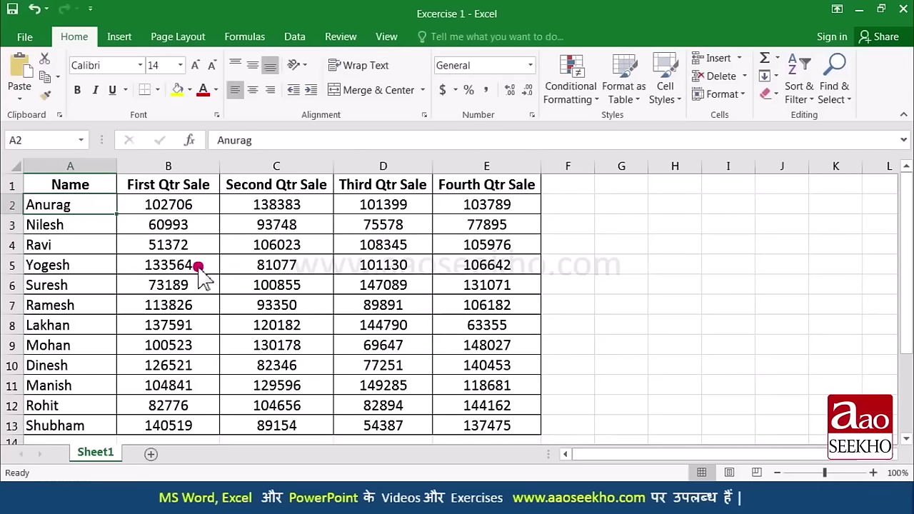
Step: Save a copy in My Documents named 'Excercise 1 edited'
left_click(25, 36)
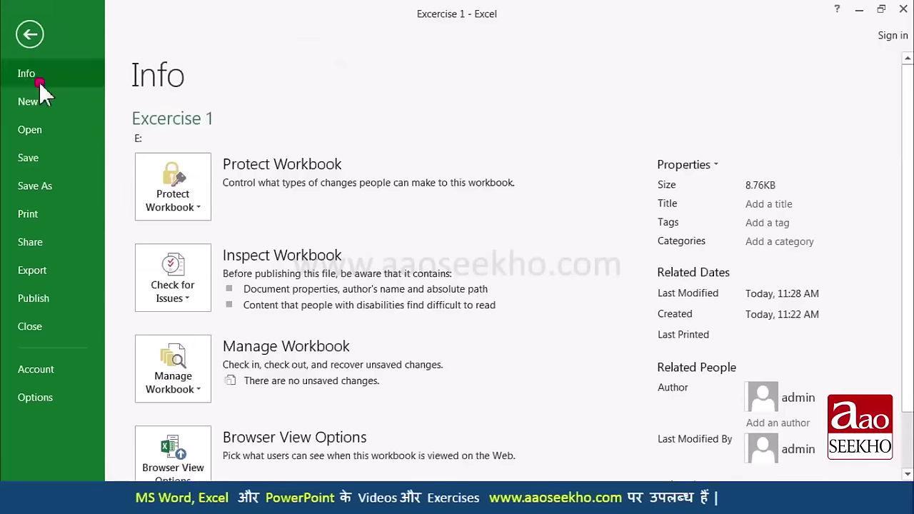
left_click(36, 185)
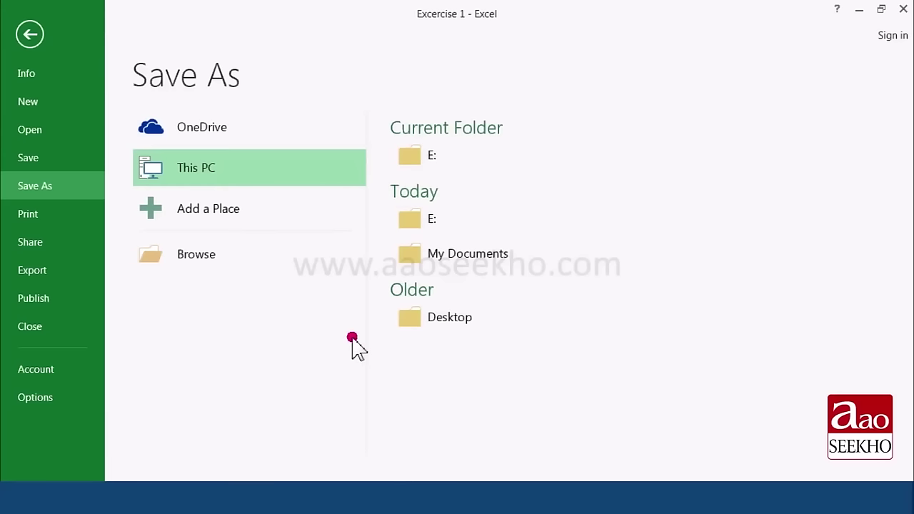
left_click(424, 265)
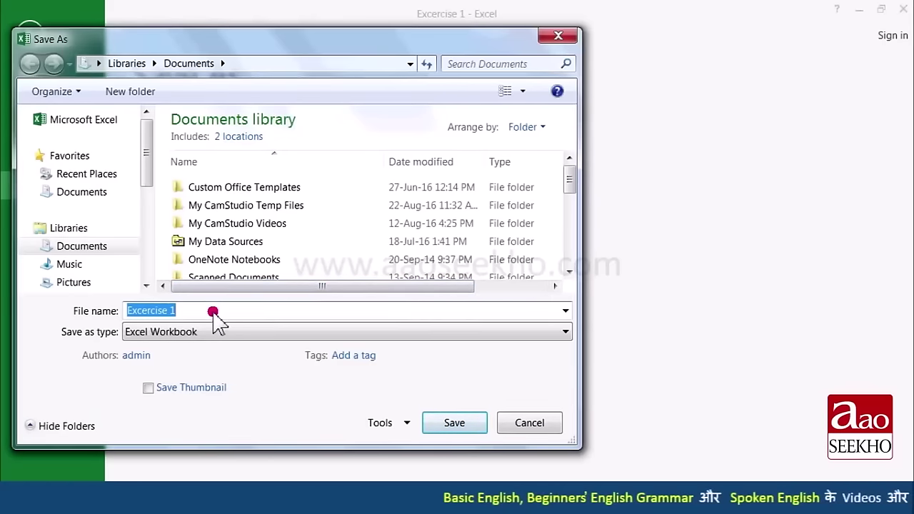
left_click(213, 312)
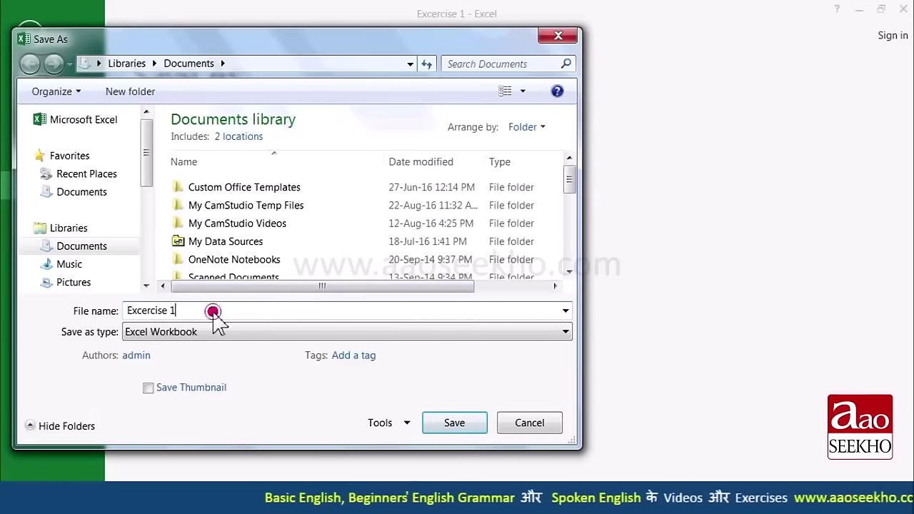
type("edited")
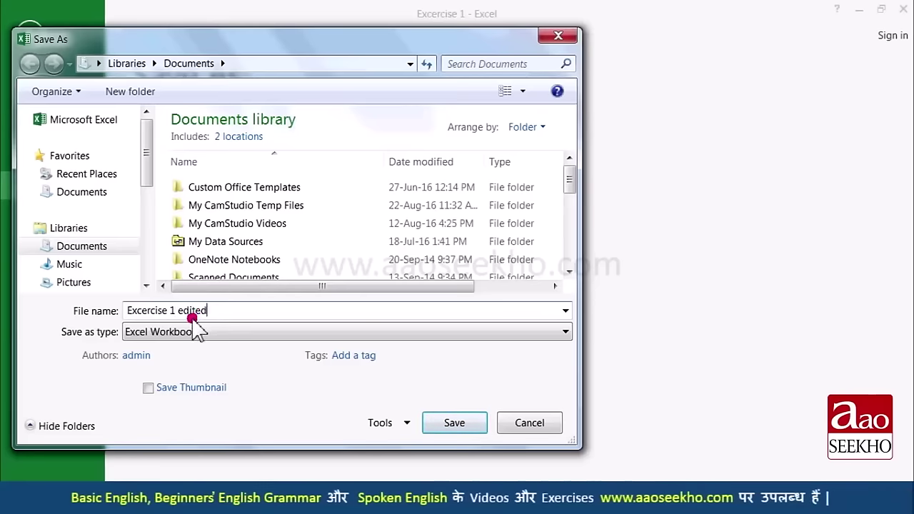
left_click(454, 422)
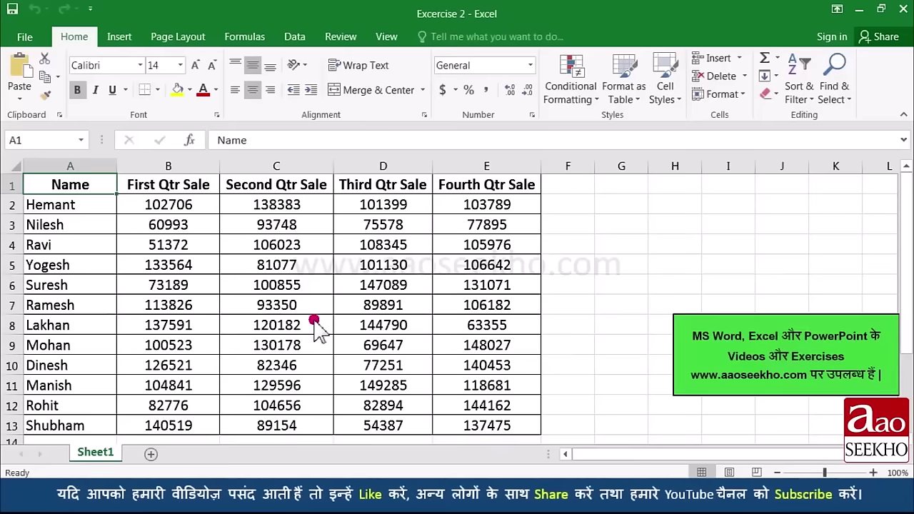
left_click(306, 227)
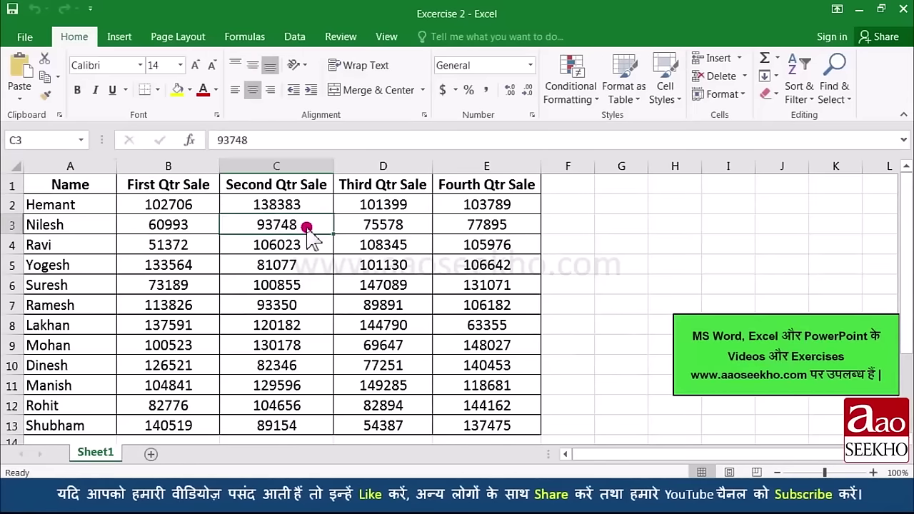
left_click(384, 271)
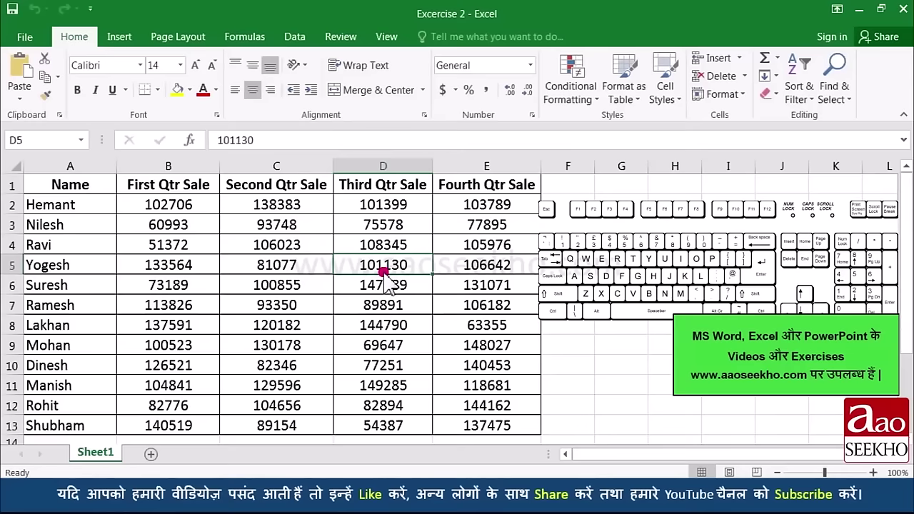
key("Left")
key("Left")
key("Right")
key("Right")
key("Right")
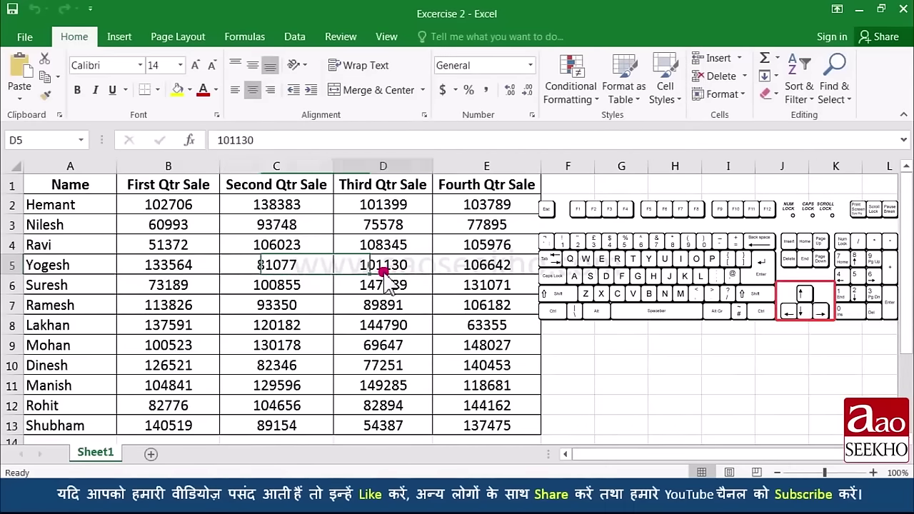
key("Up")
key("Up")
key("Up")
key("Up")
key("Down")
key("Down")
key("Down")
key("Down")
key("Down")
key("Down")
key("Down")
key("Down")
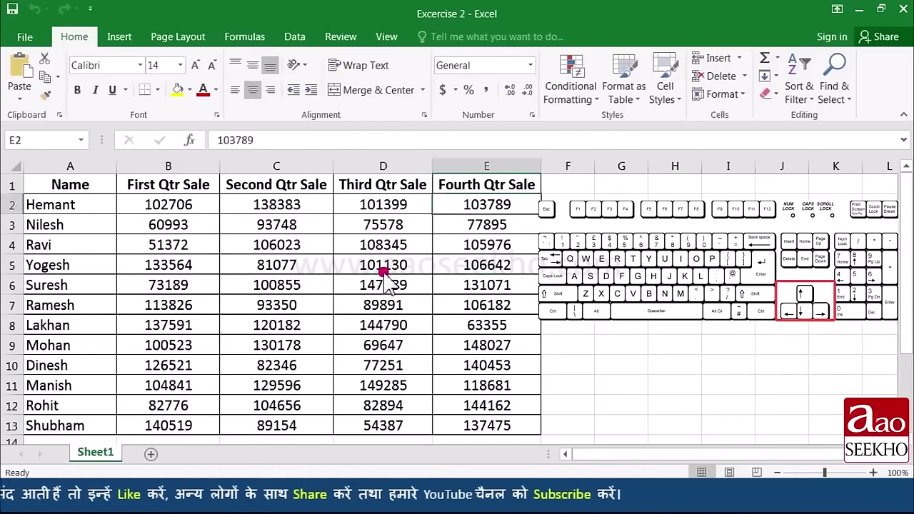
key("Left")
key("Left")
key("Left")
key("Left")
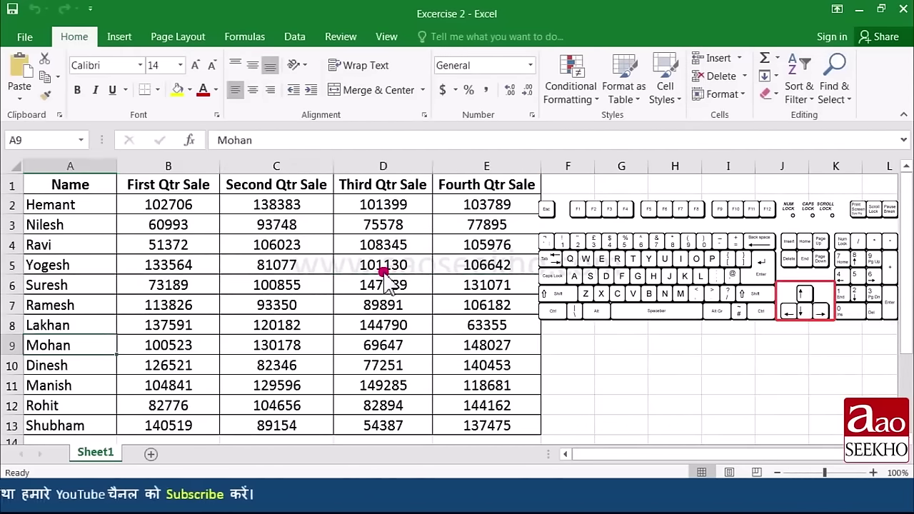
key("Up")
key("Up")
key("Up")
key("Up")
key("Up")
key("Up")
key("Up")
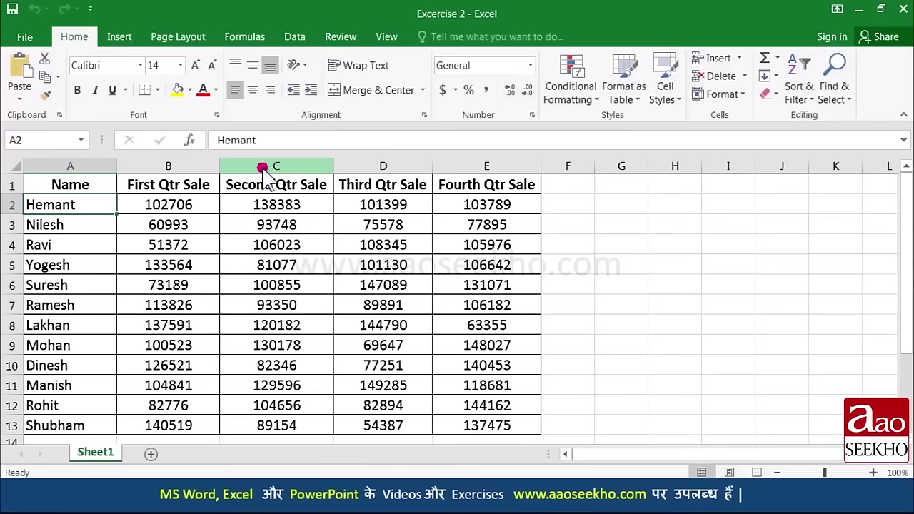
left_click(259, 170)
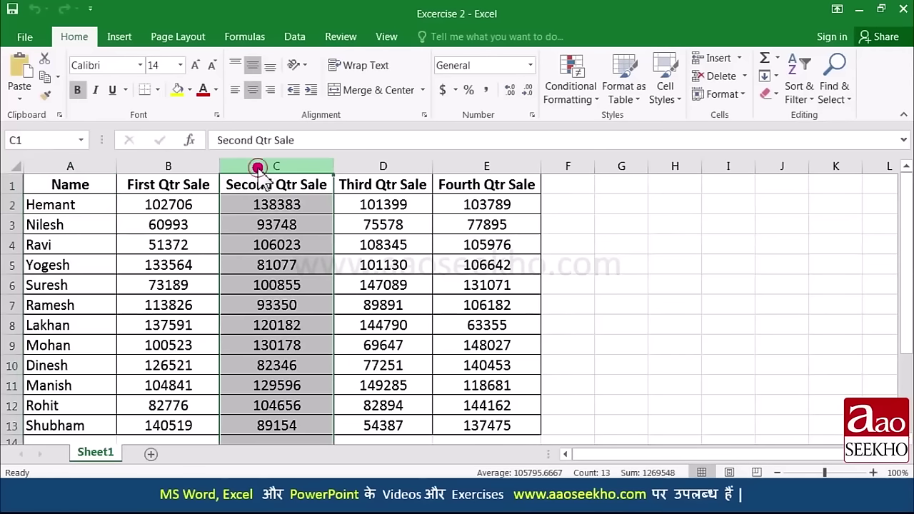
scroll(286, 240, "down", 2)
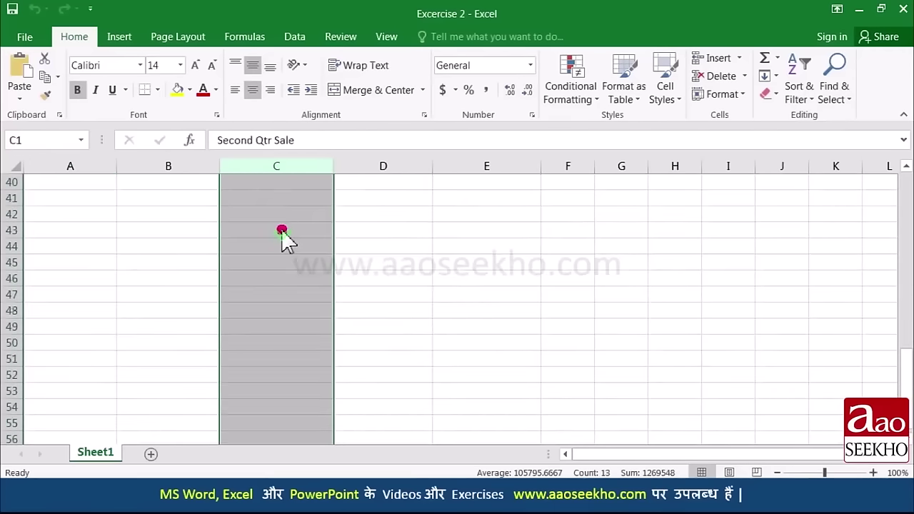
scroll(283, 240, "up", 12)
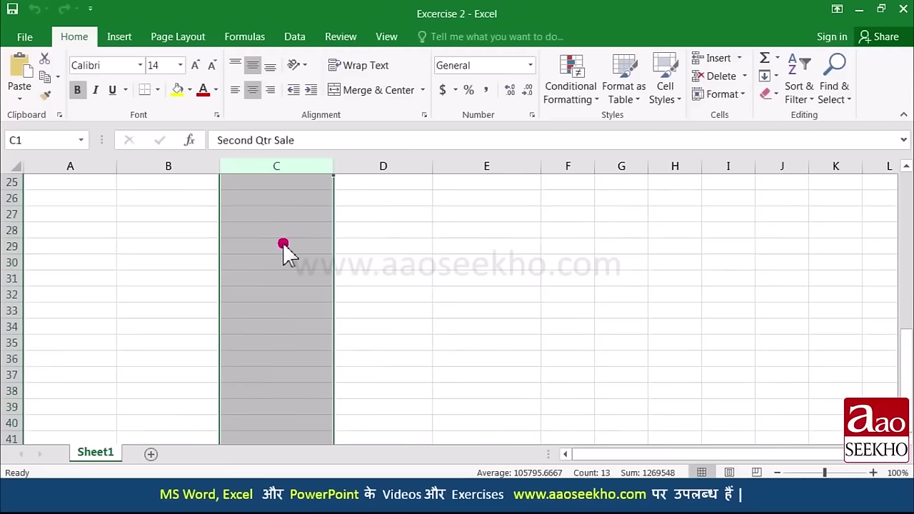
scroll(283, 245, "down", 11)
scroll(283, 249, "up", 10)
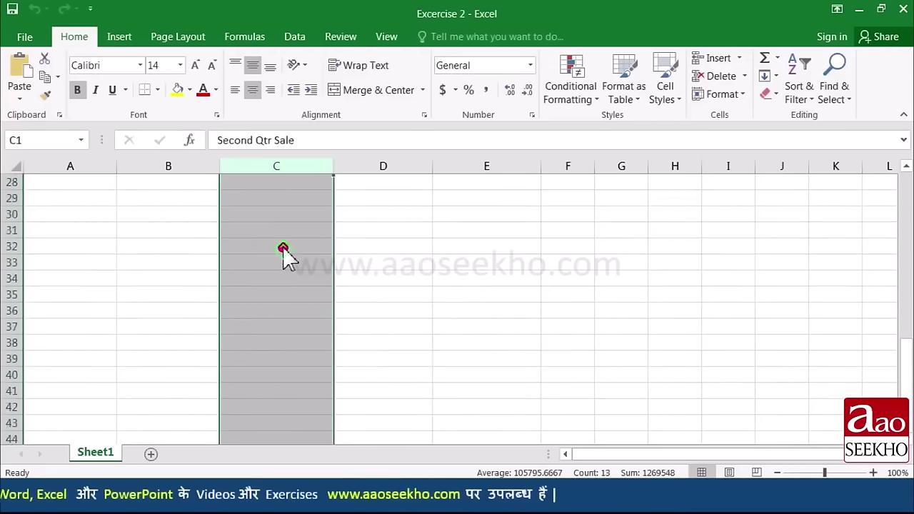
scroll(283, 248, "up", 9)
left_click(202, 207)
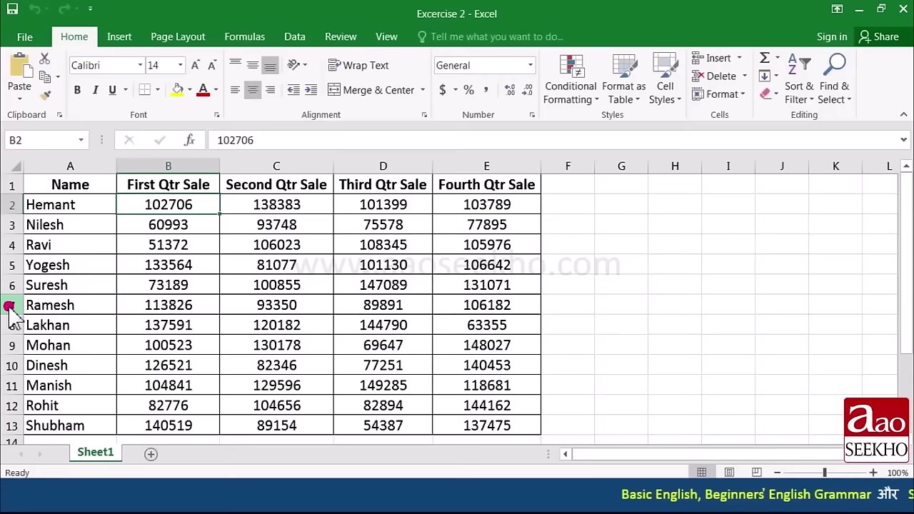
left_click(9, 306)
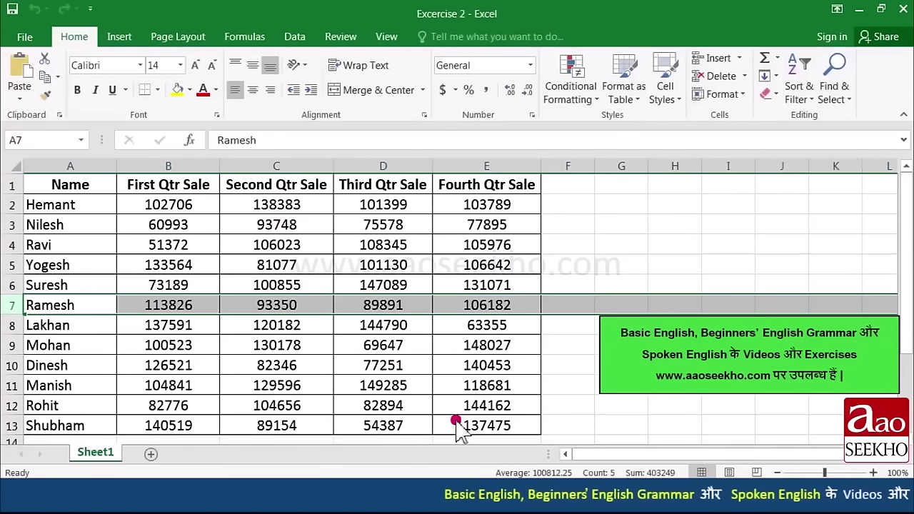
left_click_drag(613, 455, 660, 457)
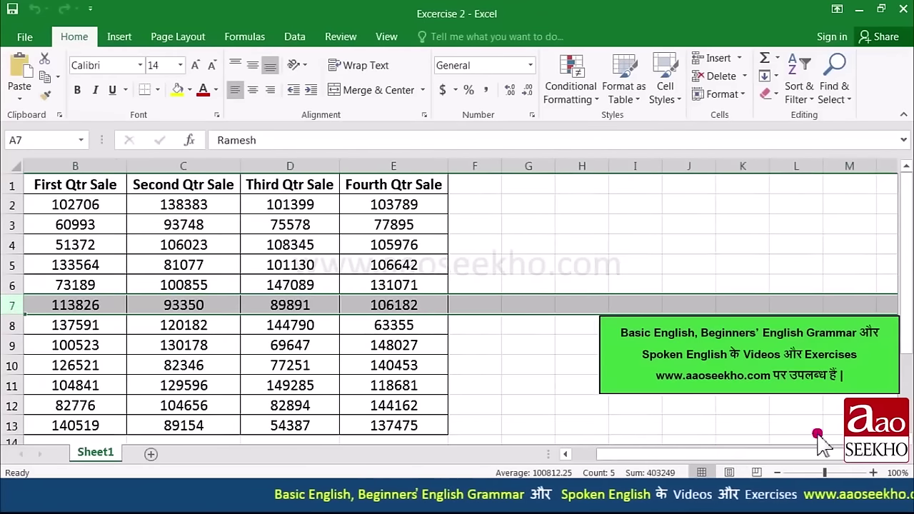
left_click_drag(745, 454, 715, 454)
left_click(81, 285)
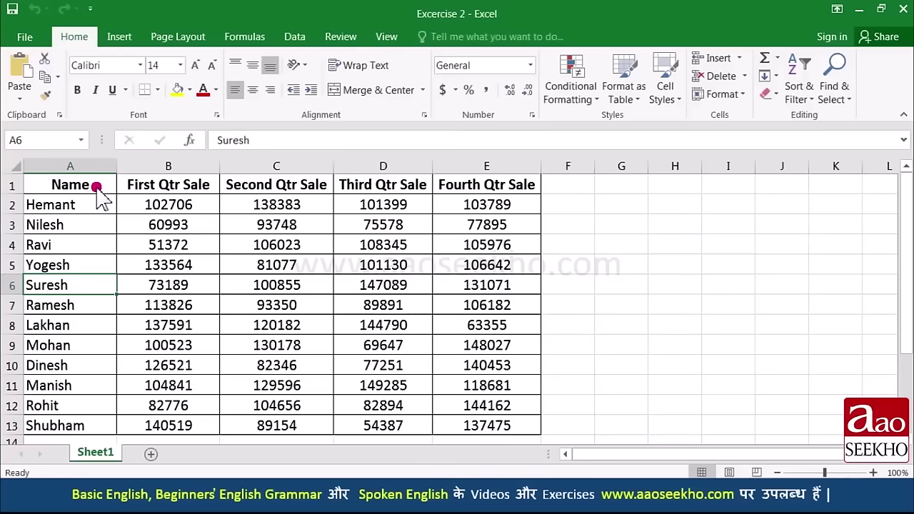
left_click(93, 205)
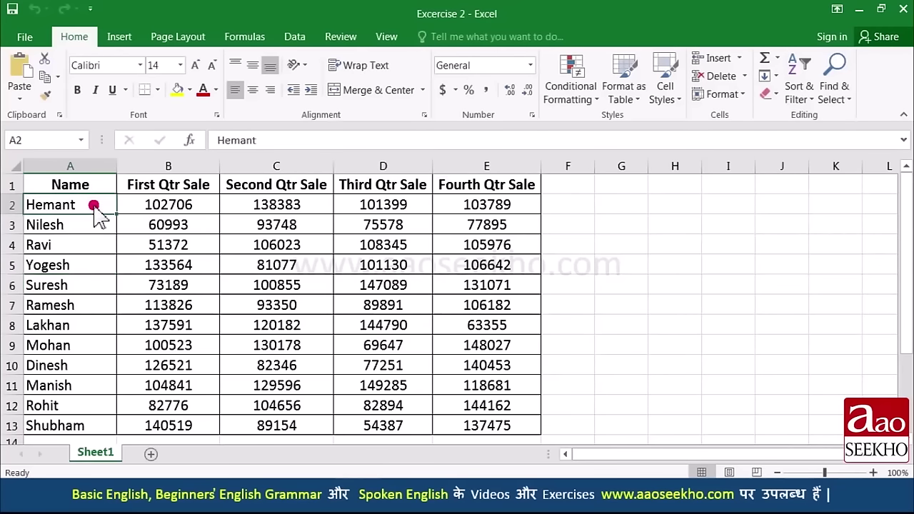
left_click_drag(105, 212, 490, 297)
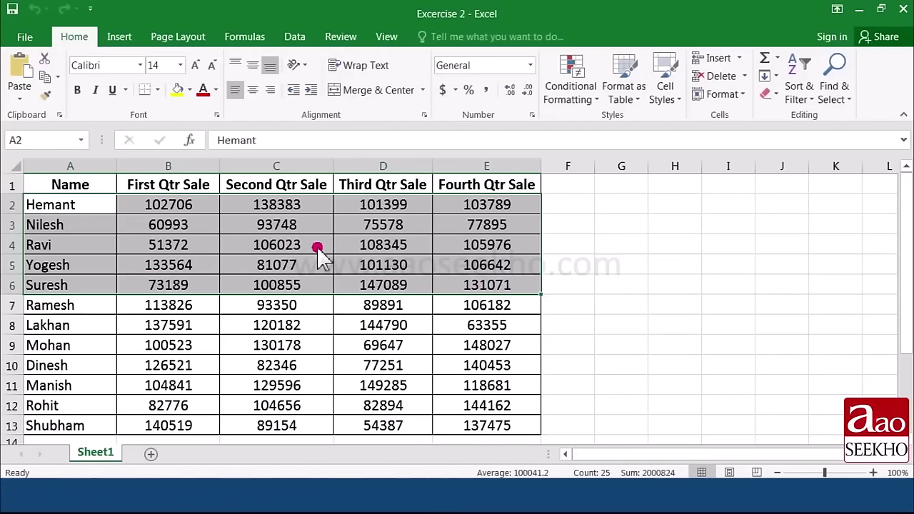
key("ctrl+Home")
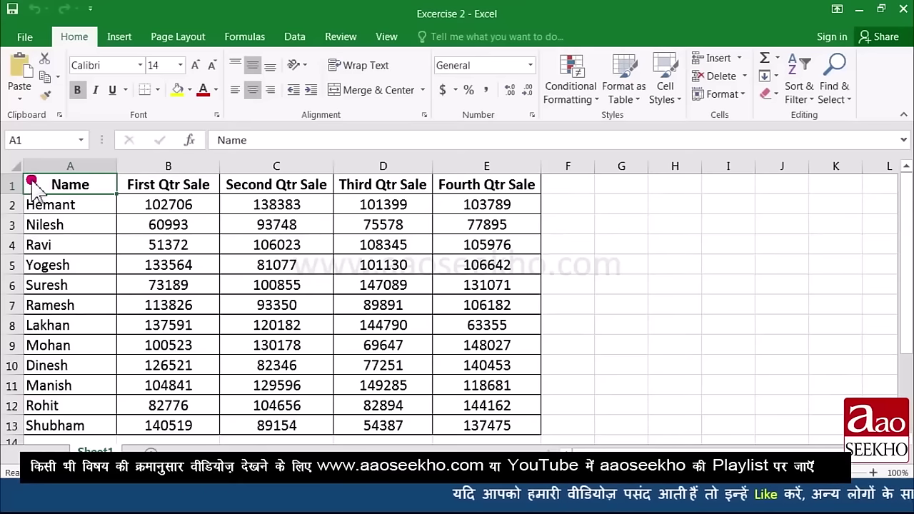
left_click(16, 167)
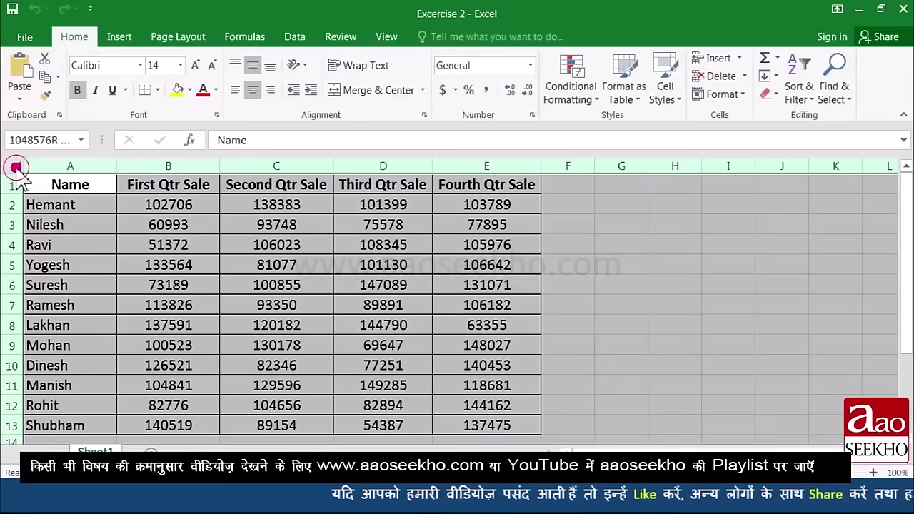
scroll(547, 321, "down", 13)
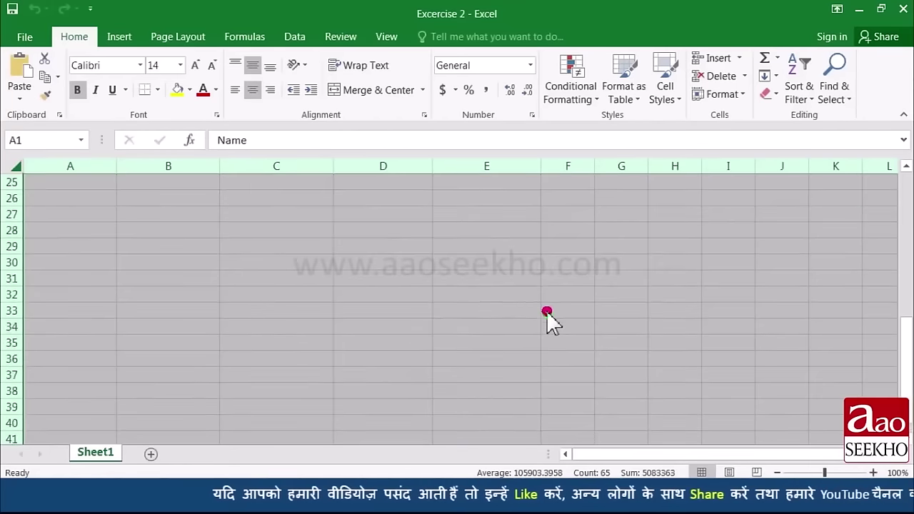
scroll(547, 321, "up", 13)
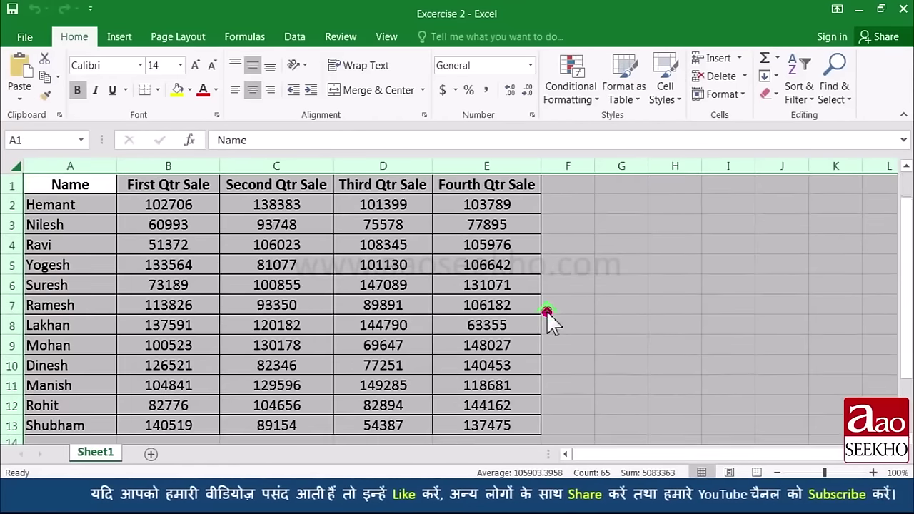
key("ctrl+Home")
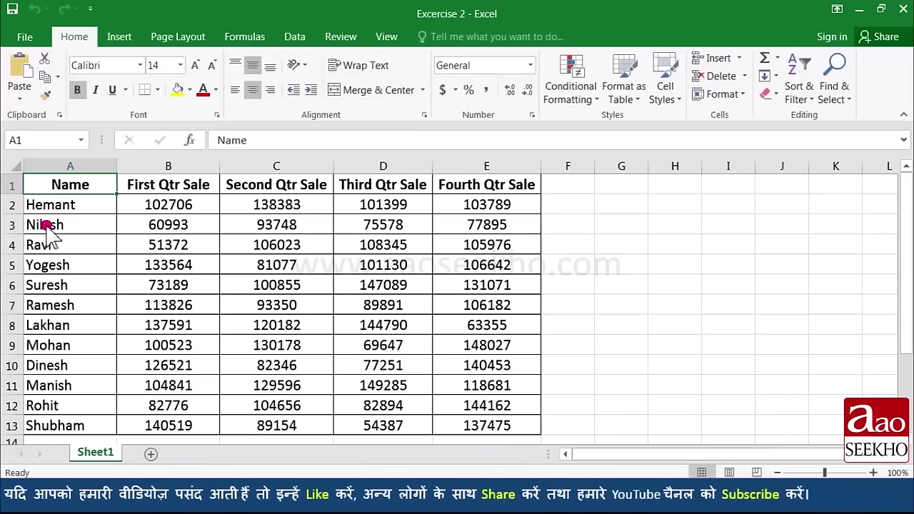
Step: Cut the first person's sales row A2:E2
left_click(30, 206)
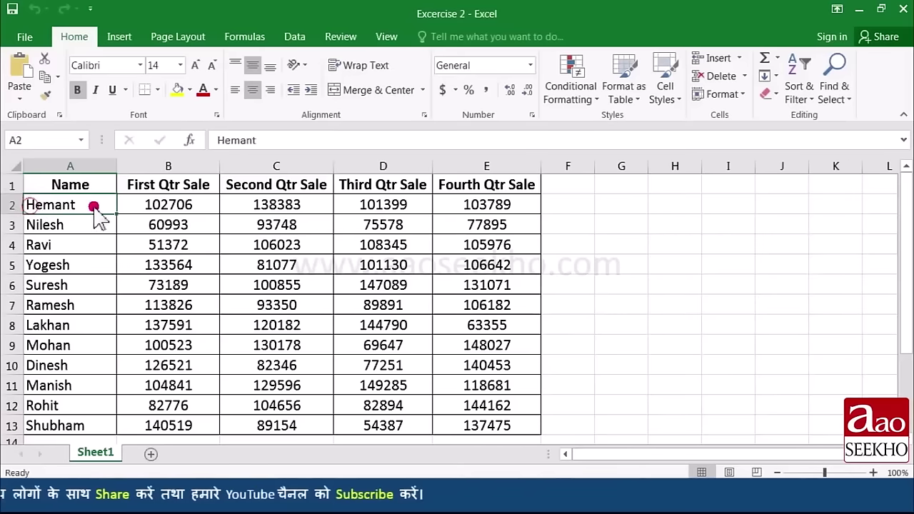
key("ctrl+shift+Right")
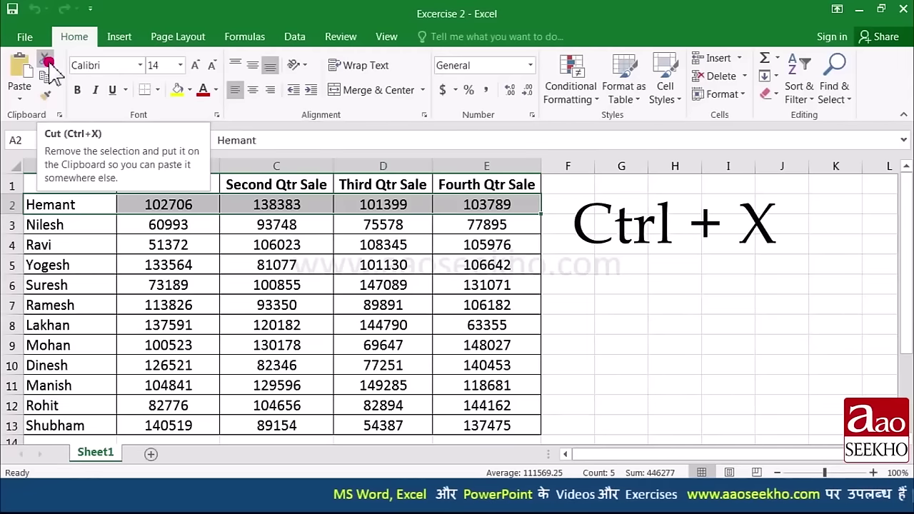
left_click(47, 63)
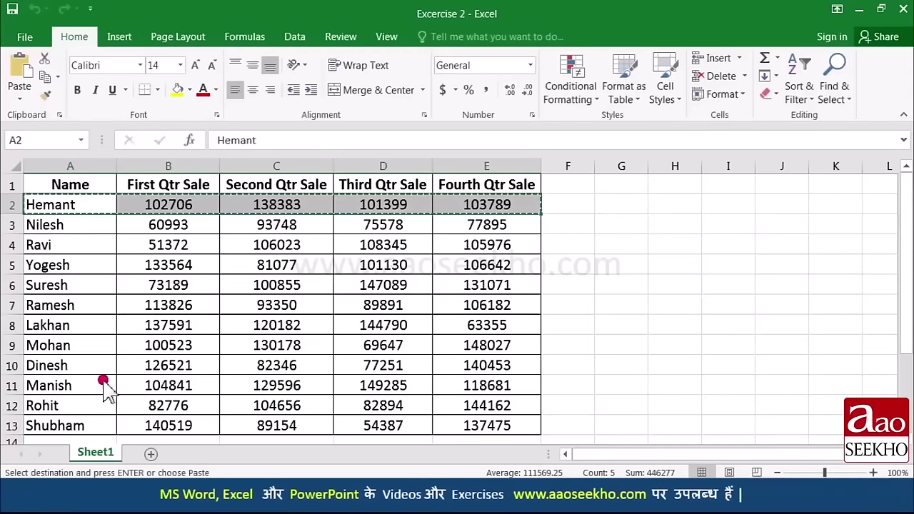
Step: Paste the cut row into row 14 below the table
scroll(83, 382, "down", 1)
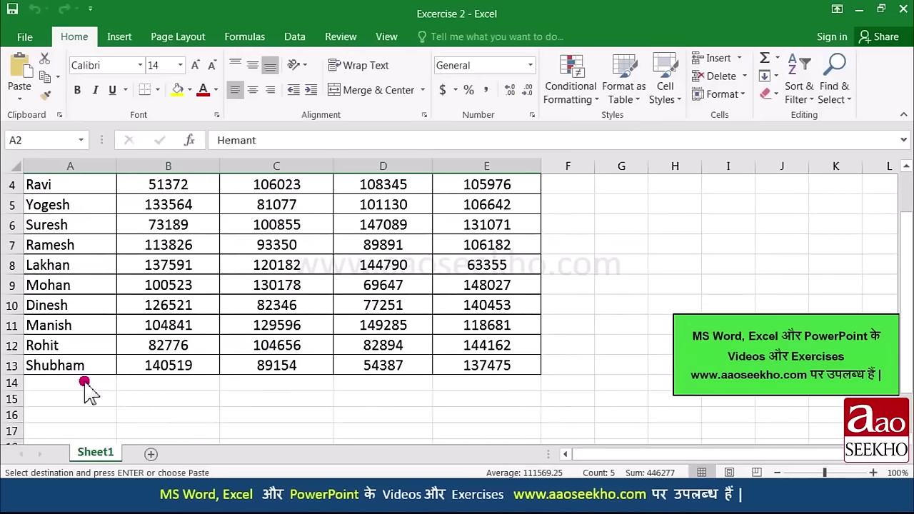
scroll(83, 382, "up", 1)
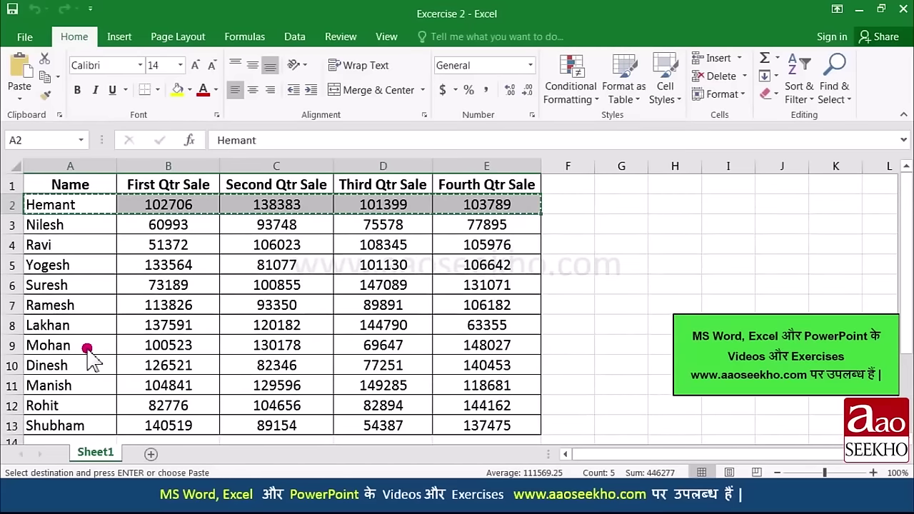
scroll(91, 360, "down", 2)
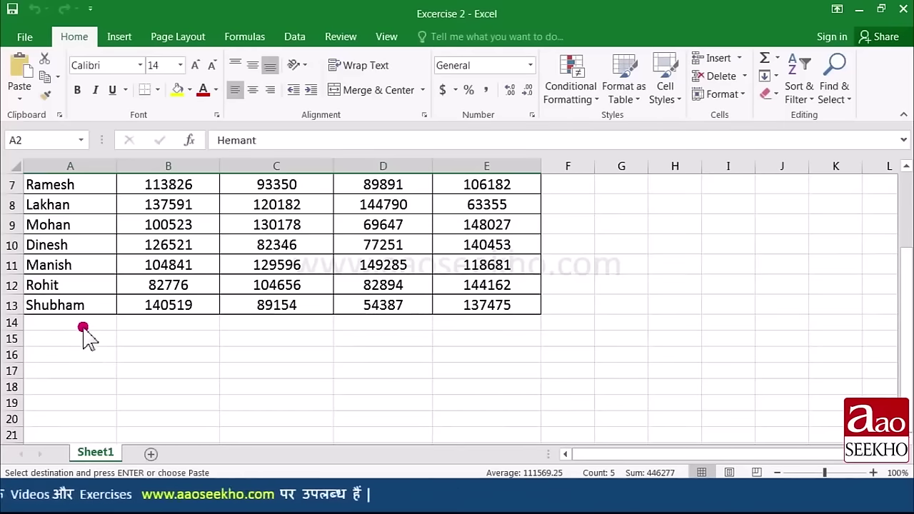
left_click(85, 325)
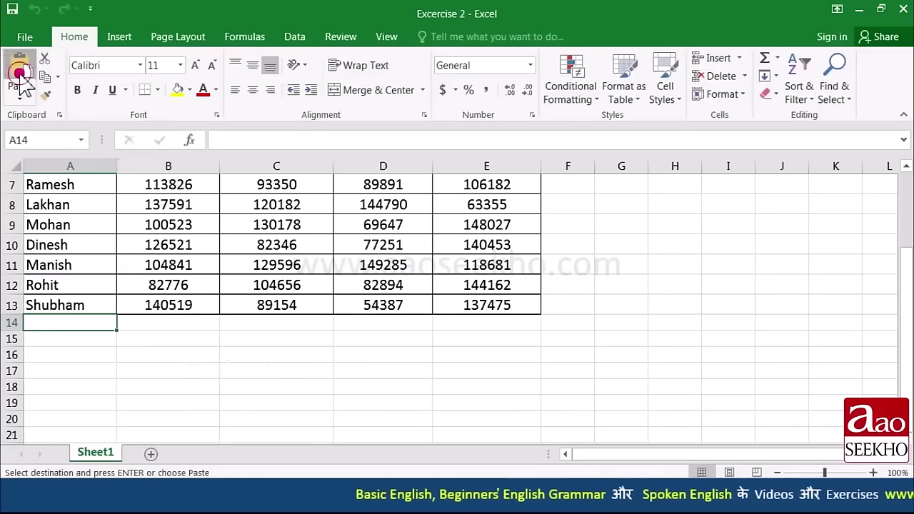
key("ctrl+v")
scroll(82, 279, "down", 1)
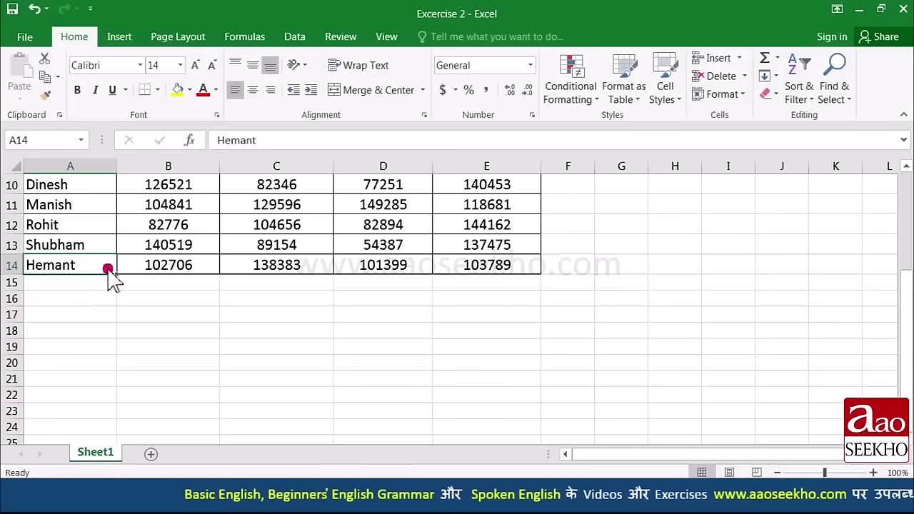
scroll(89, 275, "up", 3)
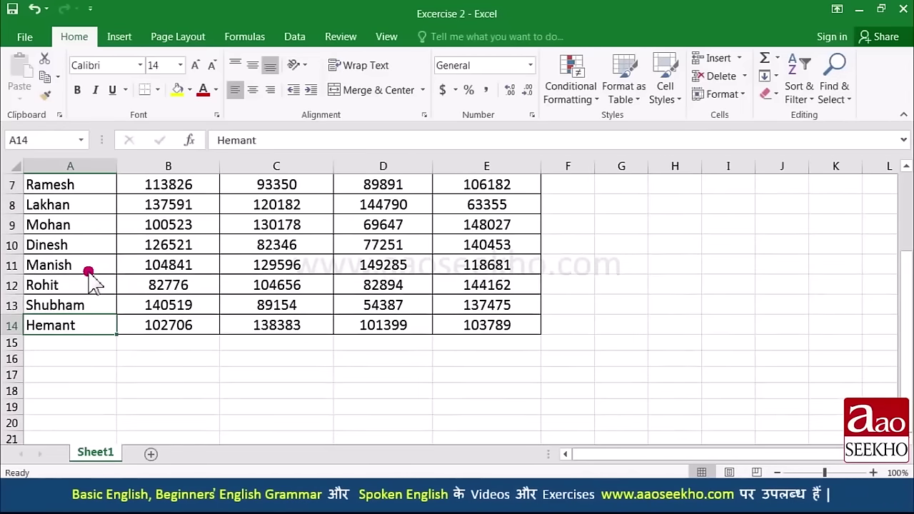
scroll(91, 279, "up", 1)
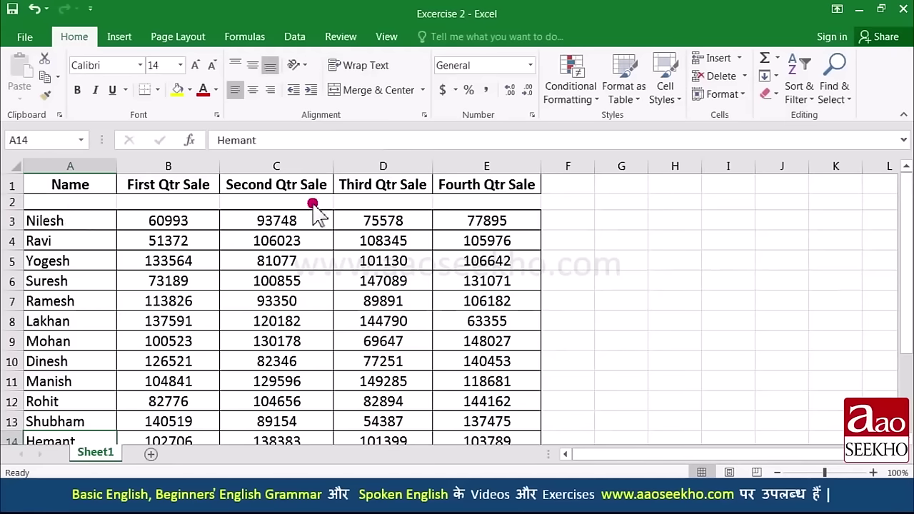
scroll(100, 220, "down", 3)
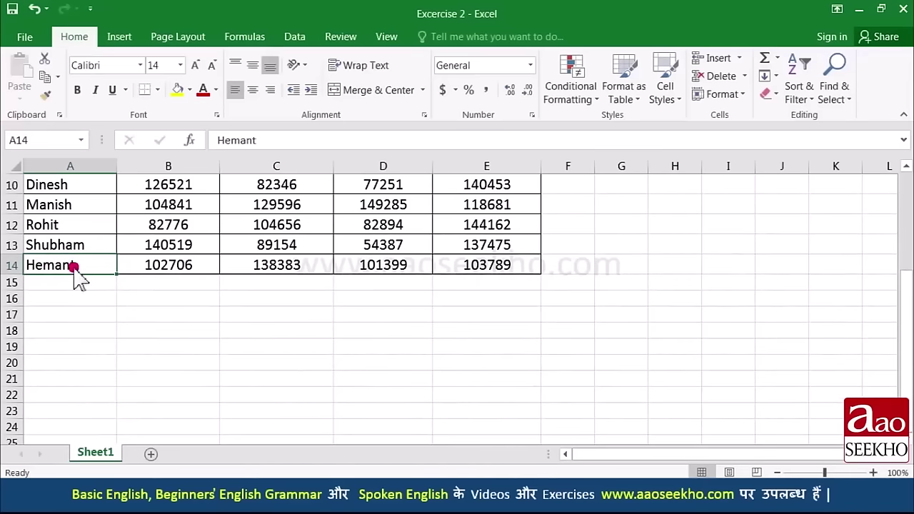
scroll(117, 321, "up", 3)
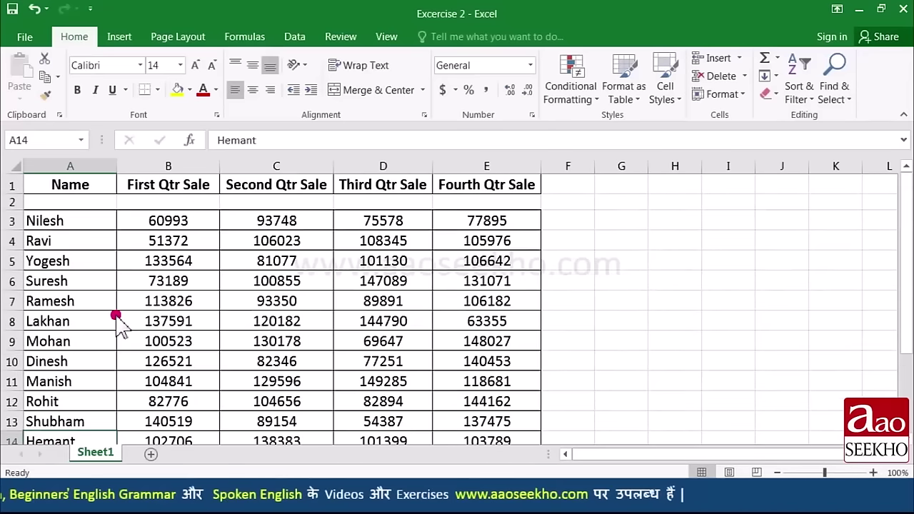
scroll(117, 321, "down", 1)
scroll(117, 325, "down", 1)
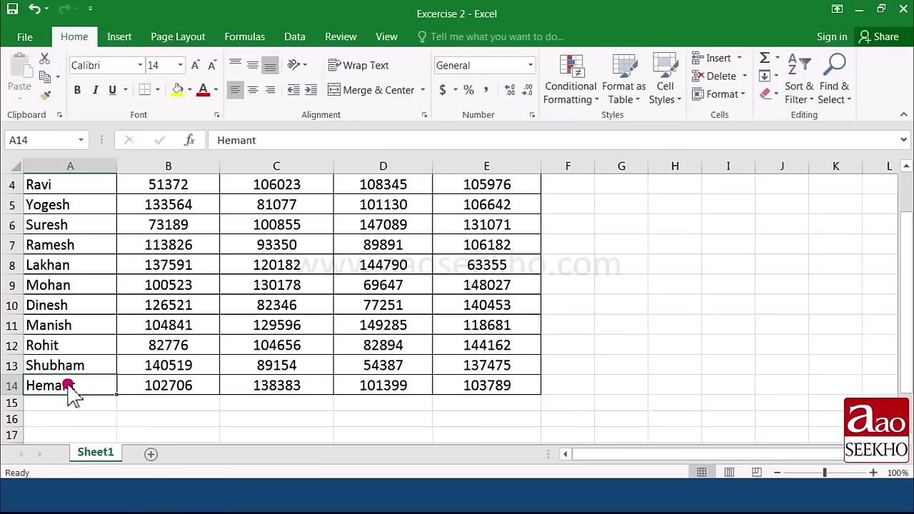
Step: Copy row A14:E14 and paste it into the empty row 2
left_click_drag(82, 385, 478, 386)
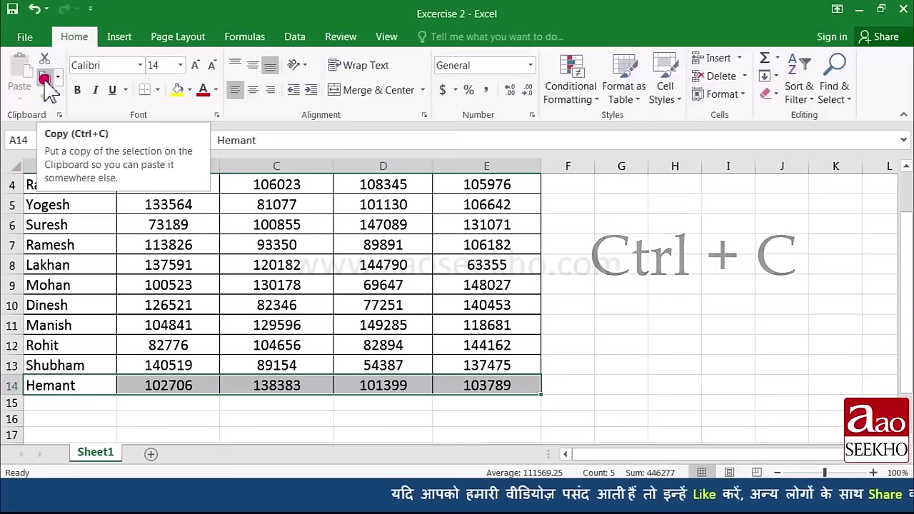
left_click(44, 82)
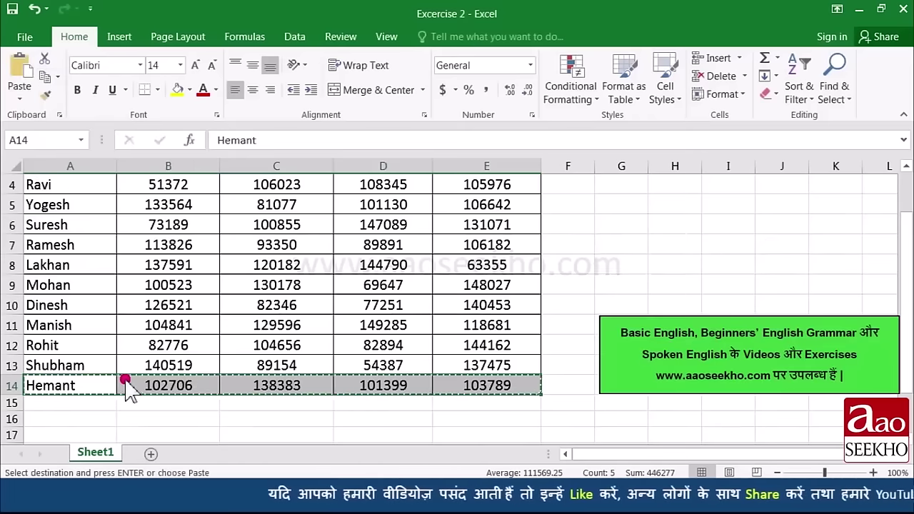
scroll(122, 381, "up", 1)
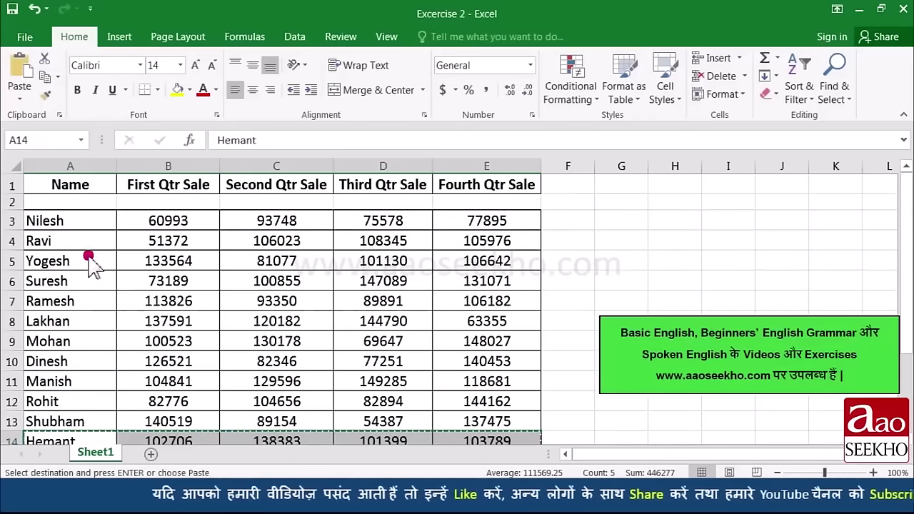
left_click(78, 203)
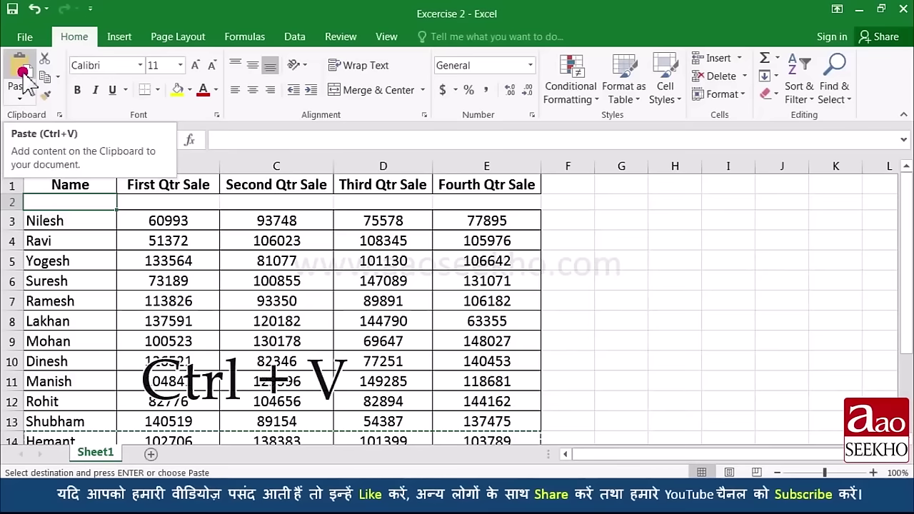
left_click(24, 74)
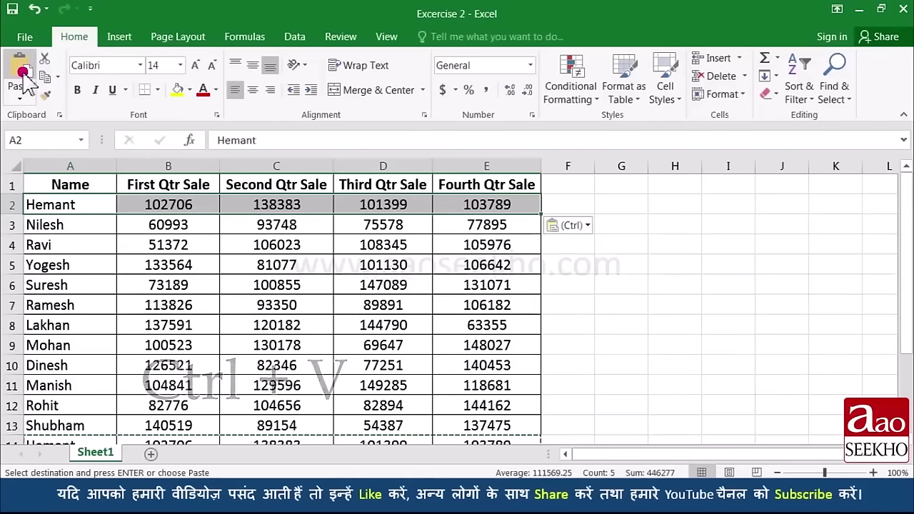
key("Down")
scroll(136, 255, "down", 1)
scroll(140, 255, "up", 1)
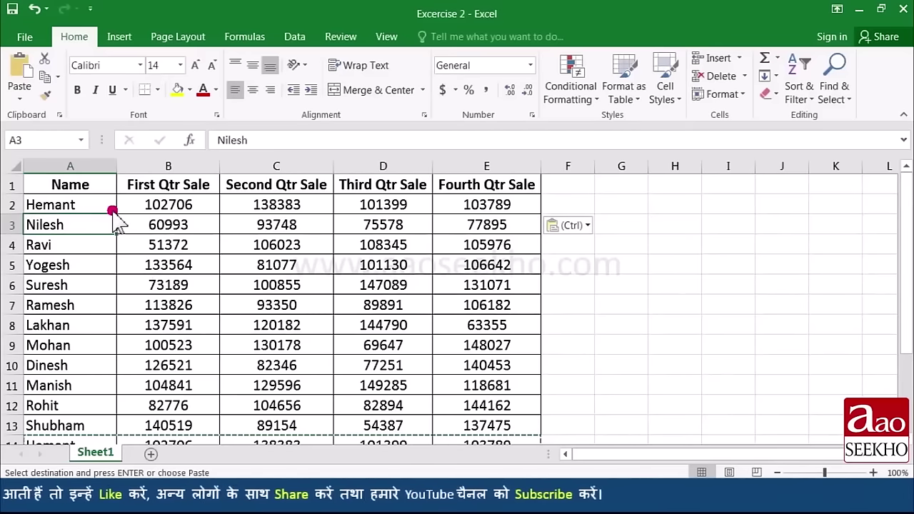
scroll(107, 253, "down", 1)
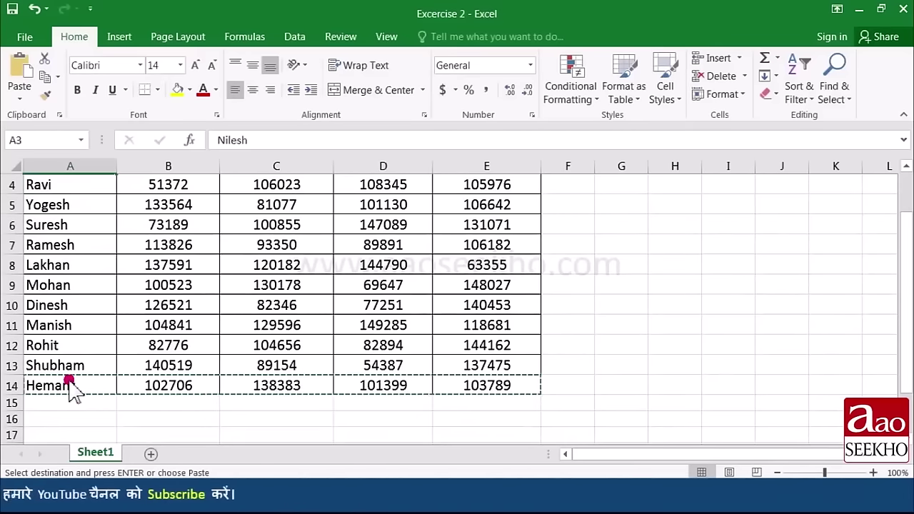
scroll(92, 371, "up", 1)
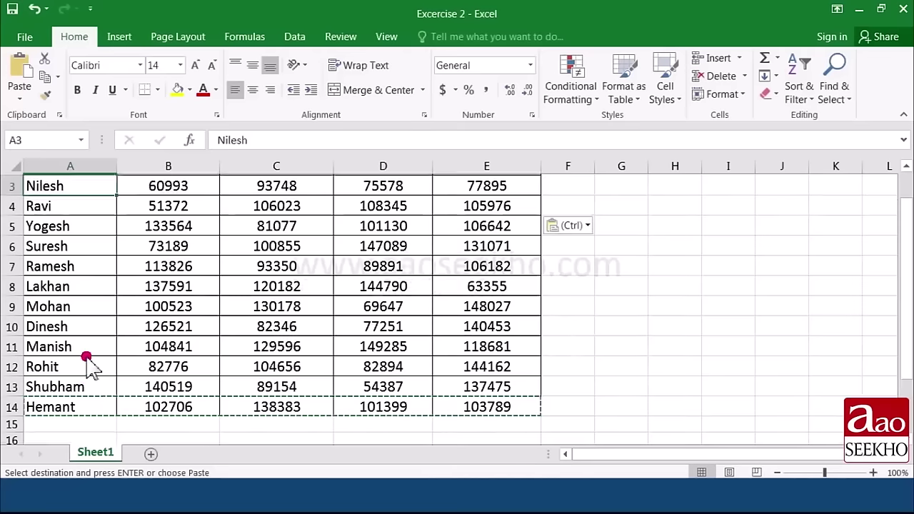
scroll(72, 326, "down", 1)
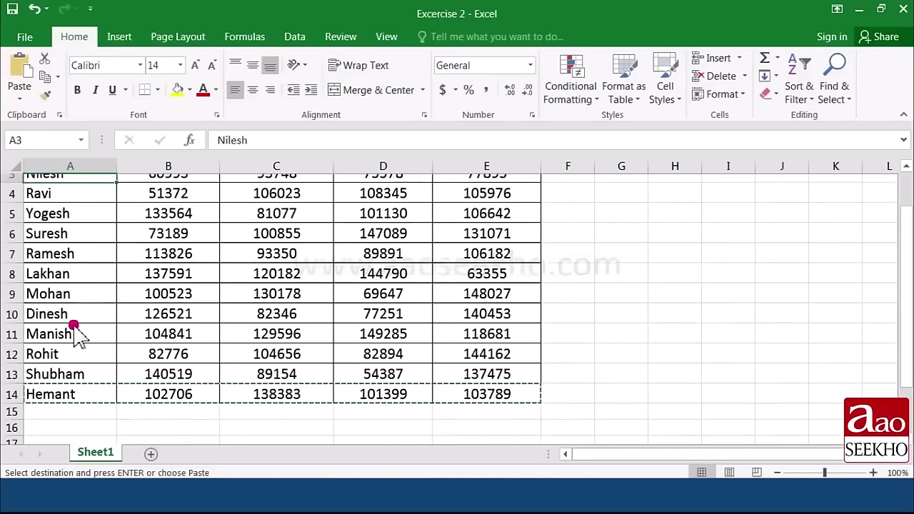
scroll(75, 357, "up", 1)
scroll(102, 328, "down", 1)
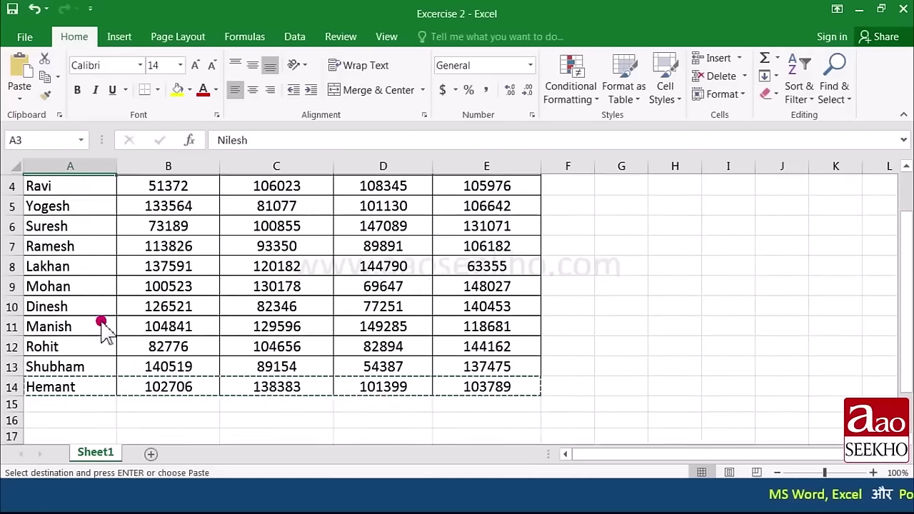
scroll(102, 329, "up", 1)
scroll(96, 335, "down", 2)
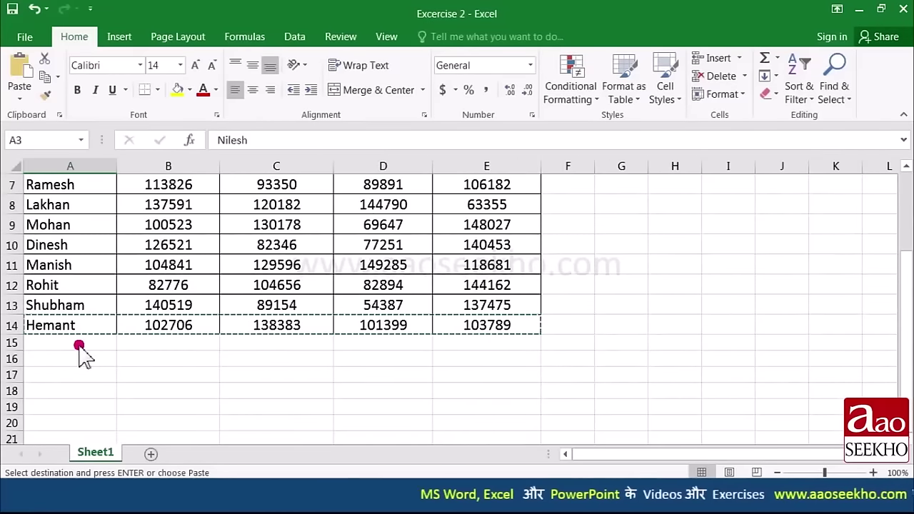
Step: Paste two more copies of the row into rows 15 and 16
left_click(78, 345)
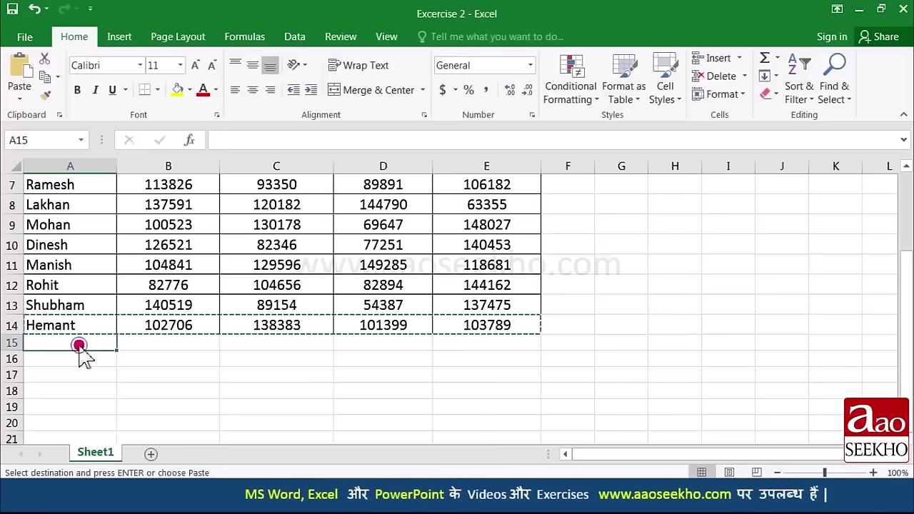
left_click(23, 72)
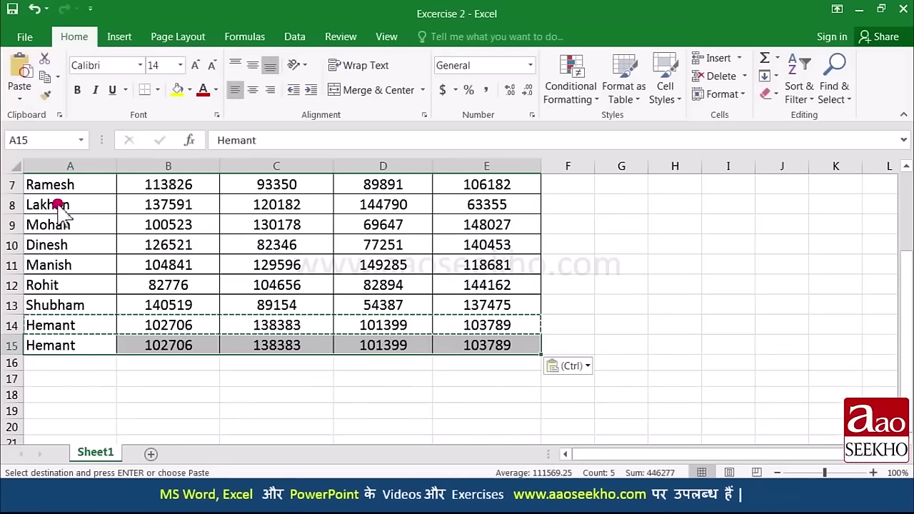
key("Down")
key("ctrl+v")
key("Down")
key("ctrl+v")
key("Down")
scroll(82, 409, "up", 2)
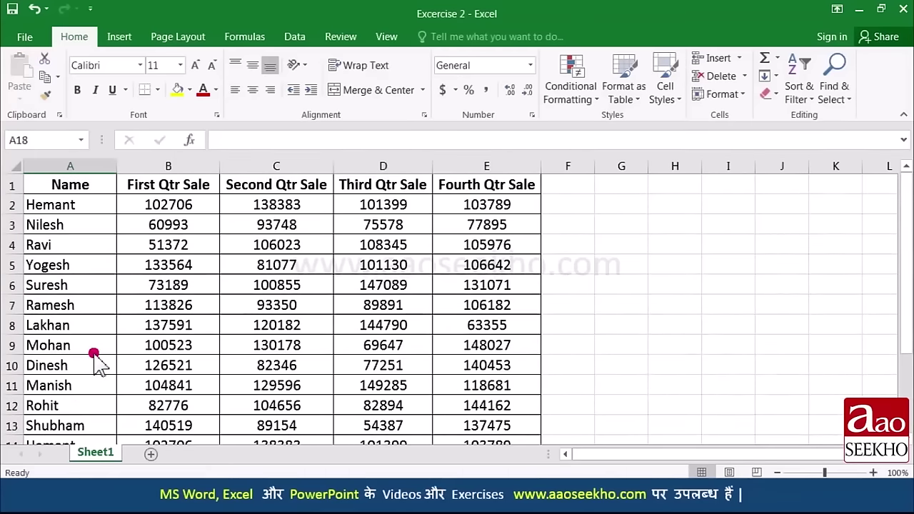
scroll(95, 361, "down", 3)
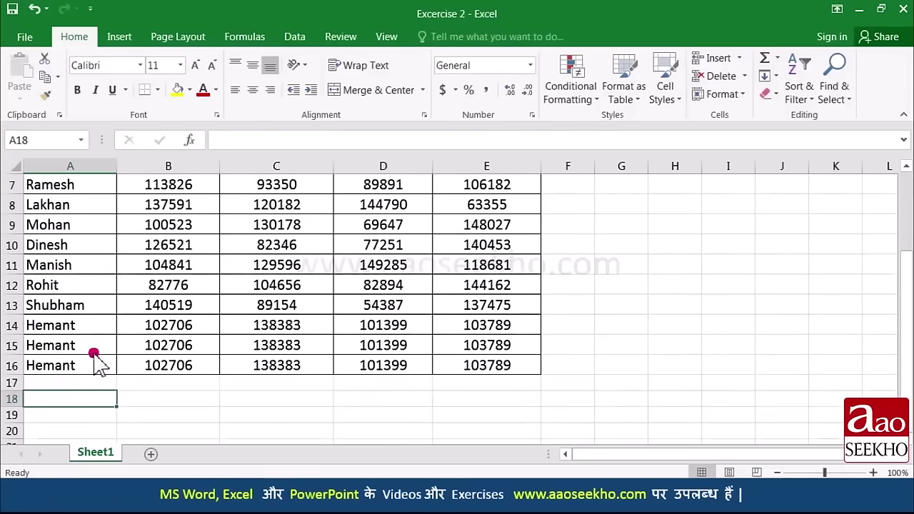
Step: Clear the contents of rows A14:E16
left_click_drag(68, 265, 443, 307)
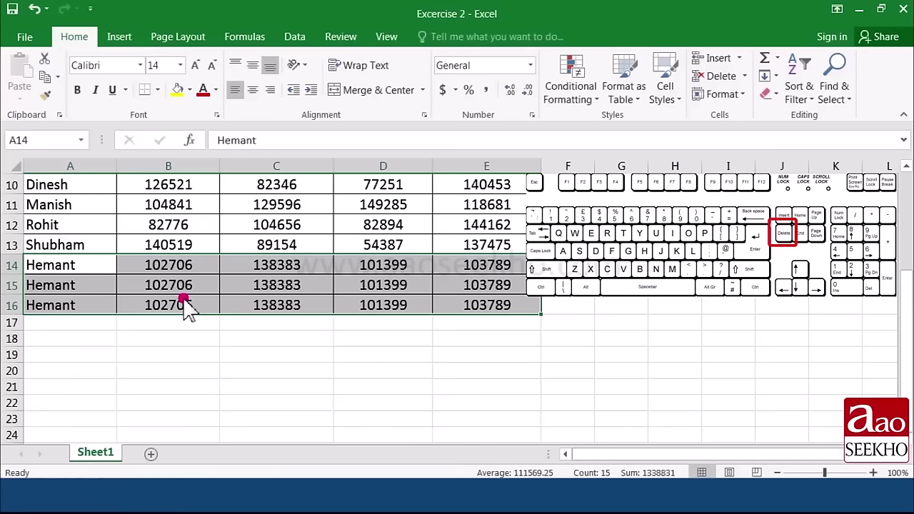
key("Delete")
left_click(89, 272)
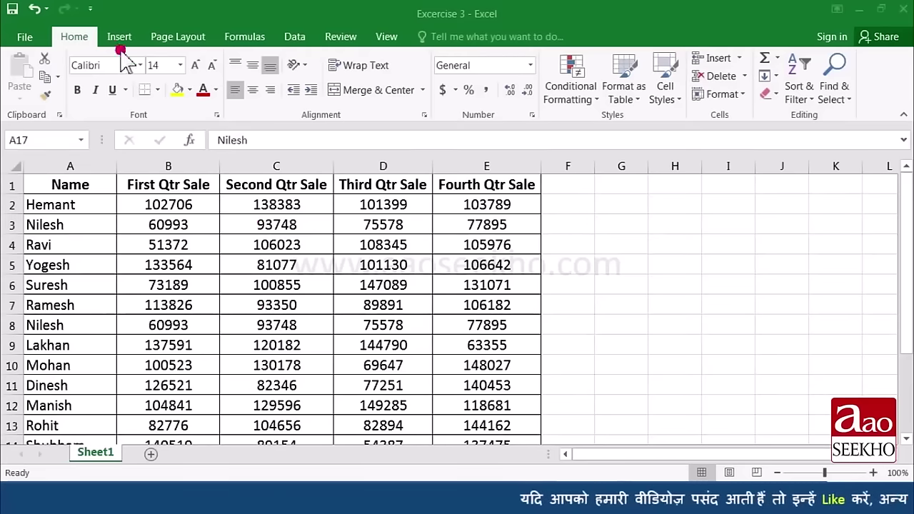
Step: Search for 'Nilesh', visiting A3, A8, A15 and A17, then wrap back to A3
left_click(837, 94)
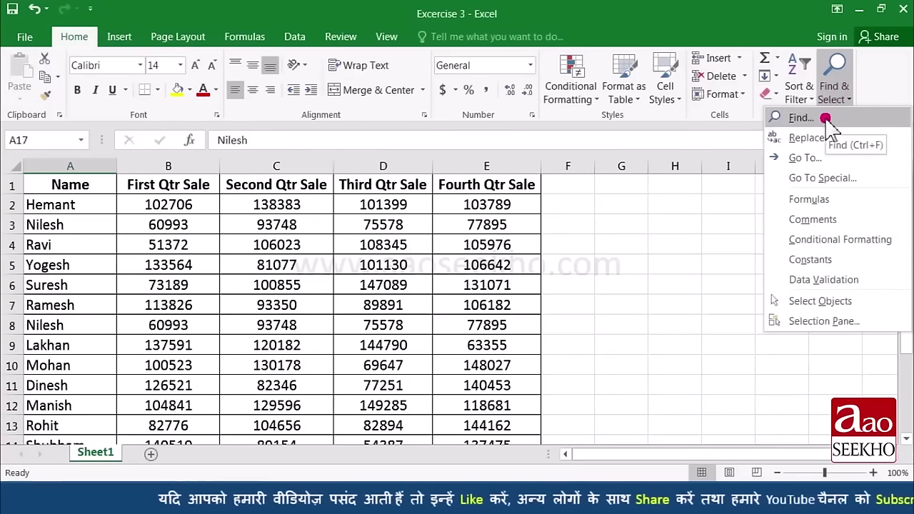
left_click(826, 118)
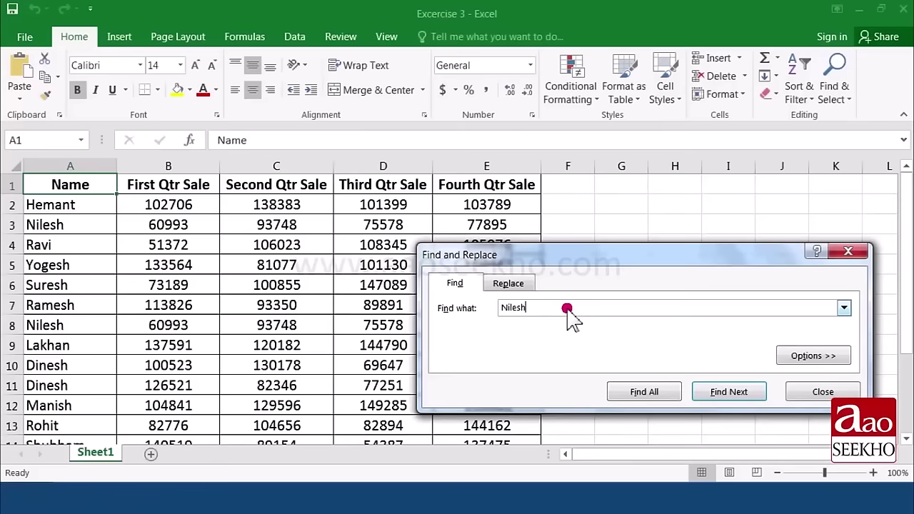
left_click(722, 395)
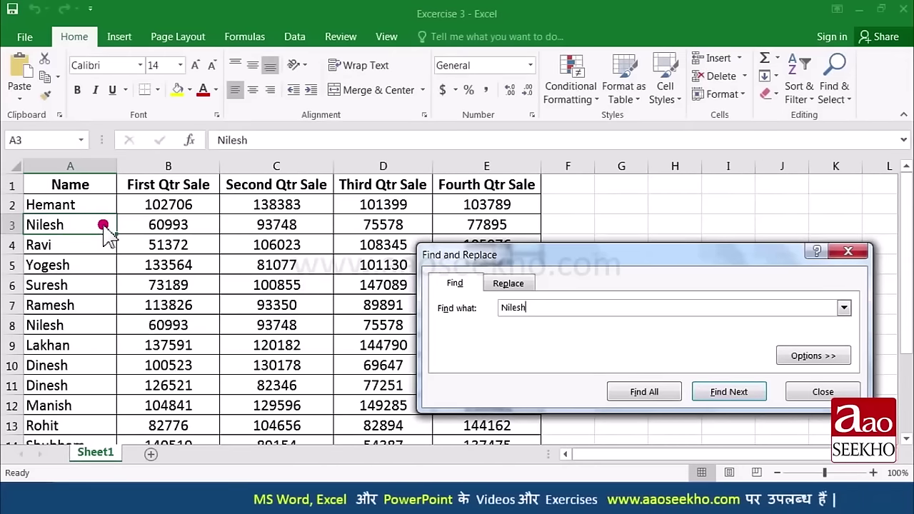
left_click(713, 397)
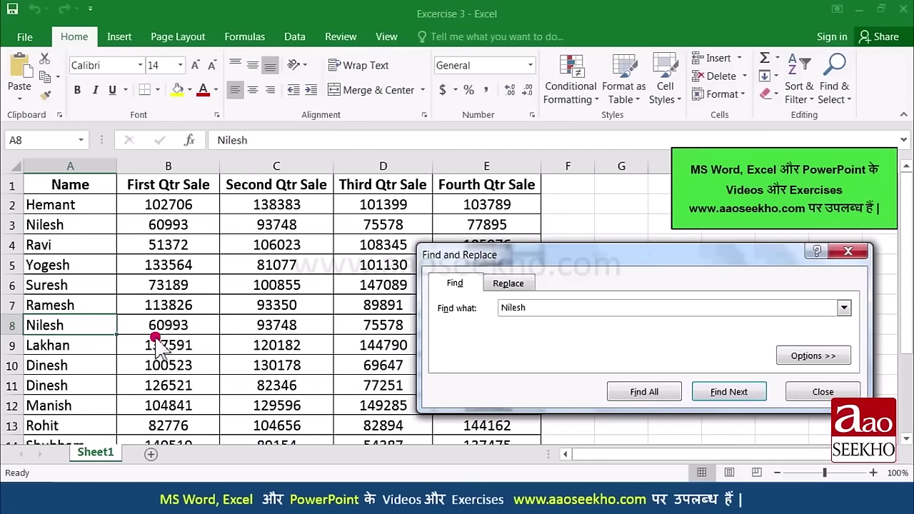
left_click(728, 400)
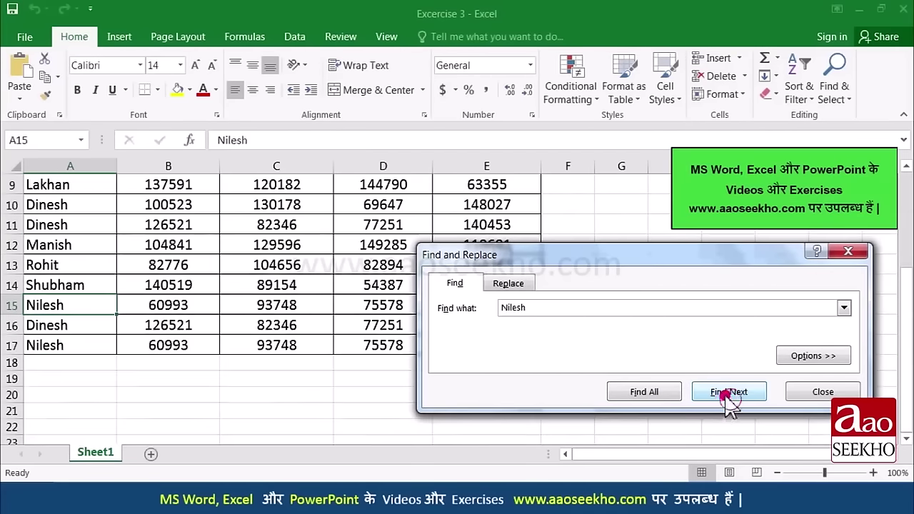
left_click(727, 394)
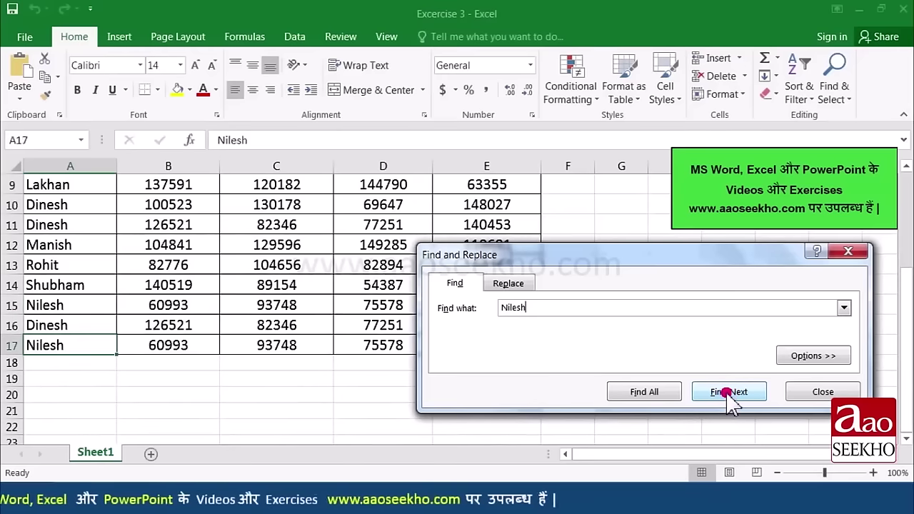
left_click(727, 393)
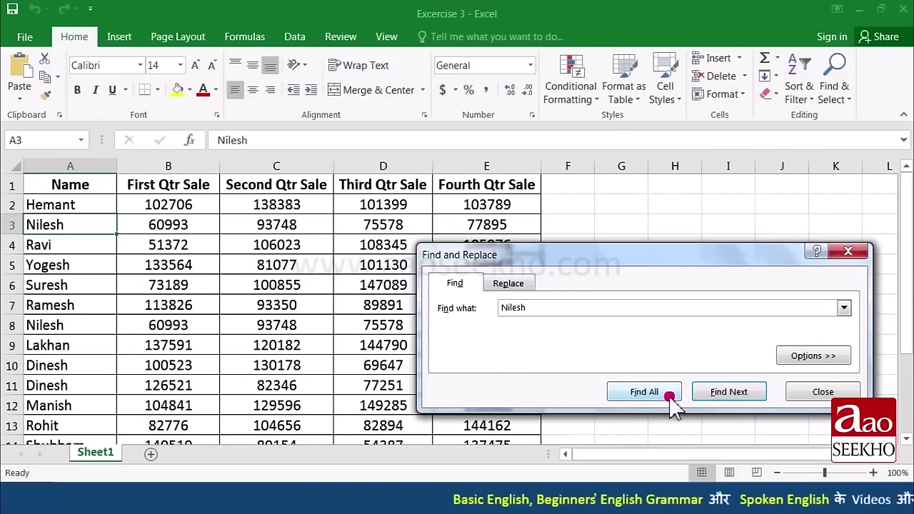
Step: Find all four 'Nilesh' matches, enlarge the results list, select the $A$17 match, then close the dialog
left_click(644, 392)
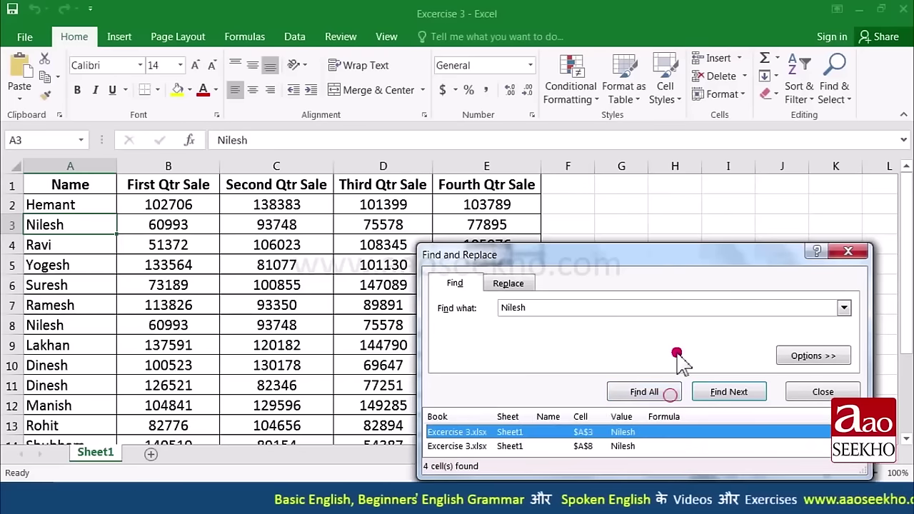
left_click_drag(679, 255, 675, 149)
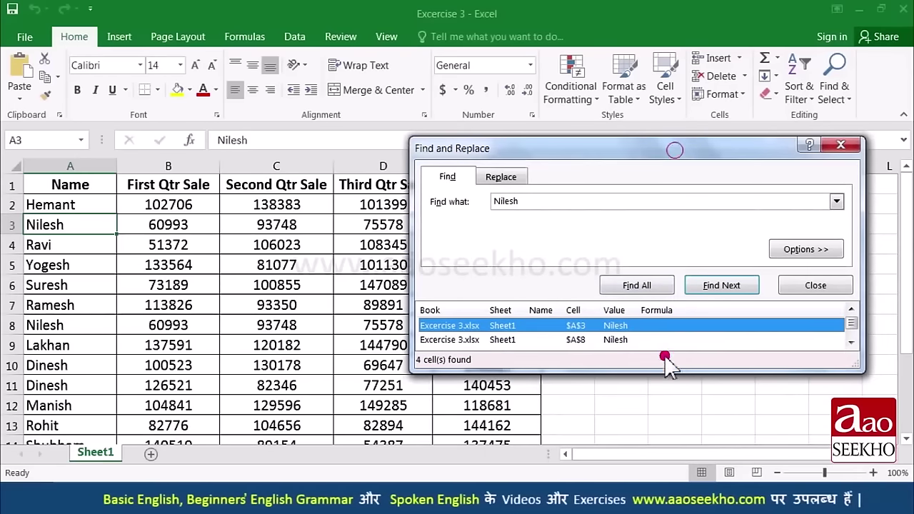
left_click_drag(667, 364, 668, 439)
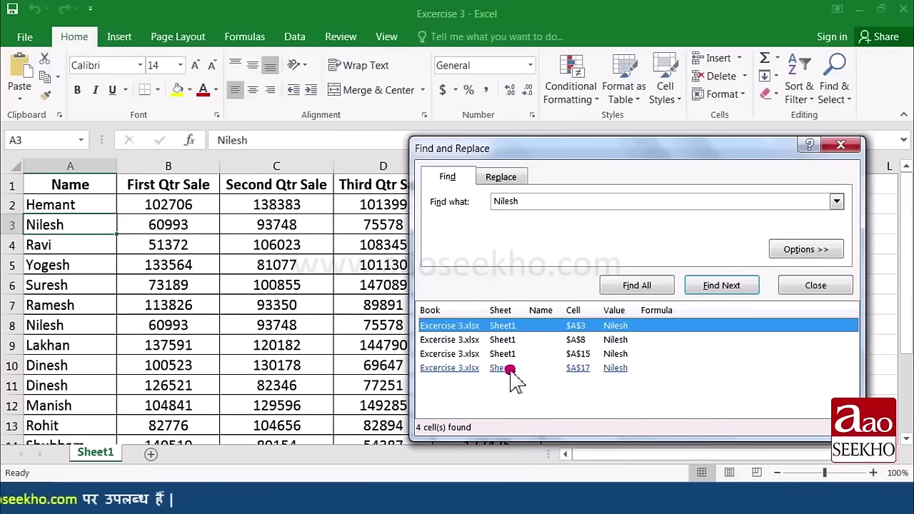
left_click(510, 369)
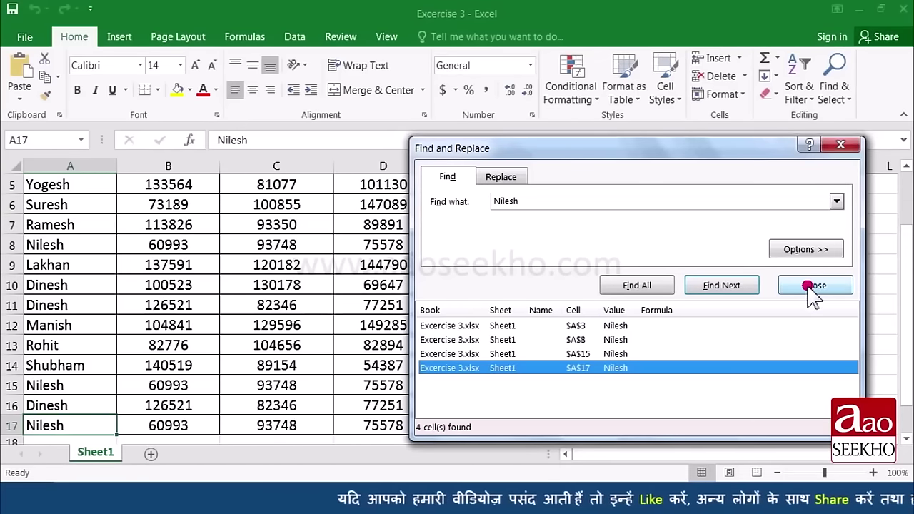
left_click(814, 286)
scroll(613, 260, "up", 2)
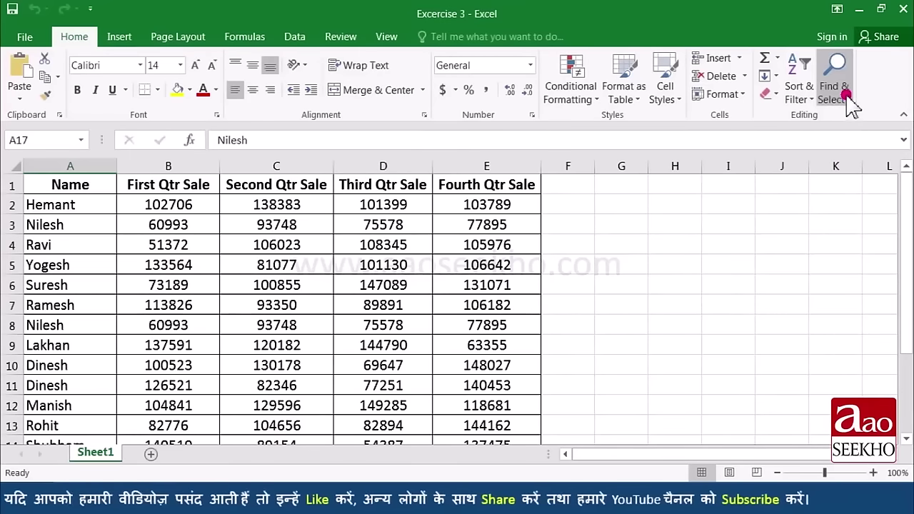
Step: Enter 'Nilesh' as search term and 'Mahesh' as replacement, and replace the A3 match
left_click(847, 98)
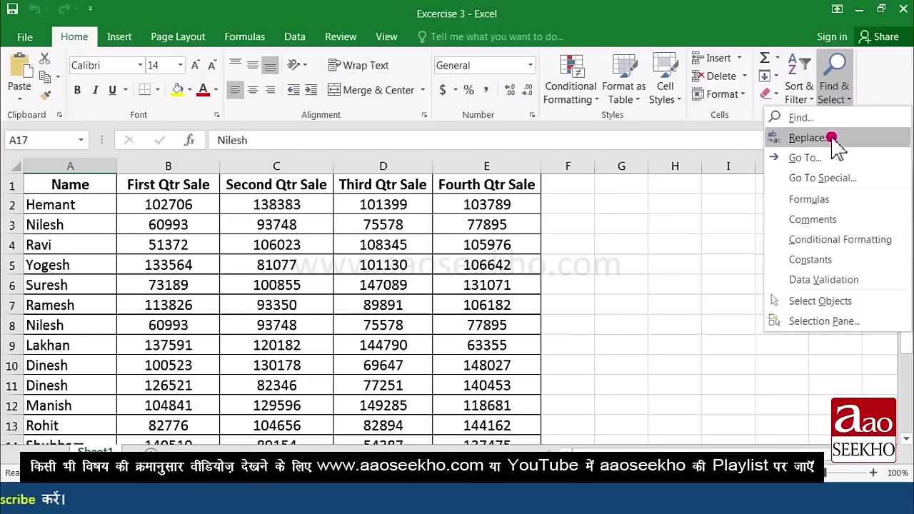
left_click(809, 138)
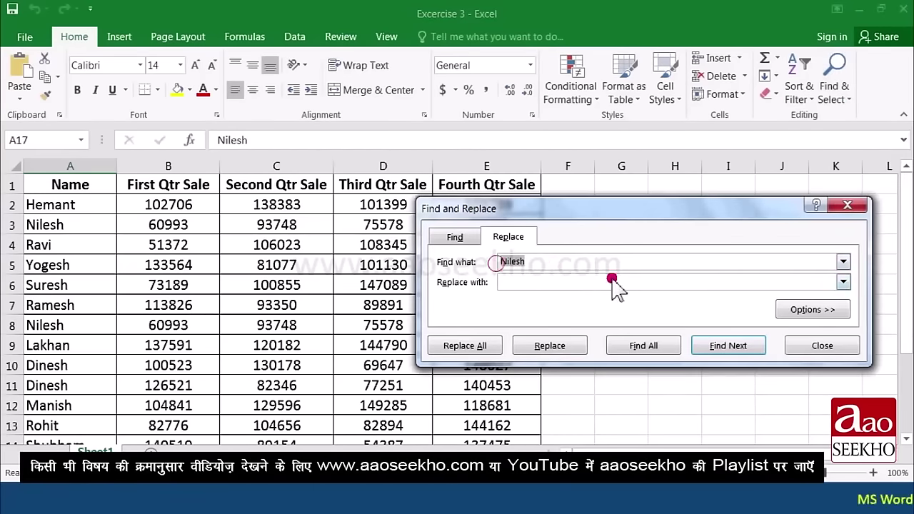
key("BackSpace")
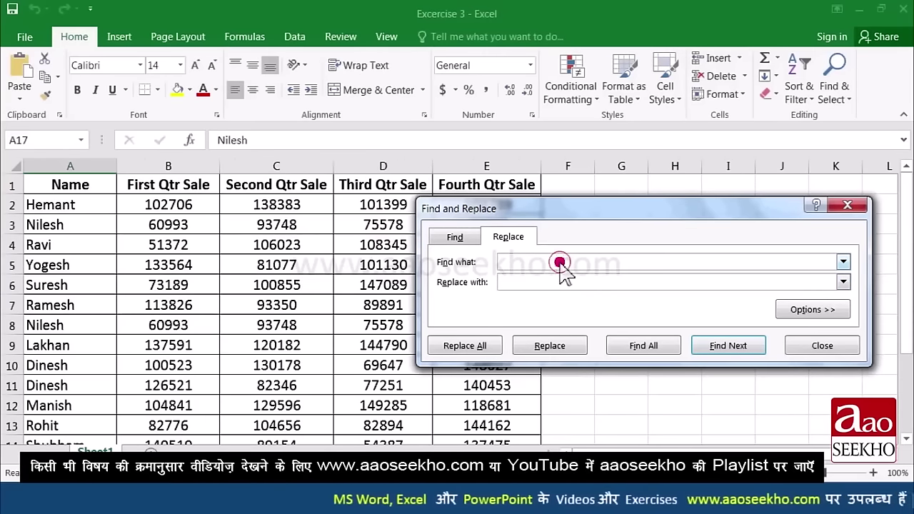
type("Nilesh")
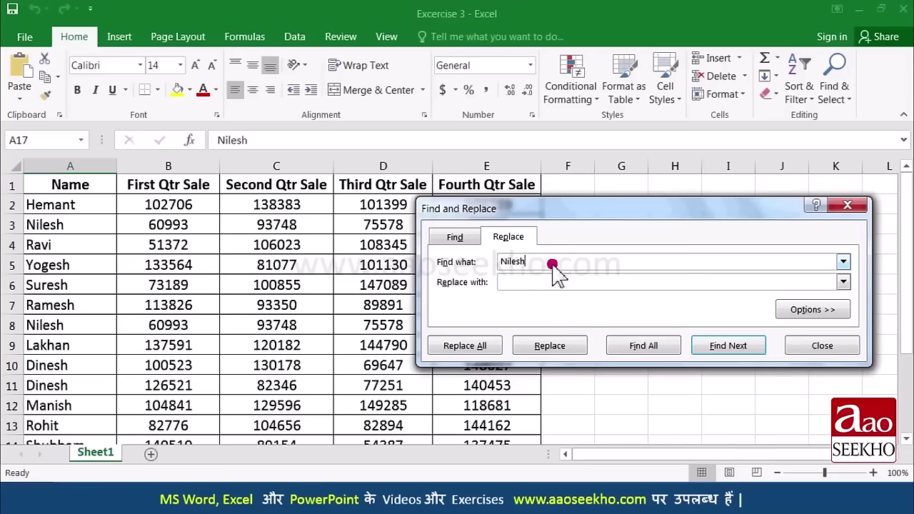
key("Return")
left_click(567, 282)
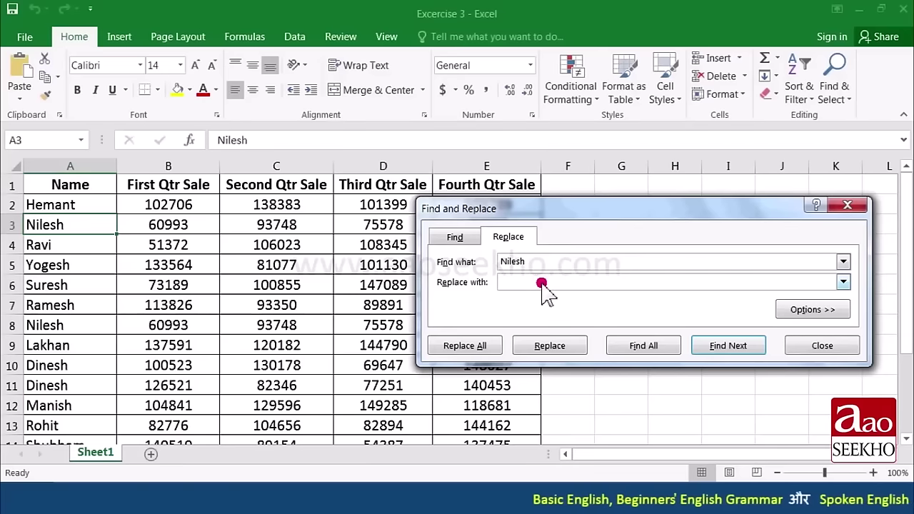
type("M")
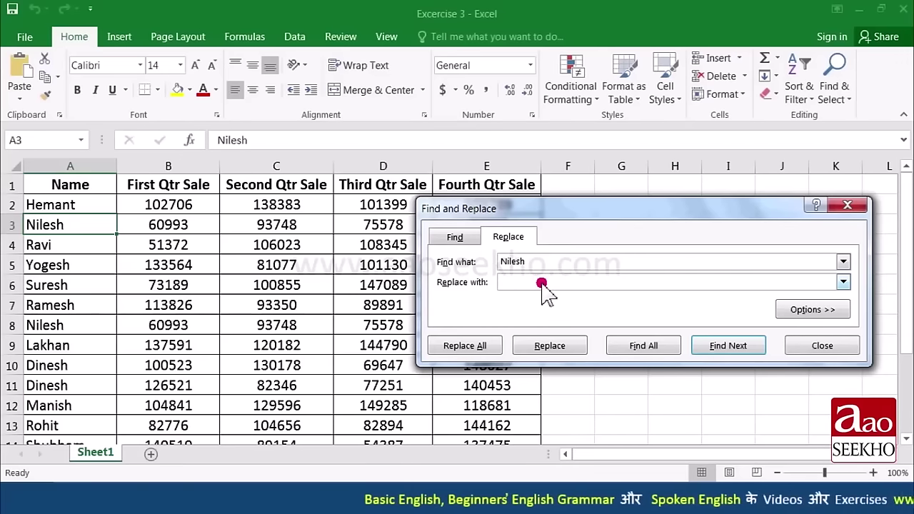
type("ahesh")
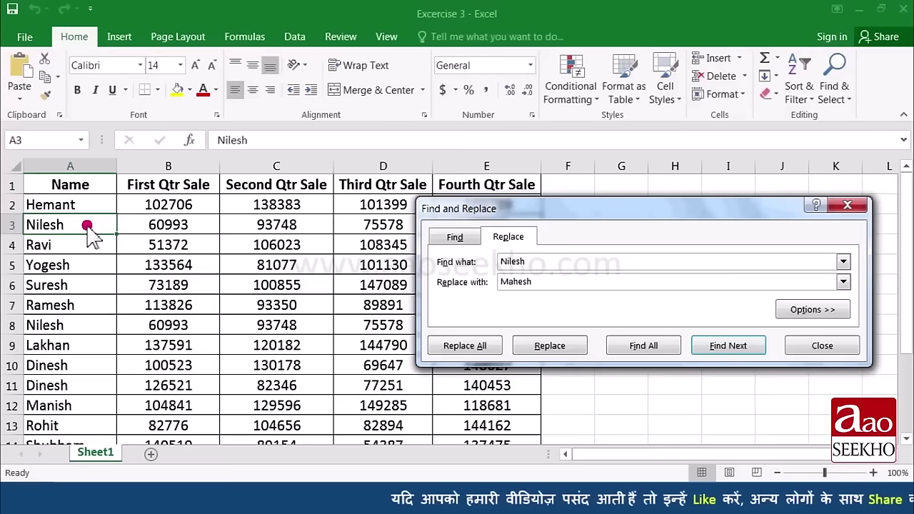
left_click(572, 346)
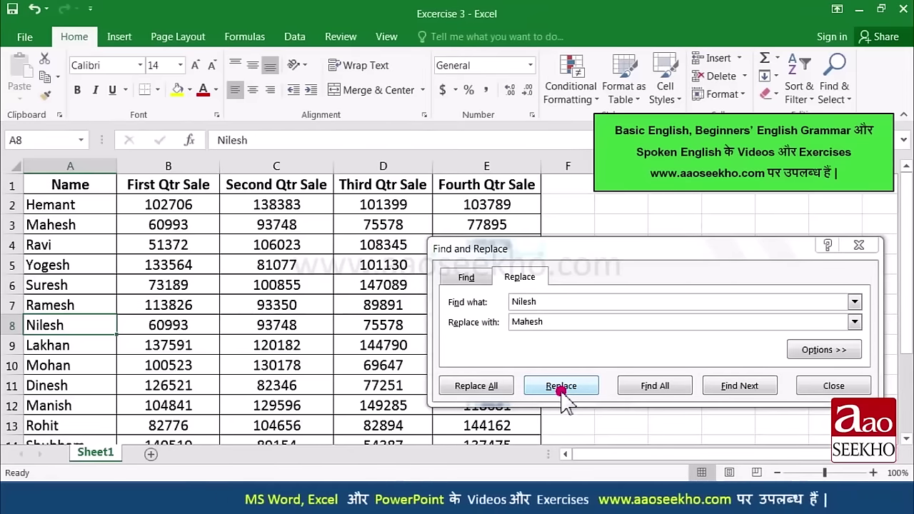
Step: Replace the A15 'Nilesh' with 'Mahesh', Replace All the rest, confirm, and close the dialog
left_click(735, 389)
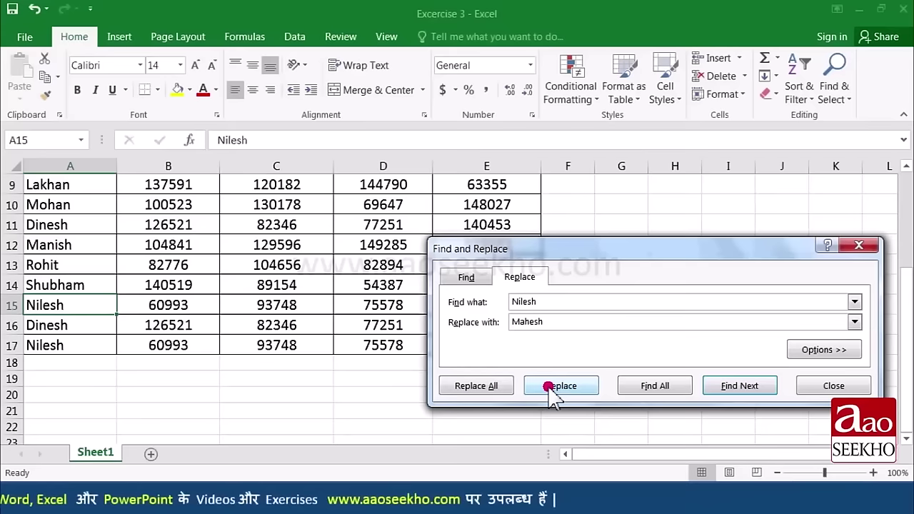
left_click(549, 390)
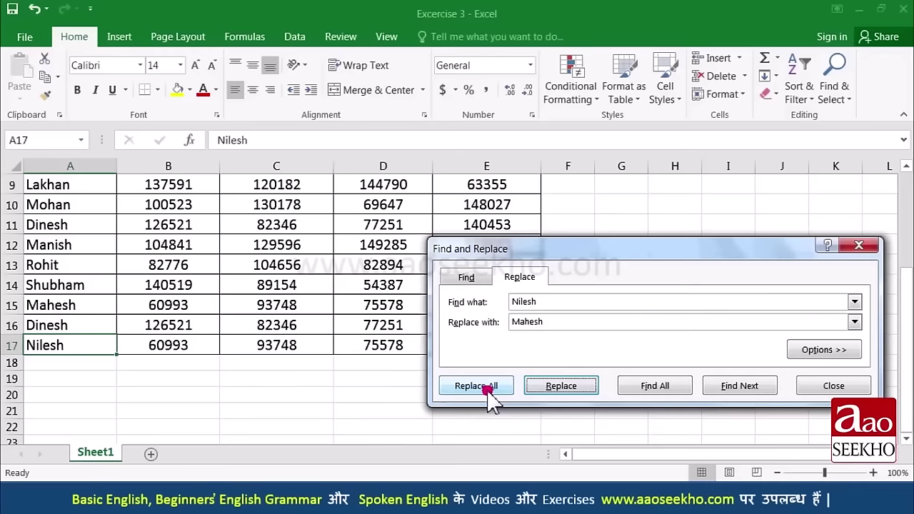
left_click(486, 387)
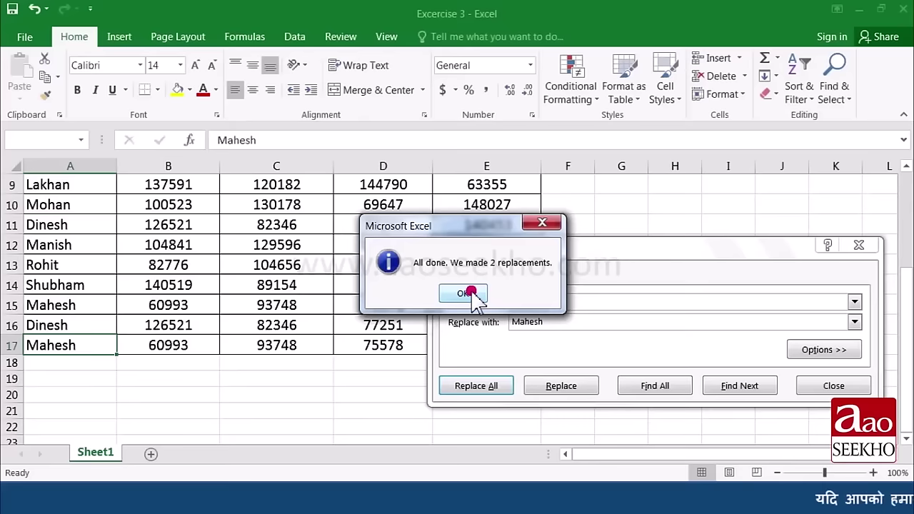
left_click(471, 293)
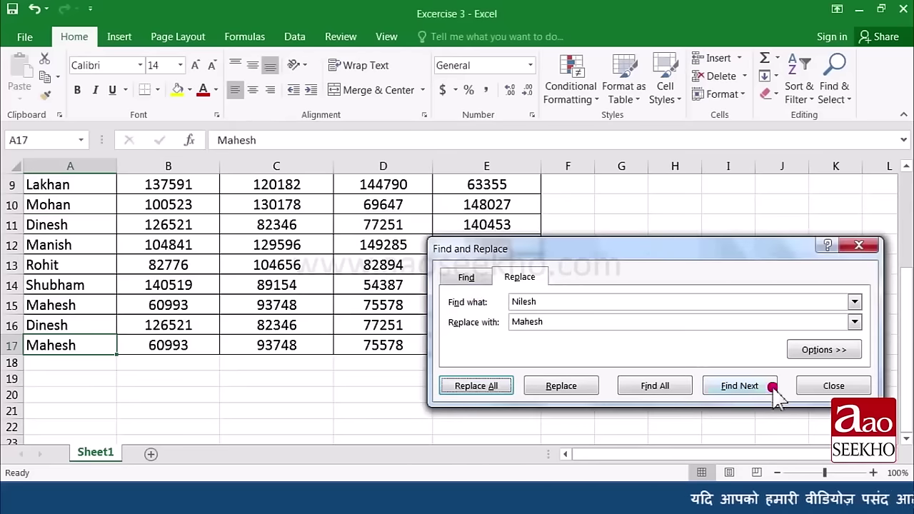
left_click(831, 388)
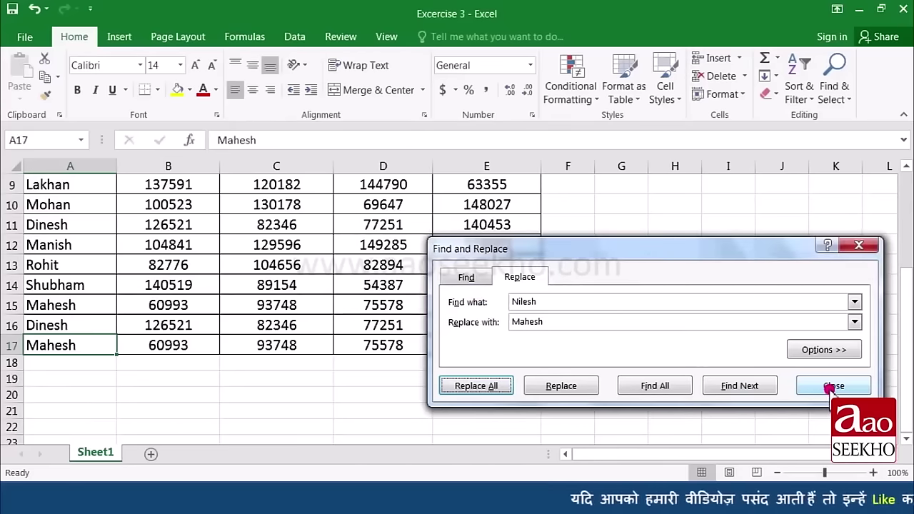
left_click(831, 386)
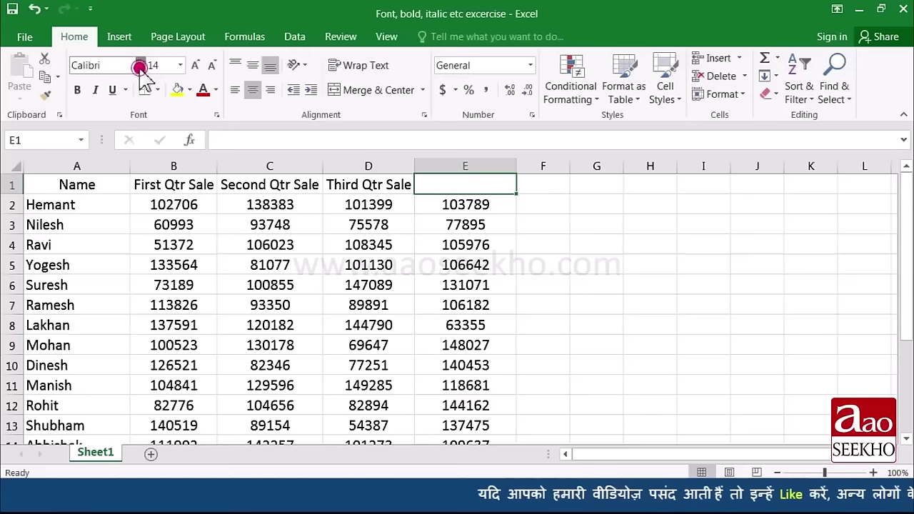
Step: Choose Batang from the Home tab font list
left_click(140, 65)
scroll(182, 368, "down", 3)
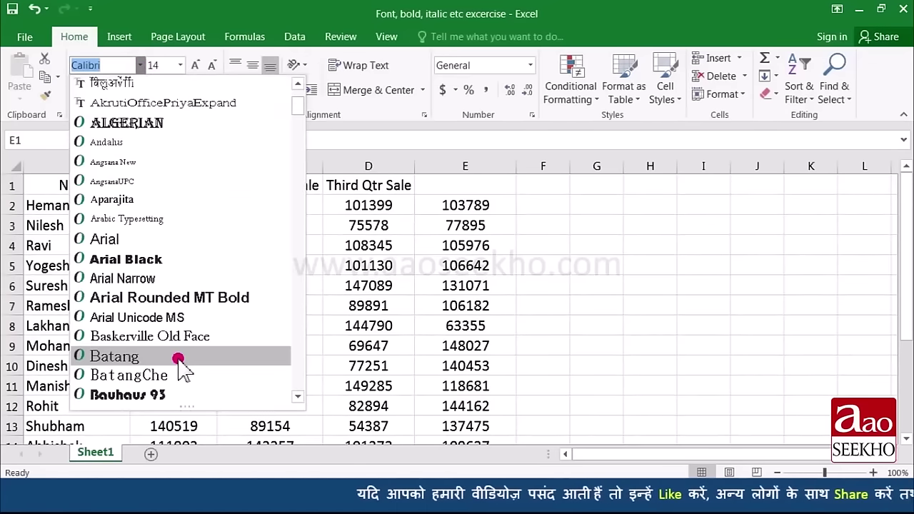
left_click(178, 357)
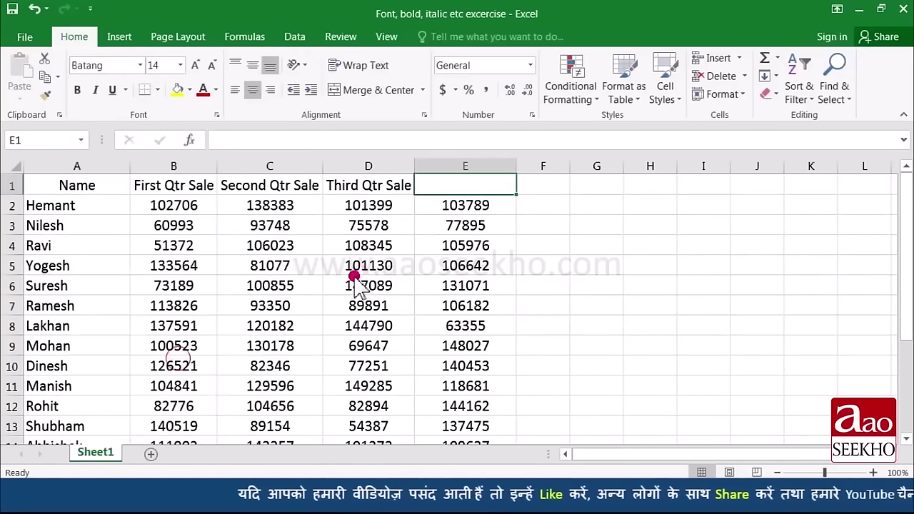
Step: Enter the heading 'Fourth Qtr Sale' in cell E1 and reselect it
left_click(443, 192)
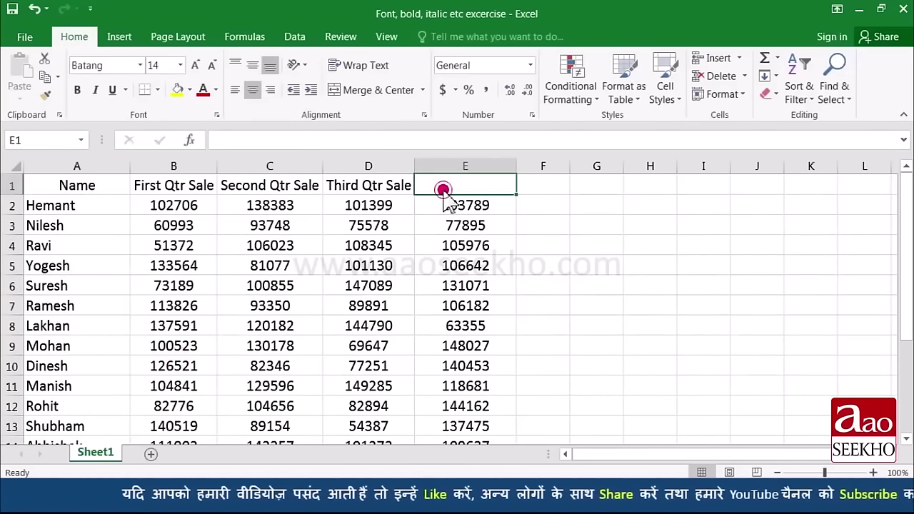
type("Fourth")
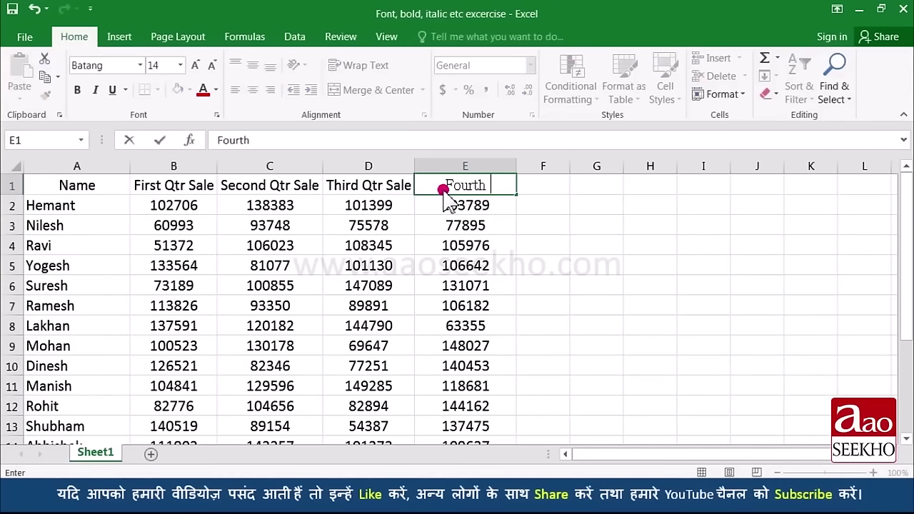
type(" Qtr Sale")
key("Return")
key("Return")
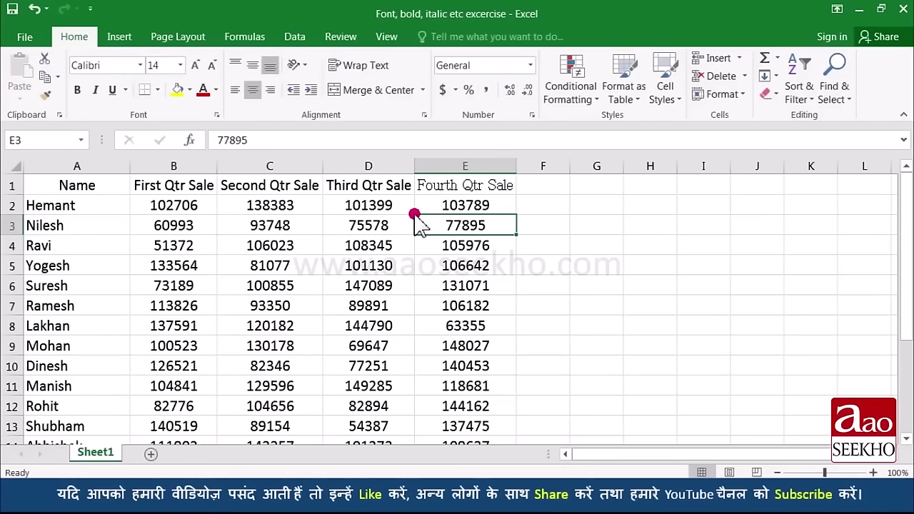
key("Up")
key("Up")
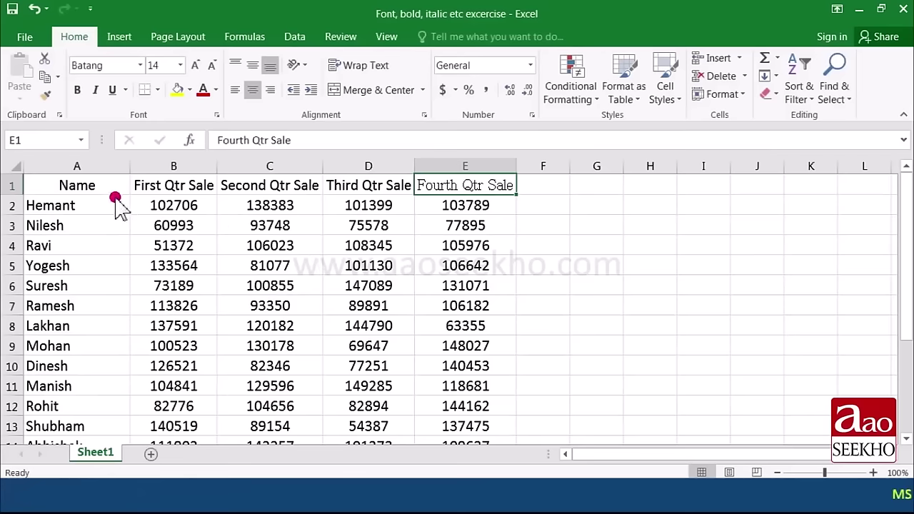
Step: Select the sales table from the Name heading down and apply the Arial Narrow font
left_click_drag(112, 193, 453, 428)
scroll(236, 261, "up", 2)
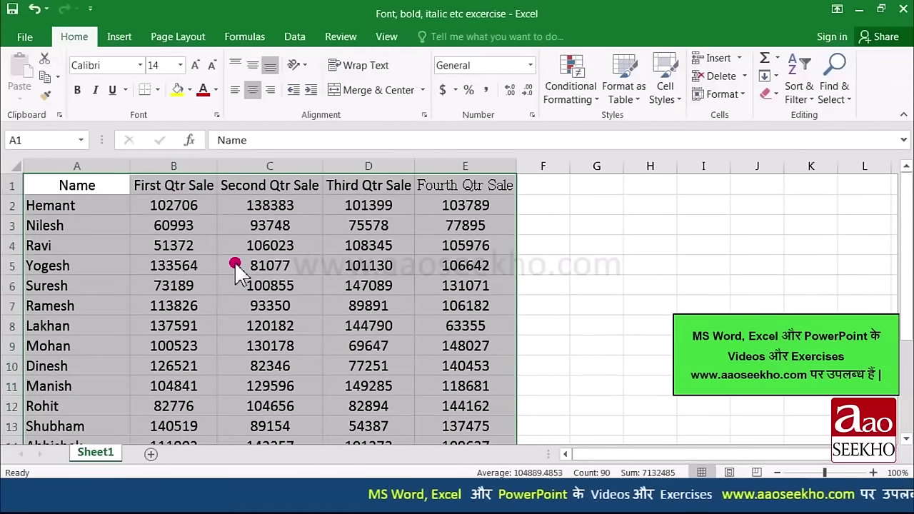
left_click(140, 65)
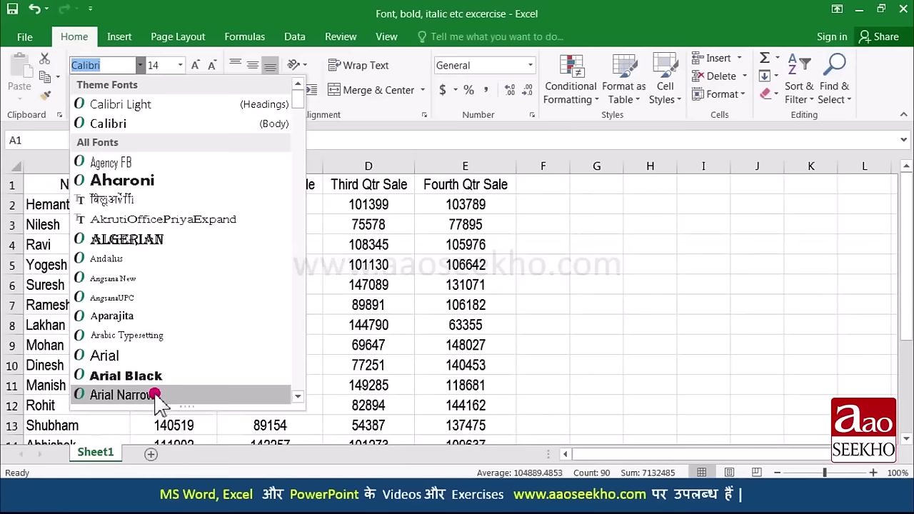
scroll(134, 360, "down", 2)
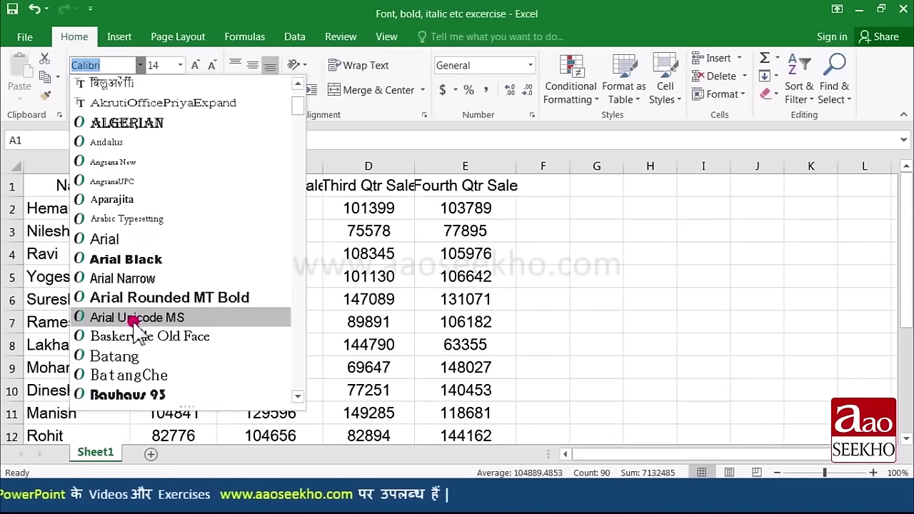
scroll(137, 340, "down", 1)
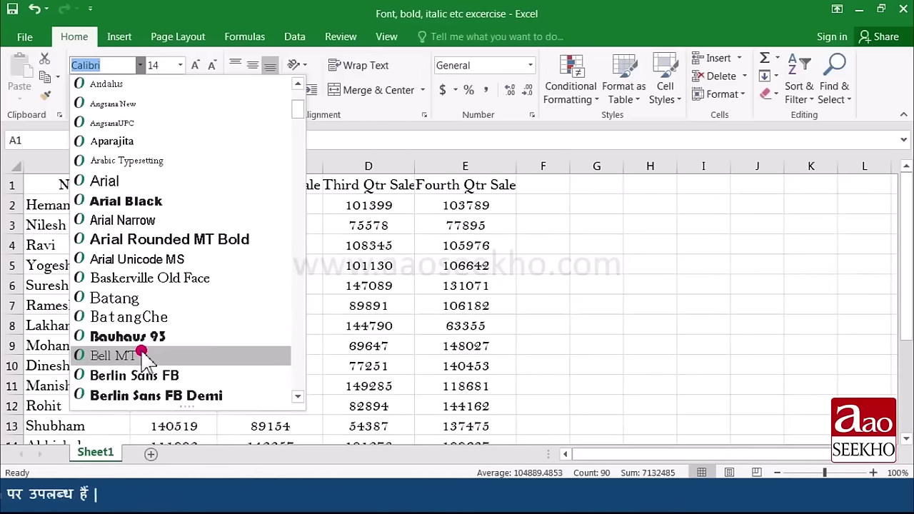
scroll(128, 354, "up", 3)
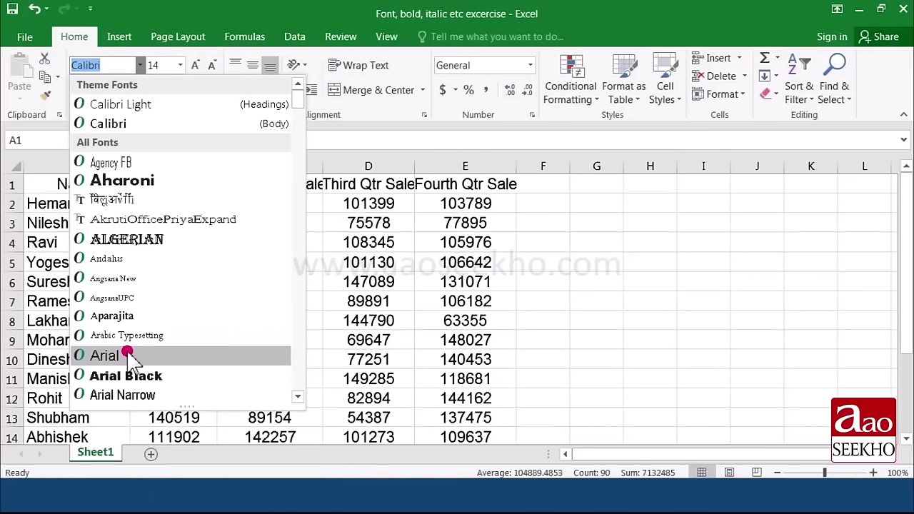
left_click(132, 395)
left_click(121, 284)
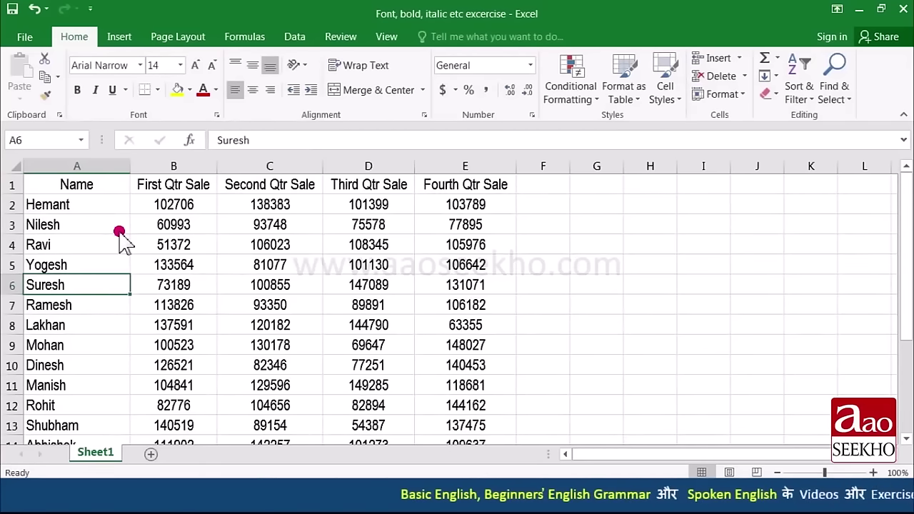
left_click_drag(82, 184, 428, 188)
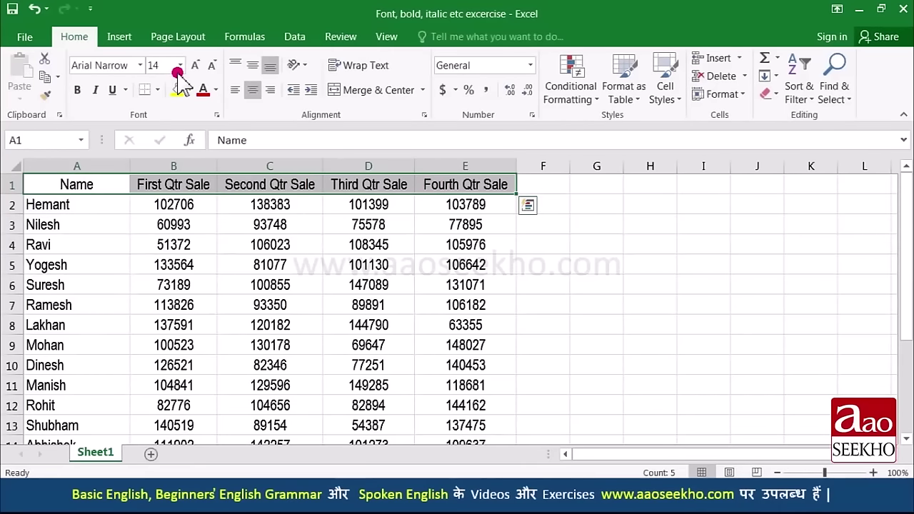
left_click(181, 65)
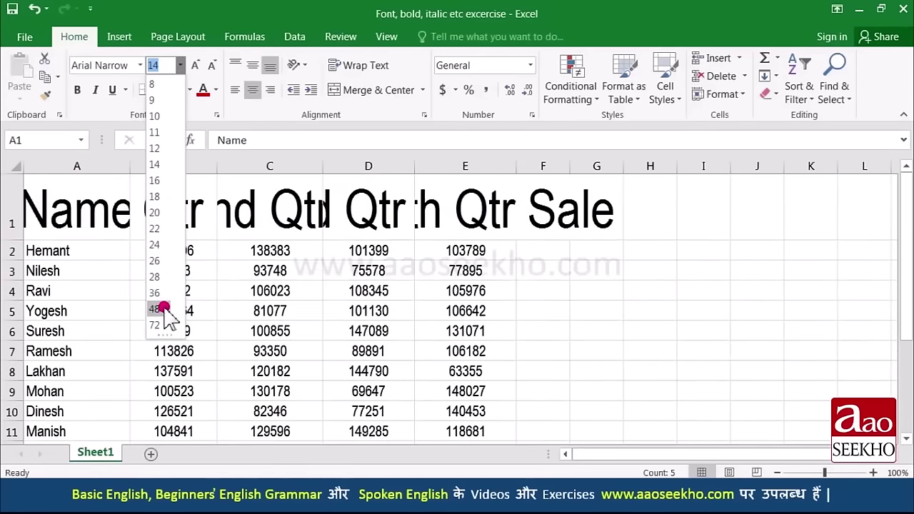
left_click(154, 164)
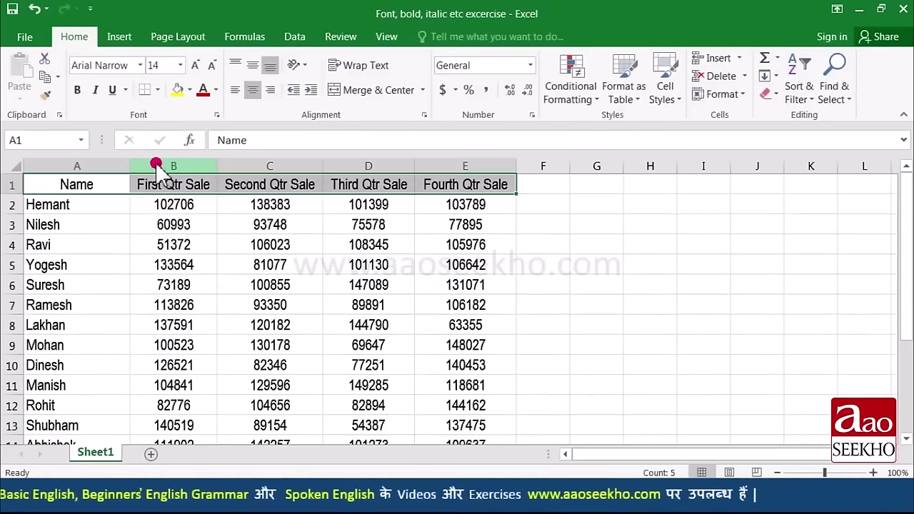
left_click(163, 209)
left_click_drag(99, 185, 429, 183)
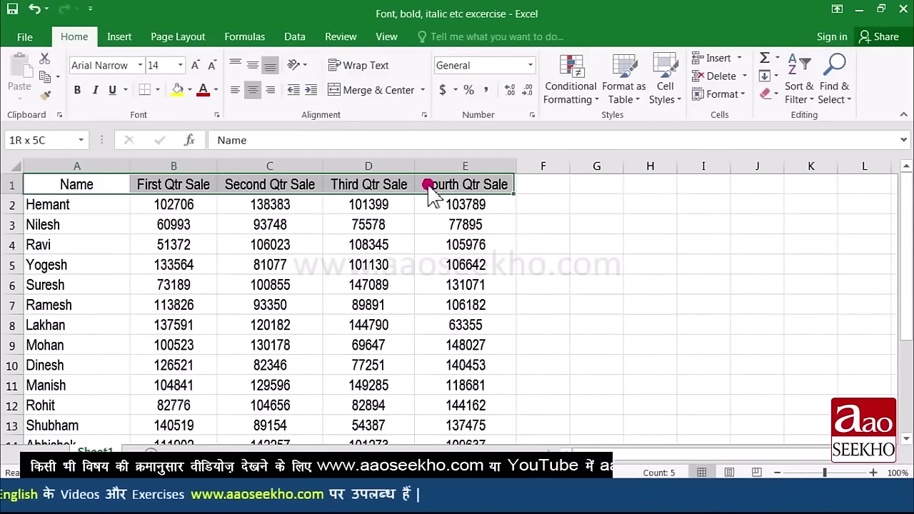
left_click(196, 68)
left_click(195, 67)
left_click(195, 67)
left_click(196, 67)
left_click(196, 68)
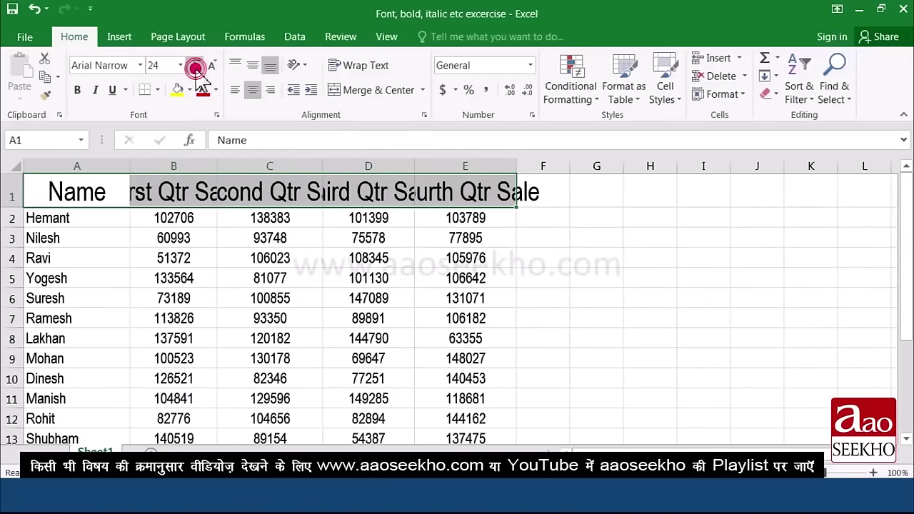
left_click(207, 68)
left_click(208, 67)
left_click(208, 67)
left_click(208, 67)
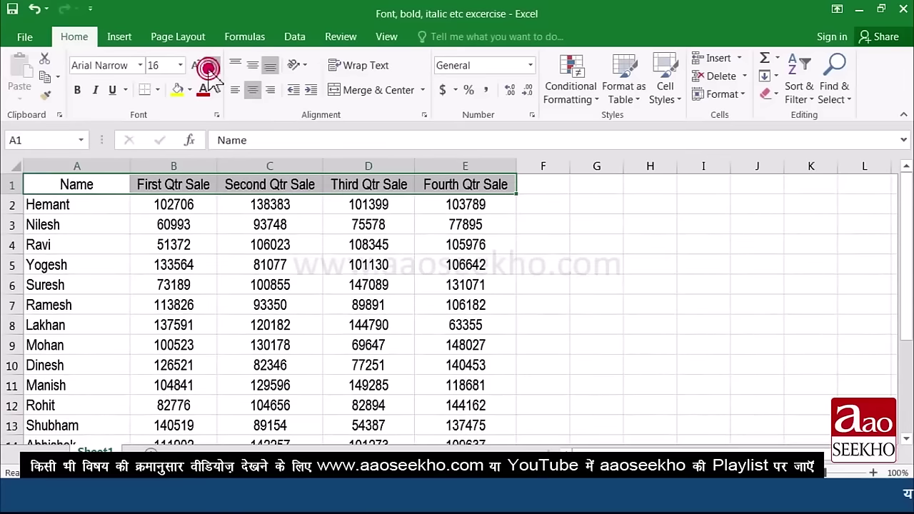
left_click(168, 203)
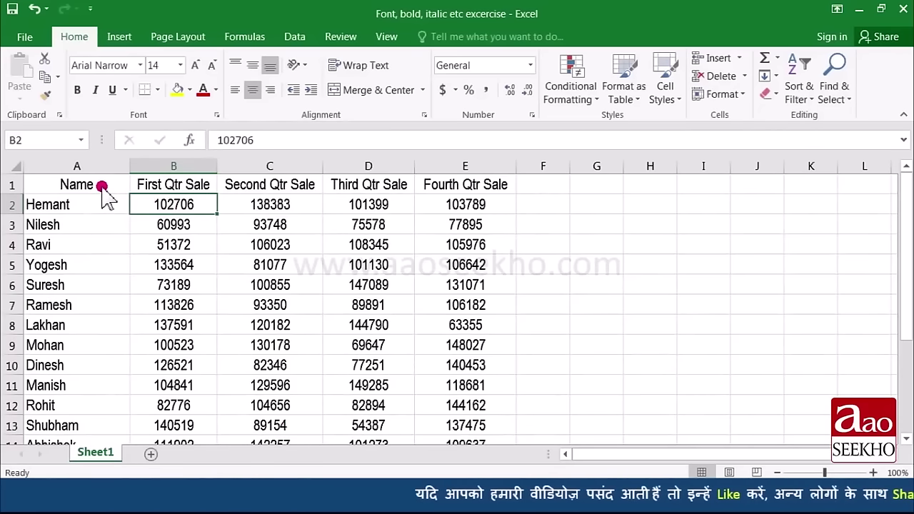
left_click_drag(102, 187, 437, 186)
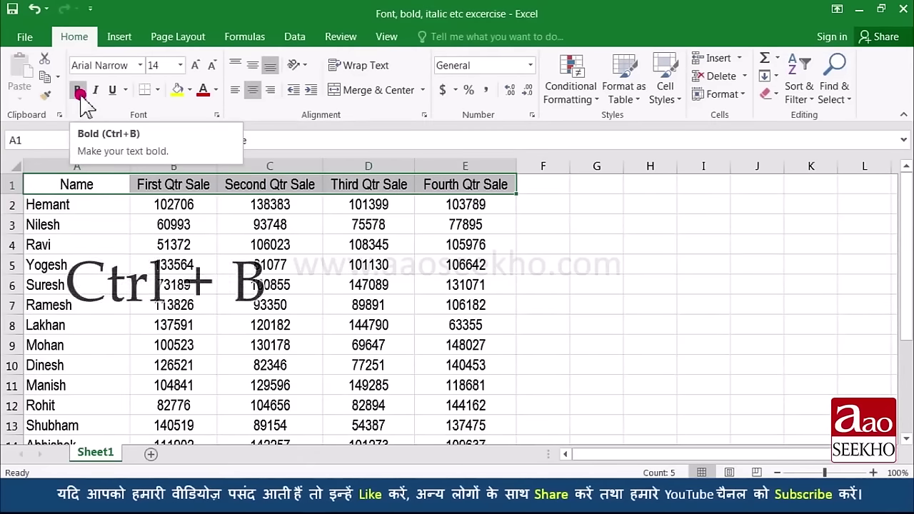
left_click(78, 91)
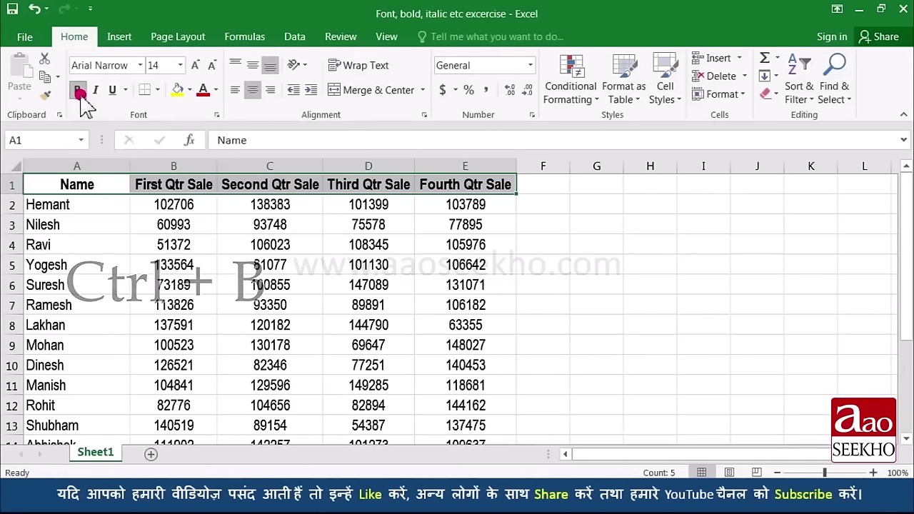
left_click(122, 206)
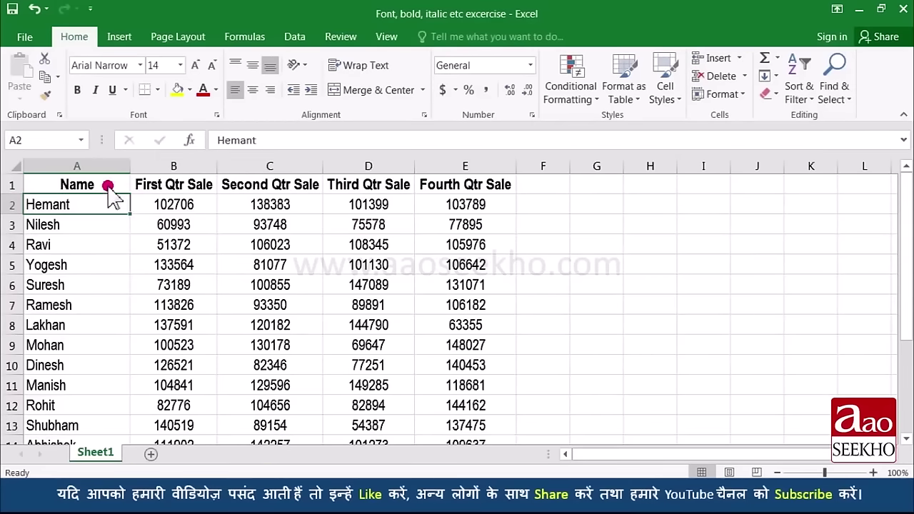
left_click_drag(108, 185, 448, 188)
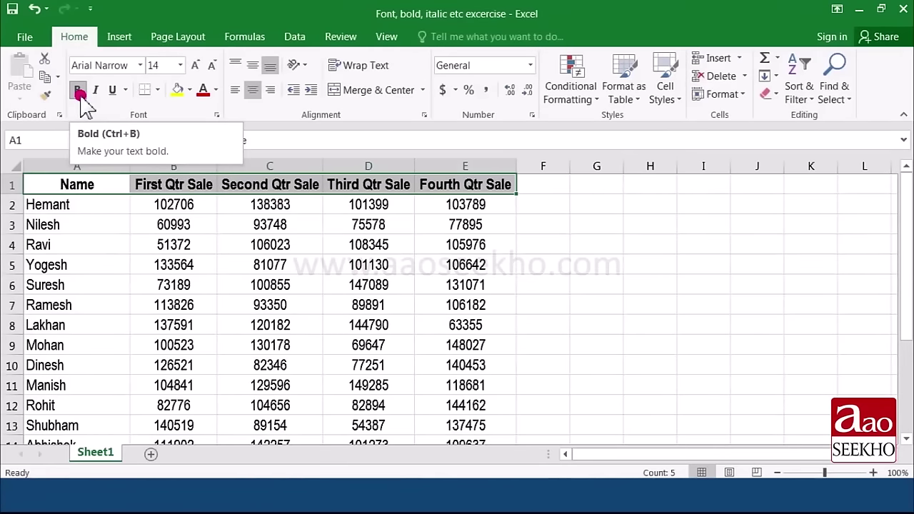
left_click(78, 91)
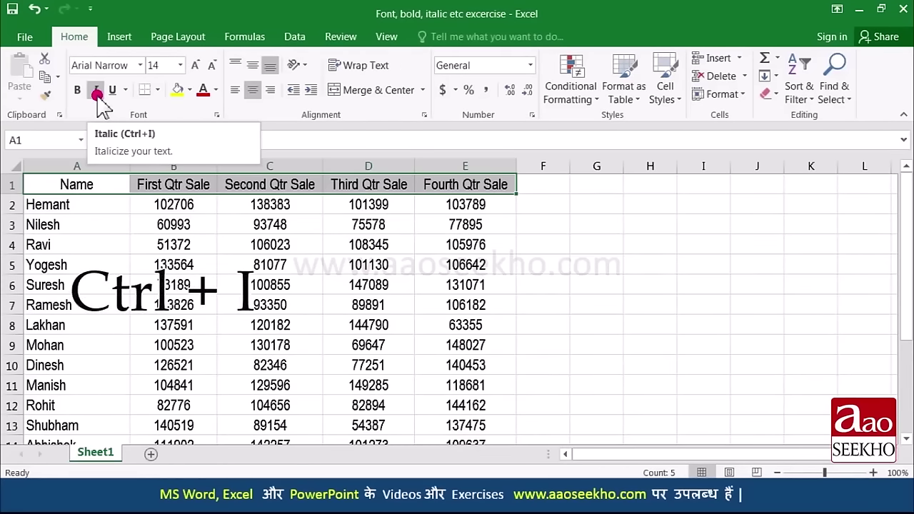
left_click(96, 90)
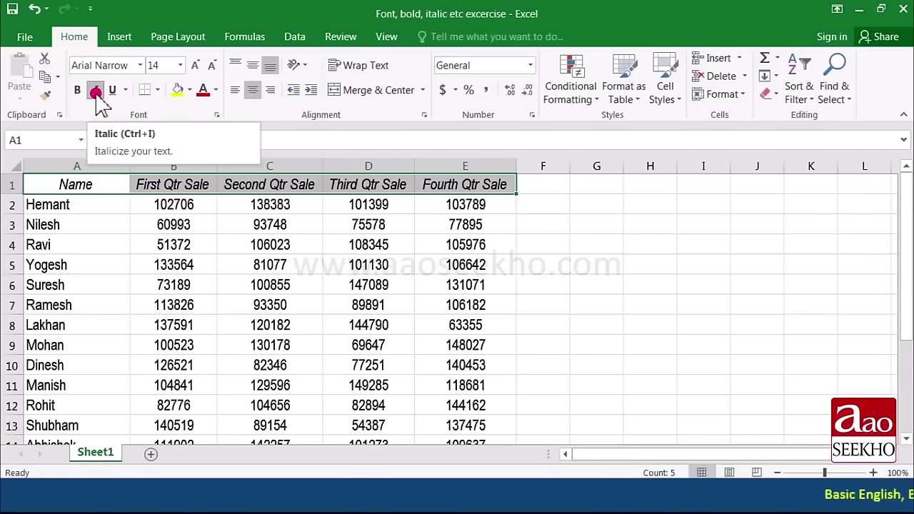
key("ctrl+i")
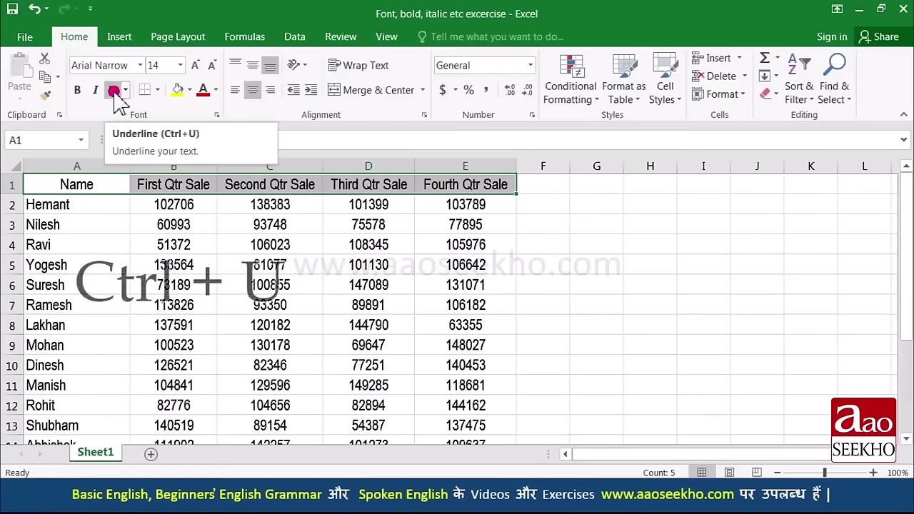
left_click(114, 91)
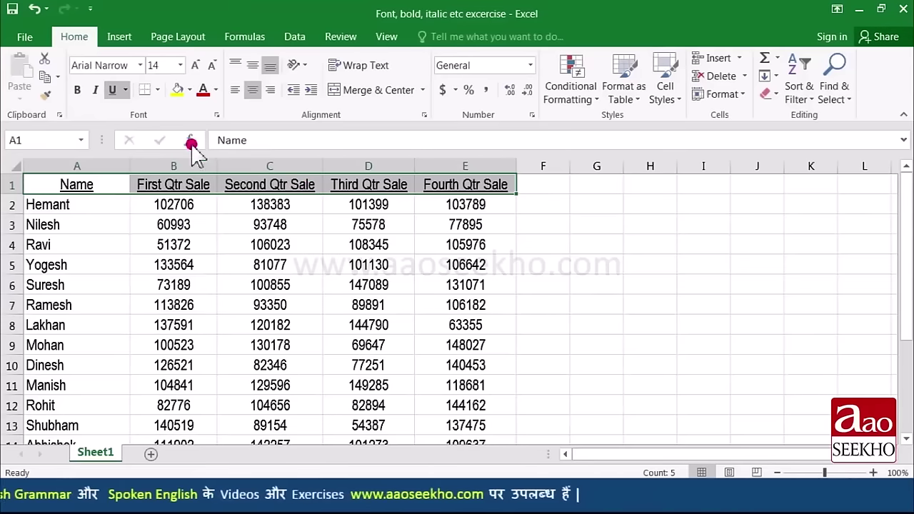
left_click(126, 90)
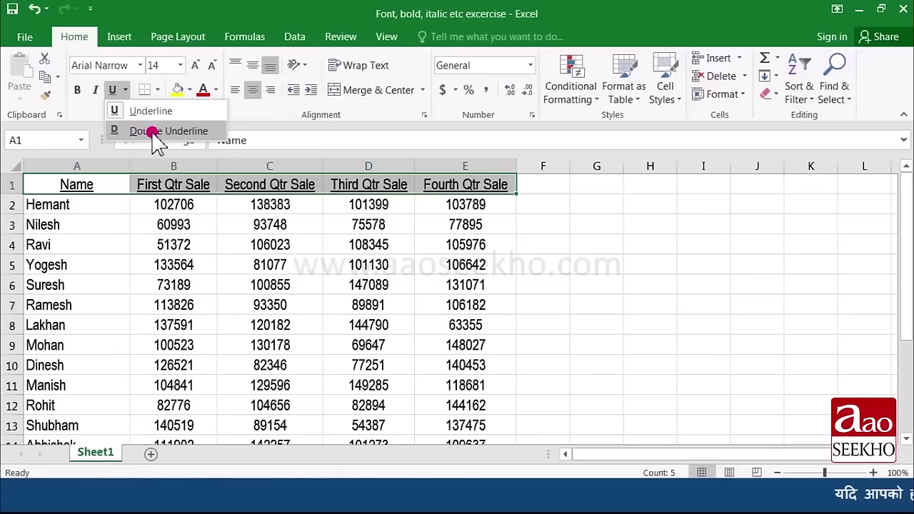
left_click(152, 131)
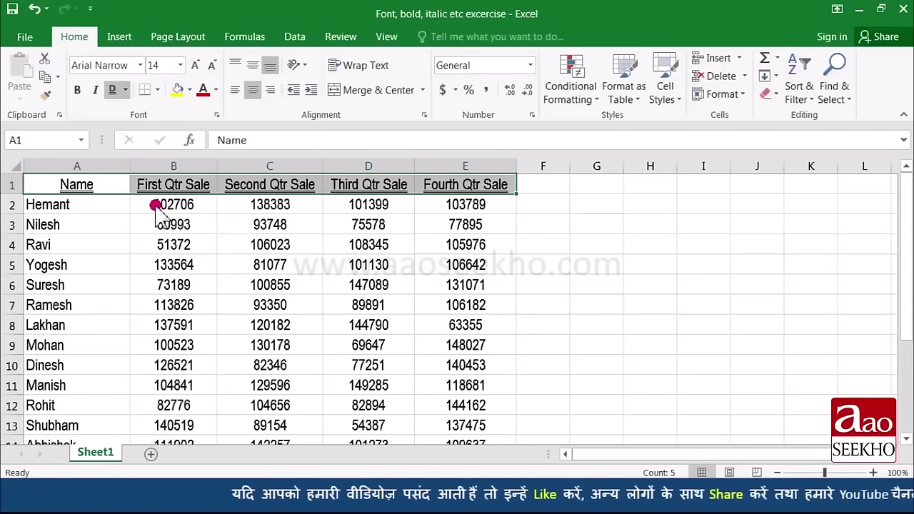
left_click(116, 95)
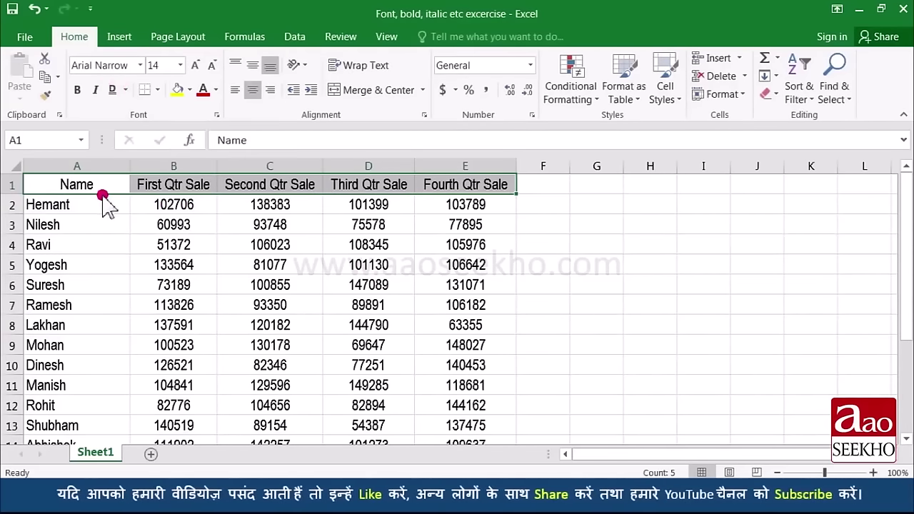
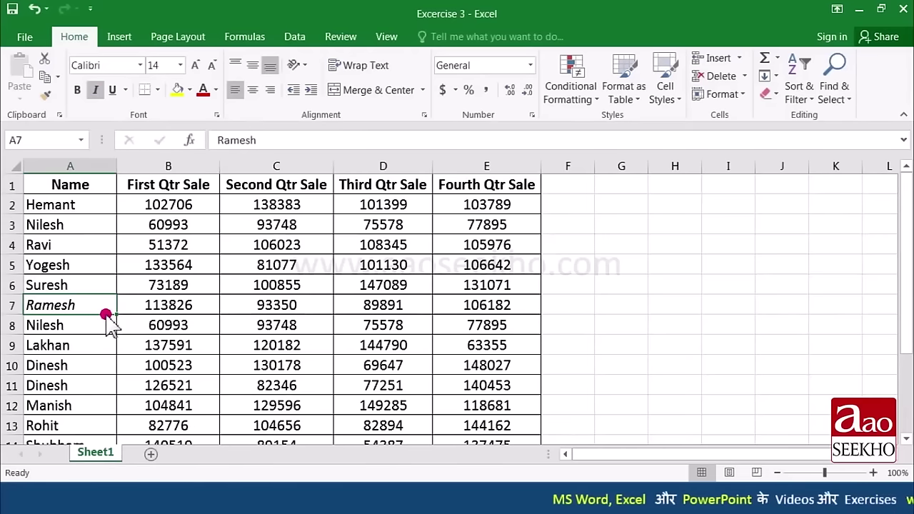
Step: Make 93350 in C7 bold and give 113826 in B7 a dark red font
left_click(291, 315)
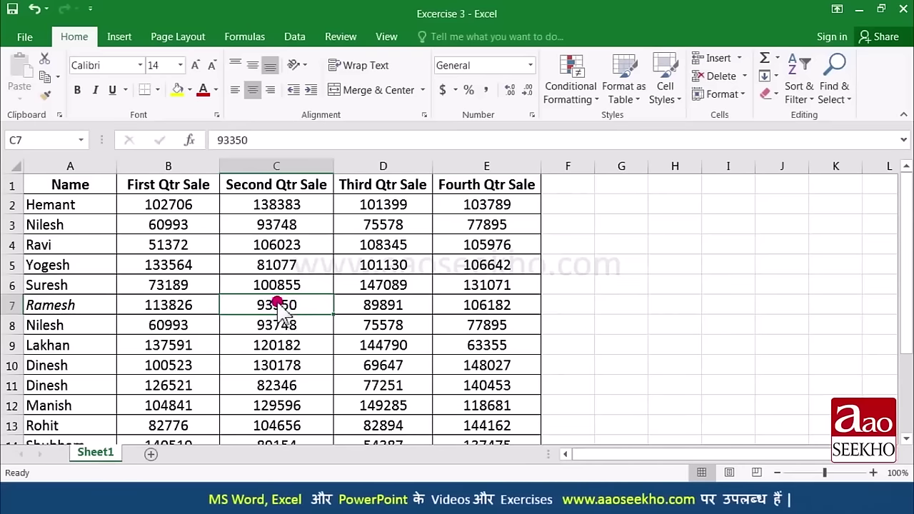
left_click(76, 92)
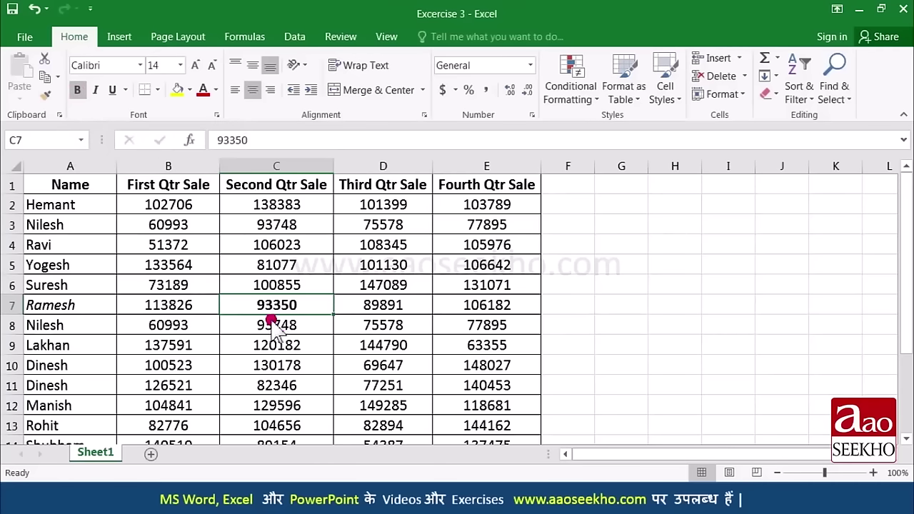
left_click(218, 314)
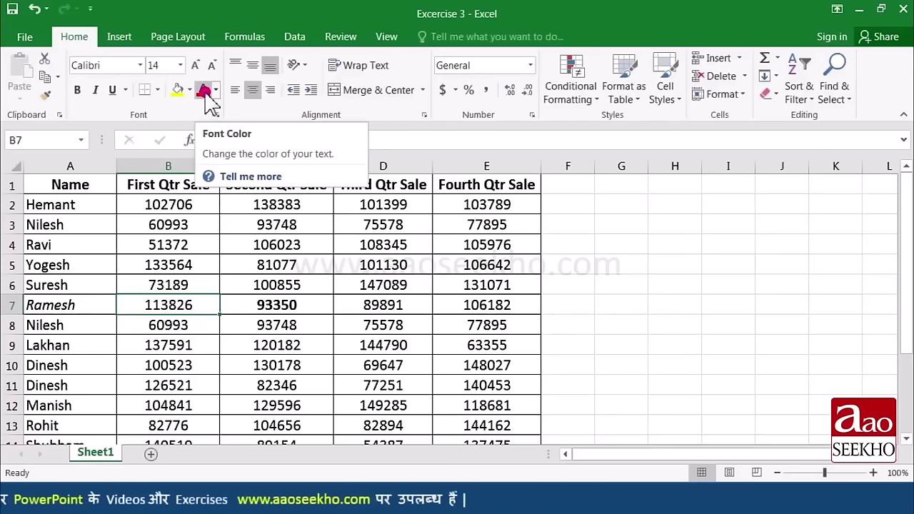
left_click(204, 91)
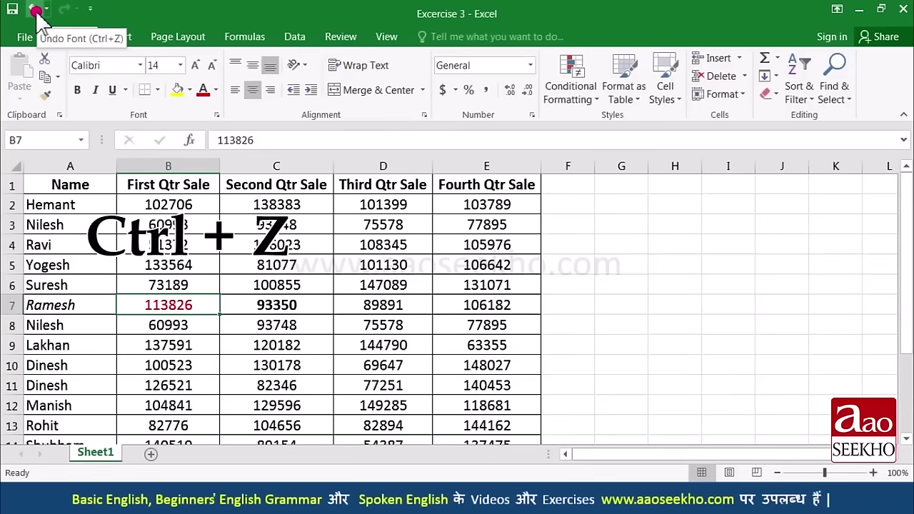
Step: Undo the red font on B7, the bold on C7 and the italic on the A7 name
left_click(34, 12)
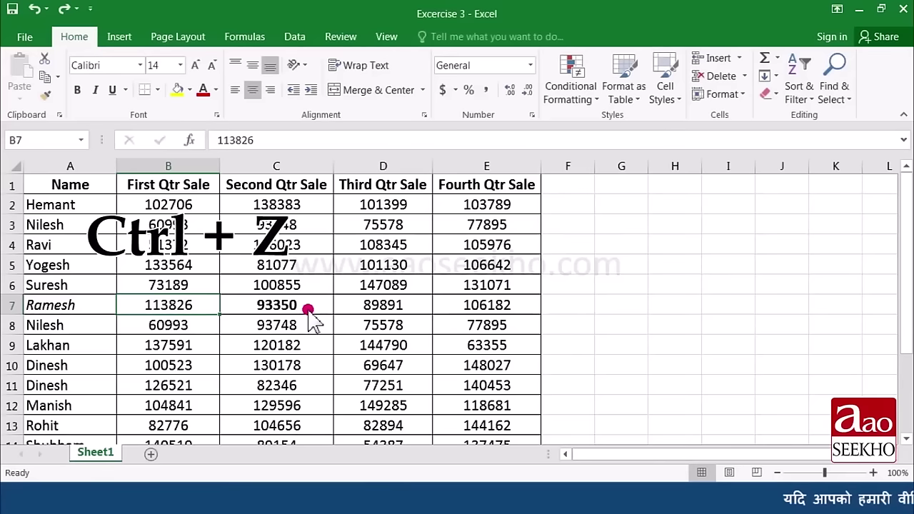
key("ctrl+z")
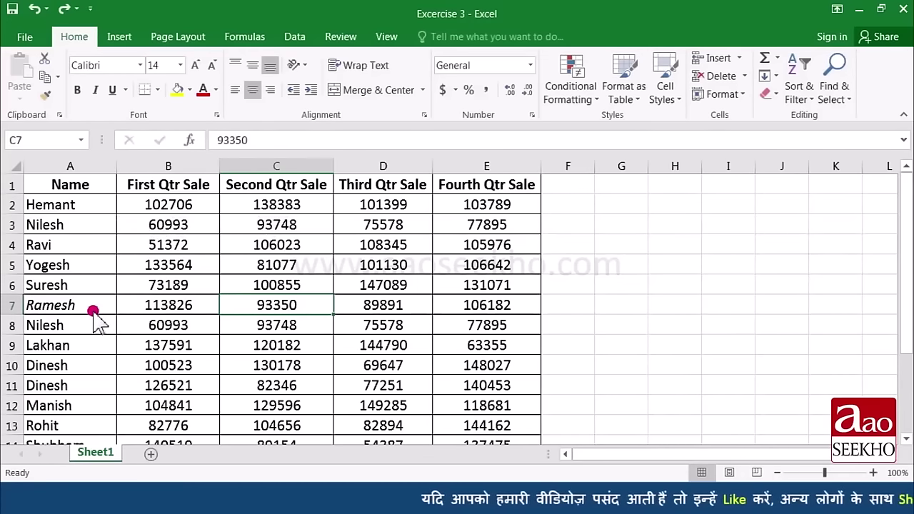
key("ctrl+z")
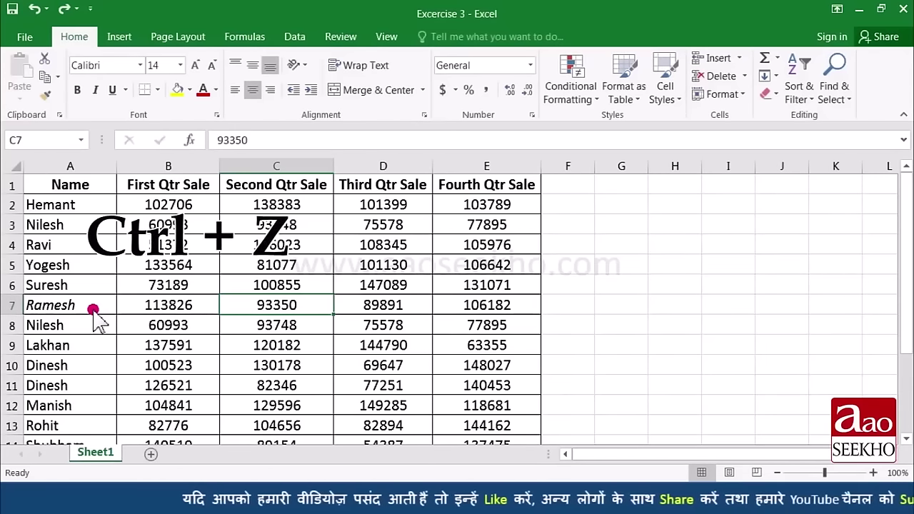
key("ctrl+z")
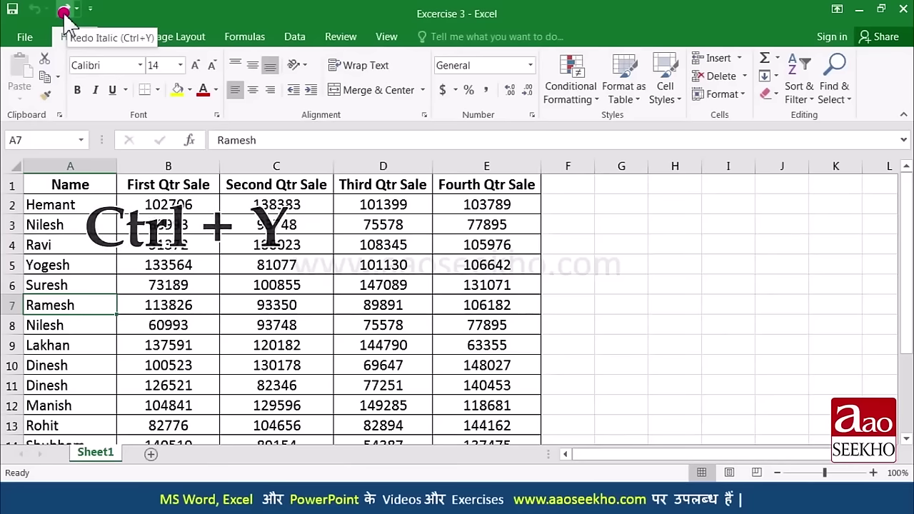
Step: Redo all three changes to restore the italic, bold and red formatting in row 7
left_click(64, 11)
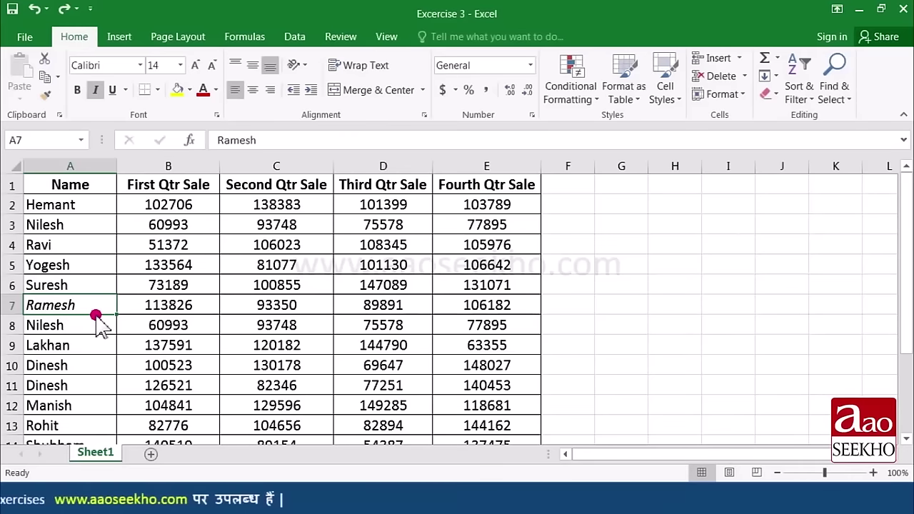
left_click(64, 10)
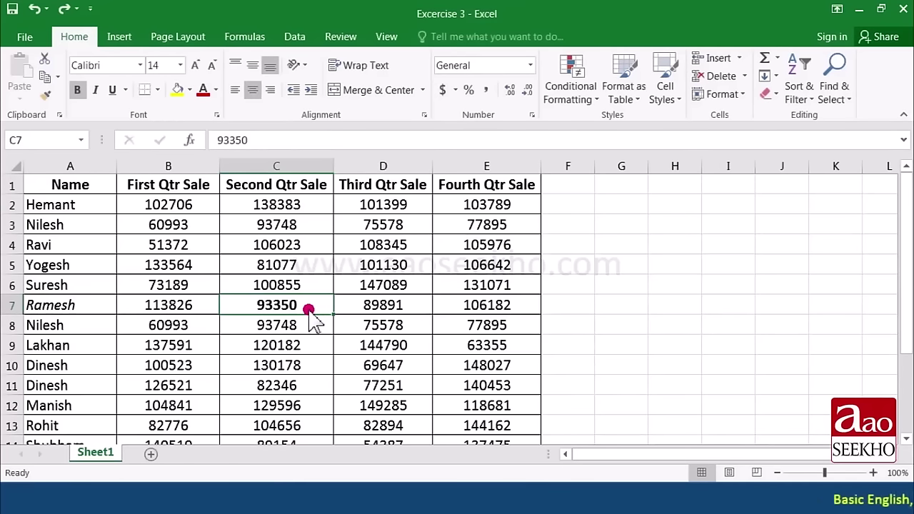
left_click(64, 10)
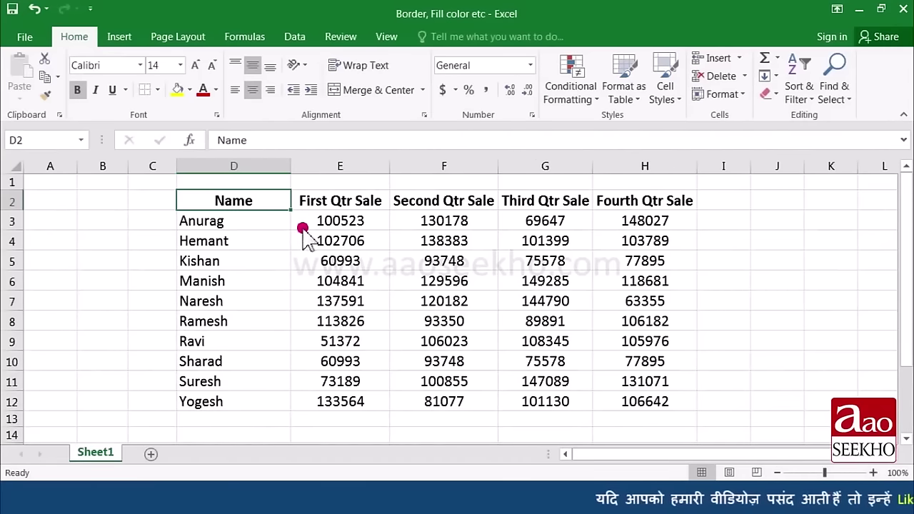
Step: Apply an Outside Border to the sales table D2:H12
left_click_drag(264, 200, 634, 403)
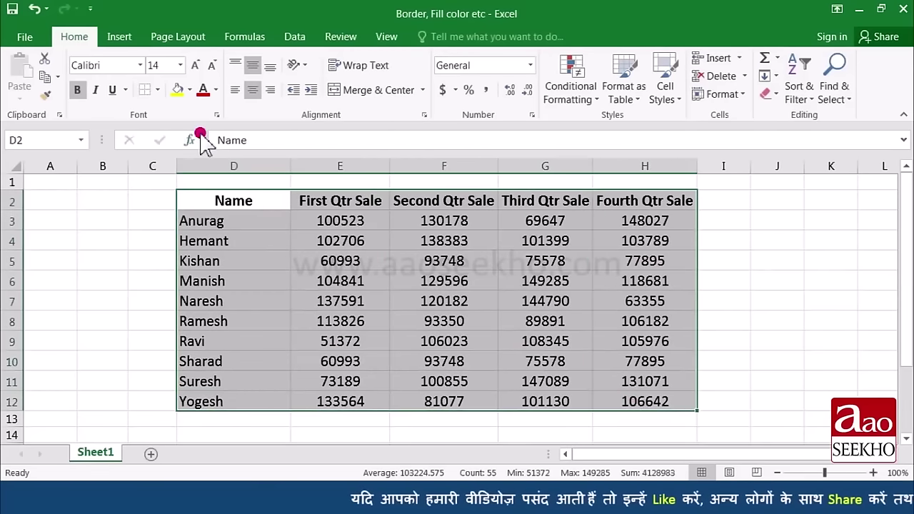
left_click(157, 90)
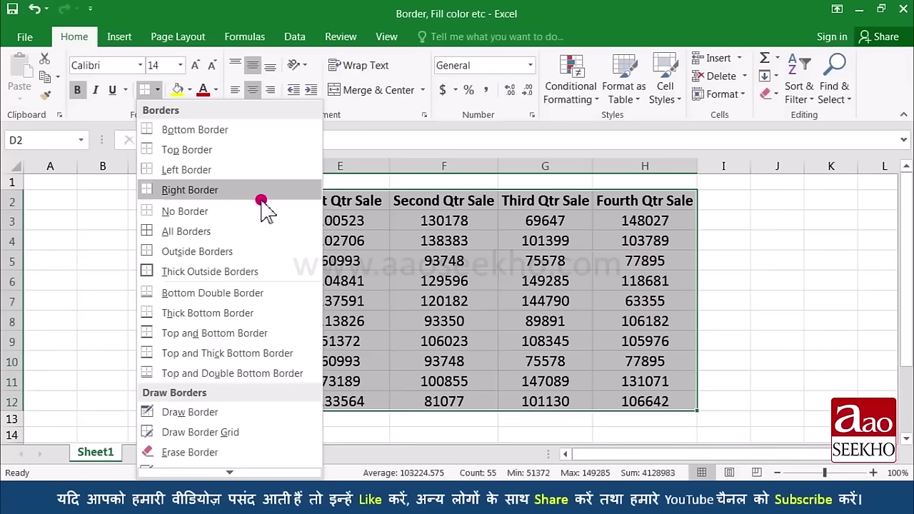
left_click(262, 253)
left_click(292, 268)
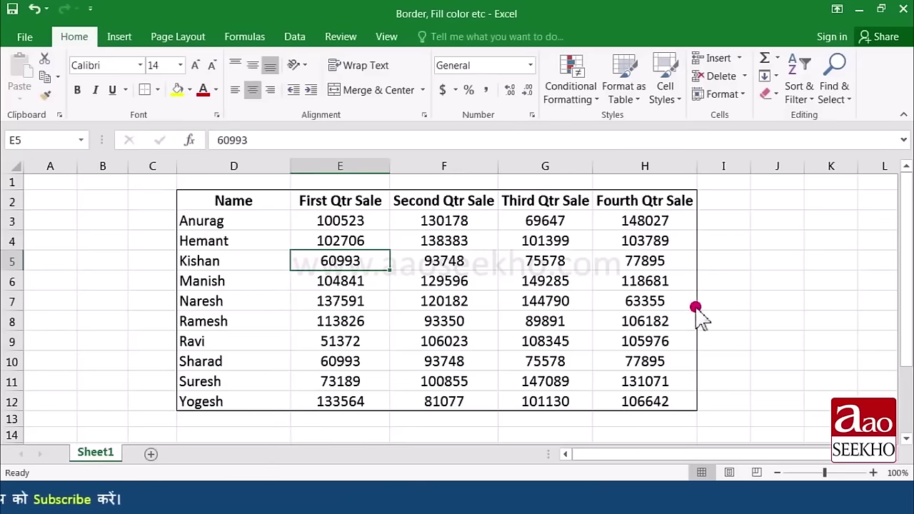
Step: Apply All Borders so every cell in D2:H12 is lined
left_click_drag(214, 200, 682, 404)
left_click(156, 91)
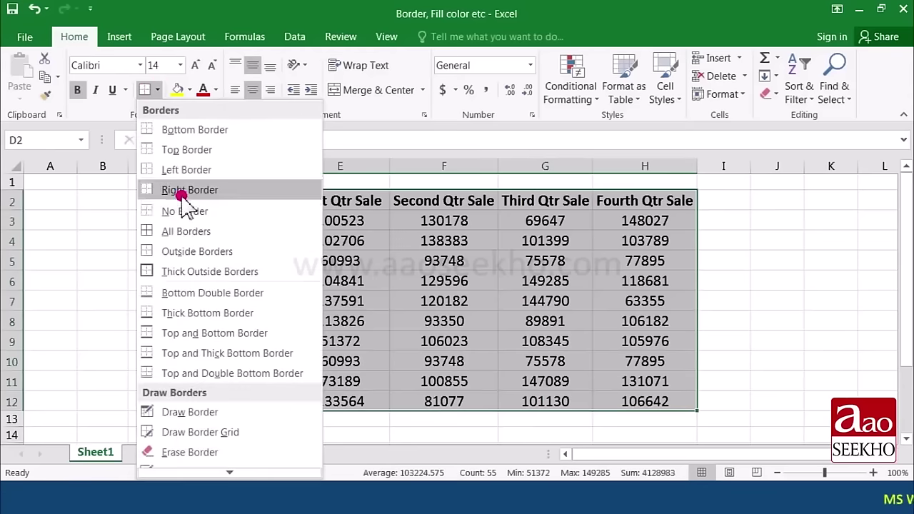
left_click(207, 232)
left_click(300, 261)
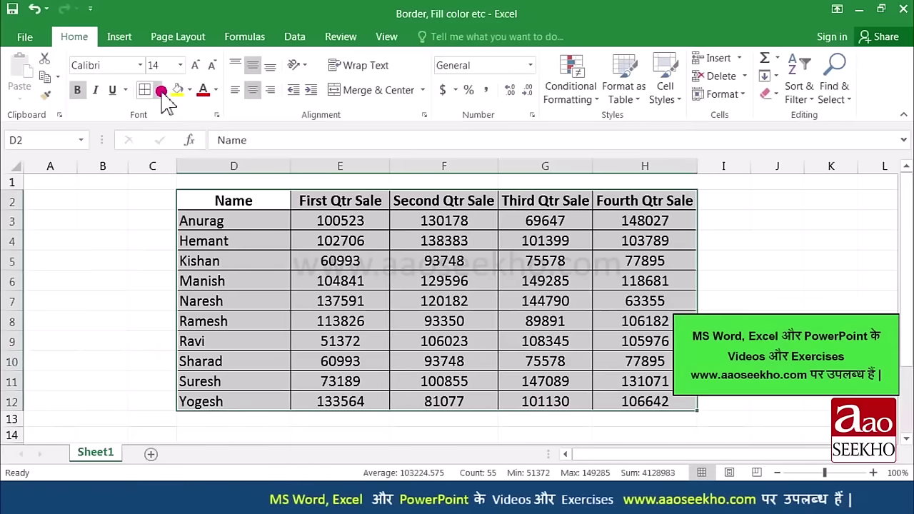
Step: Give the table D2:H12 a Thick Outside Border
left_click(157, 91)
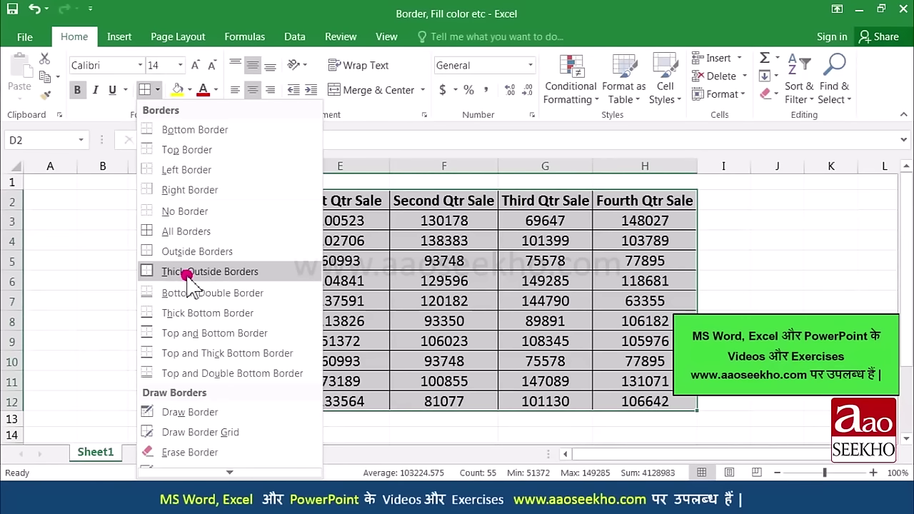
left_click(185, 273)
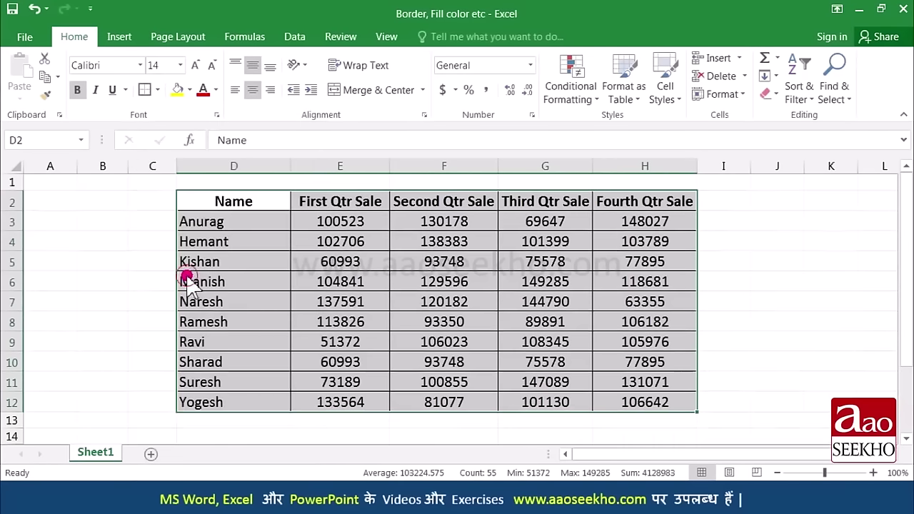
left_click(240, 295)
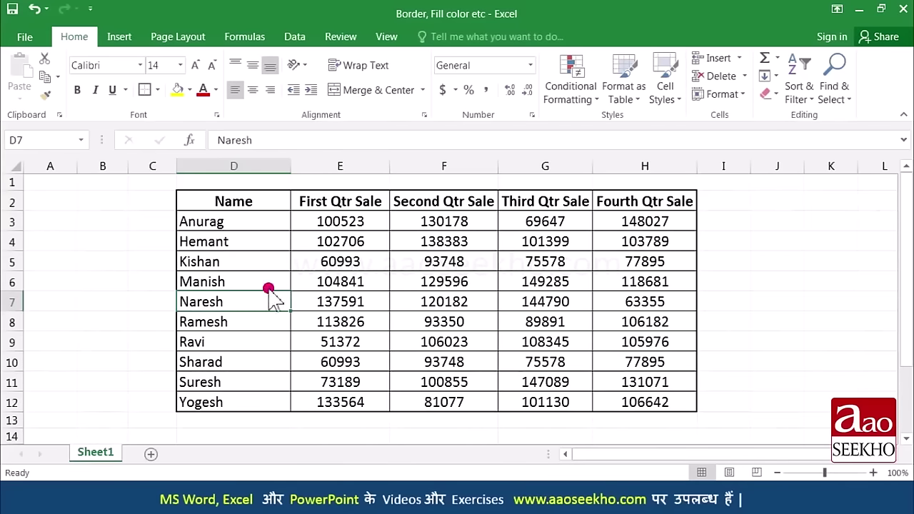
left_click_drag(234, 201, 636, 402)
left_click(158, 89)
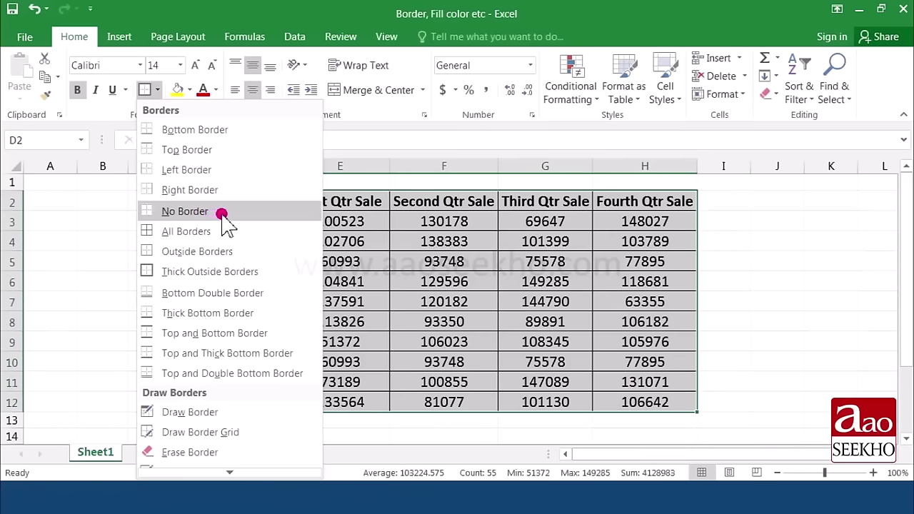
Step: Clear the table's borders, then hand-draw an outline, row lines and a column line with Draw Border
left_click(222, 212)
left_click(354, 280)
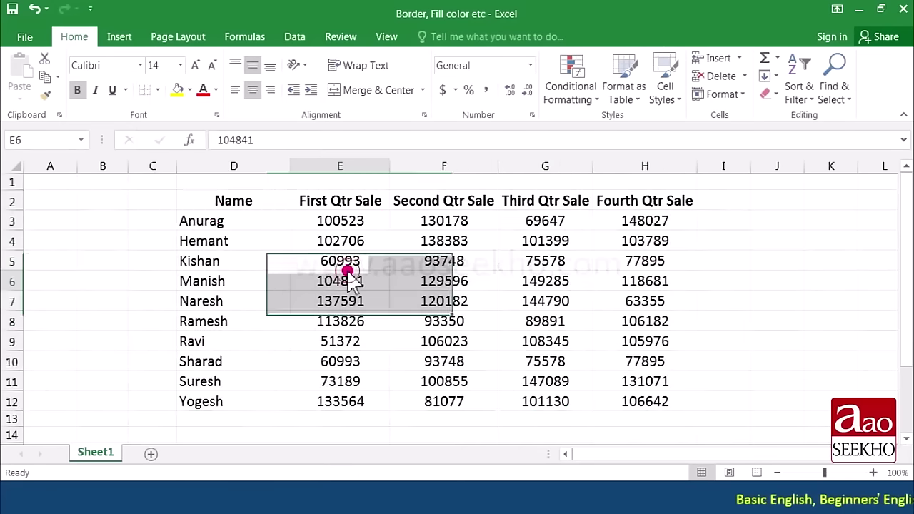
left_click(158, 90)
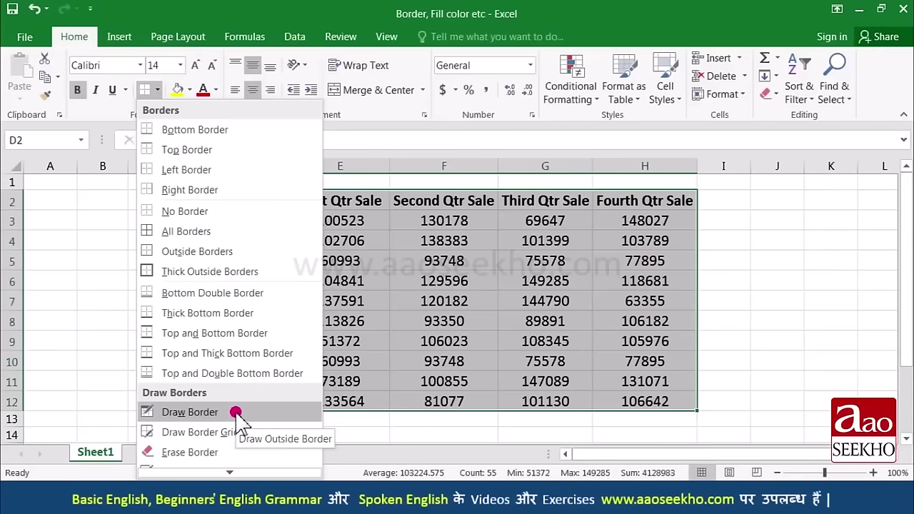
left_click(235, 413)
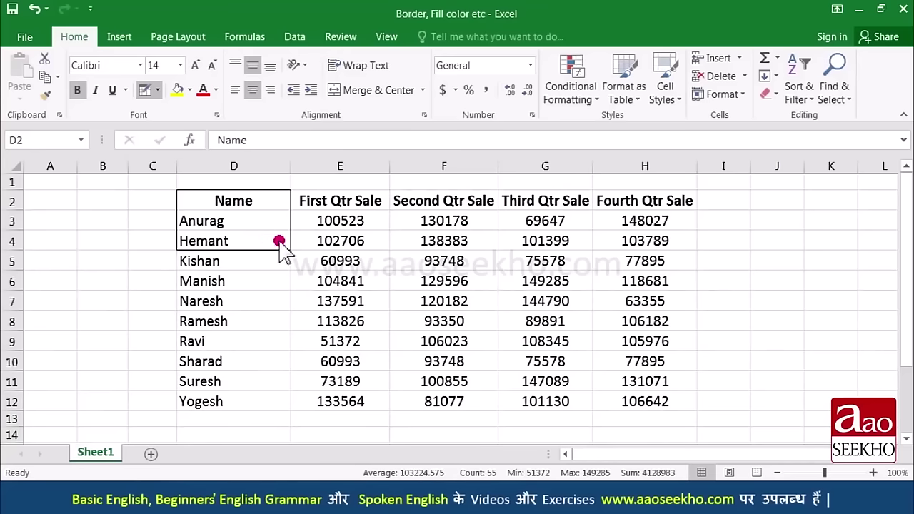
mouse_move(422, 251)
left_mouse_down()
mouse_move(497, 262)
mouse_move(554, 241)
mouse_move(649, 317)
mouse_move(651, 402)
left_mouse_up()
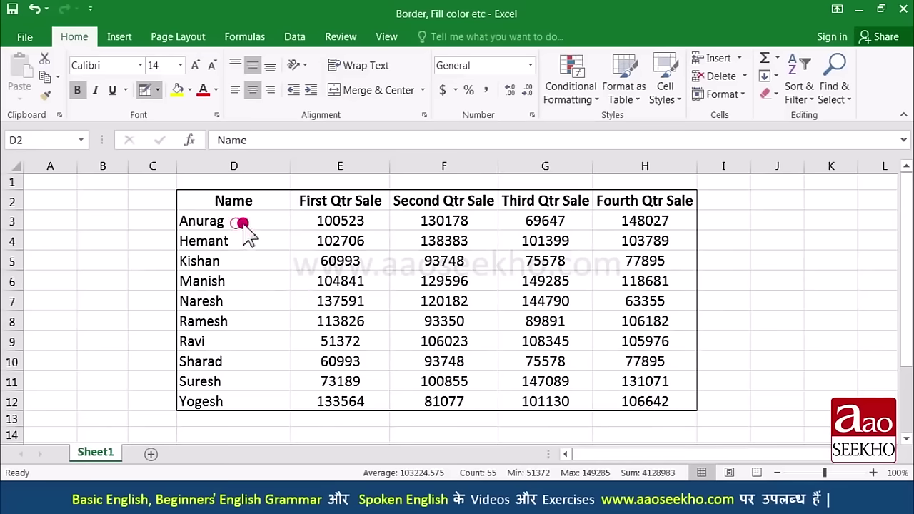
mouse_move(241, 222)
left_mouse_down()
mouse_move(272, 231)
mouse_move(604, 230)
left_mouse_up()
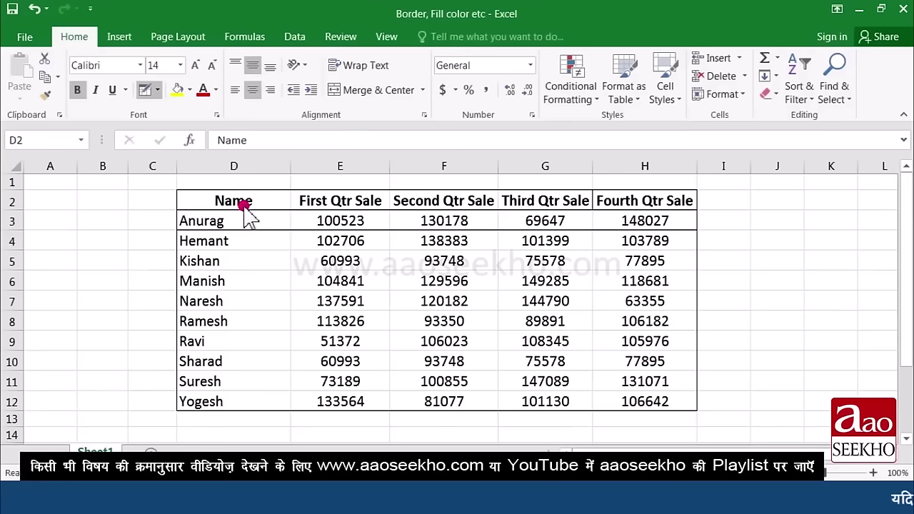
mouse_move(254, 230)
left_mouse_down()
mouse_move(289, 249)
mouse_move(519, 255)
mouse_move(612, 241)
mouse_move(595, 244)
left_mouse_up()
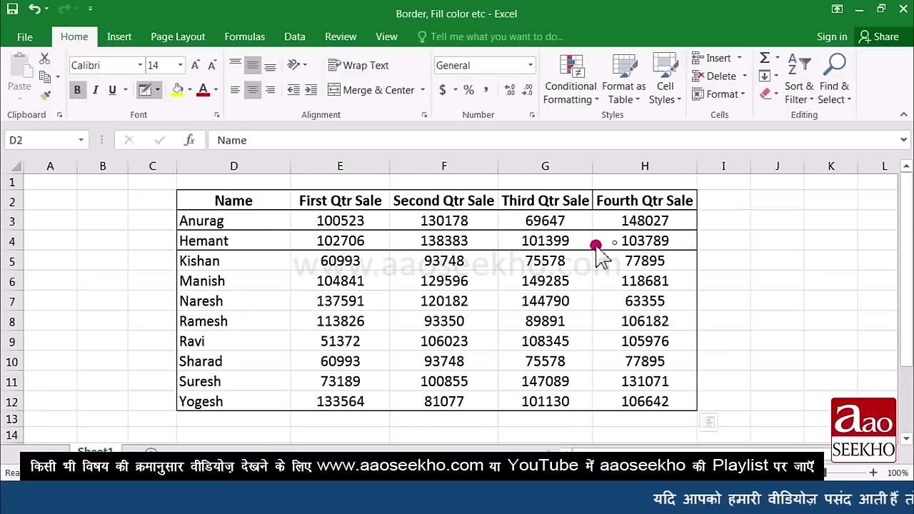
mouse_move(363, 222)
left_mouse_down()
mouse_move(231, 329)
mouse_move(253, 367)
mouse_move(252, 402)
left_mouse_up()
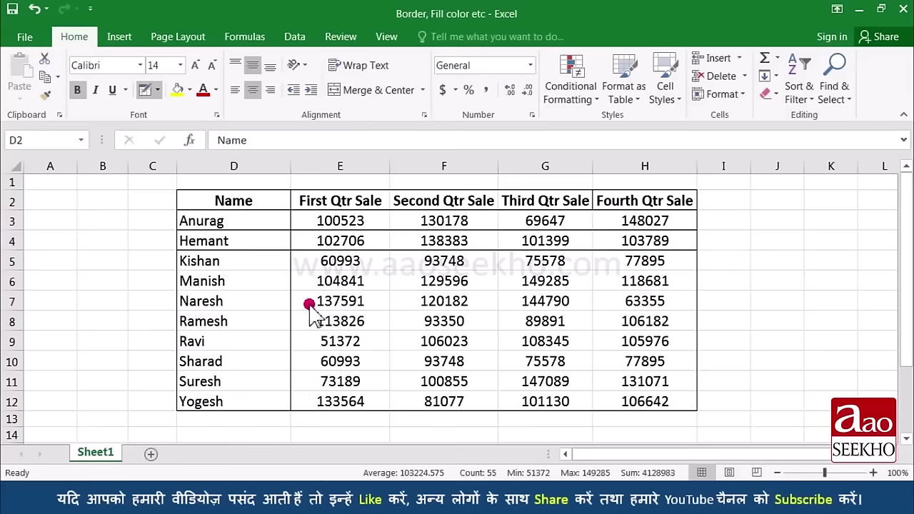
Step: Use Draw Border Grid to redraw grid lines across the table's cells
left_click(157, 90)
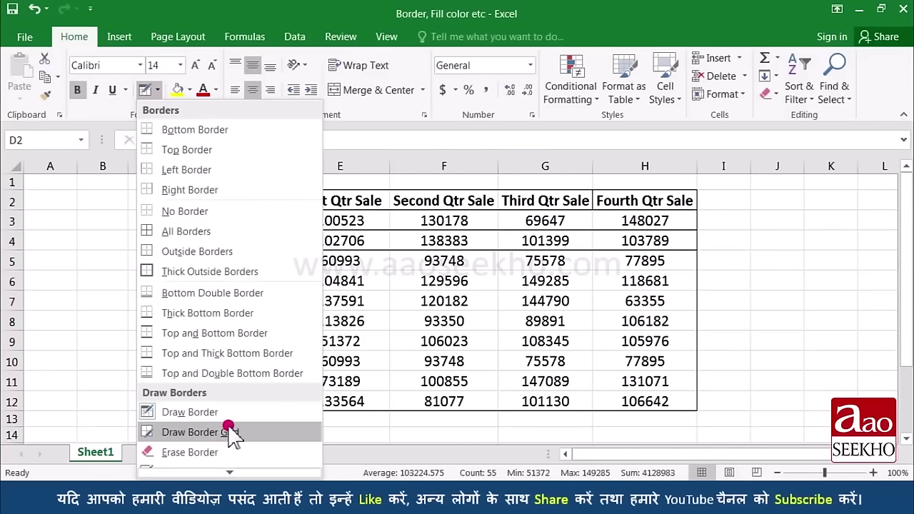
left_click(265, 273)
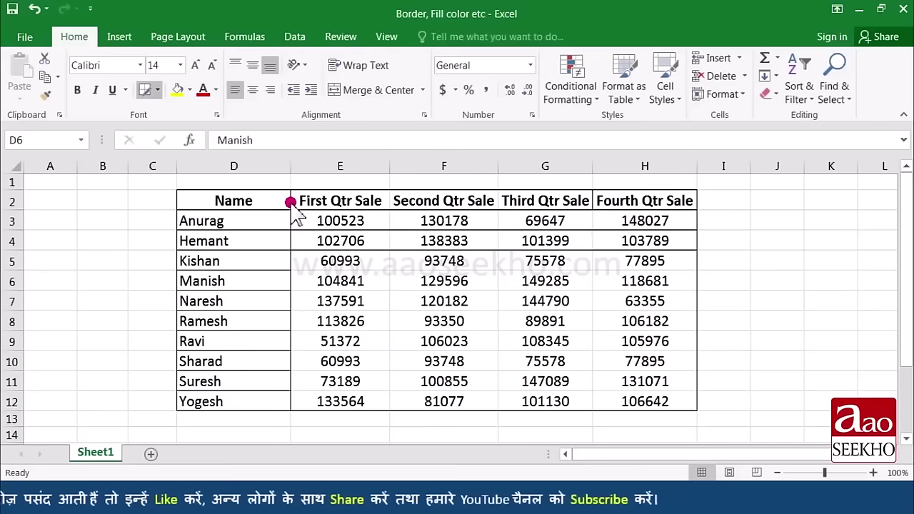
mouse_move(302, 217)
left_mouse_down()
mouse_move(551, 357)
mouse_move(338, 319)
left_mouse_up()
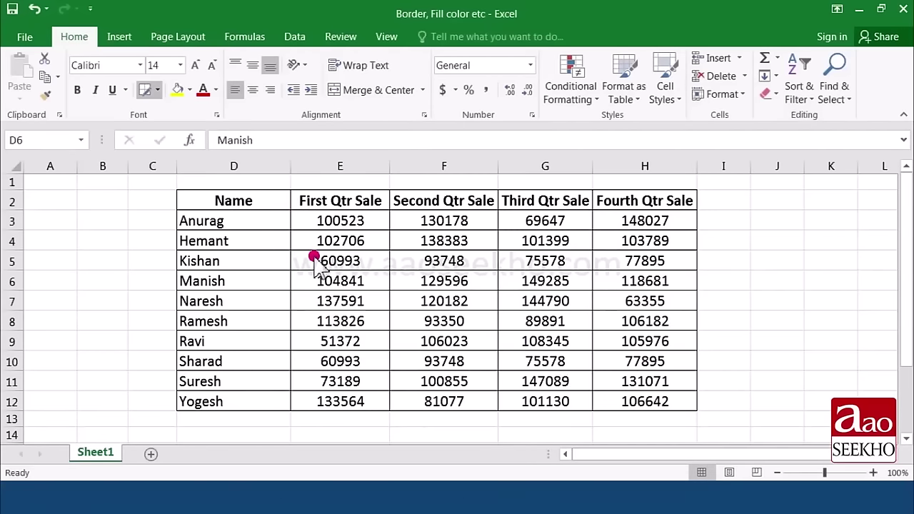
left_click(157, 89)
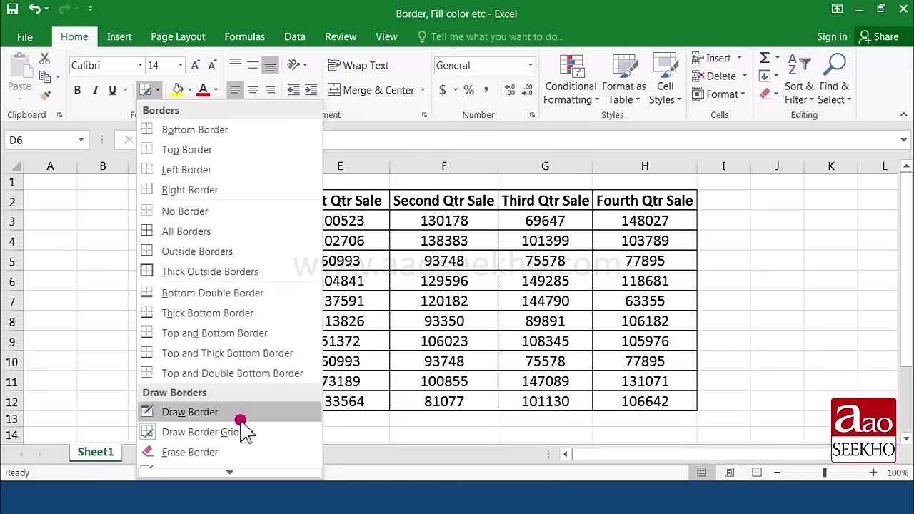
left_click(264, 455)
mouse_move(321, 343)
left_mouse_down()
mouse_move(351, 316)
mouse_move(347, 229)
mouse_move(391, 202)
mouse_move(391, 242)
left_mouse_up()
left_click_drag(390, 255, 391, 262)
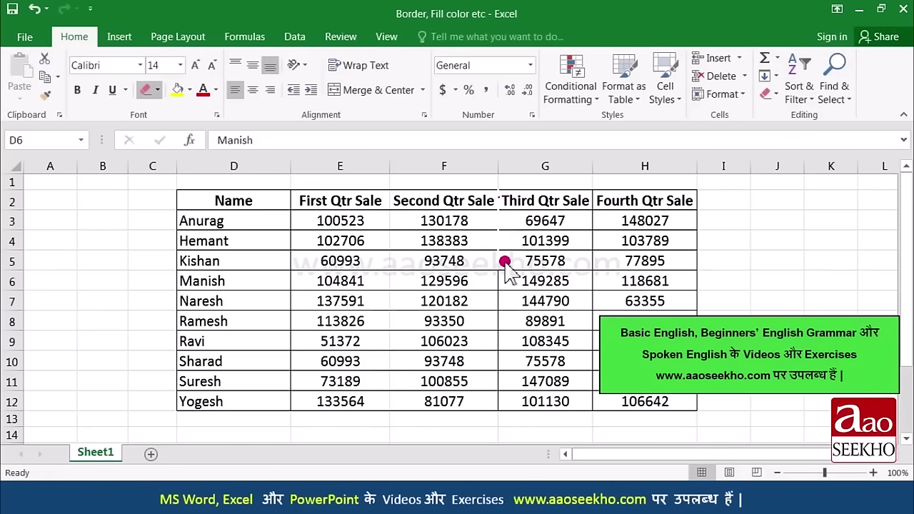
left_click_drag(505, 262, 501, 325)
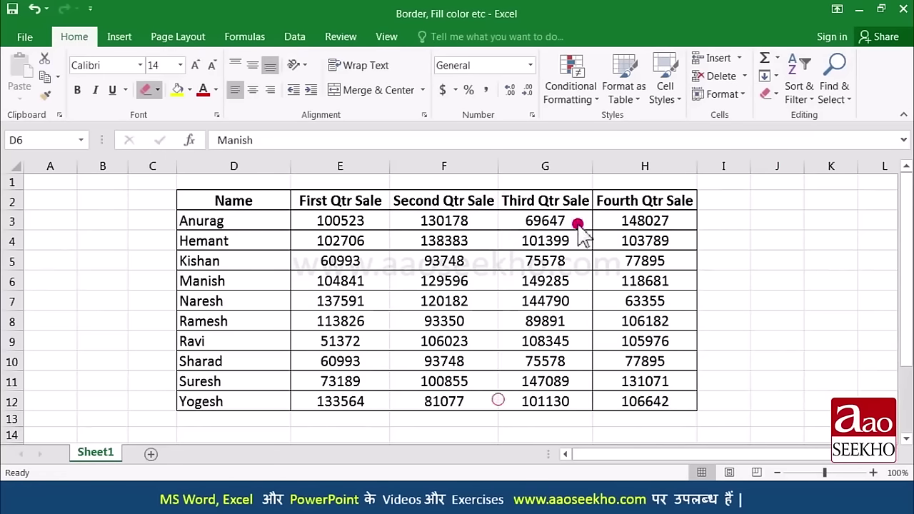
left_click(157, 90)
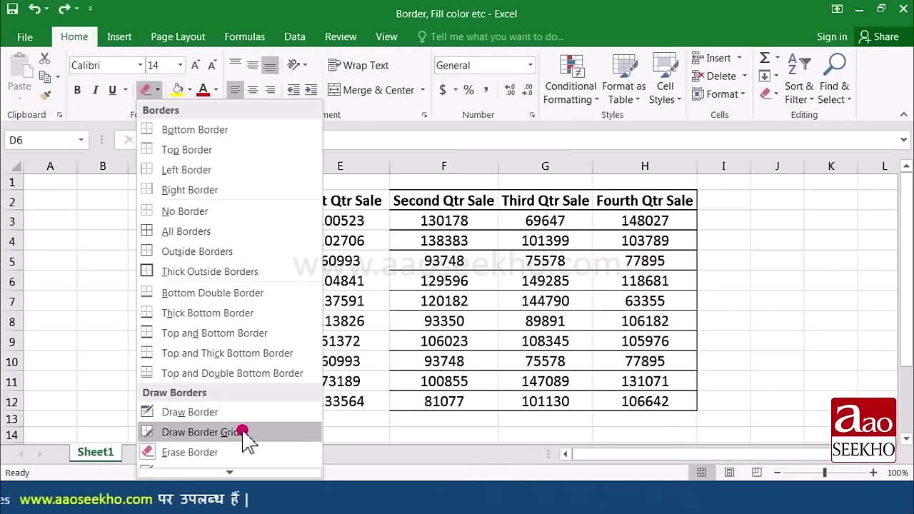
Step: Set the border line colour to red and draw a red grid across the whole table
mouse_move(232, 472)
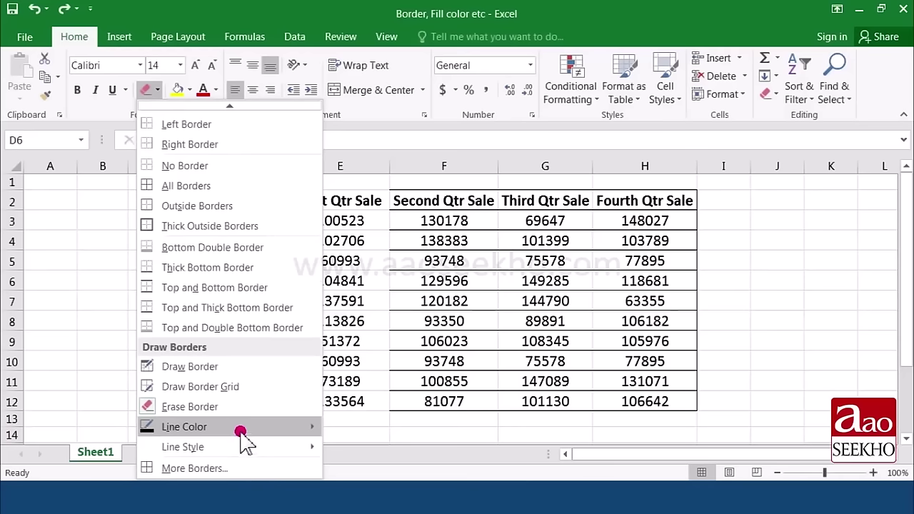
mouse_move(240, 436)
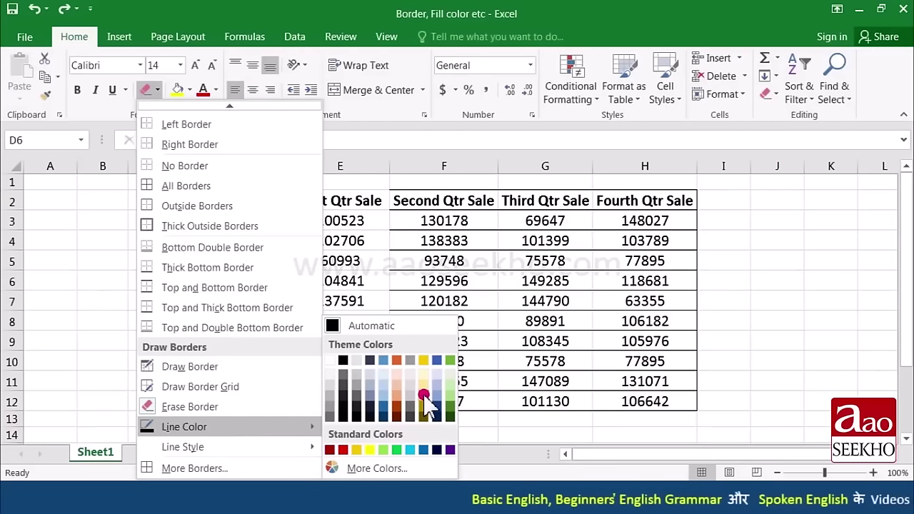
left_click(343, 449)
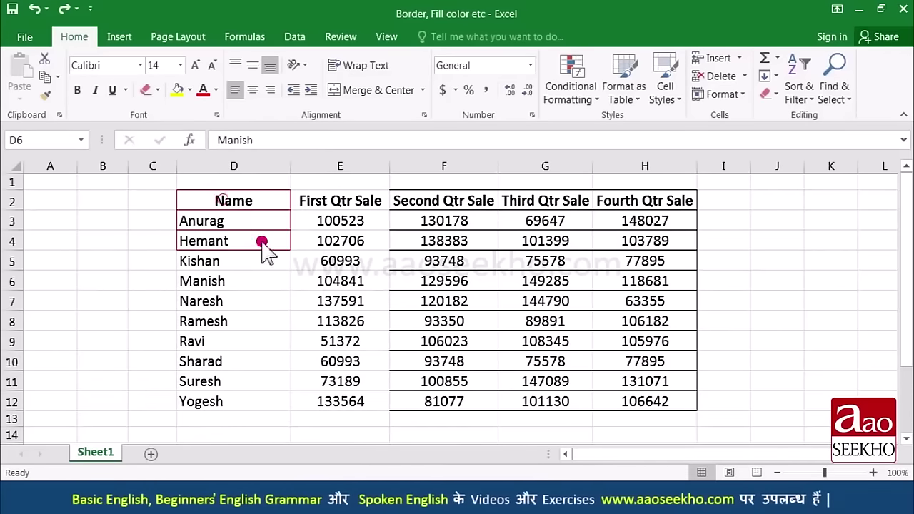
left_click_drag(263, 242, 420, 352)
left_click_drag(494, 368, 567, 400)
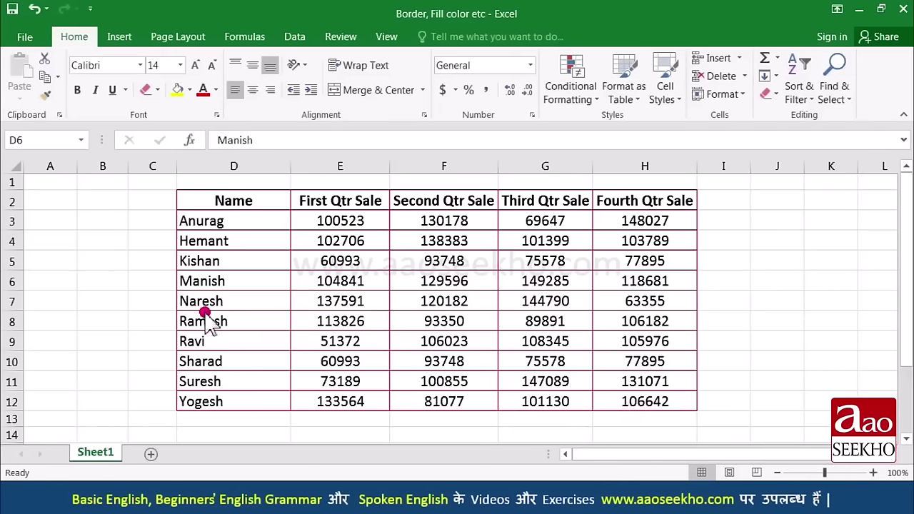
Step: Switch the border line style to dash-dot and redraw the table grid D2:H12 in red
left_click(161, 89)
left_click(277, 444)
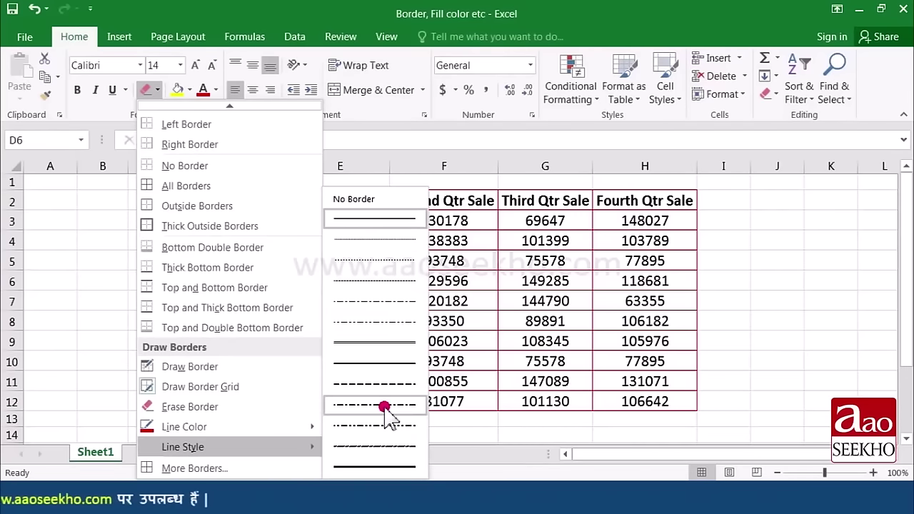
left_click(399, 447)
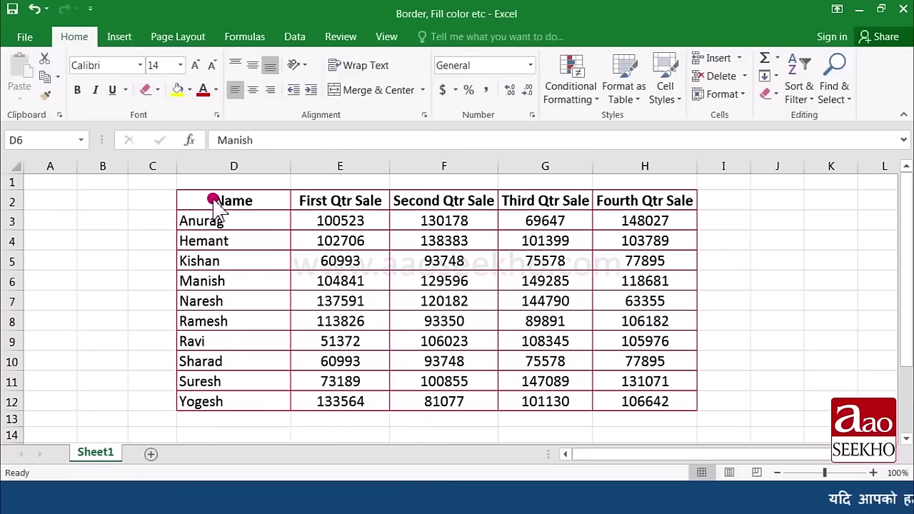
mouse_move(212, 199)
left_mouse_down()
mouse_move(426, 321)
mouse_move(634, 406)
left_mouse_up()
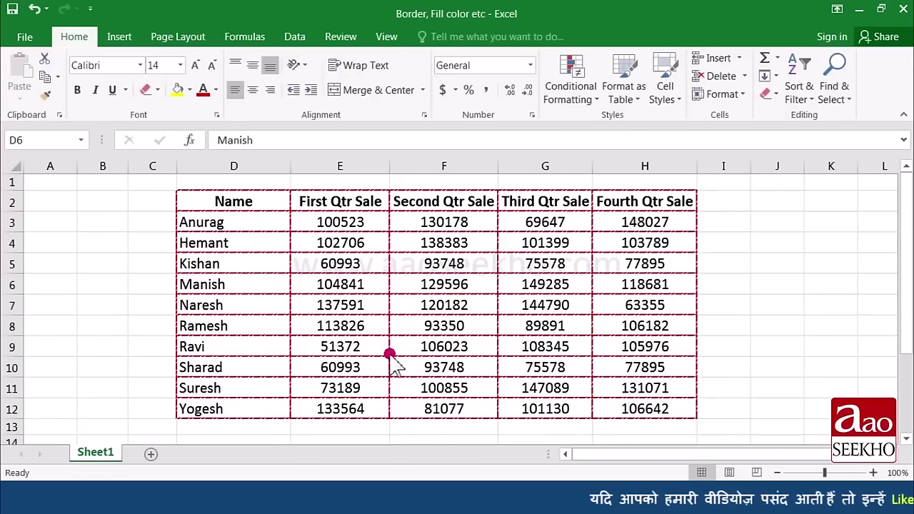
Step: Leave border drawing and apply No Border to the whole table D2:H12
key("Escape")
mouse_move(236, 202)
left_mouse_down()
mouse_move(464, 370)
mouse_move(664, 410)
left_mouse_up()
left_click(157, 90)
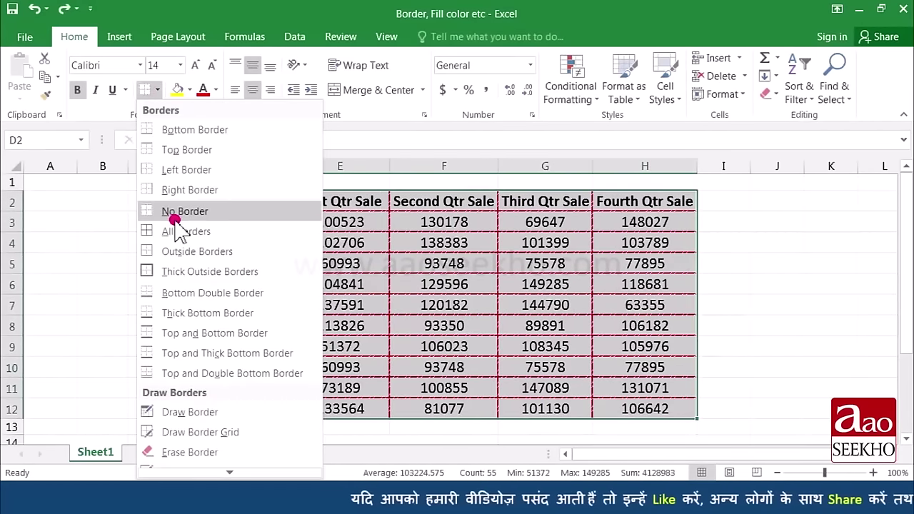
left_click(223, 212)
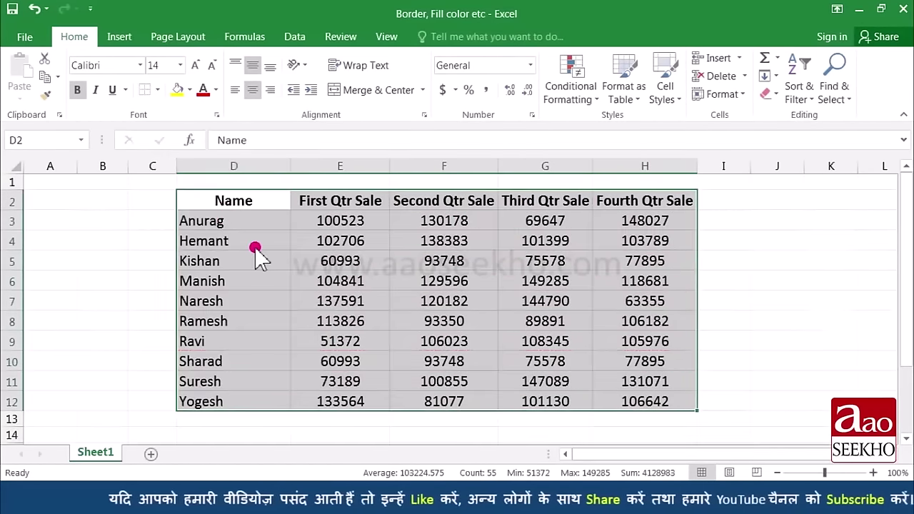
left_click(158, 91)
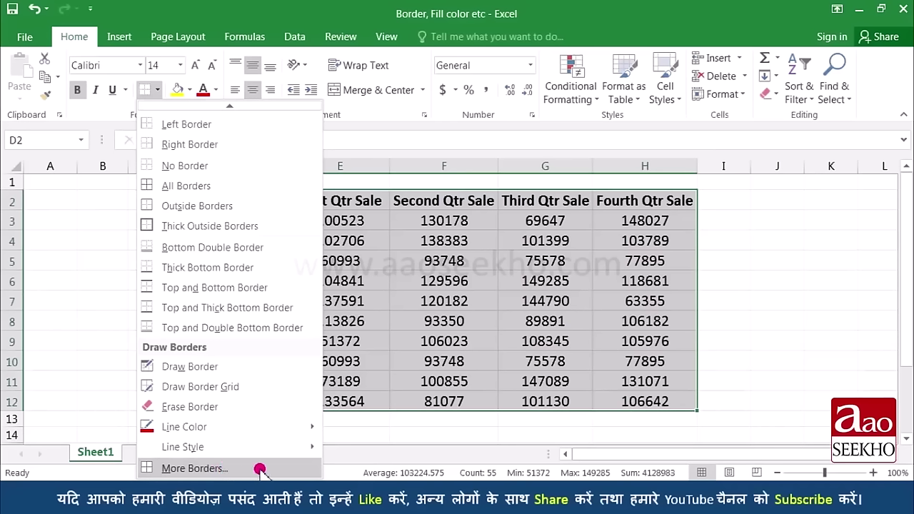
Step: In the Format Cells Border settings, choose a line style and set the colour to blue
left_click(261, 471)
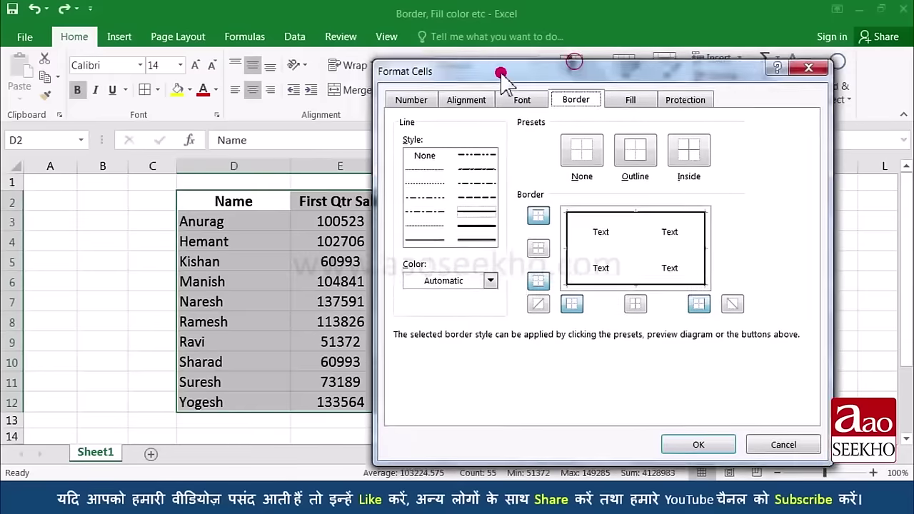
left_click_drag(500, 71, 422, 61)
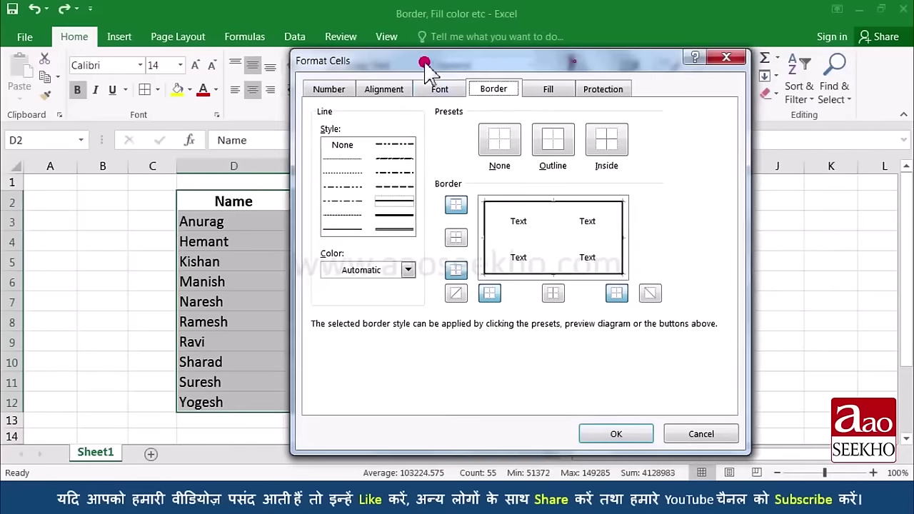
left_click(392, 187)
left_click(397, 201)
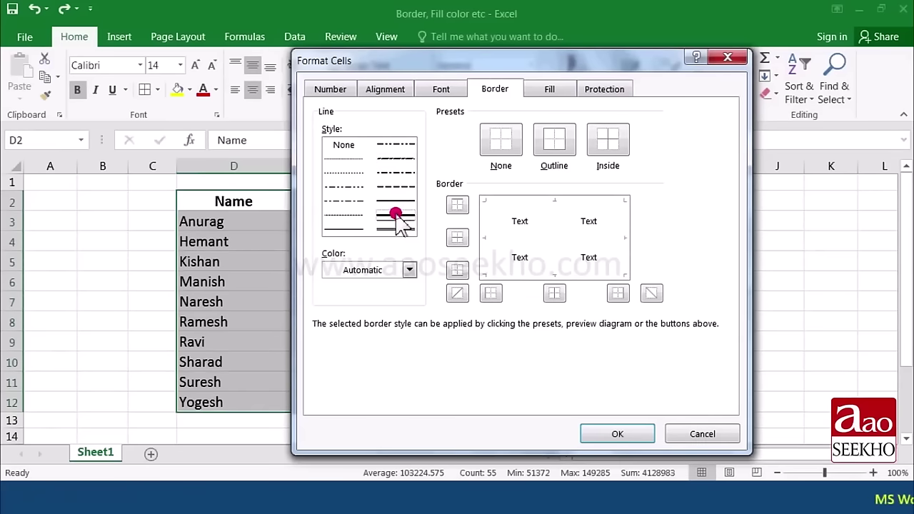
left_click(411, 270)
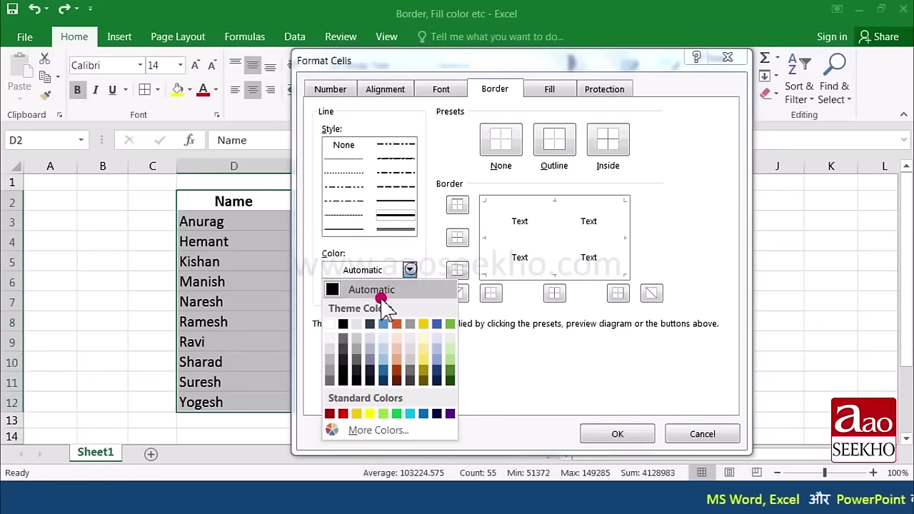
left_click(422, 414)
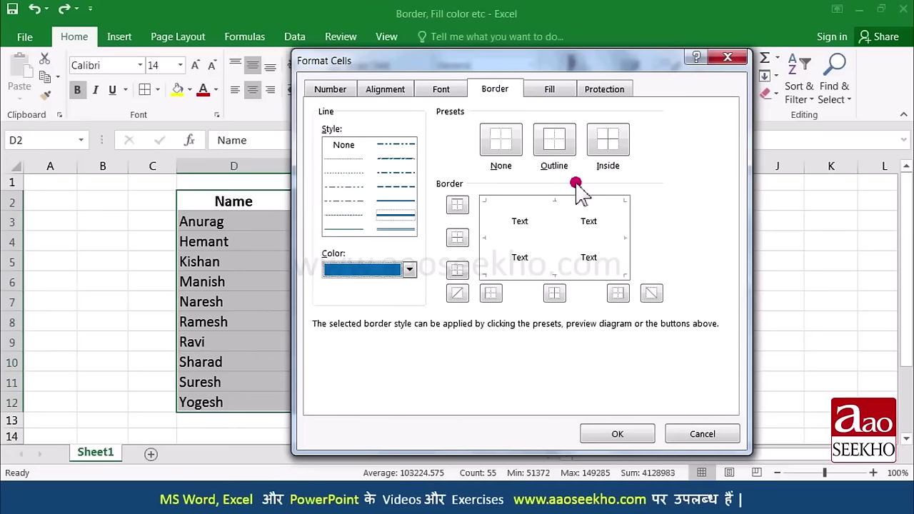
Step: Apply blue Outline and Inside borders to D2:H12 and confirm with OK
left_click(565, 144)
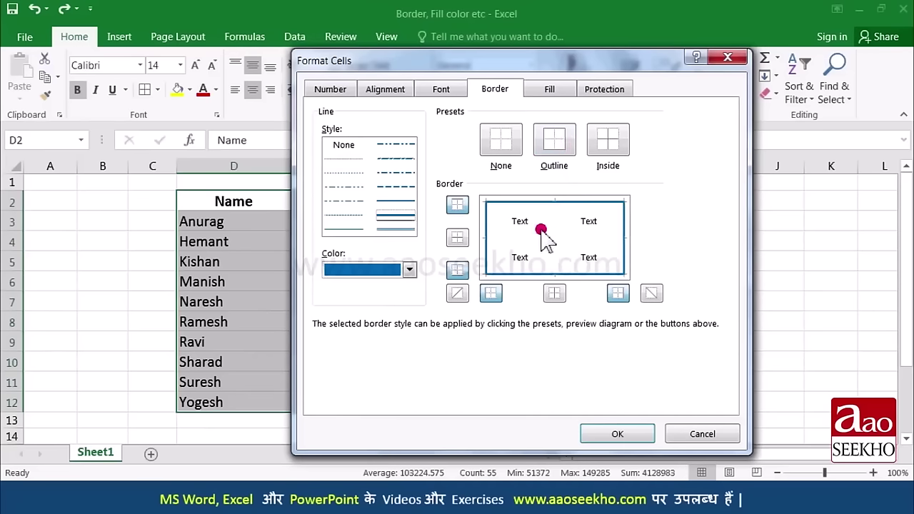
left_click(503, 143)
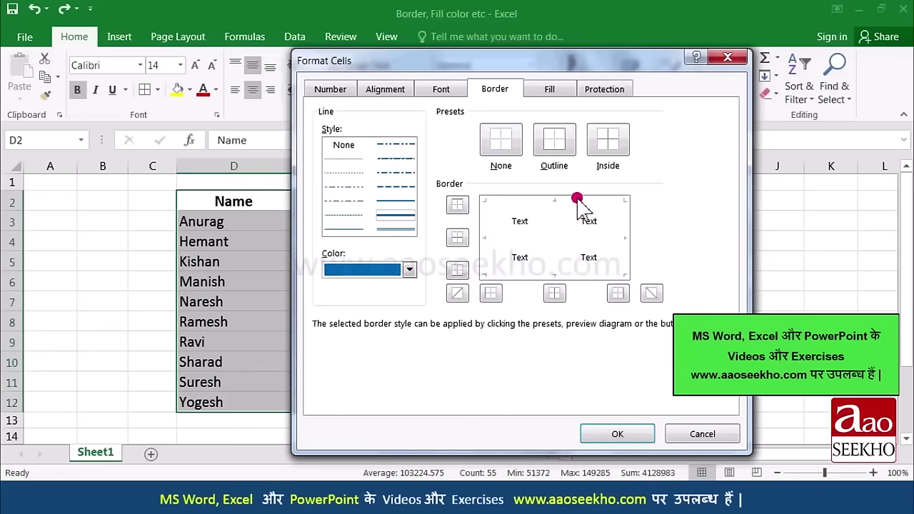
left_click(608, 140)
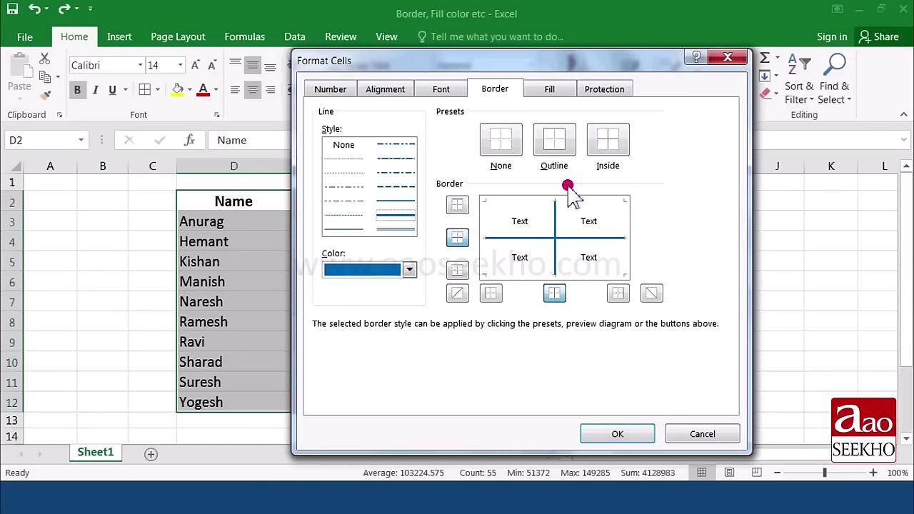
left_click(554, 146)
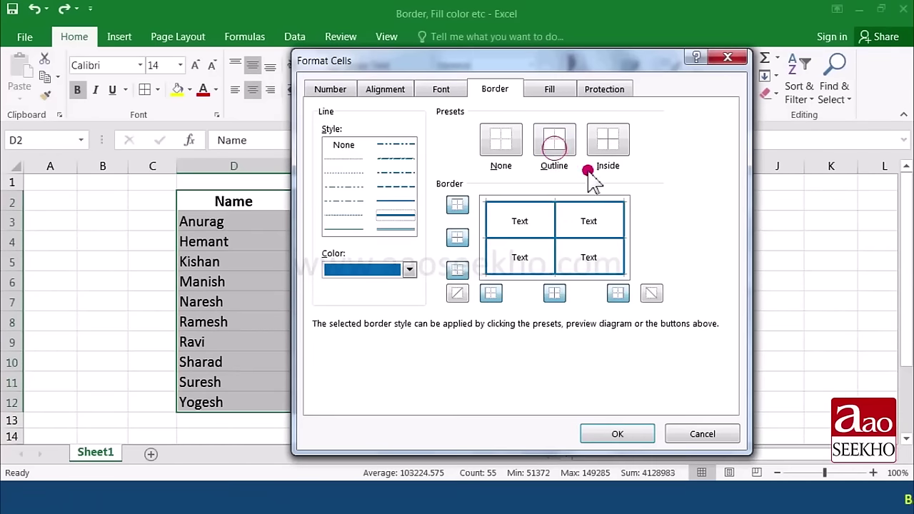
left_click(499, 148)
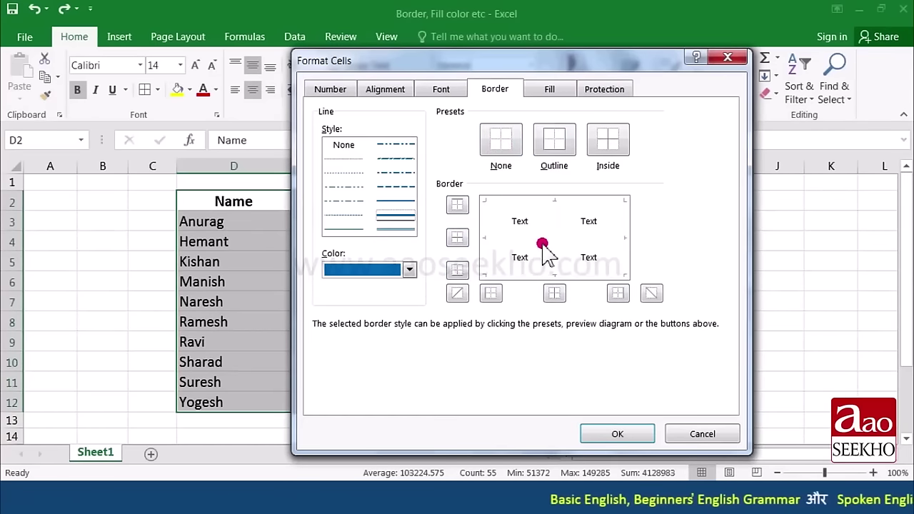
left_click(460, 207)
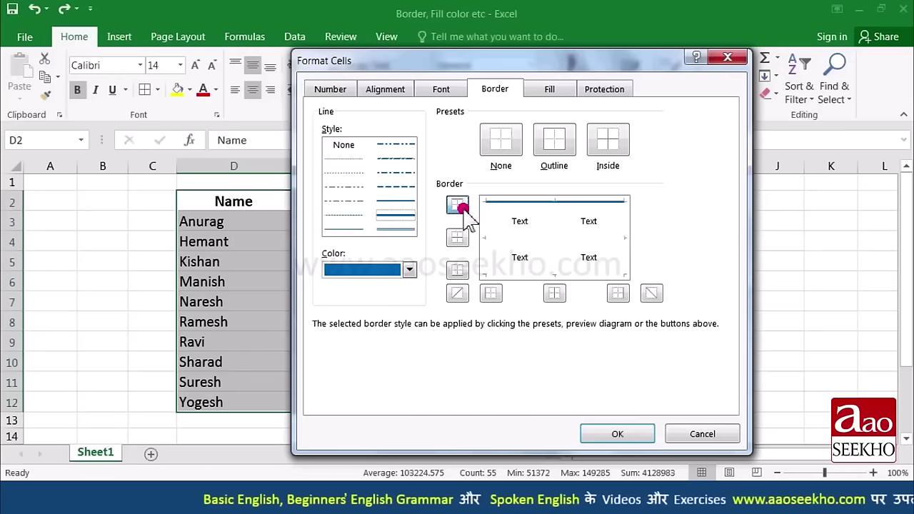
left_click(461, 208)
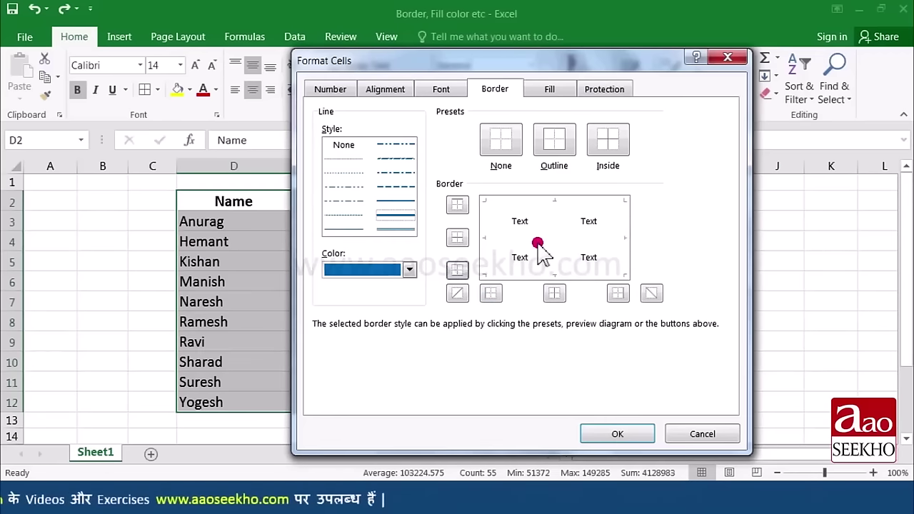
left_click(556, 151)
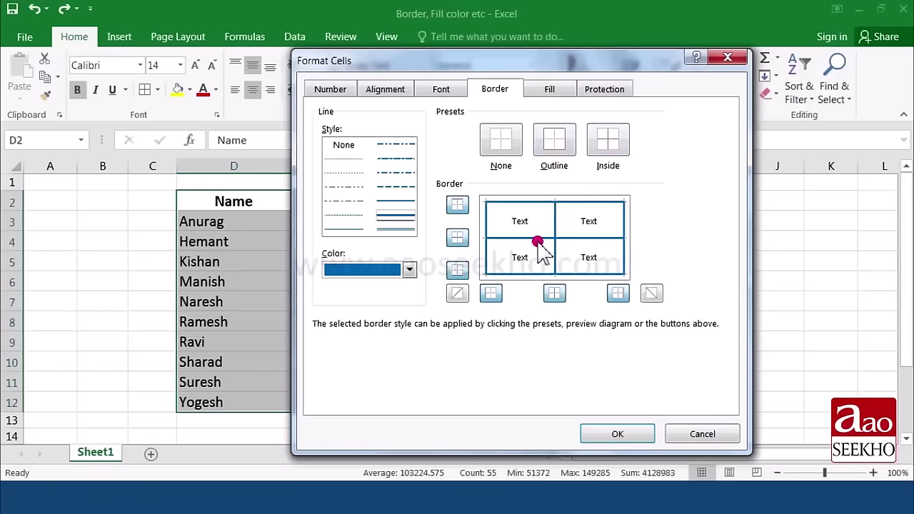
left_click(617, 434)
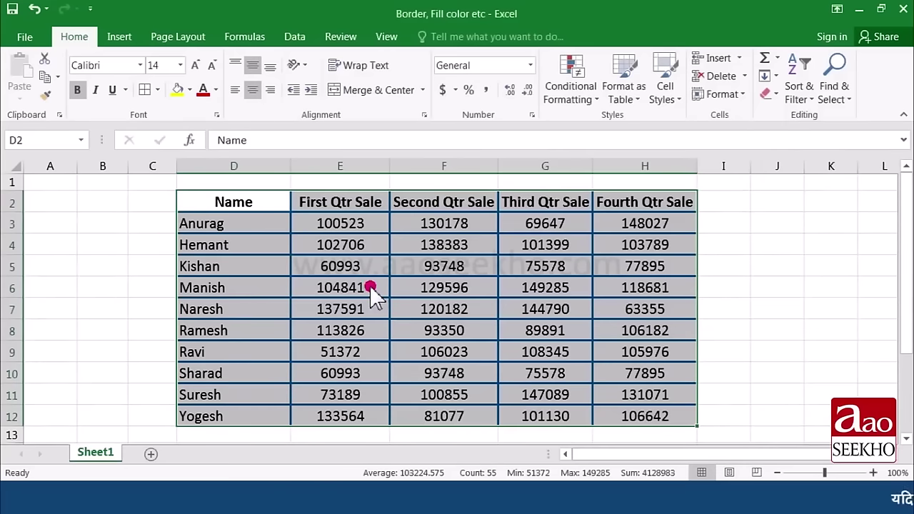
Step: Fill the header row D2:H2, Name through Fourth Qtr Sale, with gold
left_click(370, 287)
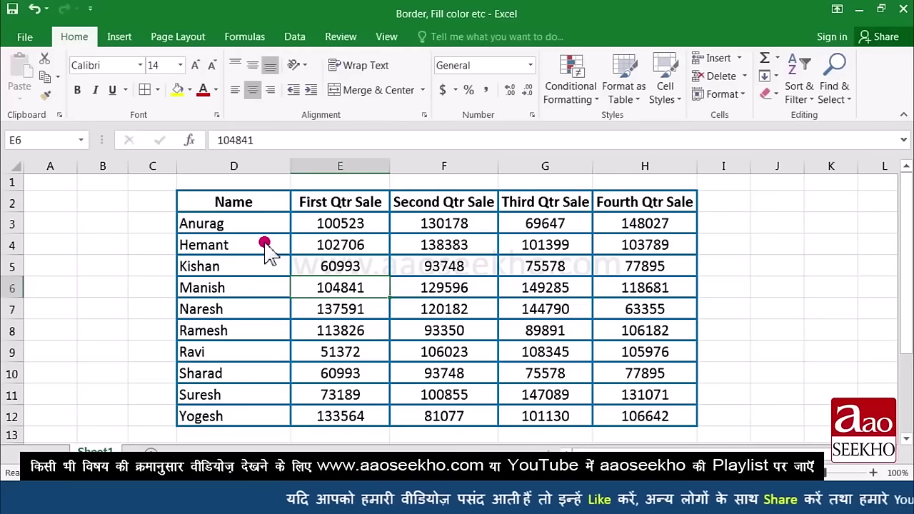
left_click_drag(247, 203, 608, 208)
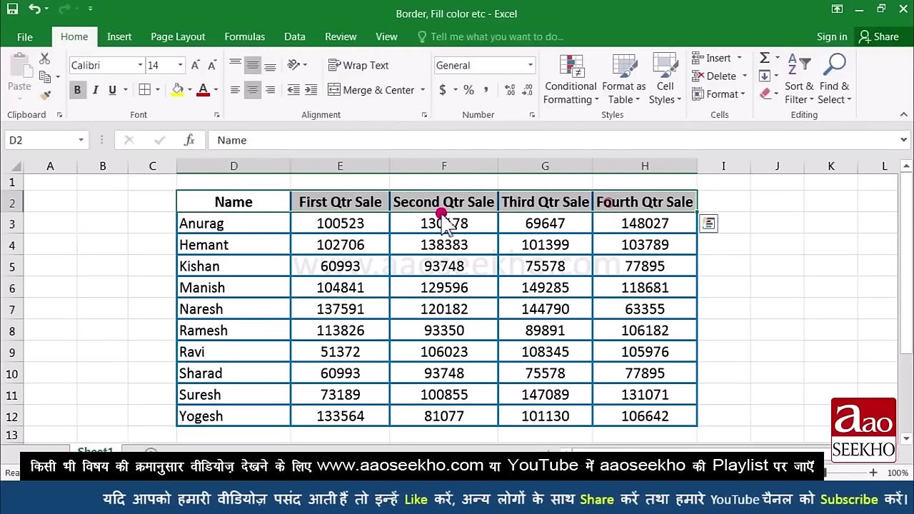
left_click(190, 90)
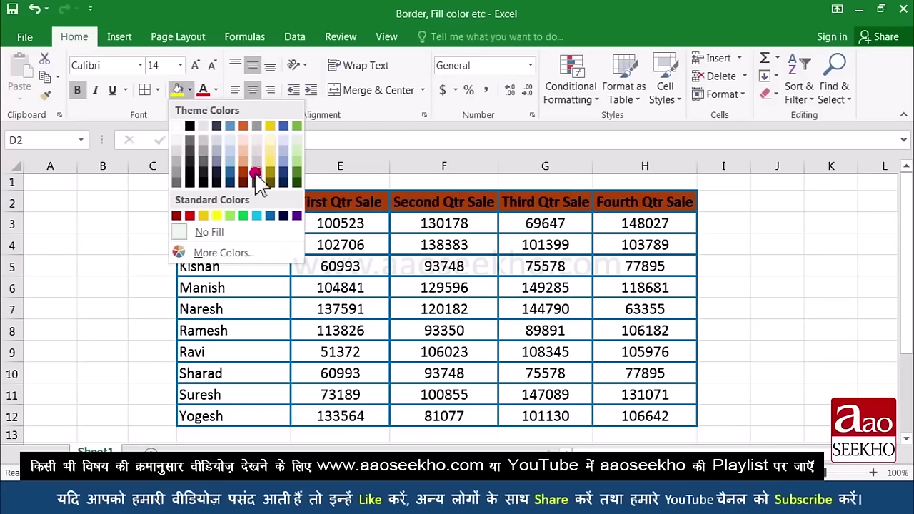
left_click(271, 153)
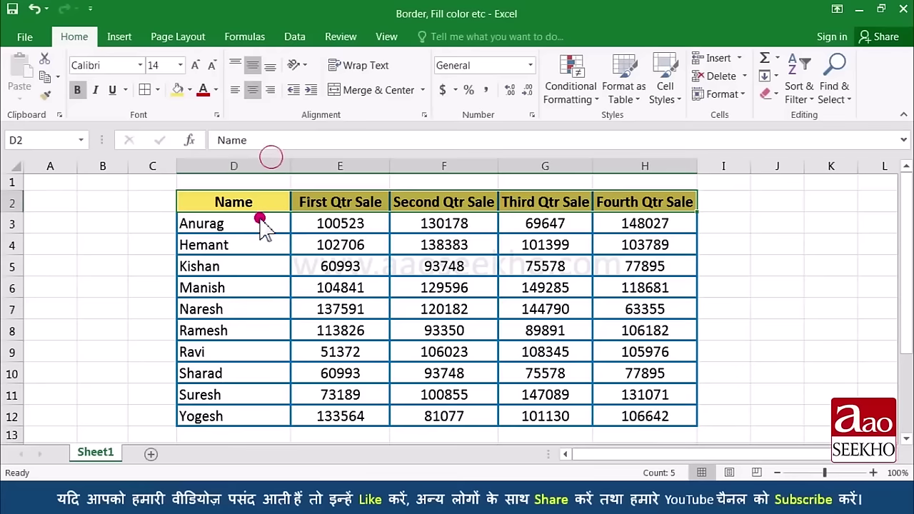
left_click(260, 221)
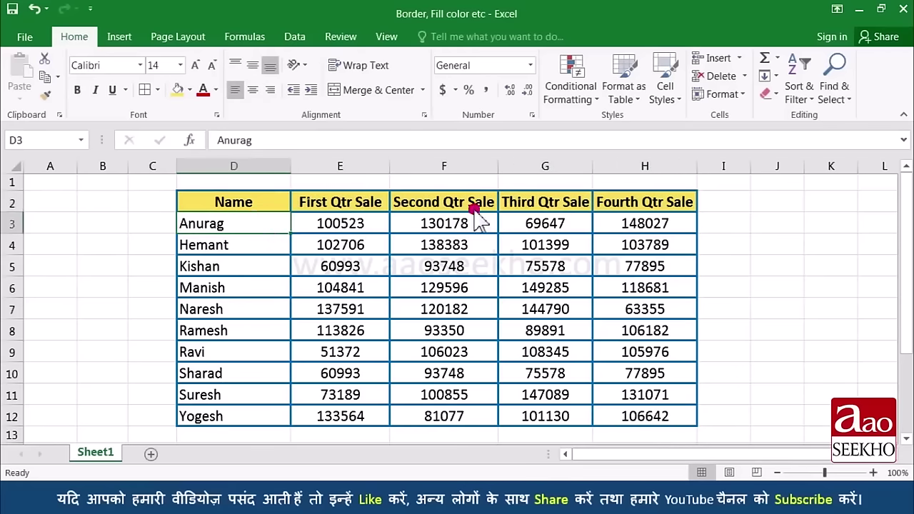
Step: Fill the data rows D3:H12 with light blue
left_click_drag(265, 224, 636, 418)
left_click(189, 89)
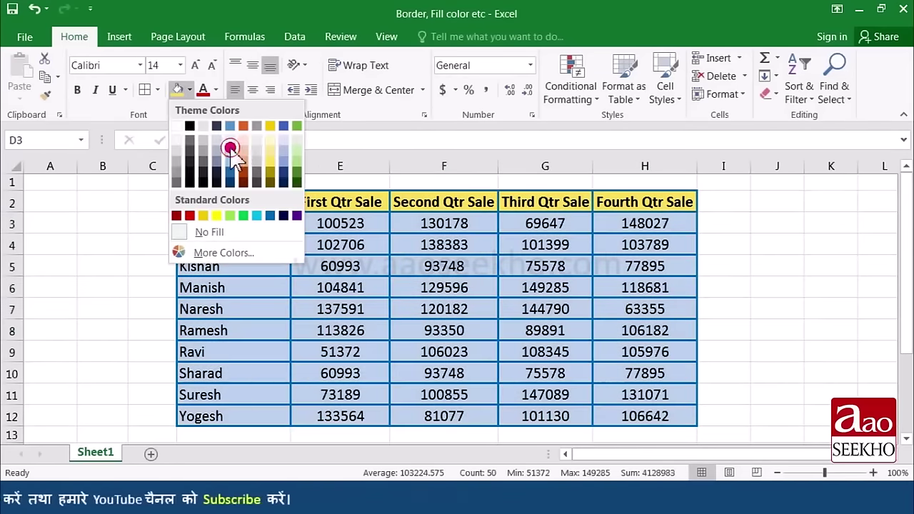
left_click(230, 146)
left_click(316, 244)
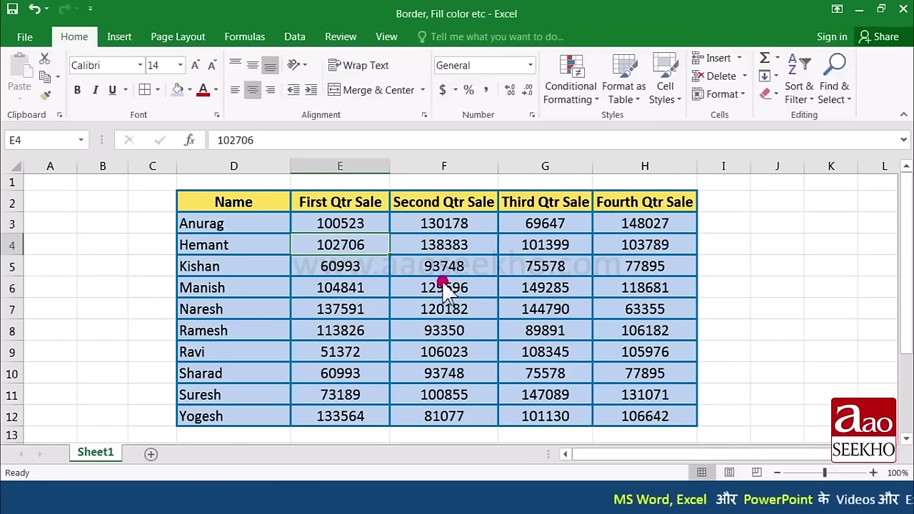
Step: Highlight cell F6 (129596) with a yellow fill
left_click(443, 286)
left_click(190, 90)
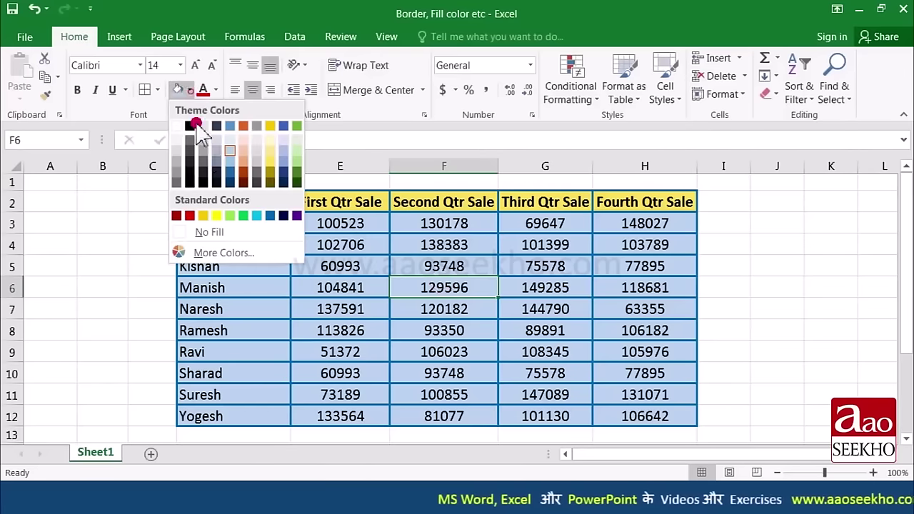
left_click(217, 215)
left_click(190, 90)
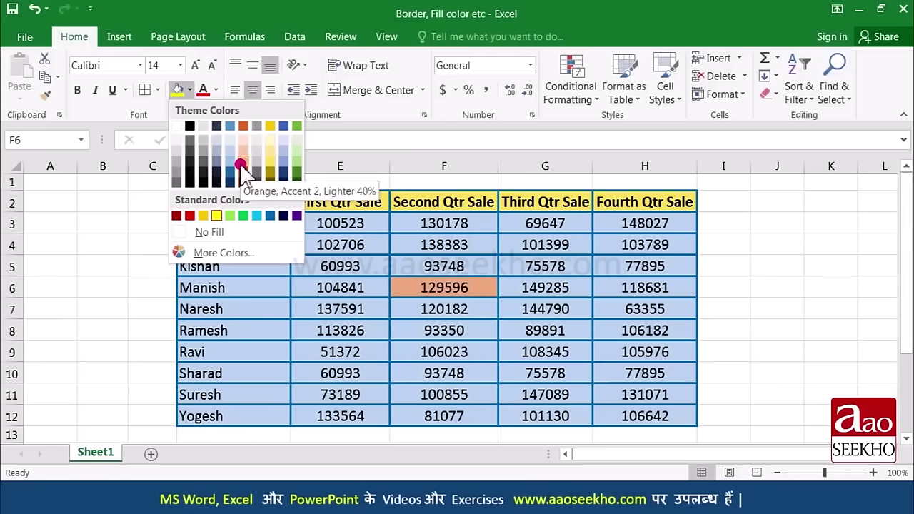
Step: Give F6 a custom red fill, RGB 244, 58, 58, from More Colors' Custom tab
left_click(243, 254)
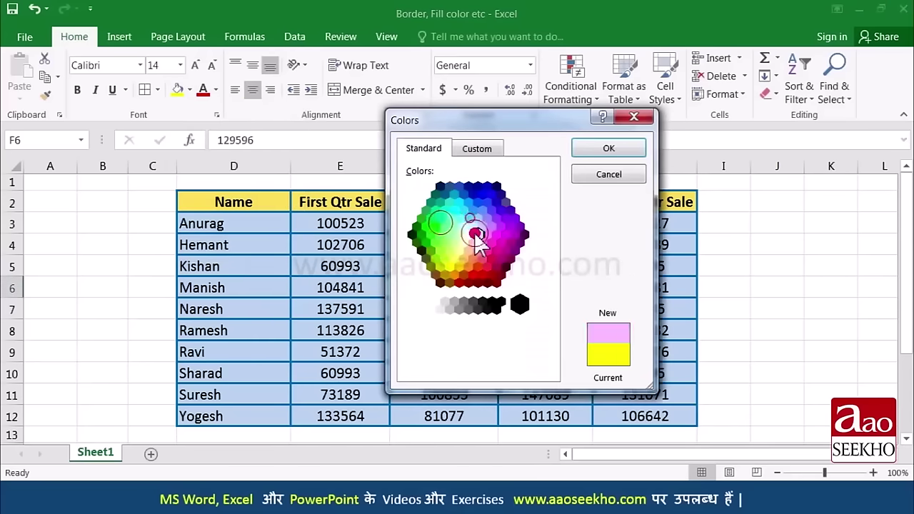
left_click(472, 166)
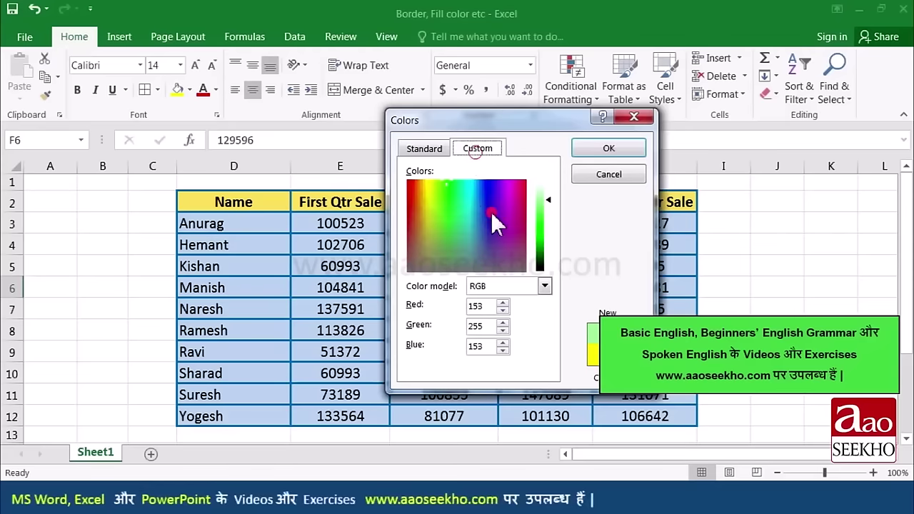
left_click(488, 217)
left_click(425, 215)
left_click(428, 193)
left_click(522, 187)
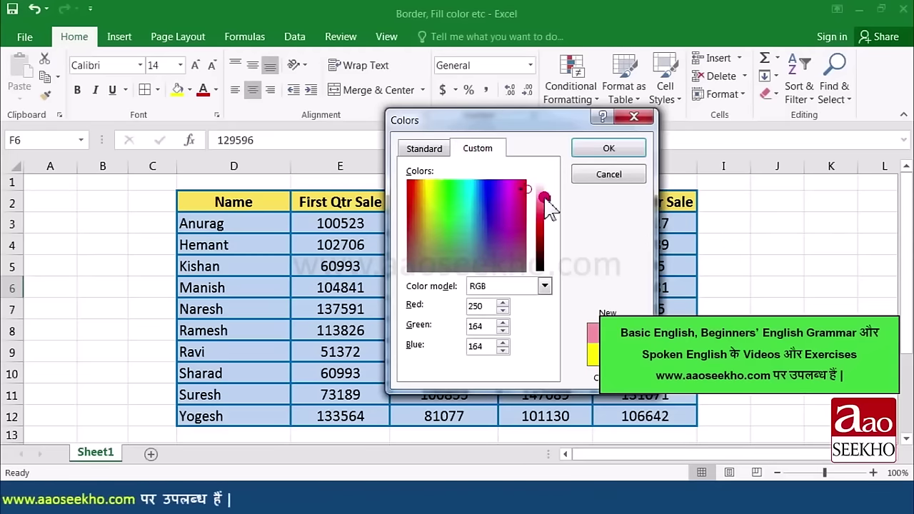
left_click(547, 212)
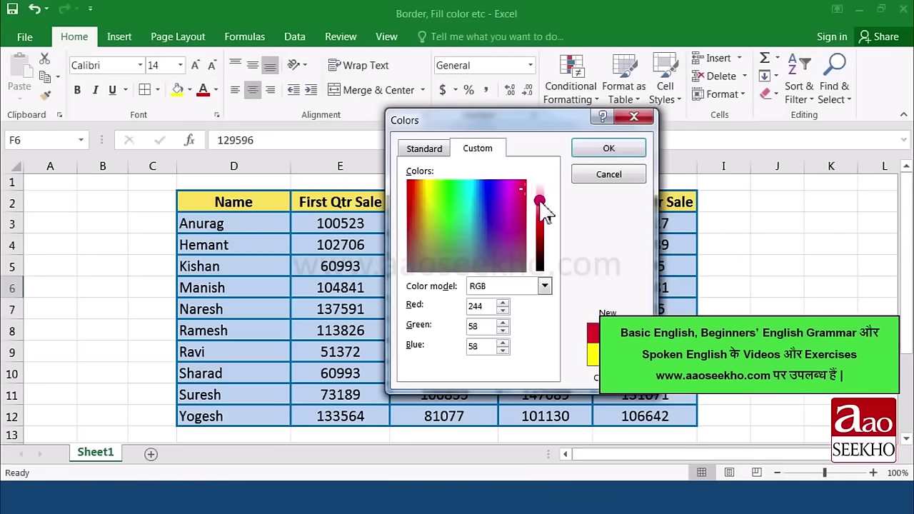
left_click(618, 148)
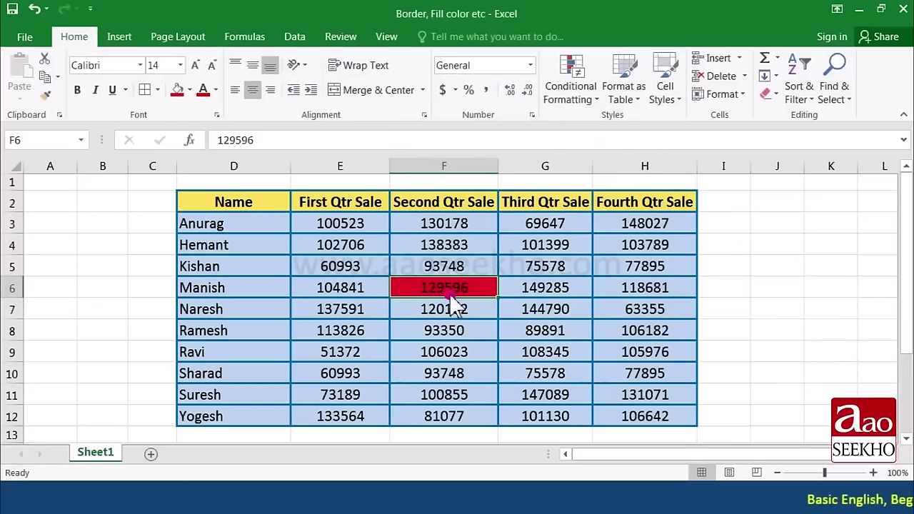
left_click_drag(250, 208, 627, 418)
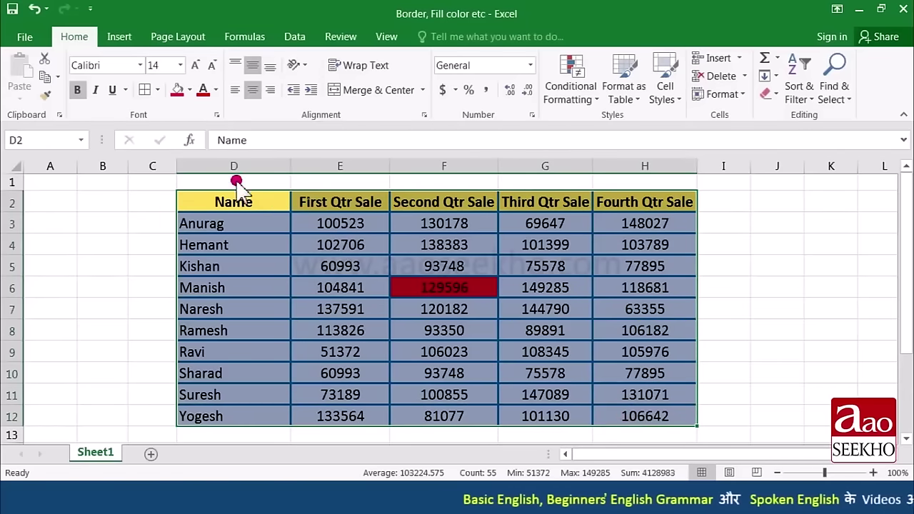
Step: Apply No Fill to the D2:H12 sales table, then select the header row D2:H2
left_click(190, 90)
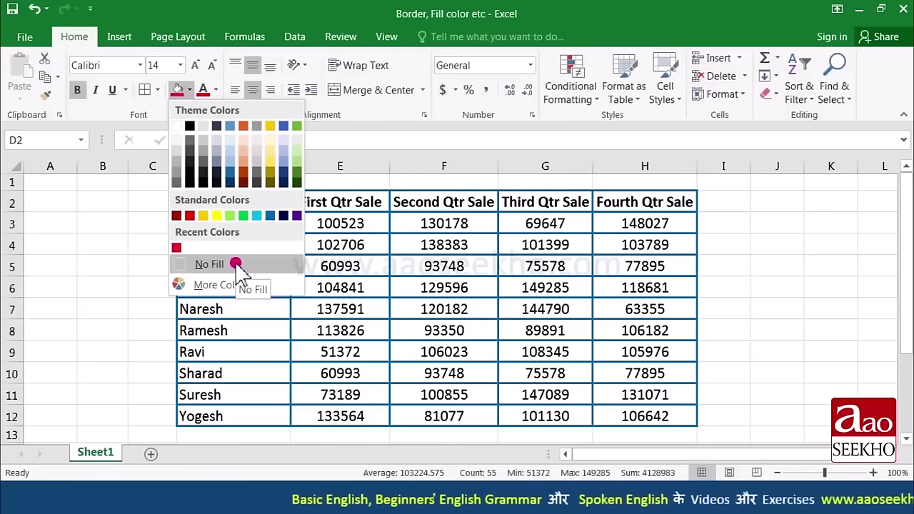
left_click(236, 264)
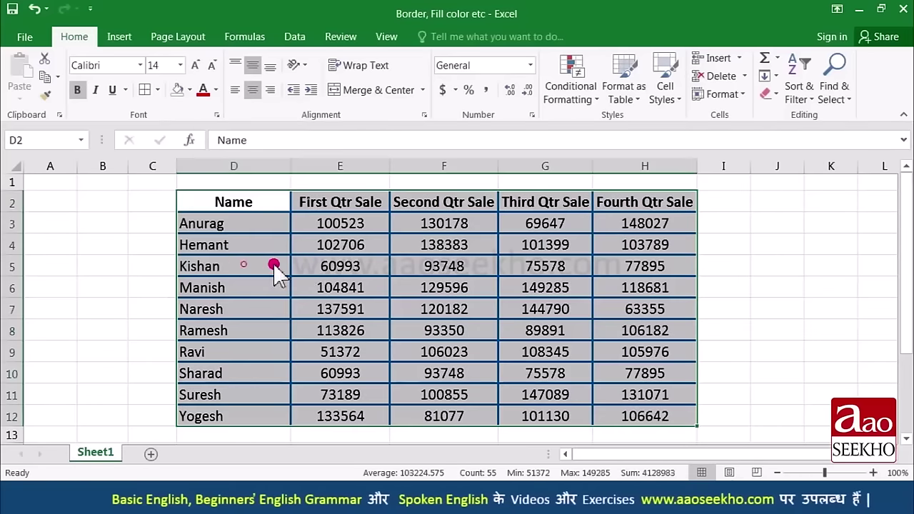
left_click(329, 265)
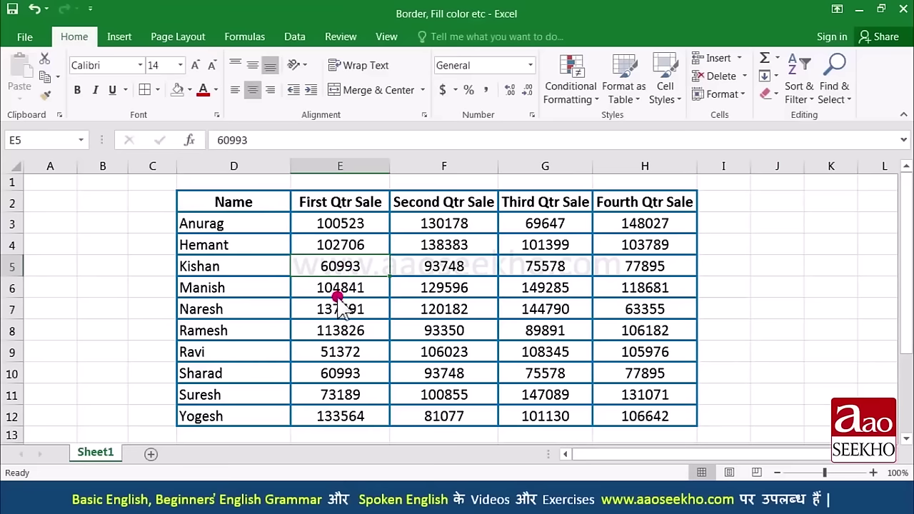
left_click_drag(263, 202, 599, 202)
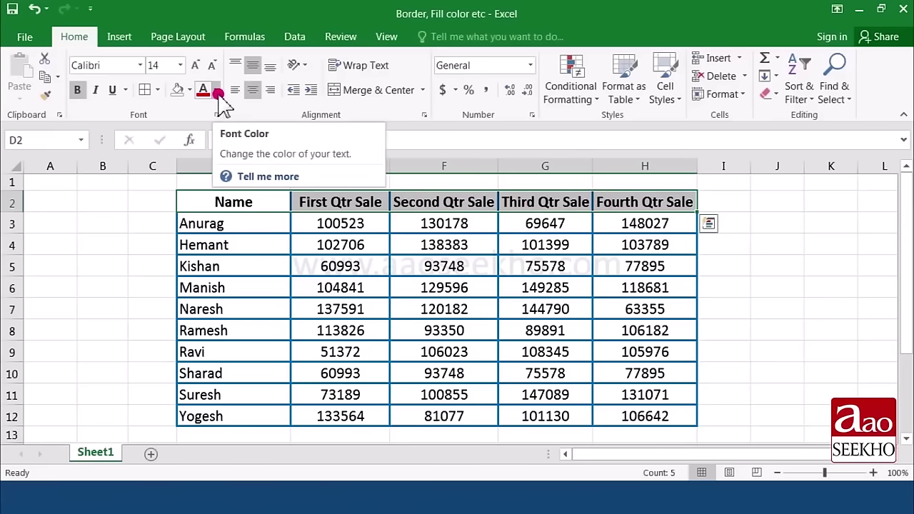
Step: Colour the header row text red from Standard Colors
left_click(217, 92)
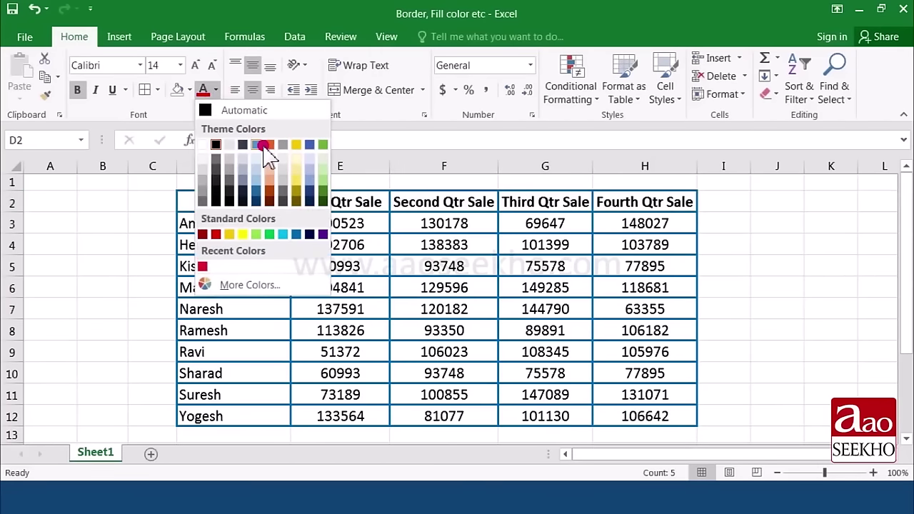
left_click(218, 235)
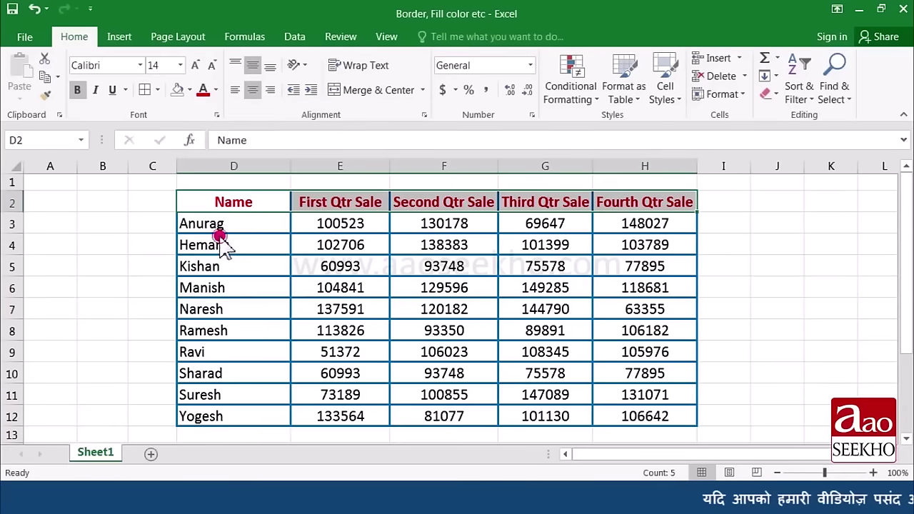
left_click(241, 227)
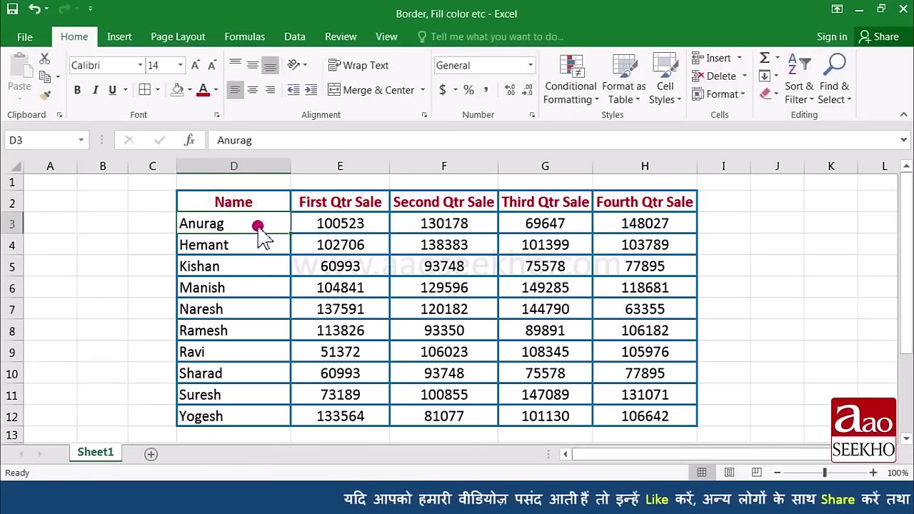
Step: Select the names Anurag through Ramesh, then cell F5 holding 93748
left_click_drag(257, 225, 301, 303)
left_click(315, 286)
left_click(445, 266)
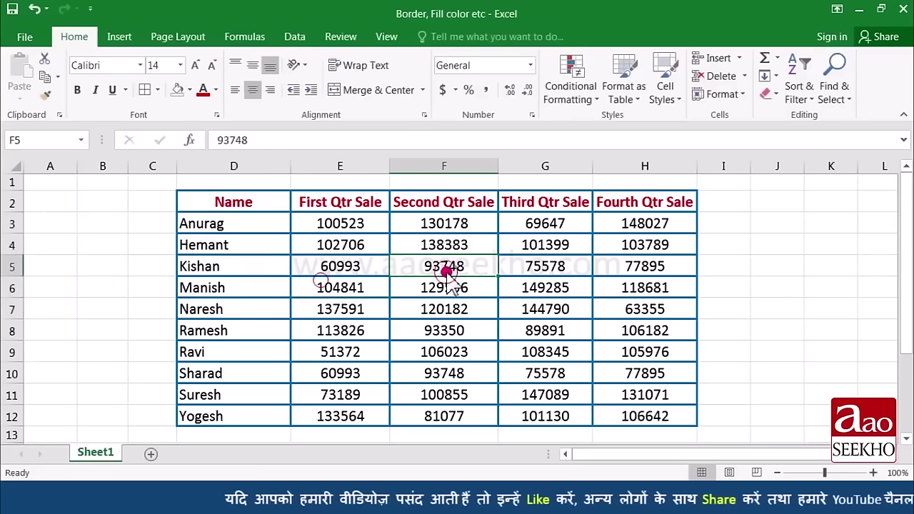
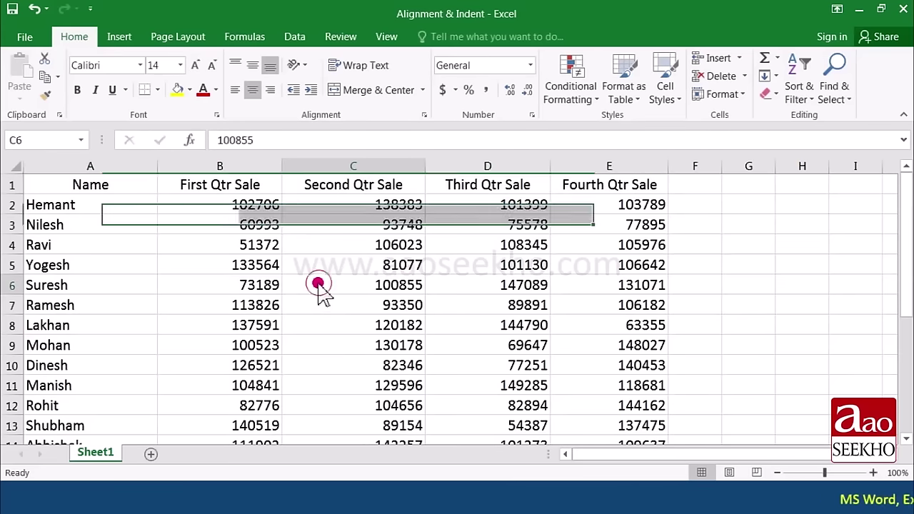
Step: Select the sales figures B2:E18 and centre them, after trying left and right alignment
left_click(253, 206)
left_click_drag(253, 206, 560, 323)
scroll(547, 300, "down", 1)
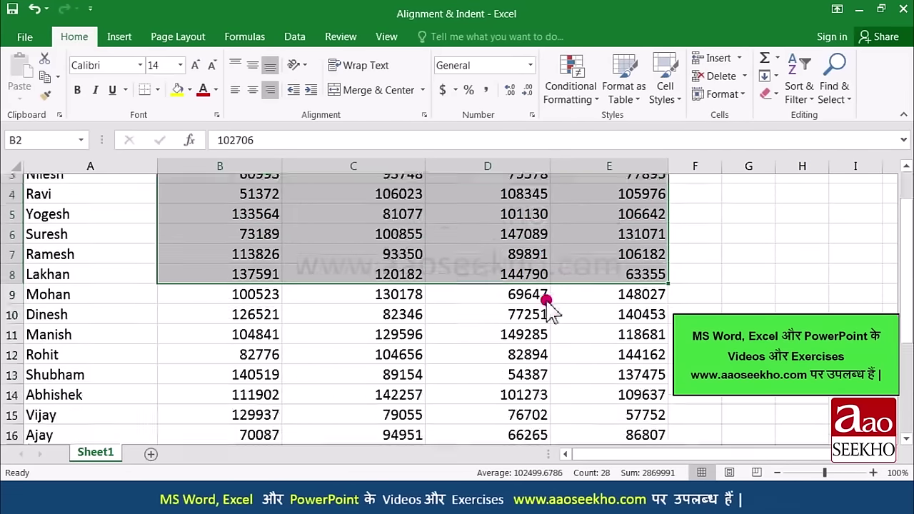
key("ctrl+shift+Down")
scroll(546, 299, "up", 1)
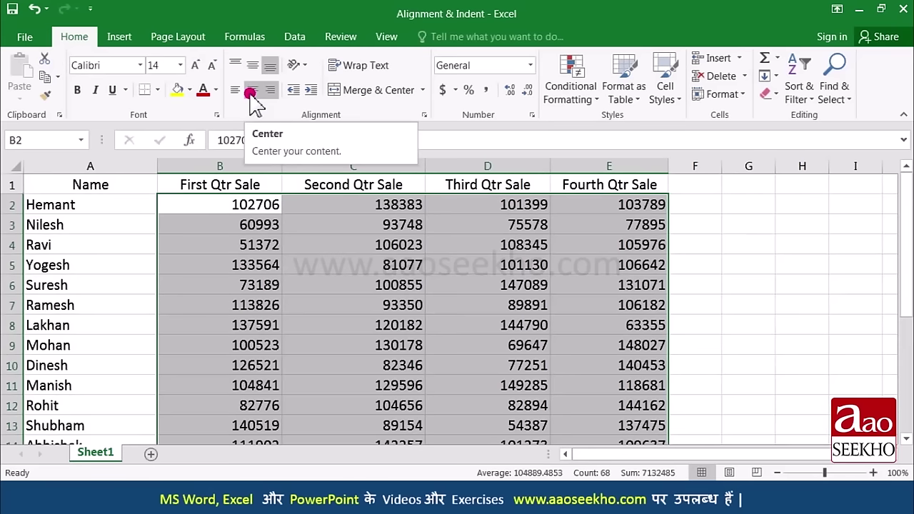
left_click(251, 92)
left_click(243, 263)
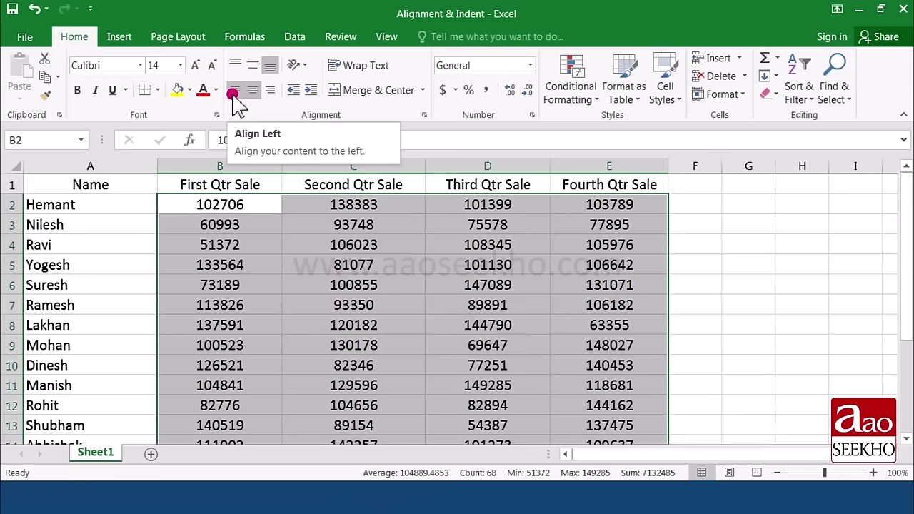
left_click(235, 95)
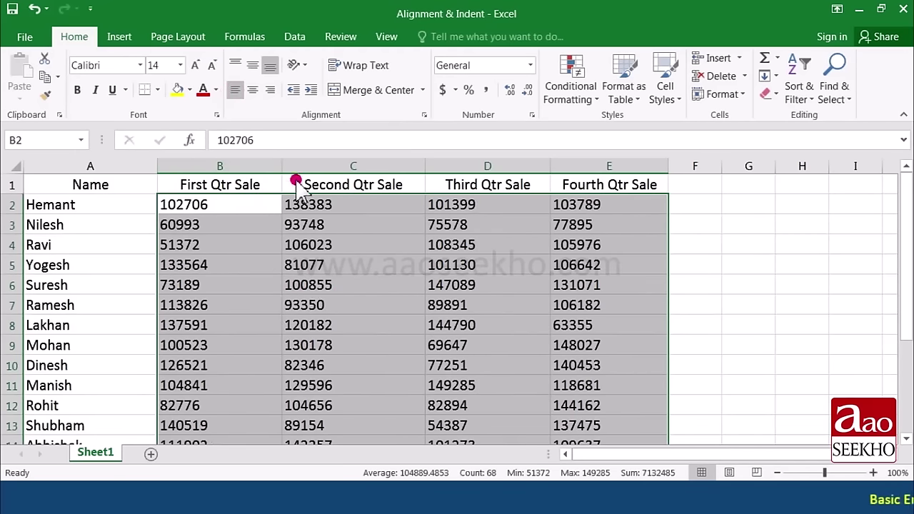
left_click(272, 91)
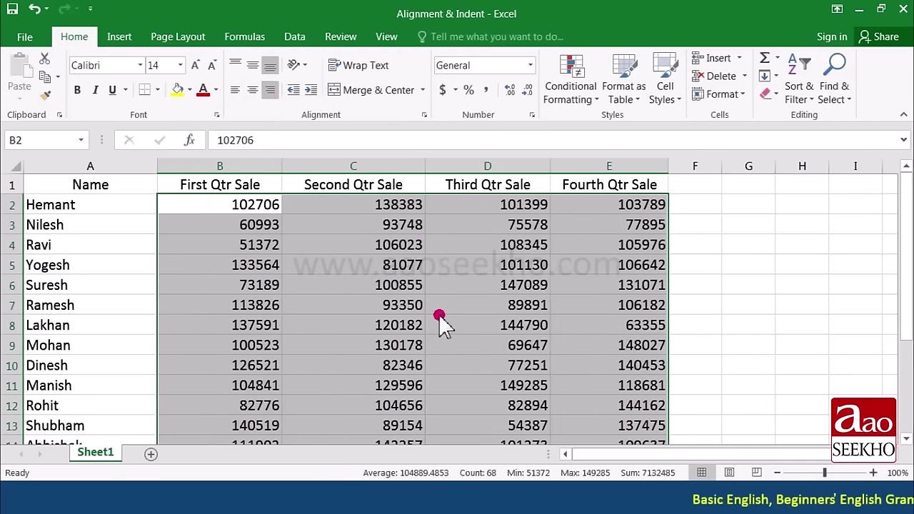
left_click(252, 90)
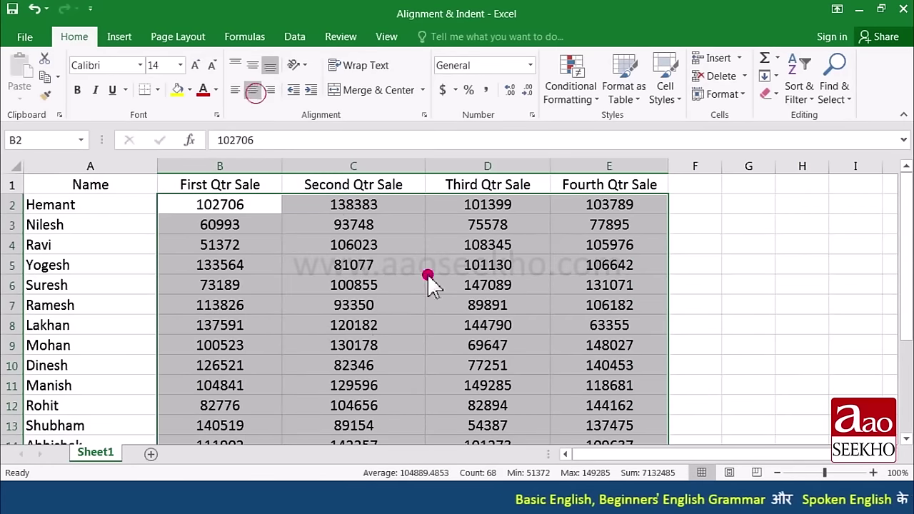
key("Down")
key("Down")
key("Down")
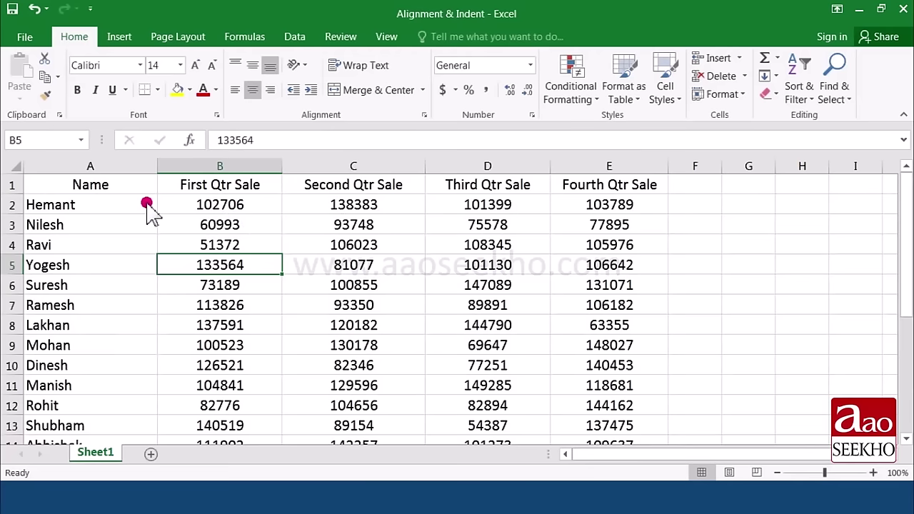
Step: Make row 1 taller and select the headings Name through Fourth Qtr Sale in A1:E1
left_click_drag(20, 194, 19, 236)
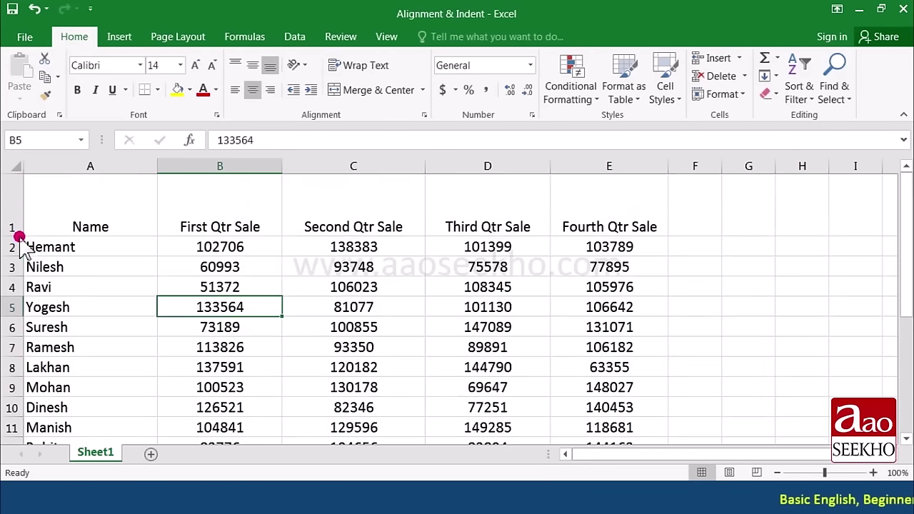
left_click(331, 285)
left_click(231, 224)
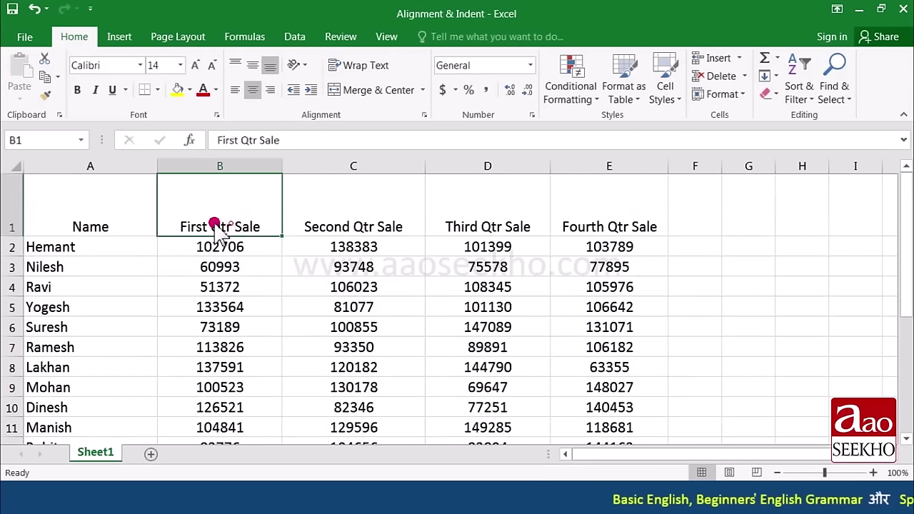
left_click(122, 218)
left_click(246, 218)
left_click(337, 219)
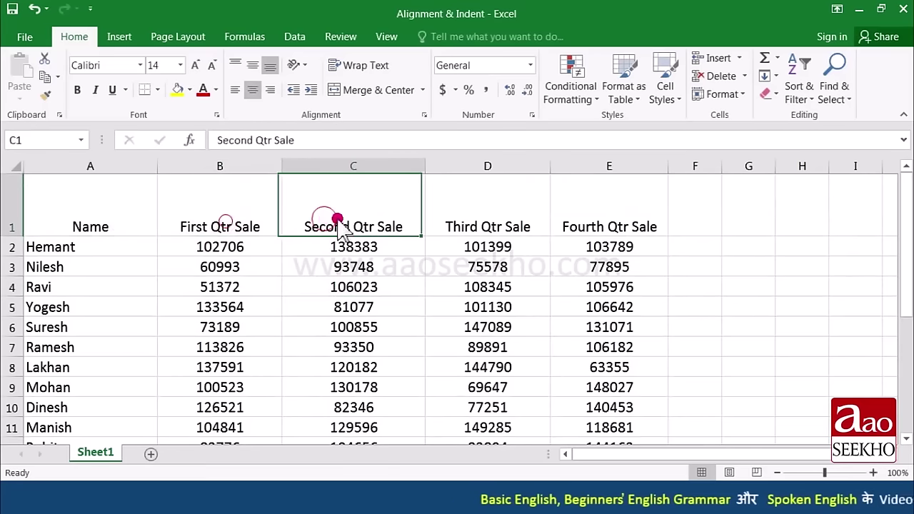
left_click(457, 224)
left_click(569, 226)
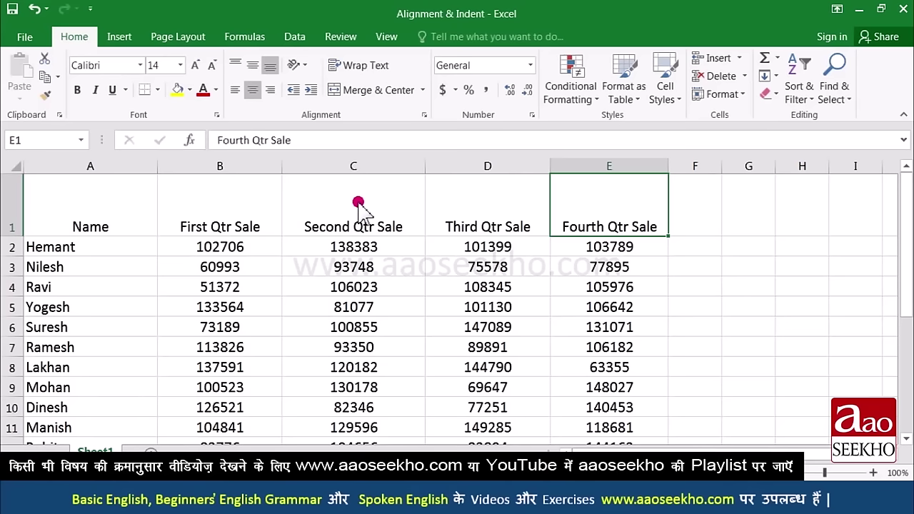
left_click_drag(134, 210, 609, 221)
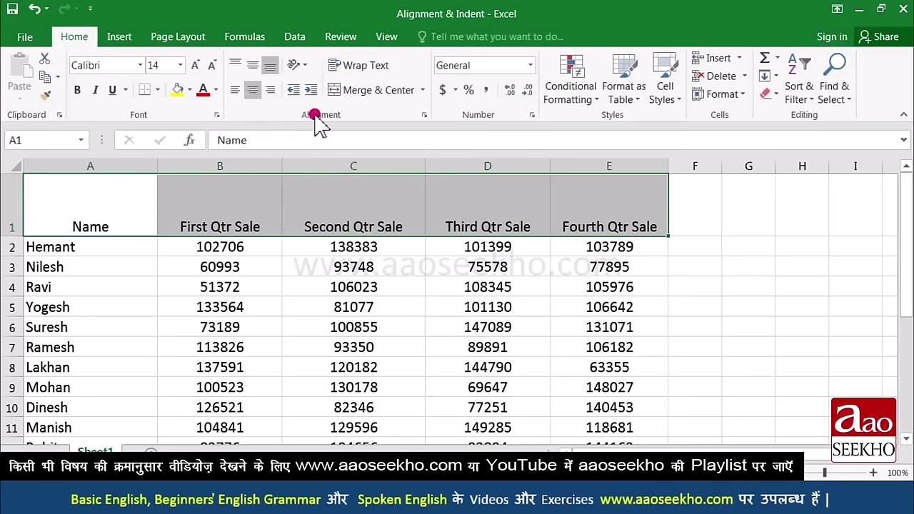
Step: Middle-align the A1:E1 headings vertically, after trying bottom and top alignment
left_click(253, 66)
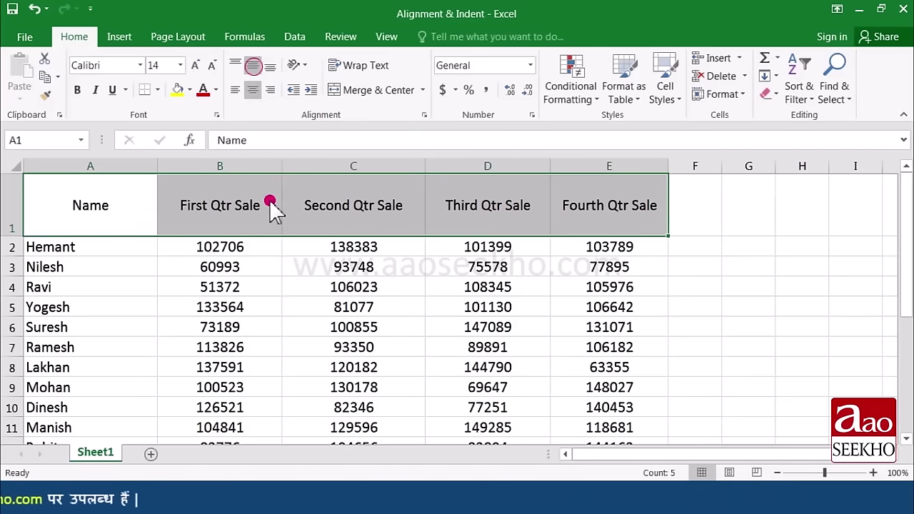
left_click(270, 212)
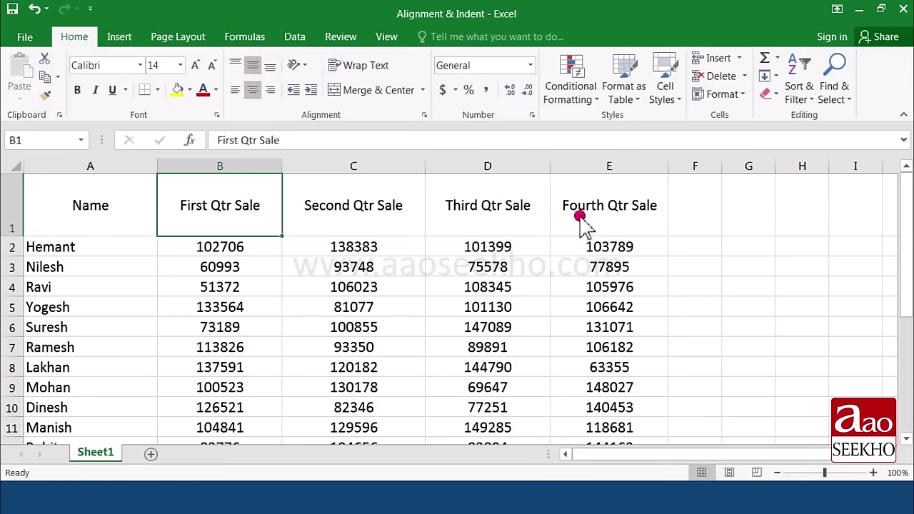
left_click_drag(85, 215, 564, 225)
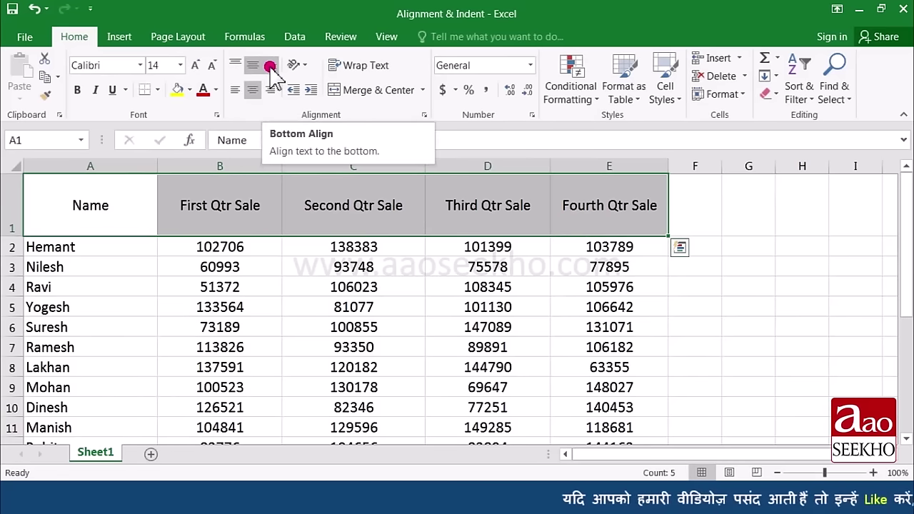
left_click(270, 67)
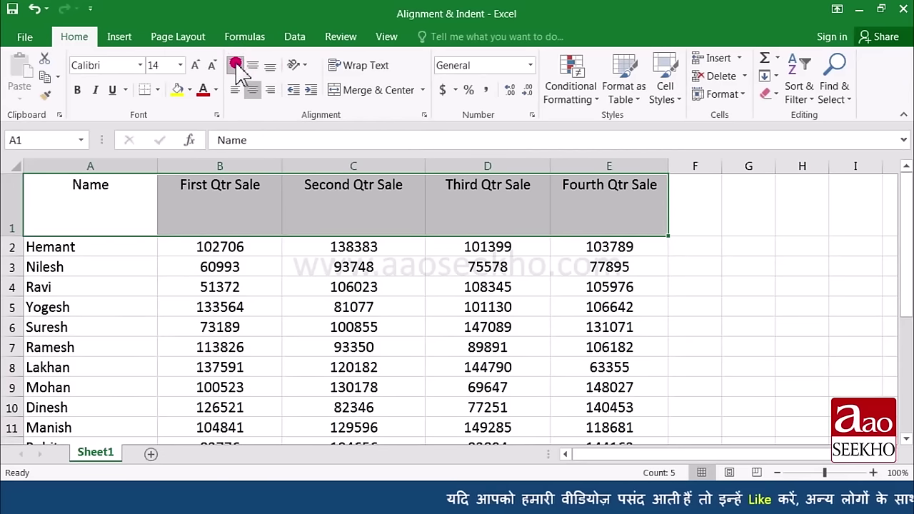
left_click(236, 66)
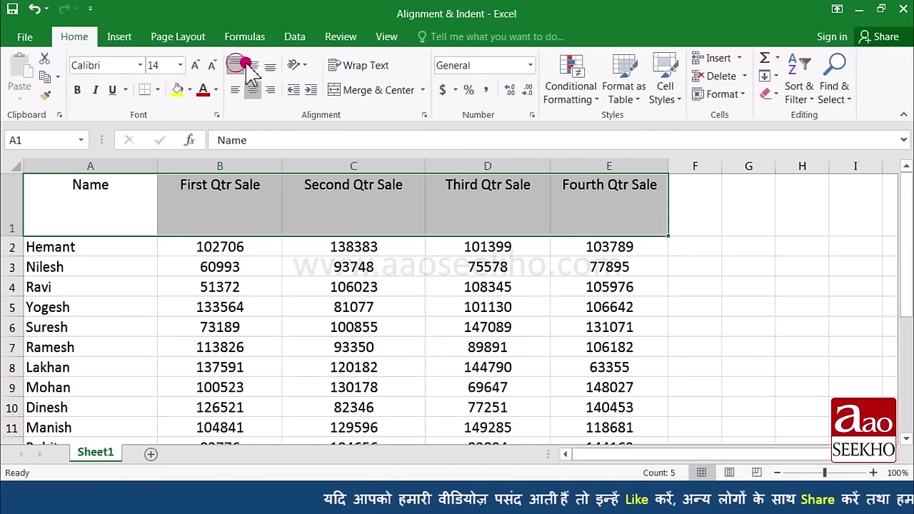
left_click(253, 66)
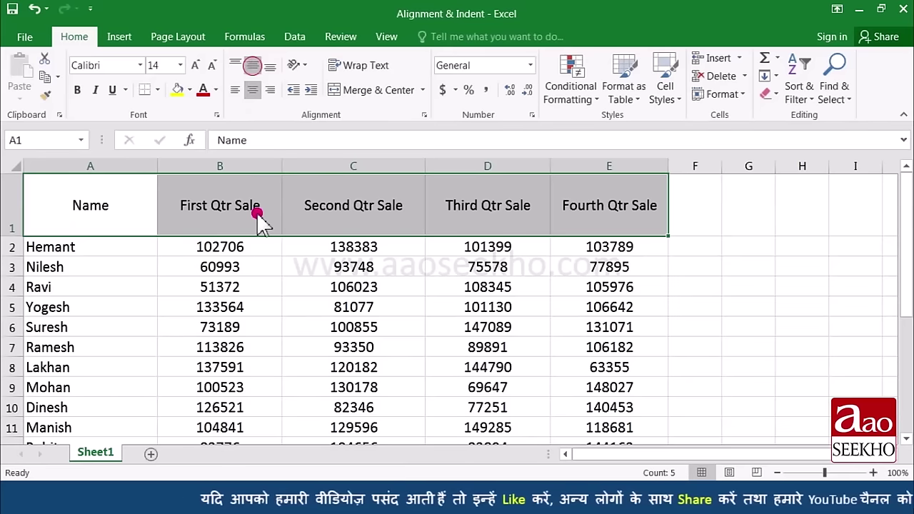
left_click(259, 248)
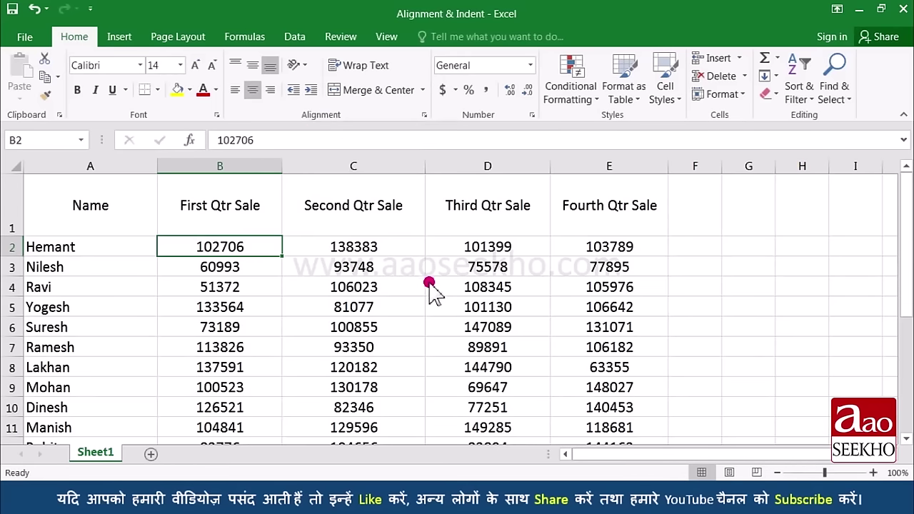
Step: Enter 'Authorised Signature' at size 18 in D20 and left-align it, after trying right and centre
scroll(432, 272, "down", 5)
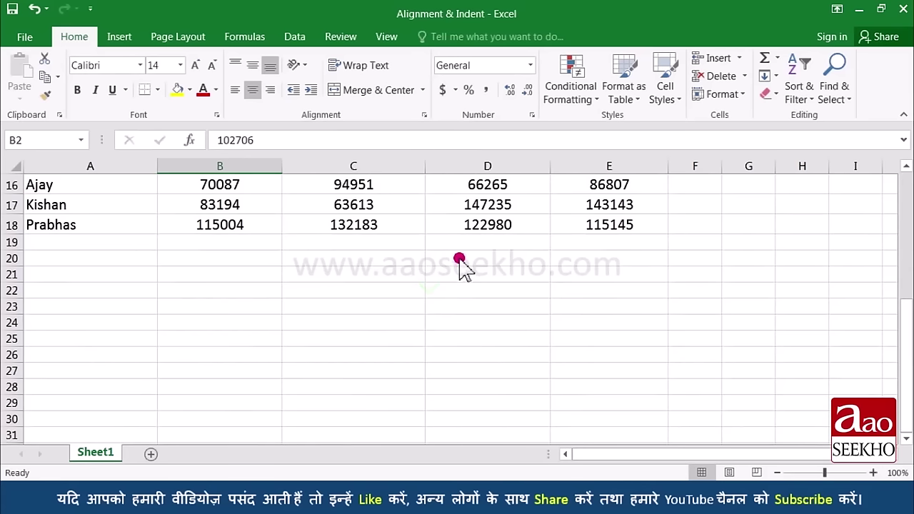
left_click(459, 257)
left_click(195, 65)
left_click(195, 65)
type("Au")
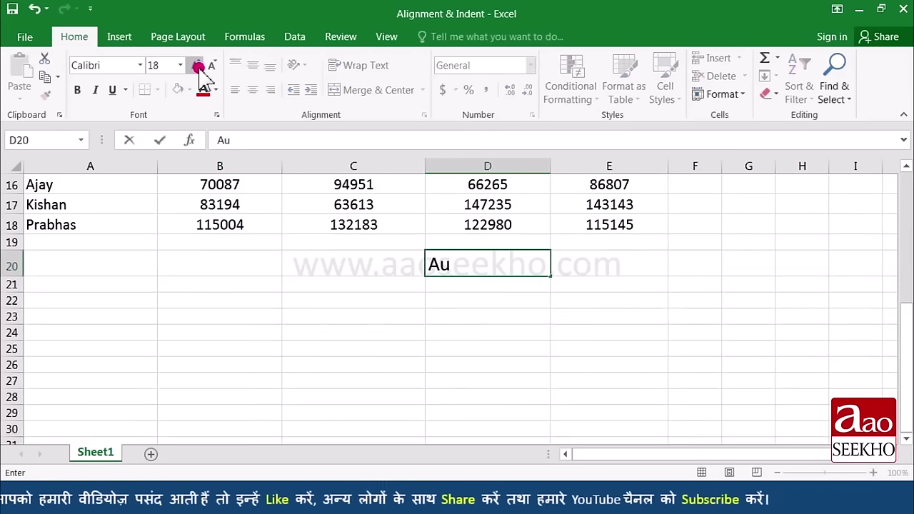
type("thorised Signature")
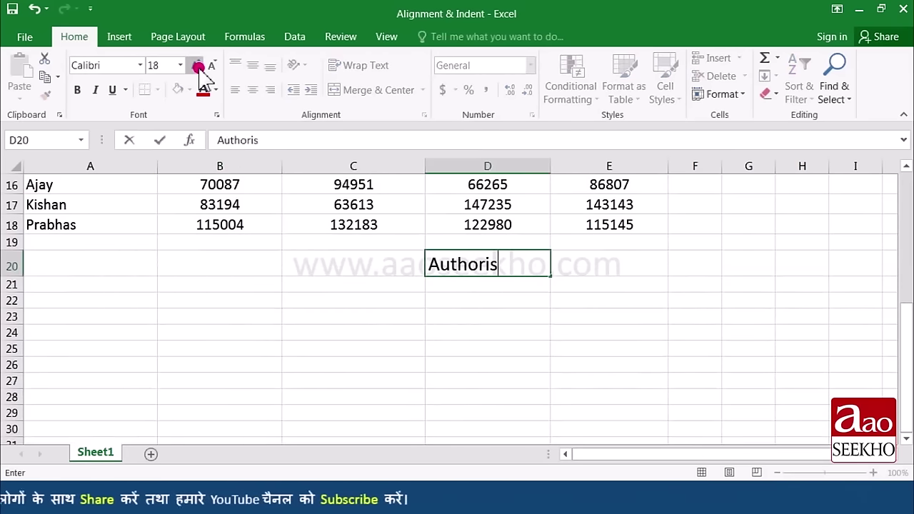
left_click(472, 271)
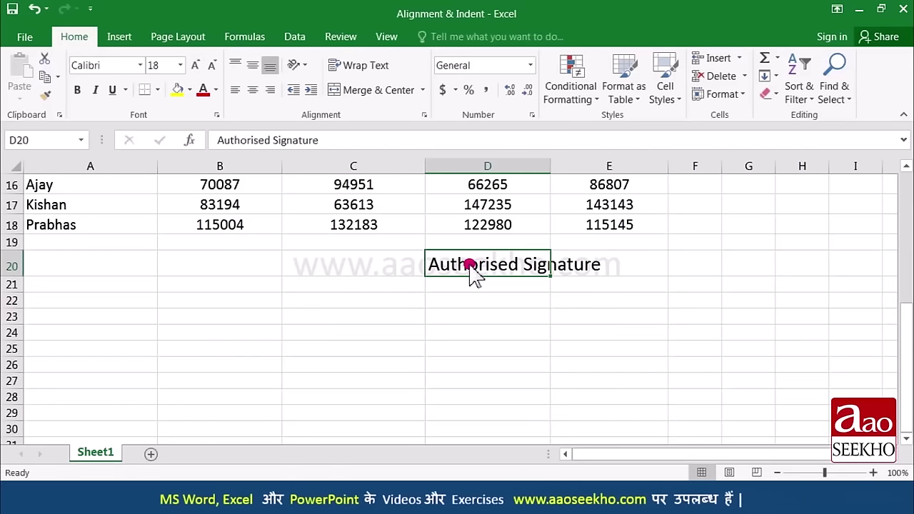
left_click(266, 93)
left_click(252, 91)
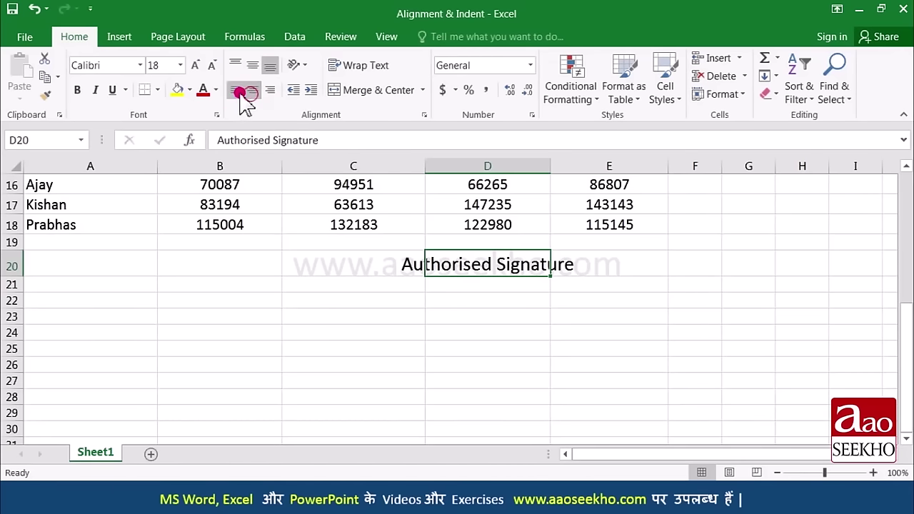
left_click(238, 92)
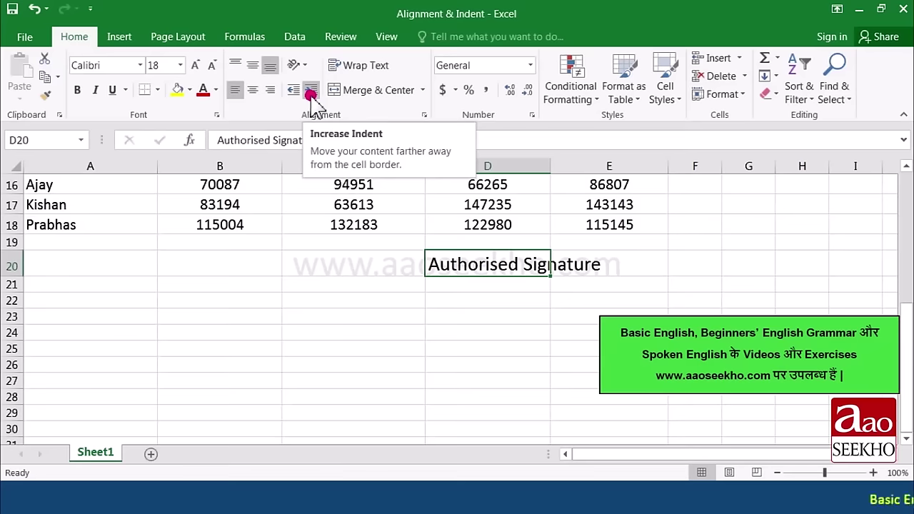
Step: Increase the indent of the D20 label four times, moving it away from the left edge
left_click(311, 93)
left_click(310, 93)
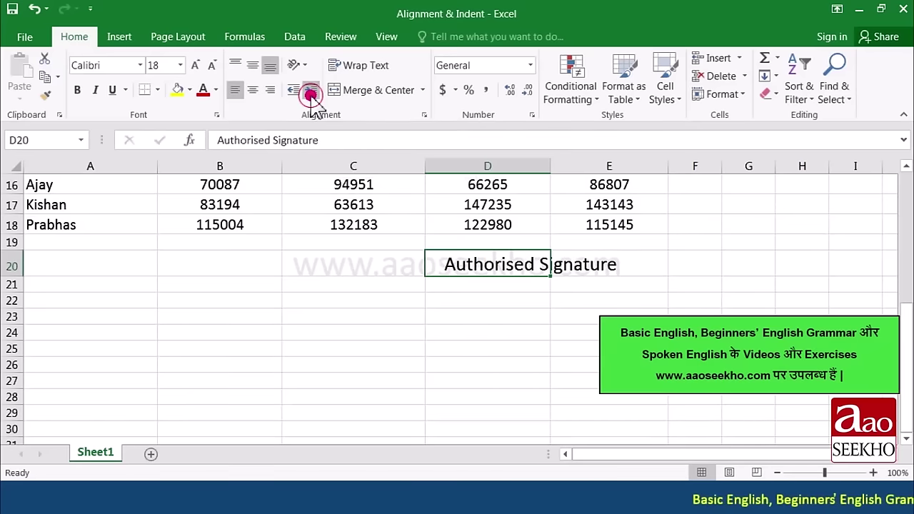
left_click(311, 93)
left_click(310, 93)
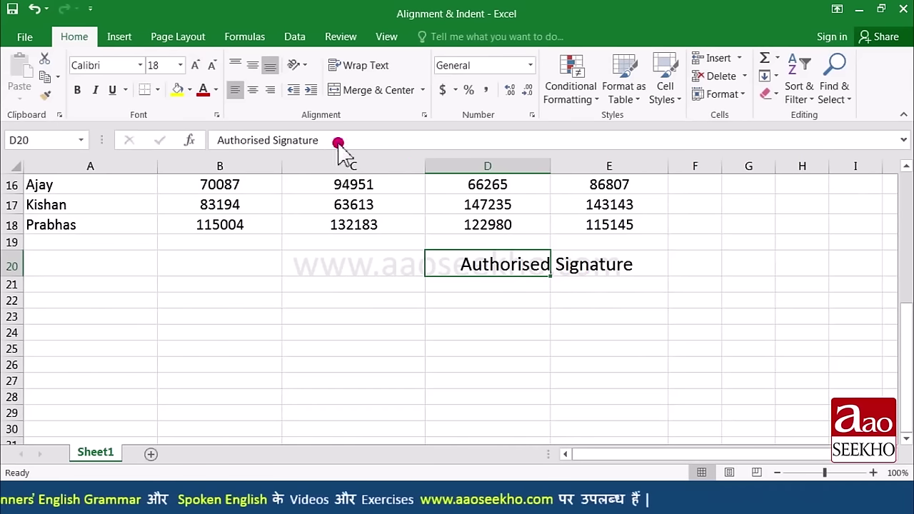
Step: Right-align the Authorised Signature label and indent it six steps from the right edge
left_click(272, 92)
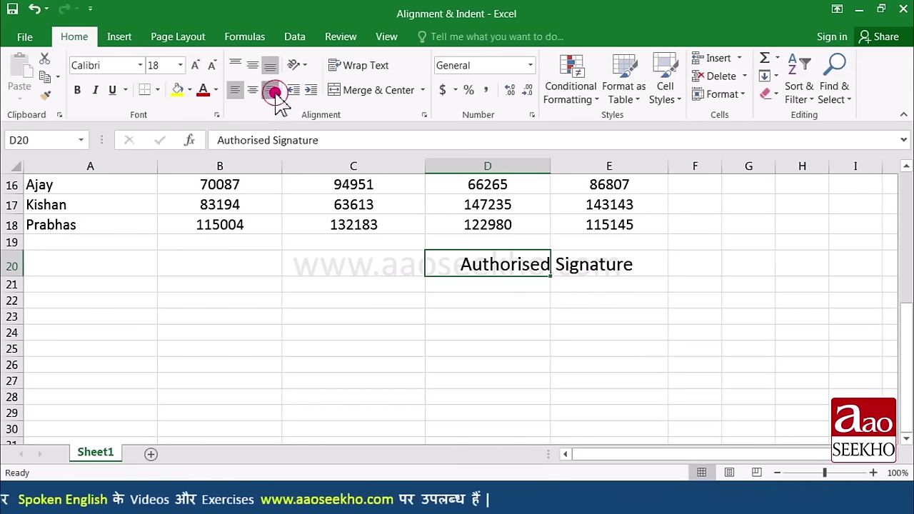
left_click(313, 92)
left_click(312, 91)
left_click(313, 92)
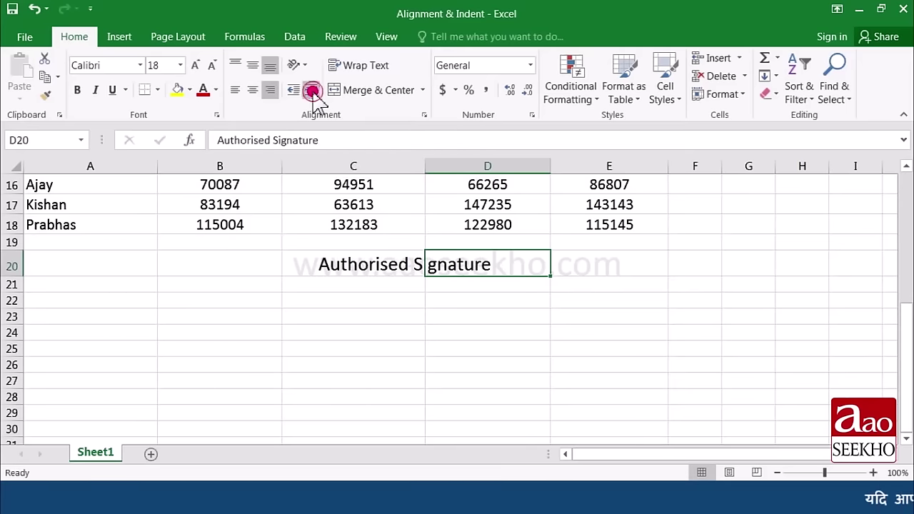
left_click(313, 91)
left_click(313, 92)
left_click(313, 91)
left_click(313, 91)
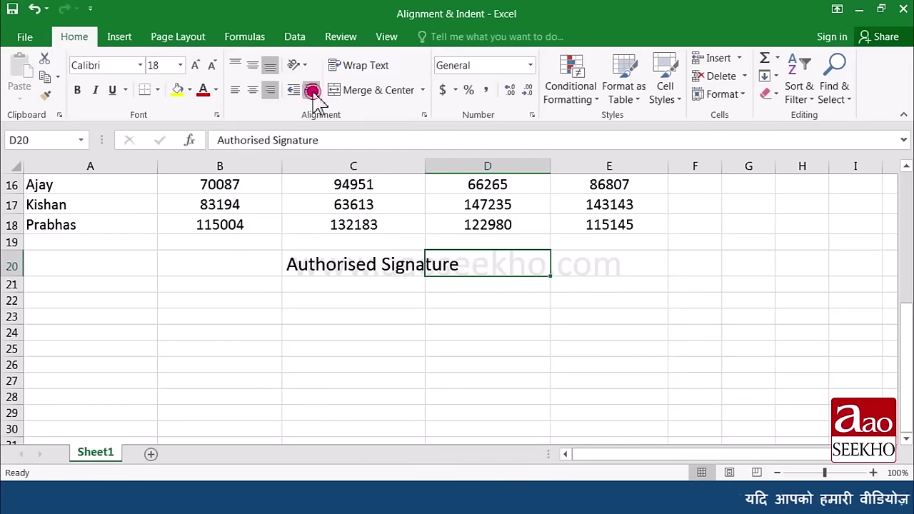
left_click(444, 265)
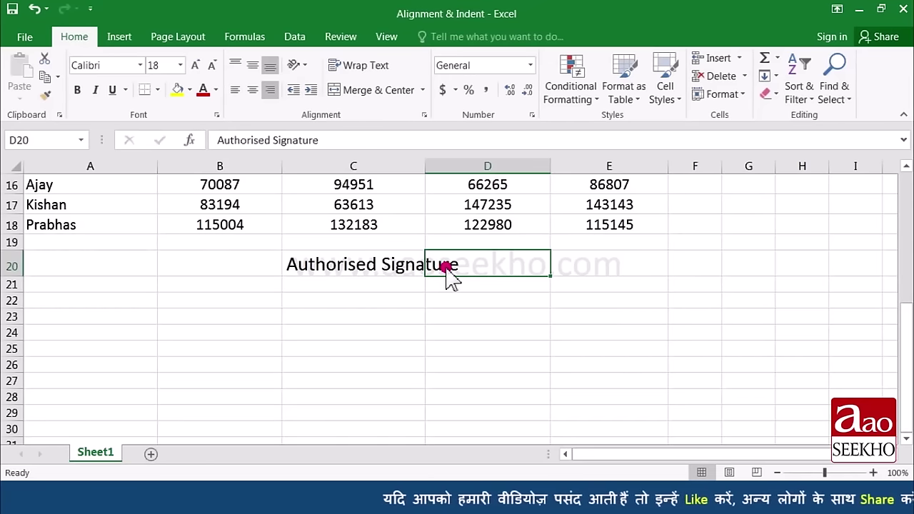
Step: Left-align the label again and decrease its indent six times
left_click(235, 90)
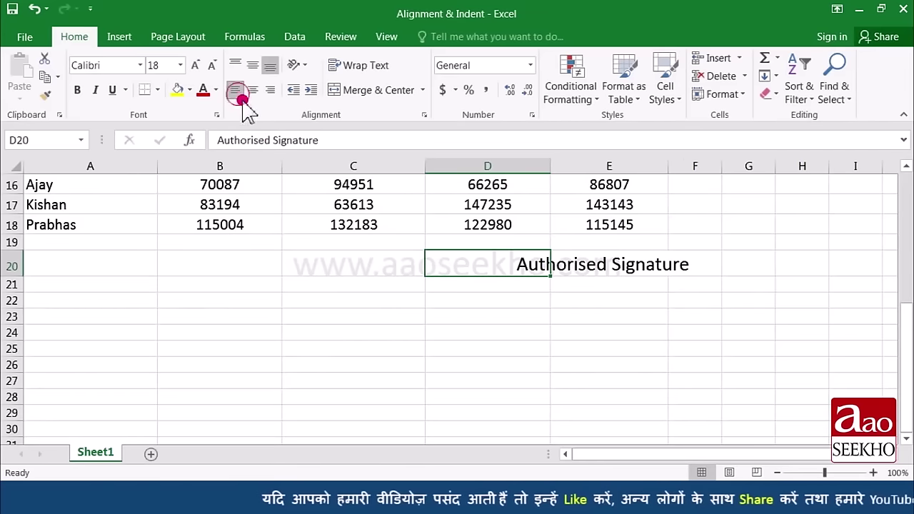
left_click(295, 91)
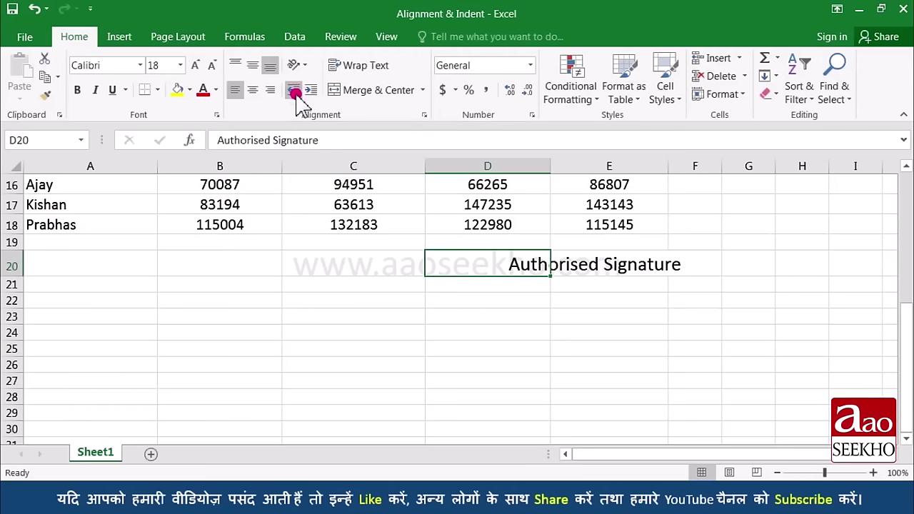
left_click(295, 91)
left_click(295, 91)
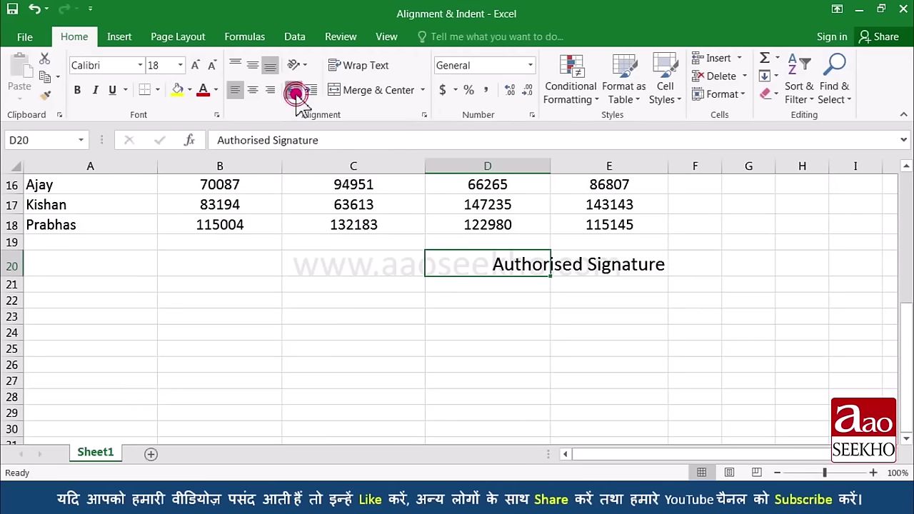
left_click(295, 91)
left_click(295, 91)
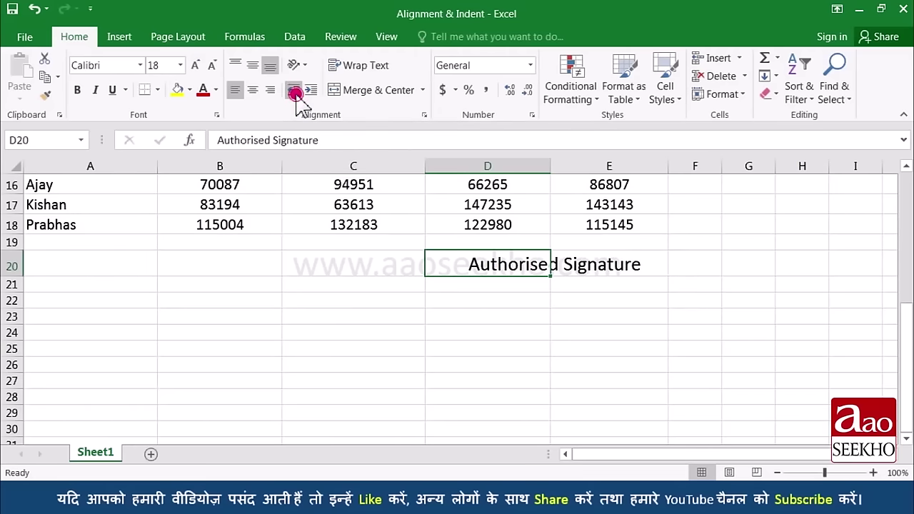
left_click(296, 91)
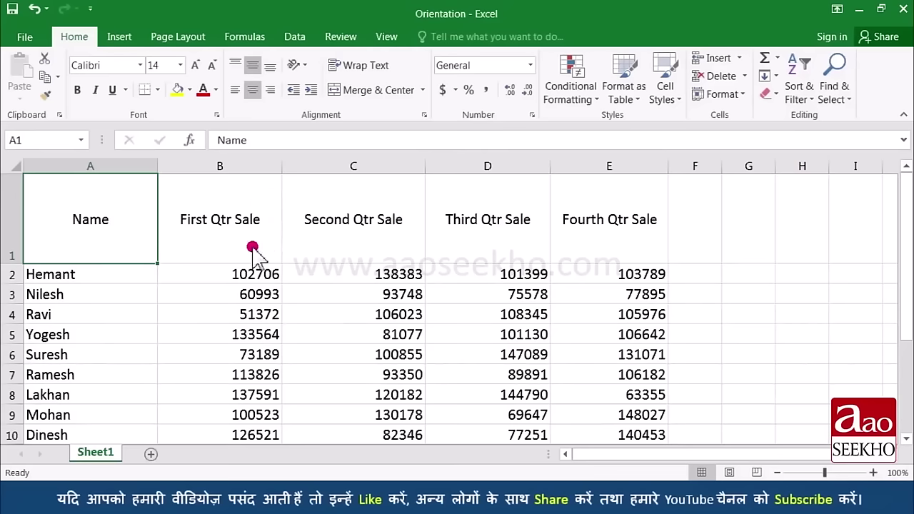
Step: Angle the Name header counterclockwise and the First Qtr Sale header clockwise
left_click(302, 69)
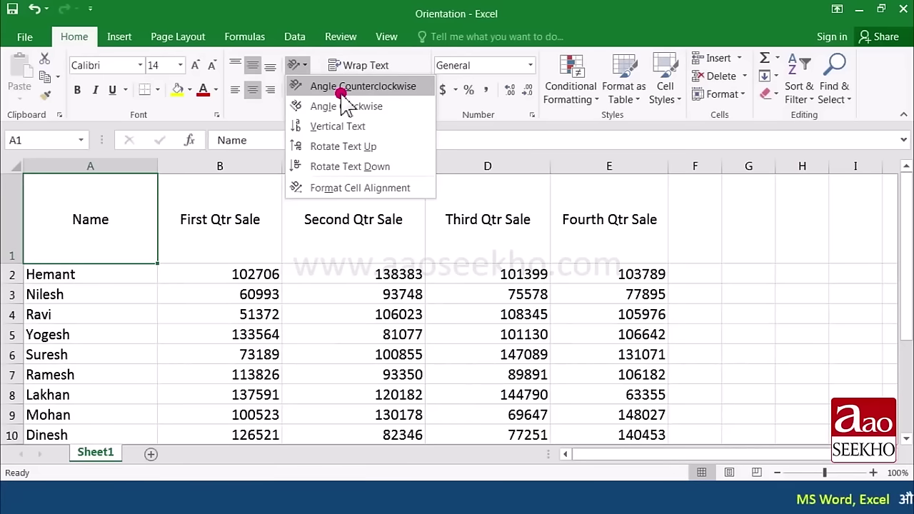
left_click(343, 89)
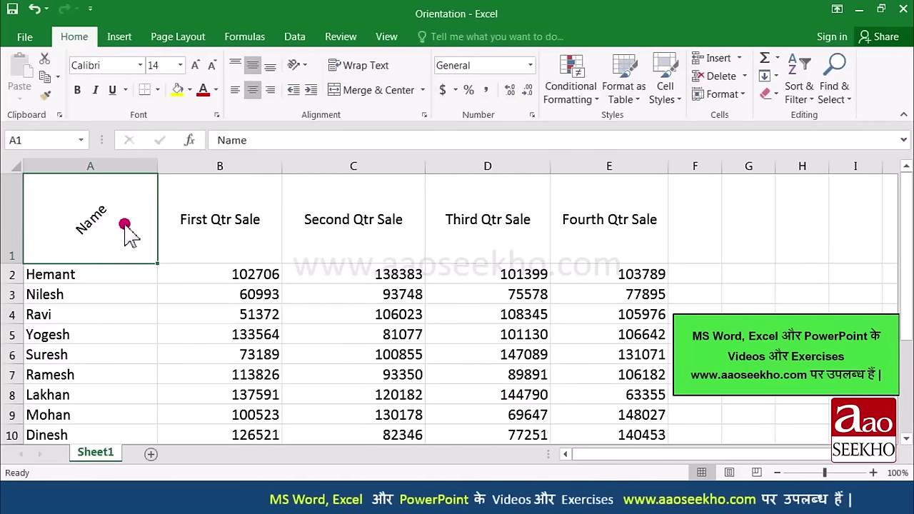
left_click(222, 237)
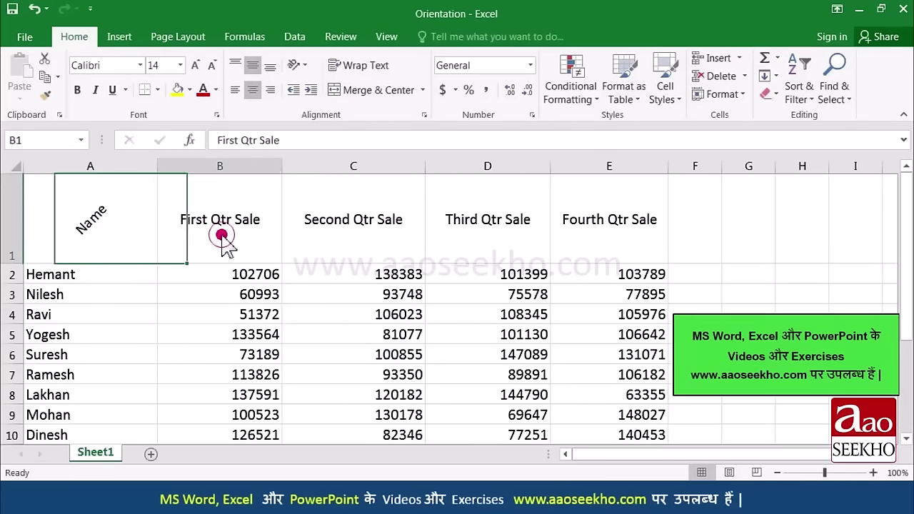
left_click(302, 67)
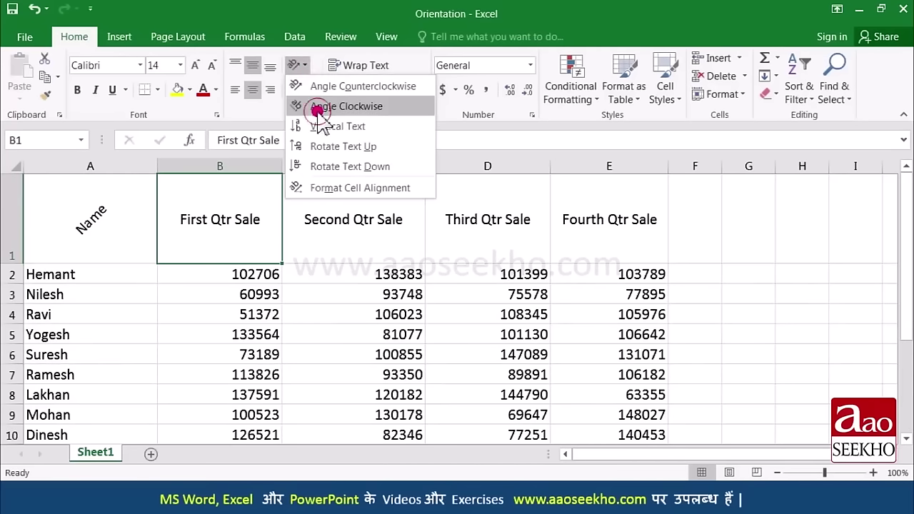
left_click(320, 109)
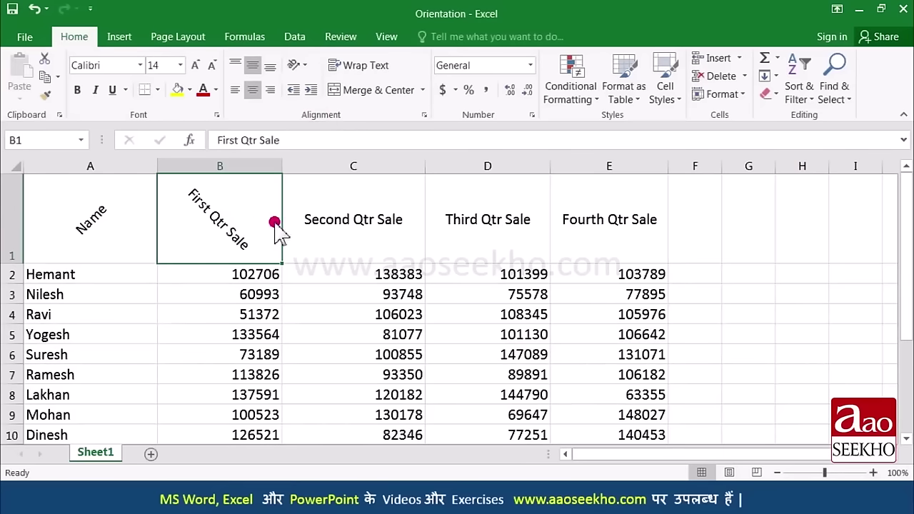
Step: Stack the Second Qtr Sale text vertically and make row 1 much taller
left_click(347, 227)
left_click(300, 66)
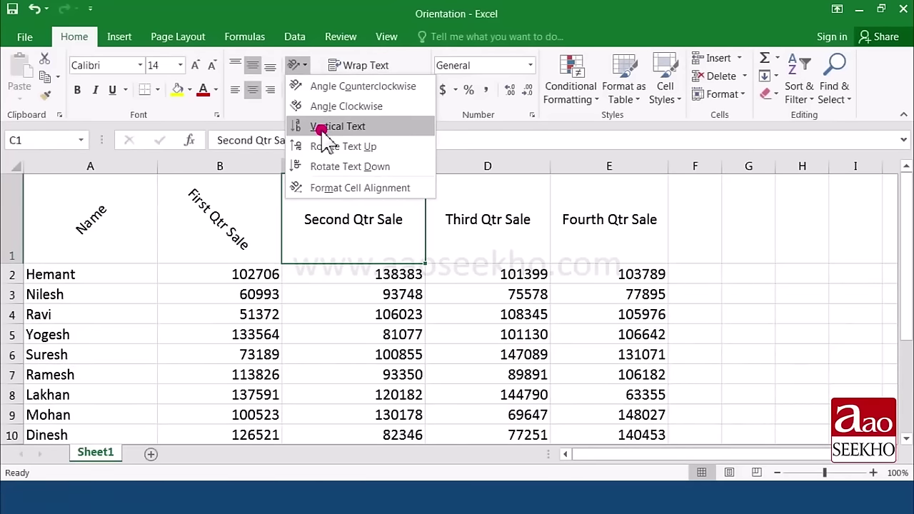
left_click(323, 128)
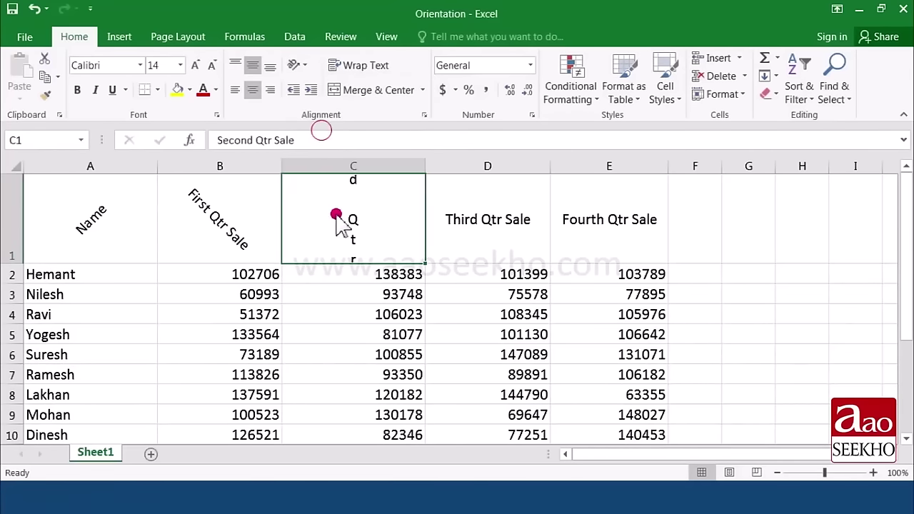
left_click_drag(8, 267, 14, 409)
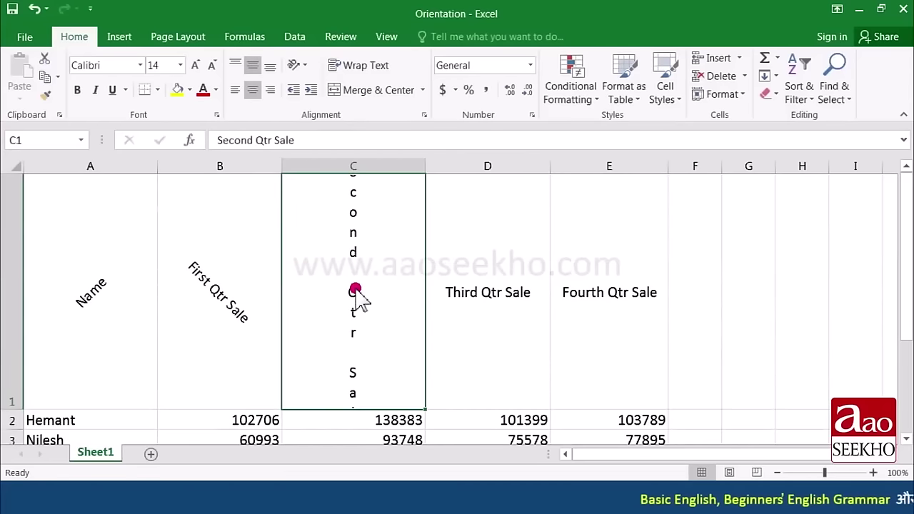
Step: Rotate the Third Qtr Sale text up and the Fourth Qtr Sale text down
left_click(492, 306)
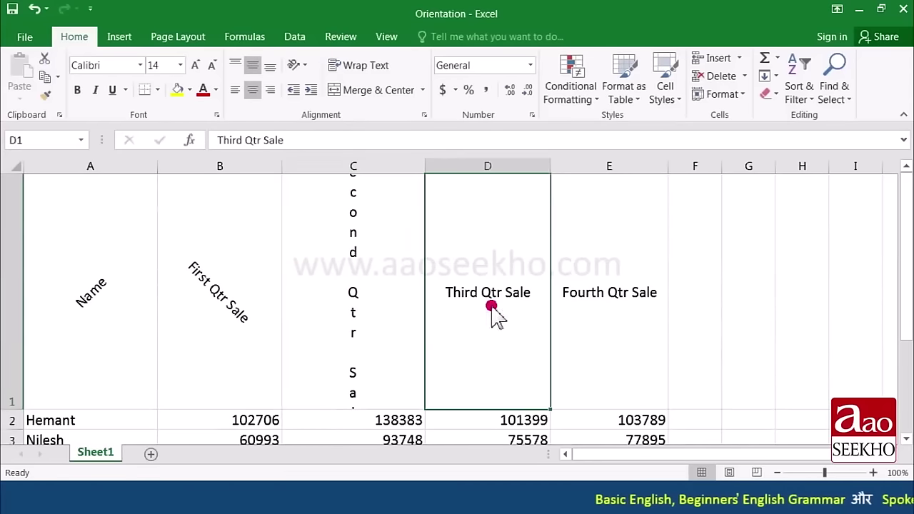
left_click(303, 66)
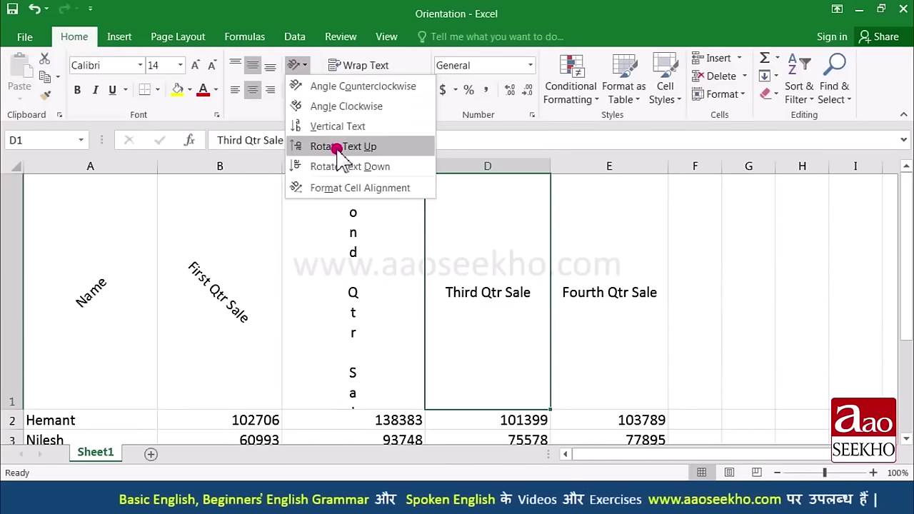
left_click(337, 147)
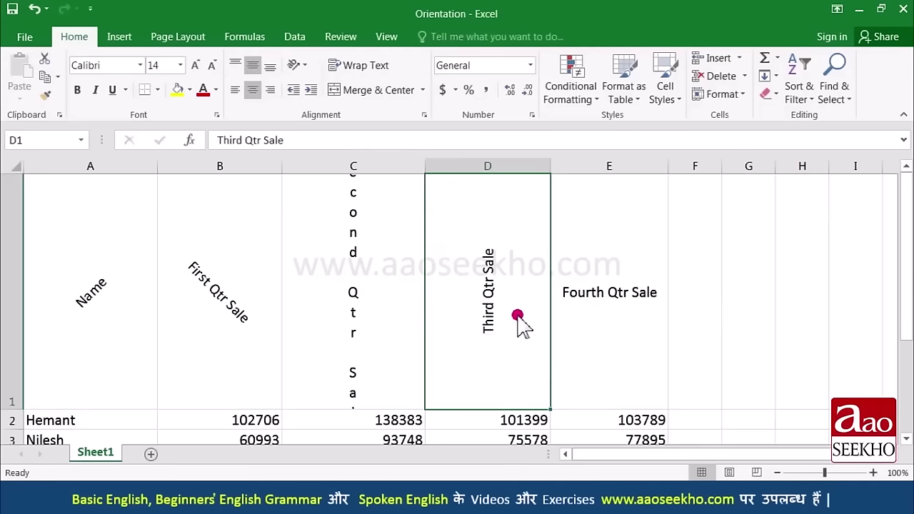
left_click(571, 214)
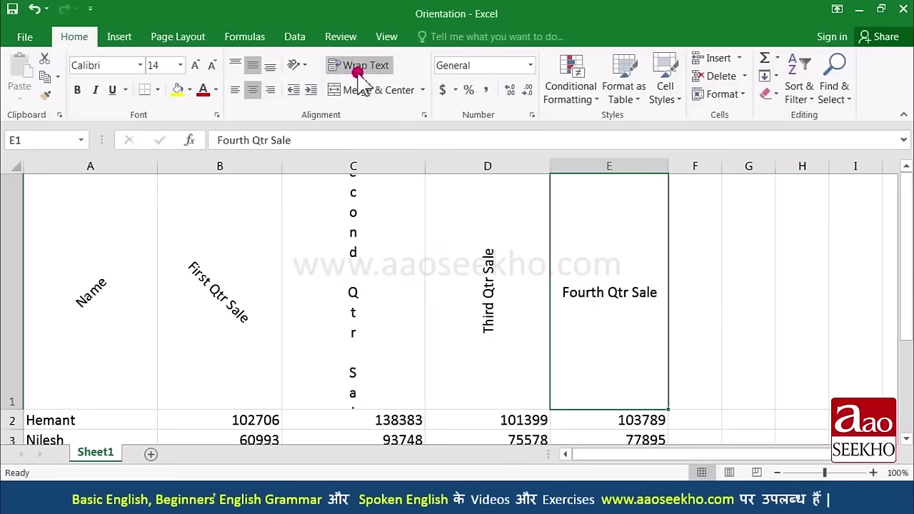
left_click(303, 65)
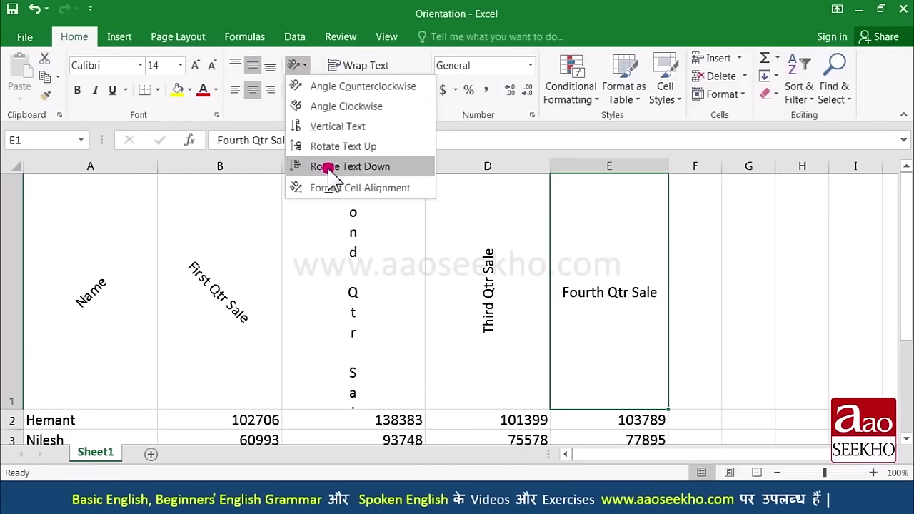
left_click(328, 167)
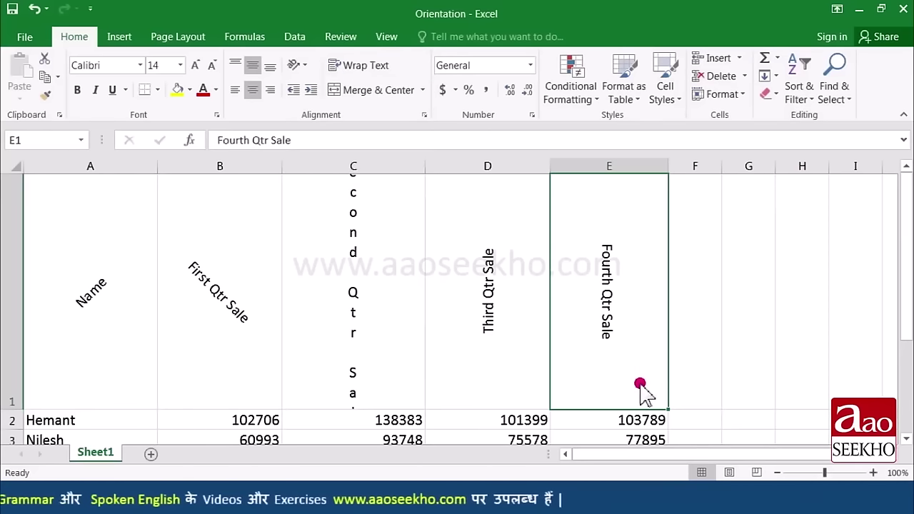
left_click_drag(128, 260, 580, 270)
Step: In Format Cells, give headers A1:E1 Top vertical alignment and a 31-degree text angle
left_click(297, 65)
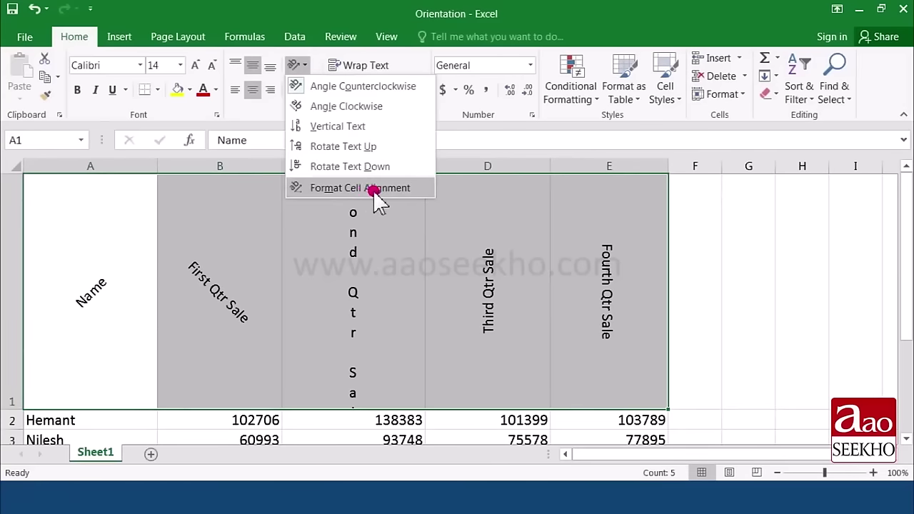
left_click(404, 190)
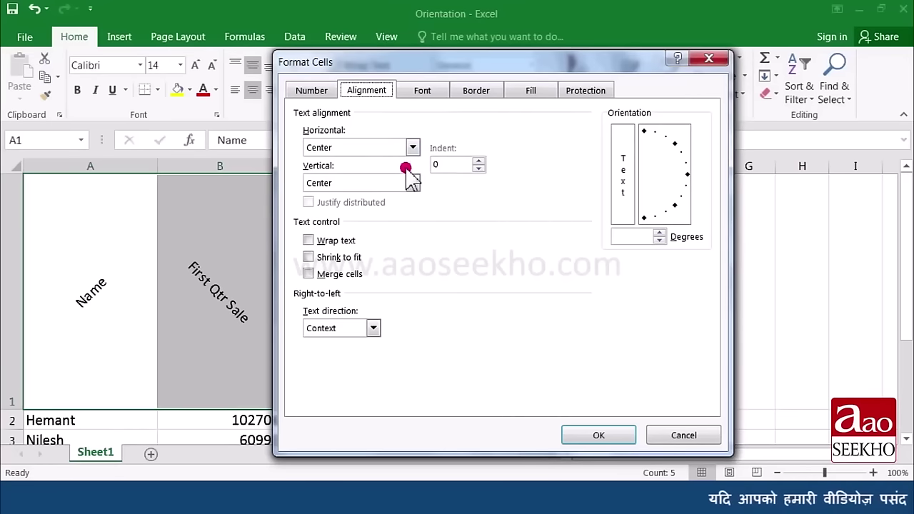
left_click_drag(367, 67, 498, 58)
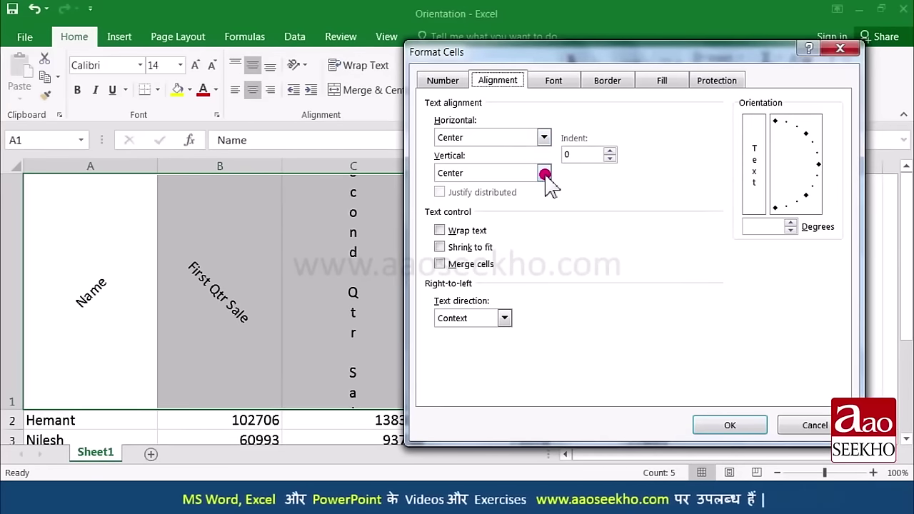
left_click(544, 174)
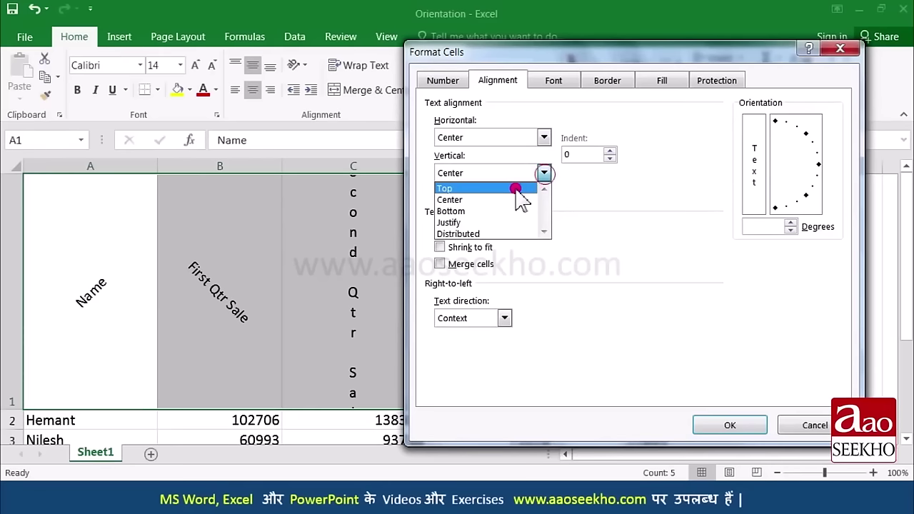
left_click(517, 189)
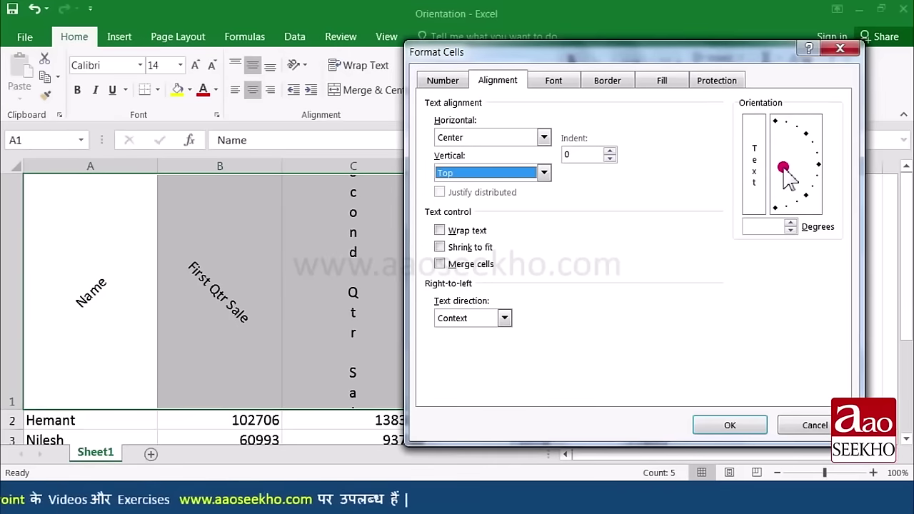
left_click_drag(784, 172, 810, 176)
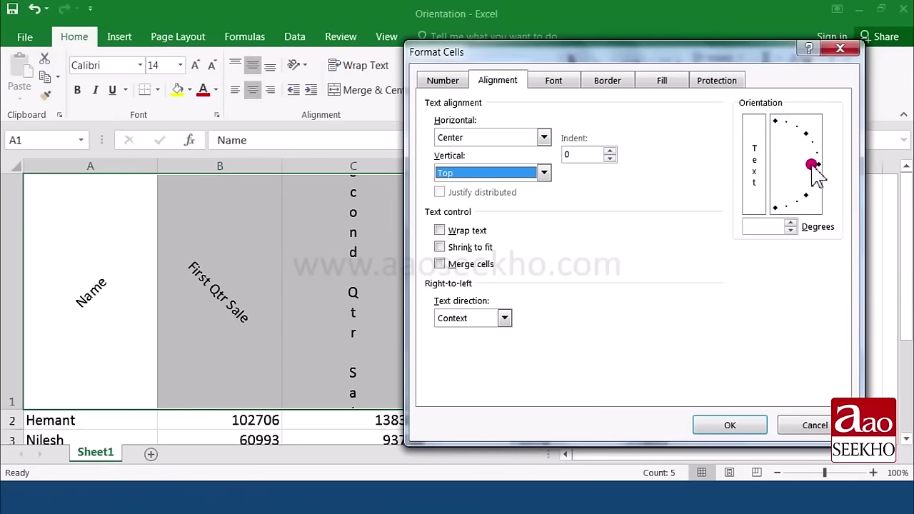
left_click_drag(814, 171, 810, 143)
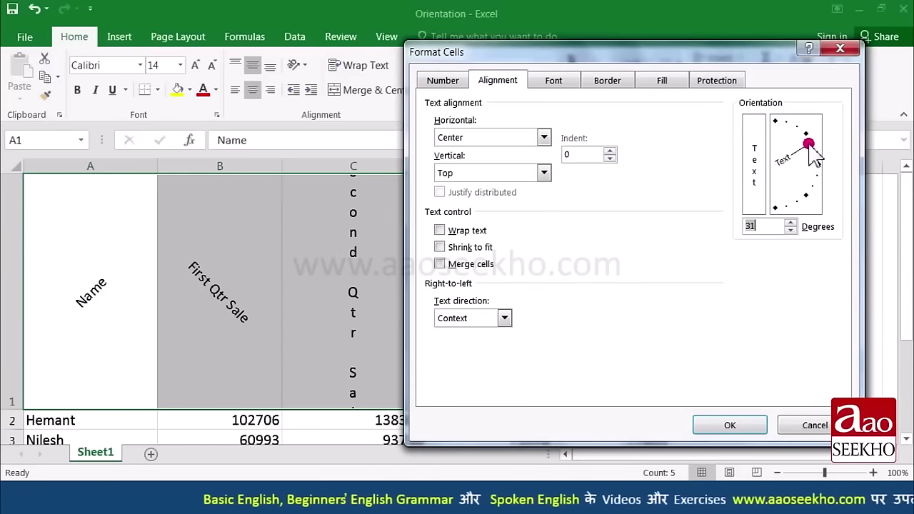
left_click(790, 223)
left_click(790, 222)
left_click(790, 223)
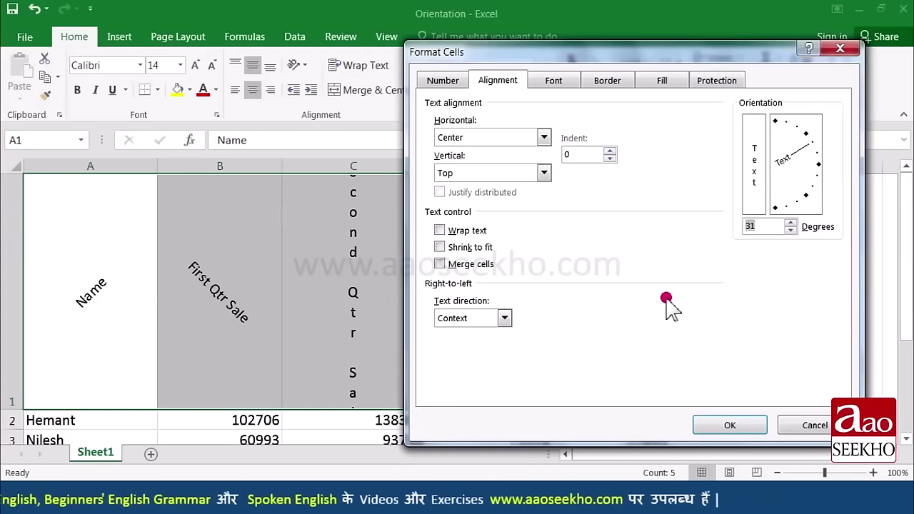
left_click(722, 425)
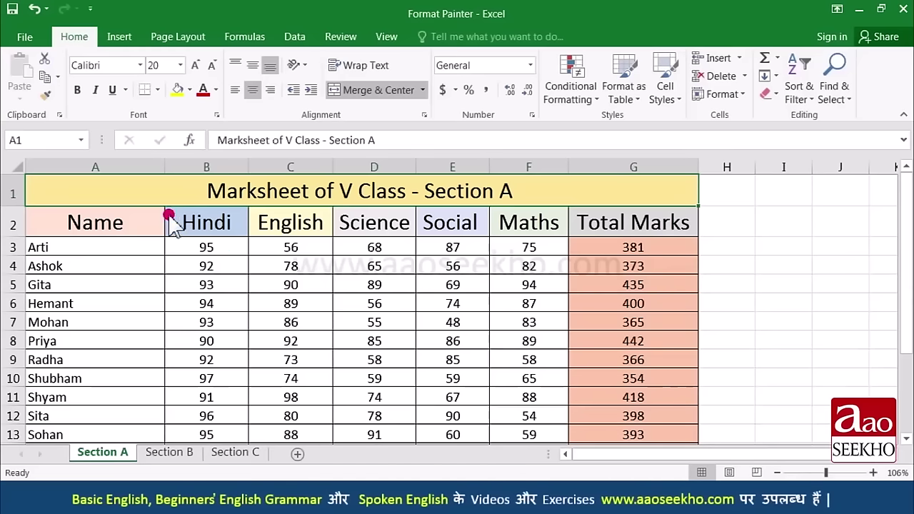
Step: Select the marksheet from title cell A1 down to G16
left_click(207, 360)
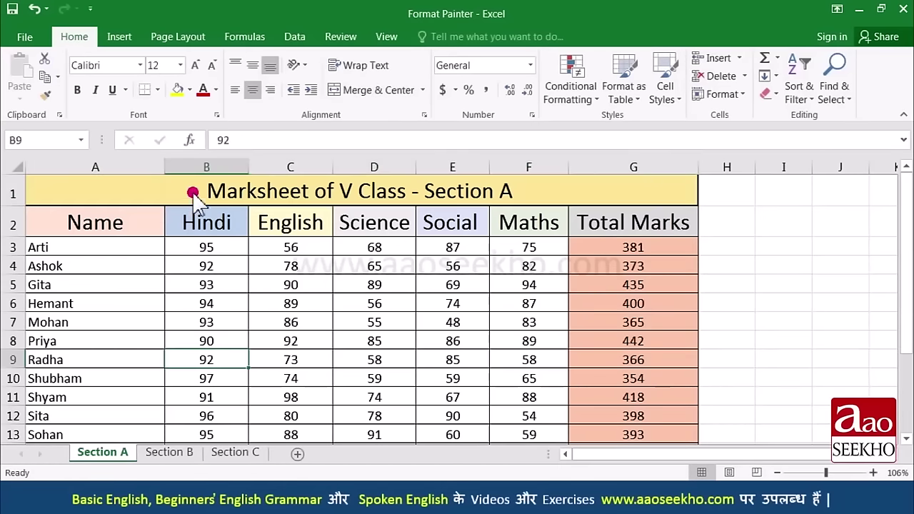
left_click_drag(193, 192, 223, 412)
scroll(211, 375, "up", 1)
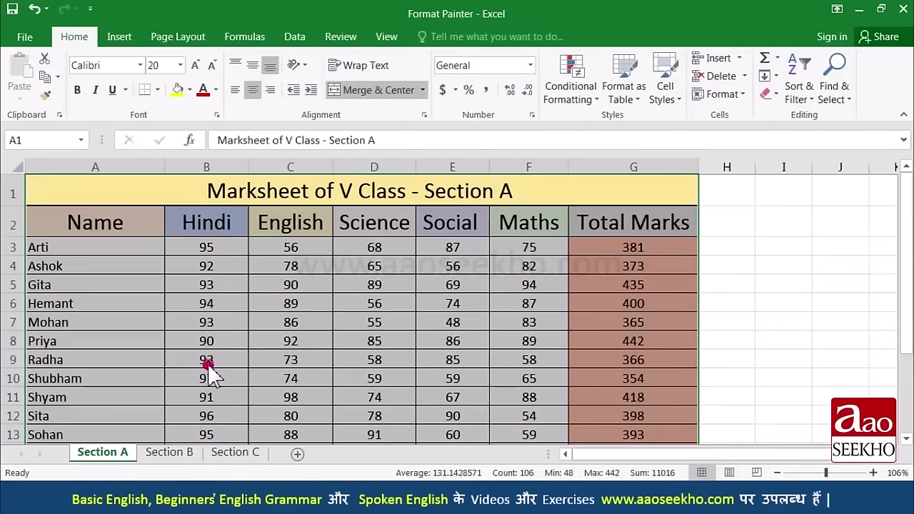
left_click(73, 191)
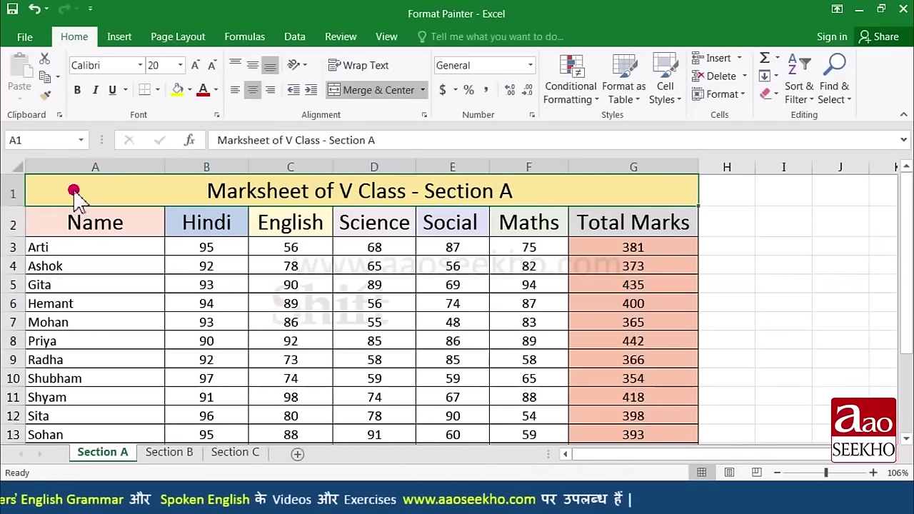
key("shift")
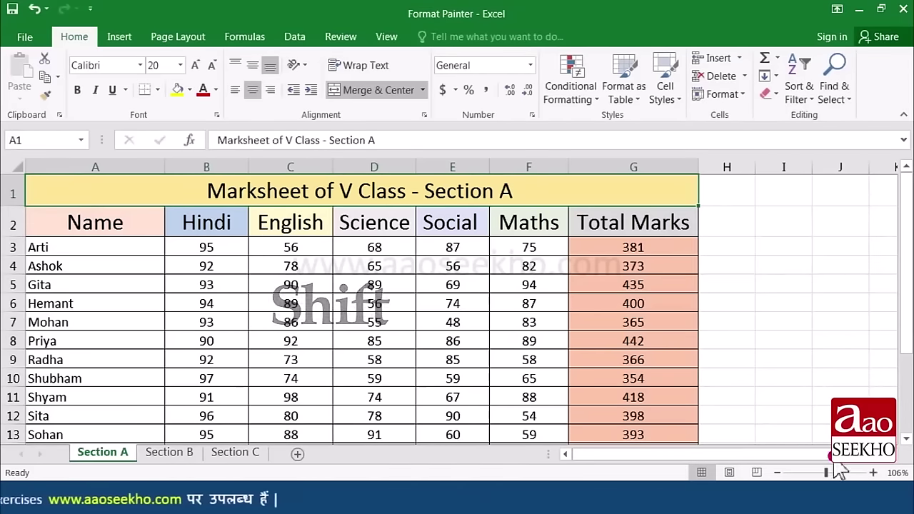
scroll(904, 438, "down", 1)
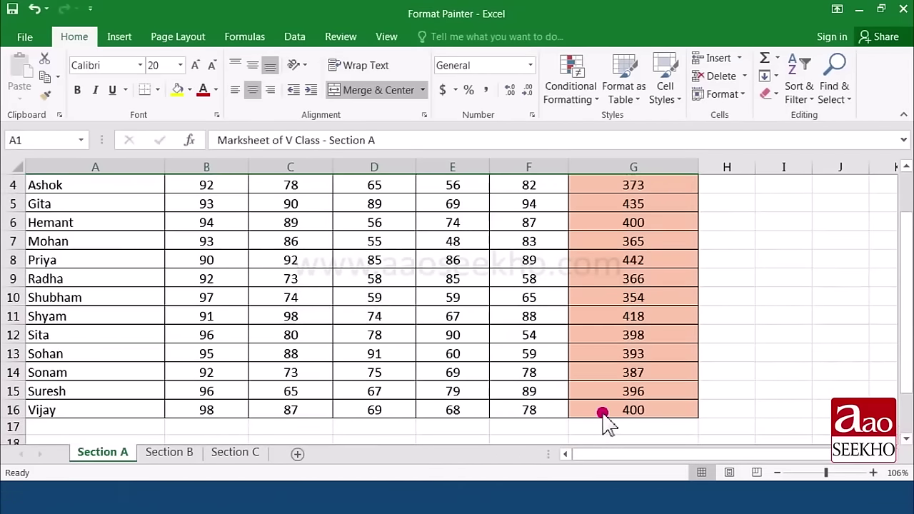
left_click(603, 419, "shift")
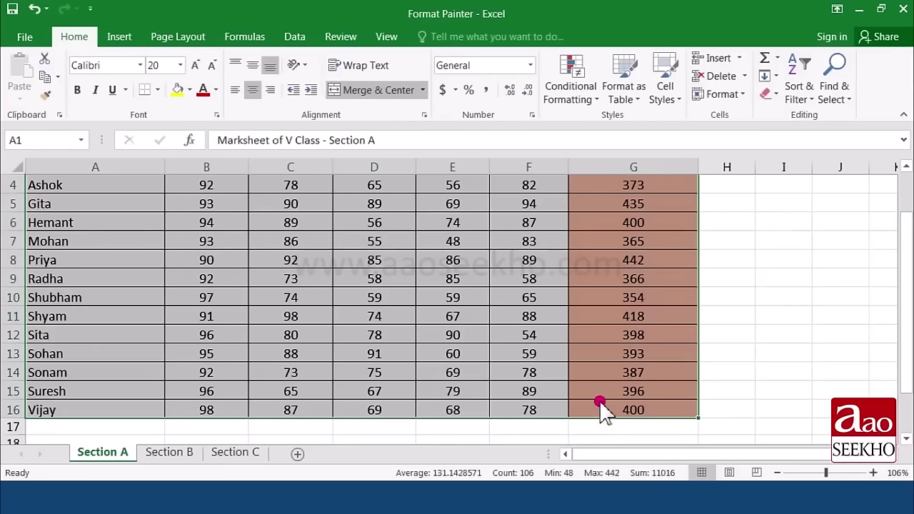
scroll(603, 413, "up", 1)
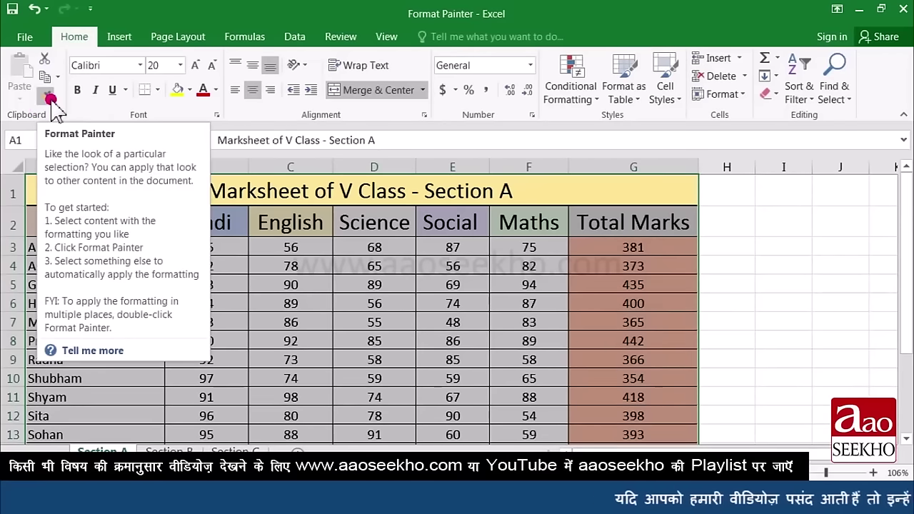
Step: Paint the marksheet table's formatting onto the empty block starting at I1
left_click(49, 95)
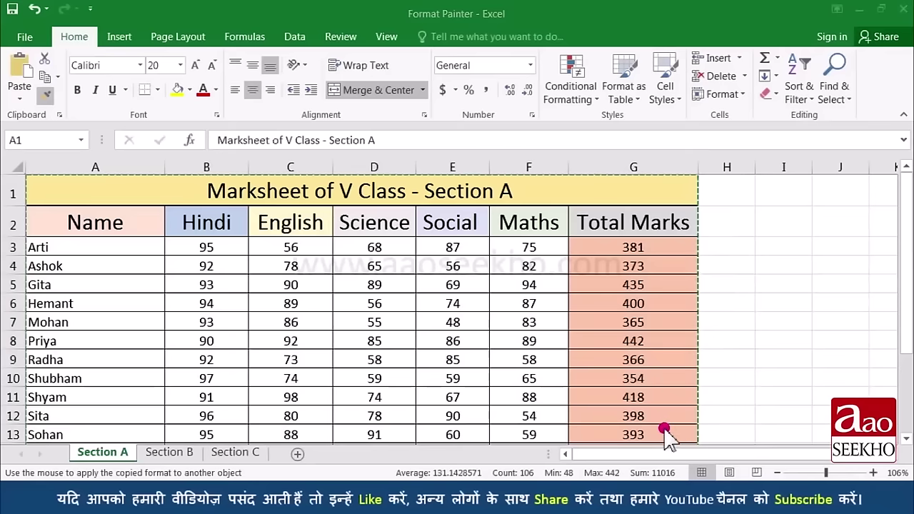
left_click(663, 453)
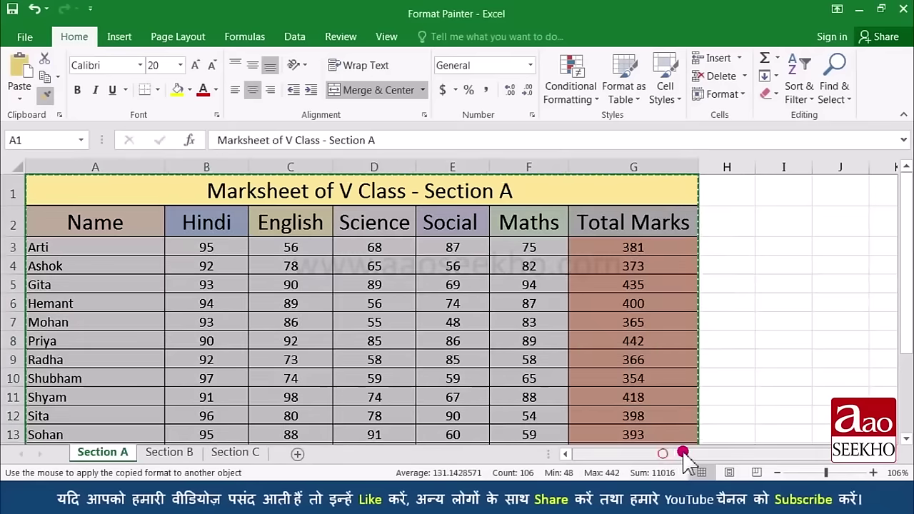
left_click_drag(675, 454, 684, 452)
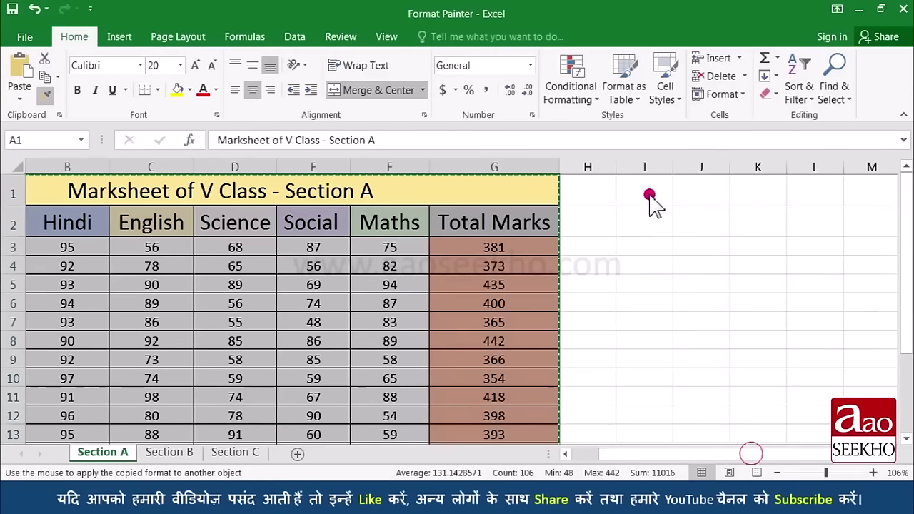
mouse_move(649, 195)
left_mouse_down()
mouse_move(816, 204)
mouse_move(897, 198)
mouse_move(828, 207)
mouse_move(825, 446)
left_mouse_up()
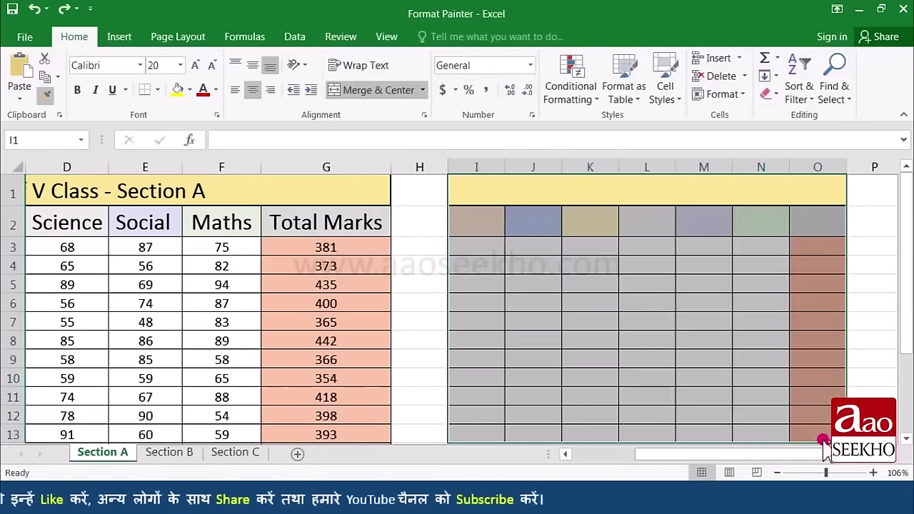
left_click(645, 307)
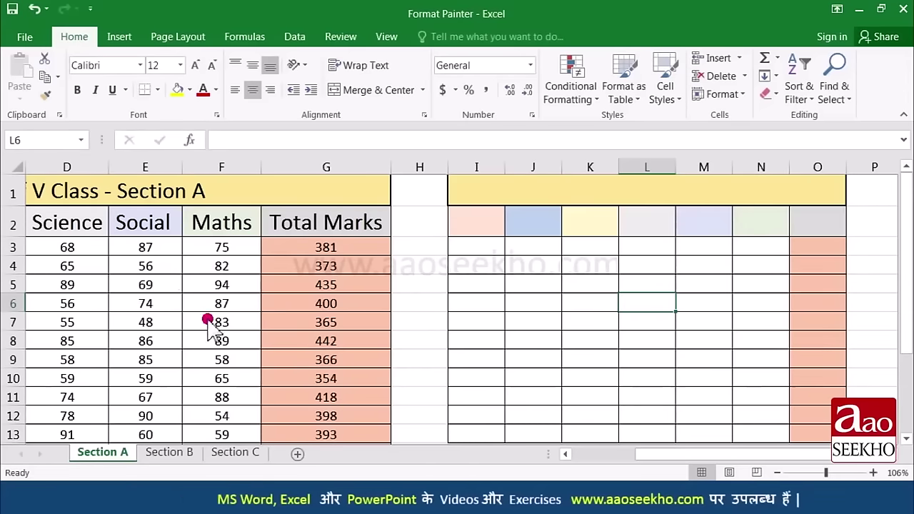
Step: Title the new formatted block 'Marksheet'
left_click(540, 205)
type("Mar")
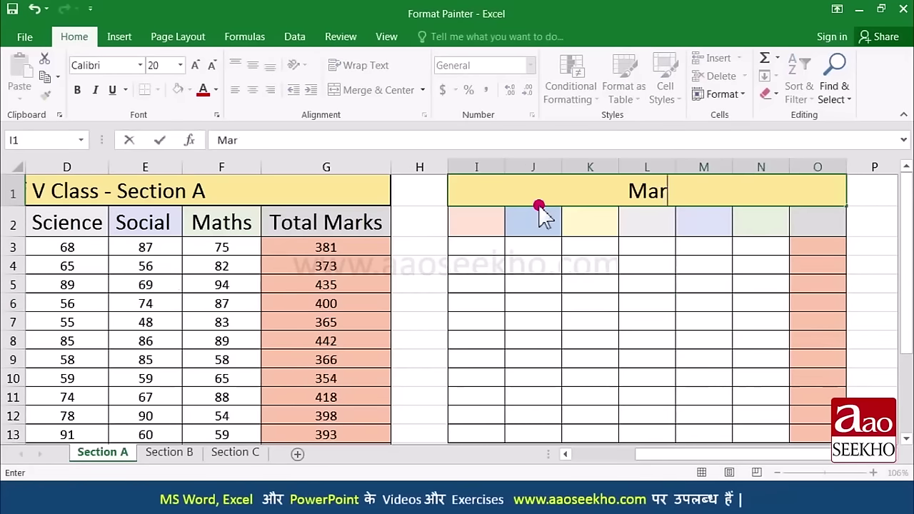
type("ksheet")
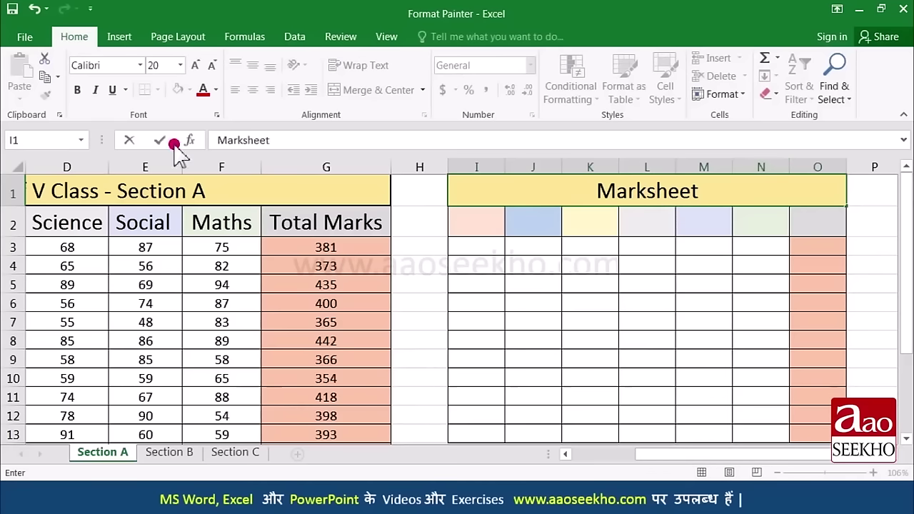
left_click(691, 273)
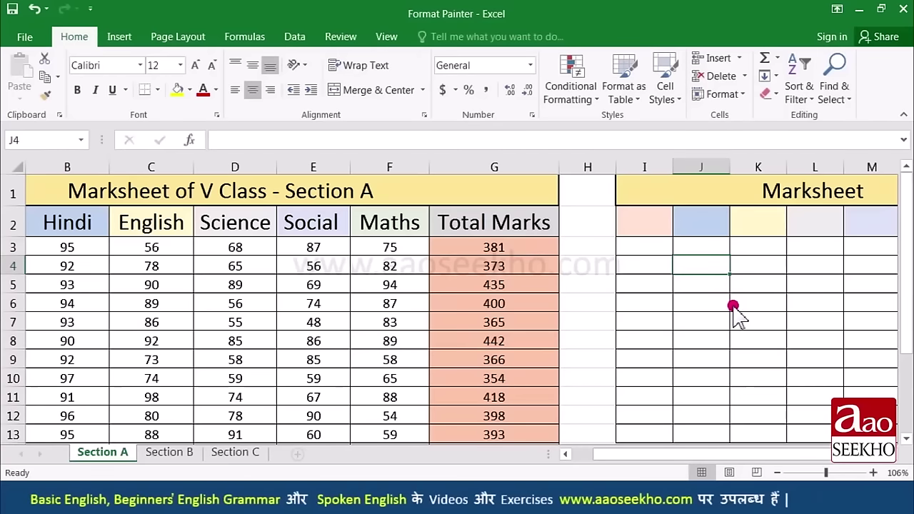
Step: Undo the painted block and enter 'Marksheet of V Class - Section B' in K1
key("ctrl+z")
key("ctrl+z")
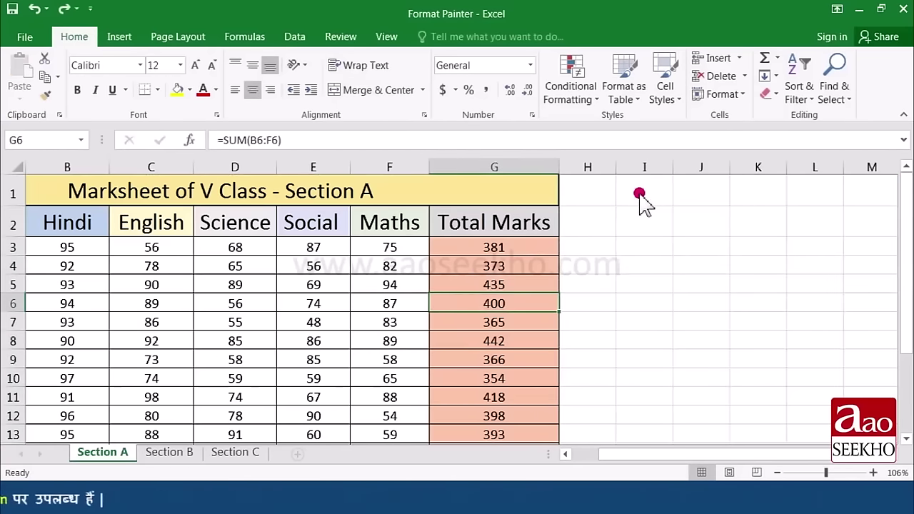
left_click(758, 193)
type("Marks")
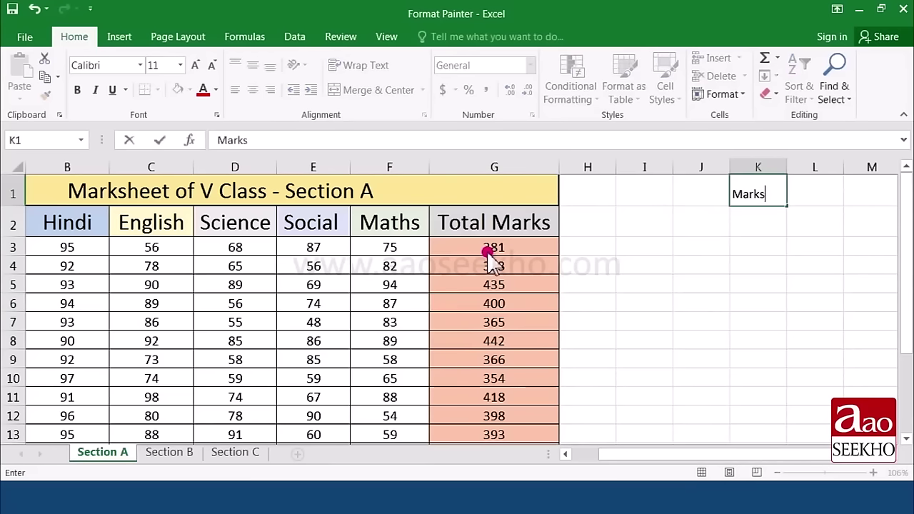
type("heet of V Class - Section B")
key("Return")
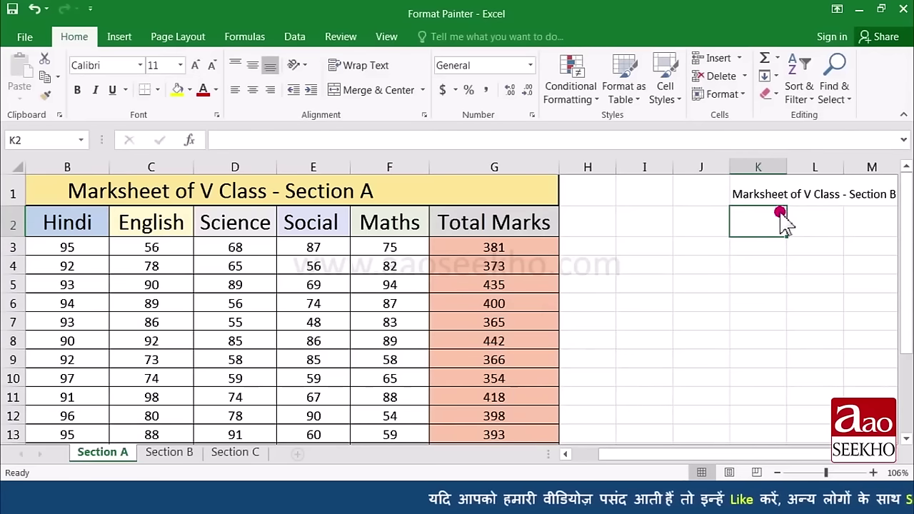
left_click(370, 191)
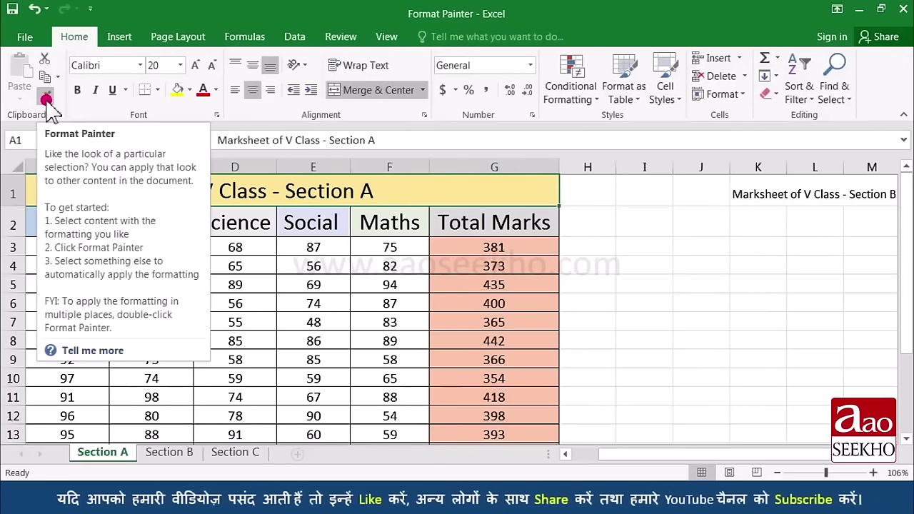
Step: Paint the A1 title formatting onto K1 and enter 'Name' in K2
left_click(46, 99)
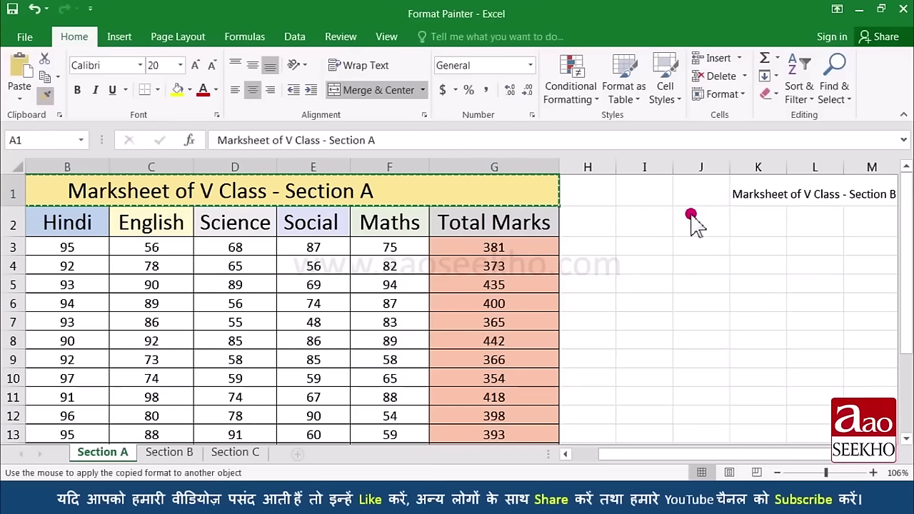
left_click(747, 194)
mouse_move(698, 451)
left_mouse_down()
mouse_move(746, 451)
mouse_move(683, 453)
mouse_move(714, 453)
left_mouse_up()
left_click(590, 223)
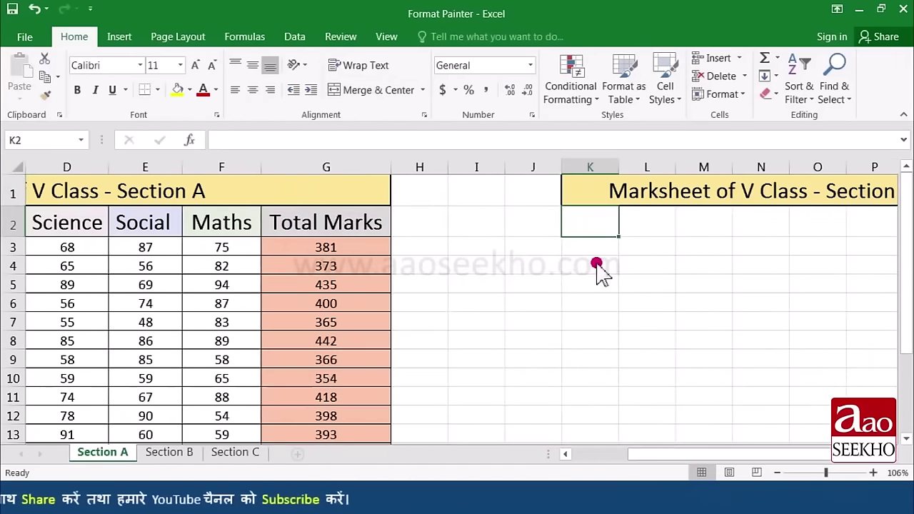
type("Name")
key("Return")
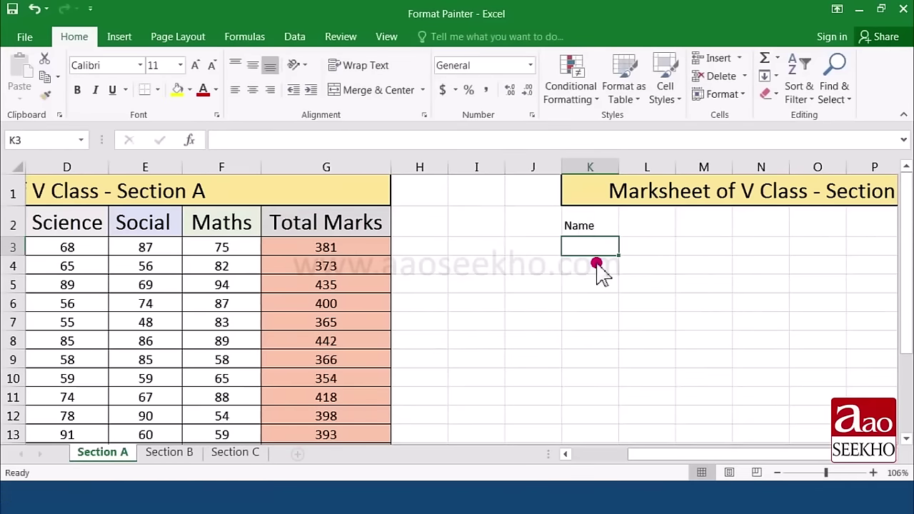
Step: Paint the A2 Name header formatting onto K2, then cancel the pending copy
left_click_drag(661, 454, 586, 454)
left_click(133, 227)
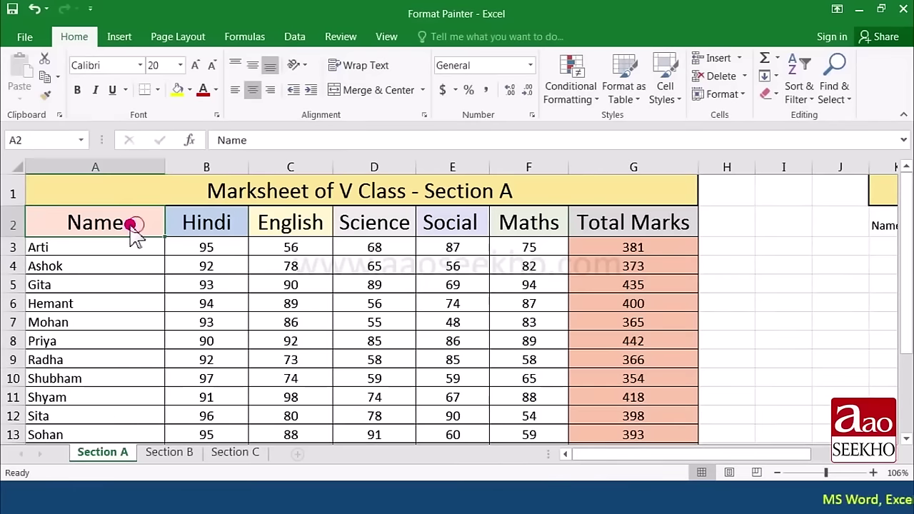
left_click(45, 92)
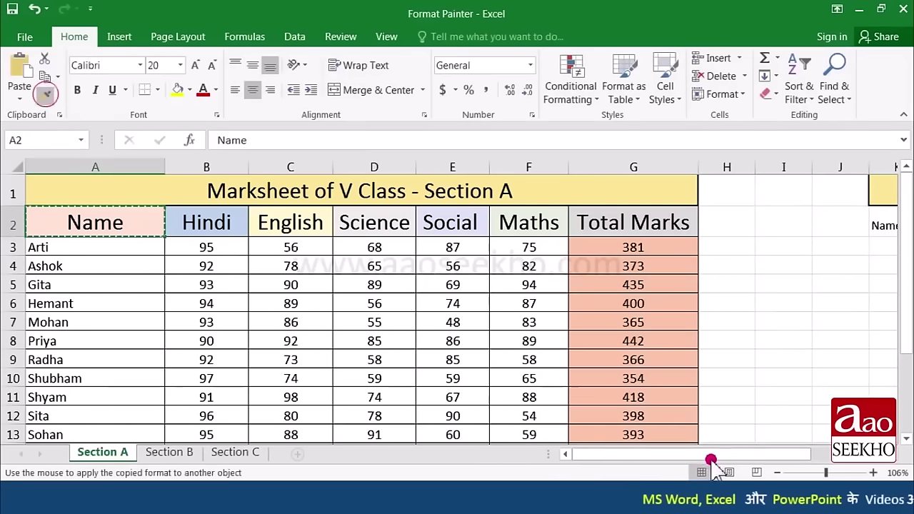
left_click_drag(712, 460, 739, 458)
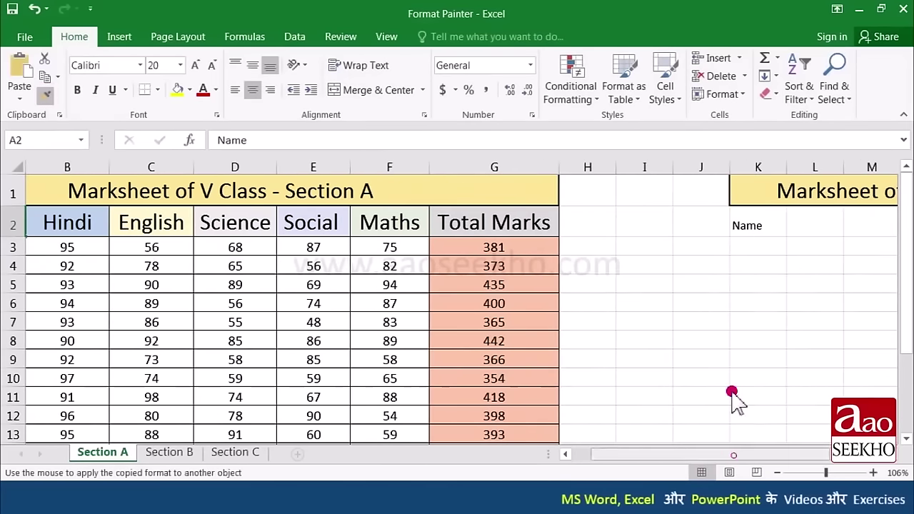
left_click(757, 227)
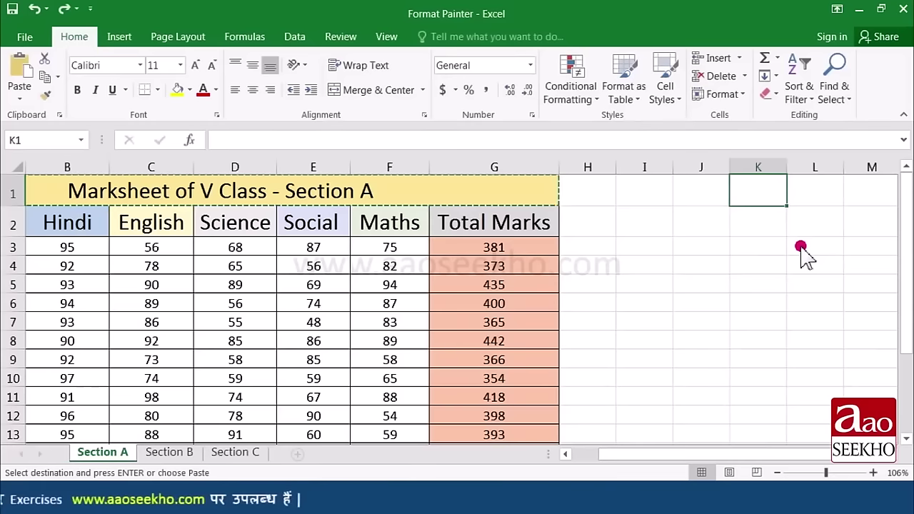
key("Escape")
left_click_drag(697, 452, 686, 454)
left_click_drag(376, 203, 407, 308)
Step: Copy the A1:G16 table and paste only its formatting into J1 with Paste Special > Formatting
scroll(406, 308, "up", 1)
key("ctrl+c")
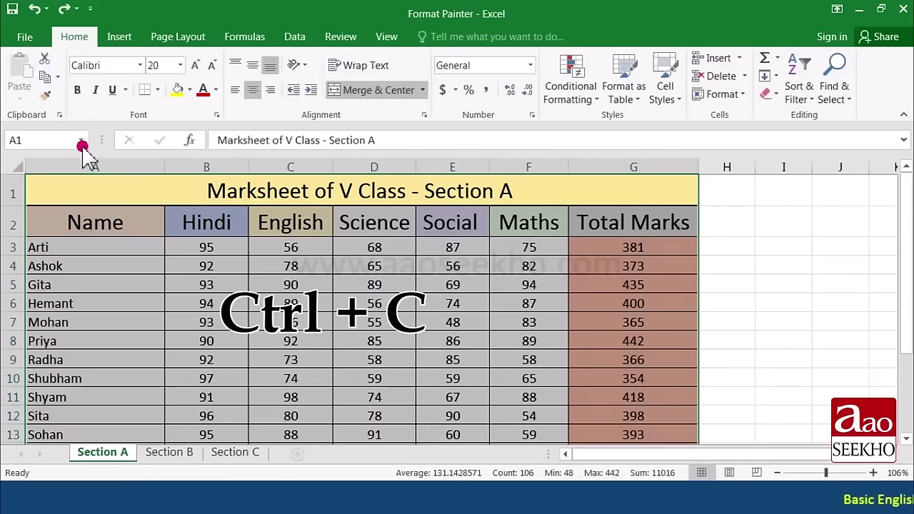
key("ctrl+c")
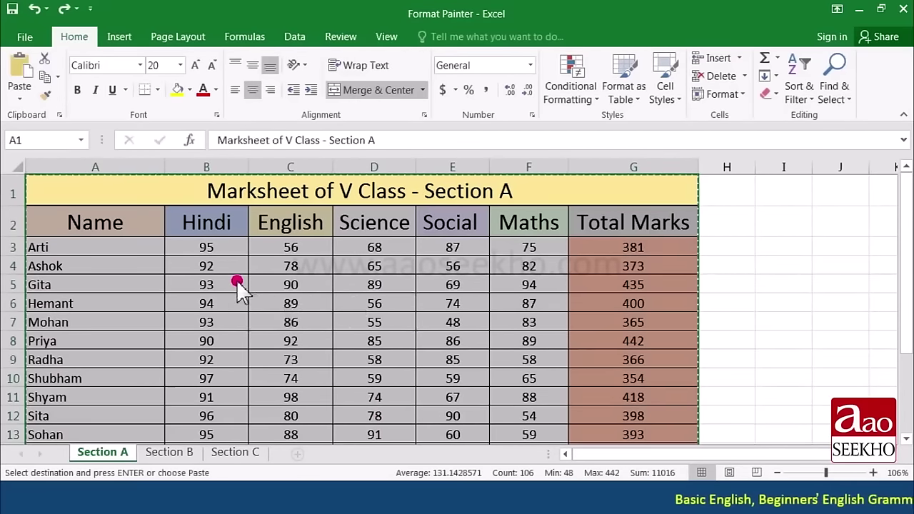
left_click_drag(687, 453, 736, 448)
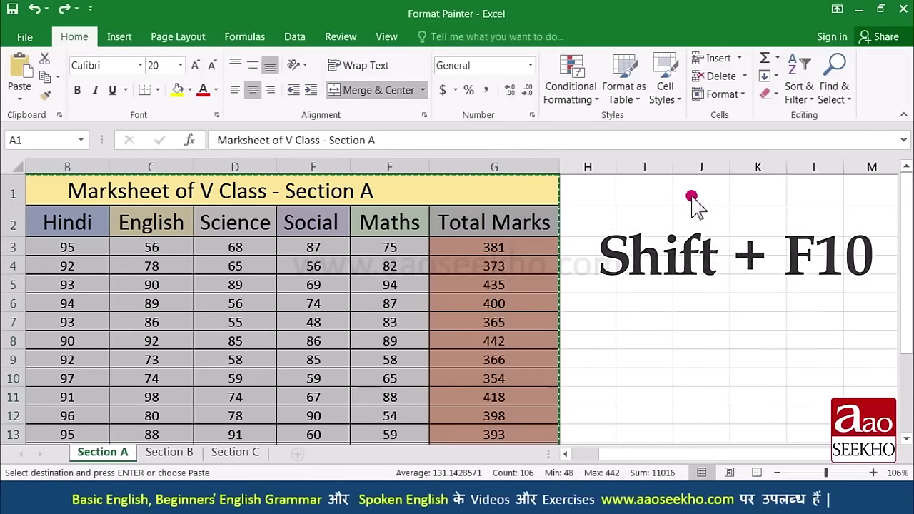
left_click(692, 197)
key("shift+F10")
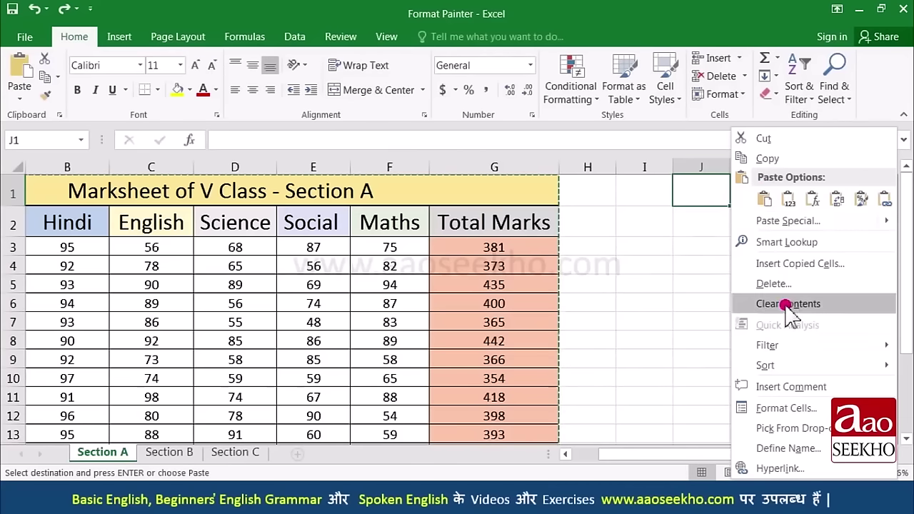
key("s")
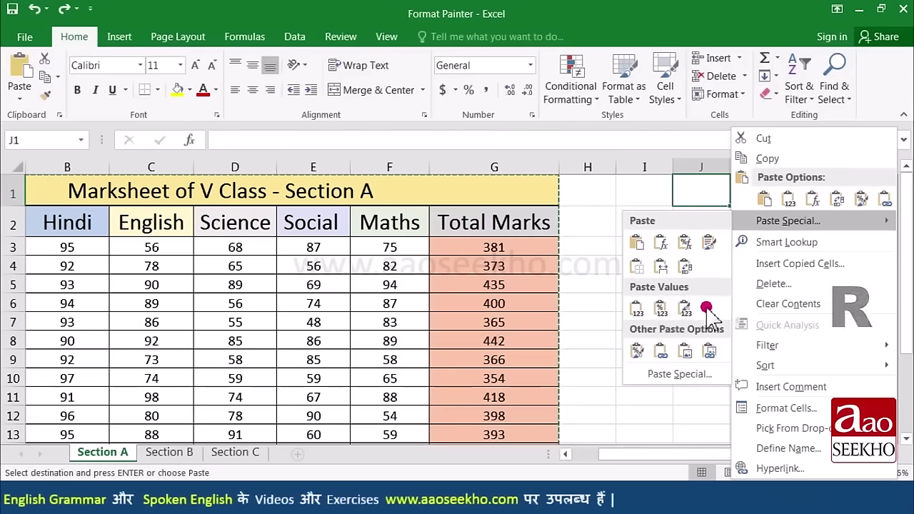
key("r")
left_click_drag(743, 455, 796, 453)
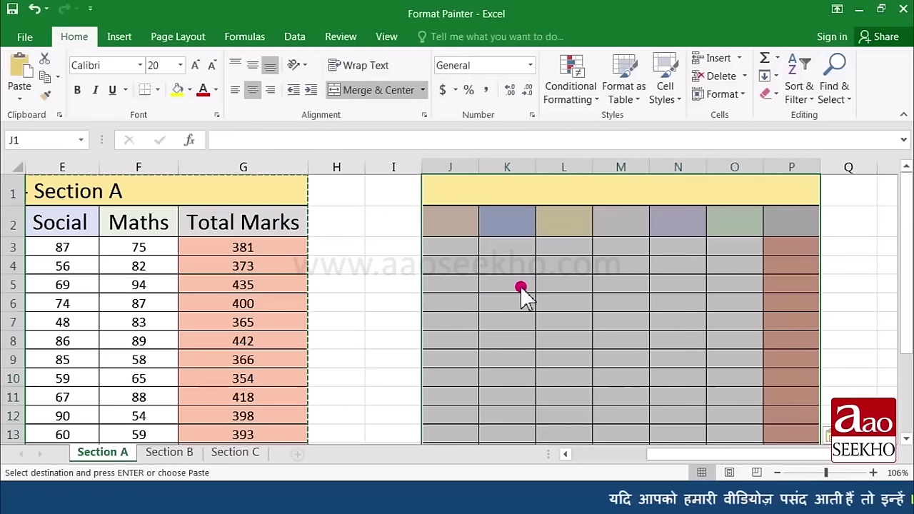
key("Escape")
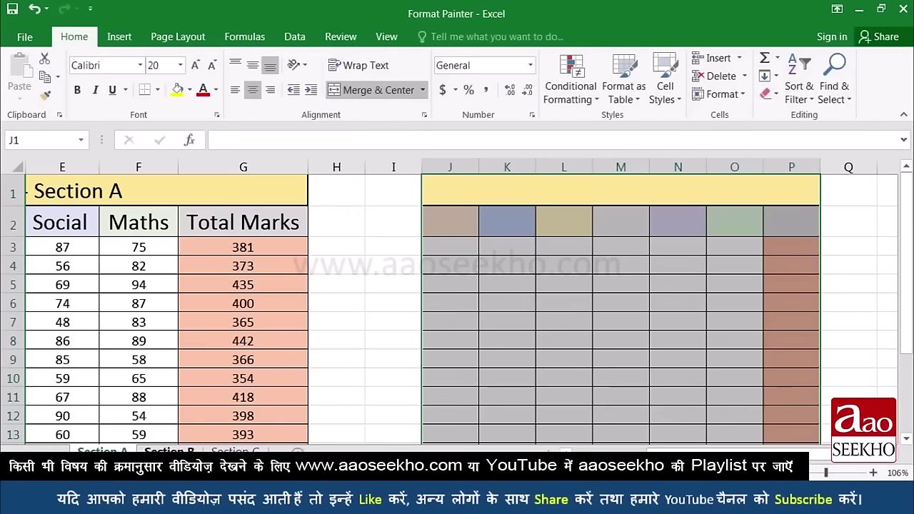
left_click(171, 453)
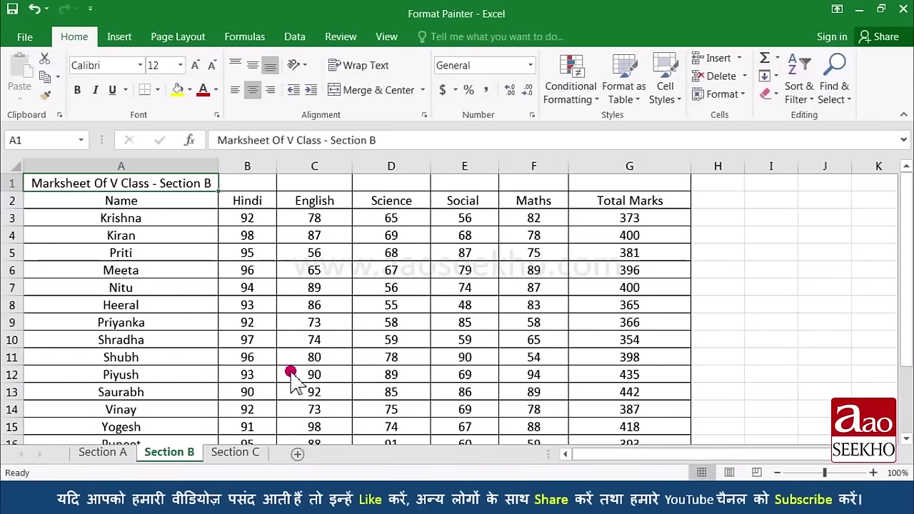
left_click(234, 457)
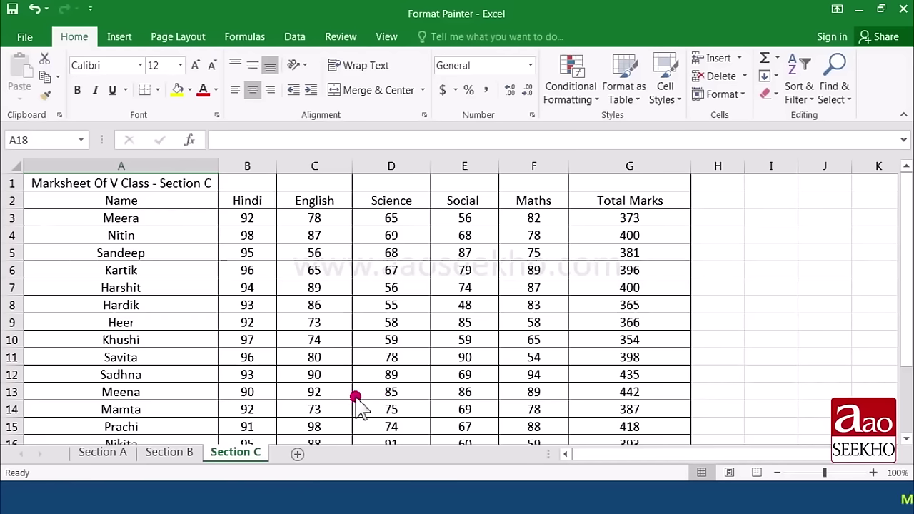
left_click(103, 453)
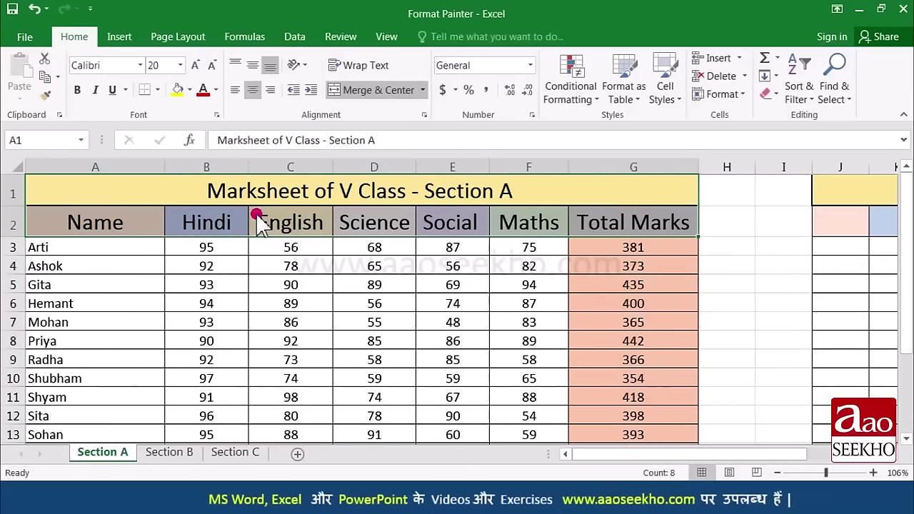
Step: Use Format Painter to apply Section A's table formatting to the Section B and Section C tables
key("ctrl+a")
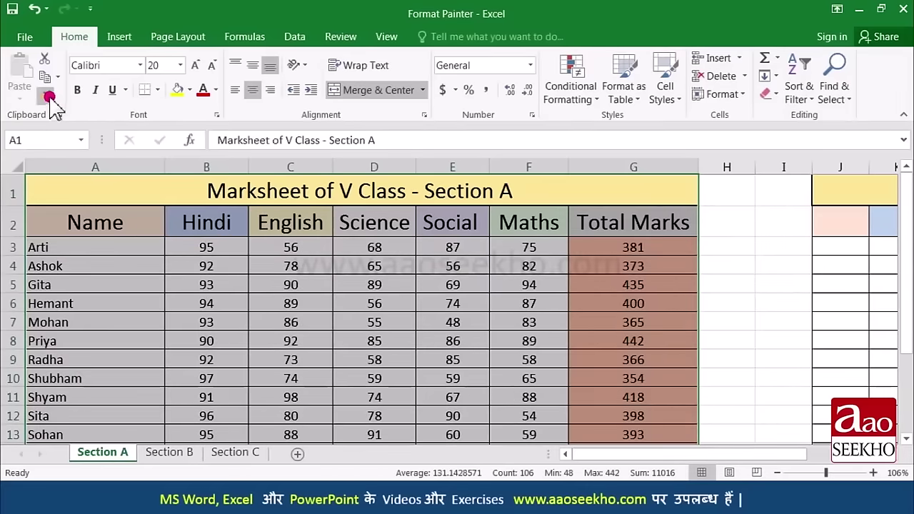
left_click(50, 96)
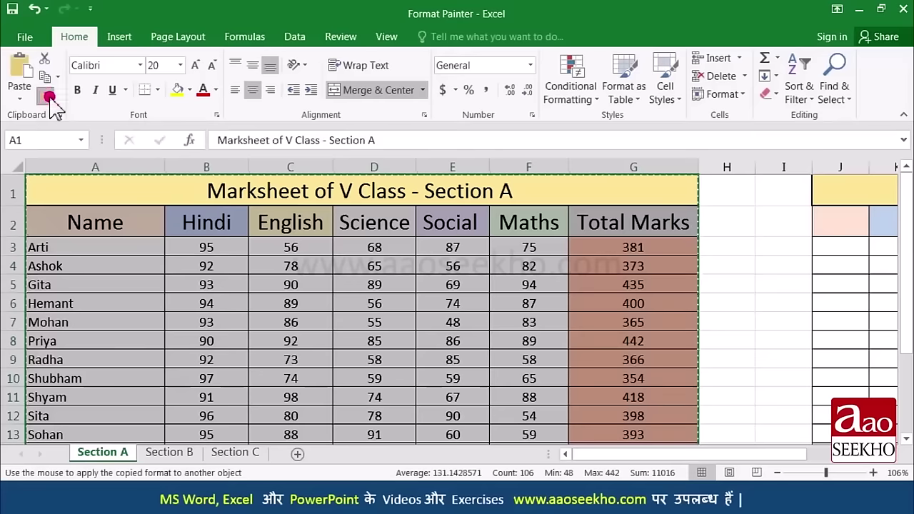
left_click(169, 453)
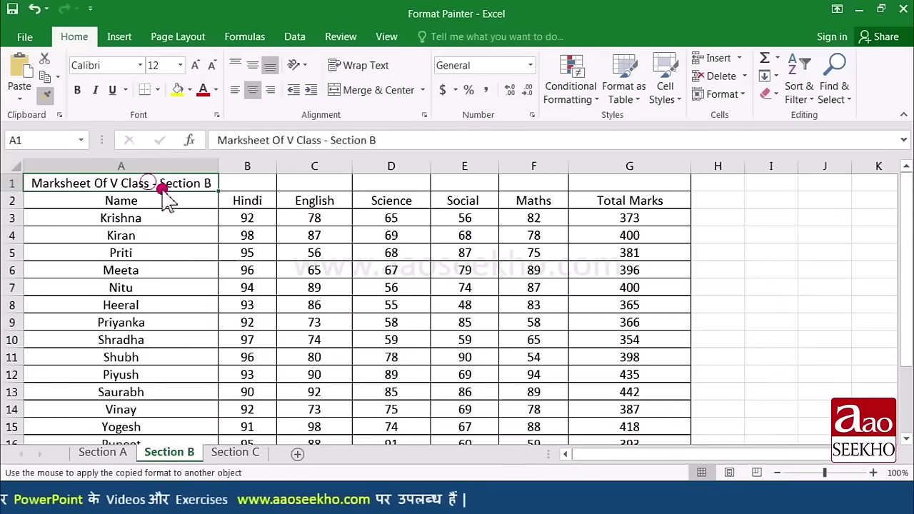
mouse_move(162, 187)
left_mouse_down()
mouse_move(527, 317)
mouse_move(645, 422)
mouse_move(641, 414)
left_mouse_up()
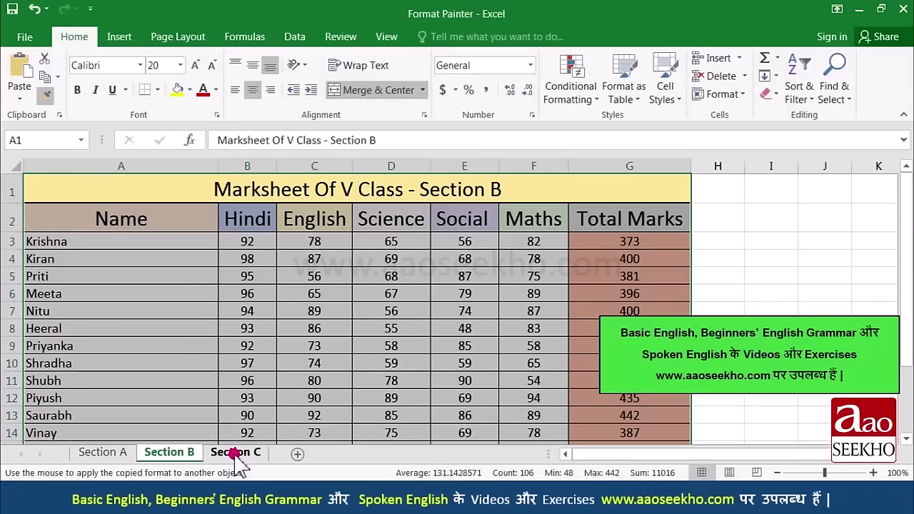
left_click(235, 454)
mouse_move(153, 188)
left_mouse_down()
mouse_move(316, 265)
mouse_move(532, 407)
mouse_move(599, 409)
left_mouse_up()
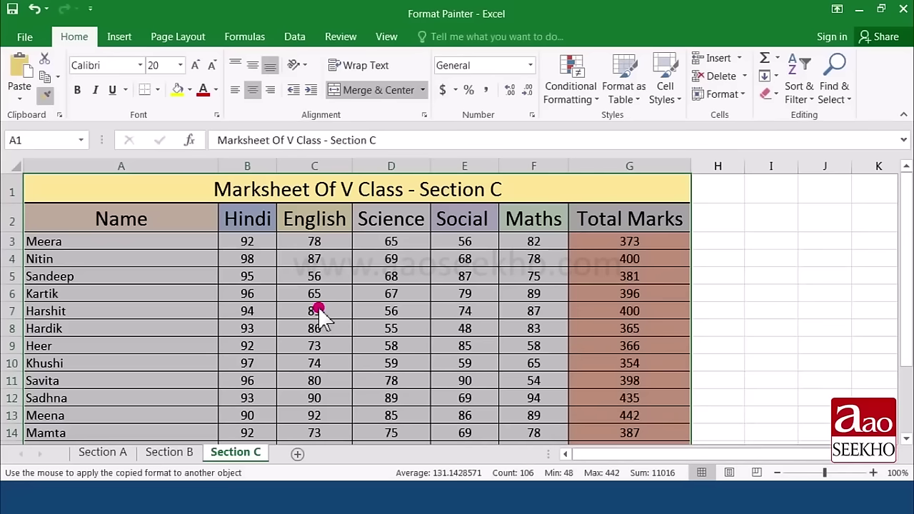
key("Escape")
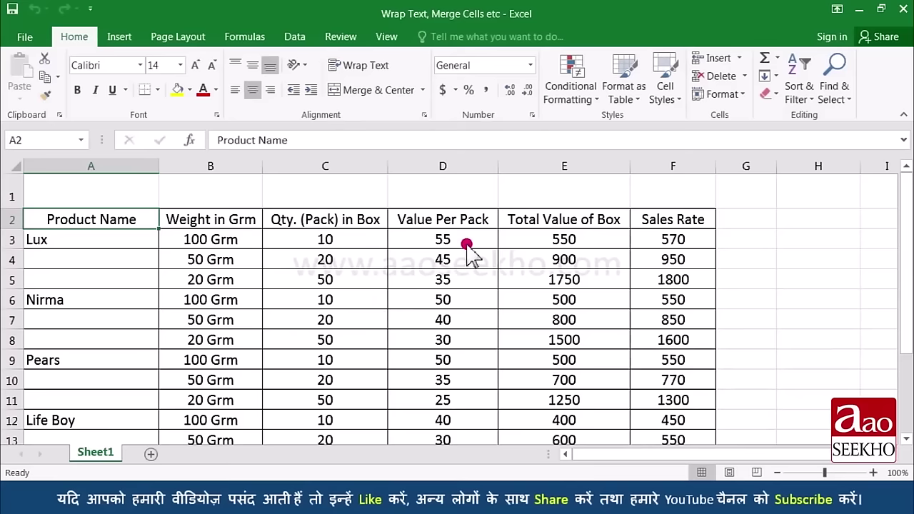
Step: Narrow columns C to F so headings like Weight in Grm are cut off, and select the header row
left_click_drag(389, 170, 347, 173)
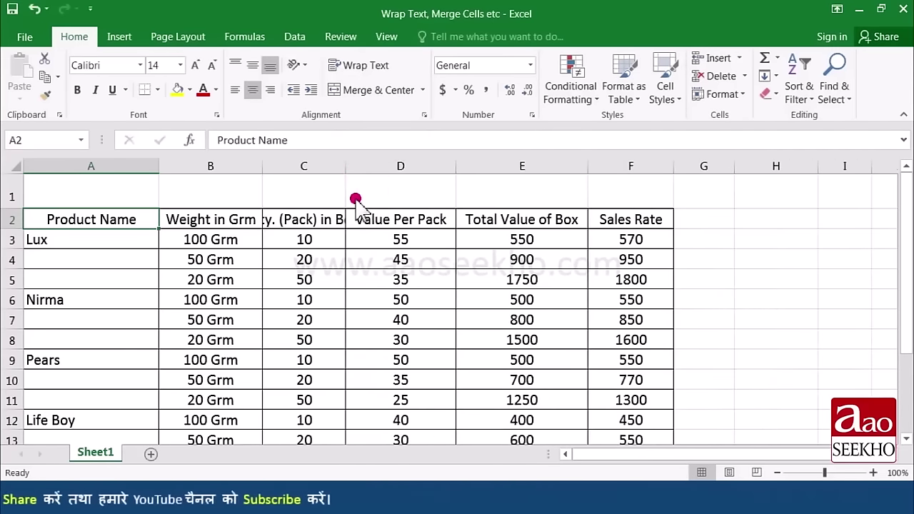
left_click_drag(444, 176, 427, 173)
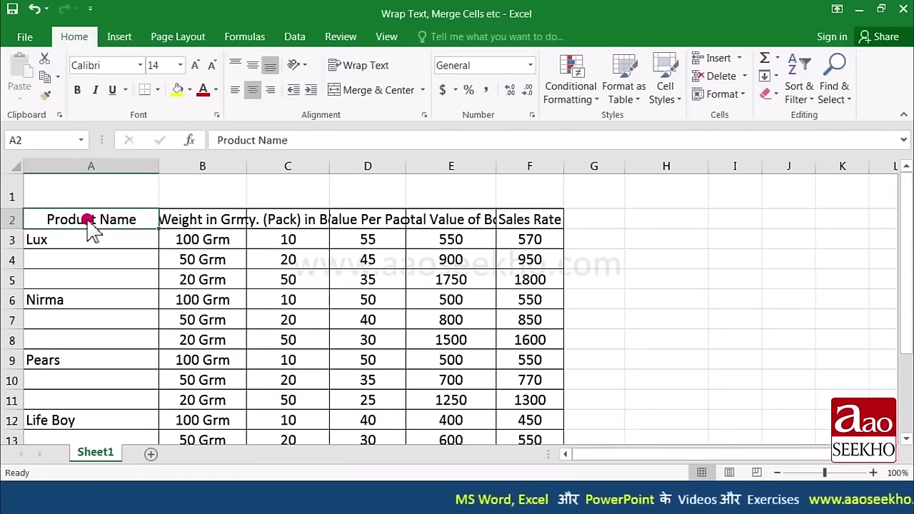
left_click_drag(88, 222, 513, 227)
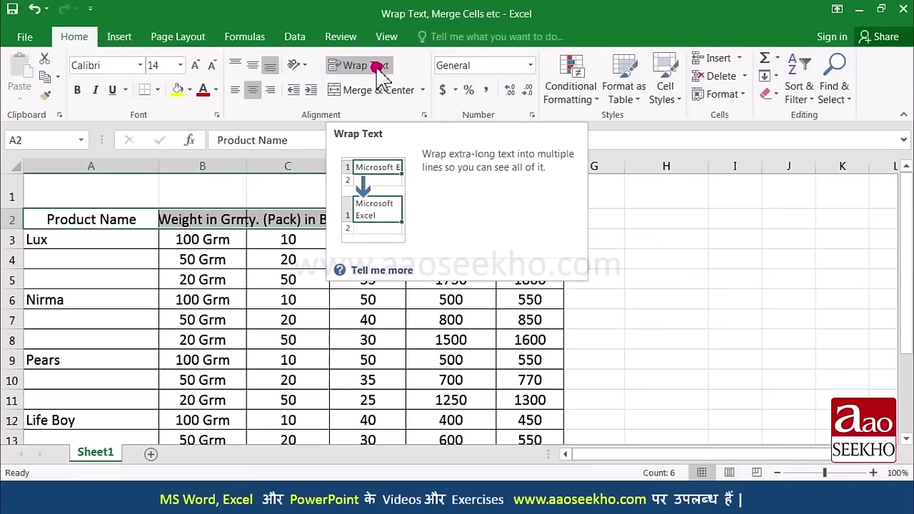
left_click(378, 66)
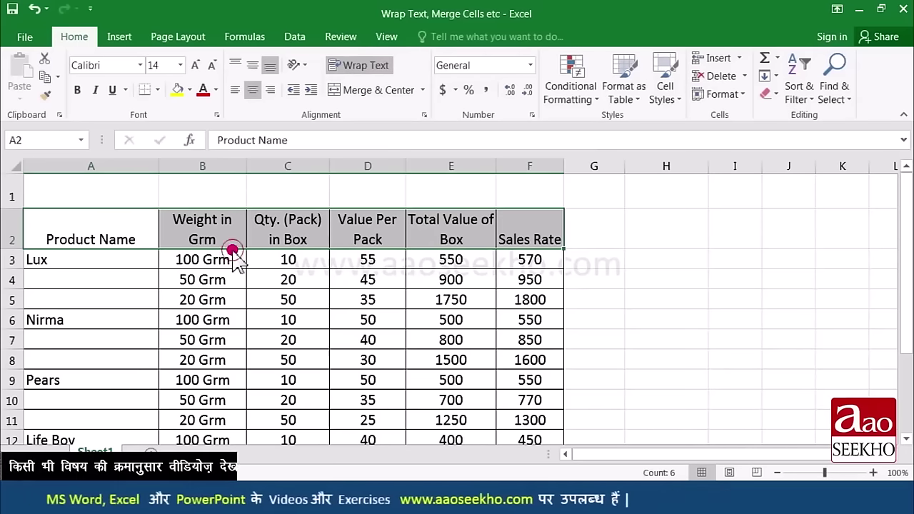
left_click(192, 238)
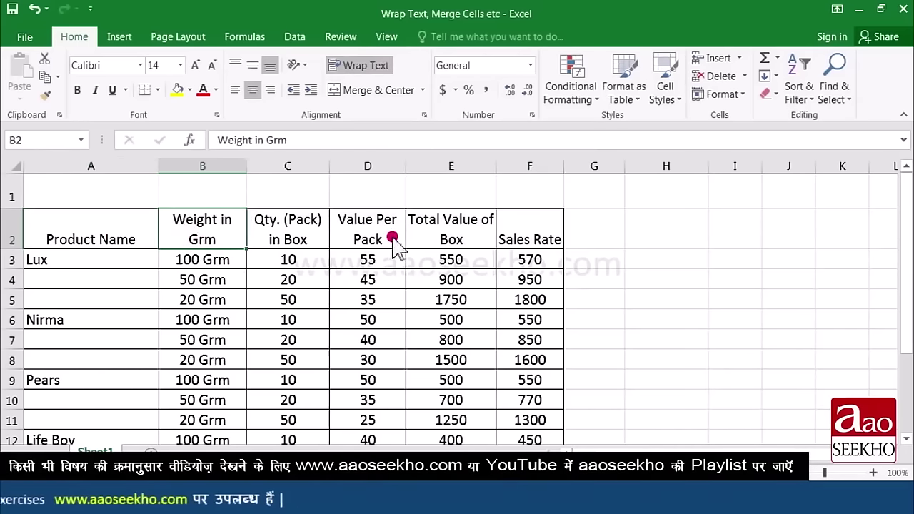
left_click_drag(244, 170, 230, 174)
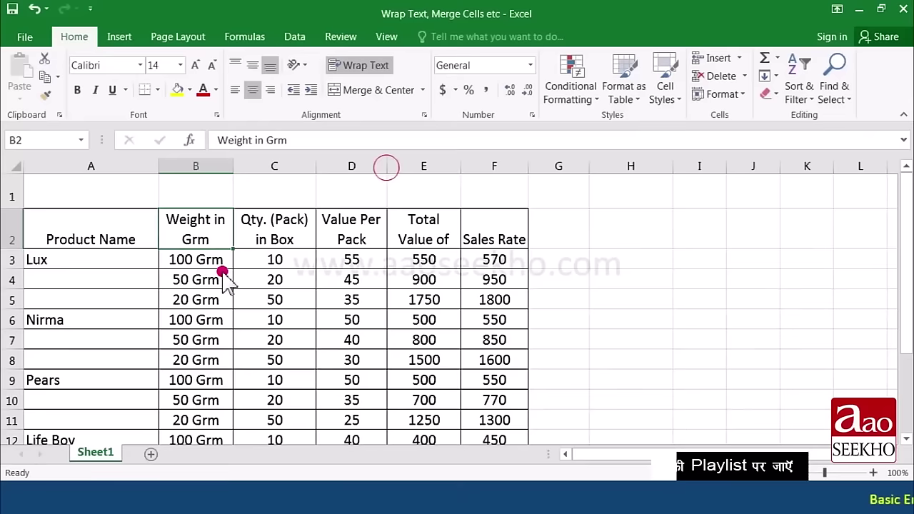
left_click(34, 9)
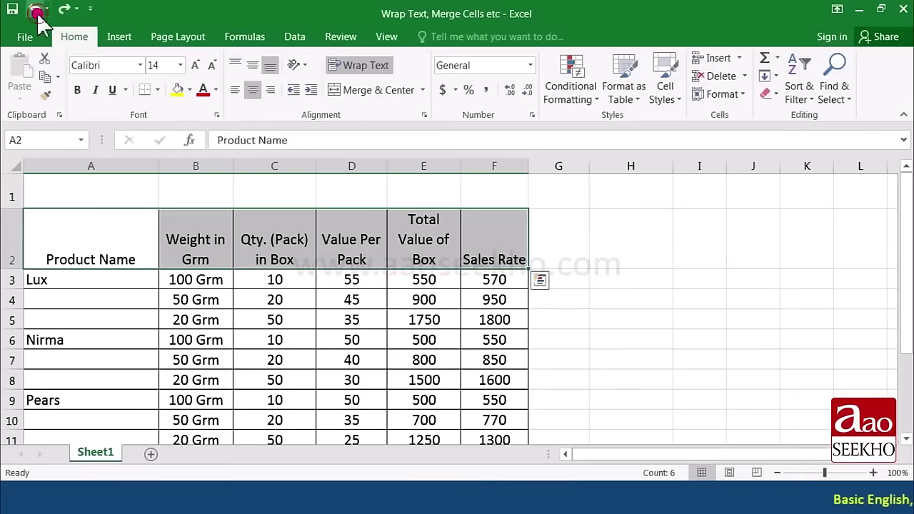
left_click(34, 9)
left_click(34, 9)
left_click(34, 8)
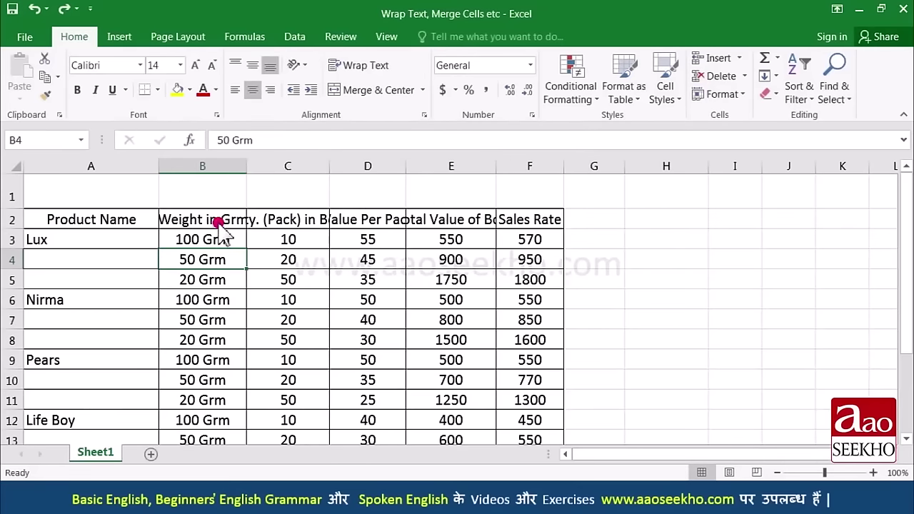
Step: Turn on Shrink to fit for the header row A2:F2 in the Alignment settings
left_click_drag(123, 227, 498, 219)
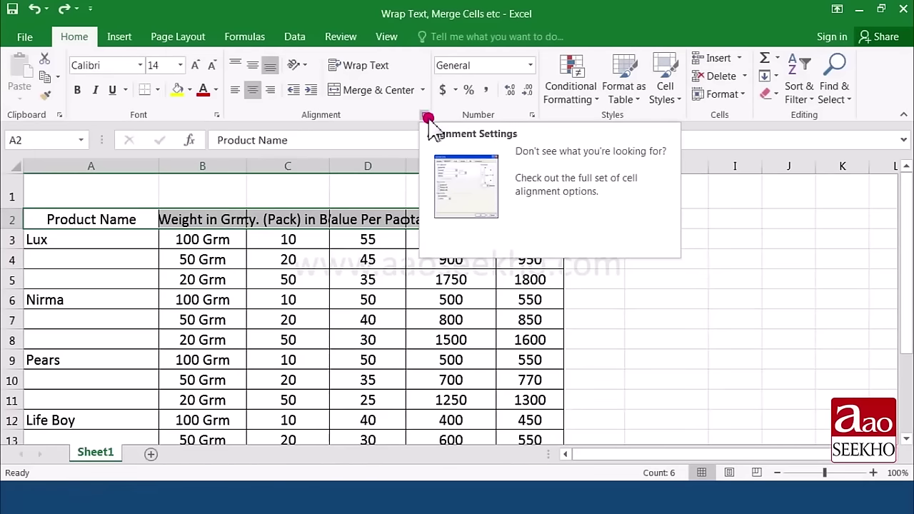
left_click(428, 116)
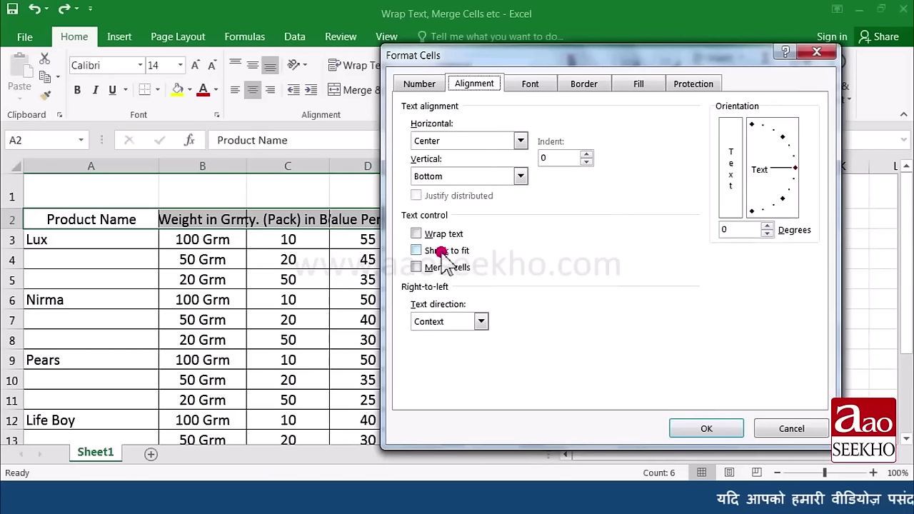
left_click(442, 251)
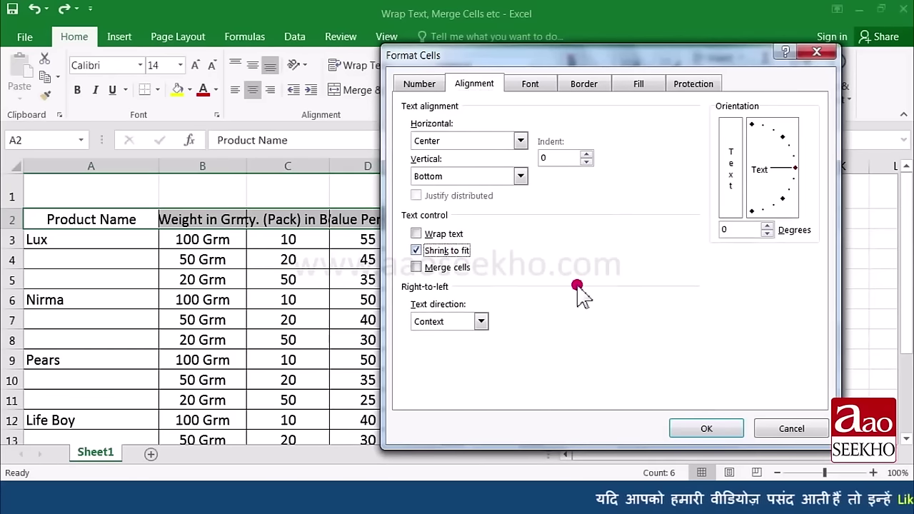
left_click(704, 429)
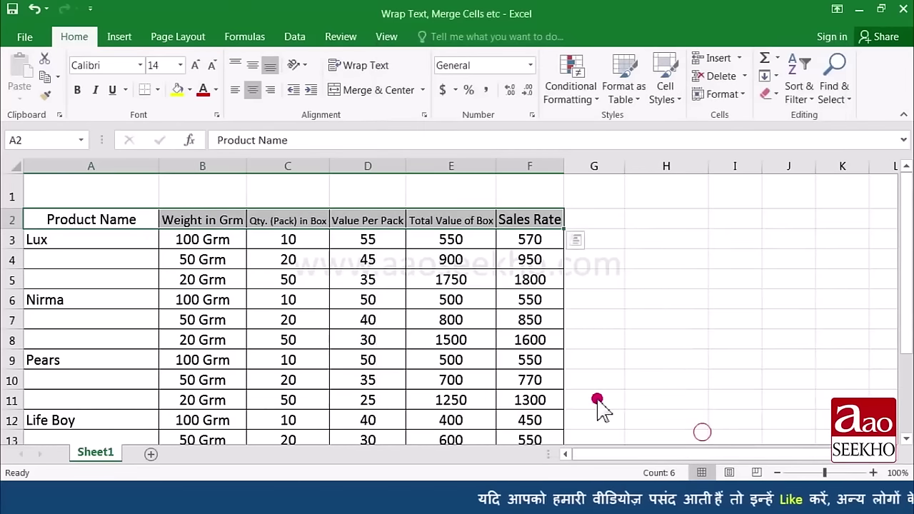
Step: Adjust the widths of columns C and E to test the shrunk headings, then undo
left_click(186, 246)
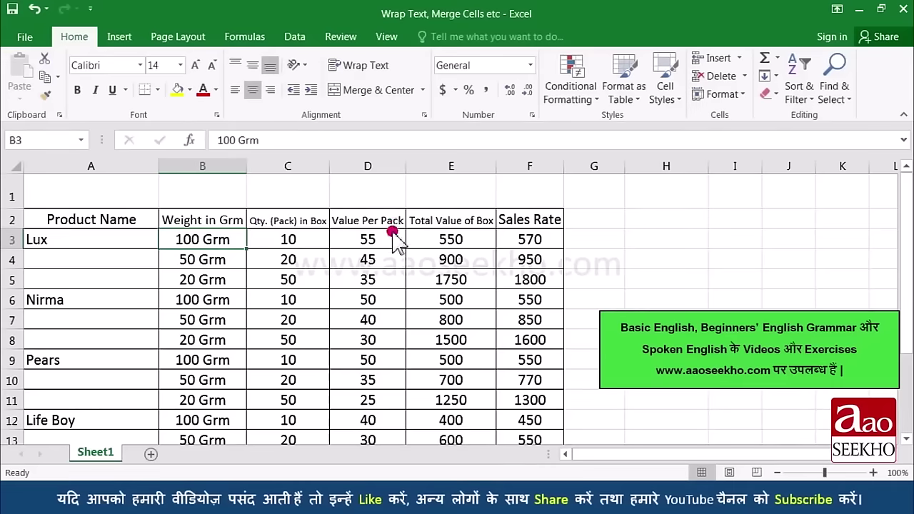
left_click_drag(332, 166, 325, 171)
left_click_drag(401, 168, 391, 176)
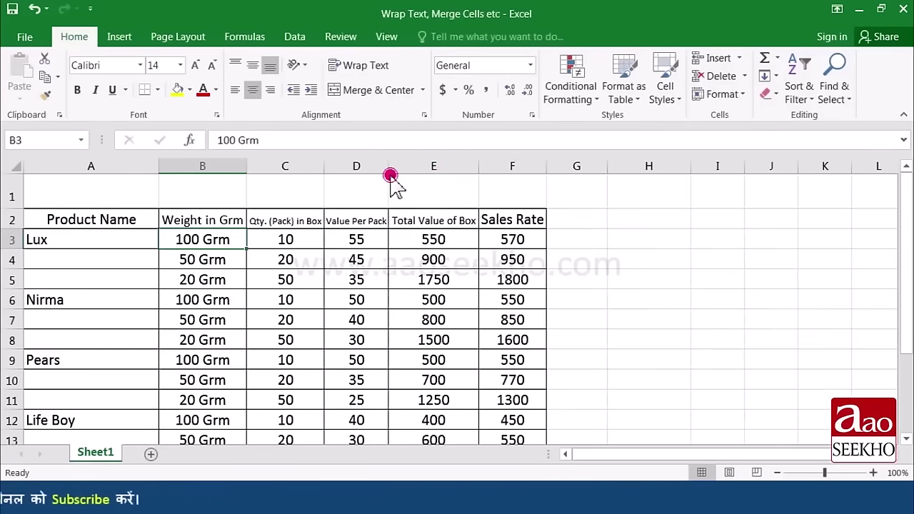
left_click_drag(474, 166, 472, 173)
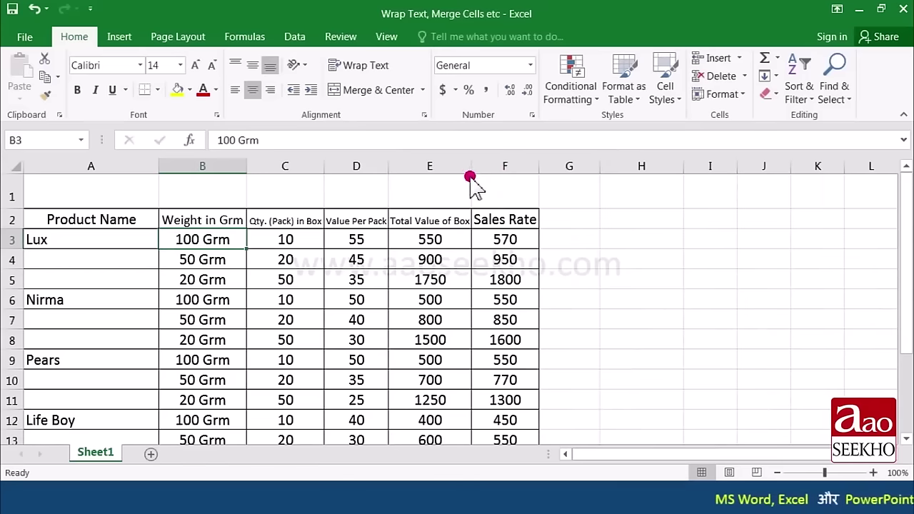
key("ctrl+z")
key("ctrl+z")
key("ctrl+z")
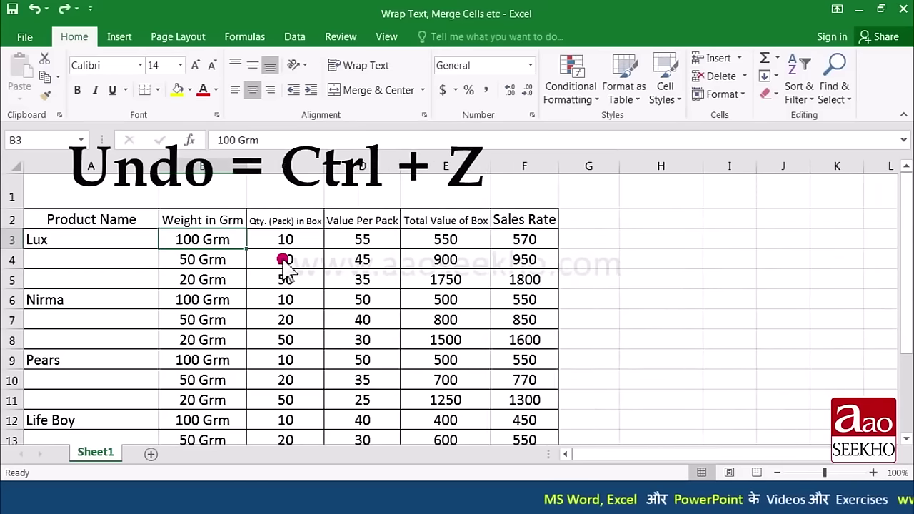
Step: Undo back to the original column widths, then review the Alignment settings and close without changes
key("ctrl+z")
key("ctrl+z")
key("ctrl+z")
key("ctrl+z")
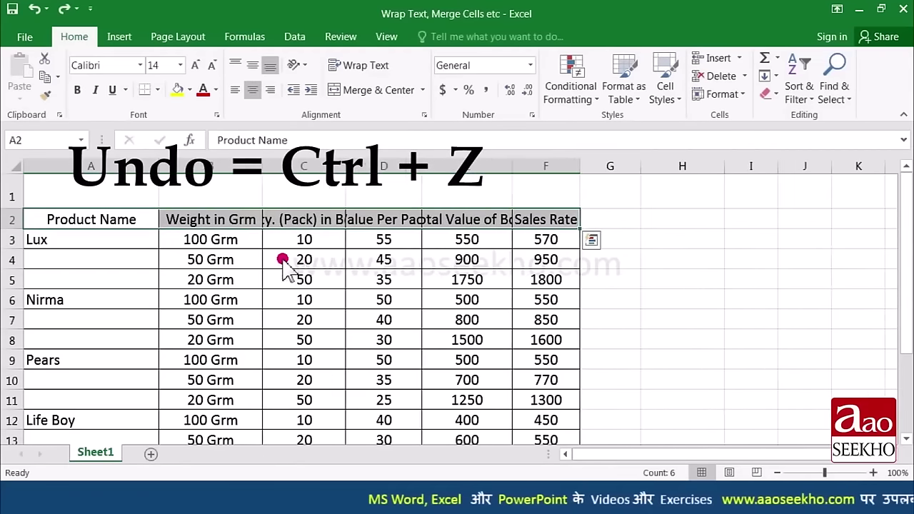
key("ctrl+z")
key("ctrl+z")
key("ctrl+z")
key("ctrl+z")
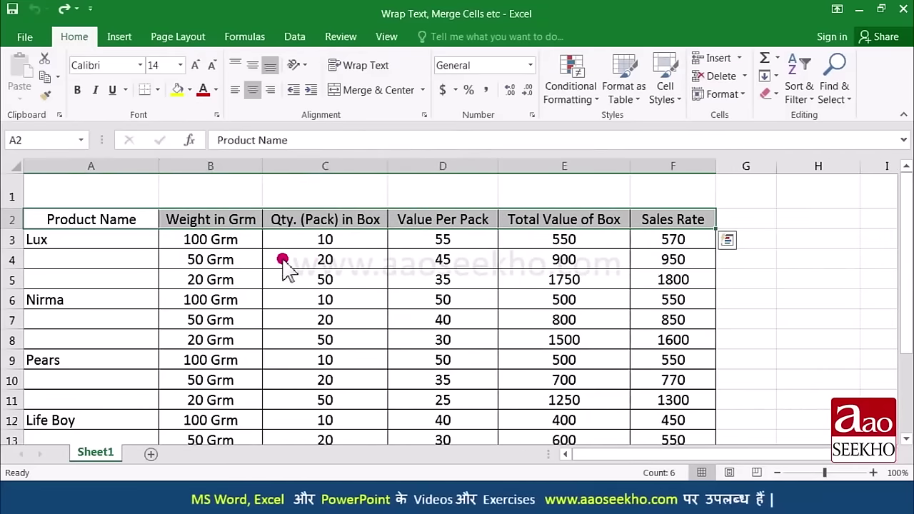
left_click(283, 259)
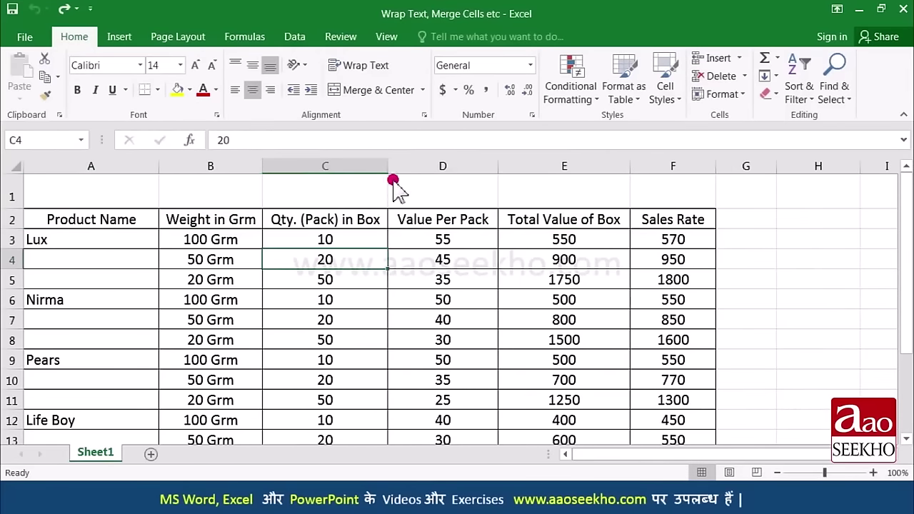
left_click(427, 116)
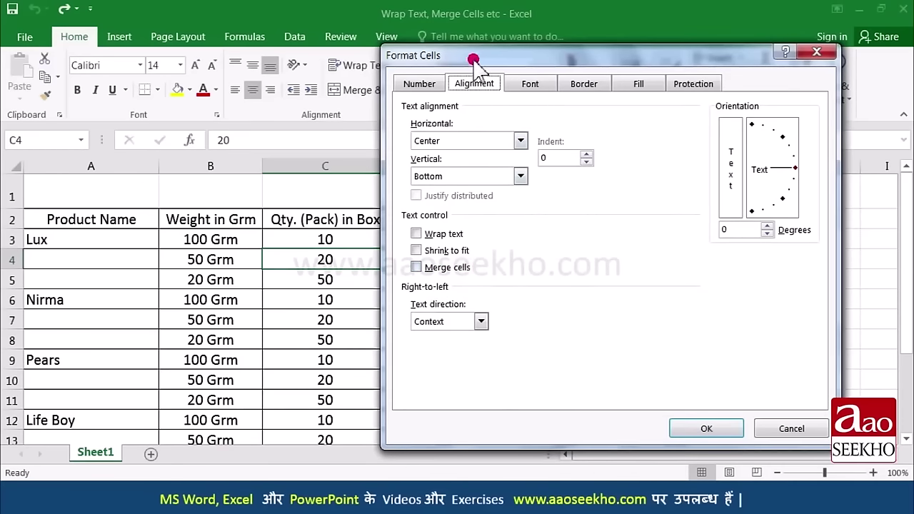
left_click_drag(473, 60, 533, 64)
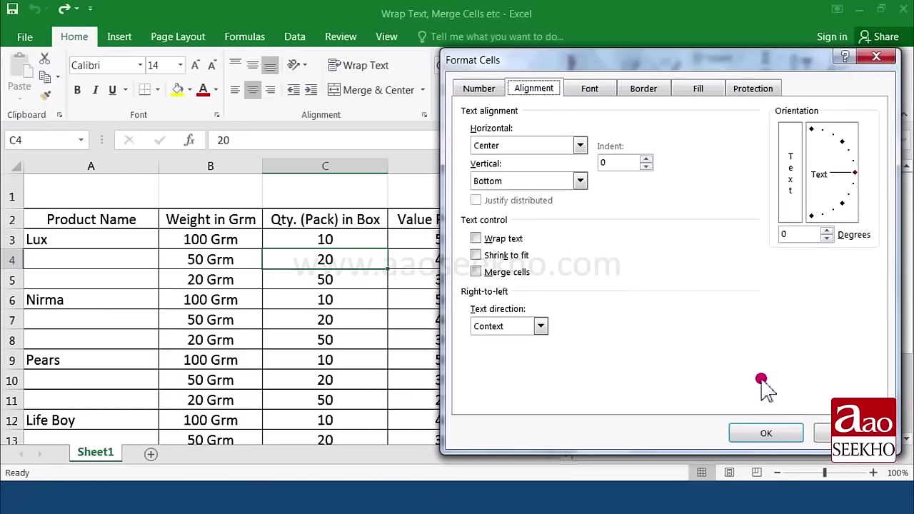
left_click(765, 433)
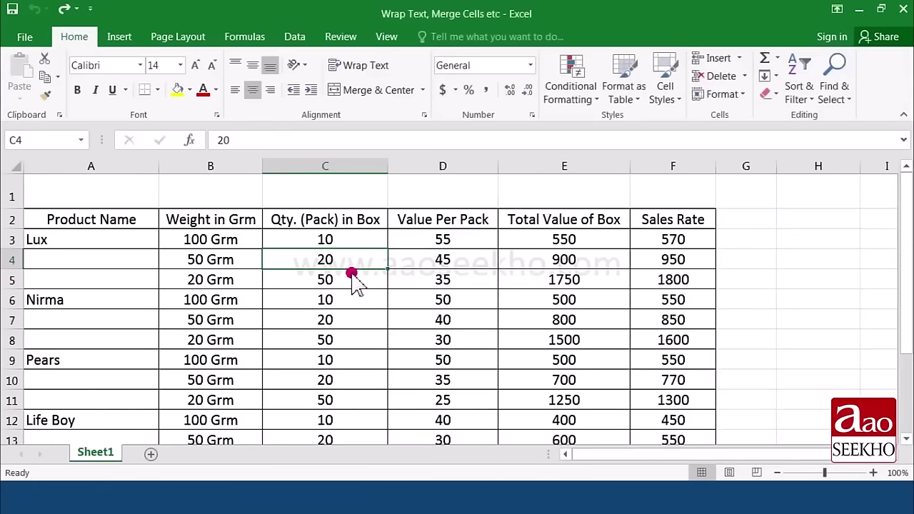
left_click(346, 277)
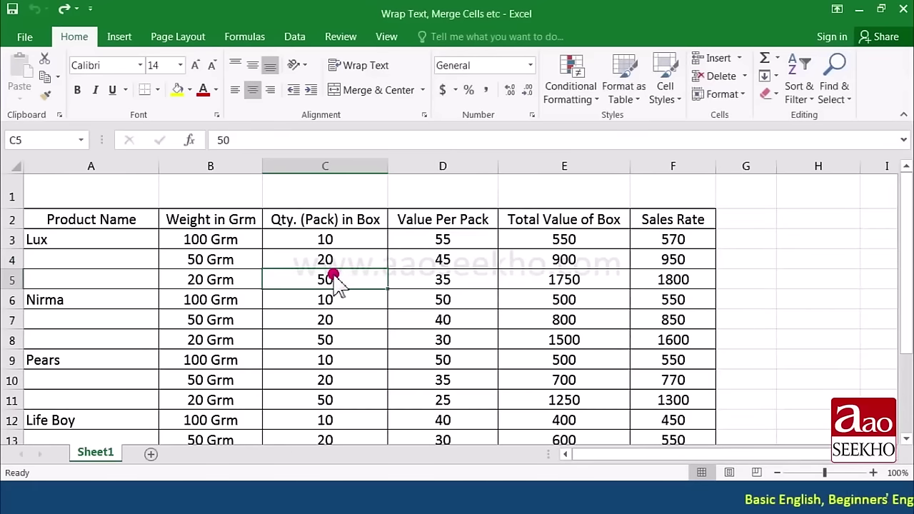
Step: Enter the title 'Sales Report' in cell C1
left_click(309, 204)
type("Sales Re")
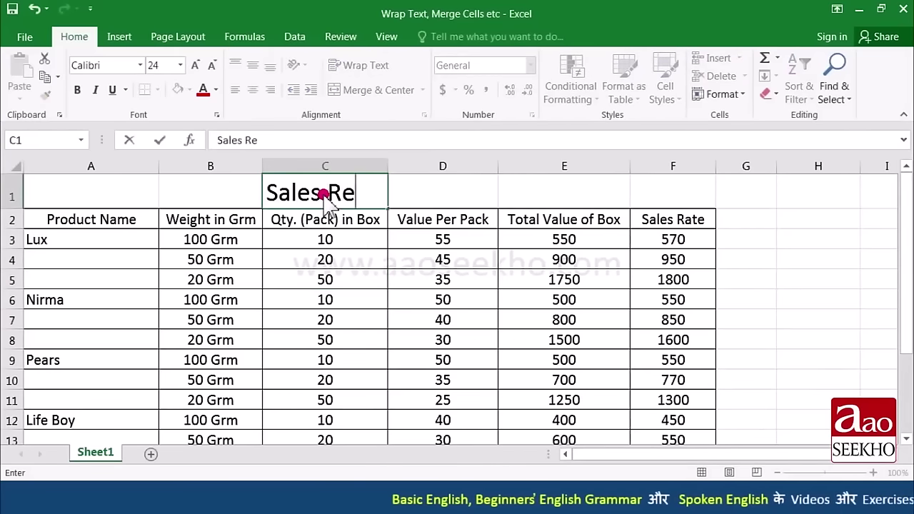
type("port")
key("Return")
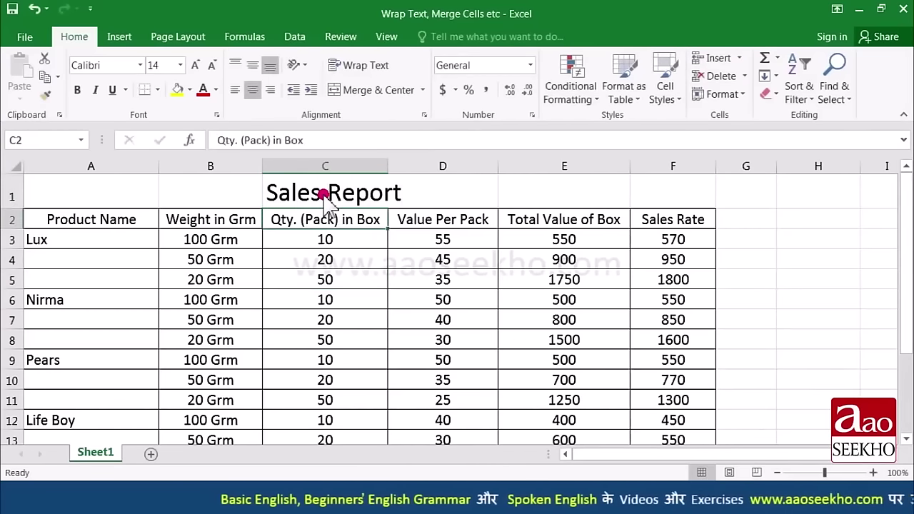
Step: Widen column C and the columns to its right
left_click(325, 196)
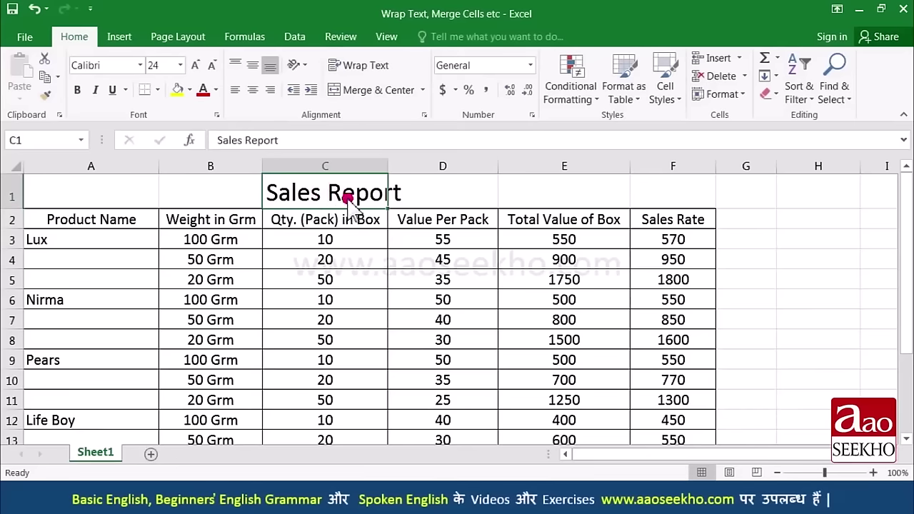
left_click_drag(385, 171, 385, 169)
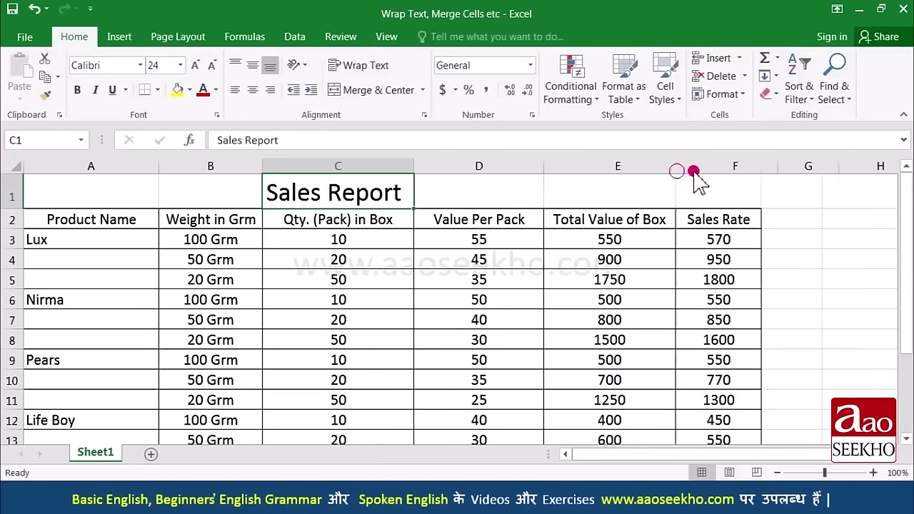
left_click_drag(775, 171, 797, 171)
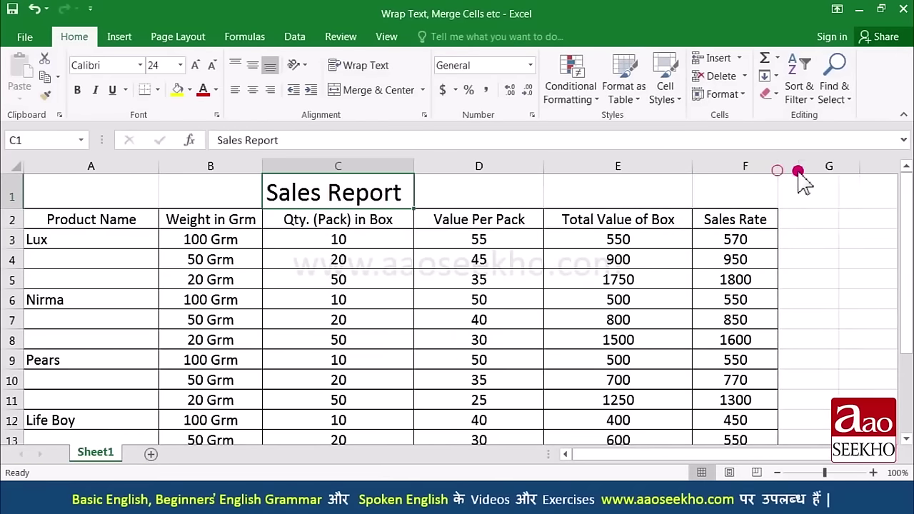
Step: Merge and centre A1:F1 so the Sales Report title spans the table
left_click(187, 178)
left_click_drag(157, 169, 150, 169)
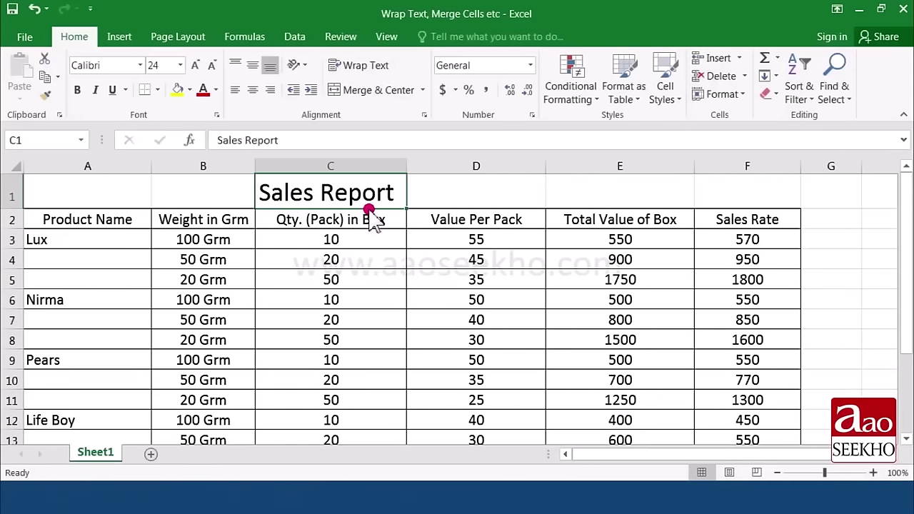
left_click_drag(137, 194, 747, 200)
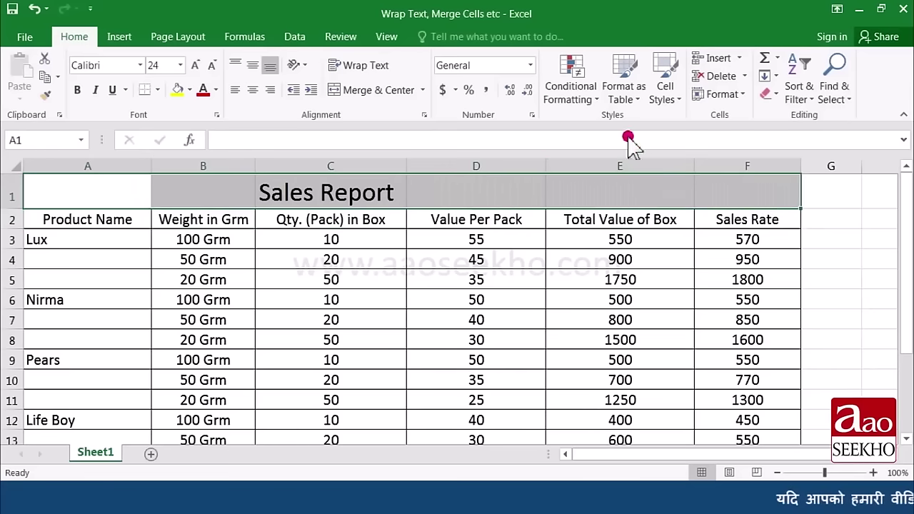
left_click(424, 90)
left_click(418, 111)
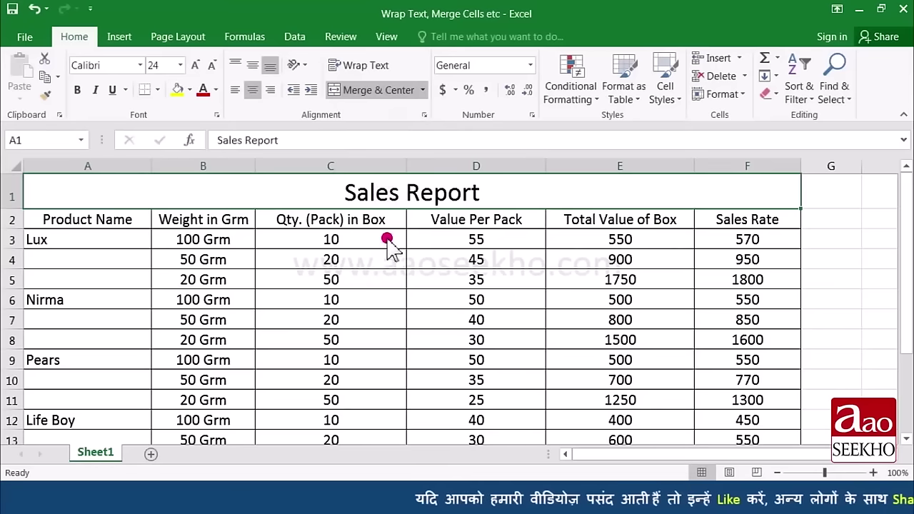
Step: Narrow columns D, E and C, then widen columns A through C
left_click_drag(544, 176, 513, 175)
left_click_drag(660, 172, 628, 179)
left_click_drag(407, 175, 390, 177)
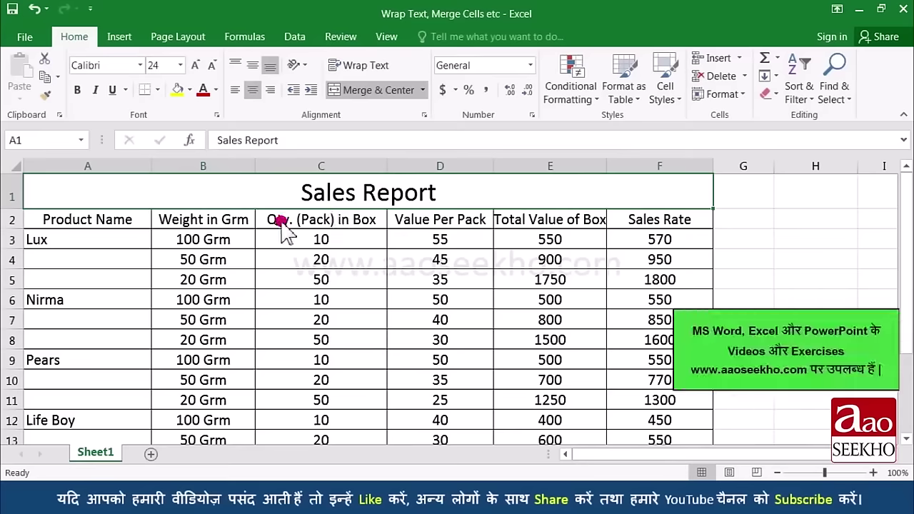
left_click_drag(151, 168, 163, 178)
left_click_drag(289, 185, 429, 202)
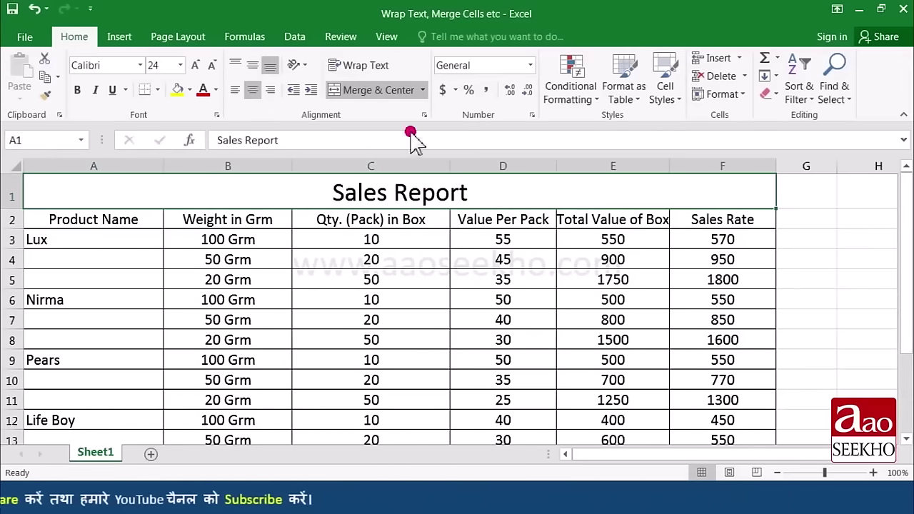
Step: Unmerge A1:F1 so Sales Report sits alone in A1, and undo the column width change
left_click(423, 90)
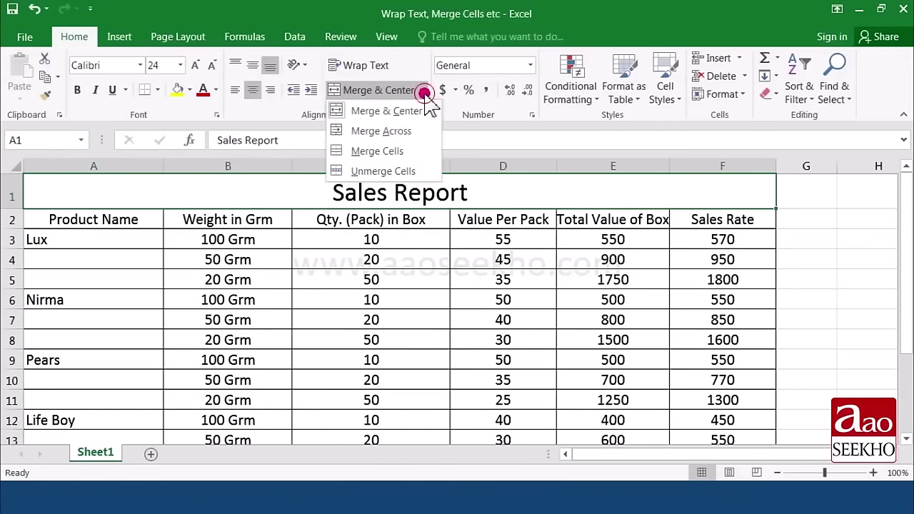
left_click(403, 172)
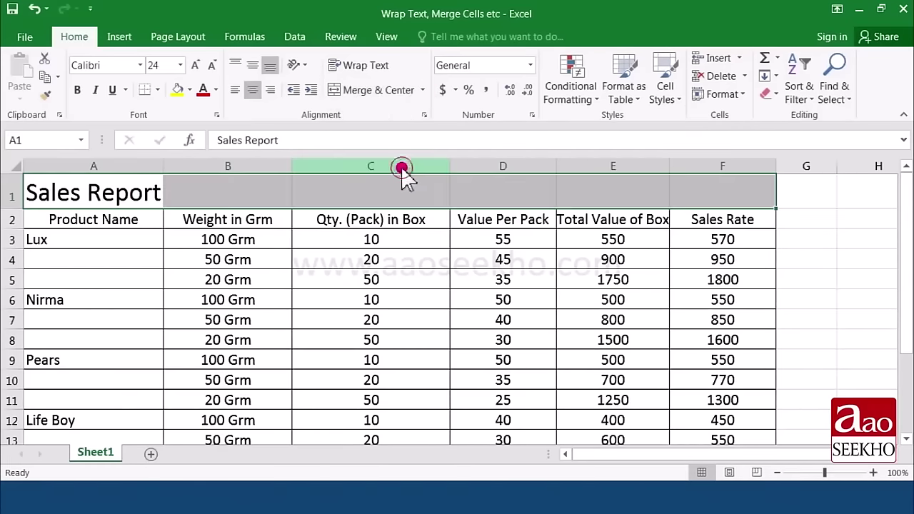
left_click(152, 195)
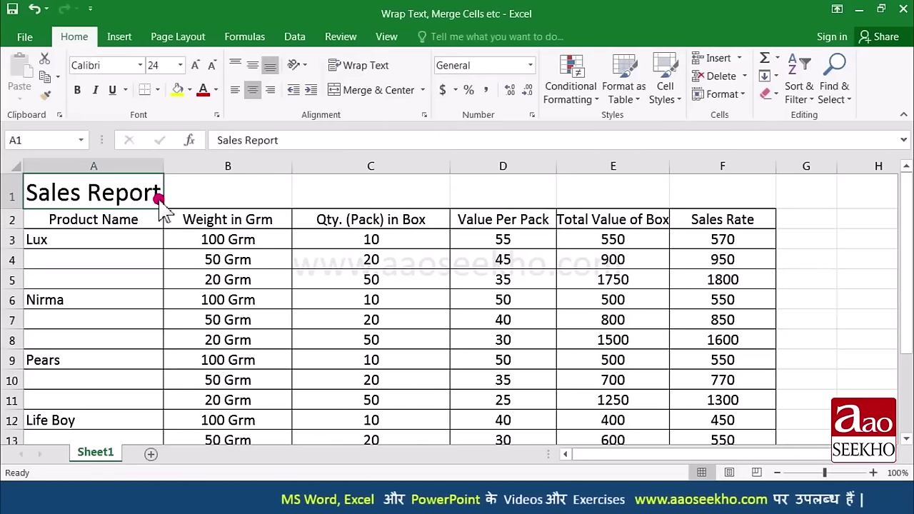
key("ctrl+z")
left_click(423, 91)
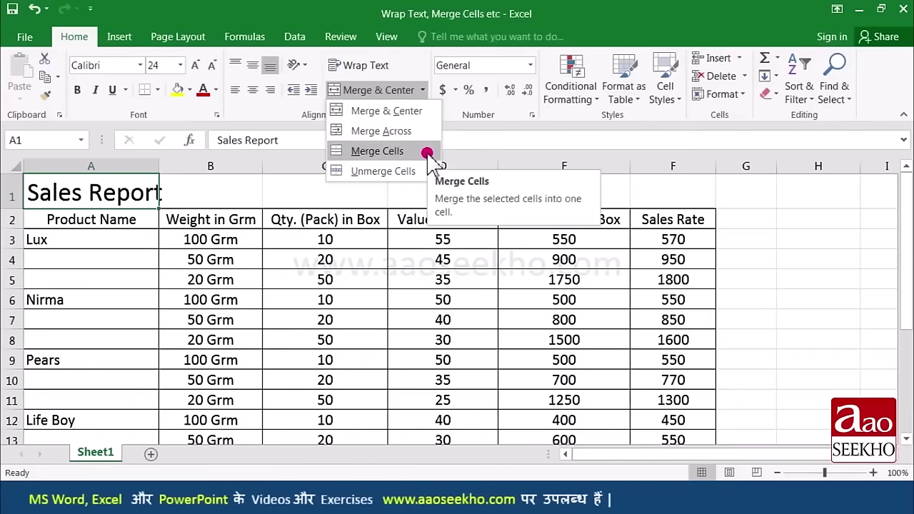
left_click(274, 255)
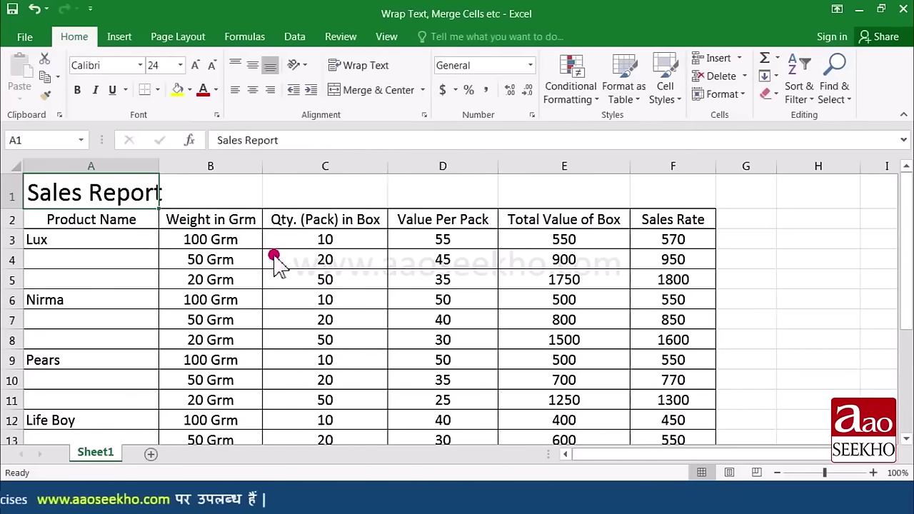
Step: Select A20:C23 holding the numbers 1 to 4 and apply Merge Across
scroll(277, 263, "down", 4)
scroll(275, 260, "down", 1)
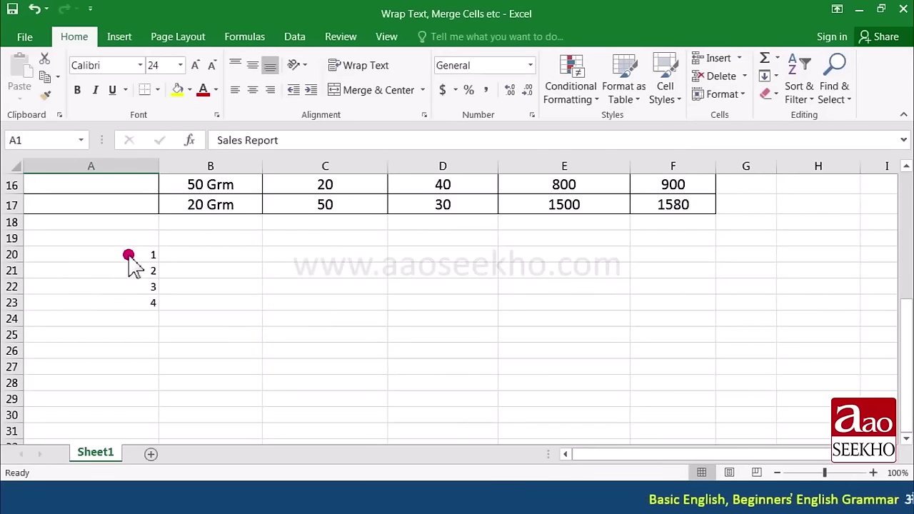
left_click_drag(129, 255, 378, 303)
left_click(423, 90)
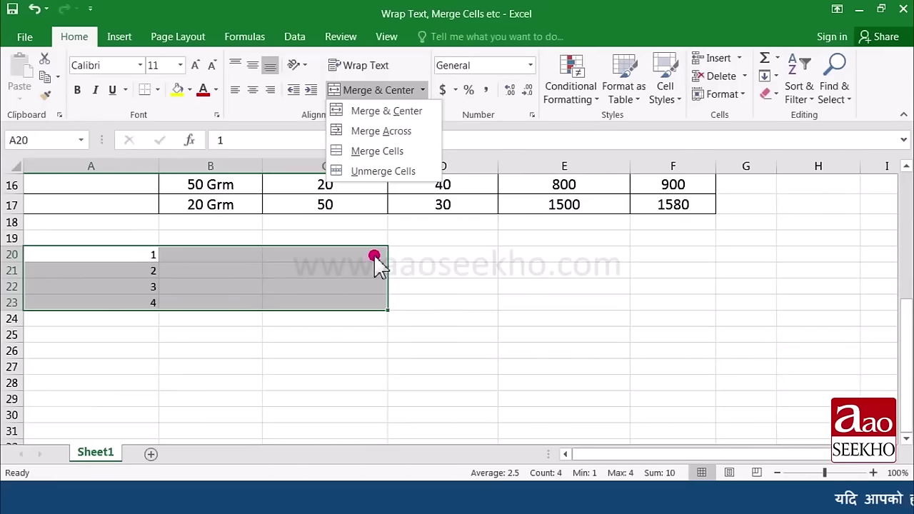
left_click(413, 133)
Step: Check rows 20 to 23 one by one to confirm each is merged from A to C
left_click(358, 288)
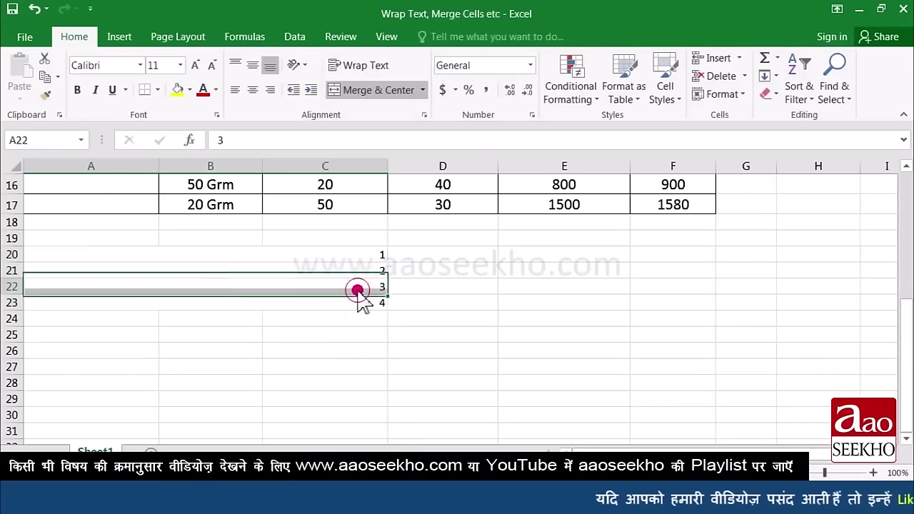
left_click(249, 256)
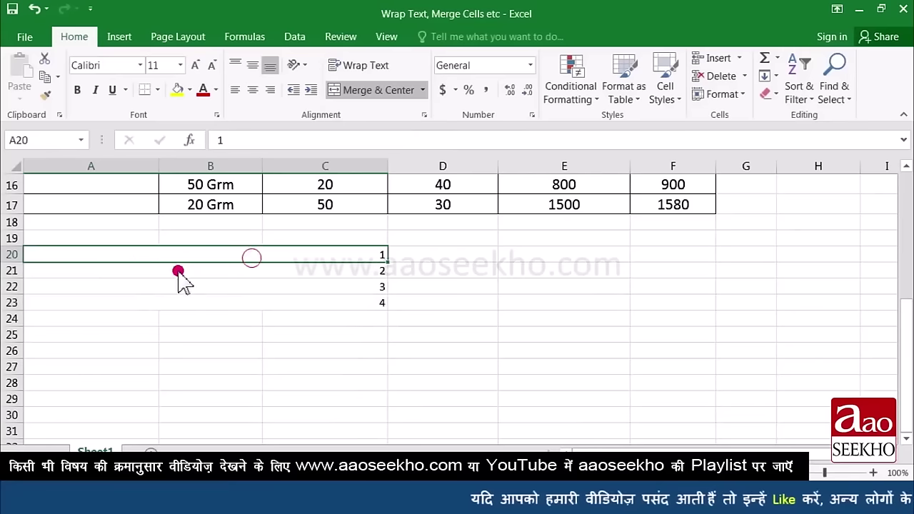
left_click(178, 271)
left_click(159, 286)
left_click(159, 303)
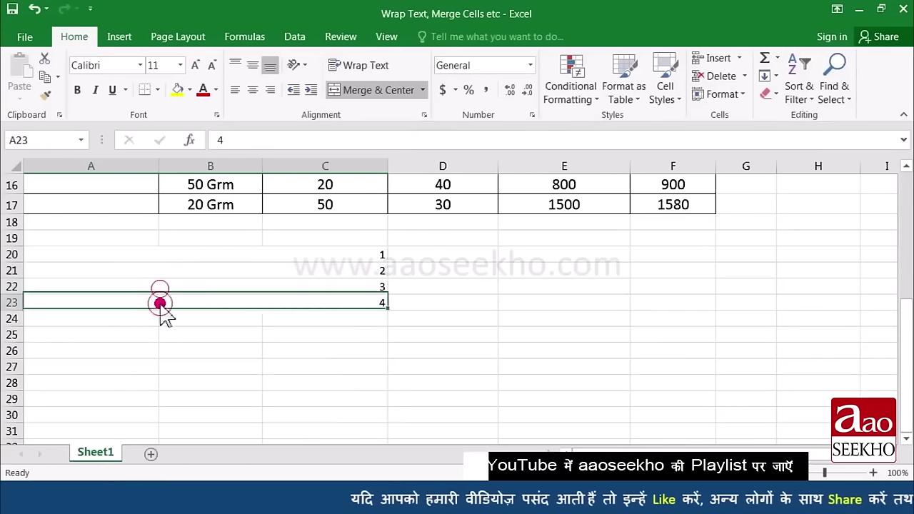
left_click(158, 258)
left_click(175, 272)
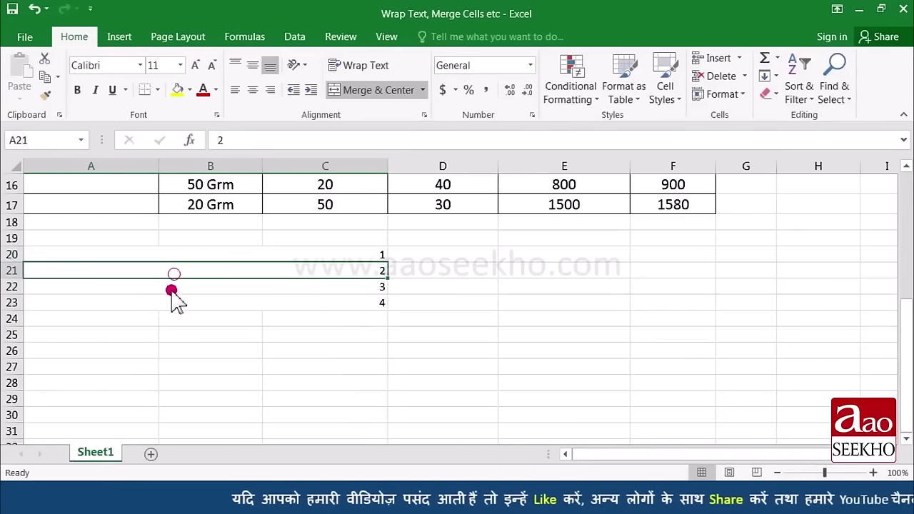
left_click(174, 288)
left_click(170, 304)
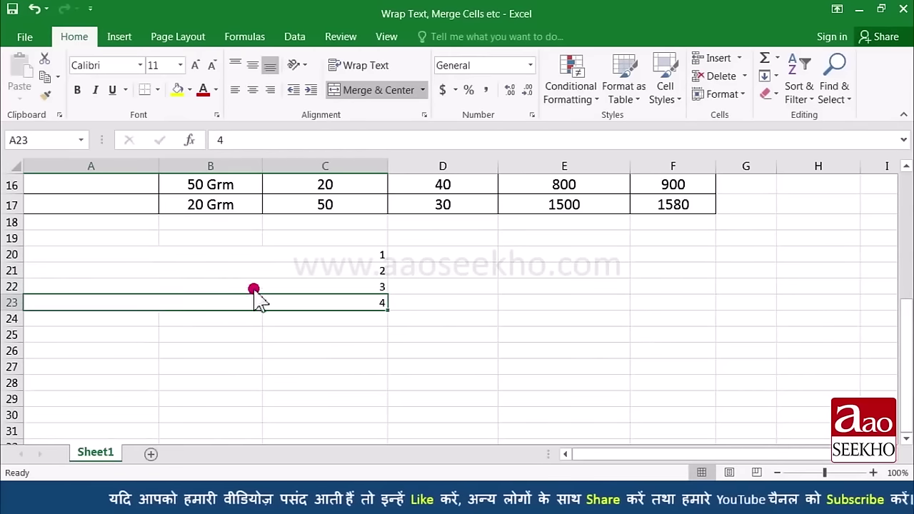
left_click(204, 255)
left_click(204, 273)
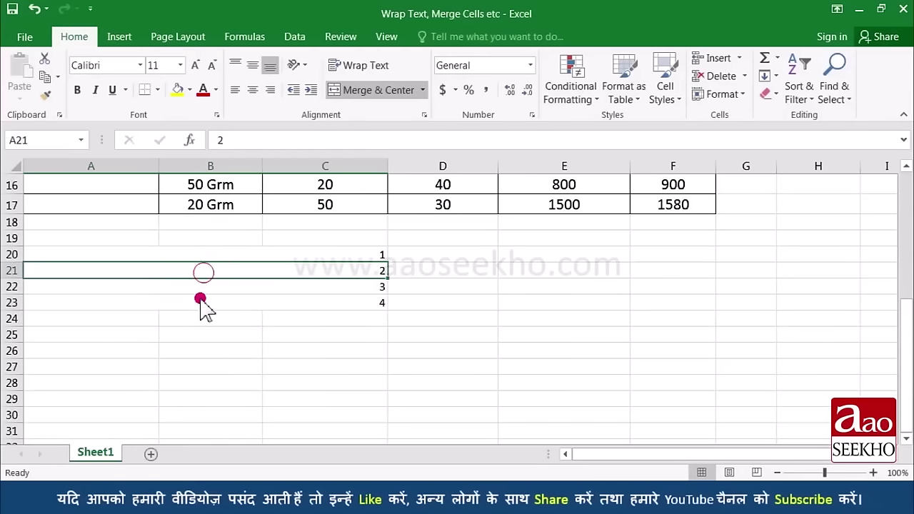
left_click(200, 290)
left_click(200, 300)
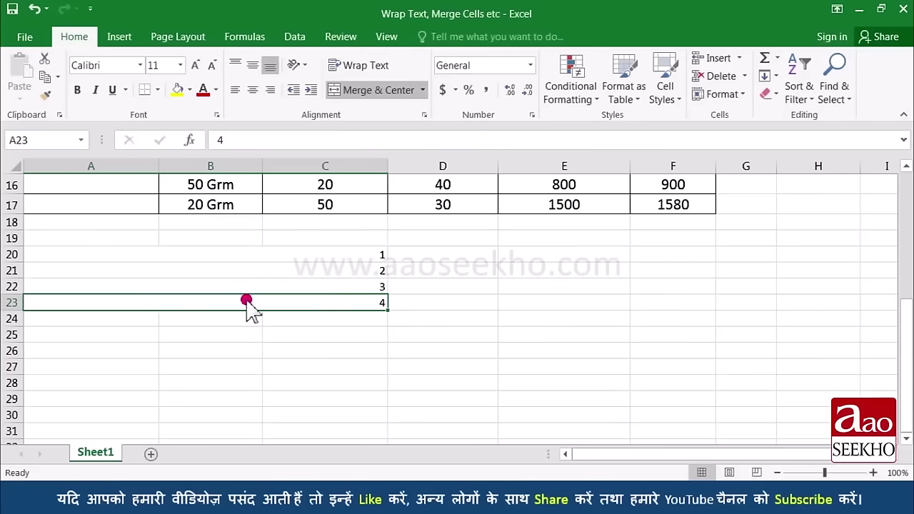
left_click(244, 251)
left_click(324, 356)
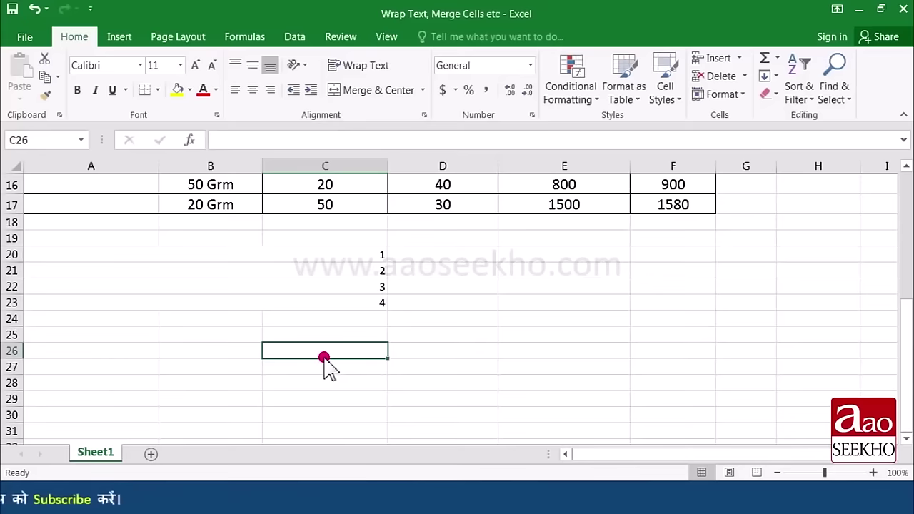
Step: Enter the label 'Merge Cells' in C26
type("Mer")
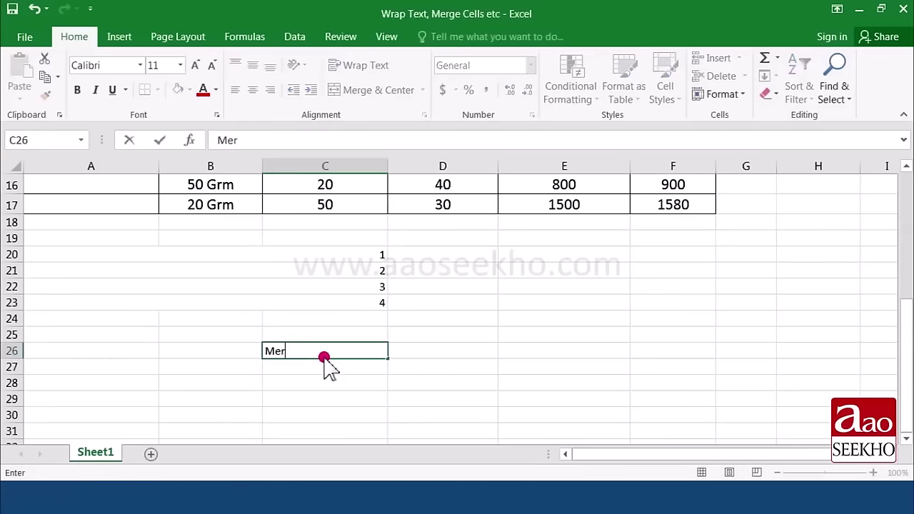
type("ge Cells")
key("Return")
left_click(326, 350)
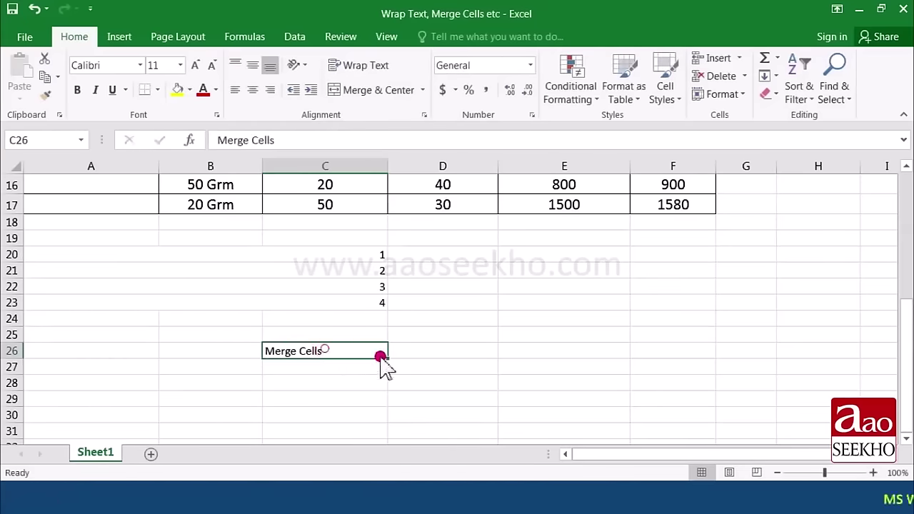
Step: Merge C26:D29 with plain Merge Cells, then undo the merge
left_click_drag(381, 356, 437, 395)
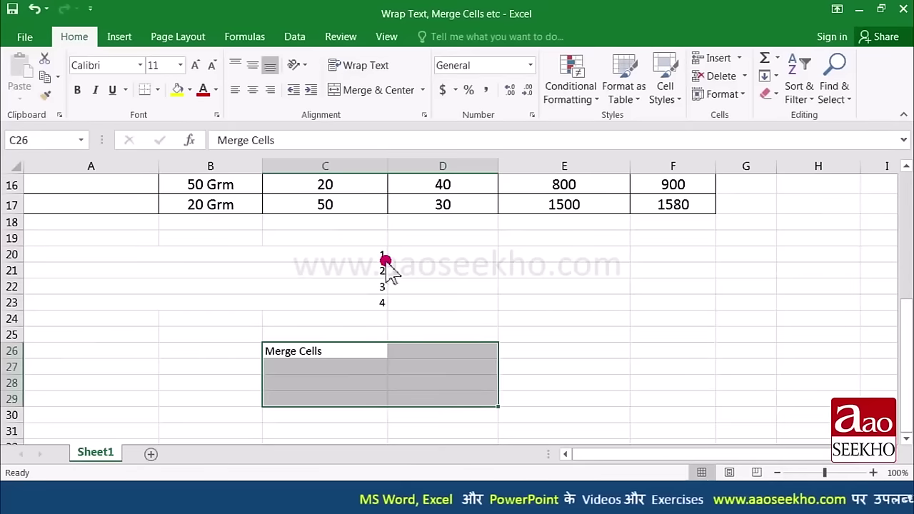
left_click(422, 90)
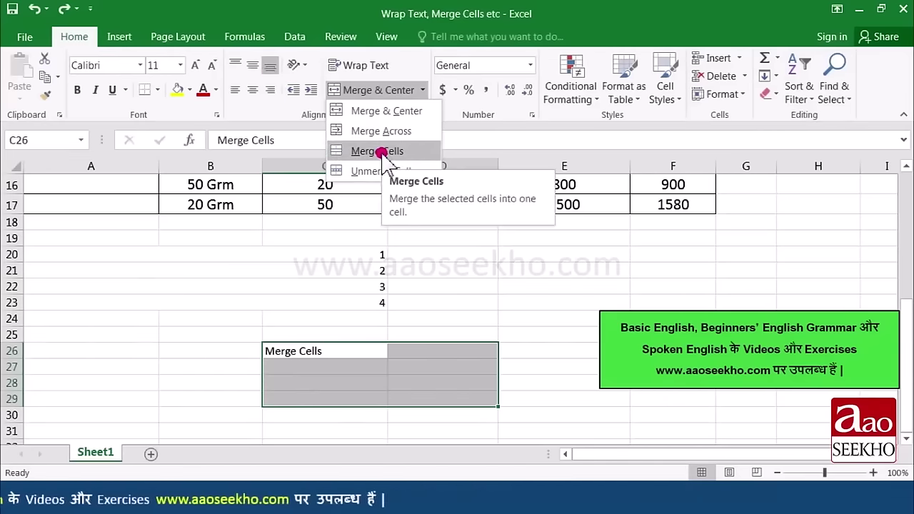
left_click(381, 152)
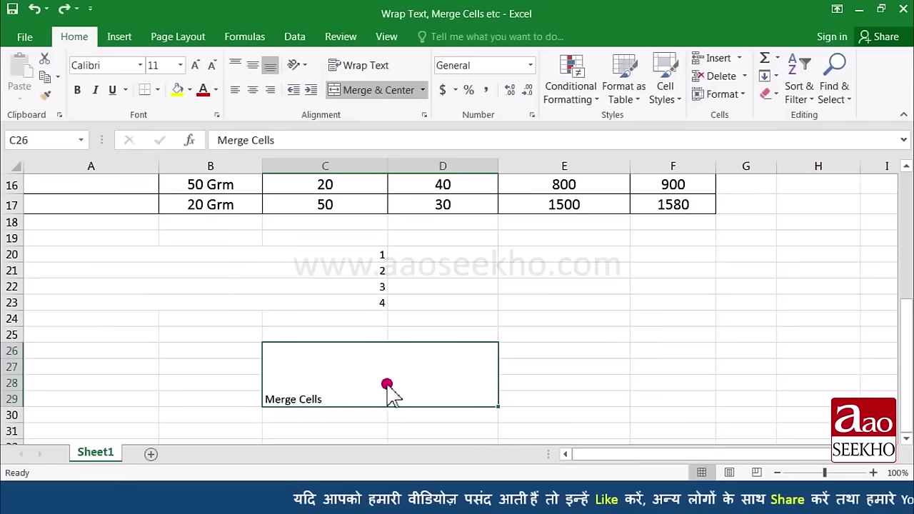
key("ctrl+z")
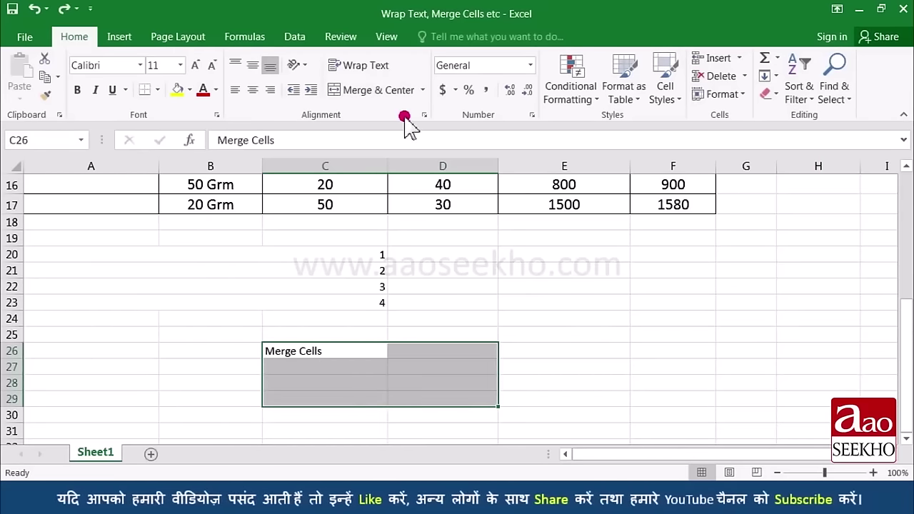
Step: Merge & Center cells C26:D29 into one block, then select the merged cell to check it
left_click(422, 90)
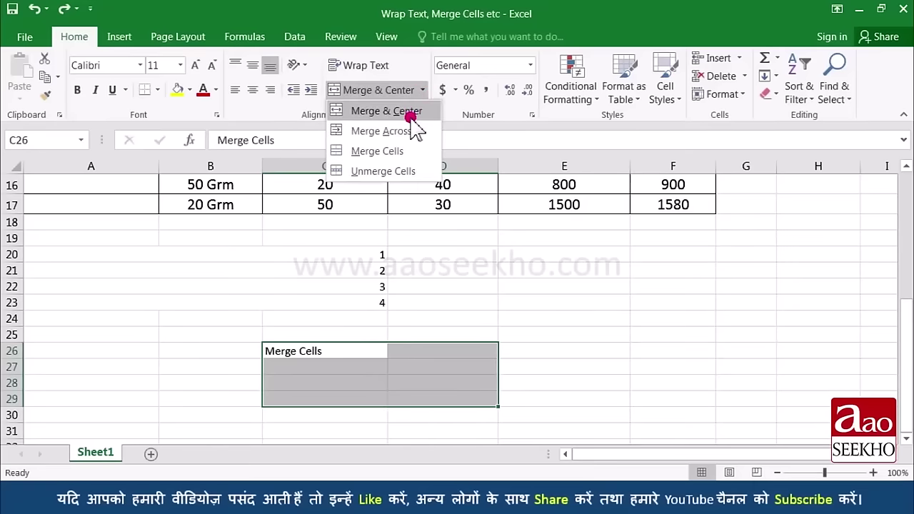
left_click(412, 114)
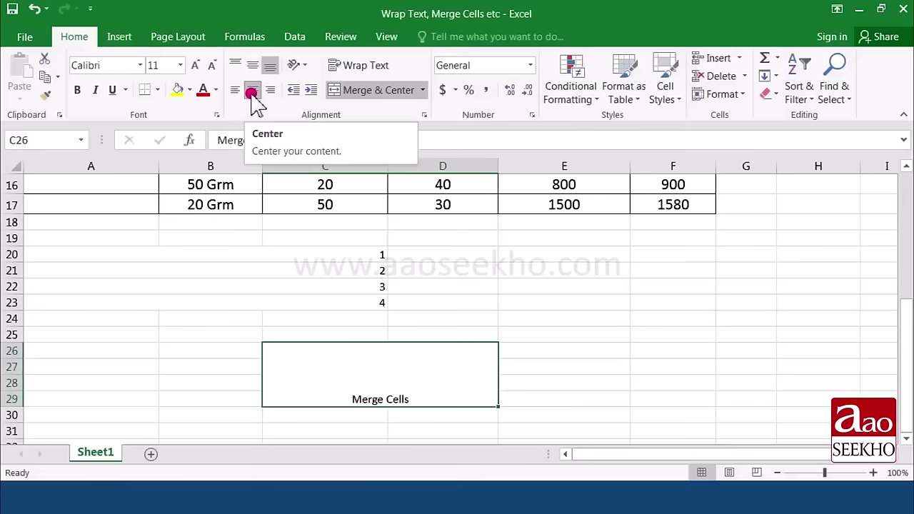
left_click(425, 397)
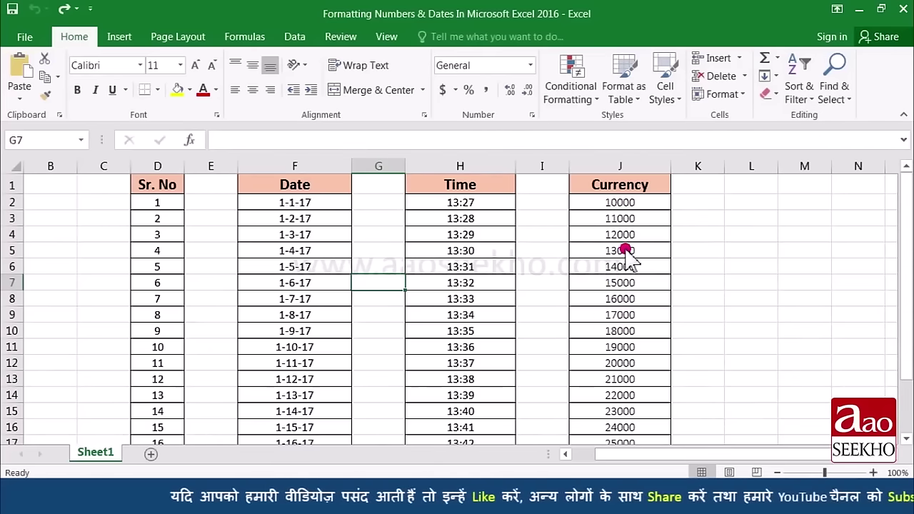
Step: Format the Currency values from J2 down as Currency with the ₹ symbol and two decimals
left_click(645, 202)
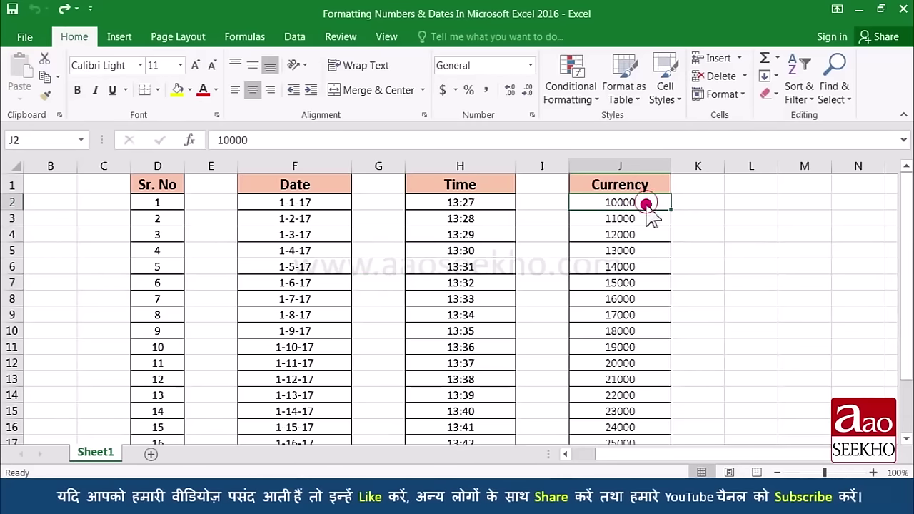
left_click_drag(645, 203, 639, 424)
scroll(614, 300, "up", 1)
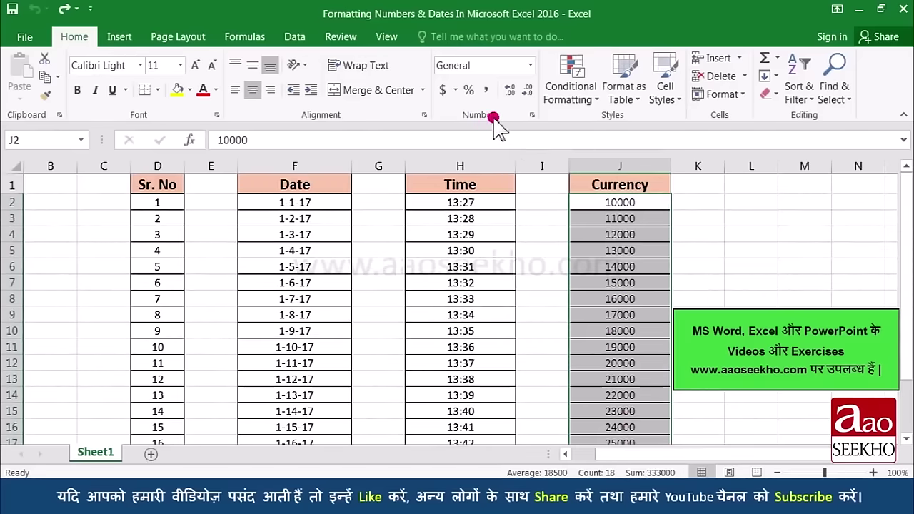
left_click(532, 116)
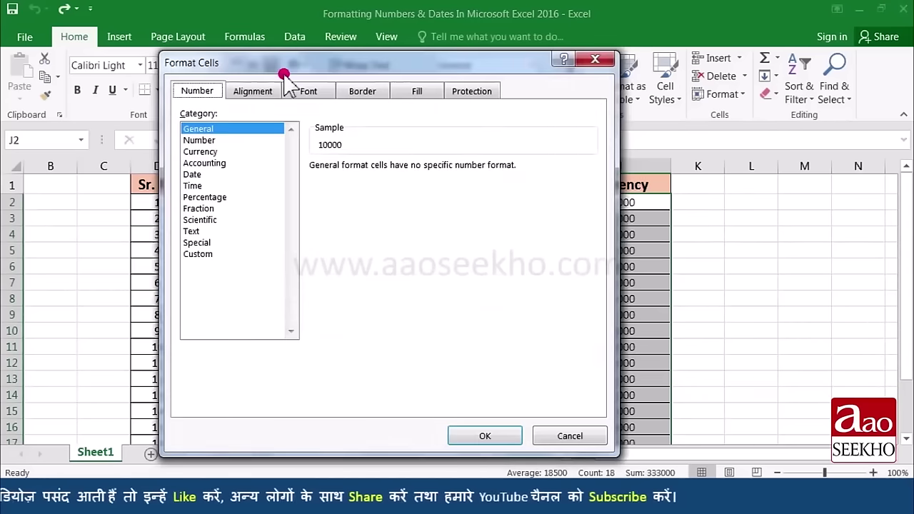
left_click_drag(289, 65, 189, 71)
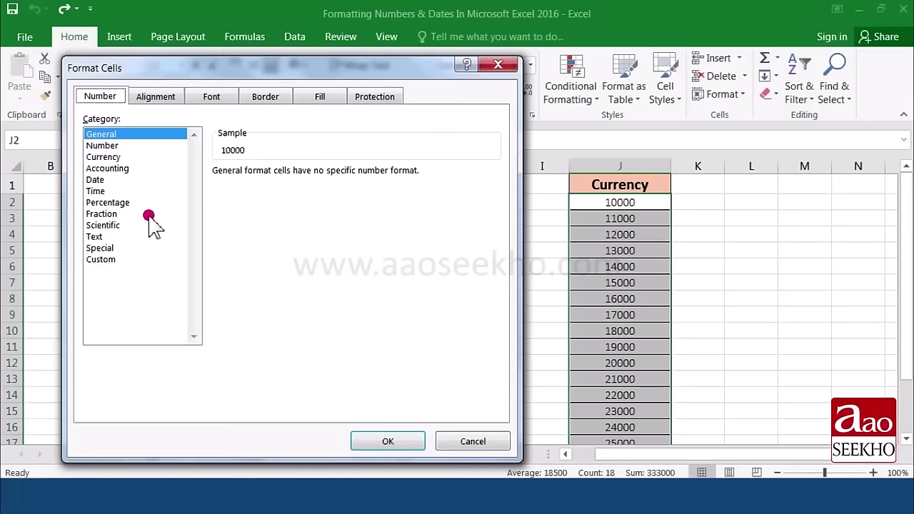
left_click(123, 158)
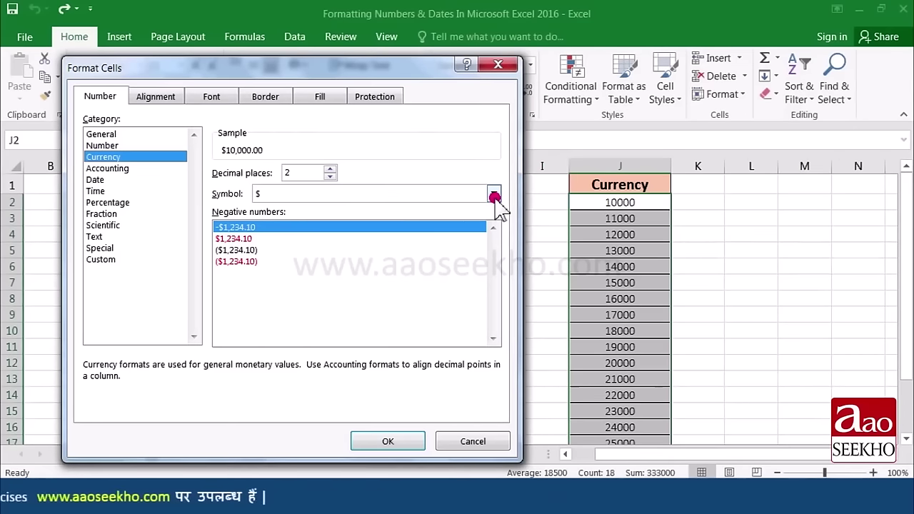
left_click(494, 196)
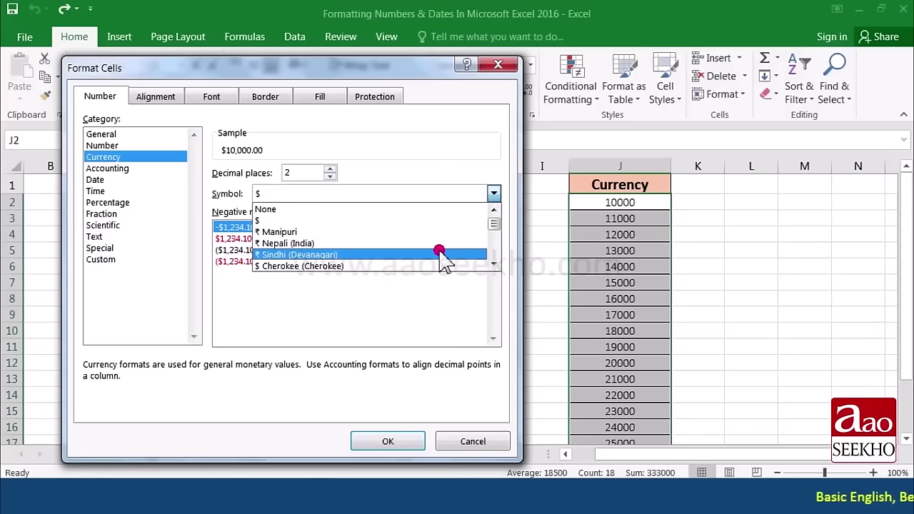
left_click(440, 255)
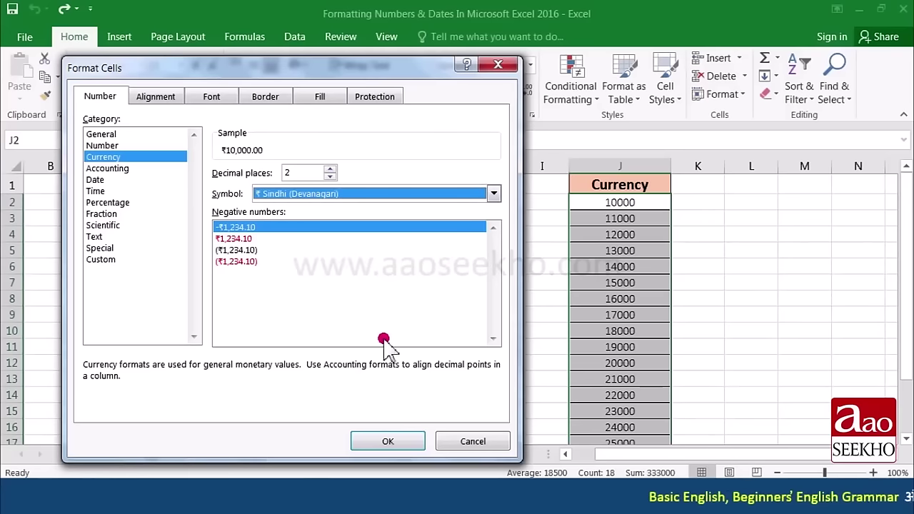
left_click(382, 439)
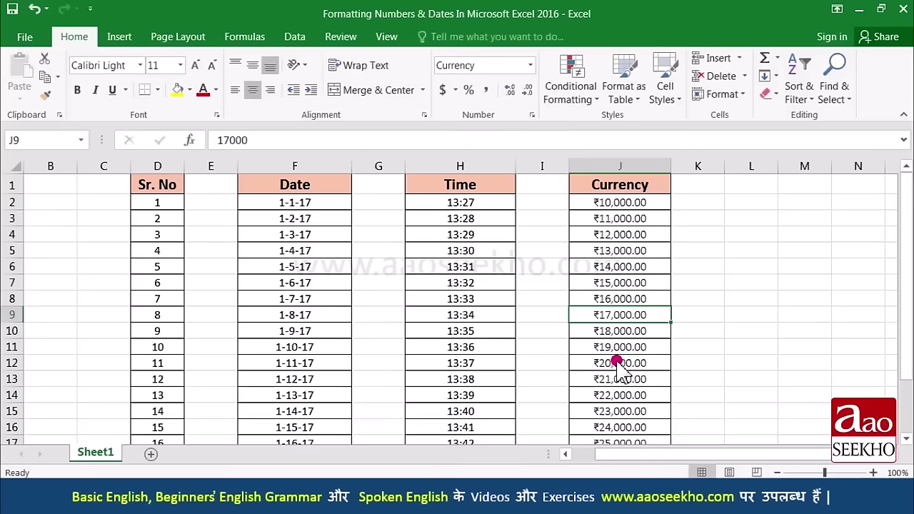
Step: Reset the Currency values to General format, then try Comma Style and undo it
left_click_drag(619, 202, 613, 411)
scroll(615, 322, "up", 2)
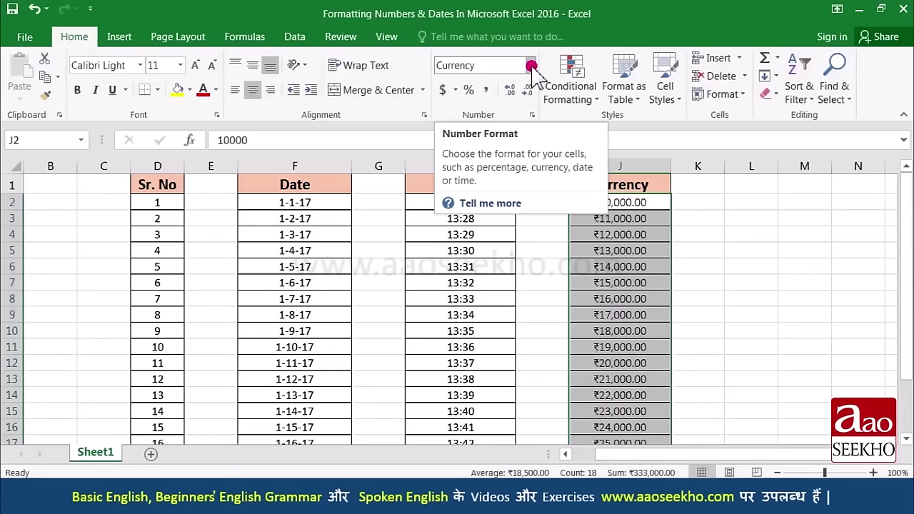
left_click(531, 66)
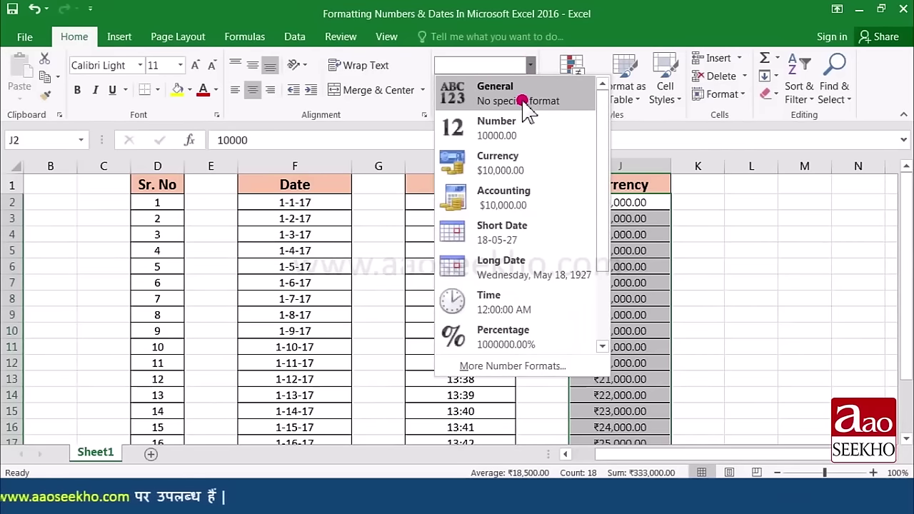
left_click(524, 100)
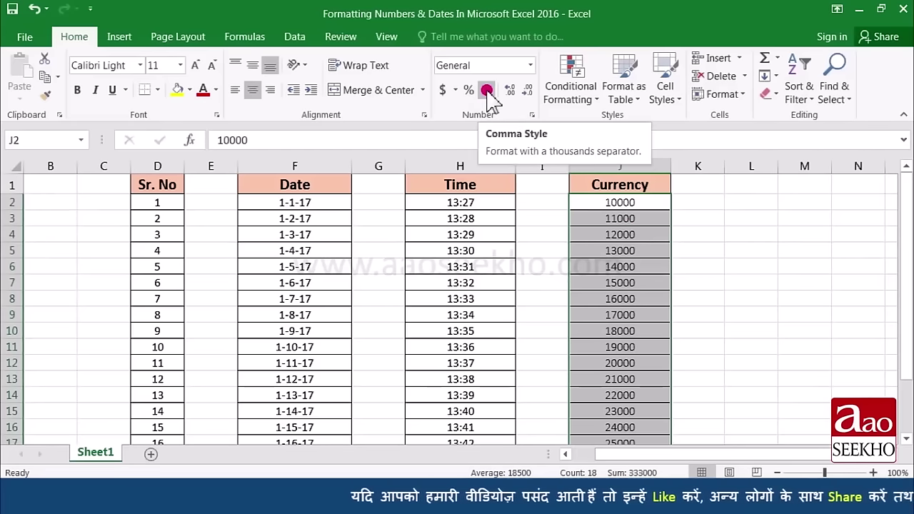
left_click(486, 91)
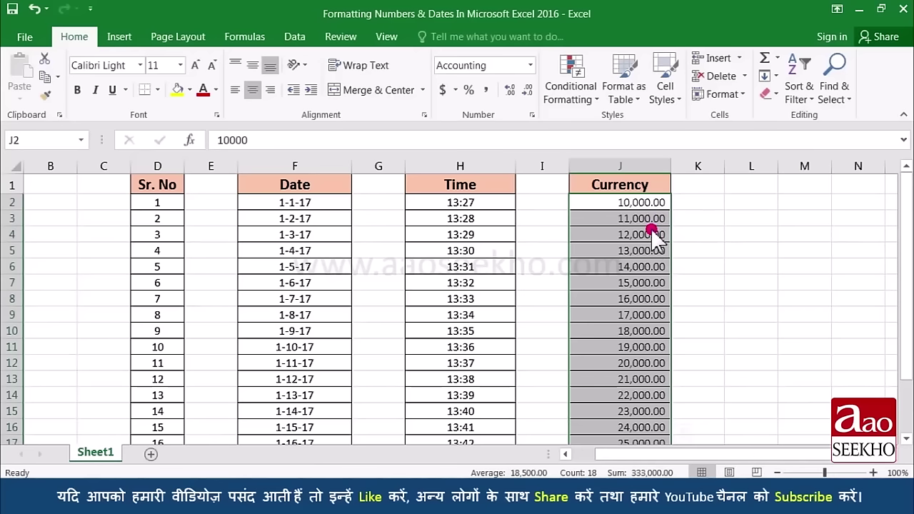
left_click(35, 8)
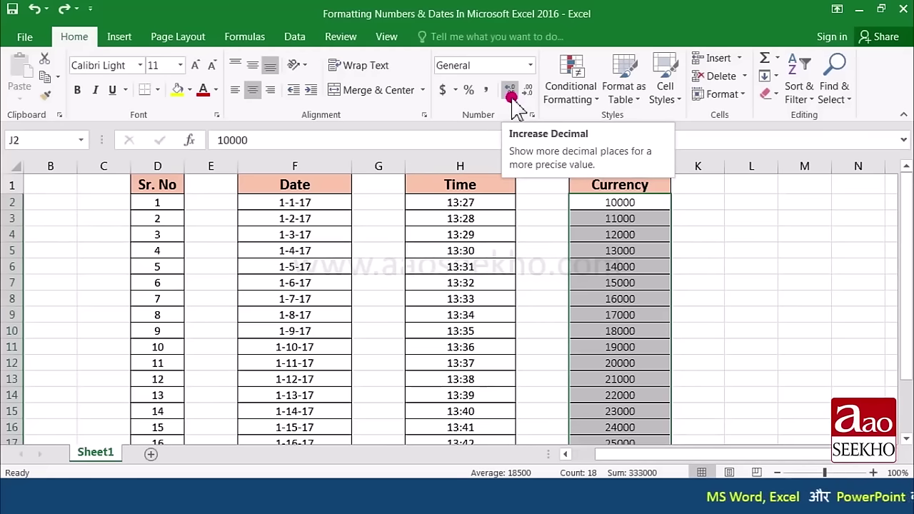
Step: Increase the Currency values to four decimal places, then decrease them back to zero
left_click(510, 96)
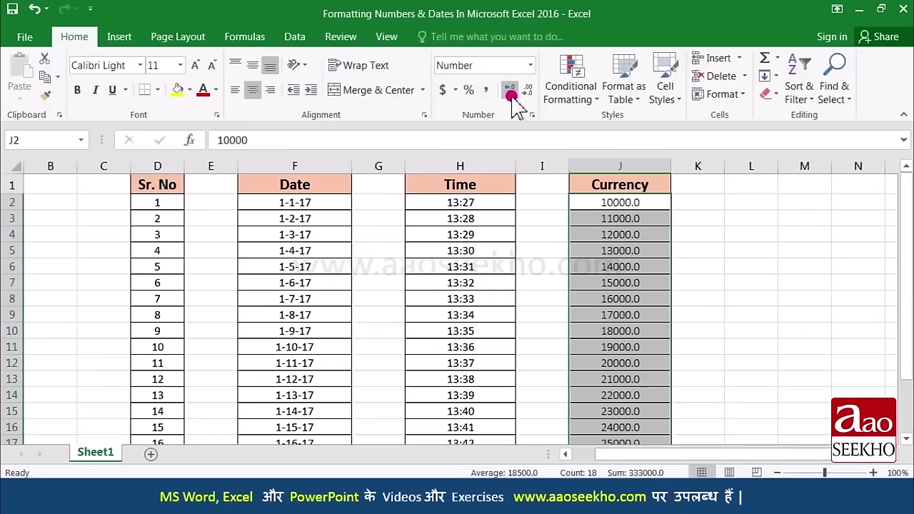
left_click(510, 95)
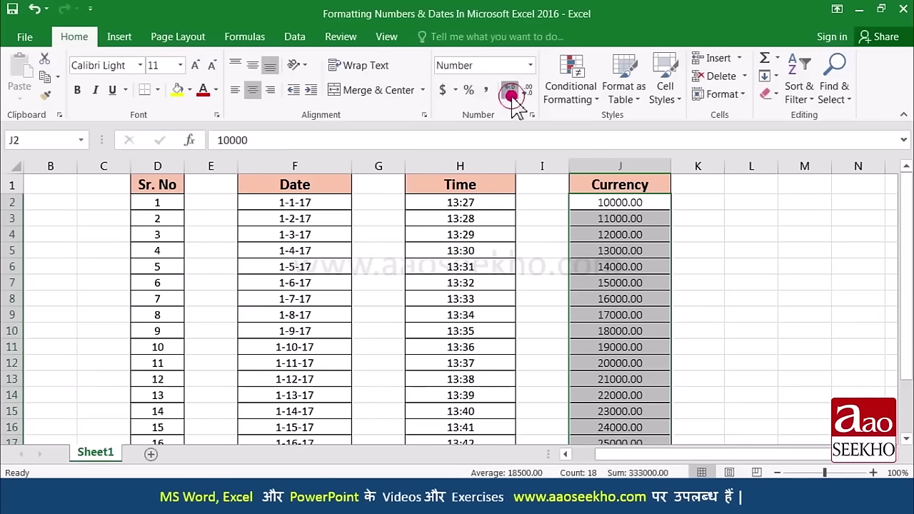
left_click(510, 95)
left_click(510, 95)
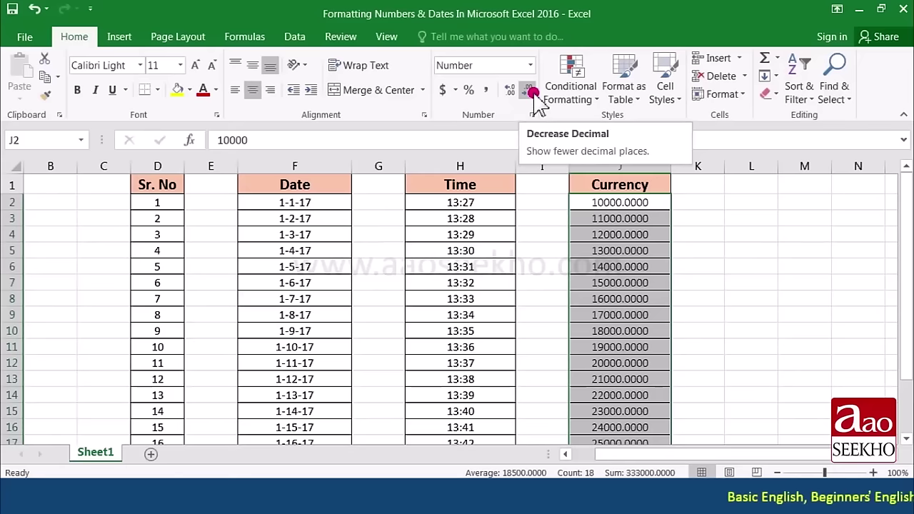
left_click(532, 92)
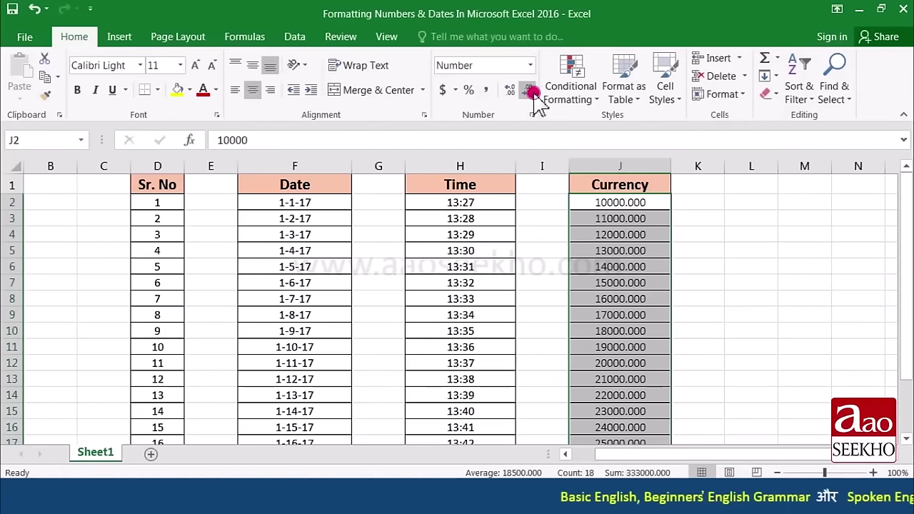
left_click(532, 92)
left_click(532, 93)
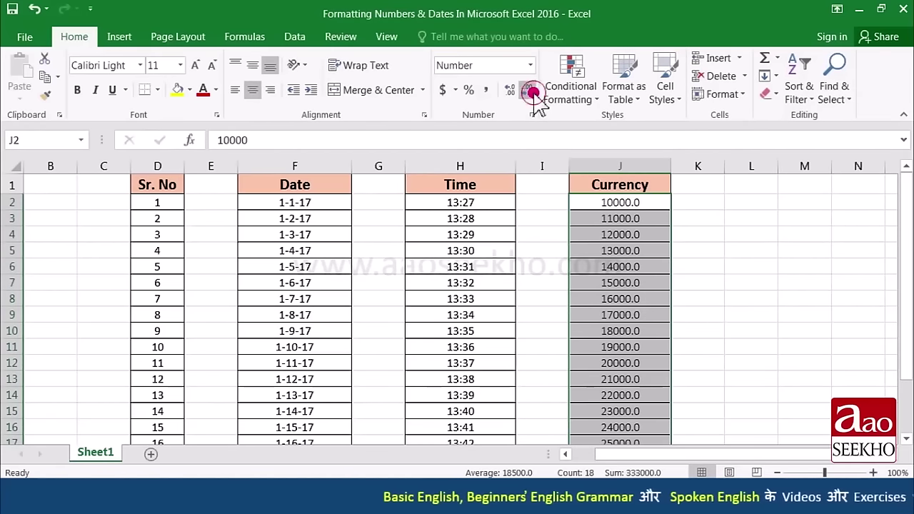
left_click(532, 93)
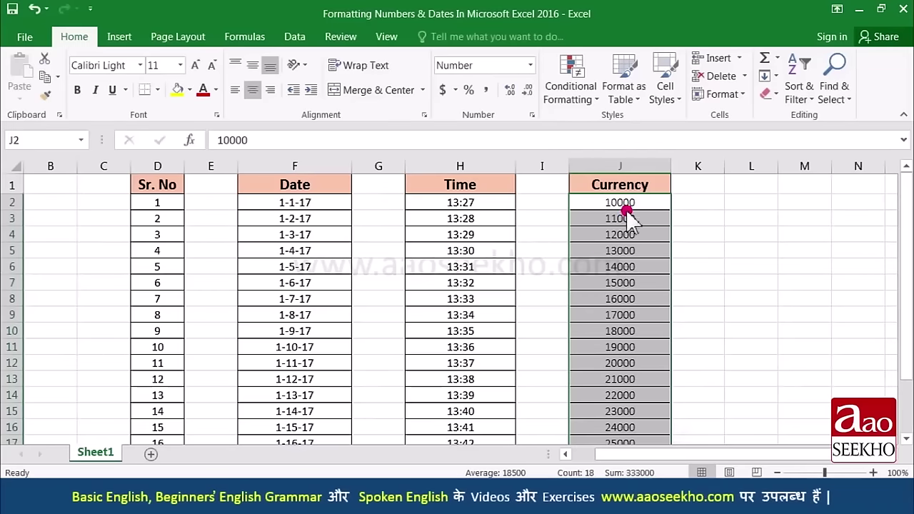
Step: Apply the 1:30 PM time format to the Time column values, e.g. 1:27 PM
left_click_drag(459, 203, 470, 457)
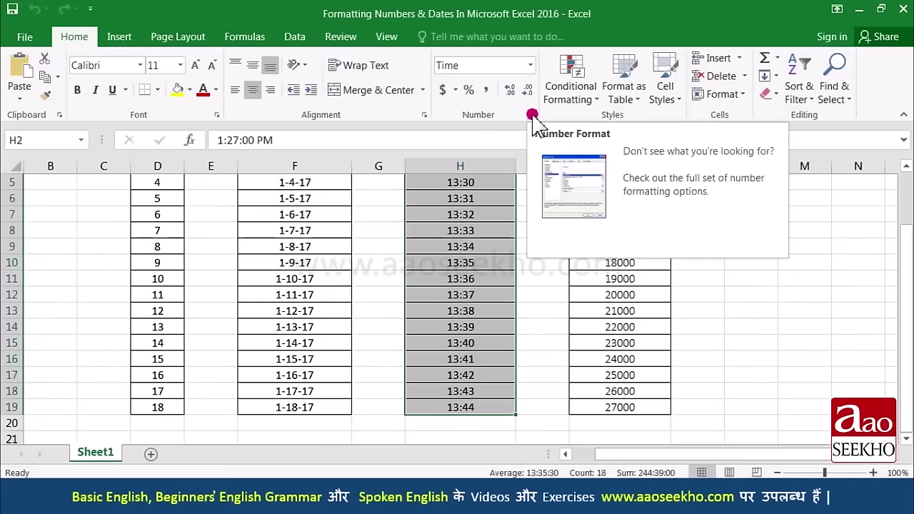
left_click(532, 114)
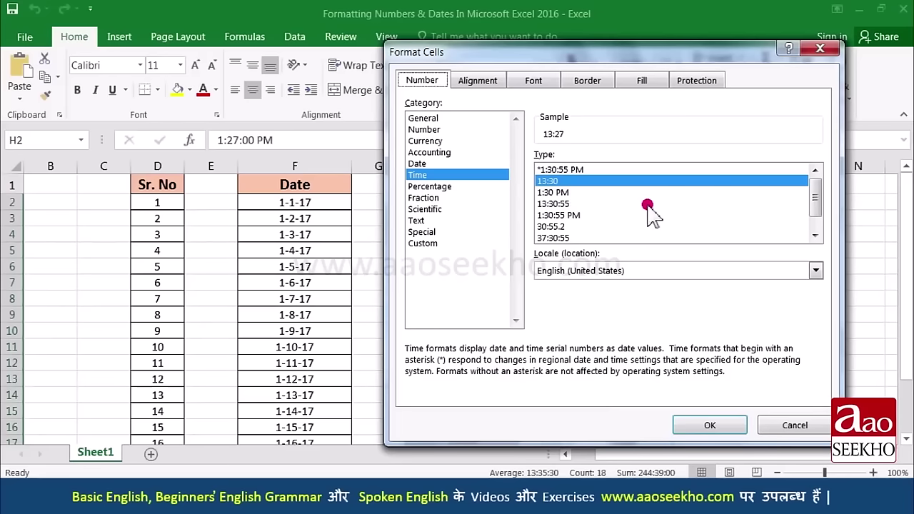
left_click_drag(812, 213, 807, 211)
left_click(568, 193)
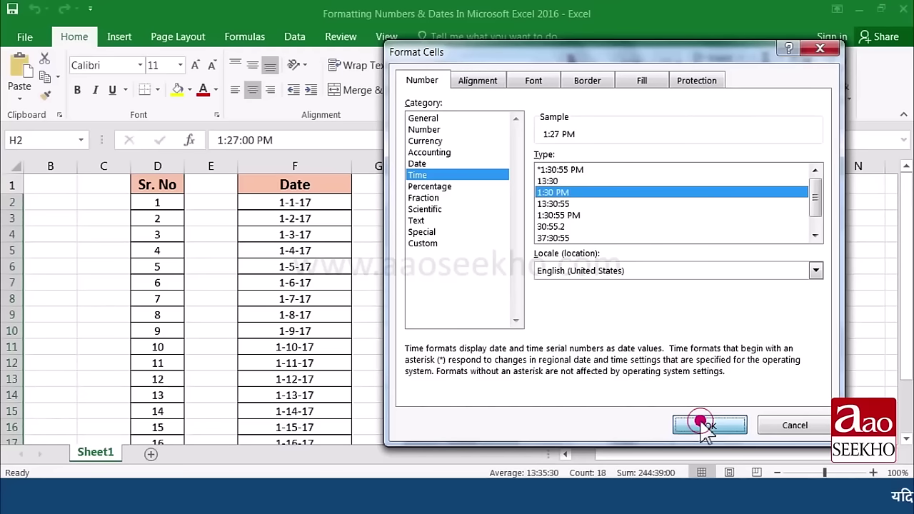
left_click(702, 425)
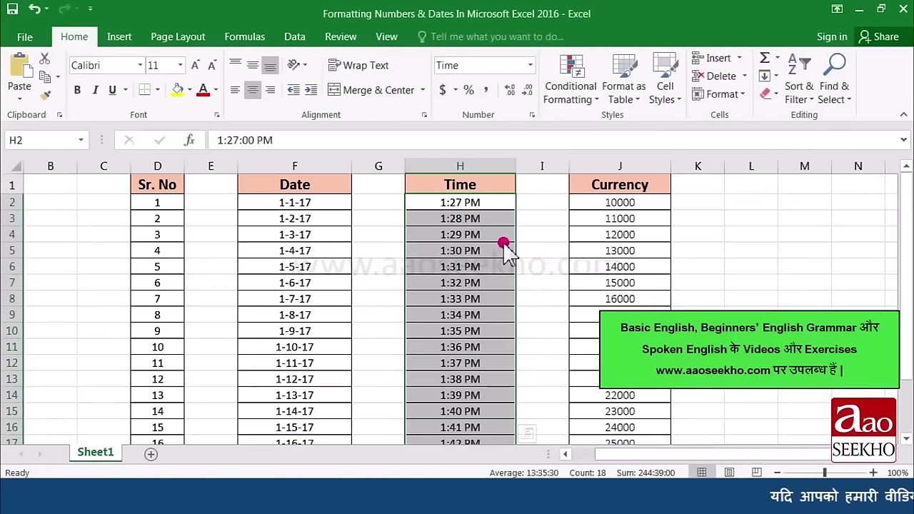
left_click(318, 205)
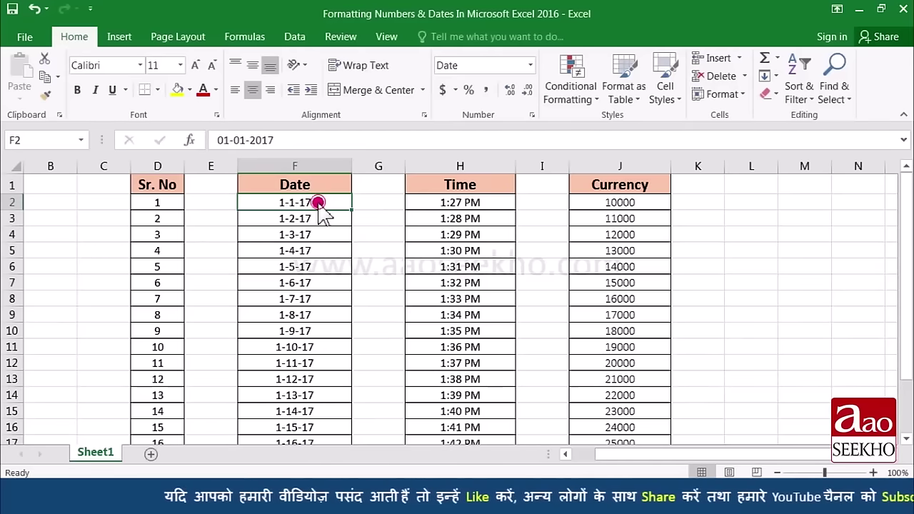
Step: Give the Date column a custom dd-mm-yyyy format, showing 01-01-2017 through 18-01-2017
left_click_drag(317, 203, 302, 453)
scroll(309, 250, "up", 1)
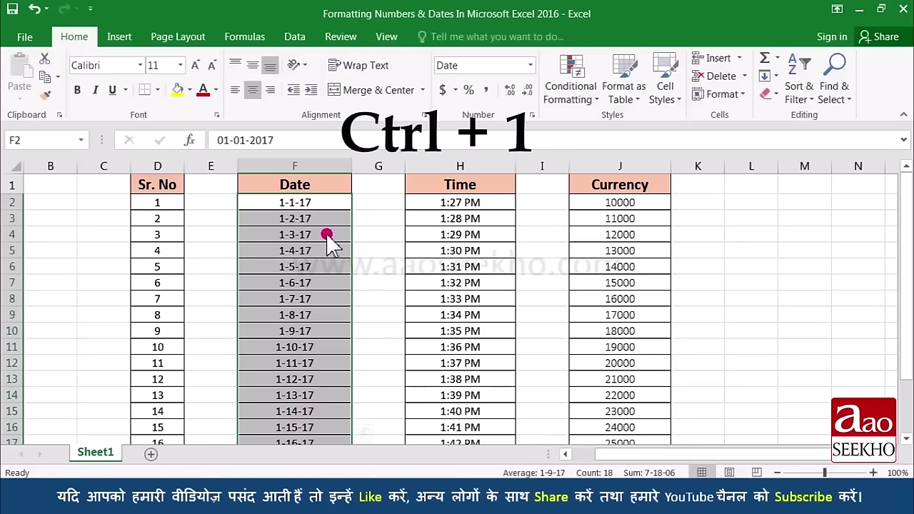
key("ctrl+1")
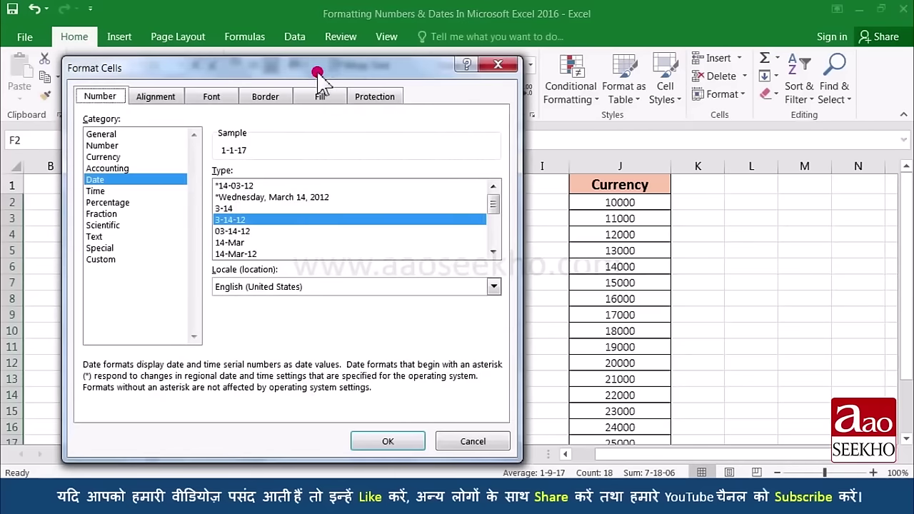
left_click_drag(317, 73, 628, 74)
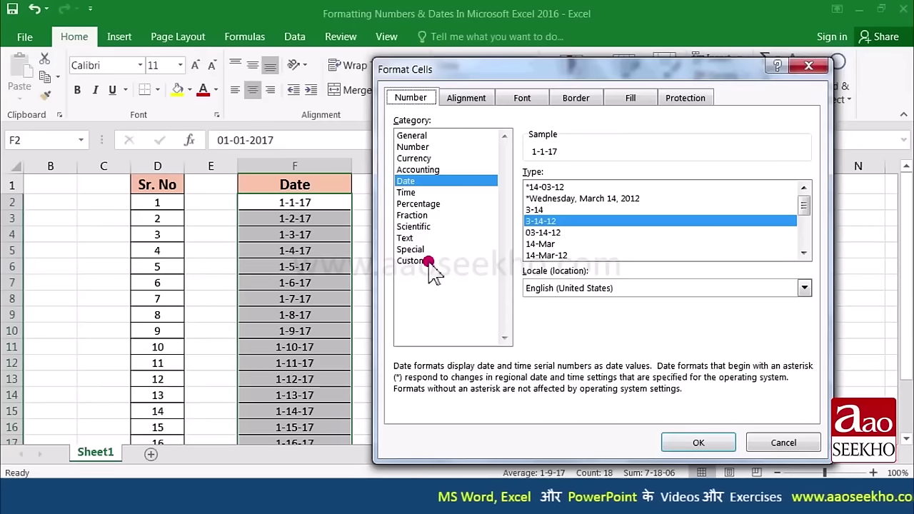
left_click(427, 262)
left_click(532, 189)
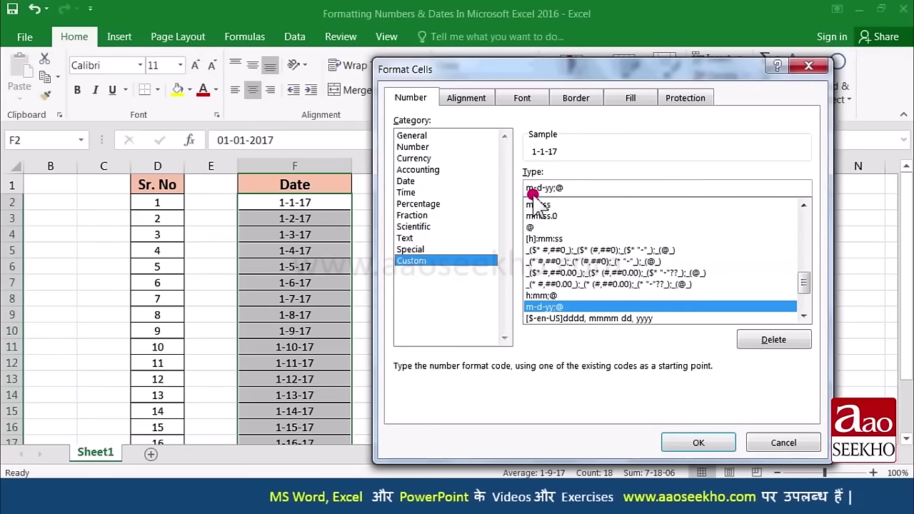
left_click(591, 187)
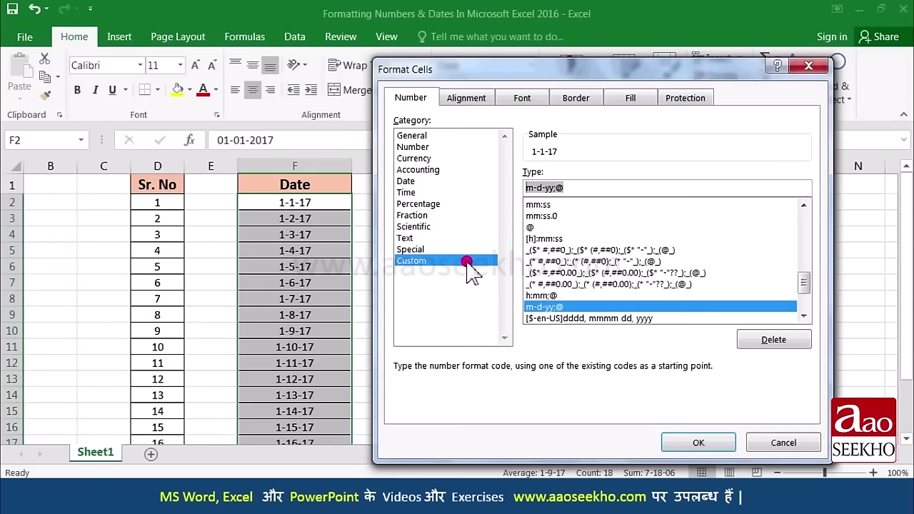
type("dd")
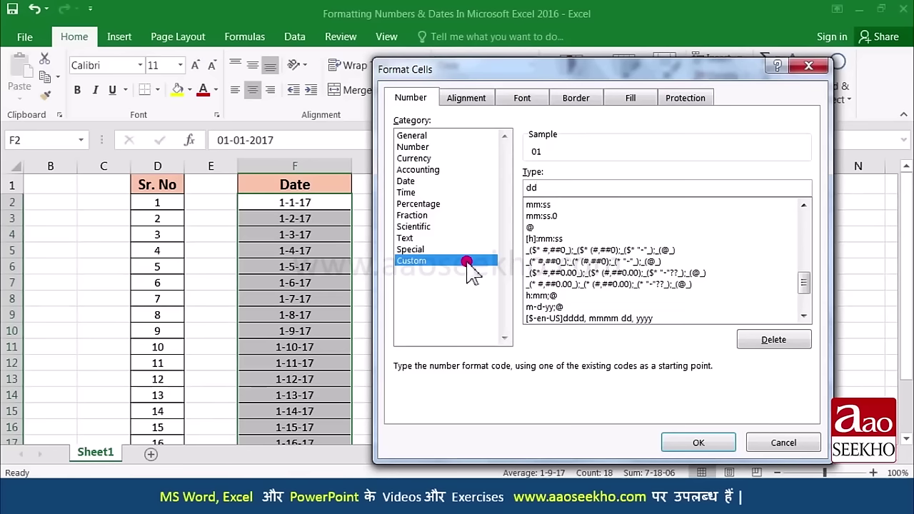
type("-mm-")
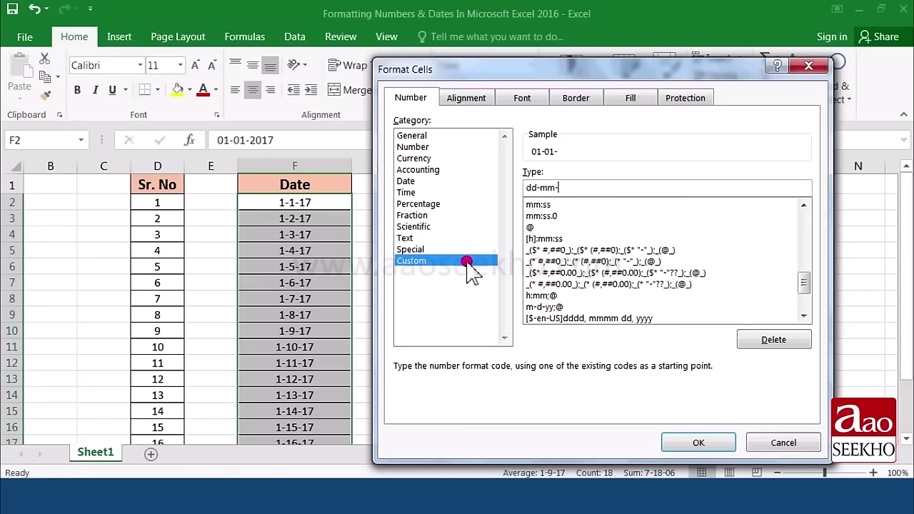
type("yyyy")
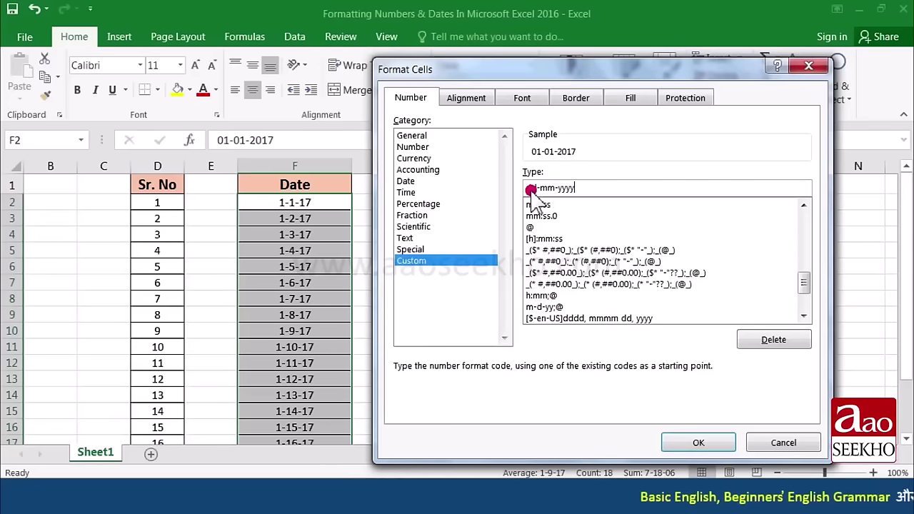
type("y")
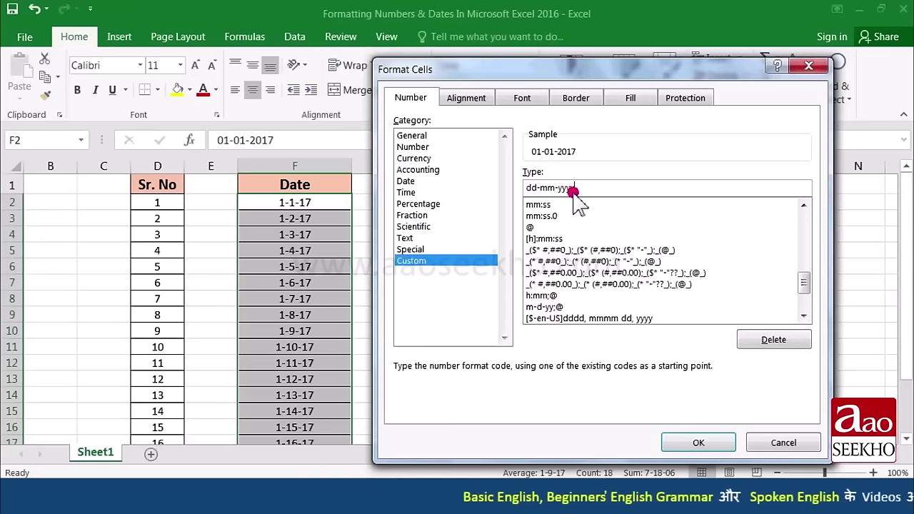
left_click(699, 441)
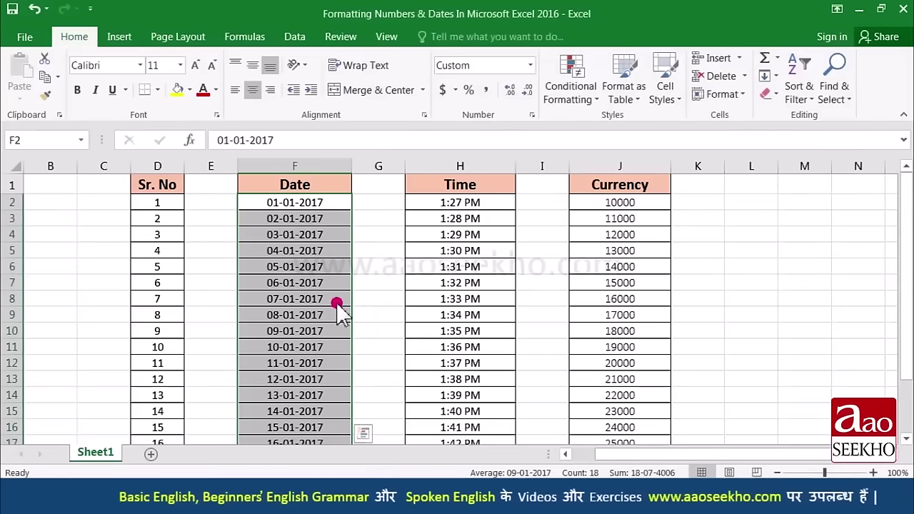
scroll(321, 359, "down", 1)
scroll(321, 385, "up", 1)
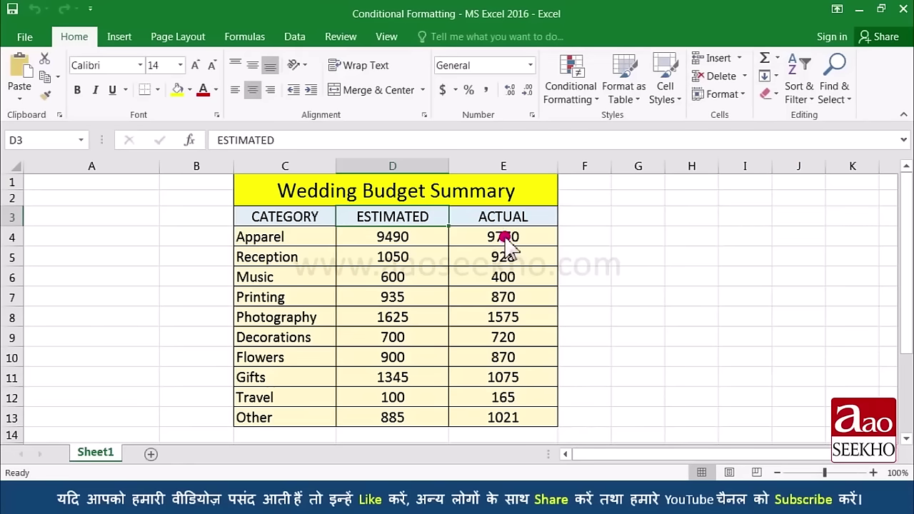
Step: Select ACTUAL values E4:E13 and start a Highlight Cells Greater Than rule
left_click_drag(503, 236, 504, 417)
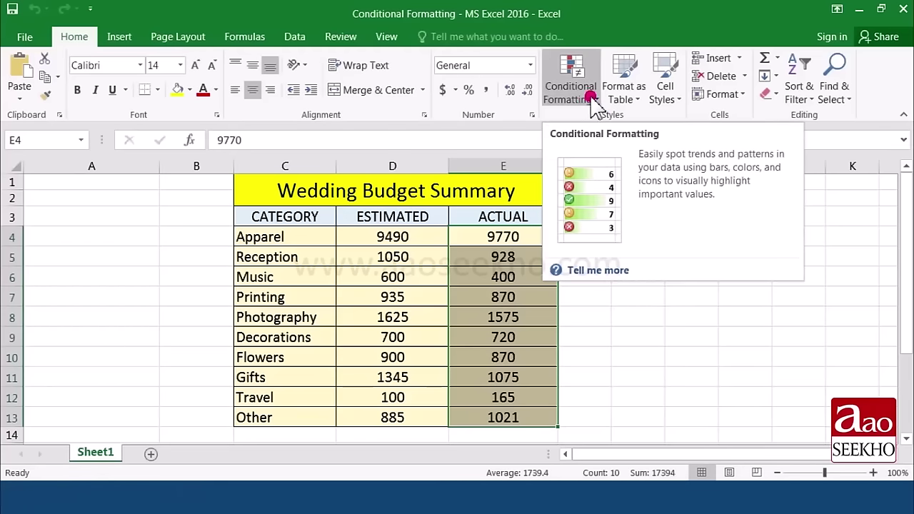
left_click(595, 103)
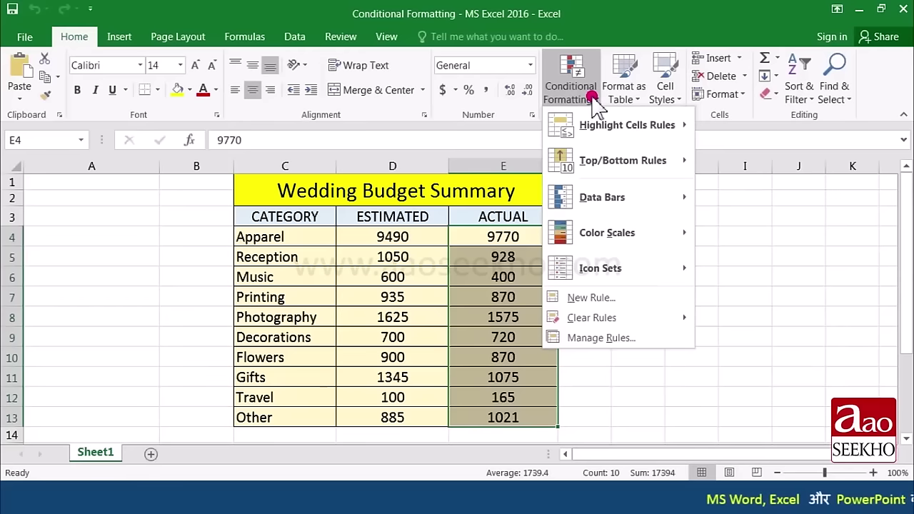
mouse_move(599, 136)
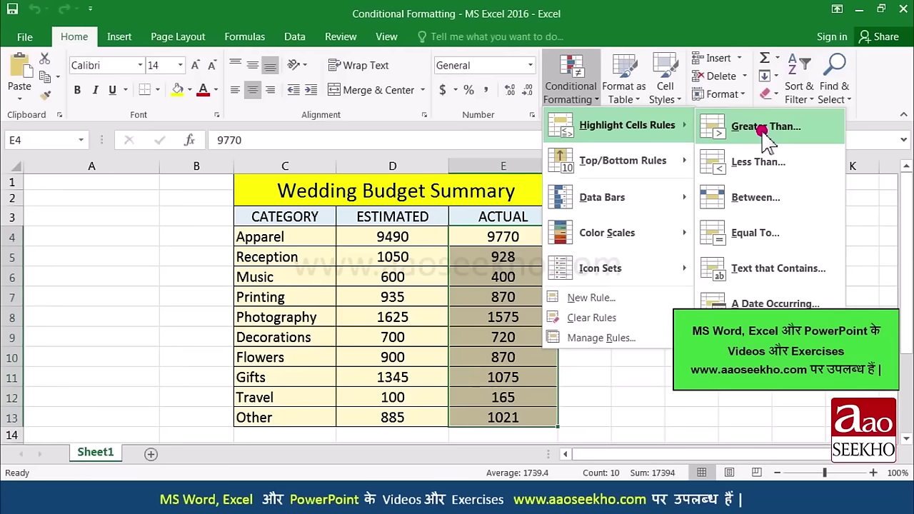
left_click(764, 128)
Step: Highlight ACTUAL values above 1000 with light red fill and dark red text, then undo it
left_click_drag(651, 252, 239, 244)
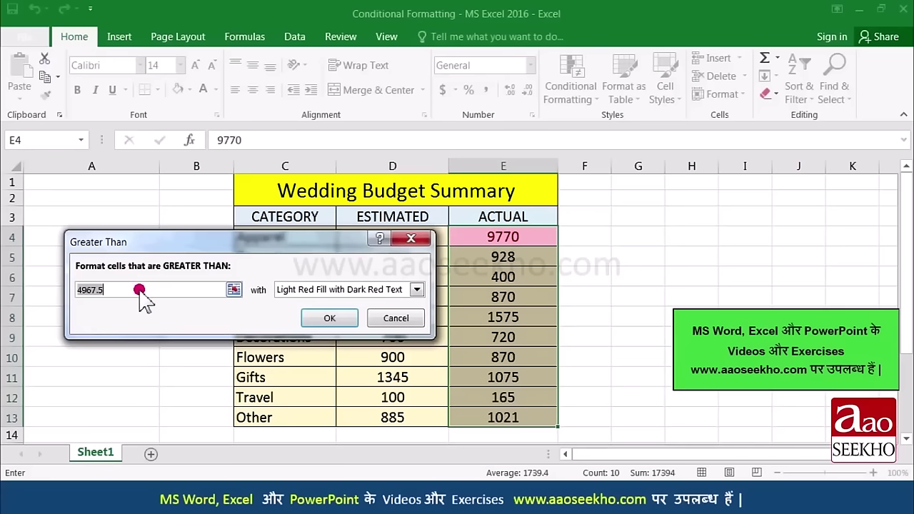
left_click_drag(140, 291, 180, 296)
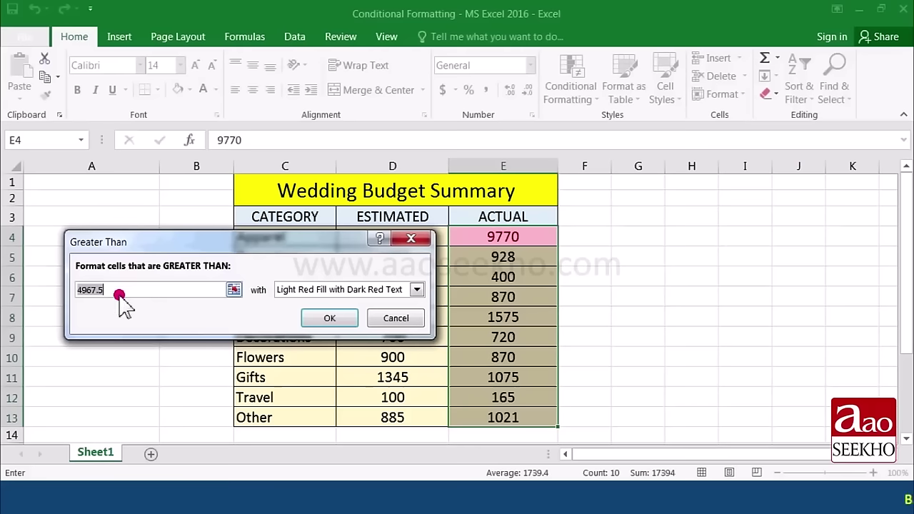
type("1000")
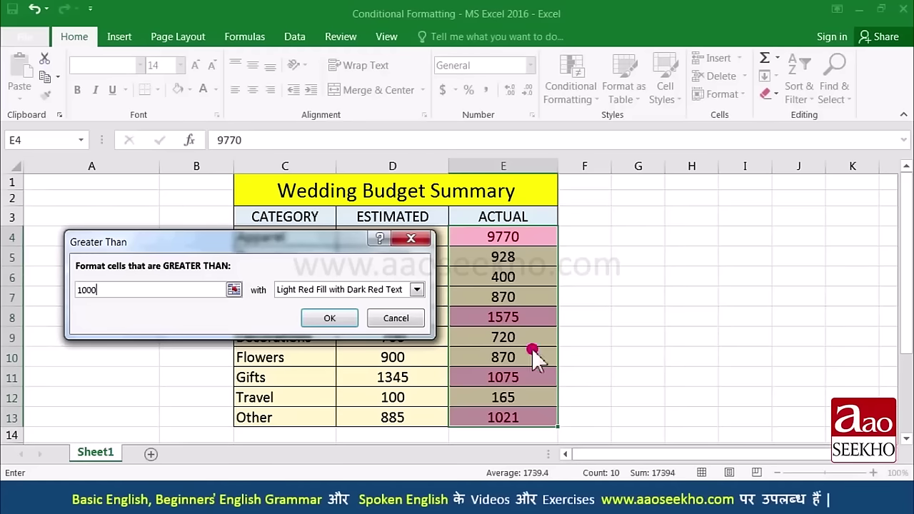
left_click(416, 289)
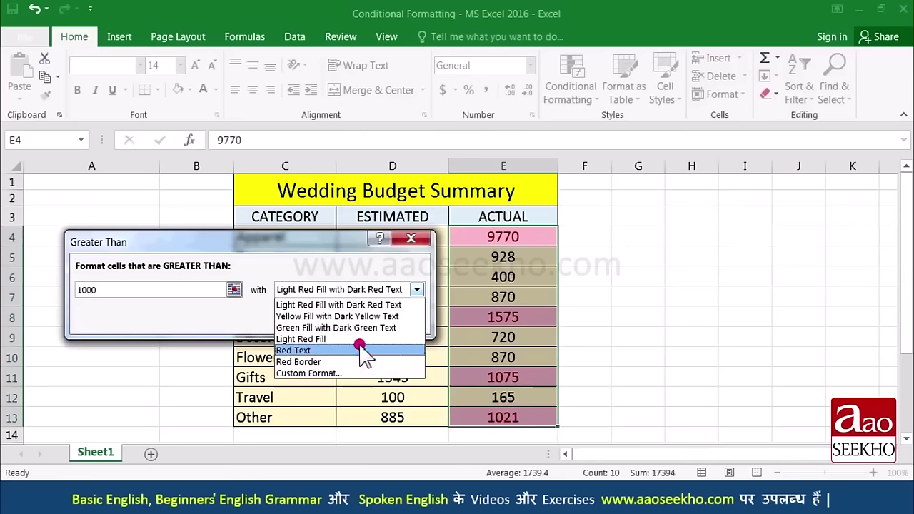
left_click(336, 305)
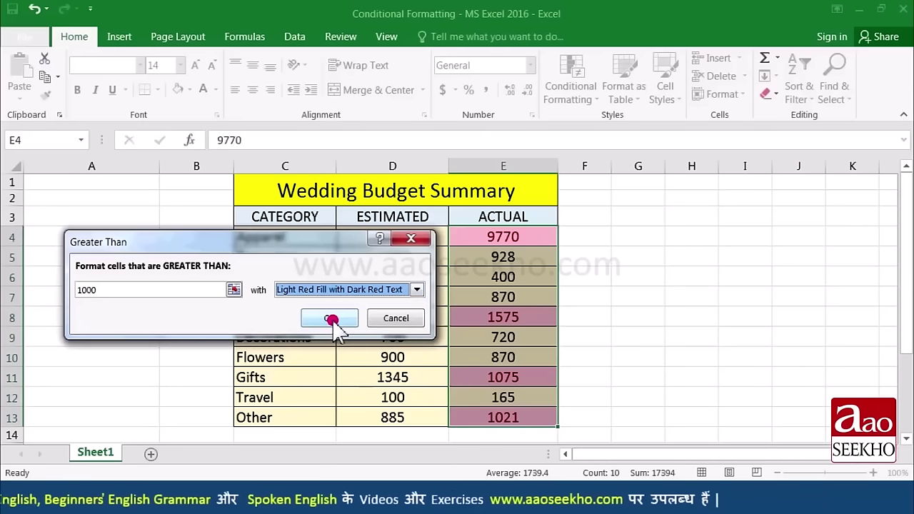
left_click(330, 320)
left_click(496, 318)
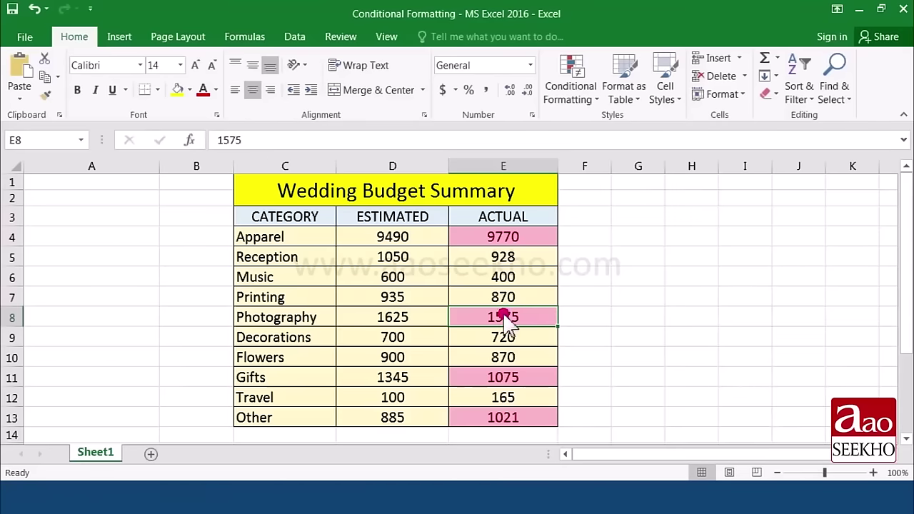
key("ctrl+z")
left_click(591, 100)
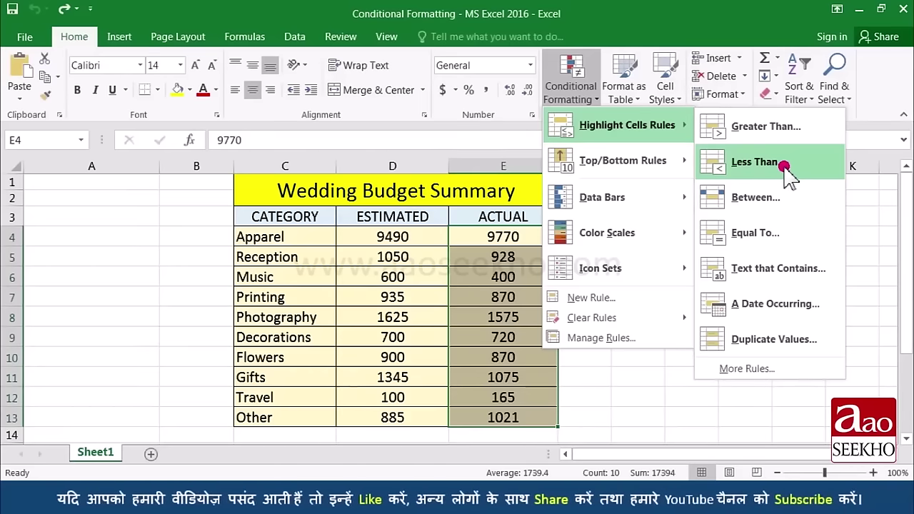
Step: Preview a Less Than 500 highlight rule on the ACTUAL values and cancel it
left_click(783, 166)
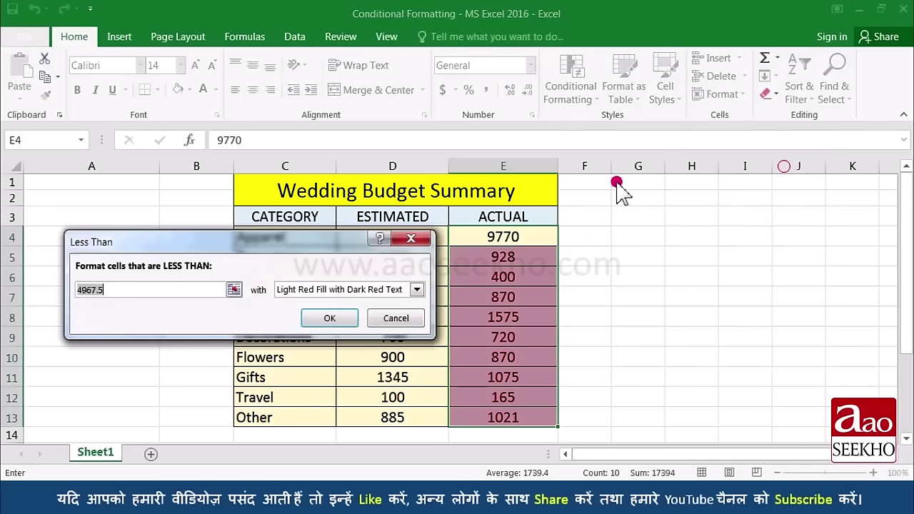
left_click_drag(263, 245, 256, 190)
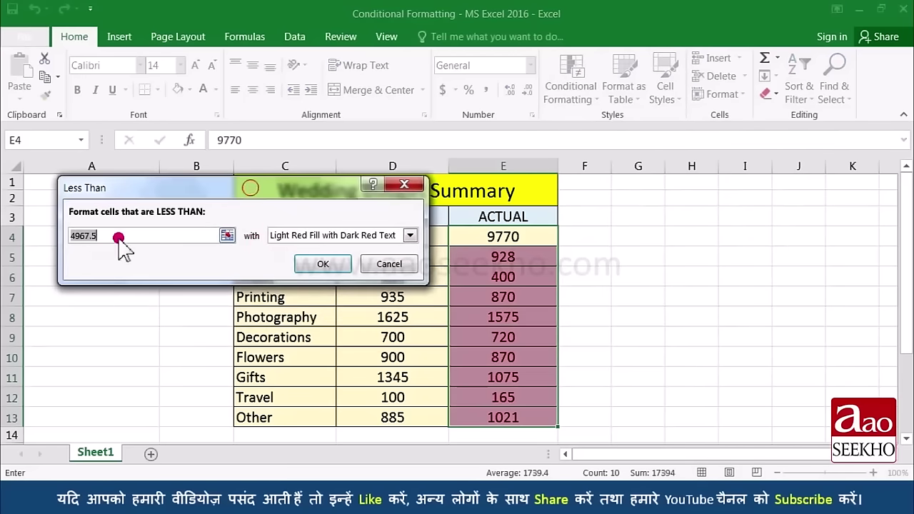
type("500")
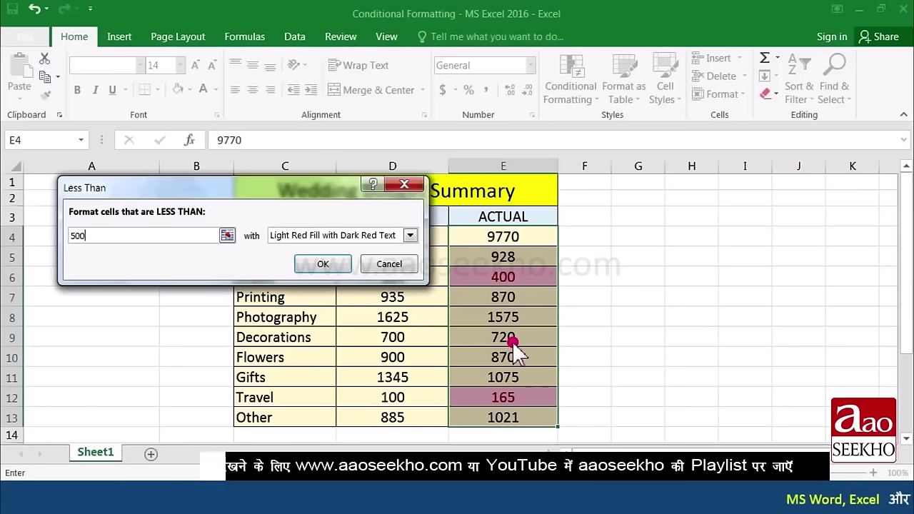
left_click(389, 265)
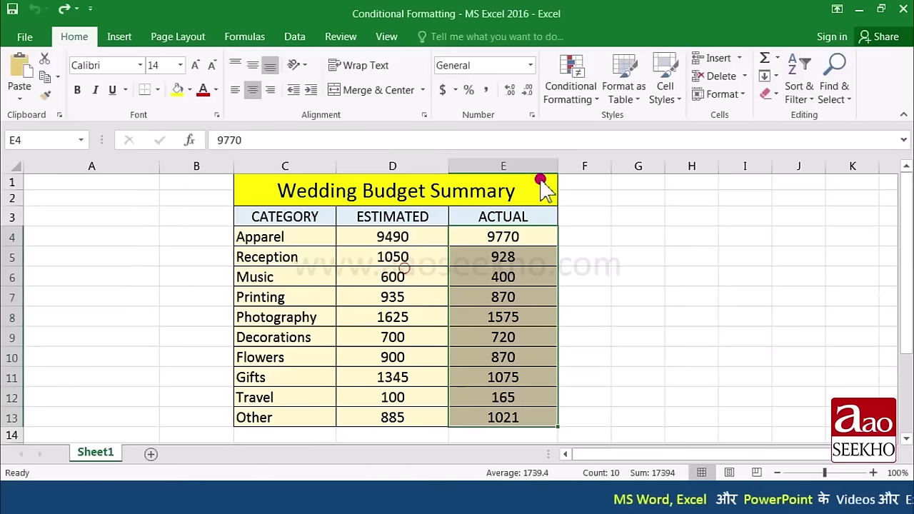
Step: Preview a Between 1000 and 1500 highlight rule on the ACTUAL values and cancel it
left_click(579, 92)
mouse_move(627, 125)
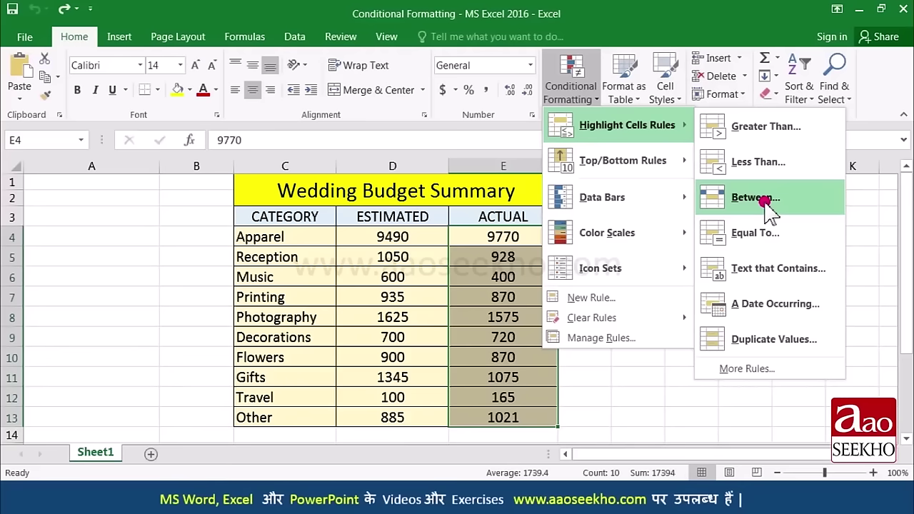
left_click(775, 203)
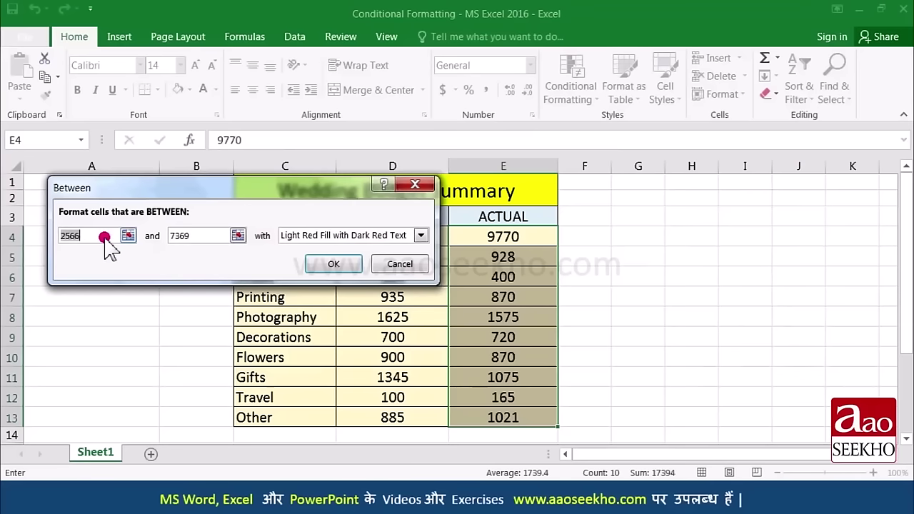
type("100")
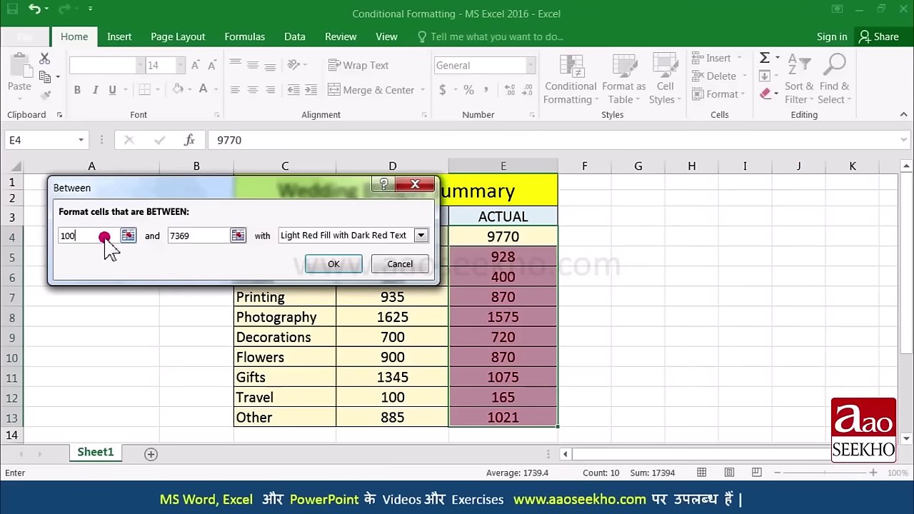
type("0")
left_click_drag(196, 237, 160, 241)
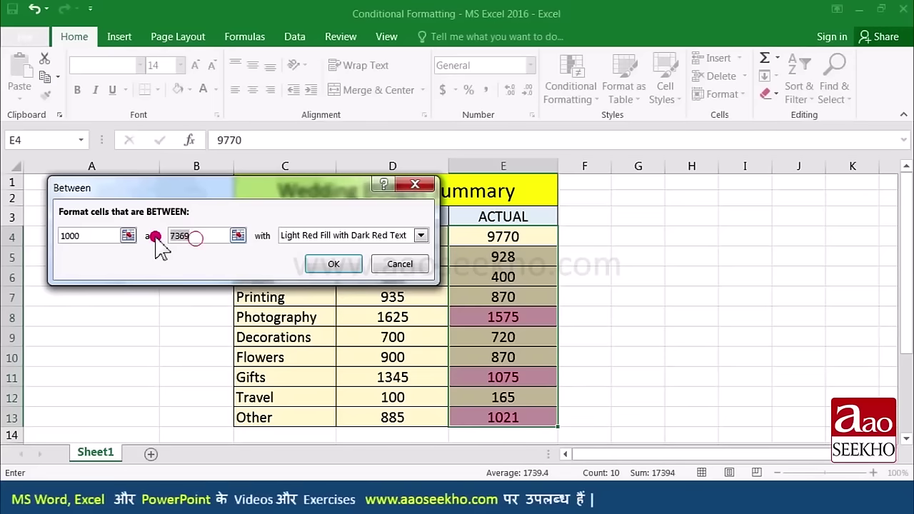
type("1500")
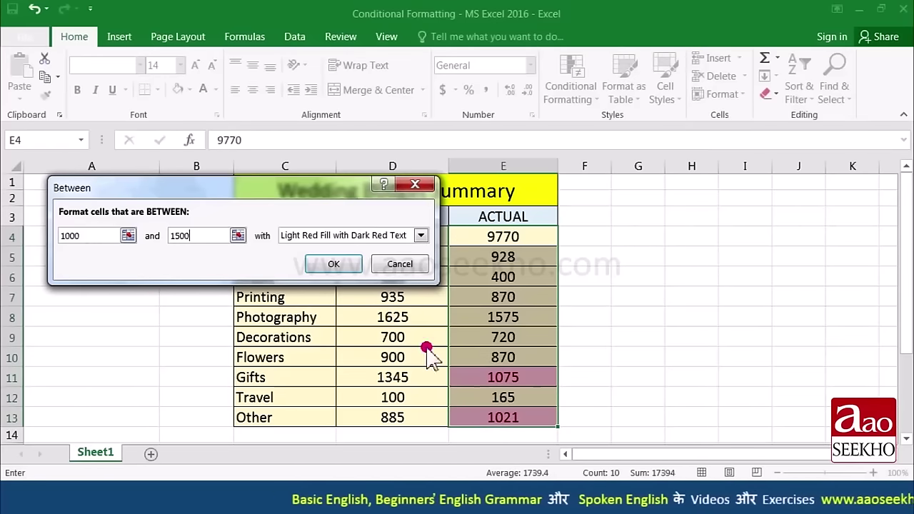
left_click(412, 271)
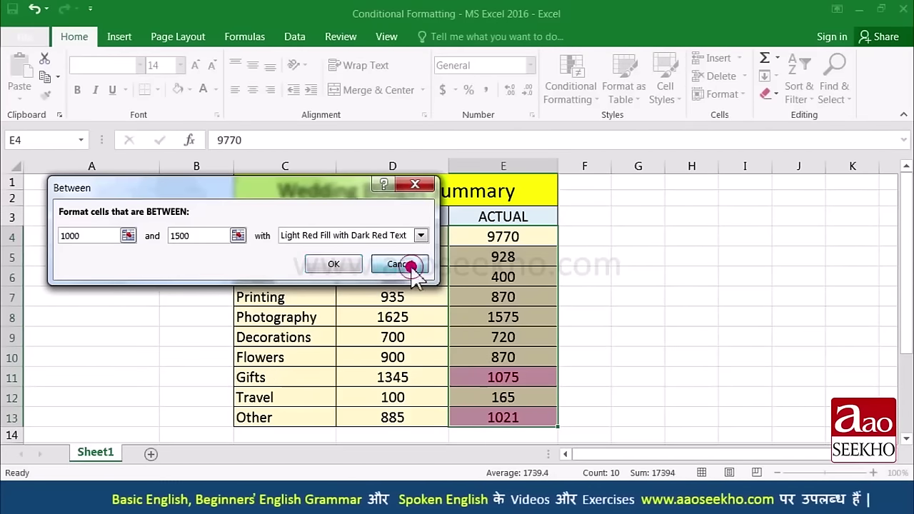
Step: Start an Equal To highlight rule from Highlight Cells Rules
left_click(571, 86)
mouse_move(627, 125)
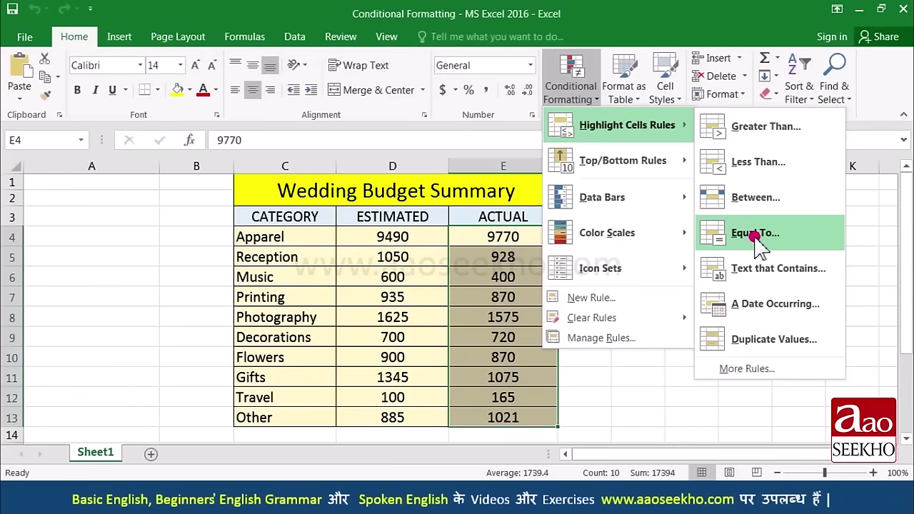
left_click(762, 235)
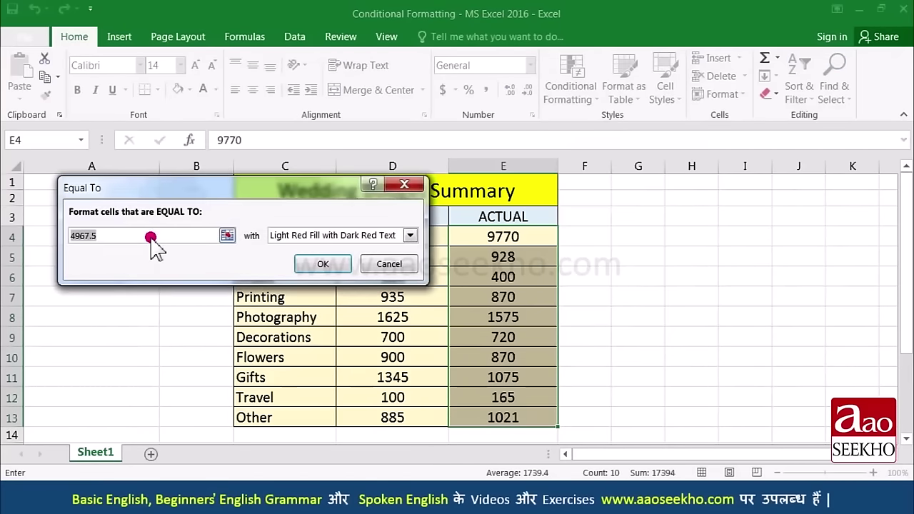
Step: Preview an Equal To 870 rule, cancel it, and reopen the Conditional Formatting menu
type("870")
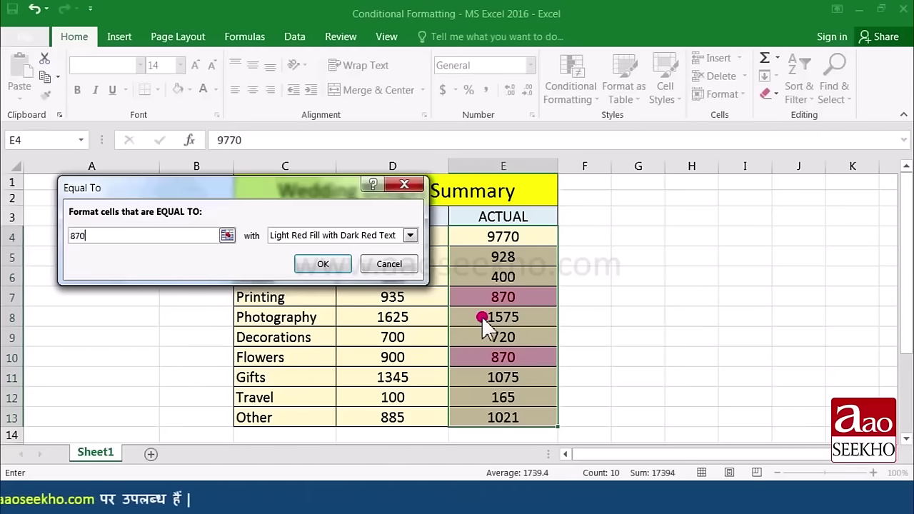
left_click(397, 265)
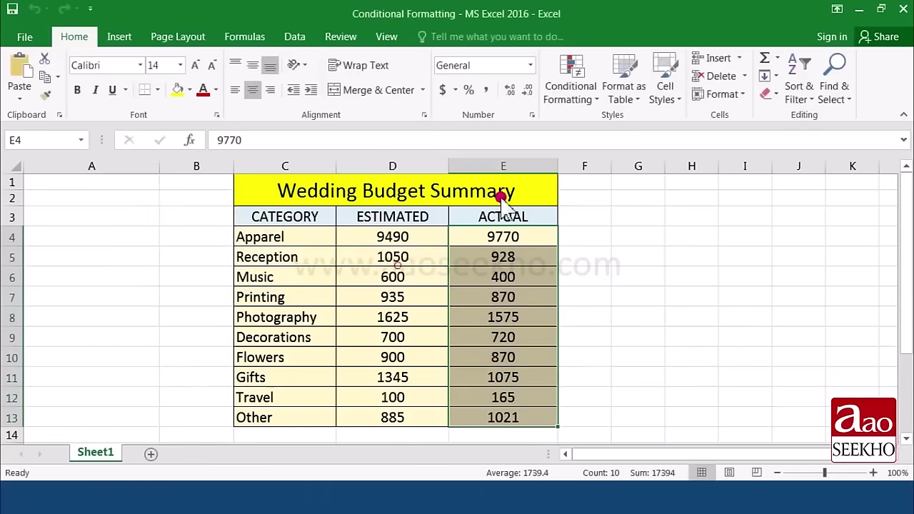
left_click(593, 110)
mouse_move(686, 126)
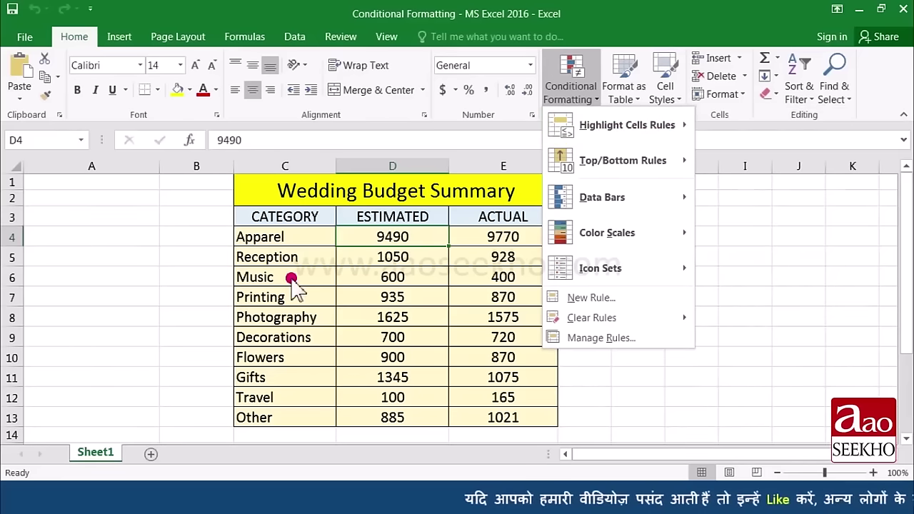
Step: Select the CATEGORY names Apparel through Other
left_click(289, 237)
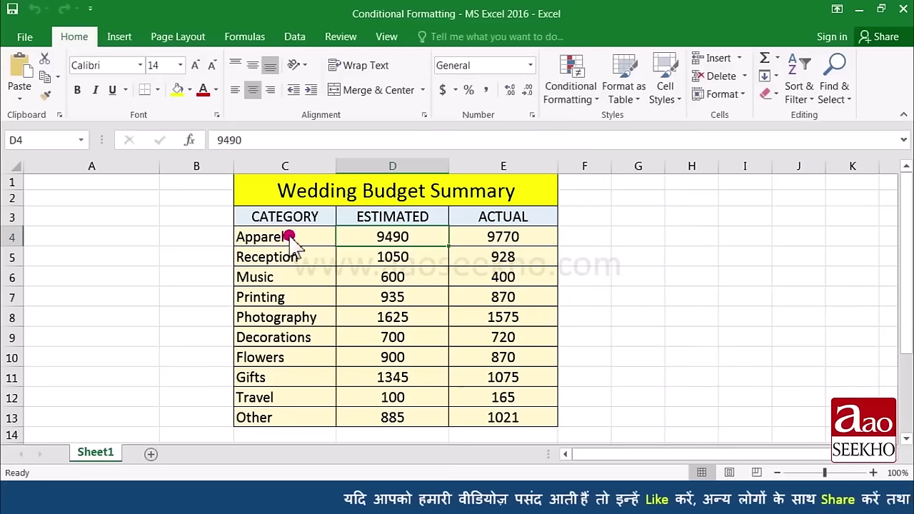
left_click(293, 236)
left_click_drag(293, 235, 271, 421)
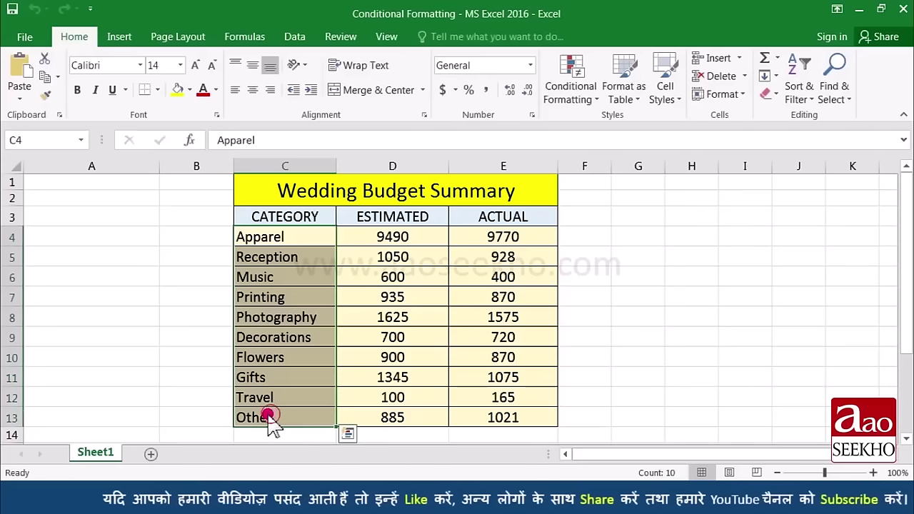
Step: Try a Text That Contains highlight rule for 'Gifts' on the categories, then cancel it
left_click(592, 98)
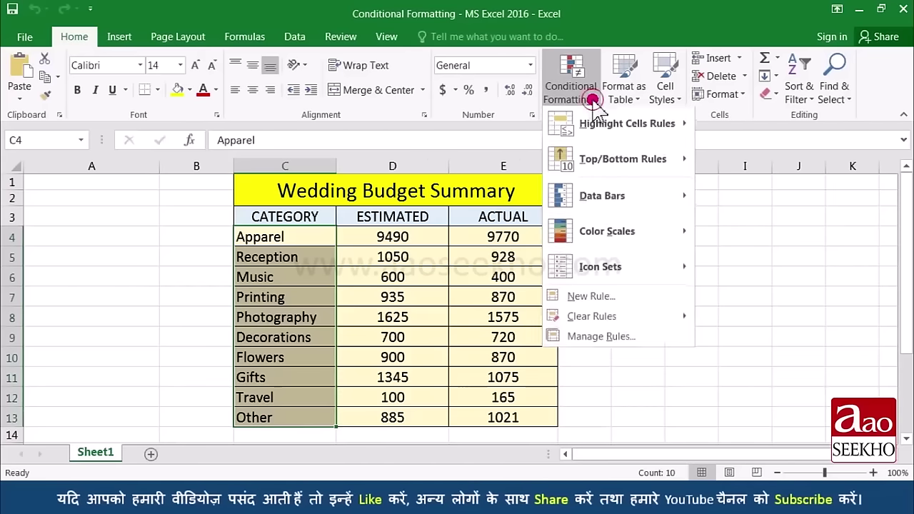
mouse_move(664, 127)
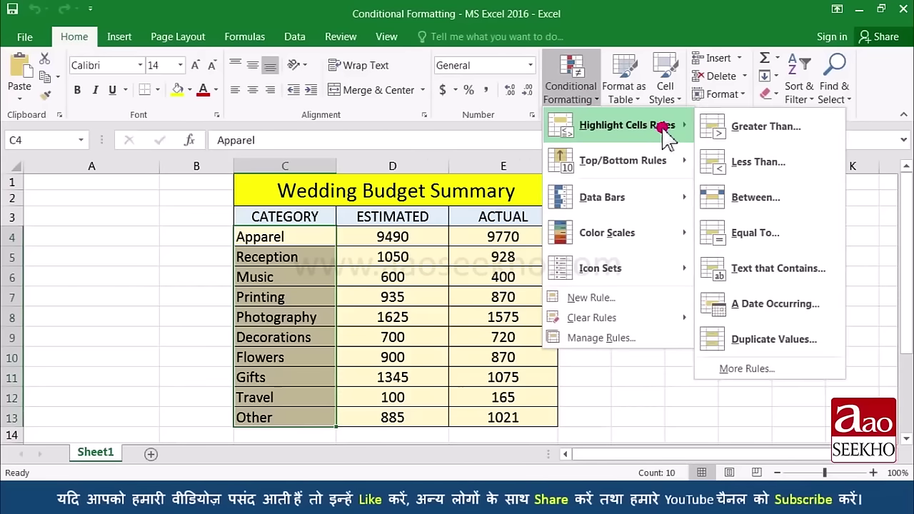
left_click(736, 273)
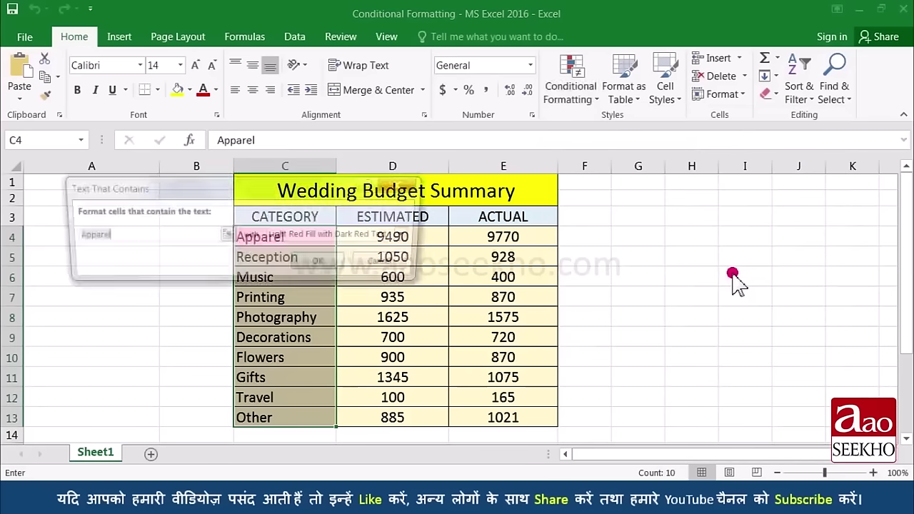
left_click_drag(301, 197, 669, 184)
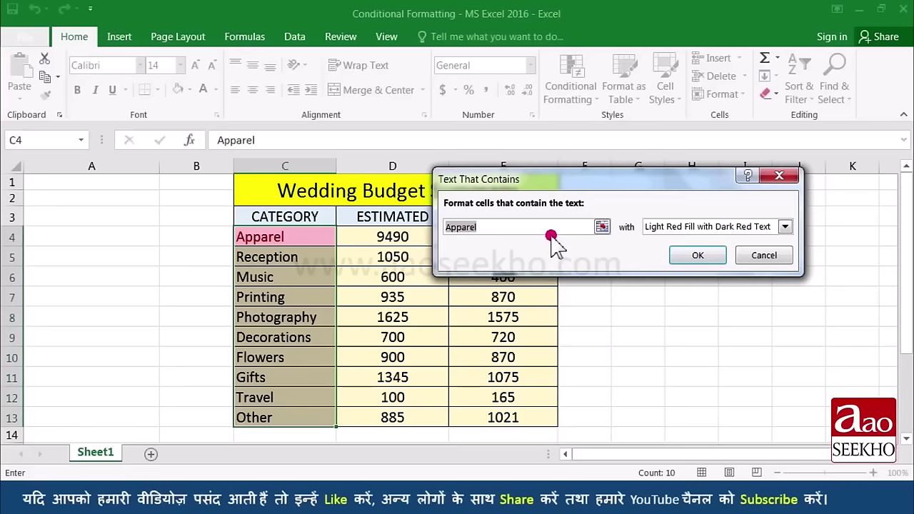
type("Gifts")
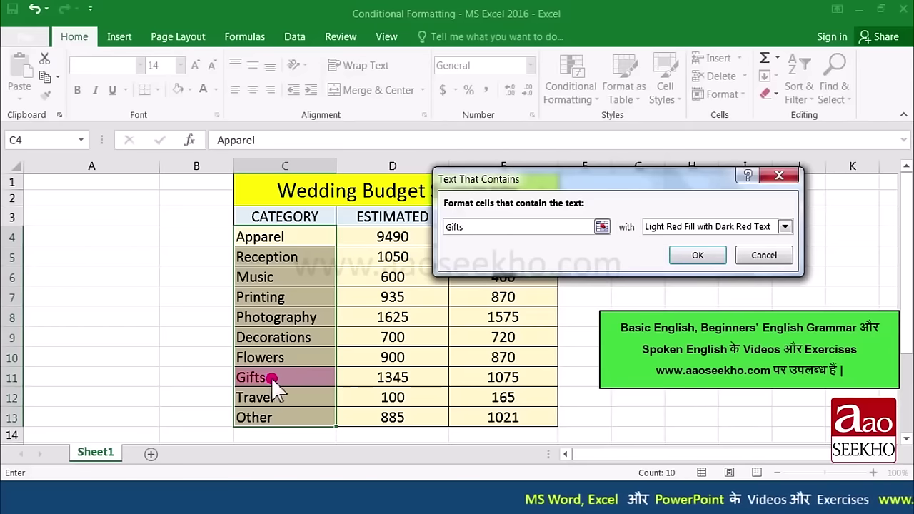
left_click(762, 254)
Step: Bring up the Highlight Cells Rules options again and dismiss them without choosing
left_click(570, 79)
mouse_move(621, 125)
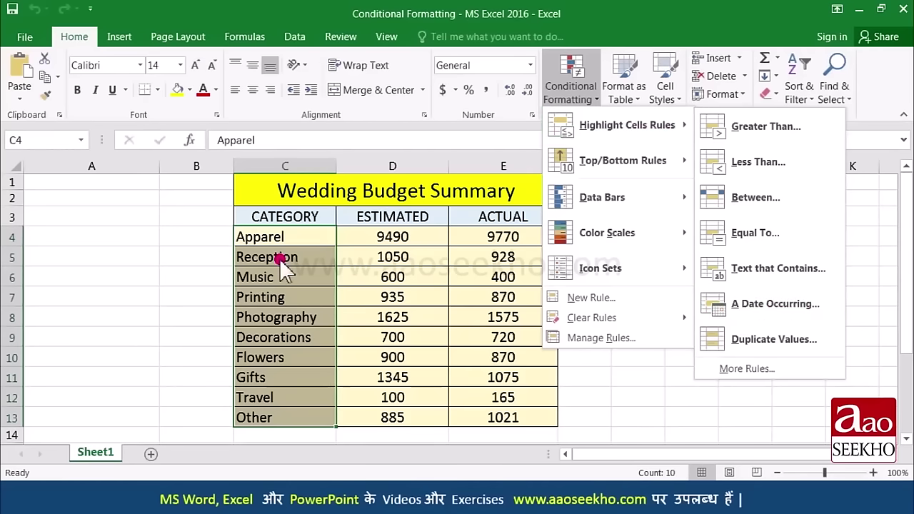
left_click(195, 238)
left_click(196, 240)
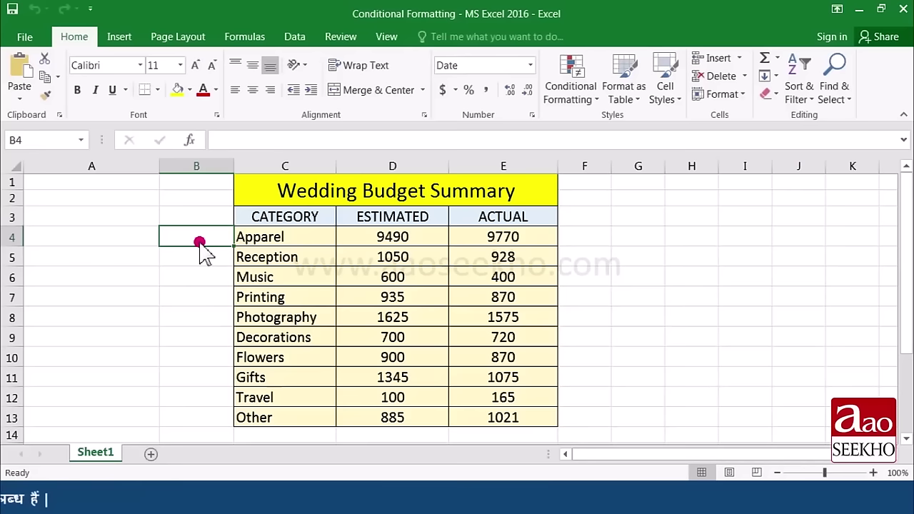
key("ctrl+v")
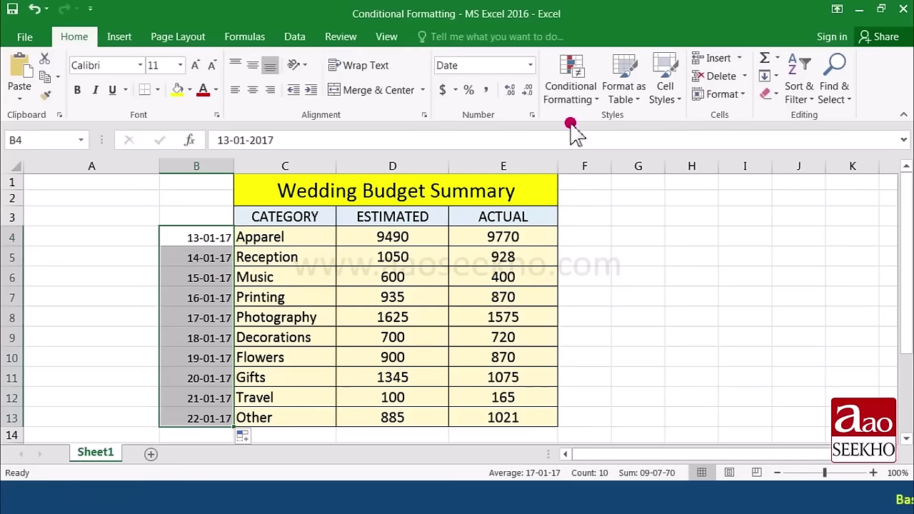
left_click(589, 98)
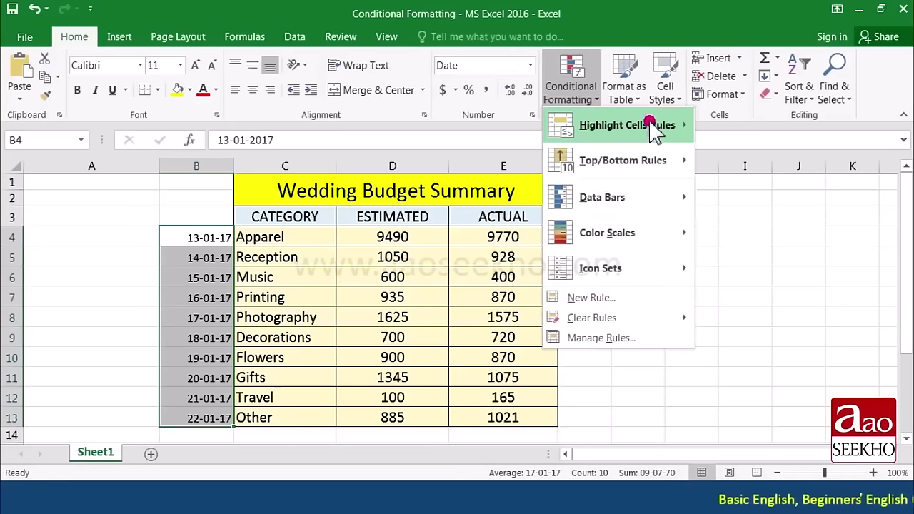
mouse_move(652, 128)
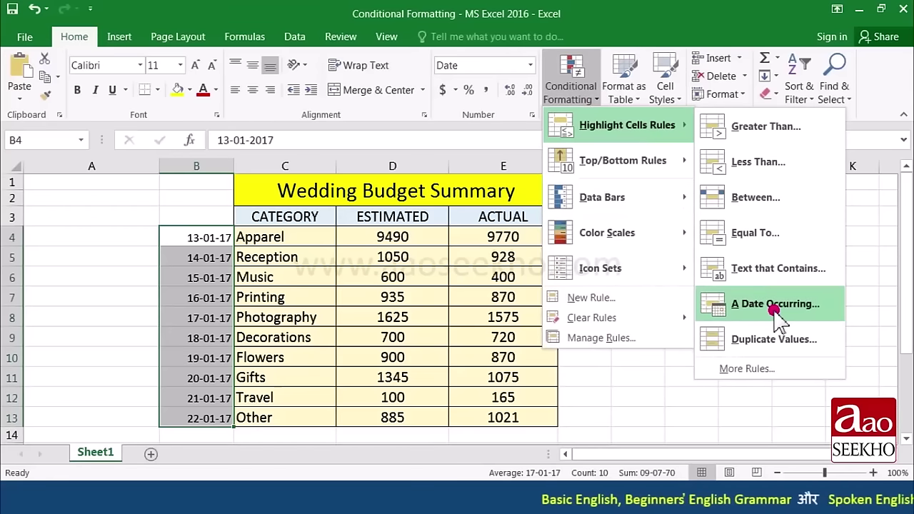
left_click(775, 309)
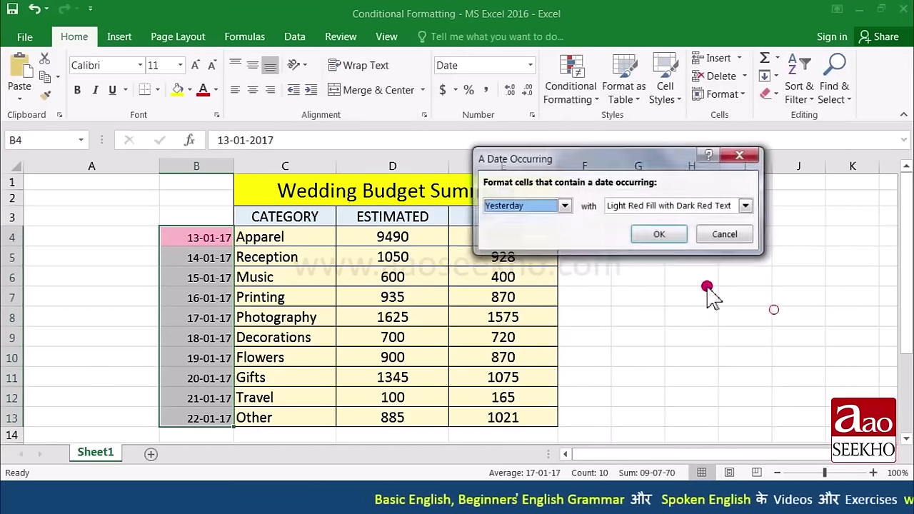
left_click_drag(557, 151, 617, 207)
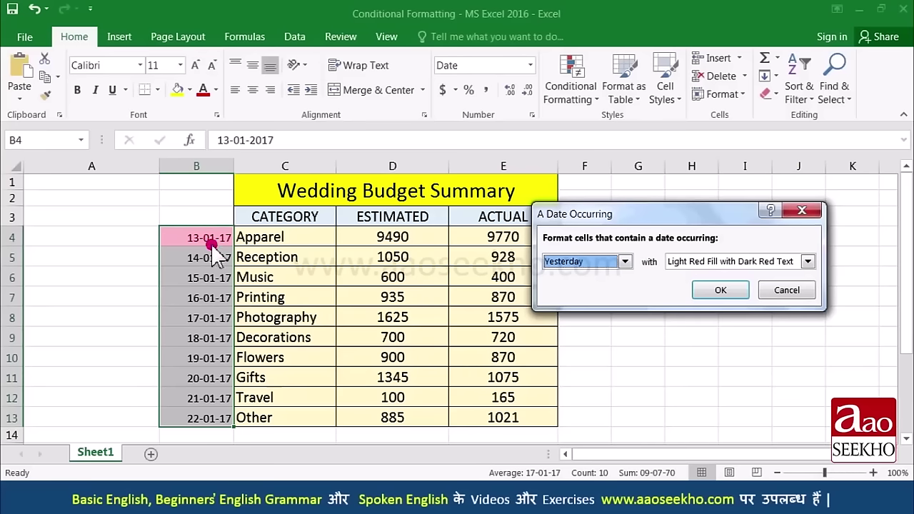
left_click(624, 262)
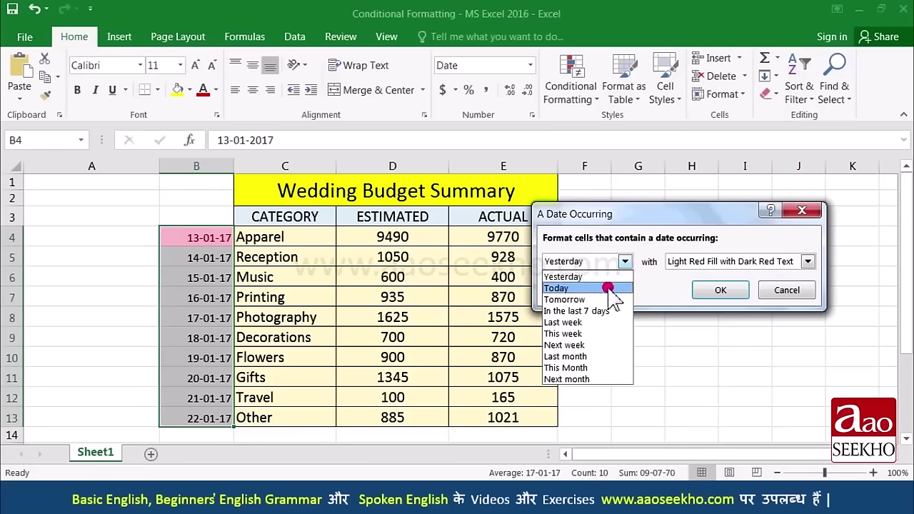
left_click(609, 289)
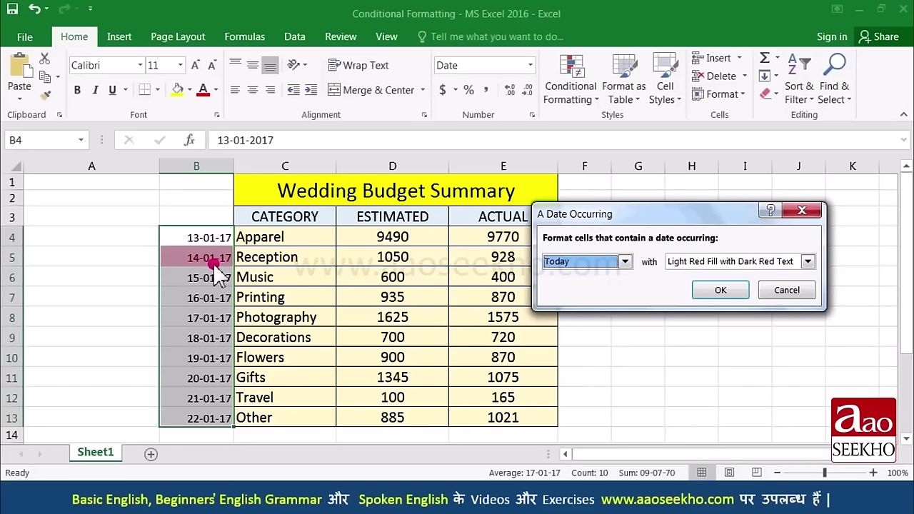
left_click(624, 262)
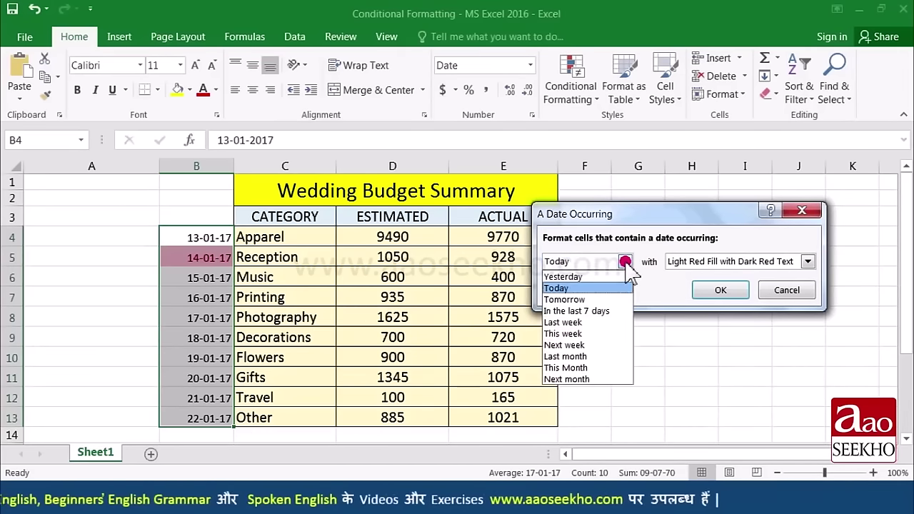
left_click(615, 300)
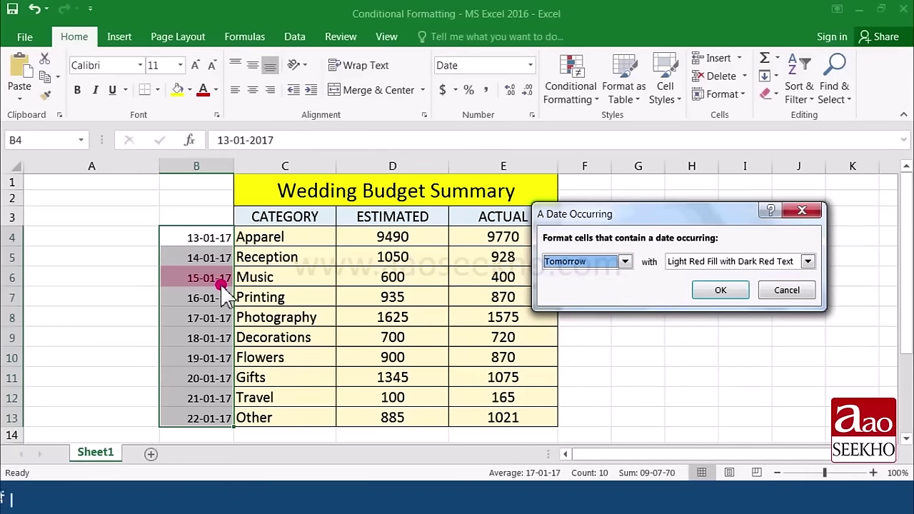
left_click(623, 263)
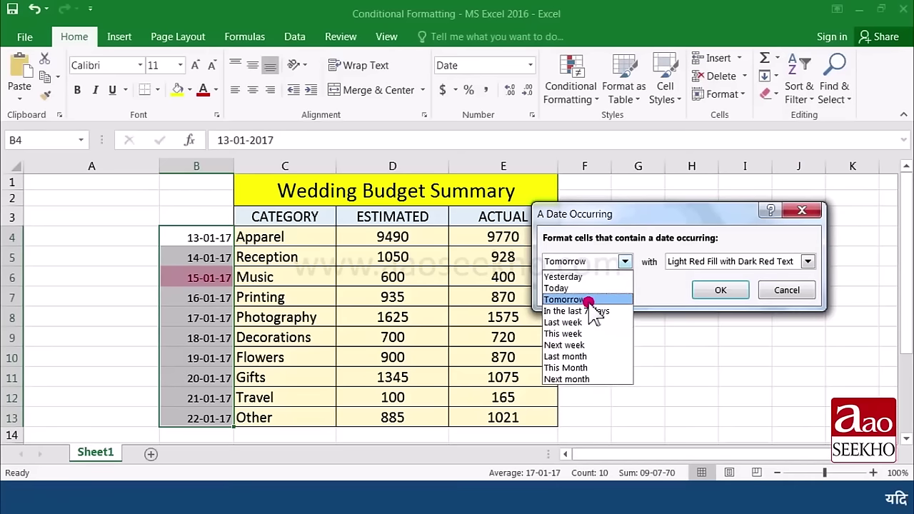
left_click(582, 346)
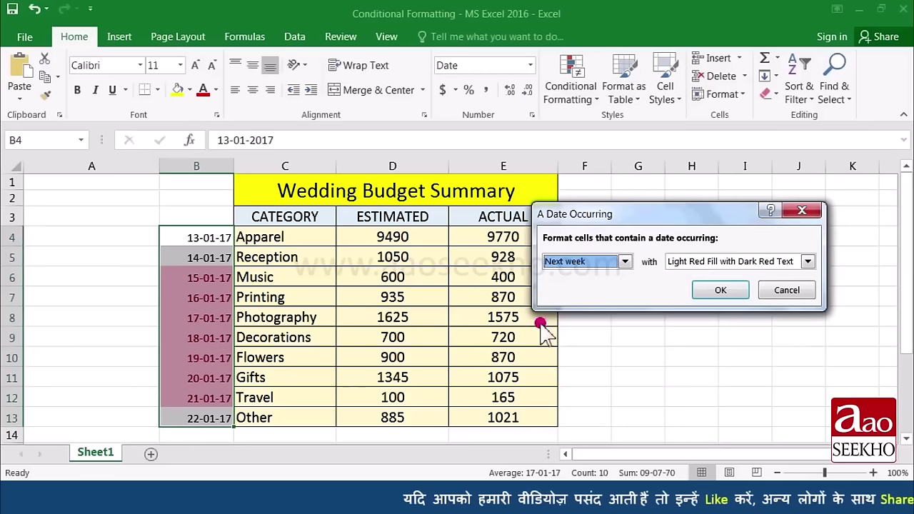
left_click(786, 290)
key("ctrl+z")
left_click(495, 235)
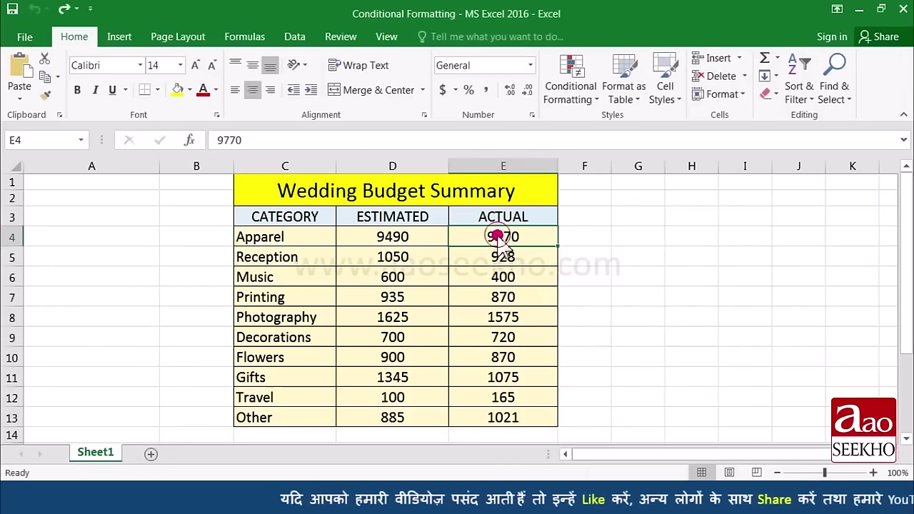
Step: Preview a Duplicate Values rule on E4:E13 flagging the two 870 amounts, then cancel it
left_click_drag(495, 235, 497, 421)
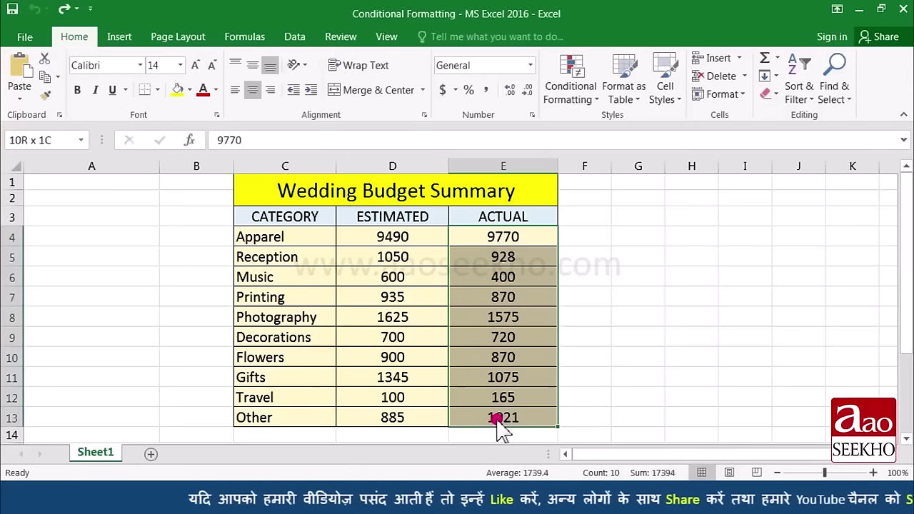
left_click(590, 91)
mouse_move(603, 128)
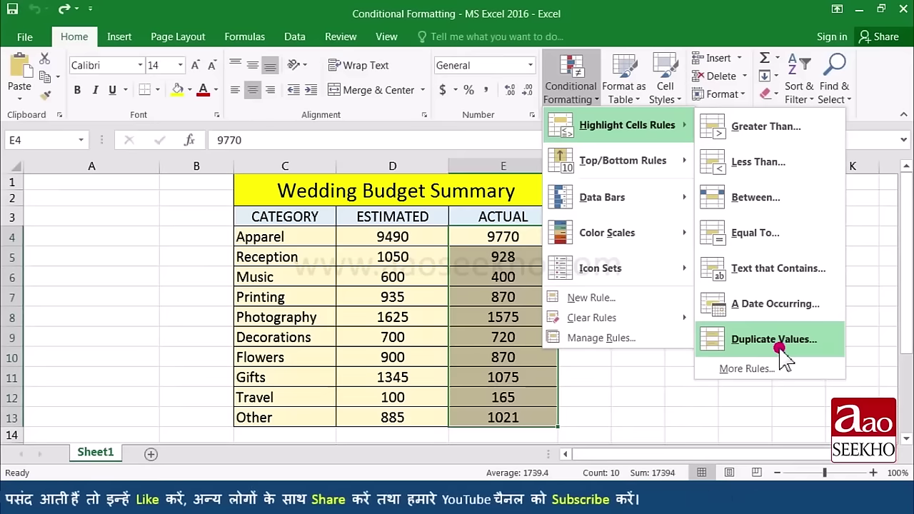
left_click(779, 347)
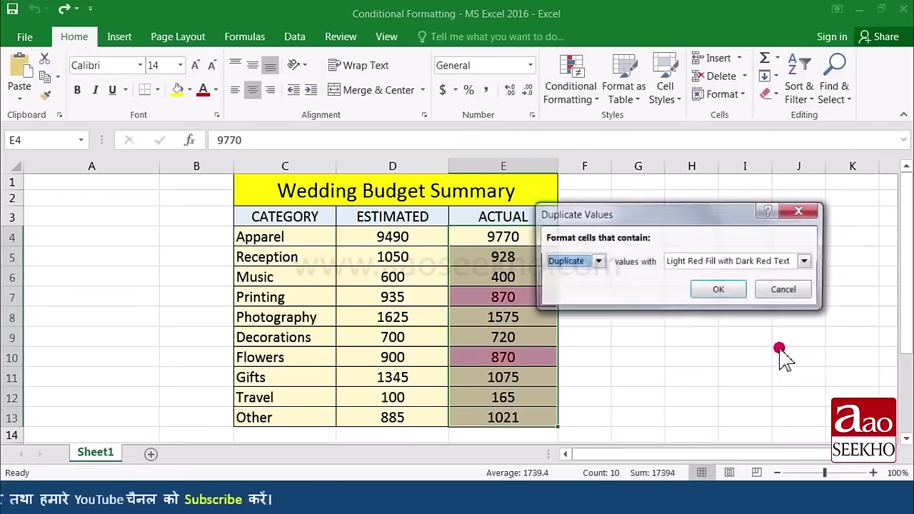
left_click_drag(673, 212, 730, 181)
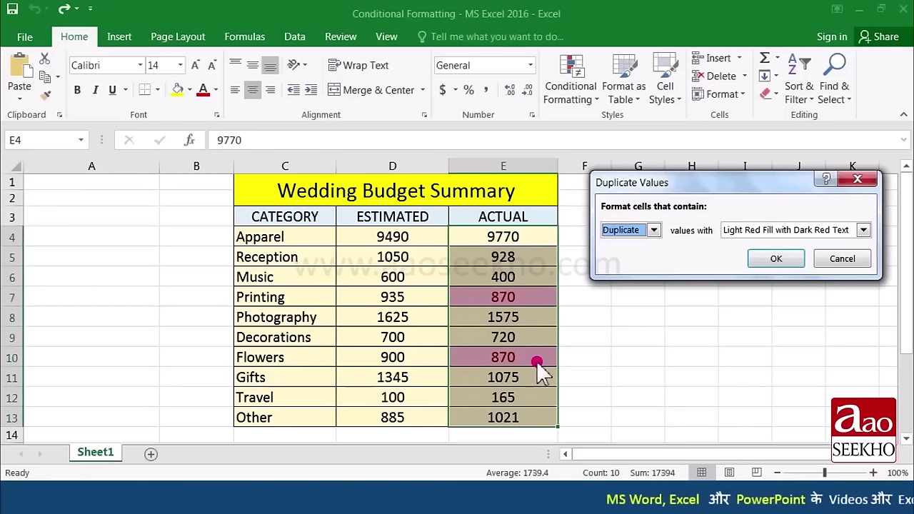
key("Escape")
left_click(581, 91)
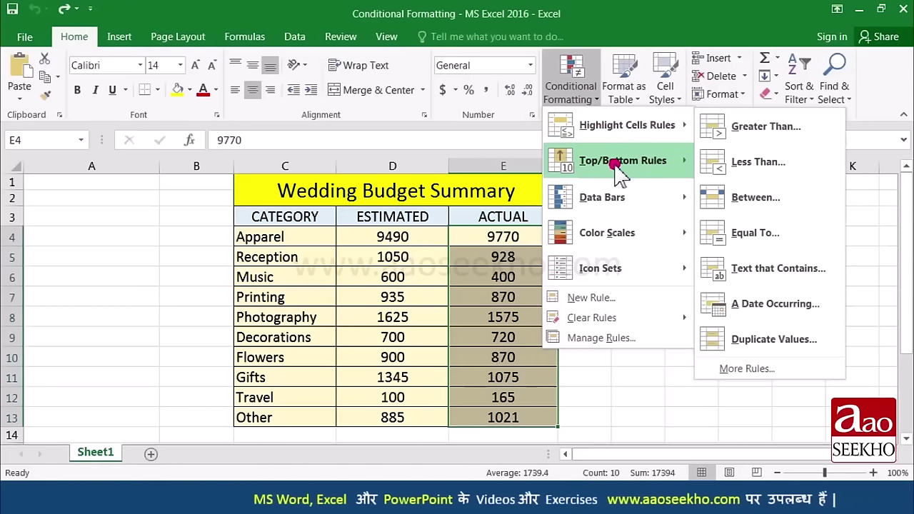
Step: Browse the Top/Bottom Rules, Data Bars and Color Scales galleries for the ACTUAL values
mouse_move(618, 173)
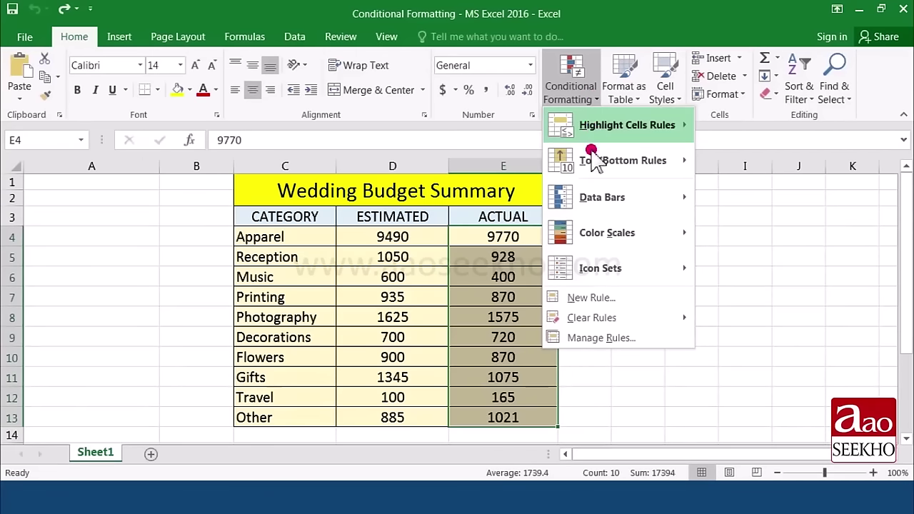
mouse_move(608, 207)
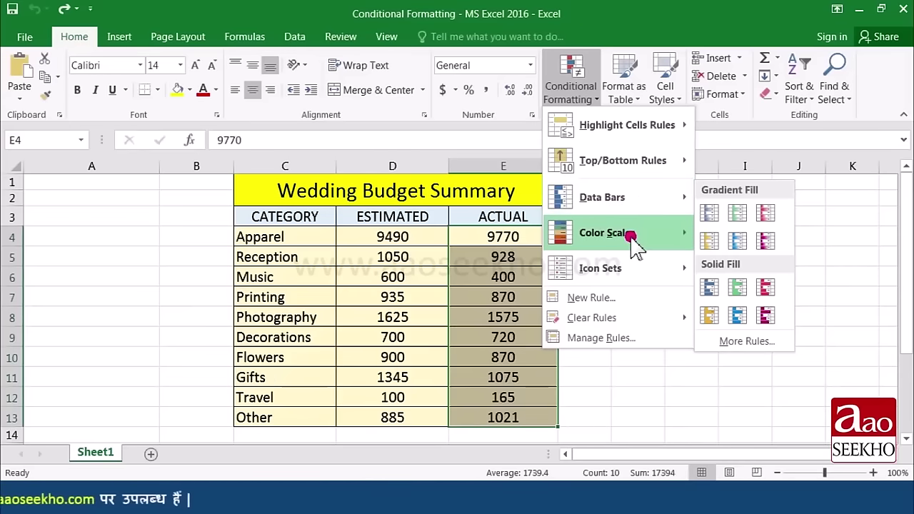
mouse_move(632, 237)
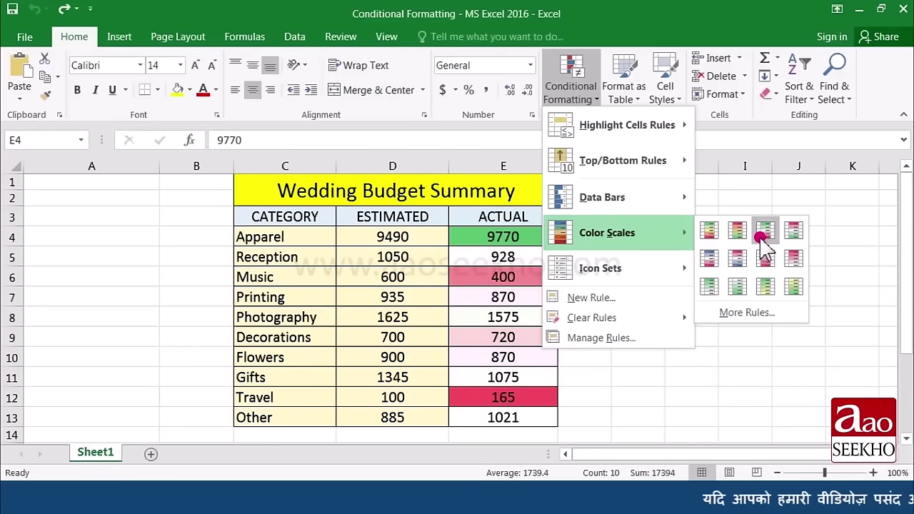
Step: Apply the Green - Yellow - Red colour scale to E4:E13, review it, then undo it
left_click(709, 231)
left_click(504, 277)
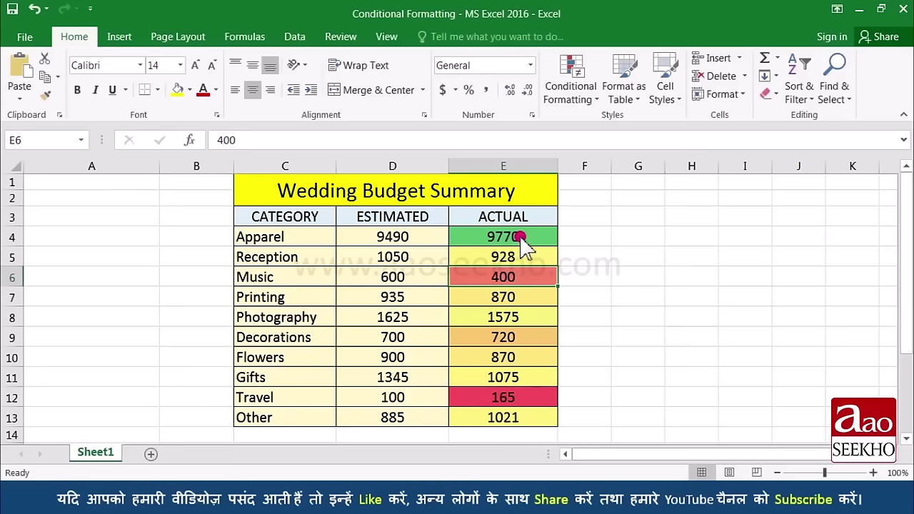
left_click_drag(521, 243, 497, 243)
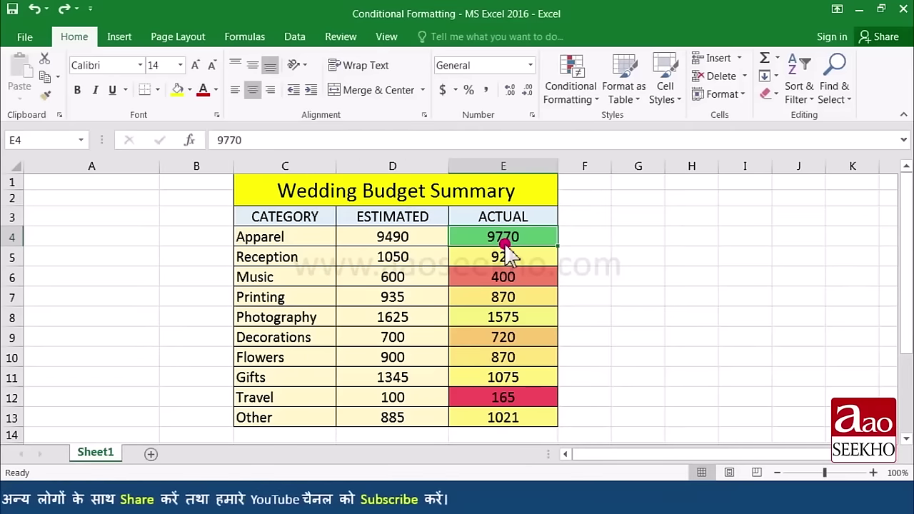
left_click(32, 9)
Step: Apply the 3 Arrows (Colored) icon set to the ACTUAL values E4:E13
left_click(587, 102)
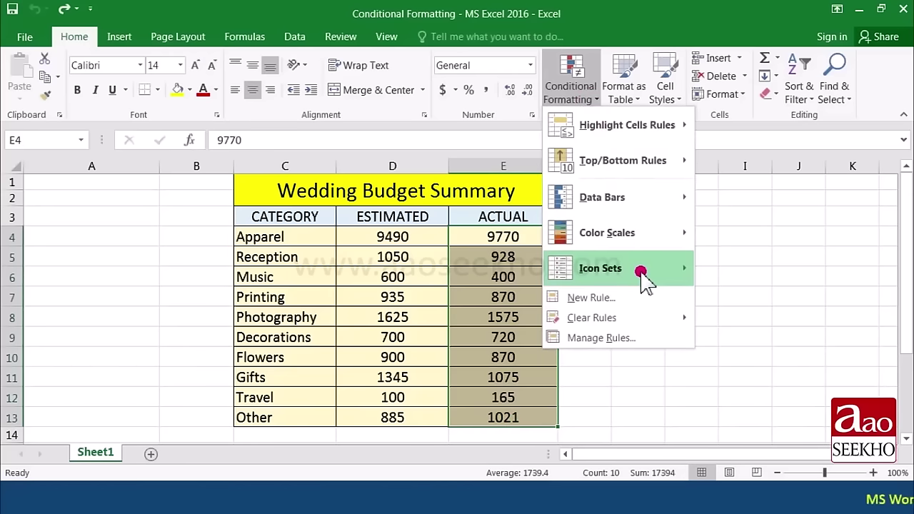
mouse_move(641, 274)
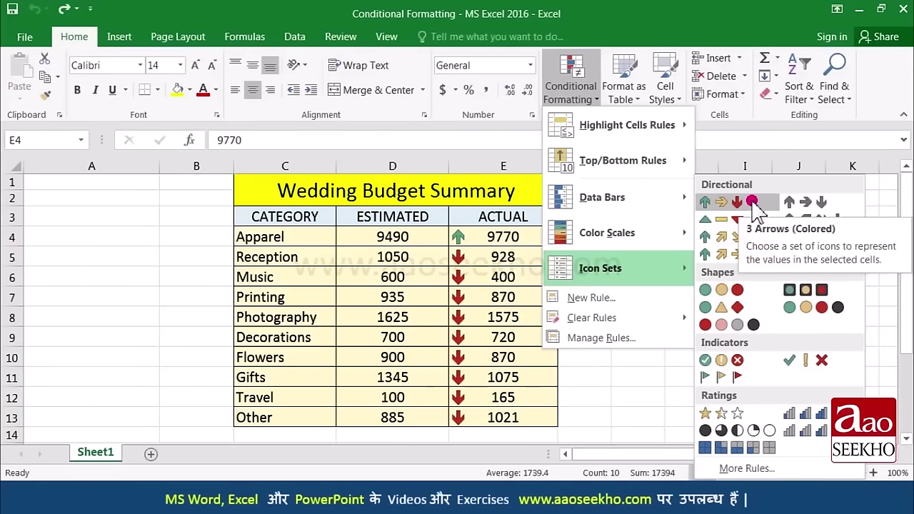
left_click(751, 201)
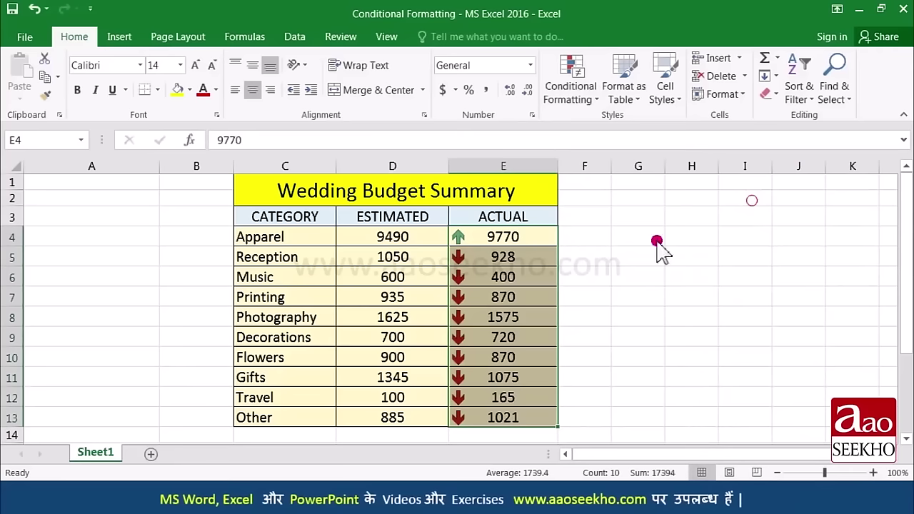
left_click(489, 243)
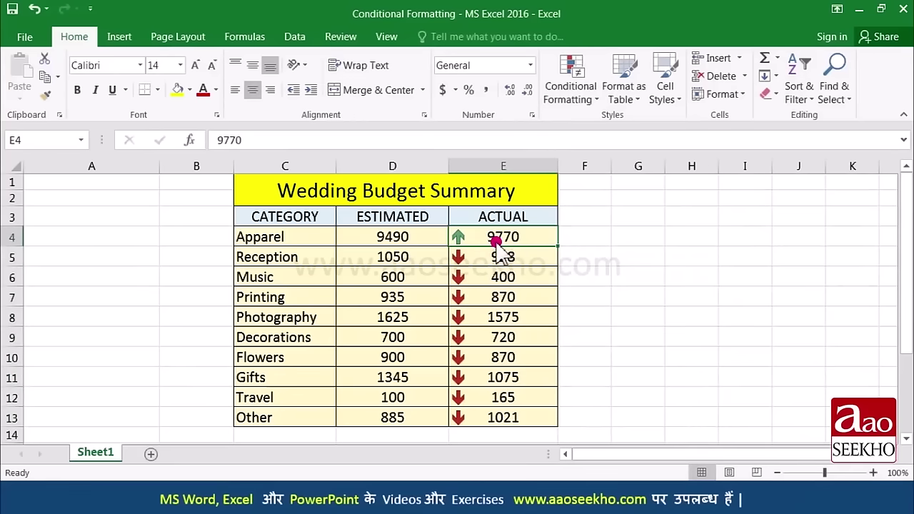
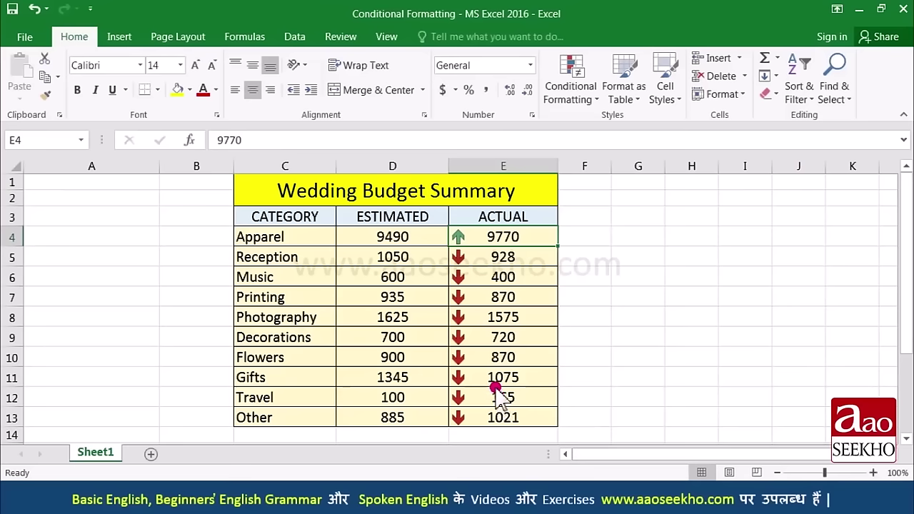
Step: Change the Photography actual amount in E8 to 4500, then select the ACTUAL values E4:E13
left_click(519, 322)
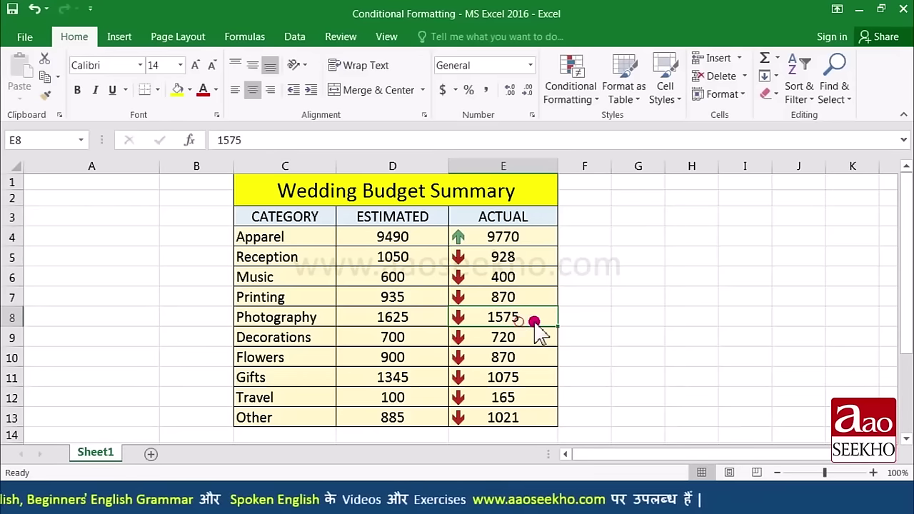
type("4500")
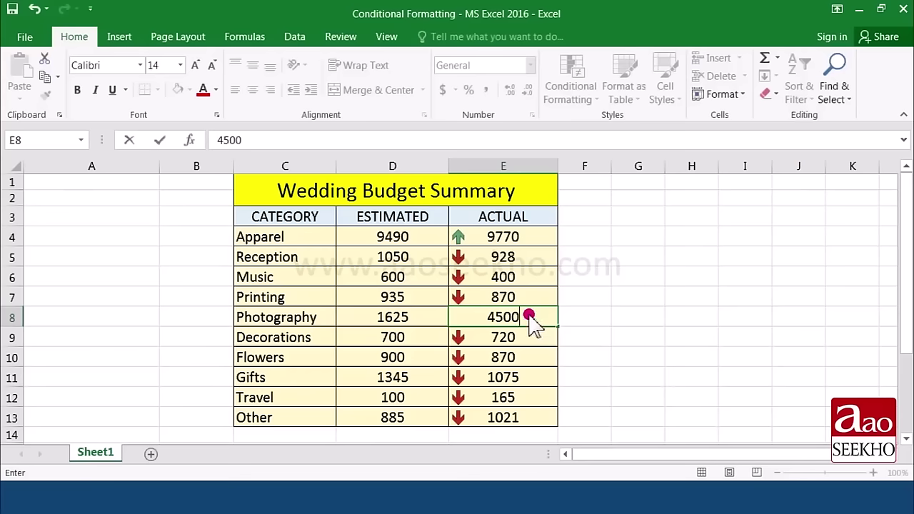
key("Return")
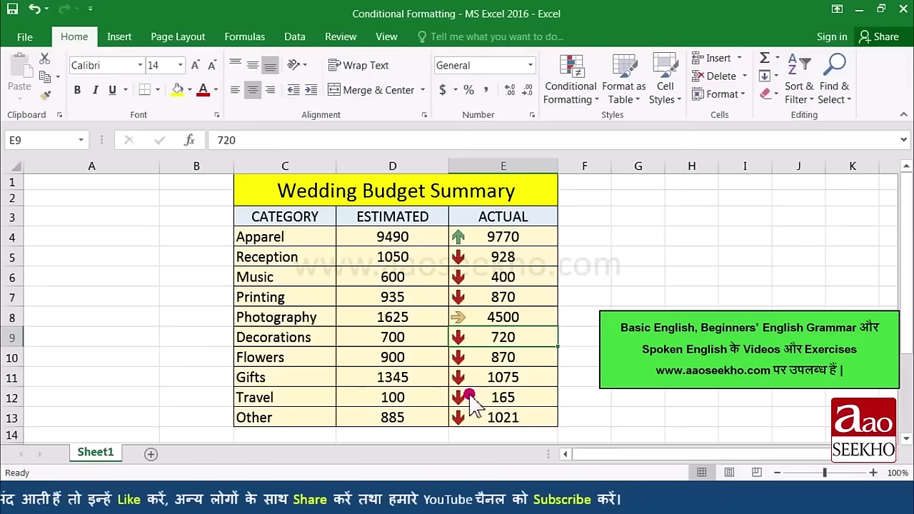
left_click_drag(504, 236, 493, 411)
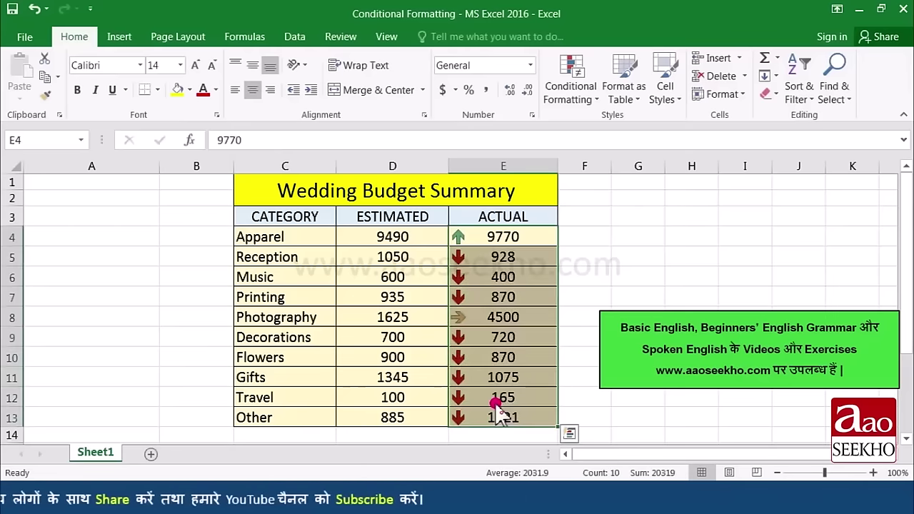
Step: Clear the arrow icon rules from the selected cells E4:E13, then click E9 to deselect
left_click(599, 106)
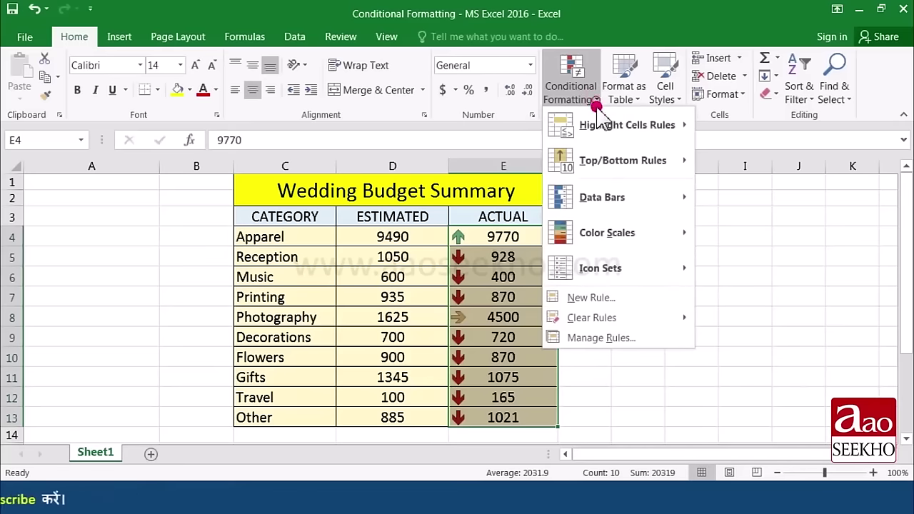
left_click(636, 322)
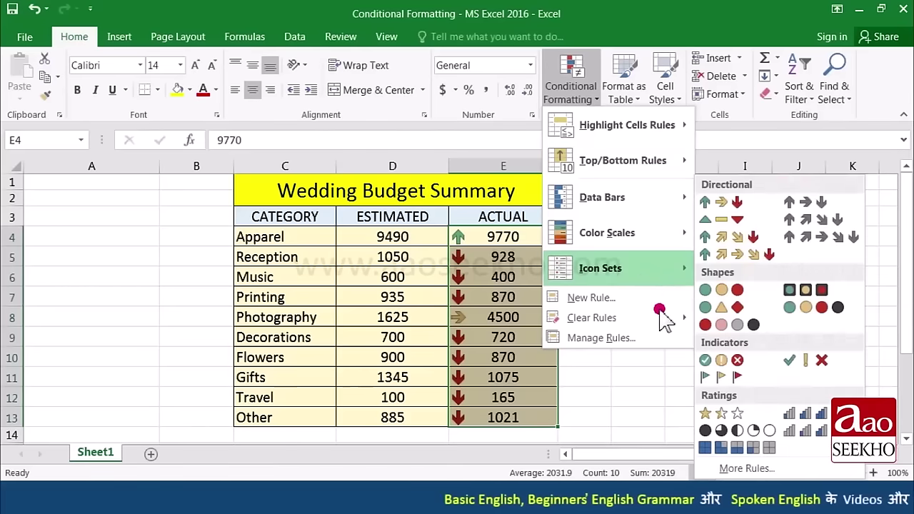
mouse_move(662, 319)
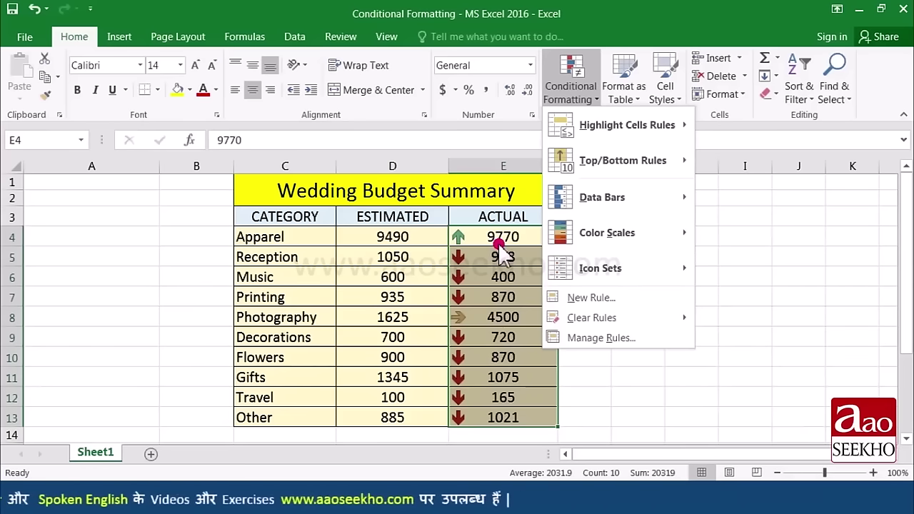
mouse_move(610, 317)
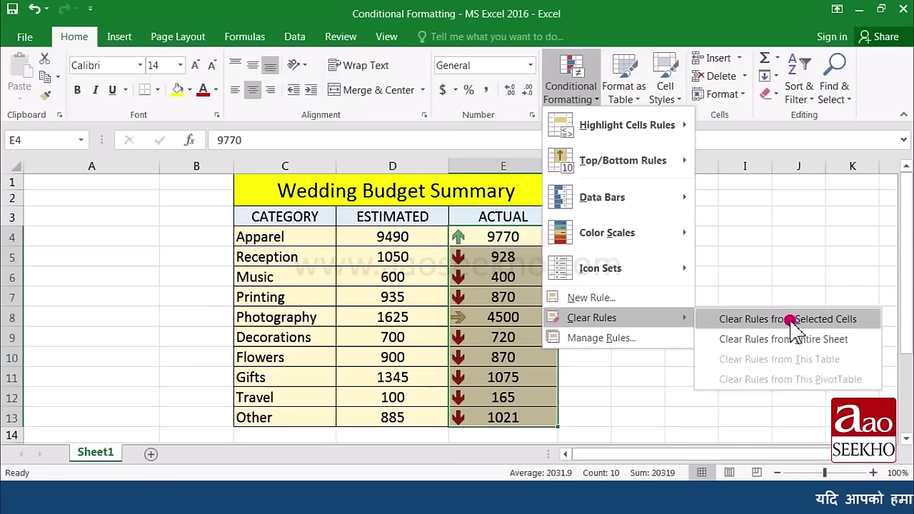
left_click(791, 319)
left_click(484, 337)
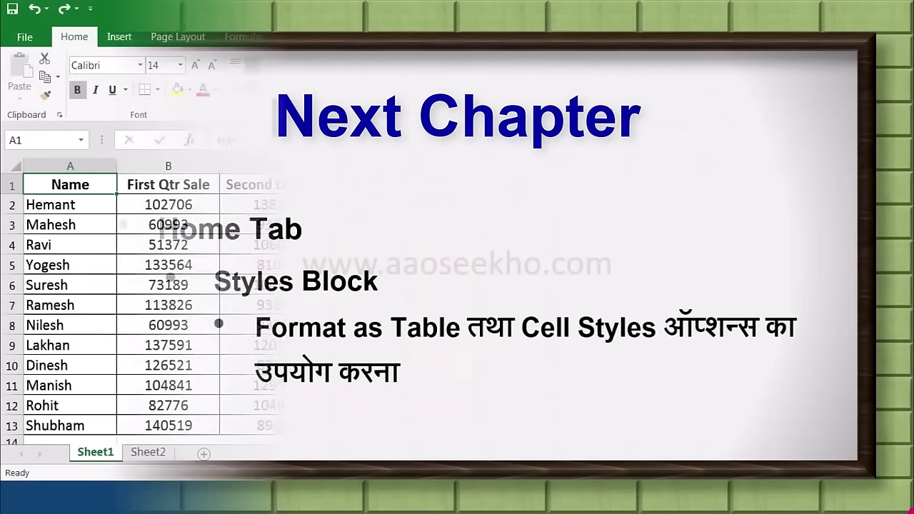
Step: Switch to the Excercise 4 workbook with the quarterly sales table
left_click(628, 101)
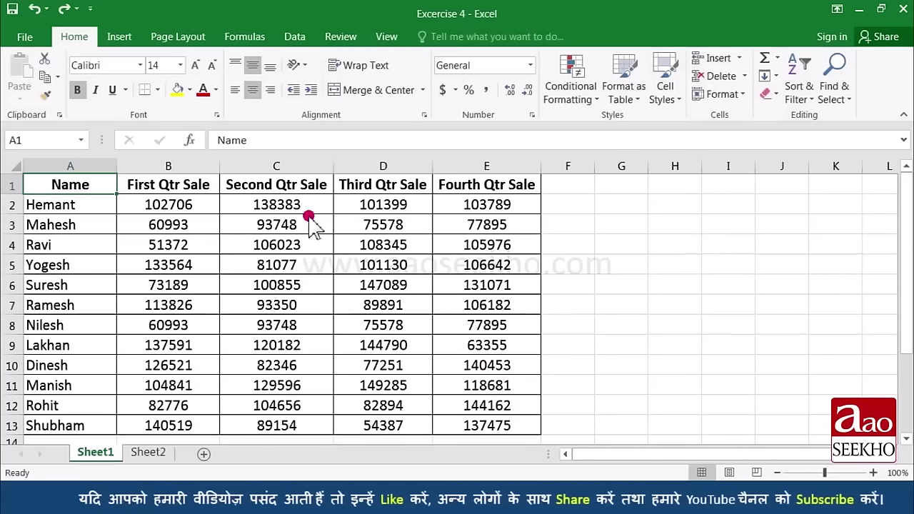
Step: Format A1:E13 as a table with headers using an orange Medium table style
left_click_drag(98, 186, 504, 427)
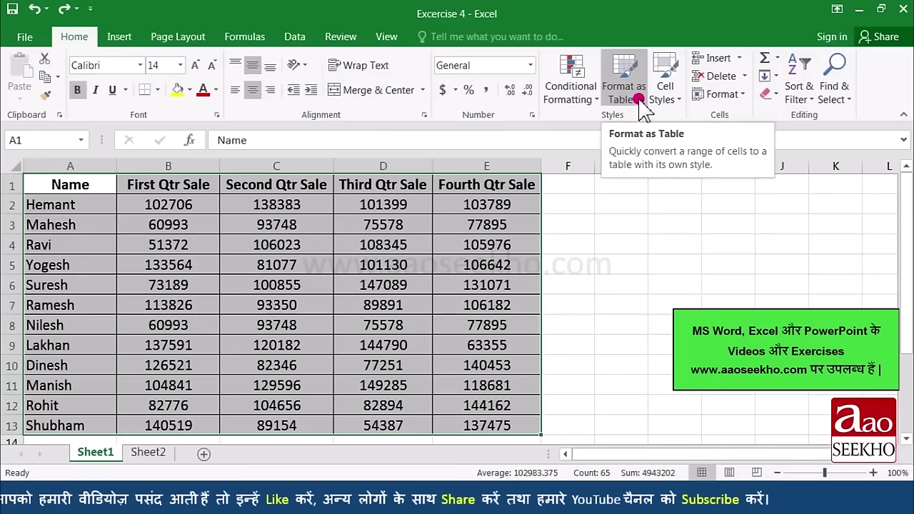
left_click(638, 100)
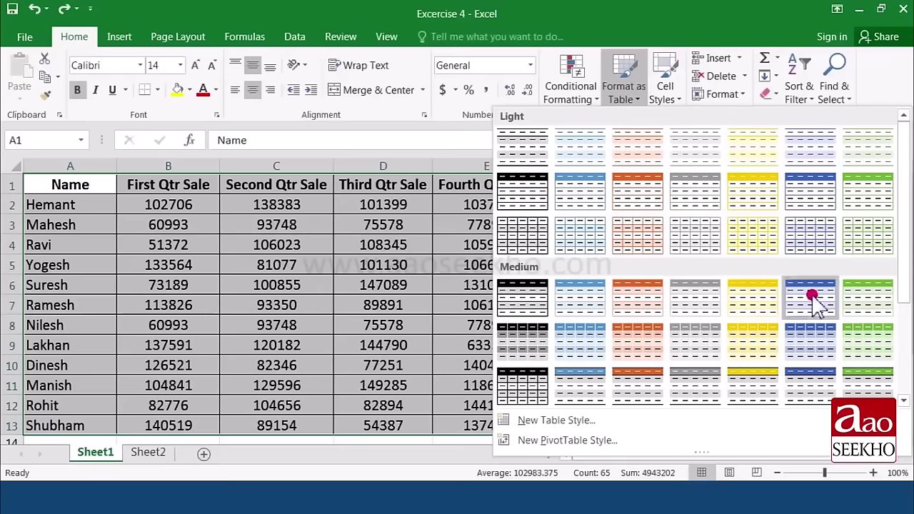
left_click_drag(907, 238, 859, 263)
scroll(698, 275, "up", 1)
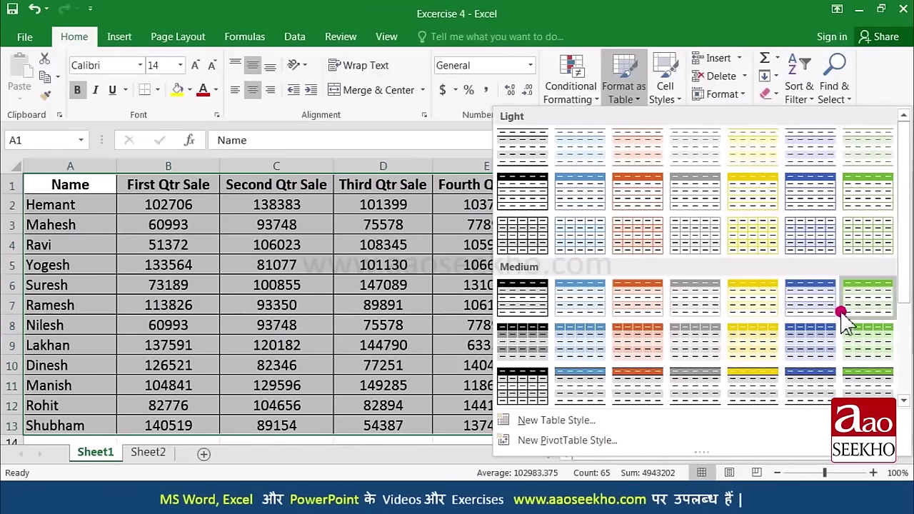
left_click(811, 308)
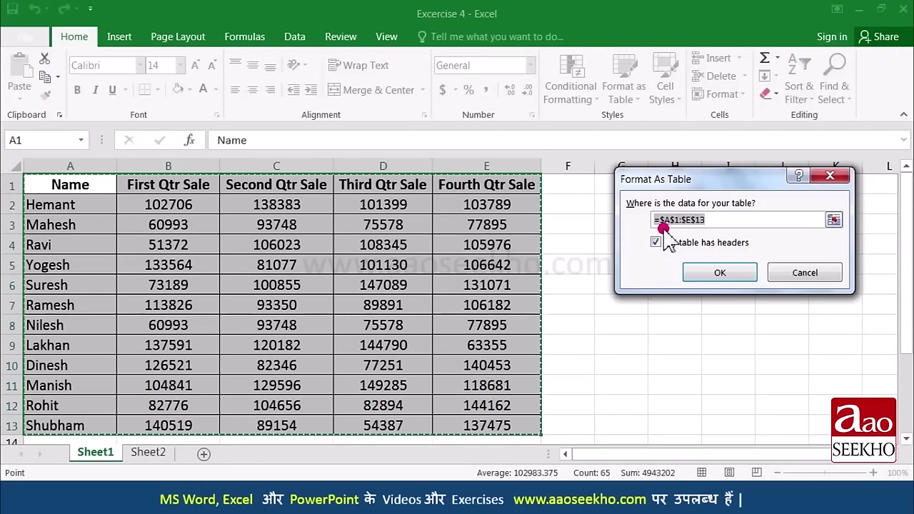
left_click_drag(657, 227, 706, 225)
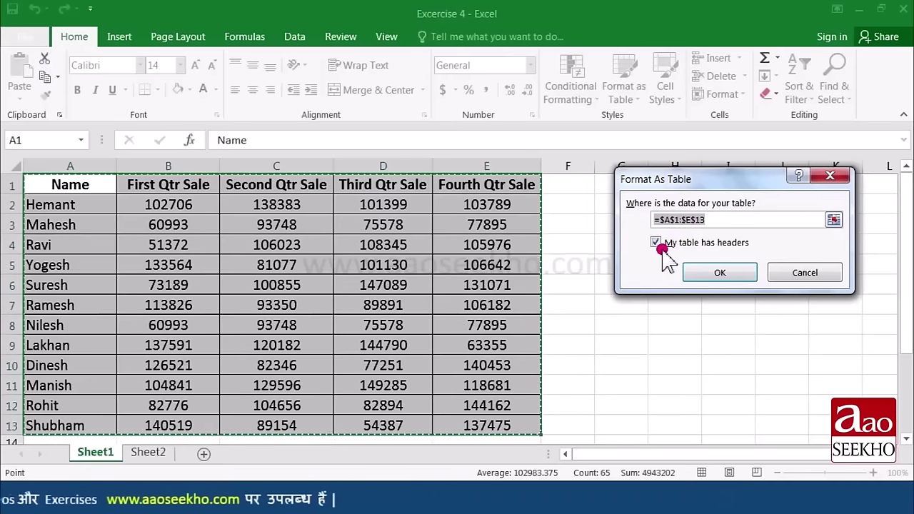
key("Right")
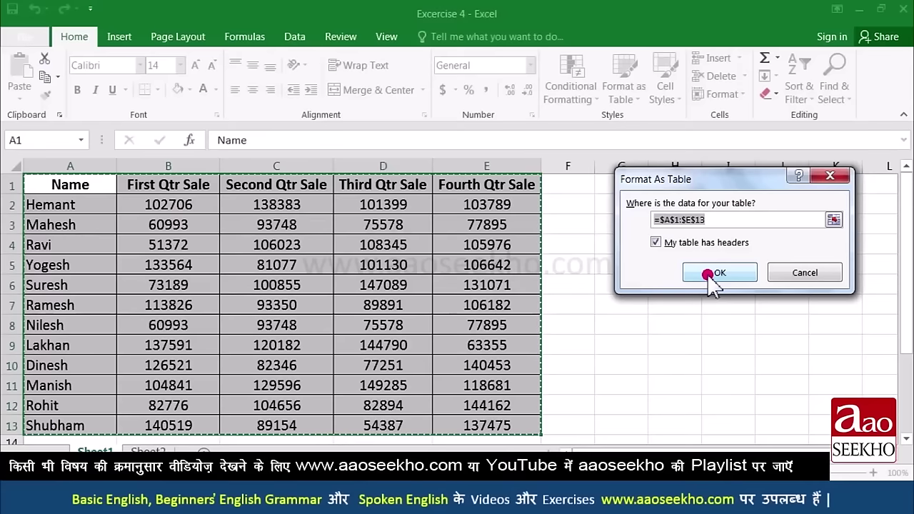
left_click(708, 275)
left_click(179, 250)
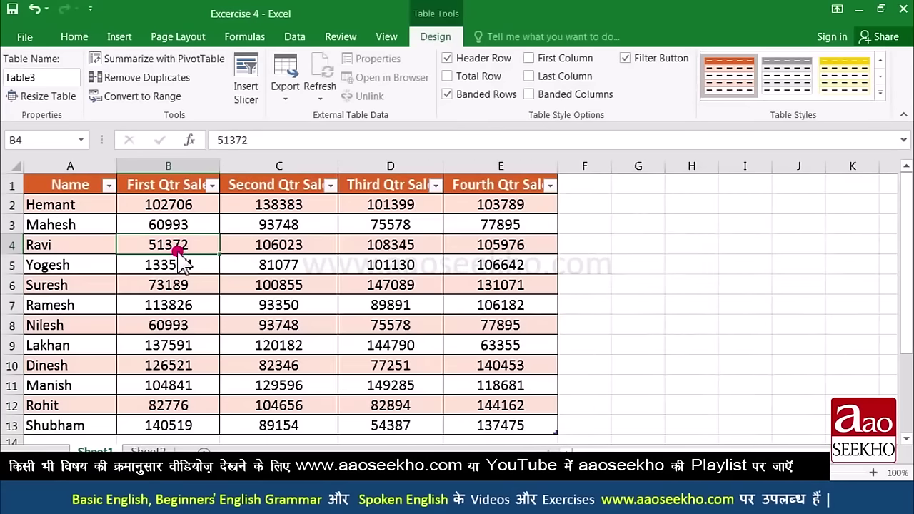
scroll(326, 259, "down", 1)
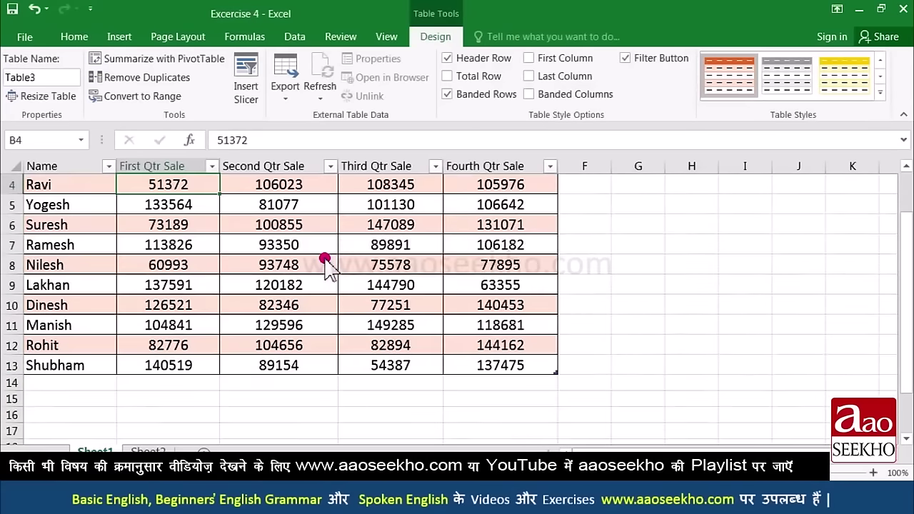
scroll(241, 280, "up", 1)
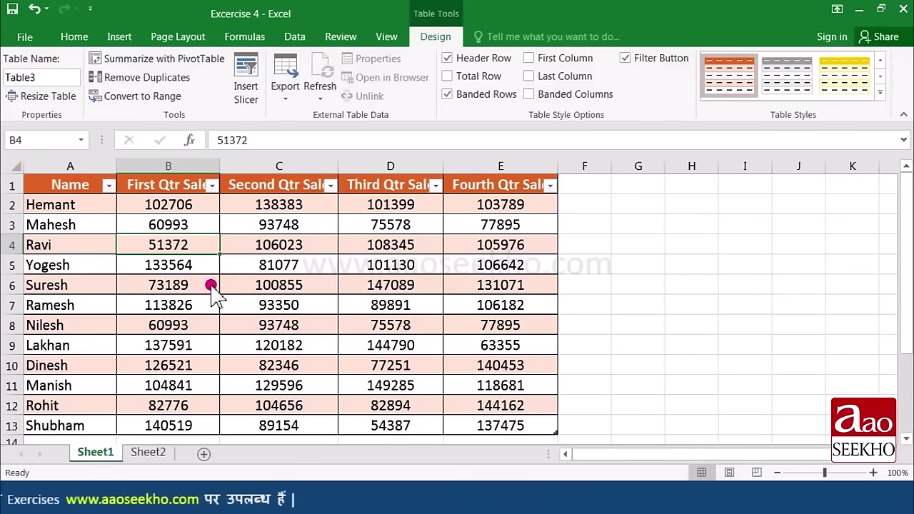
Step: On Sheet2, format the sales data as a table with the yellow Medium style, without headers
left_click(158, 454)
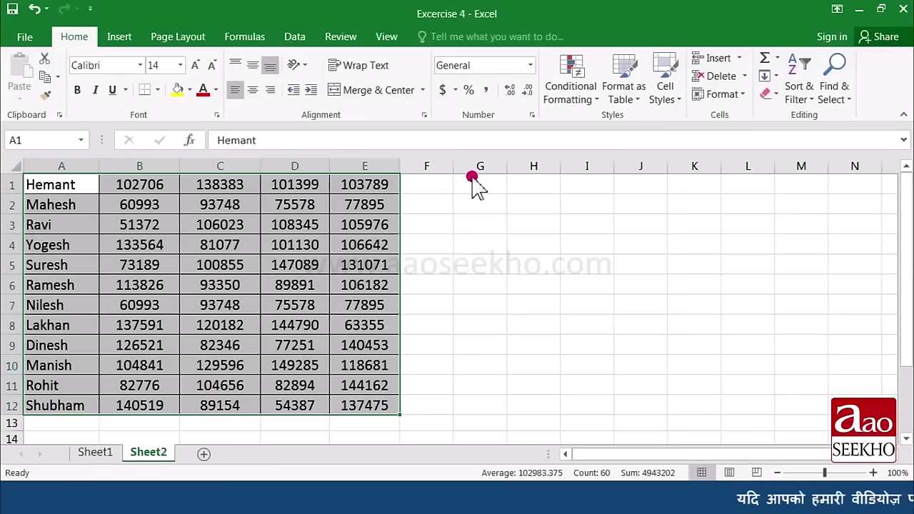
left_click(642, 99)
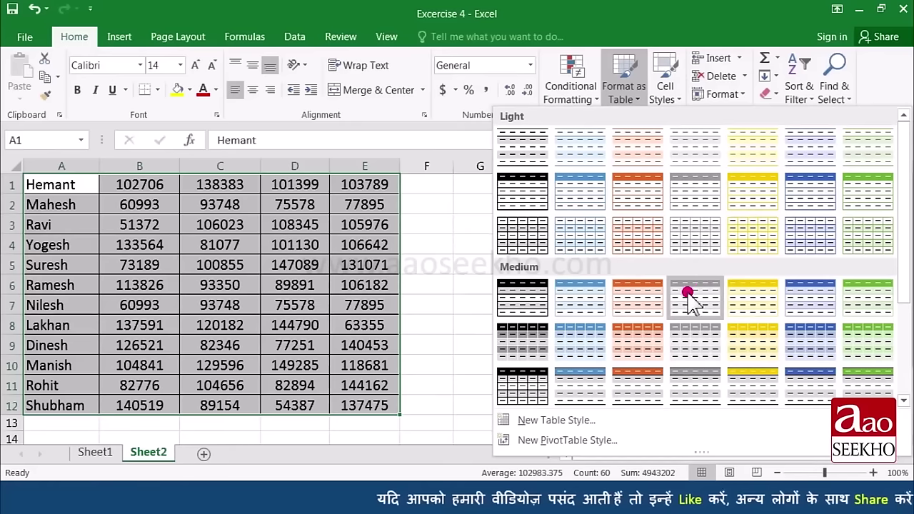
left_click(738, 300)
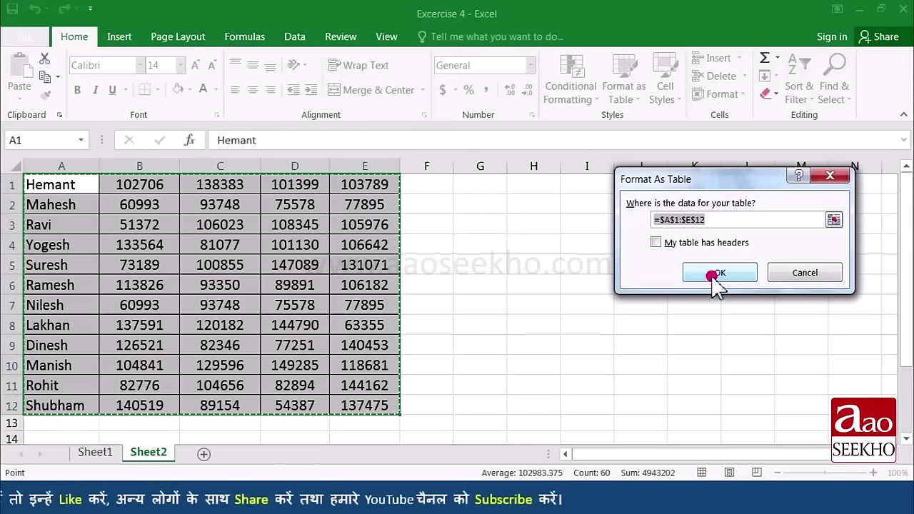
left_click(718, 273)
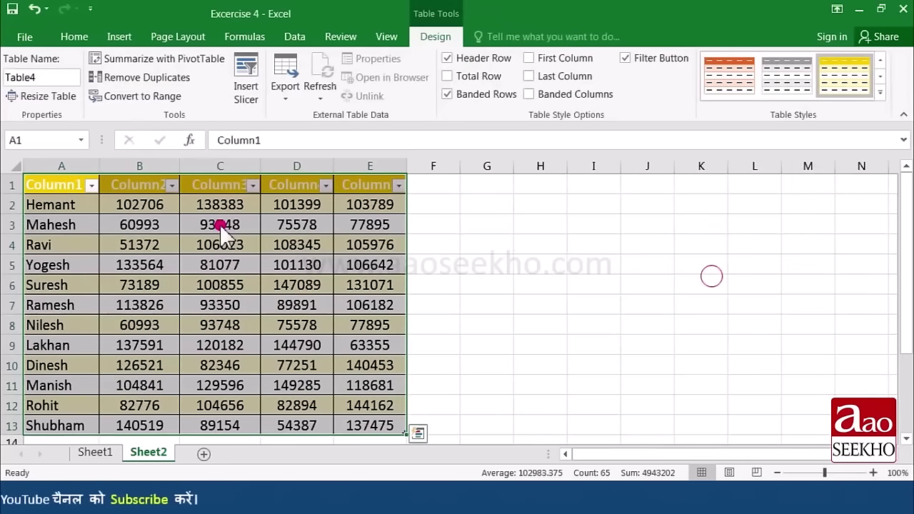
Step: Rename the Column1 and Column2 headers to 'Name' and 'First Qtr'
left_click(67, 187)
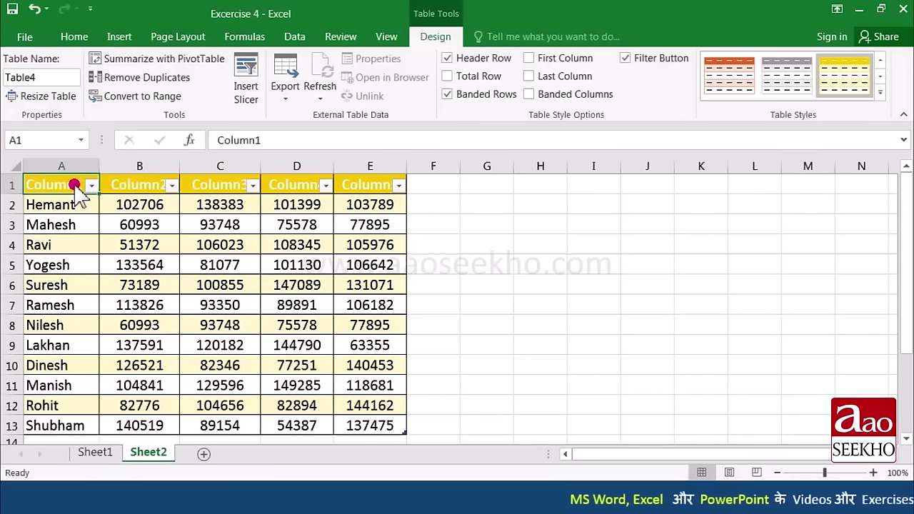
type("Name")
key("Tab")
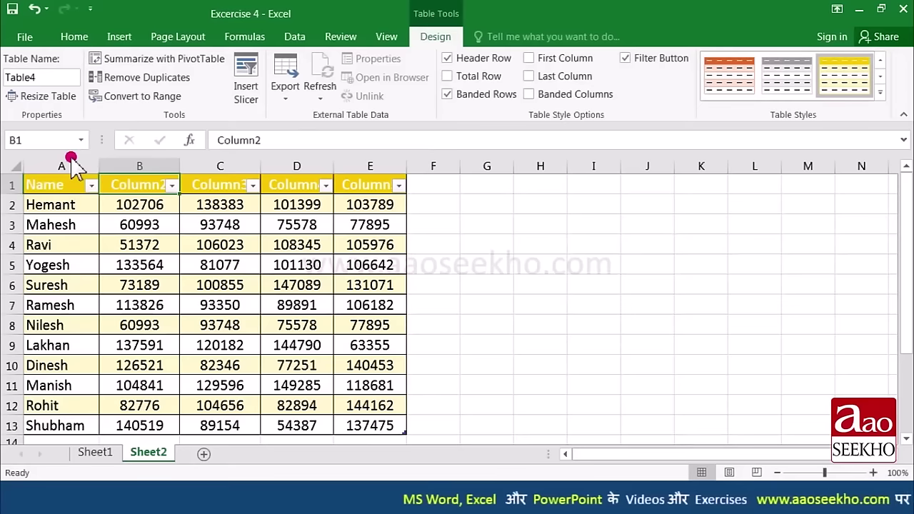
type("First Qtr")
key("Return")
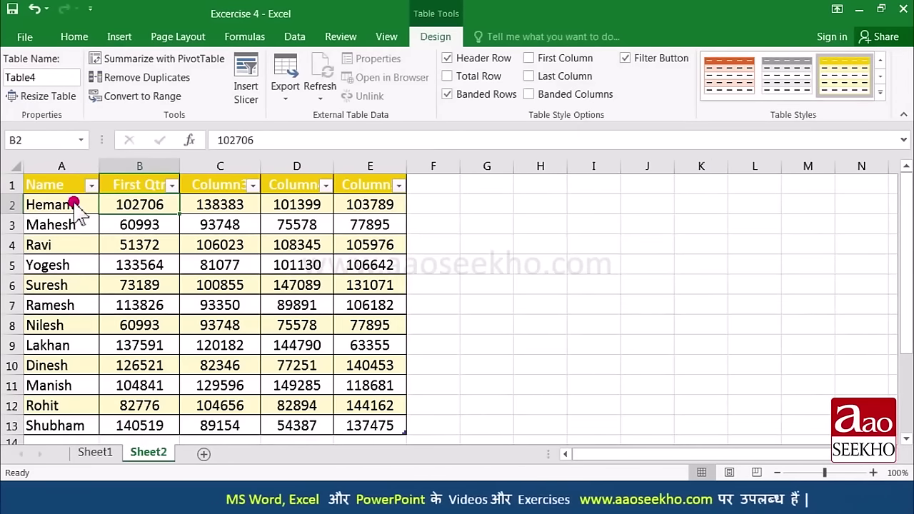
Step: On Sheet1, turn off Filter on header row A1:E1 and select the whole table A1:E13
left_click(98, 454)
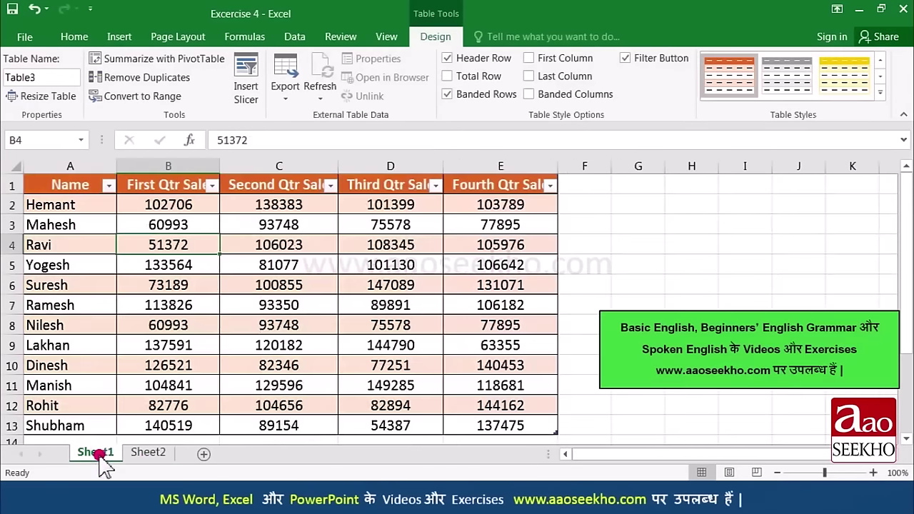
left_click(77, 187)
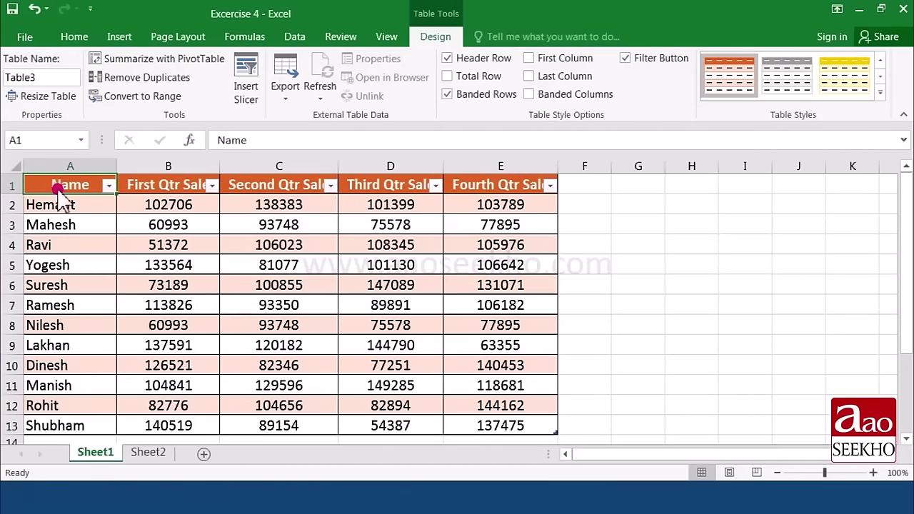
left_click_drag(108, 192, 479, 194)
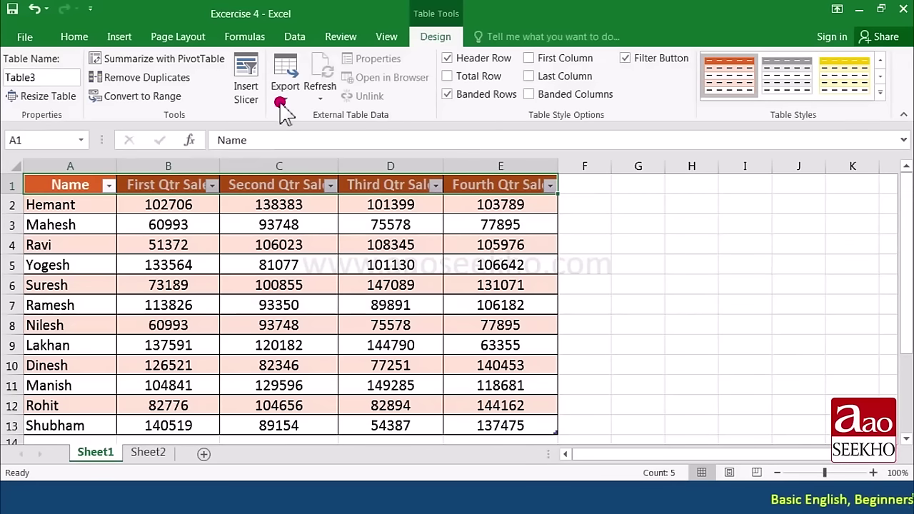
left_click(295, 39)
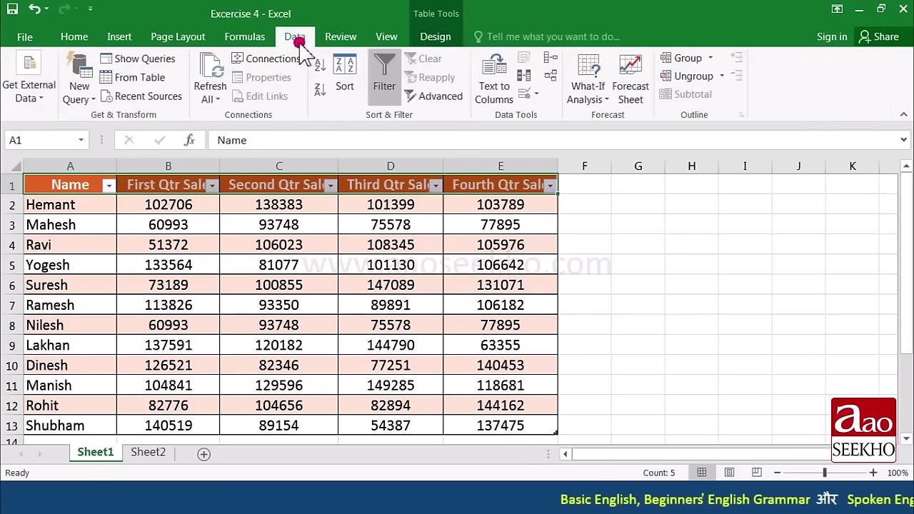
left_click(385, 92)
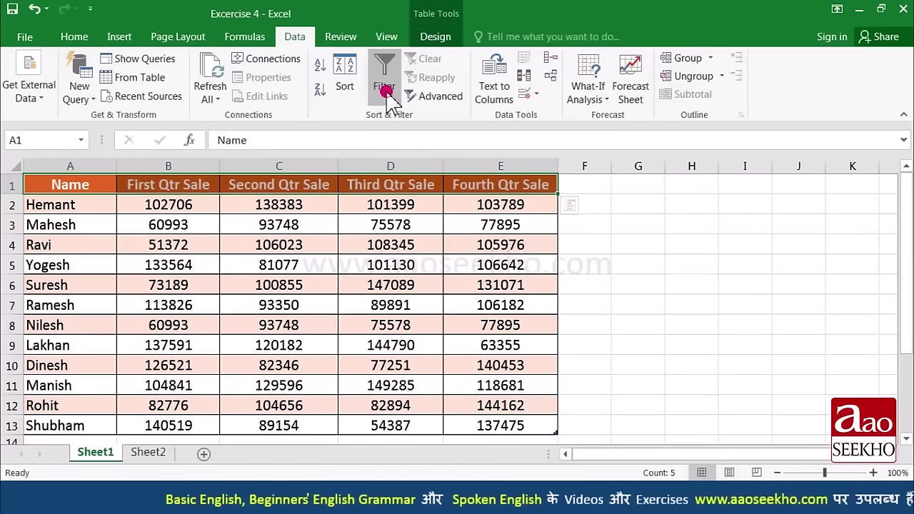
left_click(102, 187)
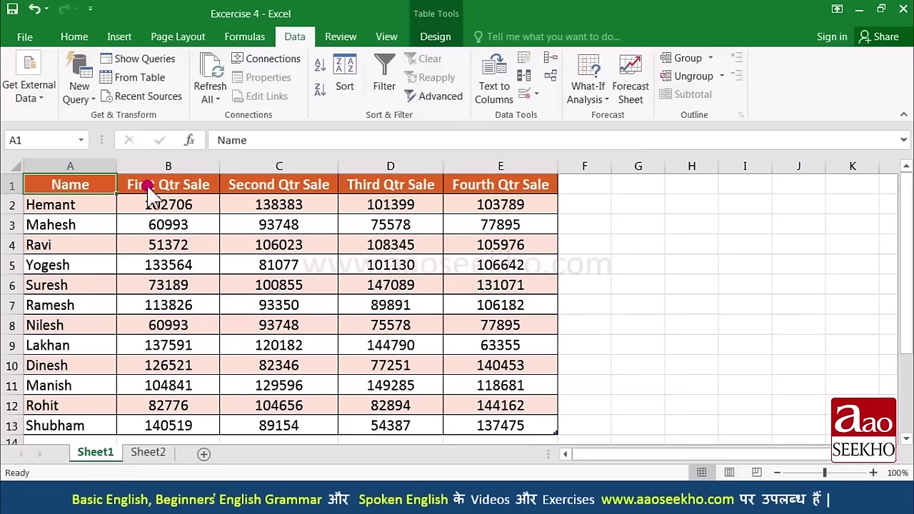
key("ctrl+a")
left_click(90, 37)
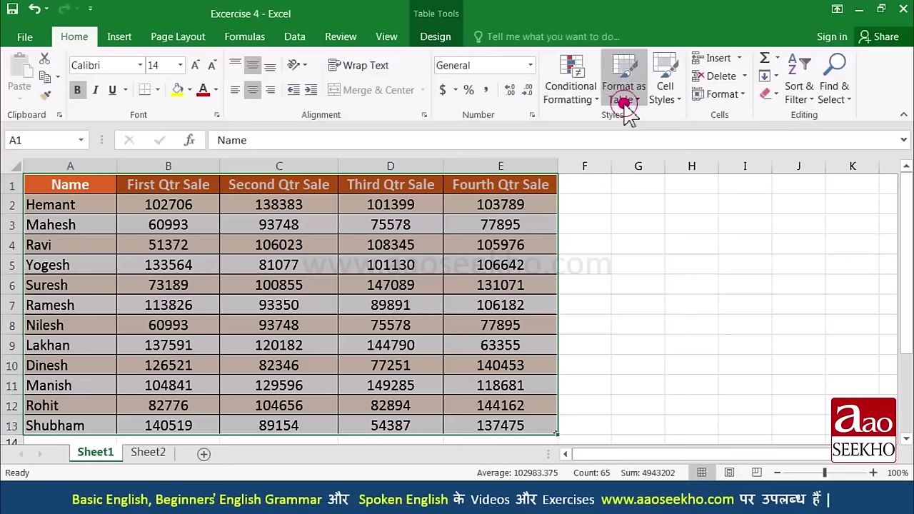
Step: Apply the orange Medium table style, then undo it to restore the plain bordered range
left_click(624, 104)
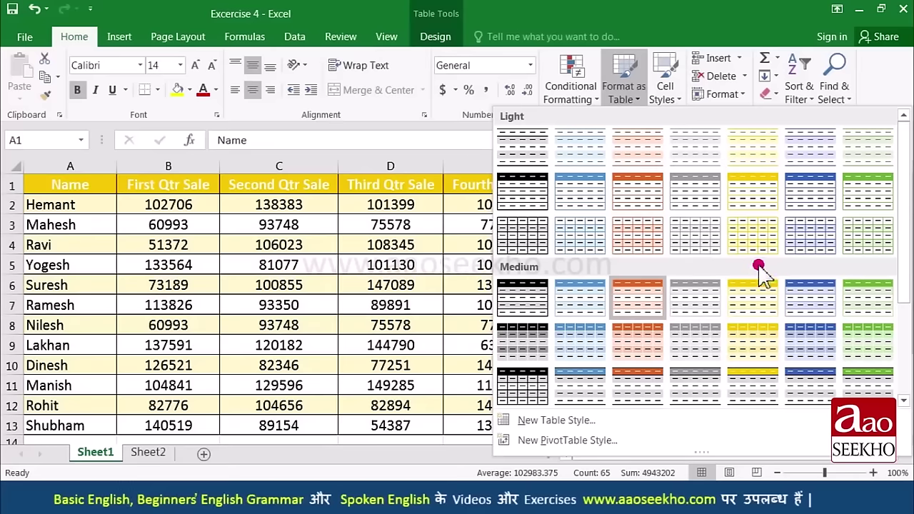
scroll(760, 275, "down", 3)
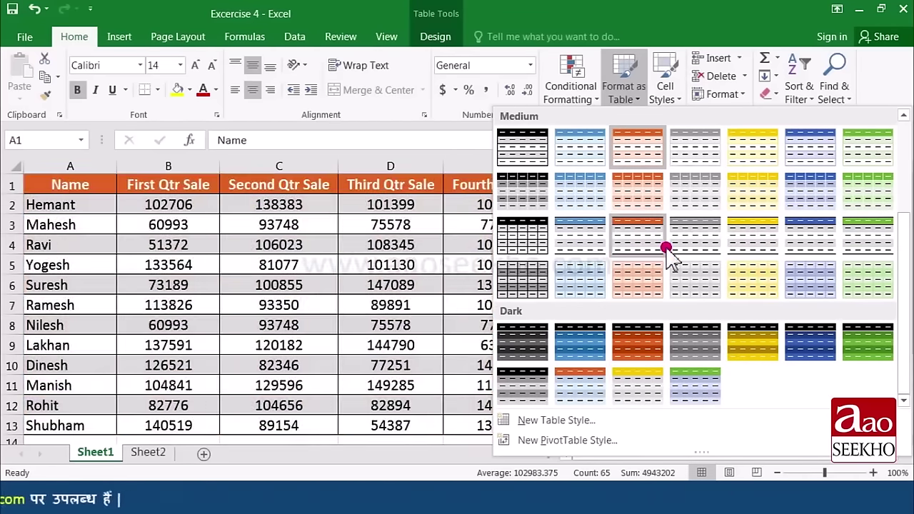
left_click(665, 248)
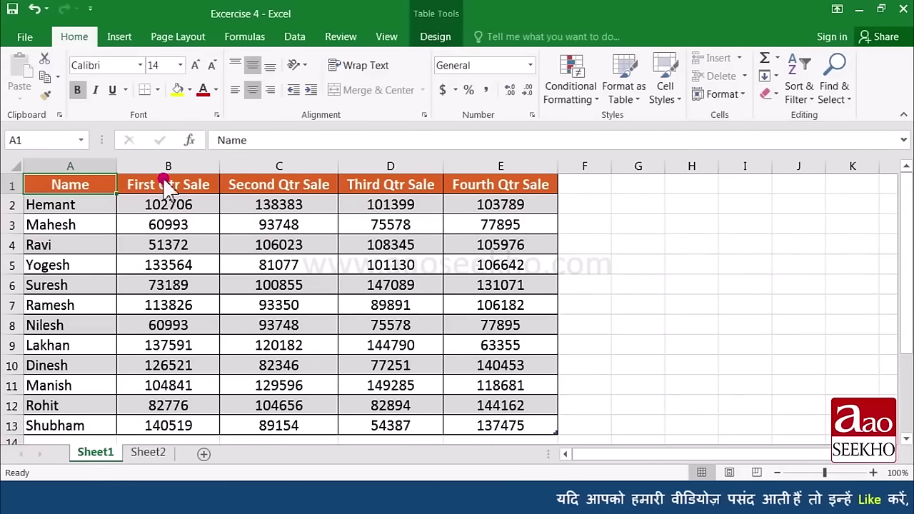
left_click(33, 9)
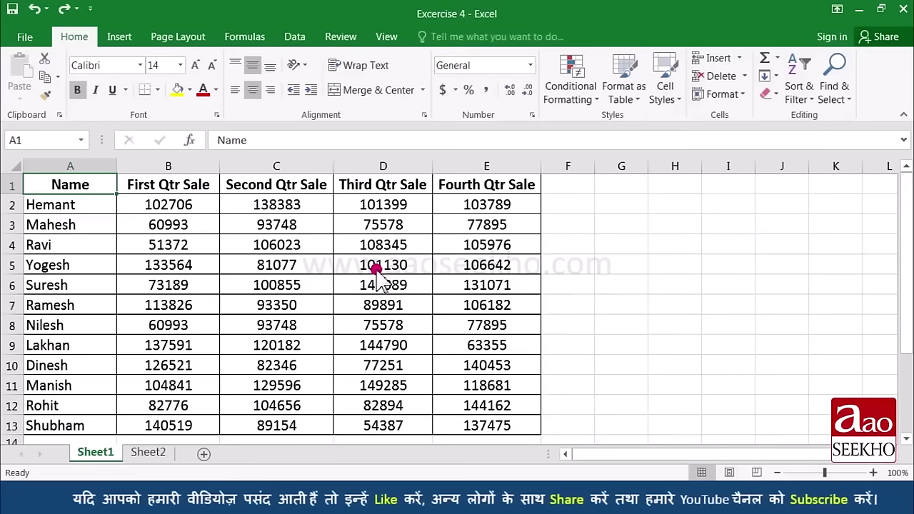
Step: Apply the Heading 1 cell style to the header row A1:E1
left_click(671, 98)
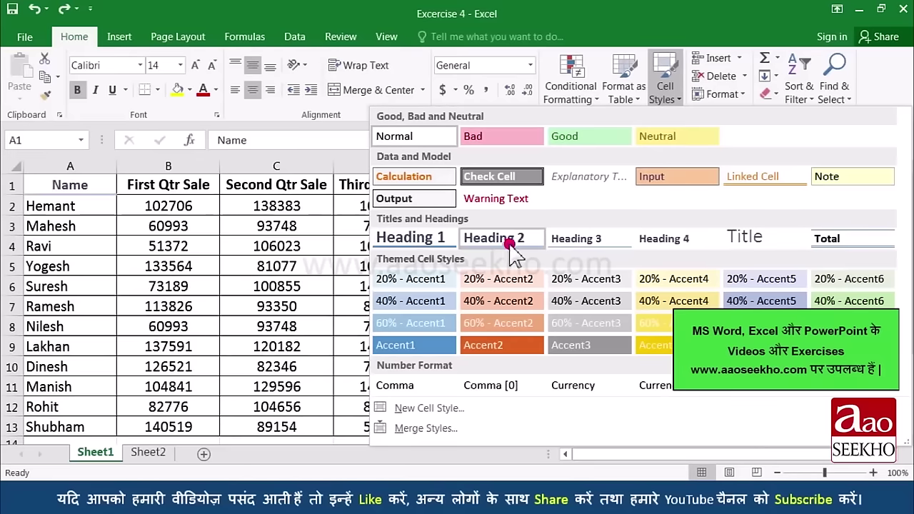
left_click(86, 185)
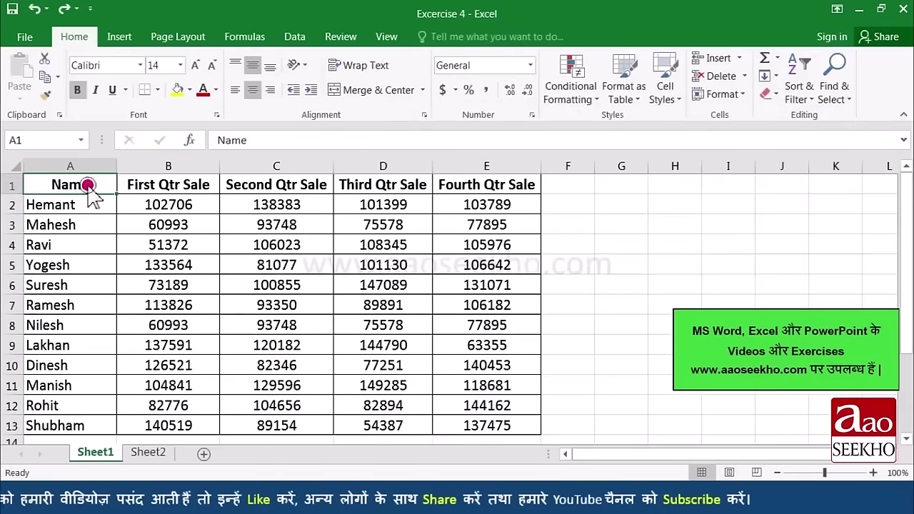
left_click_drag(87, 185, 462, 185)
left_click(664, 85)
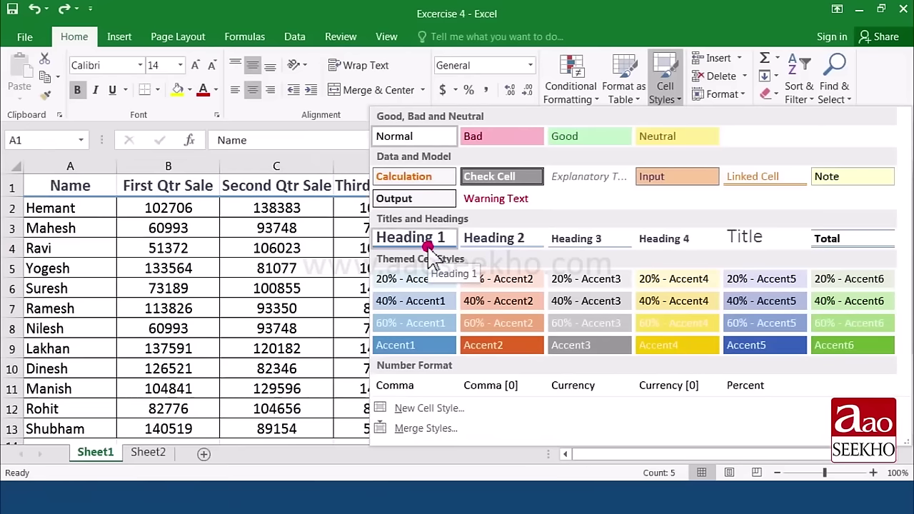
left_click(427, 245)
Step: Move the active cell to B5 (133564) and bring up the Cell Styles gallery
left_click(84, 247)
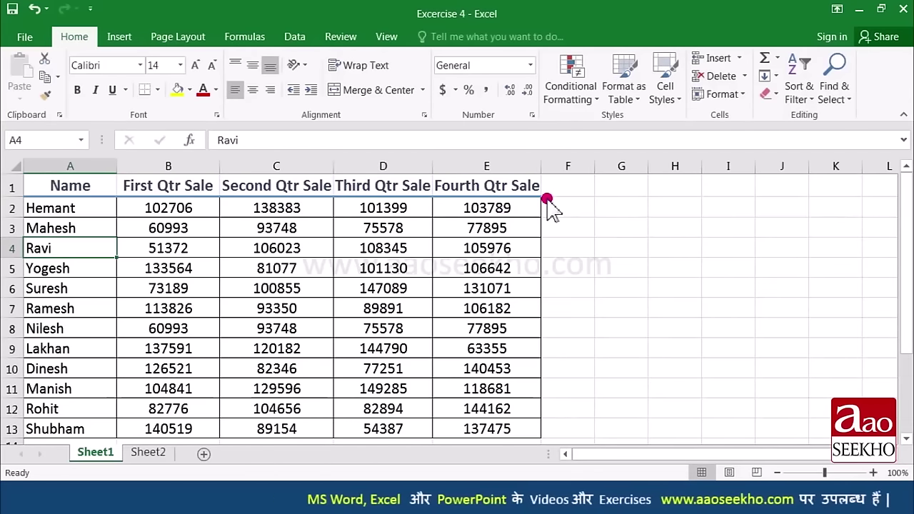
key("Down")
key("Right")
left_click(674, 100)
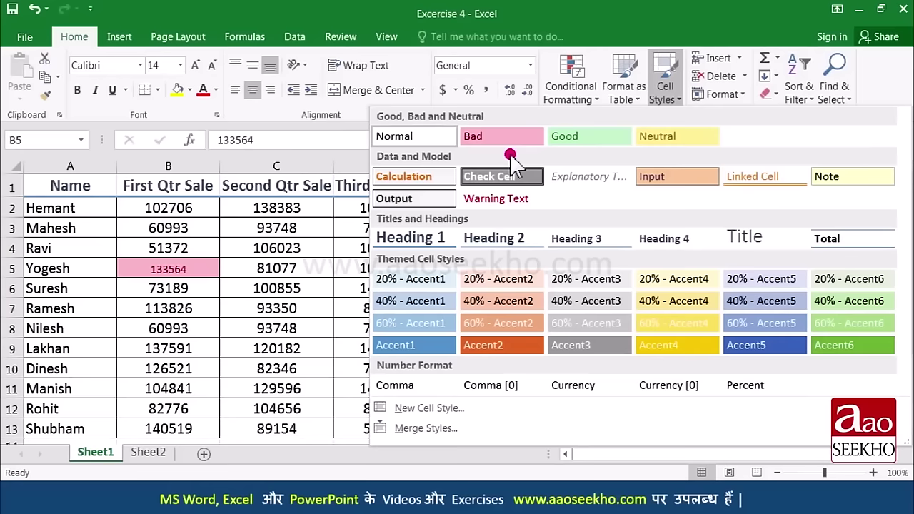
Step: Style B4 (51372) as Bad, D11 (149285) as Good, and B8 (60993) as Comma [0]
left_click(183, 256)
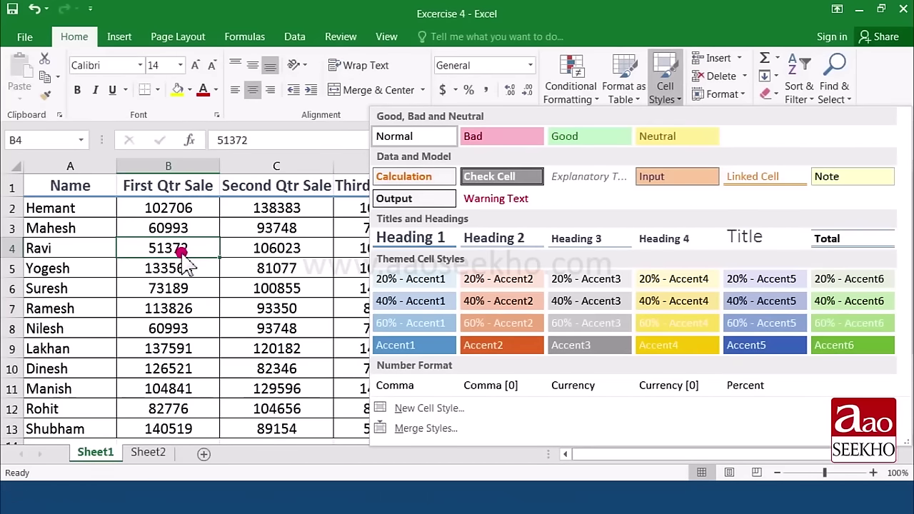
left_click(512, 138)
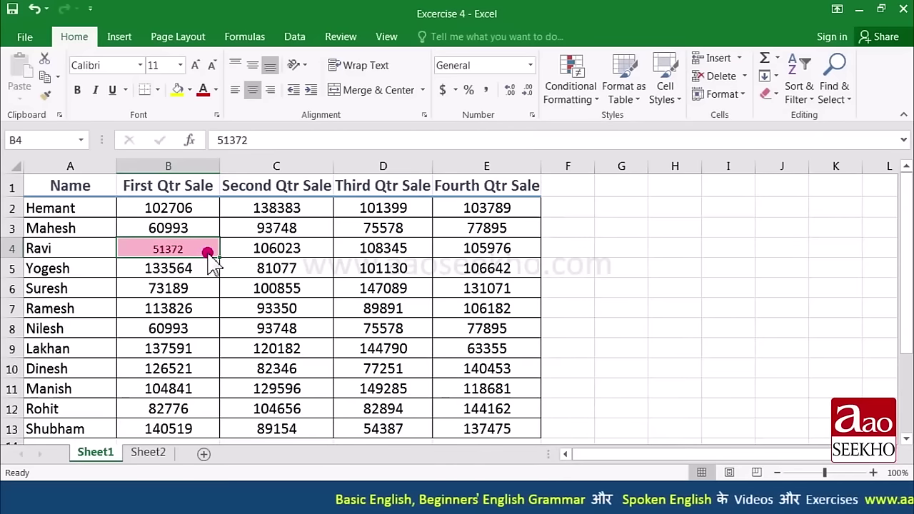
left_click(412, 389)
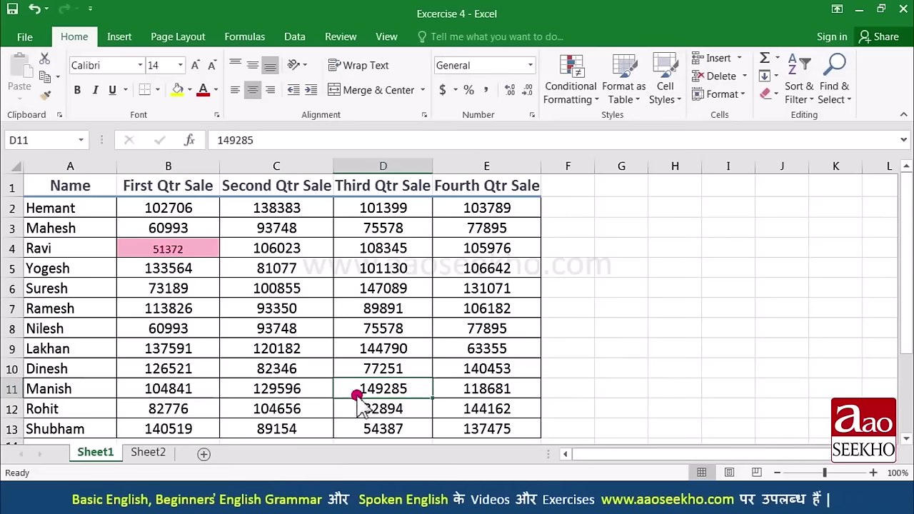
left_click(678, 93)
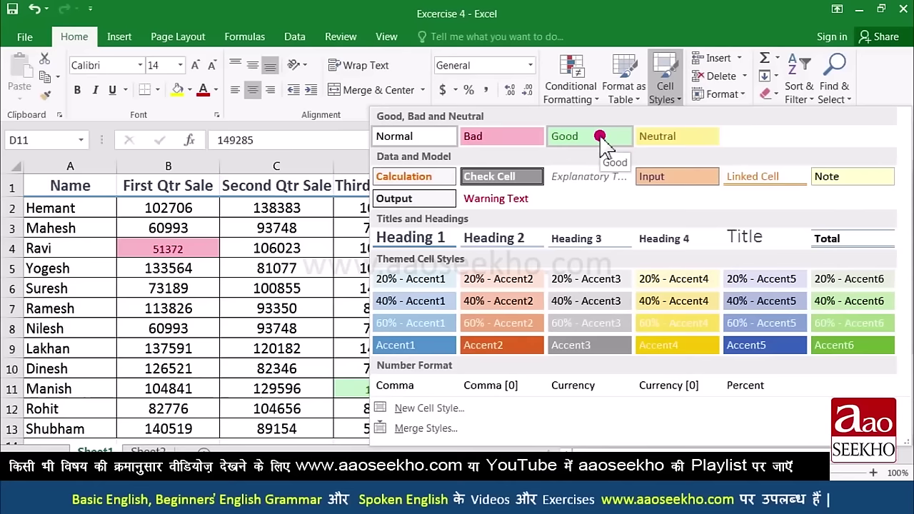
left_click(600, 137)
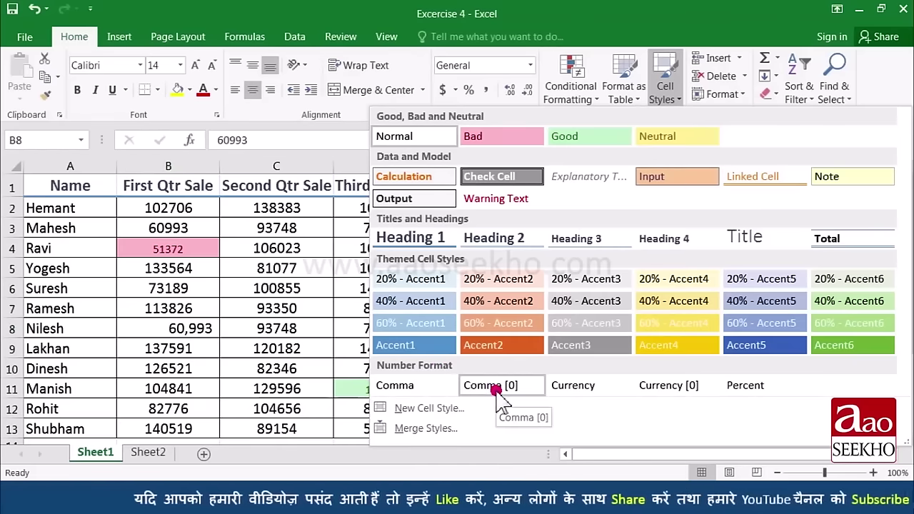
left_click(494, 387)
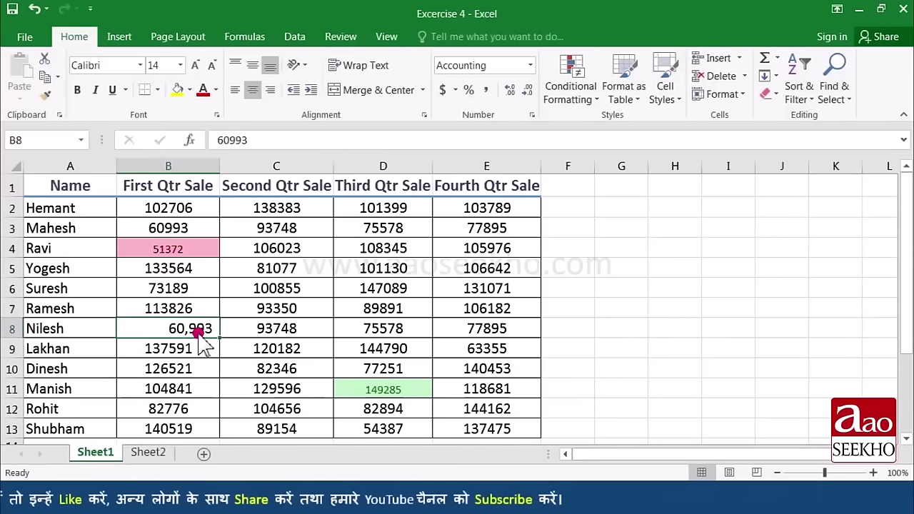
Step: Give B8 (60993) the Comma cell style so it reads 60,993.00
left_click(665, 98)
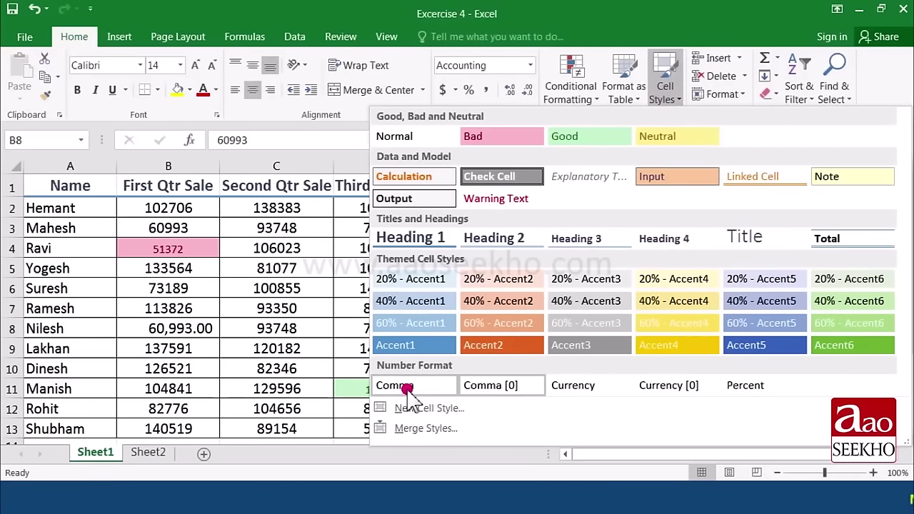
left_click(405, 386)
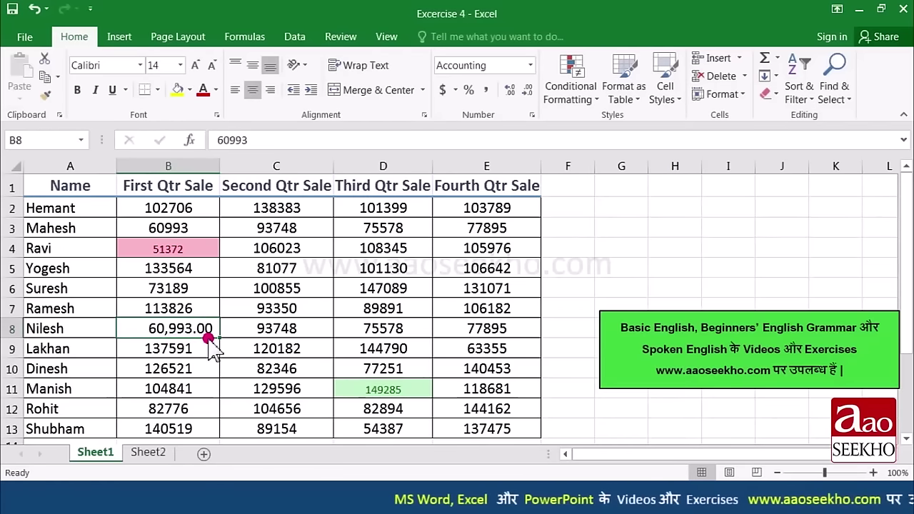
left_click(662, 96)
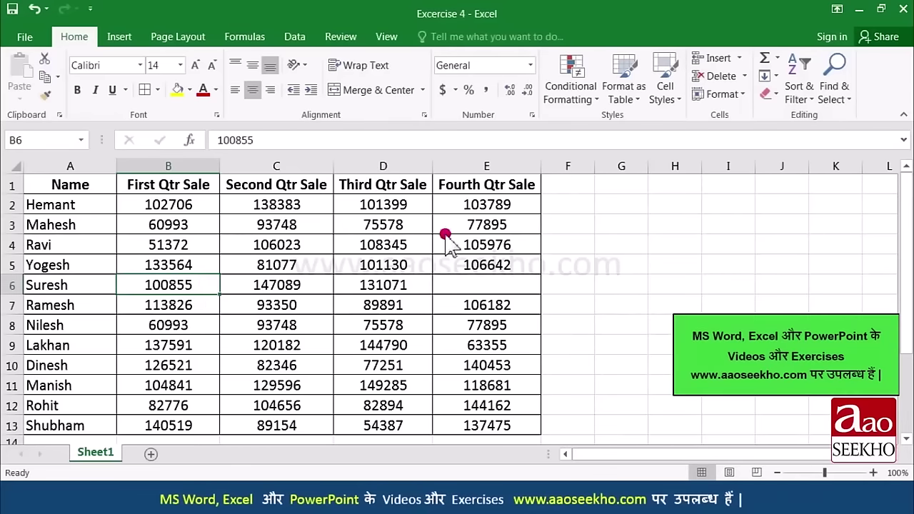
Step: Insert a blank cell at B6 shifting cells right, then undo so B6 shows 73189 again
left_click(739, 59)
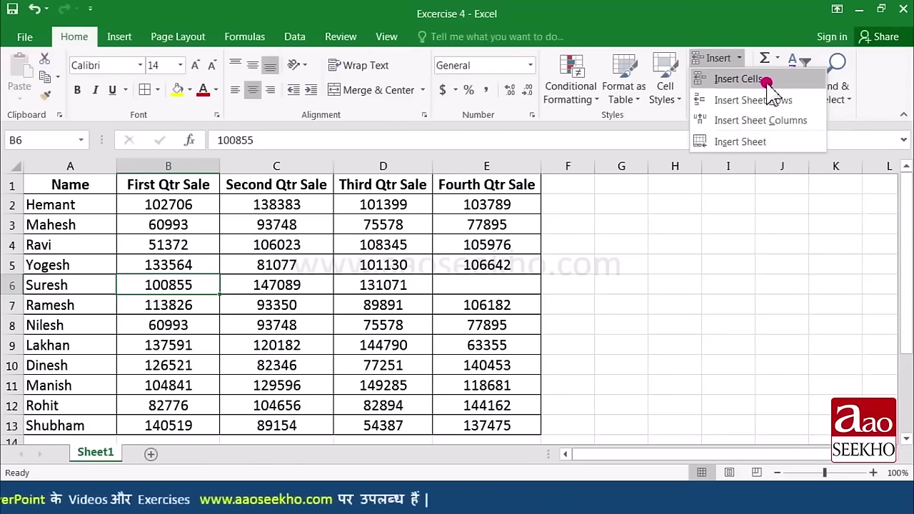
left_click(765, 79)
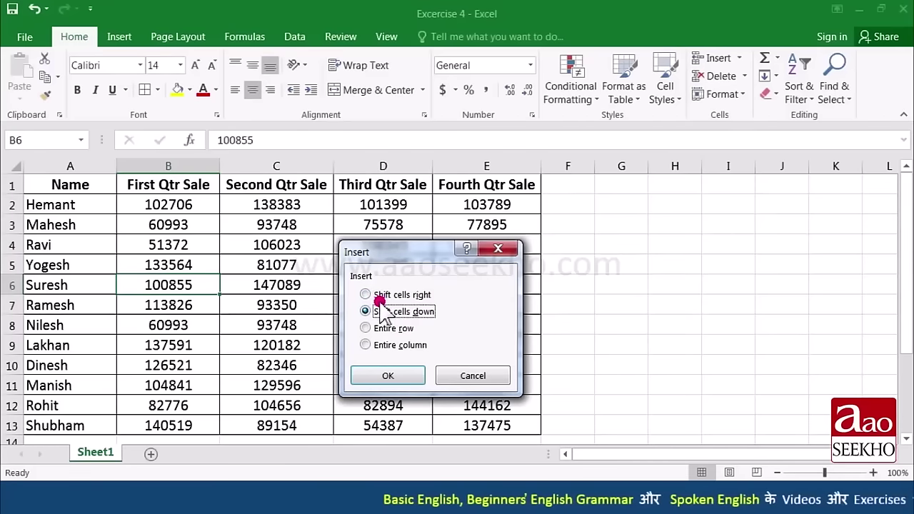
left_click(373, 295)
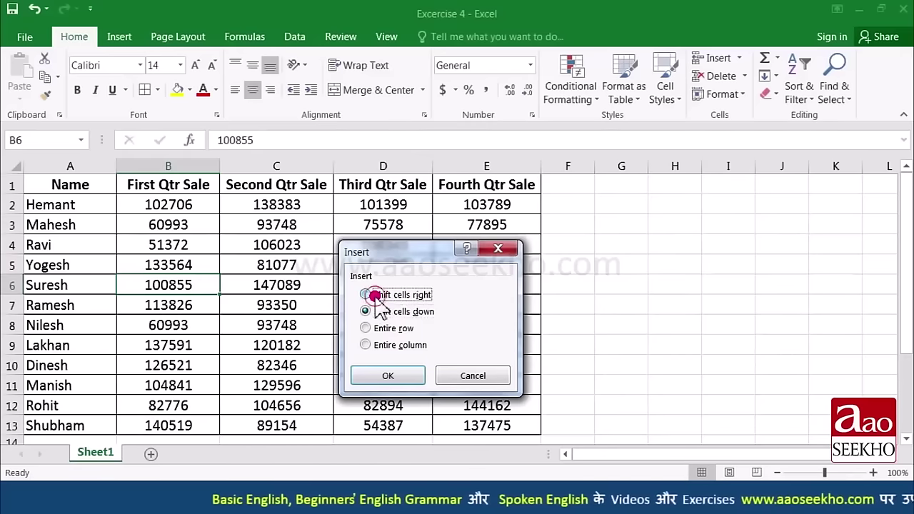
left_click_drag(407, 257, 385, 287)
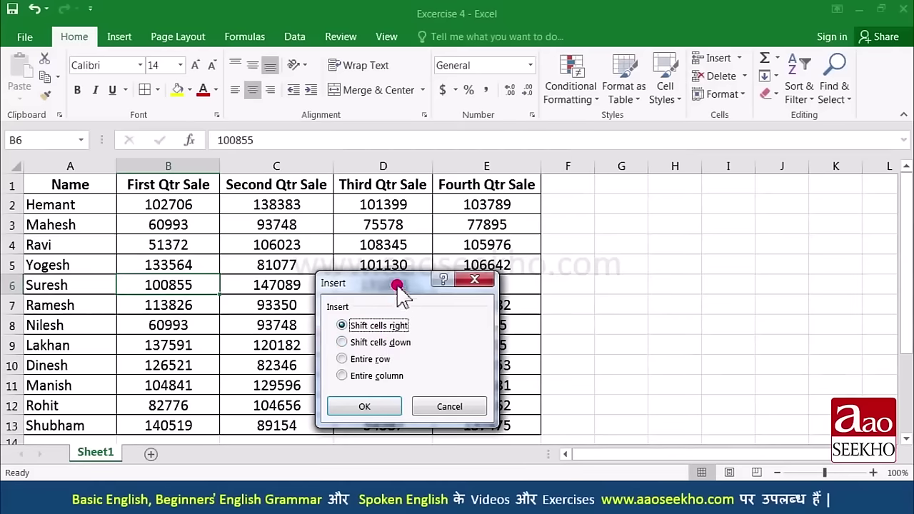
left_click(366, 404)
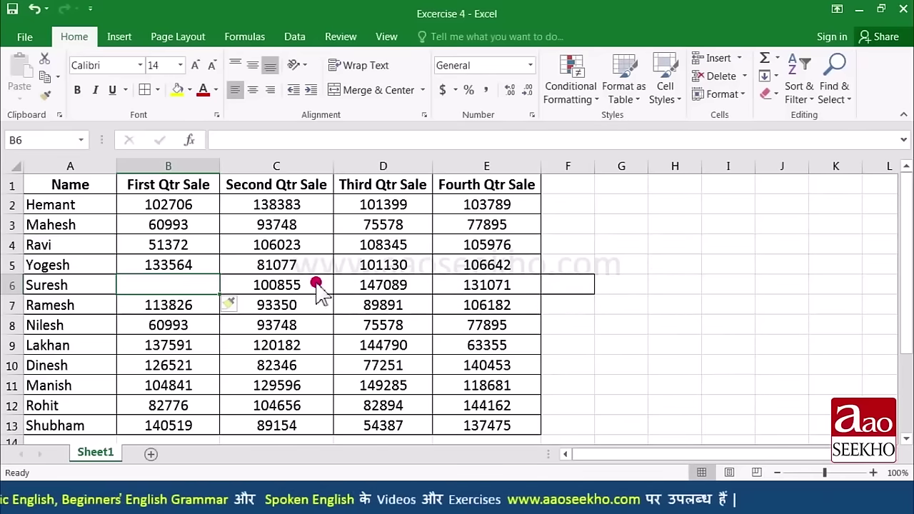
left_click(165, 286)
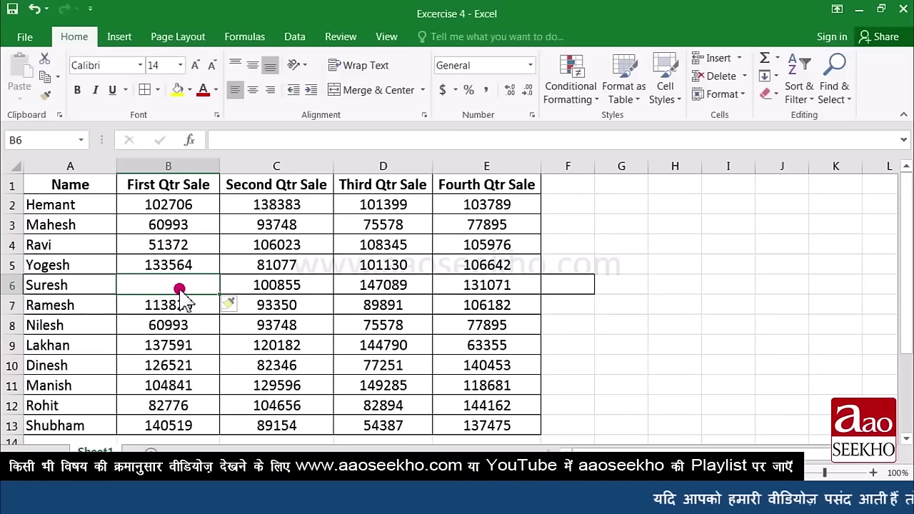
key("ctrl+z")
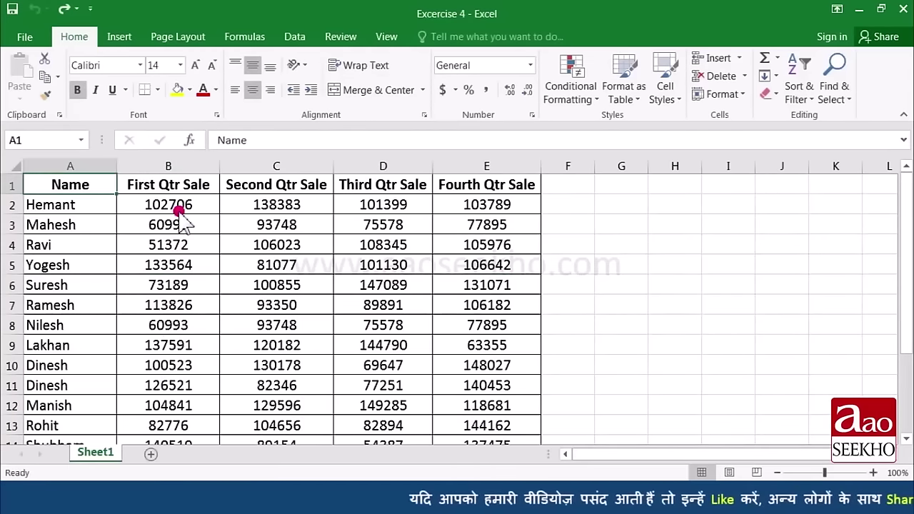
Step: Insert a blank sheet column at column B, before First Qtr Sale
left_click(179, 190)
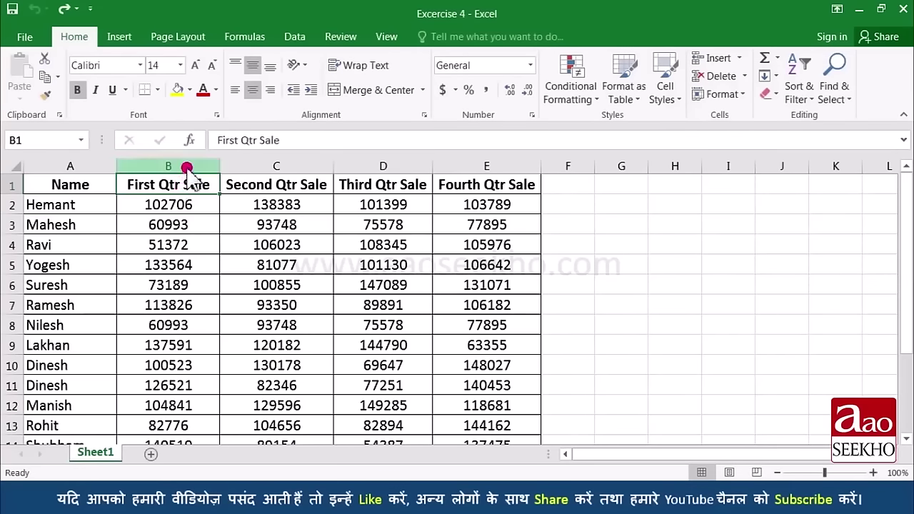
left_click(187, 166)
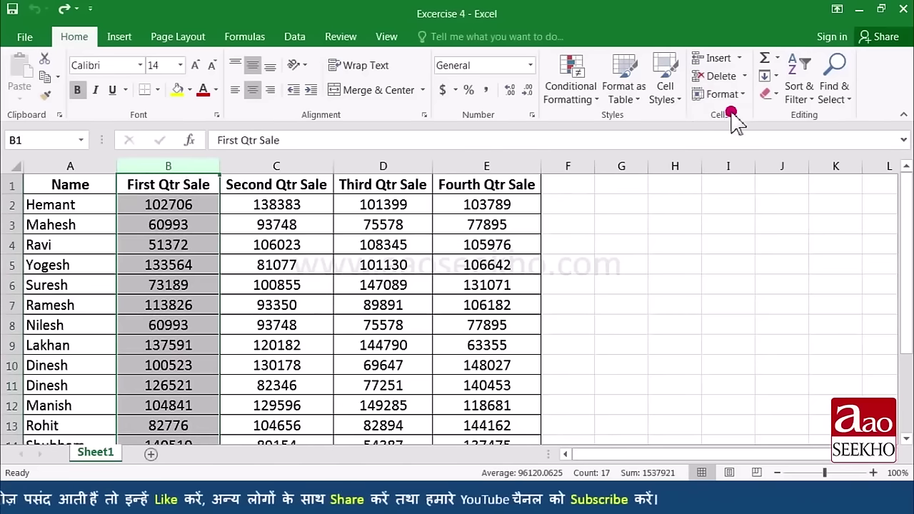
left_click(742, 60)
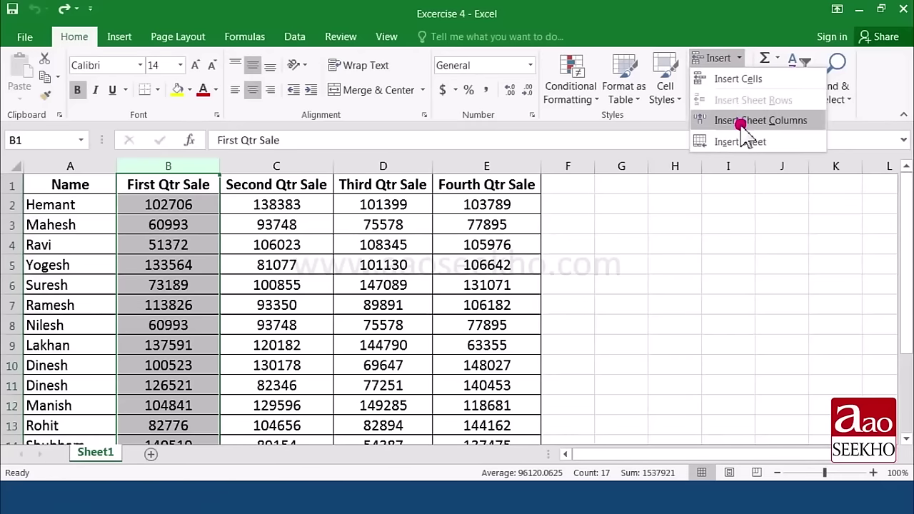
left_click(743, 121)
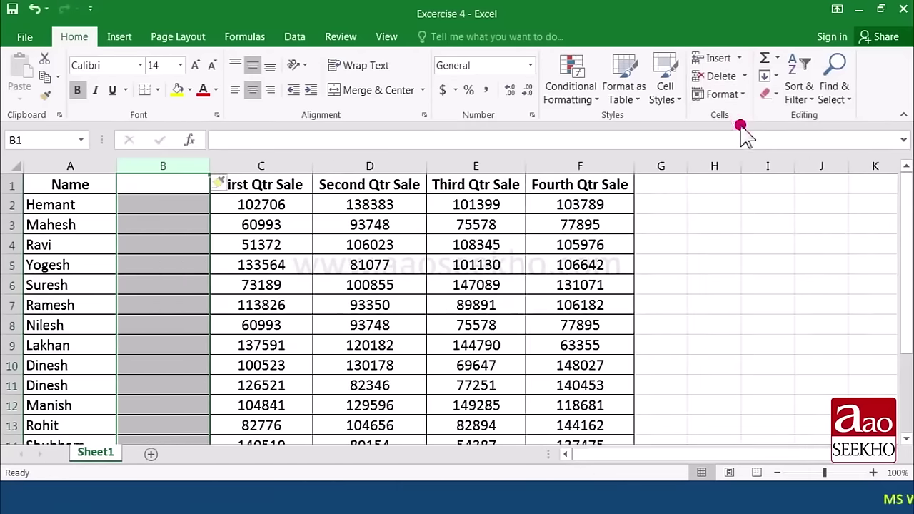
left_click(178, 205)
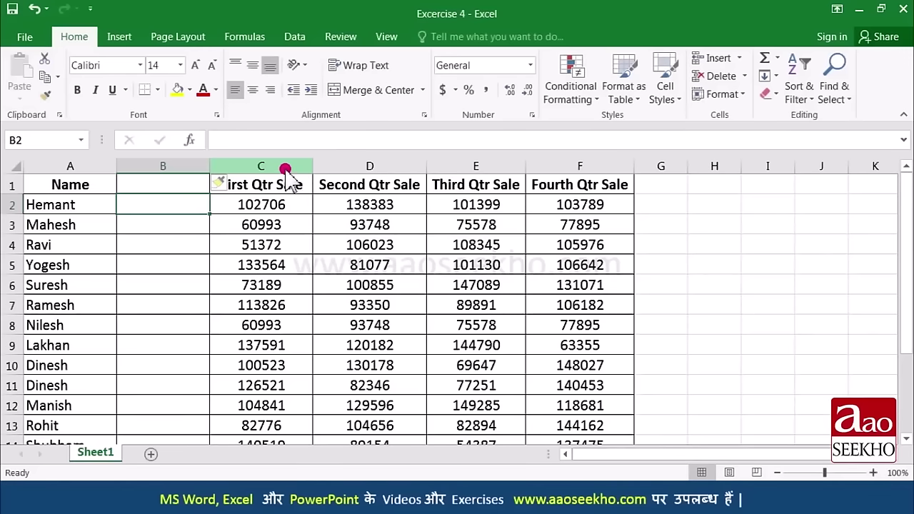
Step: Insert one more blank column before the First Qtr Sale column
right_click(286, 170)
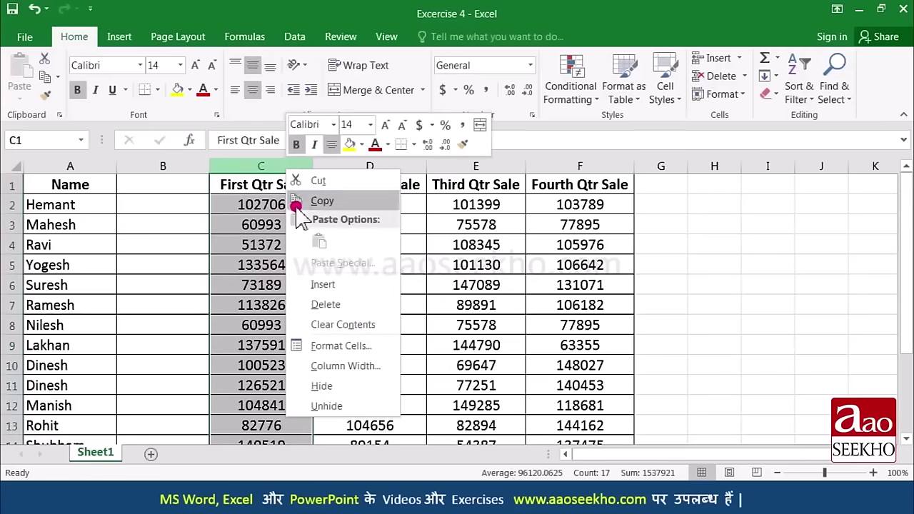
left_click(337, 285)
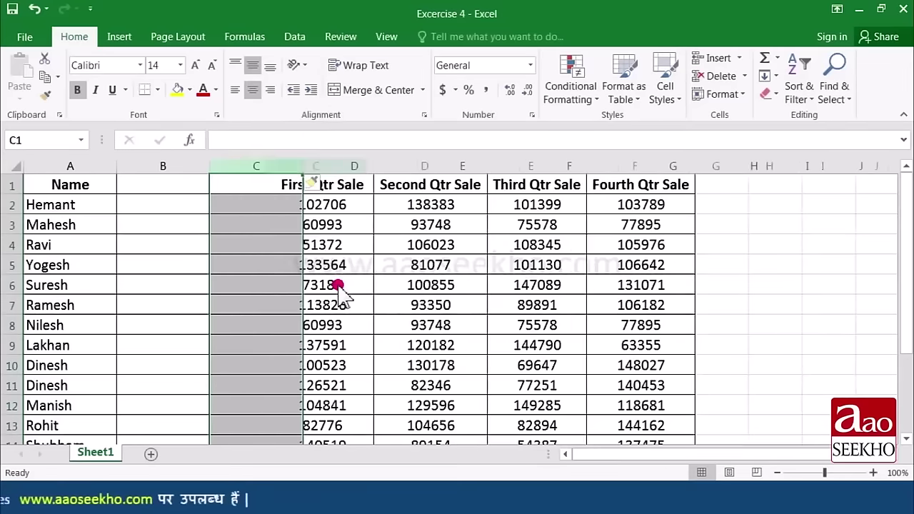
left_click(278, 249)
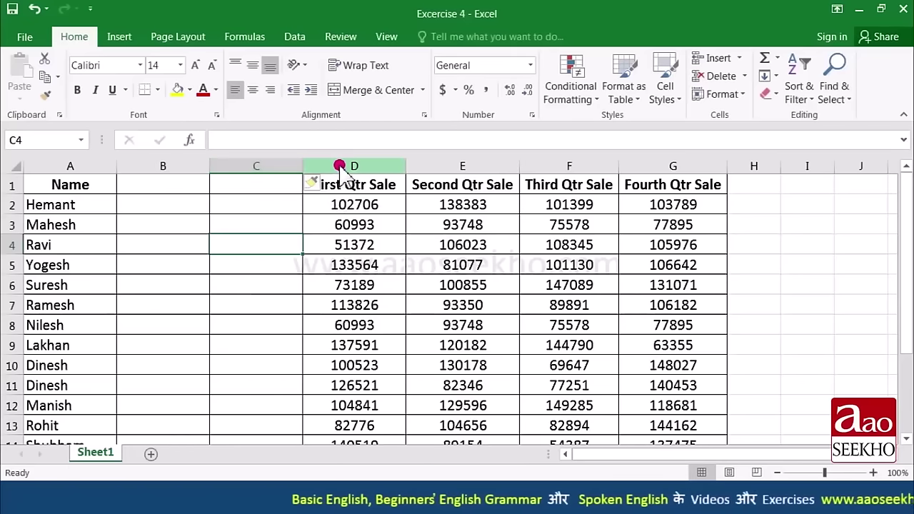
Step: Insert two more blank columns before First Qtr Sale, giving four blank columns
left_click(337, 166)
left_click_drag(340, 166, 455, 161)
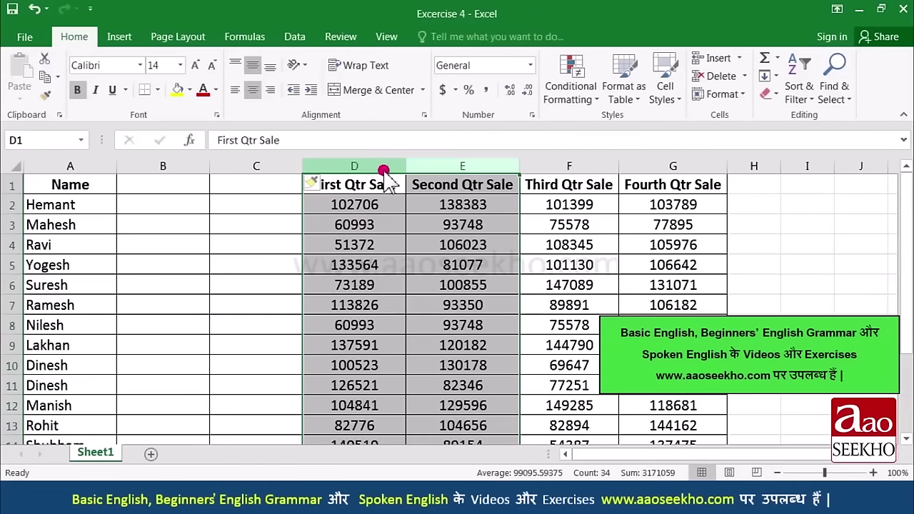
left_click(740, 60)
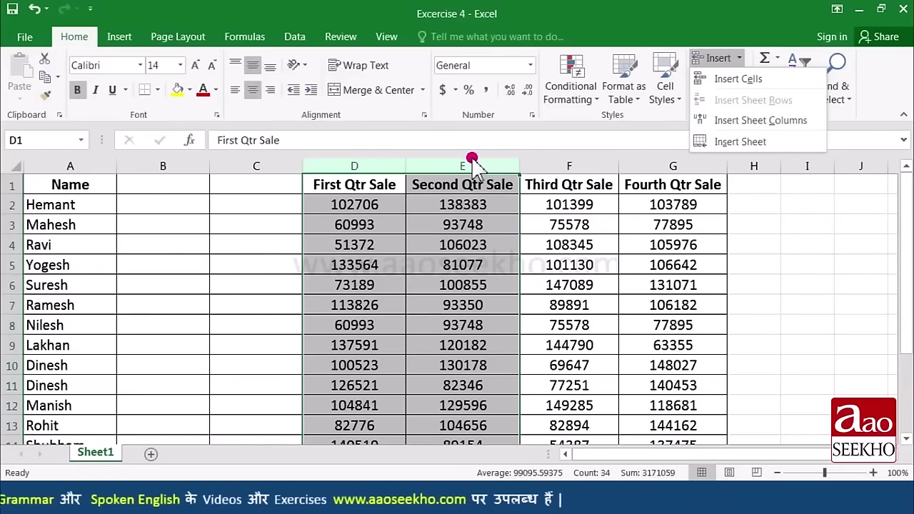
right_click(377, 166)
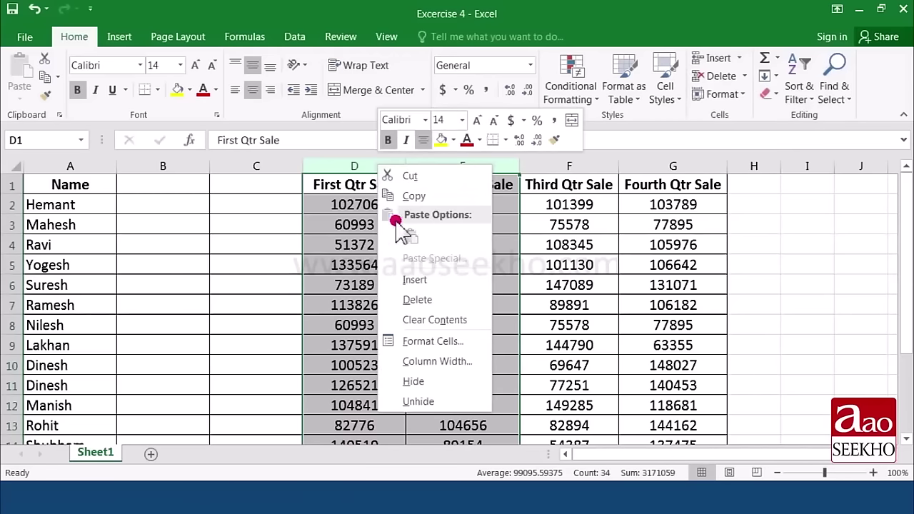
left_click(426, 282)
left_click(397, 280)
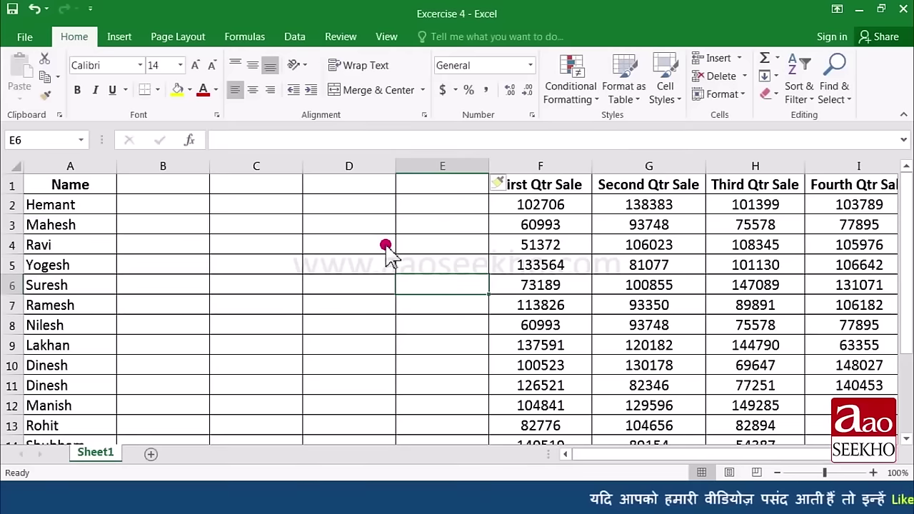
Step: Delete the blank column B using Delete Sheet Columns
left_click(168, 166)
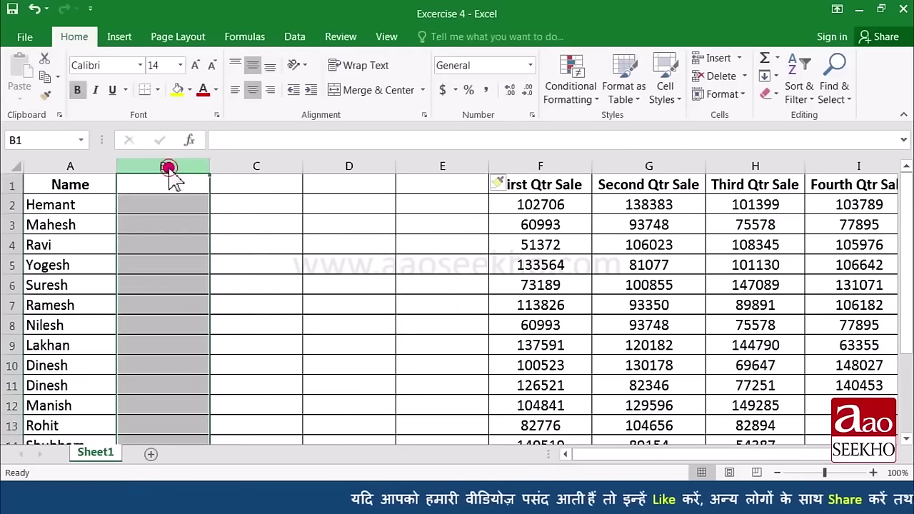
left_click(744, 76)
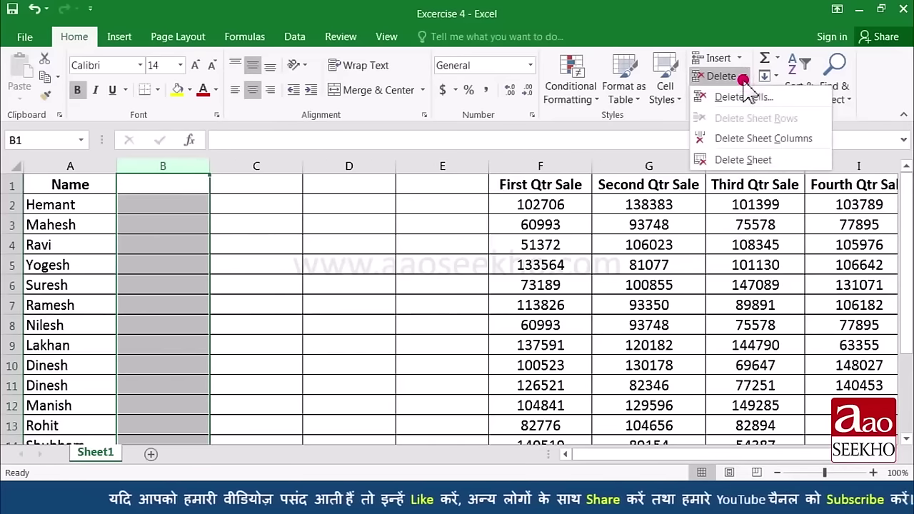
left_click(746, 140)
left_click(257, 266)
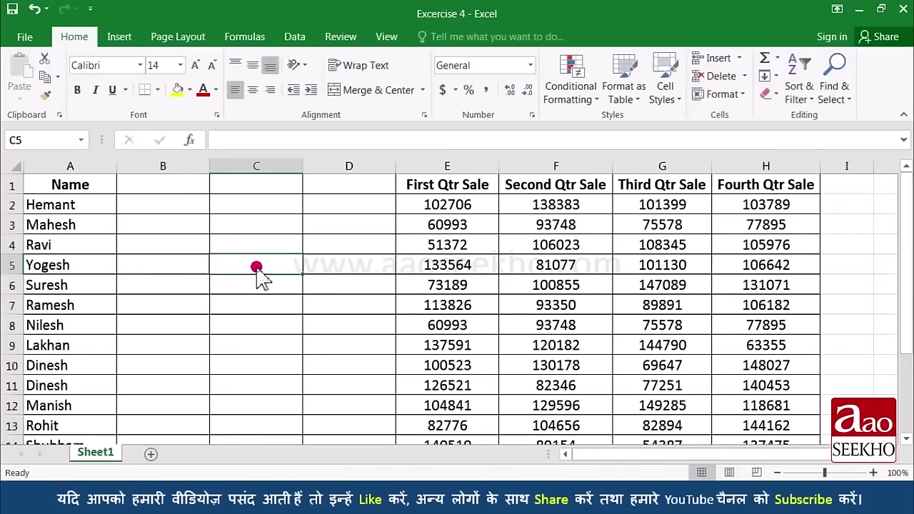
Step: Delete the three remaining blank columns B to D
left_click(168, 166)
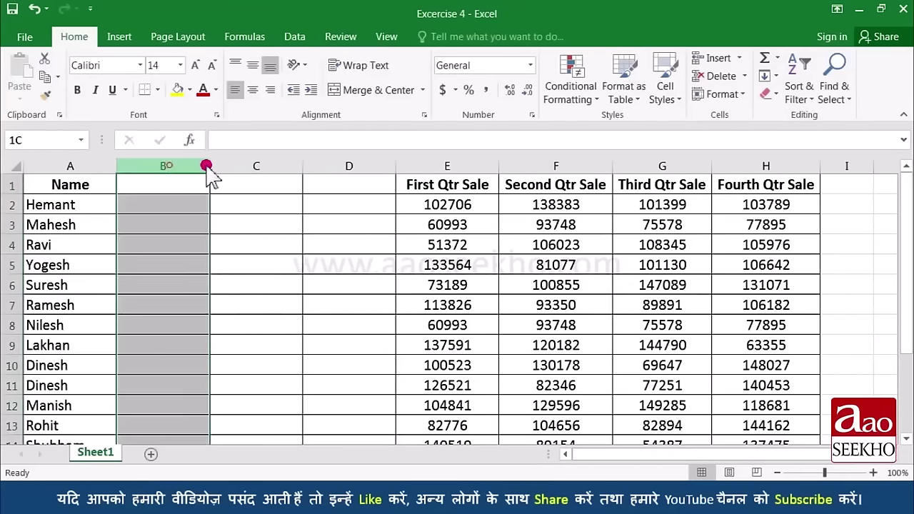
left_click_drag(207, 168, 328, 170)
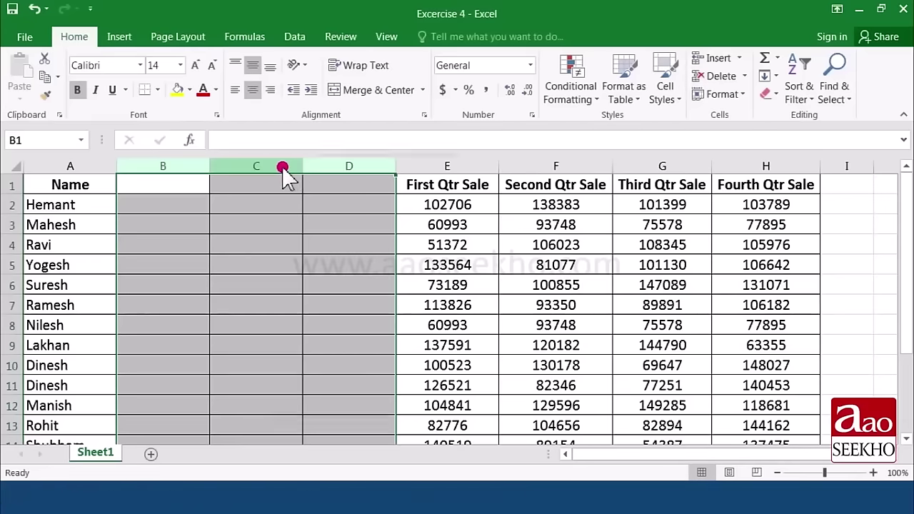
right_click(283, 170)
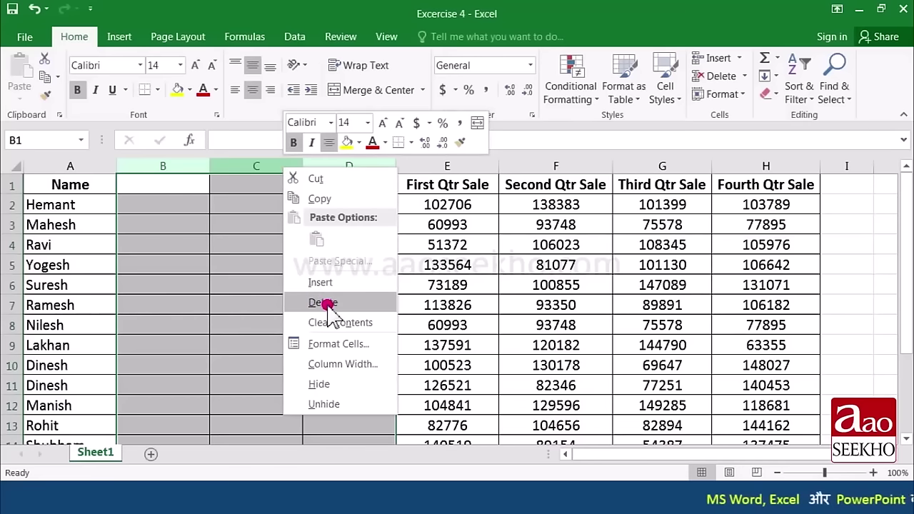
left_click(325, 304)
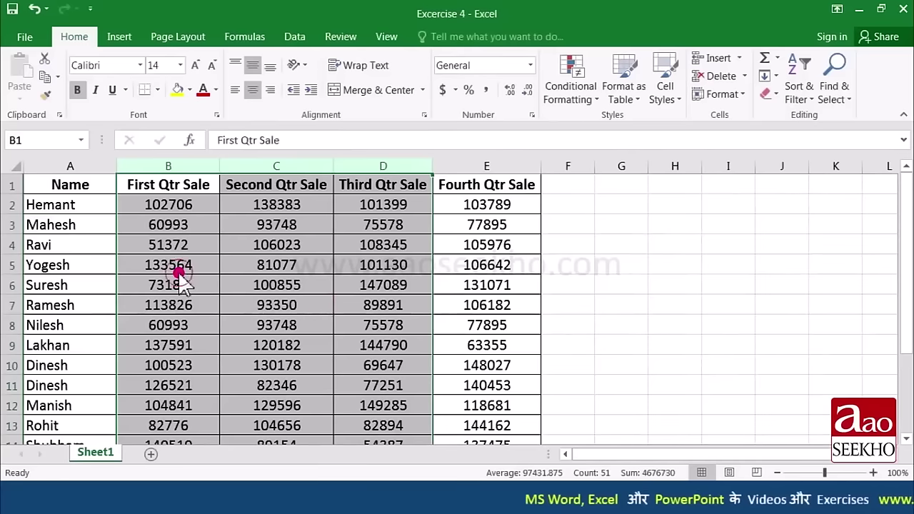
left_click(178, 271)
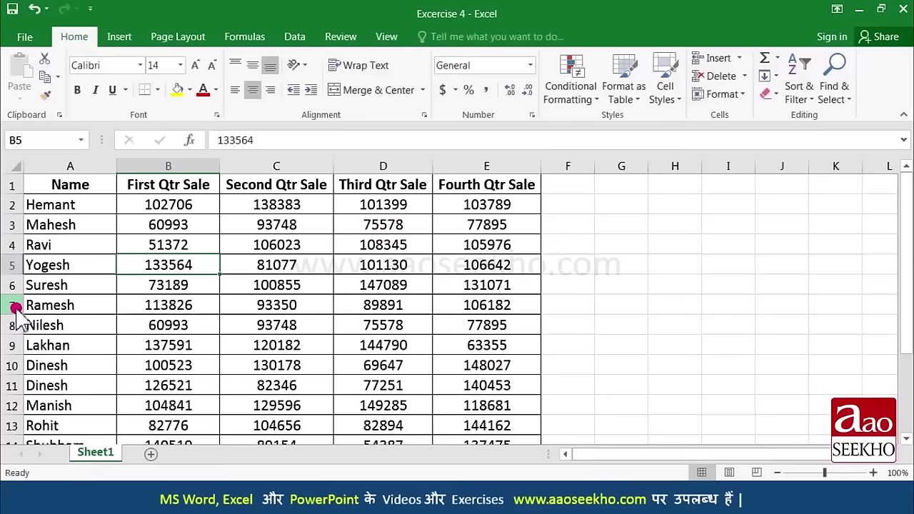
Step: Insert two blank rows above the Ramesh row
left_click(13, 306)
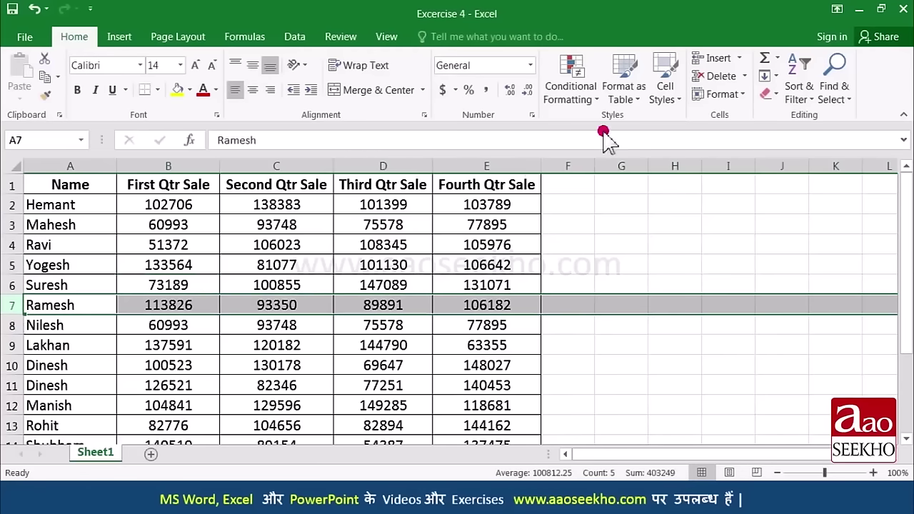
left_click(743, 60)
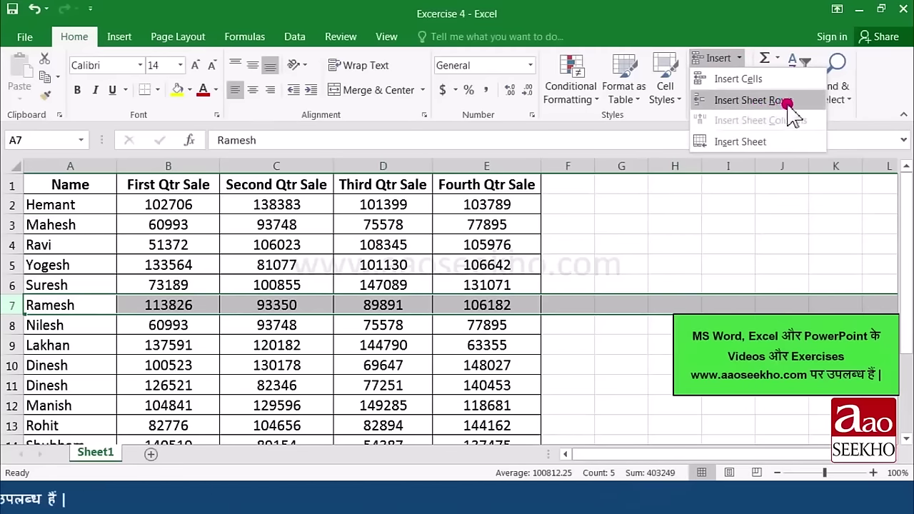
left_click(793, 104)
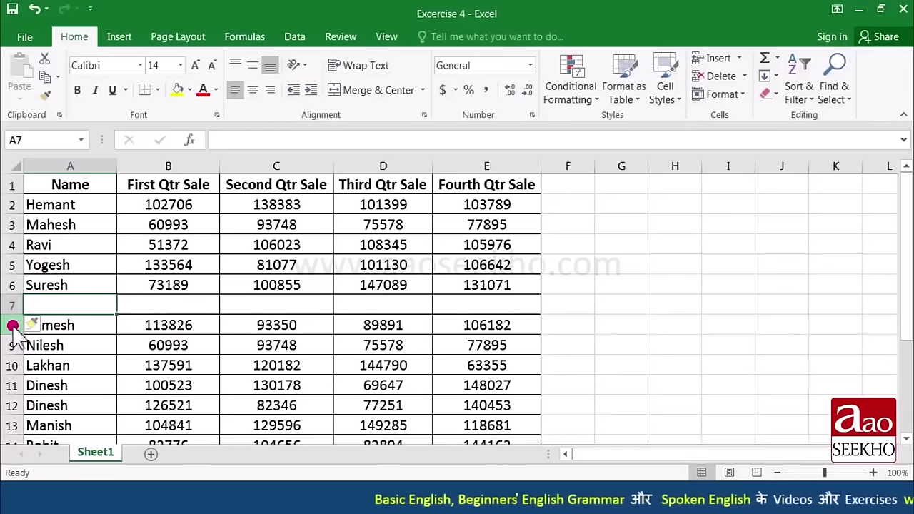
right_click(13, 326)
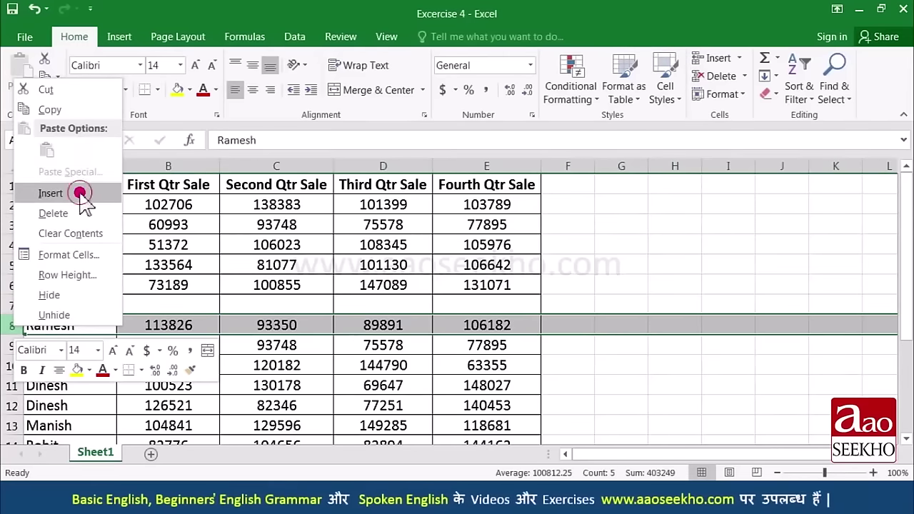
left_click(50, 192)
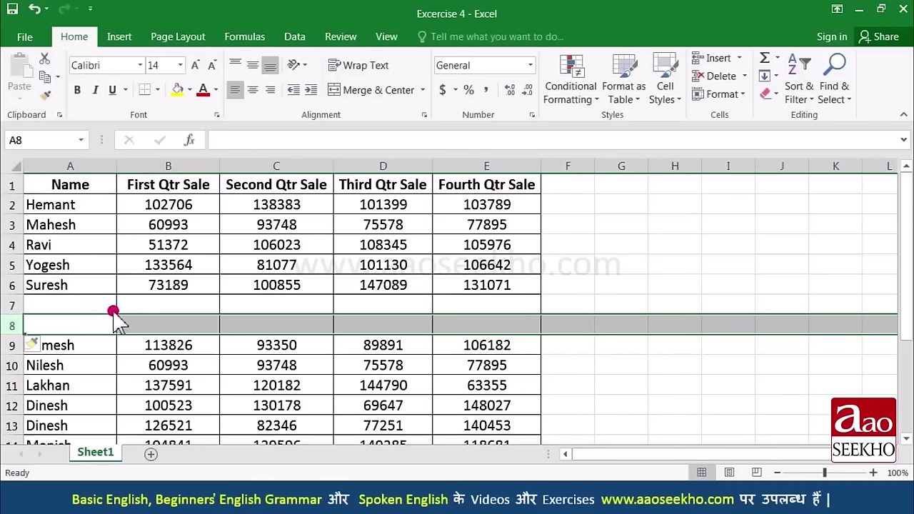
Step: Insert three more blank rows above Ramesh, making five in total
left_click(15, 345)
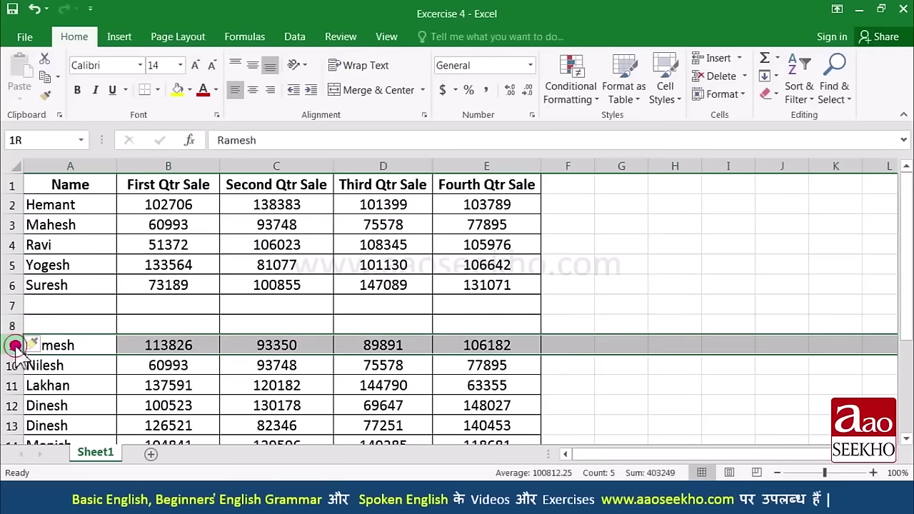
left_click_drag(16, 348, 10, 386)
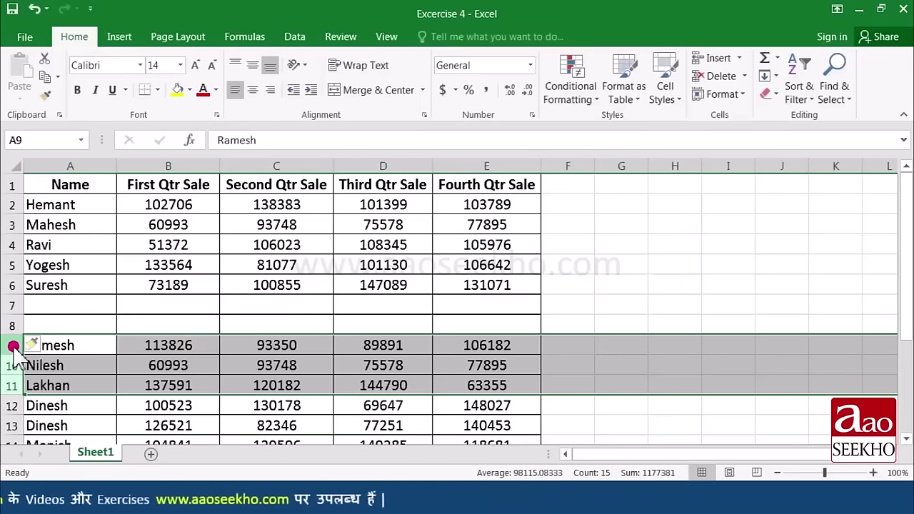
right_click(13, 346)
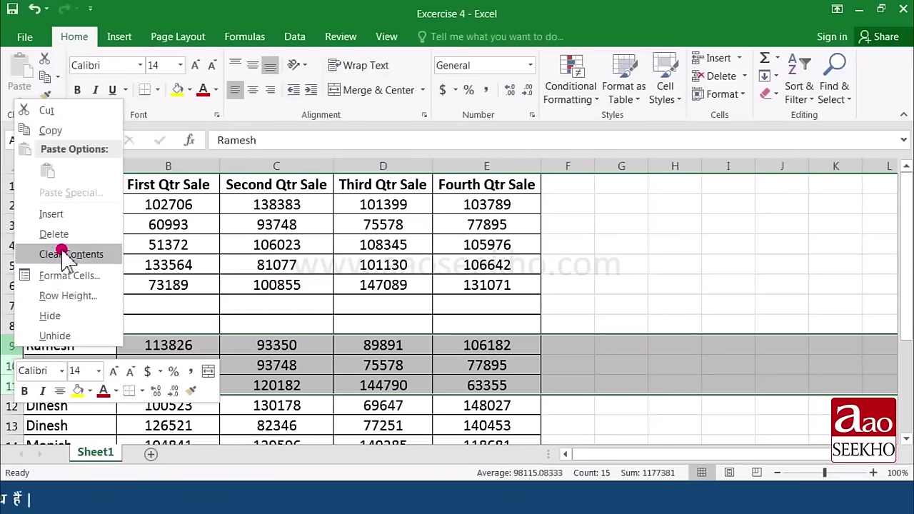
left_click(51, 215)
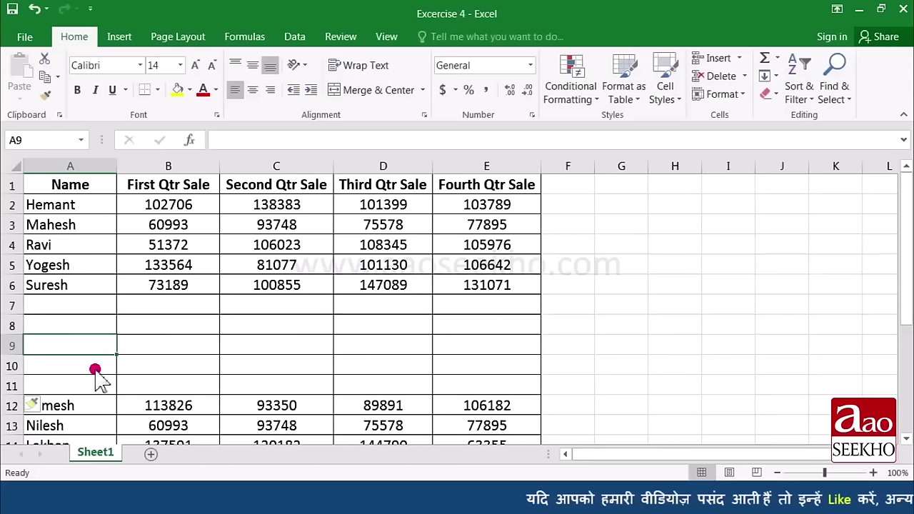
Step: Delete the blank row 7, then the remaining blank rows 7 to 10
left_click(11, 307)
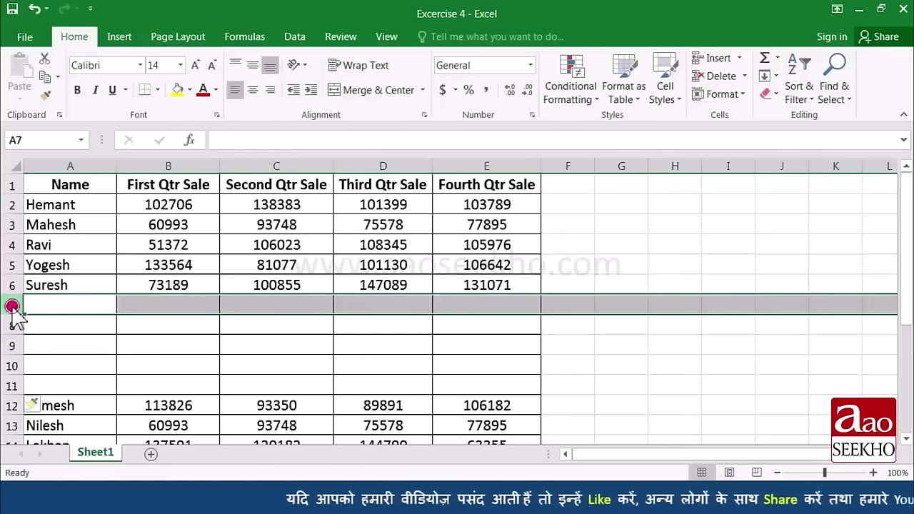
left_click(744, 76)
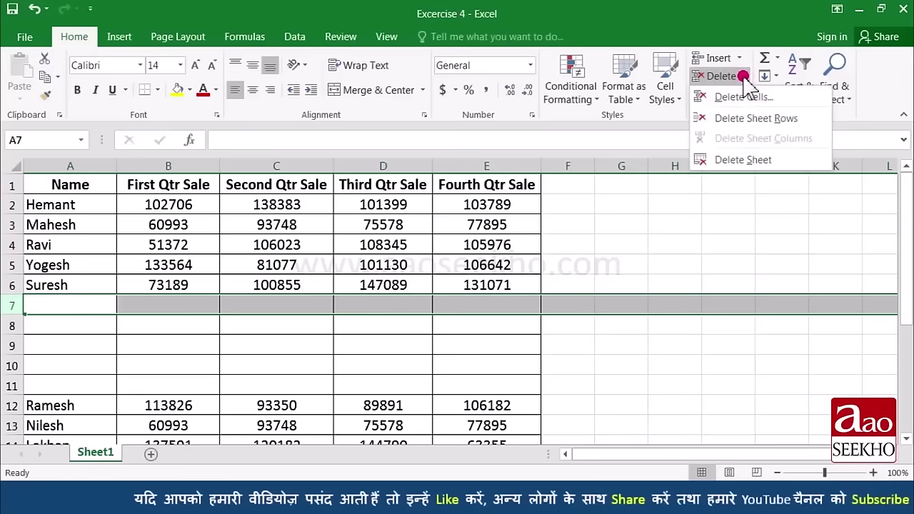
left_click(761, 120)
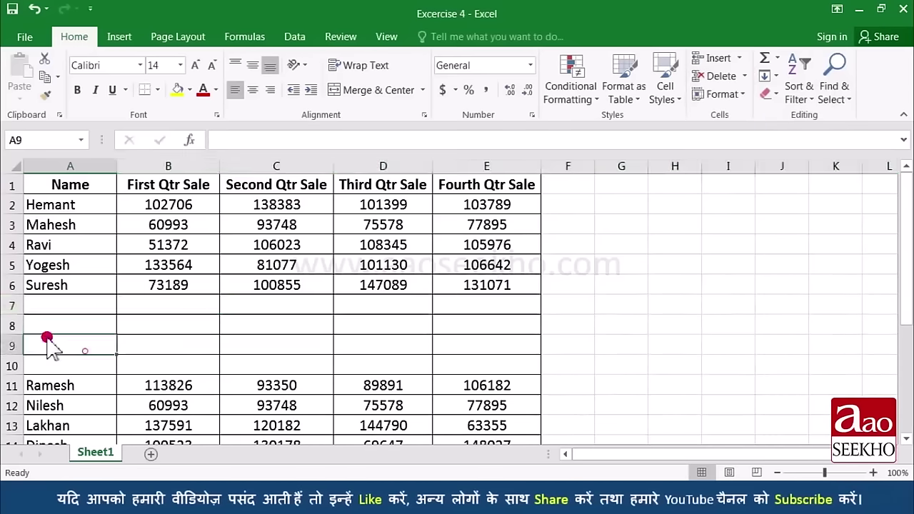
left_click_drag(11, 305, 10, 366)
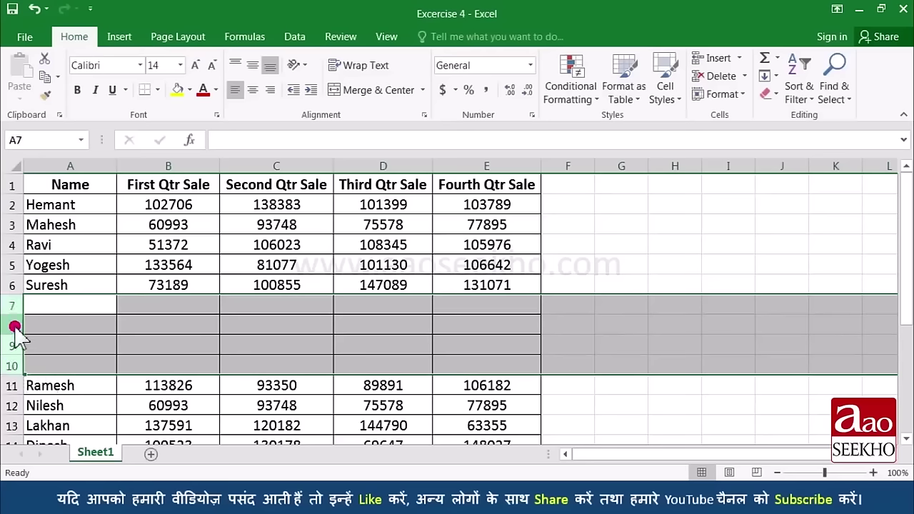
right_click(11, 366)
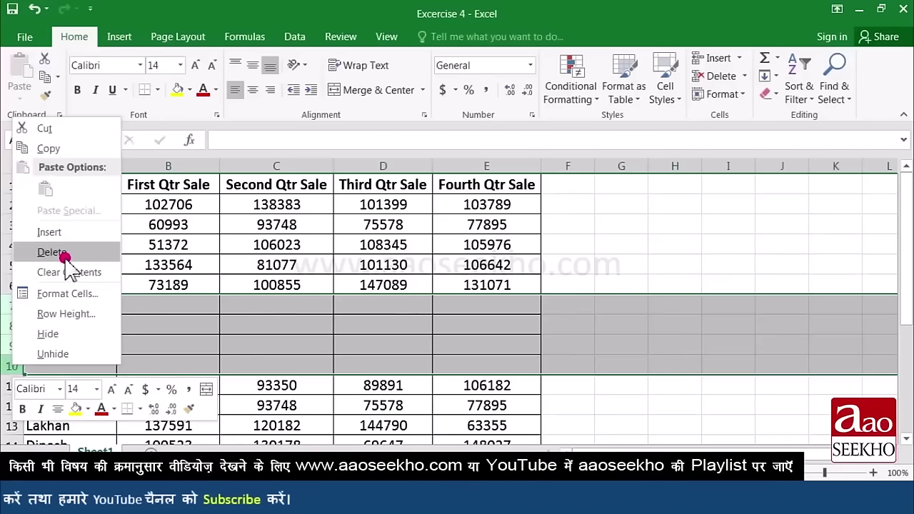
left_click(64, 252)
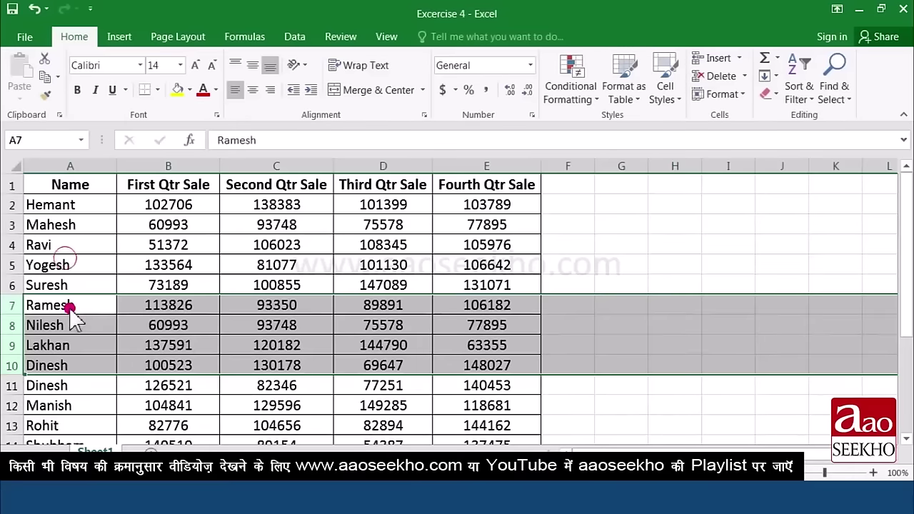
left_click(95, 310)
Step: Insert a new blank worksheet, Sheet2
left_click(93, 323)
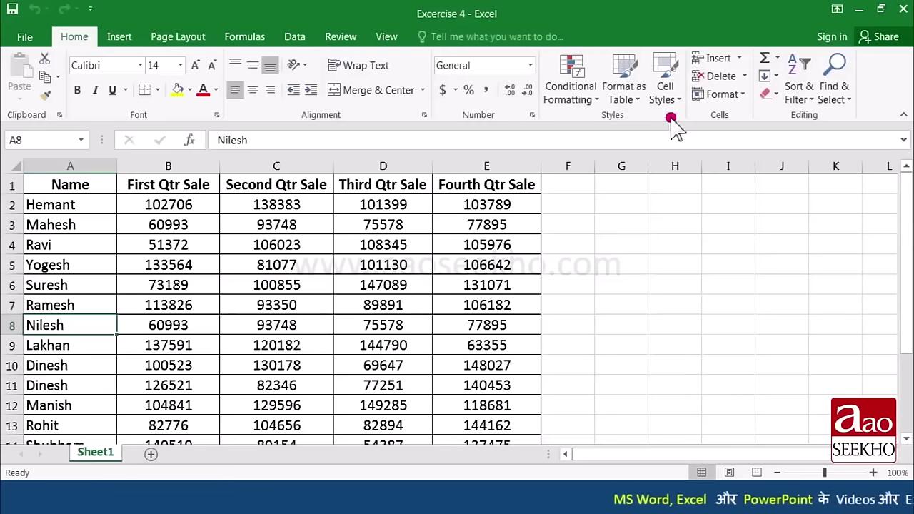
left_click(739, 57)
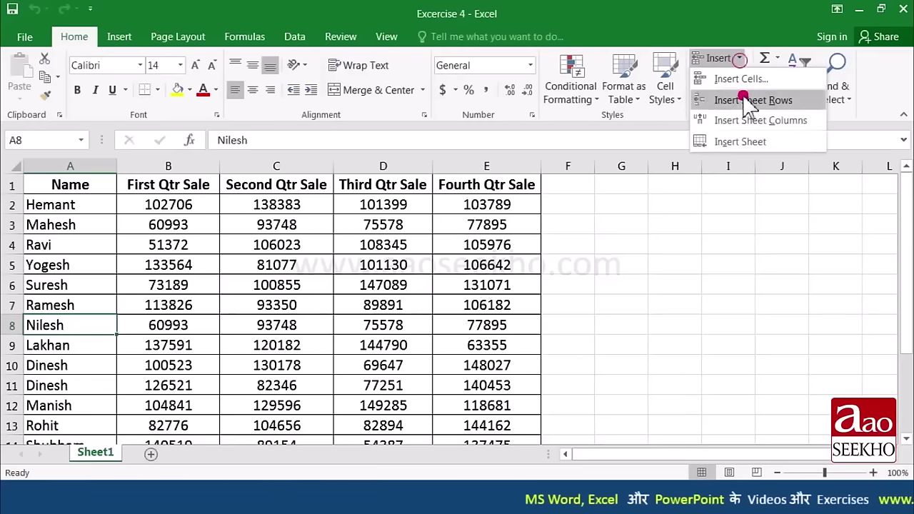
left_click(772, 142)
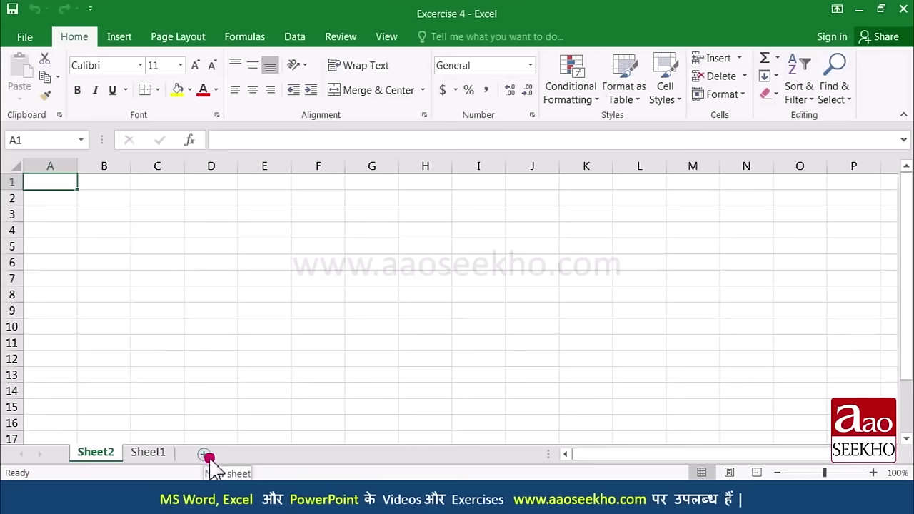
Step: Add a new blank worksheet with the + button and view Sheet3
left_click(205, 455)
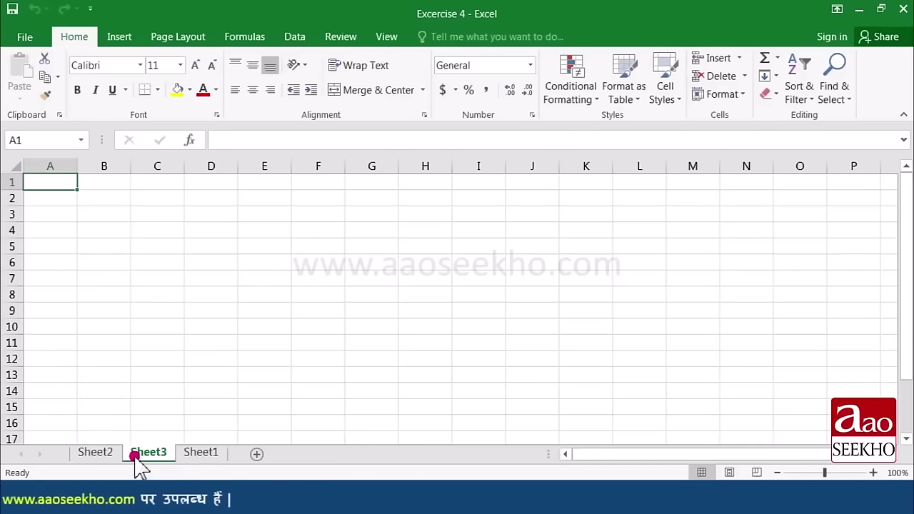
left_click(165, 454)
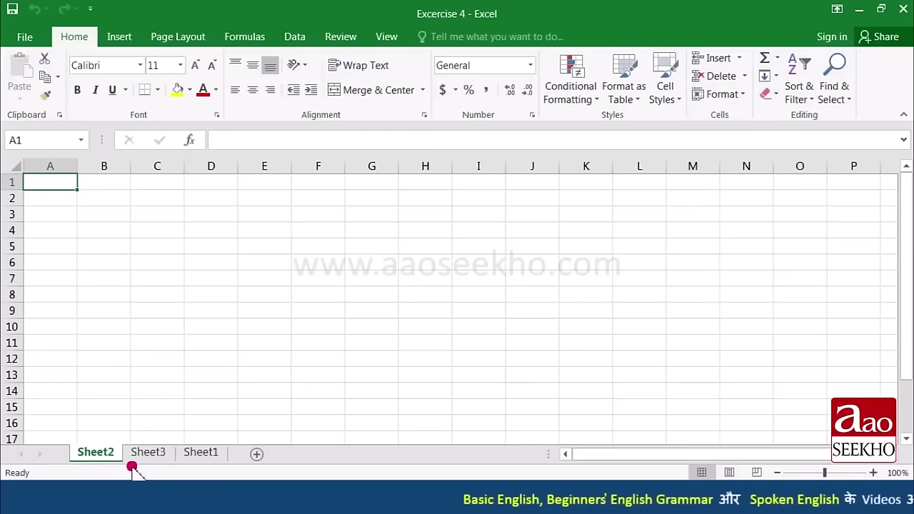
Step: Drag the Sheet1 tab to the front so tabs read Sheet1, Sheet2, Sheet3
left_click(201, 455)
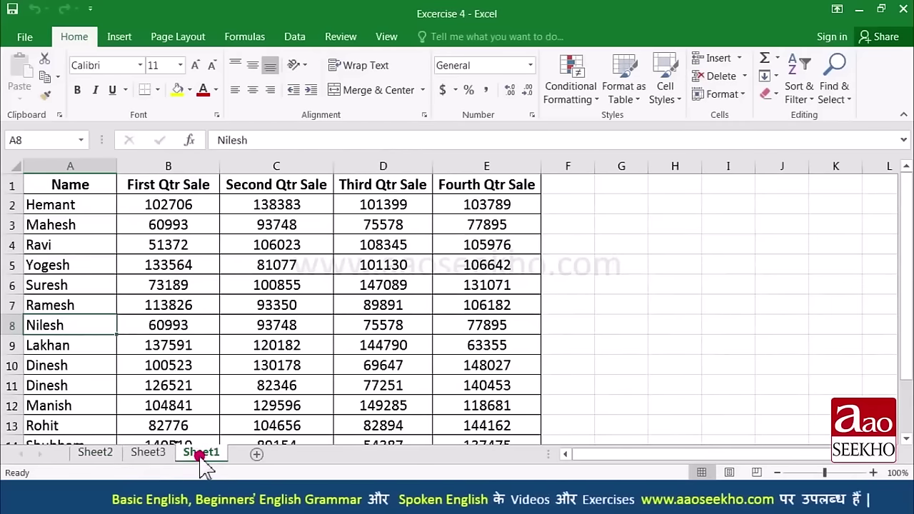
left_click_drag(201, 457, 174, 439)
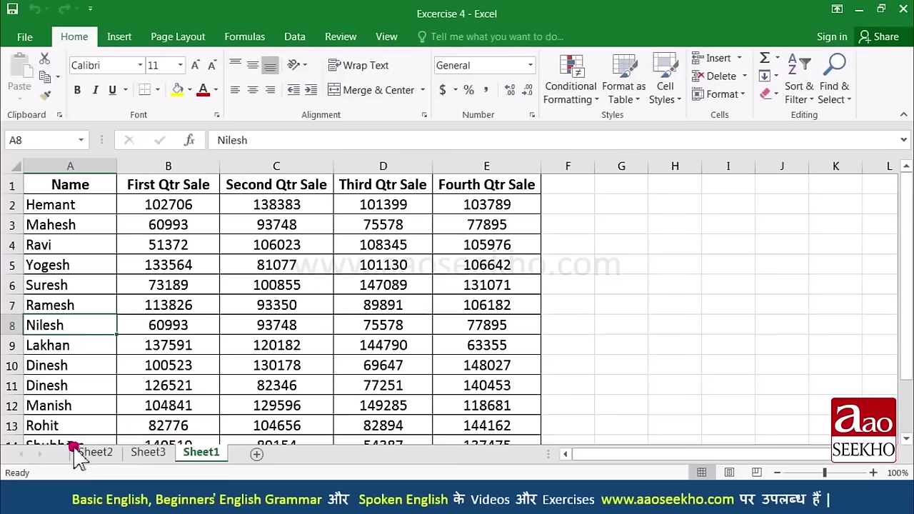
left_click_drag(75, 451, 75, 451)
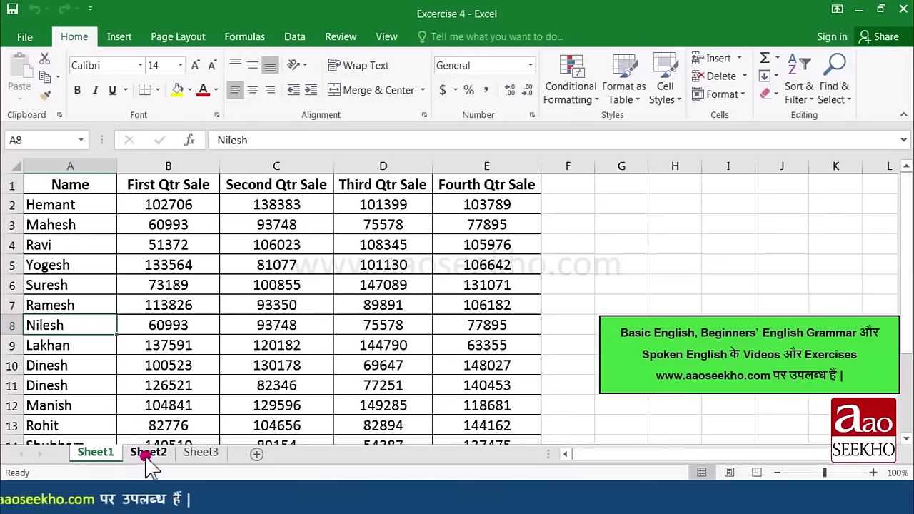
left_click(147, 454)
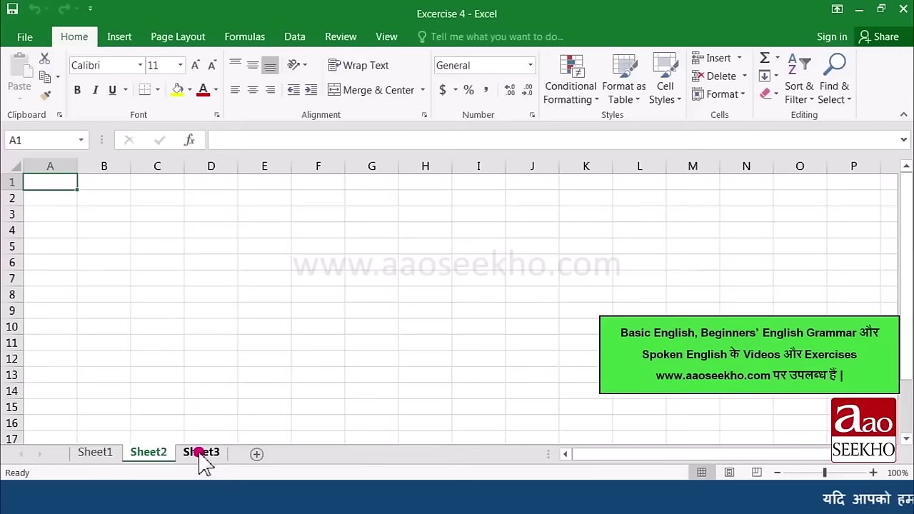
Step: Cycle through Sheet3 and Sheet1 using tabs and Ctrl+Page Down/Up, ending on Sheet1
left_click(201, 454)
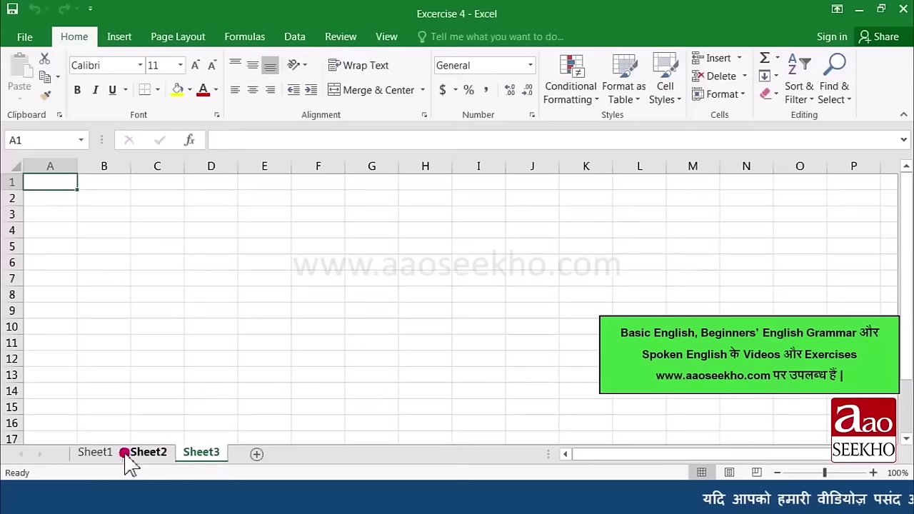
left_click(87, 455)
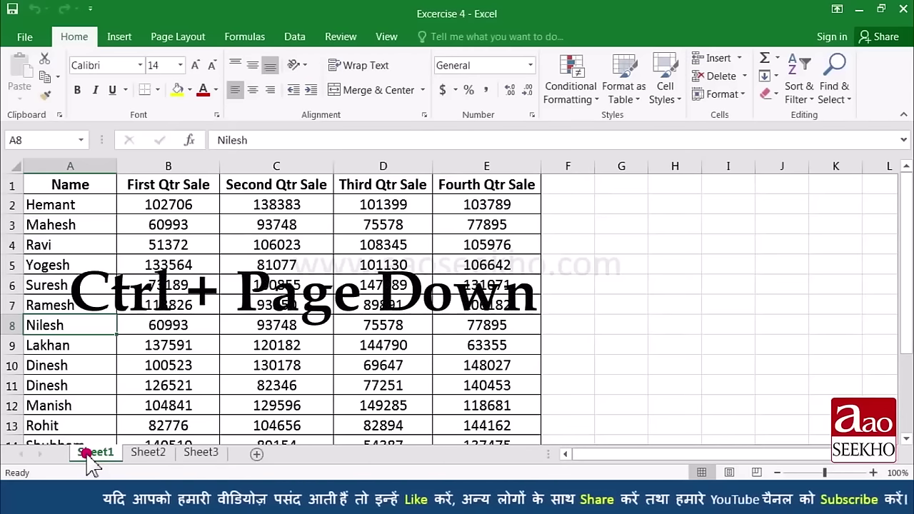
key("ctrl+Page_Down")
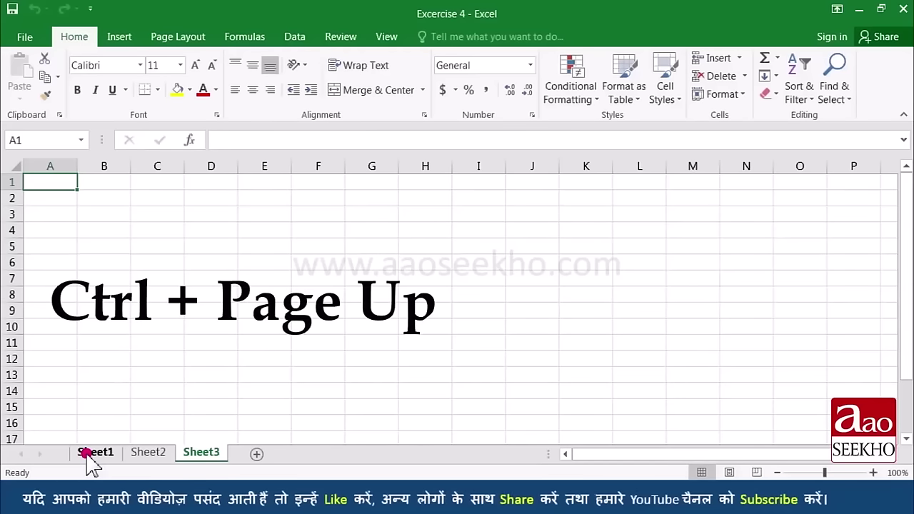
key("ctrl+Page_Up")
key("ctrl+Page_Up")
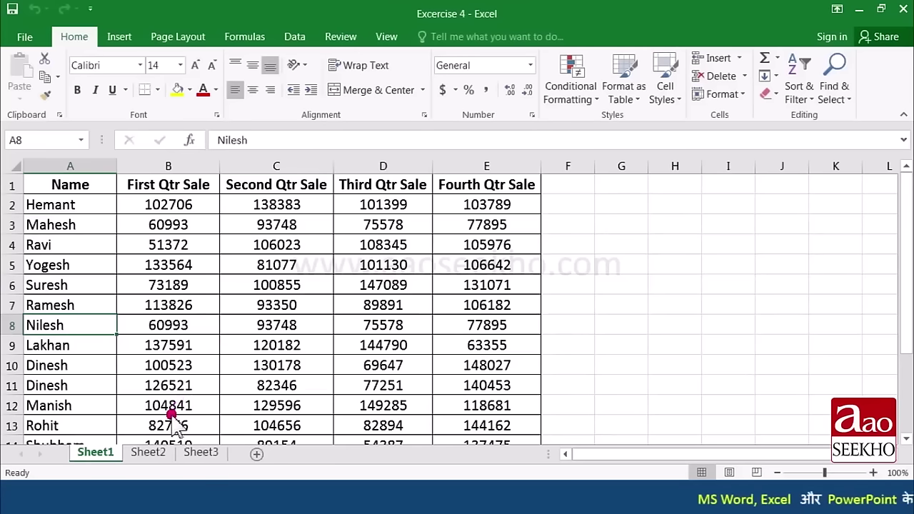
Step: Delete the empty Sheet2 with Delete Sheet, leaving Sheet1 and Sheet3
left_click(150, 452)
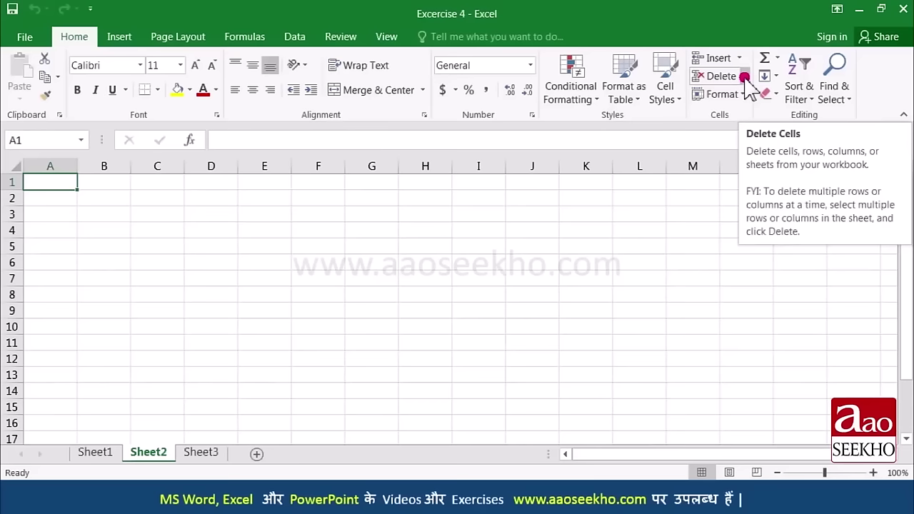
left_click(745, 77)
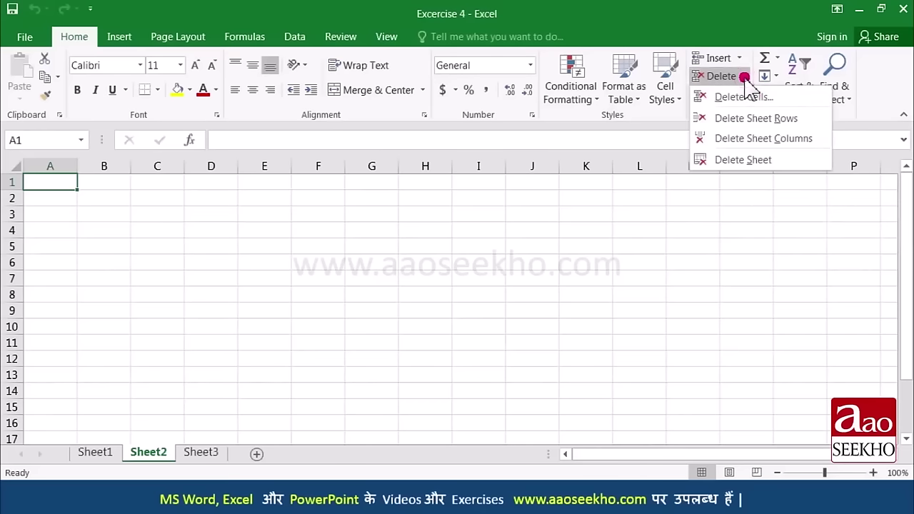
left_click(744, 161)
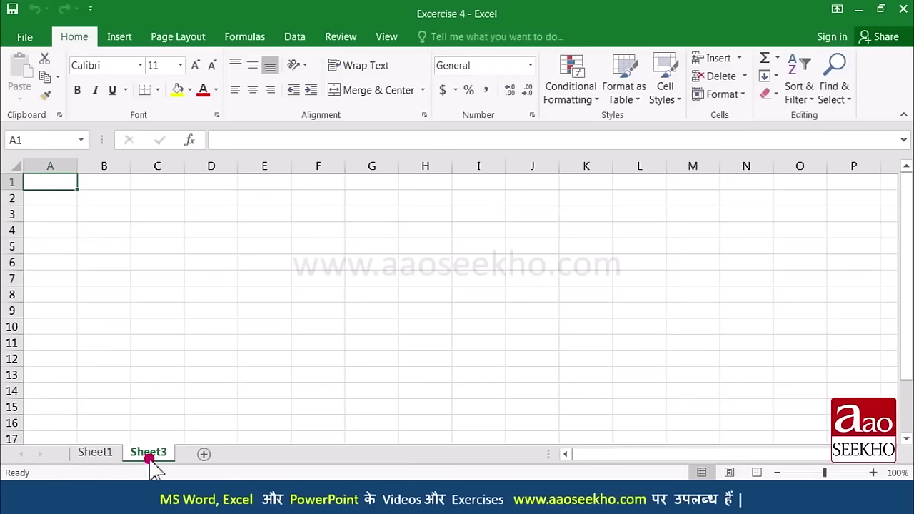
left_click(111, 457)
left_click(140, 455)
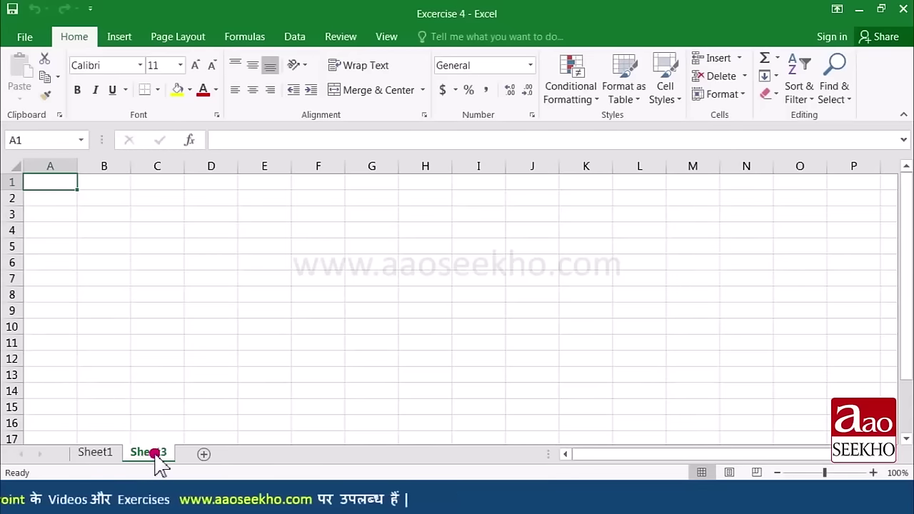
Step: Delete the Sheet3 worksheet from its tab's context menu
right_click(155, 453)
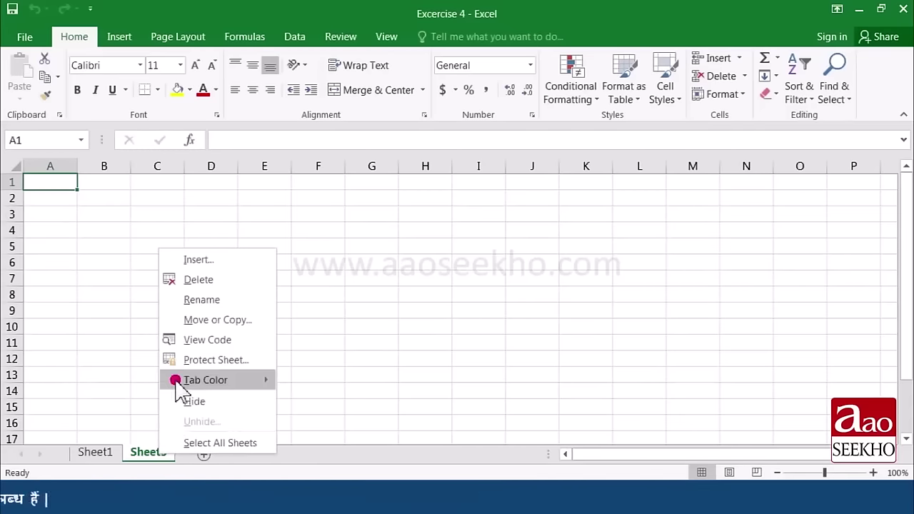
left_click(199, 280)
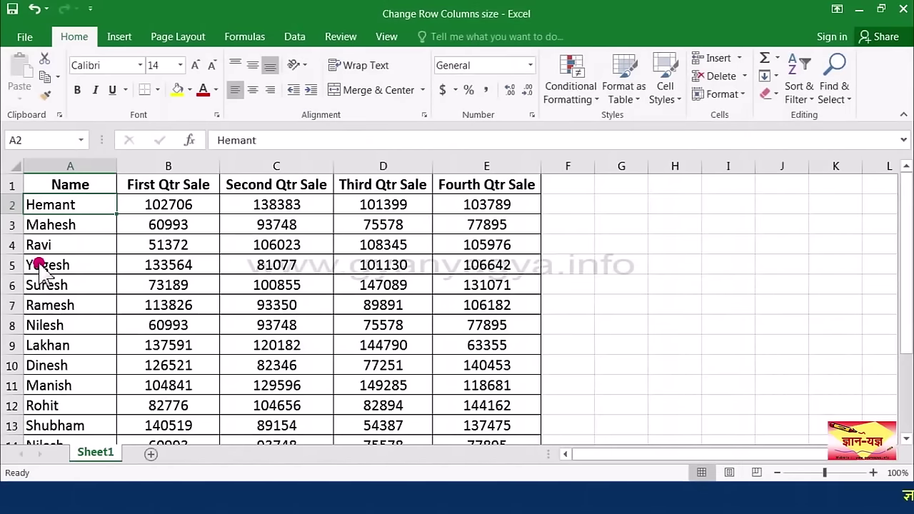
Step: Set header row 1's height to 25 via Format > Row Height
left_click(17, 185)
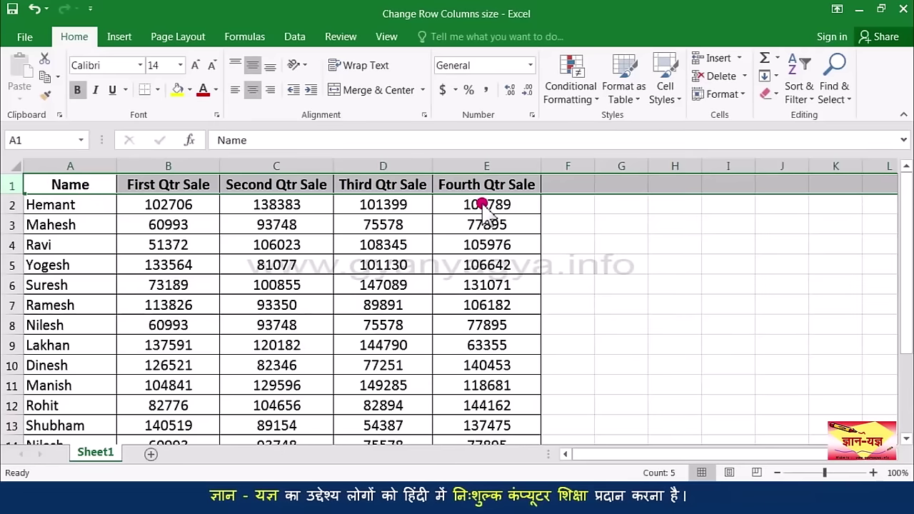
left_click(740, 98)
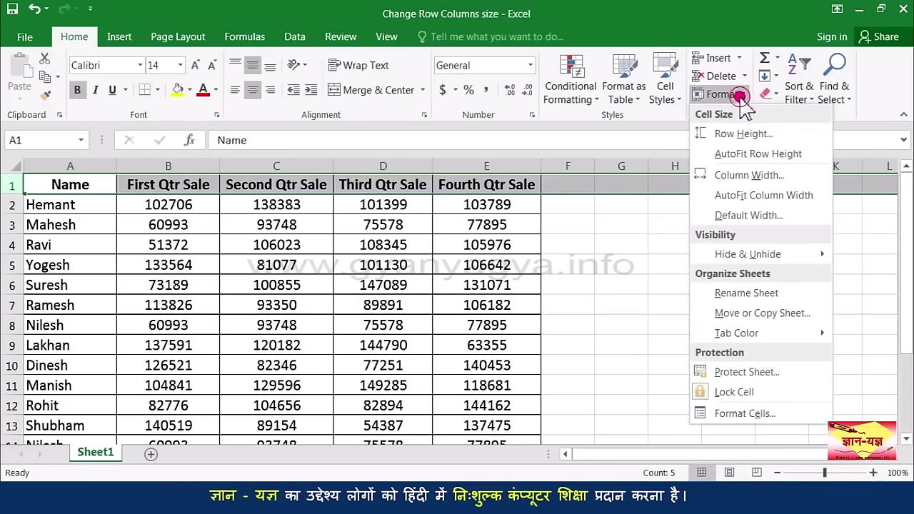
left_click(745, 136)
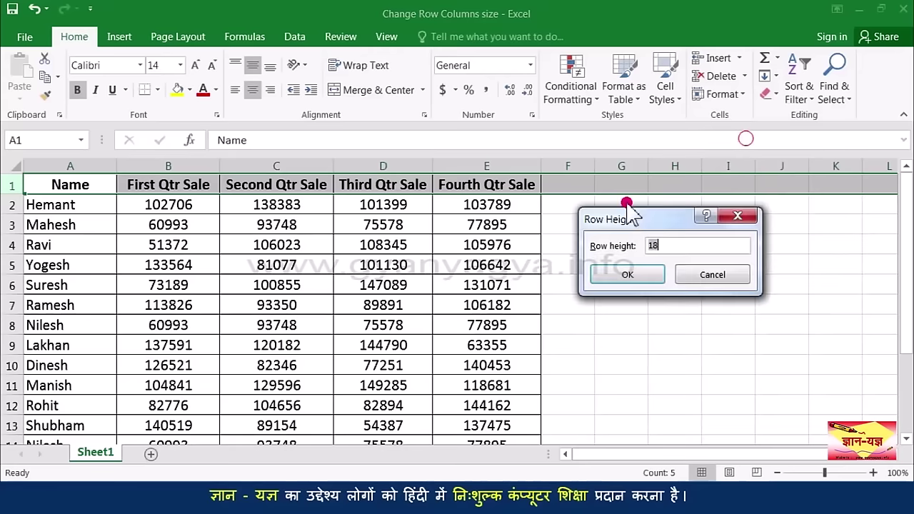
left_click_drag(674, 245, 645, 248)
type("25")
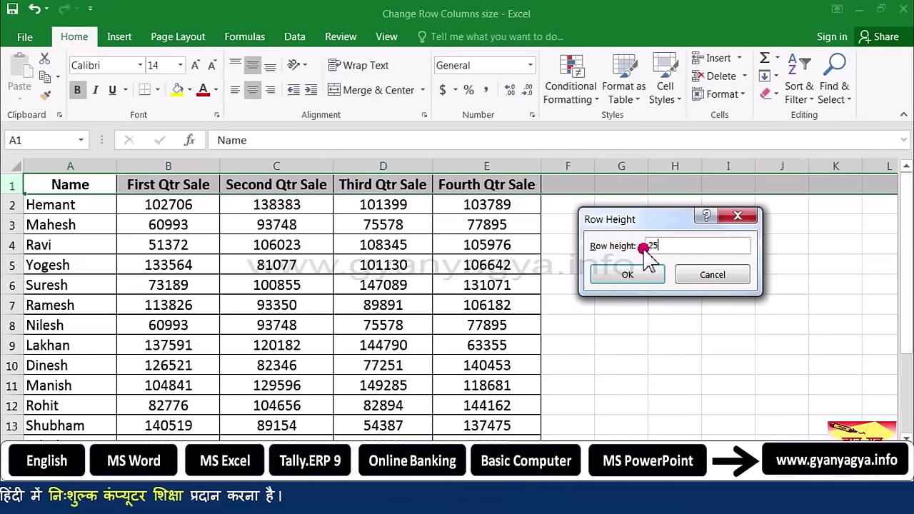
left_click(648, 275)
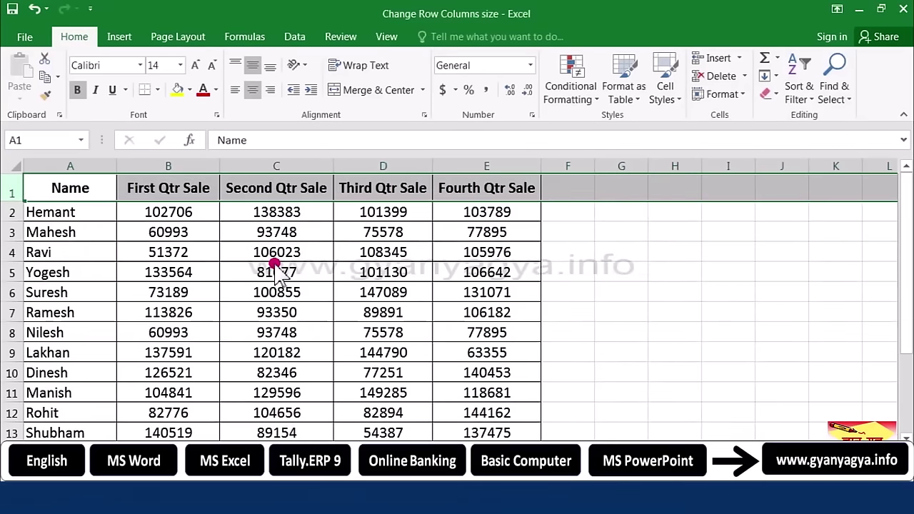
Step: Drag row 7's lower border to enlarge it to about 49.80 points (83 pixels)
left_click(88, 238)
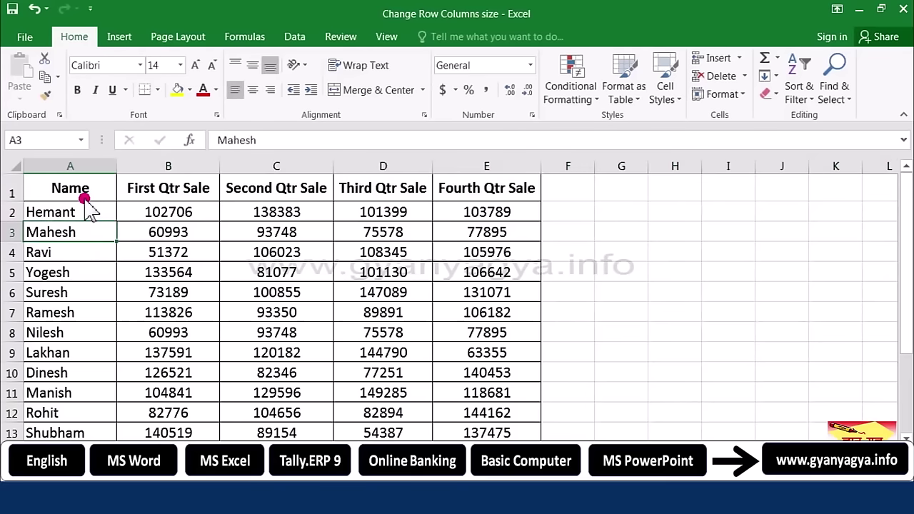
left_click(114, 205)
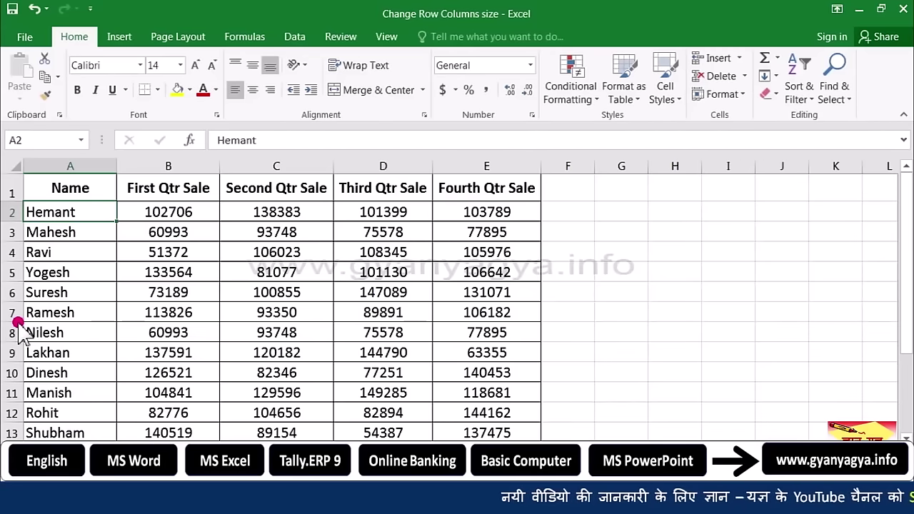
left_click_drag(16, 322, 14, 336)
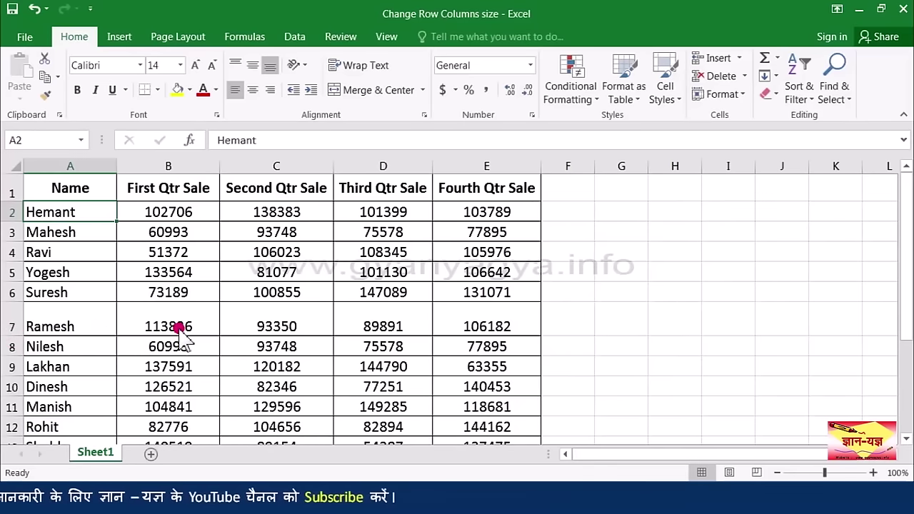
Step: Undo the row 7 and row 1 height changes and select the whole sheet
left_click(34, 9)
left_click(34, 9)
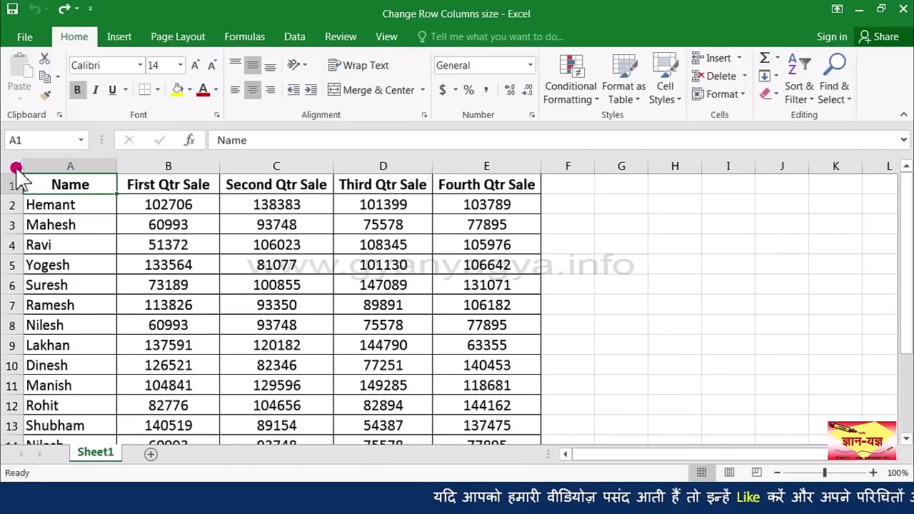
left_click(16, 167)
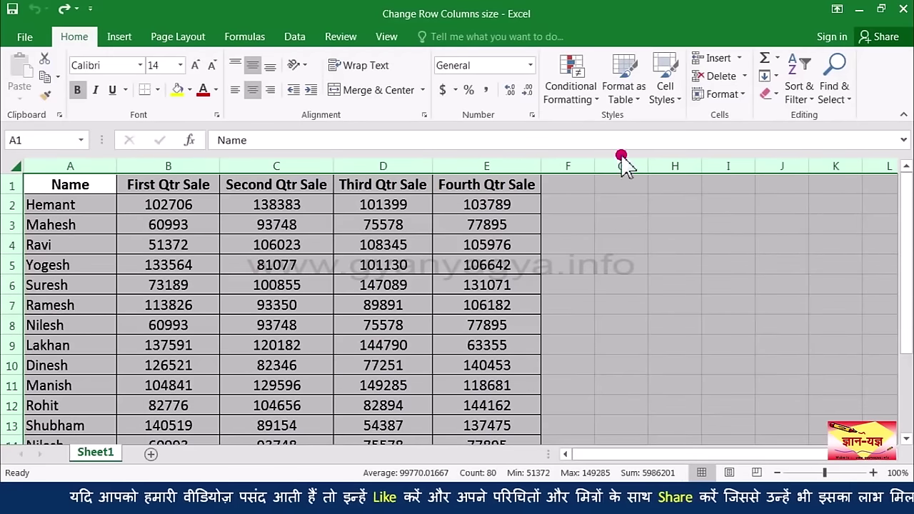
Step: Stretch every row to about 57 pixels, then undo back to the original heights
left_click(744, 95)
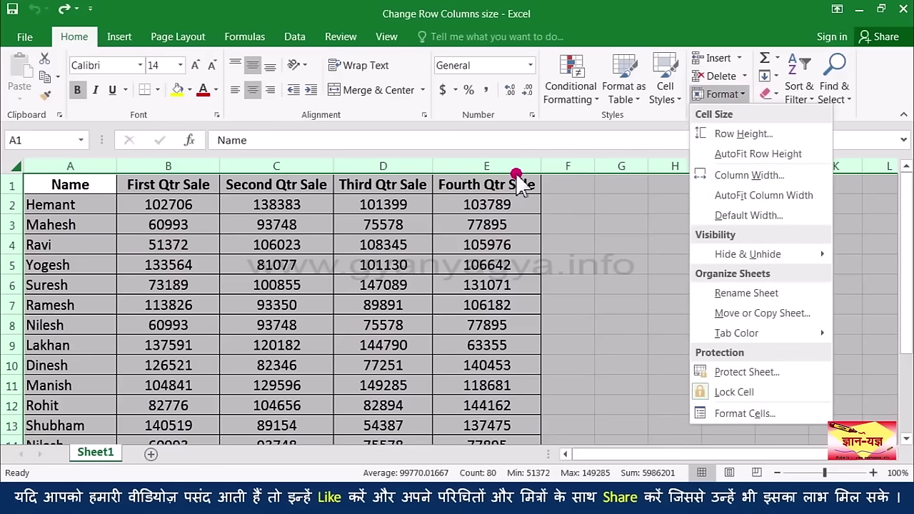
left_click(8, 255)
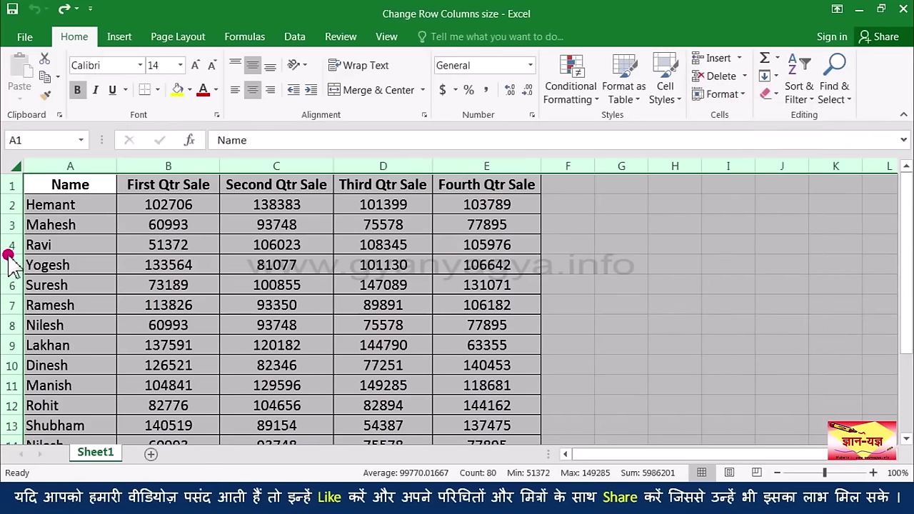
left_click_drag(8, 254, 7, 273)
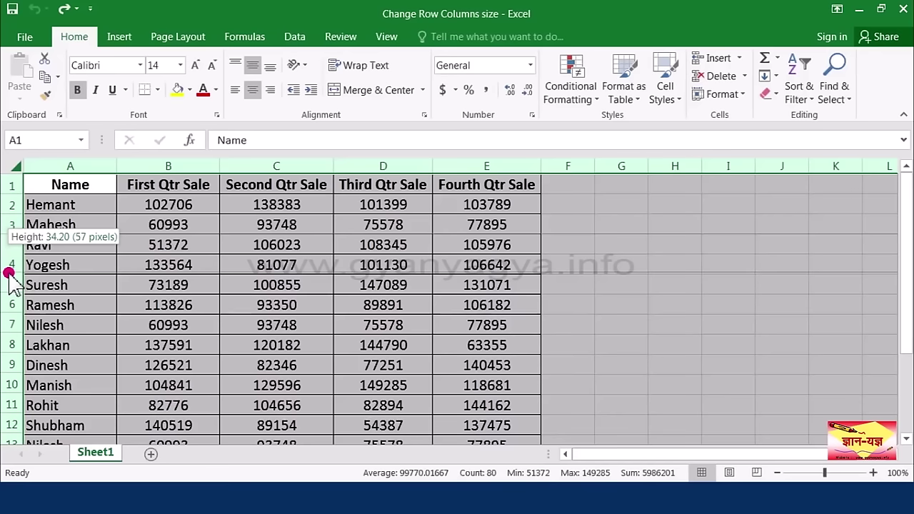
left_click_drag(10, 275, 10, 266)
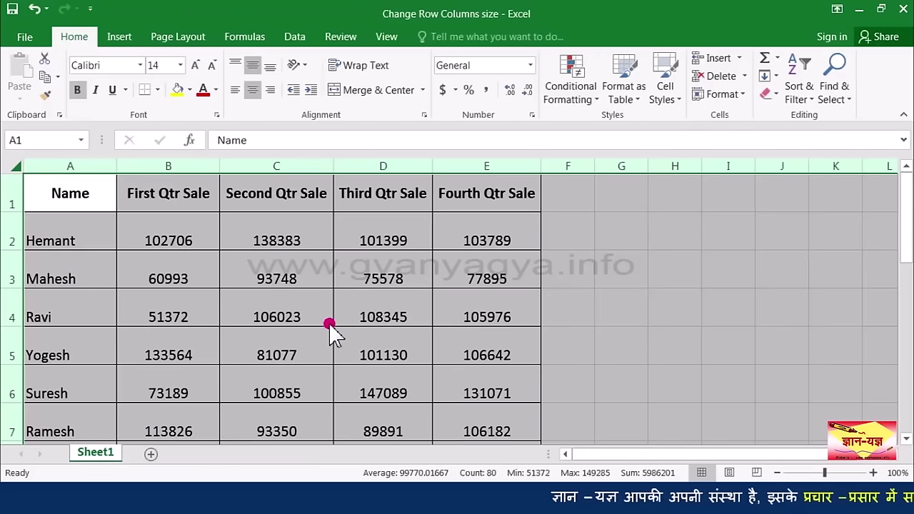
left_click(34, 8)
left_click(46, 212)
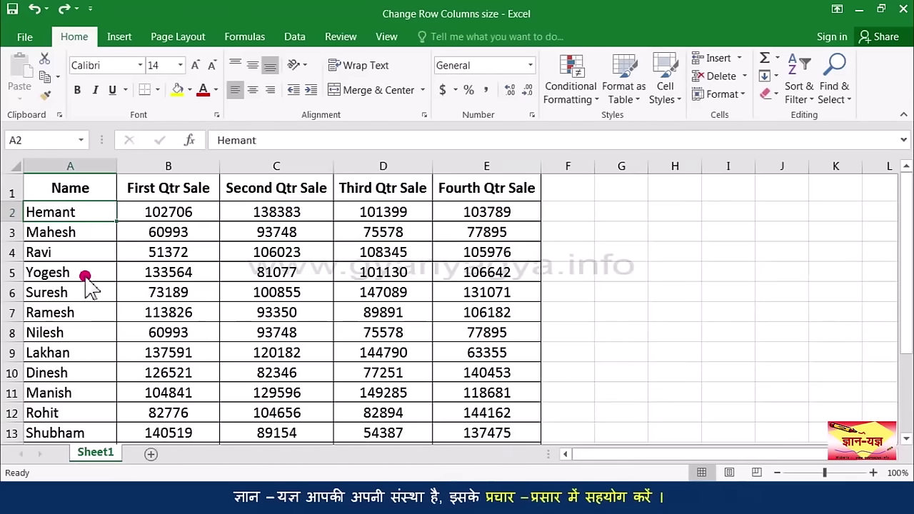
Step: Stretch header row 1 taller, then AutoFit its height to the heading text
left_click_drag(12, 202, 14, 235)
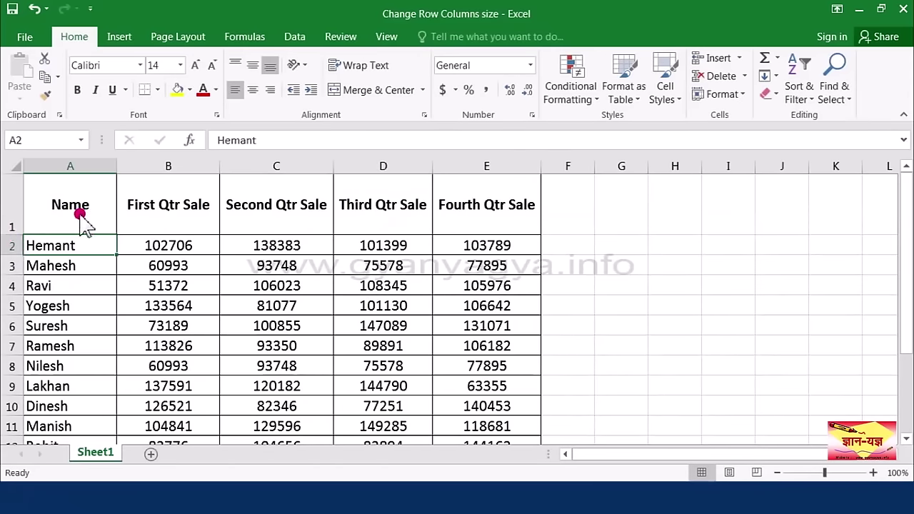
left_click(17, 205)
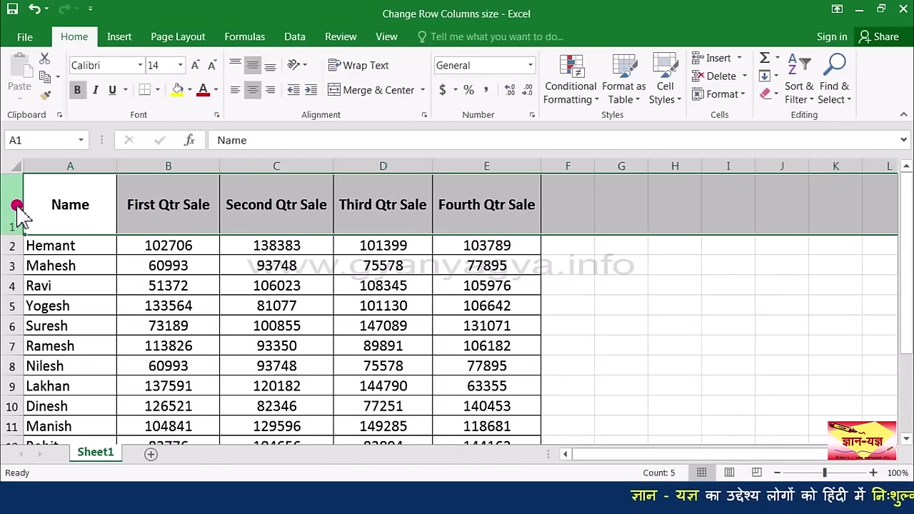
left_click(739, 100)
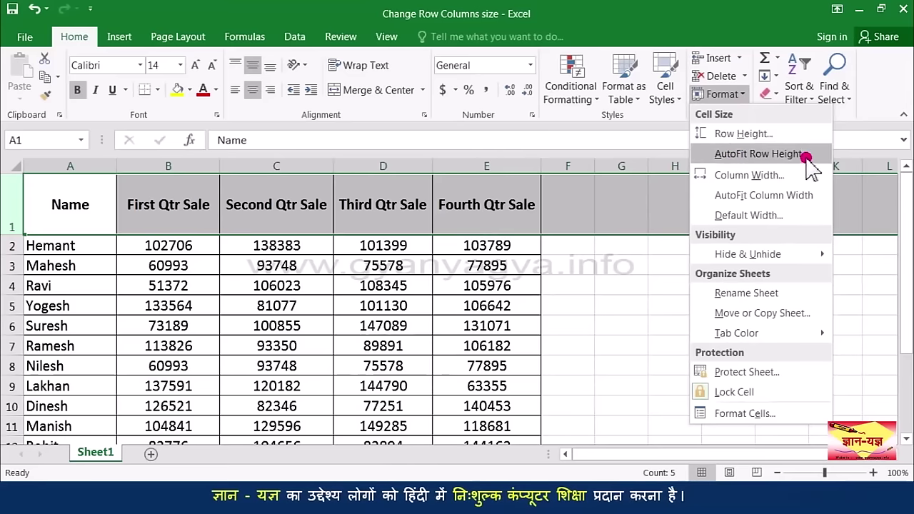
left_click(807, 155)
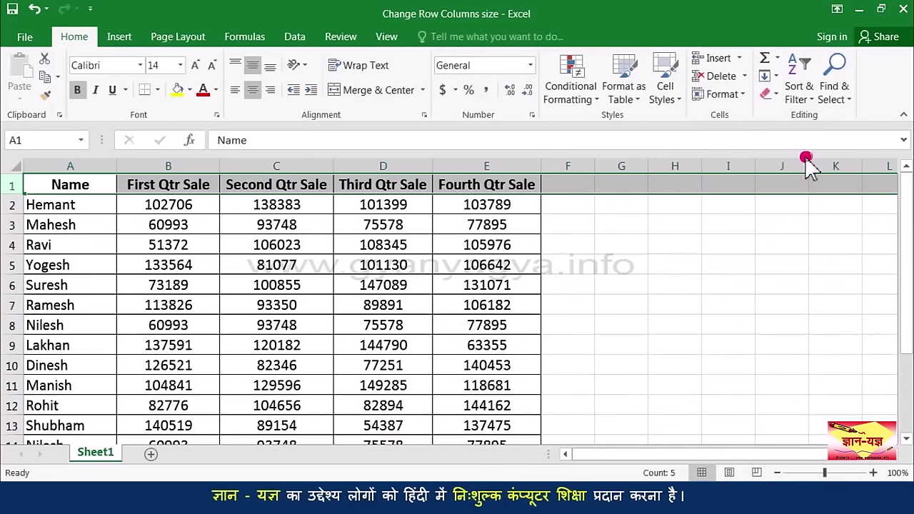
left_click(99, 205)
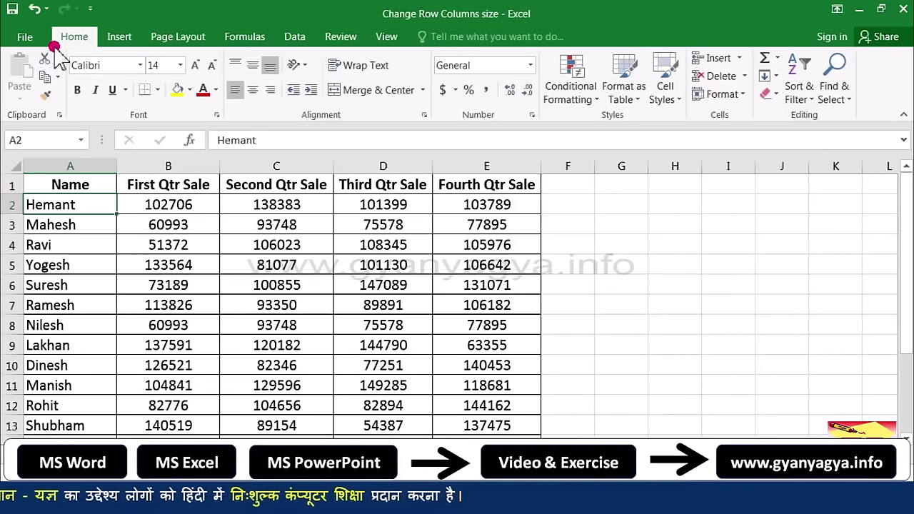
Step: Undo the fit, then AutoFit row 1 by double-clicking its lower border
left_click(37, 10)
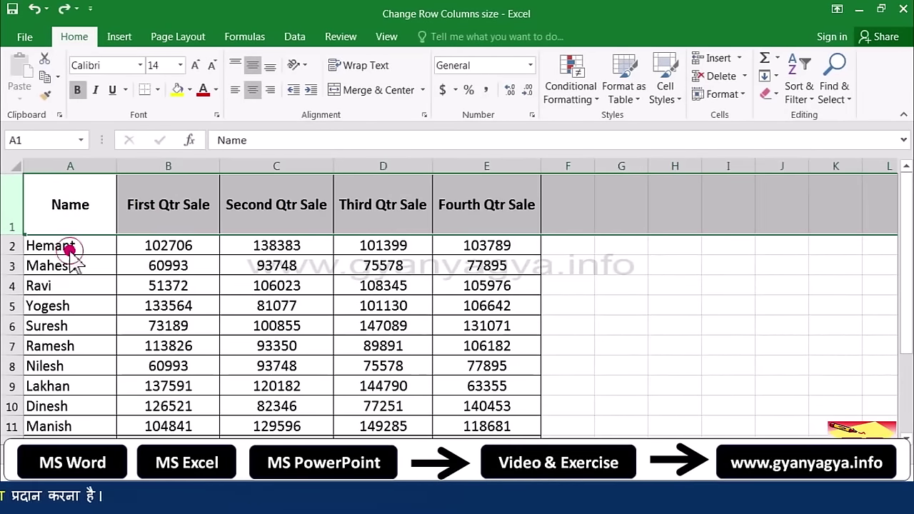
left_click(59, 240)
double_click(17, 234)
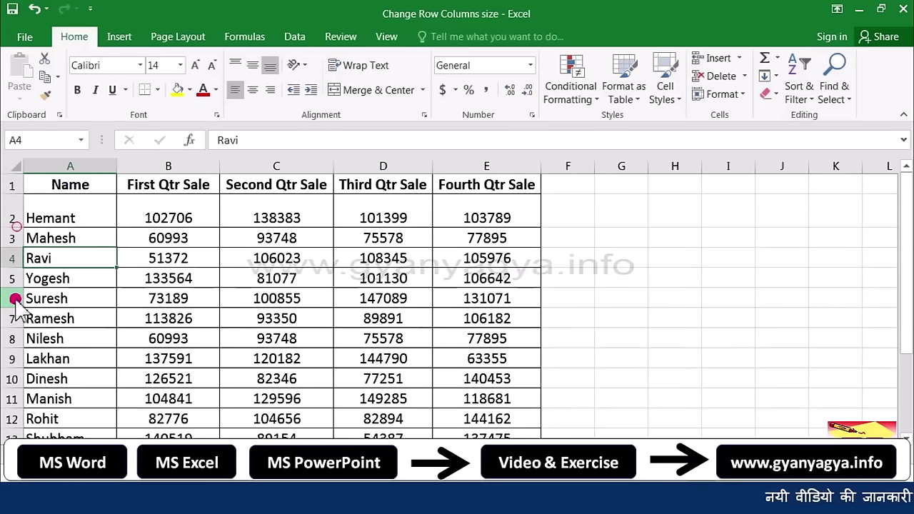
Step: Make rows 6, 8, 10 and 5 taller by dragging their lower borders
left_click_drag(15, 309, 14, 330)
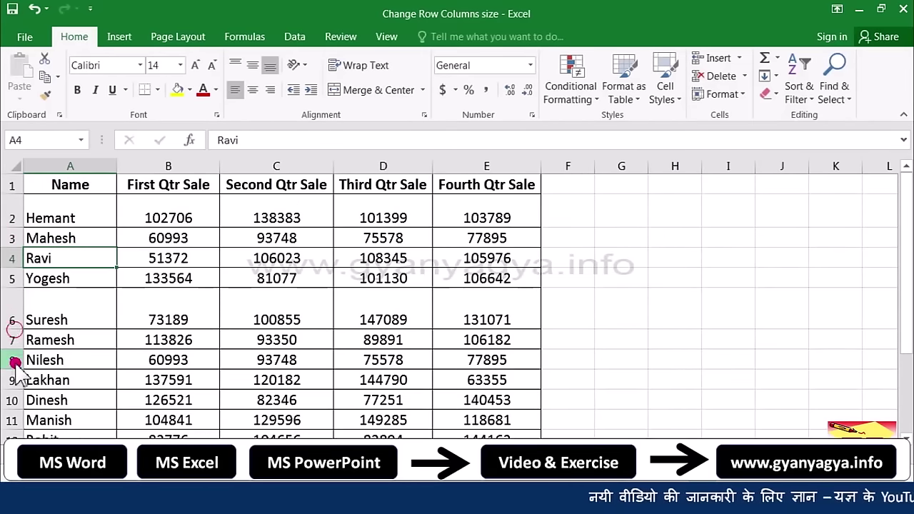
left_click_drag(14, 370, 17, 387)
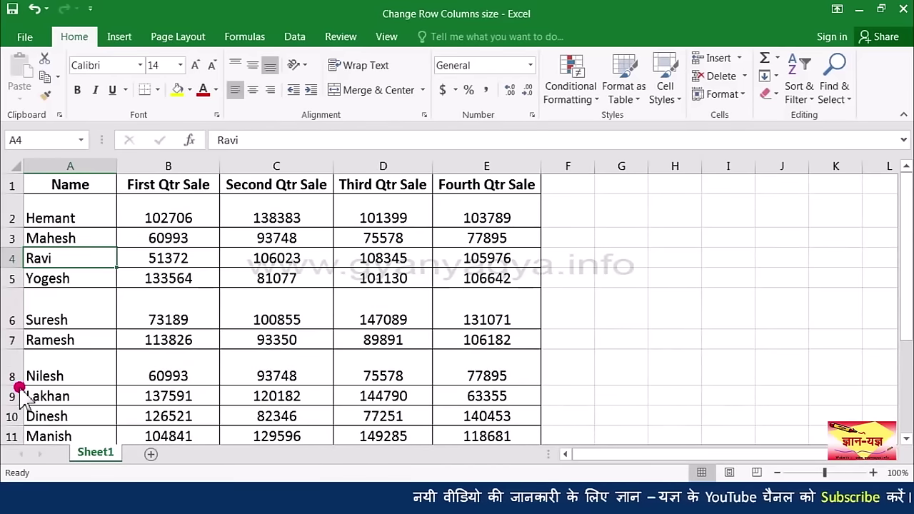
left_click_drag(17, 426, 18, 442)
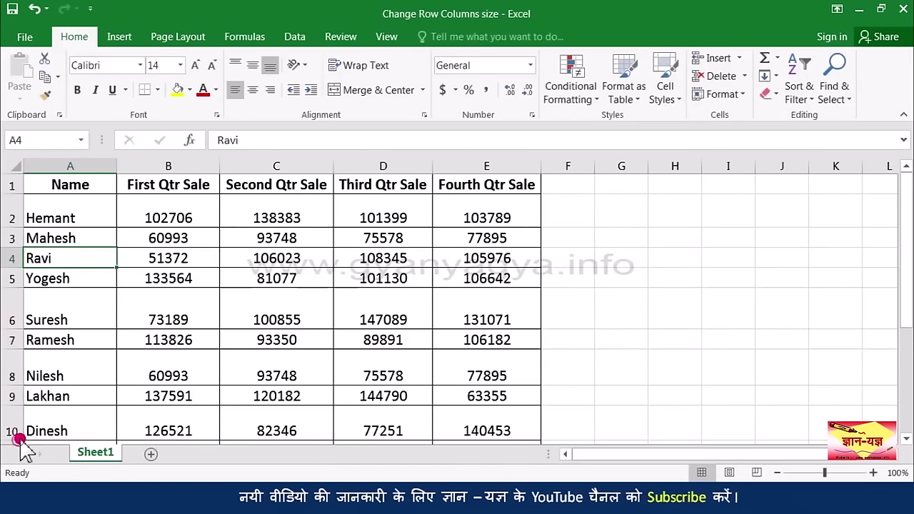
left_click_drag(13, 291, 13, 295)
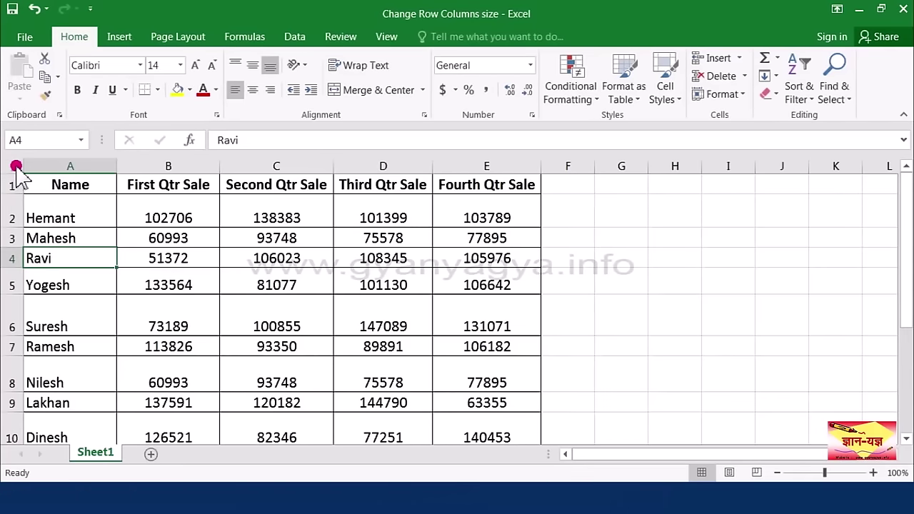
Step: AutoFit every row on the sheet back to a uniform height
left_click(16, 166)
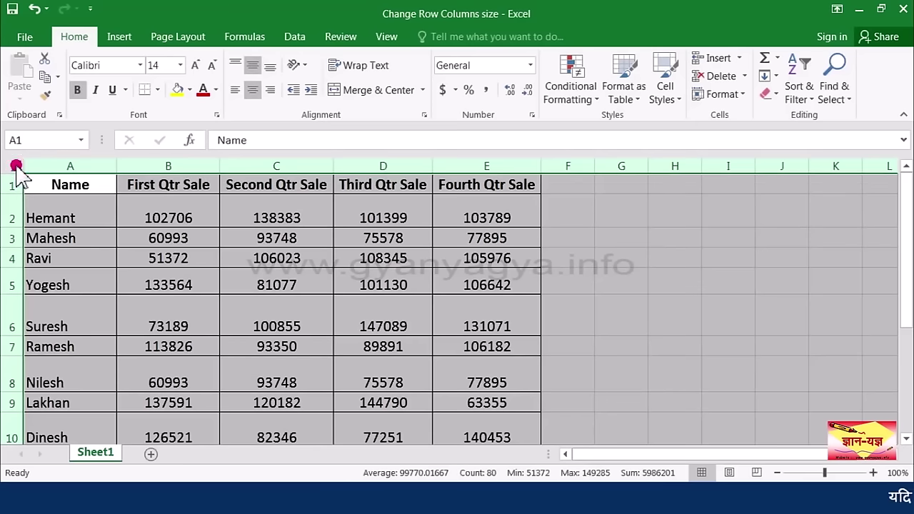
left_click(740, 95)
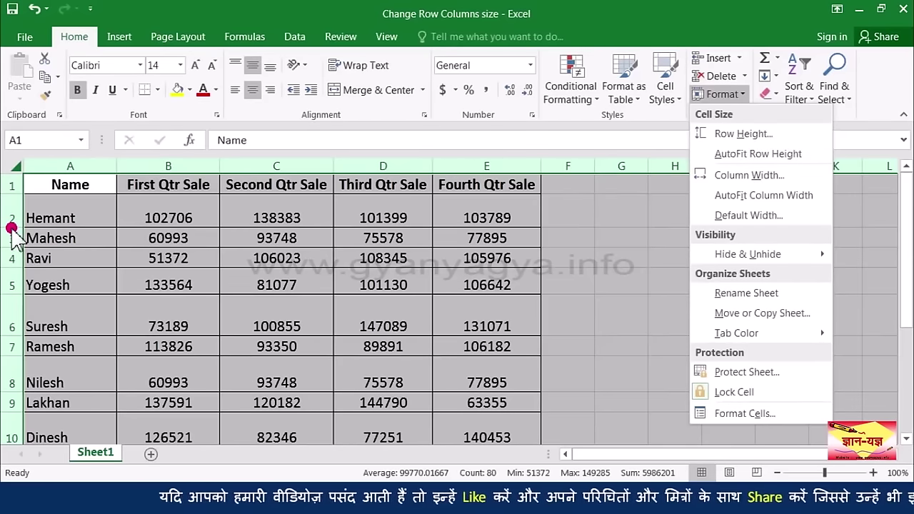
key("Escape")
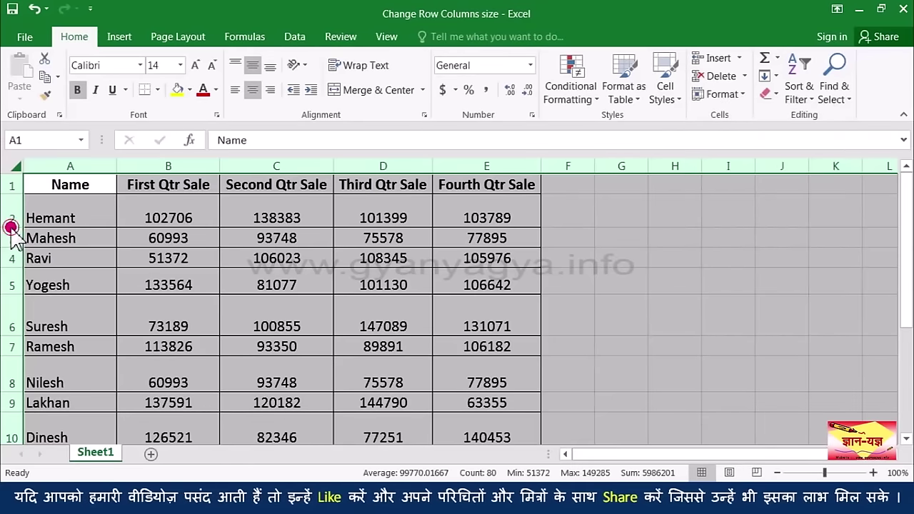
double_click(12, 229)
left_click(145, 264)
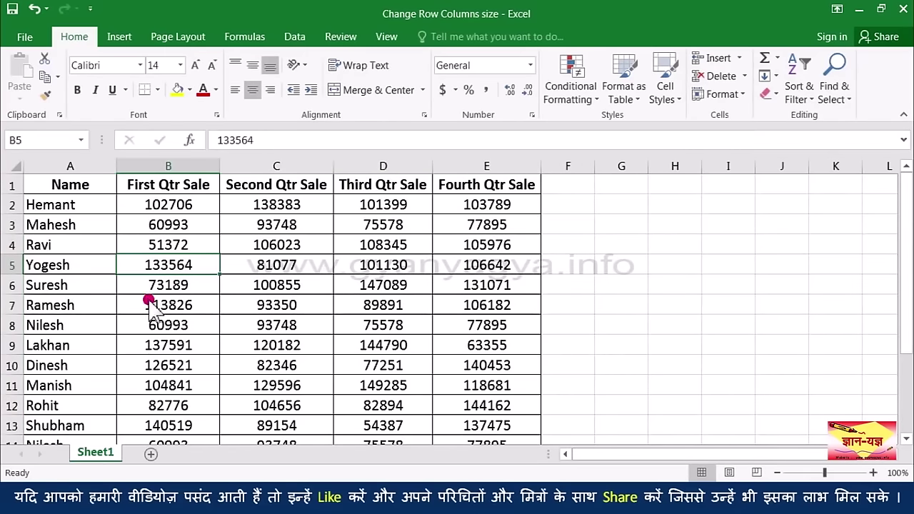
Step: Increase the font size of header cells A1:E1 by two steps
left_click_drag(71, 185, 493, 186)
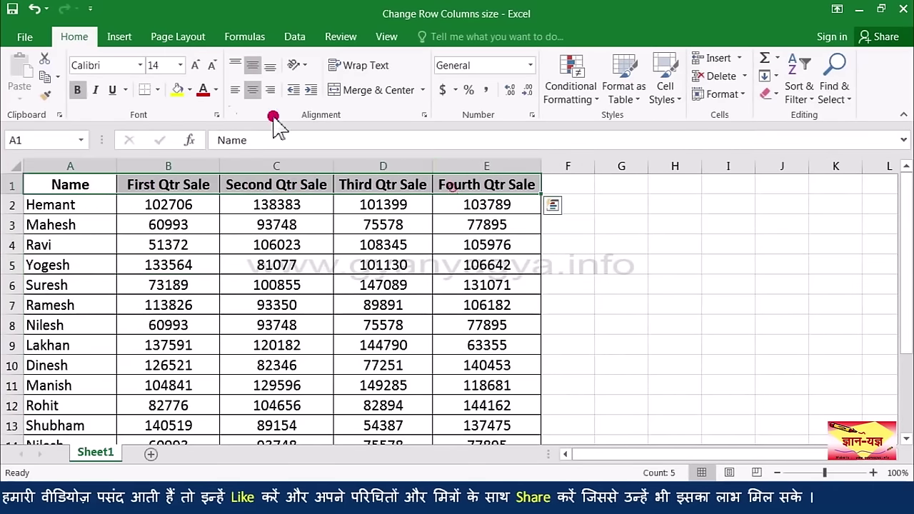
left_click(195, 65)
left_click(182, 213)
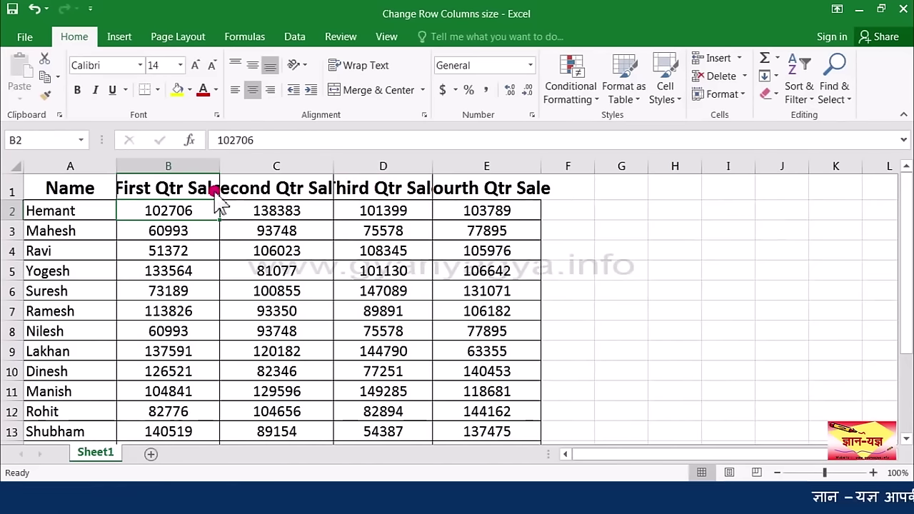
Step: Set column B's width to 25 so 'First Qtr Sale' displays fully
left_click(174, 188)
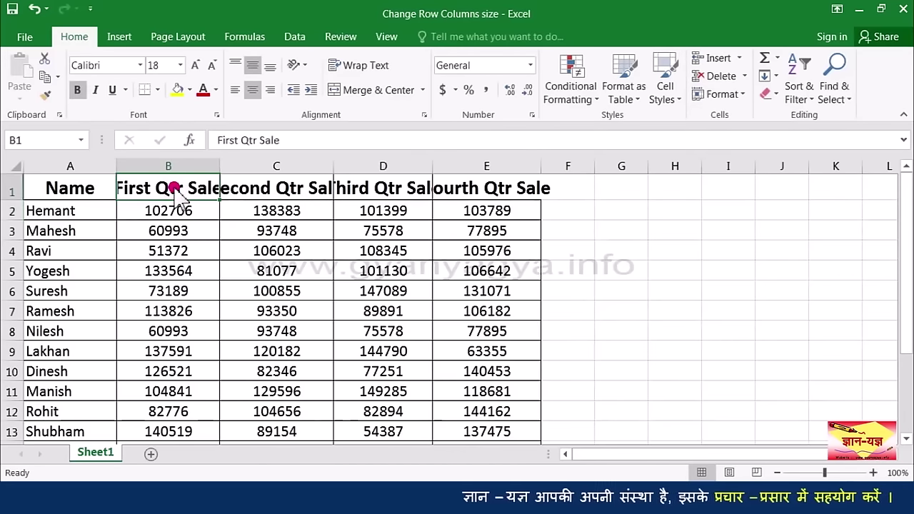
left_click(270, 195)
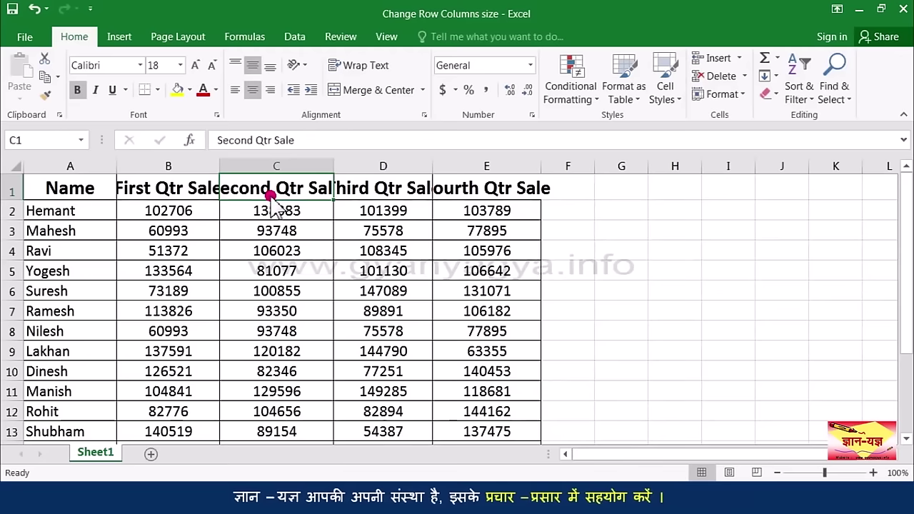
left_click(179, 192)
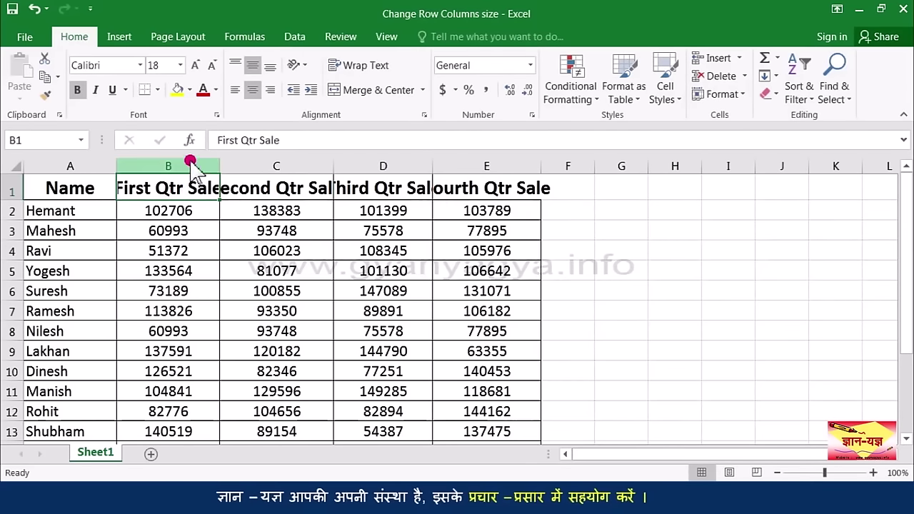
left_click(186, 166)
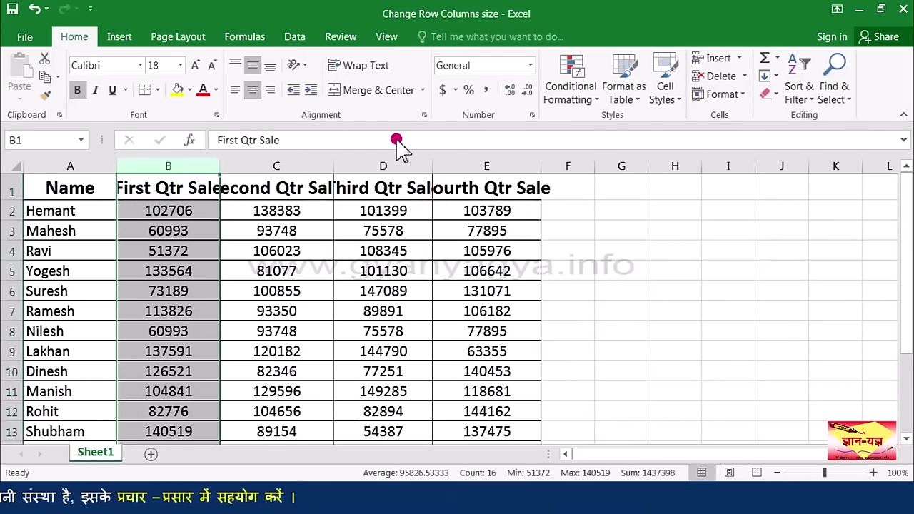
left_click(731, 95)
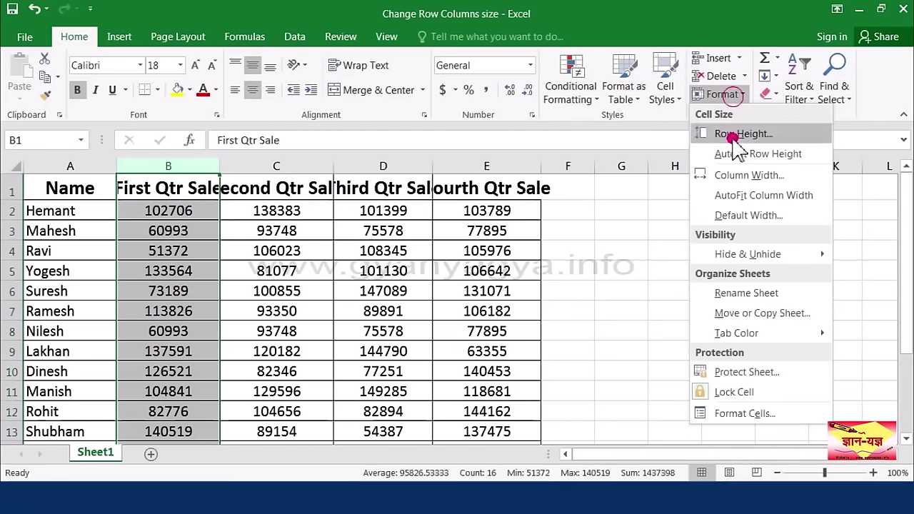
left_click(735, 176)
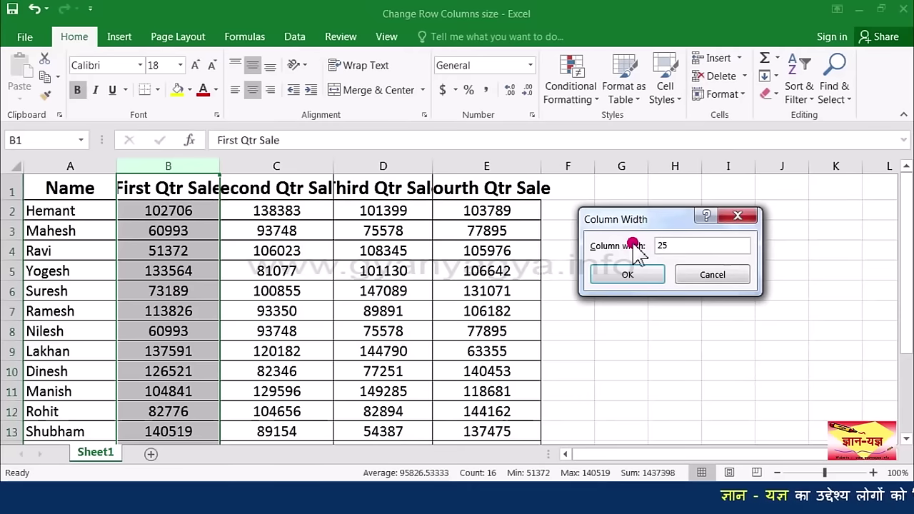
left_click(629, 276)
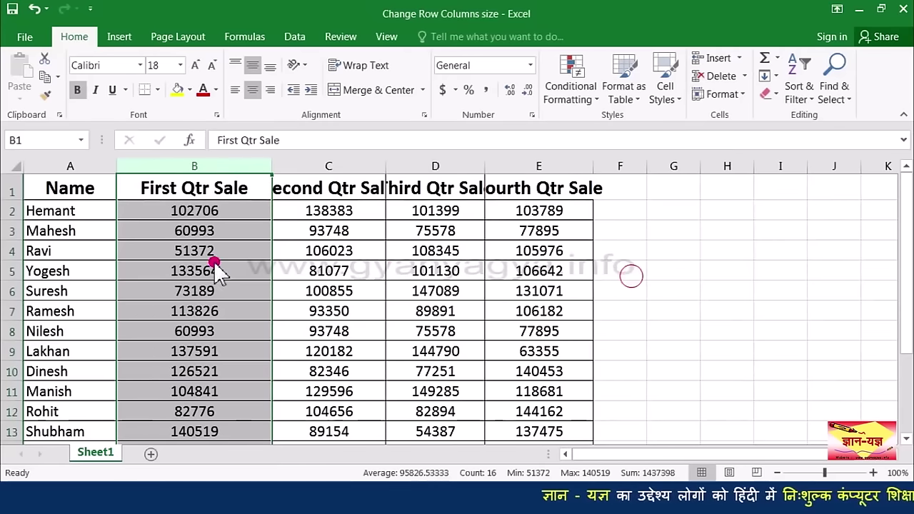
left_click(215, 196)
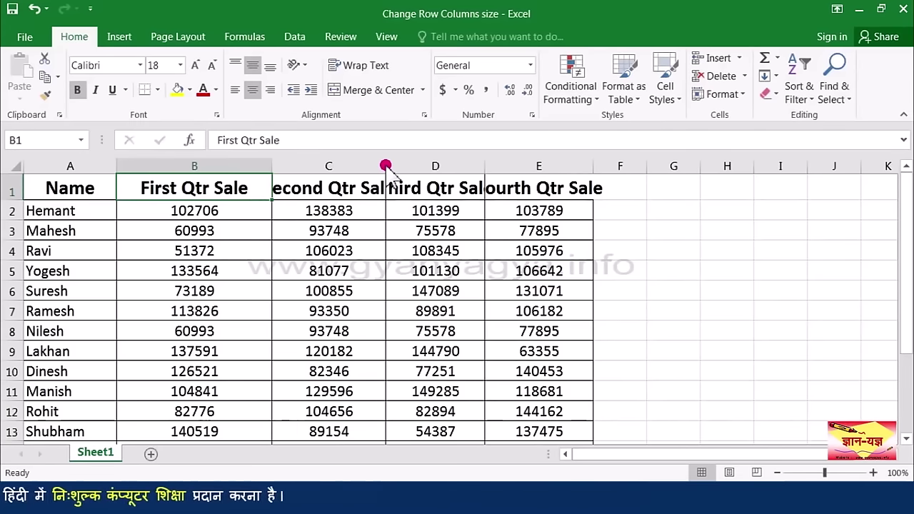
Step: Drag column C's border to about 25 wide to show 'Second Qtr Sale' fully
left_click_drag(386, 166, 432, 166)
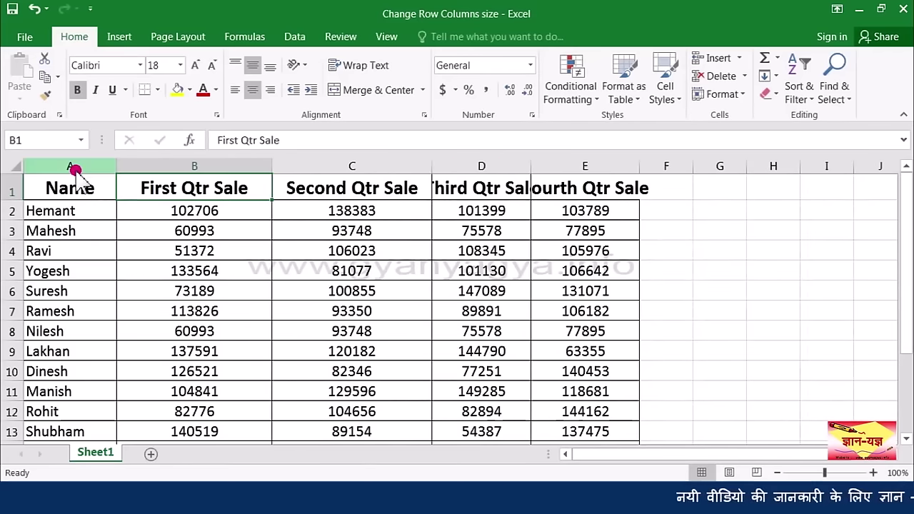
left_click(15, 167)
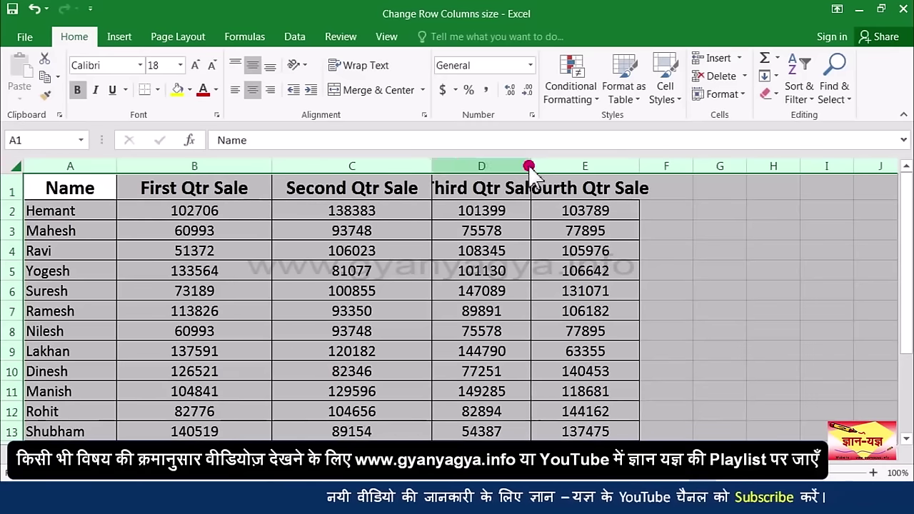
Step: Give all columns a width of 25 so Third and Fourth Qtr Sale headings fit
left_click(724, 93)
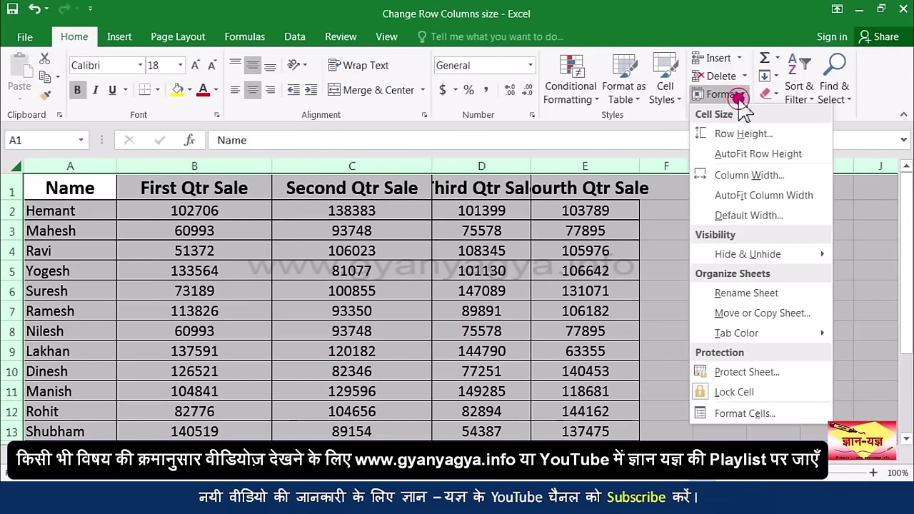
left_click(736, 176)
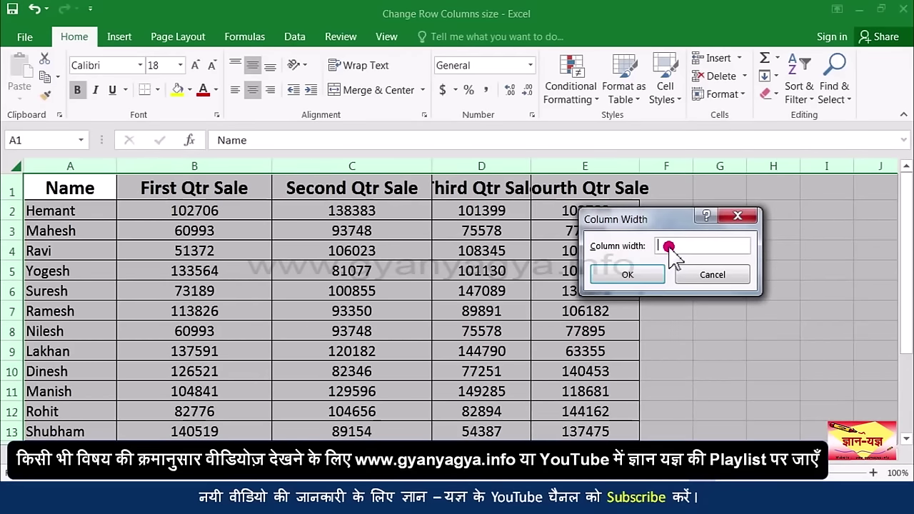
type("25")
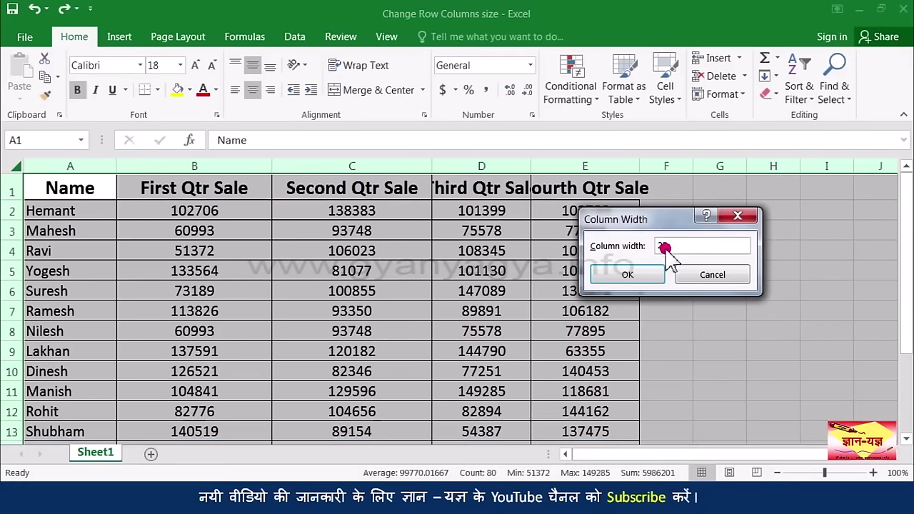
left_click(641, 275)
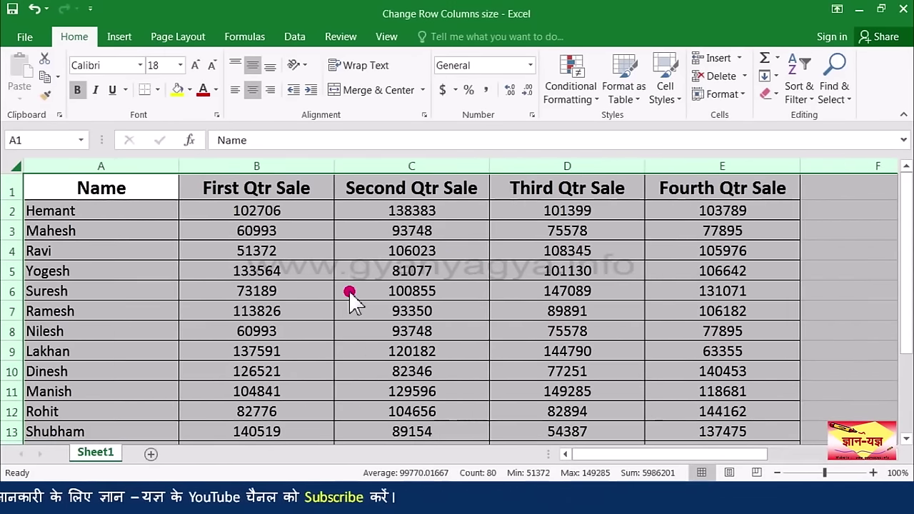
left_click(353, 292)
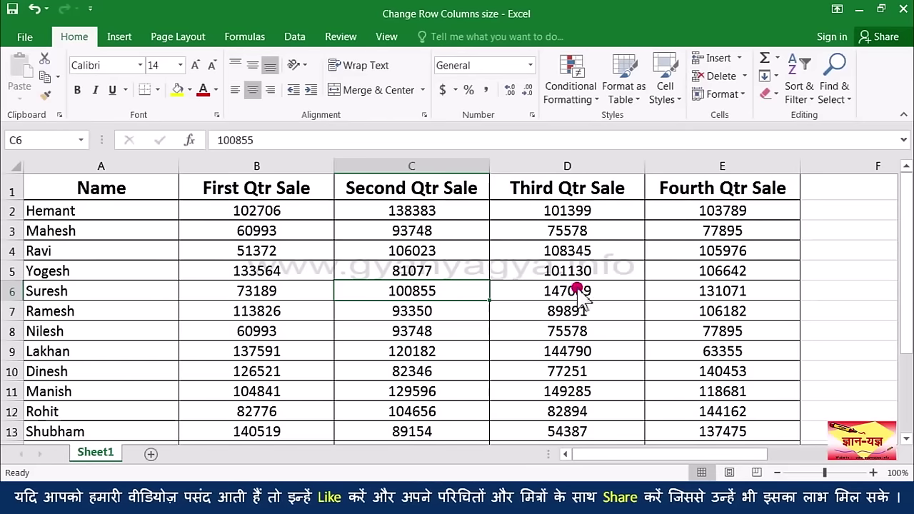
Step: AutoFit columns A–E across the whole sheet to hug their headings
left_click(16, 166)
left_click(722, 93)
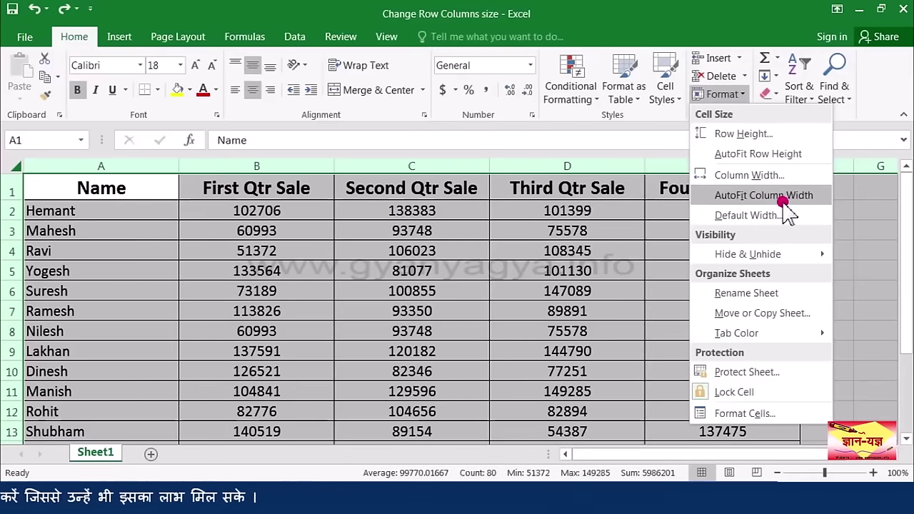
left_click(334, 167)
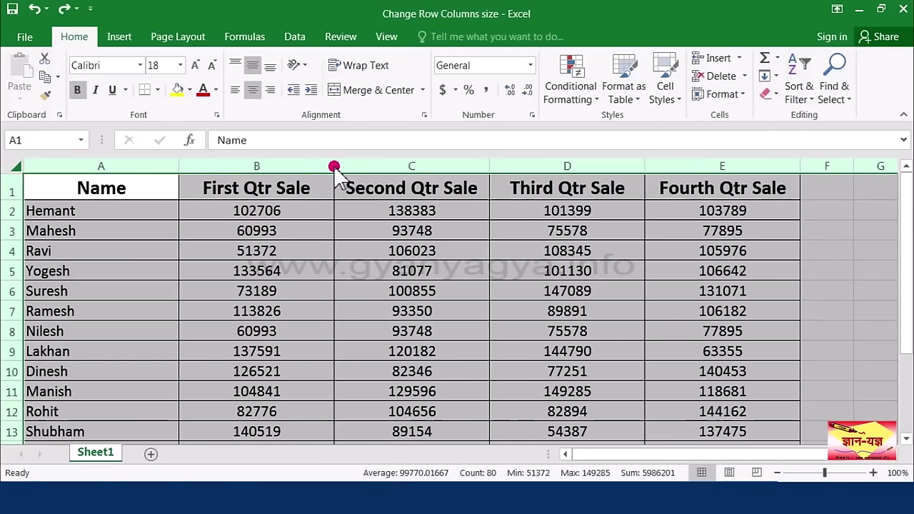
double_click(335, 167)
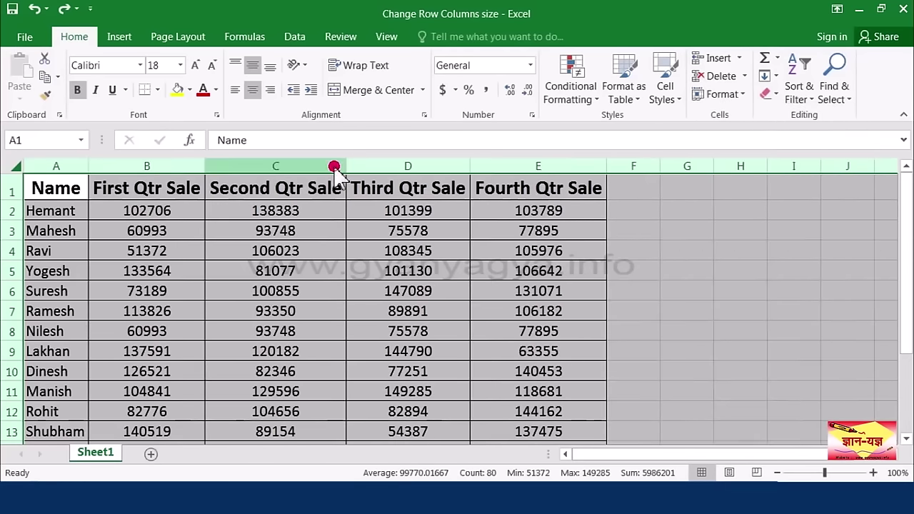
left_click(293, 234)
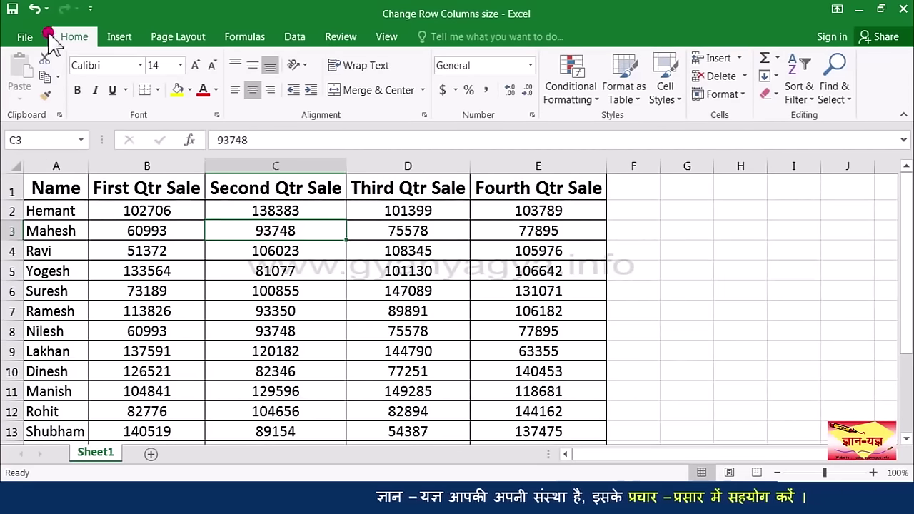
Step: Undo twice to restore the width-25 columns, then AutoFit column B to its heading
left_click(35, 8)
left_click(37, 10)
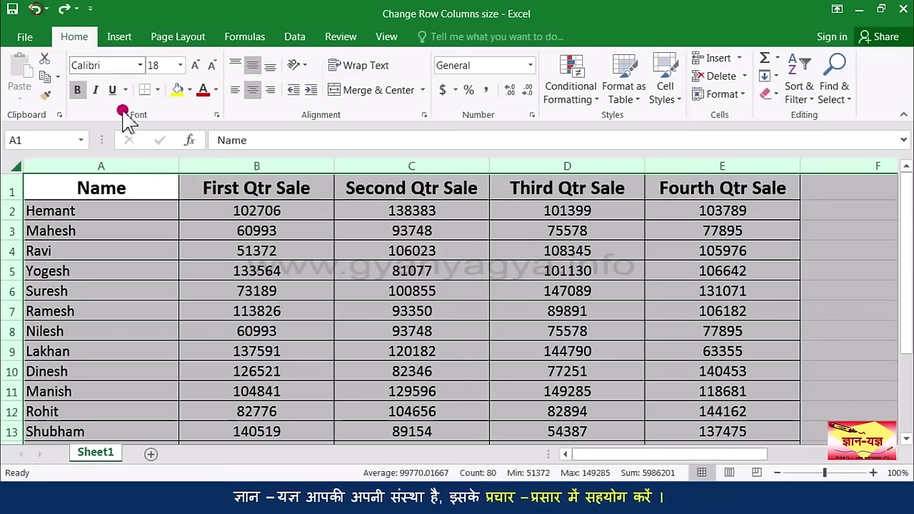
left_click(251, 216)
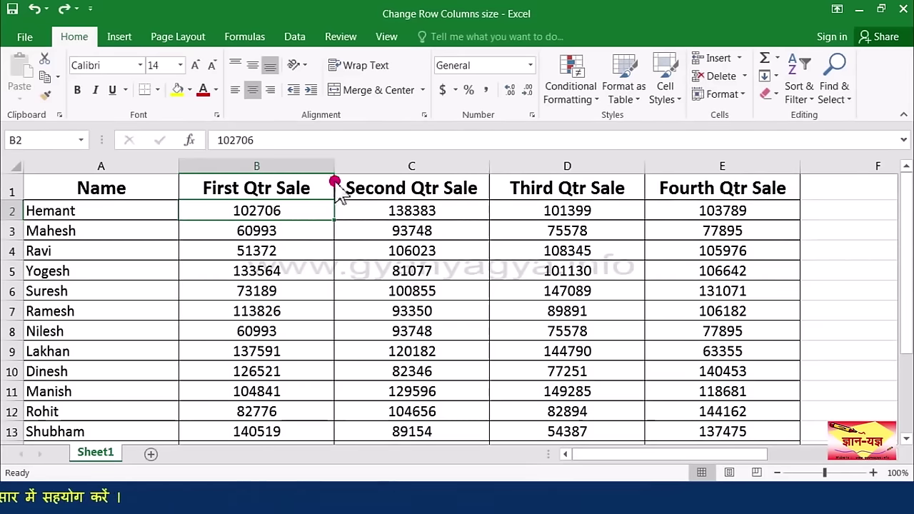
double_click(334, 165)
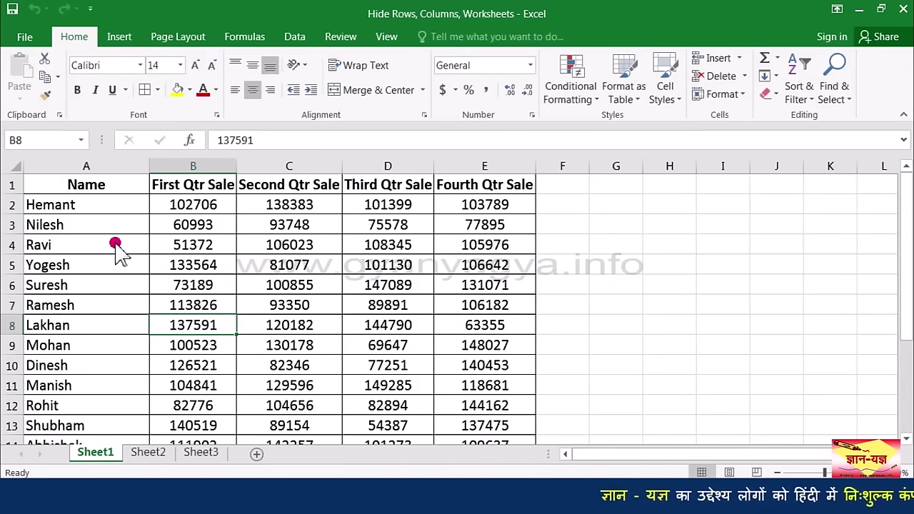
Step: Hide row 2 using Home > Format > Hide & Unhide > Hide Rows
left_click(13, 205)
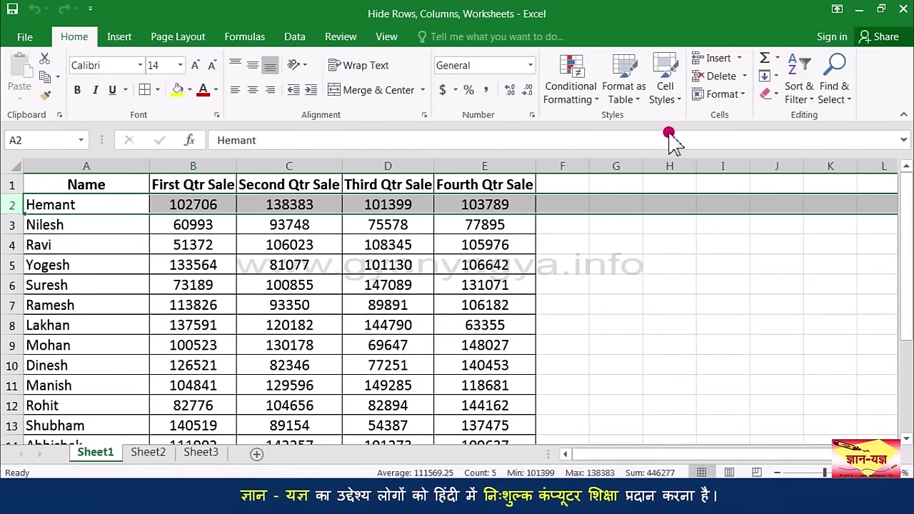
left_click(739, 98)
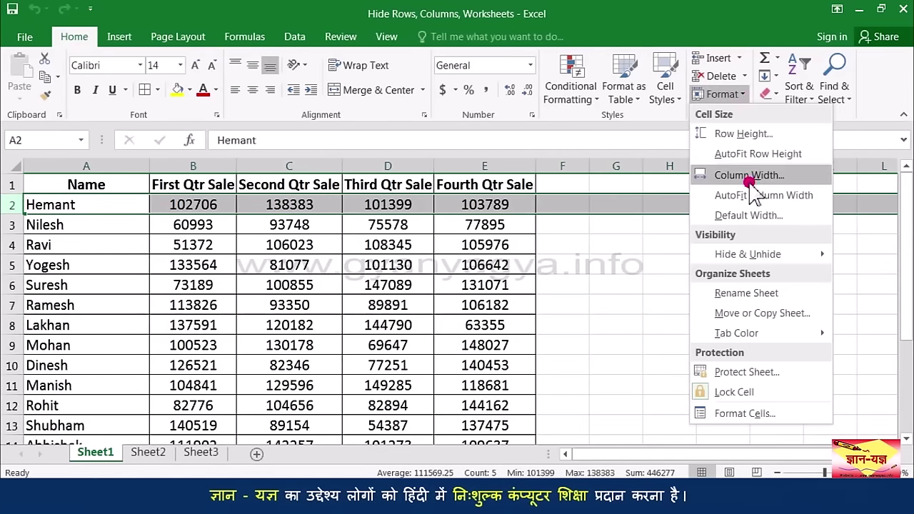
mouse_move(785, 258)
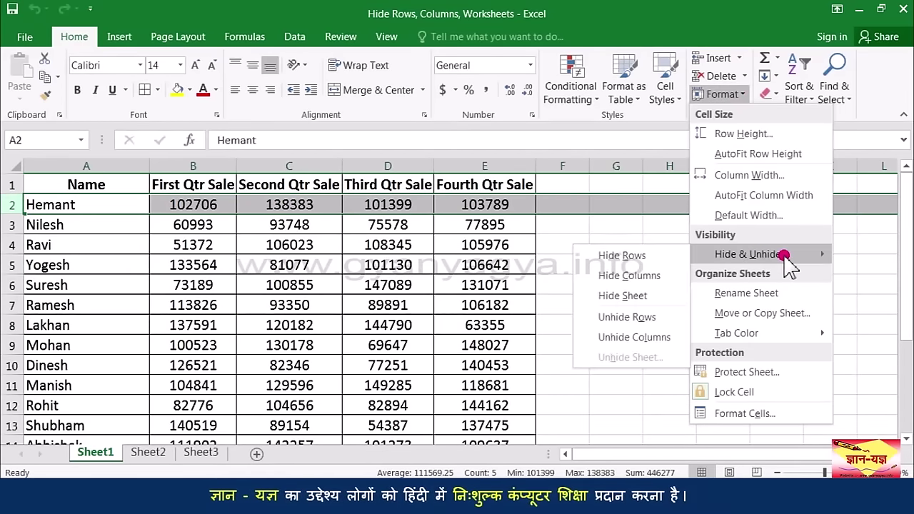
left_click(658, 254)
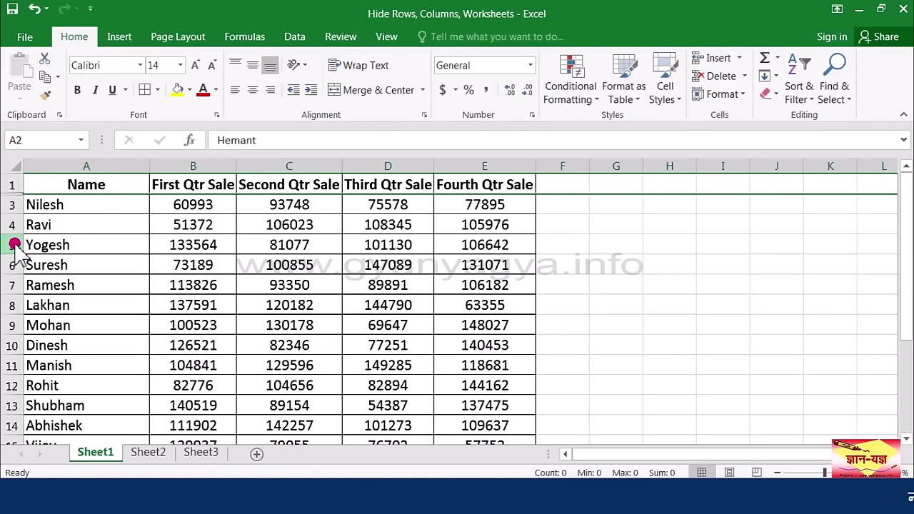
Step: Hide row 5 from its right-click menu, then select rows 7 through 12
left_click(13, 244)
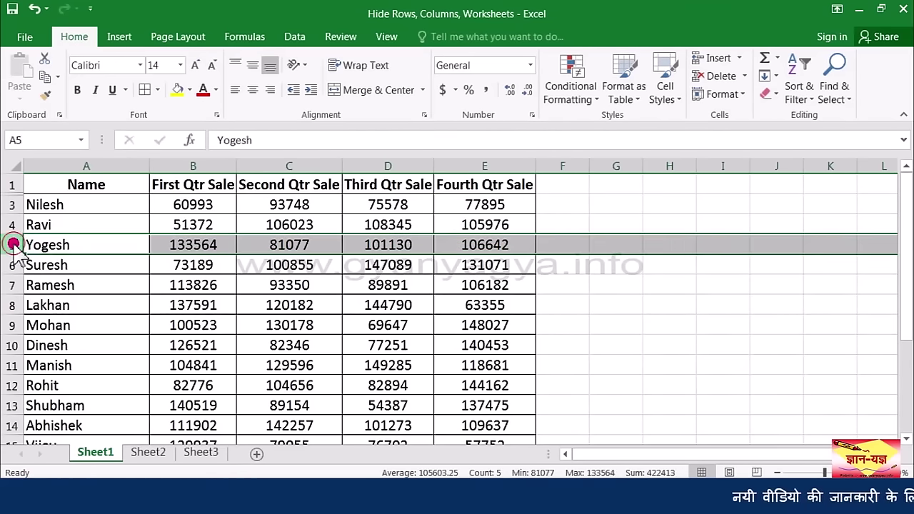
right_click(13, 244)
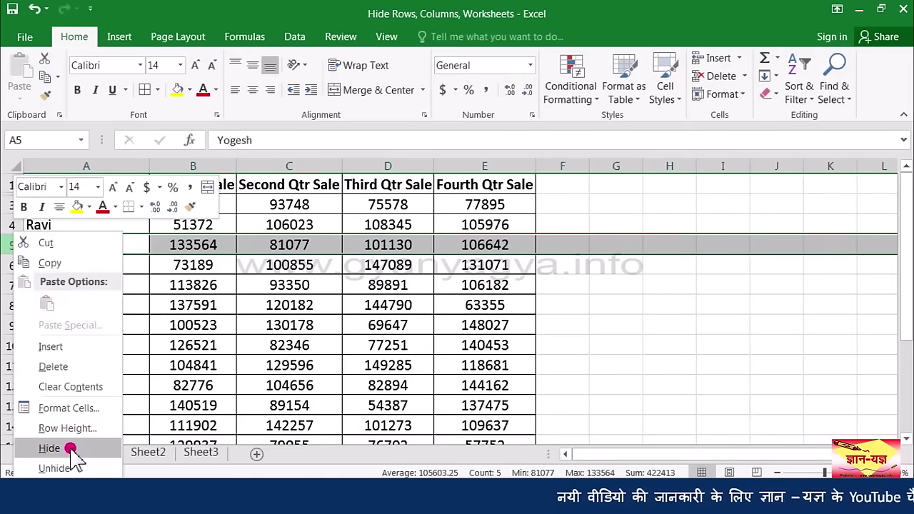
left_click(69, 447)
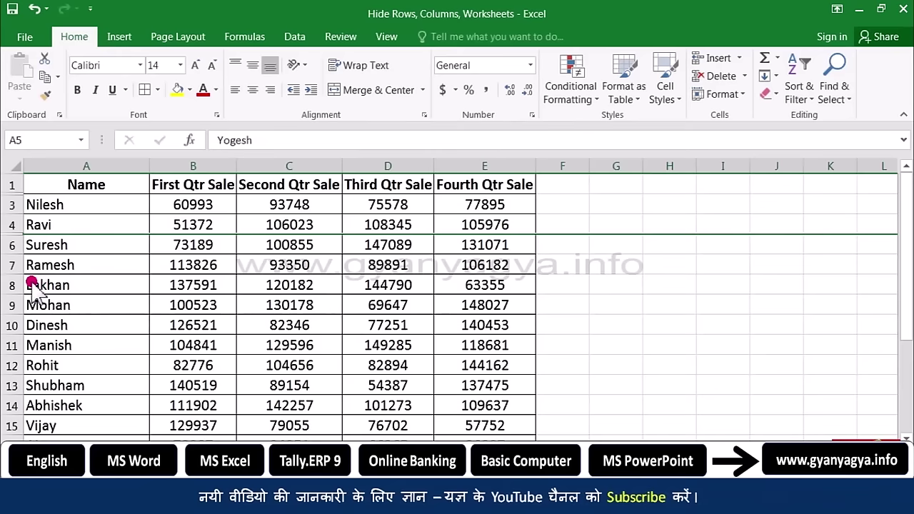
left_click(15, 265)
left_click_drag(15, 265, 11, 366)
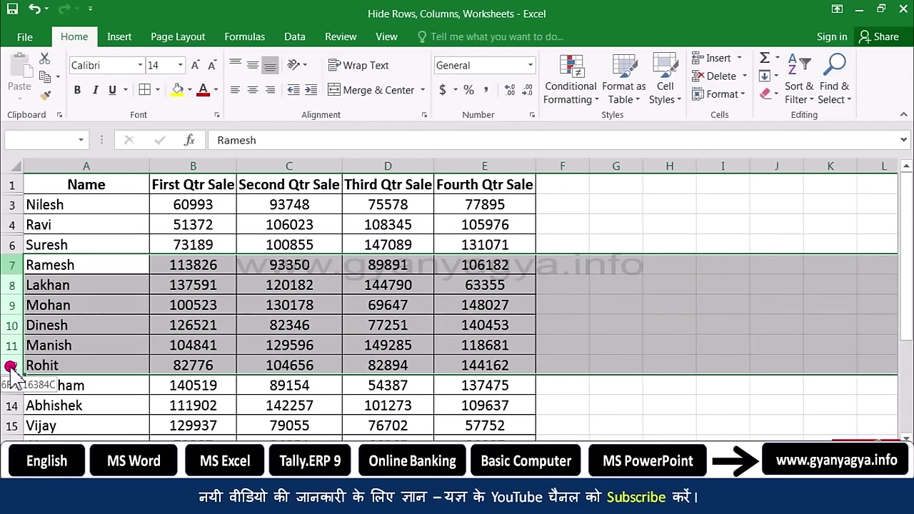
Step: Hide rows 7, 9 and 12 together, then select Manish's name cell A11
left_click(16, 265)
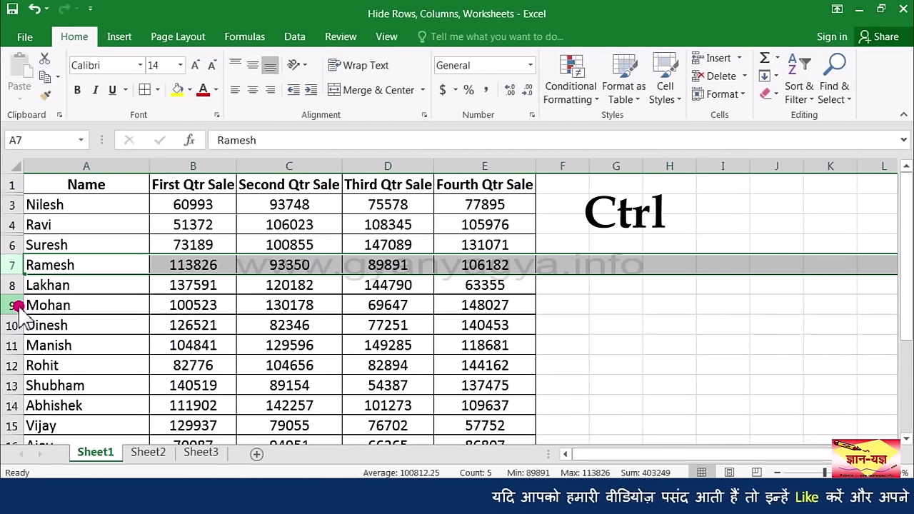
left_click(18, 305, "ctrl")
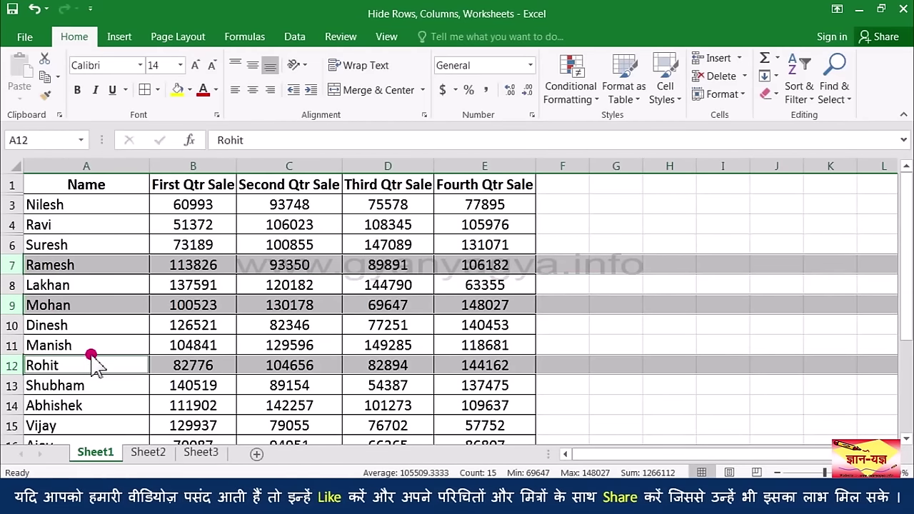
left_click(727, 95)
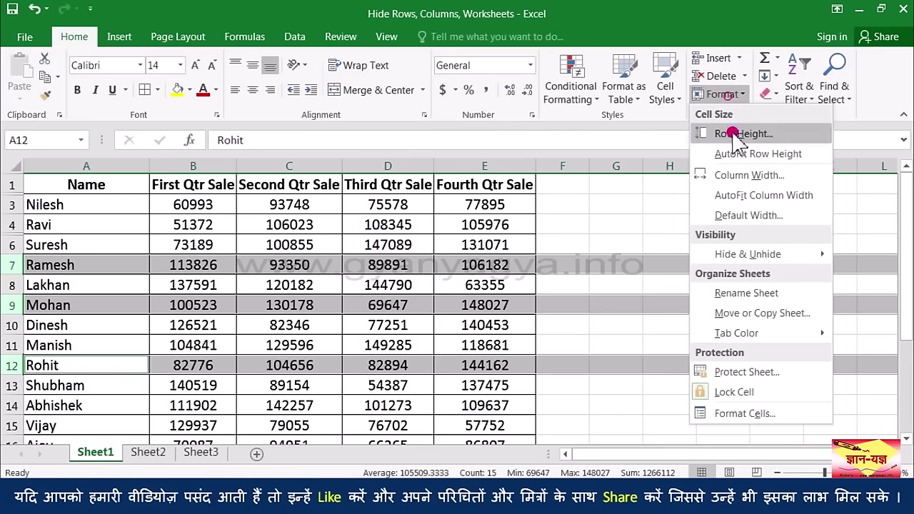
left_click(743, 255)
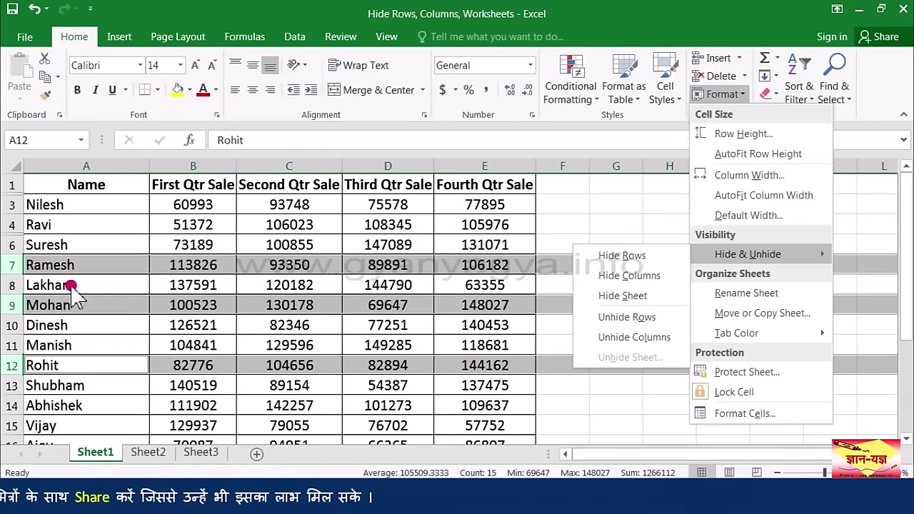
right_click(13, 265)
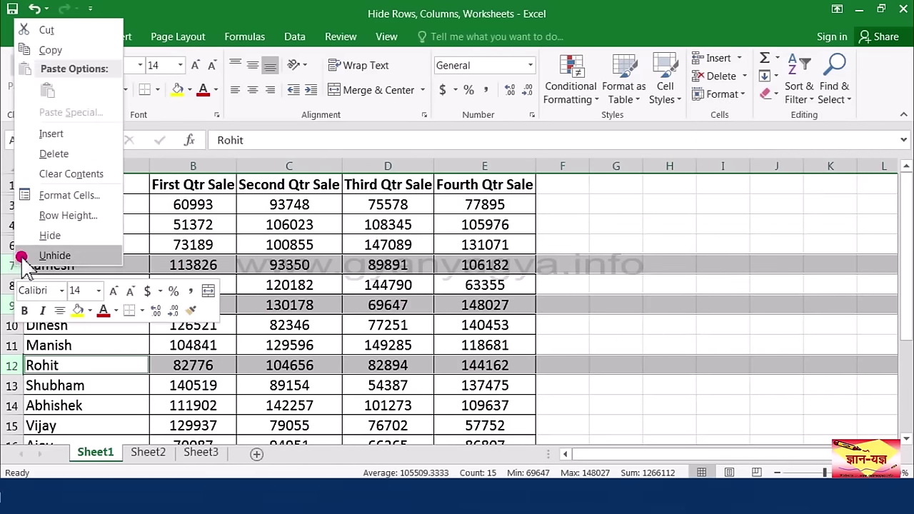
left_click(66, 236)
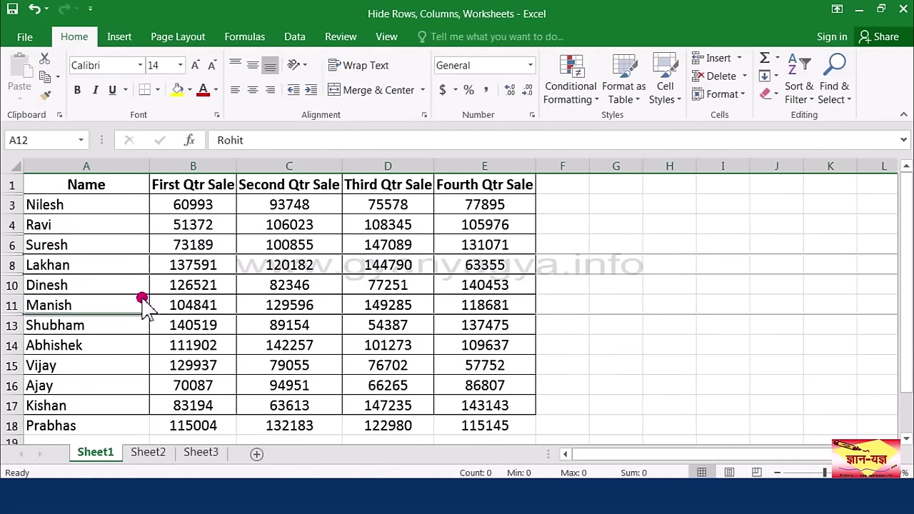
left_click(86, 305)
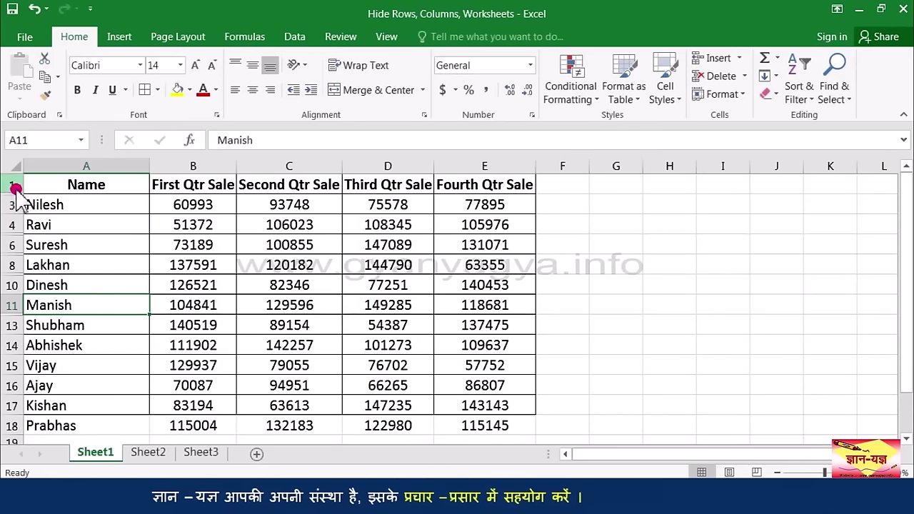
Step: Select rows 1–3 and unhide row 2, then move the active cell to Hemant's row
left_click_drag(13, 184, 16, 205)
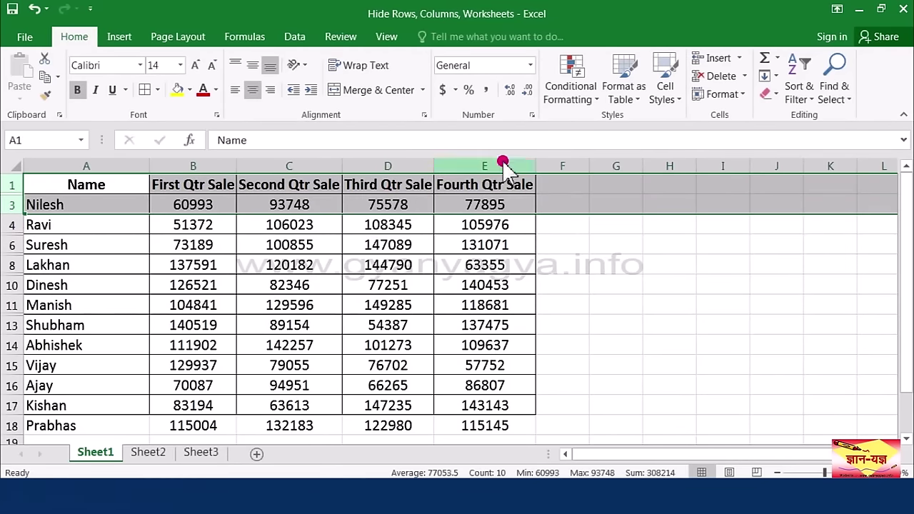
left_click(730, 100)
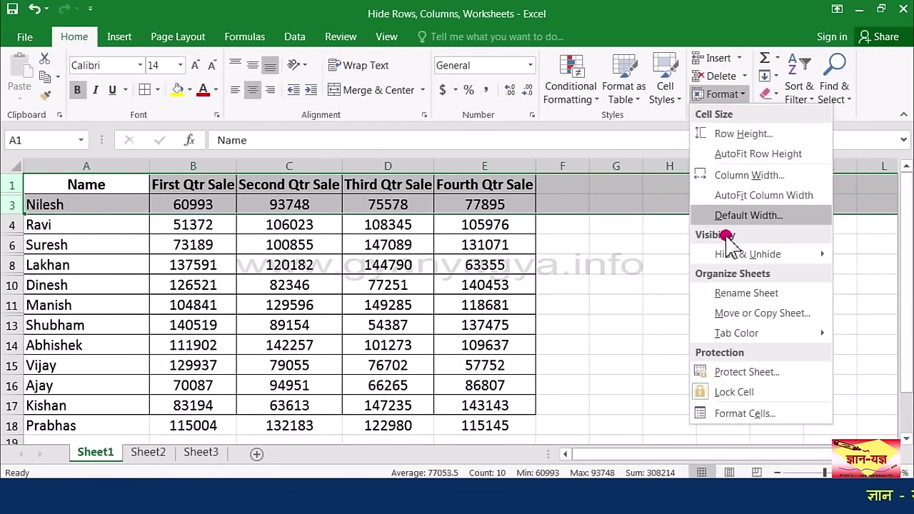
left_click(735, 256)
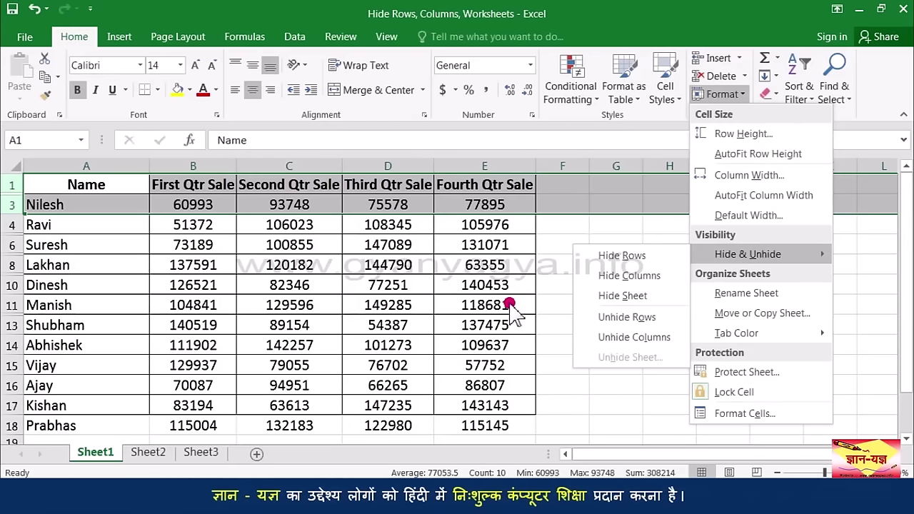
right_click(13, 207)
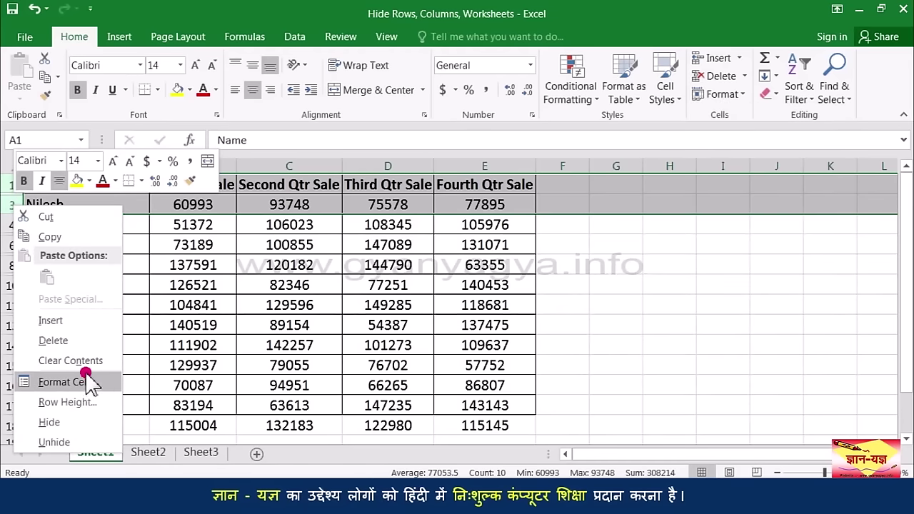
left_click(64, 442)
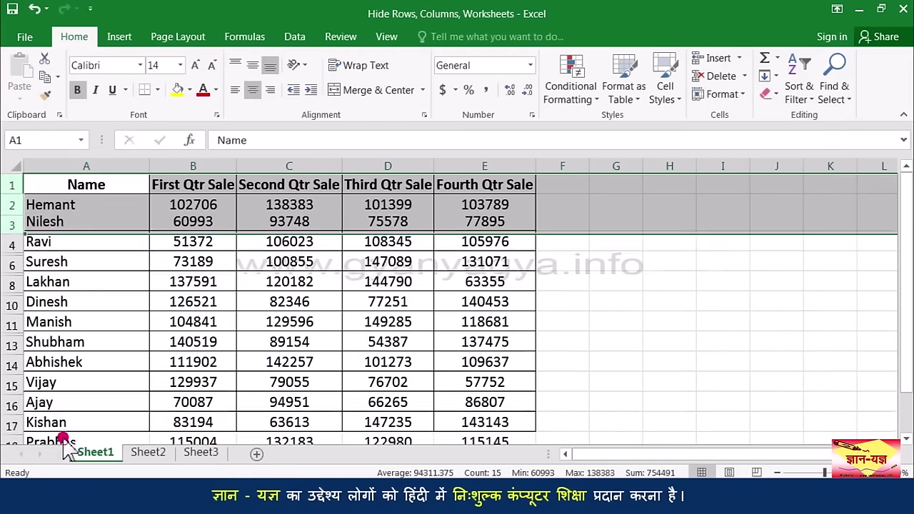
left_click(92, 247)
key("Up")
key("Up")
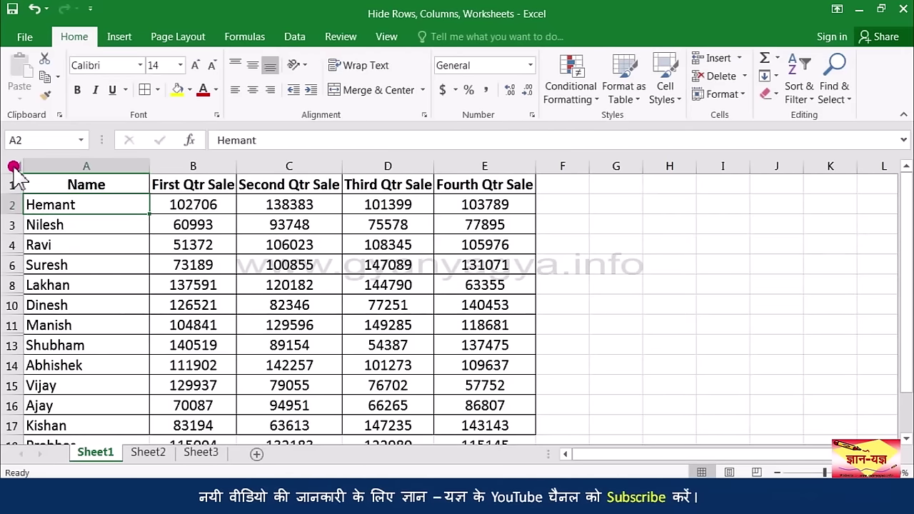
Step: Select the whole sheet and unhide all rows, restoring Yogesh, Ramesh, Mohan and Rohit
left_click(13, 166)
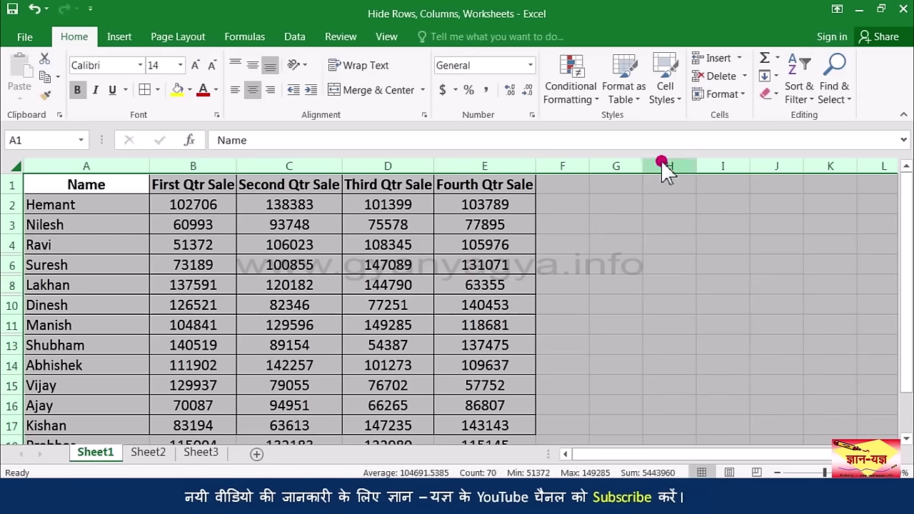
left_click(720, 100)
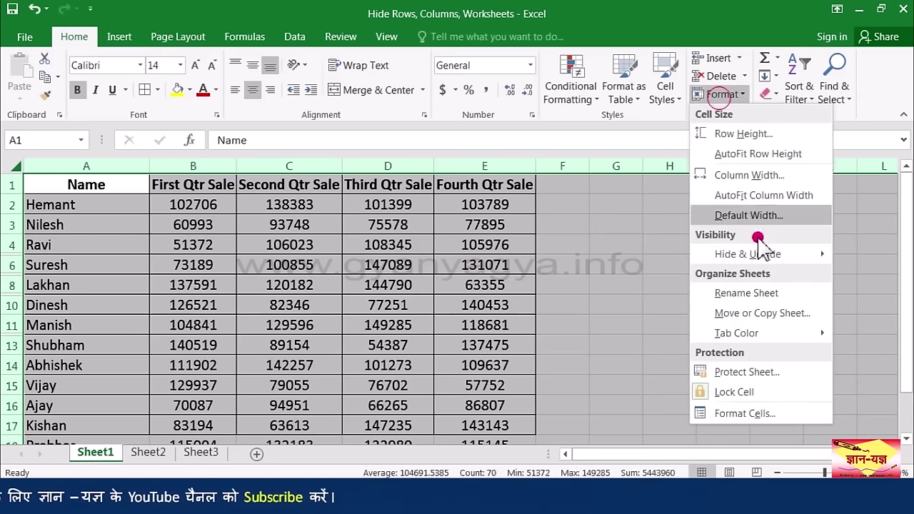
mouse_move(800, 254)
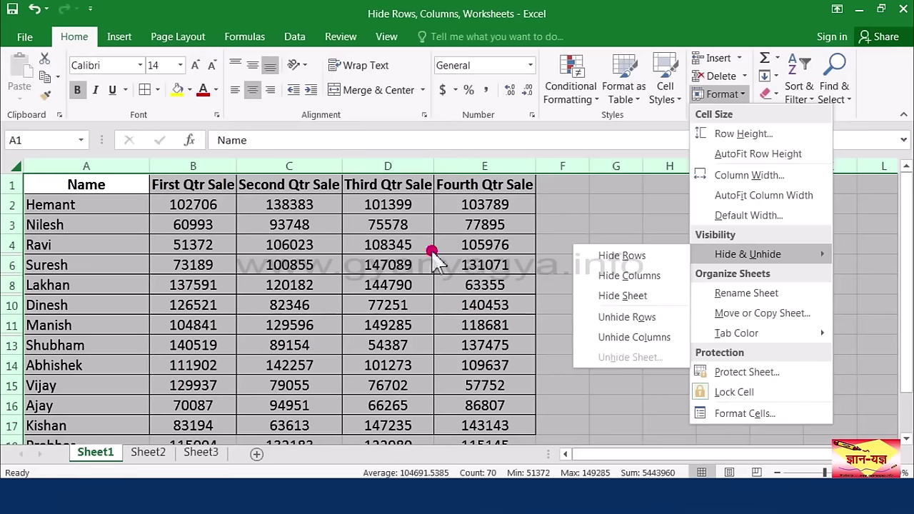
right_click(9, 228)
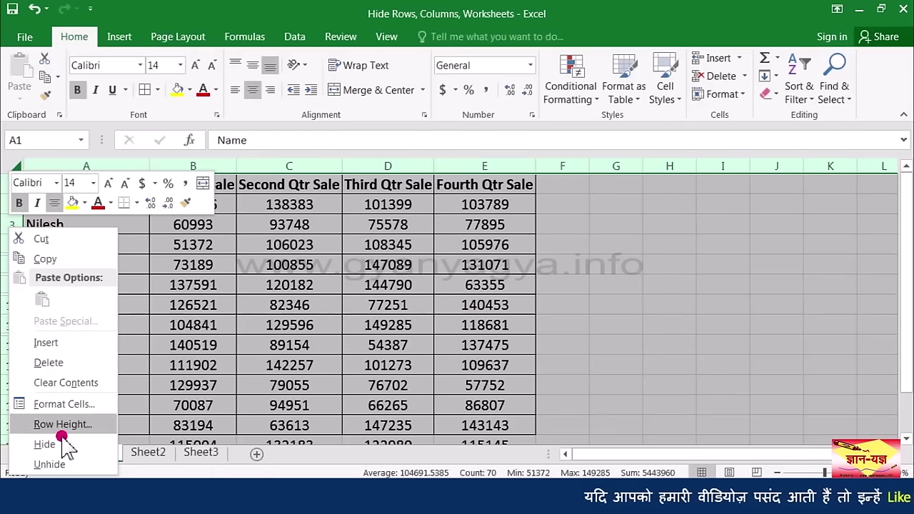
left_click(66, 465)
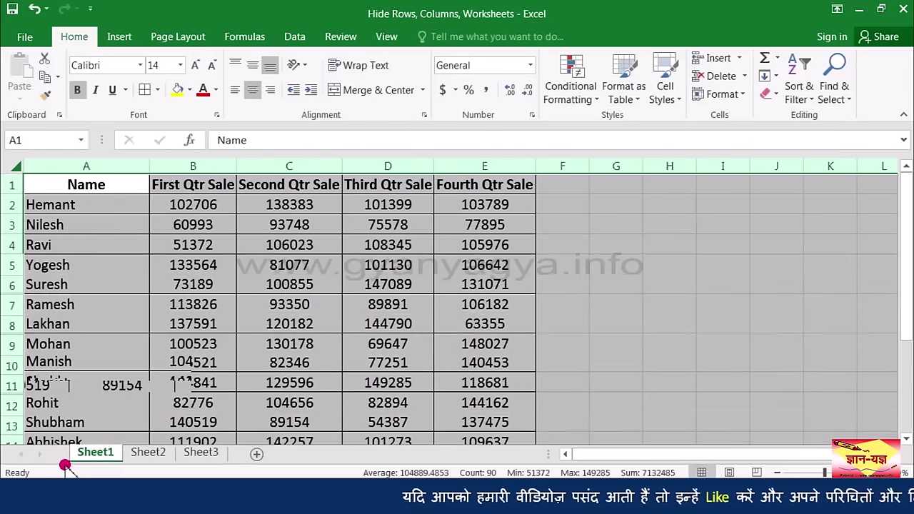
left_click(116, 368)
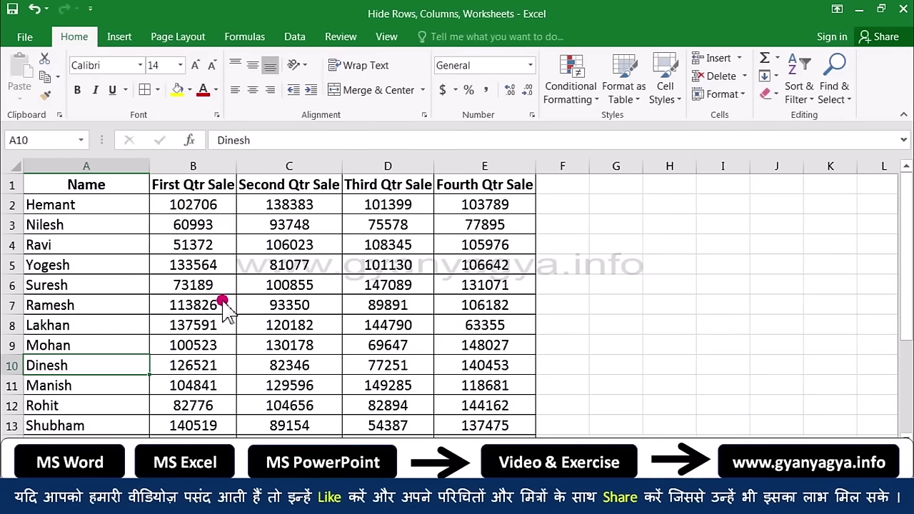
Step: Hide the First Qtr Sale column B
left_click(206, 167)
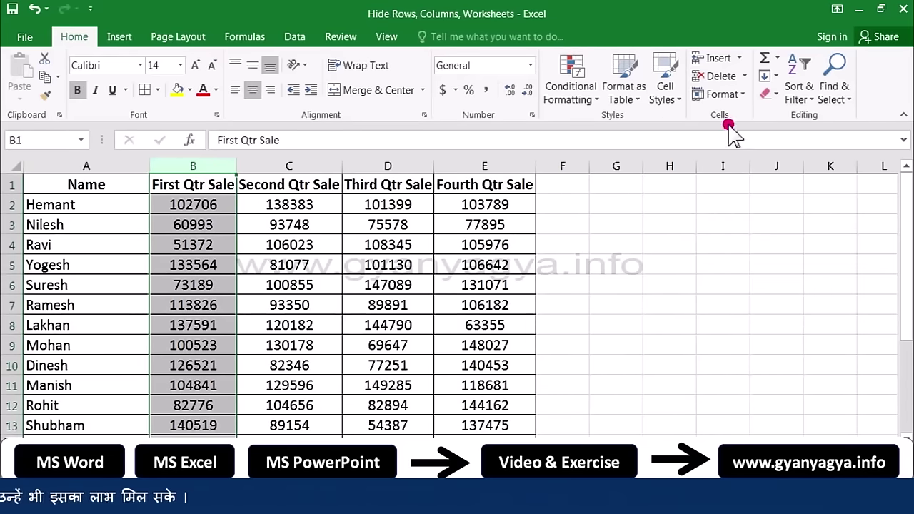
left_click(741, 93)
mouse_move(754, 256)
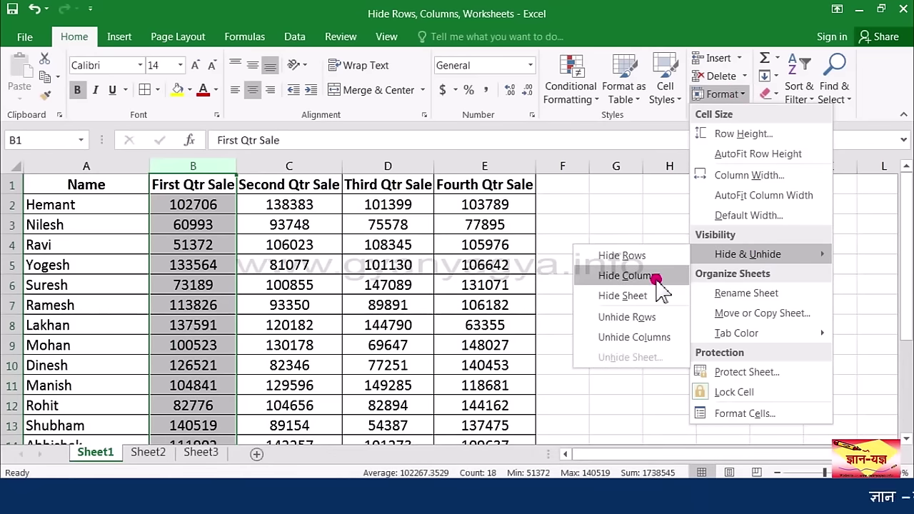
right_click(206, 167)
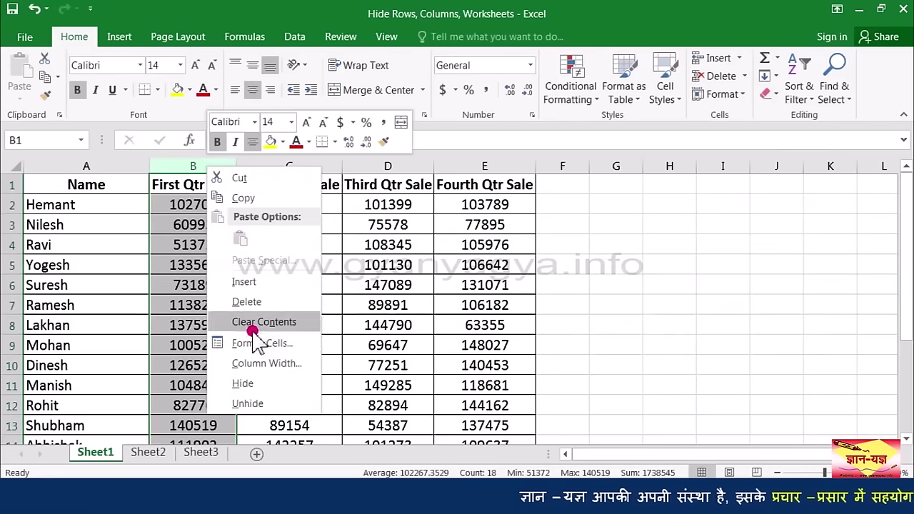
left_click(243, 383)
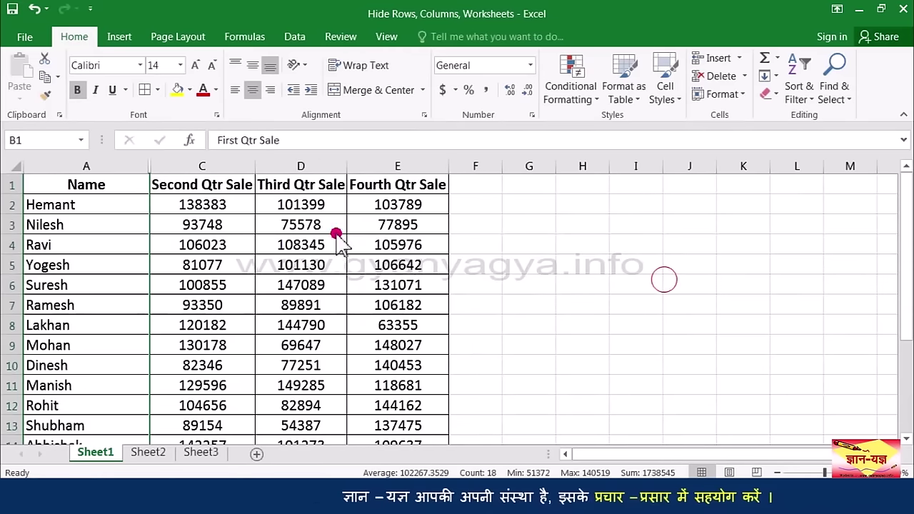
left_click(175, 204)
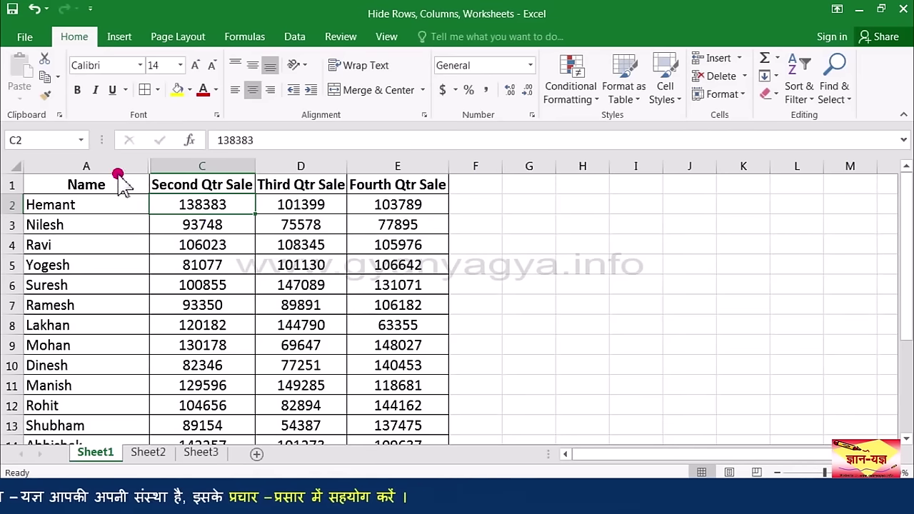
Step: Select the Name column A and the Third Qtr Sale column D together and hide them
left_click_drag(112, 166, 305, 161)
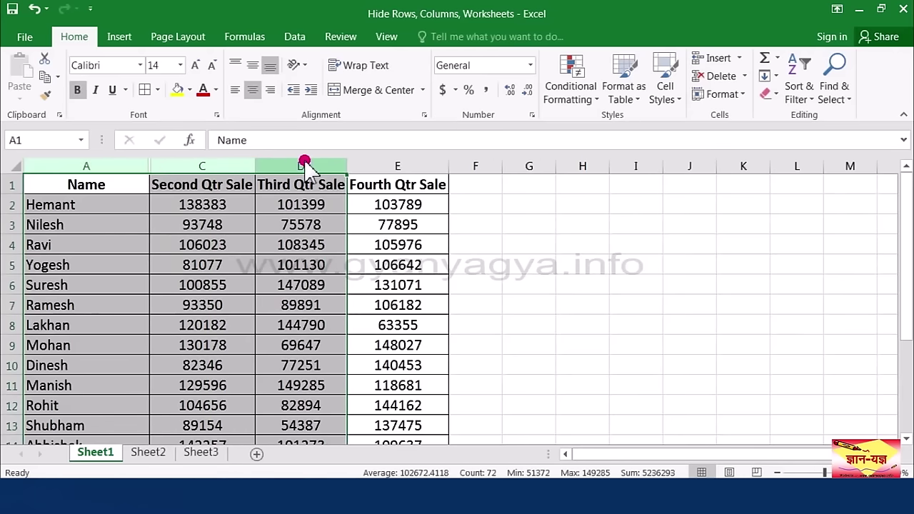
left_click(140, 205)
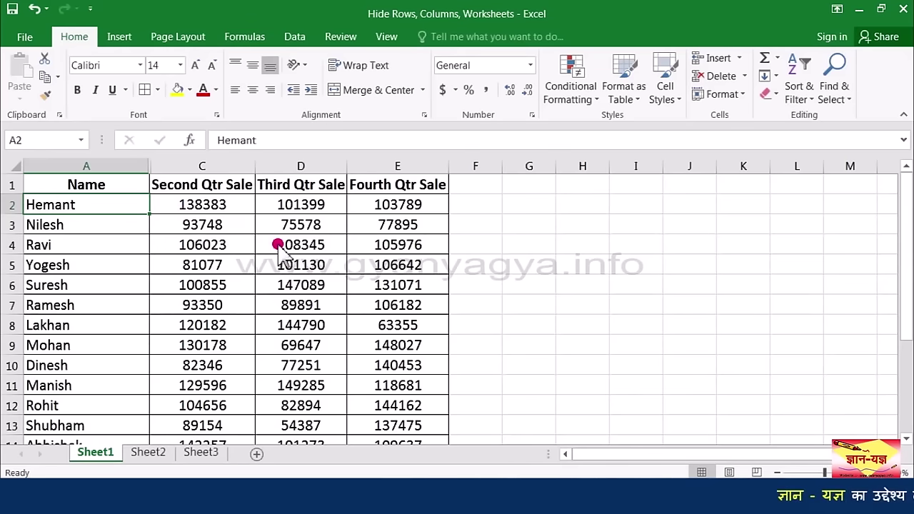
left_click(125, 169, "ctrl")
left_click(291, 171, "ctrl")
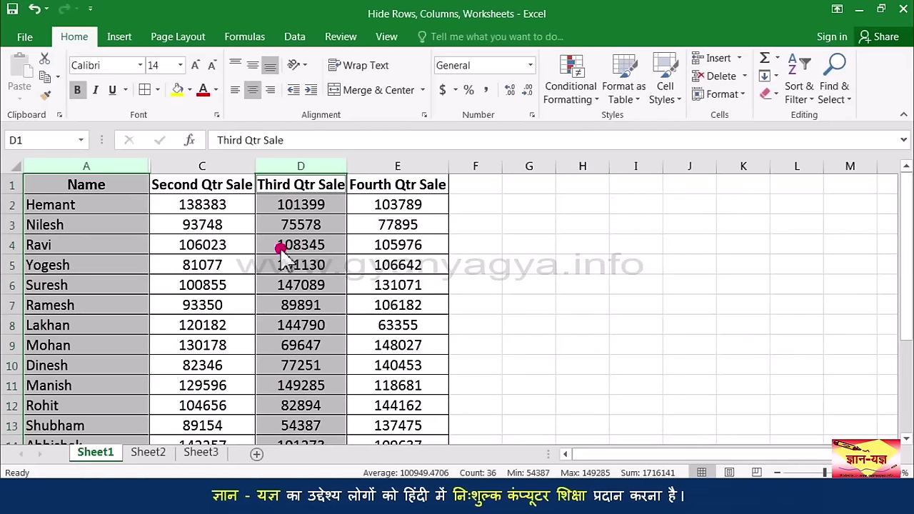
left_click(737, 98)
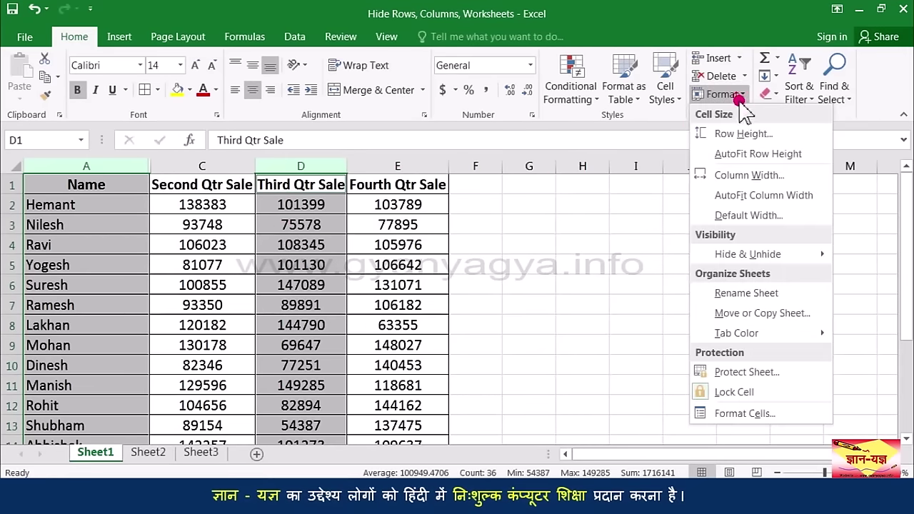
mouse_move(707, 257)
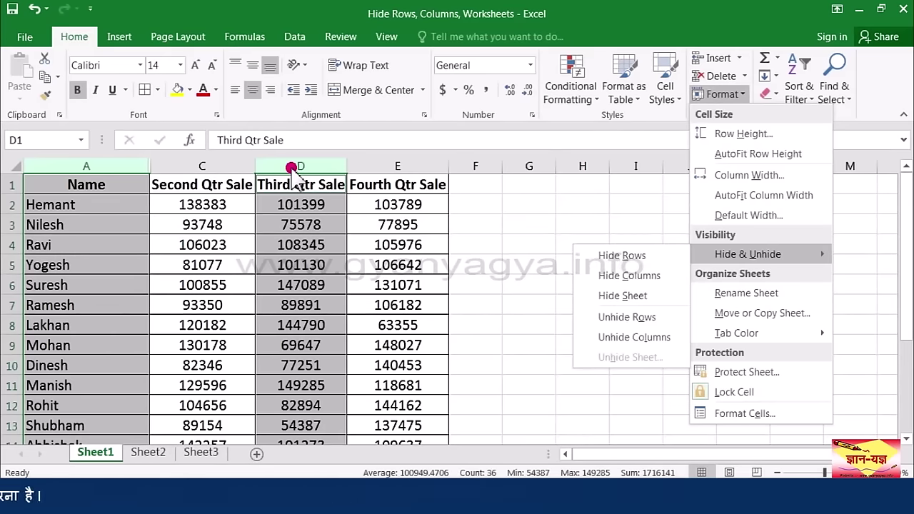
right_click(293, 168)
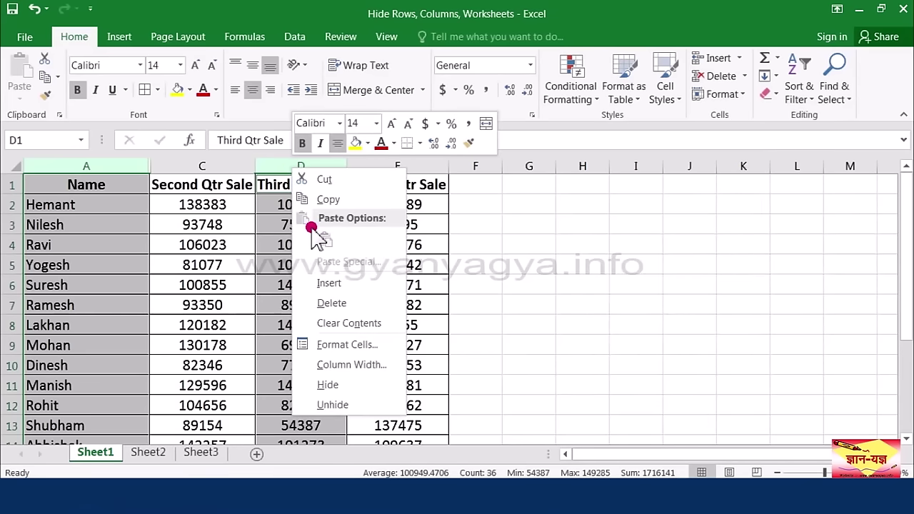
left_click(325, 386)
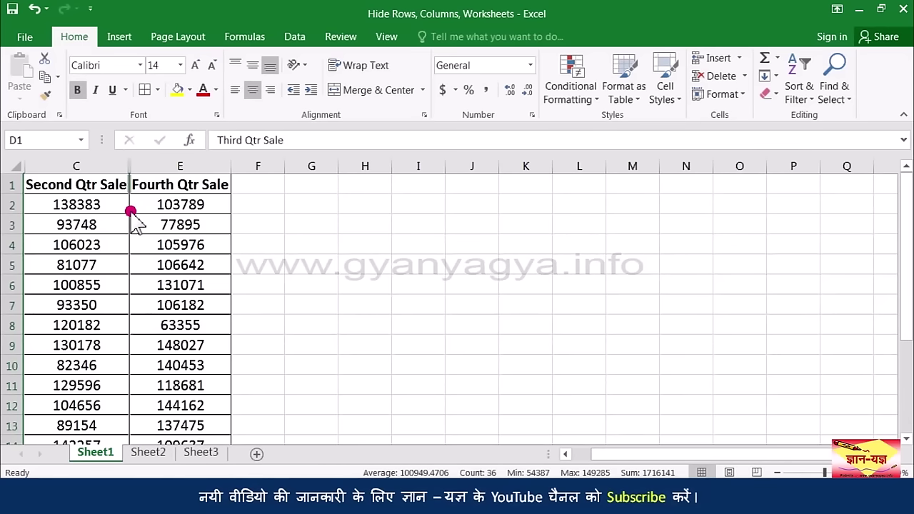
Step: Select columns C to E and unhide the Third Qtr Sale column D
left_click_drag(99, 166, 160, 166)
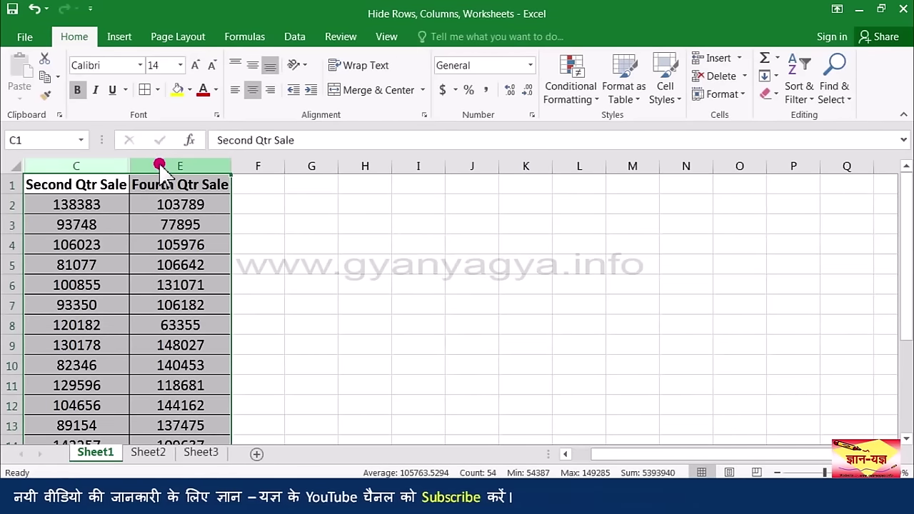
left_click(739, 97)
mouse_move(750, 257)
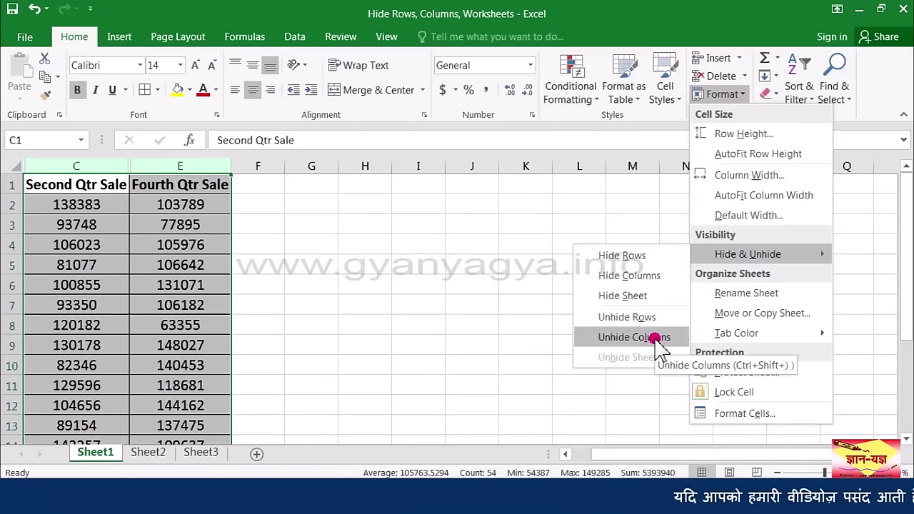
right_click(179, 167)
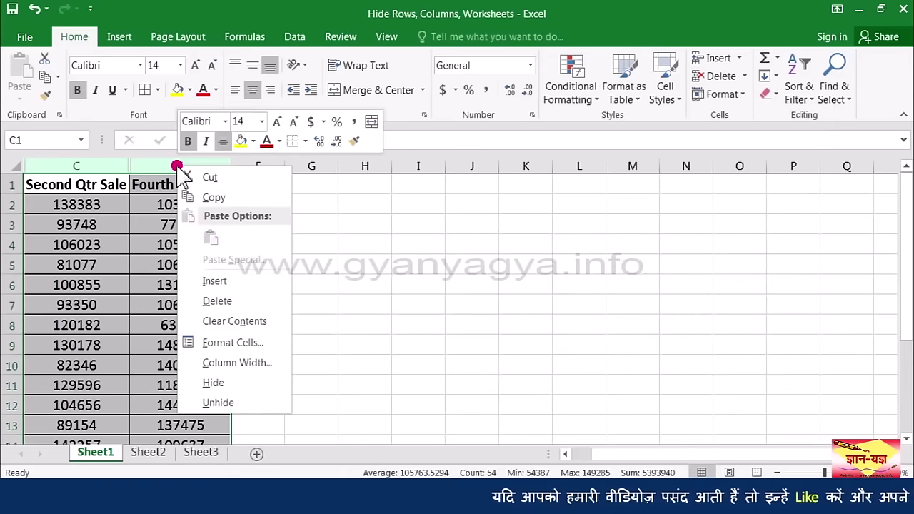
left_click(233, 403)
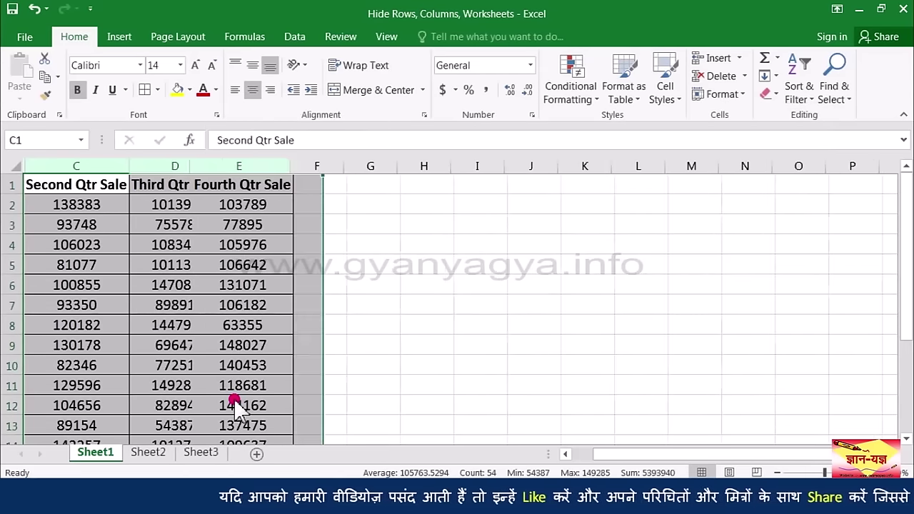
left_click(158, 287)
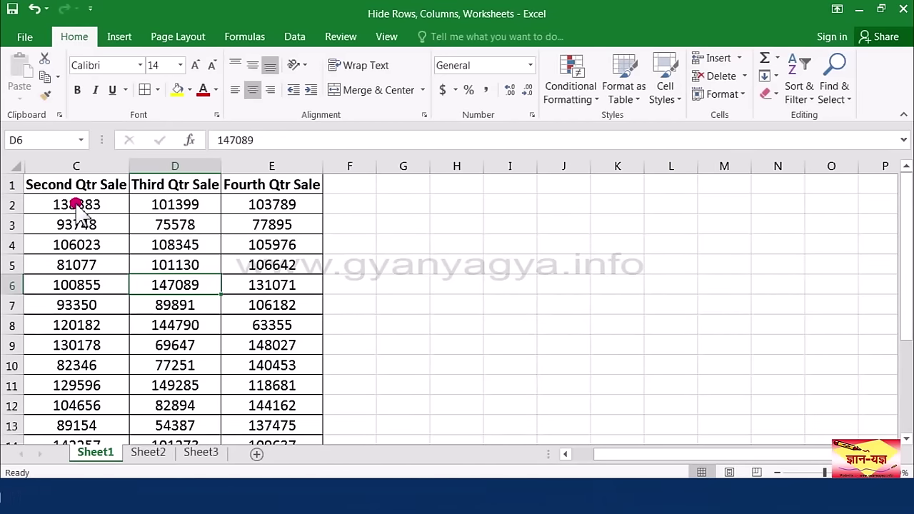
Step: Select the whole sheet and unhide columns A and B, showing Name through Fourth Qtr Sale
left_click(14, 168)
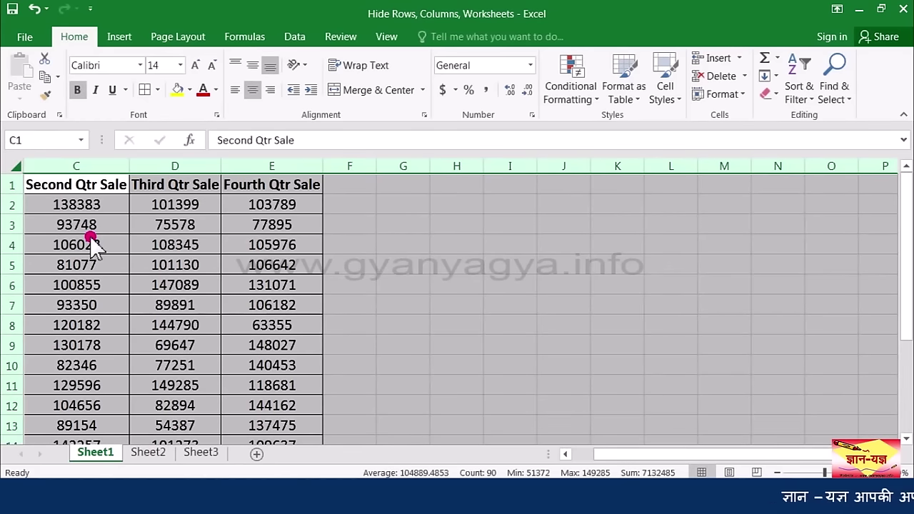
left_click(738, 97)
mouse_move(746, 255)
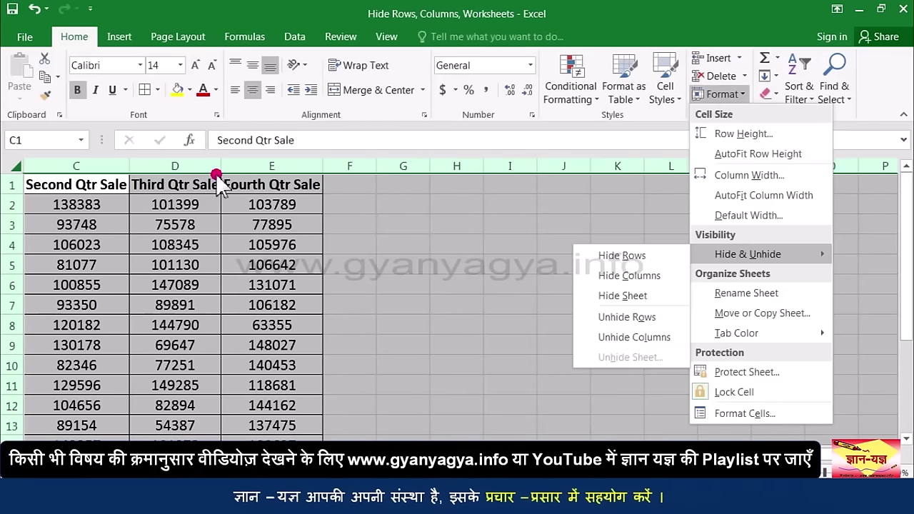
right_click(187, 165)
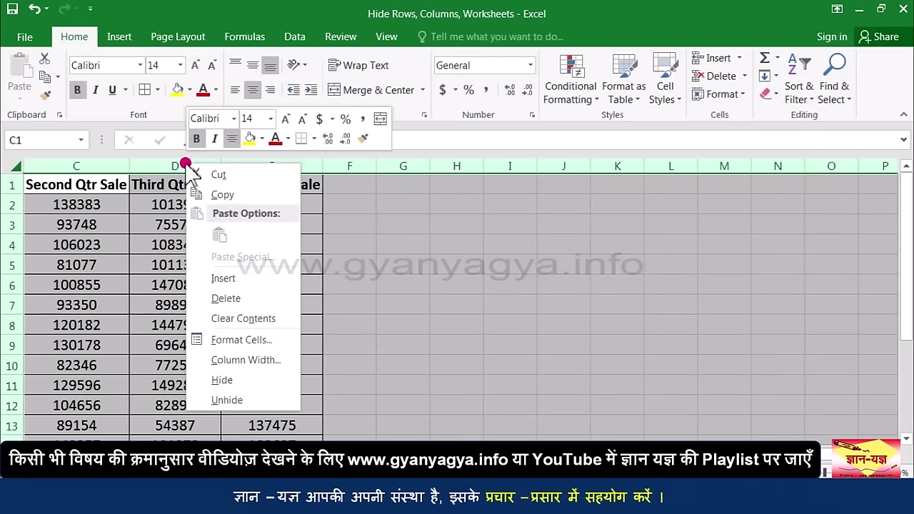
left_click(237, 401)
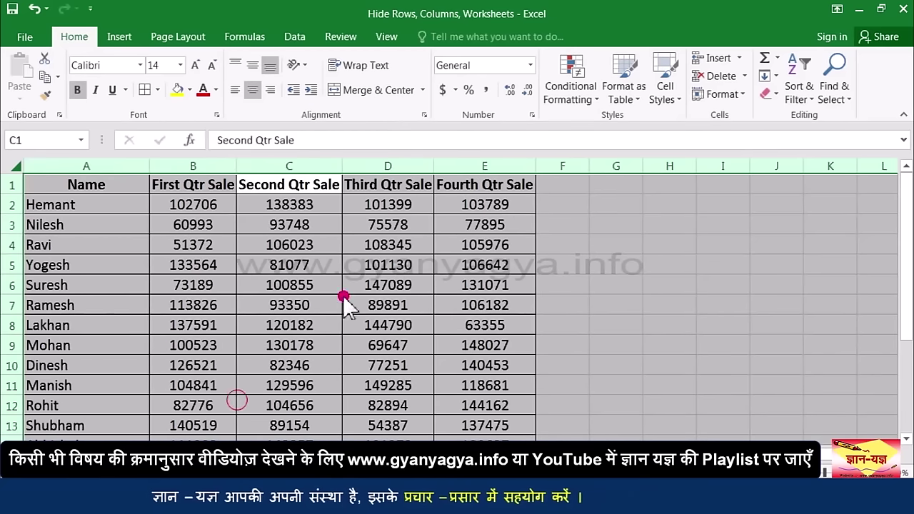
left_click(246, 309)
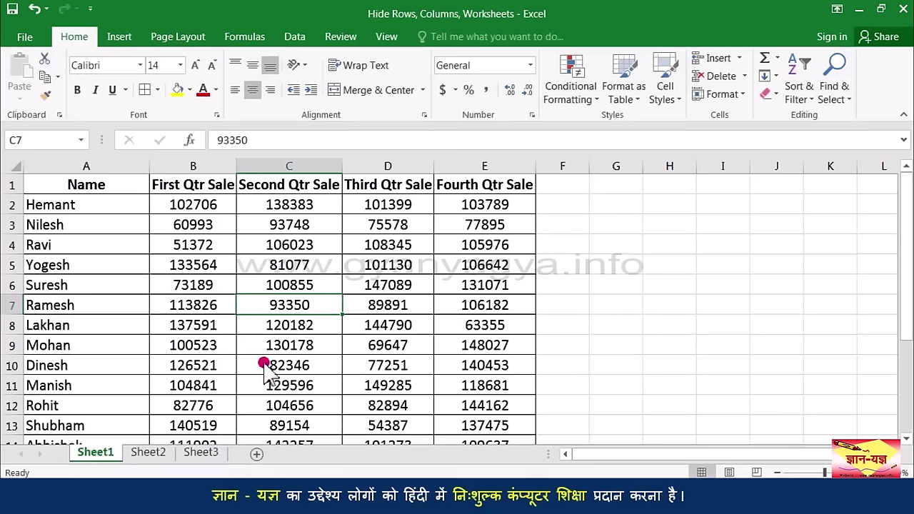
Step: Hide Sheet1 via Home > Format > Hide Sheet and Sheet2 from its tab menu
left_click(723, 94)
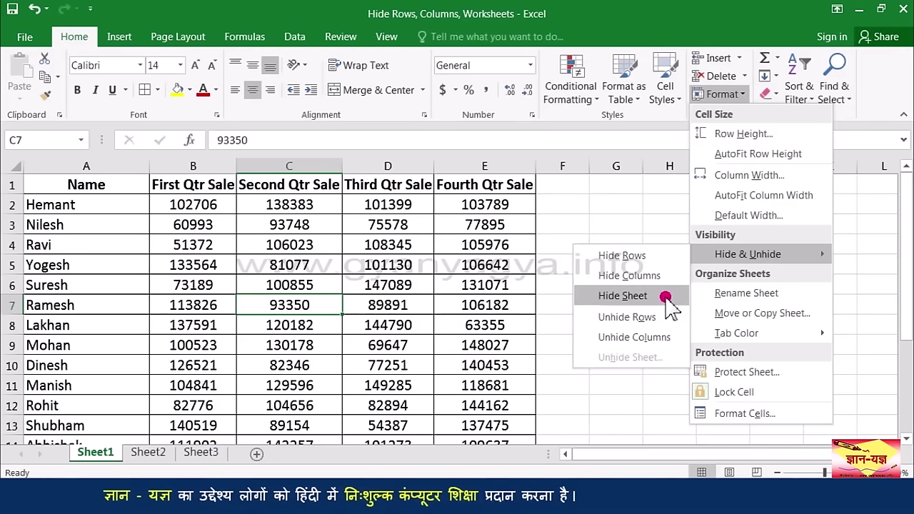
left_click(665, 297)
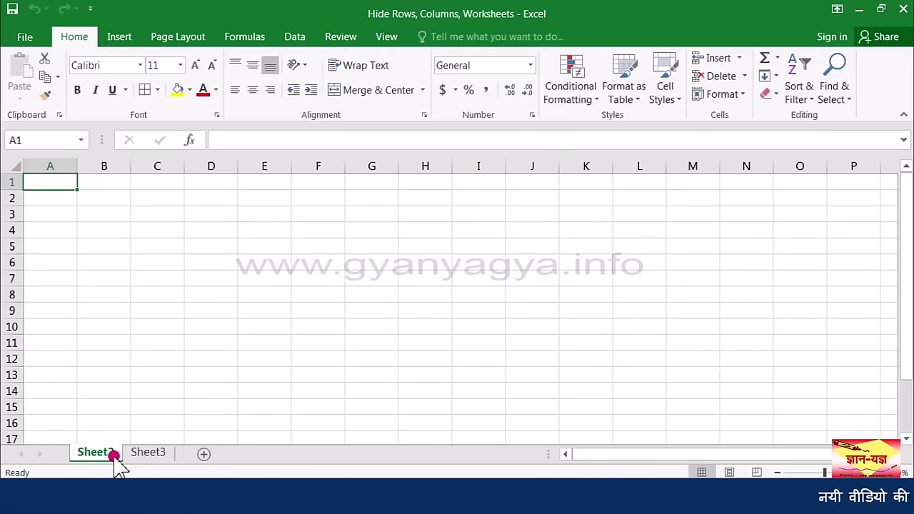
right_click(114, 456)
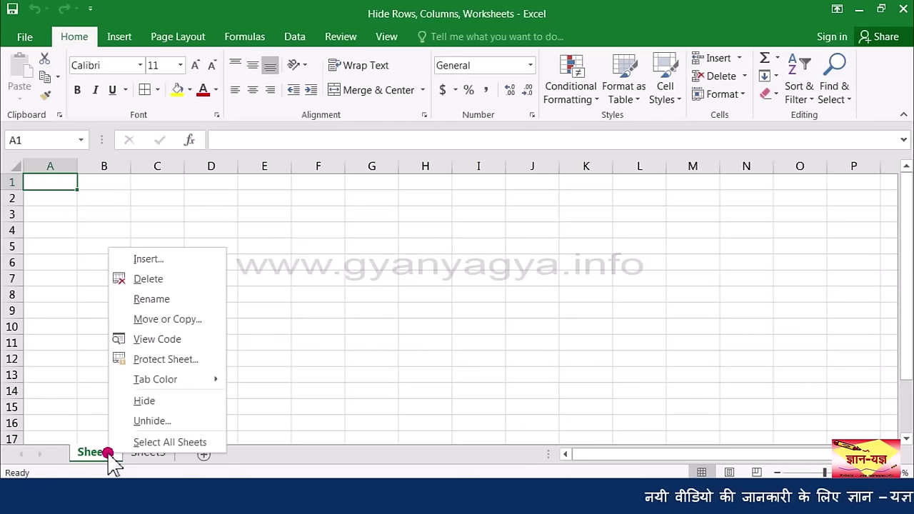
left_click(146, 403)
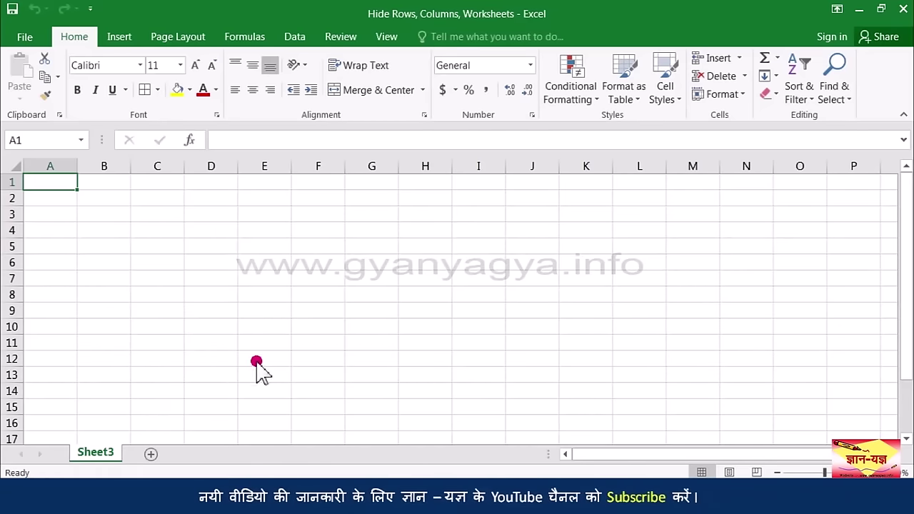
Step: Unhide Sheet2 through Format > Hide & Unhide > Unhide Sheet
left_click(722, 94)
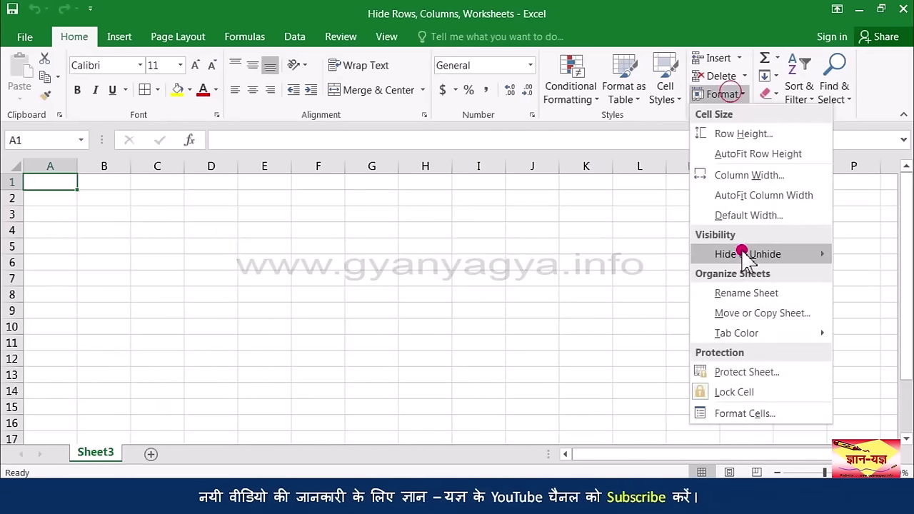
mouse_move(742, 256)
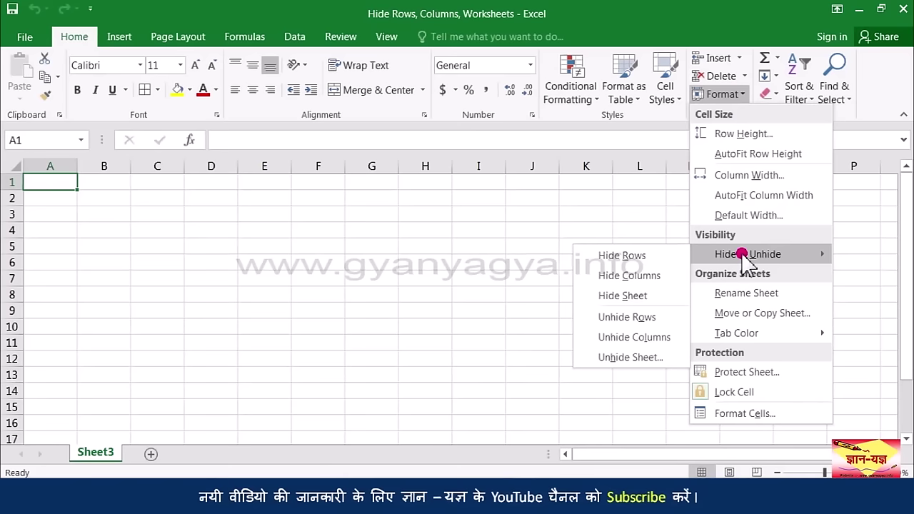
left_click(664, 359)
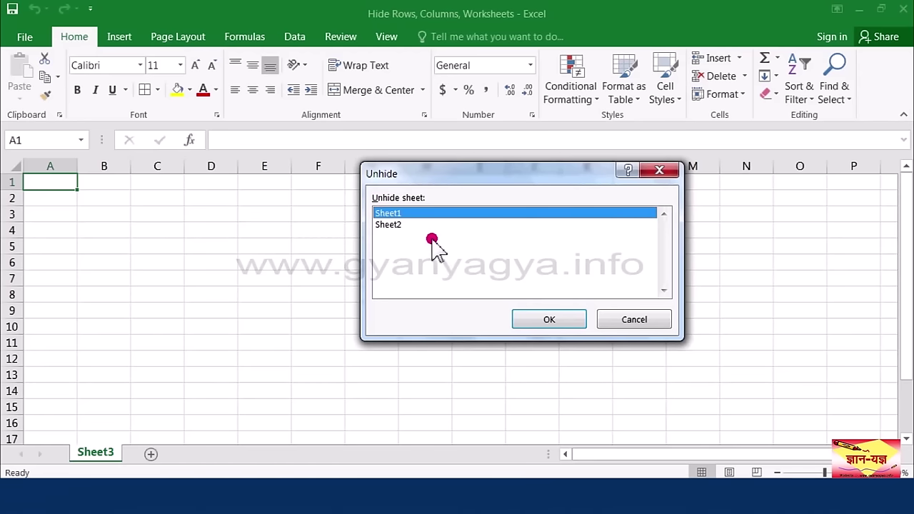
left_click(420, 227)
left_click(556, 320)
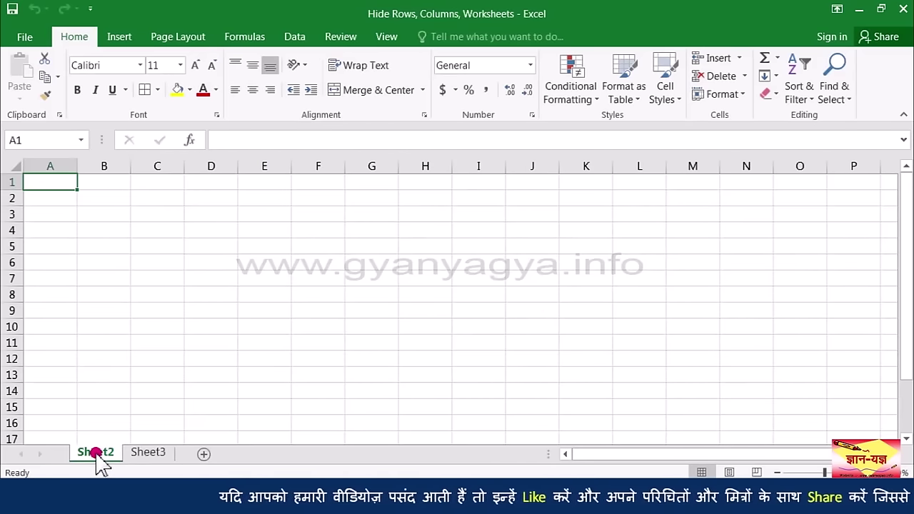
Step: Unhide Sheet1 from the sheet tab's shortcut menu
right_click(114, 452)
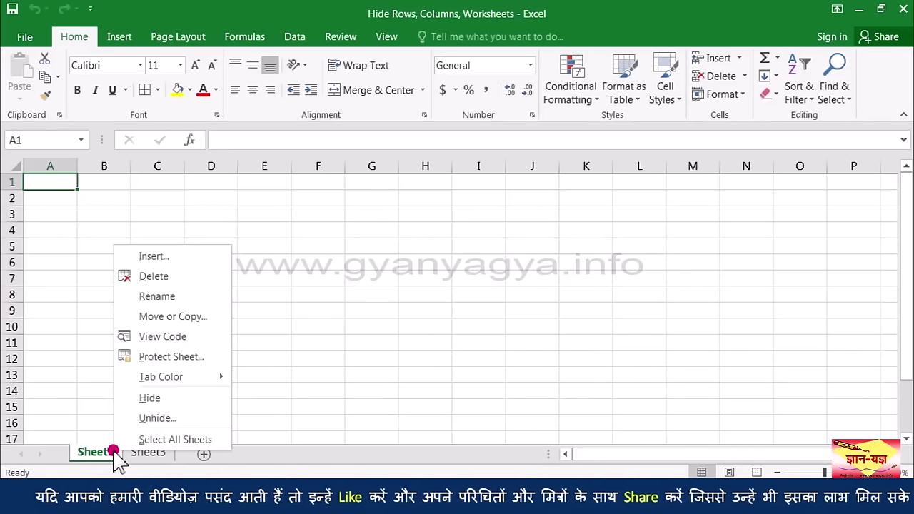
left_click(170, 418)
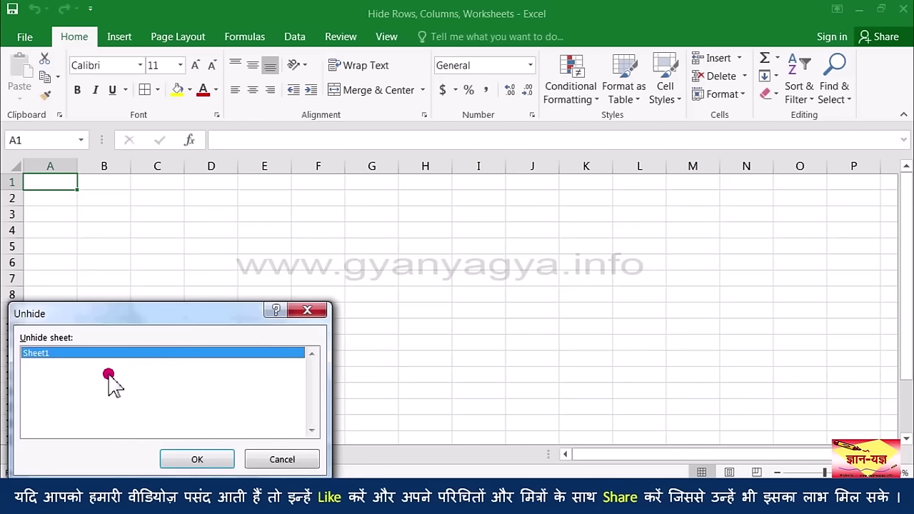
left_click(202, 460)
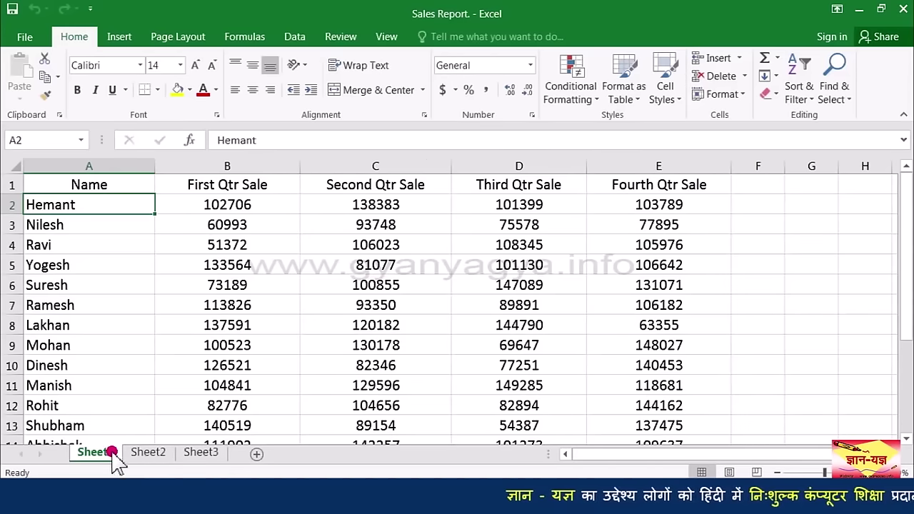
Step: Rename the Sheet1 tab with the quarterly sales table to 'Sales Report' via Format > Rename Sheet
left_click(151, 457)
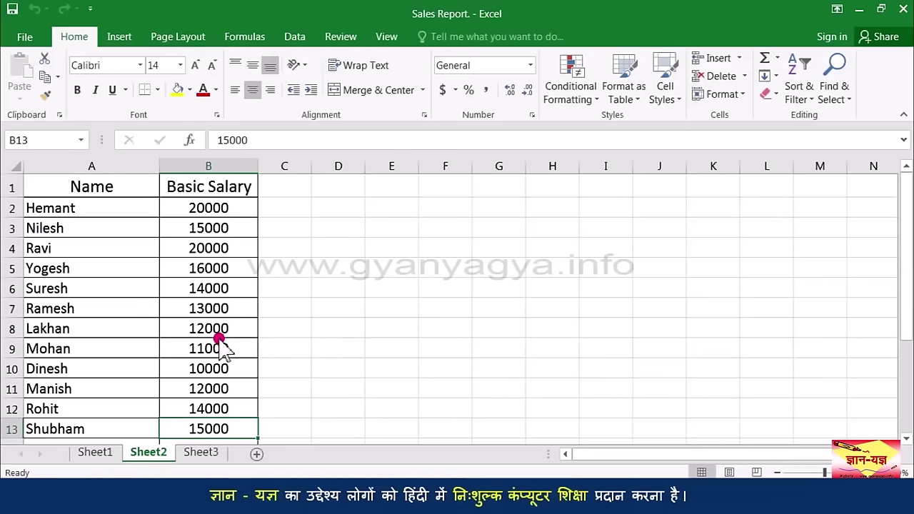
left_click(100, 454)
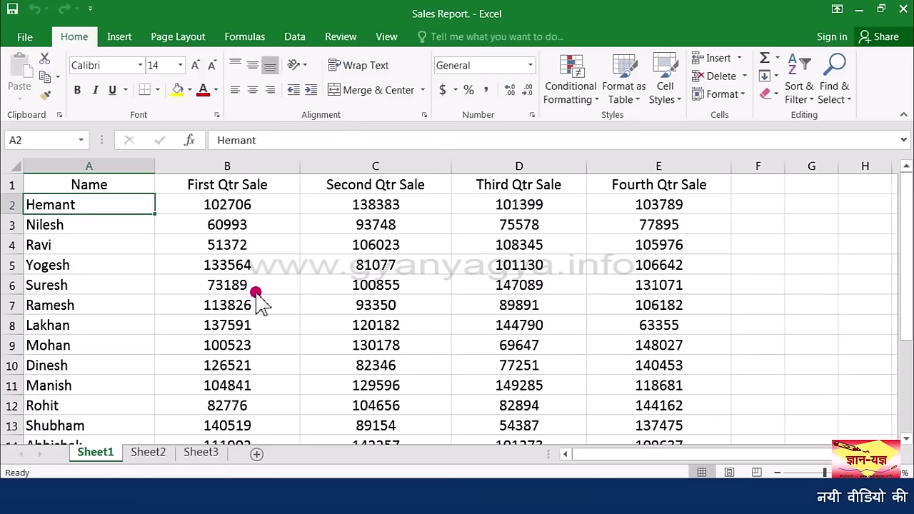
left_click(721, 94)
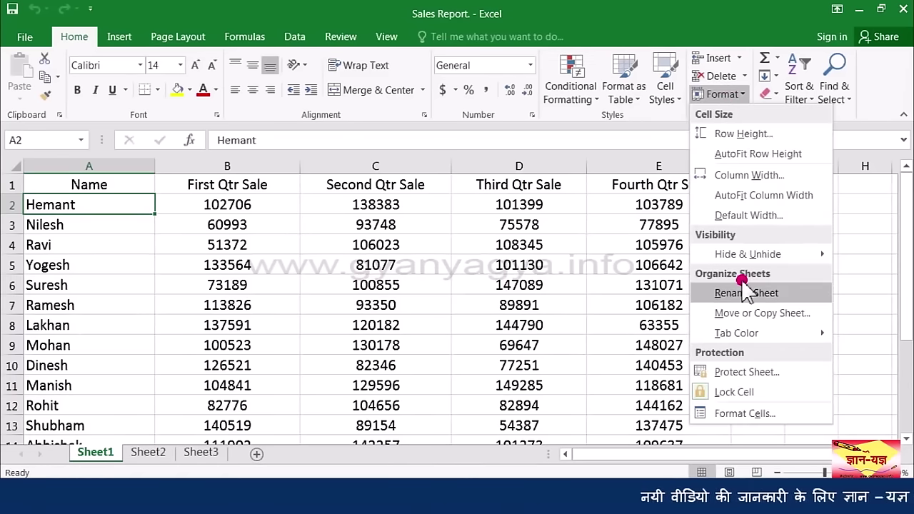
left_click(794, 292)
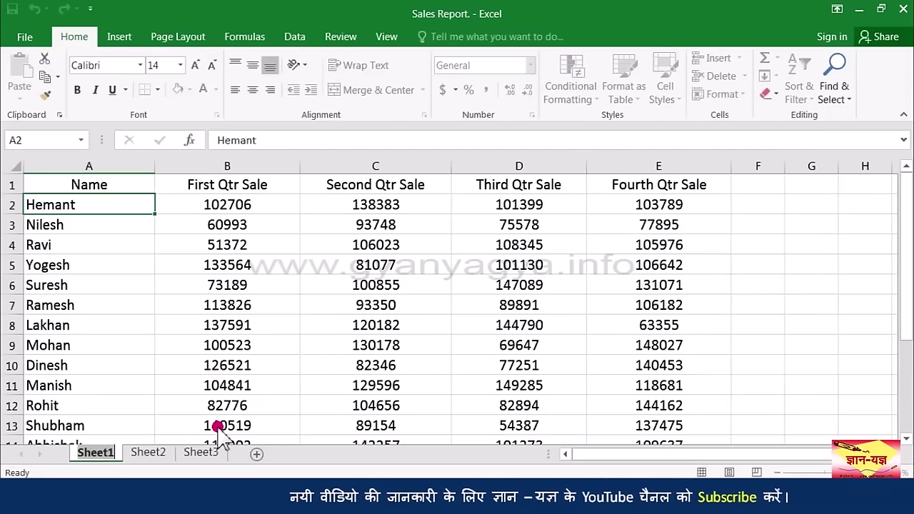
type("Sales Repor")
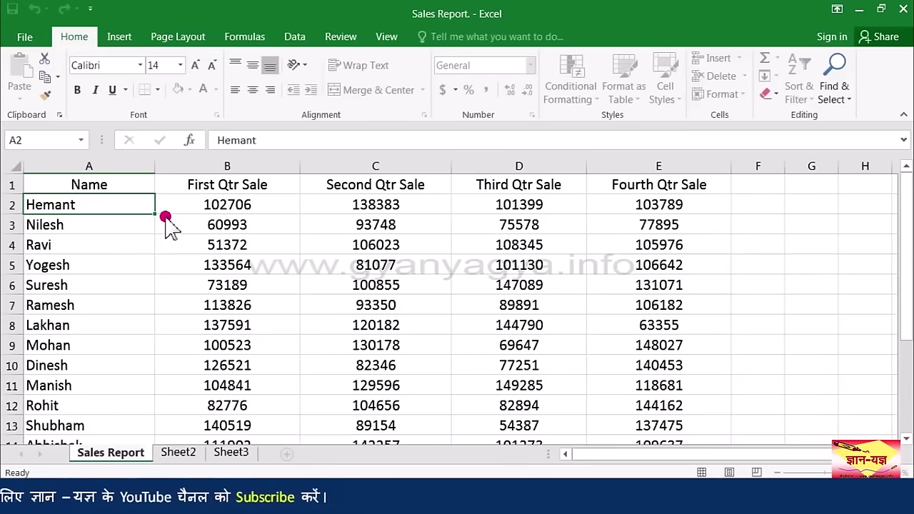
left_click(212, 206)
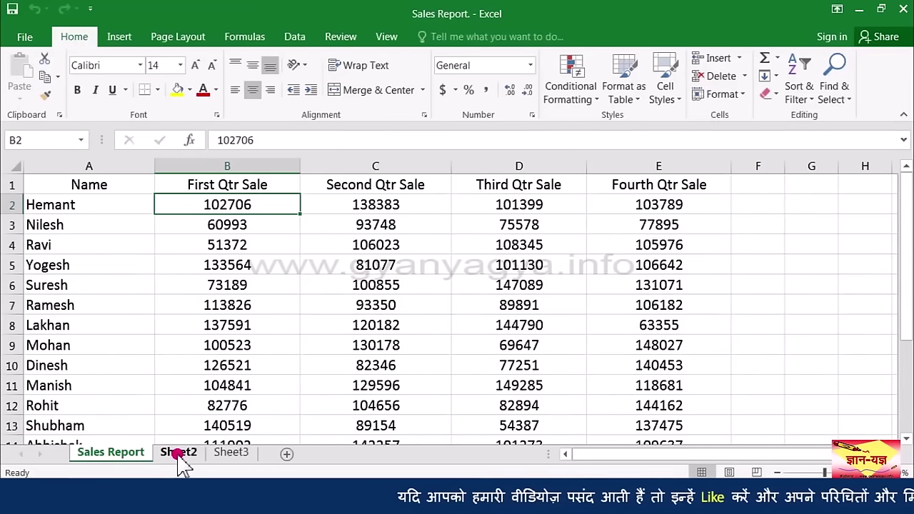
Step: Rename the Sheet2 tab with the Basic Salary list to 'Salary'
right_click(178, 457)
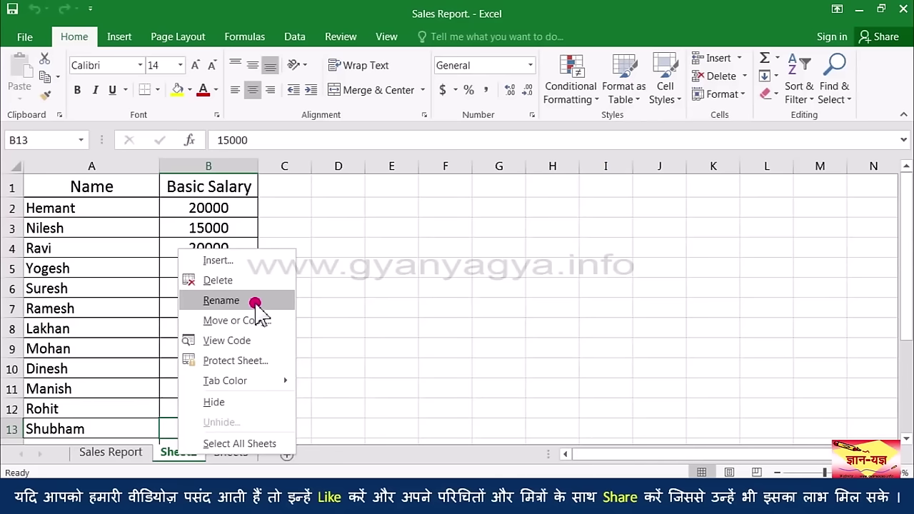
left_click(255, 303)
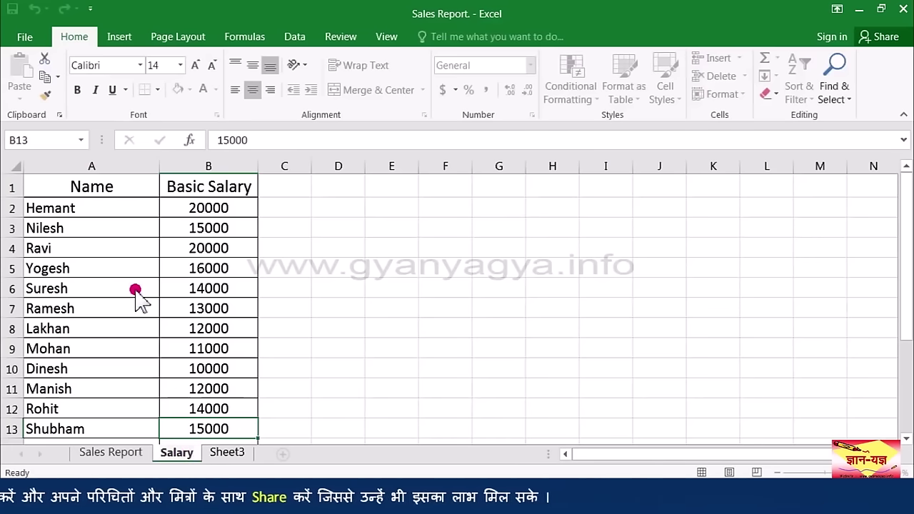
key("ctrl+Home")
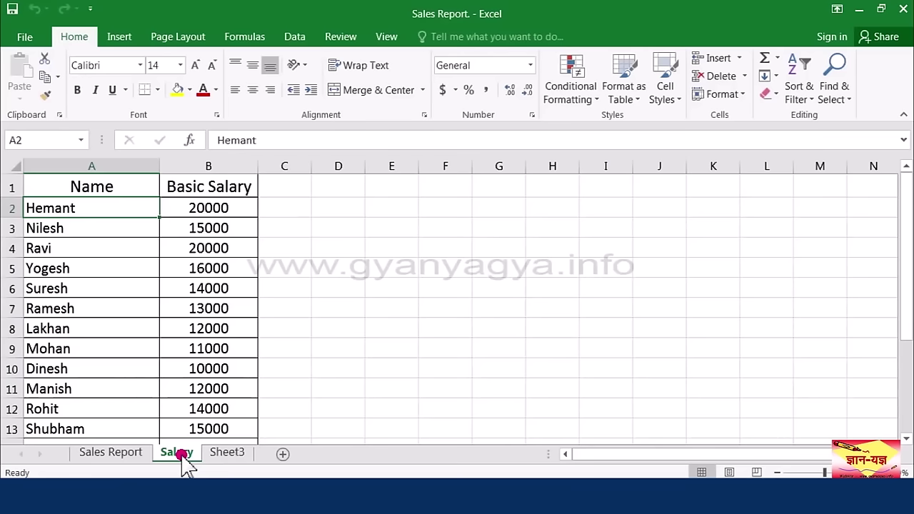
Step: Return to the Sales Report sheet
left_click(123, 457)
left_click(177, 457)
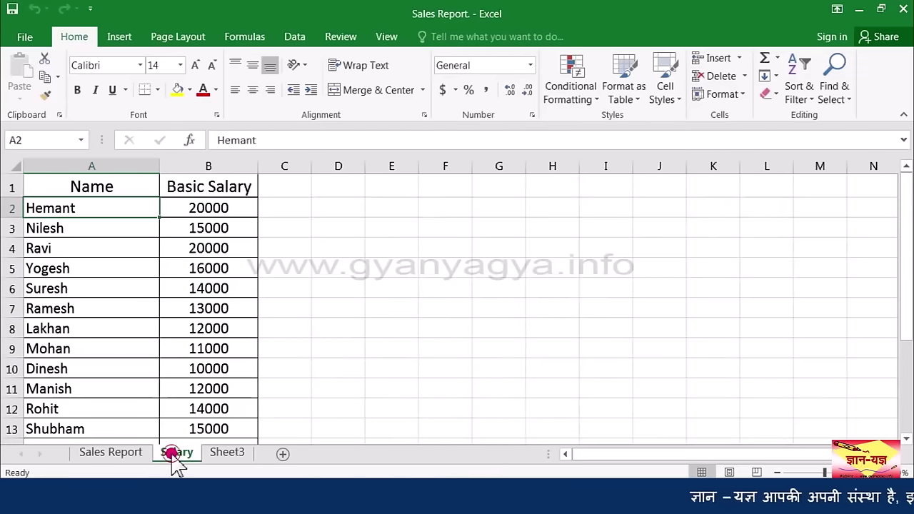
left_click(144, 450)
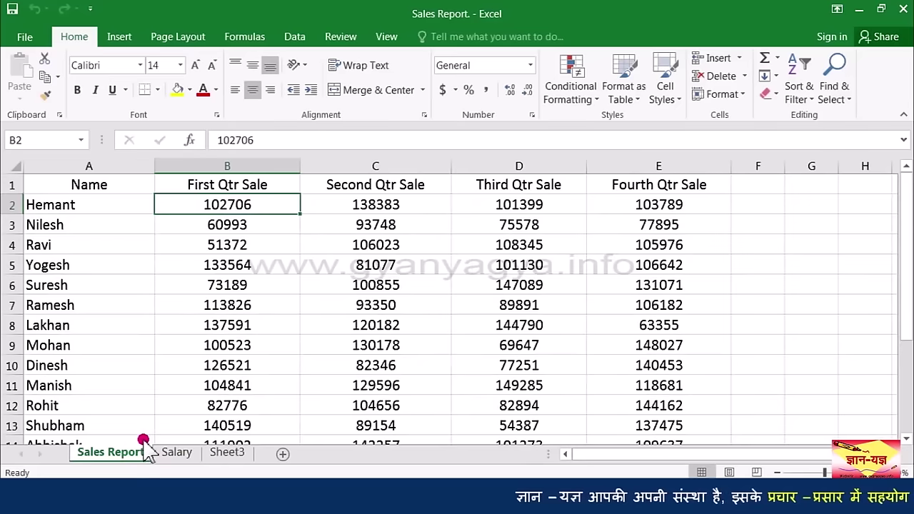
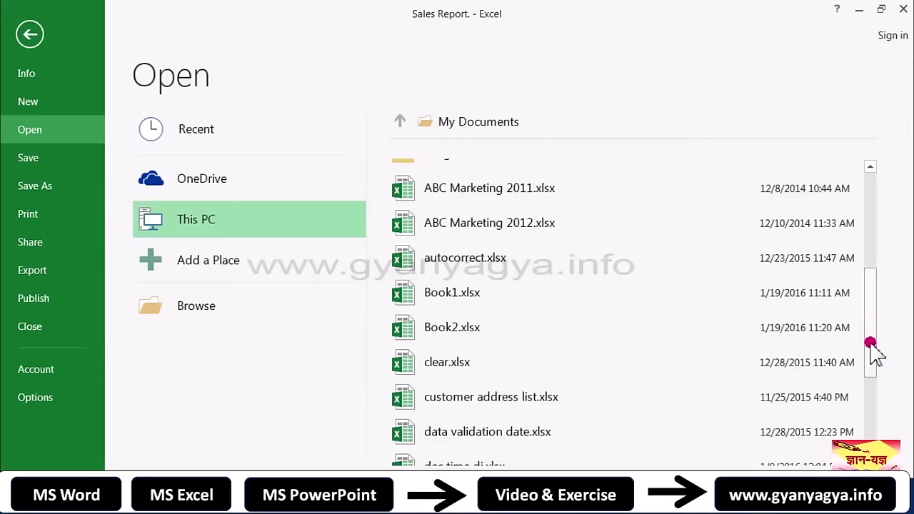
Step: Open customer address list.xlsx from the This PC file list
left_click(540, 400)
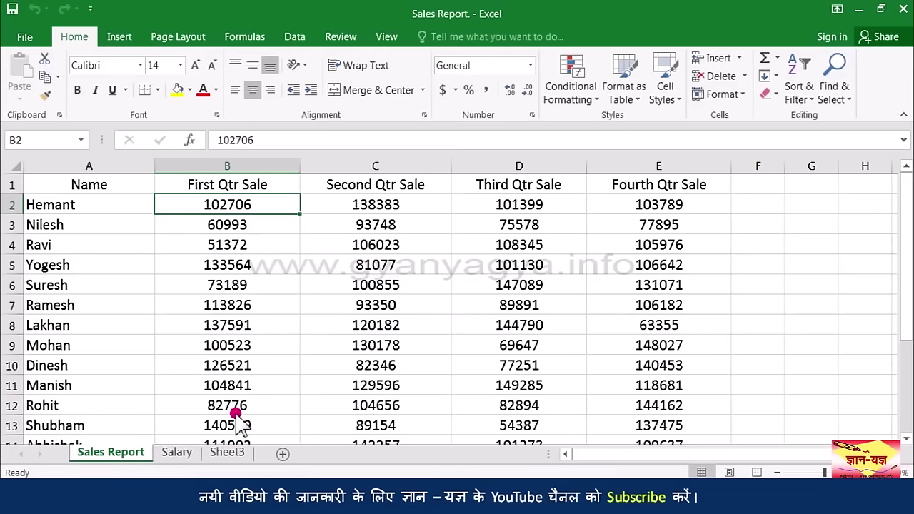
Step: Switch to the Salary sheet and bring up its sheet tab context menu
left_click(177, 452)
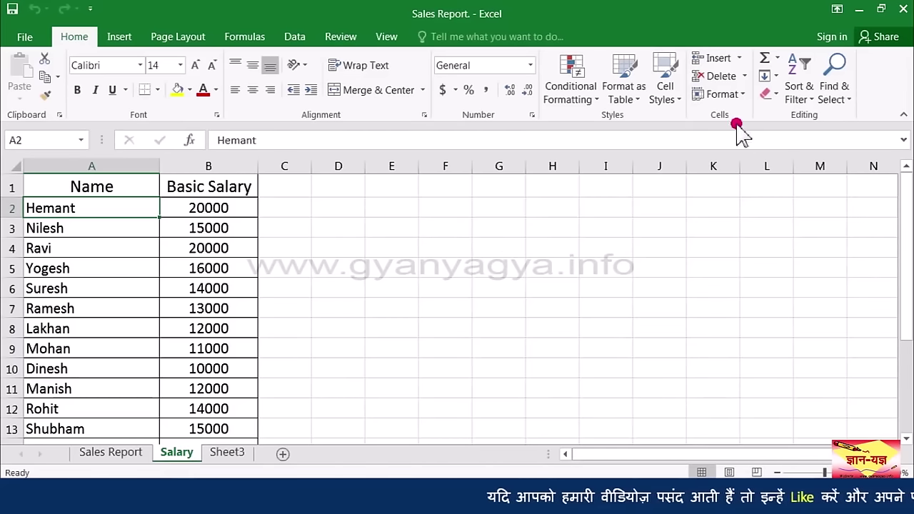
left_click(725, 94)
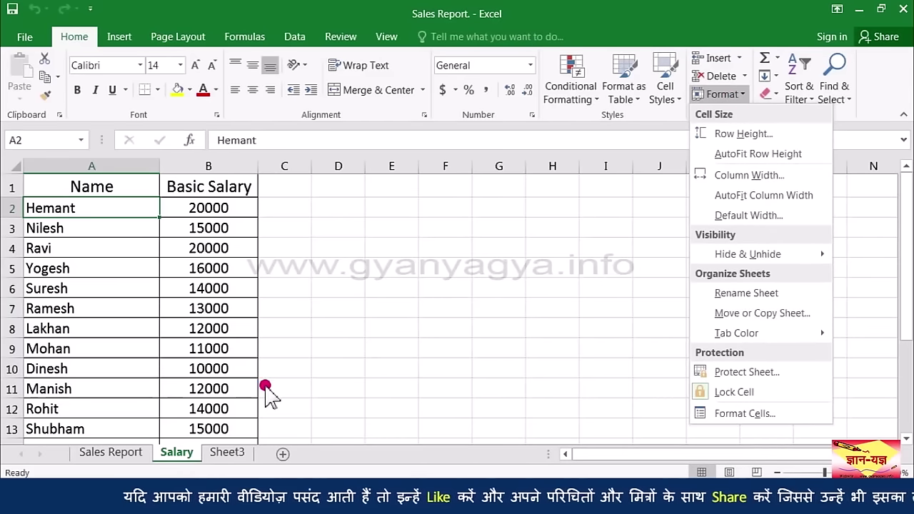
right_click(176, 452)
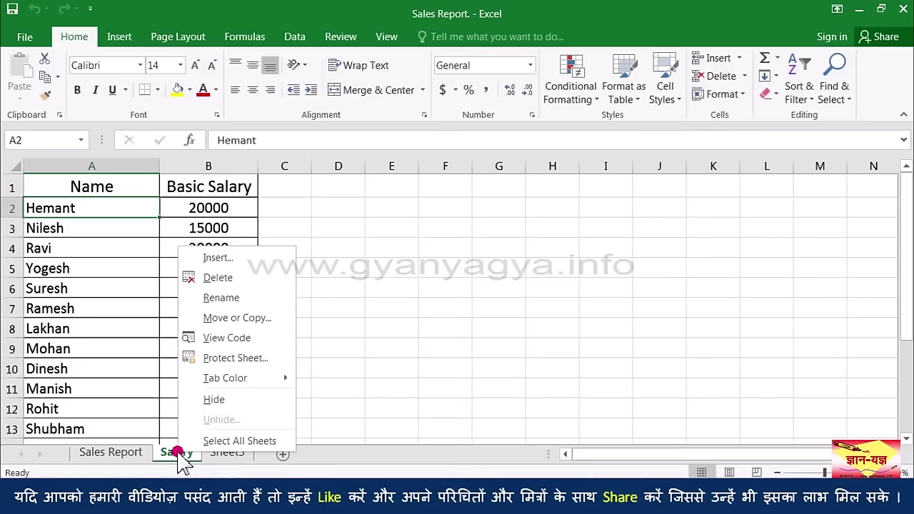
Step: Copy the Salary sheet to the end of customer address list.xlsx with Create a copy ticked
left_click(251, 318)
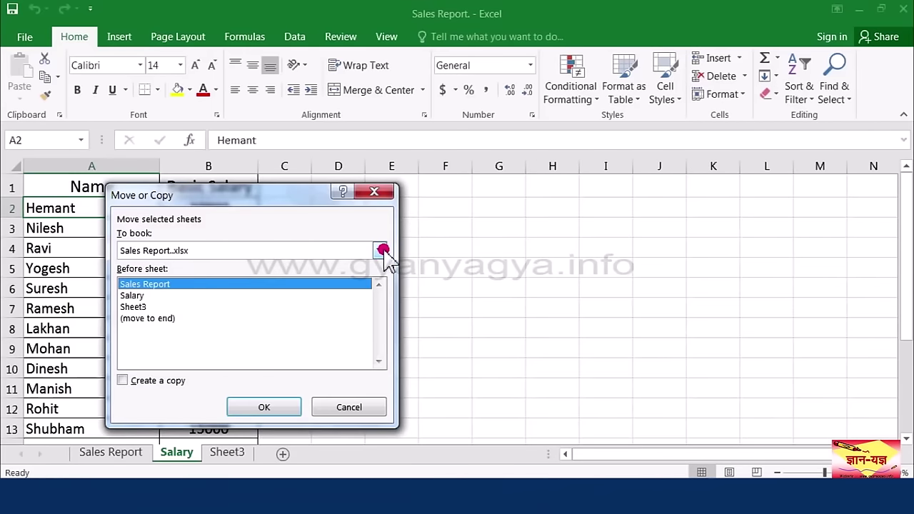
left_click(380, 251)
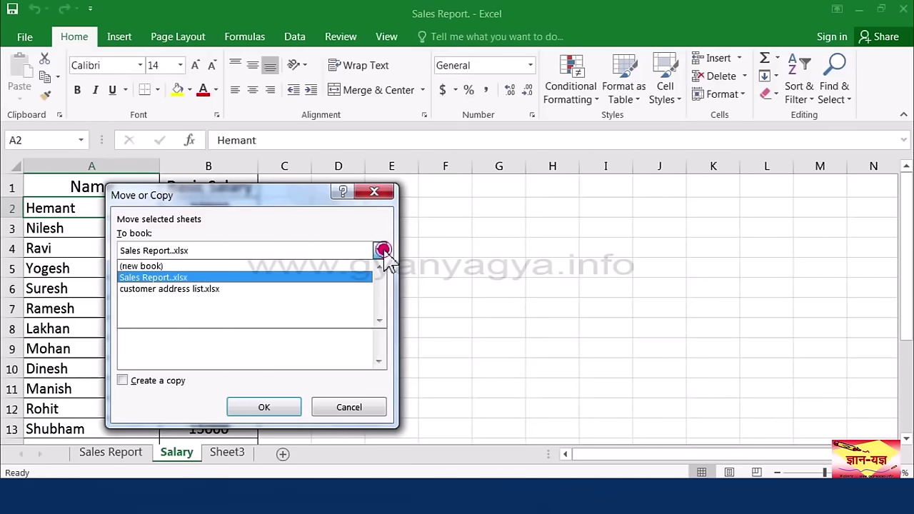
left_click(339, 289)
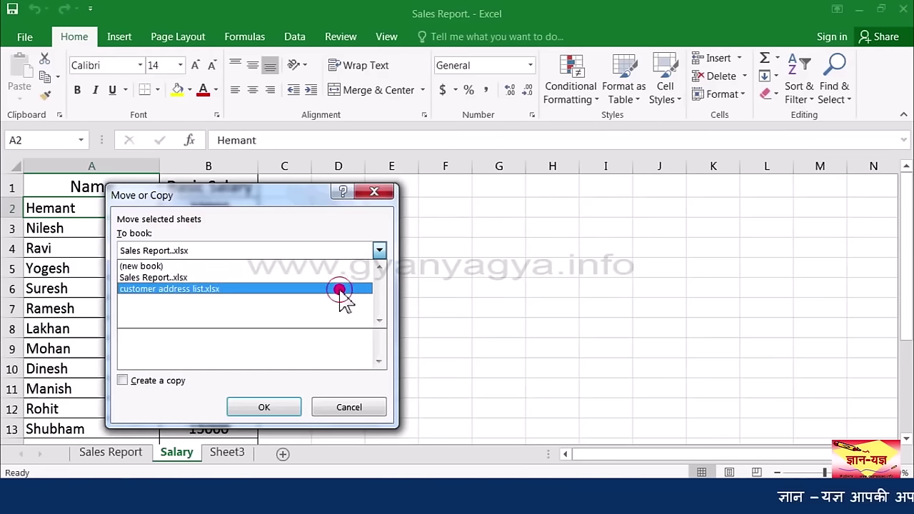
left_click(338, 290)
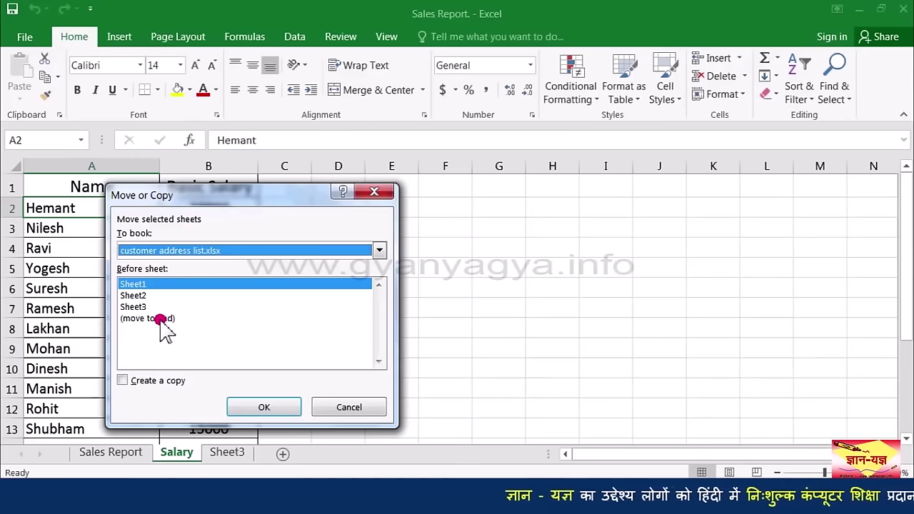
left_click(158, 319)
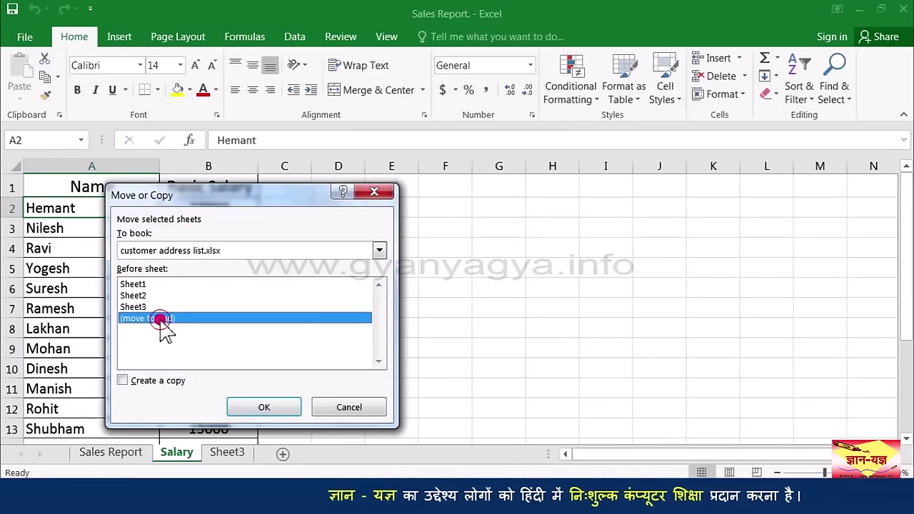
left_click(238, 402)
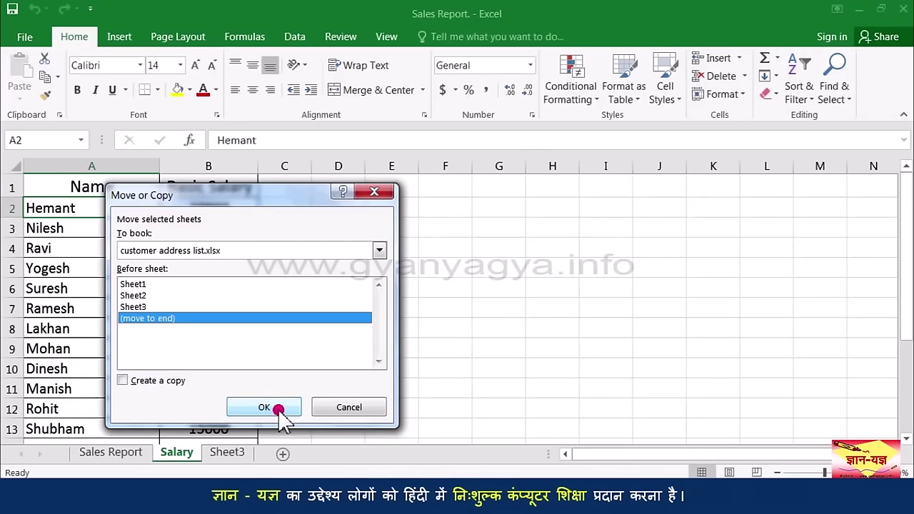
left_click(243, 250)
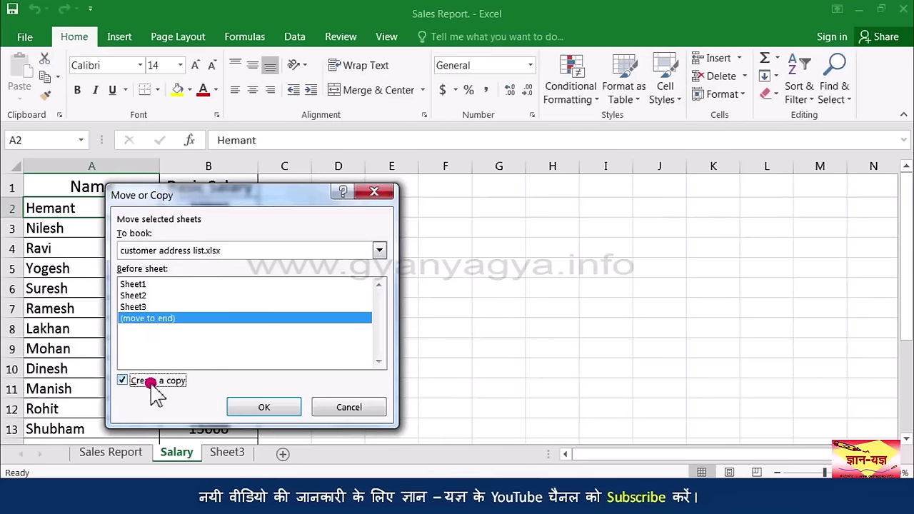
left_click(267, 407)
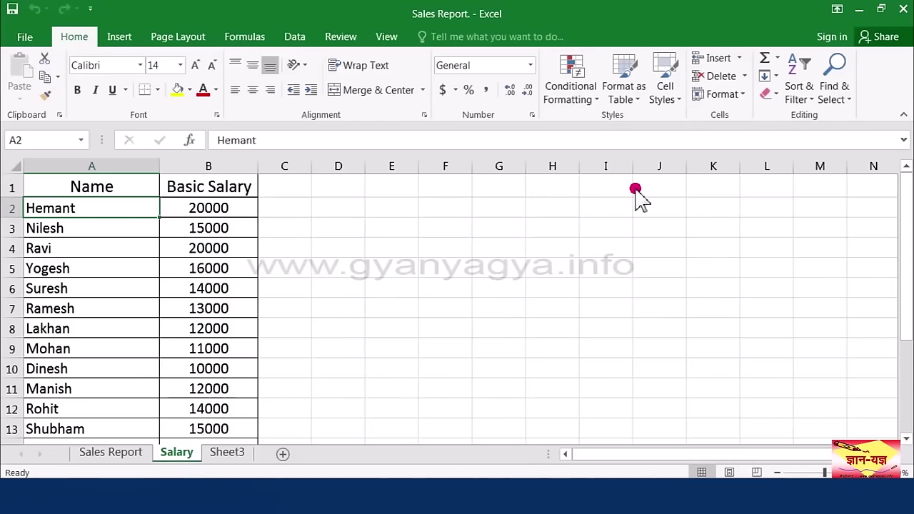
Step: Minimize the Sales Report workbook to bring up the Fill Series workbook
left_click(859, 14)
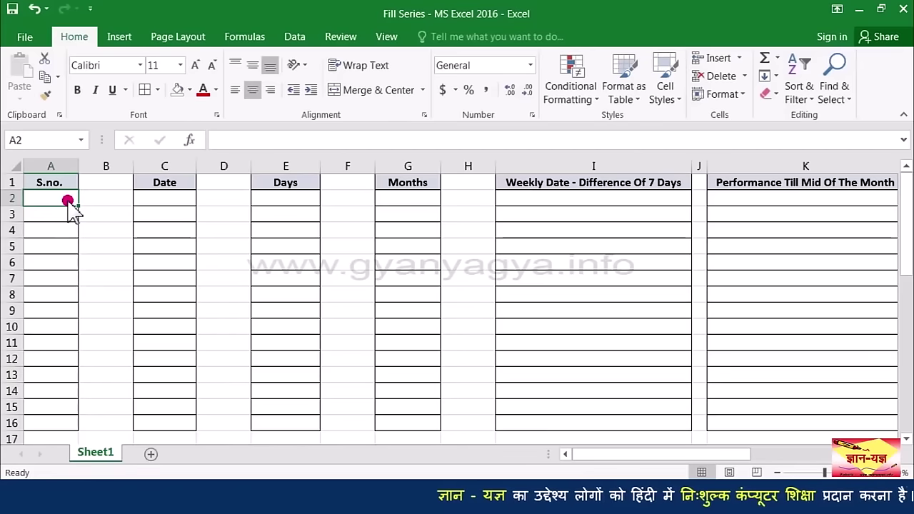
Step: Enter 1 in A2 and 2 in A3, then select A2:A3
key("Up")
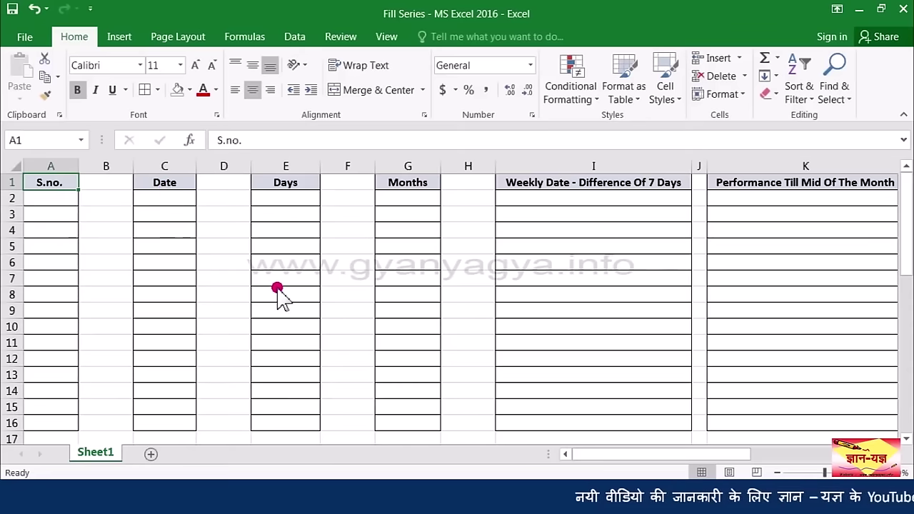
left_click(60, 200)
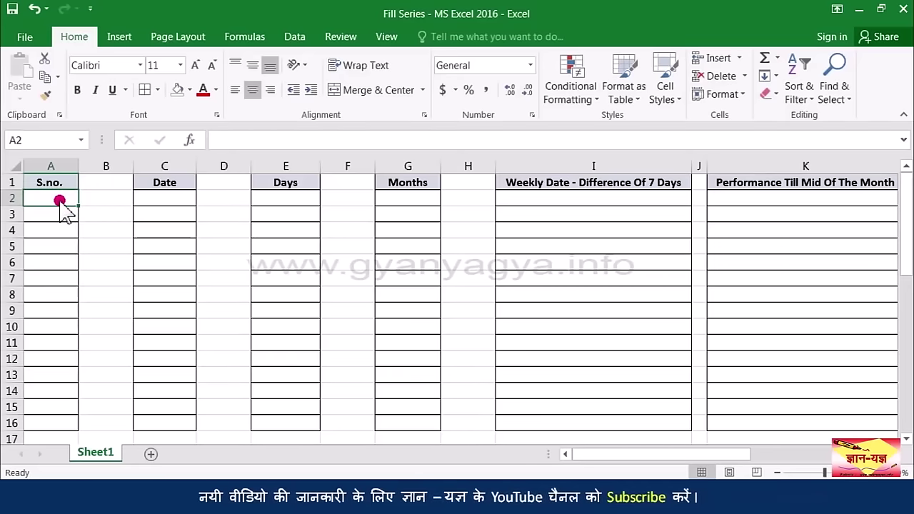
key("Return")
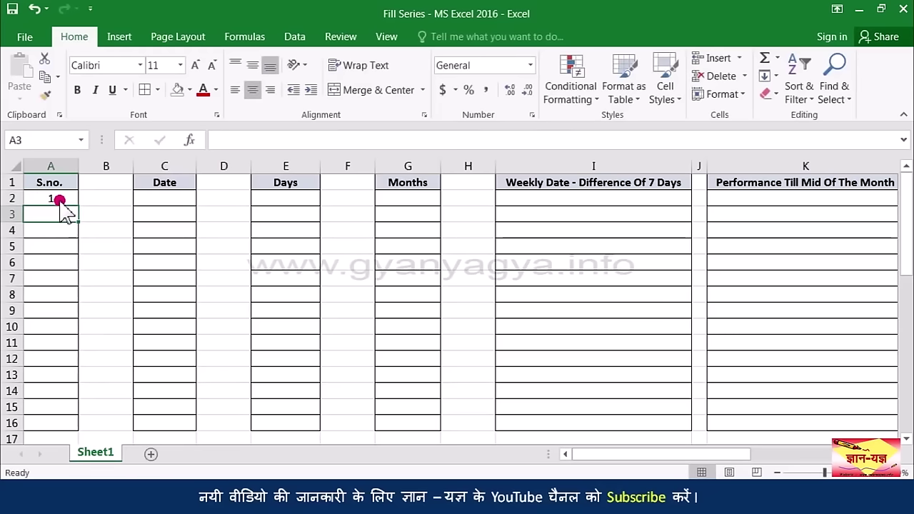
type("2")
left_click_drag(59, 200, 66, 229)
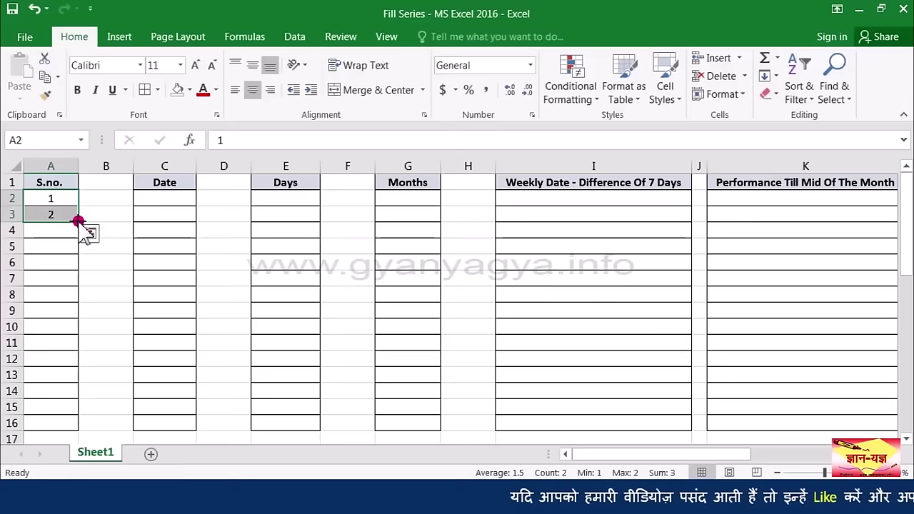
Step: Extend the S.no. entries down to A15 with the fill handle, repeating 1 in each cell
left_click_drag(78, 220, 70, 405)
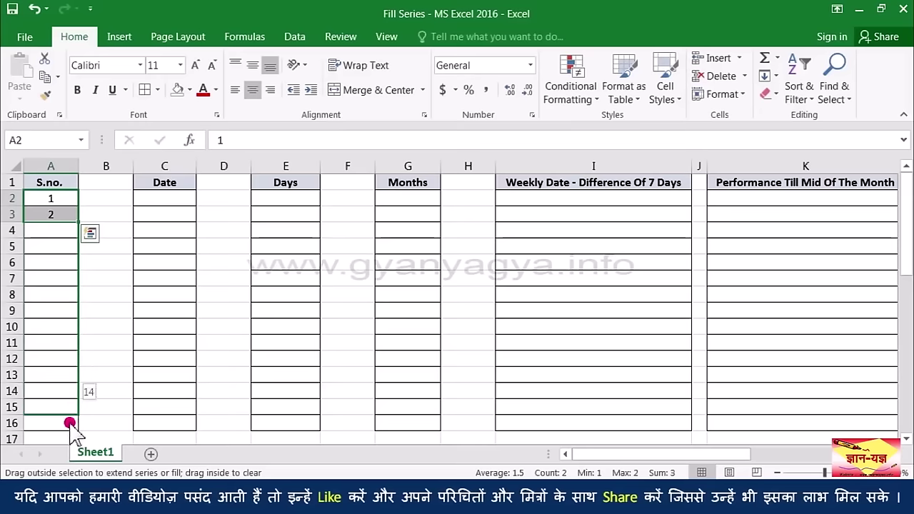
left_click_drag(69, 423, 69, 423)
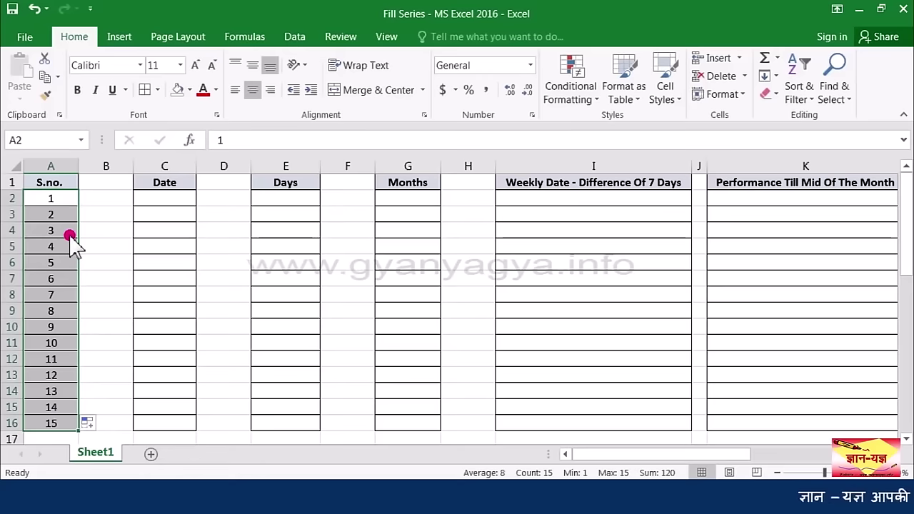
left_click_drag(70, 236, 72, 420)
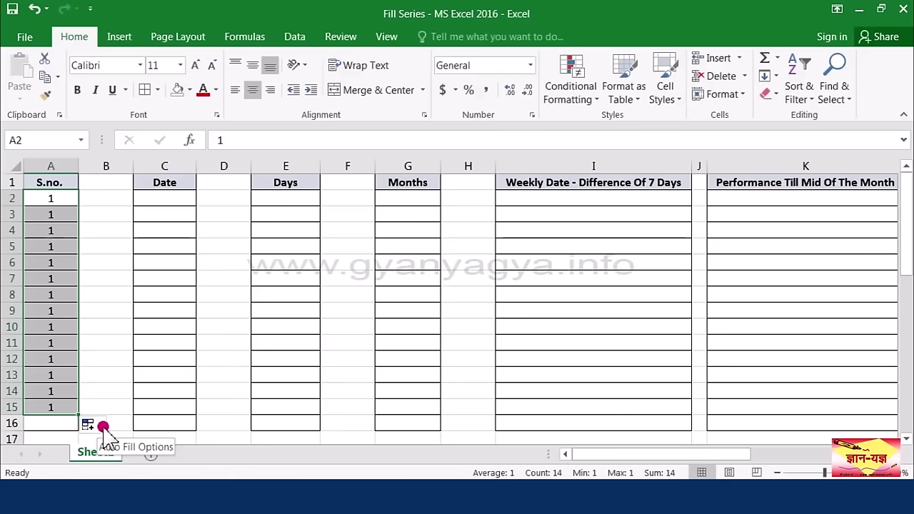
Step: Choose Fill Series from Auto Fill Options to turn the repeated 1s into 1–14
left_click(87, 424)
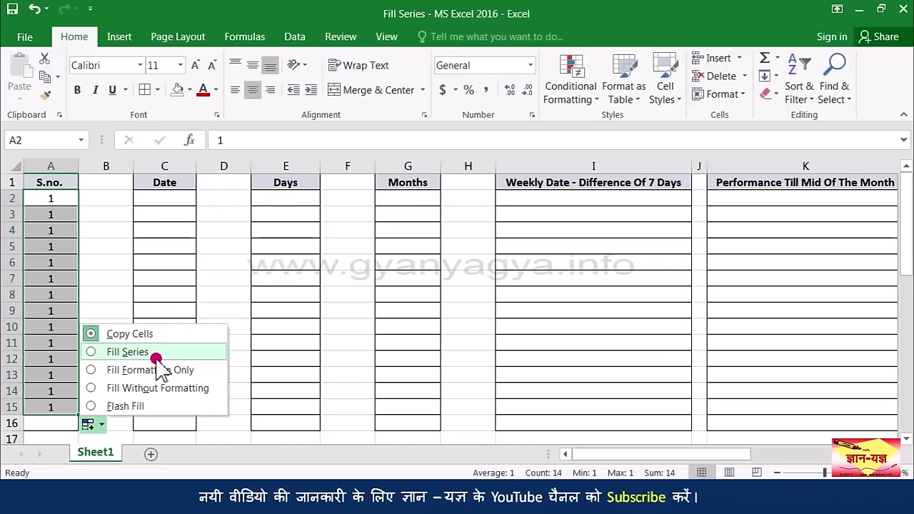
left_click(155, 353)
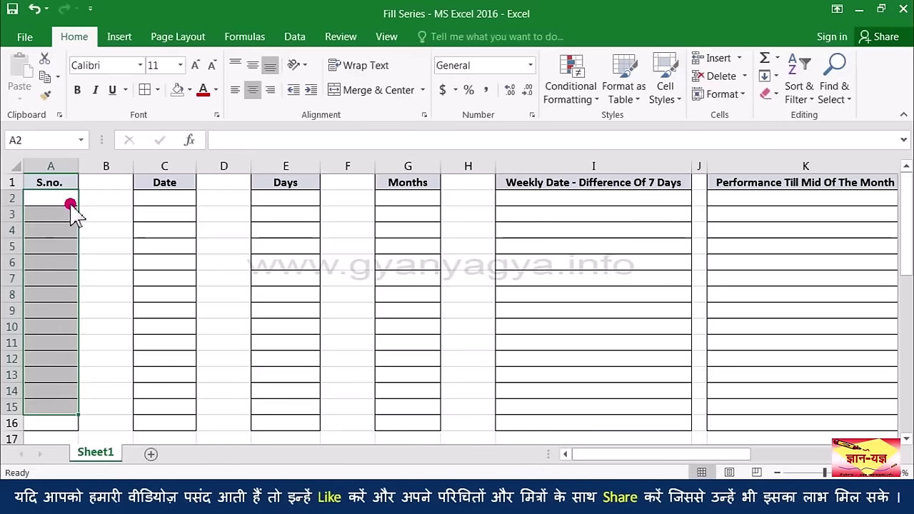
Step: Enter 2 and 4 in A2:A3 and fill down to A11, giving even numbers 2 through 20
left_click(71, 204)
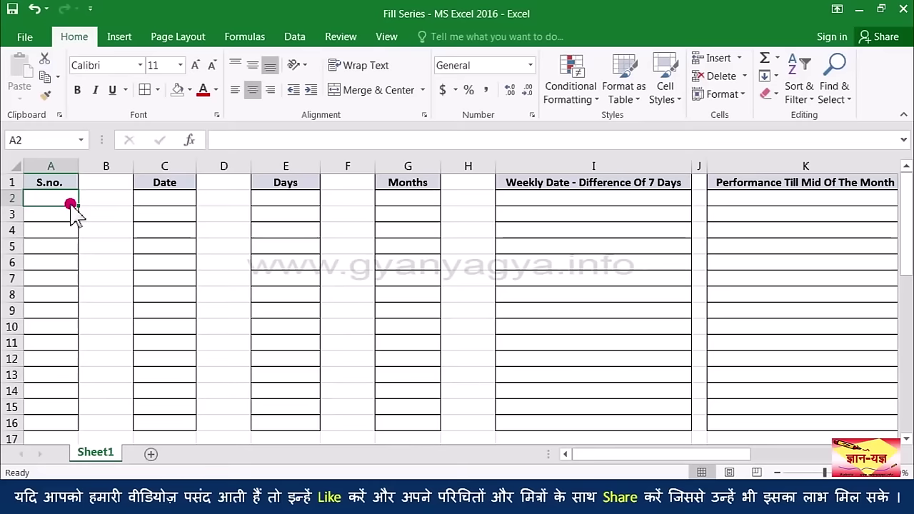
double_click(71, 204)
key("Return")
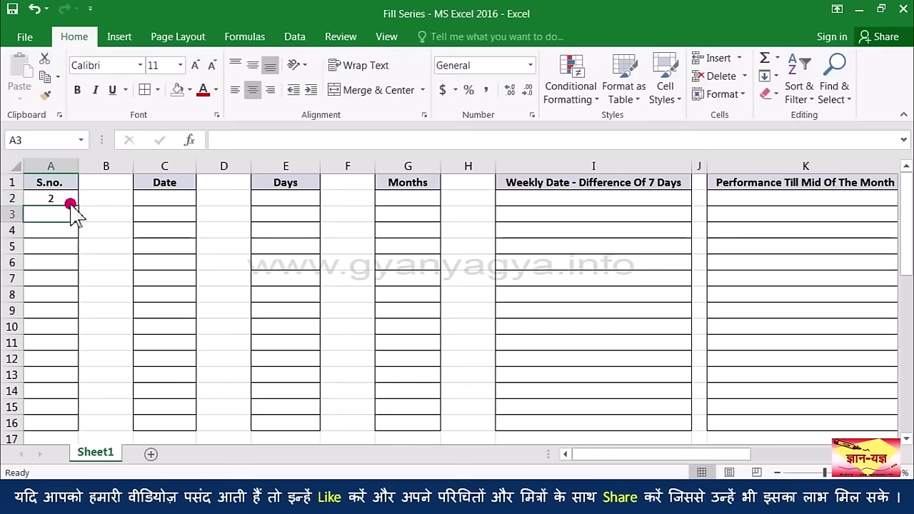
type("4")
left_click_drag(71, 201, 71, 227)
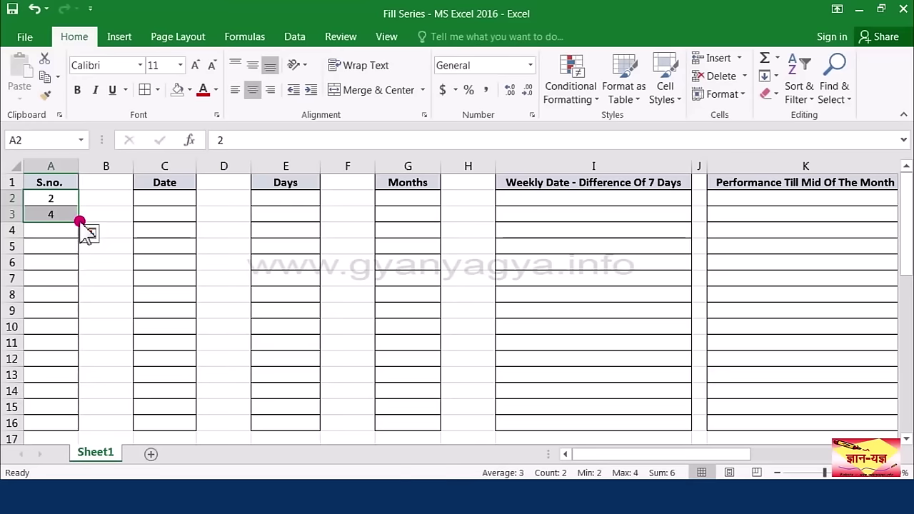
left_click_drag(78, 222, 68, 347)
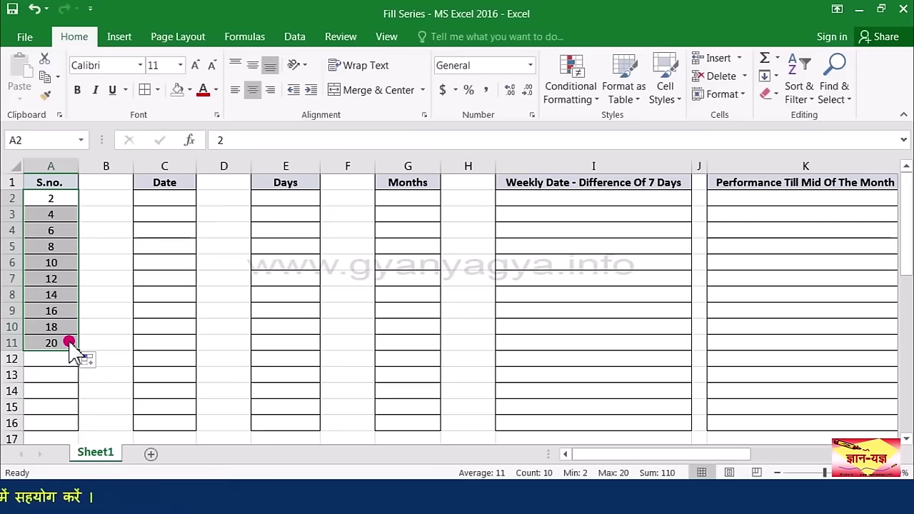
left_click(65, 204)
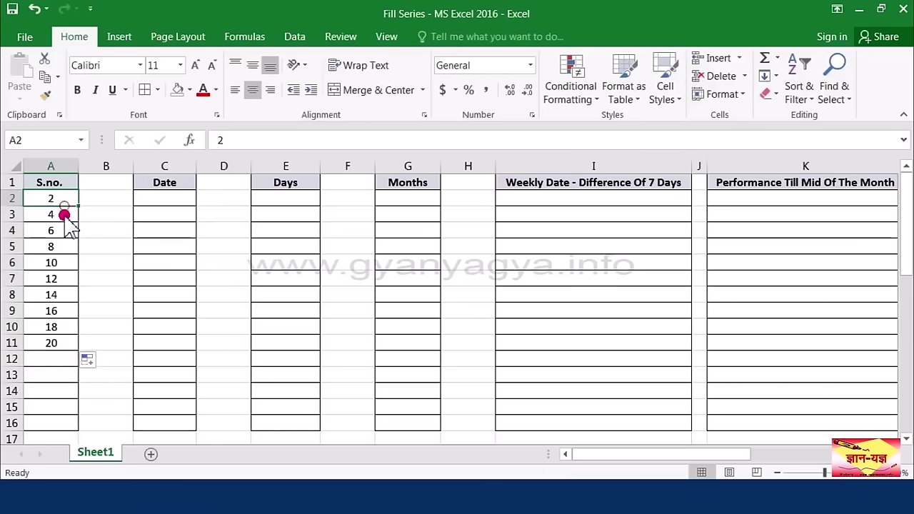
left_click(65, 209)
left_click(66, 203)
left_click(66, 213)
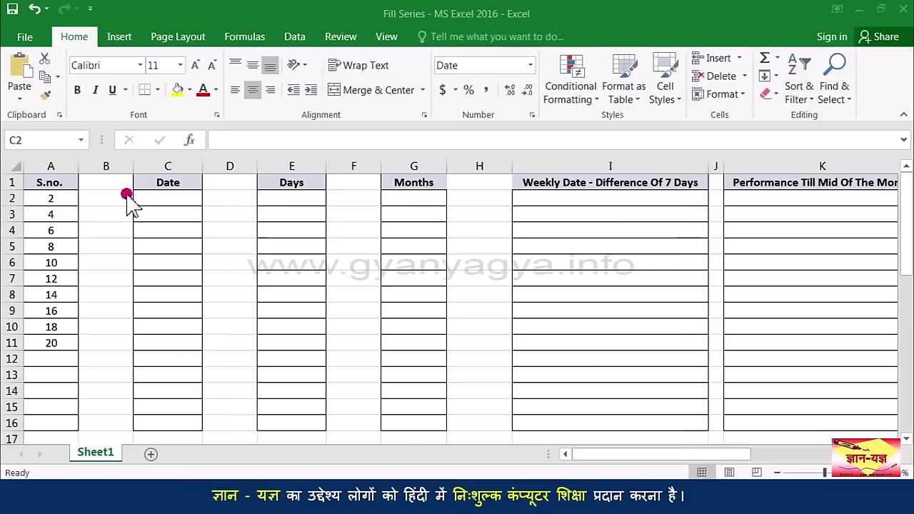
Step: Enter 09/01/2017 in C2 and fill consecutive dates down to 18-01-17 in C11
left_click(151, 199)
type("0")
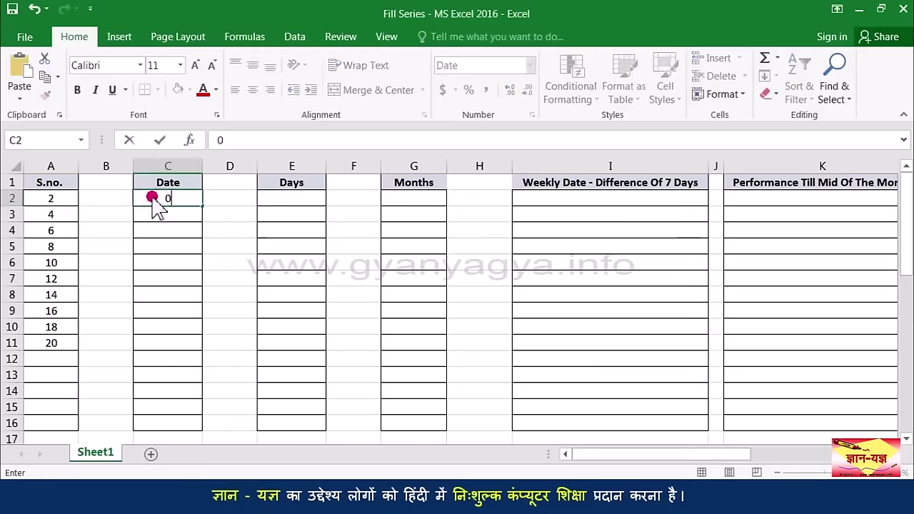
type("9/01/2017")
key("Return")
left_click(192, 198)
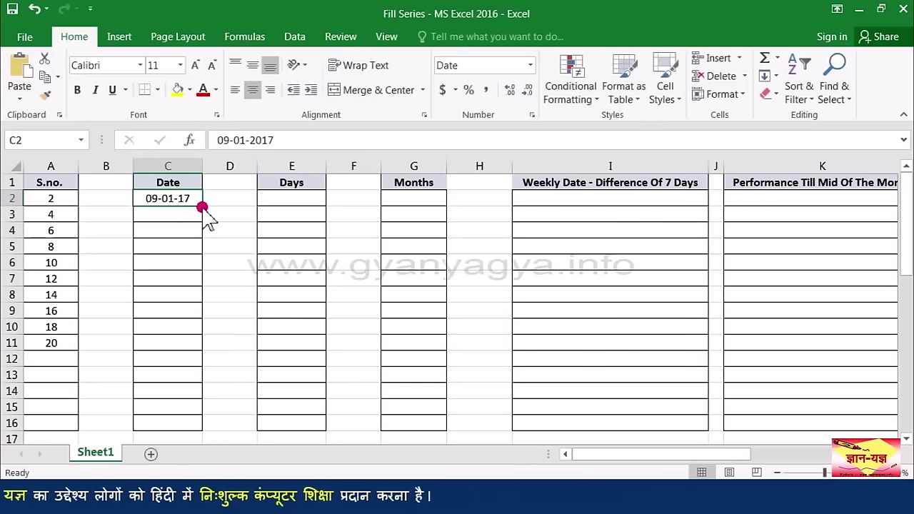
left_click_drag(202, 207, 202, 356)
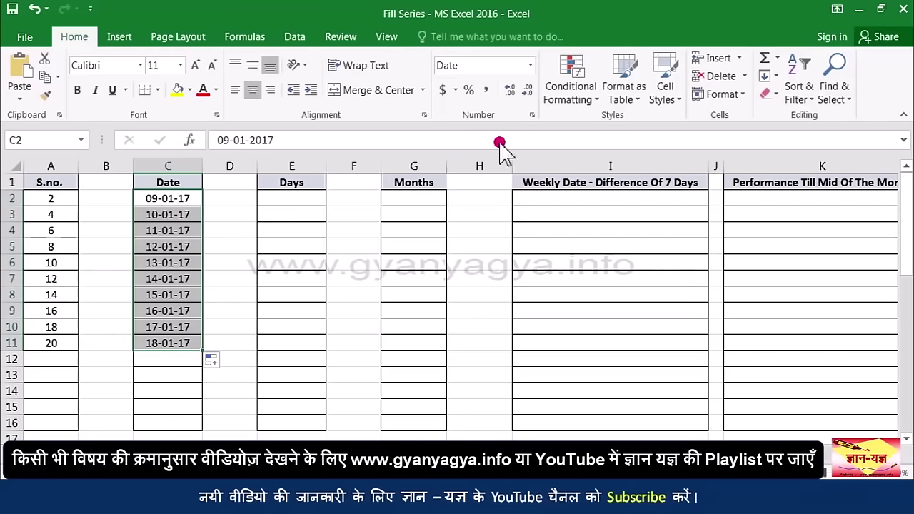
Step: Format the dates with the long March 14, 2012 style and autofit column C
left_click(532, 116)
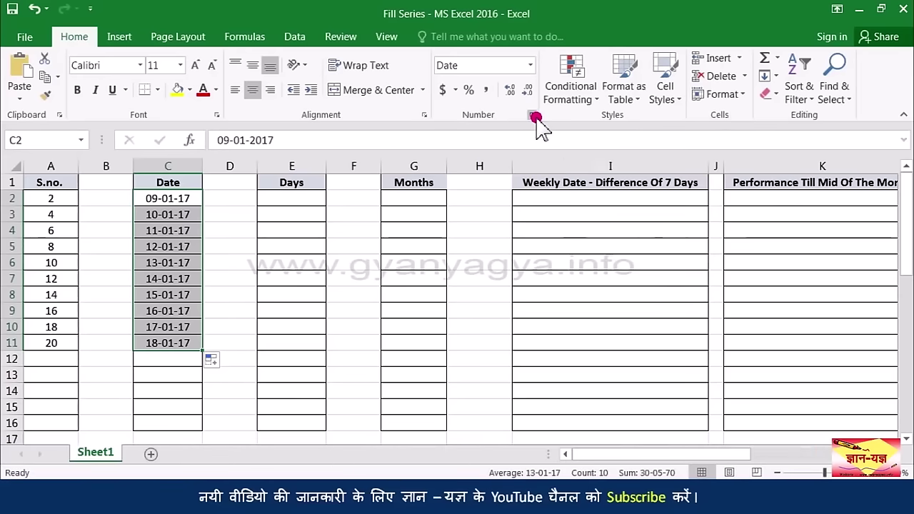
left_click(595, 238)
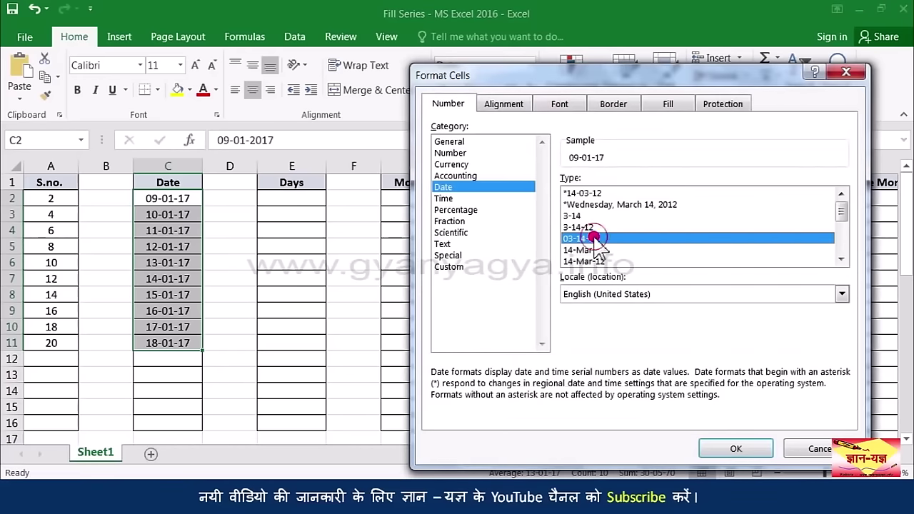
left_click_drag(839, 212, 843, 239)
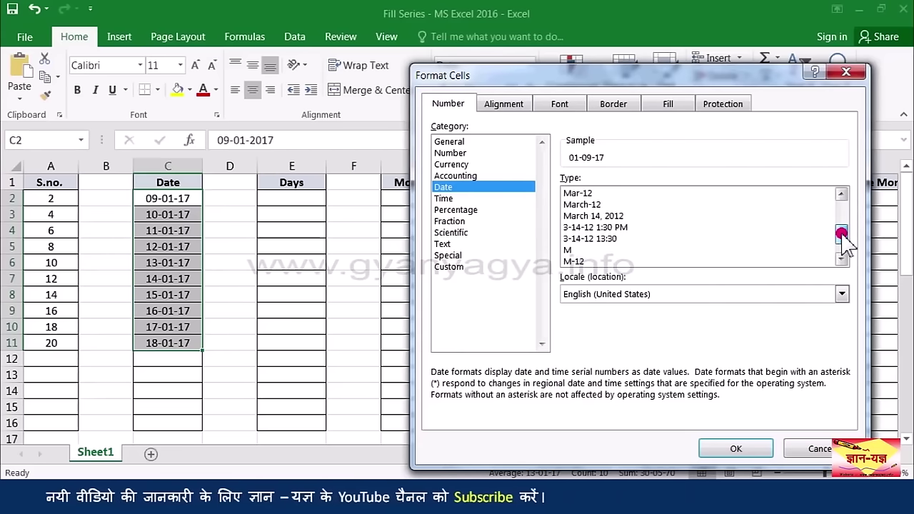
left_click(612, 217)
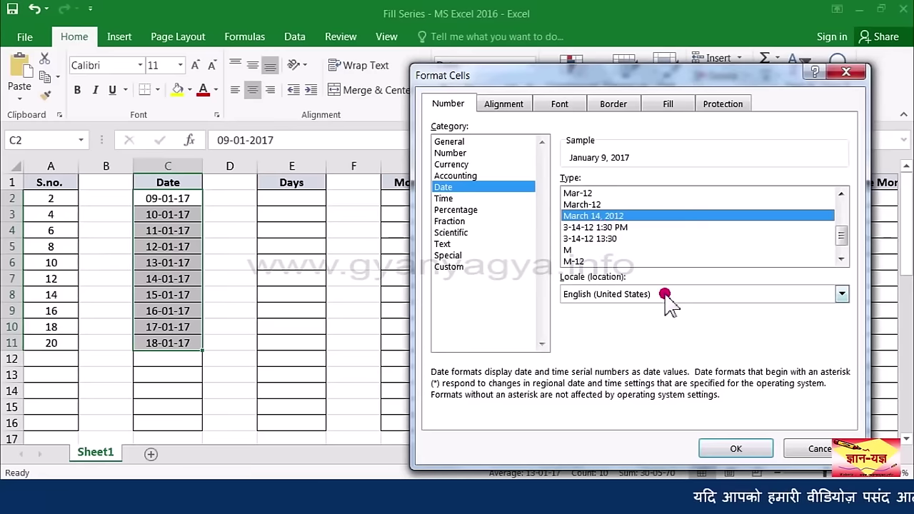
left_click(726, 448)
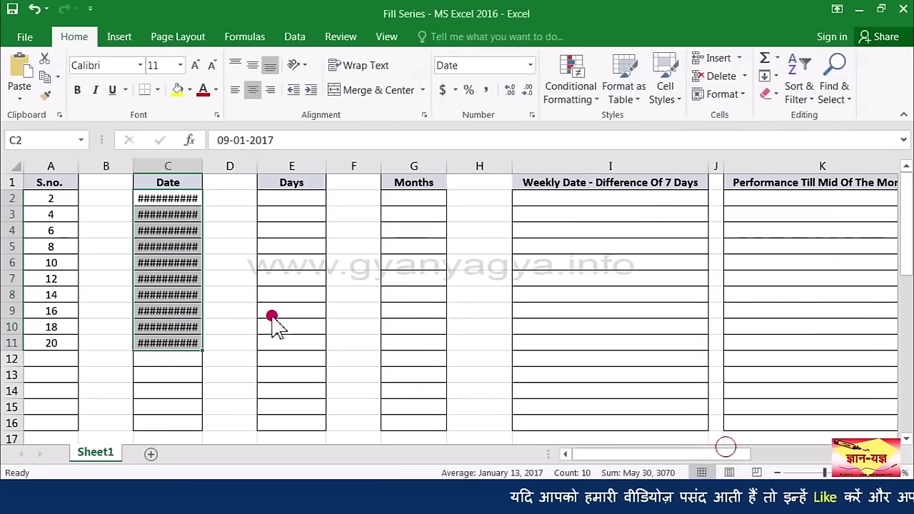
double_click(202, 170)
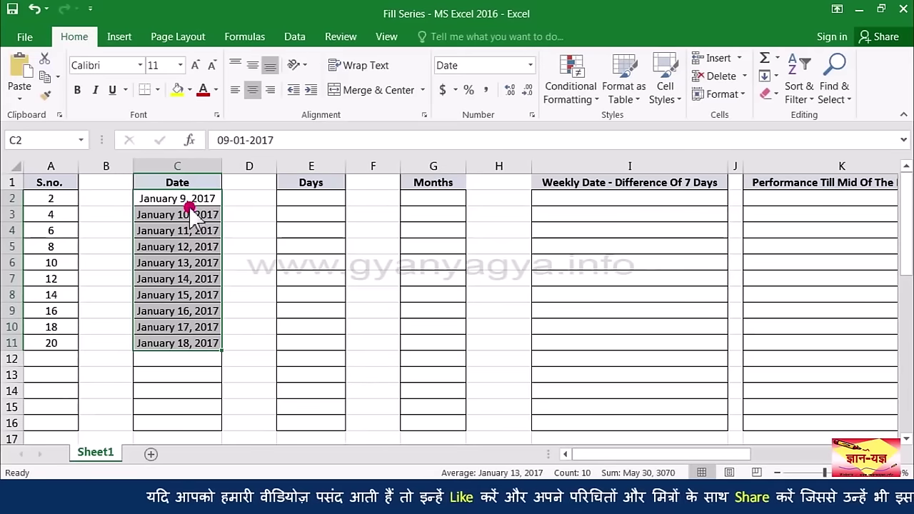
Step: Change the date format to the 14-Mar-12 style, showing 9-Jan-17 through 18-Jan-17
left_click(532, 115)
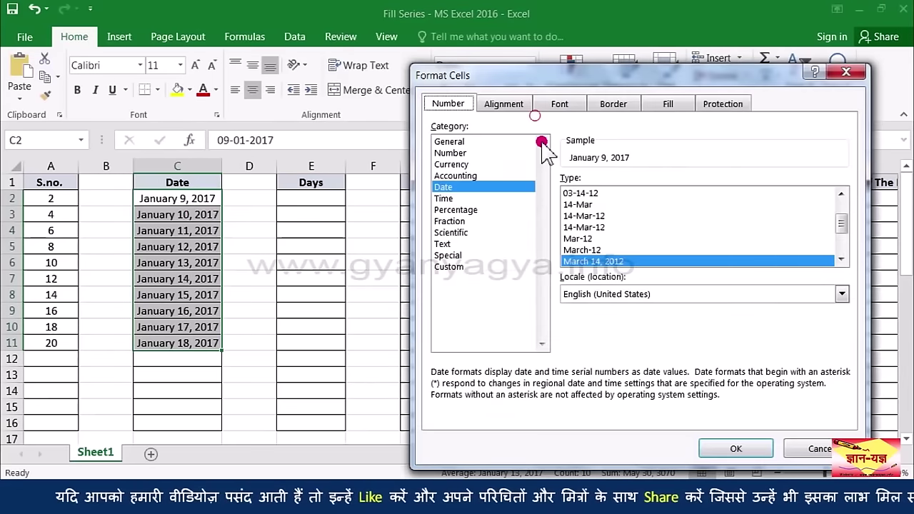
left_click(594, 227)
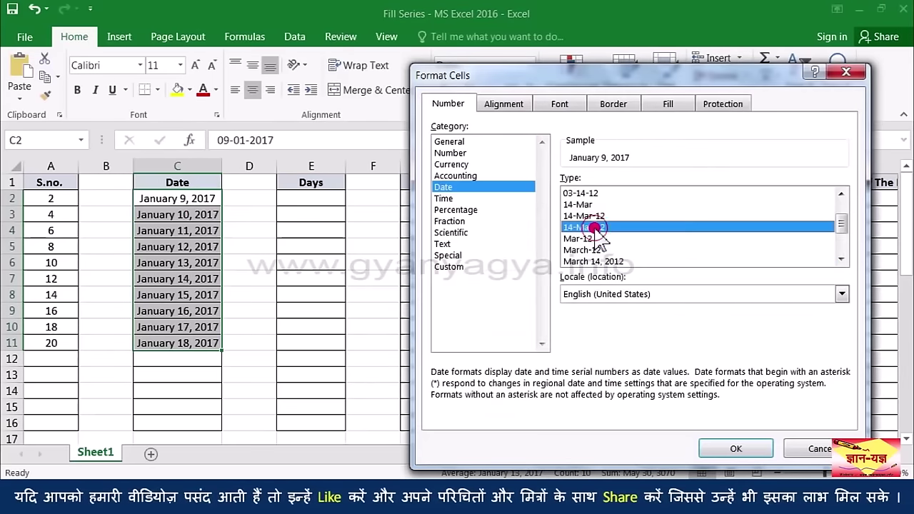
left_click(735, 448)
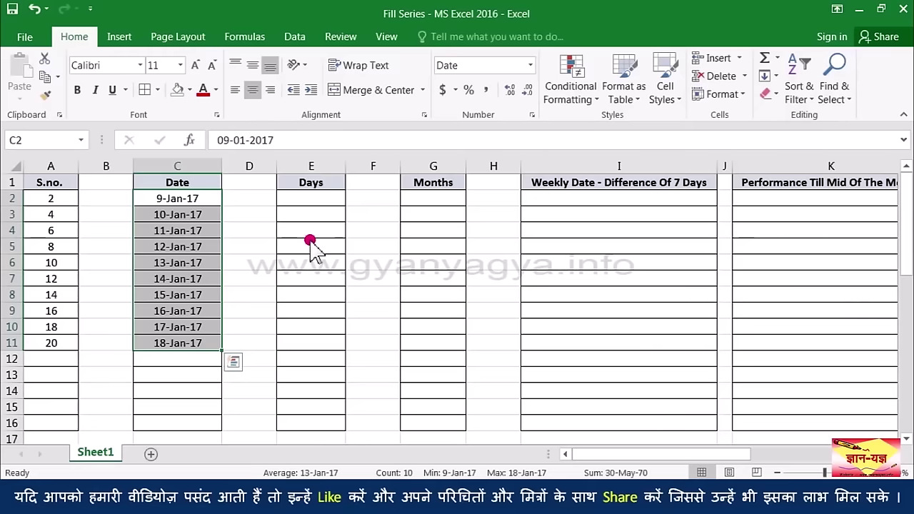
left_click(310, 242)
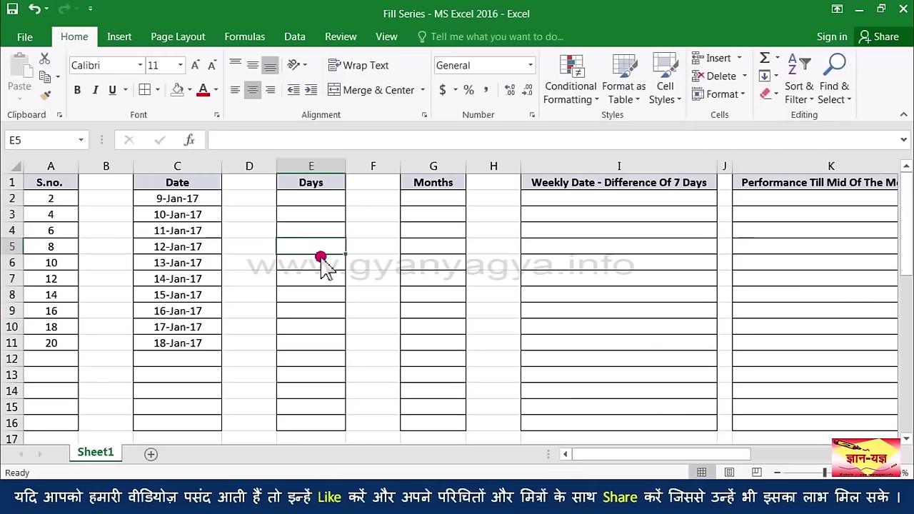
Step: Enter Monday in E2, fill full weekday names down to E11, then clear them
left_click(321, 204)
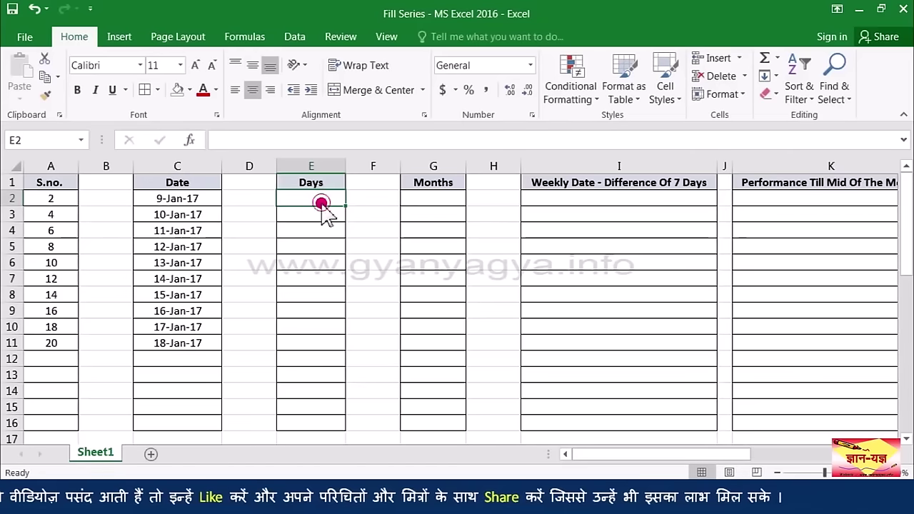
type("Monday")
key("ctrl+Return")
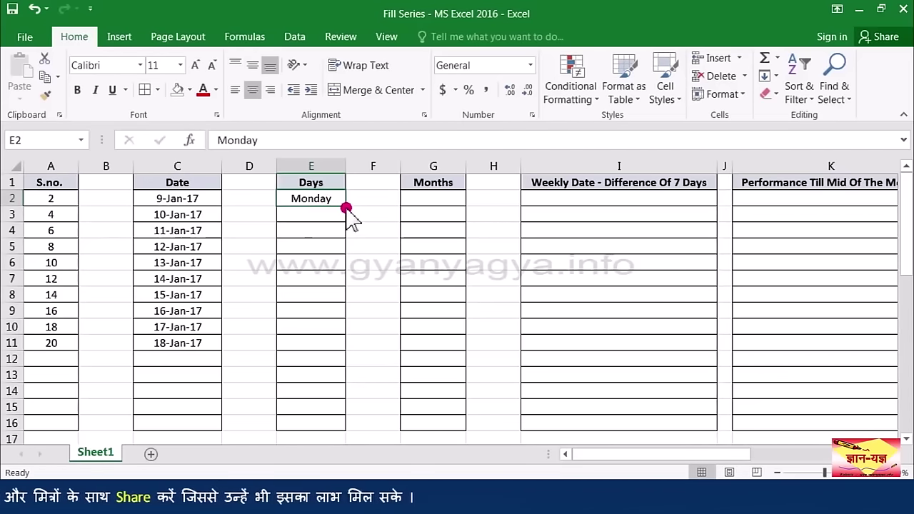
left_click_drag(346, 206, 319, 339)
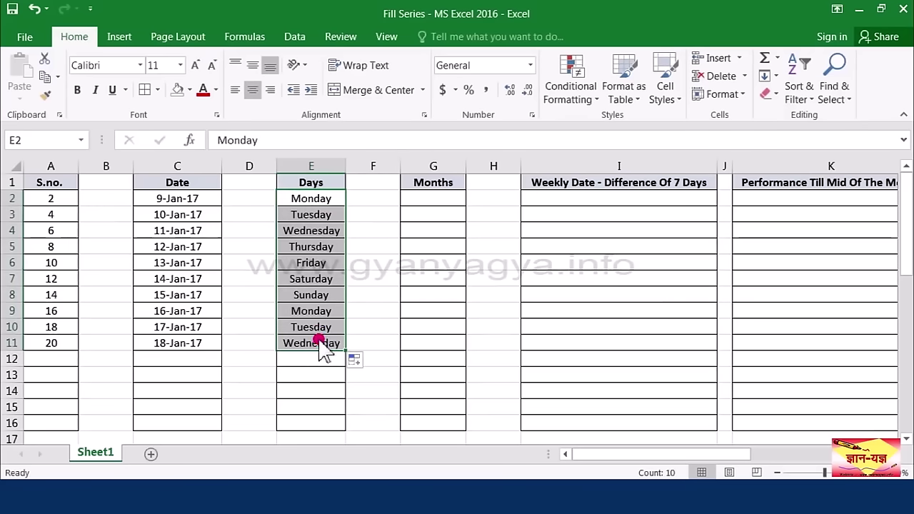
left_click(329, 253)
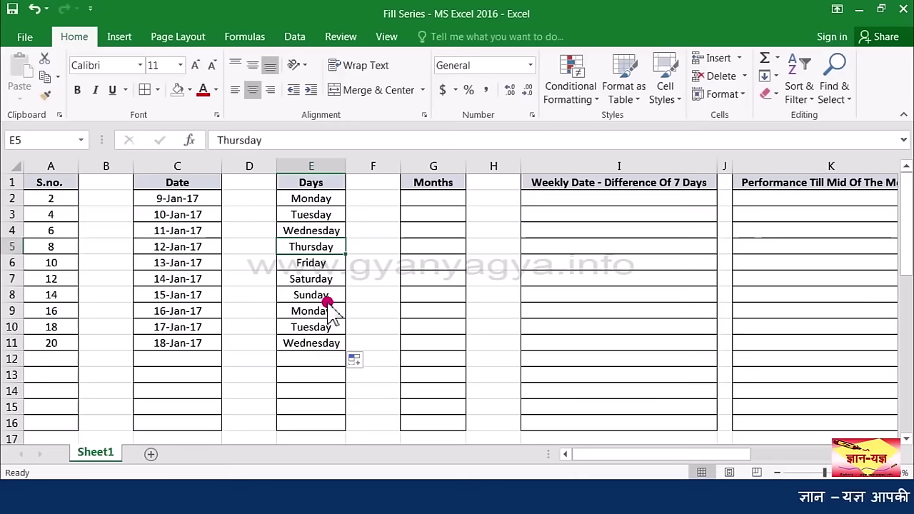
left_click_drag(333, 198, 315, 343)
key("Delete")
Step: Enter Mon in E2 and fill E3:E11 with short weekday names through Wed
left_click(314, 200)
type("Mon")
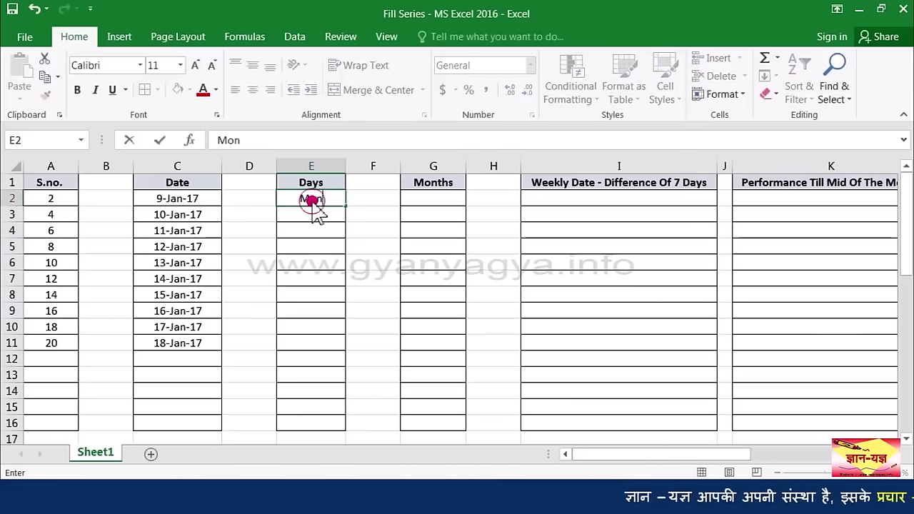
key("Return")
left_click(322, 202)
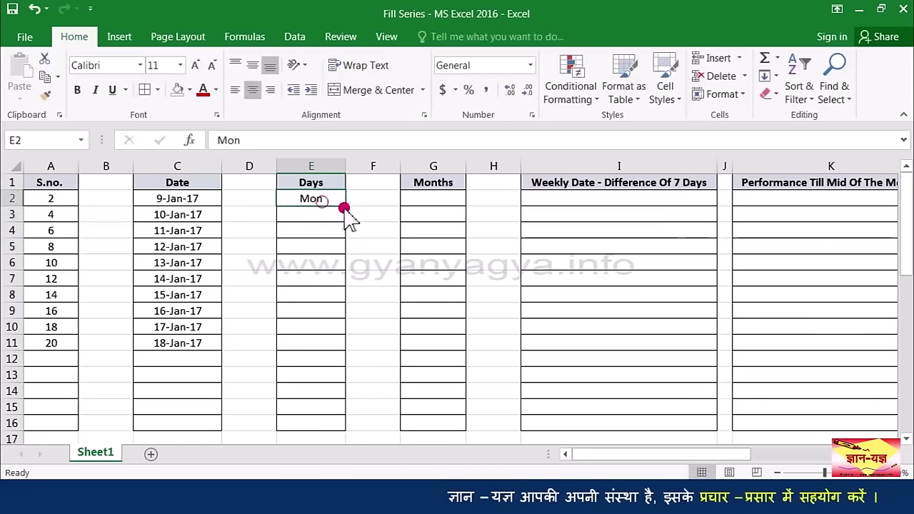
left_click_drag(344, 208, 322, 349)
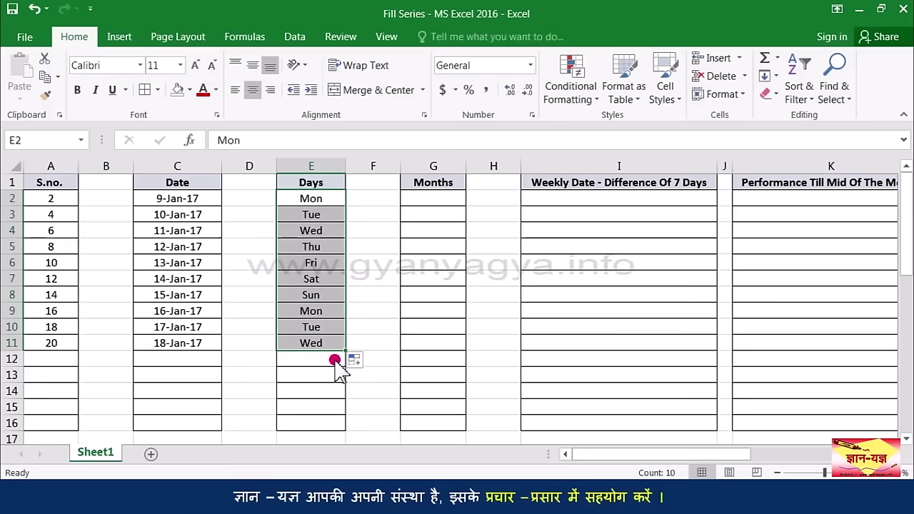
left_click(437, 199)
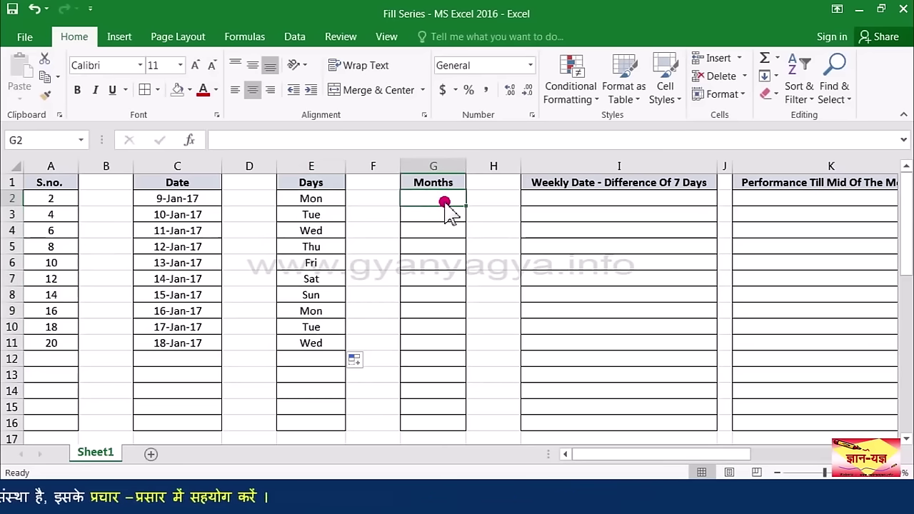
Step: Enter Jan in G2 and fill G3:G13 with the short months Feb through Dec
type("January")
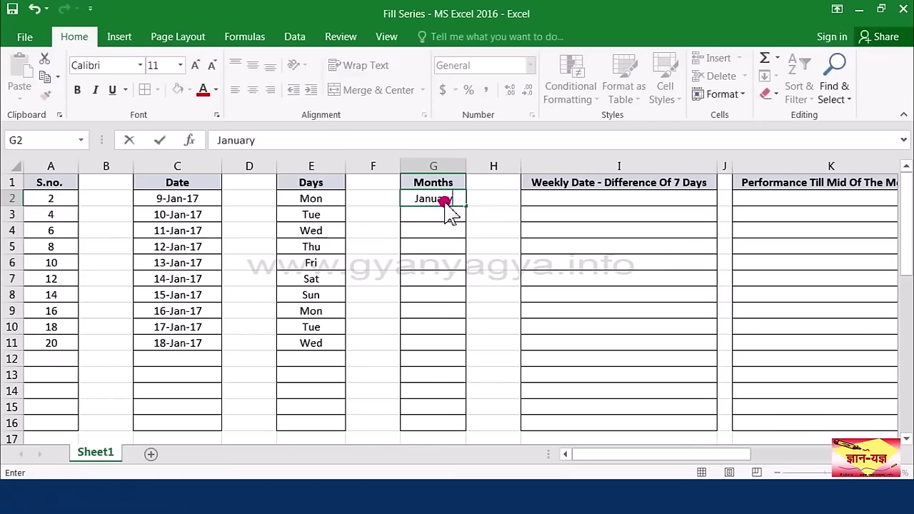
key("Return")
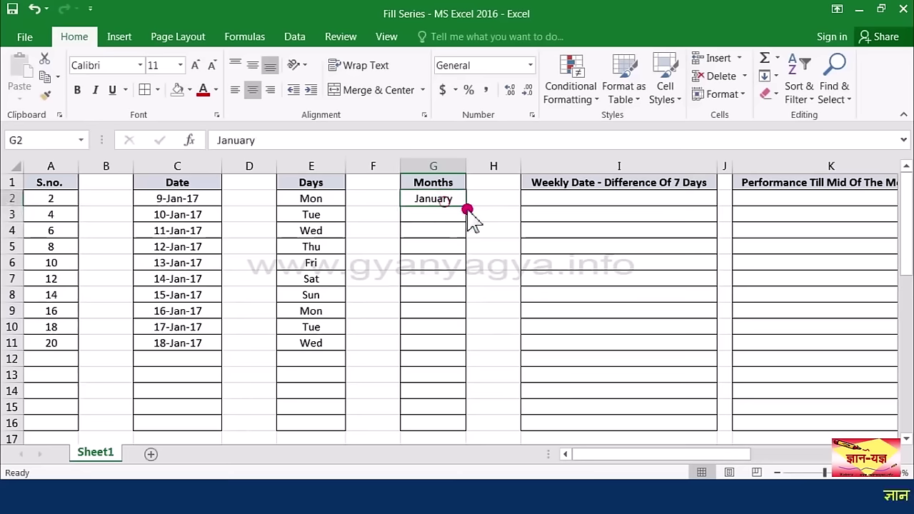
left_click_drag(466, 208, 451, 199)
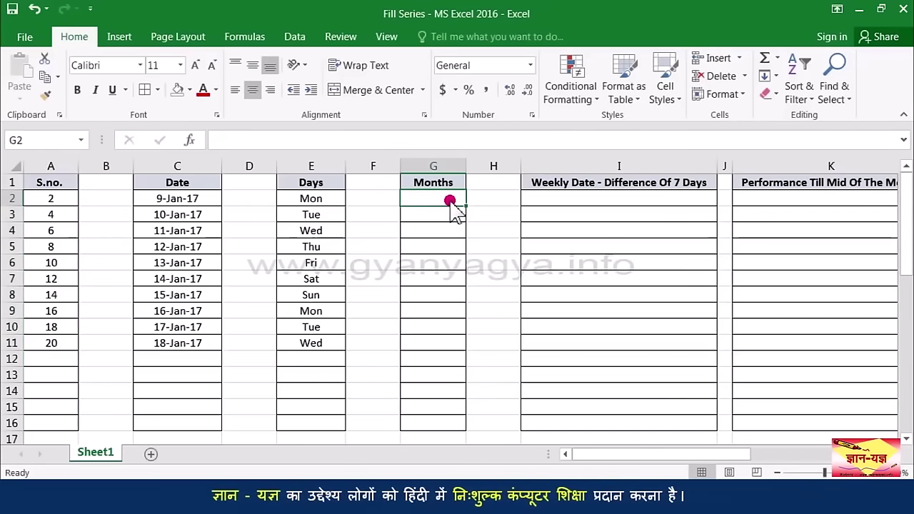
type("Ja")
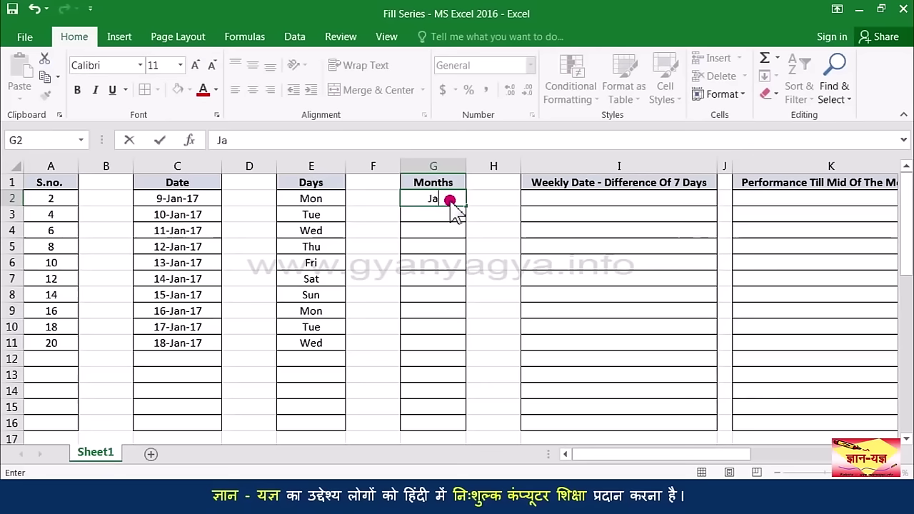
type("n")
key("Return")
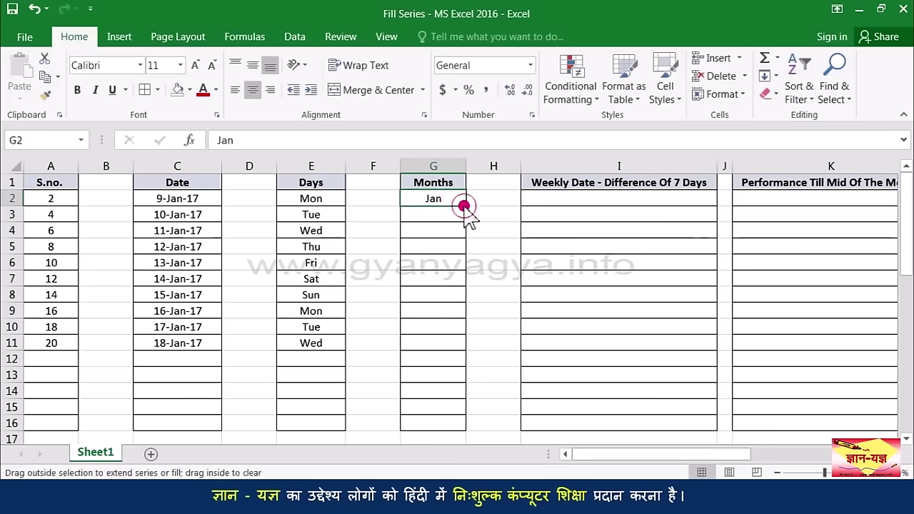
left_click_drag(465, 206, 455, 380)
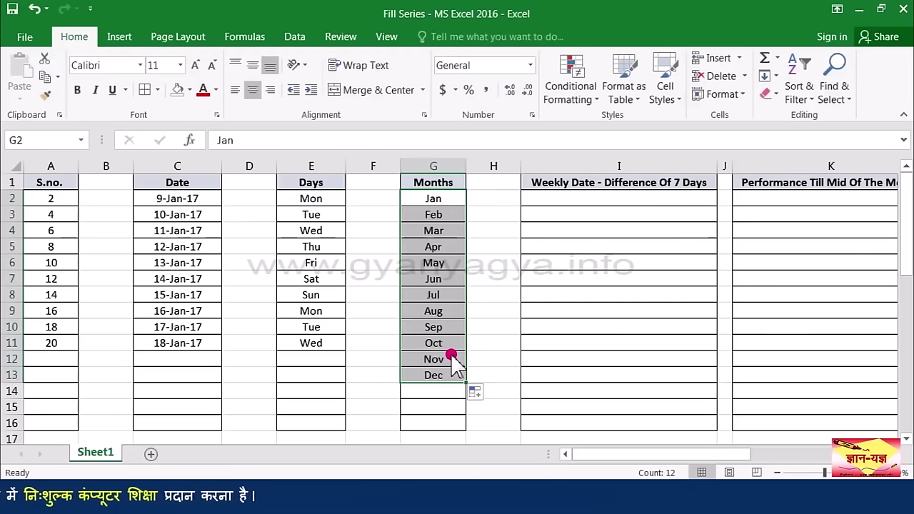
Step: Seed I2:I3 with 09-01-17 and 16-01-17, then extend weekly dates to I16 (17-04-17)
left_click(597, 197)
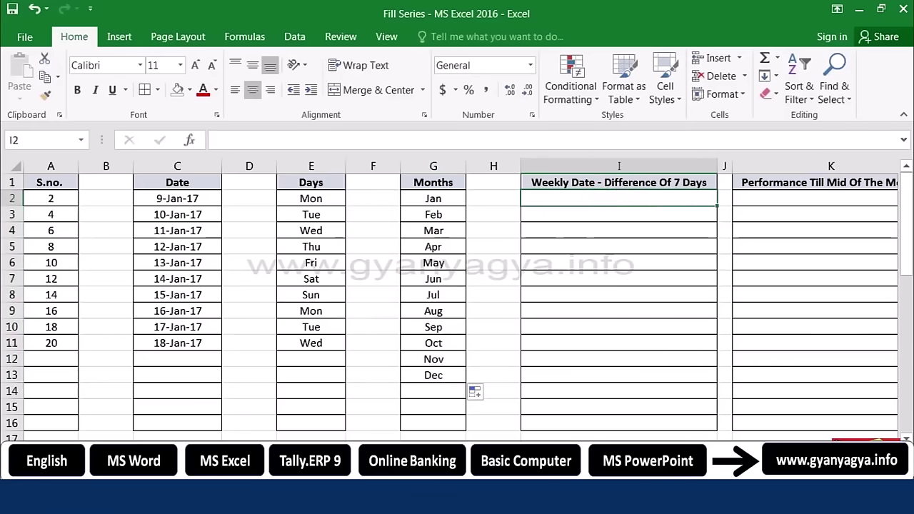
left_click_drag(628, 446, 314, 368)
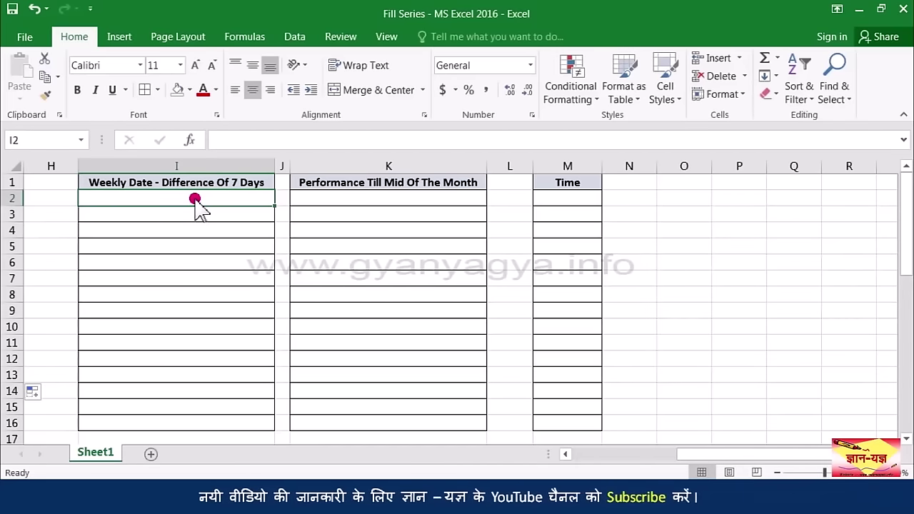
left_click(245, 214)
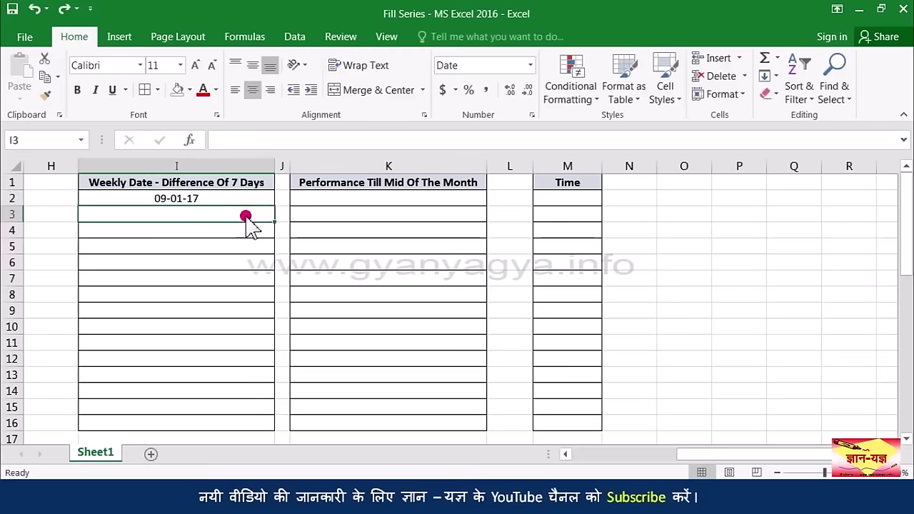
left_click_drag(236, 199, 236, 216)
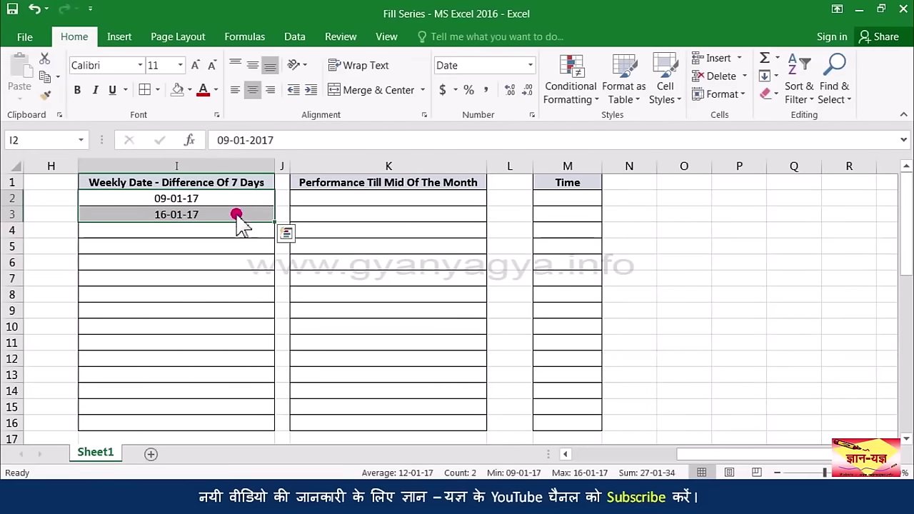
left_click_drag(273, 222, 243, 426)
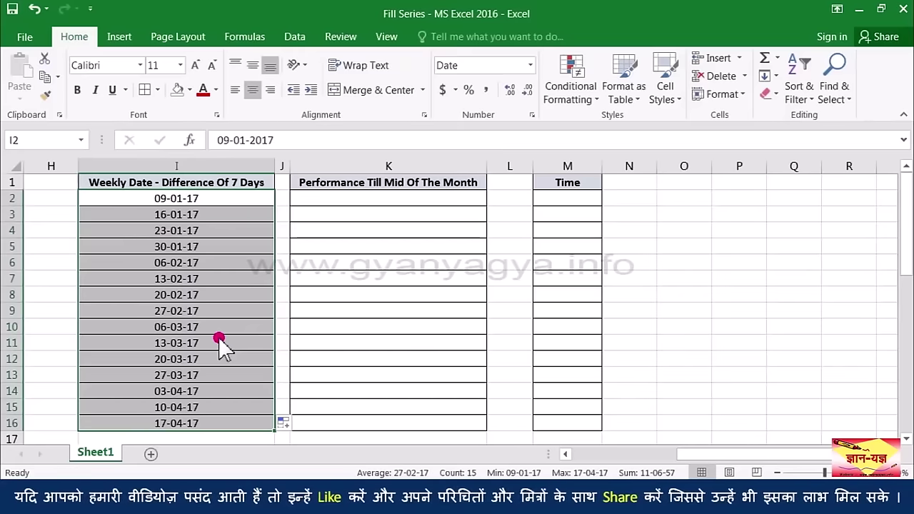
left_click(373, 205)
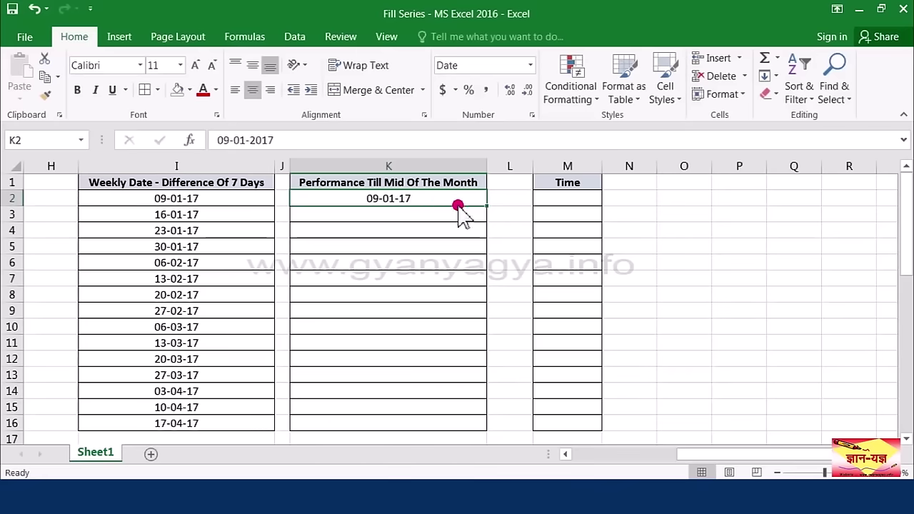
Step: Fill K2:K16 with dates in 15-day steps from 09-01-17 using Fill Series step value 15
left_click_drag(486, 205, 481, 427)
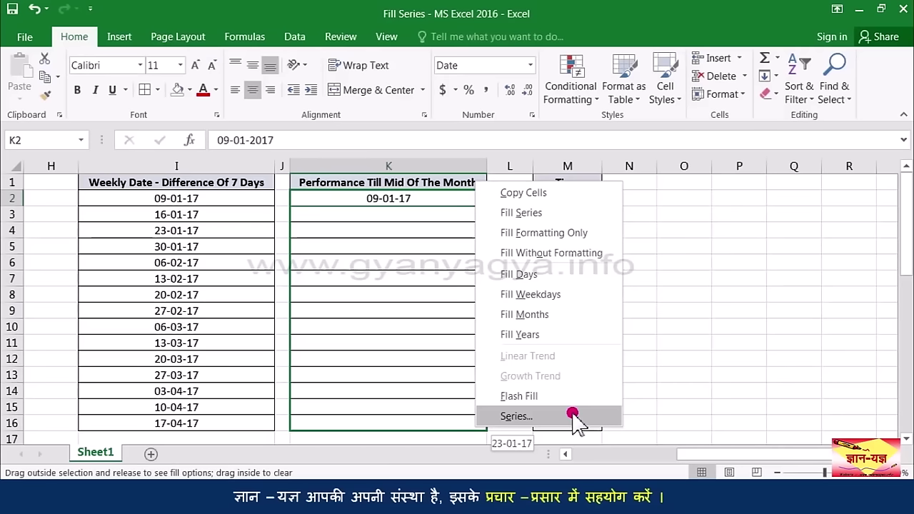
left_click(573, 416)
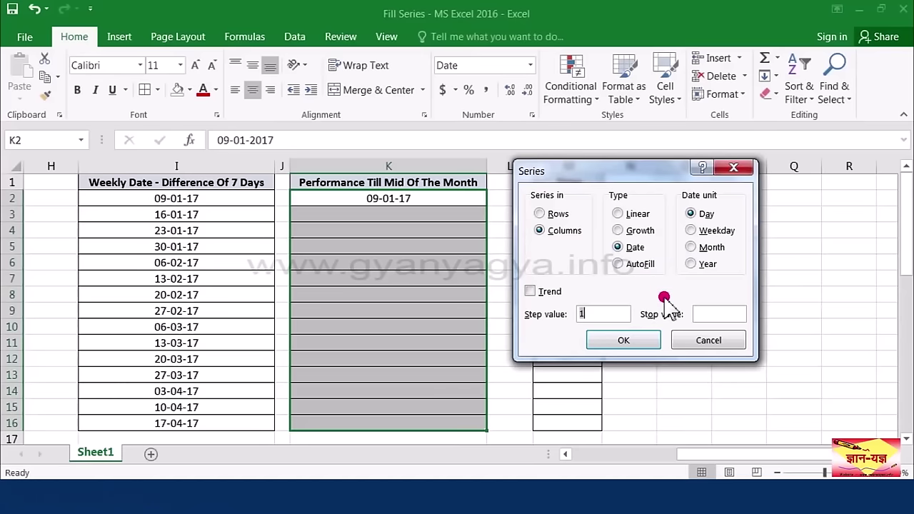
left_click_drag(599, 316, 574, 316)
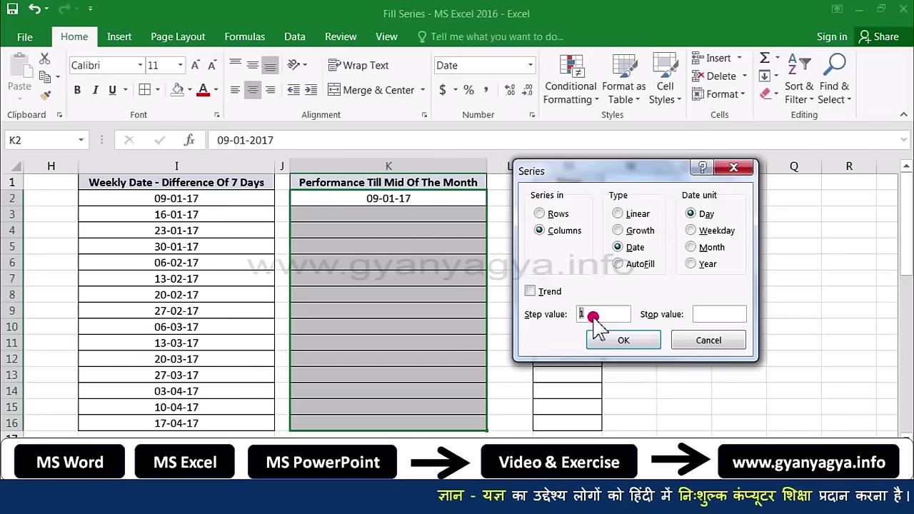
type("15")
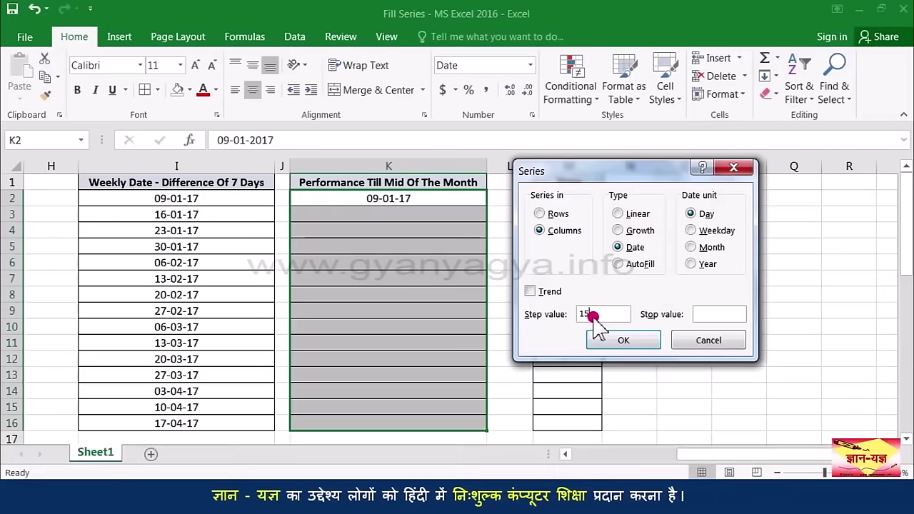
left_click(625, 341)
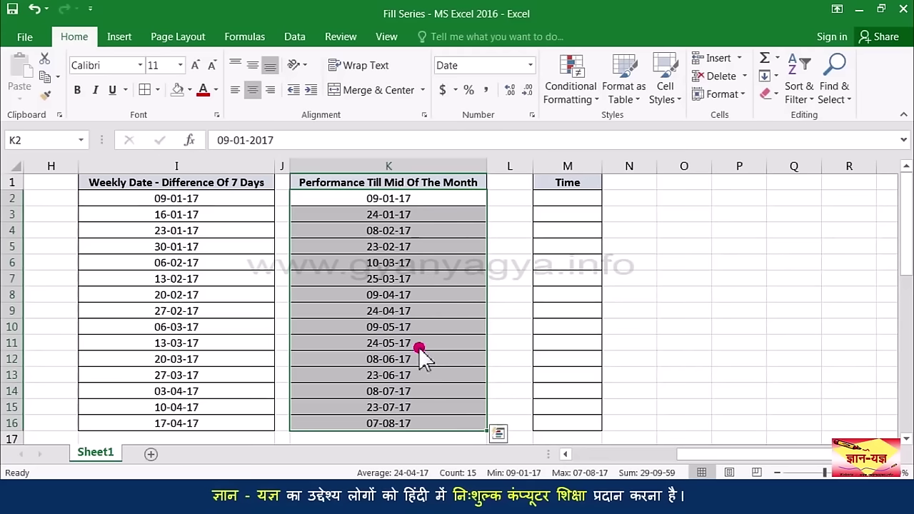
Step: Fill column O from Monday down to row 10 with weekday names and widen the column
left_click(565, 202)
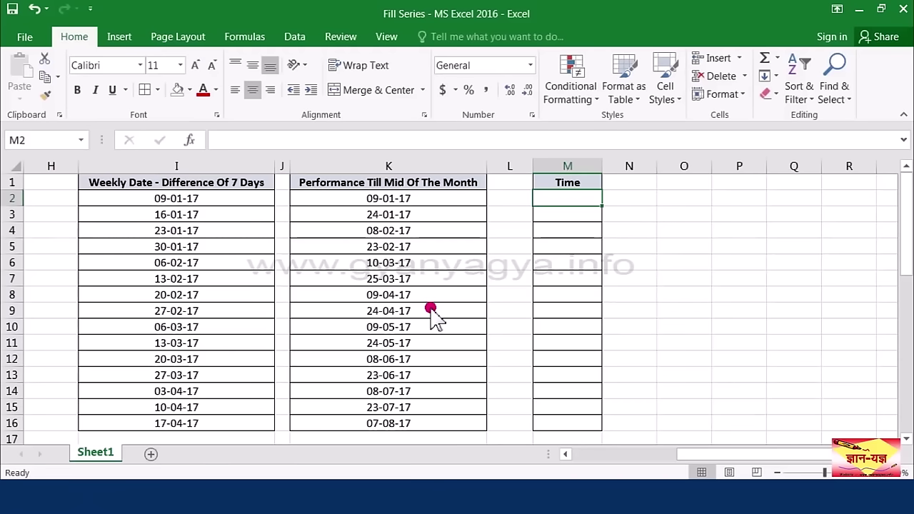
left_click(705, 187)
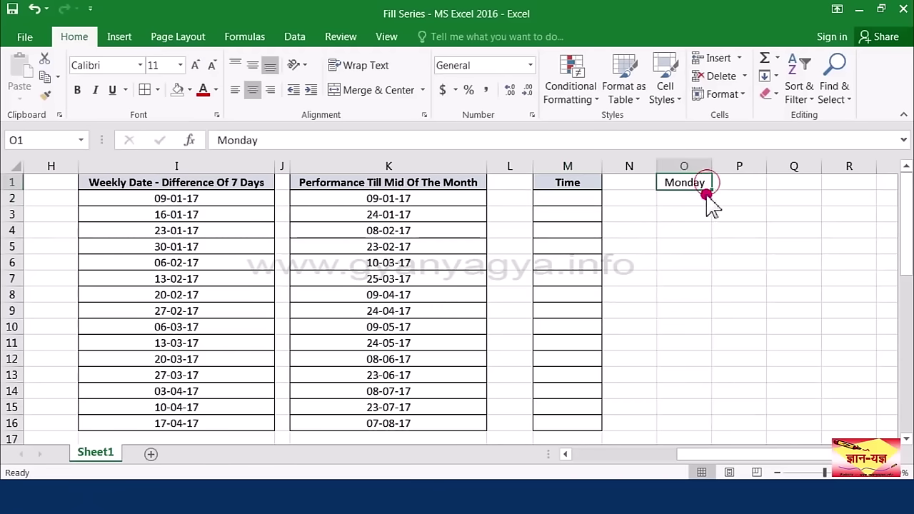
left_click_drag(712, 190, 714, 334)
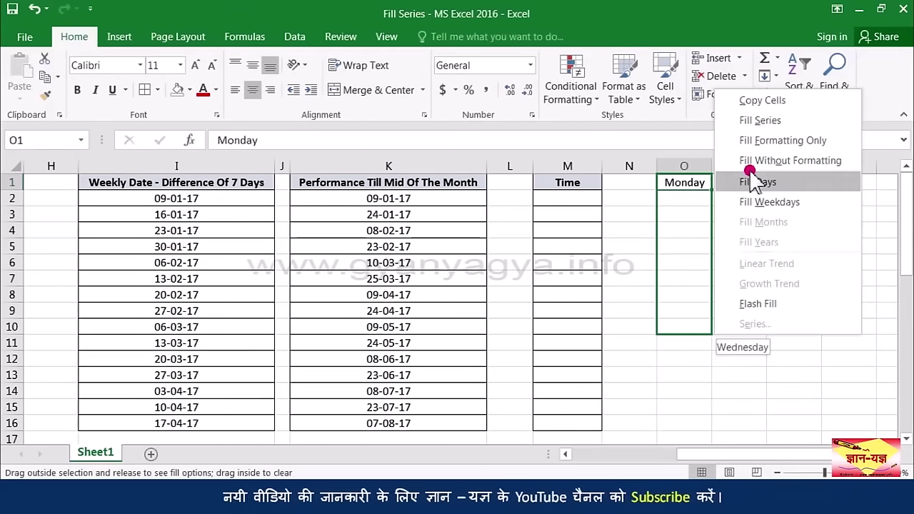
left_click(805, 207)
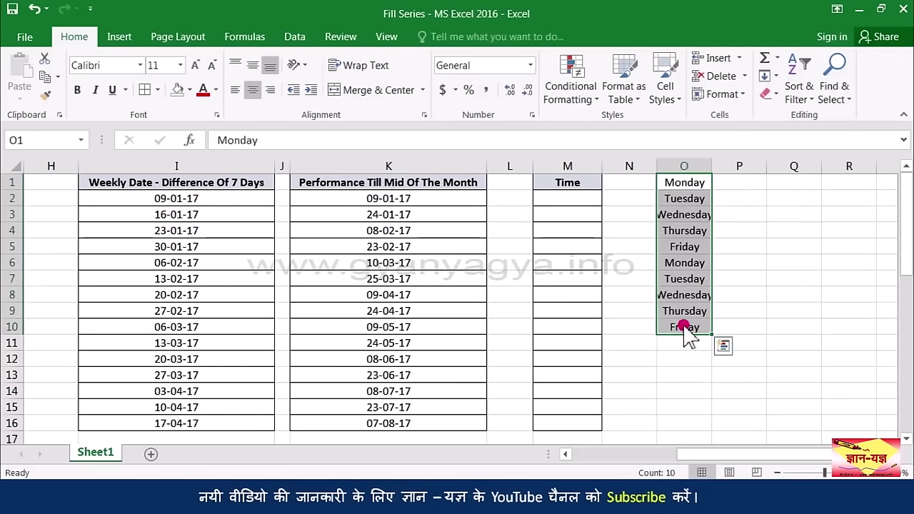
left_click_drag(711, 168, 717, 168)
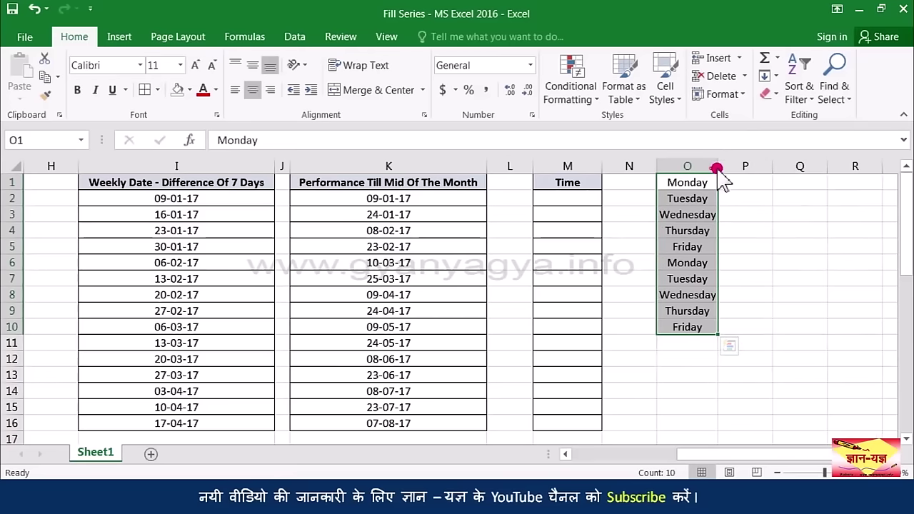
Step: Enter January in P1 and fill months through December in P12 with Fill Months
left_click(738, 181)
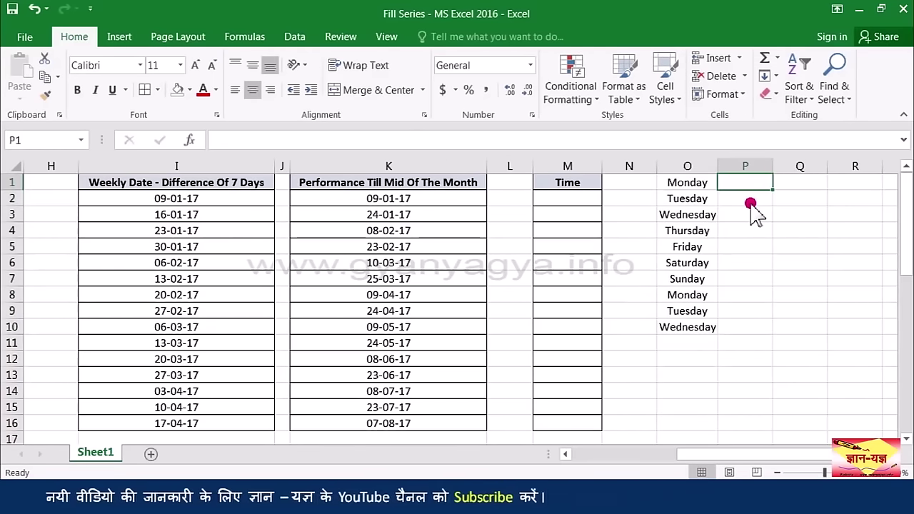
type("January")
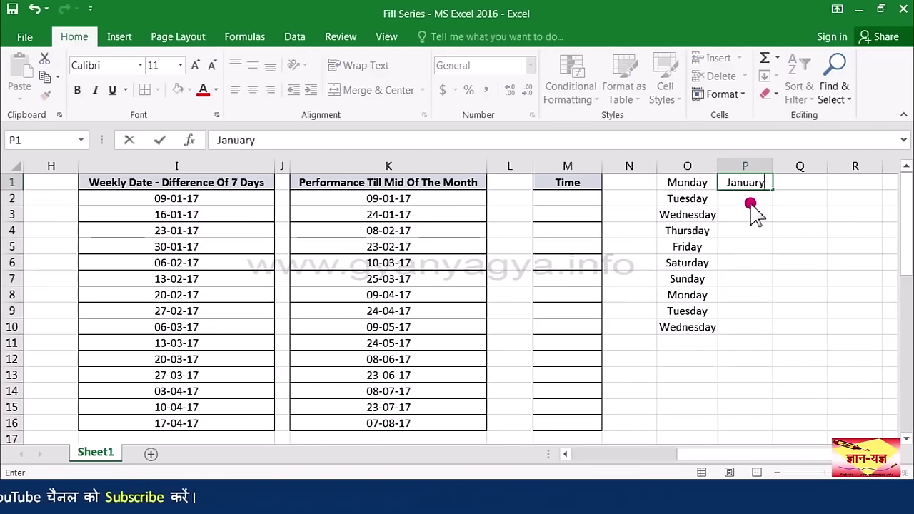
key("Return")
left_click(761, 185)
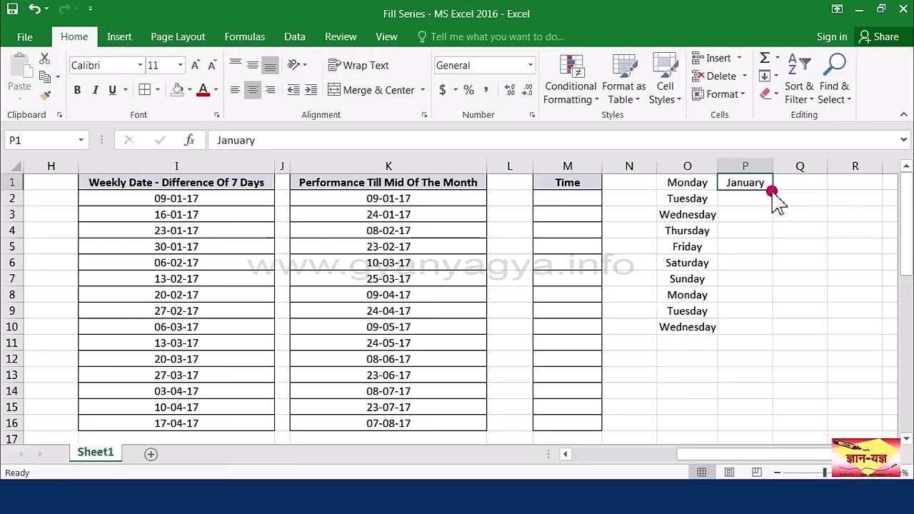
left_click_drag(778, 247, 769, 361)
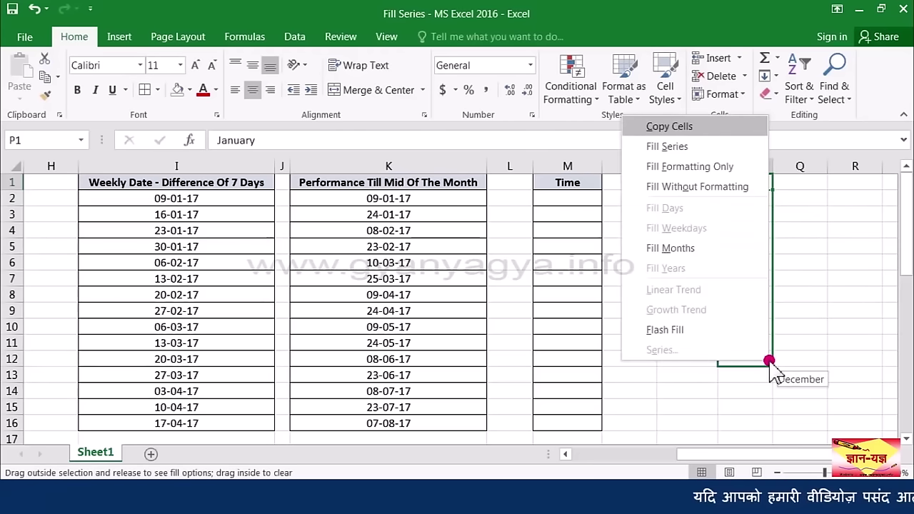
left_click(691, 252)
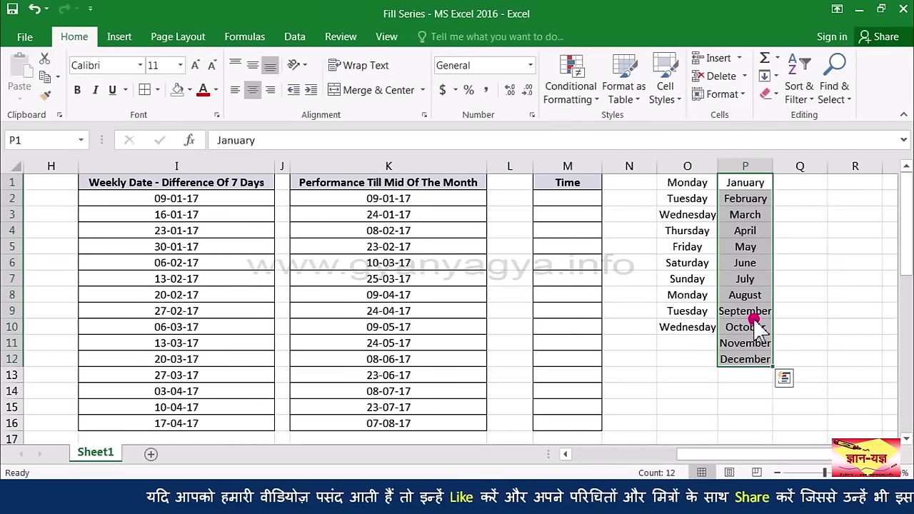
left_click(578, 200)
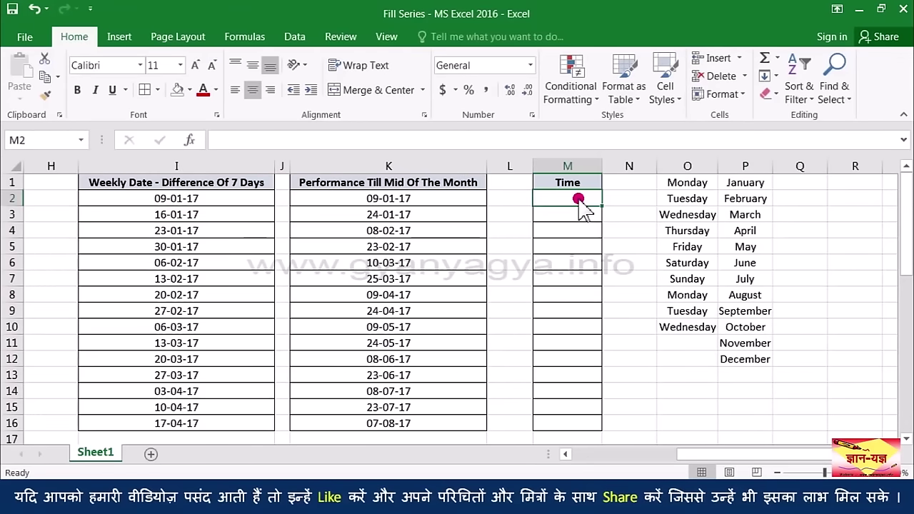
Step: Enter 9:05 in M2, fill hourly times down column M, then clear M3:M16
type("9:05")
key("Return")
left_click(590, 200)
left_click_drag(592, 203, 596, 313)
left_click_drag(594, 354, 602, 427)
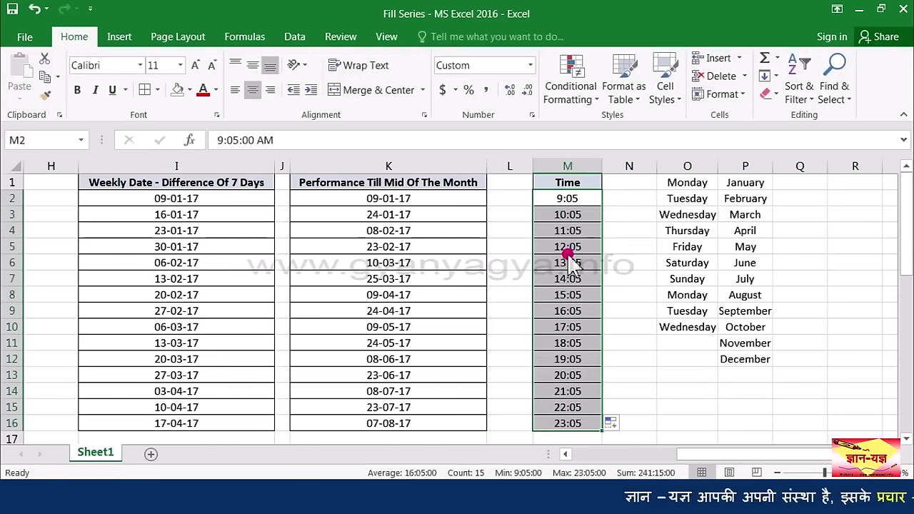
left_click(583, 202)
left_click(584, 213)
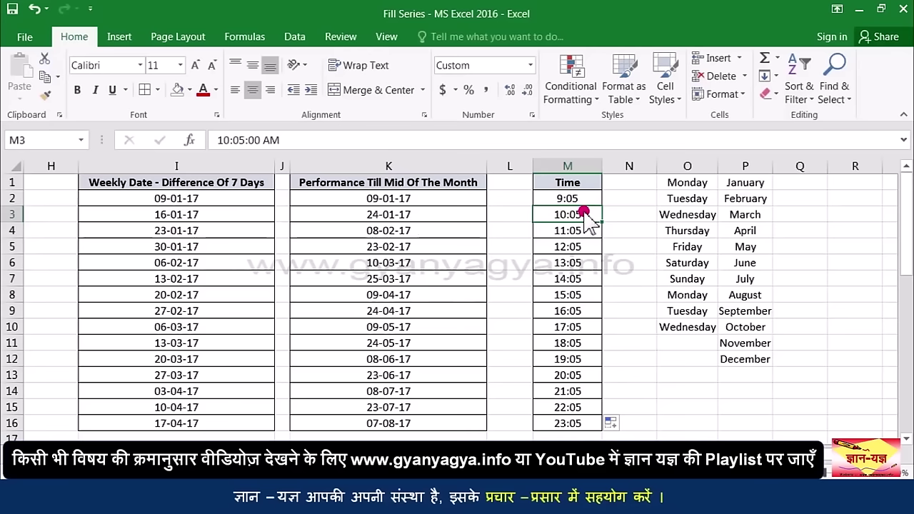
left_click_drag(585, 208, 596, 420)
key("Delete")
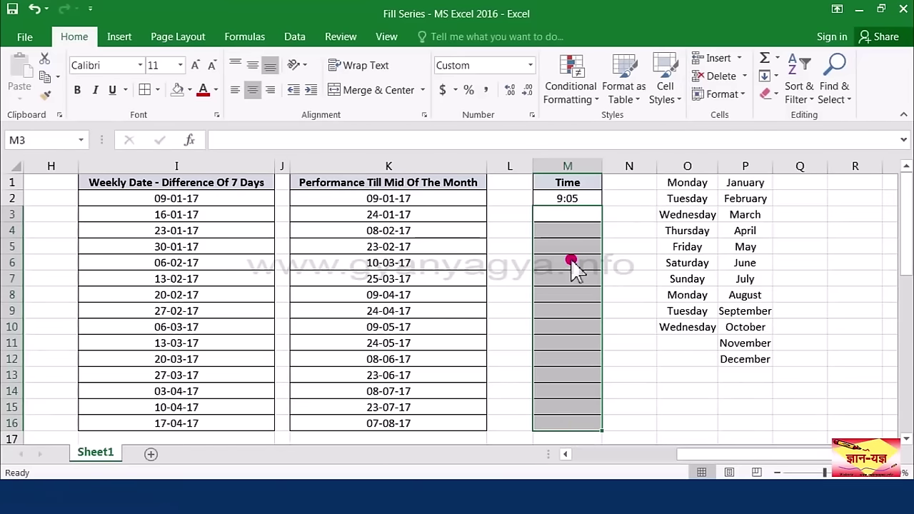
Step: Enter 9:06 in M3 and fill one-minute steps down to 9:19 in M16
left_click(565, 215)
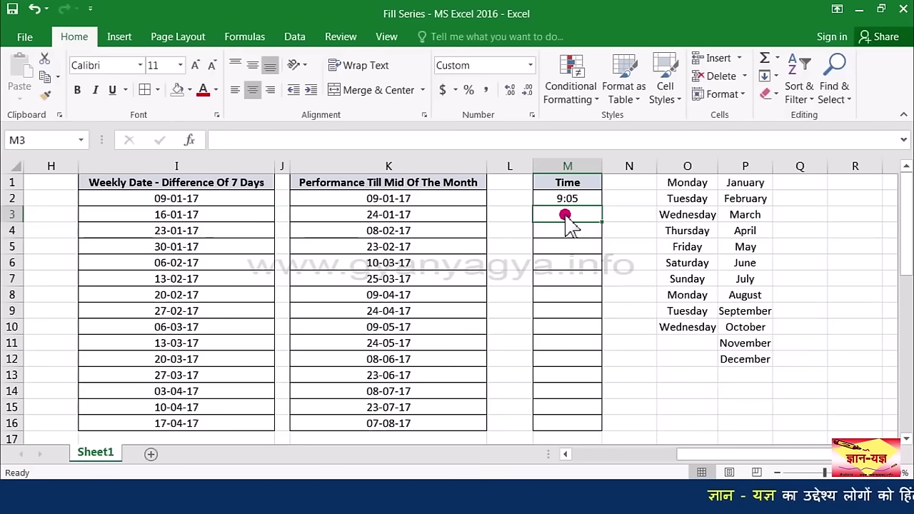
type("9")
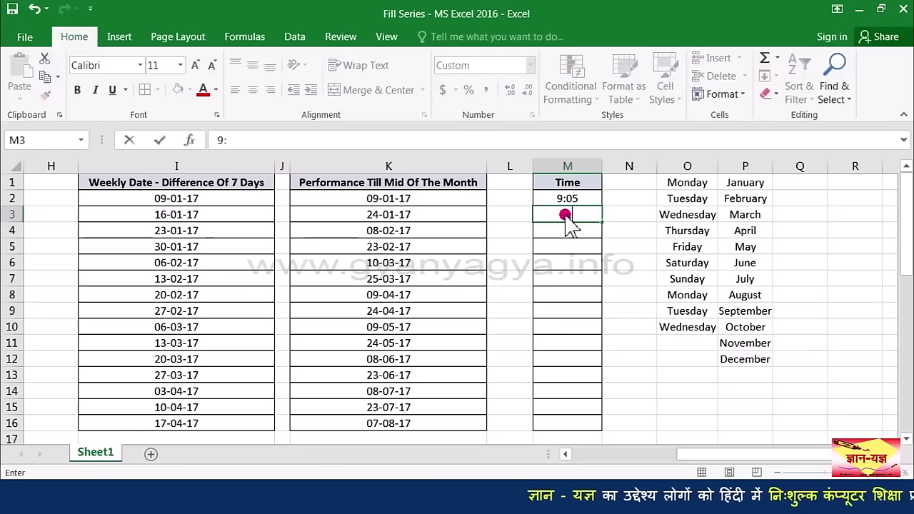
type(":06")
key("Return")
left_click_drag(596, 198, 594, 426)
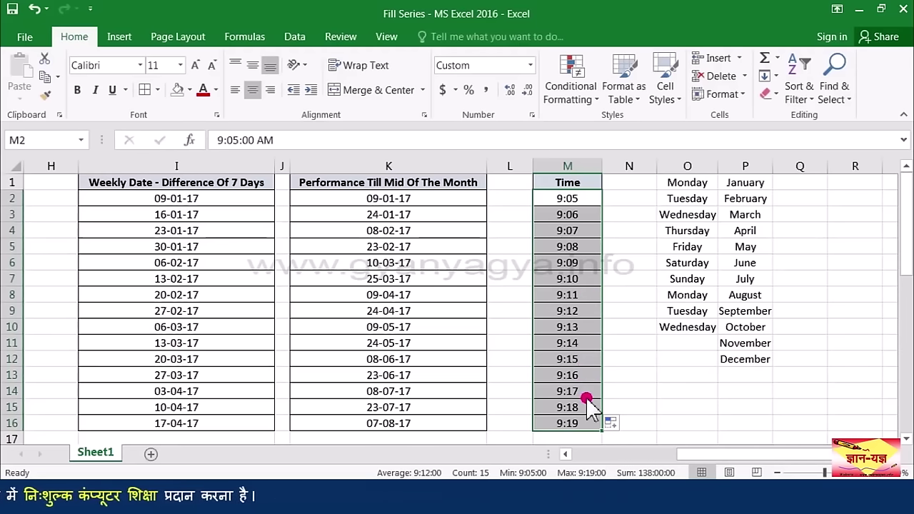
left_click(580, 216)
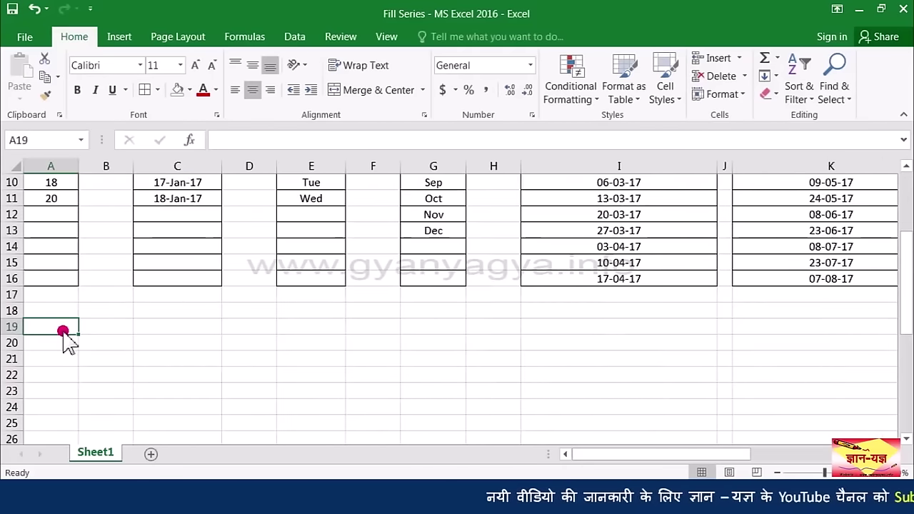
Step: Enter 1 and 2 in A19:B19, extend the count to 10 in J19, and widen column J
type("1")
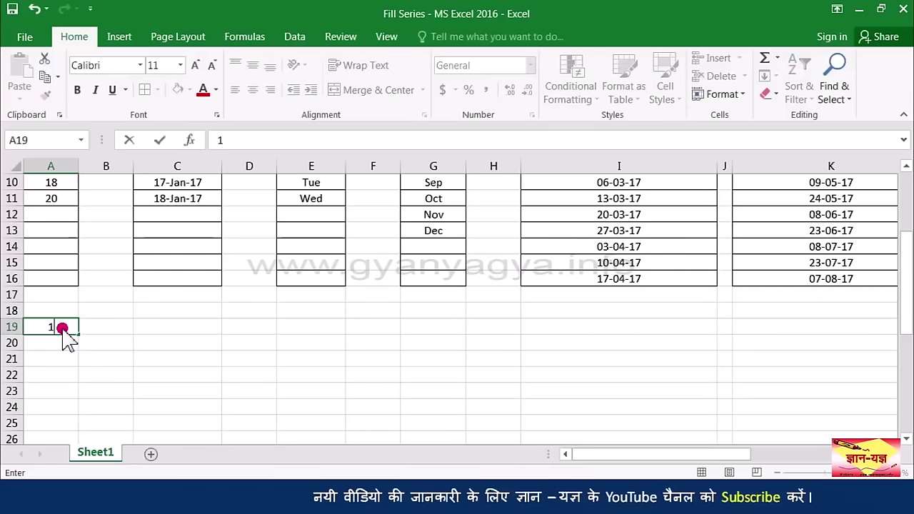
key("ctrl+Return")
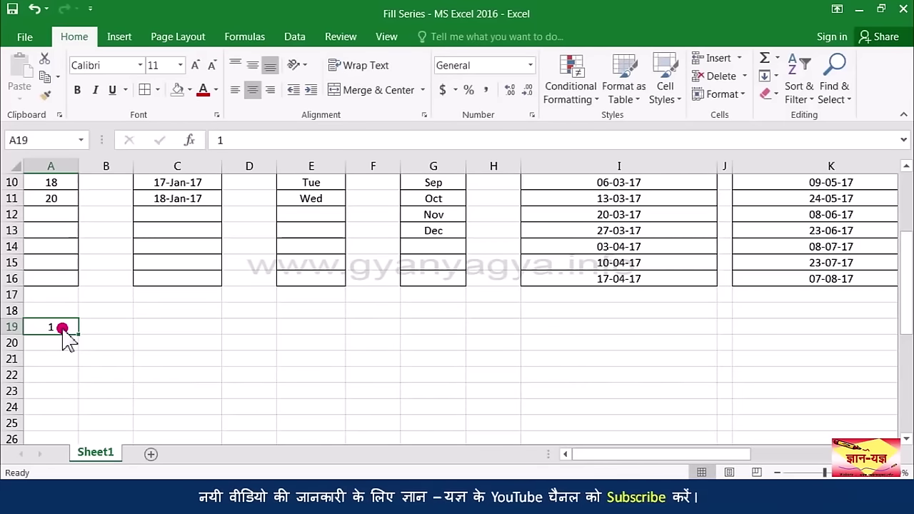
key("Right")
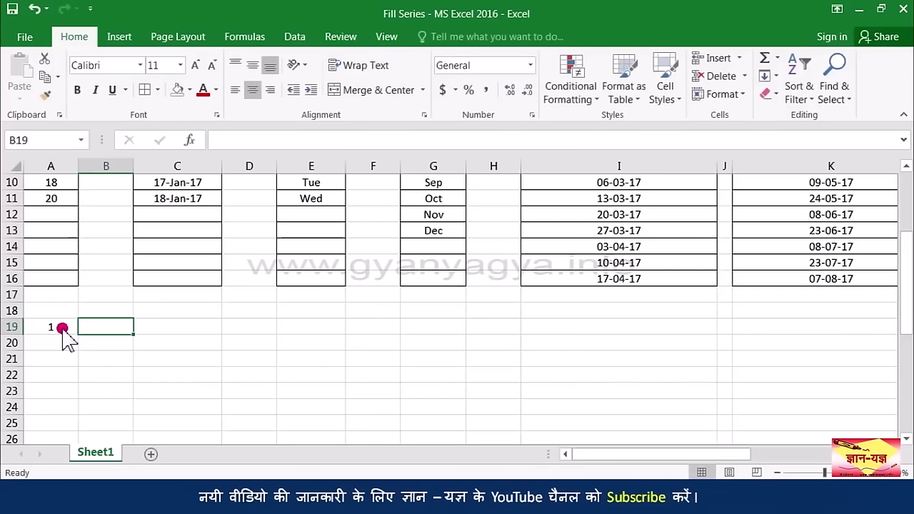
type("2")
key("Return")
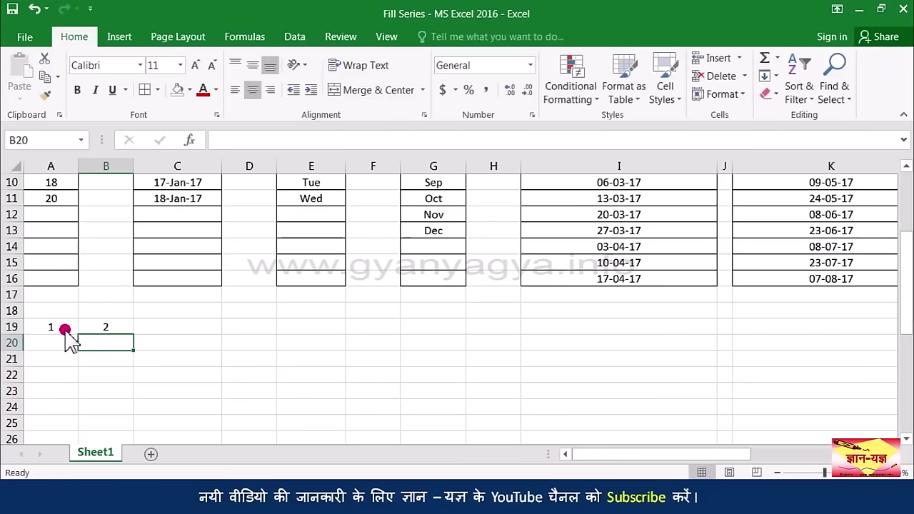
left_click_drag(65, 330, 725, 330)
left_click(547, 371)
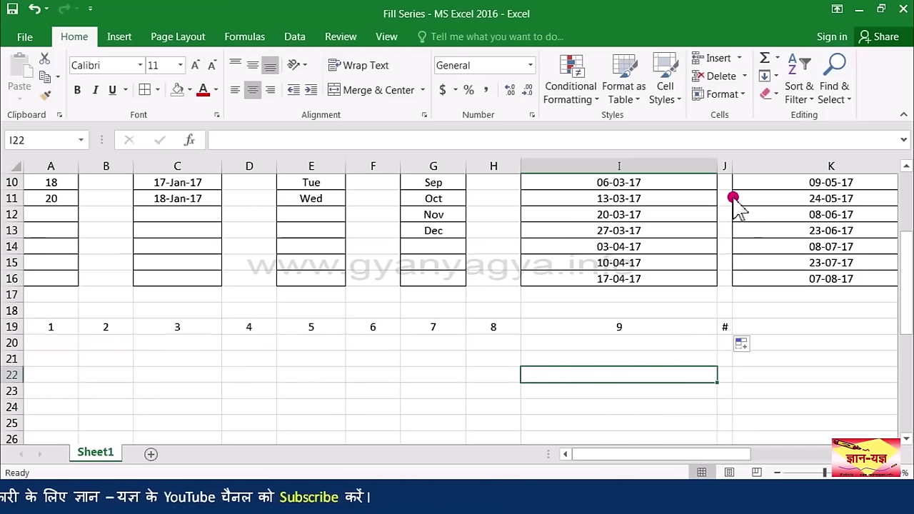
double_click(732, 166)
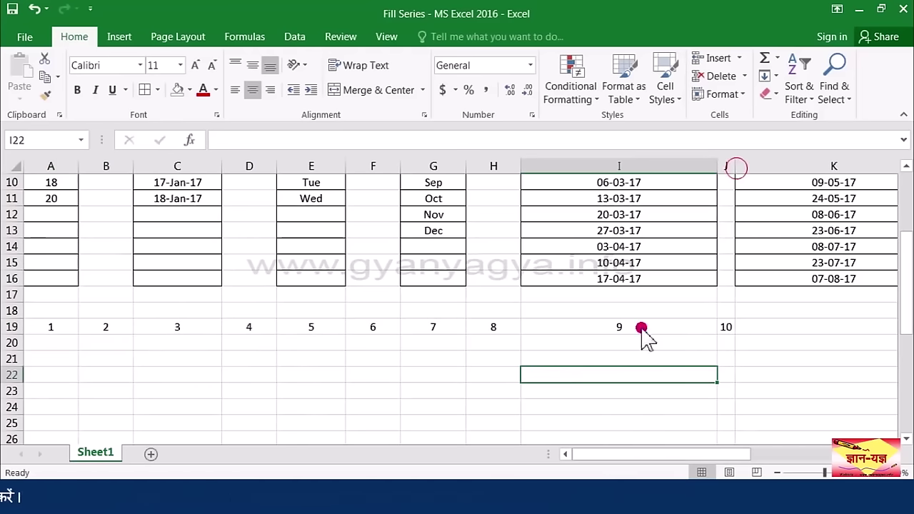
Step: Enter Jan in A21 and extend the months across row 21 to Sep in I21
left_click(64, 355)
type("J")
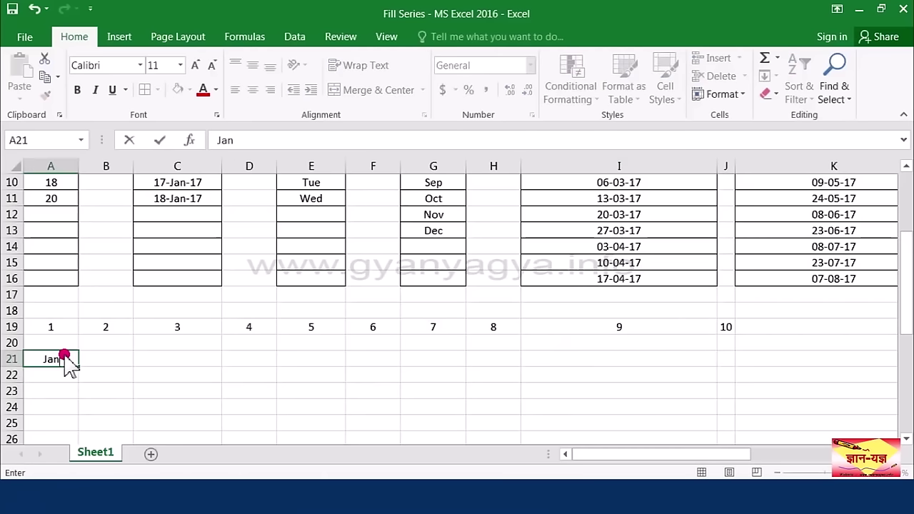
type("an")
key("Return")
left_click(83, 359)
left_click(73, 361)
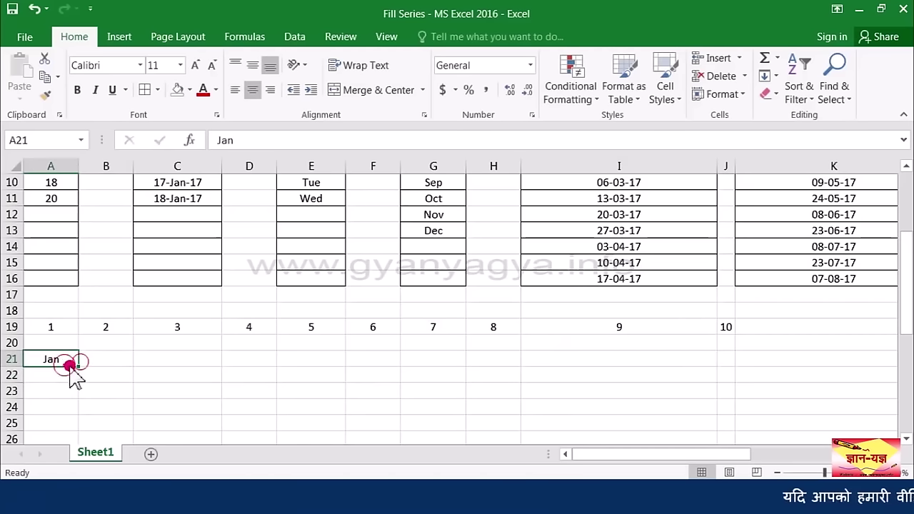
left_click_drag(76, 366, 688, 404)
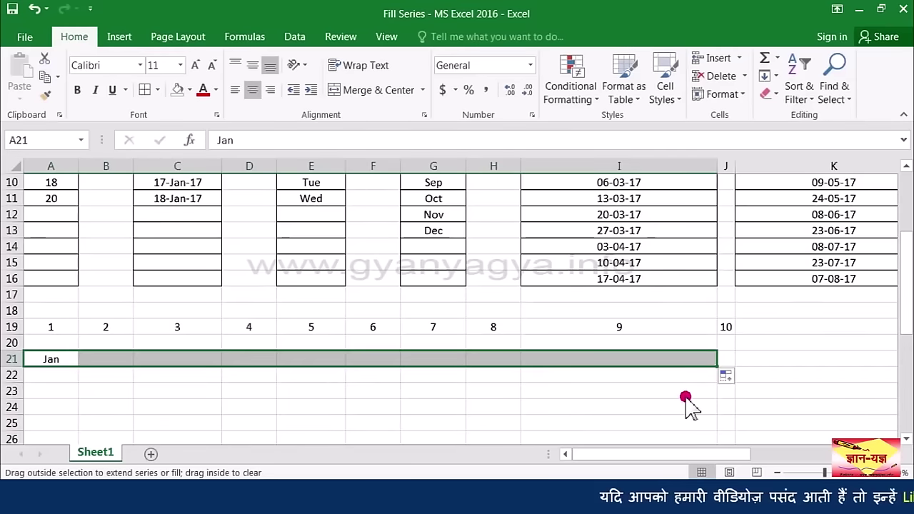
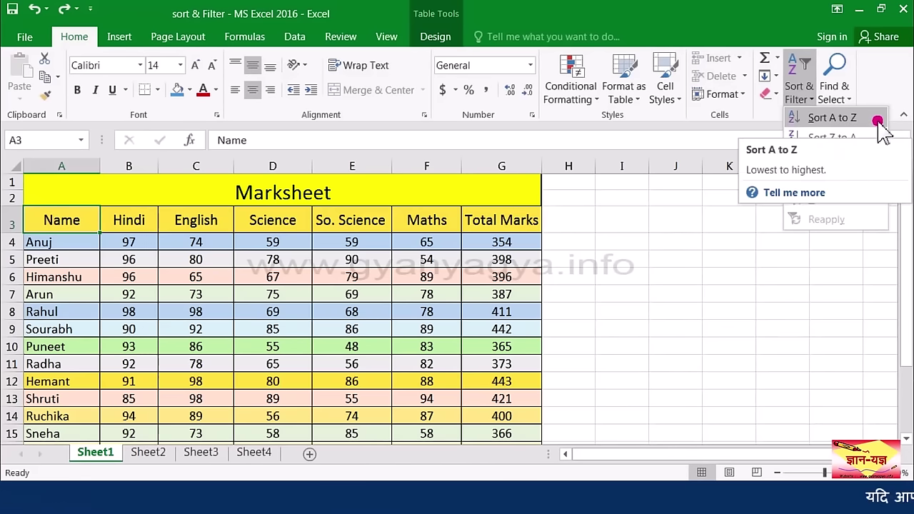
Step: Sort the Marksheet rows by student name, A to Z, and scroll to check the order
left_click(878, 120)
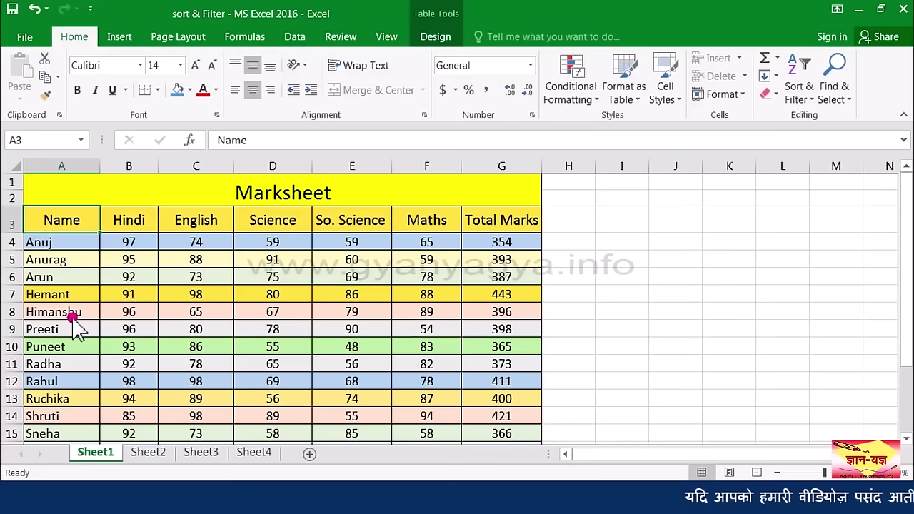
scroll(61, 322, "down", 1)
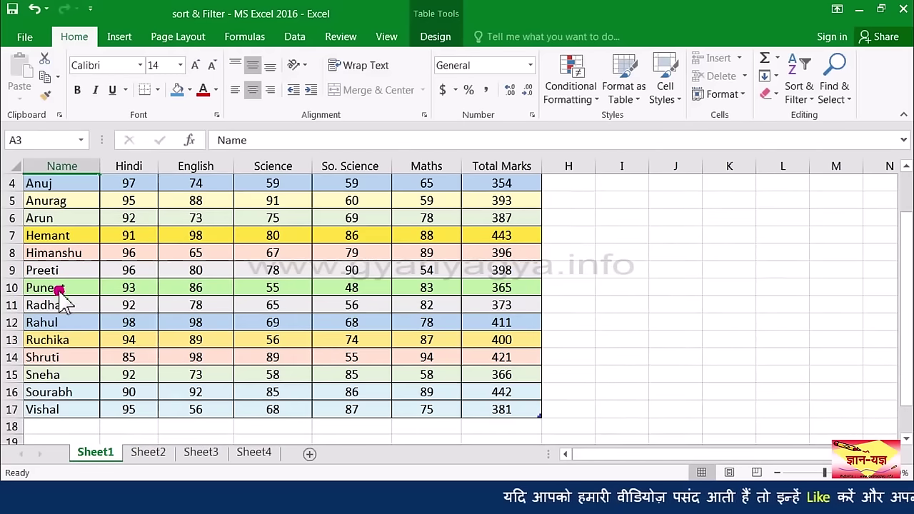
scroll(63, 342, "up", 1)
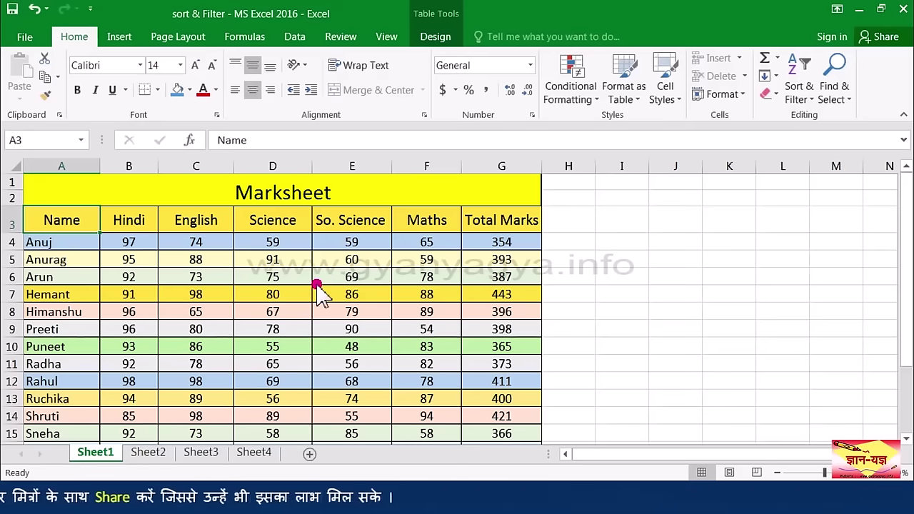
Step: Sort the Marksheet on the Total Marks column, Z to A, so 443 comes first
left_click(503, 223)
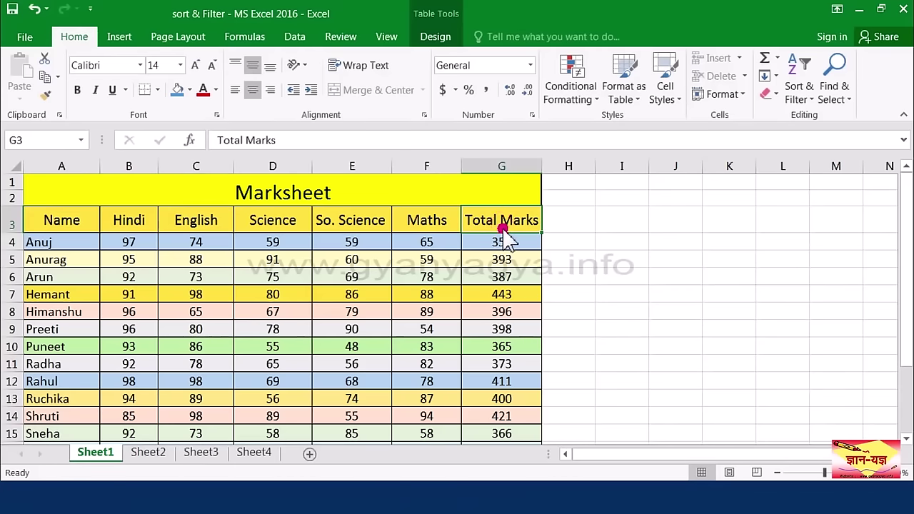
left_click(814, 100)
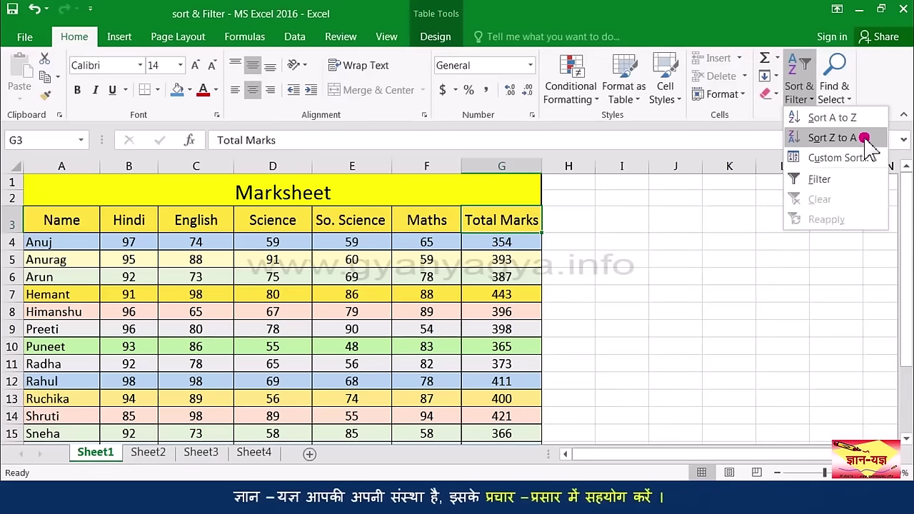
left_click(866, 143)
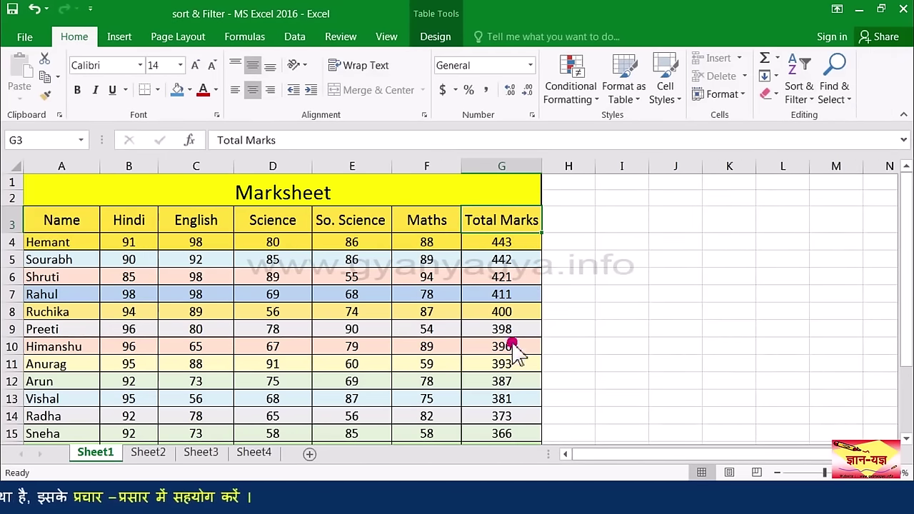
scroll(511, 246, "down", 1)
scroll(515, 338, "up", 1)
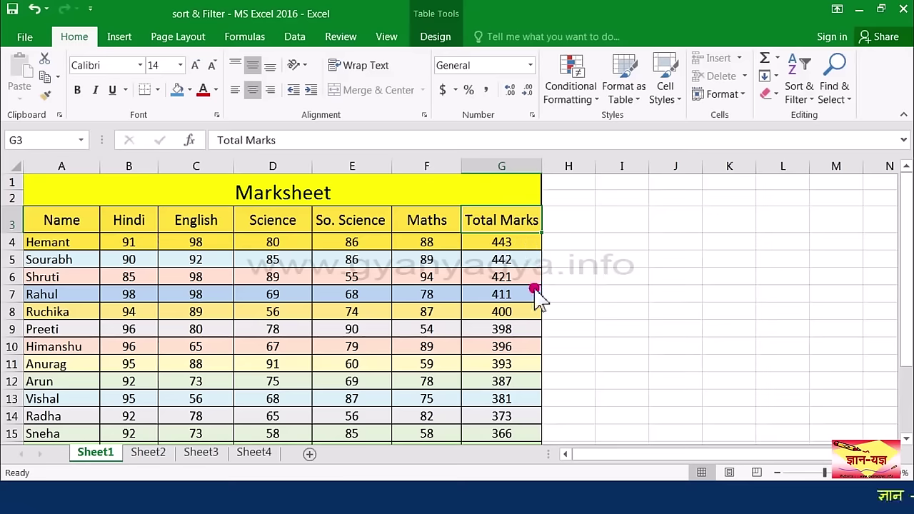
scroll(539, 303, "down", 1)
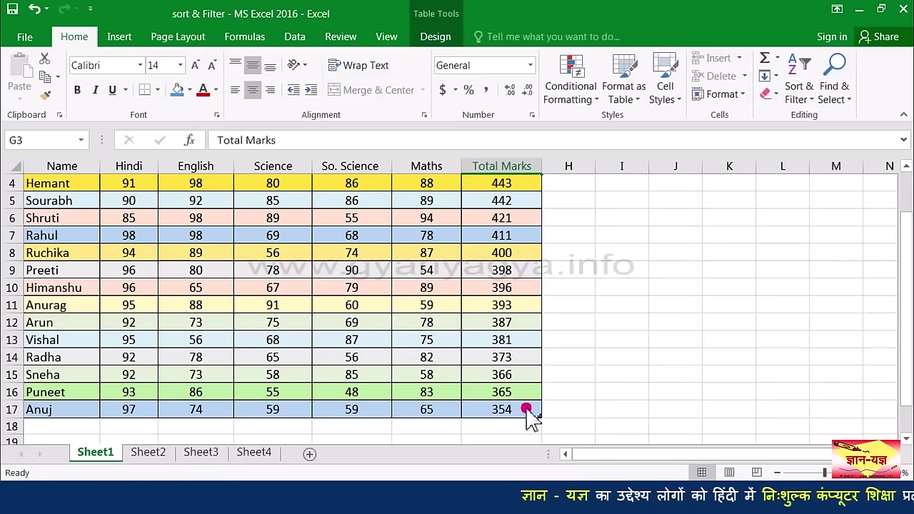
scroll(527, 407, "up", 1)
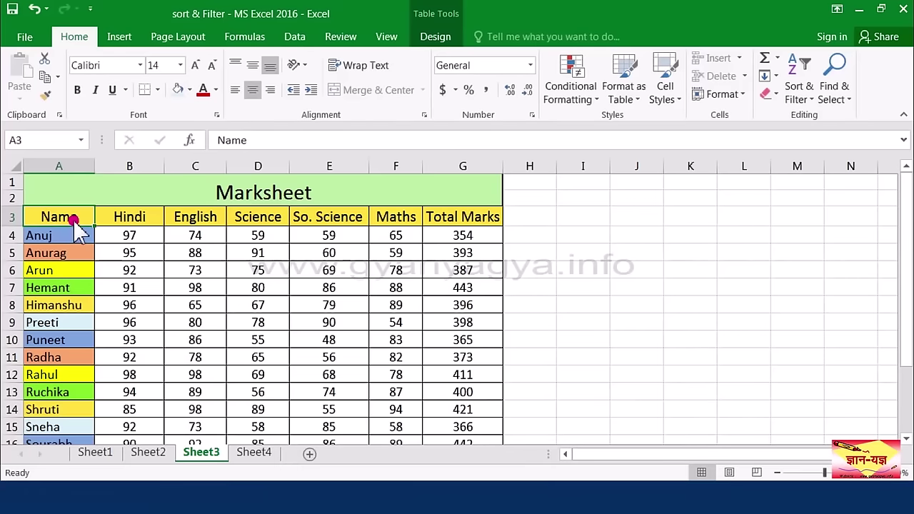
Step: Custom-sort the Sheet3 Marksheet by Name on Cell Color, with blue On Top
left_click(799, 91)
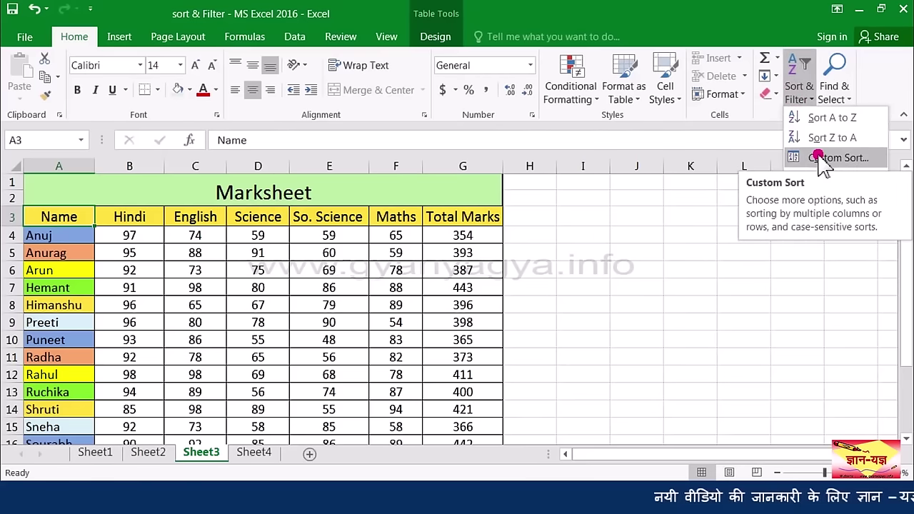
left_click(821, 158)
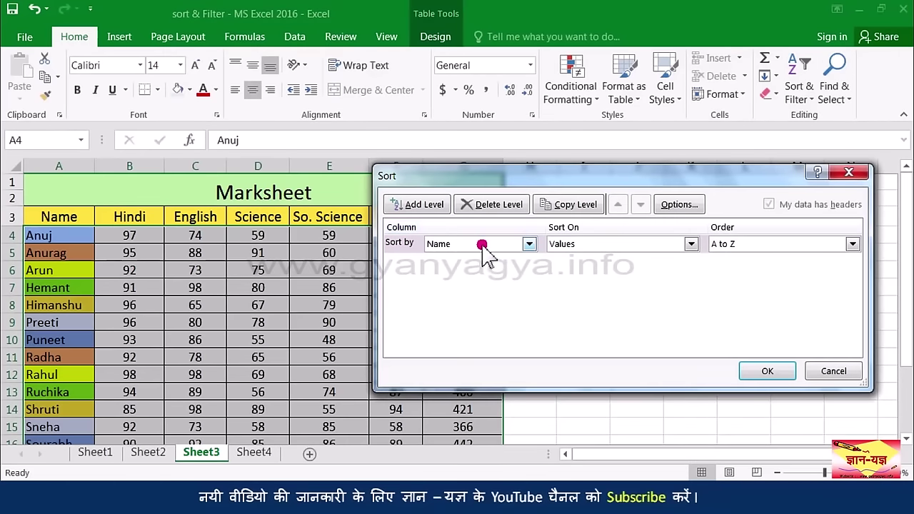
left_click(527, 245)
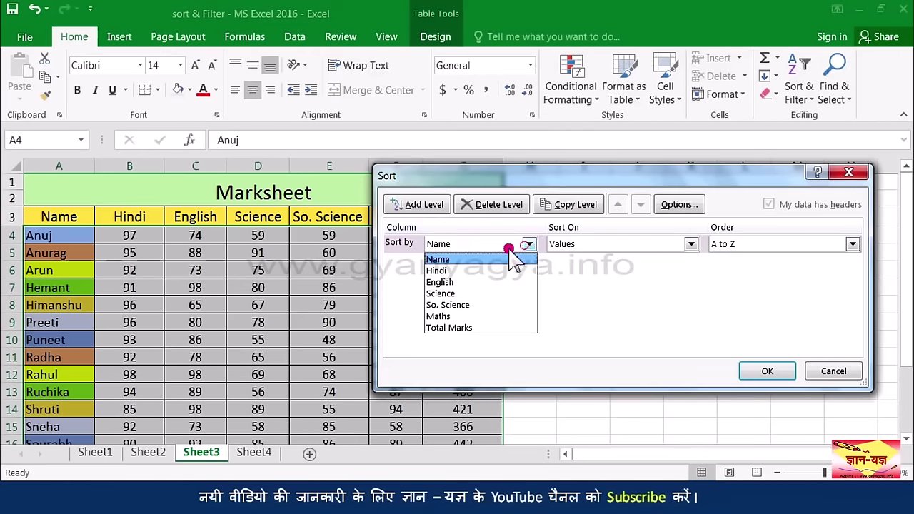
left_click(490, 259)
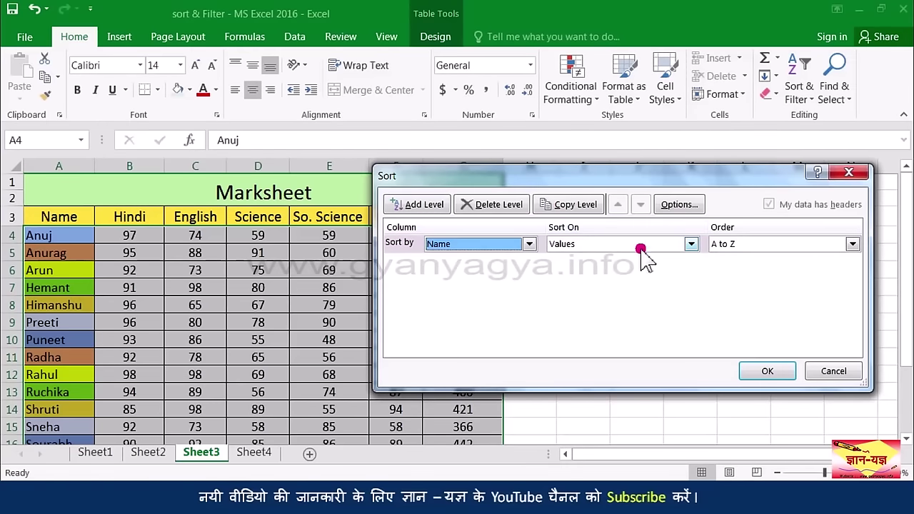
left_click(690, 243)
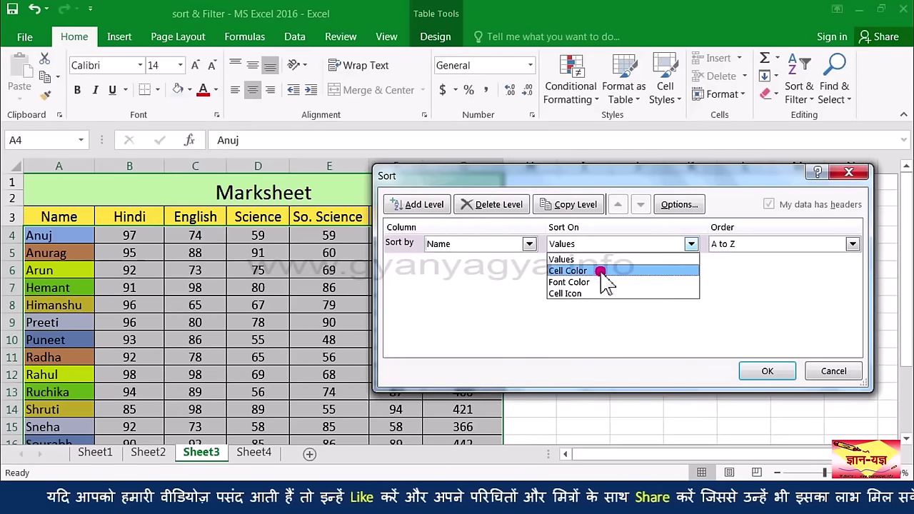
left_click(600, 272)
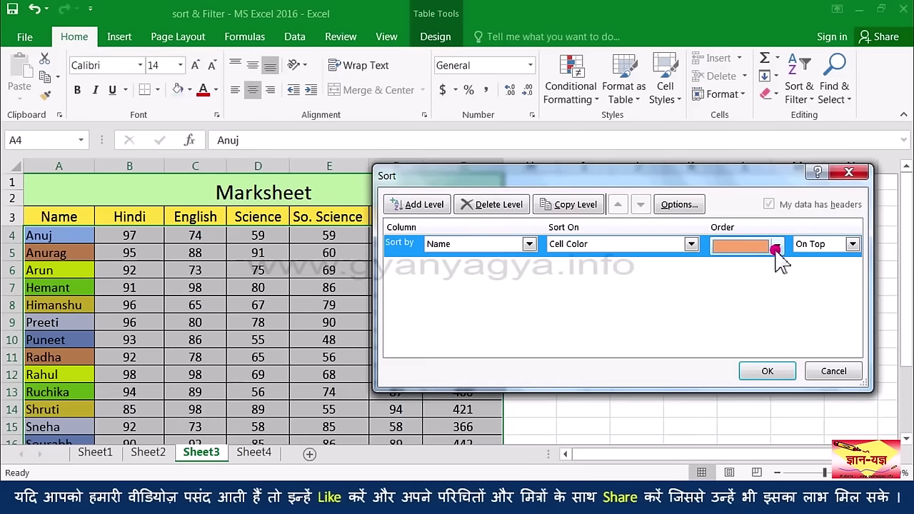
left_click(776, 247)
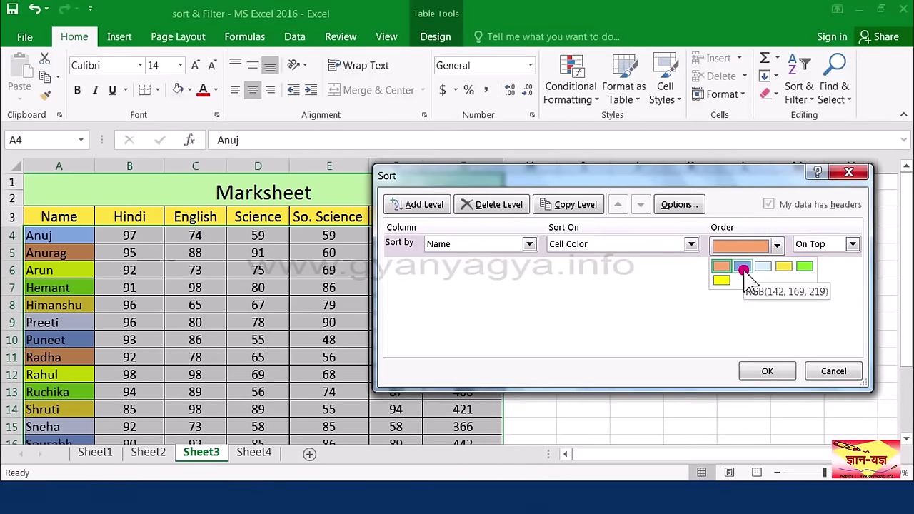
left_click(743, 269)
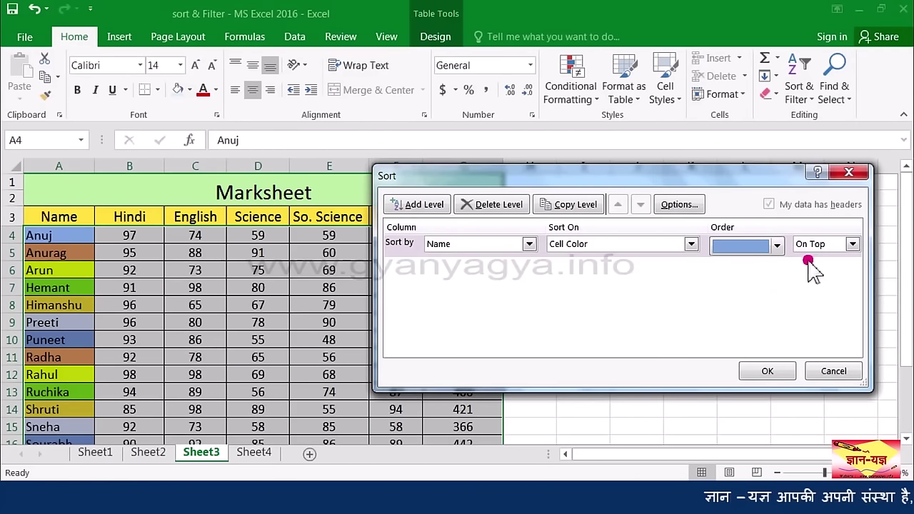
left_click(854, 244)
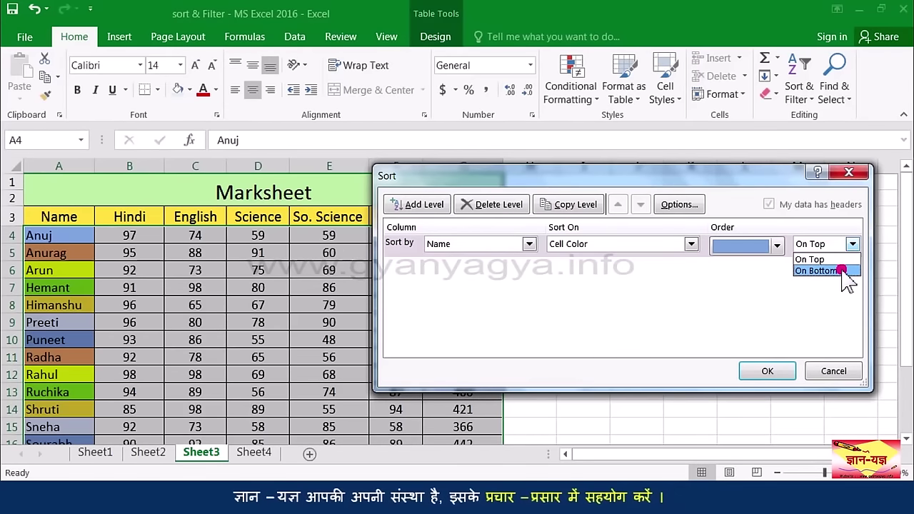
left_click(843, 260)
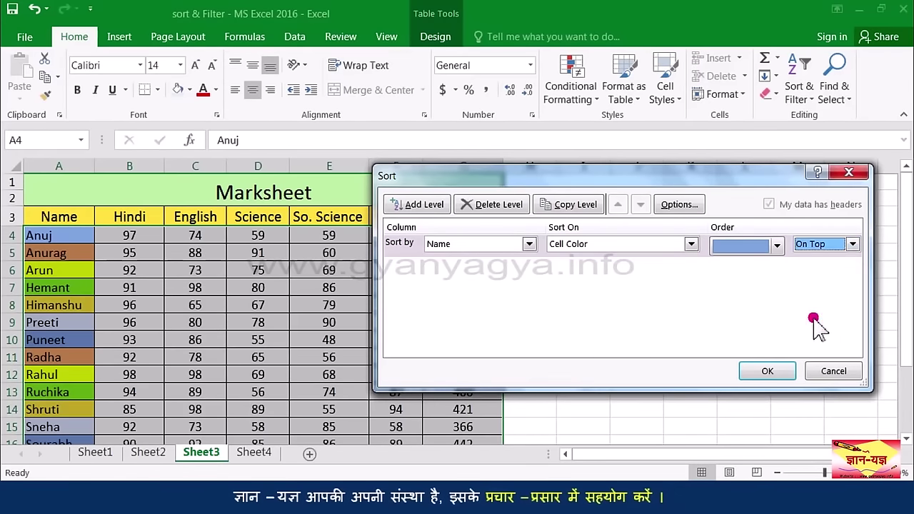
left_click(775, 372)
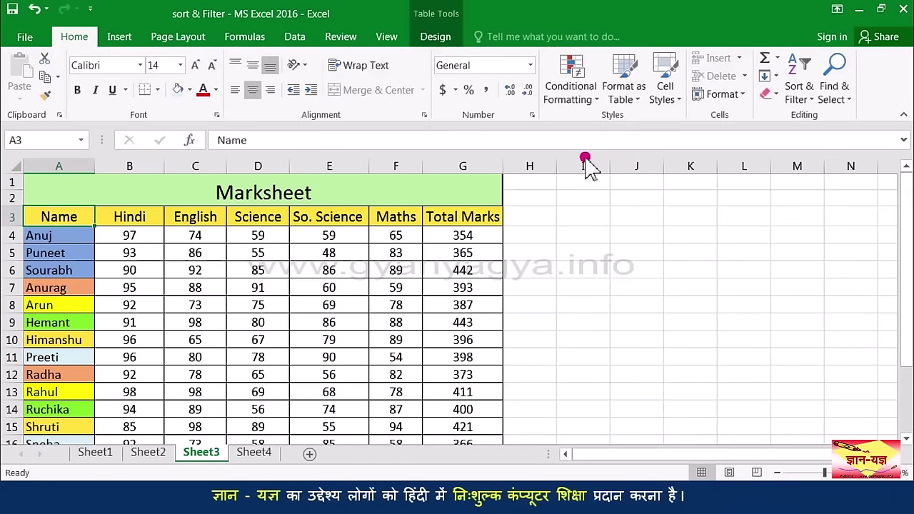
Step: Change the custom colour sort to put yellow name cells On Bottom
left_click(798, 99)
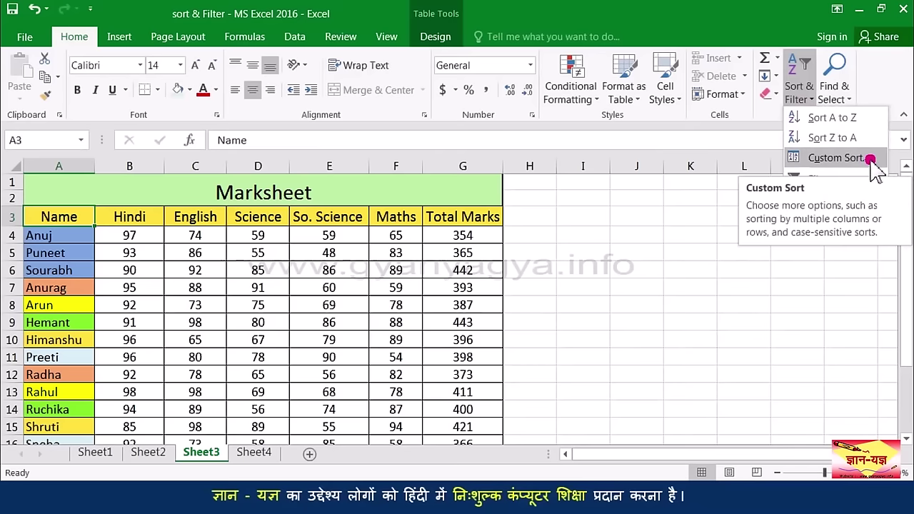
left_click(835, 158)
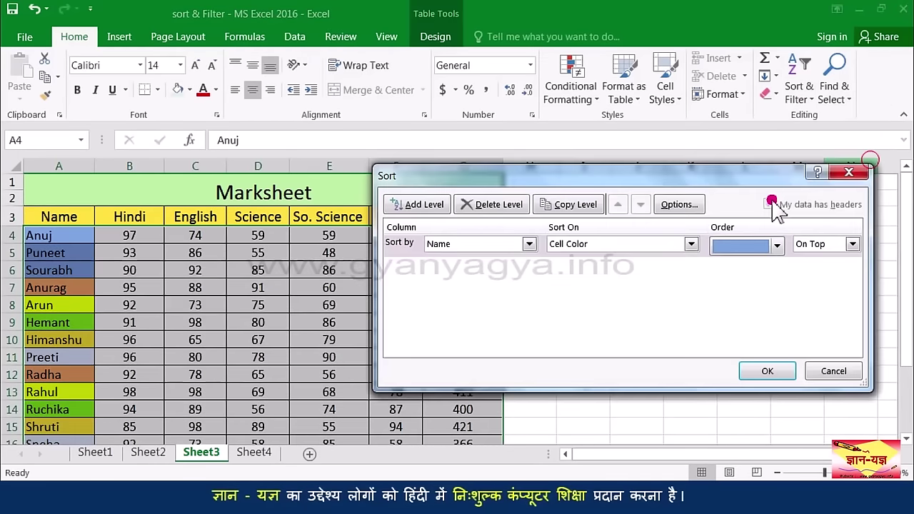
left_click(776, 245)
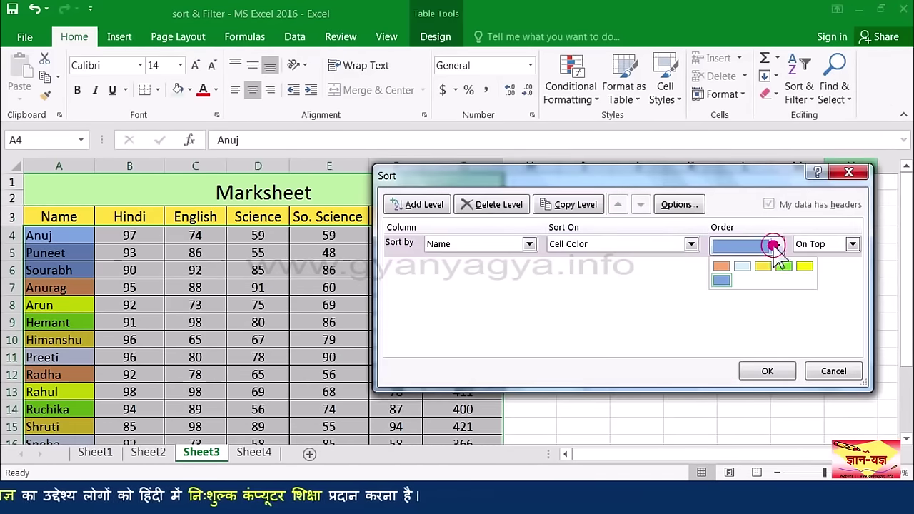
left_click(802, 267)
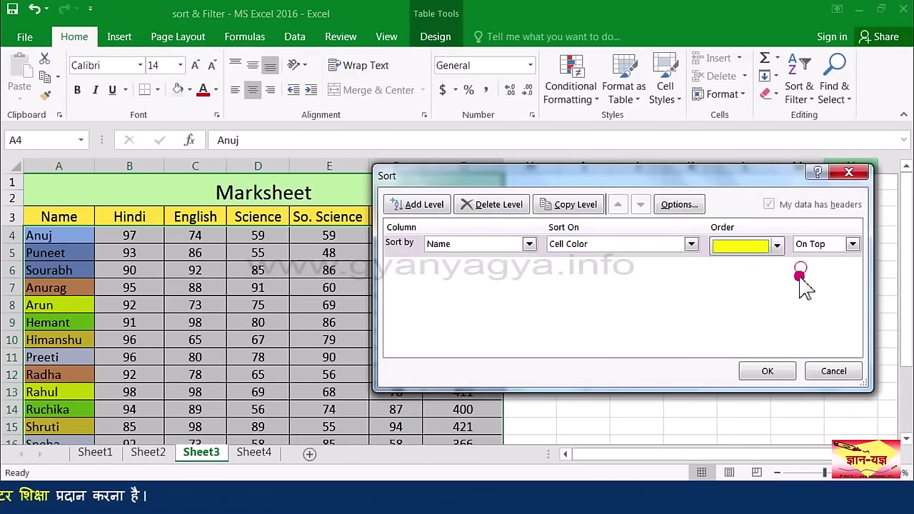
left_click(846, 271)
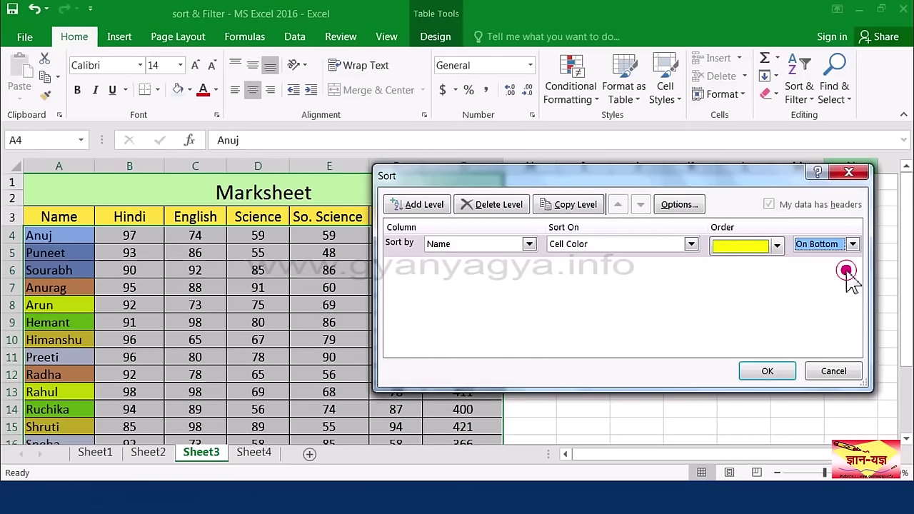
left_click(767, 370)
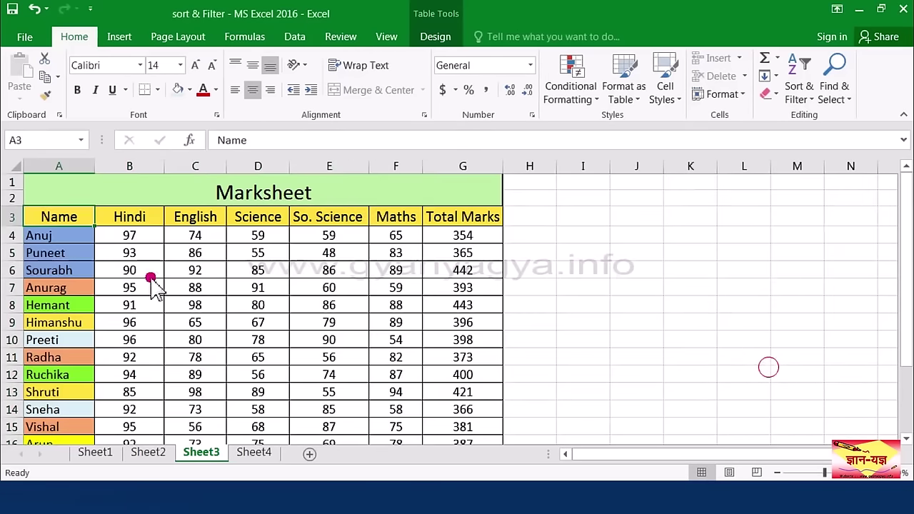
scroll(88, 317, "down", 2)
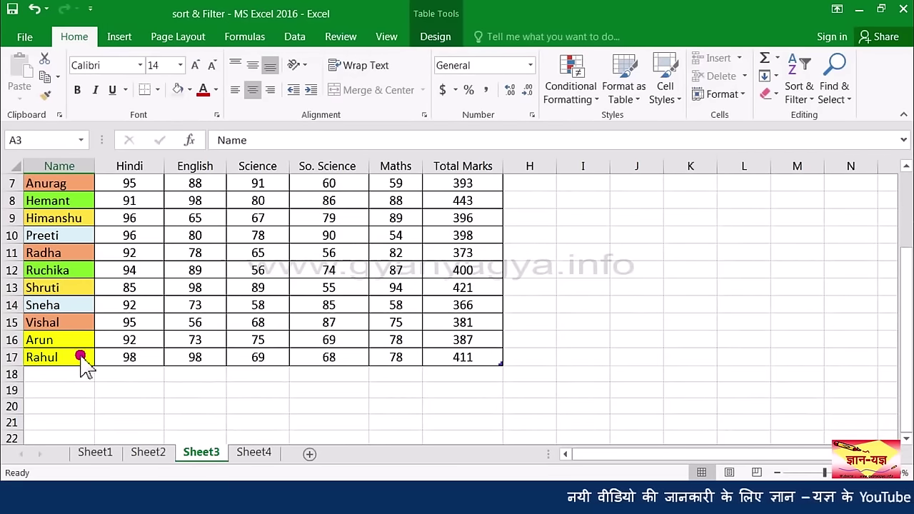
scroll(80, 357, "up", 1)
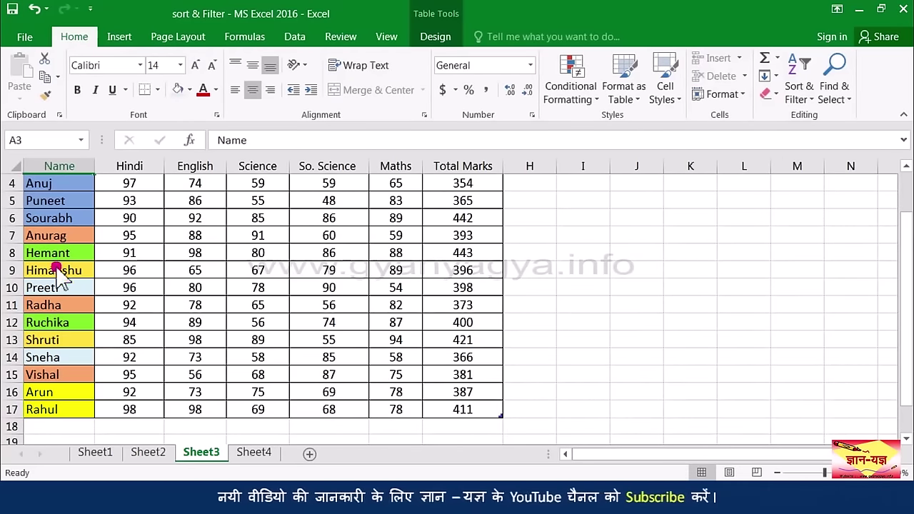
scroll(60, 279, "up", 1)
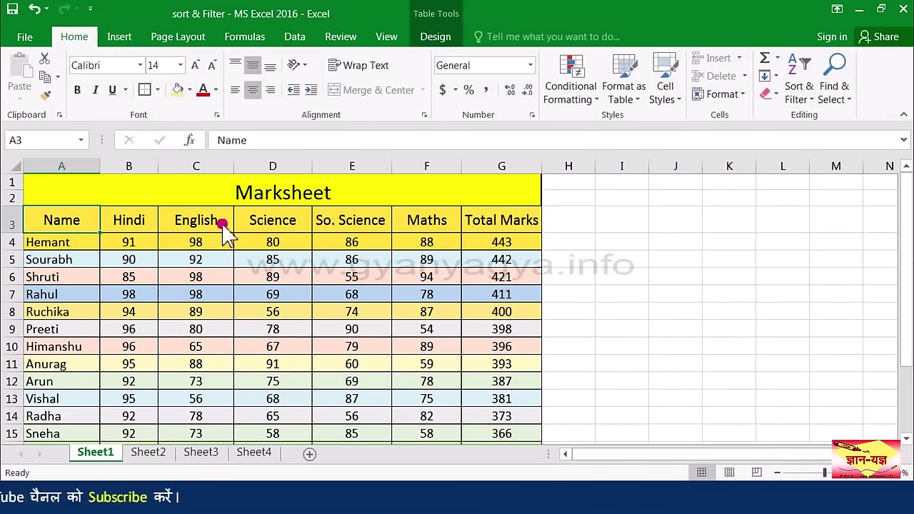
Step: Select the header row A3:G3 and switch on Filter for the Marksheet
left_click_drag(96, 221, 501, 240)
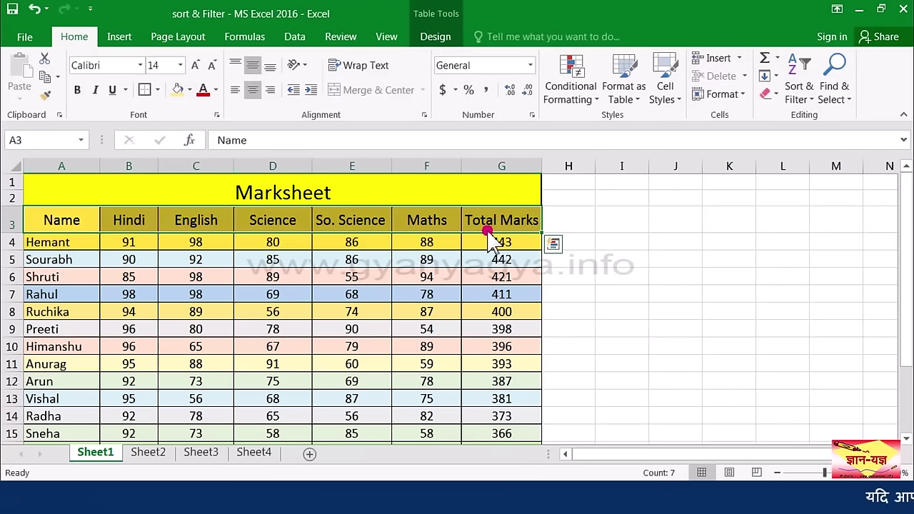
left_click(816, 102)
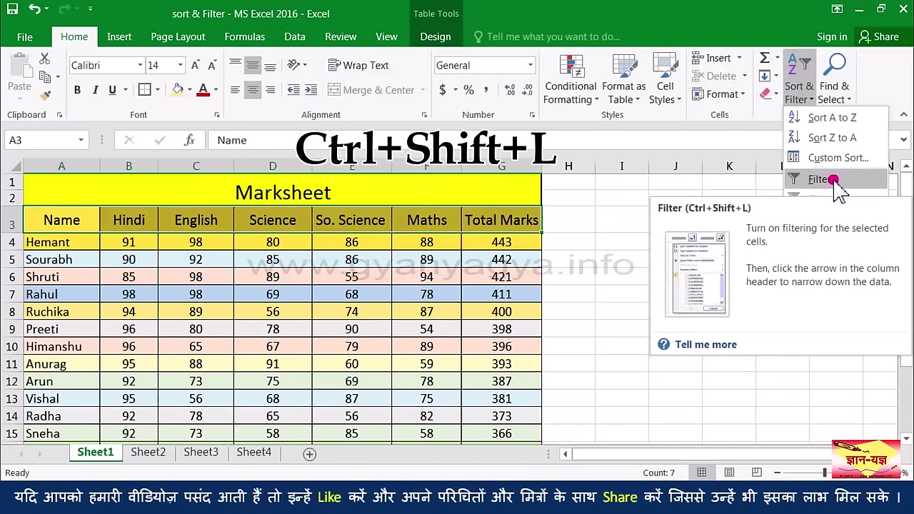
left_click(834, 181)
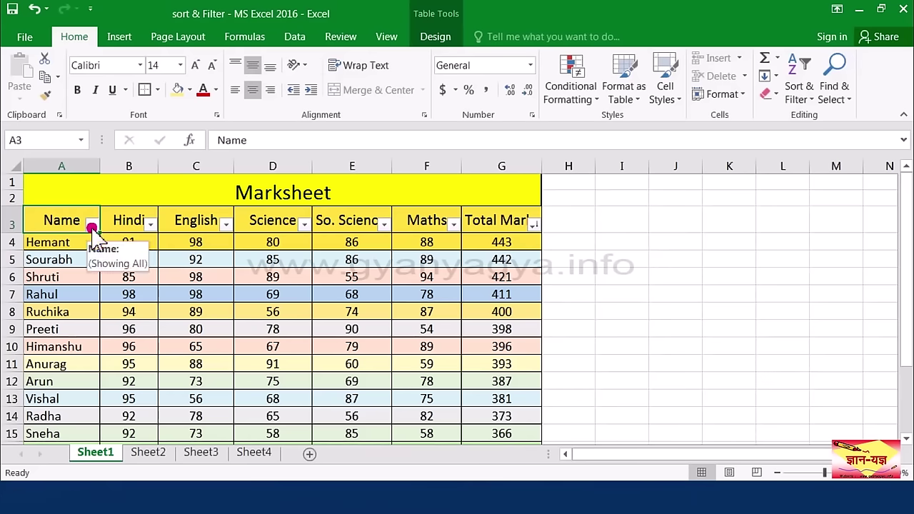
Step: Filter the Name column to show only Radha's row
left_click(92, 225)
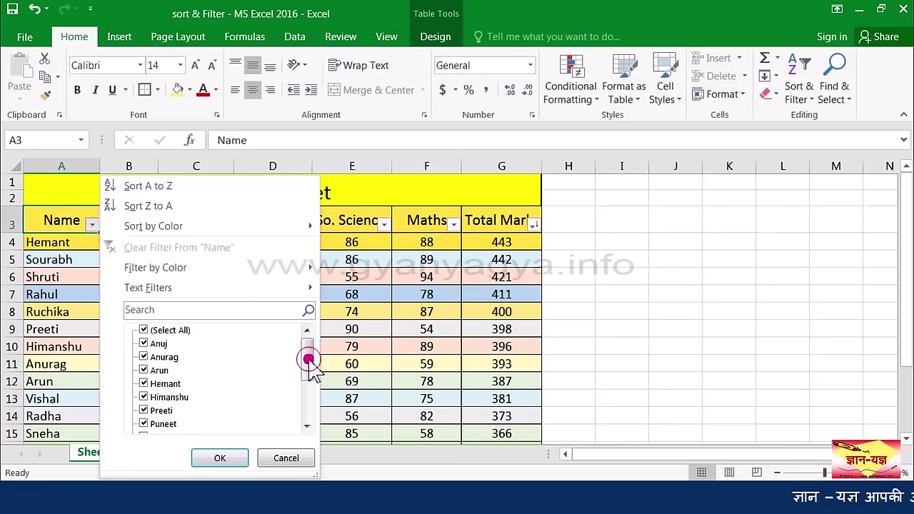
left_click_drag(308, 359, 306, 357)
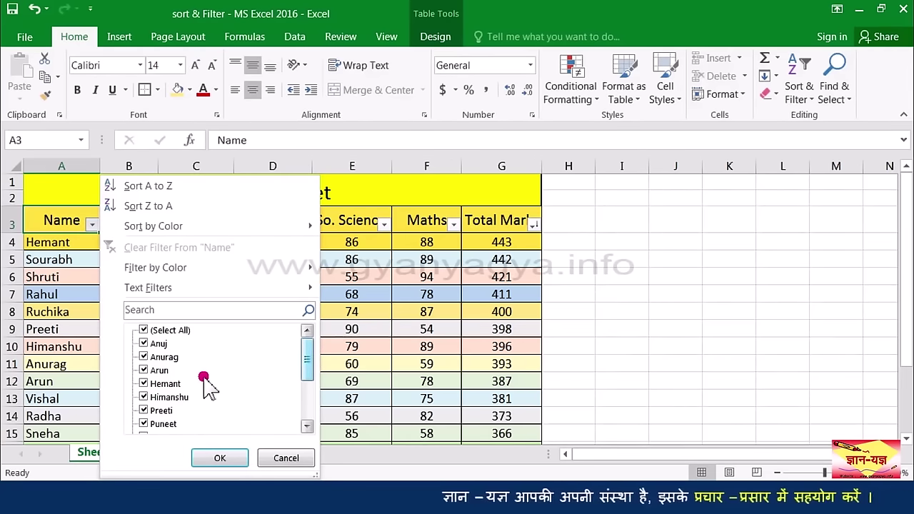
left_click(144, 331)
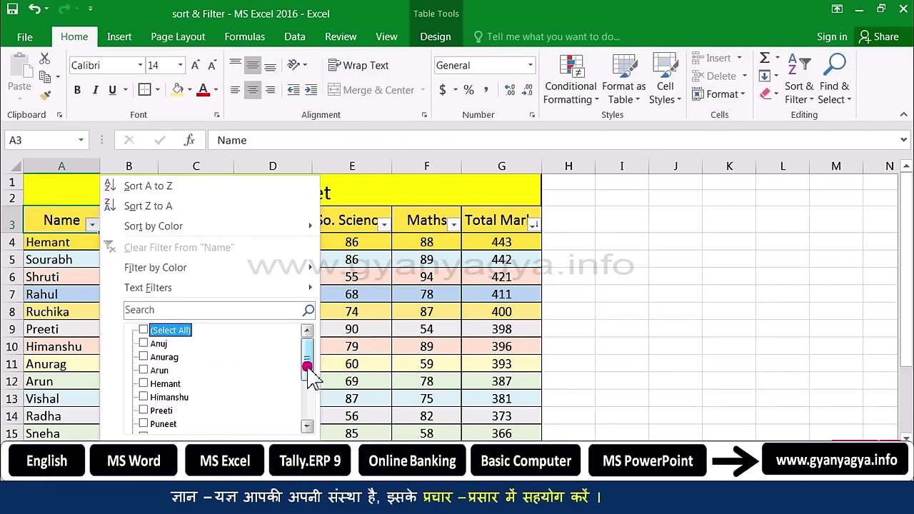
left_click_drag(302, 368, 307, 386)
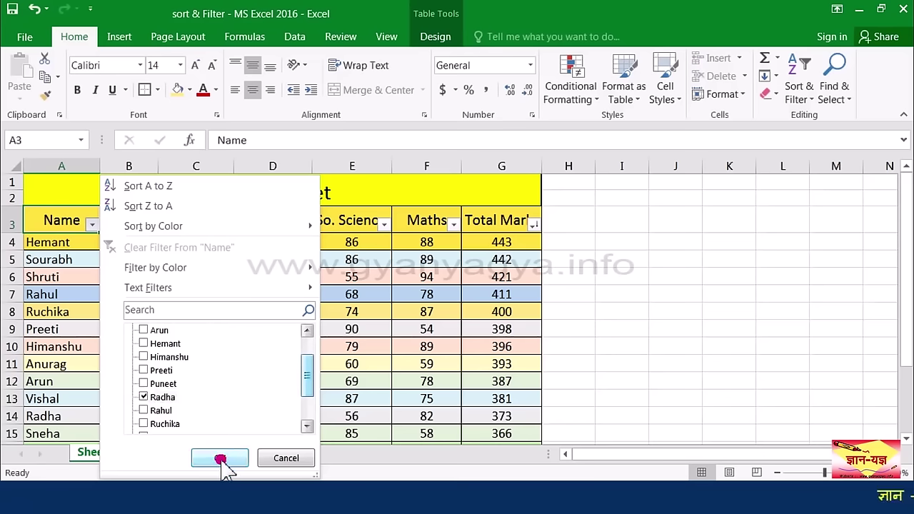
left_click(219, 458)
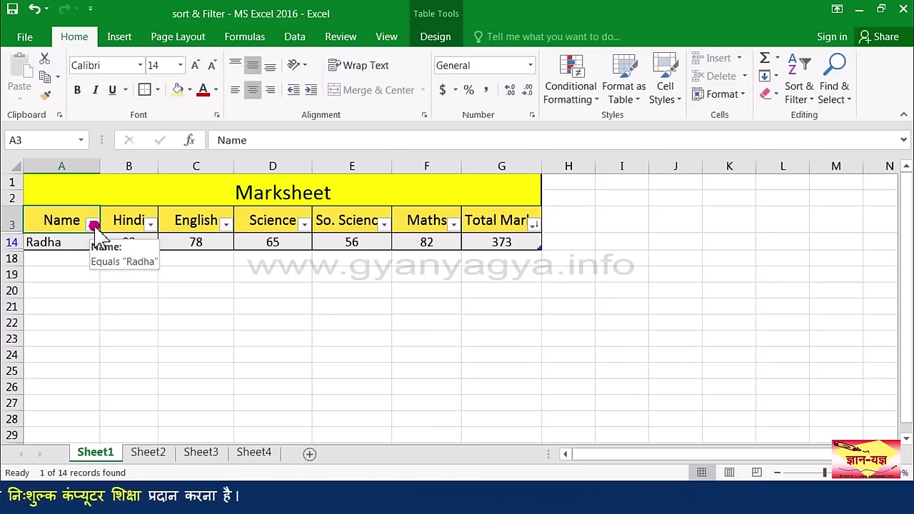
Step: Clear the Name filter, then filter the English column to the 98 mark value
left_click(94, 224)
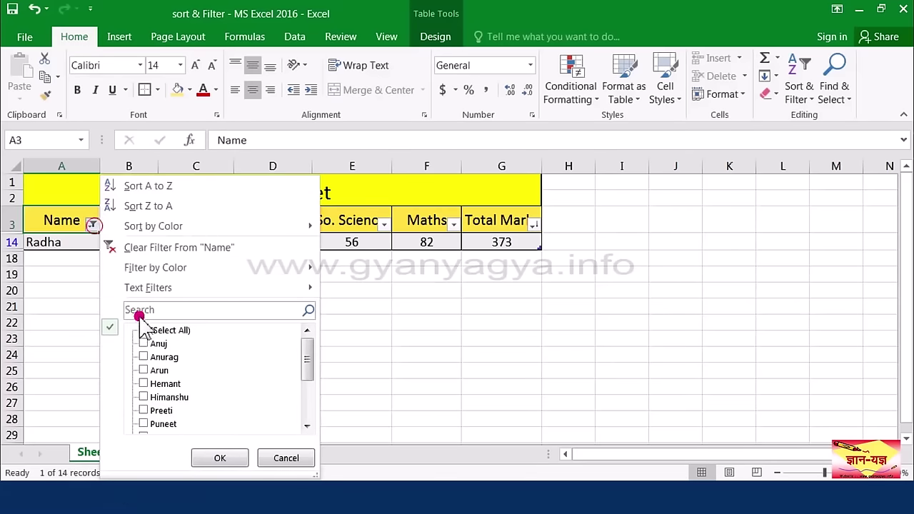
left_click(214, 458)
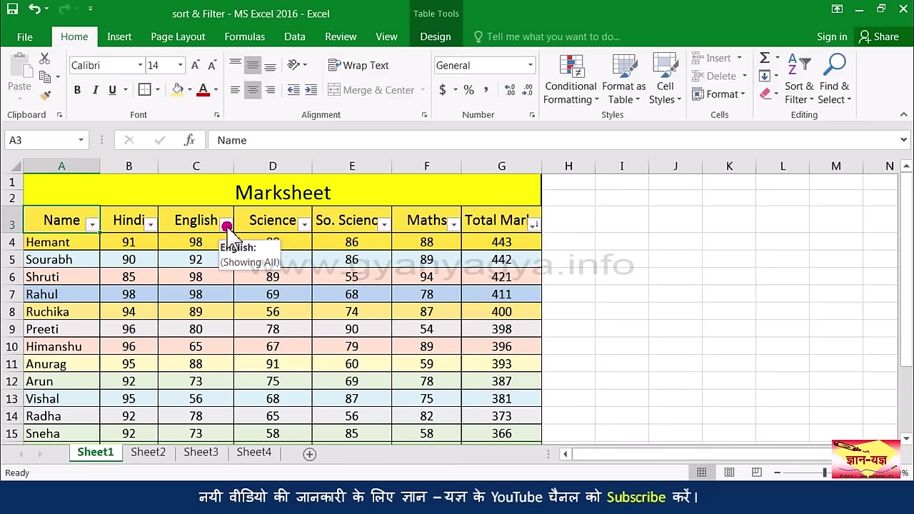
left_click(226, 224)
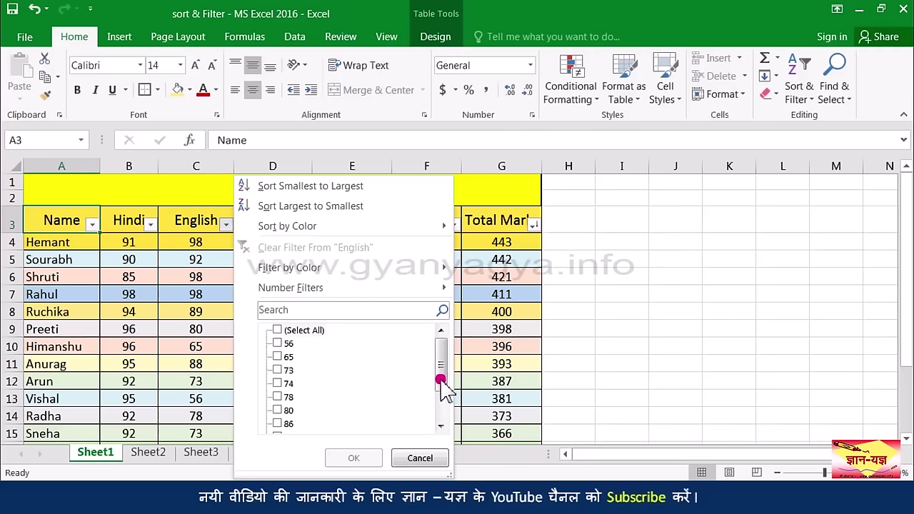
left_click_drag(440, 379, 439, 404)
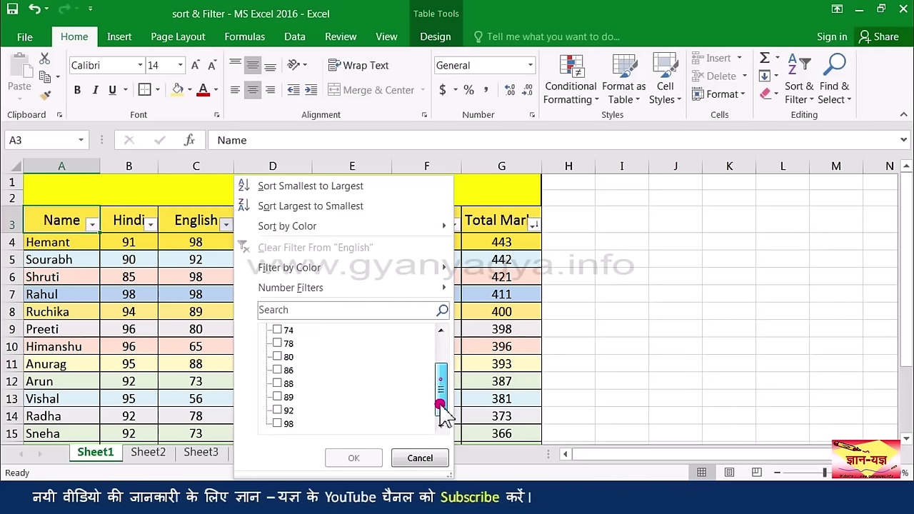
left_click(282, 424)
left_click(355, 459)
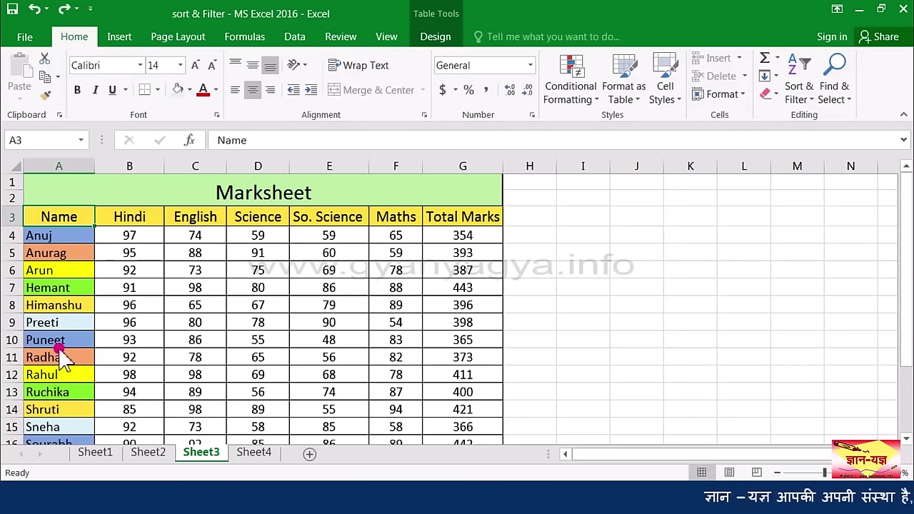
Step: Turn on AutoFilter for the Sheet3 headers and filter Name by yellow cell colour
left_click_drag(76, 218, 446, 230)
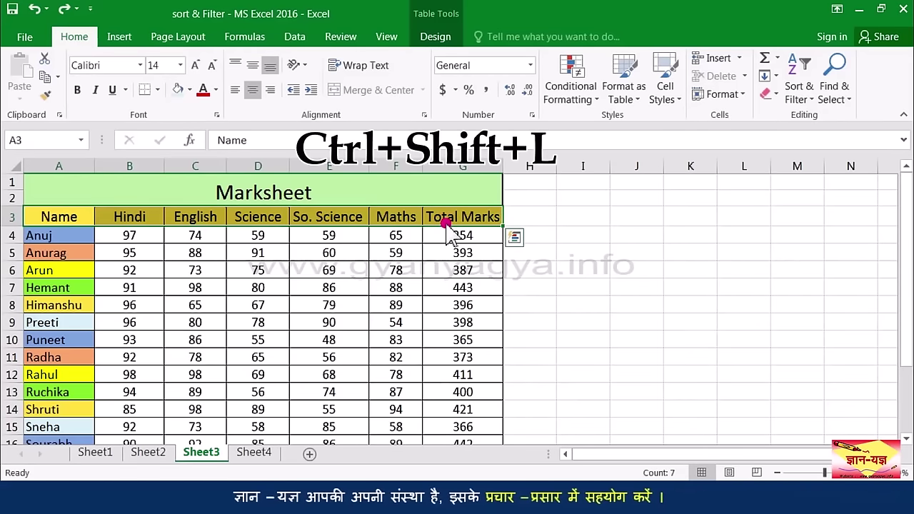
key("ctrl+shift+l")
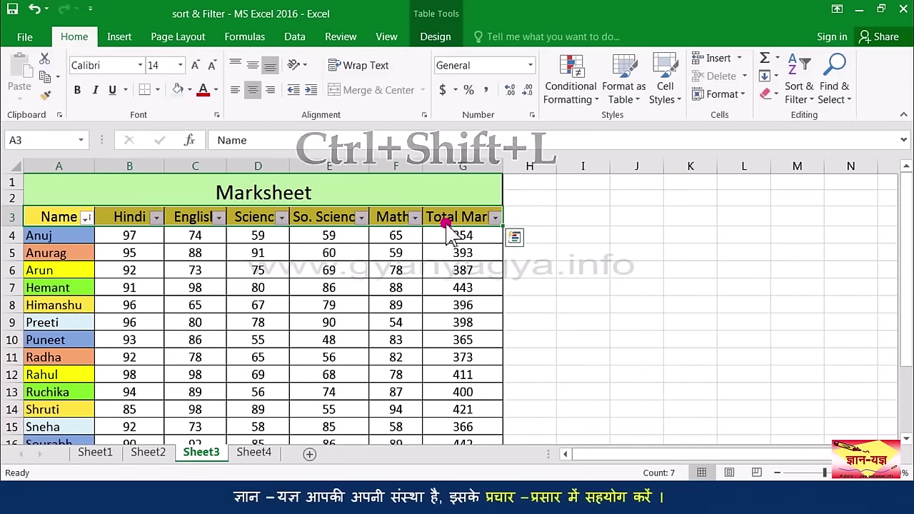
left_click(86, 217)
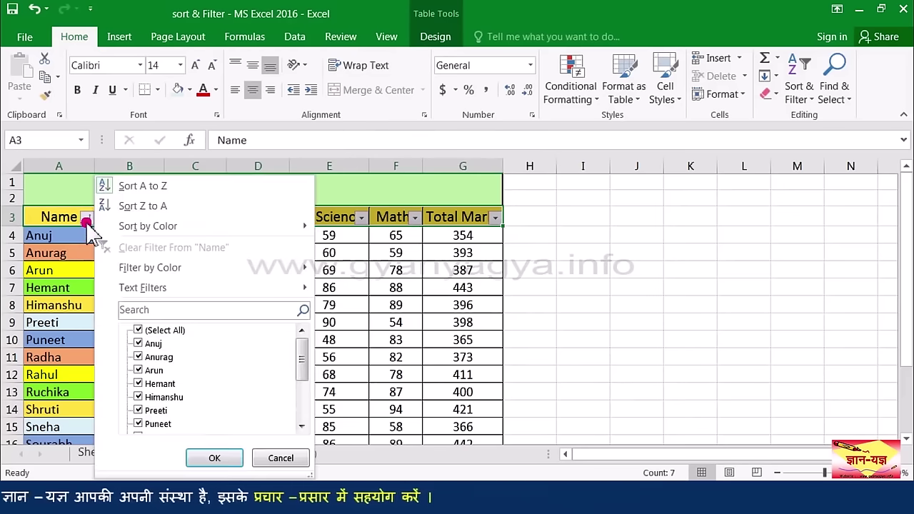
left_click(163, 267)
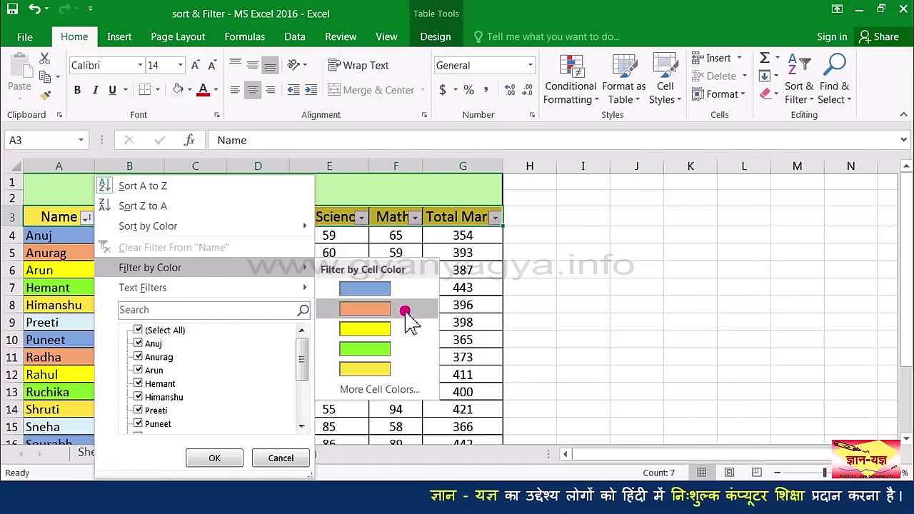
left_click(385, 391)
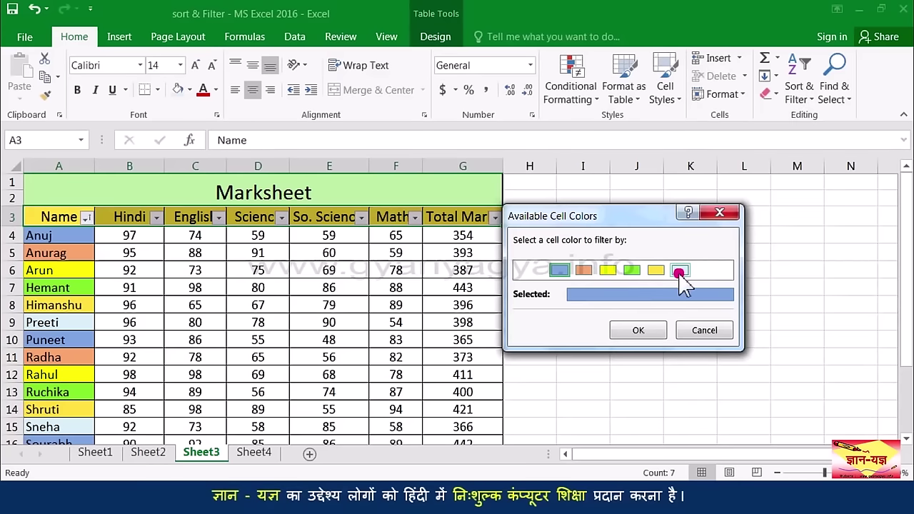
left_click(611, 271)
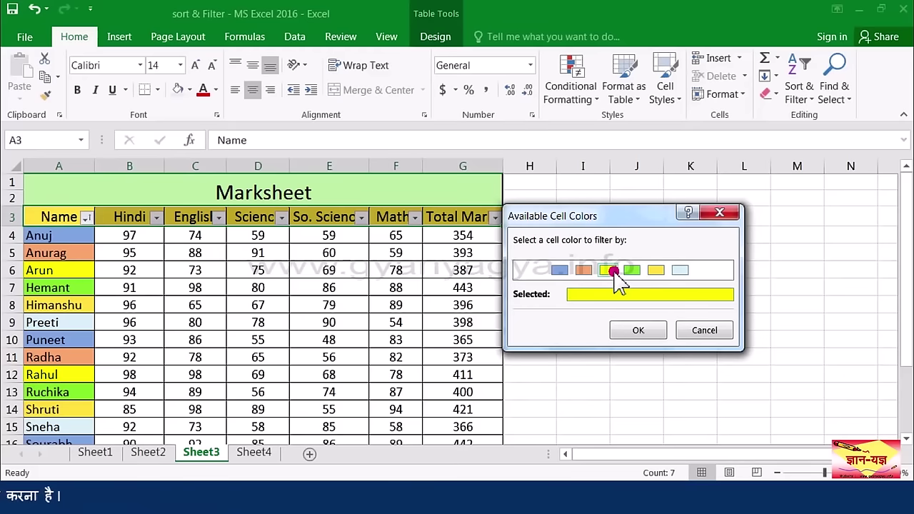
left_click(637, 331)
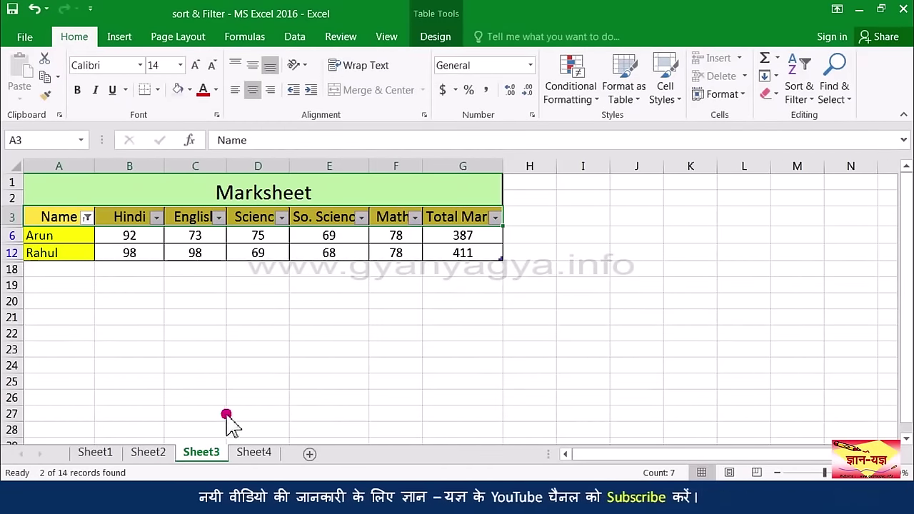
Step: On Sheet4, turn on AutoFilter for the Sales Report header row with Ctrl+Shift+L
left_click(254, 454)
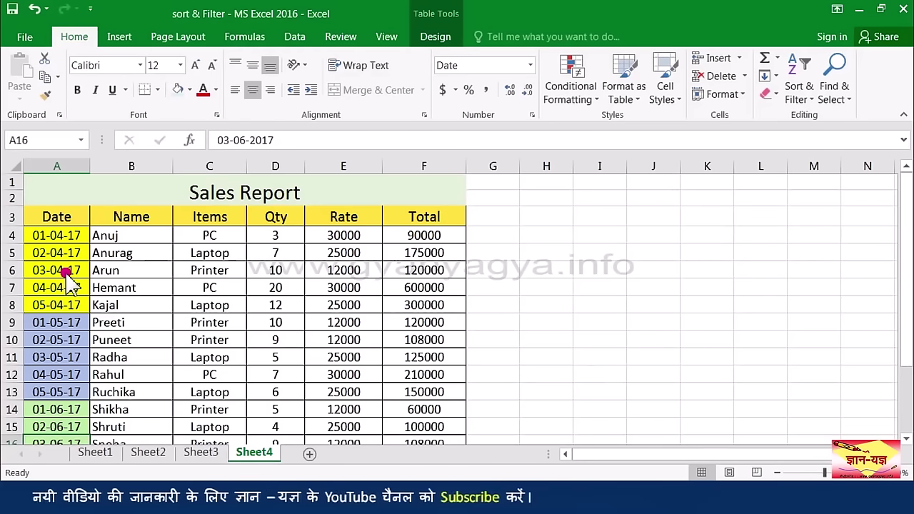
left_click_drag(67, 221, 415, 223)
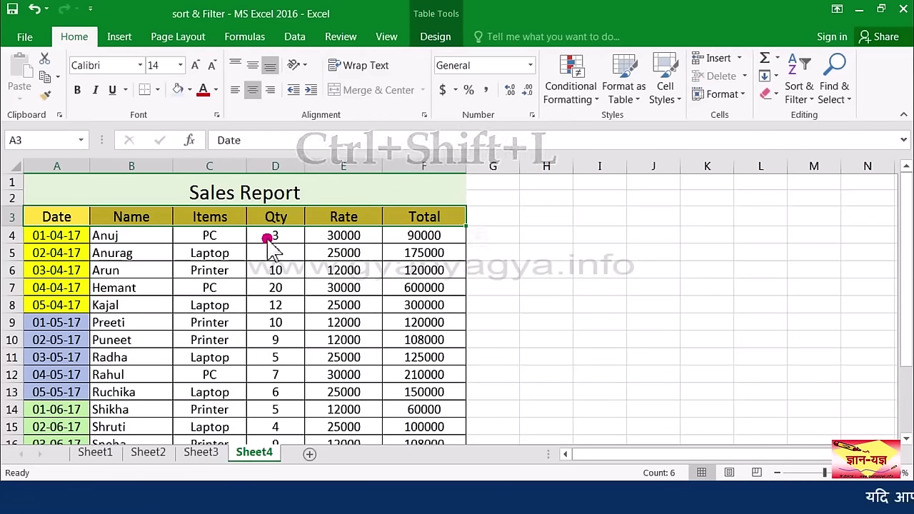
key("ctrl+shift+l")
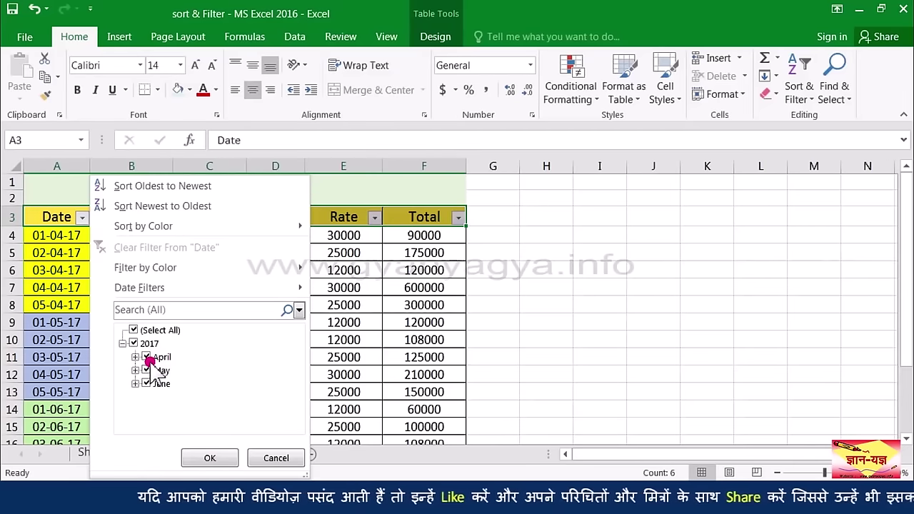
Step: Filter the Date column to show only April 2017 sales
left_click(136, 331)
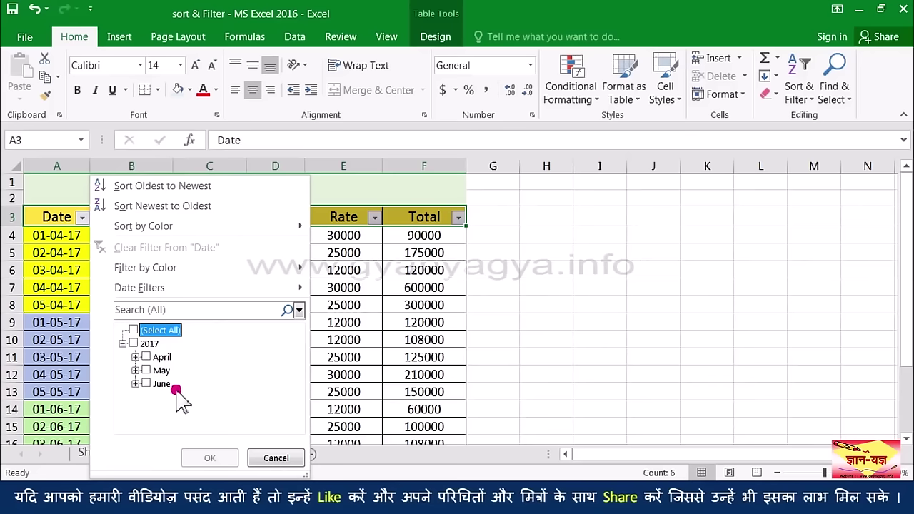
left_click(162, 357)
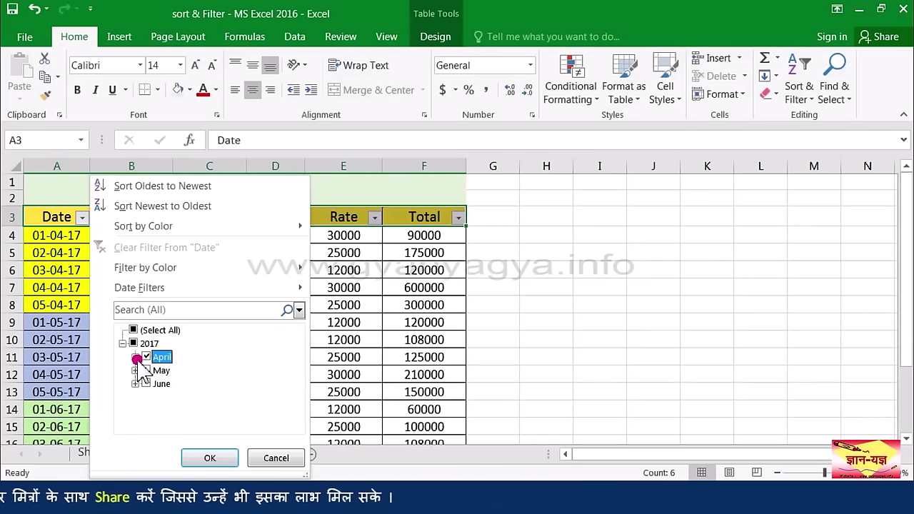
left_click(136, 358)
left_click_drag(297, 372, 301, 403)
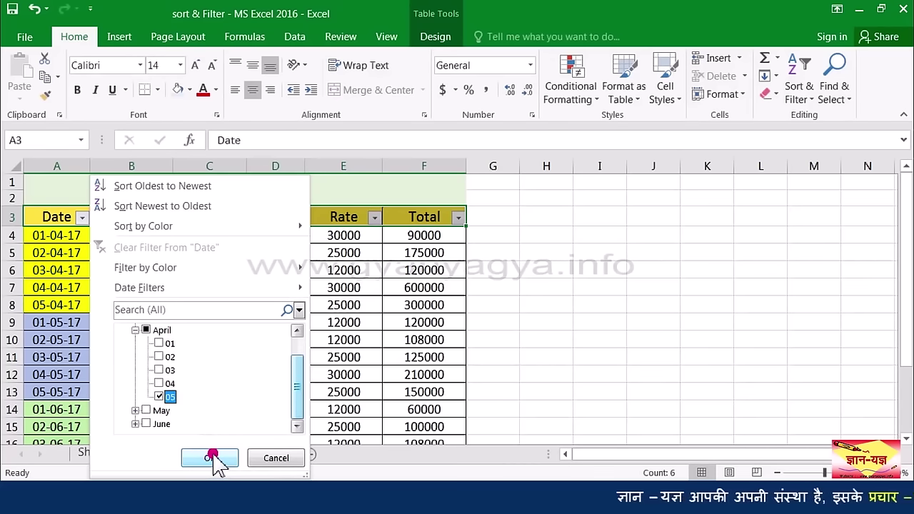
left_click(142, 336)
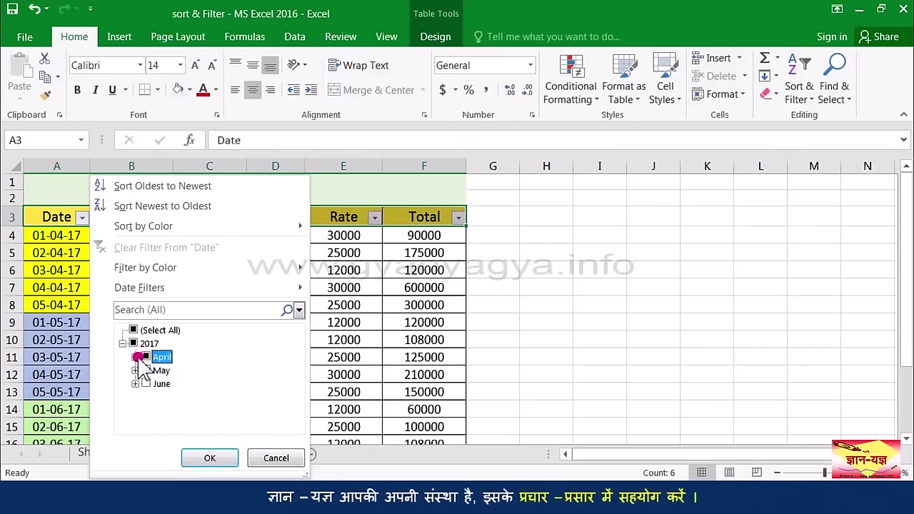
left_click(160, 356)
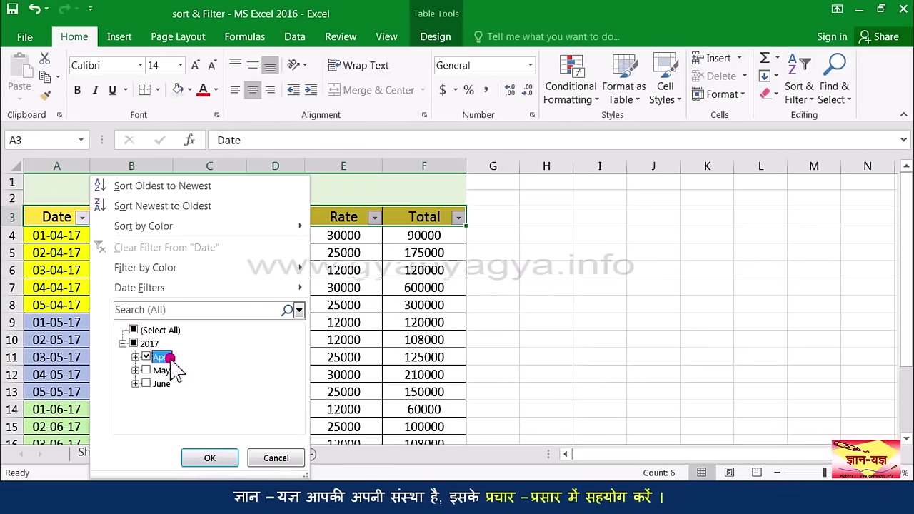
left_click(207, 457)
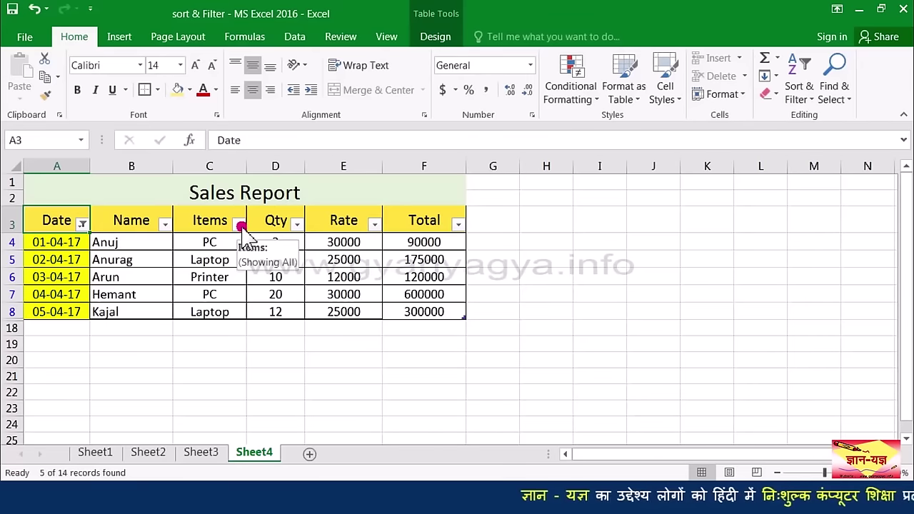
Step: Filter the Items column to show only PC sales
left_click(240, 225)
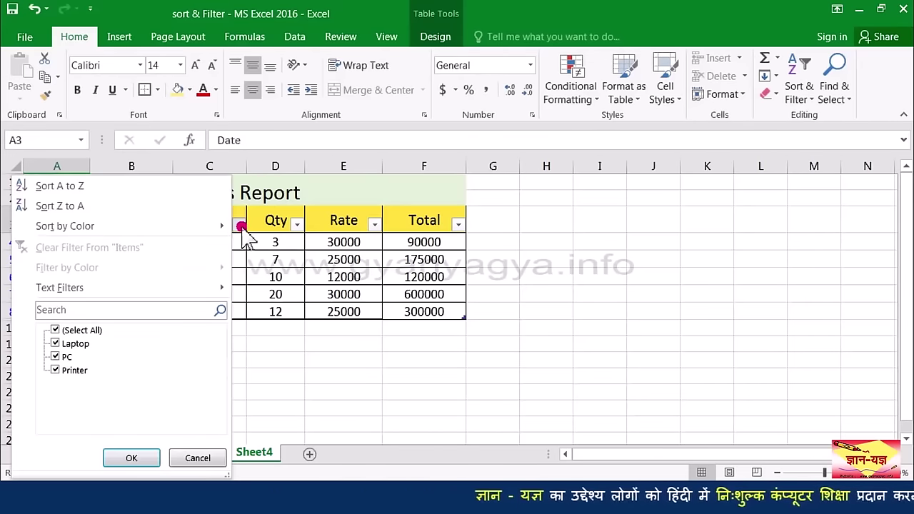
left_click(56, 329)
left_click(54, 356)
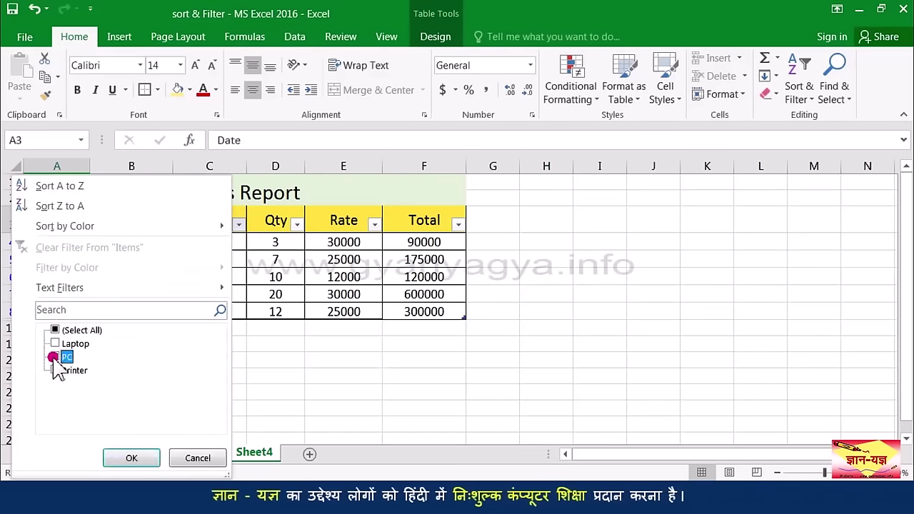
left_click(150, 458)
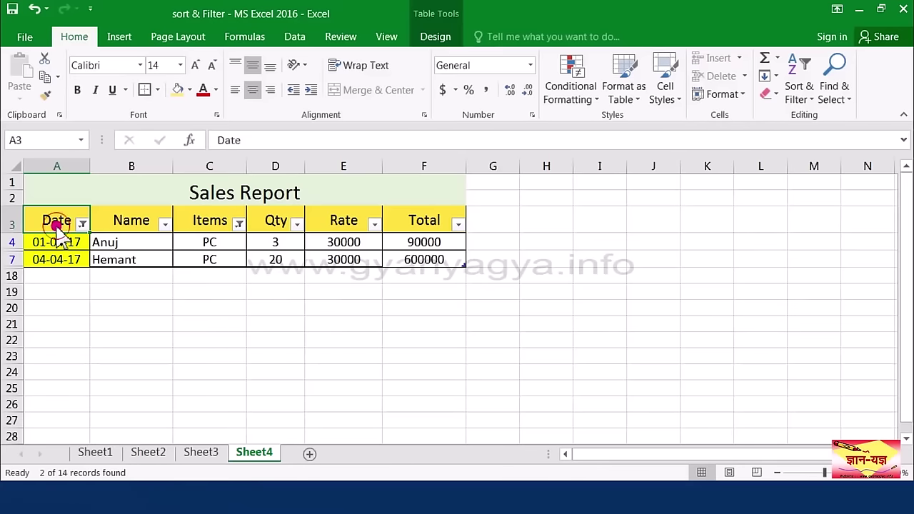
Step: Remove AutoFilter from the Sales Report headers so all rows show again
left_click_drag(74, 223, 405, 223)
key("ctrl+shift+l")
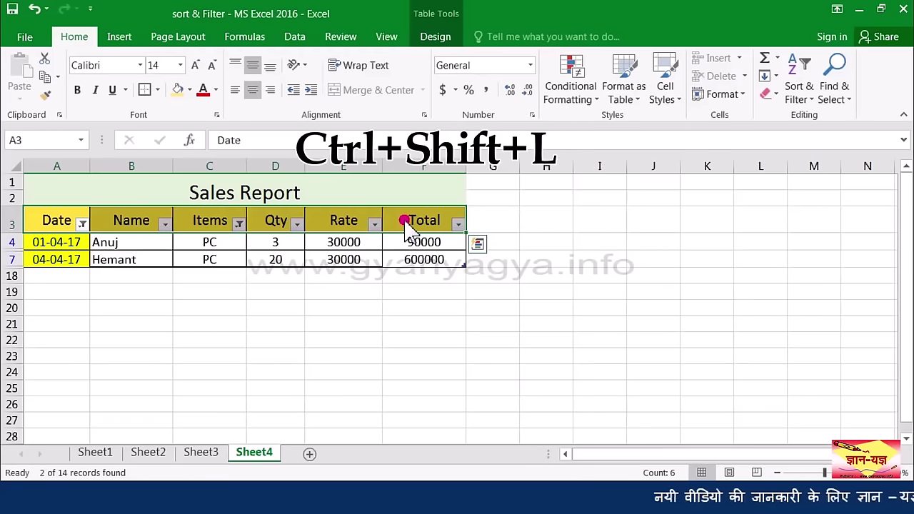
key("ctrl+shift+l")
left_click(154, 257)
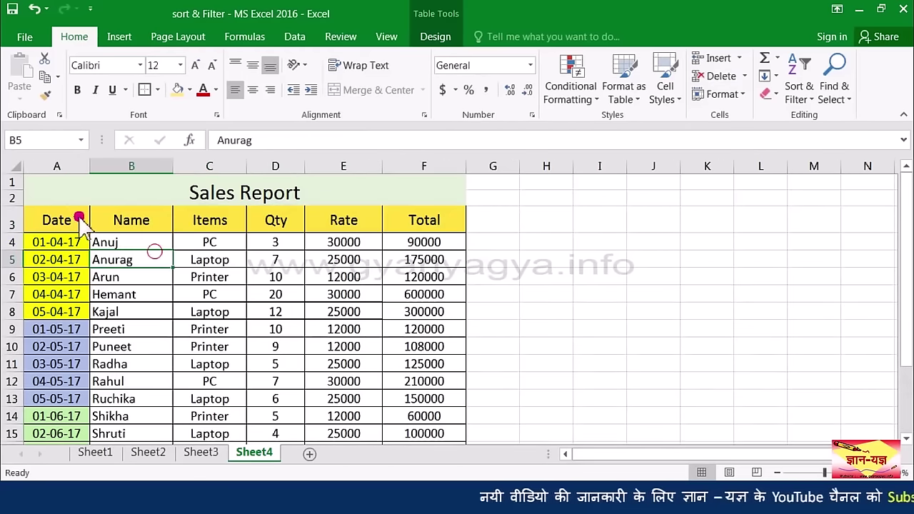
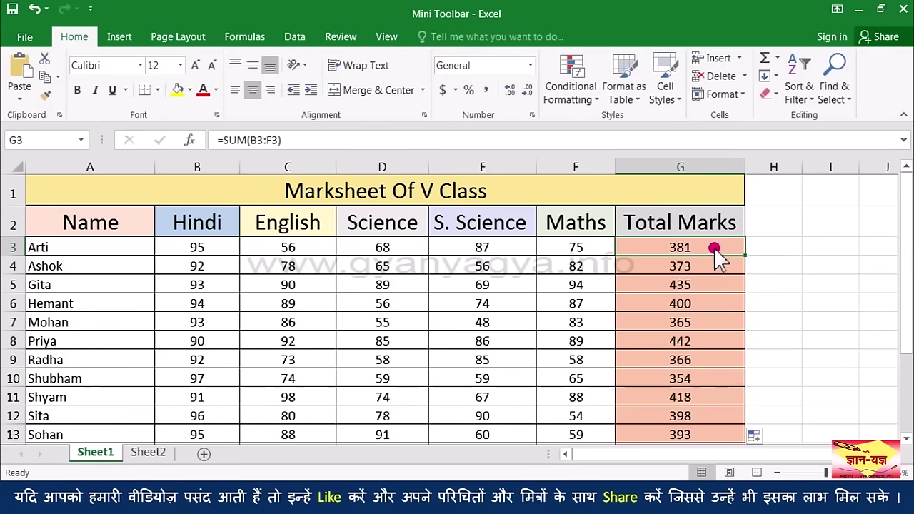
Step: Change the fill of Arti's total cell G3 (381) from salmon to yellow
right_click(714, 242)
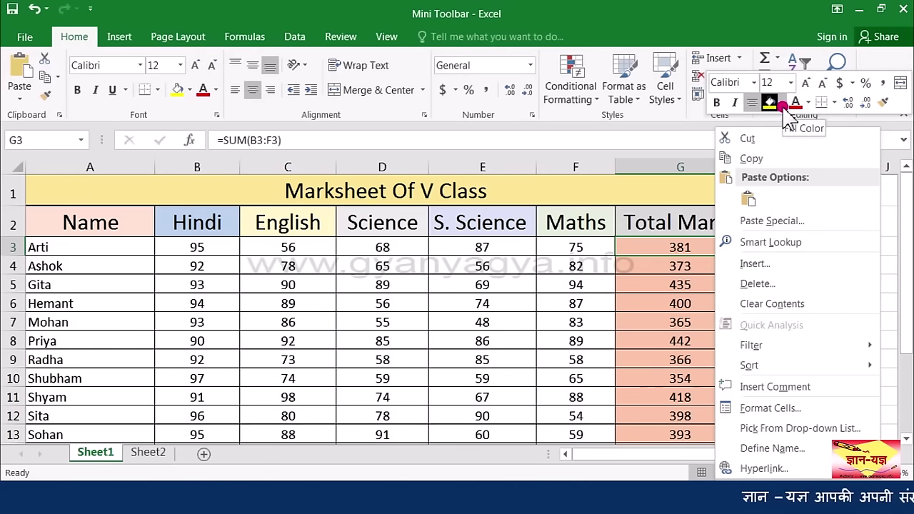
left_click(783, 104)
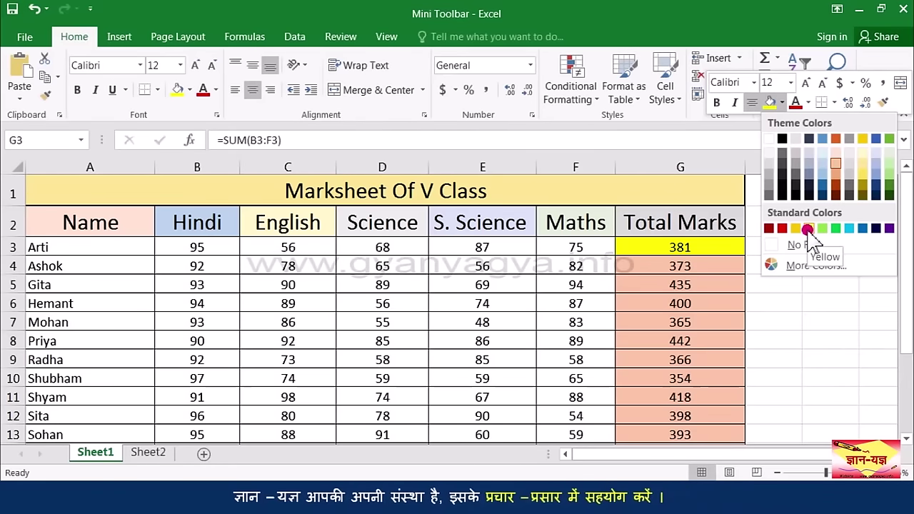
left_click(808, 229)
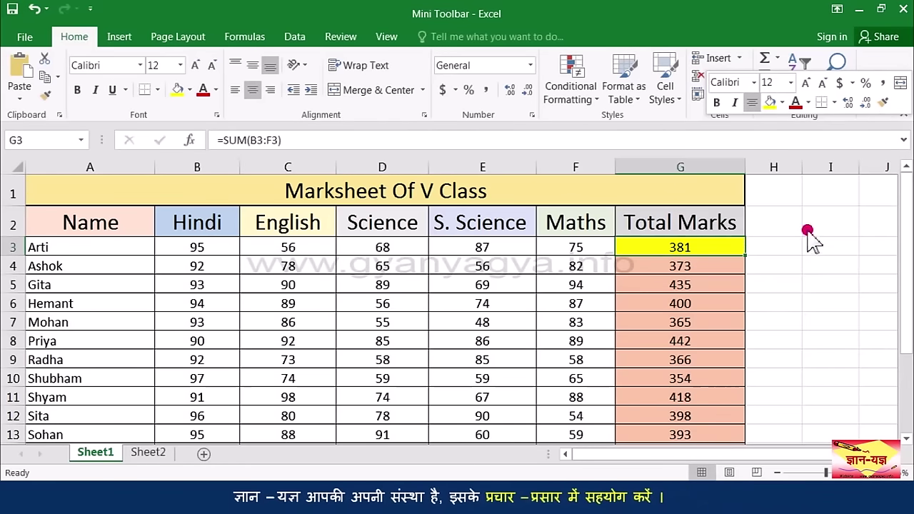
right_click(712, 251)
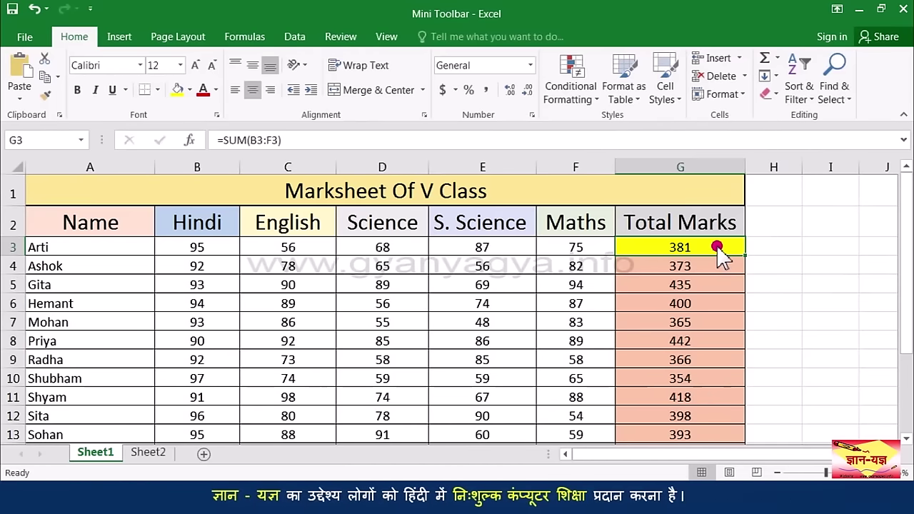
Step: Add the comment 'Needs improvement in handwriting.' to Arti's total cell G3
right_click(720, 257)
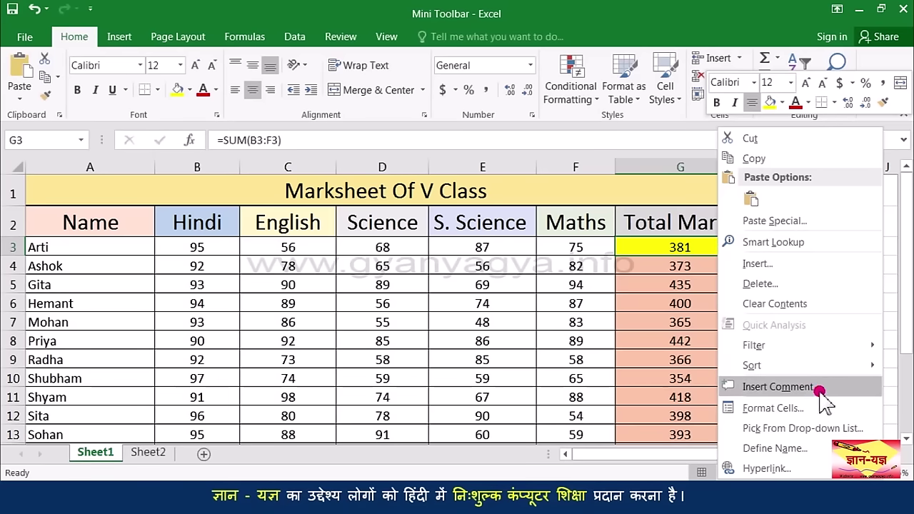
left_click(779, 386)
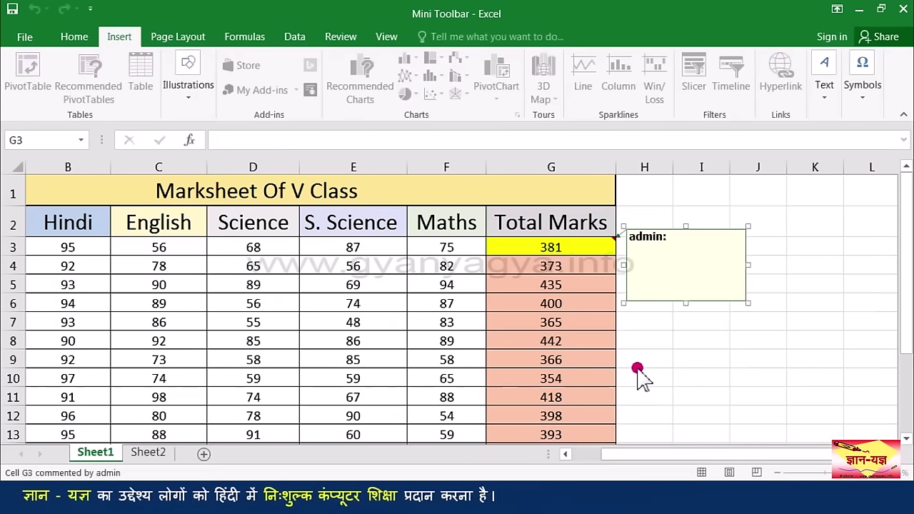
type("N")
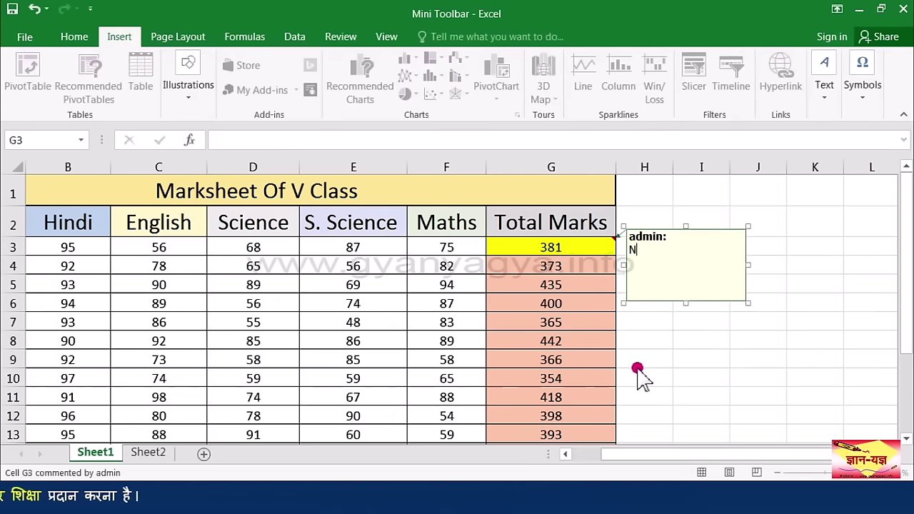
left_click(592, 269)
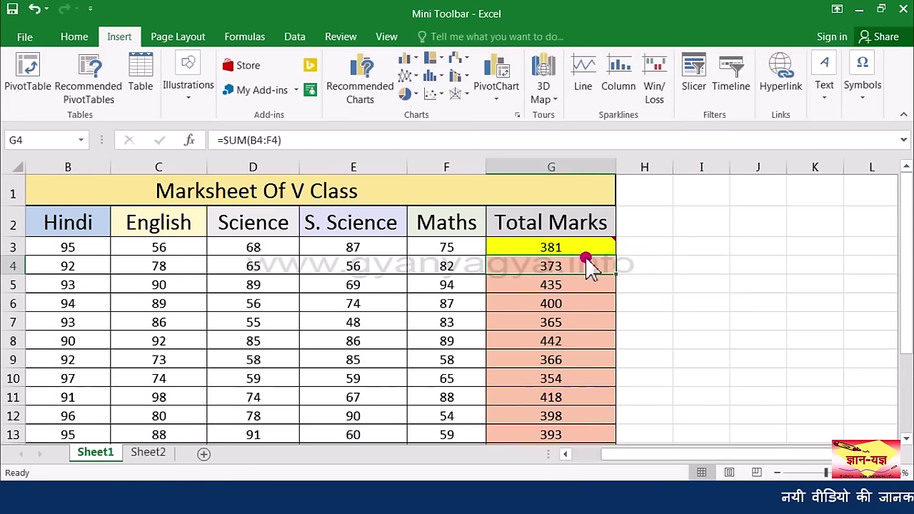
mouse_move(602, 254)
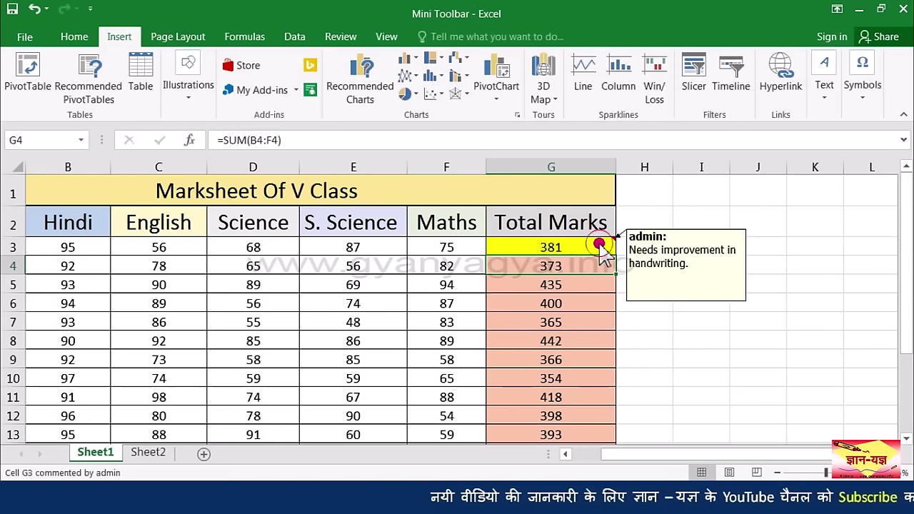
left_click(598, 246)
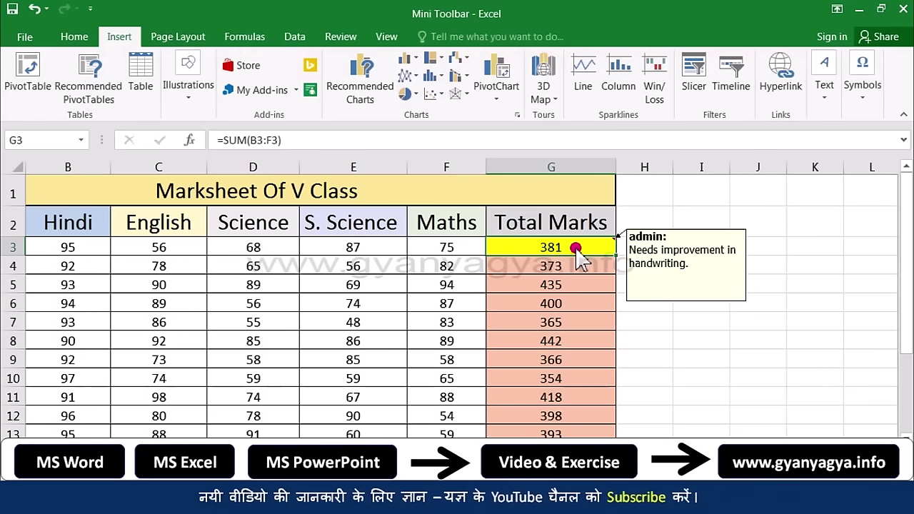
right_click(578, 255)
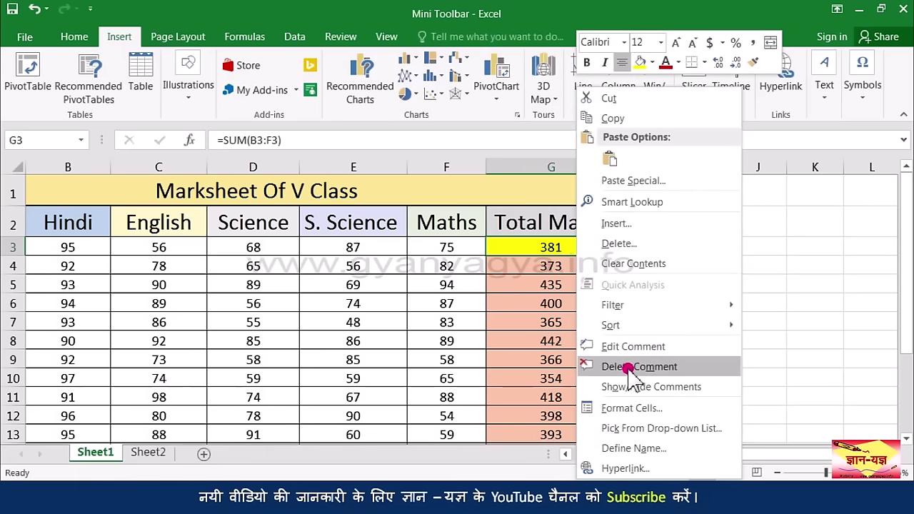
Step: Delete the comment from cell G3, leaving the yellow 381 total
left_click(629, 369)
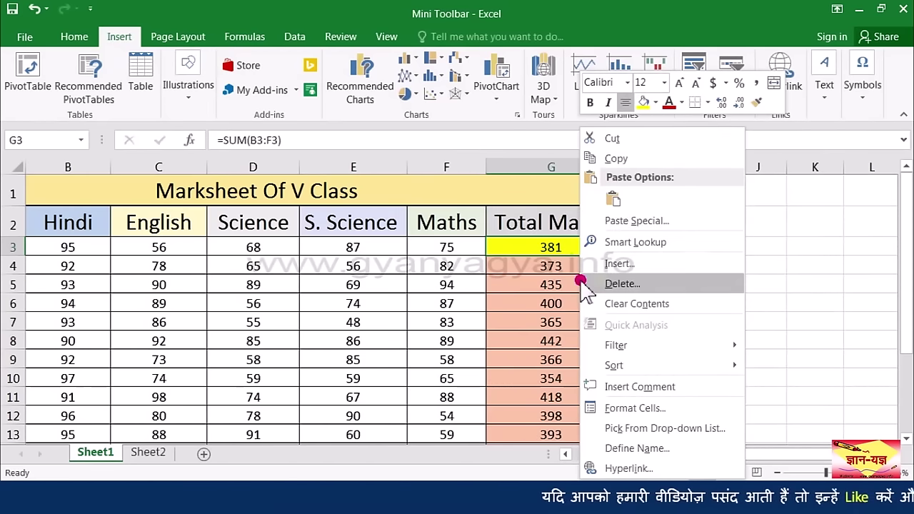
left_click(366, 286)
scroll(365, 286, "left", 1)
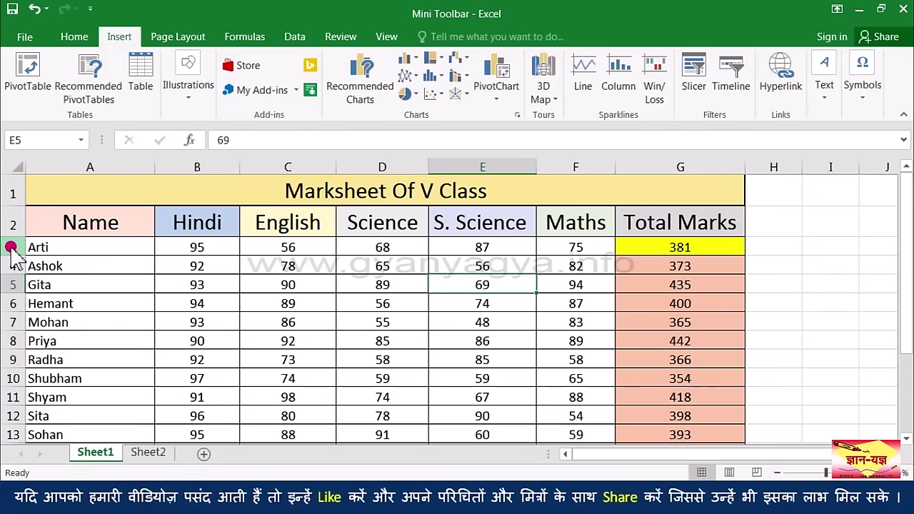
Step: Insert a blank row 3 above Arti's row, below the marksheet headings
left_click(10, 247)
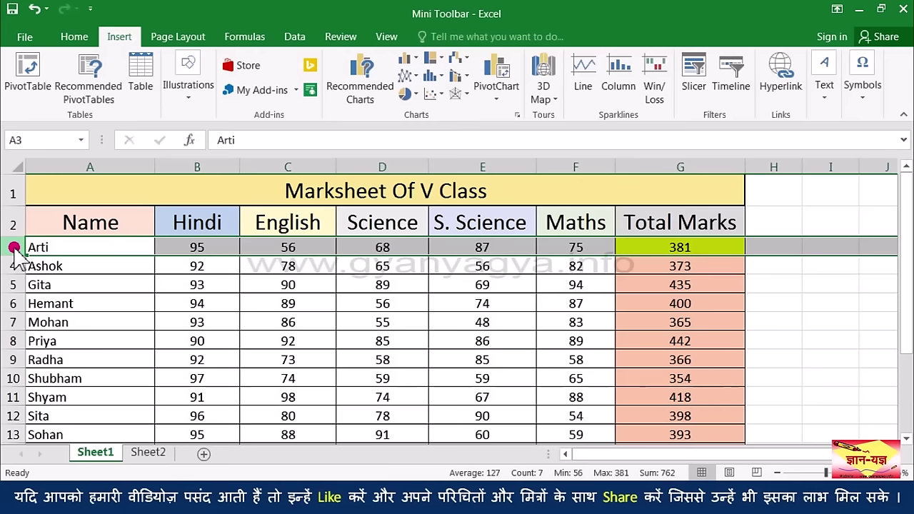
right_click(14, 248)
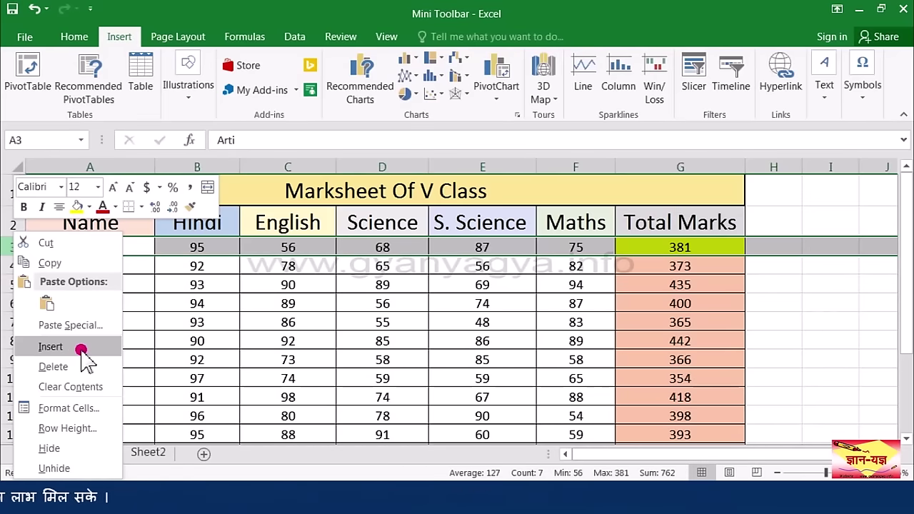
left_click(81, 347)
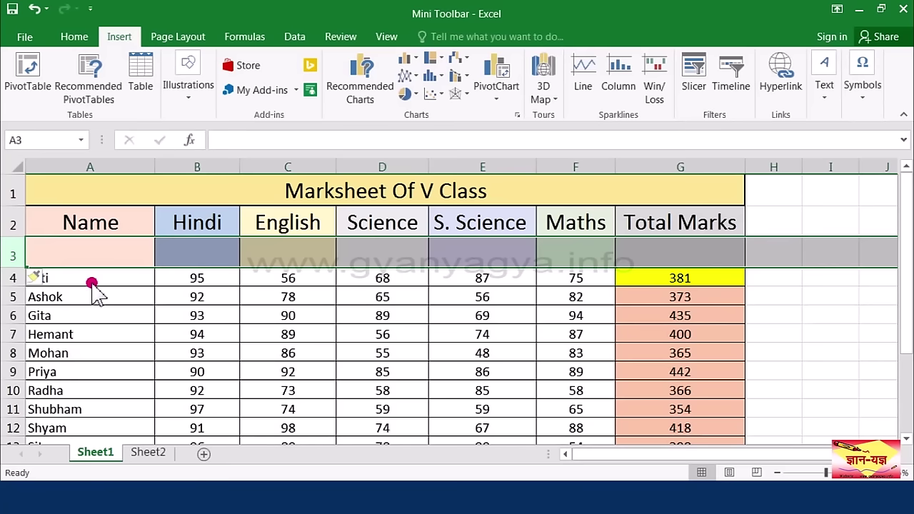
left_click(91, 282)
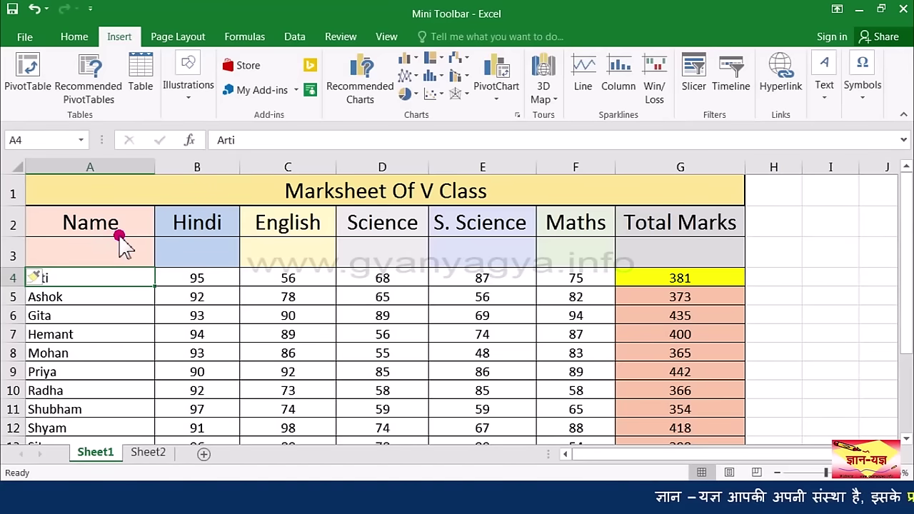
Step: Insert a blank column A to the left of the Name column
left_click(96, 168)
right_click(97, 173)
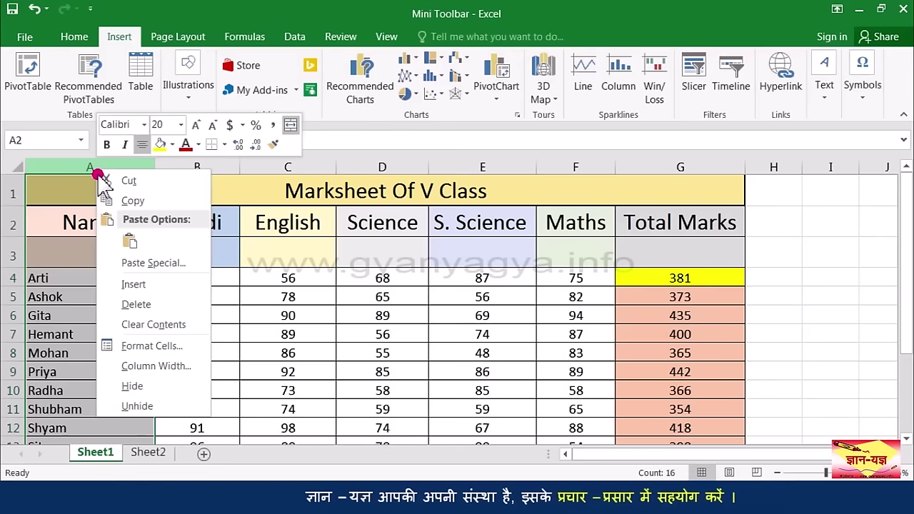
left_click(135, 285)
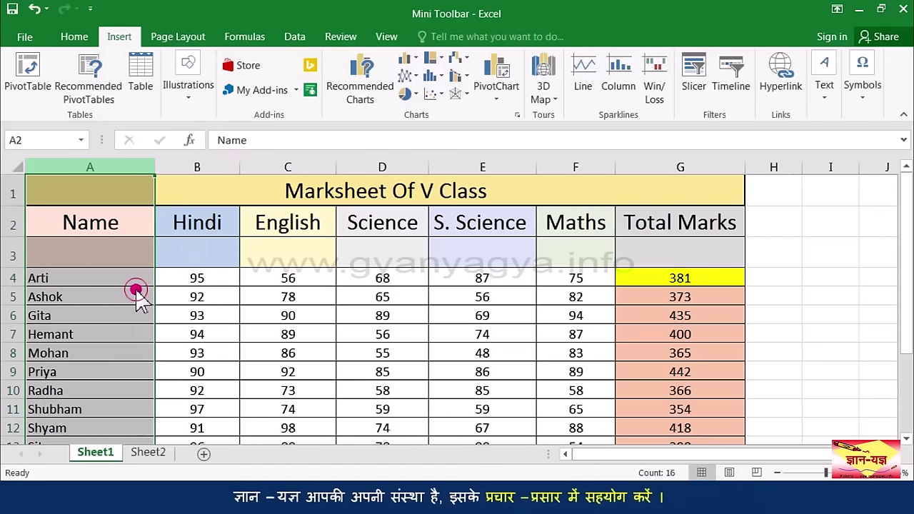
left_click(63, 315)
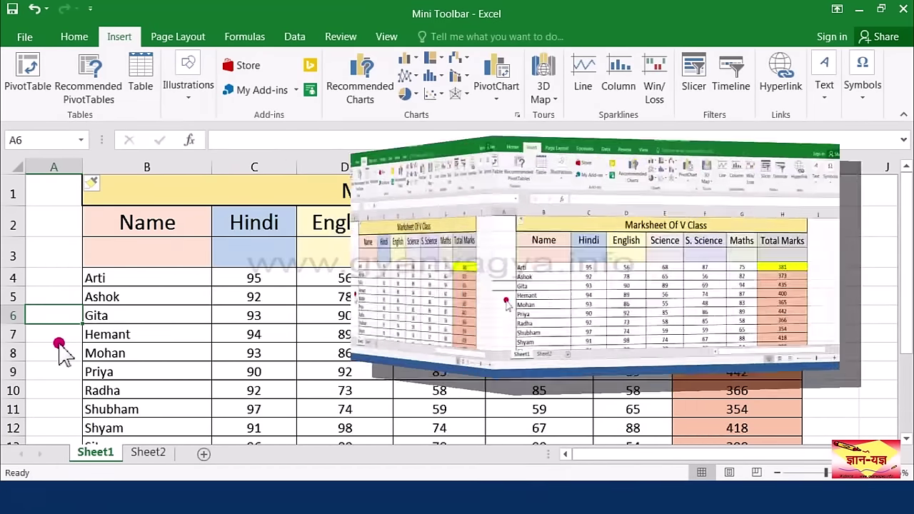
Step: Select Arti's data across row 4, starting at B4
left_click(133, 280)
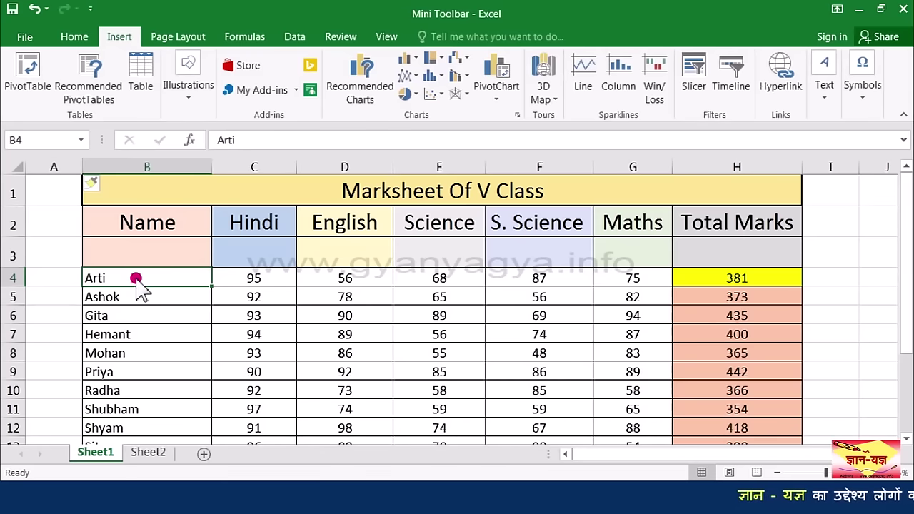
left_click(128, 278)
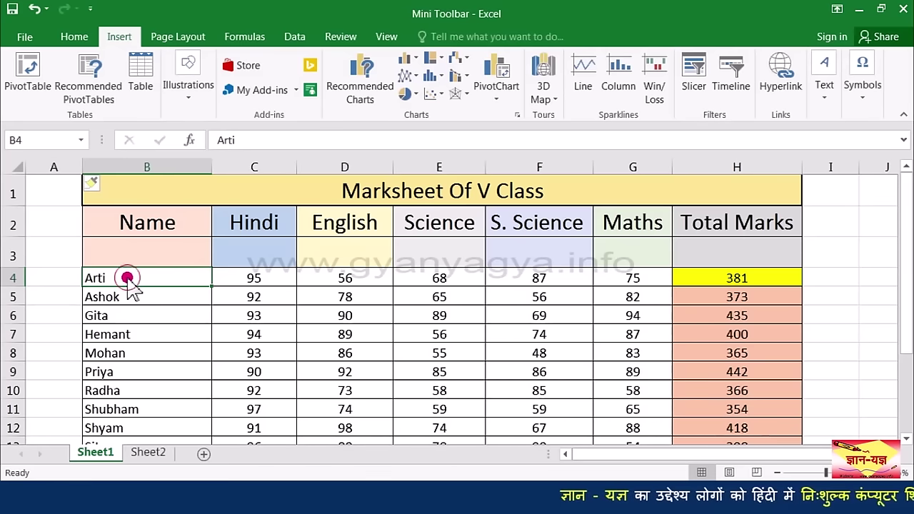
left_click_drag(158, 279, 694, 279)
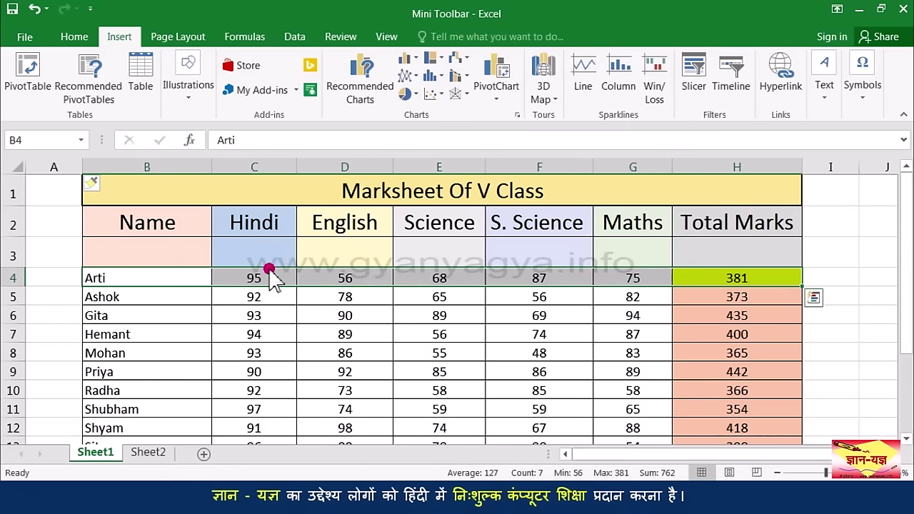
Step: Cut Arti's row 4 data and paste it into the empty row 3 at B3
right_click(169, 281)
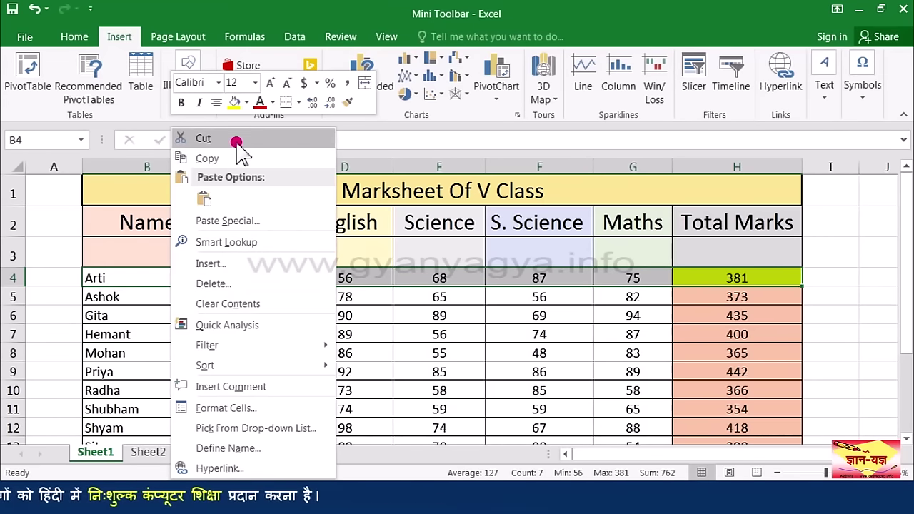
left_click(236, 139)
left_click(166, 249)
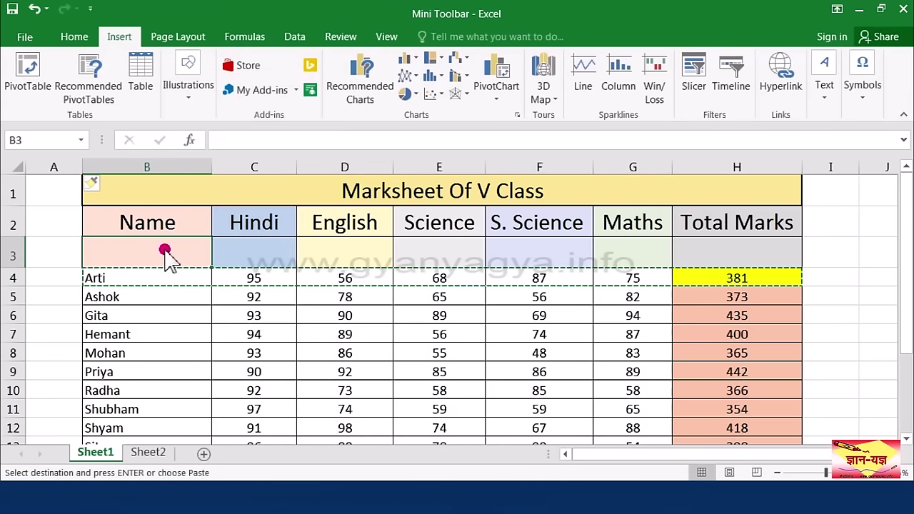
right_click(174, 243)
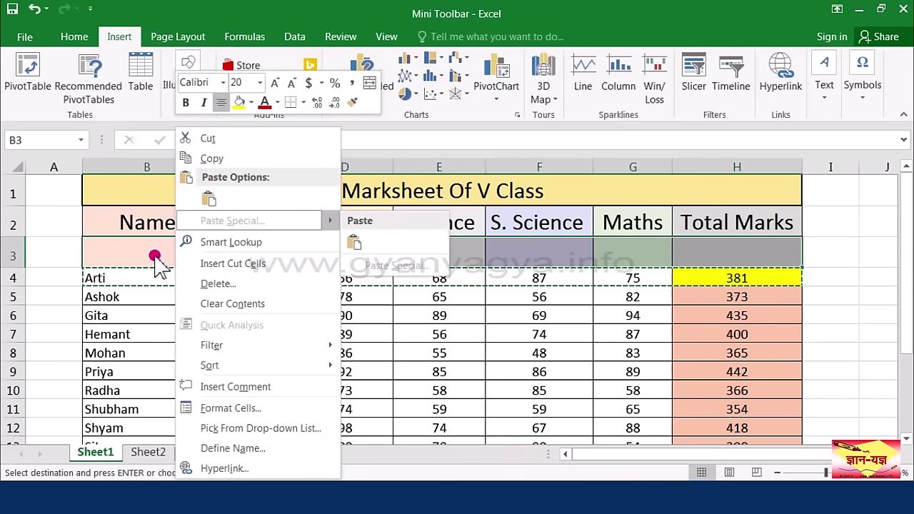
left_click(207, 199)
key("Down")
key("Down")
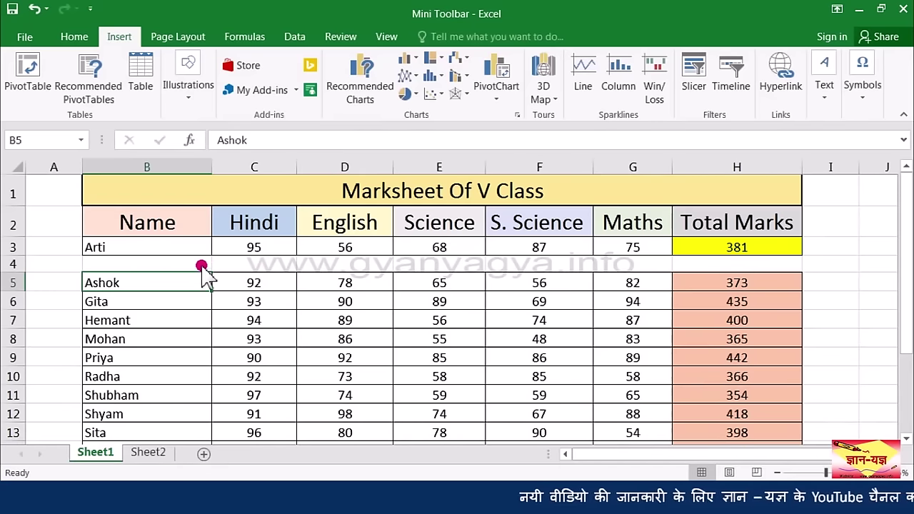
left_click(186, 252)
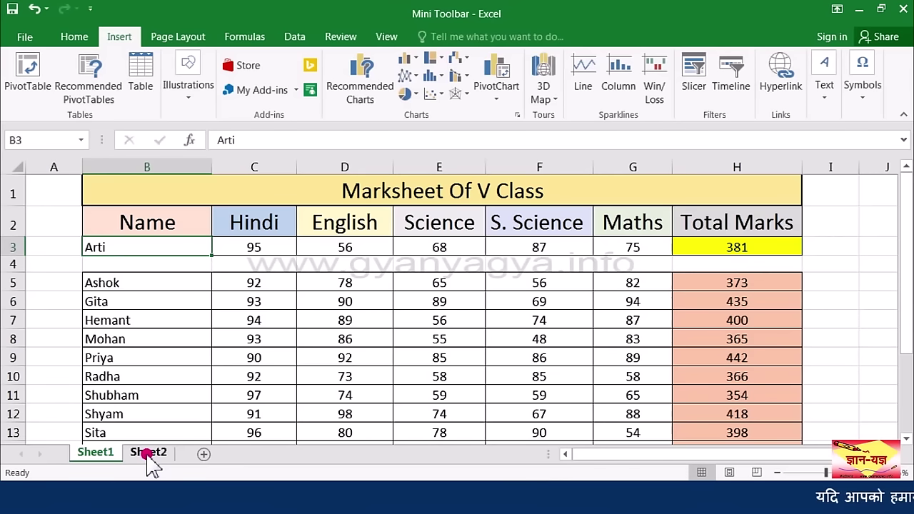
Step: Insert a new blank worksheet Sheet3 before Sheet2, then return to Sheet1
right_click(140, 454)
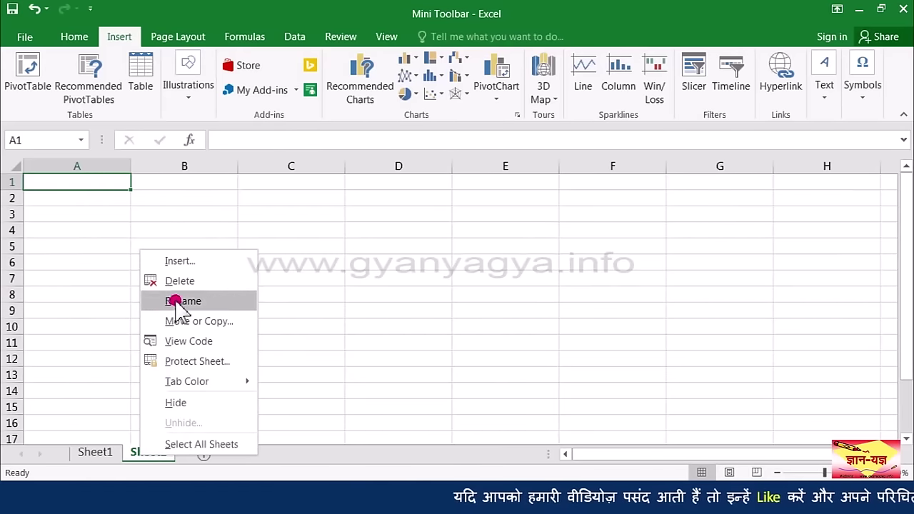
left_click(187, 264)
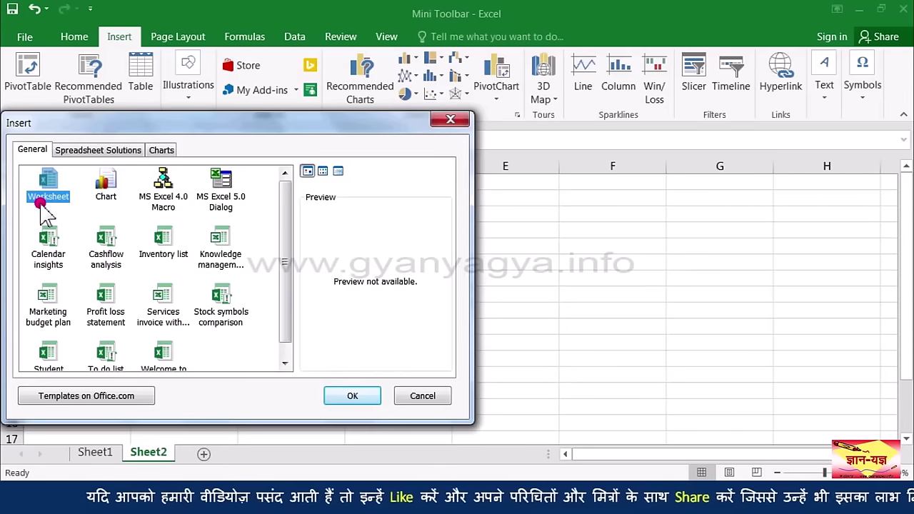
left_click(354, 396)
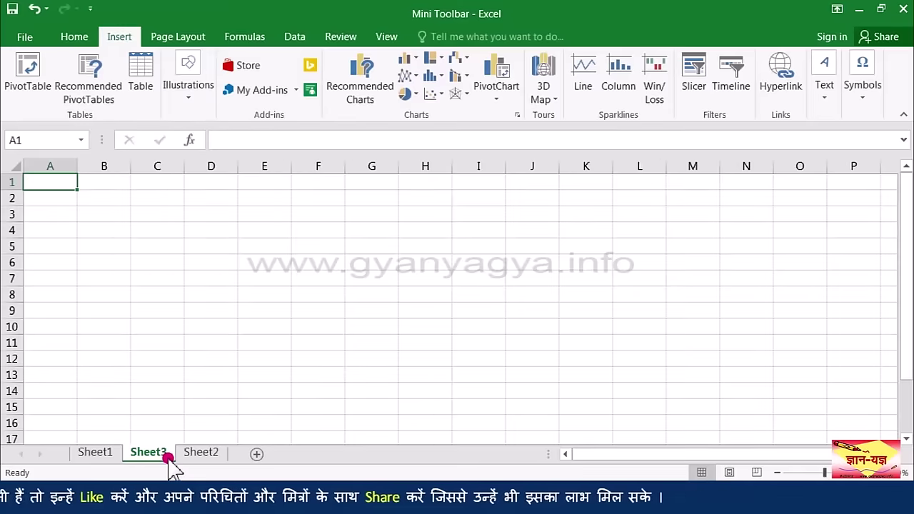
left_click(84, 451)
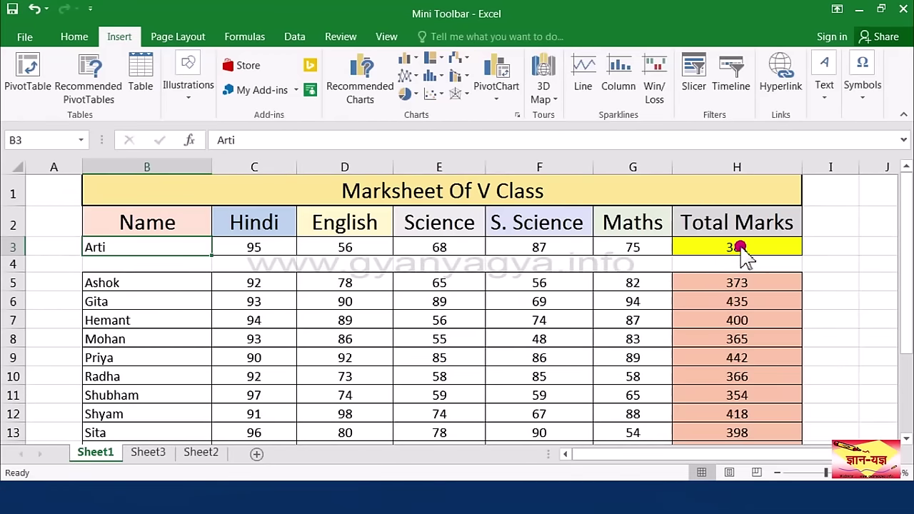
Step: Select the word 'Hindi' in heading cell C2 to show the Mini Toolbar, then dismiss it
left_click(185, 252)
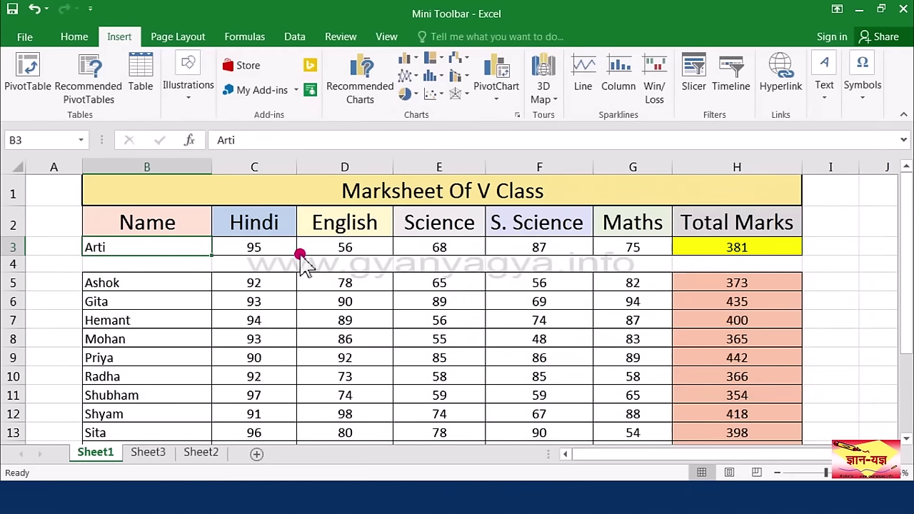
left_click(284, 227)
double_click(285, 227)
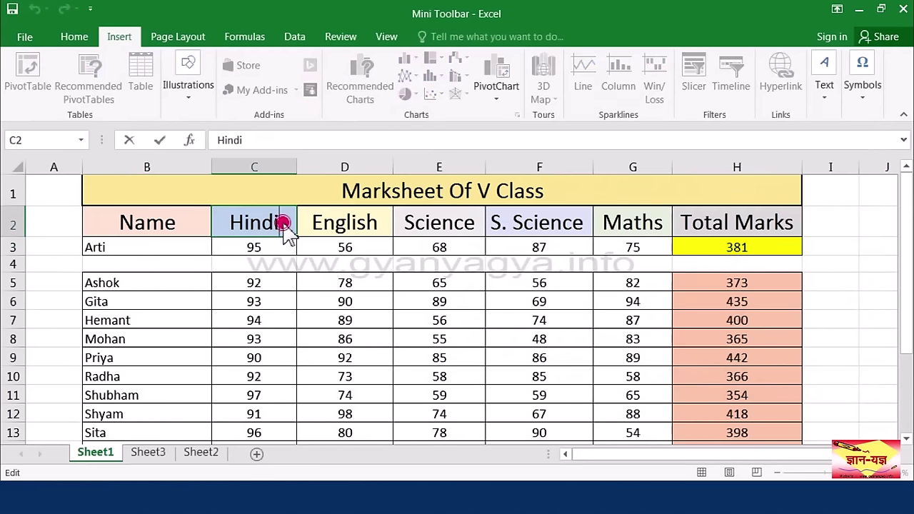
left_click_drag(284, 227, 225, 235)
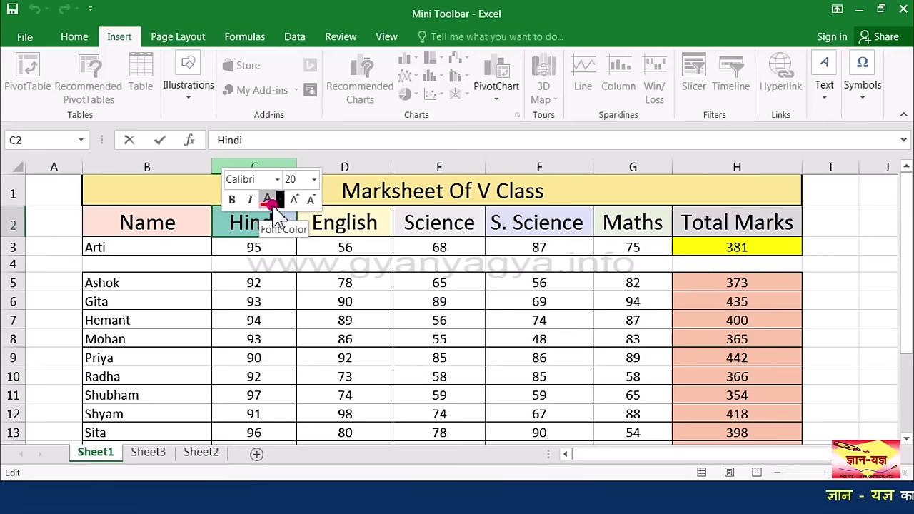
left_click(289, 232)
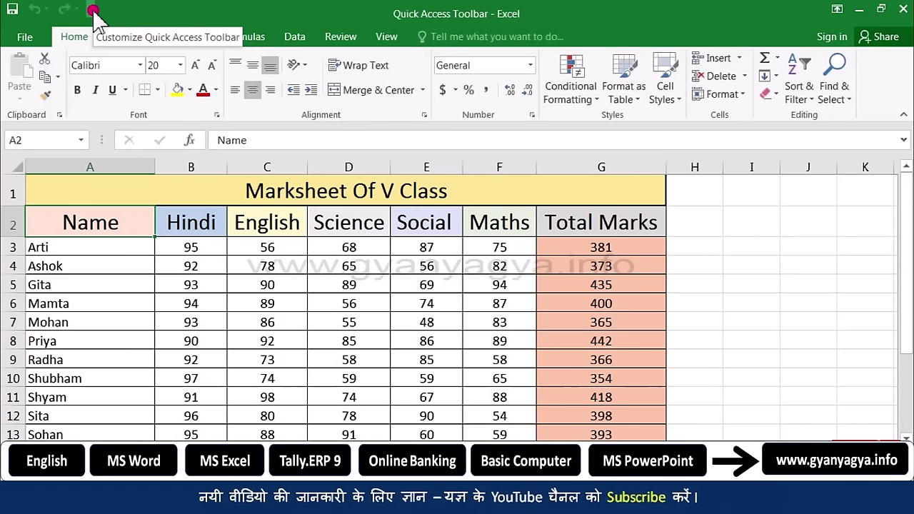
Step: Add the New shortcut to the Quick Access Toolbar
left_click(92, 11)
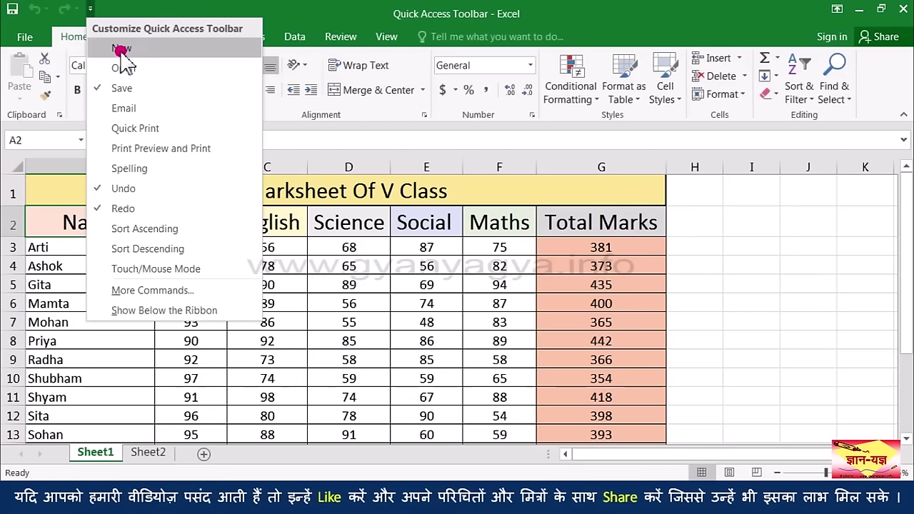
left_click(132, 48)
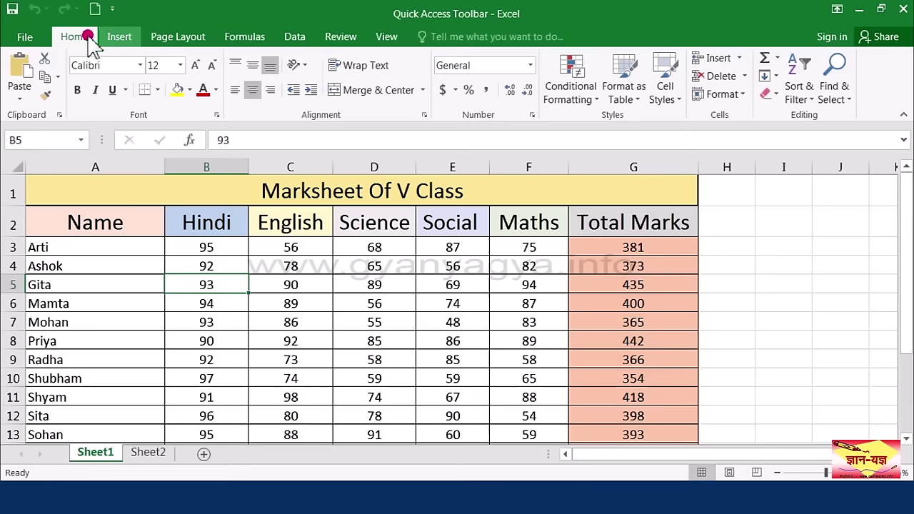
left_click(23, 36)
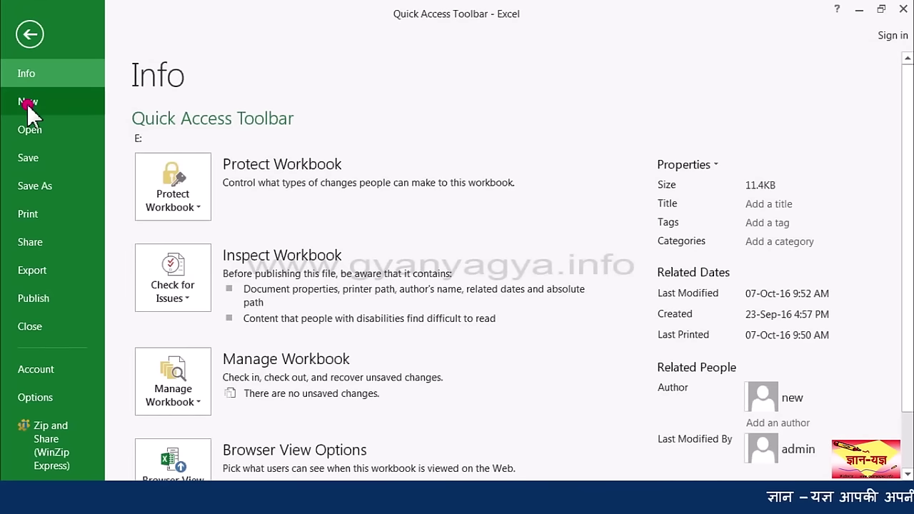
left_click(30, 36)
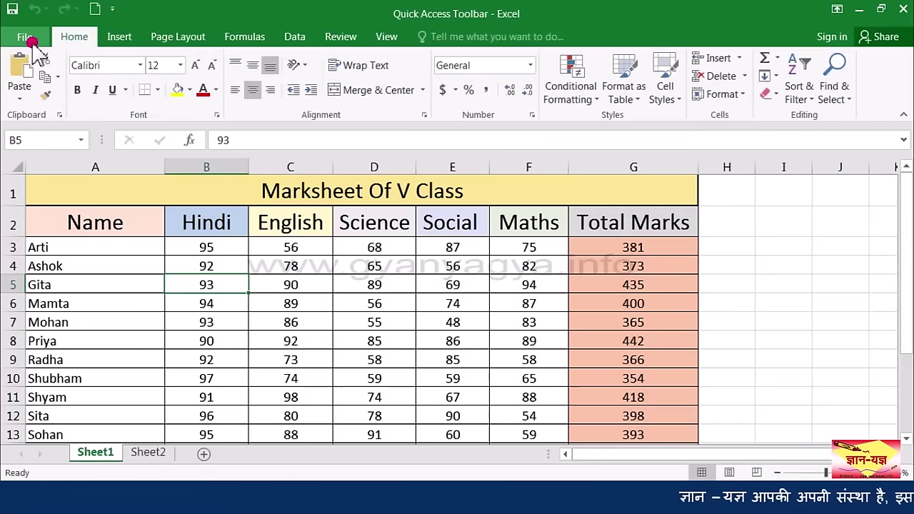
Step: Create a blank Book1 with the New shortcut, then close it
left_click(101, 13)
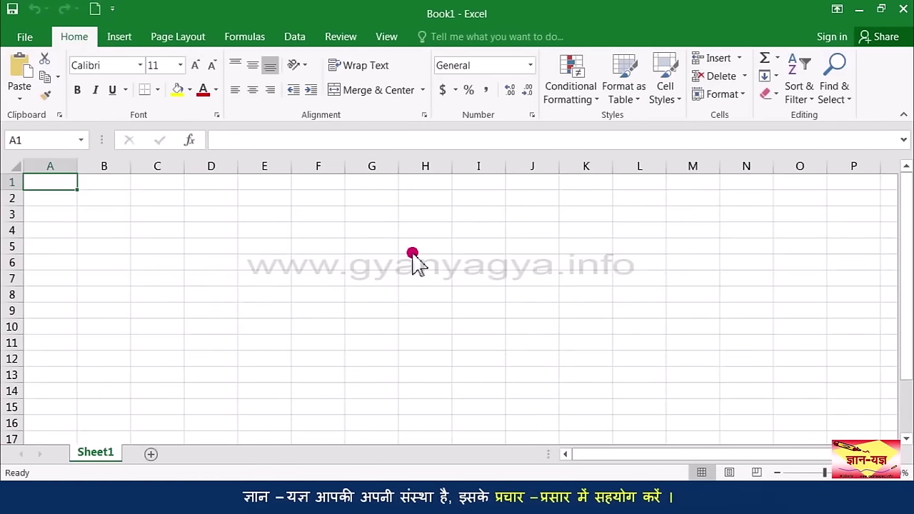
left_click(25, 36)
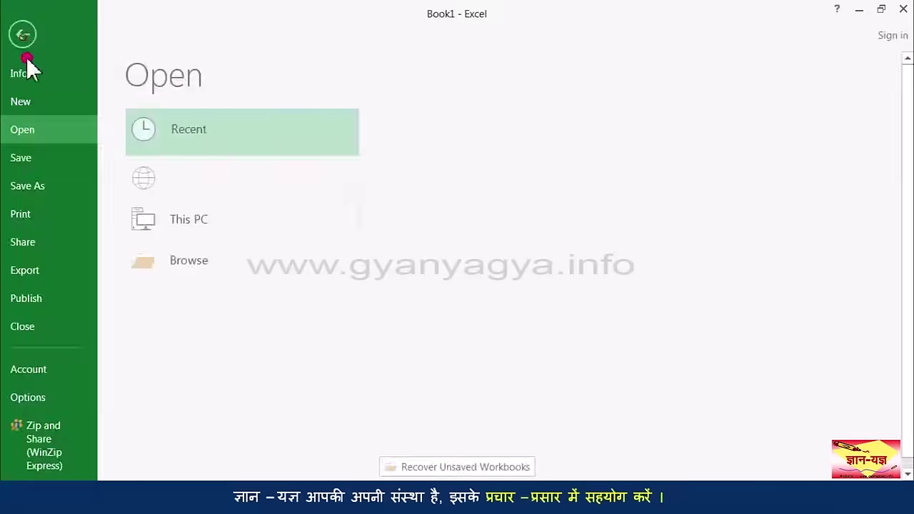
left_click(39, 324)
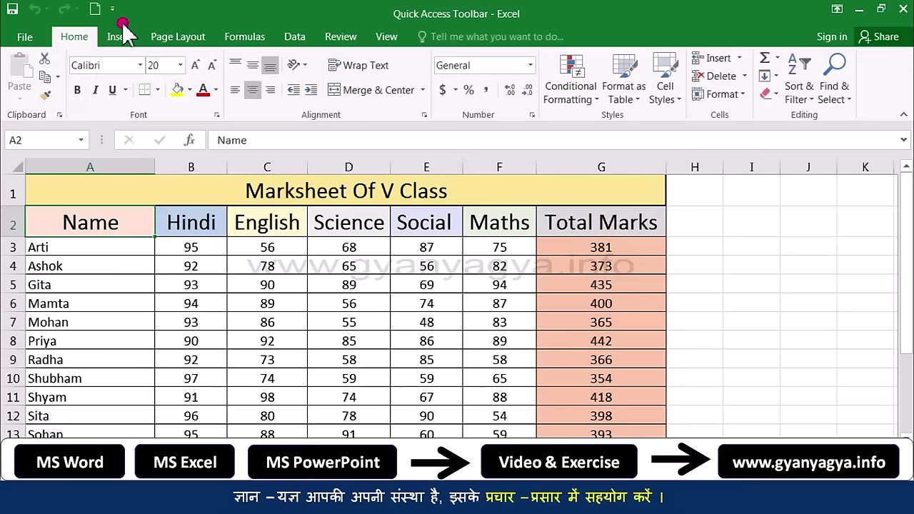
Step: Remove New from the Quick Access Toolbar and open its More Commands settings
left_click(113, 9)
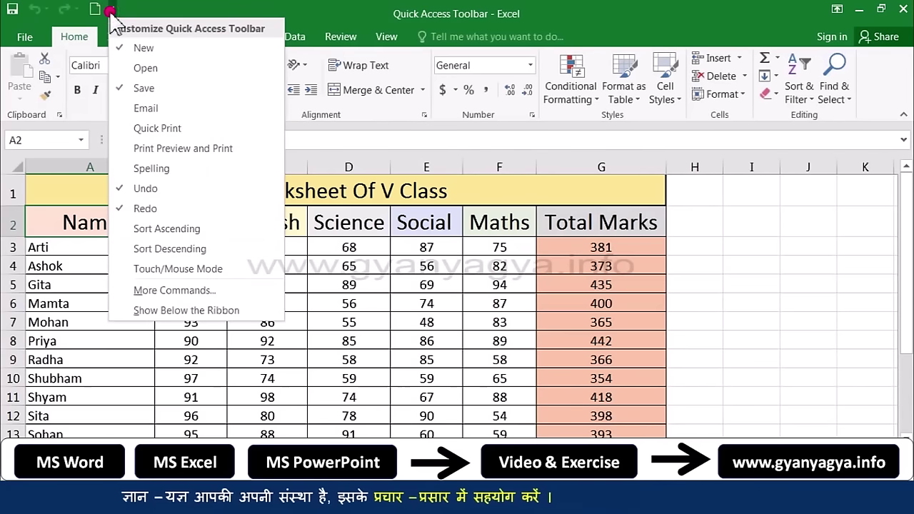
left_click(150, 50)
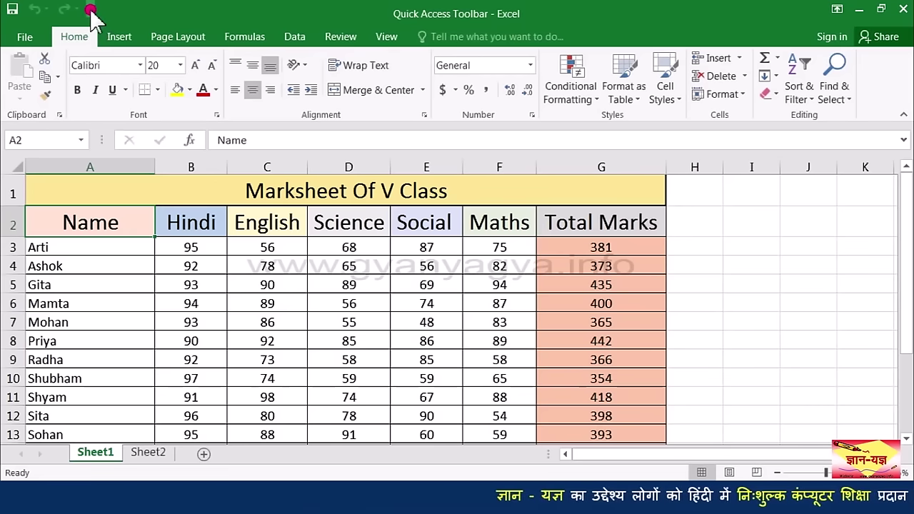
left_click(91, 10)
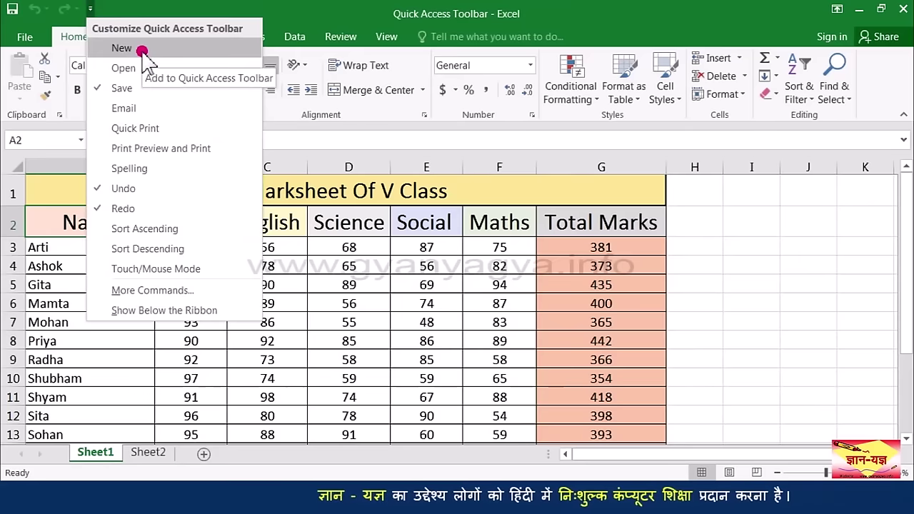
left_click(212, 295)
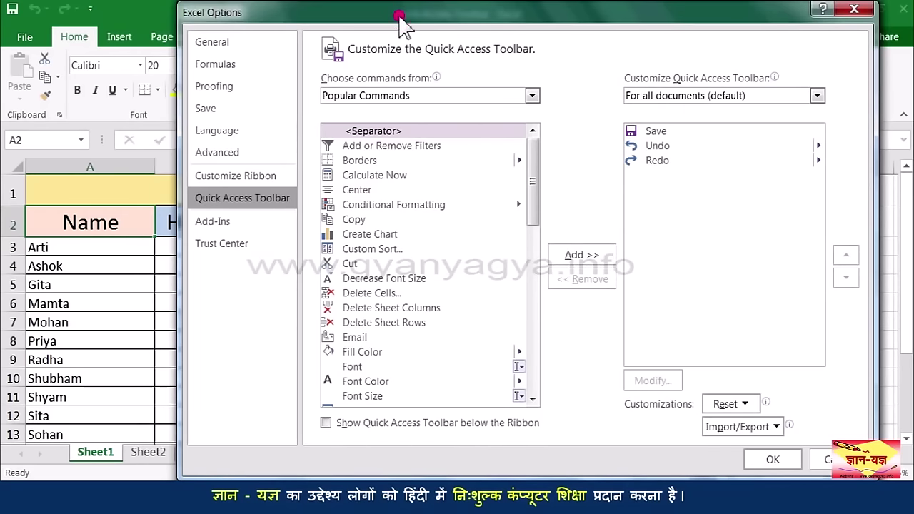
Step: Add Copy to the Quick Access Toolbar list in Excel Options
left_click_drag(399, 16, 340, 33)
left_click_drag(425, 50, 421, 68)
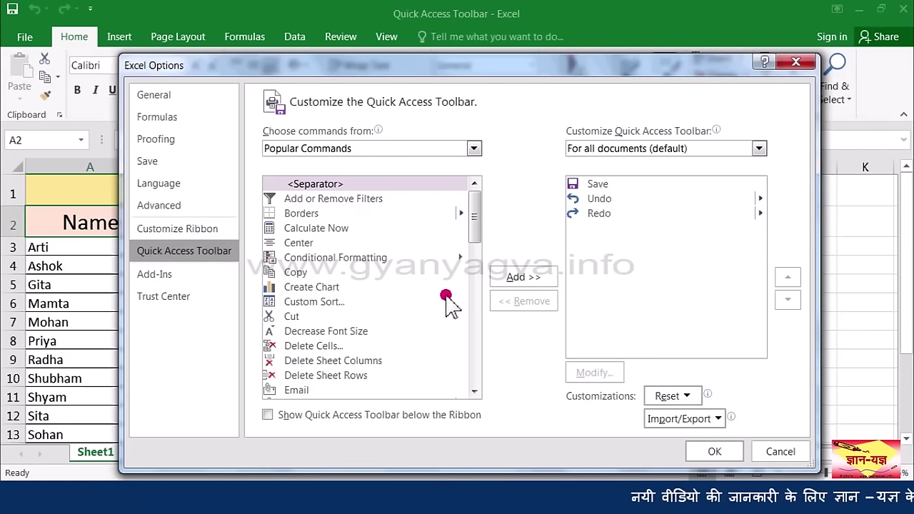
left_click_drag(473, 228, 473, 245)
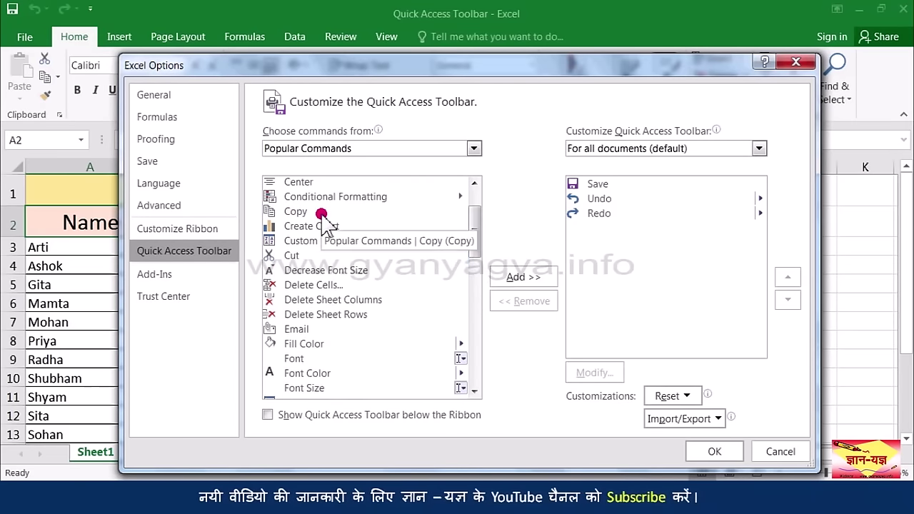
left_click(322, 214)
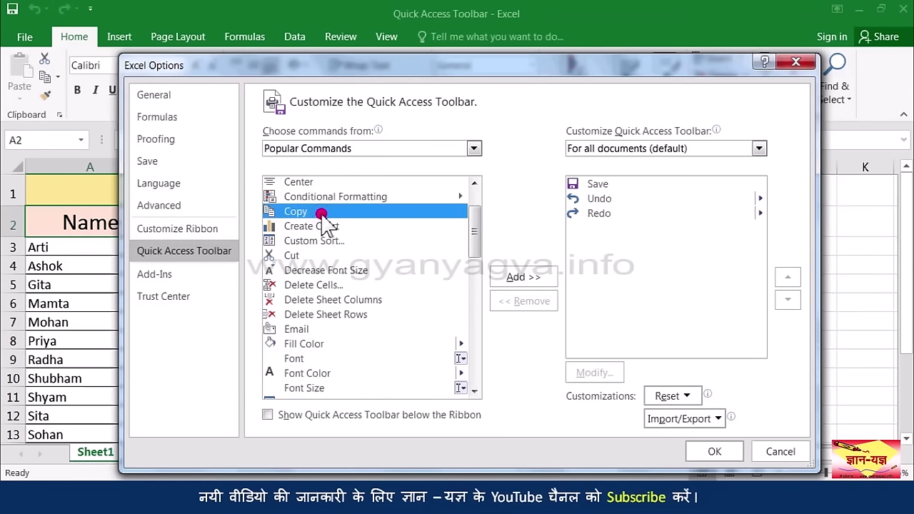
left_click(528, 279)
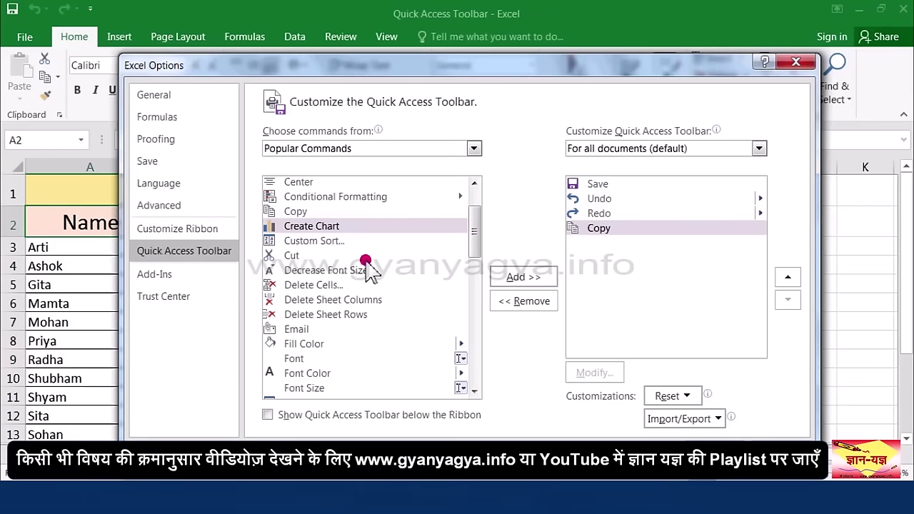
Step: Add Insert Picture and Sort Ascending to the Quick Access Toolbar list
left_click_drag(366, 254, 594, 233)
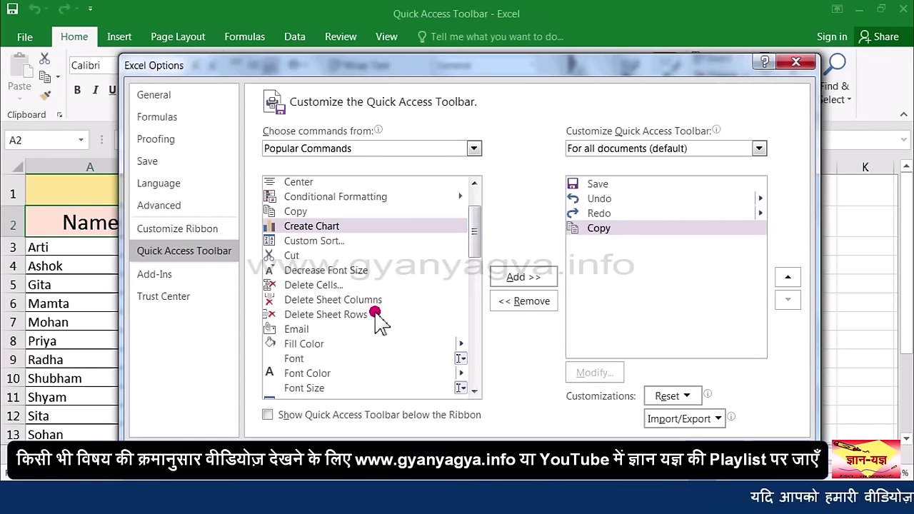
left_click_drag(478, 239, 477, 323)
left_click(525, 278)
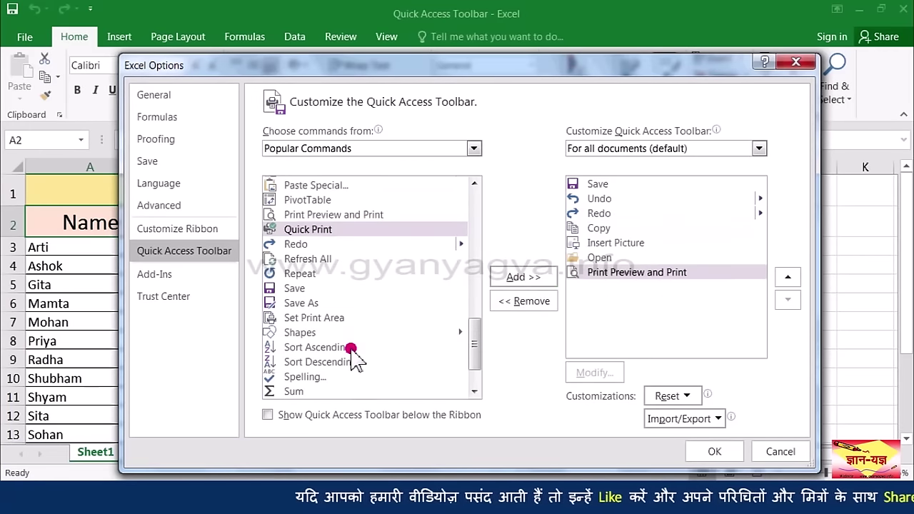
left_click(352, 348)
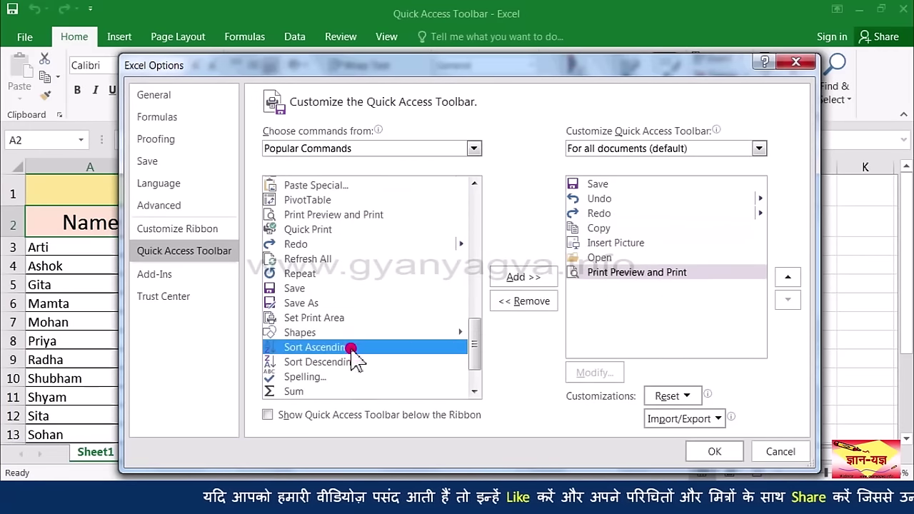
left_click(523, 279)
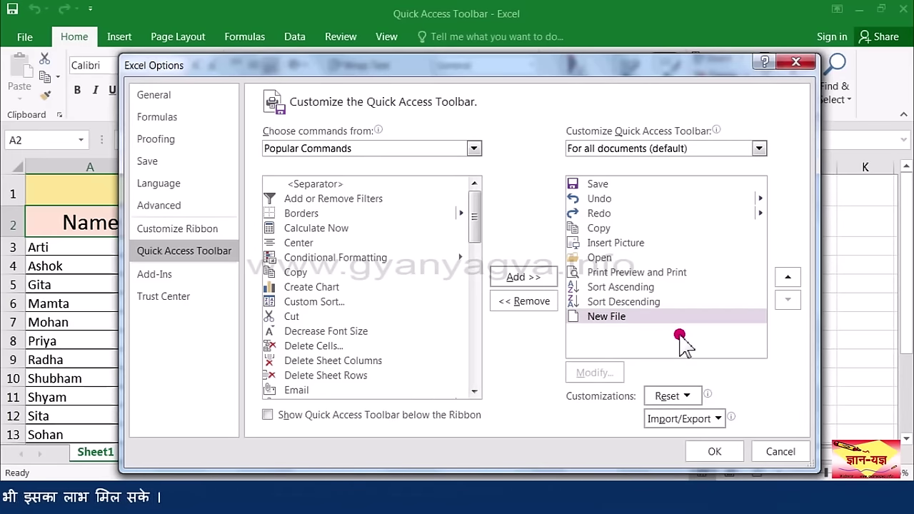
Step: Remove New File from the Quick Access Toolbar list and move Copy to the top
left_click(543, 303)
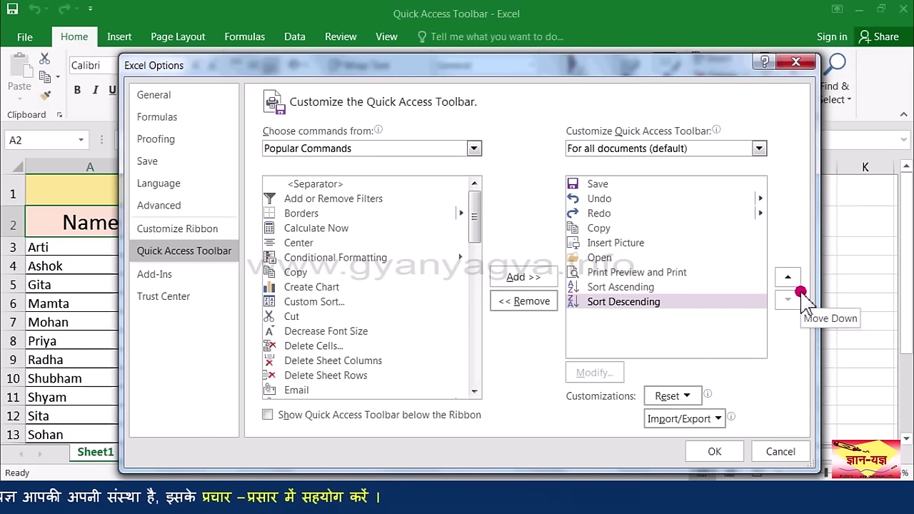
left_click(618, 228)
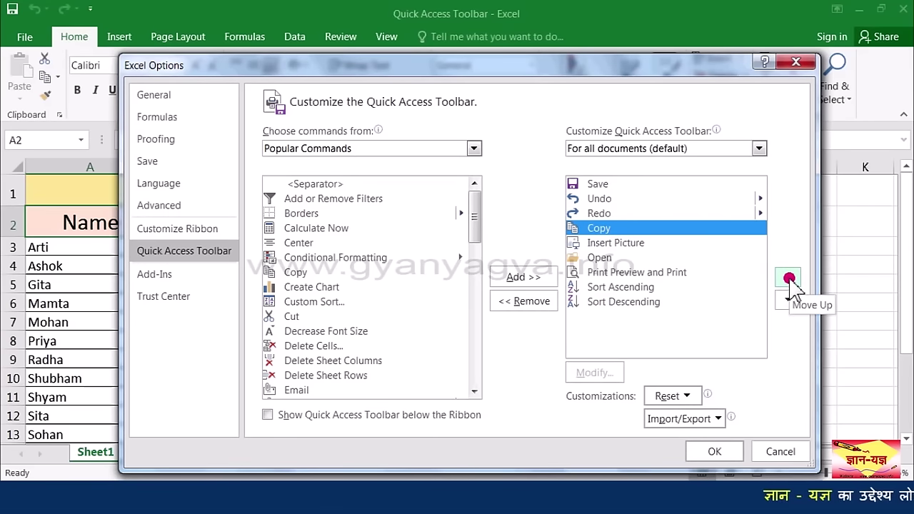
left_click(789, 278)
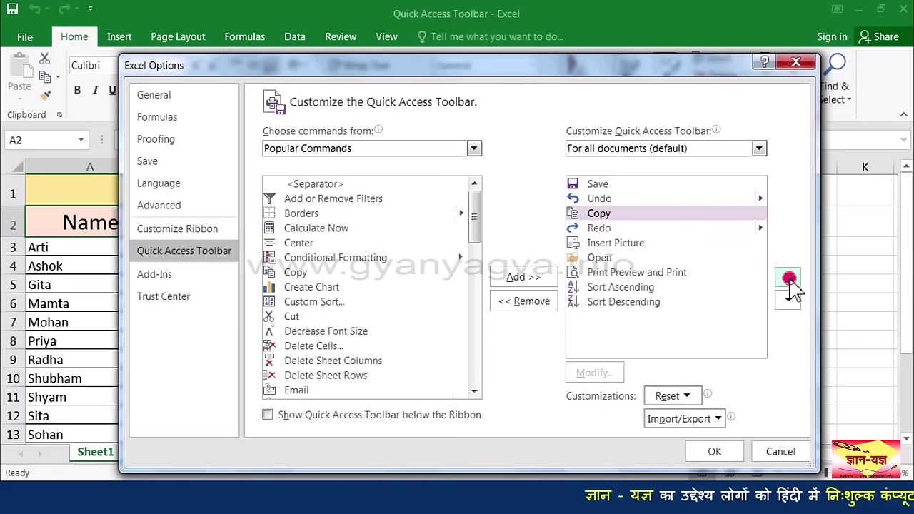
left_click(789, 279)
left_click(789, 279)
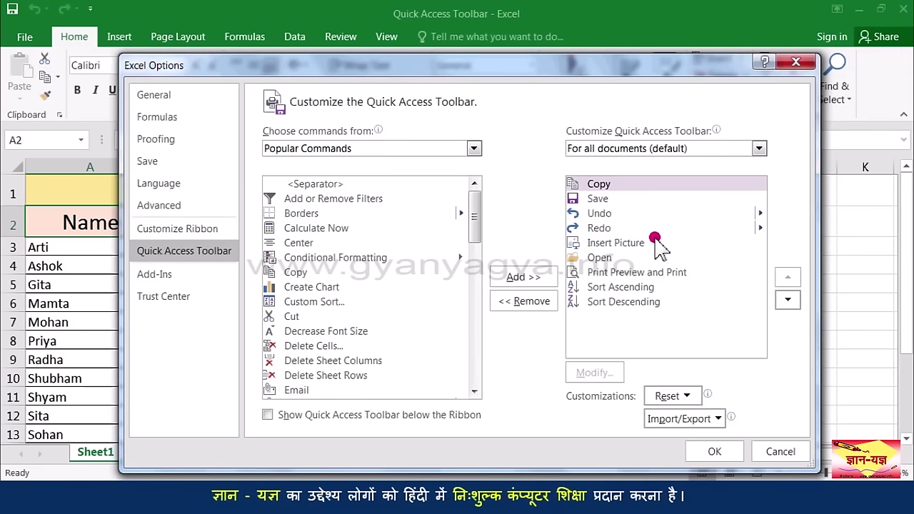
Step: Move Save below Undo and Redo, then confirm the toolbar customization
left_click(648, 204)
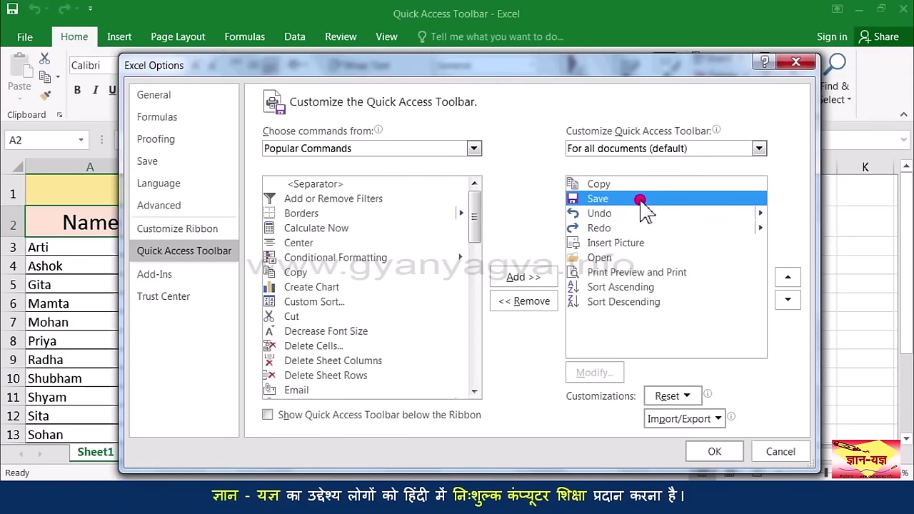
left_click(788, 301)
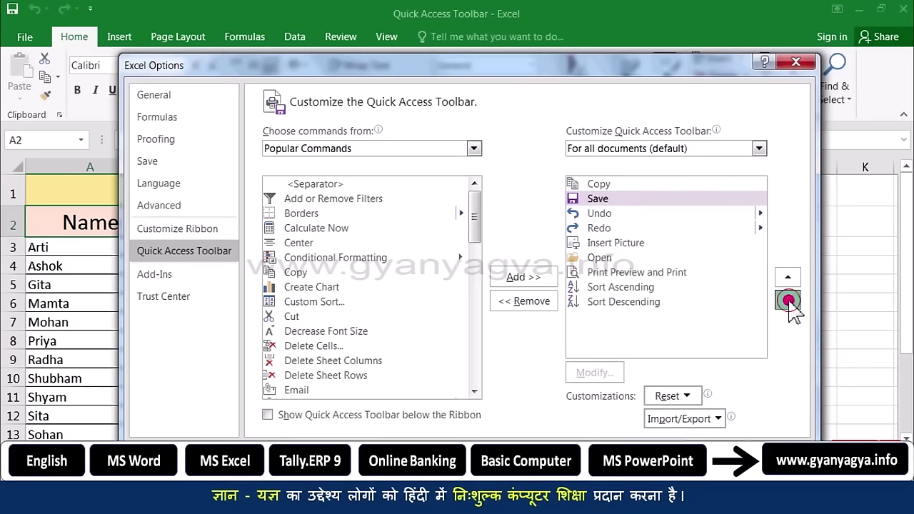
left_click(788, 301)
left_click(634, 229)
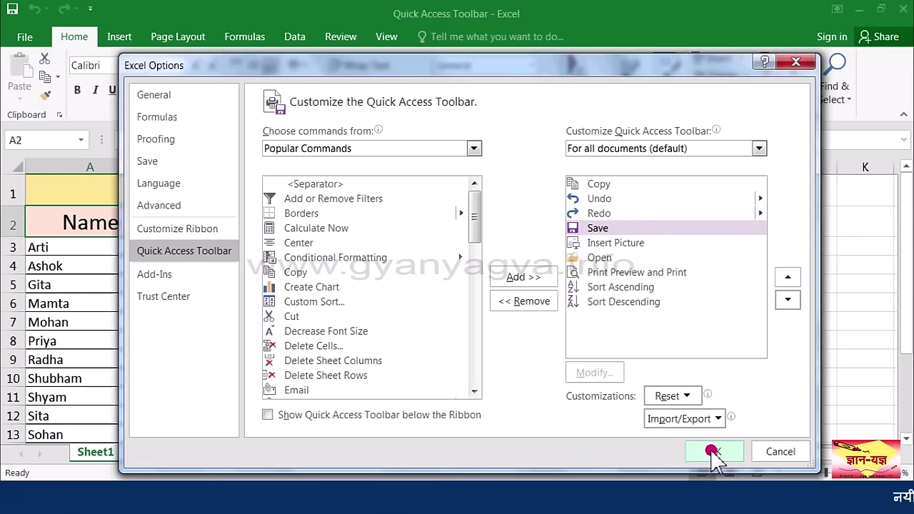
left_click(712, 451)
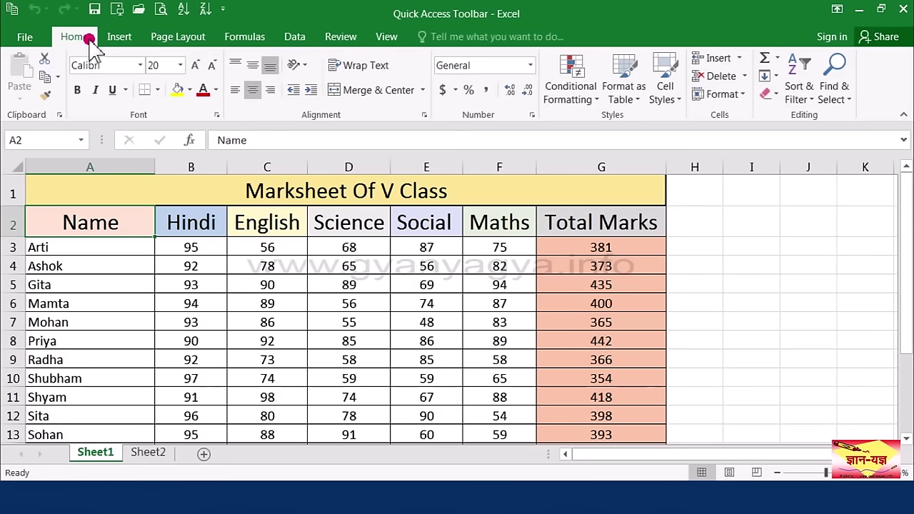
Step: Add the Page Layout tab's Background command to the Quick Access Toolbar
left_click(180, 37)
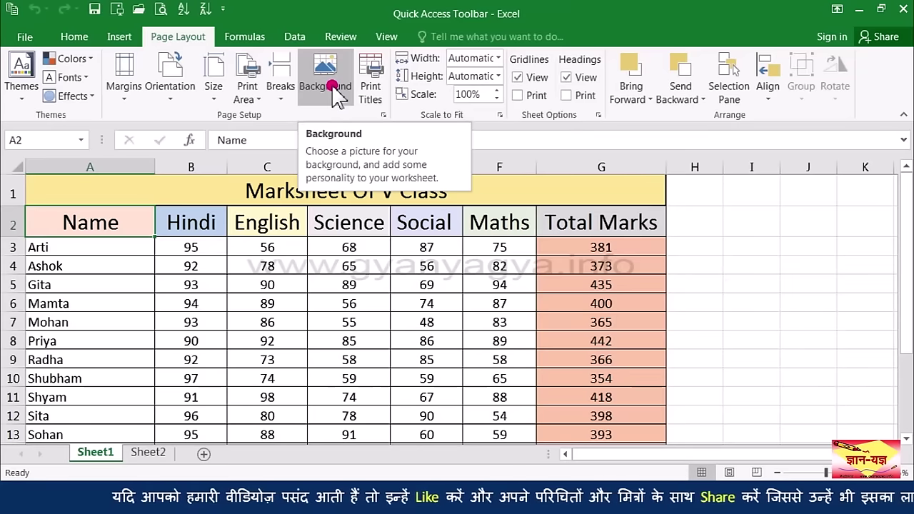
right_click(334, 91)
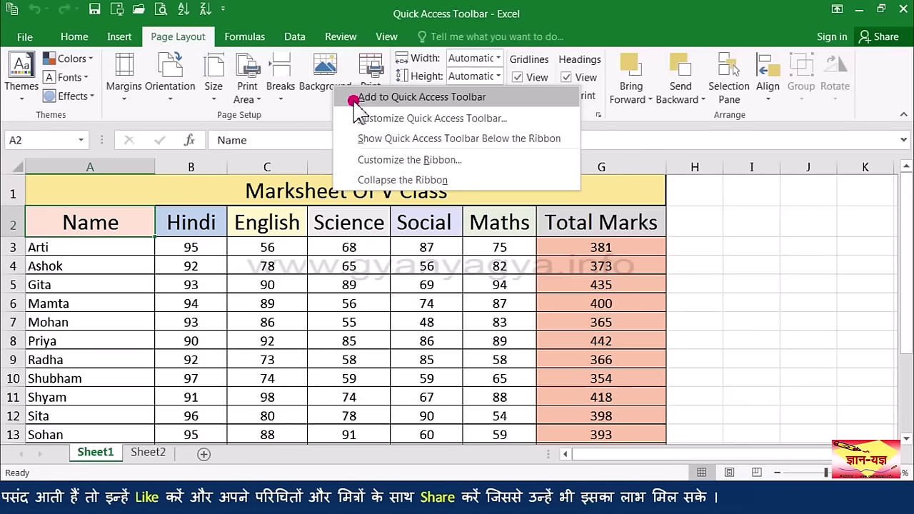
left_click(355, 104)
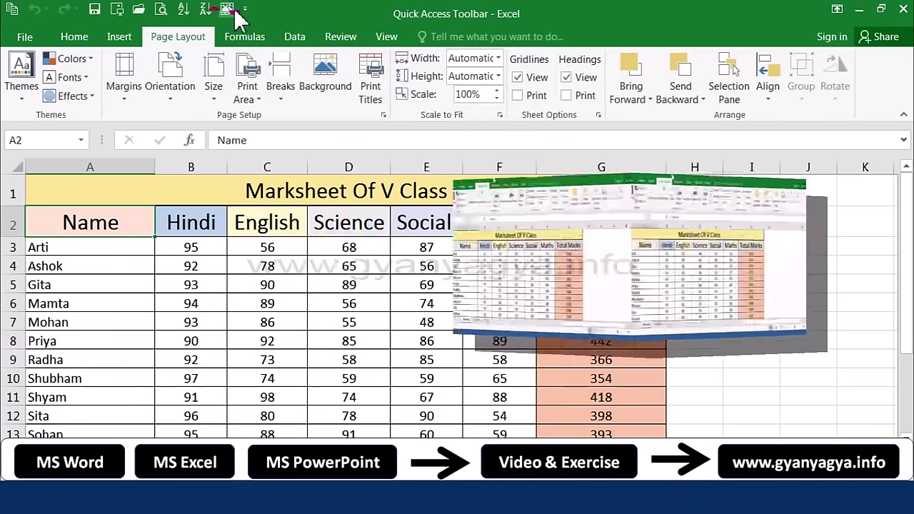
left_click(244, 9)
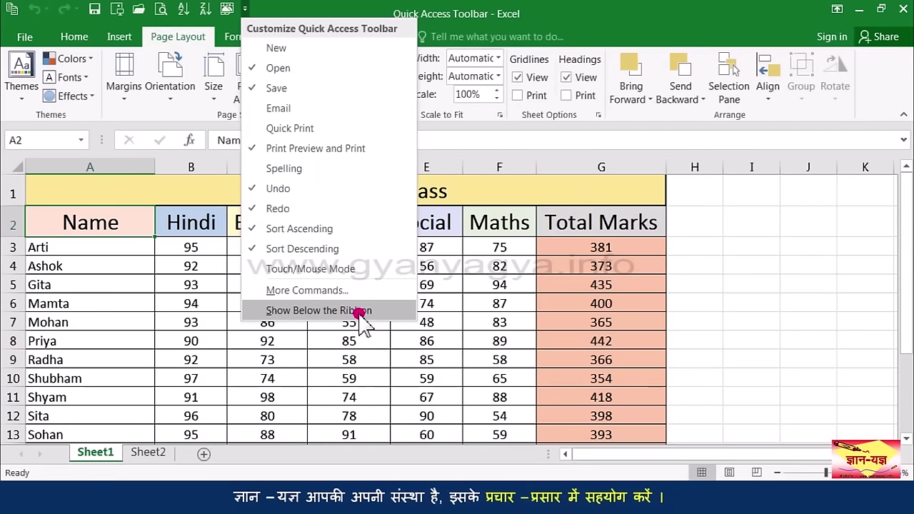
left_click(361, 312)
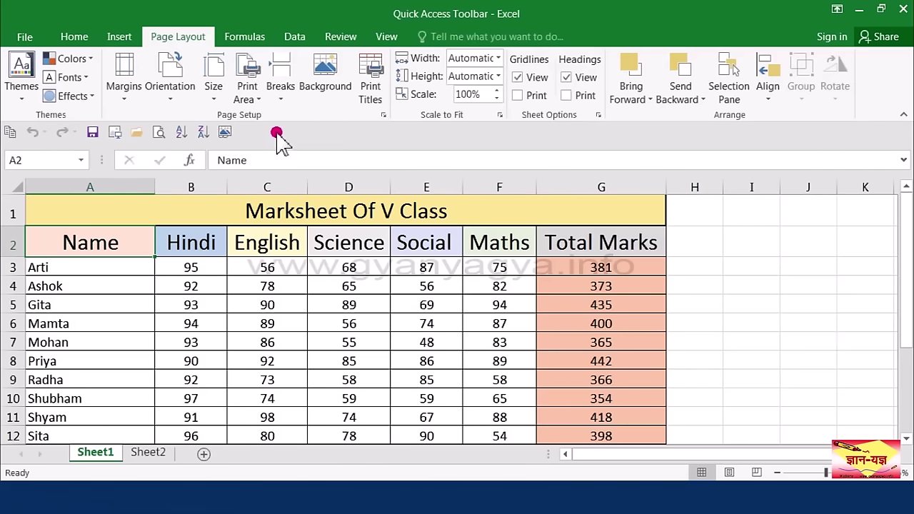
right_click(259, 133)
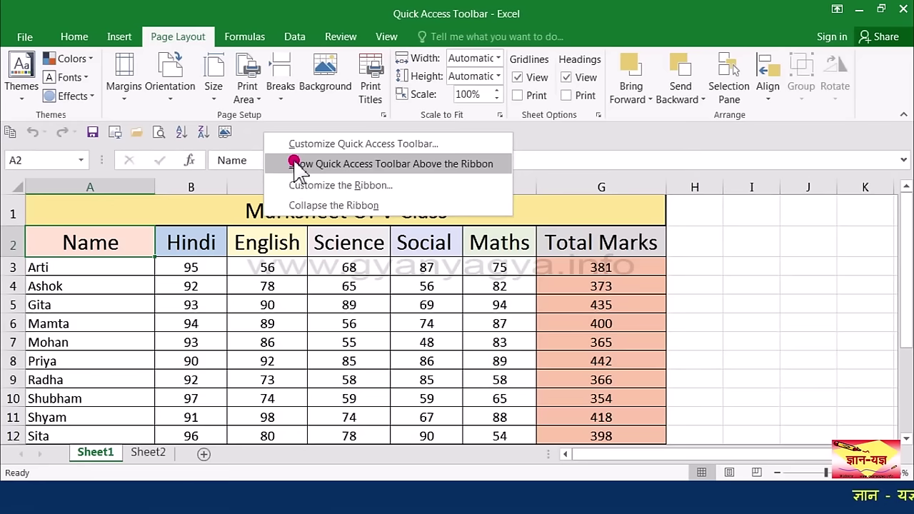
left_click(424, 165)
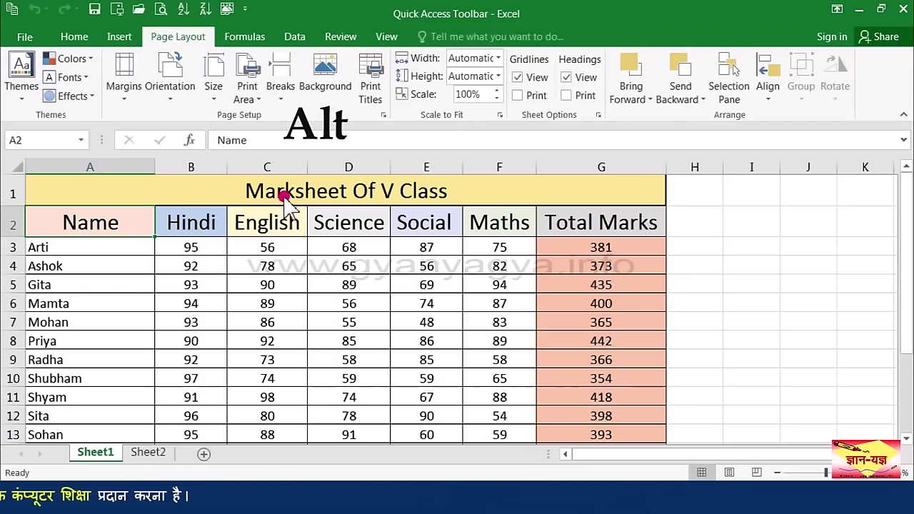
key("alt")
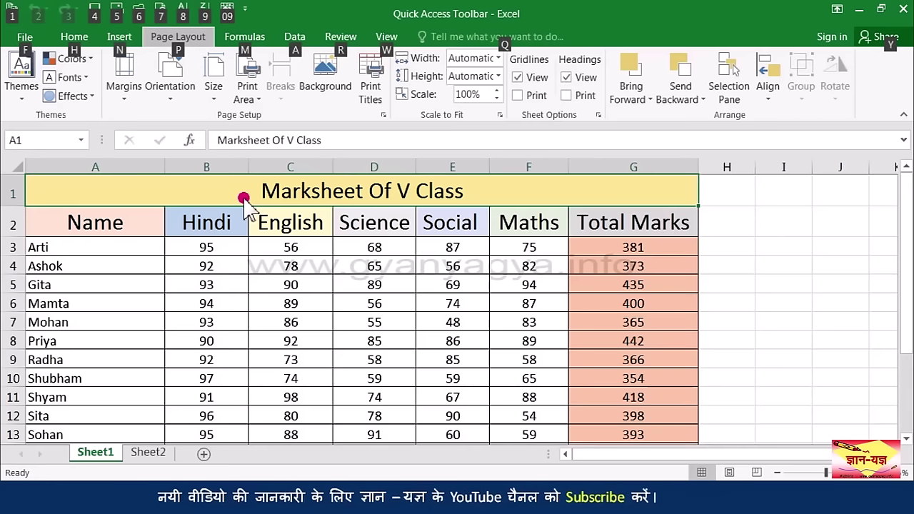
key("4")
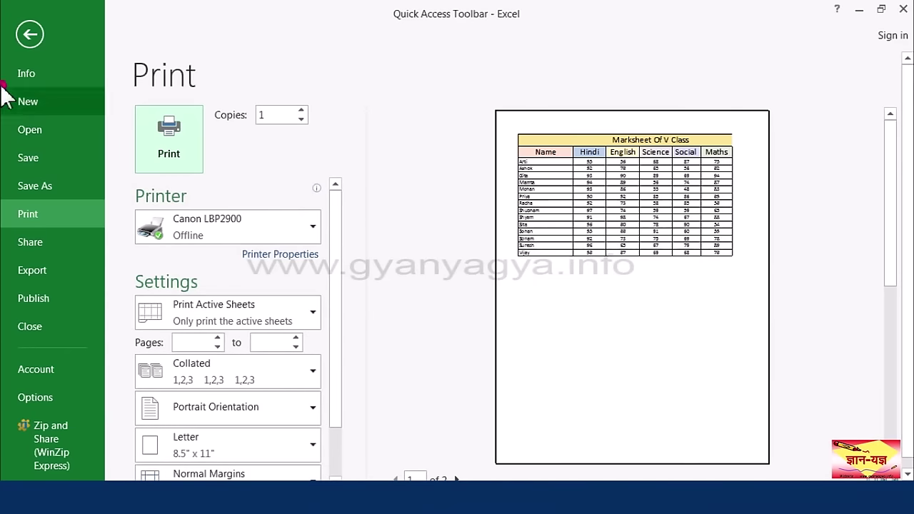
left_click(32, 35)
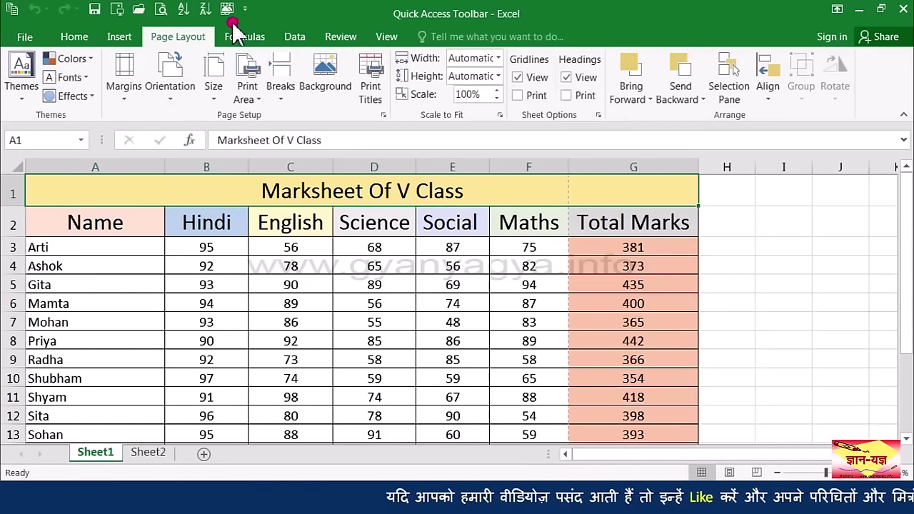
key("alt")
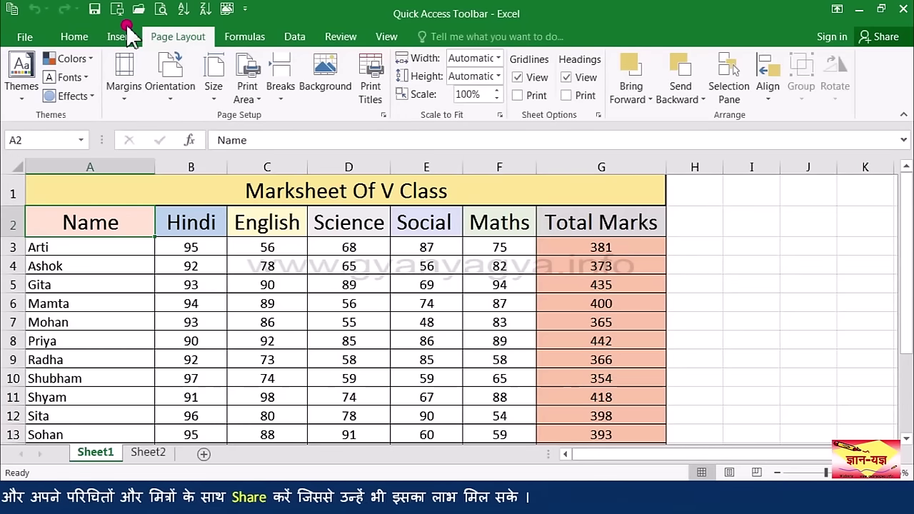
Step: Show the KeyTips and switch to the 'Marksheet Of 5th Class - Status Bar' workbook
key("alt")
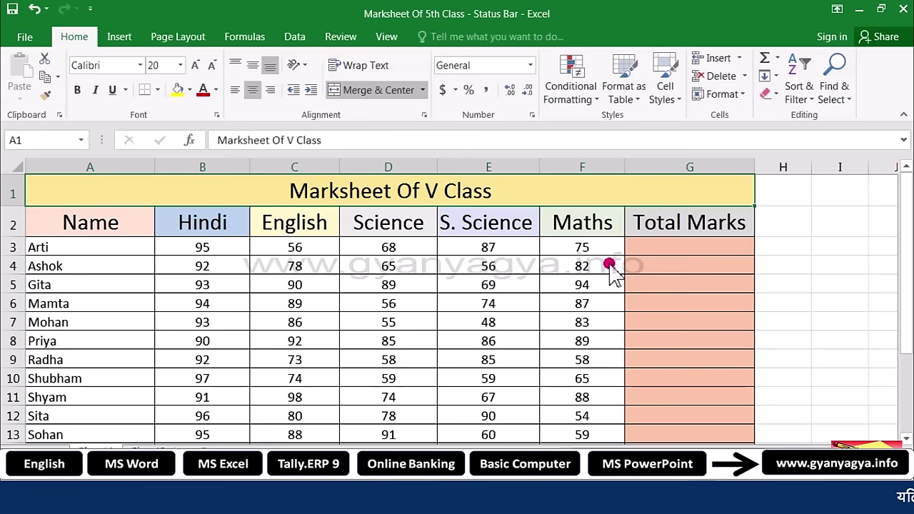
Step: Select Arti's marks B3:F3 to show Average 76.2, Count 5 and Sum 381
left_click(208, 246)
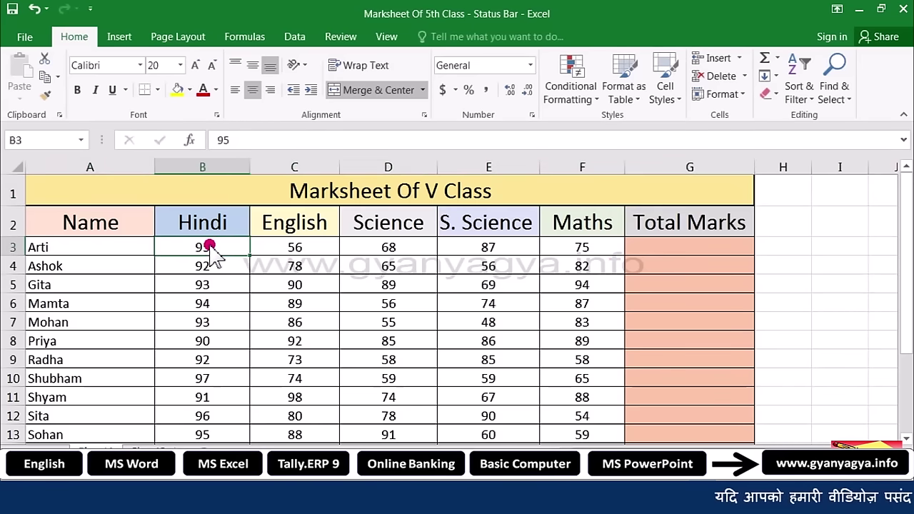
left_click_drag(208, 246, 582, 247)
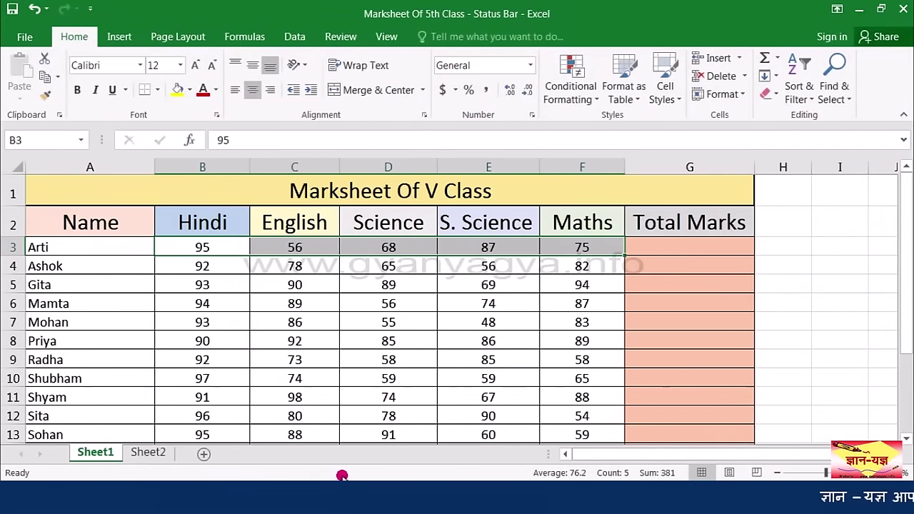
right_click(343, 475)
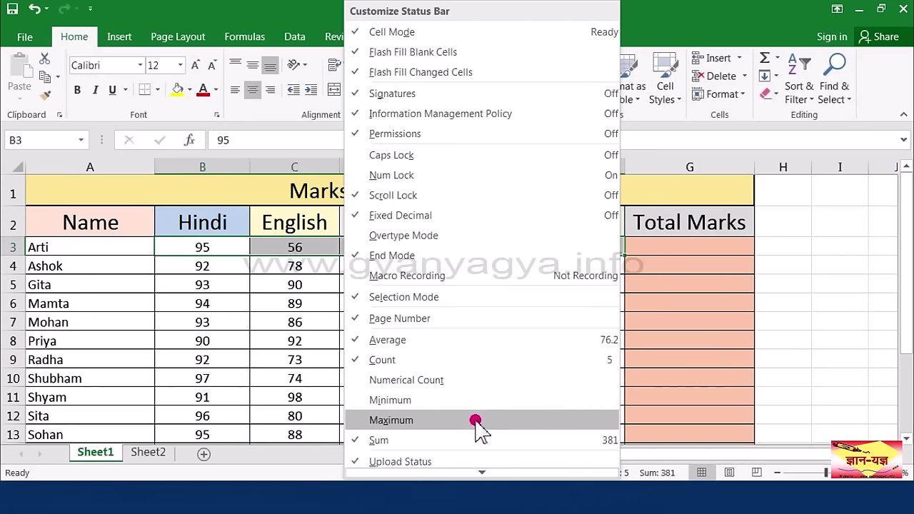
Step: Add Minimum and Maximum to the status bar, showing Min 56 and Max 95
left_click(467, 400)
left_click(447, 420)
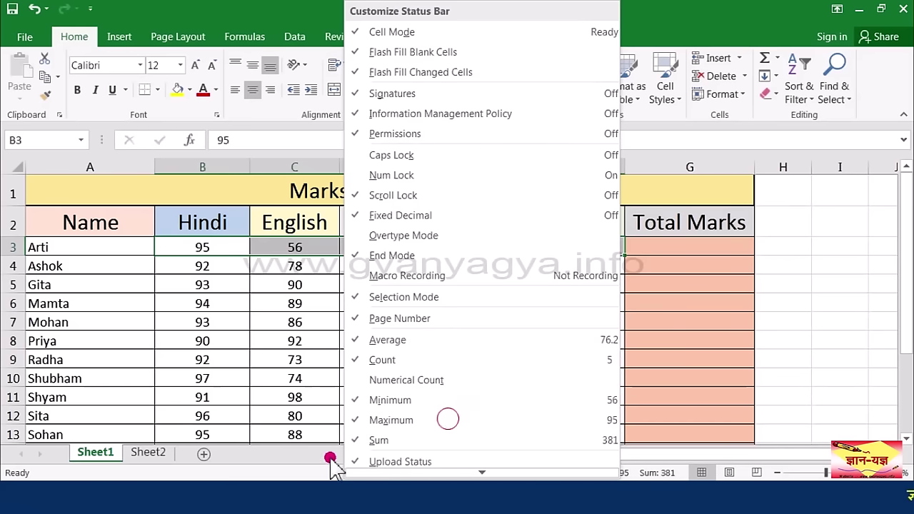
left_click(580, 478)
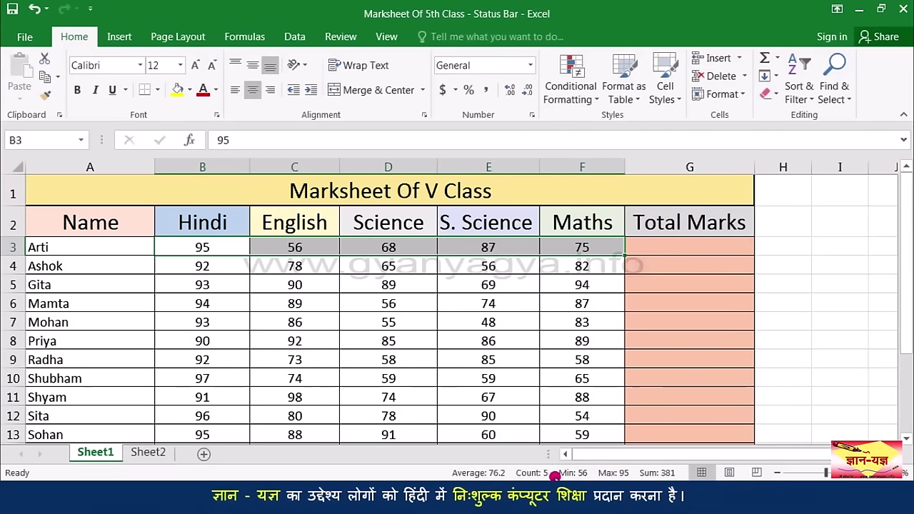
right_click(296, 472)
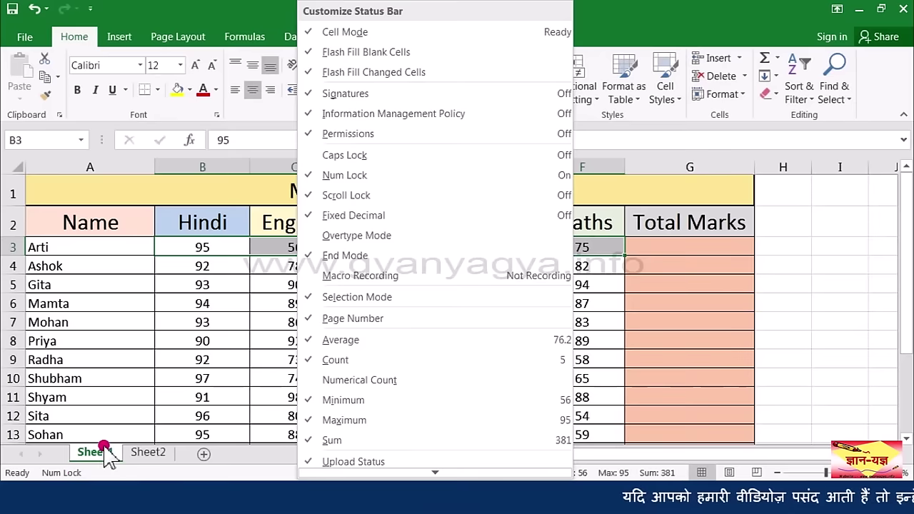
Step: Test Num Lock, then remove the Num Lock indicator from the status bar
left_click(84, 474)
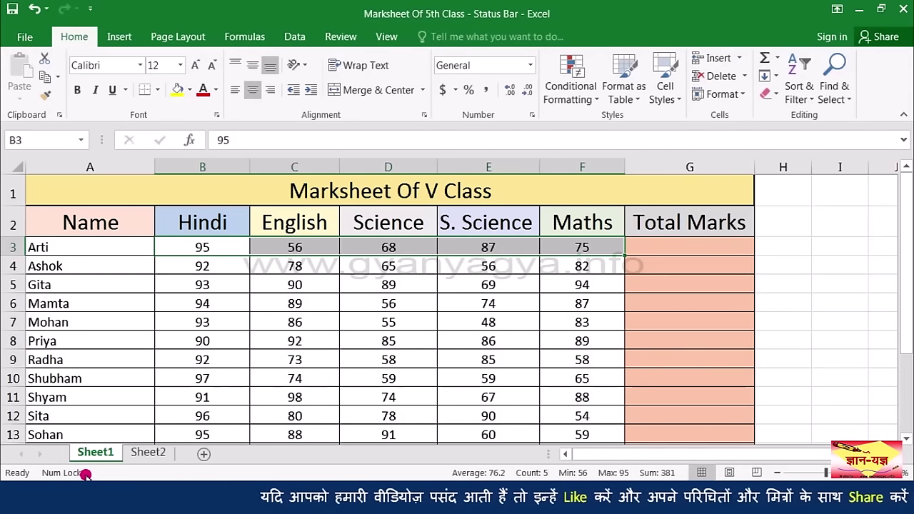
key("Num_Lock")
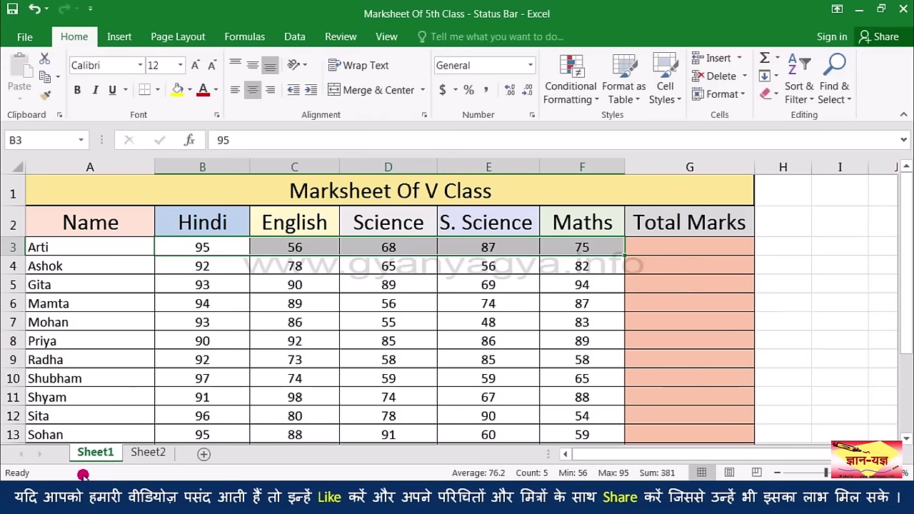
right_click(83, 475)
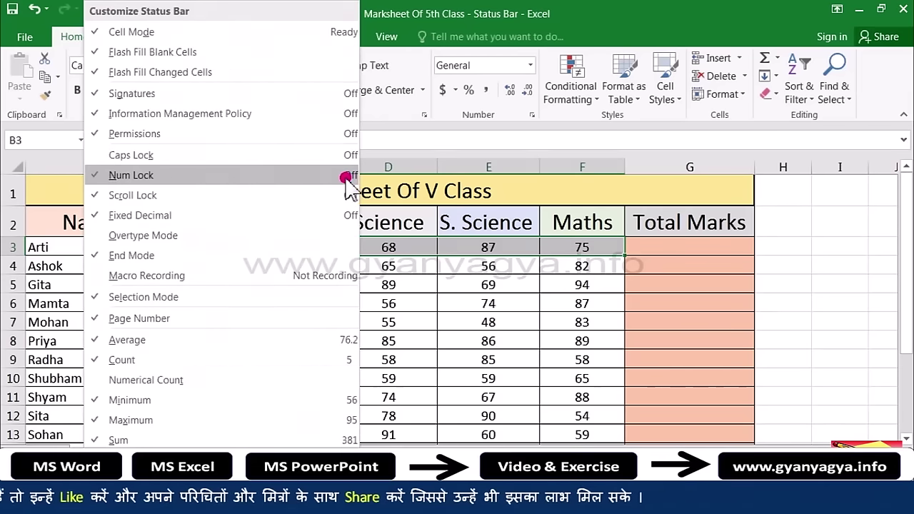
left_click(391, 306)
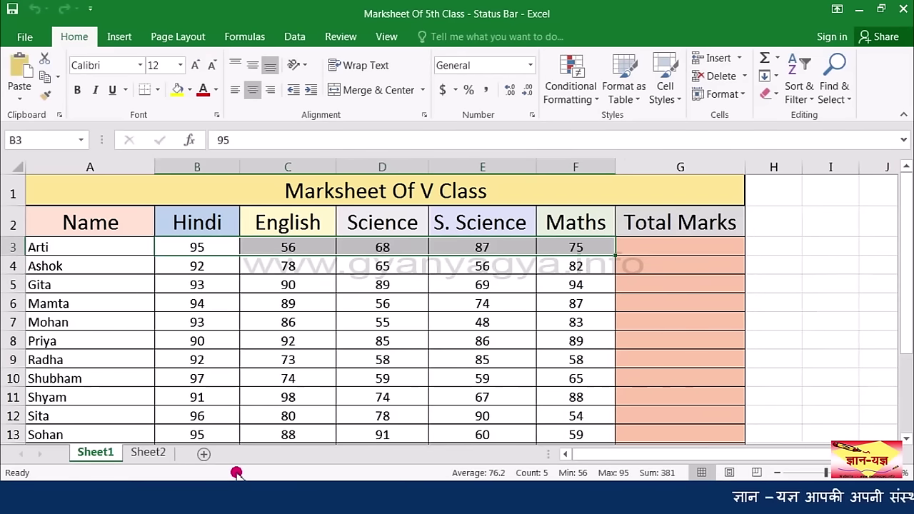
right_click(236, 473)
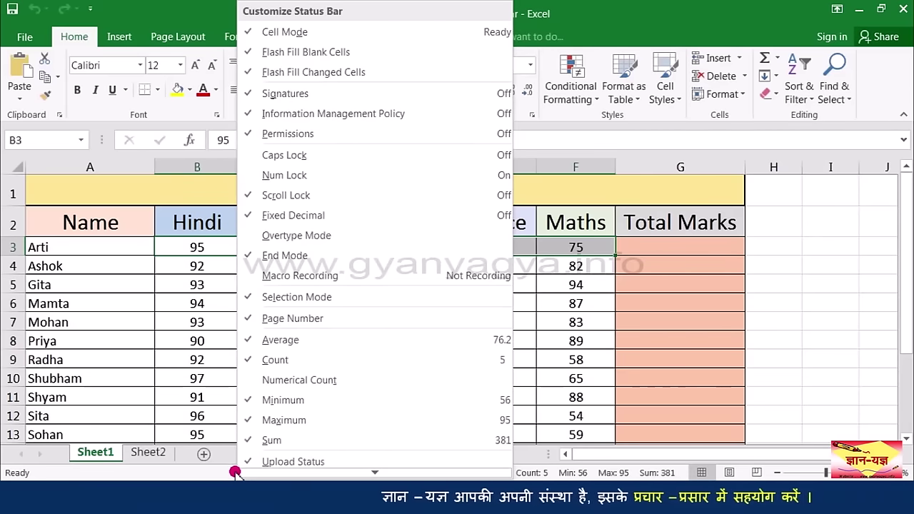
mouse_move(243, 472)
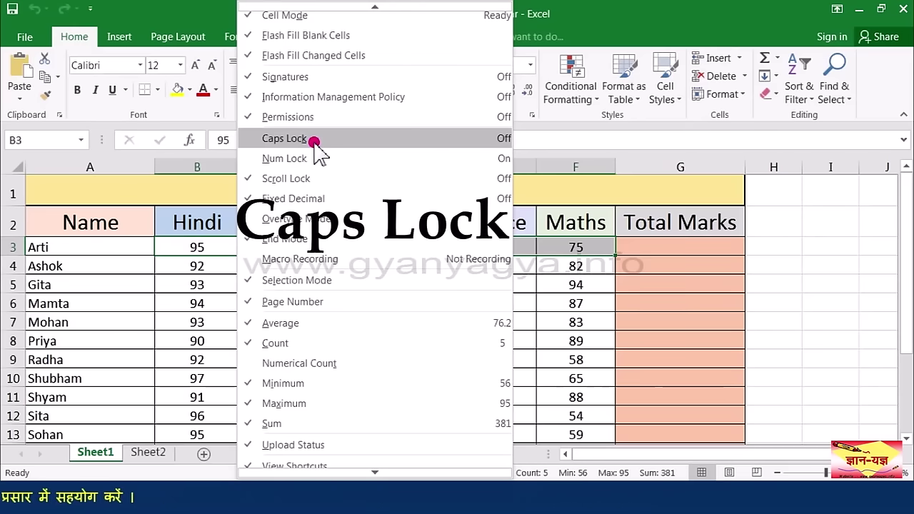
key("Caps_Lock")
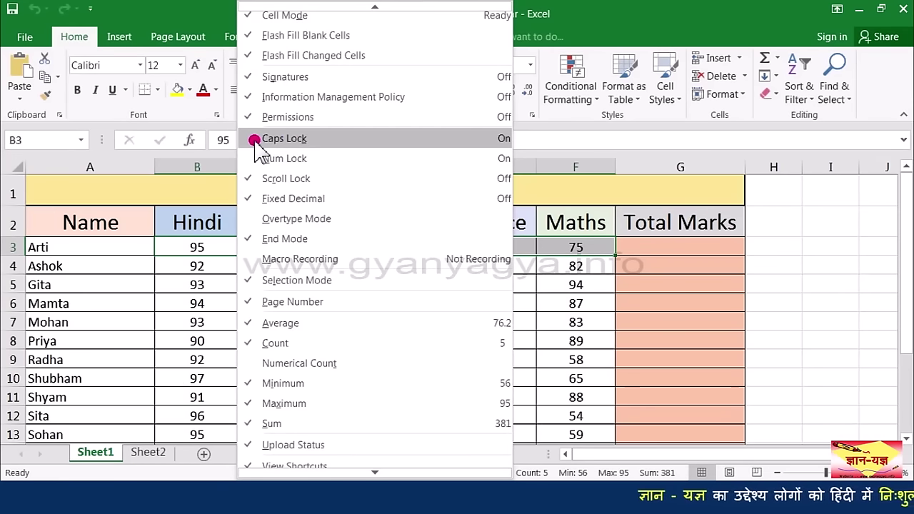
left_click(255, 139)
left_click(73, 474)
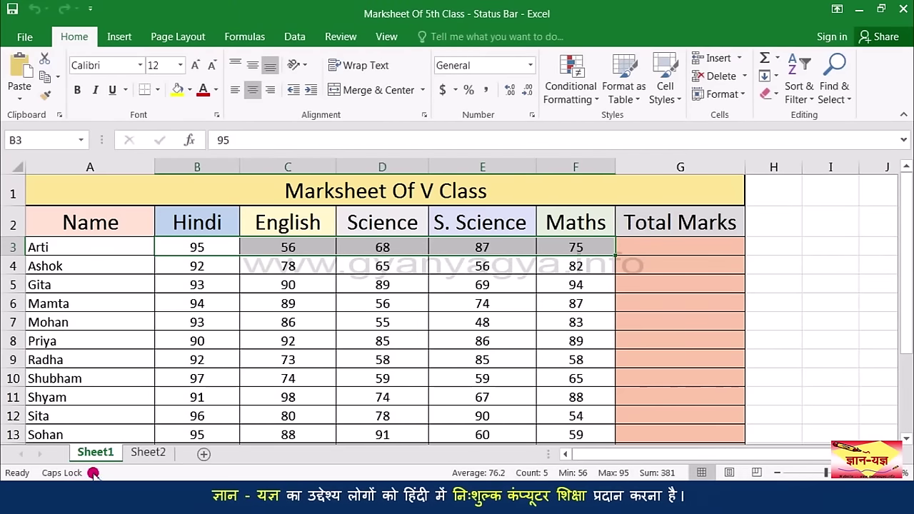
left_click(91, 248)
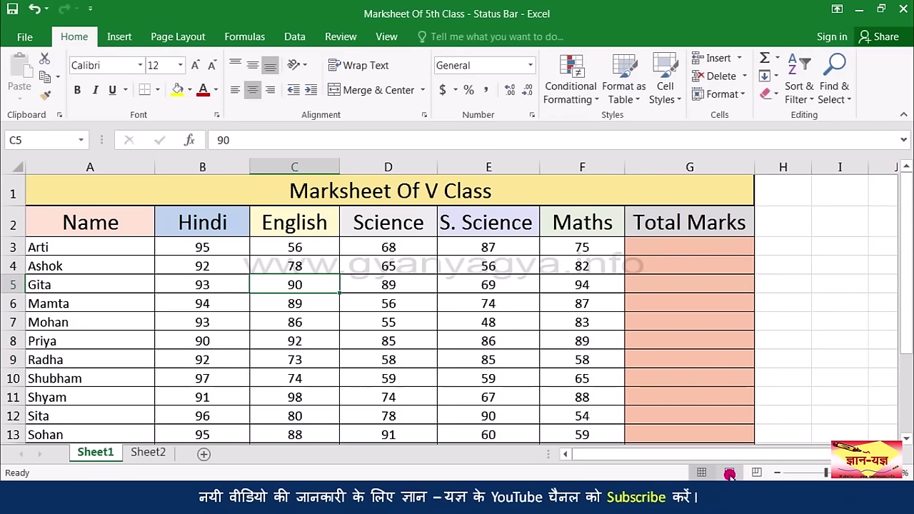
left_click(729, 473)
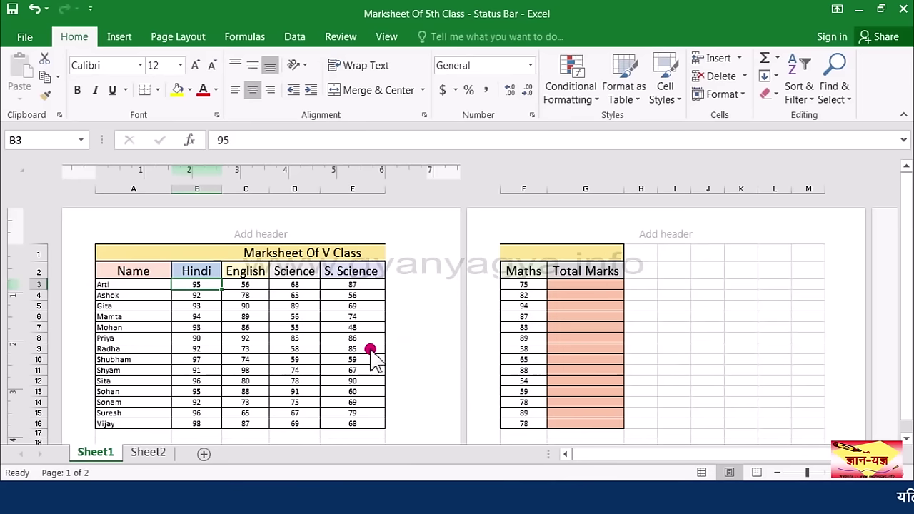
scroll(292, 314, "down", 7)
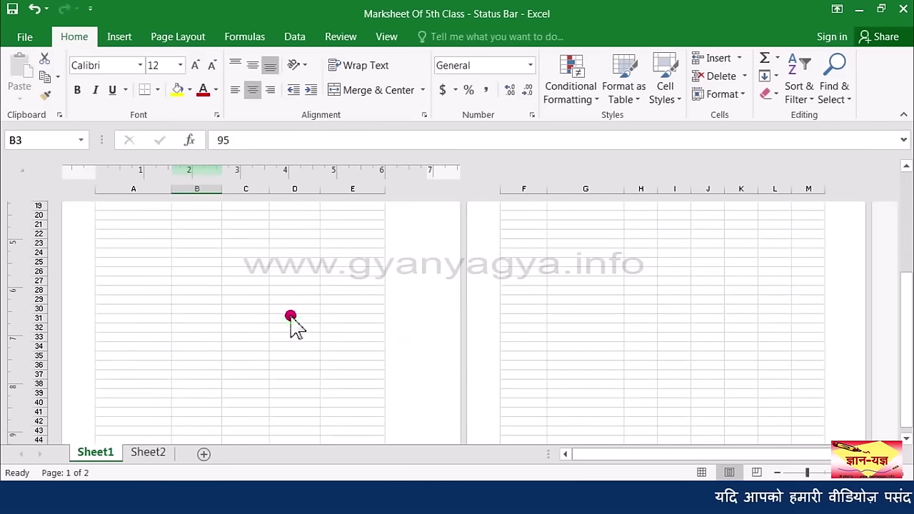
scroll(292, 320, "up", 7)
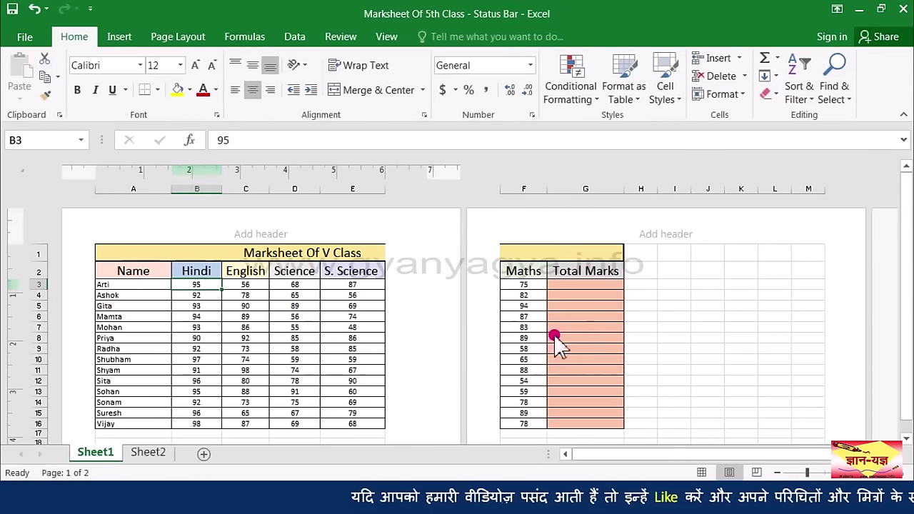
scroll(638, 327, "down", 8)
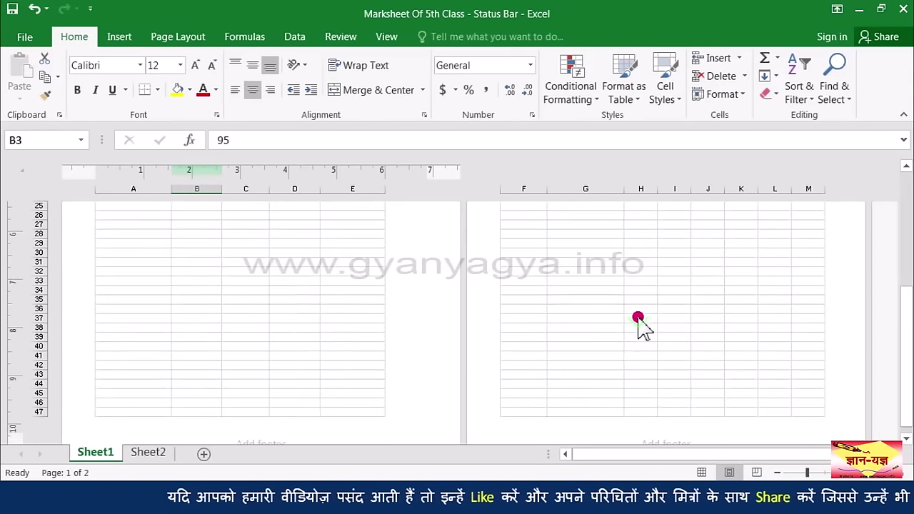
scroll(638, 327, "up", 8)
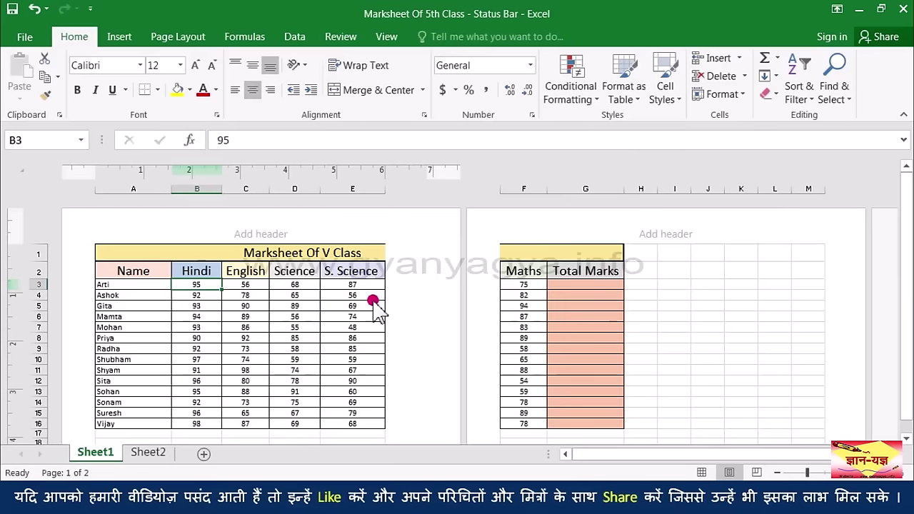
scroll(335, 342, "down", 3)
scroll(314, 314, "up", 3)
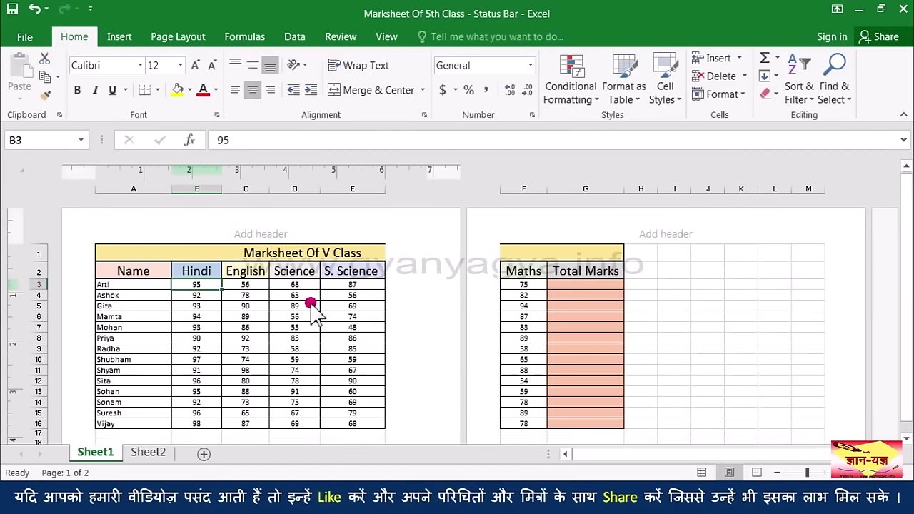
scroll(337, 383, "down", 5)
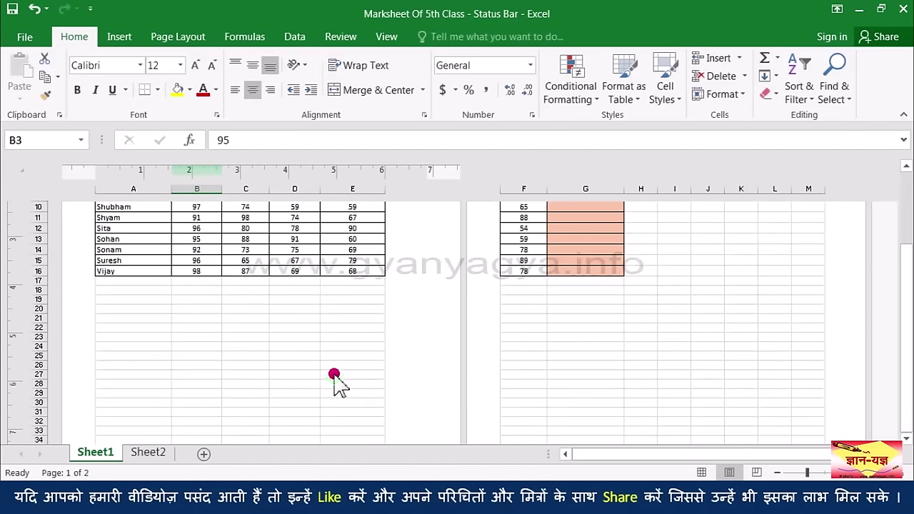
scroll(291, 346, "down", 2)
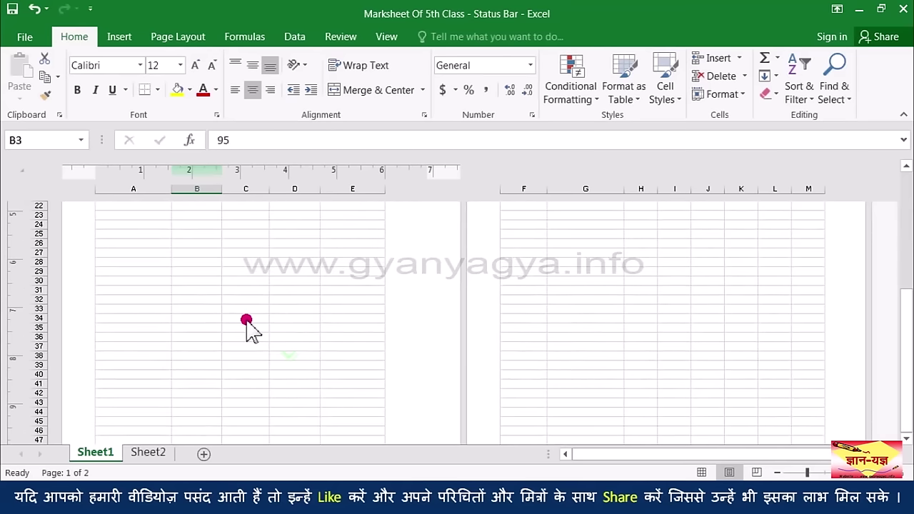
scroll(264, 314, "down", 2)
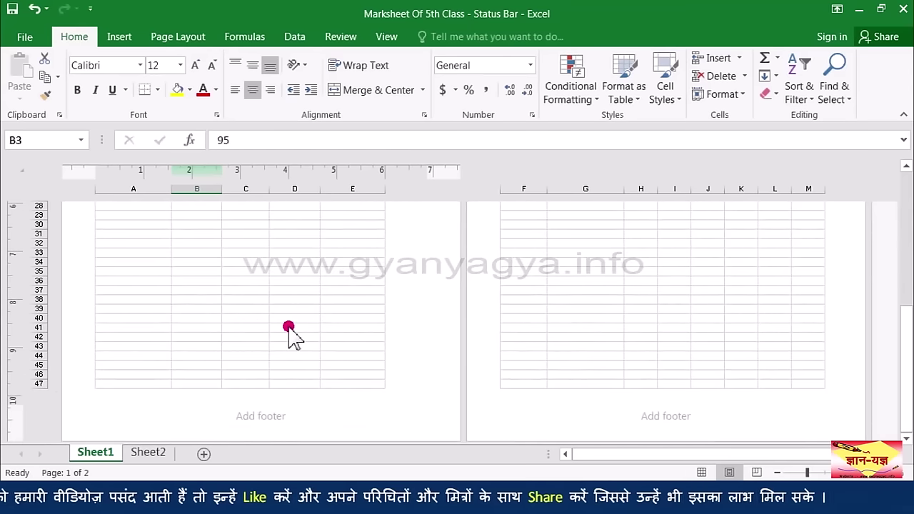
scroll(302, 357, "up", 10)
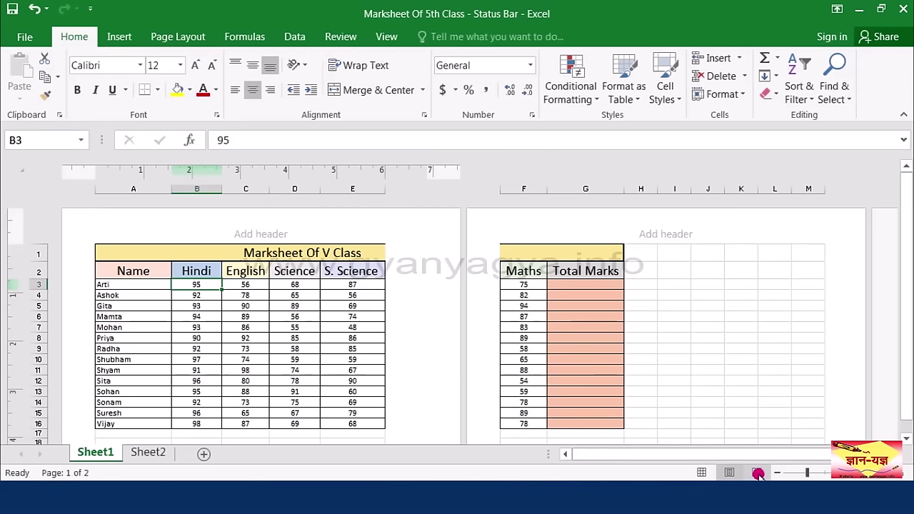
left_click(757, 473)
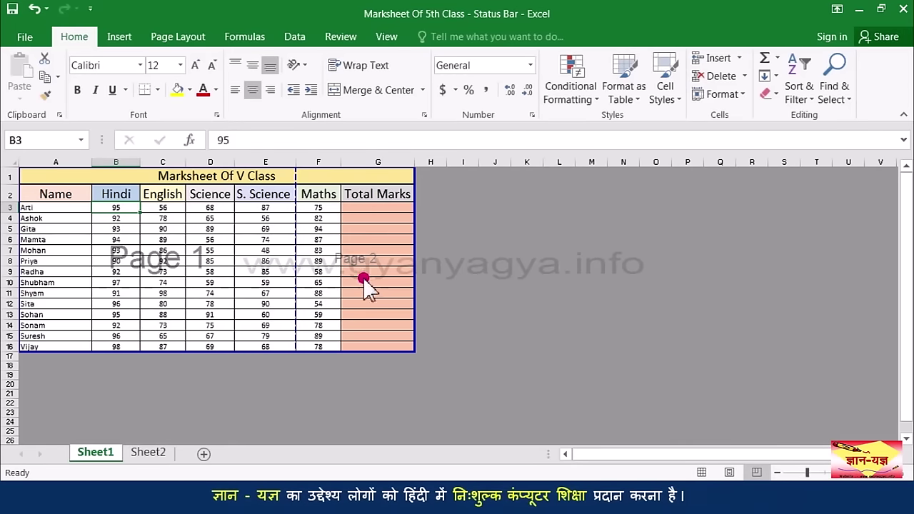
Step: In Page Break Preview, select a Total Marks cell and jump back to A1
left_click(347, 284)
key("ctrl+Home")
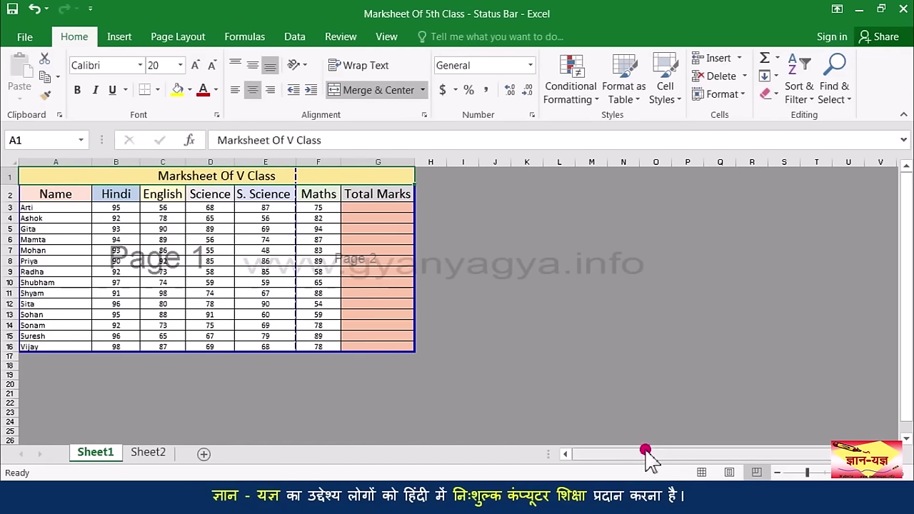
Step: Return to Normal view, zoom to 140%, then shrink the sheet toward 40%
left_click(702, 472)
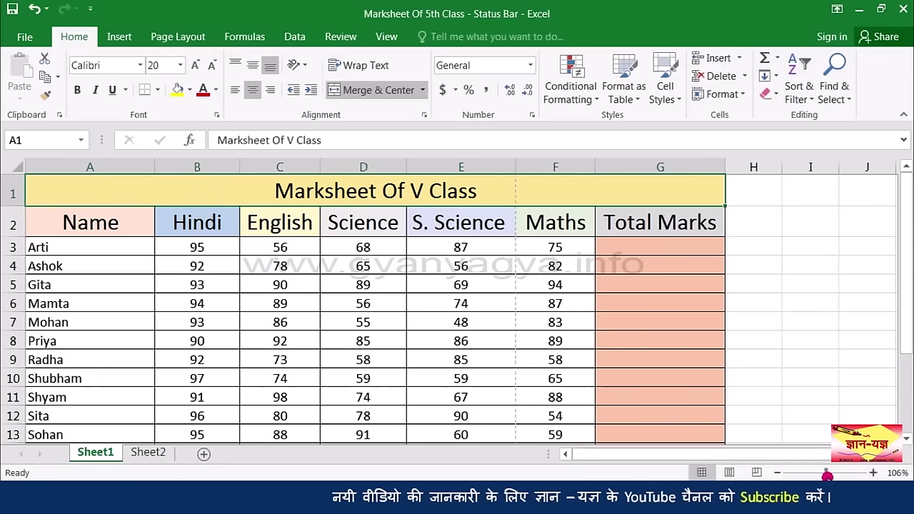
left_click_drag(827, 477, 828, 476)
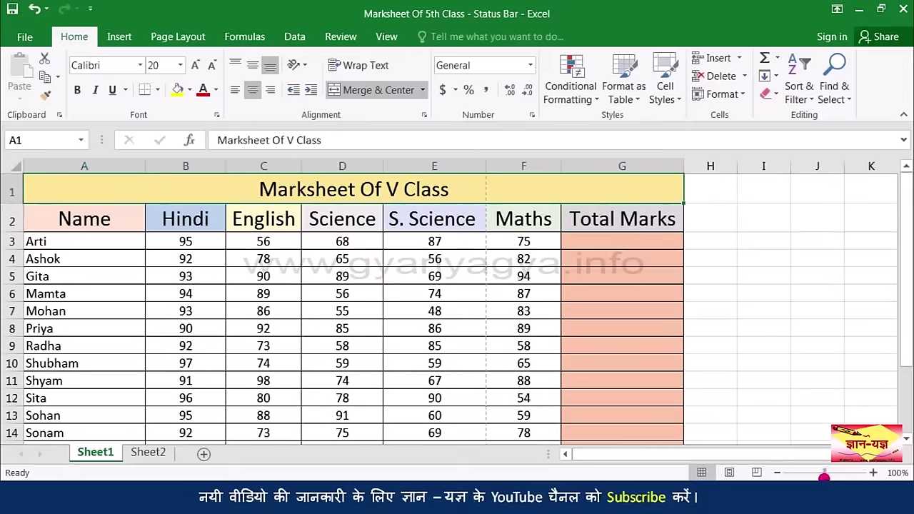
left_click(775, 474)
left_click(775, 474)
left_click(775, 474)
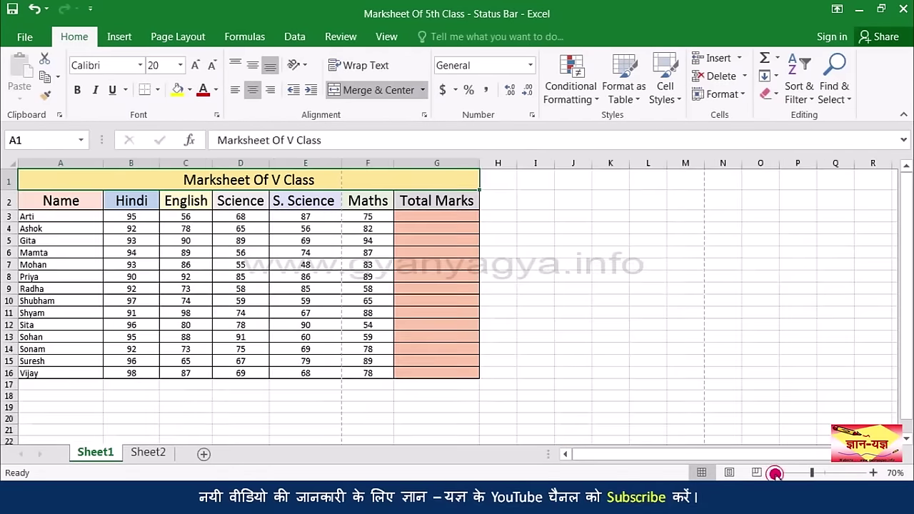
left_click(775, 474)
left_click(775, 474)
left_click(775, 474)
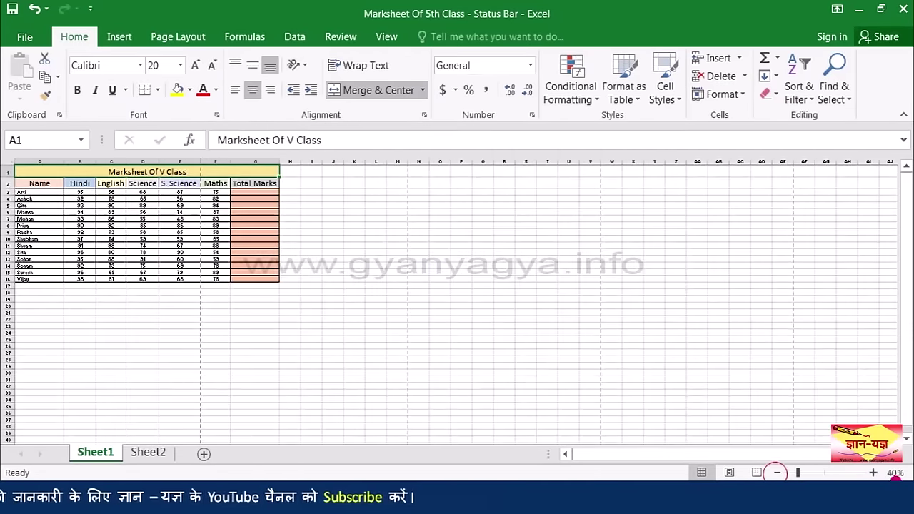
Step: Zoom the sheet back in step by step, past 100%
left_click(874, 474)
left_click(874, 474)
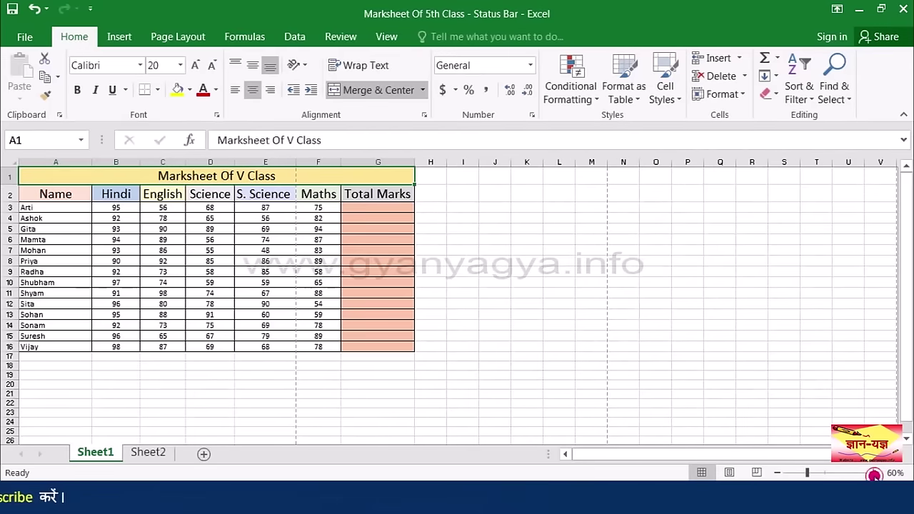
left_click(874, 474)
left_click(874, 474)
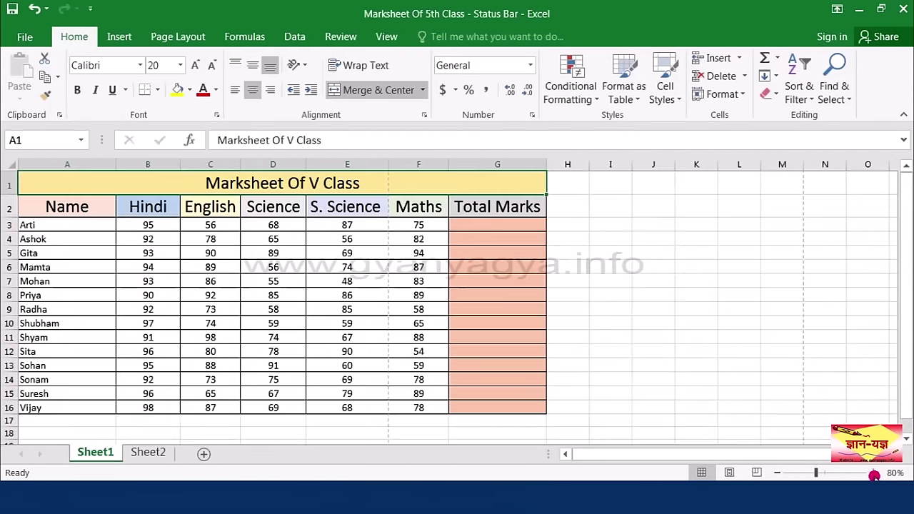
left_click(874, 474)
left_click(873, 474)
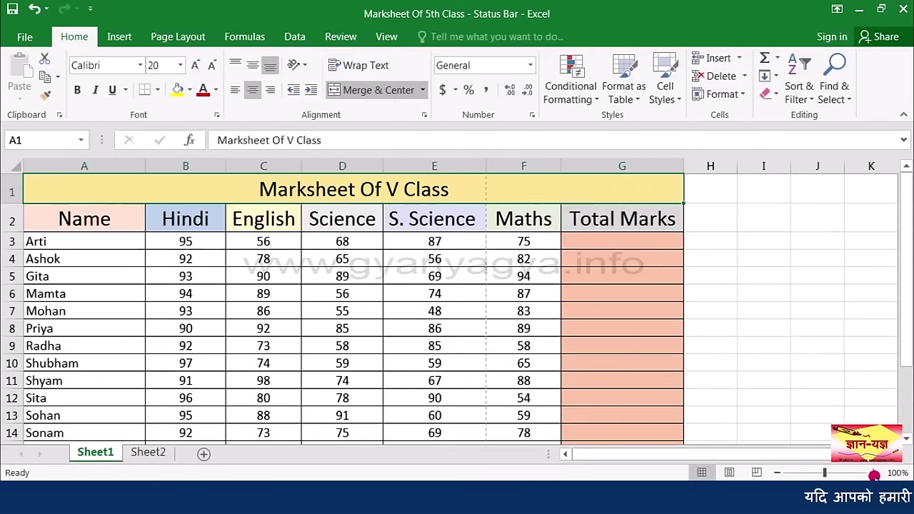
left_click(874, 474)
left_click(873, 474)
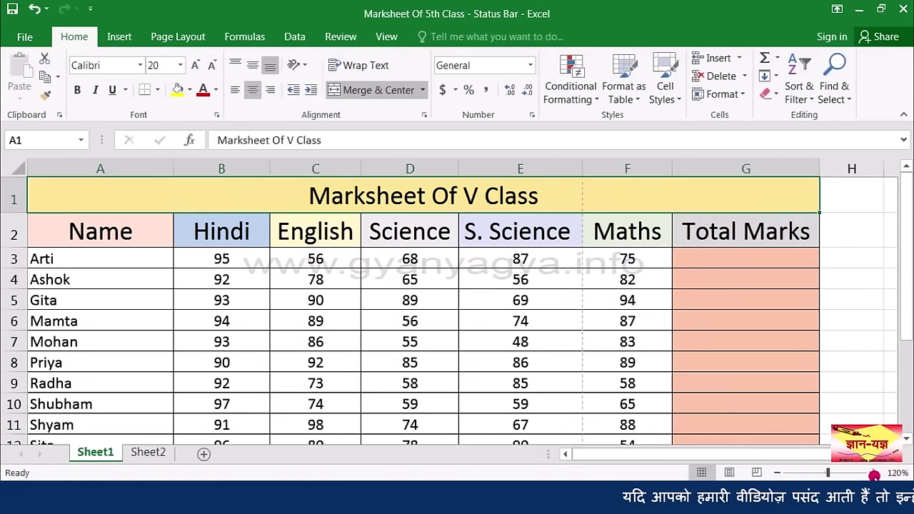
left_click(874, 474)
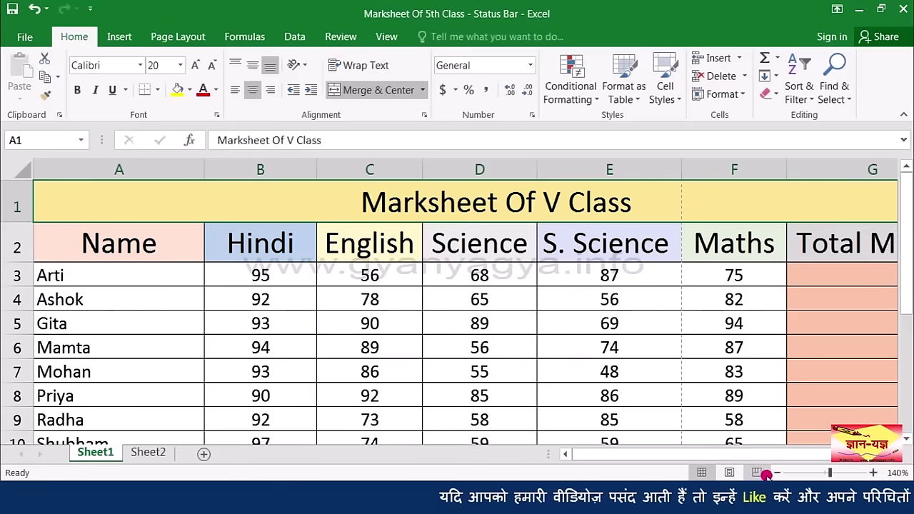
Step: Zoom out again, then back in through 90% and 100% toward 120%
left_click(775, 473)
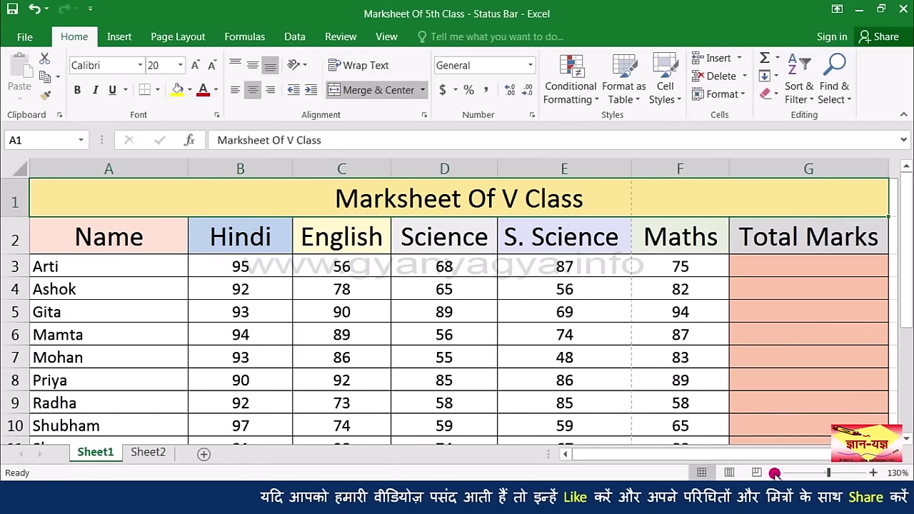
left_click(774, 473)
left_click(774, 473)
left_click(775, 473)
left_click(776, 473)
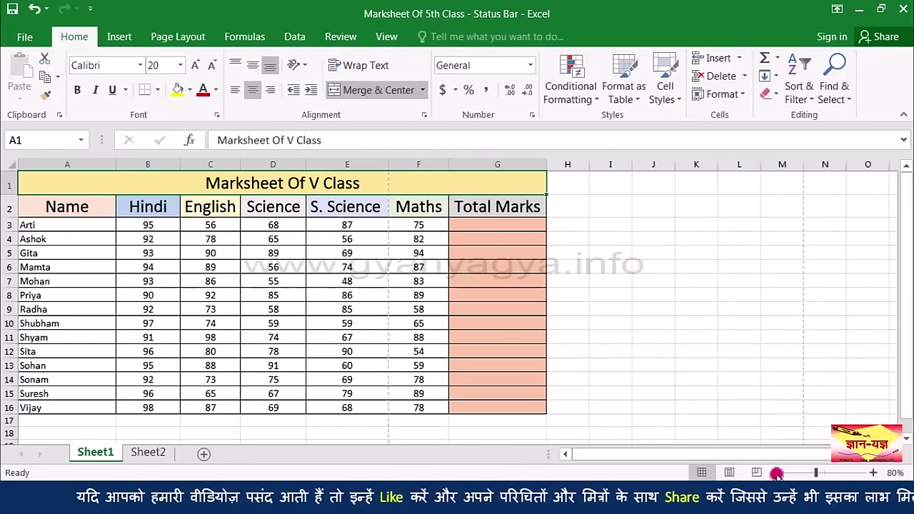
left_click(777, 474)
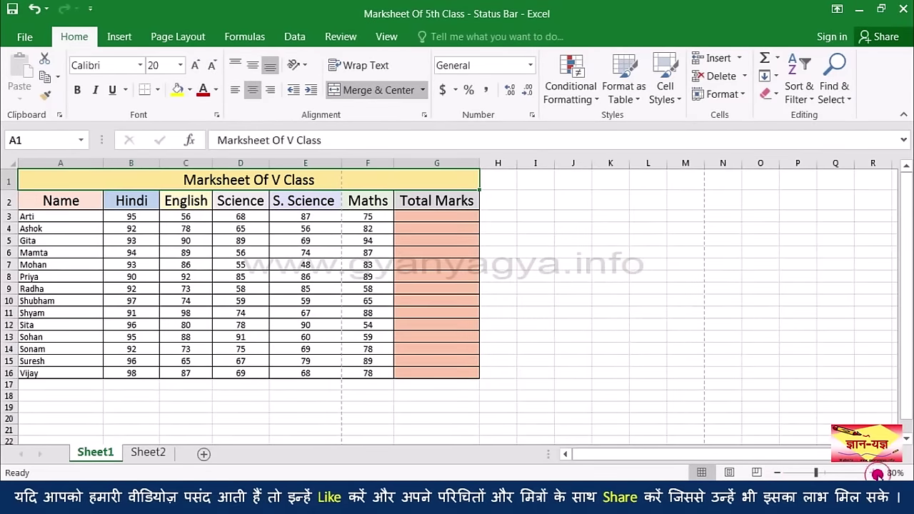
left_click(873, 473)
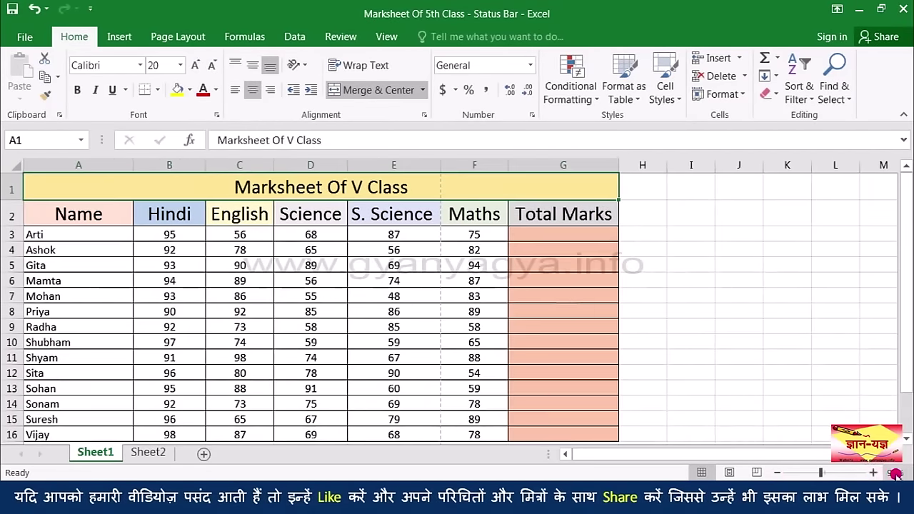
left_click(876, 474)
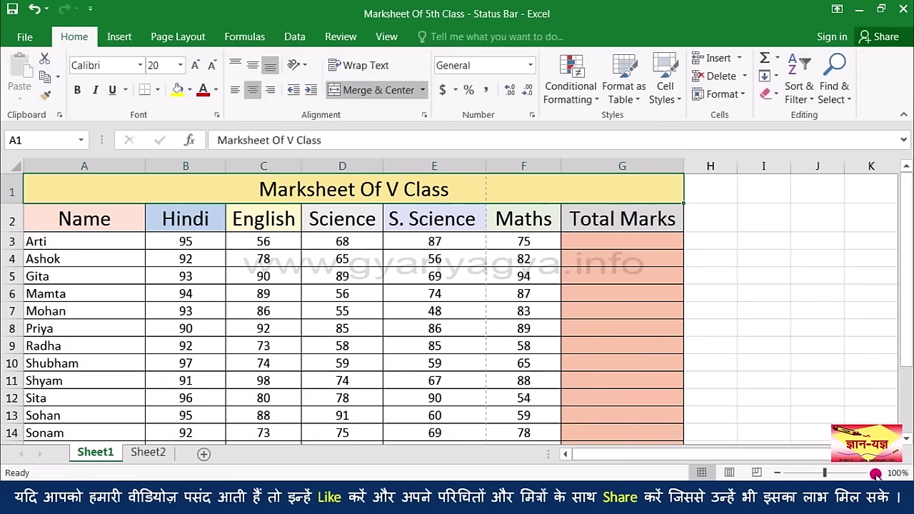
left_click(874, 473)
left_click(874, 474)
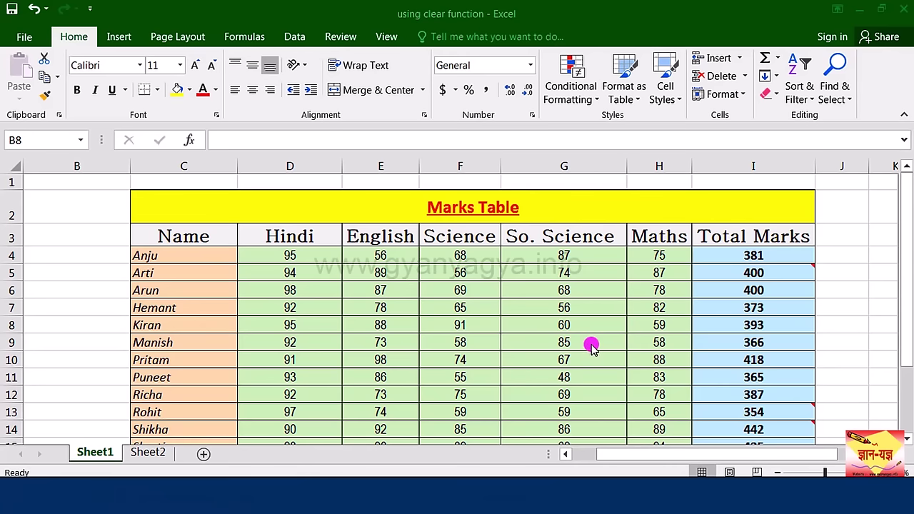
left_click(764, 412)
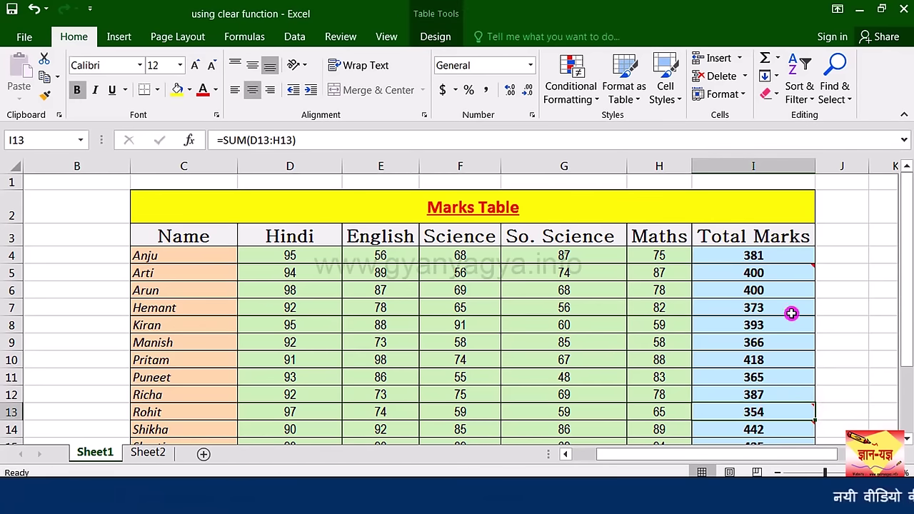
mouse_move(778, 273)
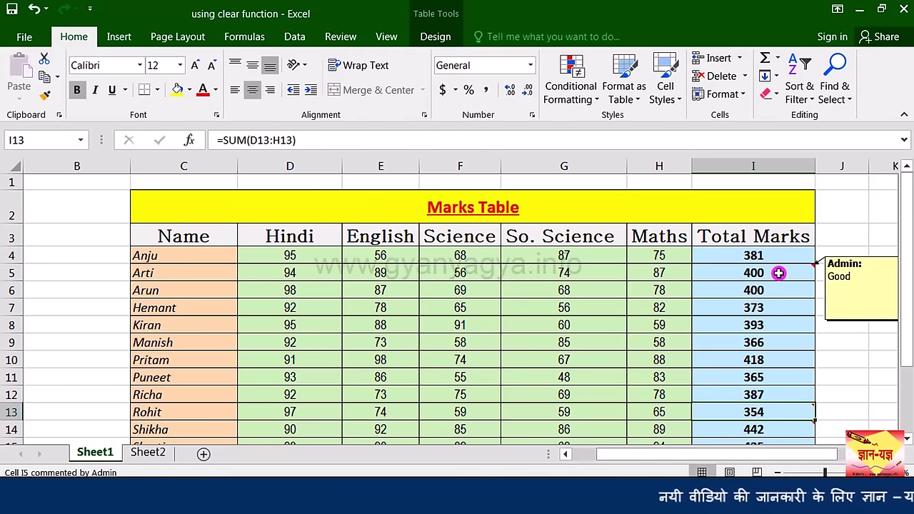
scroll(823, 291, "down", 2)
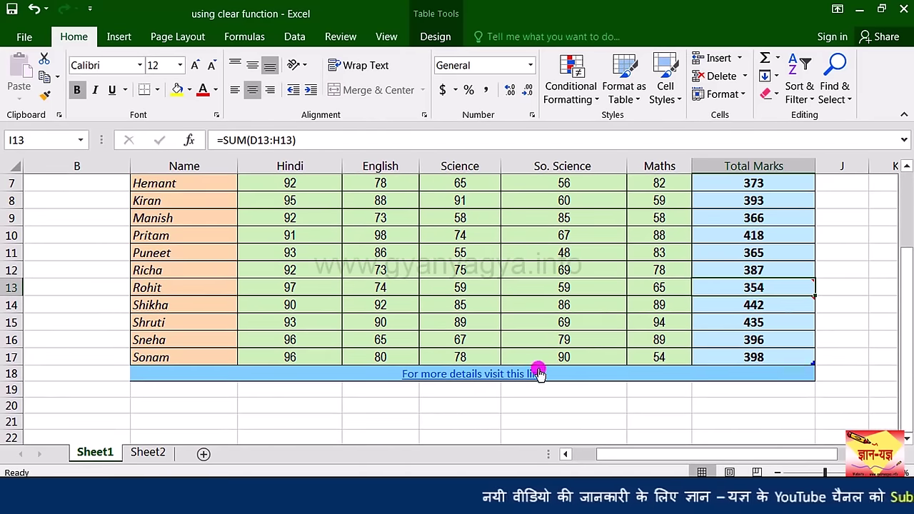
mouse_move(510, 377)
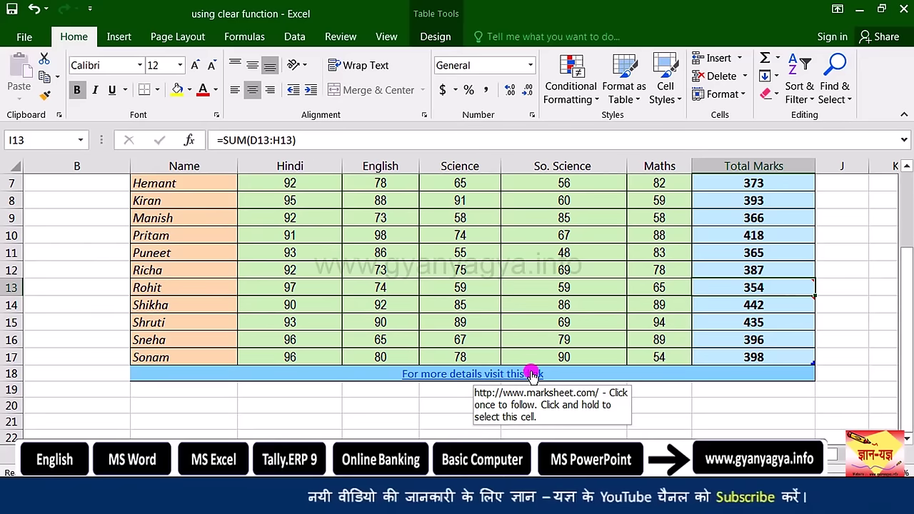
scroll(498, 355, "up", 2)
left_click(447, 312)
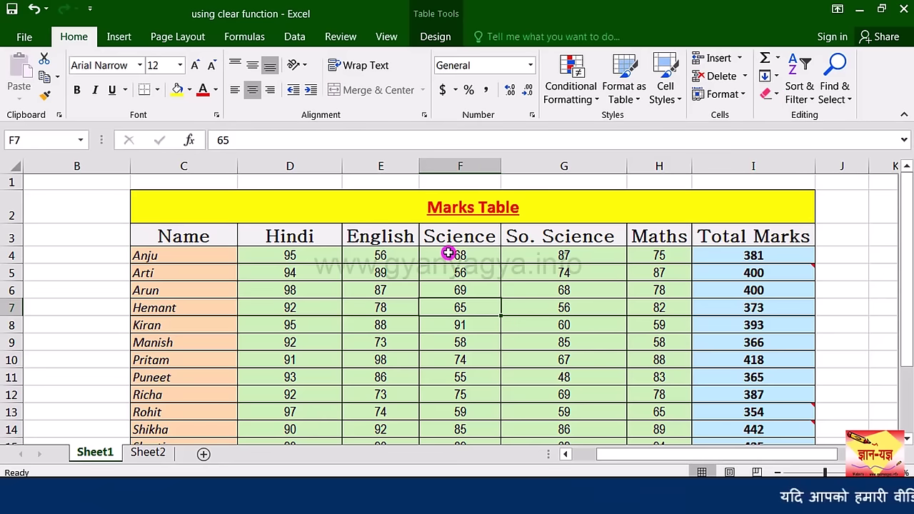
left_click(777, 98)
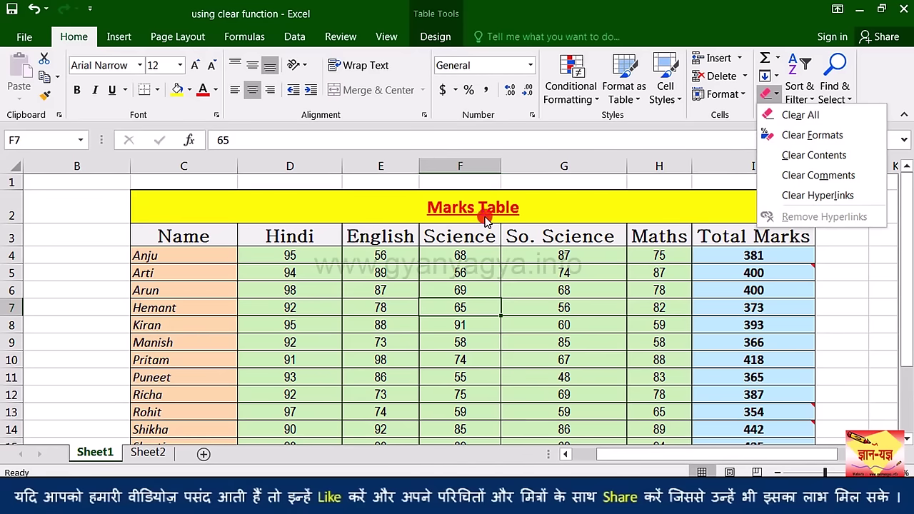
left_click(390, 205)
left_click(390, 206)
key("ctrl+a")
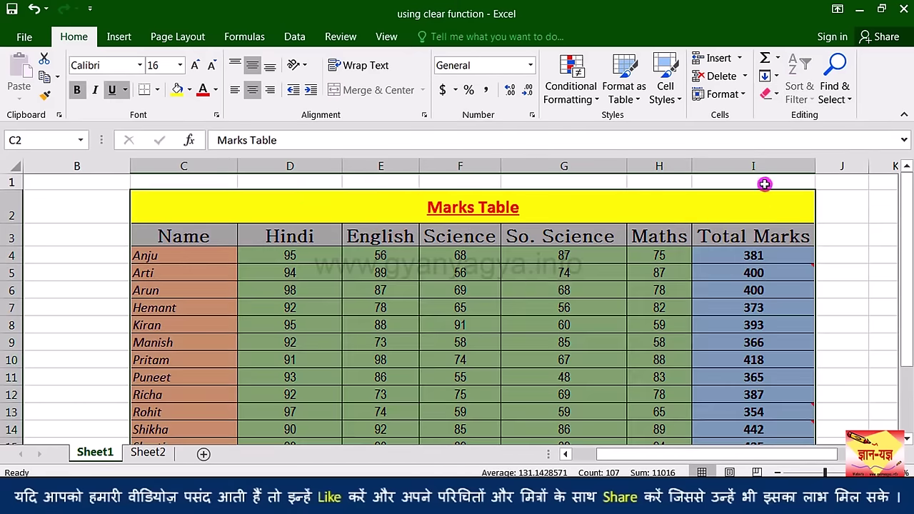
left_click(775, 101)
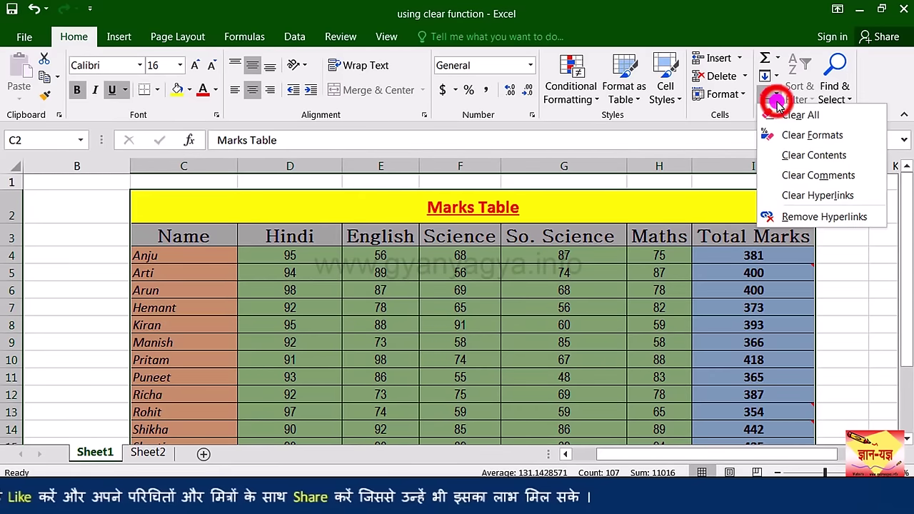
left_click(829, 120)
scroll(500, 273, "down", 1)
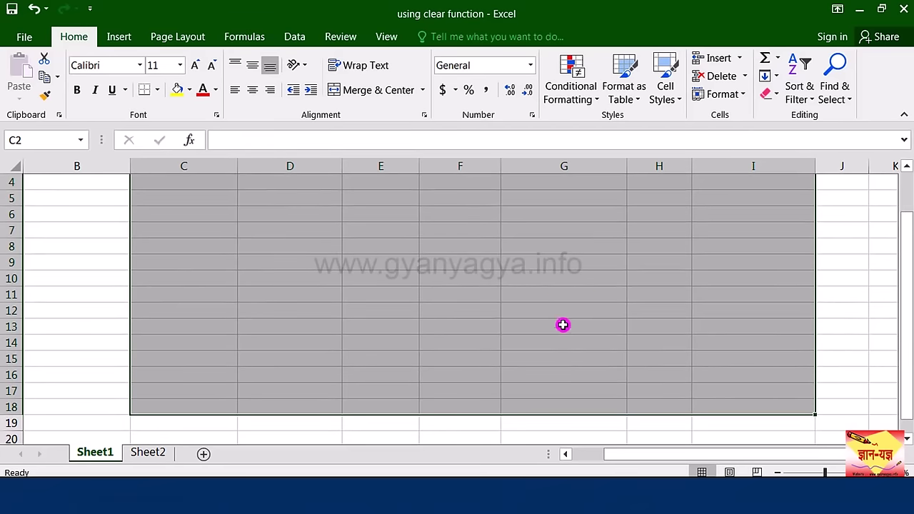
scroll(588, 325, "up", 1)
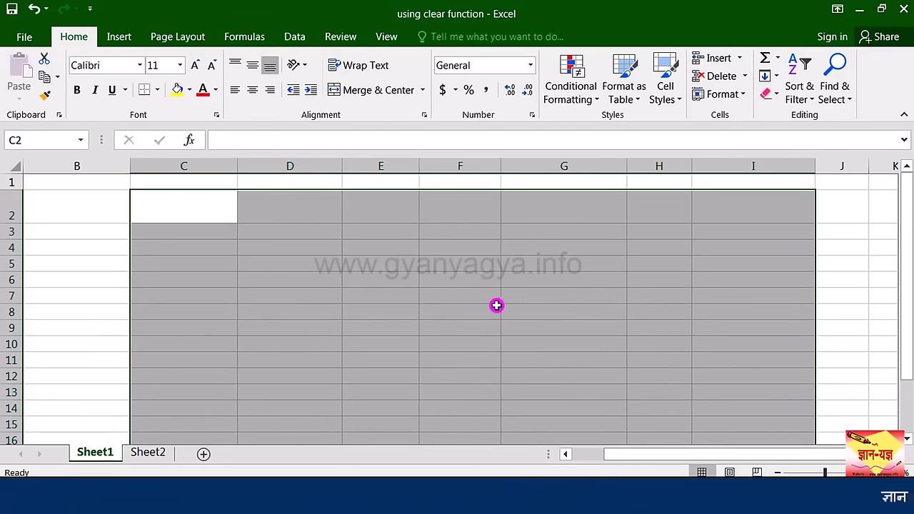
left_click(37, 11)
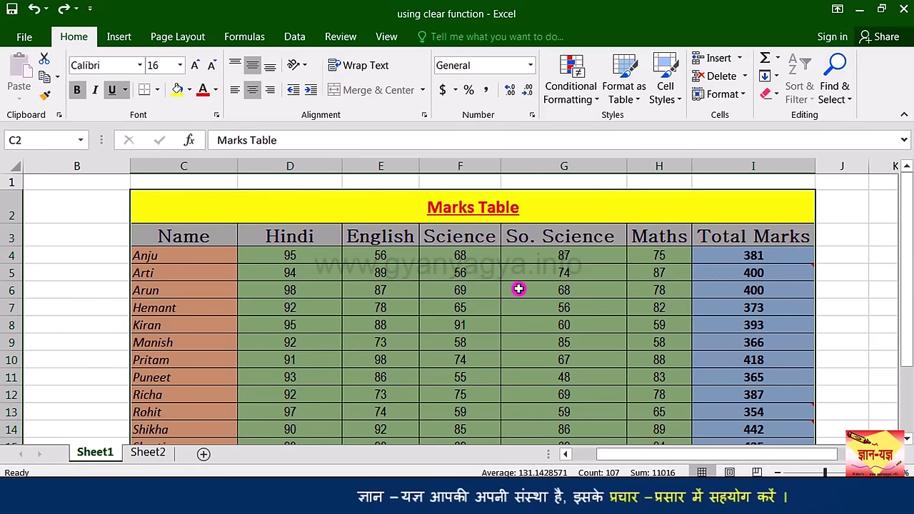
left_click(774, 94)
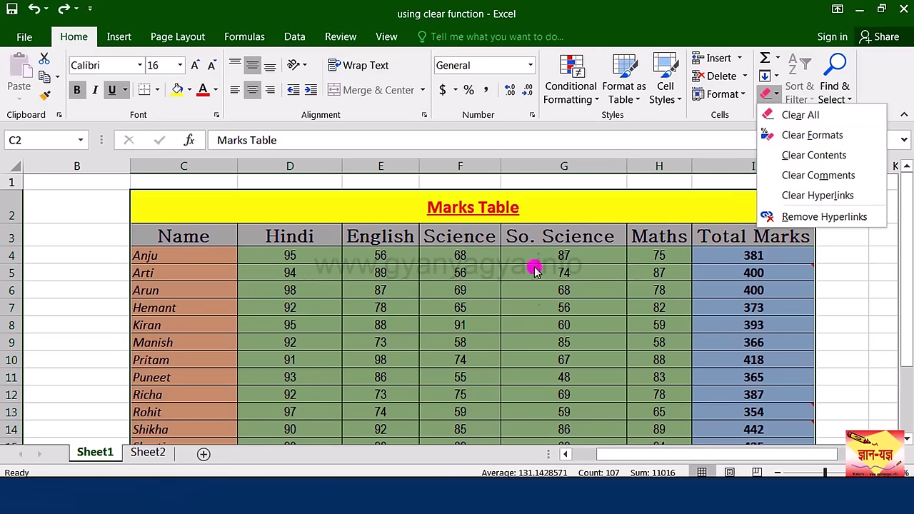
left_click(871, 140)
scroll(485, 236, "down", 1)
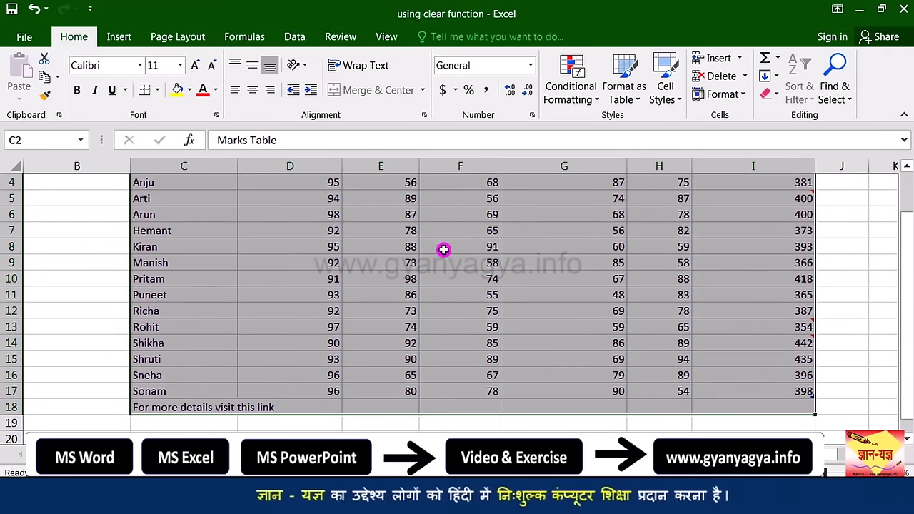
scroll(488, 265, "up", 1)
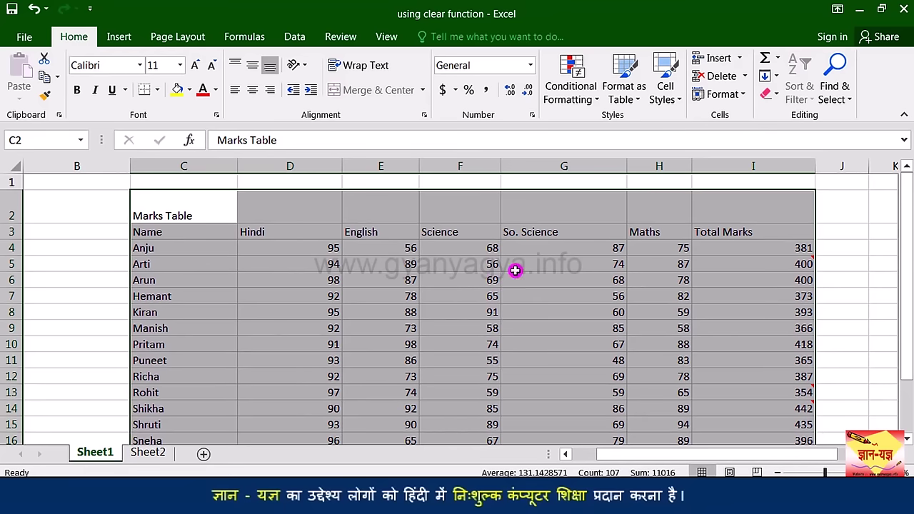
scroll(521, 300, "down", 1)
scroll(457, 286, "up", 1)
left_click(33, 10)
left_click(772, 93)
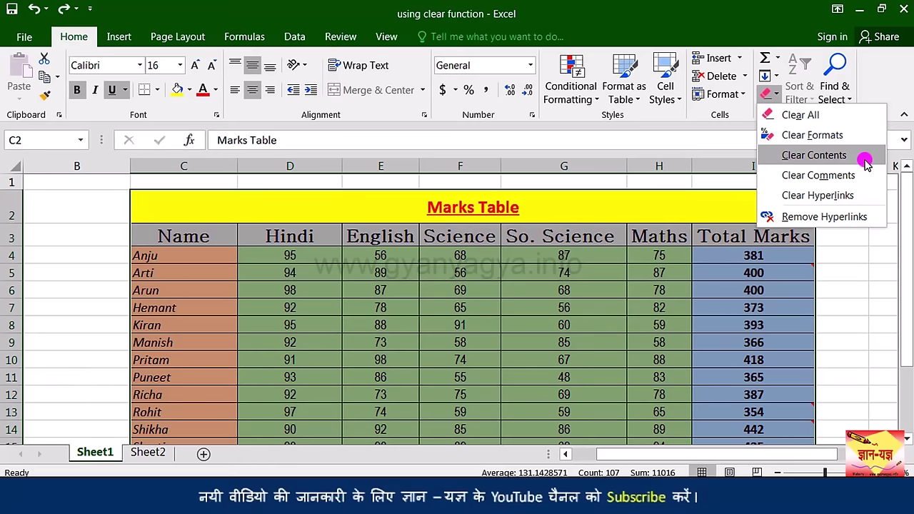
left_click(865, 163)
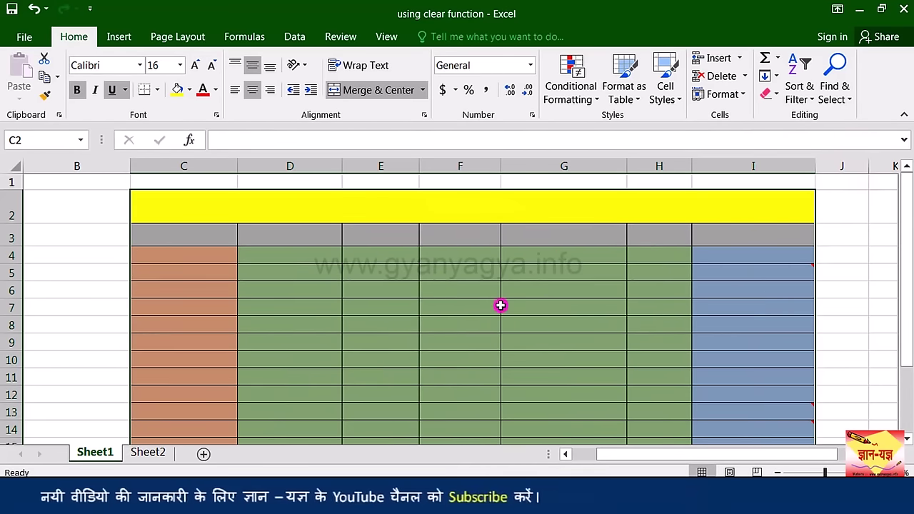
scroll(534, 294, "down", 1)
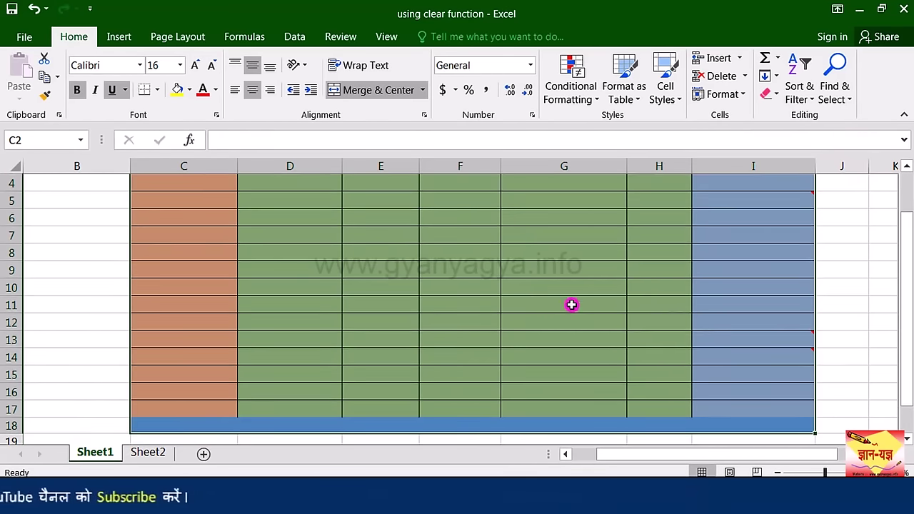
scroll(512, 319, "down", 1)
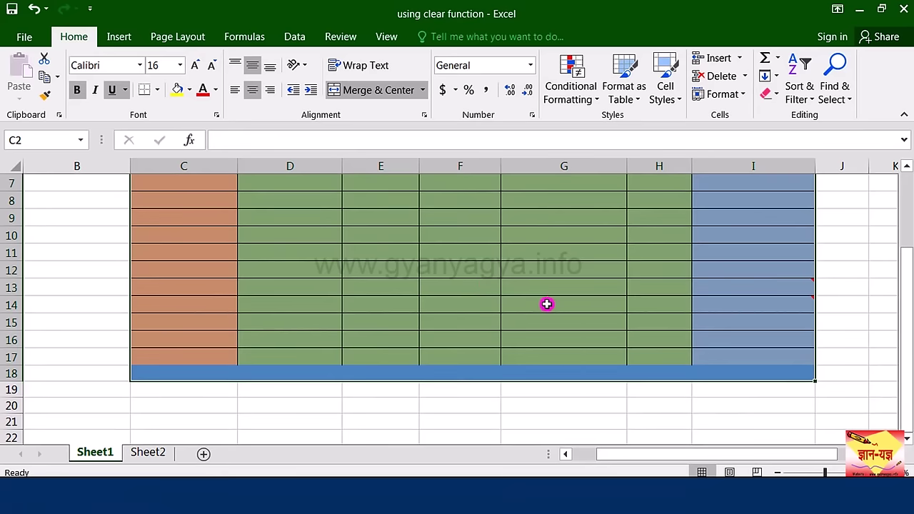
scroll(550, 301, "up", 2)
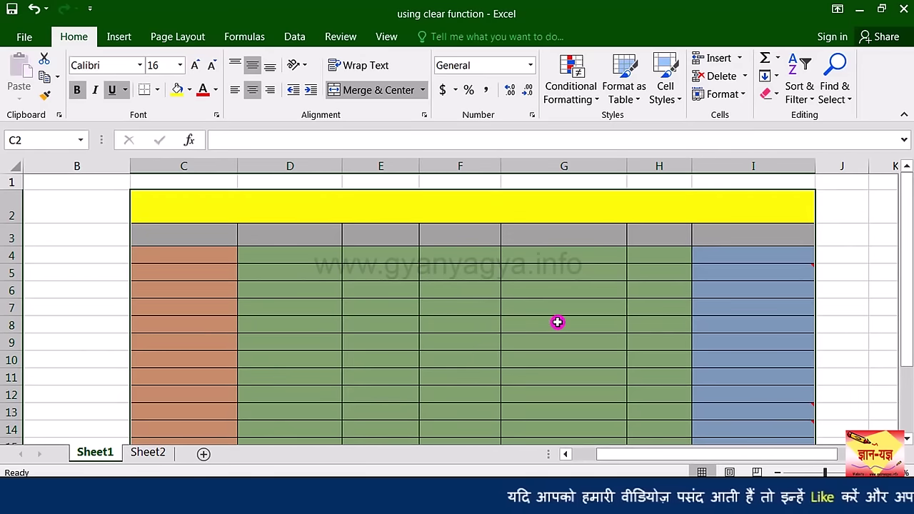
left_click(34, 10)
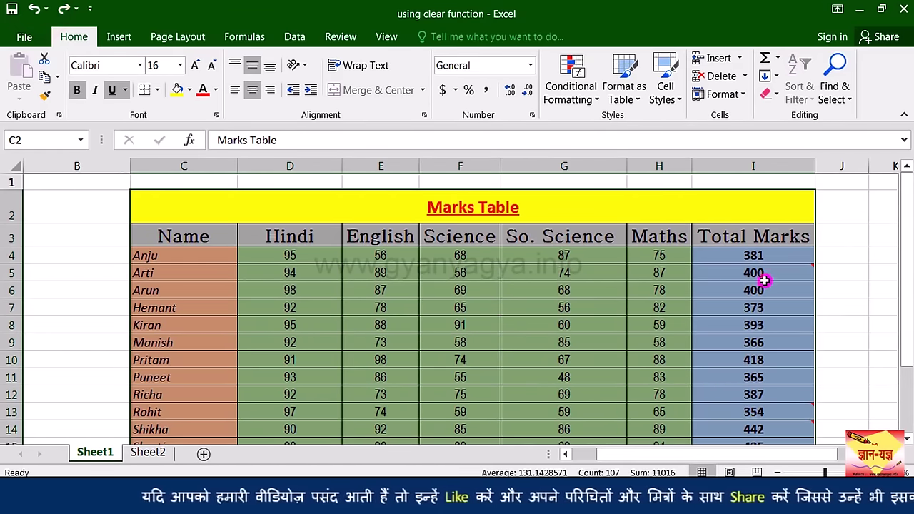
mouse_move(763, 273)
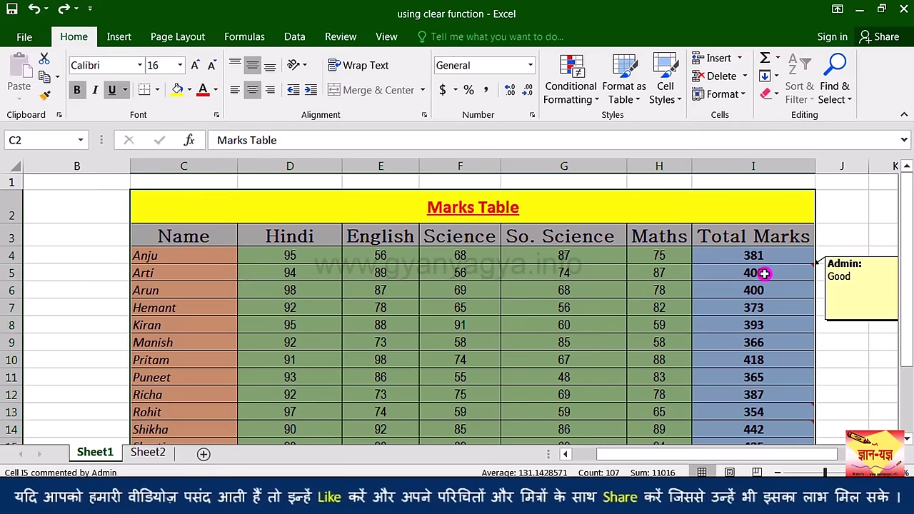
mouse_move(762, 408)
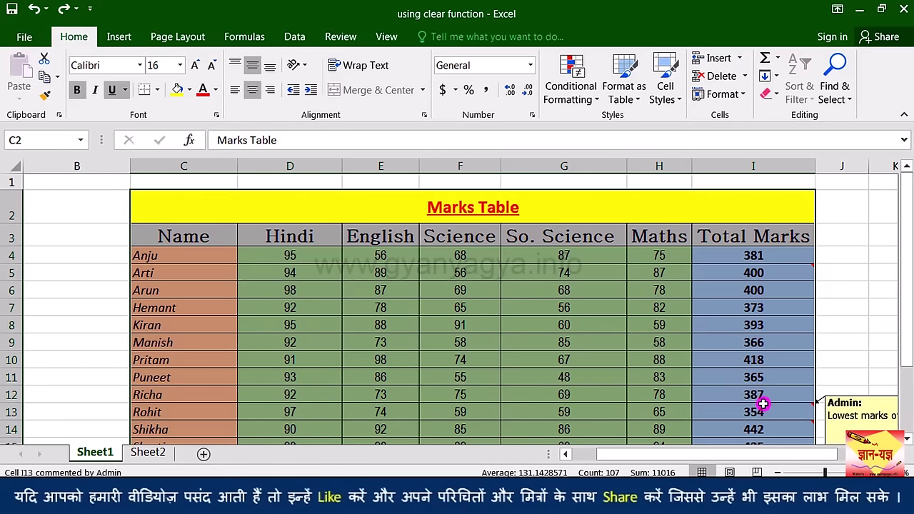
scroll(757, 343, "down", 1)
scroll(754, 335, "right", 1)
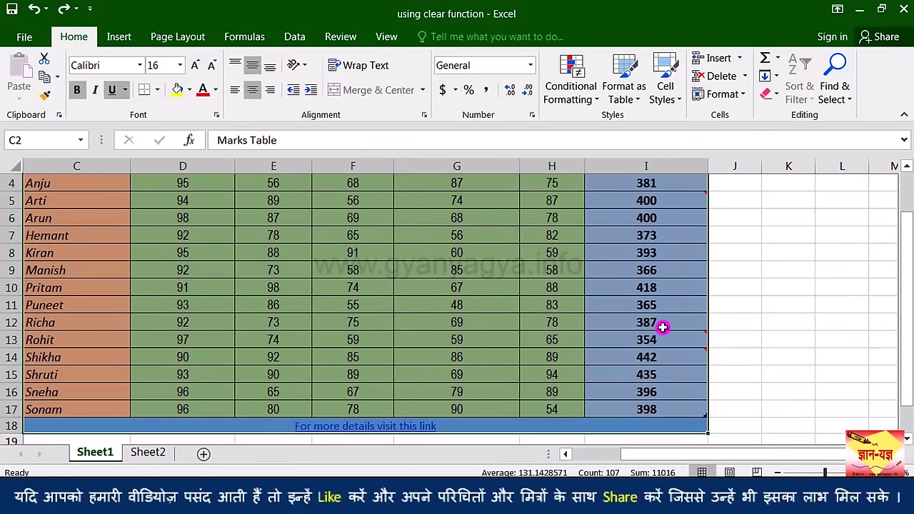
scroll(663, 327, "up", 1)
scroll(663, 321, "down", 1)
scroll(663, 327, "up", 1)
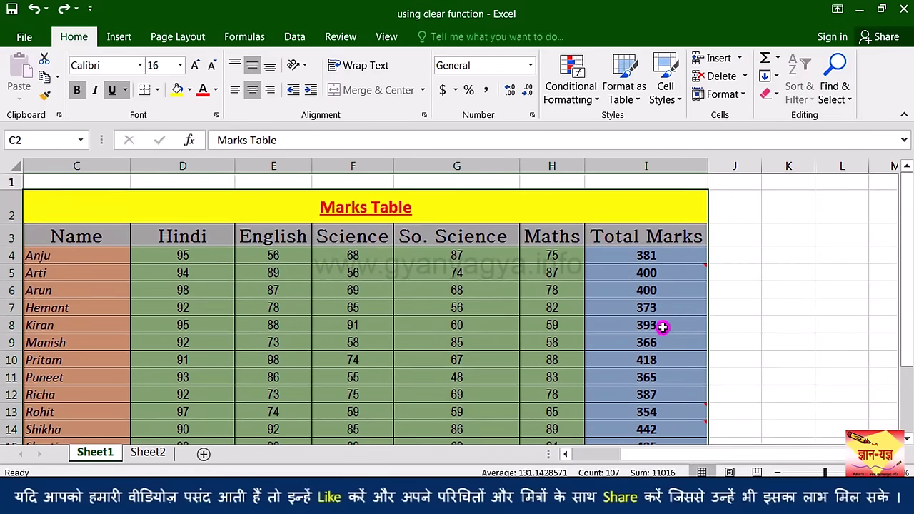
left_click(666, 295)
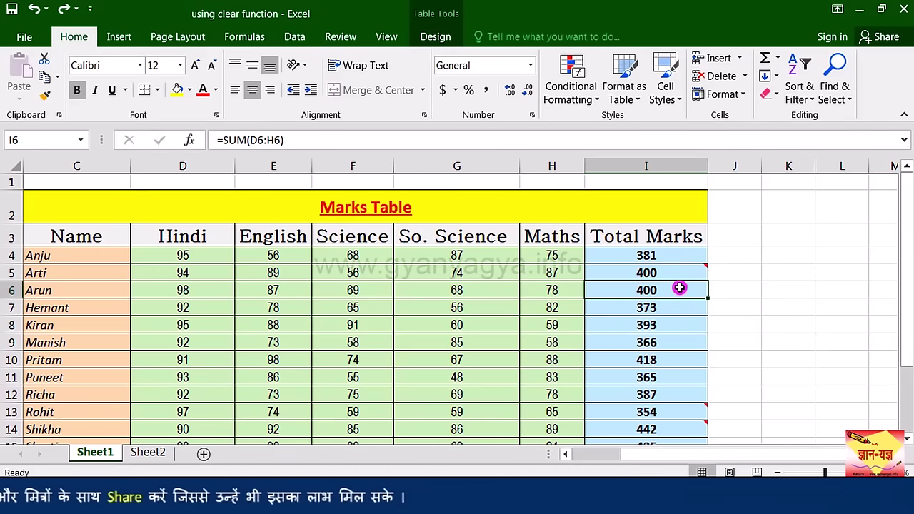
Step: Clear the comments from the Total Marks values in column I
left_click_drag(680, 256, 671, 405)
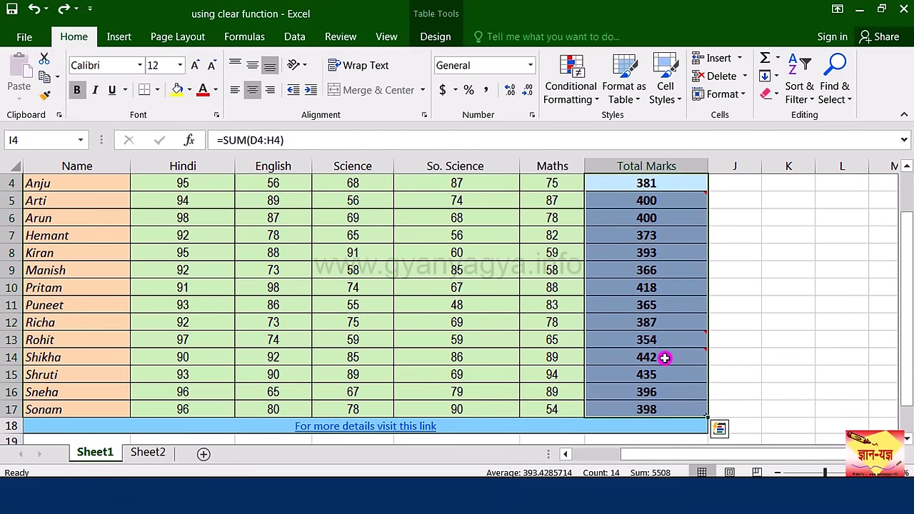
left_click(767, 94)
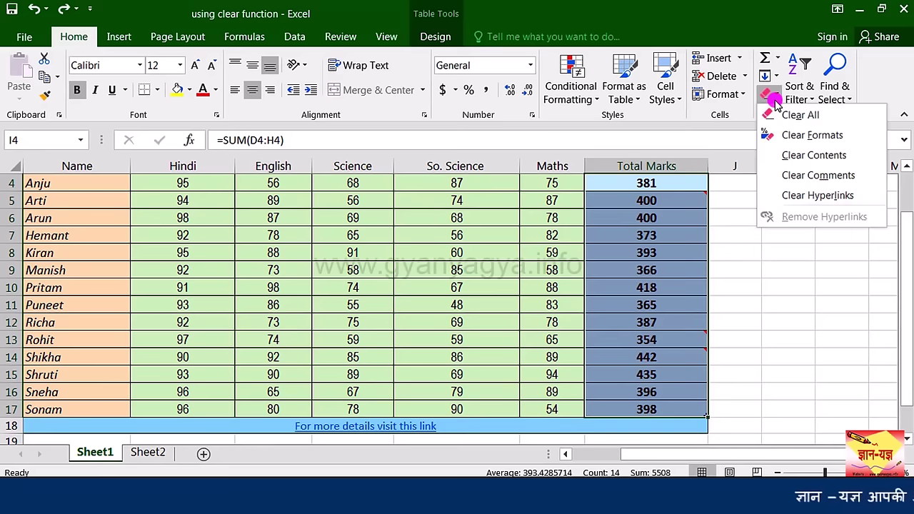
left_click(848, 176)
left_click(694, 307)
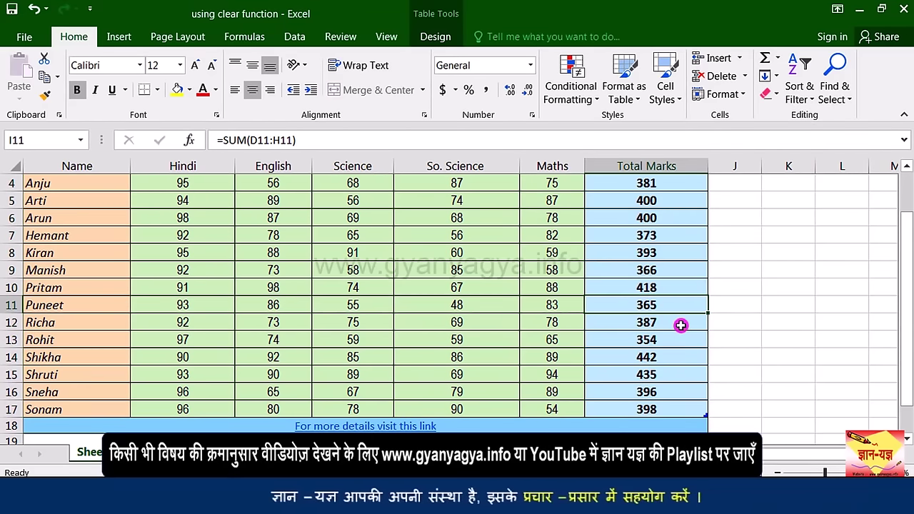
scroll(723, 193, "left", 2)
left_click(771, 95)
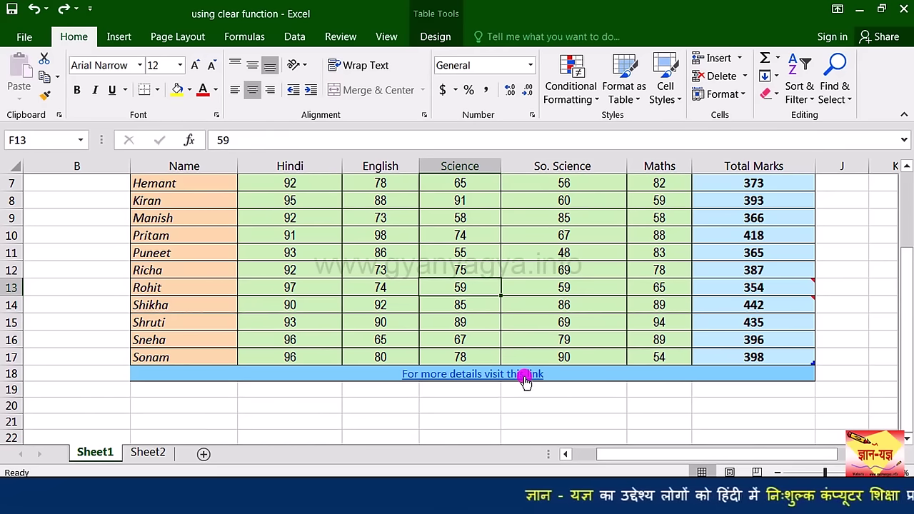
Step: Strip the hyperlink and its blue styling from the row 18 link text
mouse_move(525, 379)
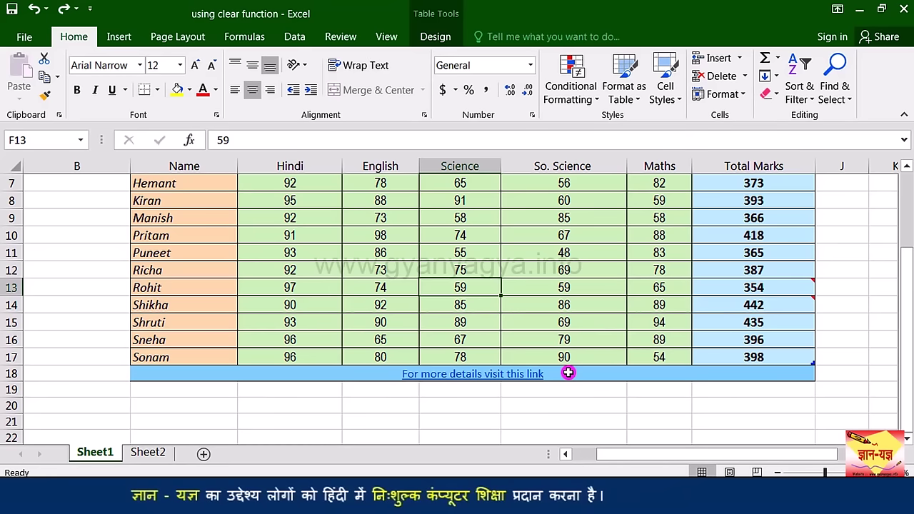
left_click(567, 372)
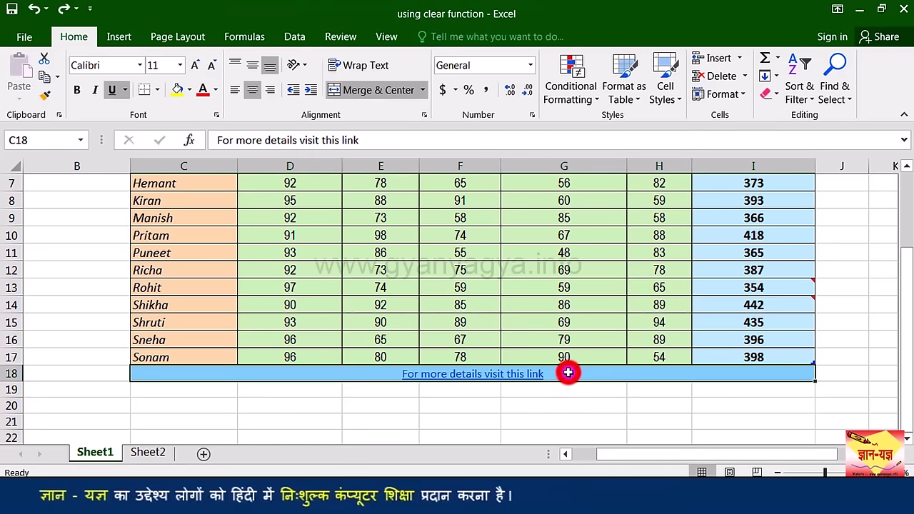
left_click(771, 94)
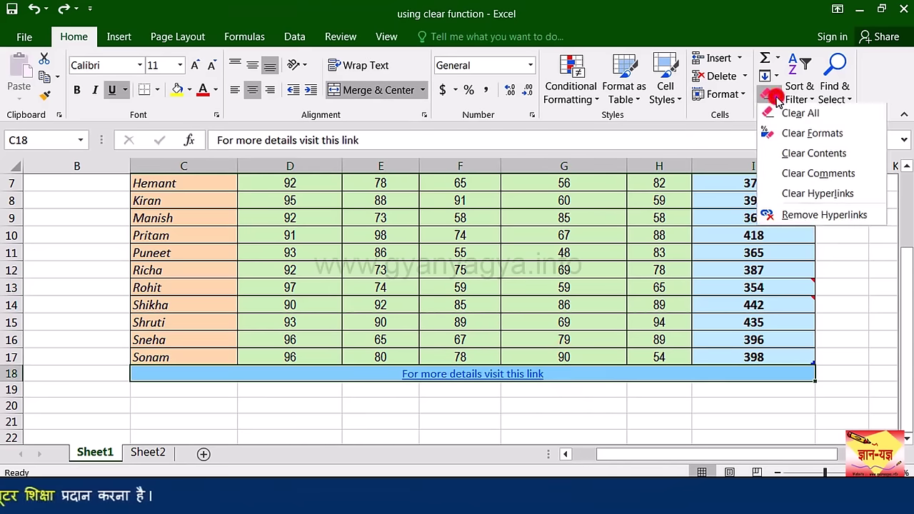
left_click(805, 197)
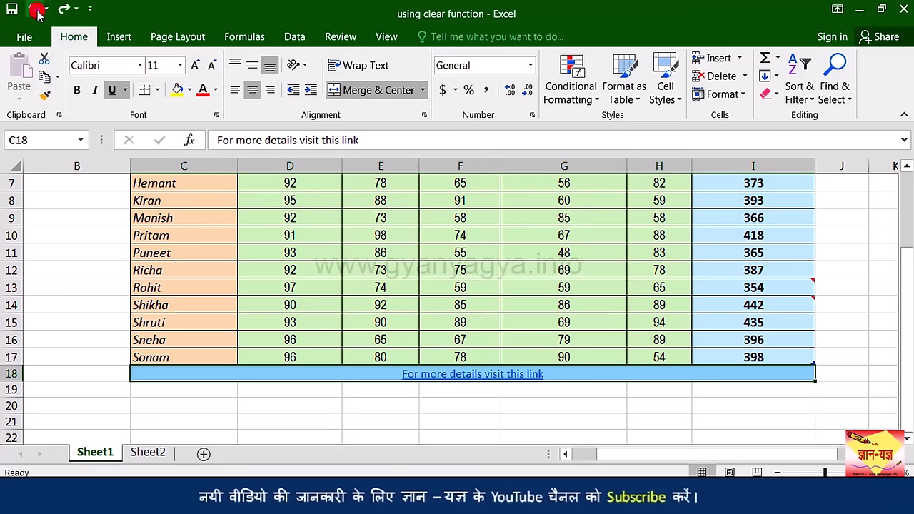
left_click(771, 94)
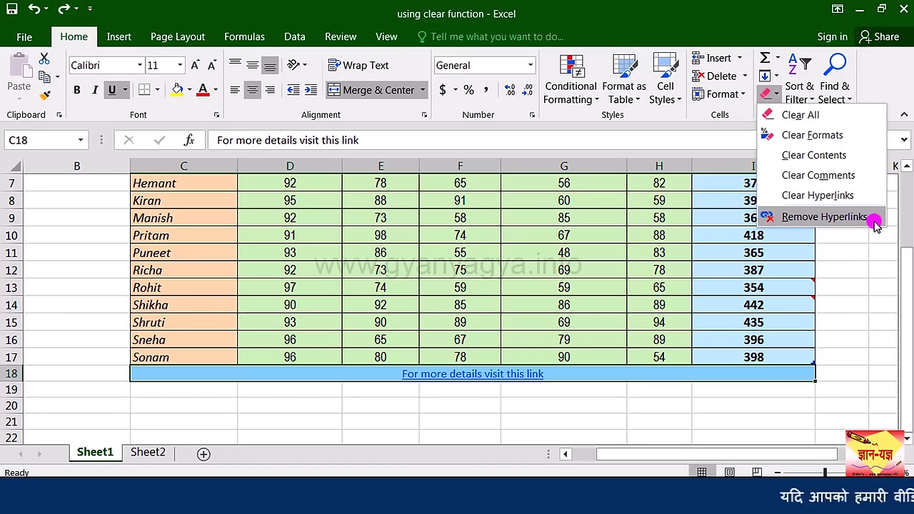
left_click(874, 222)
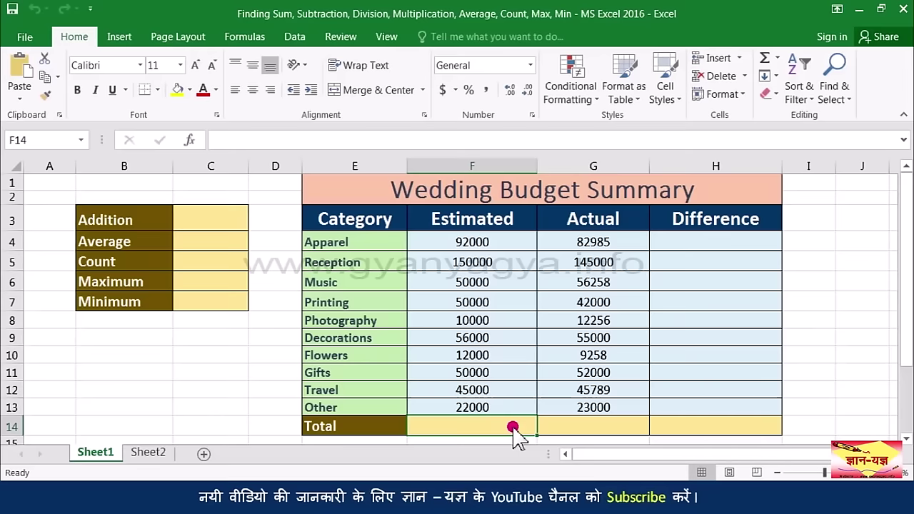
Step: Total the Estimated amounts F4:F13 with AutoSum, giving 537000 in F14
left_click_drag(492, 245, 498, 408)
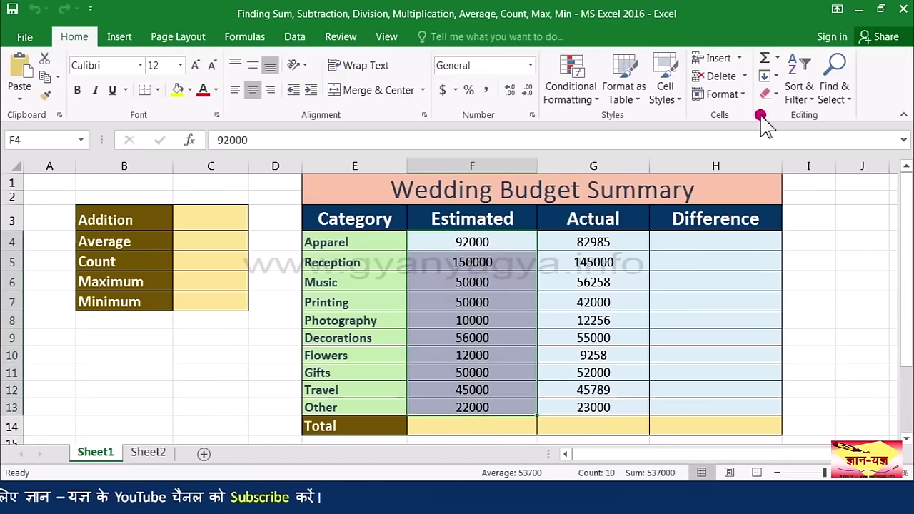
left_click(83, 40)
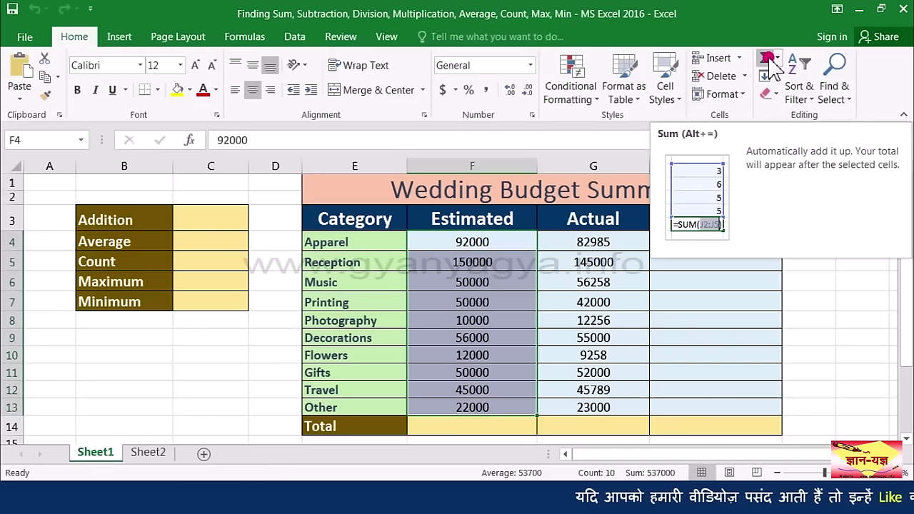
left_click(768, 58)
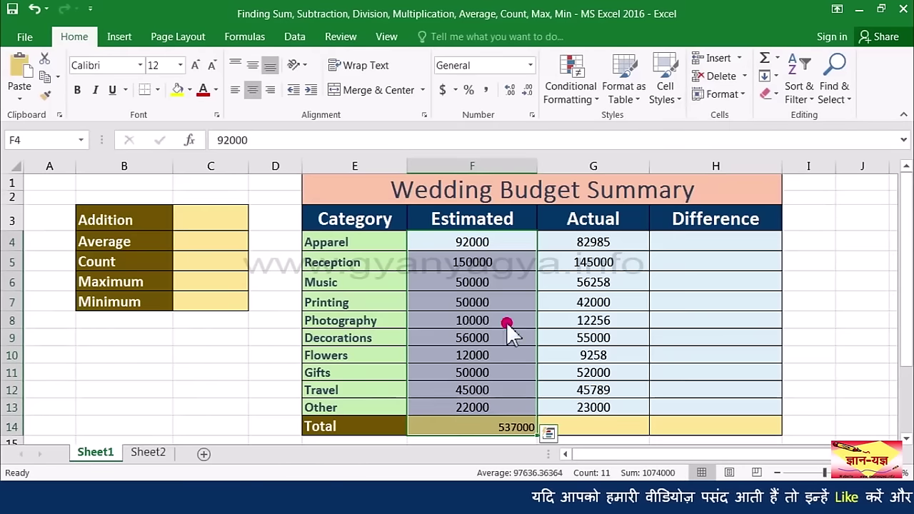
Step: Center the 537000 Estimated total in cell F14
left_click(490, 428)
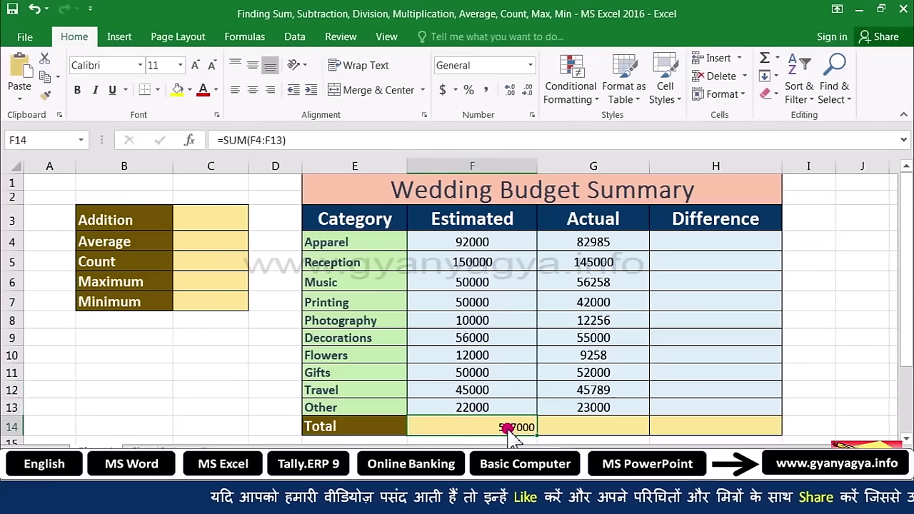
left_click(247, 90)
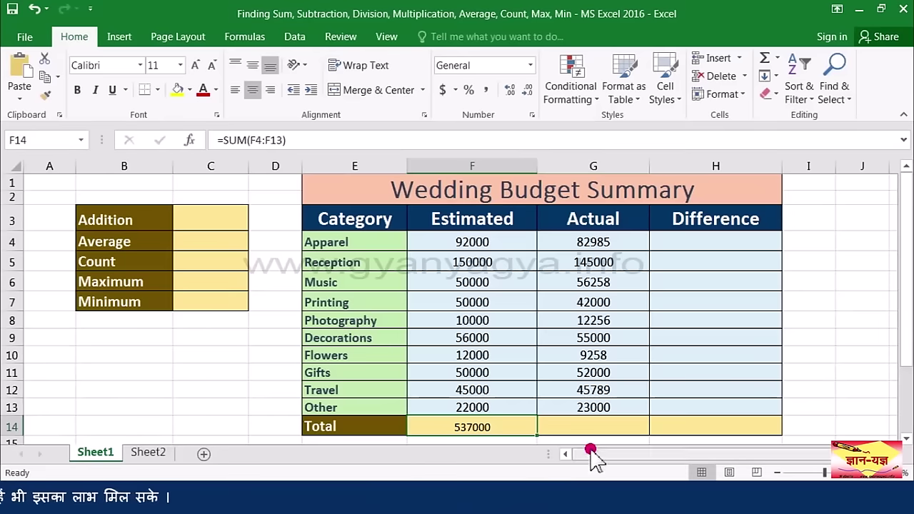
left_click(591, 431)
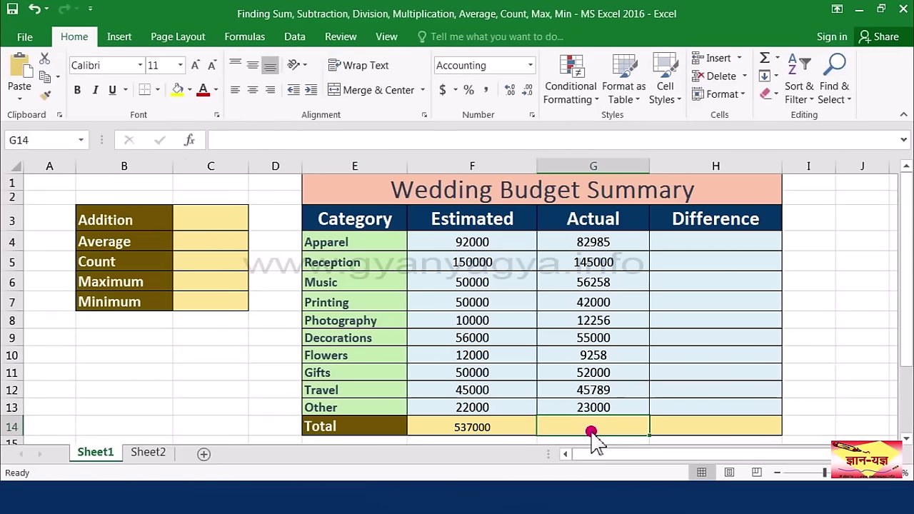
Step: Enter =SUM(G4:G13) in G14 to total the Actual amounts, showing 523546
type("=")
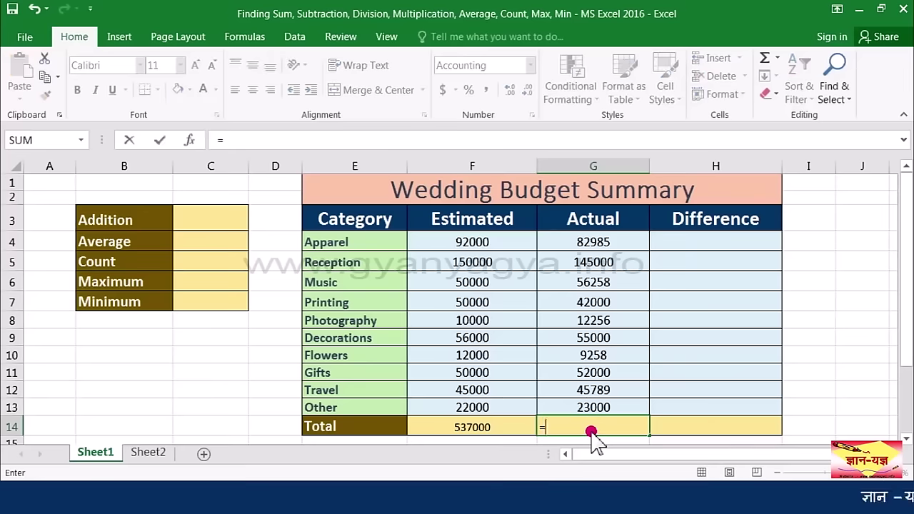
type("sum")
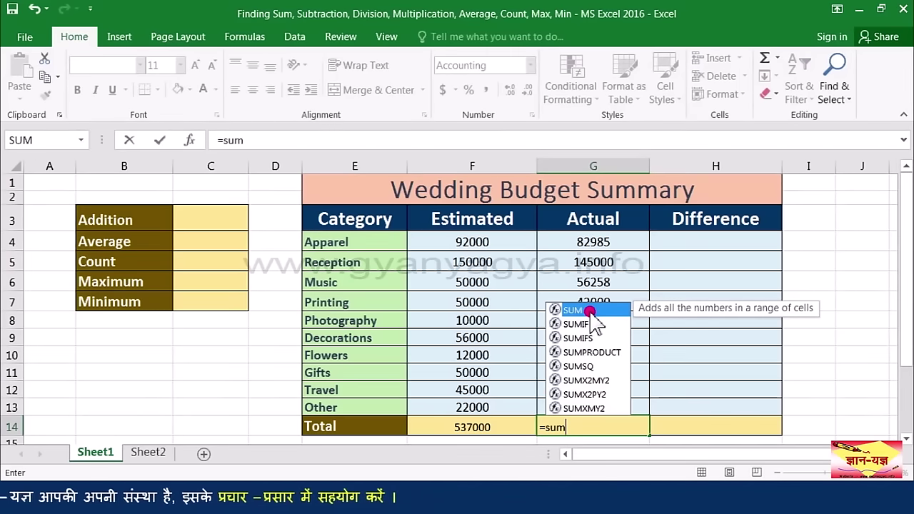
double_click(590, 311)
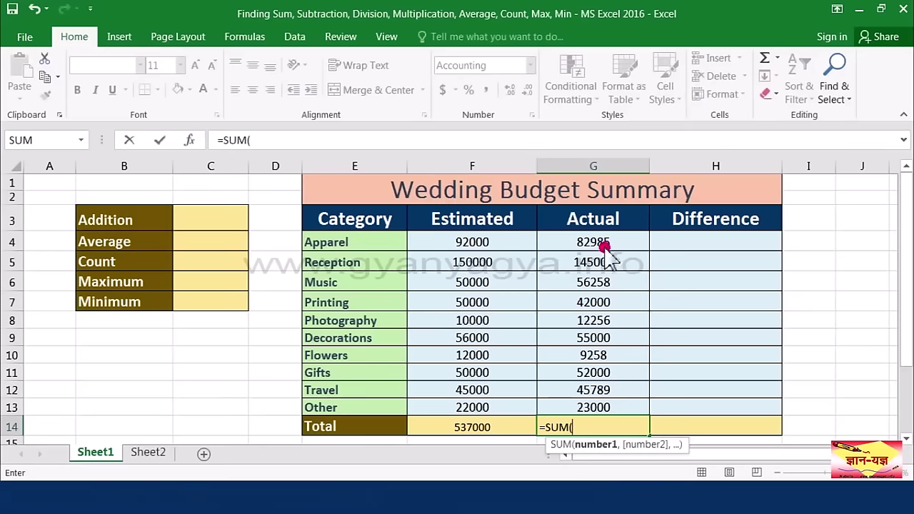
left_click_drag(606, 245, 597, 410)
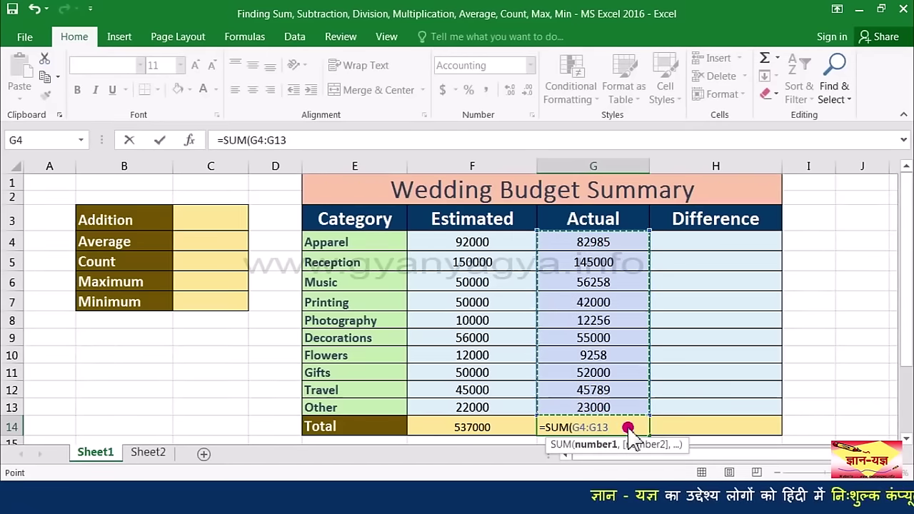
type(")")
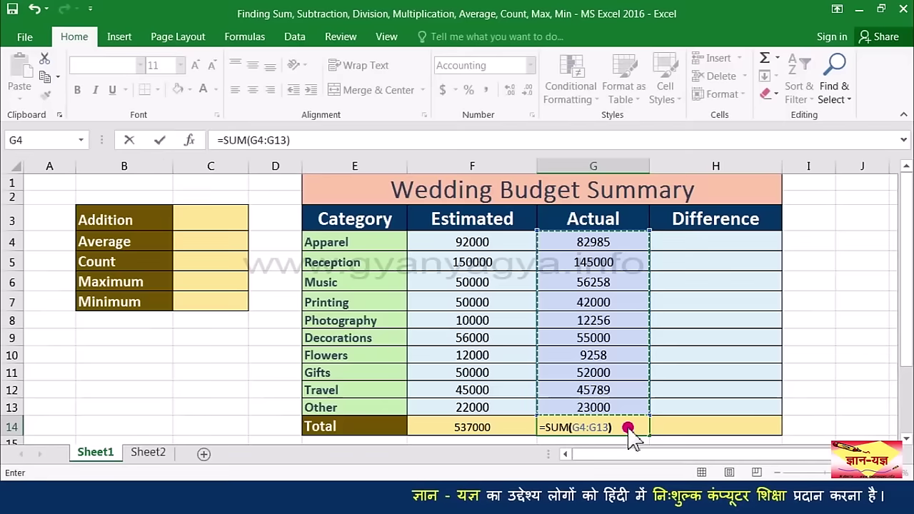
key("ctrl+Return")
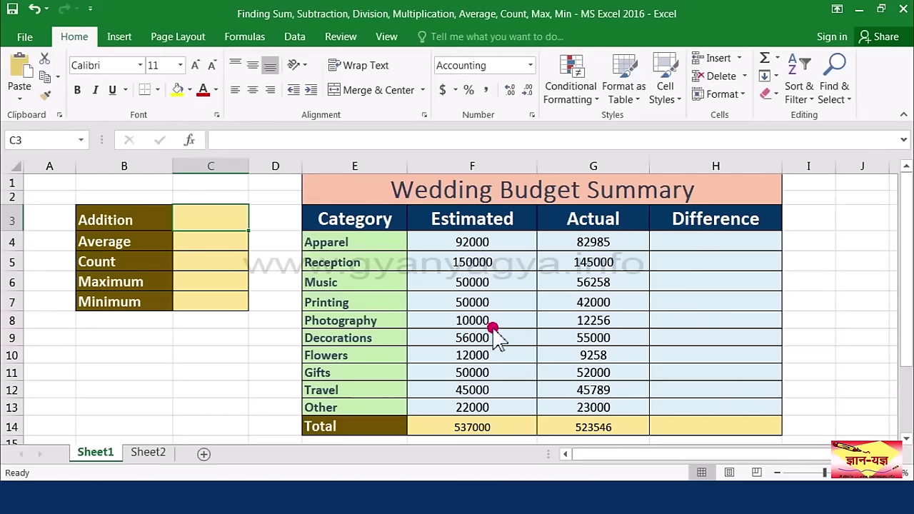
Step: Fill the Reception, Decorations and Travel estimates (F5, F9, F12) with red
left_click(482, 264)
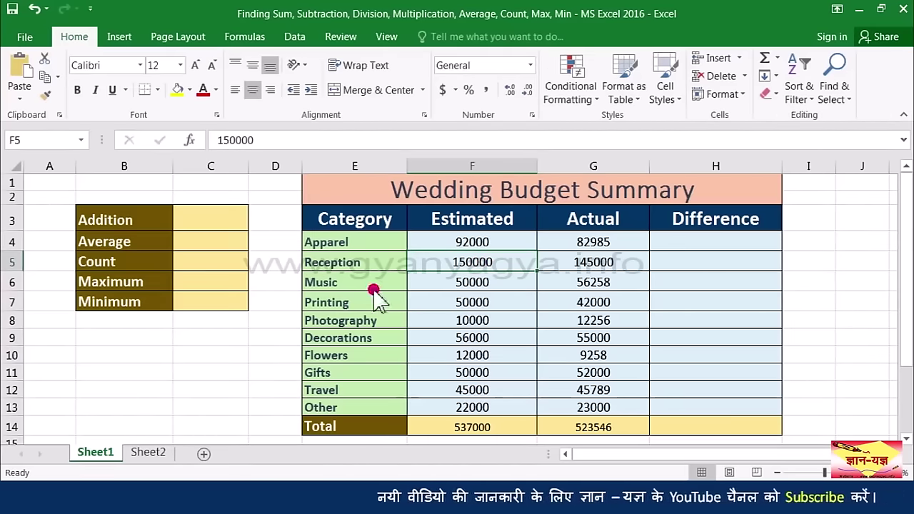
left_click(189, 90)
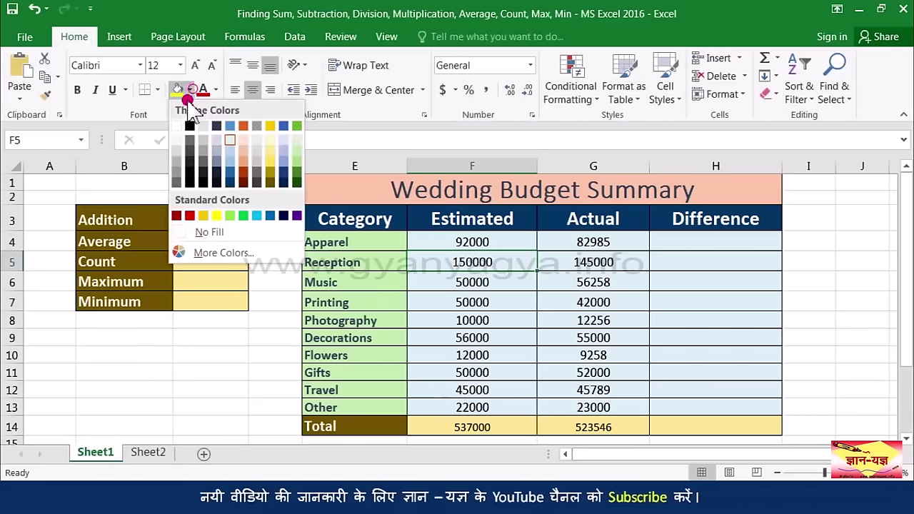
left_click(190, 215)
left_click(460, 341)
left_click(177, 89)
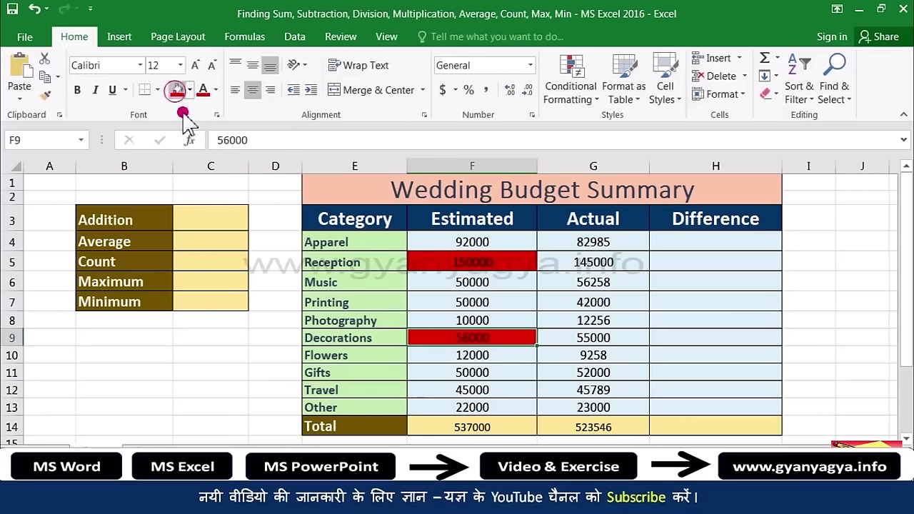
left_click(471, 391)
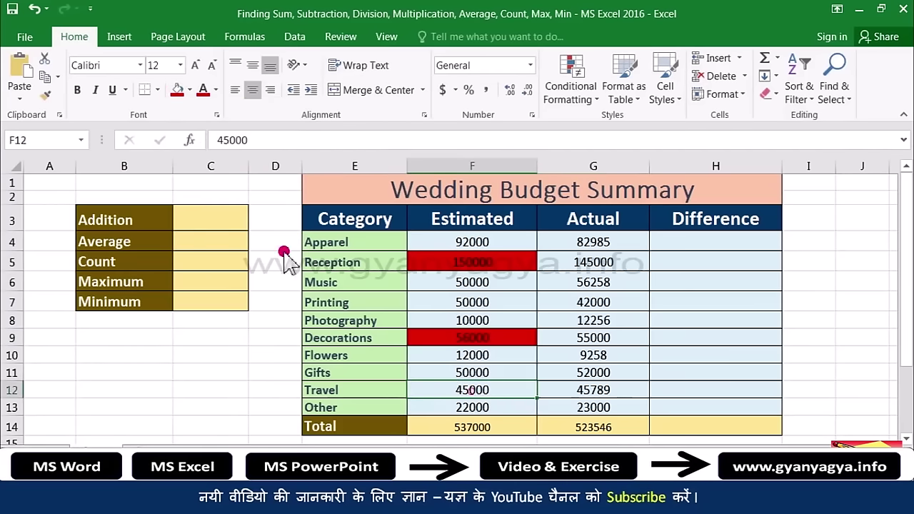
left_click(182, 90)
left_click(202, 227)
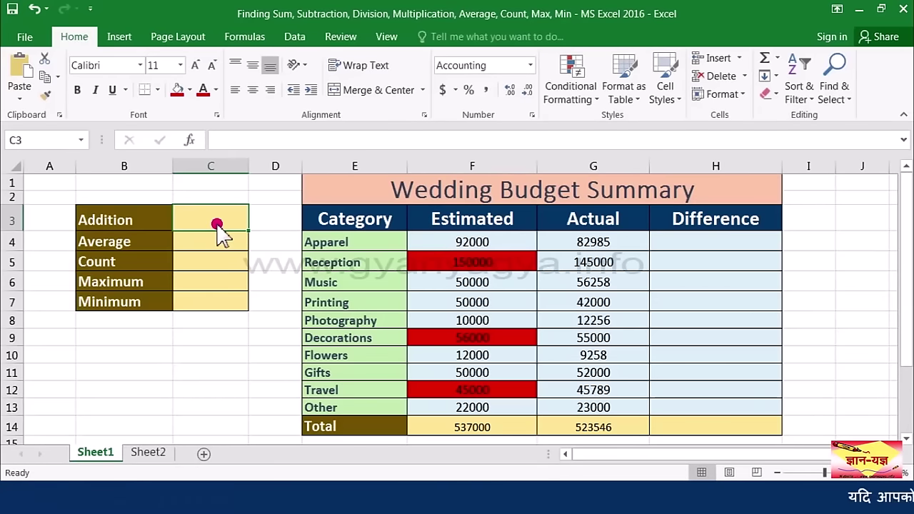
type("=")
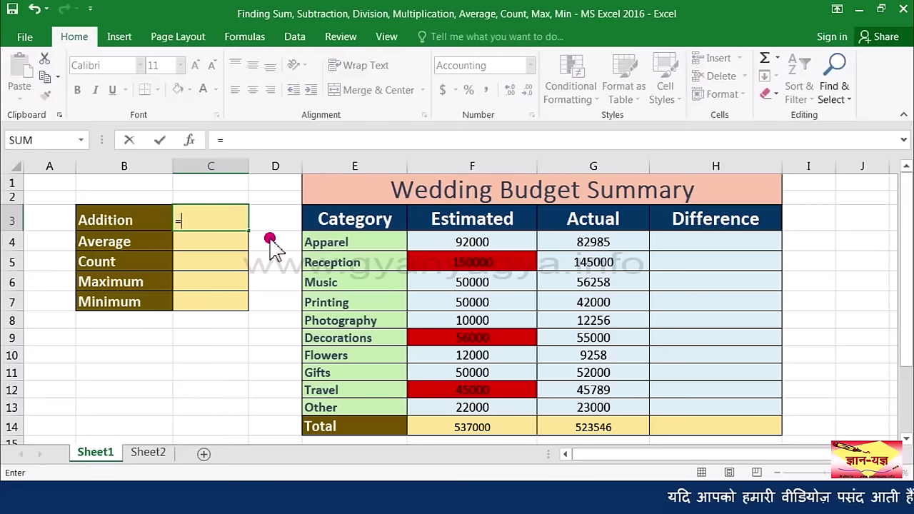
Step: Make Addition cell C3 equal =F5+F9+F12, summing the red estimates to 251000
left_click(472, 270)
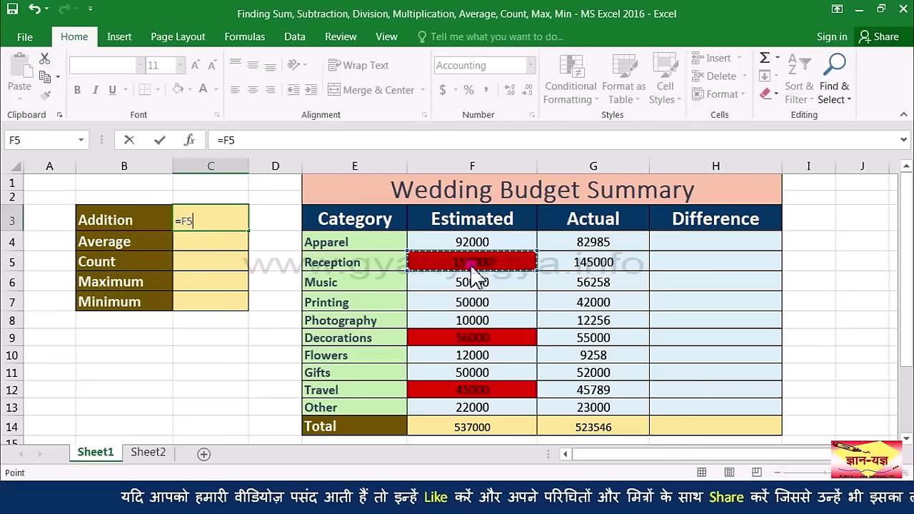
type("+")
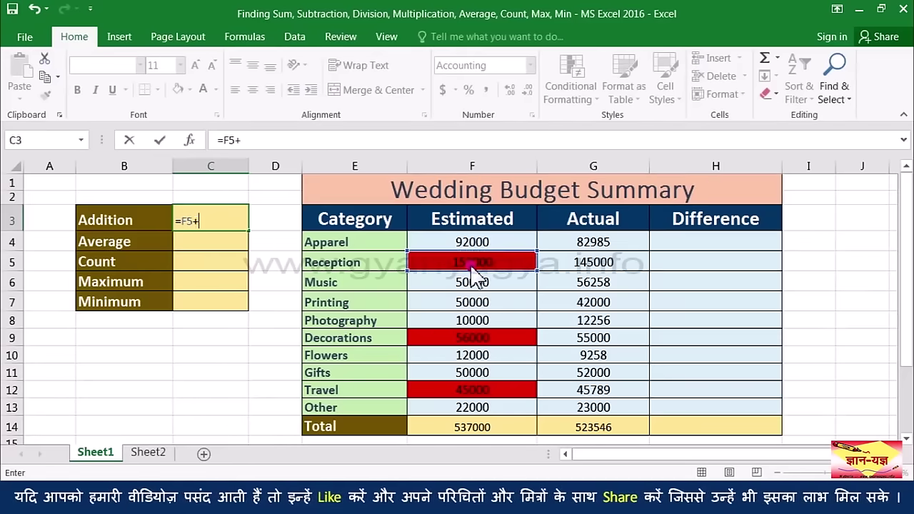
left_click(504, 340)
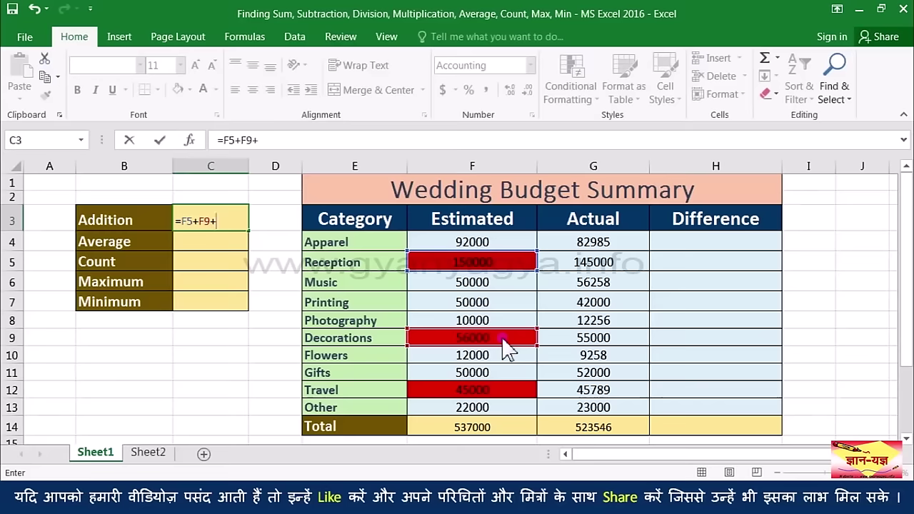
left_click(506, 394)
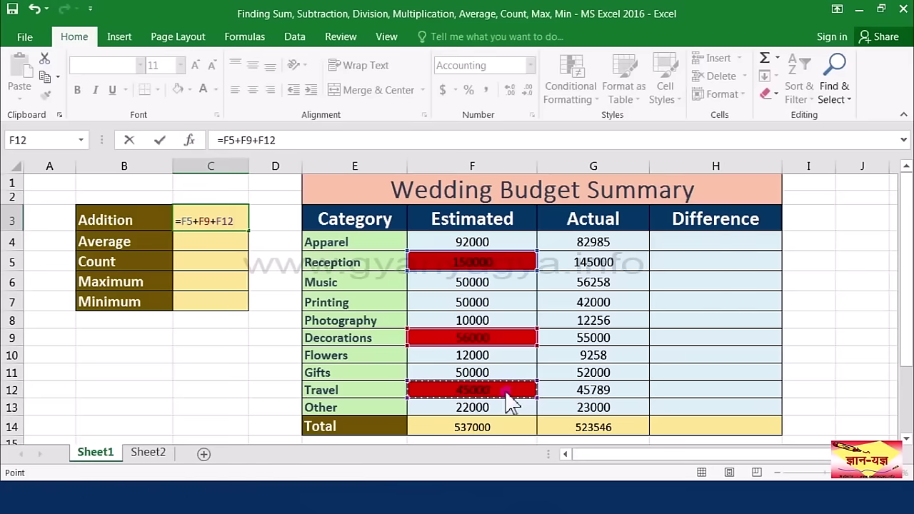
key("Return")
left_click(207, 240)
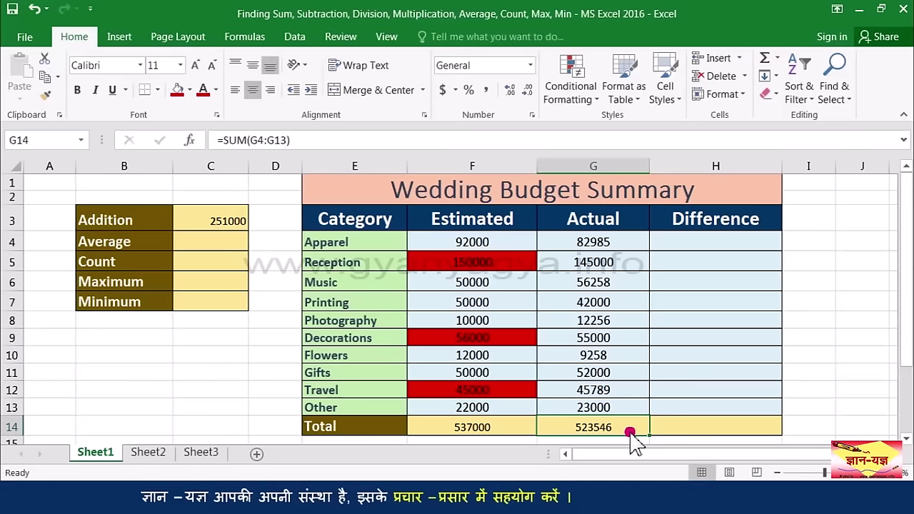
Step: Clear G14 and re-total Actual amounts G4:G13 with Alt+=, again showing 523546
key("Delete")
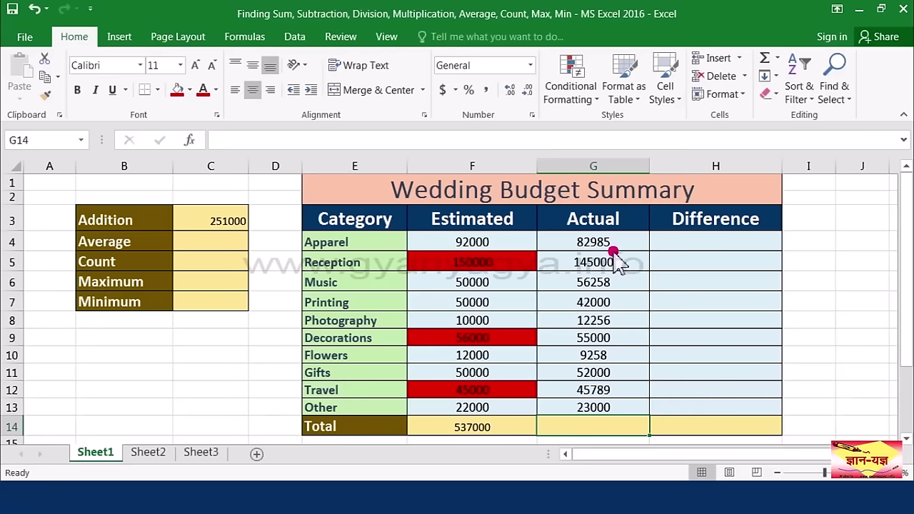
left_click_drag(612, 243, 610, 414)
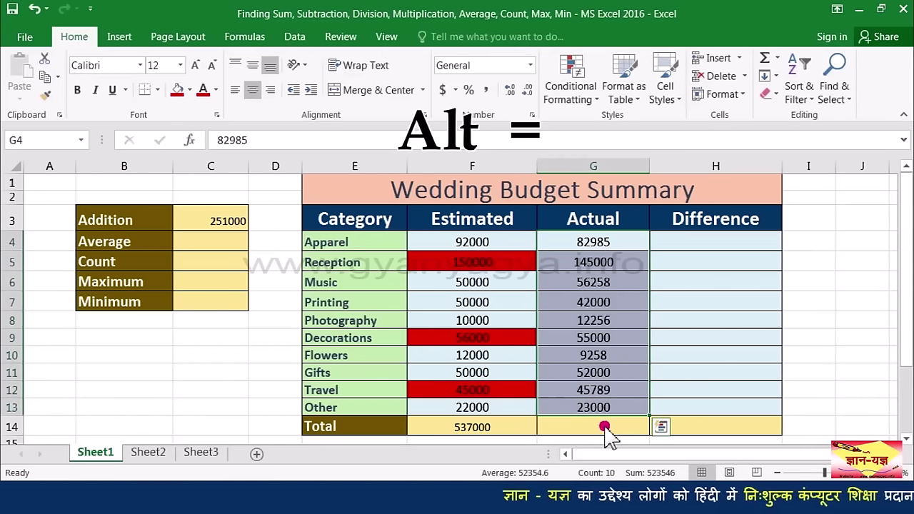
key("alt+equal")
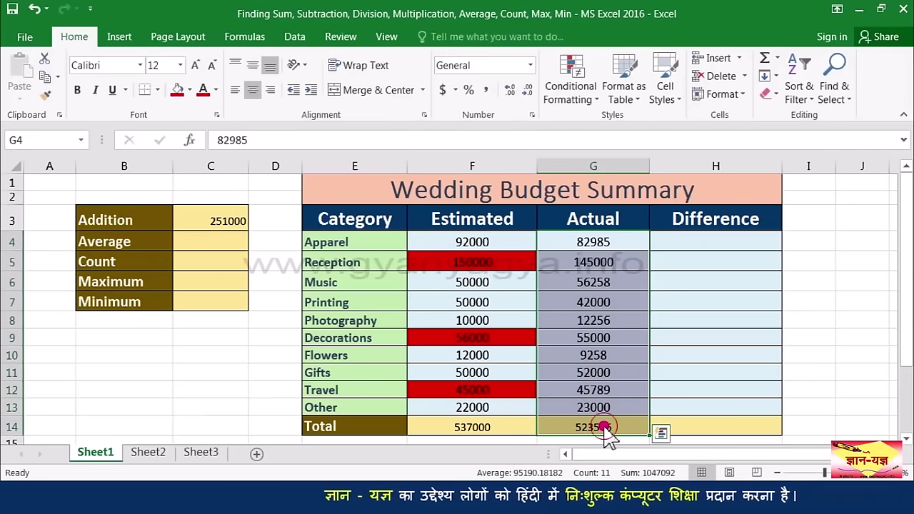
left_click(604, 427)
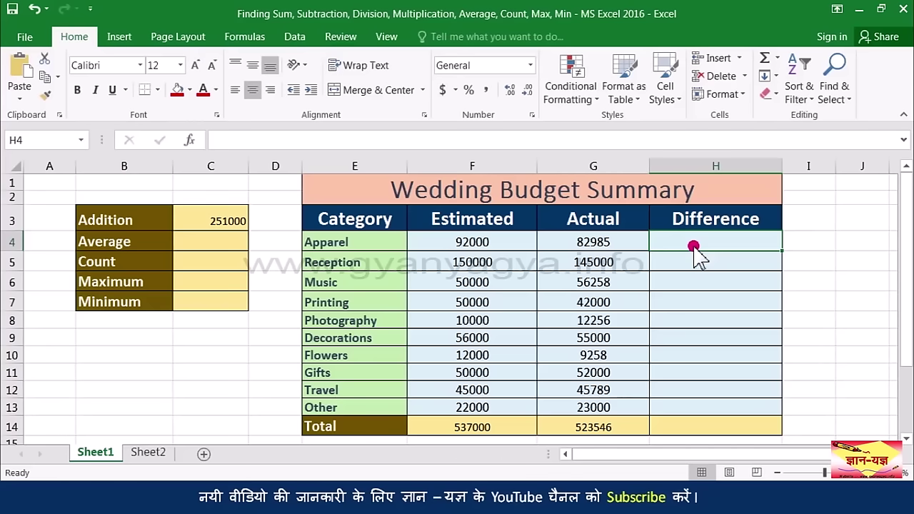
Step: Enter =F4-G4 in H4 for the Apparel difference
type("=")
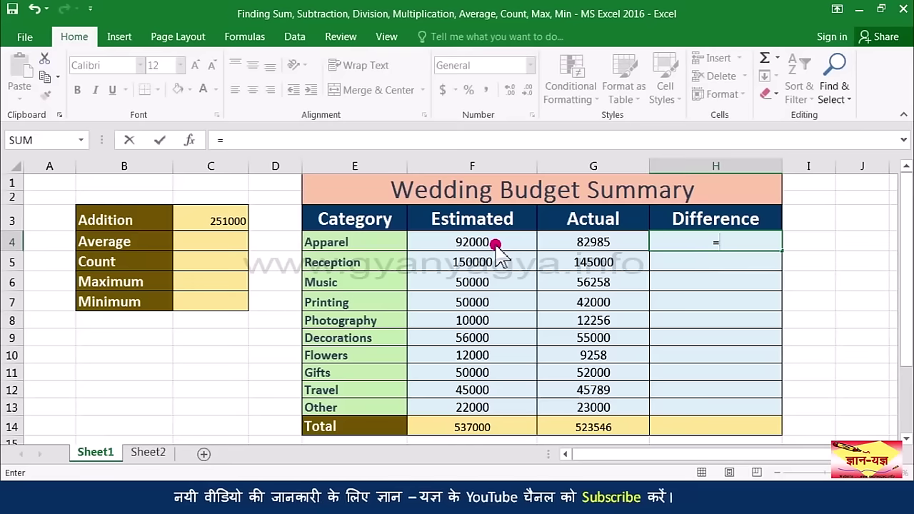
left_click(495, 245)
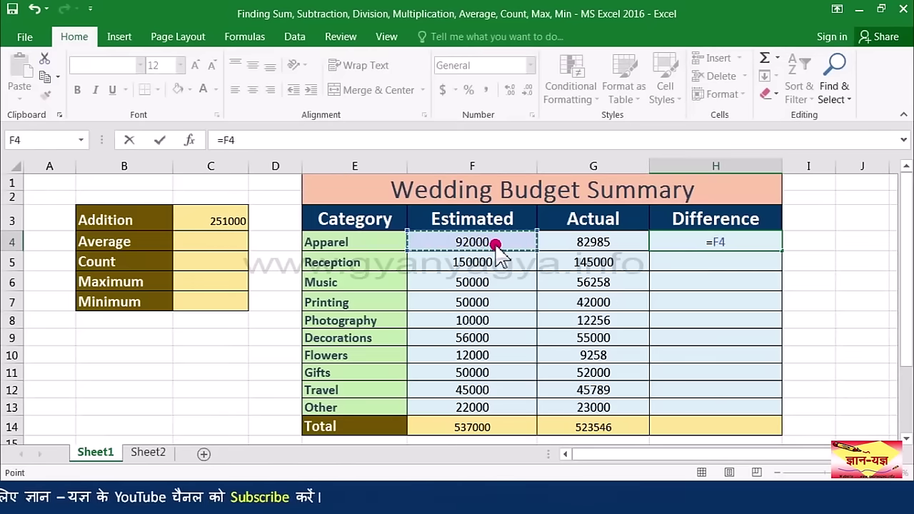
type("-")
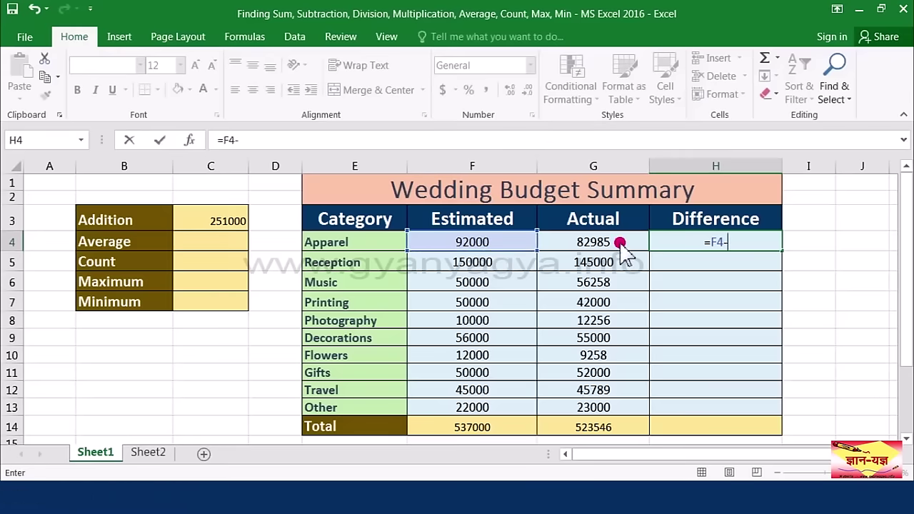
left_click(619, 244)
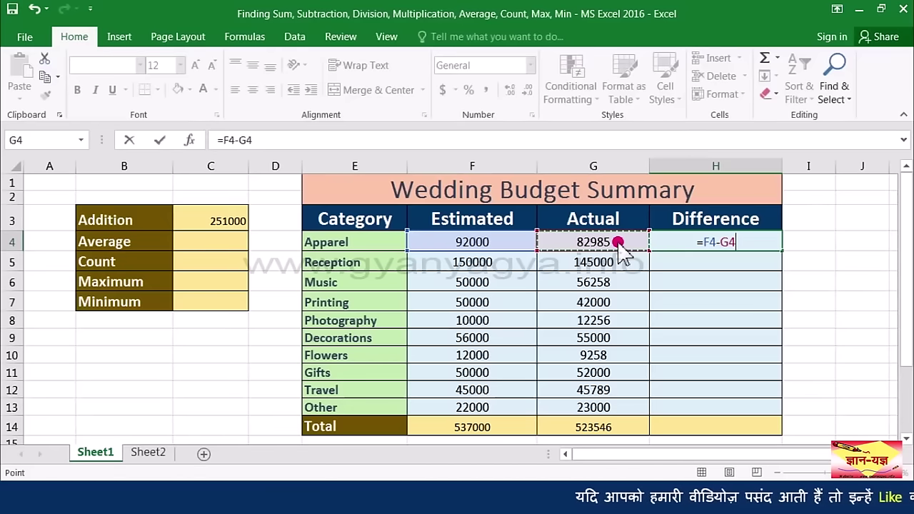
key("Return")
Step: Copy the difference formula down the Difference column to H14, totalling 13454
left_click(742, 246)
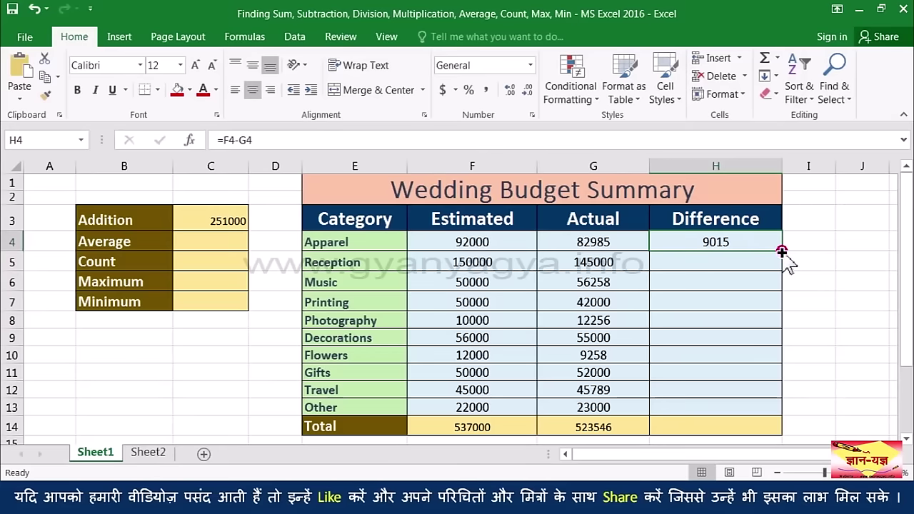
left_click_drag(782, 252, 765, 433)
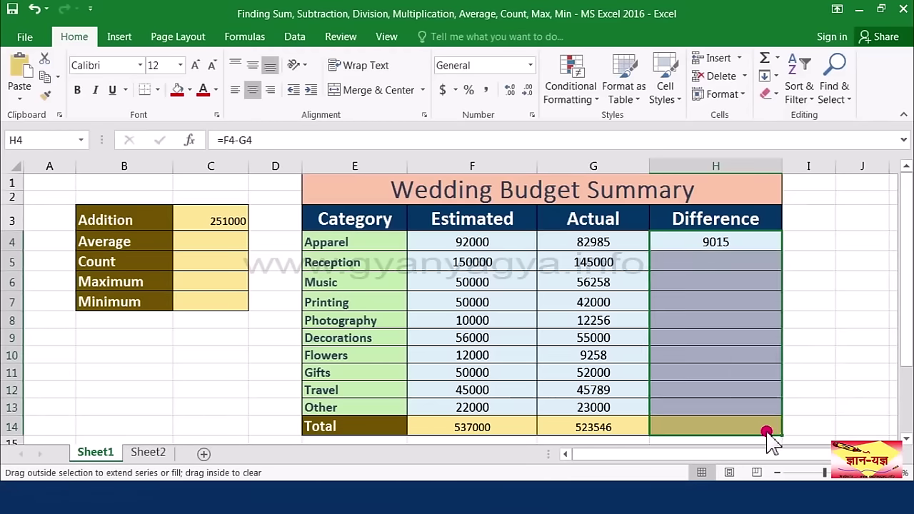
left_click(659, 422)
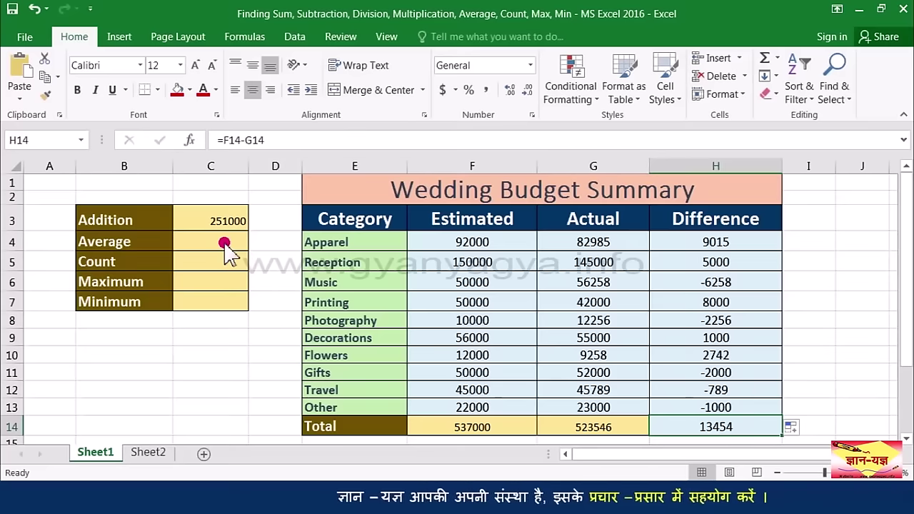
Step: Enter an AVERAGE formula over the amounts in Average cell C4, showing 52354.6
left_click(215, 243)
type("=")
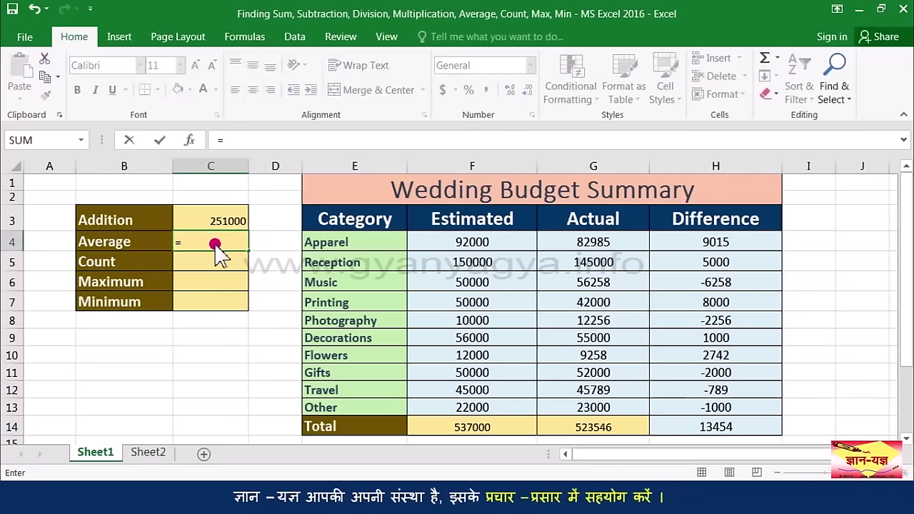
type("a")
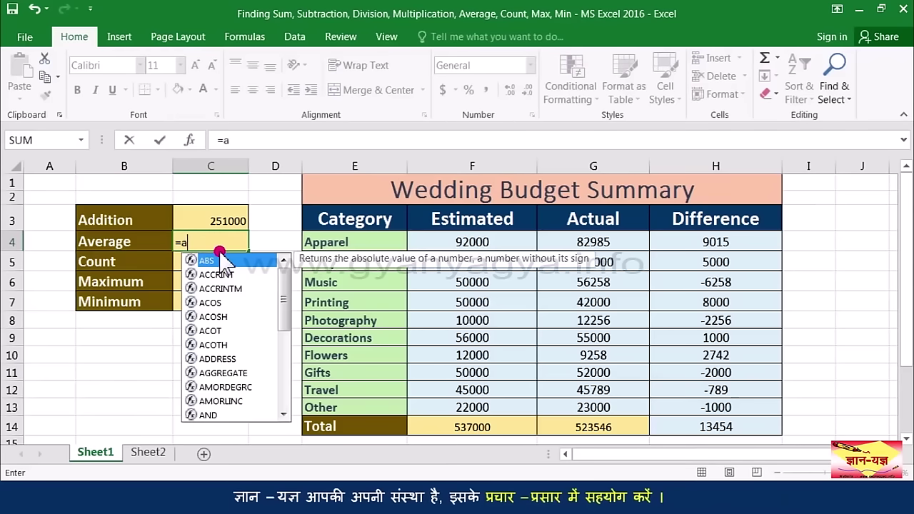
type("ver")
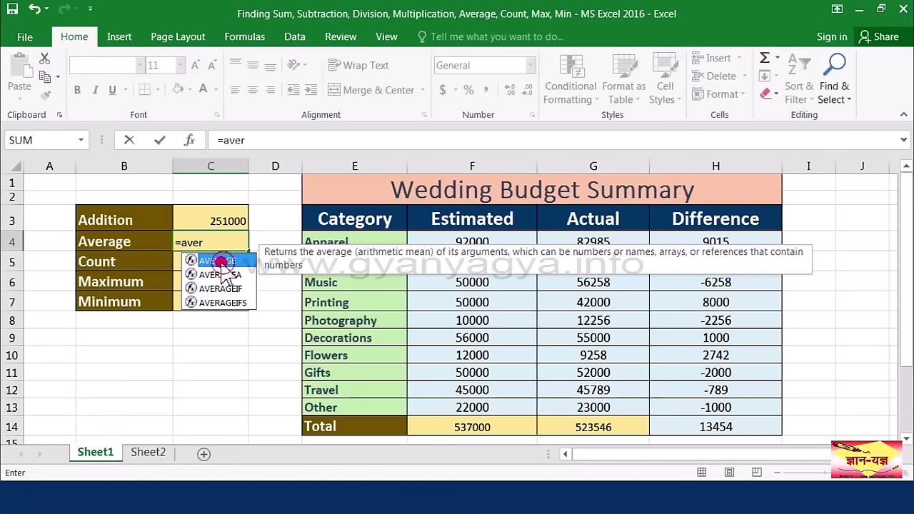
double_click(221, 261)
left_click(474, 243)
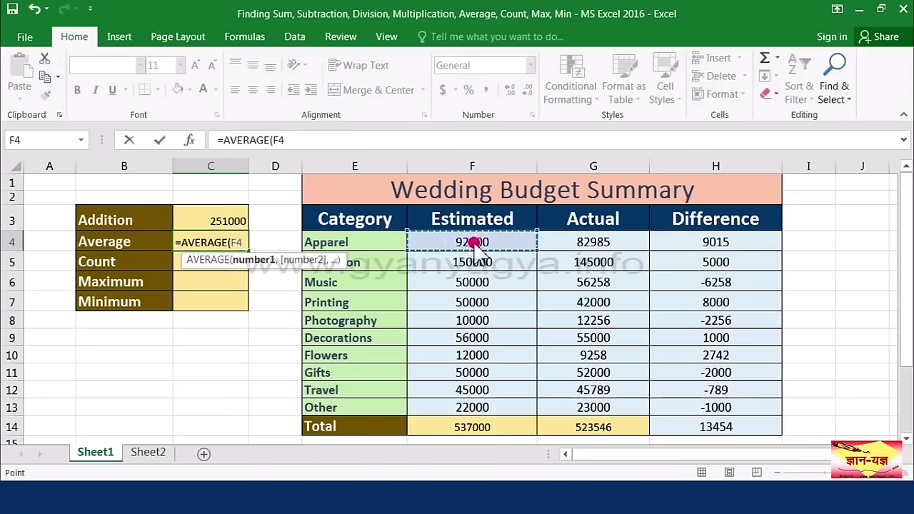
left_click_drag(475, 255, 471, 404)
key("Return")
left_click(232, 245)
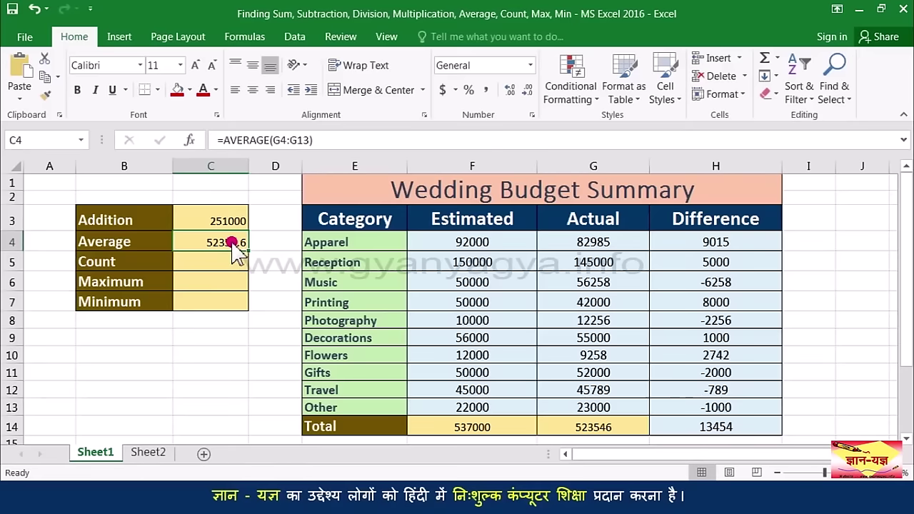
left_click_drag(593, 242, 600, 406)
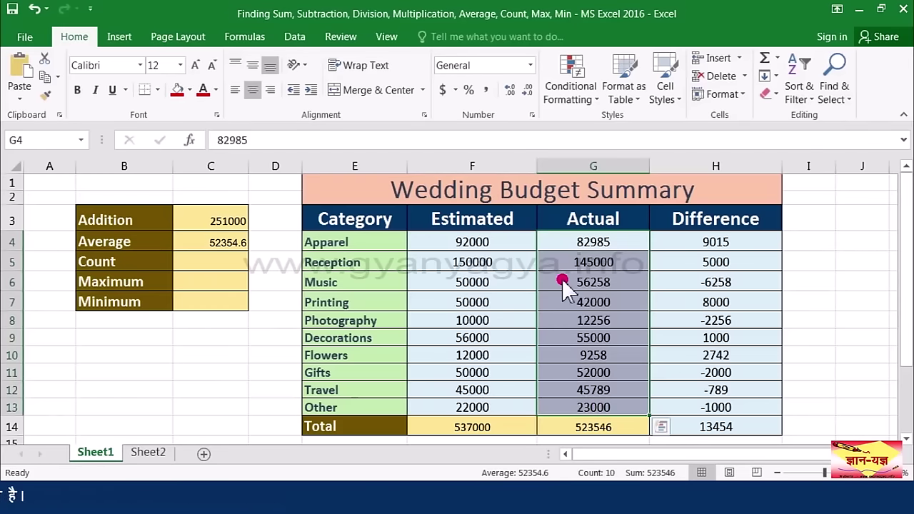
Step: Add an AutoSum Average below the Actual amounts, giving 52354.6
left_click(777, 58)
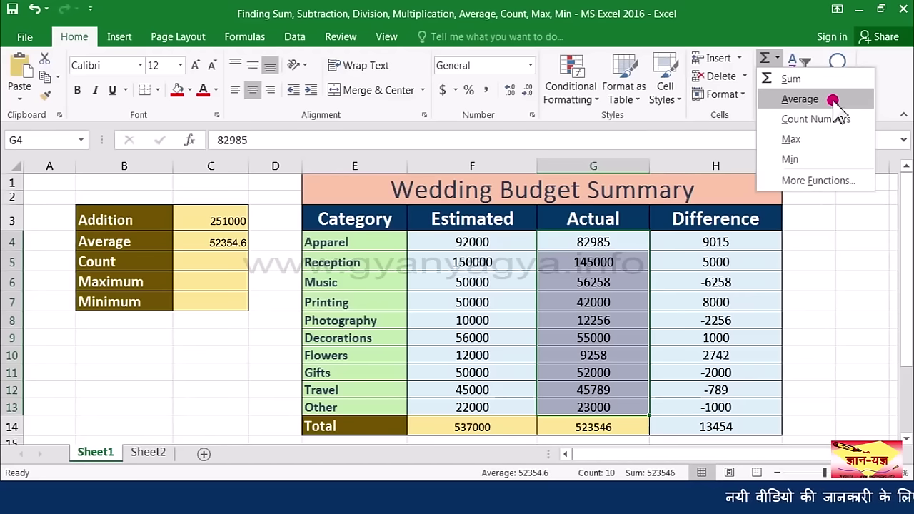
left_click(832, 99)
scroll(612, 402, "down", 1)
left_click(612, 400)
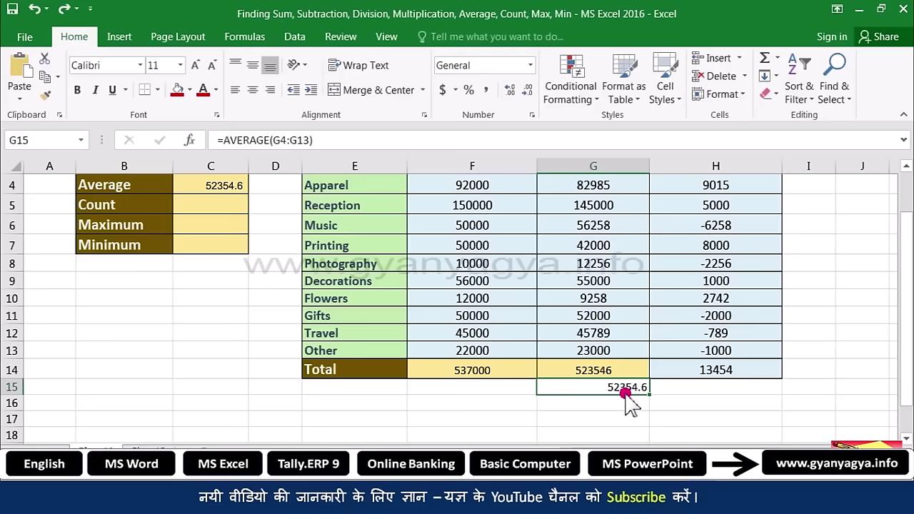
scroll(612, 394, "up", 1)
Step: Add an AutoSum Count Numbers of Estimated amounts F4:F13 in F15, giving 10
left_click(217, 267)
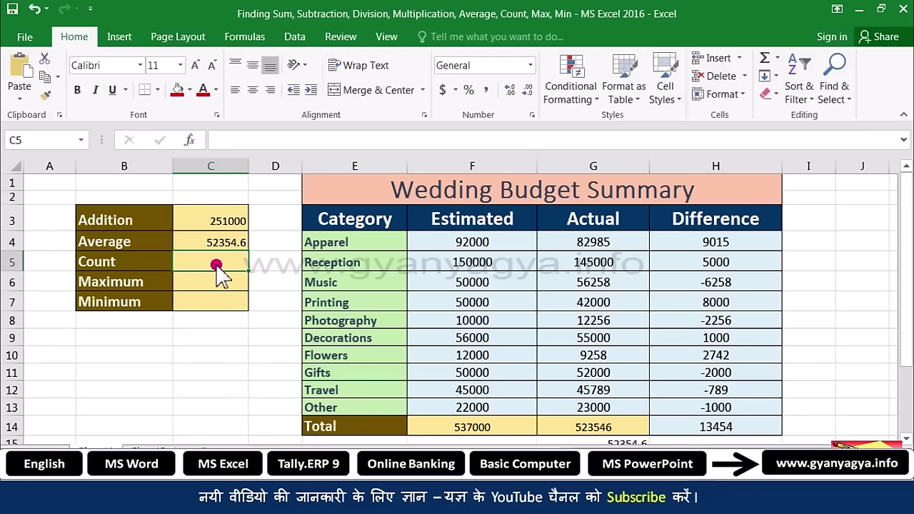
left_click_drag(483, 243, 471, 405)
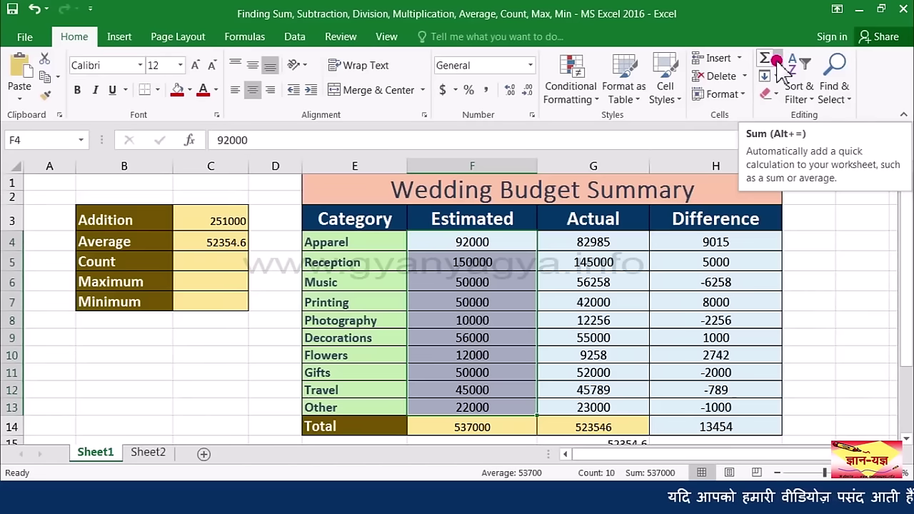
left_click(777, 60)
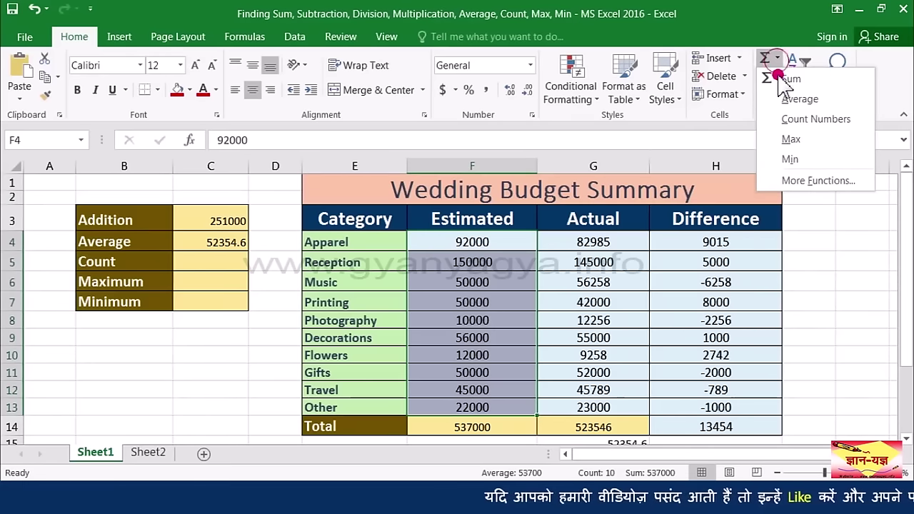
left_click(788, 119)
scroll(632, 220, "down", 2)
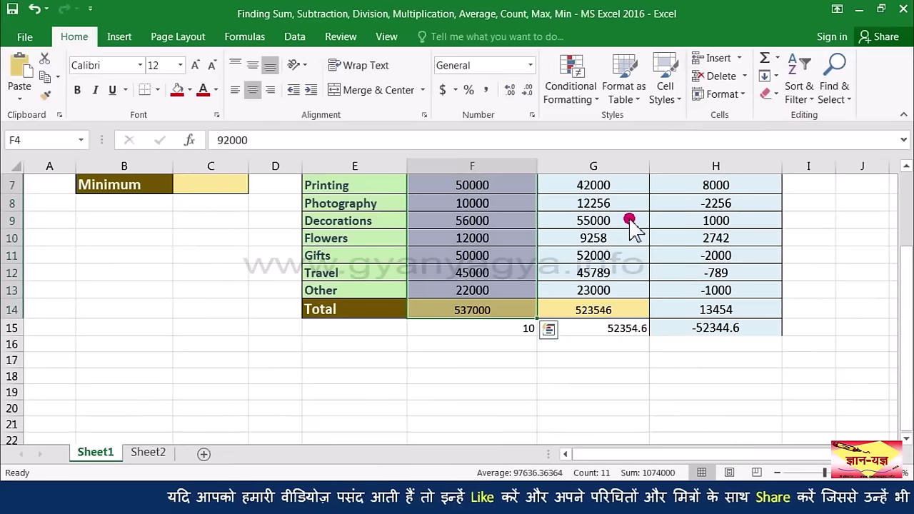
left_click(514, 332)
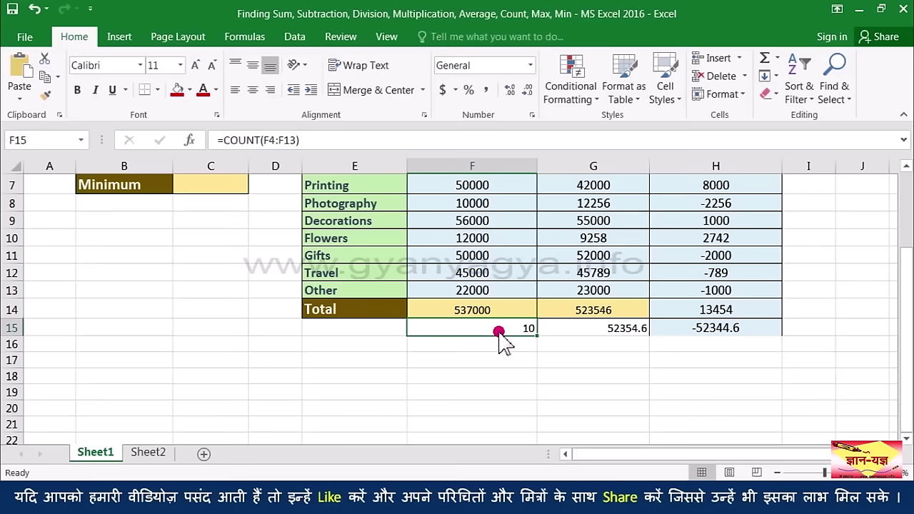
key("ctrl+bracketleft")
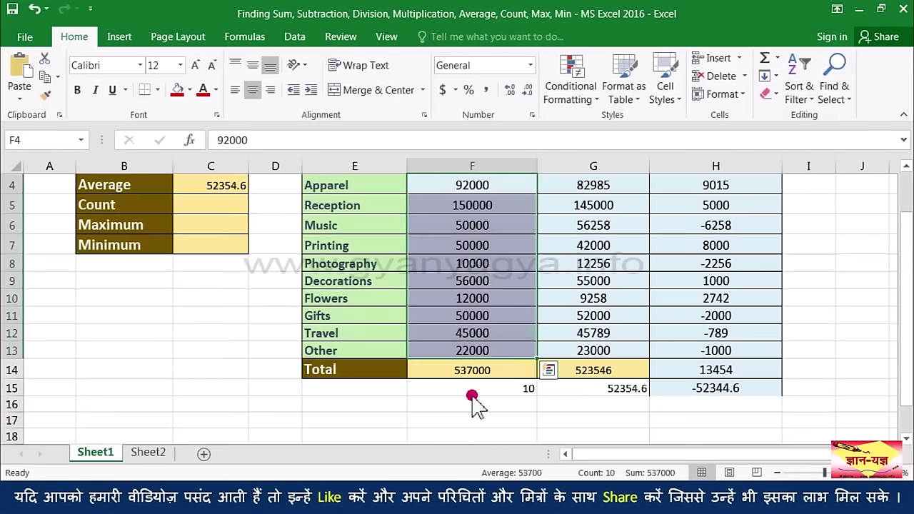
left_click(472, 387)
scroll(300, 298, "up", 1)
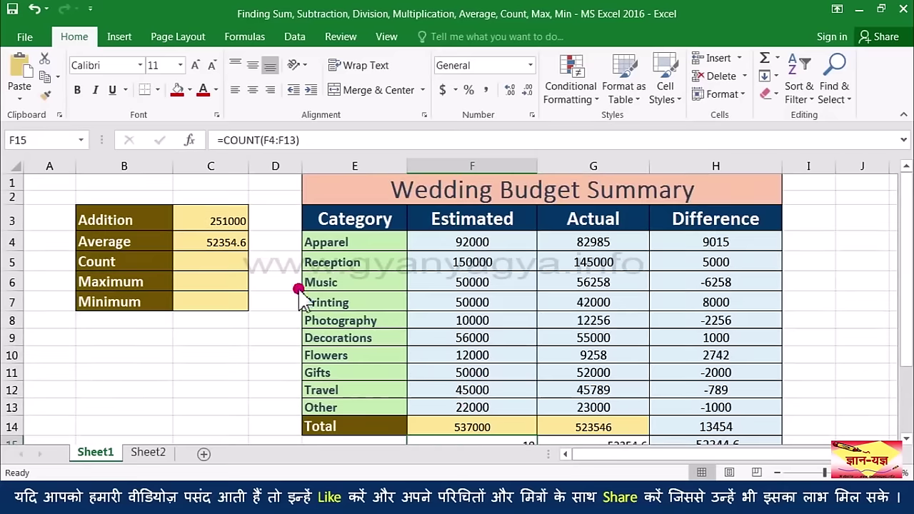
left_click(235, 270)
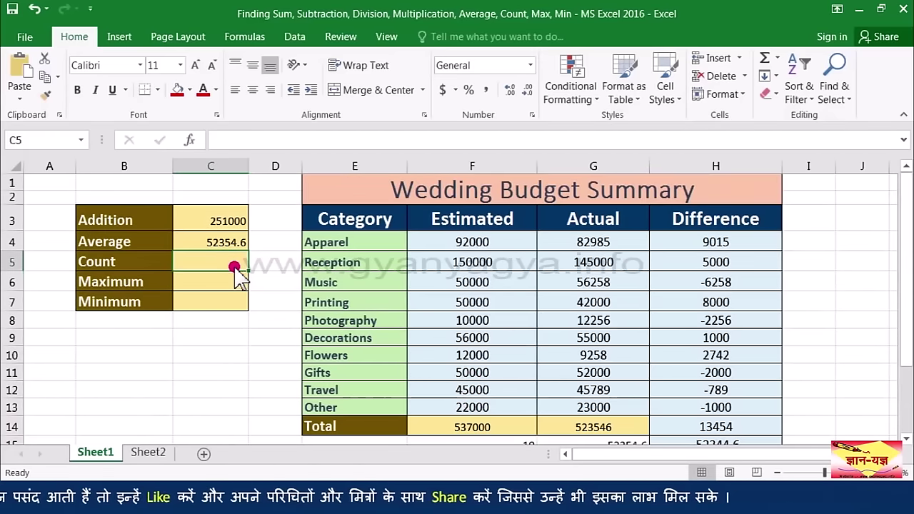
Step: Enter =COUNT(F4:F13) in Count cell C5, showing 10
type("=cu")
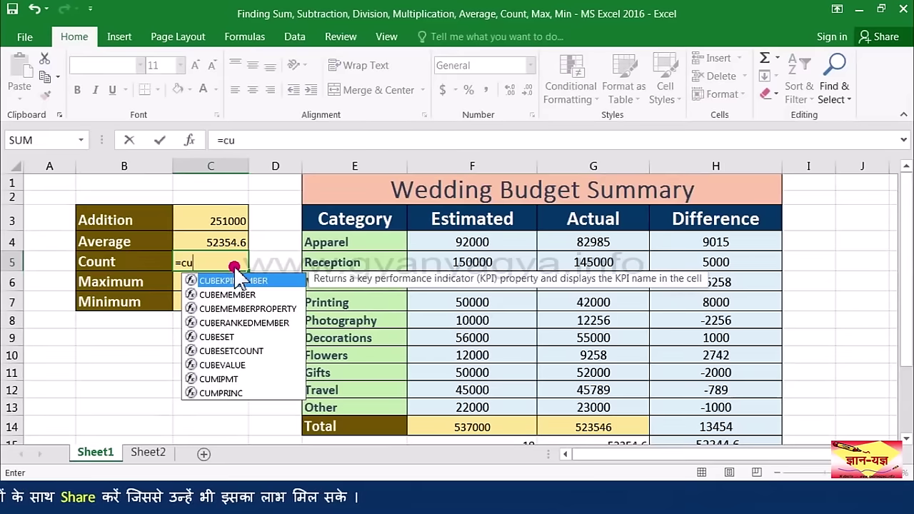
key("BackSpace")
type("o")
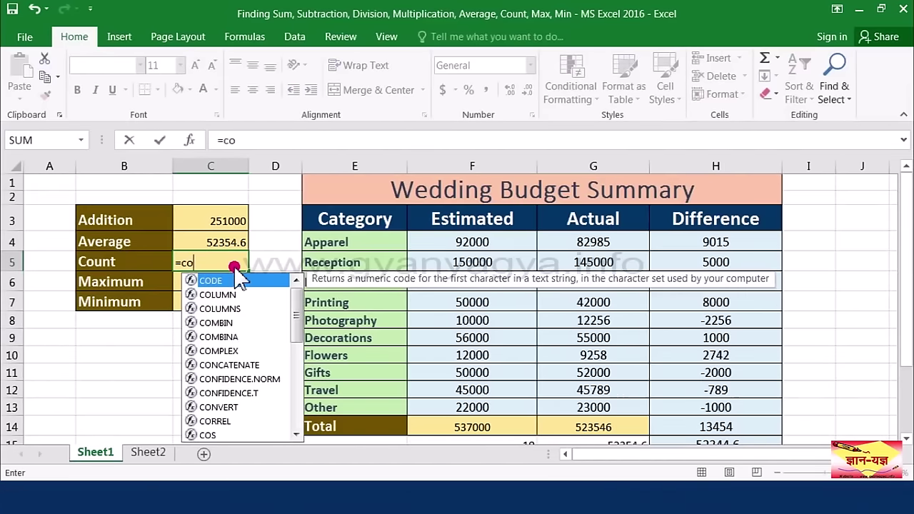
type("u")
double_click(224, 280)
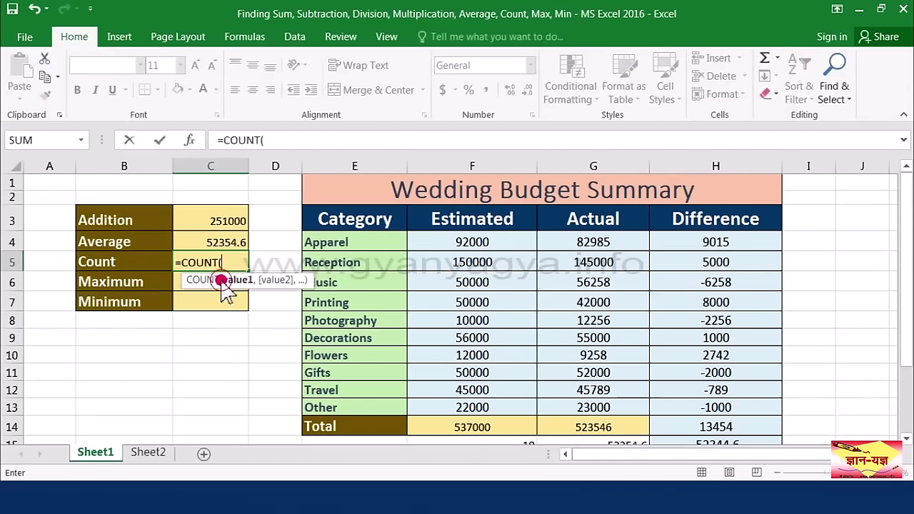
left_click_drag(500, 299, 464, 404)
type(")")
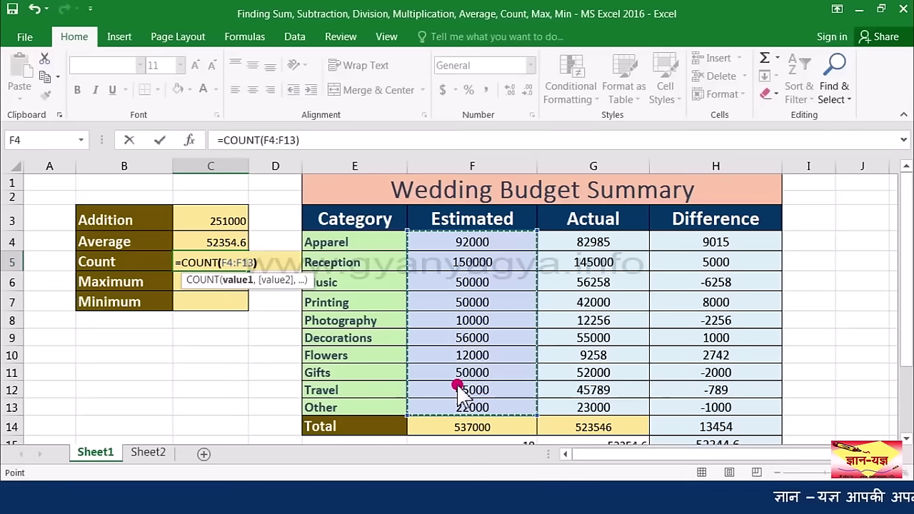
key("Return")
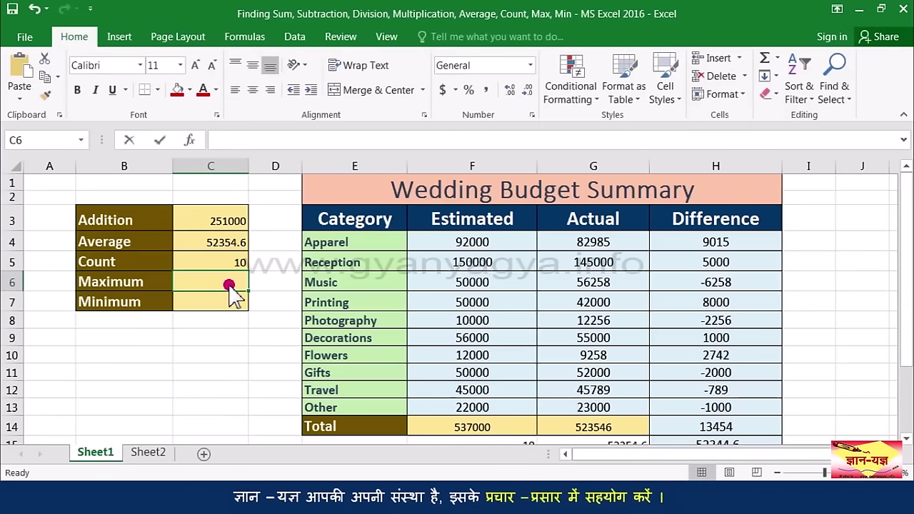
Step: Enter =MAX(G4:G13) in Maximum cell C6, showing 145000
type("=MAX(")
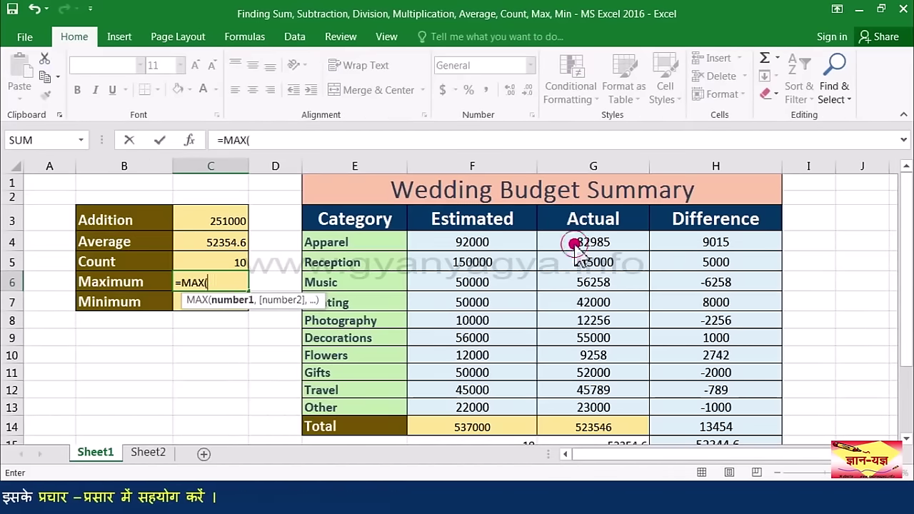
left_click_drag(574, 241, 563, 405)
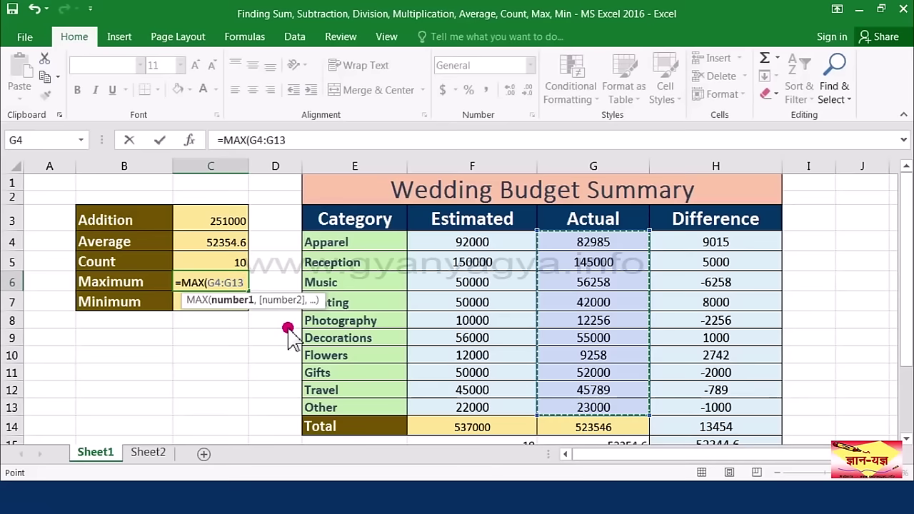
key("Return")
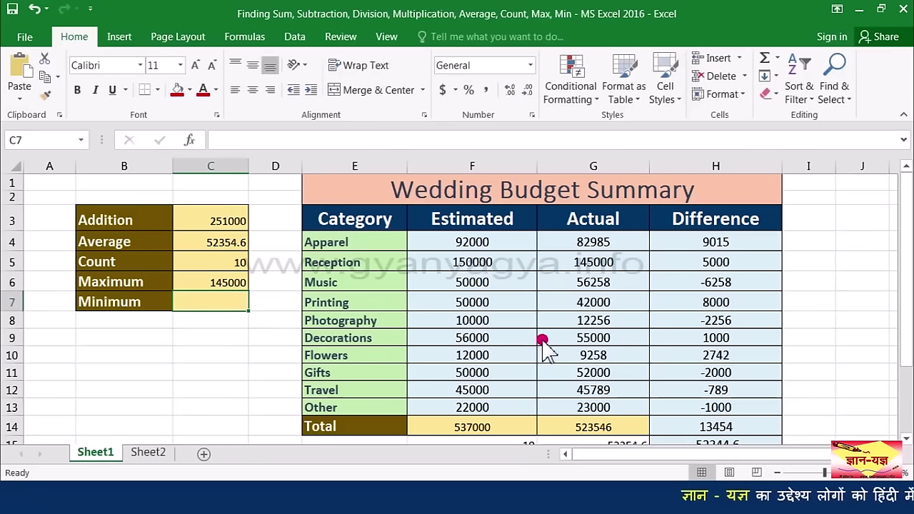
scroll(601, 342, "down", 1)
scroll(578, 246, "up", 1)
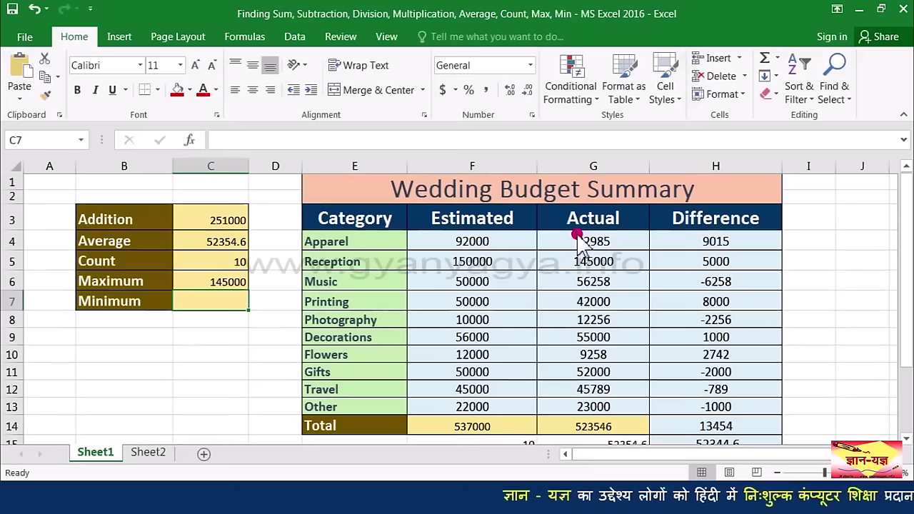
left_click_drag(597, 243, 594, 377)
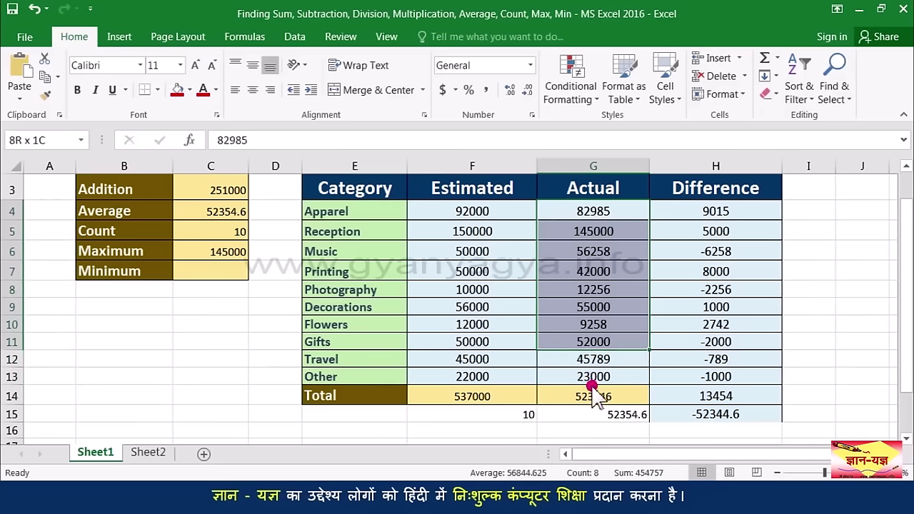
Step: Use AutoSum Max to put =MAX(G4:G13), showing 145000, in G16 below the Actual column
left_click(786, 69)
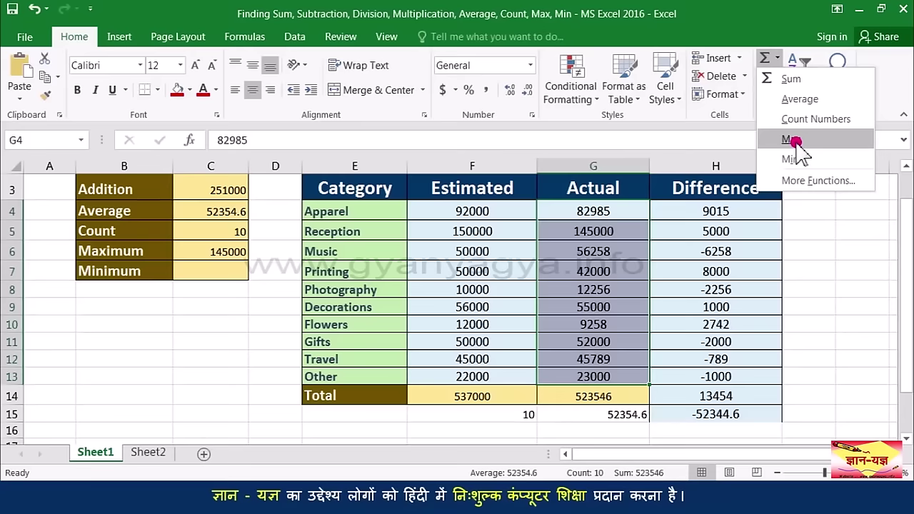
left_click(794, 141)
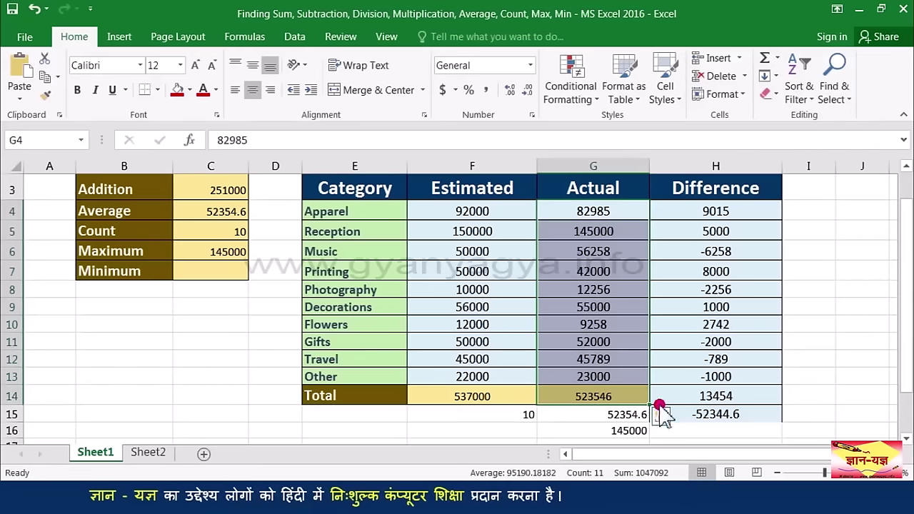
left_click(593, 433)
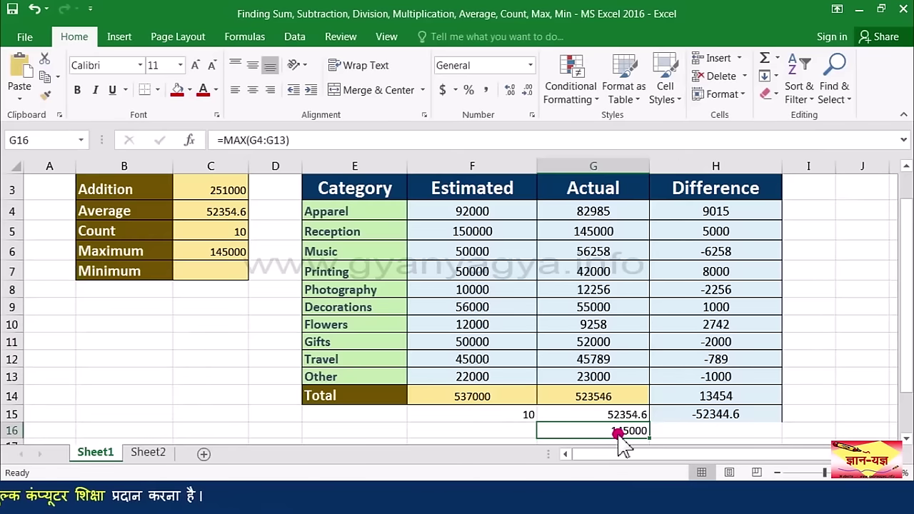
left_click(217, 274)
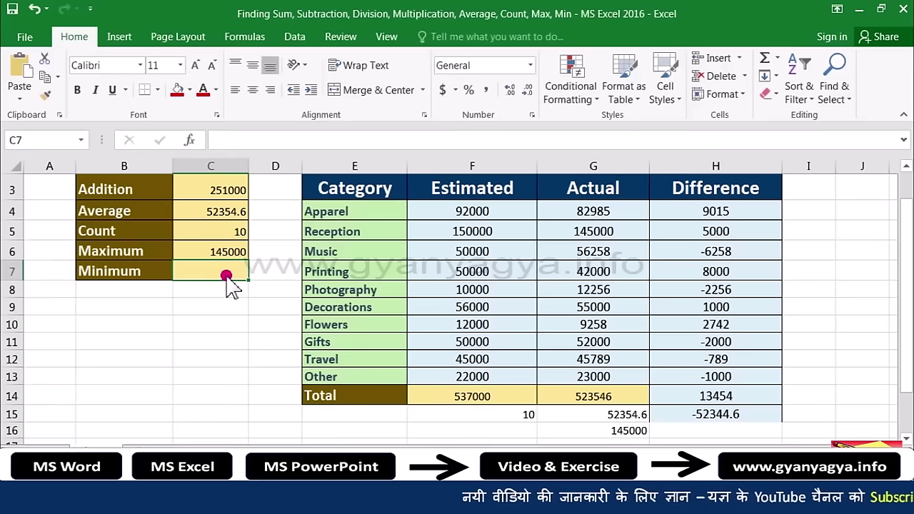
Step: Enter =MIN(G4:G13) in the Minimum cell C7, showing 9258
type("=")
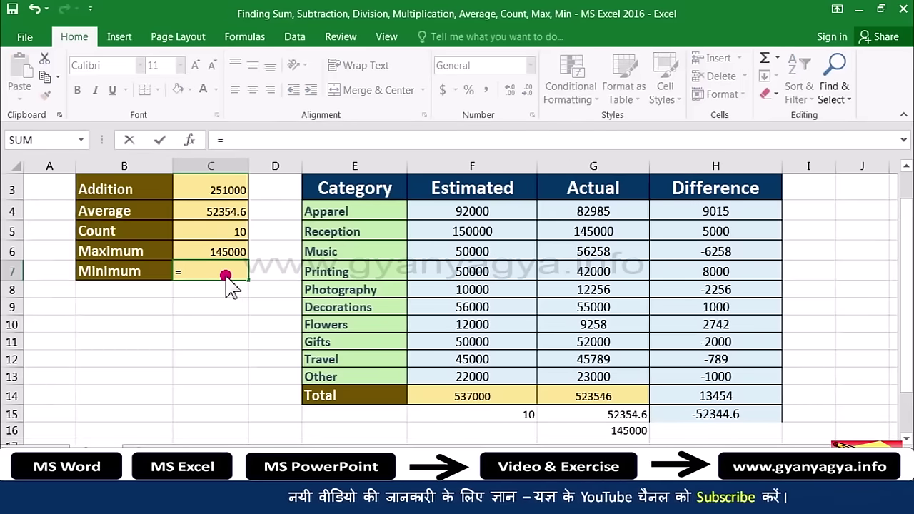
type("min(")
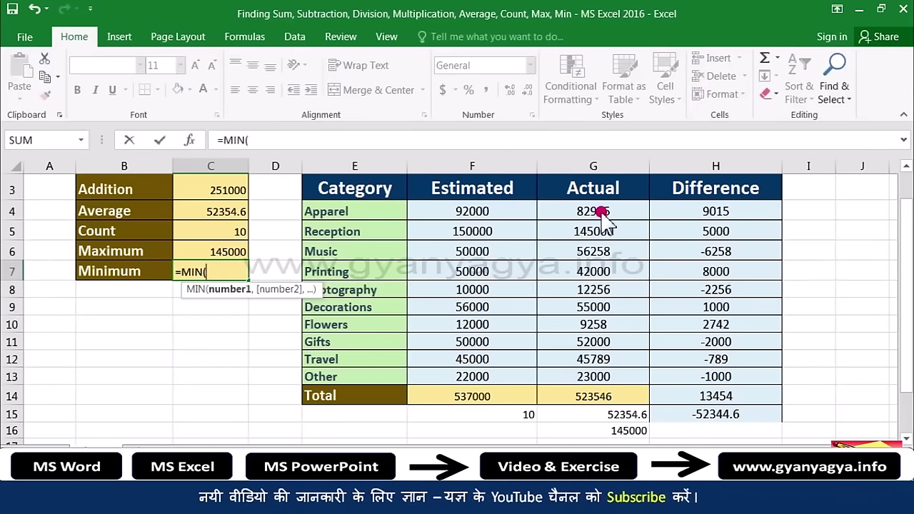
left_click_drag(592, 212, 598, 379)
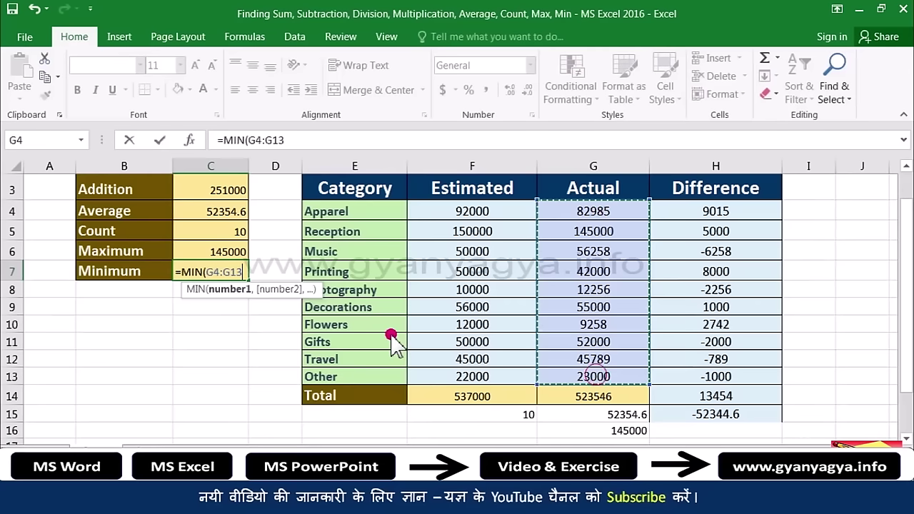
type(")")
key("Return")
left_click(229, 274)
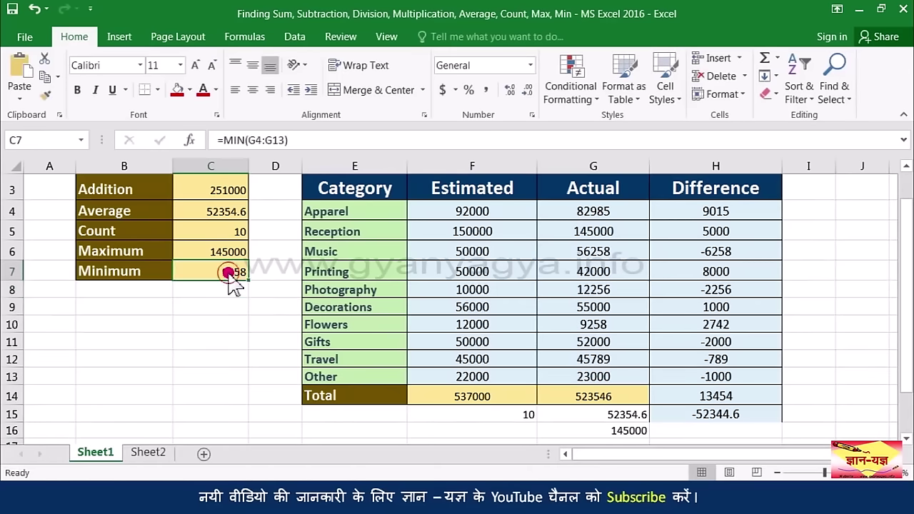
Step: Select the Actual amounts G4:G13
scroll(597, 422, "down", 1)
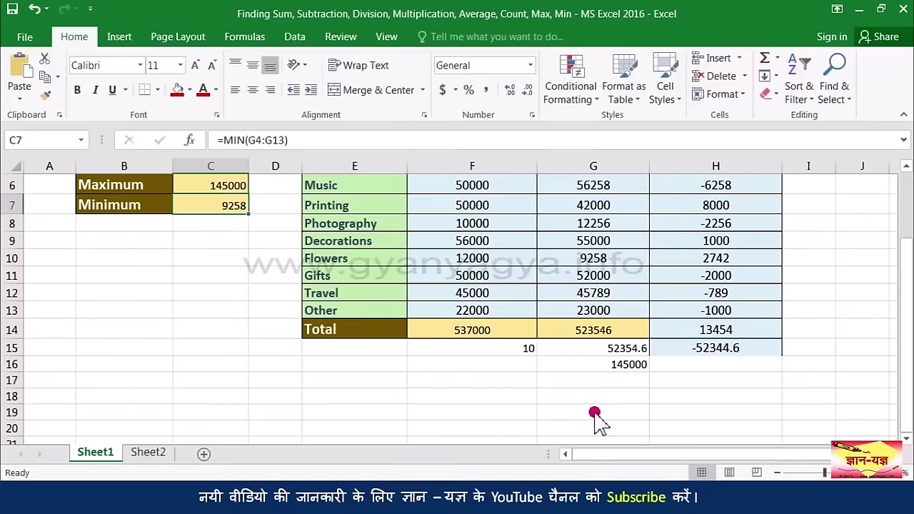
left_click(595, 380)
scroll(598, 391, "up", 2)
left_click_drag(591, 250, 596, 410)
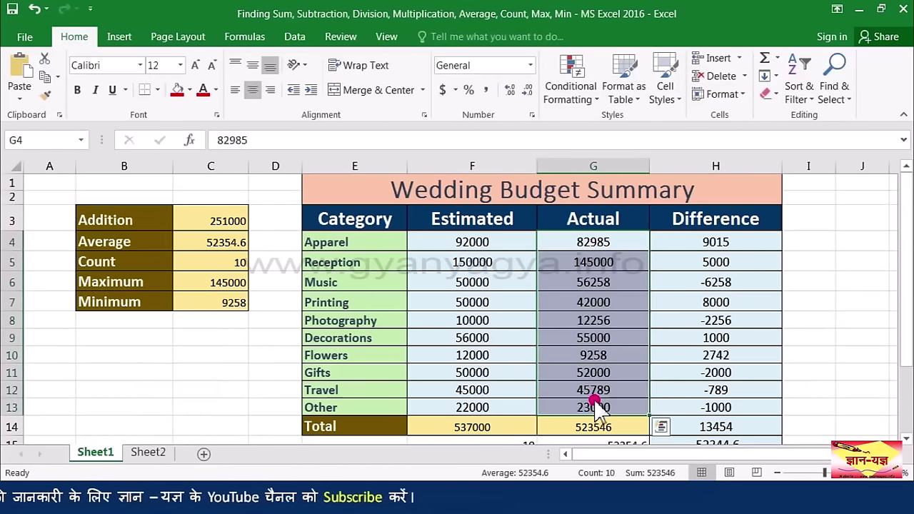
Step: Apply AutoSum Min to G4:G13 so G17 shows the minimum, 9258
left_click(776, 58)
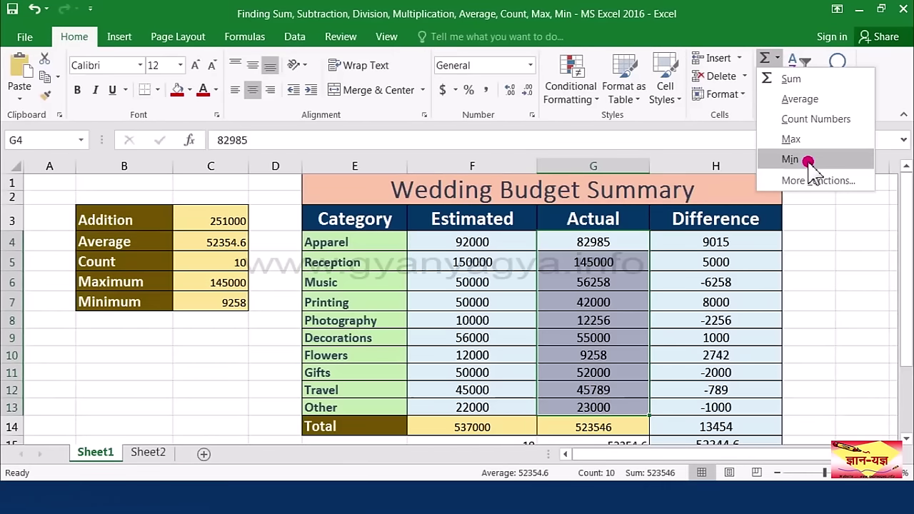
left_click(807, 161)
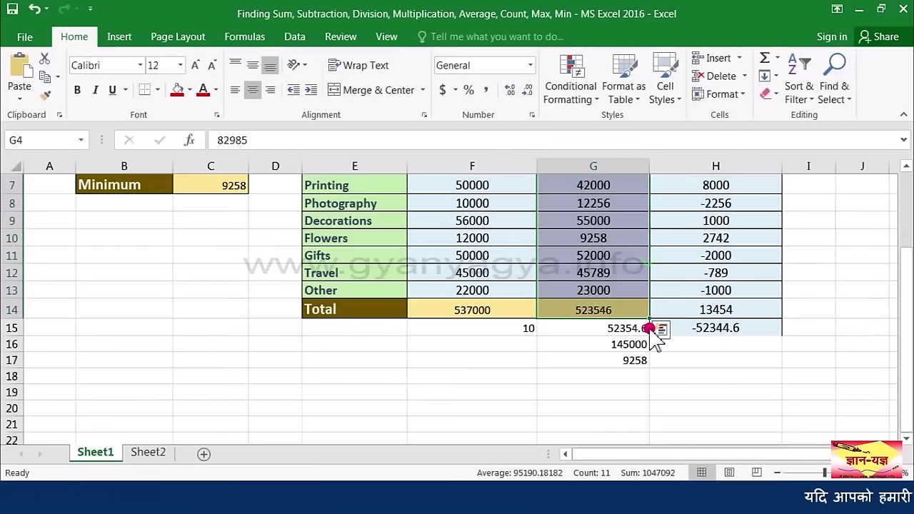
left_click(616, 362)
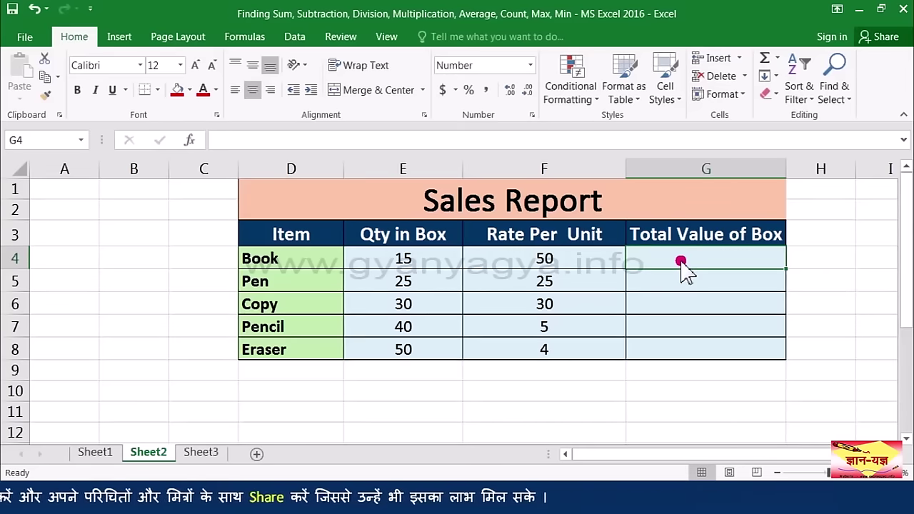
Step: Enter =E4*F4 in G4 and fill it down to G8, giving 750, 625, 900, 200, 200
type("=")
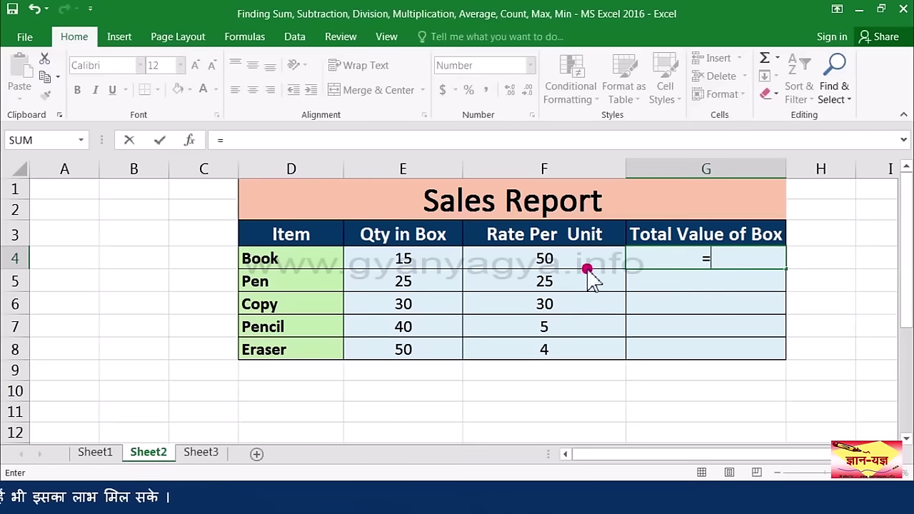
left_click(433, 275)
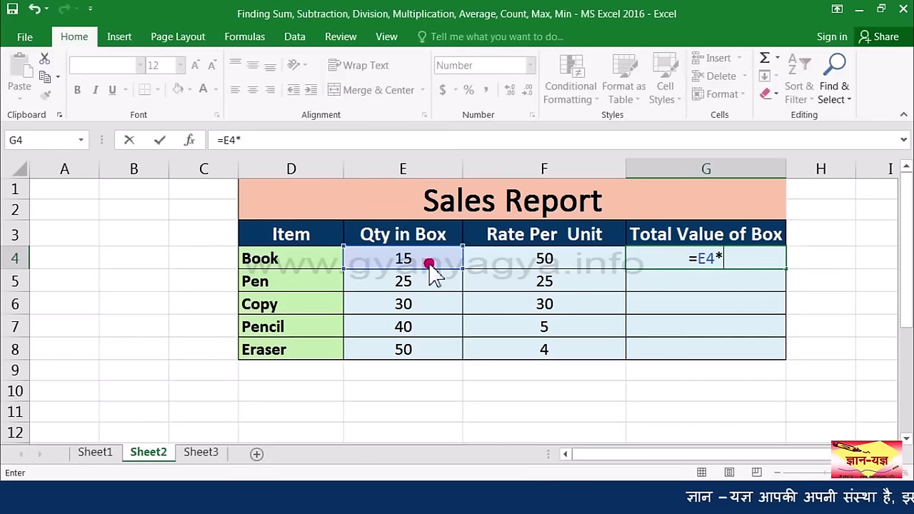
left_click(567, 263)
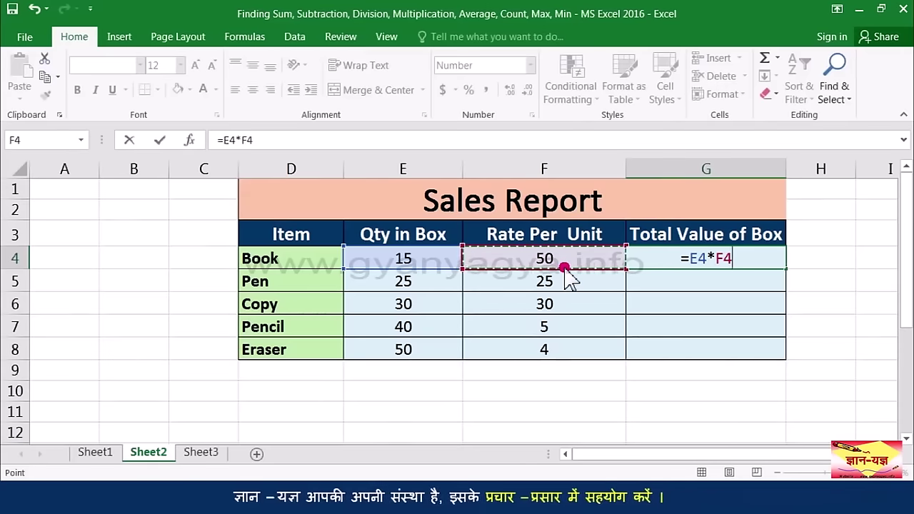
key("Return")
left_click(754, 265)
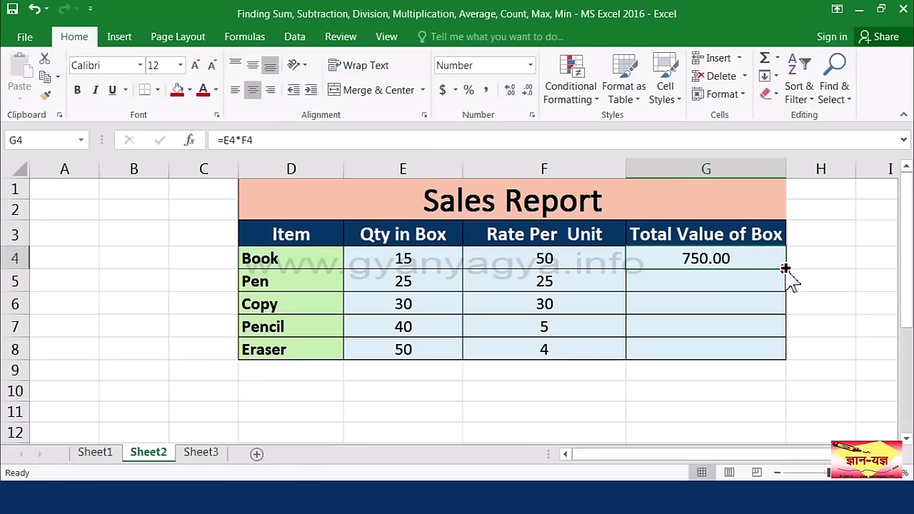
left_click_drag(785, 269, 774, 354)
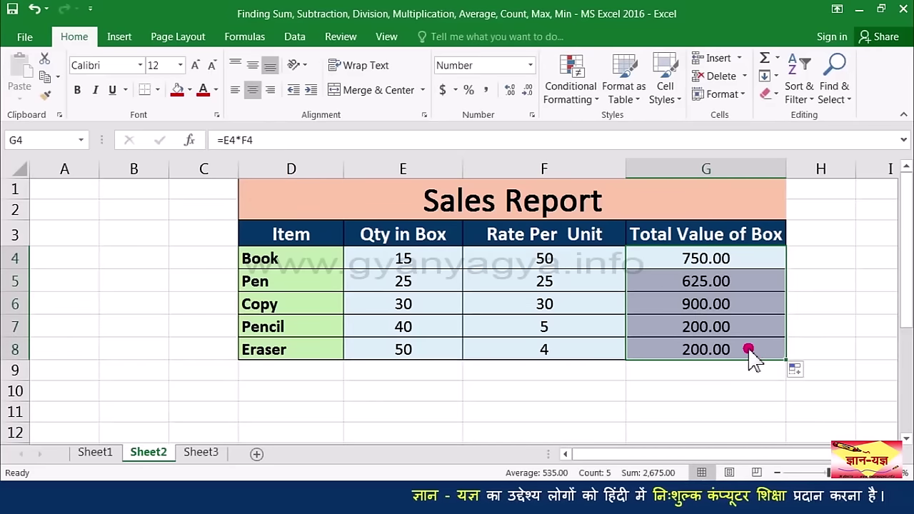
left_click(750, 350)
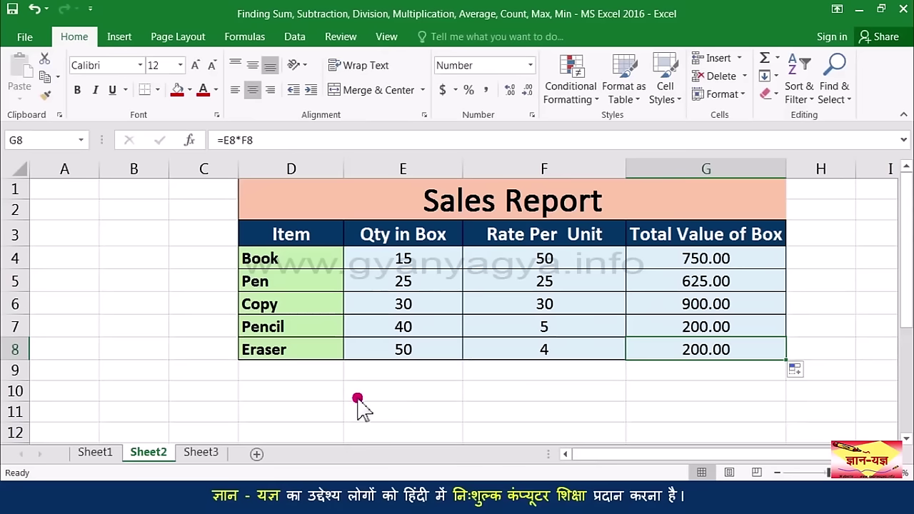
Step: On the Purchase Report sheet, enter =E4/F4 in G4 for the Book row
left_click(214, 457)
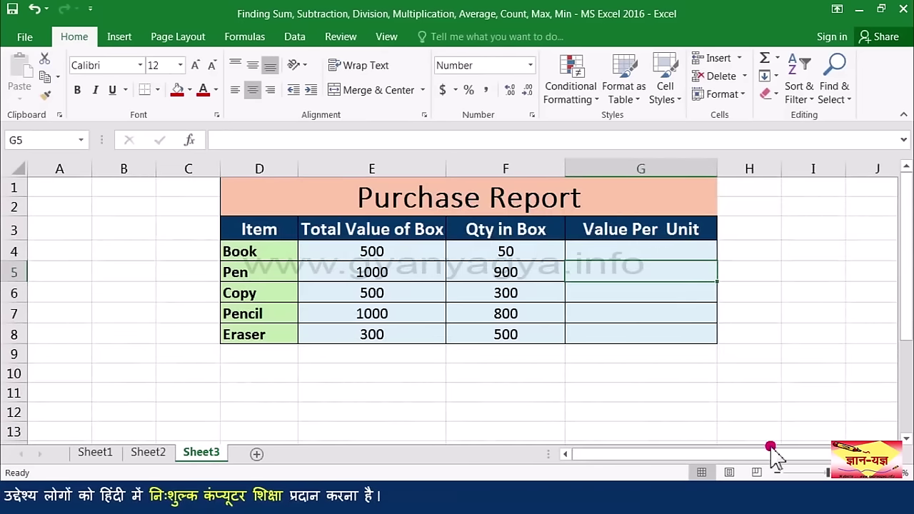
scroll(777, 457, "up", 1)
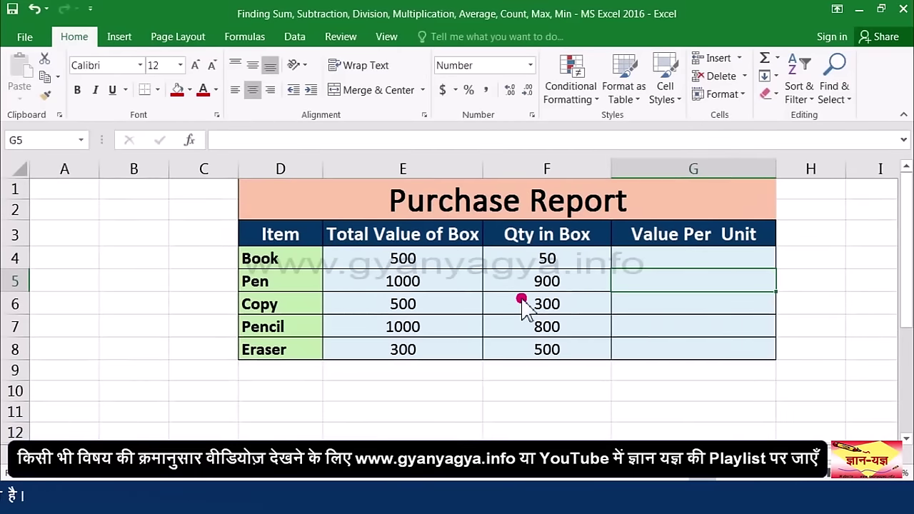
left_click(635, 259)
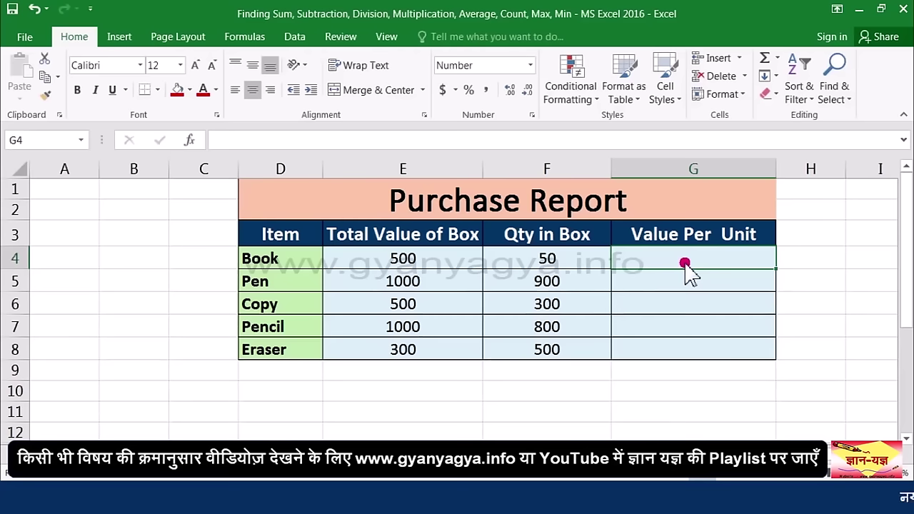
type("=")
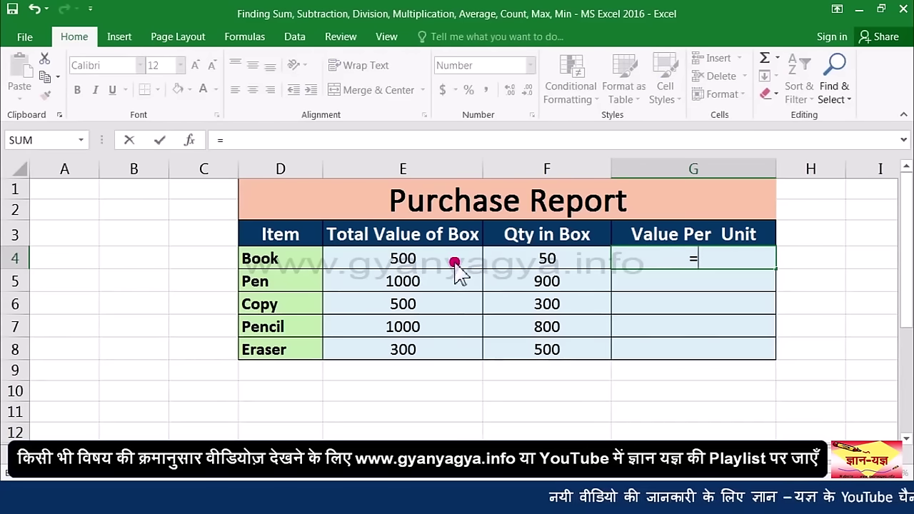
left_click(432, 259)
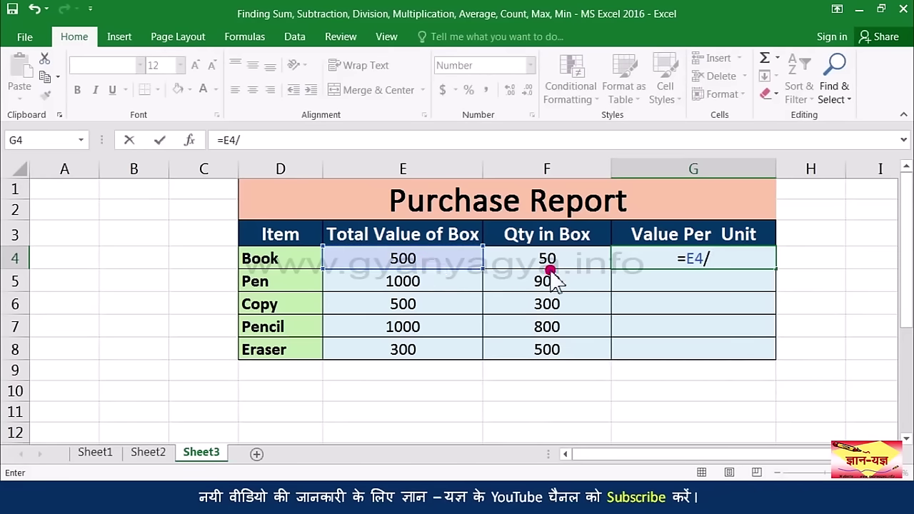
left_click(571, 265)
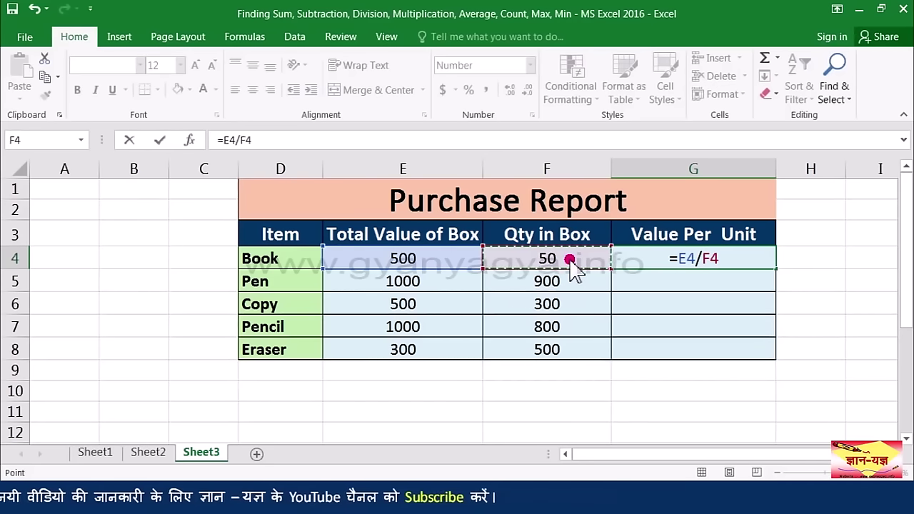
key("ctrl+Return")
key("Return")
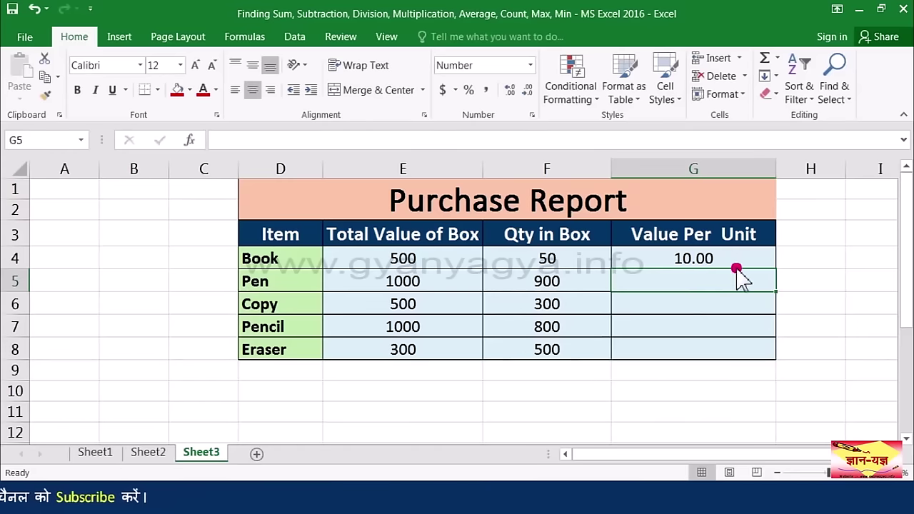
Step: Fill the division formula down to G8, giving 10.00, 1.11, 1.67, 1.25, 0.60
left_click(731, 259)
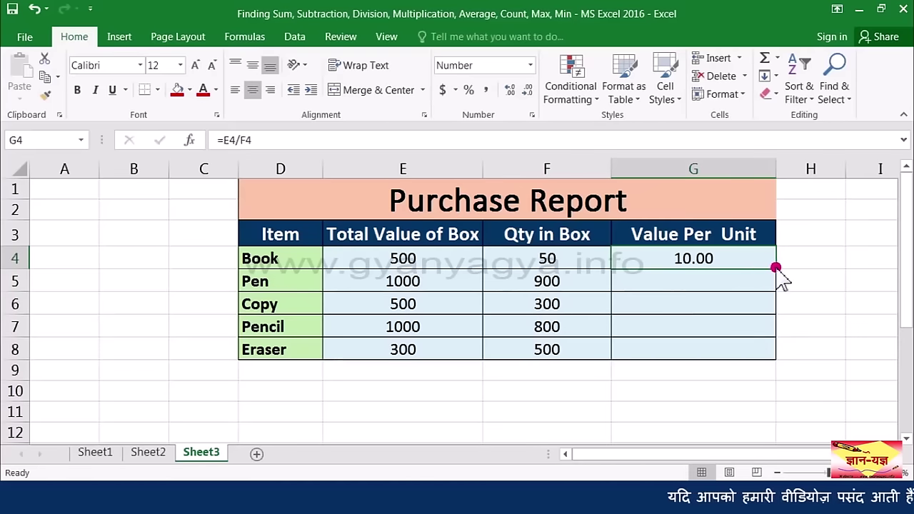
left_click_drag(776, 267, 765, 353)
left_click(659, 377)
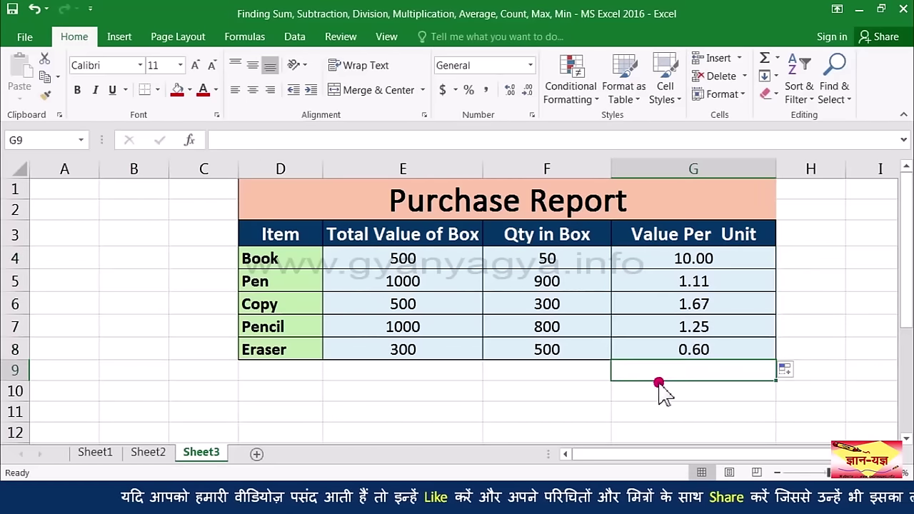
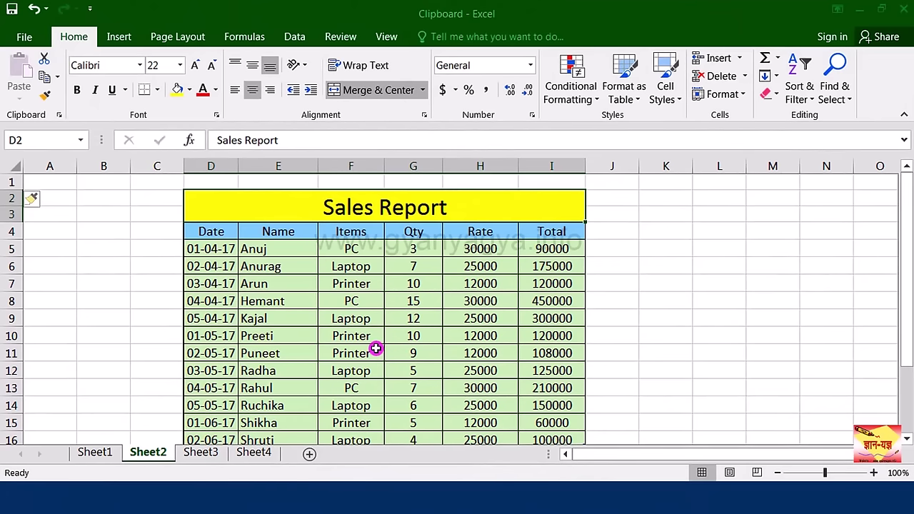
Step: Copy the Sales Report title and column-header rows (D2:I4) on Sheet2
left_click_drag(263, 208, 334, 207)
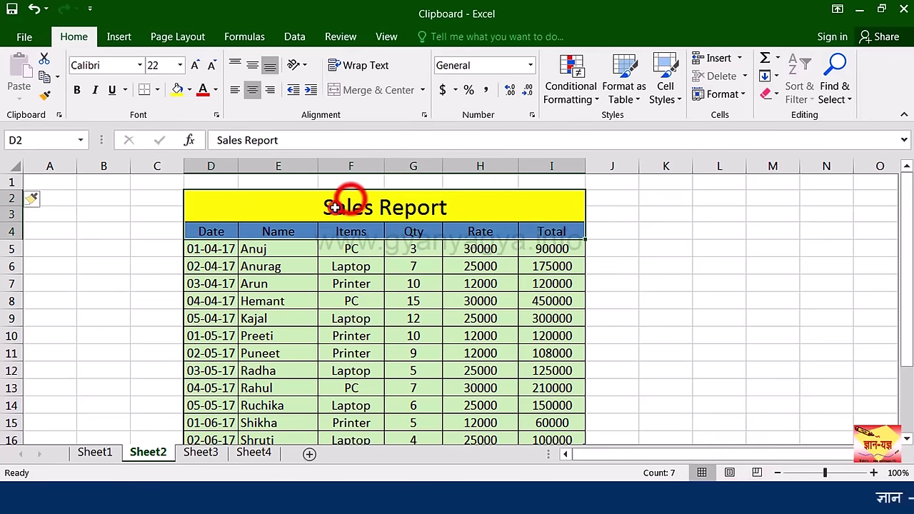
left_click(45, 75)
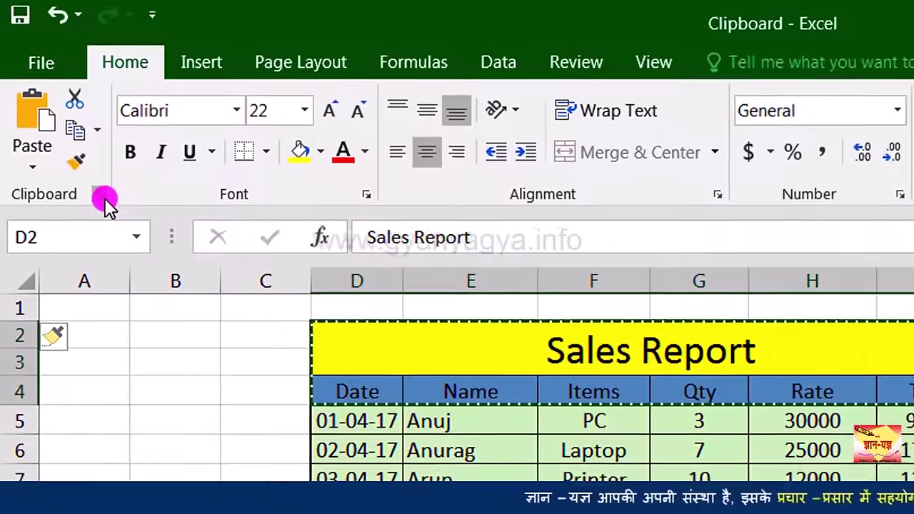
Step: Show the Clipboard pane and paste the Sales Report title and headers at L2, spanning L–Q
left_click(104, 199)
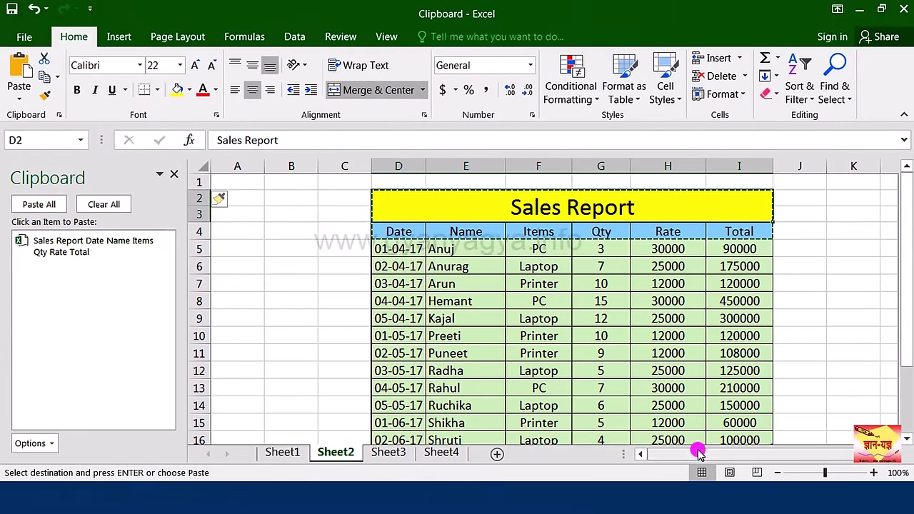
left_click_drag(699, 454, 714, 454)
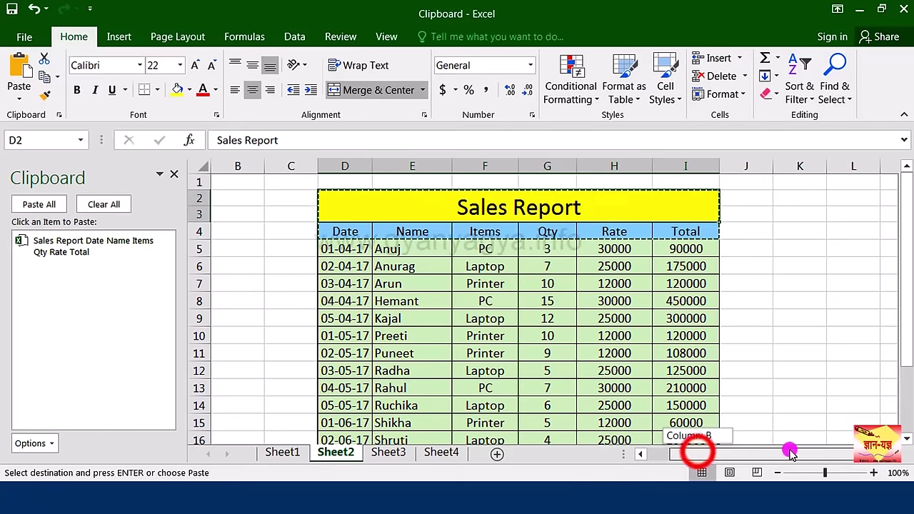
left_click(849, 202)
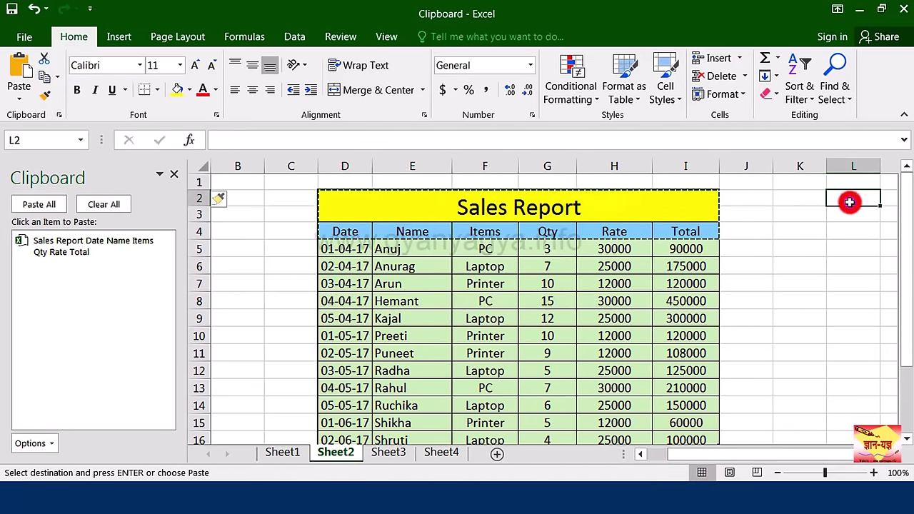
left_click(74, 253)
left_click_drag(651, 453, 767, 454)
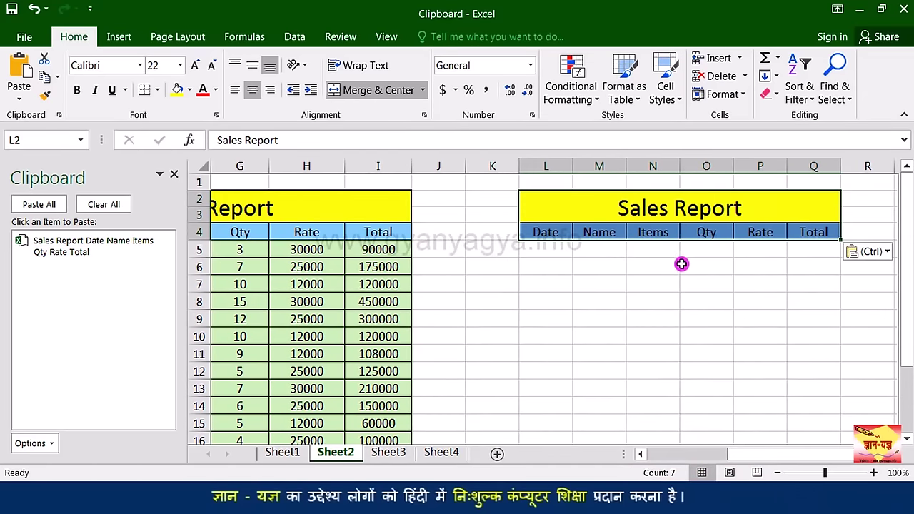
scroll(682, 265, "left", 2)
left_click(437, 211)
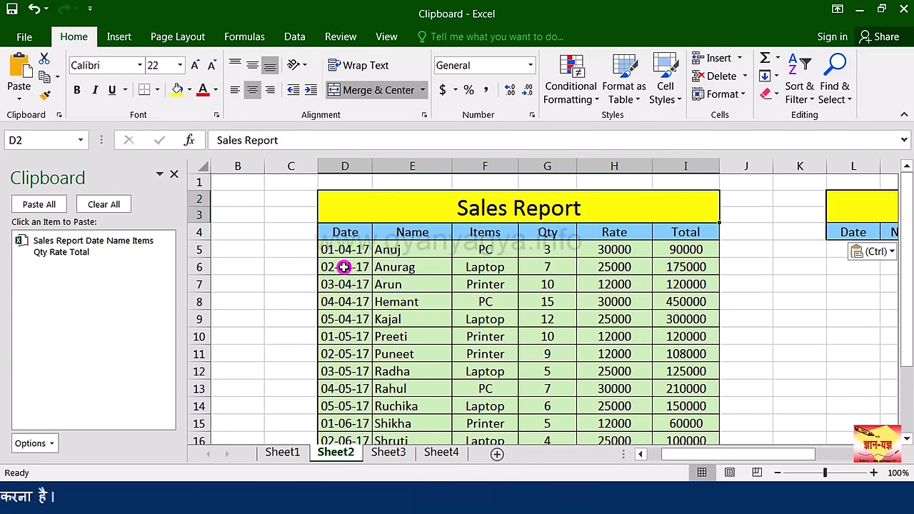
Step: Copy the Anurag row D6:I6, Hemant row D8:I8 and Puneet–Ruchika rows D11:I14 separately
left_click_drag(343, 267, 672, 267)
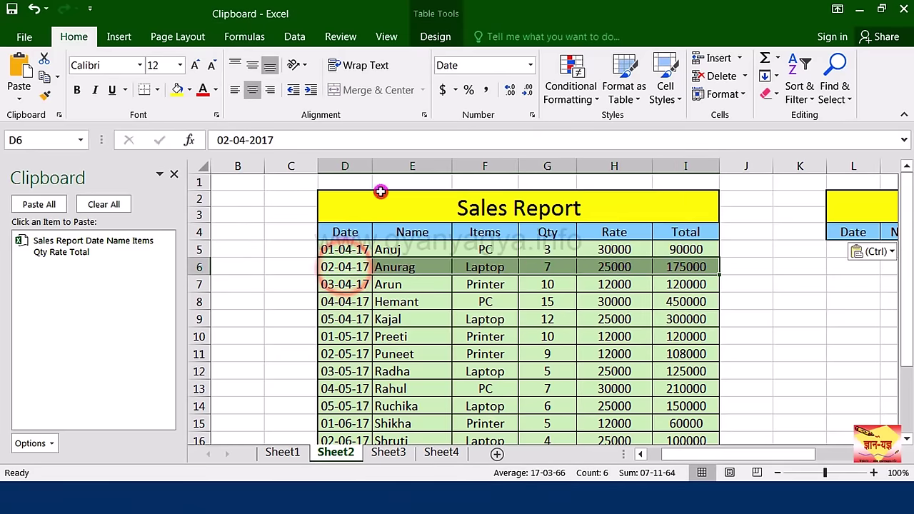
left_click(42, 77)
left_click_drag(336, 302, 685, 302)
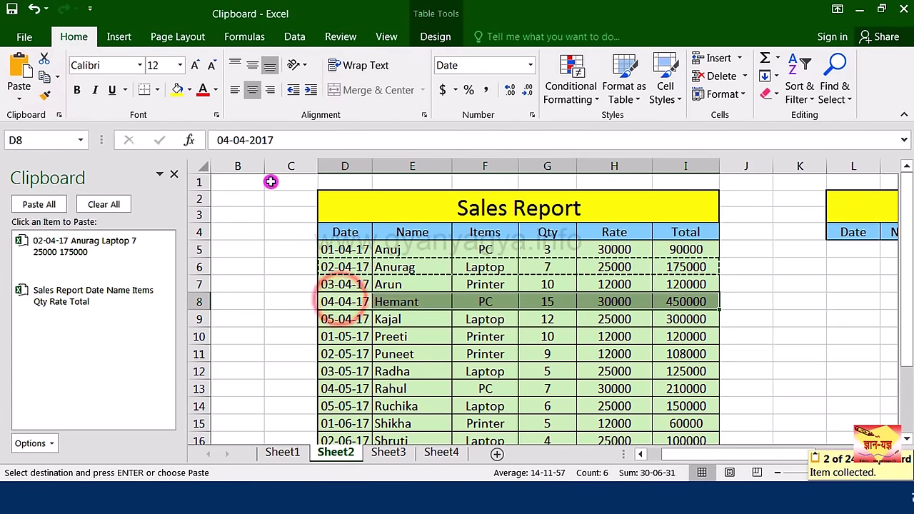
left_click(45, 77)
left_click_drag(345, 353, 686, 405)
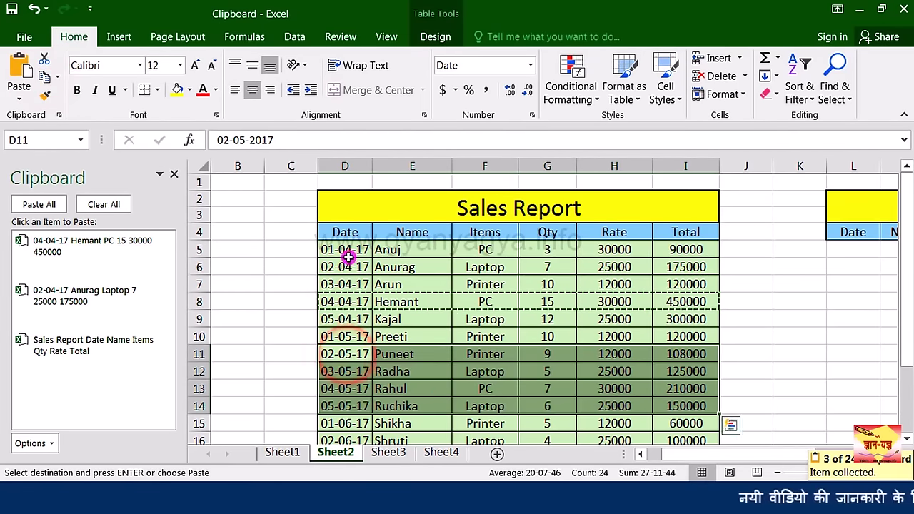
left_click(42, 77)
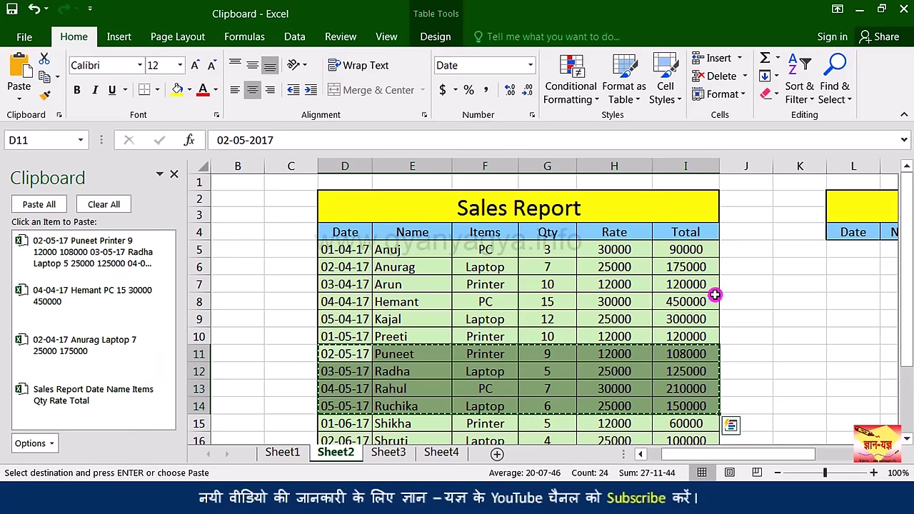
left_click(847, 249)
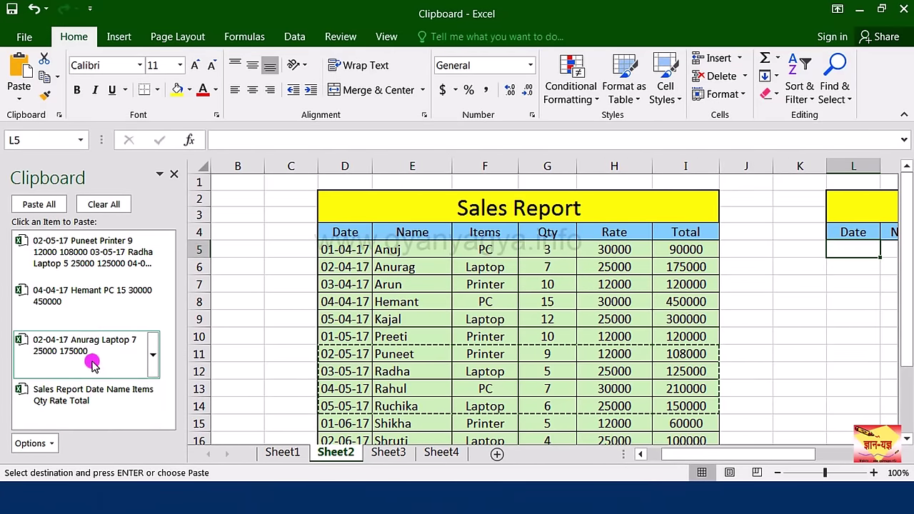
Step: Paste the Hemant row from the Clipboard pane at L5 under the new headers
left_click(84, 295)
left_click_drag(724, 454, 803, 457)
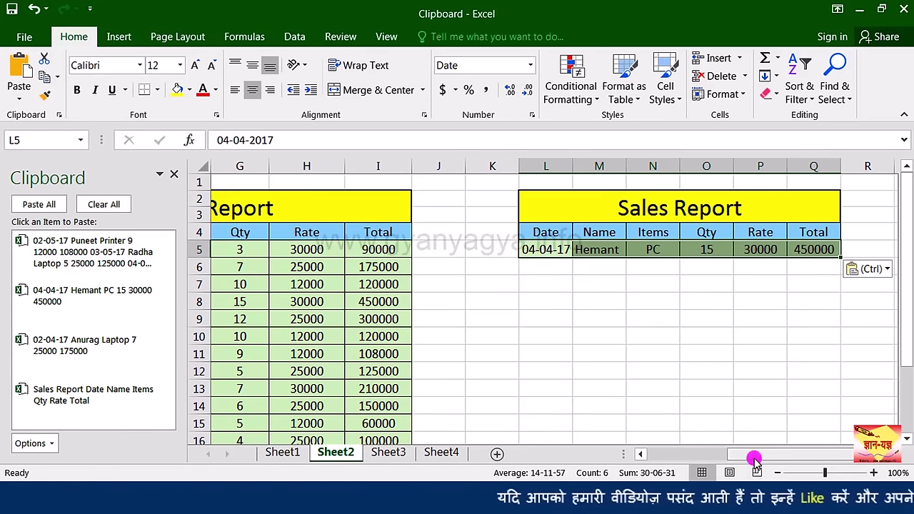
left_click_drag(756, 461, 704, 457)
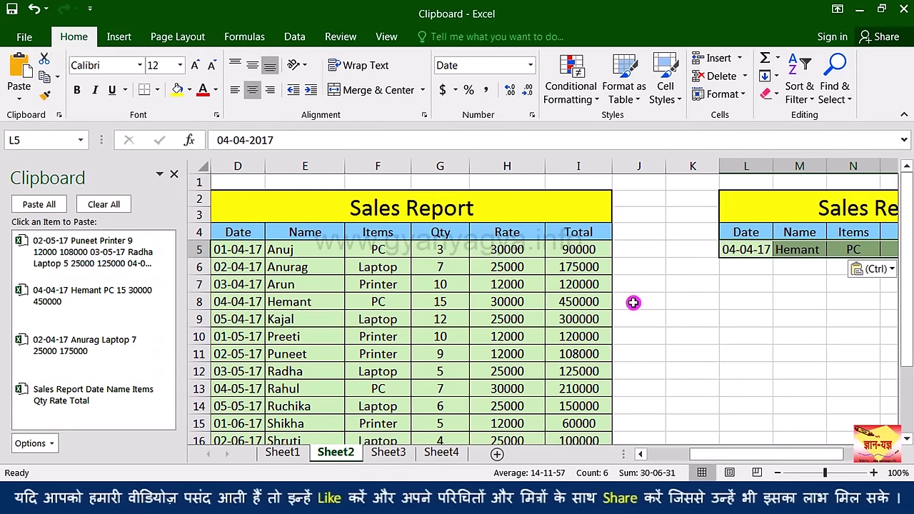
Step: Paste all collected items from L7, forming a second Sales Report block with six rows
left_click(744, 269)
key("shift+Right")
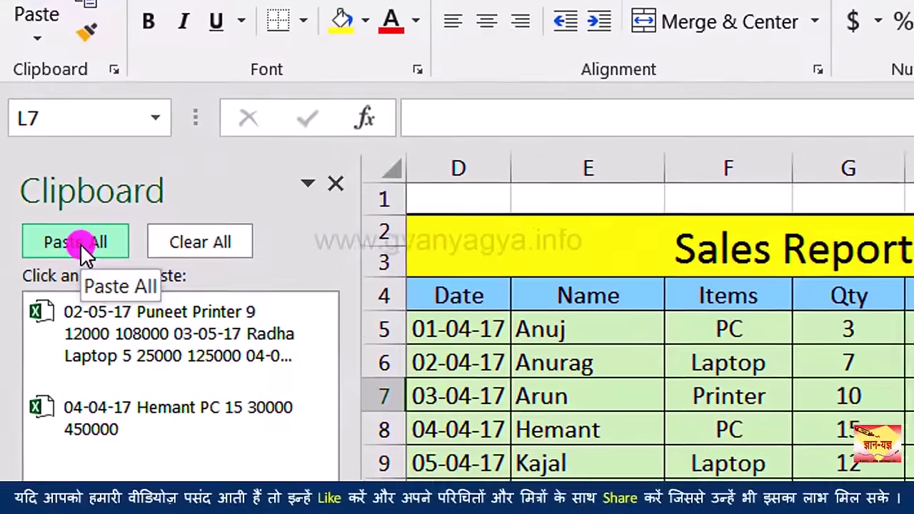
left_click(81, 244)
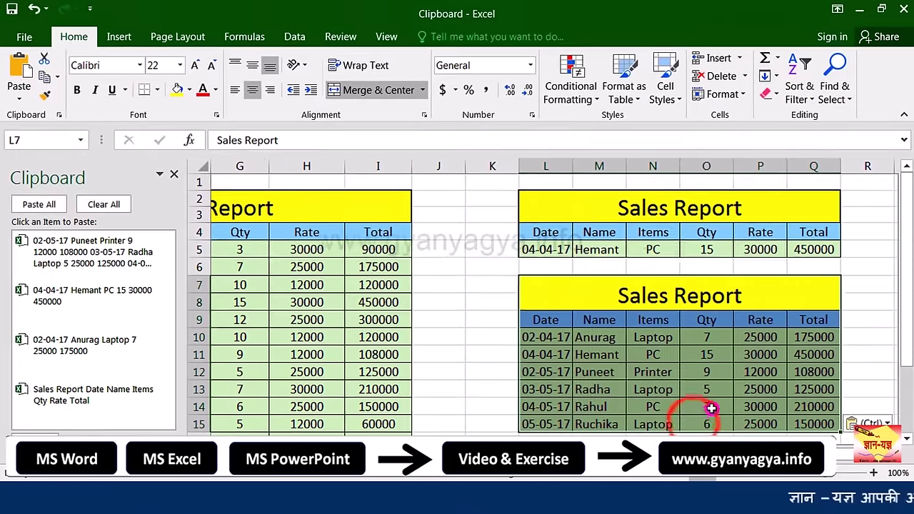
scroll(400, 389, "left", 3)
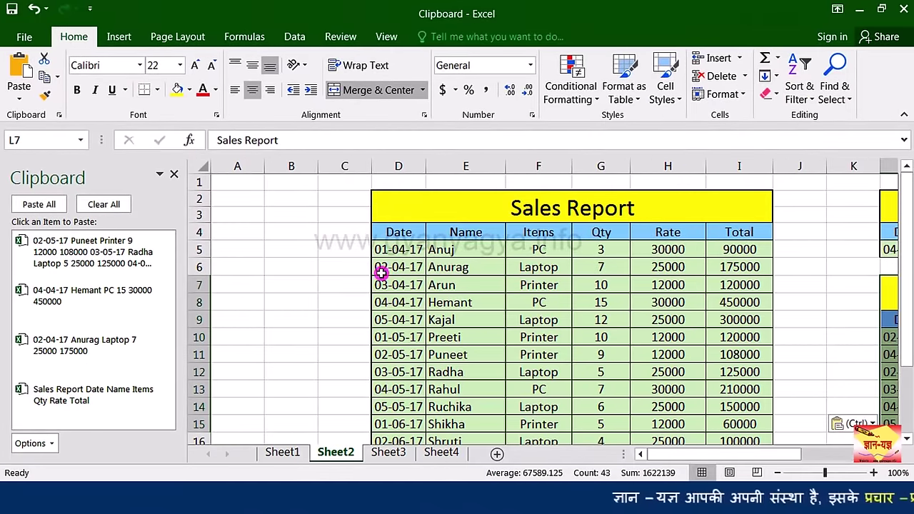
Step: Close the Clipboard pane, create the new workbook Book1 with Ctrl+N, and show the Clipboard pane again
left_click(176, 178)
key("ctrl+n")
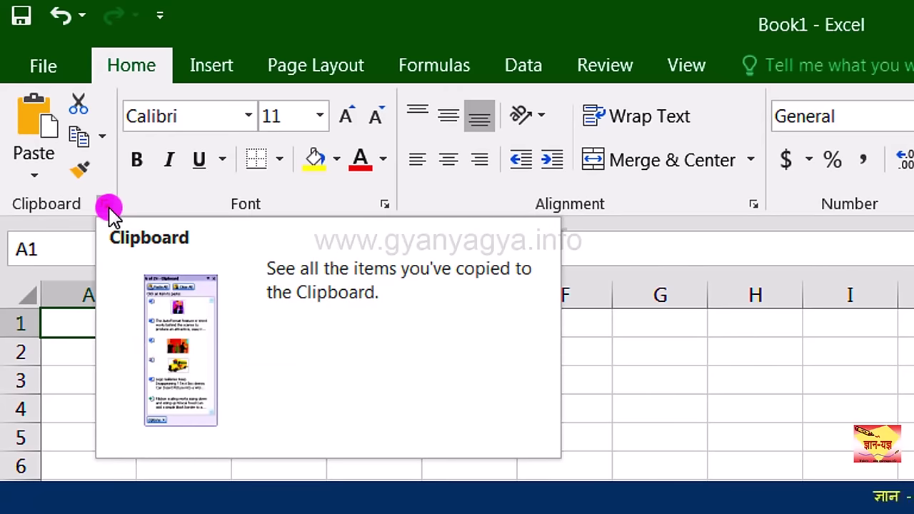
left_click(109, 208)
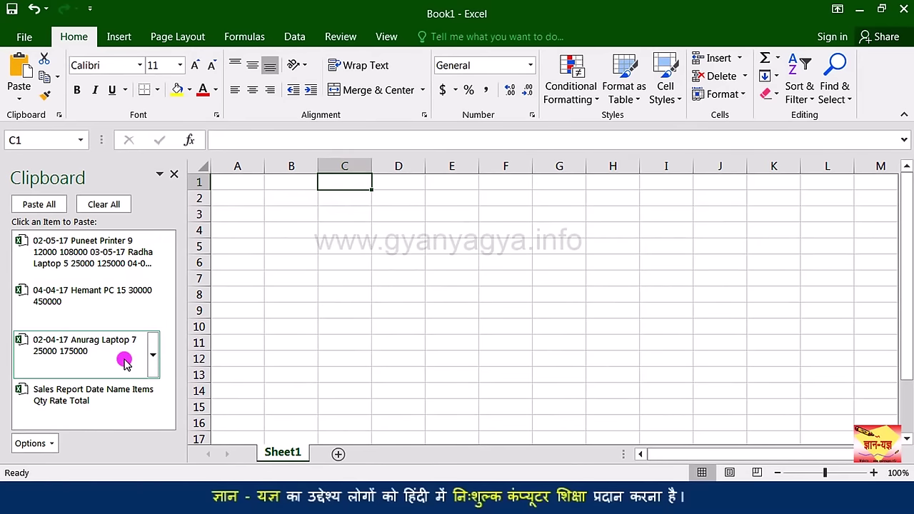
Step: Paste all clipboard items into Book1, placing the full Sales Report table at C2:H9
left_click(36, 204)
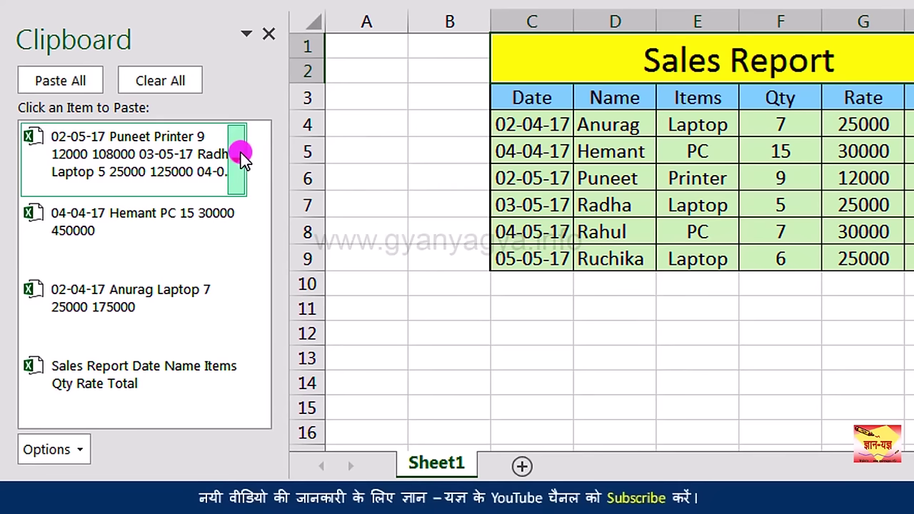
Step: Delete the Puneet-to-Ruchika item from the clipboard, then clear all remaining items
left_click(237, 159)
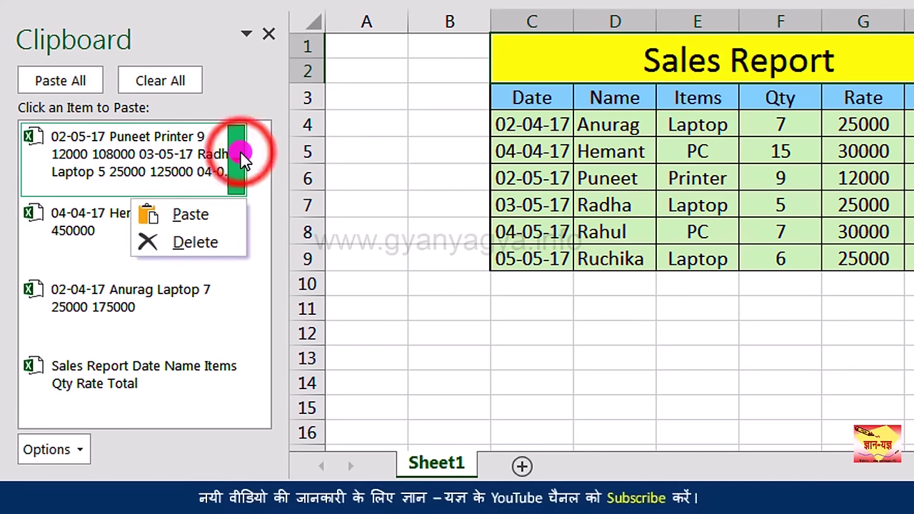
left_click(225, 245)
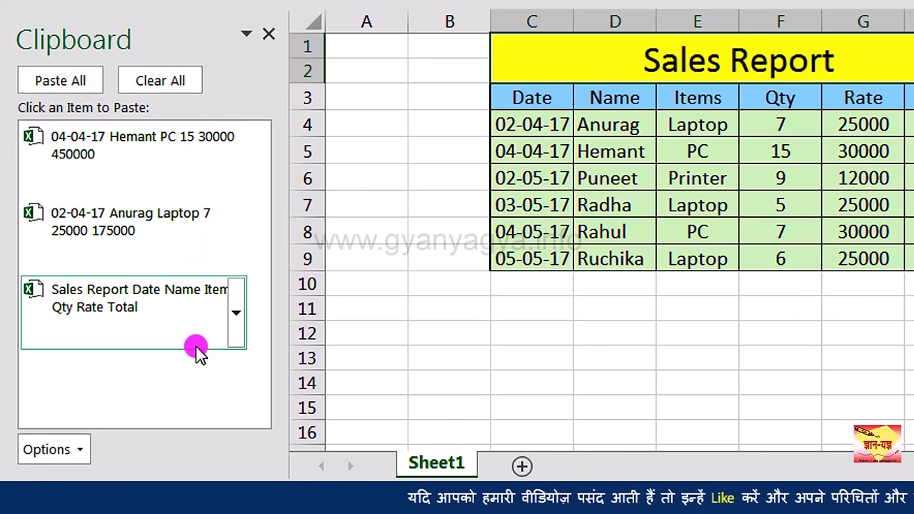
left_click(184, 86)
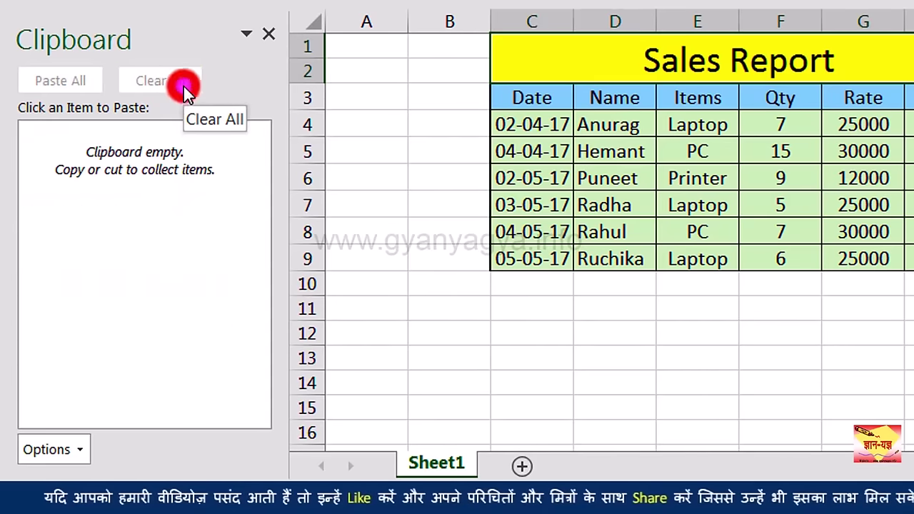
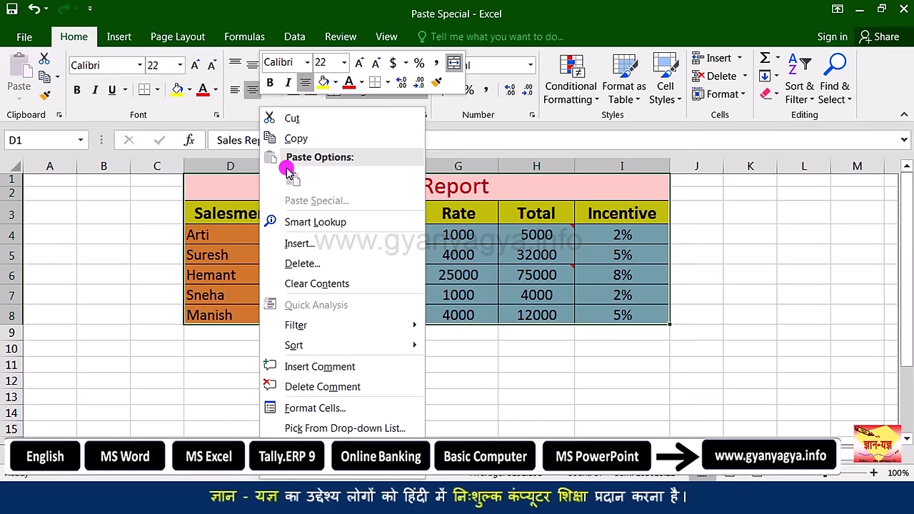
Step: Copy the Sales Report table D1:I8 and paste it with all formatting at D10
left_click(316, 138)
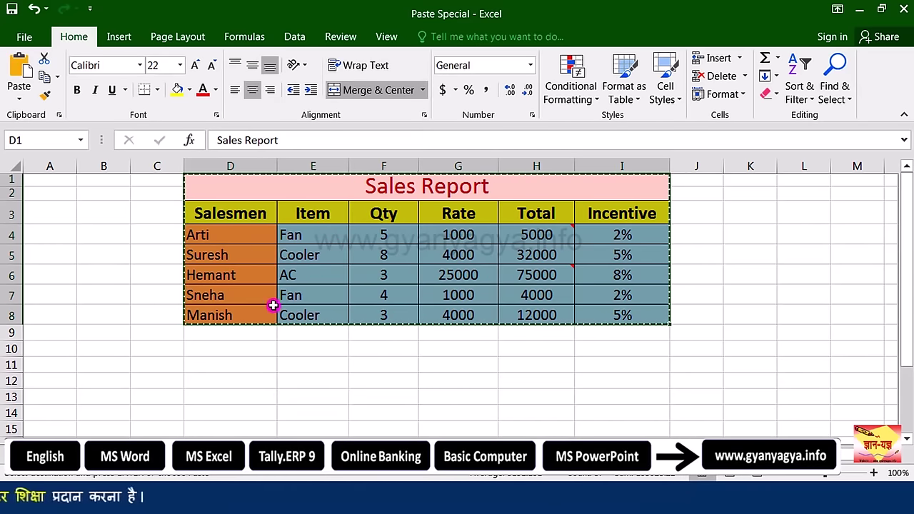
left_click(203, 354)
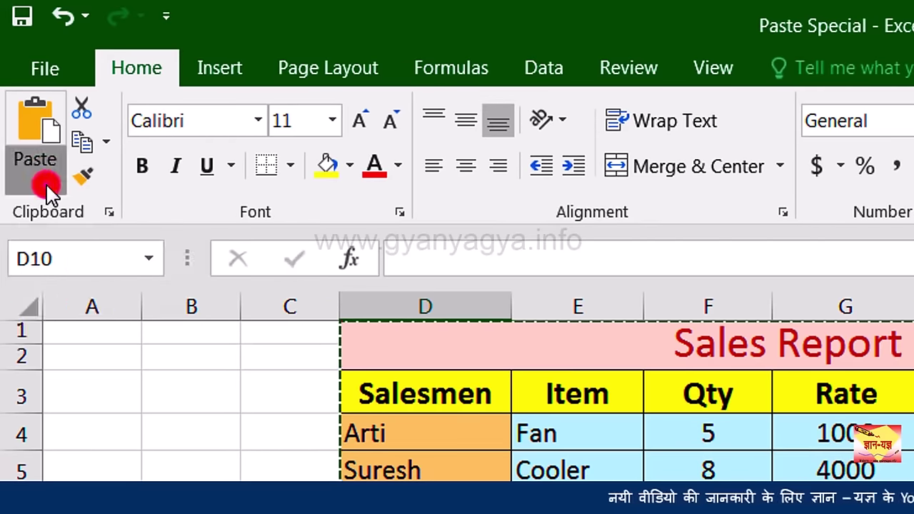
left_click(46, 187)
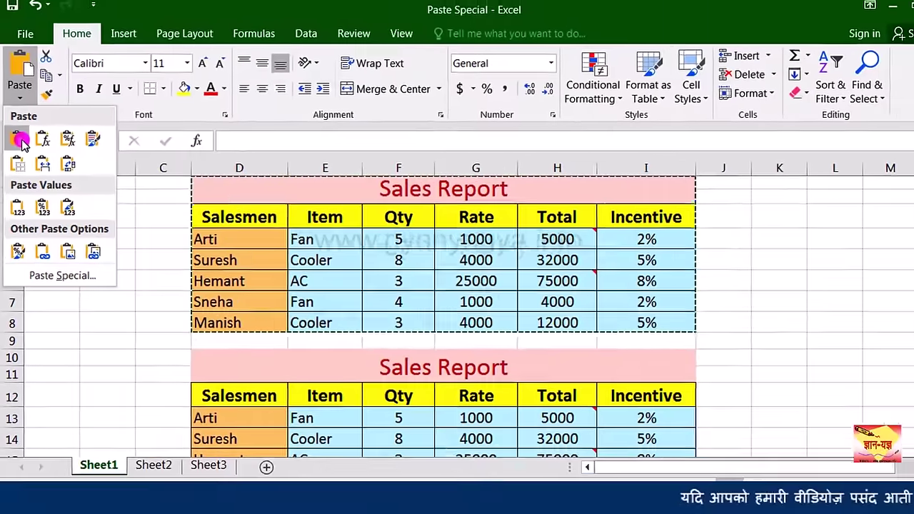
left_click(39, 163)
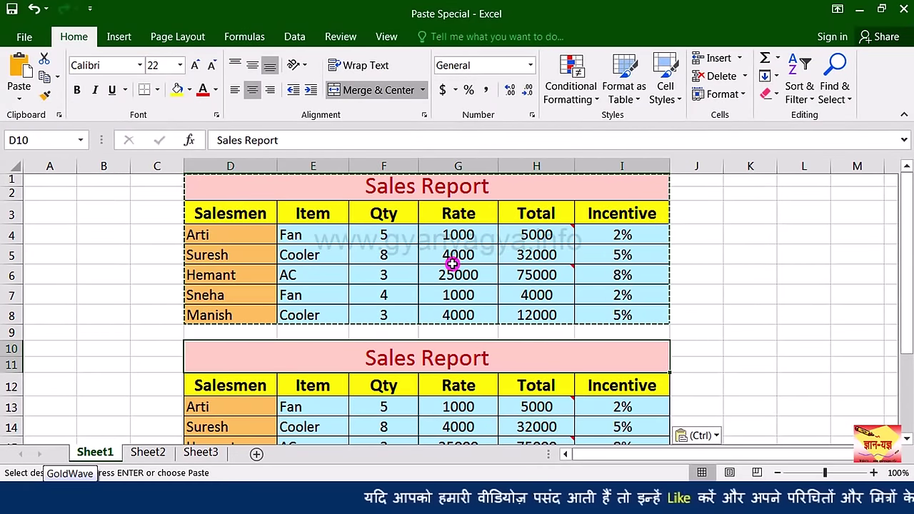
scroll(453, 259, "down", 2)
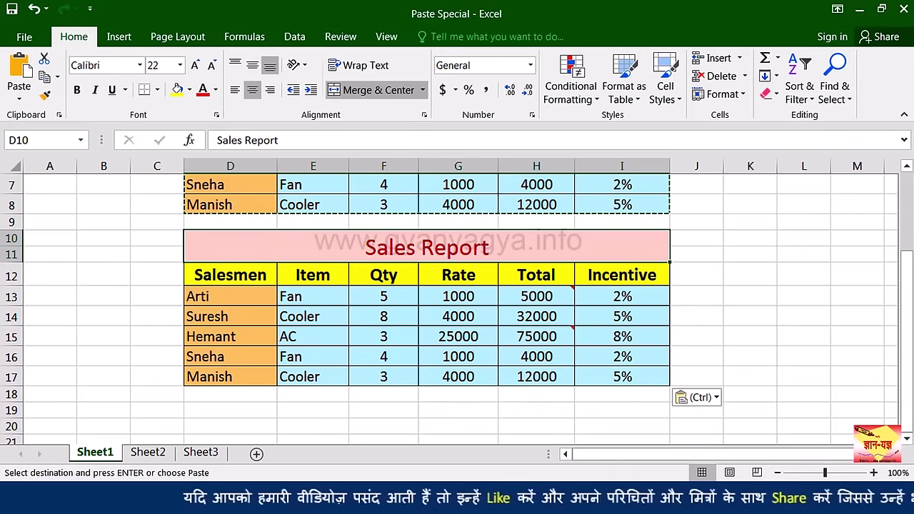
Step: Undo the pasted duplicate table and cancel the pending copy
key("ctrl+z")
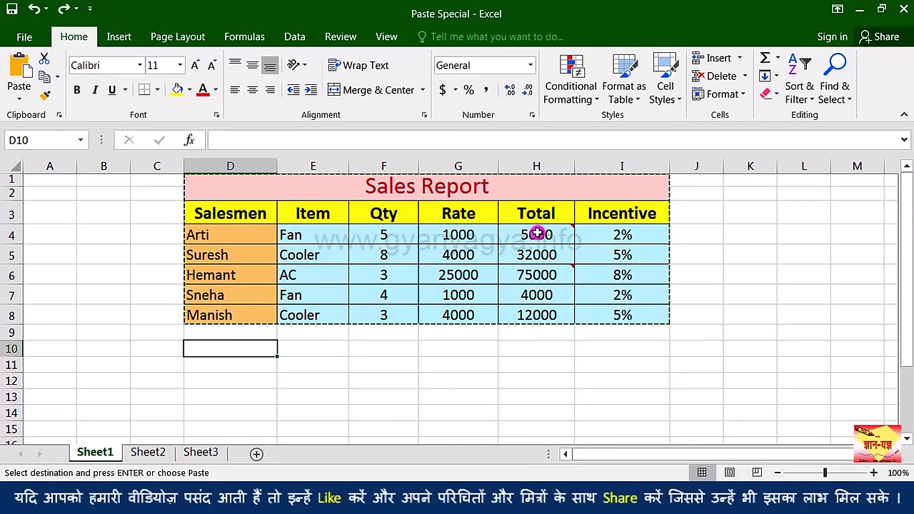
mouse_move(537, 234)
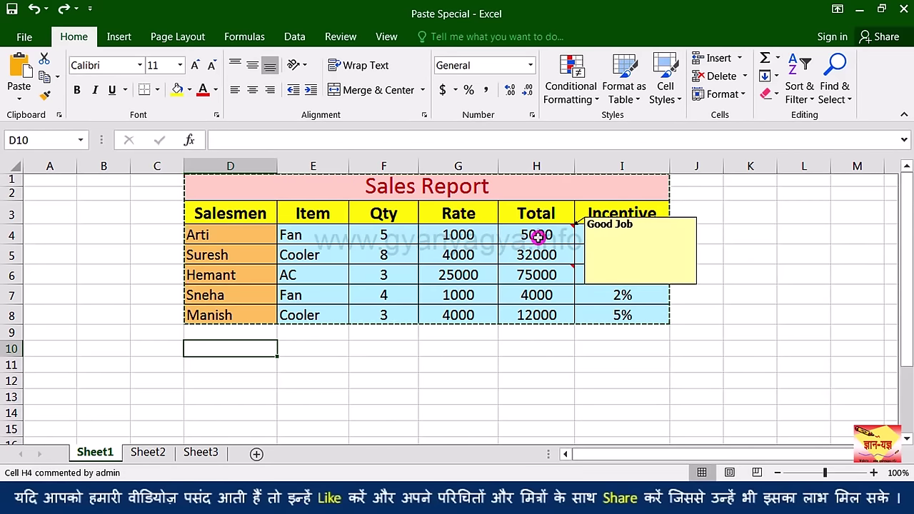
key("Escape")
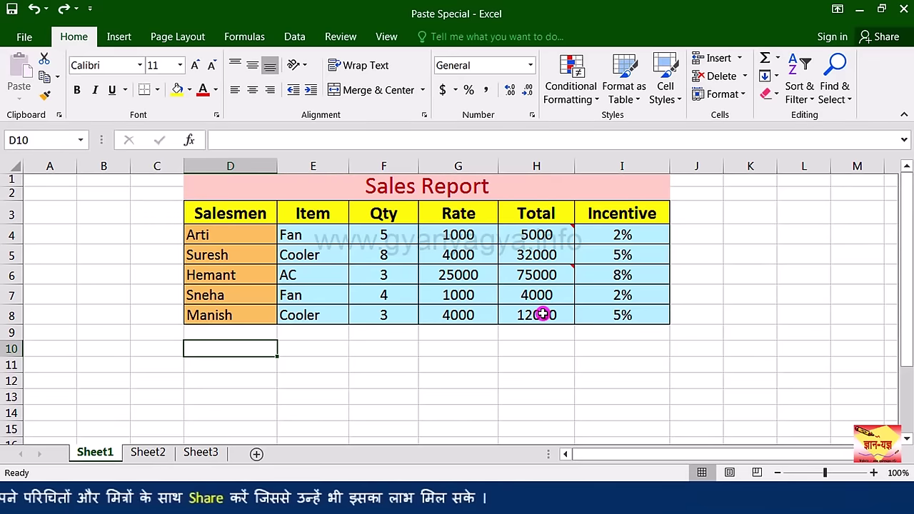
Step: Trial-fill the H8 Total formula down to H10, undo it, then copy H8
left_click(536, 317)
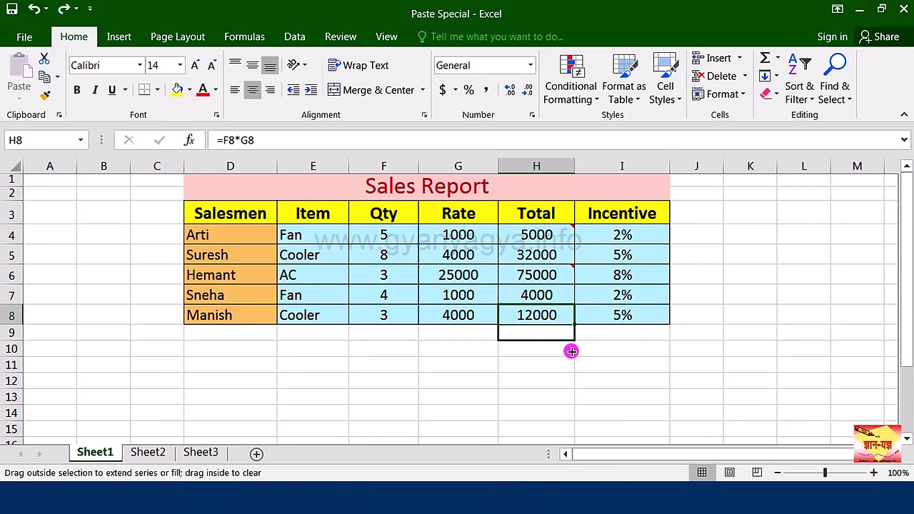
left_click_drag(570, 354, 569, 354)
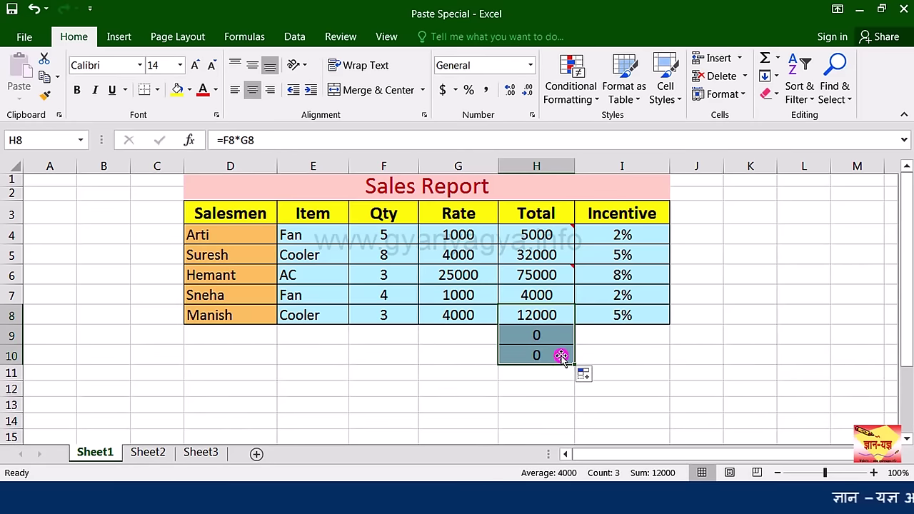
left_click(552, 351)
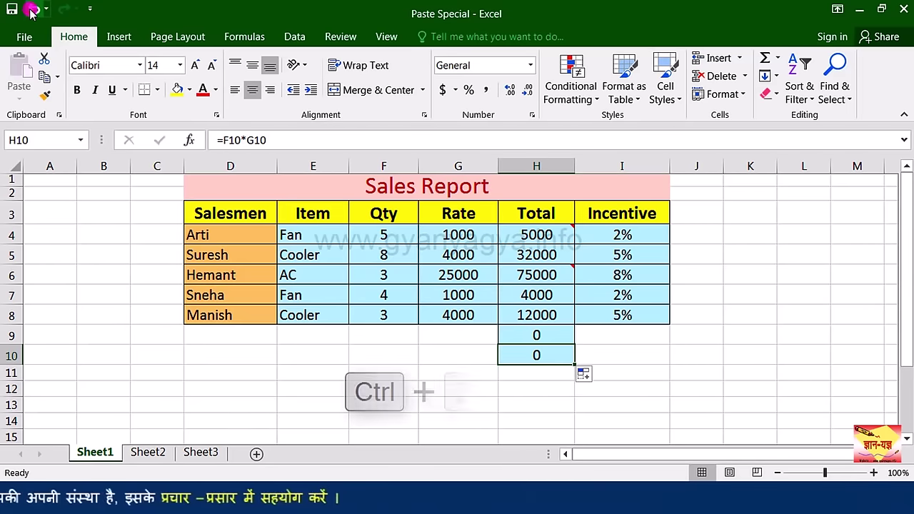
key("ctrl+z")
left_click(540, 331)
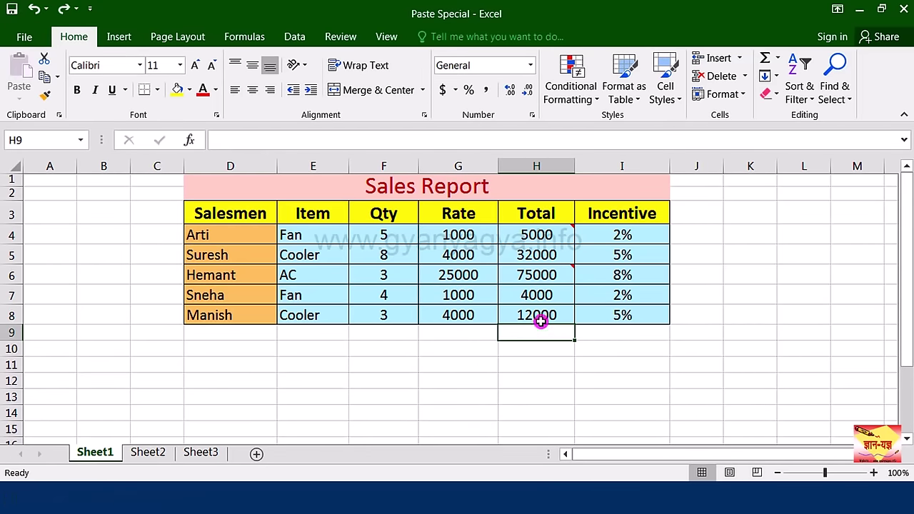
left_click(544, 315)
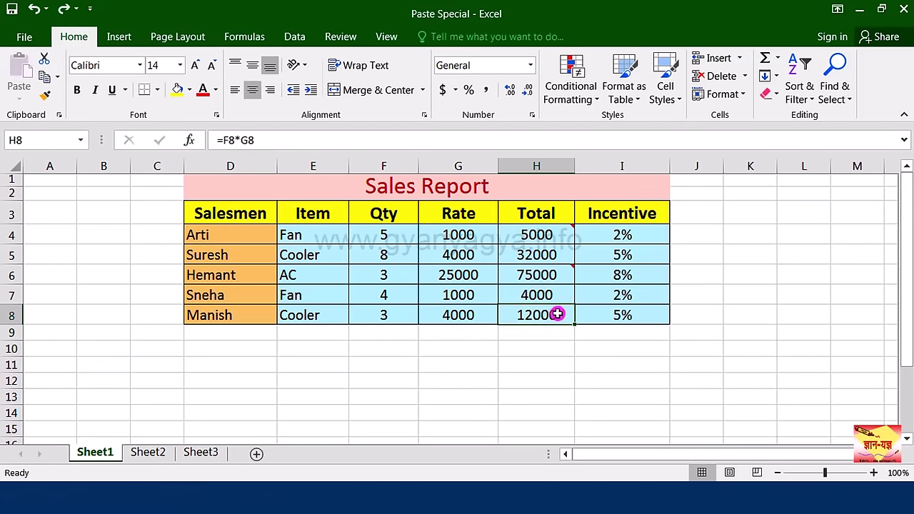
left_click(45, 77)
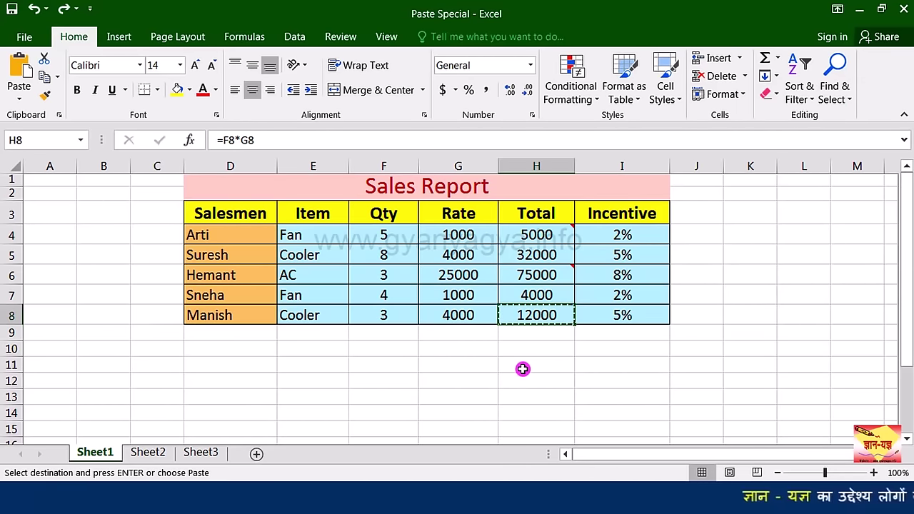
Step: Paste Special only the formula into H11, giving =F11*G11 showing 0
left_click(524, 367)
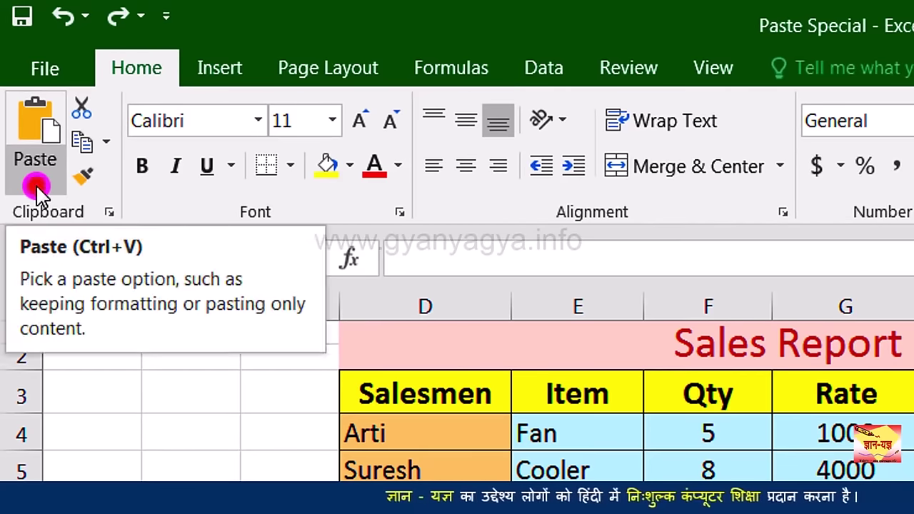
left_click(36, 187)
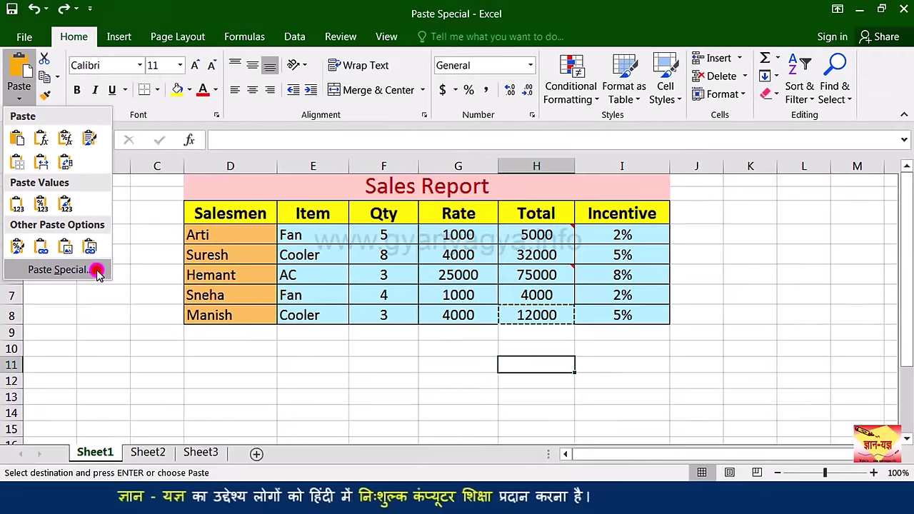
left_click(179, 371)
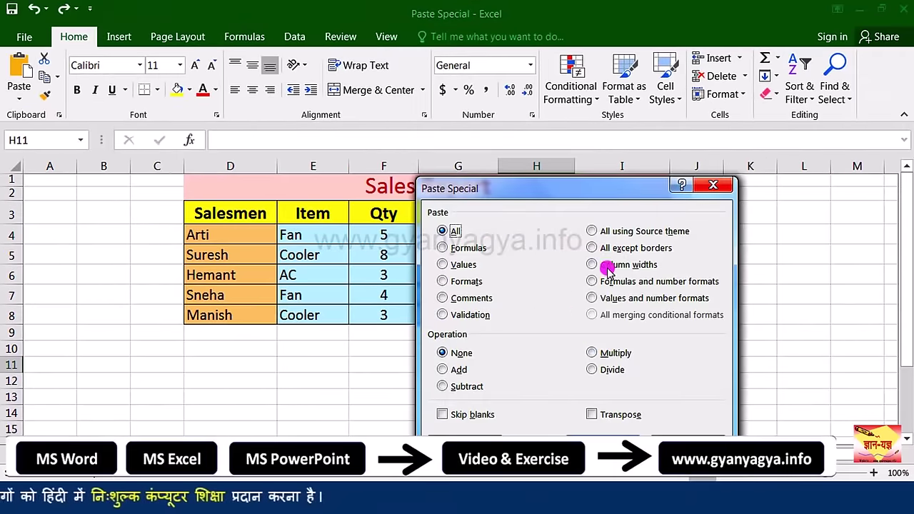
left_click_drag(555, 193, 284, 150)
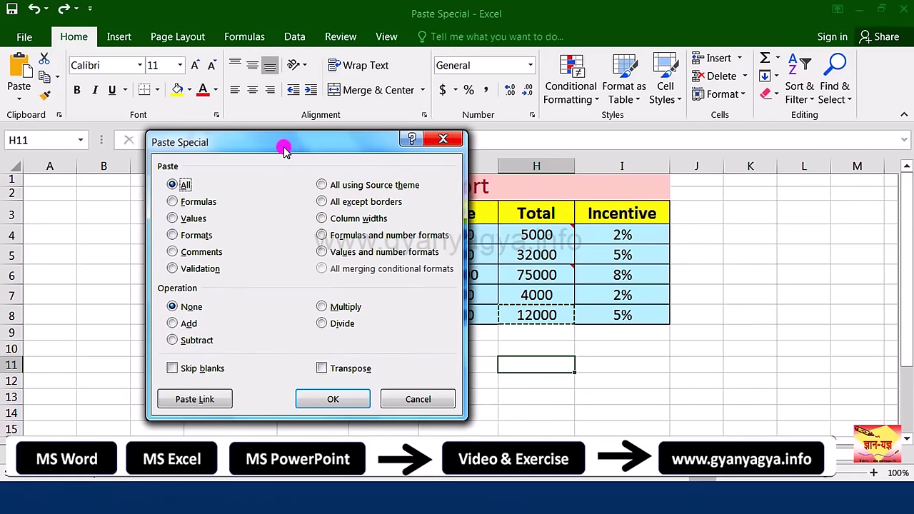
left_click(206, 202)
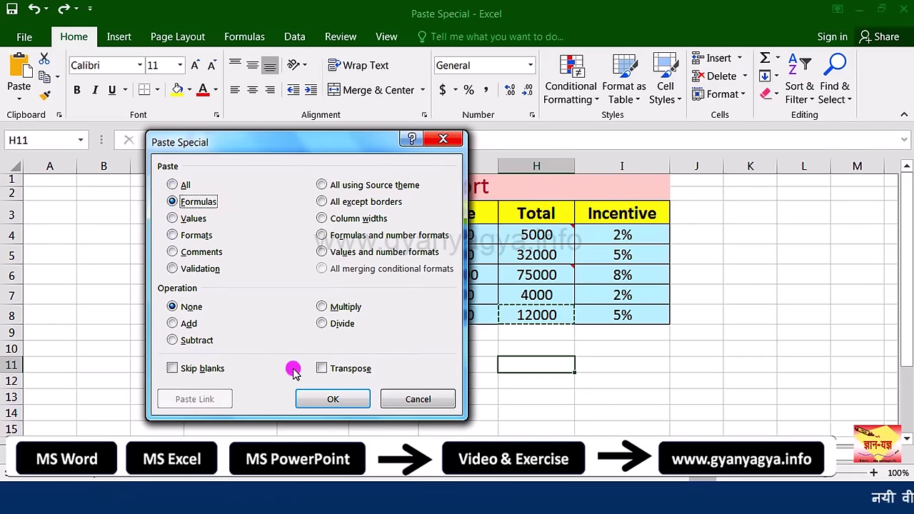
left_click(330, 400)
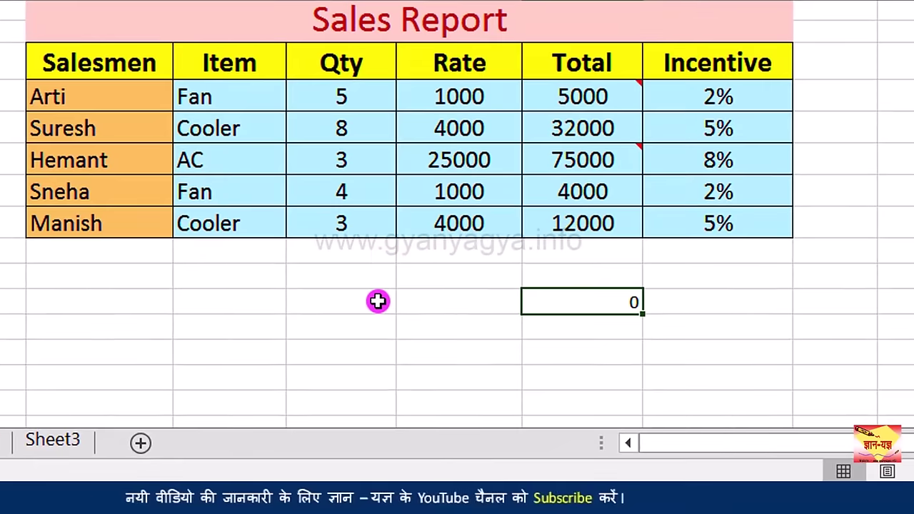
Step: Enter Qty 10 in F11 and Rate 500 in G11, so H11 shows 5000
key("Left")
left_click(378, 301)
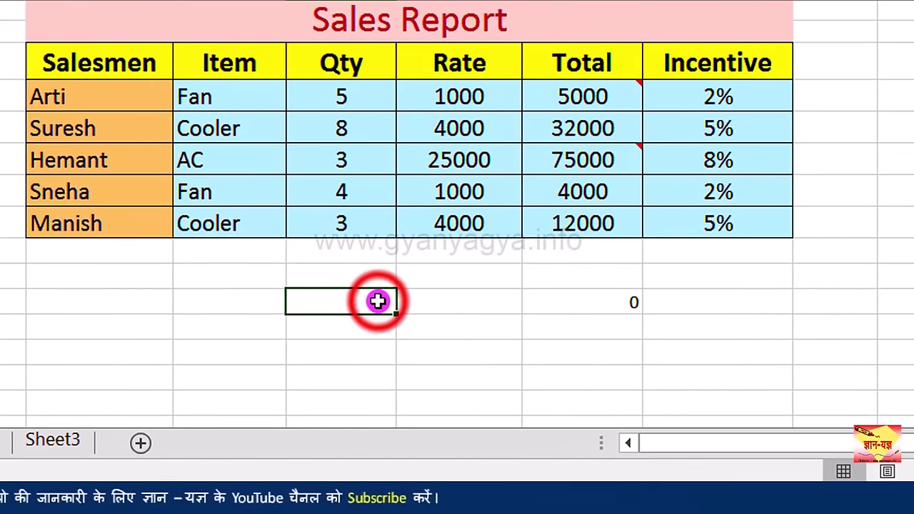
type("10")
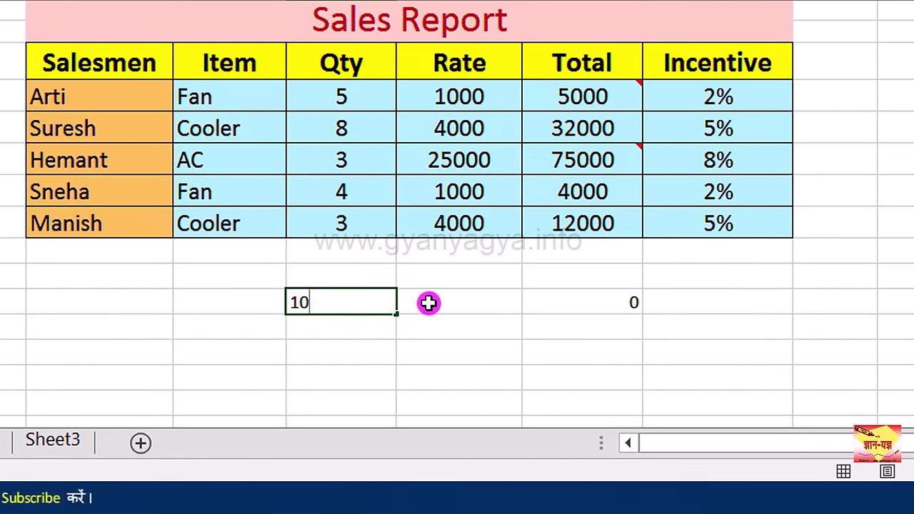
left_click(429, 304)
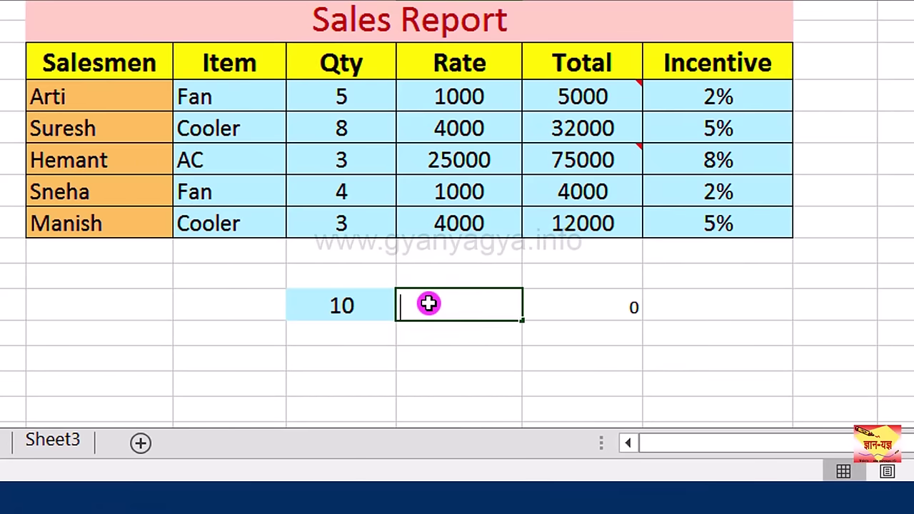
key("Return")
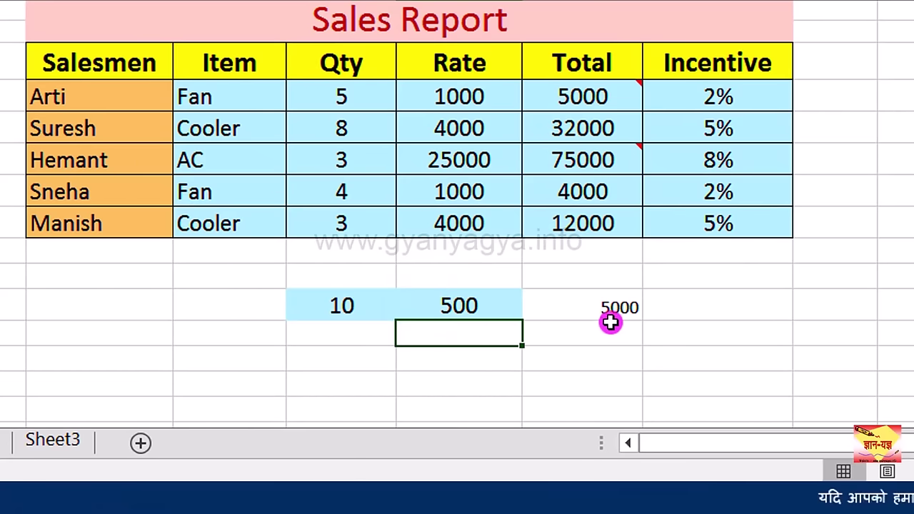
left_click(611, 309)
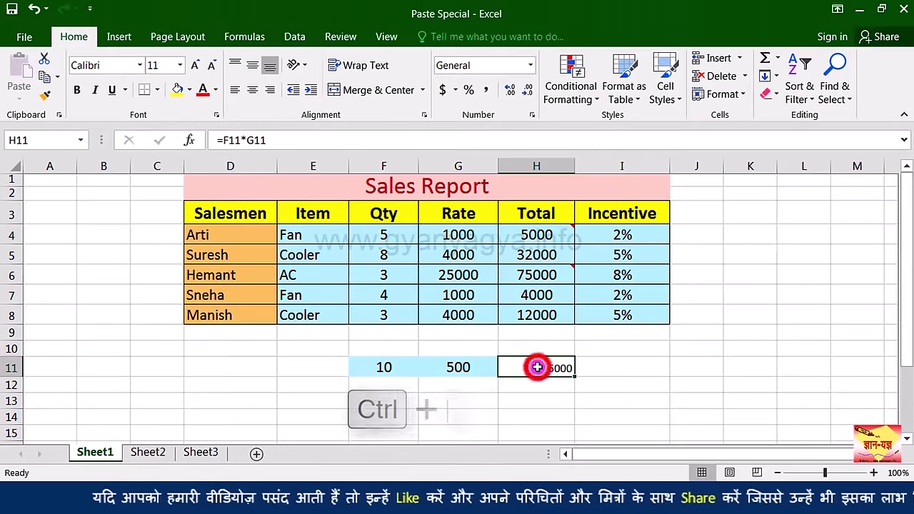
Step: Undo the row 11 test values and pasted formula, then select D1
key("ctrl+z")
left_click(582, 305)
key("ctrl+z")
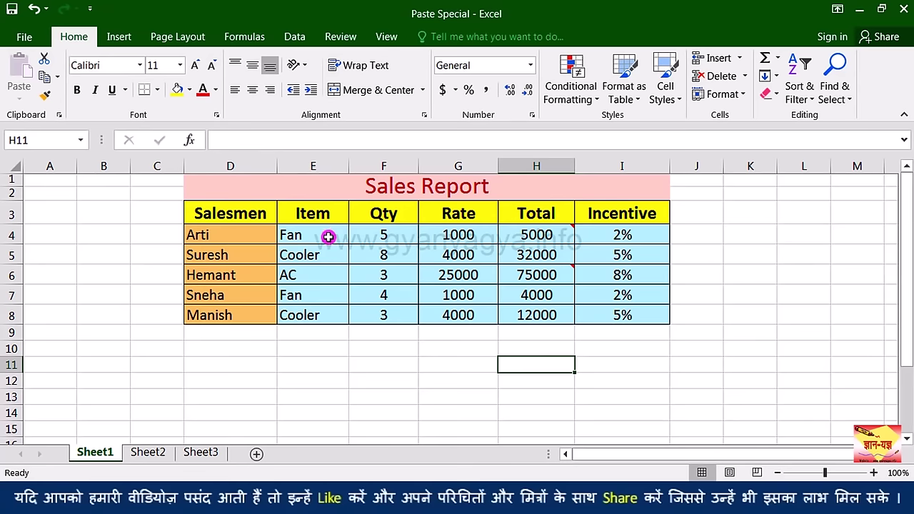
left_click(421, 187)
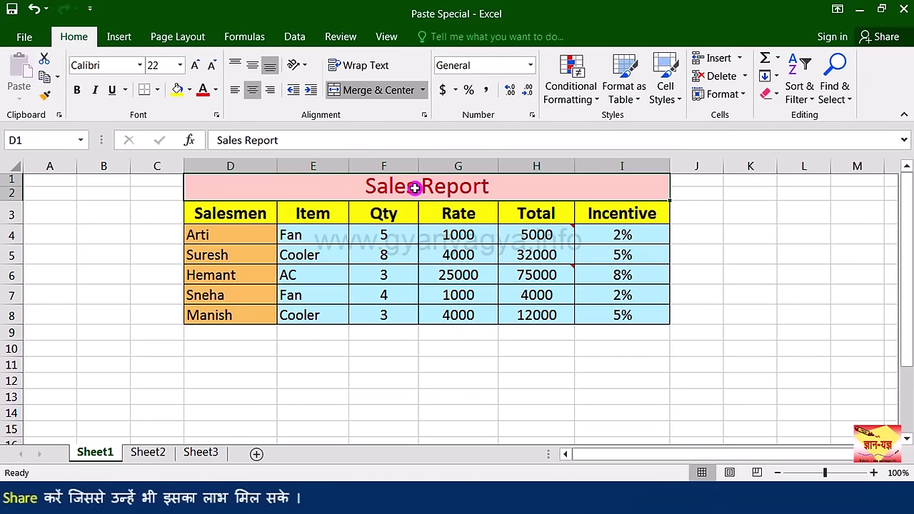
left_click_drag(414, 187, 404, 316)
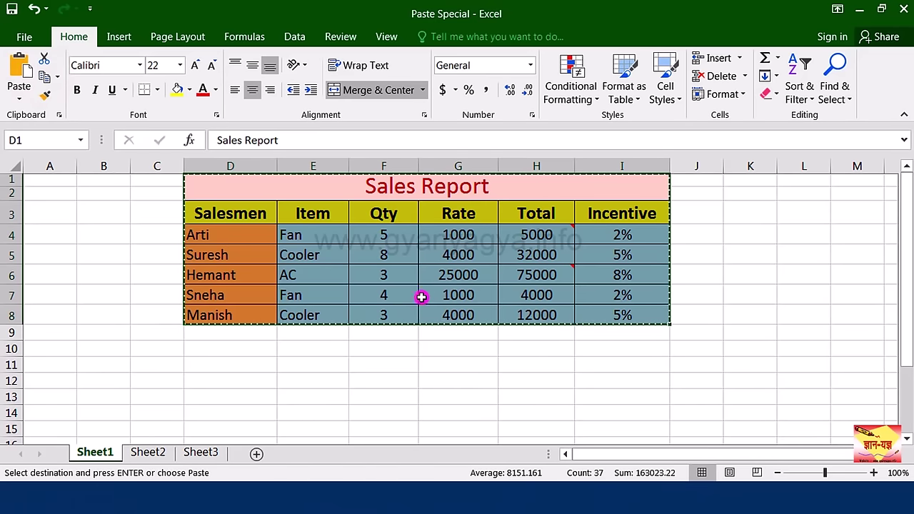
left_click(208, 363)
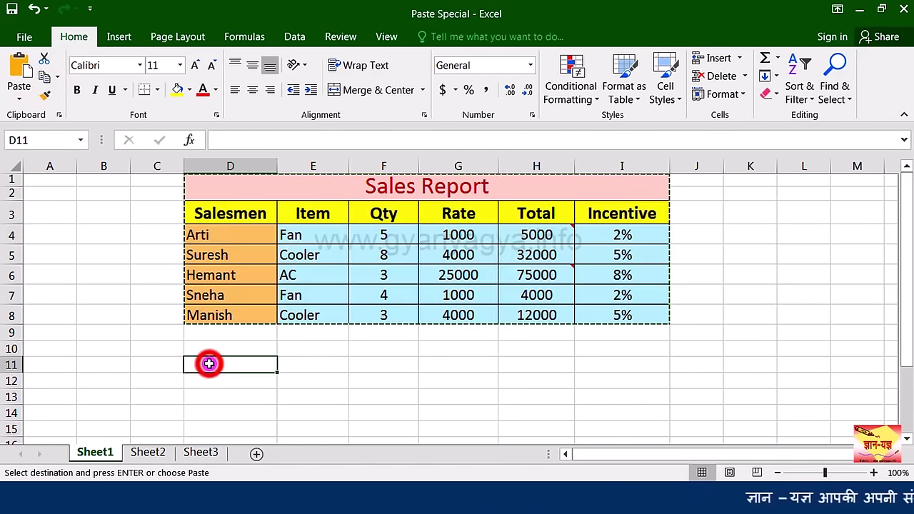
left_click(18, 100)
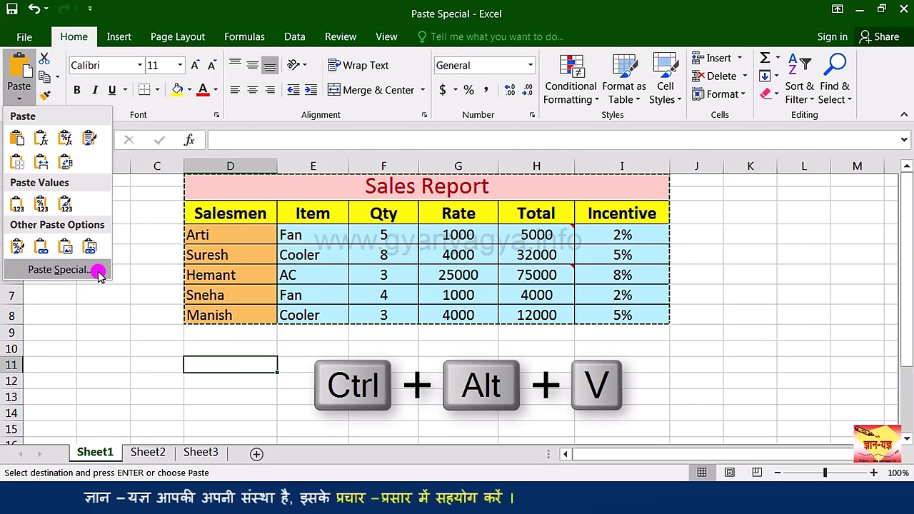
key("ctrl+alt+v")
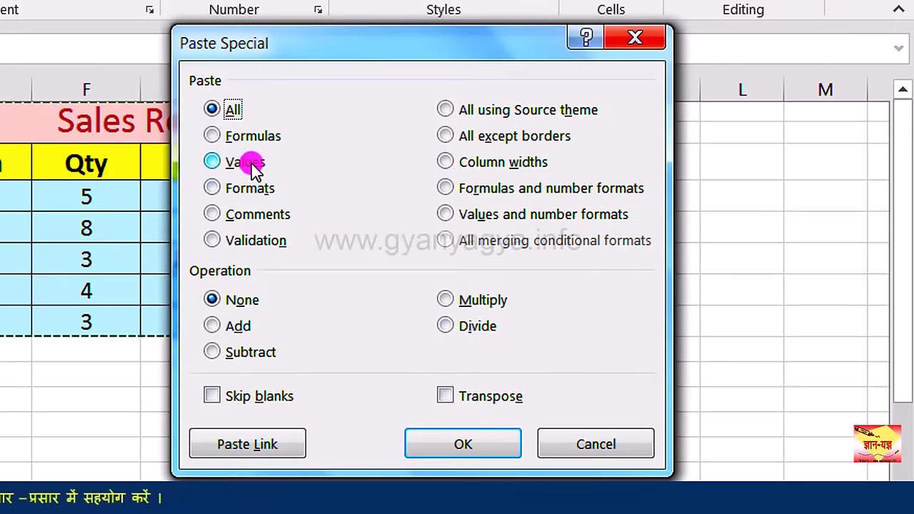
left_click(379, 192)
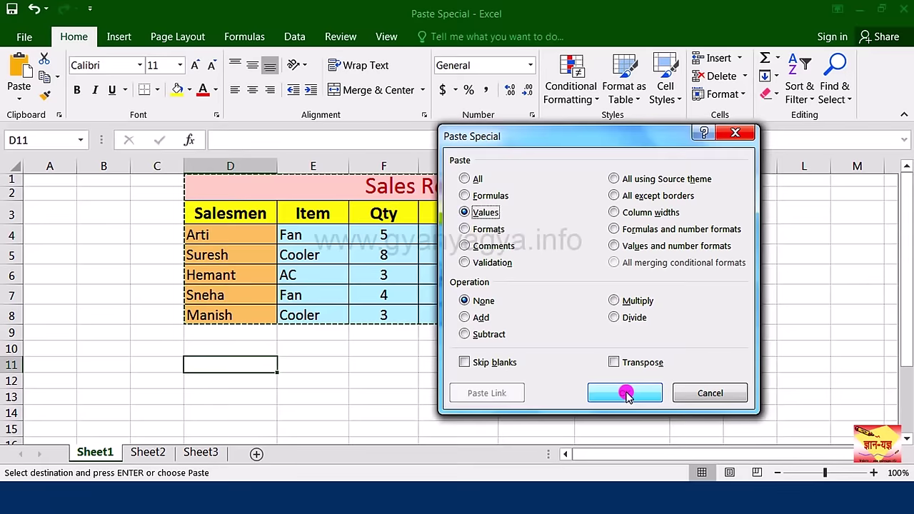
left_click(472, 442)
key("Escape")
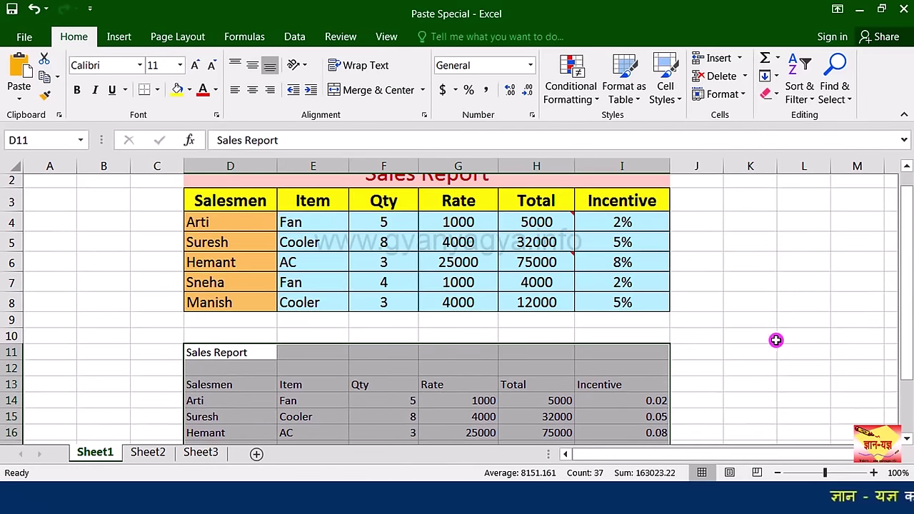
scroll(390, 389, "down", 1)
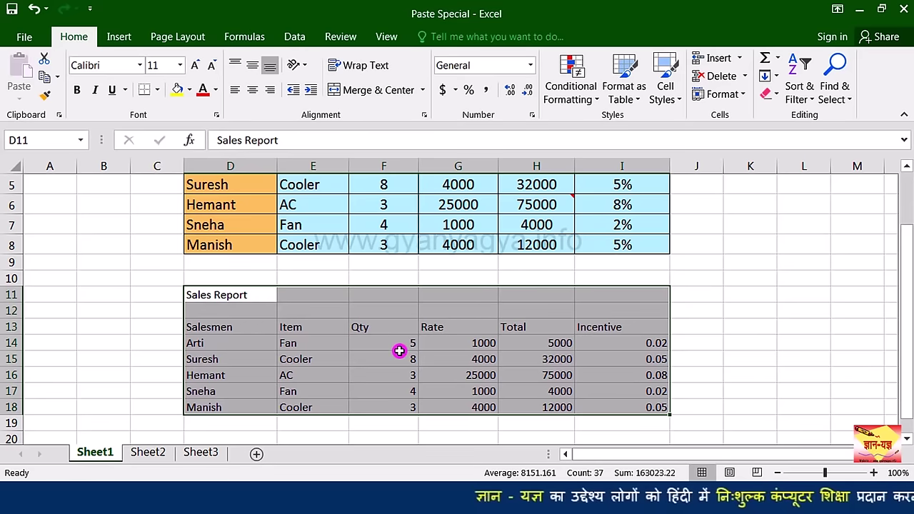
left_click(363, 355)
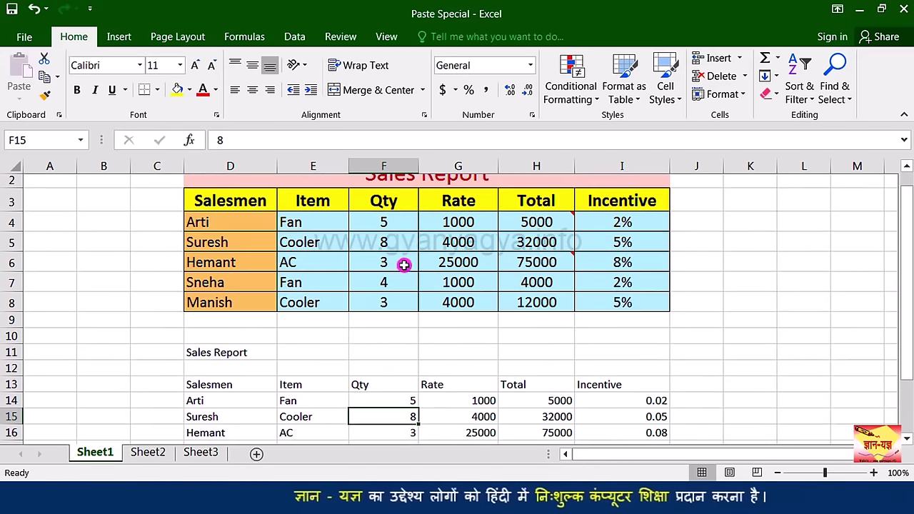
scroll(404, 261, "up", 1)
scroll(360, 391, "down", 1)
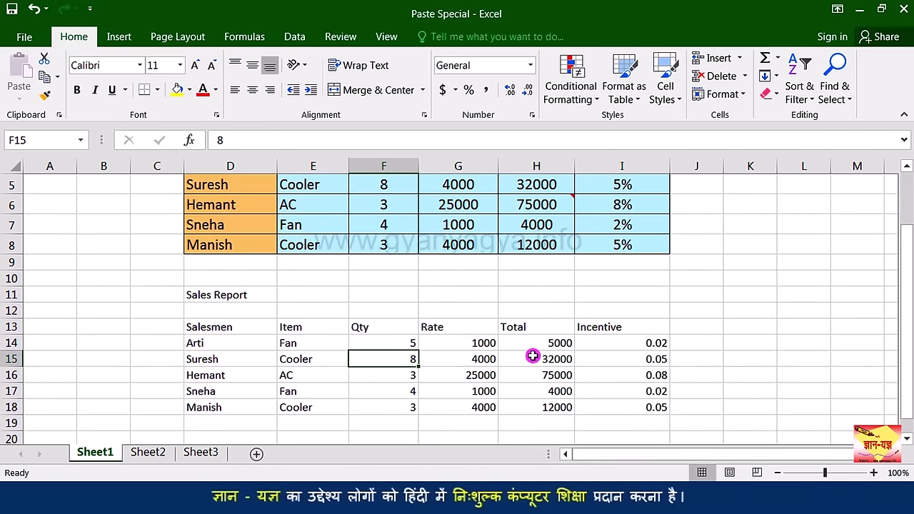
left_click(536, 343)
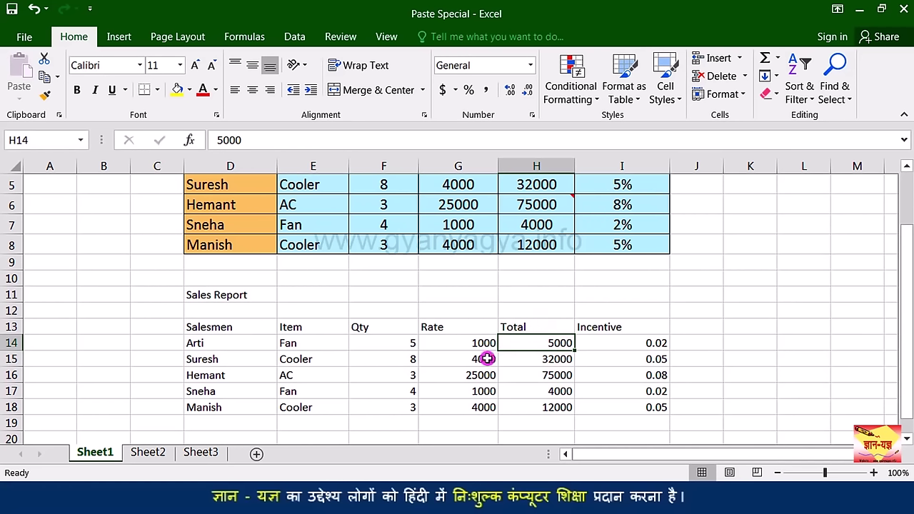
scroll(646, 353, "up", 1)
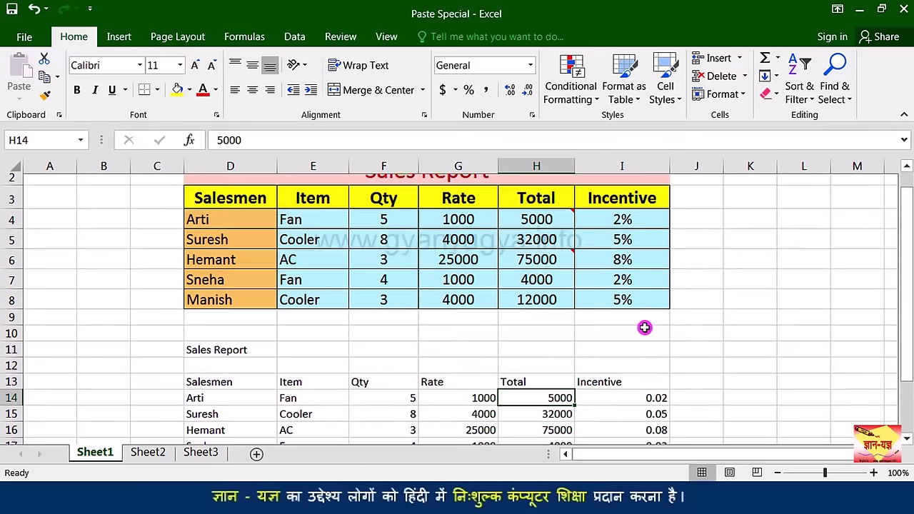
left_click(632, 224)
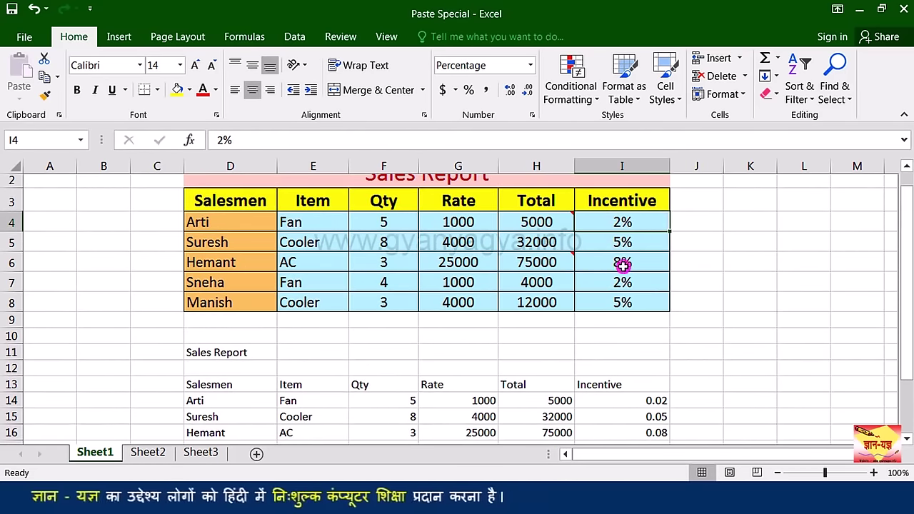
scroll(647, 343, "down", 1)
left_click(642, 344)
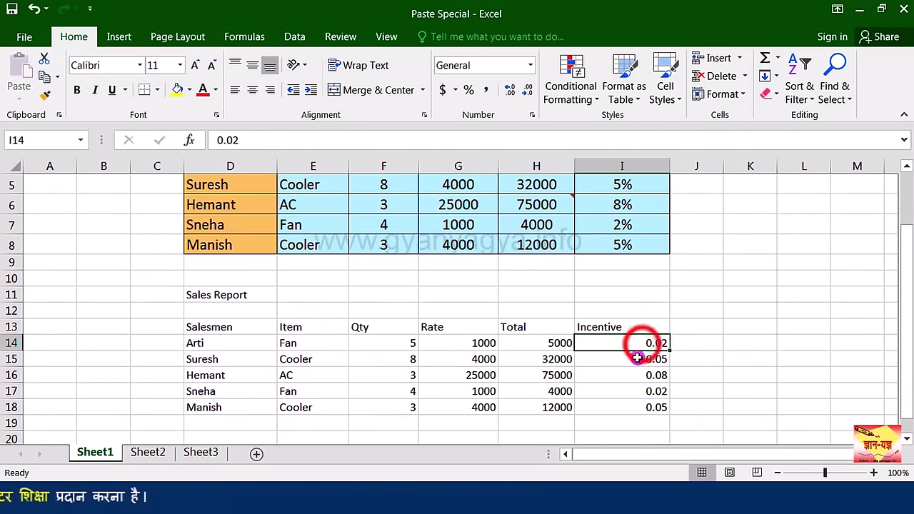
key("ctrl+z")
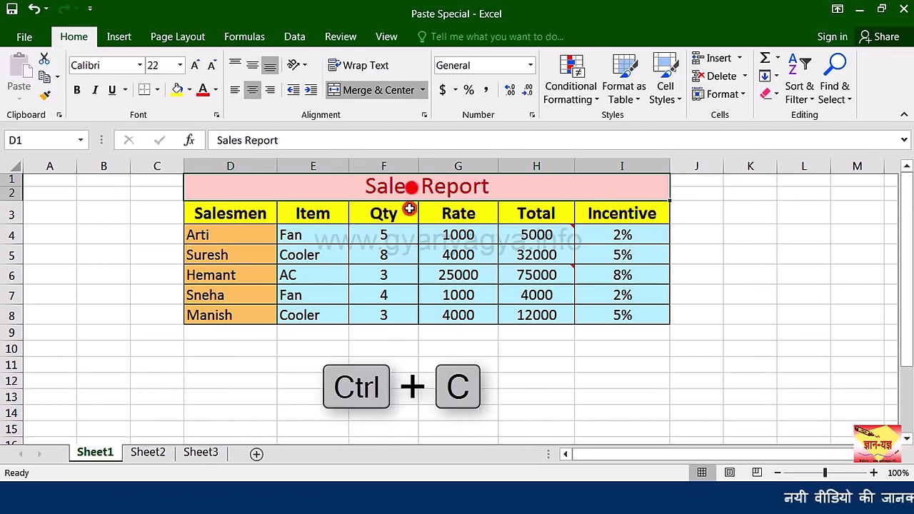
left_click_drag(409, 187, 403, 293)
key("ctrl+c")
left_click(242, 364)
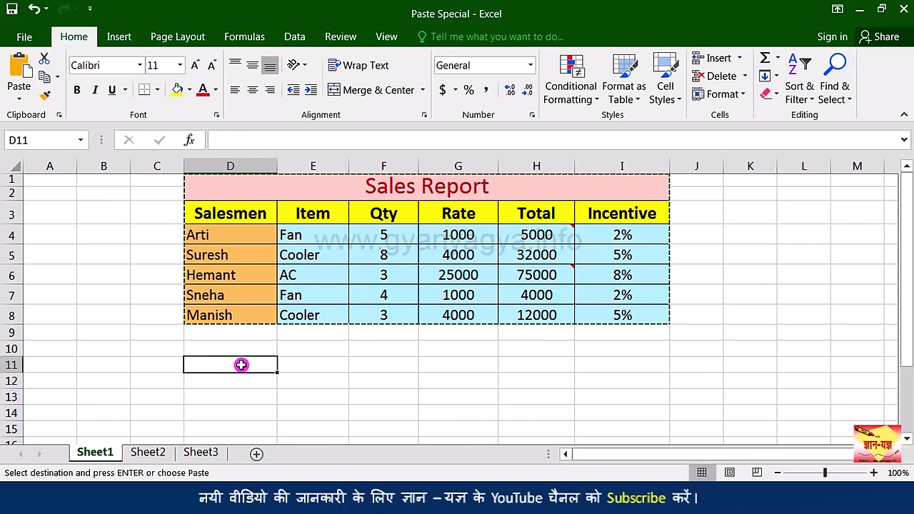
key("ctrl+alt+v")
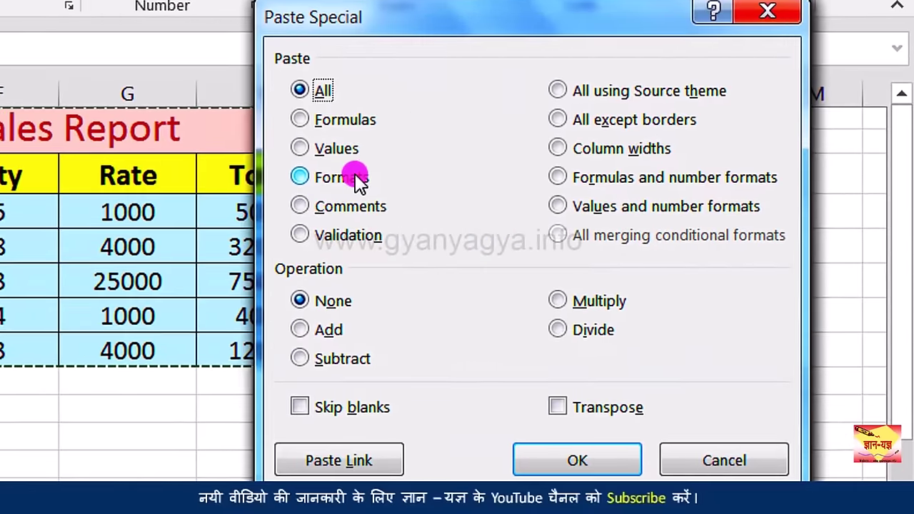
left_click(355, 176)
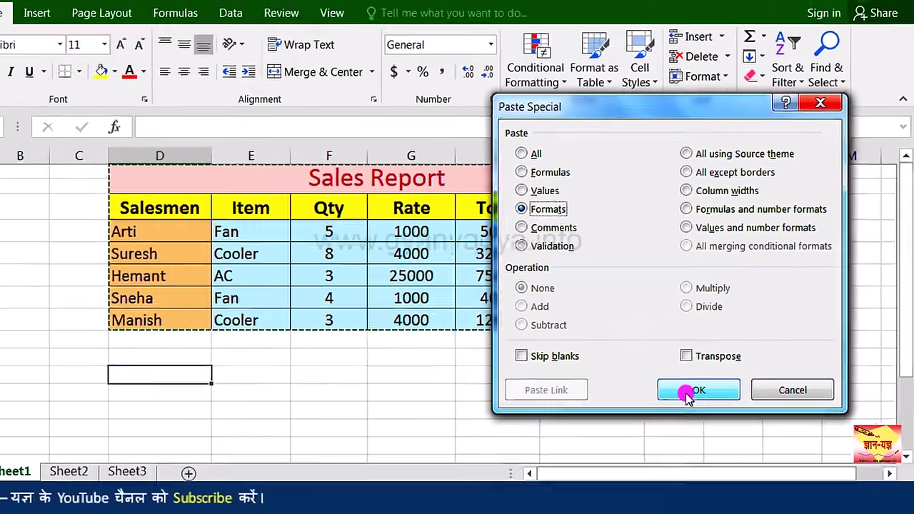
left_click(689, 392)
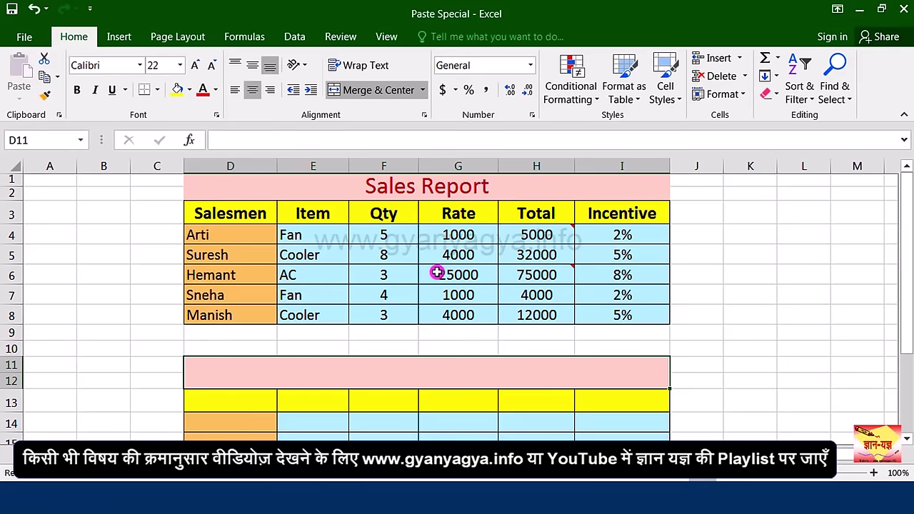
scroll(437, 273, "down", 2)
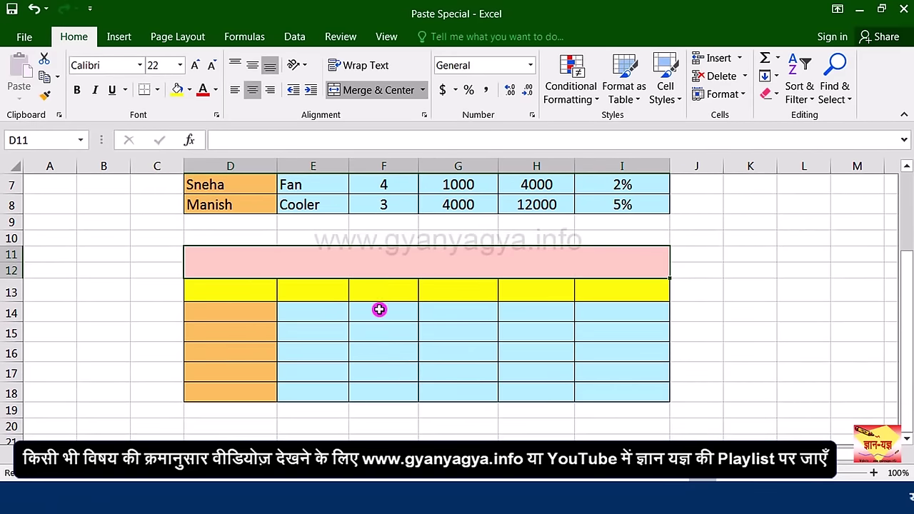
key("ctrl+z")
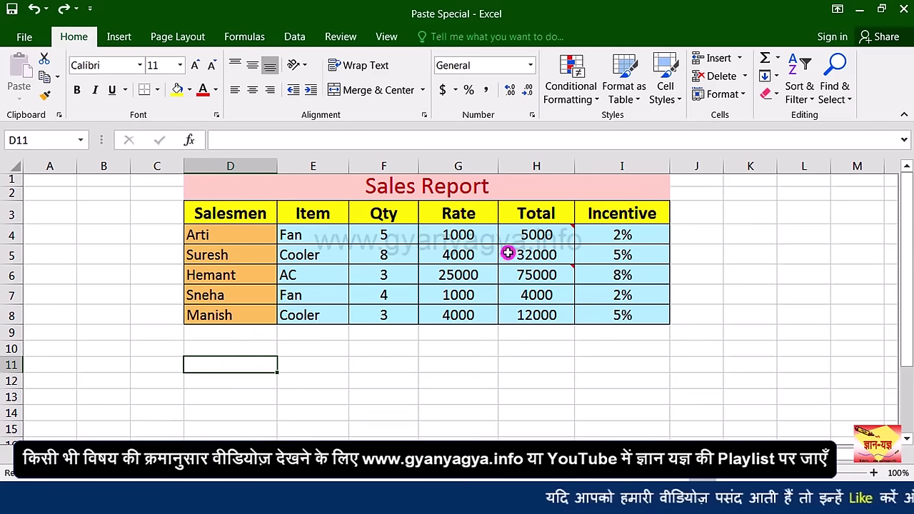
left_click(536, 274)
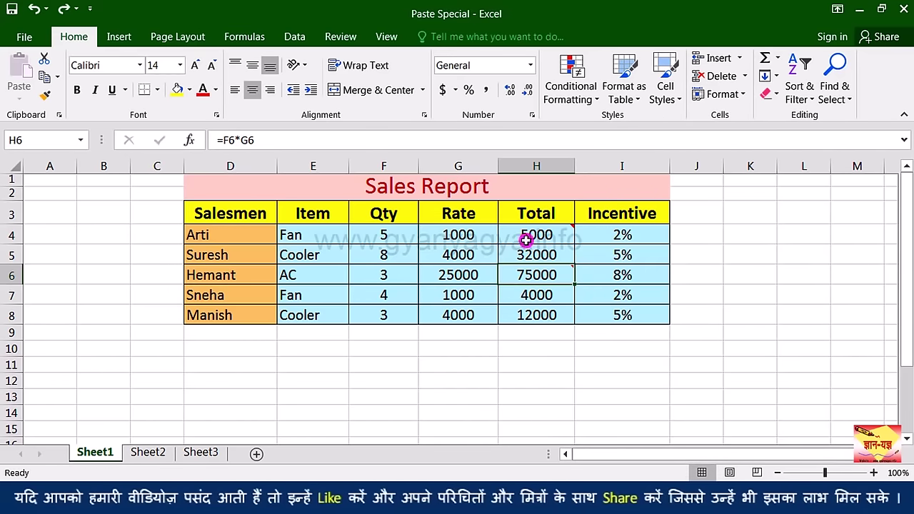
key("ctrl+a")
key("ctrl+c")
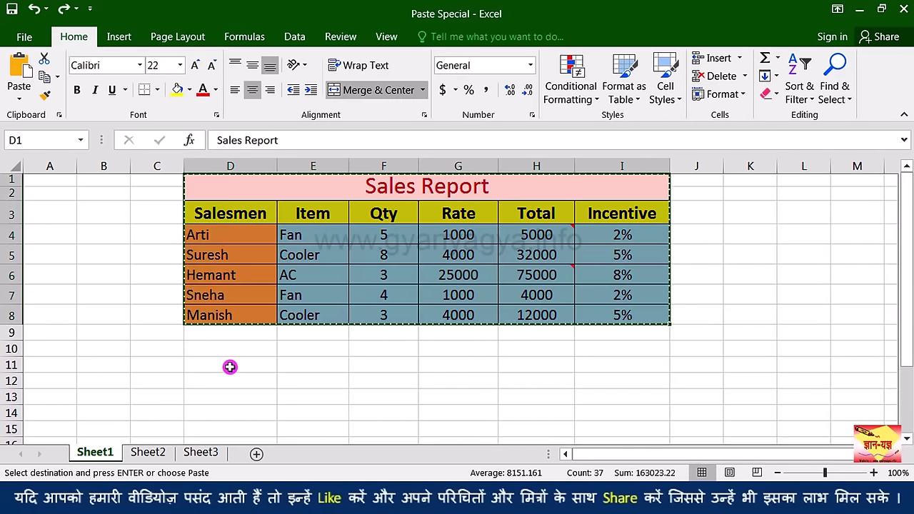
left_click(230, 366)
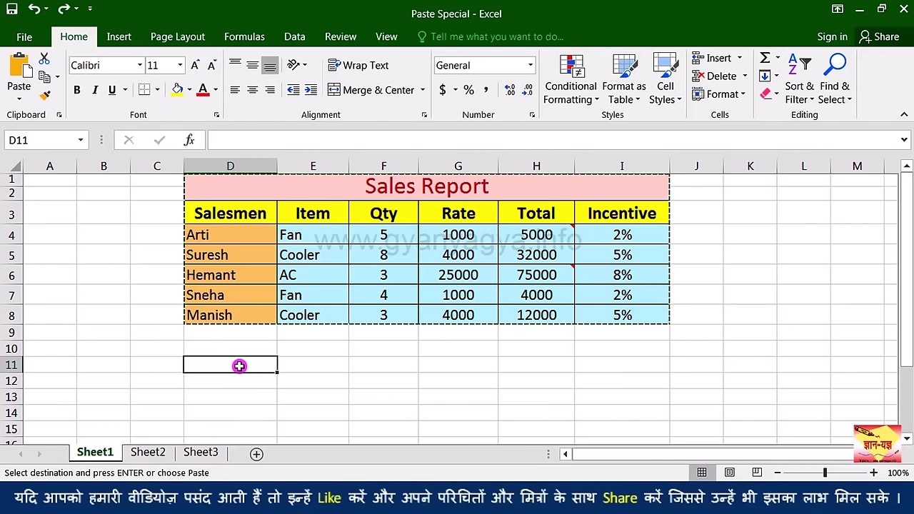
key("ctrl+alt+v")
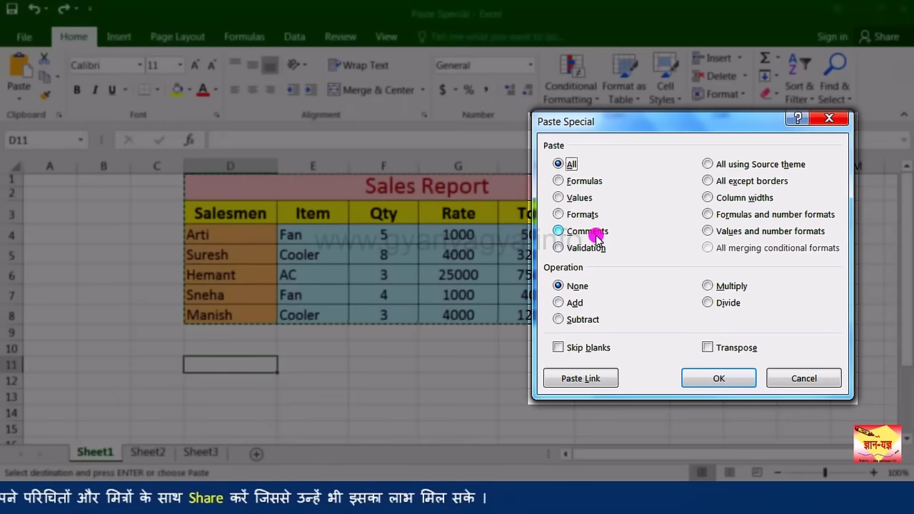
left_click(596, 236)
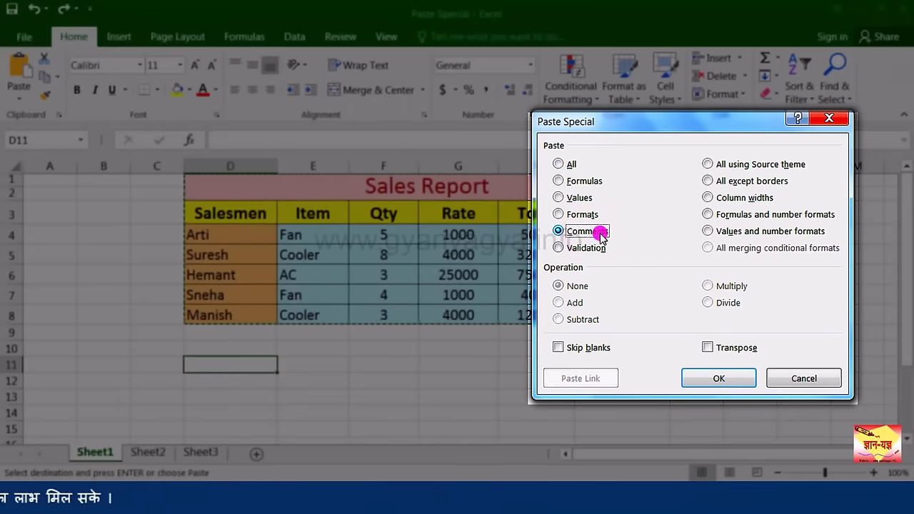
left_click(714, 380)
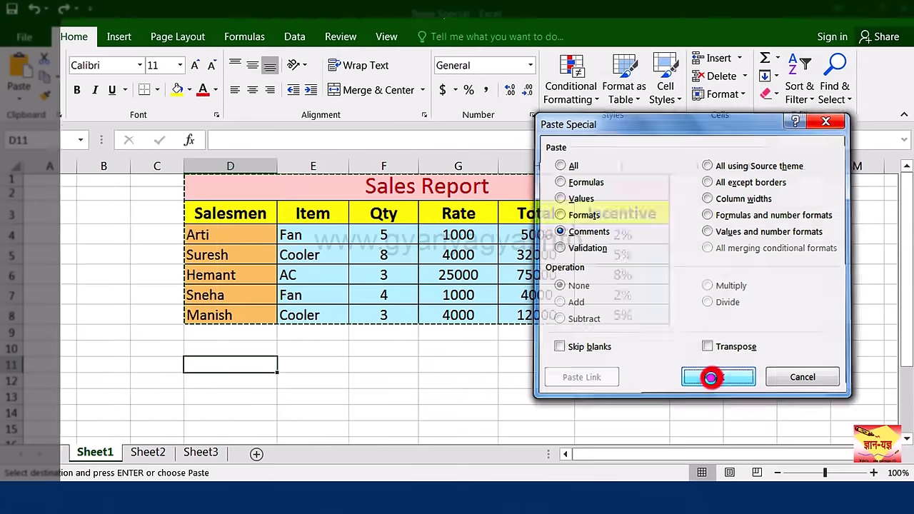
left_click(544, 394)
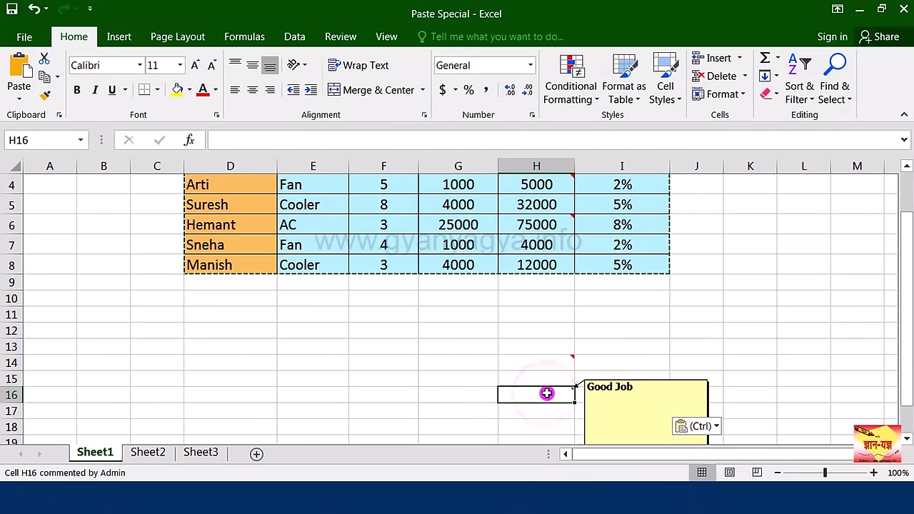
mouse_move(545, 365)
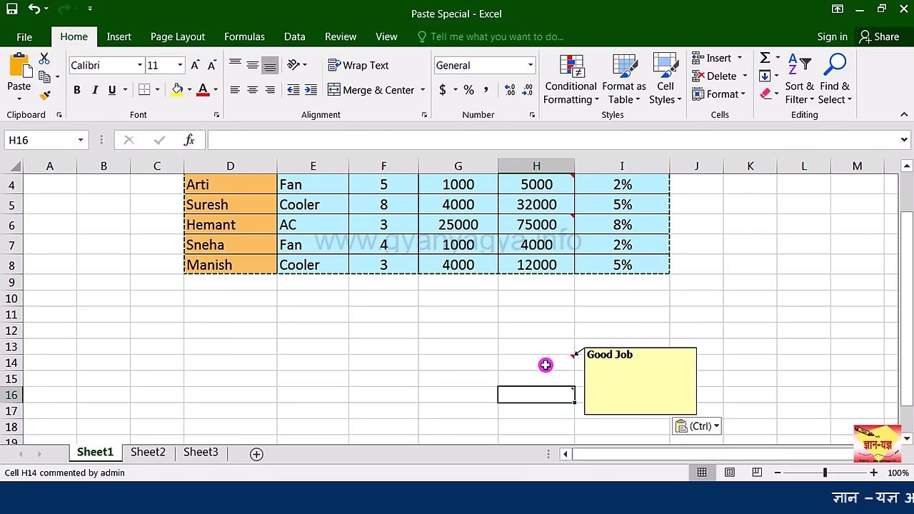
mouse_move(539, 398)
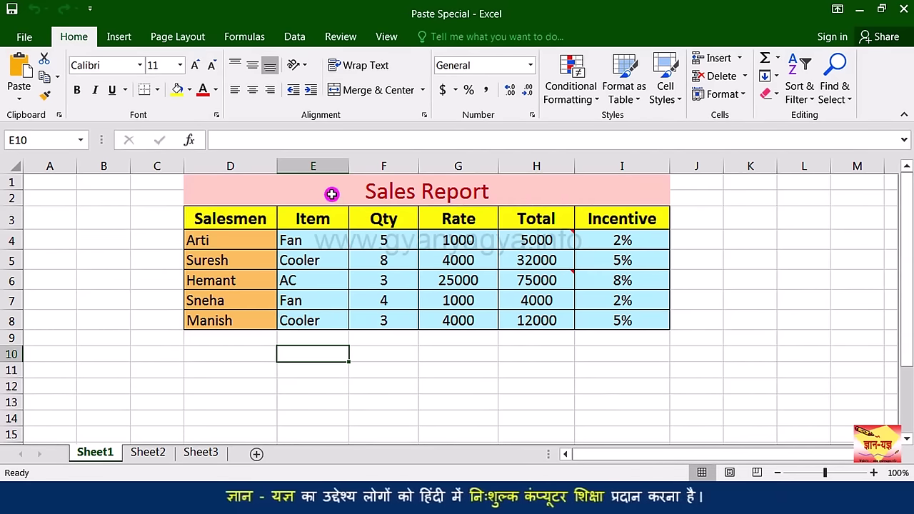
Step: Copy the Sales Report table and paste it at D11 using All using Source theme
left_click_drag(331, 194, 350, 316)
key("ctrl+c")
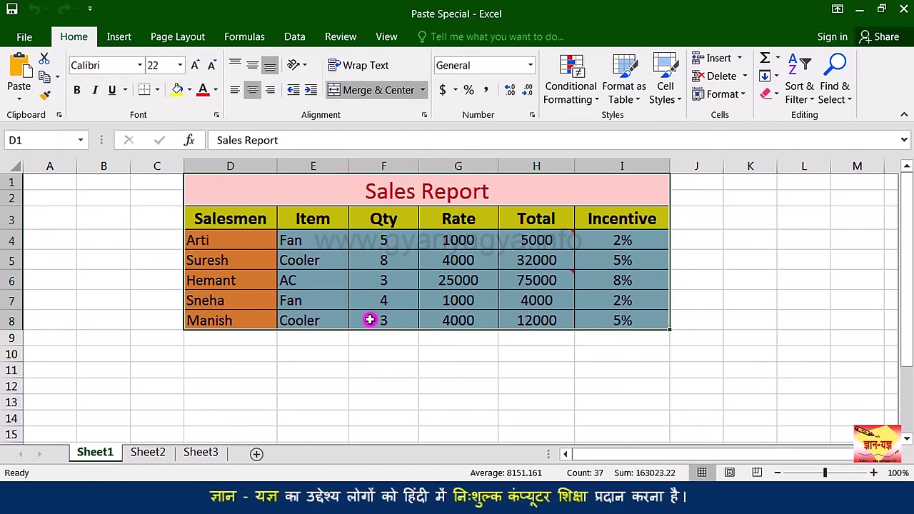
key("ctrl+c")
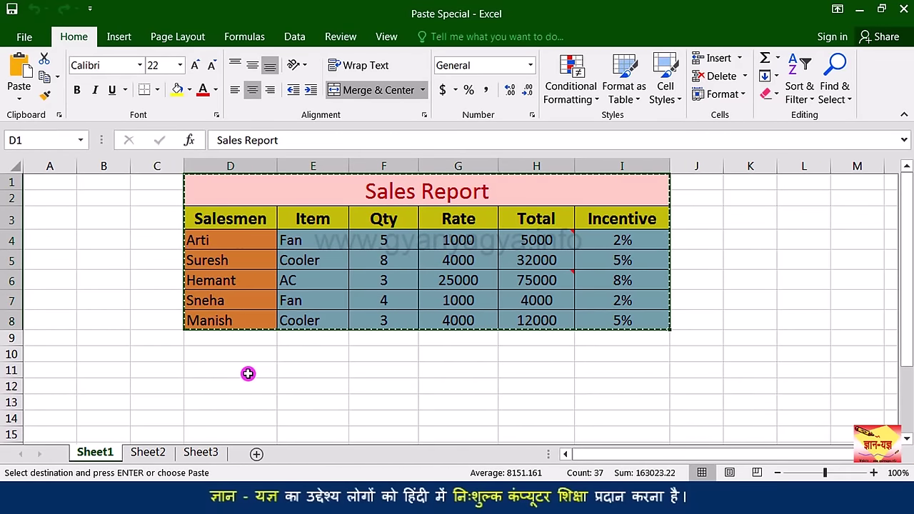
left_click(246, 370)
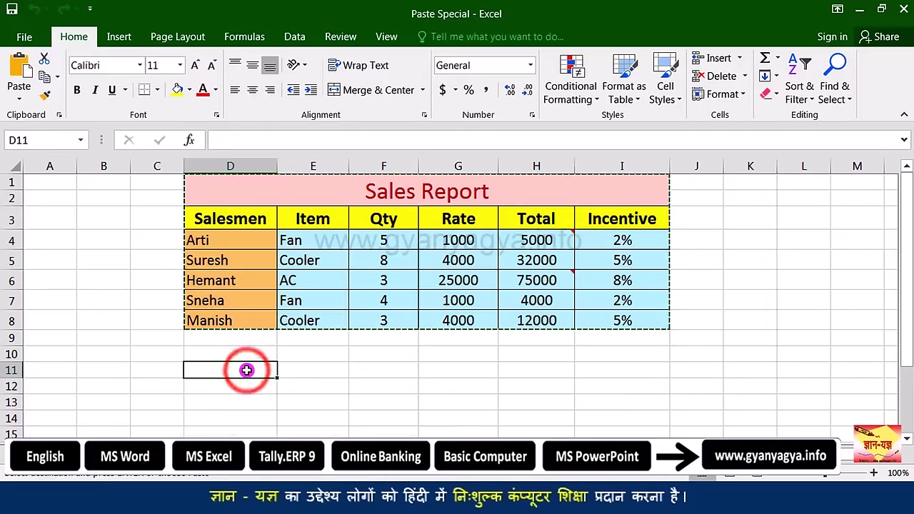
key("ctrl+alt+v")
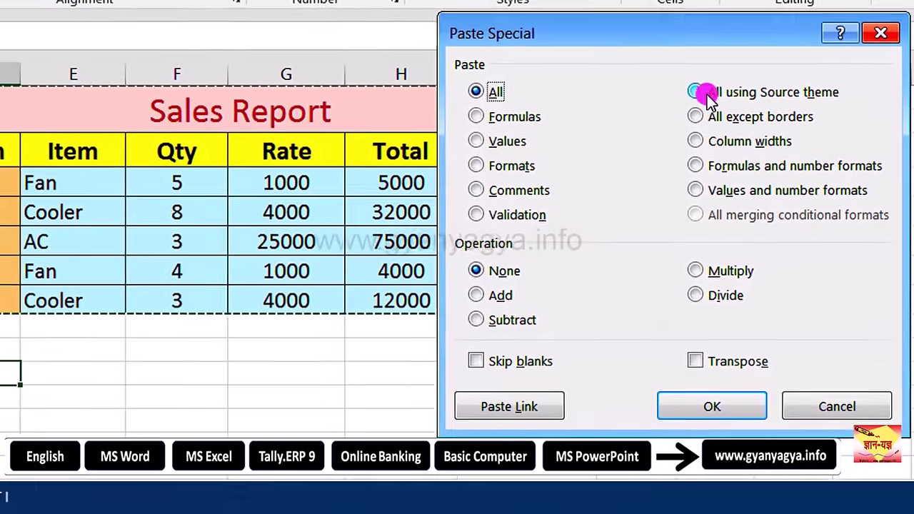
left_click(702, 91)
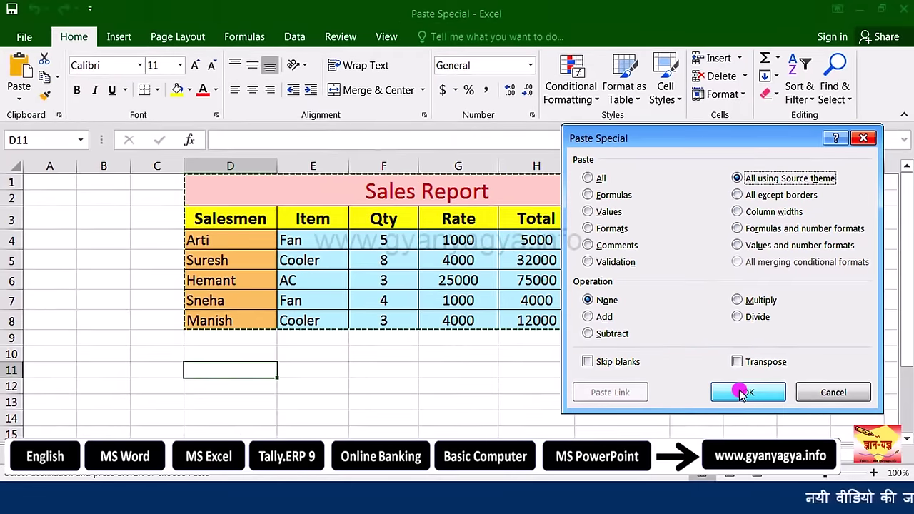
left_click(707, 405)
scroll(606, 384, "down", 1)
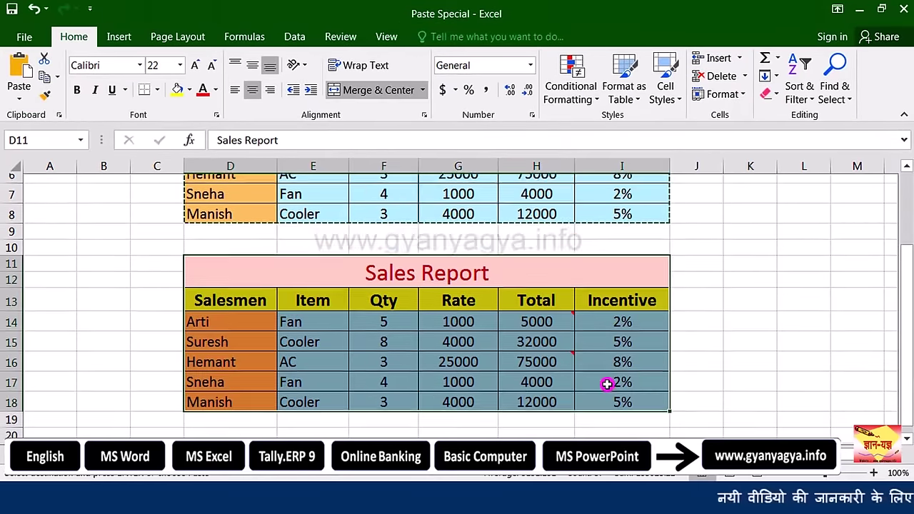
scroll(481, 375, "up", 2)
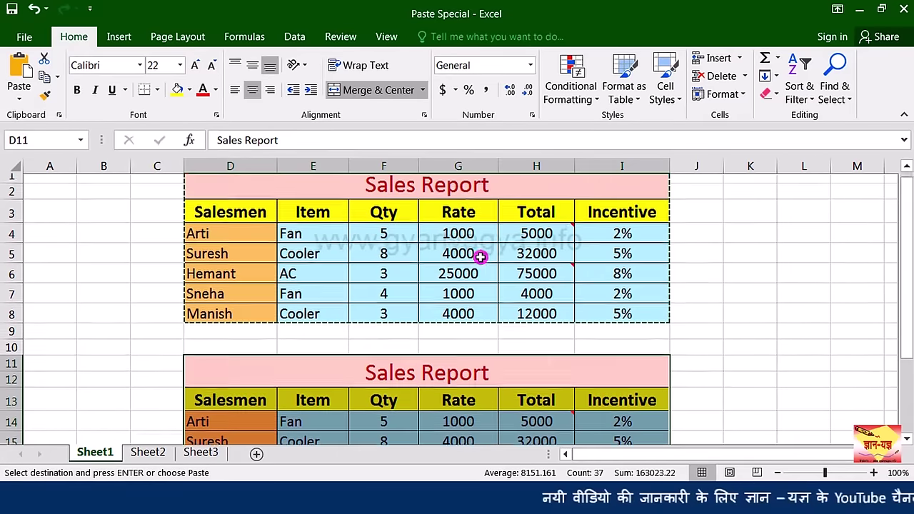
scroll(495, 369, "down", 2)
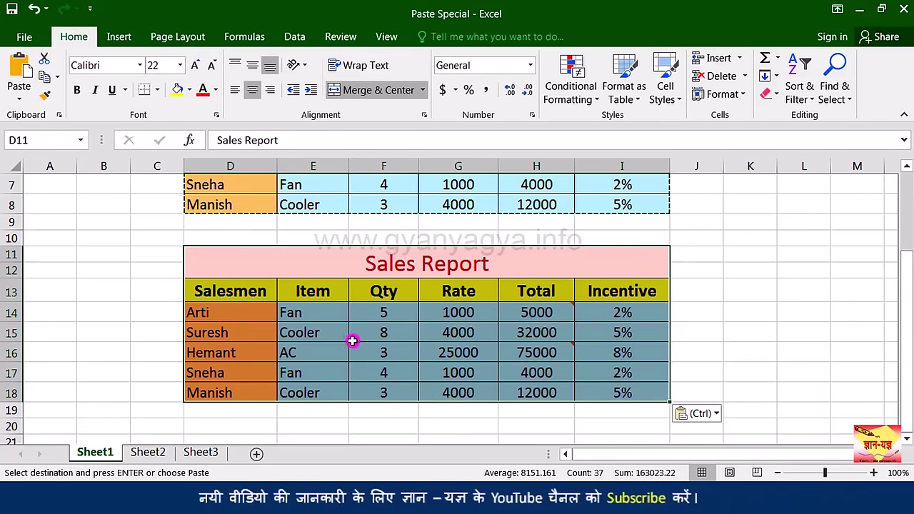
Step: Overwrite D14:F14 with Mohan, TV and 6, then undo those edits and the paste
left_click(236, 314)
type("Mohan")
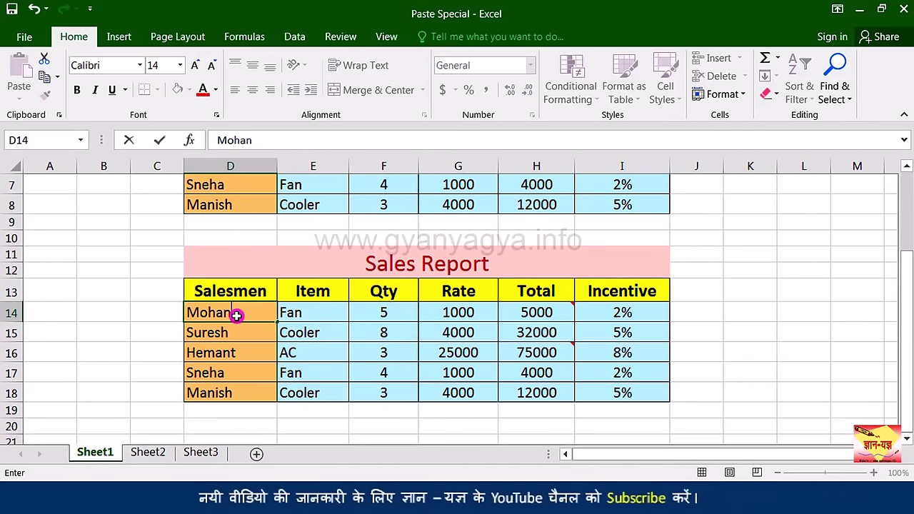
key("Tab")
type("T")
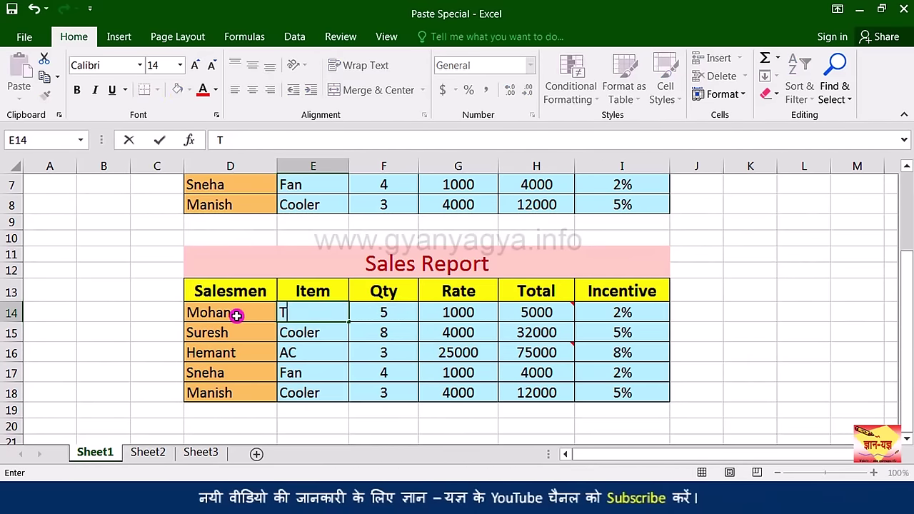
key("Tab")
type("6")
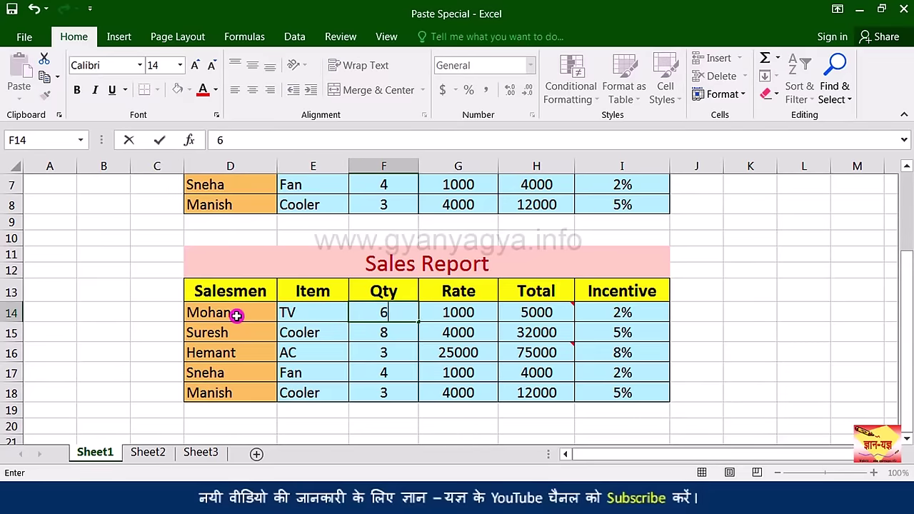
key("Tab")
left_click(33, 8)
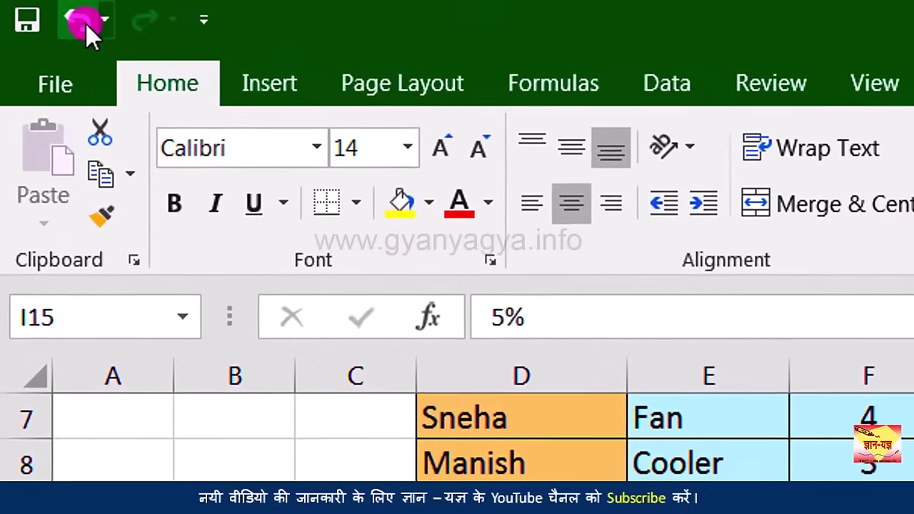
left_click(33, 8)
left_click(34, 8)
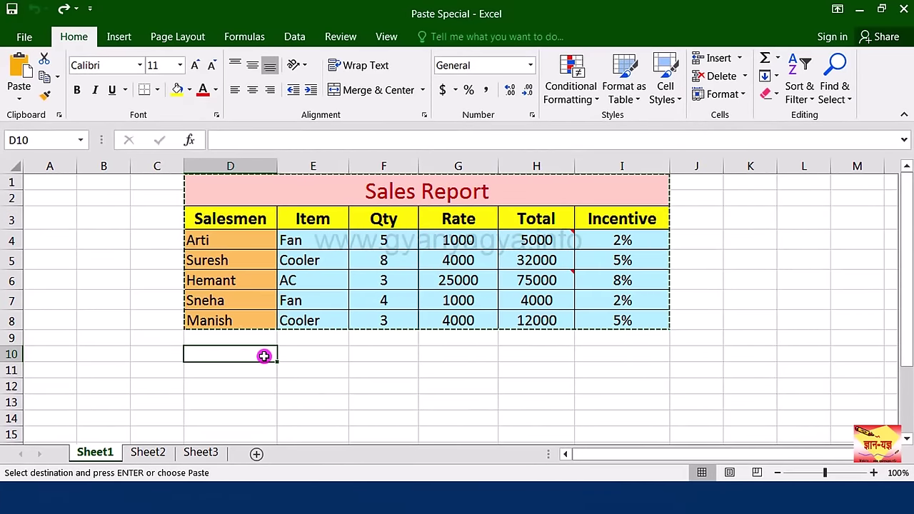
key("ctrl+alt+v")
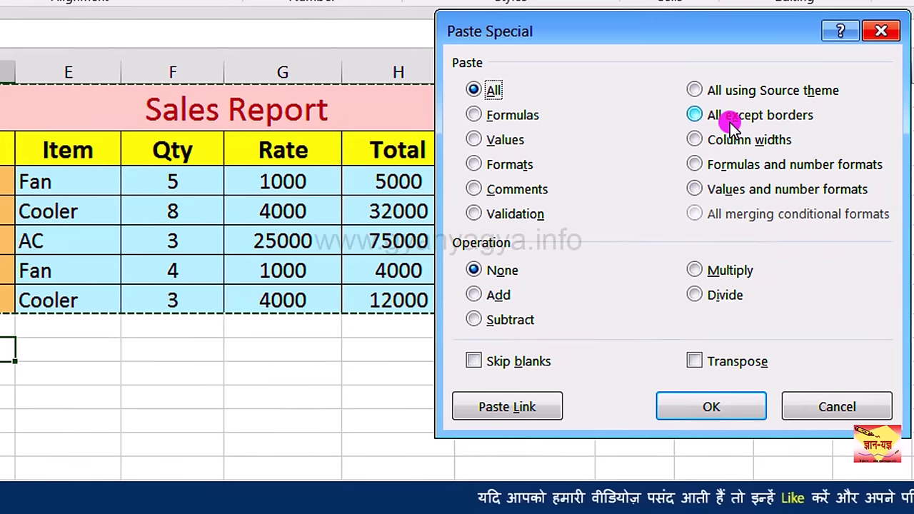
left_click(731, 122)
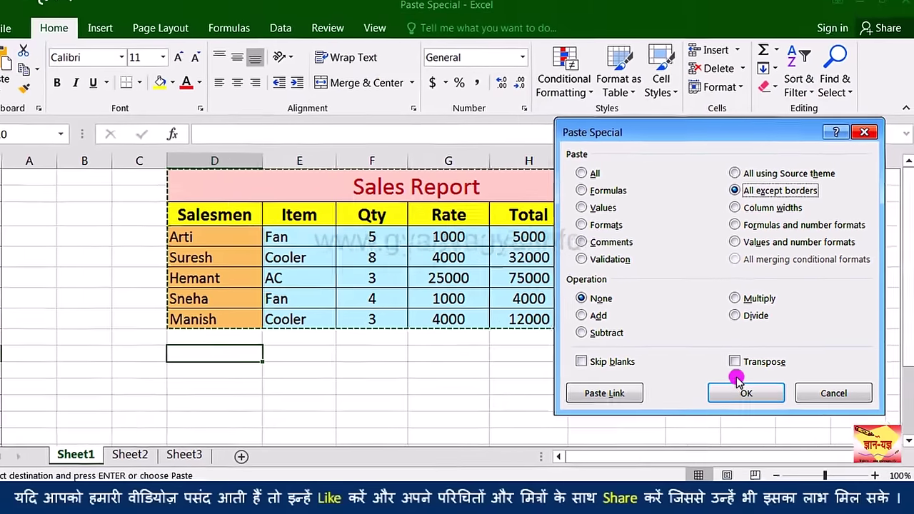
left_click(707, 404)
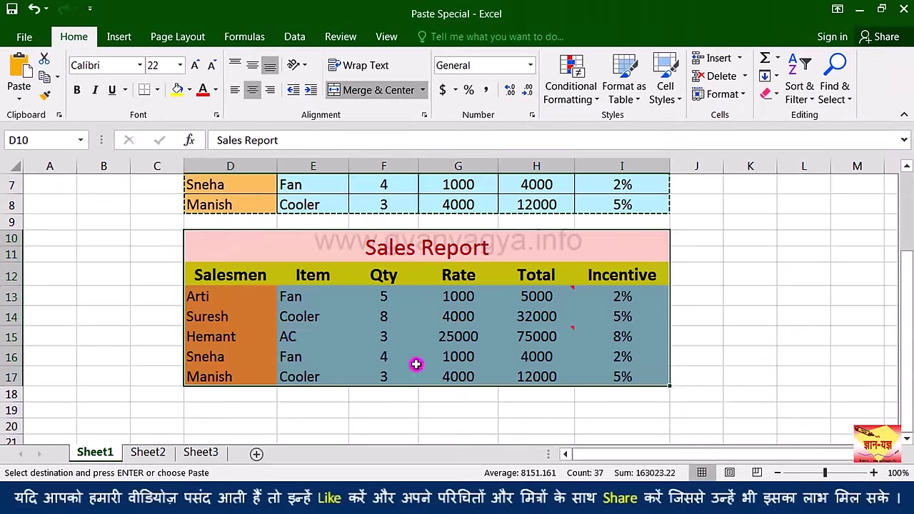
left_click(293, 336)
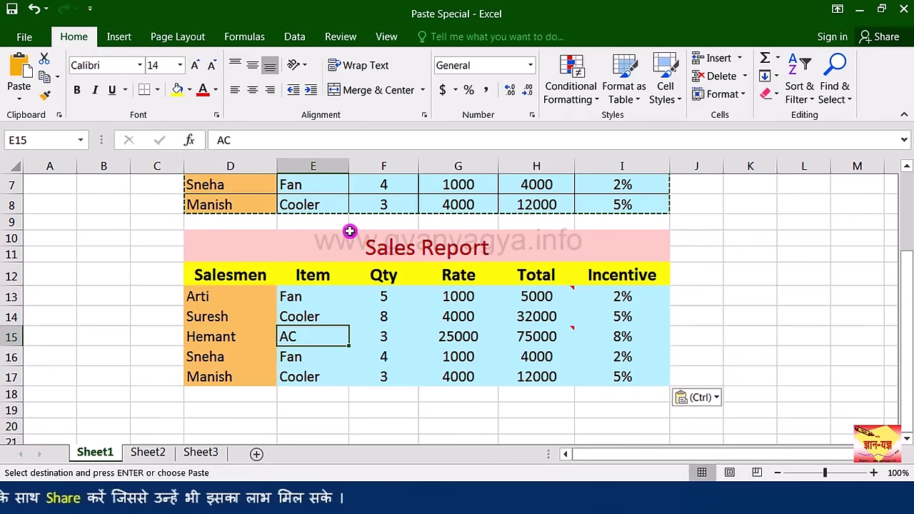
scroll(393, 312, "up", 1)
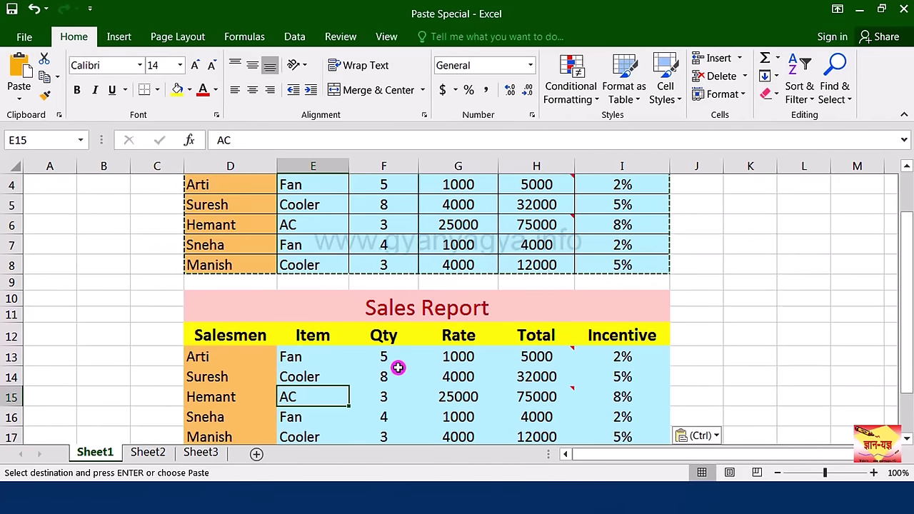
scroll(397, 367, "up", 2)
scroll(429, 363, "down", 2)
left_click(526, 360)
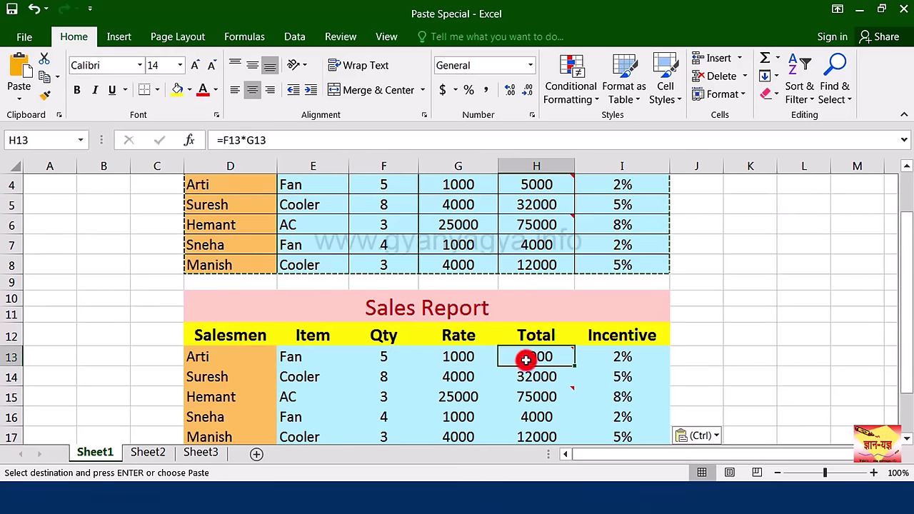
left_click(610, 357)
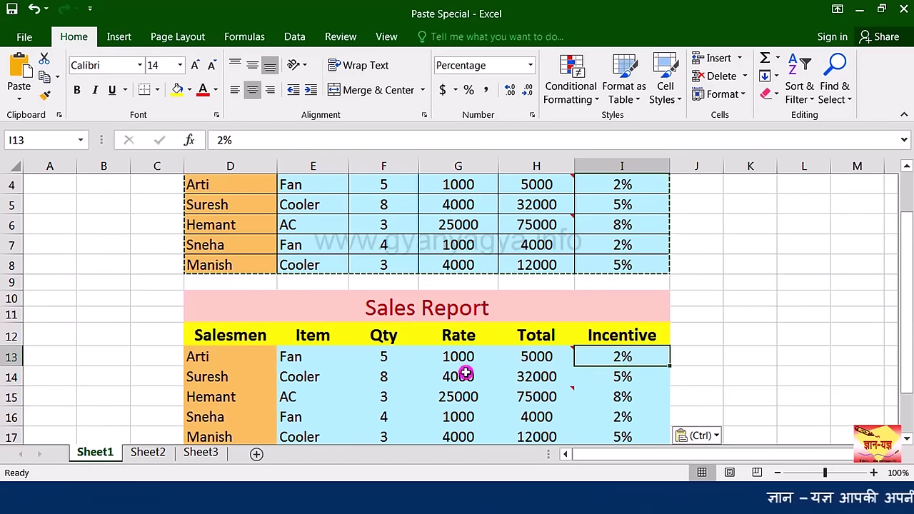
left_click(529, 357)
key("ctrl+z")
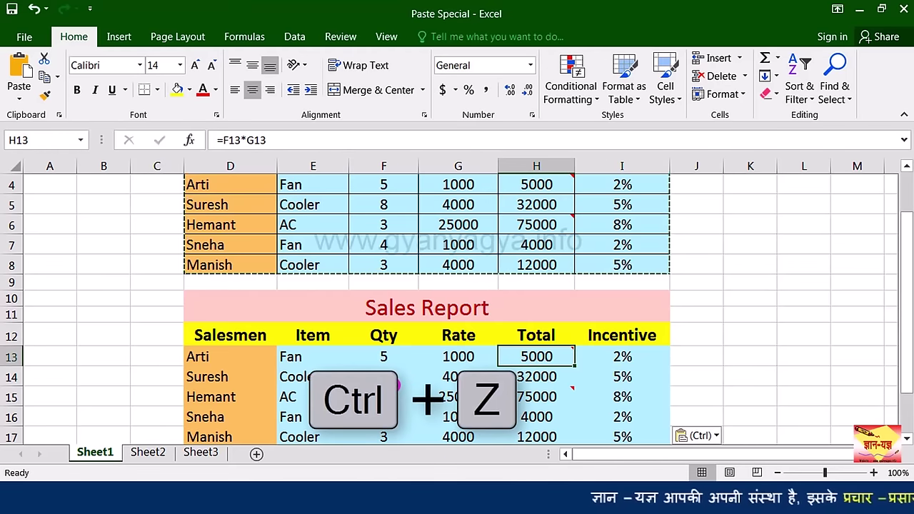
key("ctrl+z")
left_click(346, 341)
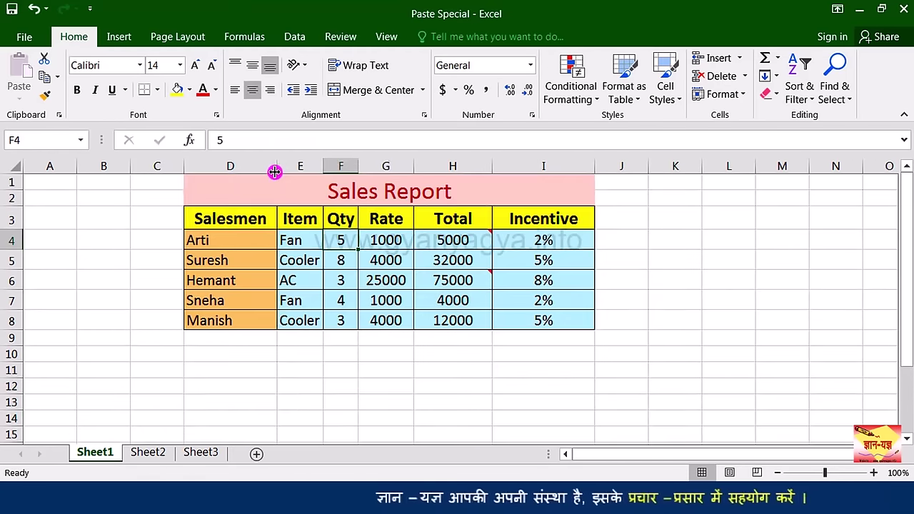
left_click_drag(275, 171, 295, 171)
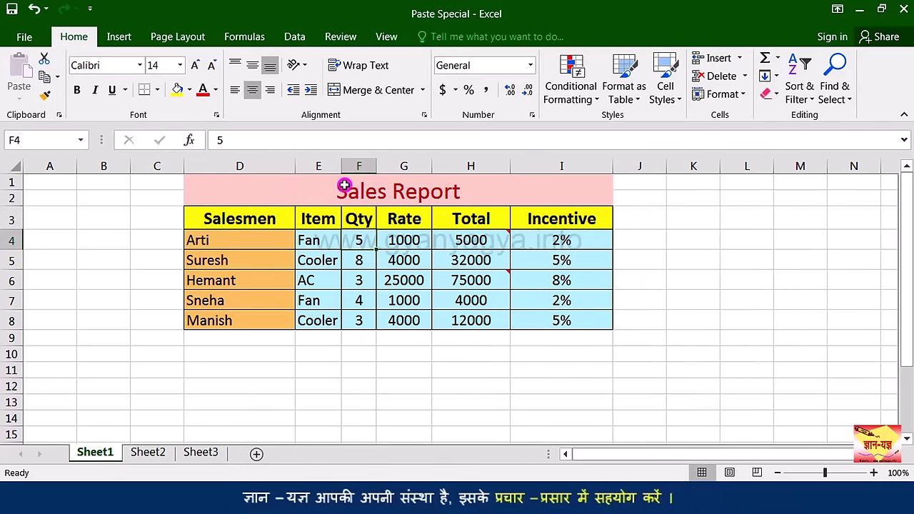
left_click_drag(611, 168, 598, 171)
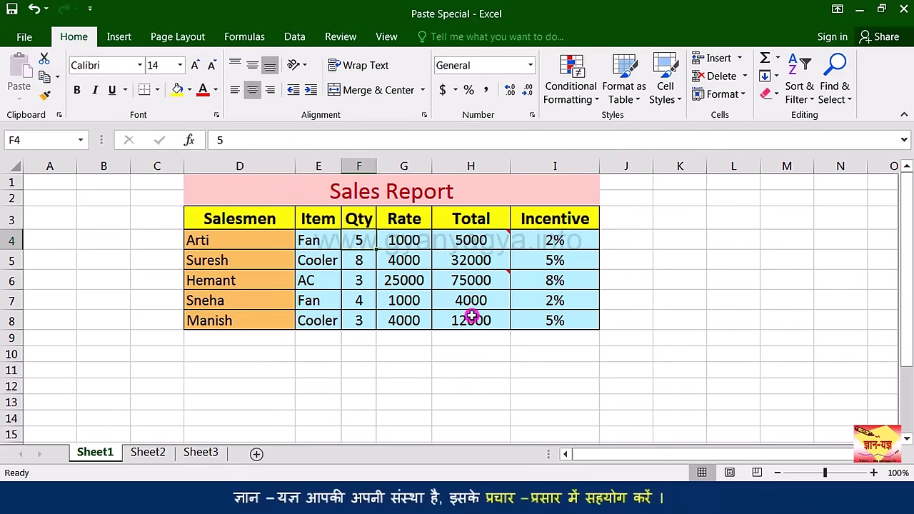
left_click_drag(357, 193, 322, 316)
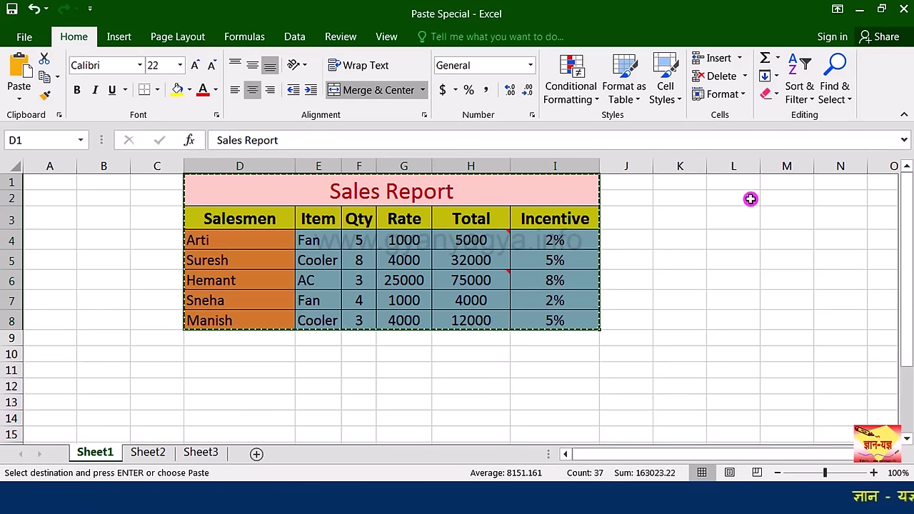
left_click(781, 186)
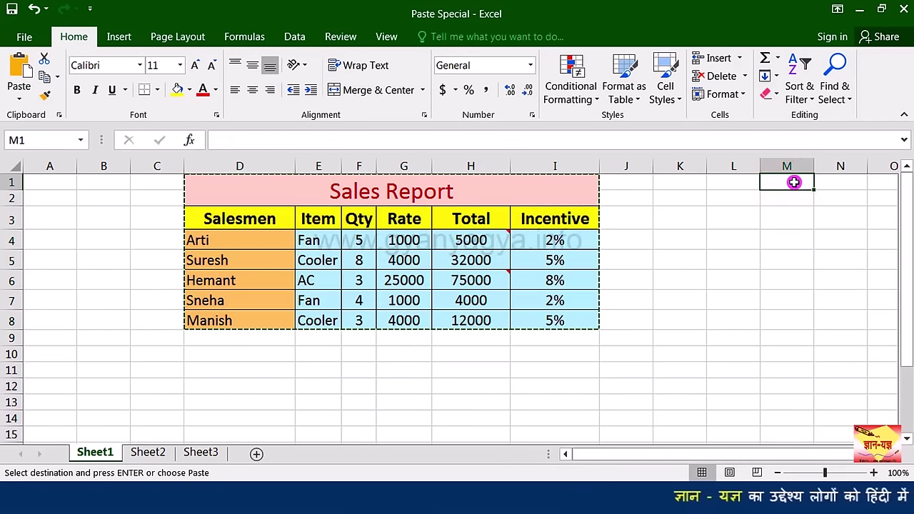
key("ctrl+alt+v")
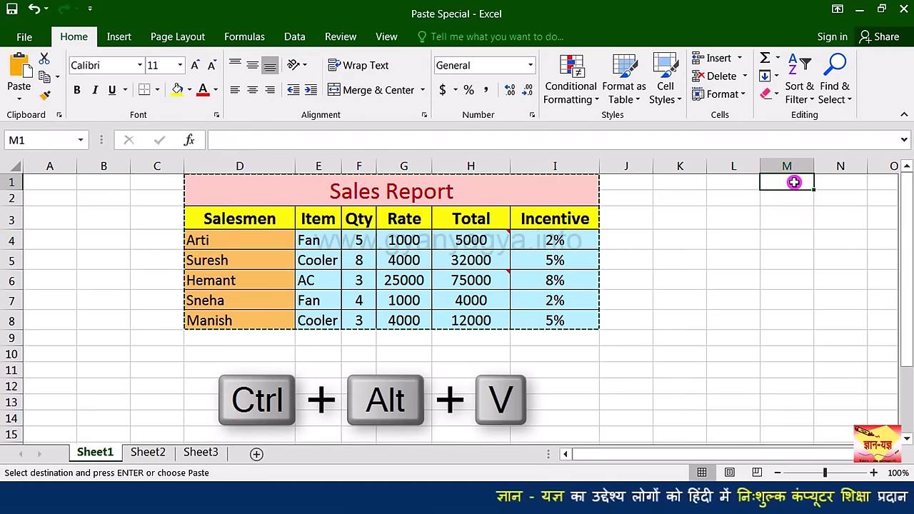
left_click_drag(755, 147, 525, 159)
left_click(531, 224)
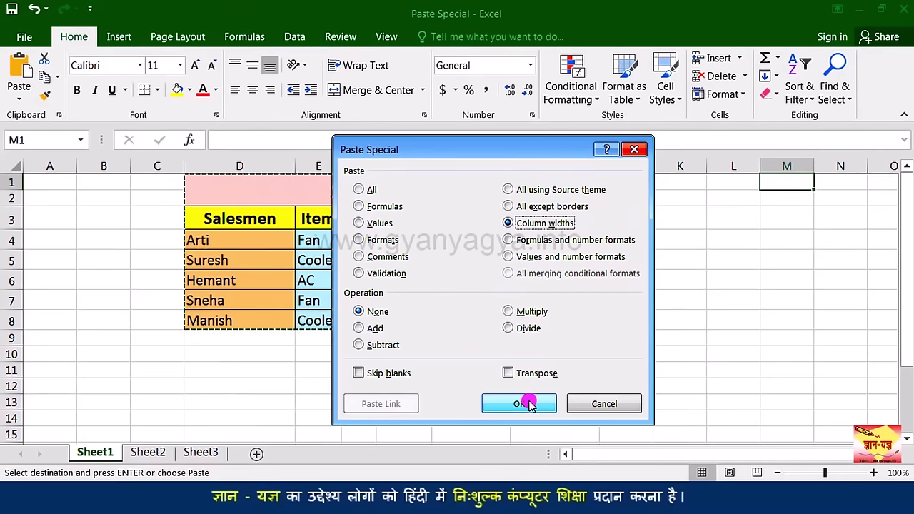
left_click(519, 403)
left_click_drag(635, 455, 725, 455)
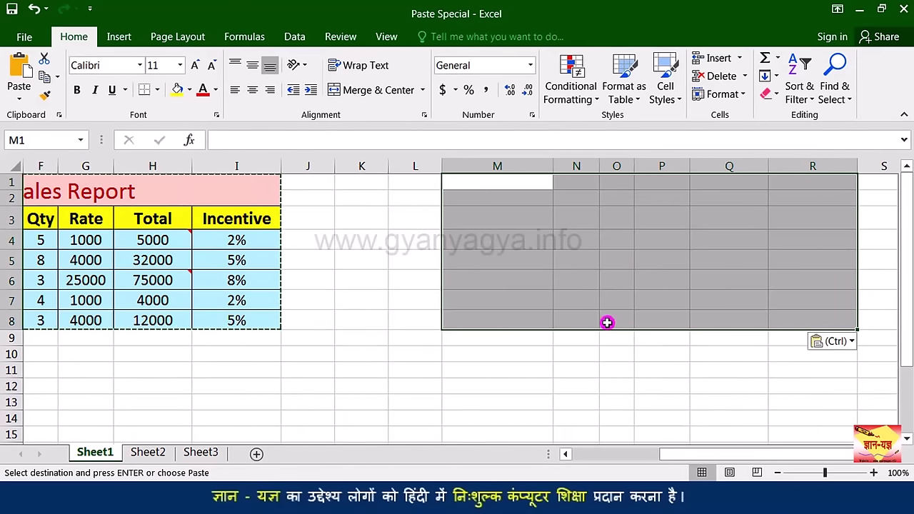
left_click_drag(668, 461, 694, 453)
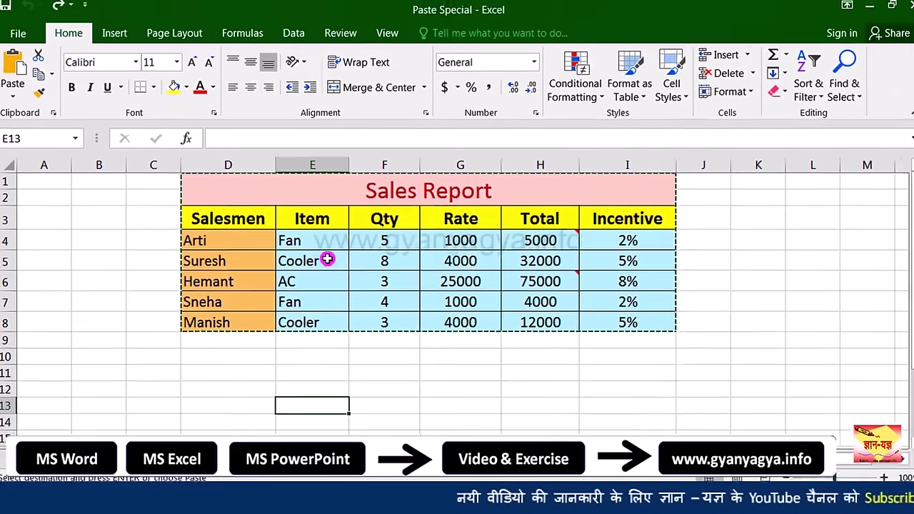
Step: Paste the Sales Report at D11 as Formulas and number formats
left_click(230, 386)
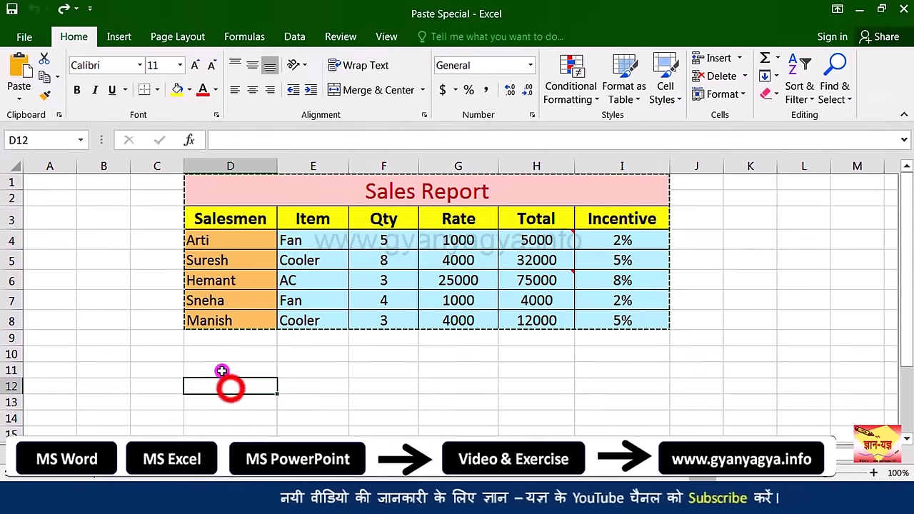
left_click(222, 369)
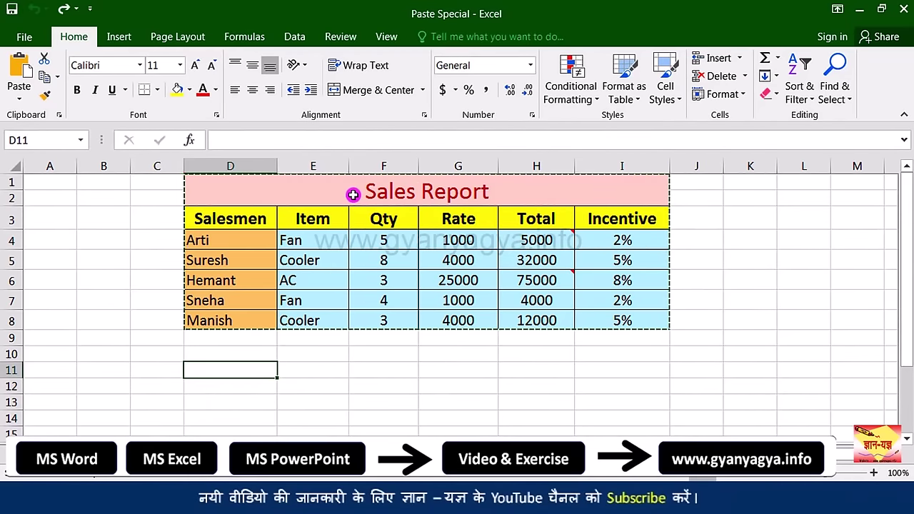
key("ctrl+alt+v")
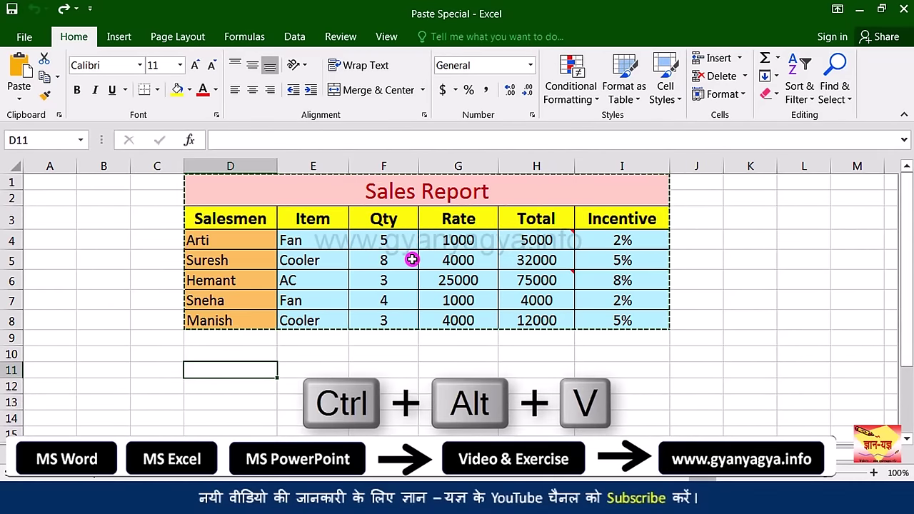
left_click_drag(479, 147, 582, 102)
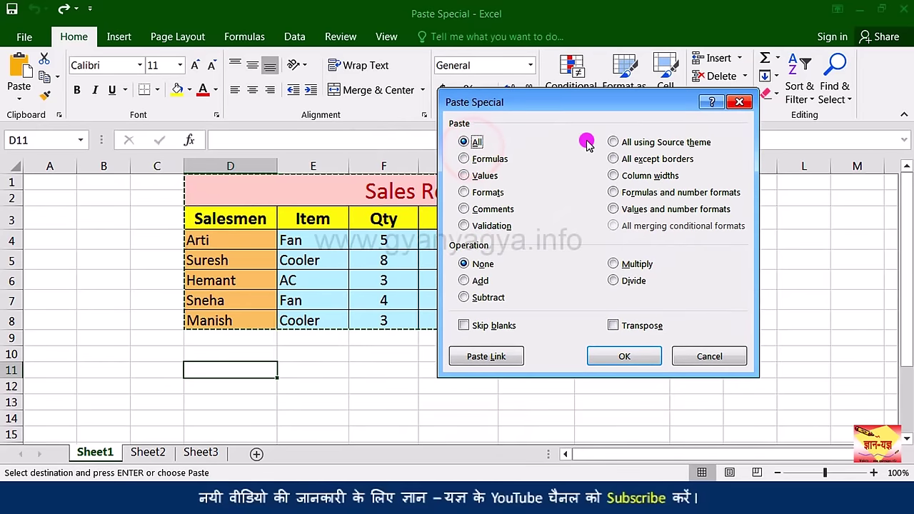
left_click(639, 198)
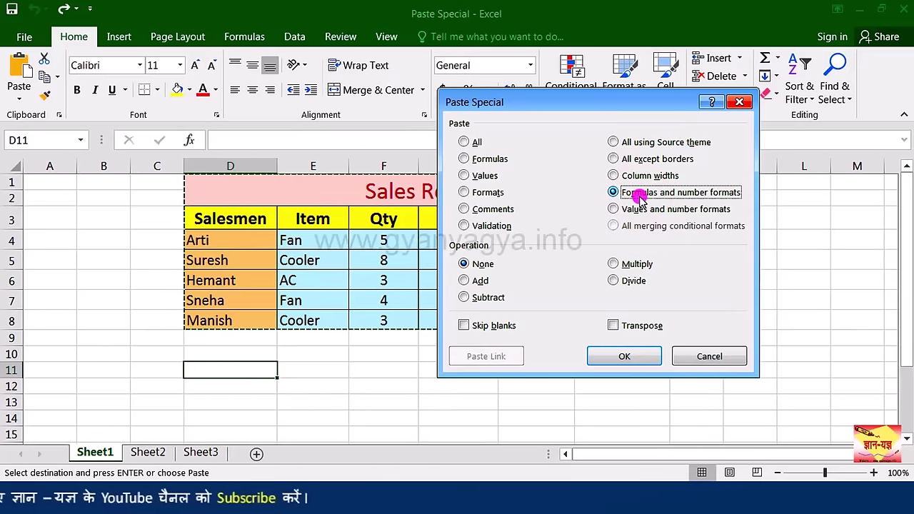
left_click(632, 357)
scroll(571, 357, "down", 1)
left_click(535, 362)
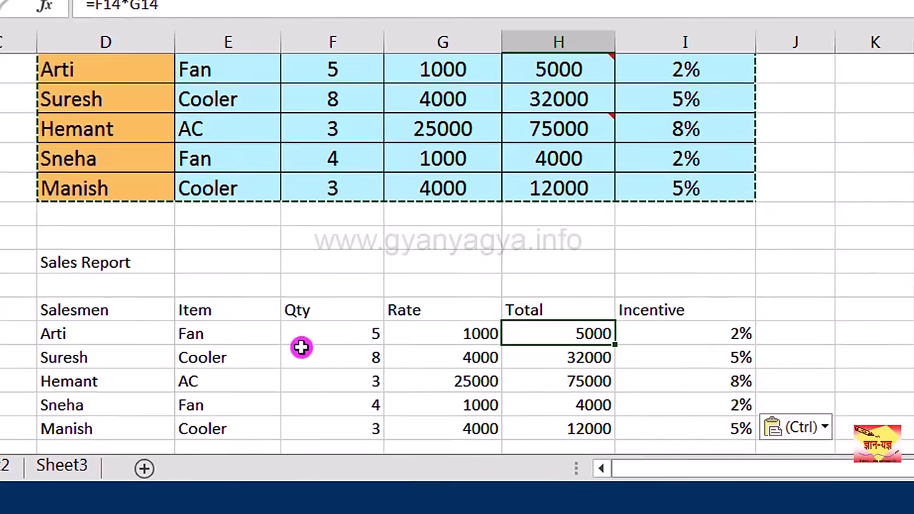
Step: Compare Total formulas in H8 and H18 and Incentive in I14, then undo the paste
left_click(576, 199)
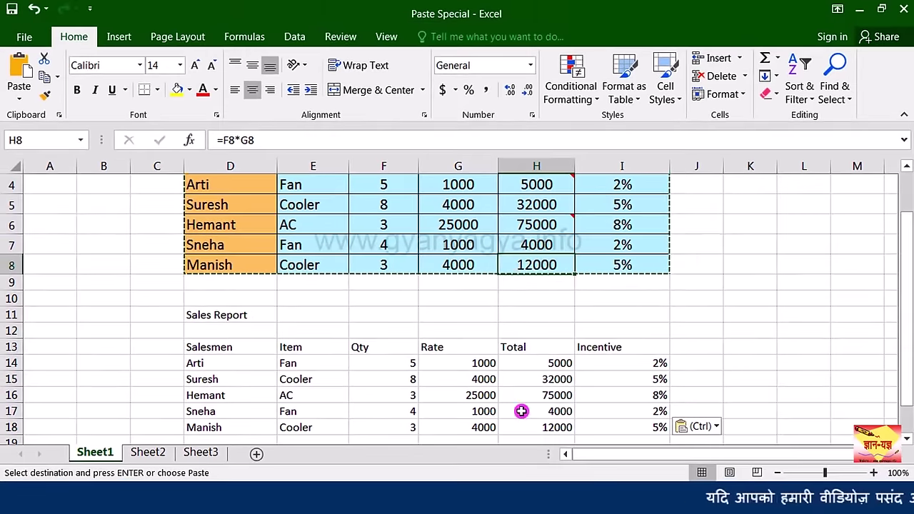
left_click(575, 429)
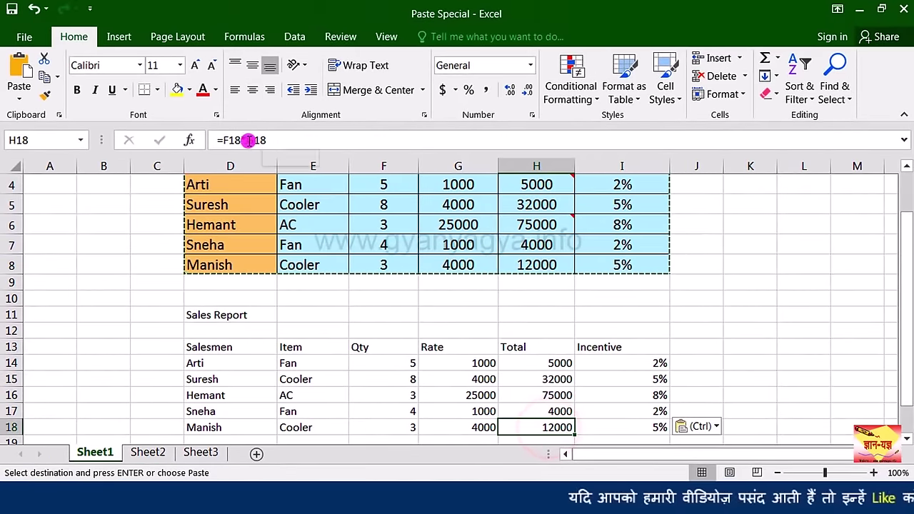
left_click(648, 366)
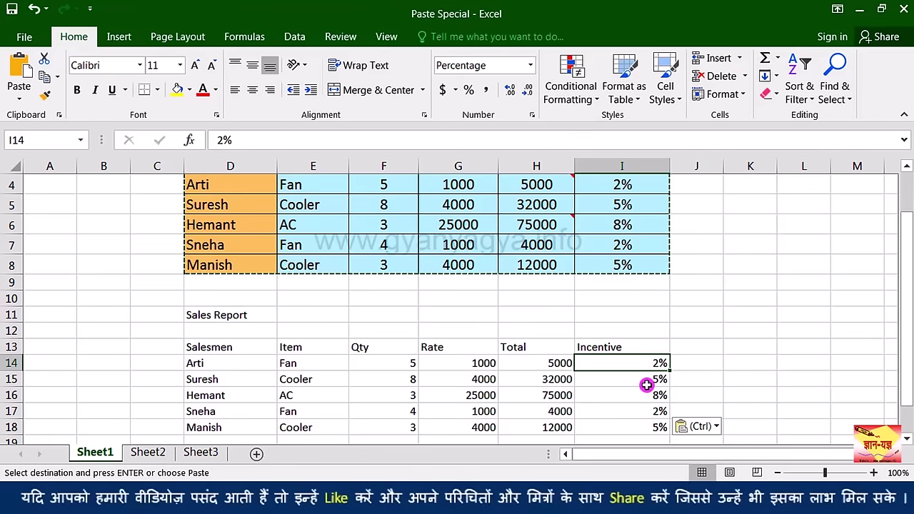
scroll(504, 366, "up", 1)
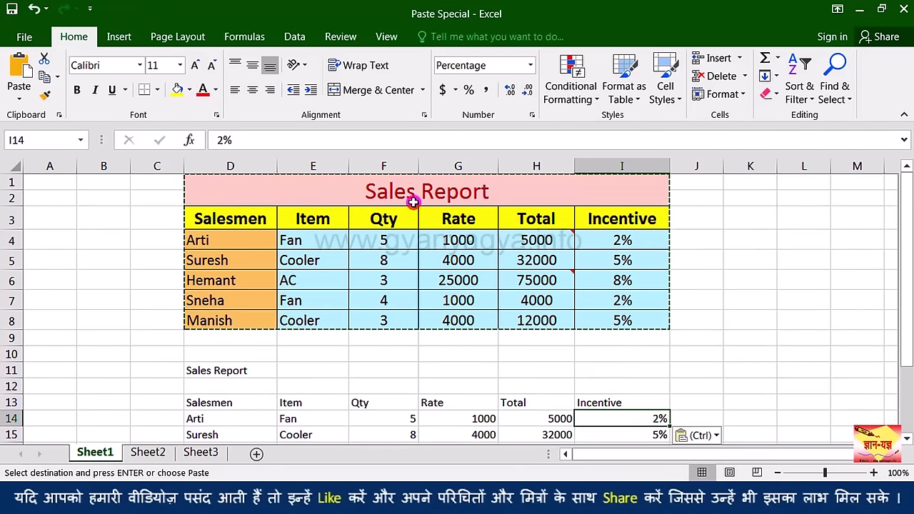
scroll(464, 280, "down", 2)
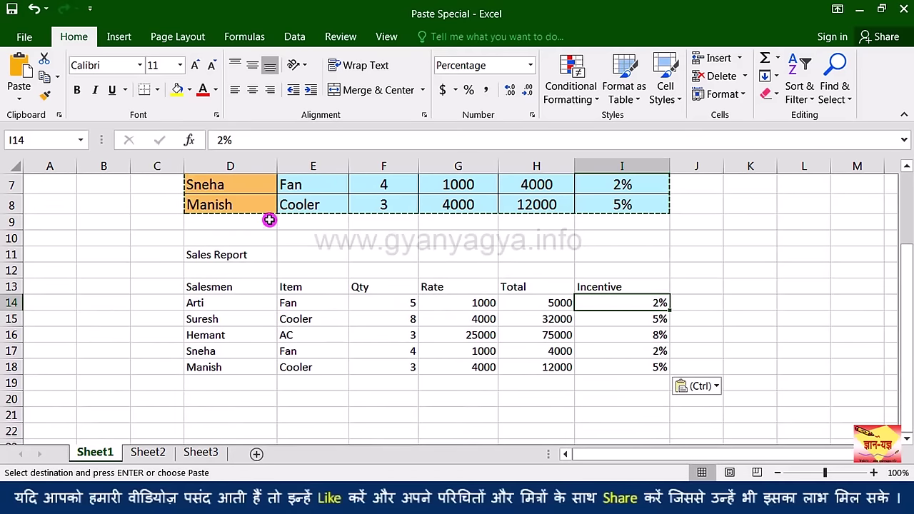
left_click(31, 8)
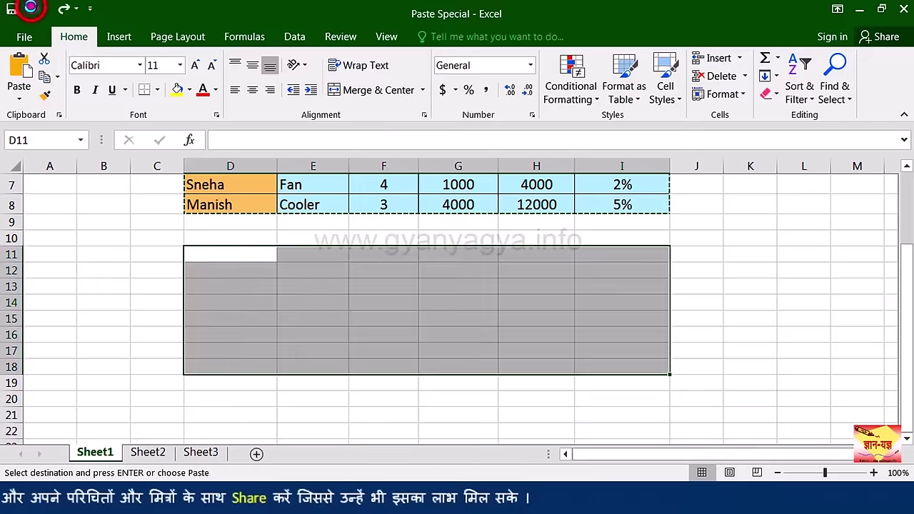
left_click(238, 255)
Step: Paste the Sales Report at D11 as Values and number formats
scroll(262, 263, "up", 2)
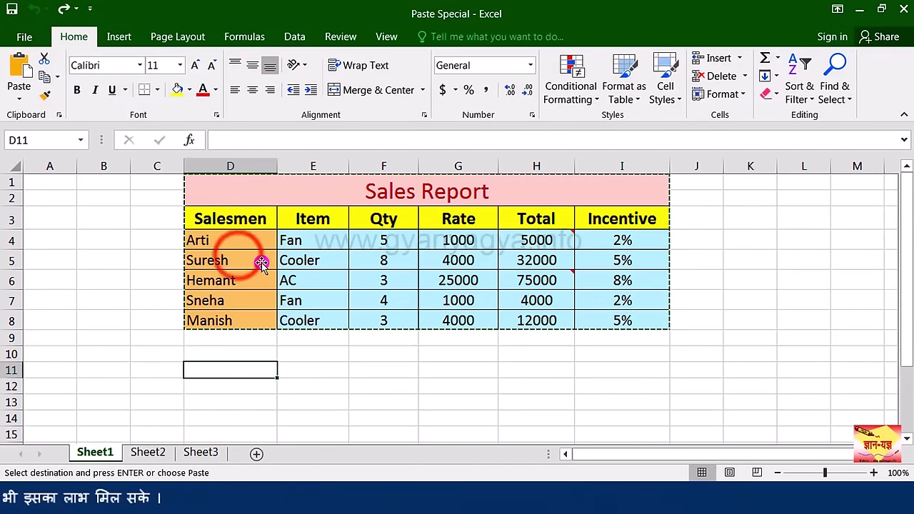
key("ctrl+alt+v")
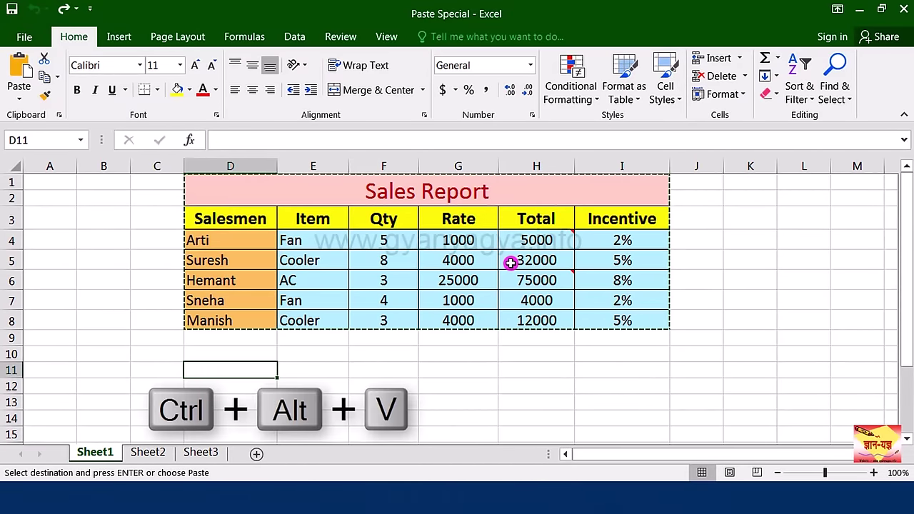
left_click_drag(542, 105, 743, 199)
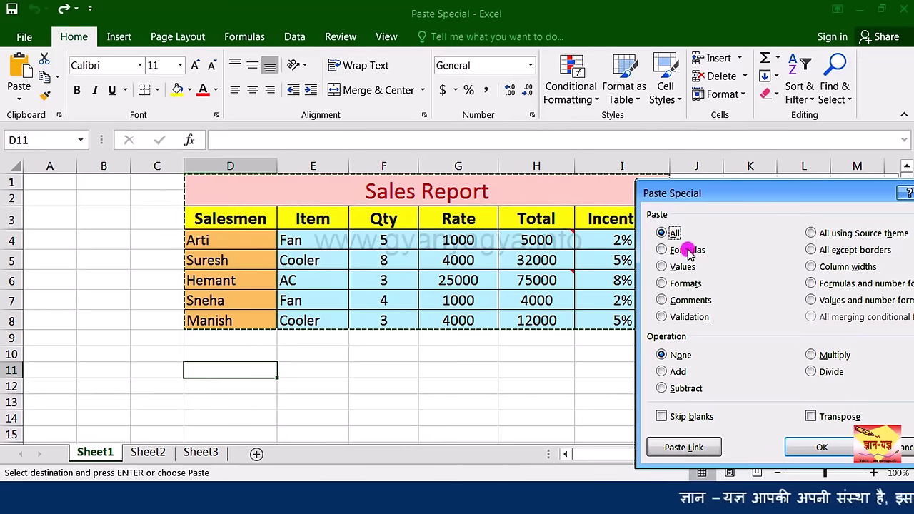
left_click_drag(724, 189, 651, 136)
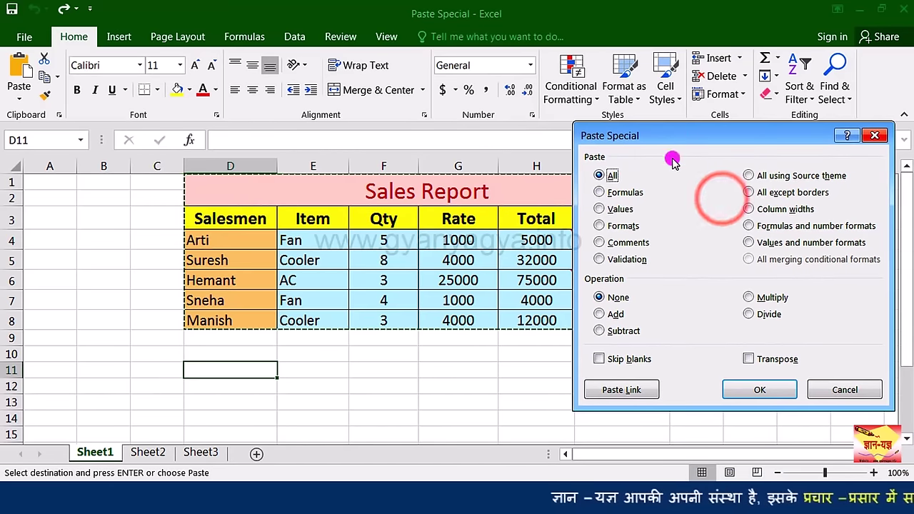
left_click(749, 242)
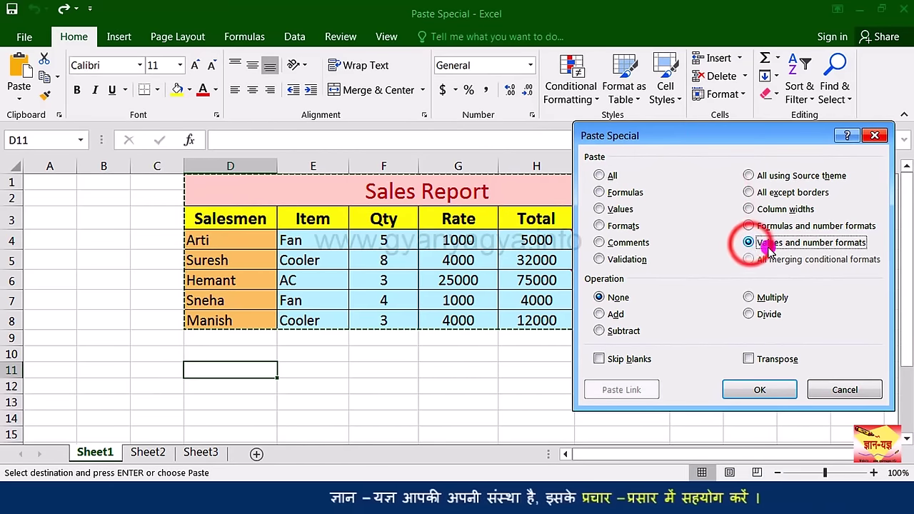
left_click(758, 389)
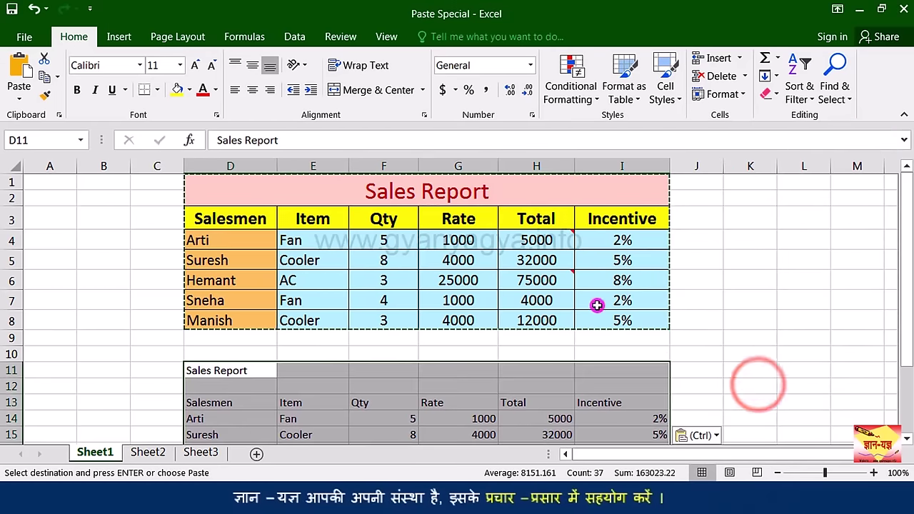
Step: Check pasted E14, H14 and I14 hold plain values against H8's formula, then select F4:F8
scroll(597, 305, "down", 1)
left_click(347, 361)
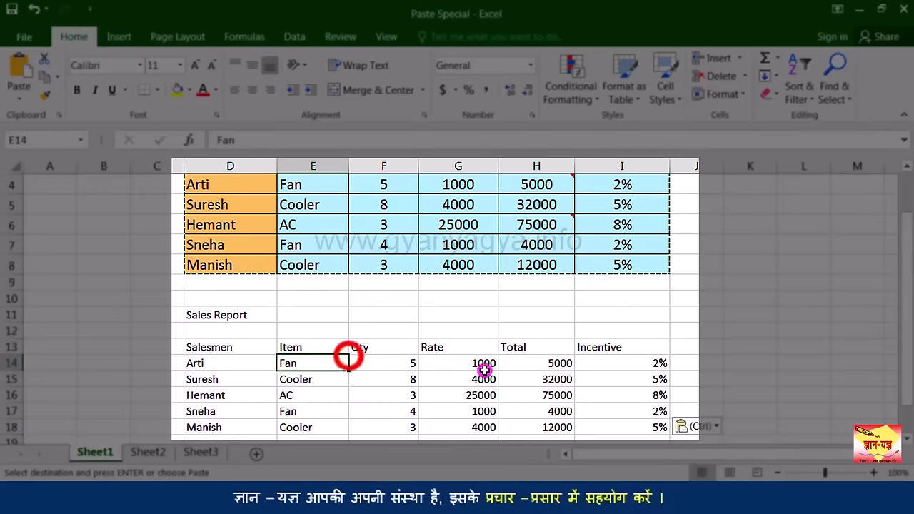
left_click(532, 363)
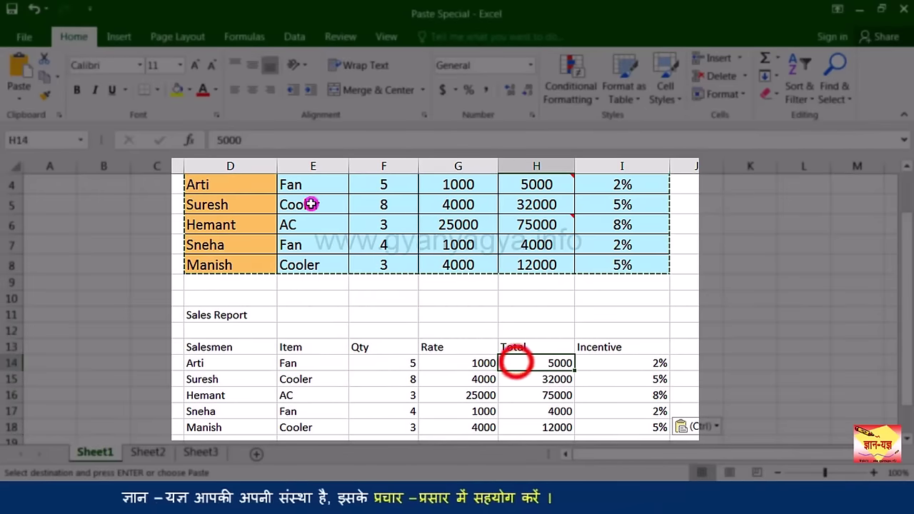
left_click(533, 265)
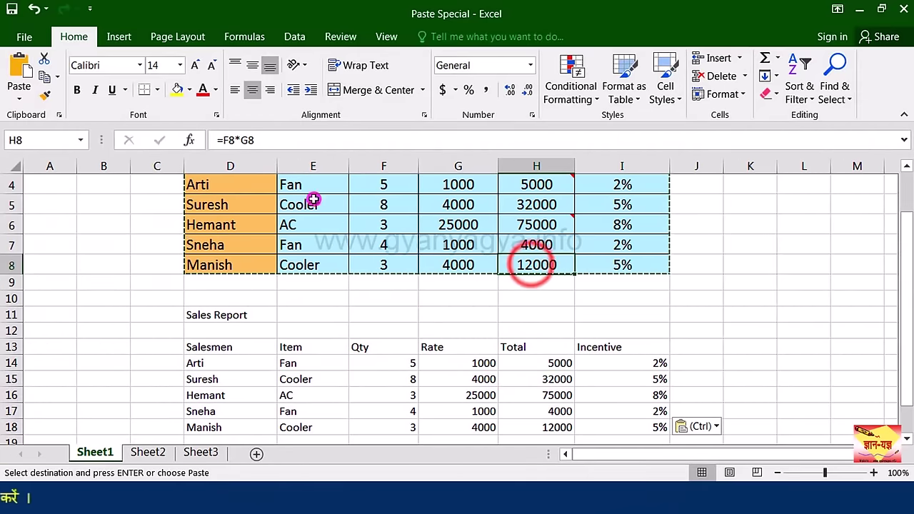
left_click(581, 369)
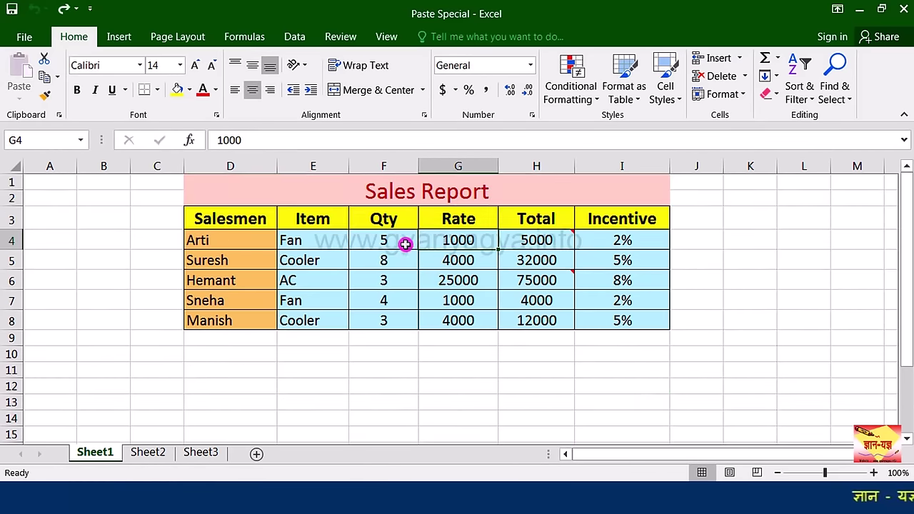
left_click_drag(404, 241, 397, 316)
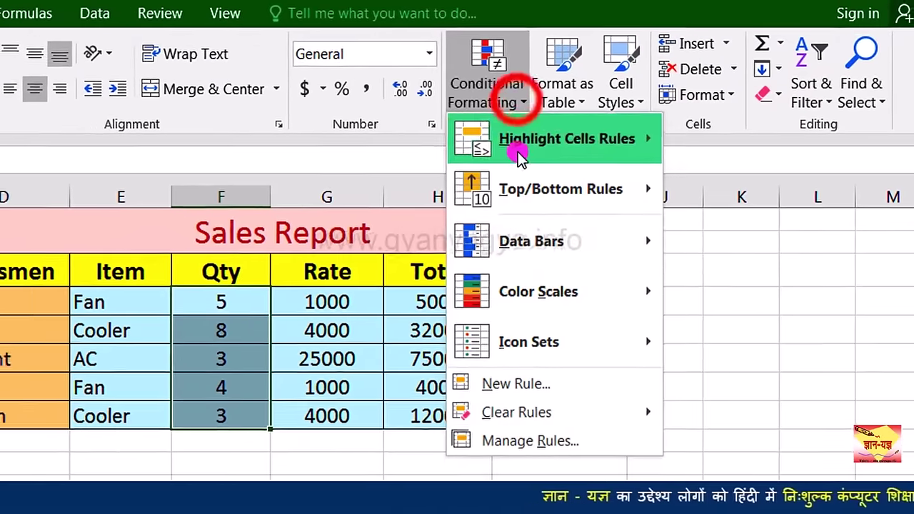
Step: Apply a Greater Than 4 rule with Light Red Fill and Dark Red Text to Qty F4:F8
left_click(589, 89)
mouse_move(600, 137)
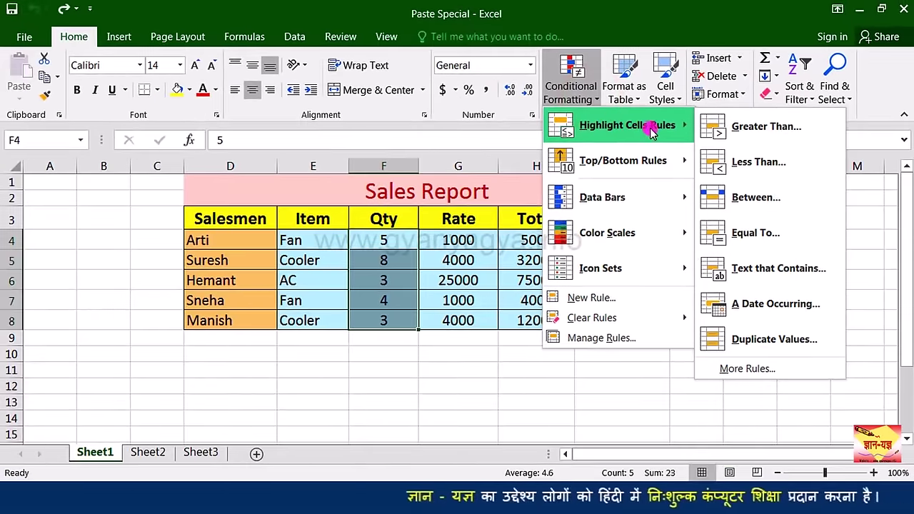
left_click(714, 130)
left_click(714, 302)
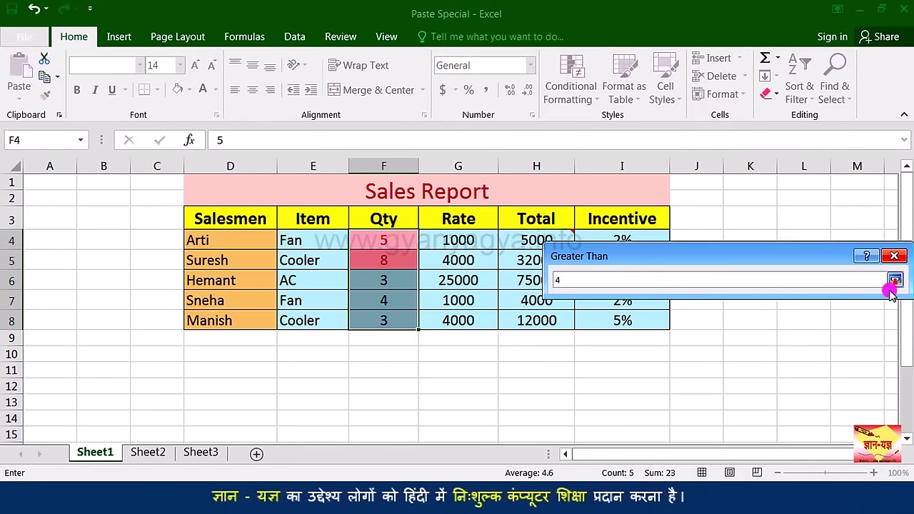
left_click(894, 259)
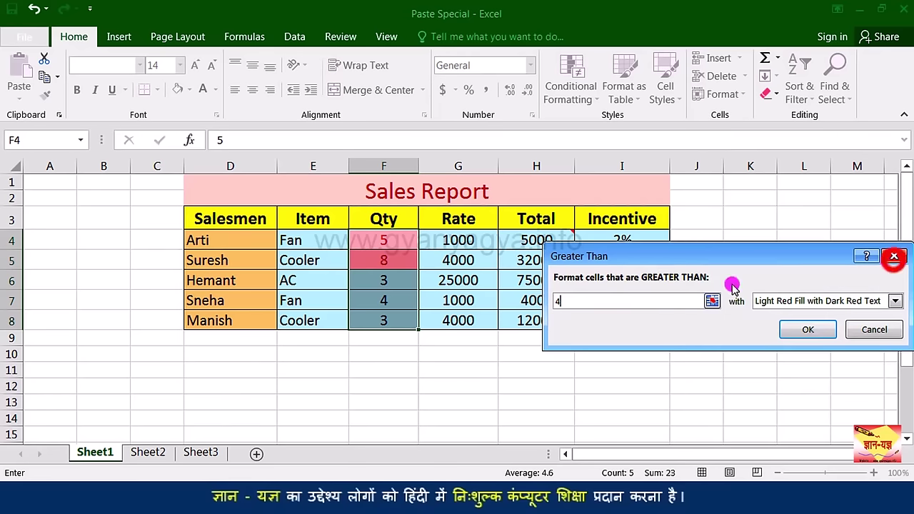
left_click(808, 330)
left_click(397, 282)
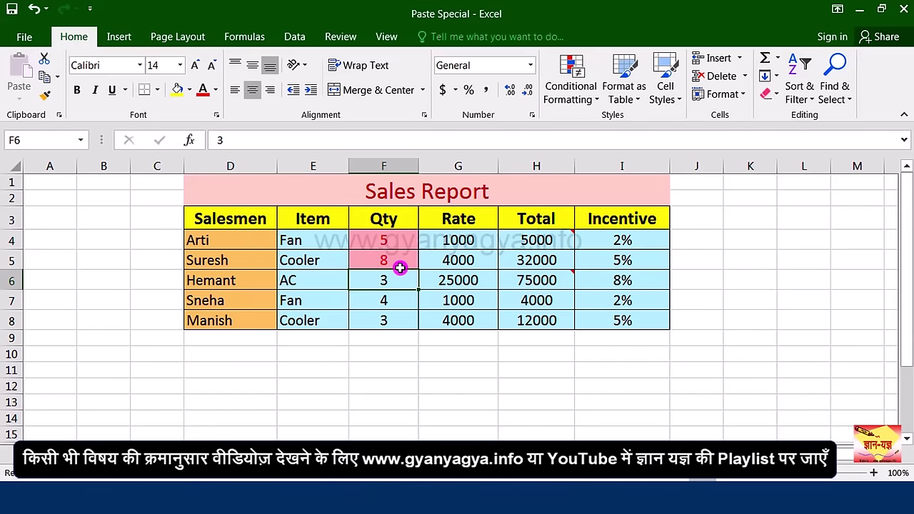
Step: Copy D1:I8 and paste all at D11, merging conditional formats
mouse_move(321, 193)
left_mouse_down()
mouse_move(363, 283)
mouse_move(367, 318)
mouse_move(374, 304)
left_mouse_up()
key("ctrl+c")
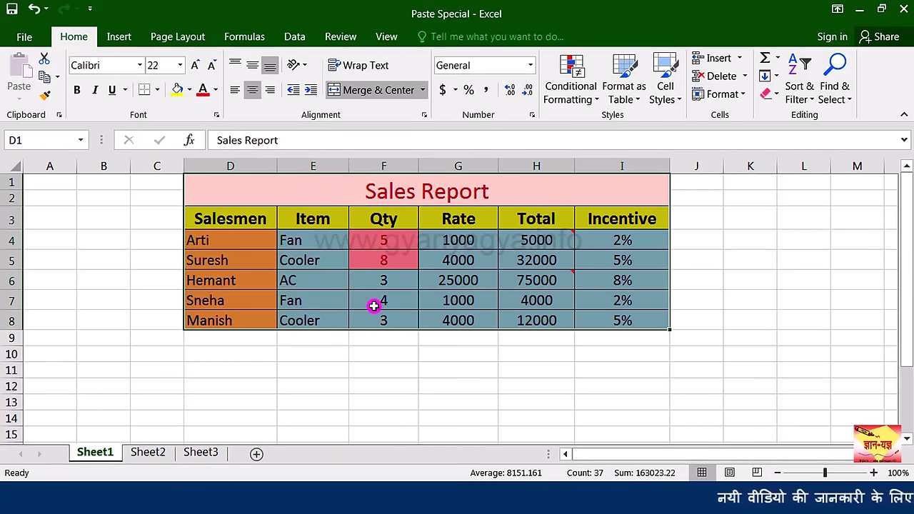
key("ctrl+alt+v")
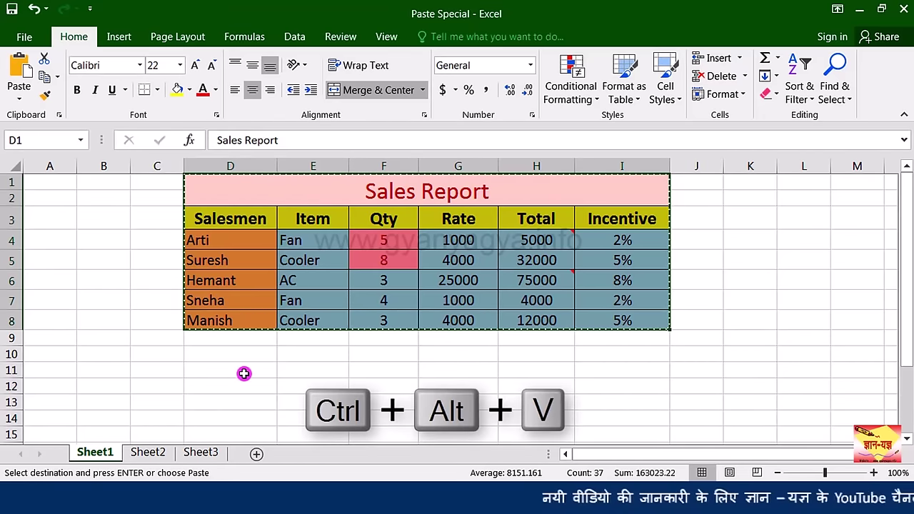
left_click(243, 374)
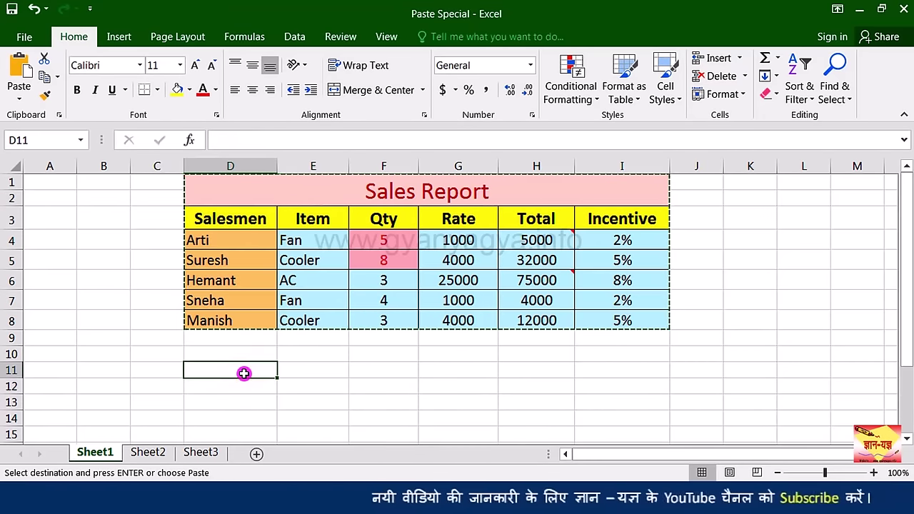
key("ctrl+alt+v")
left_click(761, 265)
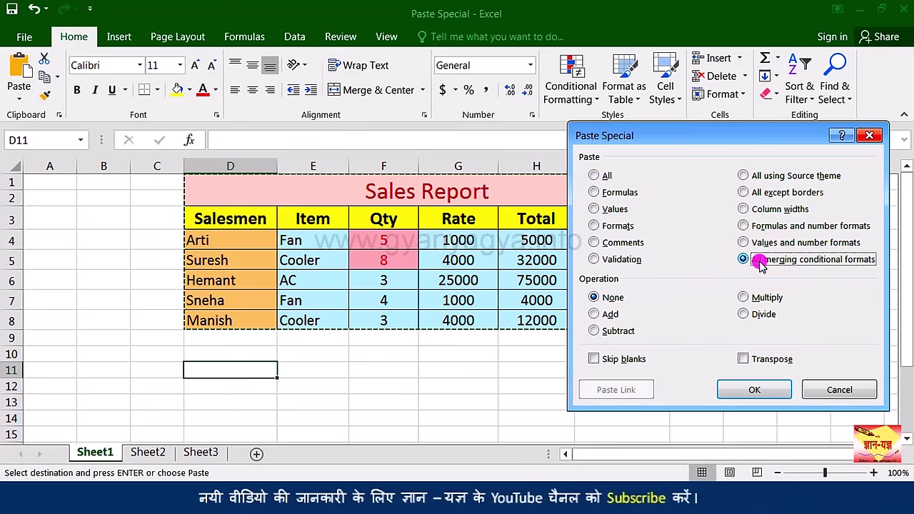
left_click(751, 390)
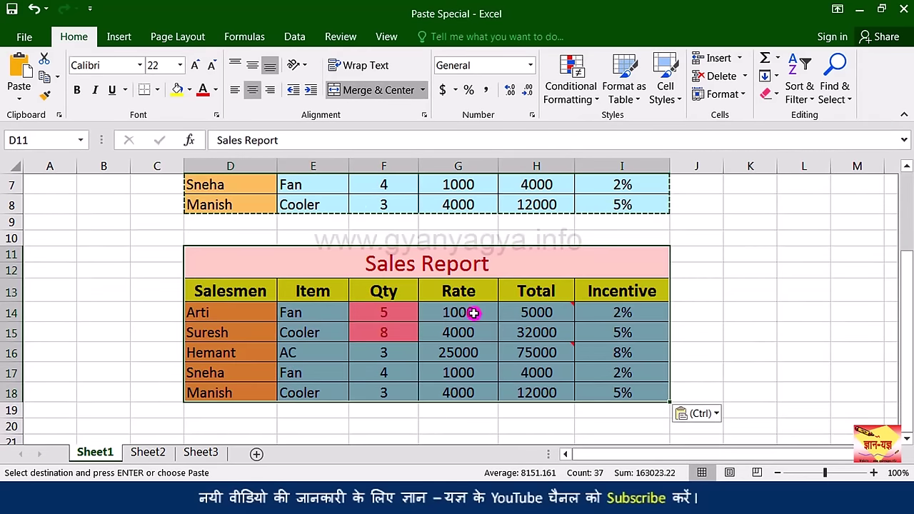
scroll(427, 258, "up", 2)
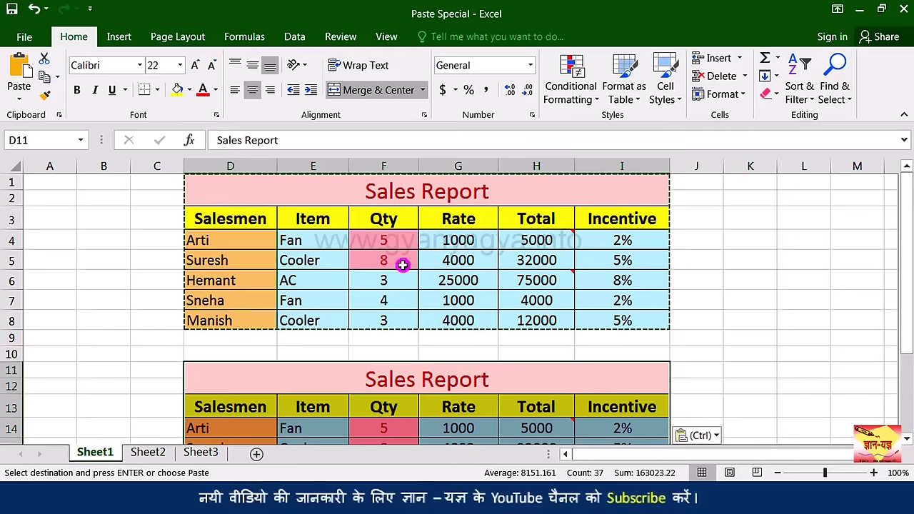
scroll(407, 257, "down", 1)
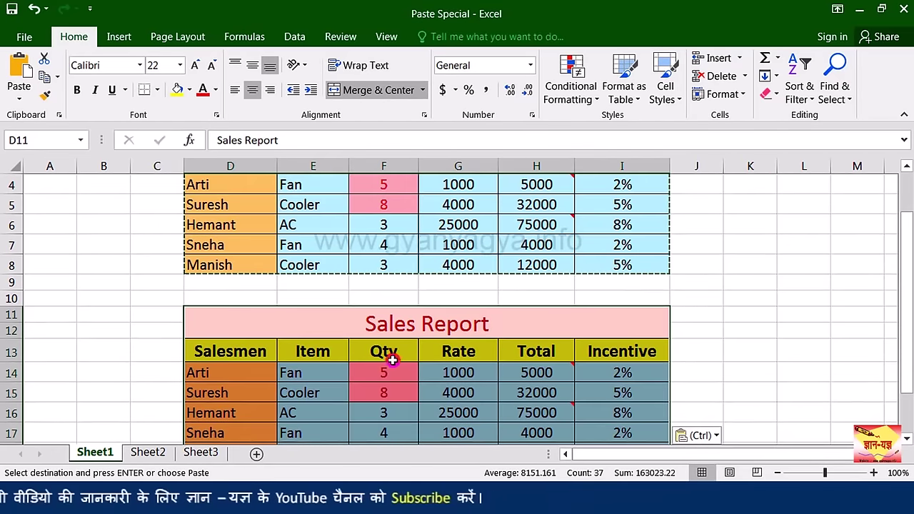
scroll(400, 364, "down", 1)
left_click(397, 370)
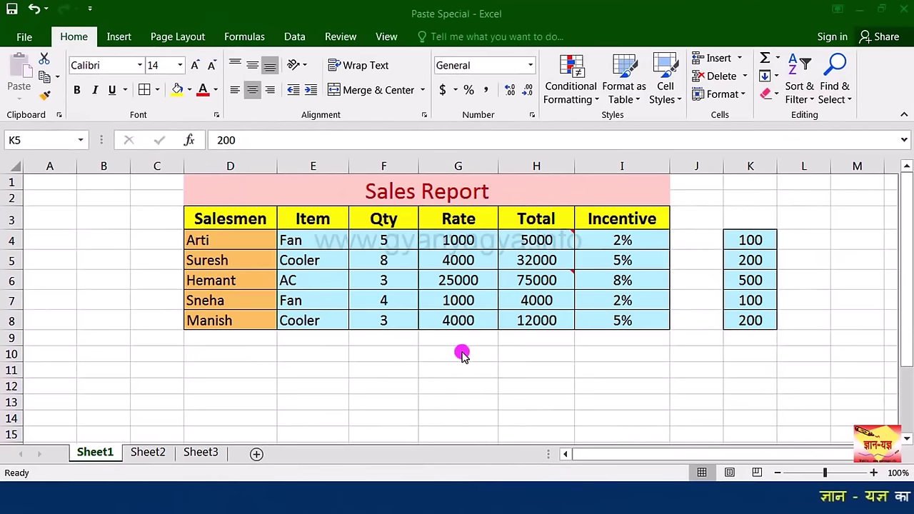
Step: Compare the Fan, Cooler and AC items with their K-column amounts 100, 200 and 500
left_click(446, 194)
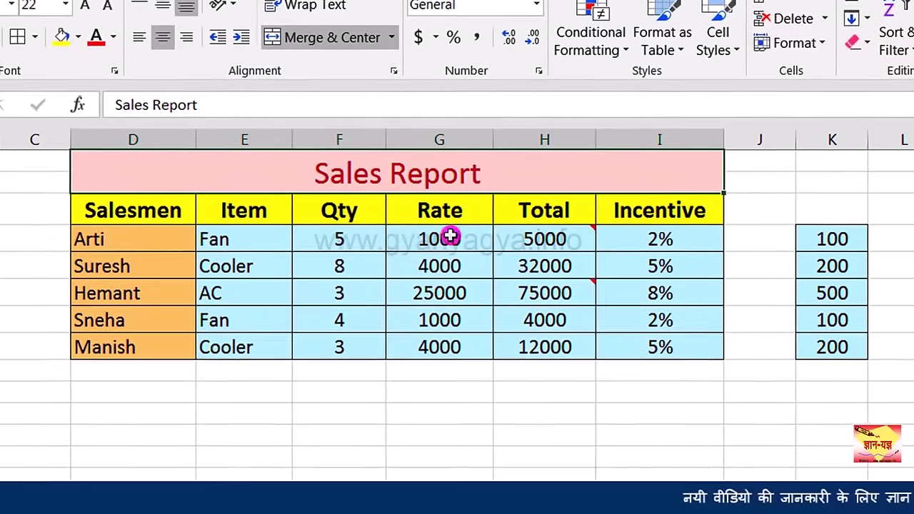
left_click(250, 240)
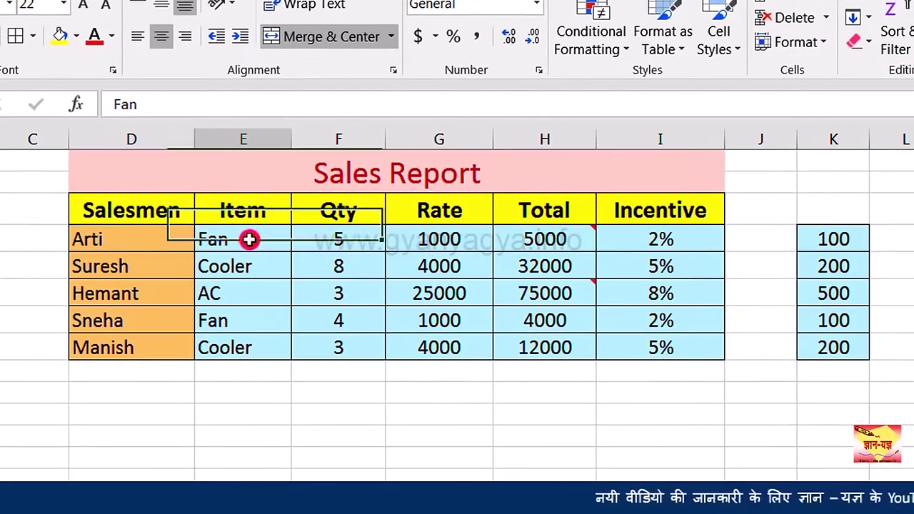
left_click(821, 245)
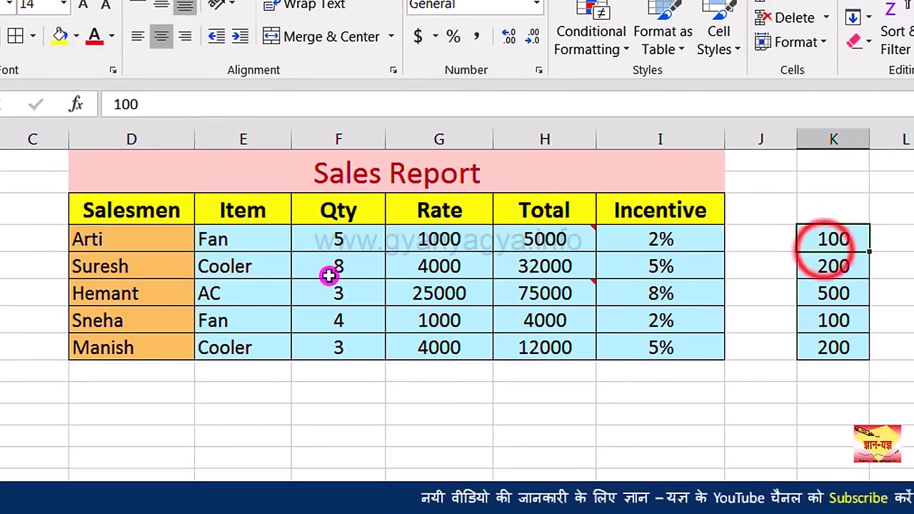
left_click(259, 272)
left_click(799, 267)
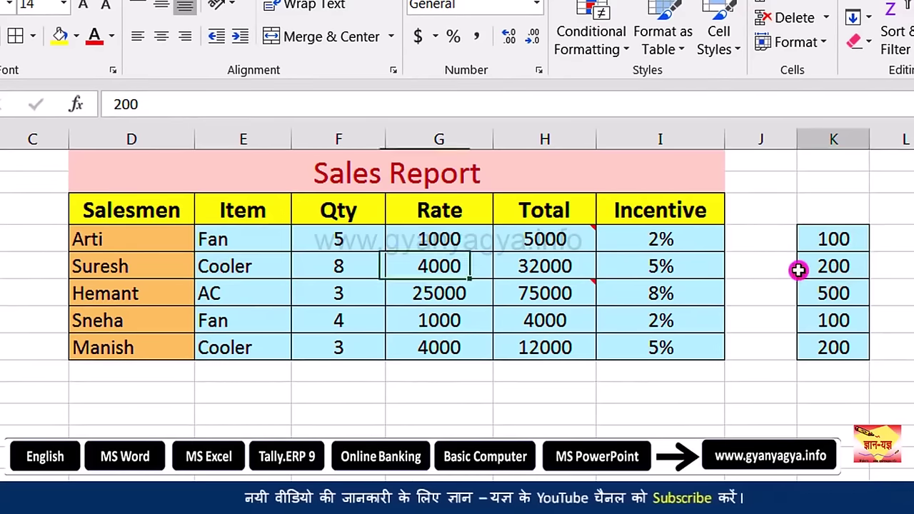
left_click(261, 295)
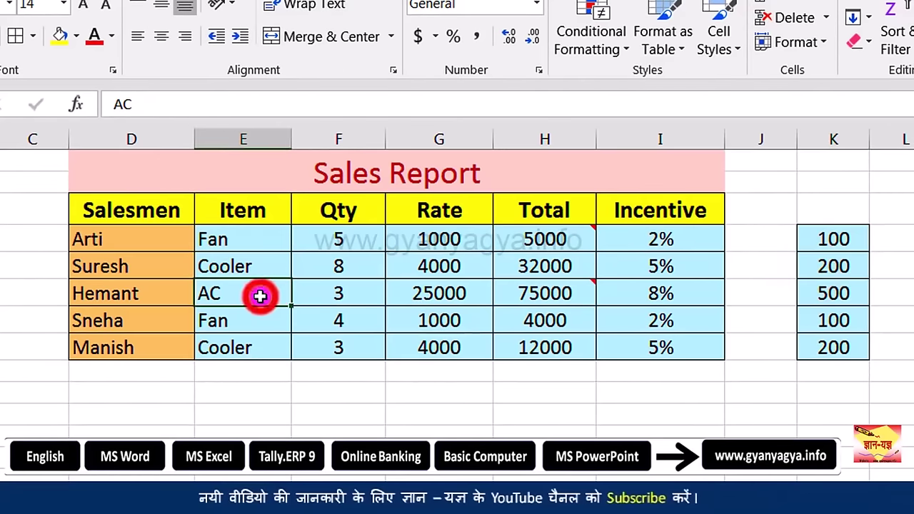
left_click(815, 300)
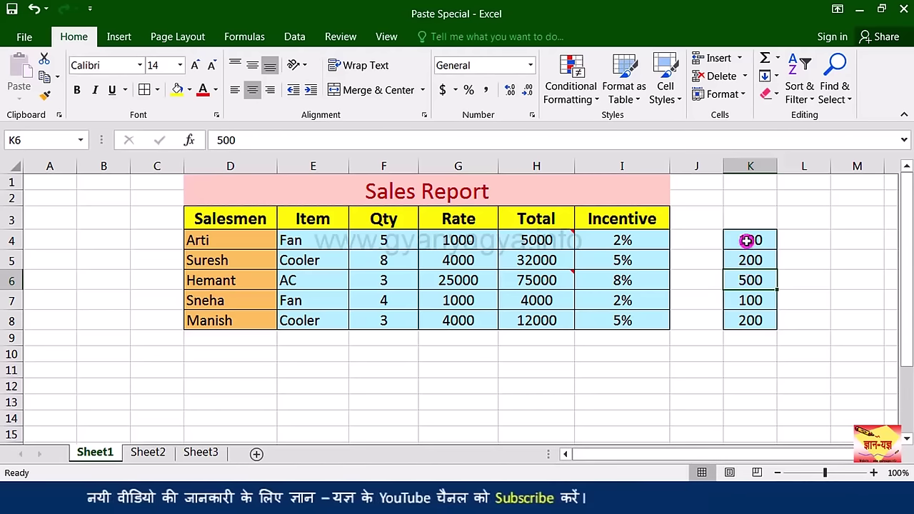
Step: Paste-add the K4:K8 amounts onto Rate cells G4:G8, then undo to restore the originals
left_click_drag(749, 240, 746, 315)
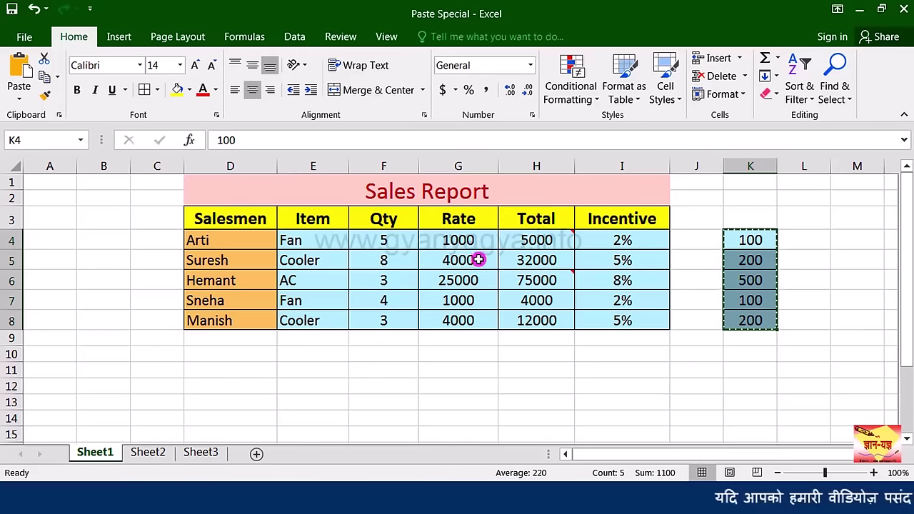
left_click_drag(478, 247, 472, 316)
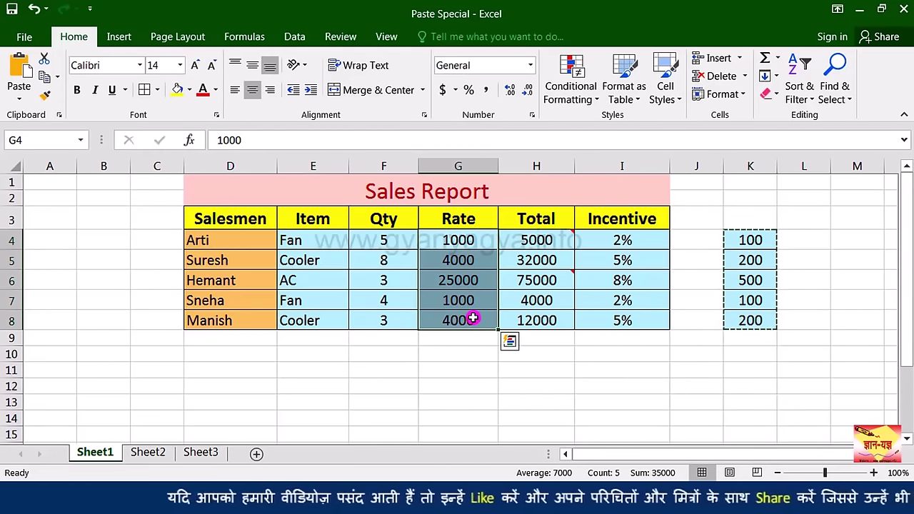
key("ctrl+alt+v")
left_click_drag(677, 61, 142, 76)
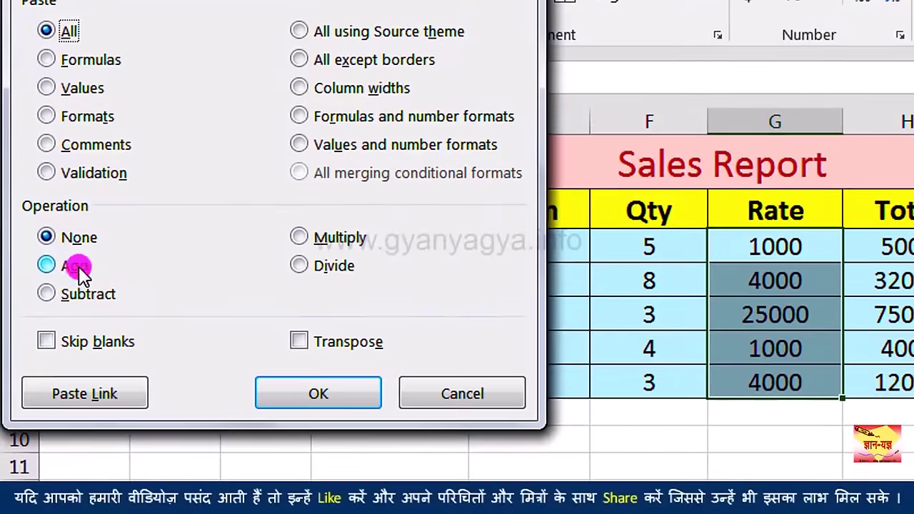
left_click(69, 264)
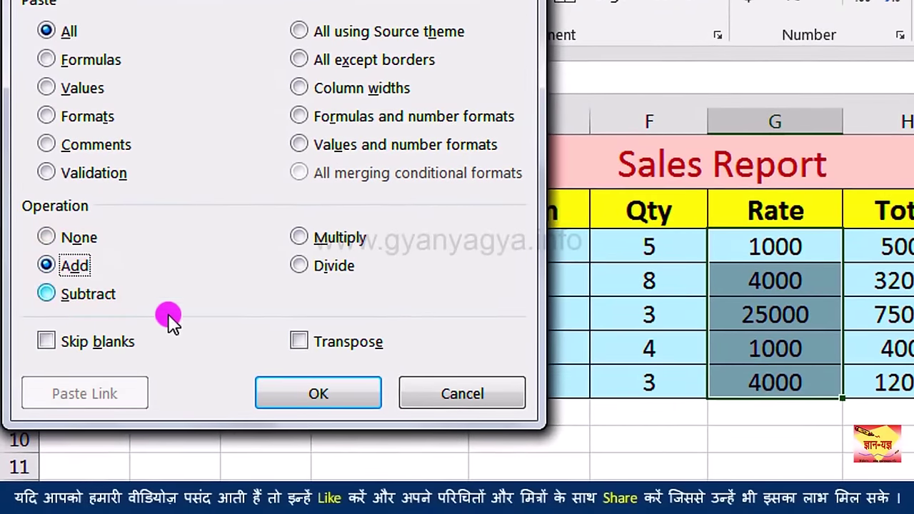
left_click(308, 399)
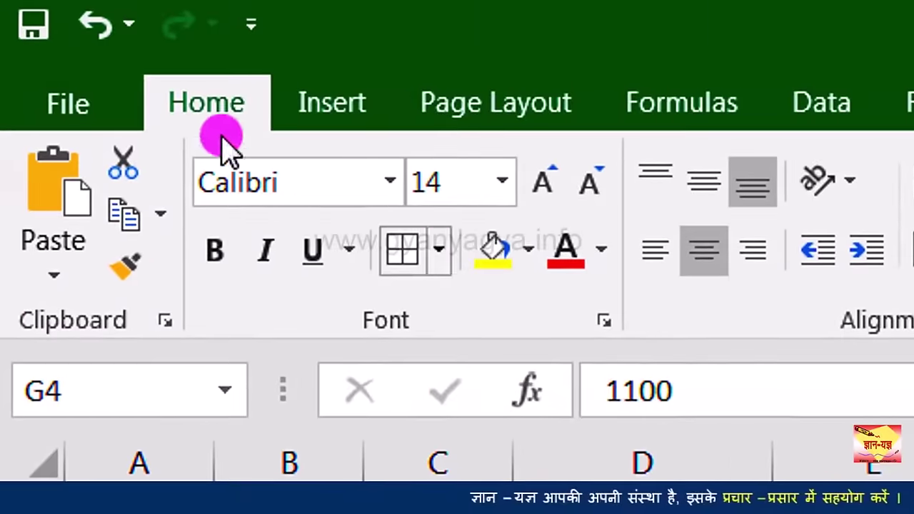
left_click(104, 29)
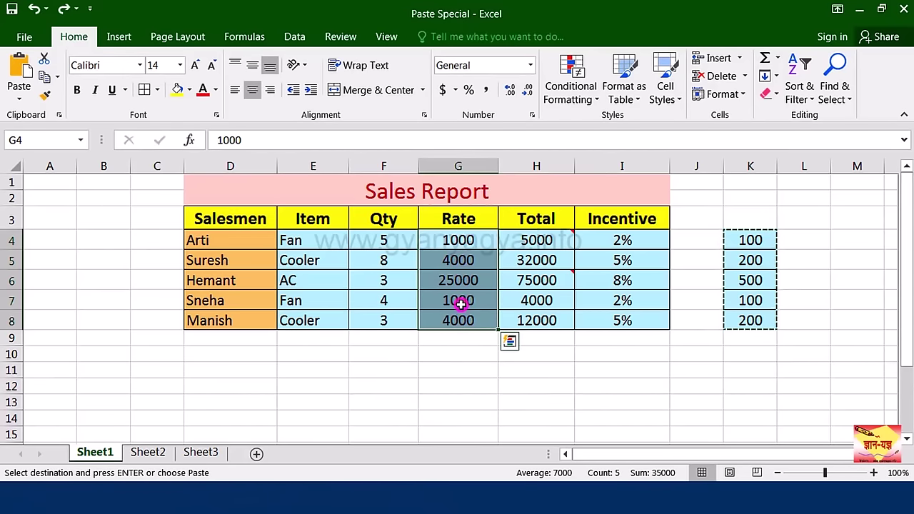
Step: Paste-subtract the K4:K8 amounts from the Rate cells, then cancel Paste Special for the copied table
key("ctrl+alt+v")
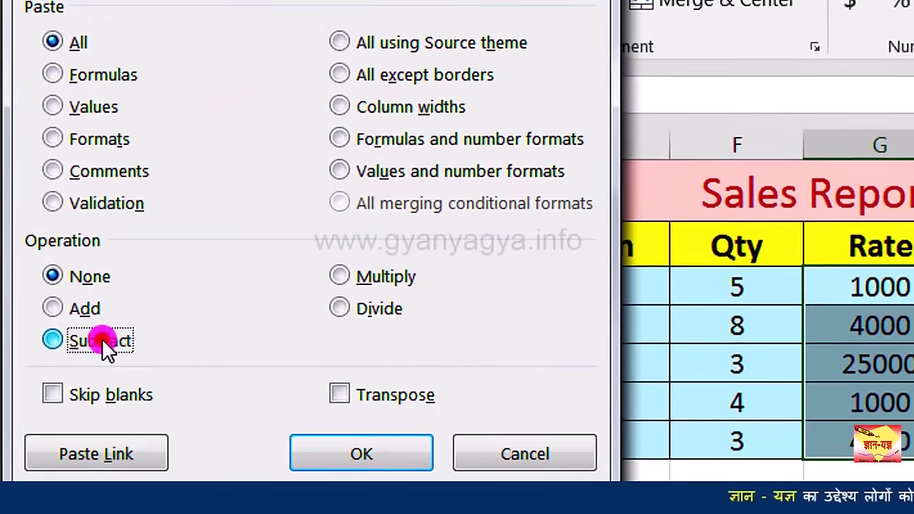
left_click(53, 267)
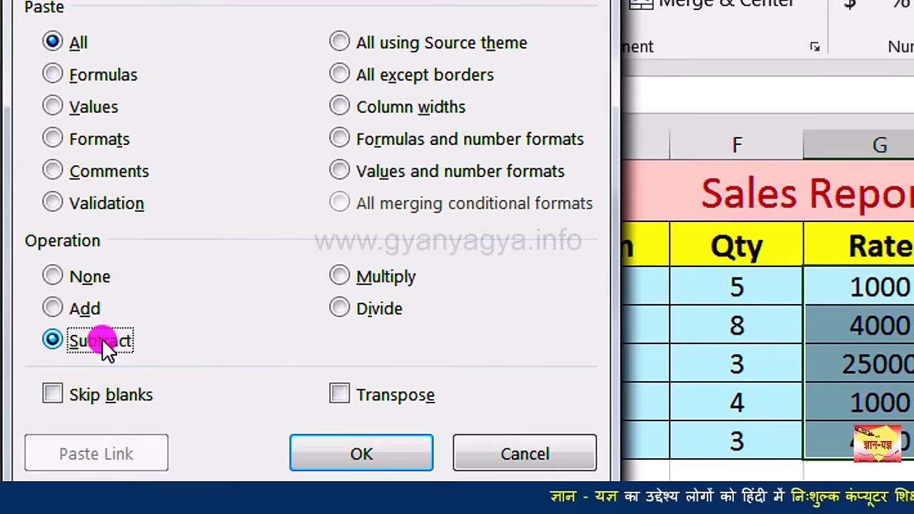
left_click(348, 454)
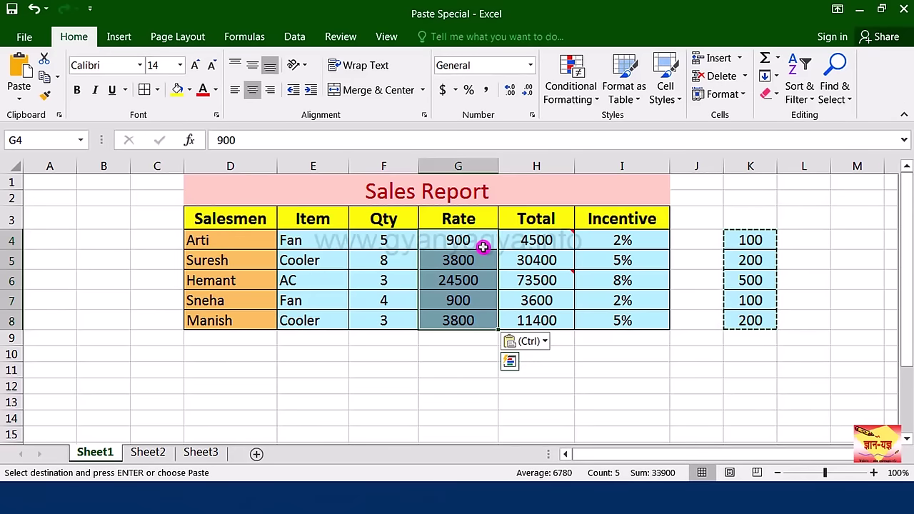
key("ctrl+alt+v")
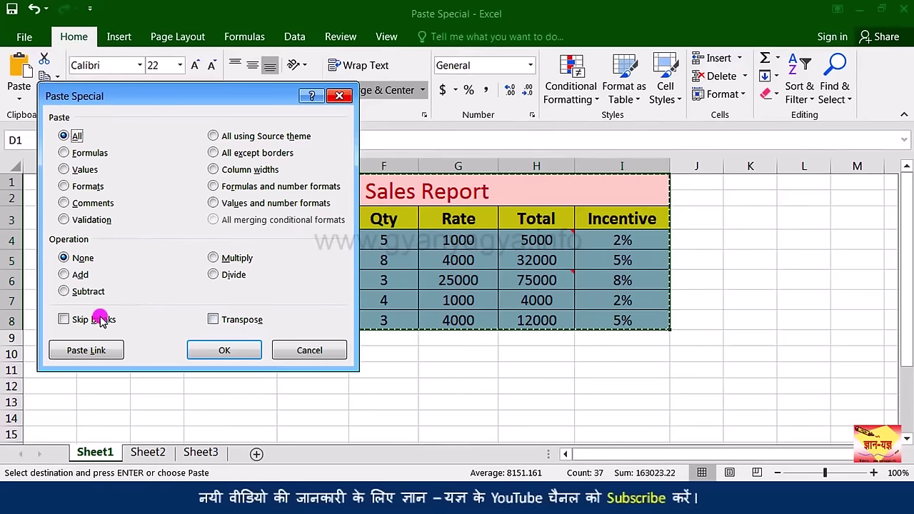
left_click(310, 350)
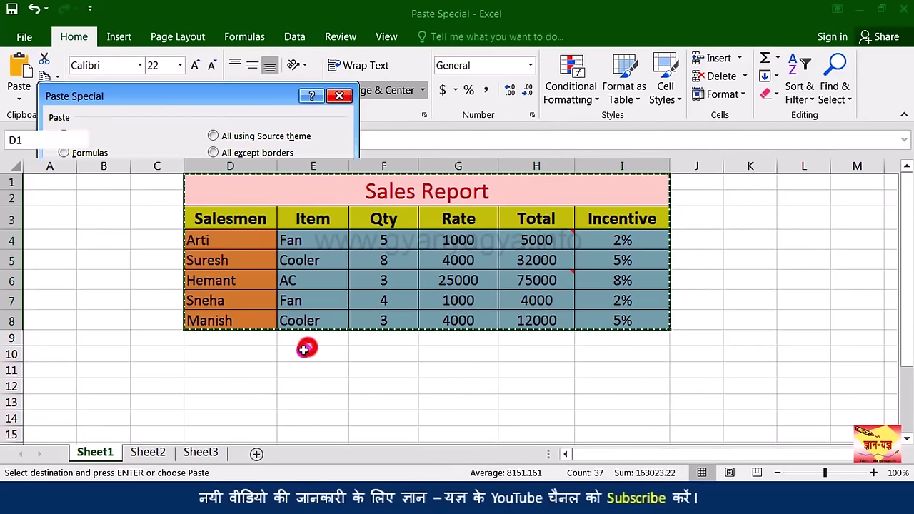
Step: Clear the pending copy and switch to Sheet2's Employee Details table
key("Escape")
left_click(158, 455)
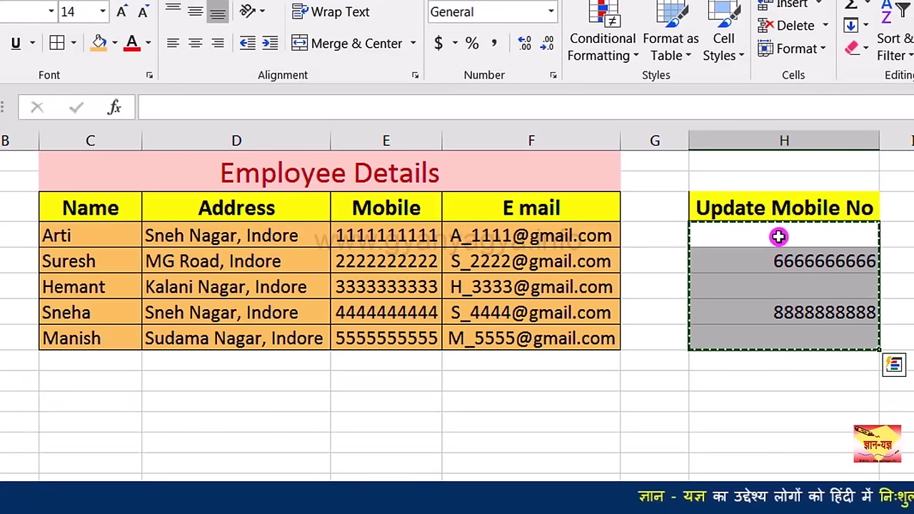
Step: Paste H4:H8 onto Mobile cells E4:E8 with Skip blanks, undo it, then go to Sheet3
key("ctrl+c")
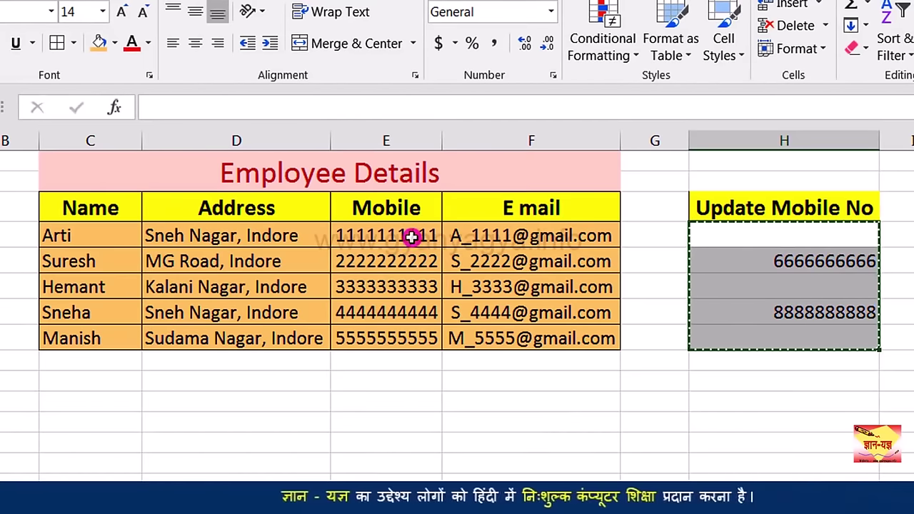
left_click_drag(402, 237, 401, 334)
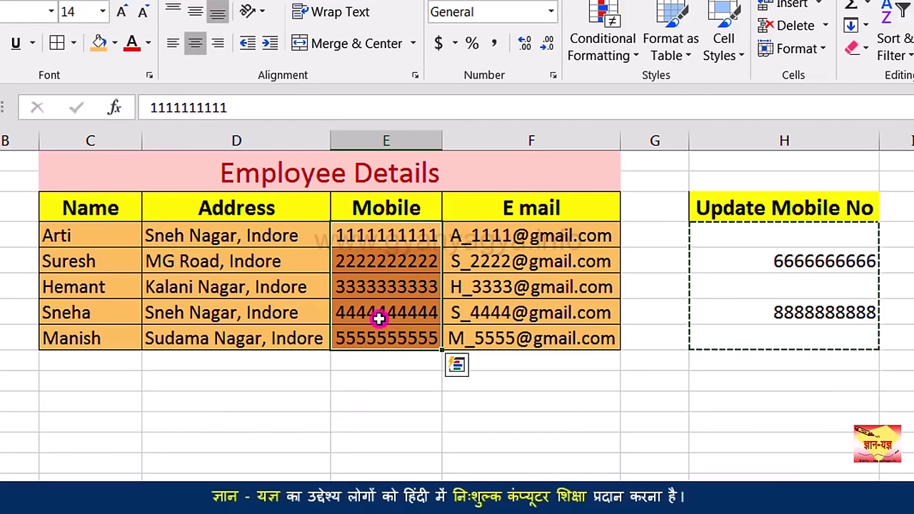
key("ctrl+alt+v")
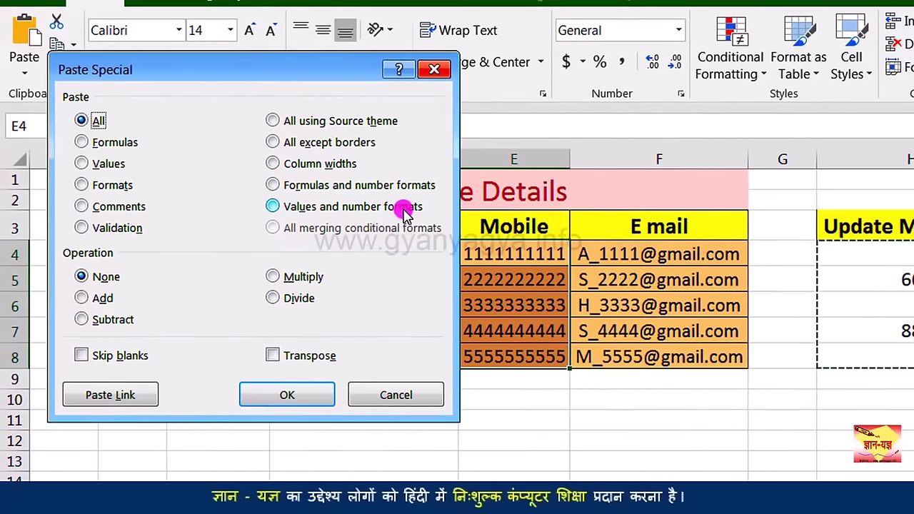
left_click_drag(294, 72, 261, 84)
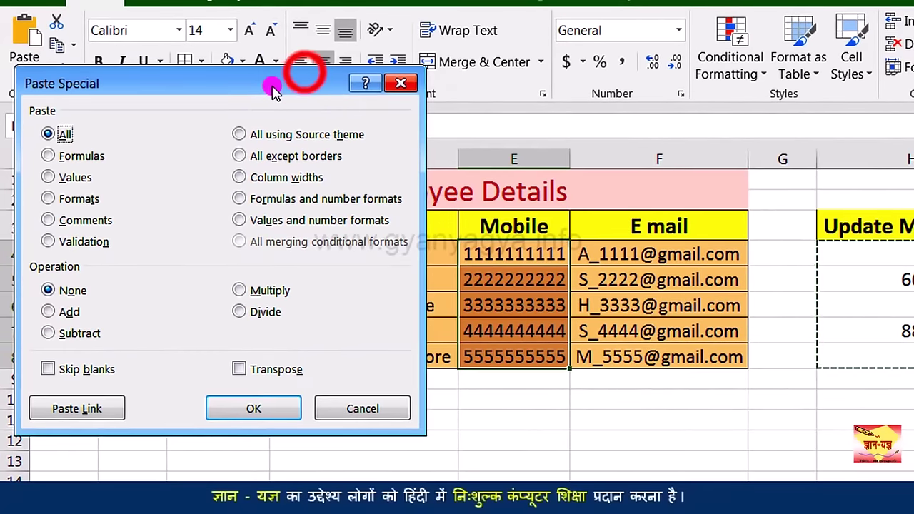
left_click(104, 371)
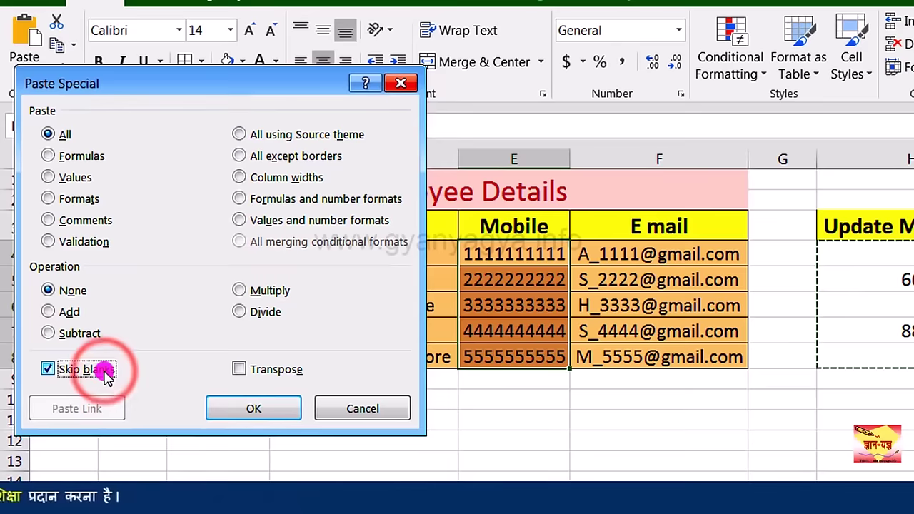
left_click(262, 412)
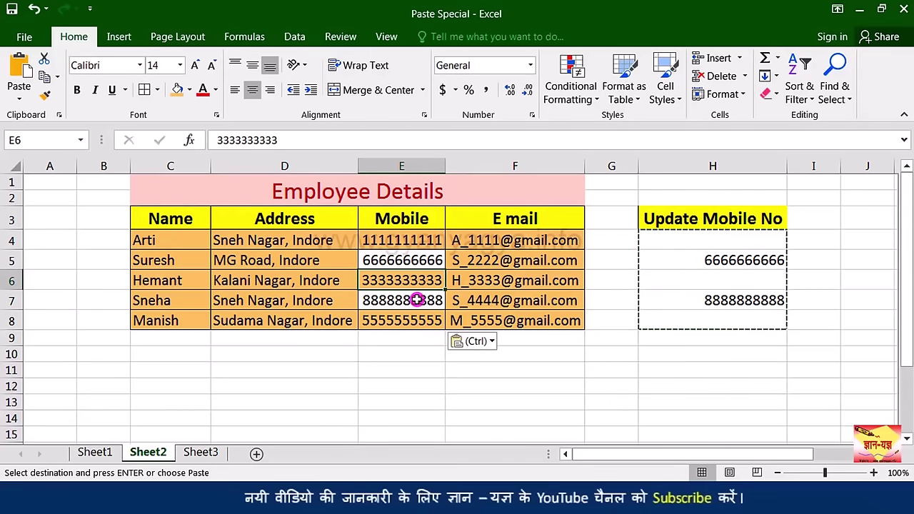
left_click(37, 8)
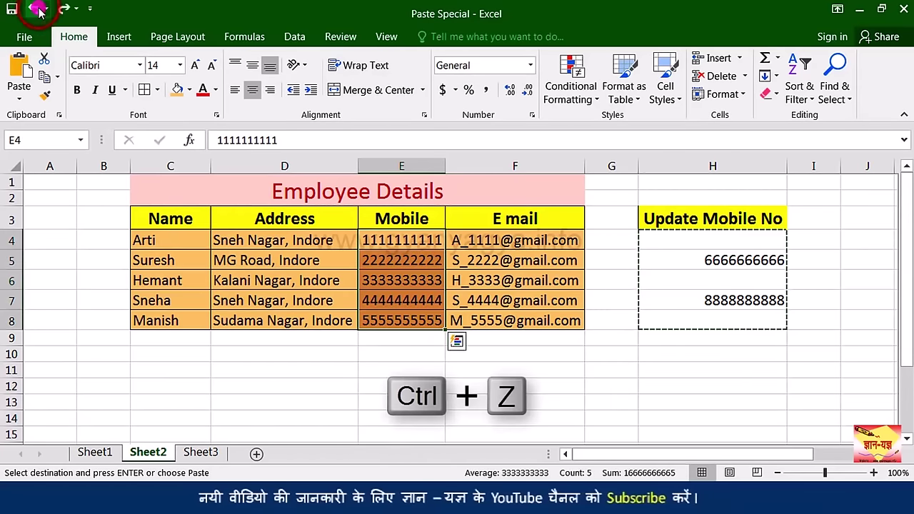
left_click(358, 273)
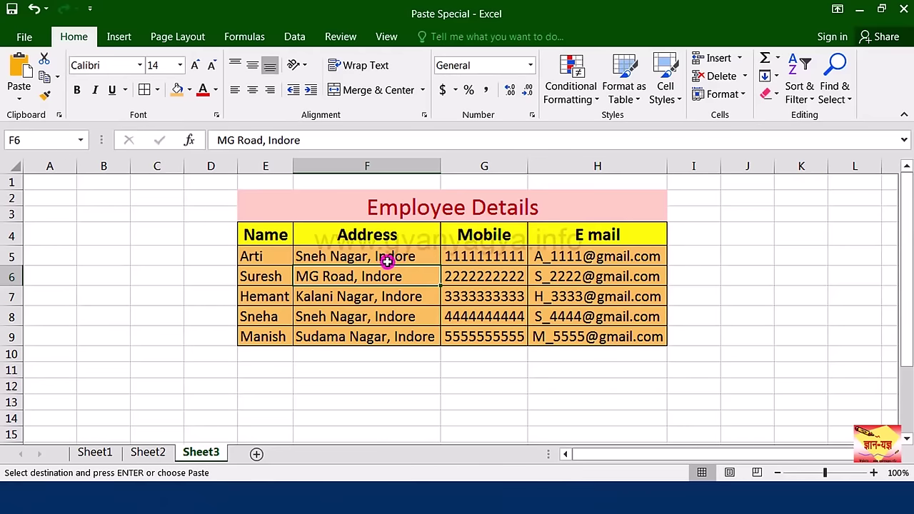
Step: Highlight the Name to E mail headers and the blank cells E11:H11 below the table
left_click(265, 234)
left_click(345, 235)
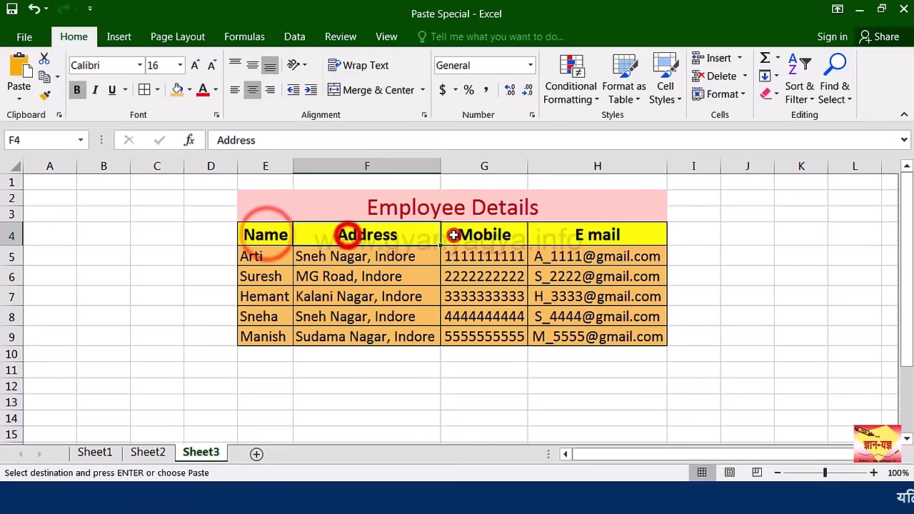
left_click(452, 235)
left_click(550, 232)
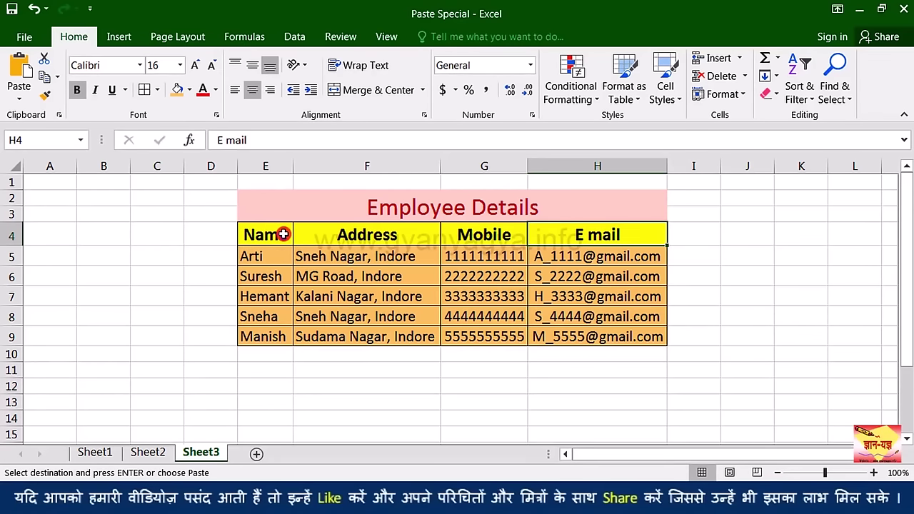
left_click_drag(296, 235, 533, 231)
left_click_drag(280, 236, 564, 236)
left_click_drag(209, 370, 211, 348)
scroll(304, 347, "up", 2)
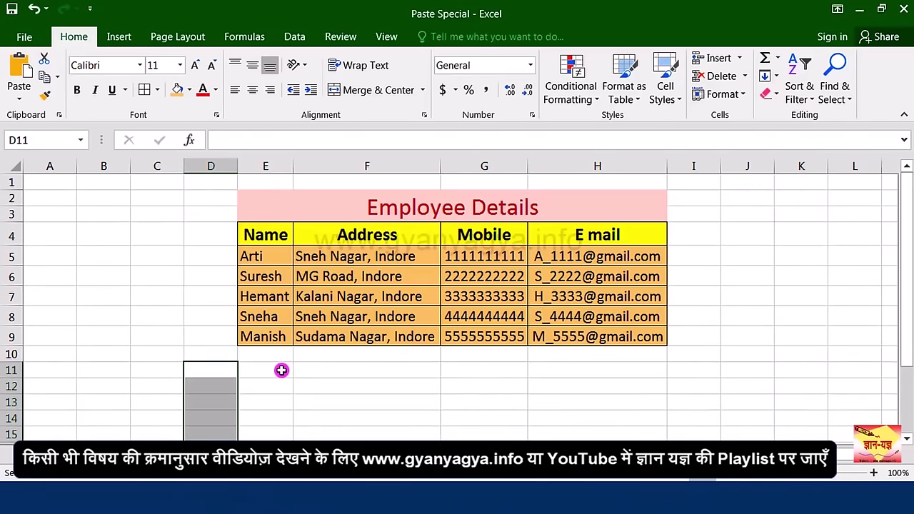
left_click(281, 370)
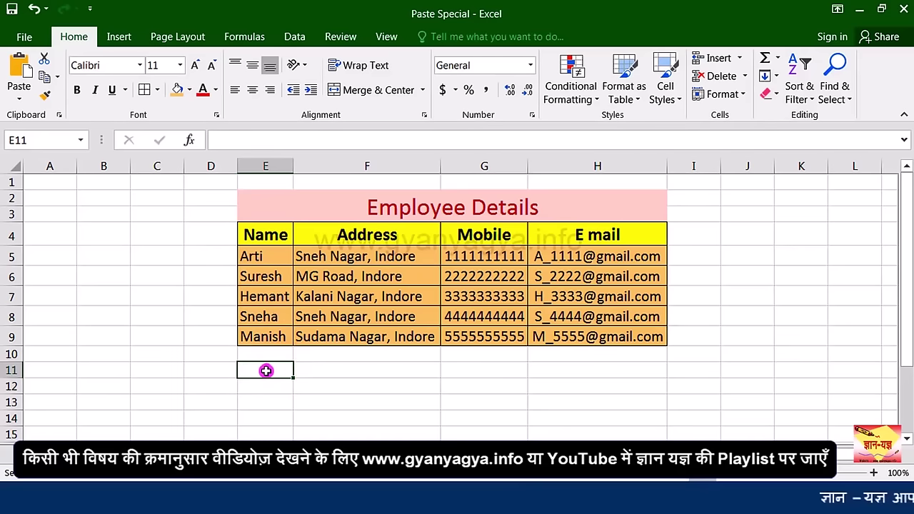
left_click_drag(266, 369, 532, 370)
left_click(282, 392)
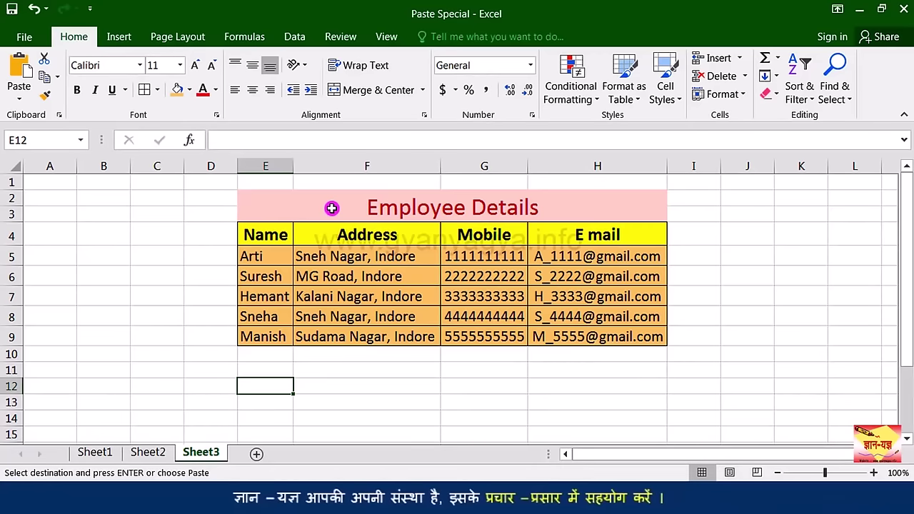
Step: Select the whole Employee Details table E2:H9 and pick E12 as the paste destination
left_click_drag(331, 208, 334, 326)
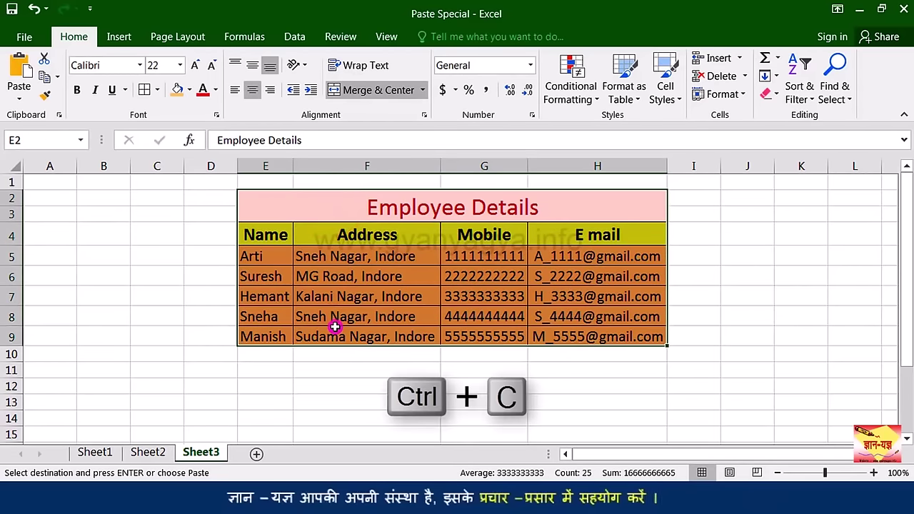
scroll(332, 341, "down", 2)
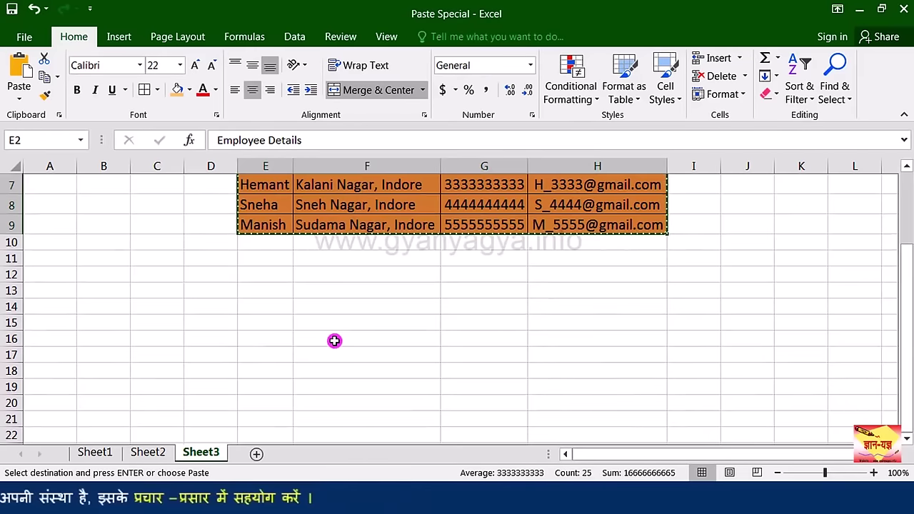
scroll(333, 341, "up", 1)
scroll(290, 351, "up", 1)
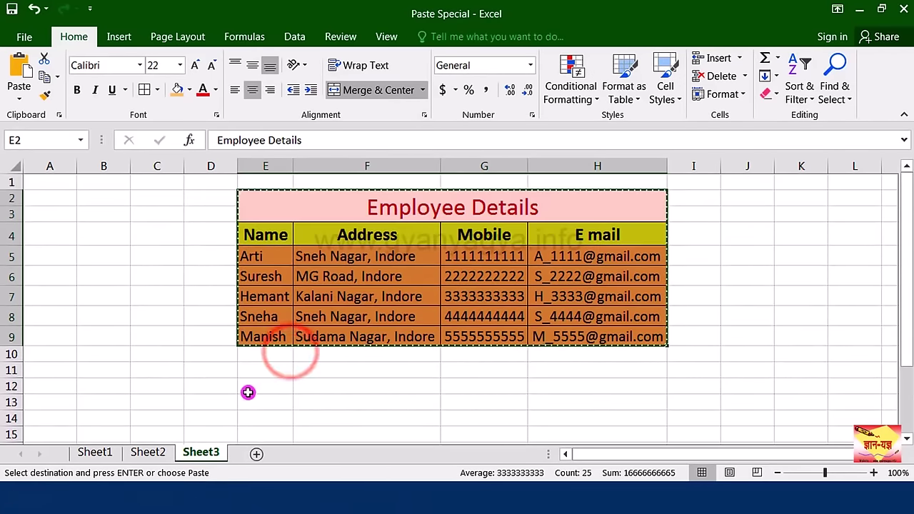
left_click(248, 392)
Step: Paste the Employee Details table at E12 with Paste Special's Transpose option ticked
key("ctrl+alt+v")
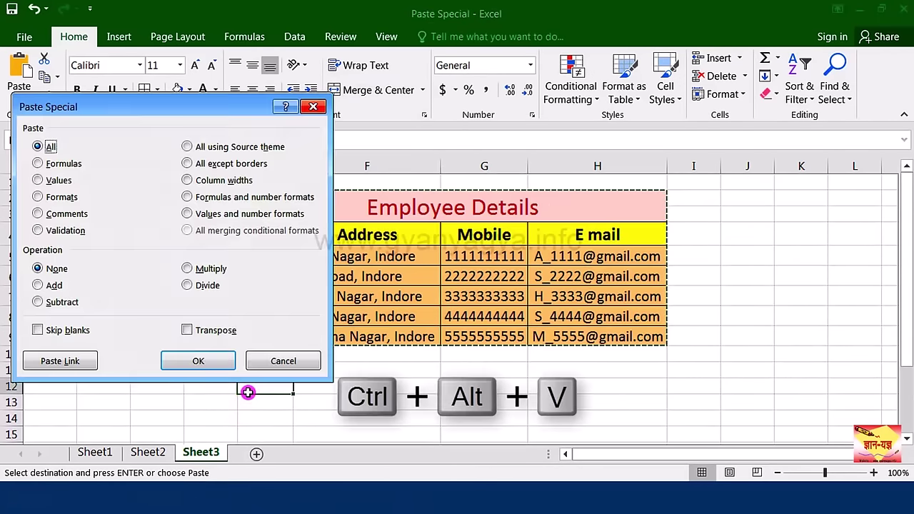
left_click_drag(172, 102, 677, 62)
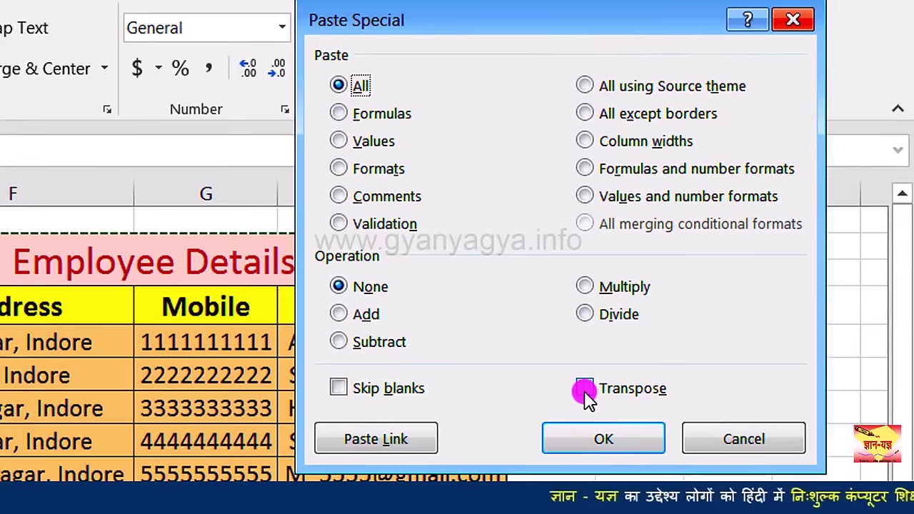
left_click(584, 389)
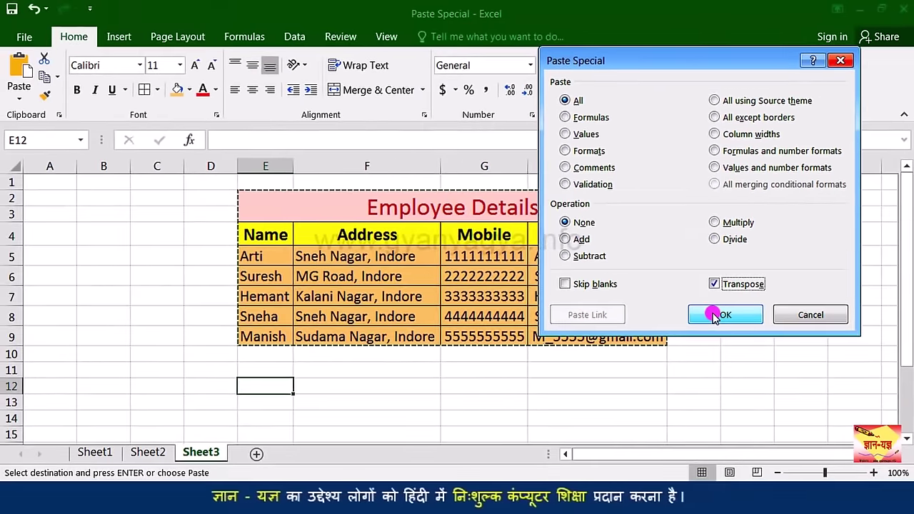
left_click(715, 316)
scroll(248, 395, "down", 1)
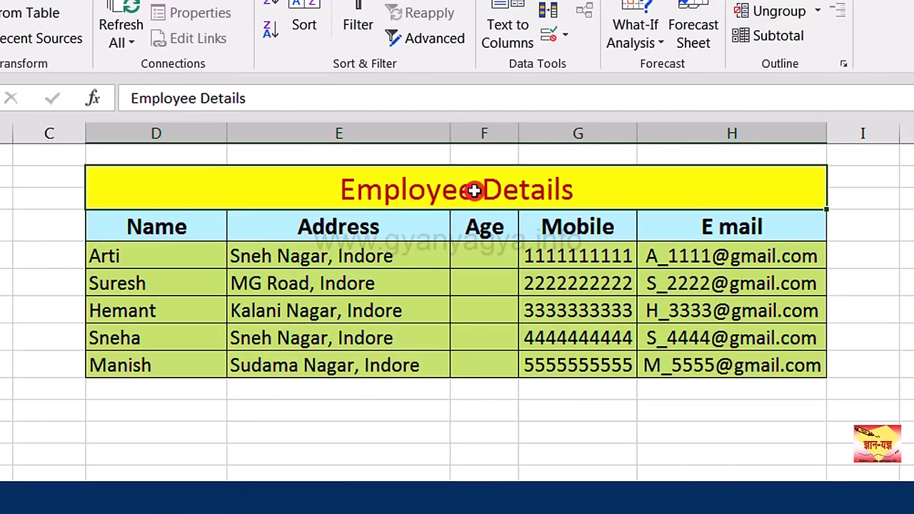
Step: Select the empty Age cells F5:F9 and bring up the Data Validation dialog
left_click(495, 261)
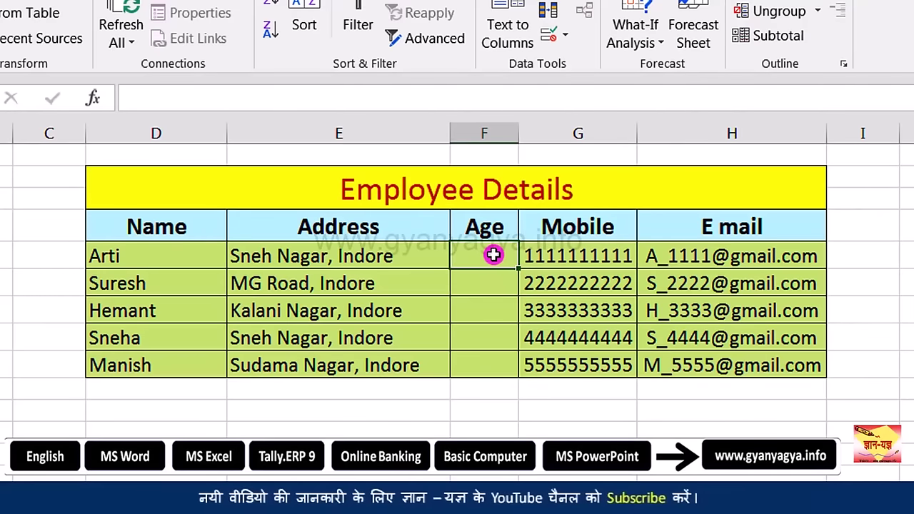
left_click_drag(495, 260, 477, 365)
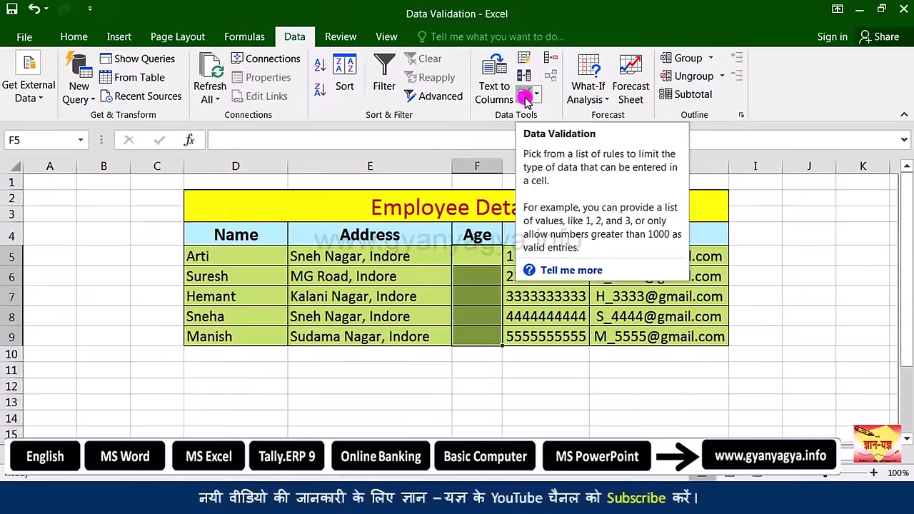
left_click(525, 98)
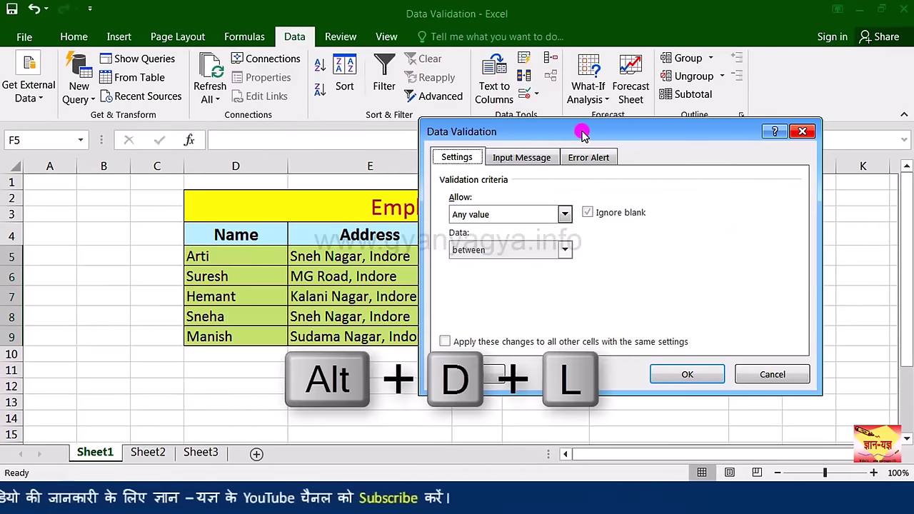
left_click(582, 133)
left_click_drag(582, 132, 217, 118)
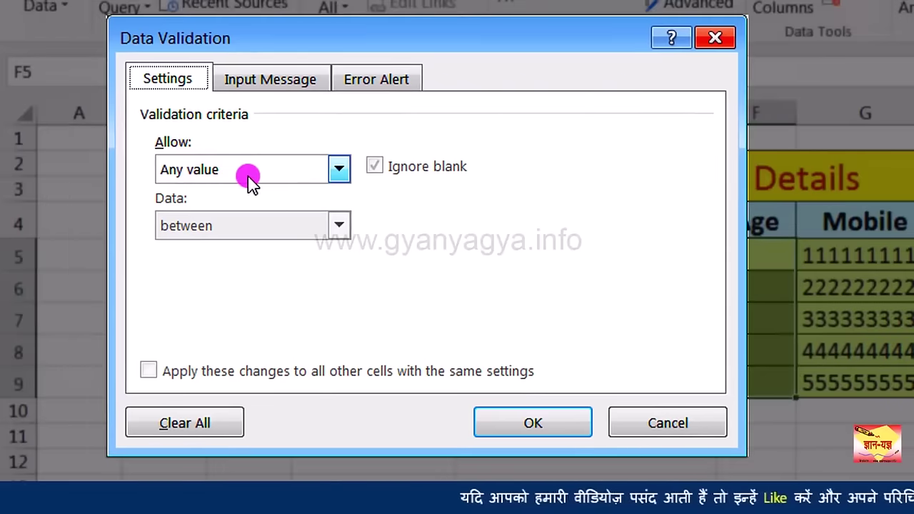
Step: Allow whole numbers between a minimum of 18 and a maximum of 60, and apply
left_click(339, 172)
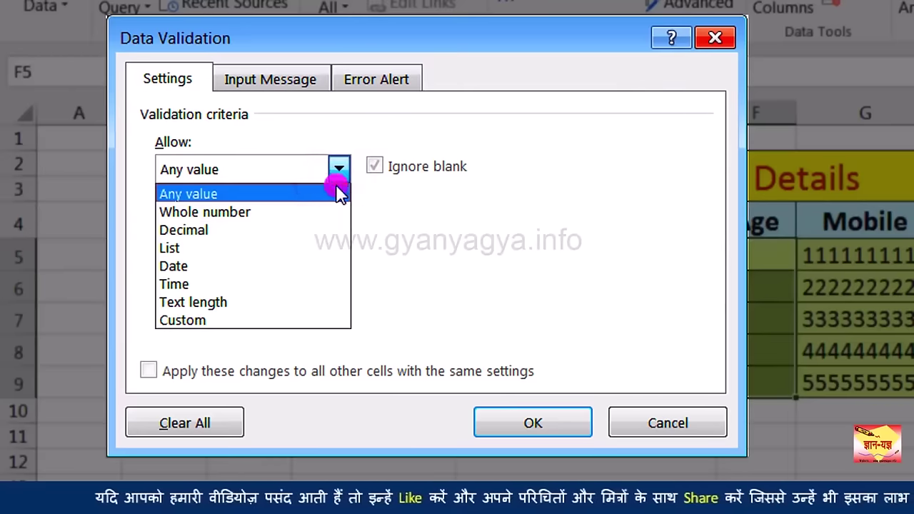
left_click(300, 211)
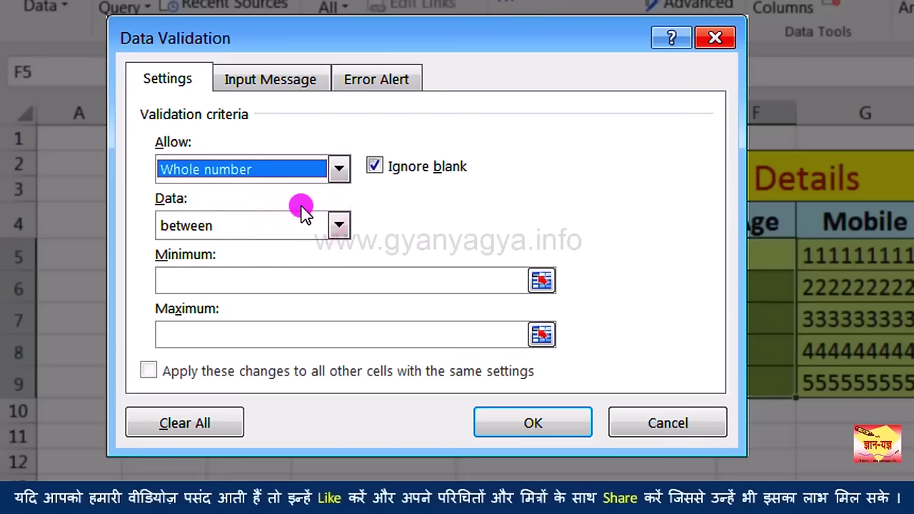
left_click(340, 172)
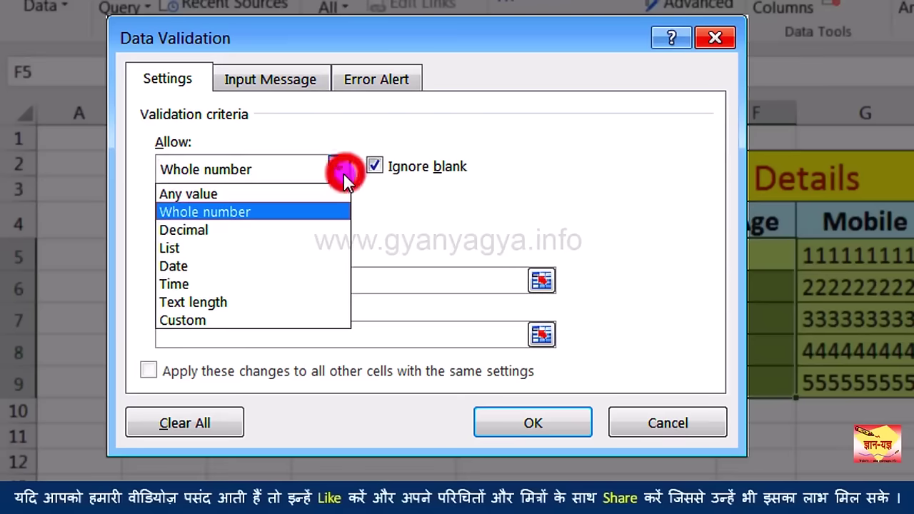
left_click(323, 209)
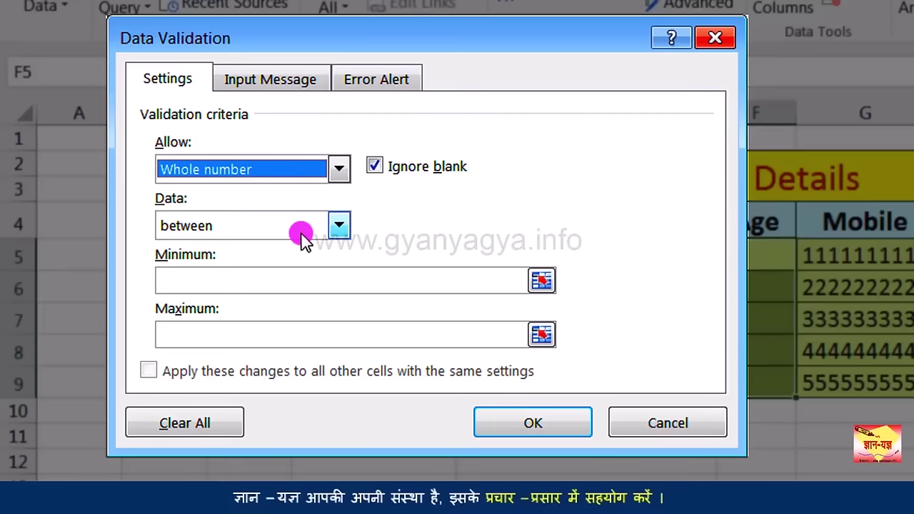
left_click(340, 227)
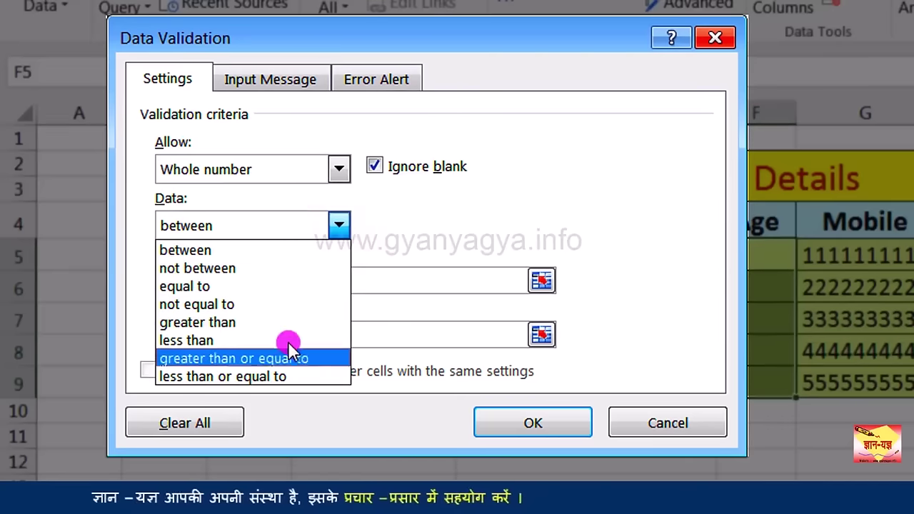
left_click(296, 251)
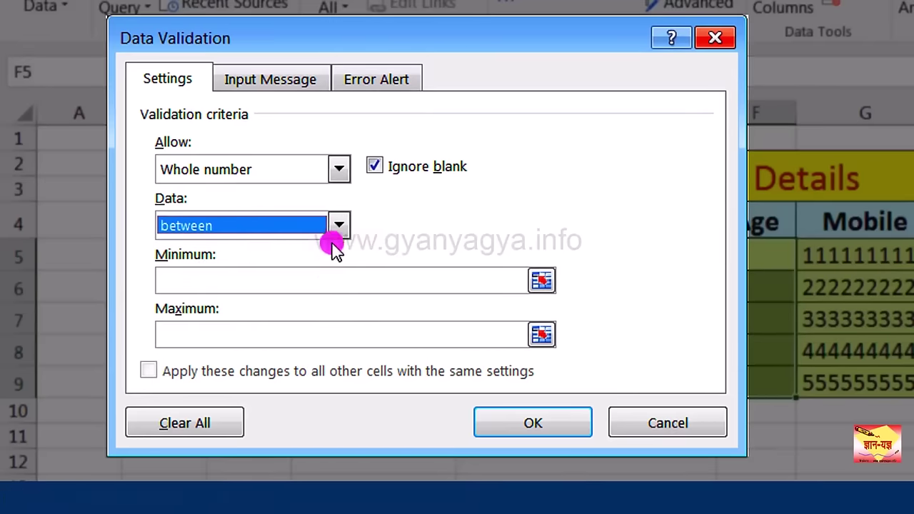
left_click(314, 277)
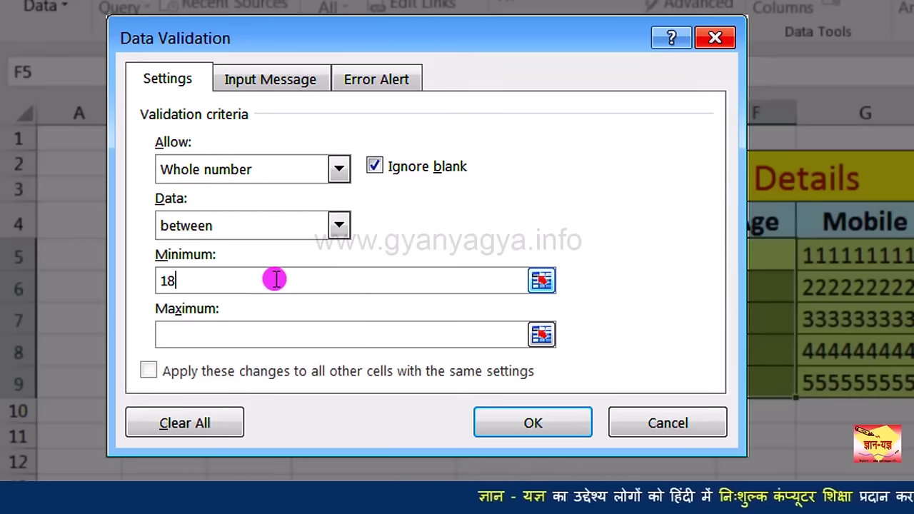
left_click(255, 325)
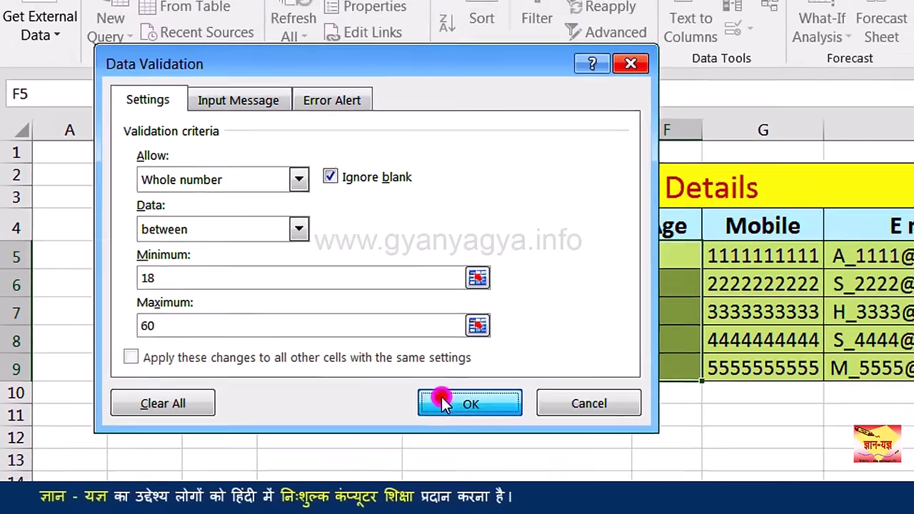
left_click(508, 423)
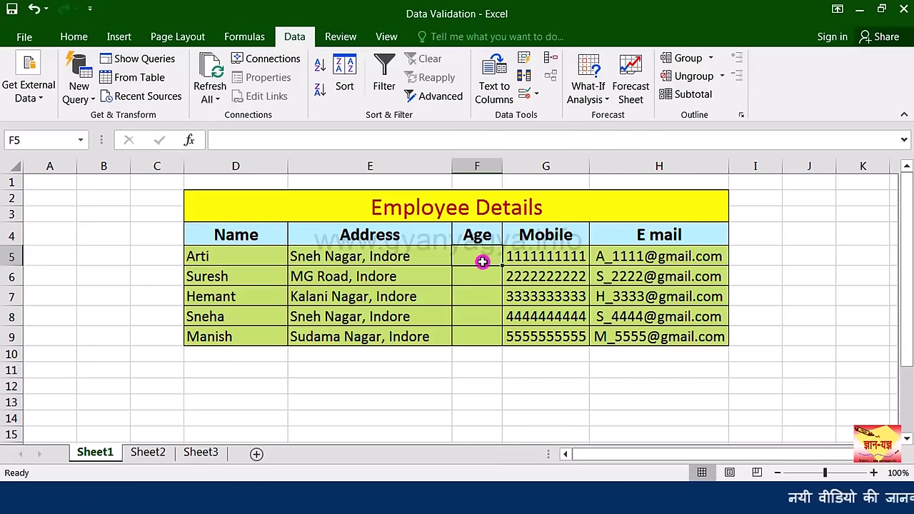
Step: Test the age rule with 17 and 62, discarding each rejected entry
type("17")
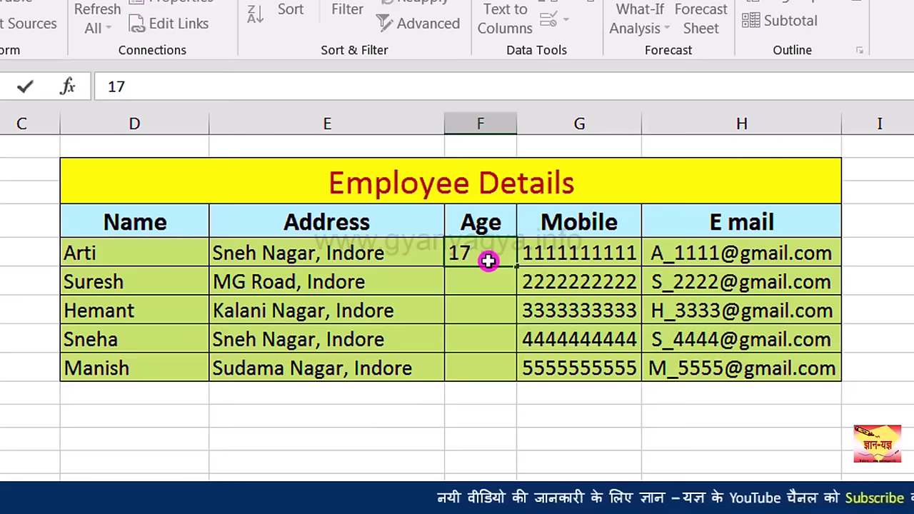
key("Return")
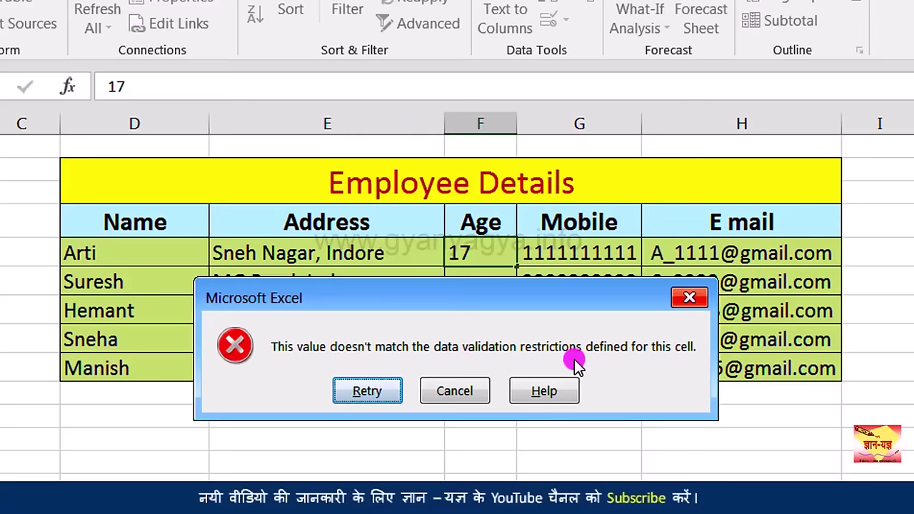
left_click(461, 392)
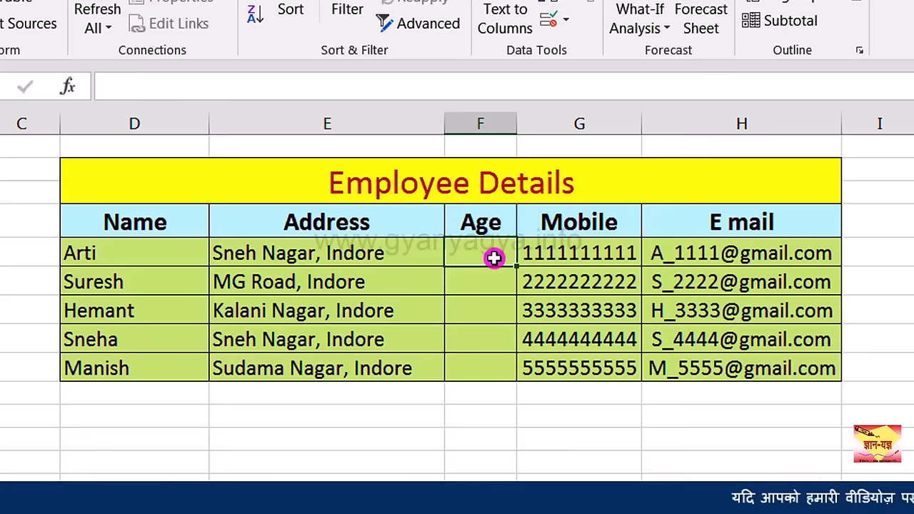
type("62")
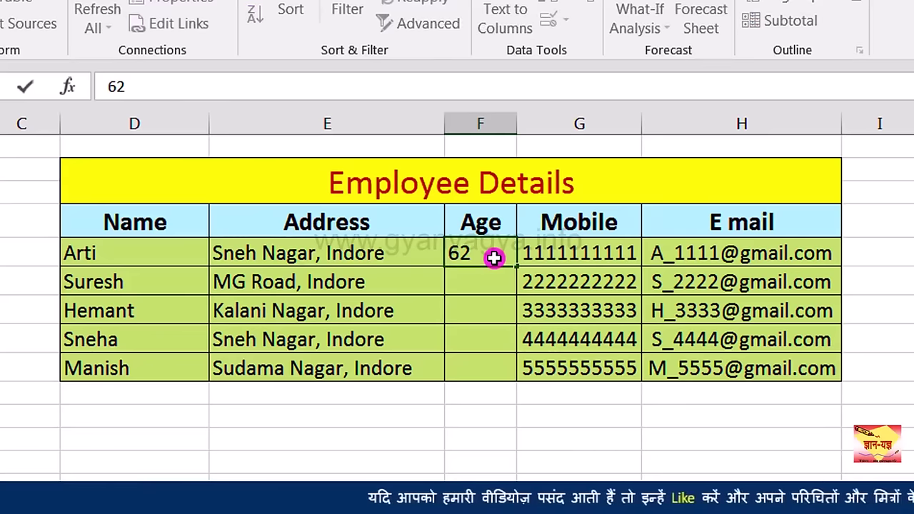
key("Return")
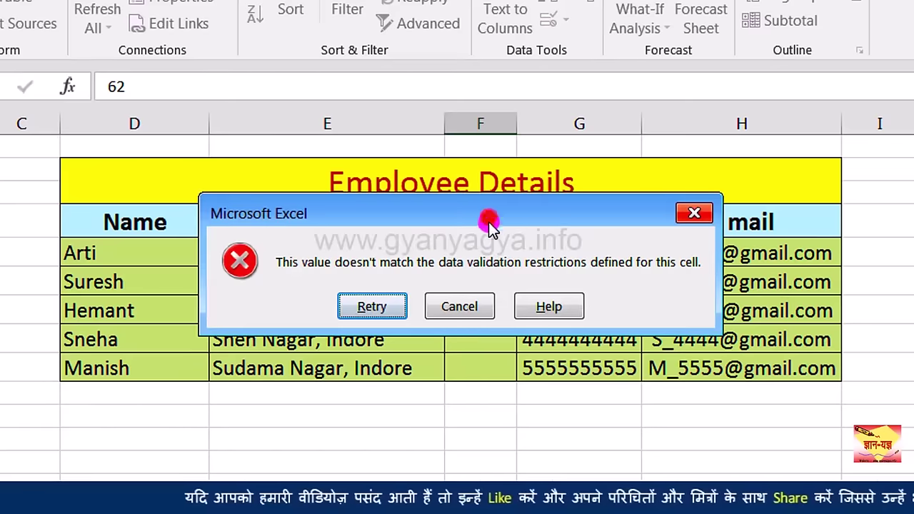
left_click_drag(484, 224, 482, 323)
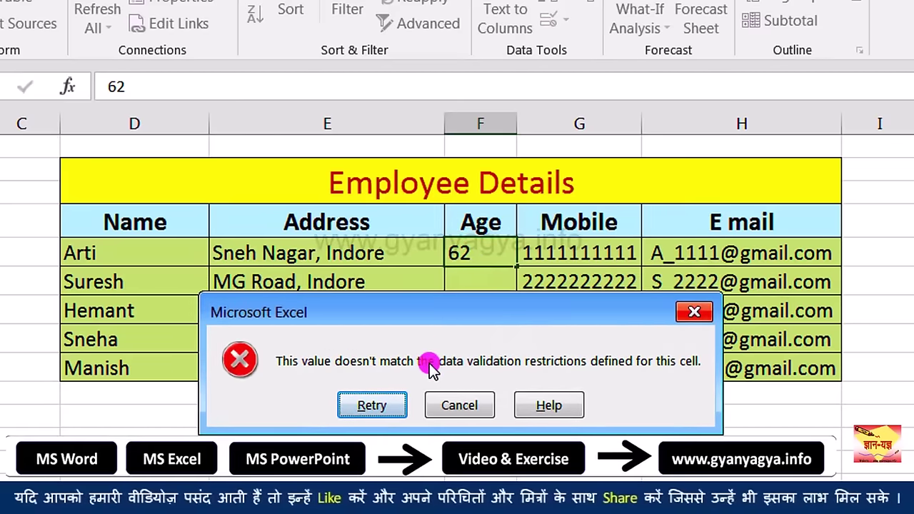
left_click(437, 407)
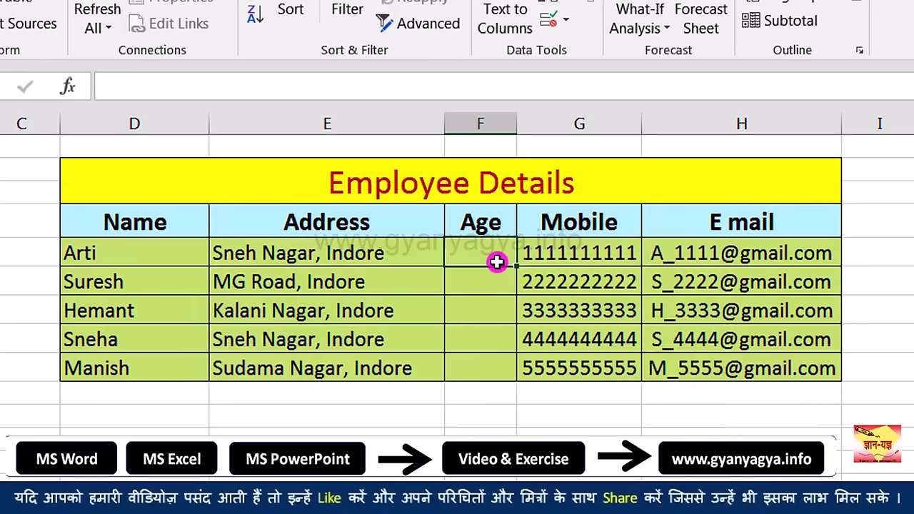
Step: Enter the valid ages 20 and 22 in F5 and F6, then select F5:F9
type("20")
key("Return")
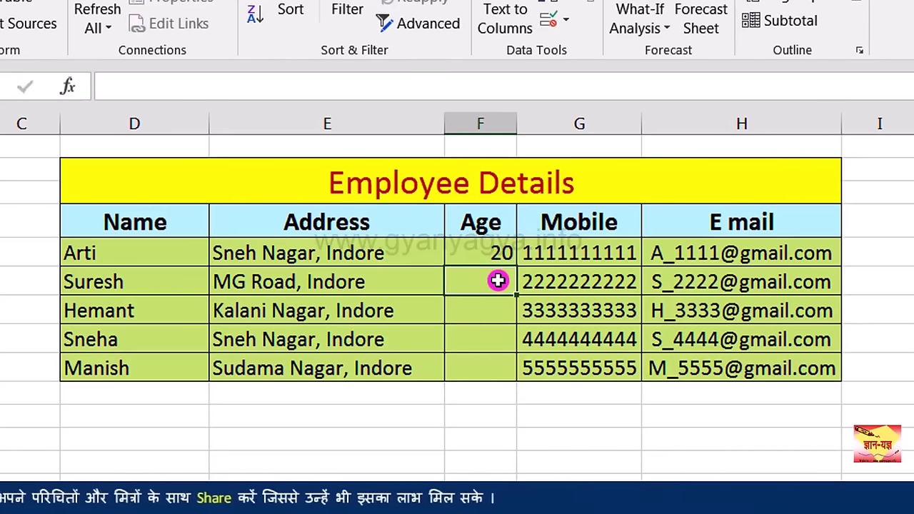
type("22")
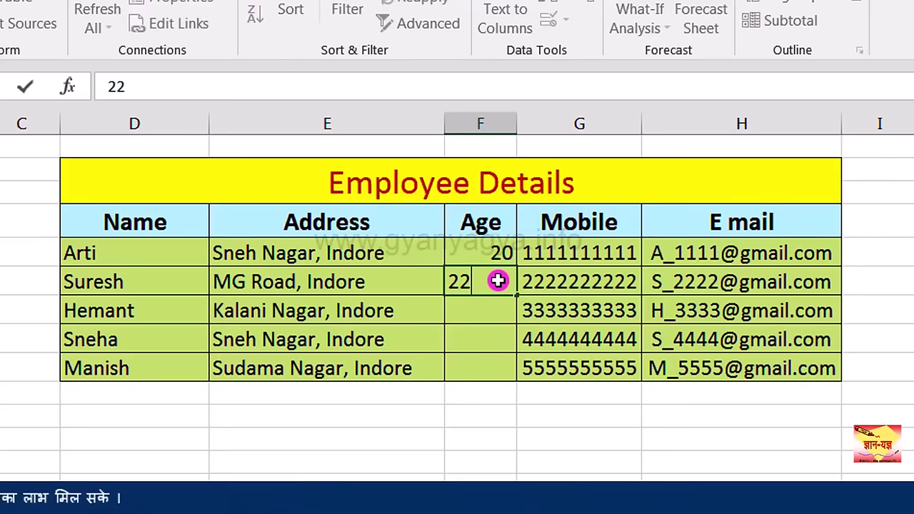
key("Return")
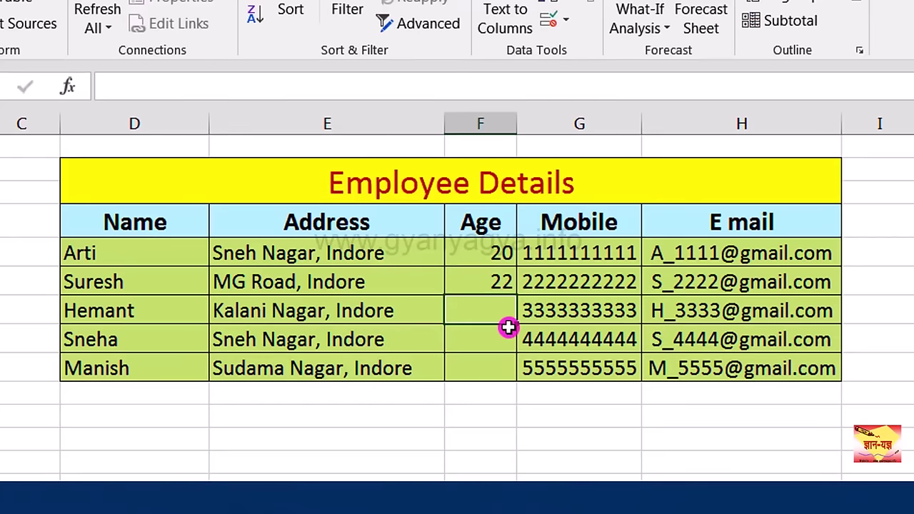
left_click(488, 285)
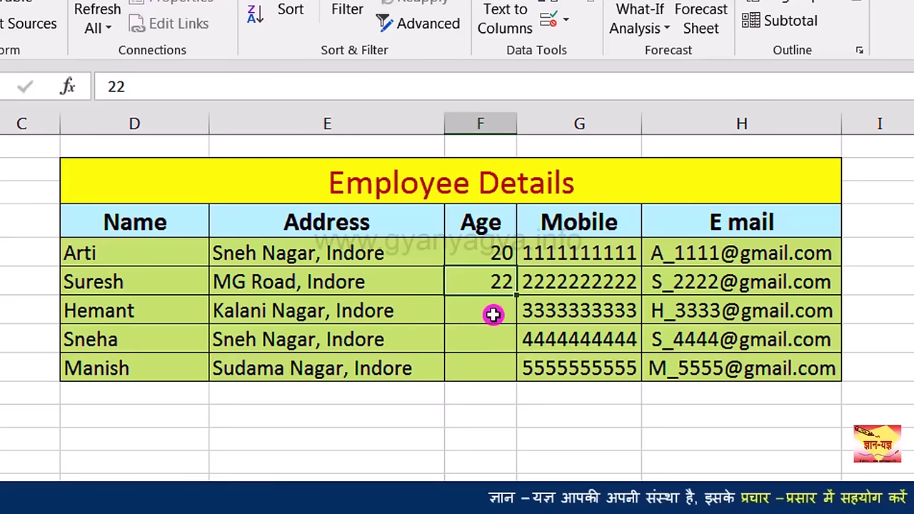
left_click(499, 256)
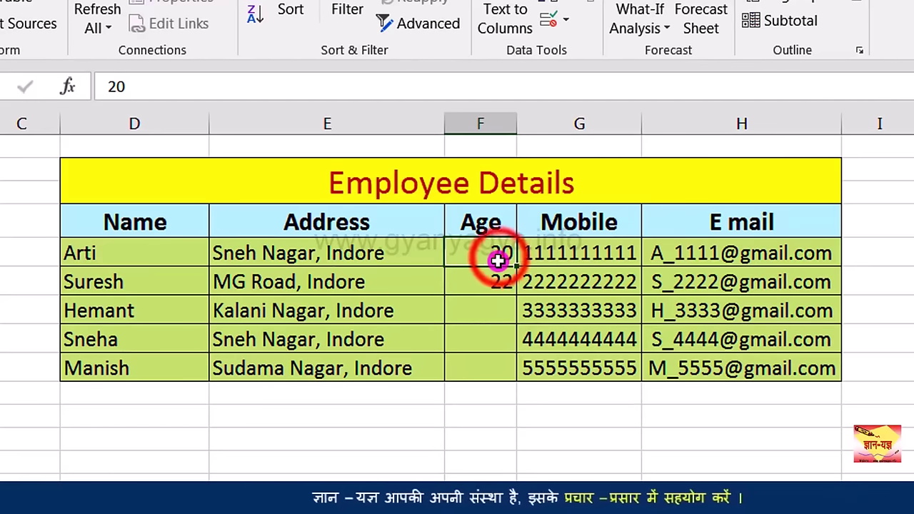
left_click_drag(496, 260, 489, 366)
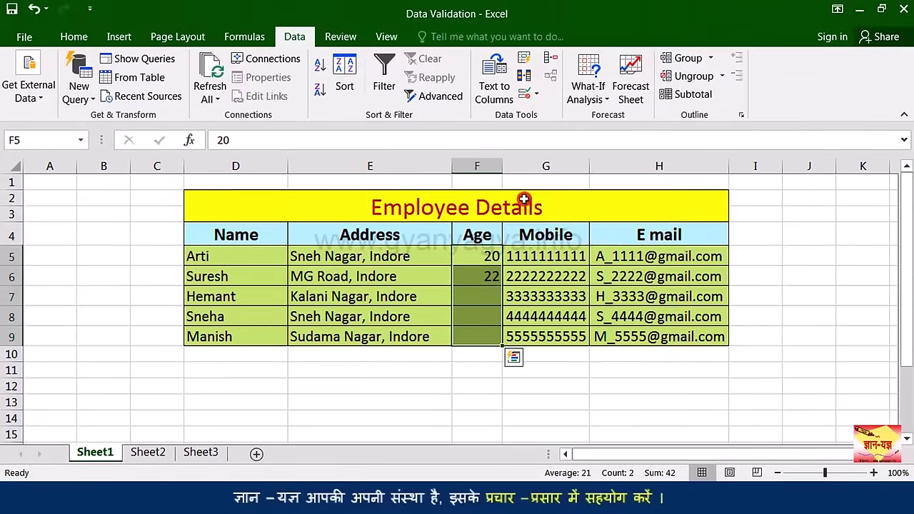
Step: Add input message titled 'Age Limit': 'Please enter the age between 18 and 60 years', then check it
left_click(526, 95)
left_click_drag(336, 120, 360, 121)
left_click(224, 147)
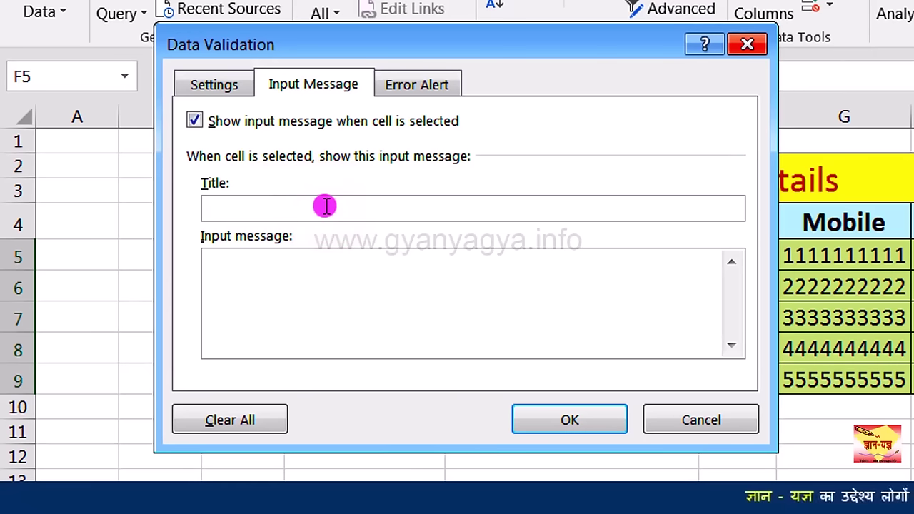
type("Age ")
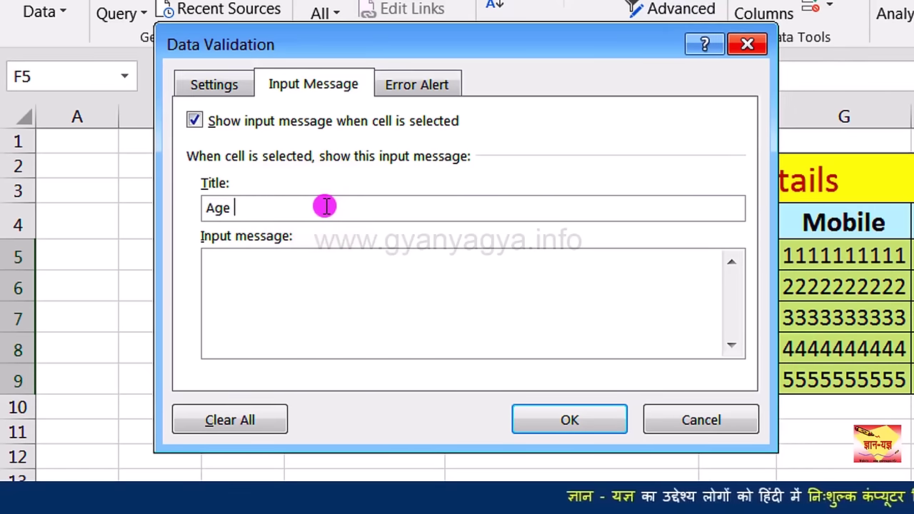
type("Limit")
left_click(309, 280)
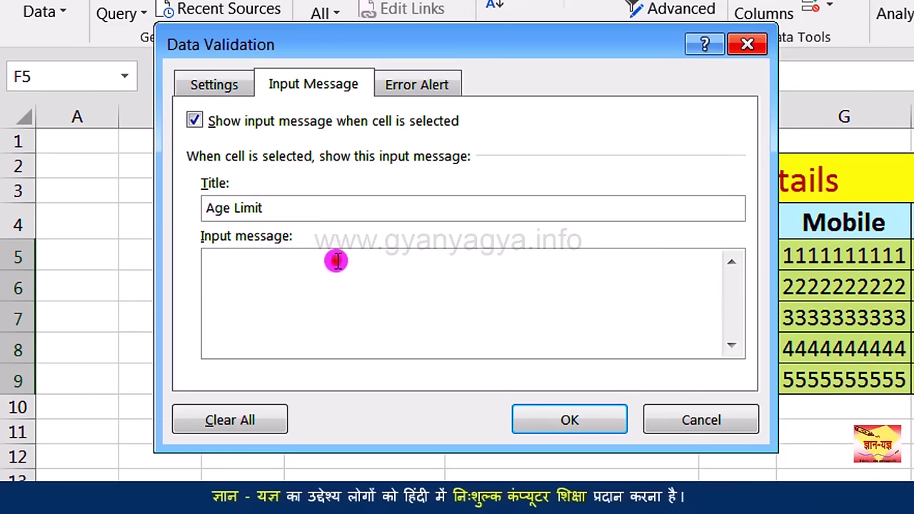
left_click(336, 261)
type("Please enter the age between 18 and 60 years")
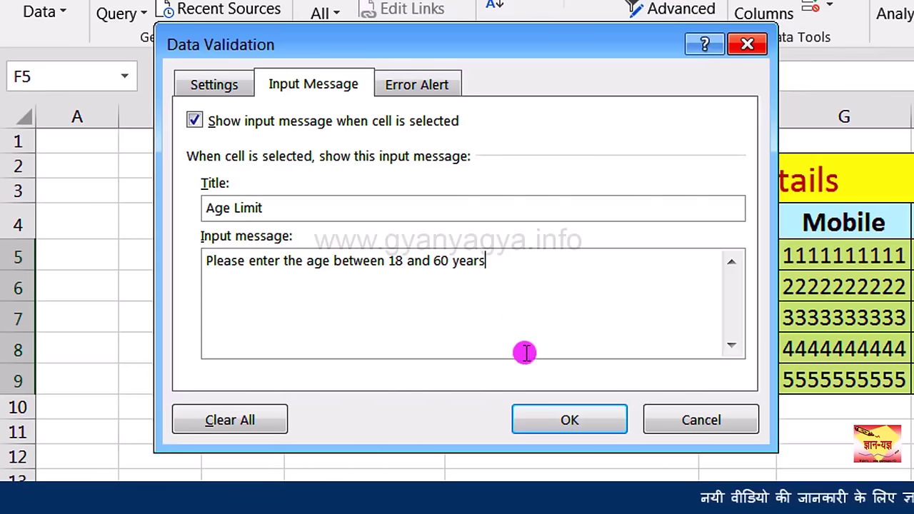
left_click(556, 421)
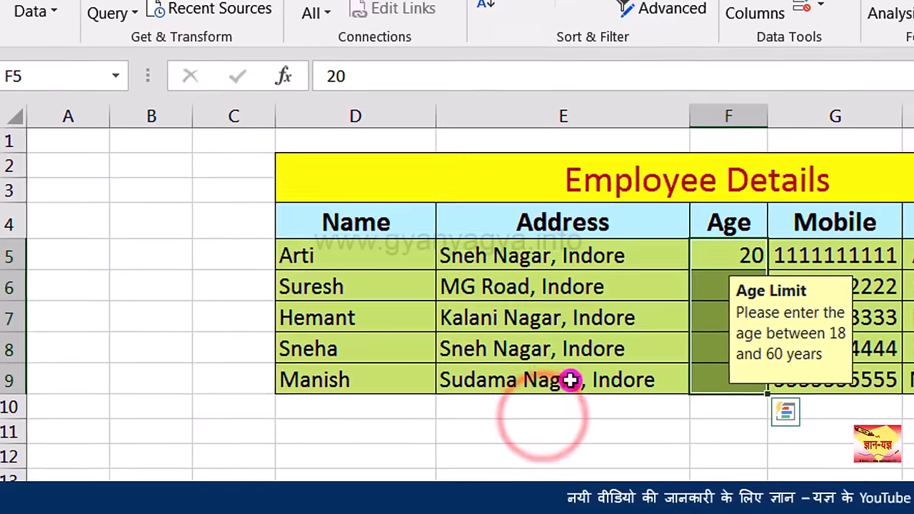
left_click(732, 163)
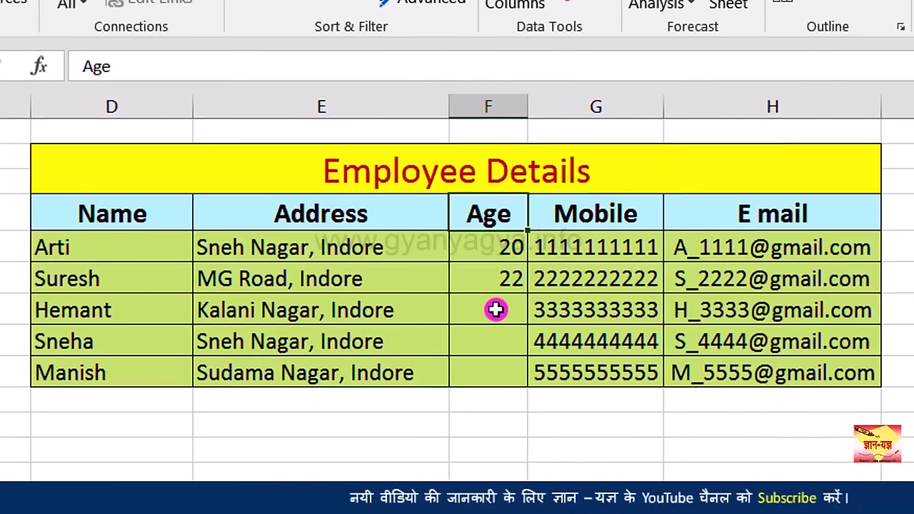
left_click(496, 309)
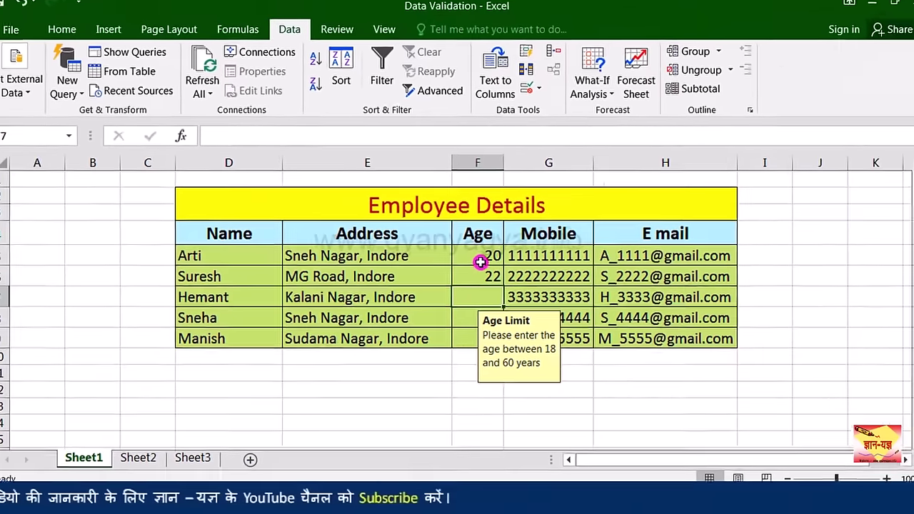
Step: Reselect Age cells F5:F9 and reopen Data Validation showing the Age Limit message
left_click(494, 251)
left_click_drag(481, 277, 484, 337)
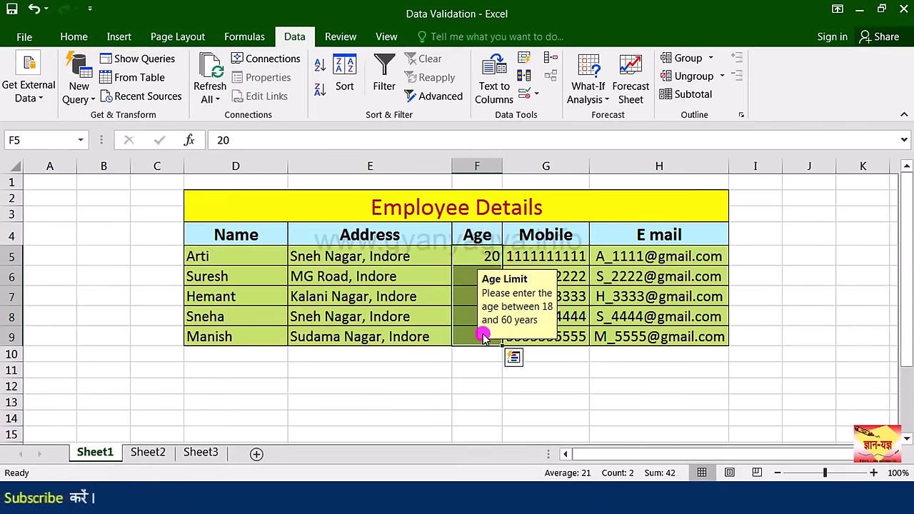
left_click(528, 98)
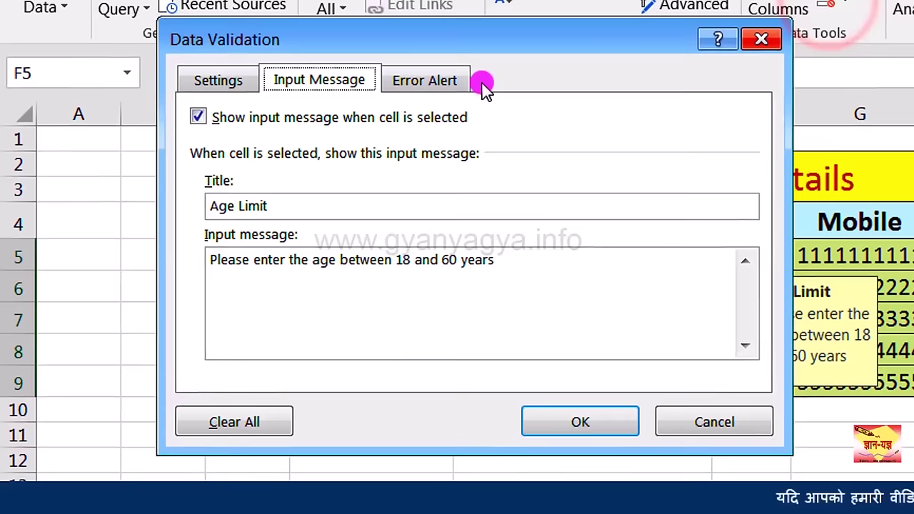
Step: Give F5:F9 a Stop error alert titled 'Wrong entry' reading 'You have entered wrong age of employee'
left_click(437, 84)
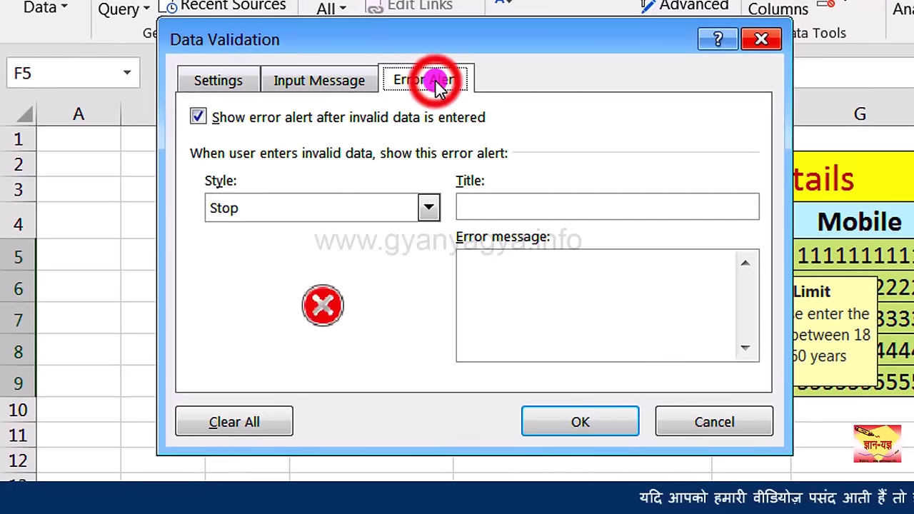
left_click_drag(528, 46, 465, 76)
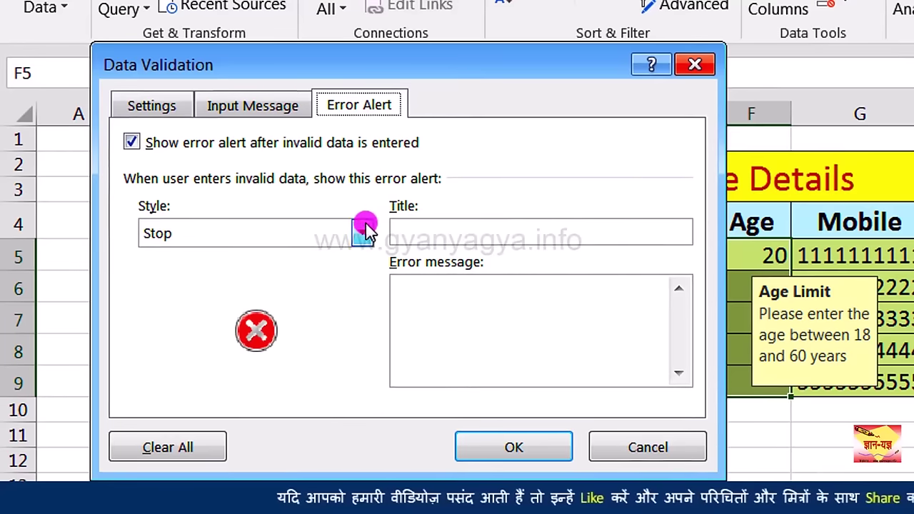
left_click(363, 232)
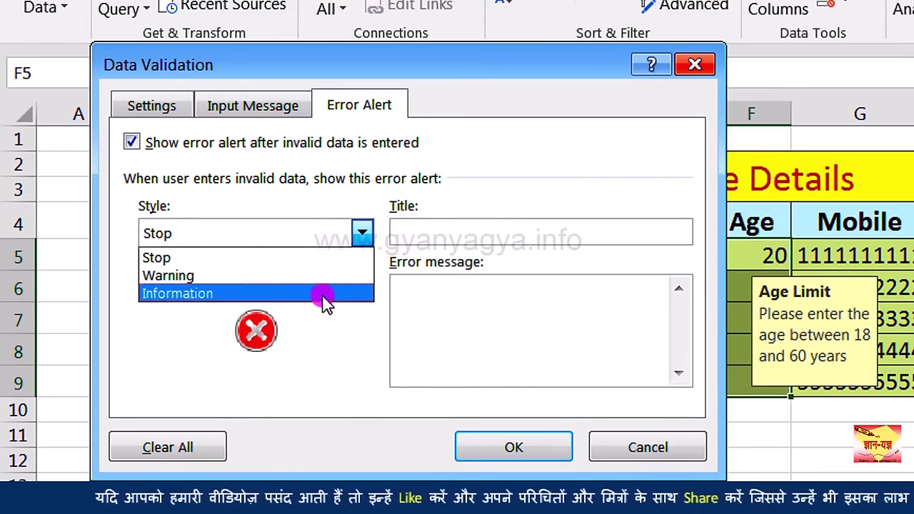
left_click(324, 260)
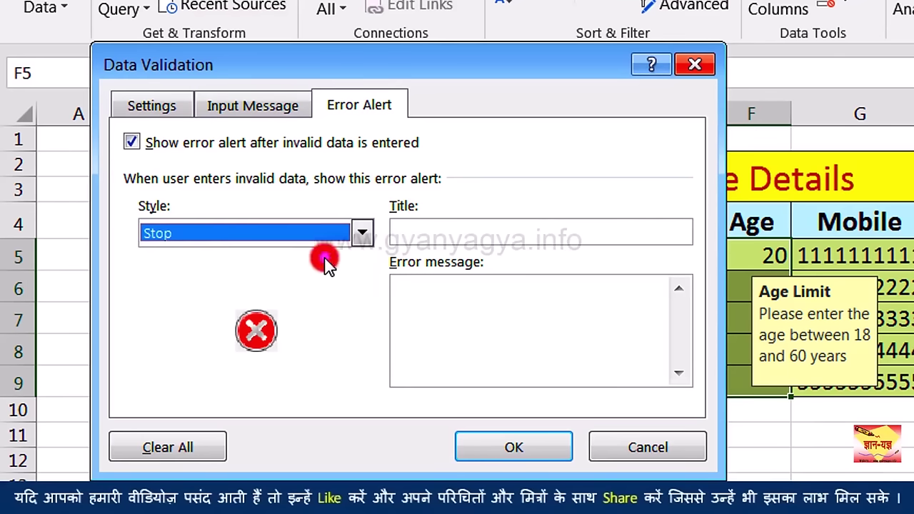
left_click(435, 233)
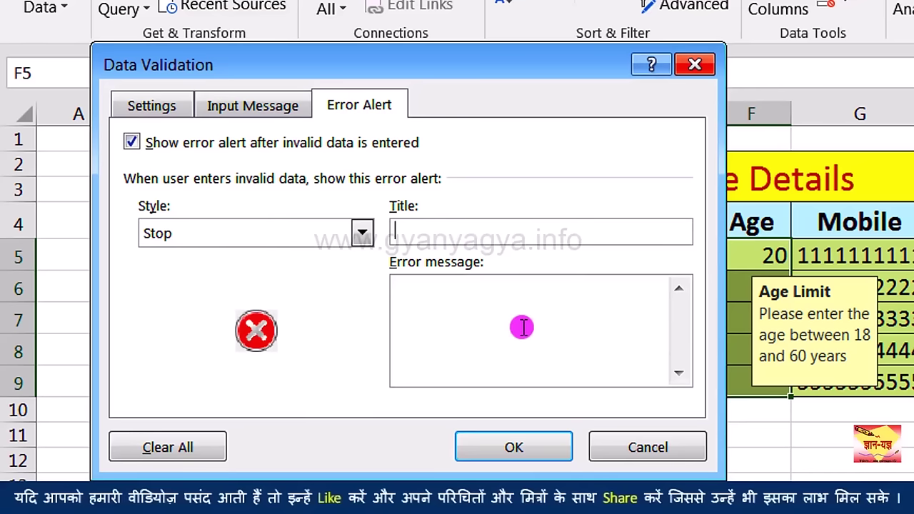
left_click(496, 232)
type("W")
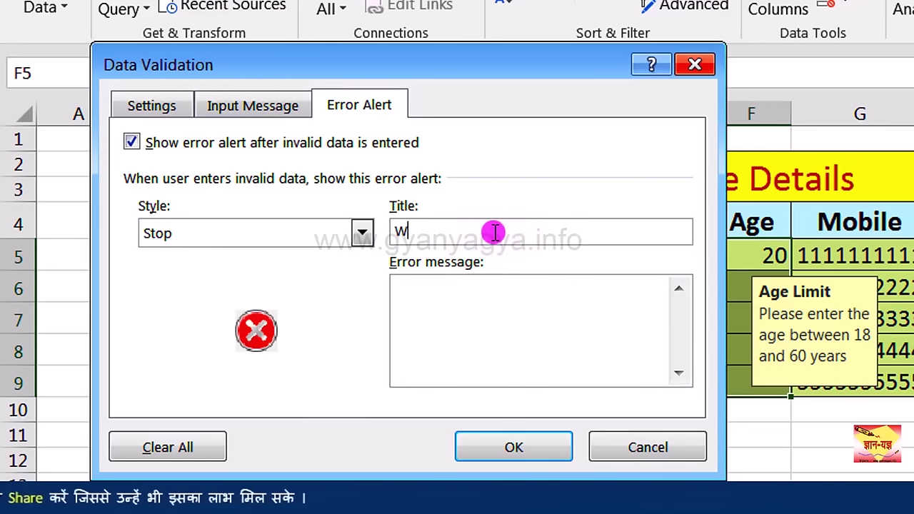
type("rong entry")
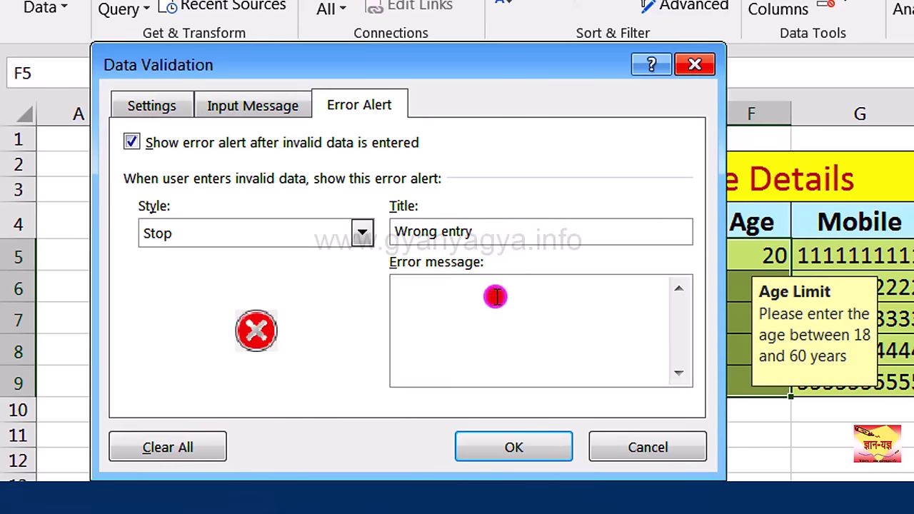
left_click(497, 297)
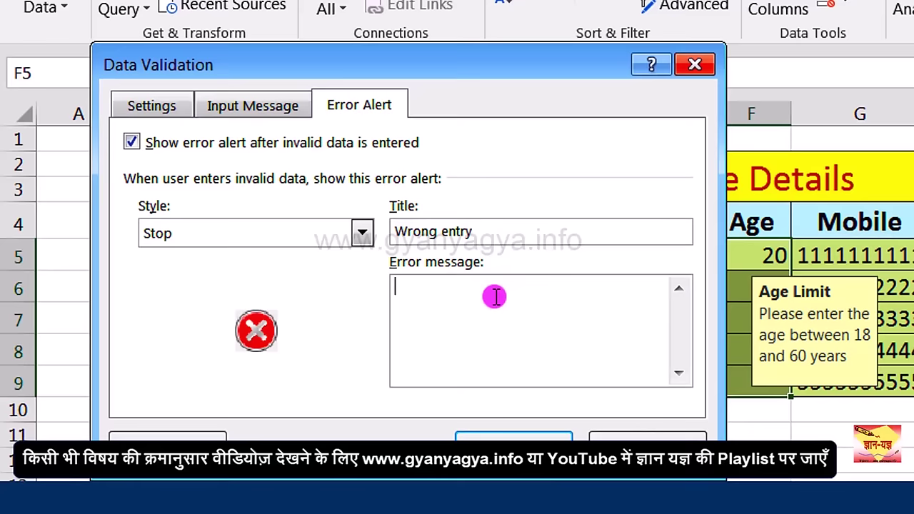
type("You have entered wrong age of emp")
type("loyee")
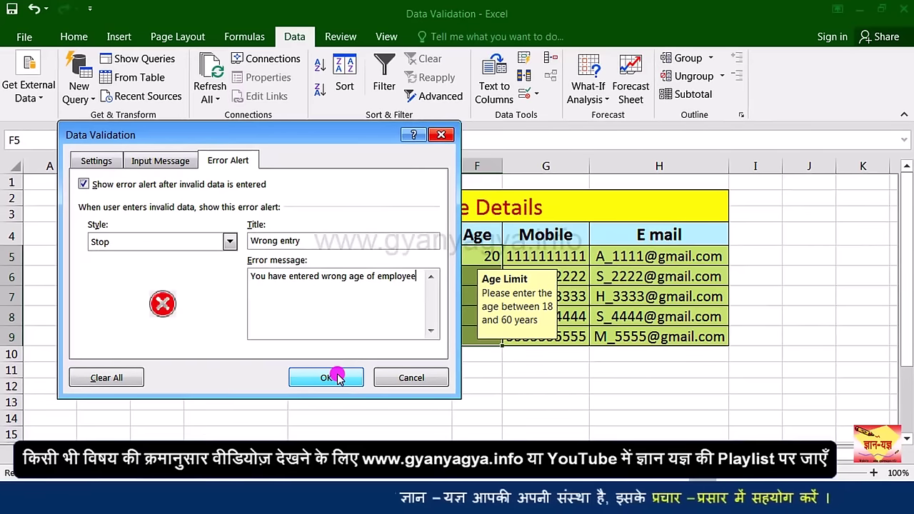
left_click(335, 378)
Step: Test an age of 61 in F7 and cancel it when the Wrong entry alert rejects it
key("Return")
type("22")
left_click(480, 301)
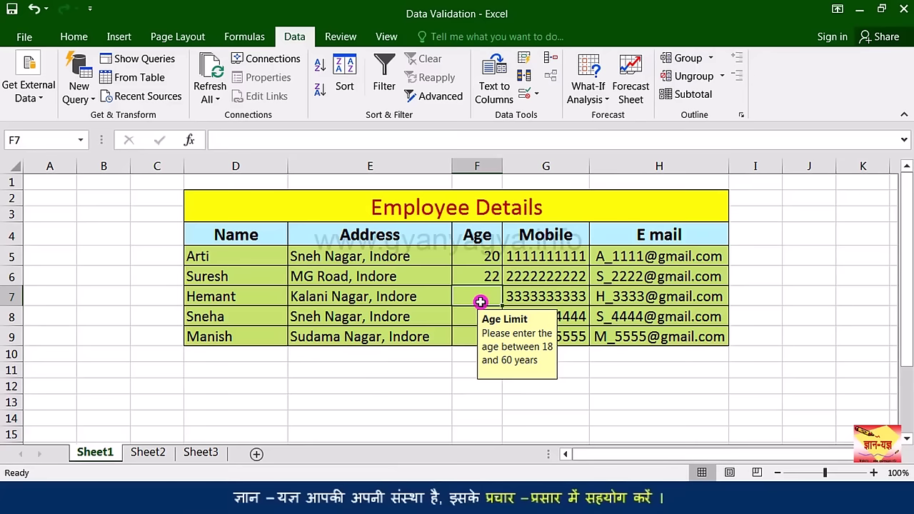
type("61")
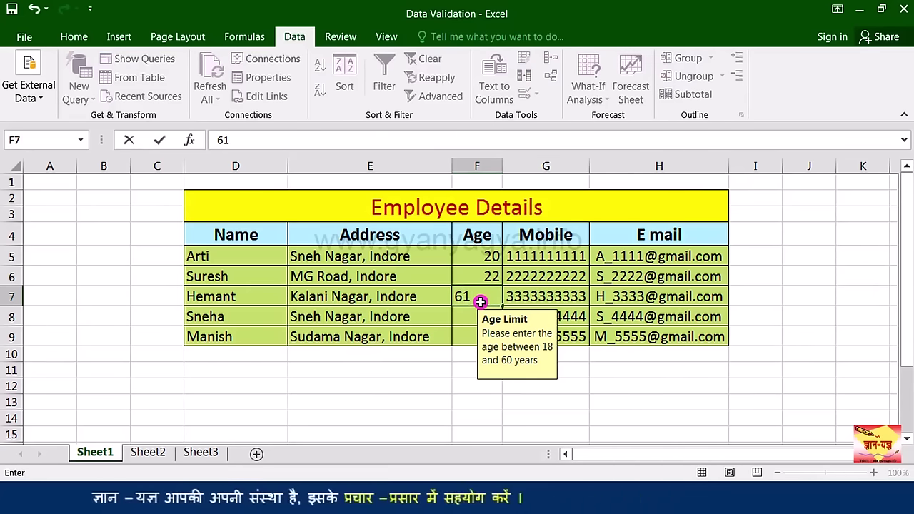
key("Return")
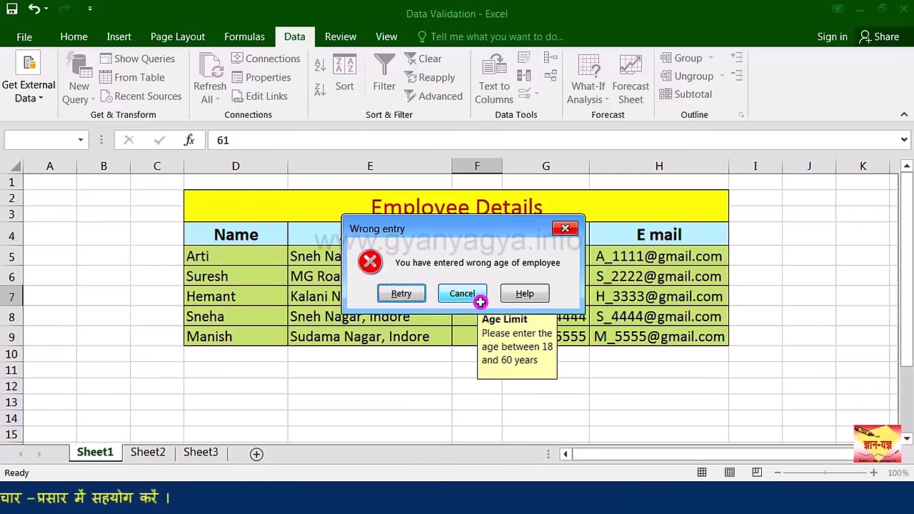
left_click_drag(457, 230, 450, 343)
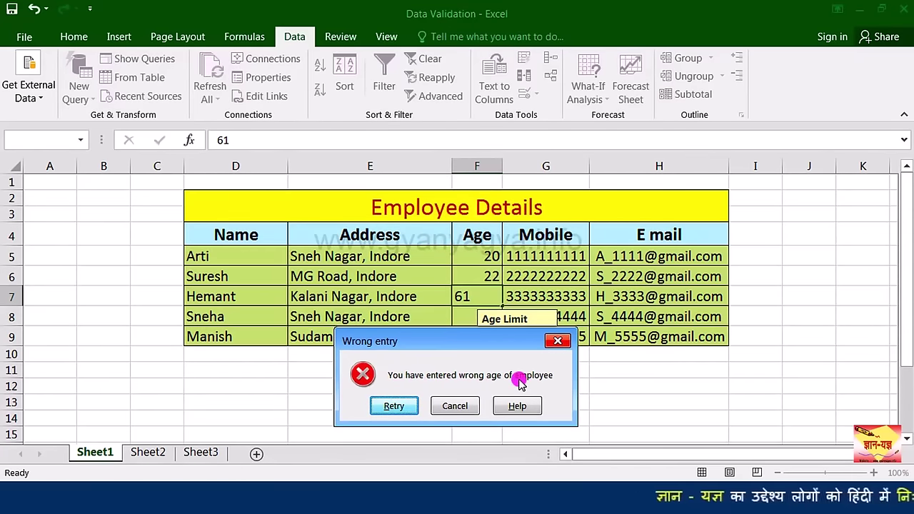
left_click(468, 406)
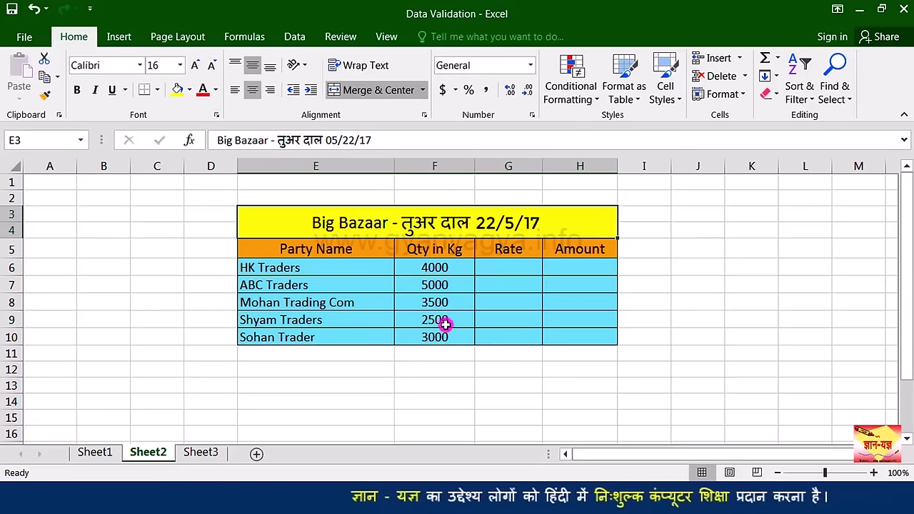
Step: Select Rate cells G6:G10 and open Data Validation from the Data tab
left_click(489, 269)
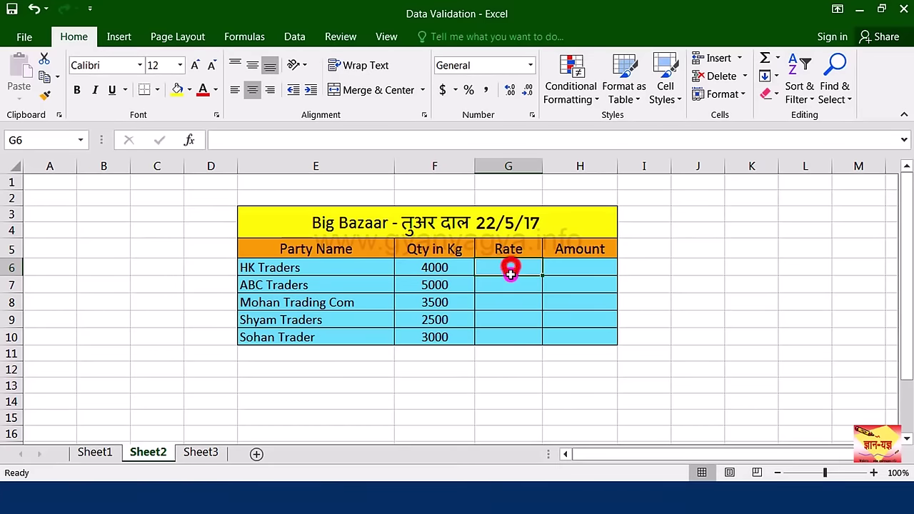
left_click_drag(510, 274, 512, 335)
left_click(293, 37)
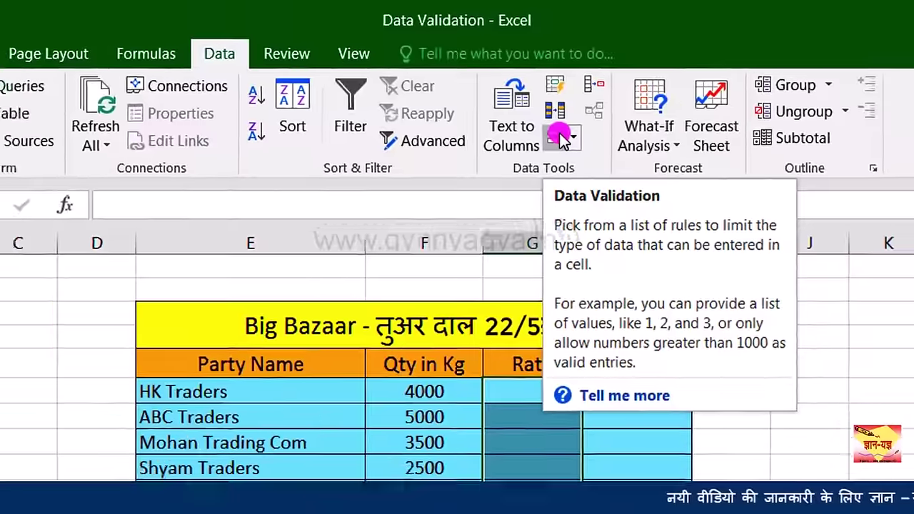
left_click(571, 152)
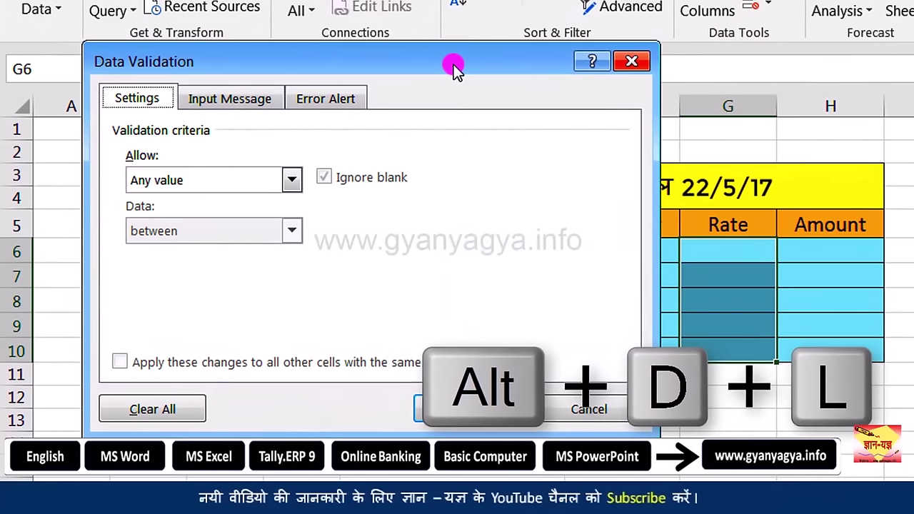
Step: Allow only decimal values between 100 and 125 in G6:G10
left_click_drag(453, 64, 468, 58)
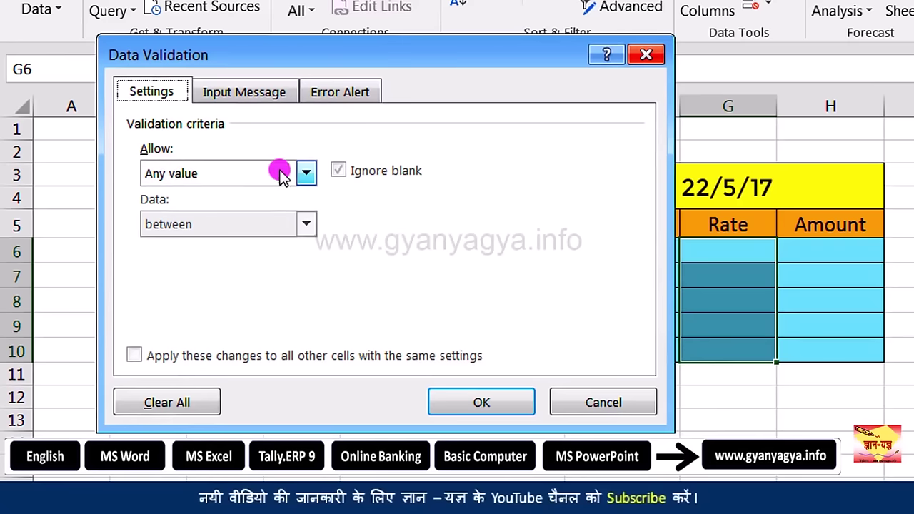
left_click(301, 172)
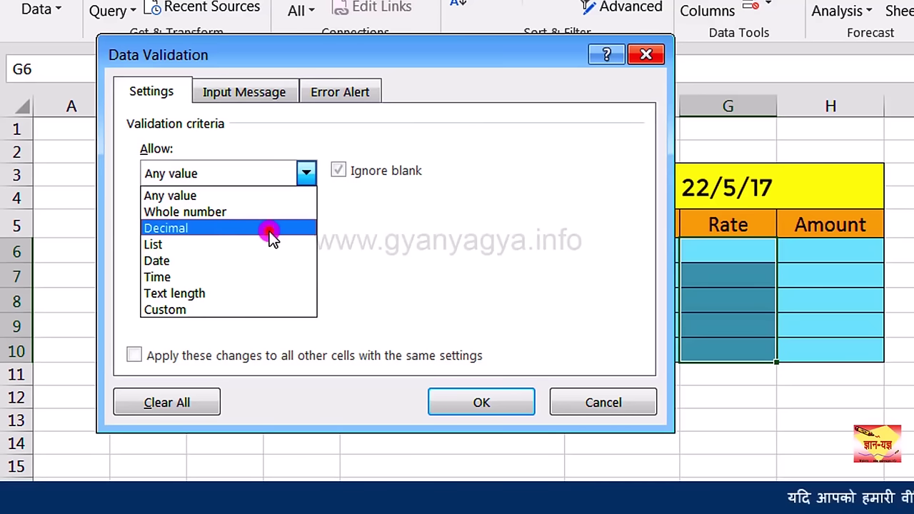
left_click(269, 231)
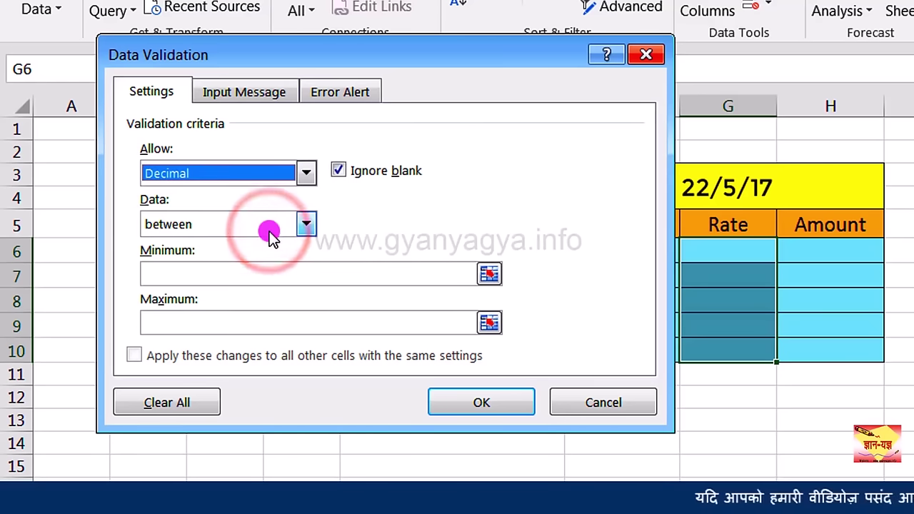
left_click(305, 223)
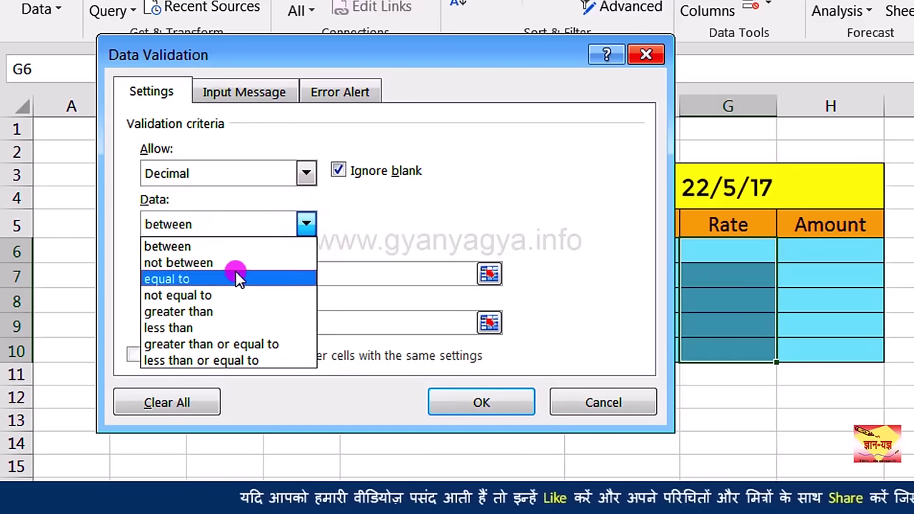
left_click(233, 247)
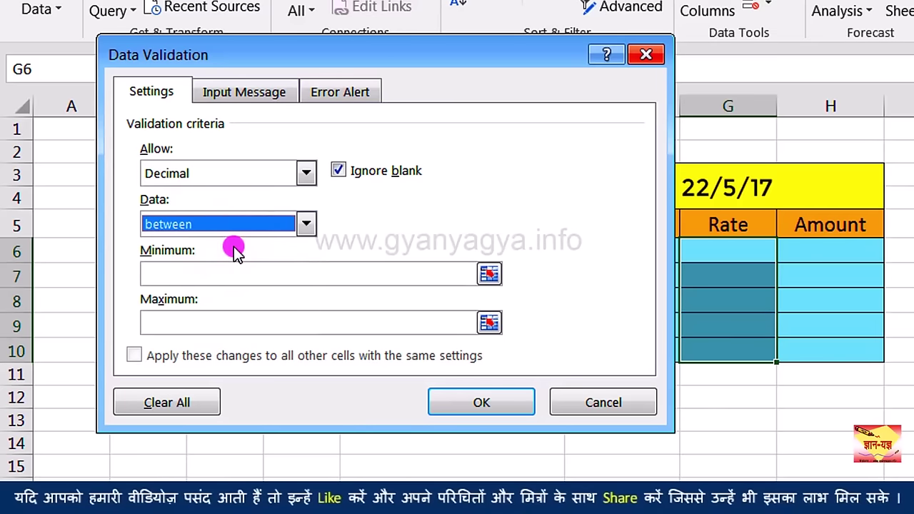
left_click(232, 270)
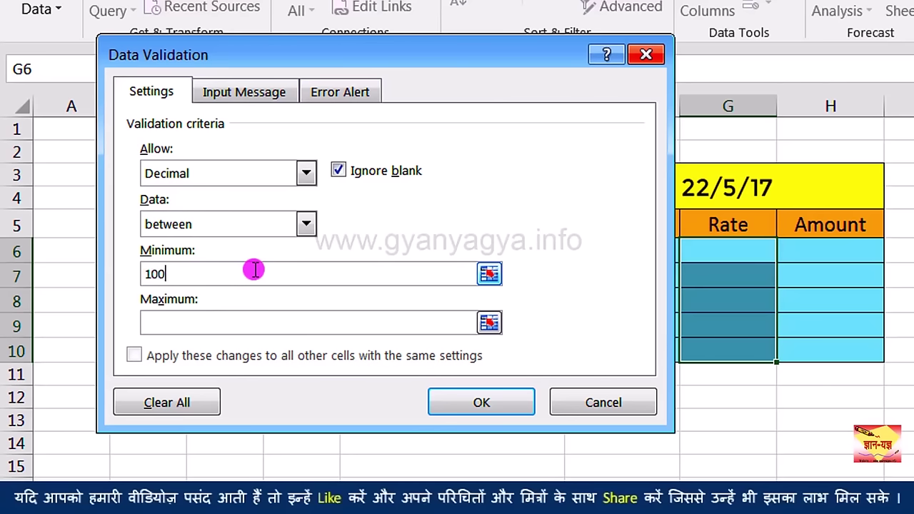
left_click(236, 315)
type("125")
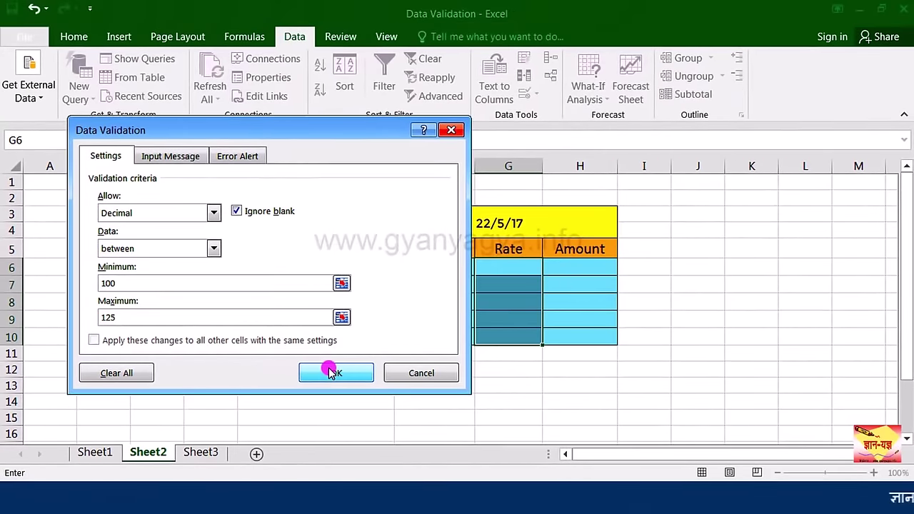
left_click(331, 371)
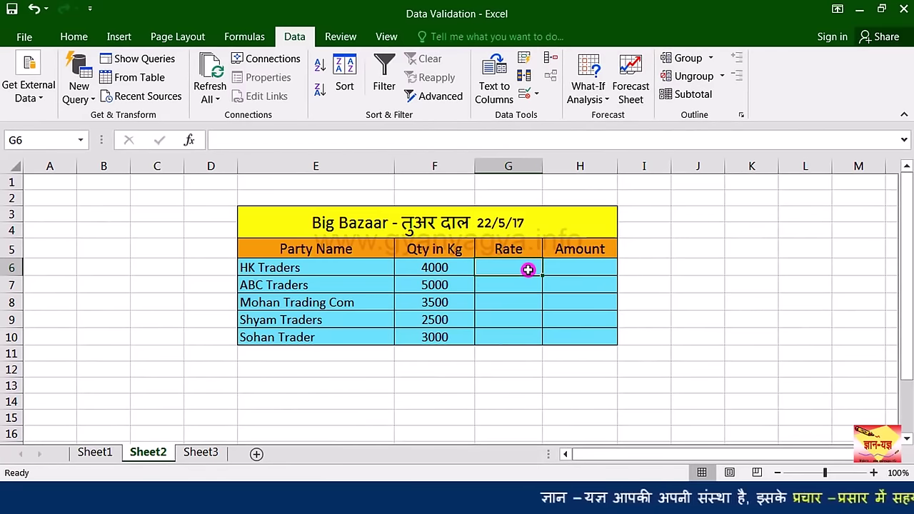
Step: Enter rates 105.5 and 100 for HK Traders and ABC Traders in G6 and G7
type("1")
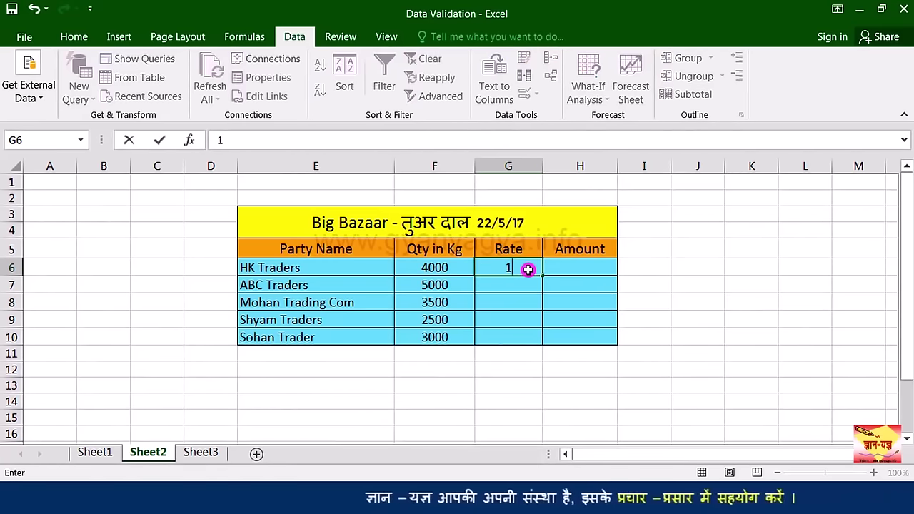
type("05.50")
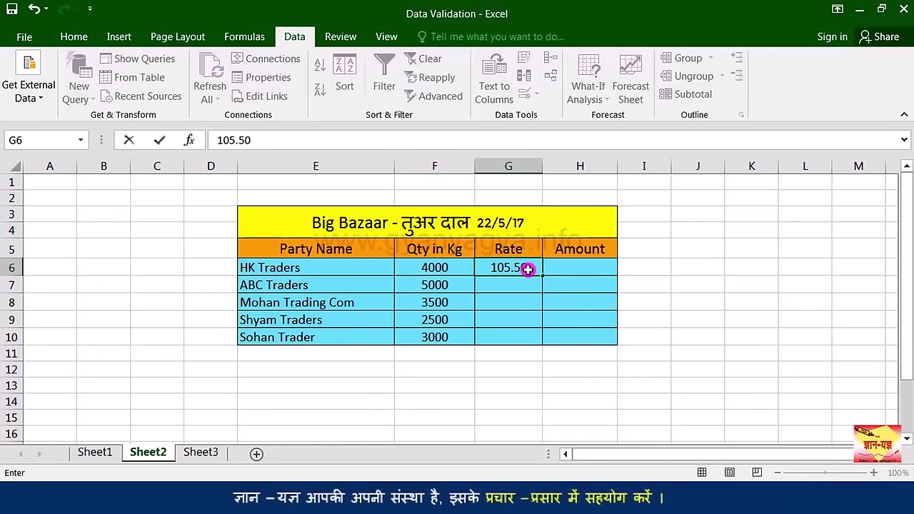
key("Return")
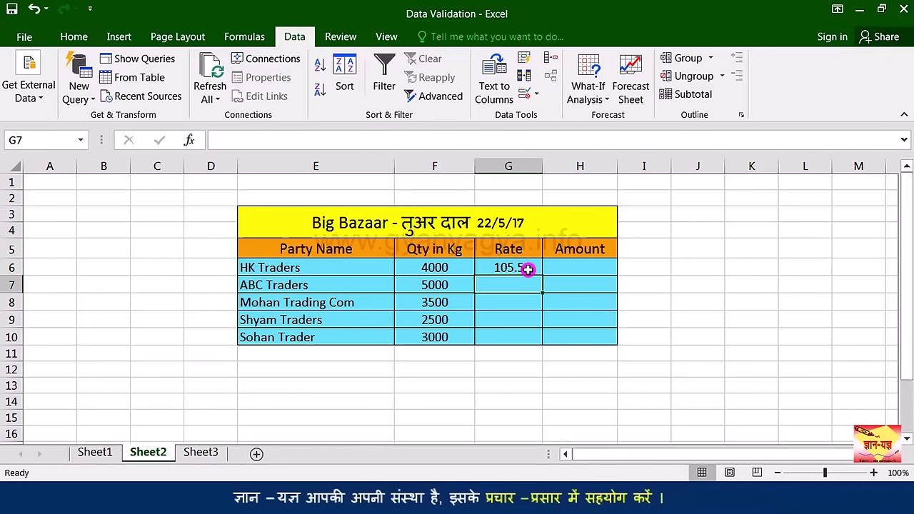
type("100")
key("Up")
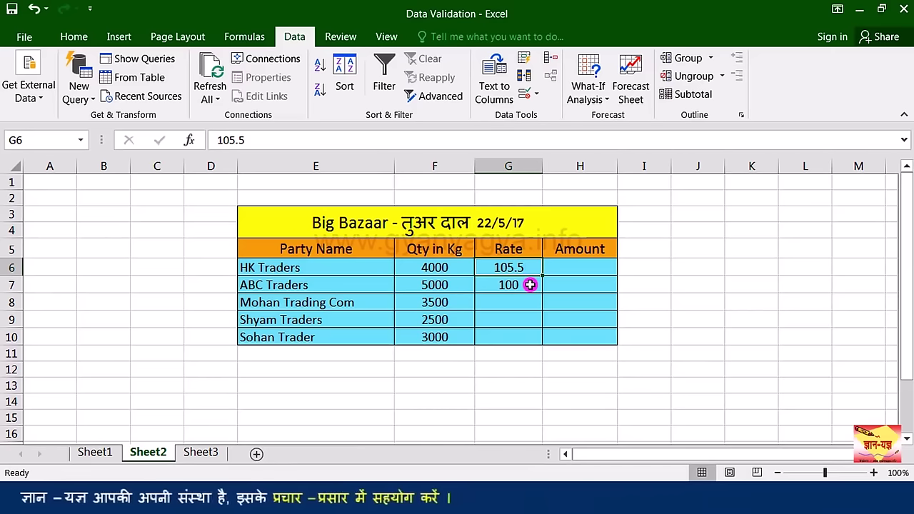
left_click(529, 283)
left_click(528, 267)
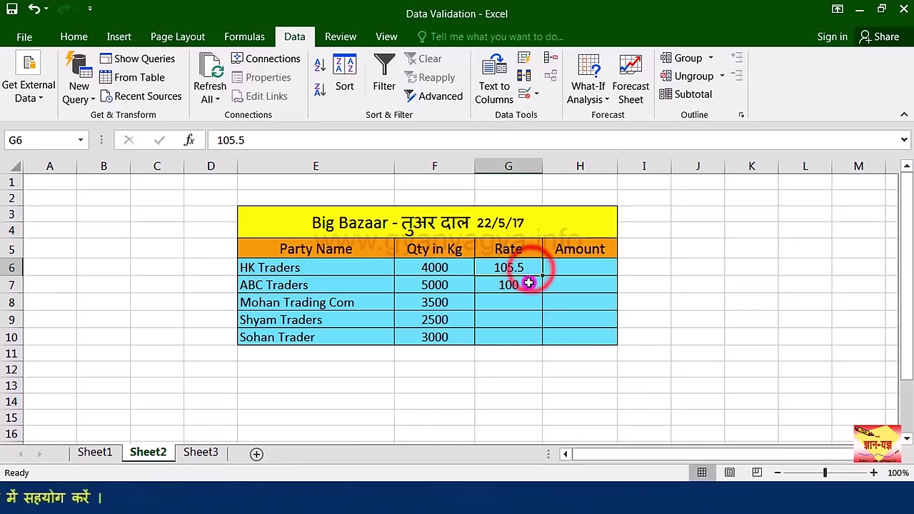
left_click(528, 284)
left_click(529, 267)
left_click(528, 284)
left_click(527, 267)
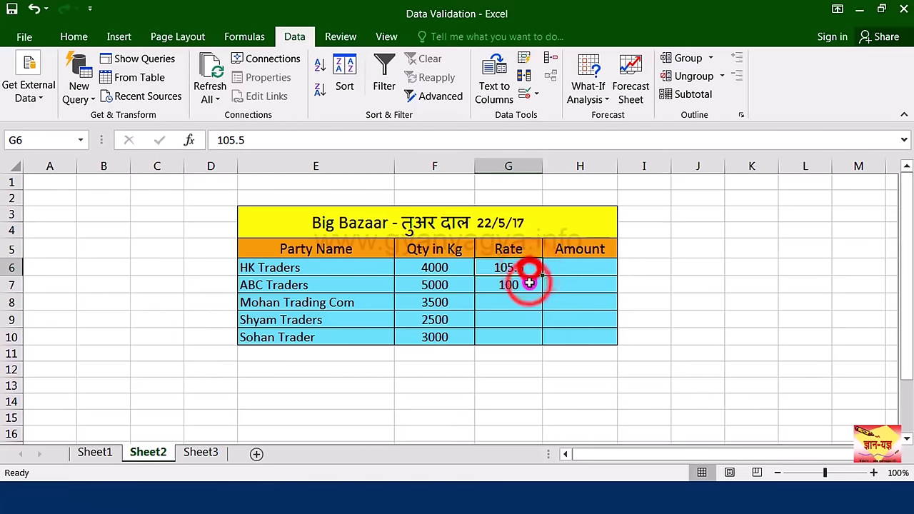
Step: Enter the remaining rates 101, 102 and 102.5, then copy 102.5 into G11
left_click(520, 300)
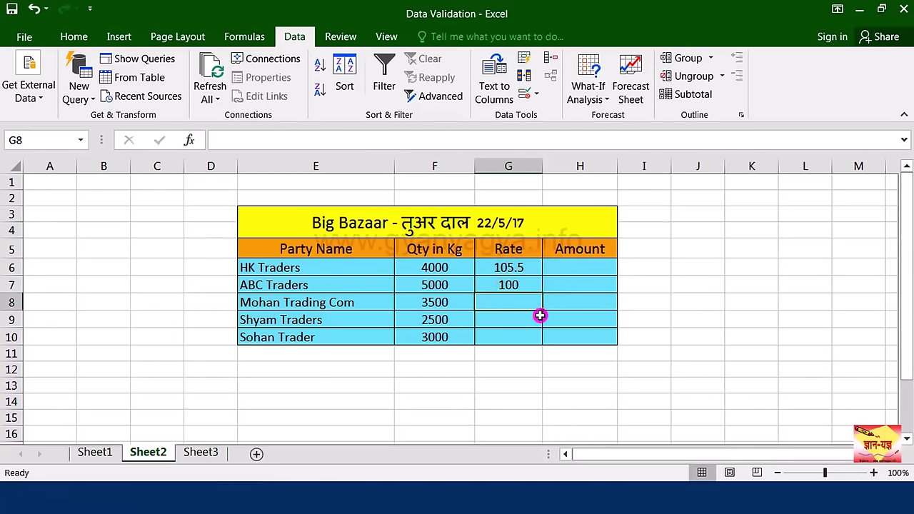
type("112")
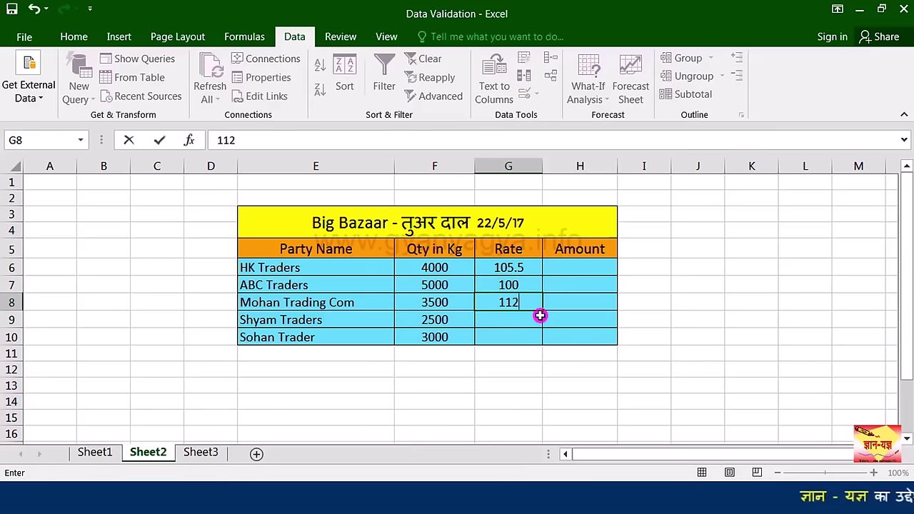
key("Return")
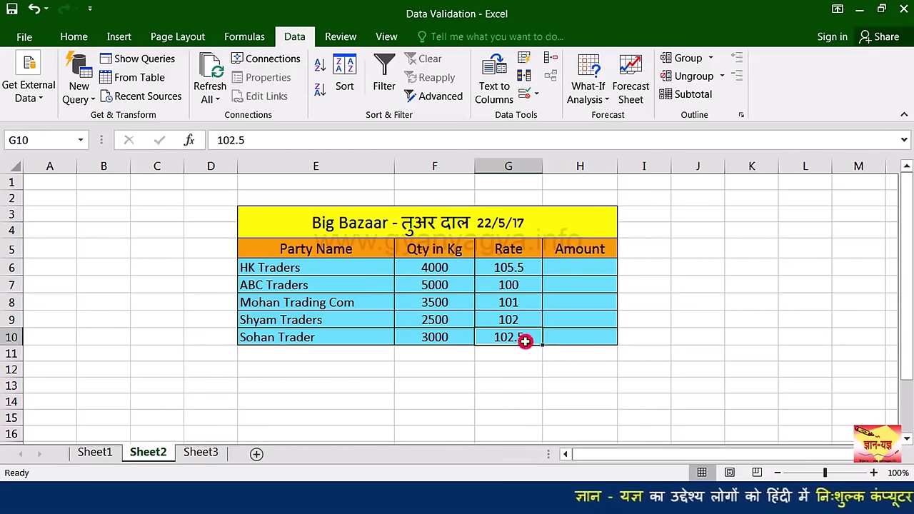
left_click(525, 340)
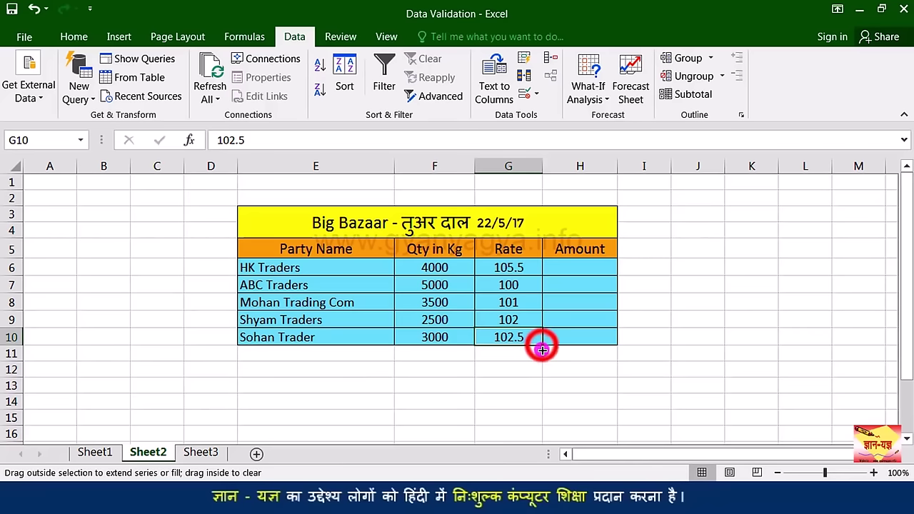
left_click_drag(543, 350, 542, 361)
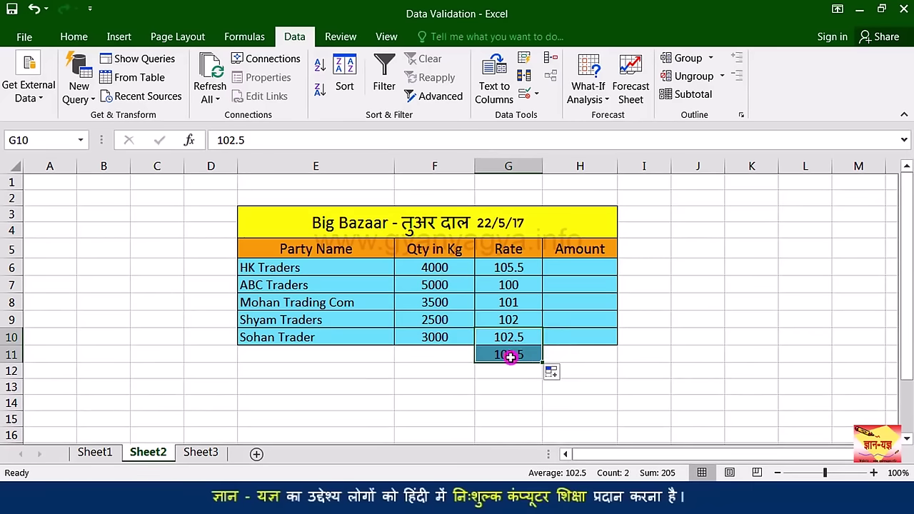
Step: Extend the Rate column rule down to G14 and confirm 90 in G11 is rejected
left_click(515, 356)
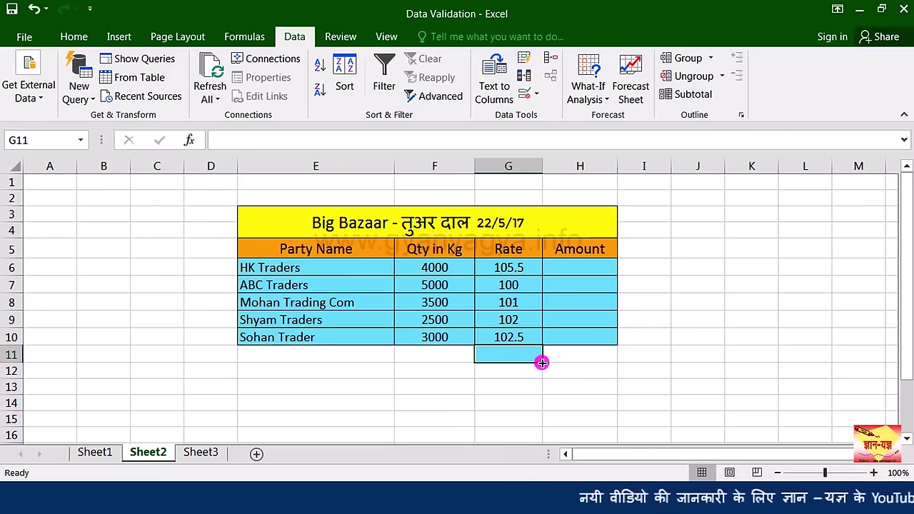
left_click_drag(541, 362, 542, 409)
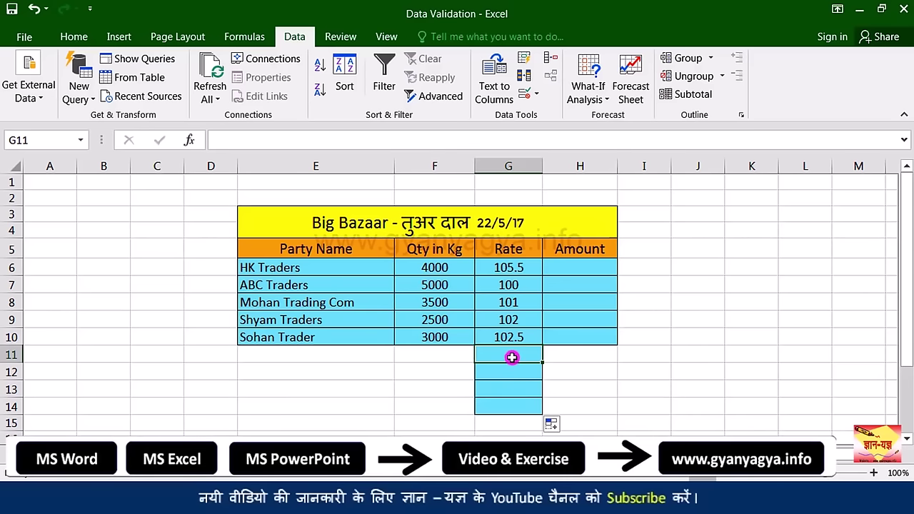
type("0")
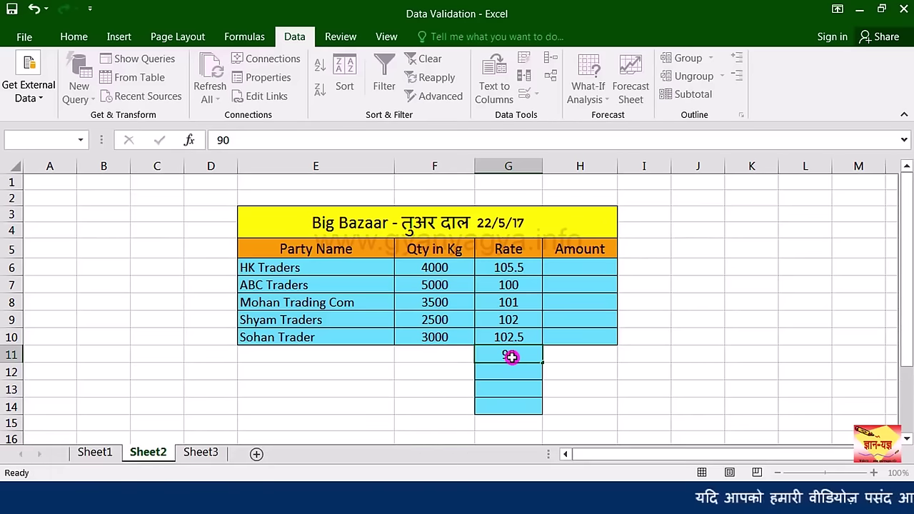
key("Return")
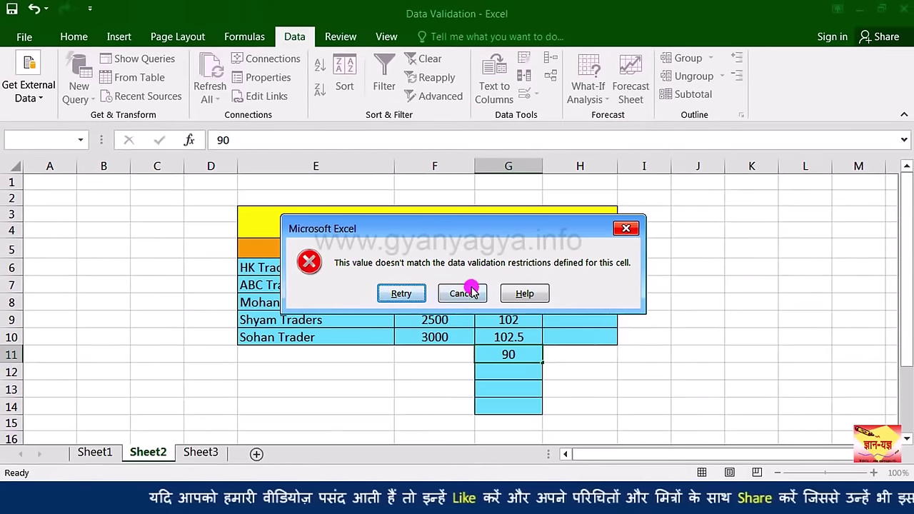
left_click(466, 293)
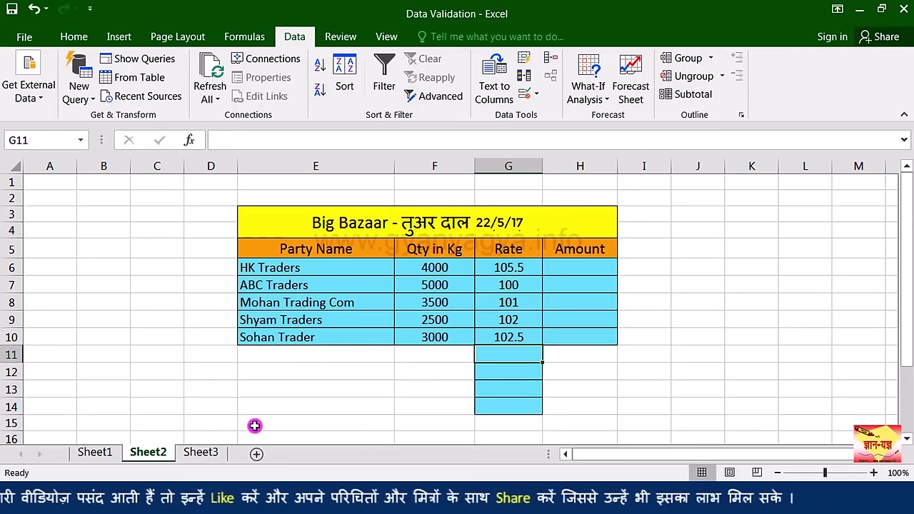
Step: On Sheet3, start a Whole number validation rule and show its comparison options
left_click(206, 453)
key("alt+d+l")
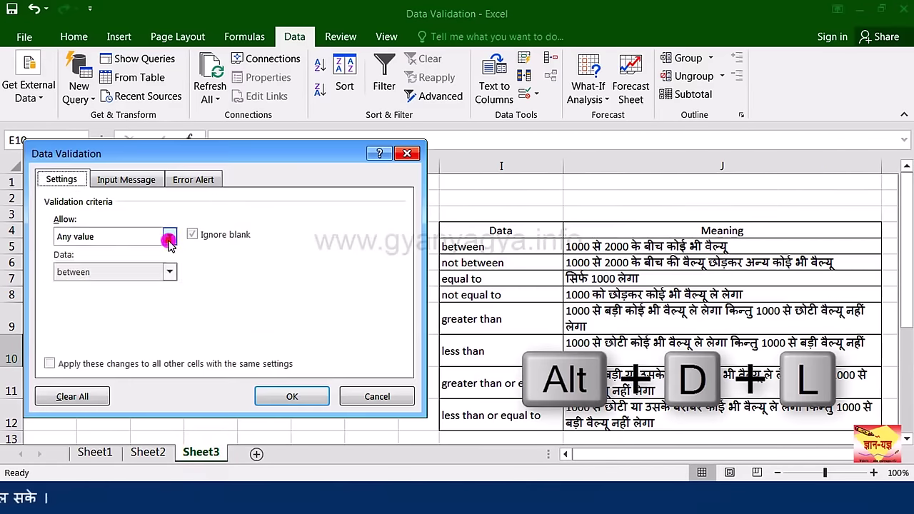
left_click(169, 236)
left_click(154, 264)
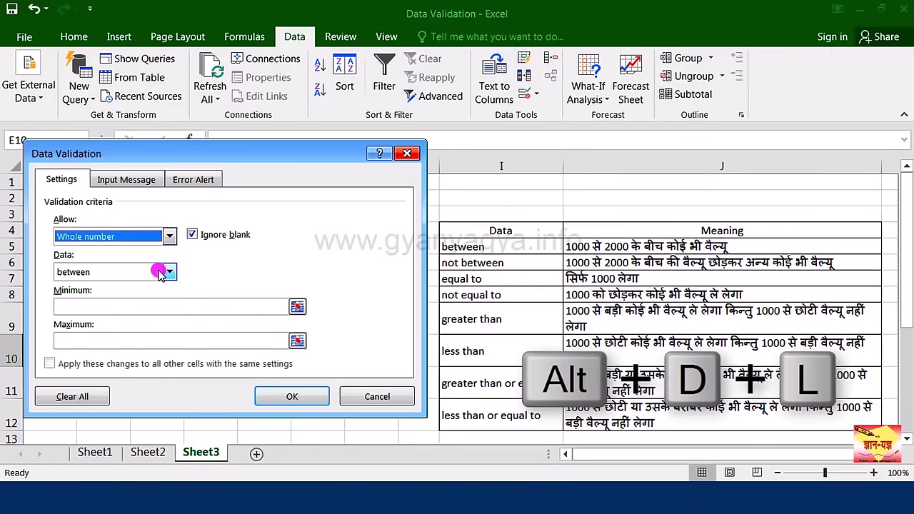
left_click(168, 273)
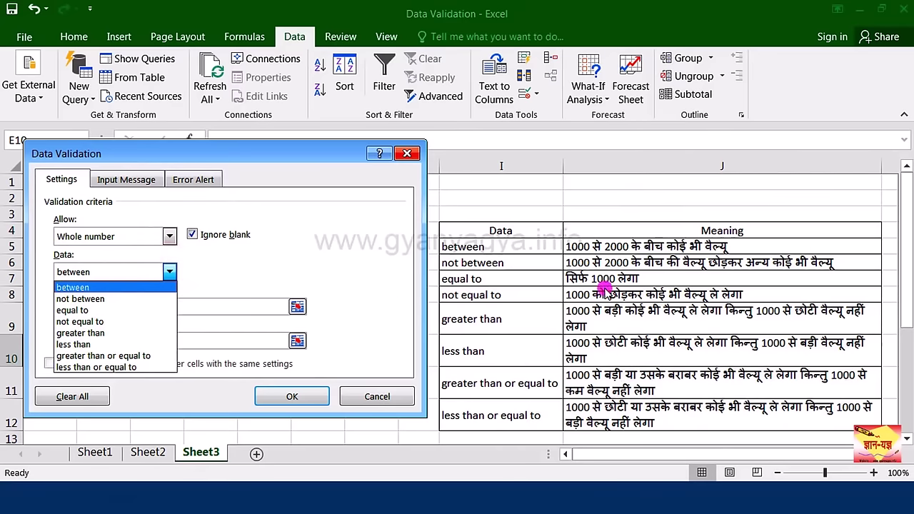
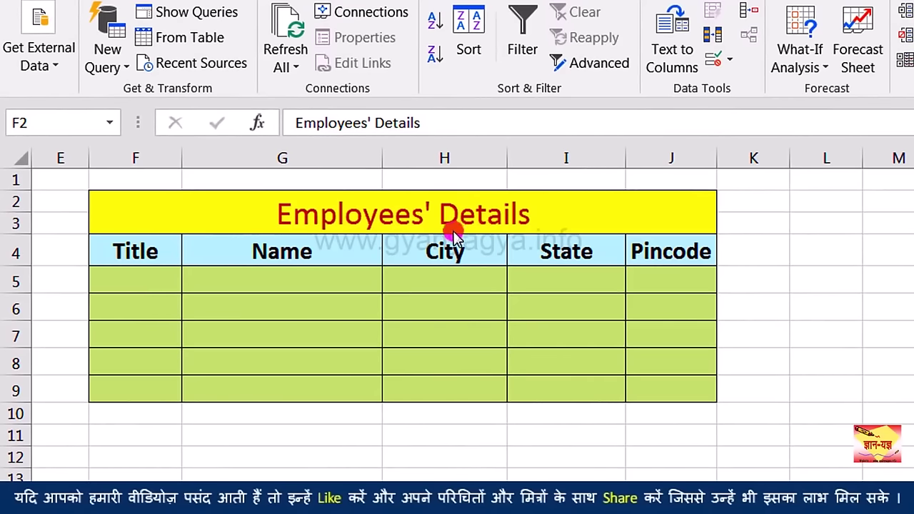
Step: Move down from the merged title and select the empty Title cells F5:F9
key("Down")
key("Down")
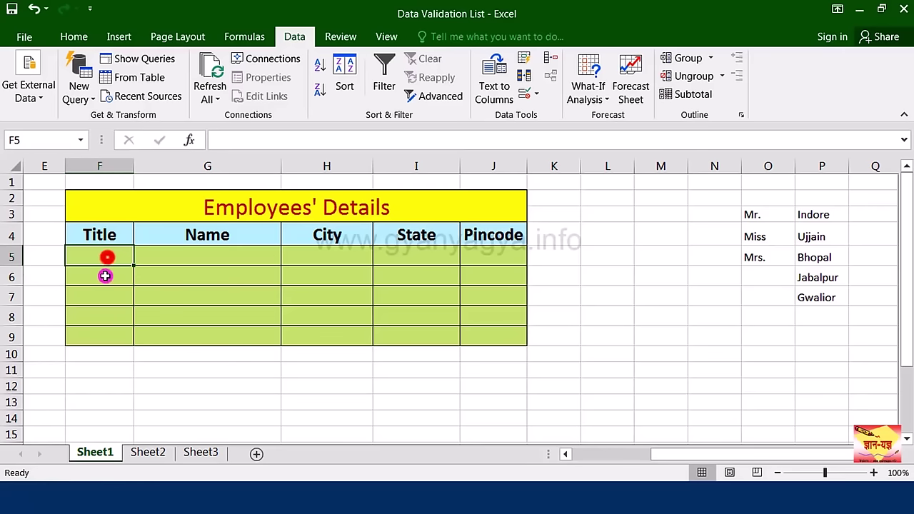
left_click_drag(105, 276, 98, 328)
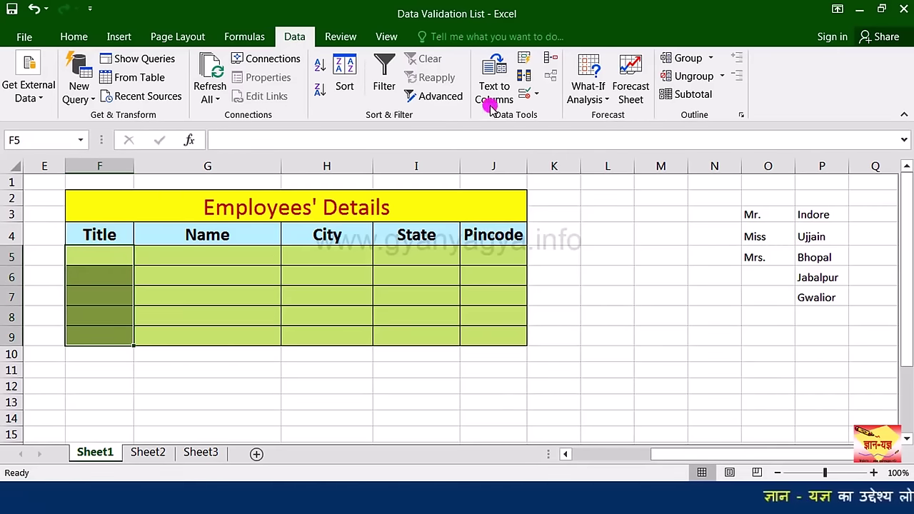
Step: Give F5:F9 a List validation sourced from =$O$3:$O$5 (Mr., Miss, Mrs.)
left_click(525, 94)
left_click_drag(292, 156, 459, 156)
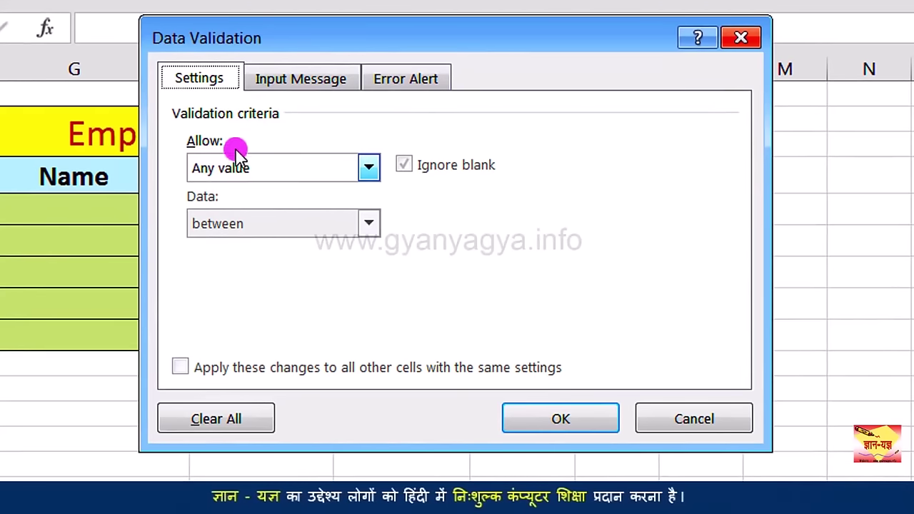
left_click(370, 172)
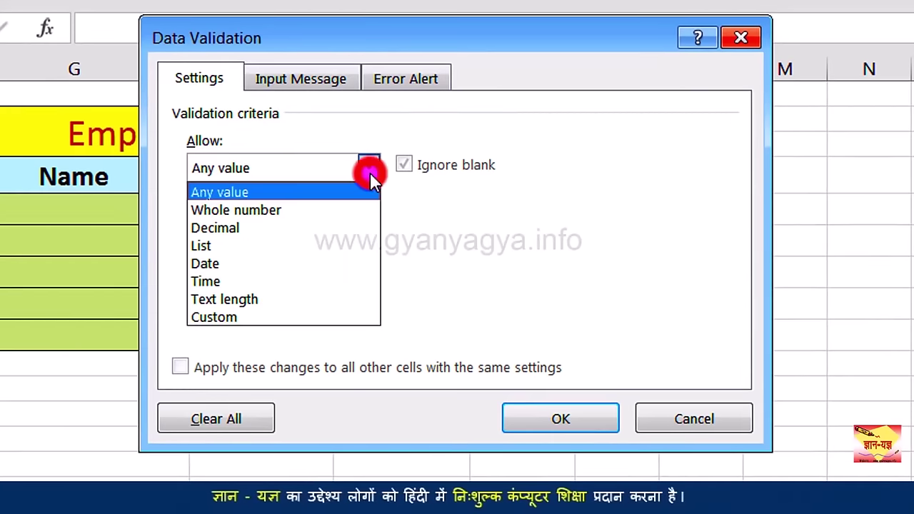
left_click(335, 246)
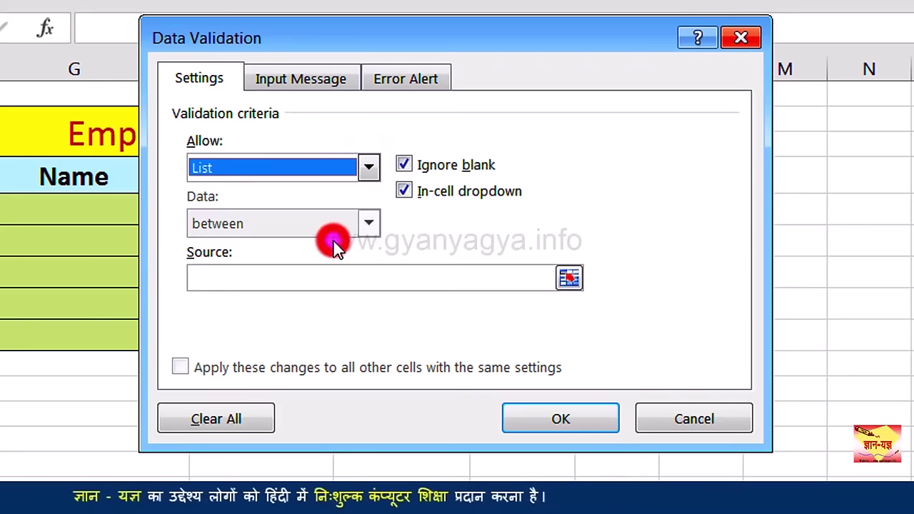
left_click(294, 278)
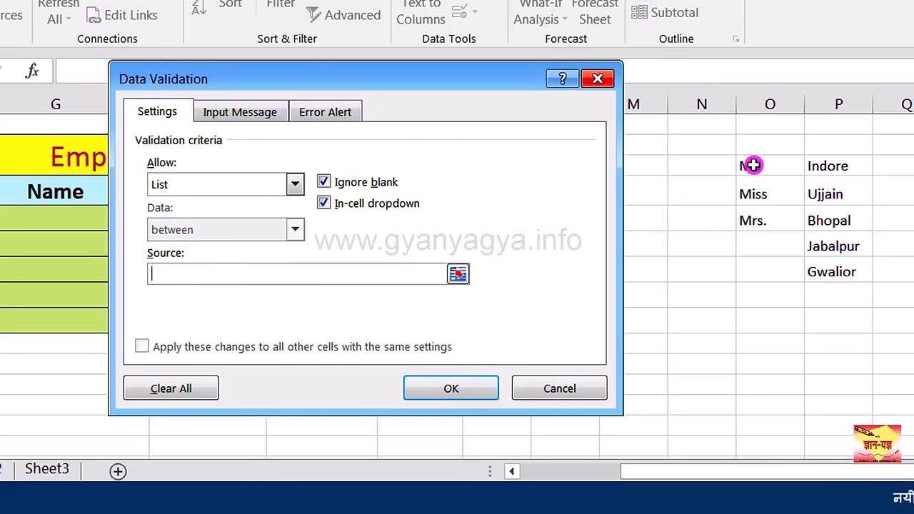
left_click_drag(753, 165, 750, 214)
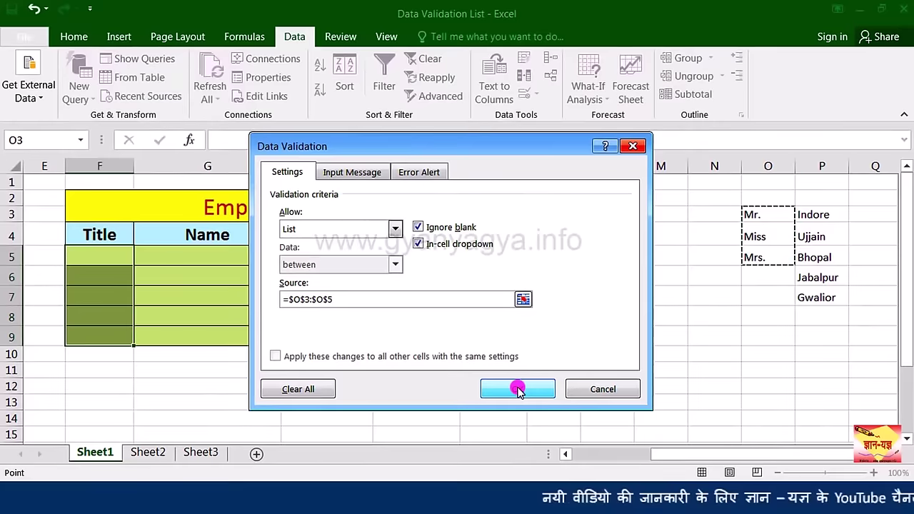
left_click(517, 389)
left_click(117, 261)
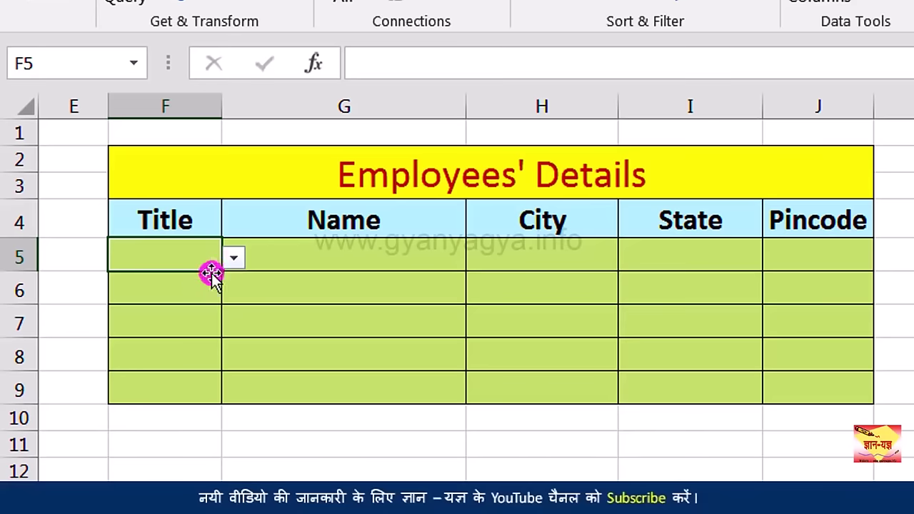
Step: Choose Mr. from F5's title drop-down list
left_click(196, 284)
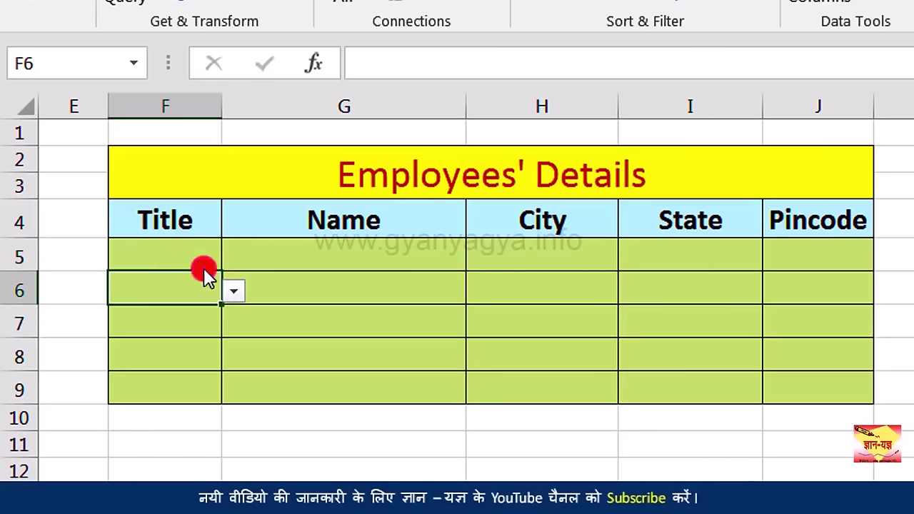
left_click(204, 263)
left_click(236, 261)
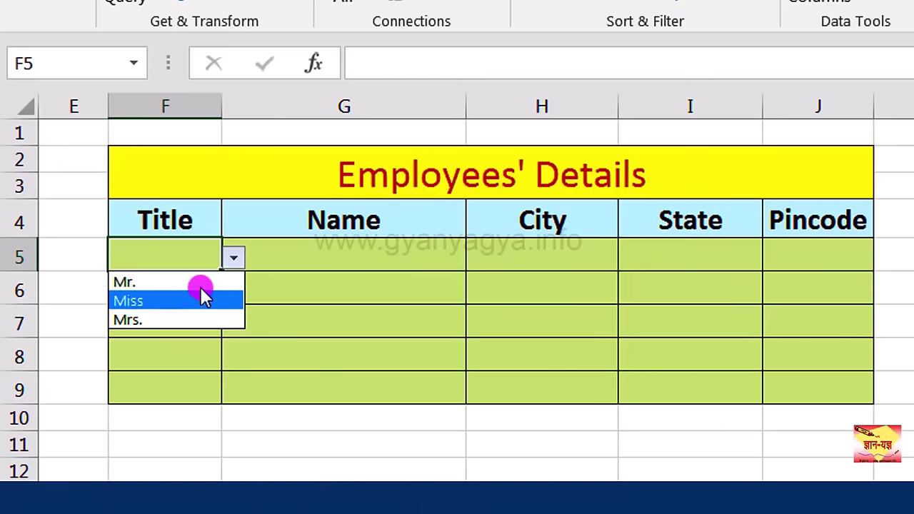
left_click(201, 284)
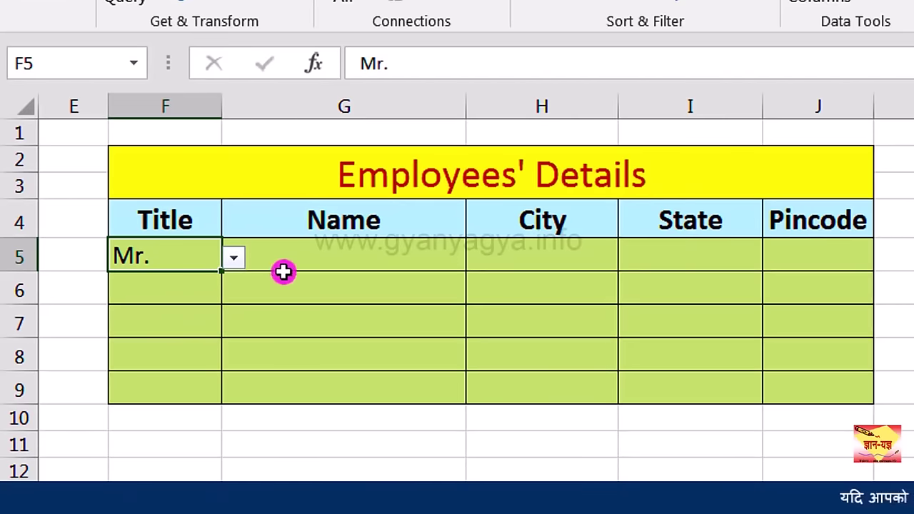
Step: Enter the first employee's full name in G5 and move on to City
left_click(314, 262)
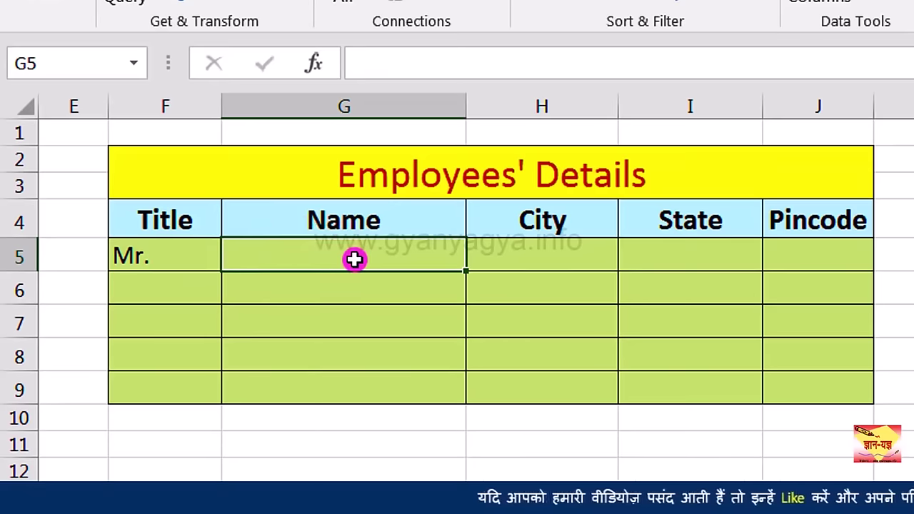
left_click(526, 263)
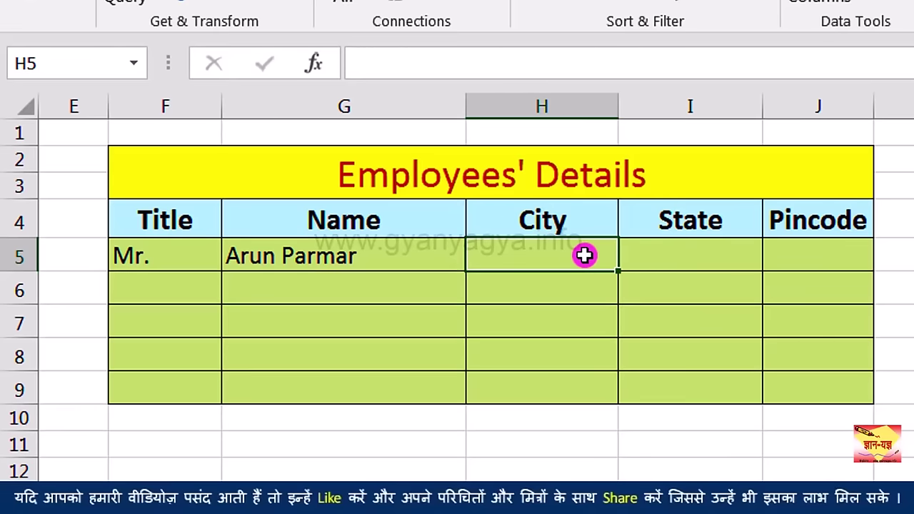
left_click(584, 255)
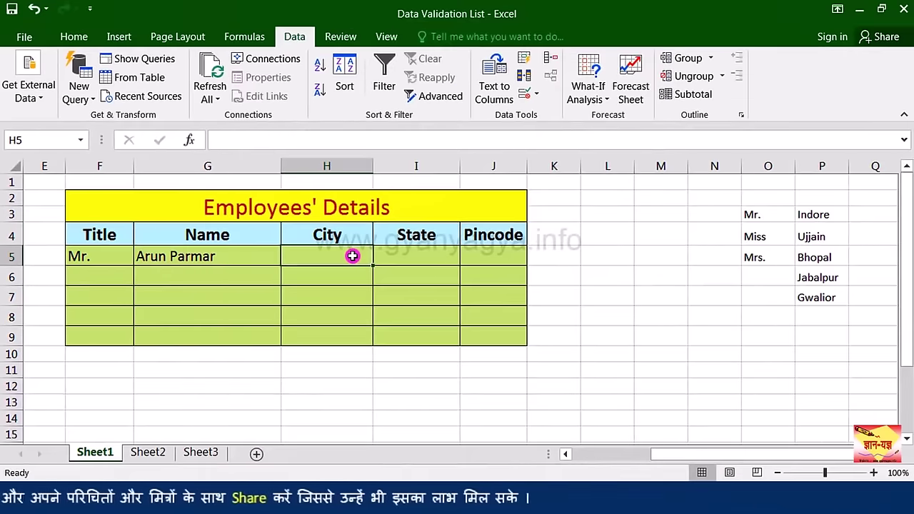
Step: Give H5:H9 a List validation from P3:P7 (Indore, Ujjain, Bhopal, Jabalpur, Gwalior) and open H5's list
left_click_drag(352, 255, 342, 335)
left_click(527, 92)
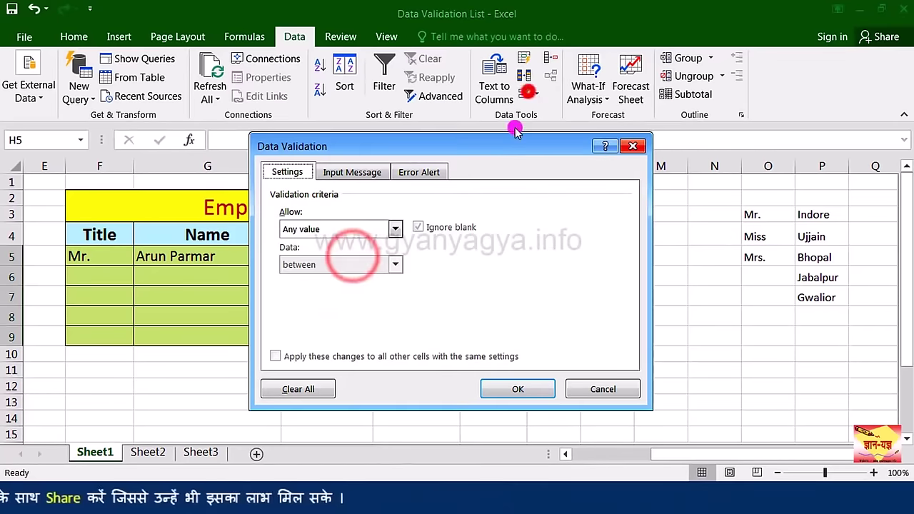
left_click(395, 228)
left_click(334, 280)
left_click(326, 300)
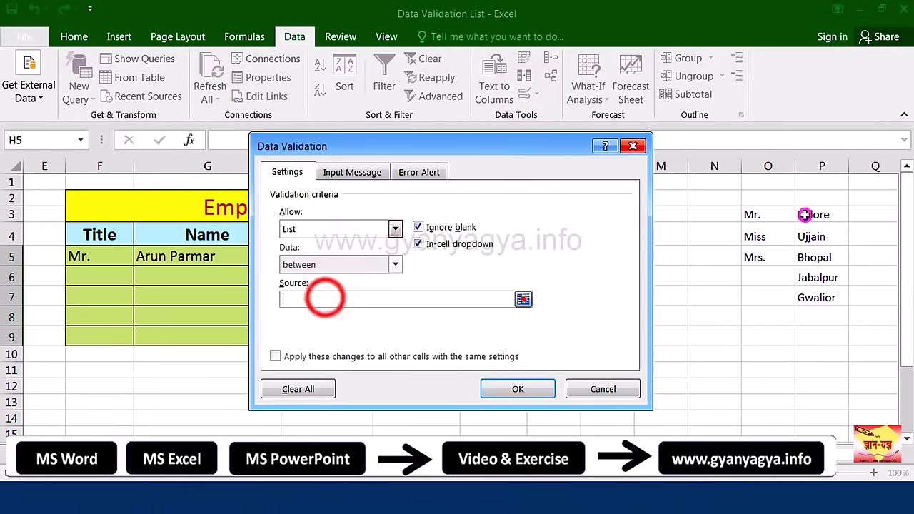
left_click_drag(812, 213, 817, 297)
left_click(518, 389)
left_click(350, 257)
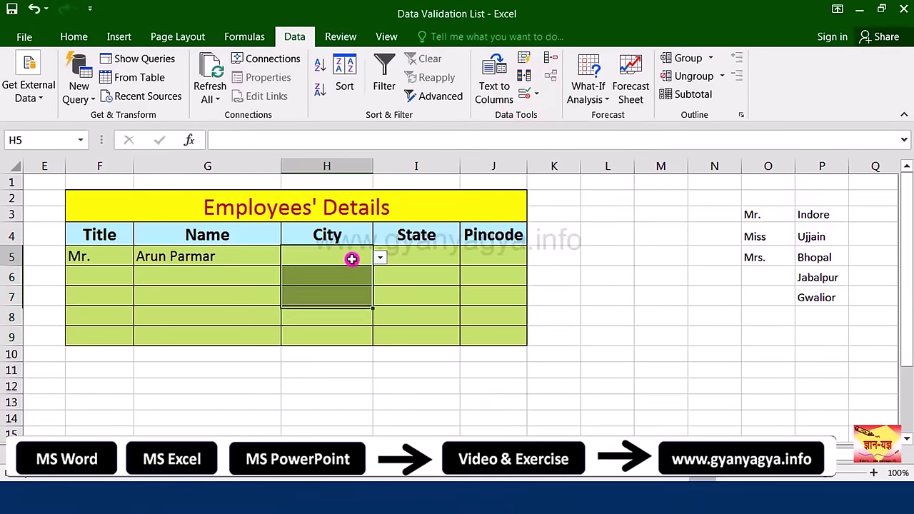
left_click(380, 258)
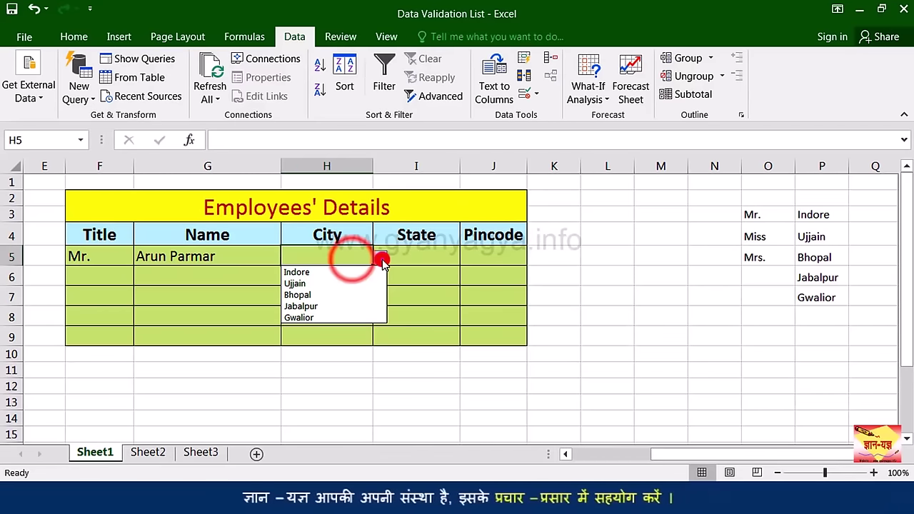
Step: Pick Indore as H5's city and enter Madhya Pradesh in I5
left_click(297, 272)
left_click(381, 258)
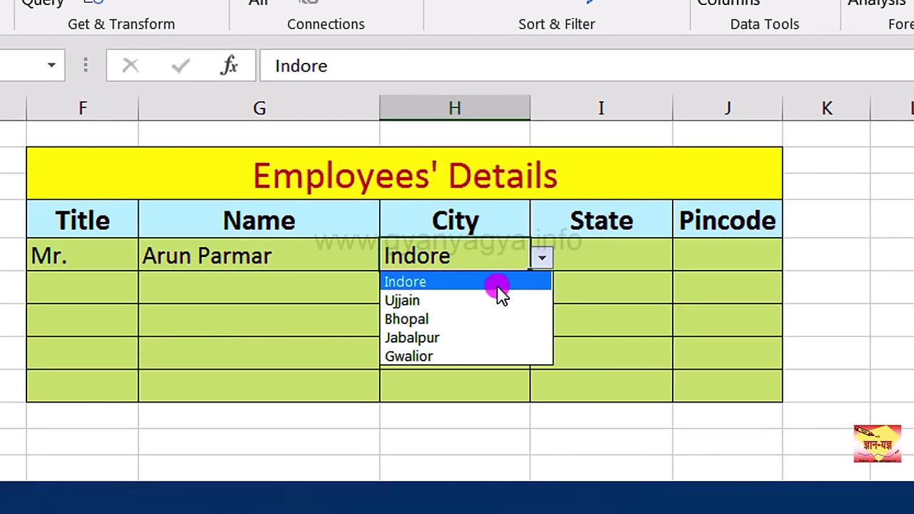
left_click(497, 283)
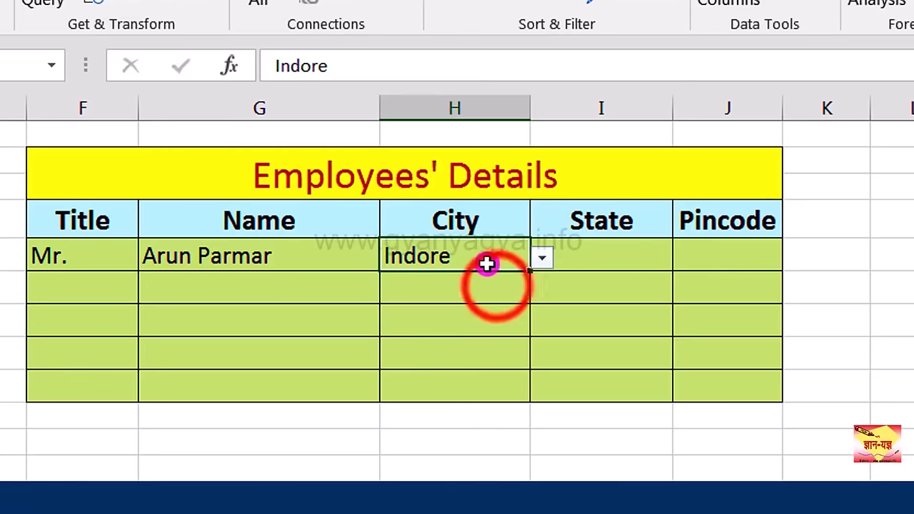
left_click(606, 257)
type("Ma")
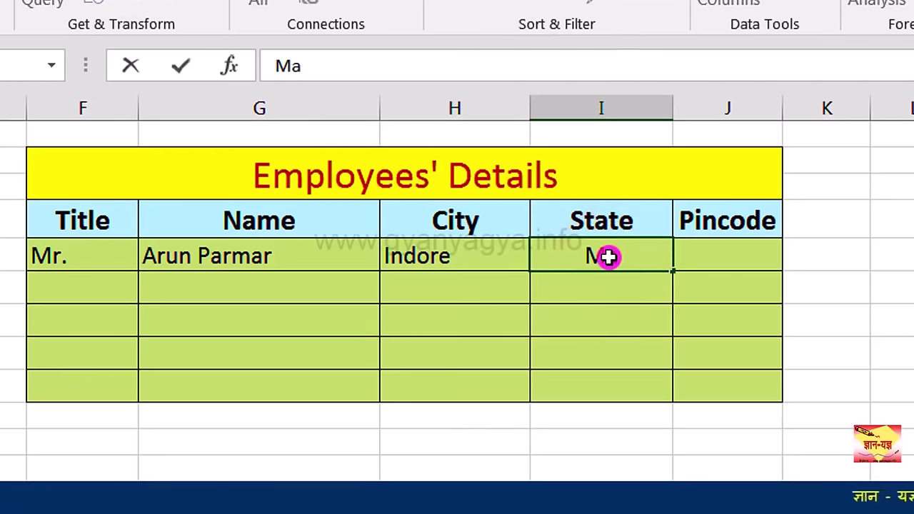
type("dhya Pradesh")
left_click(785, 255)
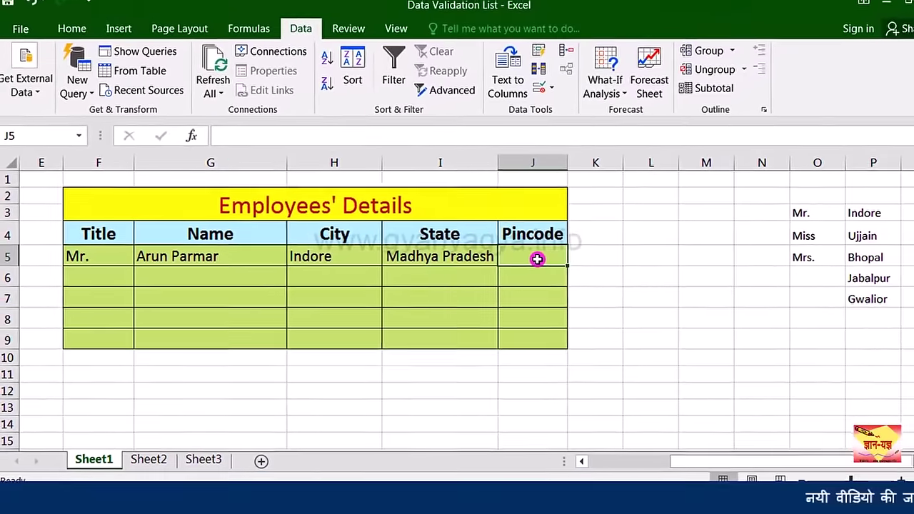
Step: Restrict J5:J9 with a Text length validation equal to =6
left_click_drag(524, 258, 521, 330)
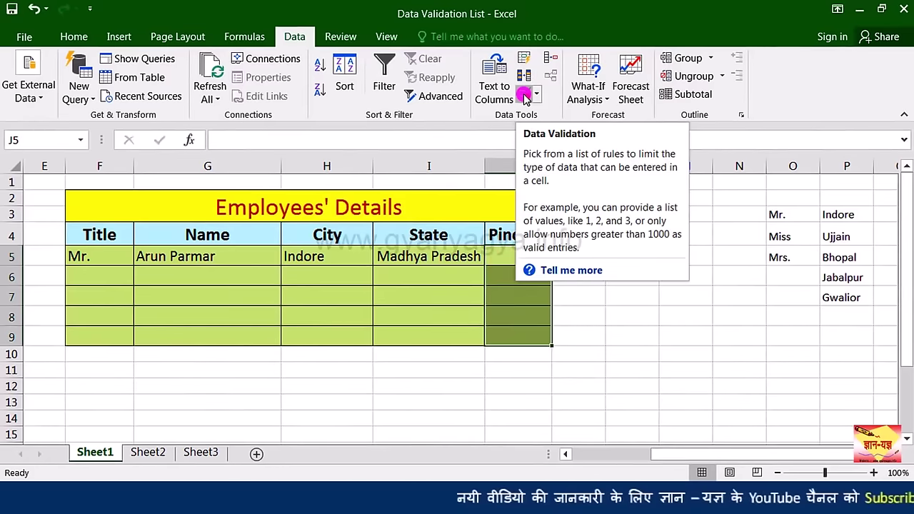
left_click(524, 95)
left_click(397, 228)
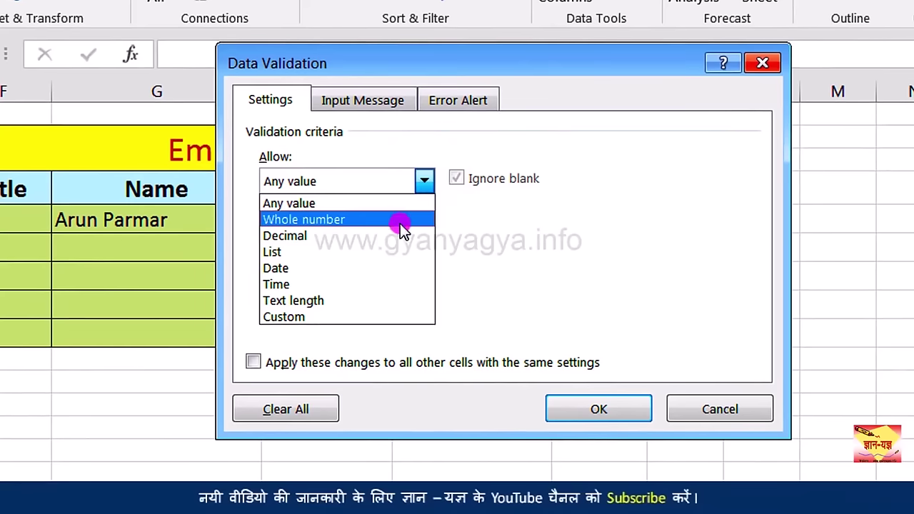
left_click(378, 301)
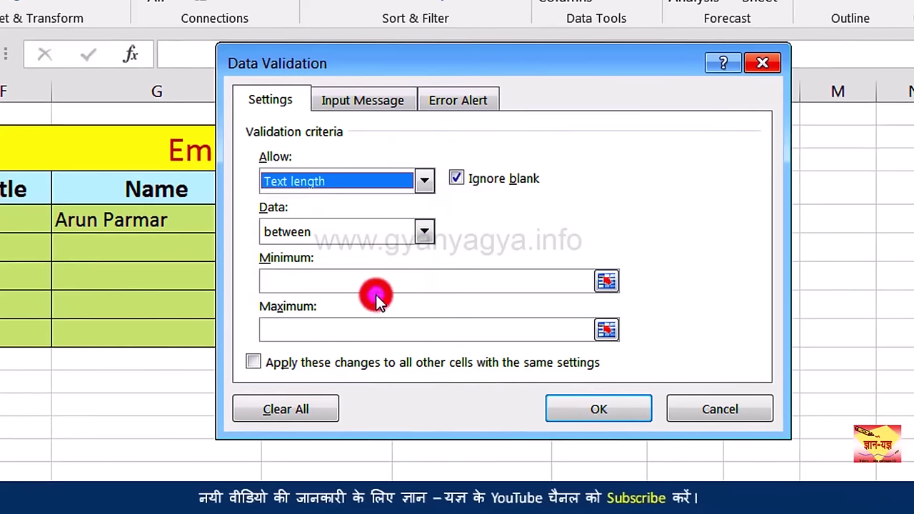
left_click(448, 233)
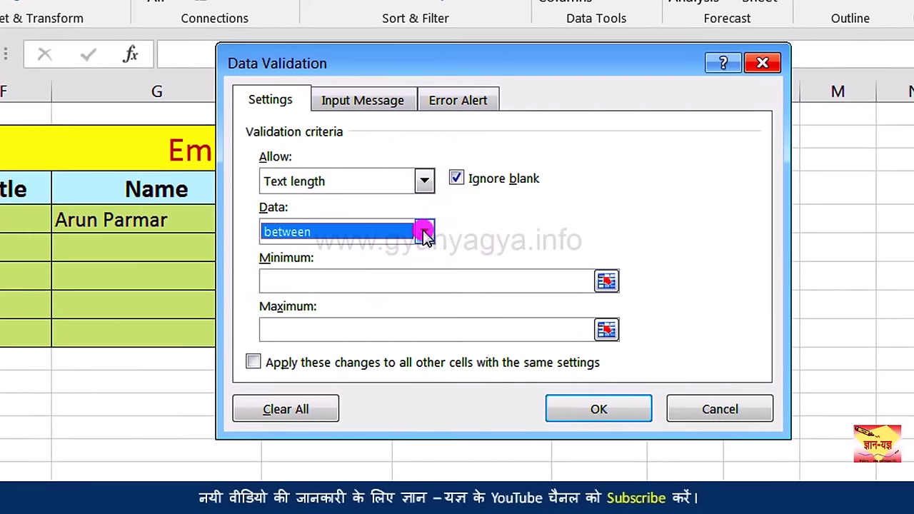
left_click(424, 232)
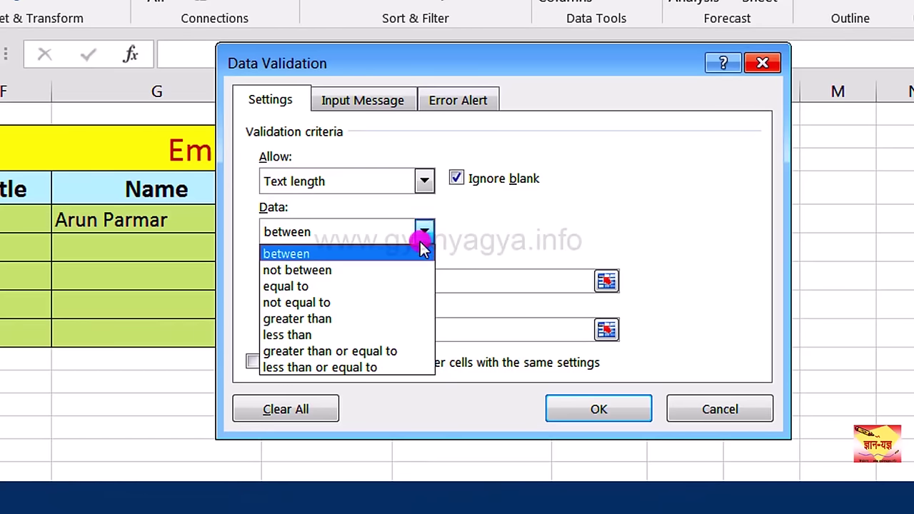
left_click(400, 287)
left_click(400, 286)
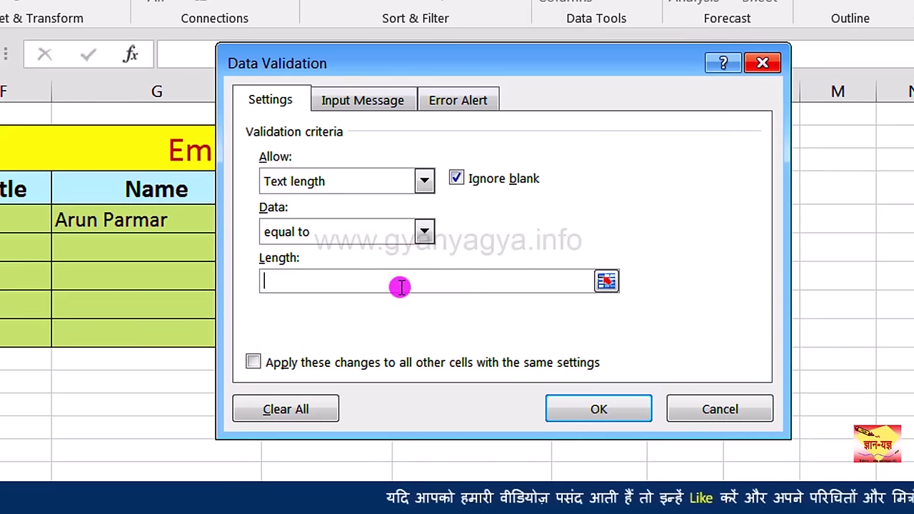
type("=6")
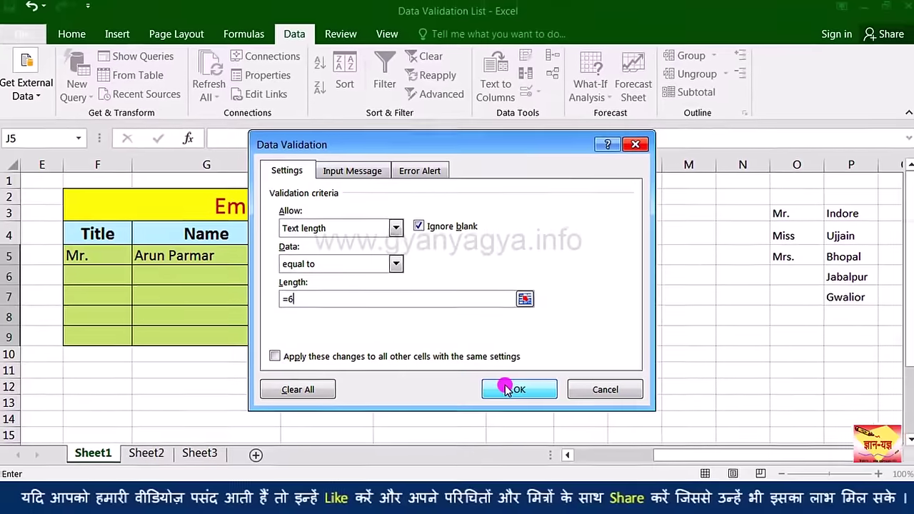
left_click(505, 388)
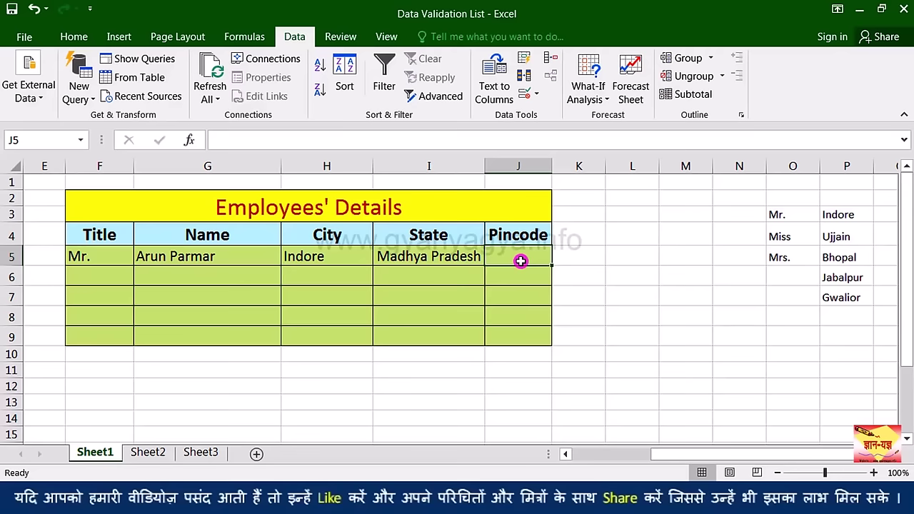
Step: Try pincodes 45200 and 4520012 in J5, cancel both rejections, then enter 452001
type("45200")
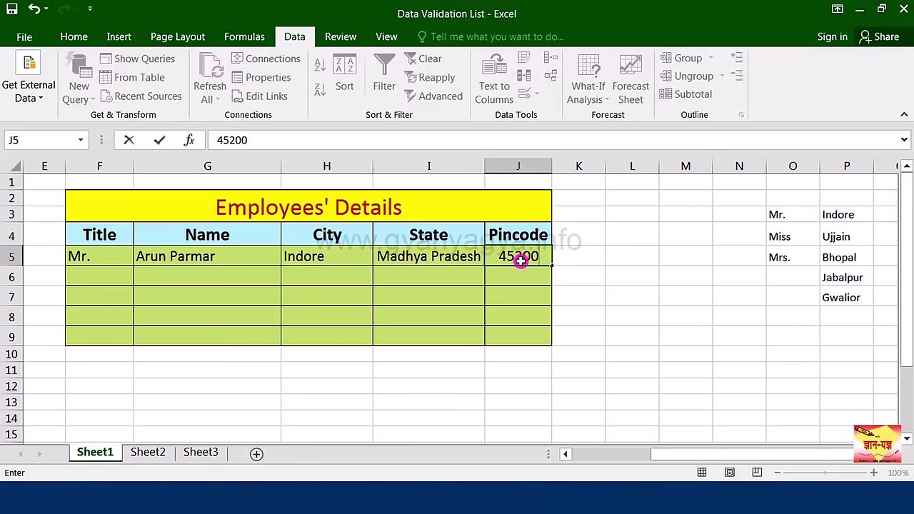
key("Return")
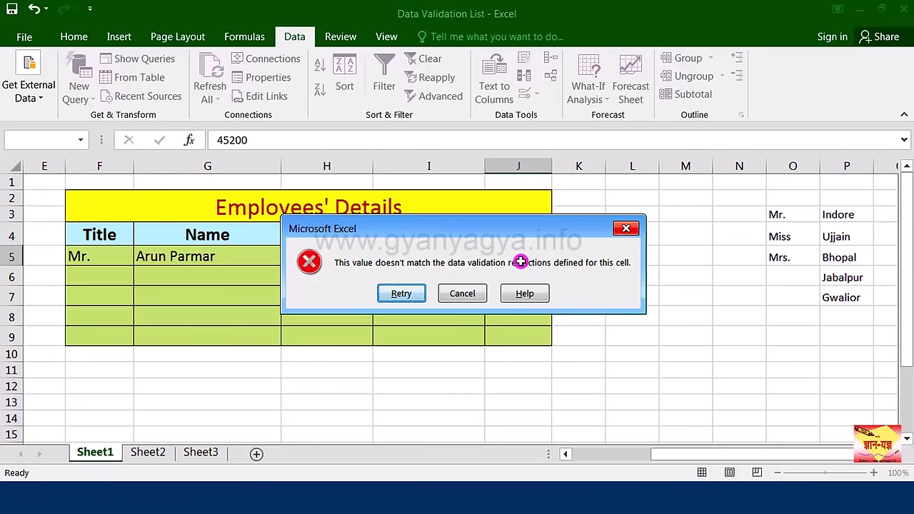
left_click(466, 293)
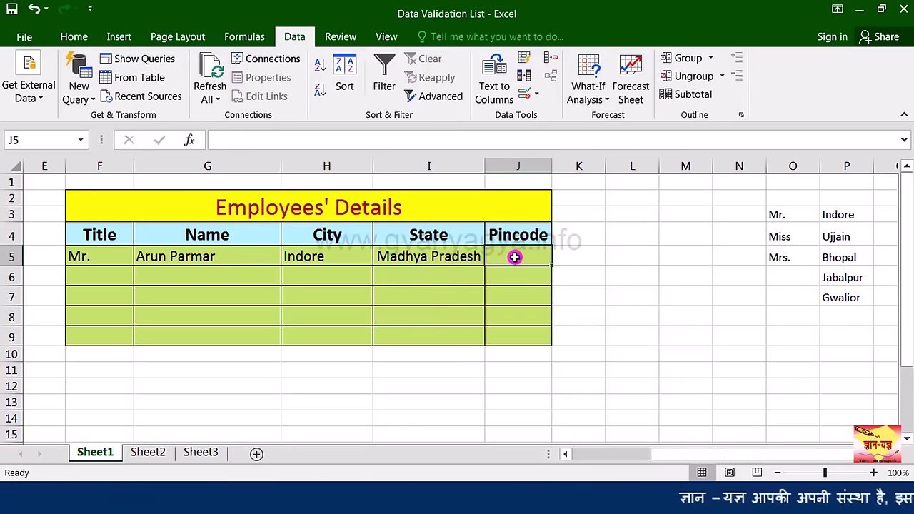
type("45200")
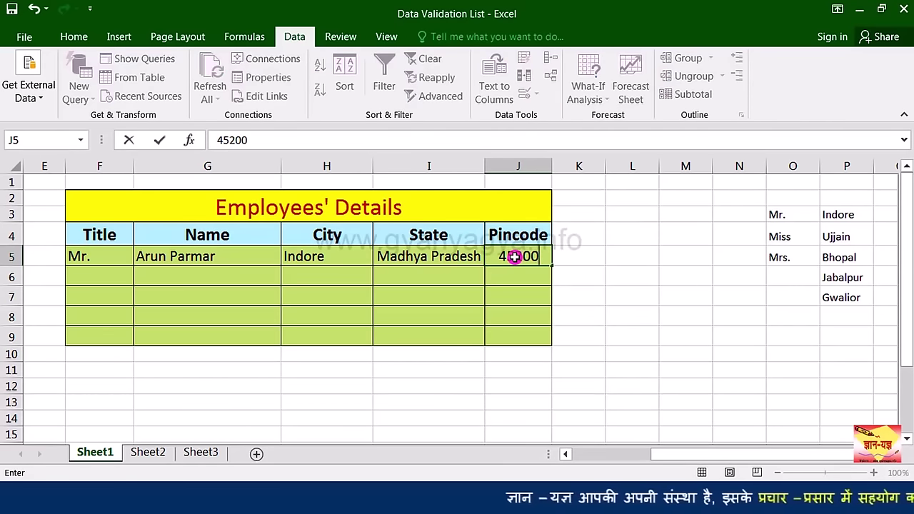
type("12")
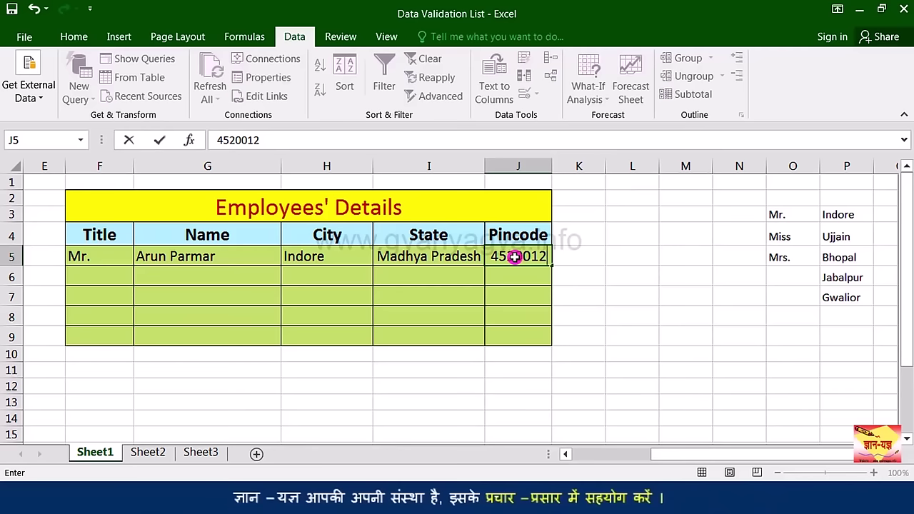
key("Return")
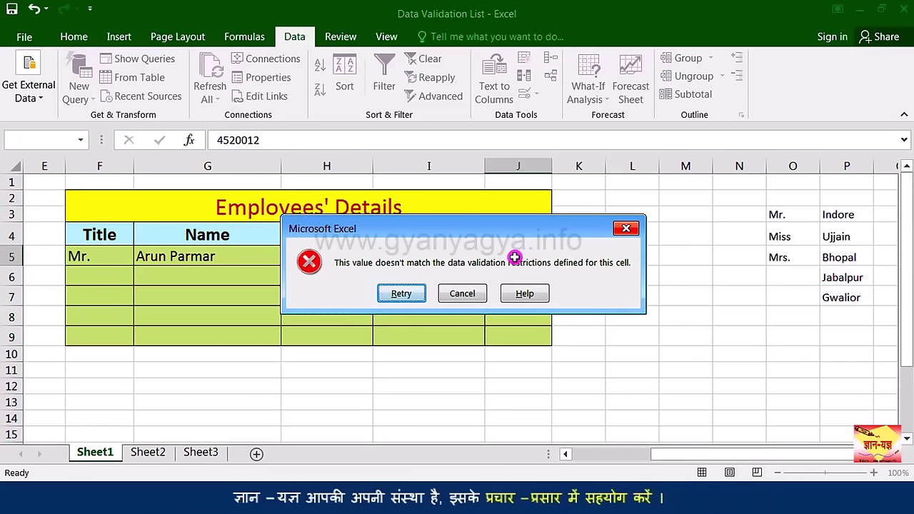
left_click(471, 294)
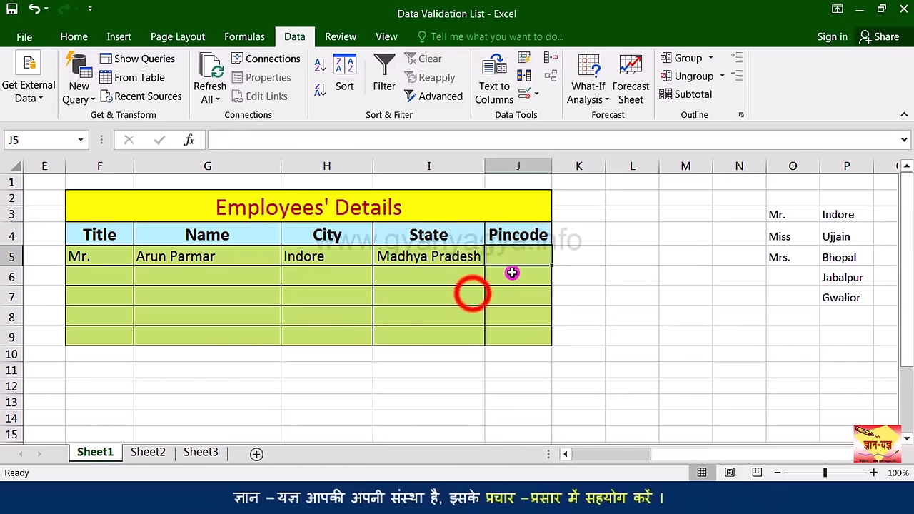
type("452001")
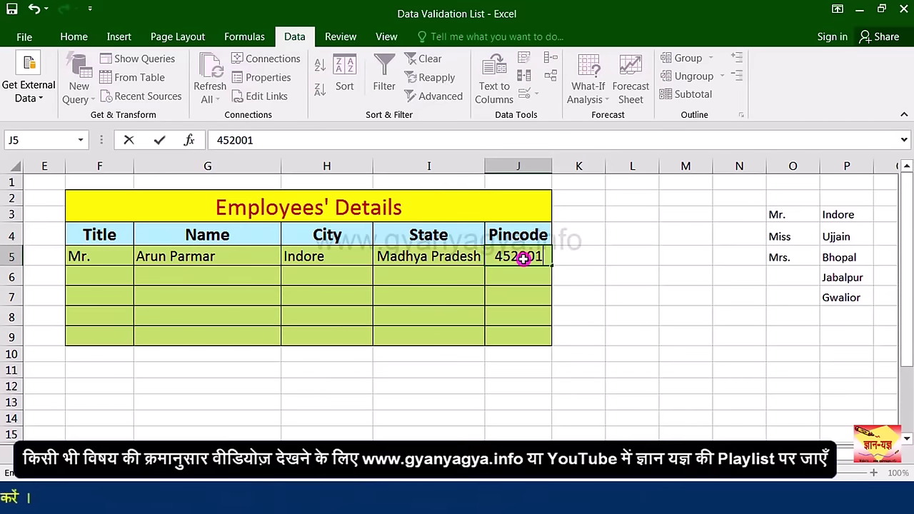
key("Return")
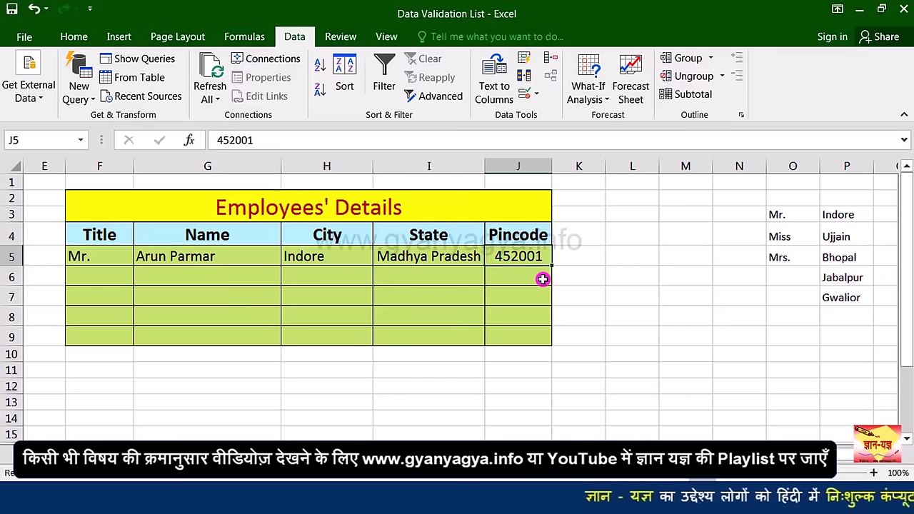
Step: Choose Miss from F6's title drop-down and move to the Name cell G6
left_click(118, 277)
left_click(142, 279)
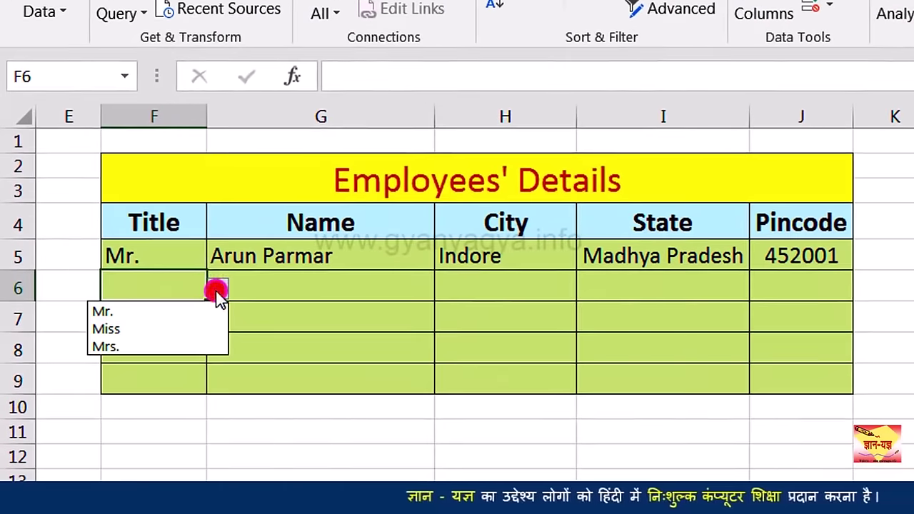
left_click(183, 330)
left_click(298, 300)
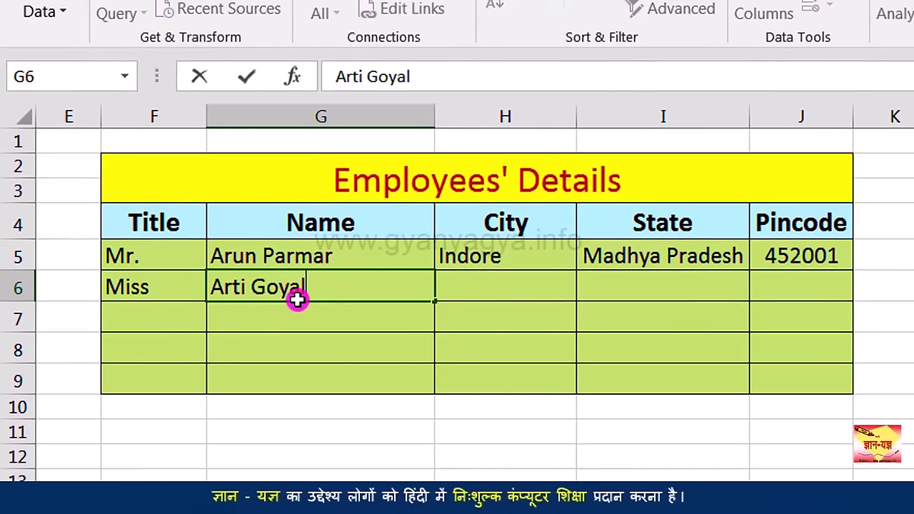
Step: Enter the second employee's name in G6, pick Bhopal for H6, and autocomplete Madhya Pradesh in I6
key("Tab")
left_click(592, 294)
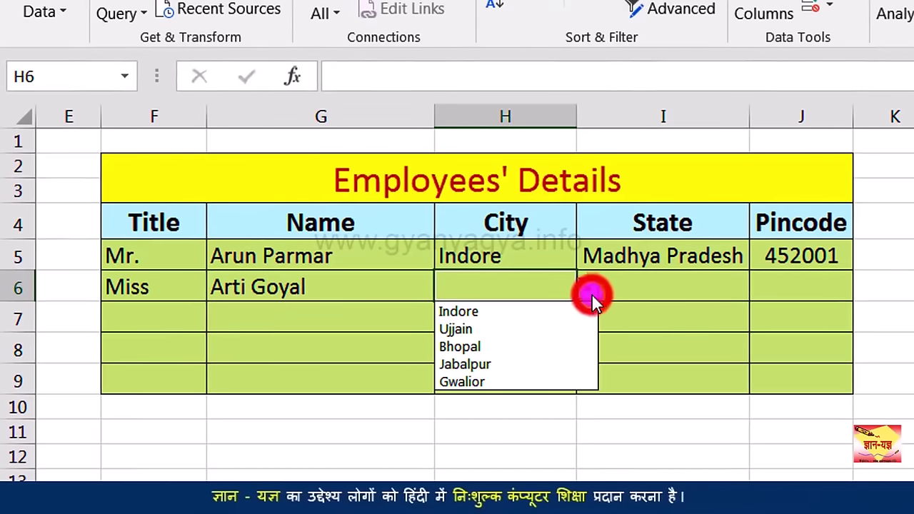
left_click(537, 345)
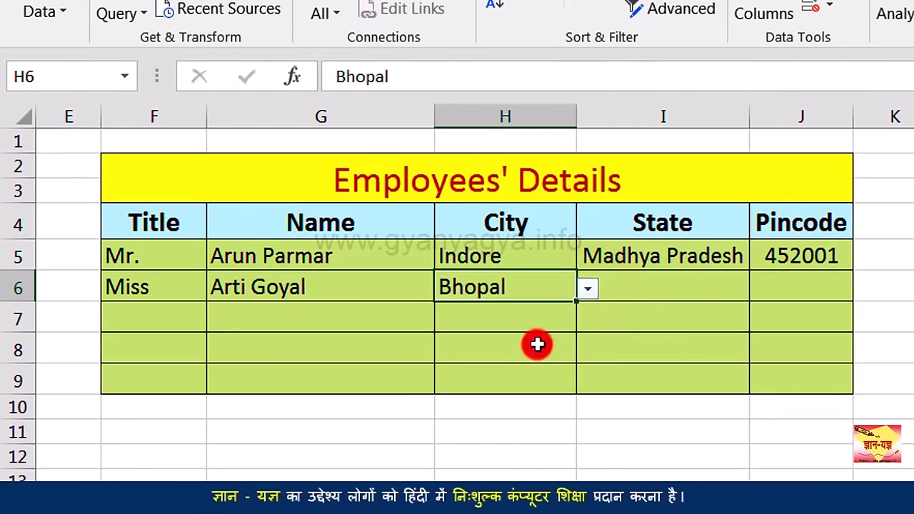
left_click(637, 291)
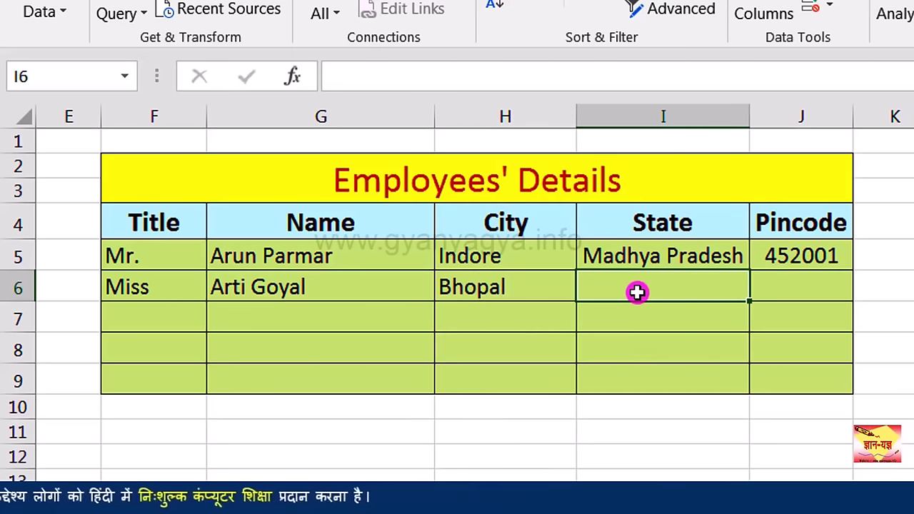
type("Madhya Pradesh")
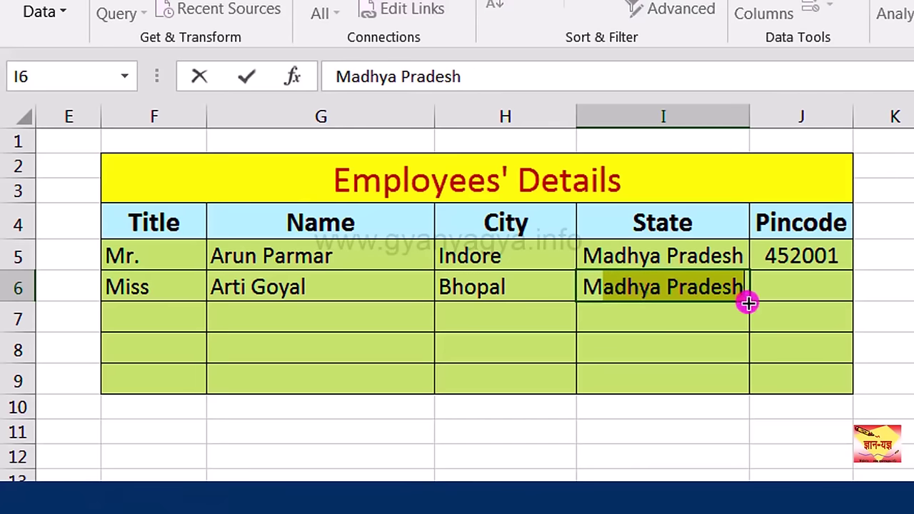
left_click(799, 288)
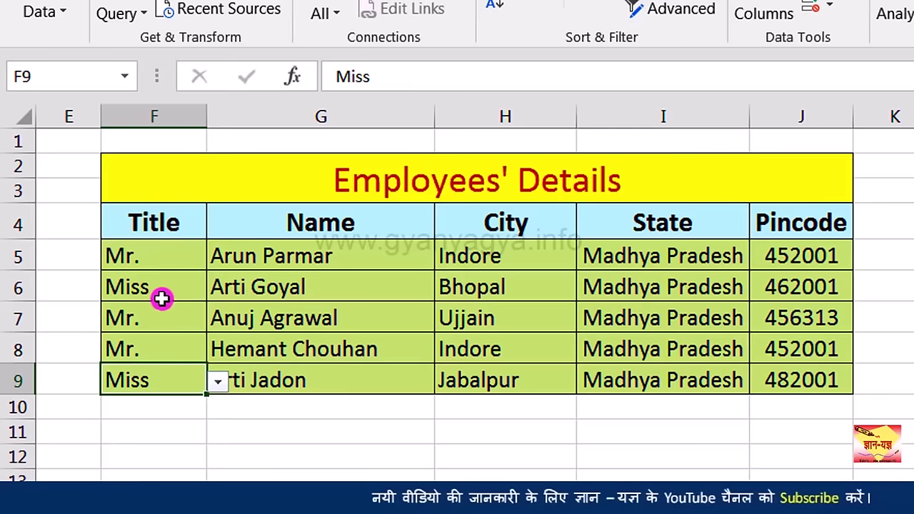
Step: Review the titles entered down F5 through F9
left_click(162, 260)
left_click(161, 283)
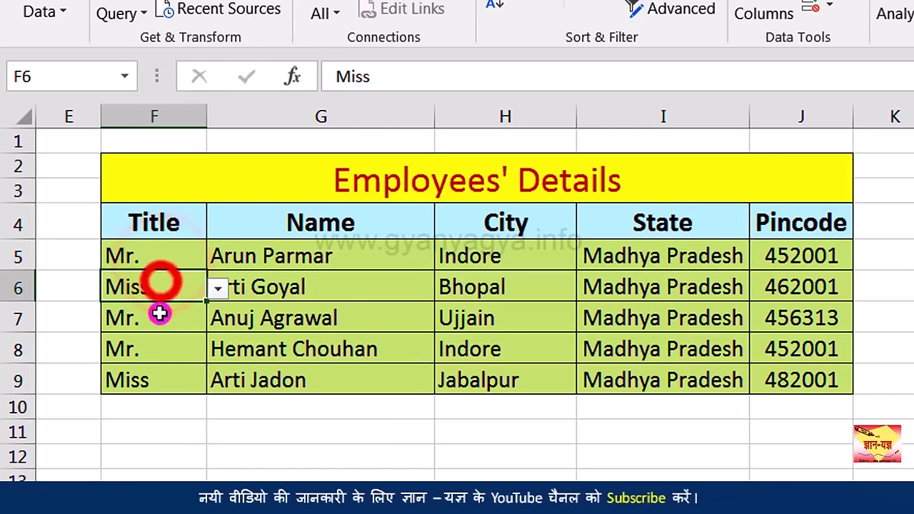
left_click(158, 320)
left_click(154, 348)
left_click(154, 377)
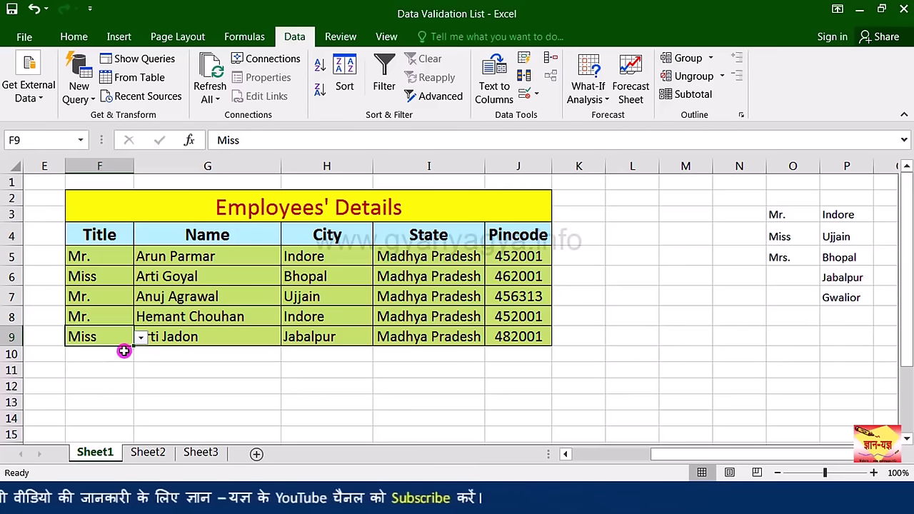
Step: Fill F9's title down to F14, then delete the copied Miss values from F10:F14
left_click(117, 353)
left_click(116, 338)
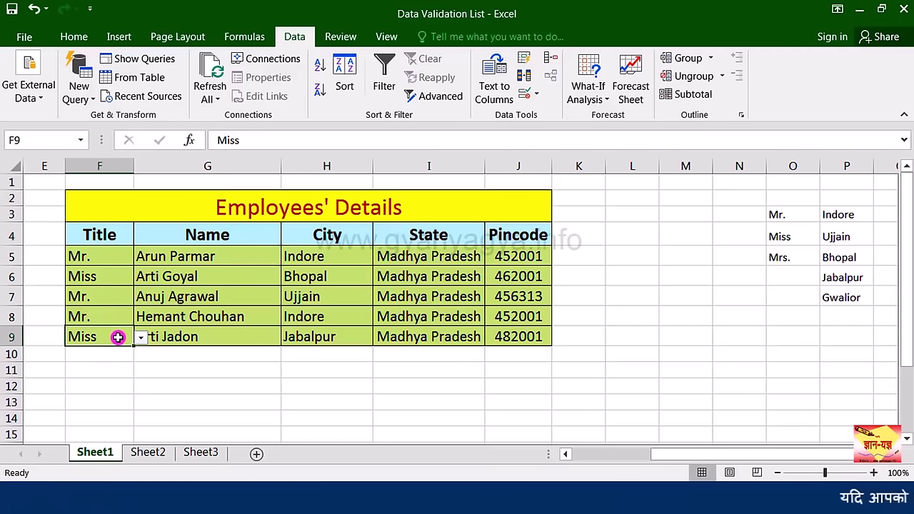
left_click(113, 340)
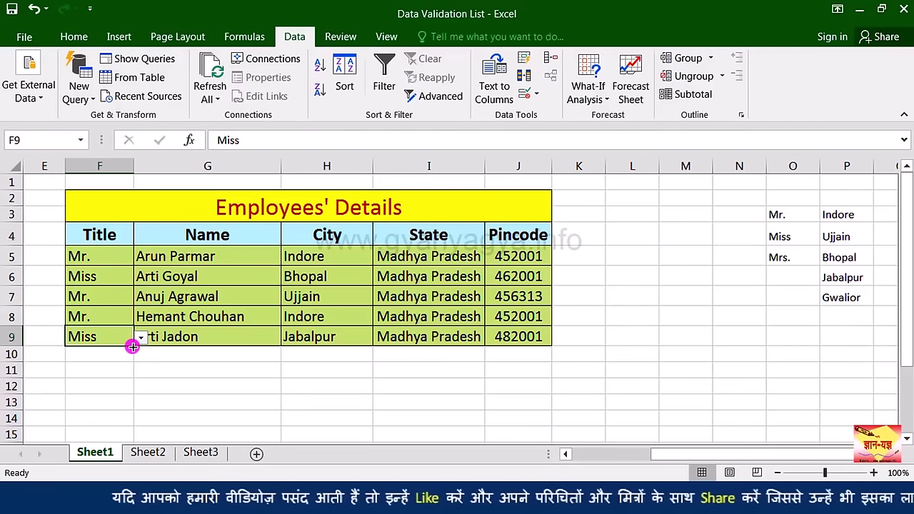
left_click_drag(132, 346, 123, 429)
left_click(104, 315)
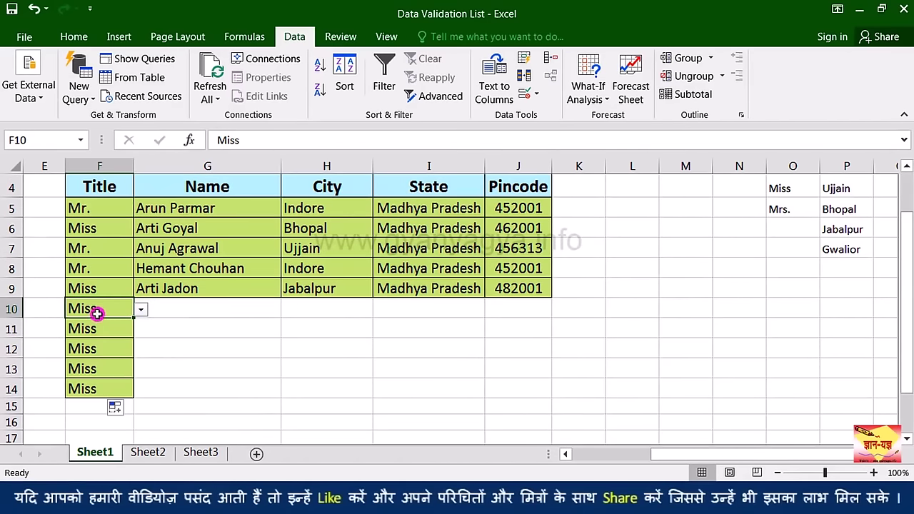
left_click_drag(96, 312, 96, 382)
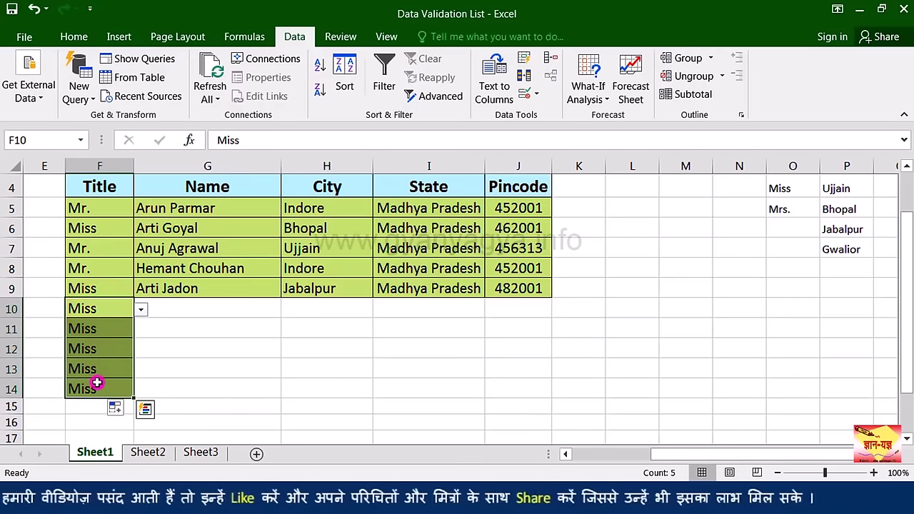
key("Delete")
Step: Confirm the emptied cells F10:F14 still offer the title drop-down list
left_click(106, 308)
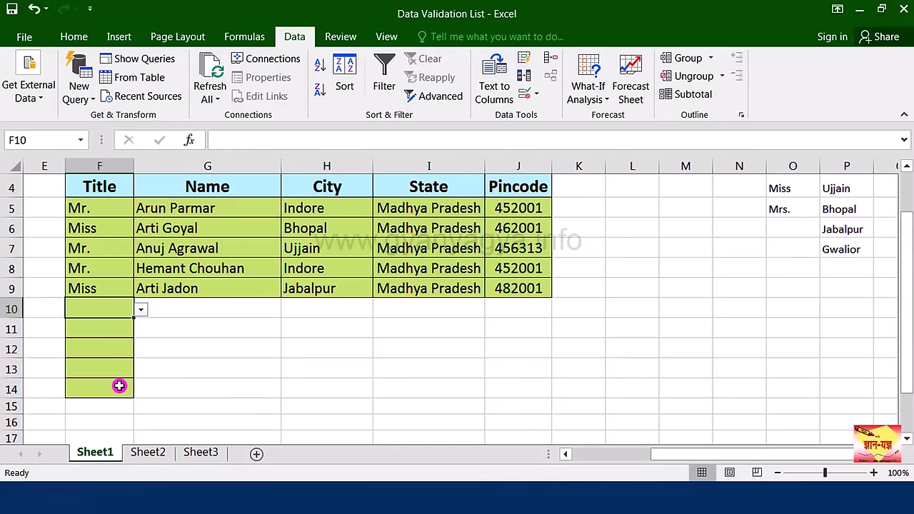
left_click(120, 386)
left_click(118, 369)
left_click(116, 349)
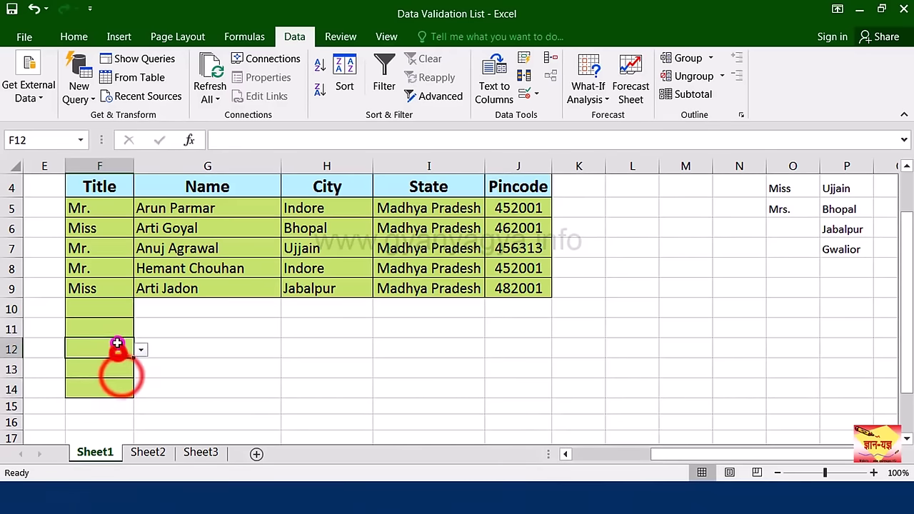
left_click(115, 329)
left_click(113, 314)
left_click(115, 328)
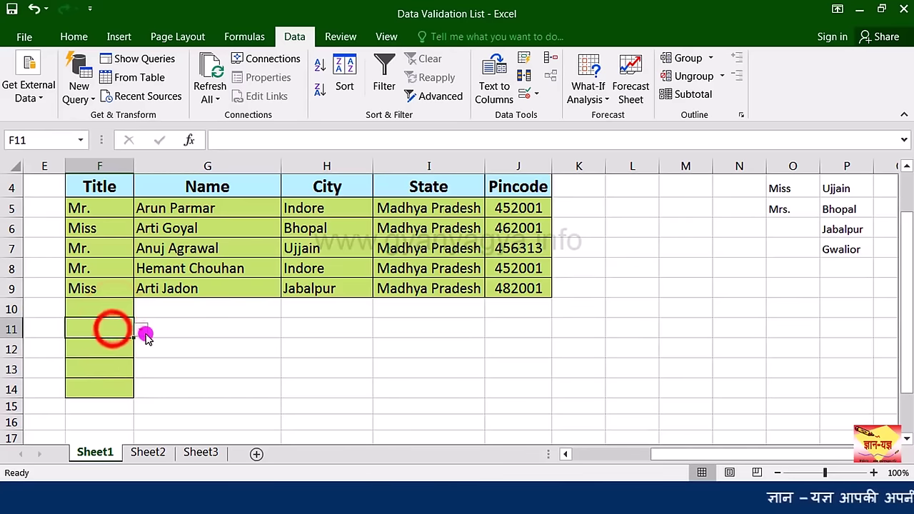
left_click(142, 331)
left_click(142, 333)
left_click(108, 384)
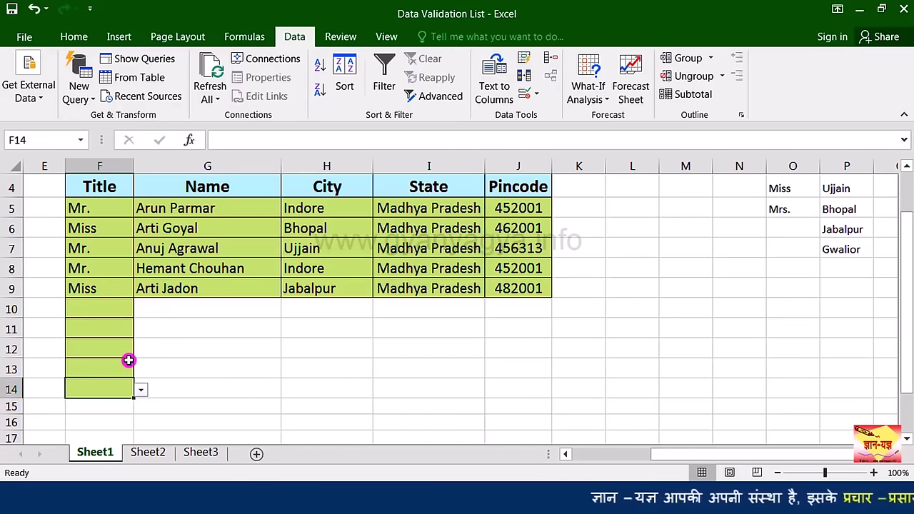
left_click(322, 290)
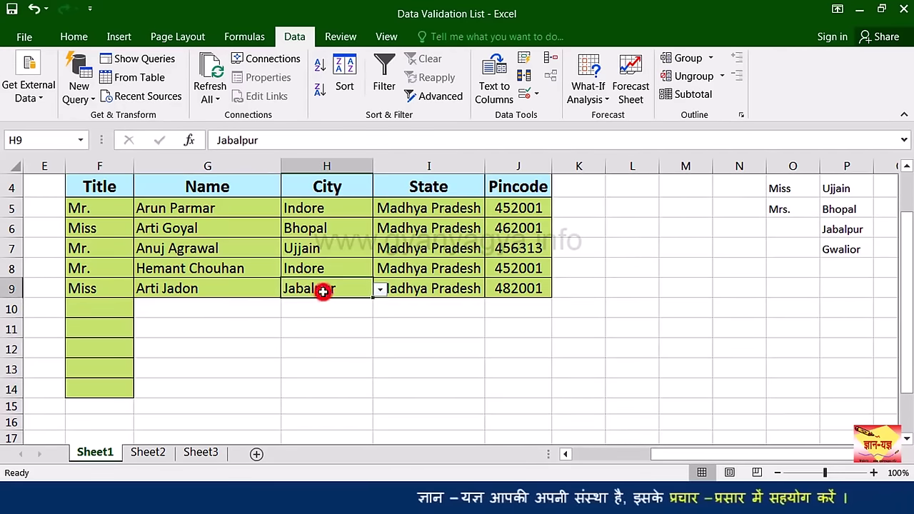
Step: Switch to the Data Validation Date and time workbook and select DOB cell E5
left_click(511, 291)
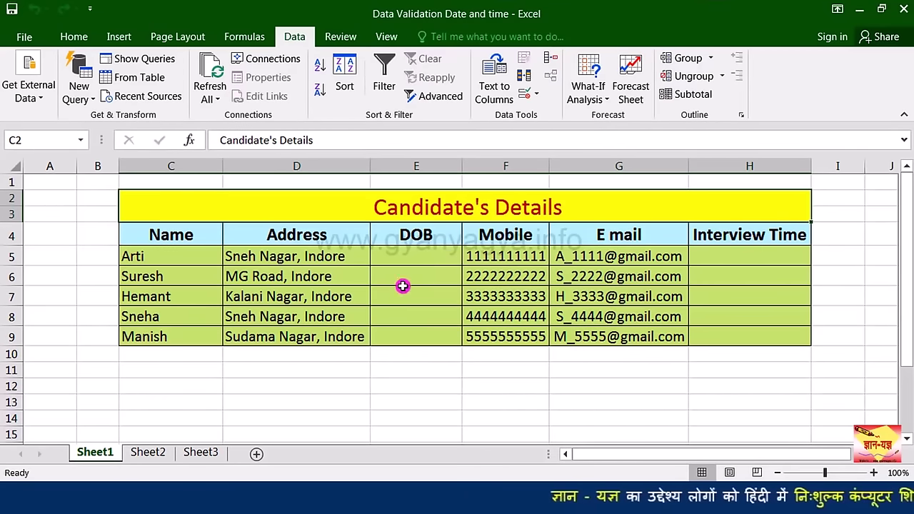
left_click(417, 258)
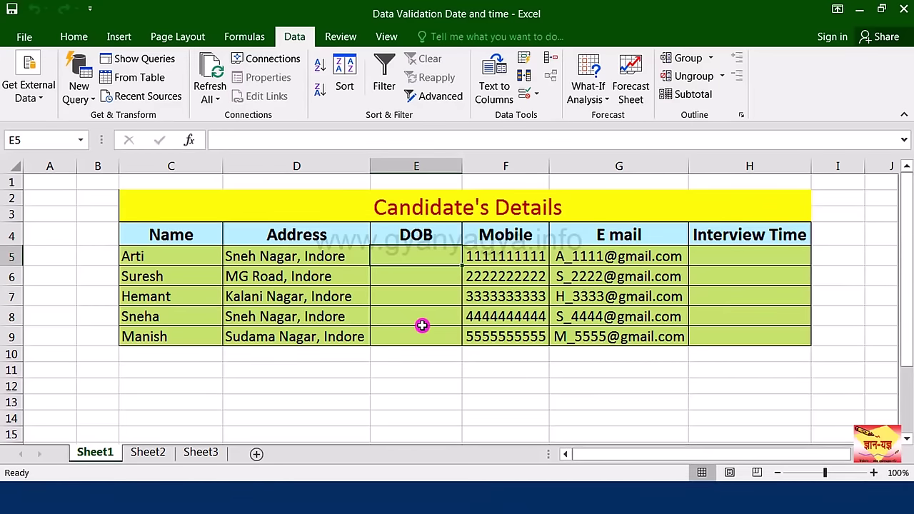
Step: Select the DOB cells E5:E9 and set their validation to allow Date values
left_click_drag(421, 264, 426, 336)
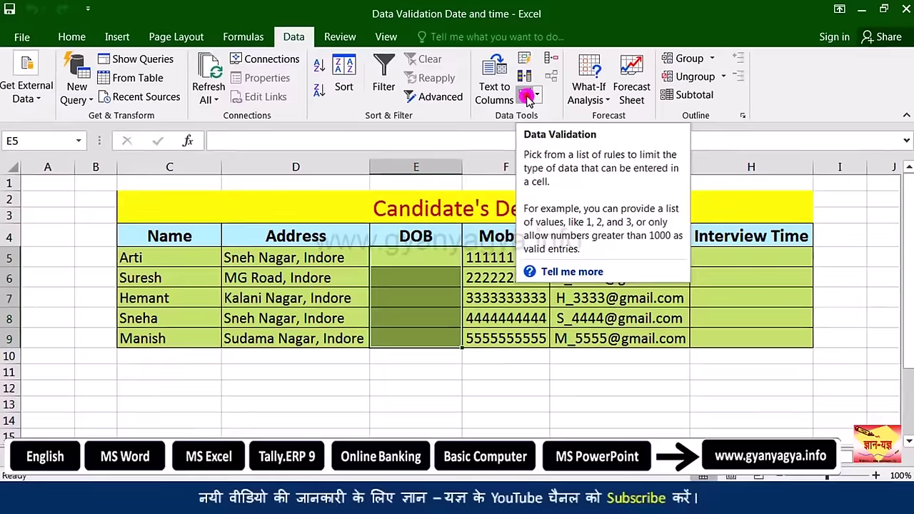
left_click(569, 156)
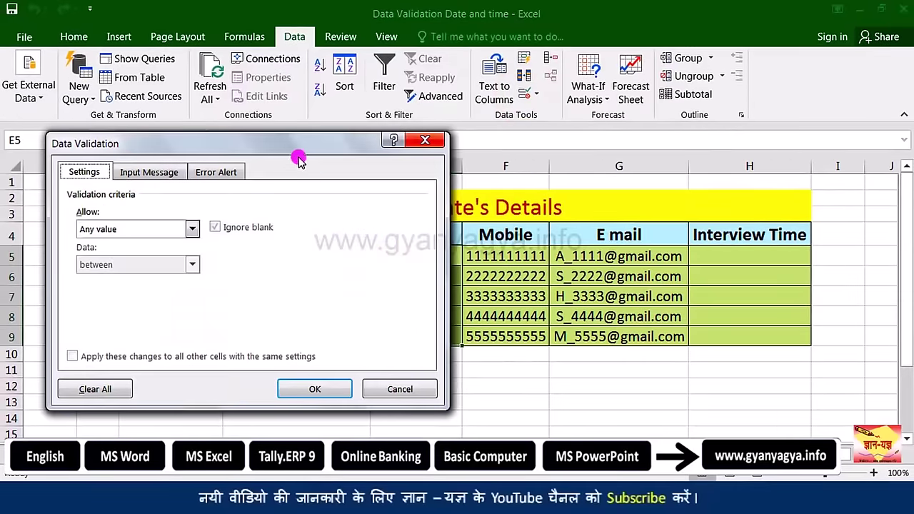
left_click_drag(318, 158, 730, 146)
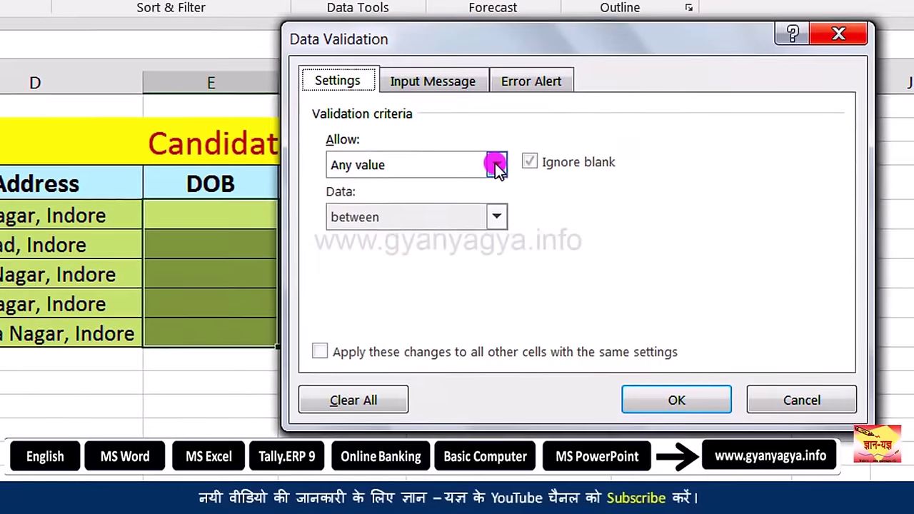
left_click(605, 216)
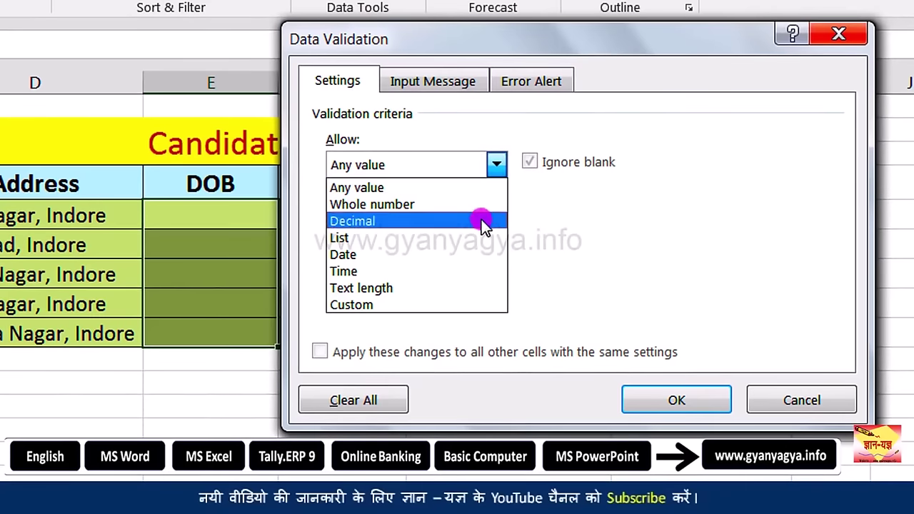
left_click(482, 255)
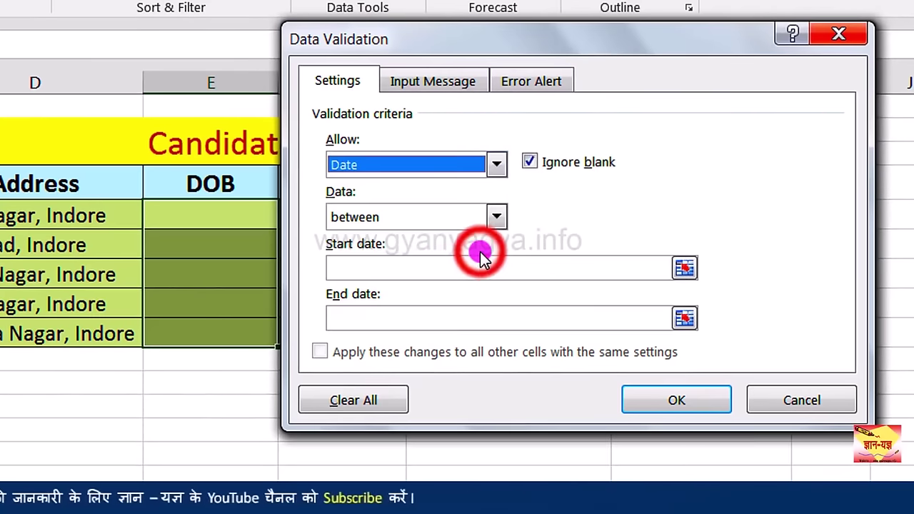
Step: Limit the dates to between 01/01/1987 and 31/12/1997 and apply the rule
key("Tab")
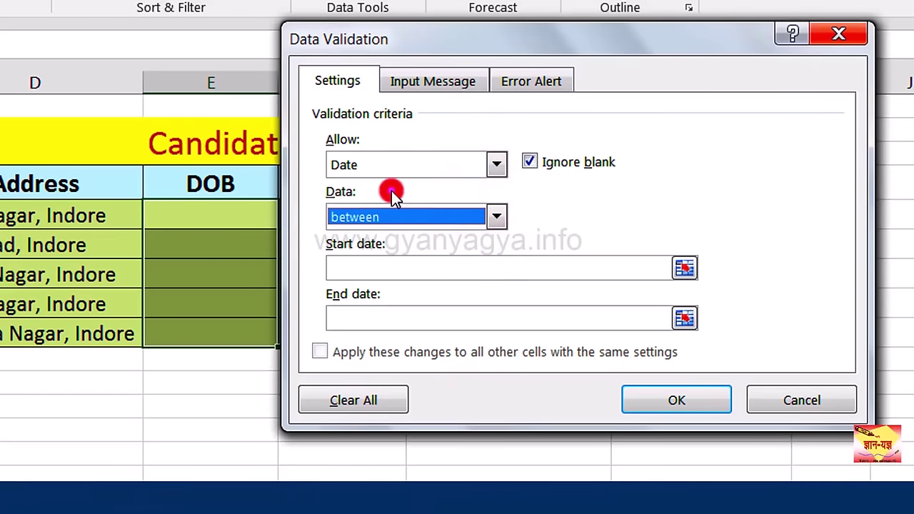
left_click(497, 219)
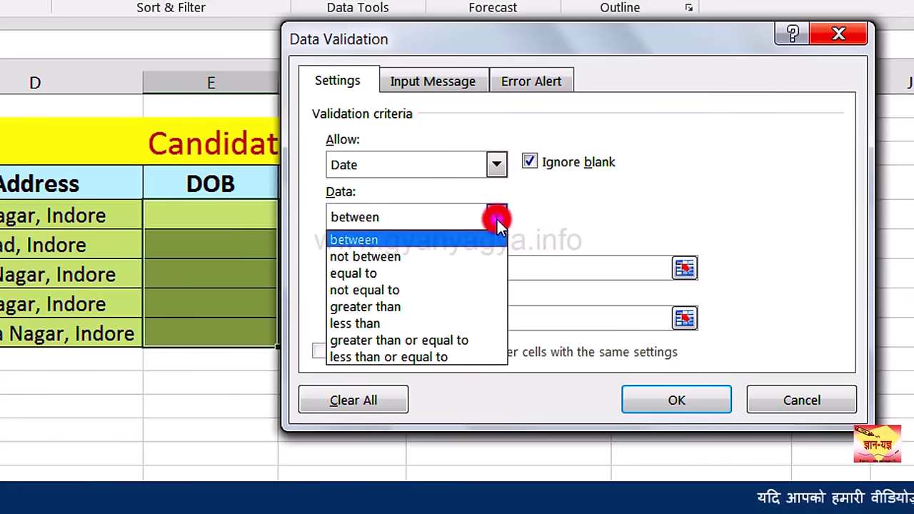
left_click(450, 243)
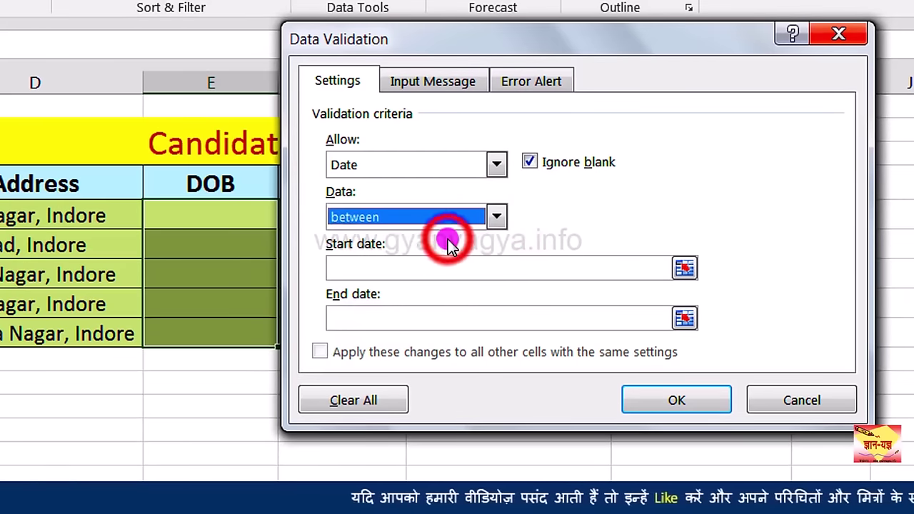
left_click(413, 265)
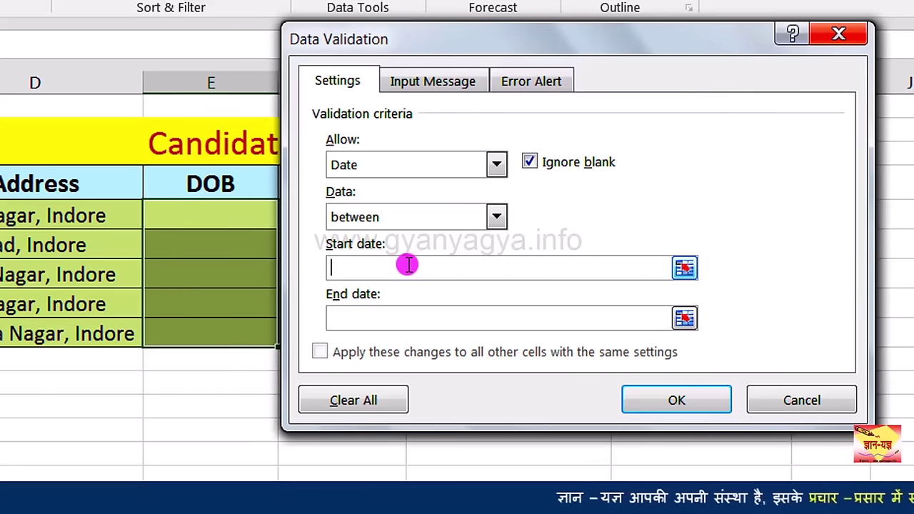
type("01/")
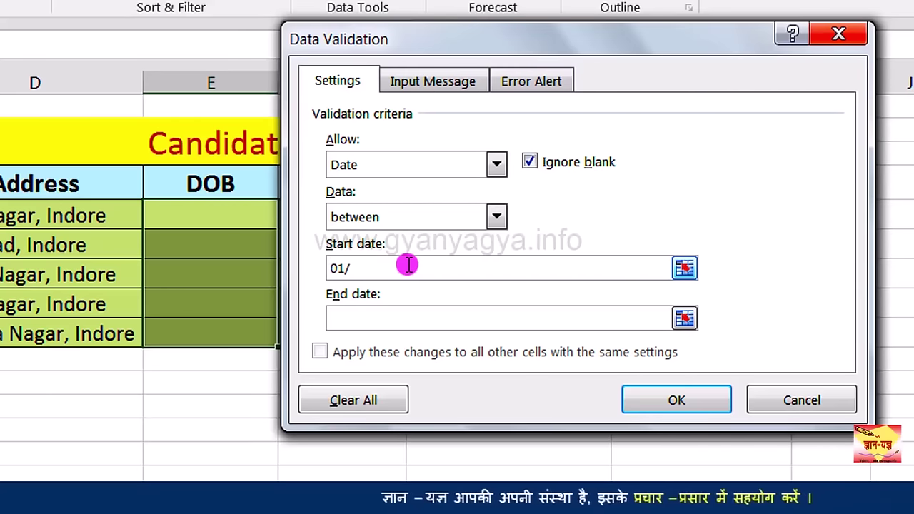
type("01/1987")
left_click(413, 316)
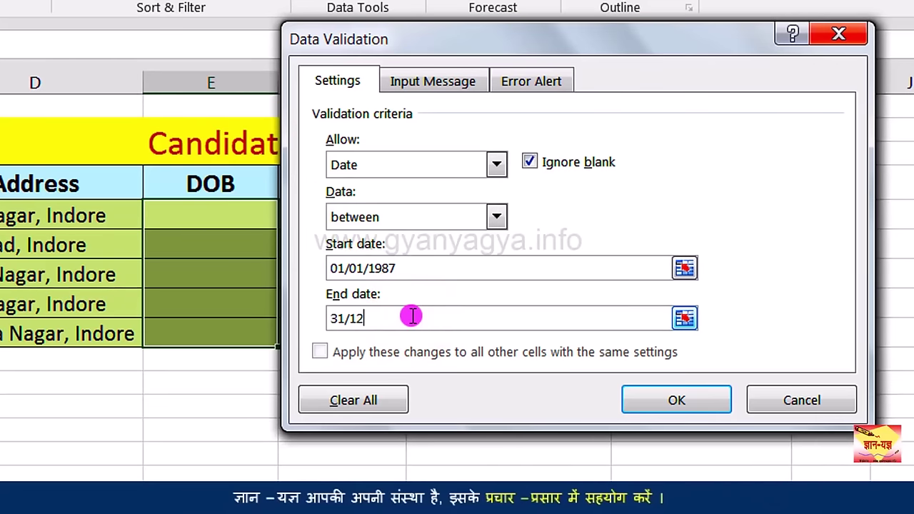
type("31/12/1")
type("97")
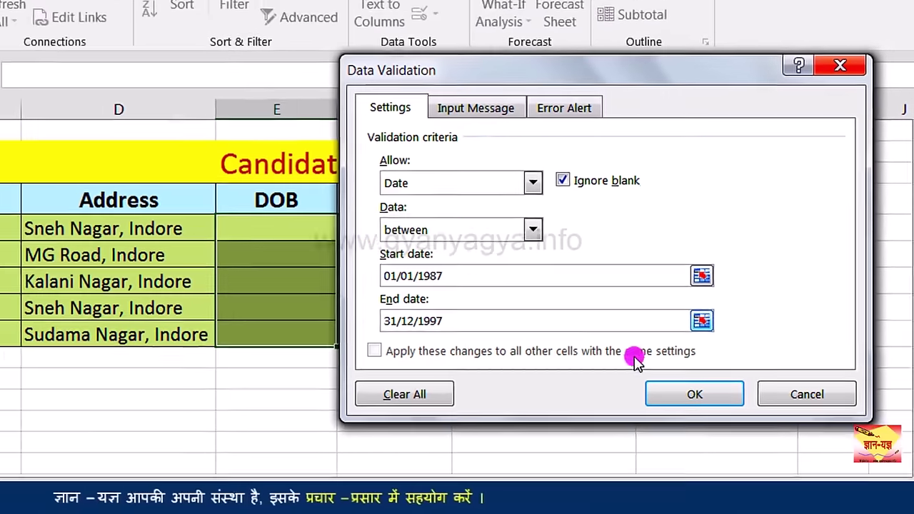
left_click(676, 400)
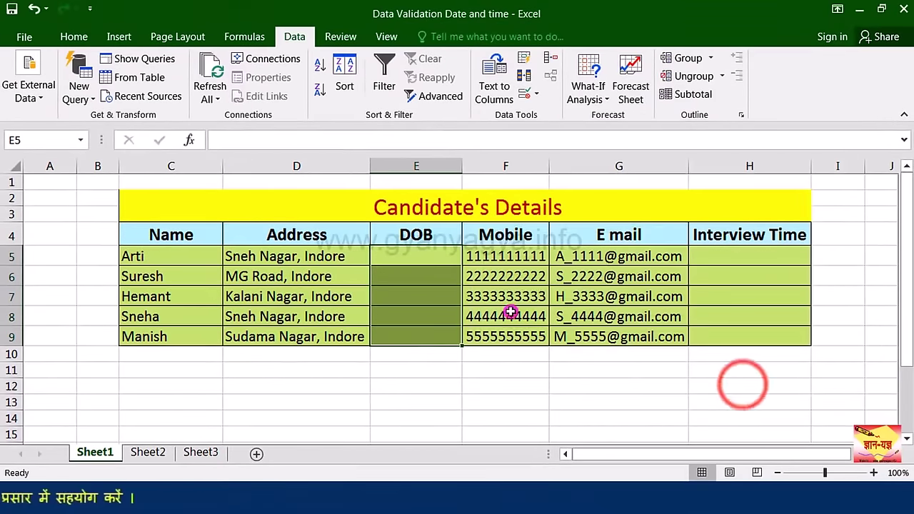
Step: Cancel the rejected DOBs 12/07/1998 and 16/12/1986, then enter the valid date 16/02/1988
left_click(426, 258)
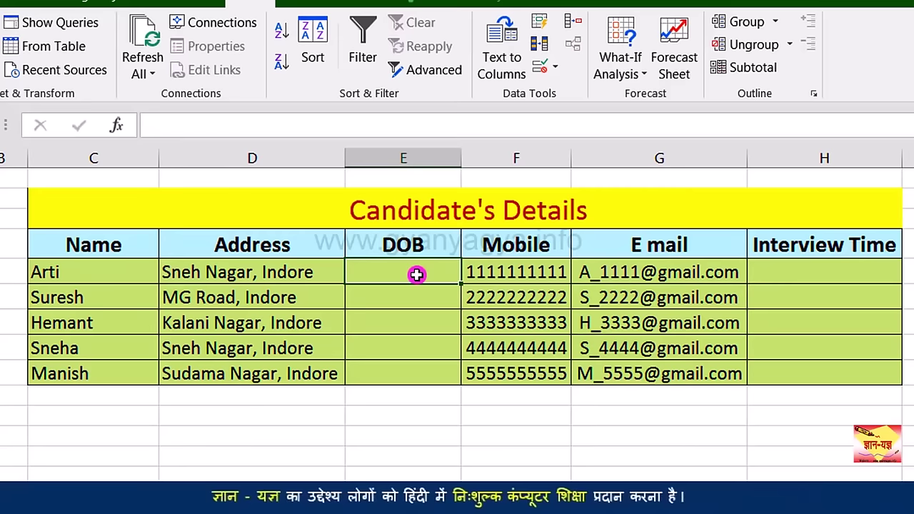
type("12/07/1998")
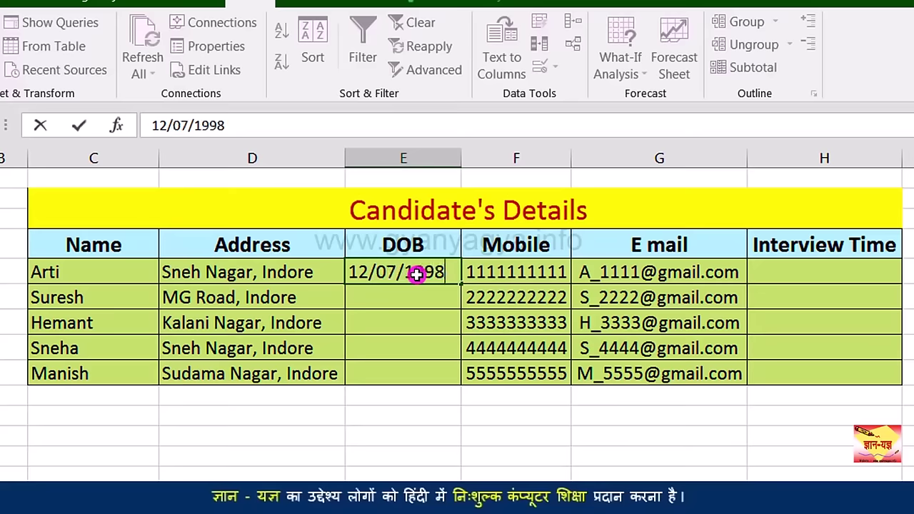
key("Return")
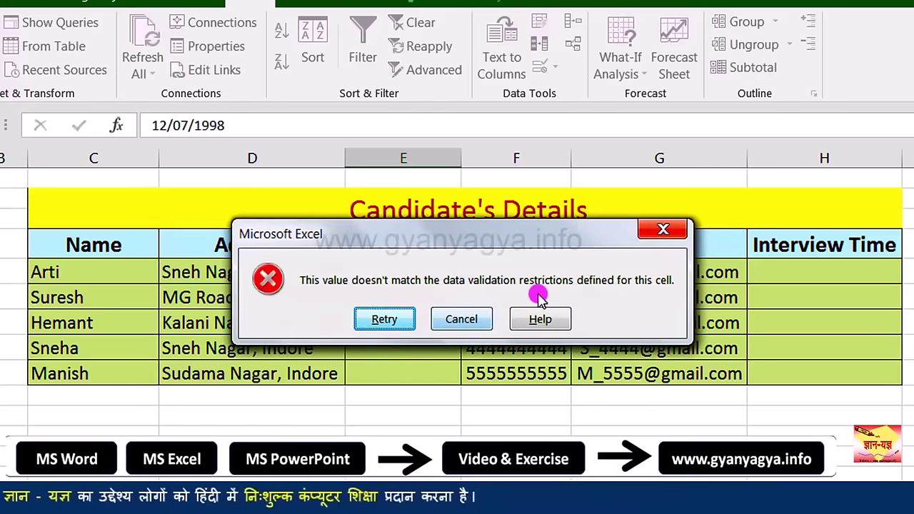
left_click(462, 321)
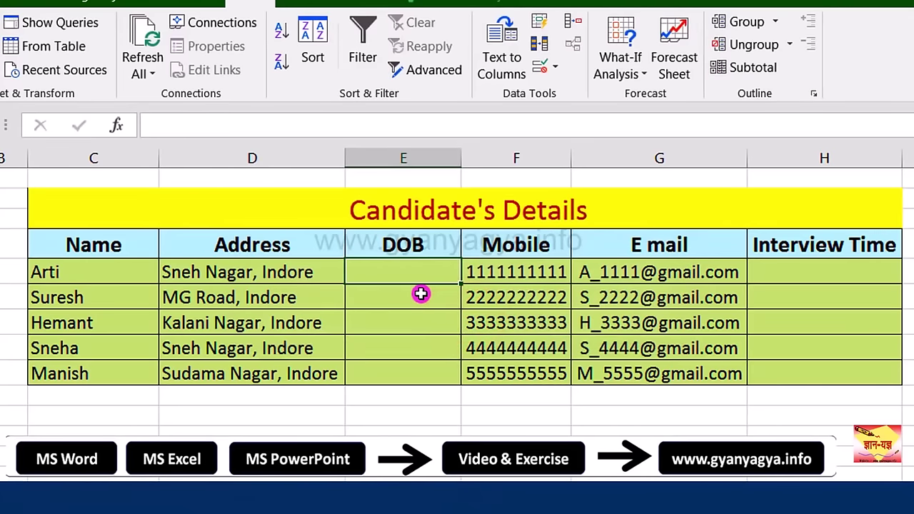
type("1")
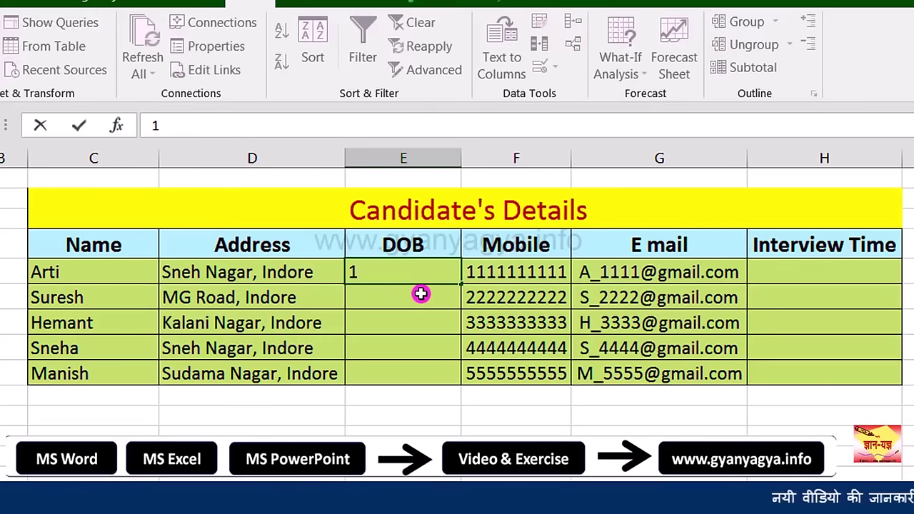
type("6/12/1986")
key("Return")
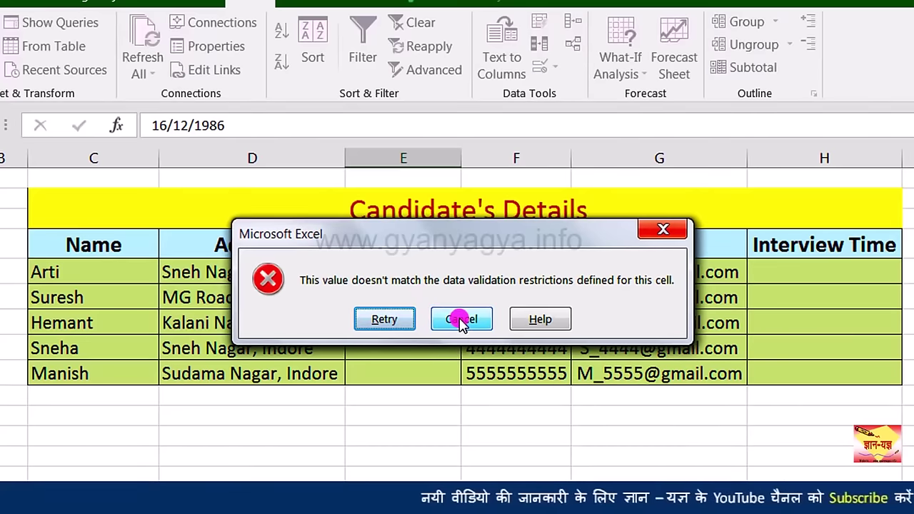
left_click(461, 322)
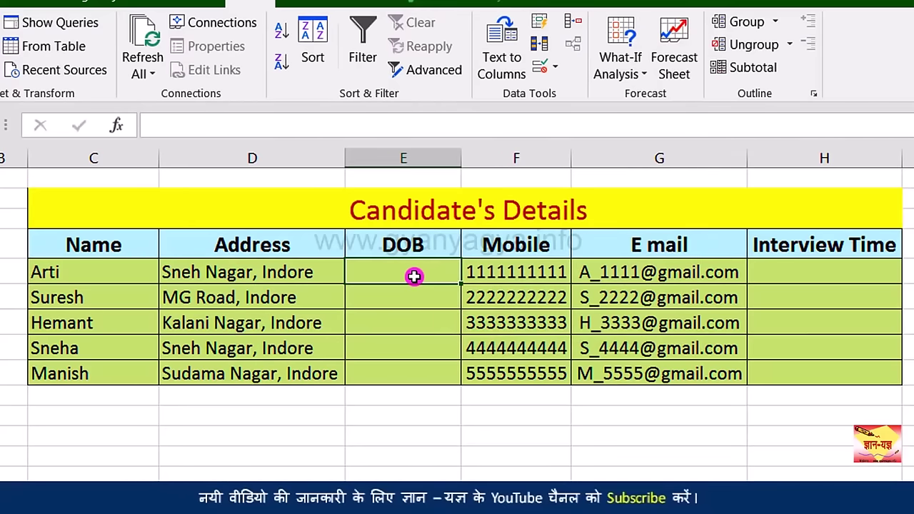
type("16")
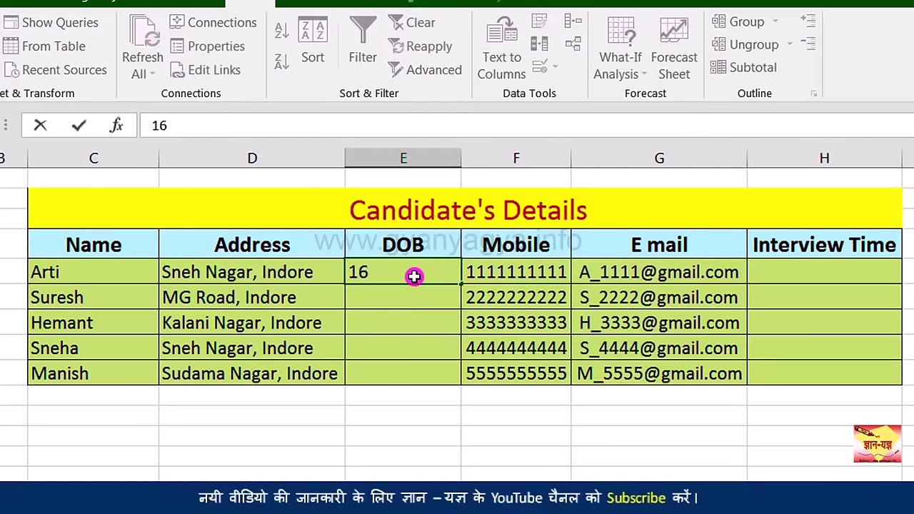
type("/02/1988")
key("Return")
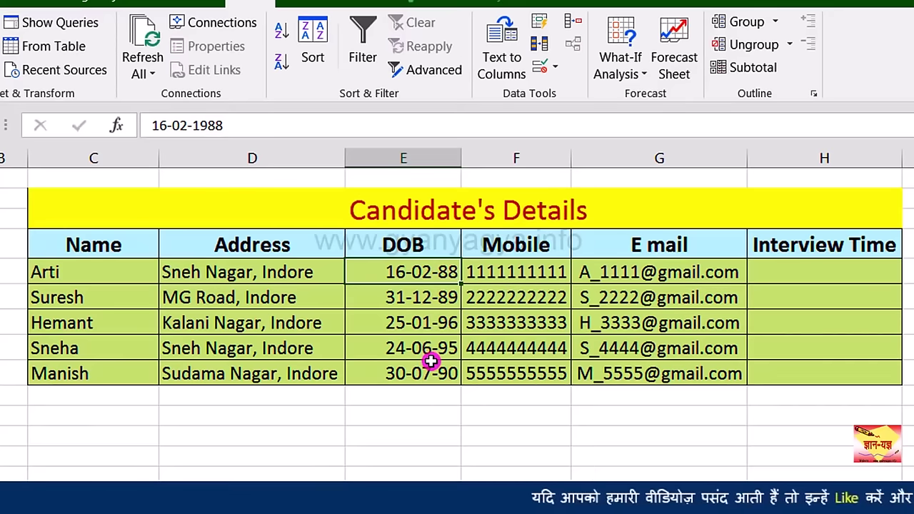
Step: Select the Interview Time cells H5:H9 and set their validation to allow Time
left_click(783, 282)
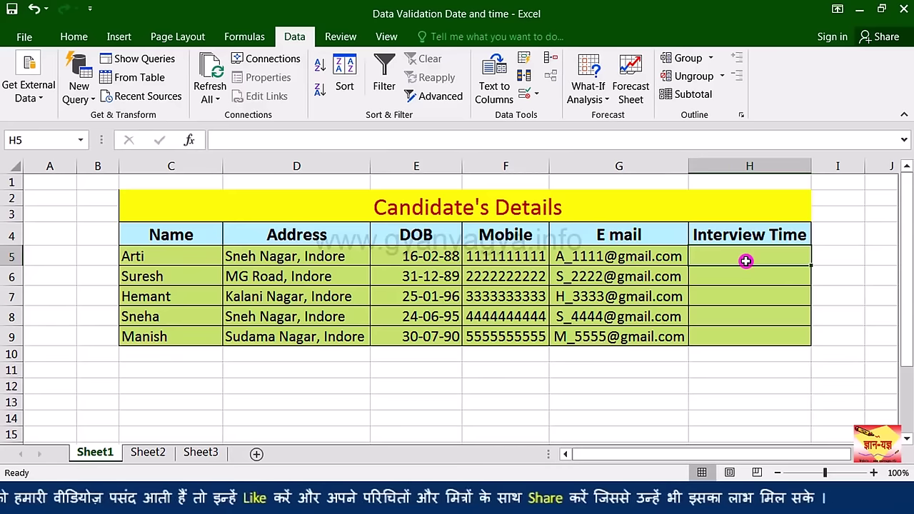
left_click_drag(746, 261, 780, 336)
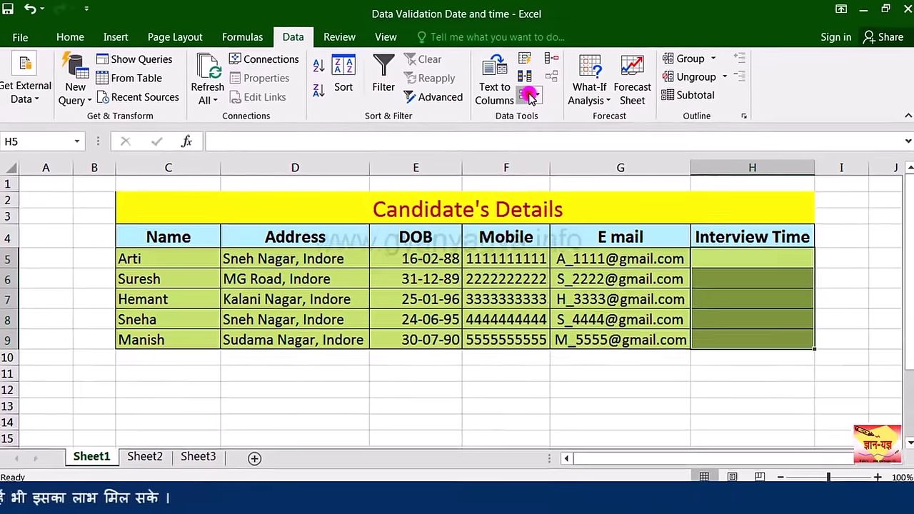
left_click(530, 95)
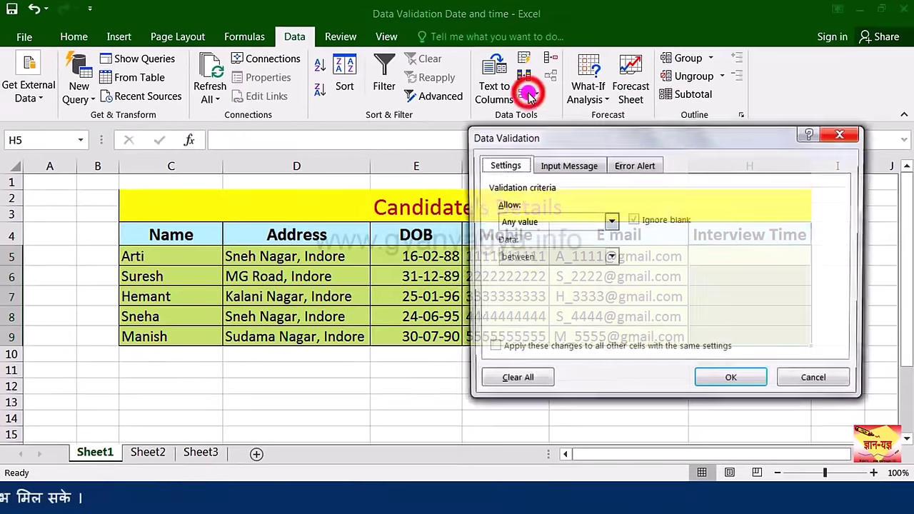
left_click_drag(594, 137, 289, 140)
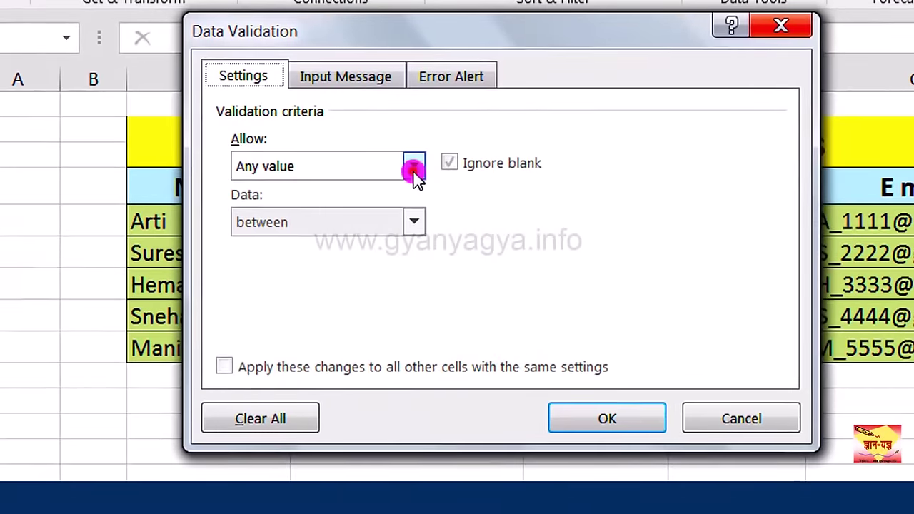
left_click(307, 218)
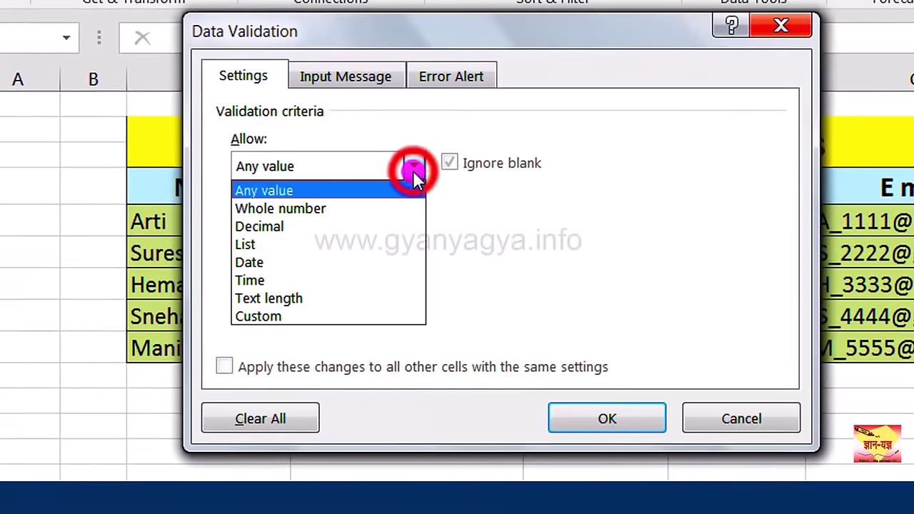
left_click(366, 281)
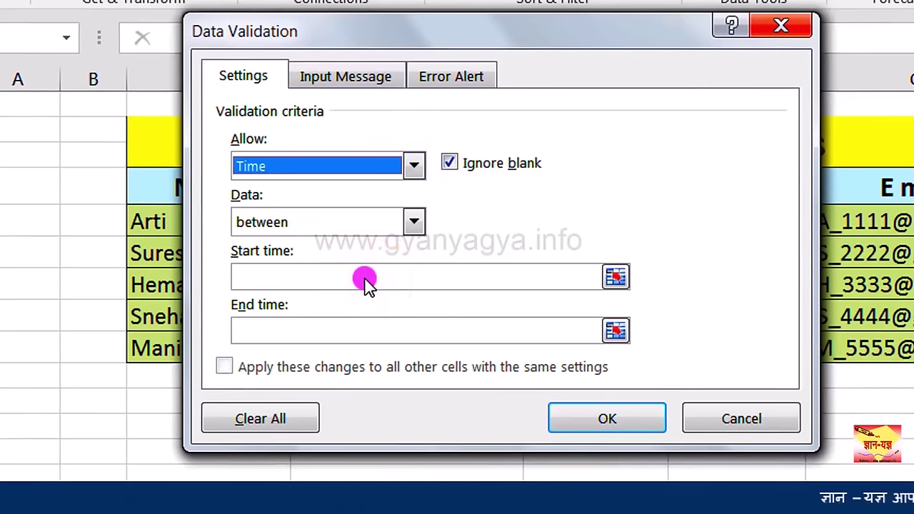
Step: Set the allowed time range between 10:00:00 am and 5:00:00 pm
left_click(414, 222)
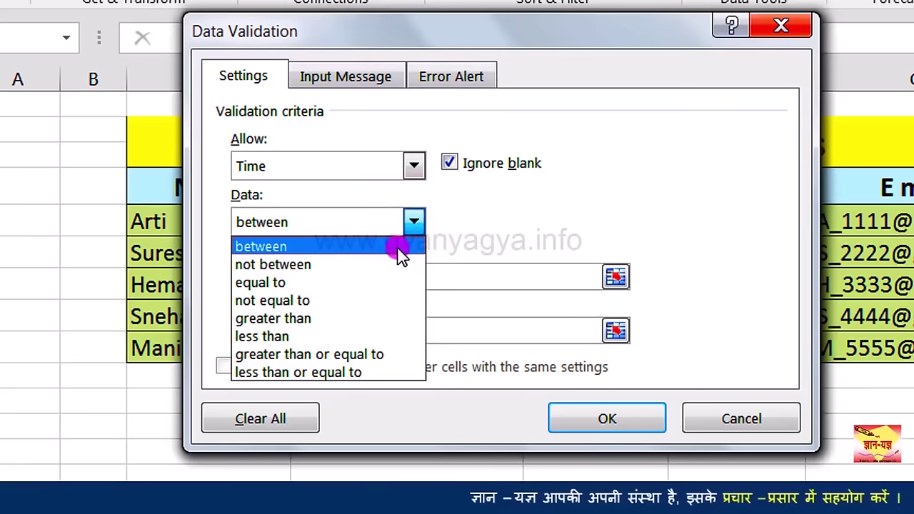
left_click(397, 246)
left_click(373, 270)
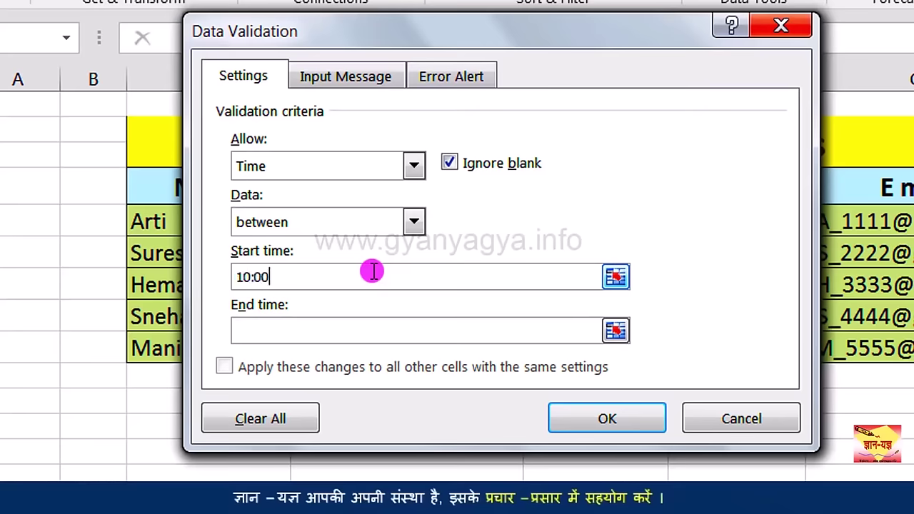
type("10:00:00 am")
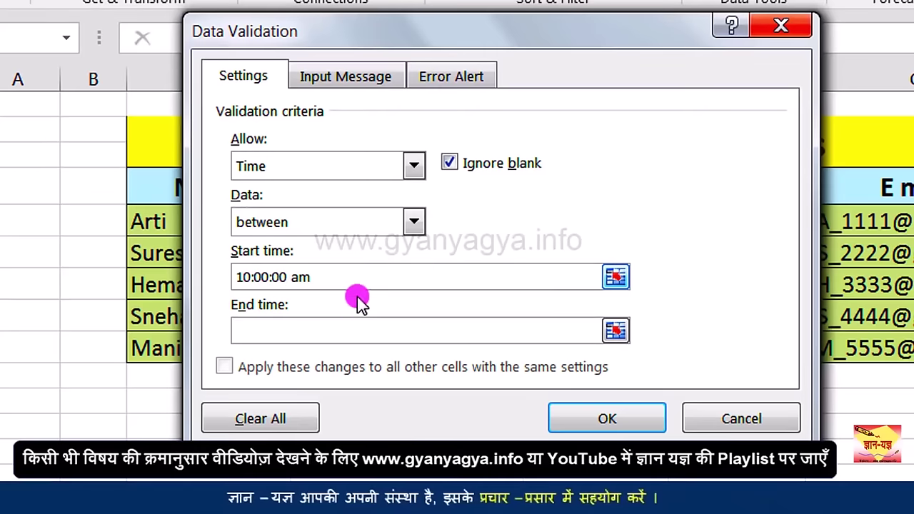
left_click(351, 333)
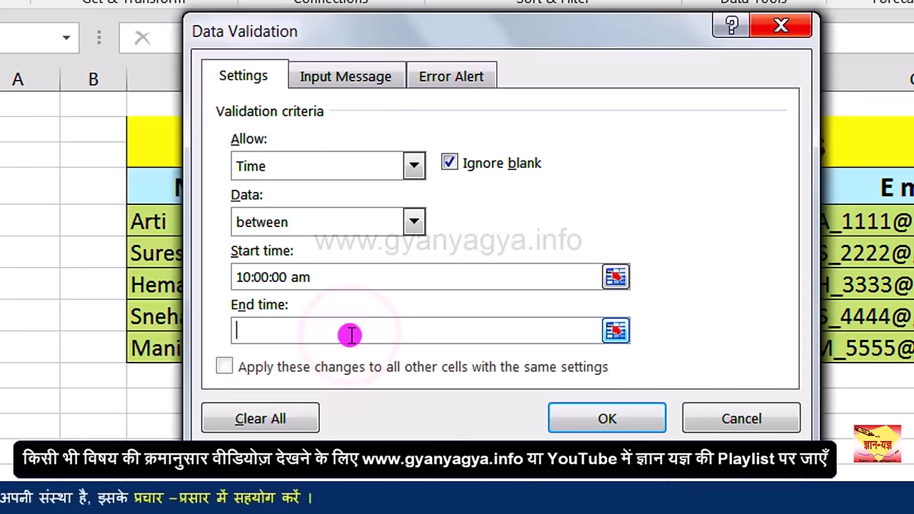
type("5:00:00 pm")
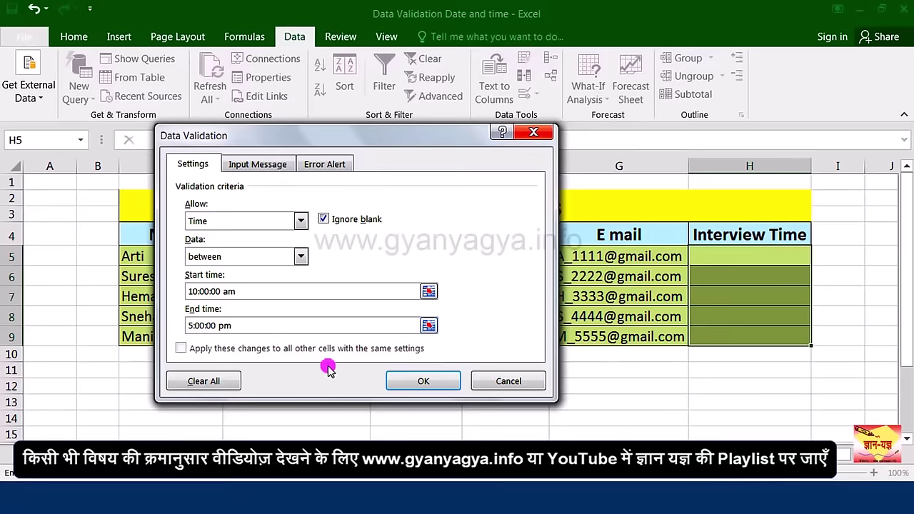
Step: Apply the time rule, then confirm that H5 rejects 5:05:00 pm and 9:00:00 am
left_click(415, 382)
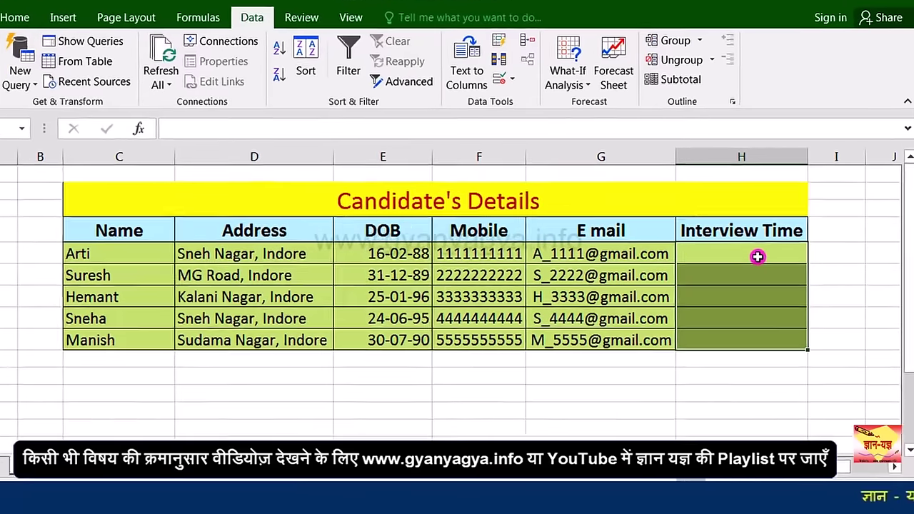
left_click(757, 257)
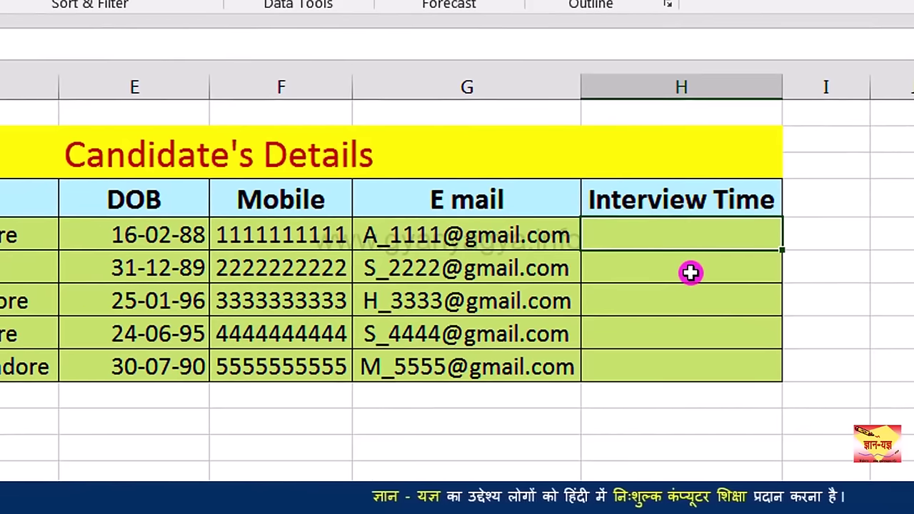
type("5:05:00 pm")
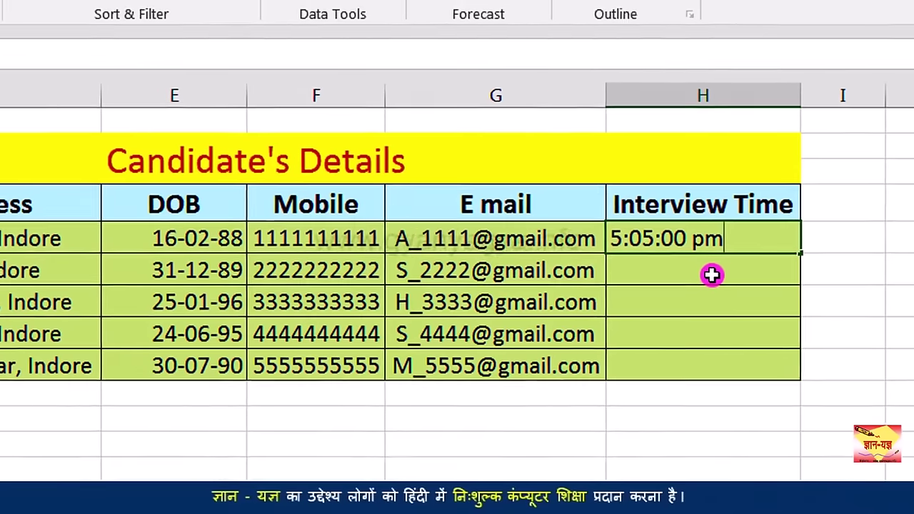
key("Return")
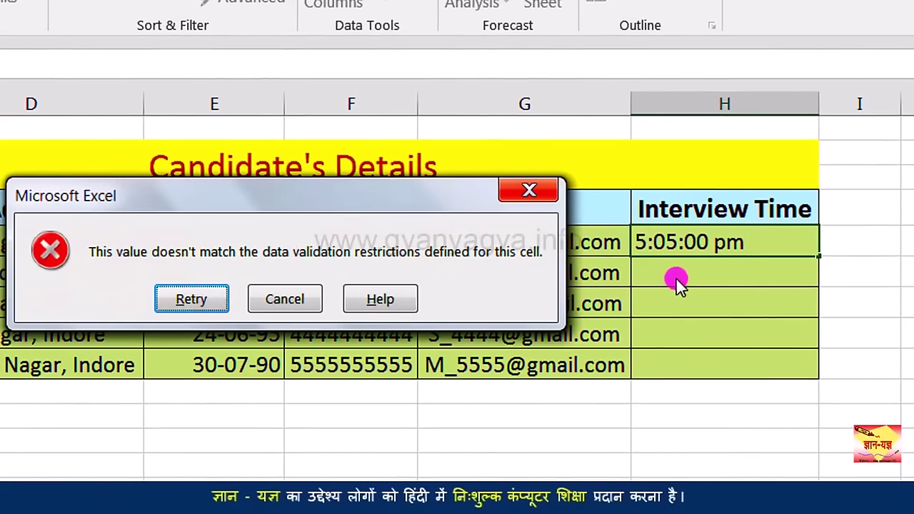
left_click(294, 299)
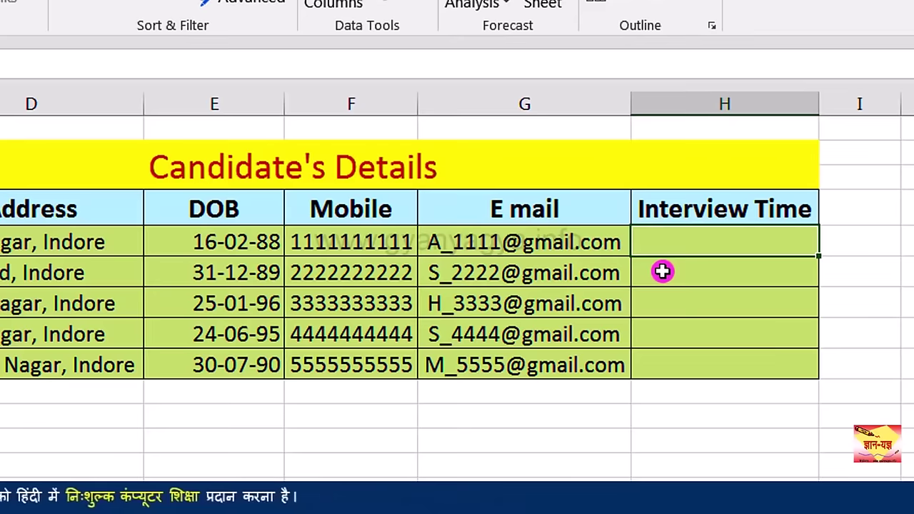
type("9")
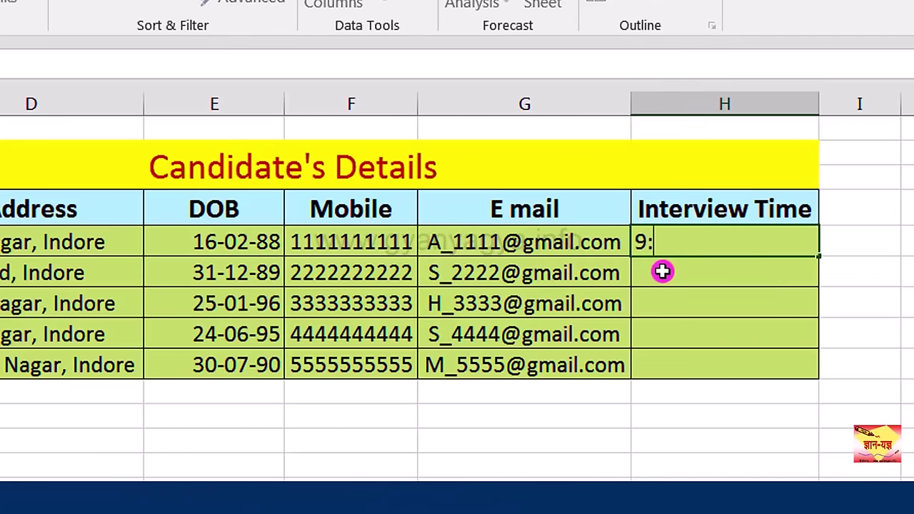
type(":00")
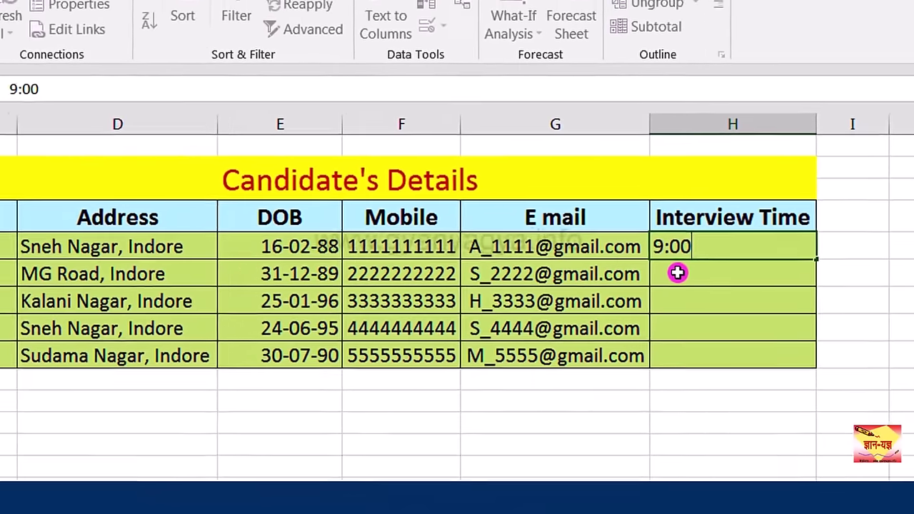
type(":00 am")
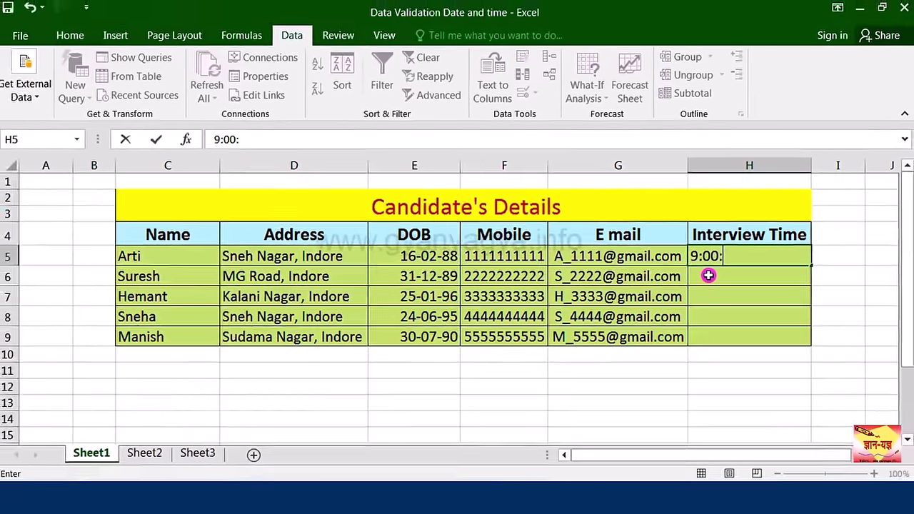
key("Return")
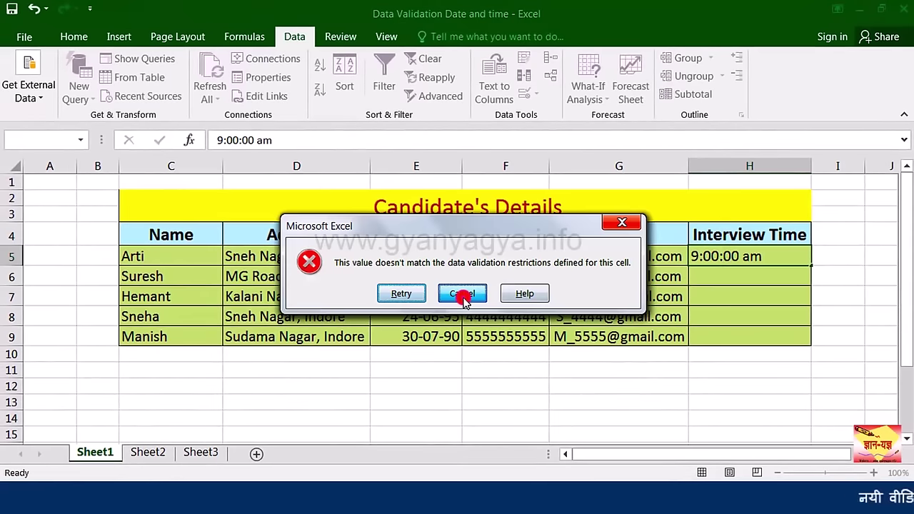
left_click(463, 294)
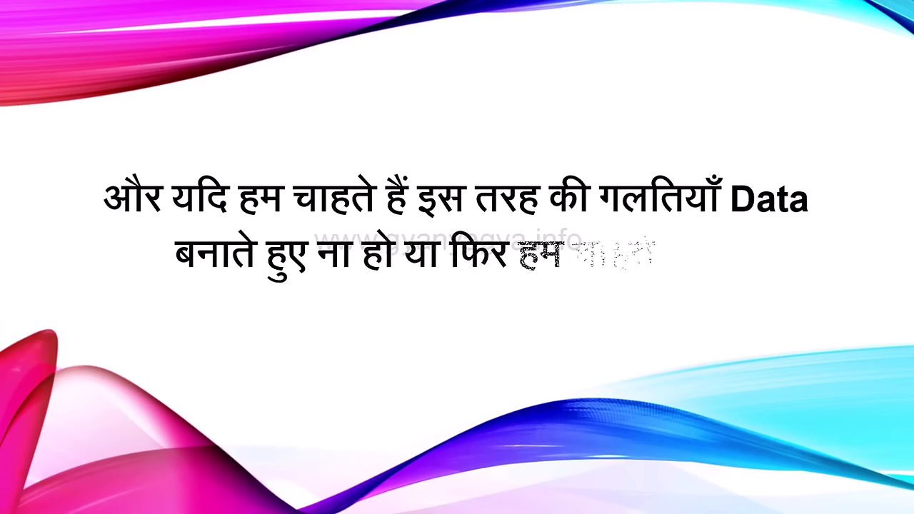
Step: Advance the slideshow through the slides on number-only and text-only columns
key("Right")
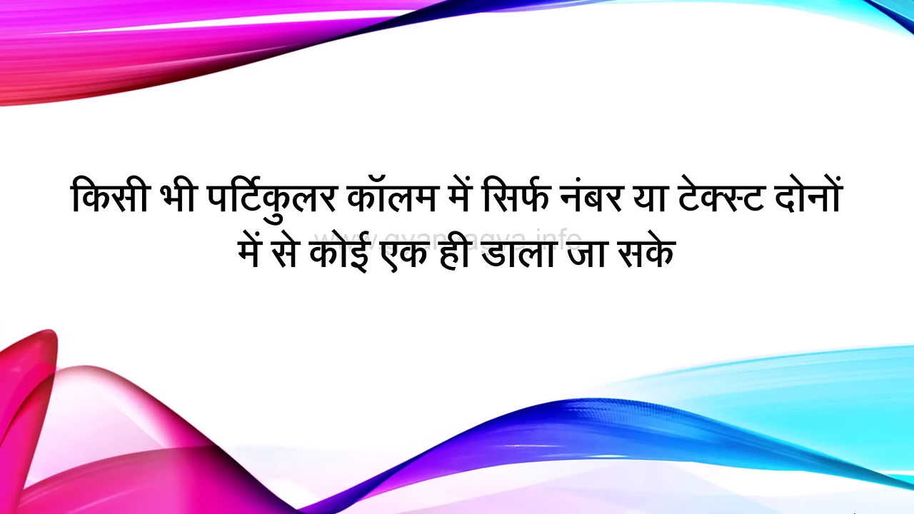
key("Right")
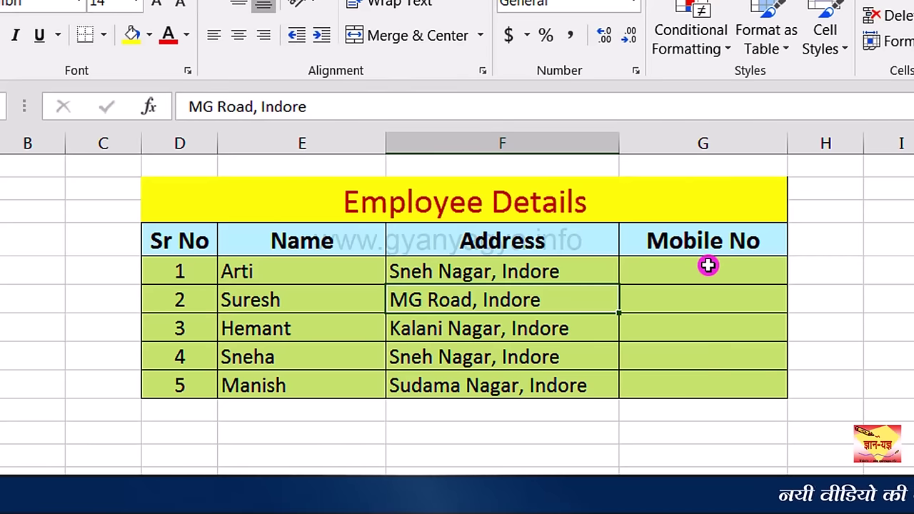
Step: Give column G a Custom validation rule with the formula =COUNTIF(G:G,G1)=1
scroll(711, 228, "down", 1)
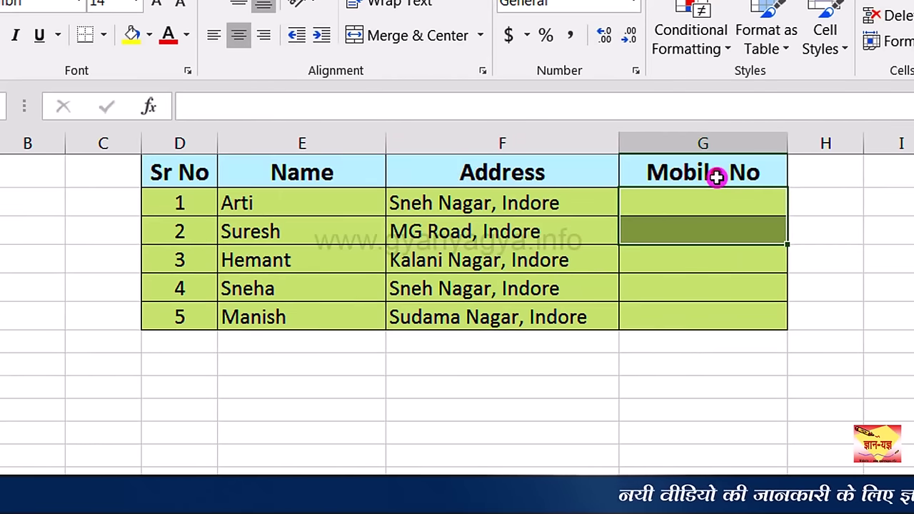
left_click(716, 146)
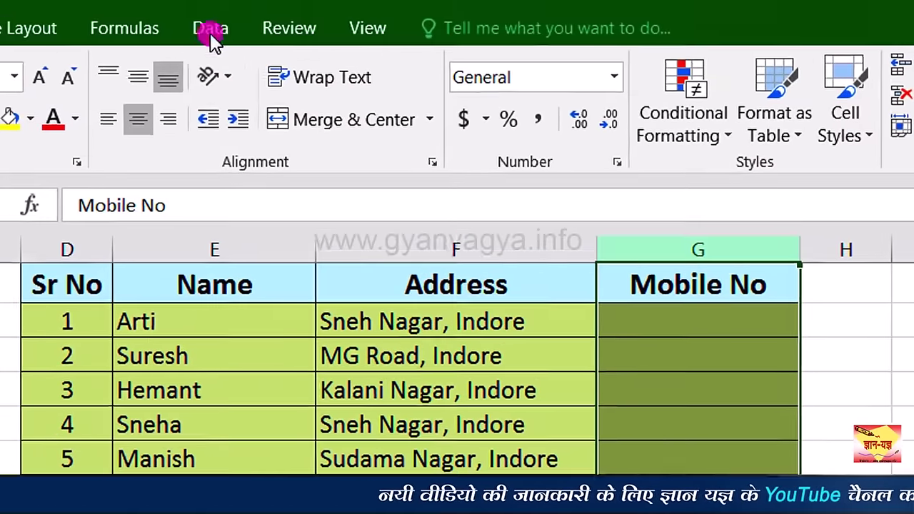
left_click(210, 28)
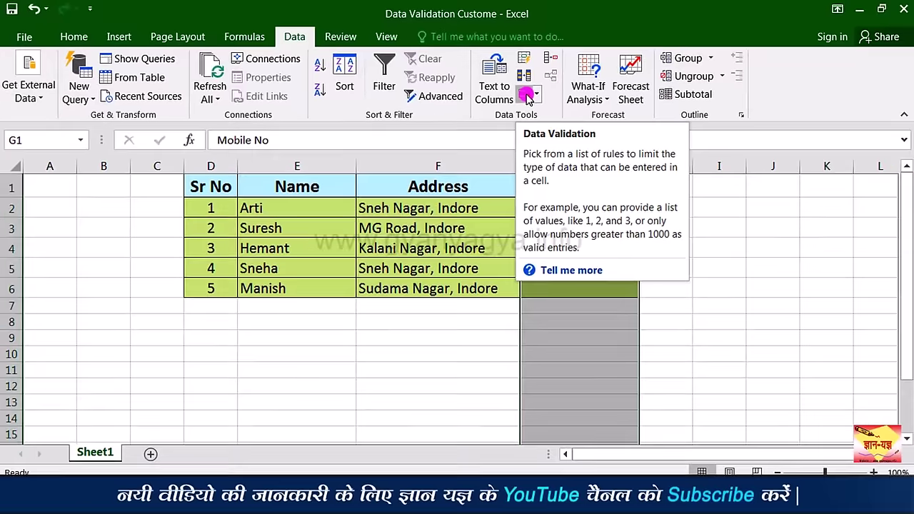
left_click(528, 96)
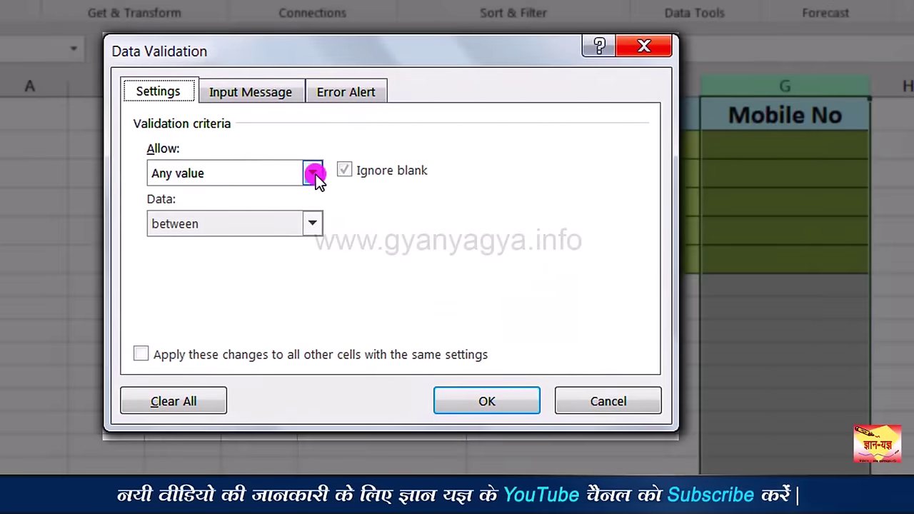
left_click(313, 173)
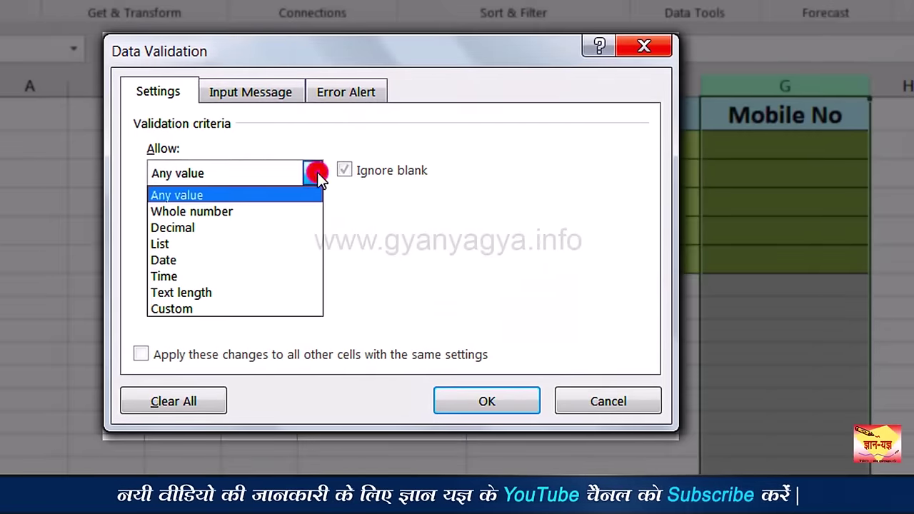
left_click(262, 309)
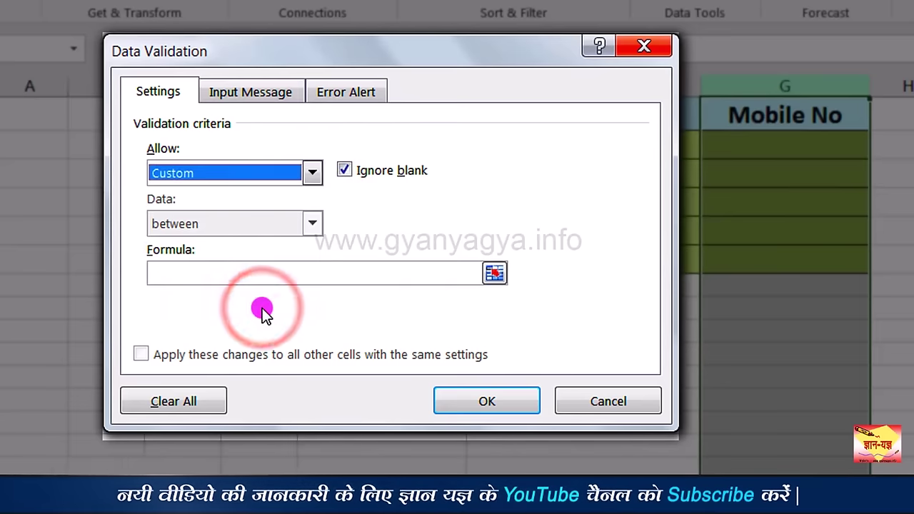
left_click(267, 277)
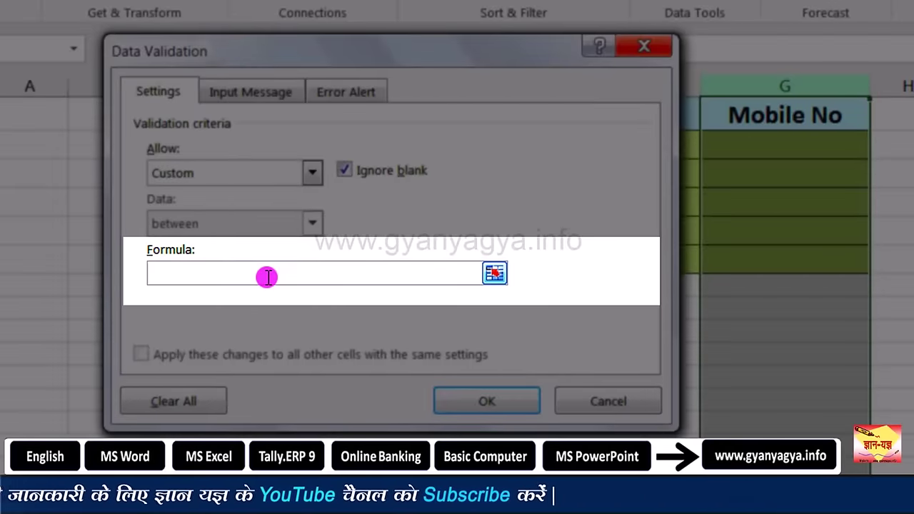
type("=countif(")
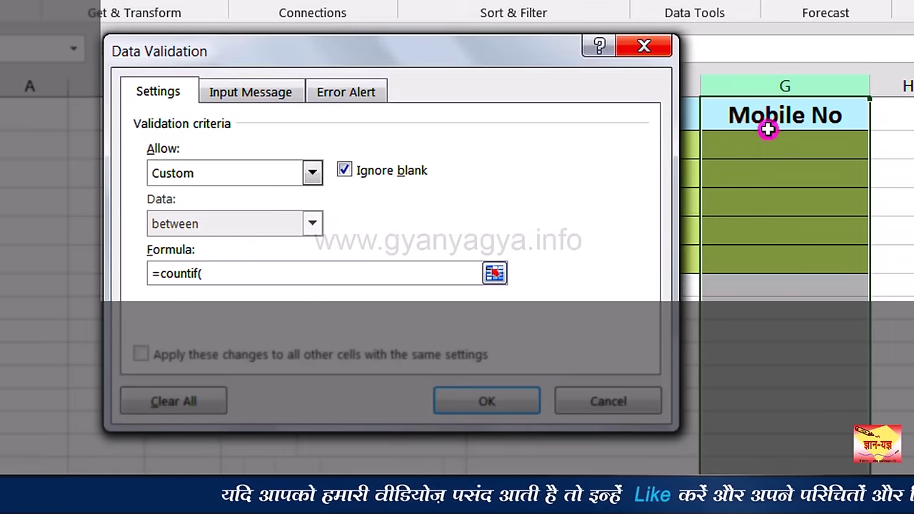
left_click(772, 87)
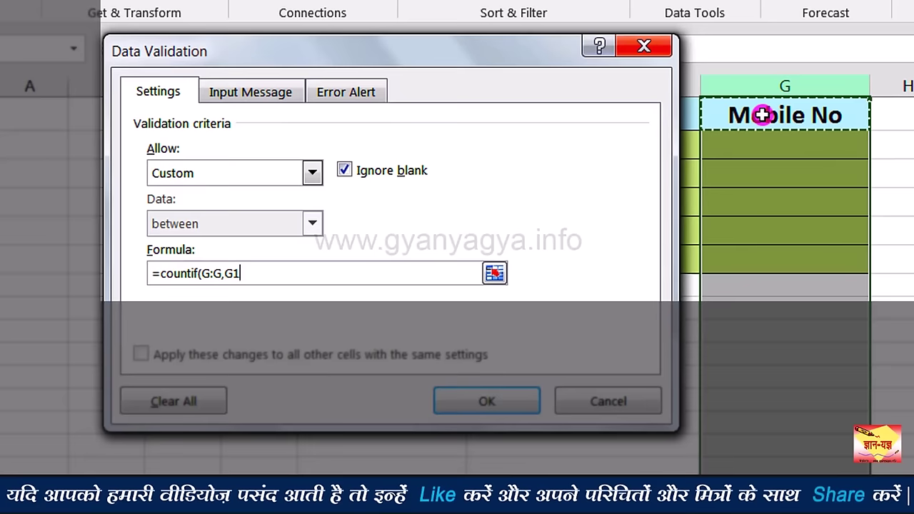
type(")")
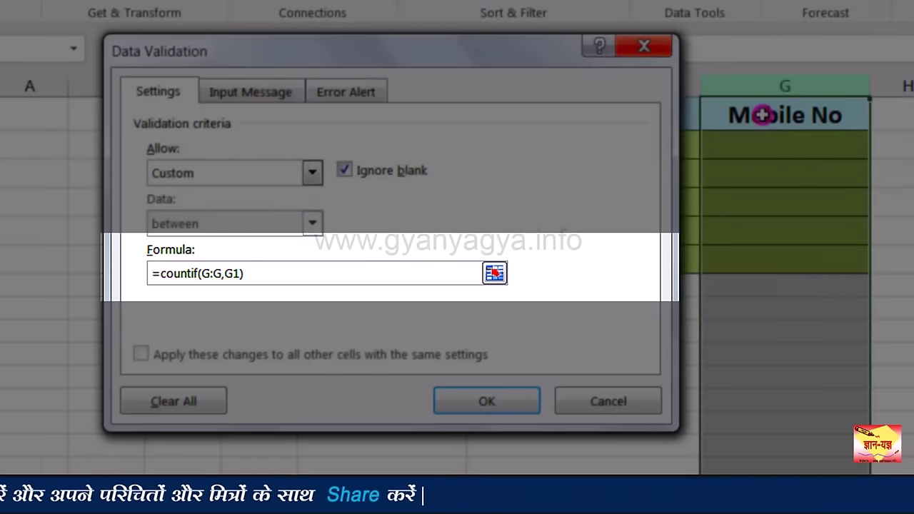
type("=1")
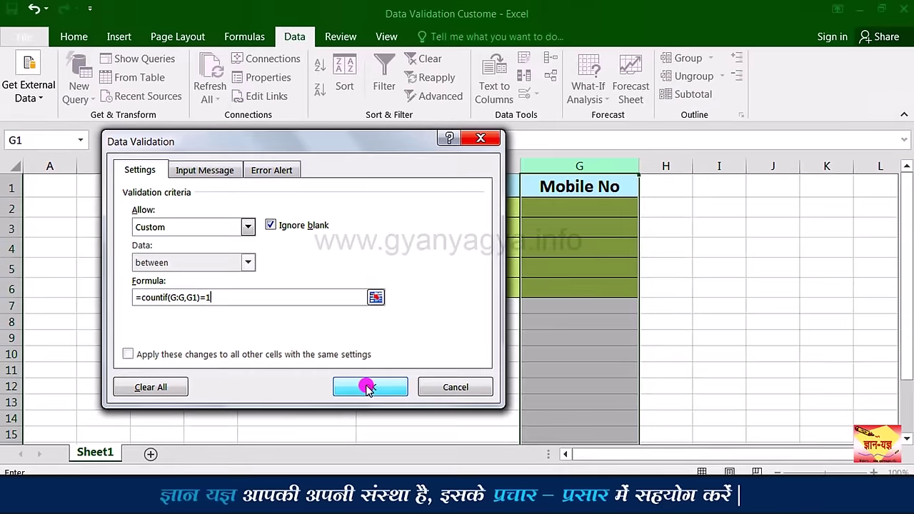
left_click(367, 388)
left_click(564, 208)
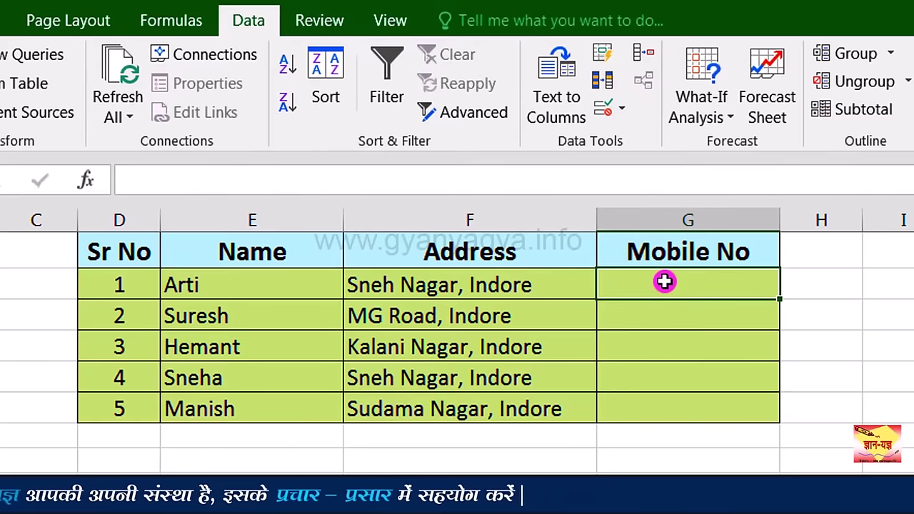
type("1234567890")
key("Return")
type("1234")
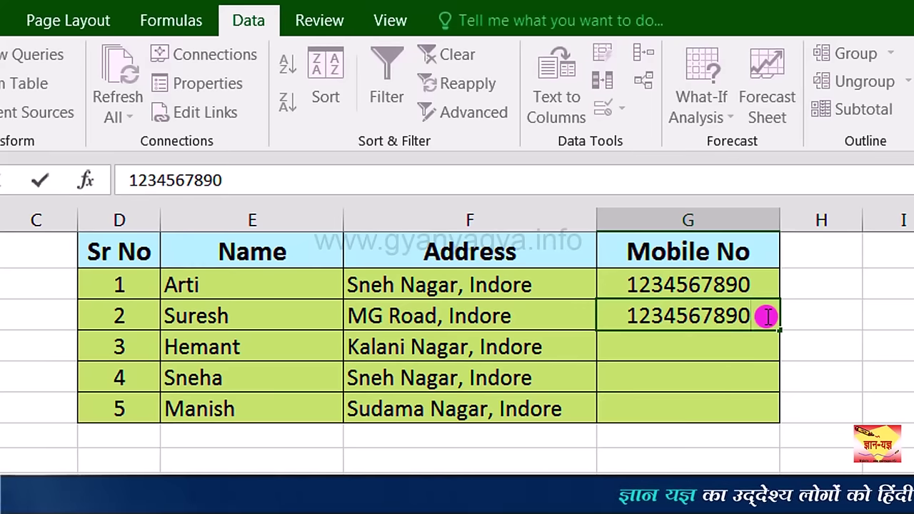
key("Return")
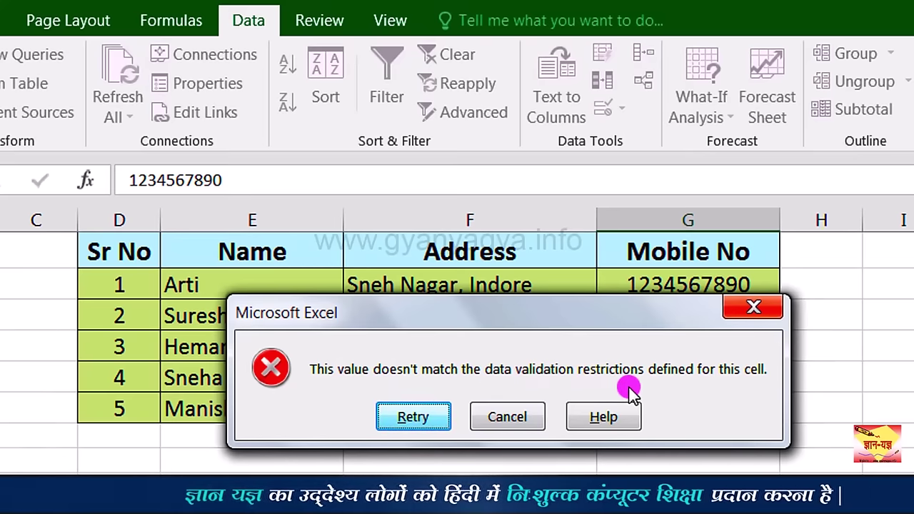
left_click(535, 417)
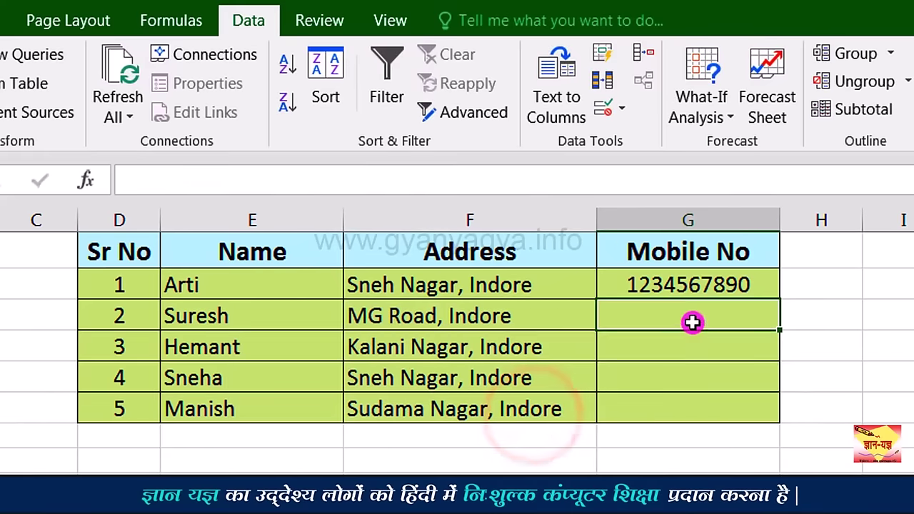
type("2222222222")
key("Return")
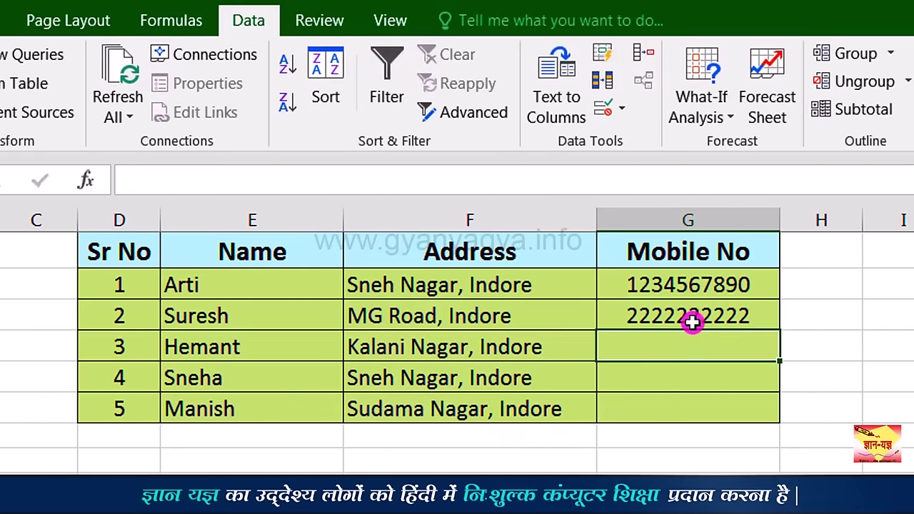
type("3333333333")
key("Return")
type("4444444444")
key("Return")
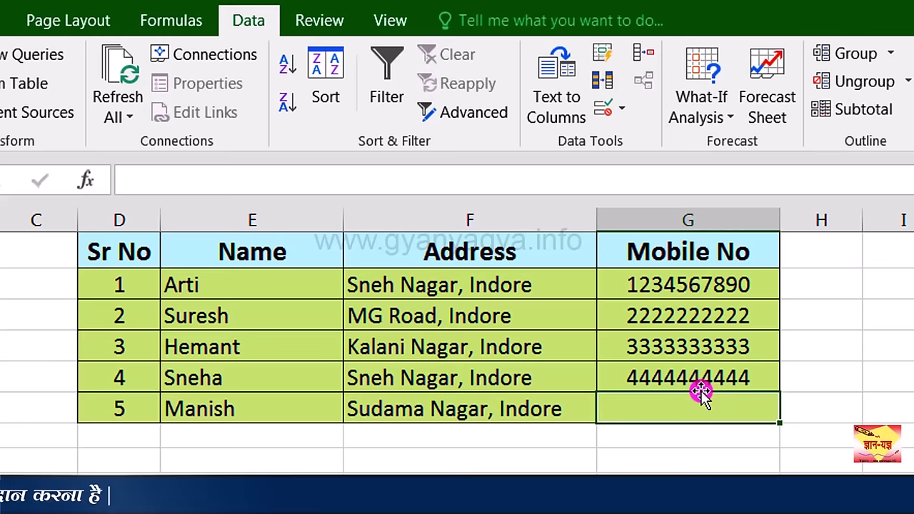
left_click(693, 221)
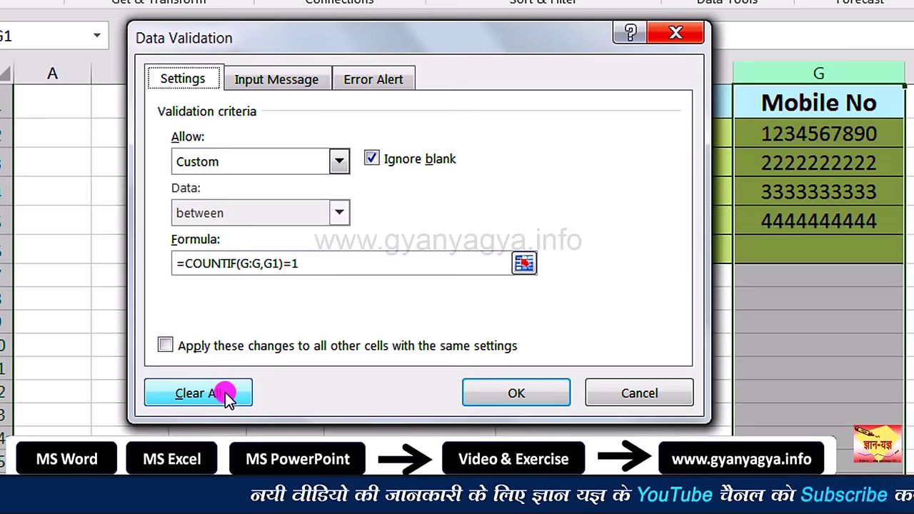
left_click(225, 396)
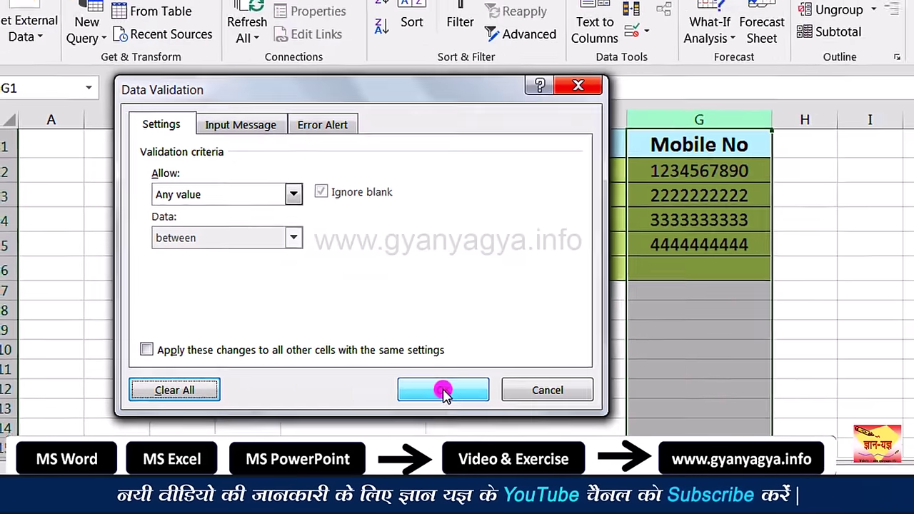
left_click(443, 390)
left_click(672, 271)
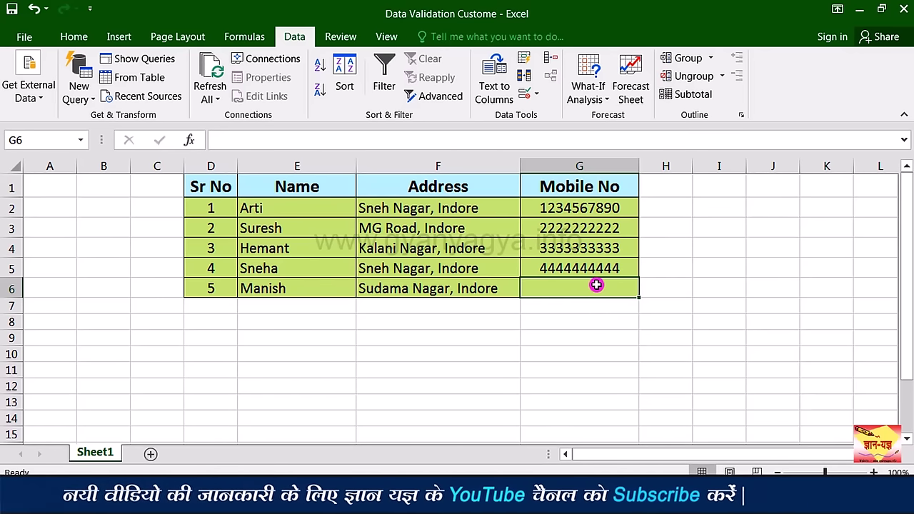
type("44")
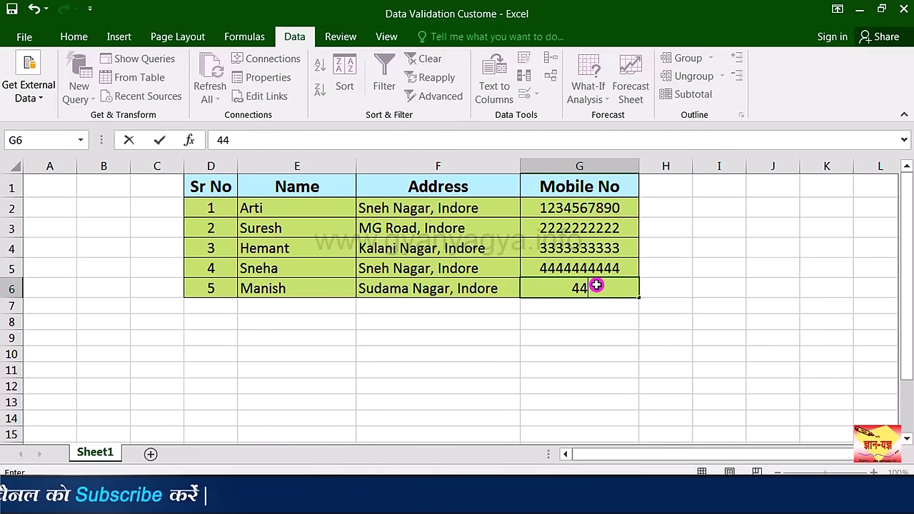
type("44444444")
key("Return")
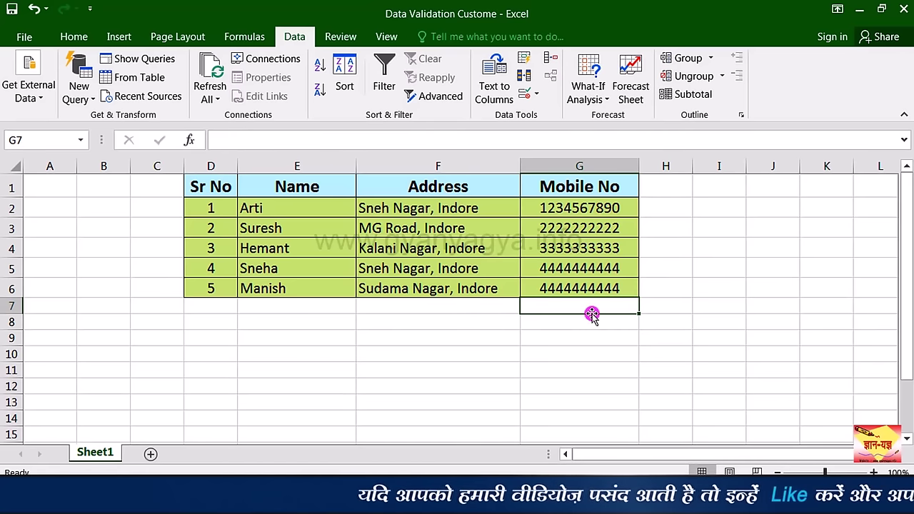
left_click(316, 208)
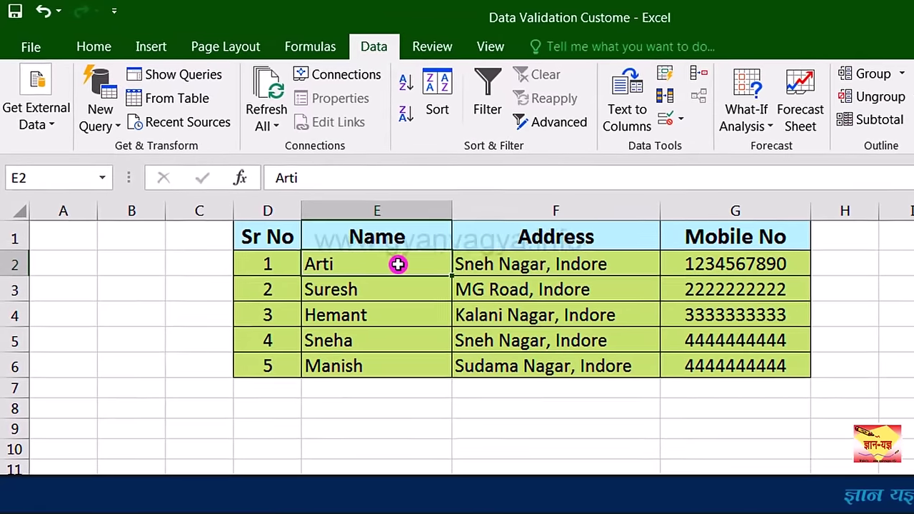
Step: Give the Name column E a Custom validation rule =istext(E1)
left_click(312, 166)
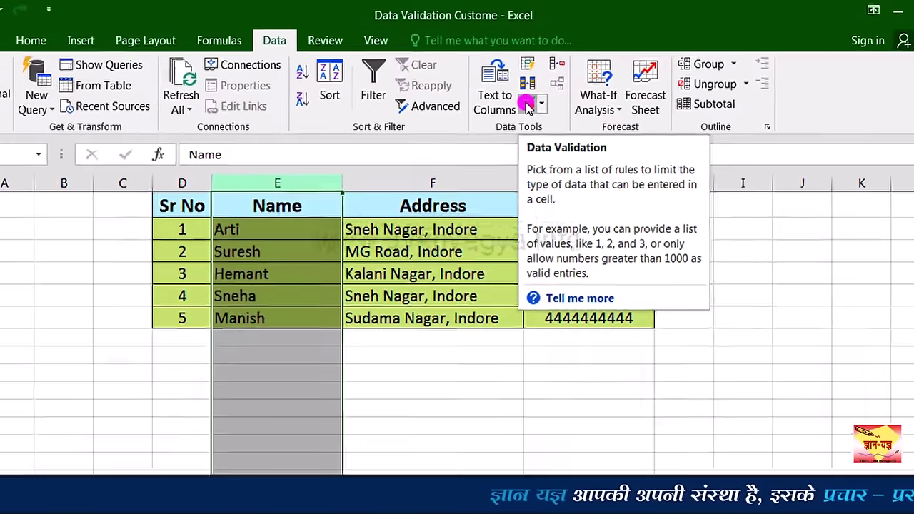
left_click(554, 183)
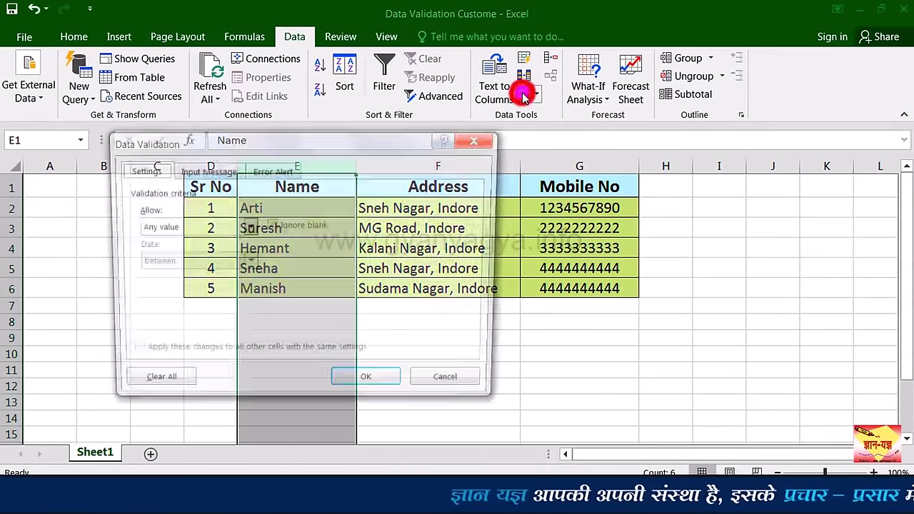
left_click_drag(374, 143, 599, 138)
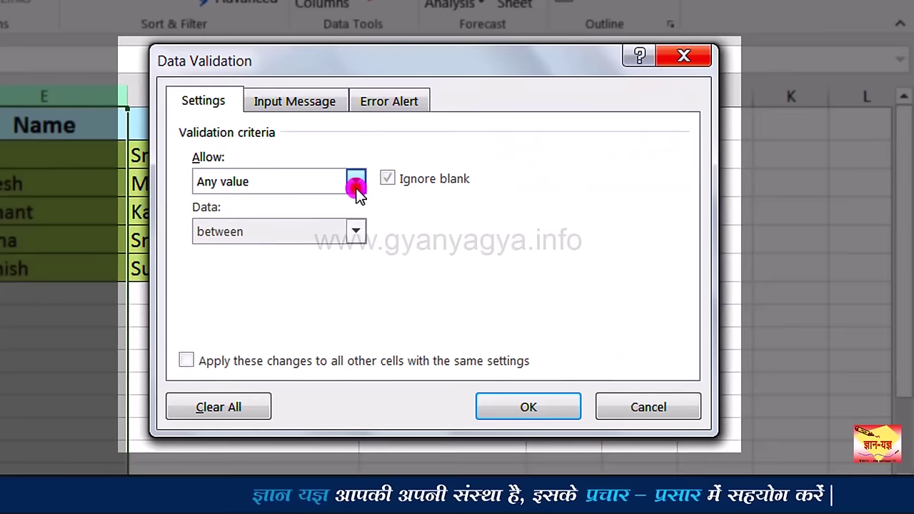
left_click(385, 189)
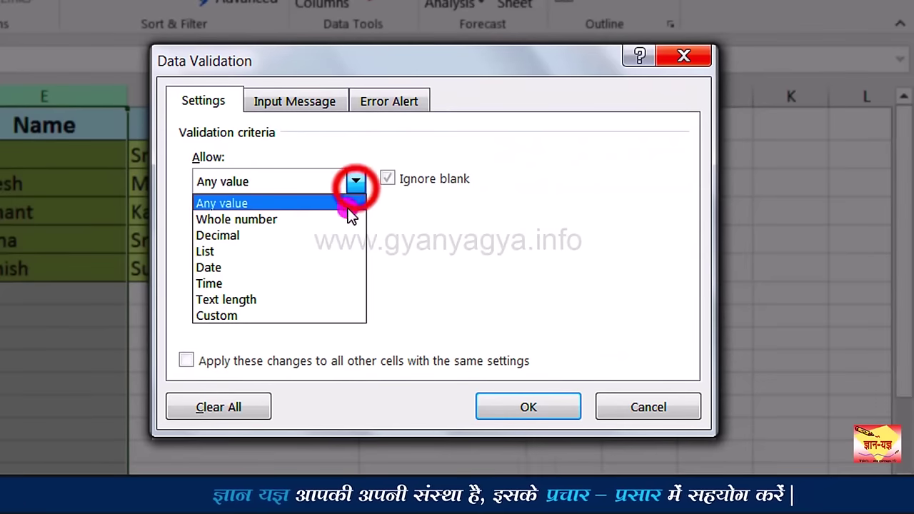
left_click(312, 325)
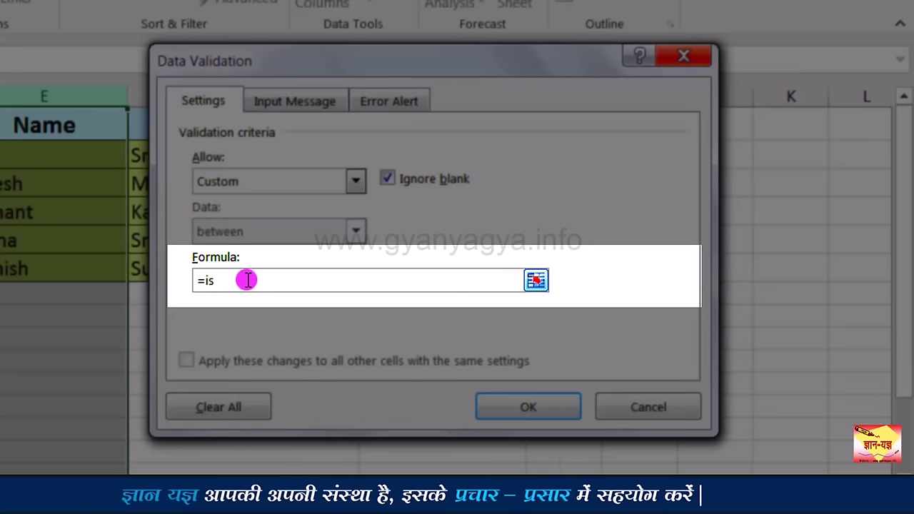
type("text(")
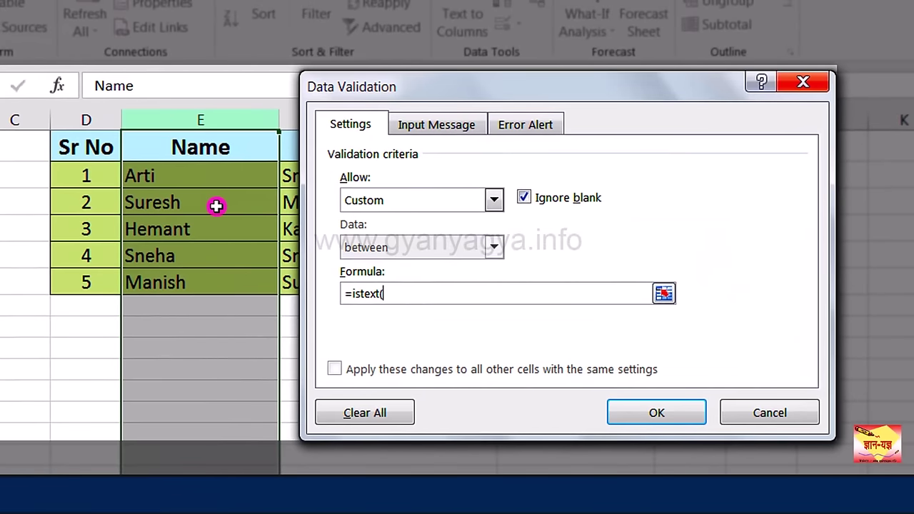
left_click(206, 148)
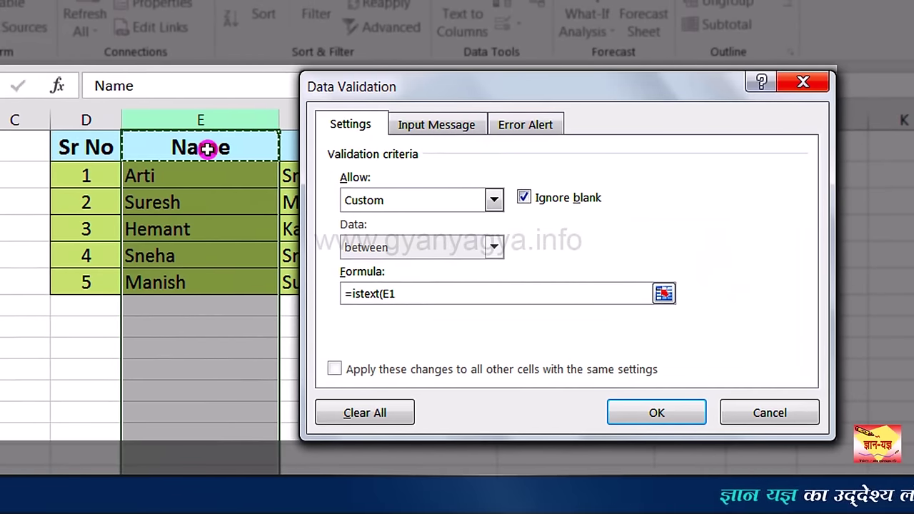
type(")")
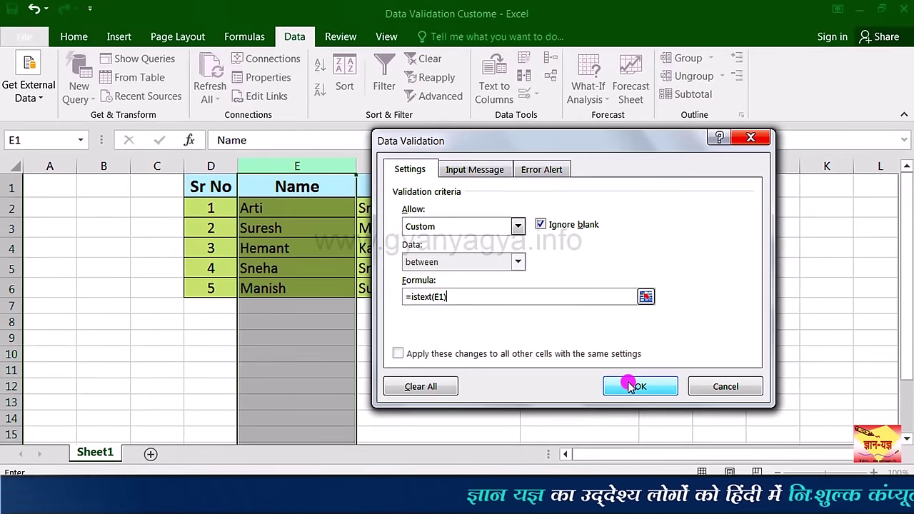
left_click(654, 408)
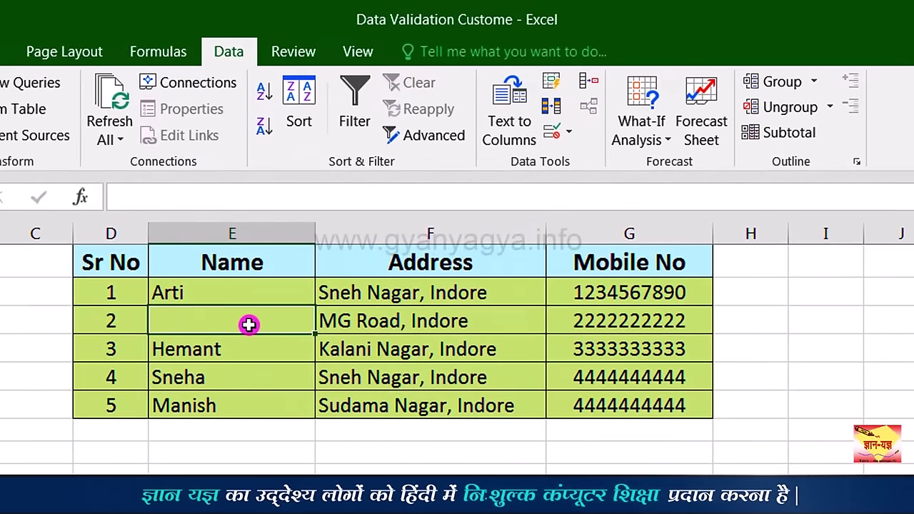
left_click(248, 324)
type("458")
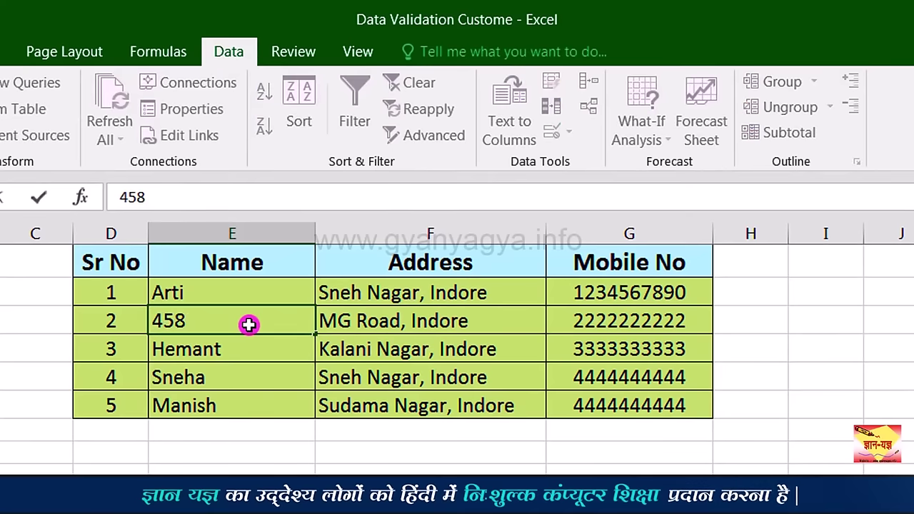
key("Return")
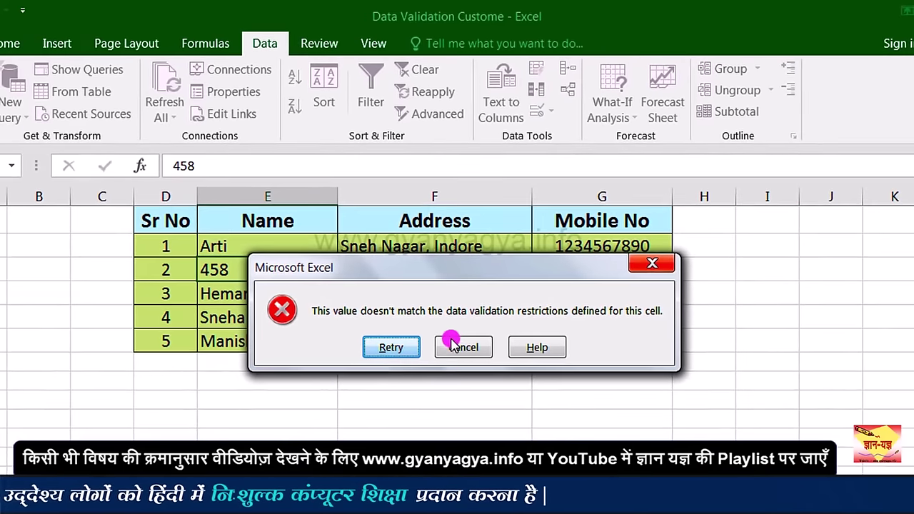
left_click(461, 347)
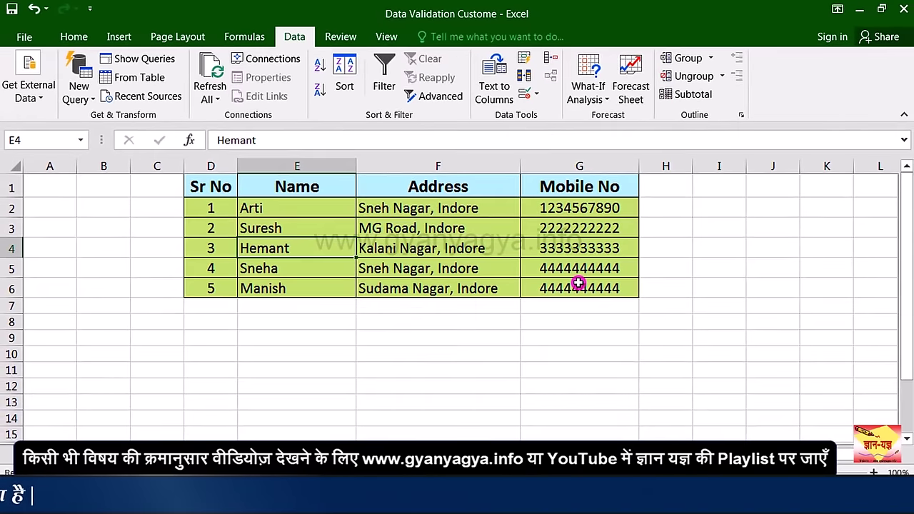
Step: Give the Mobile No column G a Custom validation rule =isnumber(G1)
left_click(587, 166)
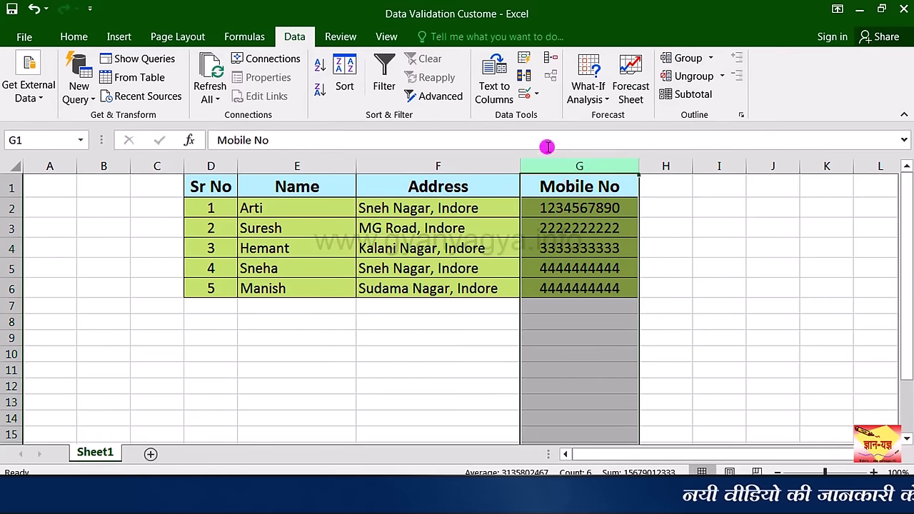
left_click(525, 93)
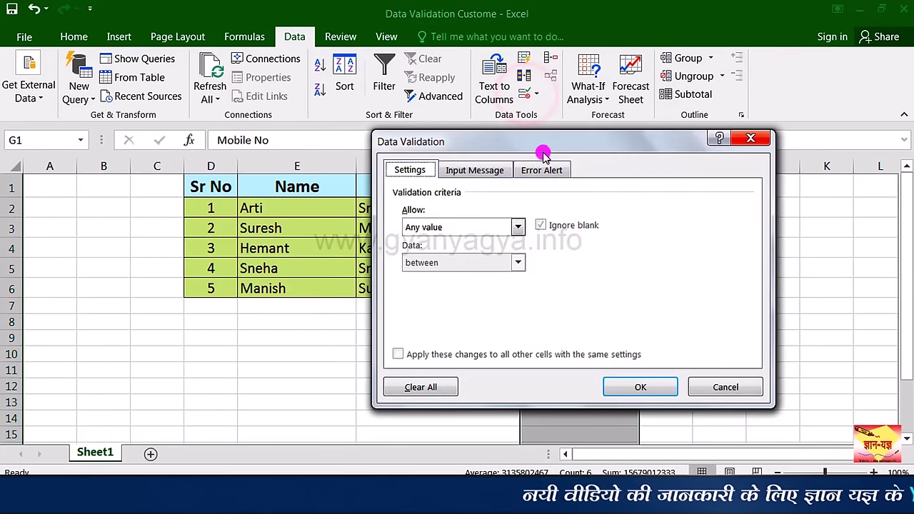
left_click_drag(547, 140, 288, 142)
left_click(228, 228)
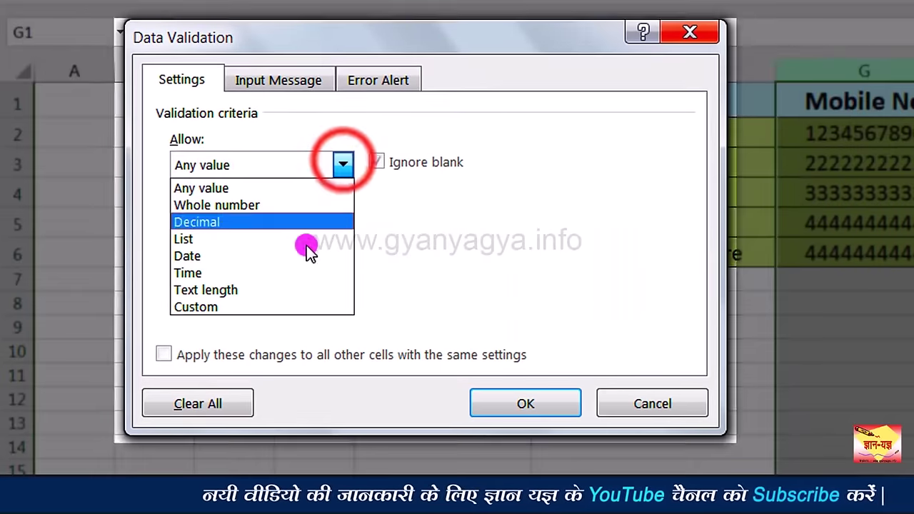
left_click(276, 311)
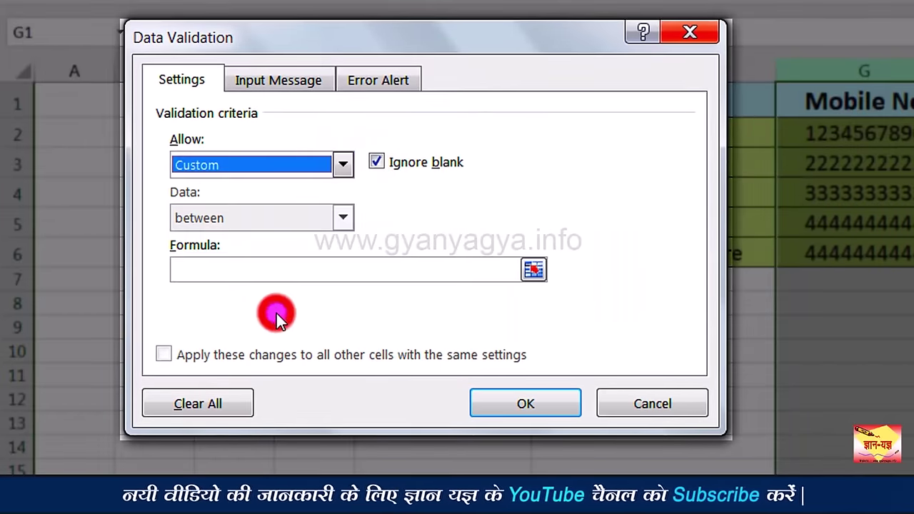
left_click(293, 272)
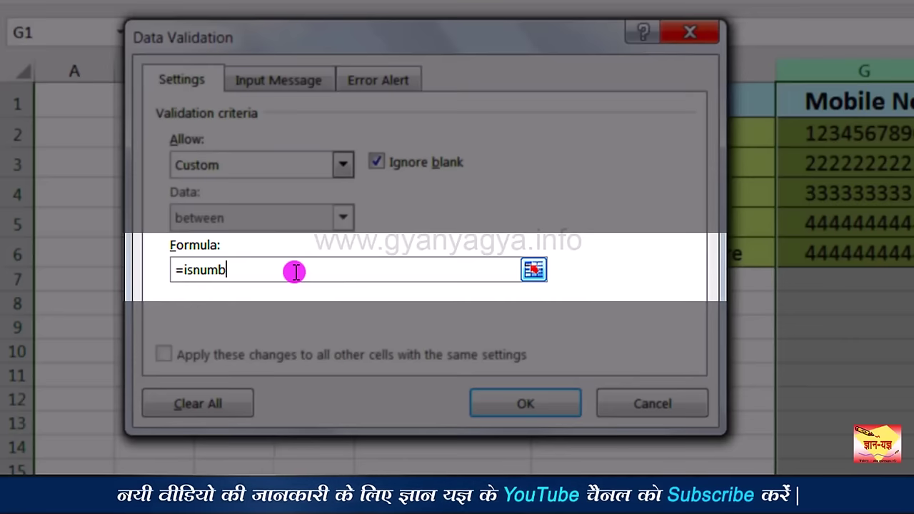
type("=isnumber")
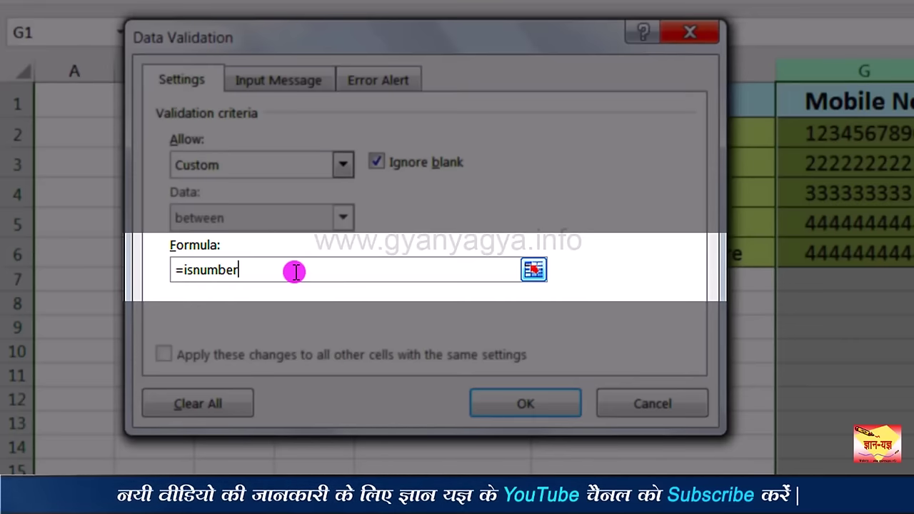
type("(")
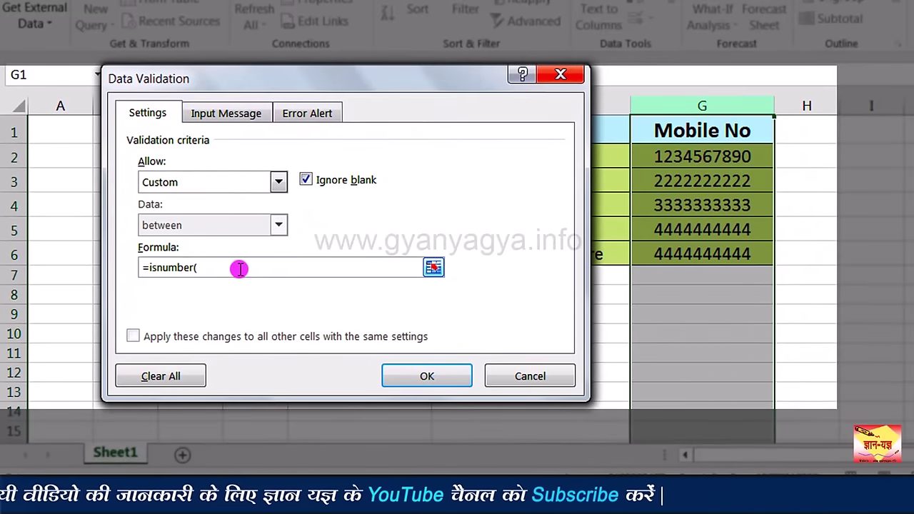
left_click(673, 135)
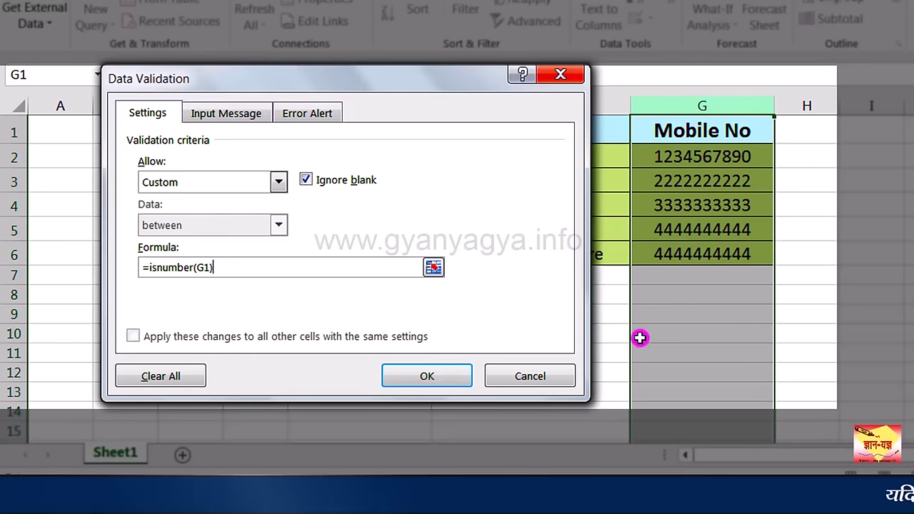
left_click(427, 376)
Step: Replace G3's mobile number with the word 'mobile' to trigger the validation error, then move the error message aside
left_click(691, 188)
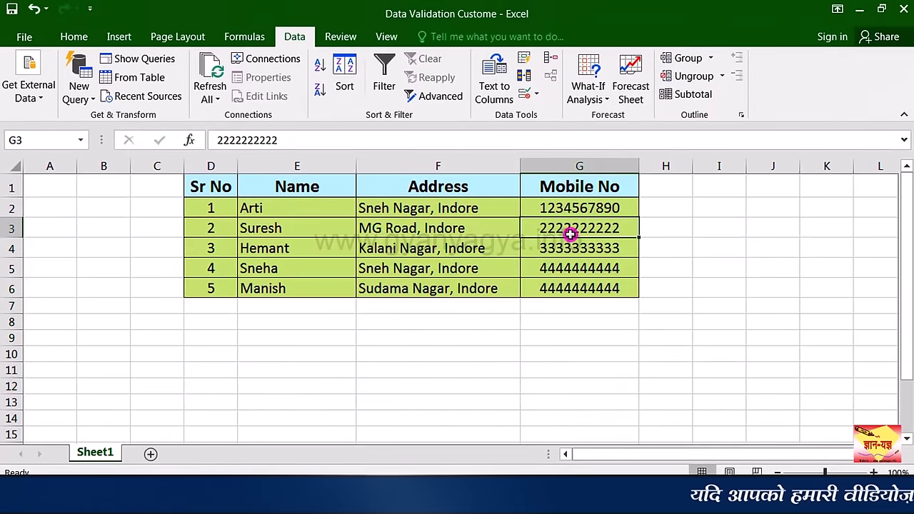
key("Delete")
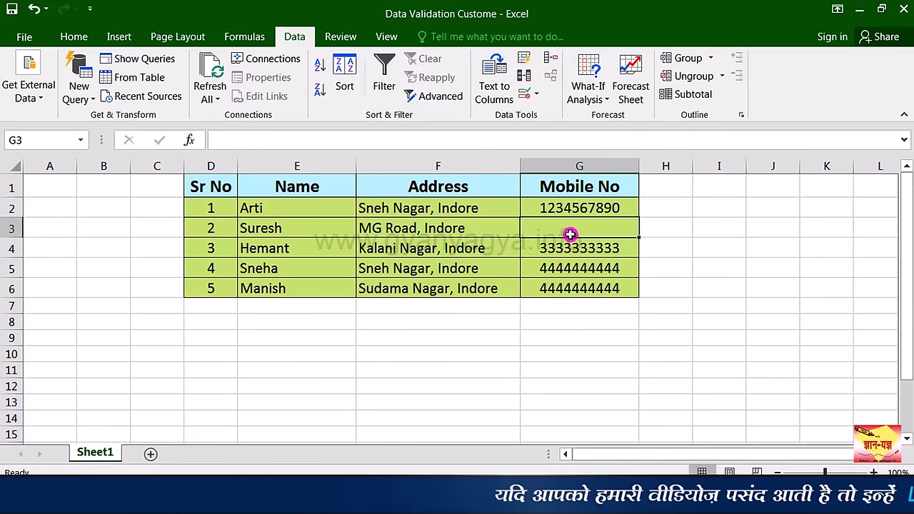
type("mobile")
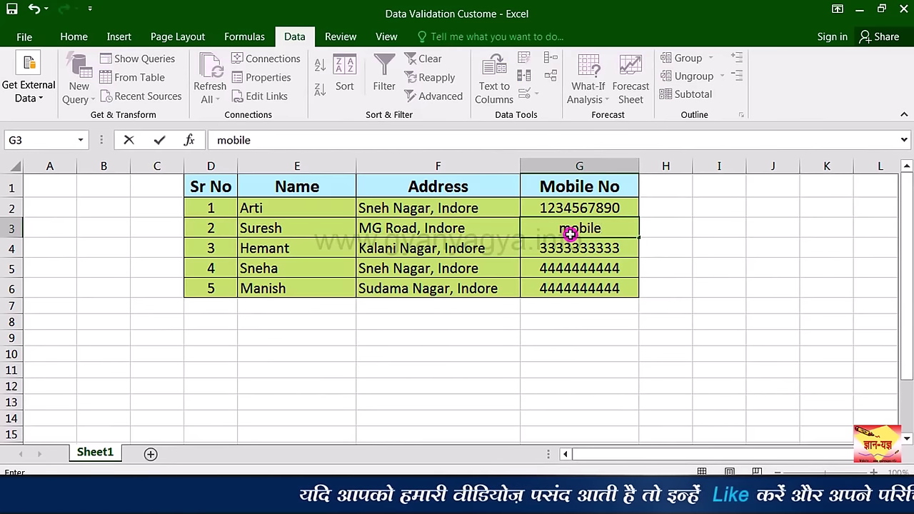
key("Return")
left_click(546, 228)
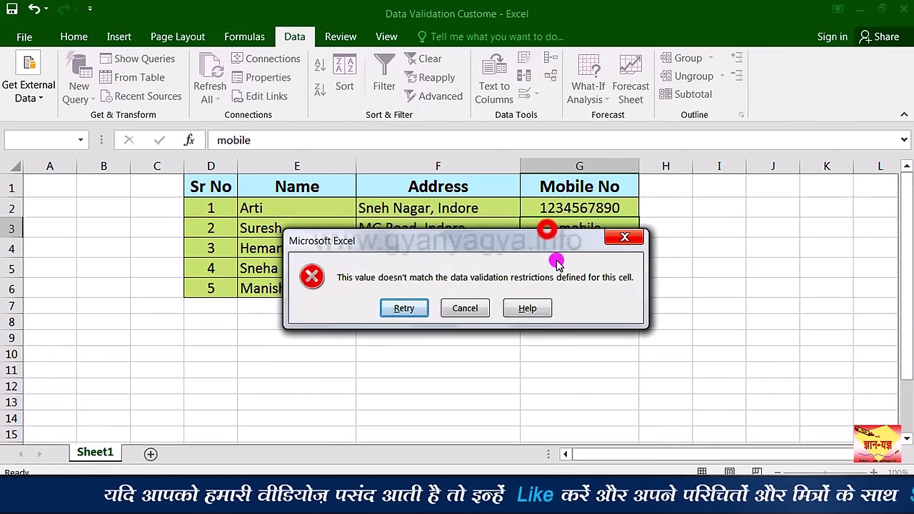
left_click_drag(546, 232, 566, 272)
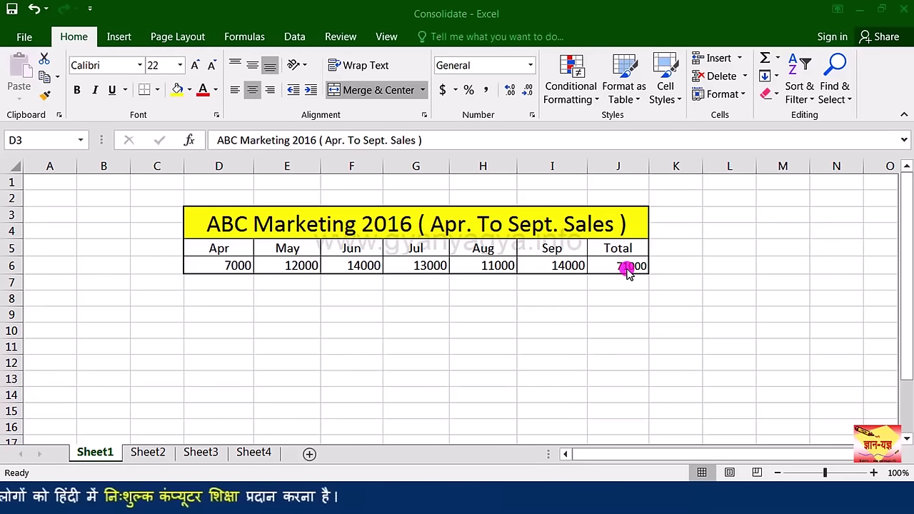
Step: In the Consolidate workbook, view Sheet2's D3 title, then select H4 beside Sheet3's Total label
left_click(146, 454)
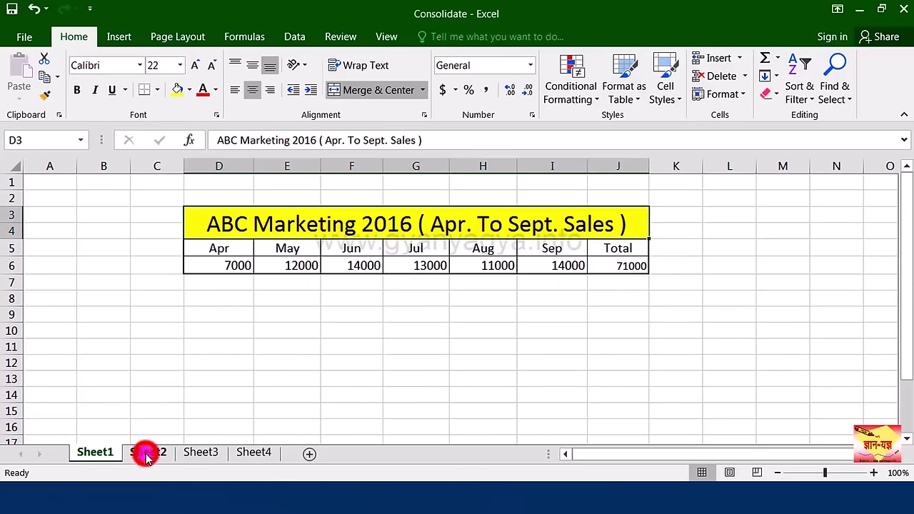
left_click(146, 453)
left_click(343, 225)
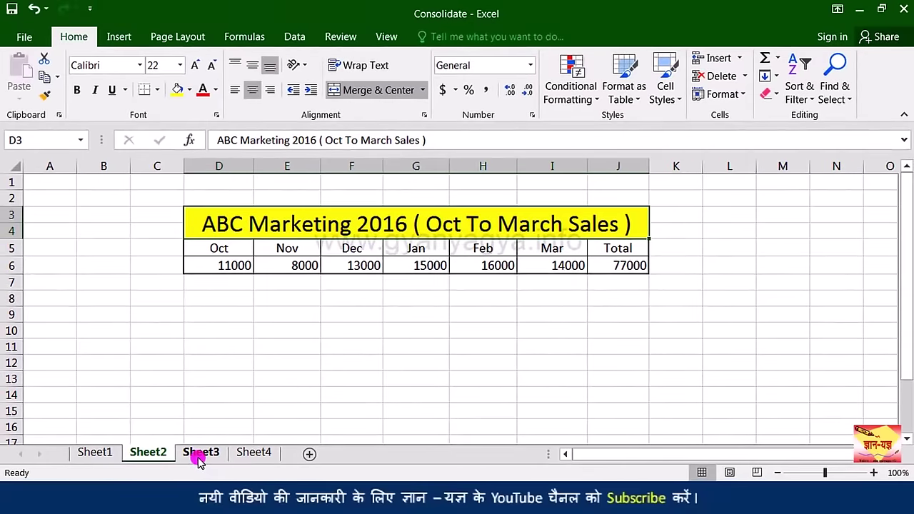
left_click(200, 455)
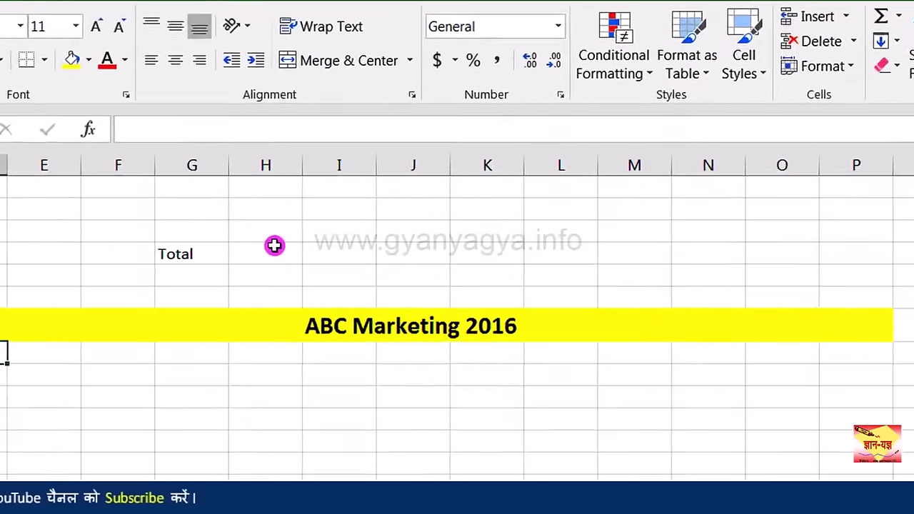
left_click(274, 245)
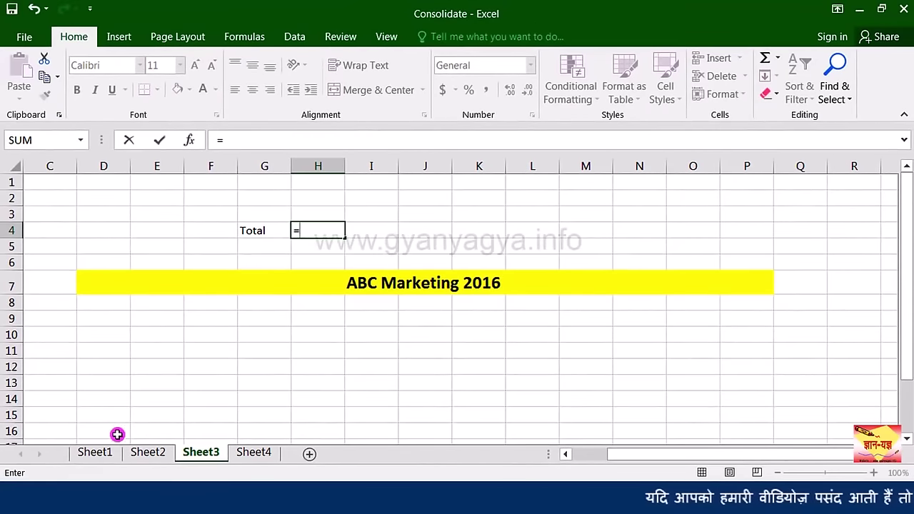
Step: Enter =Sheet1!J6+Sheet2!J6 in H4 to add both sheets' sales totals (148000)
left_click(97, 452)
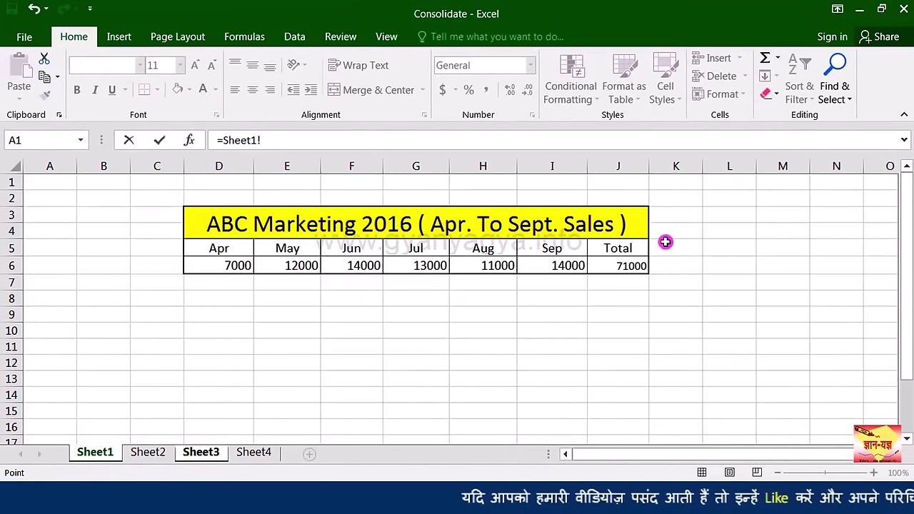
left_click(622, 267)
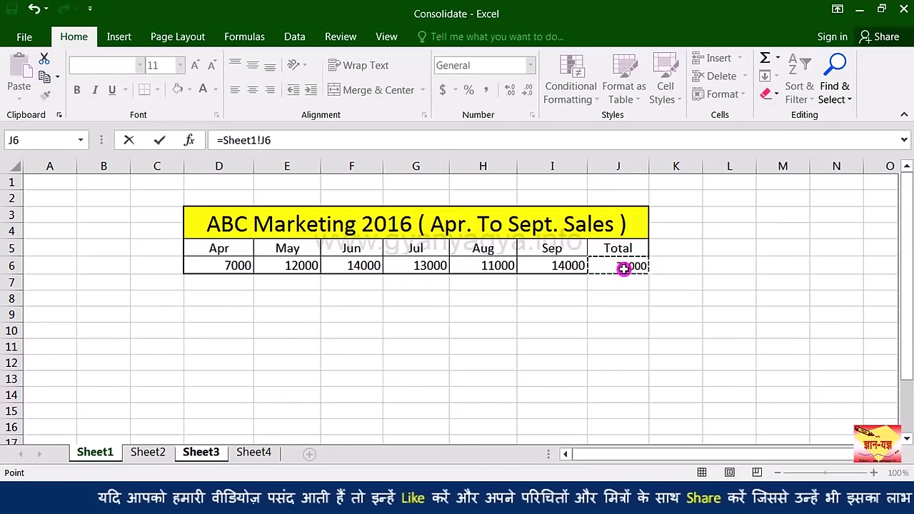
left_click(148, 453)
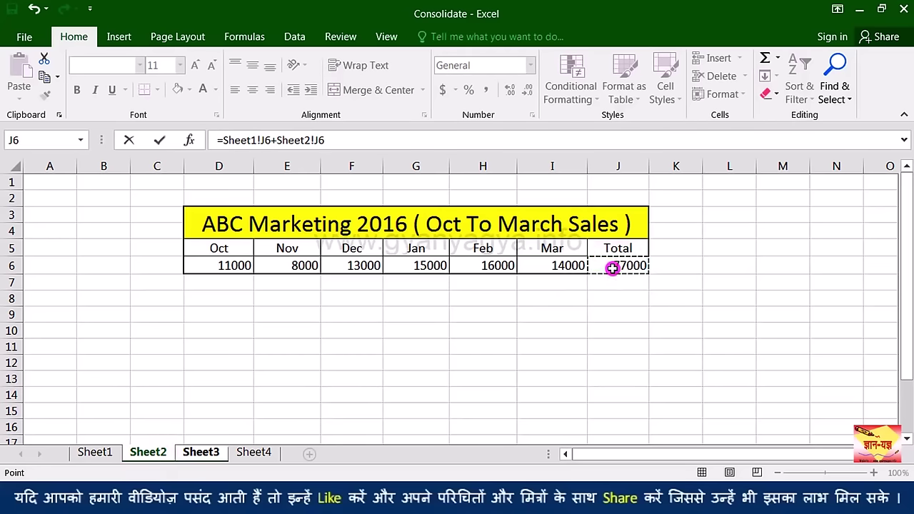
key("Return")
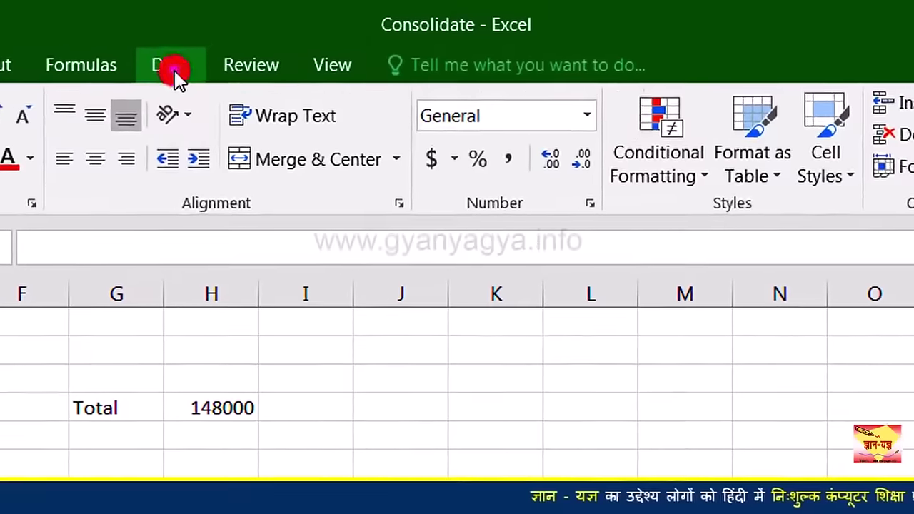
Step: Open Data > Consolidate for Sheet3 with Sum as the function
left_click(175, 70)
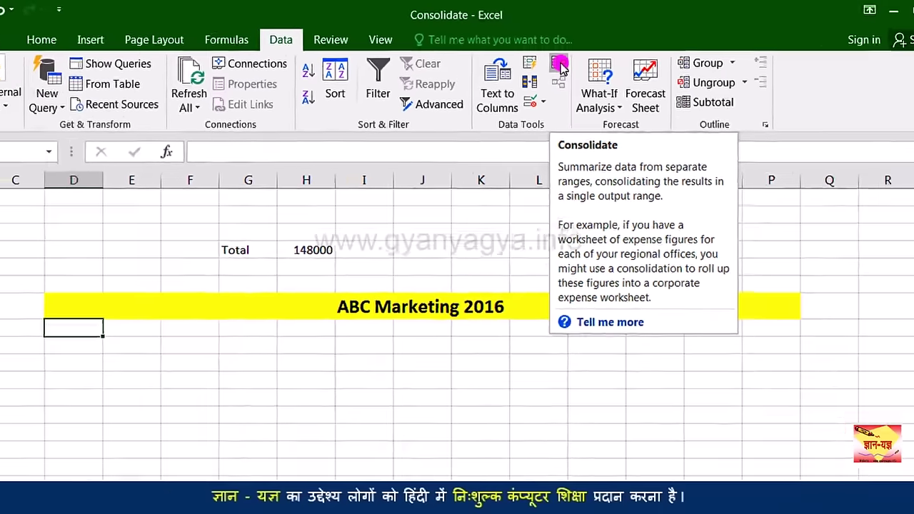
left_click(625, 106)
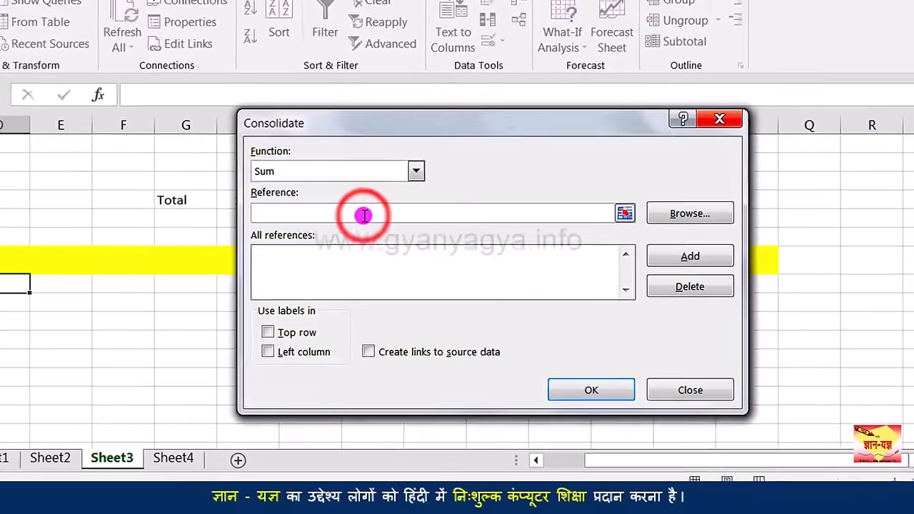
left_click(364, 215)
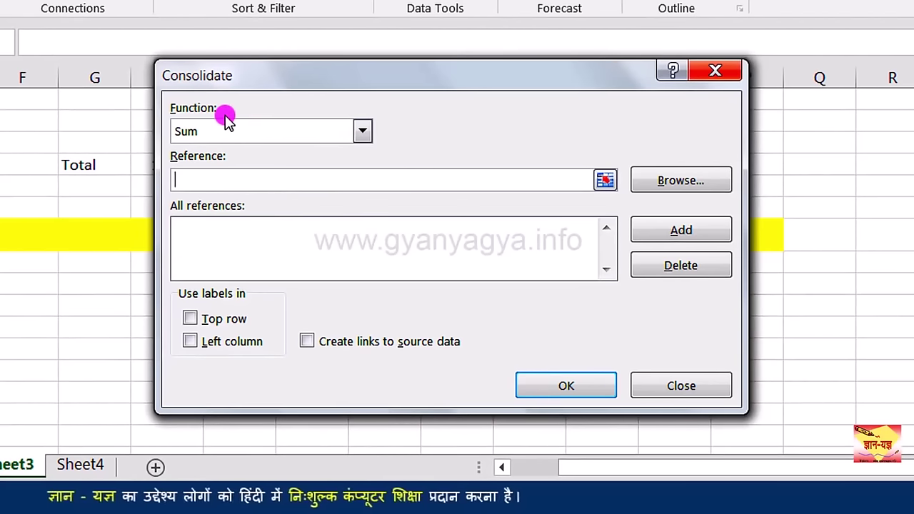
left_click(359, 133)
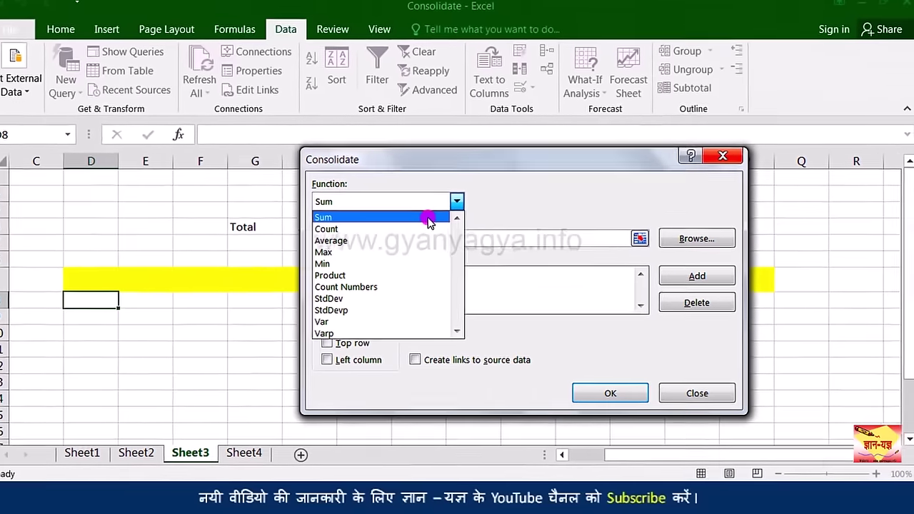
left_click(327, 154)
left_click(298, 183)
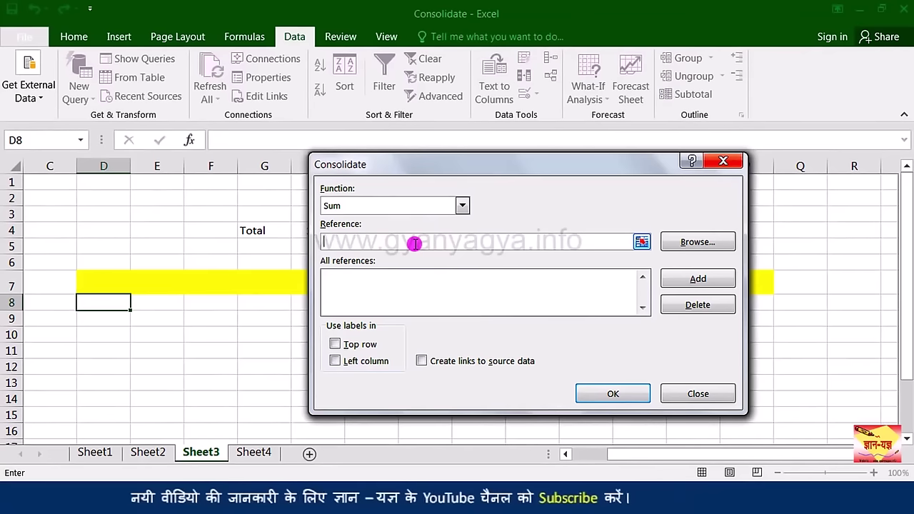
Step: Add Sheet1!$D$5:$J$6 to the Consolidate dialog's All references list
left_click(95, 452)
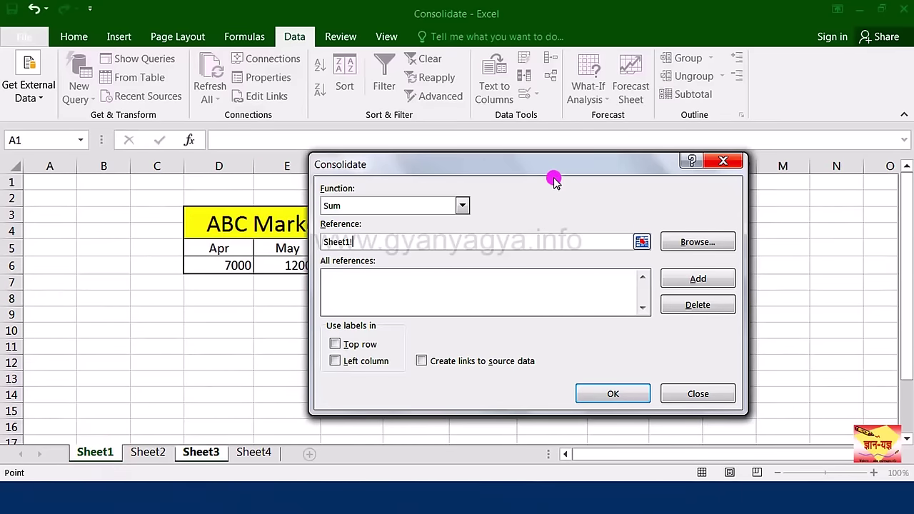
left_click_drag(545, 175, 716, 304)
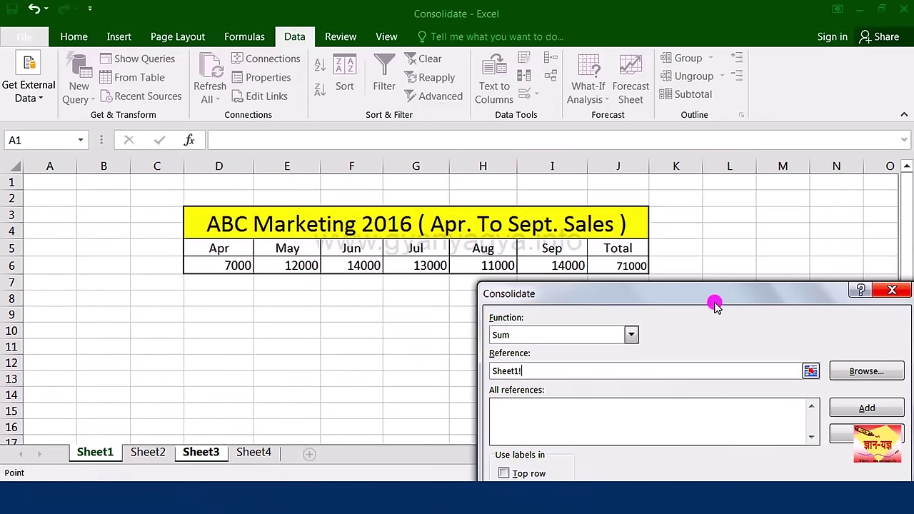
left_click_drag(234, 254, 634, 263)
left_click_drag(591, 298, 577, 164)
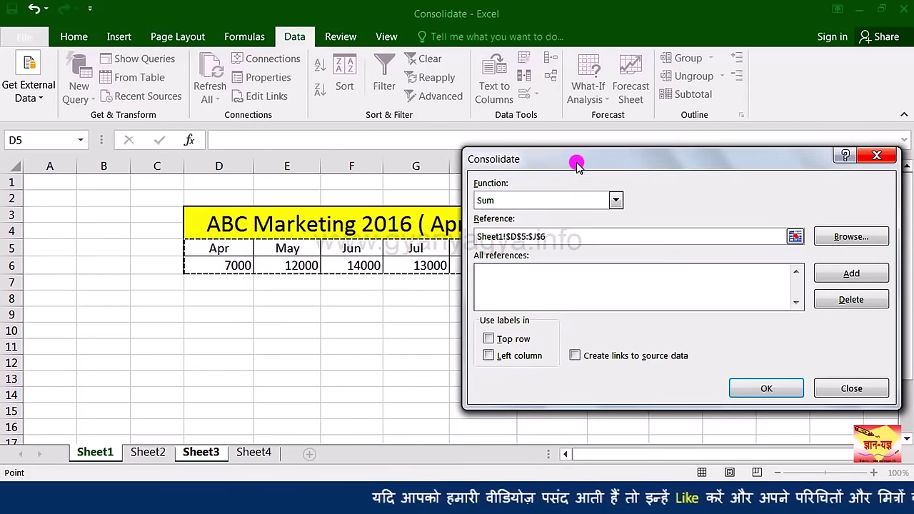
left_click(835, 275)
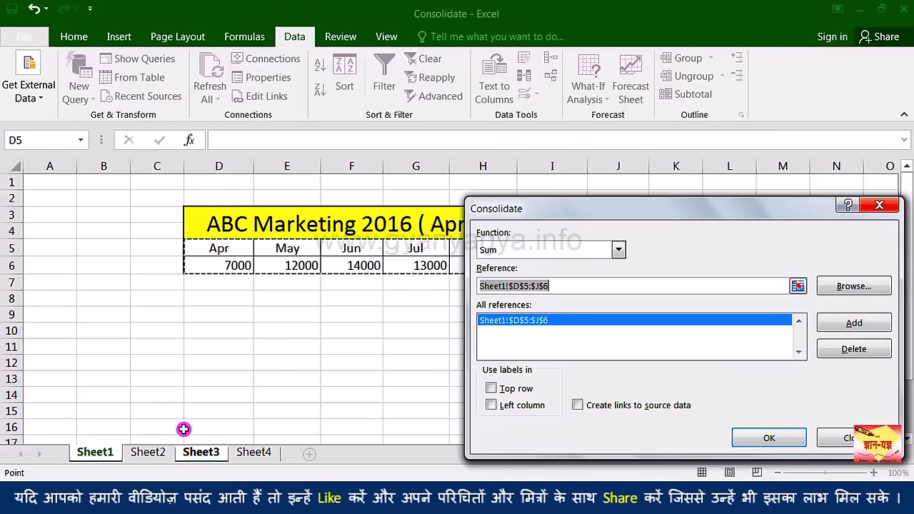
Step: Add Sheet2!$D$5:$J$6 as the second consolidation reference
left_click(150, 452)
left_click_drag(224, 248, 255, 270)
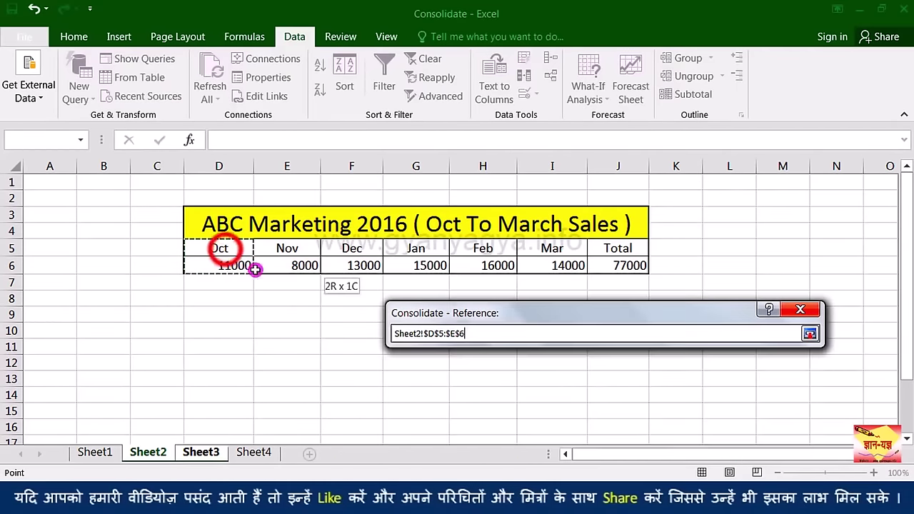
left_click_drag(428, 277, 629, 267)
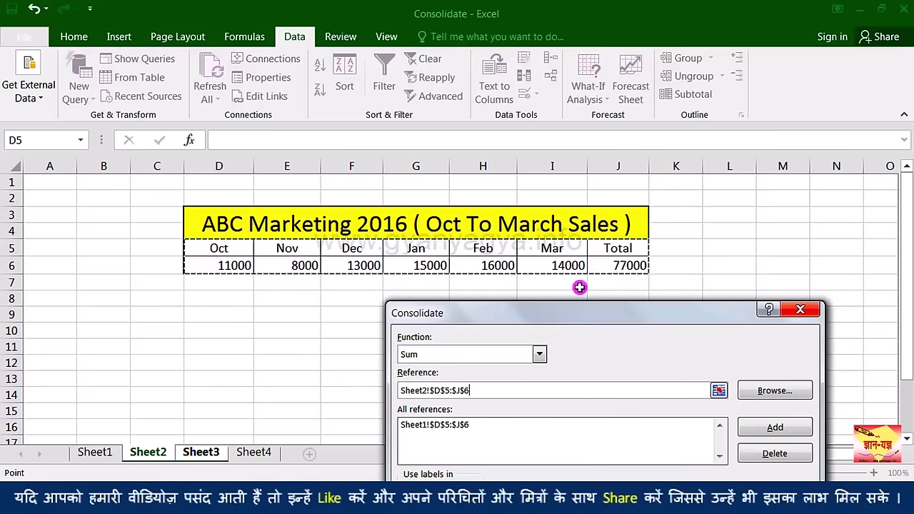
left_click_drag(564, 311, 561, 162)
left_click(758, 284)
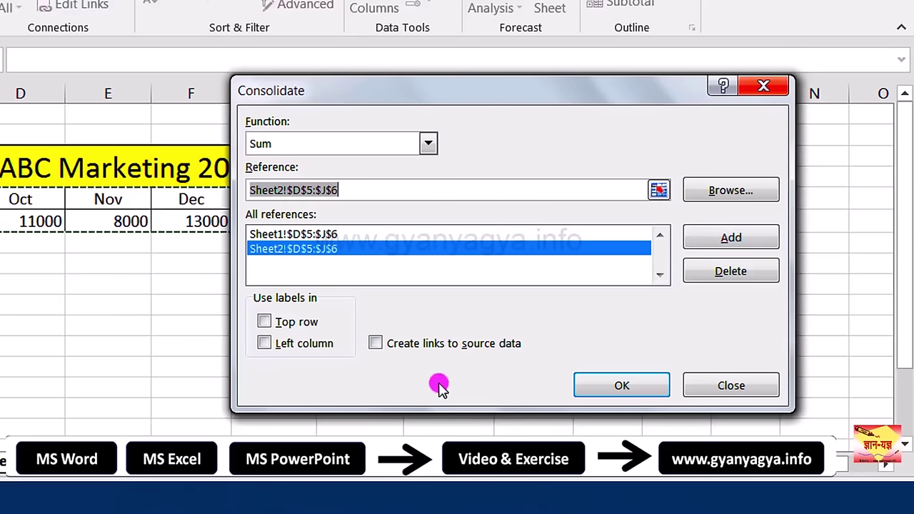
Step: Tick Top row and Create links to source data, then consolidate onto Sheet3
left_click(265, 322)
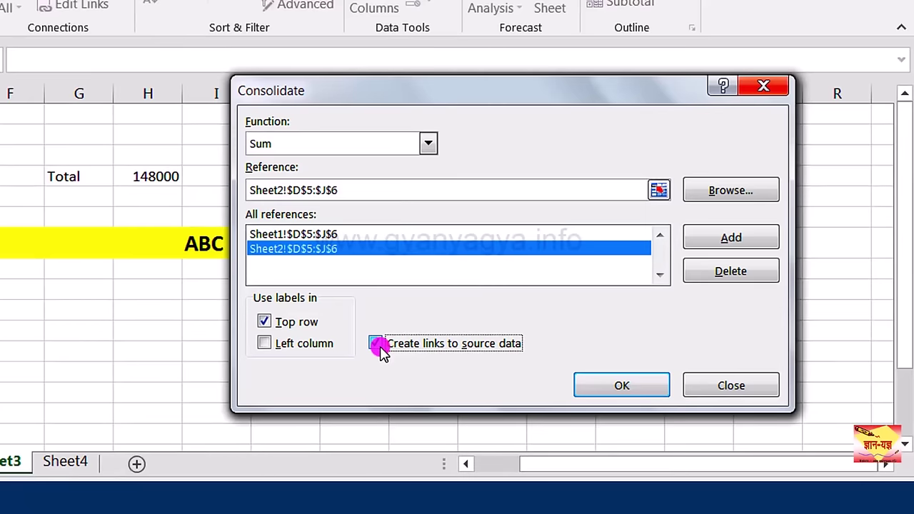
left_click(377, 344)
left_click(620, 388)
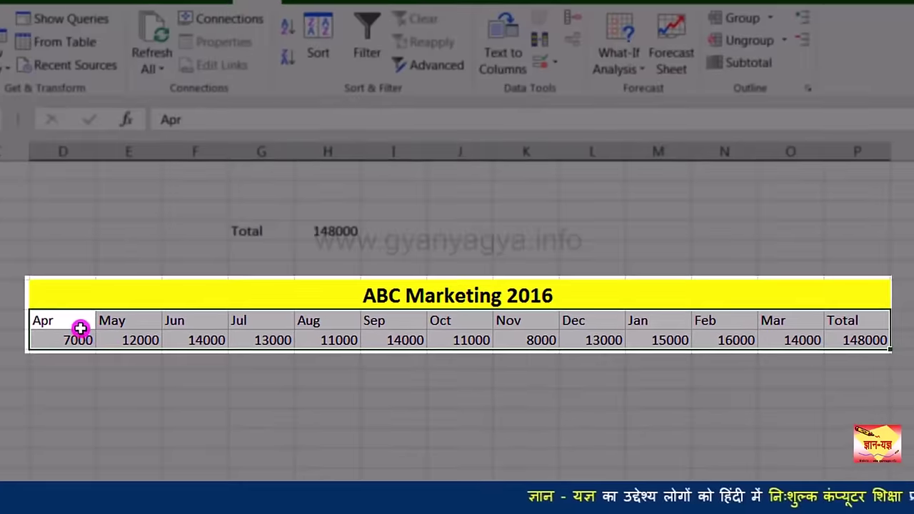
Step: Expand the consolidated outline to show linked Apr–Sep (71000) and Oct–Mar (77000) rows
left_click(81, 328)
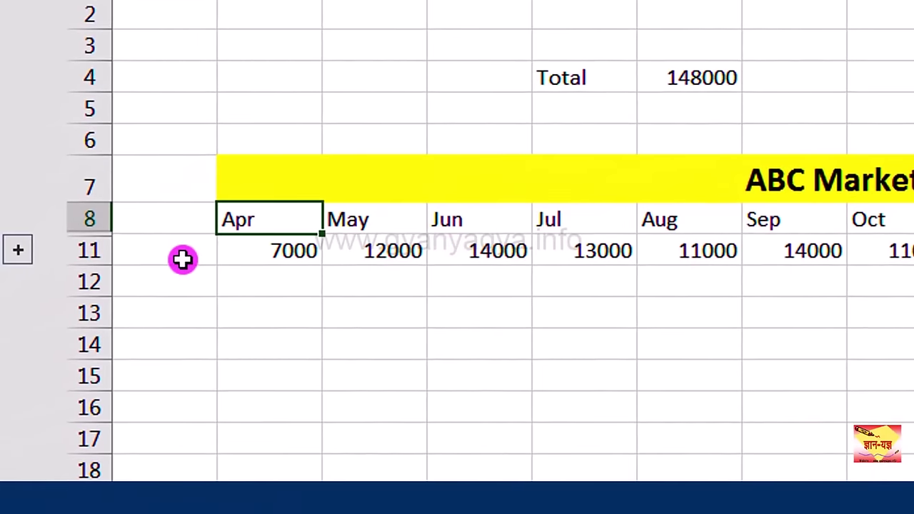
left_click(22, 257)
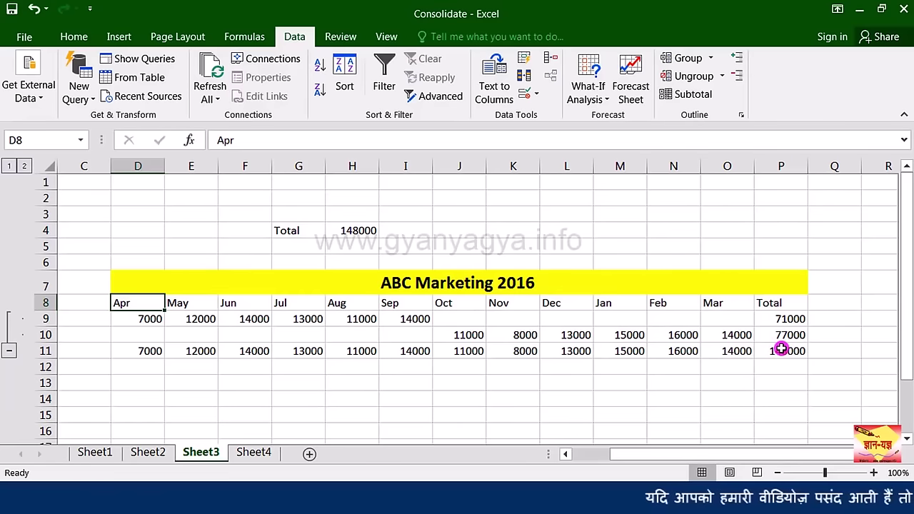
Step: Change Sheet1's July sales in G6 from 13000 to 15000
left_click(98, 452)
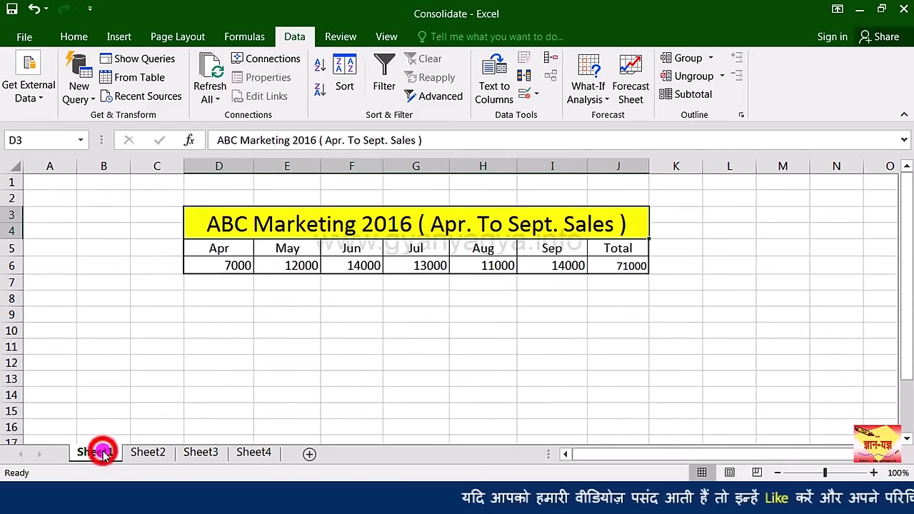
left_click(424, 267)
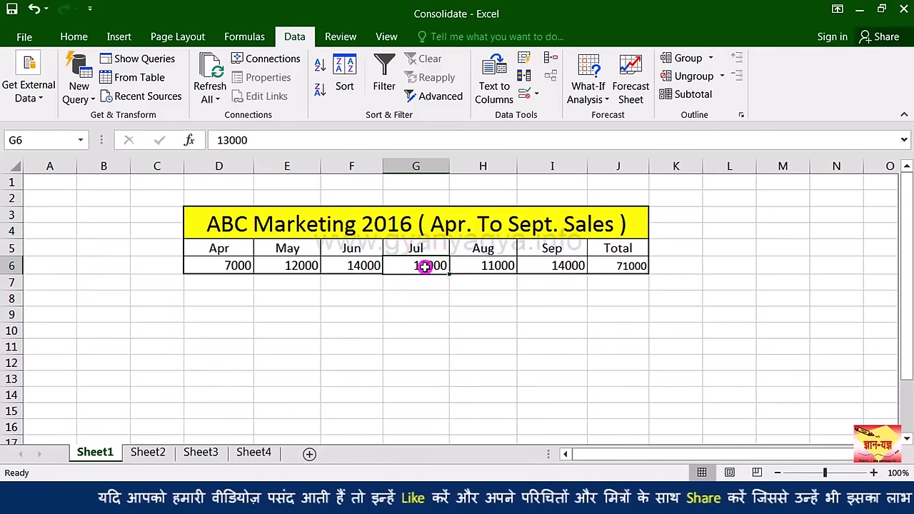
type("1500")
key("Return")
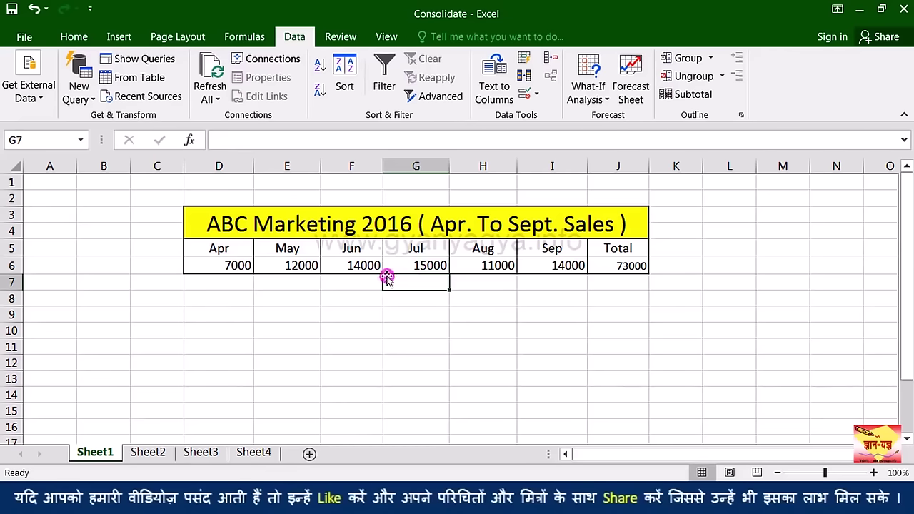
Step: On Sheet3, check the consolidated July total and the linked Sheet1 July figure
left_click(203, 453)
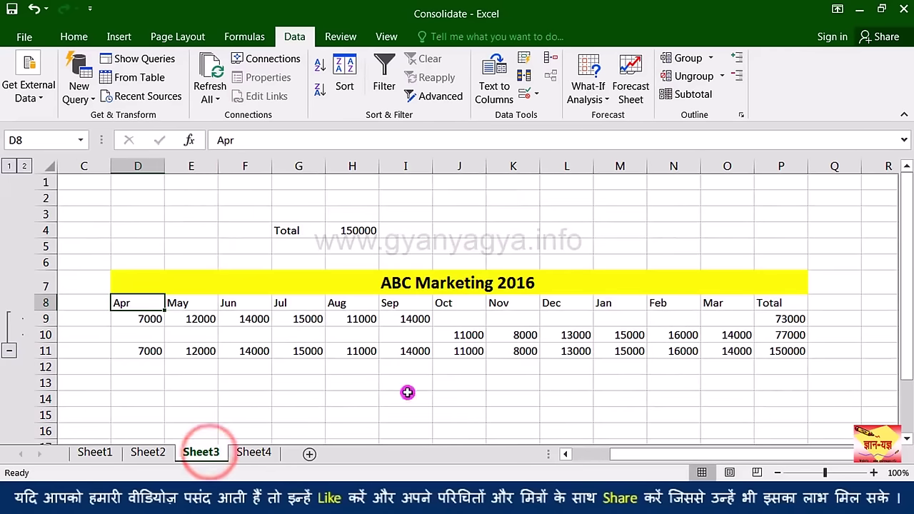
left_click(315, 356)
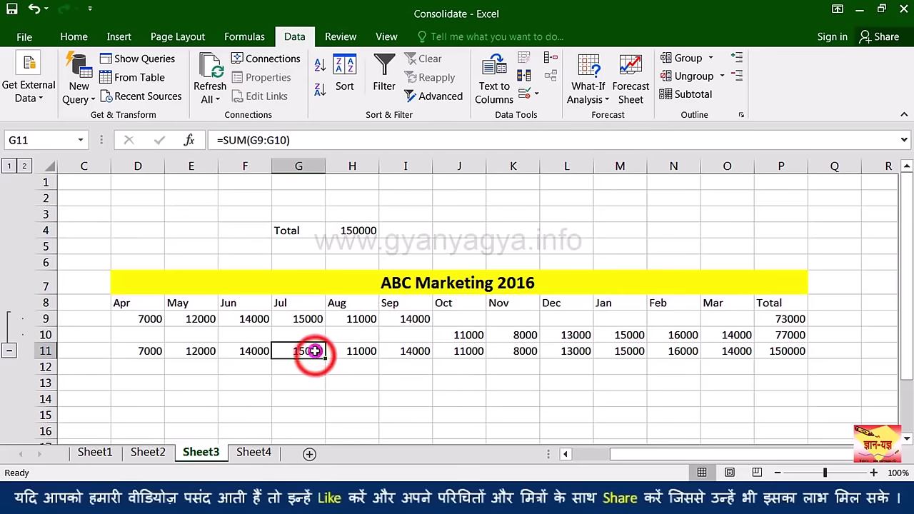
left_click(315, 319)
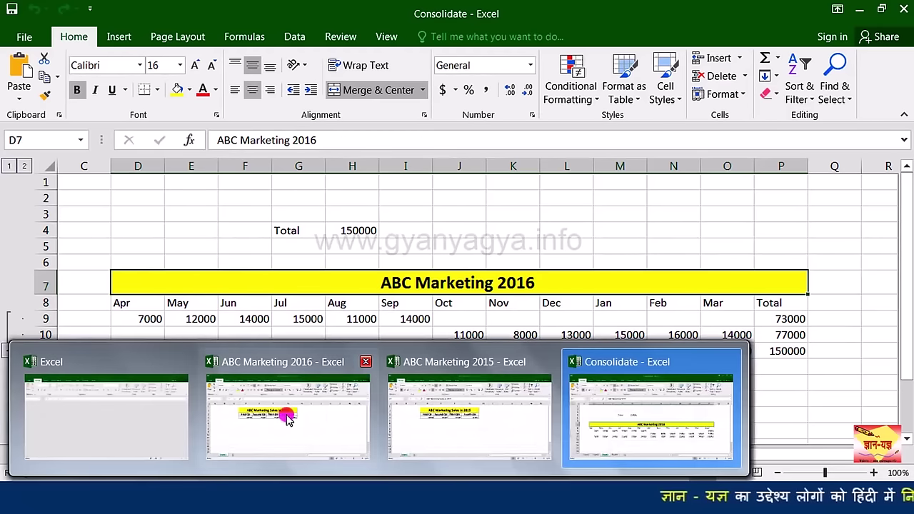
Step: Open Data > Consolidate on Sheet4's ABC Marketing Sales in 2015 & 16 table
mouse_move(292, 409)
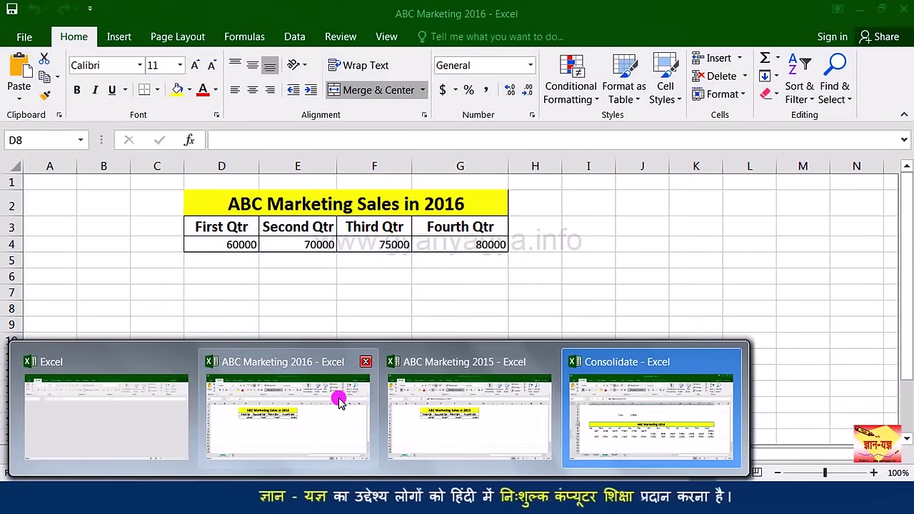
left_click(611, 405)
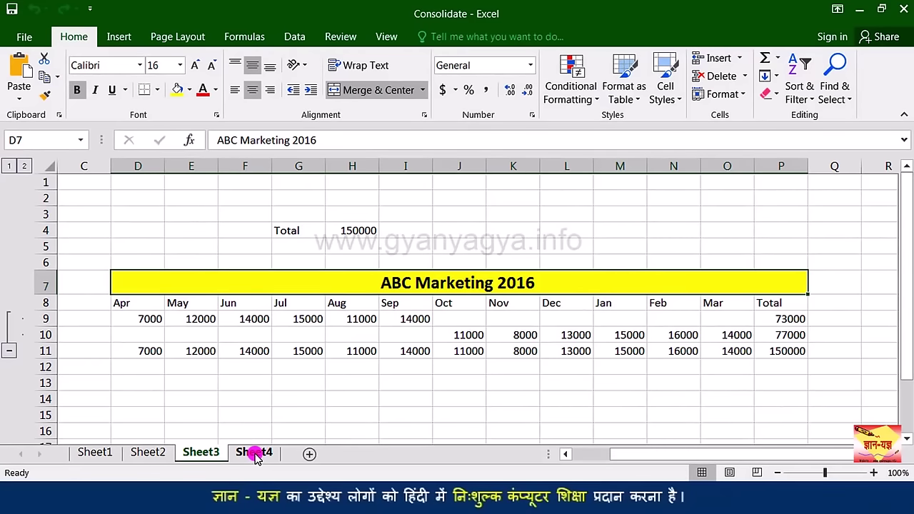
left_click(255, 452)
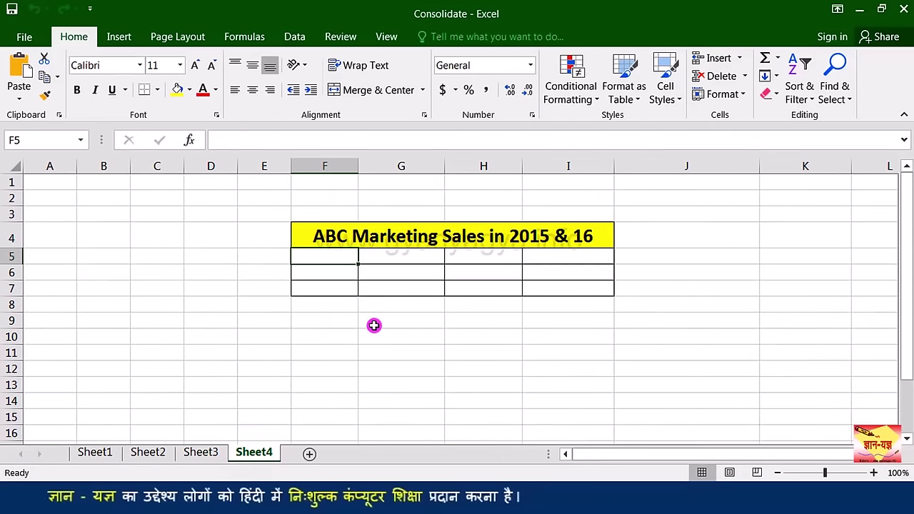
left_click(295, 39)
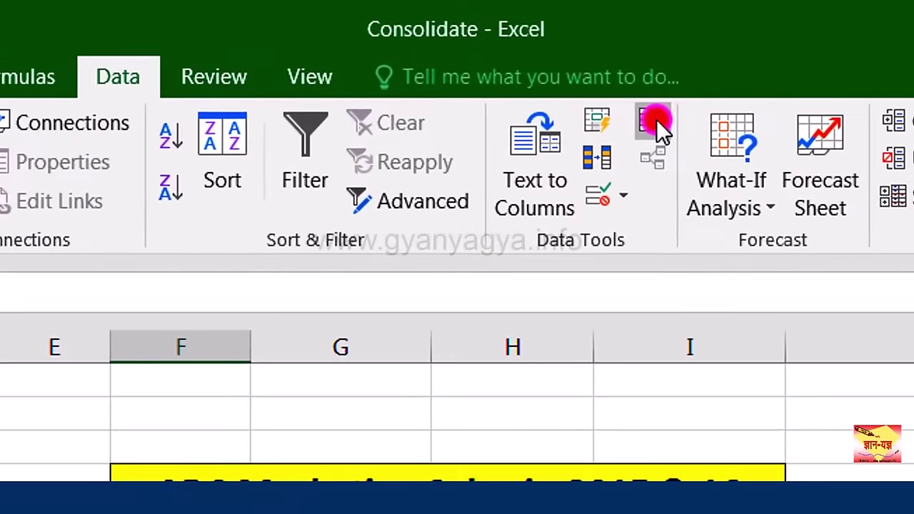
left_click(656, 119)
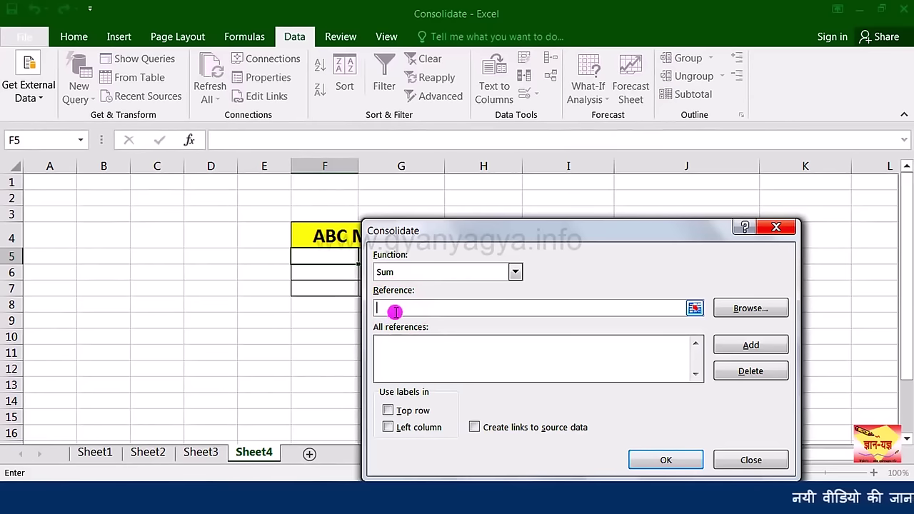
Step: Add D3:G4 from the ABC Marketing 2015 workbook as the first consolidation reference
left_click(395, 309)
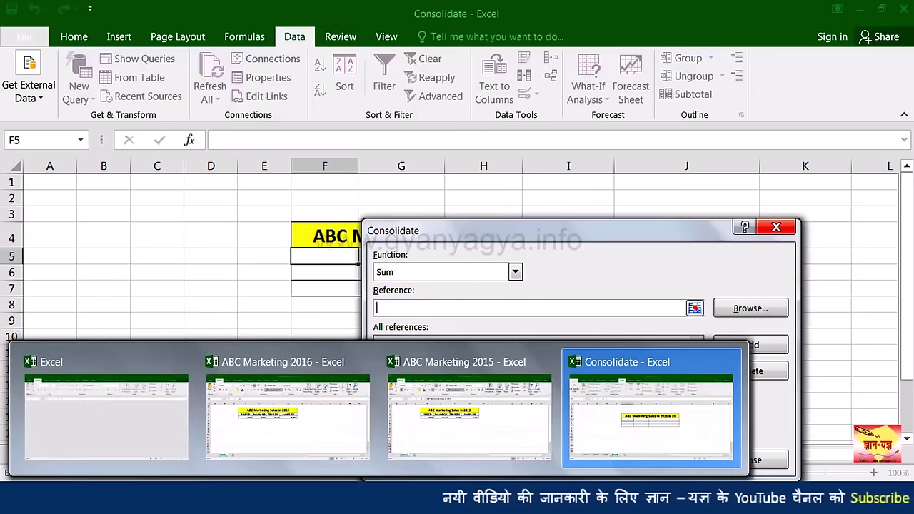
left_click(430, 429)
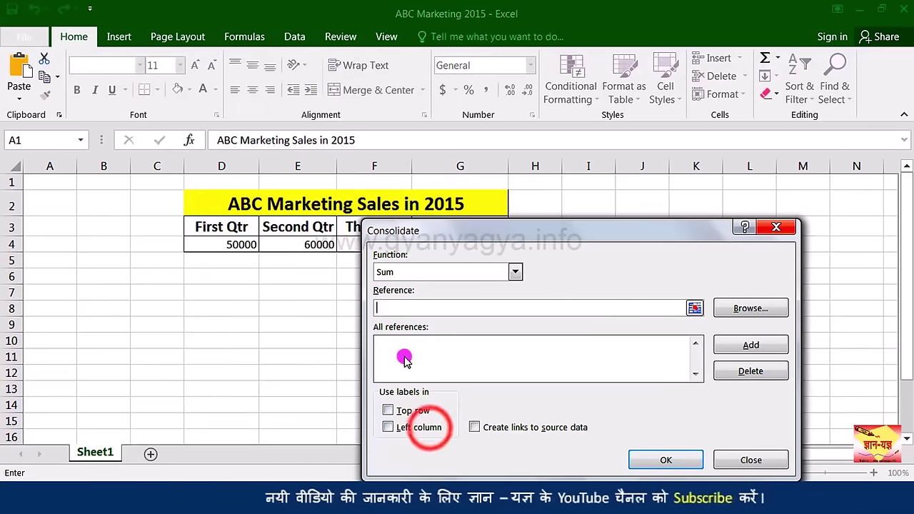
left_click_drag(432, 235, 602, 222)
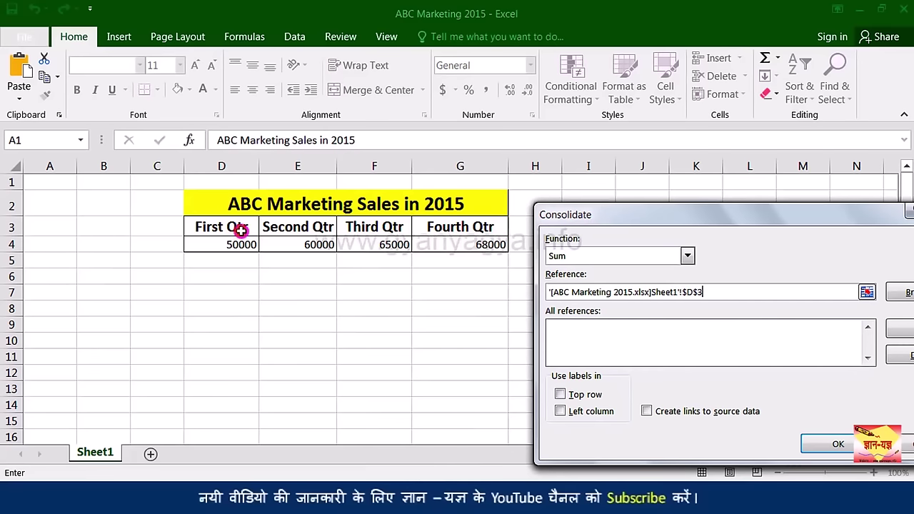
left_click_drag(241, 230, 303, 243)
left_click_drag(477, 244, 477, 244)
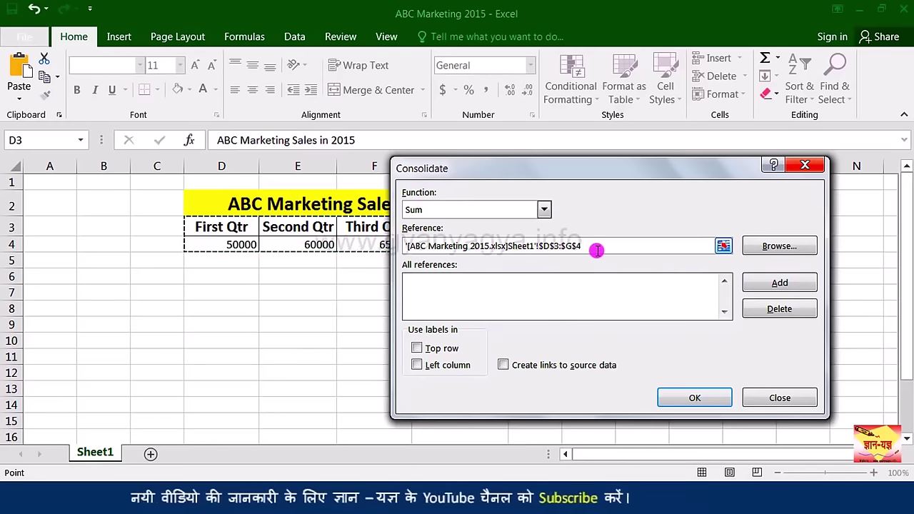
left_click(765, 283)
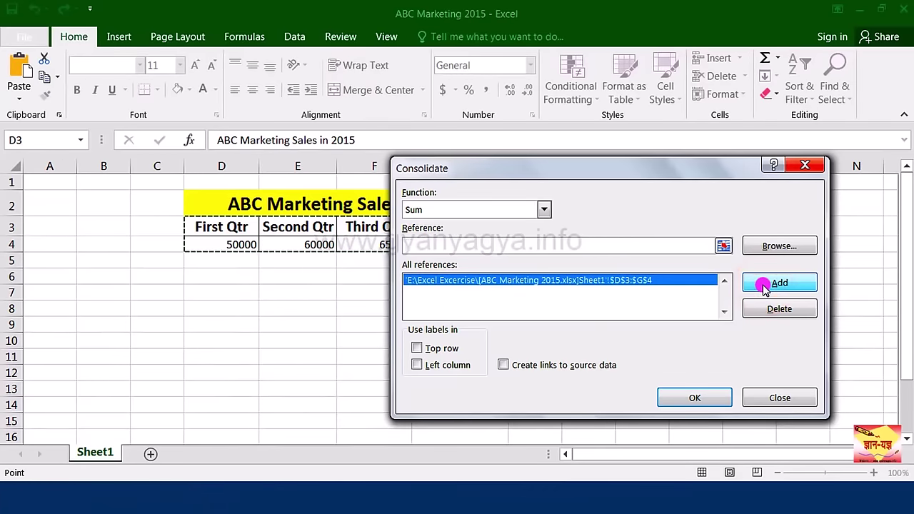
Step: Add D3:G4 from the ABC Marketing 2016 workbook as the second reference
left_click(453, 244)
left_click(267, 471)
left_click(258, 477)
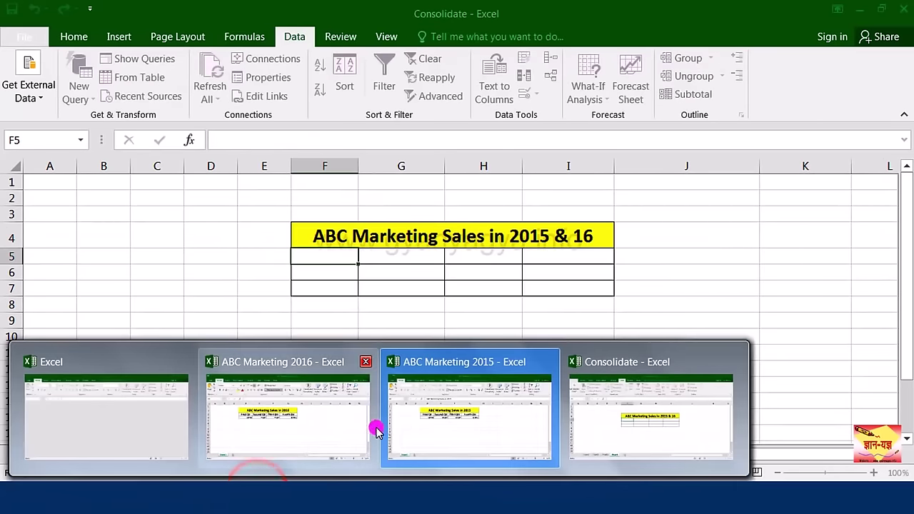
left_click(324, 410)
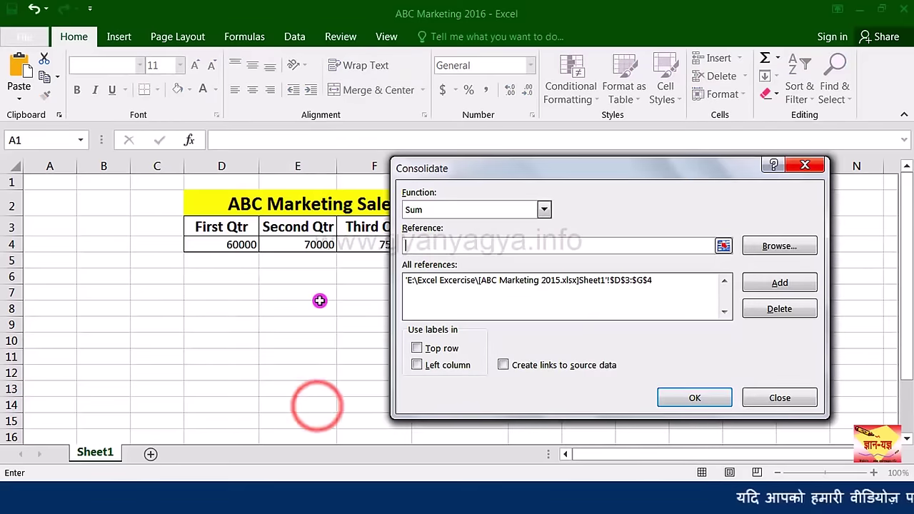
left_click_drag(480, 168, 369, 287)
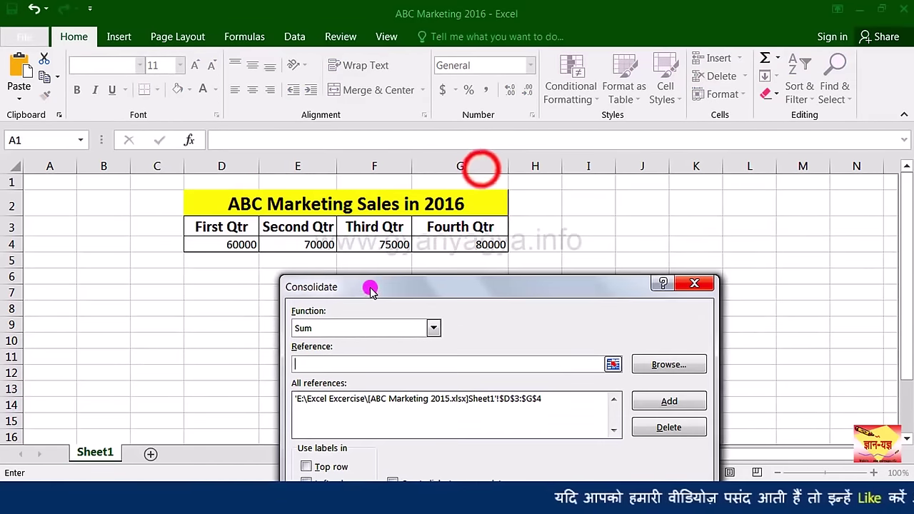
left_click_drag(235, 226, 490, 245)
left_click(684, 264)
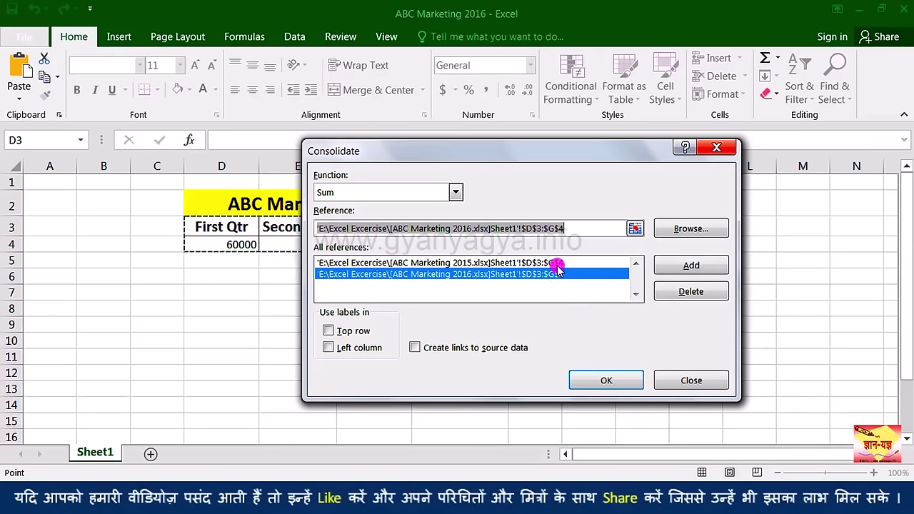
left_click(688, 292)
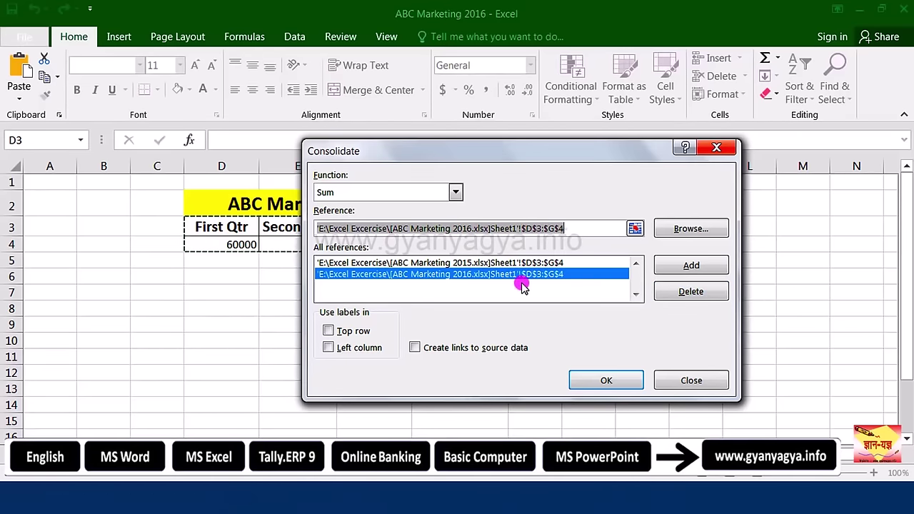
Step: Consolidate using top-row labels and links to source data, giving totals 110000, 130000, 140000, 148000
left_click(328, 330)
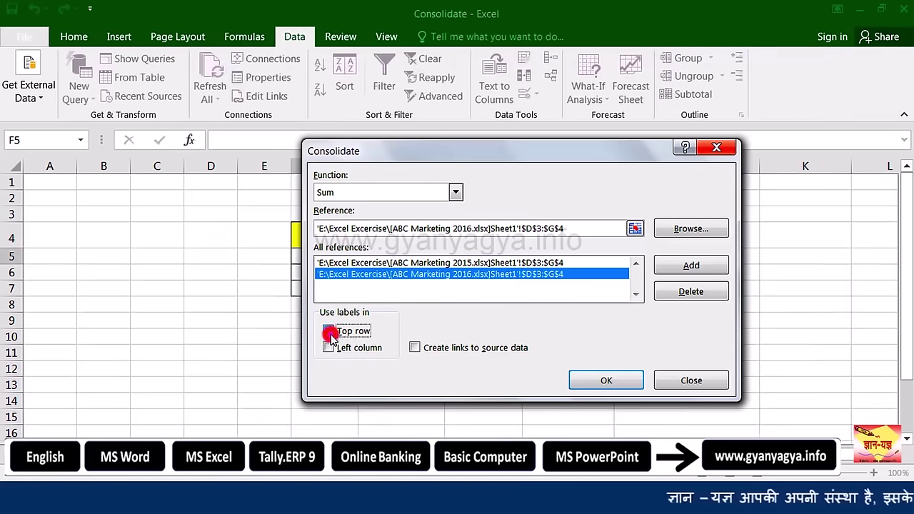
left_click_drag(422, 152, 568, 139)
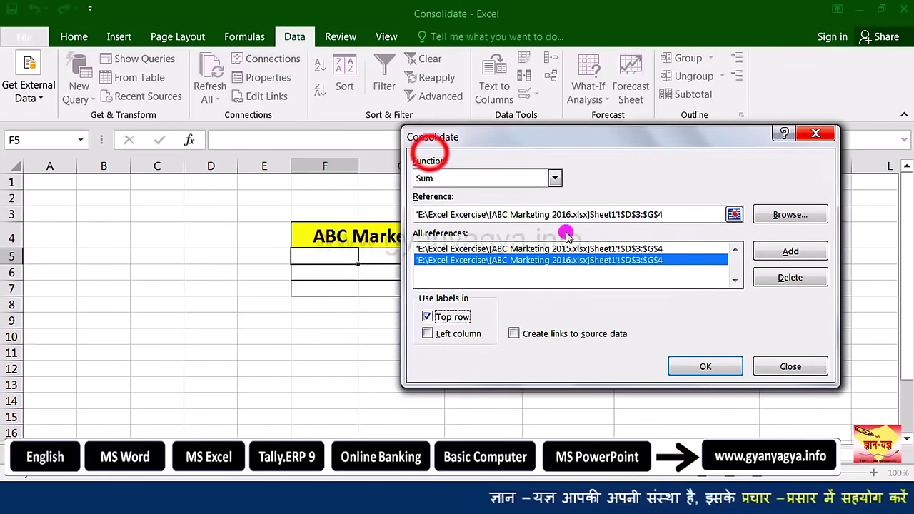
left_click(514, 333)
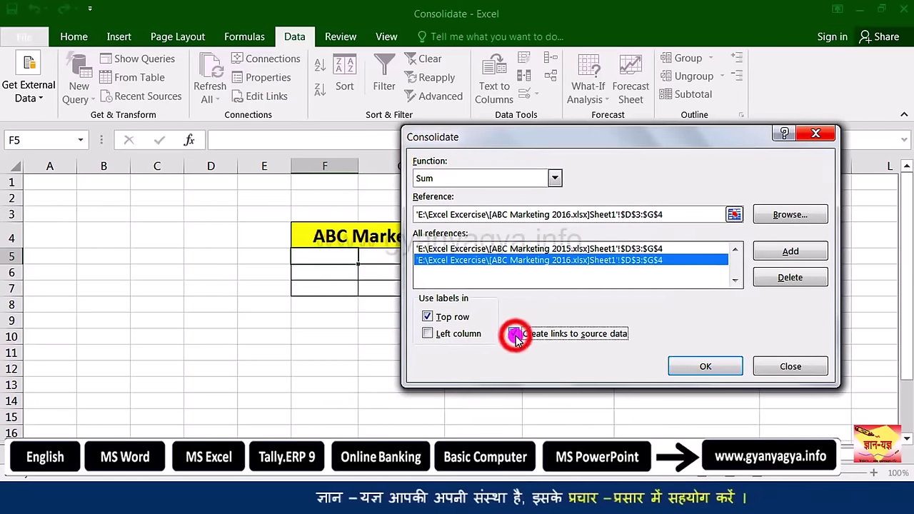
left_click(690, 368)
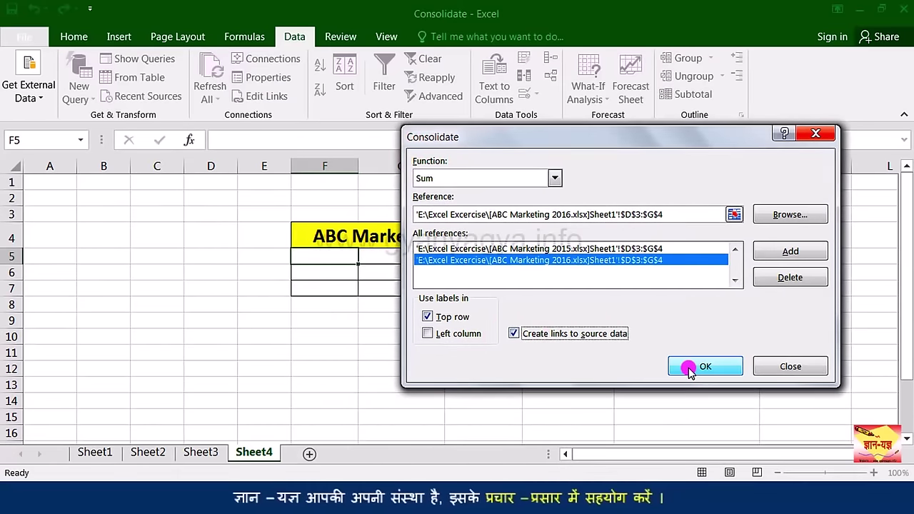
mouse_move(273, 428)
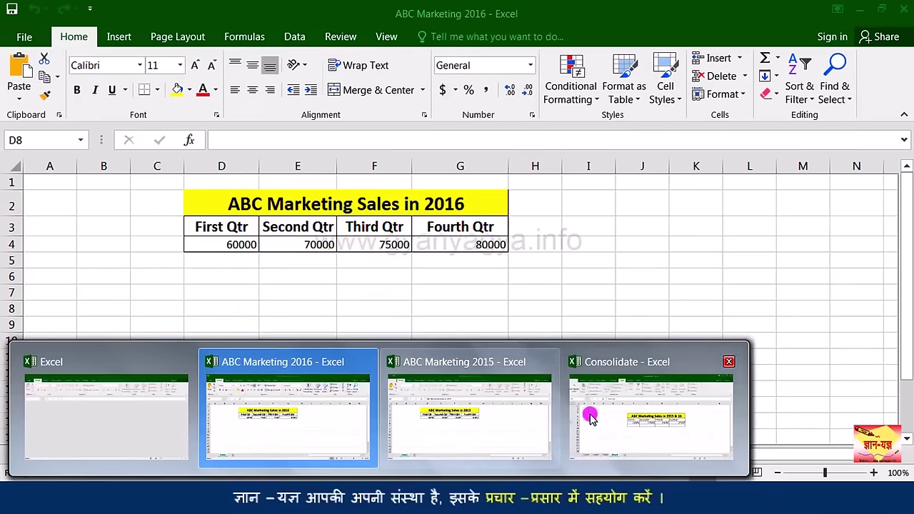
mouse_move(635, 417)
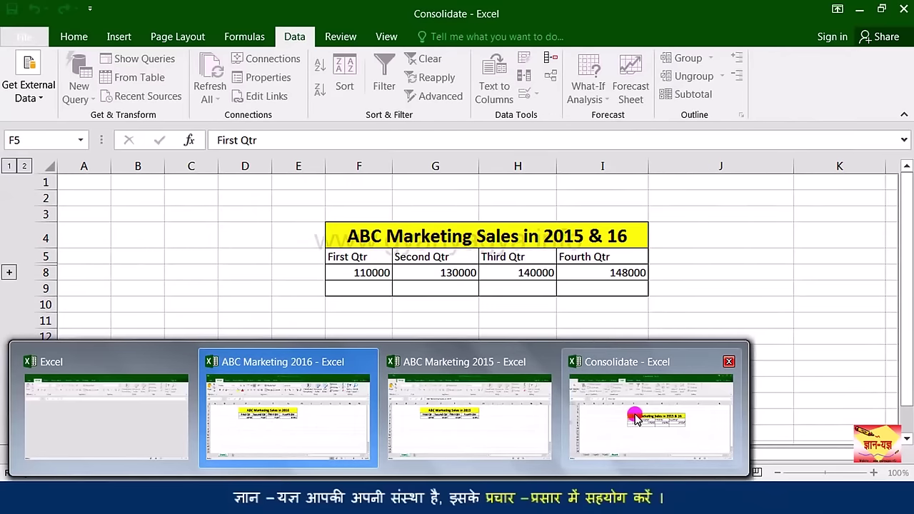
left_click(635, 417)
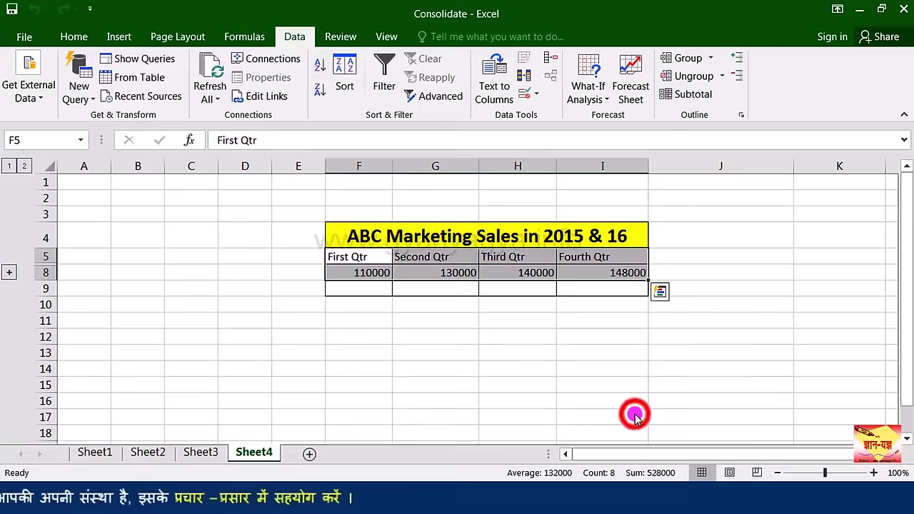
left_click(362, 287)
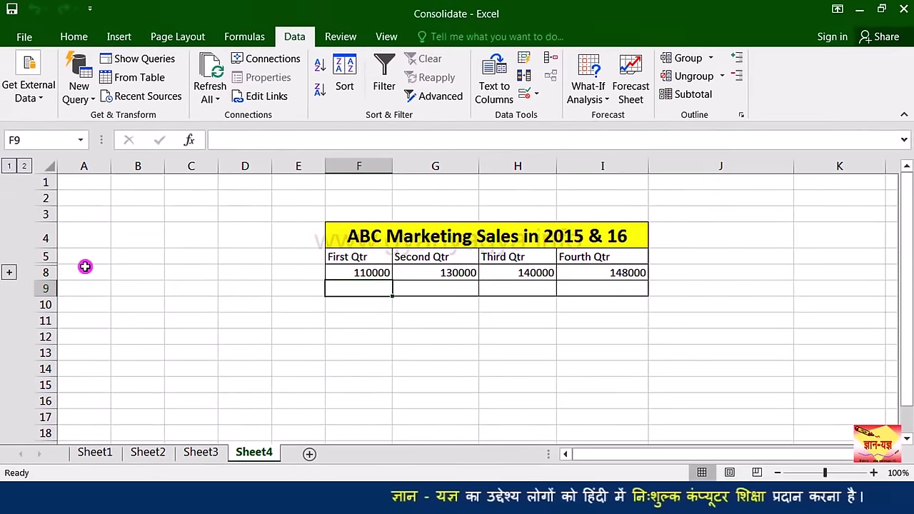
Step: Expand the hidden detail rows 6–7 of the consolidated table
left_click(9, 274)
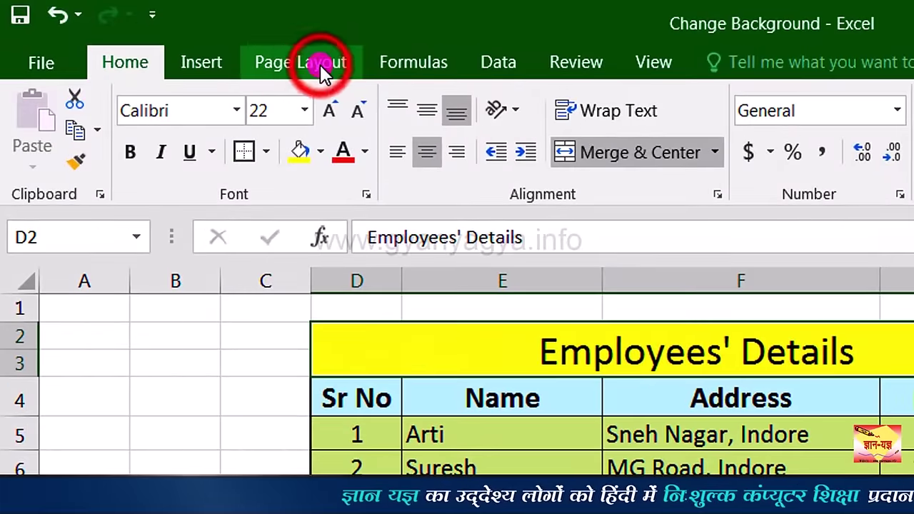
Step: Search Bing images for 'sky blue' from the Page Layout Background option
left_click(188, 38)
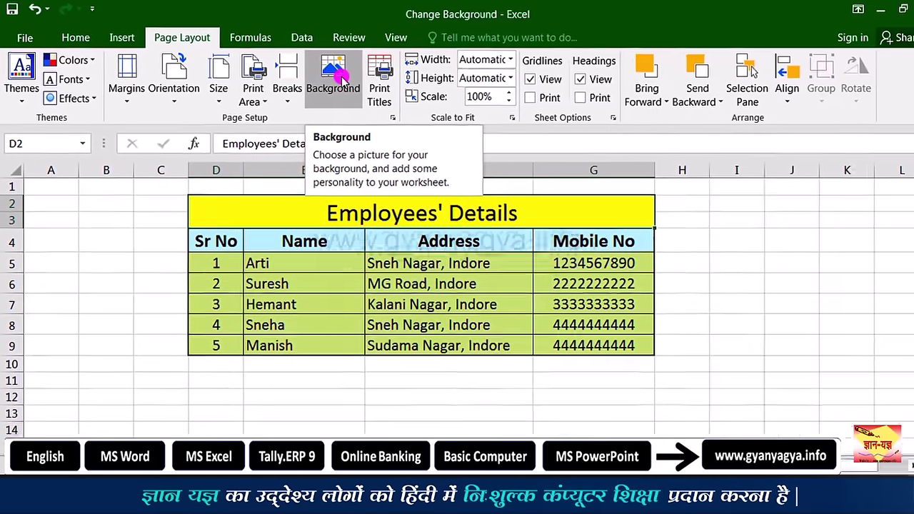
left_click(564, 128)
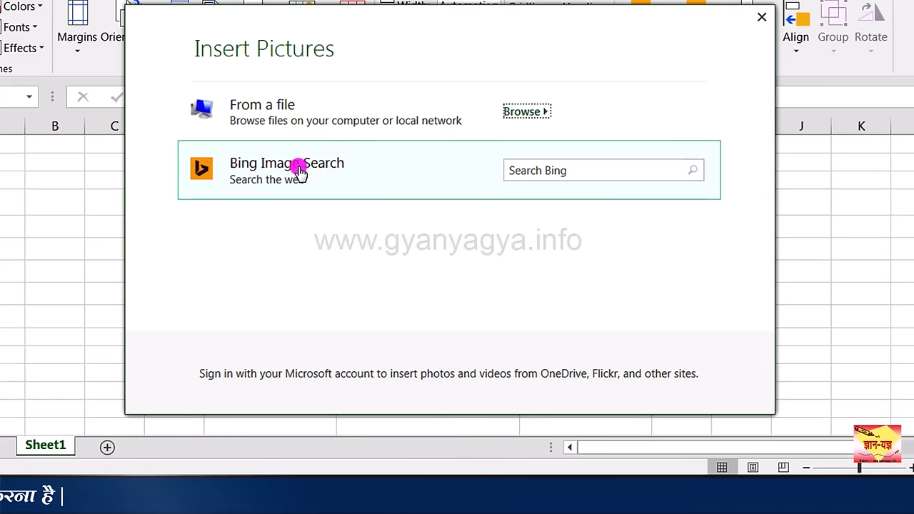
left_click(282, 166)
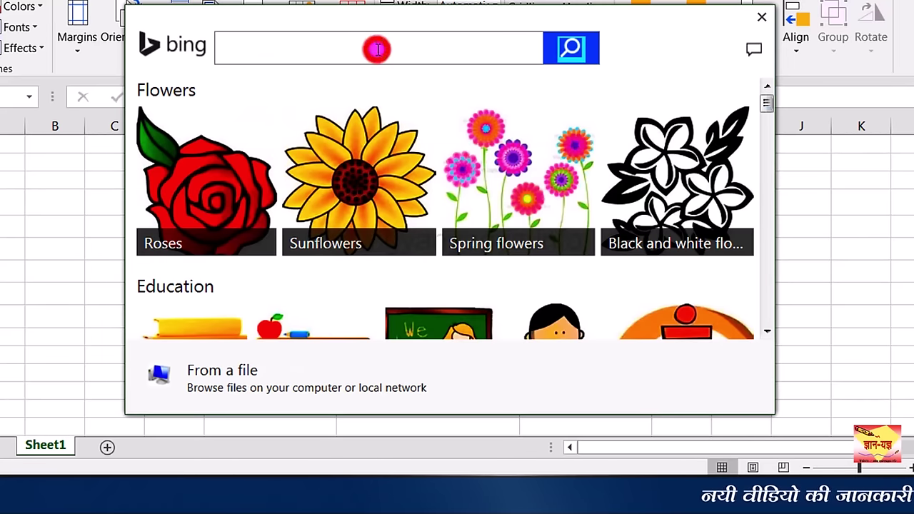
left_click(377, 48)
type("sky blue")
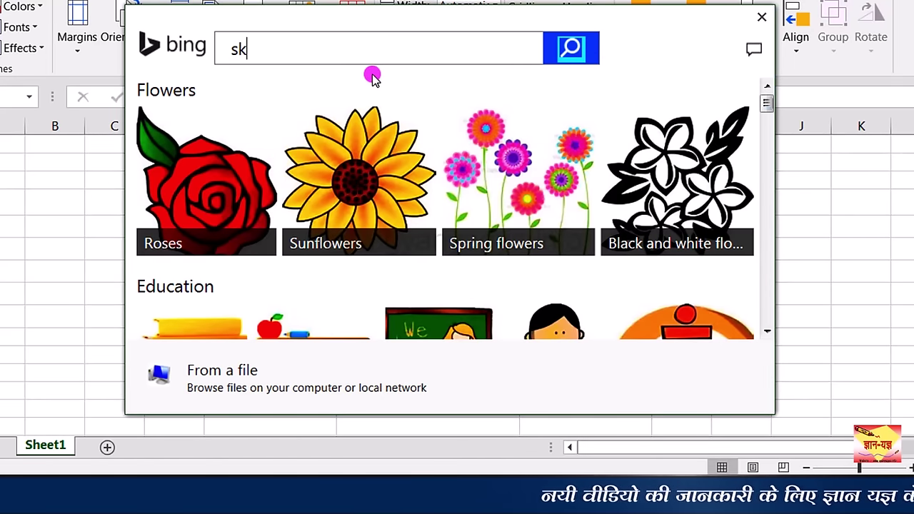
key("Return")
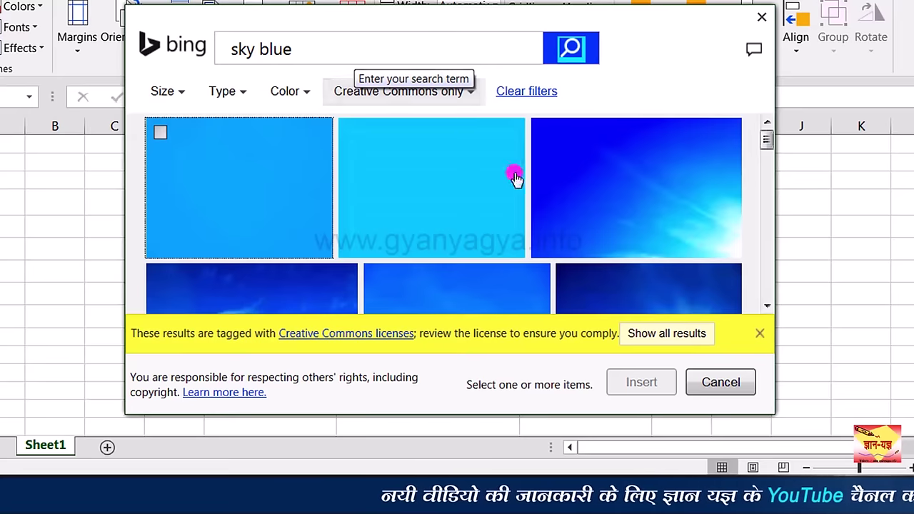
Step: Insert a textured blue image from the results as the sheet background
scroll(561, 207, "down", 3)
scroll(561, 210, "down", 6)
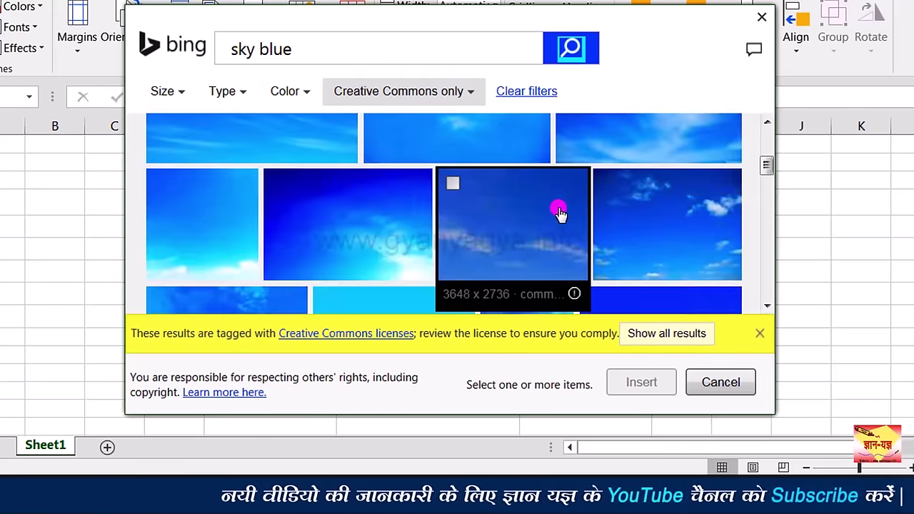
scroll(575, 206, "down", 8)
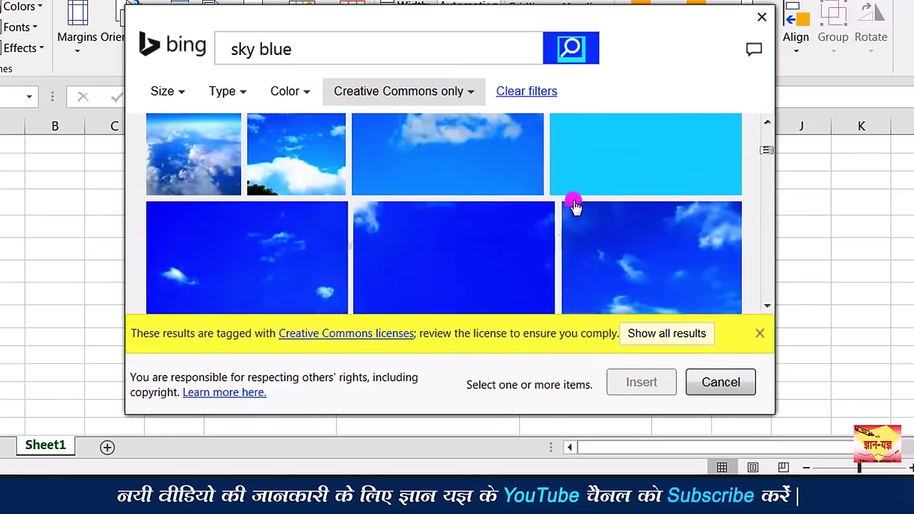
scroll(575, 205, "down", 8)
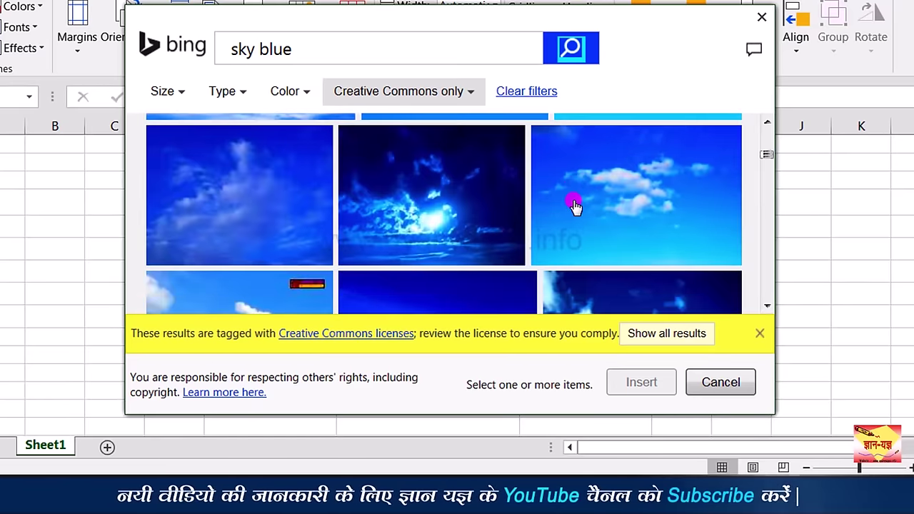
left_click(386, 164)
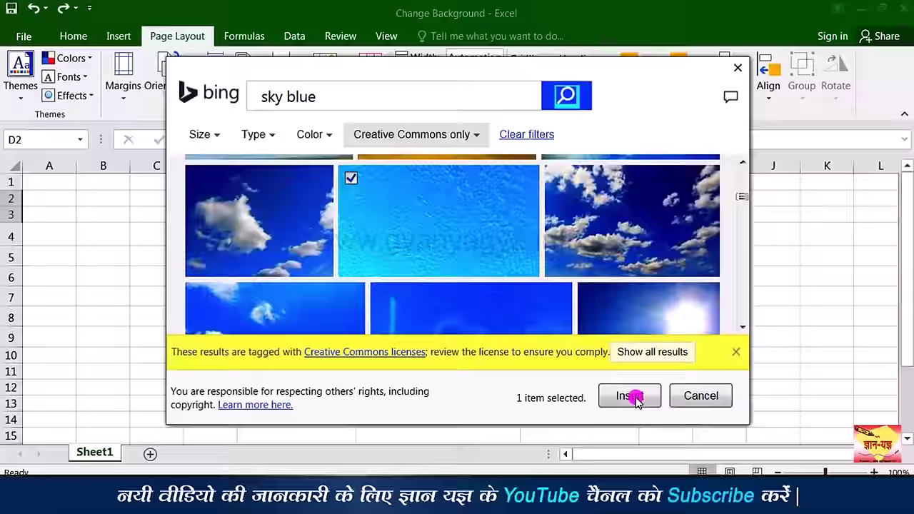
left_click(633, 397)
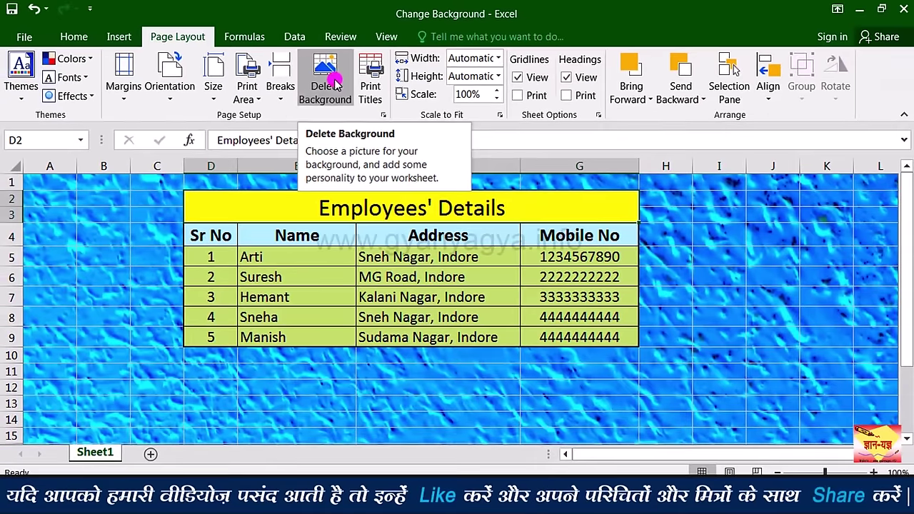
Step: Delete the sky-blue background picture from the sheet
left_click(292, 151)
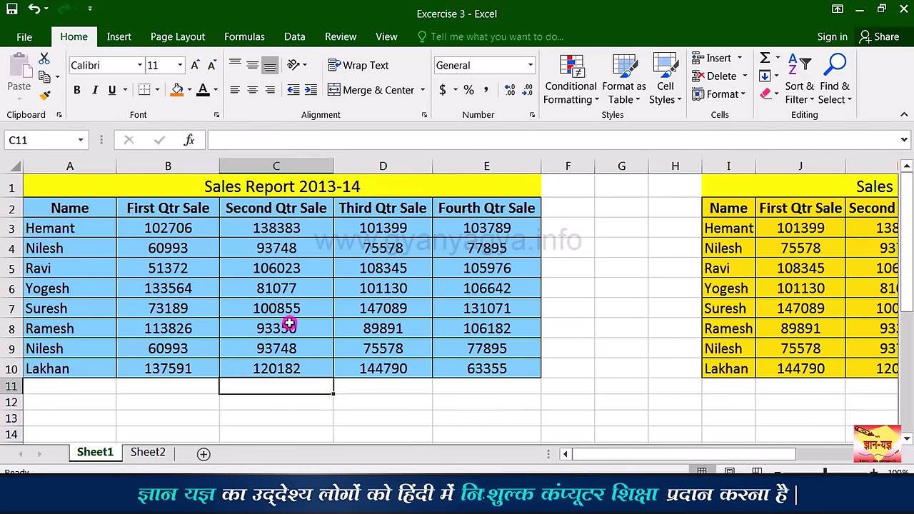
Step: Select the Sales Report 2015-16 table in I1:M10, title row included
left_click(394, 188)
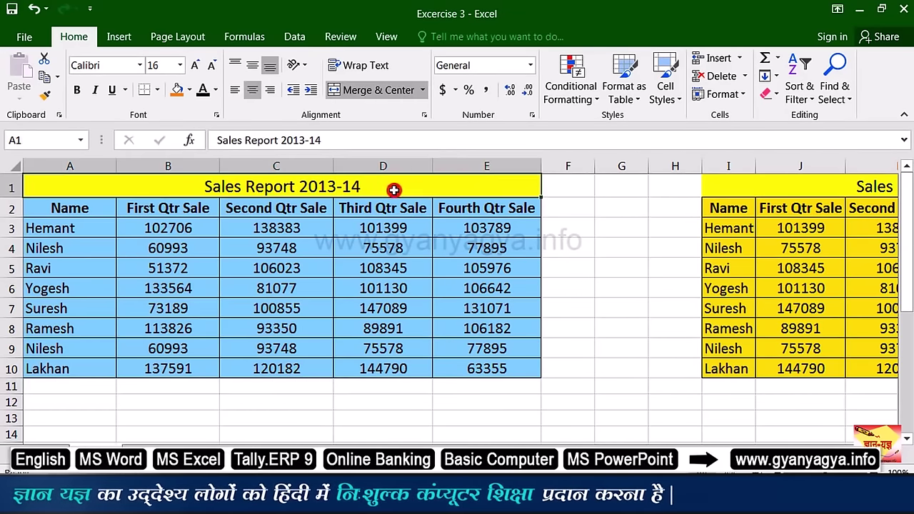
left_click(755, 195)
left_click_drag(721, 445, 758, 444)
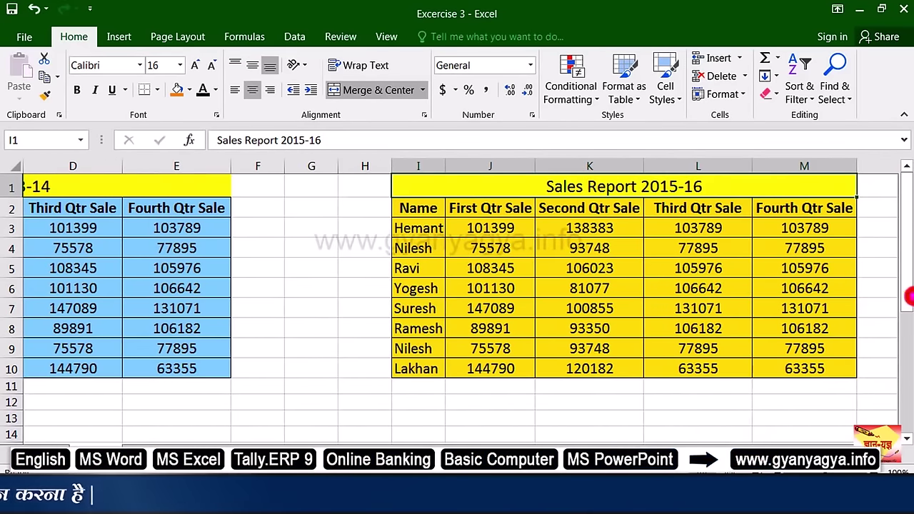
left_click_drag(906, 307, 905, 318)
left_click_drag(759, 444, 721, 444)
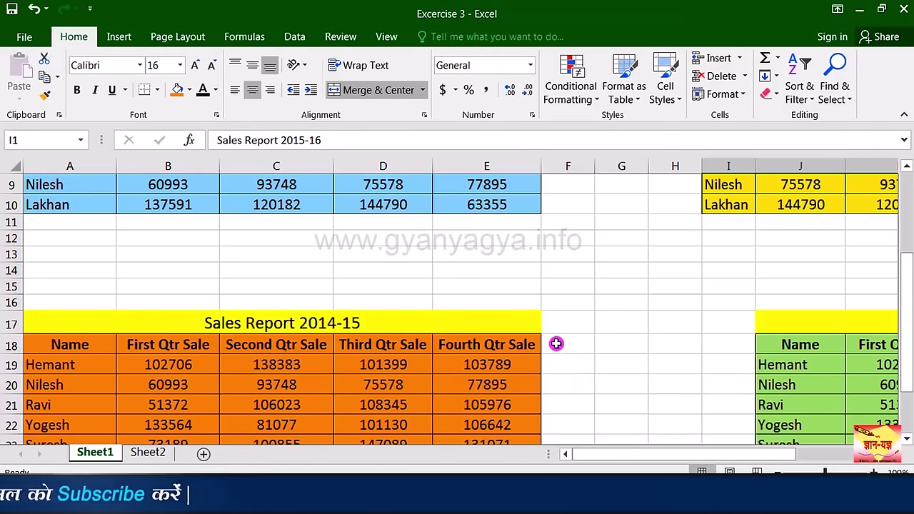
scroll(908, 309, "up", 3)
left_click_drag(622, 185, 626, 362)
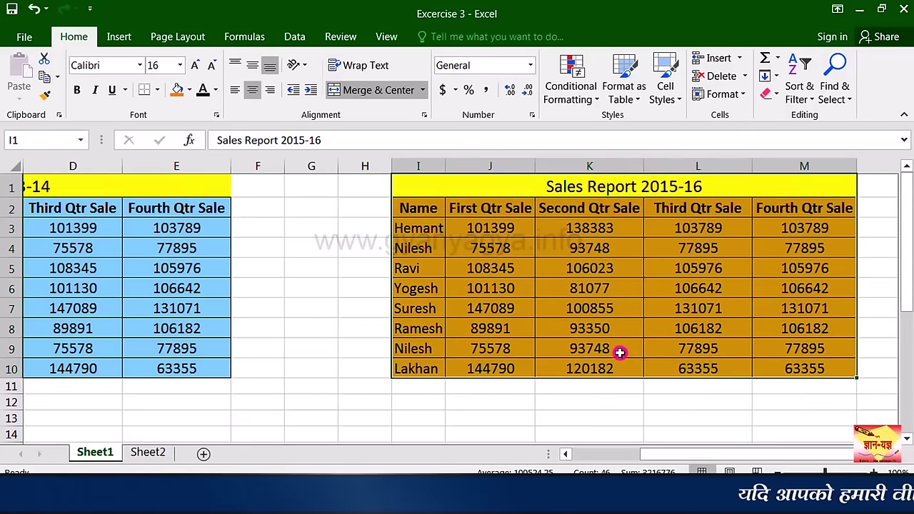
Step: Define the selected range as Sales_Report_2015_16 with Workbook scope, then return to A1
right_click(618, 345)
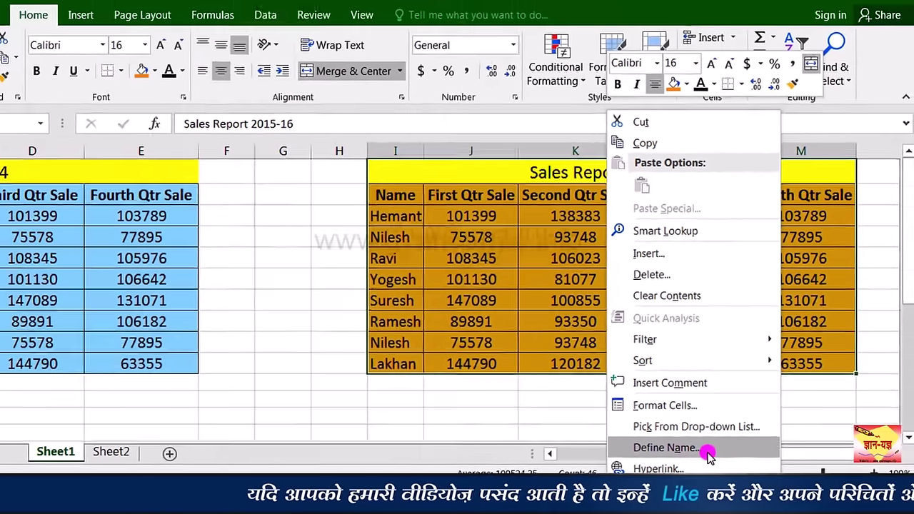
left_click(604, 440)
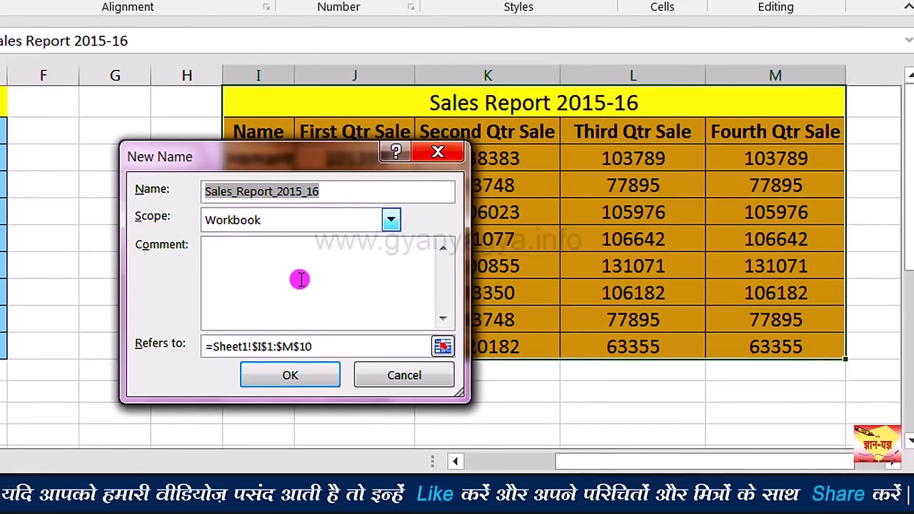
left_click(284, 378)
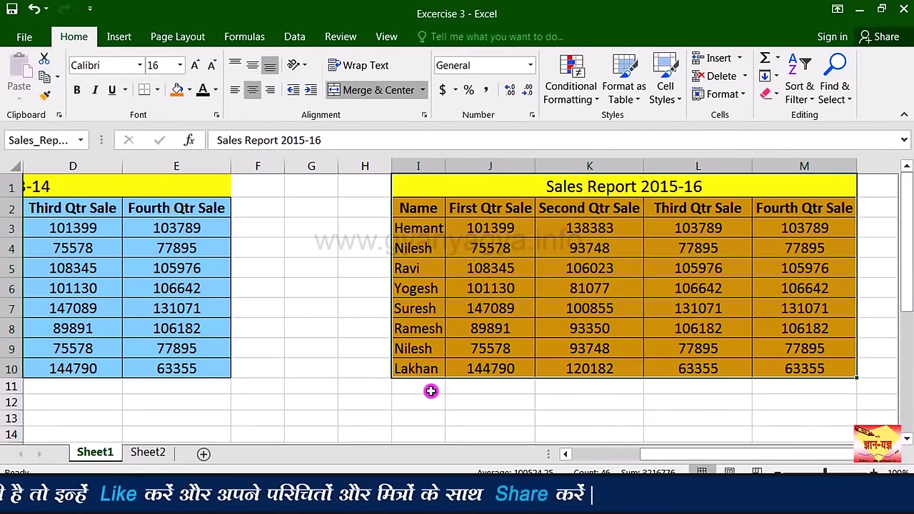
key("ctrl+Home")
left_click(309, 189)
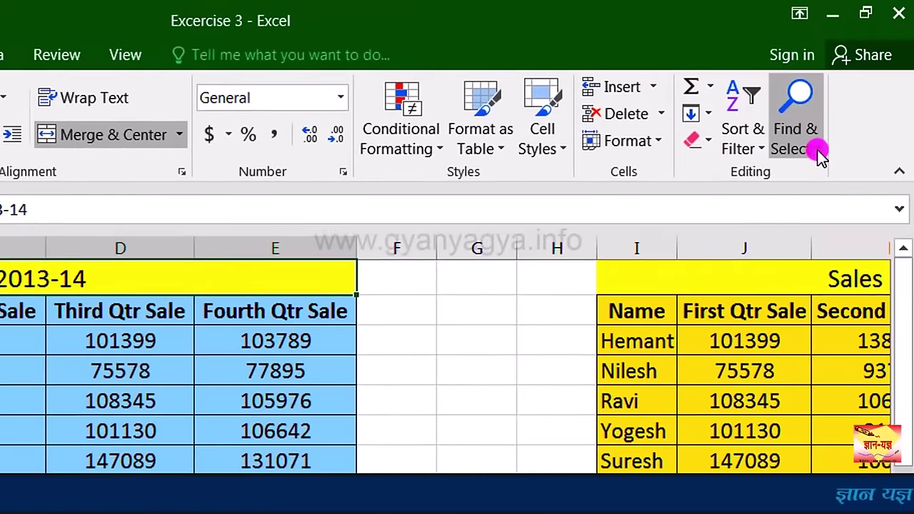
Step: Use Go To (F5) to jump to Sales_Report_2016_17 in J17:N26
left_click(820, 156)
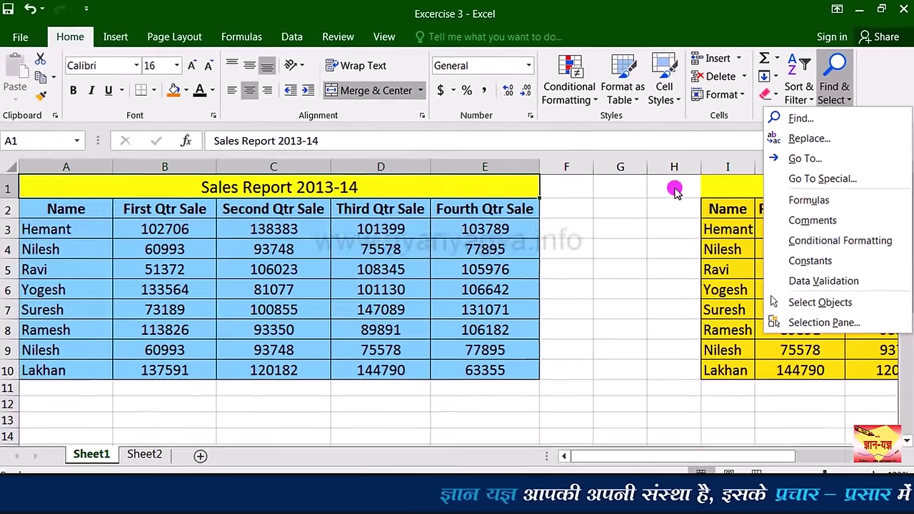
key("F5")
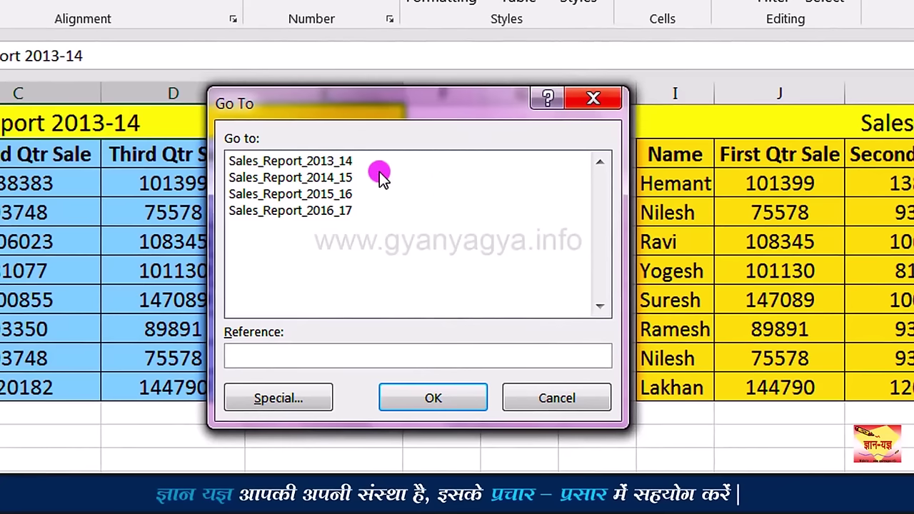
left_click(323, 213)
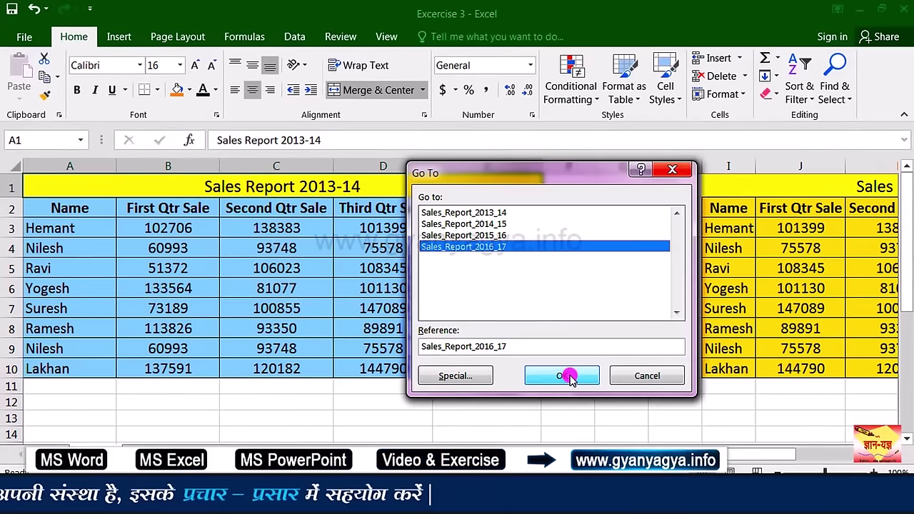
left_click(569, 376)
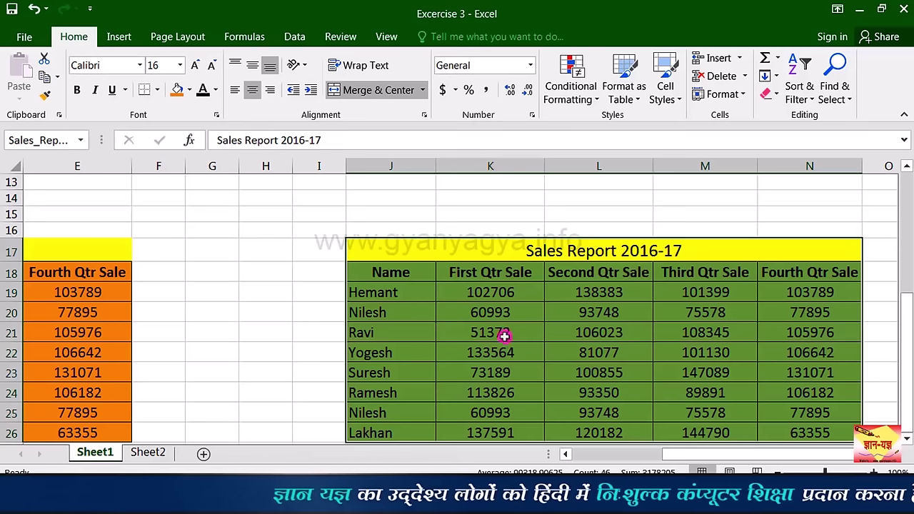
Step: Name Sheet2's A1:E10 Sales Report 2012-13 table Sales_Report_2012_13
left_click(150, 452)
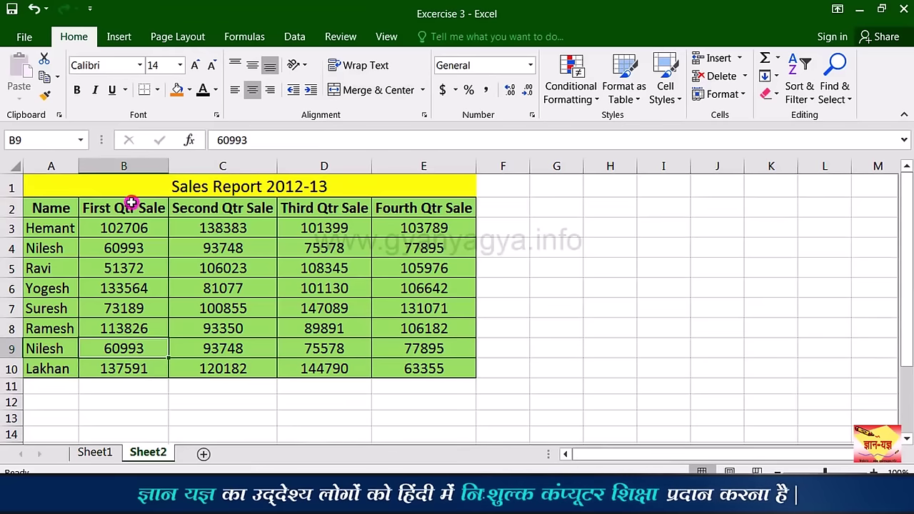
left_click_drag(133, 193, 139, 366)
right_click(140, 366)
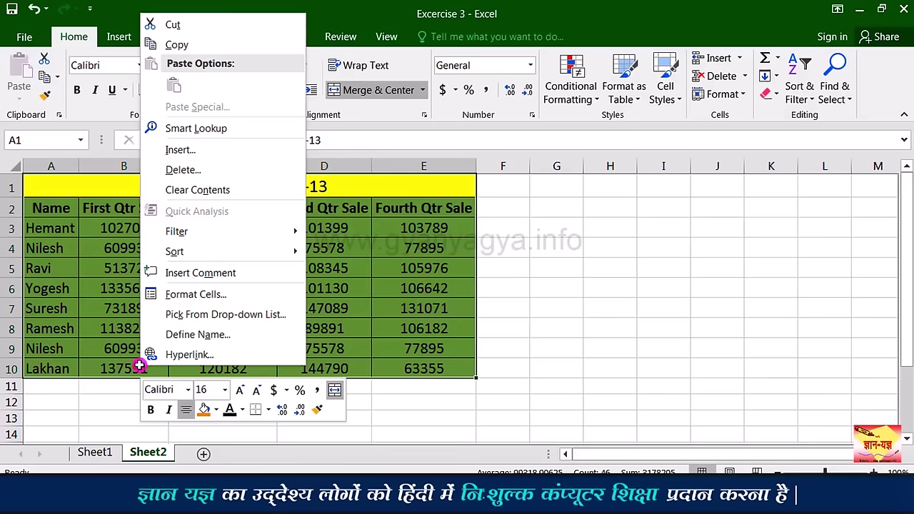
left_click(270, 335)
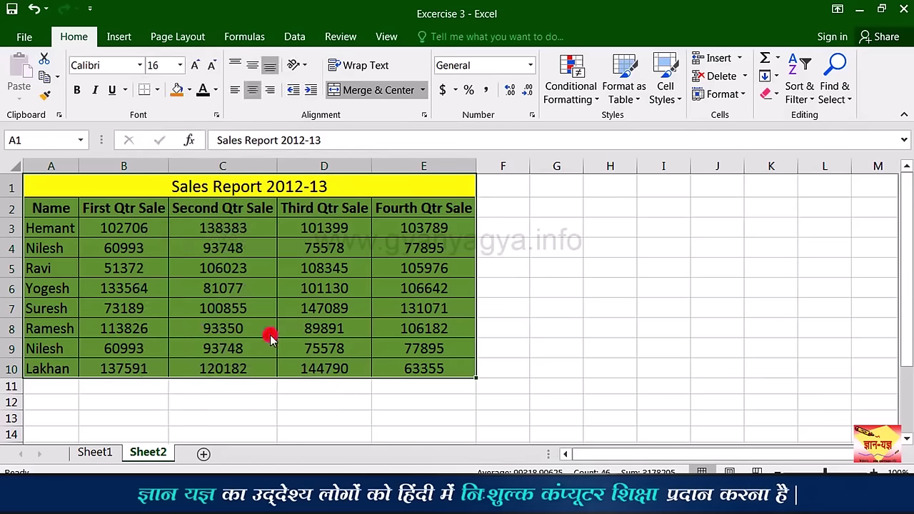
double_click(302, 269)
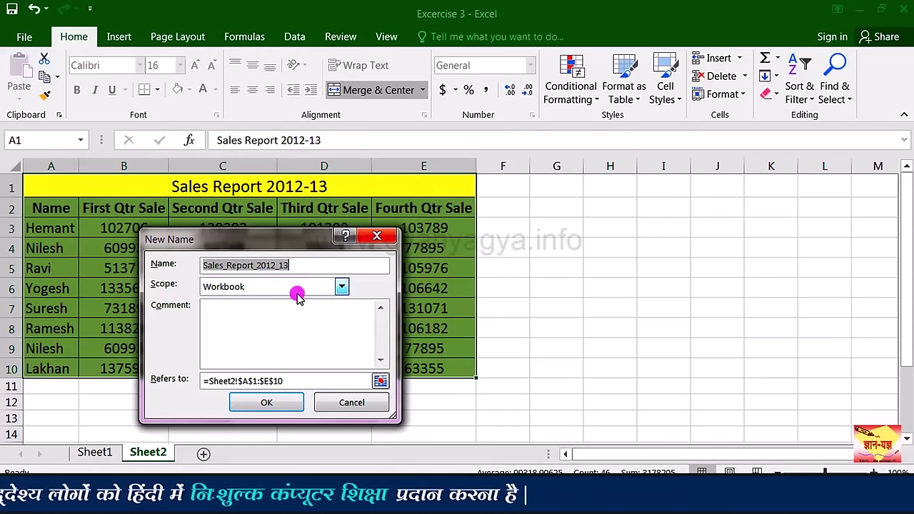
left_click(265, 404)
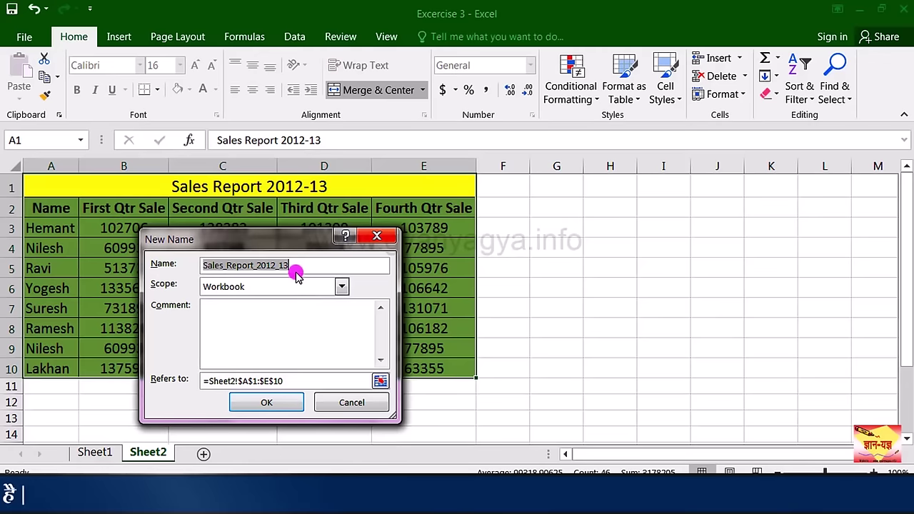
left_click(279, 404)
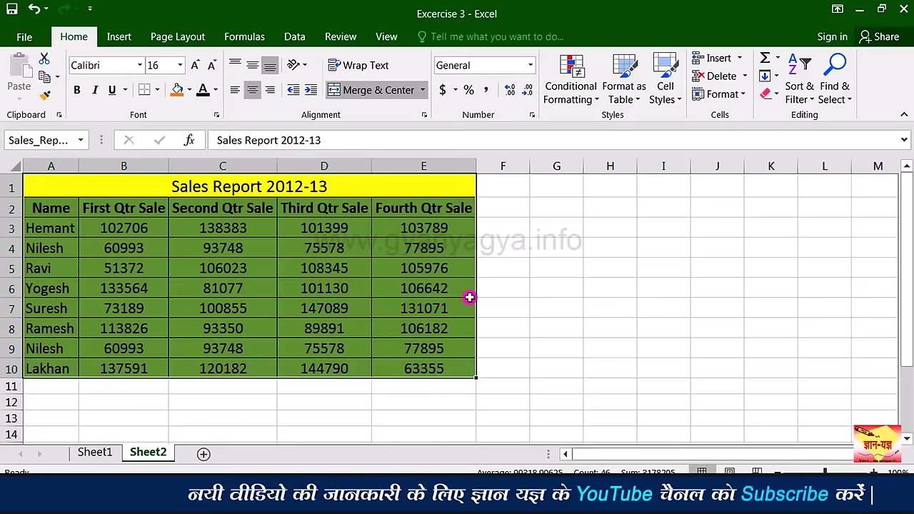
Step: Go To the Sales_Report_2014_15 range on Sheet1 via F5
key("F5")
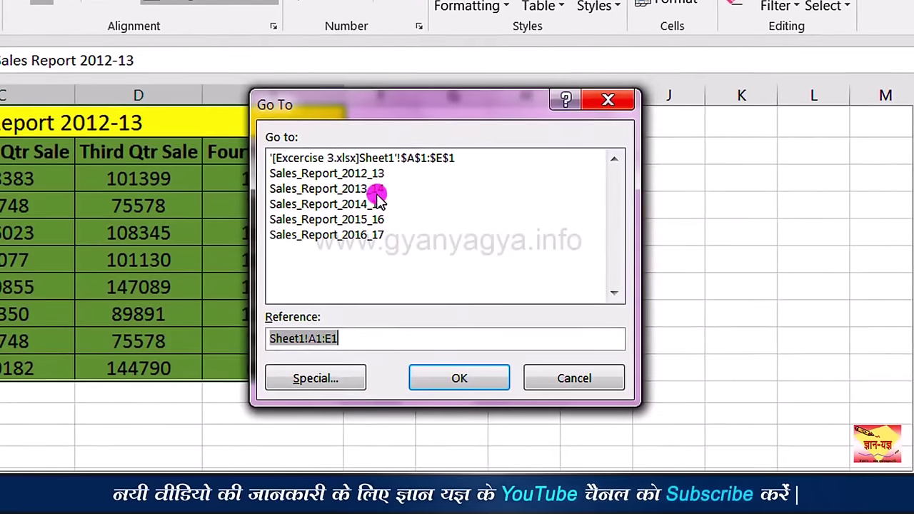
left_click(379, 207)
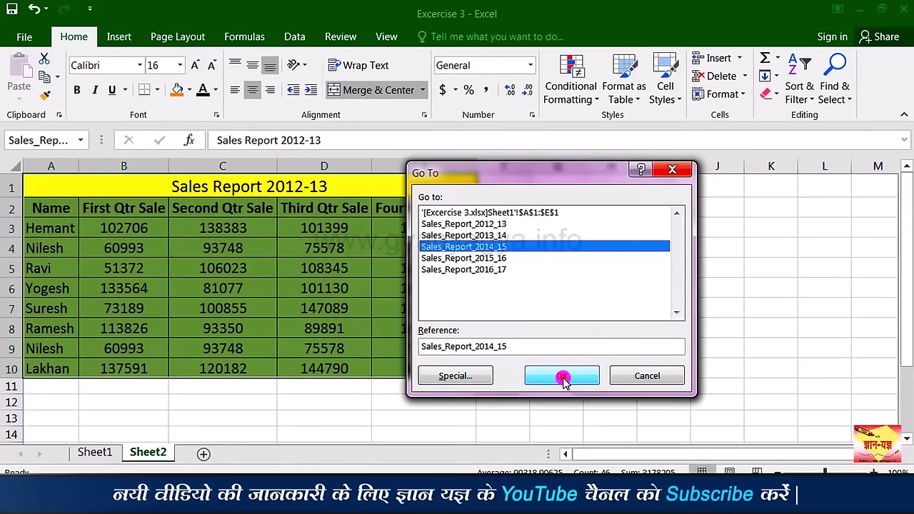
left_click(562, 378)
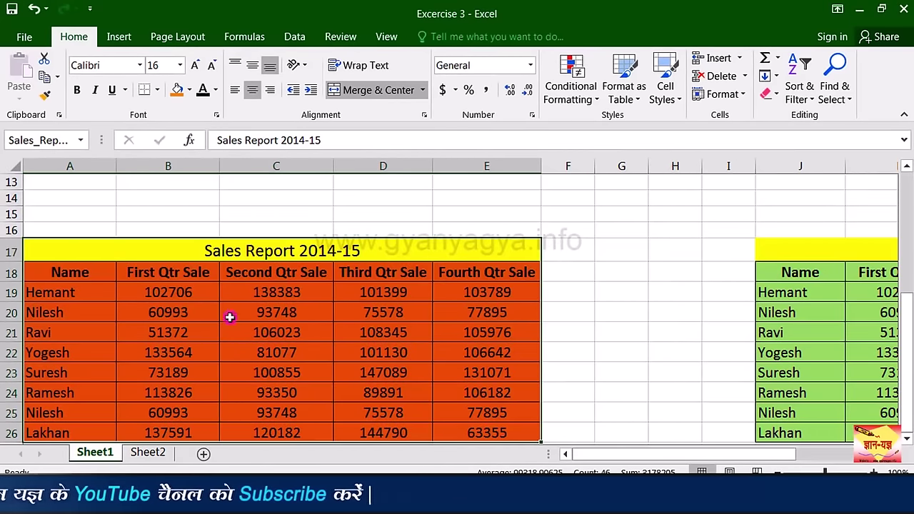
scroll(402, 365, "up", 1)
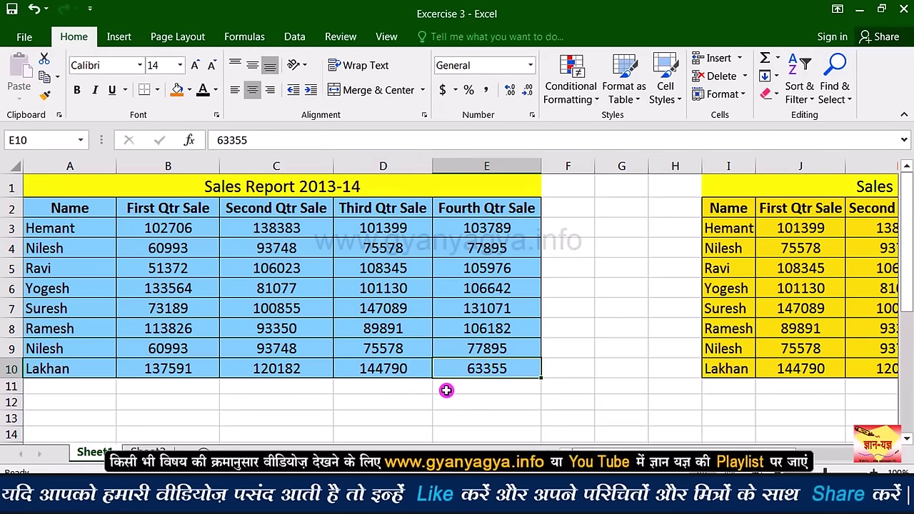
Step: Look over cell E9 and the Sales Report 2016-17 table cells J26, M24 and title
left_click(515, 350)
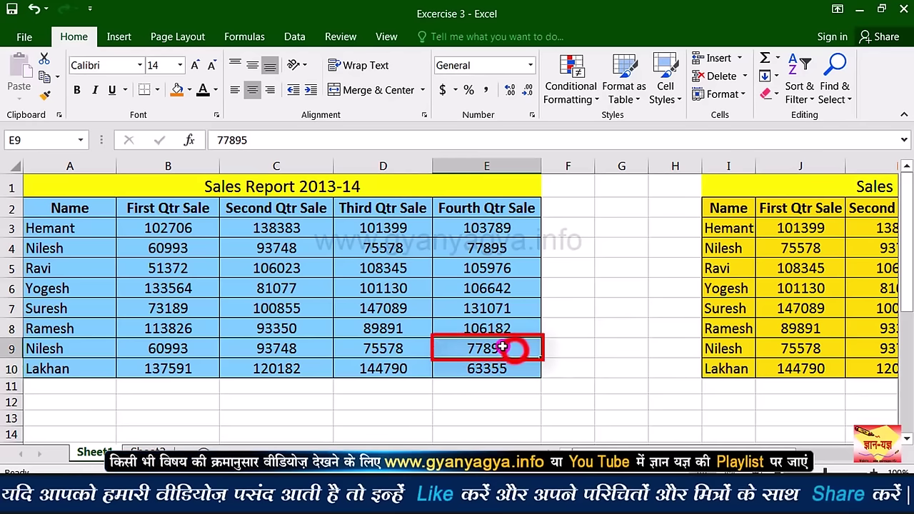
left_click_drag(907, 286, 908, 304)
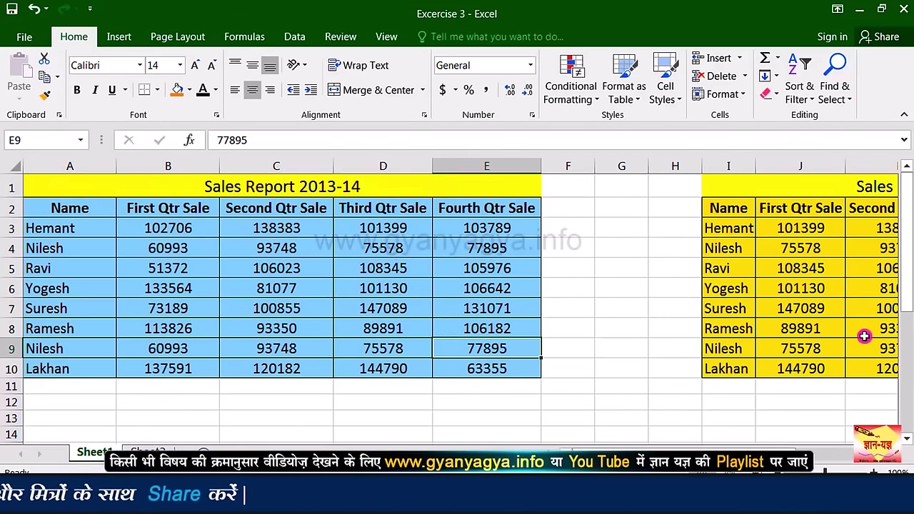
left_click_drag(906, 286, 908, 420)
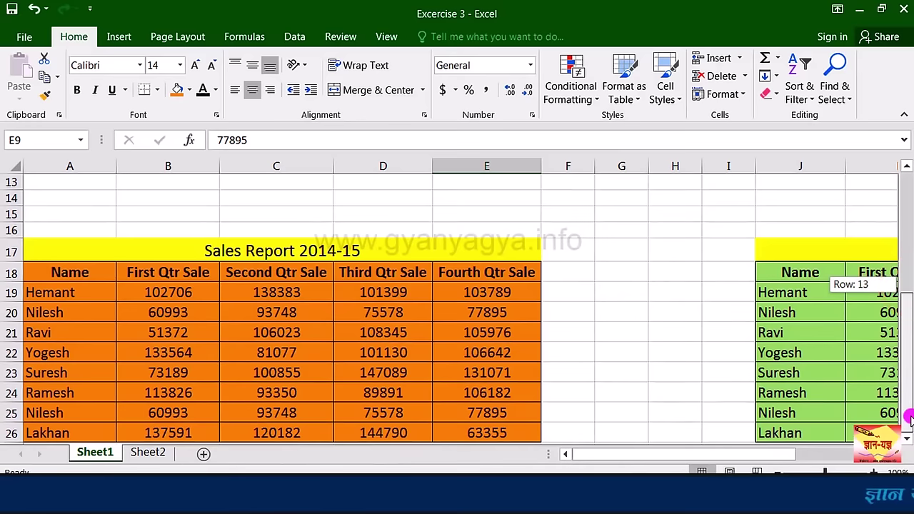
left_click(805, 432)
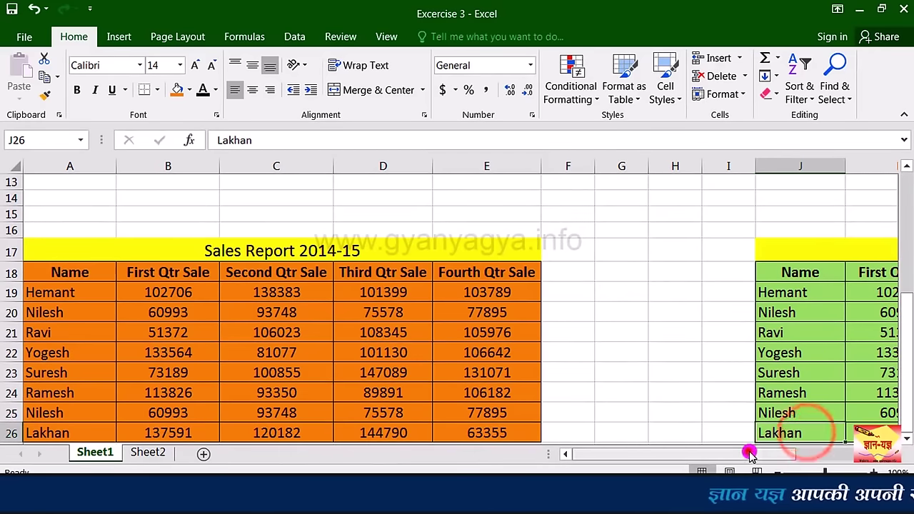
left_click_drag(707, 454, 768, 455)
left_click(693, 389)
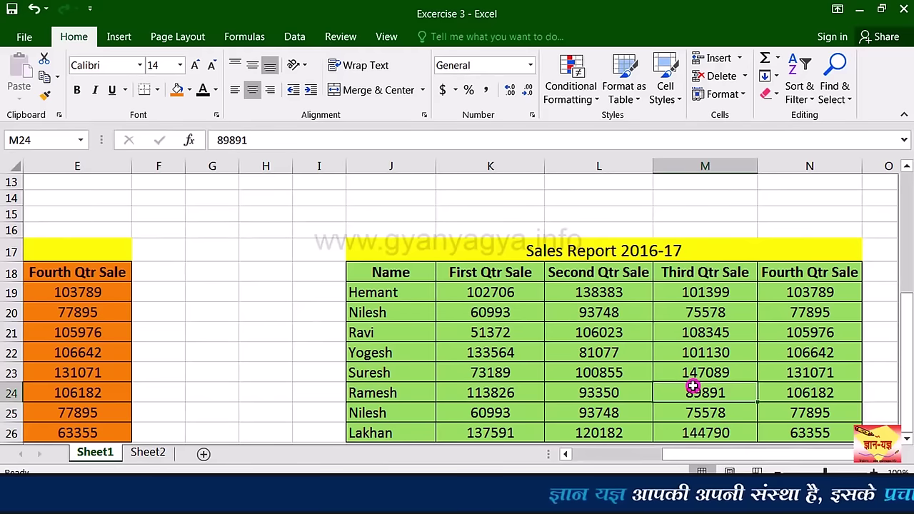
left_click(662, 250)
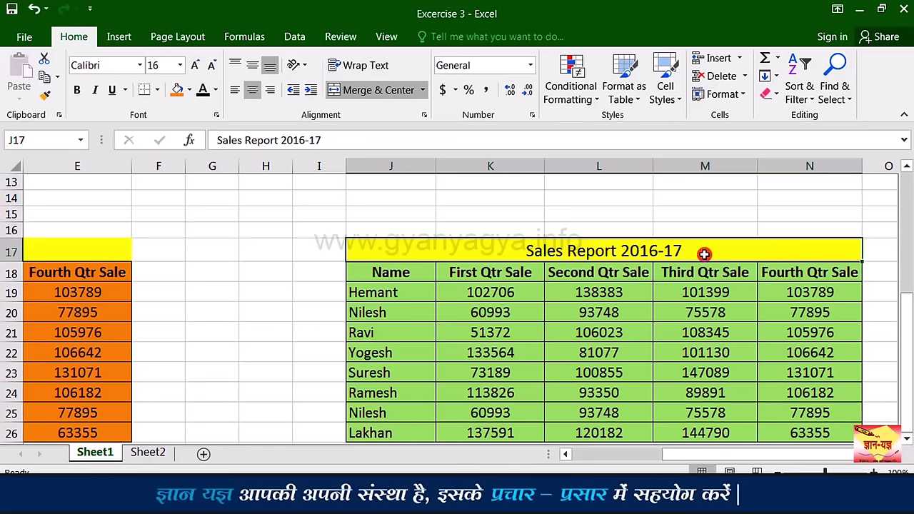
Step: Go To cell E9 by entering e9 as the F5 reference
key("F5")
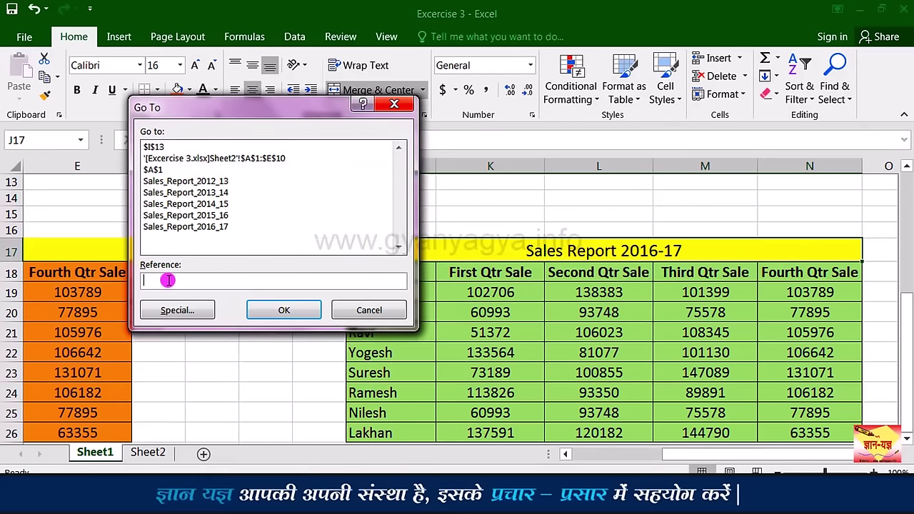
type("e9")
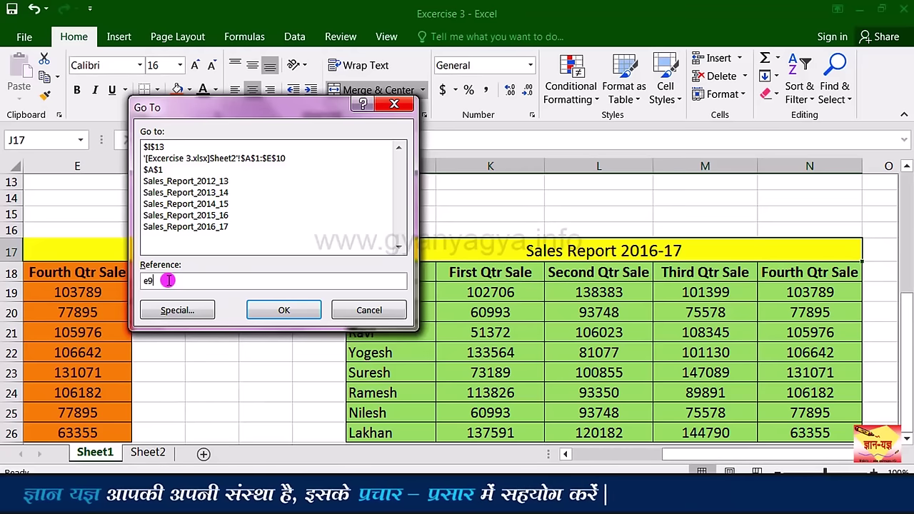
left_click(291, 317)
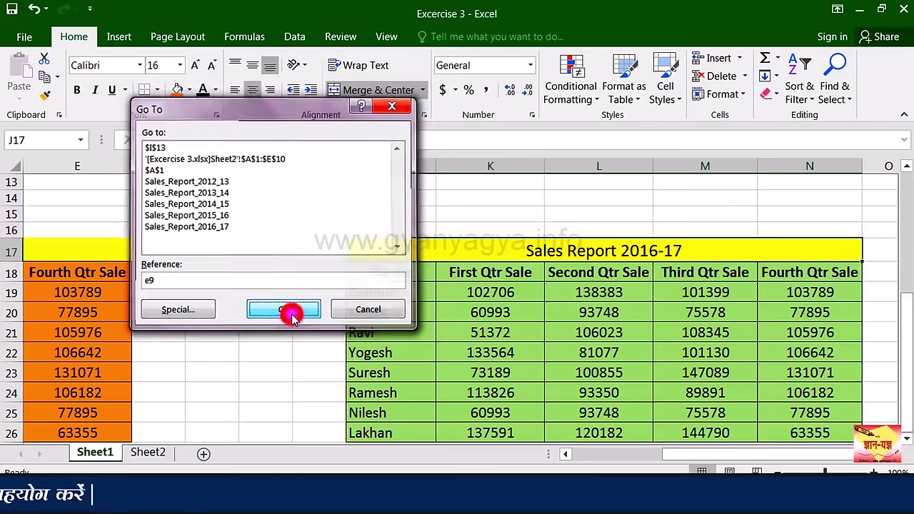
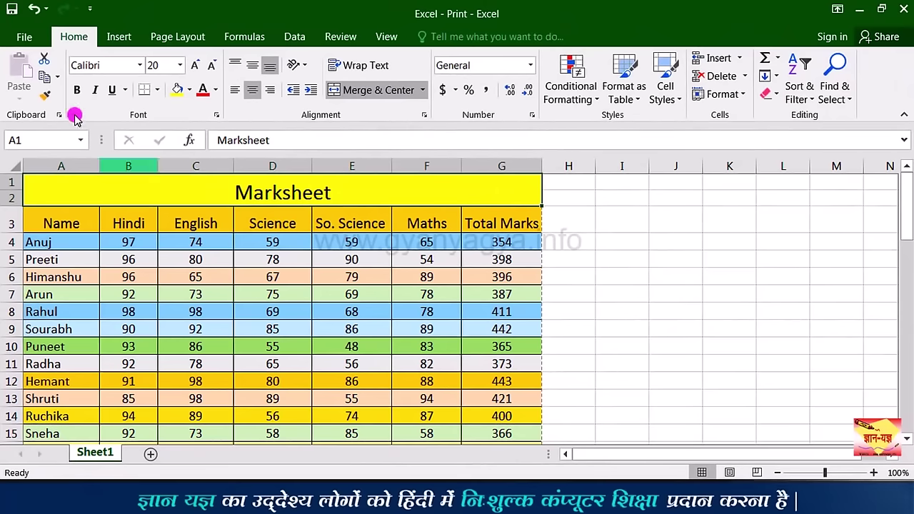
Step: Preview the Marksheet in File > Print, toggling Zoom to Page and viewing pages 2 and 1
left_click(29, 39)
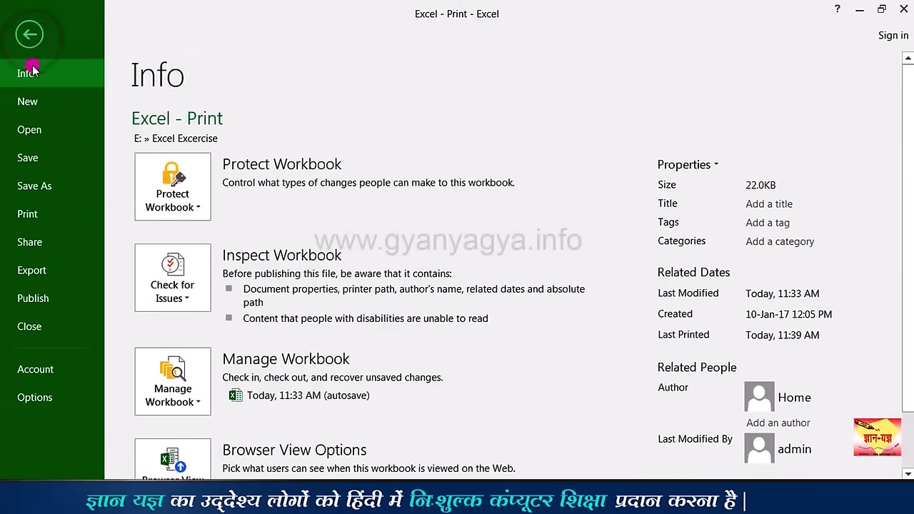
left_click(56, 216)
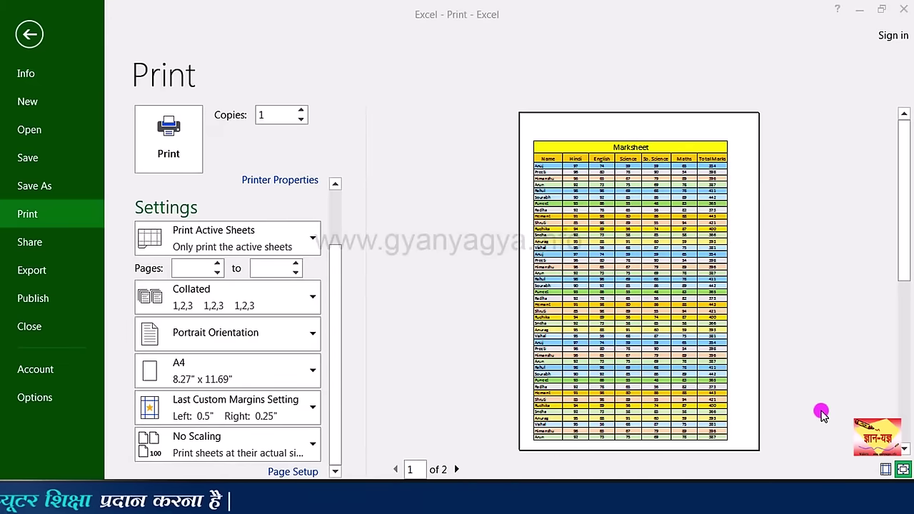
left_click(904, 470)
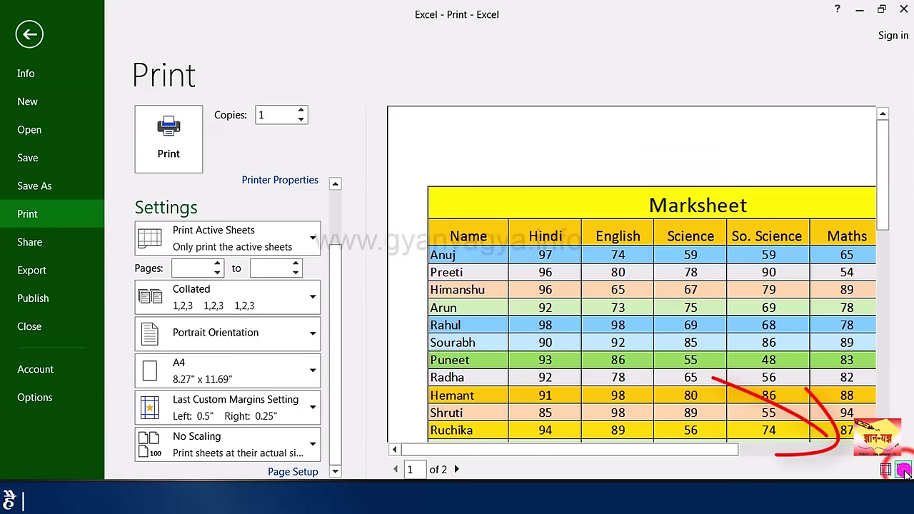
left_click(904, 470)
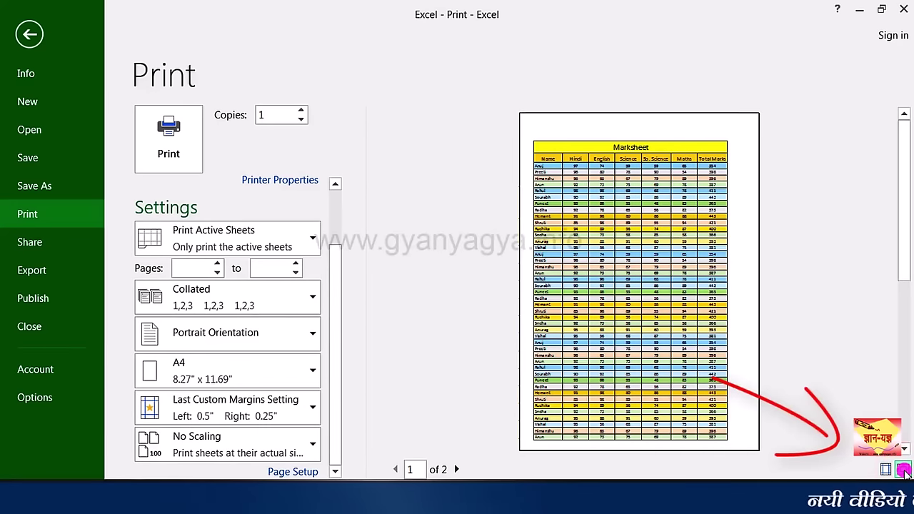
left_click(904, 470)
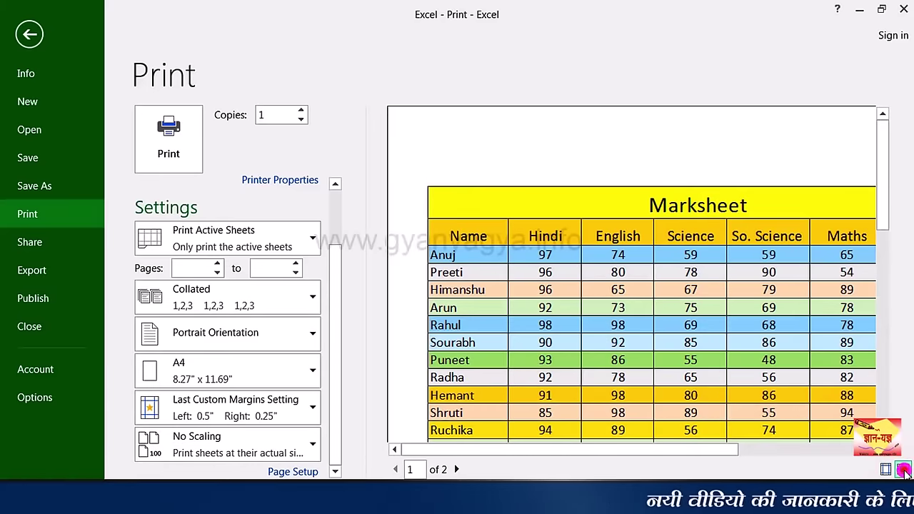
left_click(903, 470)
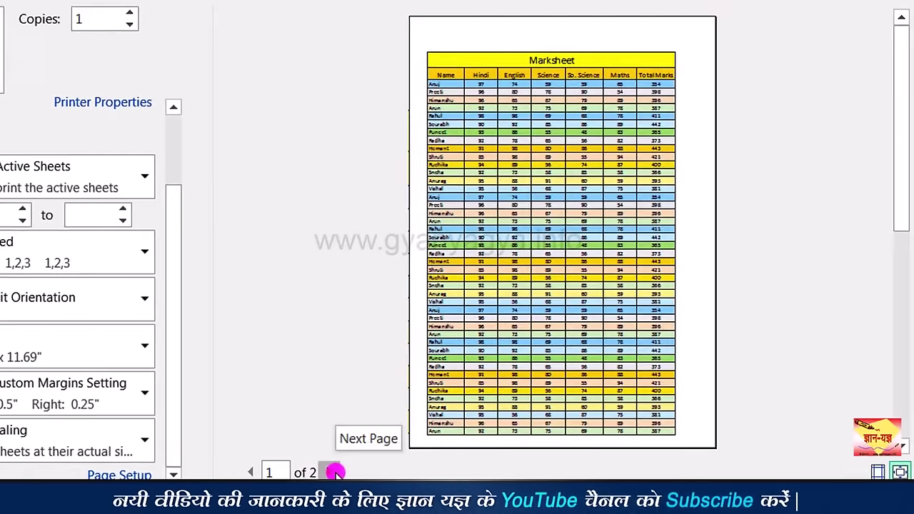
left_click(457, 456)
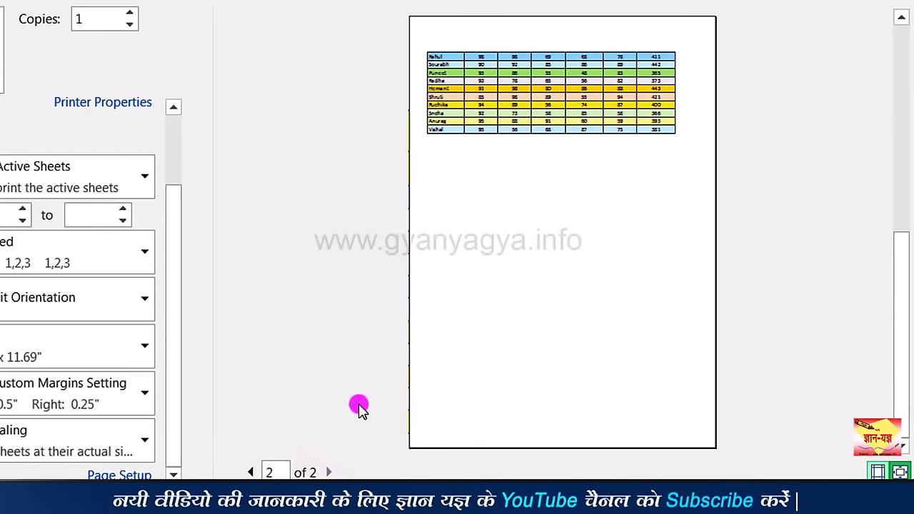
left_click(251, 473)
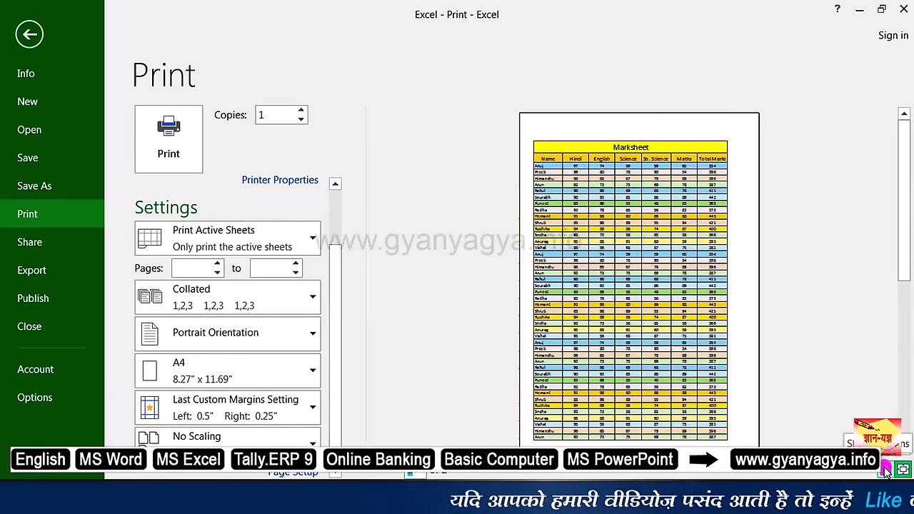
Step: Show margins on the preview and apply Wide 1-inch margins after trying Normal and Narrow
left_click(885, 468)
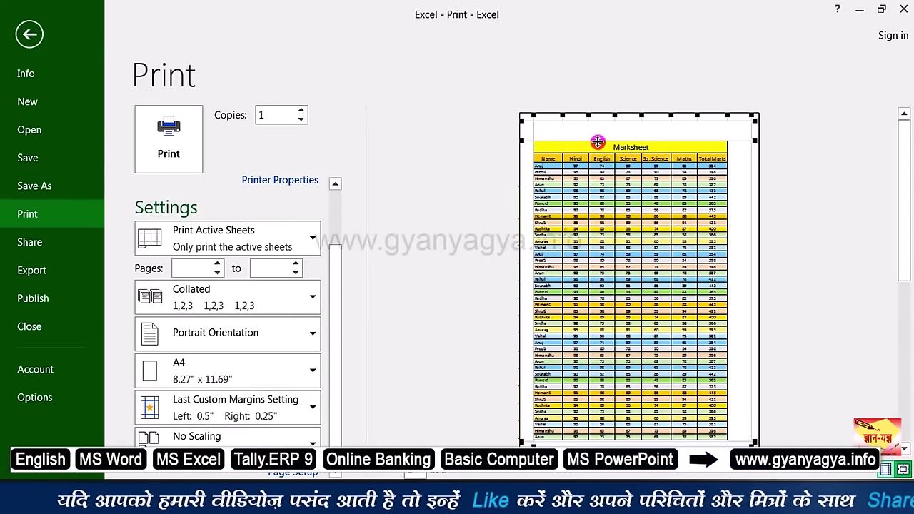
left_click_drag(596, 141, 597, 148)
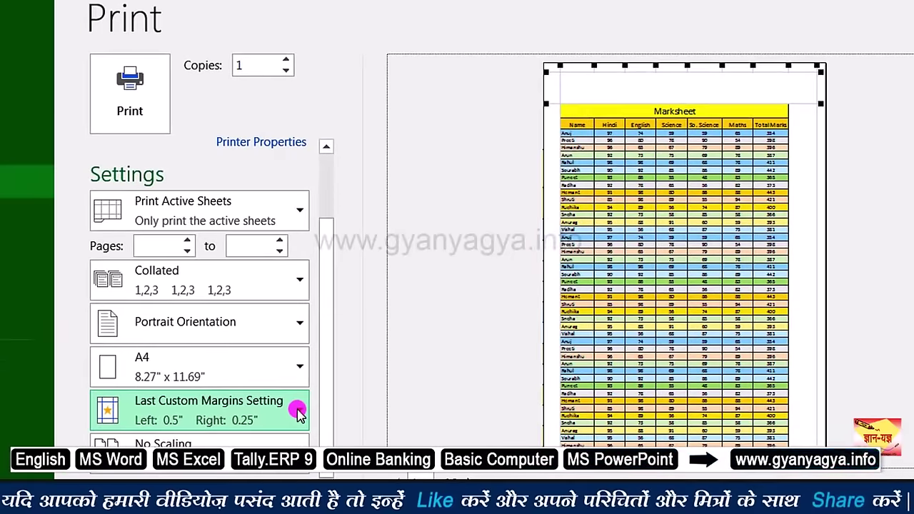
left_click(297, 411)
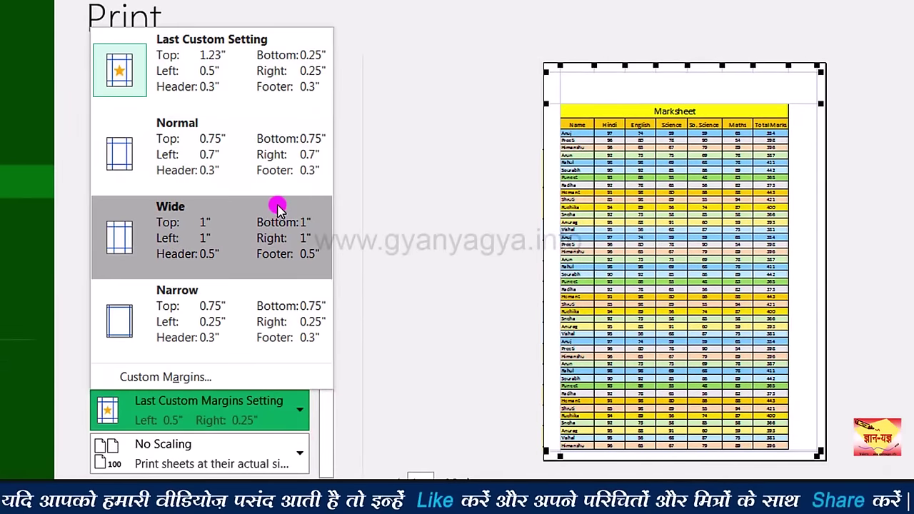
left_click(261, 161)
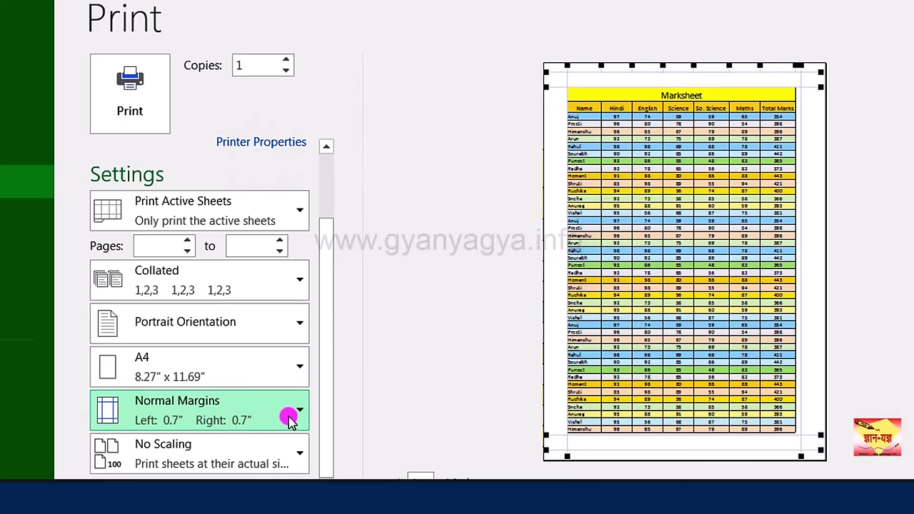
left_click(292, 421)
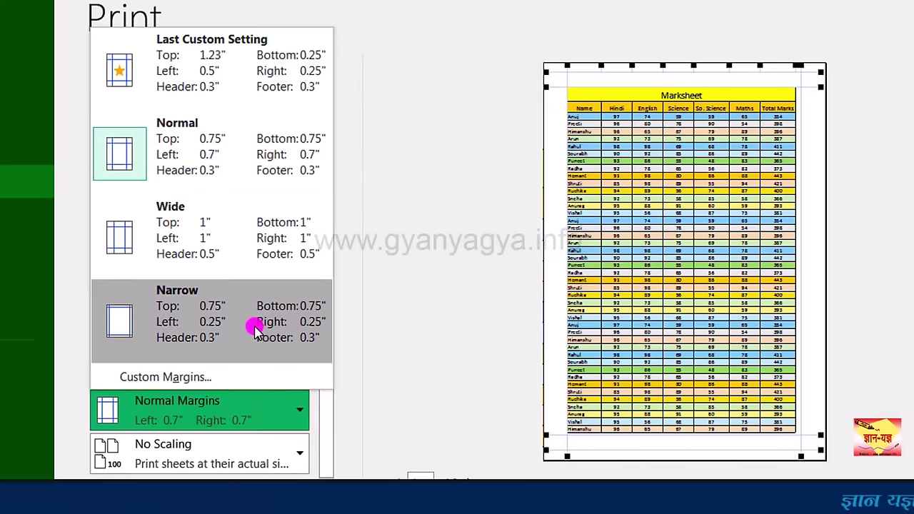
left_click(254, 325)
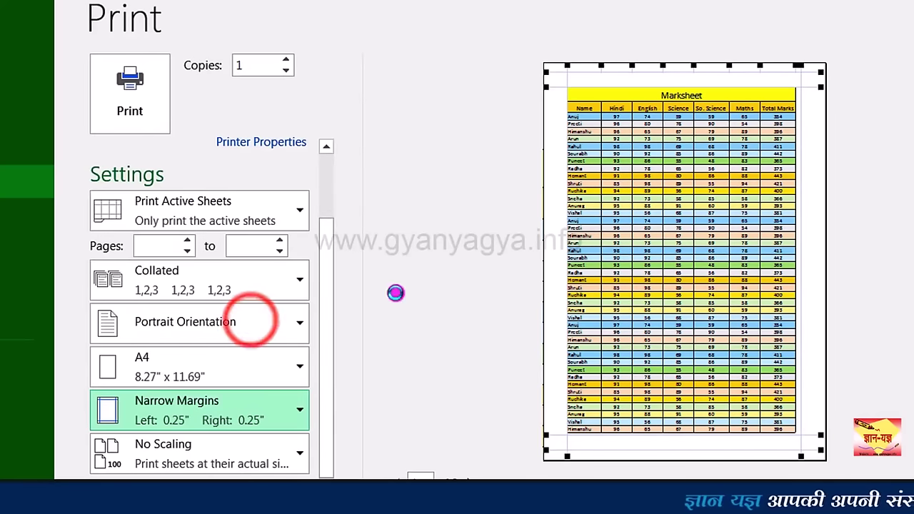
left_click(265, 421)
left_click(239, 241)
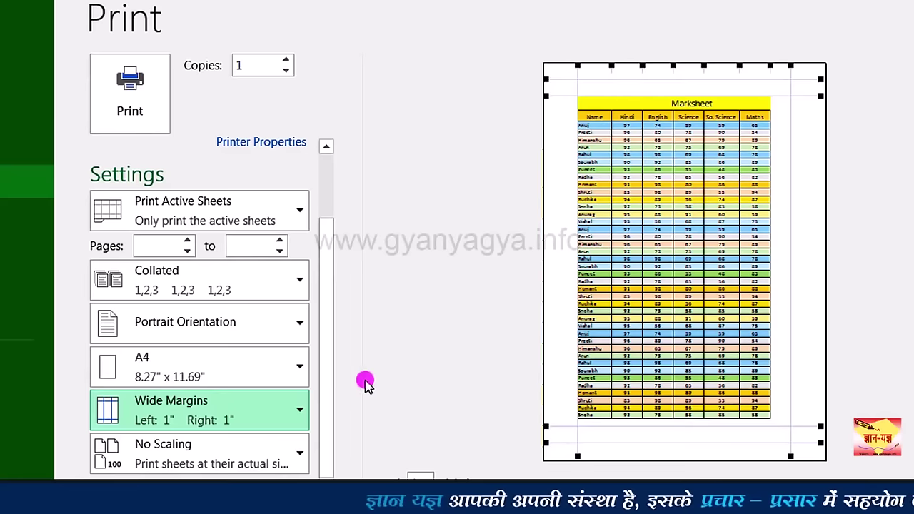
left_click(293, 411)
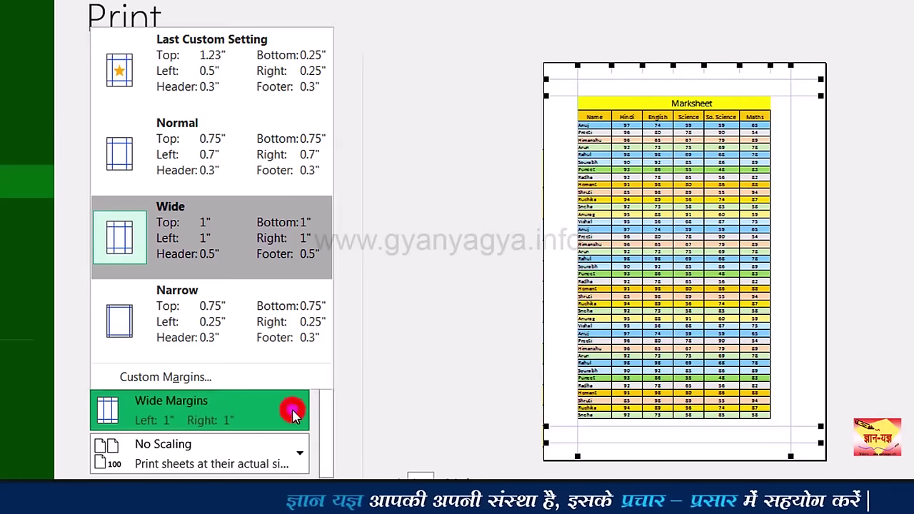
left_click(224, 378)
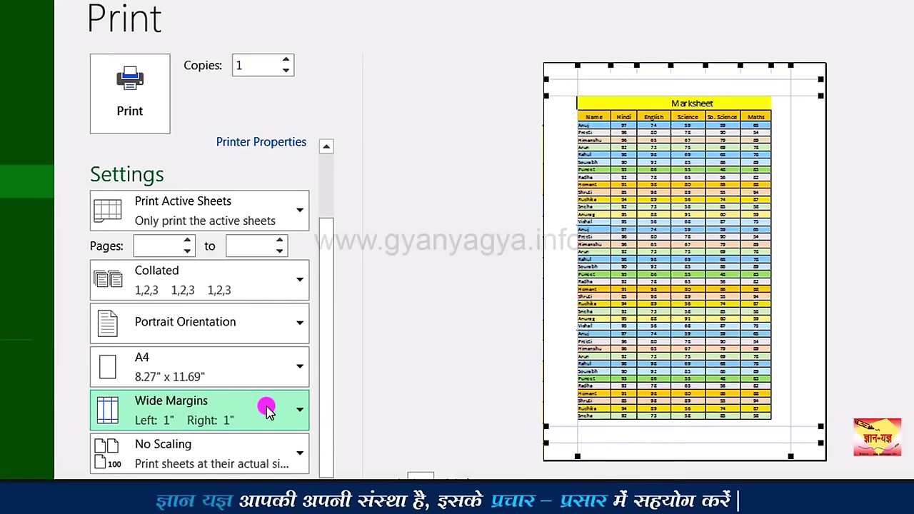
left_click(284, 448)
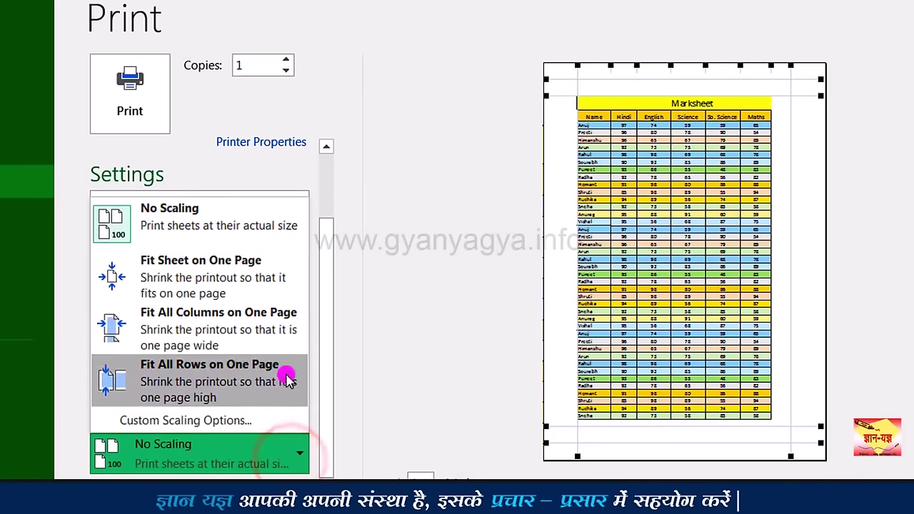
left_click(279, 282)
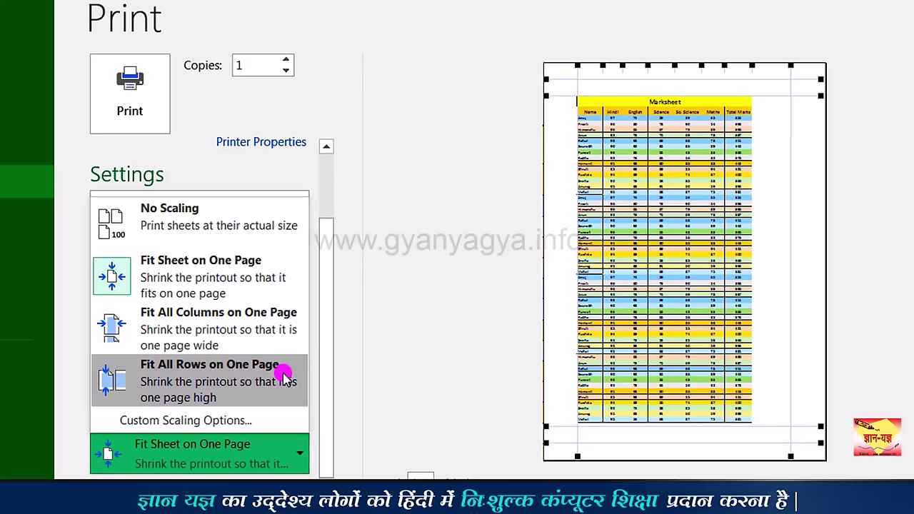
left_click(170, 216)
left_click(253, 456)
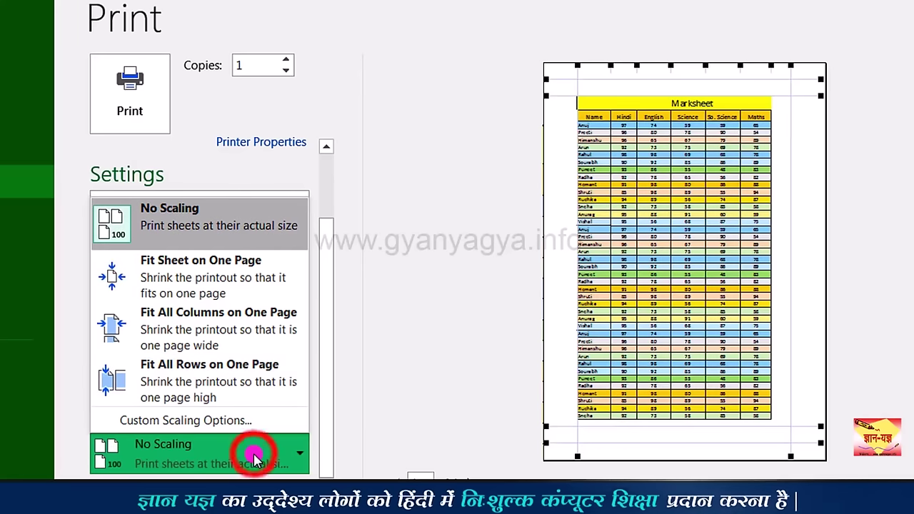
Step: In Page Setup, step the Adjust to scaling down to 75%, then back up to 100%
left_click(233, 421)
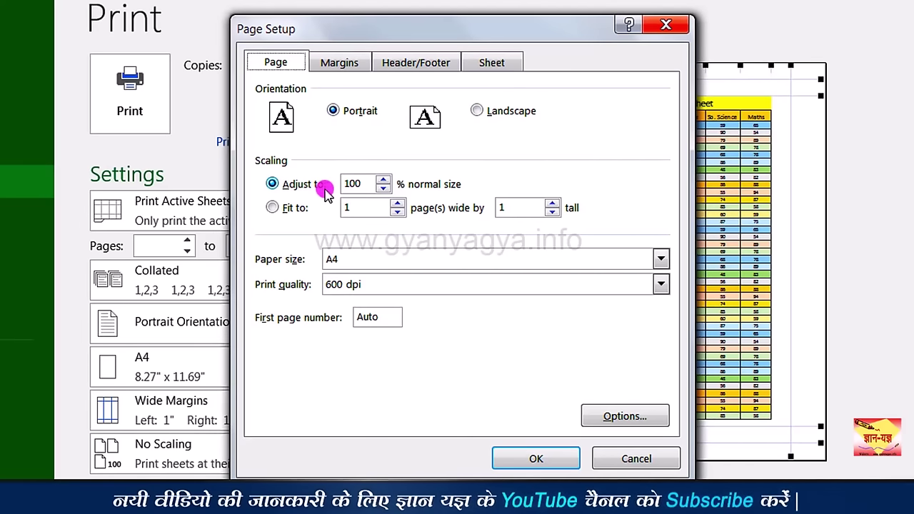
left_click(383, 188)
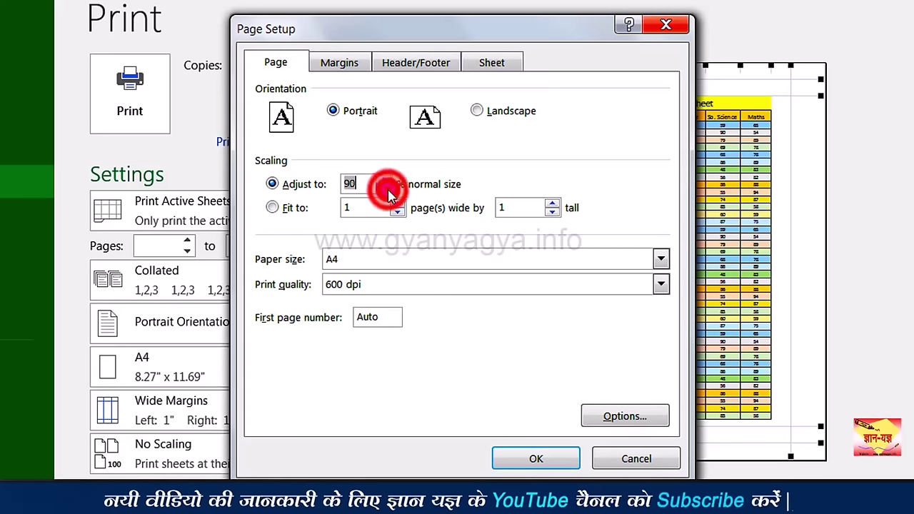
left_click(384, 189)
left_click(384, 188)
left_click(383, 189)
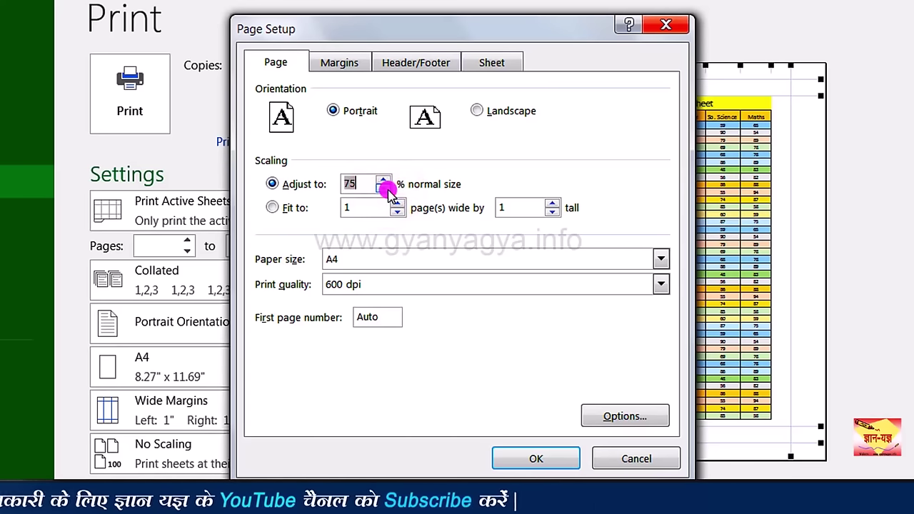
left_click(385, 184)
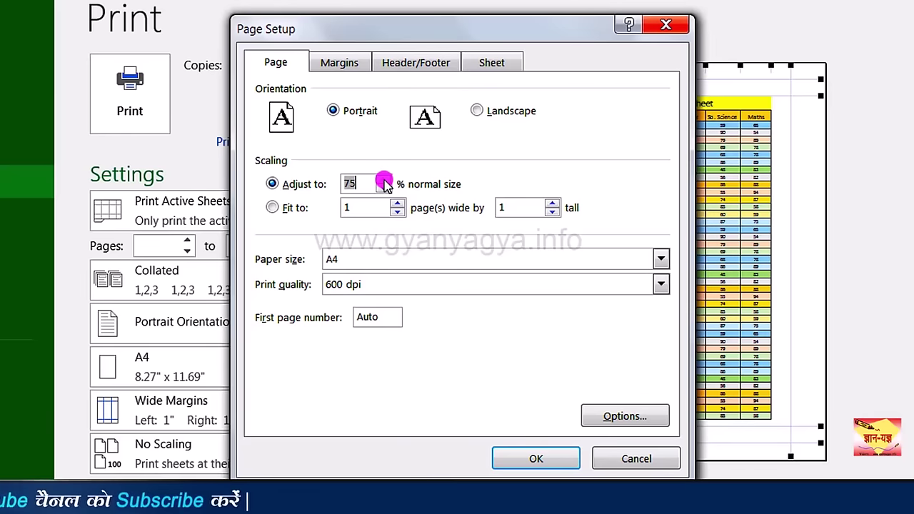
left_click(385, 183)
left_click(385, 183)
left_click(384, 183)
left_click(385, 184)
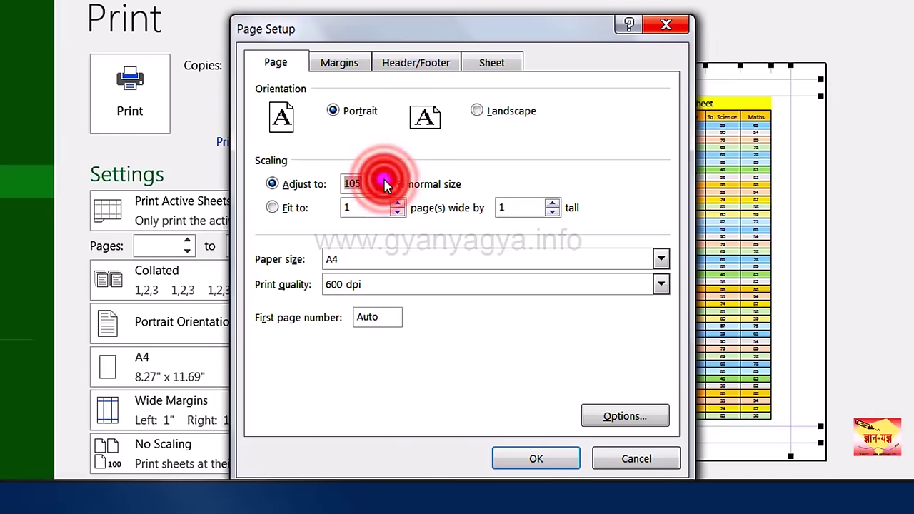
left_click(385, 184)
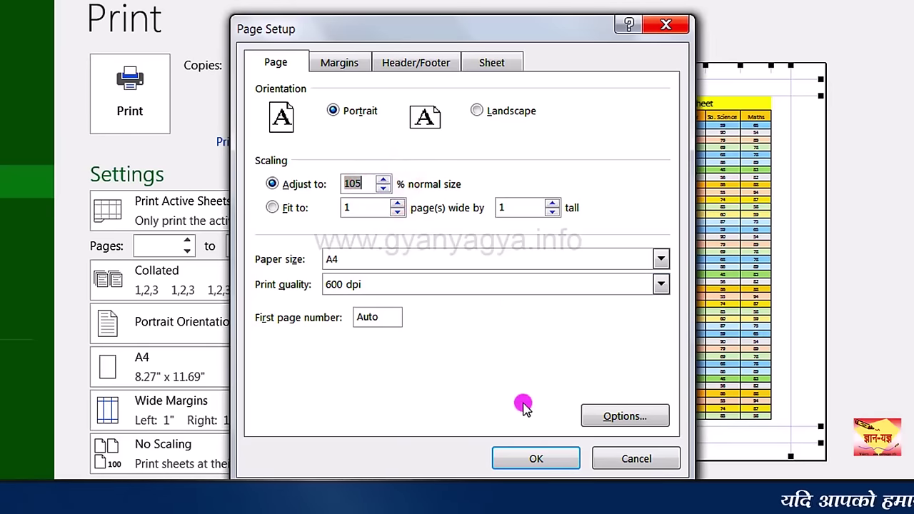
left_click(536, 456)
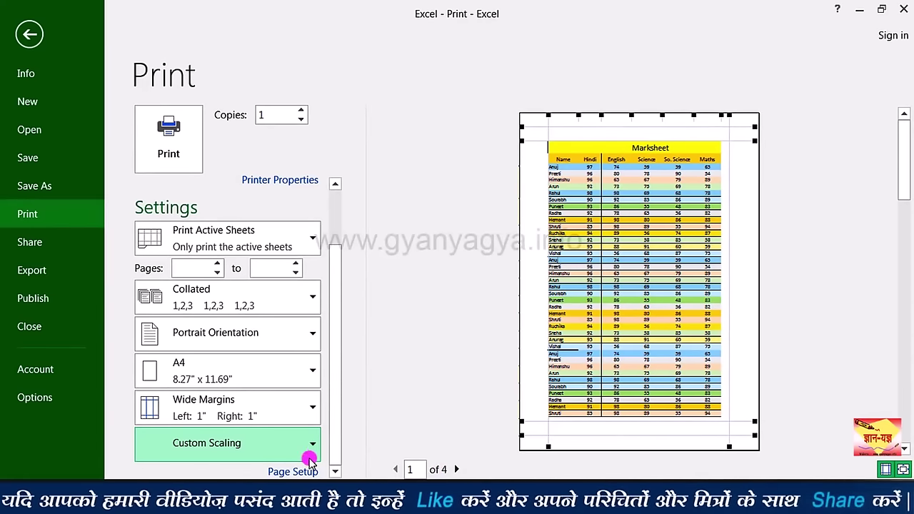
Step: Use Custom Scaling Options to set Adjust to 60% so the Marksheet fits one page
left_click(255, 446)
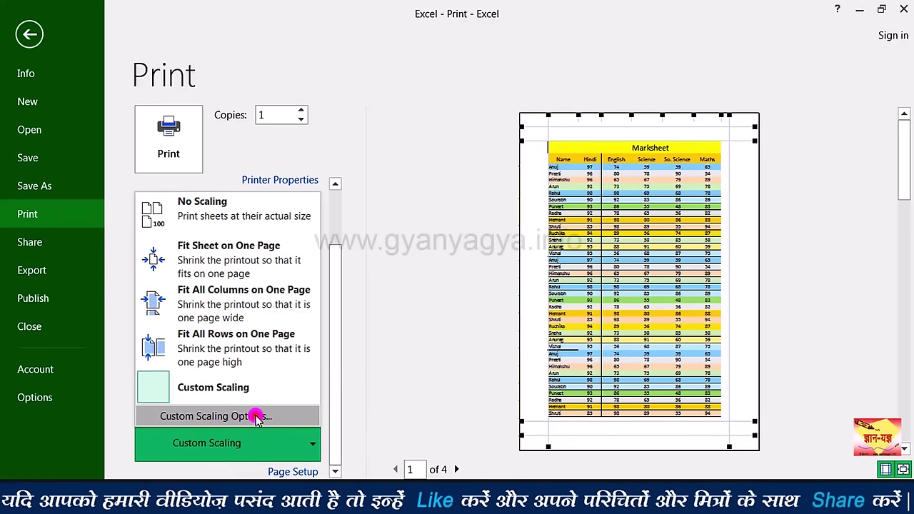
left_click(257, 418)
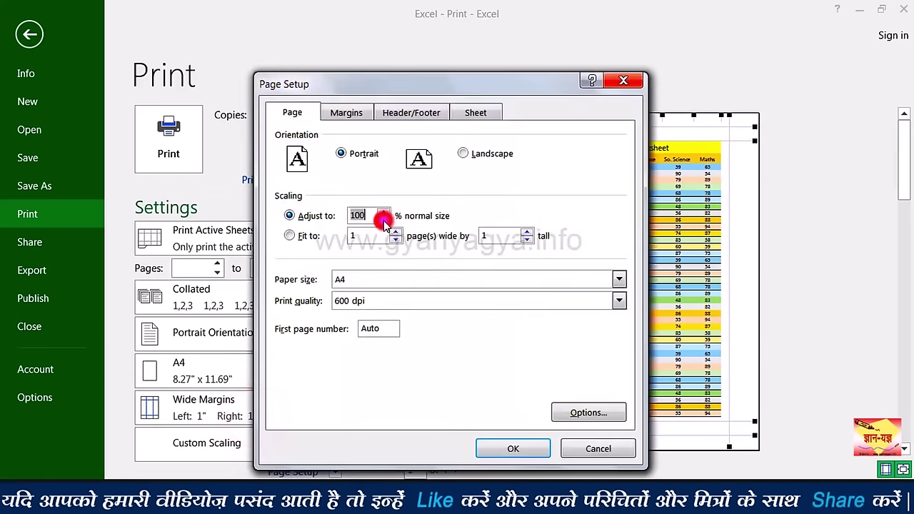
left_click(383, 219)
left_click(384, 220)
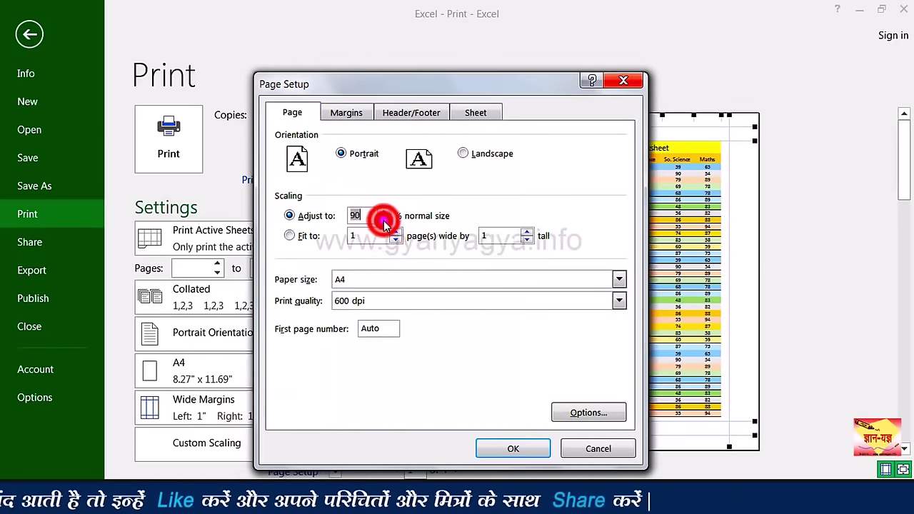
left_click(384, 220)
left_click(384, 220)
left_click(384, 220)
left_click(384, 220)
left_click(385, 220)
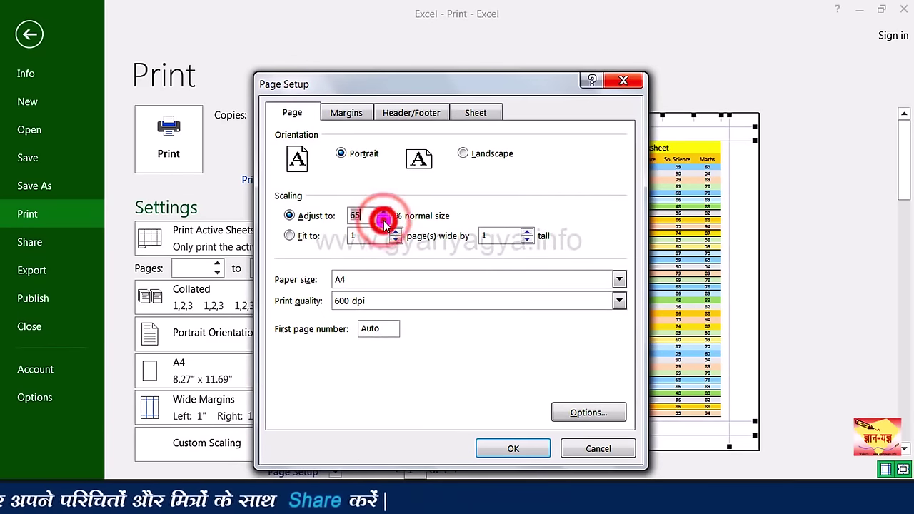
left_click(384, 220)
left_click(514, 447)
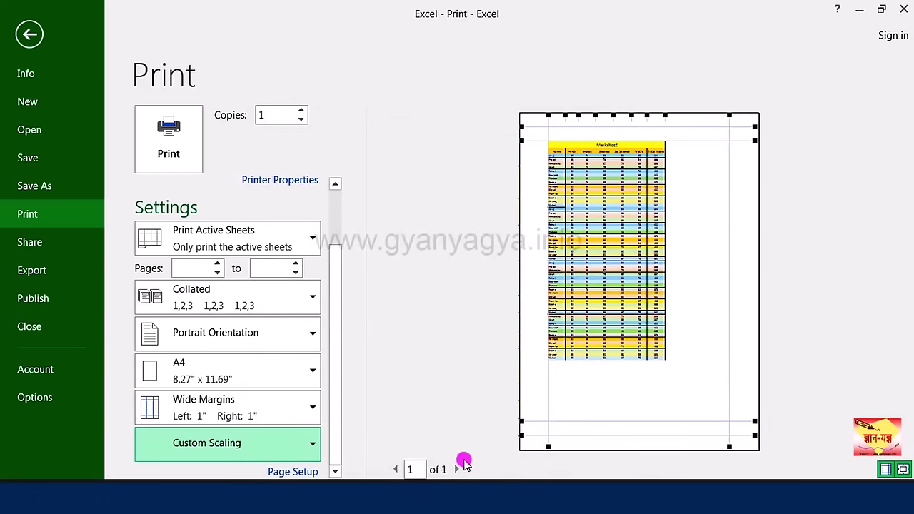
left_click(293, 471)
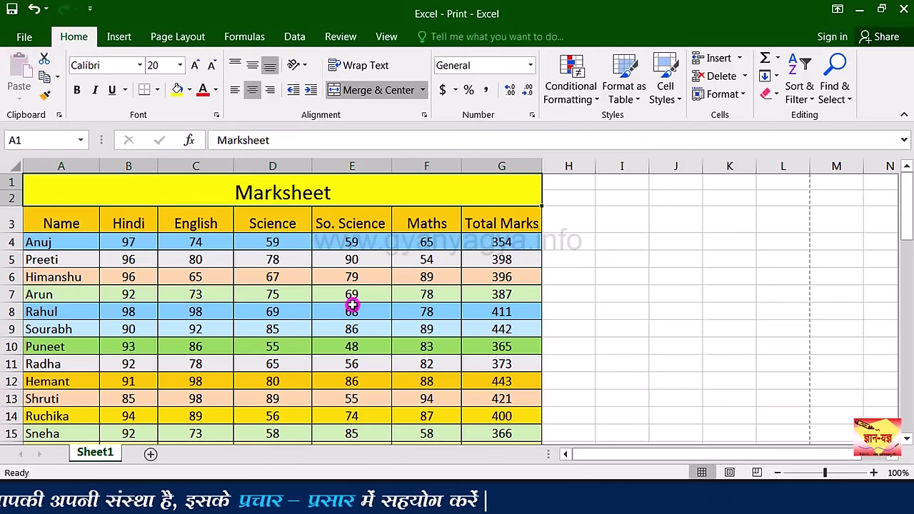
Step: Select the Marksheet table A1:G57 and copy it
mouse_move(259, 195)
left_mouse_down()
mouse_move(283, 334)
mouse_move(500, 428)
mouse_move(541, 432)
mouse_move(300, 395)
left_mouse_up()
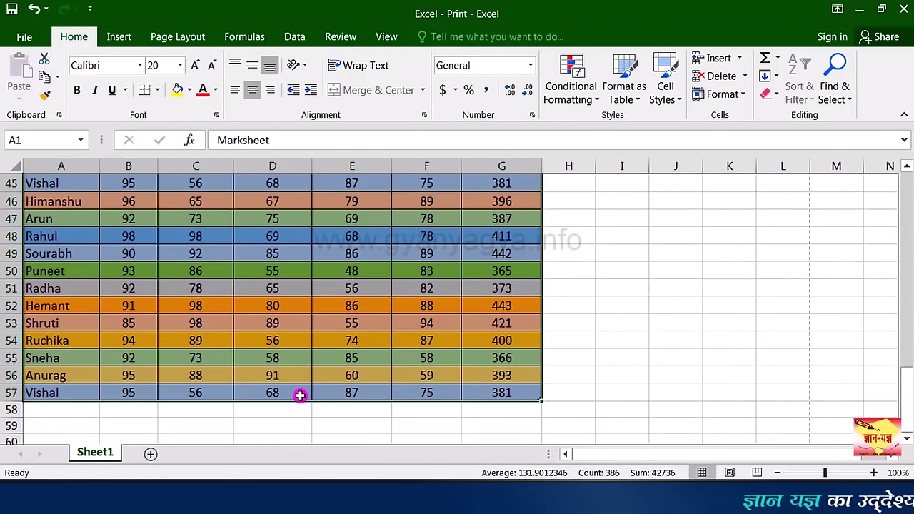
key("ctrl+c")
scroll(526, 363, "up", 11)
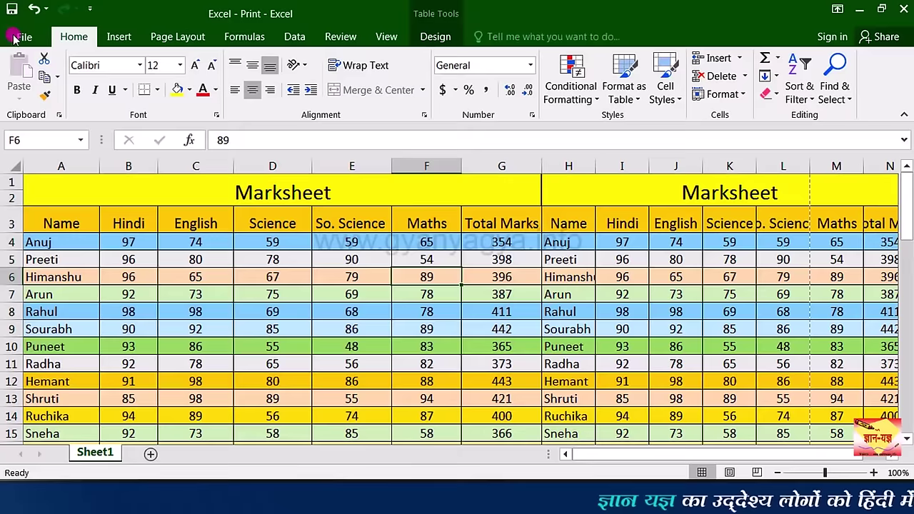
Step: Preview the widened sheet in File > Print and view its second page
left_click(14, 37)
left_click(39, 217)
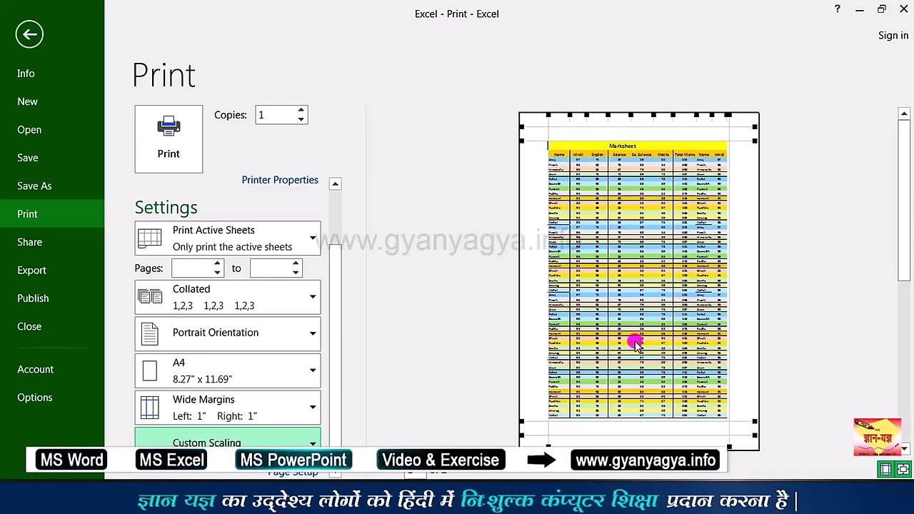
left_click(460, 473)
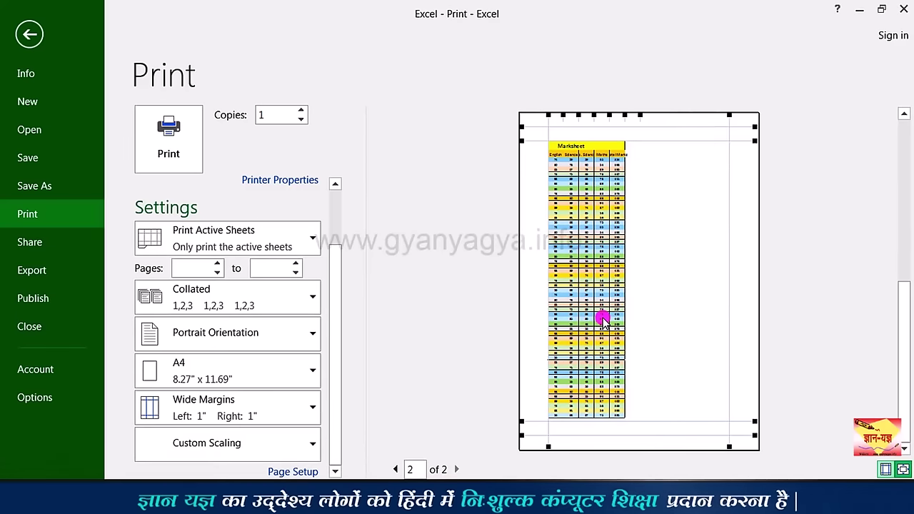
Step: Try Fit Sheet on One Page, then fit to 2 pages wide by 1 tall
left_click(397, 469)
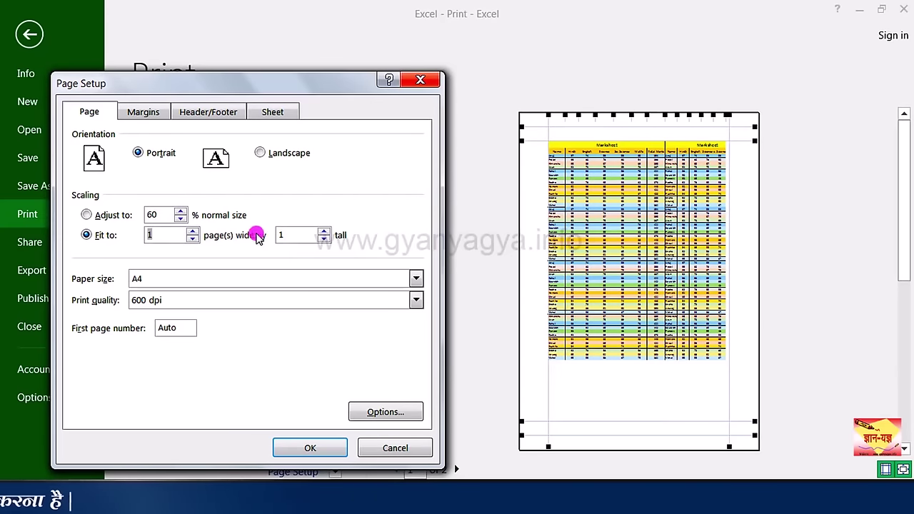
left_click(301, 444)
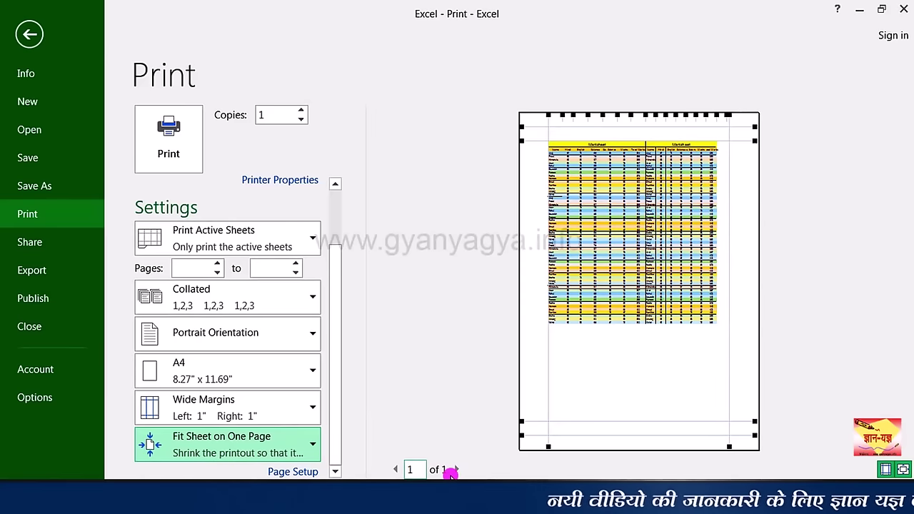
left_click(292, 471)
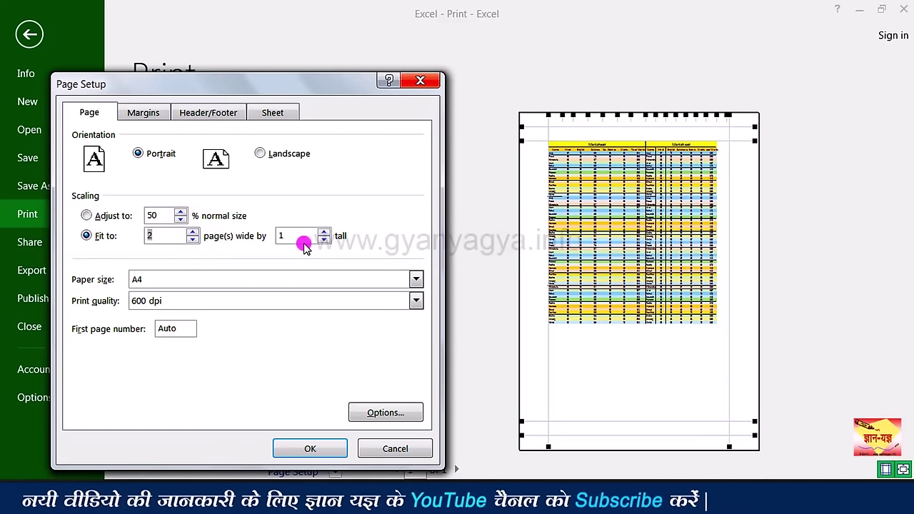
left_click(317, 448)
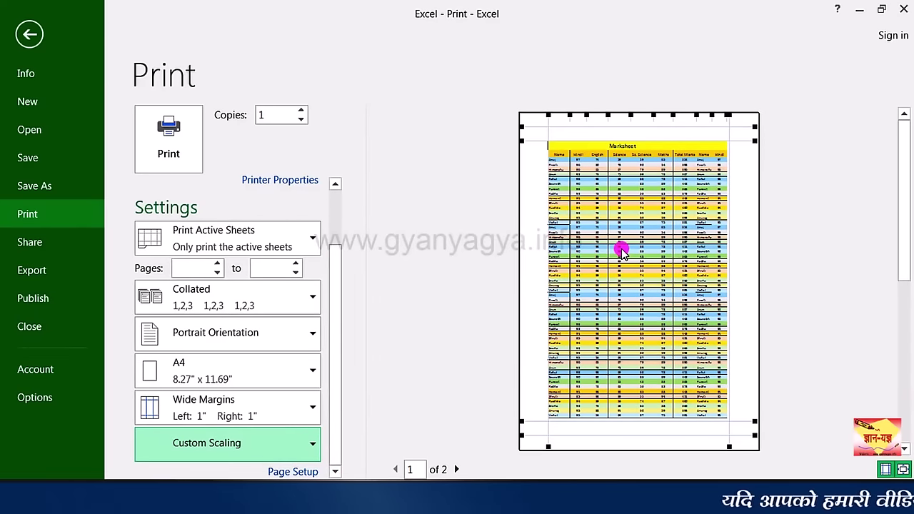
left_click(456, 469)
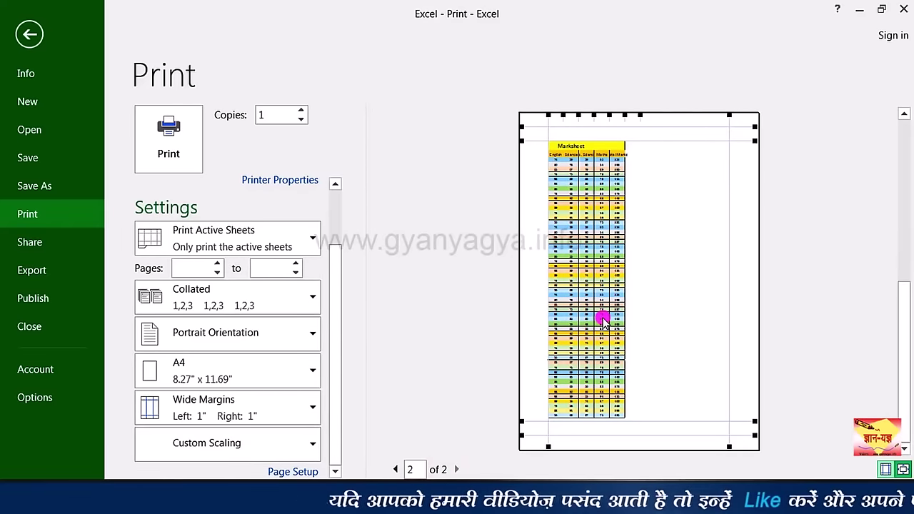
Step: In Page Setup, keep A4 paper and set Adjust to 100% normal size
left_click(292, 472)
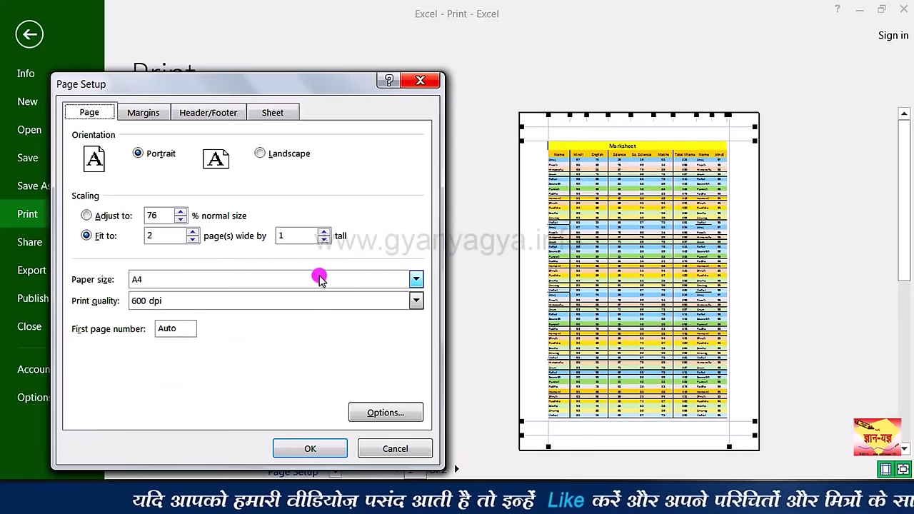
left_click(415, 280)
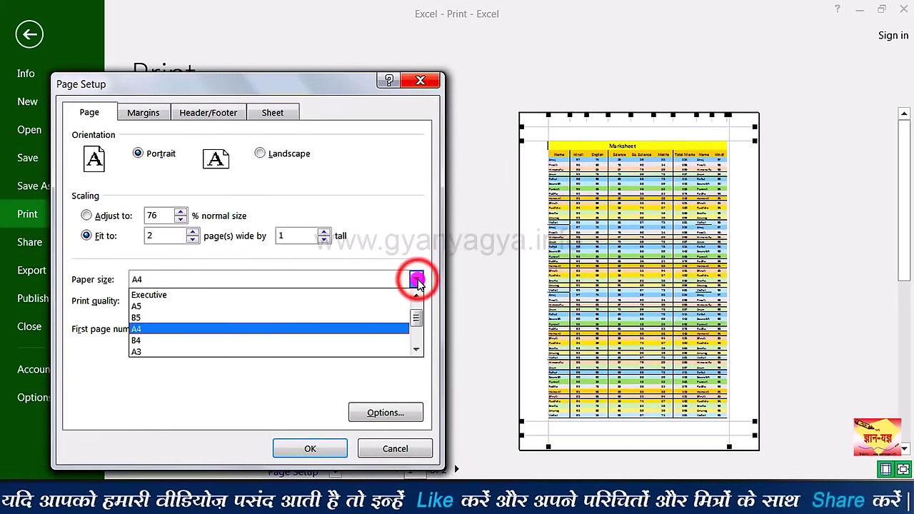
scroll(419, 318, "down", 2)
scroll(418, 316, "up", 2)
left_click(272, 340)
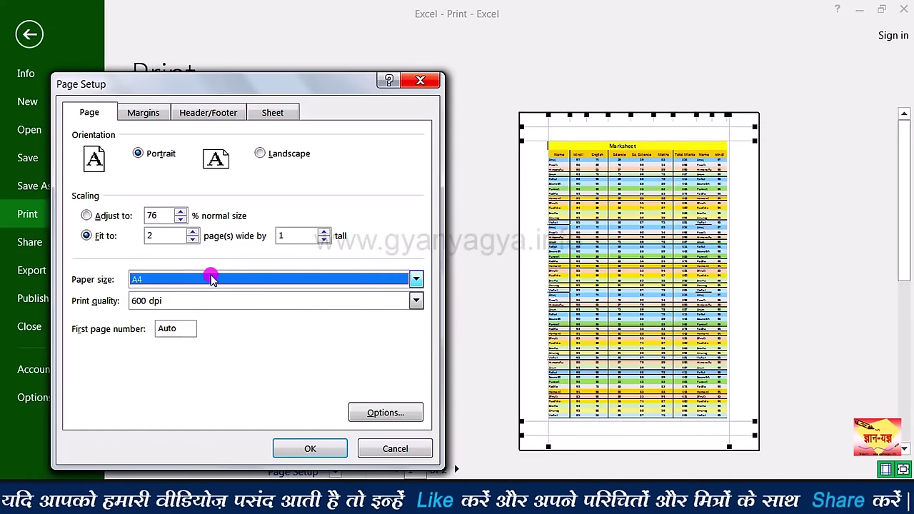
left_click(192, 241)
left_click(86, 216)
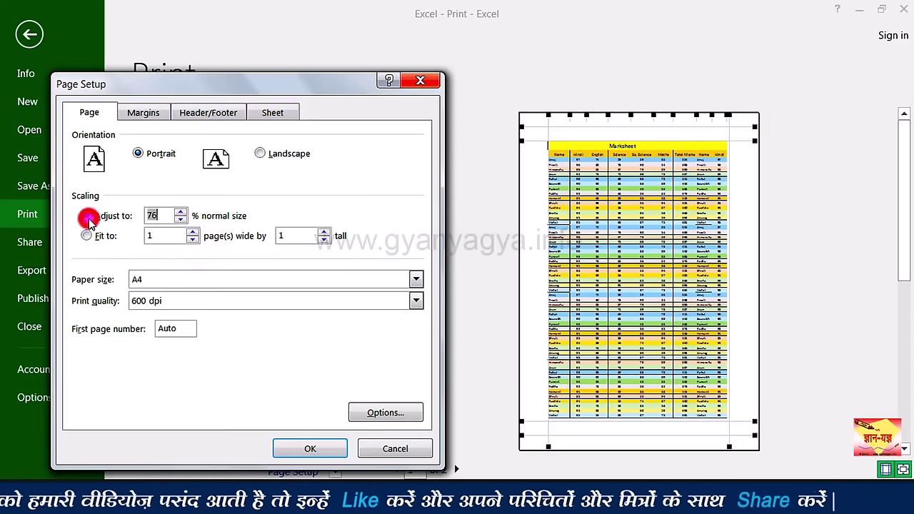
left_click(179, 211)
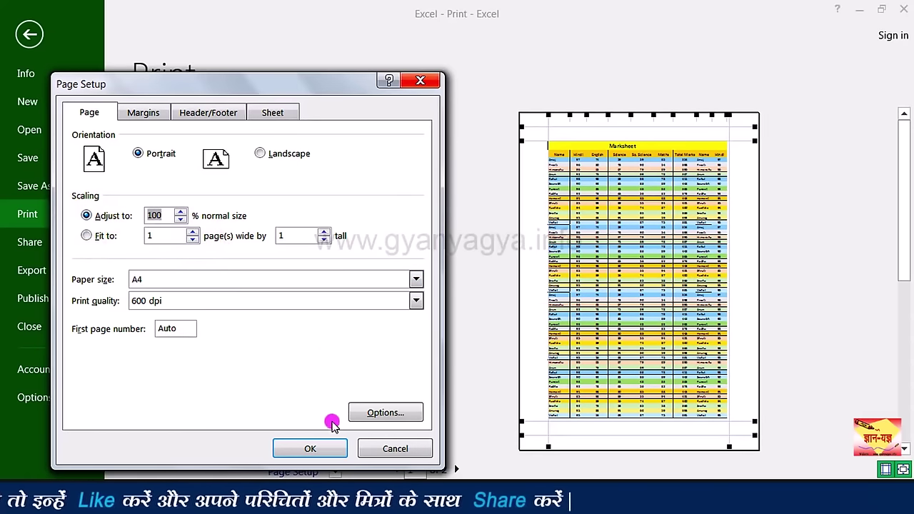
left_click(329, 446)
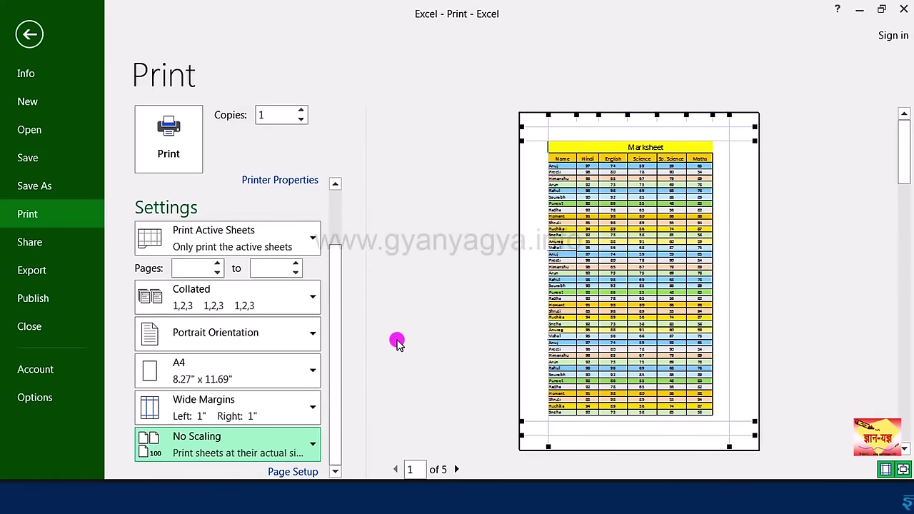
Step: Raise the copies count to 4, then set it back to 1 copy
left_click(303, 111)
left_click(303, 111)
left_click(304, 111)
left_click(271, 116)
type("10")
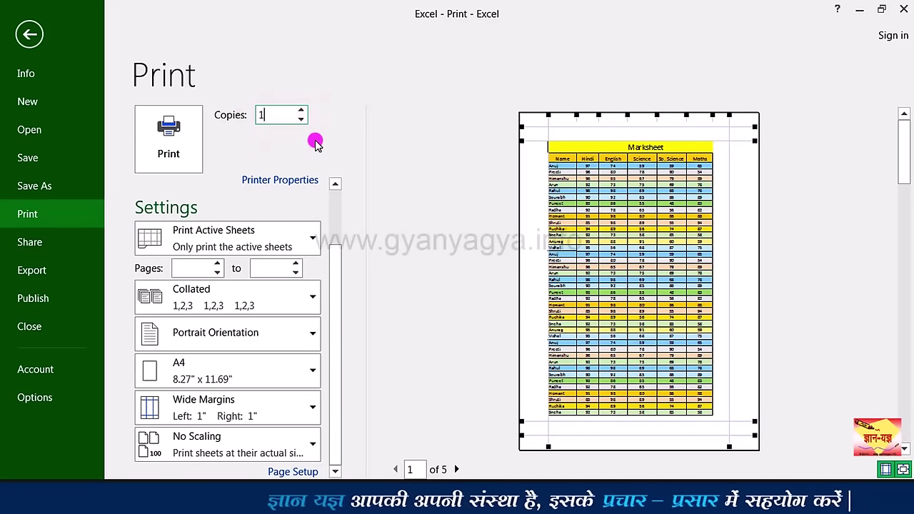
key("BackSpace")
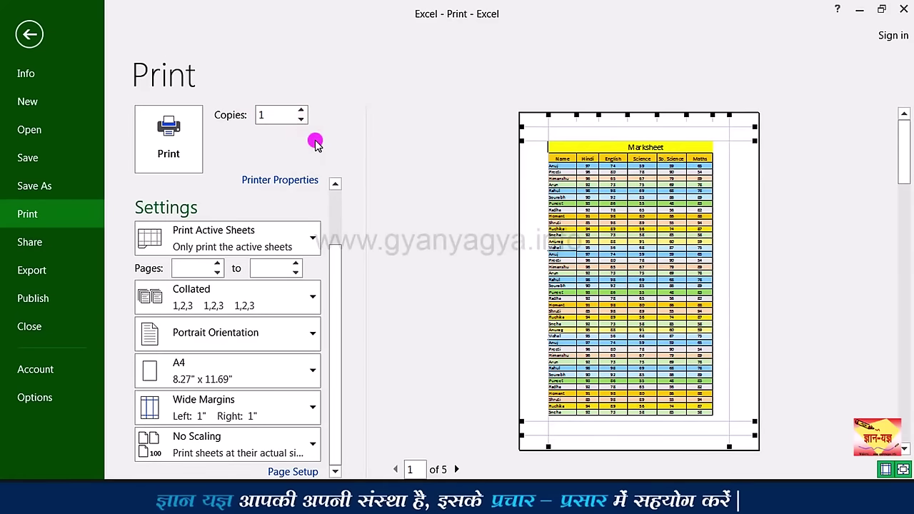
scroll(265, 231, "up", 2)
Step: Select Canon LBP2900 as the printer and bring up the what-to-print choices
left_click(265, 231)
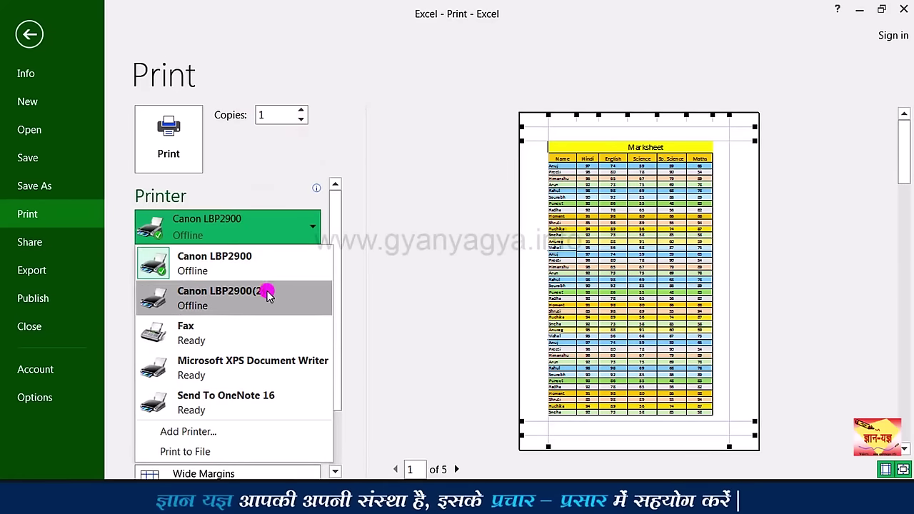
left_click(277, 264)
left_click_drag(340, 318, 332, 395)
left_click(314, 240)
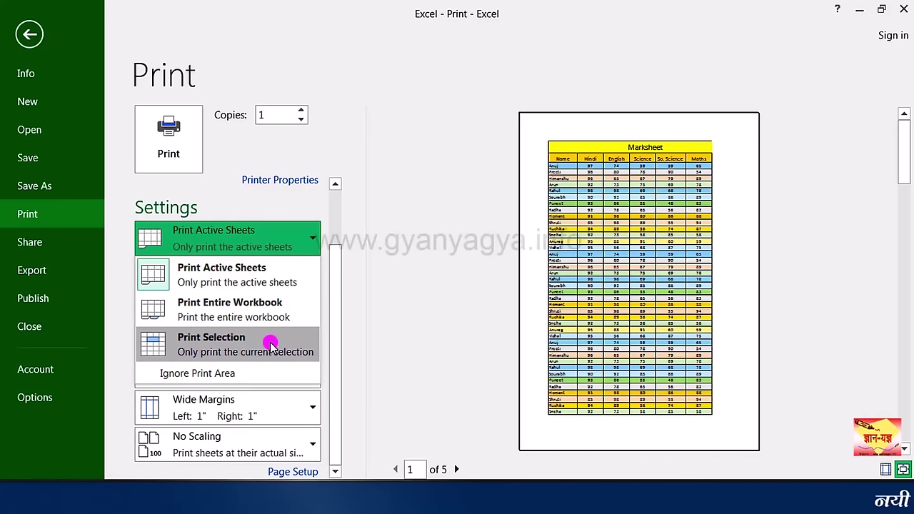
Step: Select the marks table A3:G15 and return to the print preview
key("Escape")
key("Escape")
left_click_drag(61, 224, 486, 440)
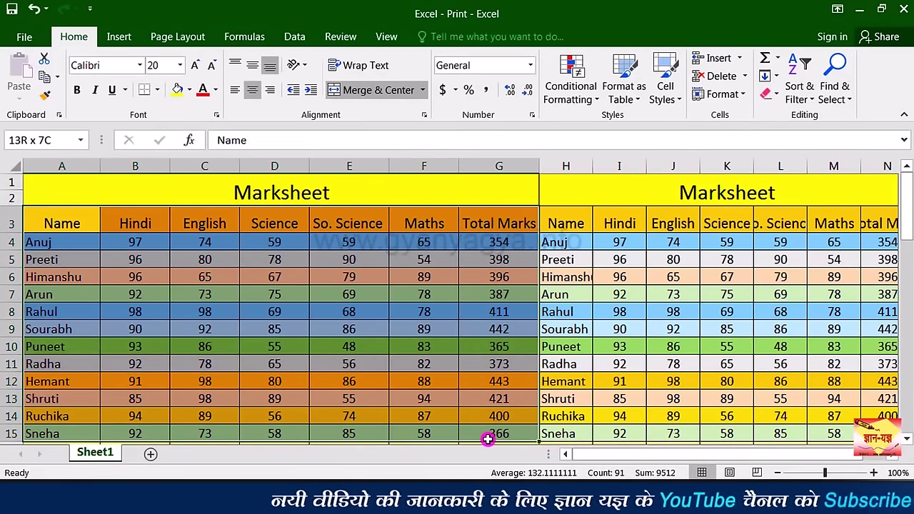
left_click(24, 36)
left_click(28, 215)
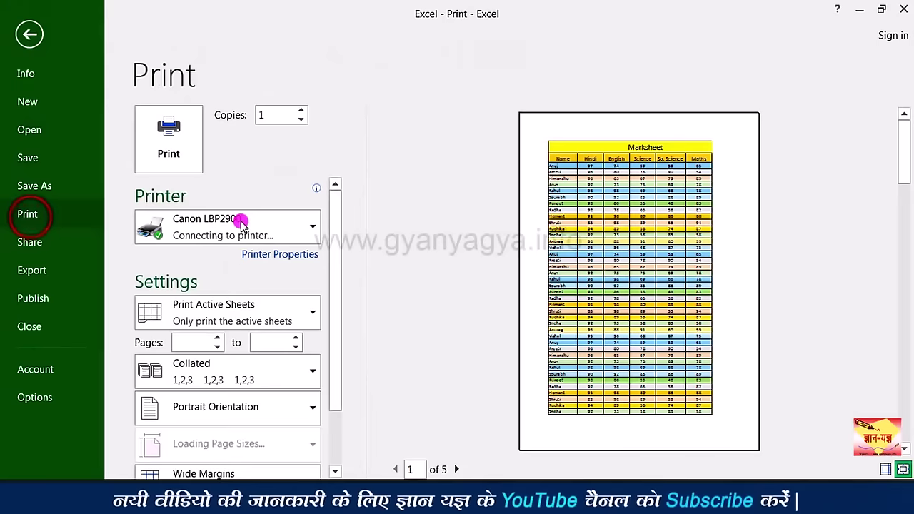
Step: Switch to Print Selection, then back to Print Active Sheets
left_click(286, 307)
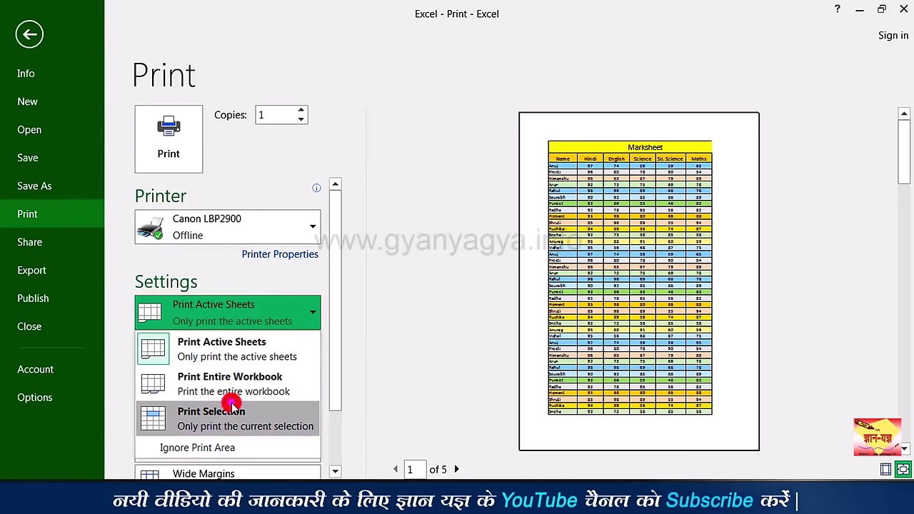
left_click(262, 419)
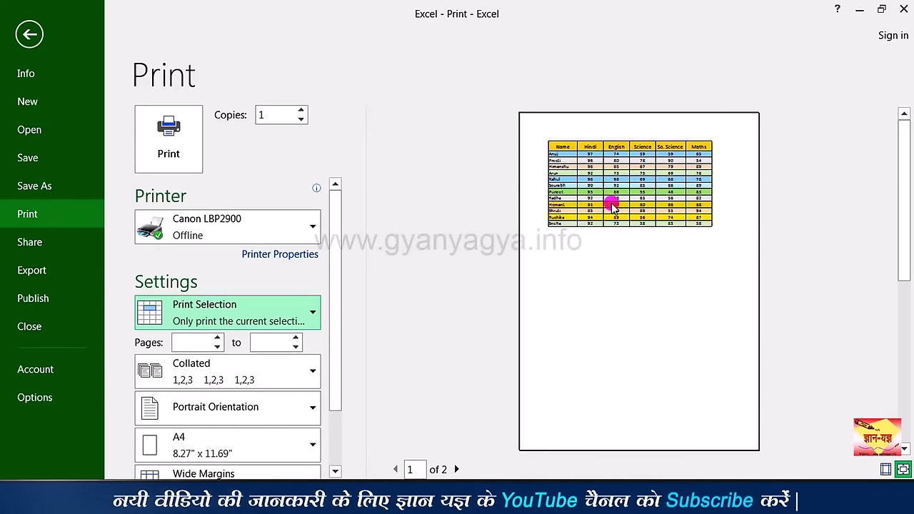
left_click(300, 317)
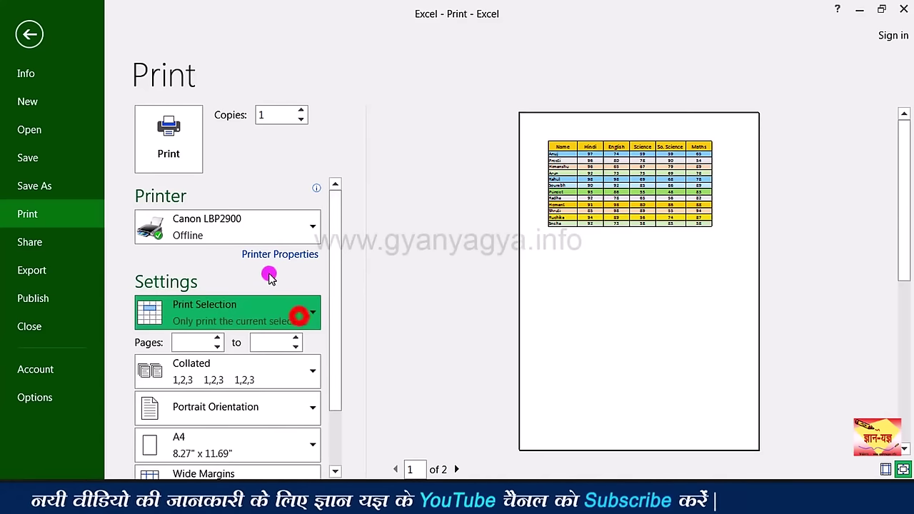
left_click(208, 347)
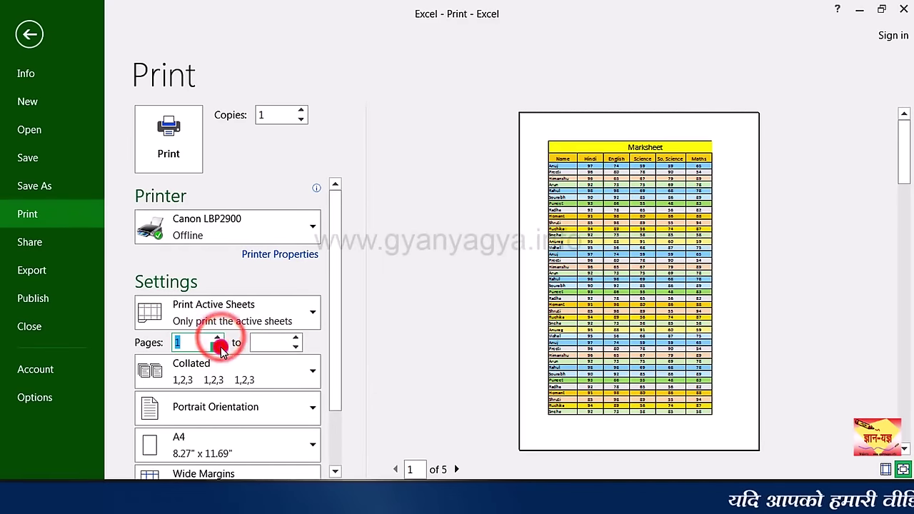
Step: Clear the Pages range numbers so only the selected cells print on 2 pages
left_click(299, 344)
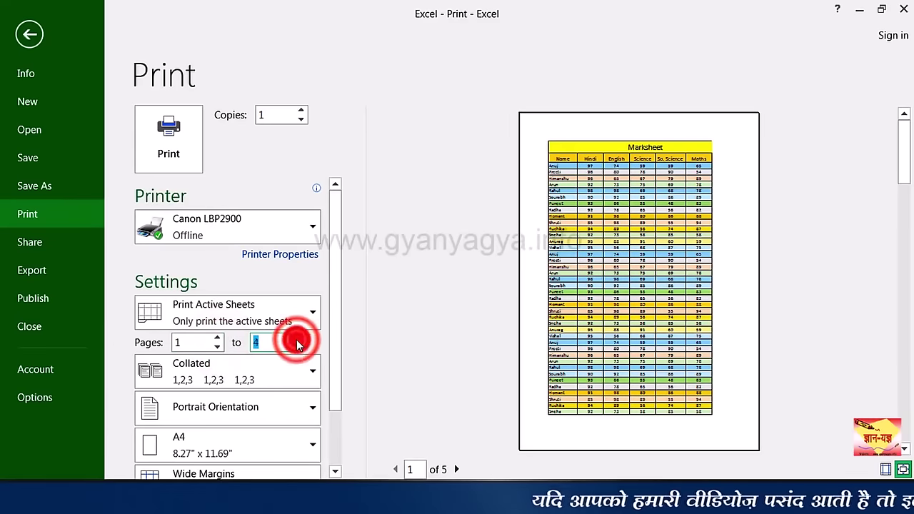
left_click(212, 343)
type("1")
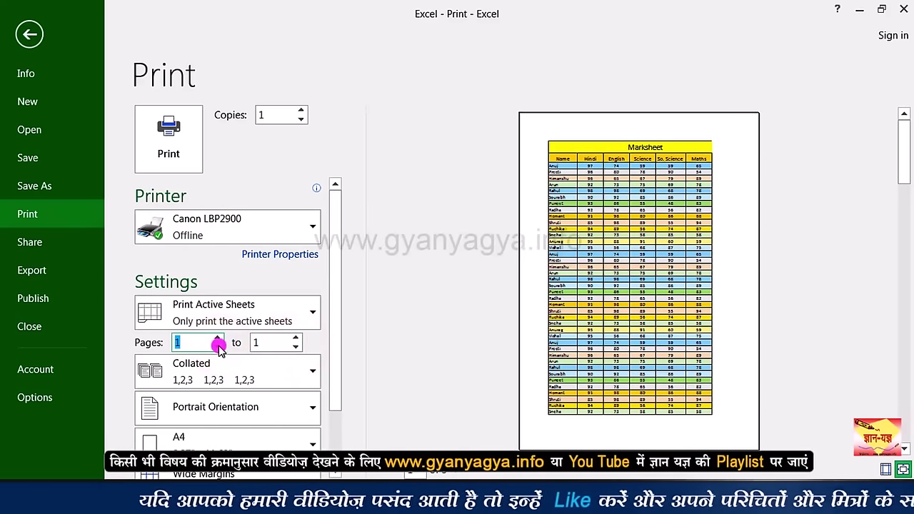
left_click(296, 350)
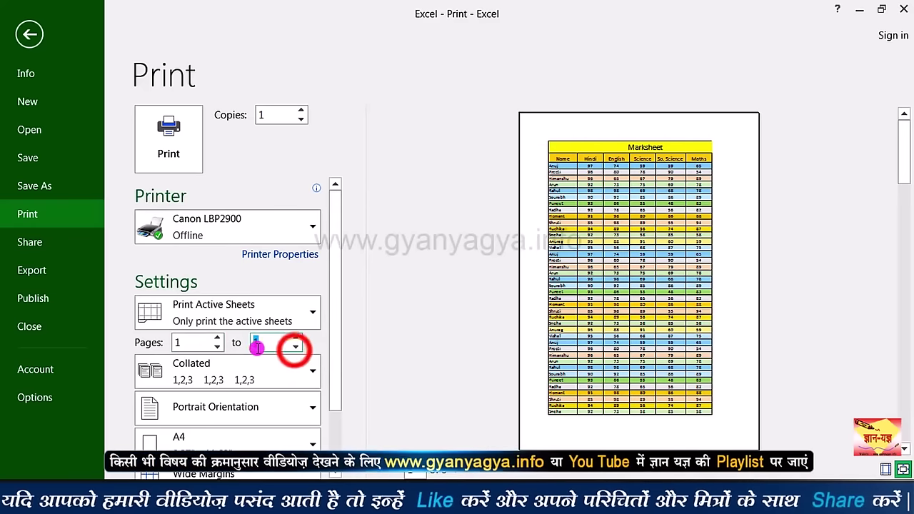
left_click(194, 342)
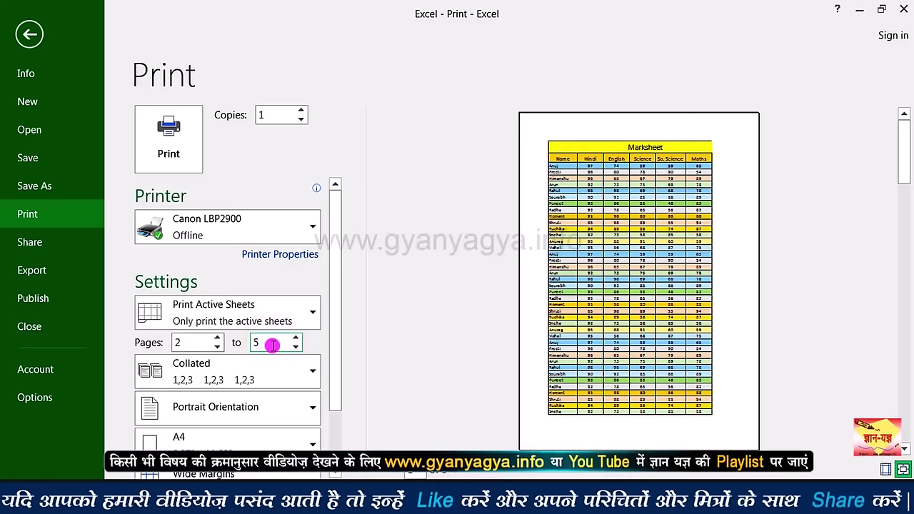
key("BackSpace")
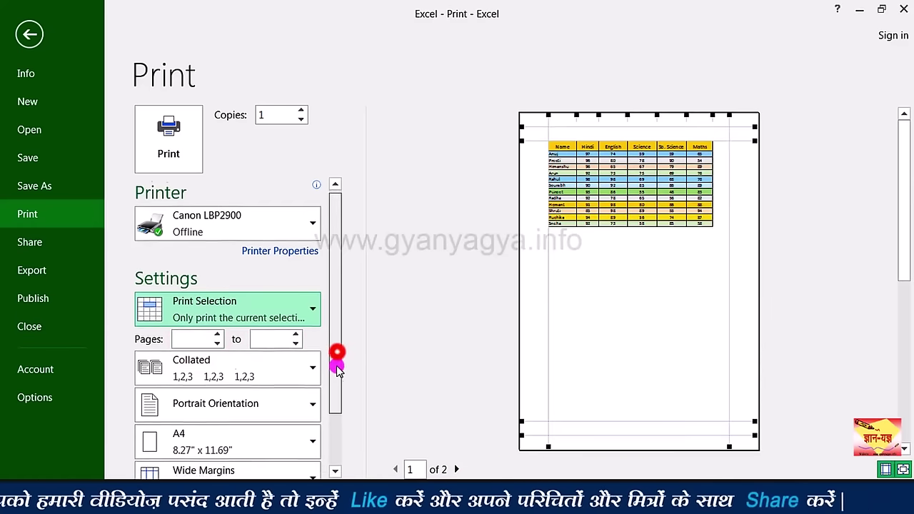
left_click_drag(336, 351, 335, 386)
left_click(298, 319)
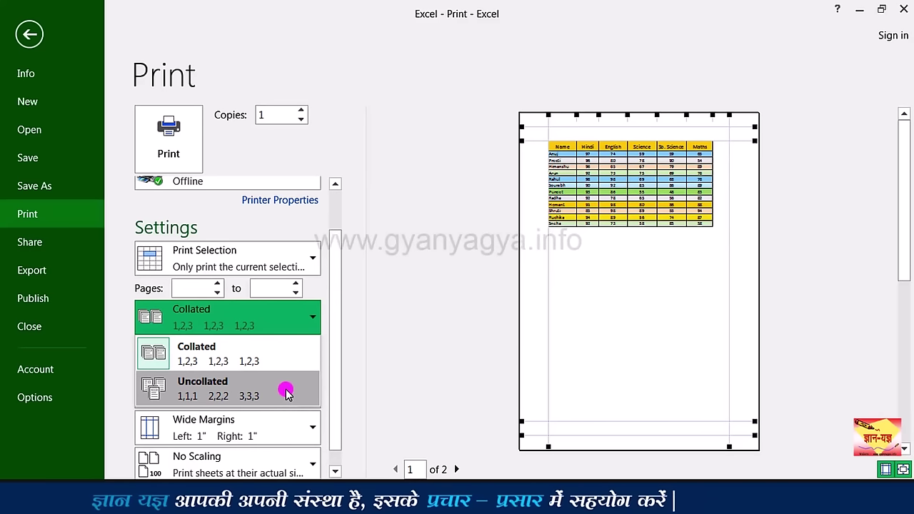
Step: Keep Collated, try Landscape then revert to Portrait, and keep A4 paper
left_click(273, 352)
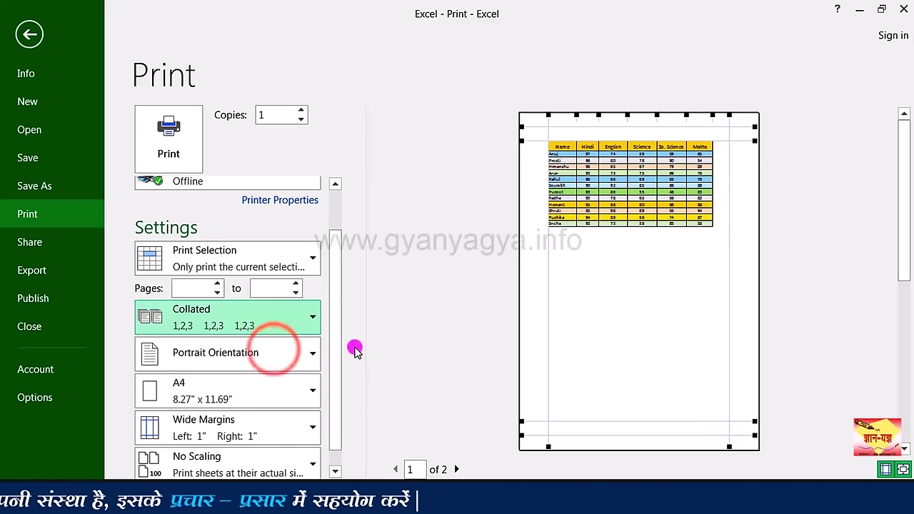
left_click(288, 352)
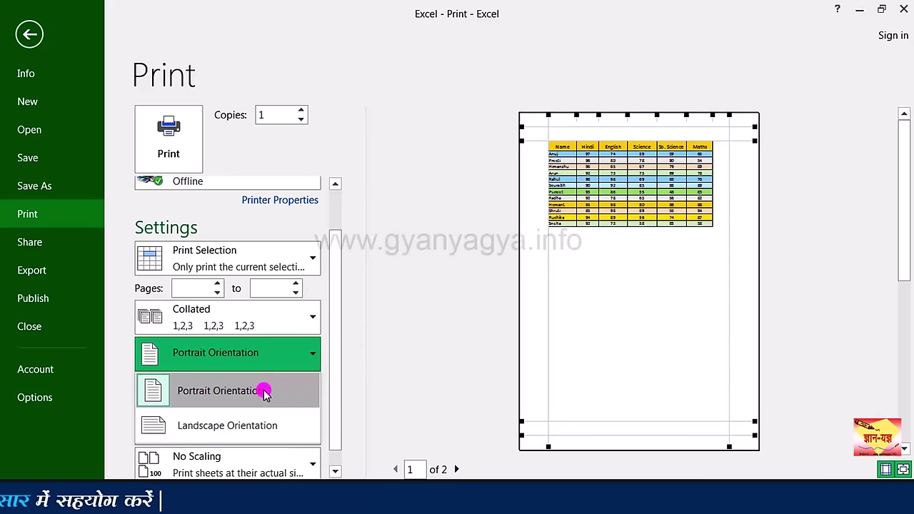
left_click(243, 425)
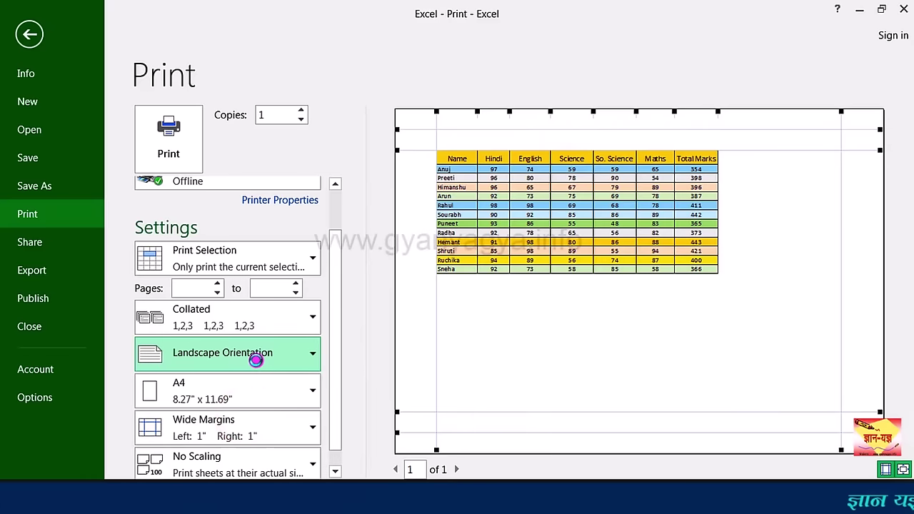
left_click(257, 360)
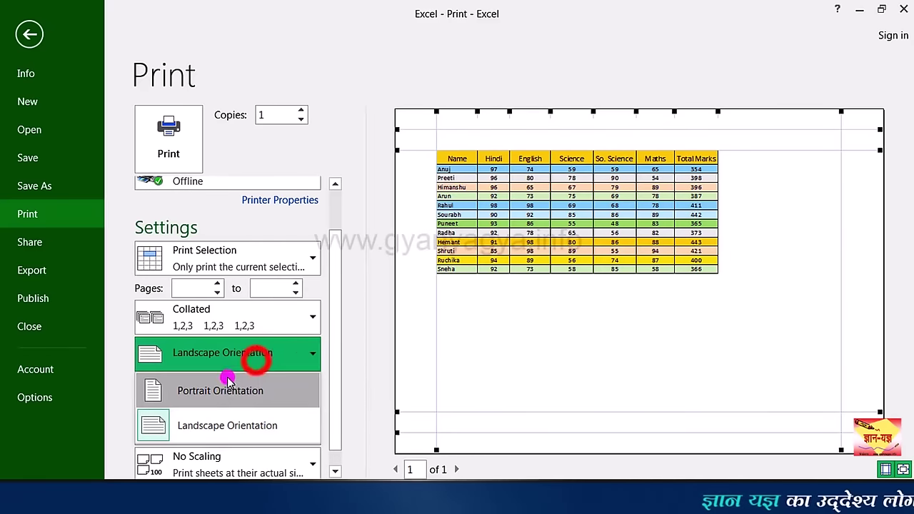
left_click(227, 388)
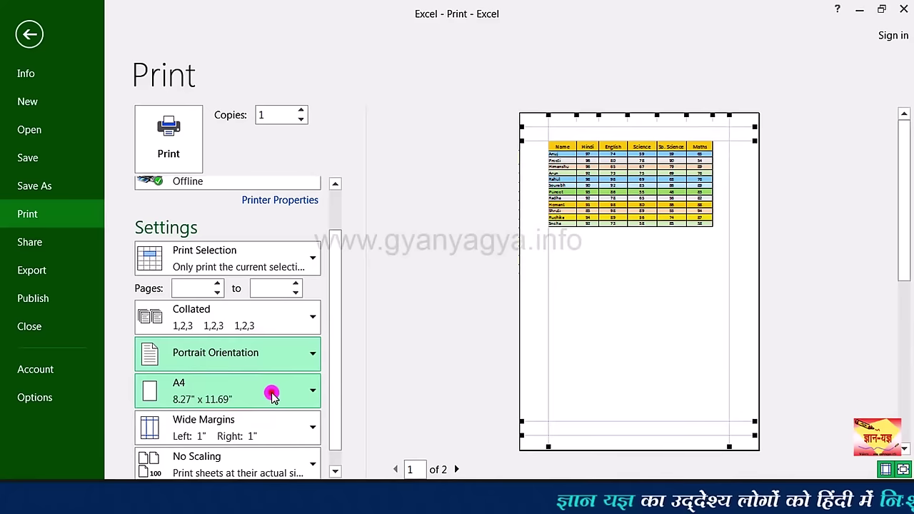
left_click(272, 395)
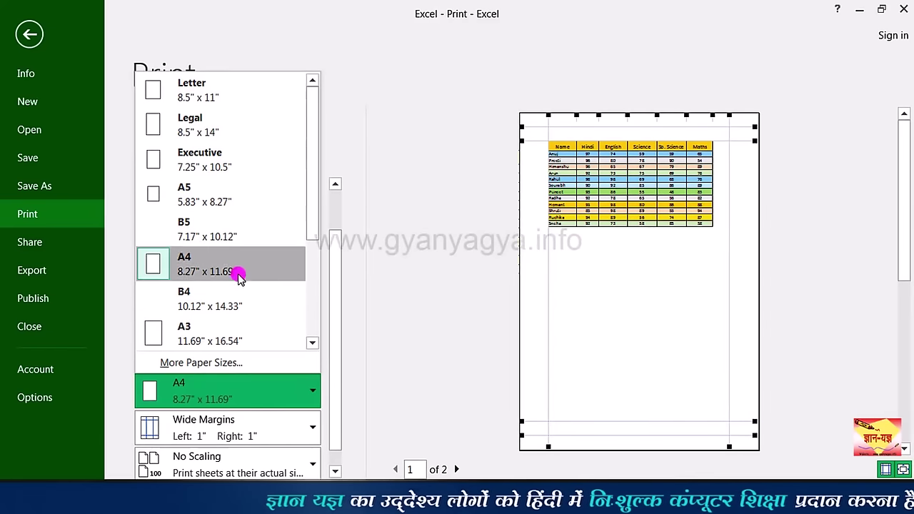
left_click(217, 257)
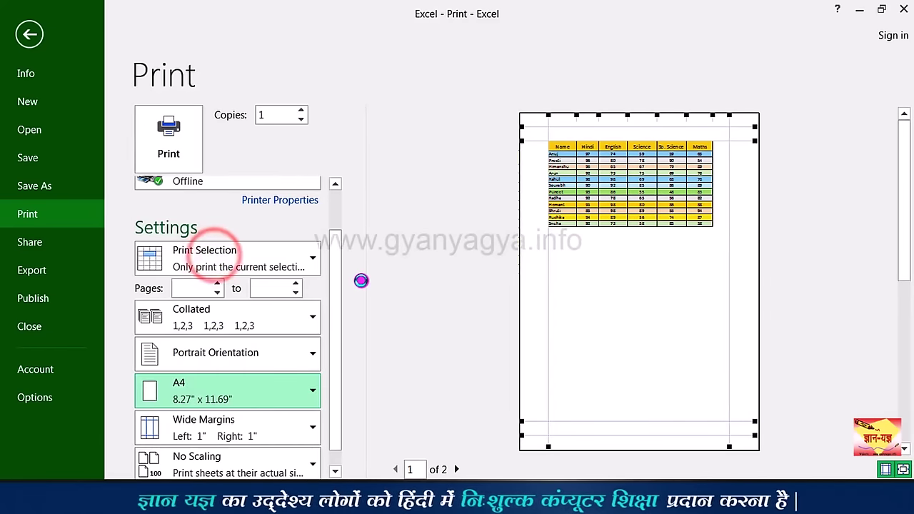
left_click_drag(338, 282, 339, 241)
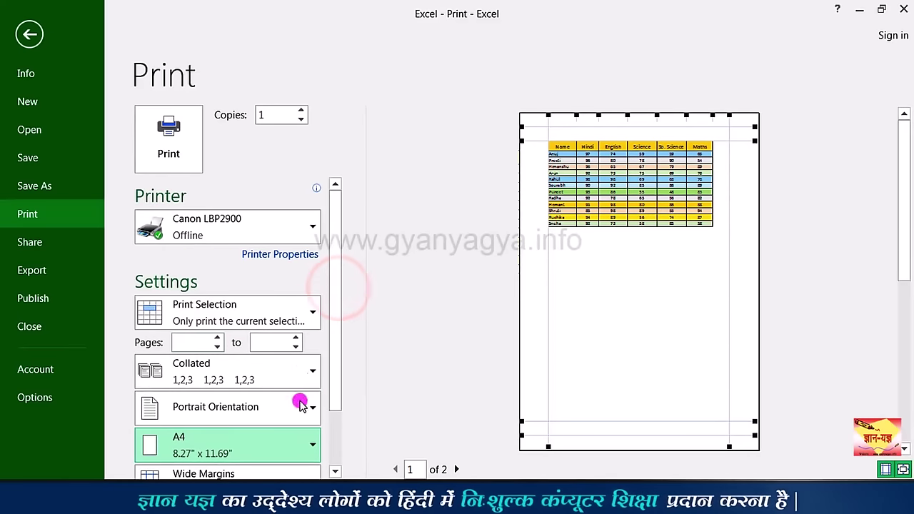
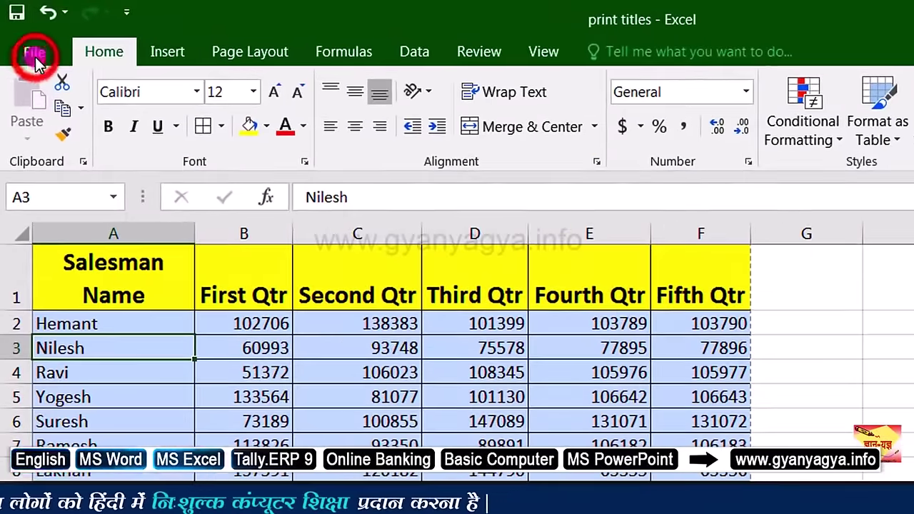
left_click(36, 57)
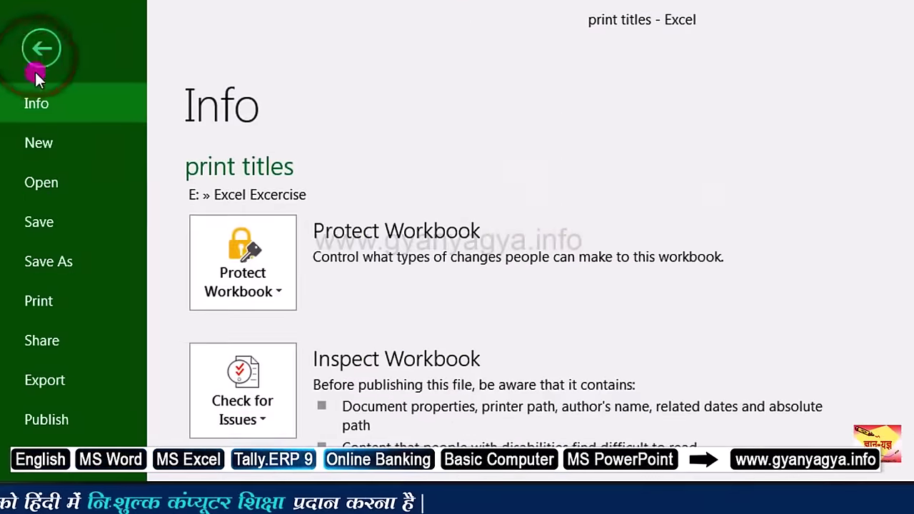
left_click(80, 304)
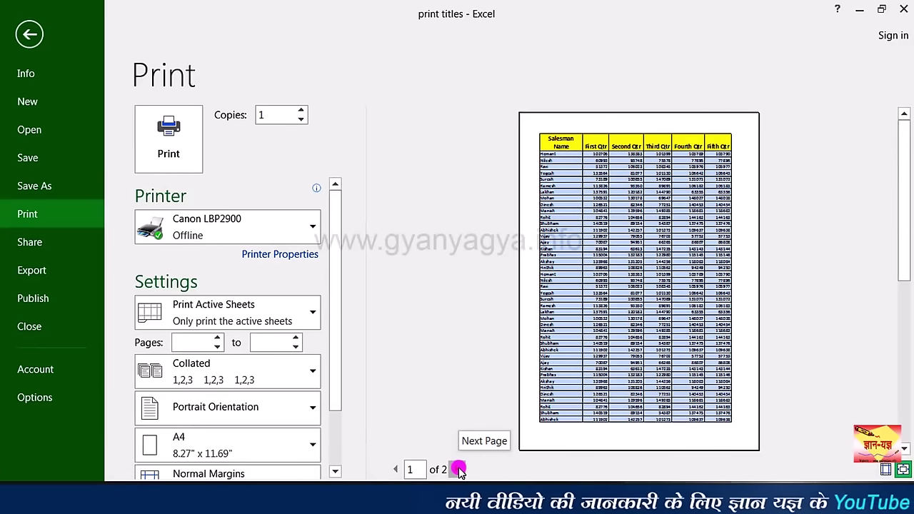
left_click(458, 469)
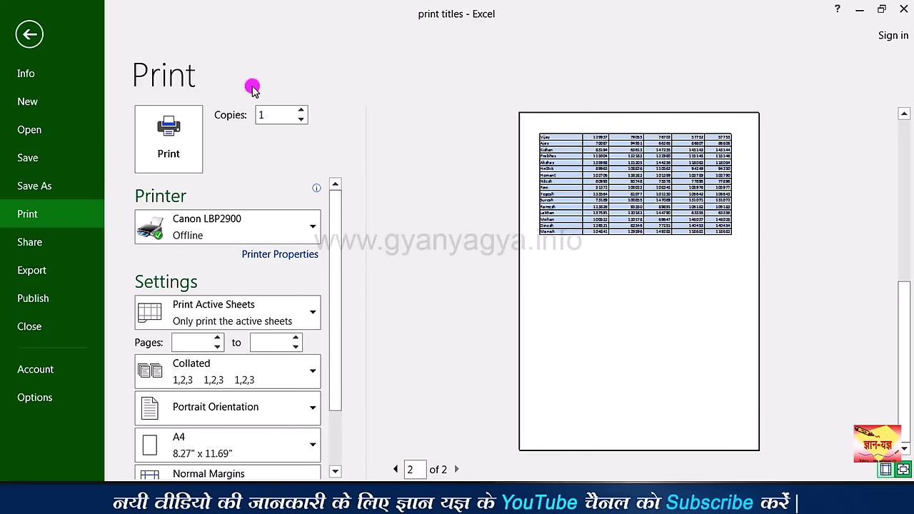
left_click(30, 36)
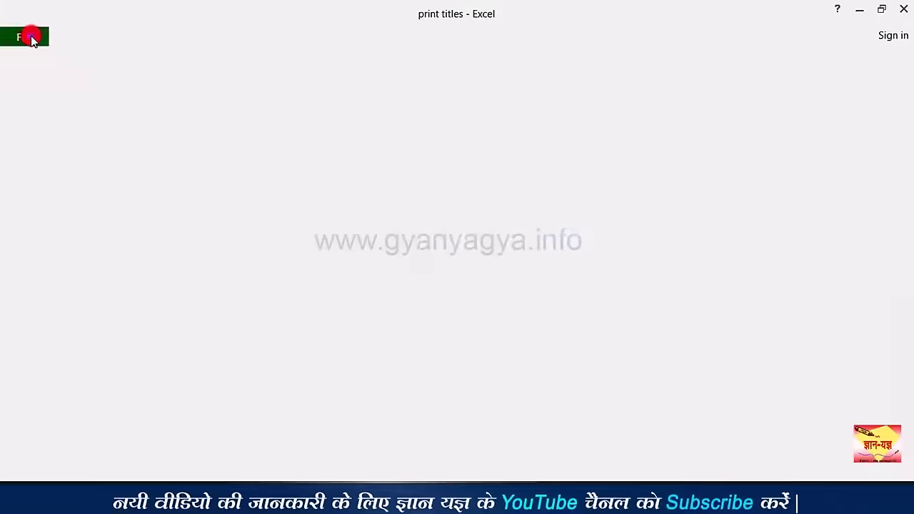
left_click(121, 184)
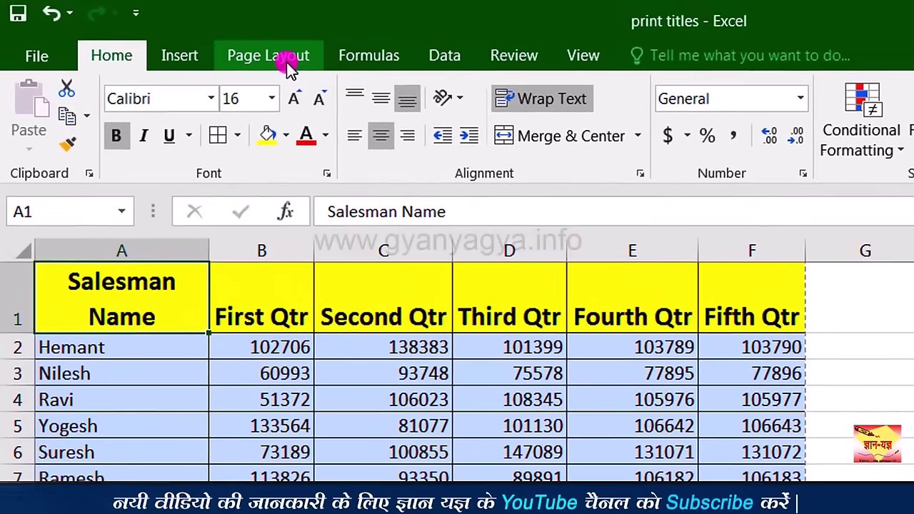
Step: Set row 1 ($1:$1) as the print title repeated on every page, then preview the printout
left_click(290, 66)
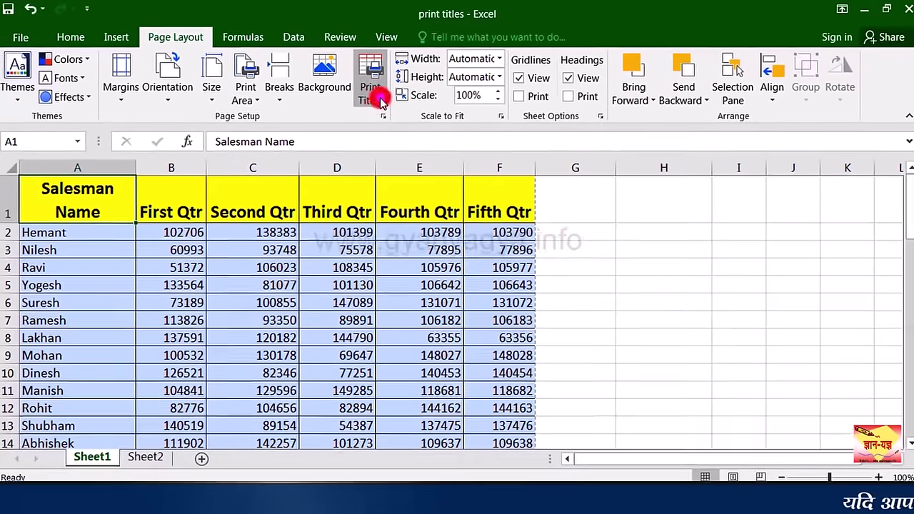
left_click(377, 146)
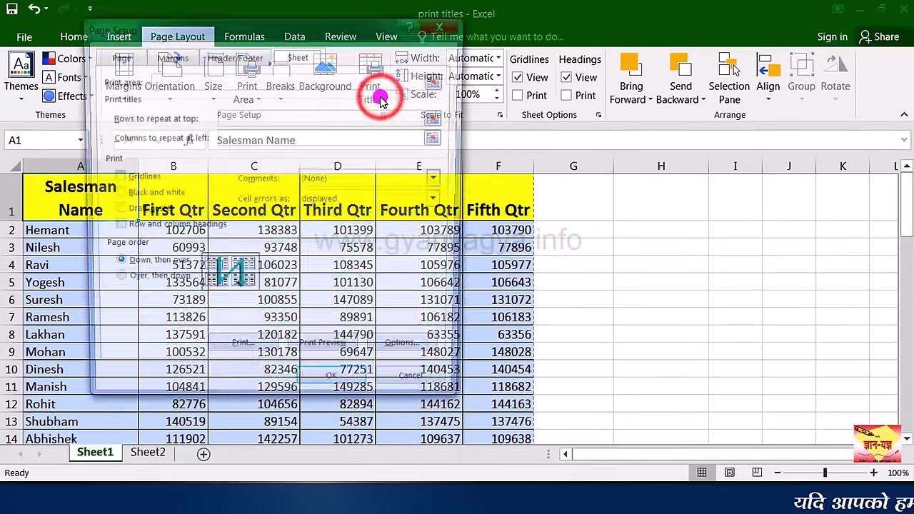
left_click(592, 181)
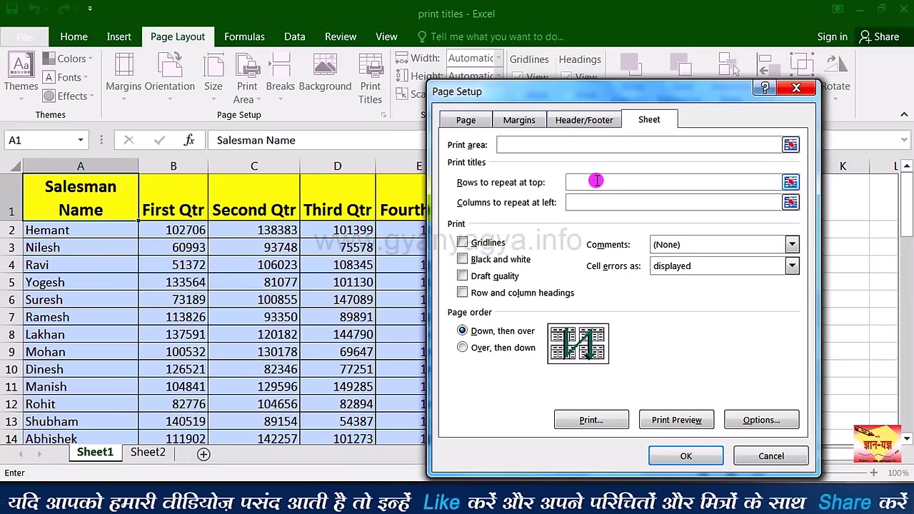
left_click(596, 181)
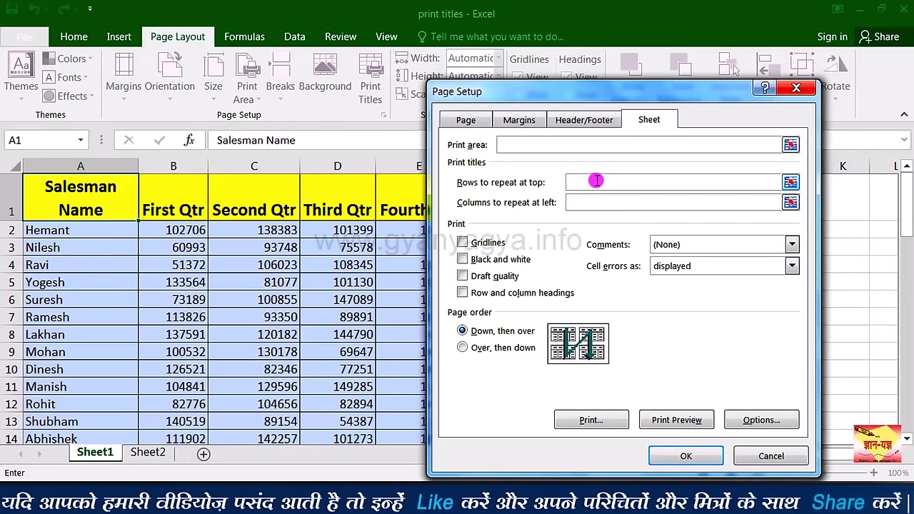
left_click(9, 200)
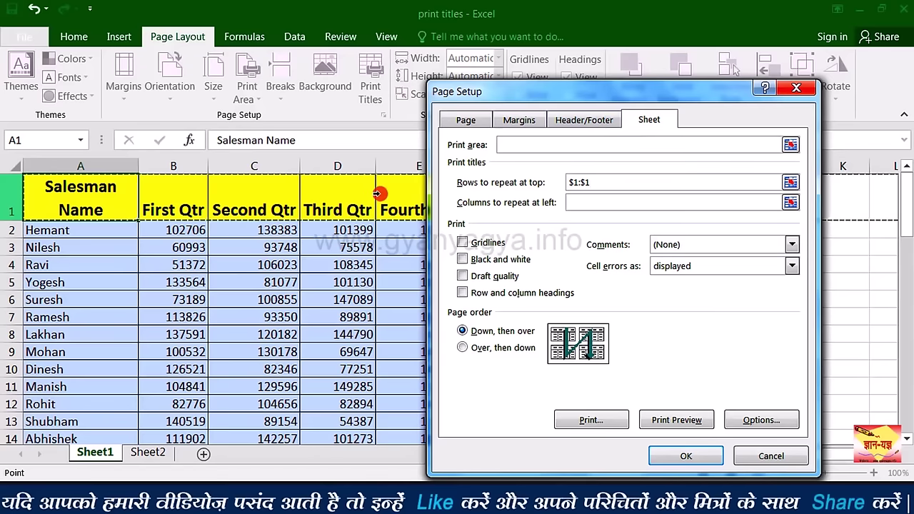
left_click(683, 455)
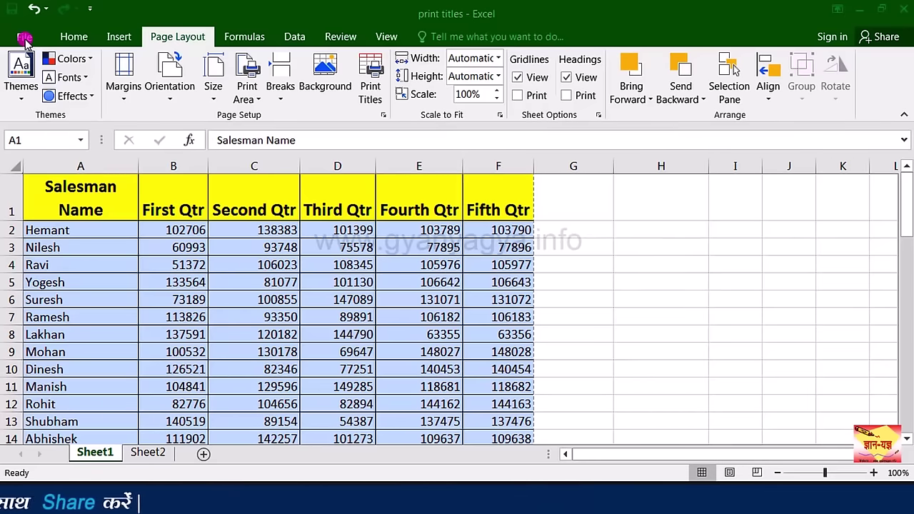
left_click(25, 38)
left_click(32, 217)
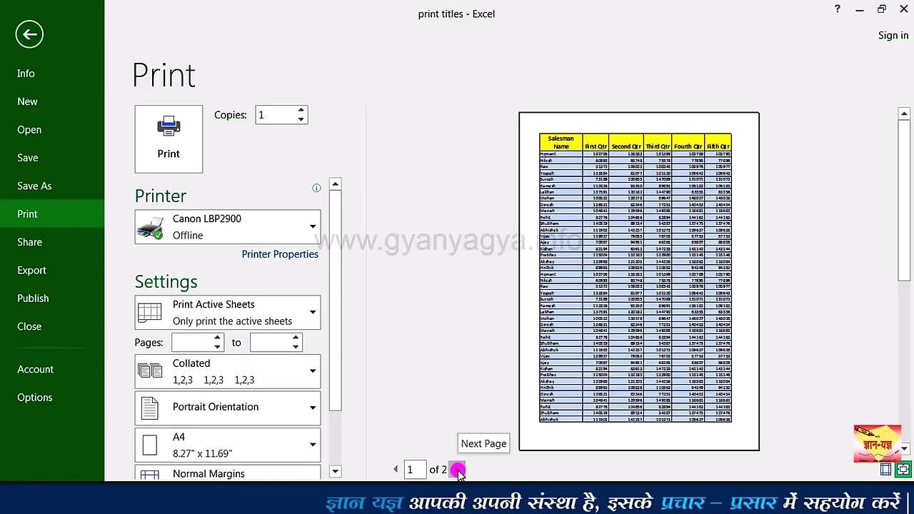
Step: Check page 2 of the print preview
left_click(457, 471)
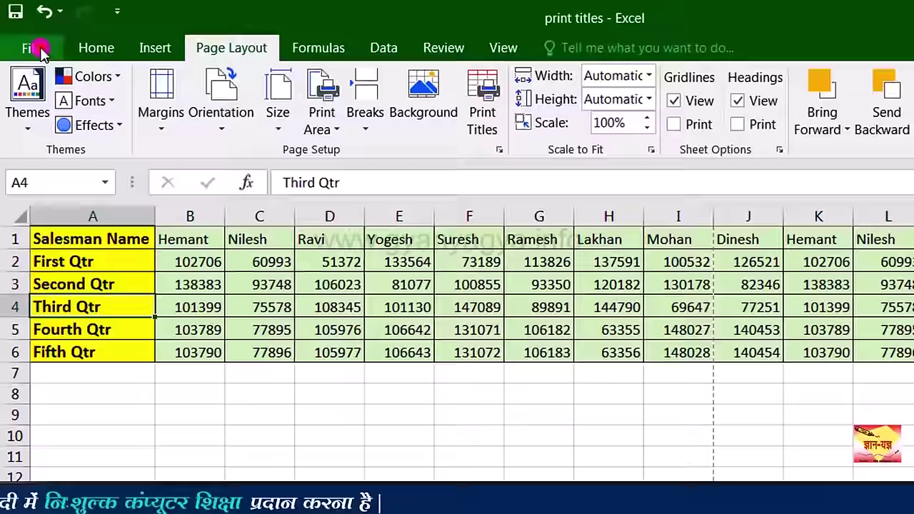
left_click(24, 37)
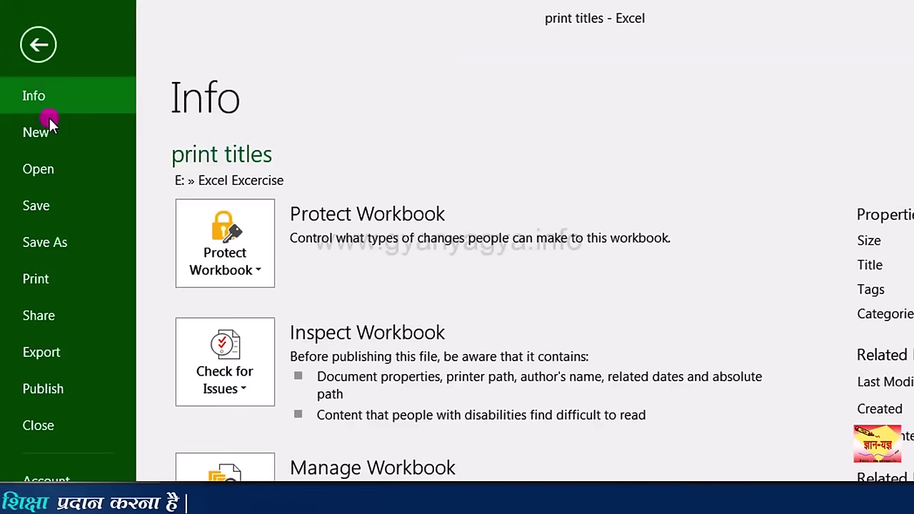
left_click(43, 278)
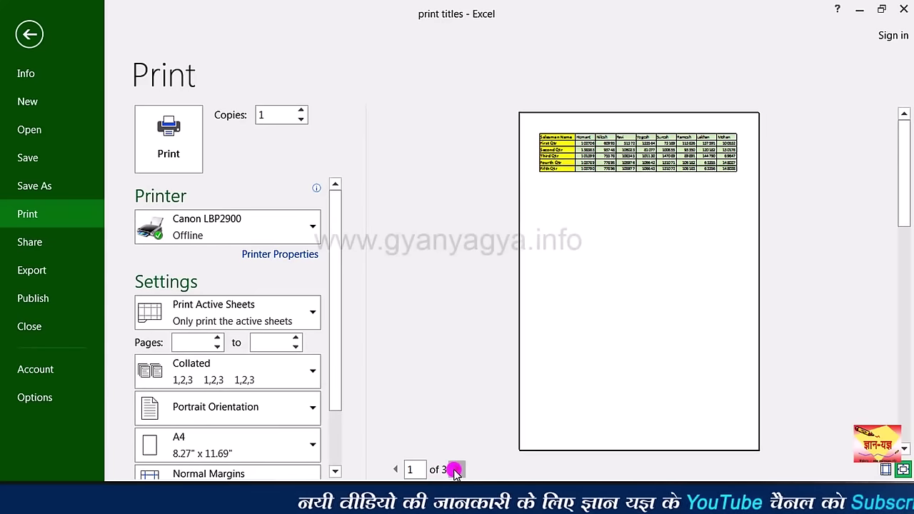
left_click(454, 470)
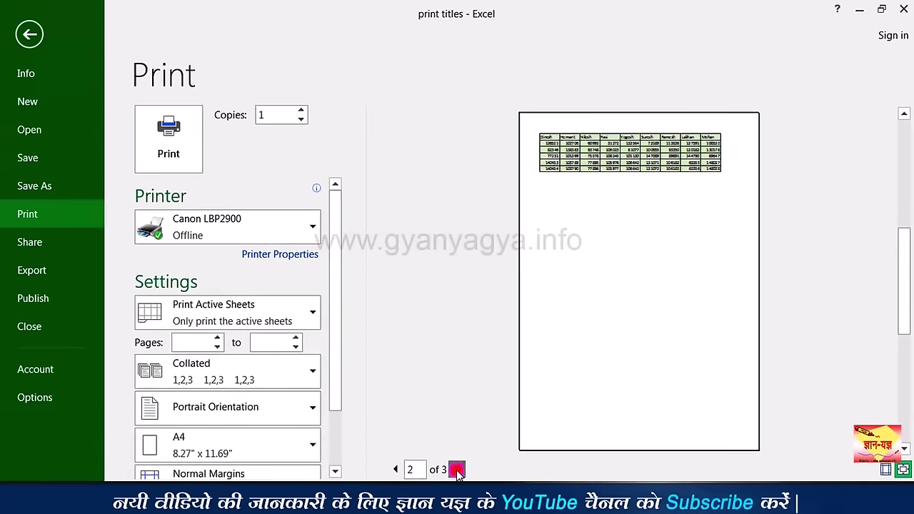
left_click(457, 469)
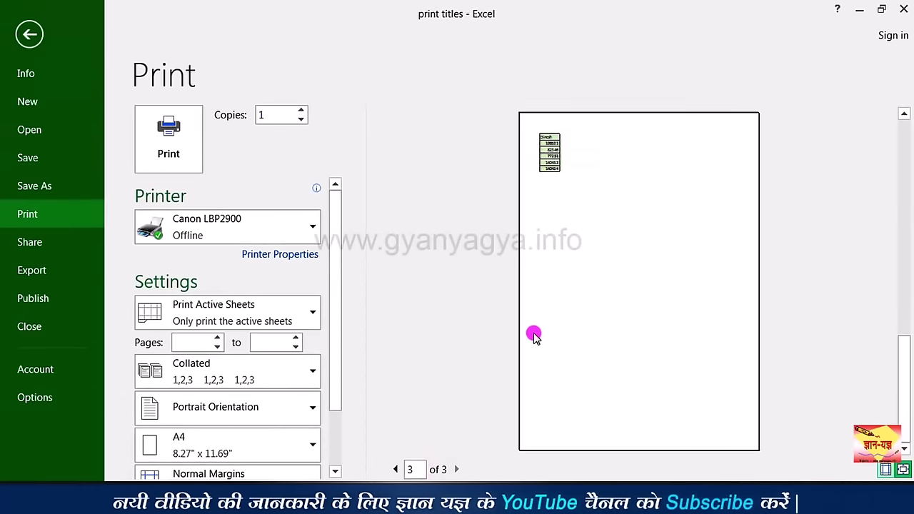
double_click(396, 469)
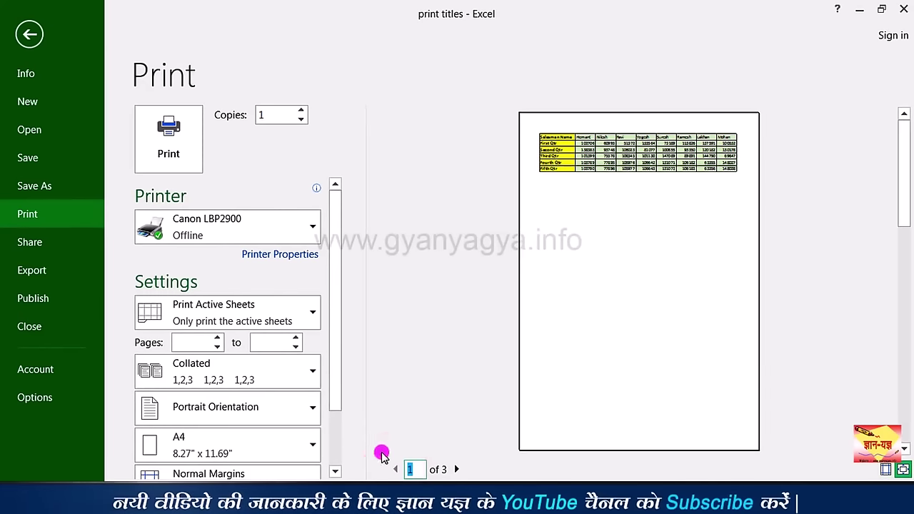
left_click(32, 33)
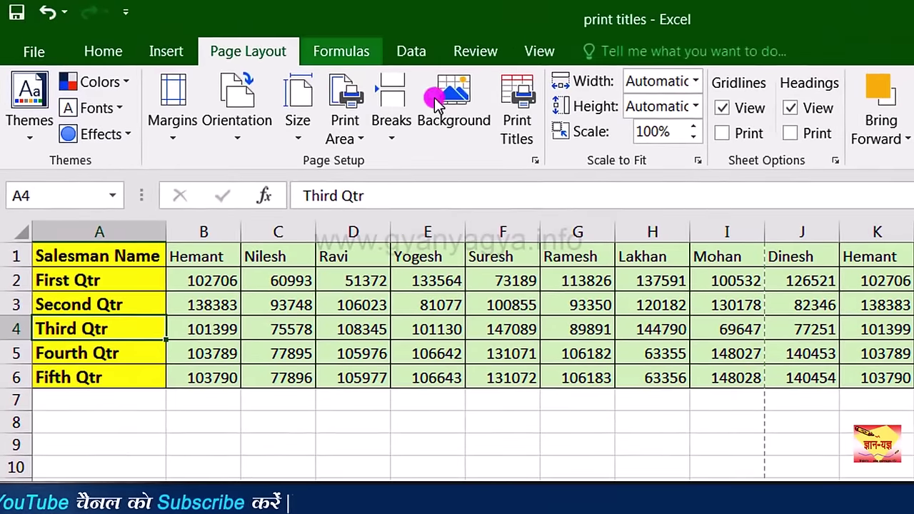
Step: Set column A ($A:$A) to repeat at the left of every printed Sheet2 page
left_click(527, 119)
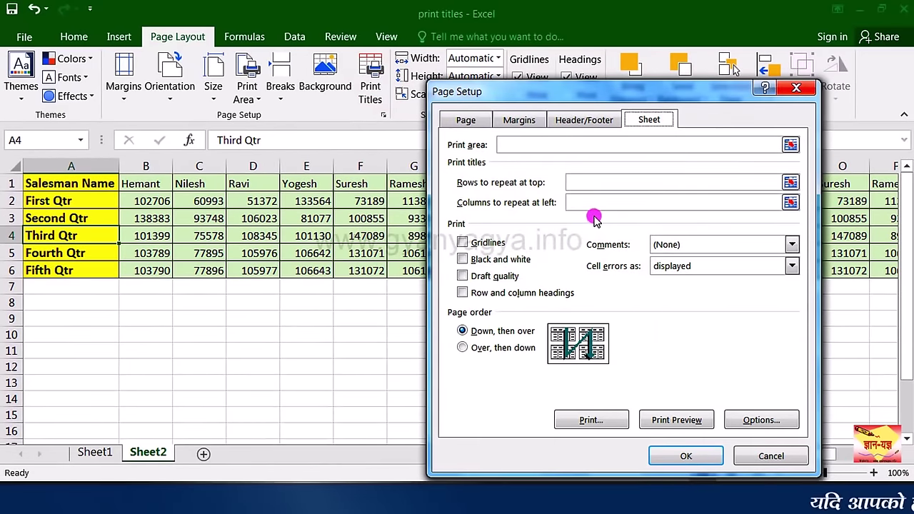
left_click(596, 205)
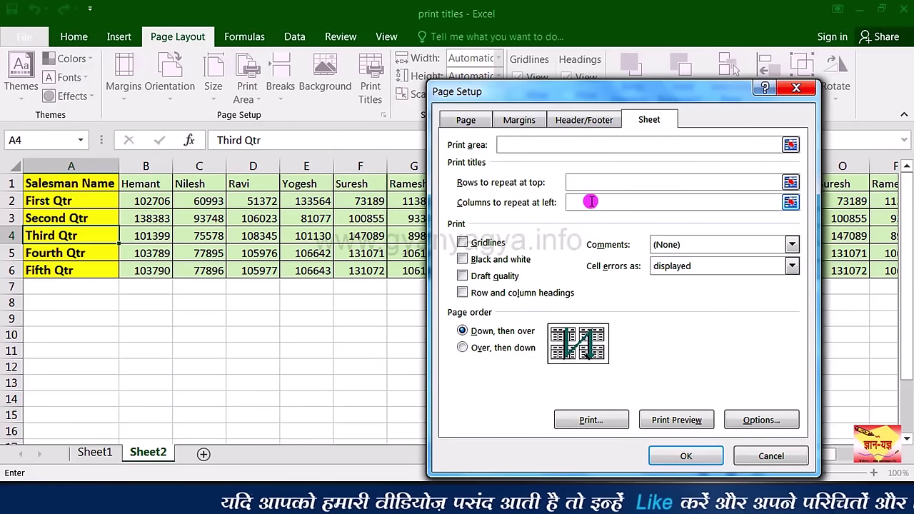
left_click(96, 171)
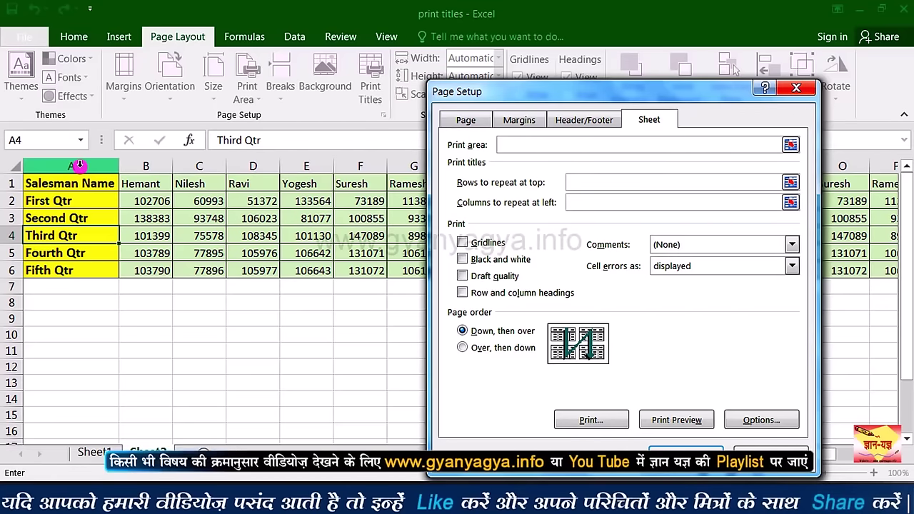
left_click(79, 166)
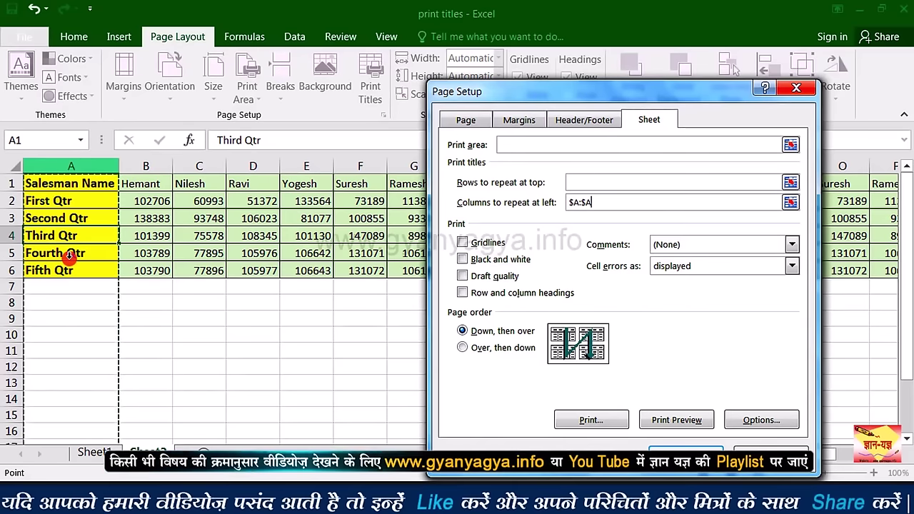
left_click(684, 452)
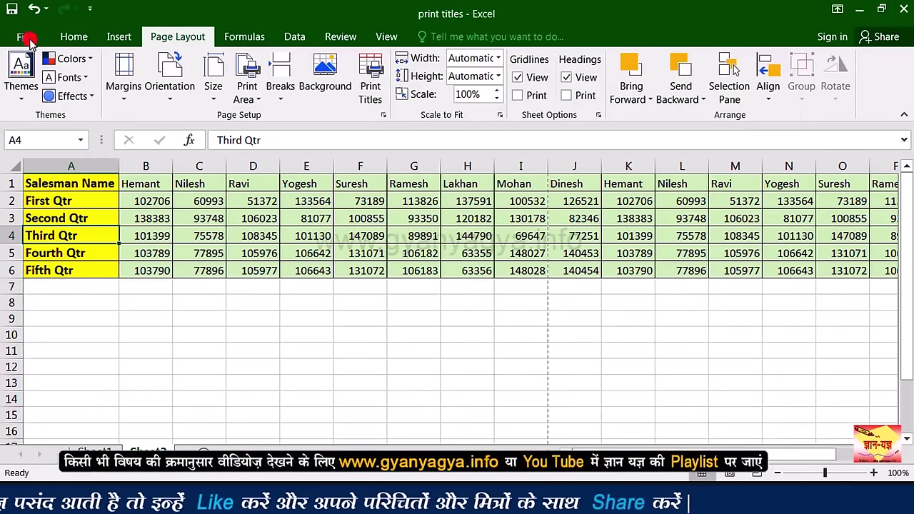
left_click(24, 37)
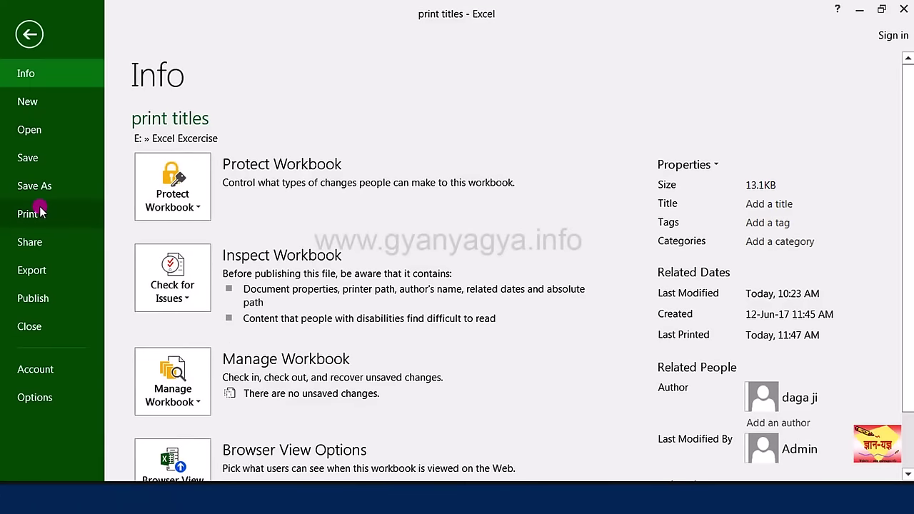
Step: Preview Sheet2's printout with column A repeated and view its second page
left_click(29, 214)
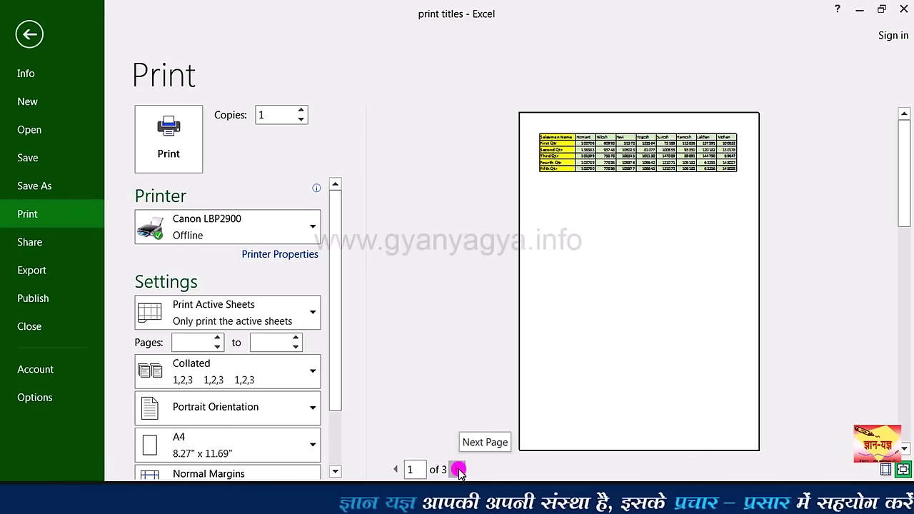
left_click(458, 470)
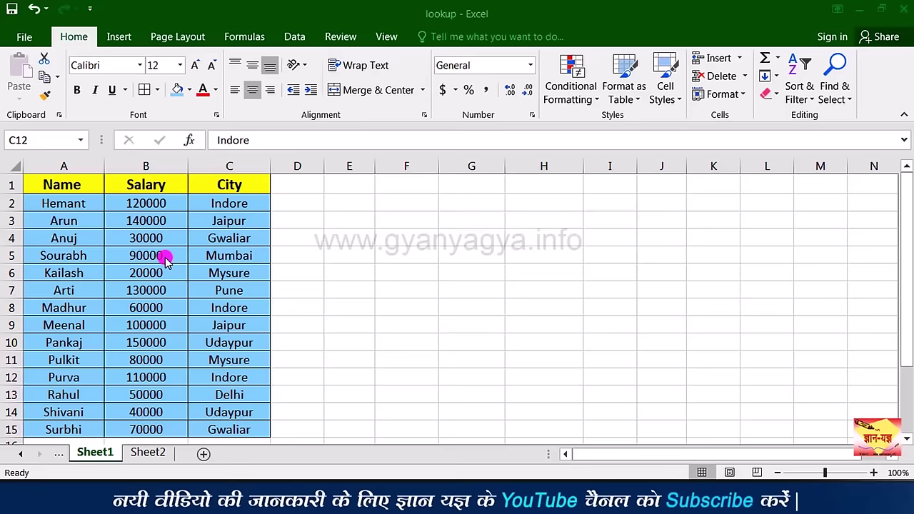
Step: Select the table data A2:C15 and bring up the Sort & Filter options
left_click(86, 185)
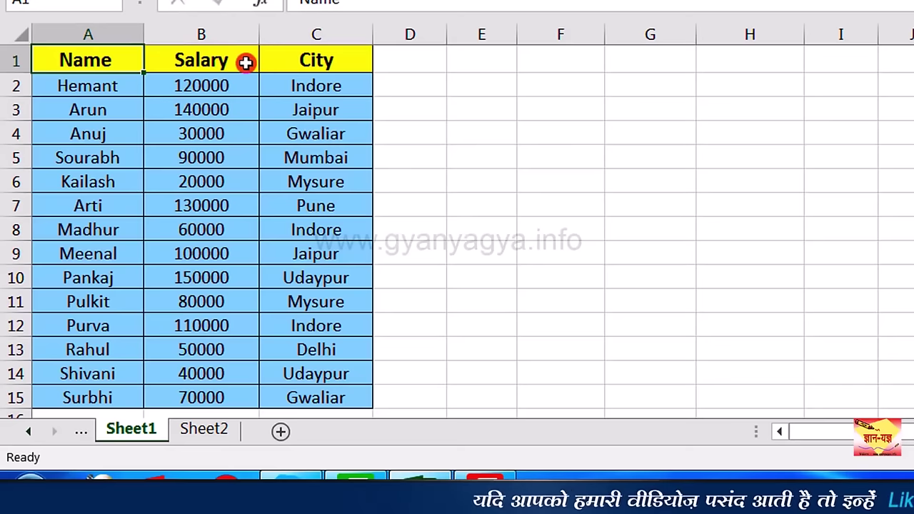
left_click(110, 84)
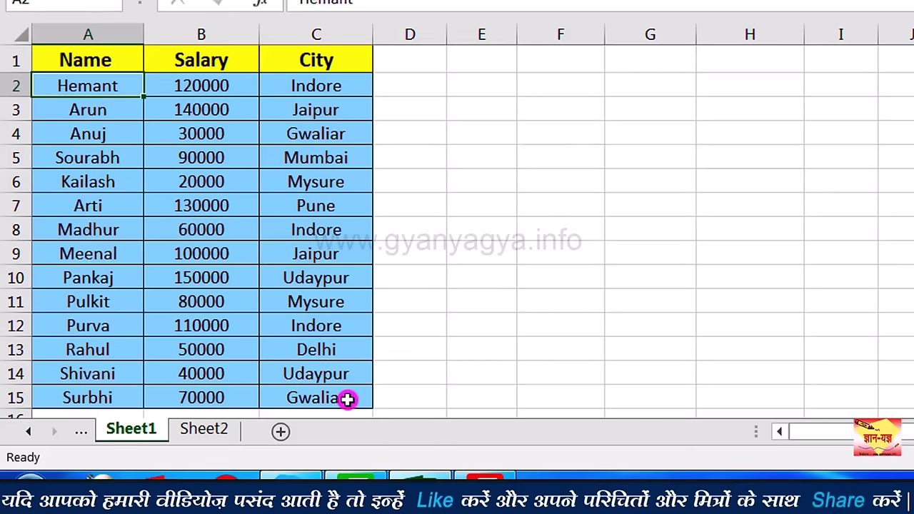
left_click(347, 400, "shift")
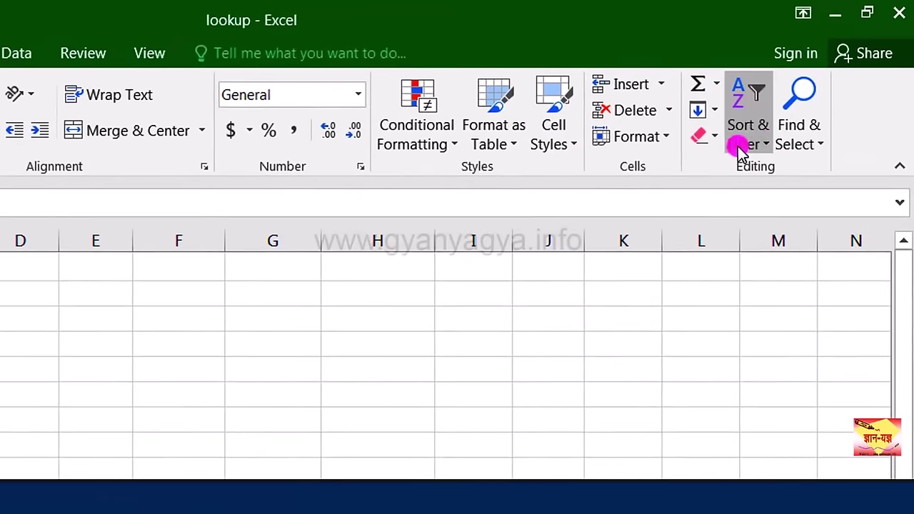
left_click(768, 147)
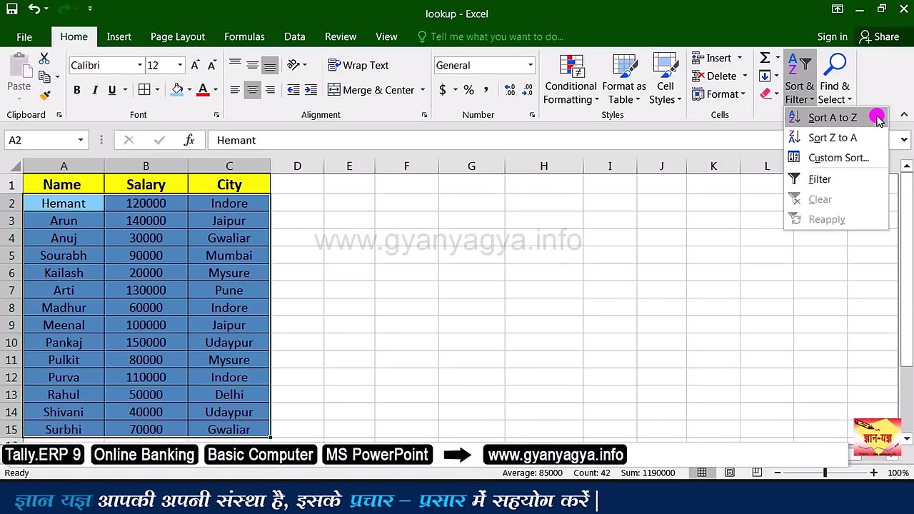
Step: Sort the table A to Z by Name and copy the Name, Salary, City headings
left_click(877, 118)
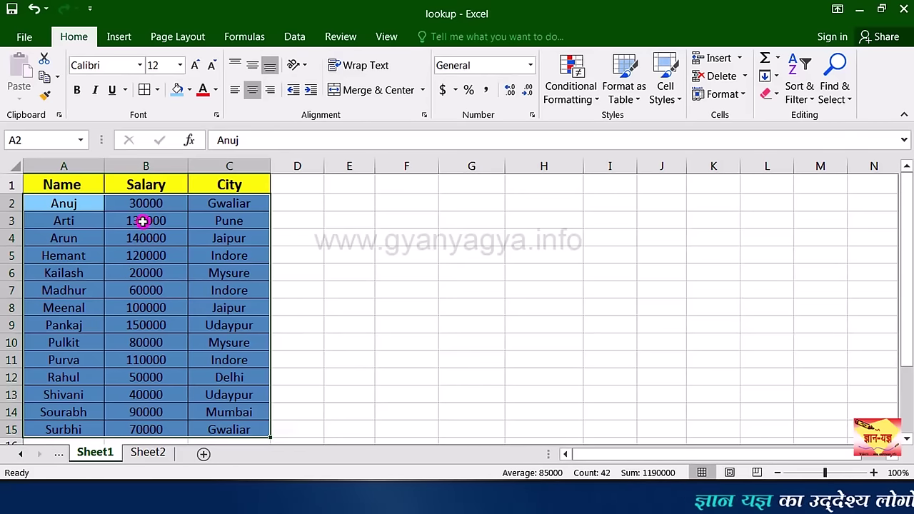
left_click(91, 183)
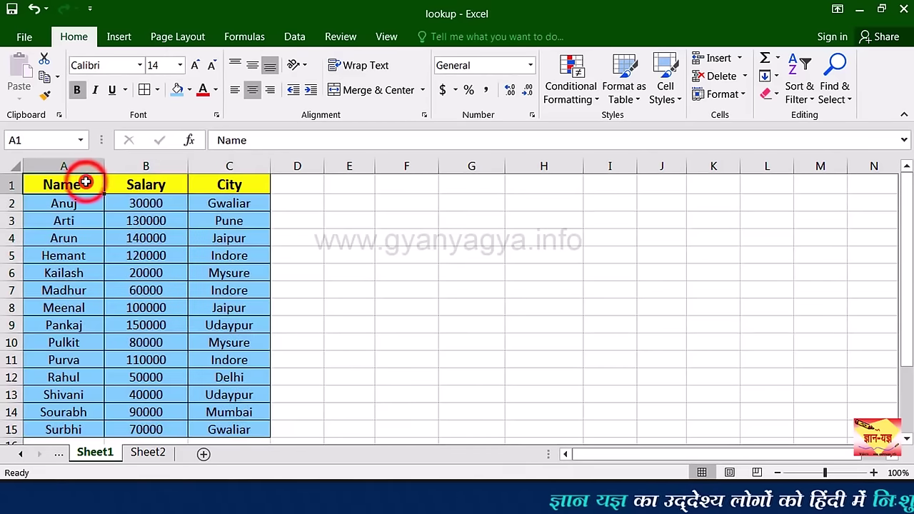
left_click_drag(84, 183, 218, 188)
key("ctrl+q")
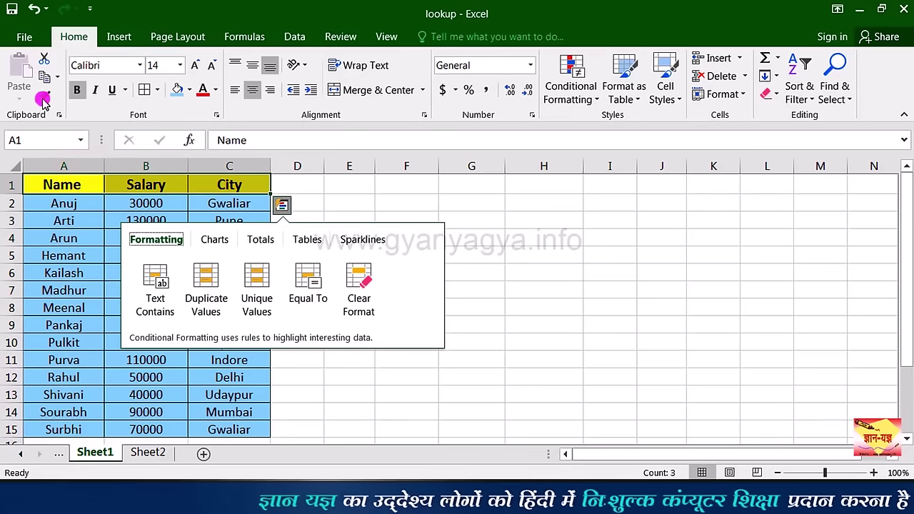
Step: Paste the headings into G1:I1 and enter the name Meenal in G2
left_click(44, 76)
left_click(449, 186)
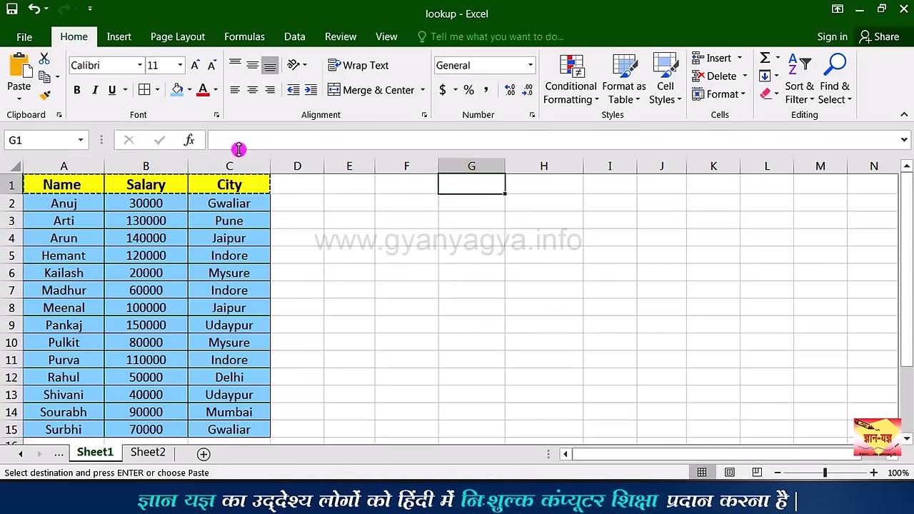
key("ctrl+v")
left_click(490, 203)
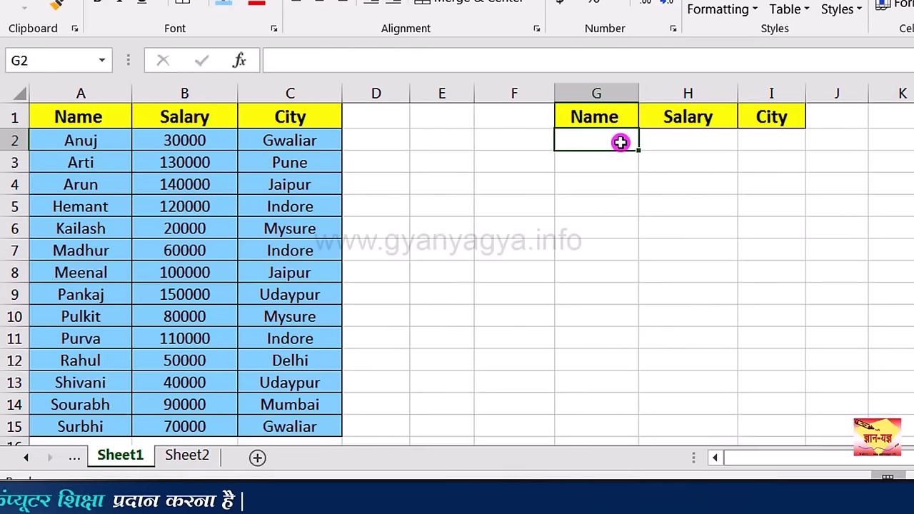
type("Meenal")
key("Tab")
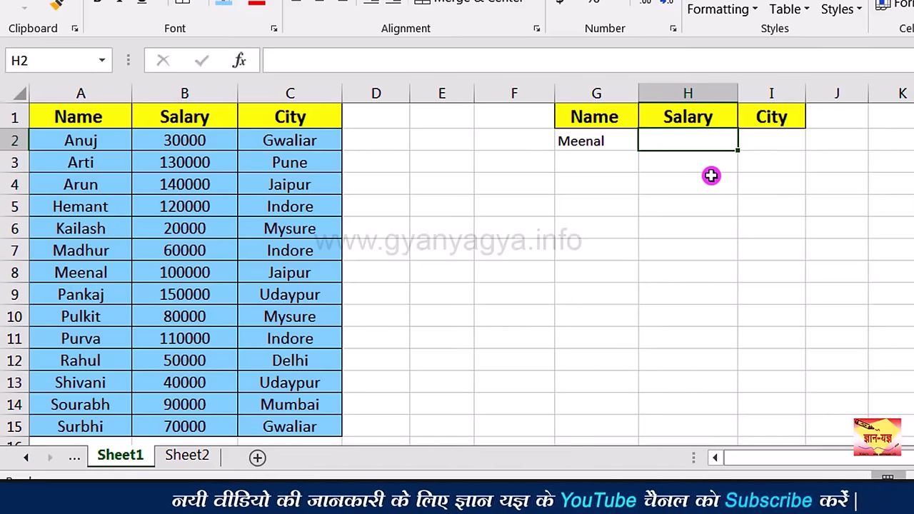
Step: Enter =LOOKUP(G2,A2:C15,B2:B15) in H2, returning salary 100000
type("=")
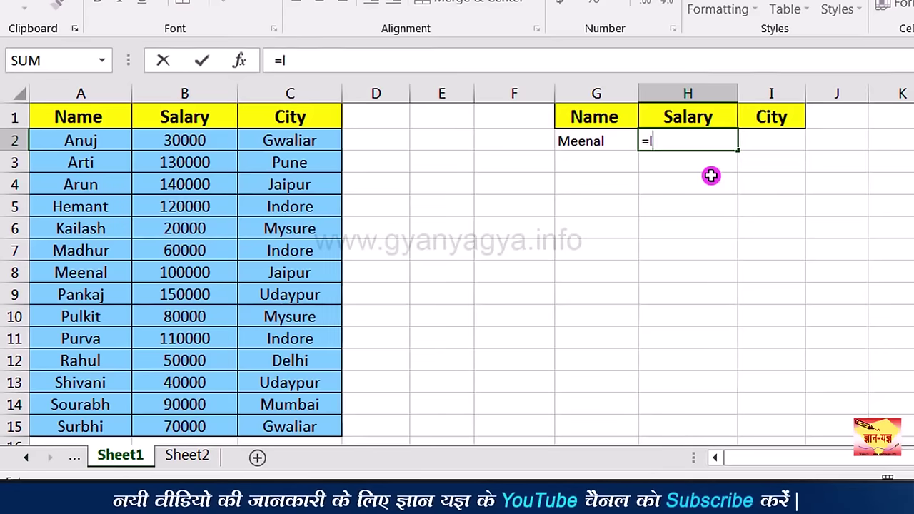
type("lookup(")
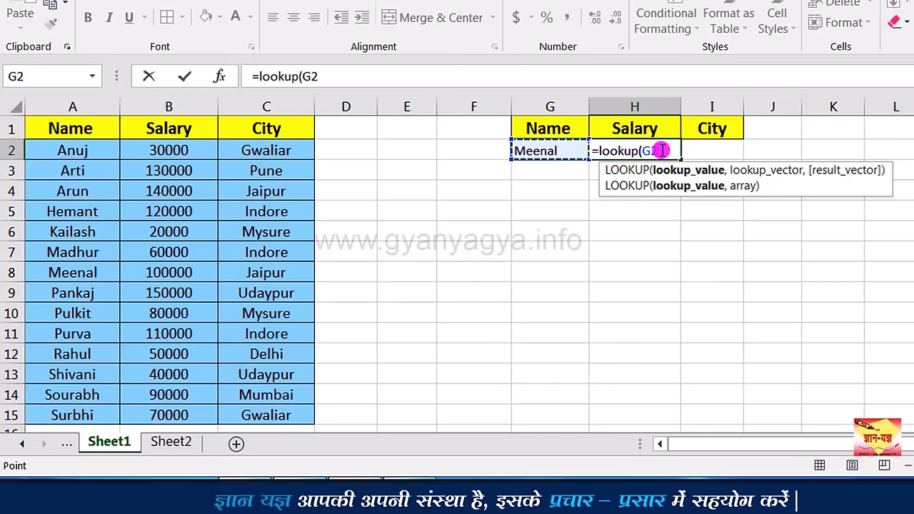
type(",")
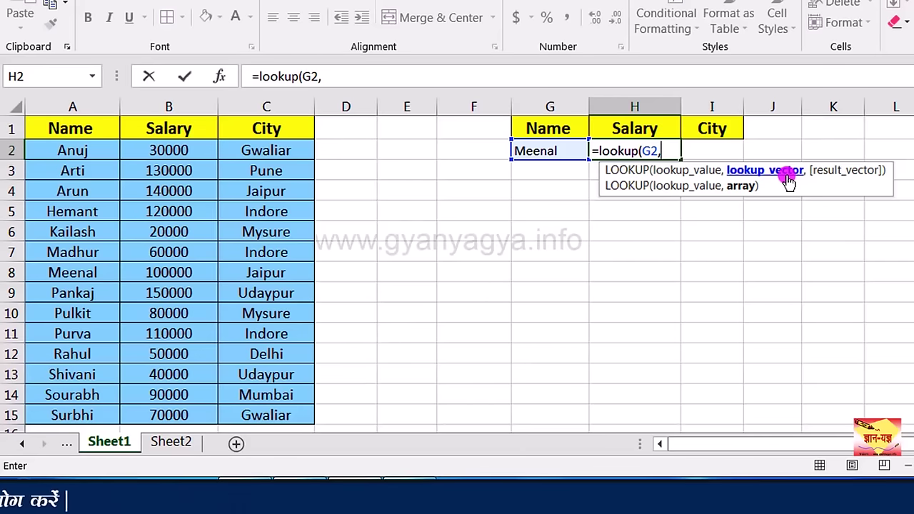
left_click(87, 149)
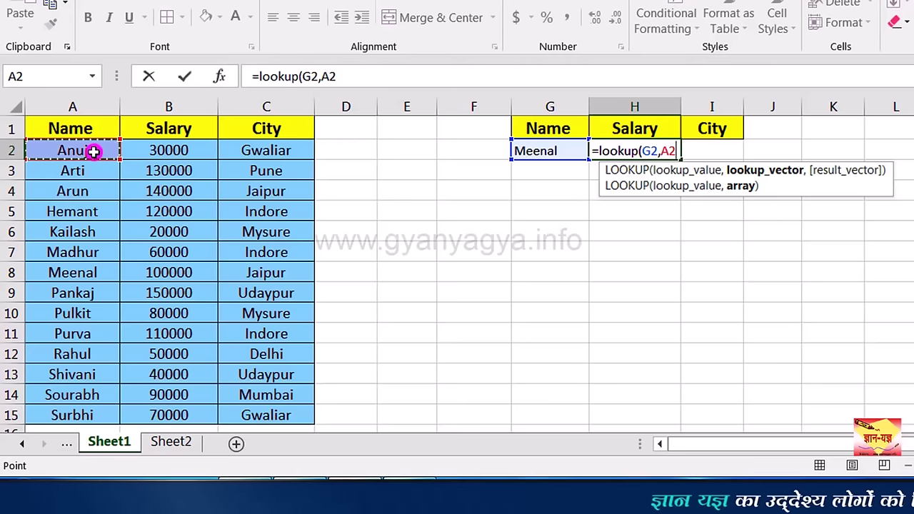
left_click_drag(94, 151, 281, 418)
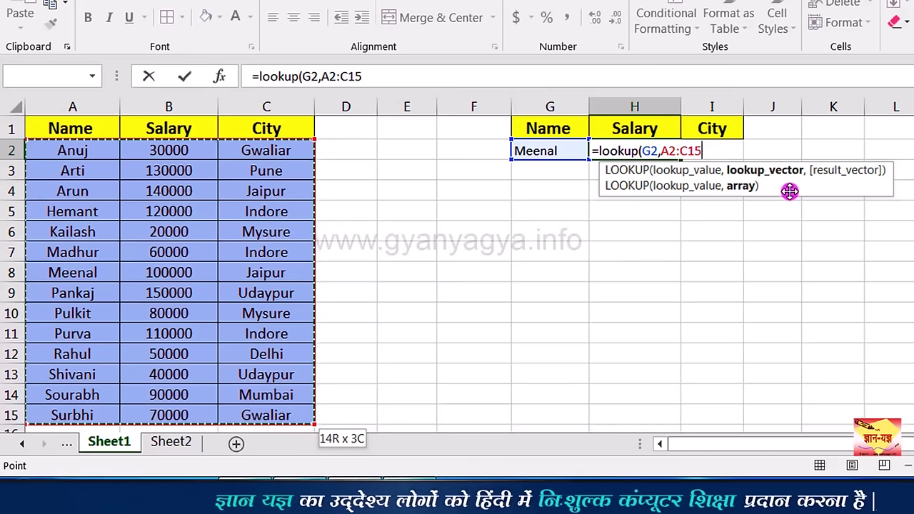
type(",")
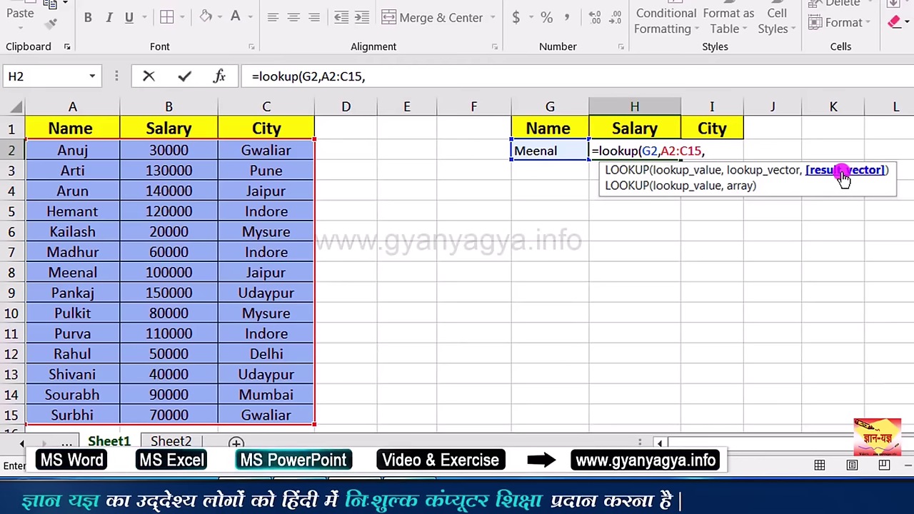
left_click(187, 151)
left_click_drag(186, 151, 169, 412)
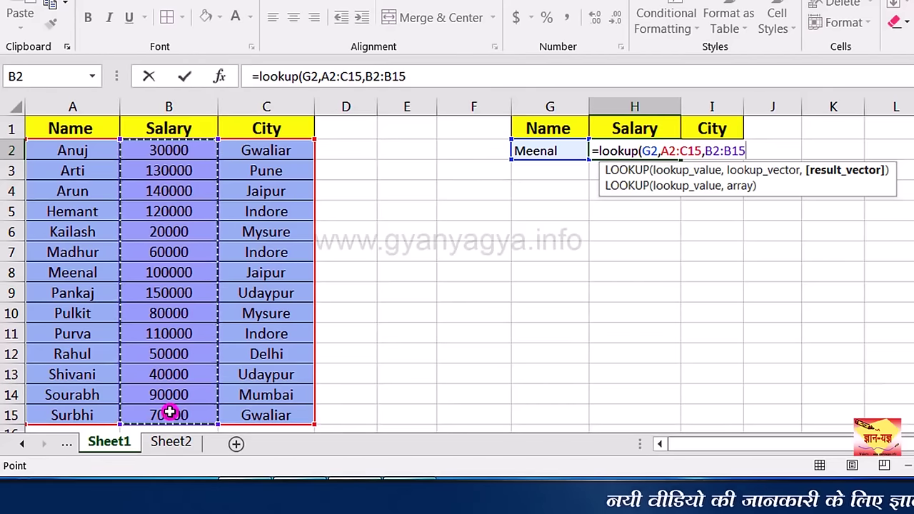
key("Return")
left_click(633, 150)
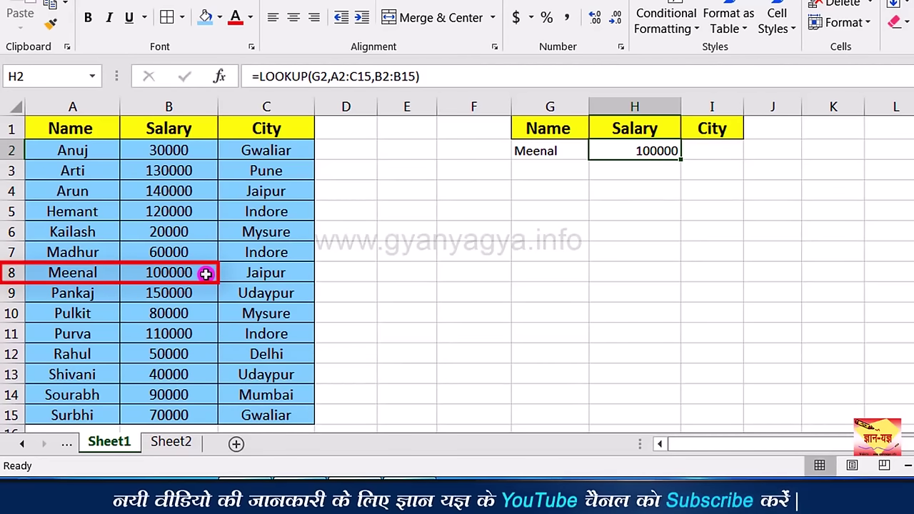
left_click(725, 154)
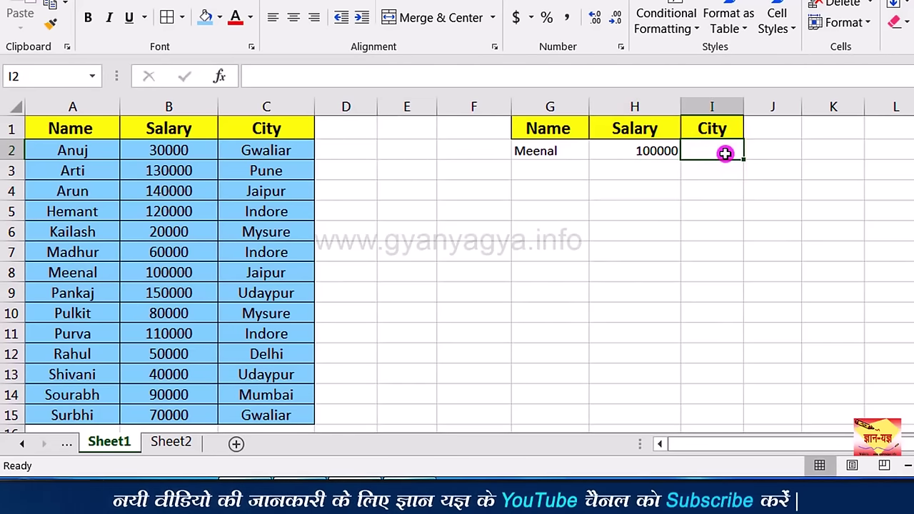
Step: Enter =LOOKUP(G2,A2:C15,C2:C15) in I2 to return Meenal's city, Jaipur
type("=")
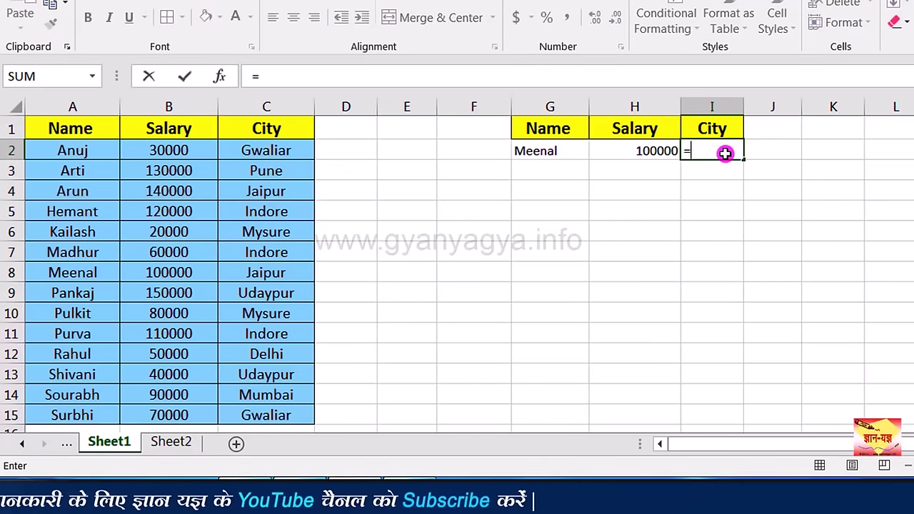
type("loo")
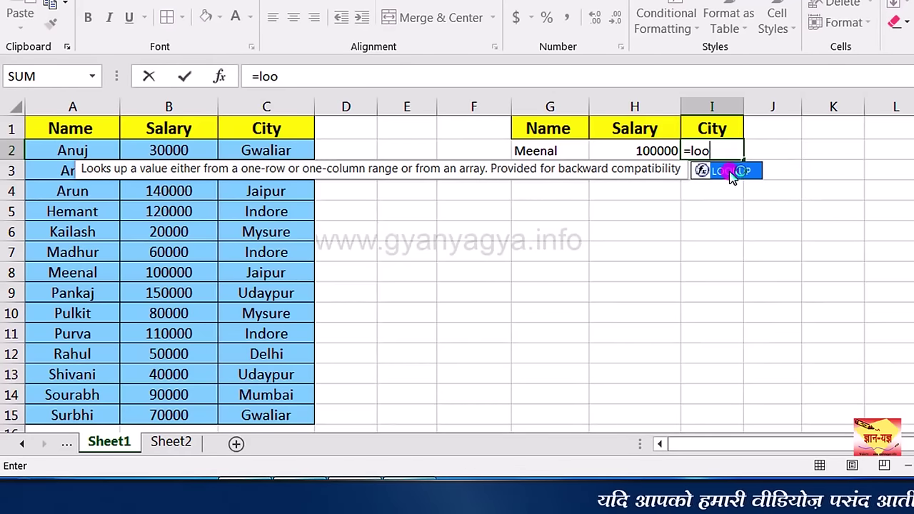
double_click(732, 175)
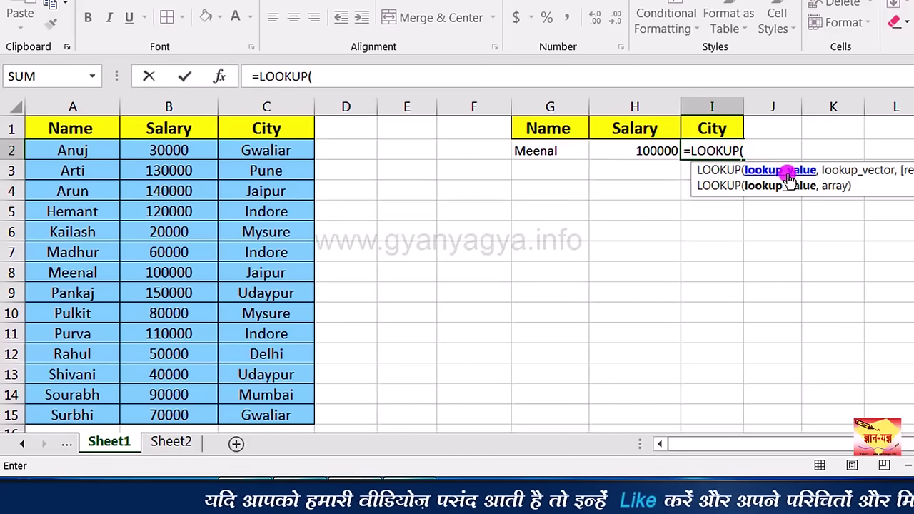
left_click(554, 151)
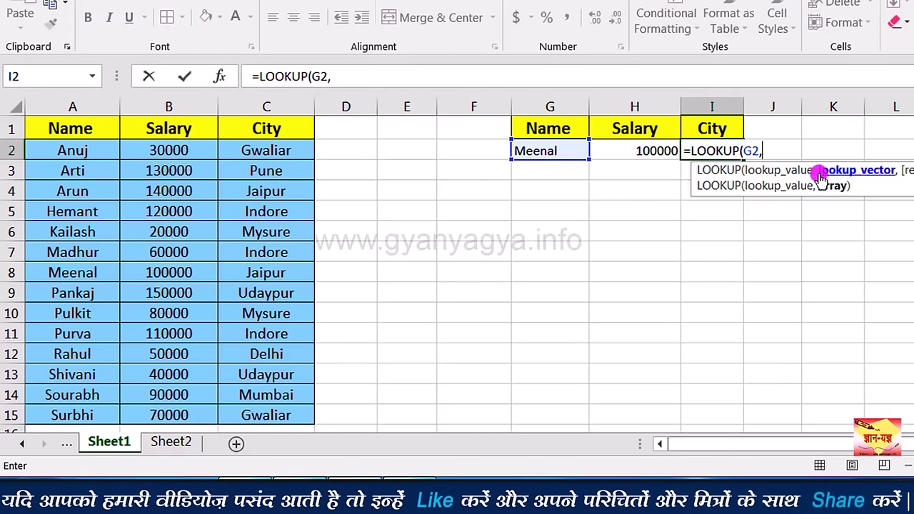
type(",")
left_click_drag(72, 150, 269, 408)
type(",")
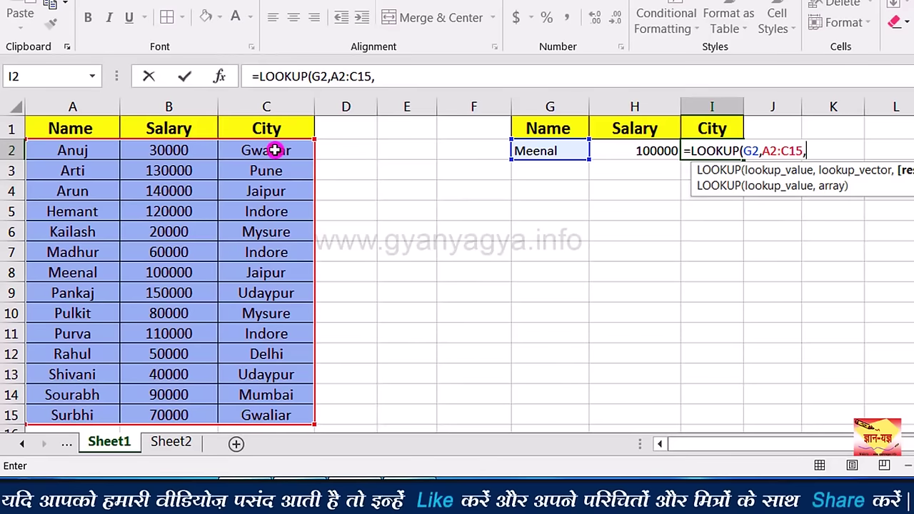
left_click_drag(275, 150, 276, 406)
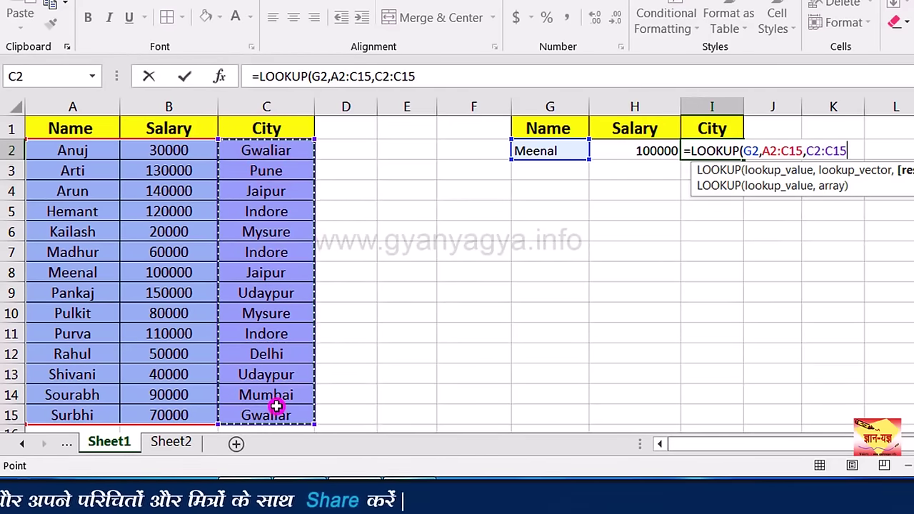
key("Return")
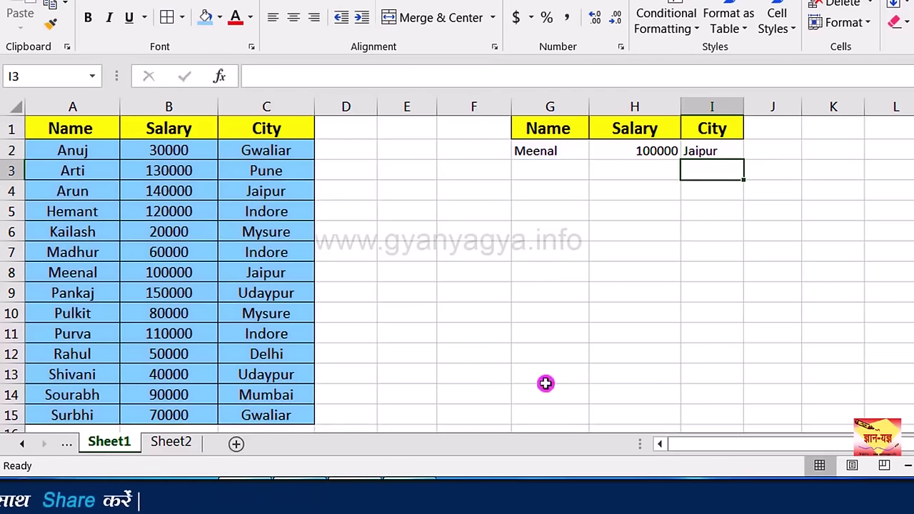
Step: Replace Meenal with Shivani in G2, updating the lookups to 40000 and Udaypur
left_click(713, 146)
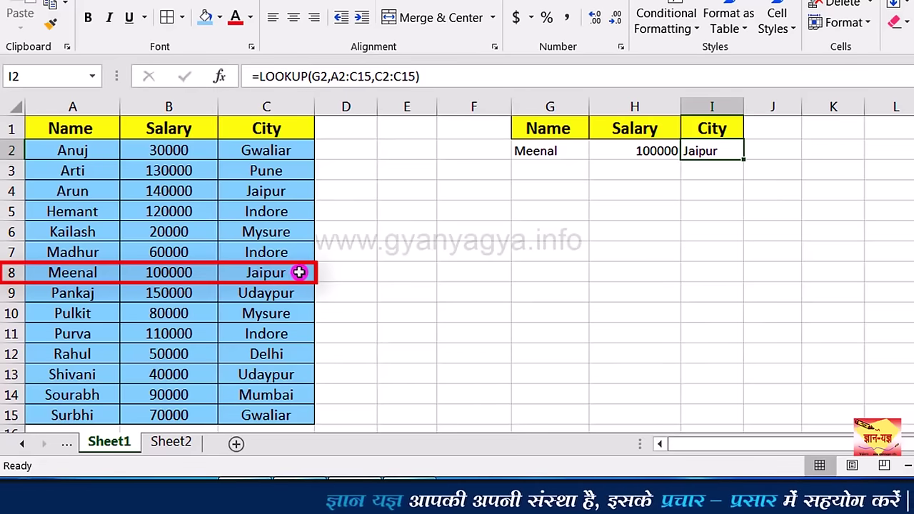
left_click(567, 152)
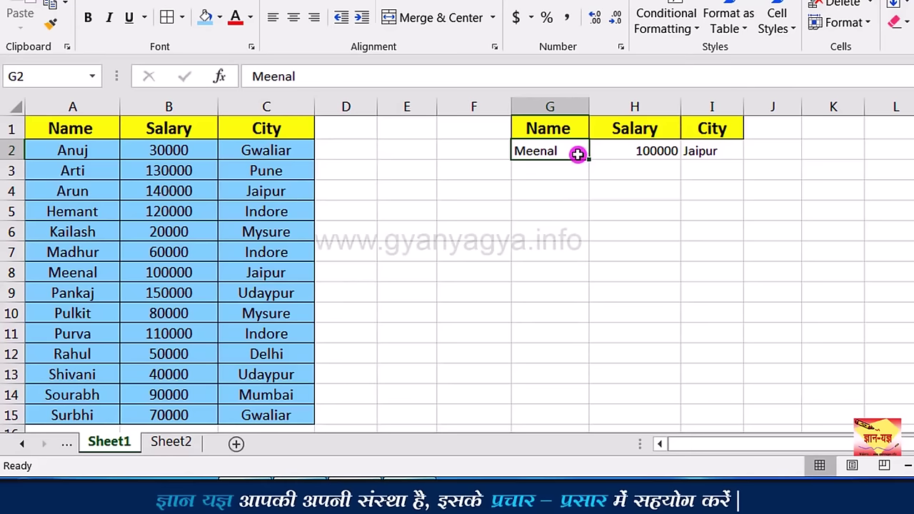
type("Shiv")
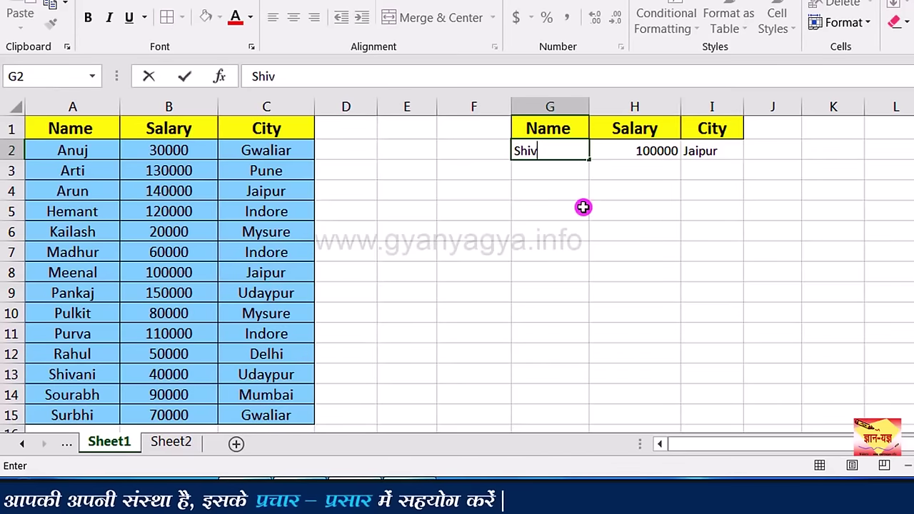
type("ani")
key("Return")
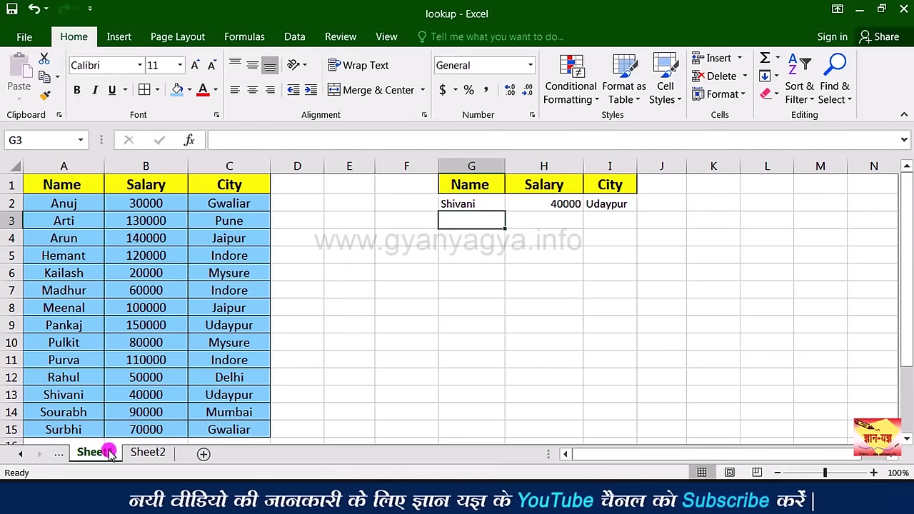
Step: On Sheet2, enter the name Surbhi in cell A2
left_click(145, 452)
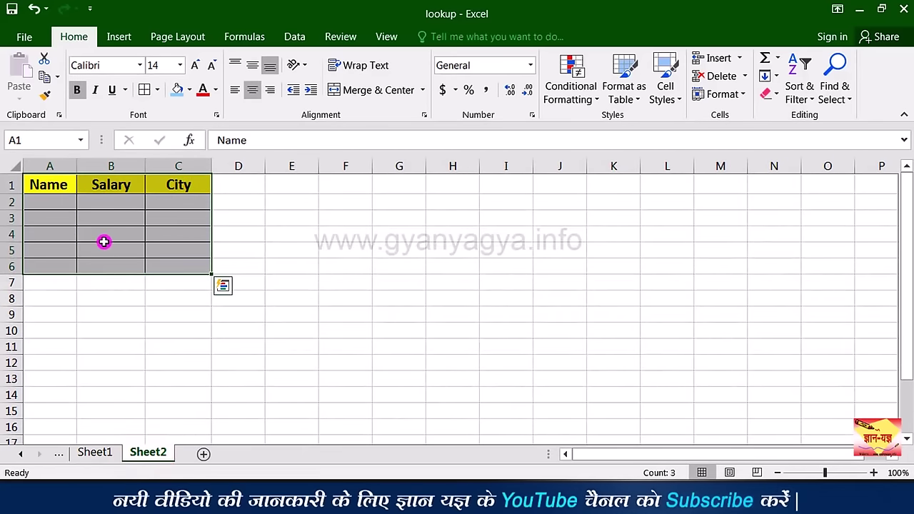
left_click(83, 205)
left_click(98, 455)
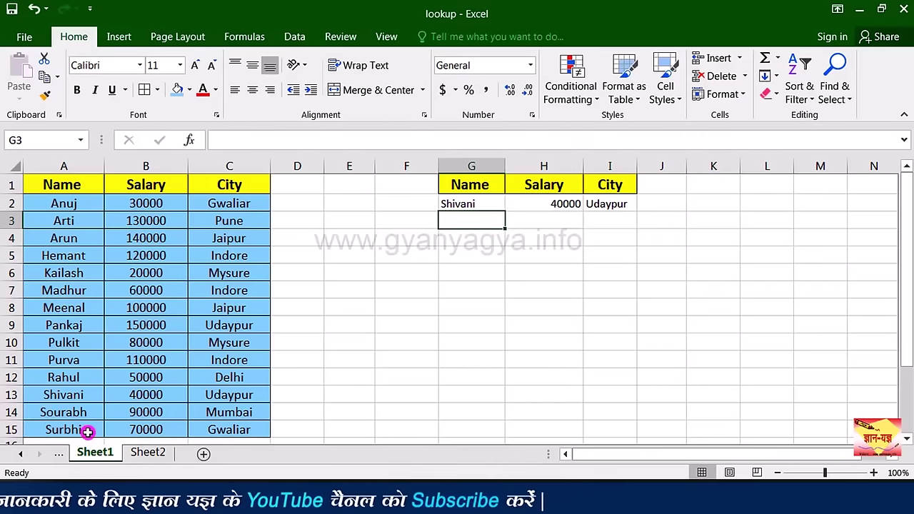
left_click(154, 455)
left_click(56, 205)
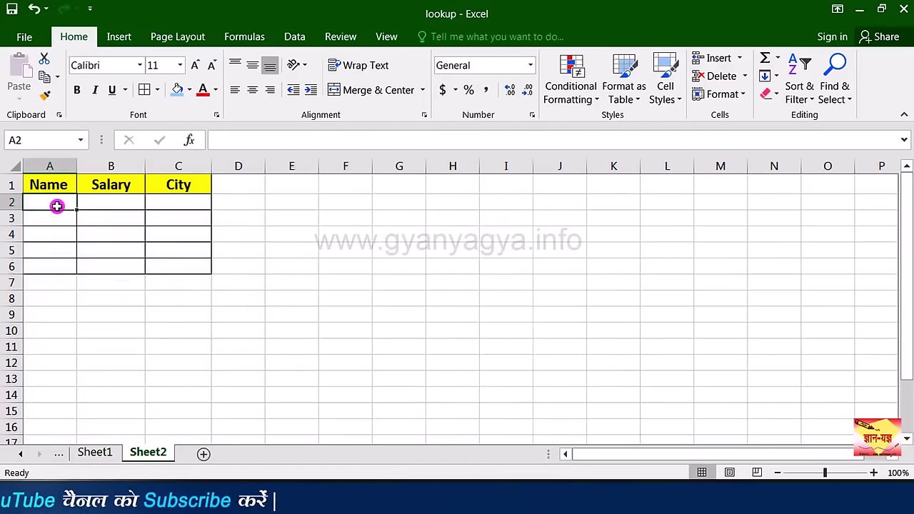
type("Surbhi")
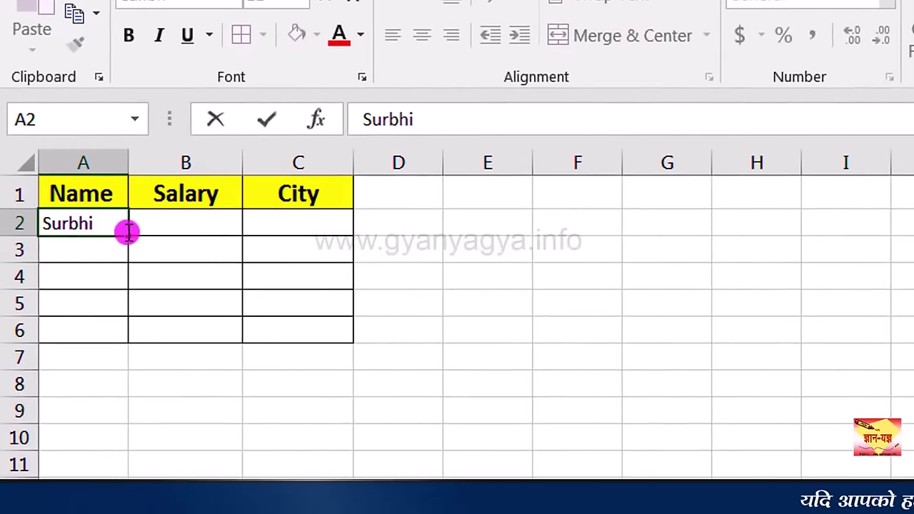
left_click(172, 229)
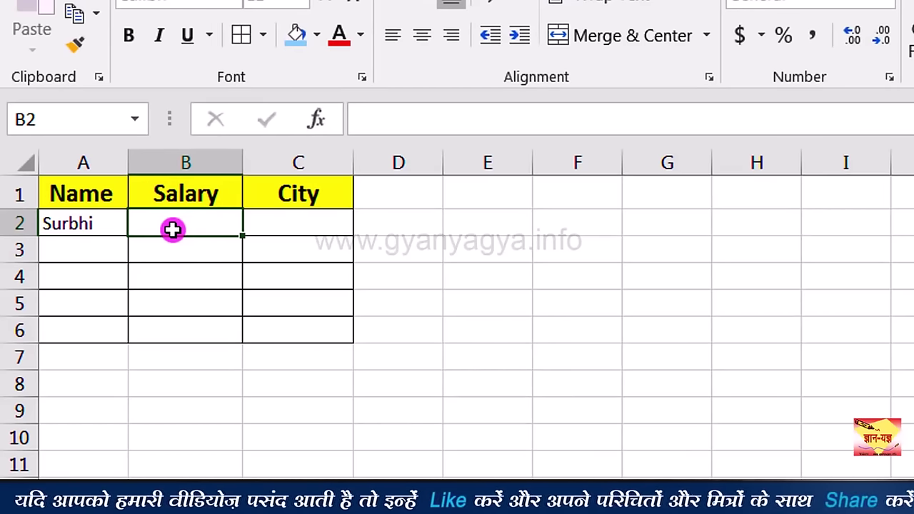
Step: Start a LOOKUP formula in B2 using A2 as the lookup value: =LOOKUP(A2,
type("=")
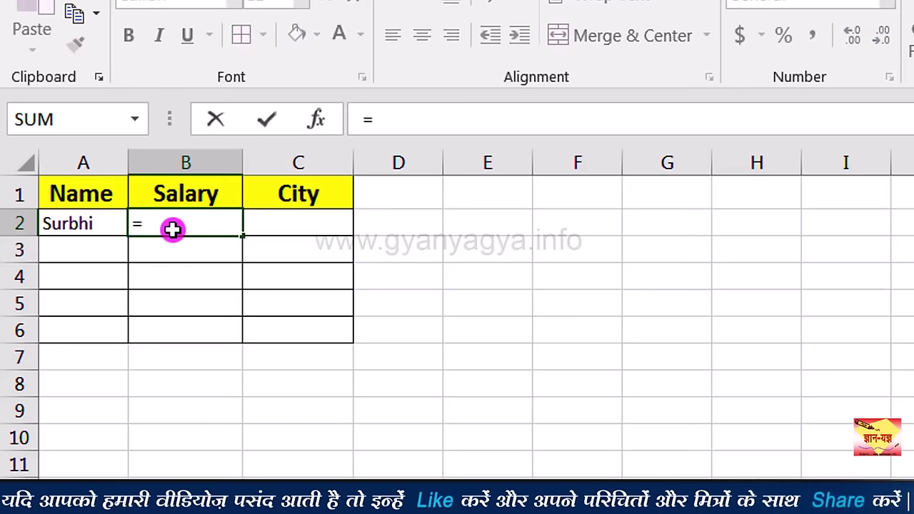
type("loo")
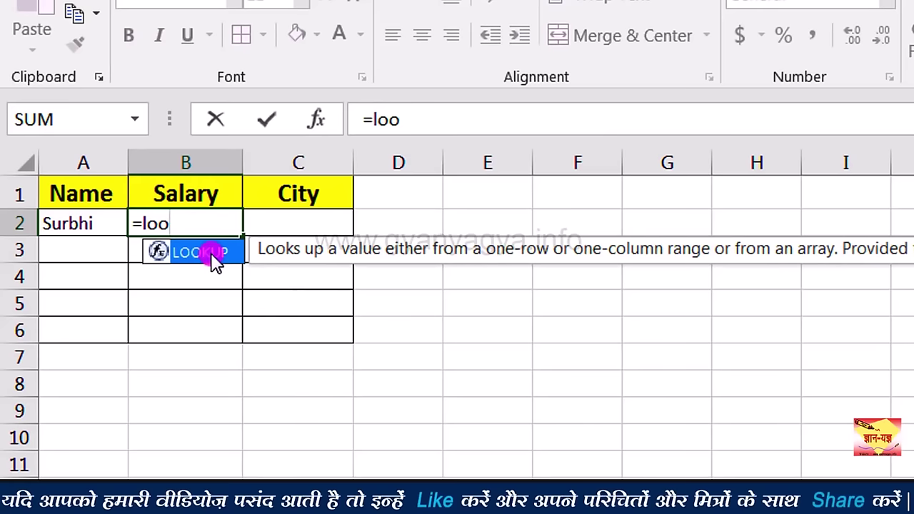
double_click(214, 254)
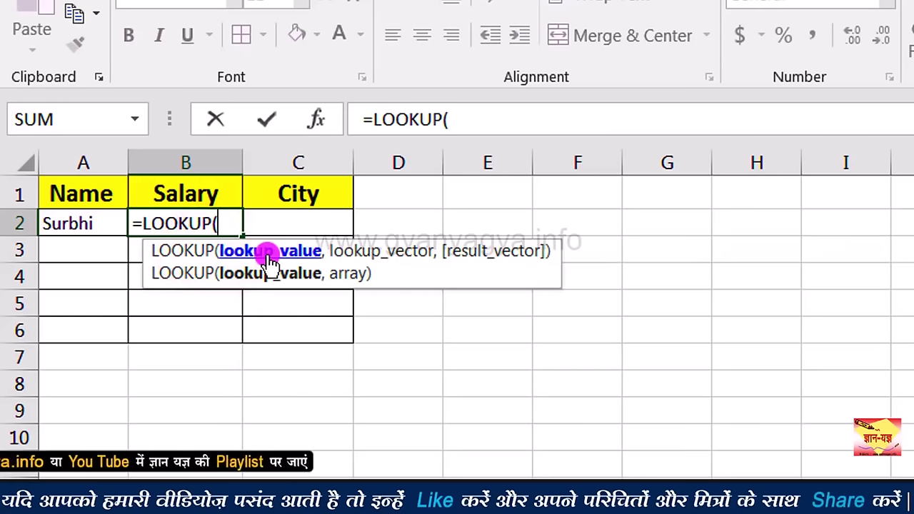
left_click(75, 225)
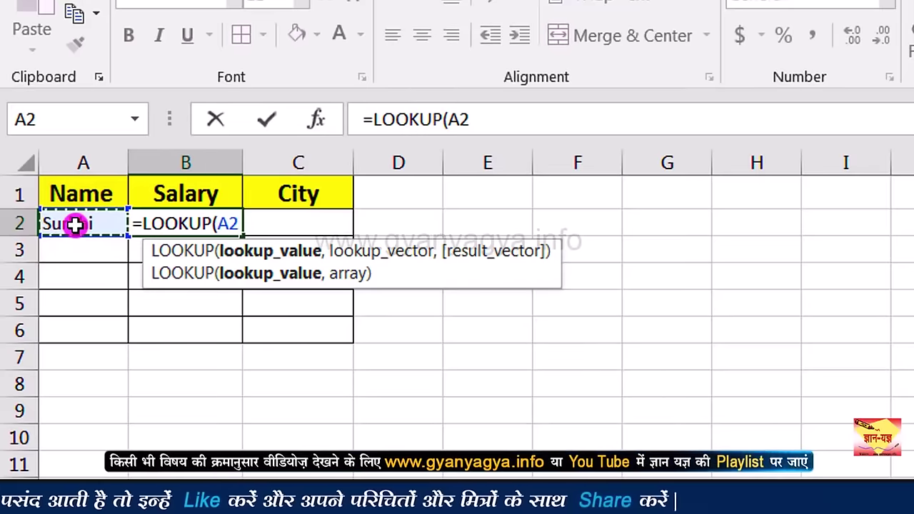
type(",")
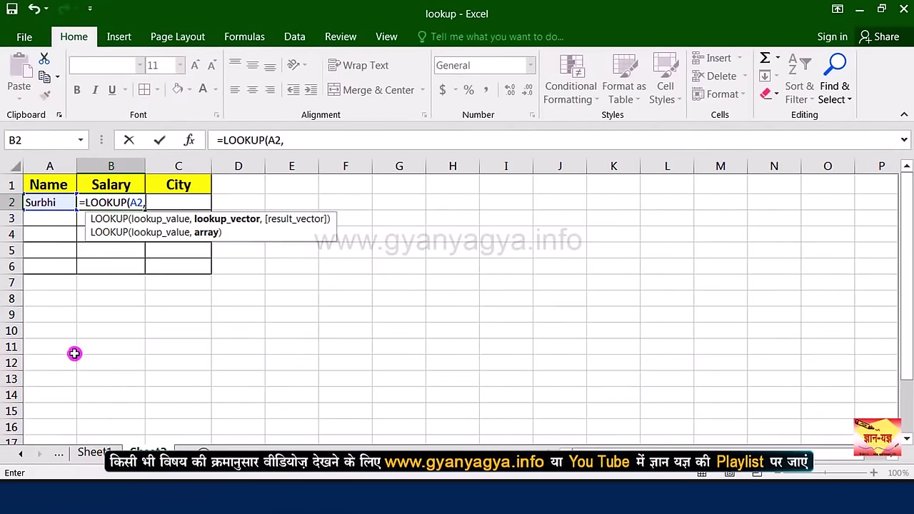
Step: Point B2's LOOKUP at Sheet1!A2:C15 as the lookup range, correcting the sheet name to Sheet1
left_click(95, 454)
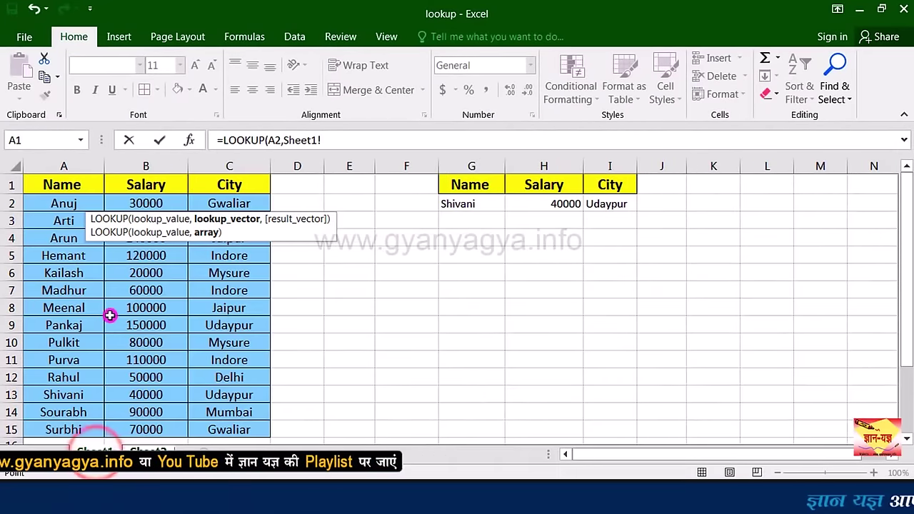
left_click_drag(70, 204, 241, 427)
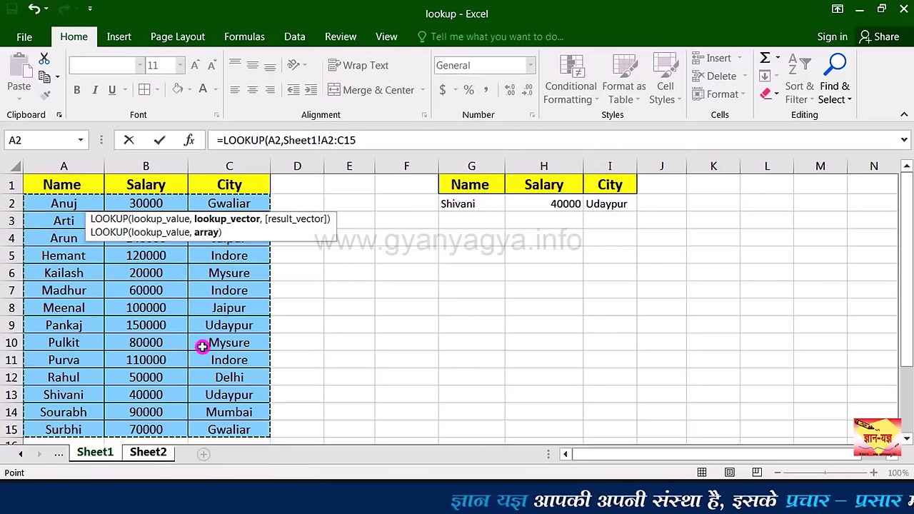
left_click(152, 454)
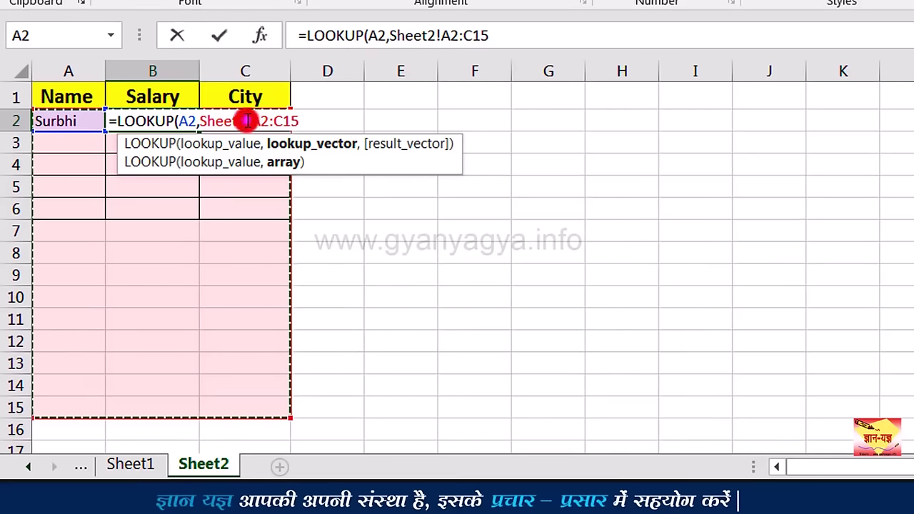
left_click(245, 121)
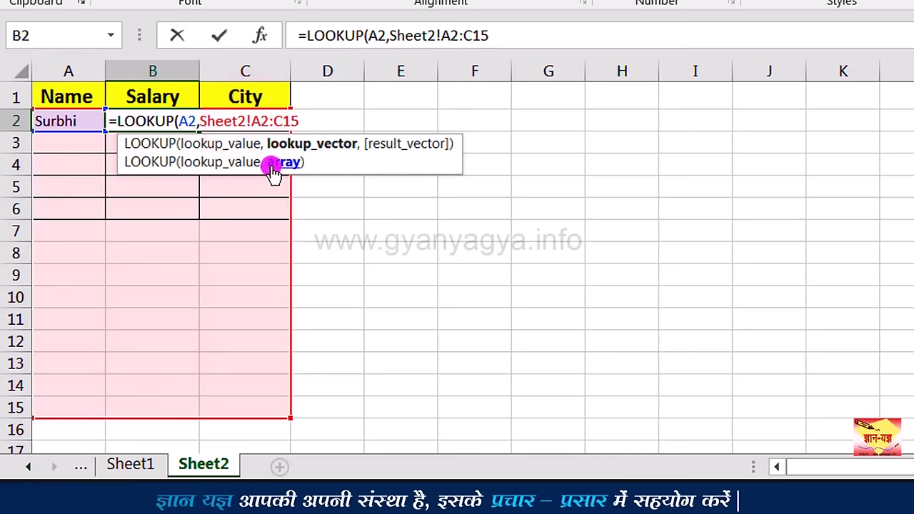
key("BackSpace")
key("Escape")
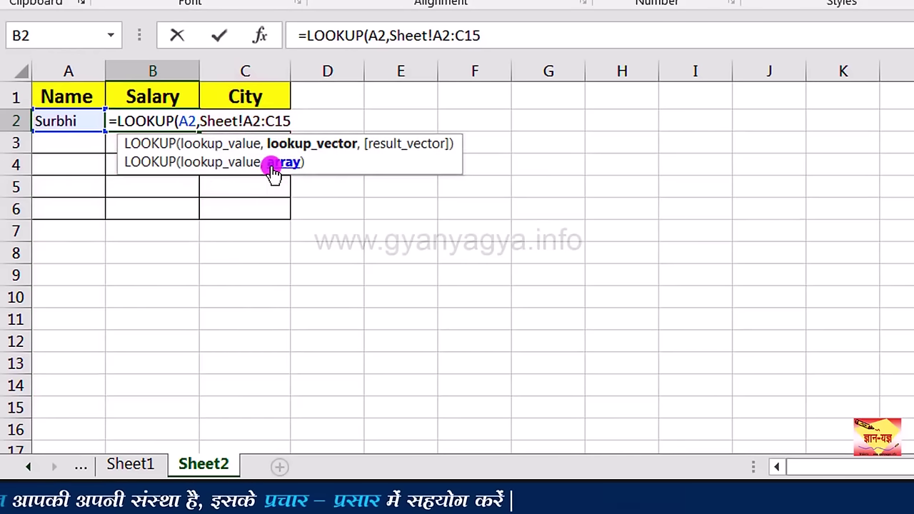
type("1")
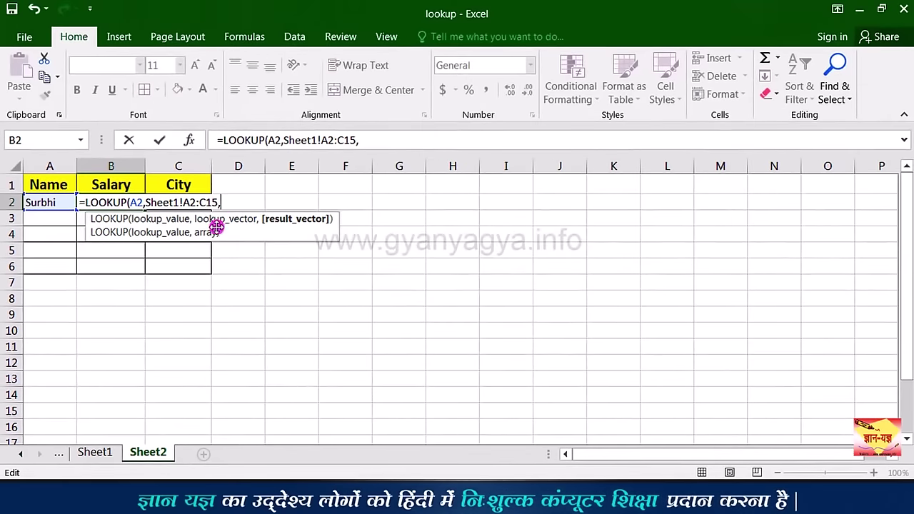
Step: Add Sheet1!B2:B15 as the result range, fix its sheet name, and commit to get Surbhi's 70000
left_click(97, 449)
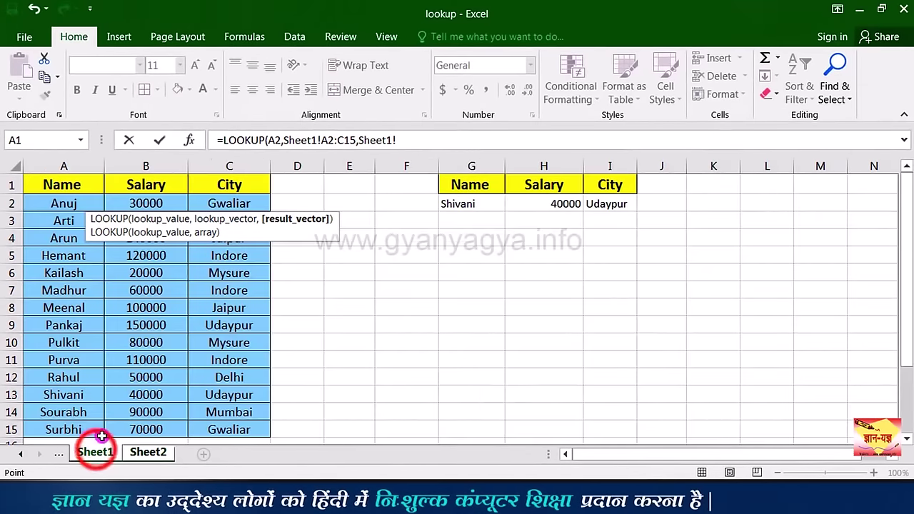
left_click(153, 206)
left_click_drag(153, 206, 153, 427)
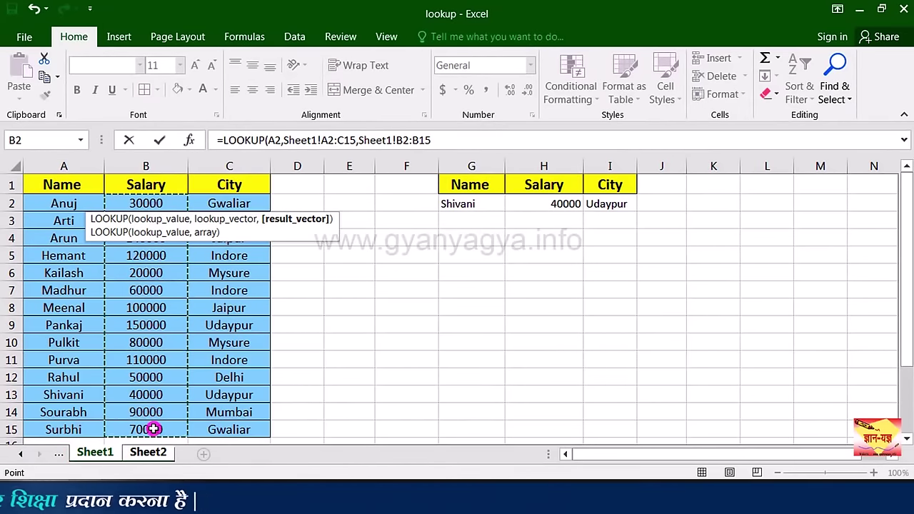
left_click(151, 455)
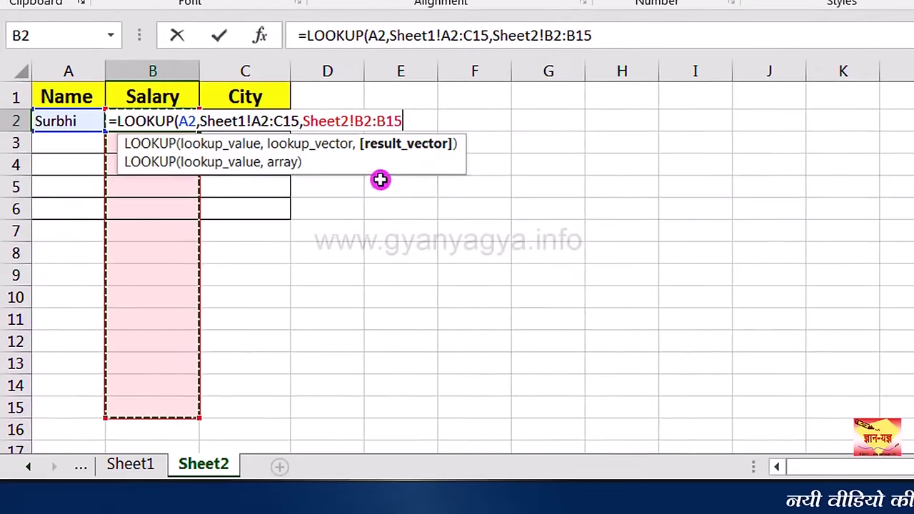
left_click(349, 123)
key("BackSpace")
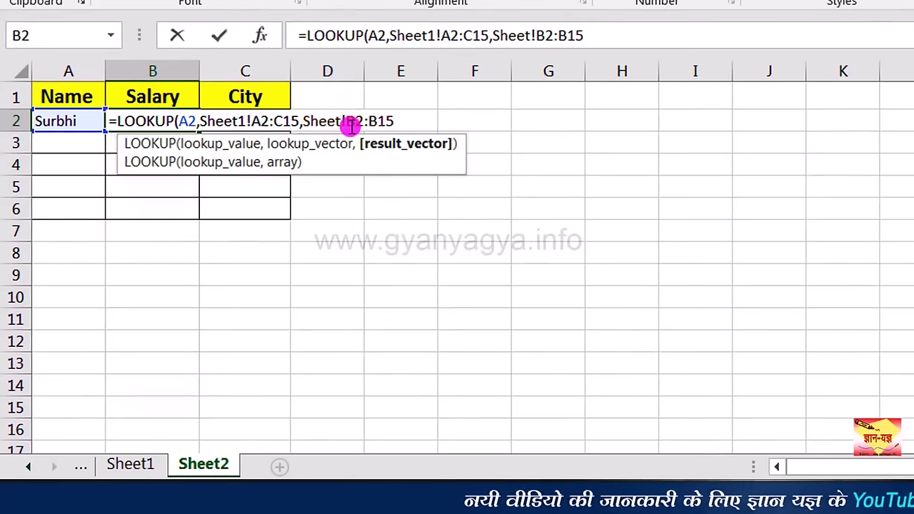
left_click(412, 119)
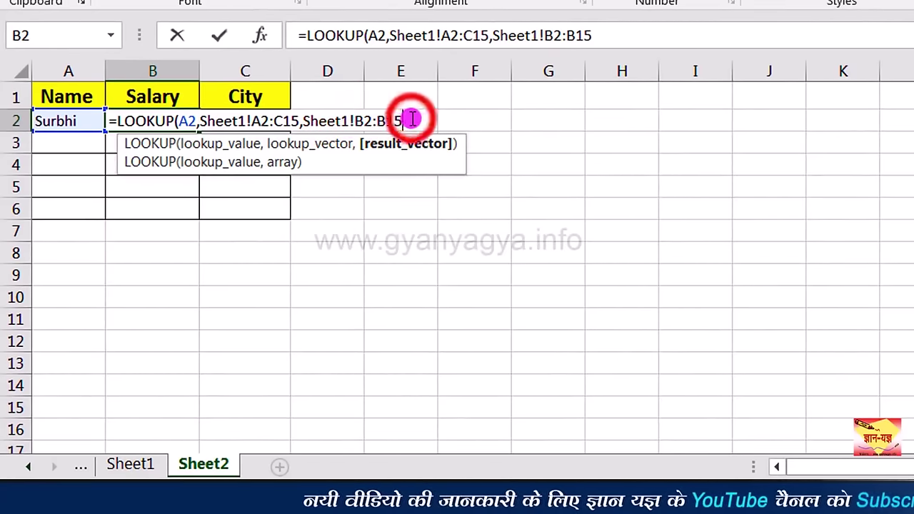
left_click(185, 122)
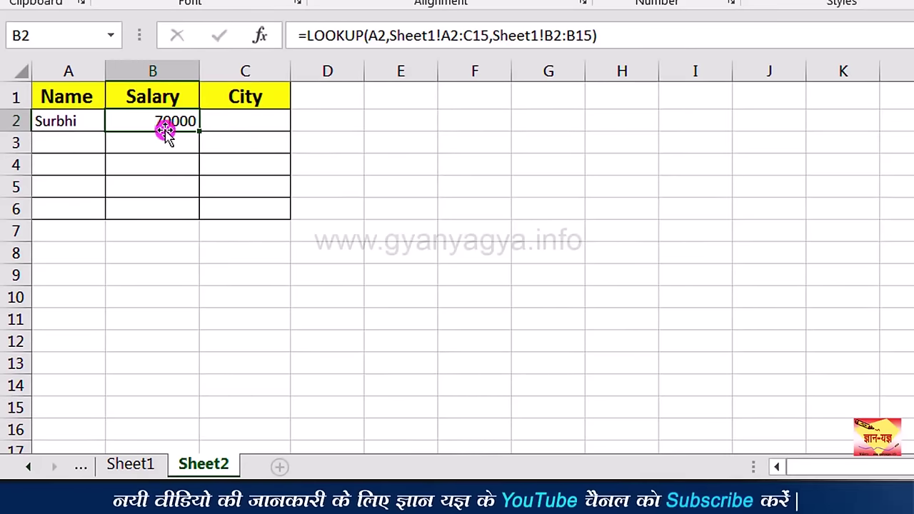
Step: Compare Sheet1's table with the result, then place the Book1 workbook beside the lookup workbook
left_click(136, 465)
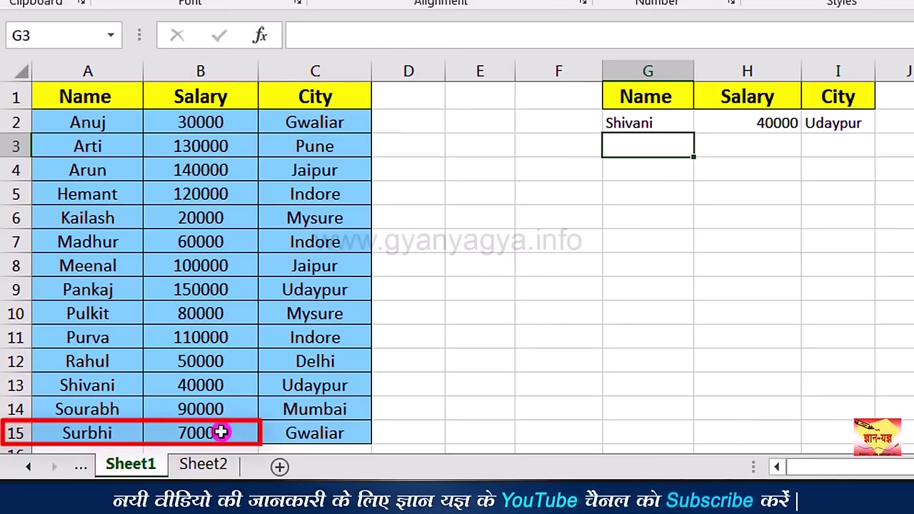
left_click(204, 466)
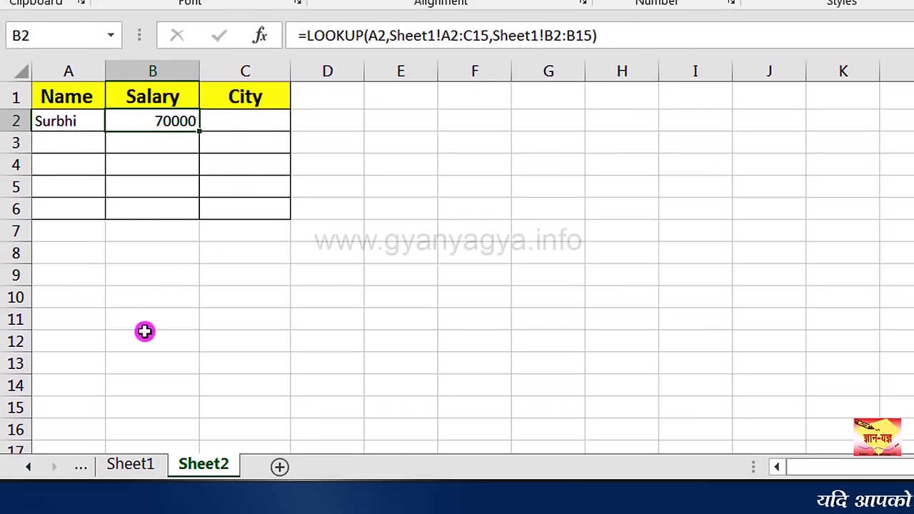
left_click(131, 465)
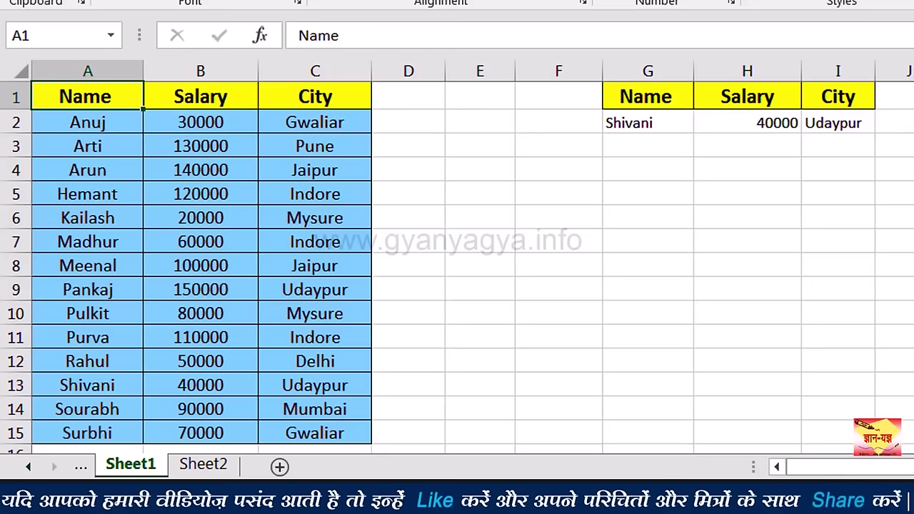
left_click(535, 412)
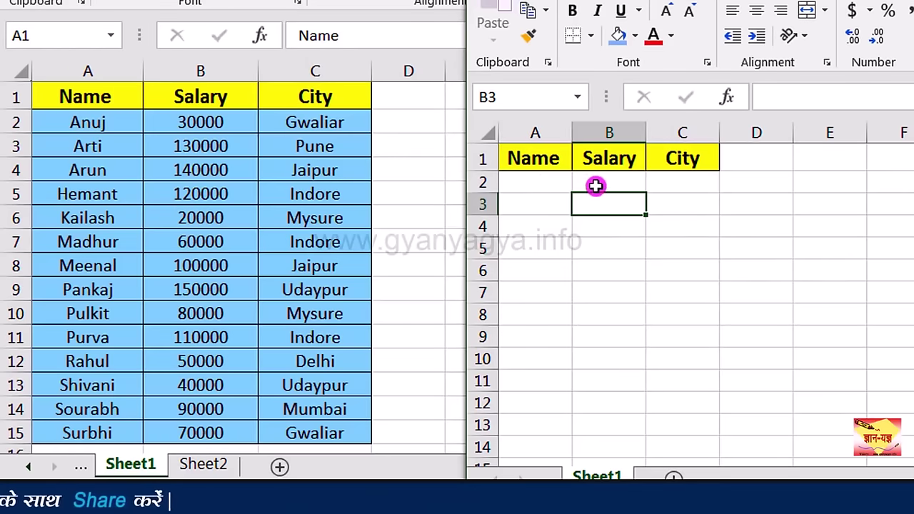
Step: Enter the name Rahul in Book1's A2
left_click(549, 179)
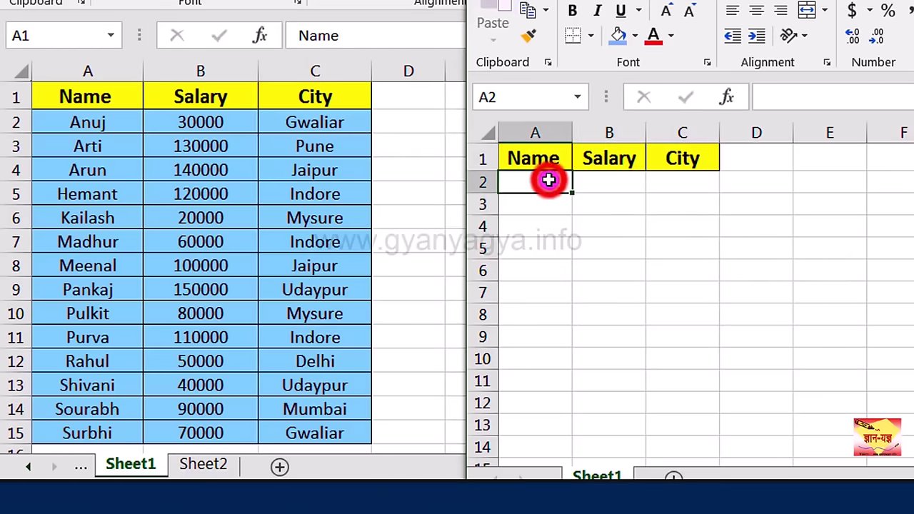
type("Rahul")
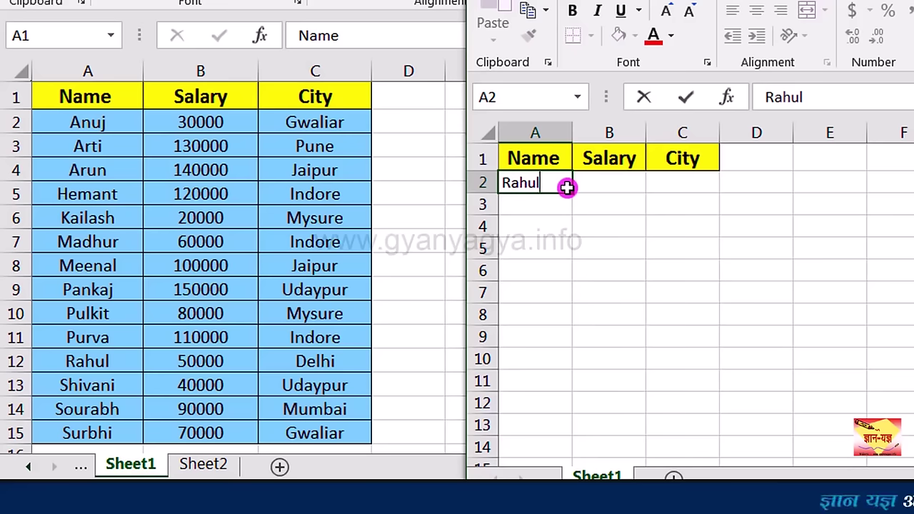
key("Tab")
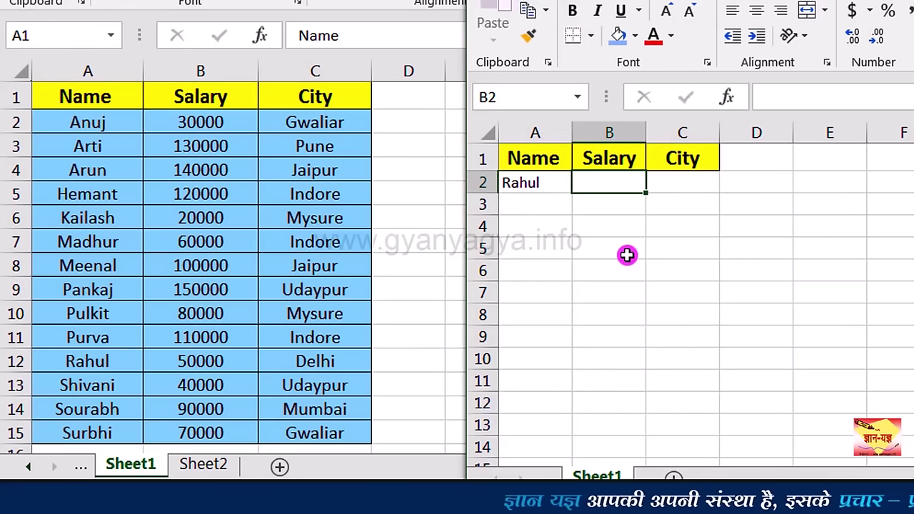
Step: In B2 build a LOOKUP over lookup.xlsx Sheet1 A2:C15 and B2:B15, returning salary 50000
type("=")
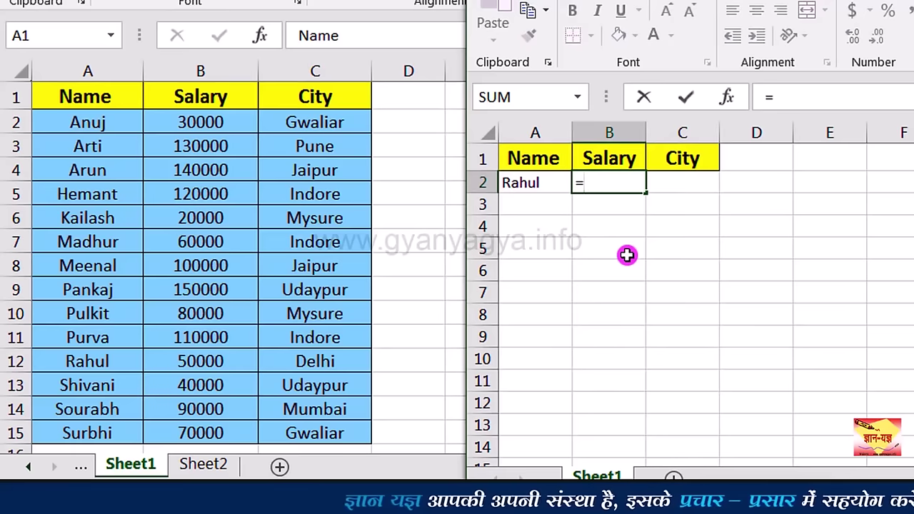
type("loo")
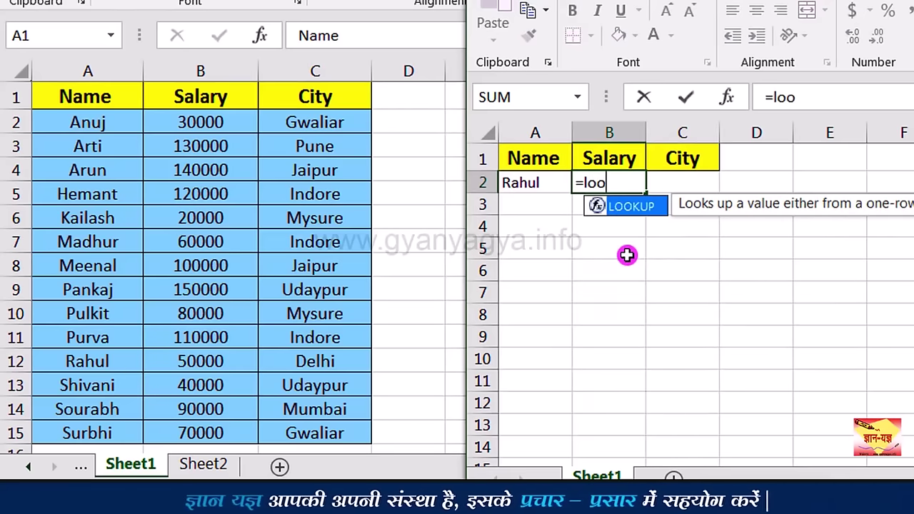
key("Tab")
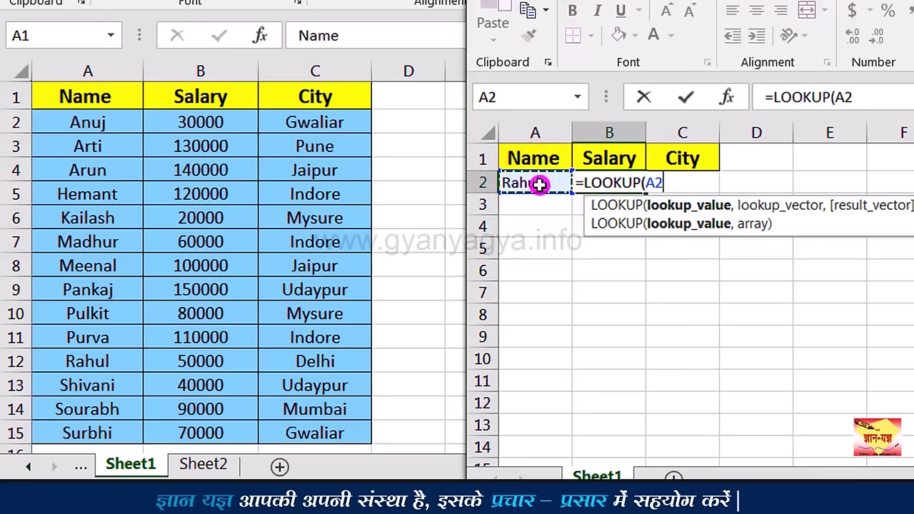
type(",")
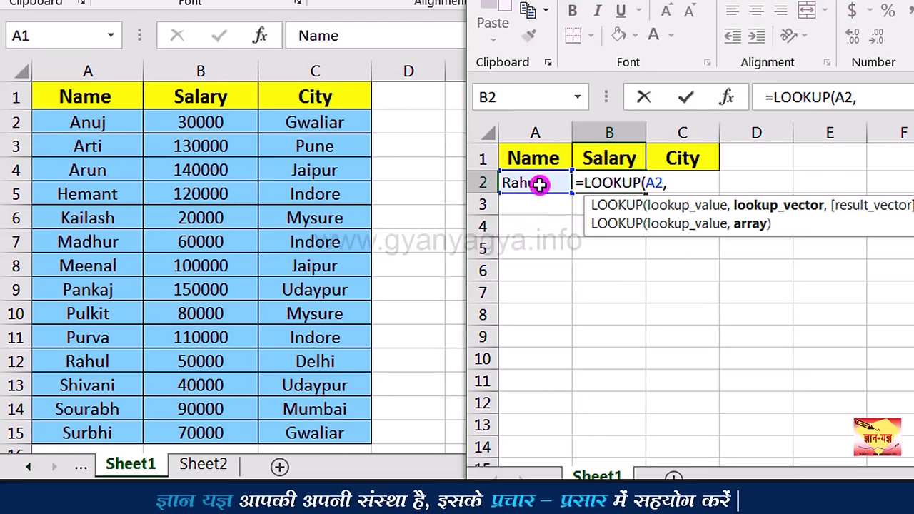
left_click(122, 125)
left_click_drag(114, 122, 343, 428)
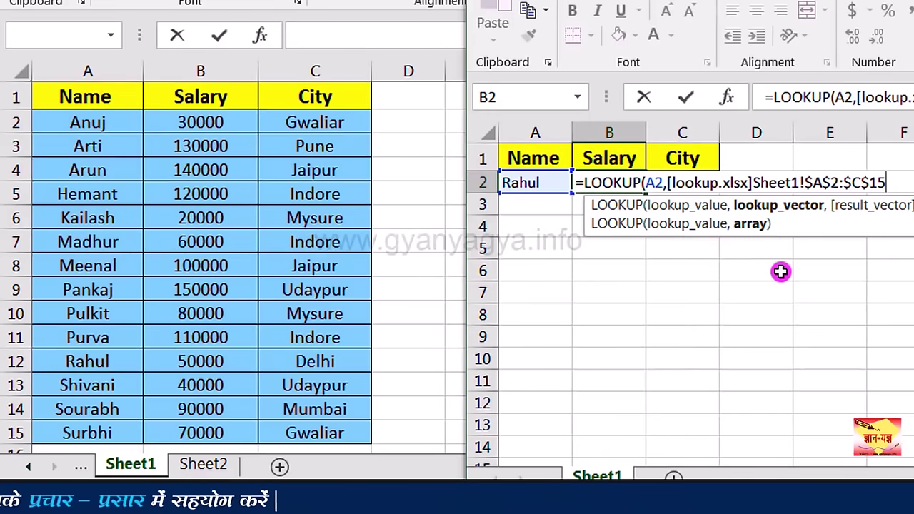
type(",")
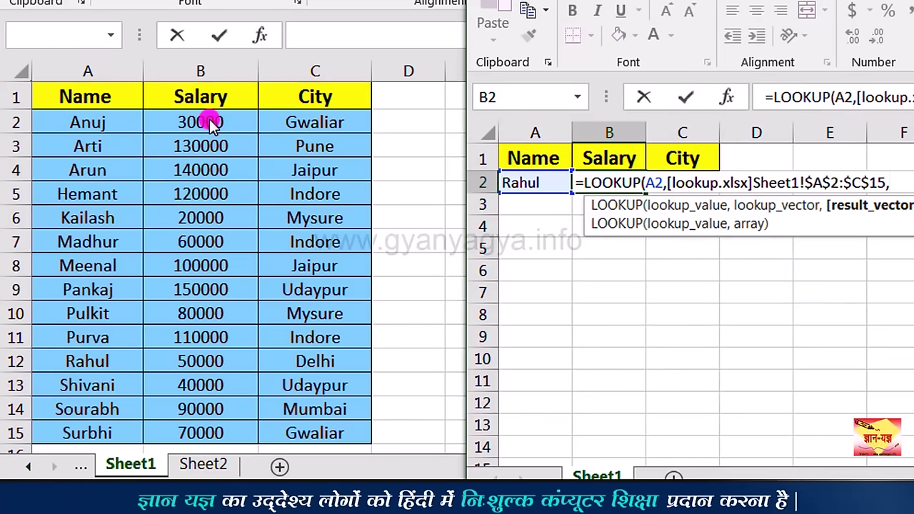
left_click(211, 122)
left_click_drag(208, 120, 208, 424)
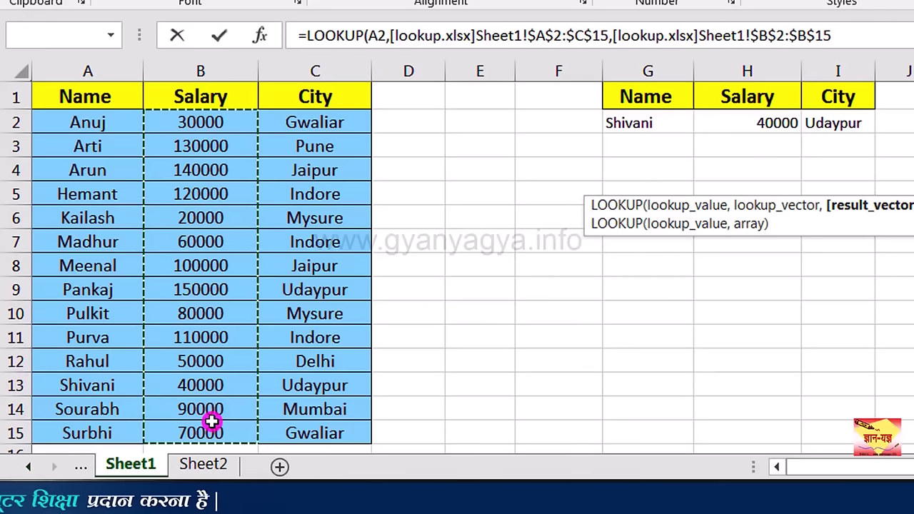
key("Return")
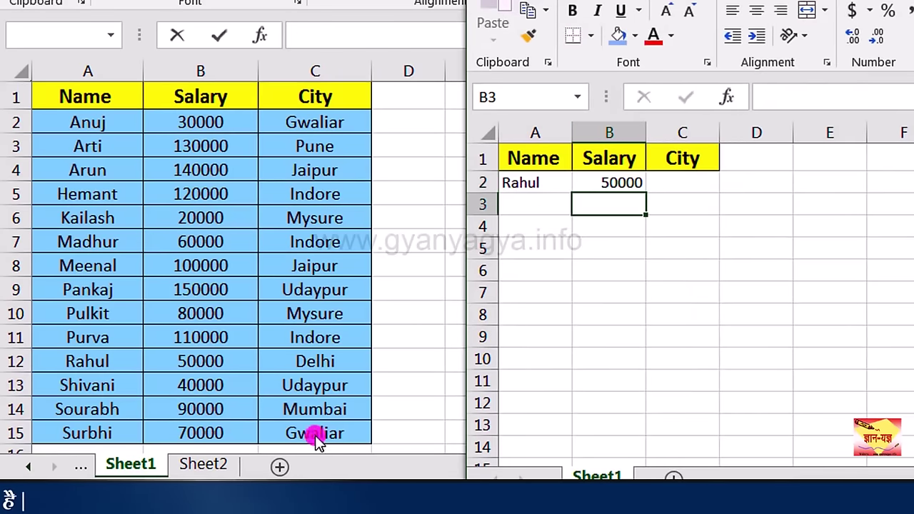
left_click(612, 187)
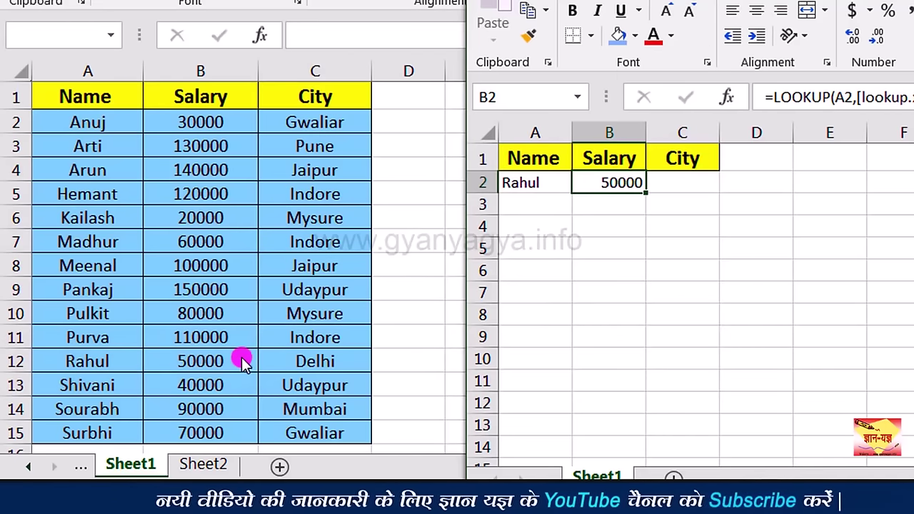
Step: Cancel the unfinished H2 entry and delete the City column from the lookup table
left_click(695, 187)
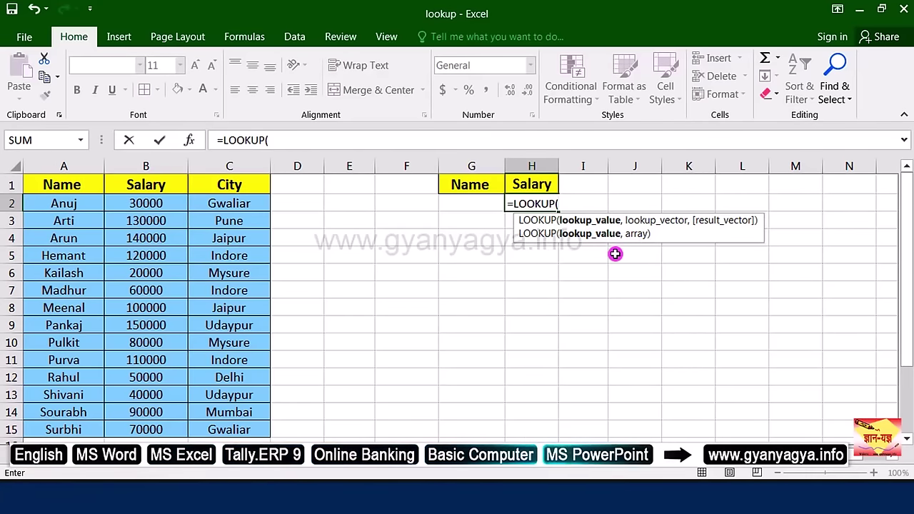
key("Escape")
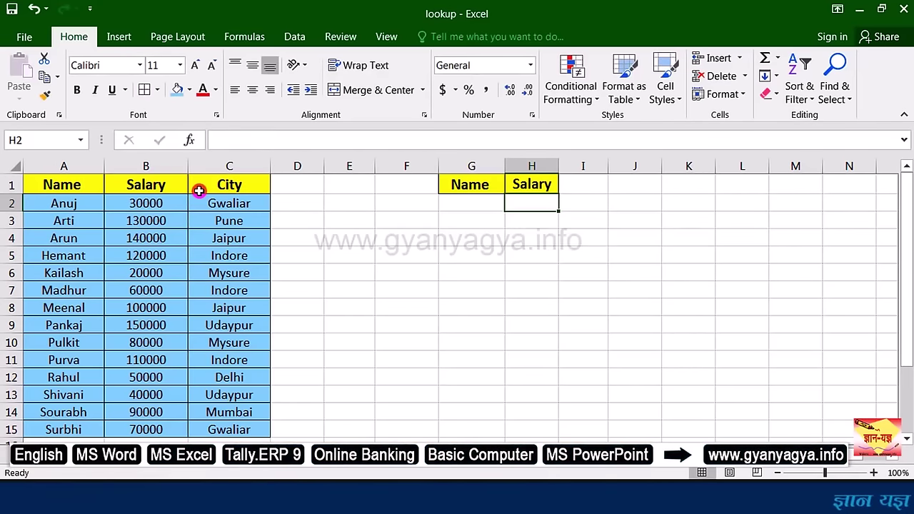
left_click(130, 164)
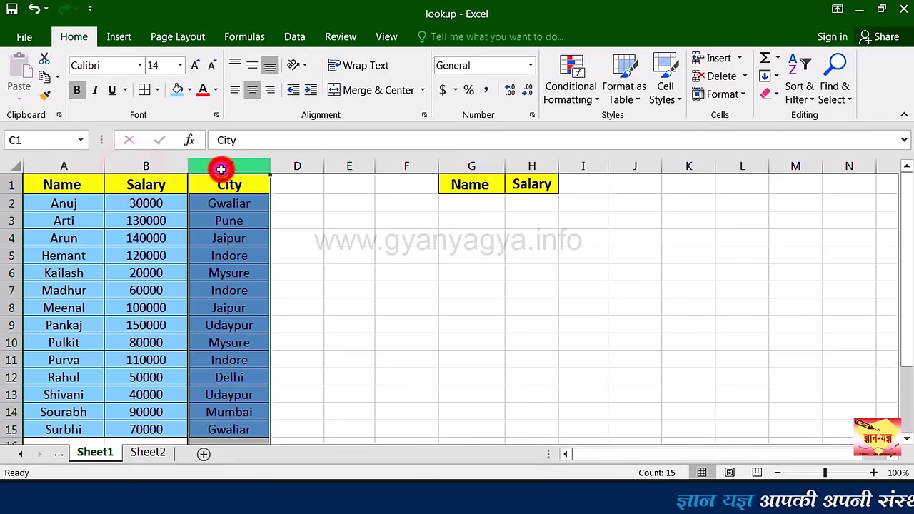
left_click(220, 166)
right_click(222, 169)
left_click(253, 306)
left_click(388, 204)
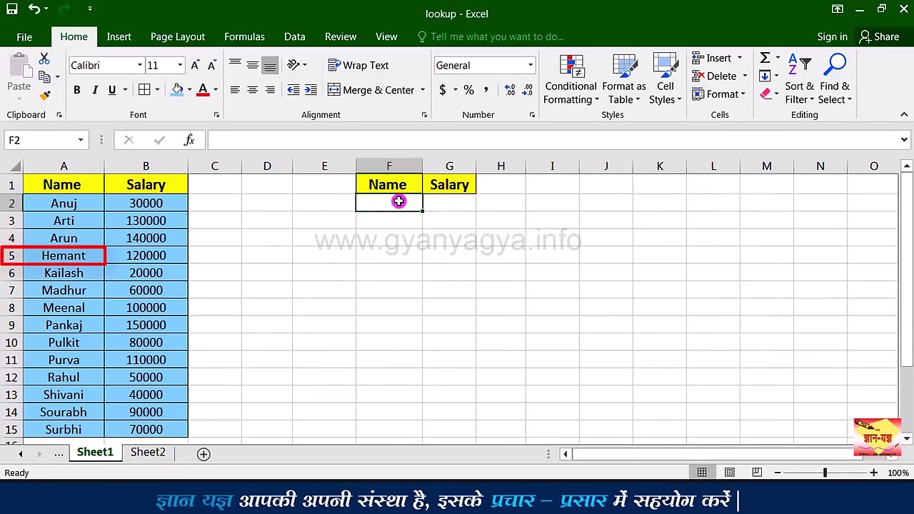
Step: Type Hemant in F2 and enter =LOOKUP(F2,A2:B15) in G2
type("Hemant")
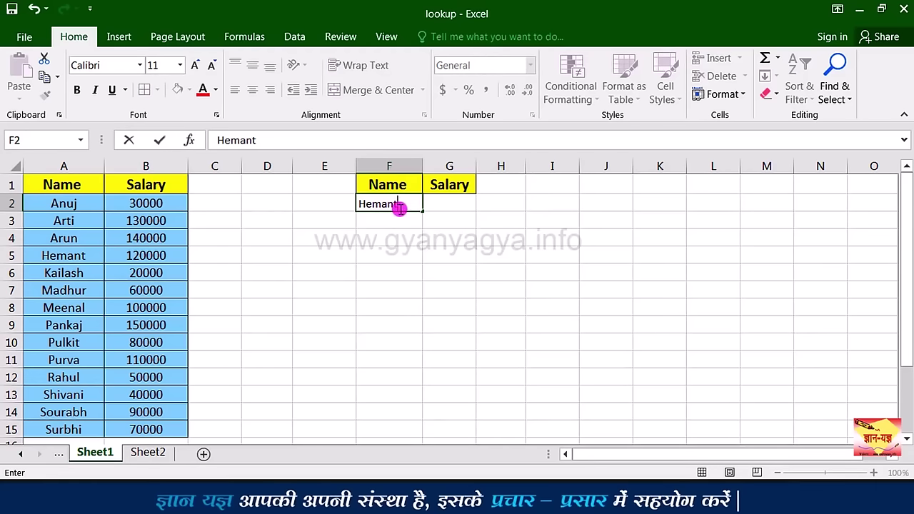
left_click(457, 207)
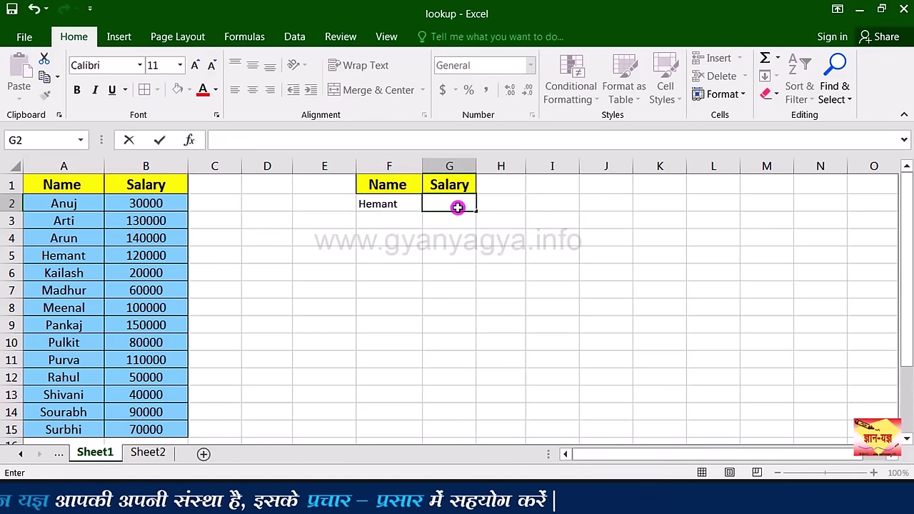
type("=")
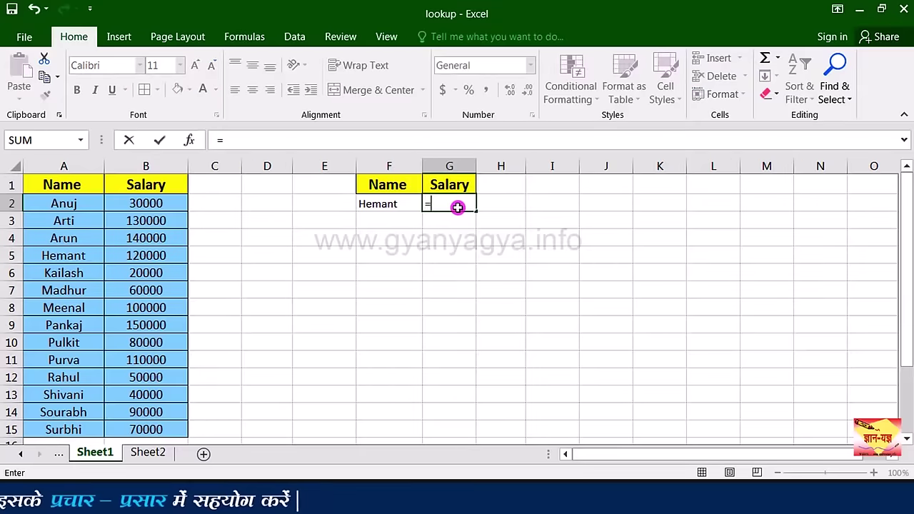
type("lo")
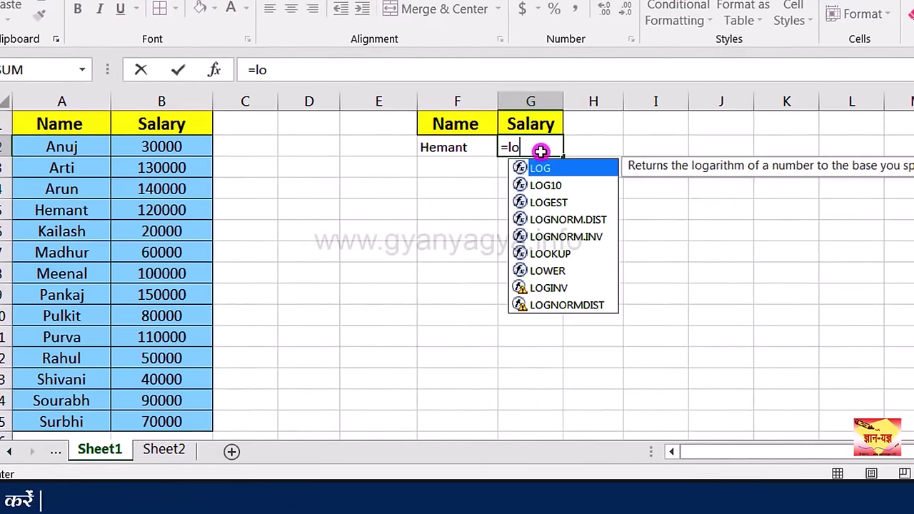
type("o")
double_click(493, 209)
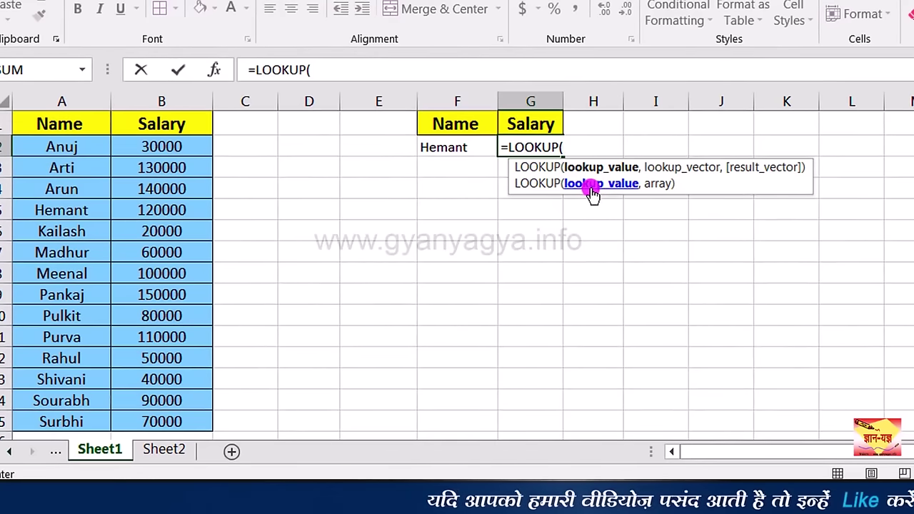
left_click(456, 148)
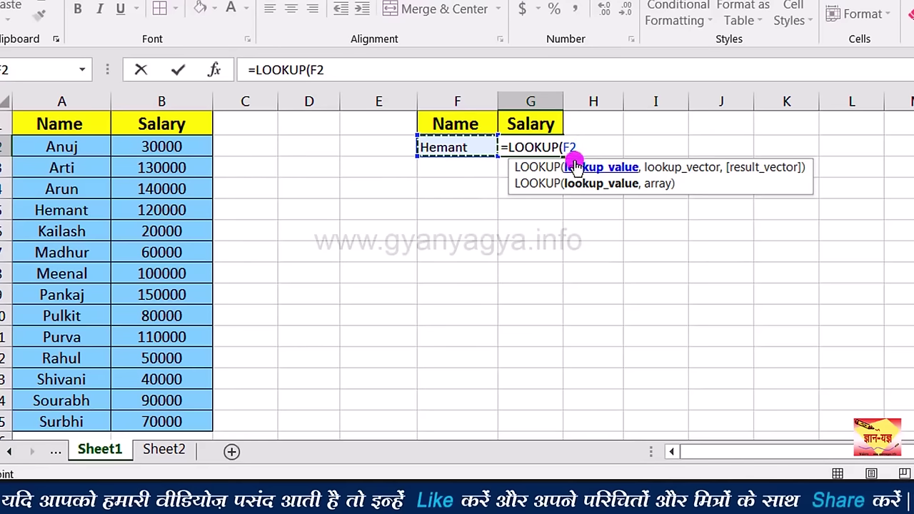
type(",")
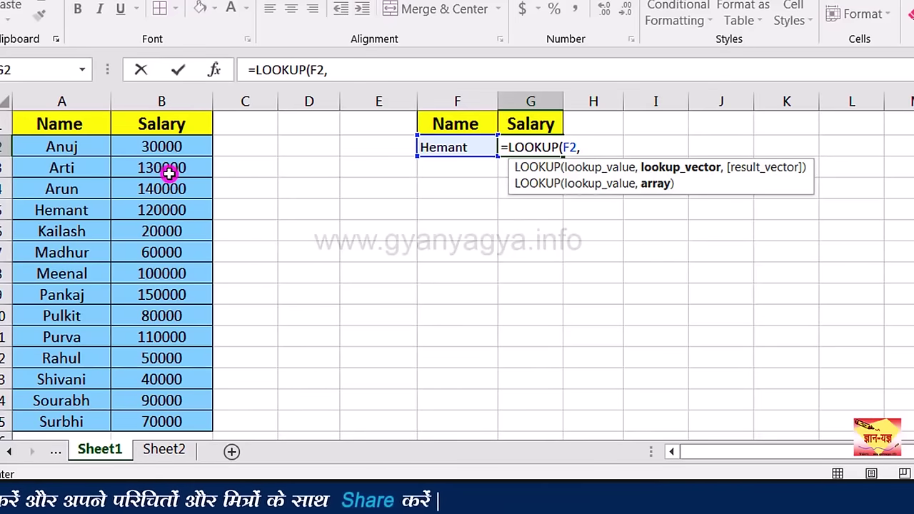
left_click(87, 148)
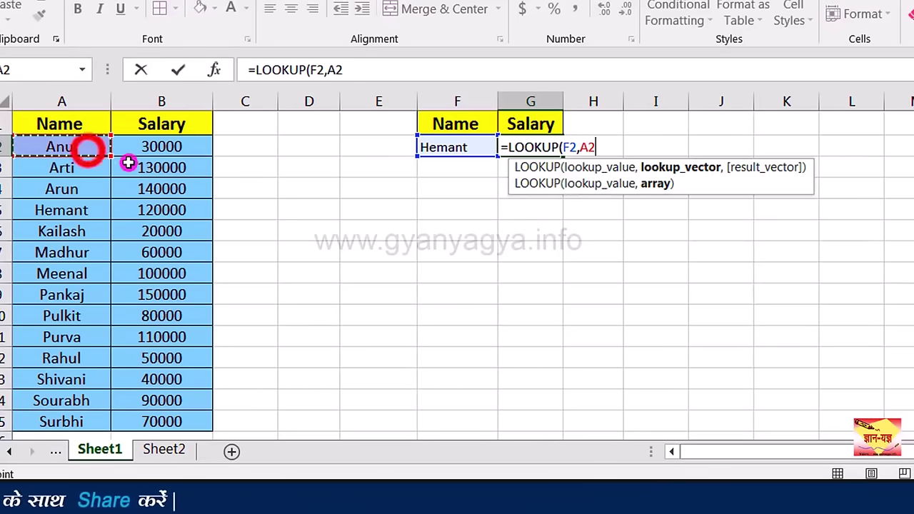
left_click_drag(128, 163, 173, 422)
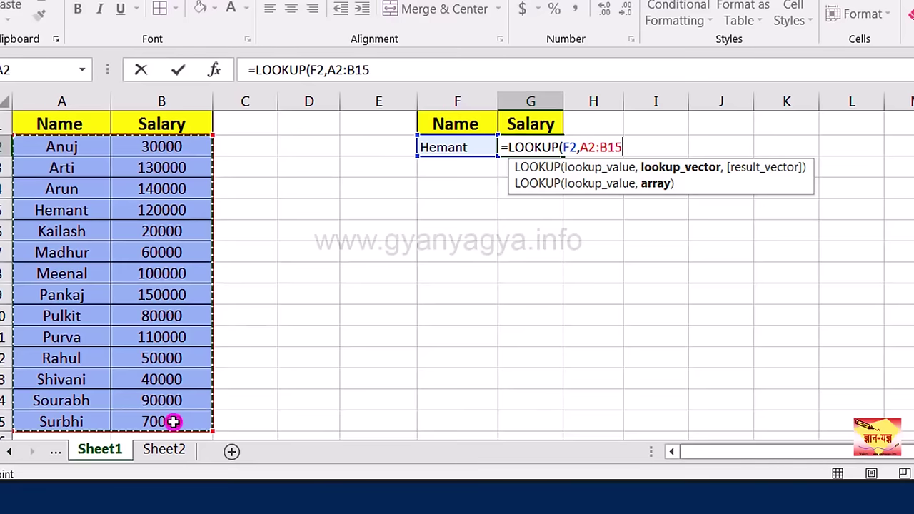
key("Return")
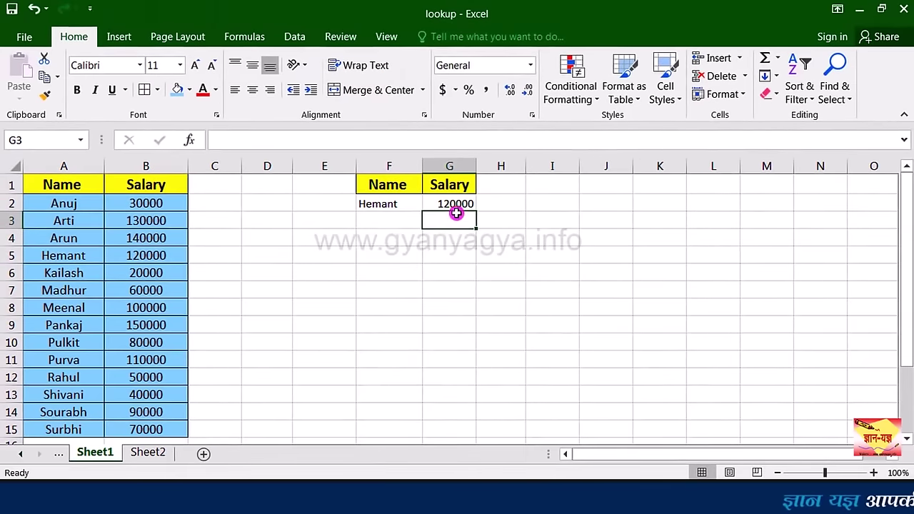
left_click(454, 205)
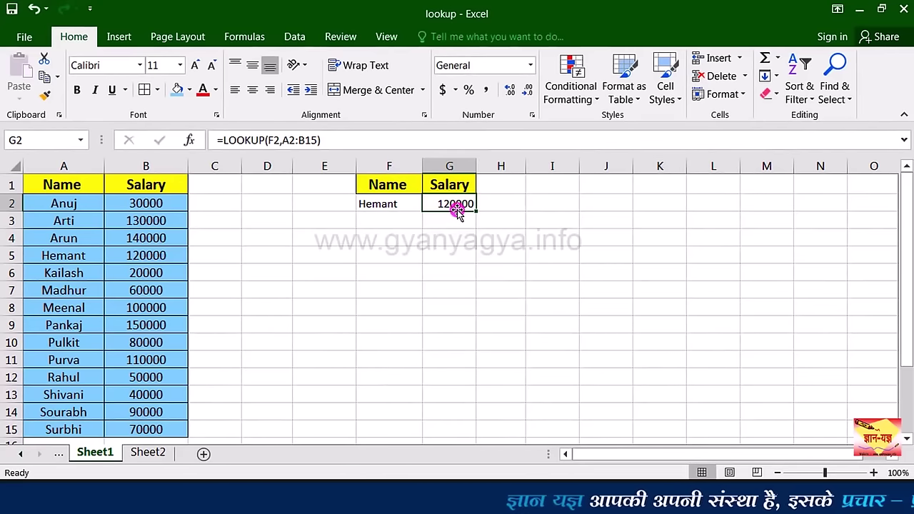
Step: Change F2's name to Purva so G2 shows 110000
left_click(400, 206)
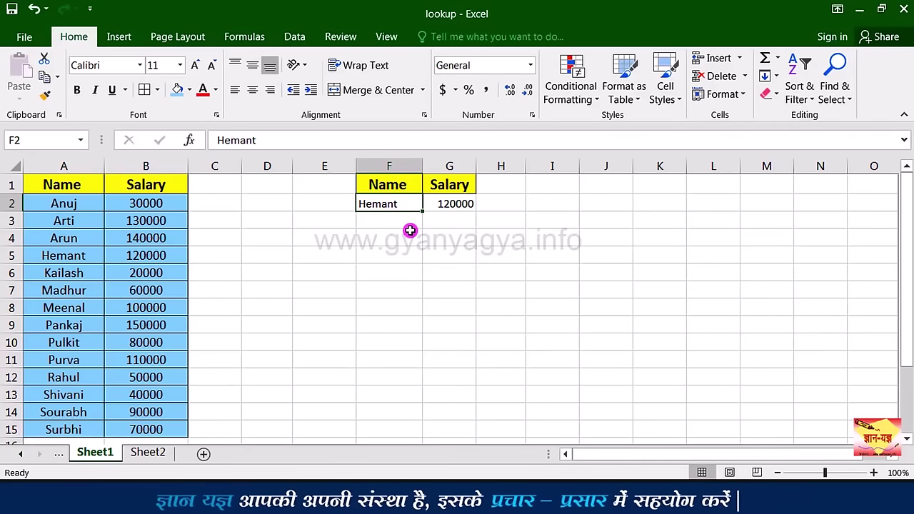
type("Purva")
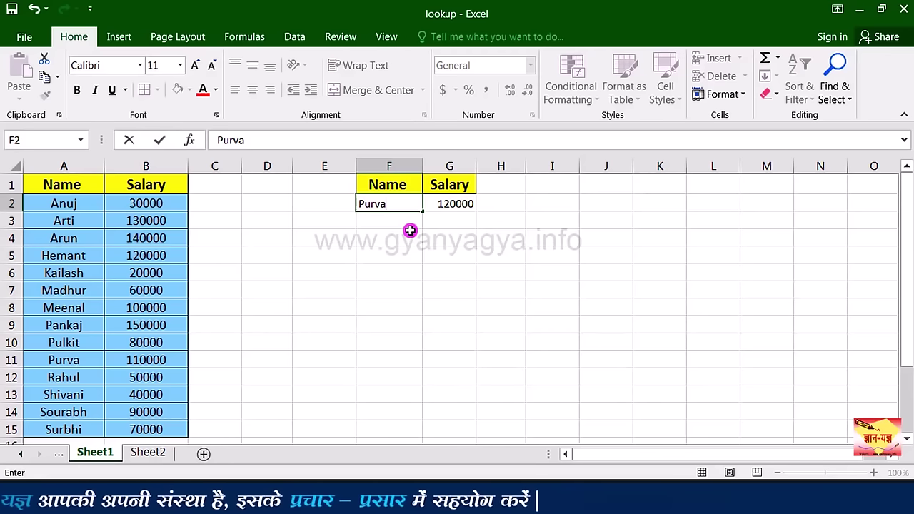
key("Return")
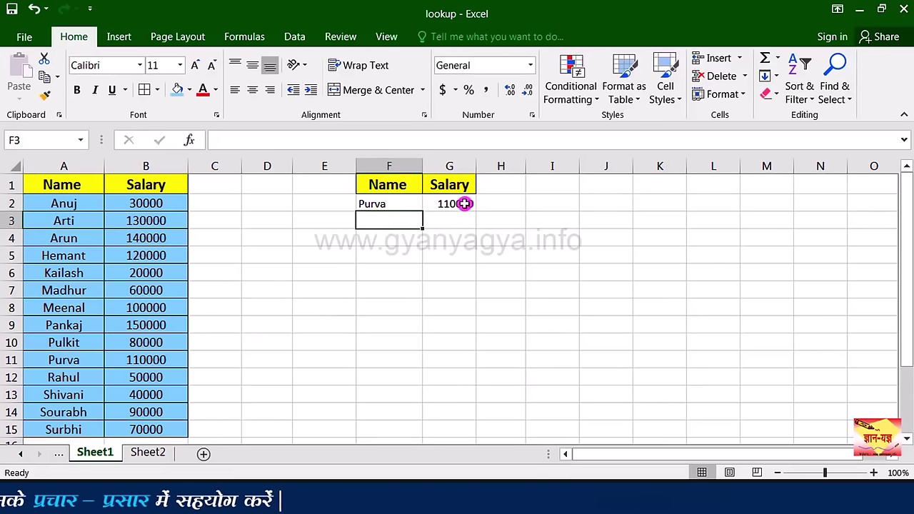
left_click(465, 203)
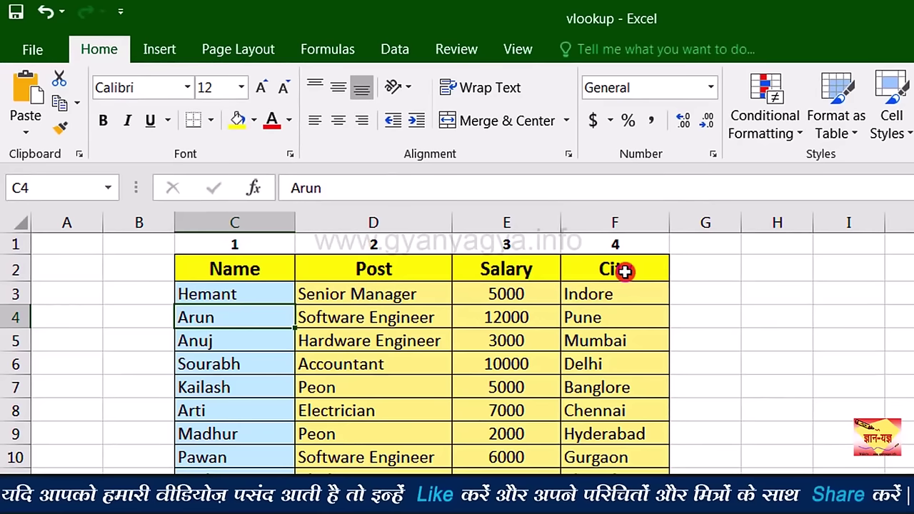
Step: Point out column numbers 1–4 above the Name, Post, Salary and City headings
left_click(263, 246)
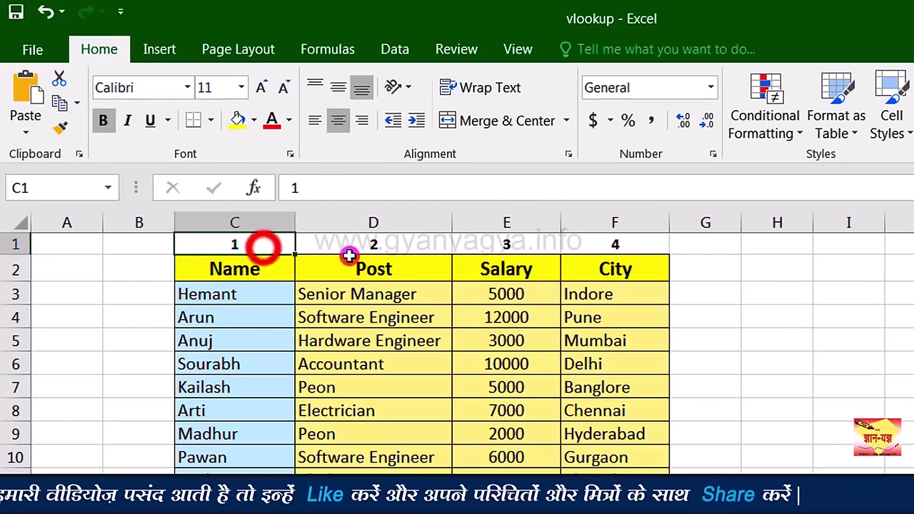
left_click(372, 249)
left_click(473, 251)
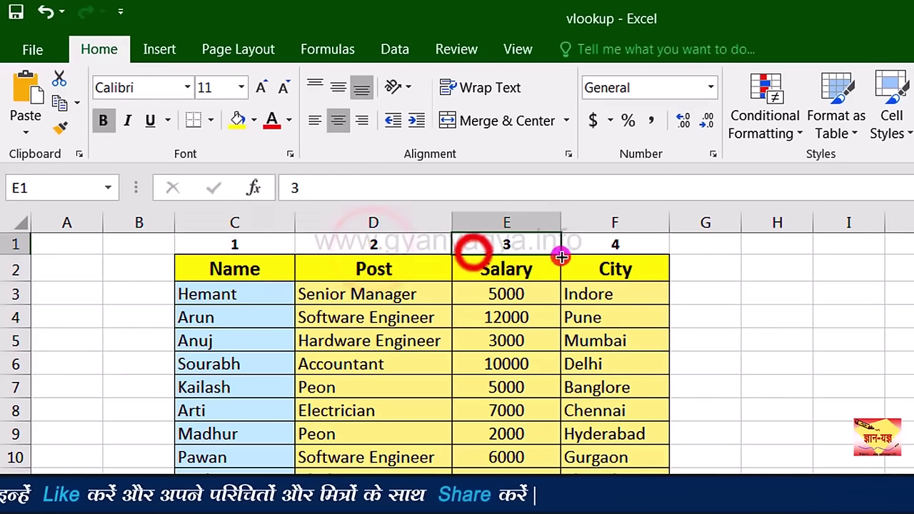
left_click(604, 249)
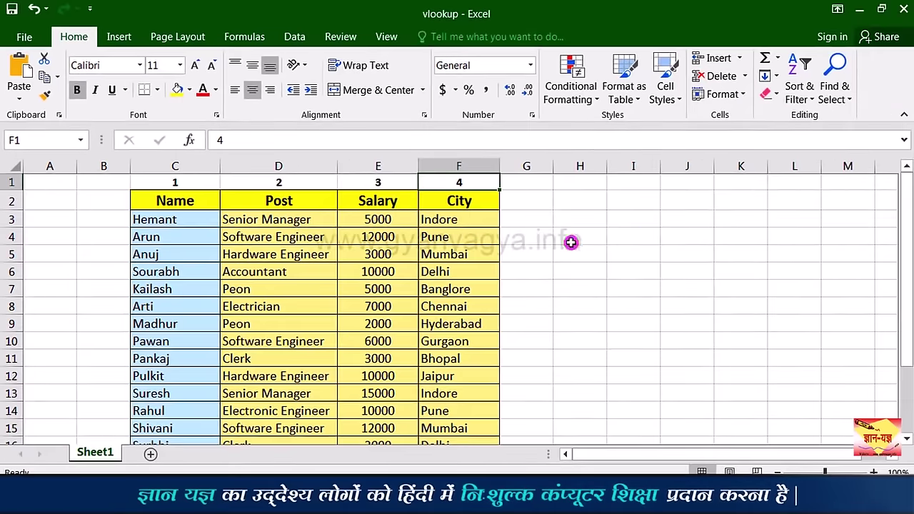
Step: Copy the Name, Post, Salary and City headers into I2:L2
left_click(777, 268)
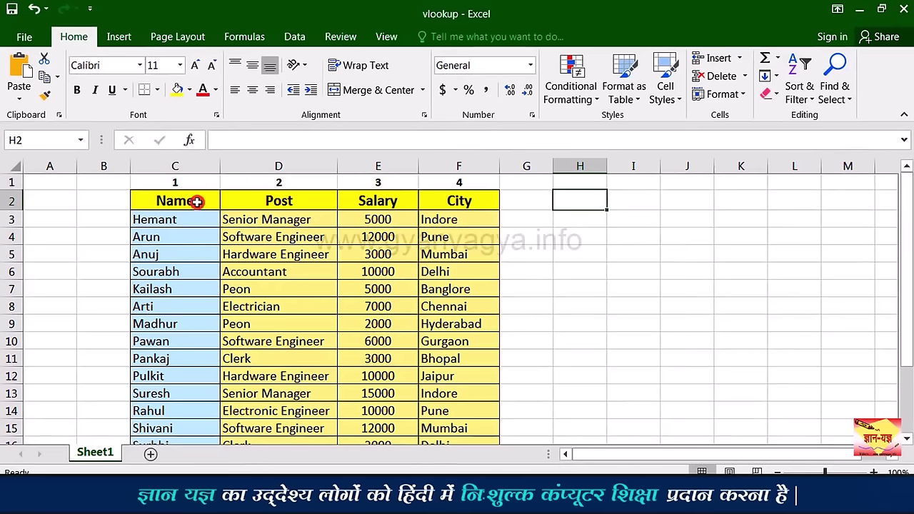
left_click_drag(197, 202, 438, 207)
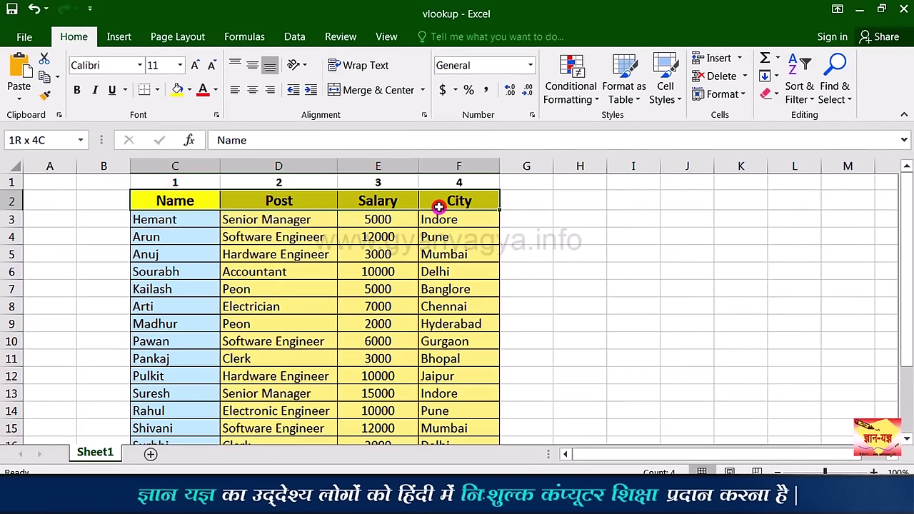
key("ctrl+c")
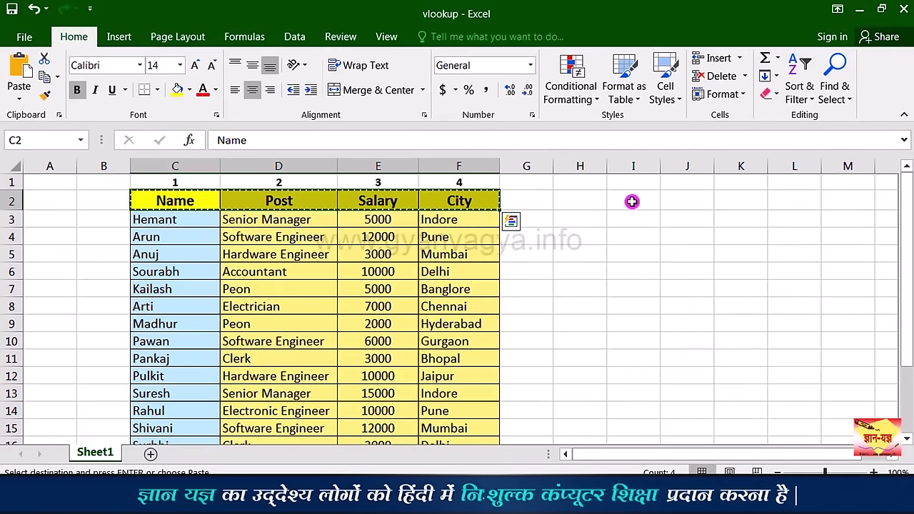
left_click(633, 200)
key("ctrl+v")
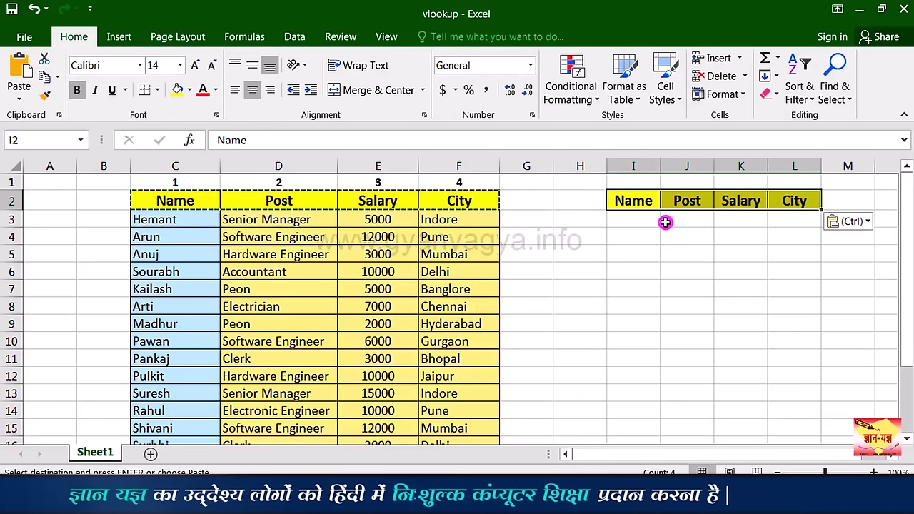
Step: Enter the name Pawan in I3 under the copied Name header
left_click(635, 222)
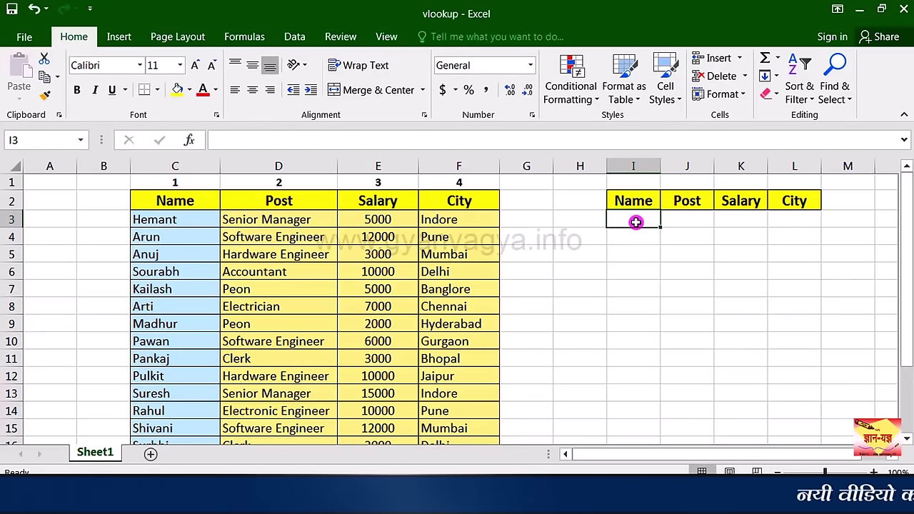
type("Pawan")
left_click(691, 224)
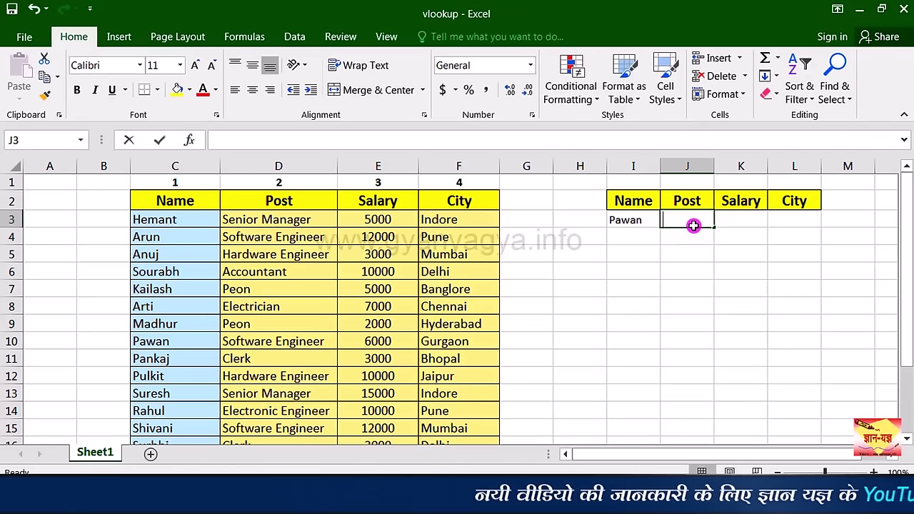
Step: Start =VLOOKUP( in J3 using Pawan's cell I3 as the lookup value
type("=v")
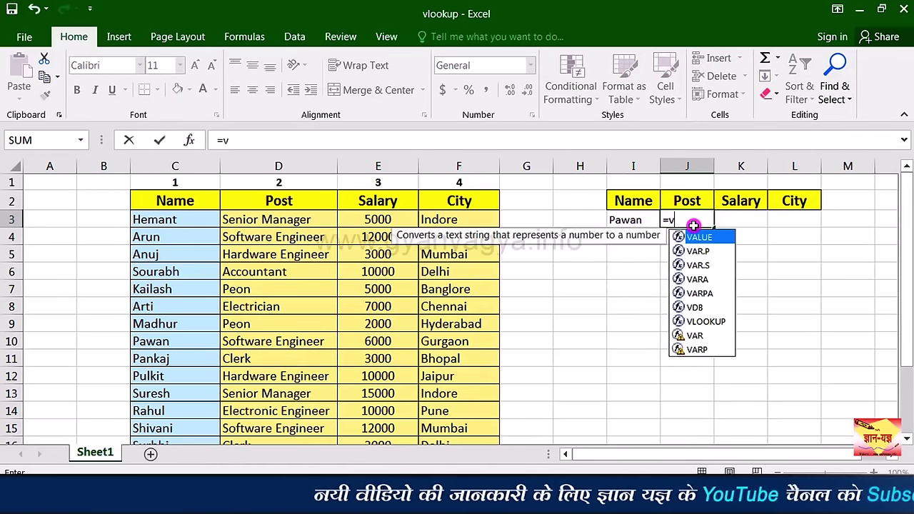
type("l")
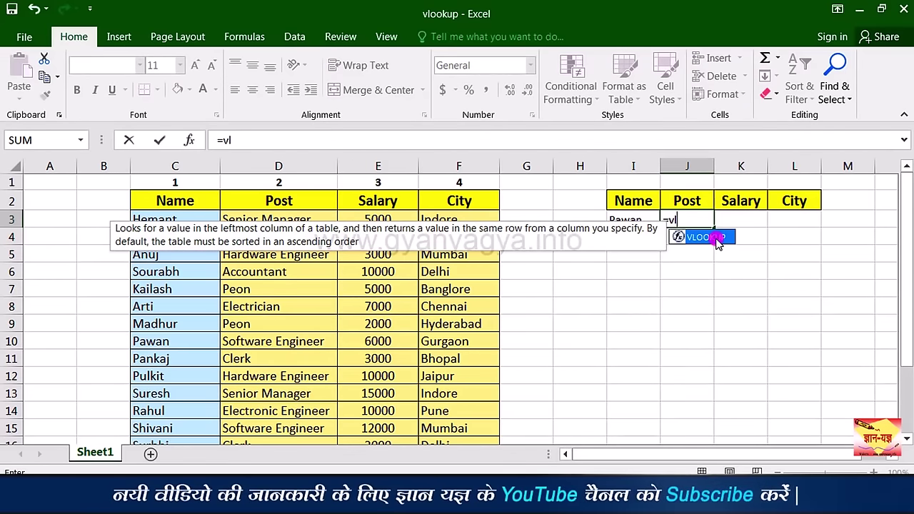
double_click(718, 242)
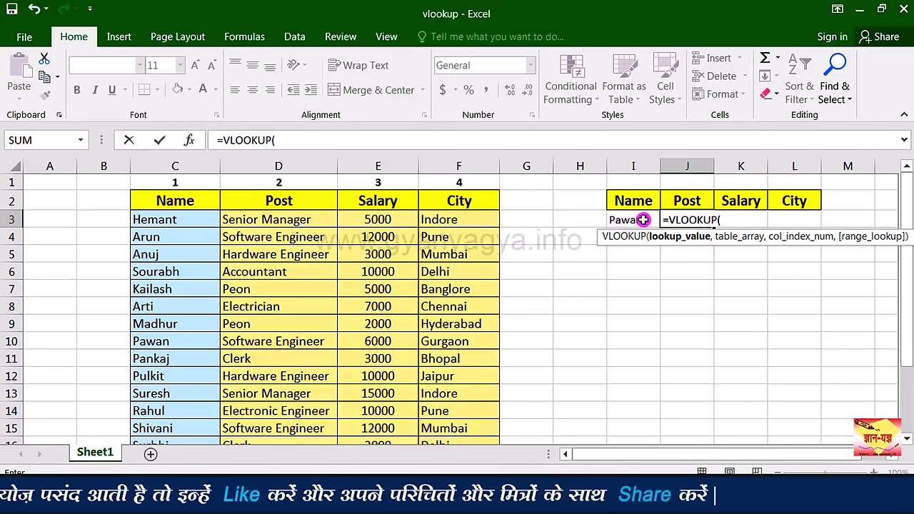
left_click(643, 219)
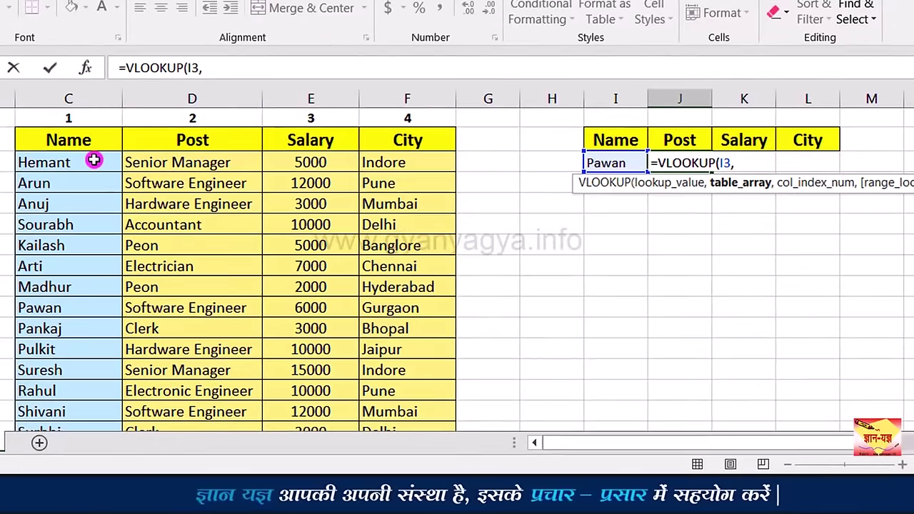
Step: Add table range C2:F16 and column index 2 to J3's VLOOKUP
left_click_drag(162, 156, 386, 183)
left_click_drag(387, 222, 421, 391)
left_click_drag(910, 364, 910, 357)
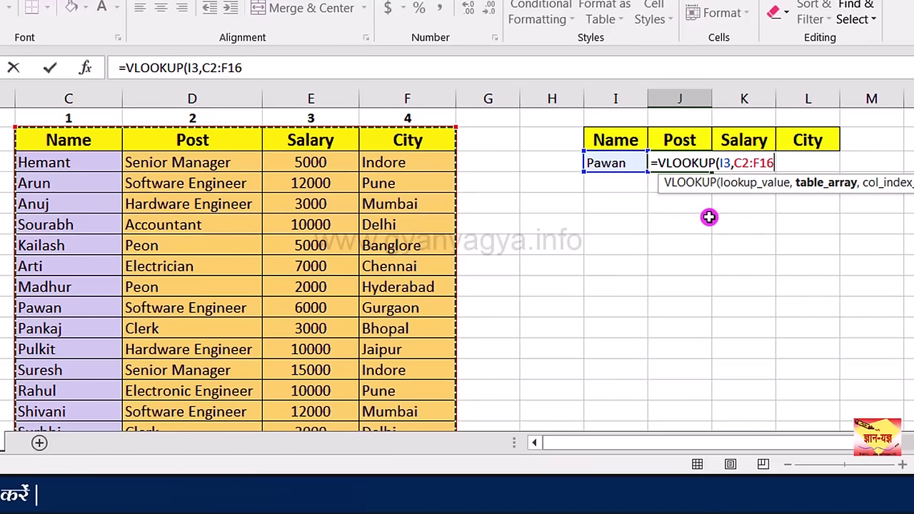
type(",2")
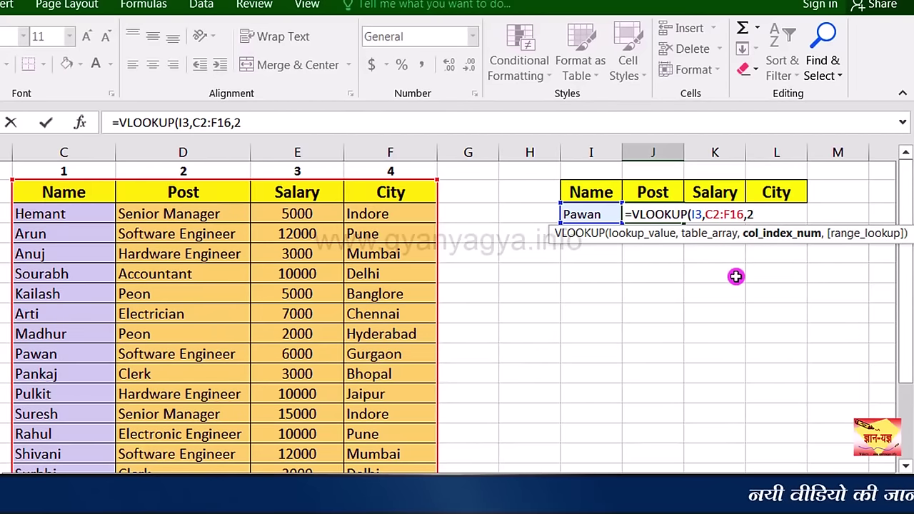
Step: Finish J3 with exact match 0, giving =VLOOKUP(I3,C2:F16,2,0) and Software Engineer
type(",")
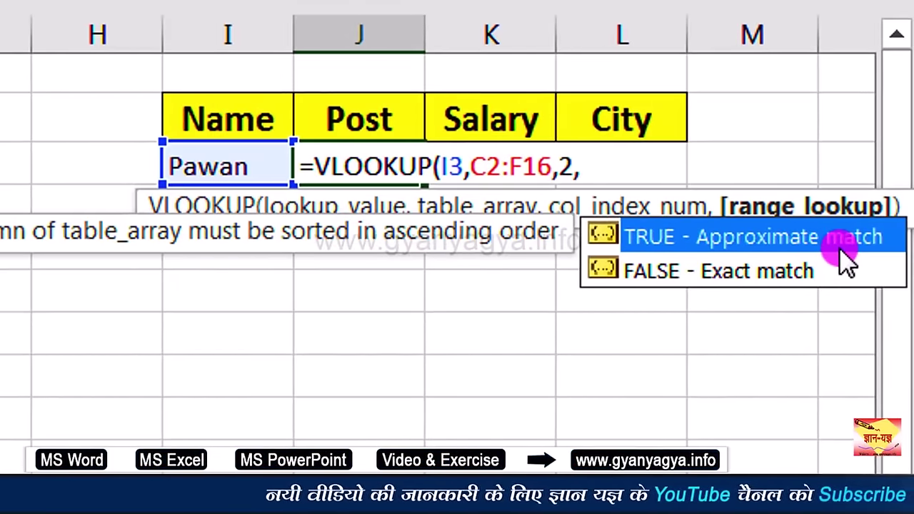
key("Down")
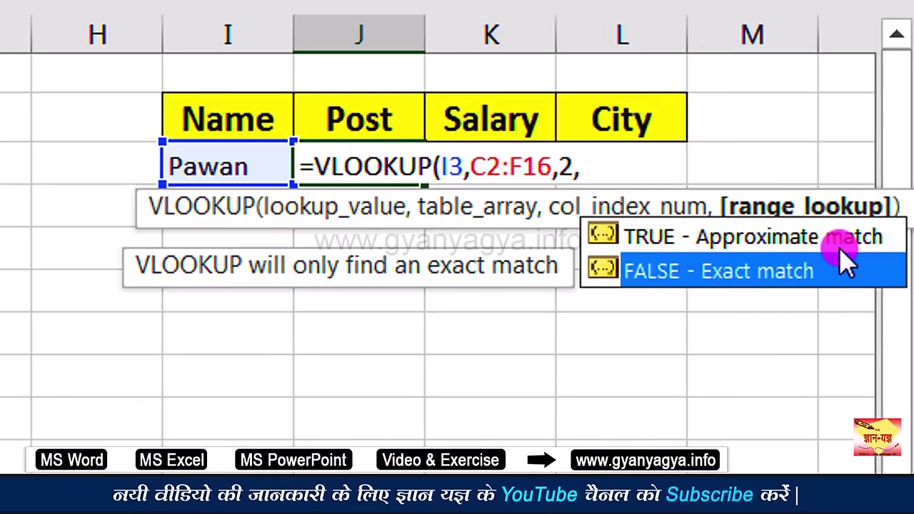
key("Up")
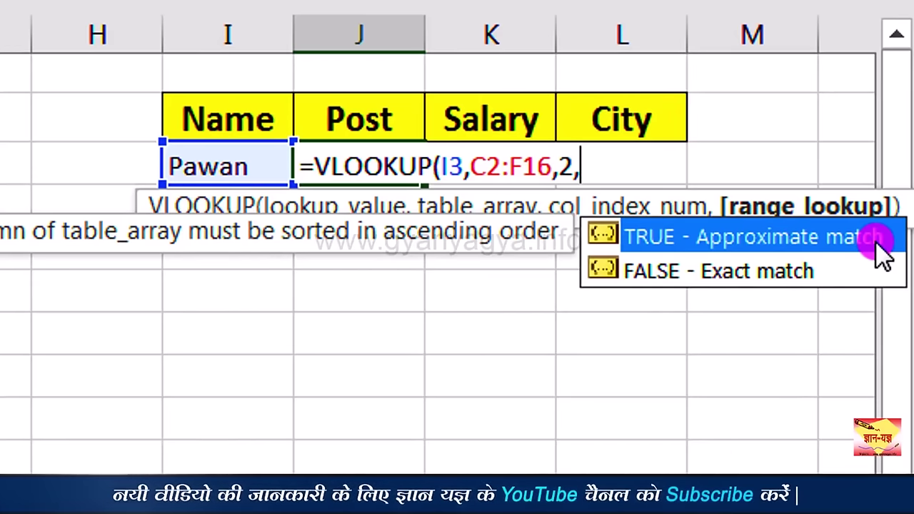
key("Down")
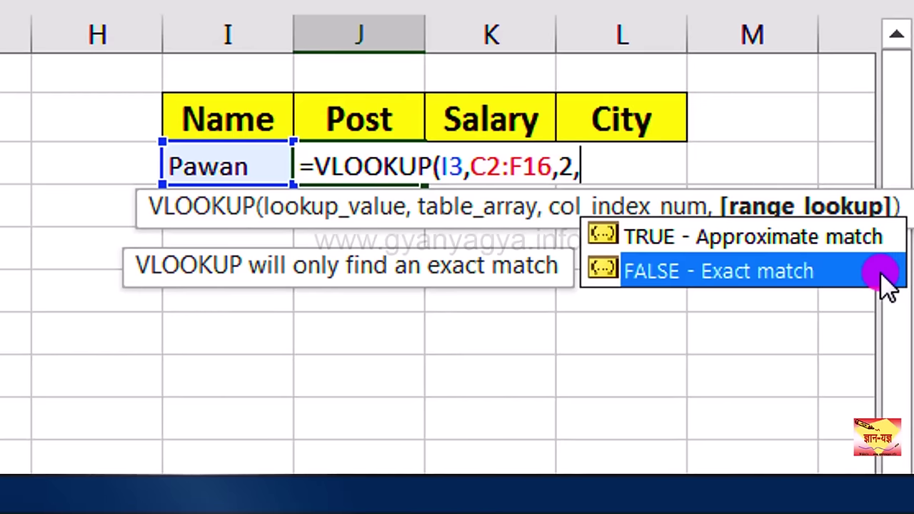
left_click(852, 232)
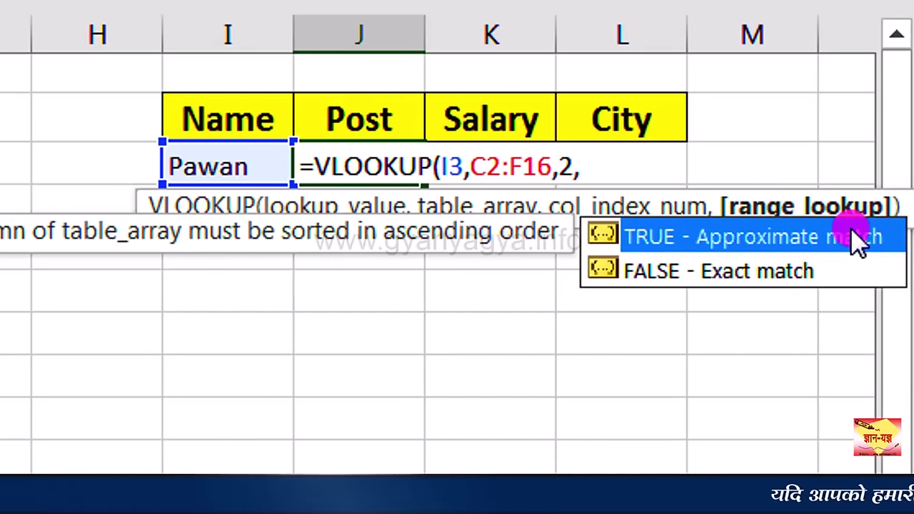
key("Down")
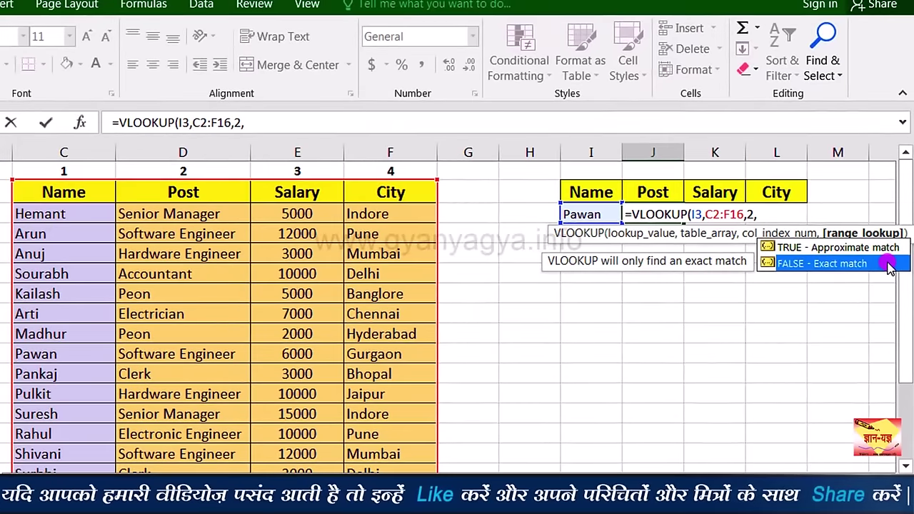
type("0")
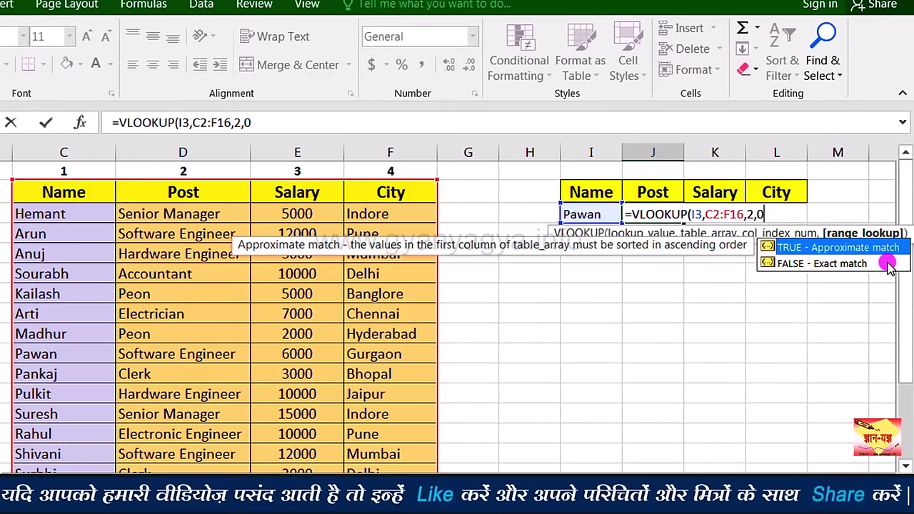
key("Return")
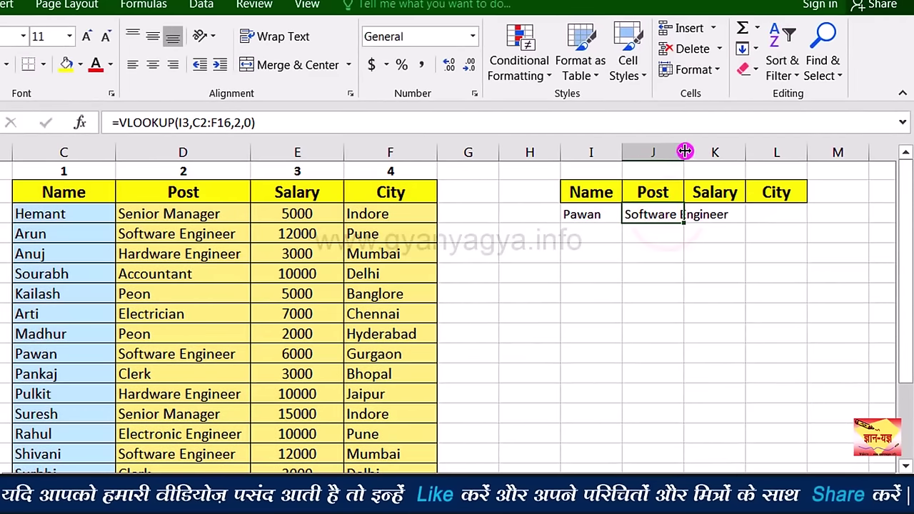
Step: Autofit column J and compare J3's Software Engineer result with Pawan's post in D10
double_click(685, 151)
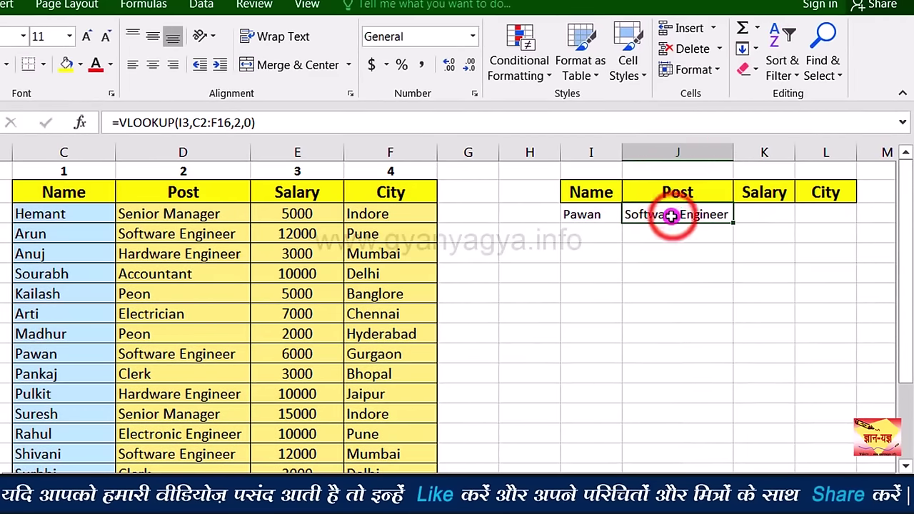
left_click(213, 357)
double_click(213, 355)
left_click(667, 213)
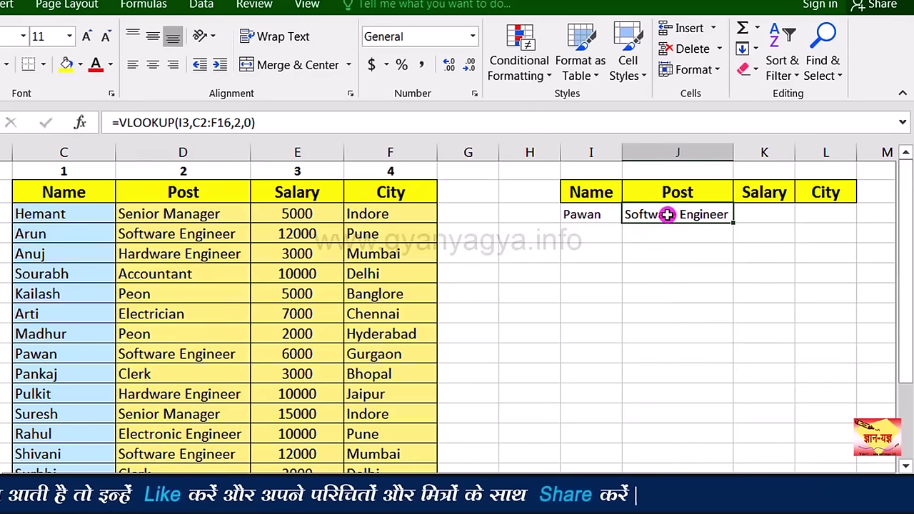
left_click(224, 355)
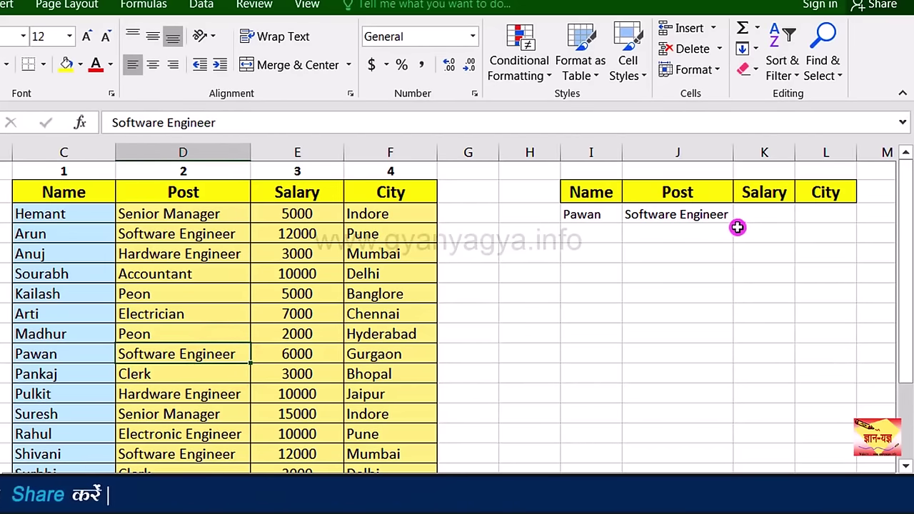
left_click(704, 218)
left_click(215, 354)
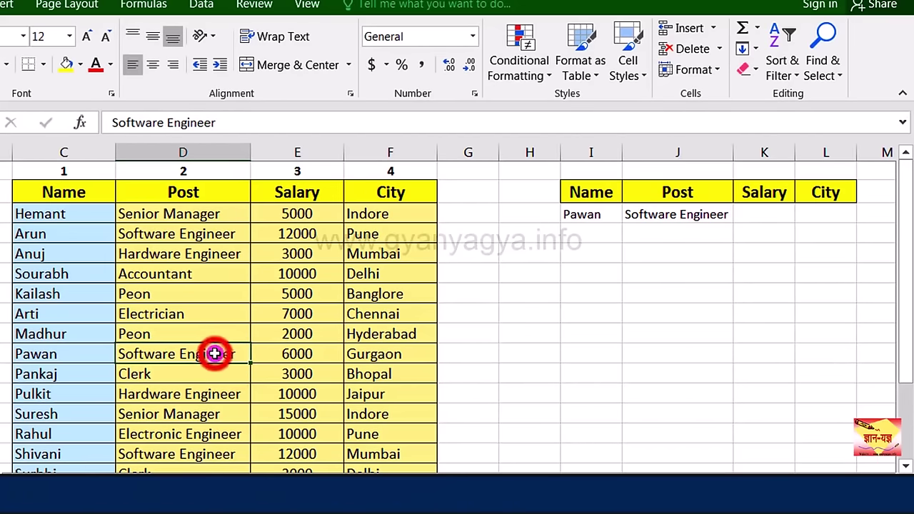
left_click(704, 211)
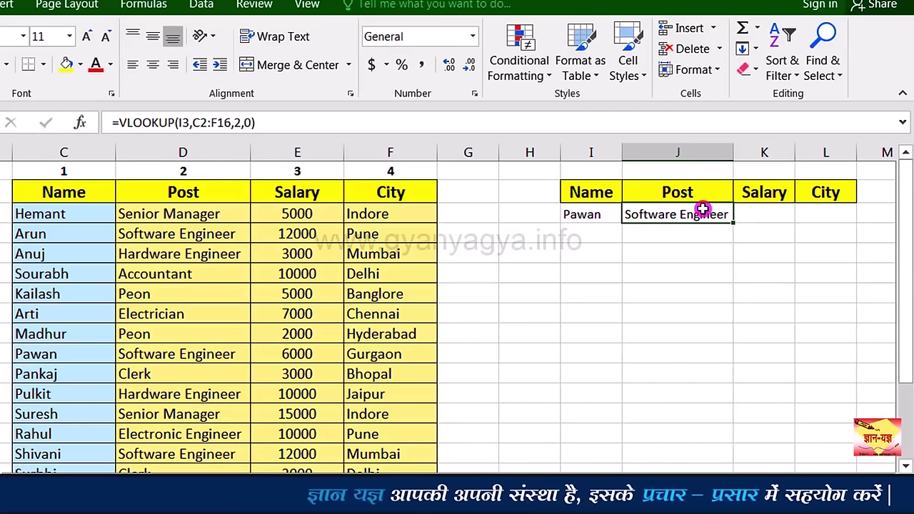
Step: Replace I3's name with Madhur so J3 returns Peon
left_click(596, 218)
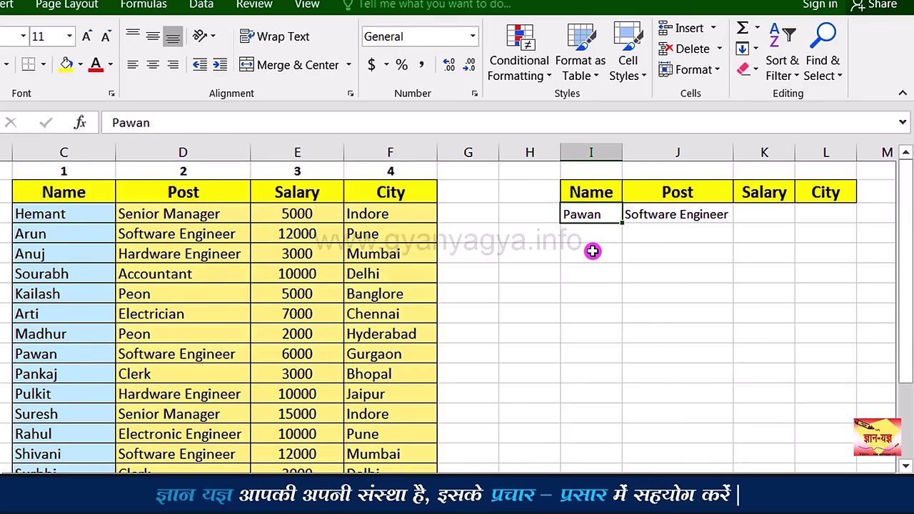
key("BackSpace")
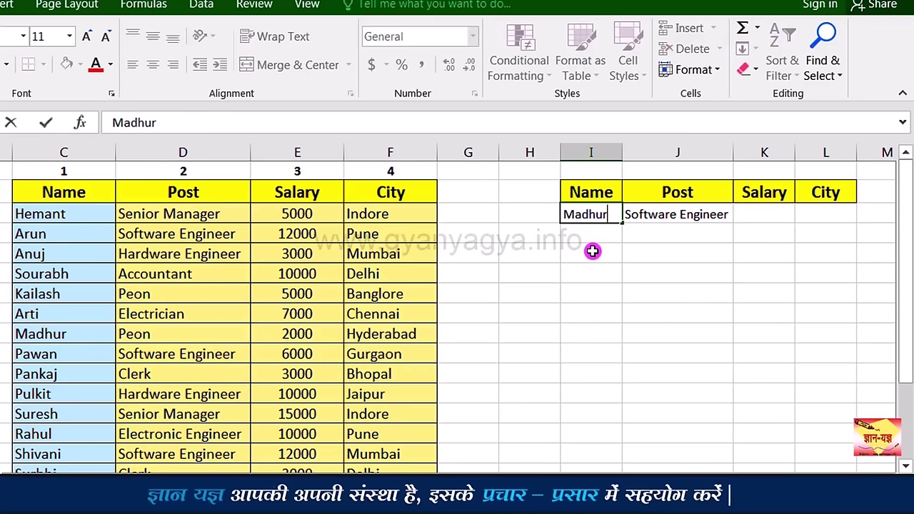
key("Return")
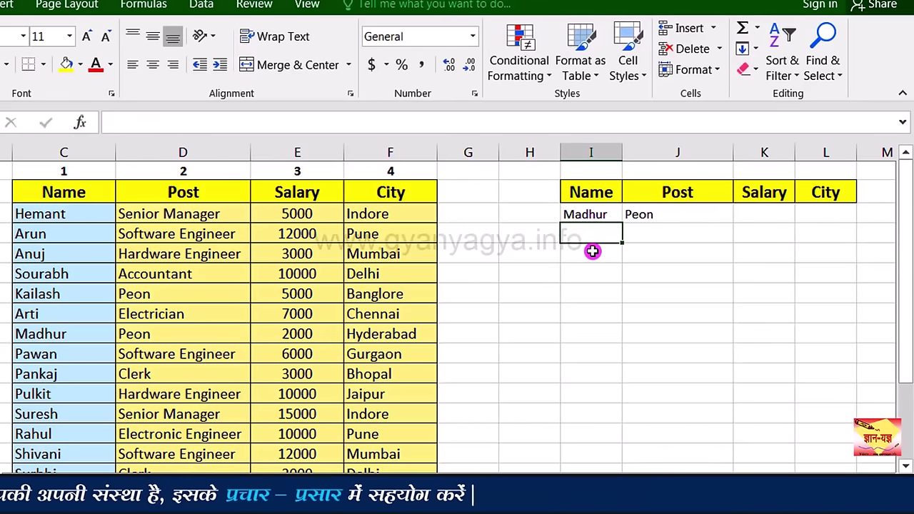
left_click(712, 211)
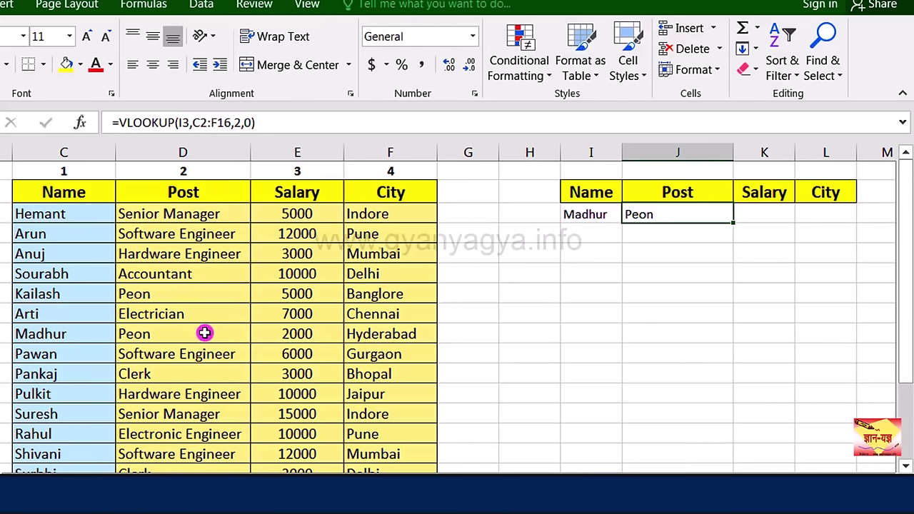
left_click(755, 215)
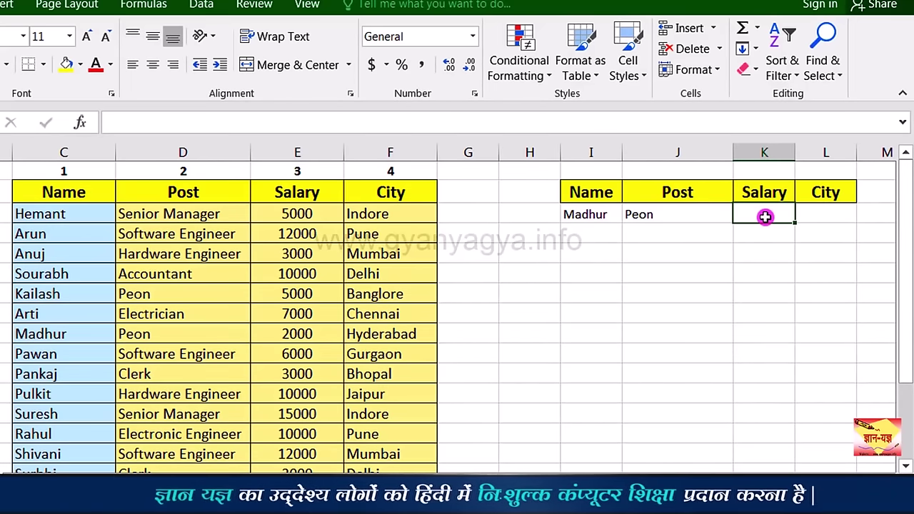
Step: Enter =VLOOKUP(I3,C2:F16,3,0) in K3 so it returns Madhur's salary, 2000
type("=")
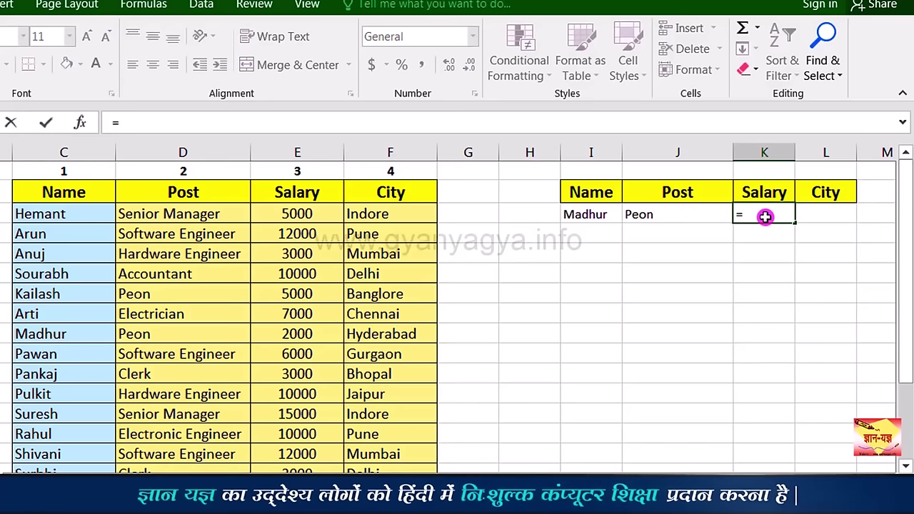
type("vl")
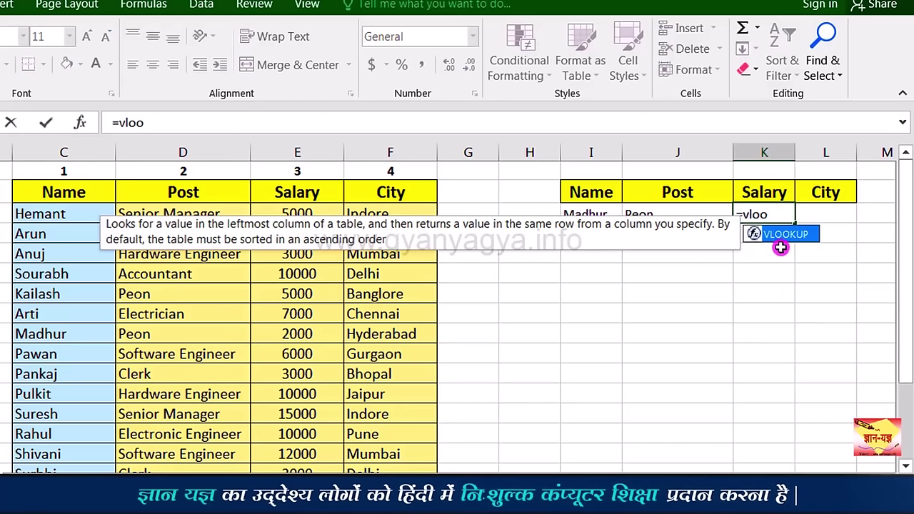
type("oo")
double_click(782, 235)
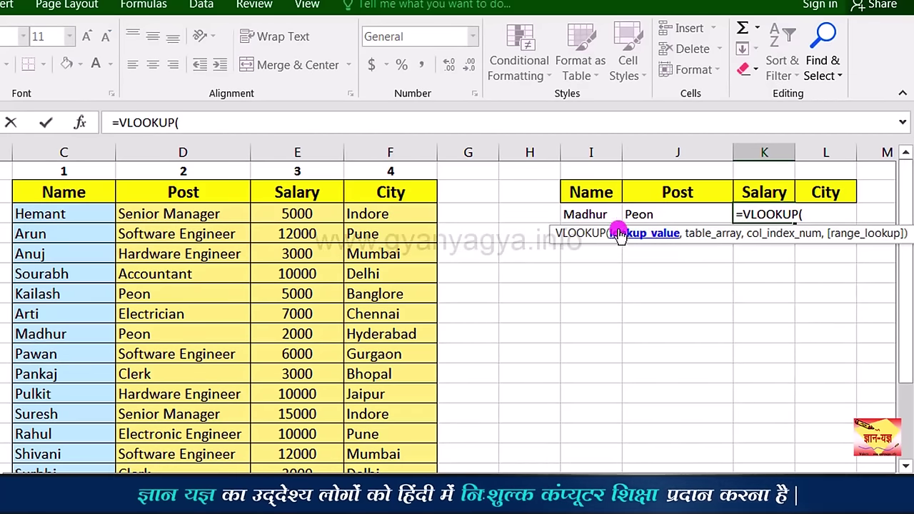
left_click(585, 213)
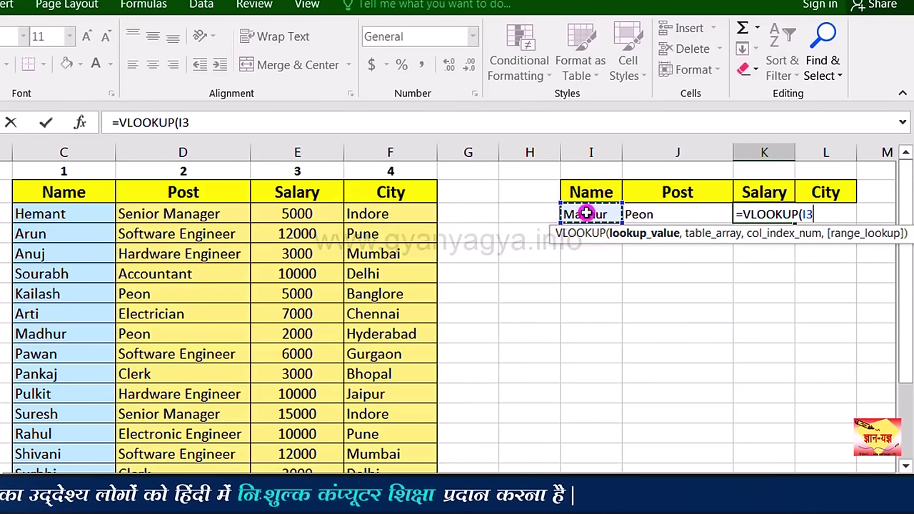
type(",")
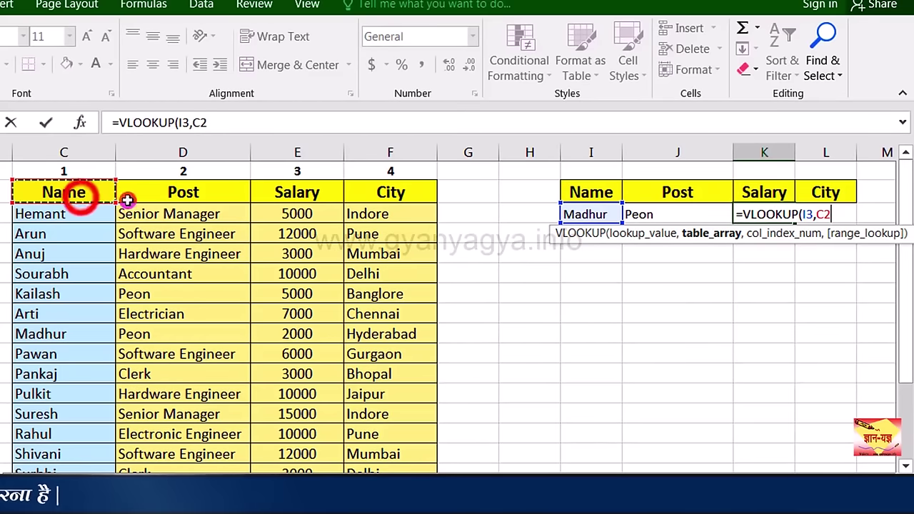
left_click_drag(127, 200, 367, 433)
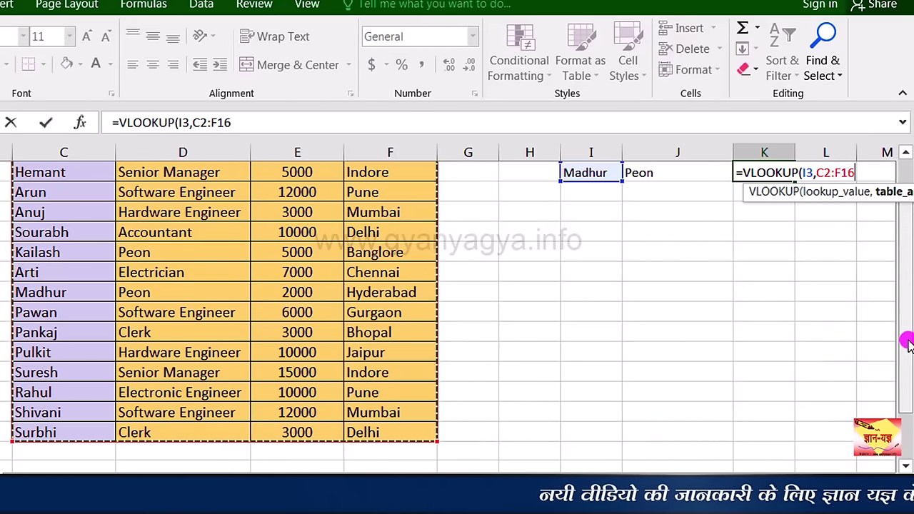
type(",")
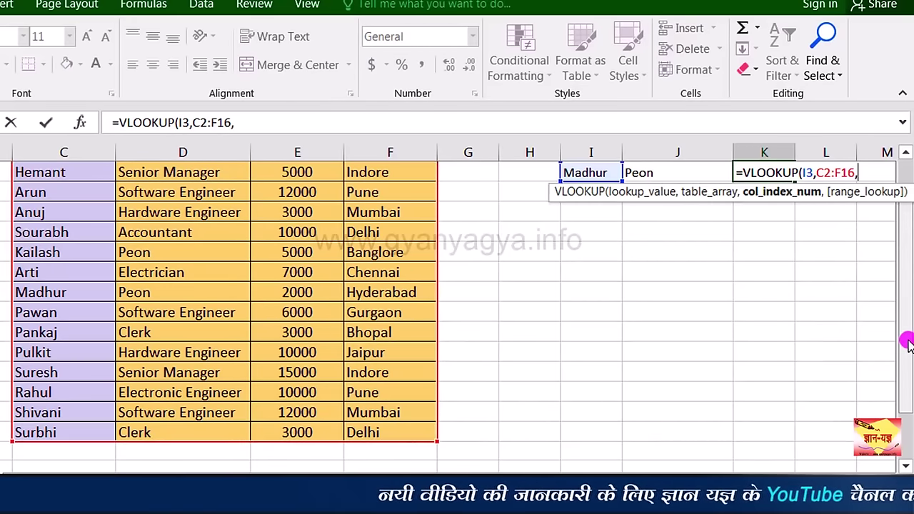
left_click_drag(907, 342, 904, 286)
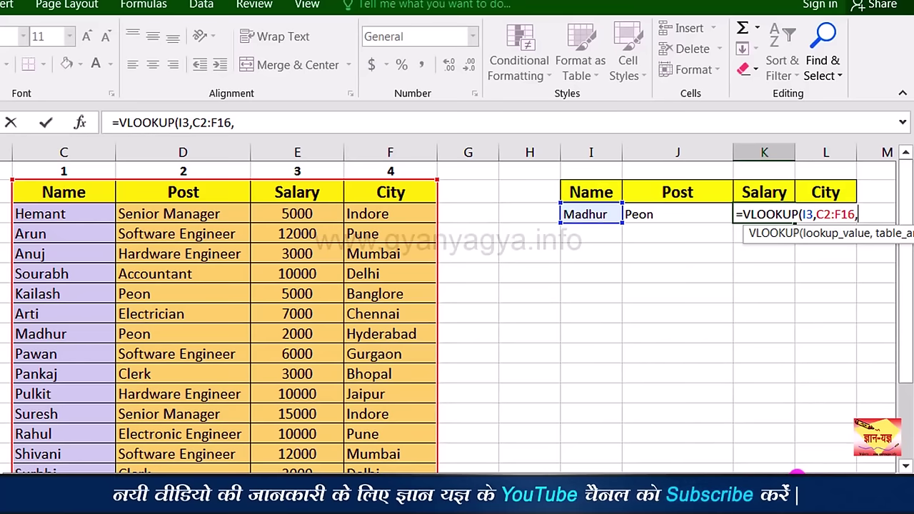
type("3")
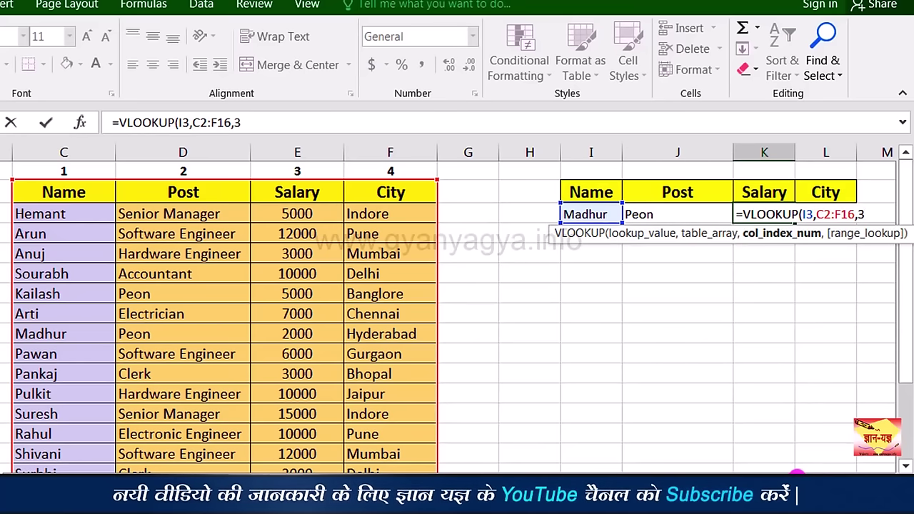
type(",")
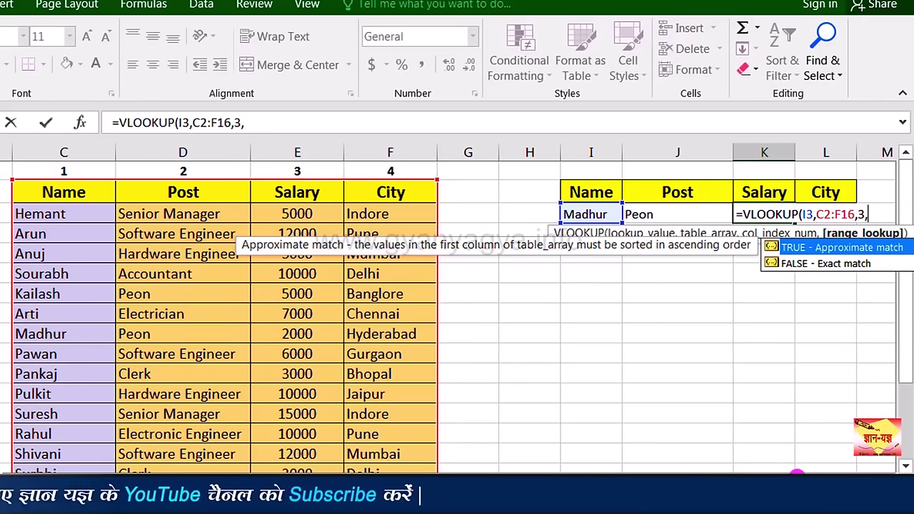
type("0")
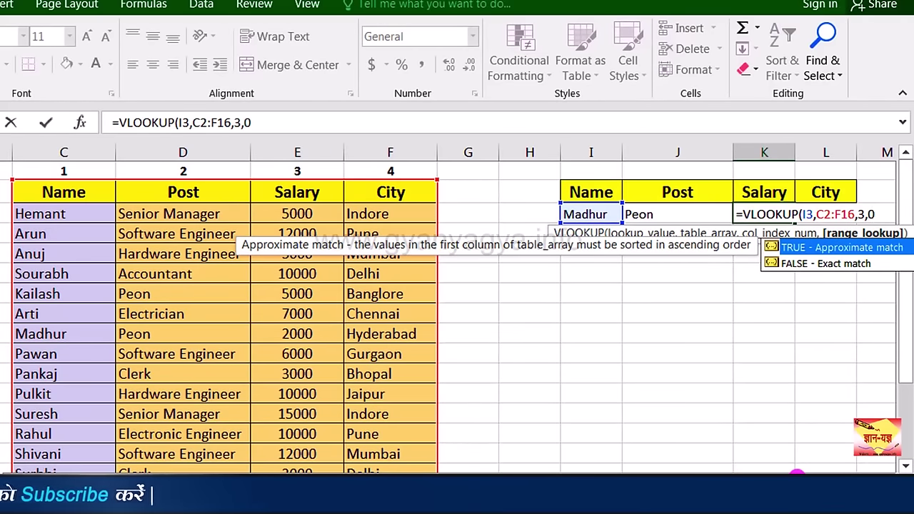
key("Return")
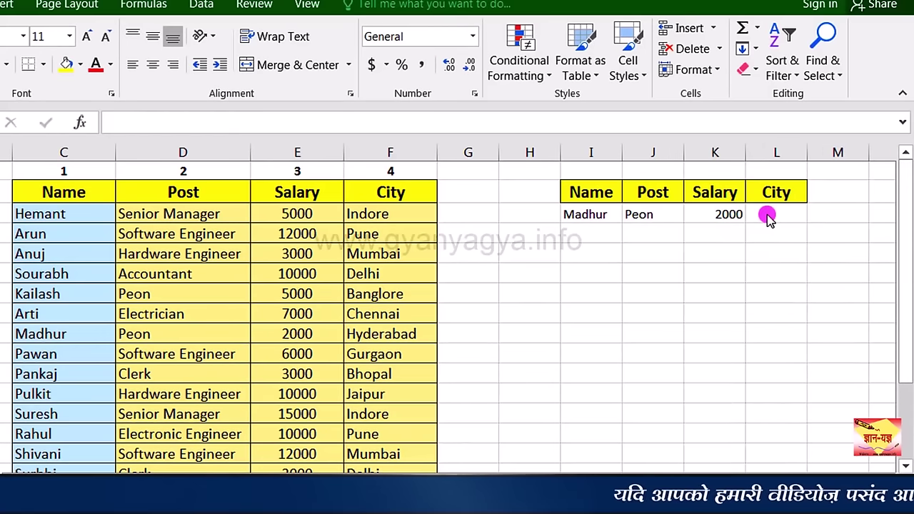
left_click(766, 216)
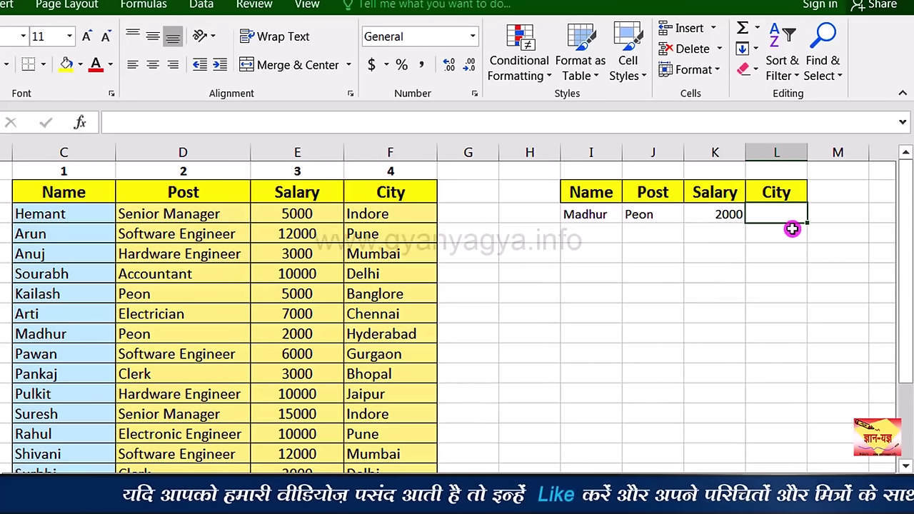
Step: Enter a VLOOKUP of I3 in C2:F16 returning column 4 in L3, showing Hyderabad
type("=vl")
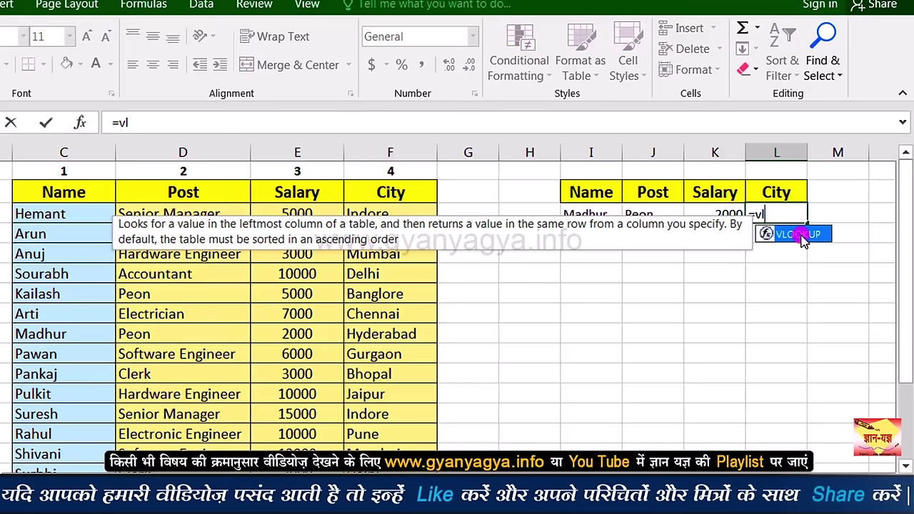
double_click(792, 232)
left_click(589, 214)
type(",")
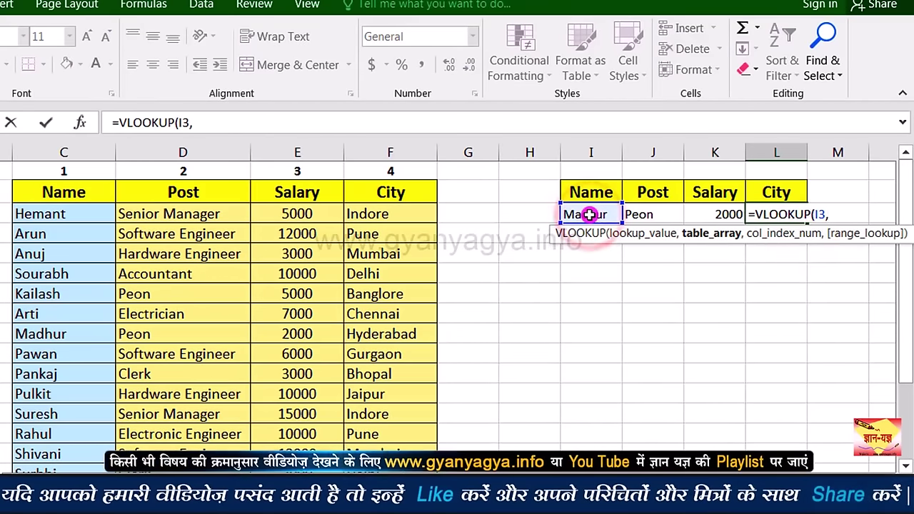
left_click_drag(96, 192, 383, 433)
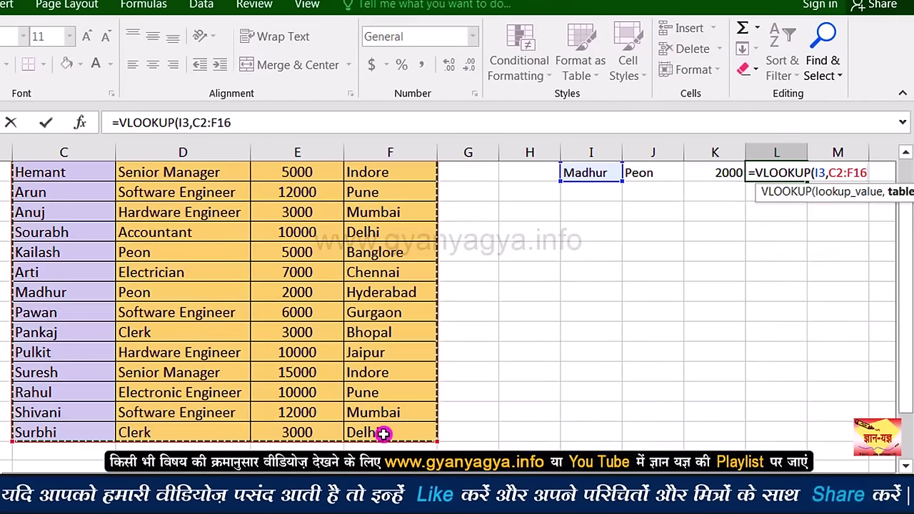
type(",")
left_click_drag(904, 365, 901, 306)
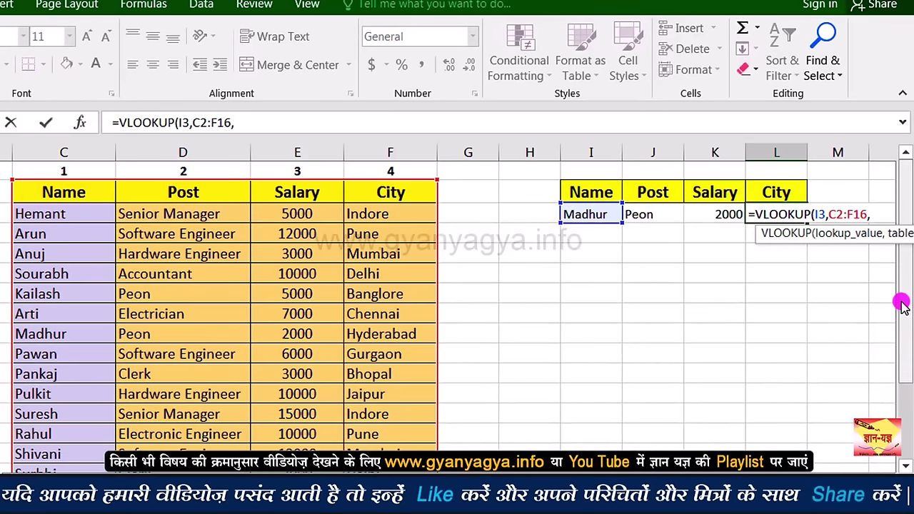
type("4,")
key("Return")
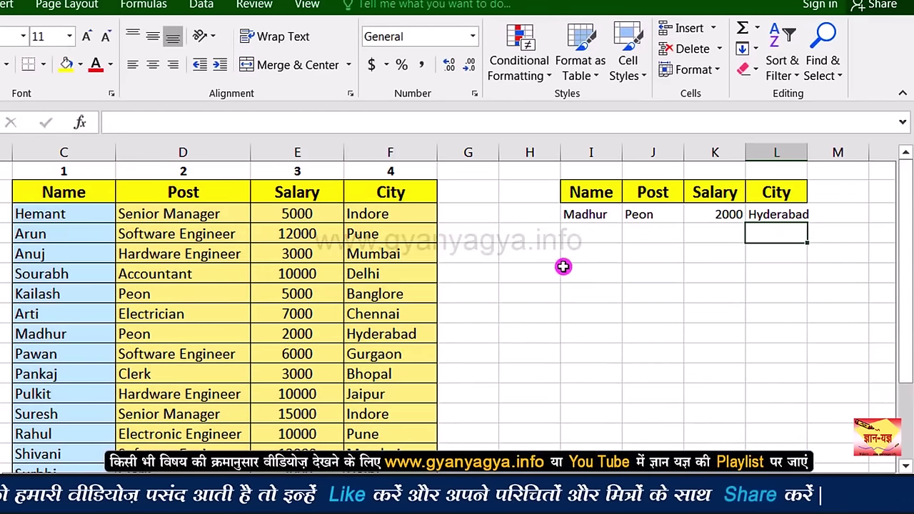
Step: Test the lookups by changing the name in I3 to Pankaj
left_click(598, 214)
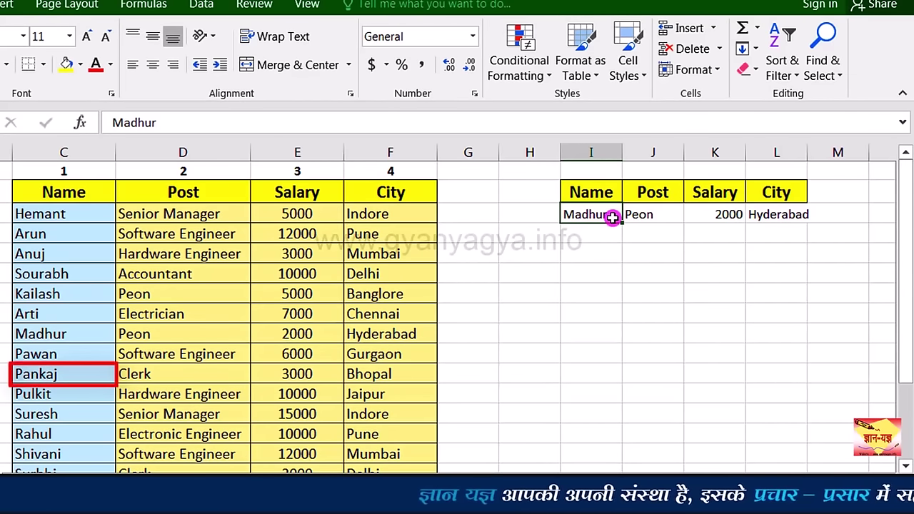
type("Pankaj")
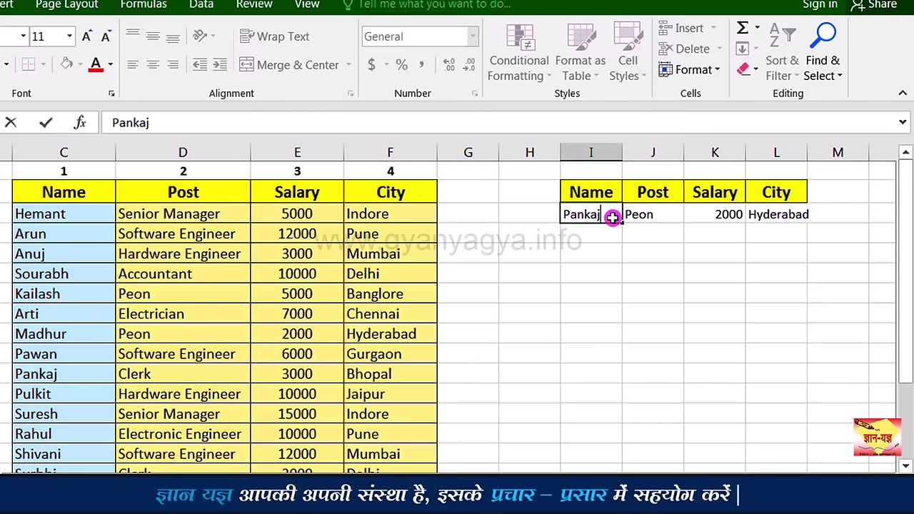
key("Return")
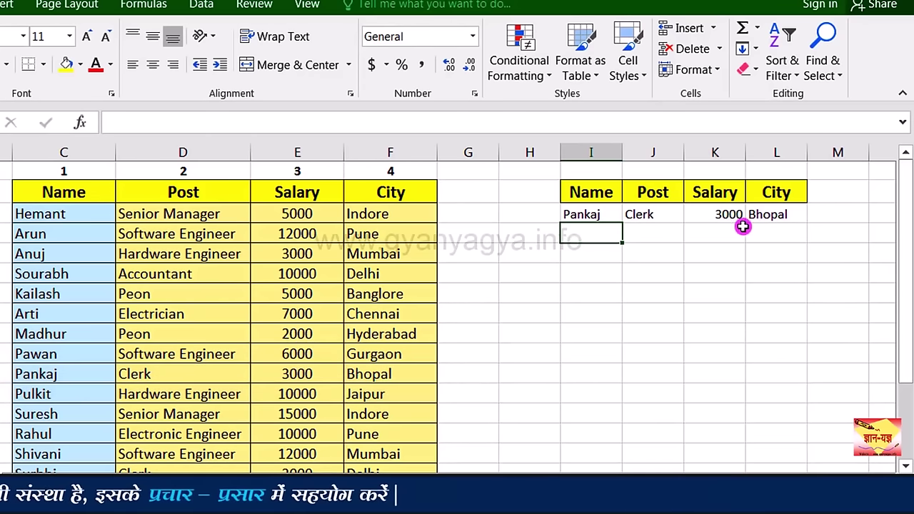
Step: Restore Madhur as the name in I3 and switch to Sheet2
left_click(611, 215)
type("Madhur")
key("ctrl+Return")
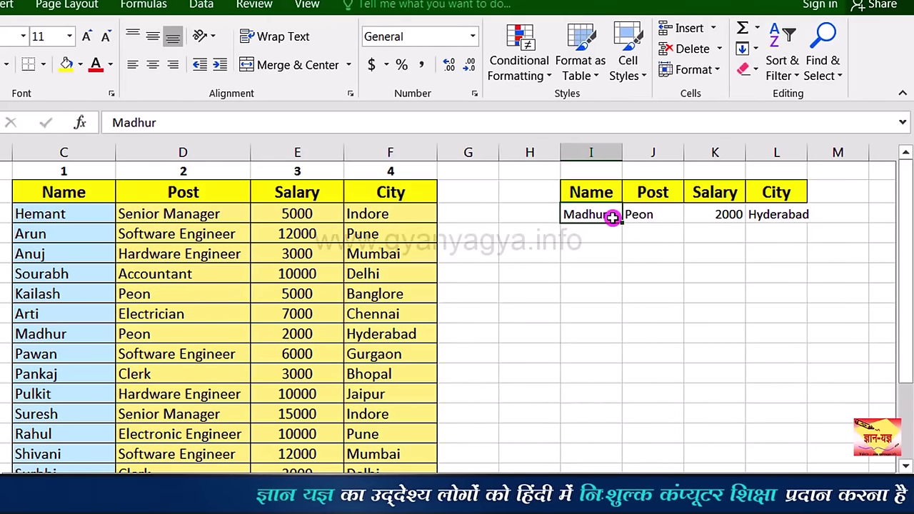
left_click(33, 481)
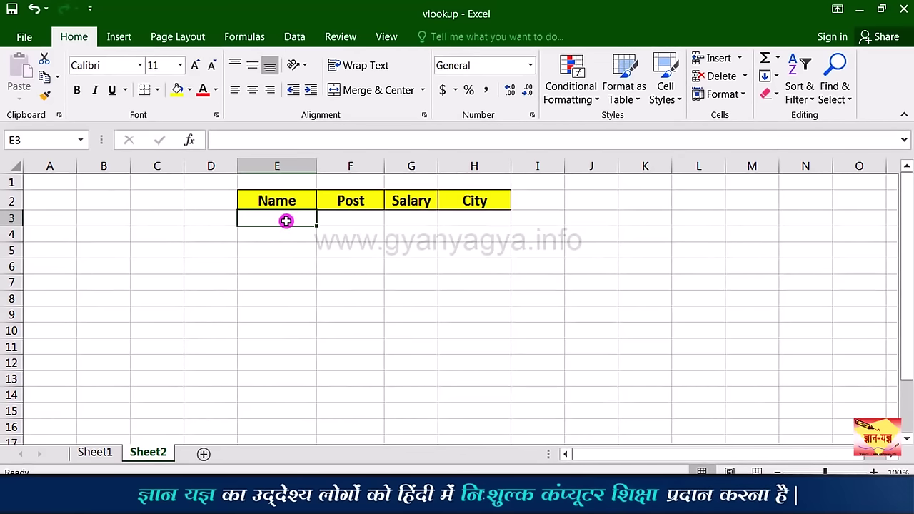
Step: Enter Arun in E3 and start a VLOOKUP in F3 with E3 as the lookup value
type("Ar")
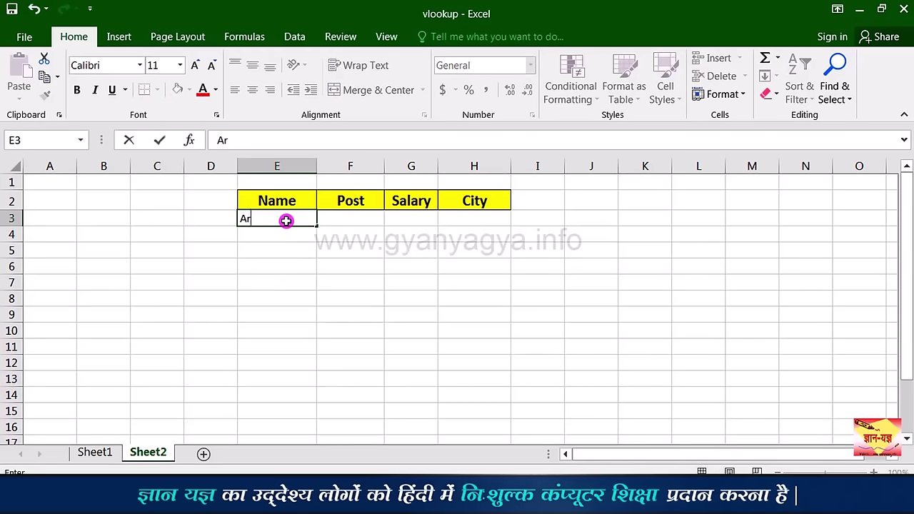
type("un")
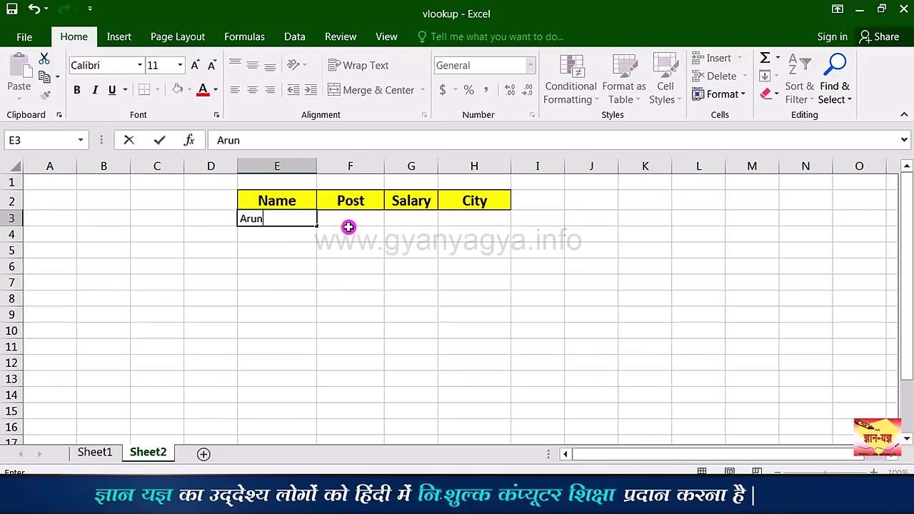
left_click(347, 225)
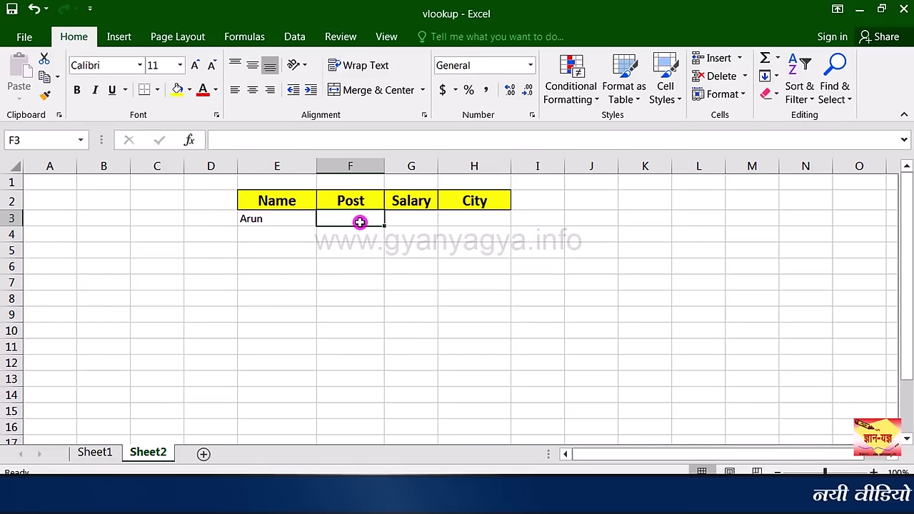
type("=vloo")
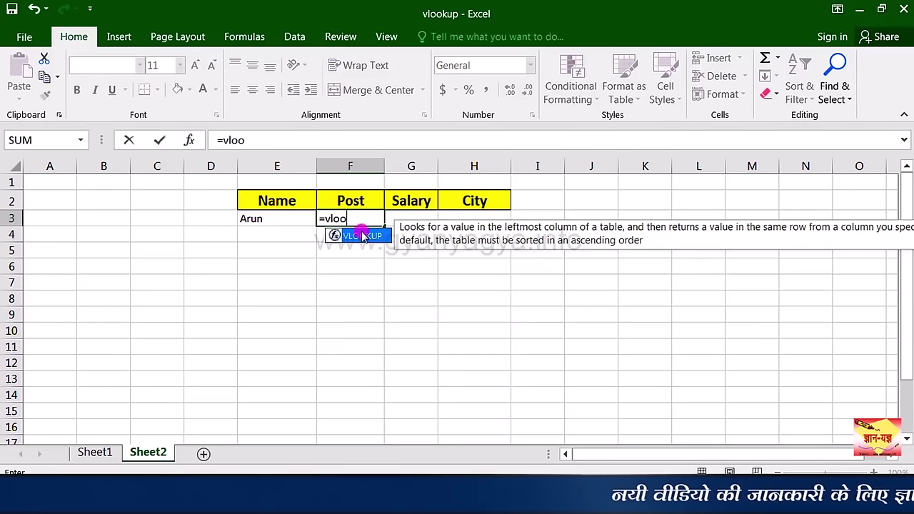
key("Tab")
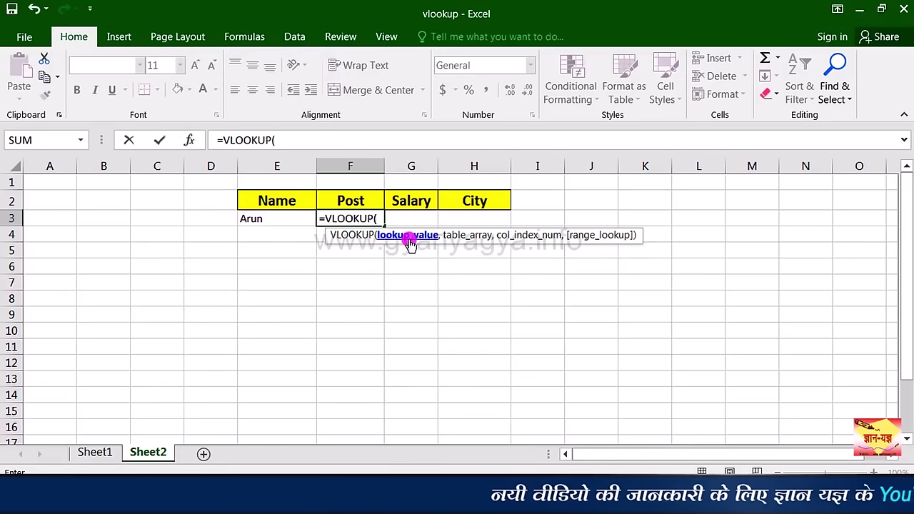
left_click(288, 218)
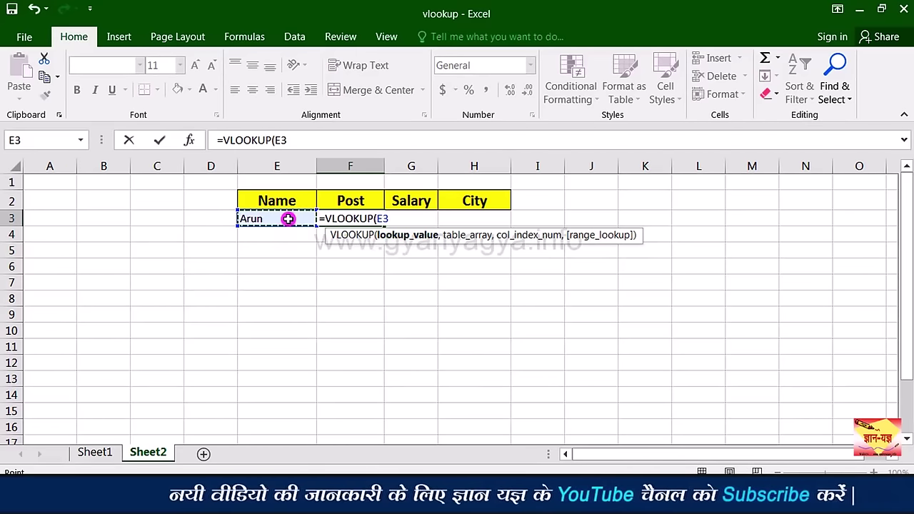
type(",")
Step: Complete F3's lookup on Sheet1!C2:F16, column 2, exact match, returning Software Engineer
key("ctrl+Page_Up")
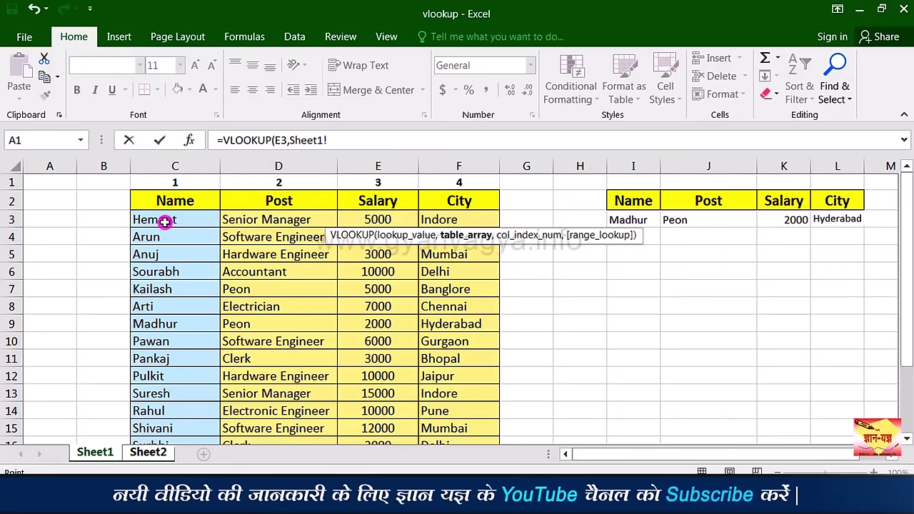
left_click_drag(169, 203, 450, 407)
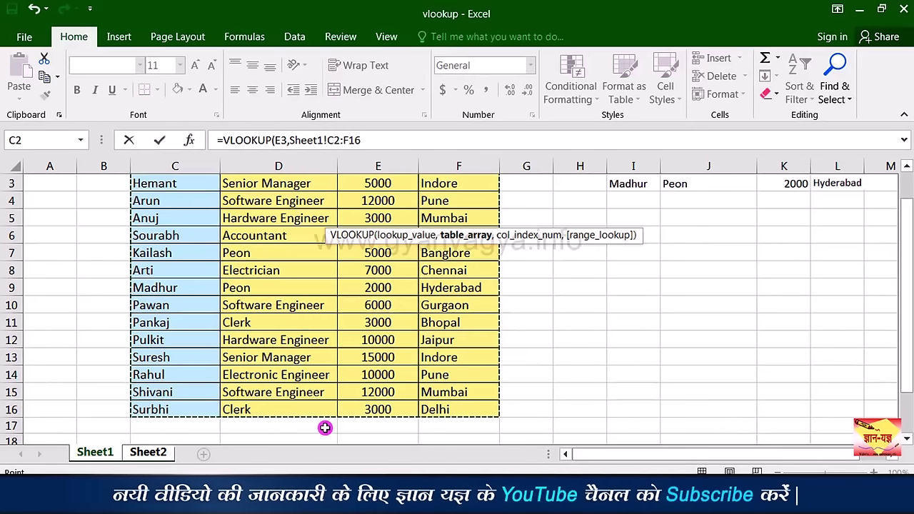
left_click(156, 455)
left_click(424, 220)
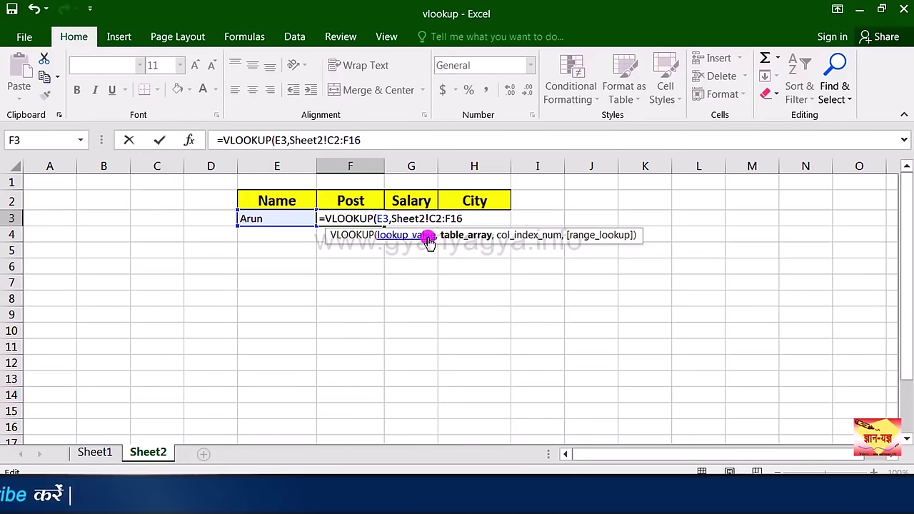
key("BackSpace")
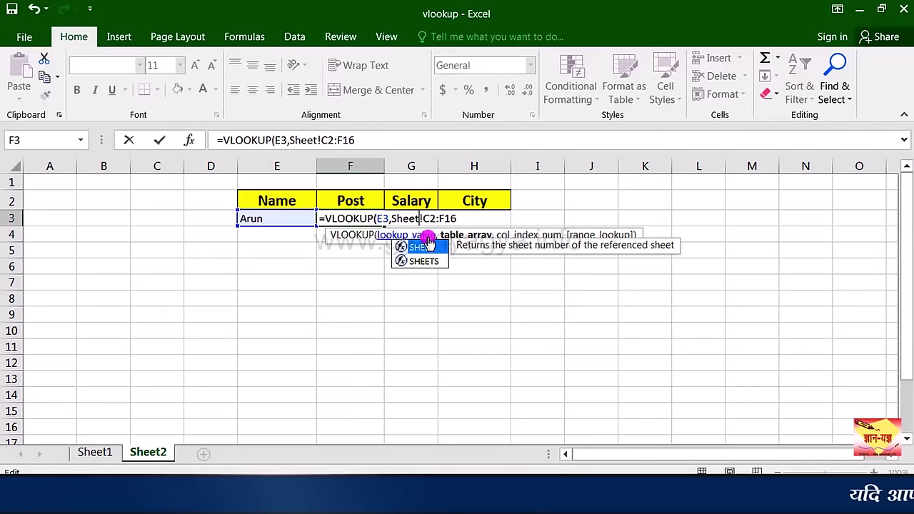
type("16")
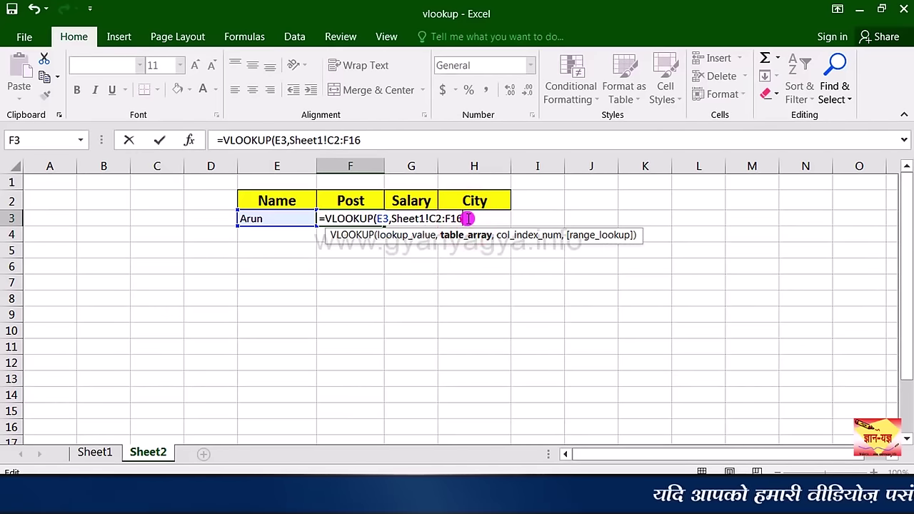
type(",")
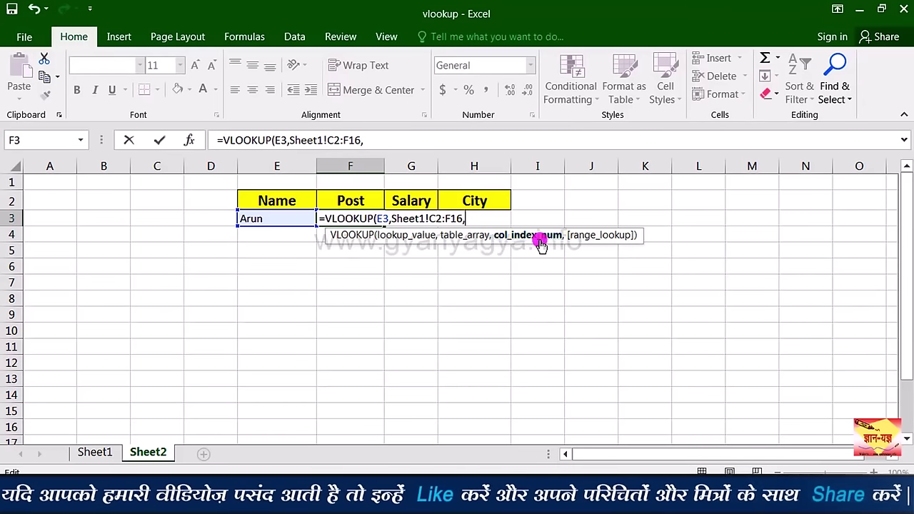
type(",0")
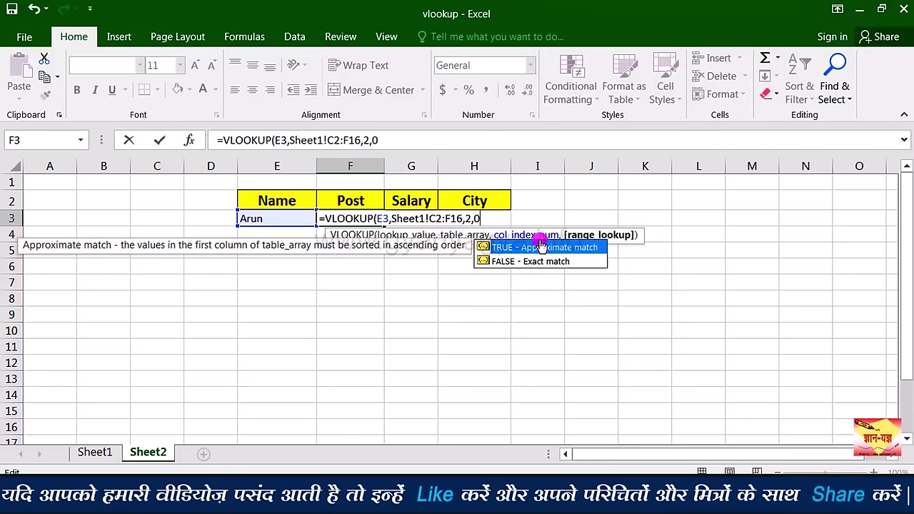
key("Return")
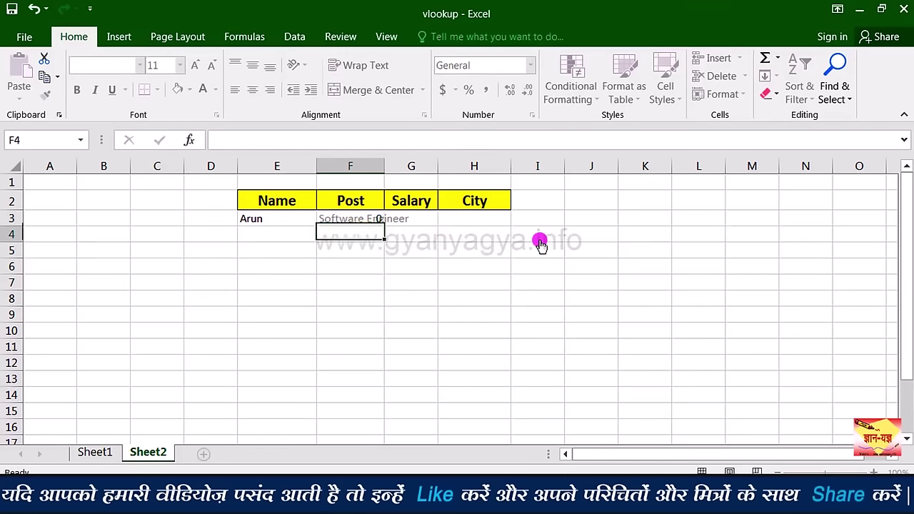
left_click(362, 220)
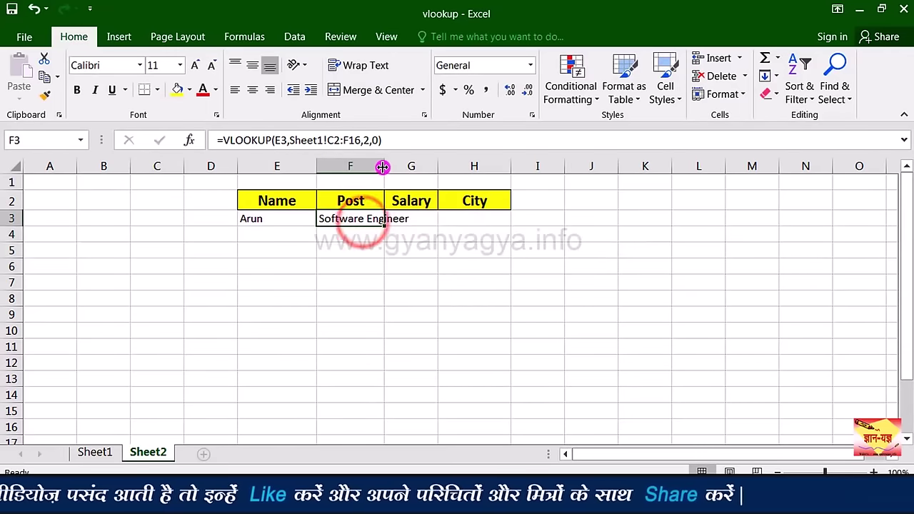
Step: Autofit column F for Software Engineer, then review Arun's and Pawan's rows in Sheet1's table
double_click(383, 165)
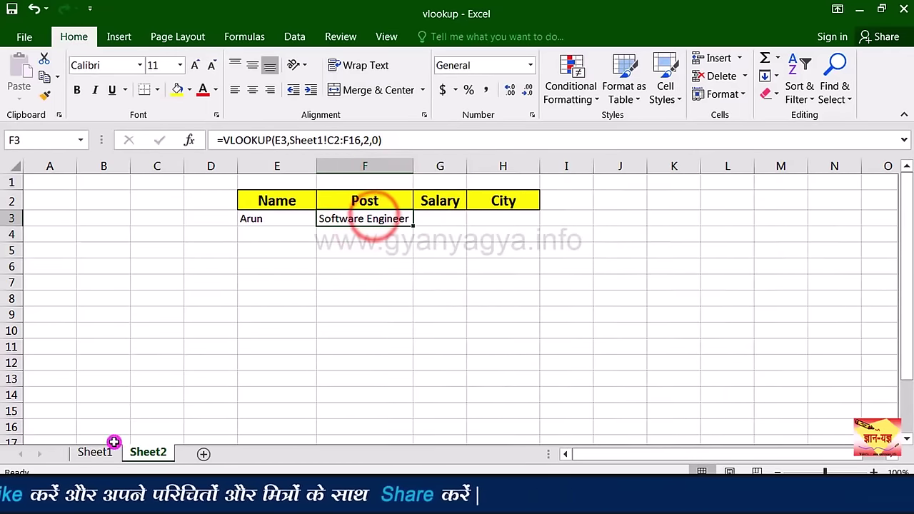
left_click(92, 453)
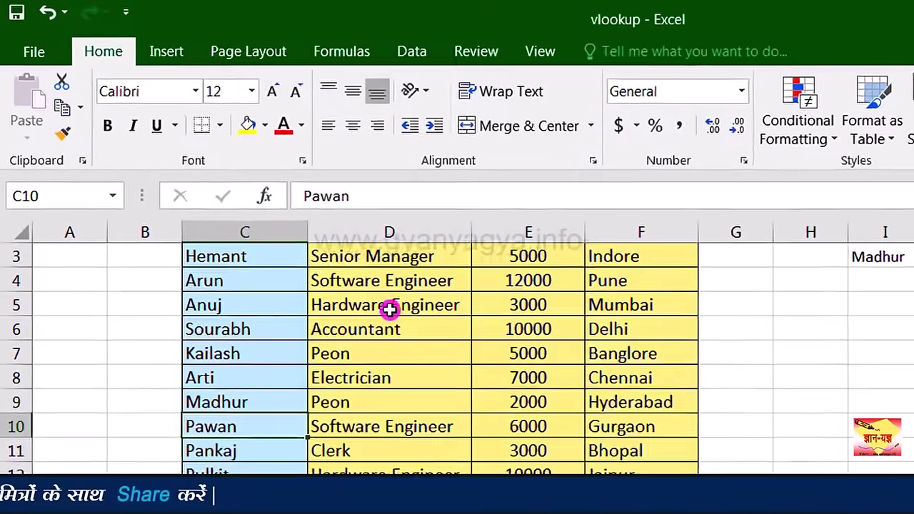
left_click(290, 211)
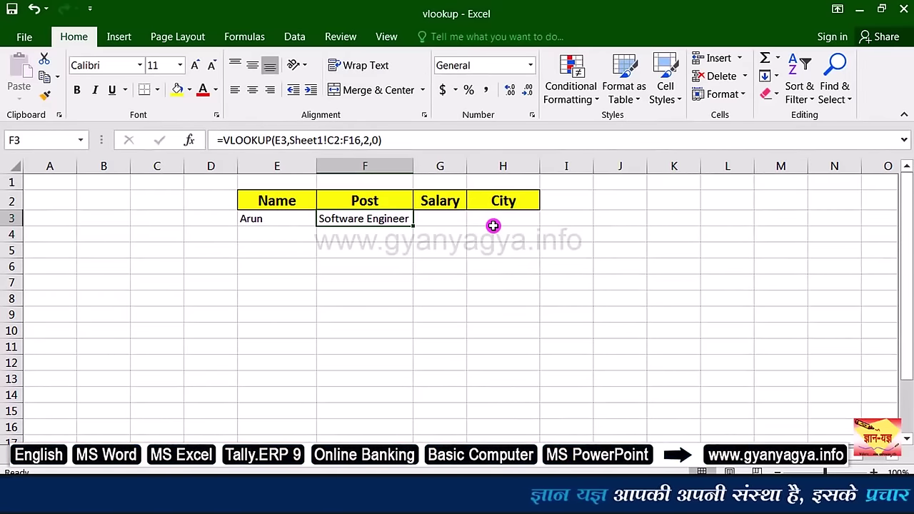
key("ctrl+Page_Up")
left_click(391, 341)
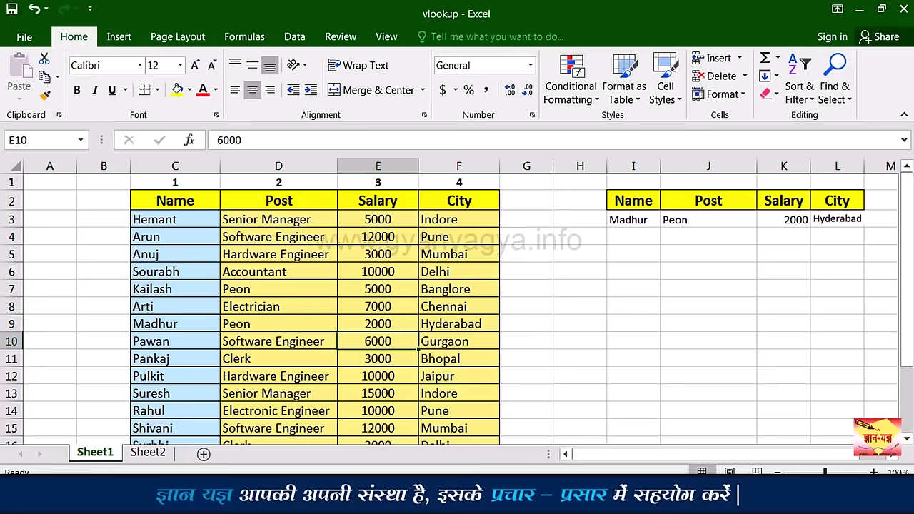
Step: Bring the Book1 workbook forward and position its window to the right of the vlookup data
mouse_move(304, 504)
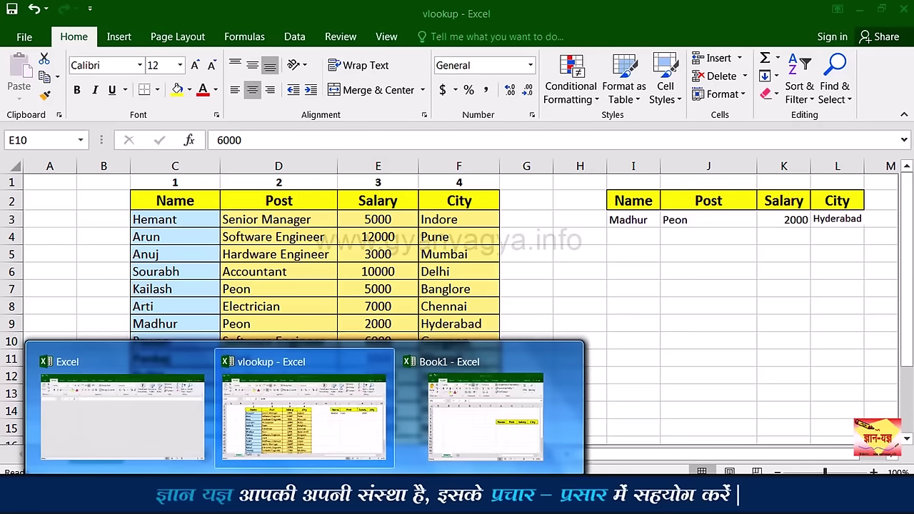
left_click(454, 421)
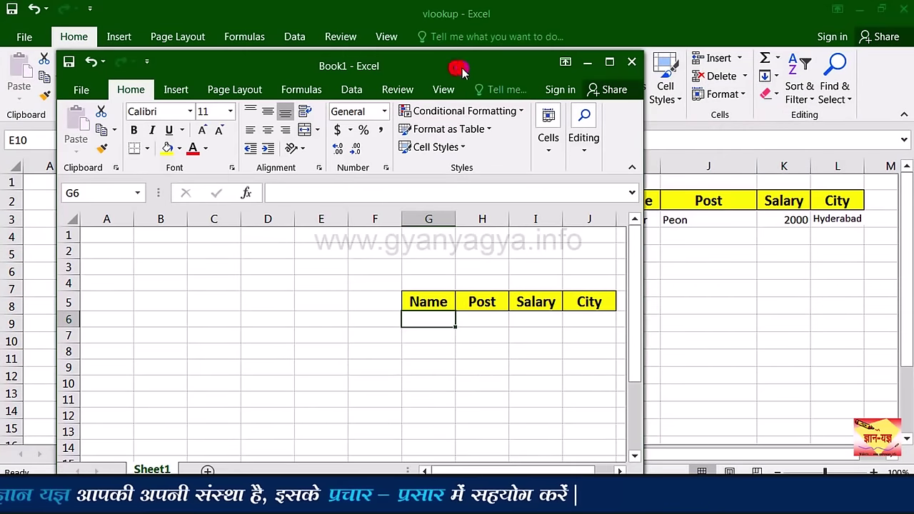
left_click_drag(455, 69, 673, 46)
left_click_drag(682, 448, 777, 446)
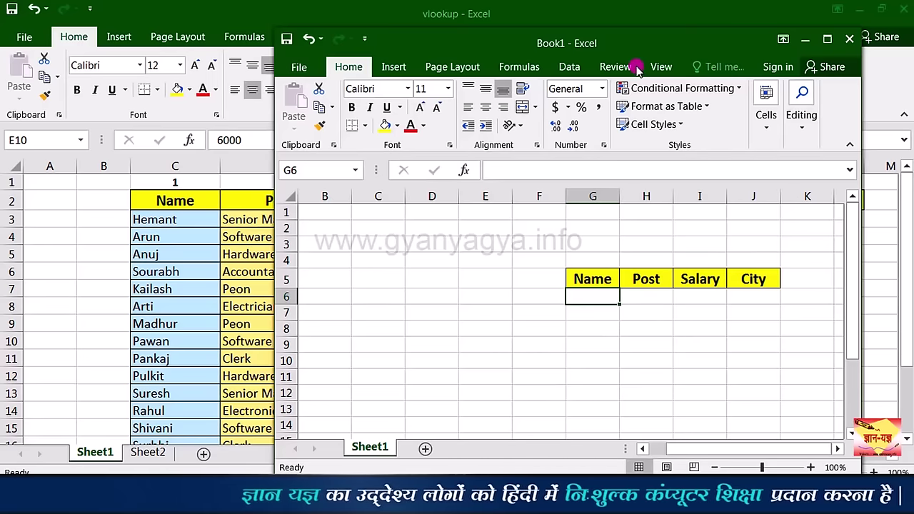
left_click_drag(627, 45, 689, 36)
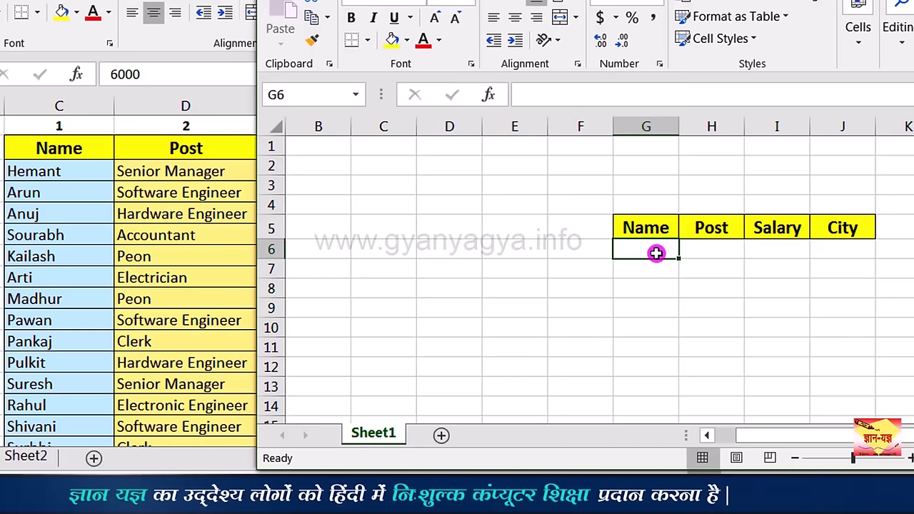
Step: Enter Anuj in G6 and begin a VLOOKUP formula in H6
type("Anuj")
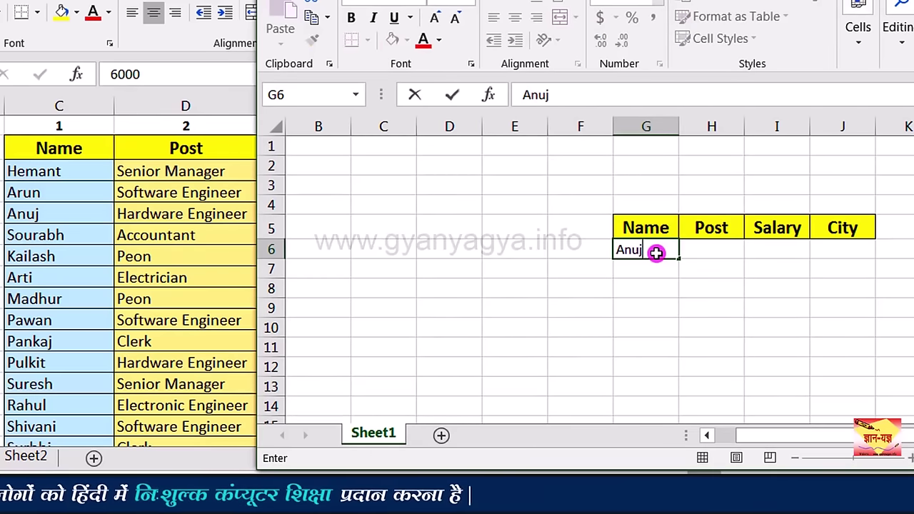
left_click(712, 256)
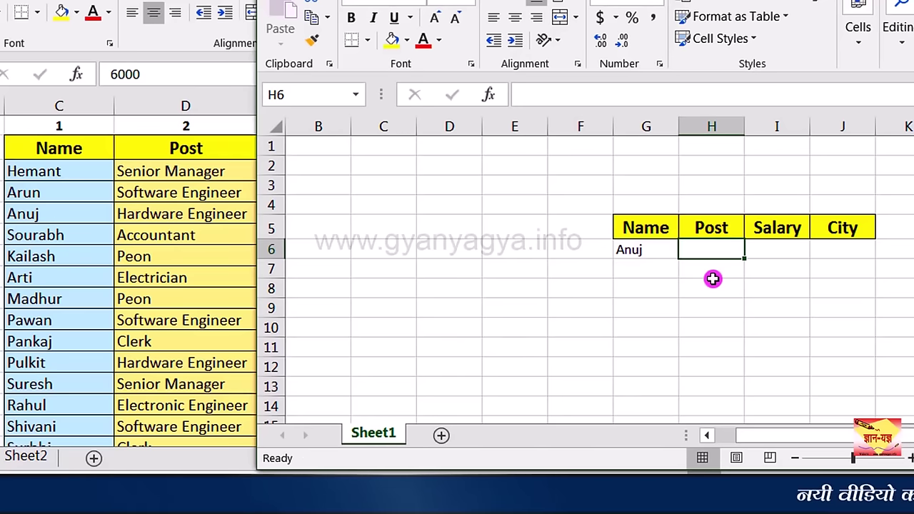
type("=")
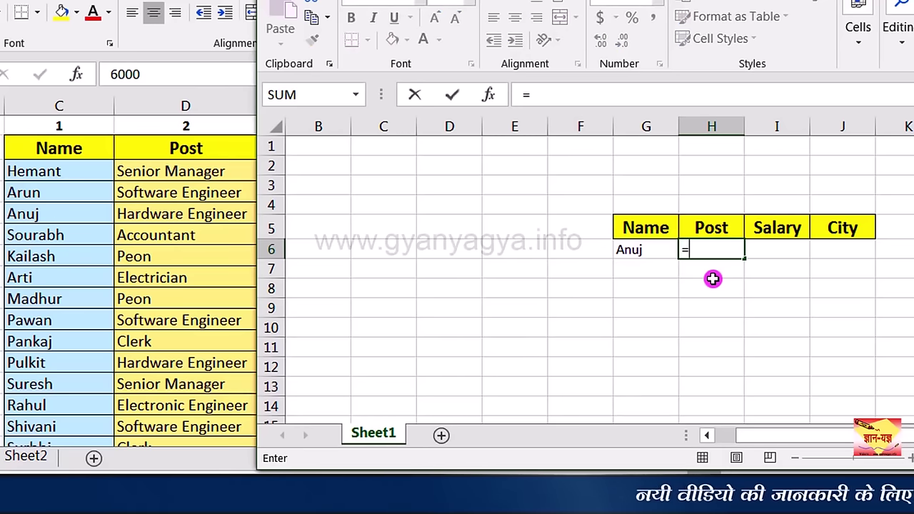
type("loo")
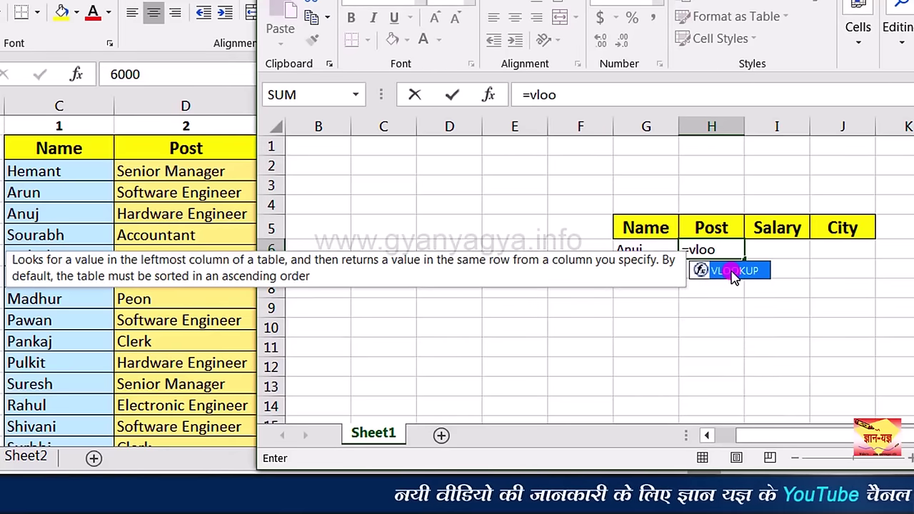
double_click(728, 267)
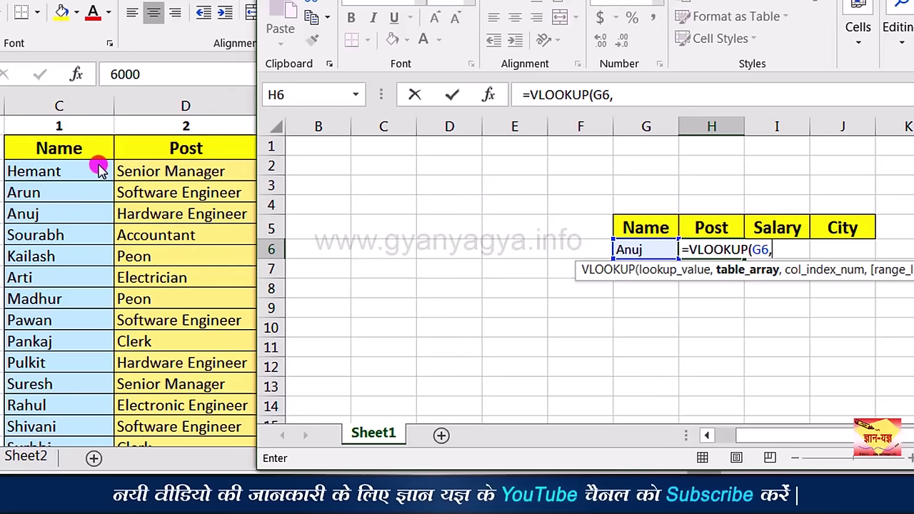
Step: Complete H6's lookup on [vlookup.xlsx]Sheet1!$C$2:$F$16, column 2, exact match, returning Hardware Engineer
left_click(82, 149)
left_click_drag(78, 150, 410, 414)
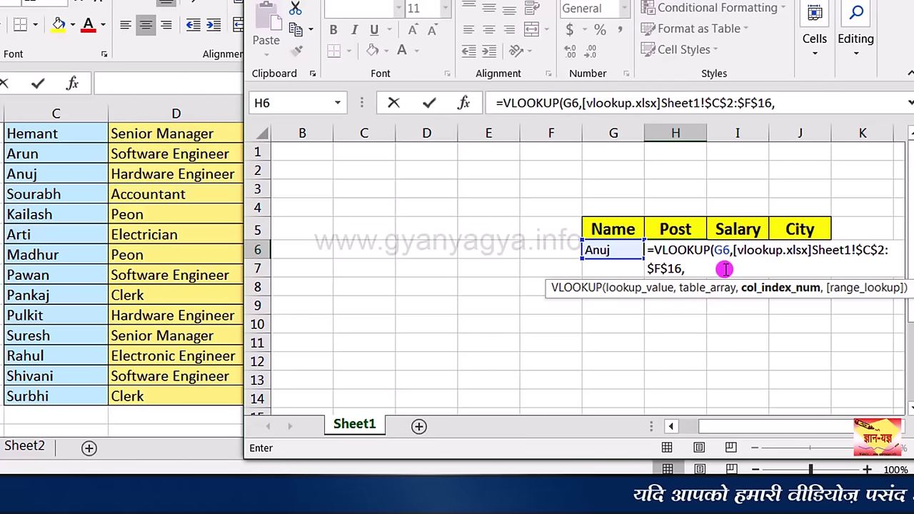
type("2")
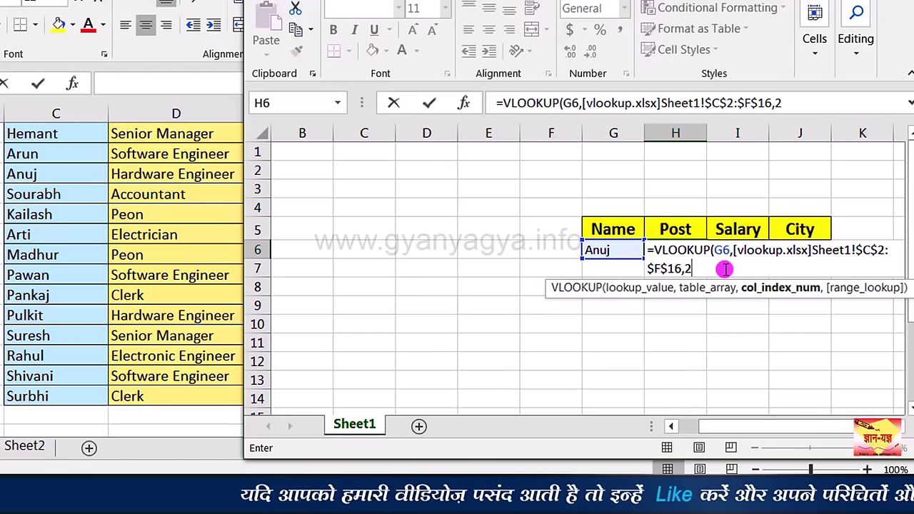
type(",0")
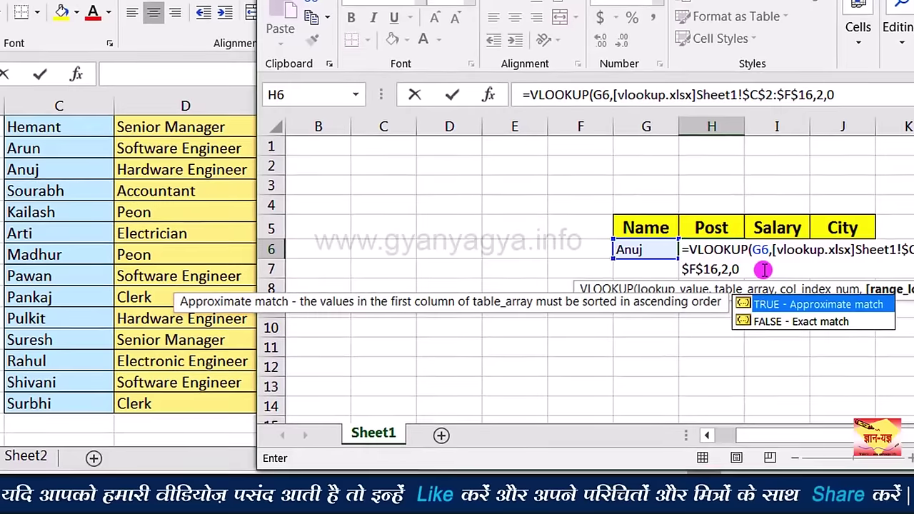
key("Return")
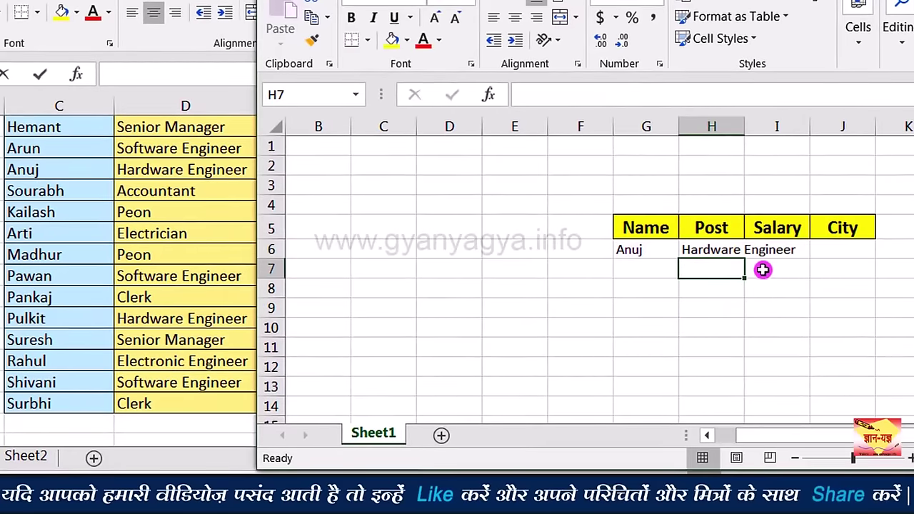
left_click(720, 251)
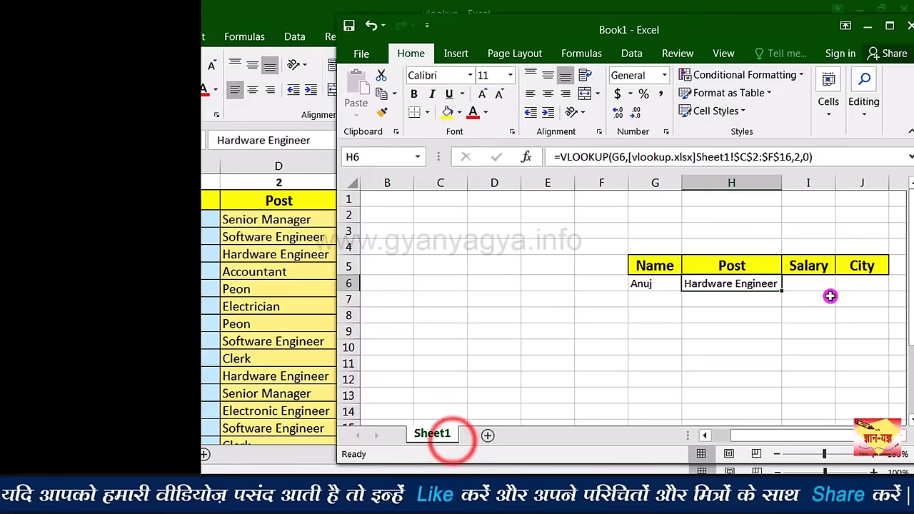
left_click(808, 288)
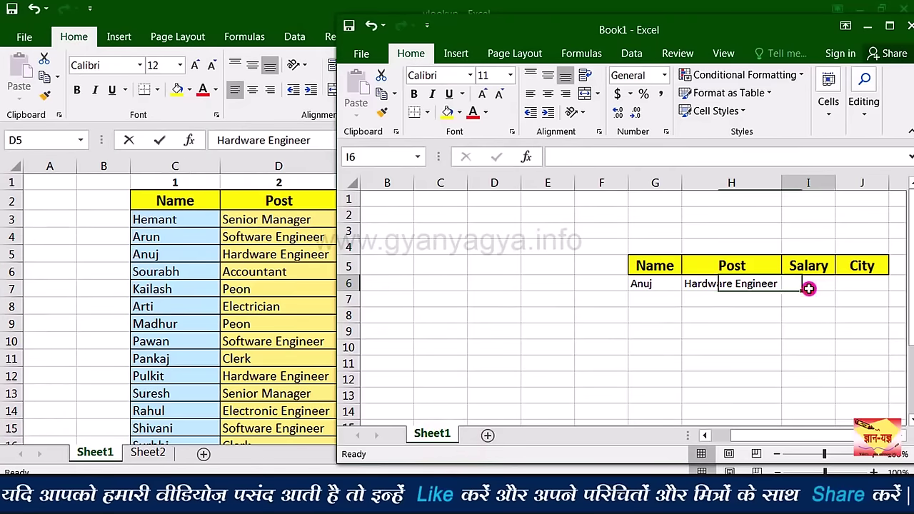
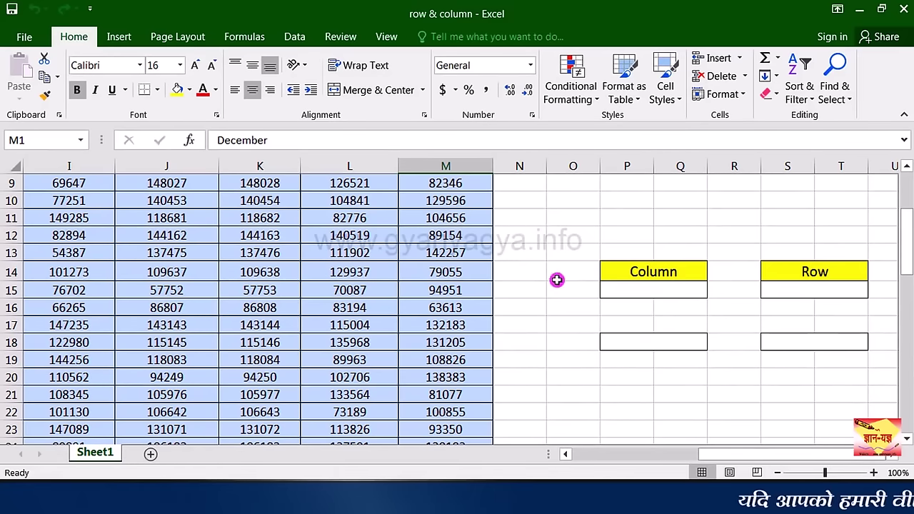
key("ctrl+Home")
left_click(123, 167)
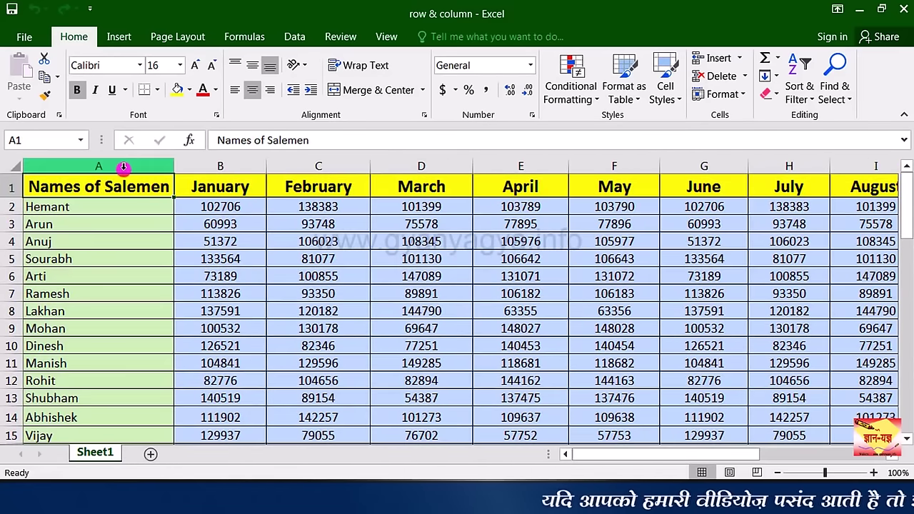
key("ctrl+Home")
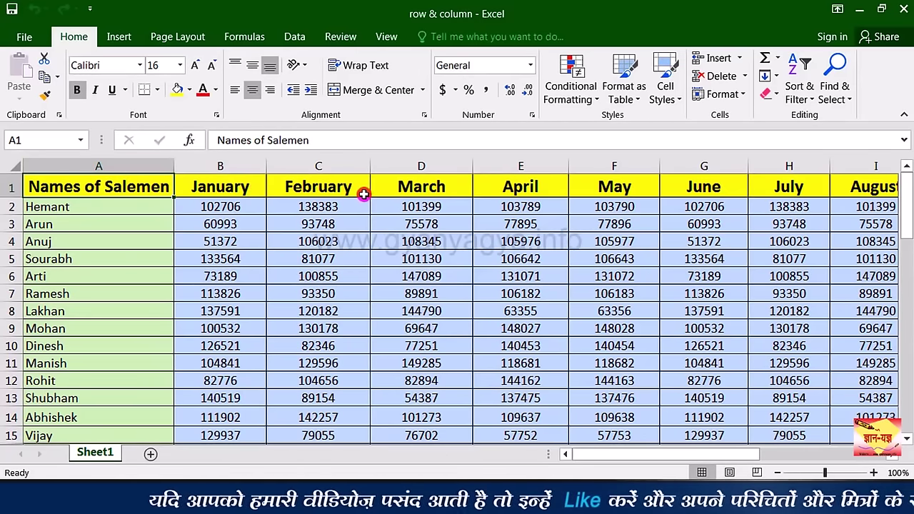
left_click(392, 193)
key("Right")
key("Right")
key("Right")
key("Right")
key("Right")
key("Right")
key("Right")
key("Right")
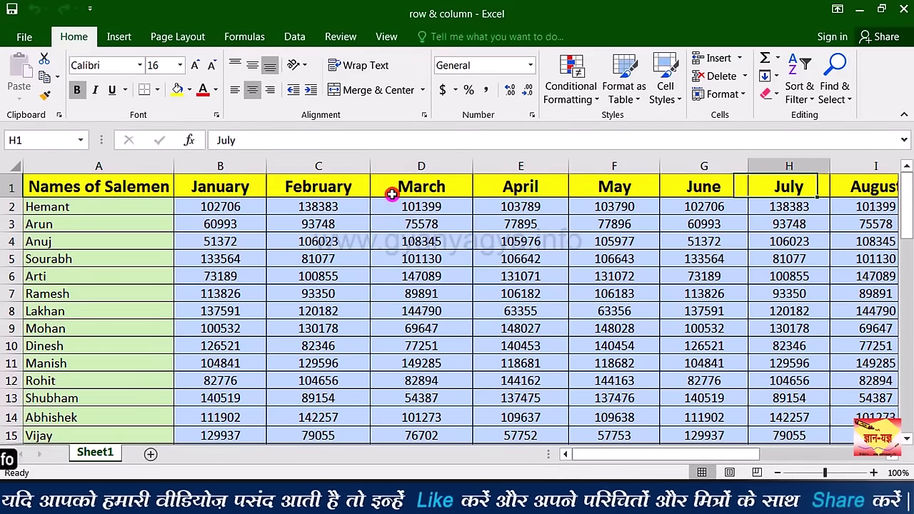
key("Right")
key("Right")
key("Right")
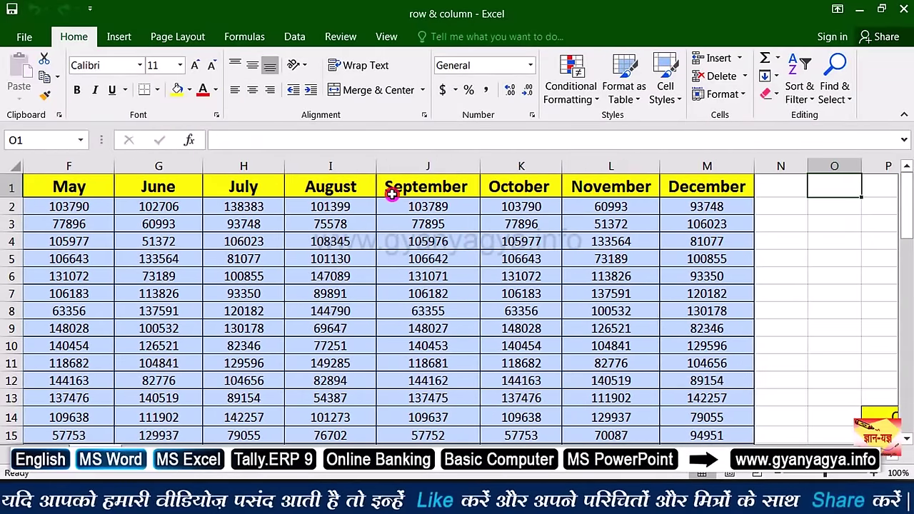
key("Left")
key("Left")
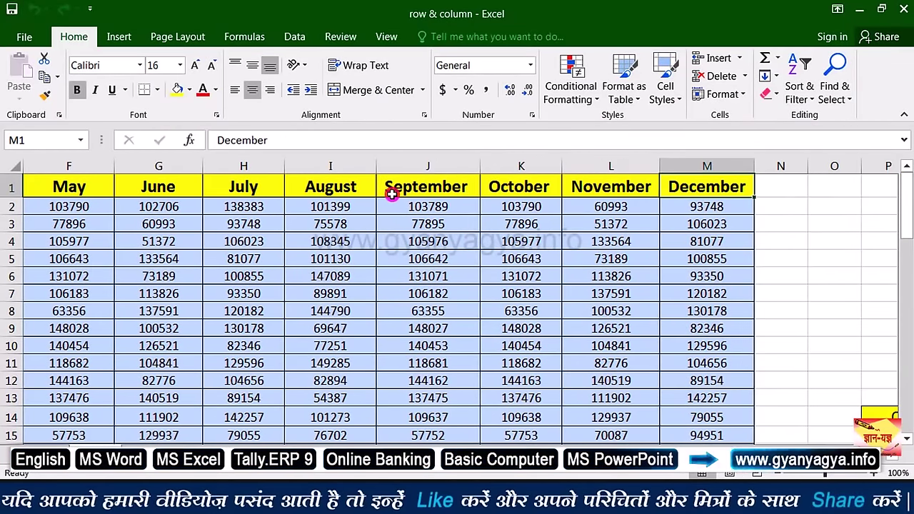
key("Right")
key("Right")
key("Right")
key("Down")
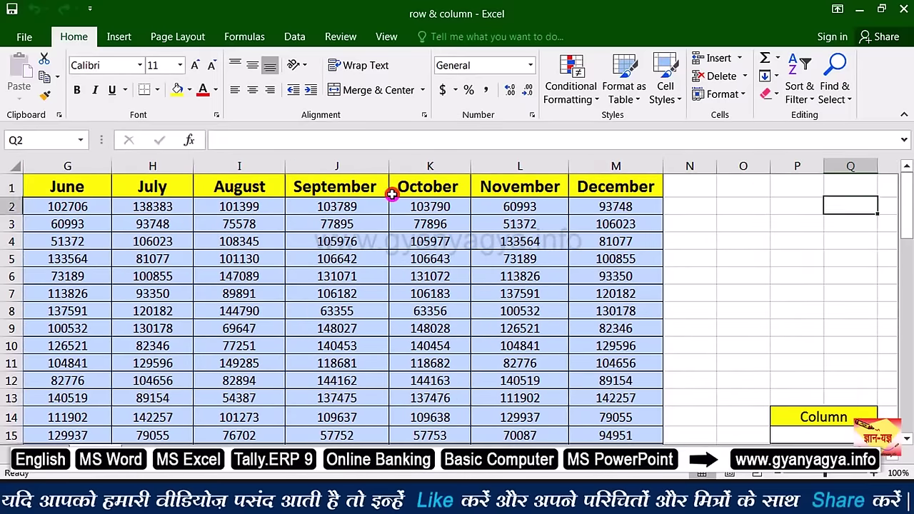
key("Down")
key("Down")
key("Down")
key("Down")
key("Down")
key("Down")
key("Down")
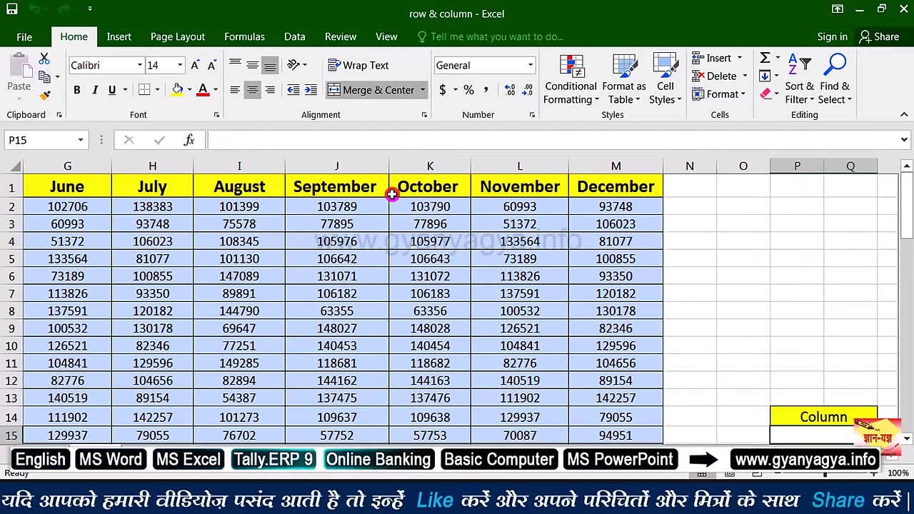
key("Down")
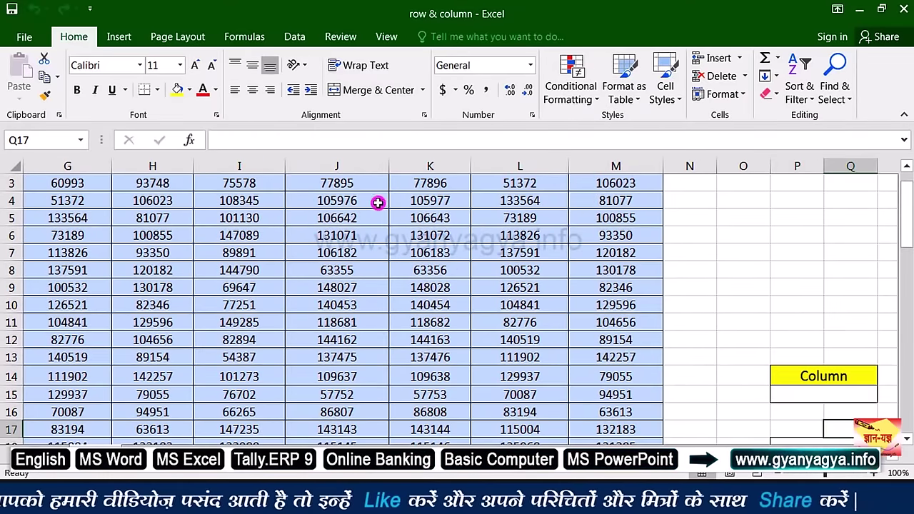
left_click(783, 397)
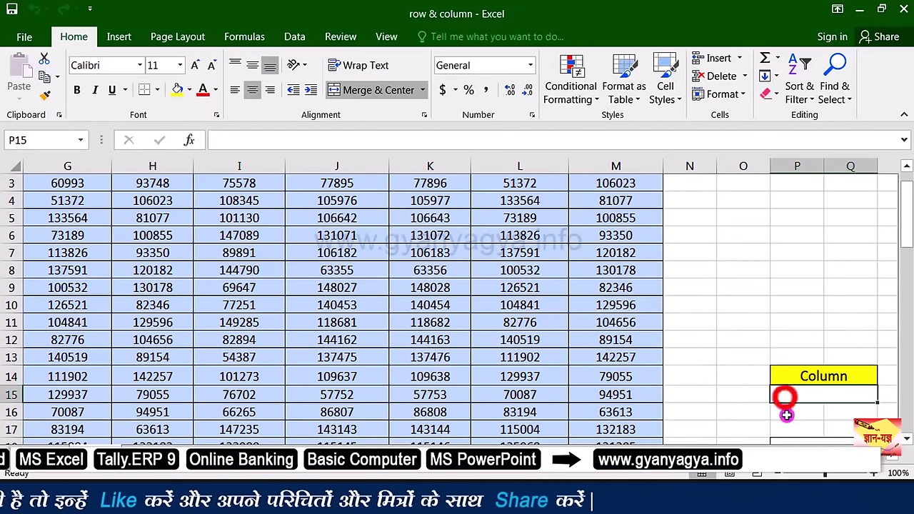
left_click_drag(791, 458, 825, 457)
left_click_drag(906, 243, 906, 267)
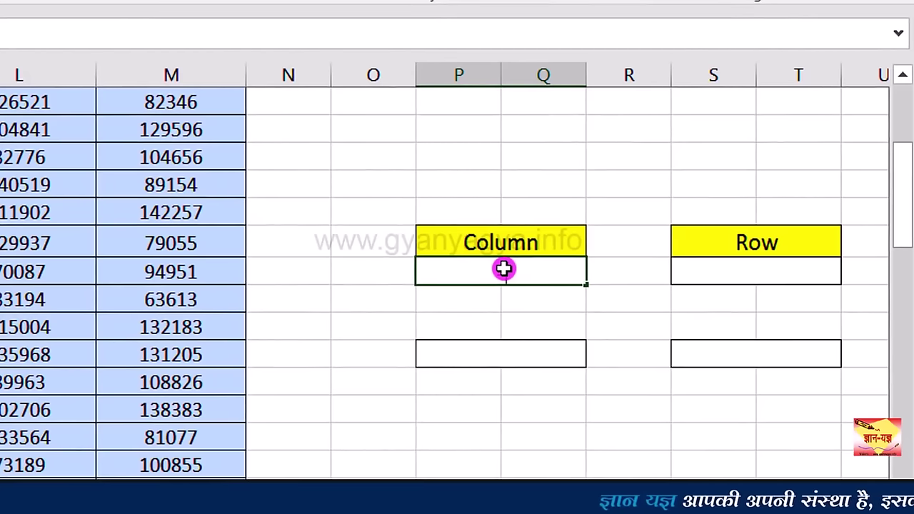
Step: Enter =COLUMN(M15) in P15 so it returns column number 13
type("=")
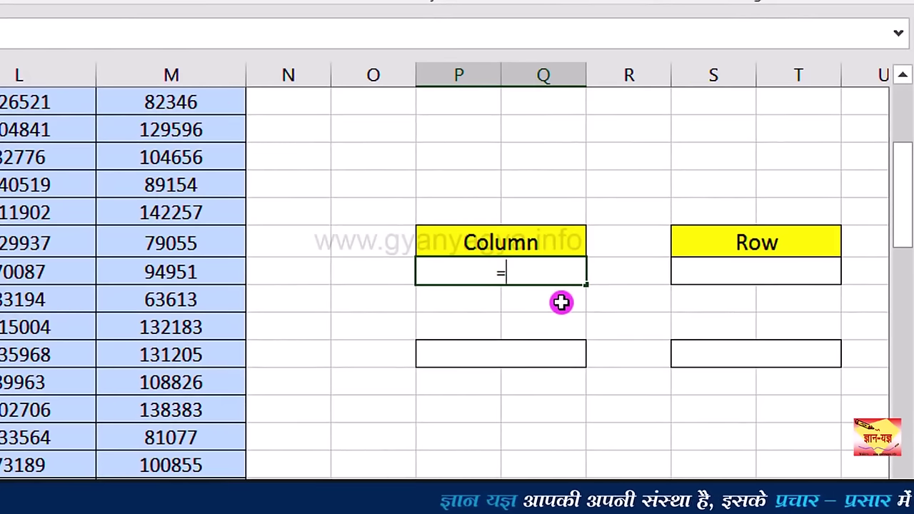
type("co")
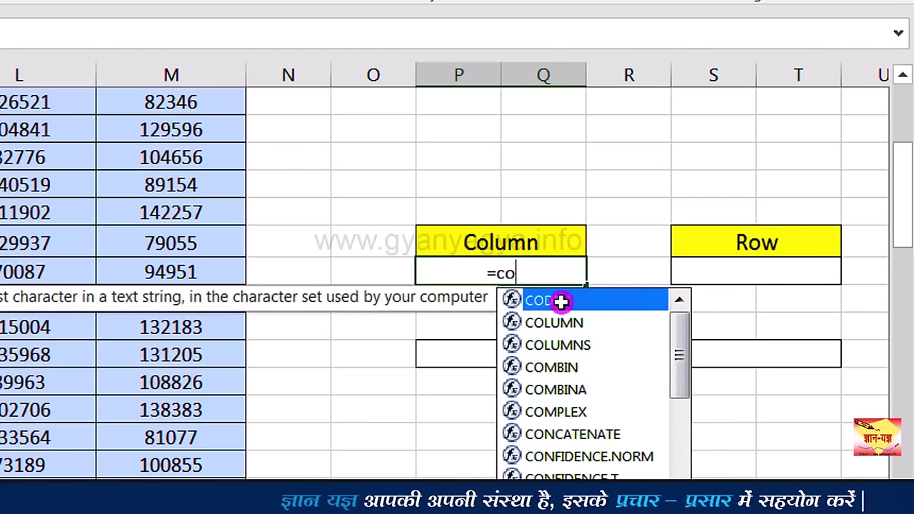
type("lumn")
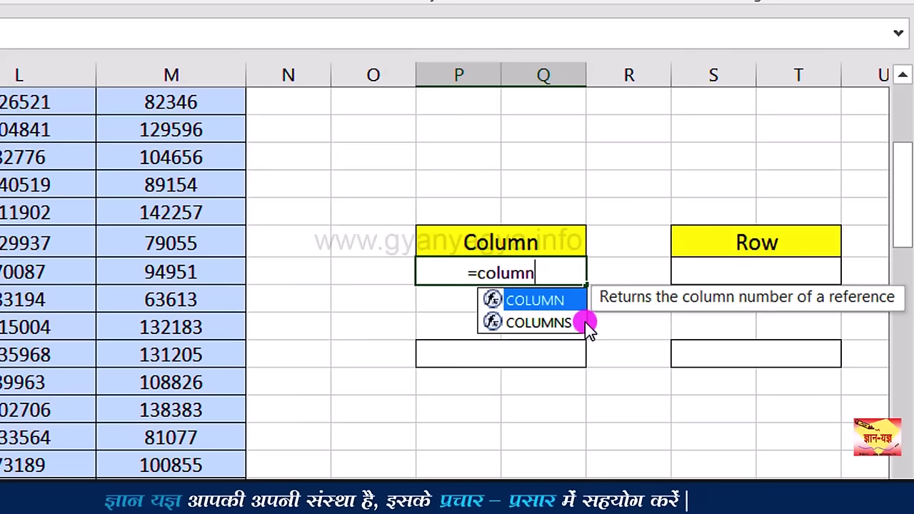
left_click(587, 323)
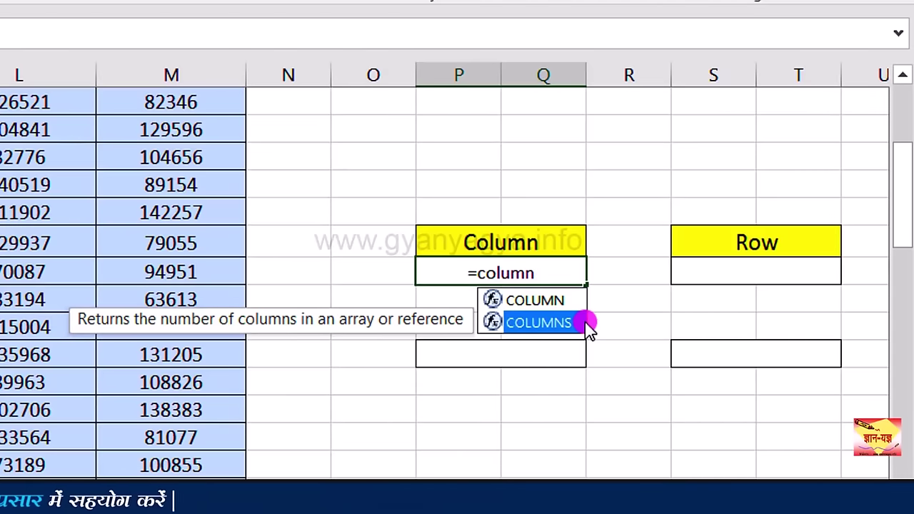
left_click(586, 307)
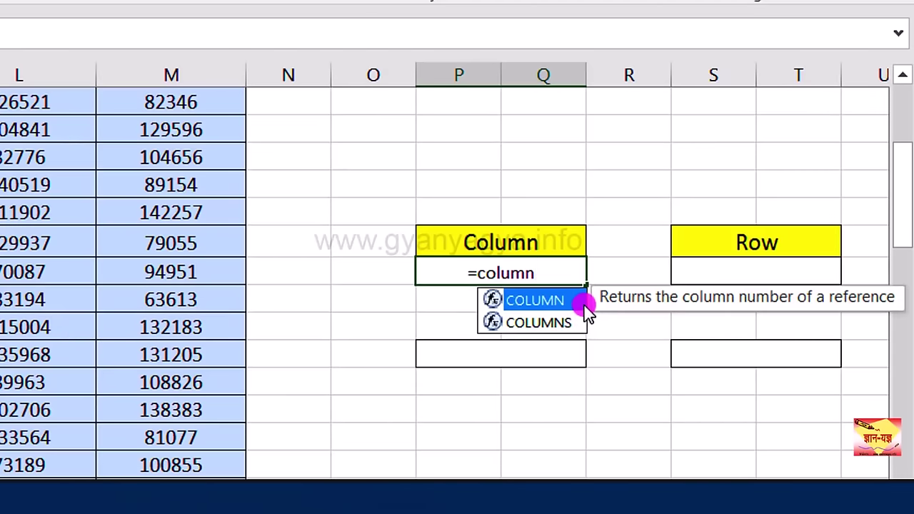
double_click(584, 306)
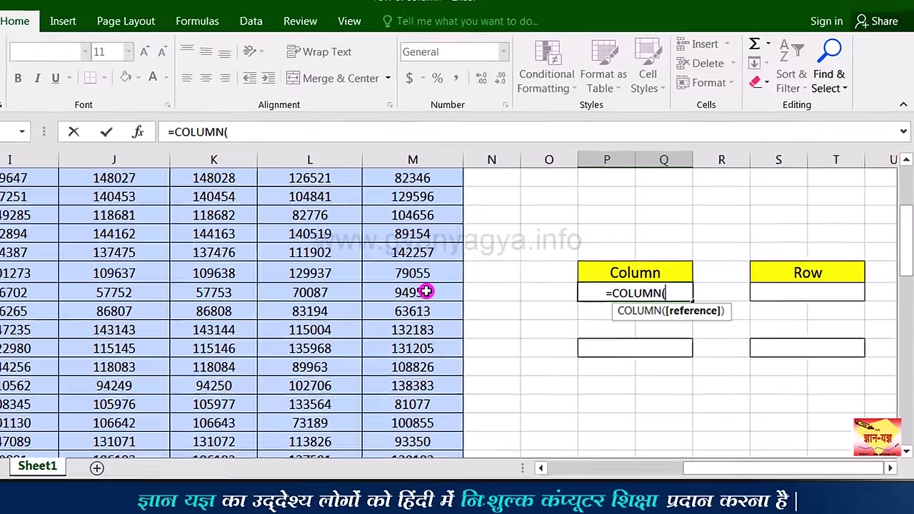
left_click(457, 289)
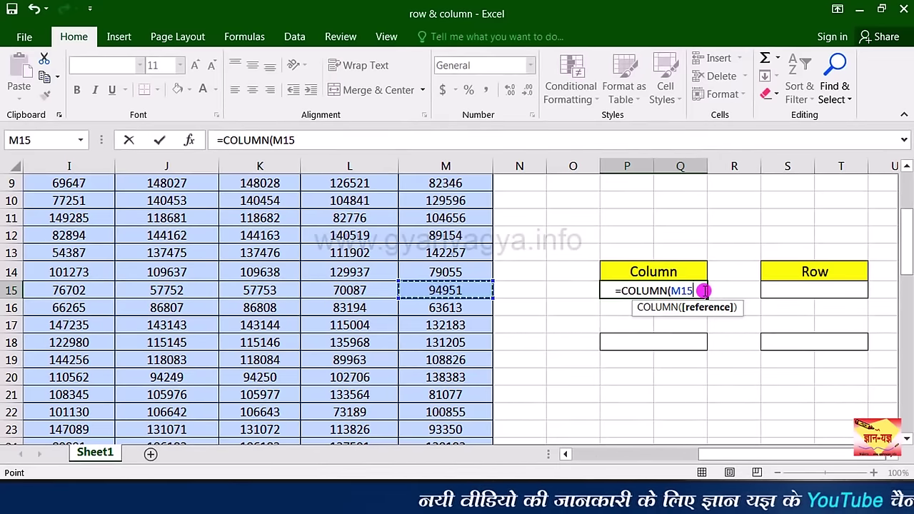
type(")")
key("ctrl+Return")
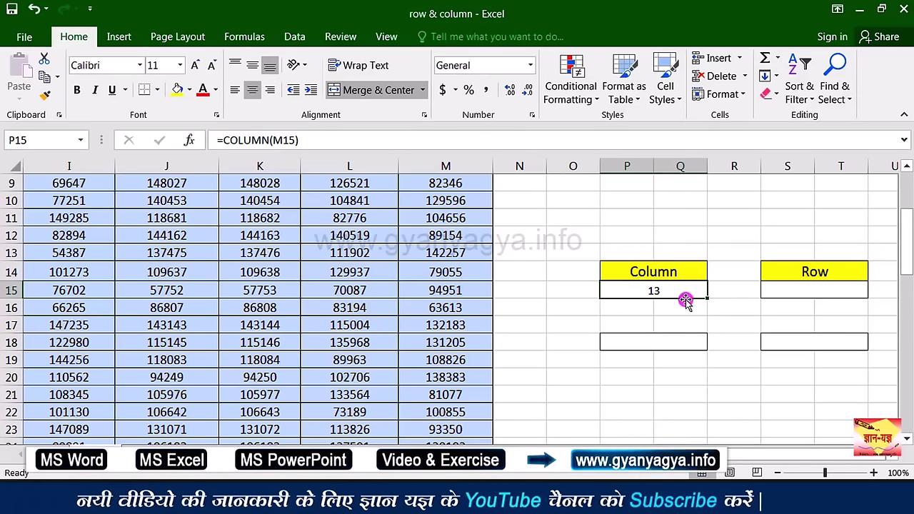
Step: Put a bare =COLUMN() formula in merged P18:Q18 so it shows 16, then reselect it
left_click(675, 341)
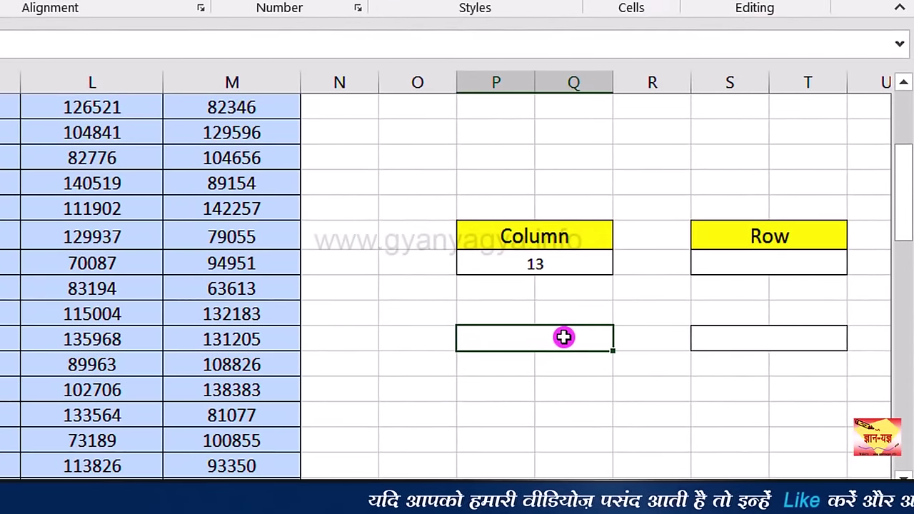
type("=col")
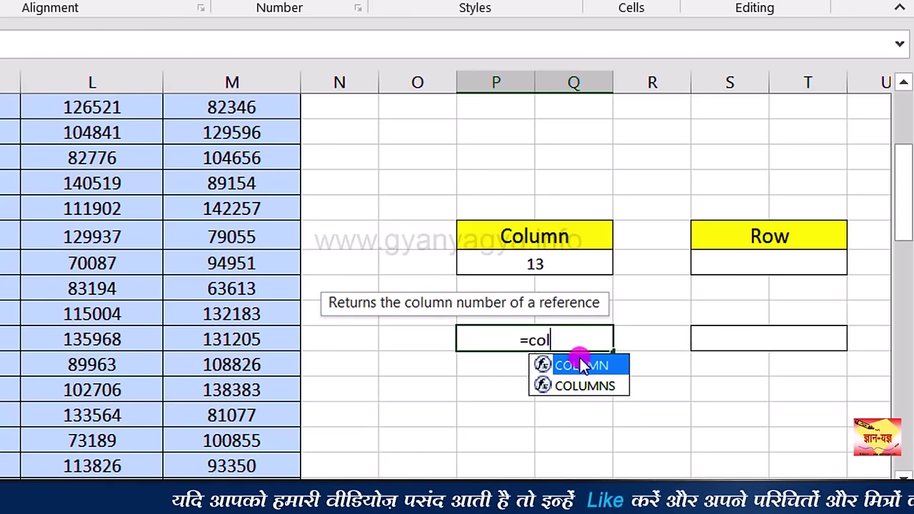
double_click(582, 365)
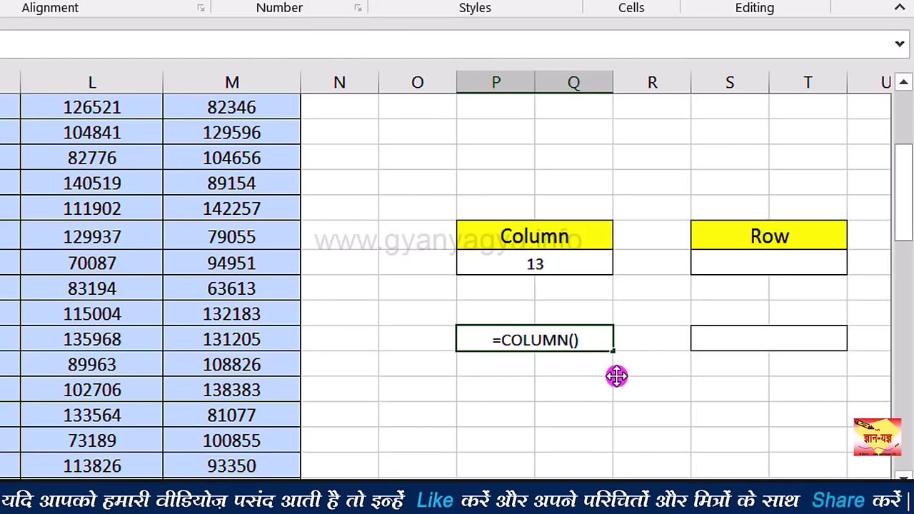
key("Return")
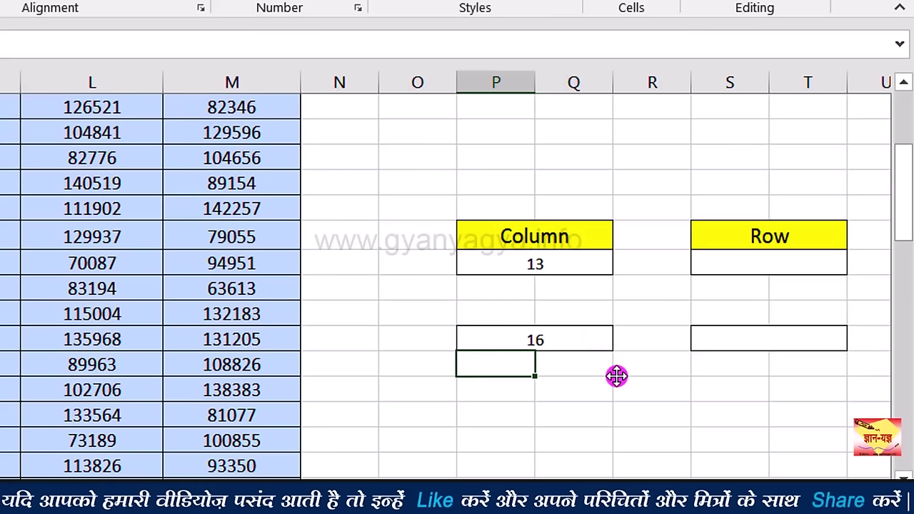
left_click(554, 340)
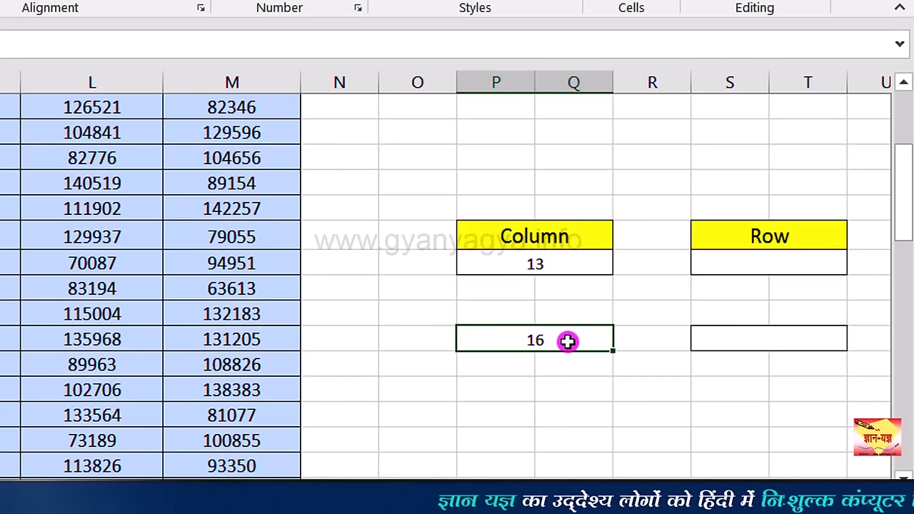
Step: After comparing ROW with ROWS, enter =ROW(L20) in S15, returning 20
left_click(708, 264)
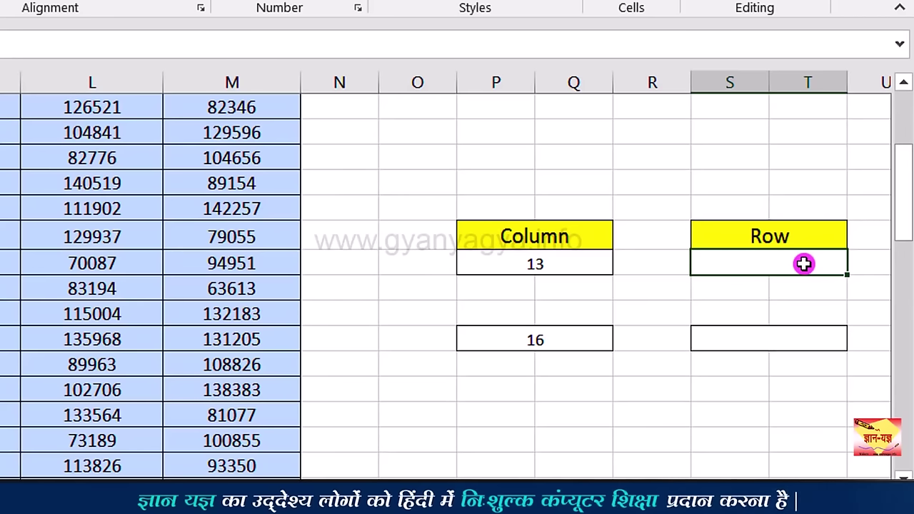
type("=ro")
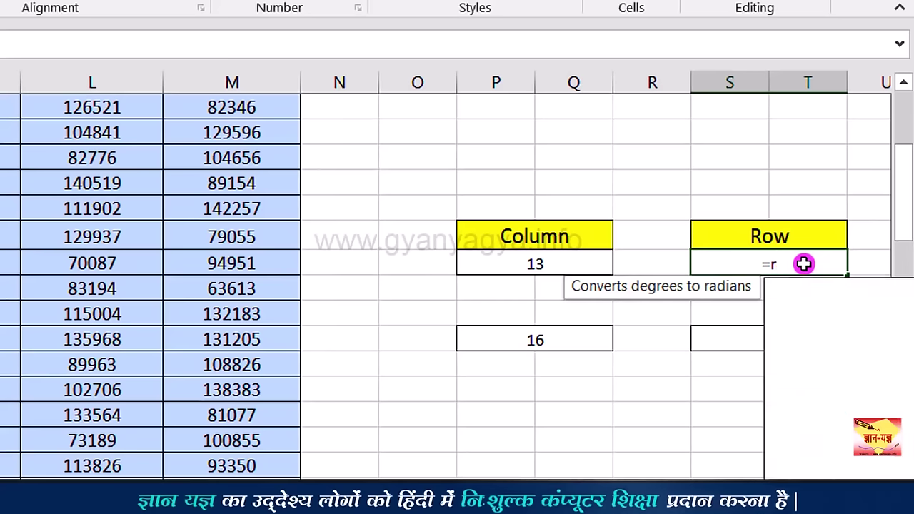
type("w")
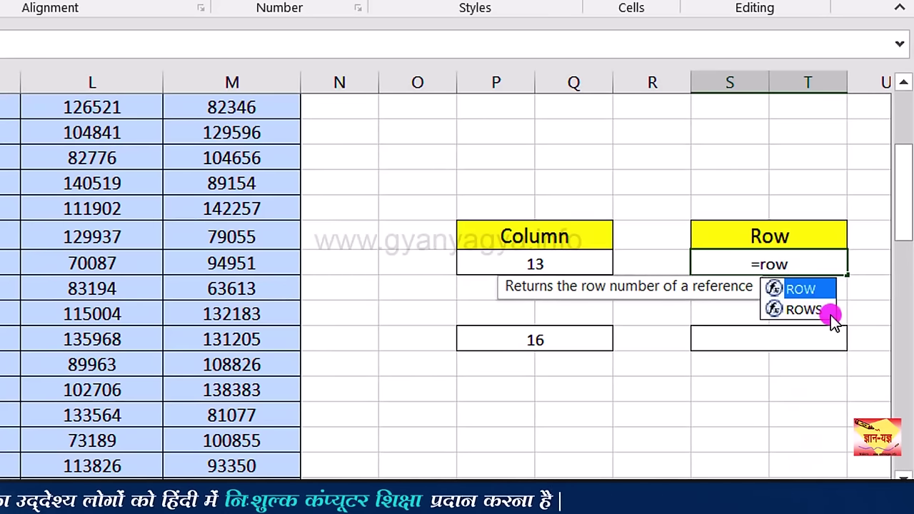
key("Down")
key("Up")
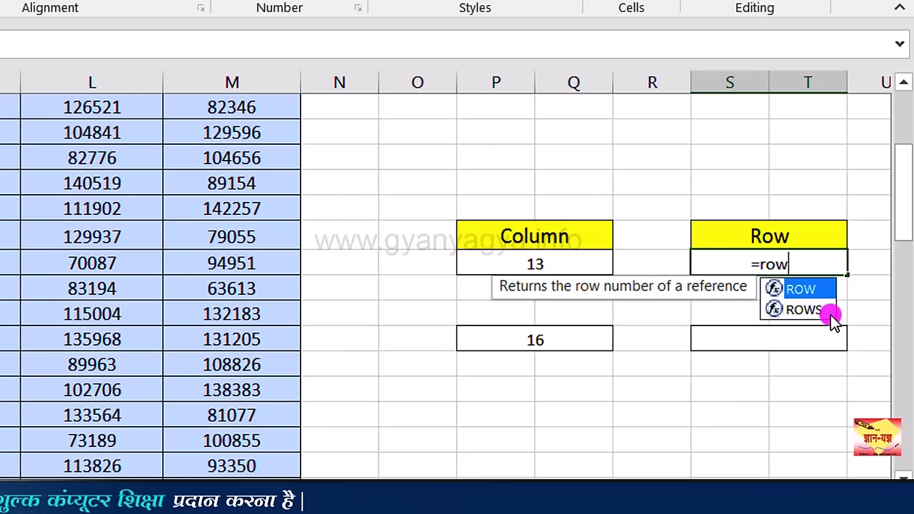
key("Down")
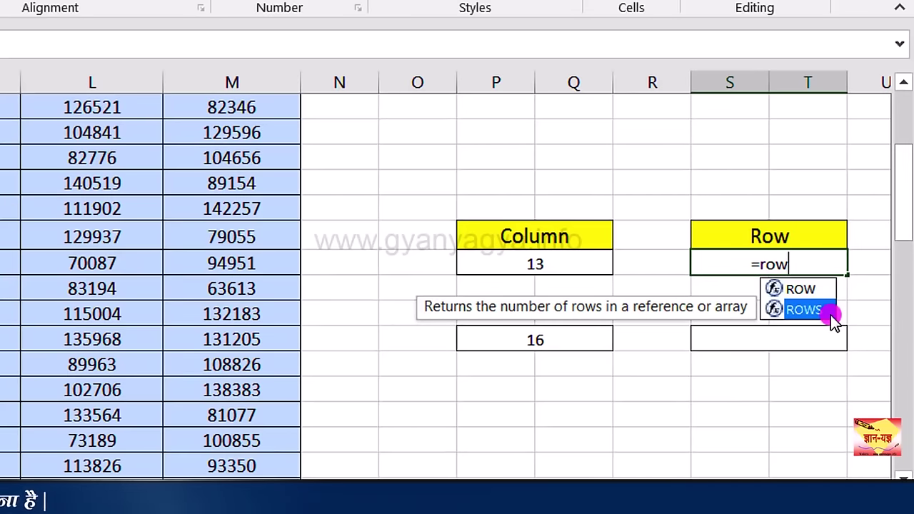
key("Up")
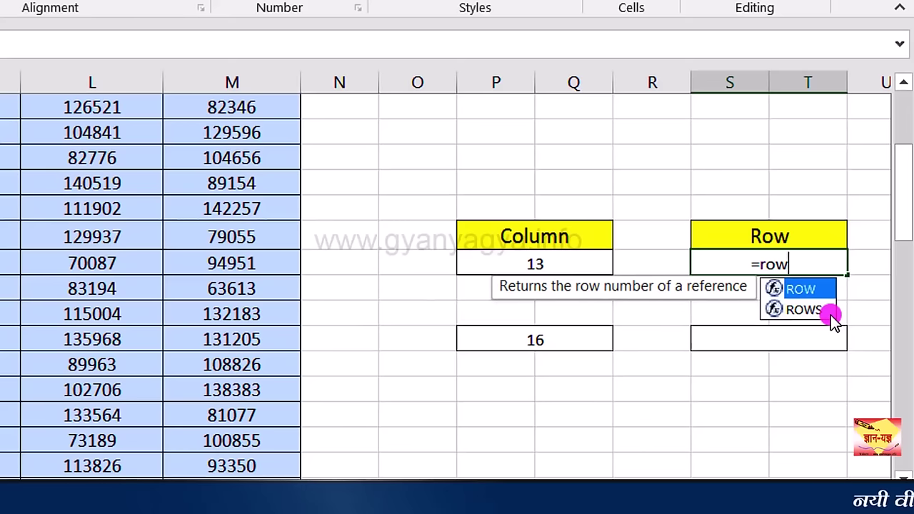
key("Down")
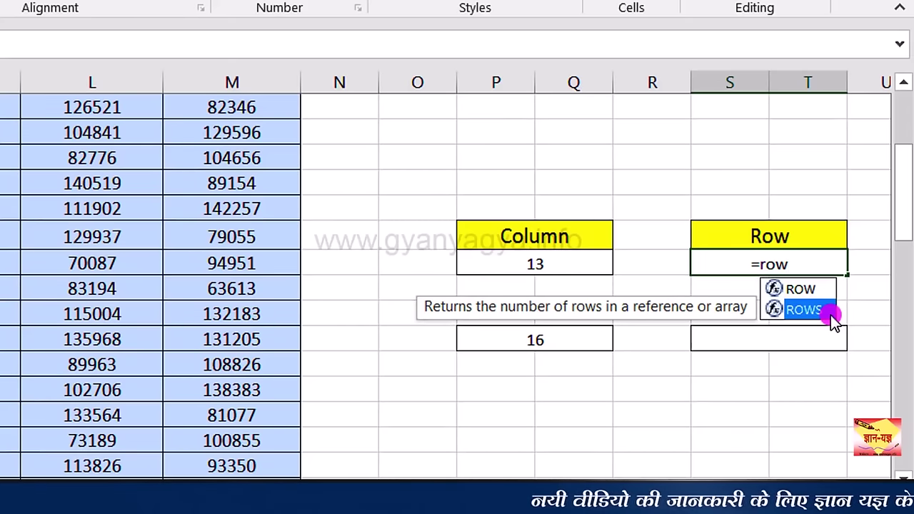
key("Up")
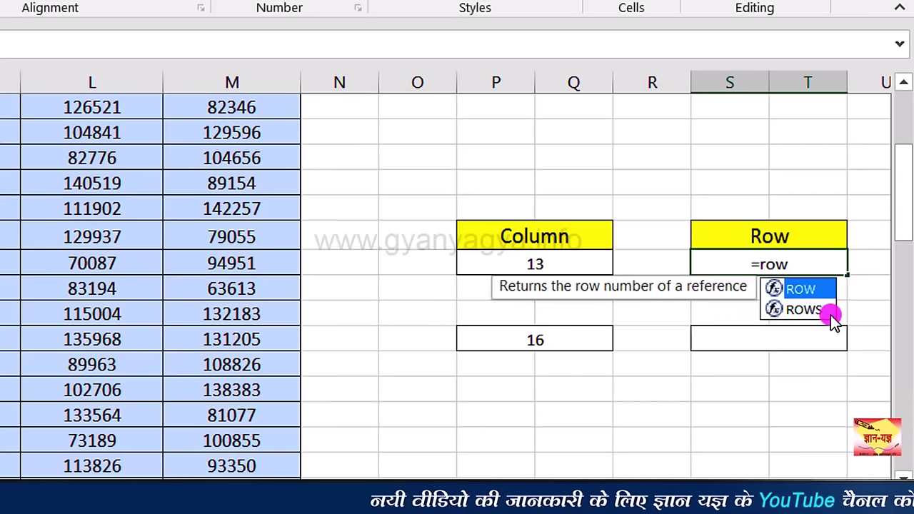
double_click(826, 290)
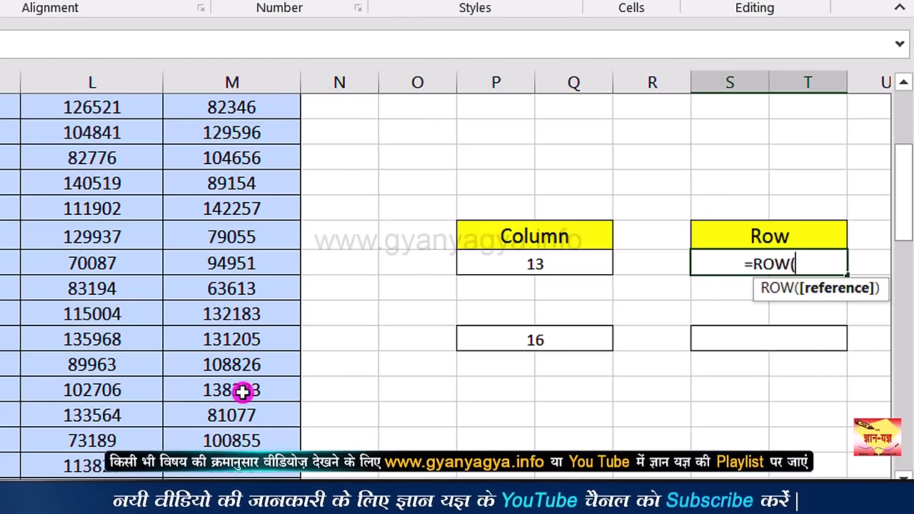
left_click(131, 391)
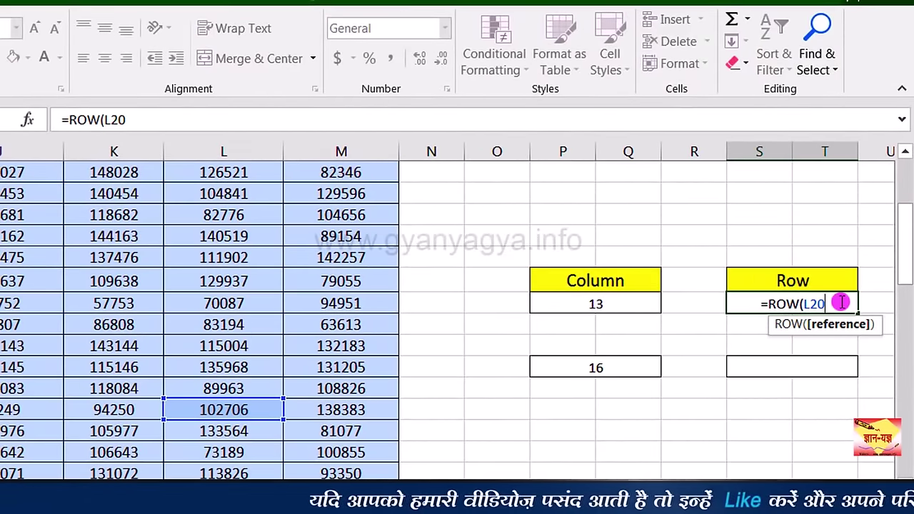
type(")")
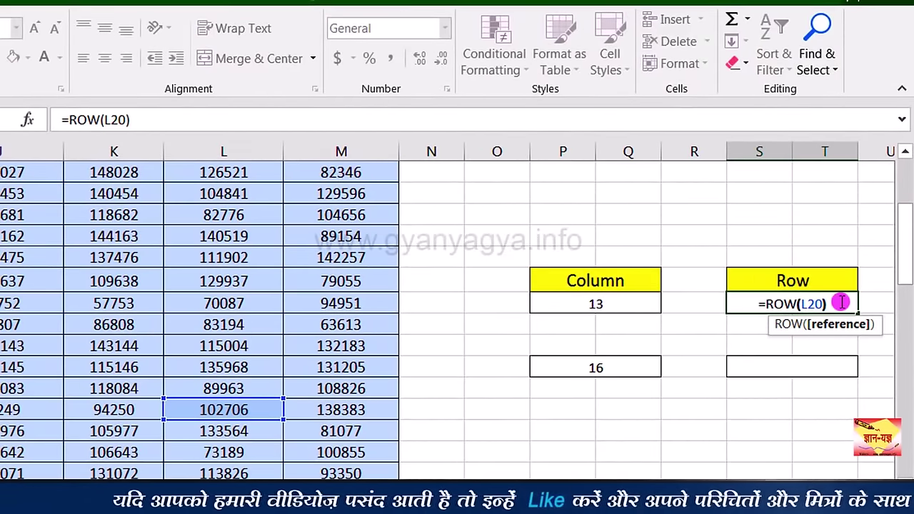
key("ctrl+Return")
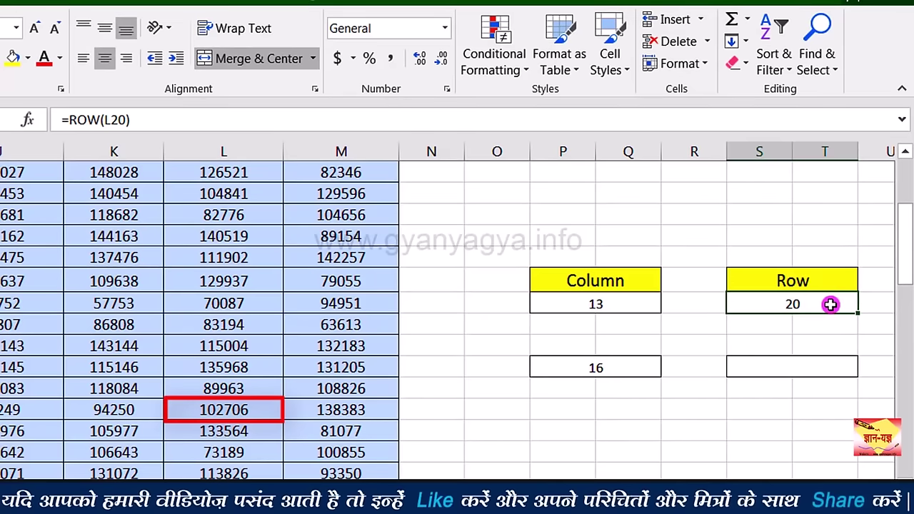
Step: Begin a =ROW( formula in S18, the lower box under Row
left_click(800, 363)
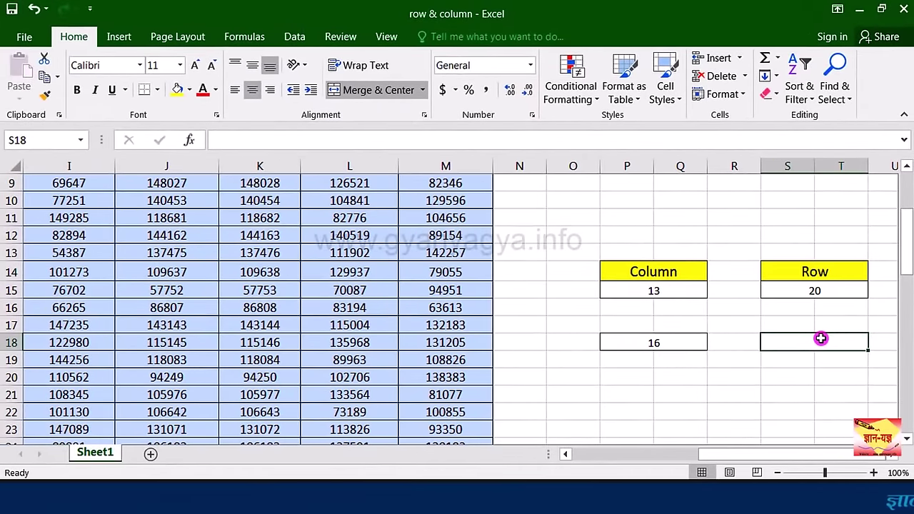
type("=")
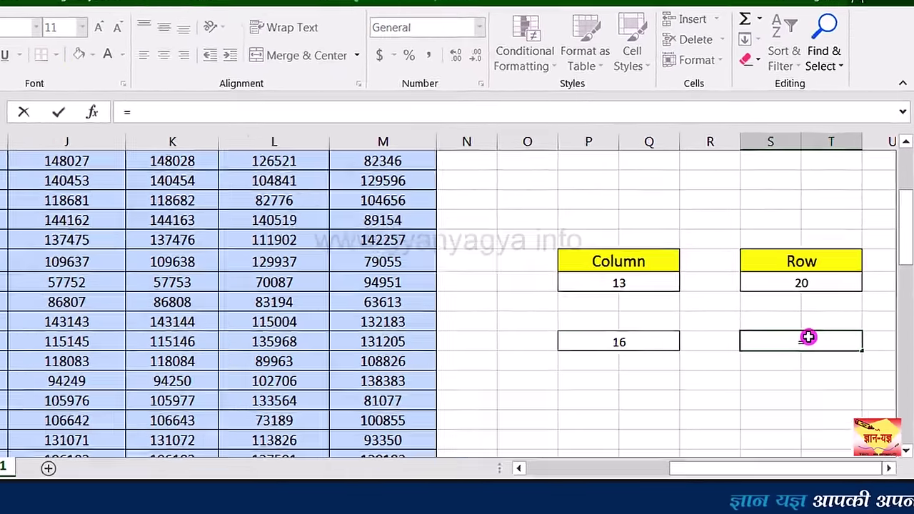
type("row")
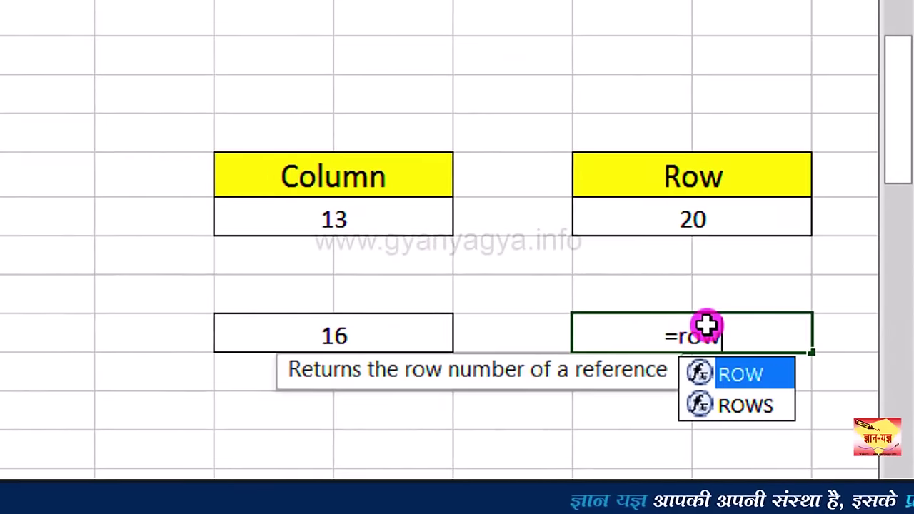
double_click(763, 376)
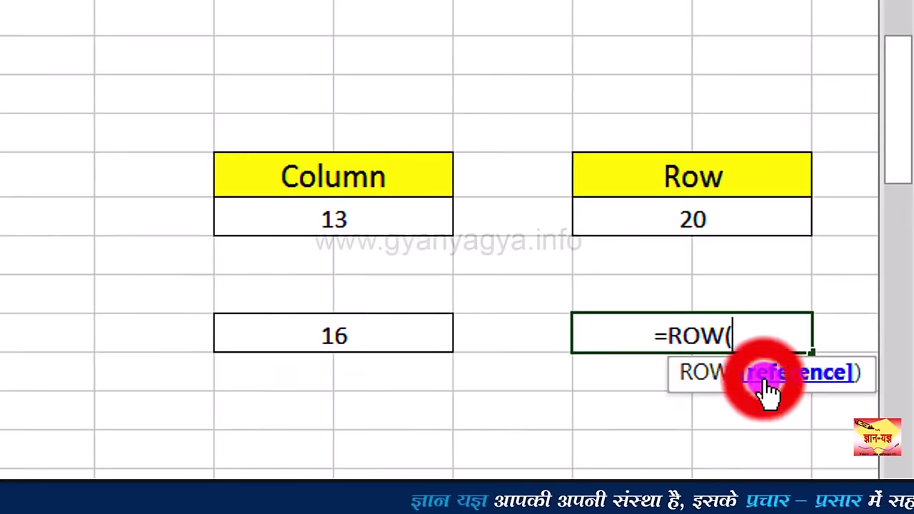
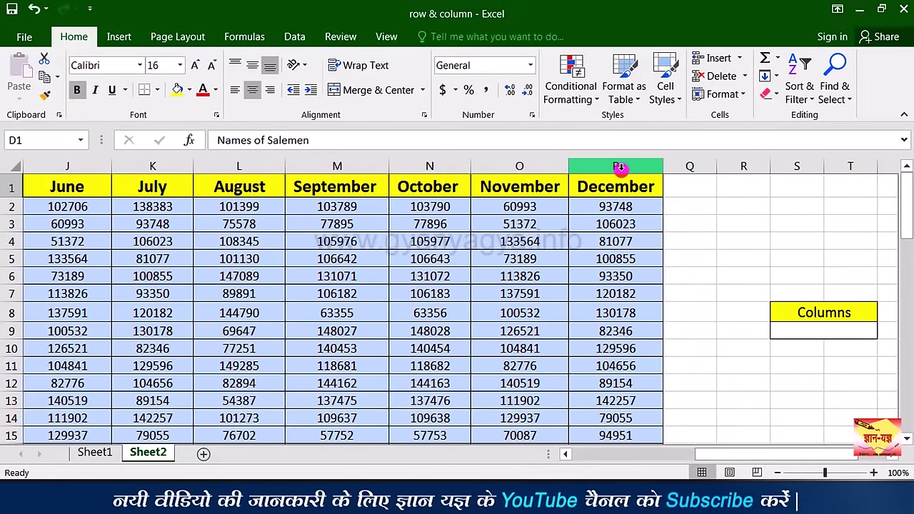
left_click(616, 203)
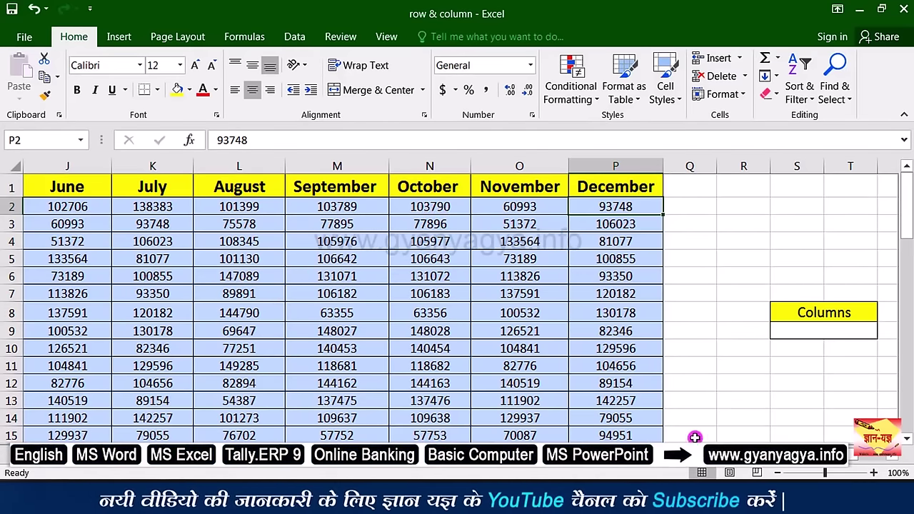
scroll(457, 300, "left", 8)
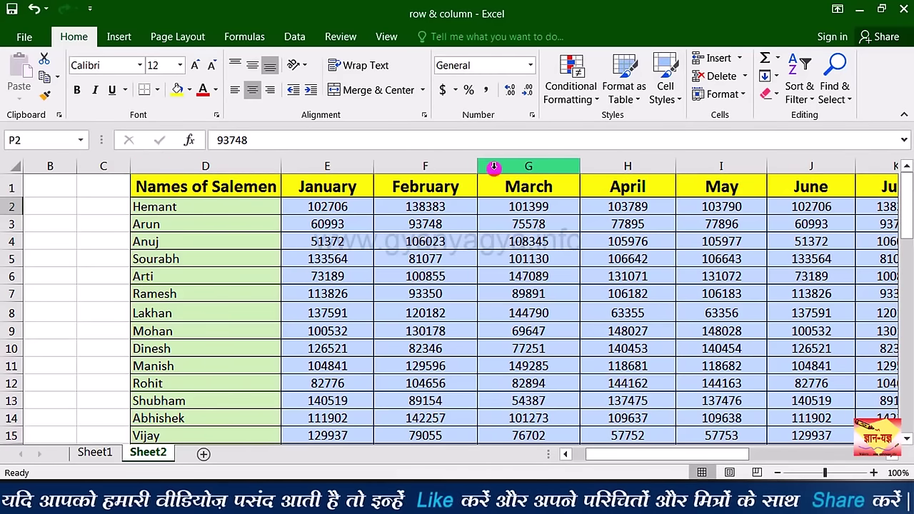
left_click(592, 180)
key("Right")
key("Right")
key("Right")
key("Right")
key("Right")
key("Right")
key("Right")
key("Right")
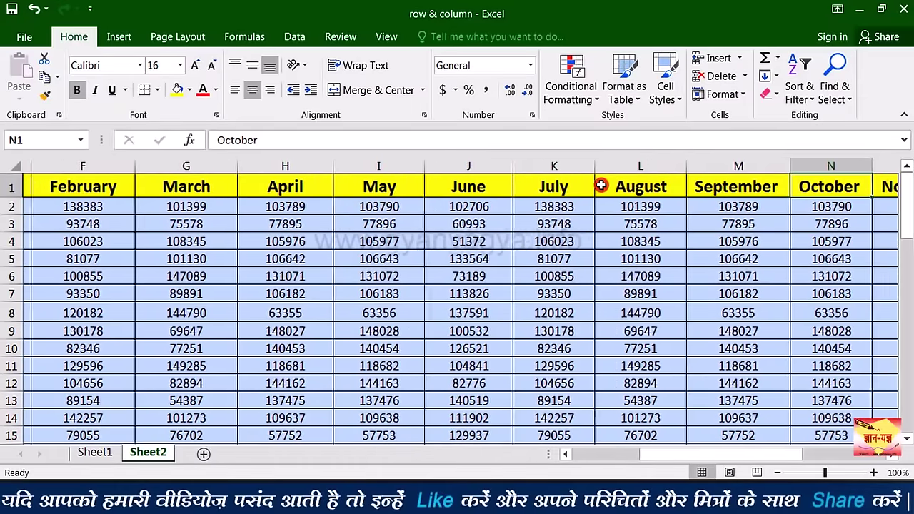
key("Right")
key("Left")
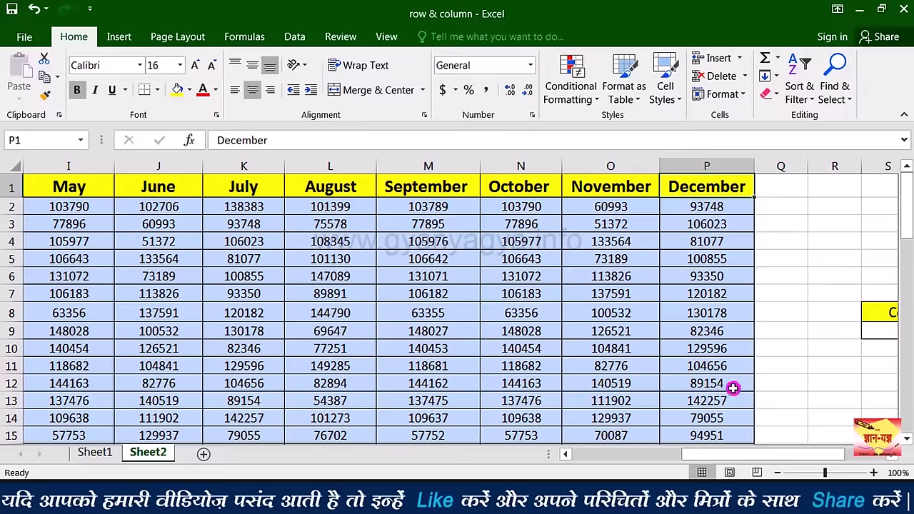
left_click_drag(748, 460, 750, 454)
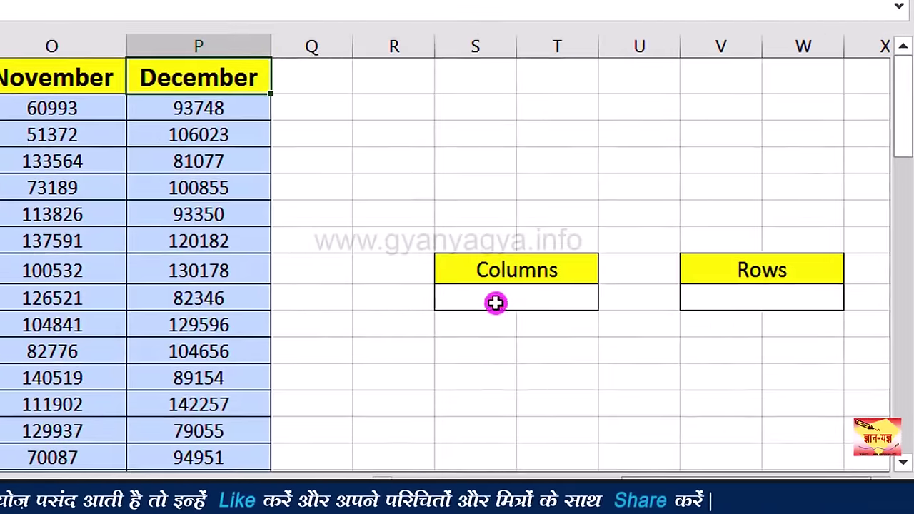
left_click(495, 303)
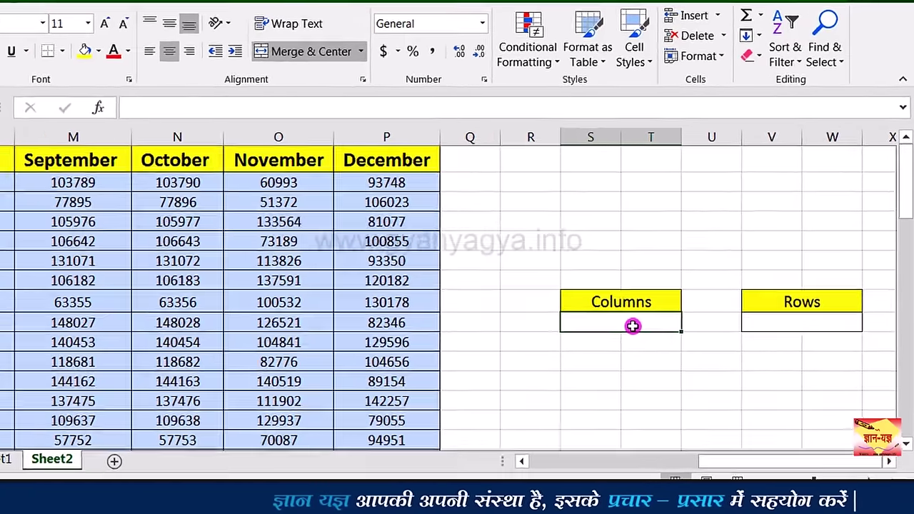
Step: Enter =COLUMNS(D1:P58) in the box under Columns, returning 13
type("=")
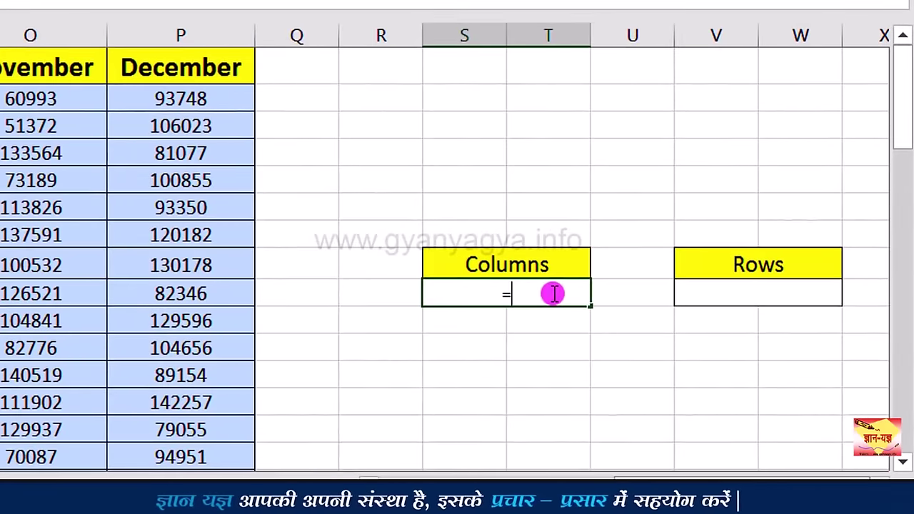
type("col")
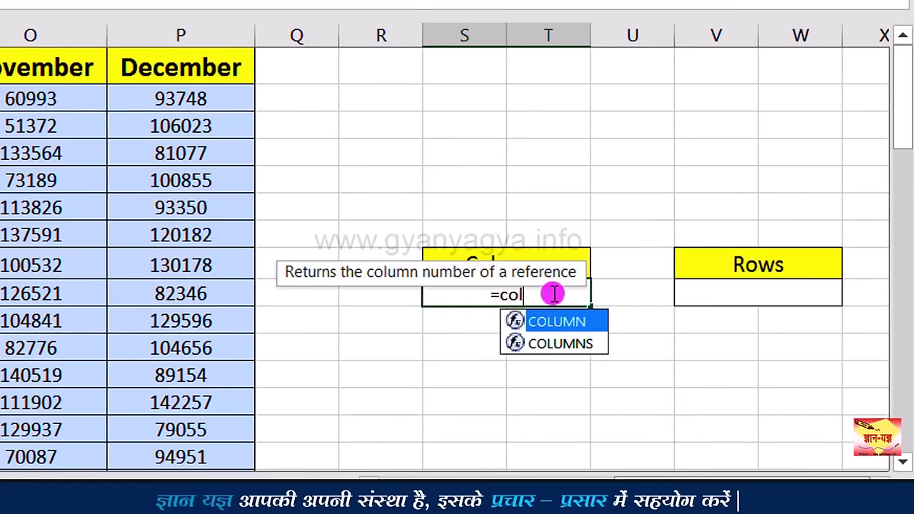
type("u")
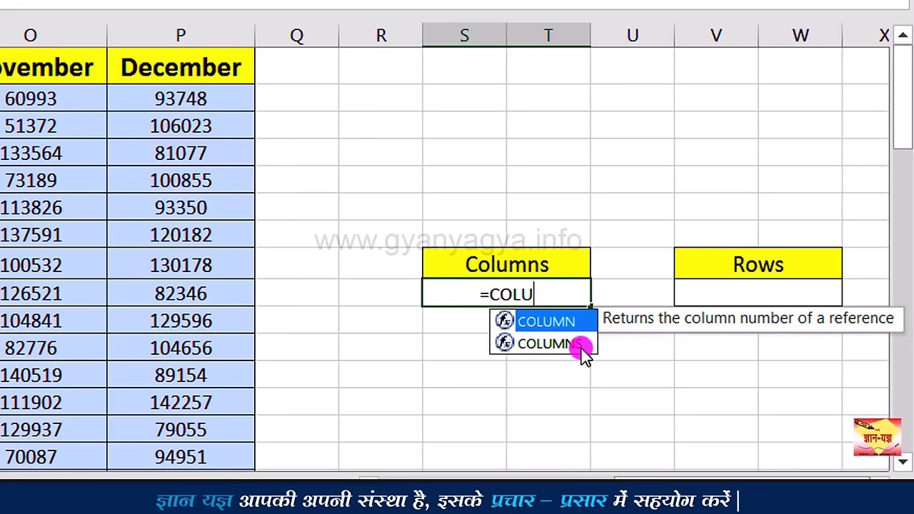
double_click(582, 346)
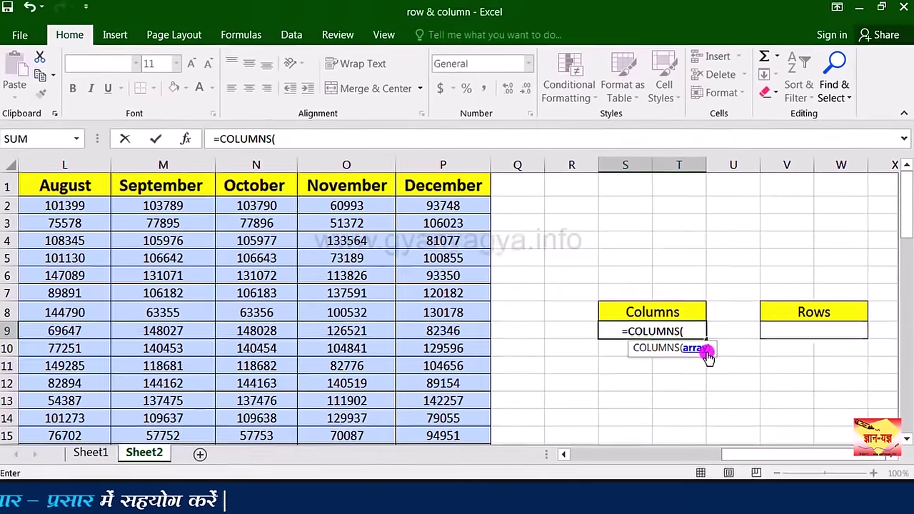
scroll(283, 189, "left", 5)
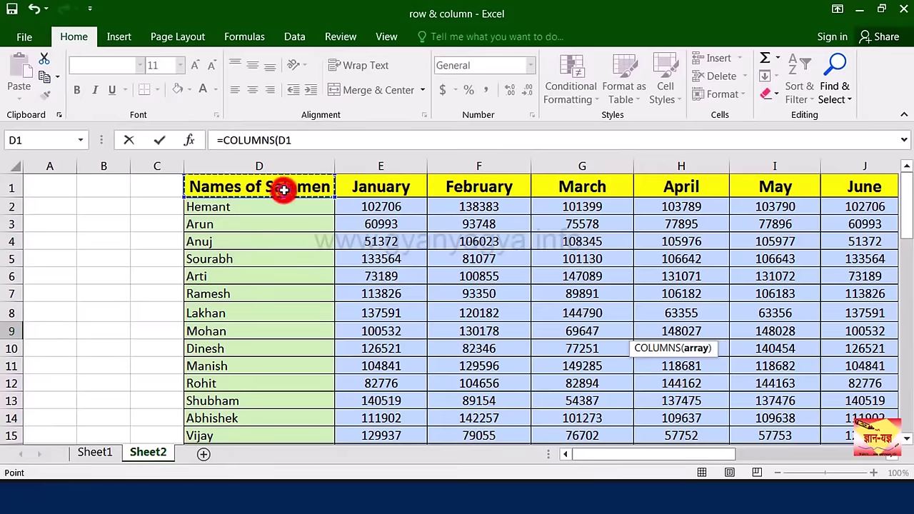
left_click_drag(284, 189, 723, 394)
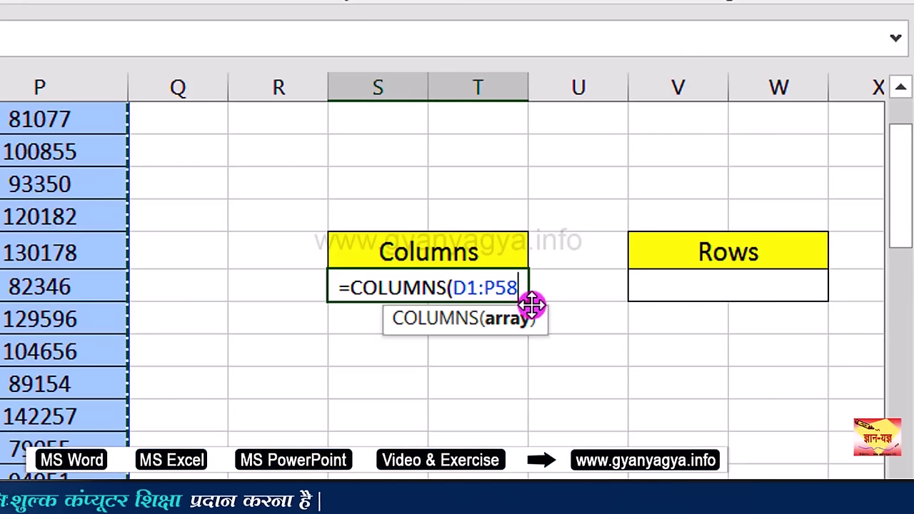
type(")")
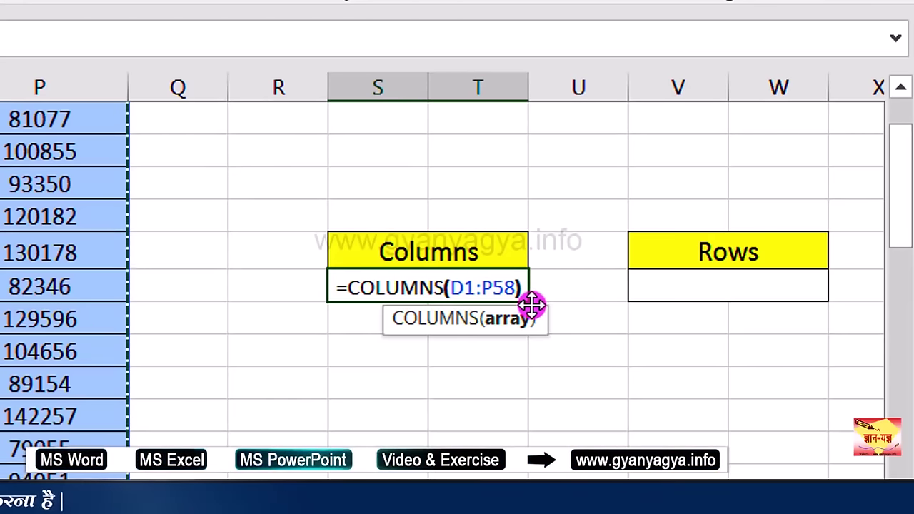
key("Return")
left_click(492, 290)
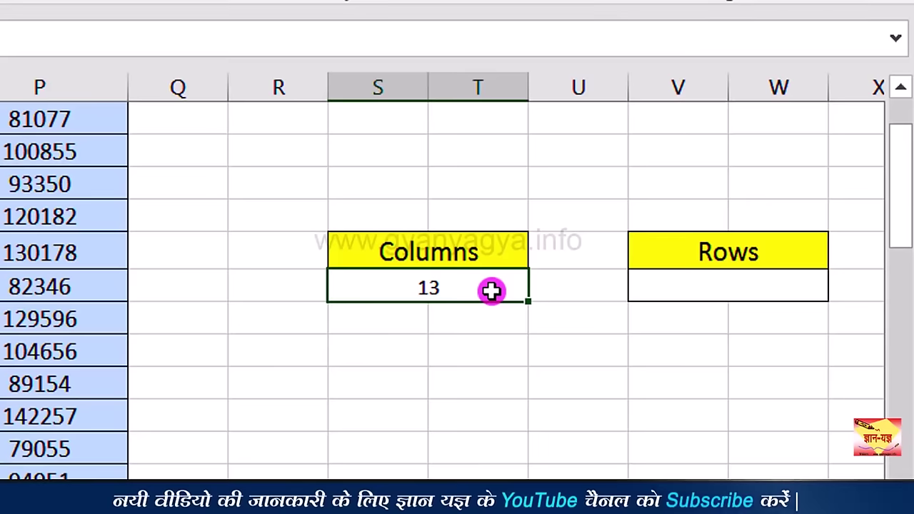
left_click(400, 353)
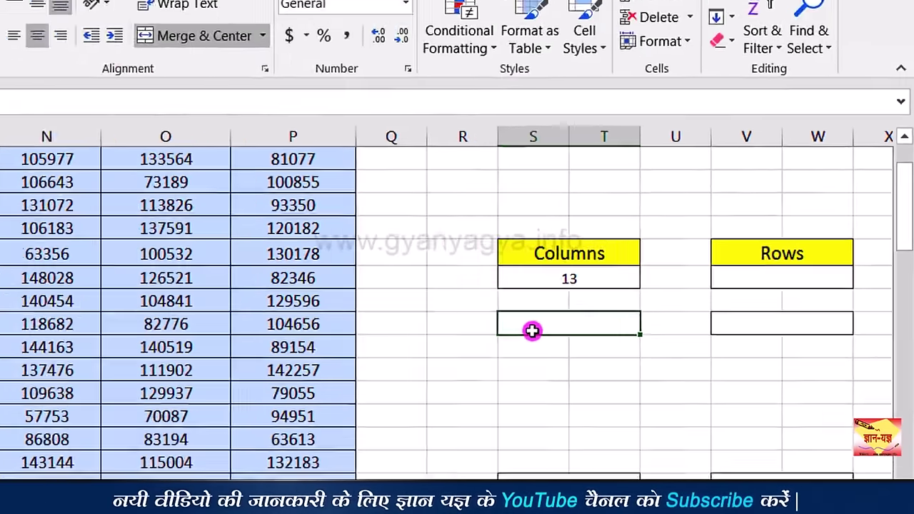
Step: Enter =COLUMNS(N4:P10) in the second Columns box, returning 3
type("=COLUMNS(")
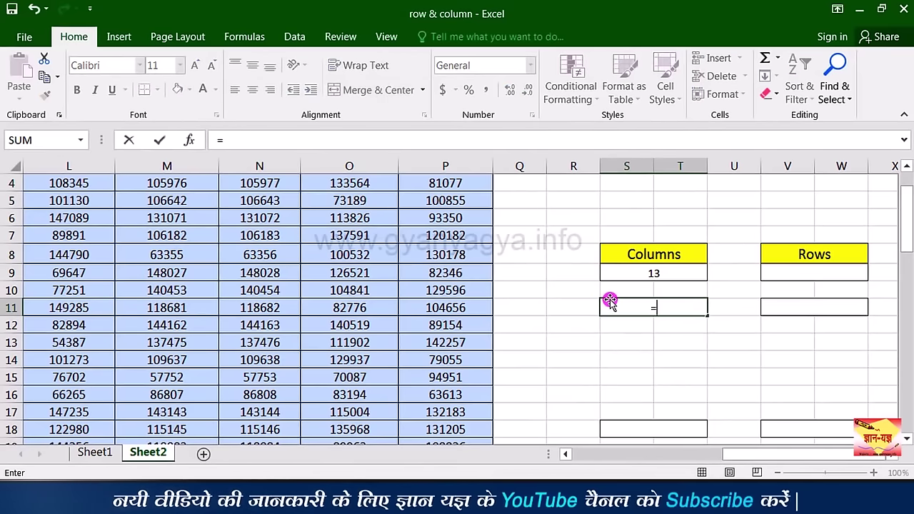
left_click_drag(260, 183, 426, 283)
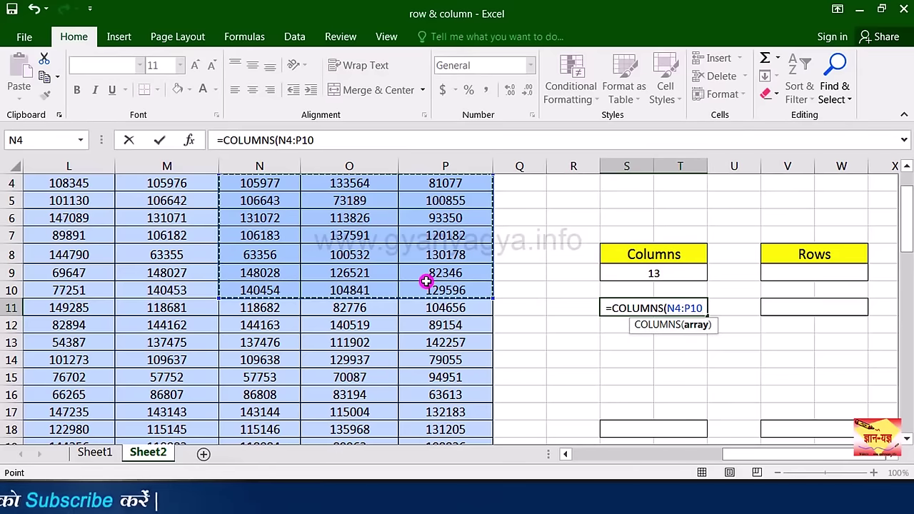
type(")")
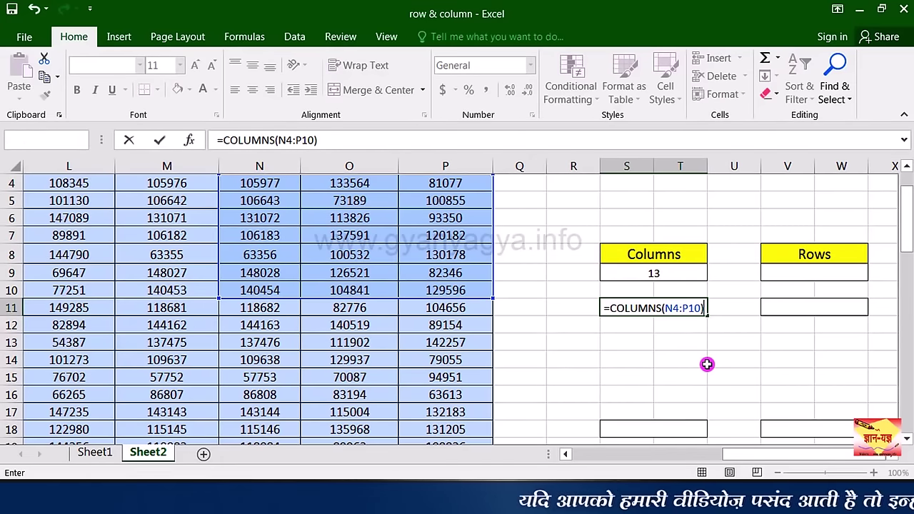
key("Return")
left_click(669, 307)
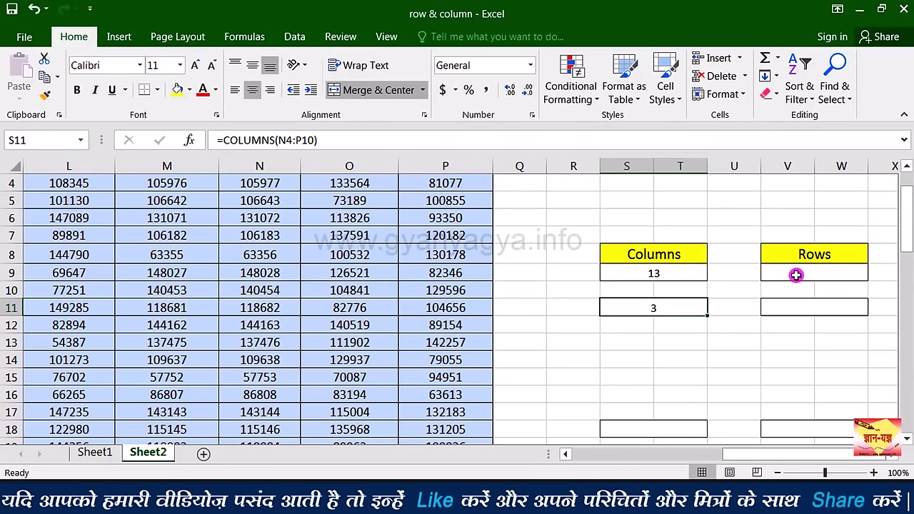
Step: Enter =ROWS(D4:P61) in the first box under Rows, returning 58
left_click(795, 275)
scroll(446, 235, "up", 1)
type("=ro")
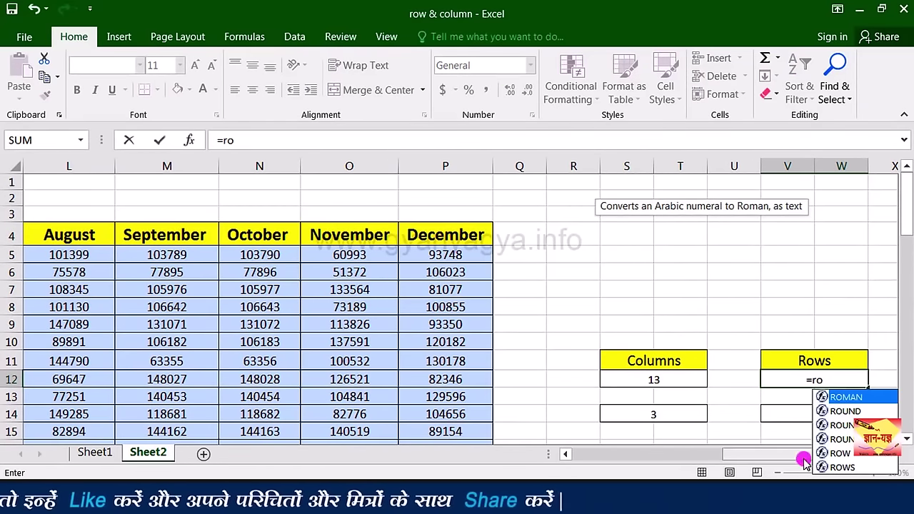
double_click(841, 468)
scroll(862, 286, "down", 2)
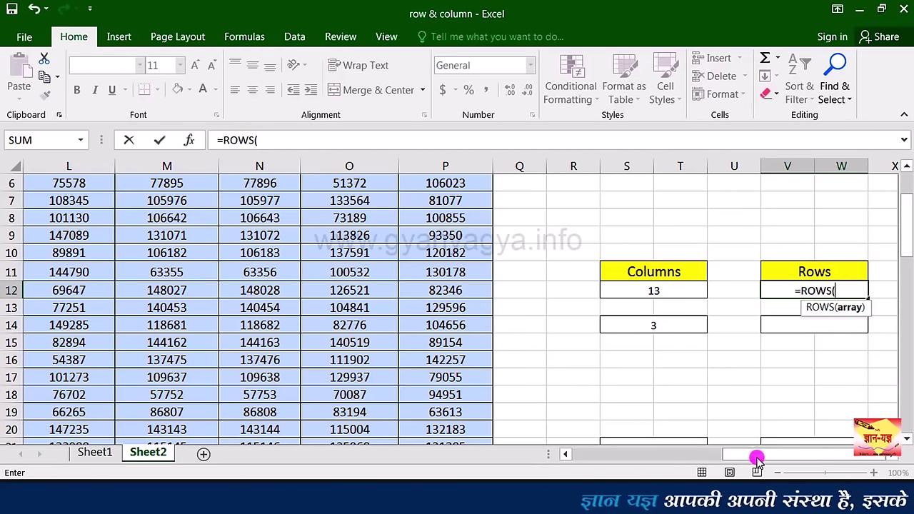
left_click_drag(755, 454, 600, 470)
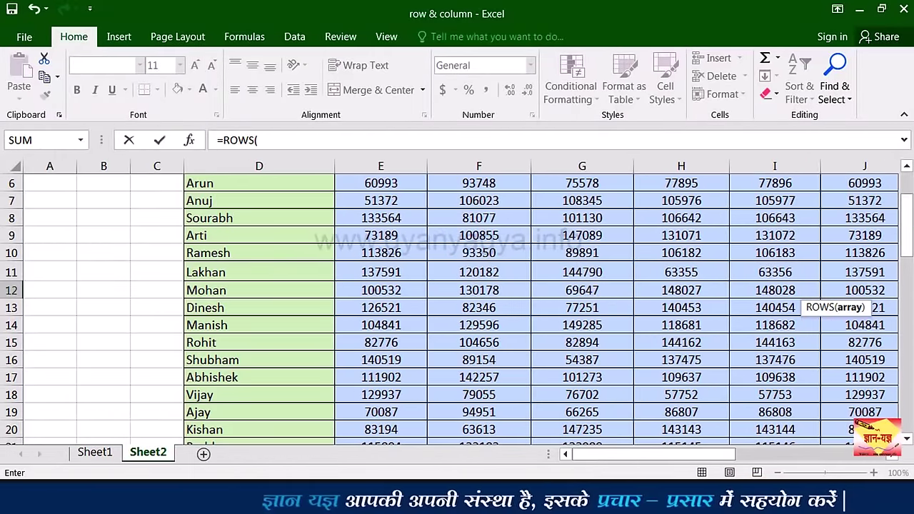
left_click_drag(907, 230, 907, 200)
left_click_drag(268, 238, 719, 381)
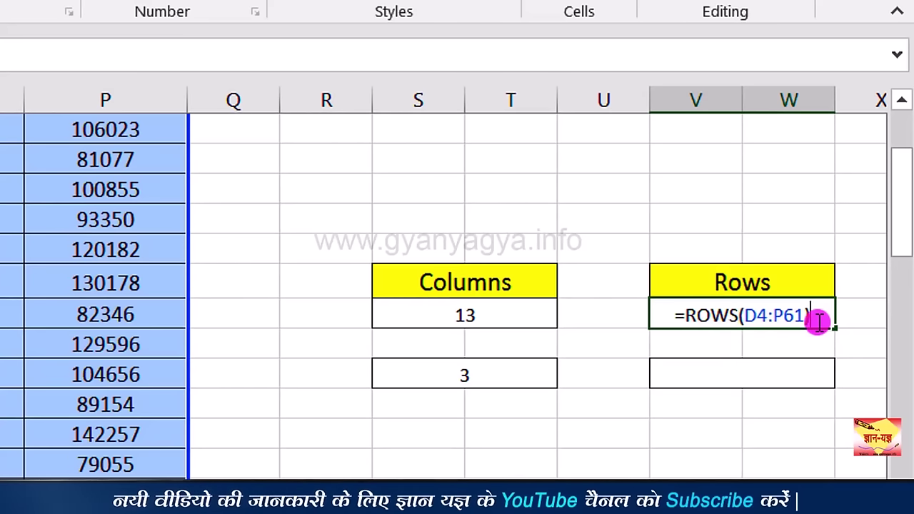
key("Return")
left_click(812, 320)
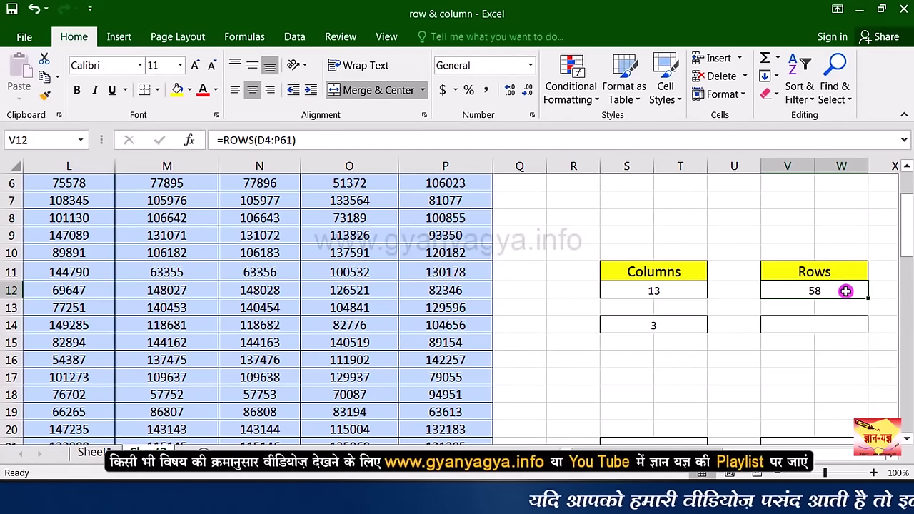
left_click(811, 322)
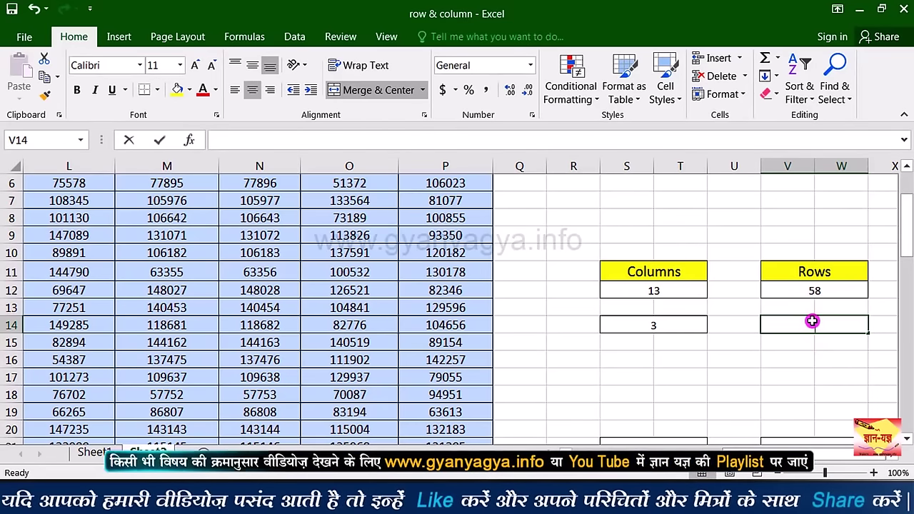
Step: Enter =ROWS(L13:P14) in V14, returning 2
type("=ro")
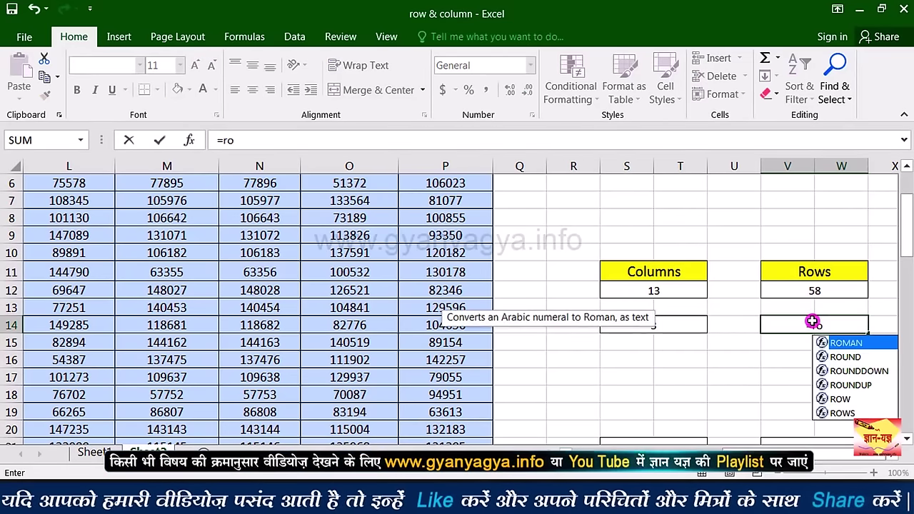
type("w")
double_click(837, 357)
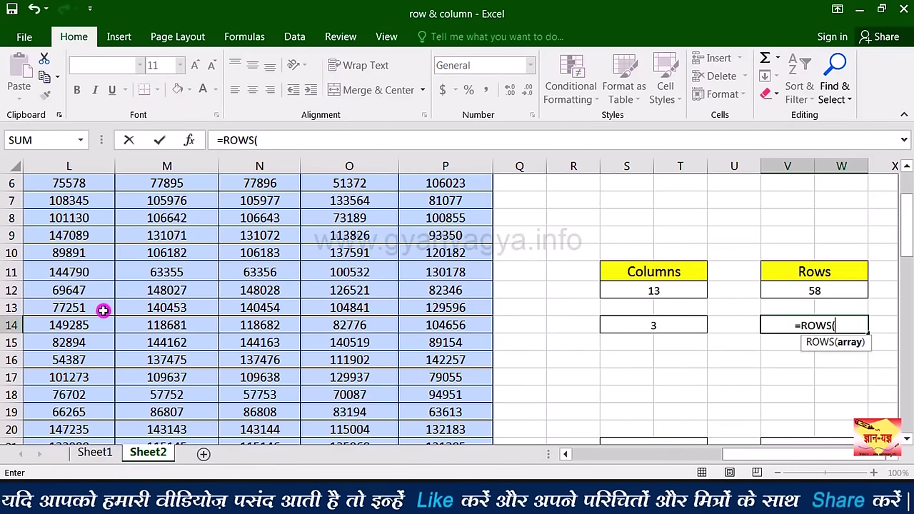
left_click_drag(90, 310, 449, 325)
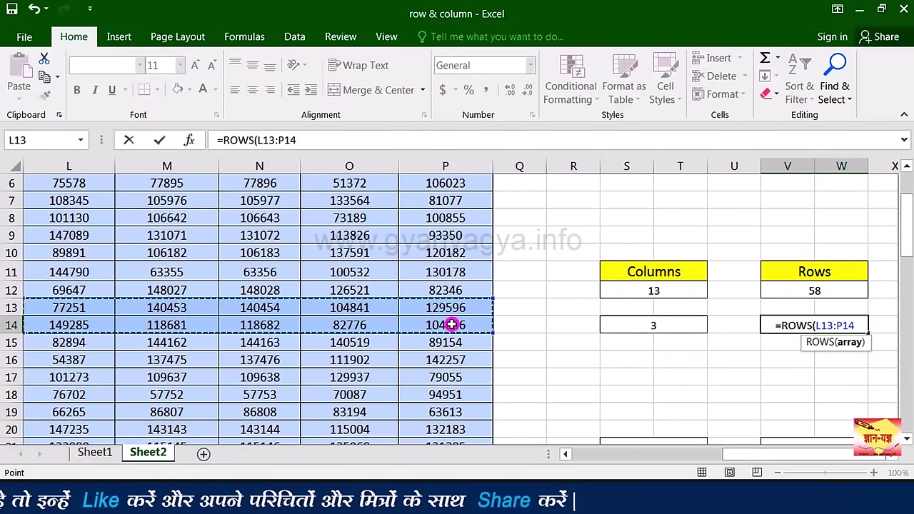
type(")")
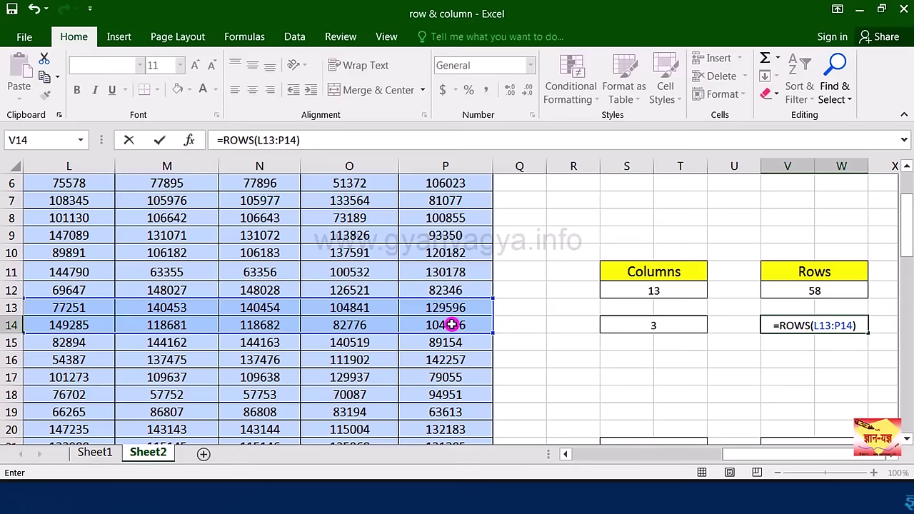
key("Return")
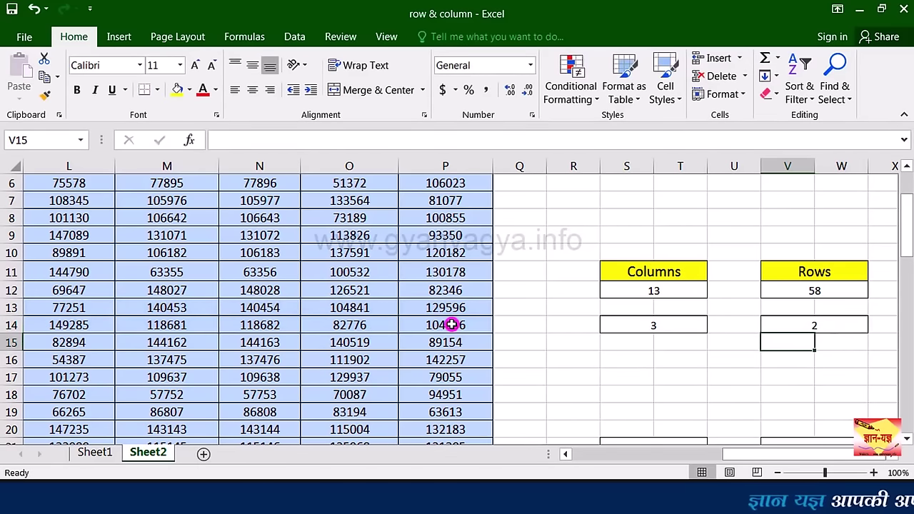
left_click(839, 327)
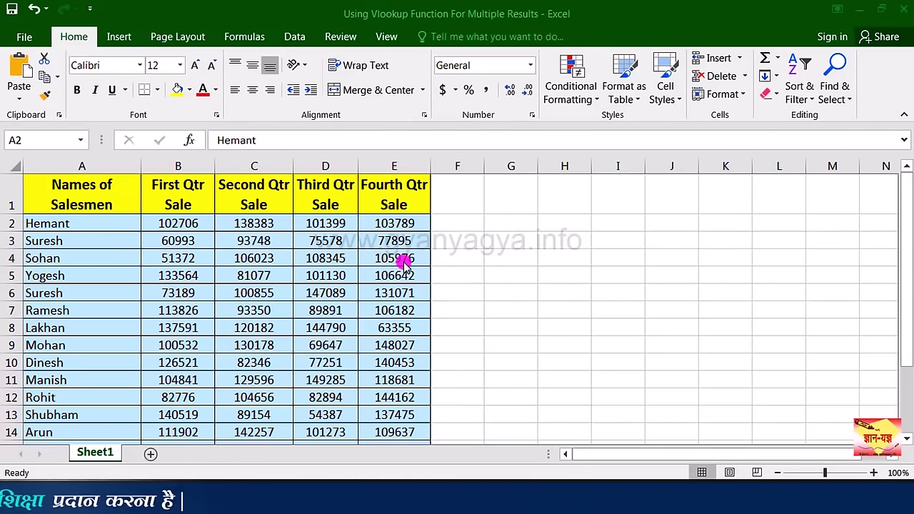
Step: Copy the header row A1:E1 and paste it into G1:K1
left_click(111, 204)
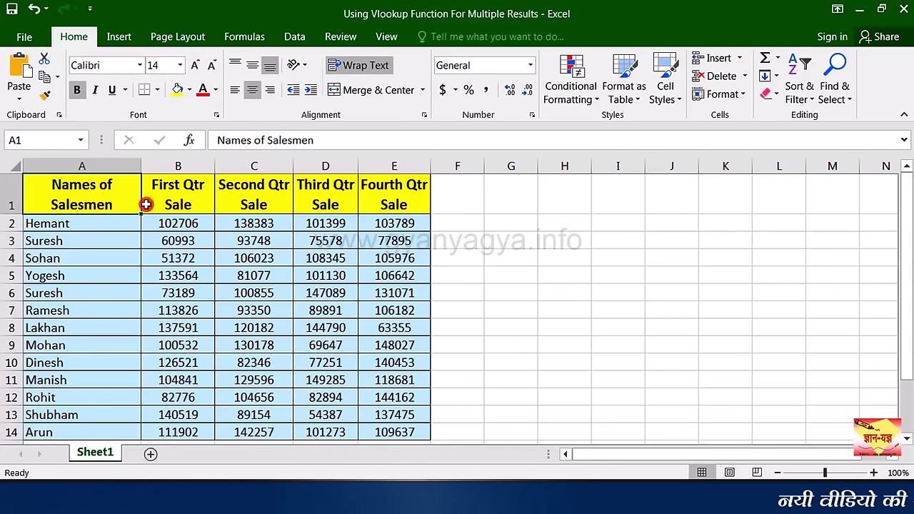
left_click_drag(122, 202, 363, 203)
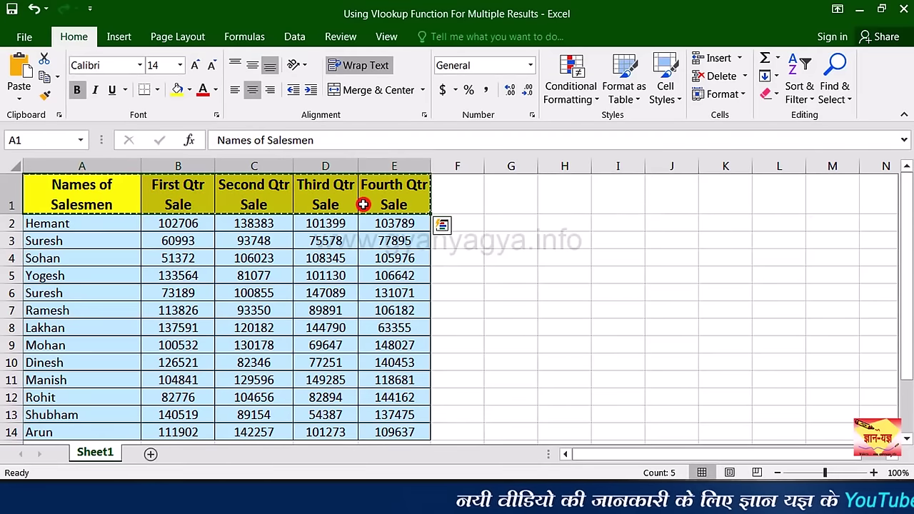
key("ctrl+c")
left_click(528, 203)
key("ctrl+v")
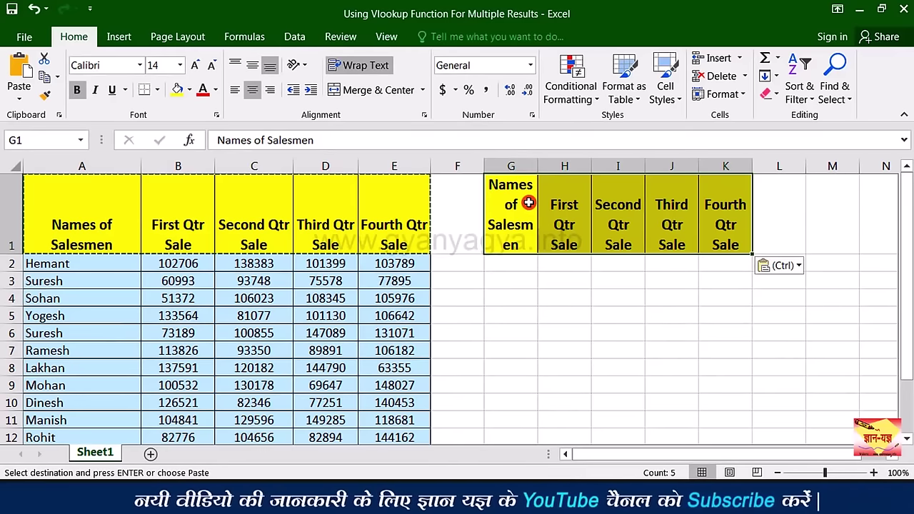
Step: Widen columns G through J so the quarterly sale headers fit
left_click_drag(538, 166, 564, 166)
left_click_drag(618, 166, 690, 168)
left_click_drag(745, 170, 808, 167)
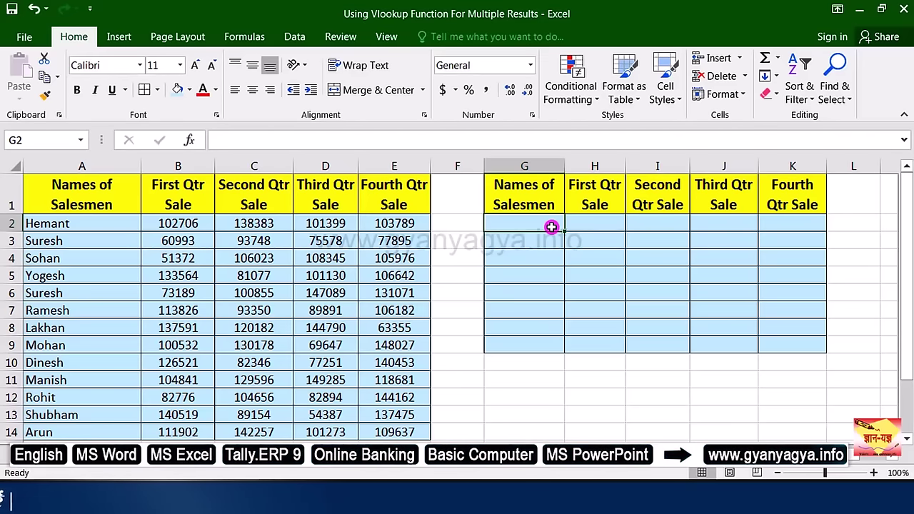
Step: Enter Manish as the salesman name in G2
type("Manish")
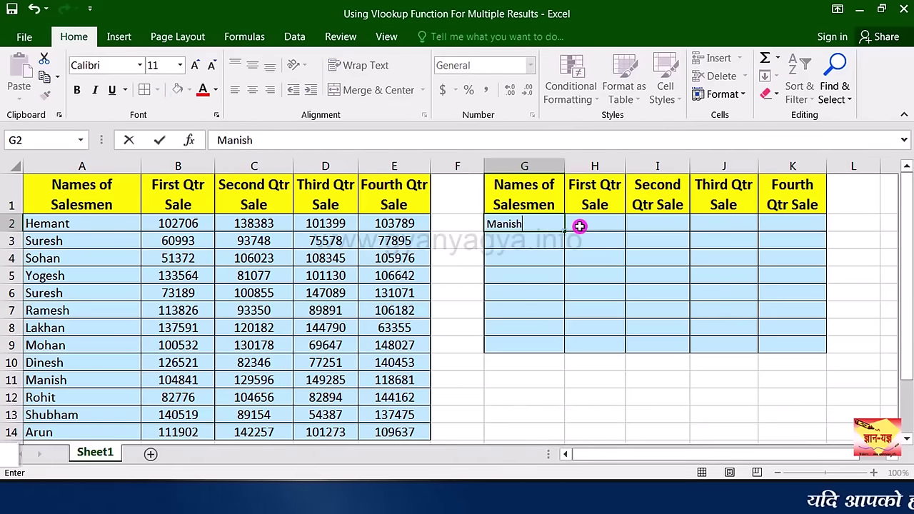
left_click(577, 226)
left_click(538, 225)
left_click(593, 227)
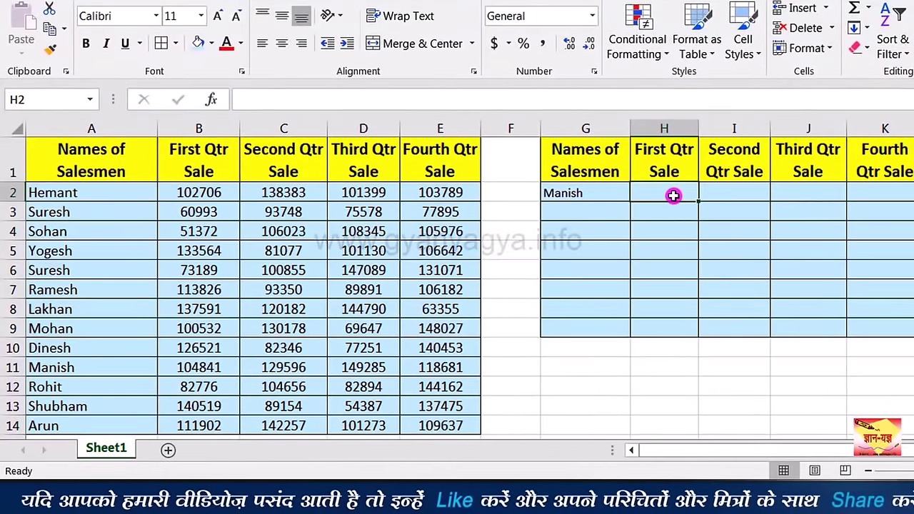
Step: Start H2's formula as =VLOOKUP($G$2,$A$1:$E$14,COLUMNS( with absolute references
type("=v")
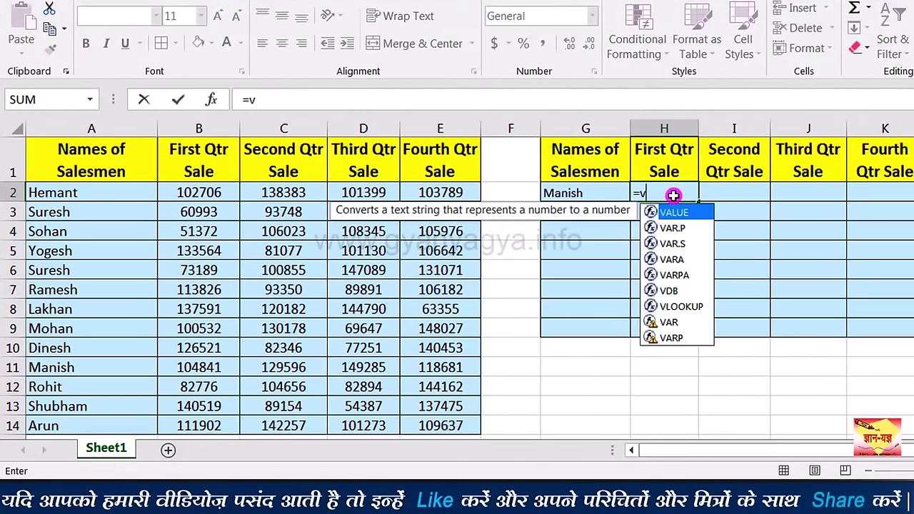
type("l")
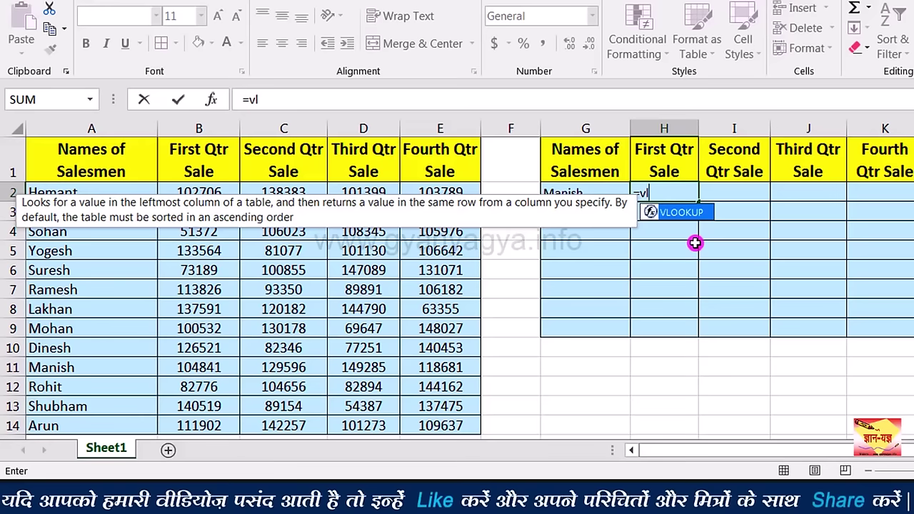
key("Tab")
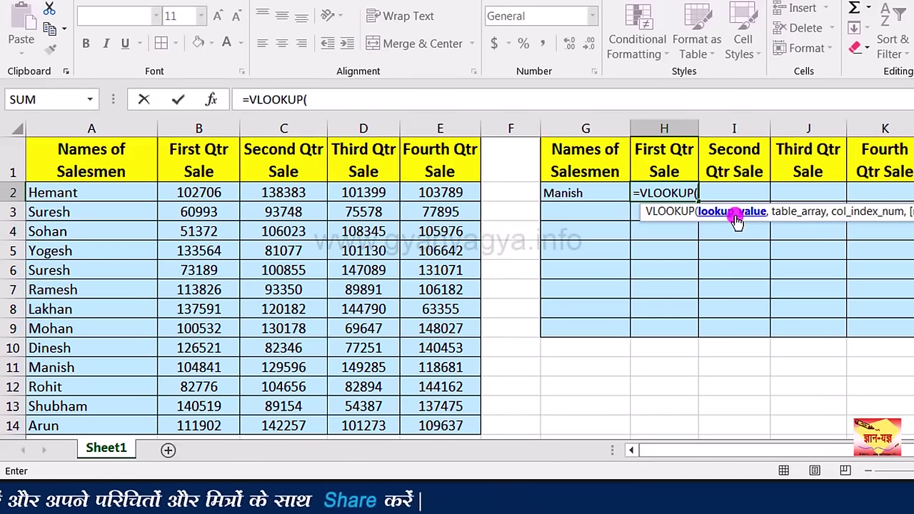
left_click(594, 194)
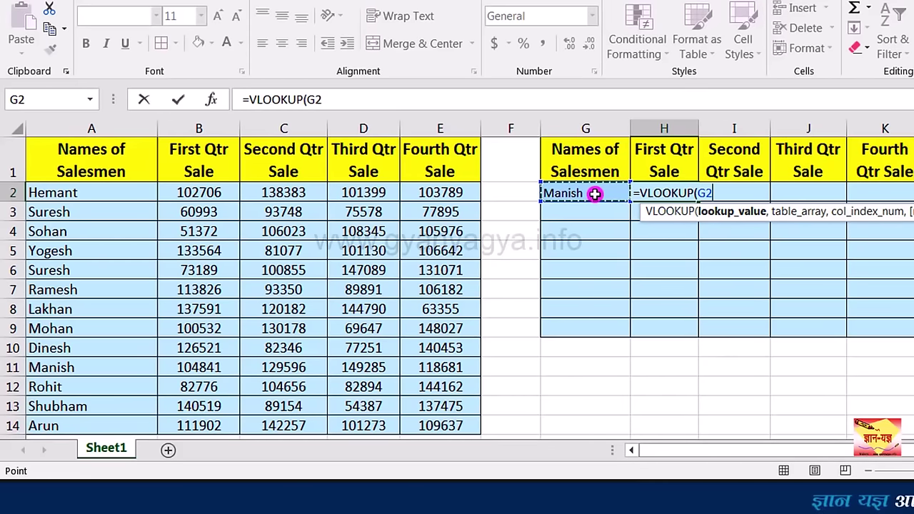
left_click(702, 194)
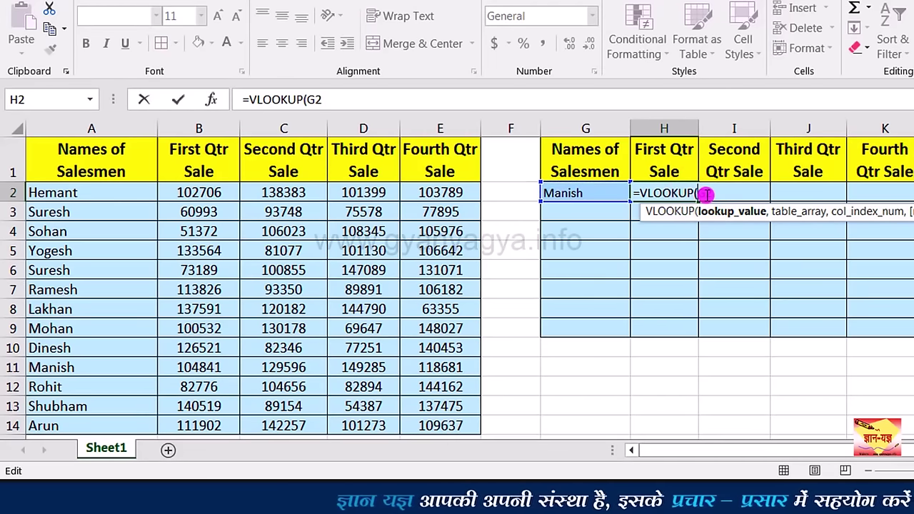
key("F4")
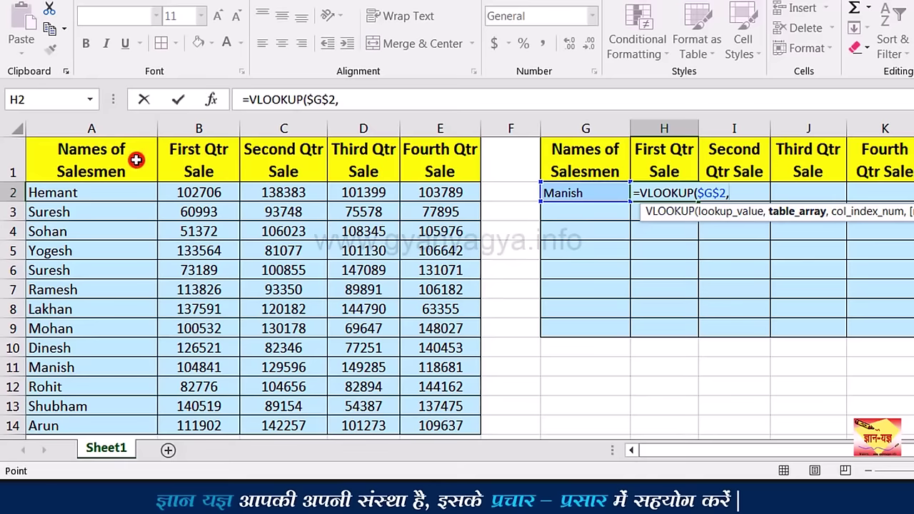
left_click_drag(294, 187, 414, 418)
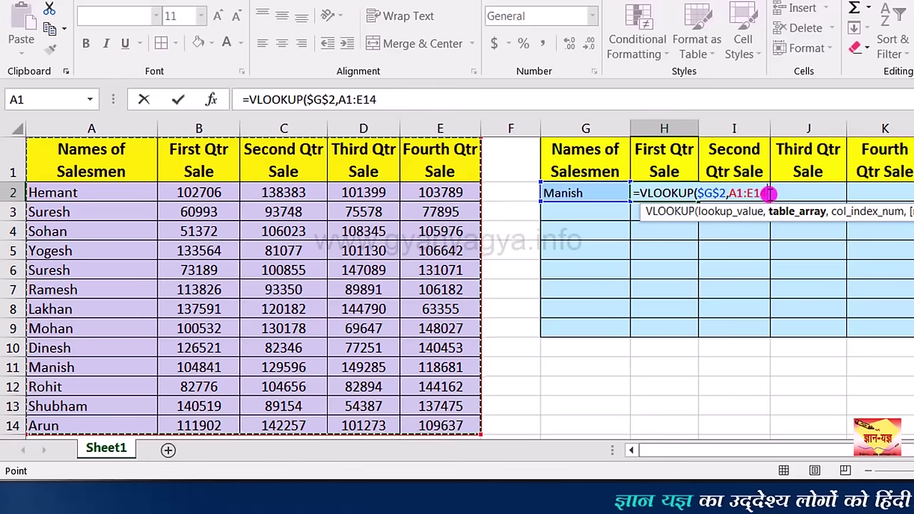
key("F4")
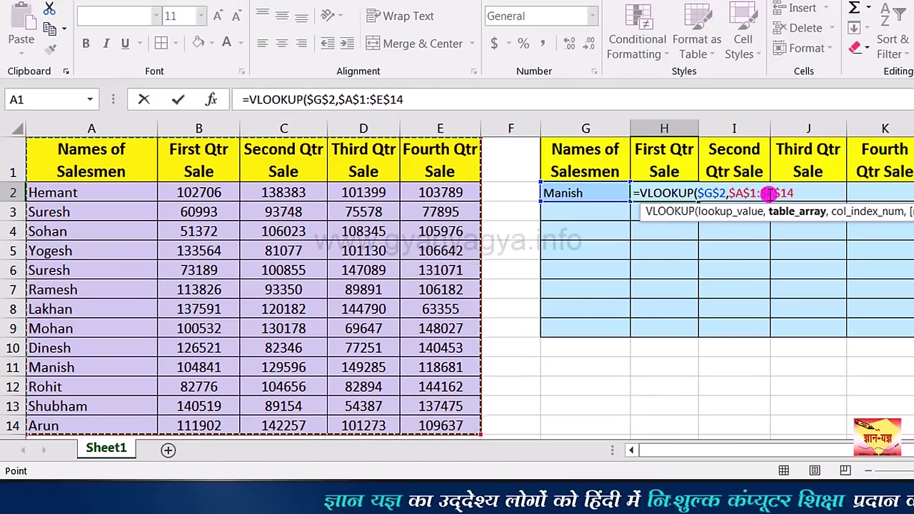
type(",")
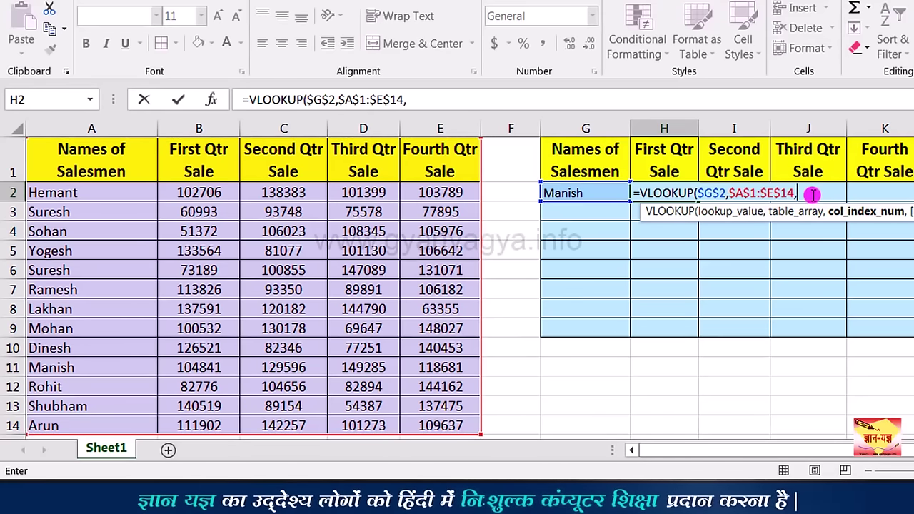
type("column")
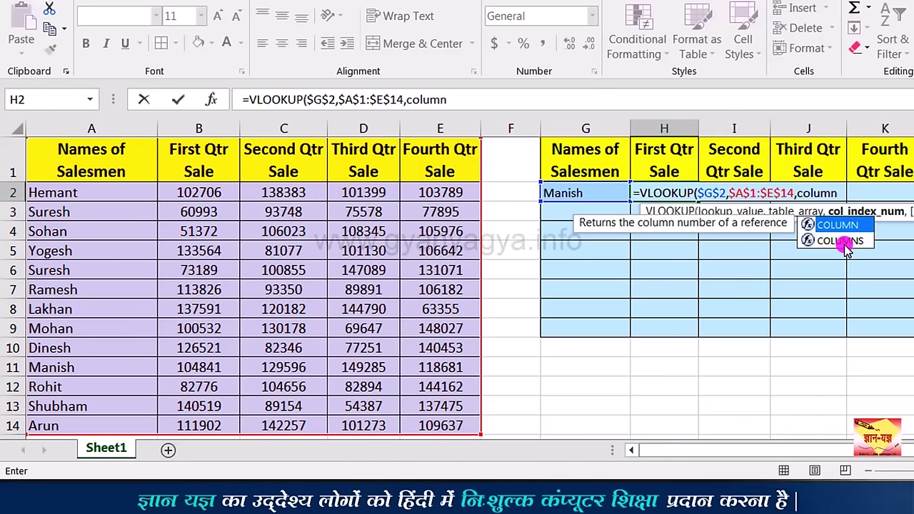
double_click(842, 242)
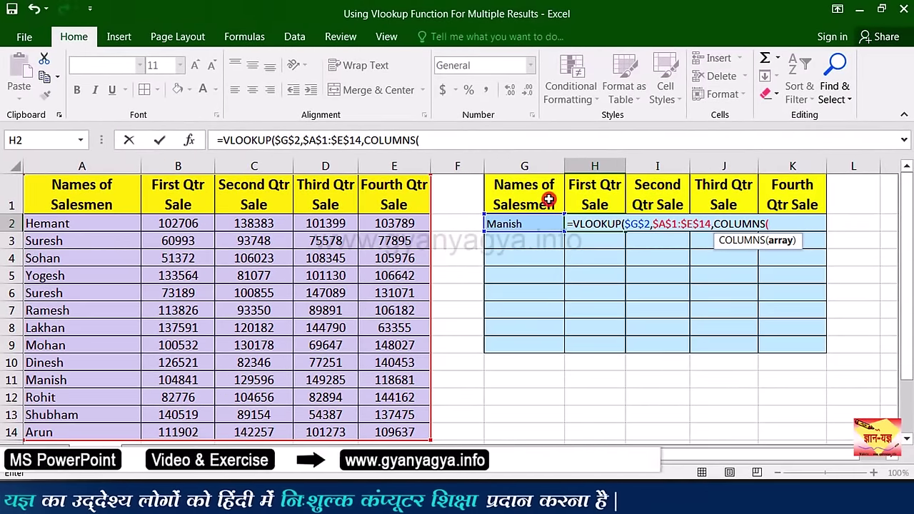
Step: Complete H2 as =VLOOKUP($G$2,$A$1:$E$14,COLUMNS($G$1:H1),0), returning 104841
left_click(547, 200)
left_click_drag(547, 200, 577, 200)
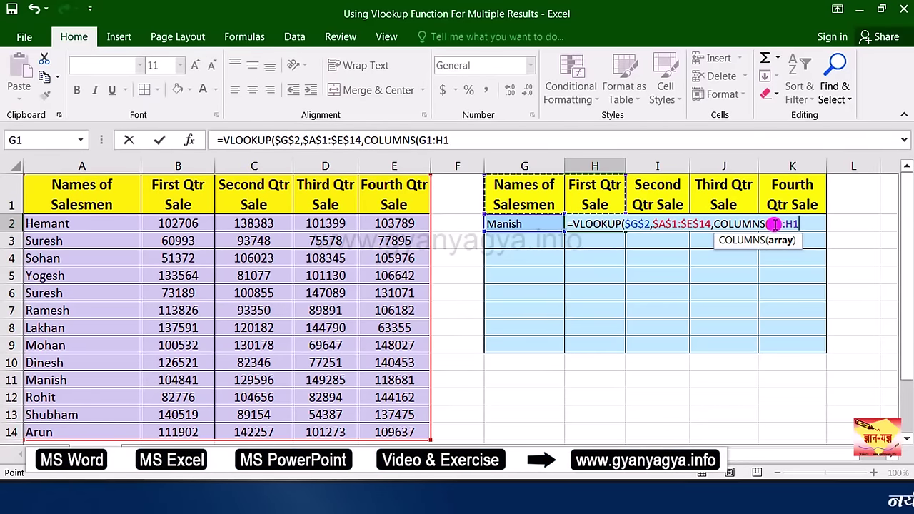
left_click(775, 223)
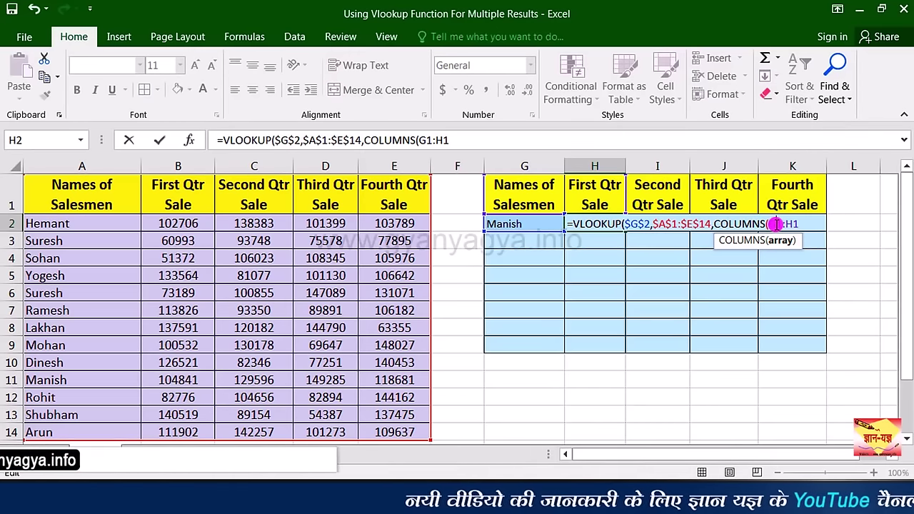
key("F4")
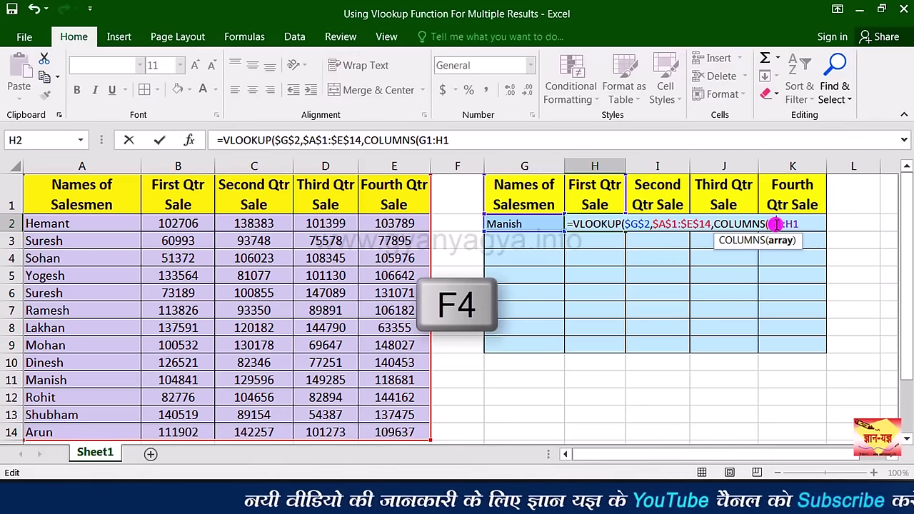
key("F4")
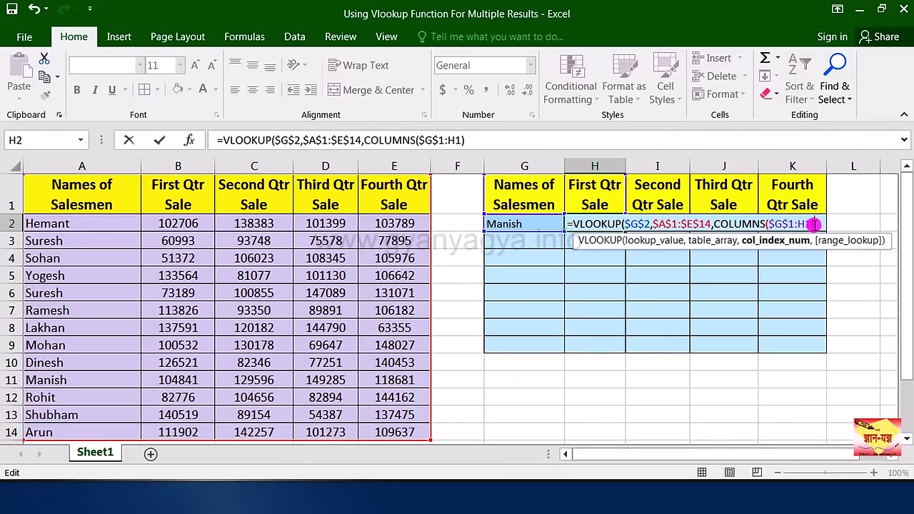
type(",")
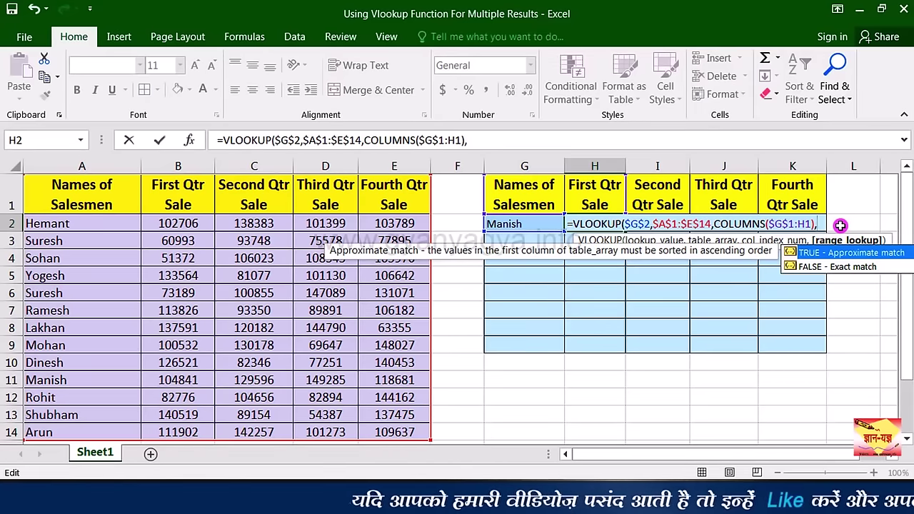
type("0")
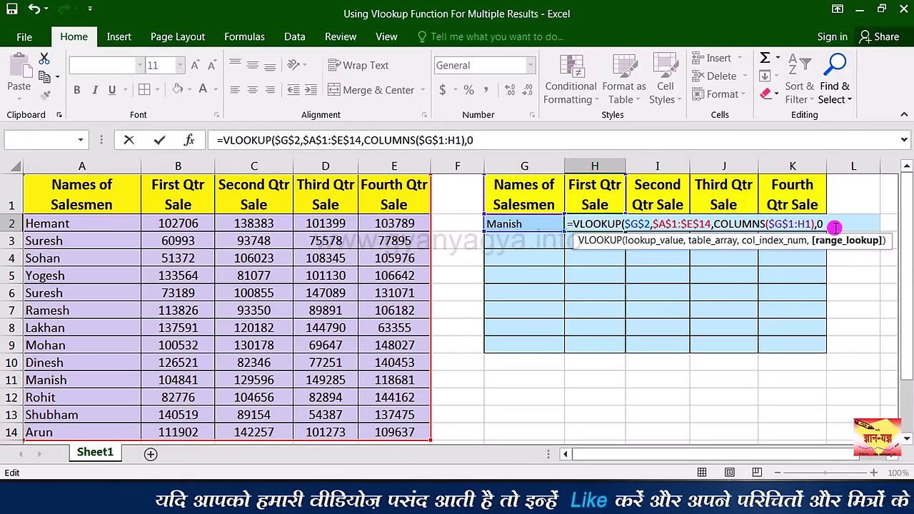
type(")")
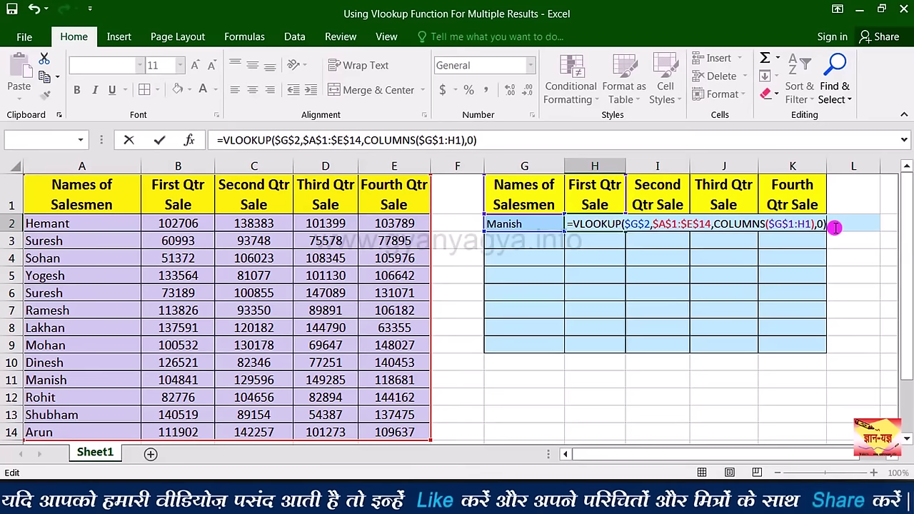
key("Return")
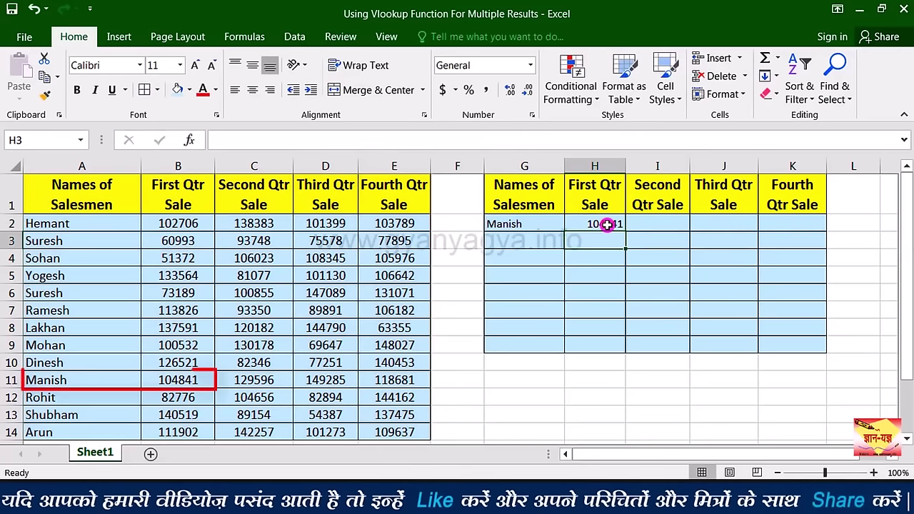
Step: Fill the H2 lookup across to K2, giving 129596, 149285 and 118681
left_click(606, 224)
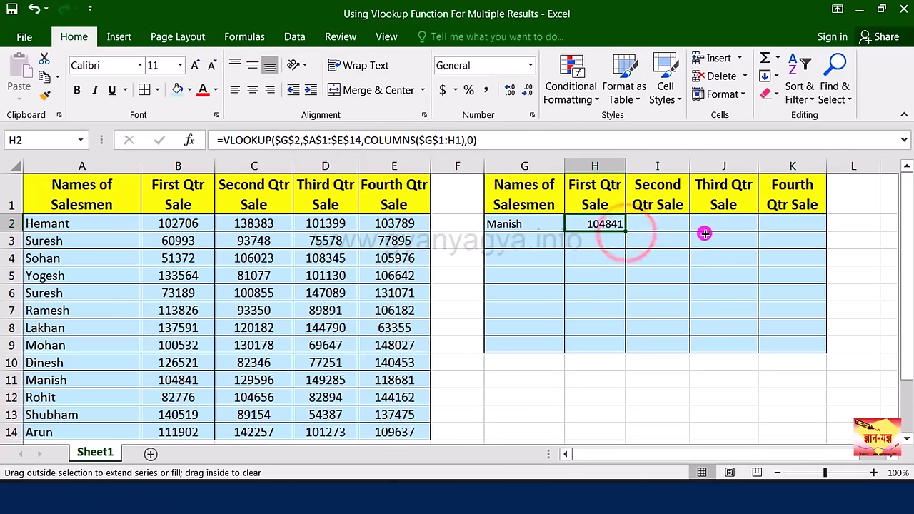
left_click_drag(797, 235, 796, 235)
left_click(657, 224)
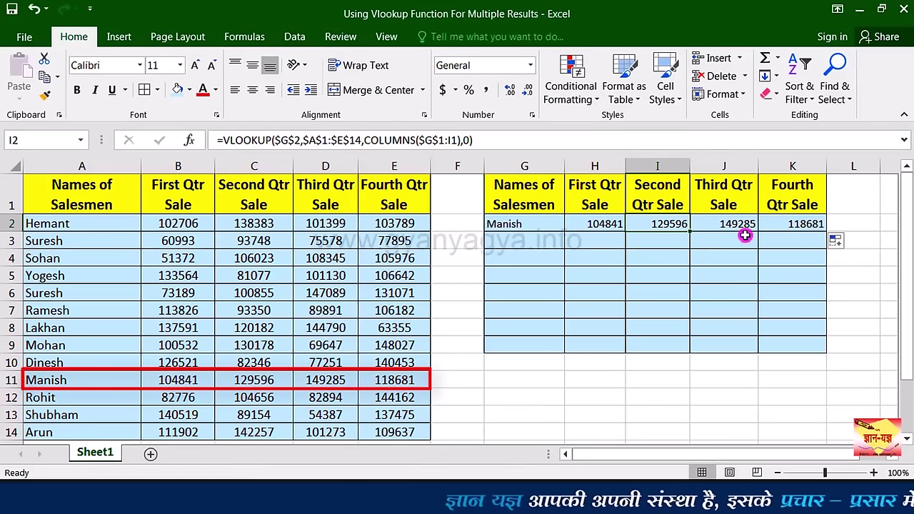
Step: Review the copied COLUMNS references in H2, I2, J2 and K2
left_click(604, 224)
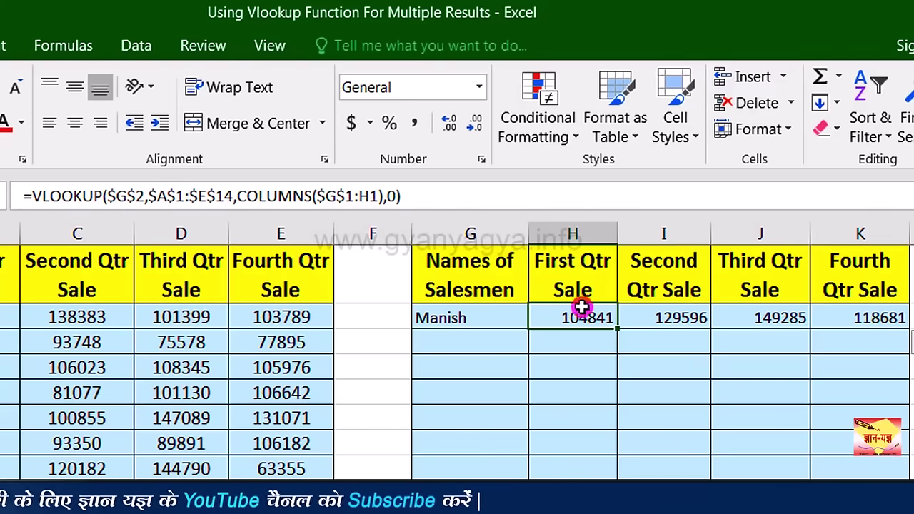
left_click(650, 317)
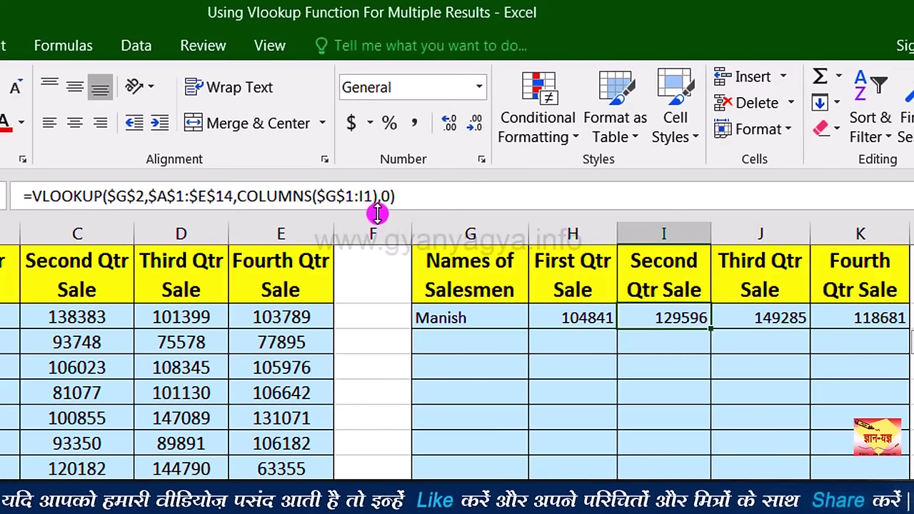
left_click(752, 321)
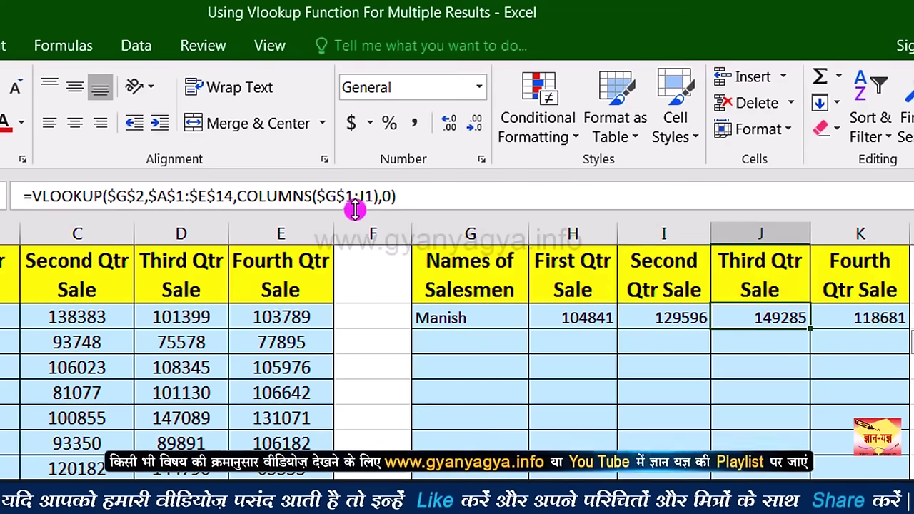
left_click(840, 323)
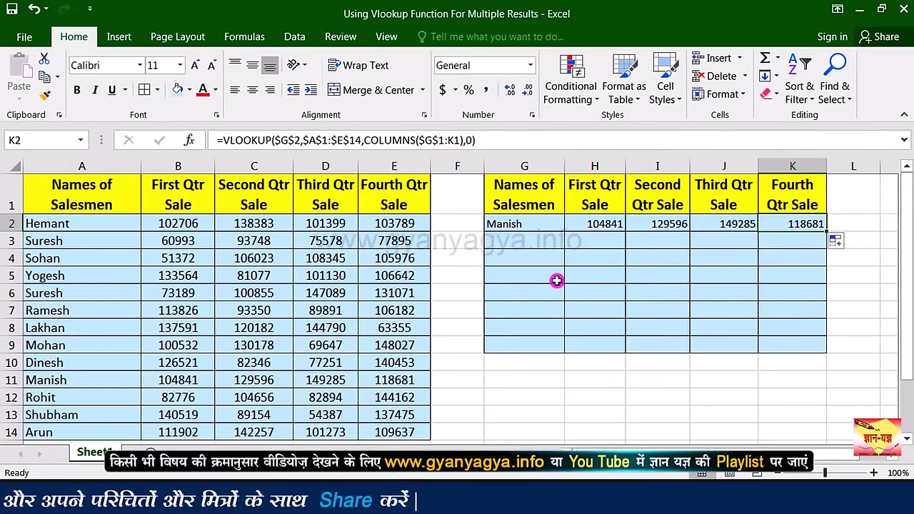
left_click(544, 226)
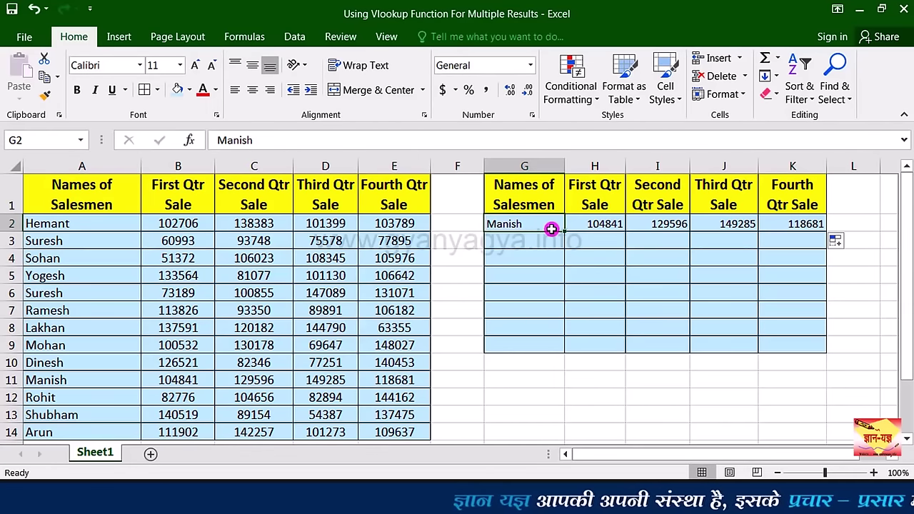
Step: Change the G2 name from Manish to Dinesh so his quarterly sales appear
double_click(551, 229)
type("Die")
key("BackSpace")
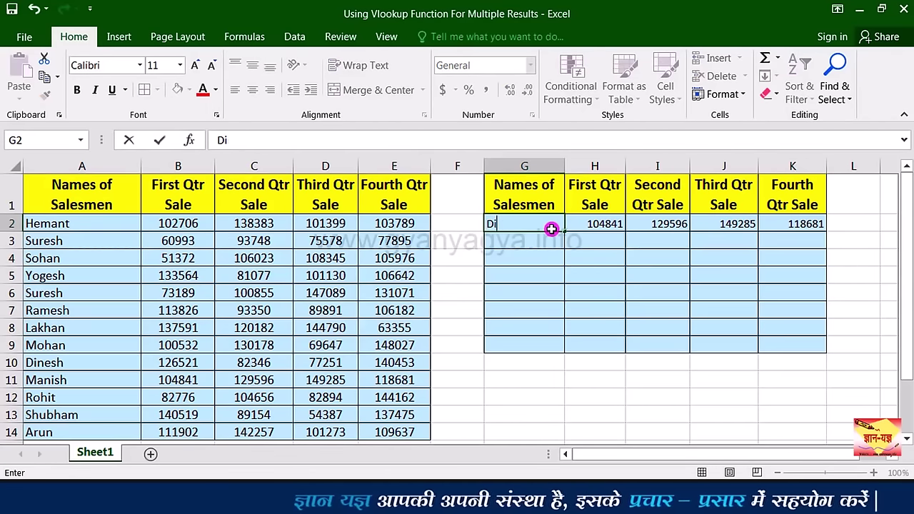
type("nesh")
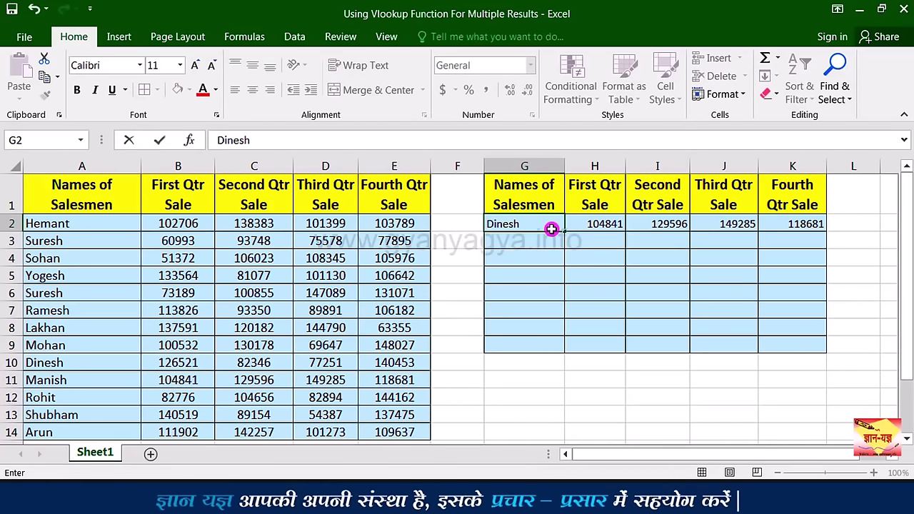
key("Return")
left_click(605, 229)
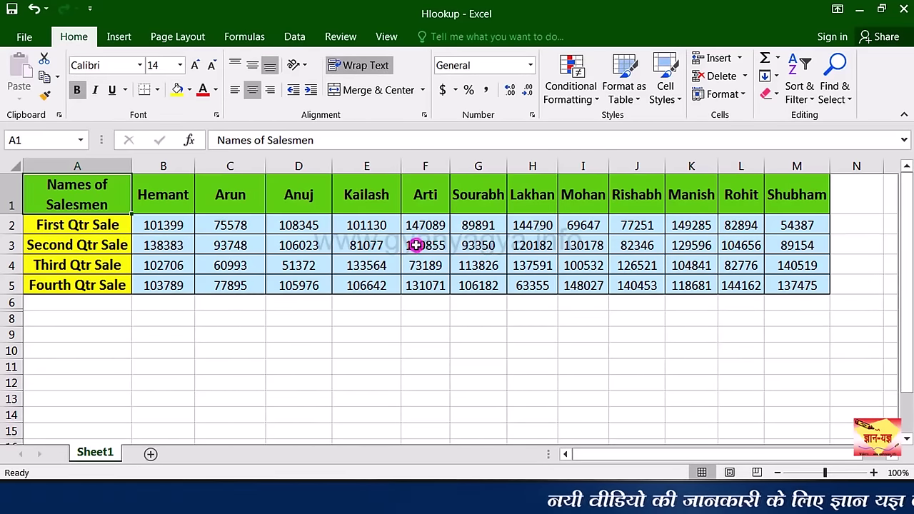
Step: Enter Rishabh in A8 and begin a formula with = in B8
left_click(77, 351)
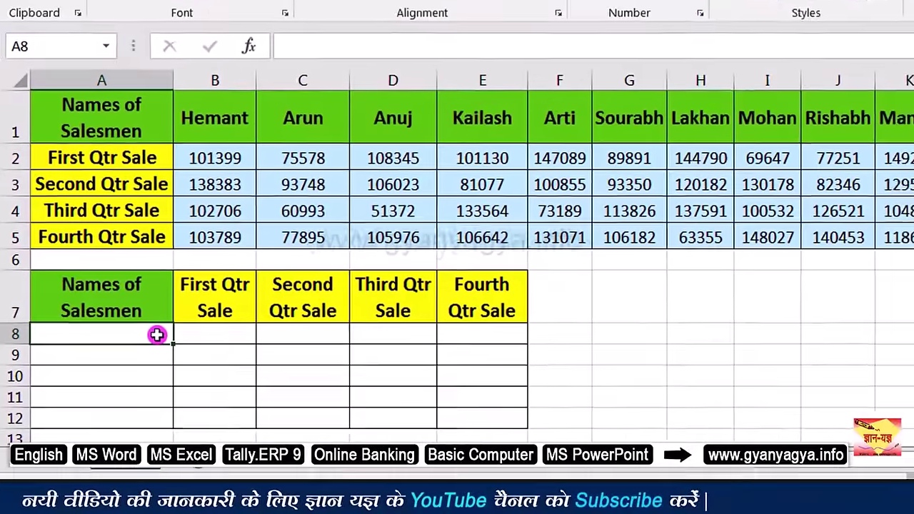
type("Rishabh")
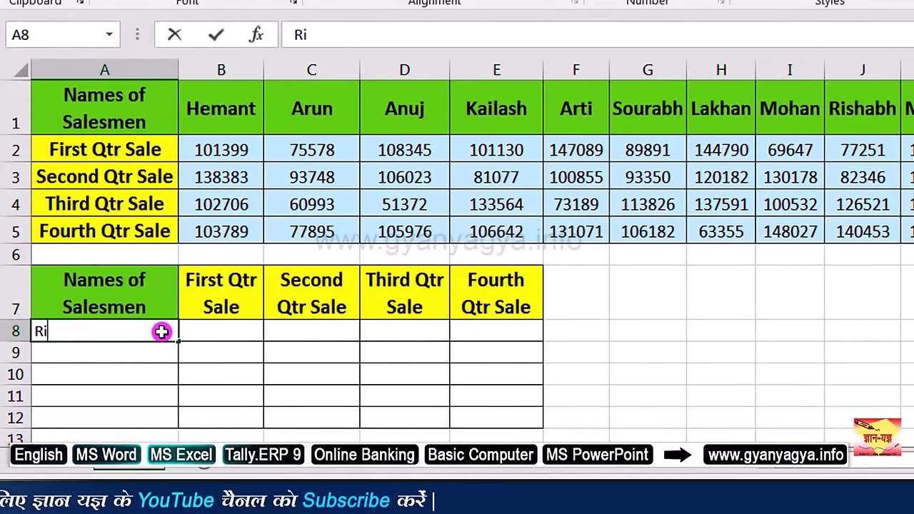
left_click(211, 334)
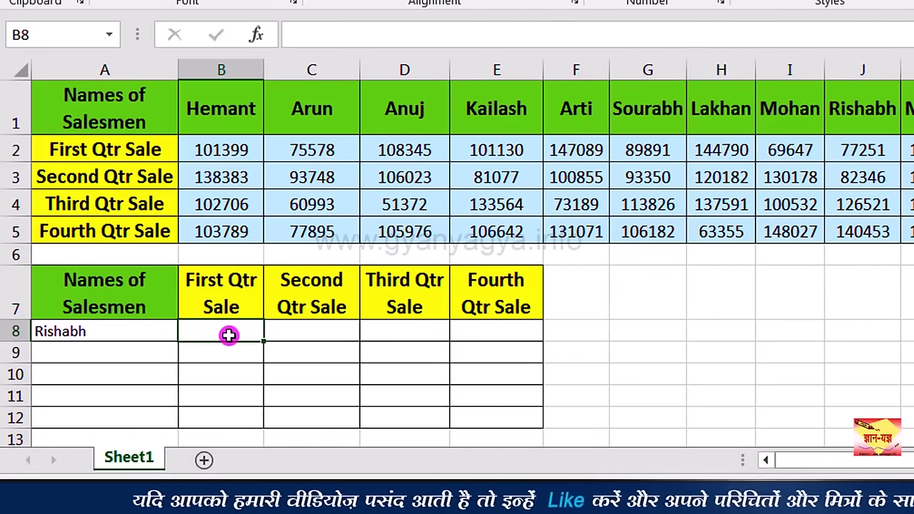
type("=")
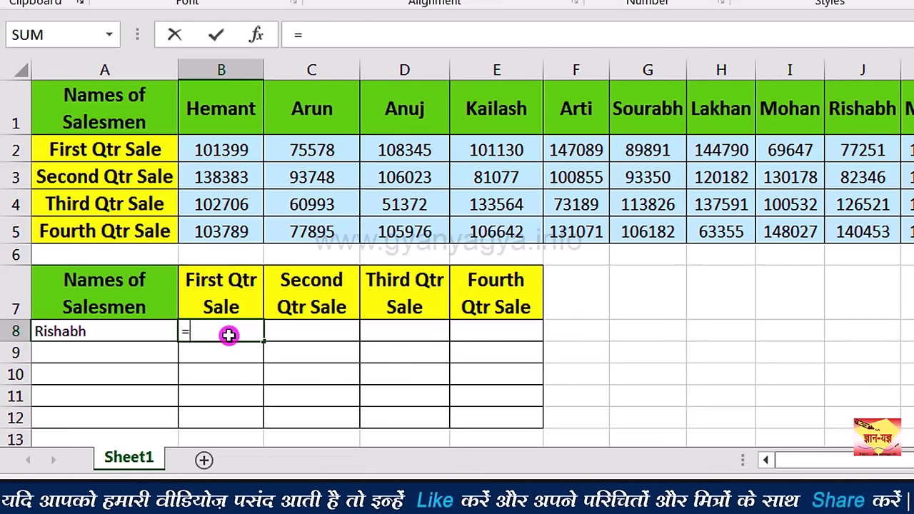
Step: Start B8's formula as =HLOOKUP(A8, with Rishabh's name cell as the lookup value
type("hl")
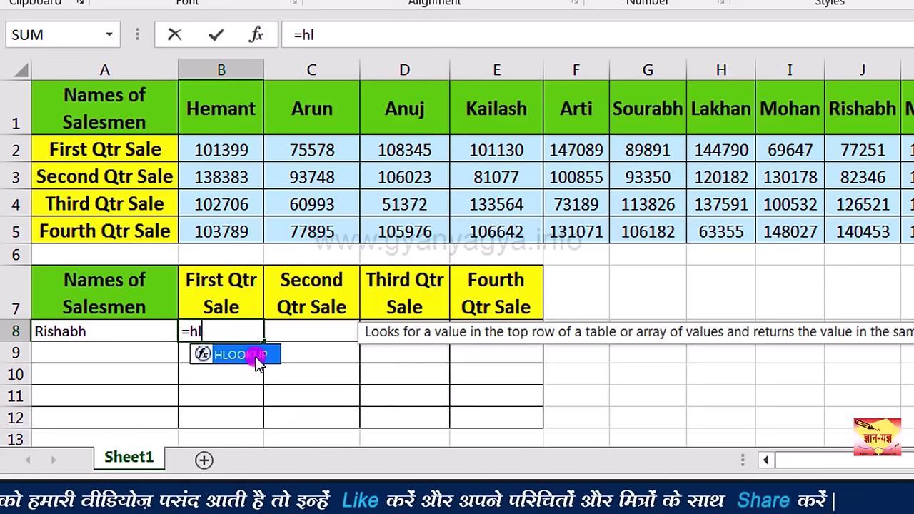
double_click(253, 360)
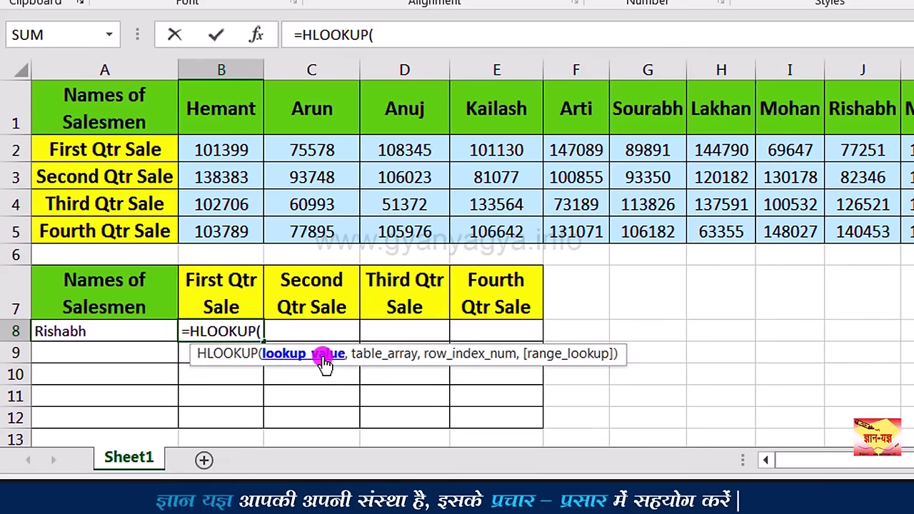
left_click(140, 334)
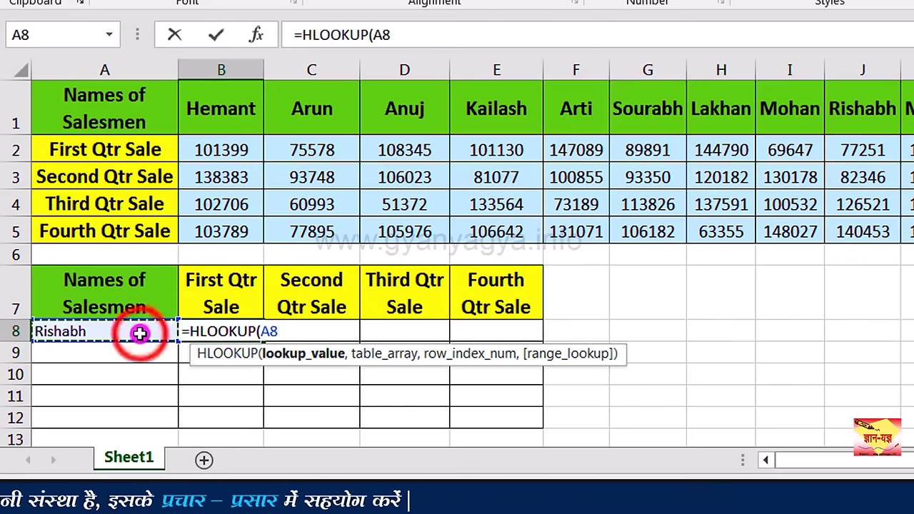
type(",")
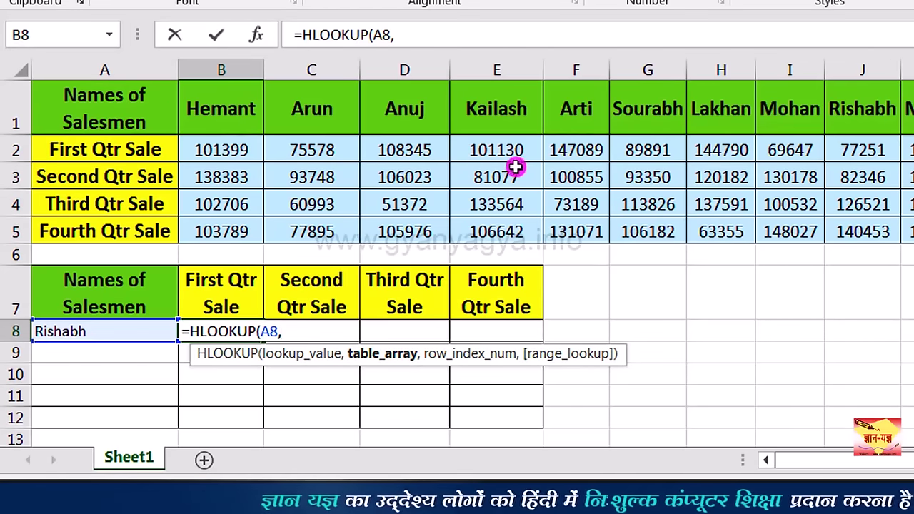
Step: Complete B8 as =HLOOKUP(A8,A1:M5,2,0), returning Rishabh's first-quarter sale of 77251
left_click_drag(125, 104, 913, 240)
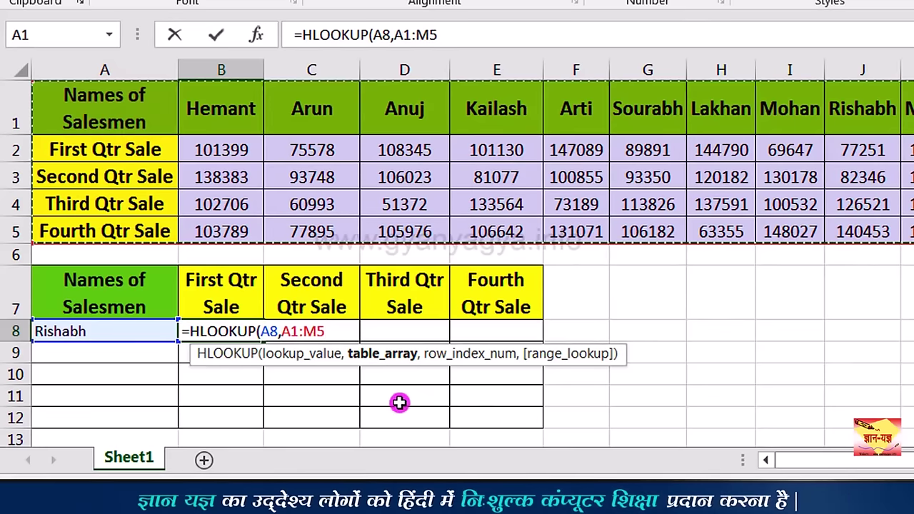
type(",")
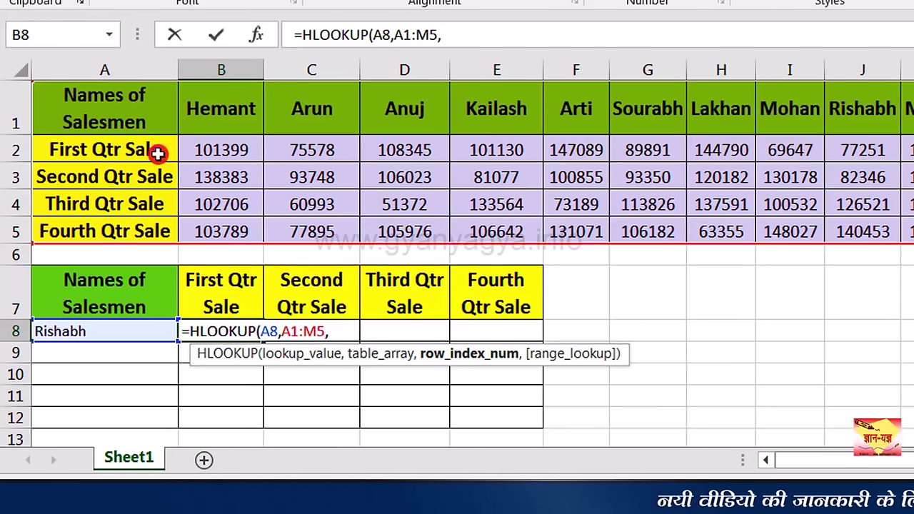
type("2")
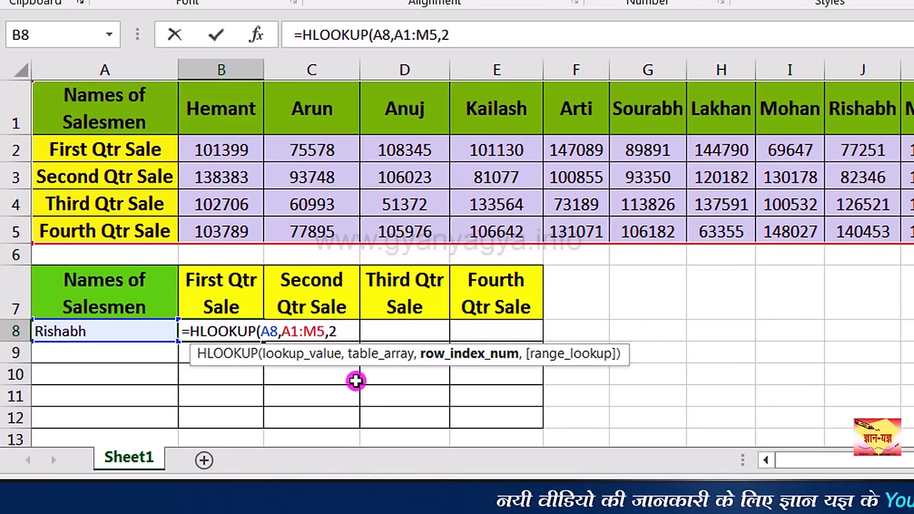
type(",0")
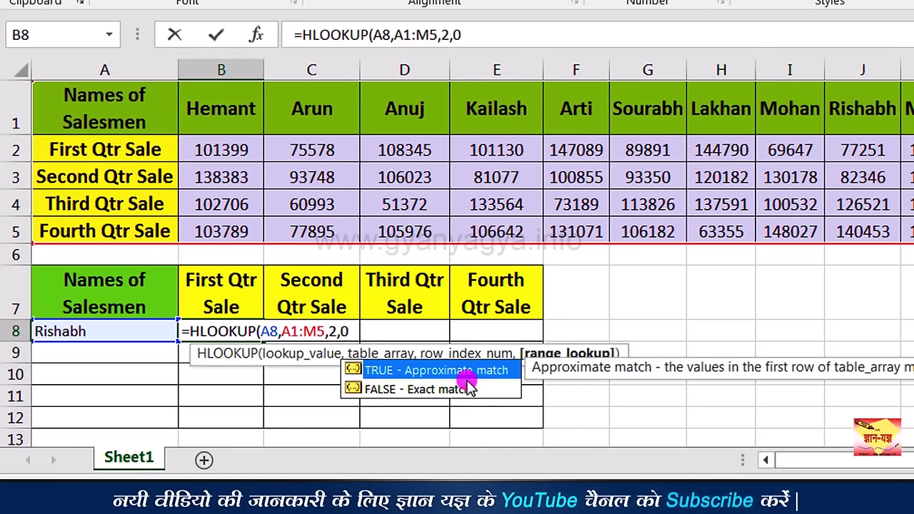
key("Return")
left_click(238, 331)
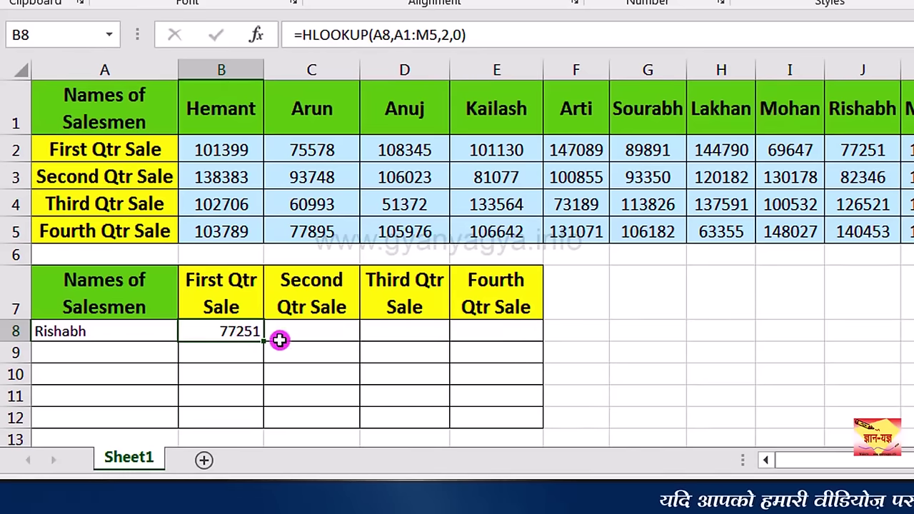
Step: Enter =HLOOKUP(A8,A1:M5,3,0) in C8 to show Rishabh's second-quarter sale of 82346
left_click(327, 331)
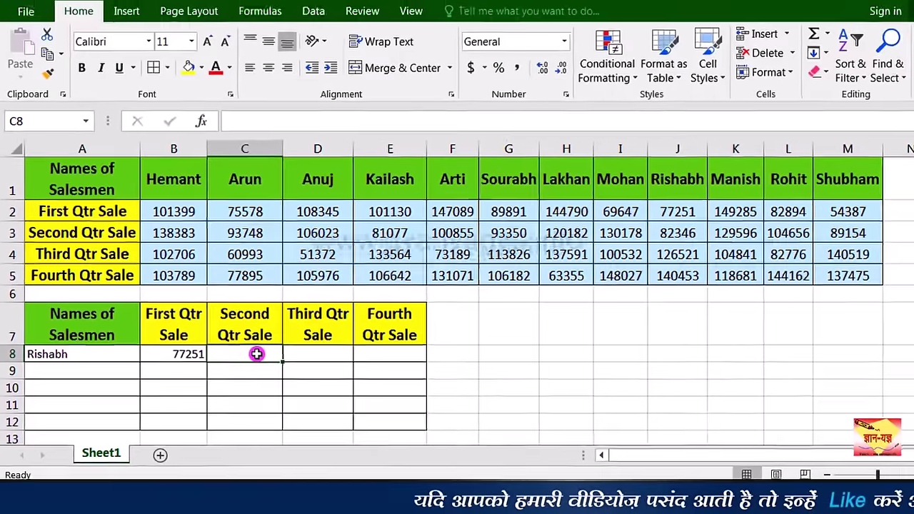
type("=")
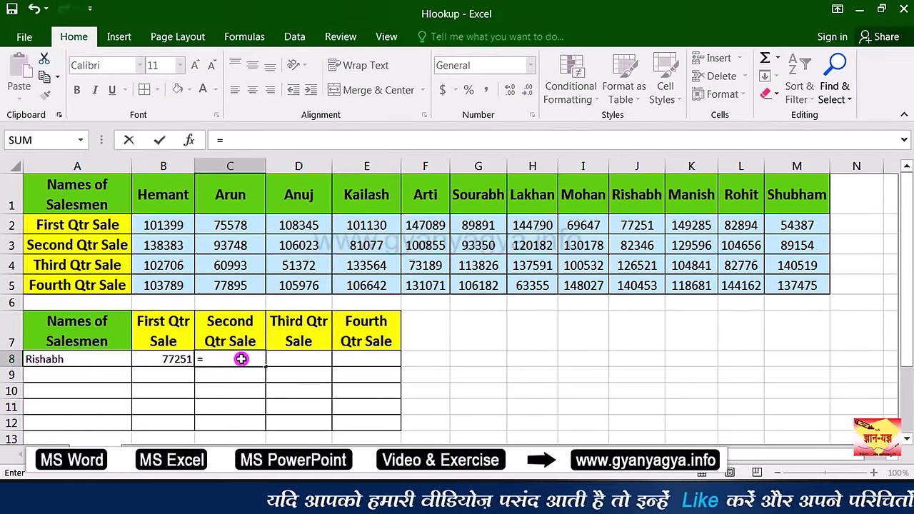
type("hlo")
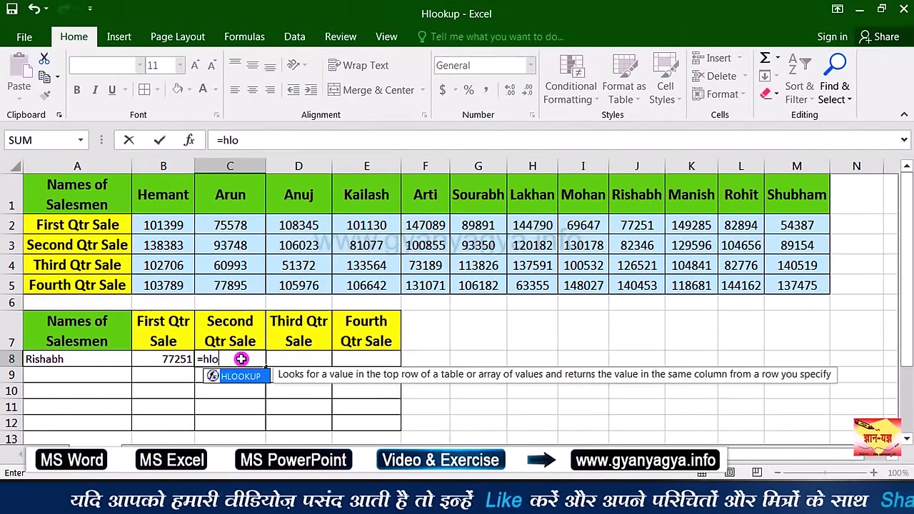
double_click(245, 376)
left_click(95, 362)
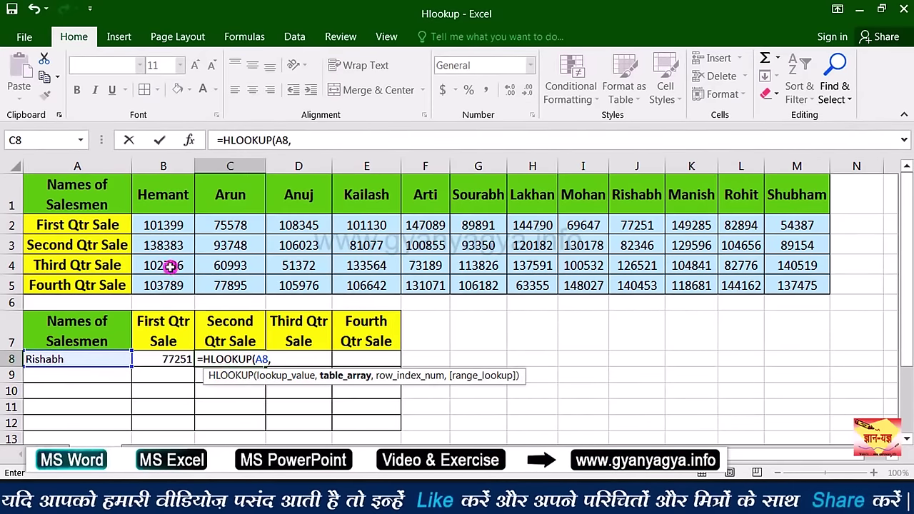
left_click_drag(86, 194, 779, 281)
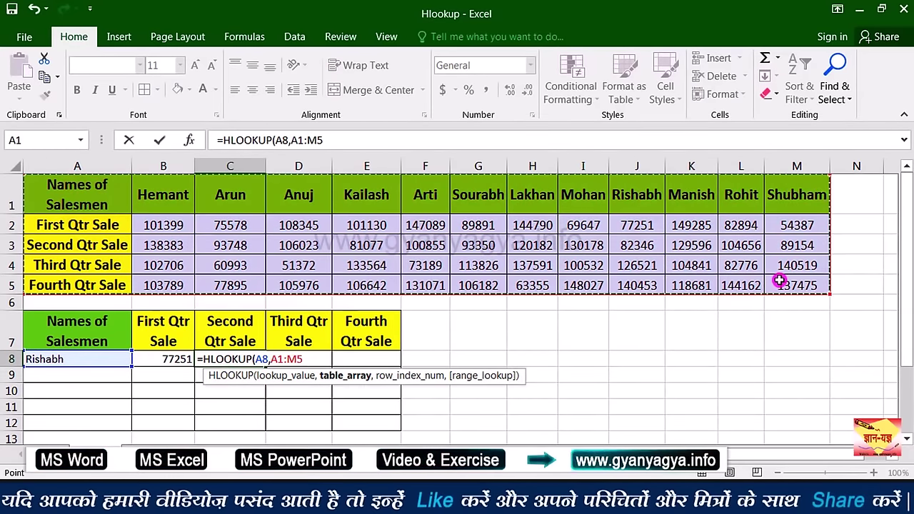
type(",3")
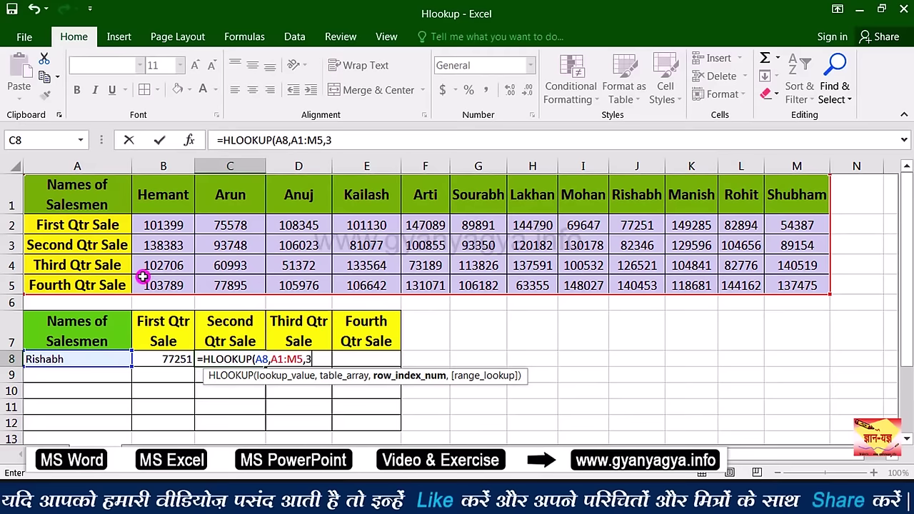
type(",0")
key("Return")
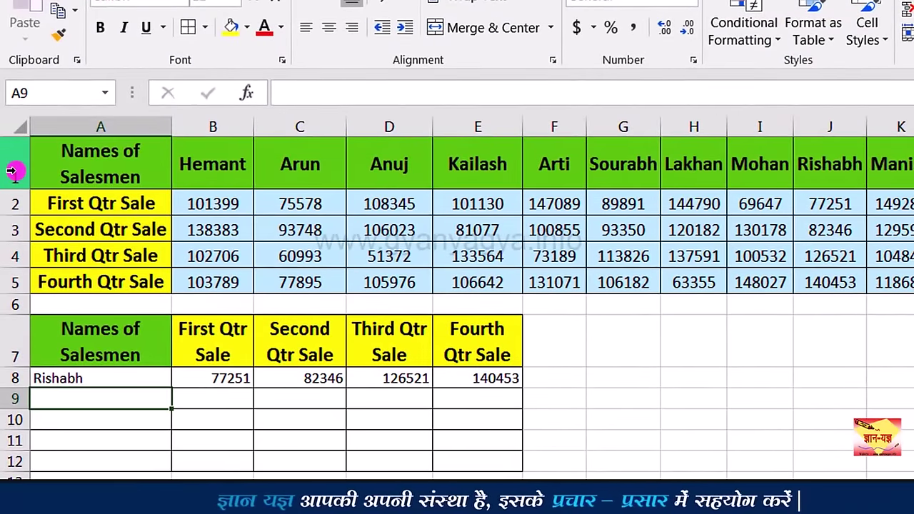
Step: Insert a blank row above the sales table via the row 1 header
right_click(12, 170)
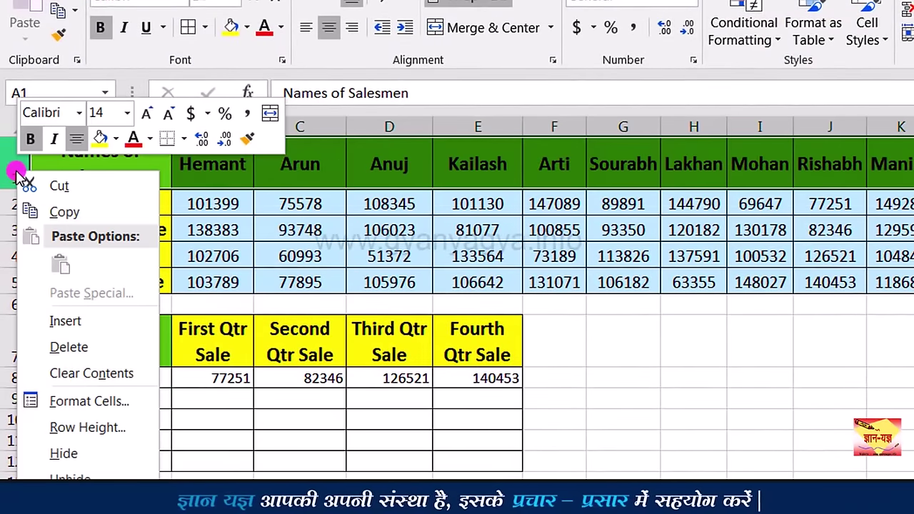
left_click(64, 323)
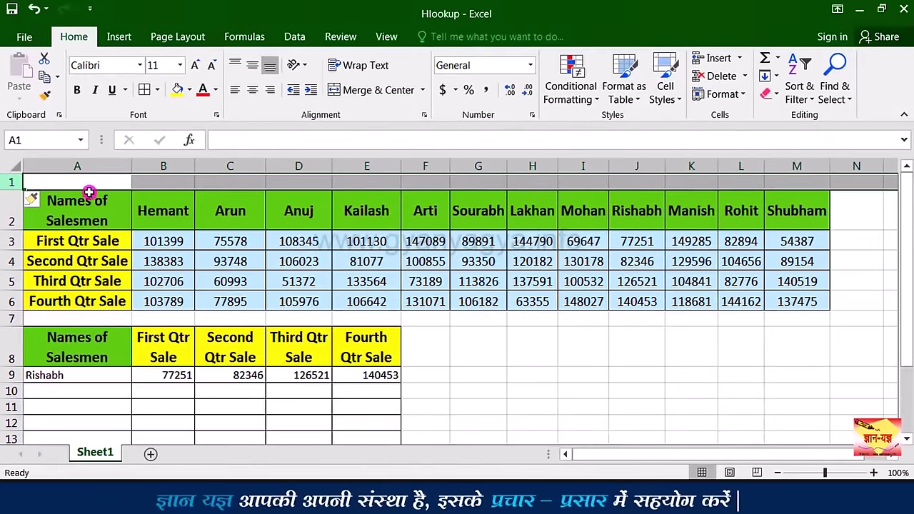
left_click(85, 184)
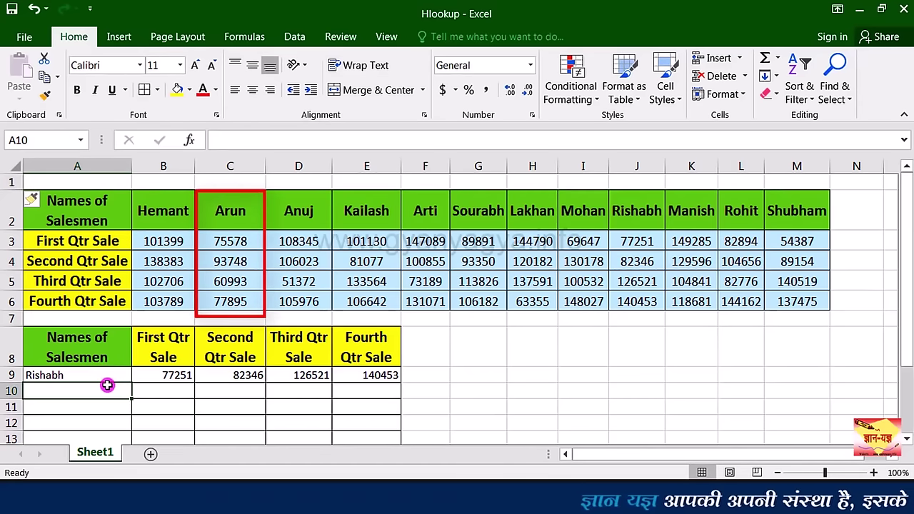
Step: Enter Arun in A10 under Rishabh and select C10 for his second-quarter sale
type("Arun")
key("Tab")
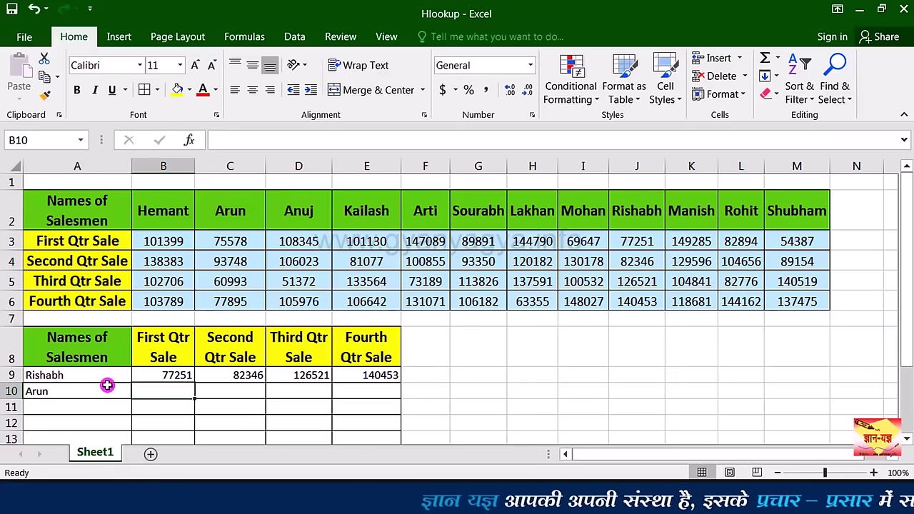
left_click(75, 394)
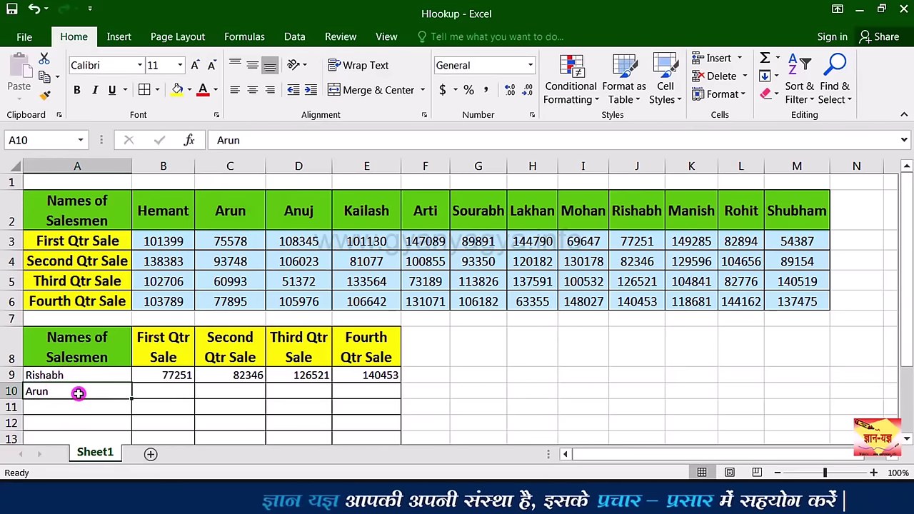
key("Right")
key("Right")
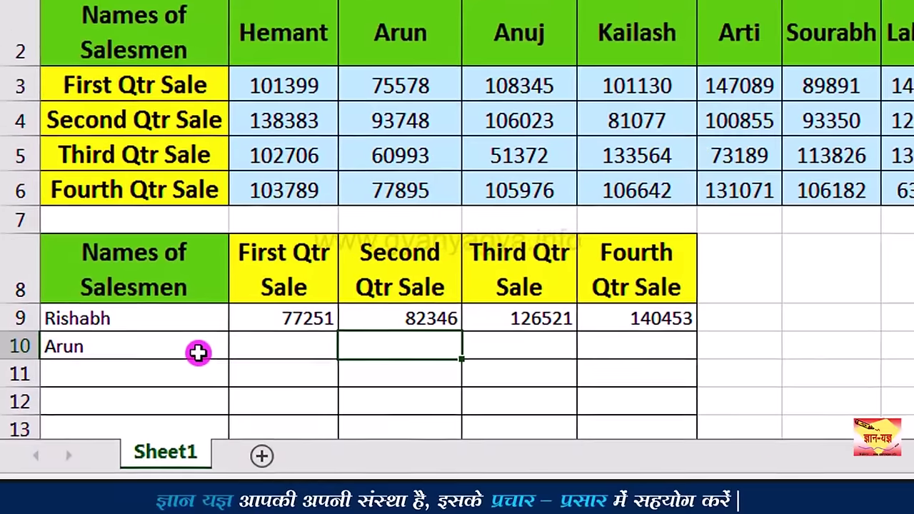
left_click(164, 349)
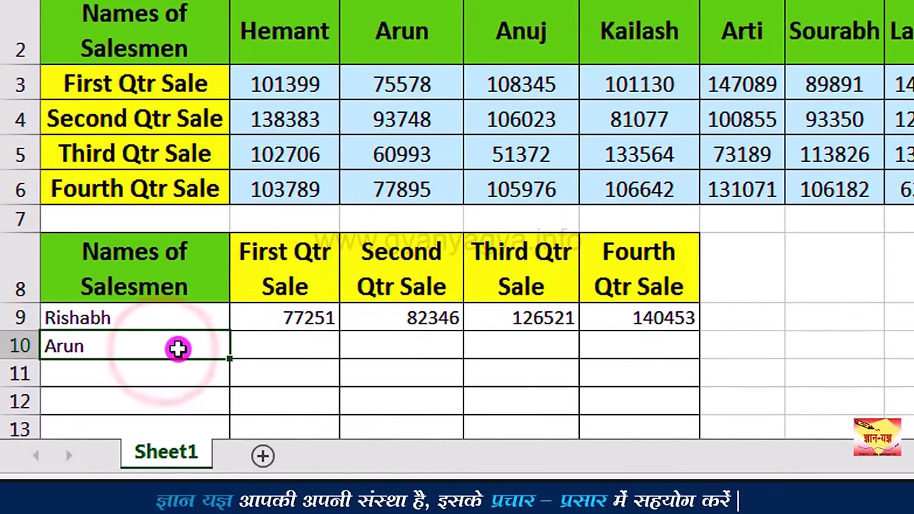
left_click(411, 346)
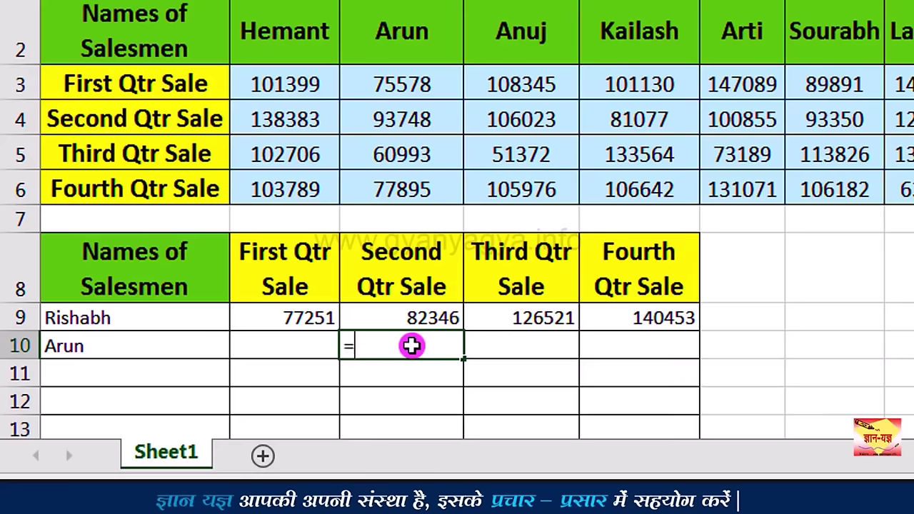
Step: Enter =HLOOKUP(A10,A2:M6,3,0) in C10, returning Arun's second-quarter sale of 93748
type("=hl")
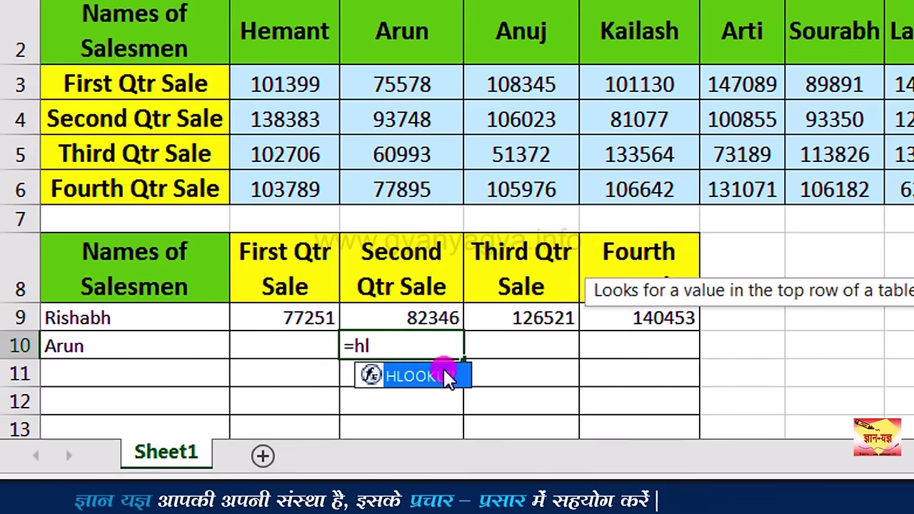
double_click(444, 377)
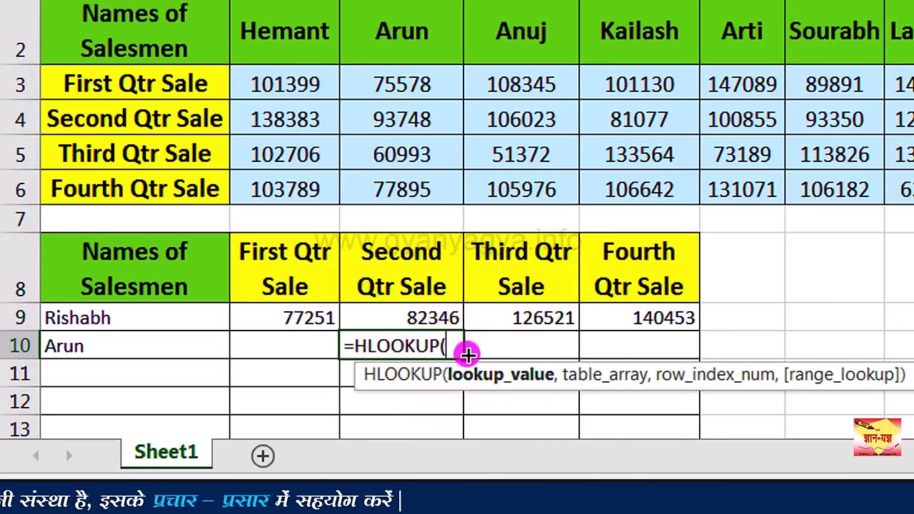
left_click(211, 345)
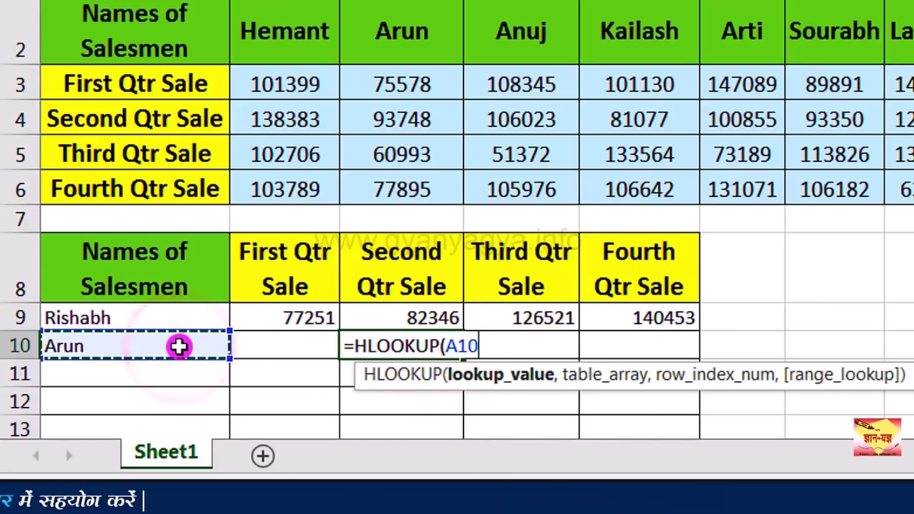
type(",")
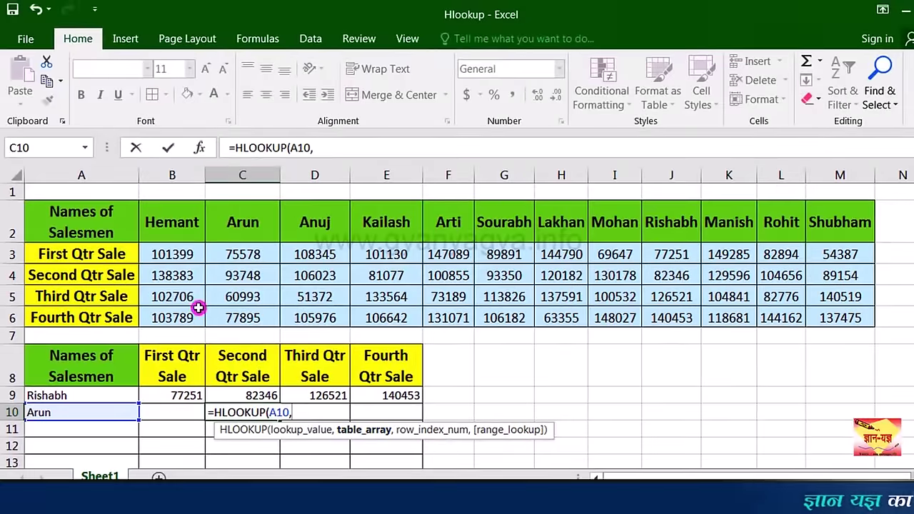
left_click_drag(100, 223, 816, 311)
type(",")
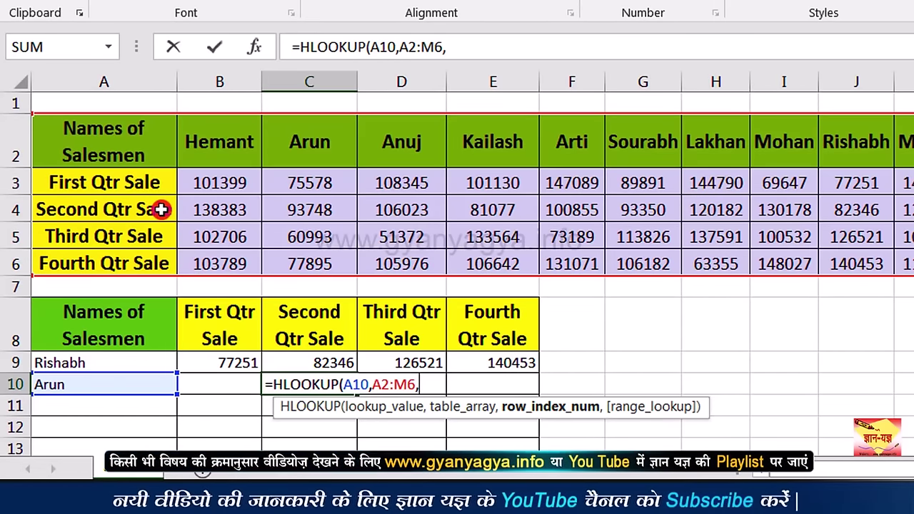
type("3")
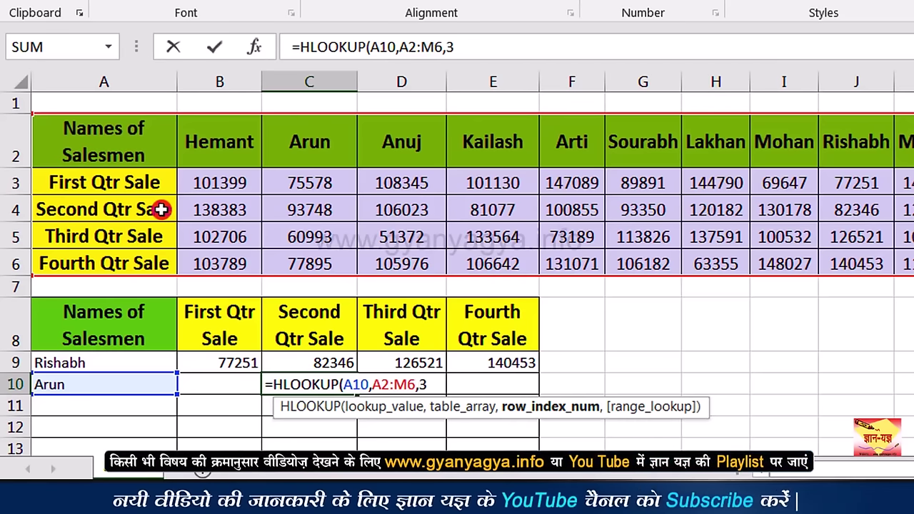
type(",")
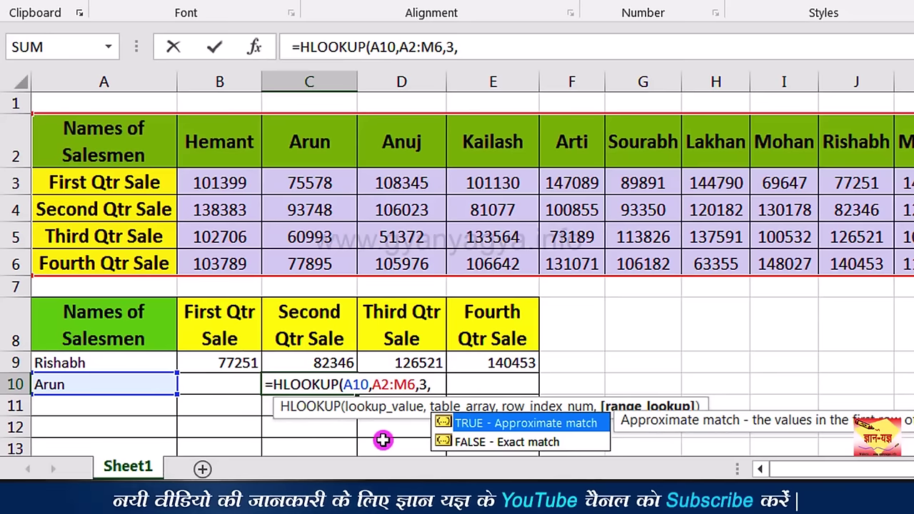
type("0")
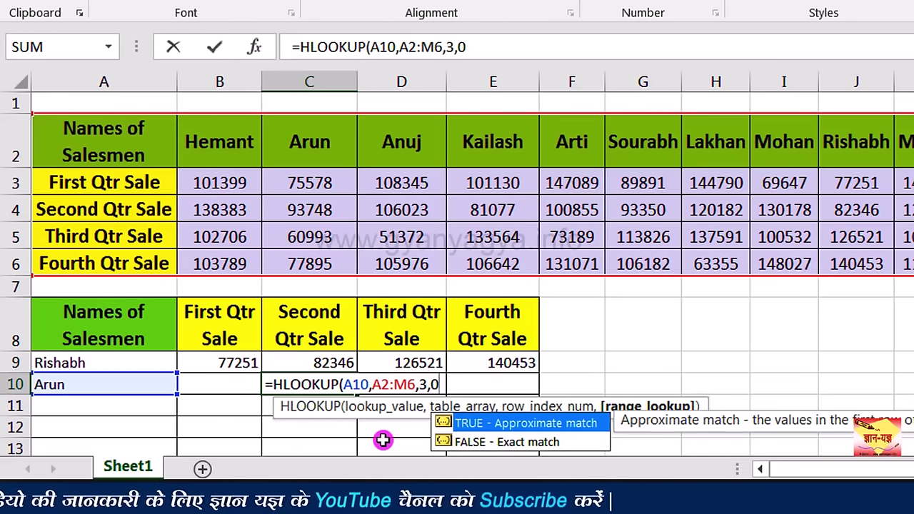
key("Return")
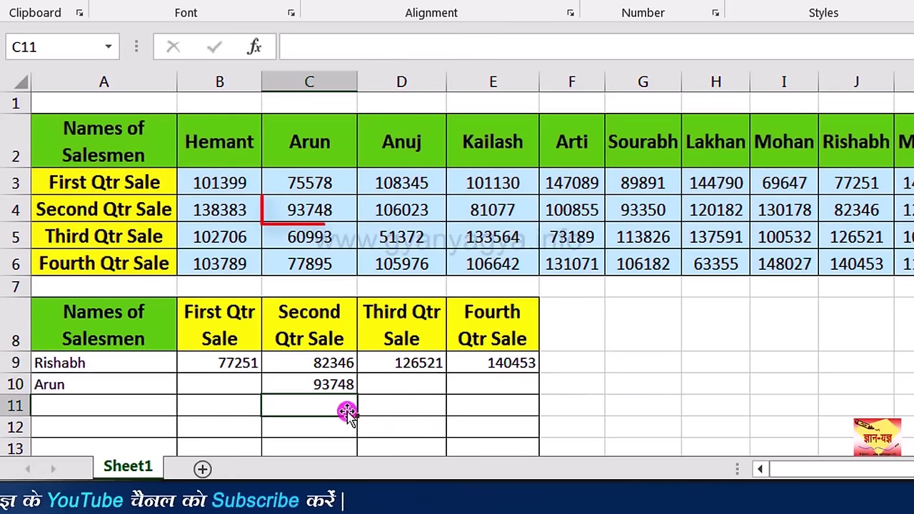
left_click(334, 387)
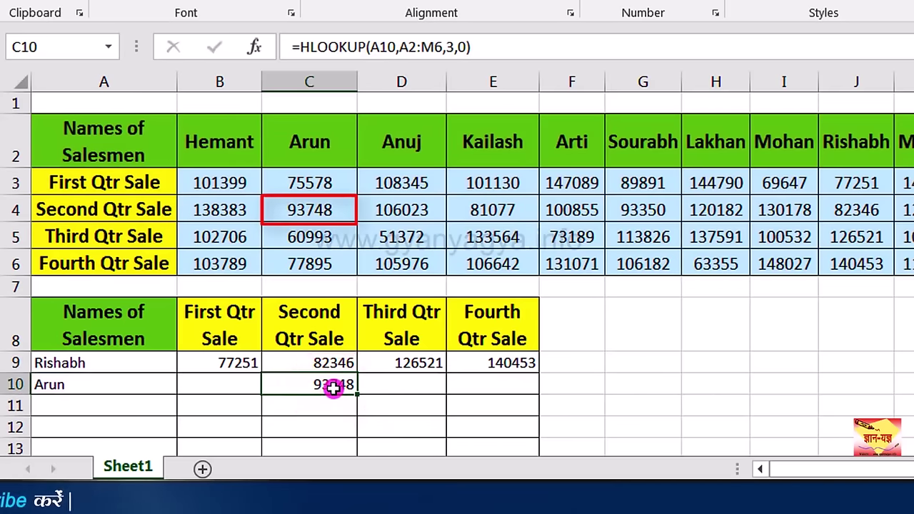
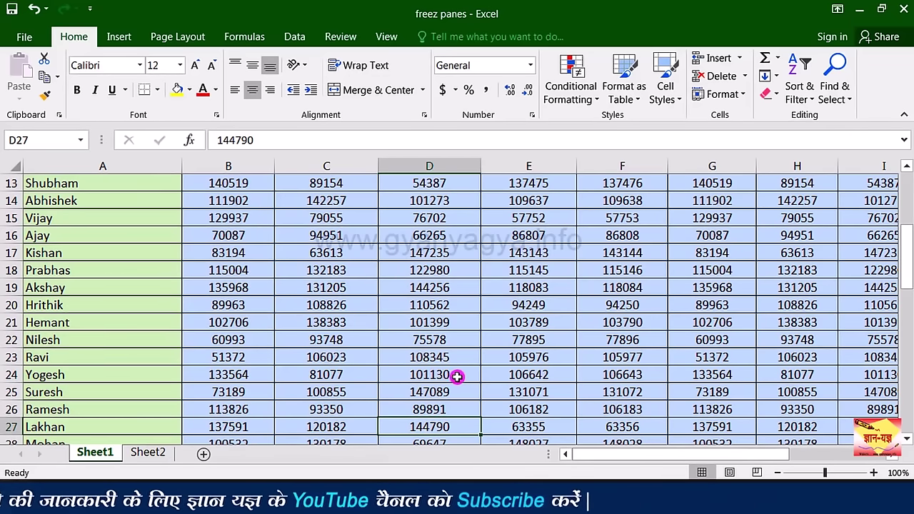
Step: Freeze panes at B2, locking the month heading row and the salesmen names column
left_click(165, 184)
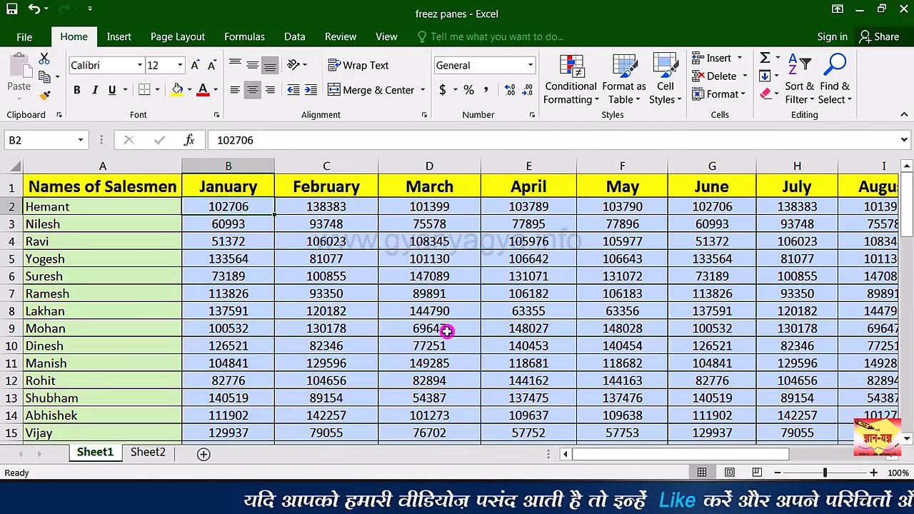
key("Right")
key("Right")
key("Right")
key("Right")
key("Right")
key("Right")
key("Right")
key("Right")
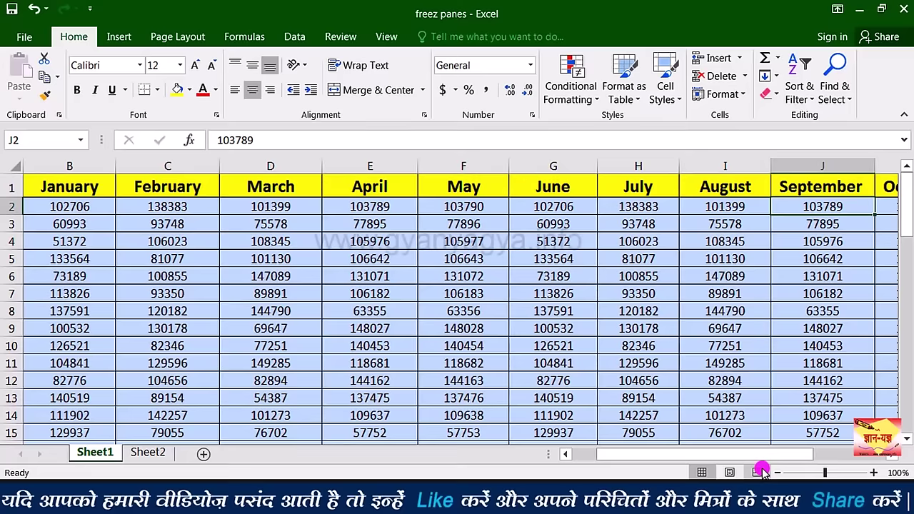
left_click_drag(752, 460, 726, 469)
left_click(172, 186)
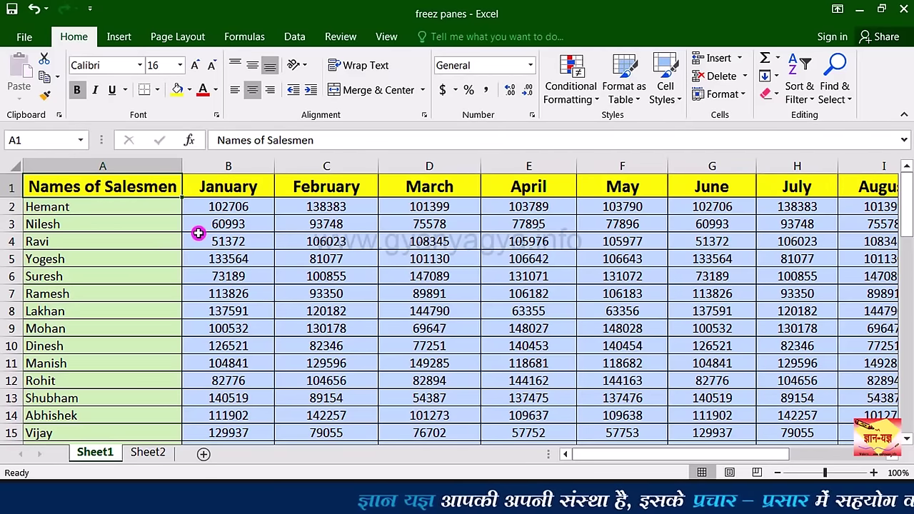
left_click(252, 206)
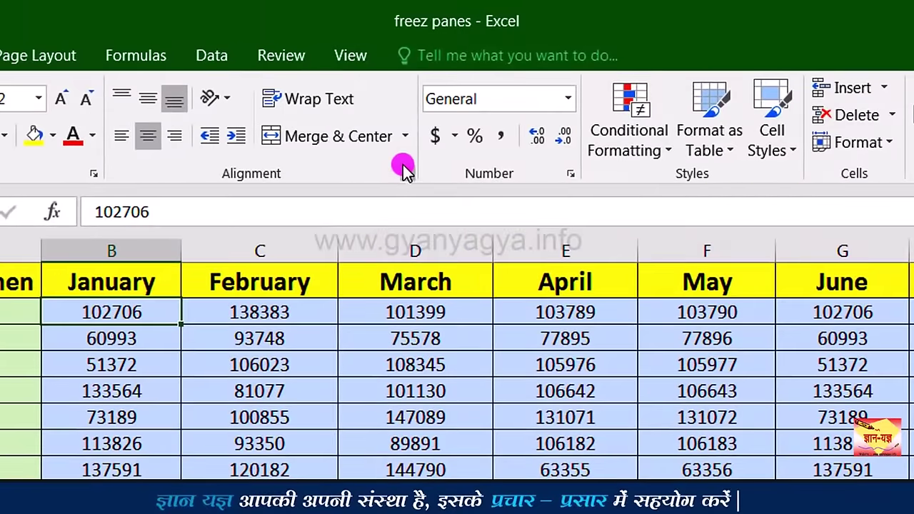
left_click(360, 57)
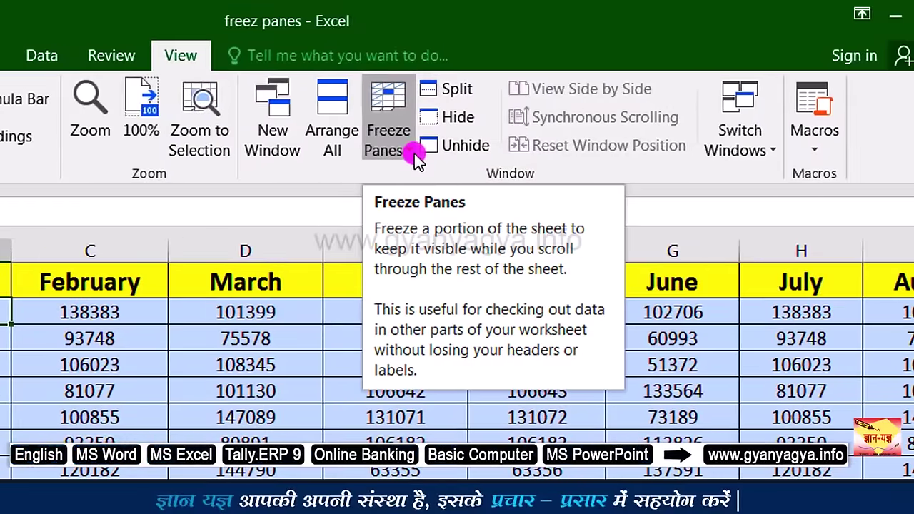
left_click(411, 154)
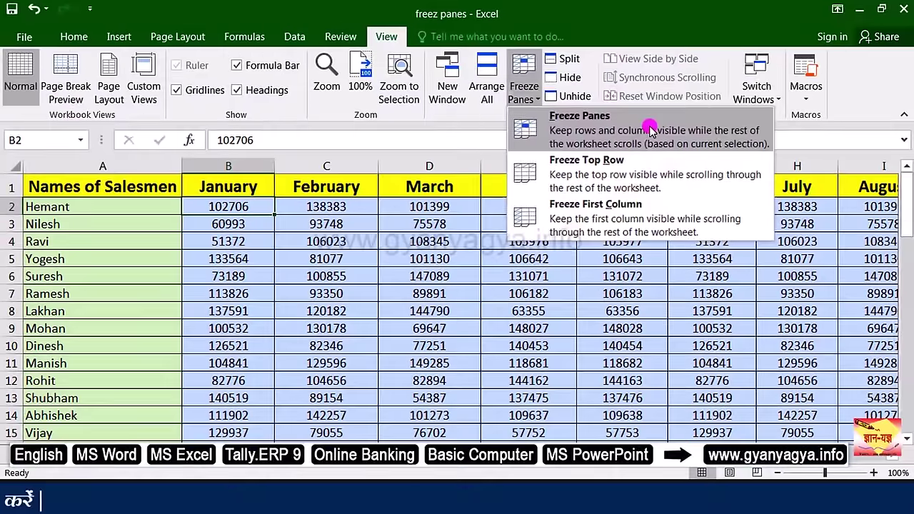
left_click(578, 195)
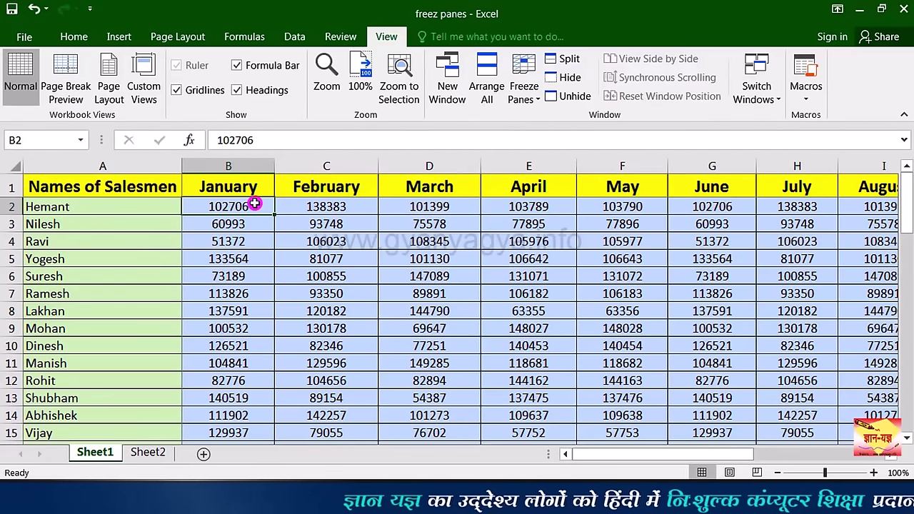
Step: Move down past row 30 and right past December to confirm the headings stay fixed, then select B12
key("Down")
key("Down")
key("Down")
key("Down")
key("Down")
key("Down")
key("Down")
key("Down")
key("Down")
key("Down")
key("Down")
key("Down")
key("Down")
key("Down")
key("Down")
key("Down")
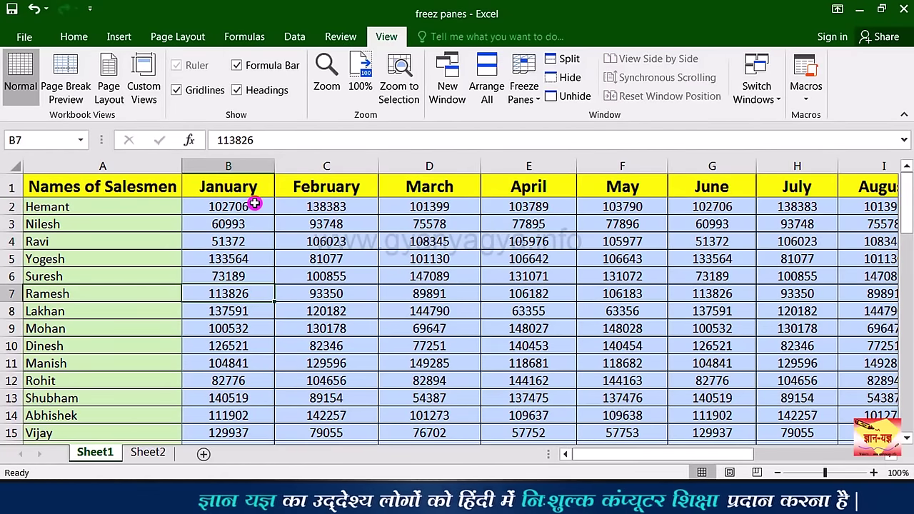
key("Down")
key("Down")
key("Down")
key("Down")
key("Down")
key("Down")
key("Down")
key("Down")
key("Down")
key("Down")
key("Down")
key("Down")
key("Down")
key("Down")
key("Down")
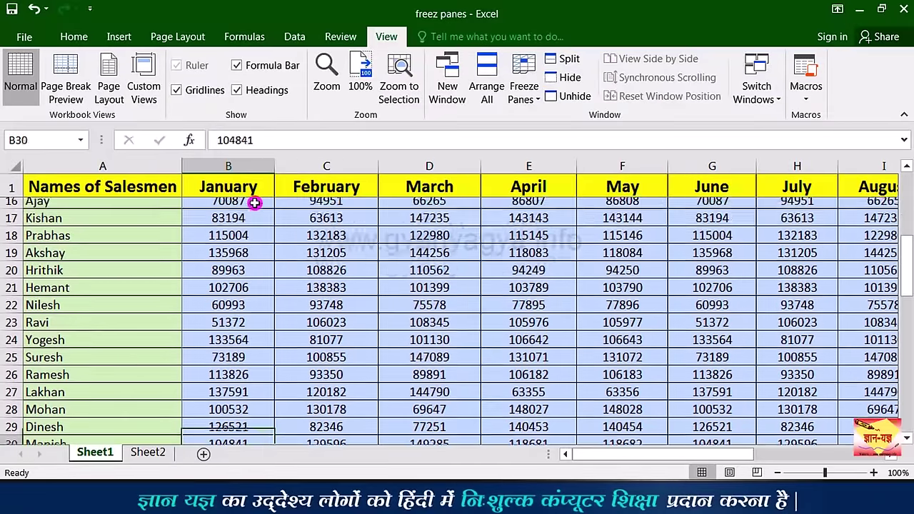
key("Up")
key("Up")
key("Up")
key("Up")
key("Up")
key("Up")
key("Up")
key("Up")
key("Up")
key("Up")
key("Up")
key("Up")
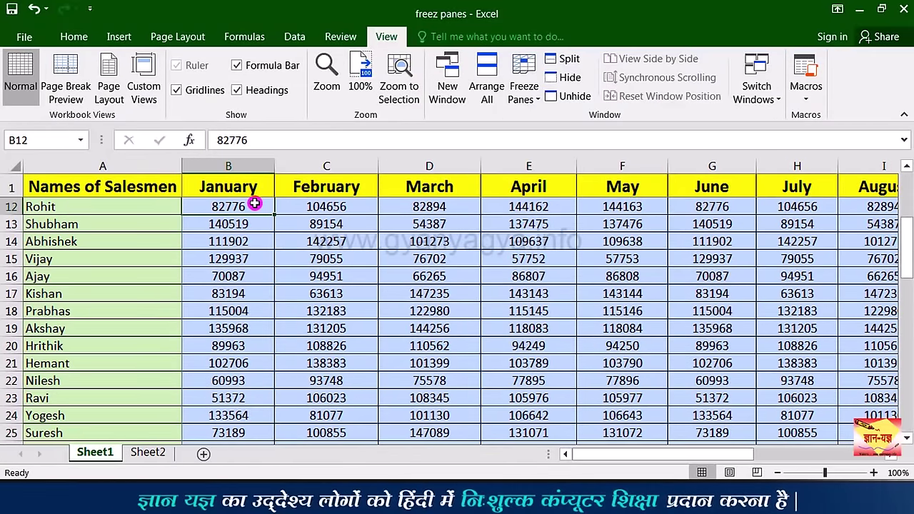
key("Right")
key("Right")
key("Right")
key("Right")
key("Right")
key("Right")
key("Right")
key("Right")
key("Right")
key("Right")
key("Right")
key("Right")
key("Right")
key("Right")
key("Right")
key("Right")
key("Right")
key("Right")
key("Right")
key("Right")
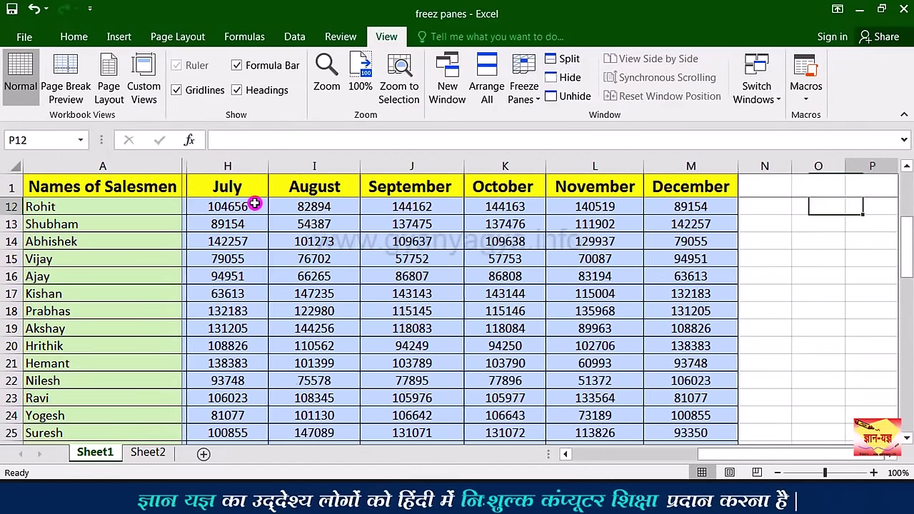
key("Right")
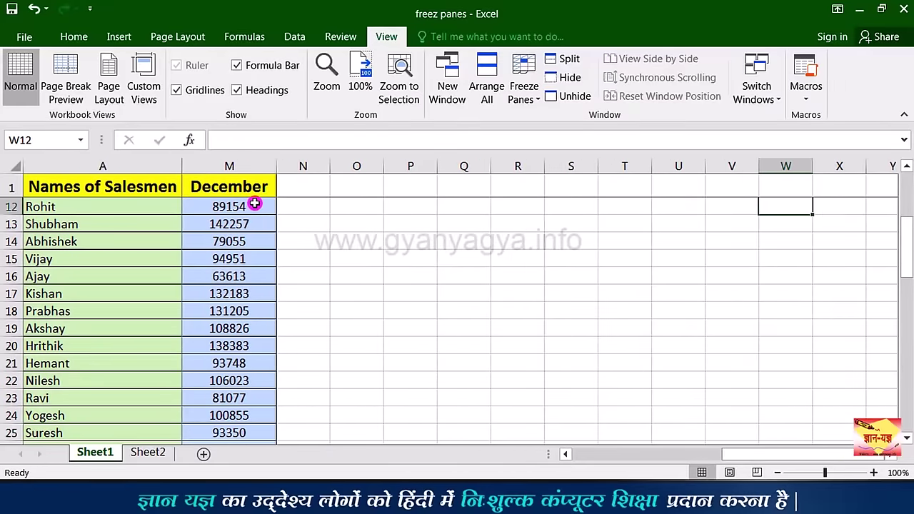
key("Home")
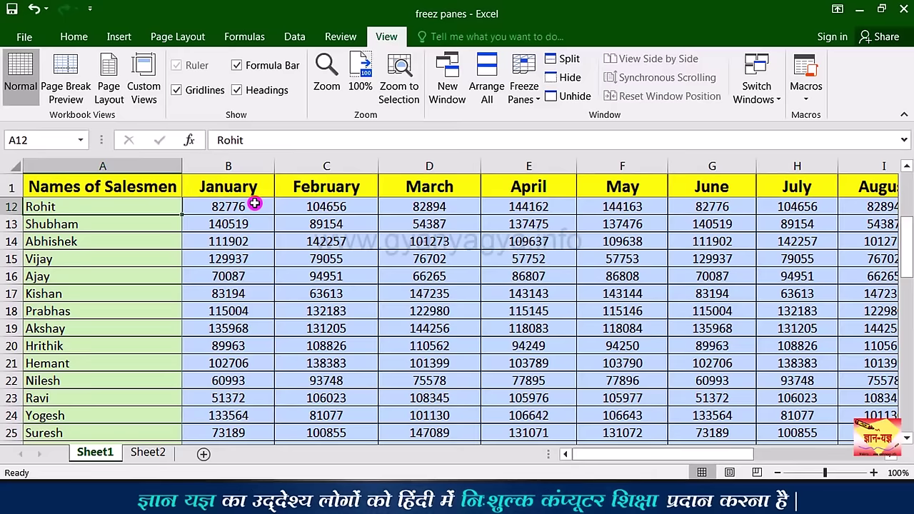
left_click(253, 205)
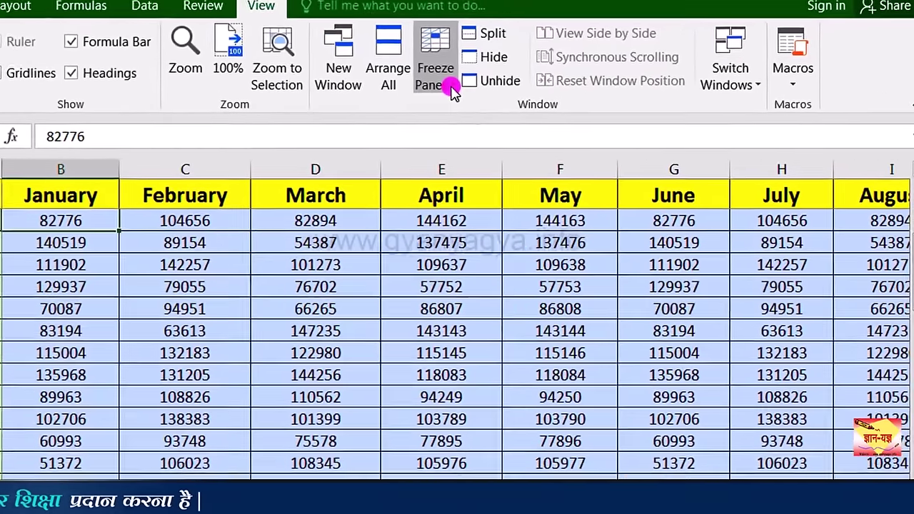
Step: Unfreeze all panes and move through row 17 to column M to confirm everything scrolls
left_click(523, 85)
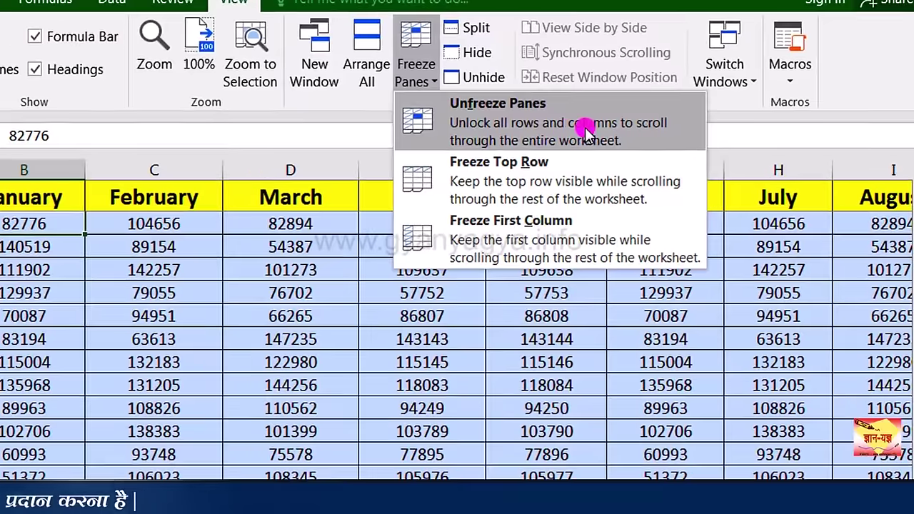
left_click(584, 129)
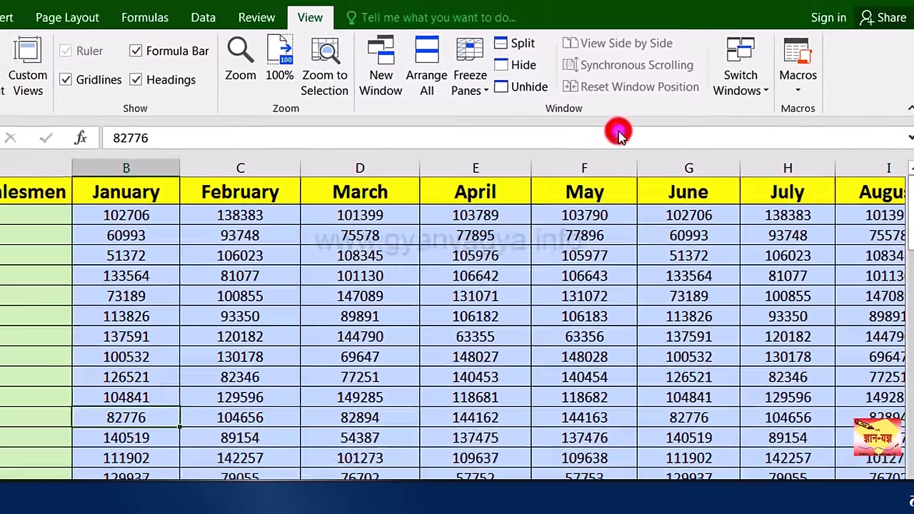
left_click(263, 206)
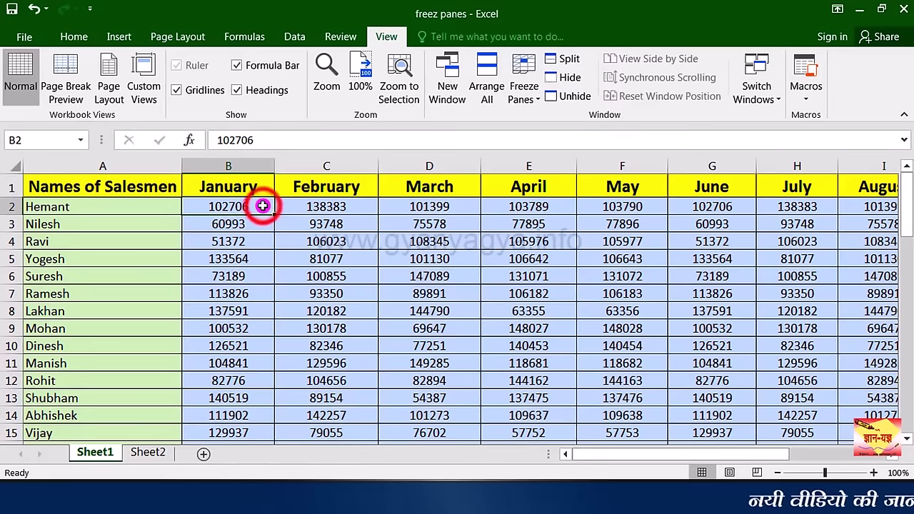
key("Return")
key("Return")
key("Return")
key("Return")
key("Return")
key("Return")
key("Return")
key("Return")
key("Return")
key("Return")
key("Return")
key("Return")
key("Return")
key("Return")
key("Return")
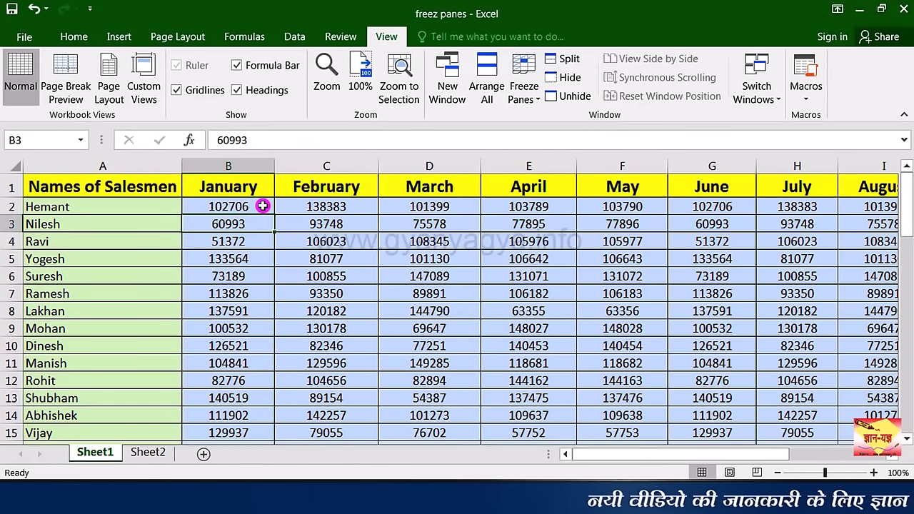
key("Tab")
key("Tab")
key("Tab")
key("Tab")
key("Tab")
key("Tab")
key("Tab")
key("Tab")
key("Tab")
key("Tab")
key("Tab")
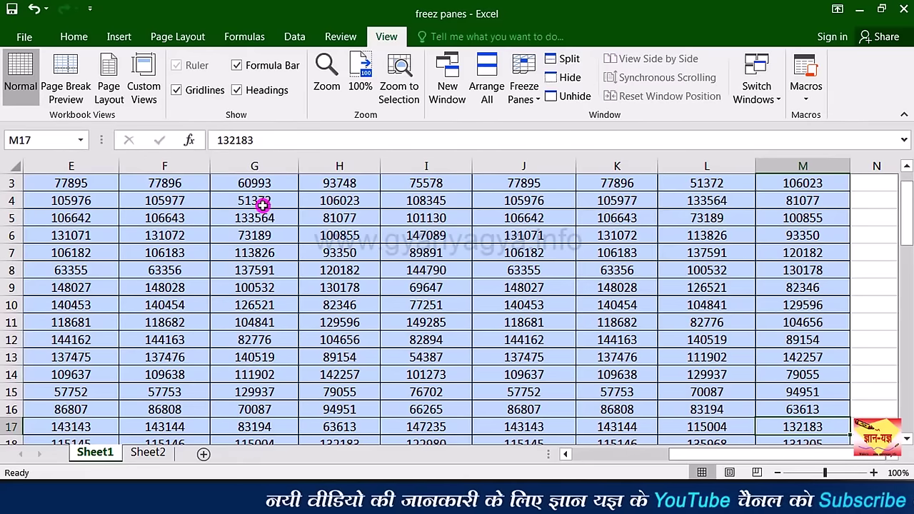
key("shift+Tab")
key("shift+Tab")
key("shift+Tab")
key("shift+Tab")
key("shift+Tab")
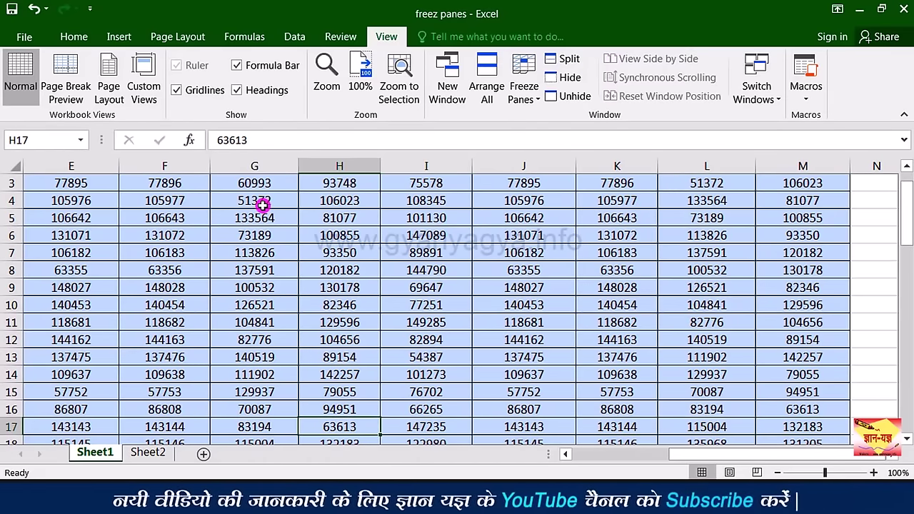
key("shift+Tab")
key("shift+Tab")
key("shift+Tab")
key("shift+Tab")
key("shift+Tab")
key("shift+Tab")
key("shift+Return")
key("shift+Return")
key("shift+Return")
key("shift+Return")
key("shift+Return")
key("shift+Return")
key("shift+Return")
key("shift+Return")
key("shift+Return")
key("shift+Return")
key("shift+Return")
key("shift+Return")
key("shift+Return")
key("shift+Return")
key("shift+Return")
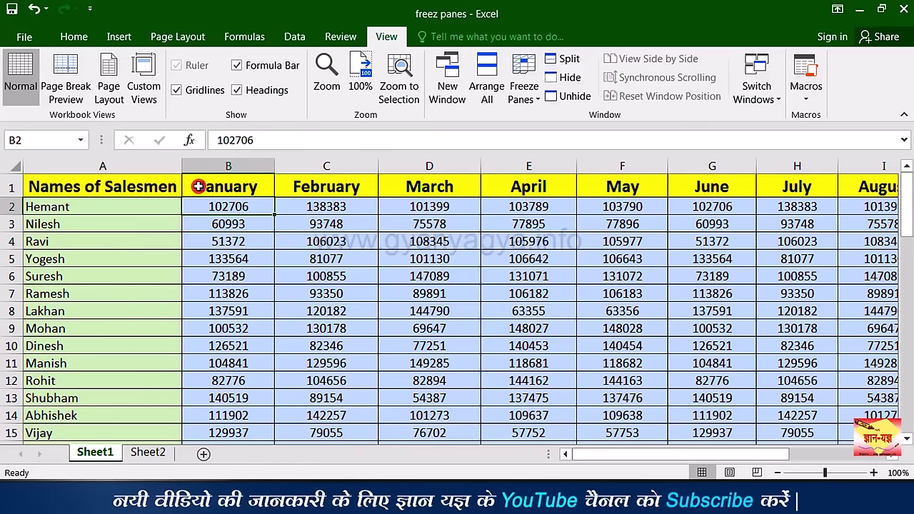
Step: Freeze only the top heading row and move down column B to check it stays fixed
left_click(542, 105)
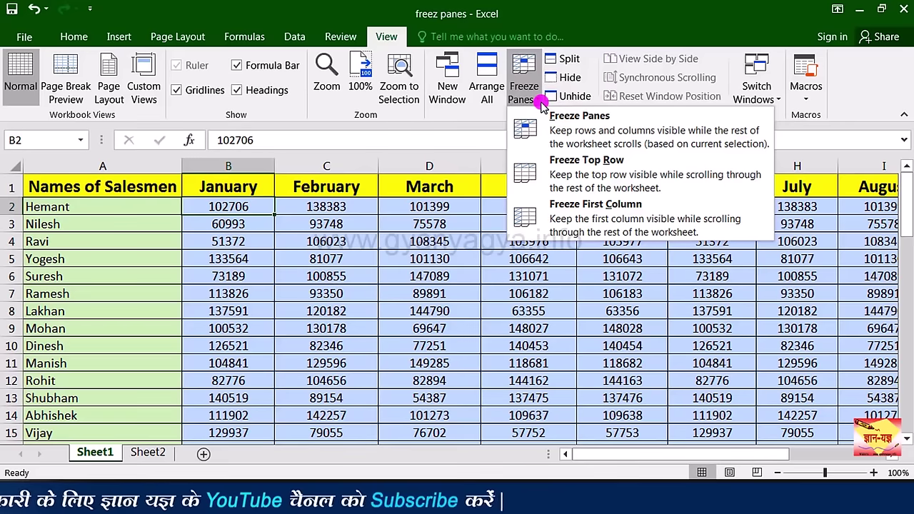
left_click(649, 175)
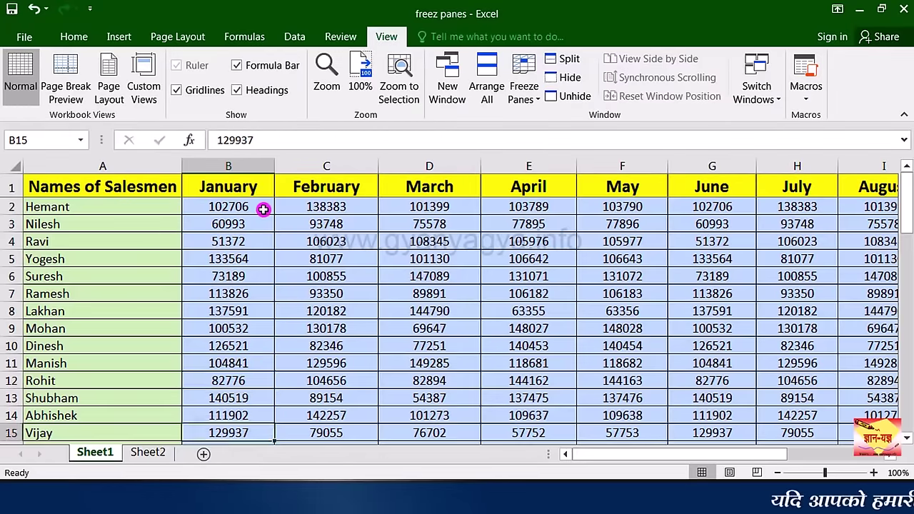
key("Down")
key("Down")
key("Down")
key("Down")
key("Down")
key("Down")
key("Down")
key("Down")
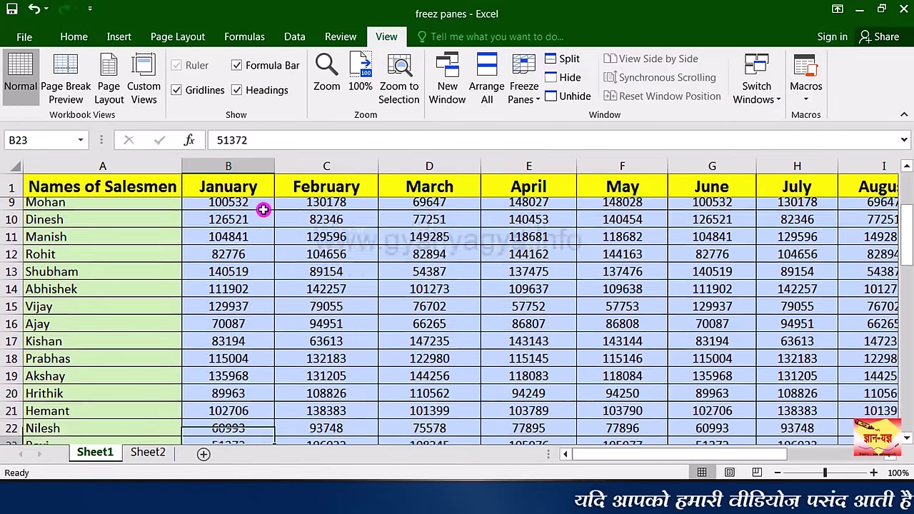
key("Down")
key("Down")
key("Down")
key("Down")
key("Down")
key("Down")
key("Down")
key("Down")
key("Down")
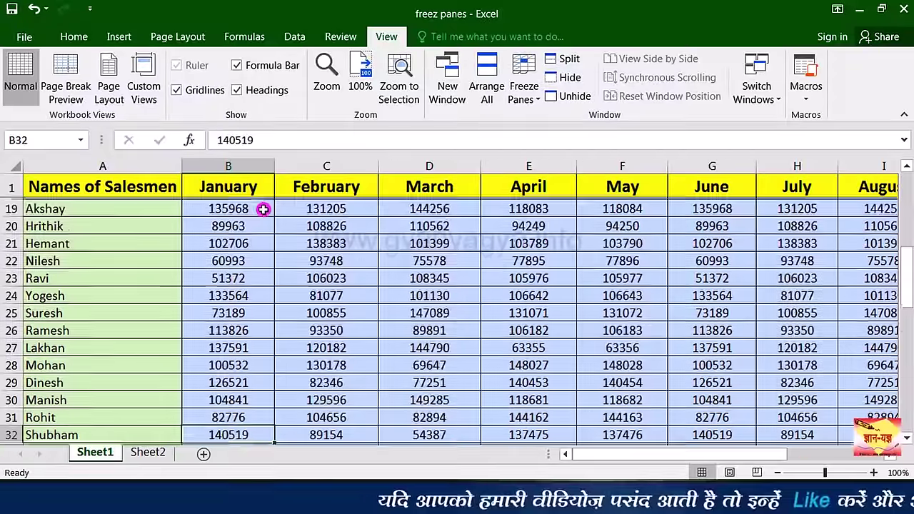
key("Down")
key("Down")
key("Up")
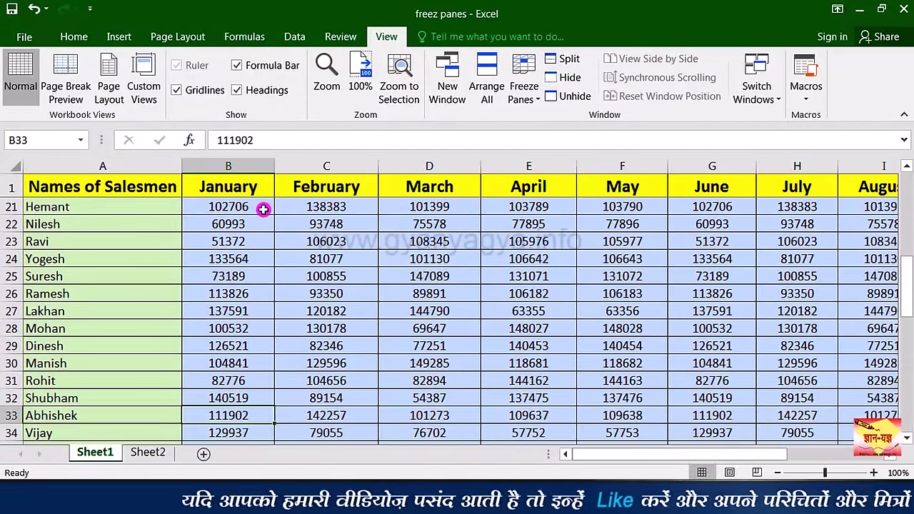
Step: Move along row 2 toward the later months and back, then select Hemant's January figure in B2
key("Up")
key("Up")
key("Up")
key("Up")
key("Up")
key("Up")
key("Up")
key("Up")
key("Up")
key("Up")
key("Up")
key("Up")
key("Up")
key("Up")
key("Up")
key("Up")
key("Up")
key("Up")
key("Up")
key("Up")
key("Right")
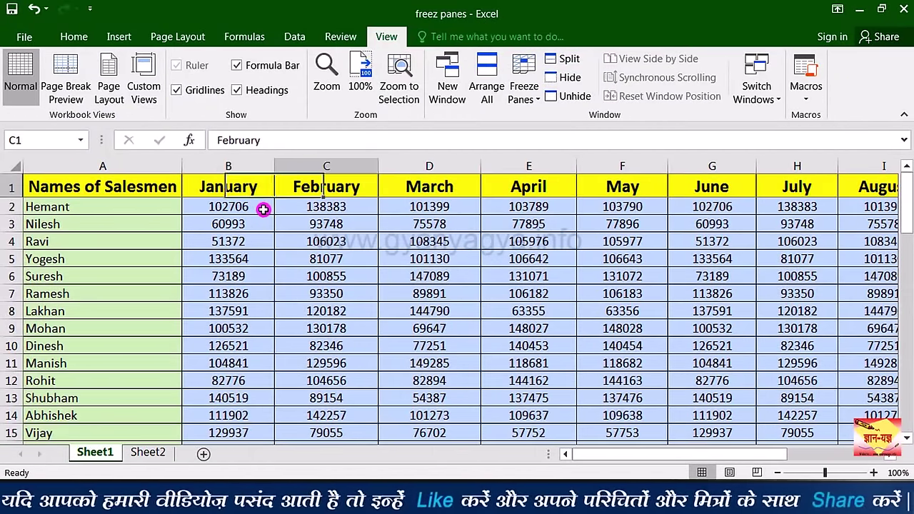
key("Right")
key("Right")
key("Right")
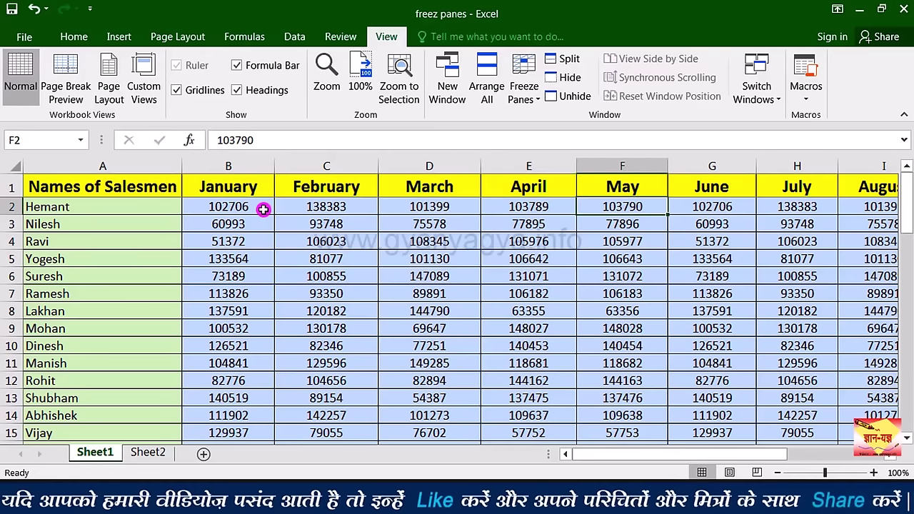
key("Right")
key("Right")
key("Right")
key("Right")
key("Right")
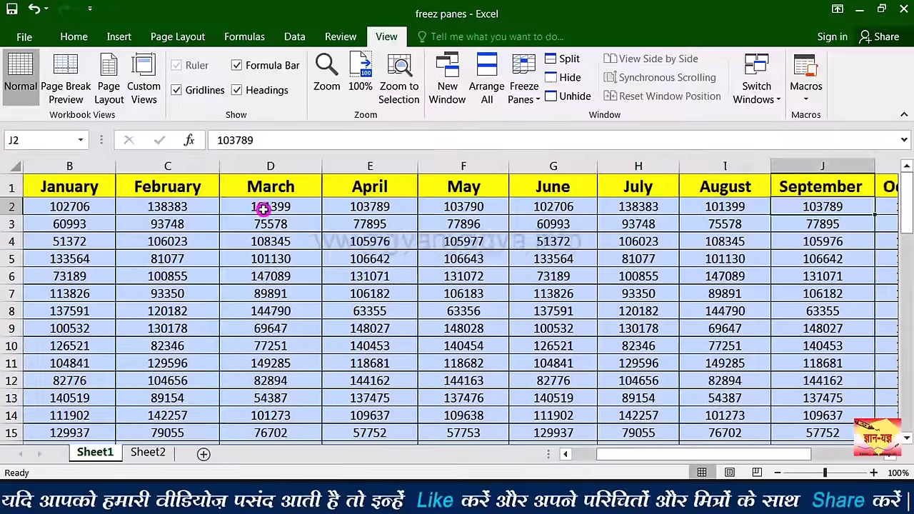
key("Left")
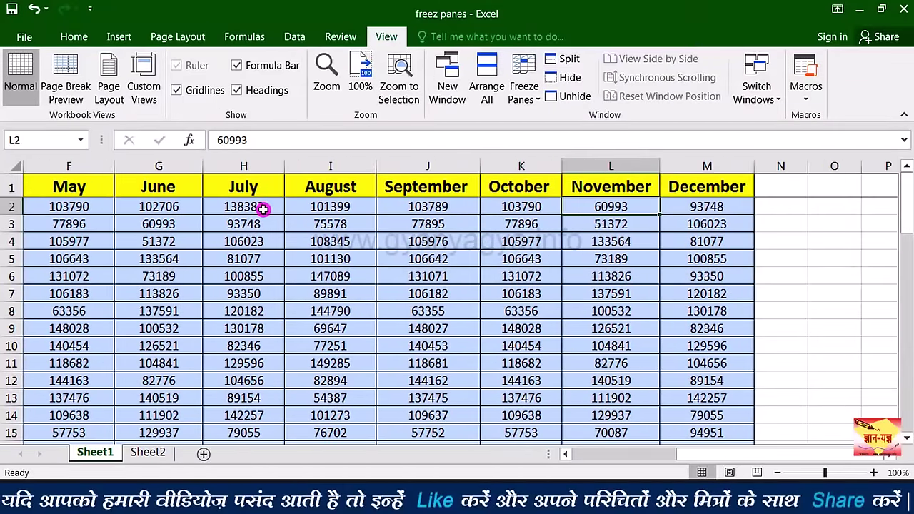
key("Left")
key("Left")
key("Left")
key("Left")
key("Left")
key("Left")
key("Left")
key("Left")
key("Left")
key("Left")
key("Left")
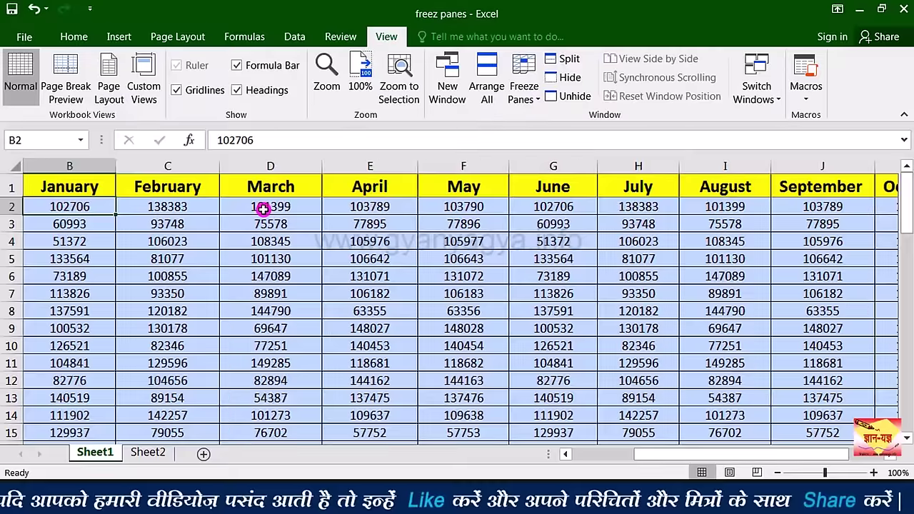
left_click(235, 207)
left_click(523, 82)
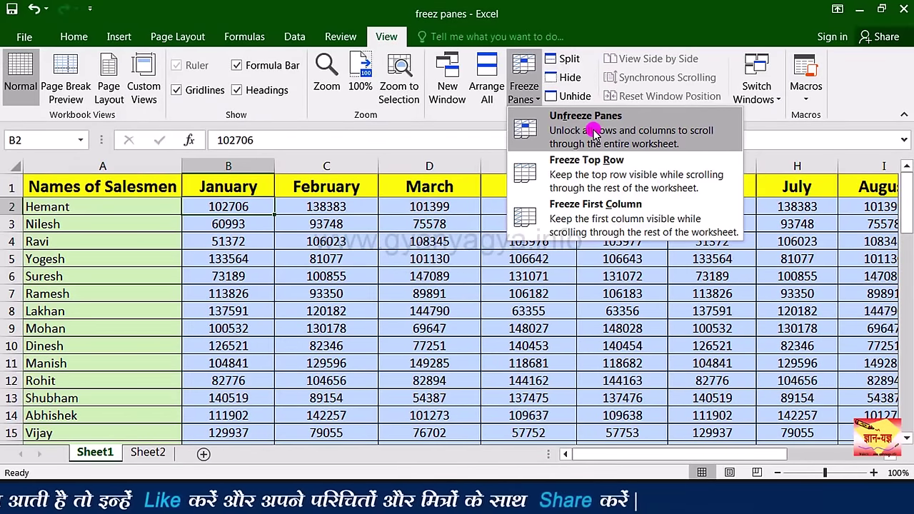
Step: Unfreeze panes, freeze the first column, and move right past December to check names stay visible
left_click(643, 133)
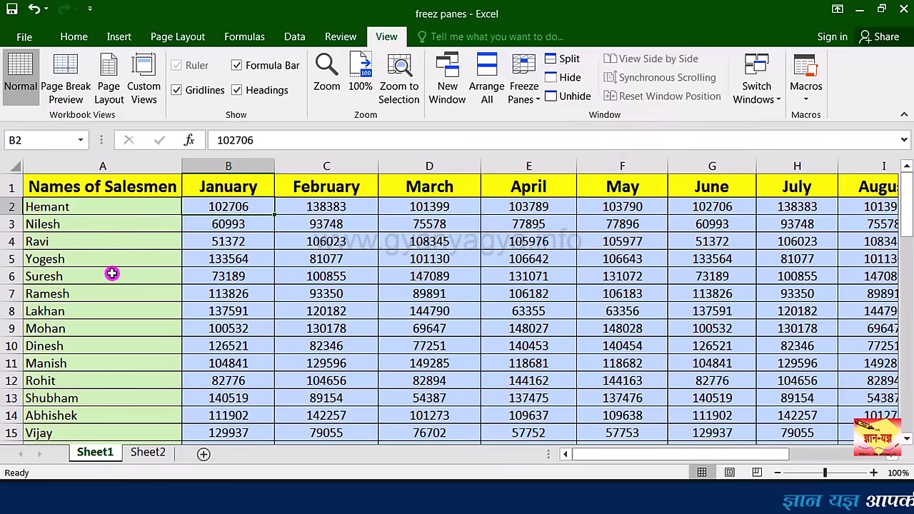
left_click(523, 82)
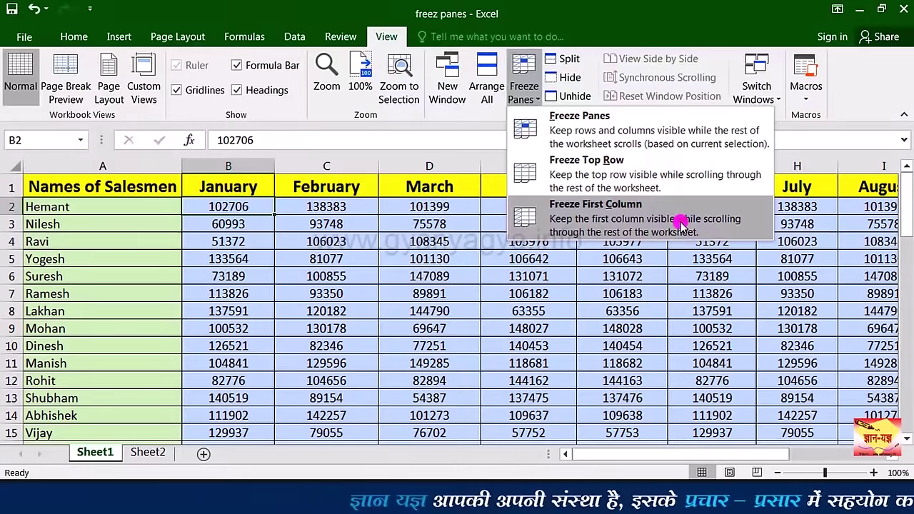
left_click(576, 282)
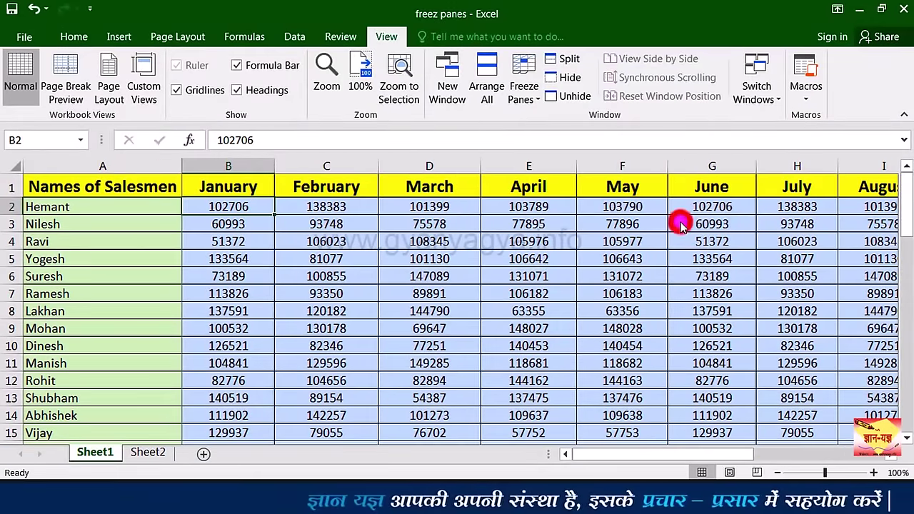
left_click(226, 208)
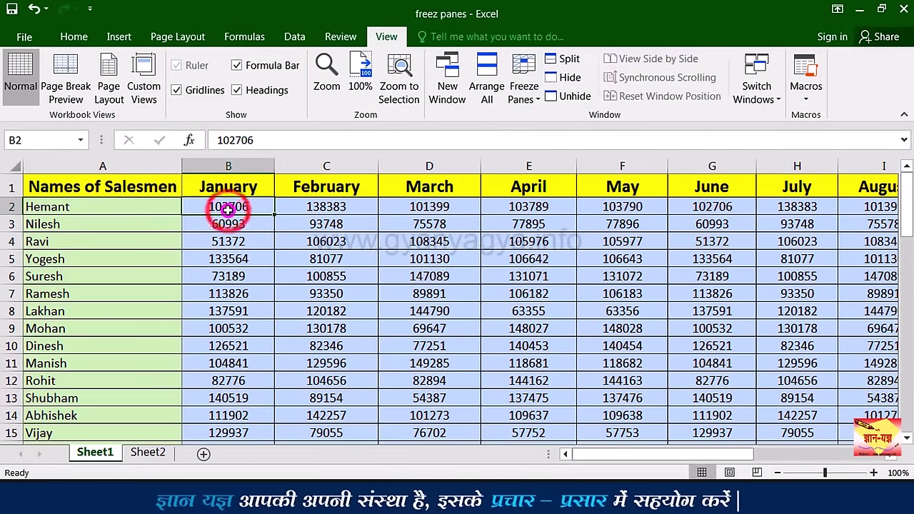
key("Right")
key("Right")
key("Right")
key("Right")
key("Right")
key("Right")
key("Right")
key("Right")
key("Right")
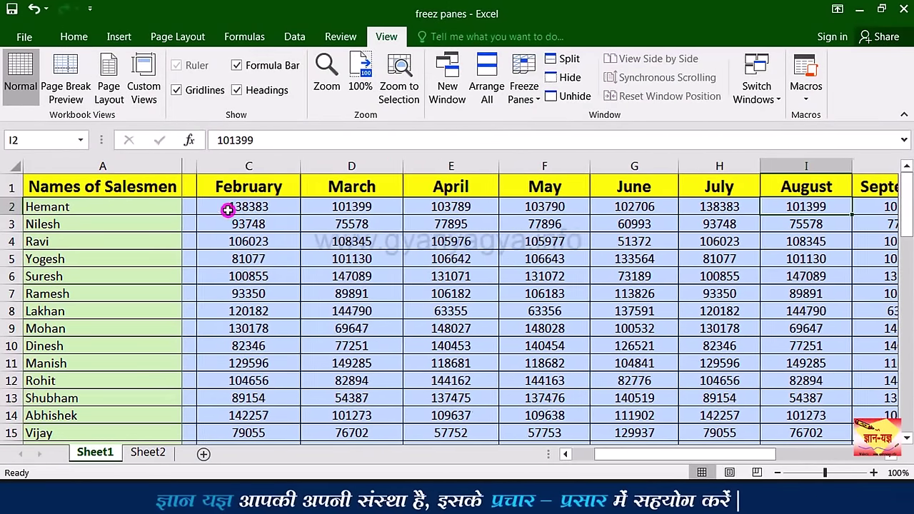
key("Right")
key("Right")
key("Right")
key("Right")
key("Right")
key("Right")
key("Right")
key("Right")
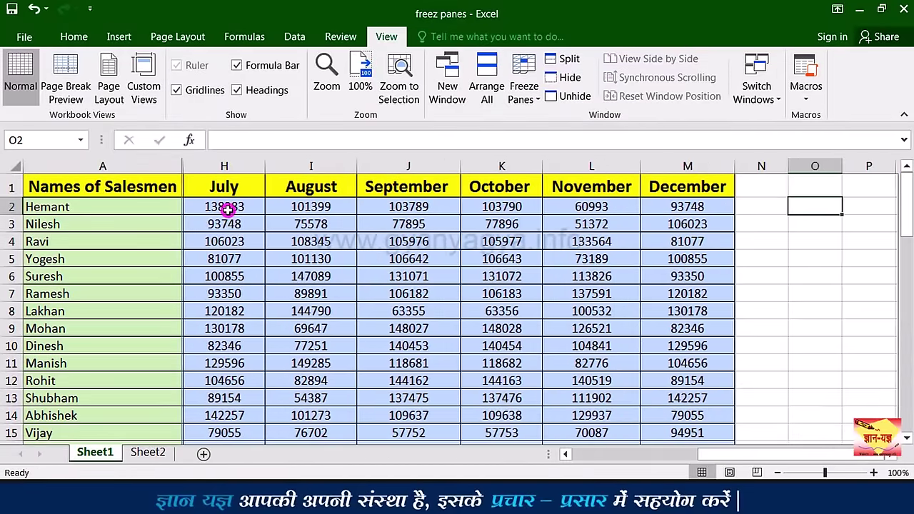
key("Right")
key("Right")
key("Right")
key("Right")
key("Right")
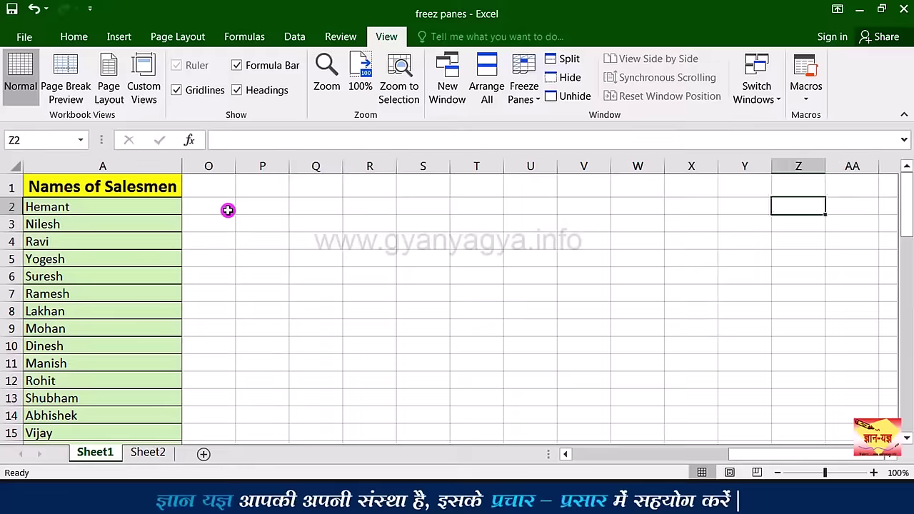
key("Left")
key("Left")
key("Left")
key("Left")
key("Left")
key("Left")
key("Left")
key("Left")
key("Left")
key("Left")
key("Left")
key("Left")
key("Left")
key("Left")
key("Left")
key("Left")
key("Left")
key("Left")
key("Left")
key("Left")
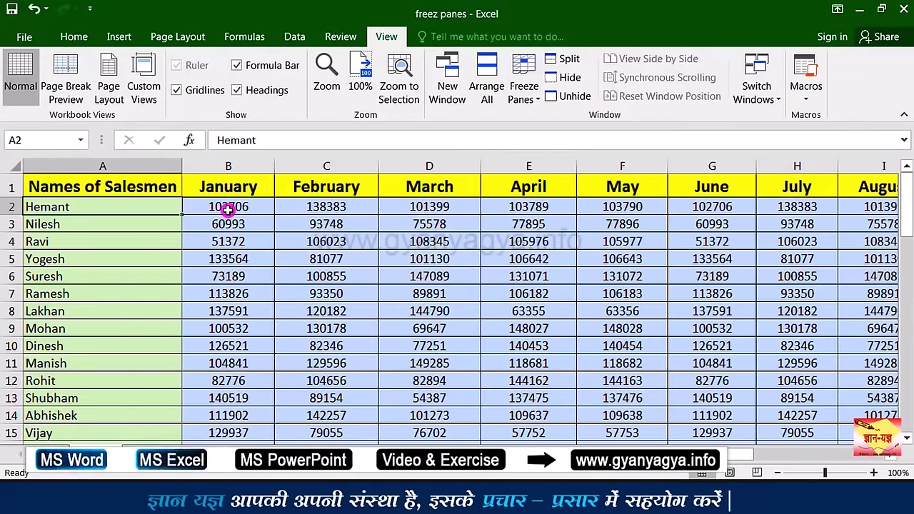
Step: Move down the salesman names, return to the top, then unfreeze the names column and select A1
key("Down")
key("Down")
key("Down")
key("Down")
key("Down")
key("Down")
key("Down")
key("Down")
key("Down")
key("Down")
key("Down")
key("Down")
key("Down")
key("Down")
key("Down")
key("Down")
key("Down")
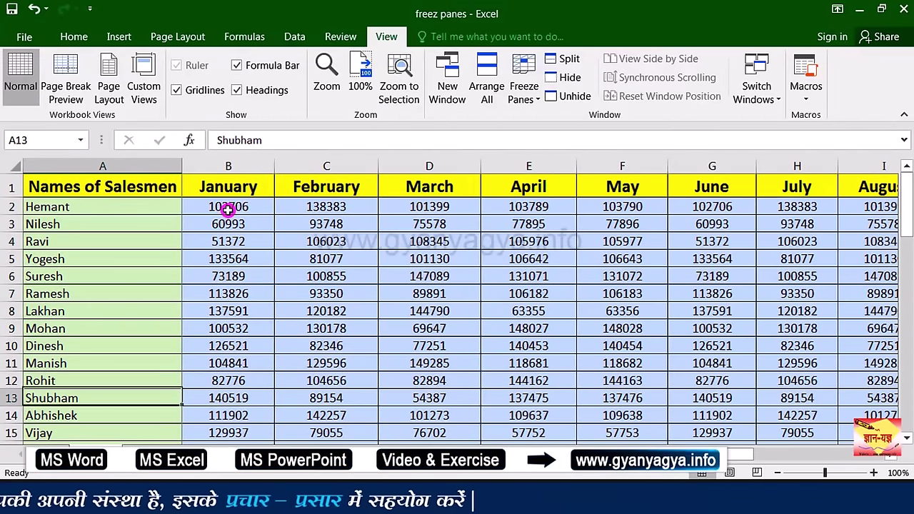
key("Down")
key("Down")
key("Down")
key("Down")
key("Down")
key("Down")
key("Down")
key("Down")
key("Down")
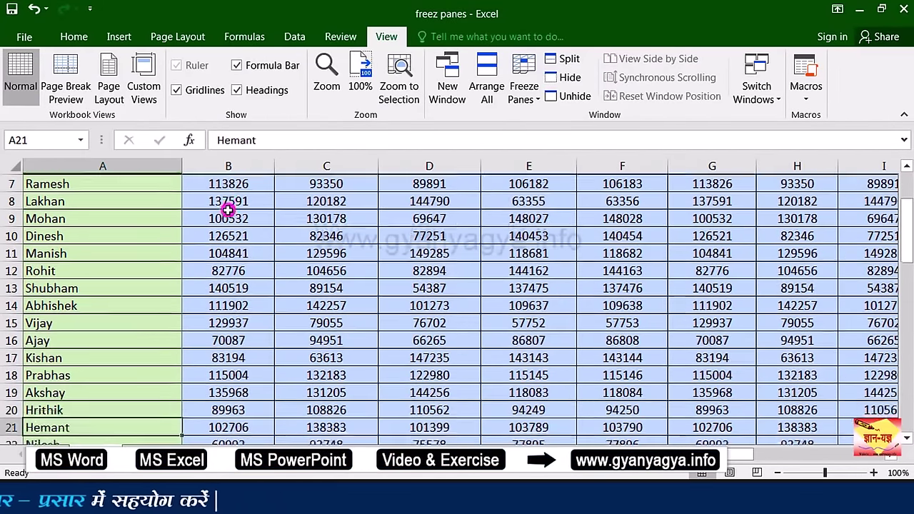
key("Down")
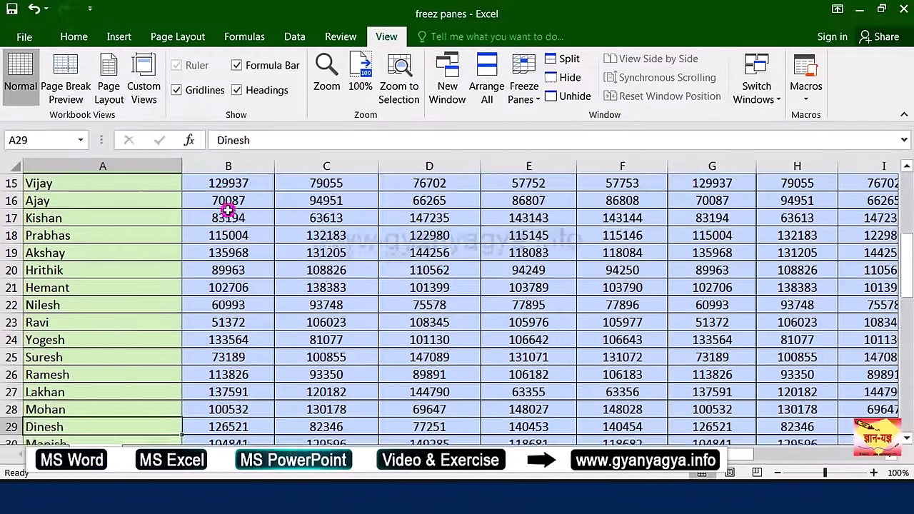
key("Down")
key("Up")
key("ctrl+Home")
left_click(227, 209)
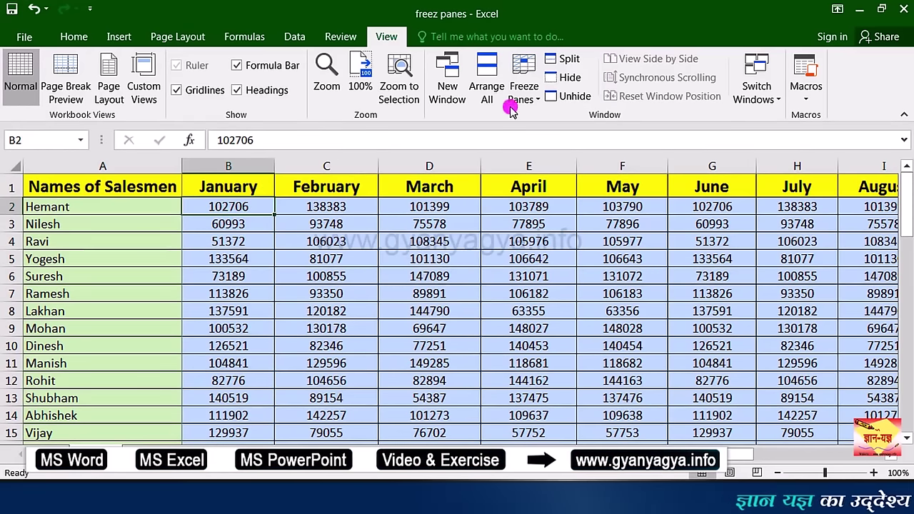
left_click(528, 93)
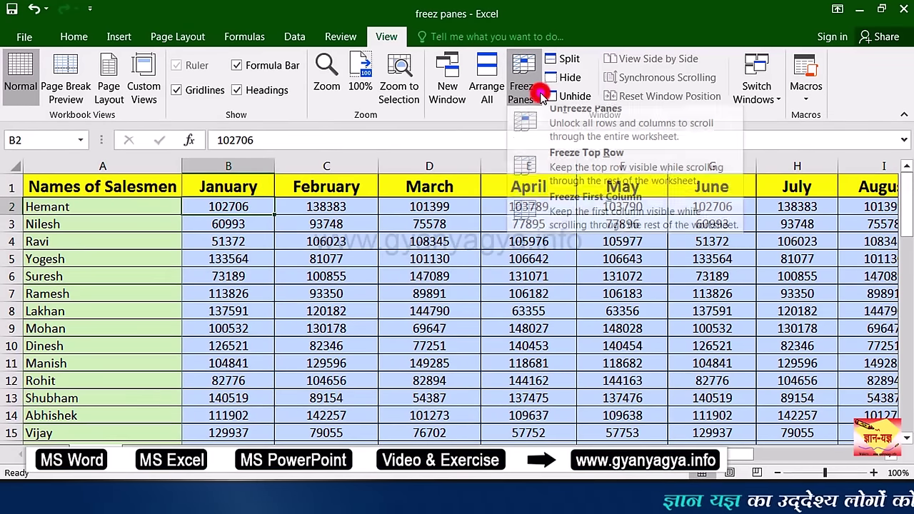
left_click(604, 130)
left_click(158, 190)
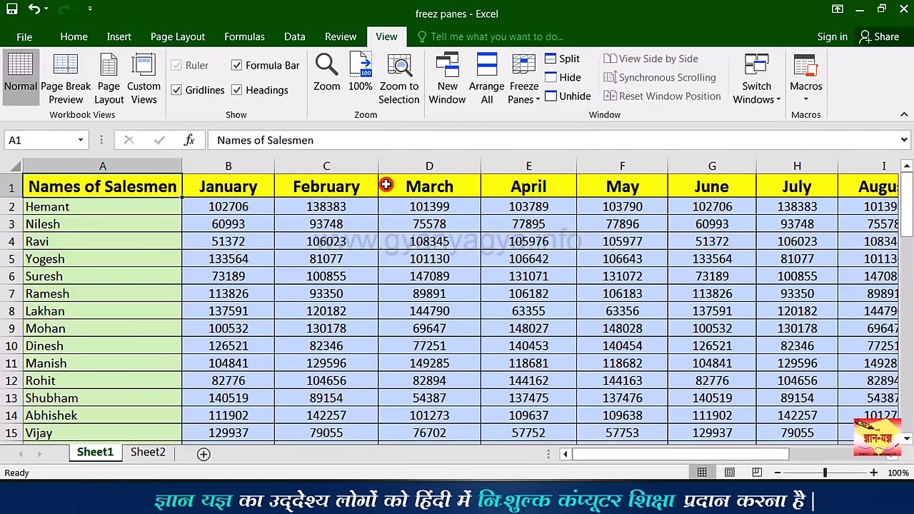
Step: On Sheet2, freeze panes at A3 to lock the Sales Report 2017 title and month headings
left_click(150, 453)
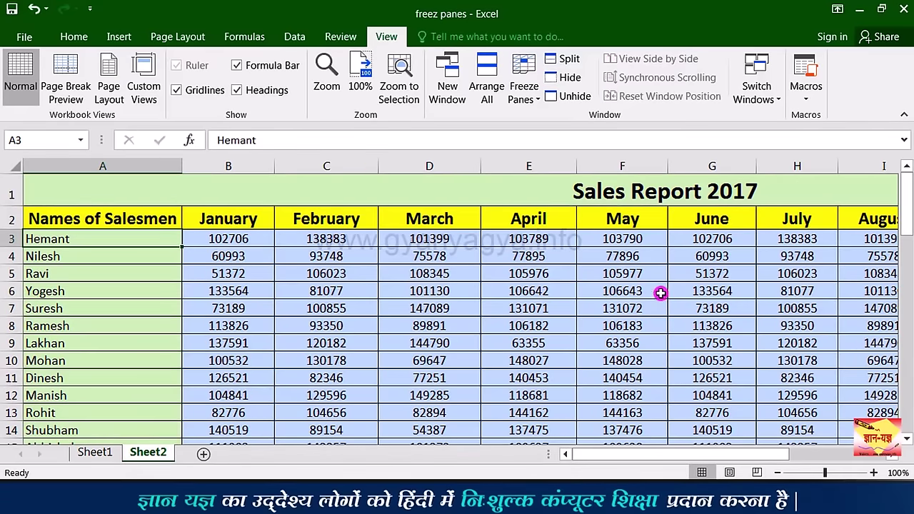
left_click(531, 328)
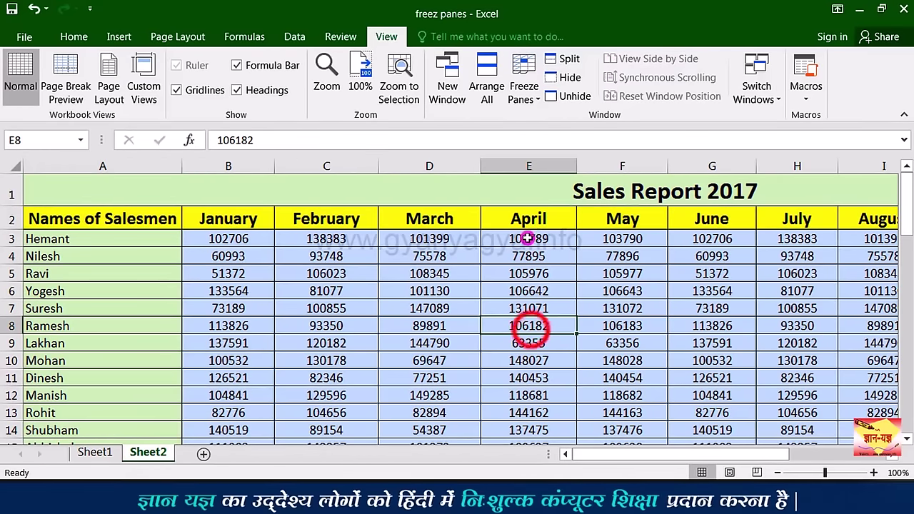
left_click(569, 181)
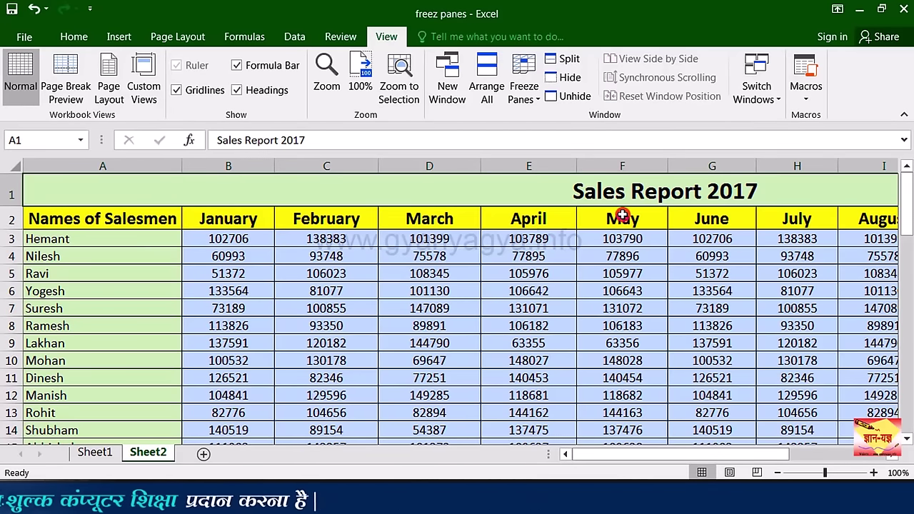
left_click(147, 233)
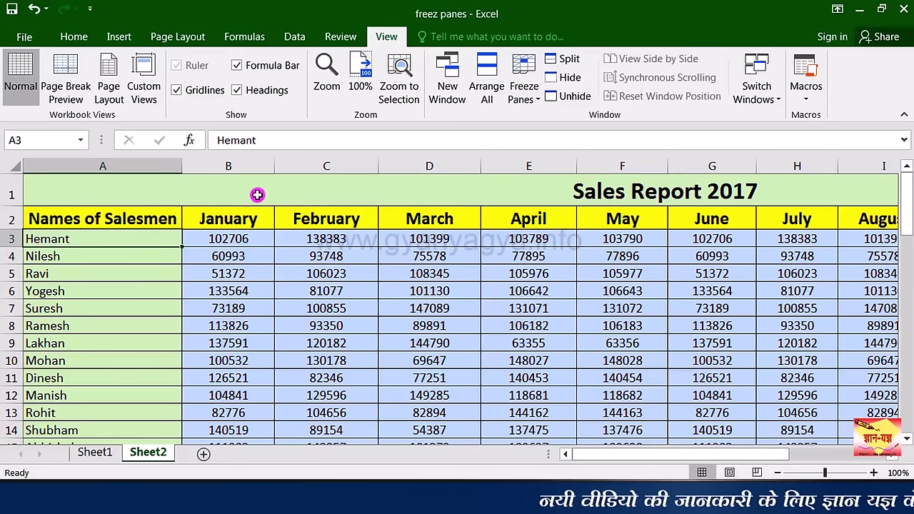
left_click(532, 97)
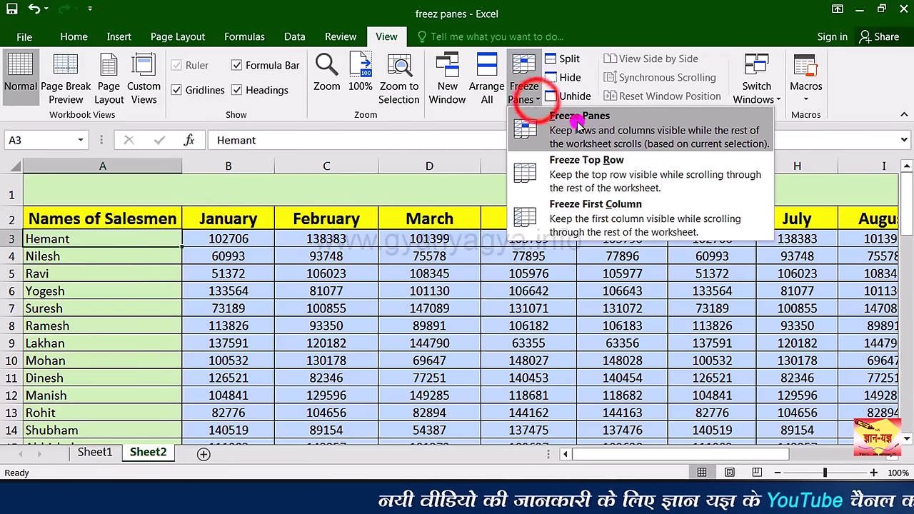
left_click(627, 132)
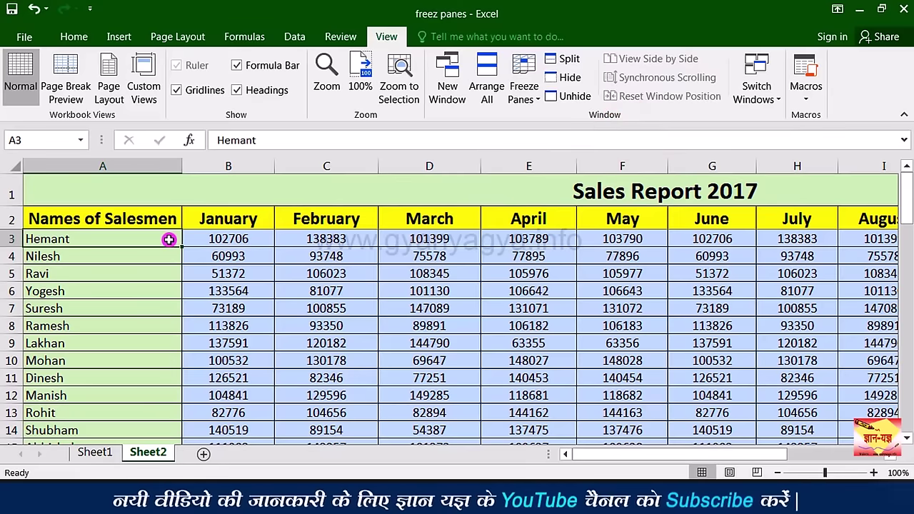
Step: Move down the salesman names to confirm the headings stay visible, then return with Ctrl+Home
key("Down")
key("Down")
key("Down")
key("Down")
key("Down")
key("Down")
key("Down")
key("Down")
key("Down")
key("Down")
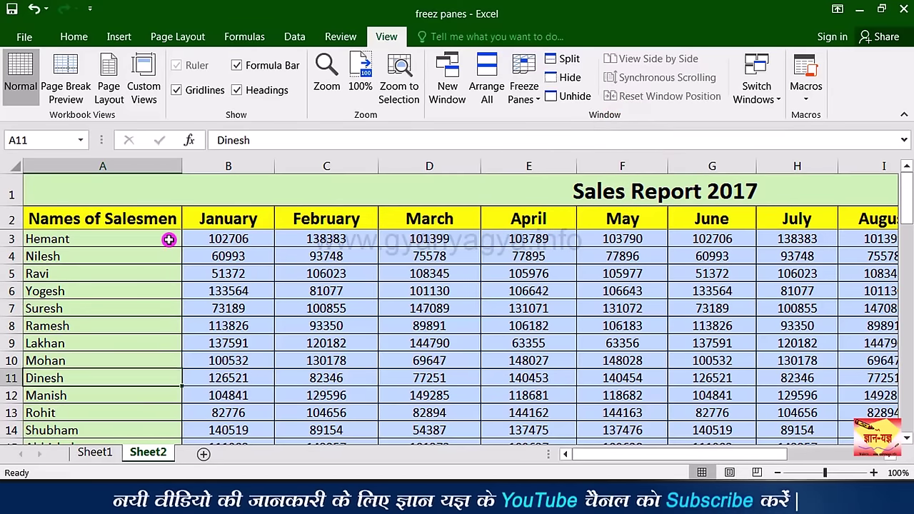
key("Down")
key("Down")
key("Down")
key("Down")
key("Down")
key("Down")
key("Down")
key("Down")
key("Down")
key("Down")
key("Down")
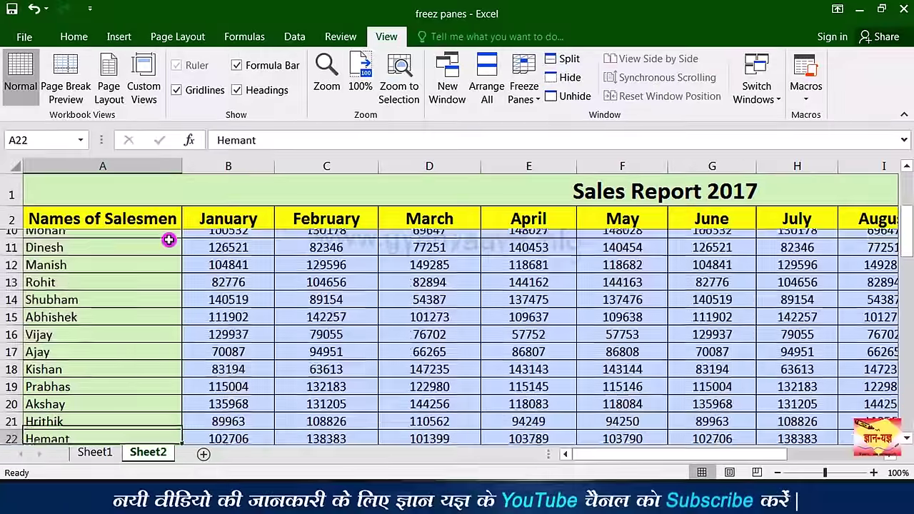
key("Down")
key("Down")
key("Down")
key("Down")
key("Down")
key("Down")
key("Down")
key("Down")
key("Down")
key("Down")
key("Down")
key("Down")
key("Down")
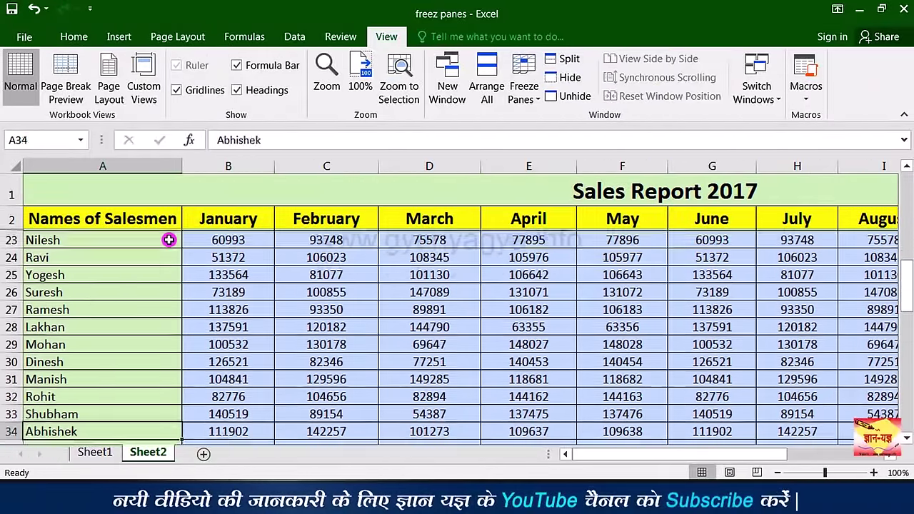
key("Down")
key("Down")
key("Down")
key("Down")
key("Down")
key("Down")
key("Down")
key("Down")
key("Down")
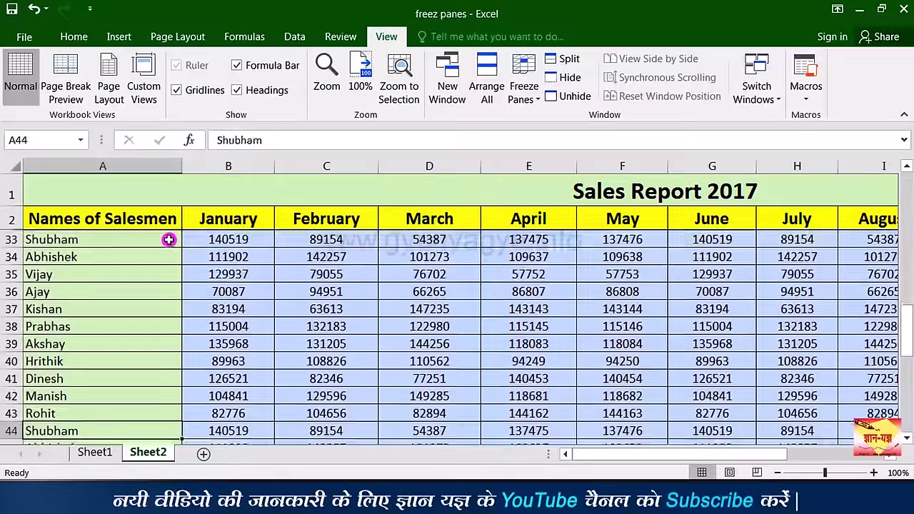
key("Down")
key("Down")
key("Down")
key("Down")
key("Down")
key("Down")
key("Down")
key("Down")
key("Down")
key("Down")
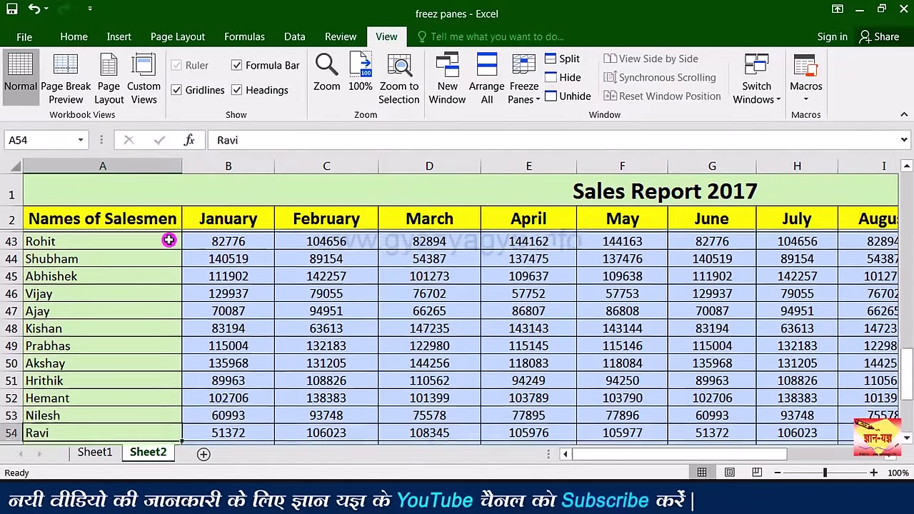
key("Down")
key("Down")
key("Down")
key("Down")
key("ctrl+z")
key("Up")
key("Up")
key("Up")
key("Up")
key("Up")
key("Up")
key("Up")
key("Up")
key("Up")
key("Up")
key("Up")
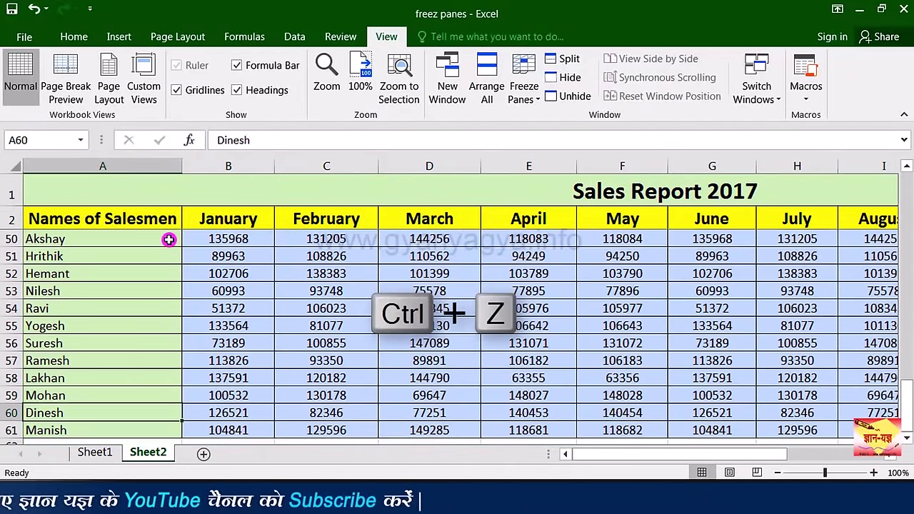
key("ctrl+Home")
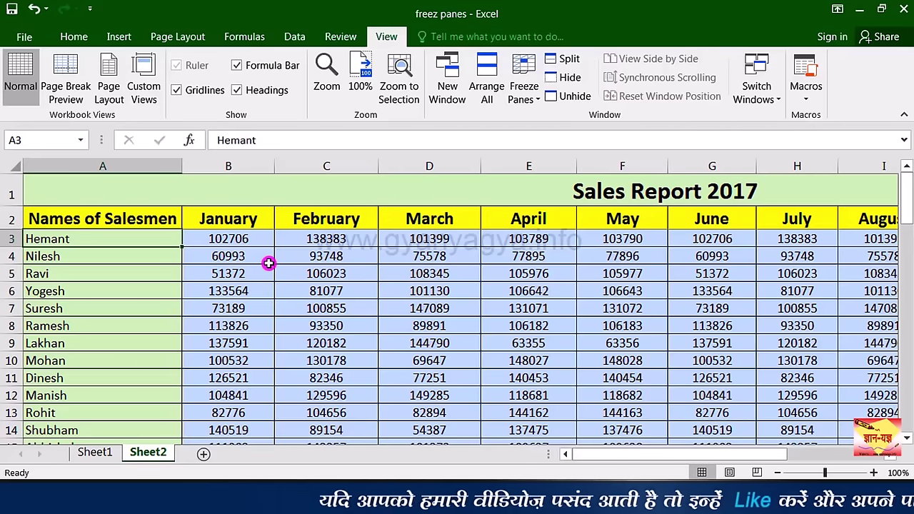
Step: Freeze panes at B3, then move down the rows and right past the last month to test the frozen area
left_click(230, 240)
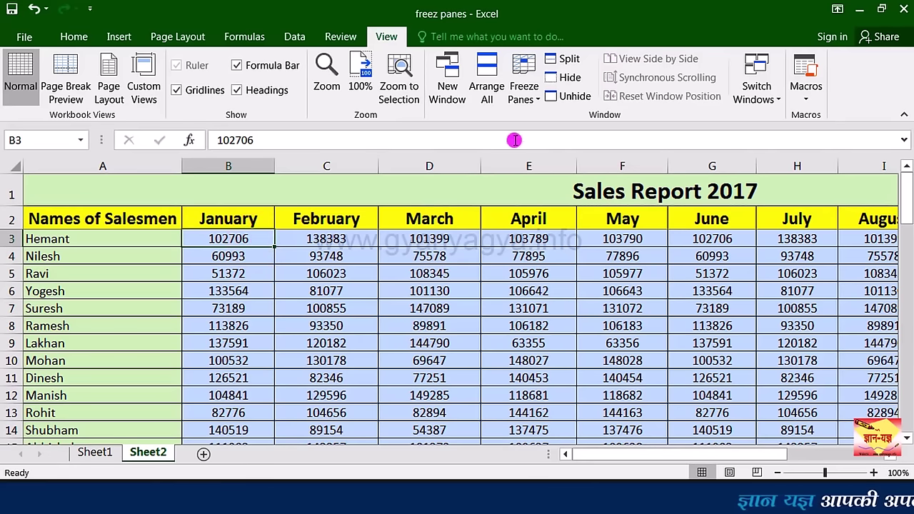
left_click(539, 102)
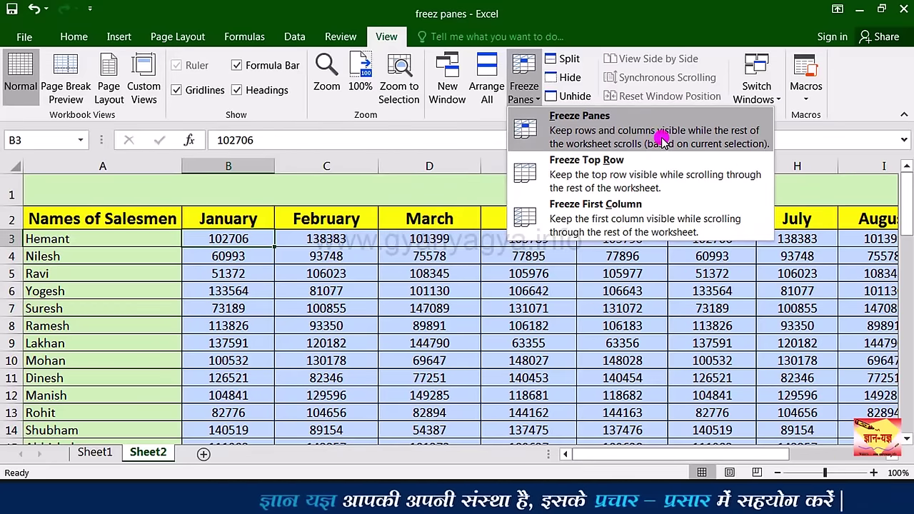
left_click(661, 140)
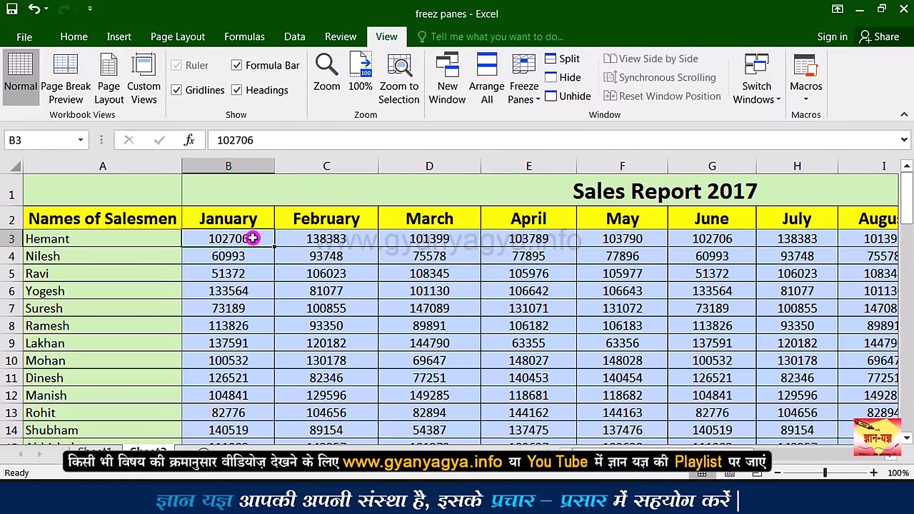
key("Down")
key("Down")
key("Down")
key("Down")
key("Down")
key("Down")
key("Down")
key("Down")
key("Down")
key("Down")
key("Down")
key("Down")
key("Down")
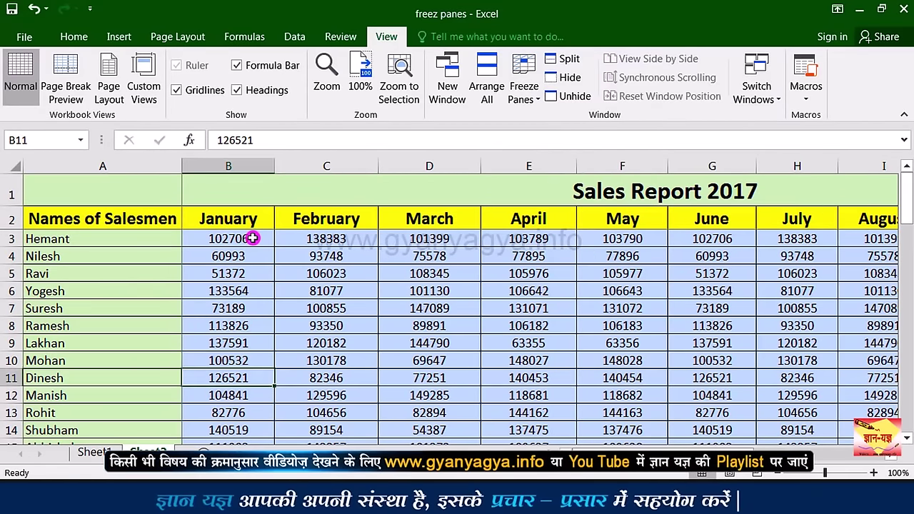
key("Down")
key("Down")
key("Down")
key("Down")
key("Down")
key("Down")
key("Down")
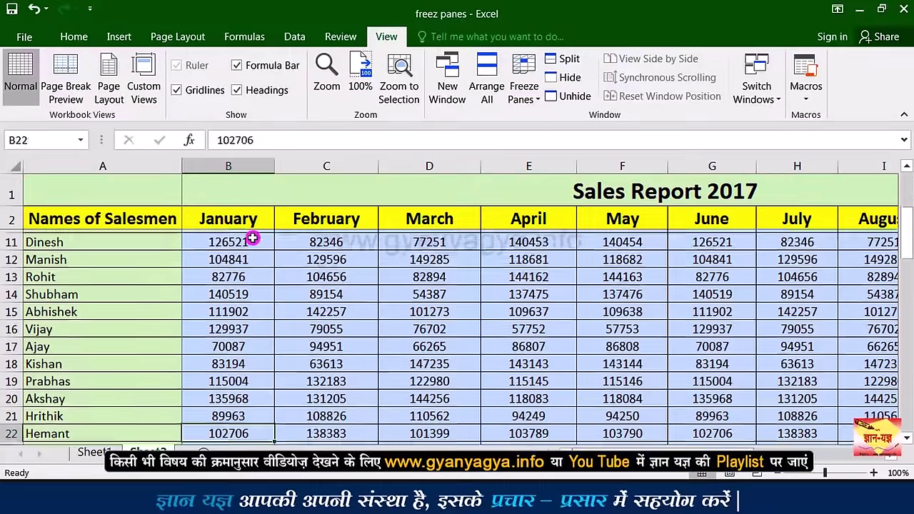
key("Down")
key("Down")
key("Down")
key("Down")
key("Down")
key("Up")
key("Up")
key("Up")
key("Up")
key("Up")
key("Up")
key("Up")
key("Up")
key("Right")
key("Right")
key("Right")
key("Right")
key("Right")
key("Right")
key("Right")
key("Right")
key("Right")
key("Right")
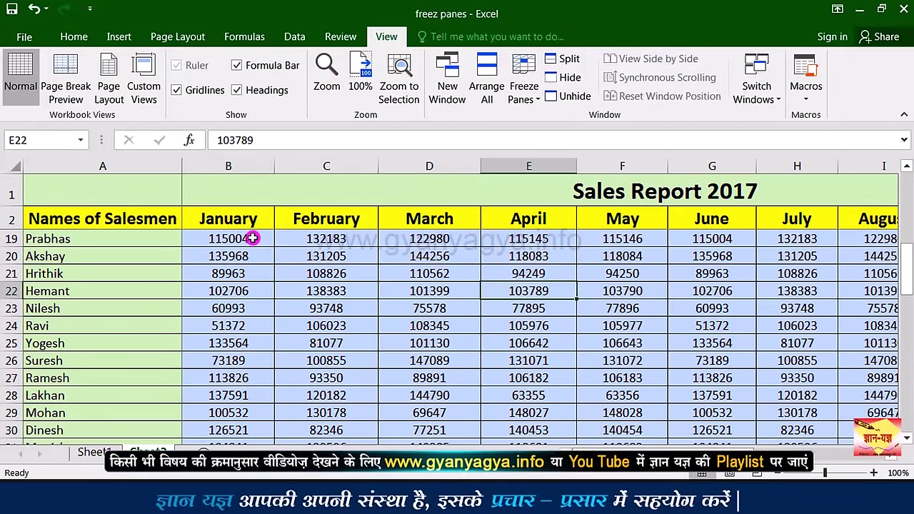
key("Right")
key("Right")
key("Right")
key("Right")
key("Right")
key("Right")
key("Right")
key("Right")
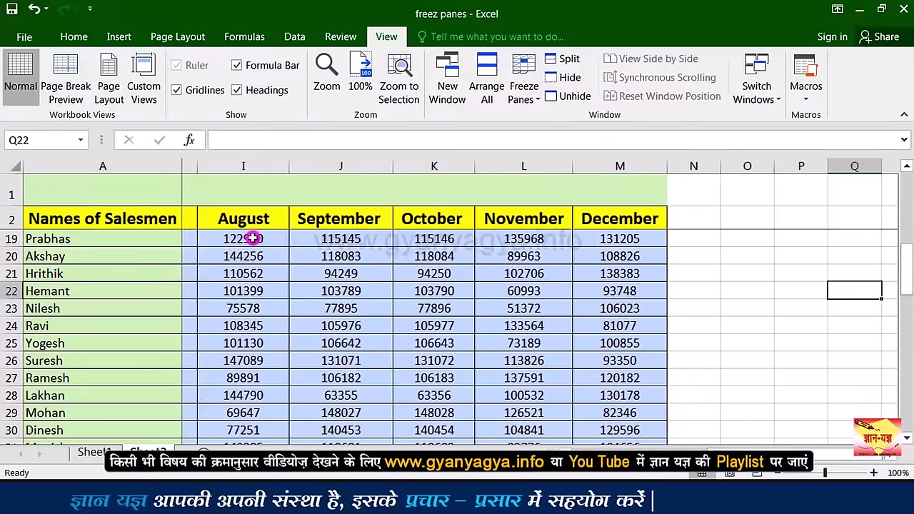
key("Right")
key("Right")
key("Right")
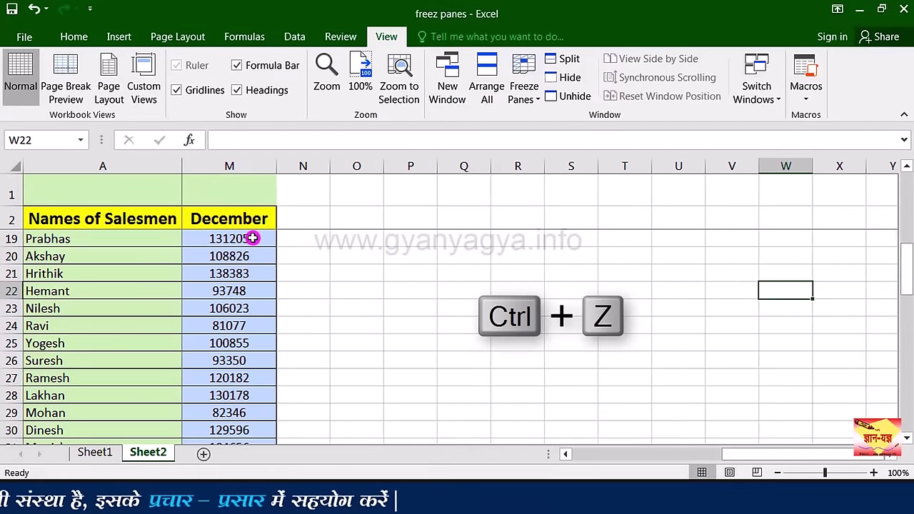
key("ctrl+z")
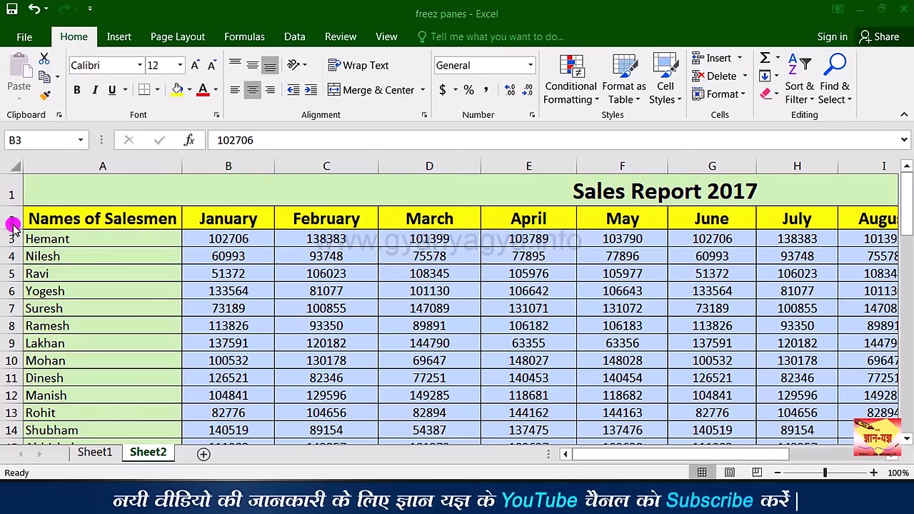
Step: Freeze panes at D6, fixing rows 1–5 and columns A–C
left_click(11, 291)
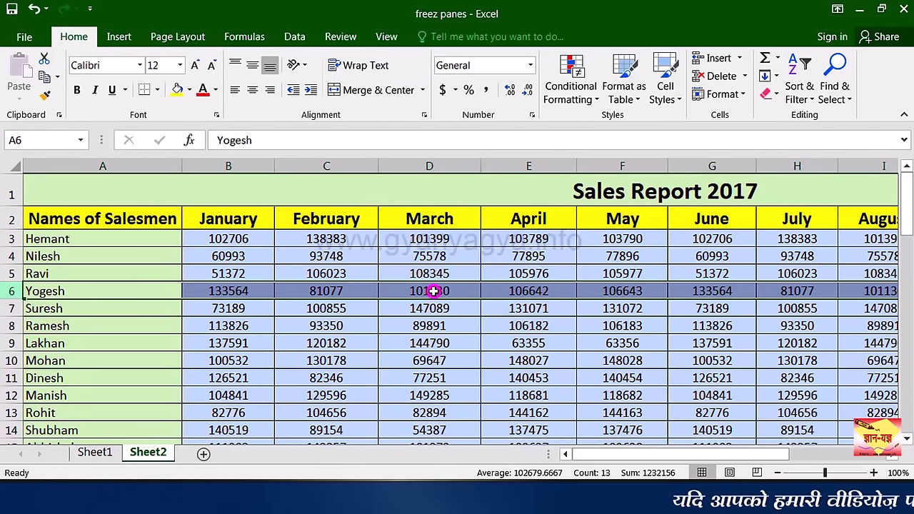
left_click(433, 291)
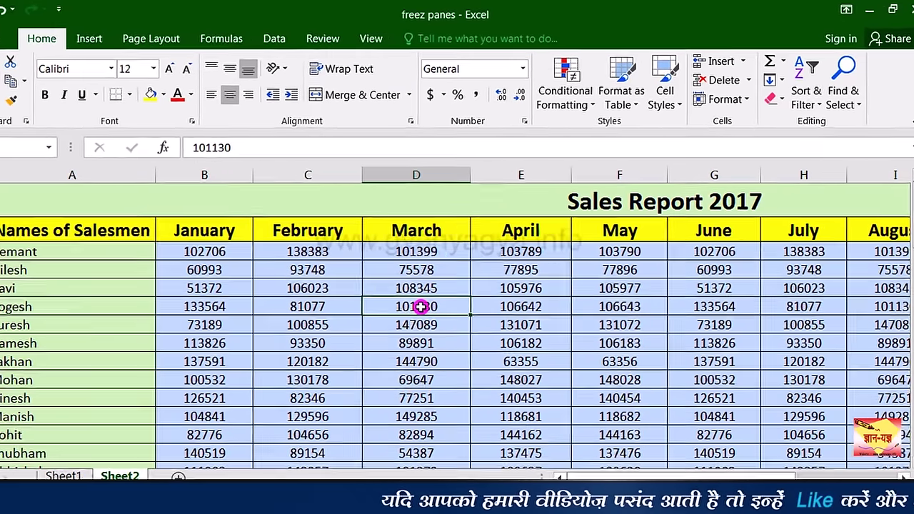
left_click(370, 39)
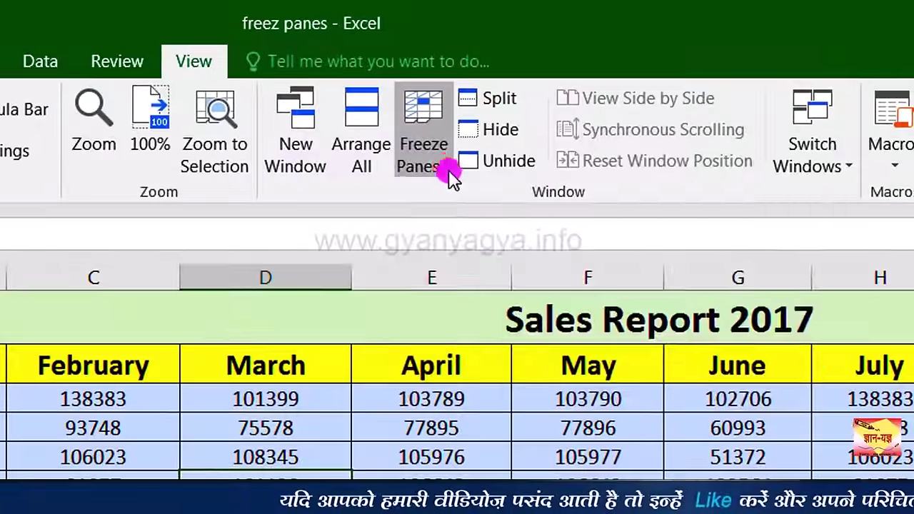
left_click(527, 105)
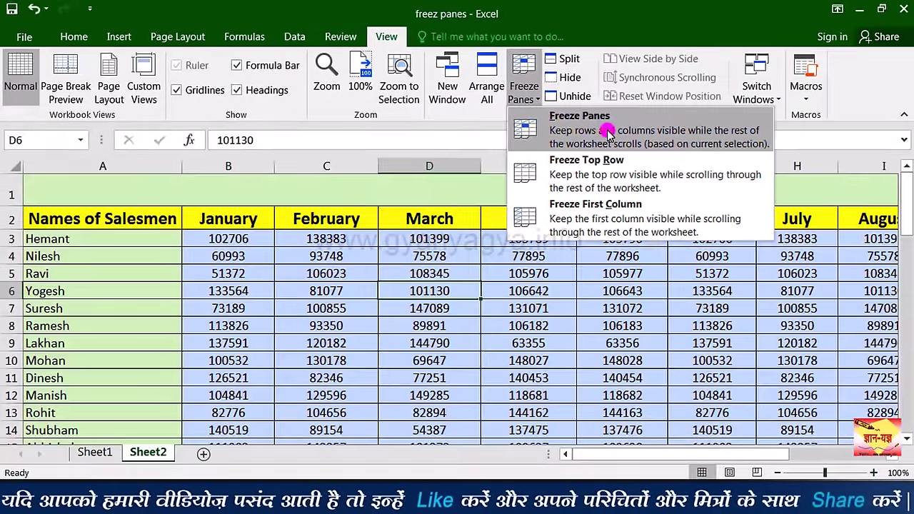
left_click(605, 132)
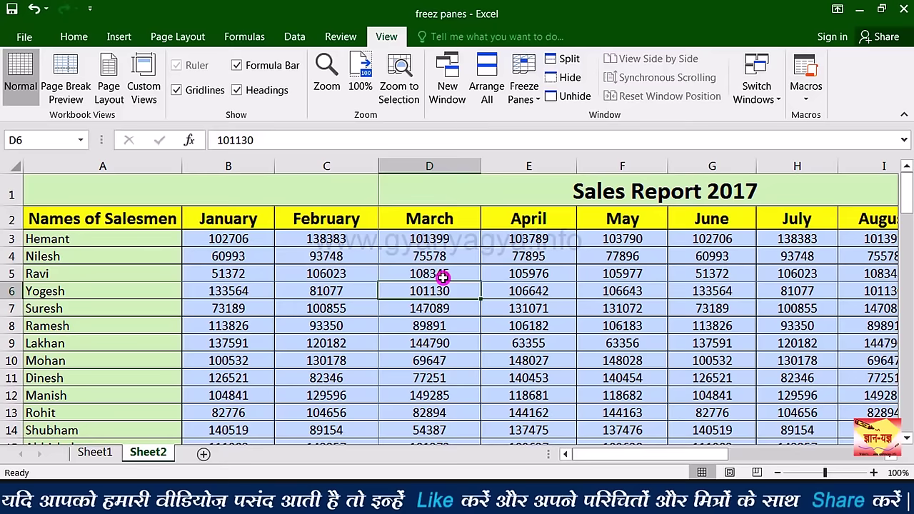
Step: Move down to row 22 and right to column AC and back, confirming the frozen rows and columns stay visible
key("Down")
key("Down")
key("Down")
key("Down")
key("Down")
key("Down")
key("Down")
key("Down")
key("Down")
key("Down")
key("Down")
key("Down")
key("Down")
key("Down")
key("Down")
key("Down")
key("Down")
key("Down")
key("Down")
key("Down")
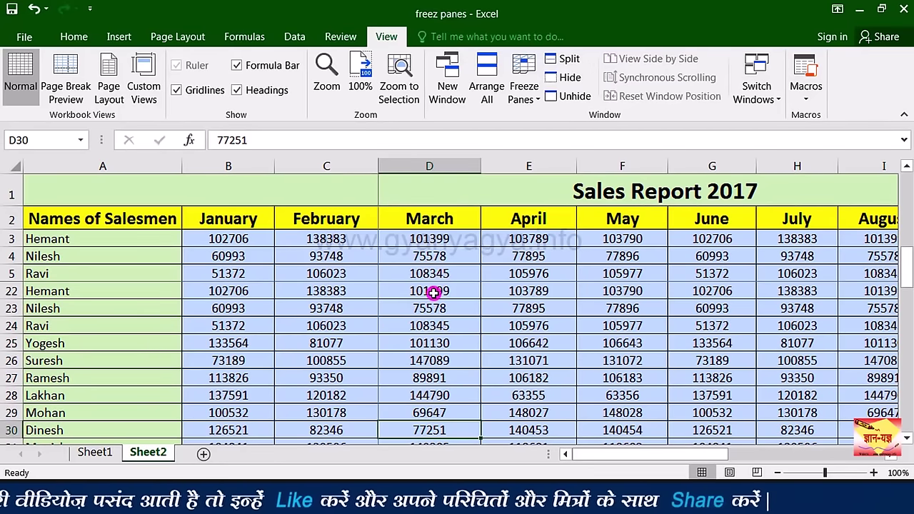
key("Down")
key("Down")
key("Down")
key("Down")
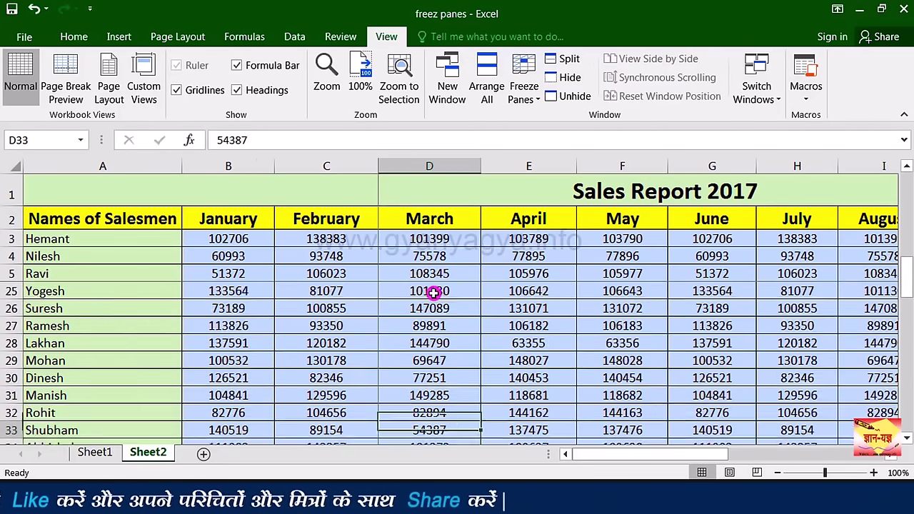
key("Up")
key("Up")
key("Up")
key("Up")
key("Up")
key("Up")
key("Up")
key("Up")
key("Up")
key("Up")
key("Up")
key("Up")
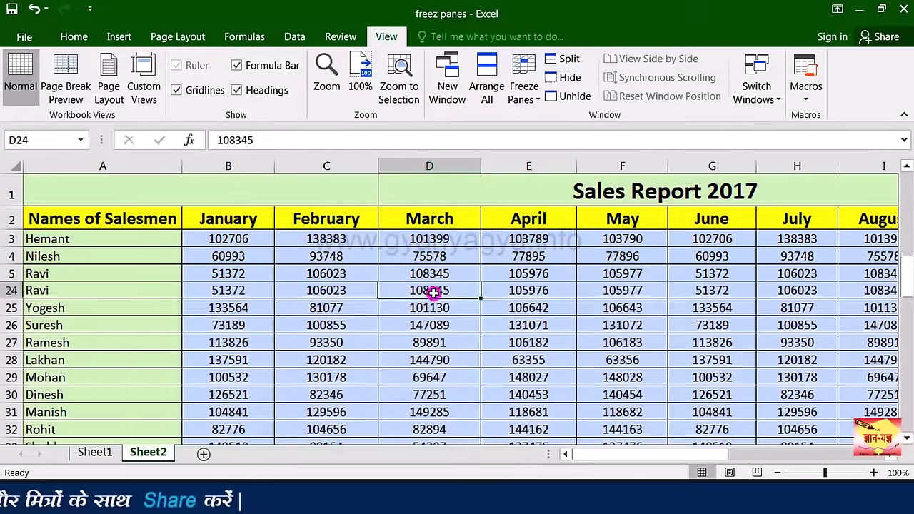
key("Right")
key("Right")
key("Right")
key("Right")
key("Right")
key("Right")
key("Right")
key("Right")
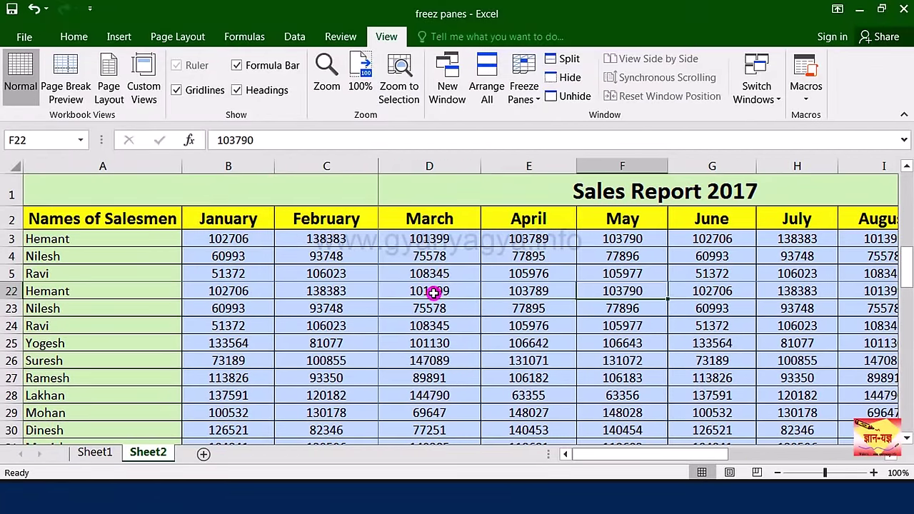
key("Right")
key("Right")
key("Right")
key("Right")
key("Right")
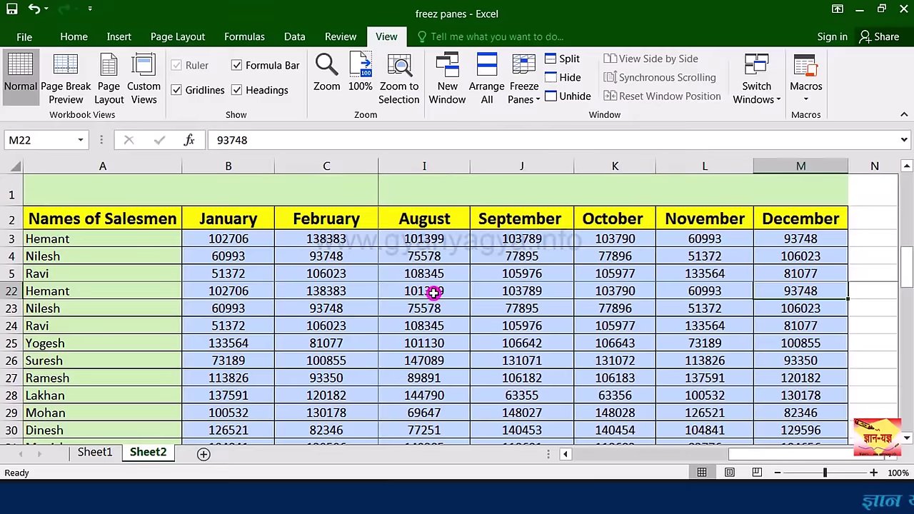
key("Right")
key("Right")
key("Right")
key("Right")
key("Right")
key("Right")
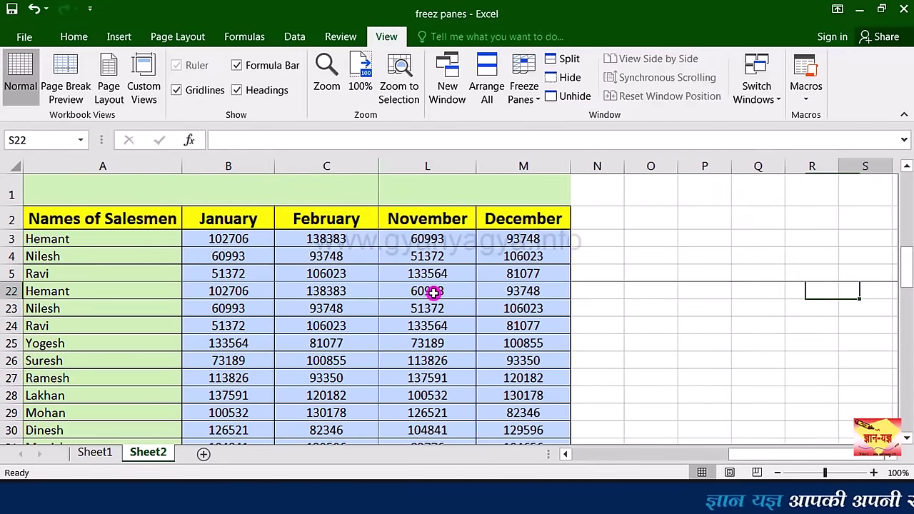
key("Right")
key("Right")
key("Right")
key("Right")
key("Right")
key("Right")
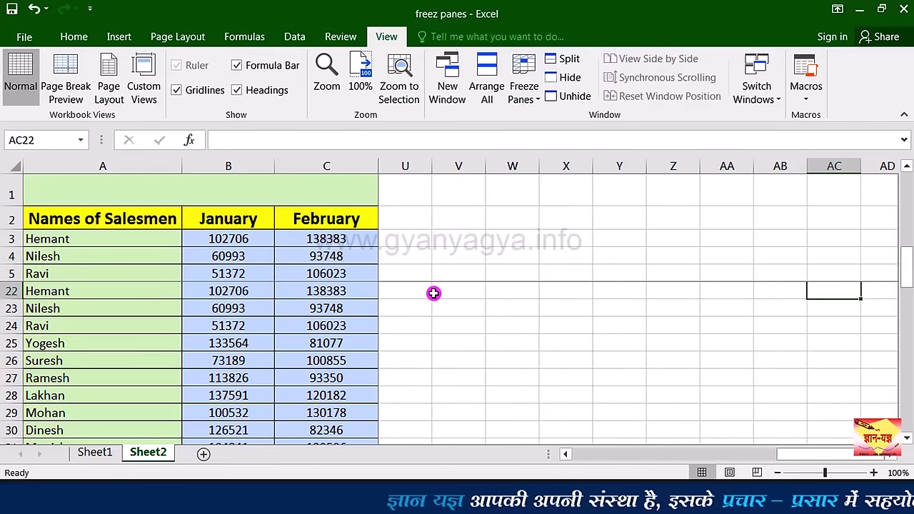
key("Left")
key("Left")
key("Left")
key("Left")
key("Left")
key("Left")
key("Left")
key("Left")
key("Left")
key("Left")
key("Left")
key("Left")
key("Left")
key("Left")
key("Left")
key("Left")
key("Left")
key("Left")
key("Left")
key("Left")
key("Left")
key("Left")
key("Left")
key("Left")
key("Left")
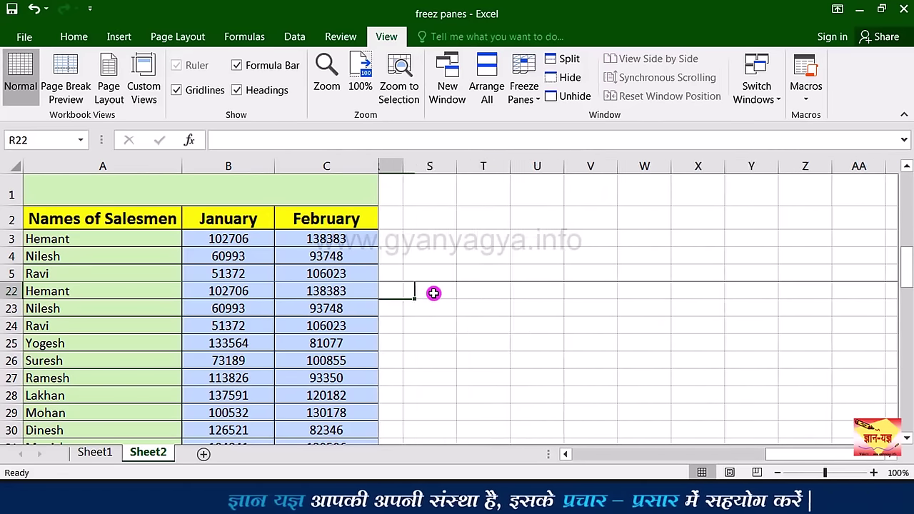
key("Left")
key("Left")
key("Left")
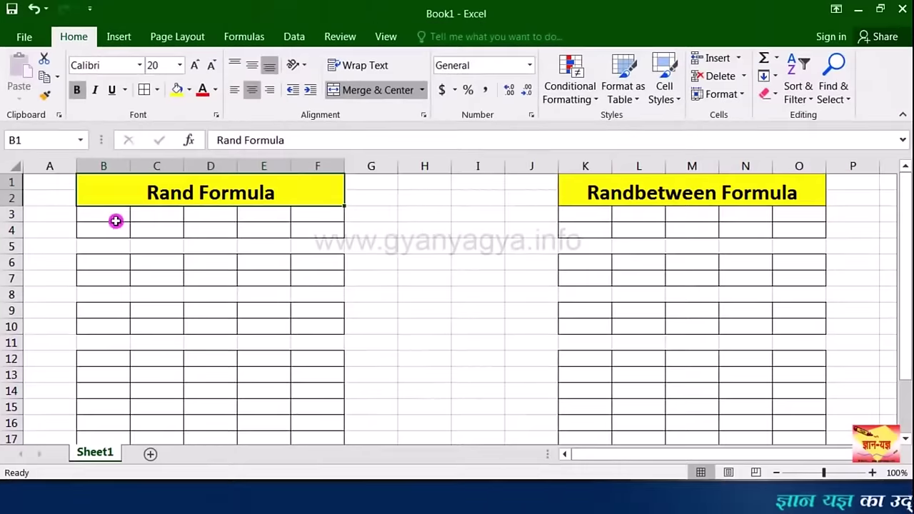
Step: Select cell B3 in the Rand Formula table of the new Book1 workbook
left_click(115, 219)
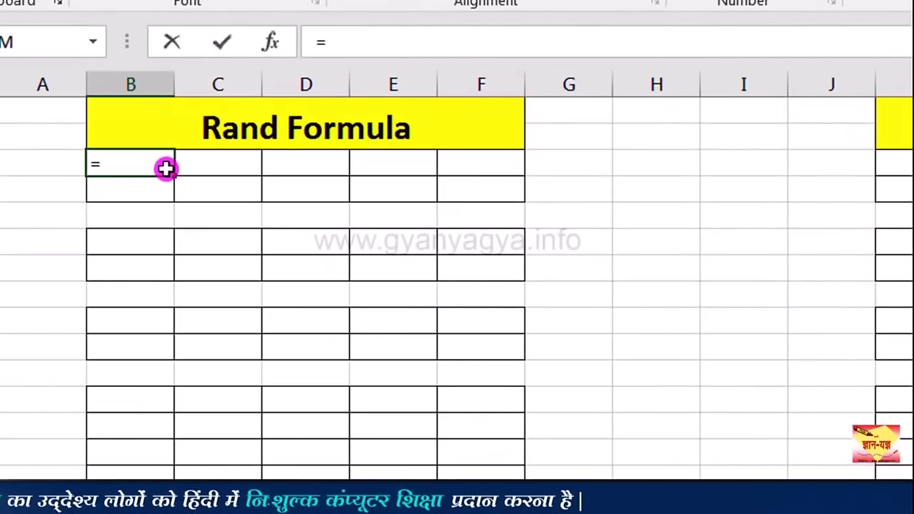
Step: Enter =RAND() in B3 and fill it across to F3 and down into row 4
type("rand")
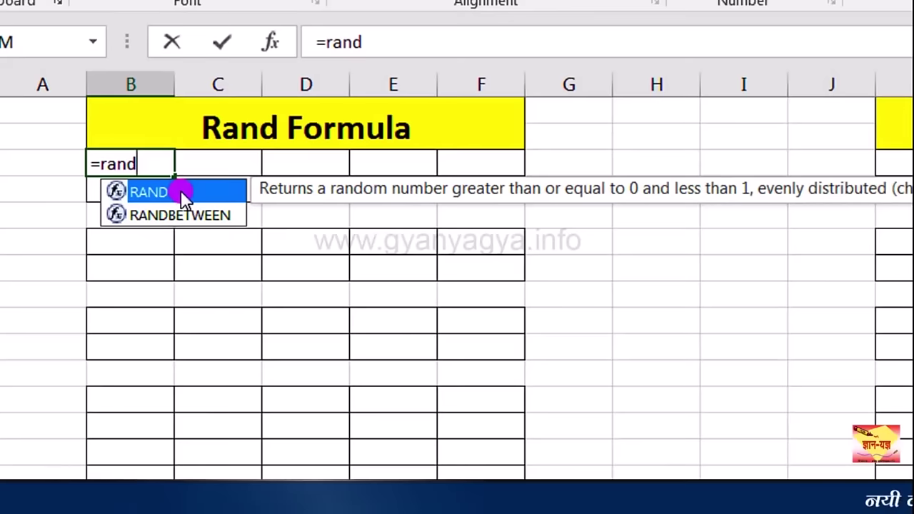
double_click(183, 192)
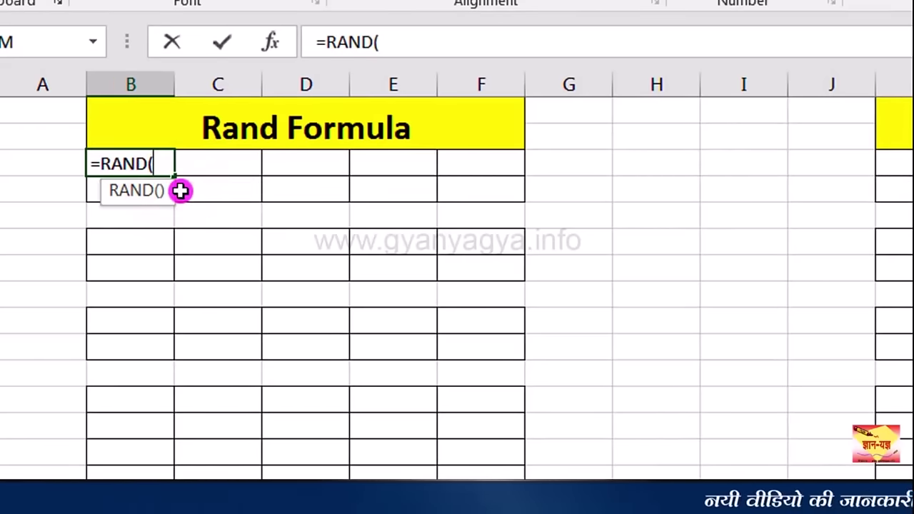
key("Return")
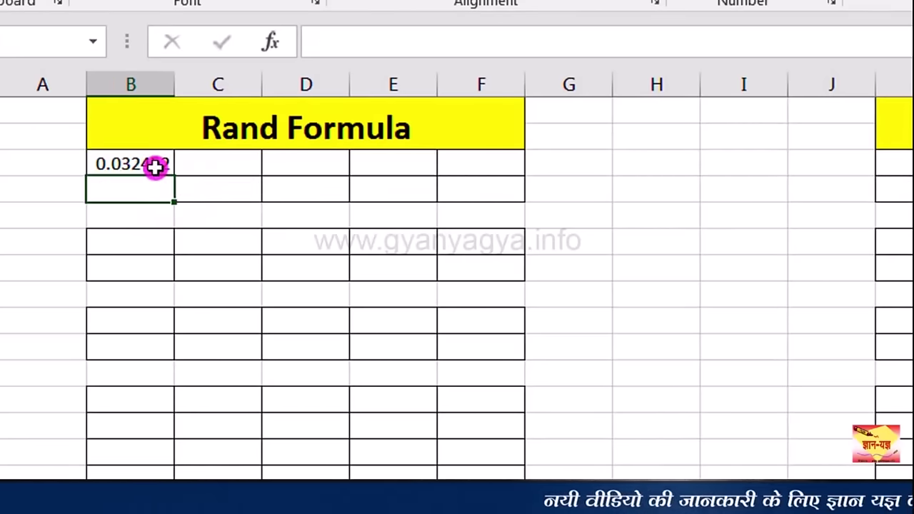
left_click(155, 167)
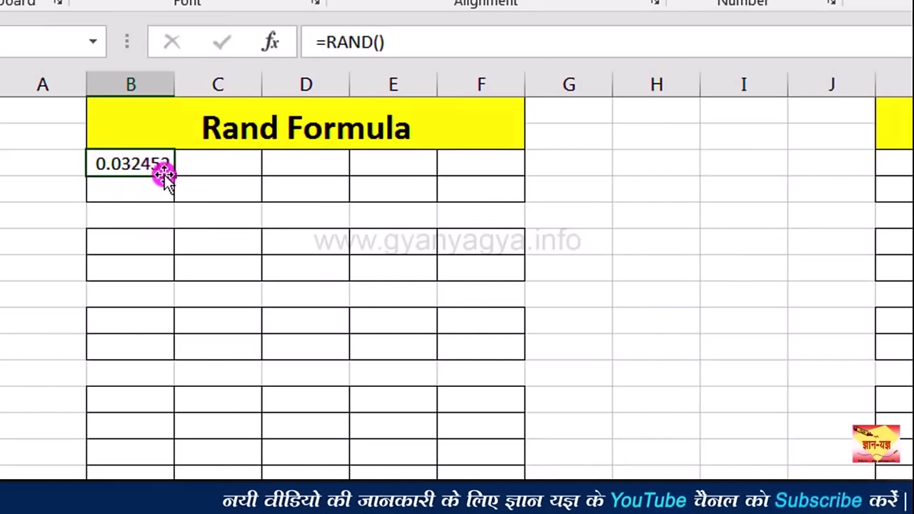
left_click(150, 175)
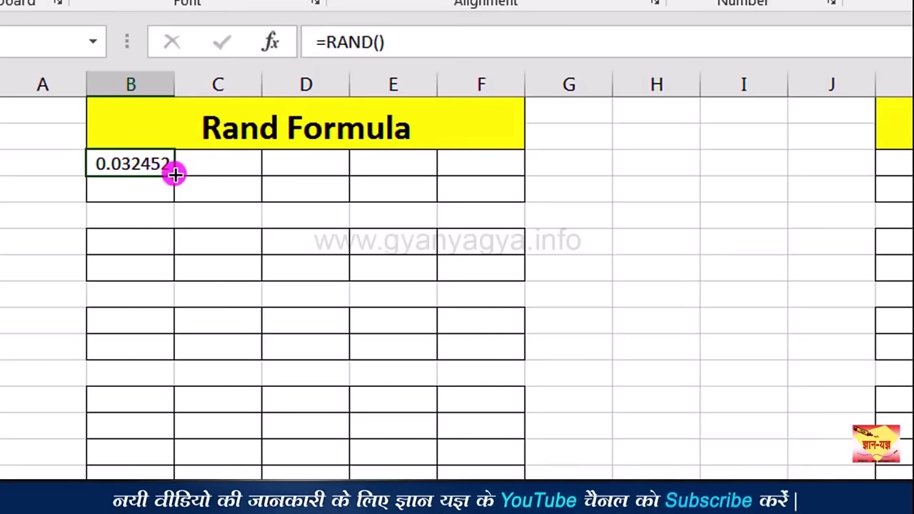
left_click_drag(175, 174, 514, 177)
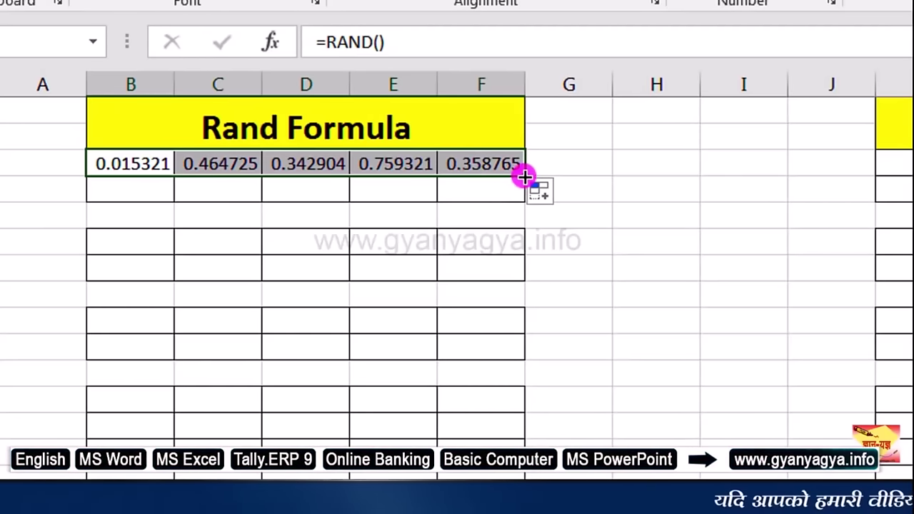
left_click(525, 178)
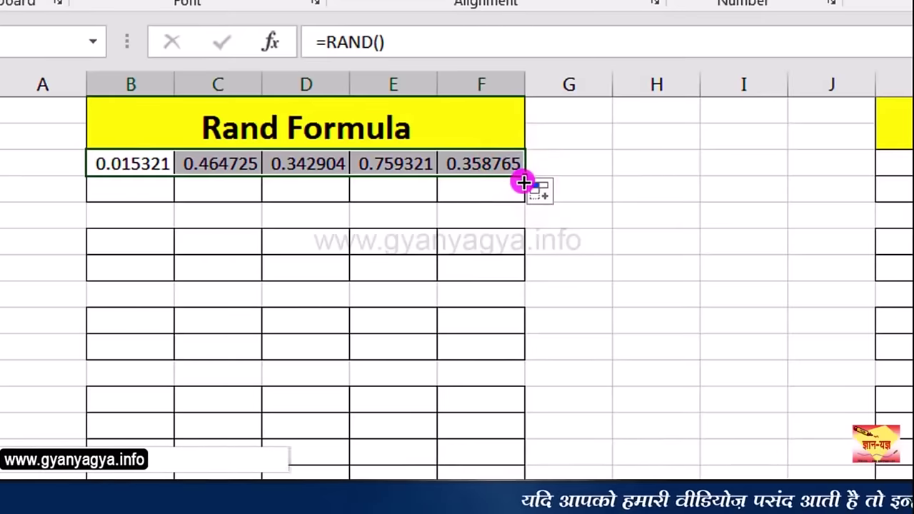
left_click_drag(523, 182, 524, 193)
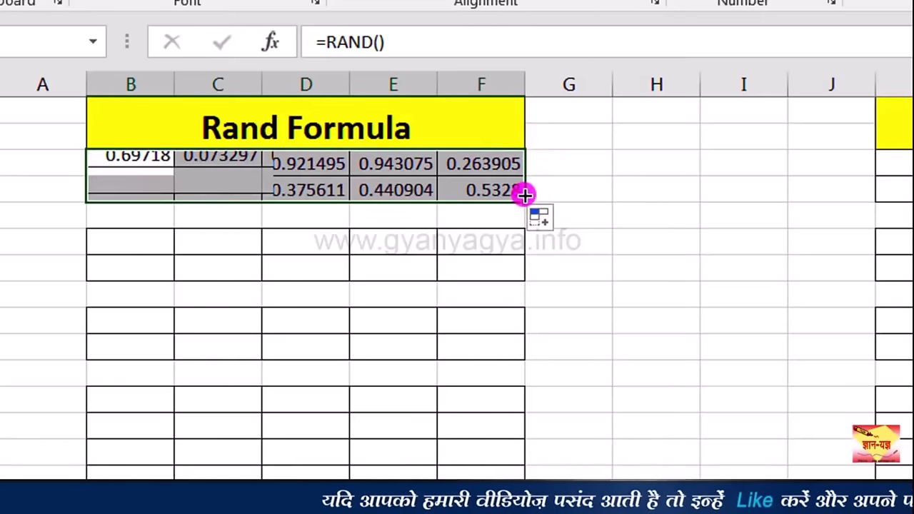
left_click(149, 239)
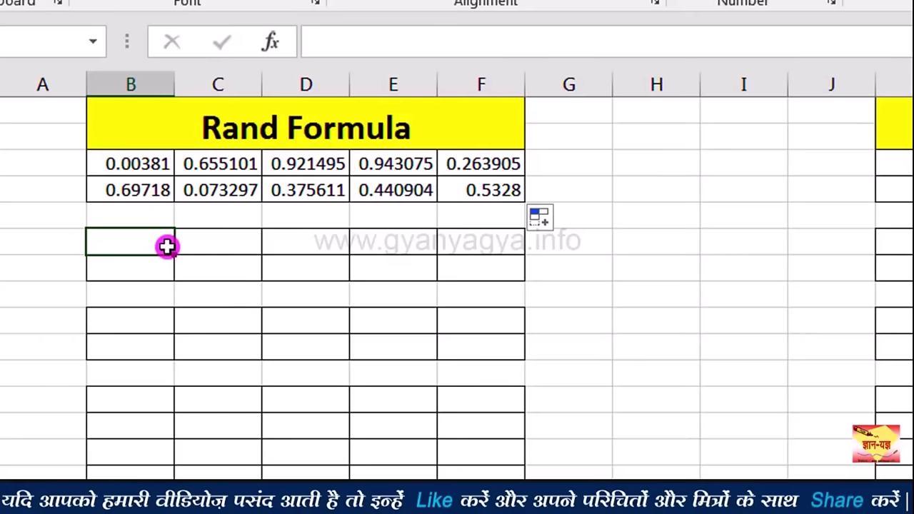
Step: Enter the formula =RAND()*10 in B6
type("rand")
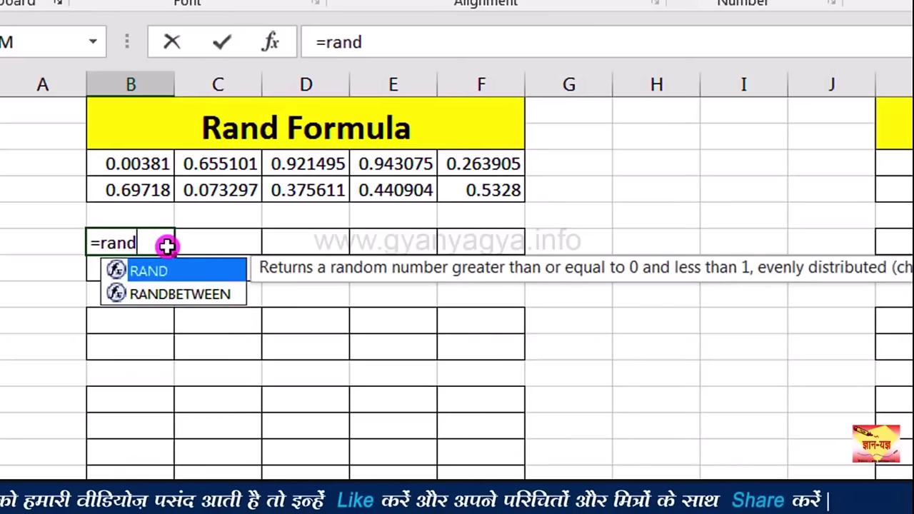
double_click(168, 269)
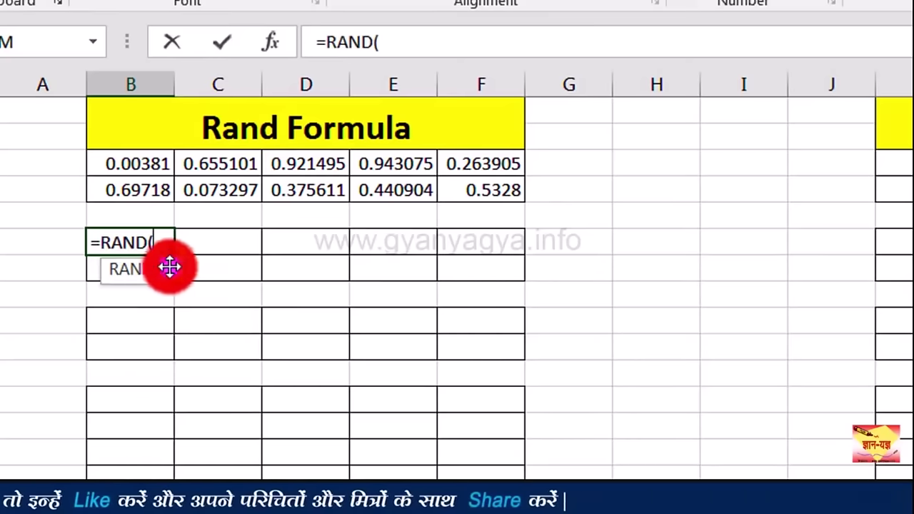
type(")")
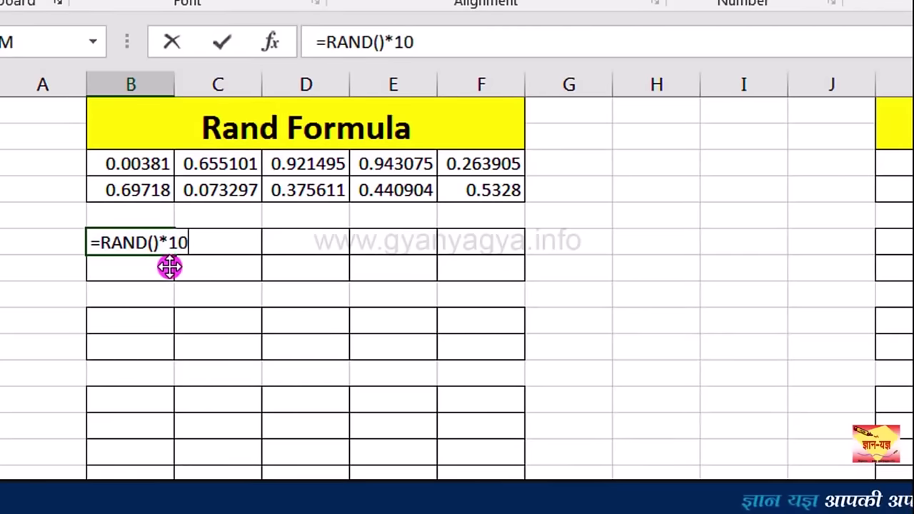
type("*10")
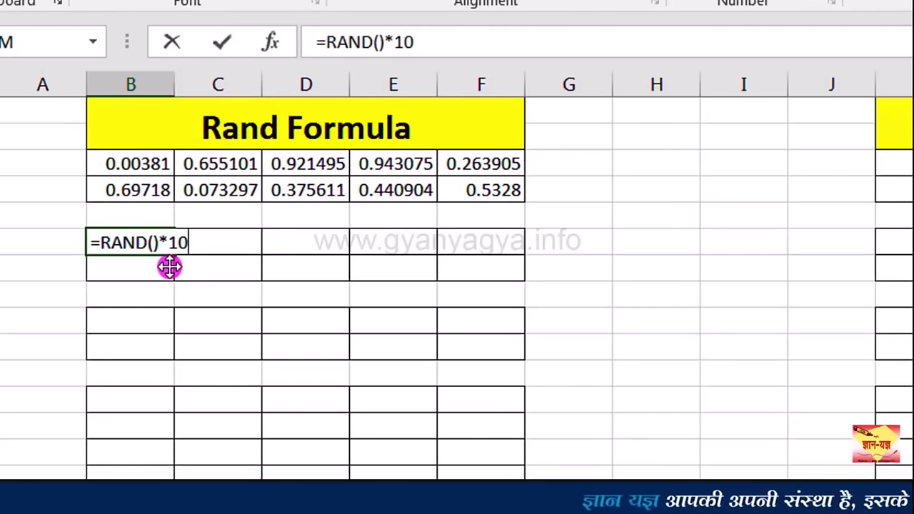
key("Return")
Step: Copy the B6 RAND formula across to F6 and down through row 7
left_click(139, 243)
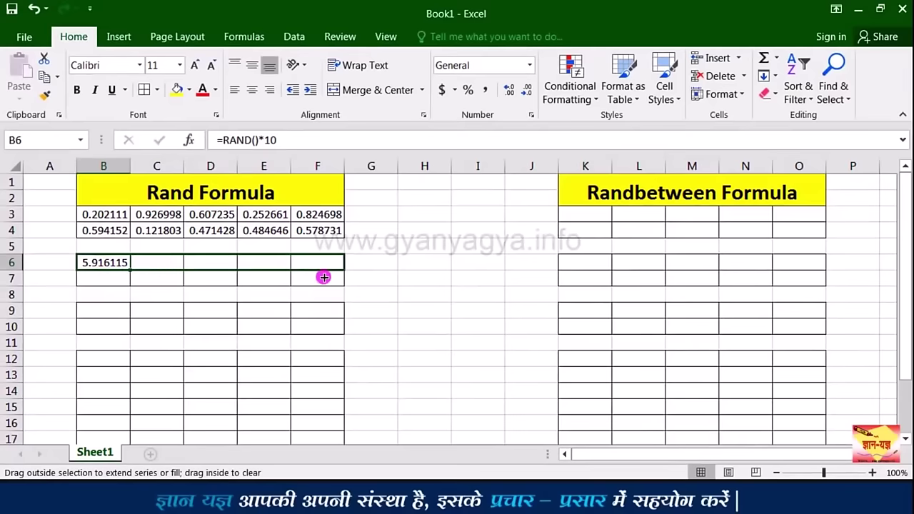
left_click_drag(324, 278, 323, 277)
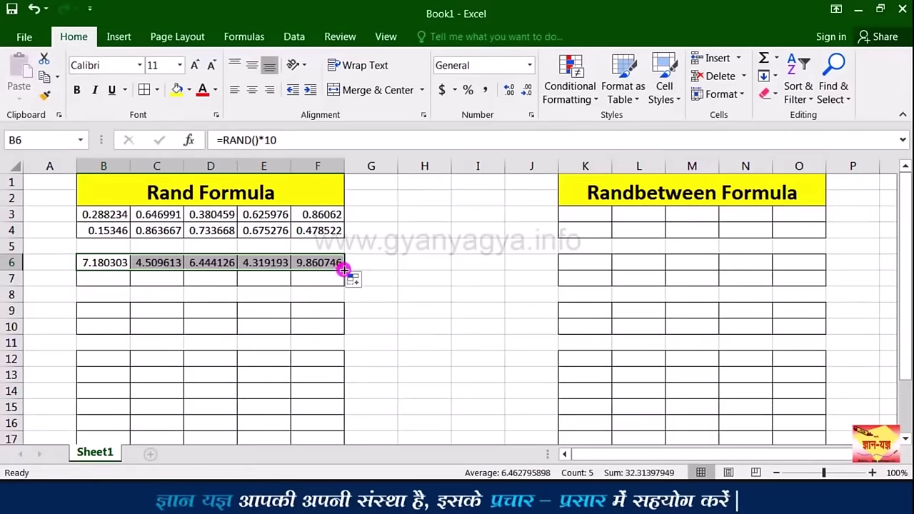
left_click_drag(342, 282, 342, 281)
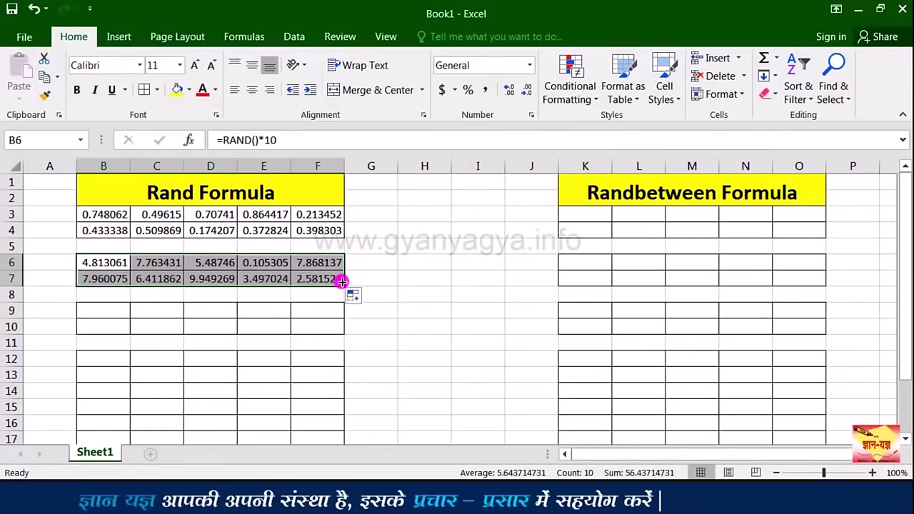
left_click(117, 308)
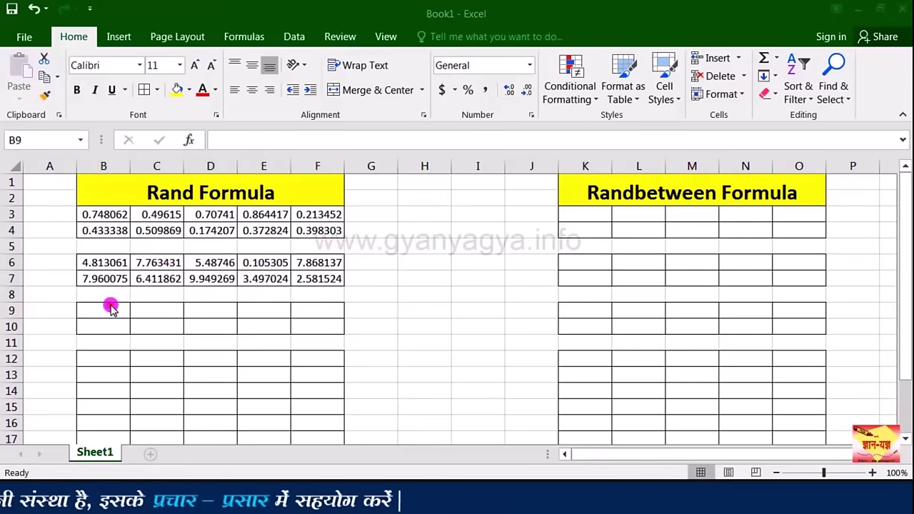
Step: Enter the formula =RAND()*100 in B9
left_click(113, 308)
type("=")
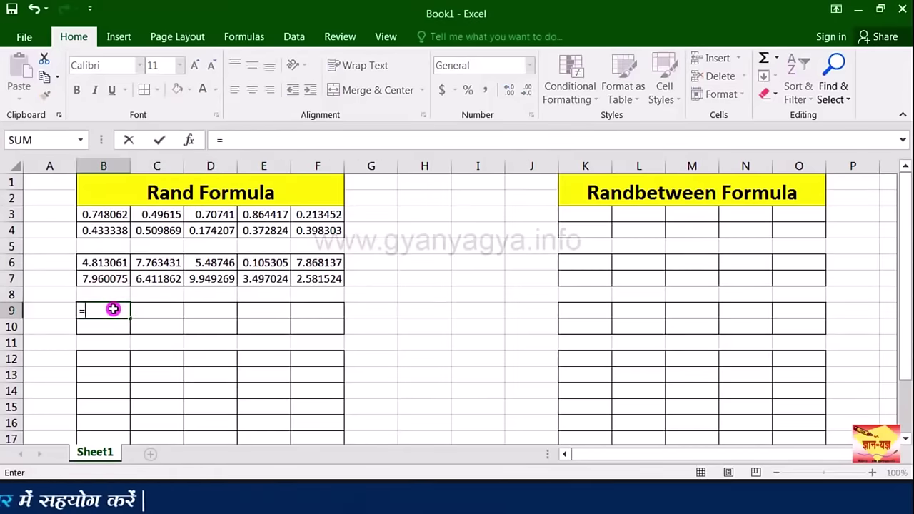
type("ran")
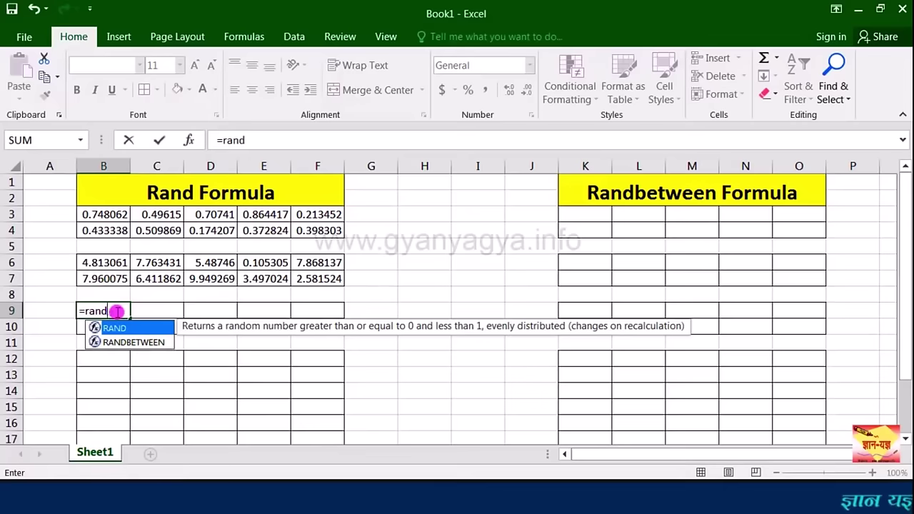
type("d")
double_click(127, 329)
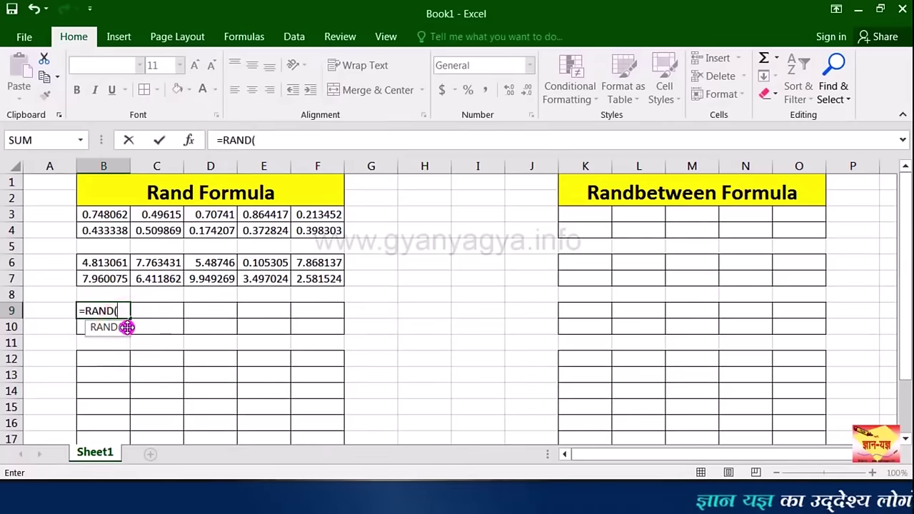
type(")*")
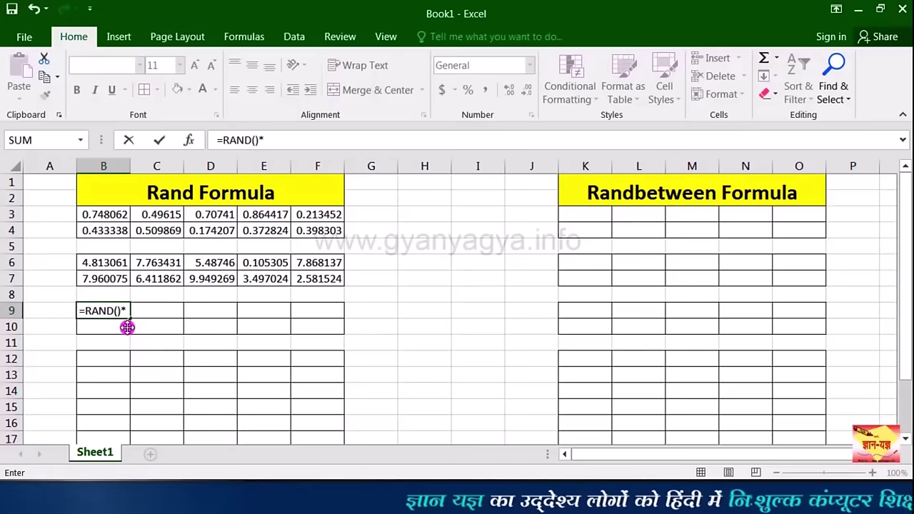
type("100")
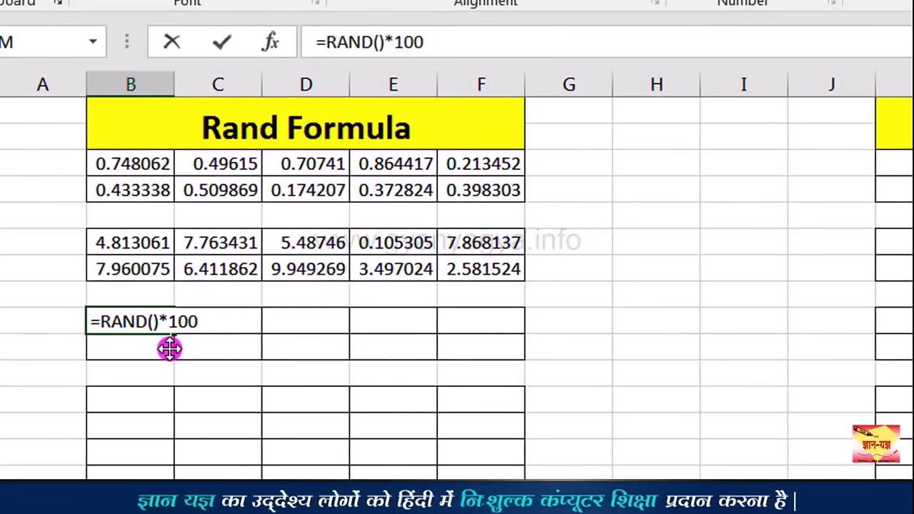
key("Return")
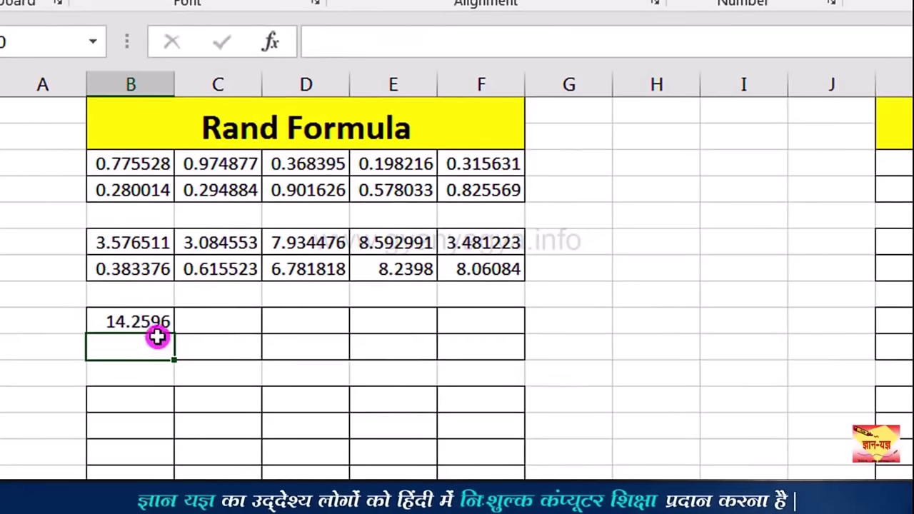
Step: Copy the B9 formula across to F9 and down through row 16
left_click(145, 328)
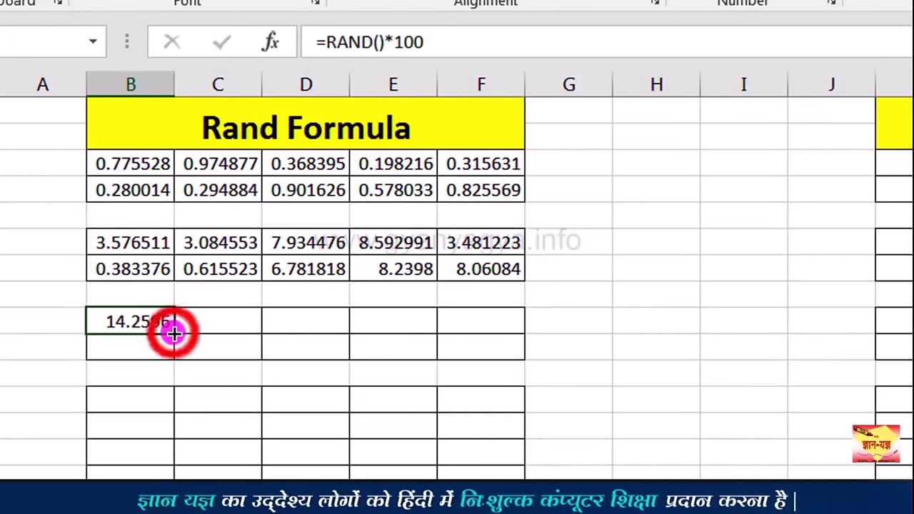
left_click(174, 332)
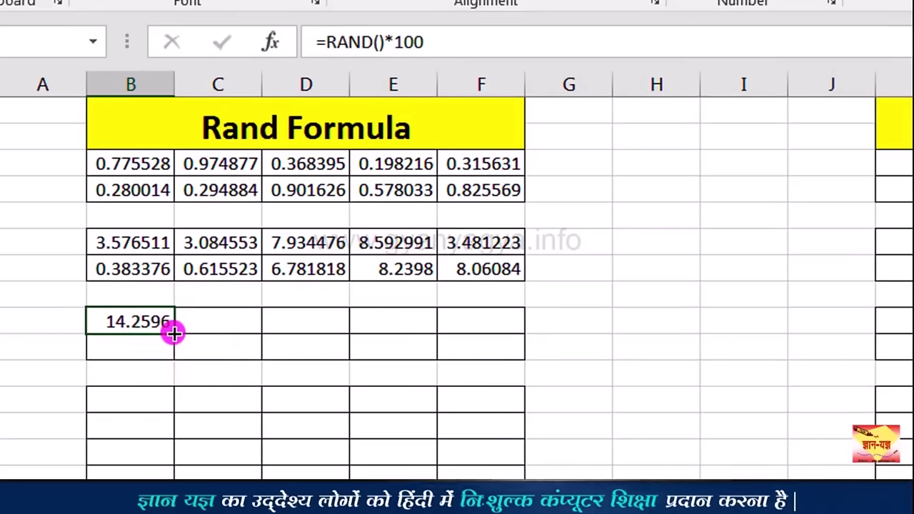
left_click_drag(314, 332, 526, 473)
left_click(133, 321)
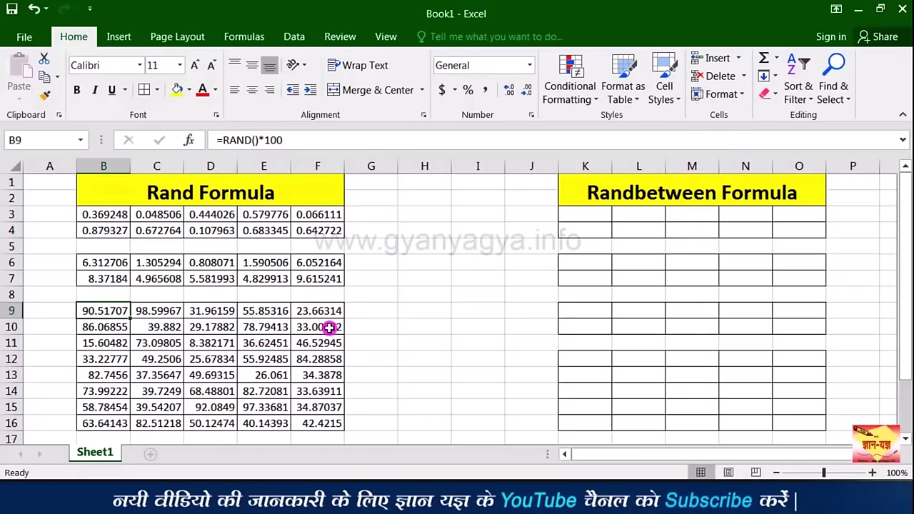
Step: Recalculate the sheet repeatedly with F9 to refresh all random numbers
key("F9")
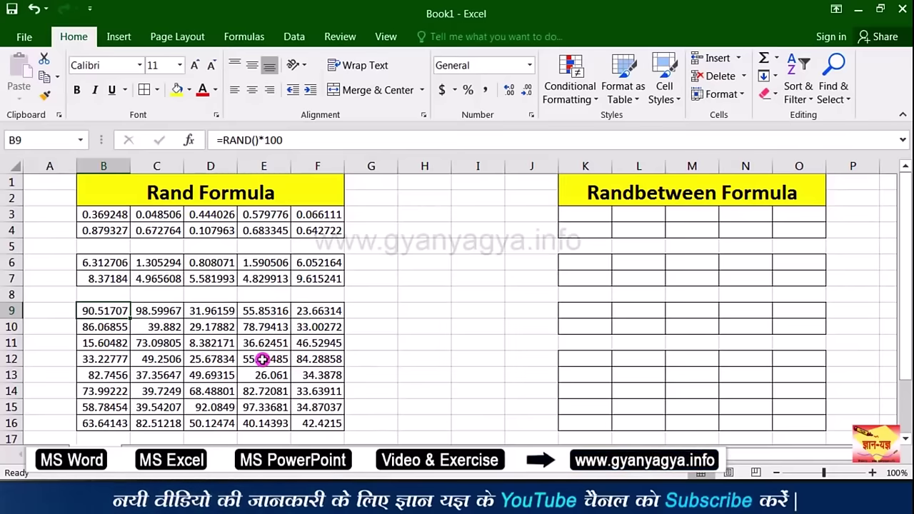
key("F9")
key("F9")
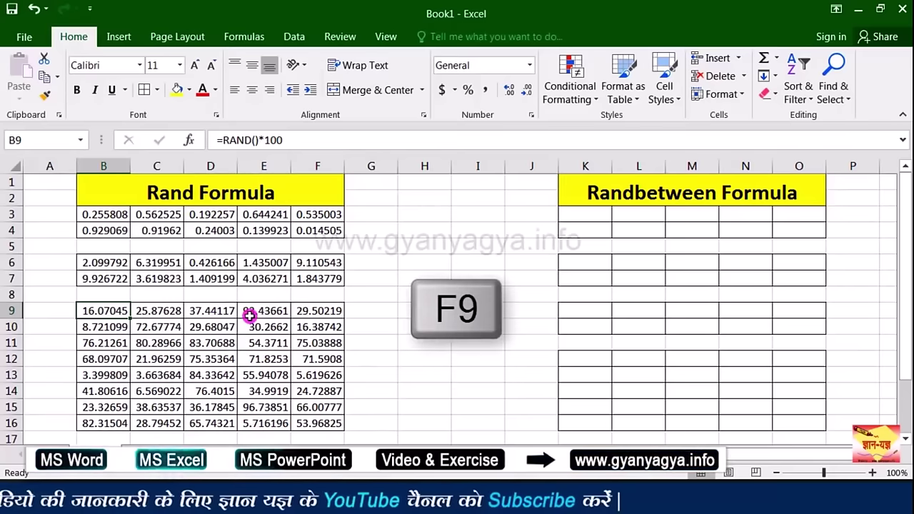
key("F9")
key("F9")
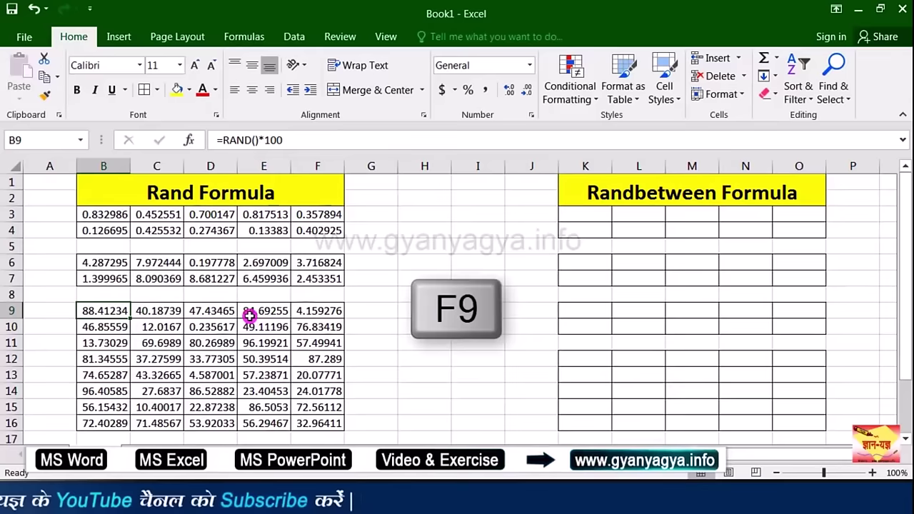
key("F9")
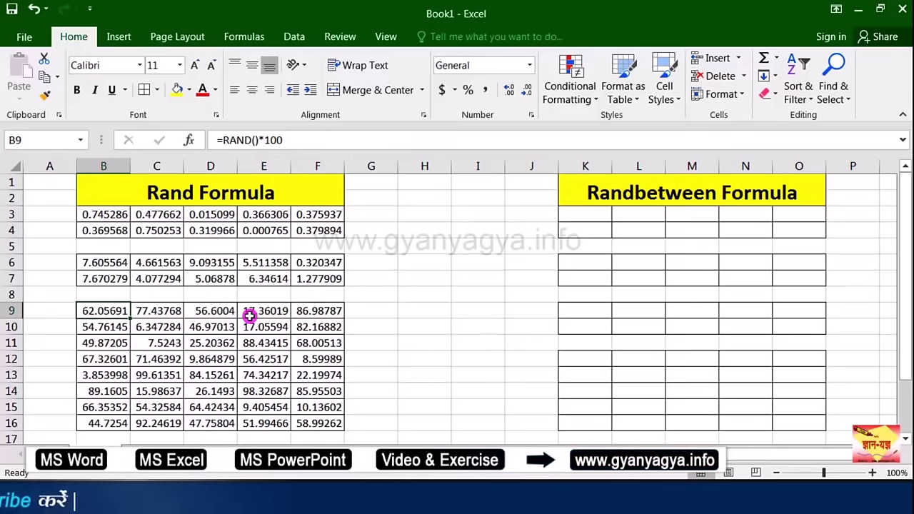
key("F9")
Step: Enter 1 in G9 to trigger recalculation, then delete it
left_click(373, 310)
key("F9")
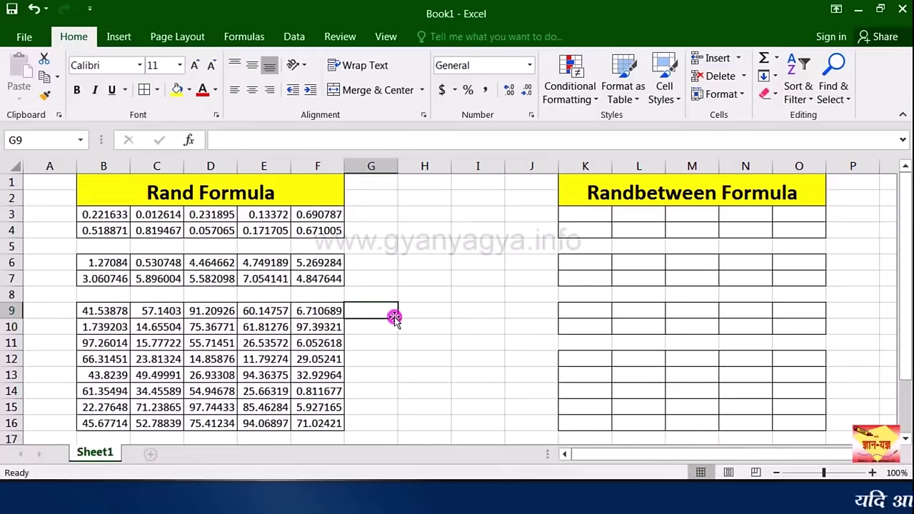
type("1")
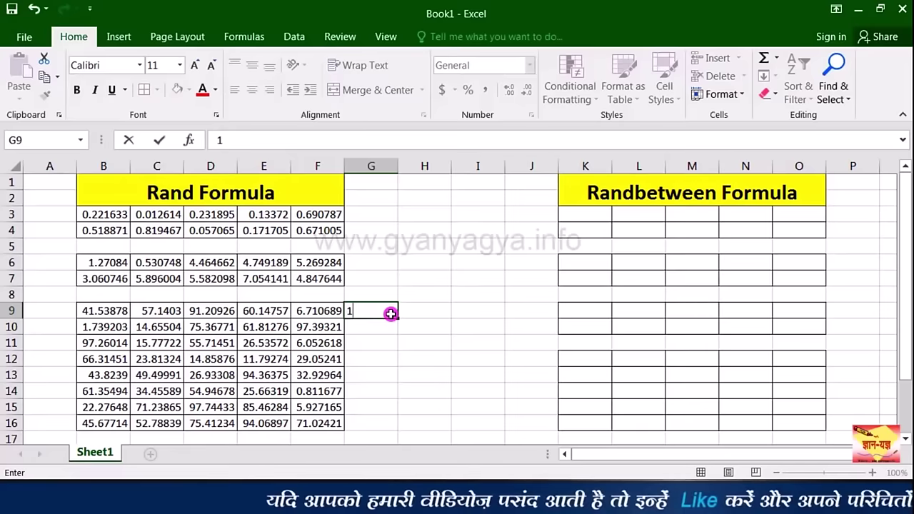
key("Return")
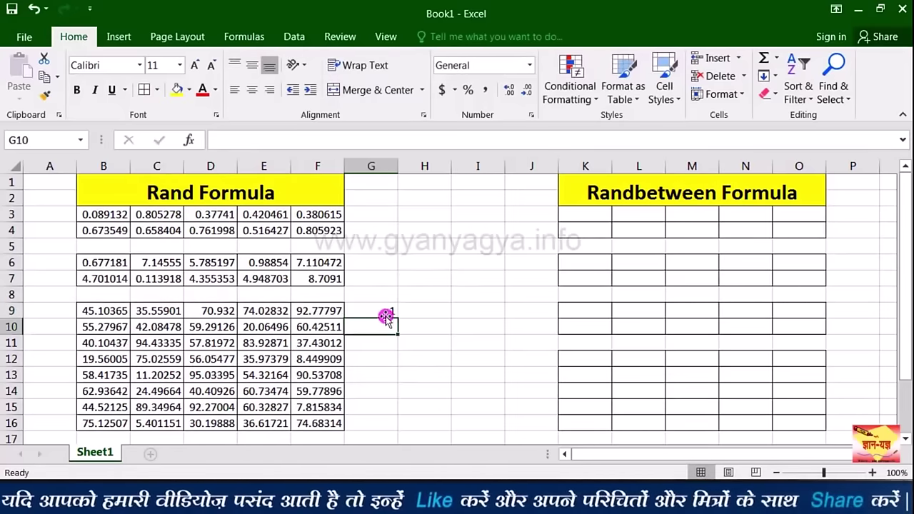
key("Delete")
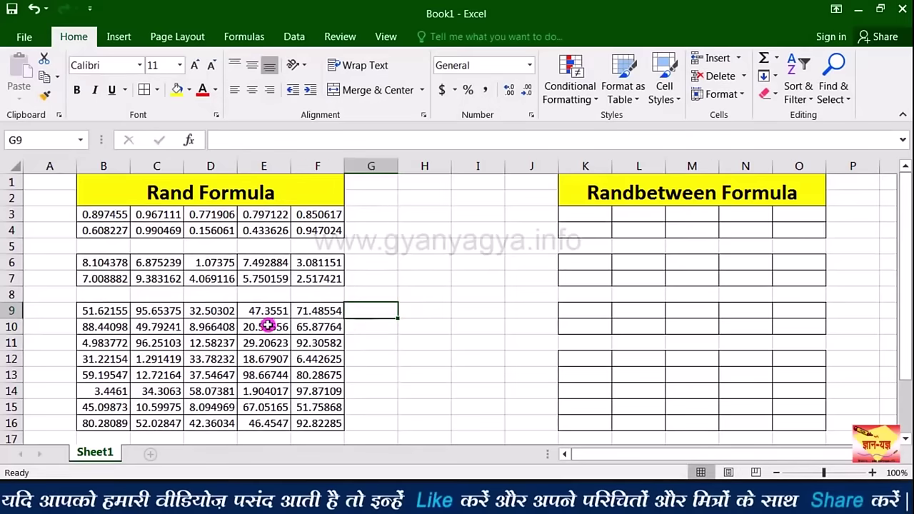
left_click(190, 329)
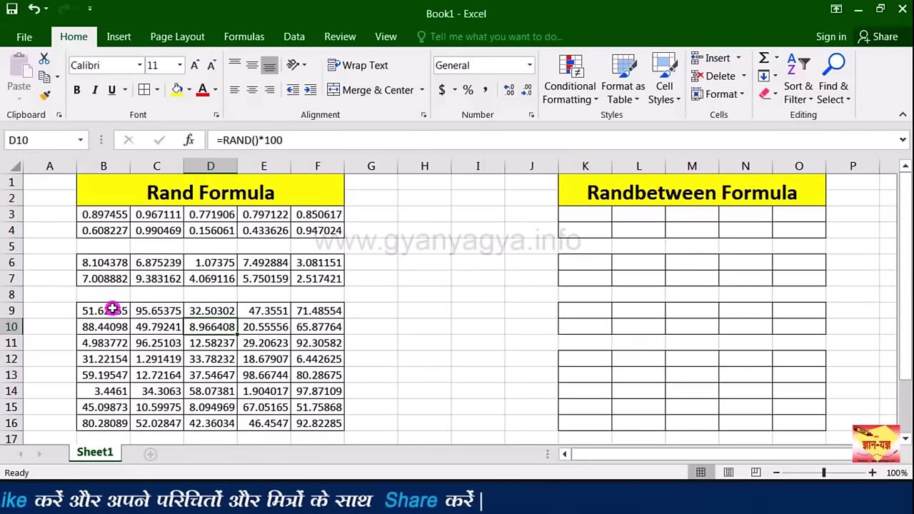
Step: Paste B9:F16 over itself as values only, then recalculate to confirm they stay fixed
left_click_drag(112, 309, 311, 418)
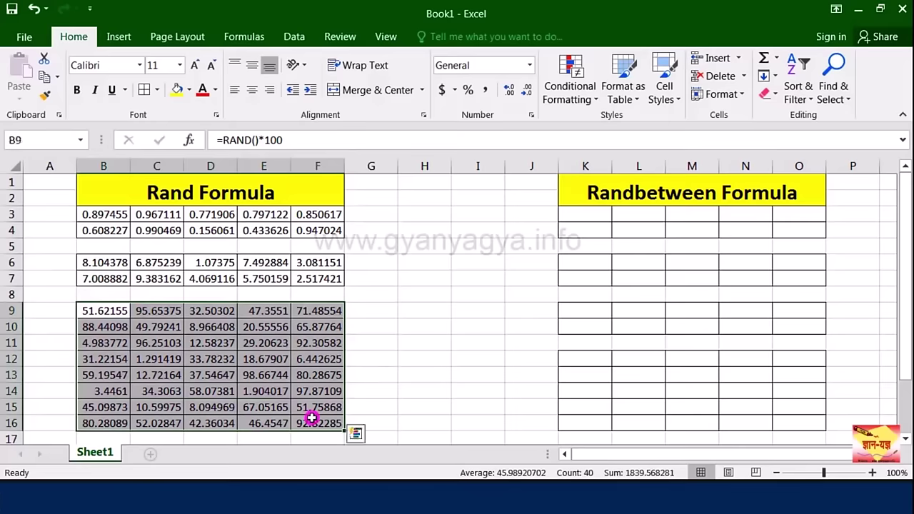
key("ctrl+c")
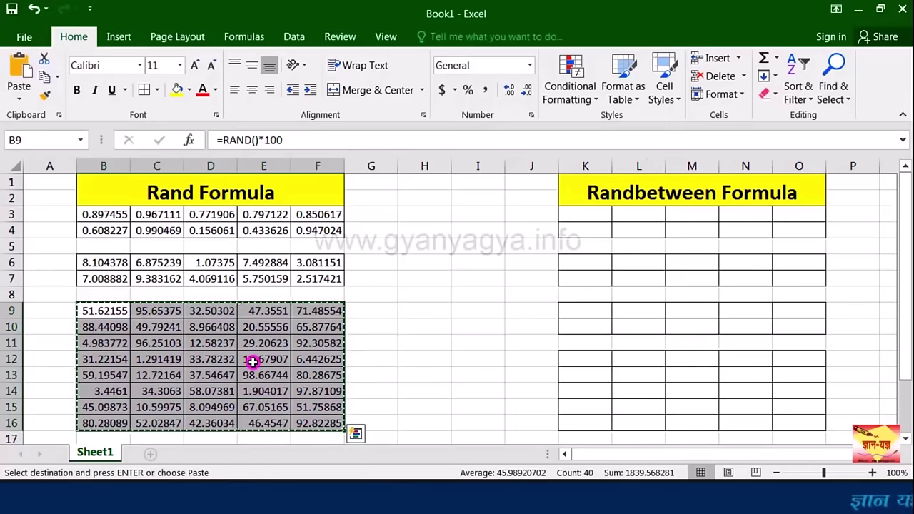
right_click(250, 360)
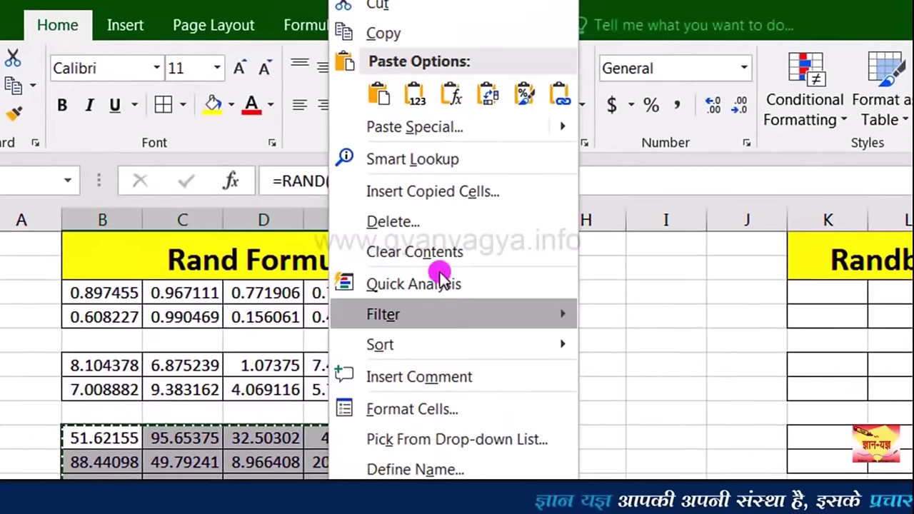
left_click(429, 135)
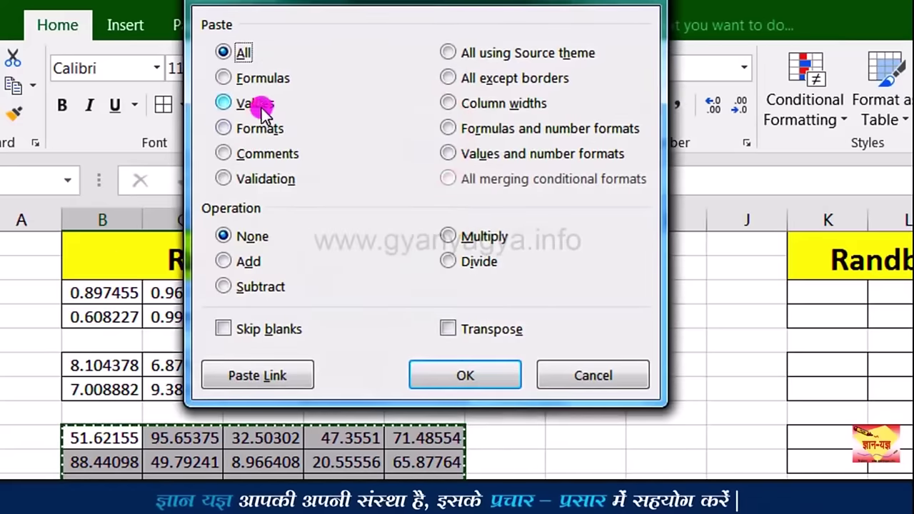
left_click(263, 109)
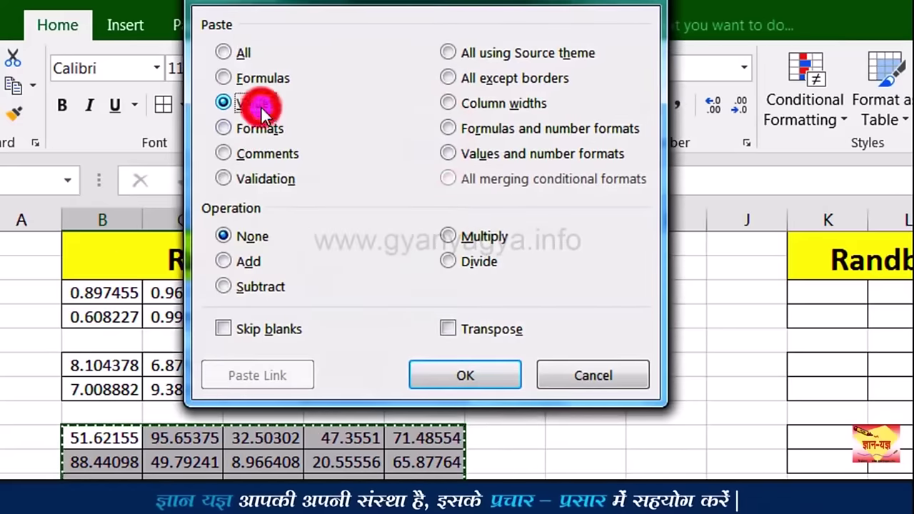
left_click(472, 369)
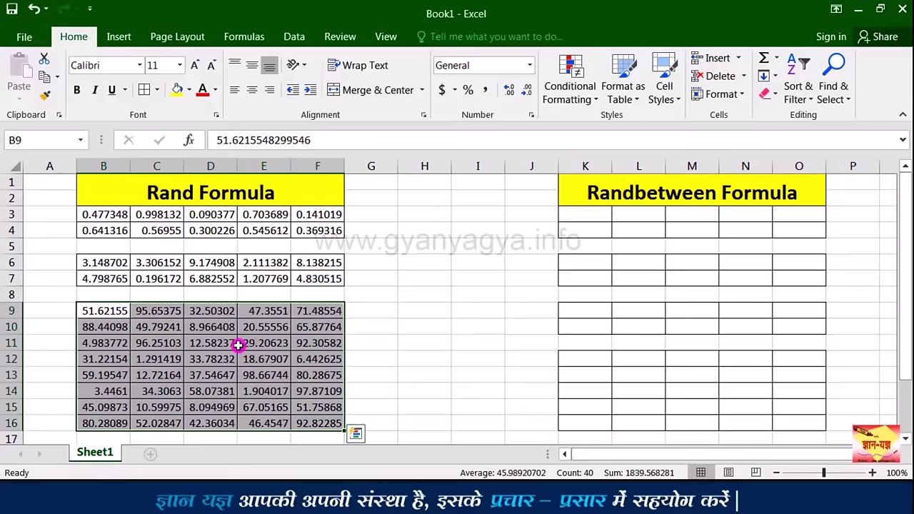
left_click(221, 344)
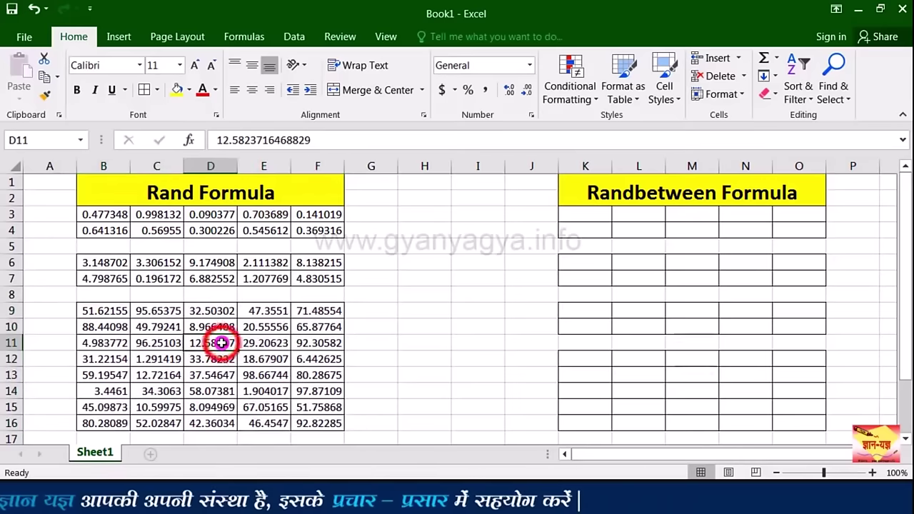
key("F9")
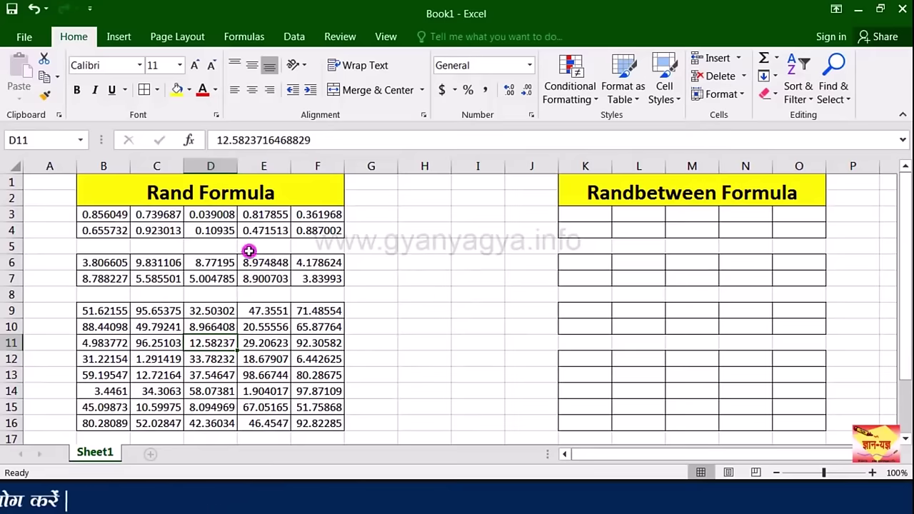
Step: Recalculate four more times so rows 3–7 refresh while B9:F16 keeps its values
key("F9")
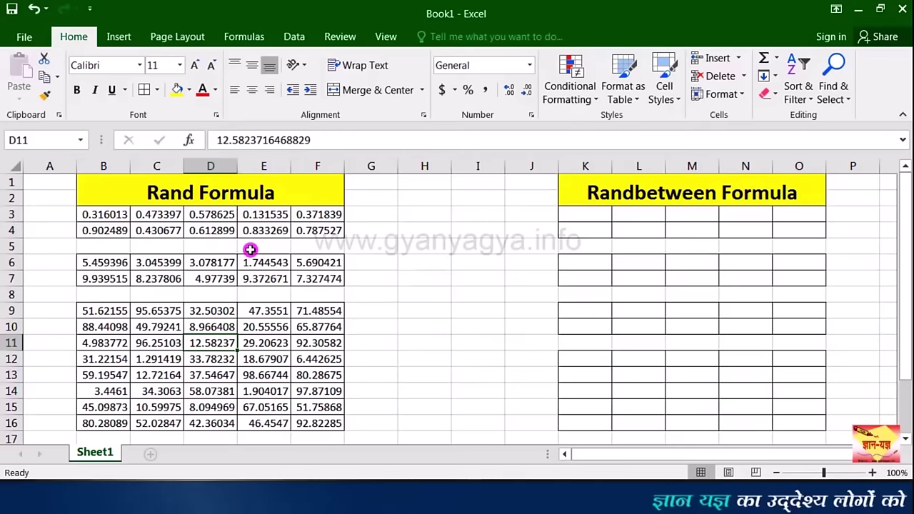
key("F9")
key("F9")
key("F9")
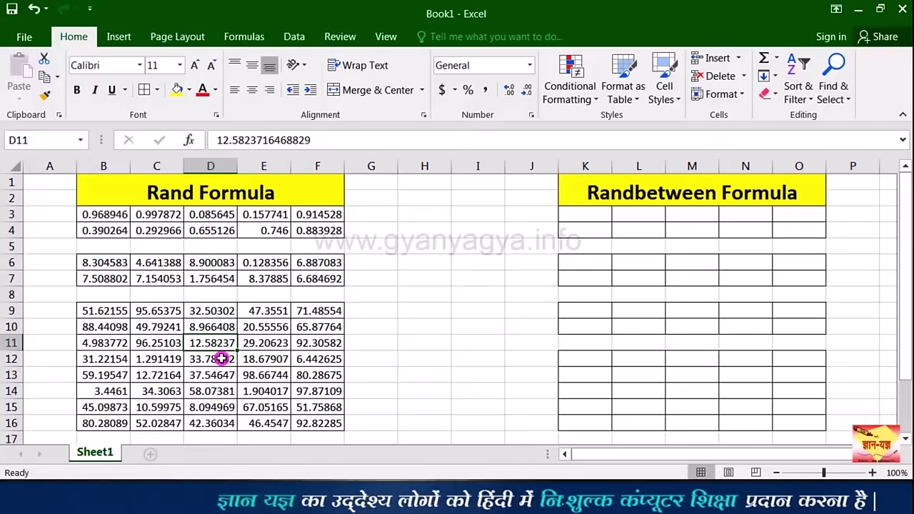
key("F9")
key("F9")
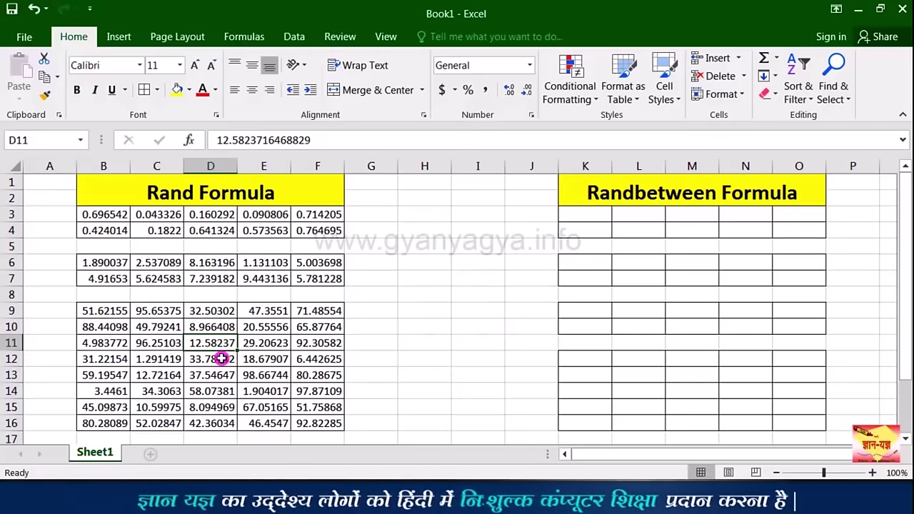
key("F9")
key("F9")
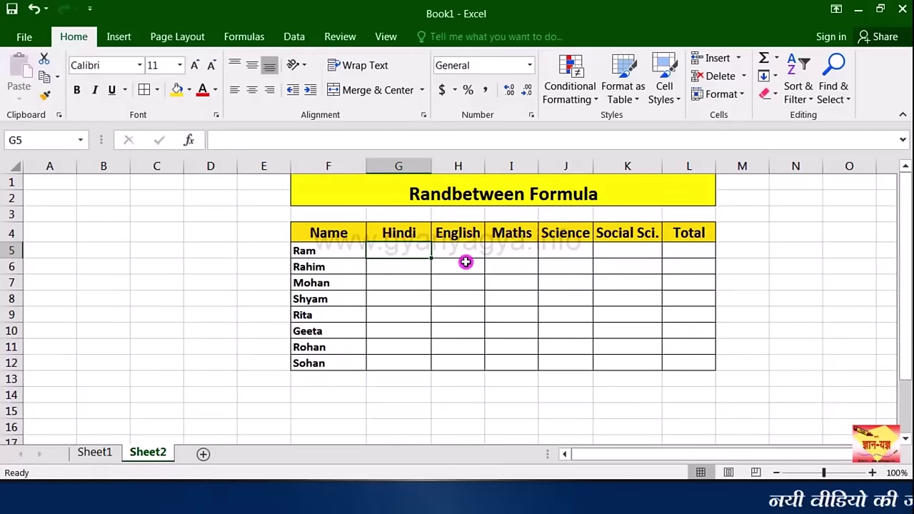
Step: Enter =RANDBETWEEN(0,100) in G5 for Ram's Hindi mark, currently showing 17
double_click(399, 250)
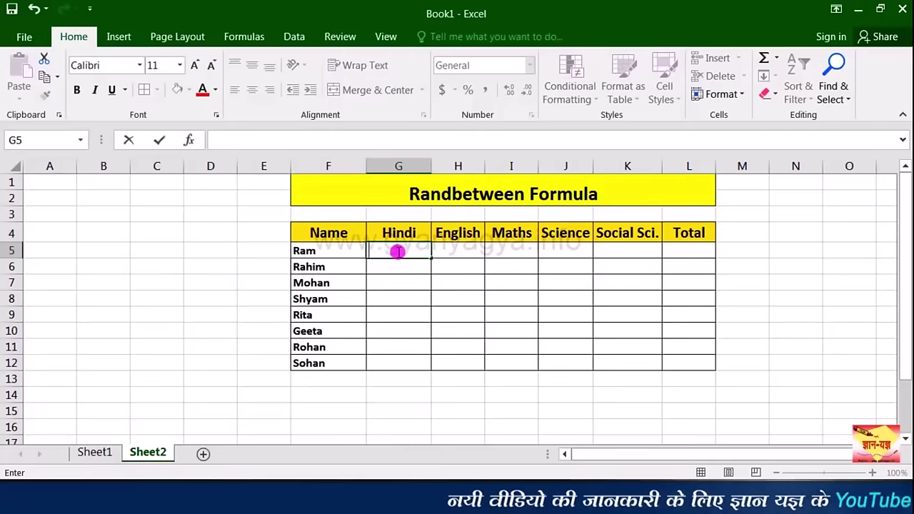
type("=")
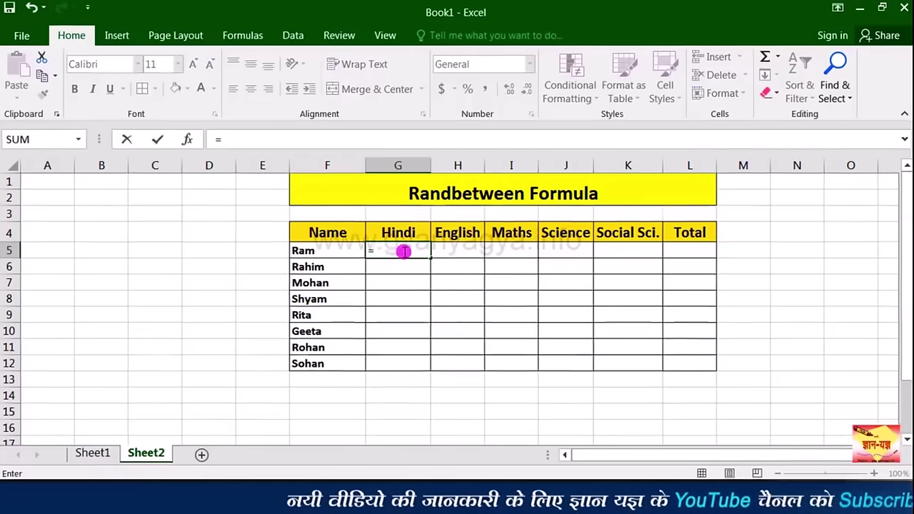
type("rand")
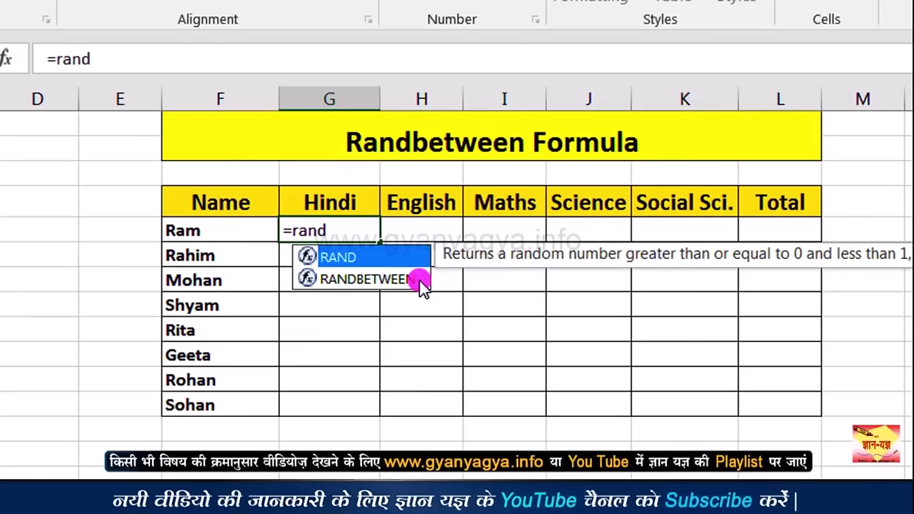
double_click(364, 279)
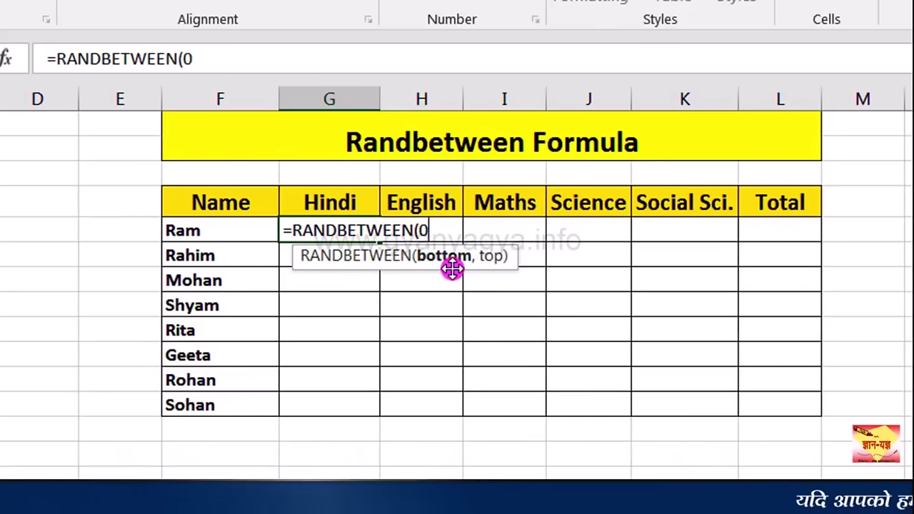
type(",100")
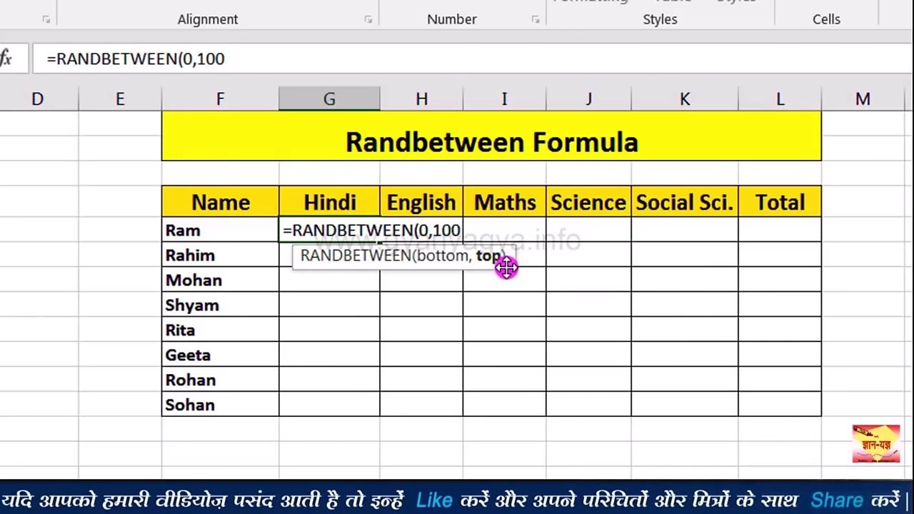
key("Return")
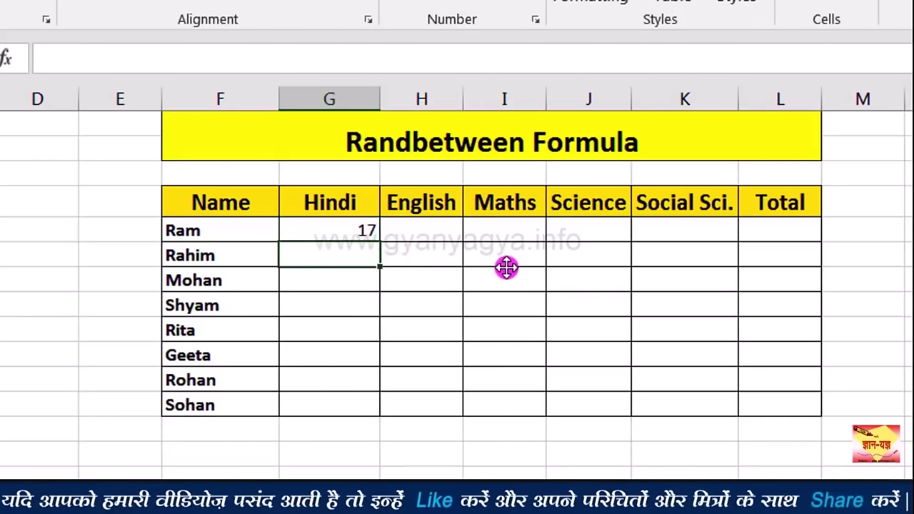
Step: Copy the G5 RANDBETWEEN formula across G5:K12 and recalculate to regenerate the marks
left_click(367, 233)
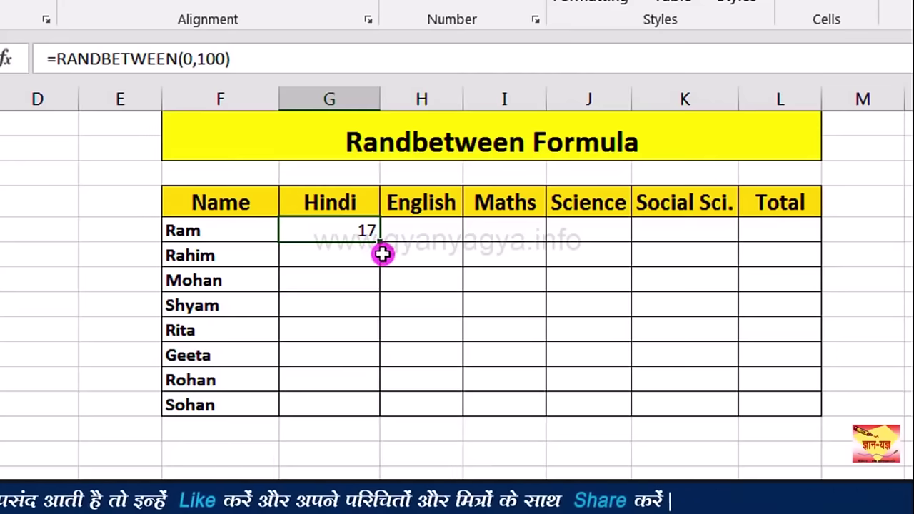
left_click_drag(381, 243, 739, 405)
left_click(572, 355)
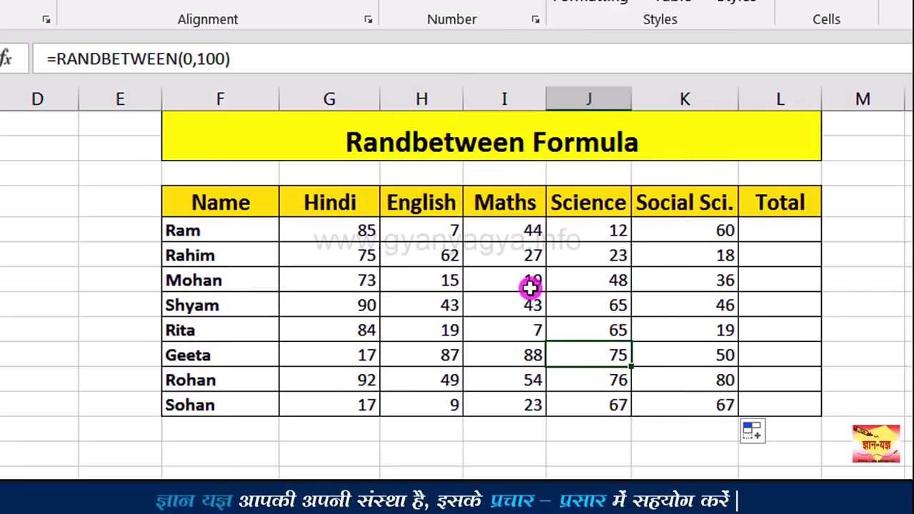
key("F9")
key("F9")
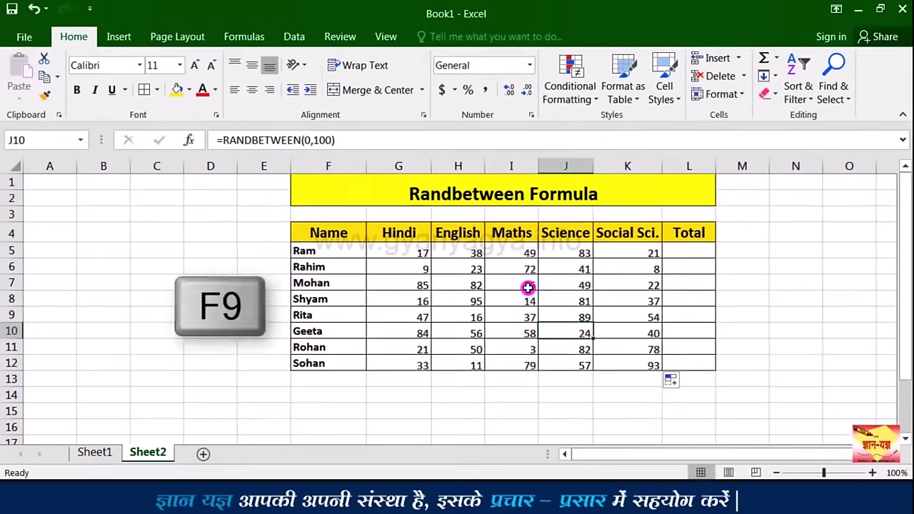
key("F9")
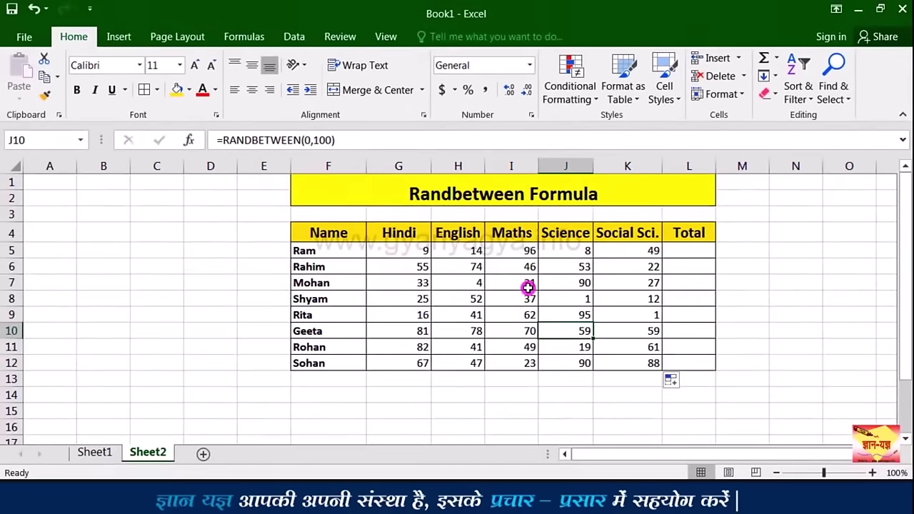
key("F9")
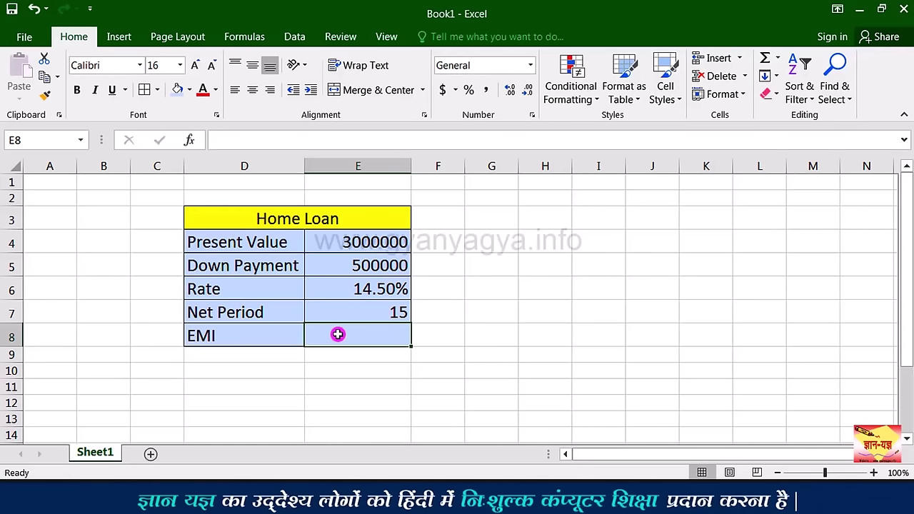
Step: Enter =PMT(E6/12,E7*12,E4-E5) in E8, giving an EMI of ($34,137.52)
type("=")
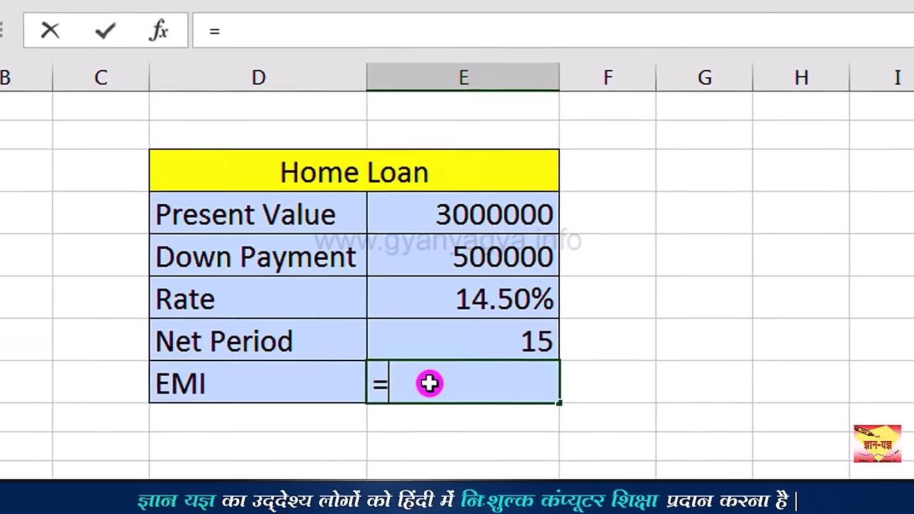
type("pmt")
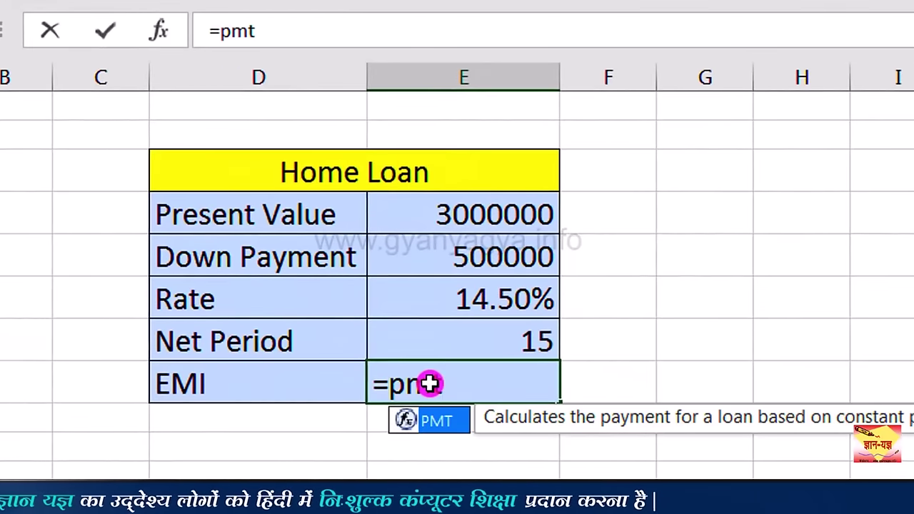
type("(")
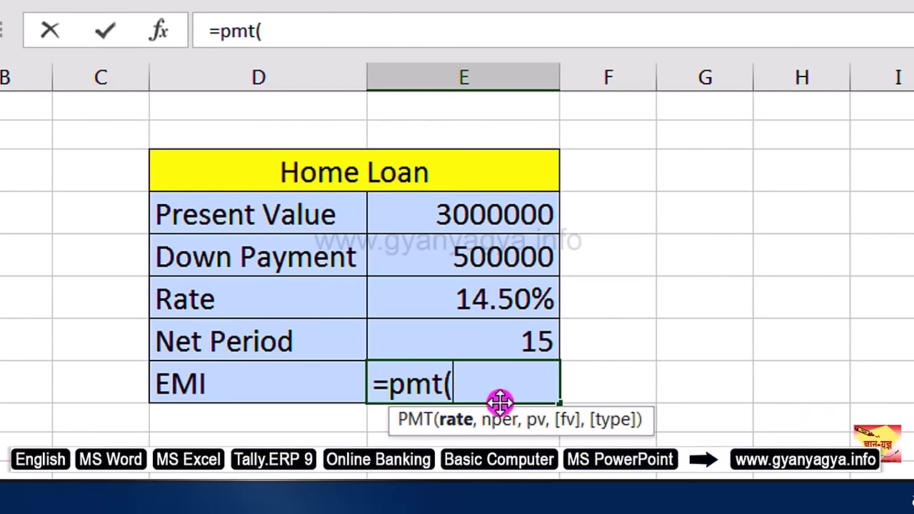
left_click(527, 304)
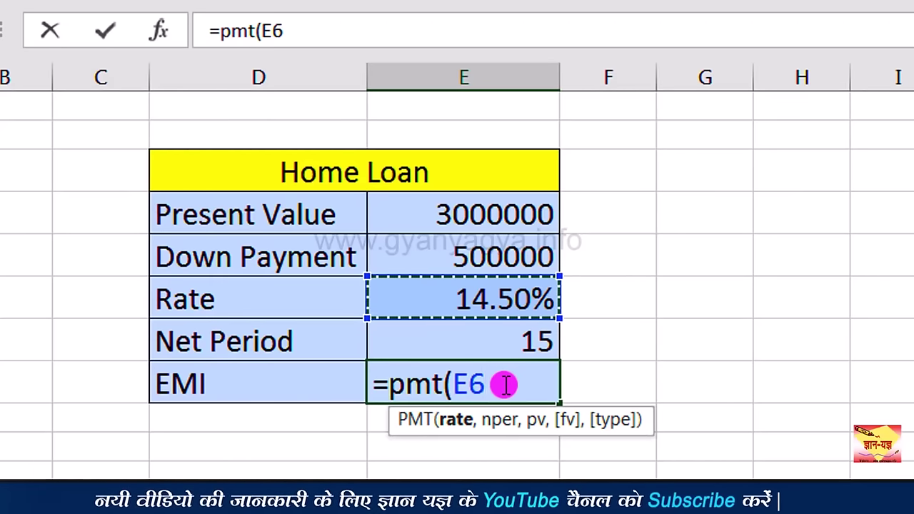
type("/12")
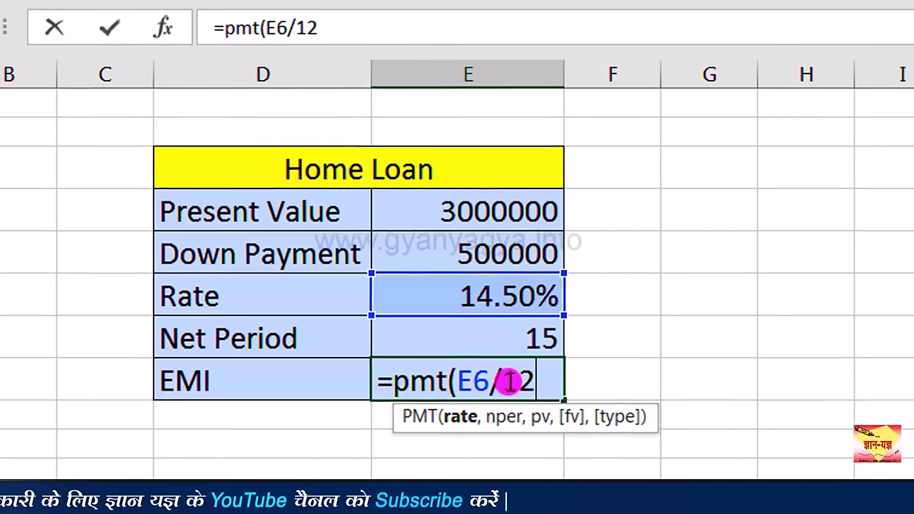
type(",")
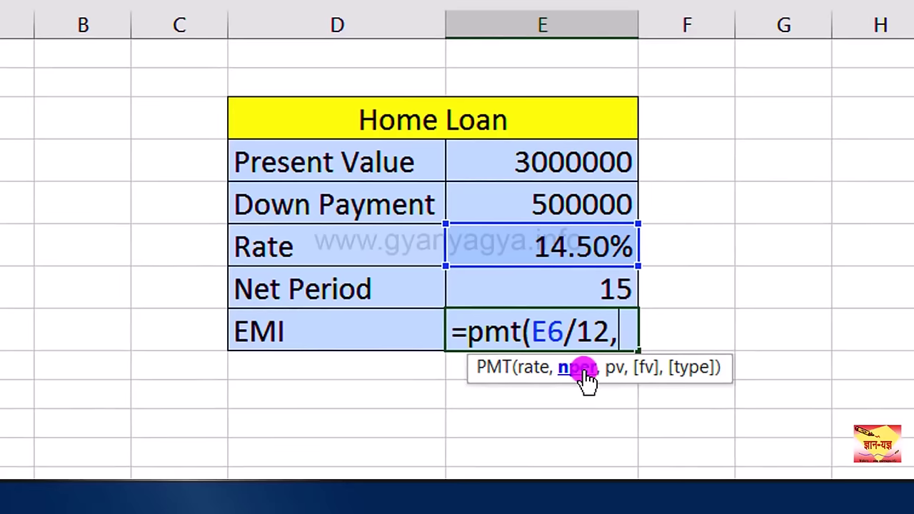
left_click(593, 291)
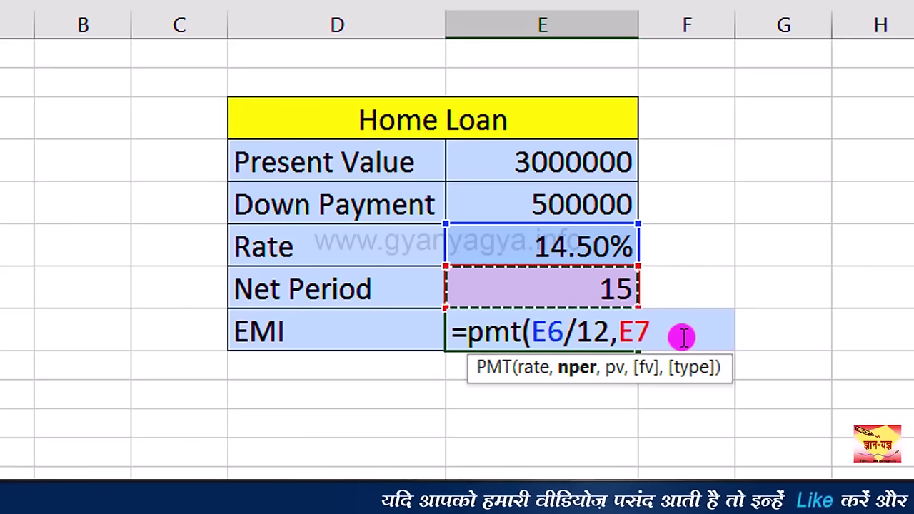
type("*12,")
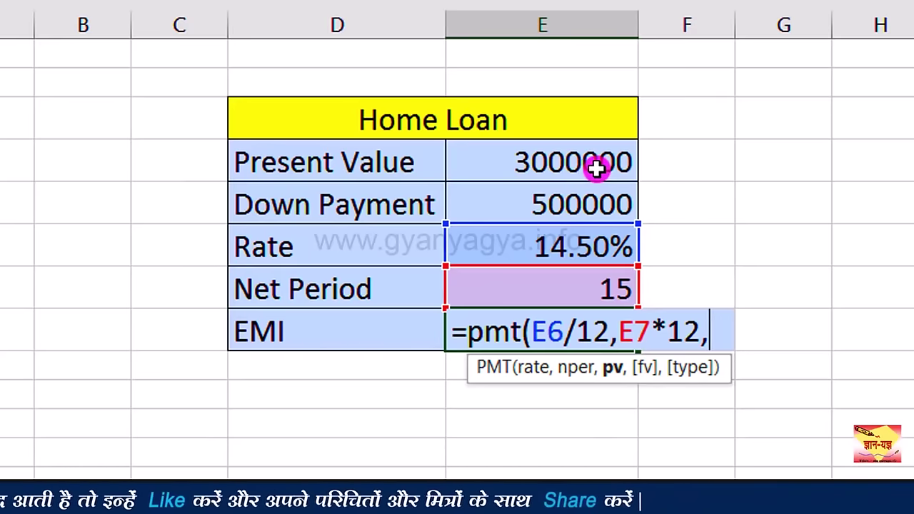
left_click(597, 167)
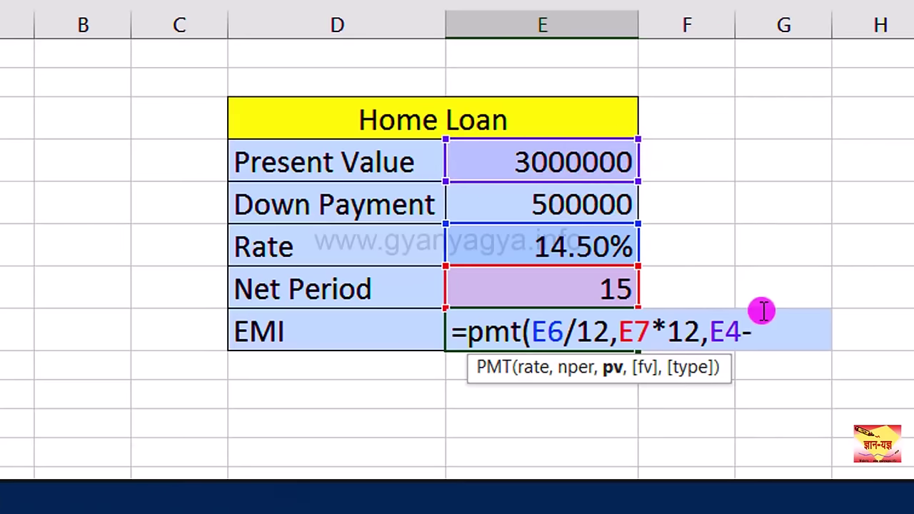
left_click(600, 205)
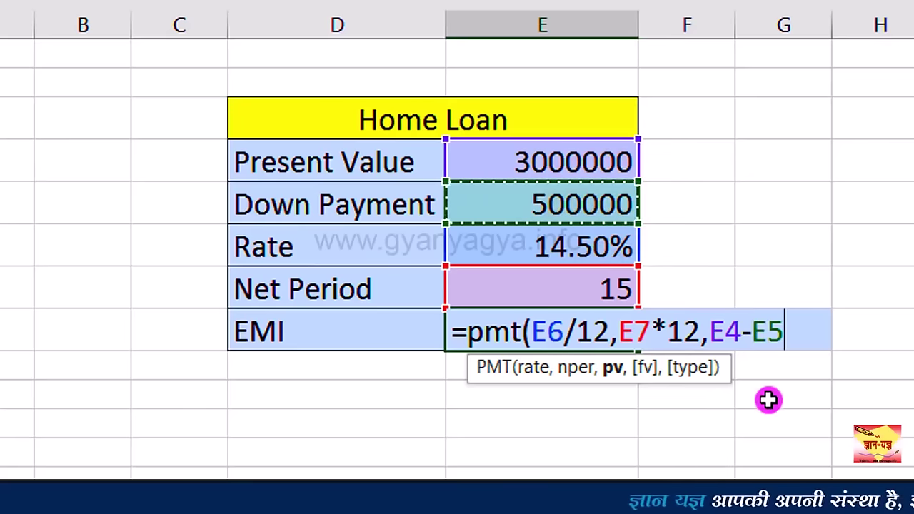
type(")")
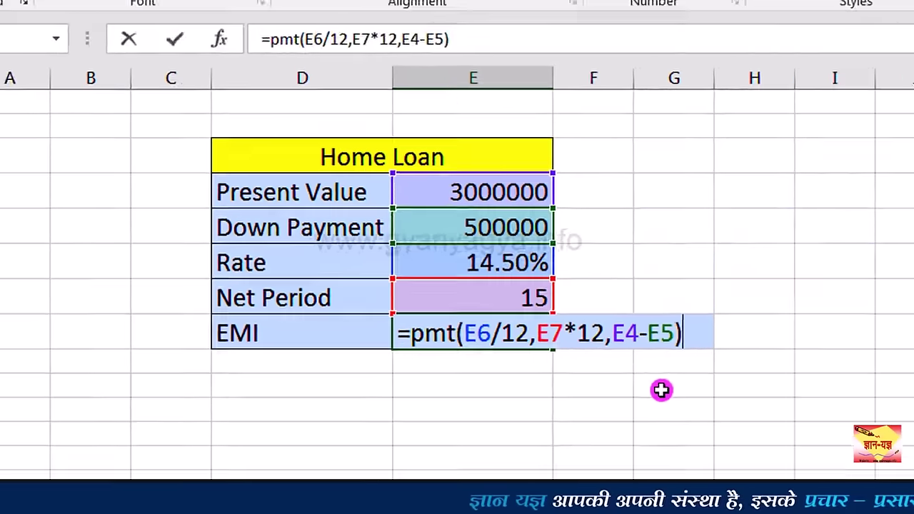
key("ctrl+Return")
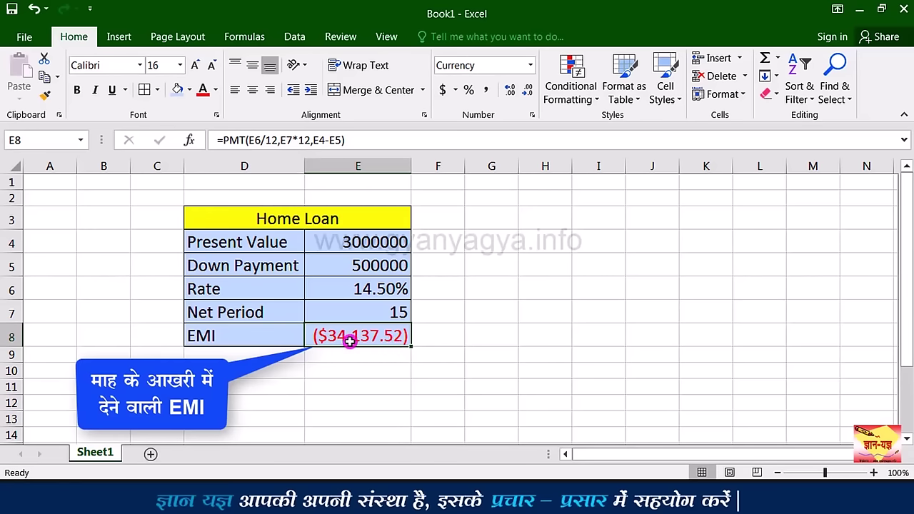
Step: Apply Comma Style to E8 so the EMI shows as (34,137.52)
left_click(488, 91)
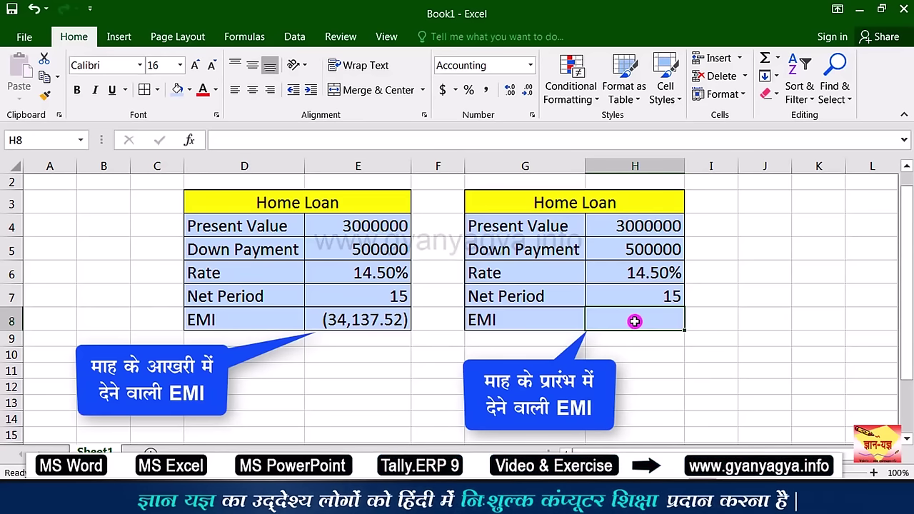
Step: Start H8's PMT formula with rate H6/12, periods H7*12 and principal H4-H5
type("=")
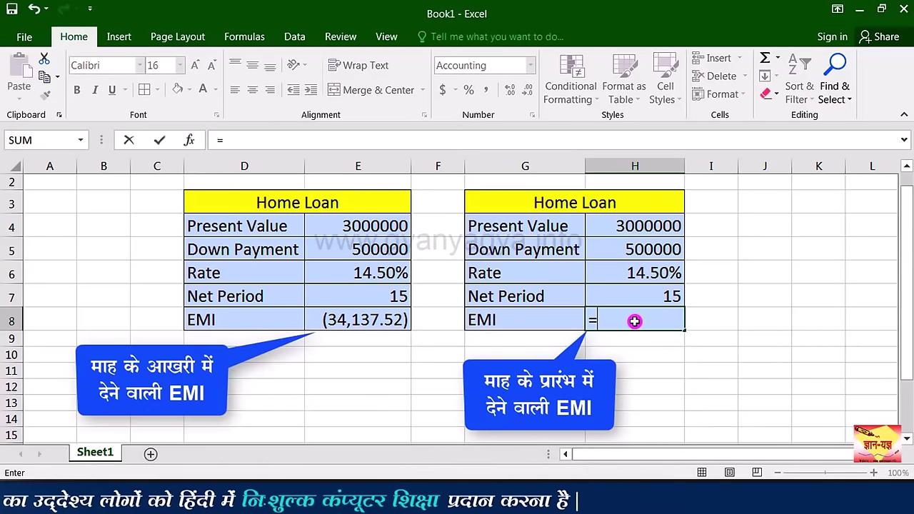
type("p")
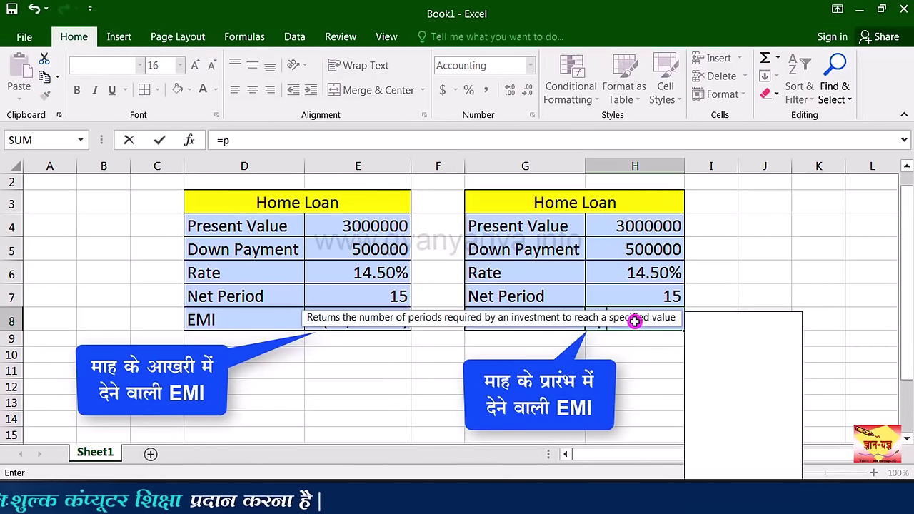
type("mt")
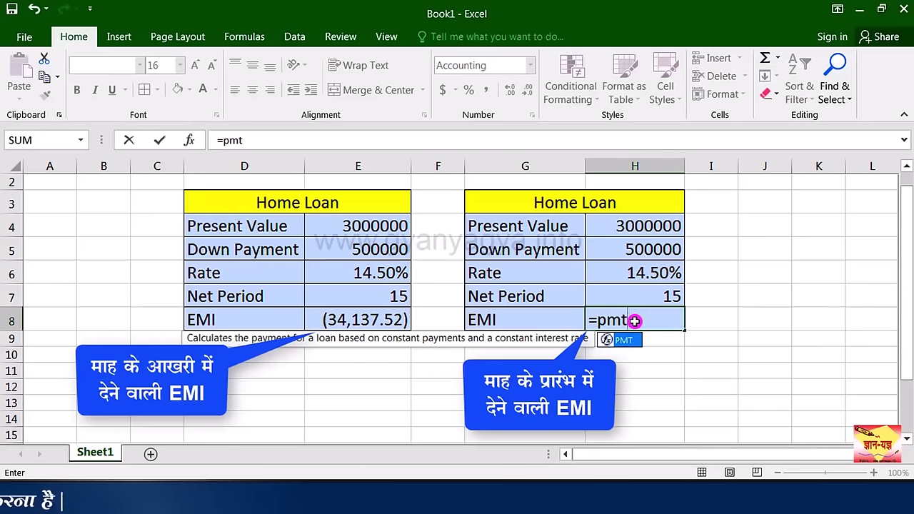
type("(")
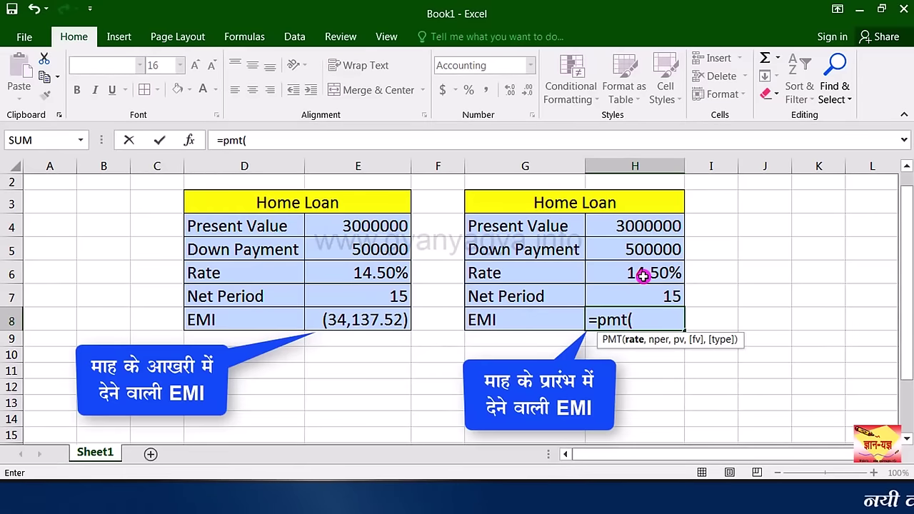
left_click(643, 275)
type("/12")
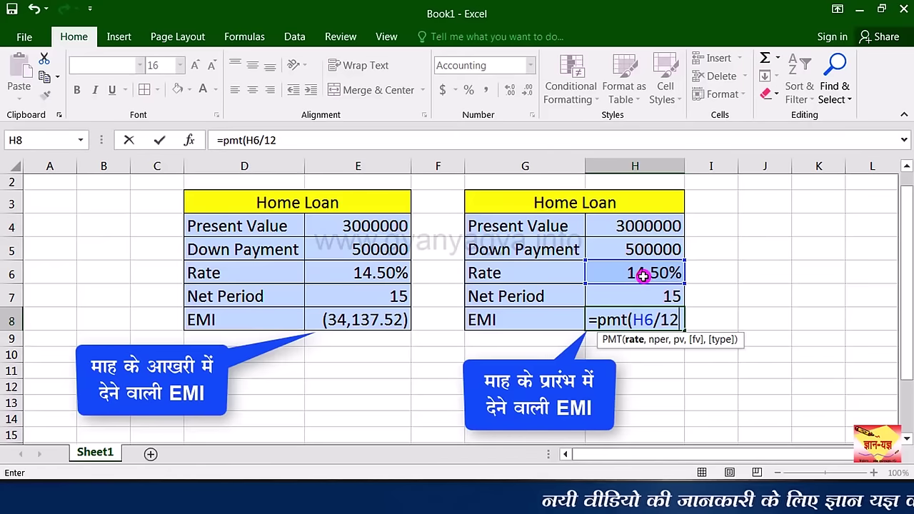
type(",")
left_click(637, 296)
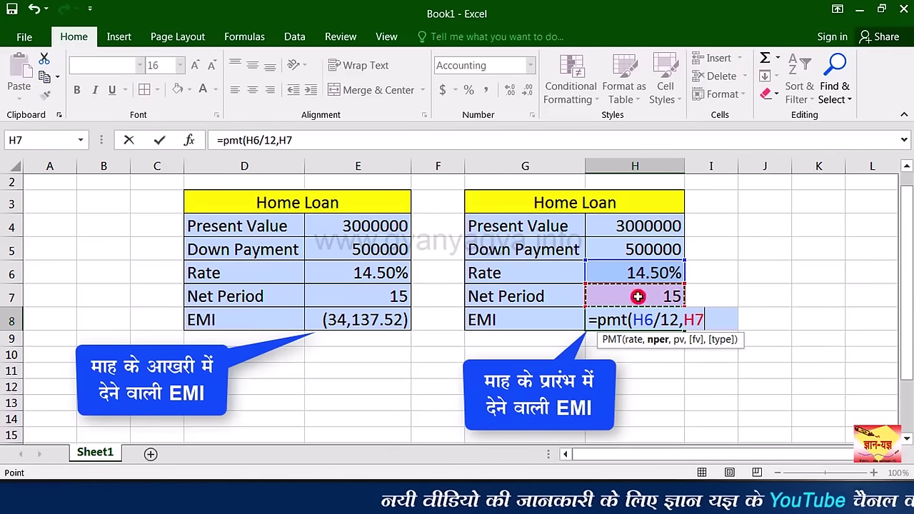
type("*12")
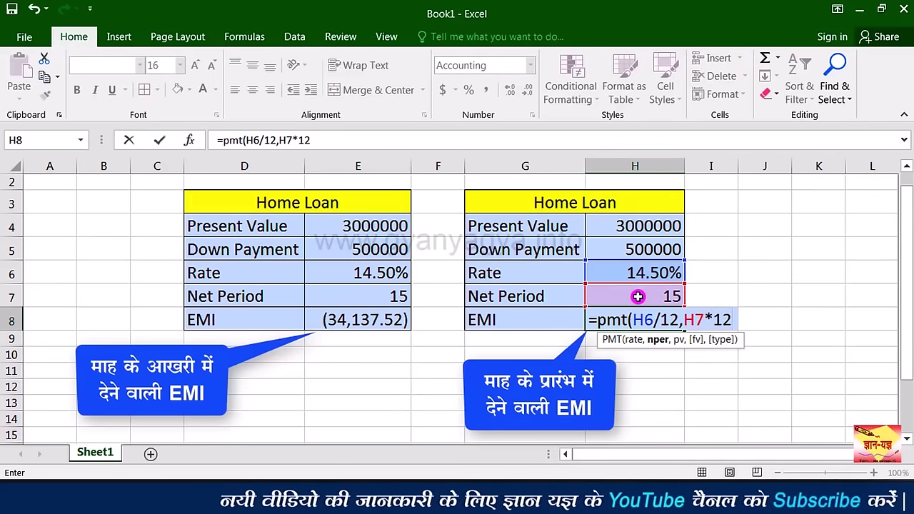
type(",")
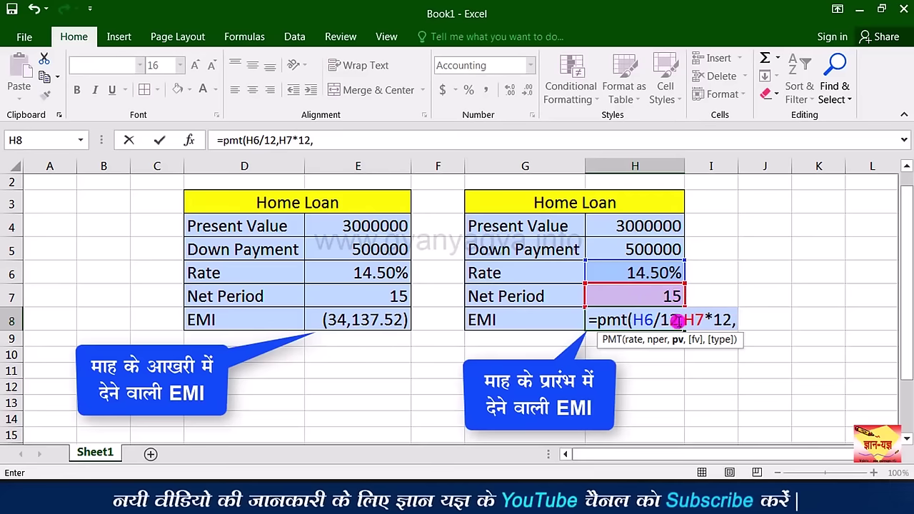
left_click(646, 227)
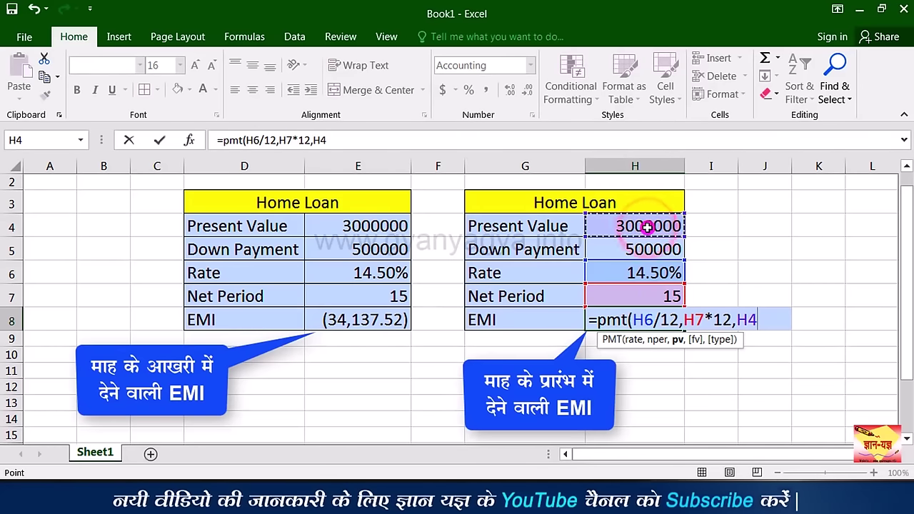
left_click(647, 250)
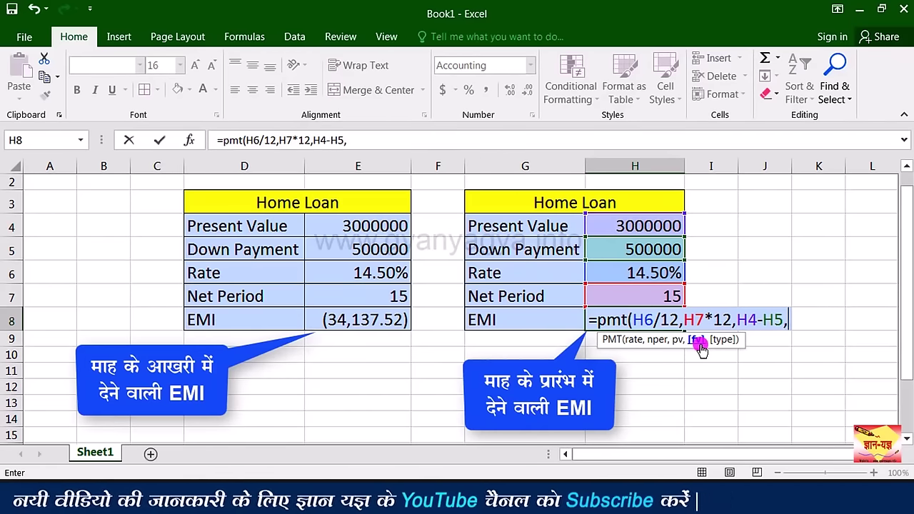
Step: Finish with fv 0 and type 1 (beginning of period), then apply Comma Style, showing (33,729.95)
type("0")
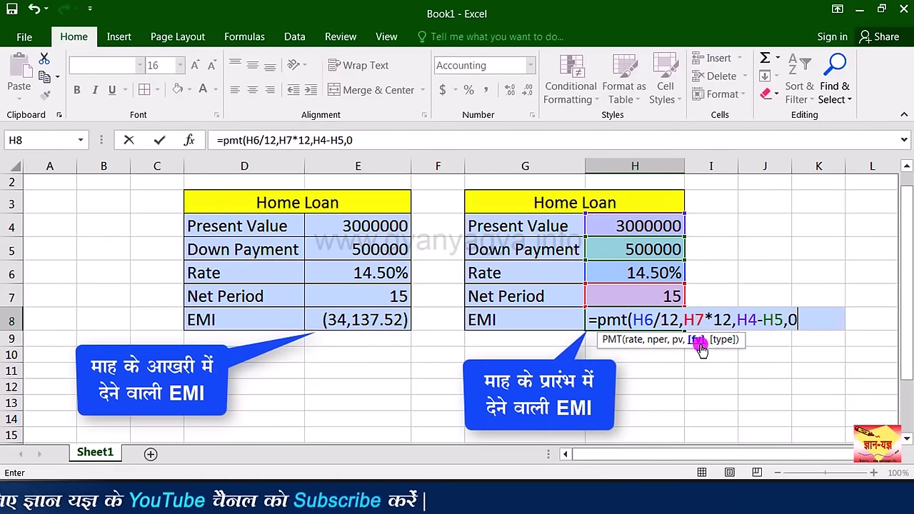
type(",")
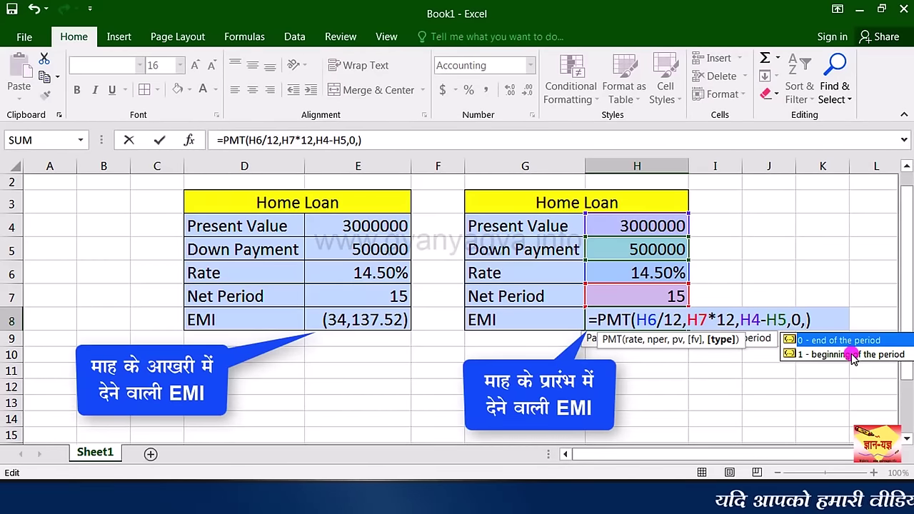
left_click(854, 358)
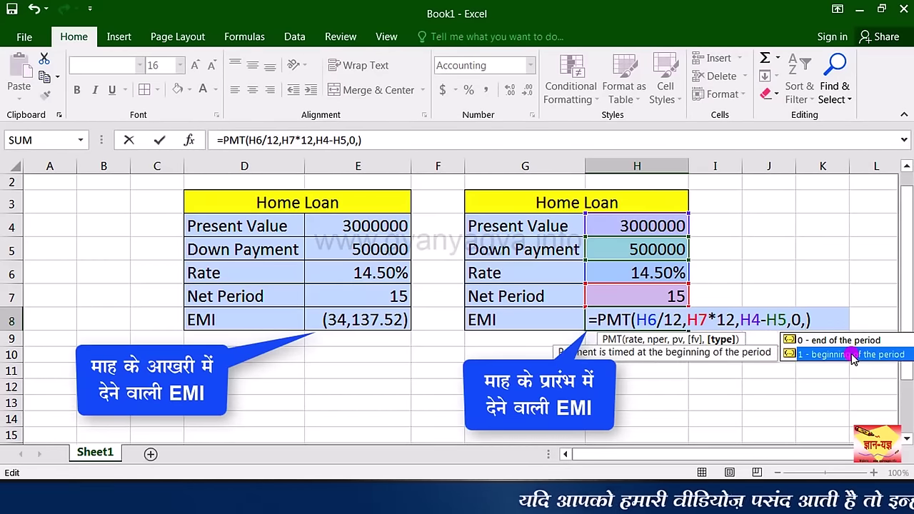
key("Up")
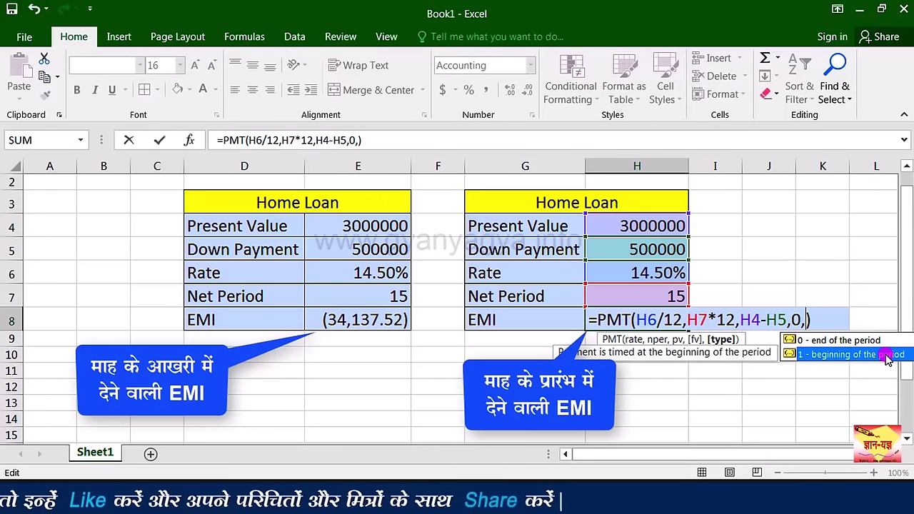
double_click(886, 357)
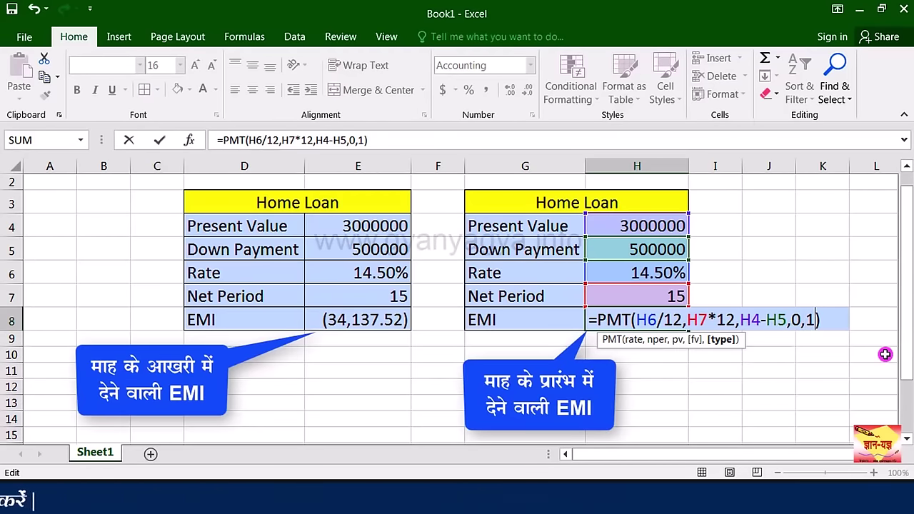
key("ctrl+Return")
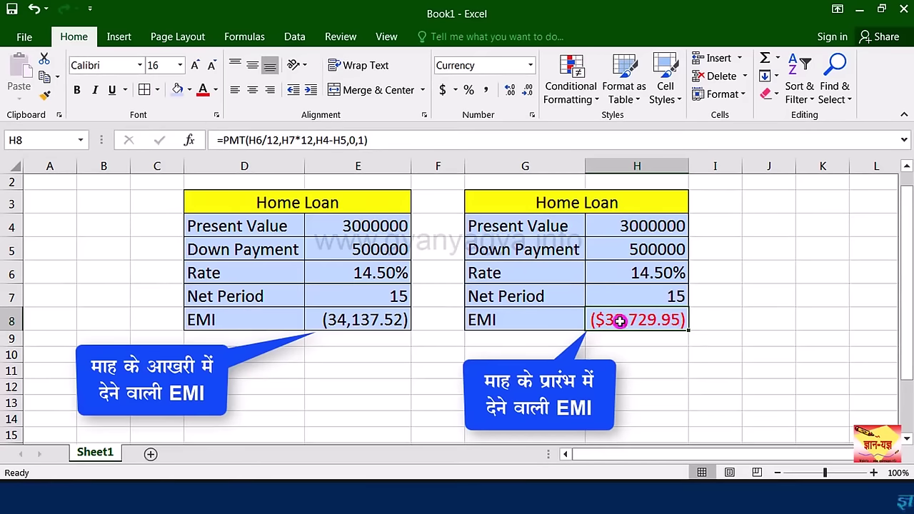
left_click(487, 90)
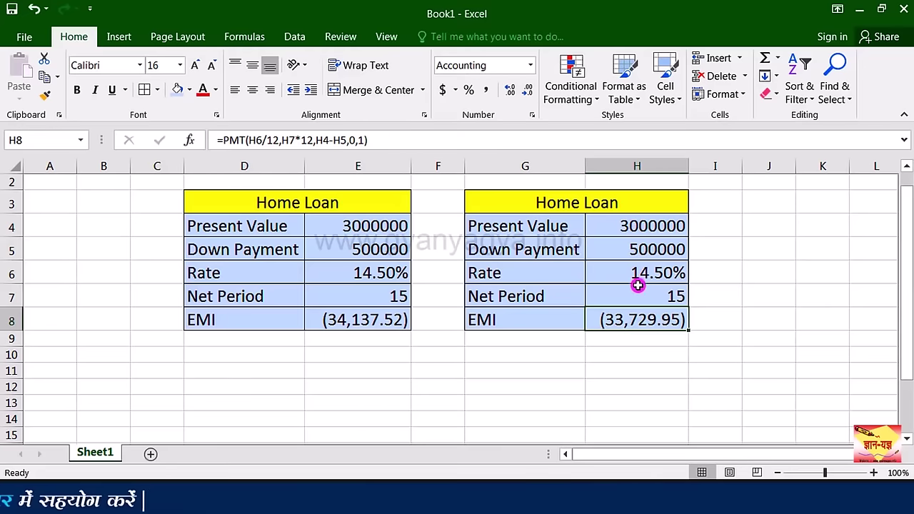
Step: Enter present value 3100000, down payment 400000 and a 20-year period for the second loan
left_click(629, 227)
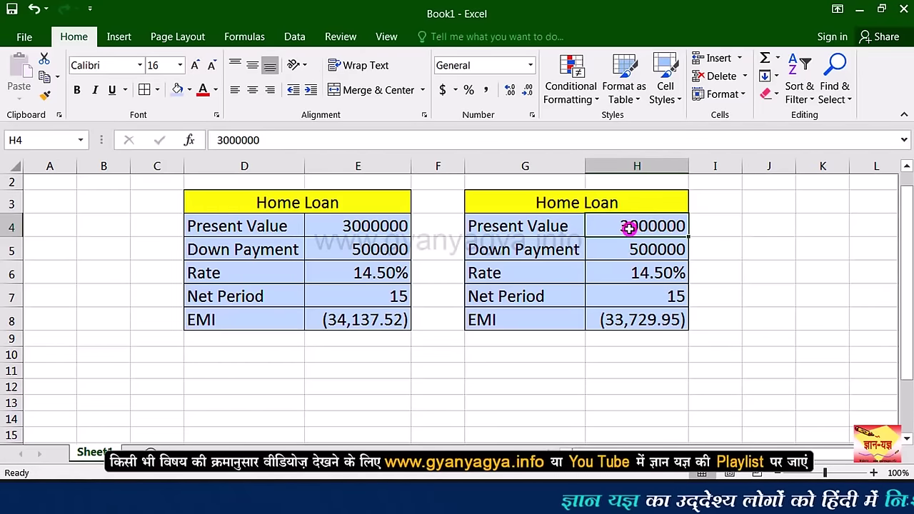
double_click(632, 227)
key("Delete")
type("1")
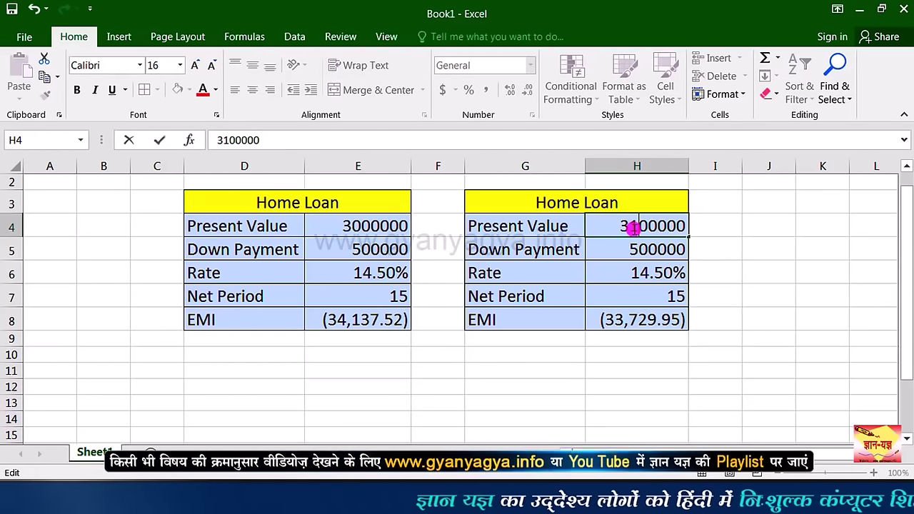
key("Return")
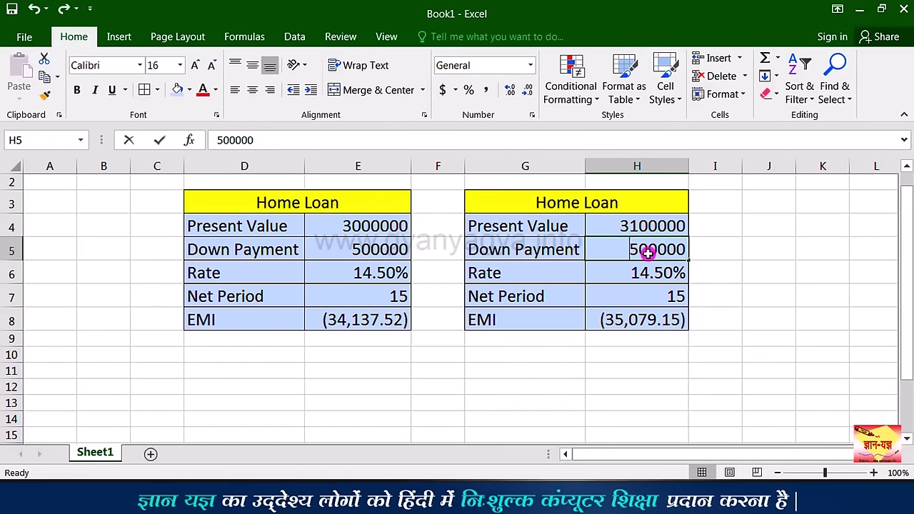
type("400000")
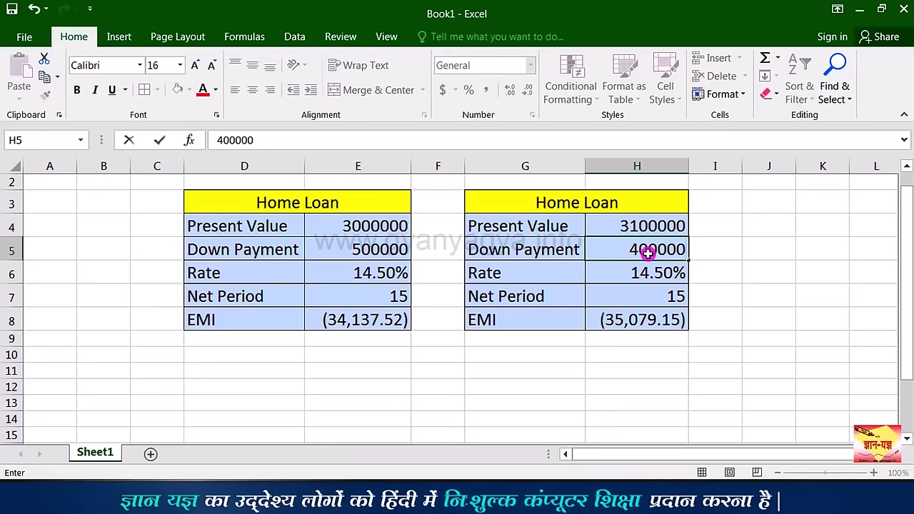
key("Return")
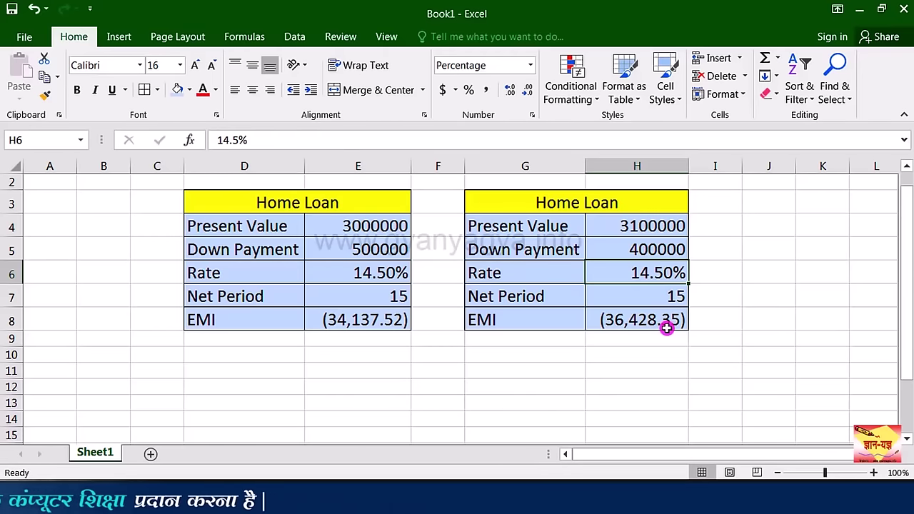
left_click(652, 295)
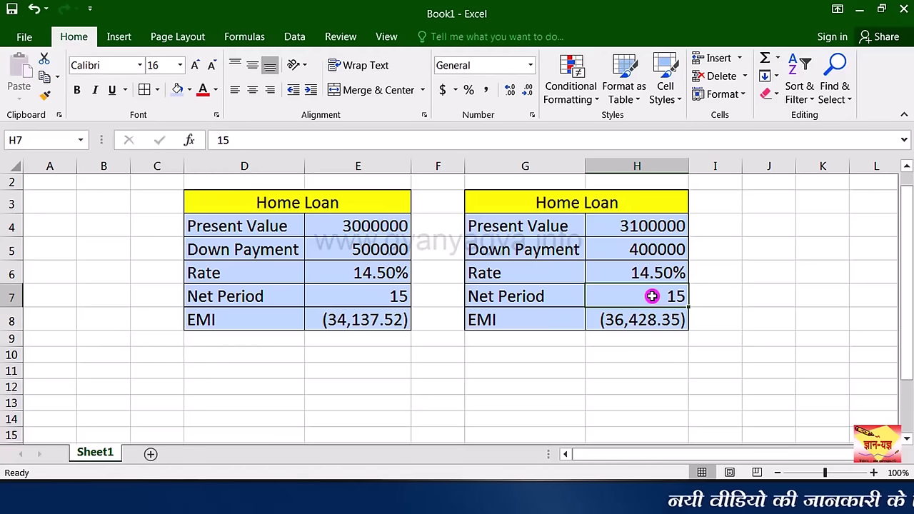
type("20")
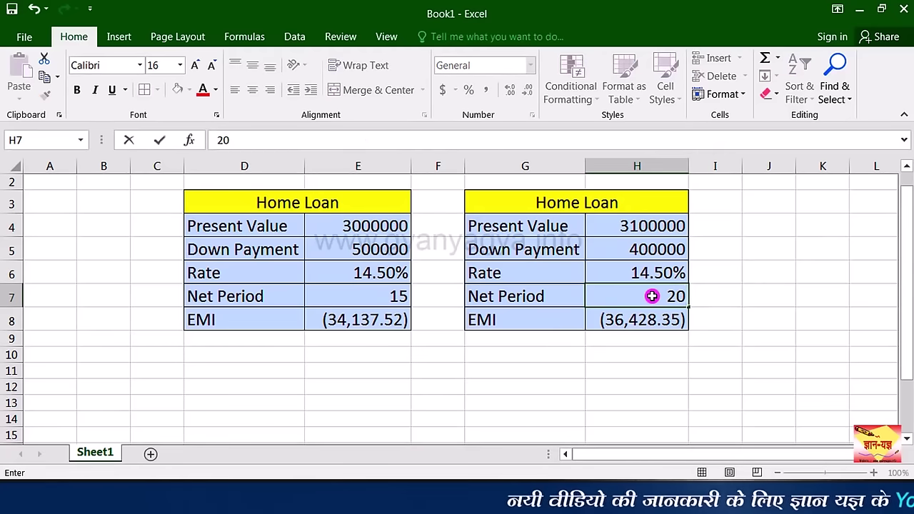
left_click(657, 320)
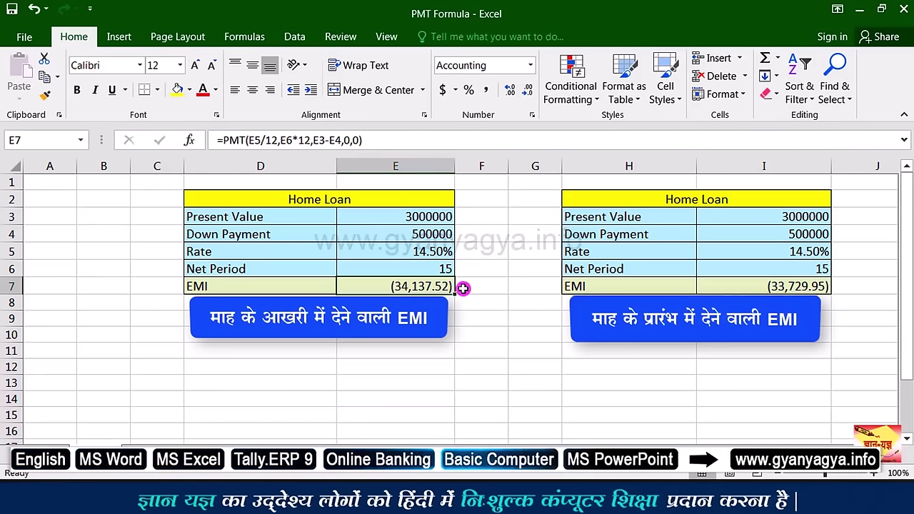
Step: Copy the end-of-month Home Loan table D2:E7 and paste it at D11 below the original
left_click(759, 286)
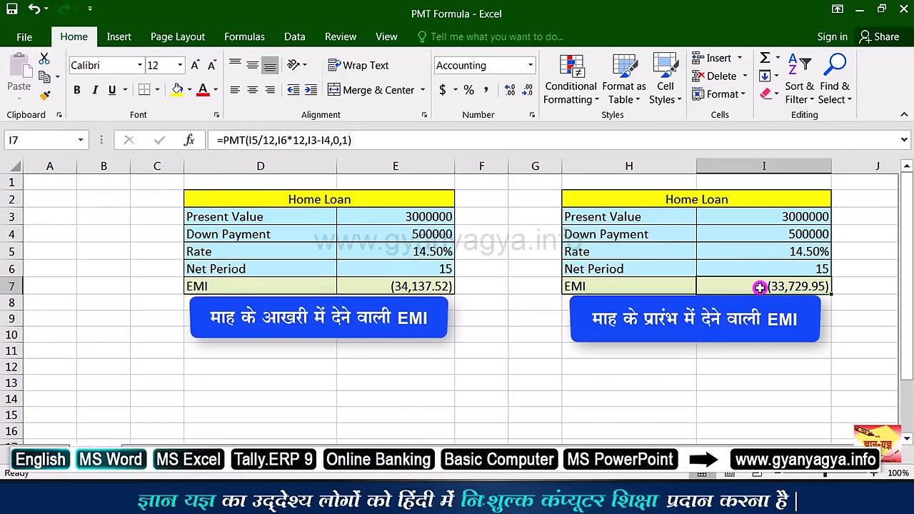
left_click(395, 286)
left_click_drag(294, 202, 291, 286)
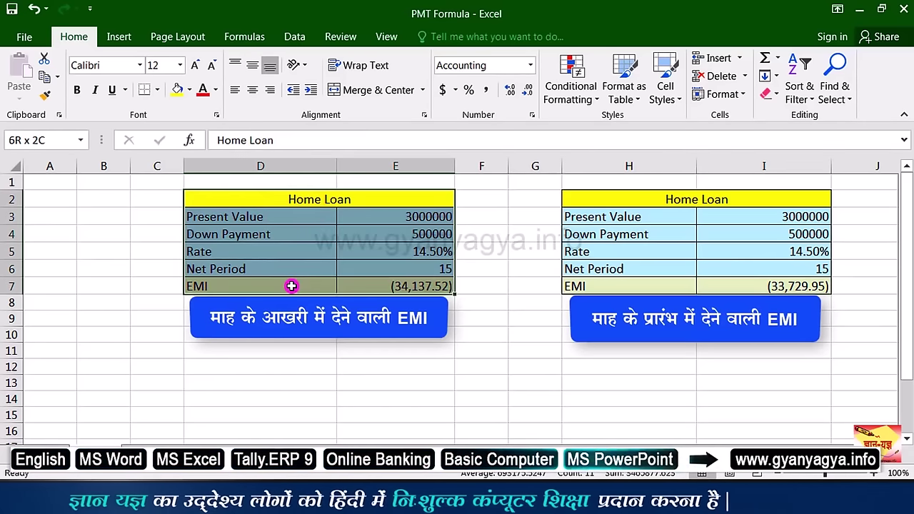
key("ctrl+c")
left_click(220, 352)
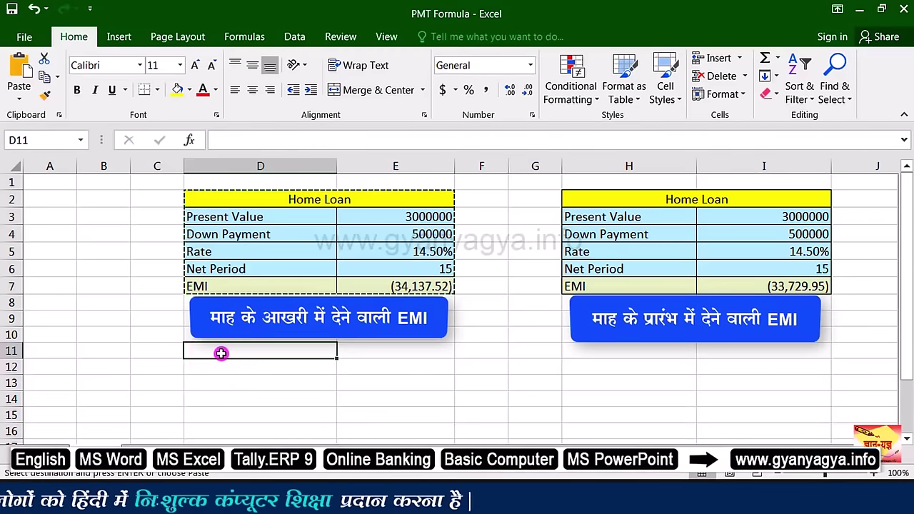
key("ctrl+v")
left_click(420, 437)
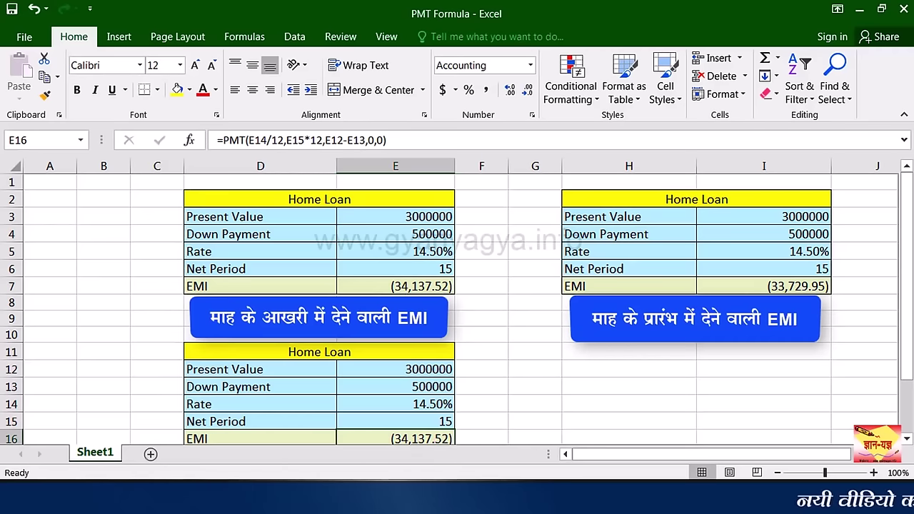
left_click(440, 440)
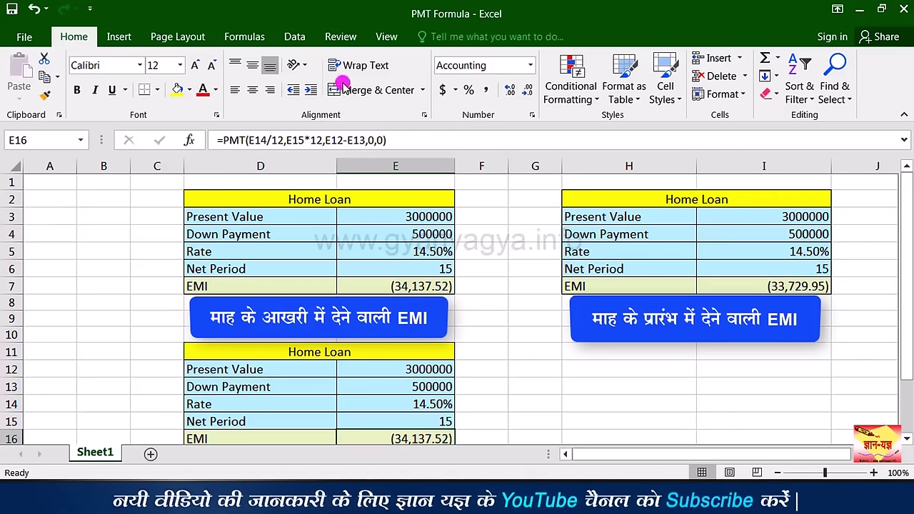
Step: Goal Seek E16 to -30000 by changing the down payment in E13, giving 803003.9484
left_click(290, 38)
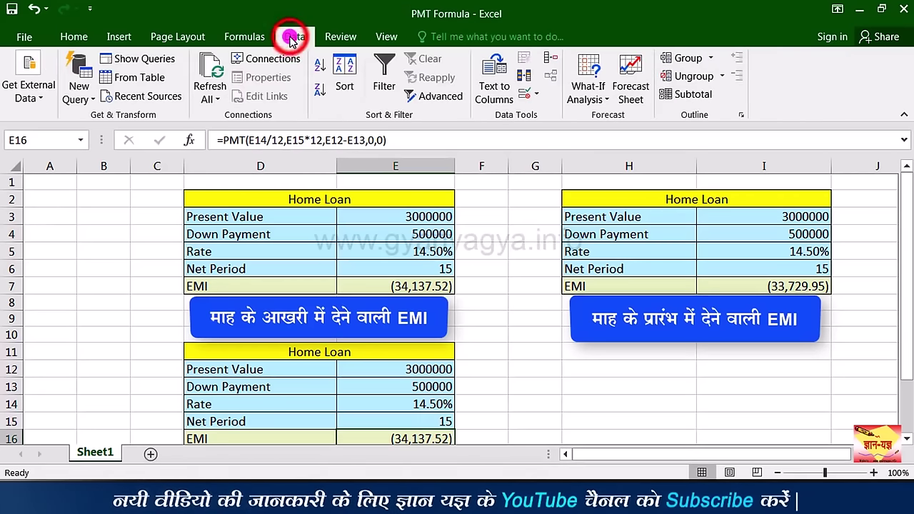
left_click(604, 101)
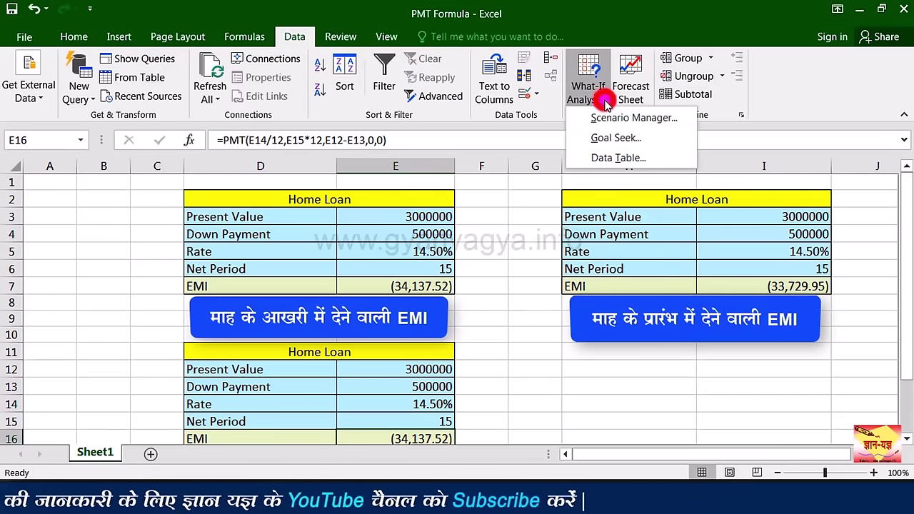
left_click(669, 141)
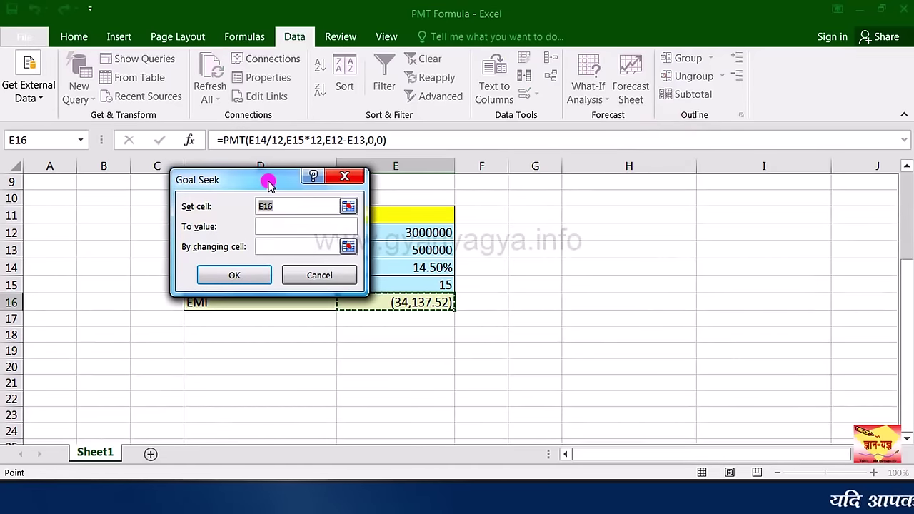
left_click_drag(268, 183, 609, 202)
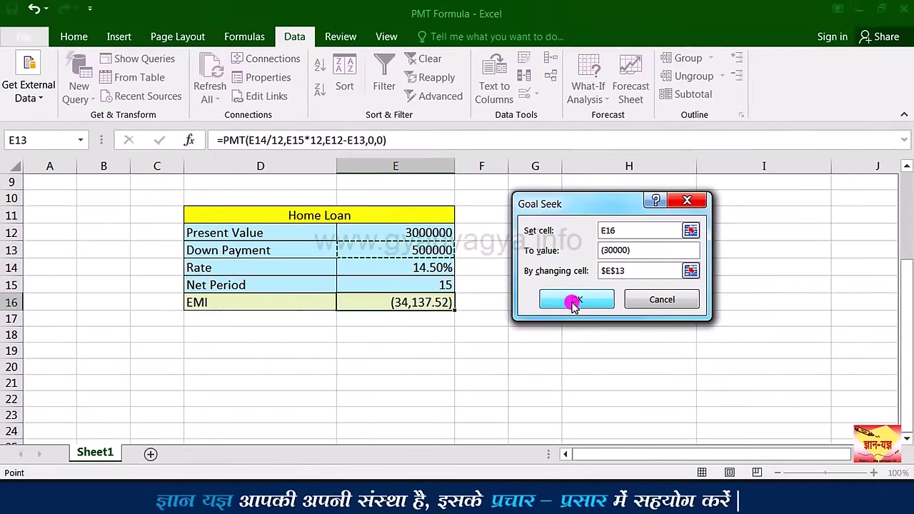
left_click(574, 301)
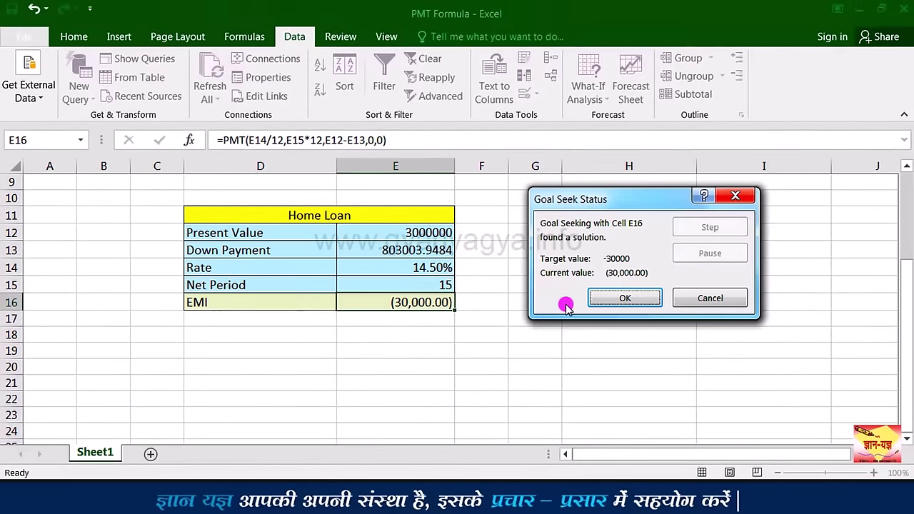
left_click(621, 298)
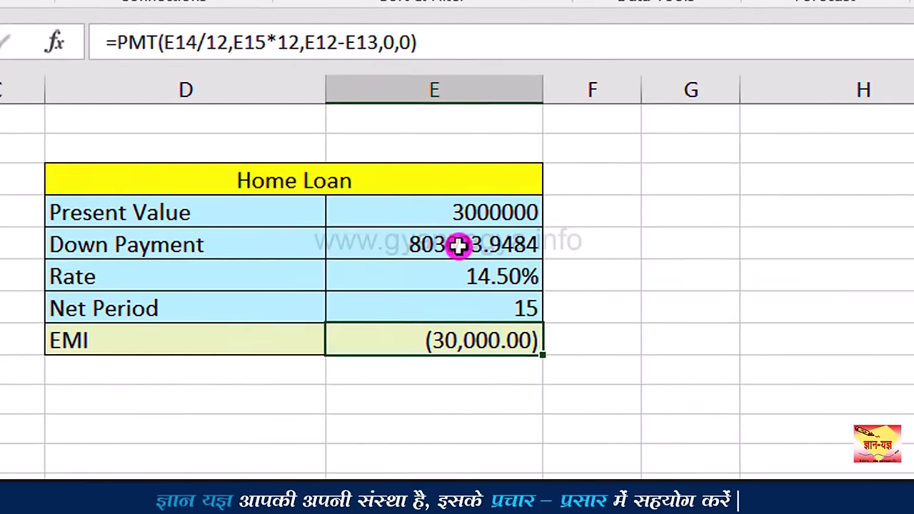
left_click(458, 245)
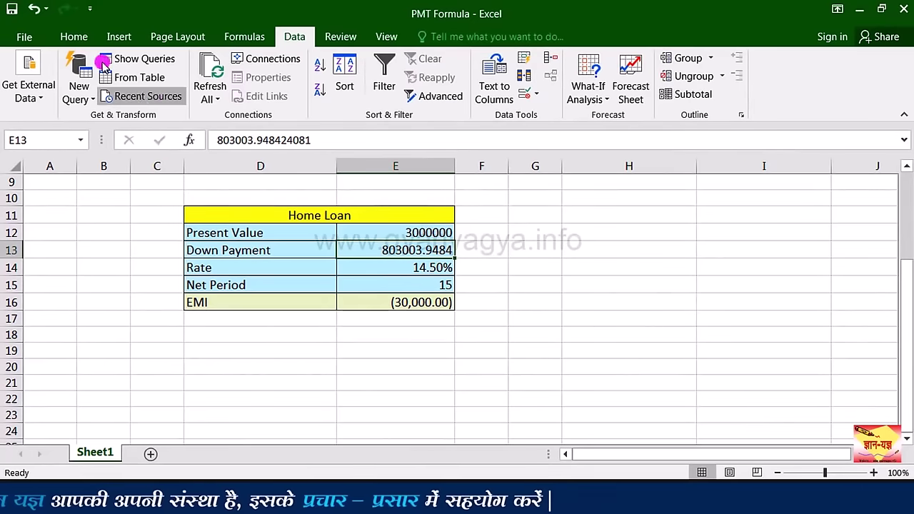
Step: Decrease E13's decimals three times so the down payment displays as 803004
left_click(75, 39)
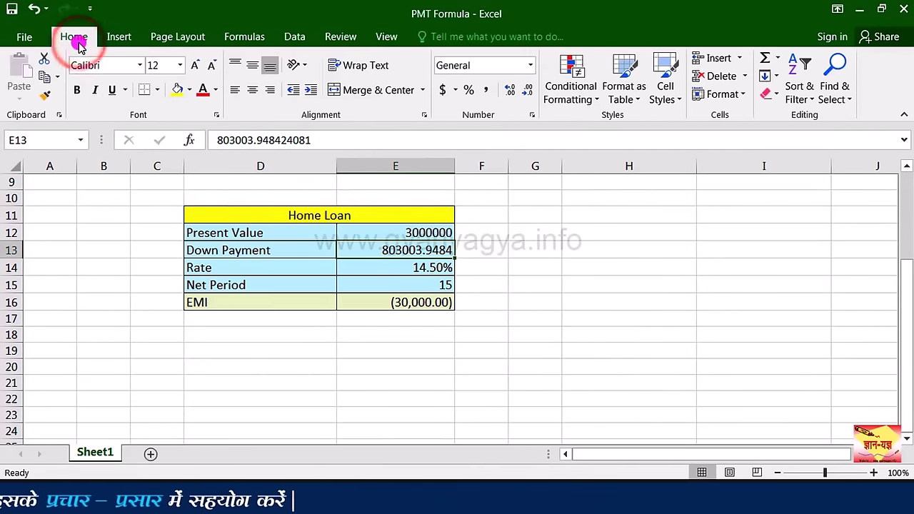
left_click(525, 92)
left_click(526, 92)
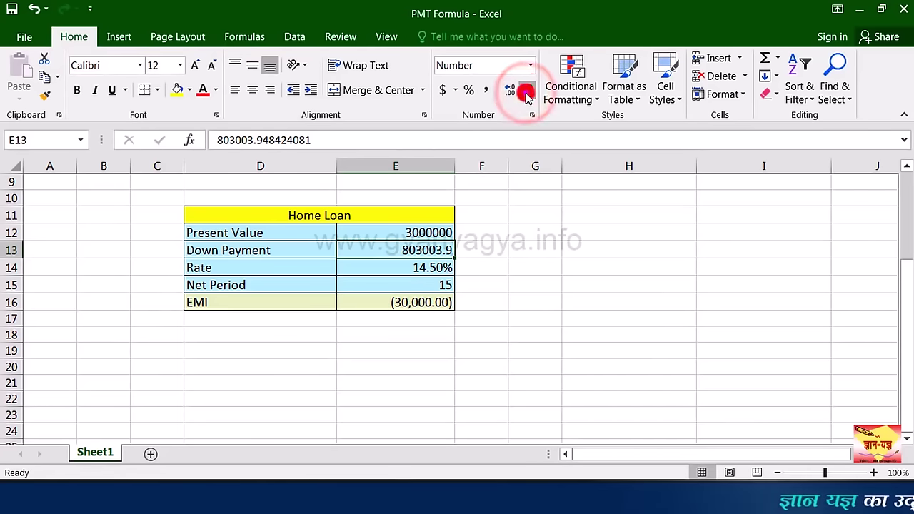
left_click(526, 92)
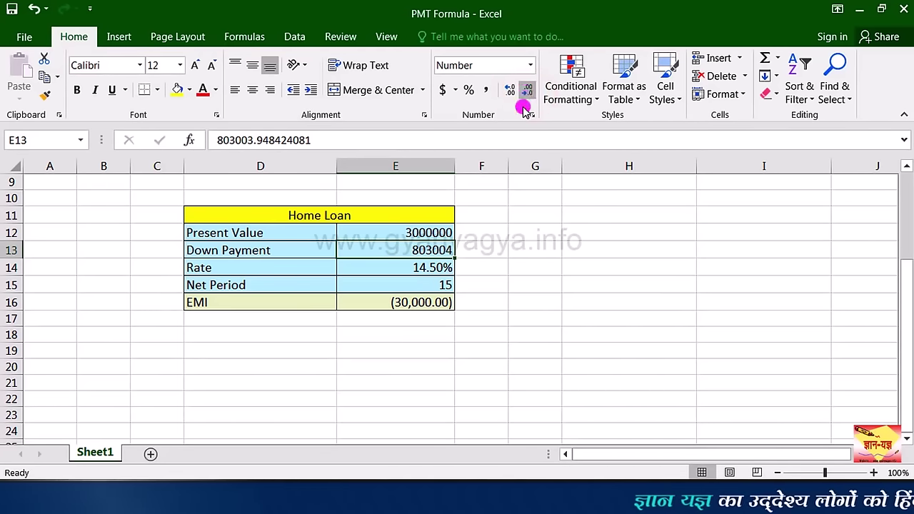
scroll(430, 322, "up", 3)
left_click(432, 423)
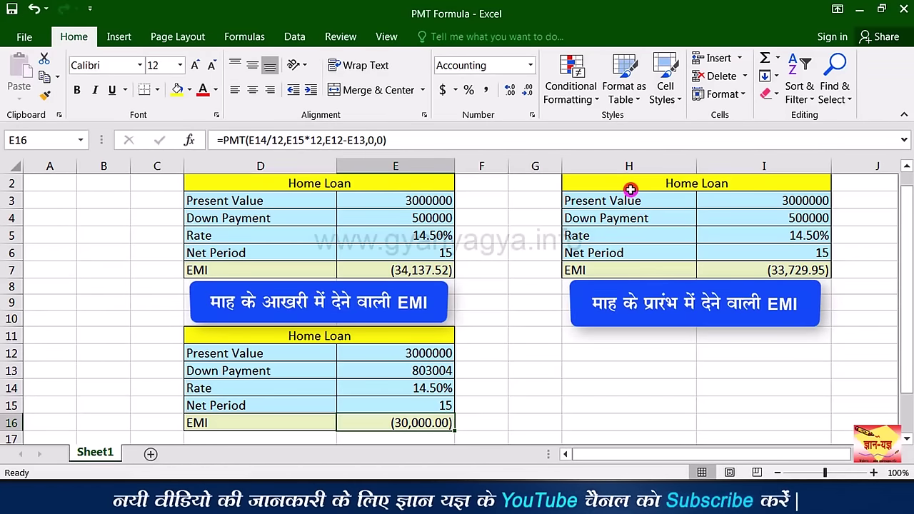
Step: Copy the start-of-month table H2:I7 and paste it at H11
left_click_drag(631, 189, 679, 270)
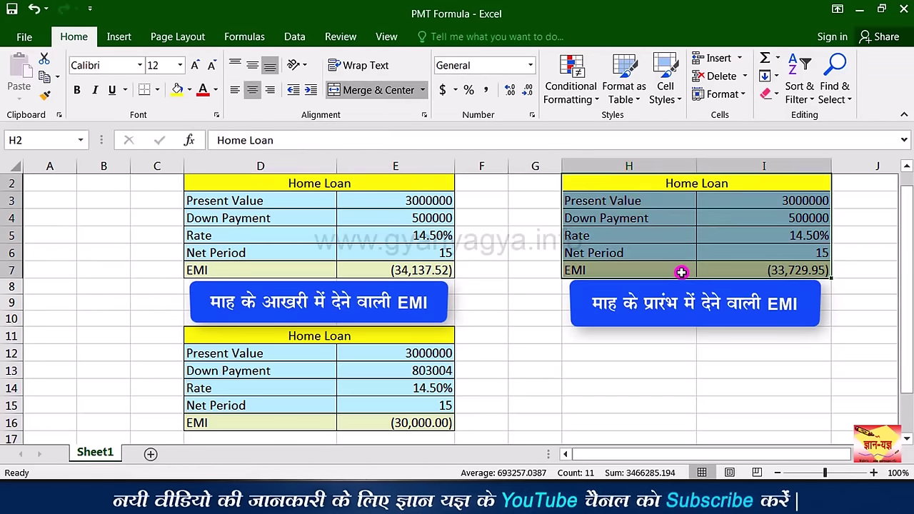
key("ctrl+c")
left_click(580, 339)
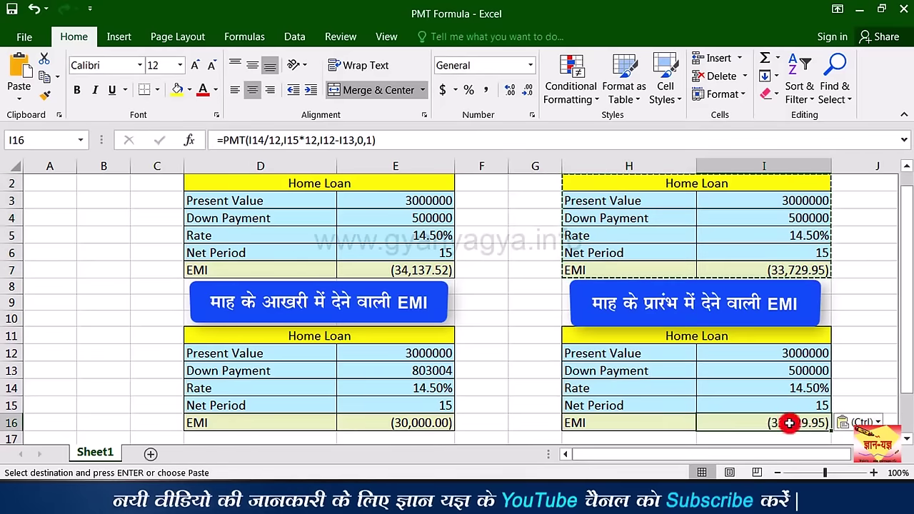
key("ctrl+v")
left_click(789, 422)
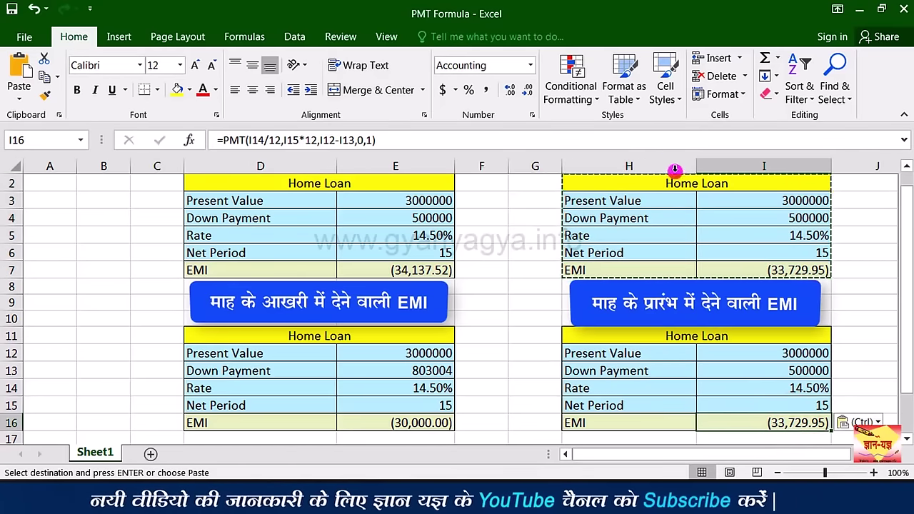
Step: Goal Seek I16 to -30000 by changing I13, then show the down payment as 776457
left_click(776, 423)
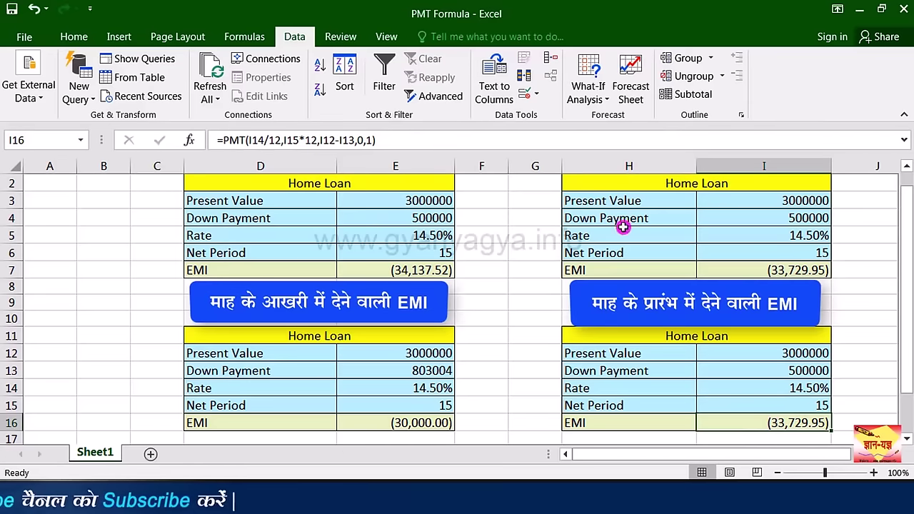
left_click(595, 100)
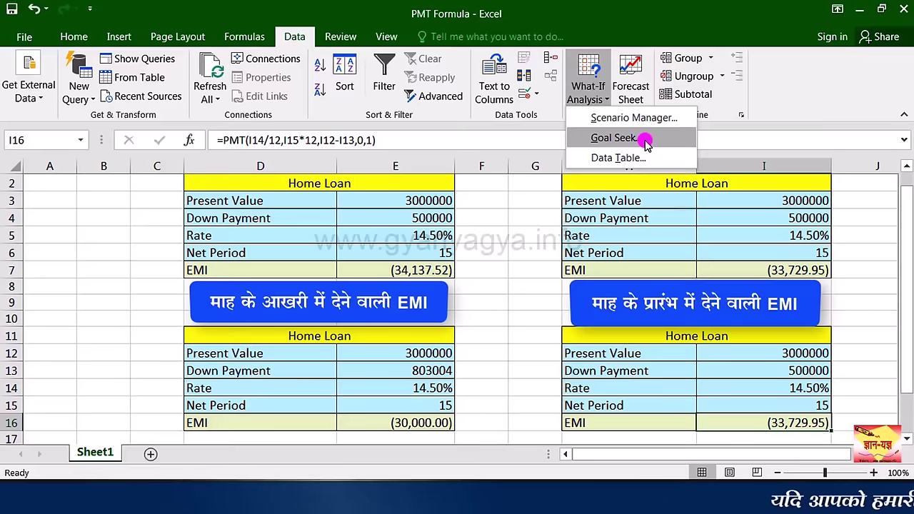
left_click(645, 138)
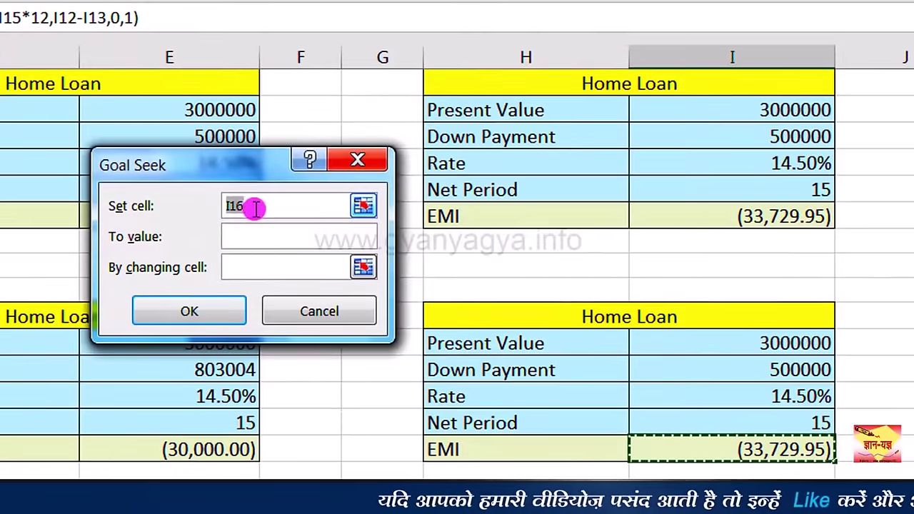
left_click(259, 207)
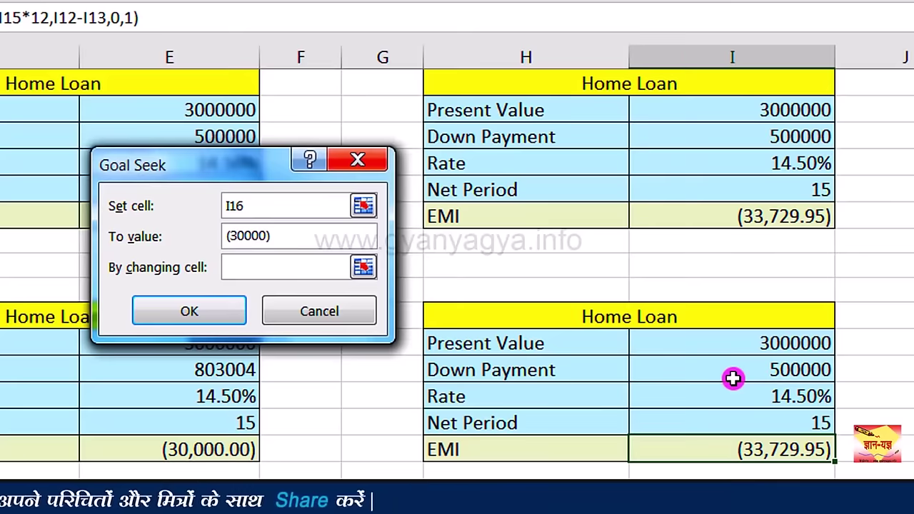
left_click(734, 378)
left_click(189, 312)
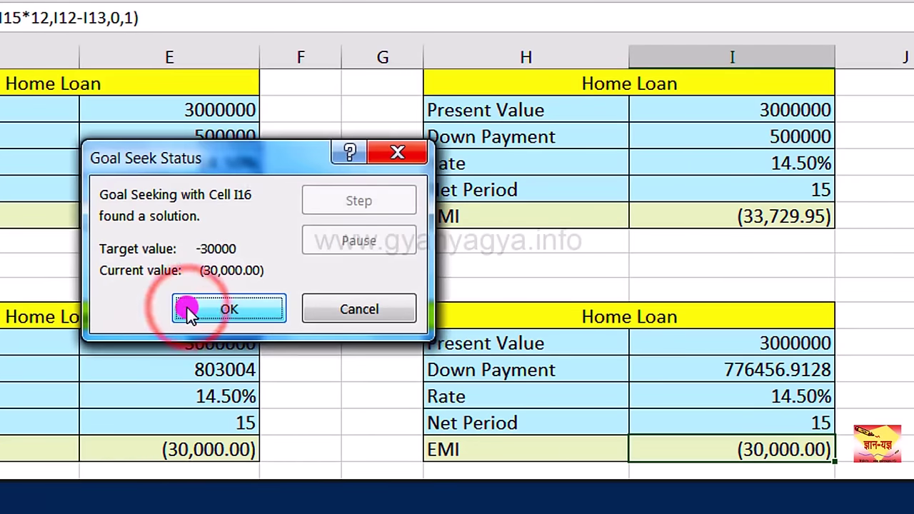
left_click(249, 314)
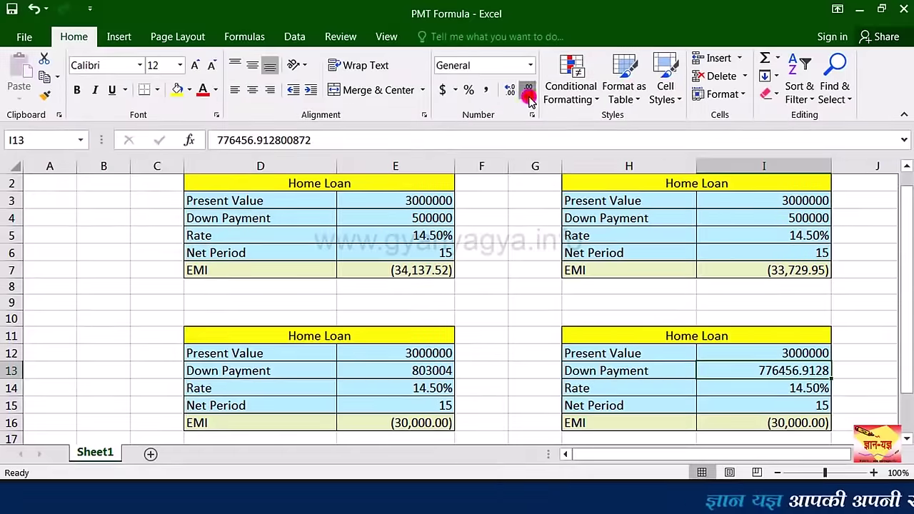
left_click(528, 100)
left_click(528, 100)
left_click(528, 100)
left_click(528, 100)
left_click(816, 422)
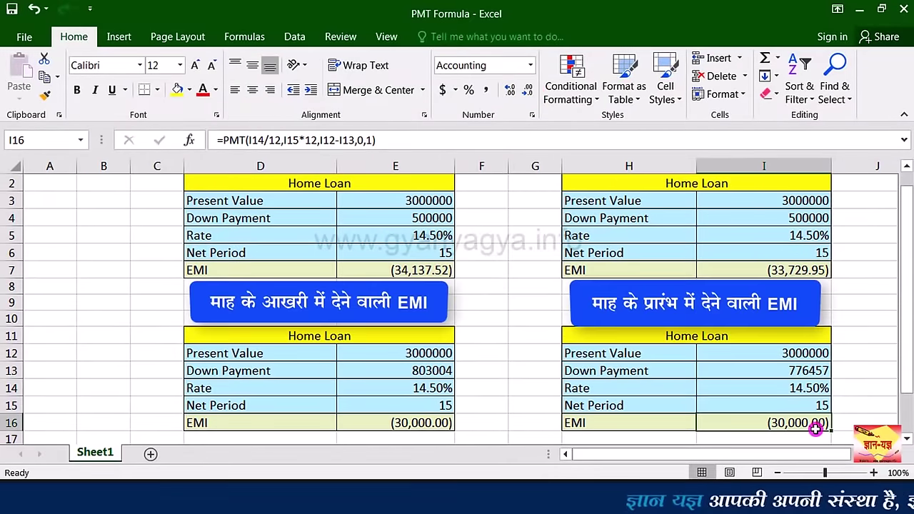
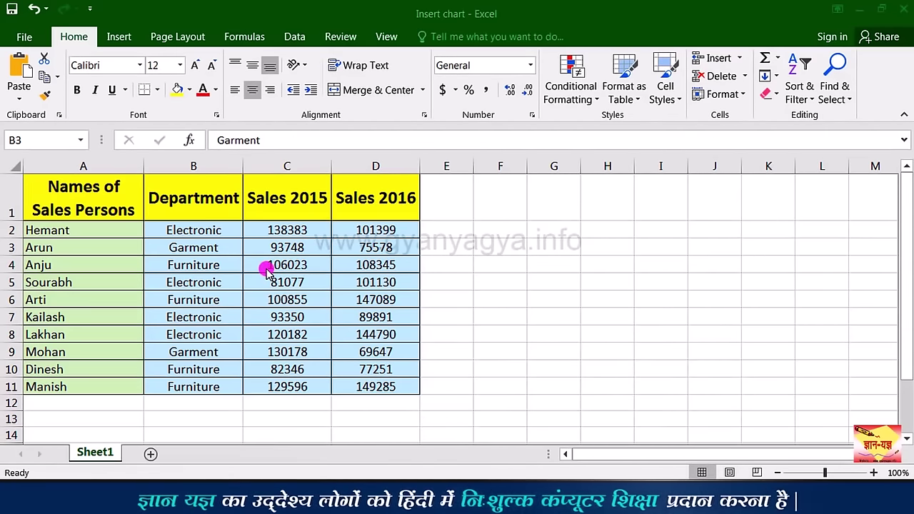
Step: Insert a 2-D clustered column chart of the sales table comparing Sales 2015 and Sales 2016
left_click(119, 200)
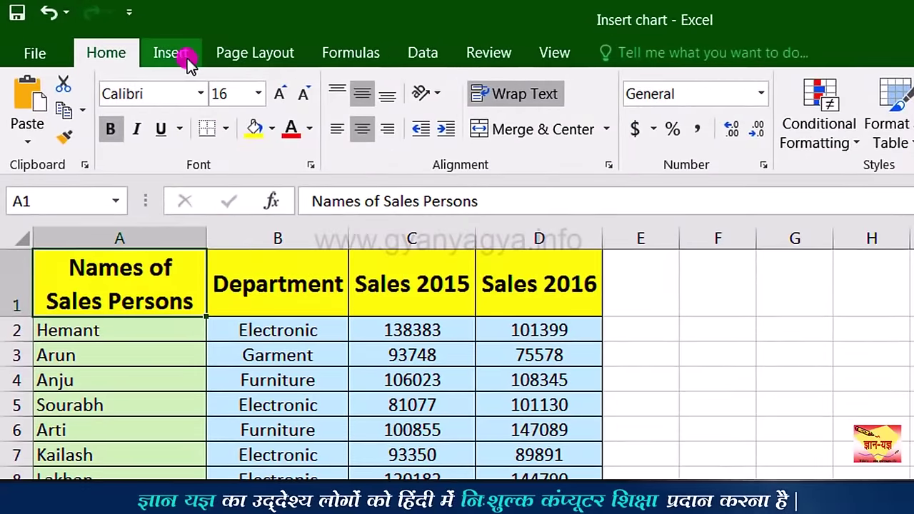
left_click(187, 62)
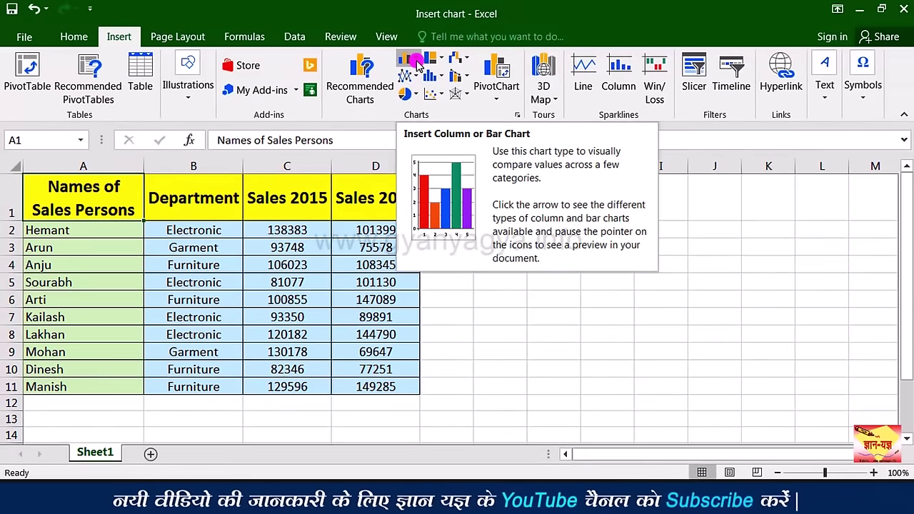
left_click(418, 64)
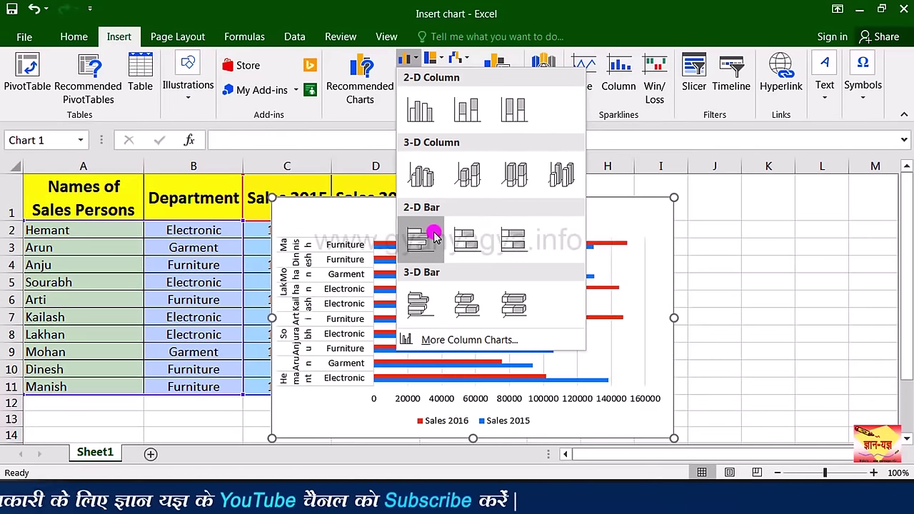
left_click(421, 111)
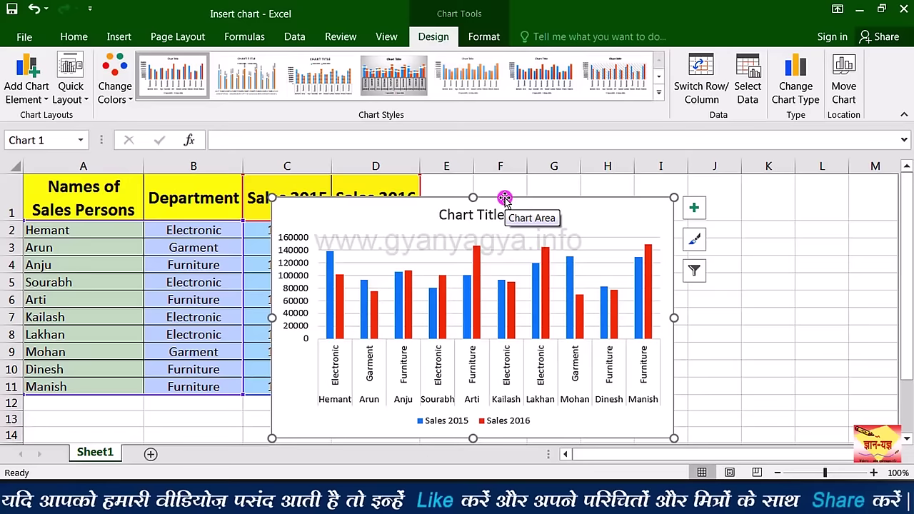
Step: Move the column chart to the right of the table and resize it out to column N
left_click_drag(504, 198, 657, 186)
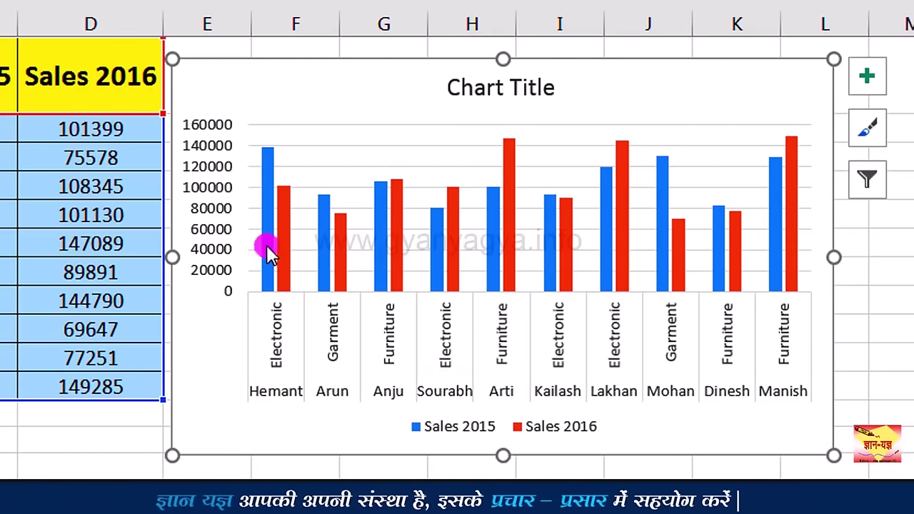
mouse_move(266, 243)
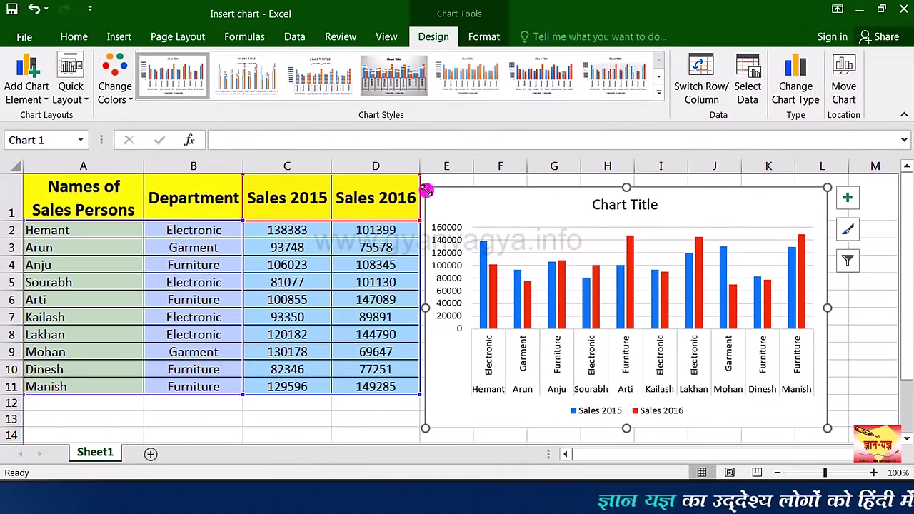
left_click_drag(426, 191, 300, 190)
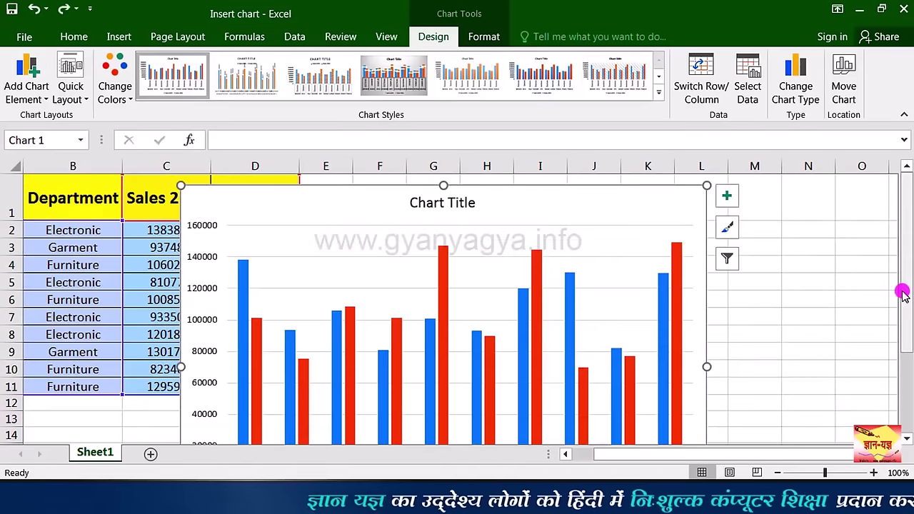
left_click_drag(907, 296, 904, 289)
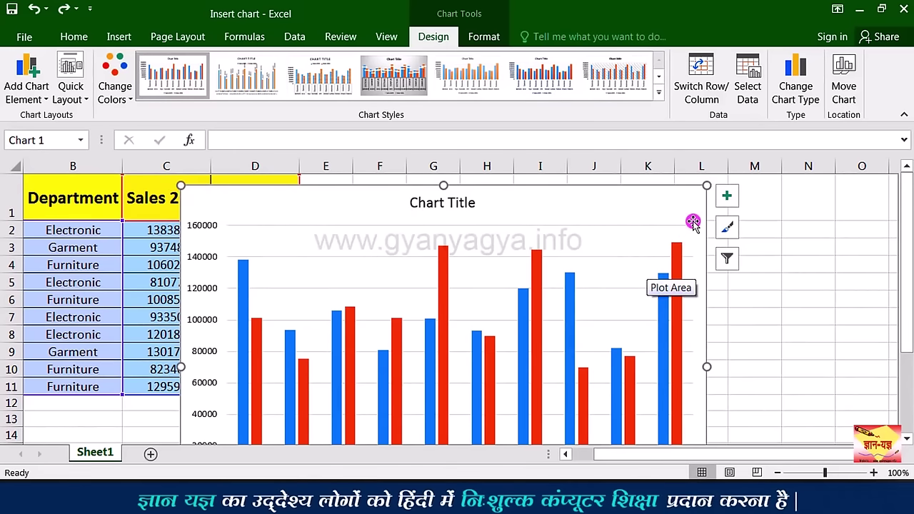
left_click_drag(724, 196, 808, 196)
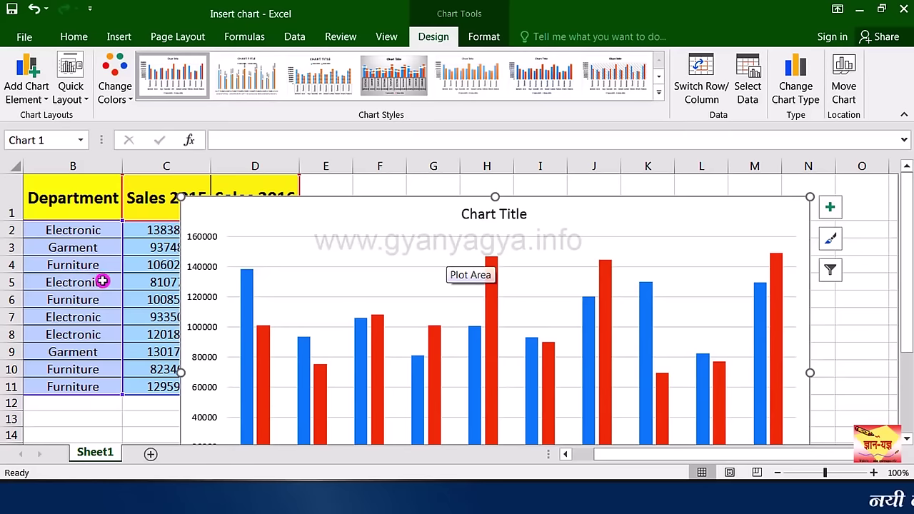
left_click_drag(593, 456, 599, 452)
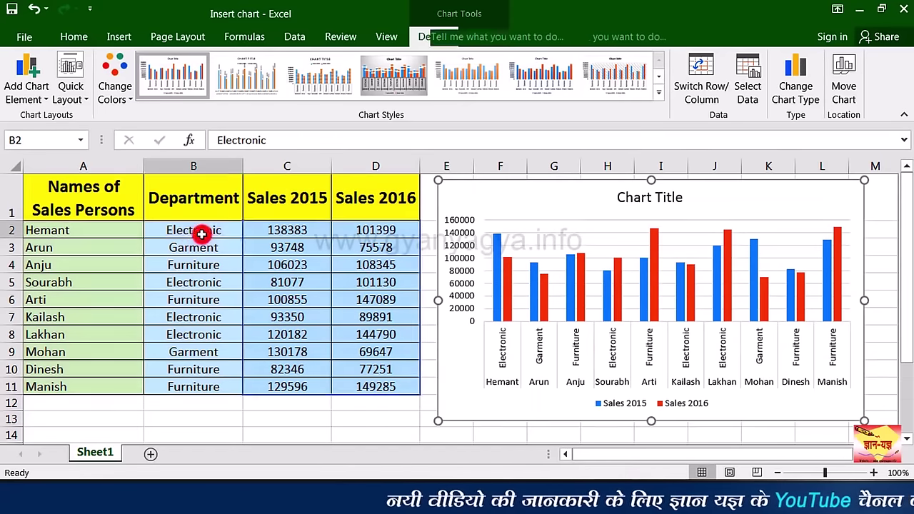
left_click(197, 231)
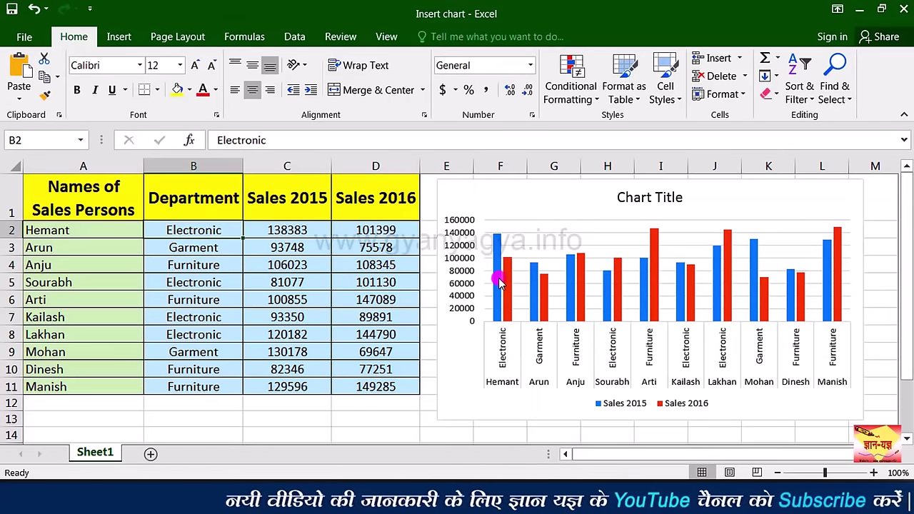
mouse_move(498, 275)
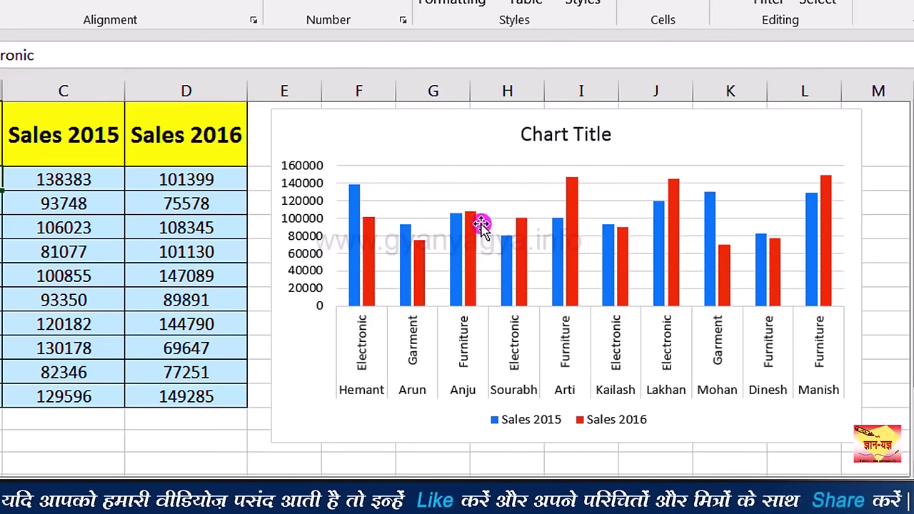
mouse_move(469, 270)
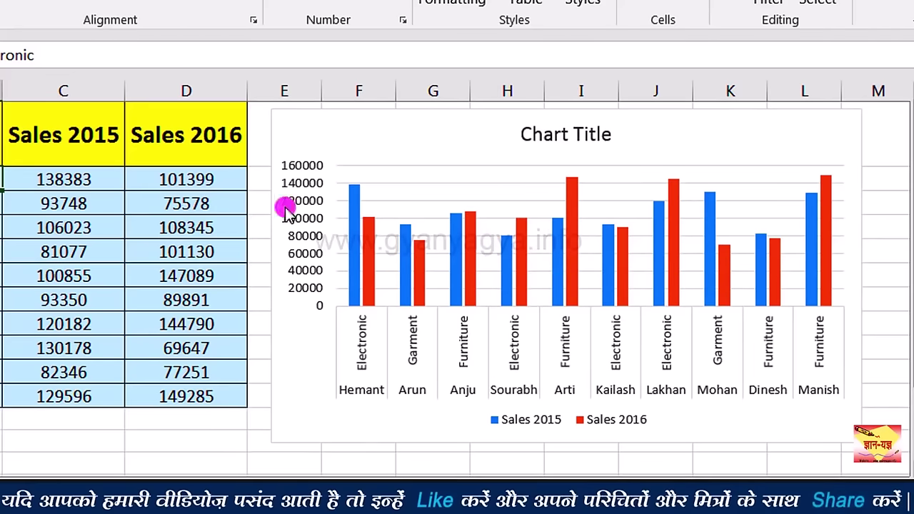
mouse_move(463, 237)
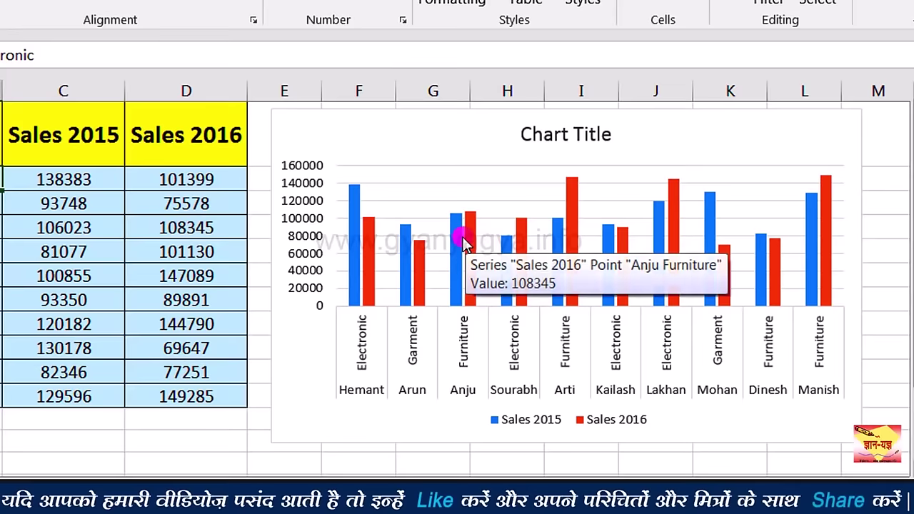
left_click(118, 179)
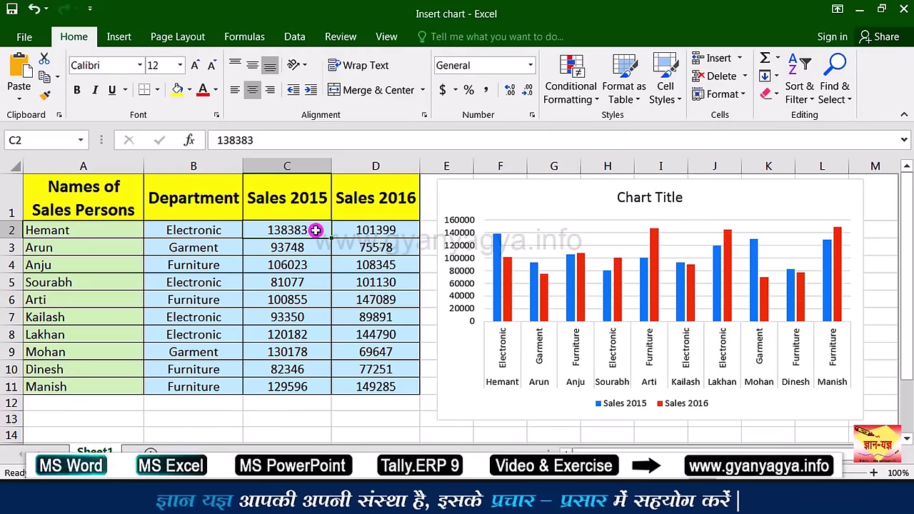
Step: Enter 40000 in C2 and 150000 in D2 for Hemant, then select the chart
type("4")
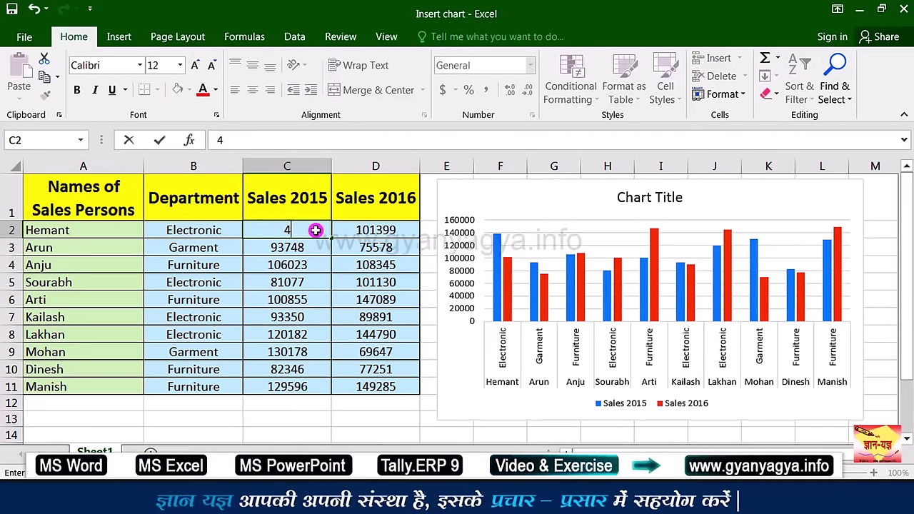
type("0000")
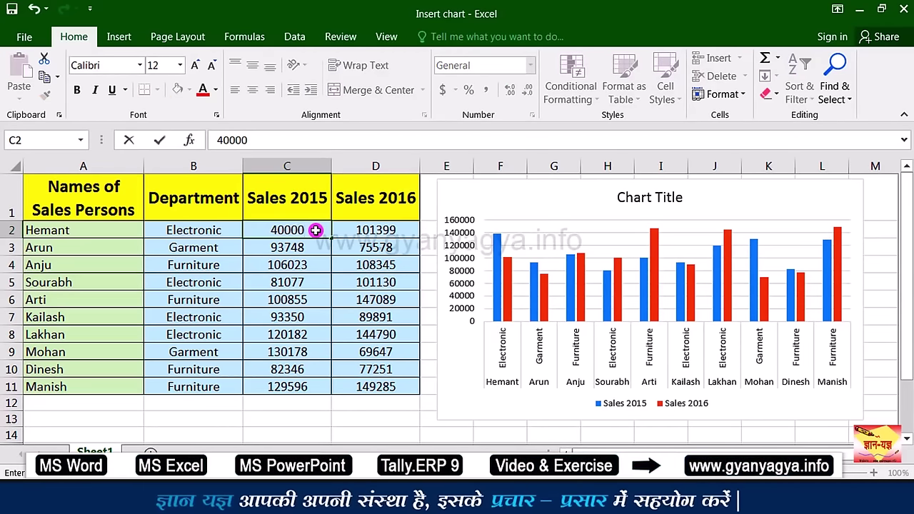
left_click(357, 231)
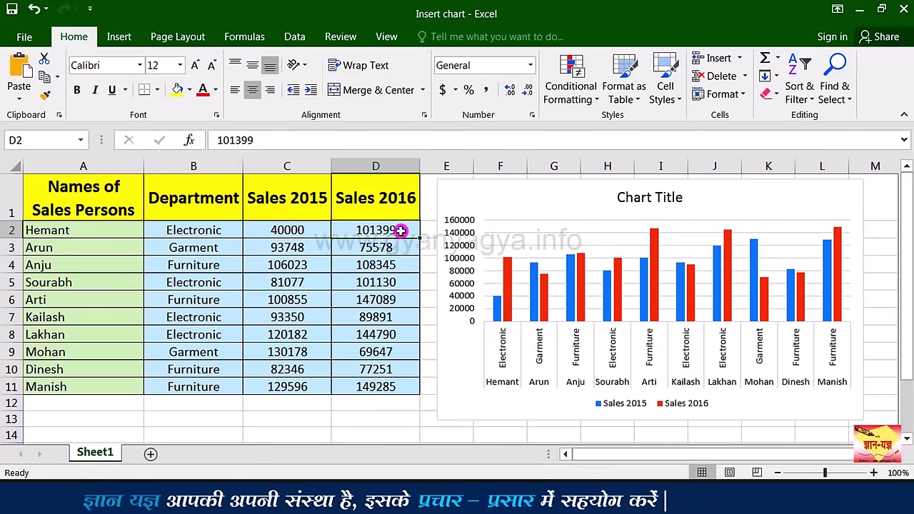
type("15")
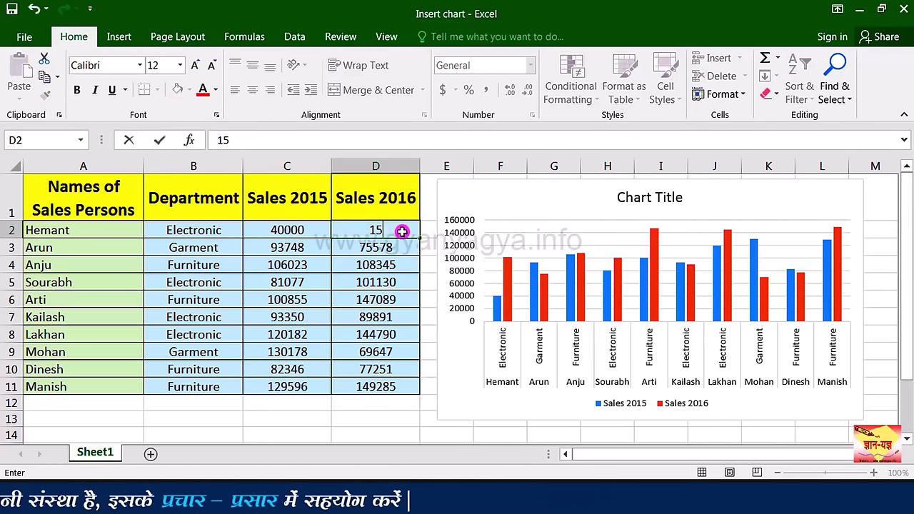
type("0000")
key("Return")
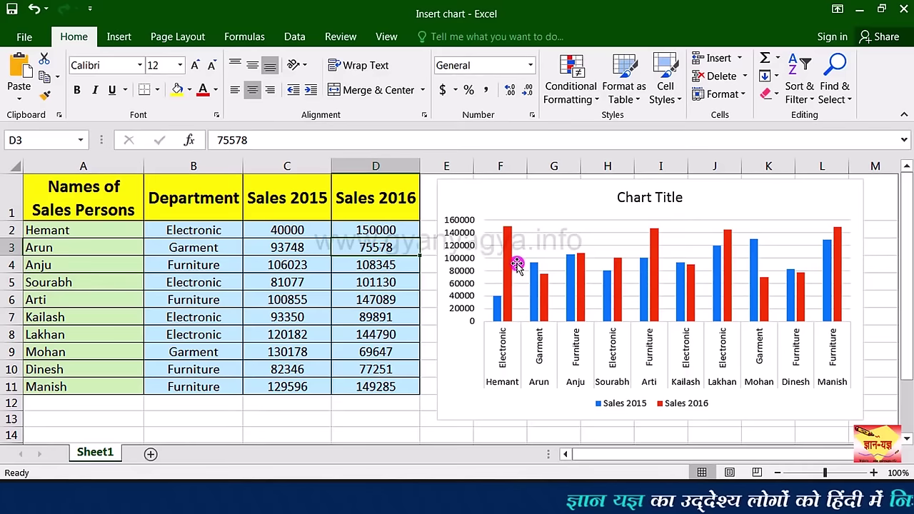
mouse_move(508, 273)
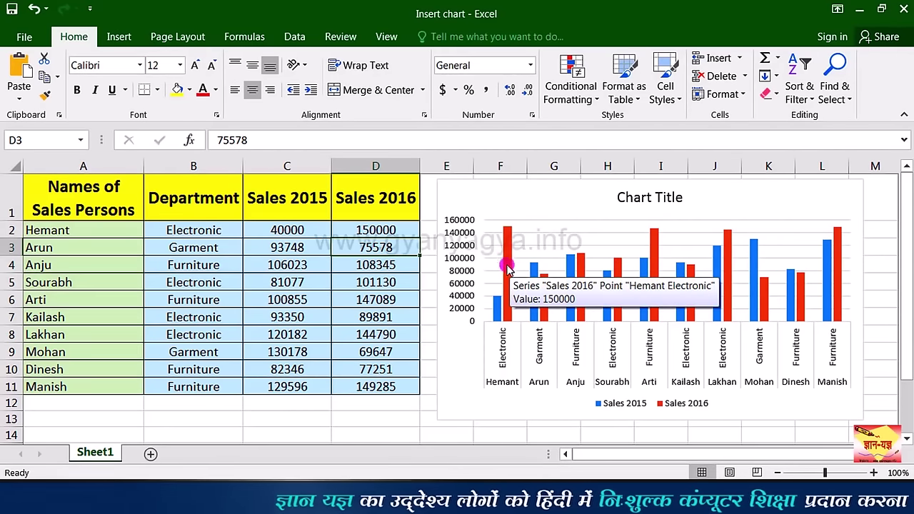
key("Up")
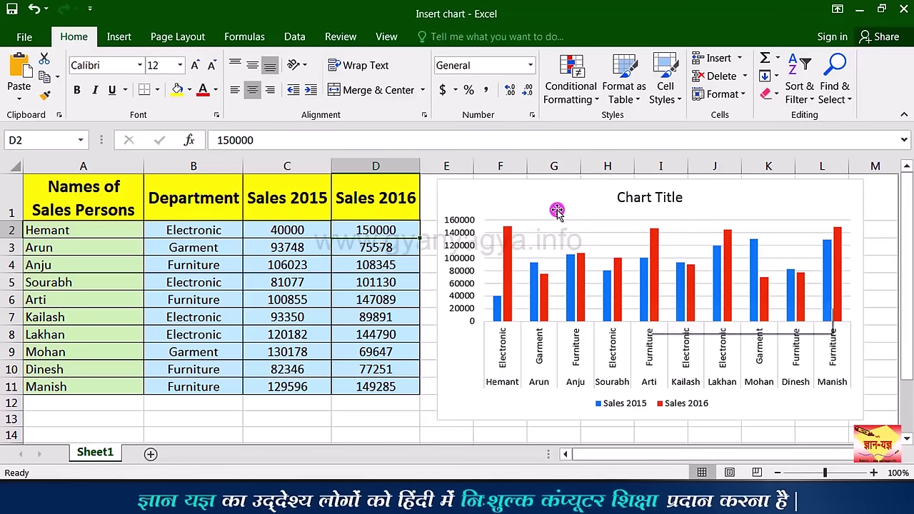
left_click(537, 180)
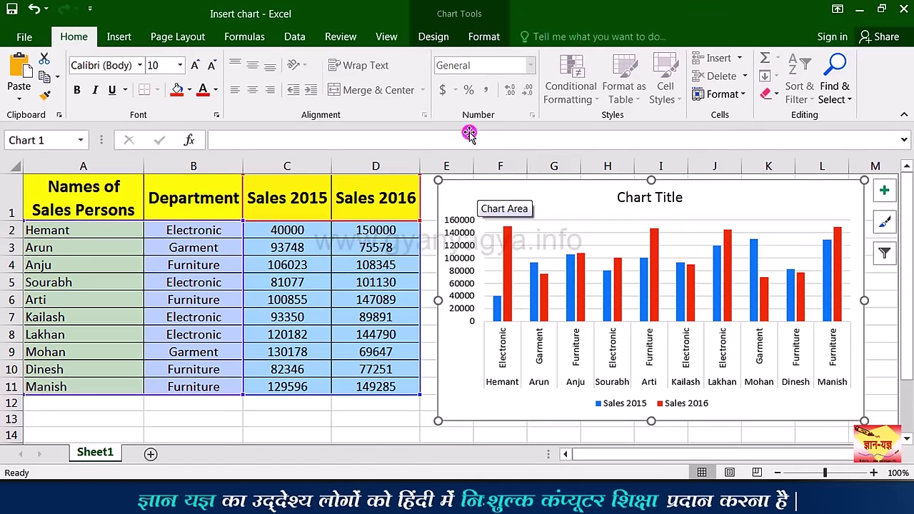
Step: Apply the dark chart style from the Chart Styles gallery, keeping the current layout
left_click(441, 40)
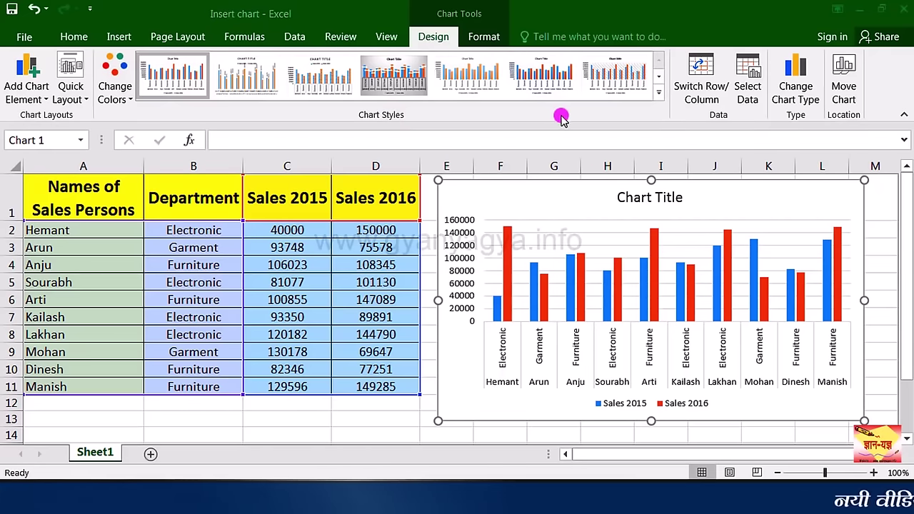
left_click(658, 92)
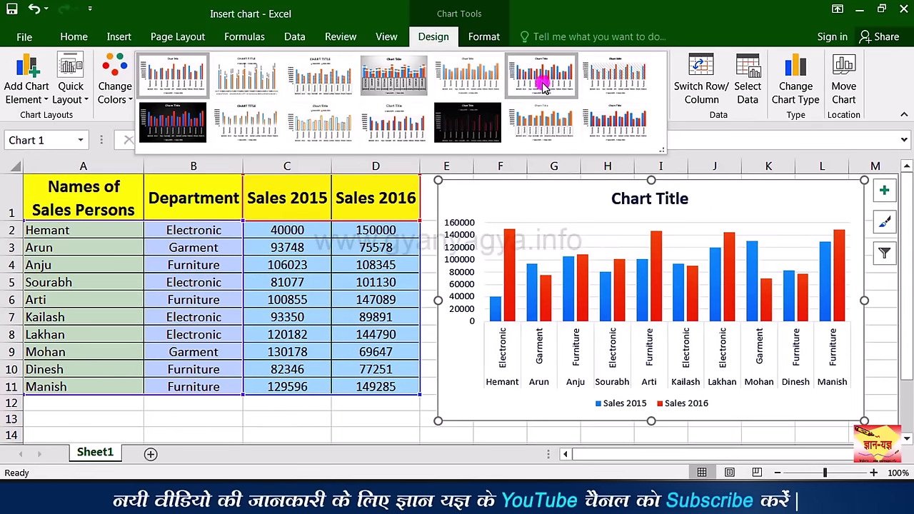
left_click(178, 124)
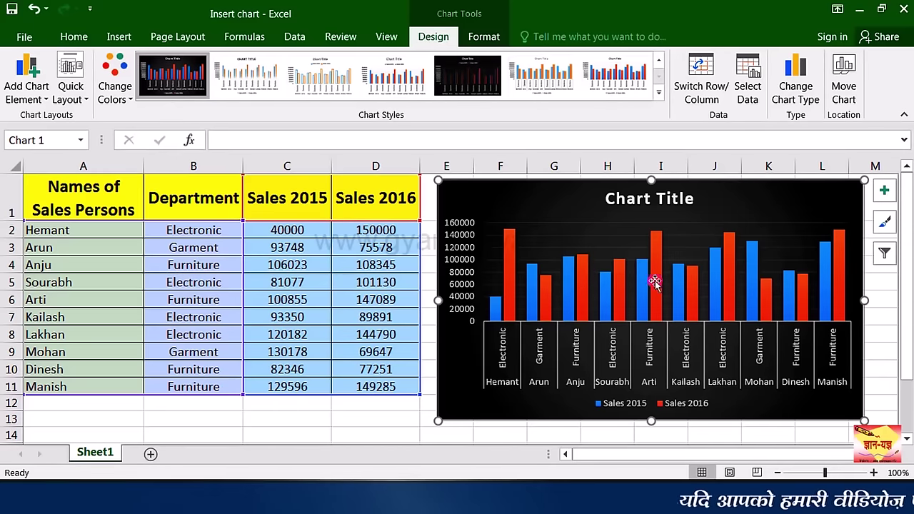
mouse_move(639, 282)
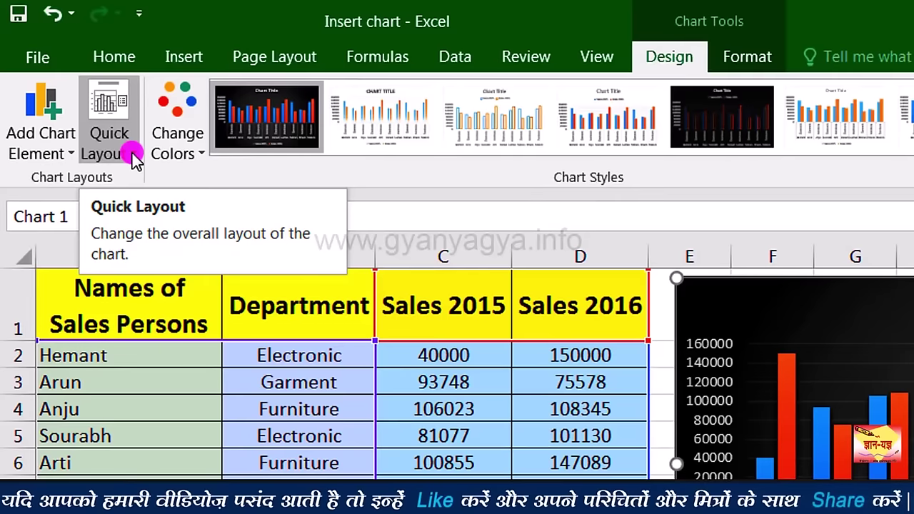
left_click(133, 154)
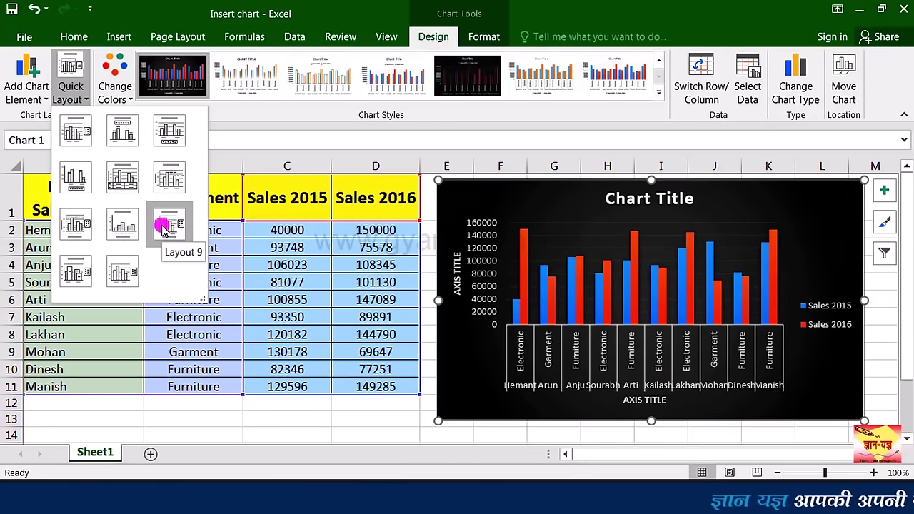
left_click(541, 180)
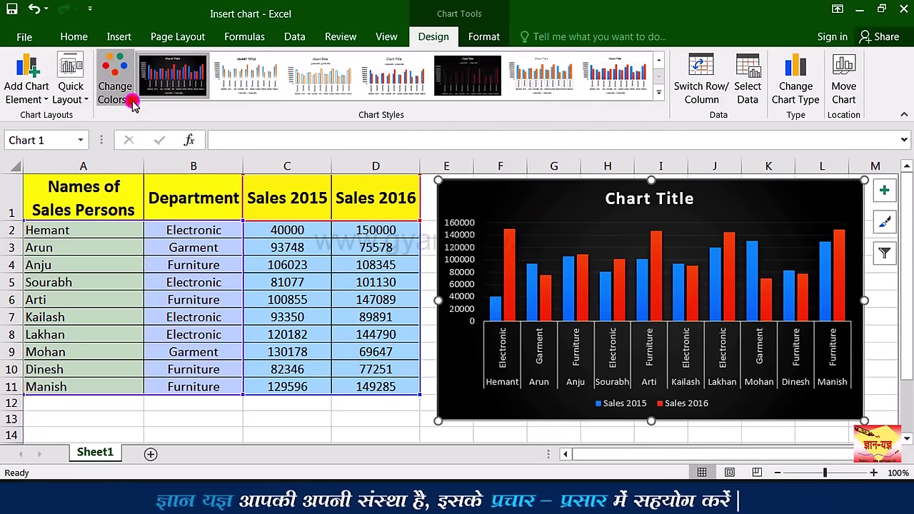
Step: Switch the chart to a red and orange colour palette and begin editing the chart title
left_click(115, 92)
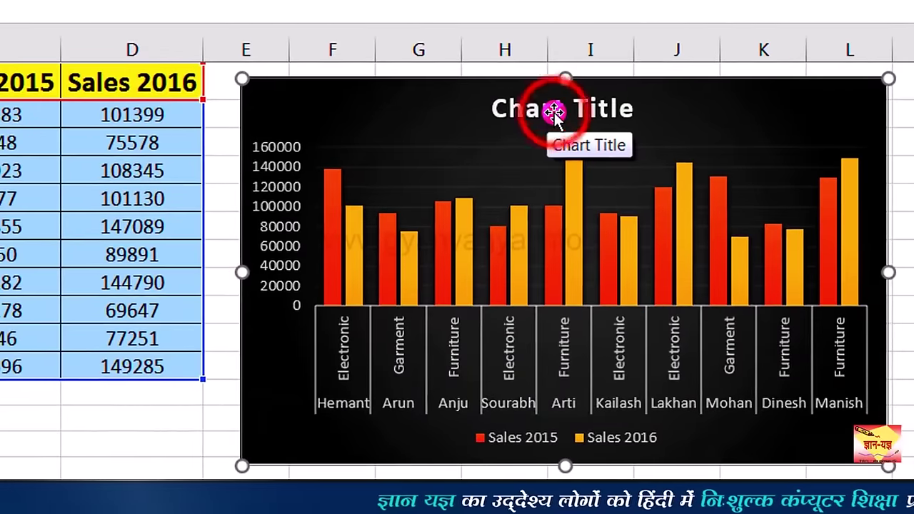
left_click(554, 113)
left_click(550, 112)
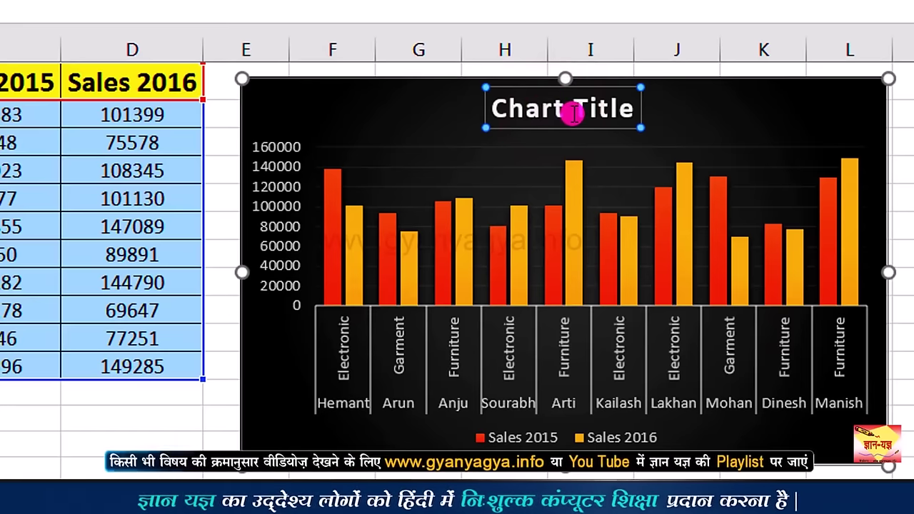
left_click(574, 113)
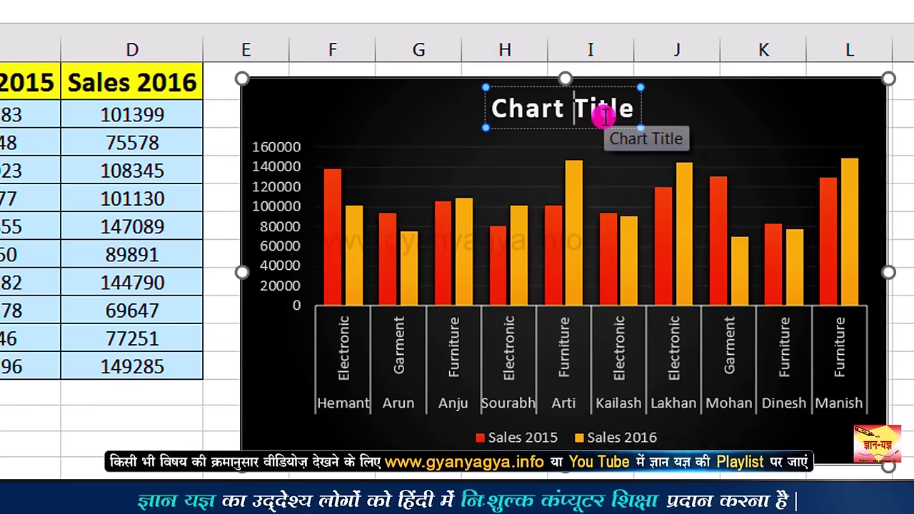
Step: Replace the default chart title with 'Sales Comperision' and reselect the chart
key("Delete")
key("Delete")
key("Delete")
key("Delete")
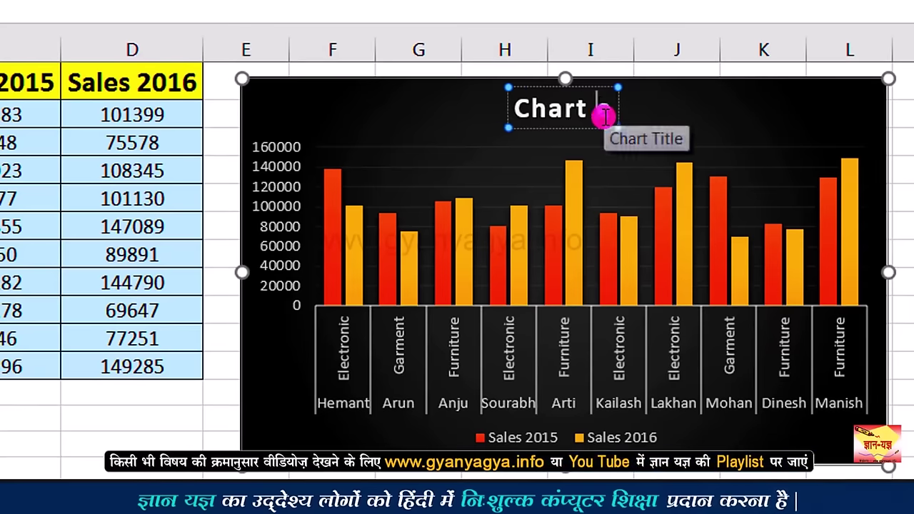
key("BackSpace")
key("BackSpace")
key("BackSpace")
key("BackSpace")
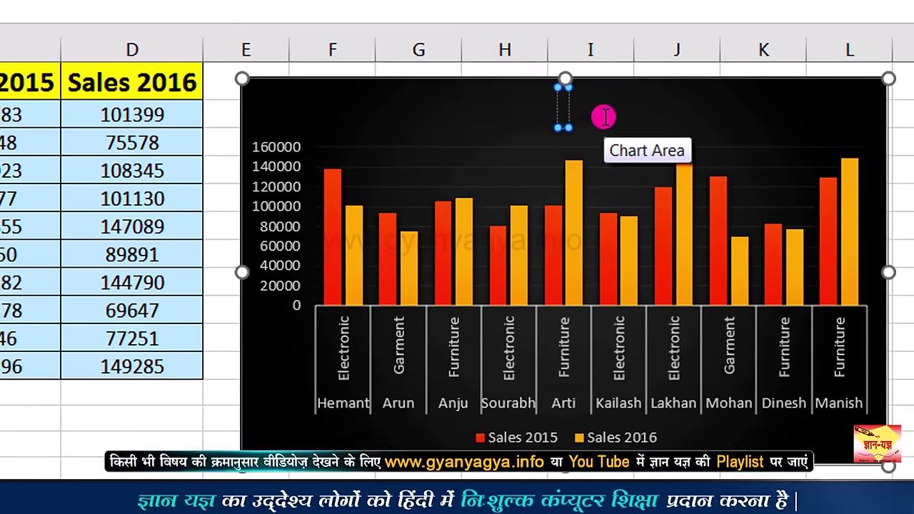
type("Sales")
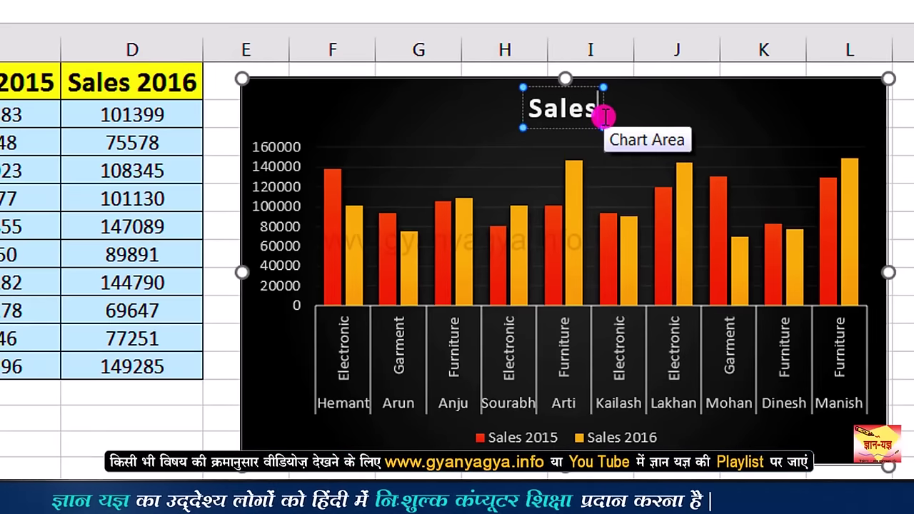
type(" Comperision")
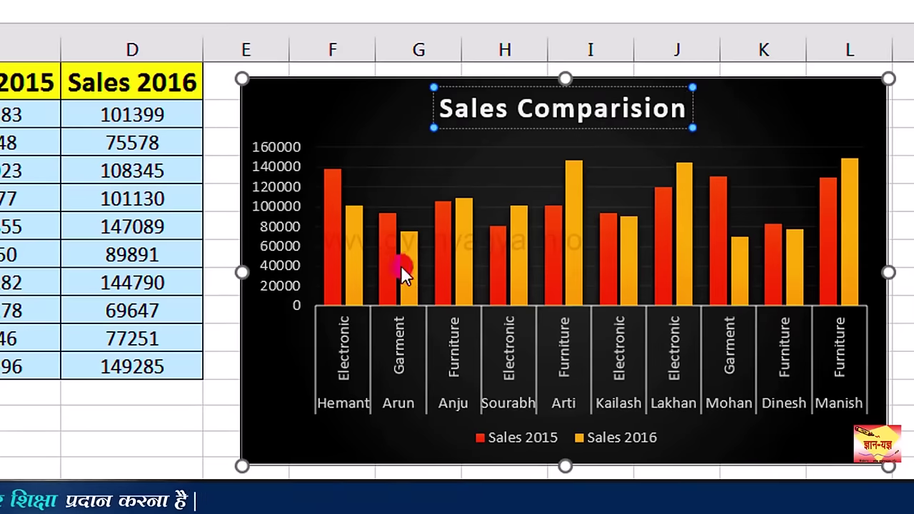
left_click(216, 368)
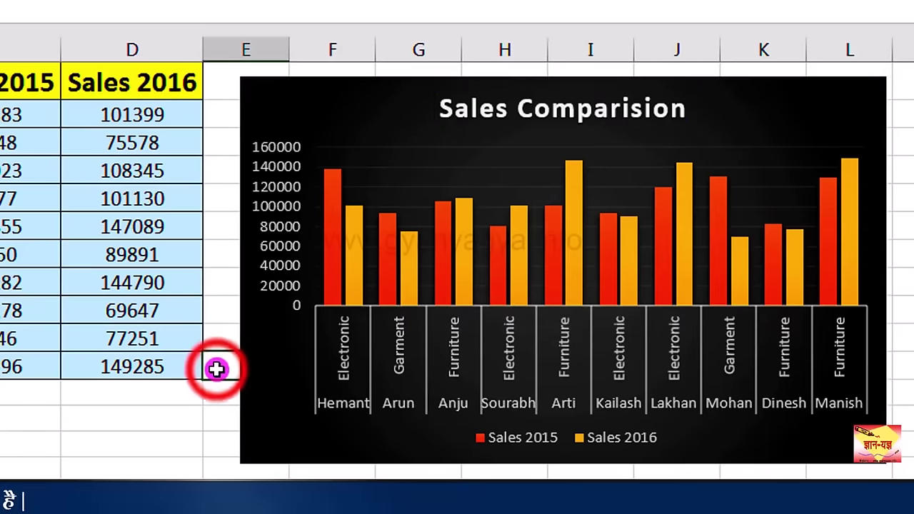
left_click(606, 114)
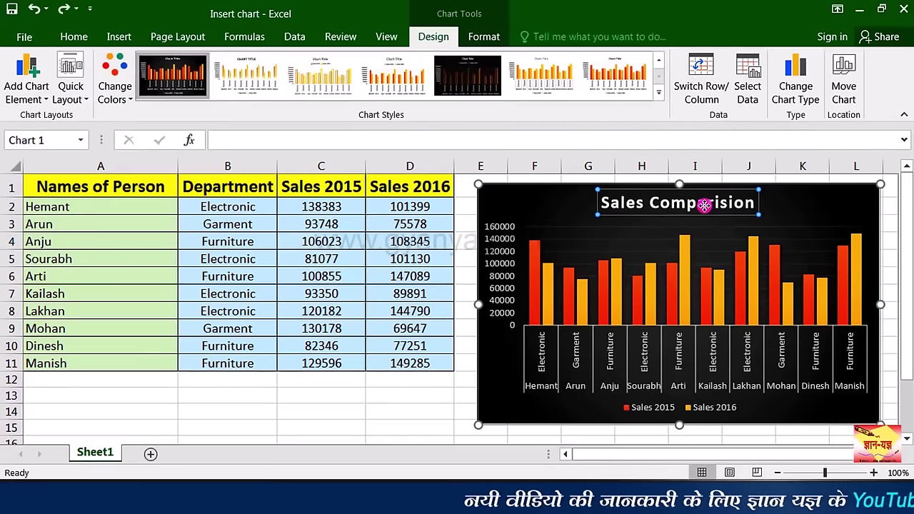
Step: Add a primary horizontal axis title reading 'NAMES OF SALES PERSONS & DEPARTMENTS'
key("ctrl+z")
key("ctrl+z")
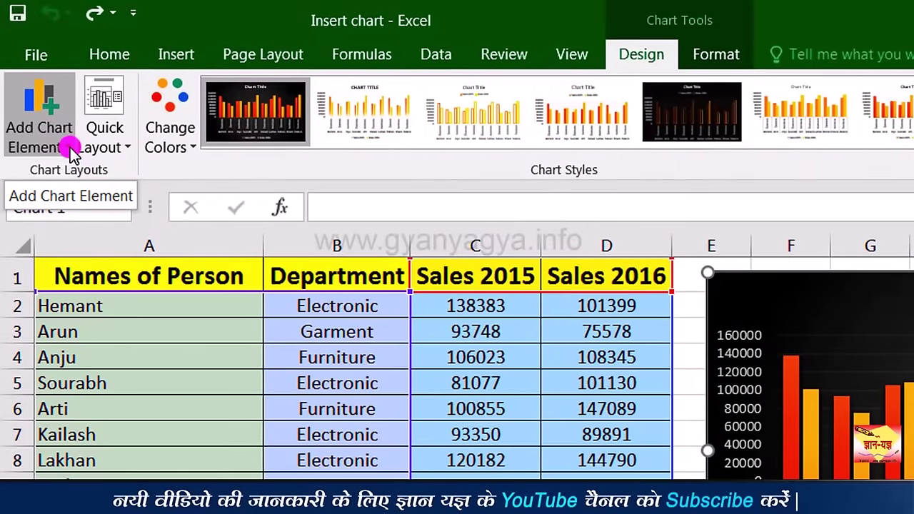
left_click(72, 151)
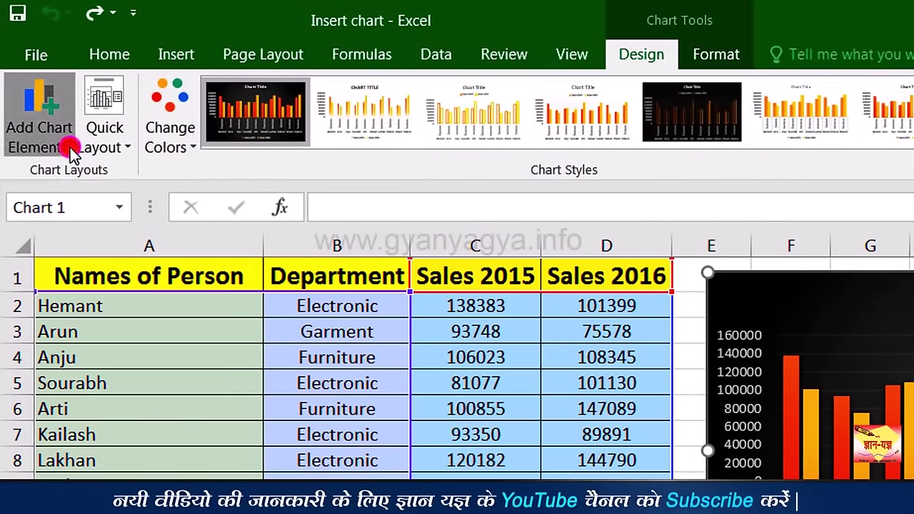
mouse_move(75, 206)
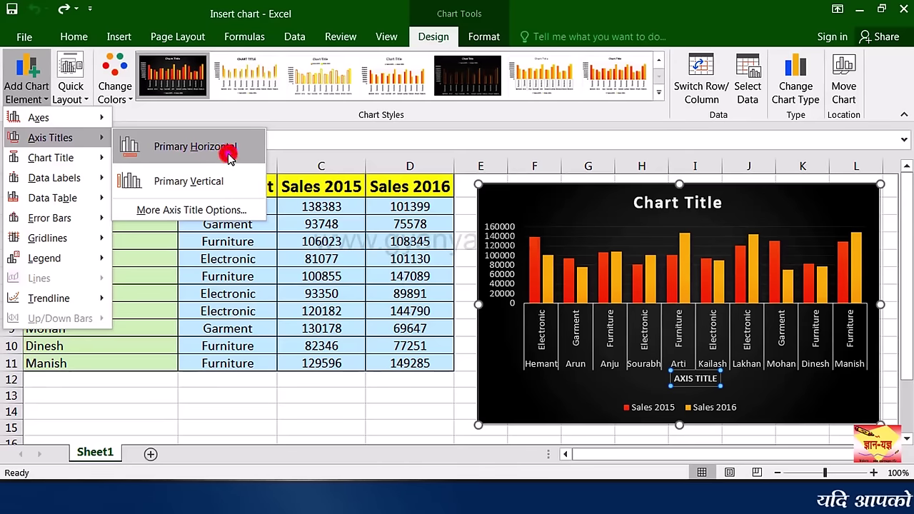
left_click(228, 157)
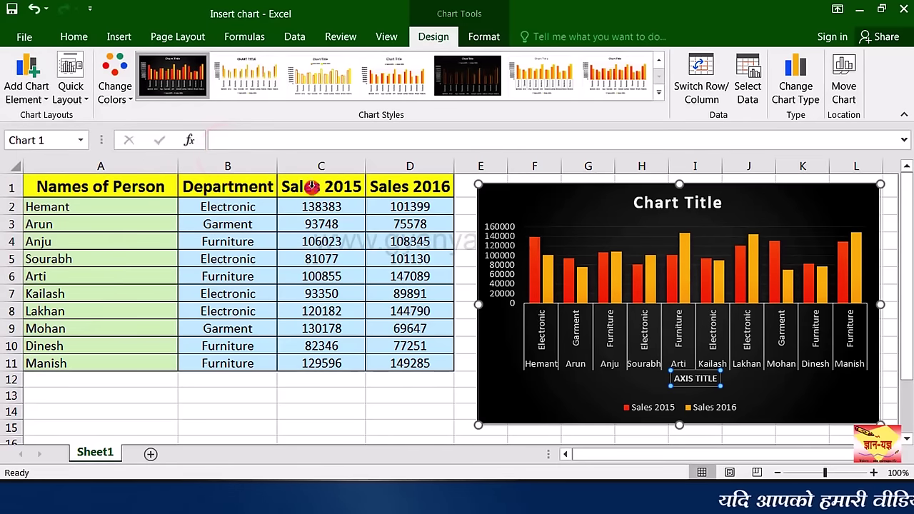
left_click(691, 378)
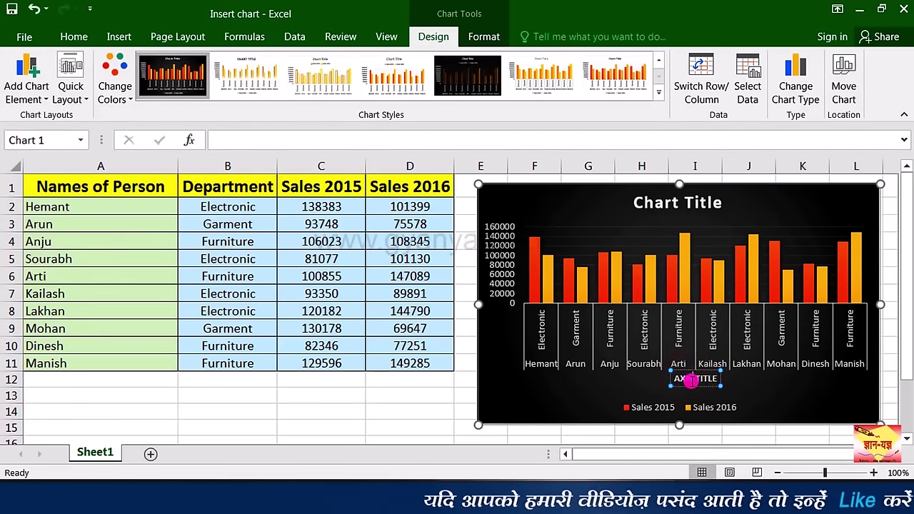
triple_click(692, 381)
type("M")
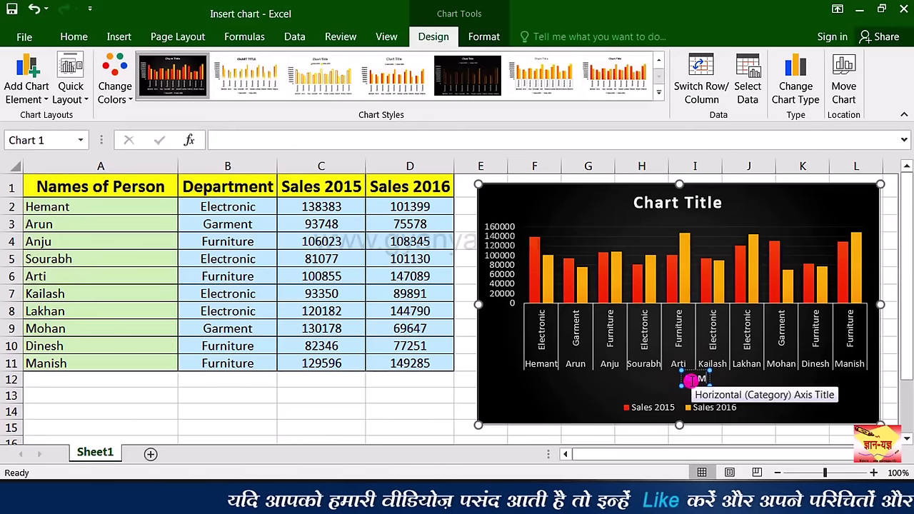
type("AMES OF SALES PERSONS  & DEPARTMENTS")
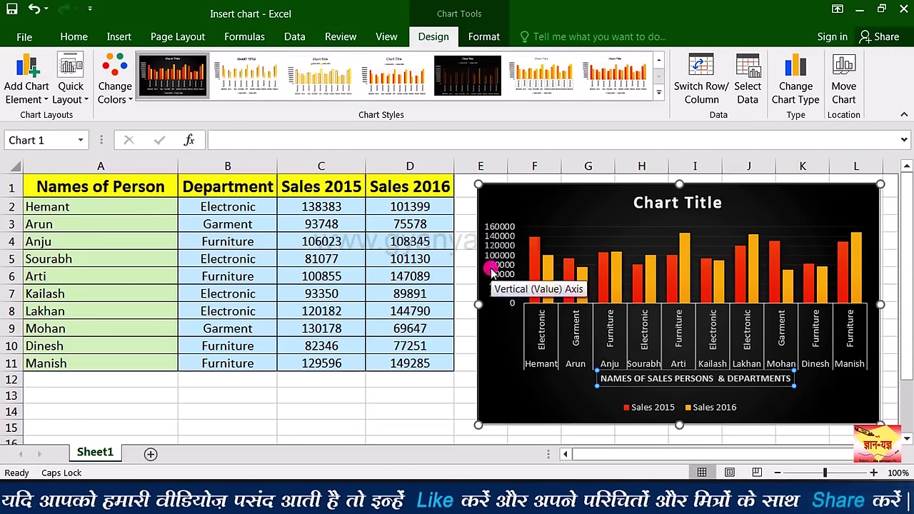
Step: Add a primary vertical axis title reading 'SALES RANGE'
left_click(44, 102)
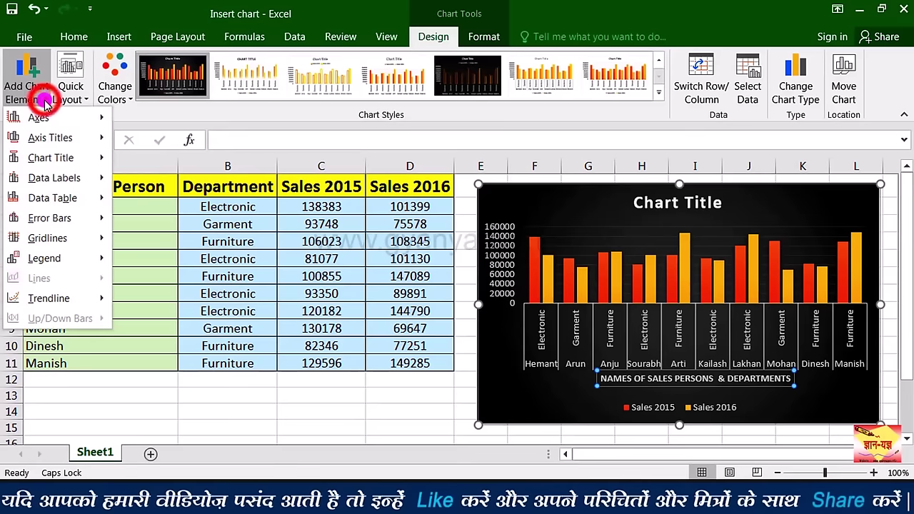
mouse_move(66, 143)
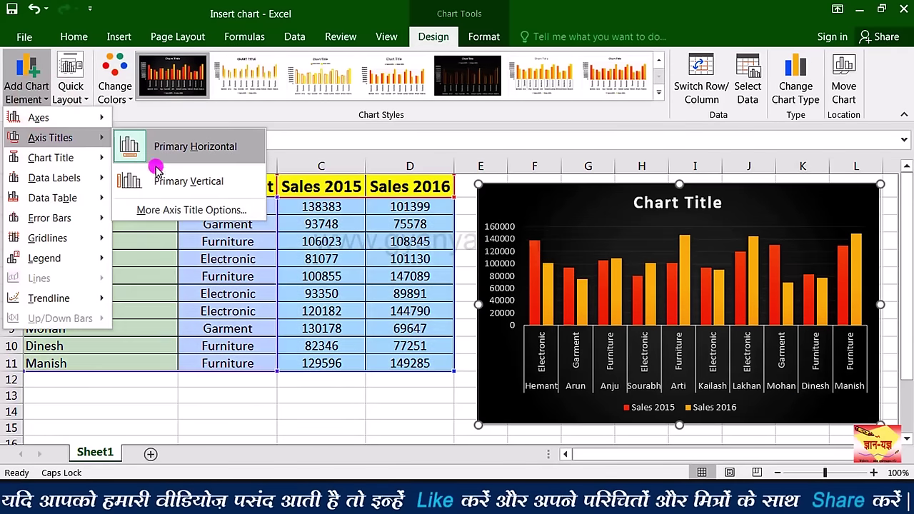
left_click(224, 184)
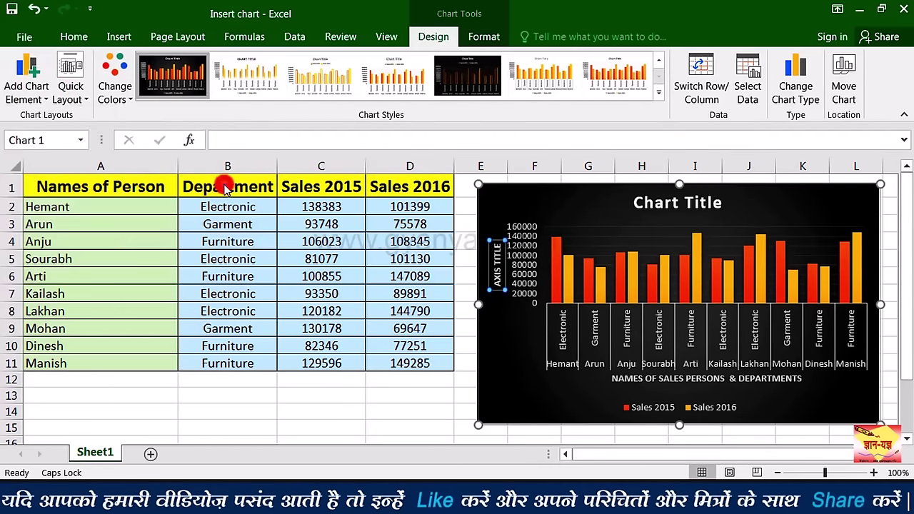
double_click(497, 284)
key("BackSpace")
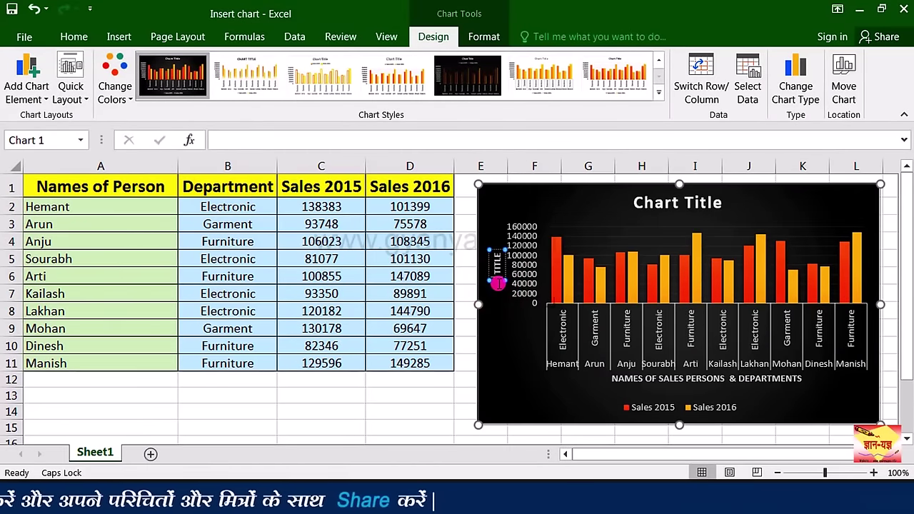
type("SALES RANGE")
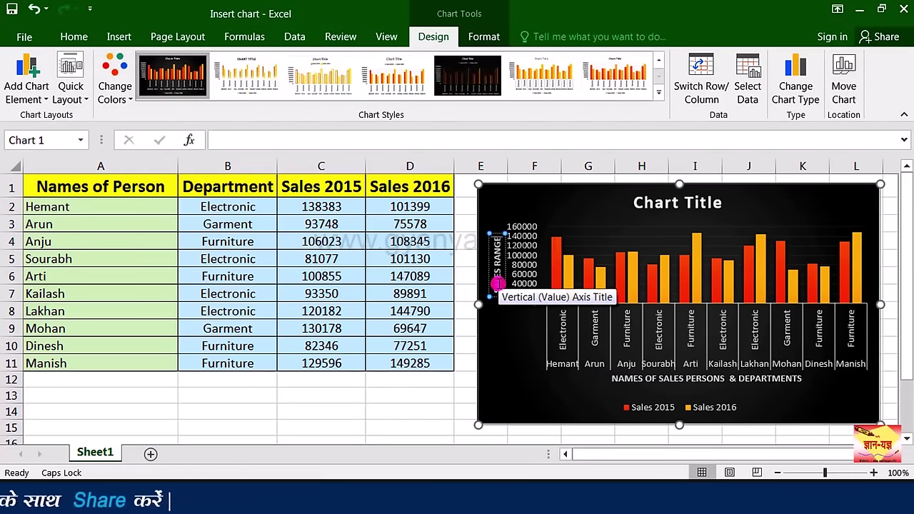
left_click(26, 77)
mouse_move(68, 159)
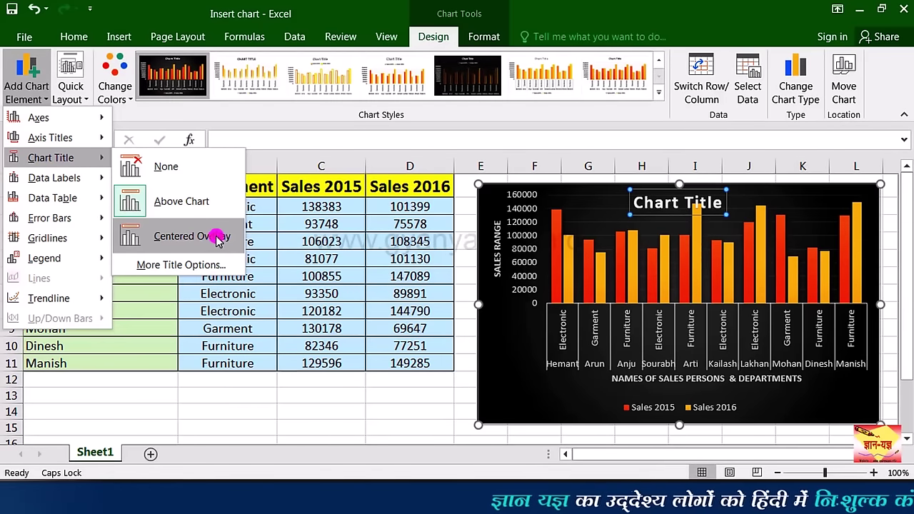
Step: Preview Outside End data labels on the columns from the Data Labels menu
mouse_move(84, 182)
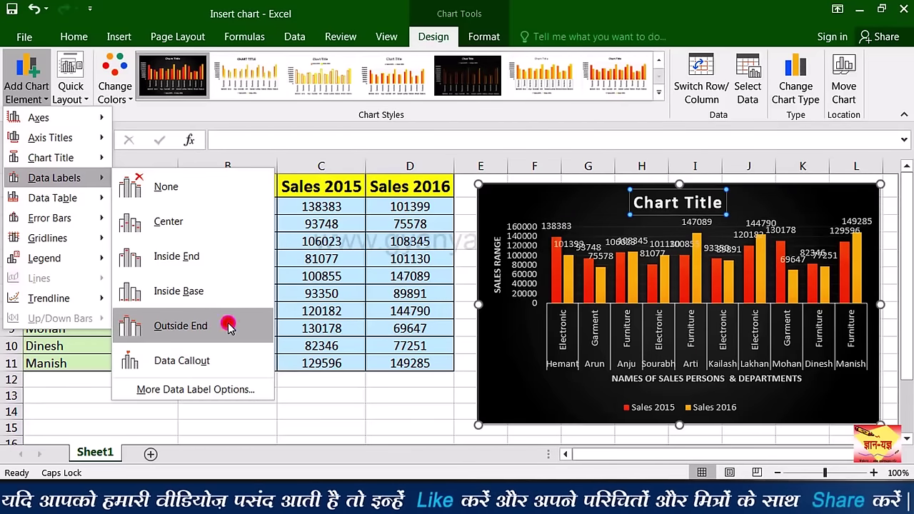
Step: Show data labels at the outside end of the columns and widen the chart leftward
left_click(227, 326)
left_click_drag(455, 325, 320, 330)
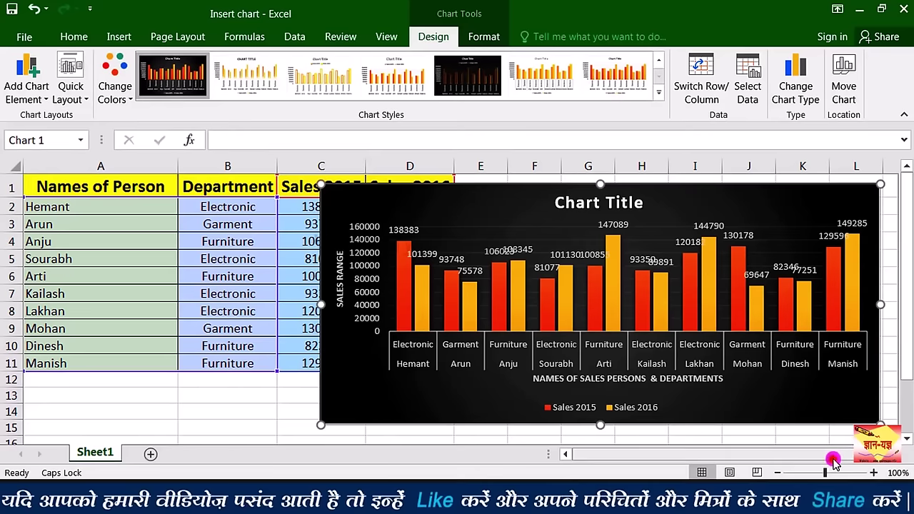
left_click_drag(834, 457, 846, 457)
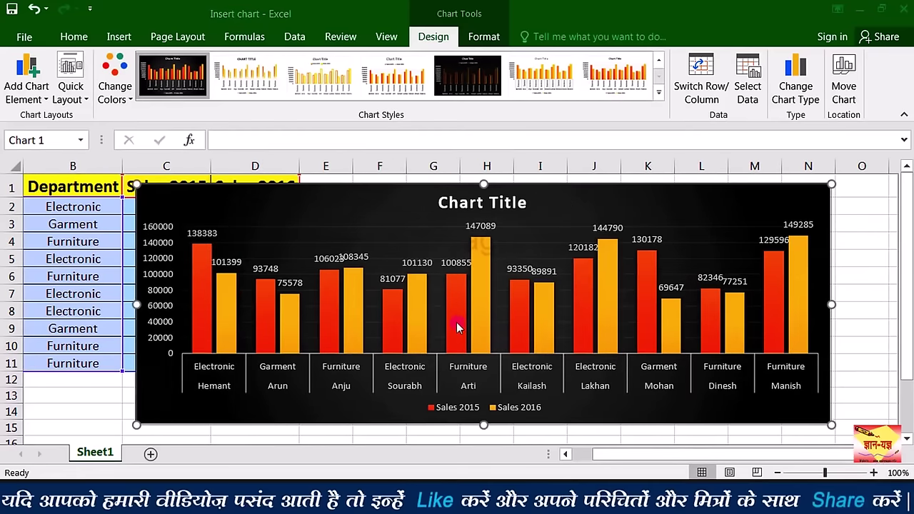
mouse_move(488, 326)
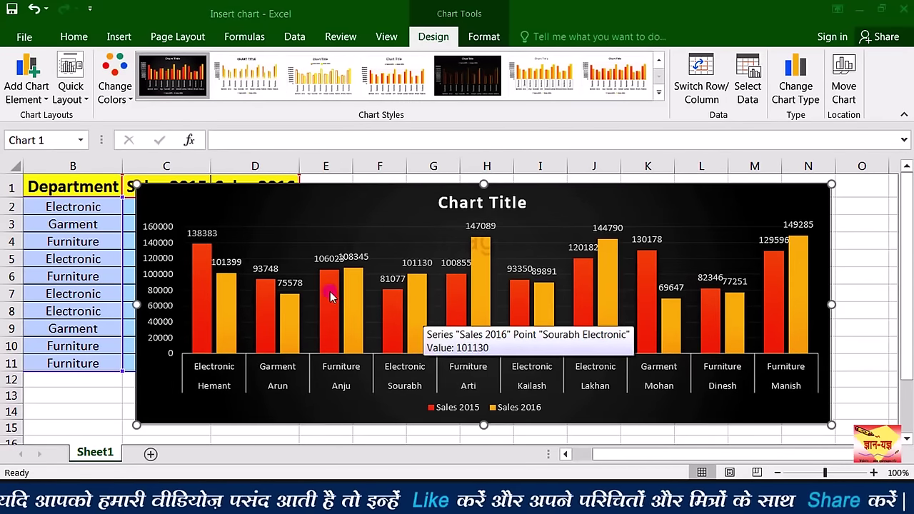
Step: Remove the data labels by setting Data Labels to None
left_click(44, 97)
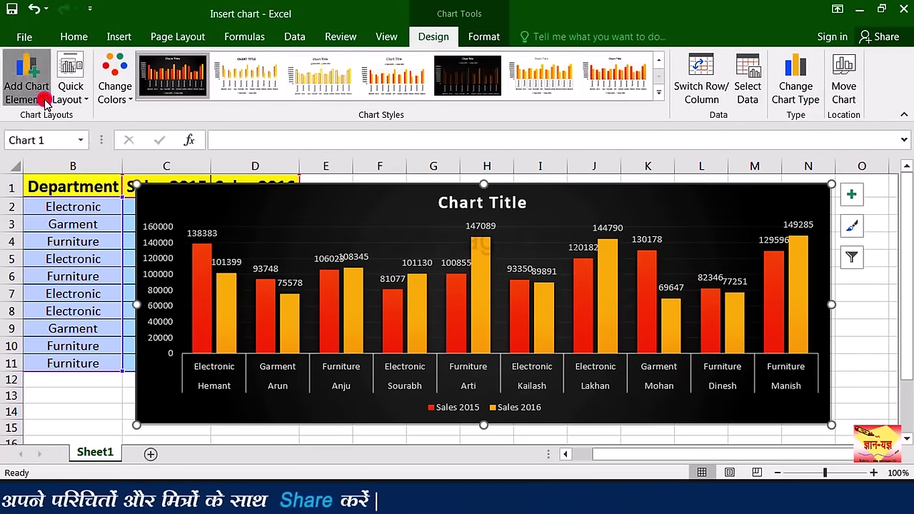
mouse_move(85, 177)
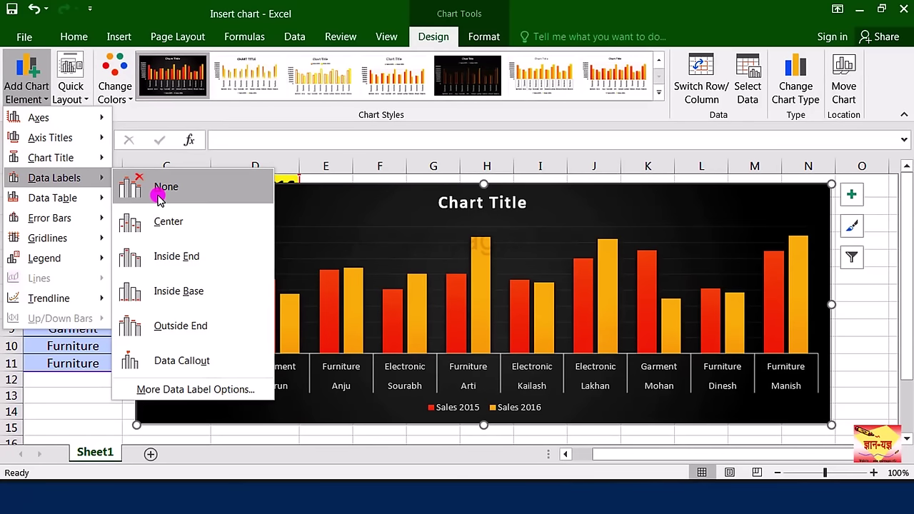
left_click(159, 193)
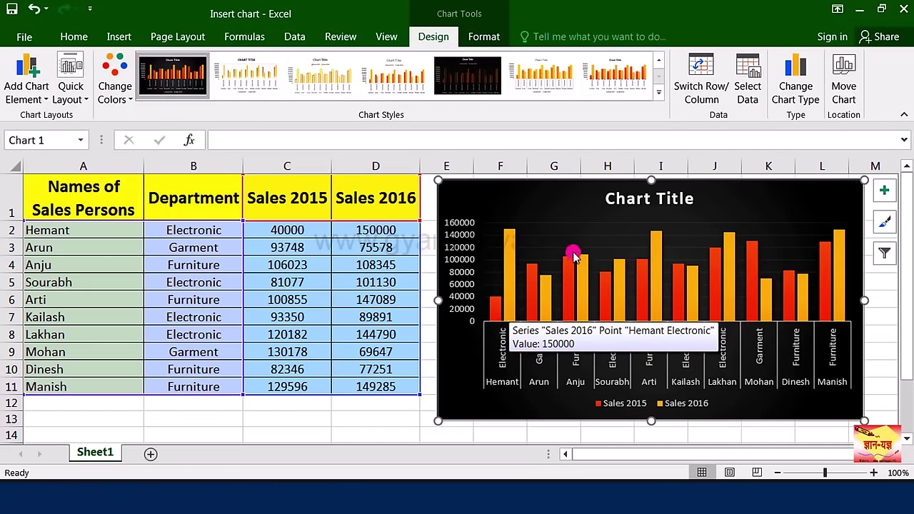
left_click(718, 97)
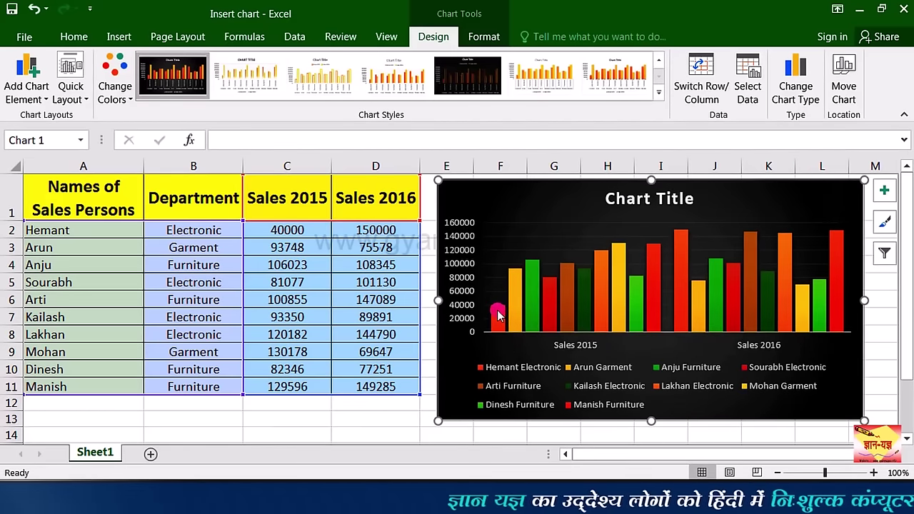
mouse_move(498, 316)
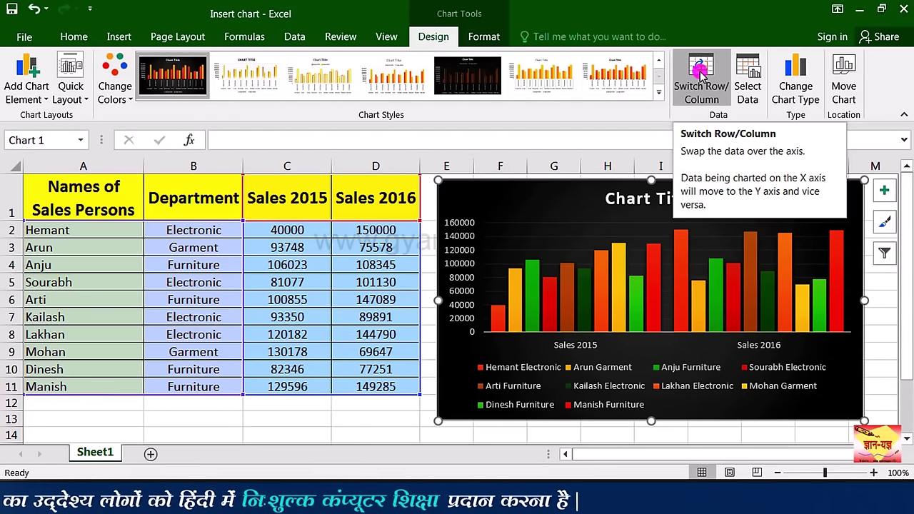
left_click(701, 70)
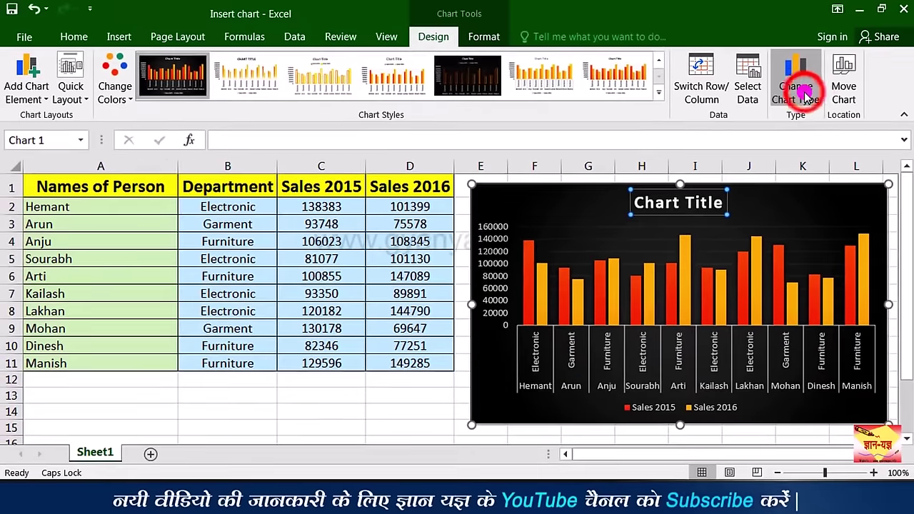
Step: Preview the sales data as line, pie, bar, area, scatter, stock and surface charts
left_click(799, 91)
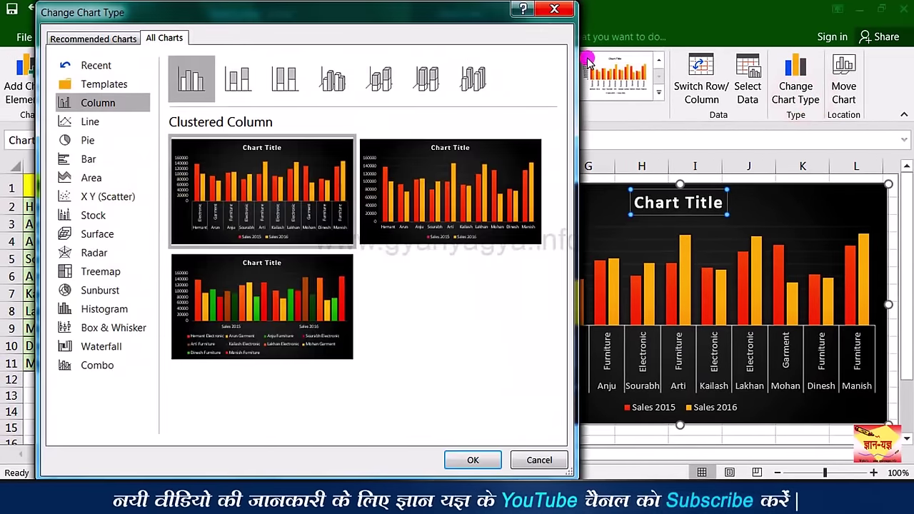
left_click_drag(389, 9, 418, 8)
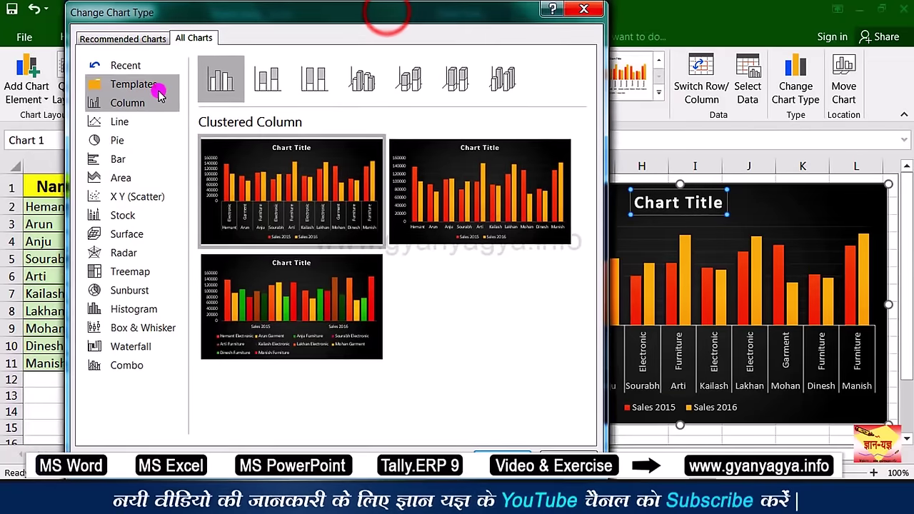
left_click(114, 122)
left_click(116, 140)
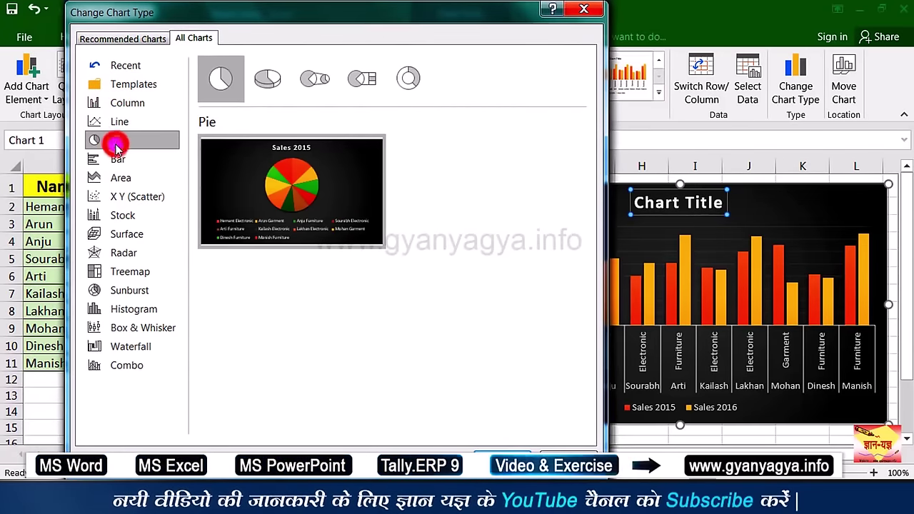
left_click(116, 160)
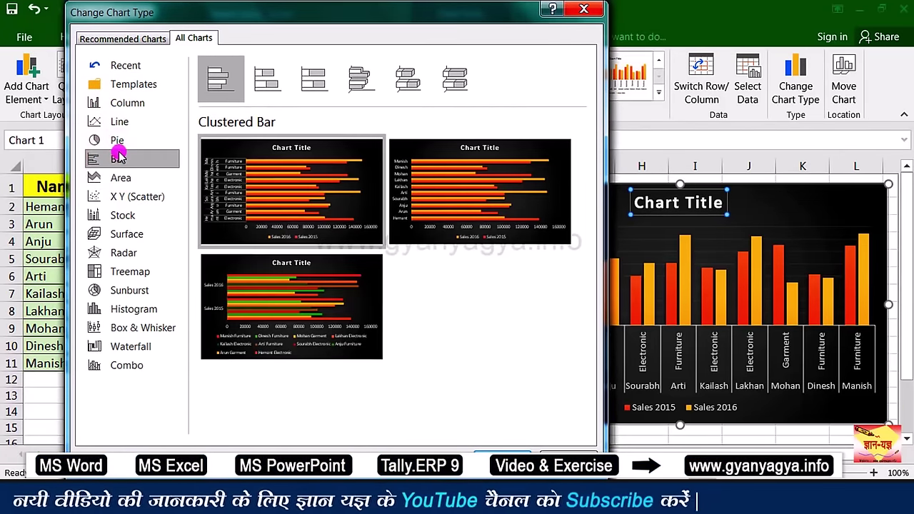
left_click(118, 123)
left_click(118, 140)
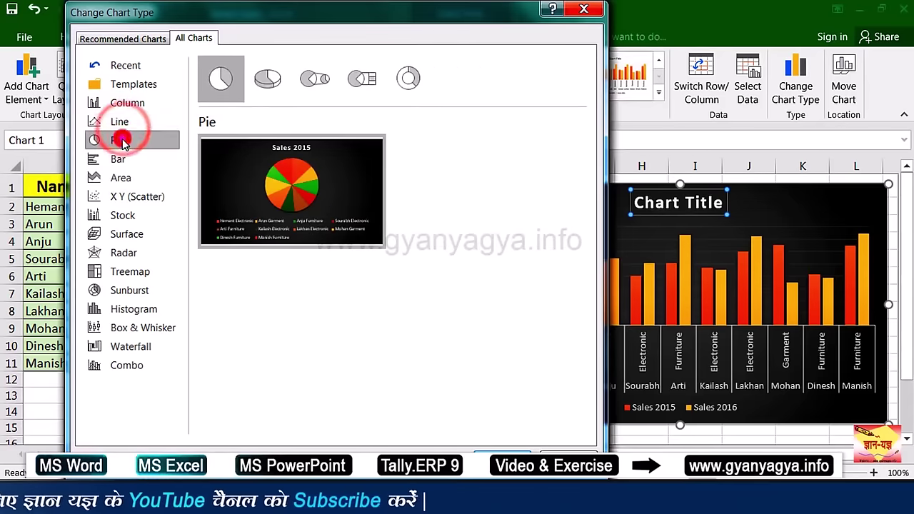
left_click(119, 159)
left_click(122, 178)
left_click(123, 196)
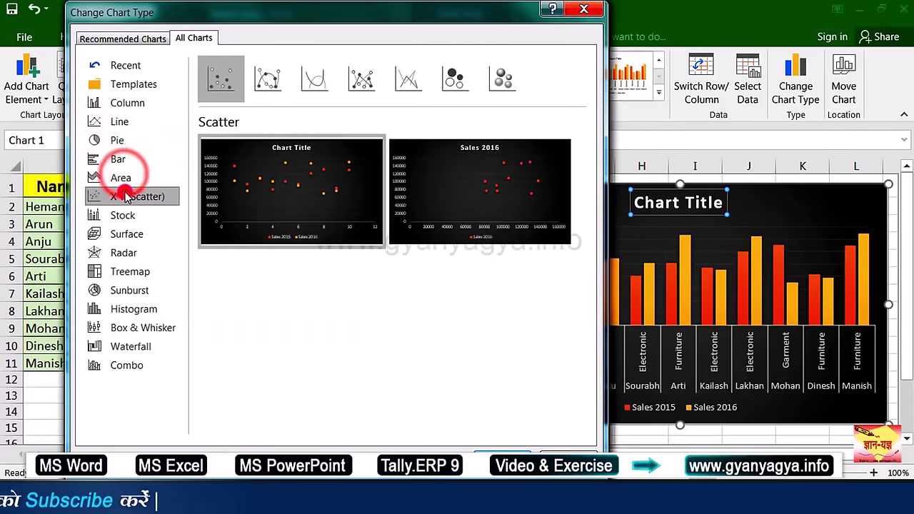
left_click(122, 215)
left_click(121, 233)
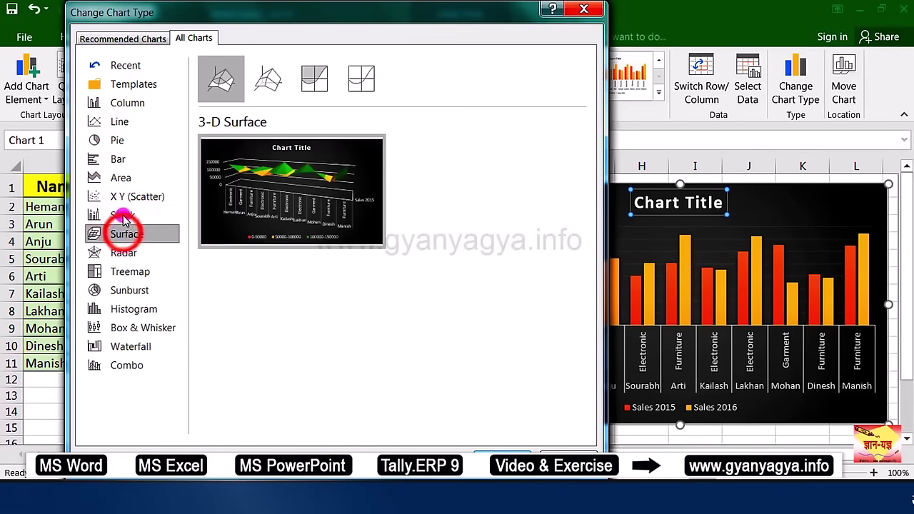
left_click(132, 122)
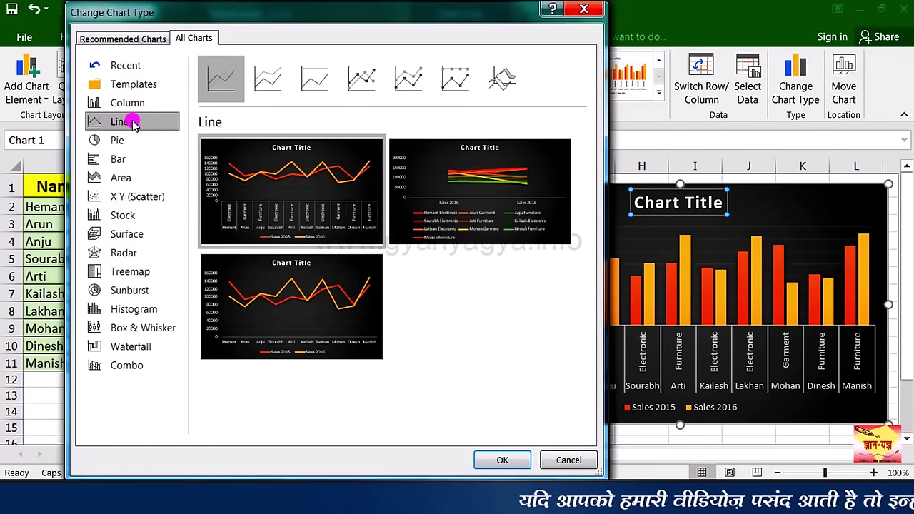
Step: Compare the line variants and apply Stacked Line with Markers
left_click(263, 86)
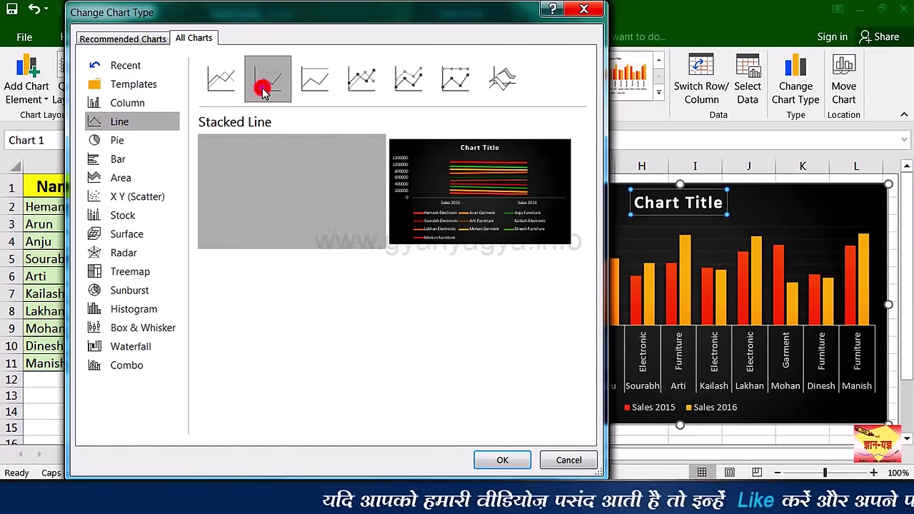
left_click(314, 82)
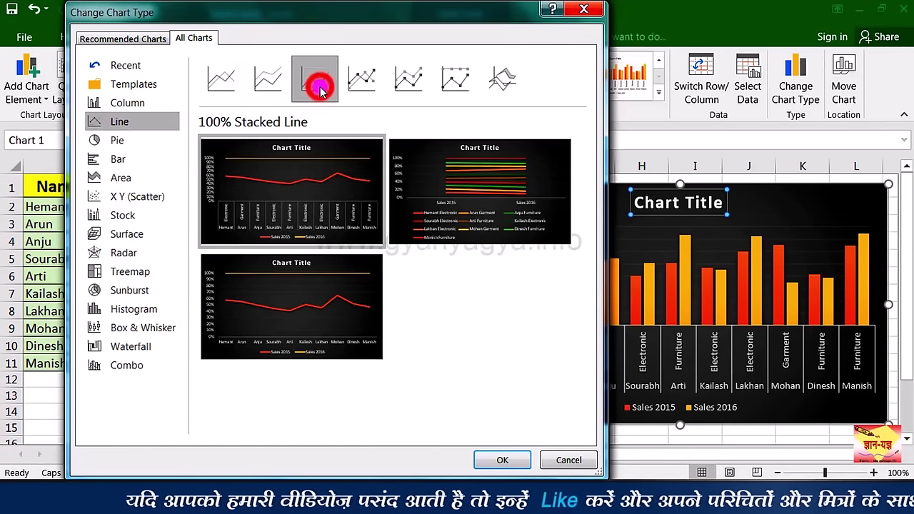
left_click(362, 84)
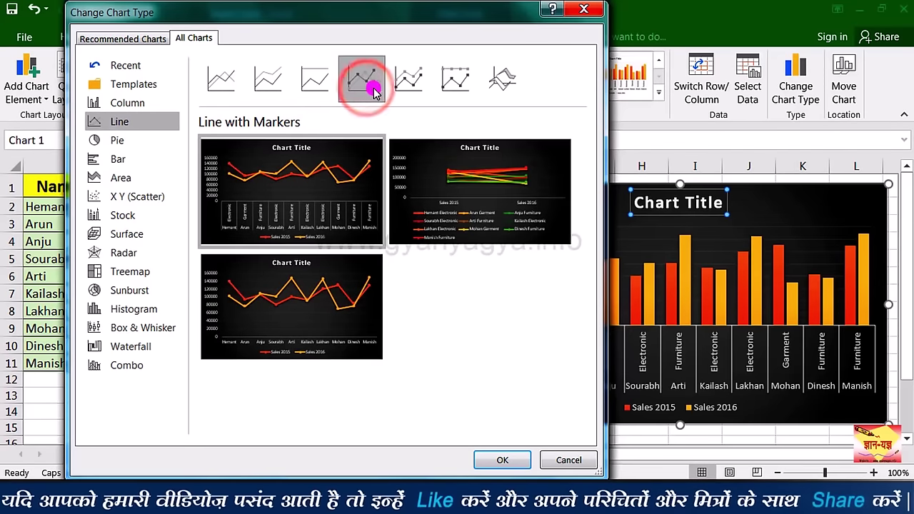
left_click(407, 82)
left_click(455, 82)
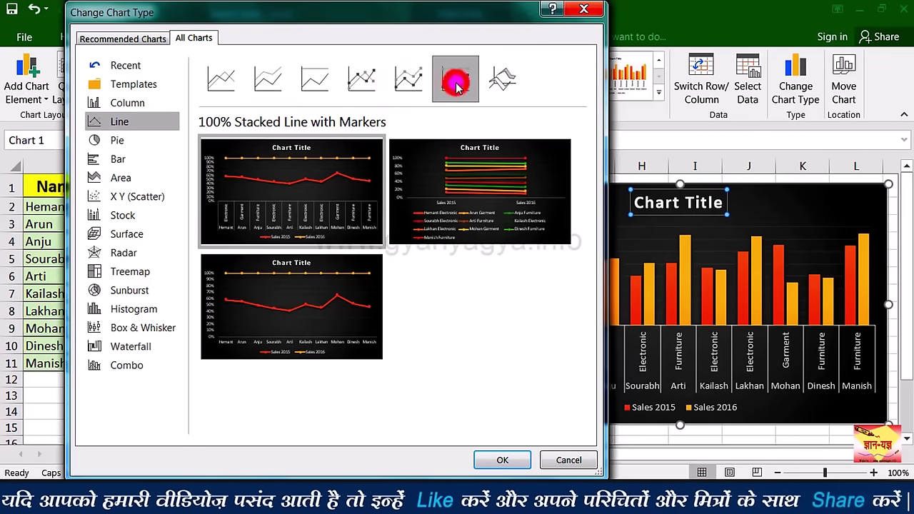
left_click(408, 80)
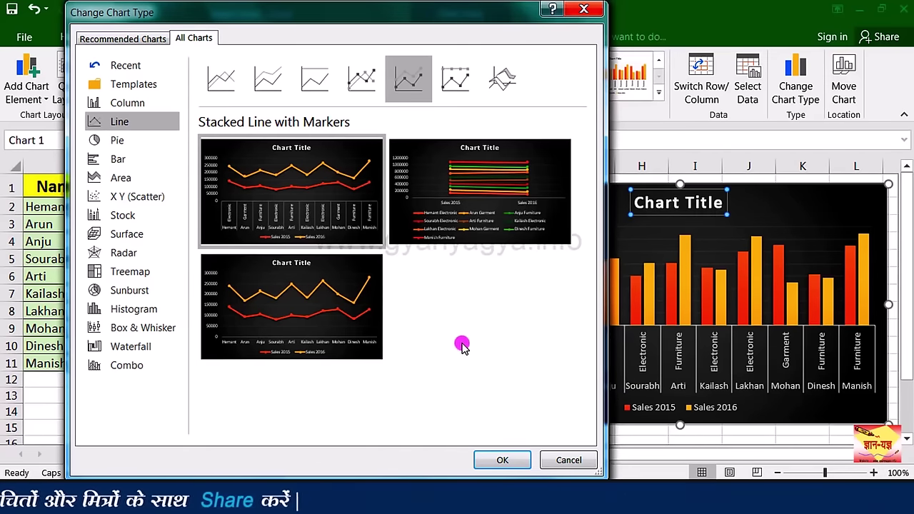
left_click(502, 460)
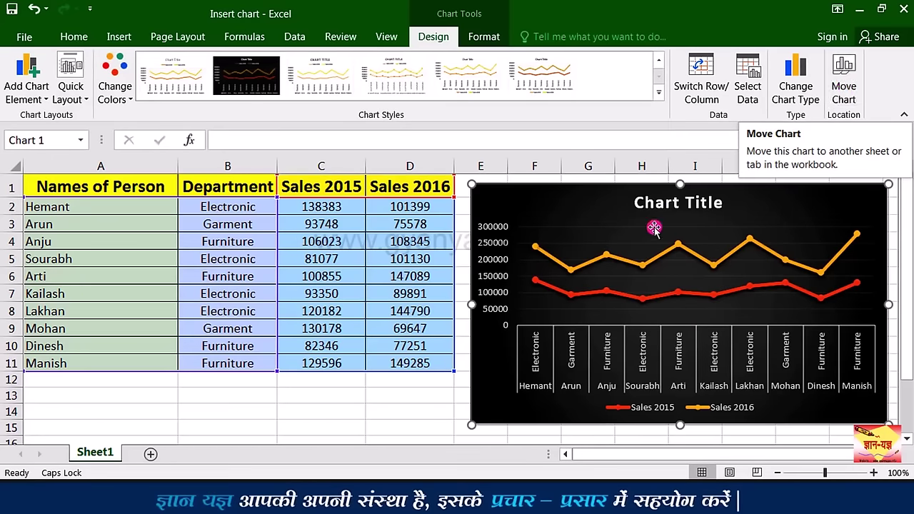
Step: Add blank worksheets Sheet2 and Sheet3, then go back to Sheet1
left_click(152, 455)
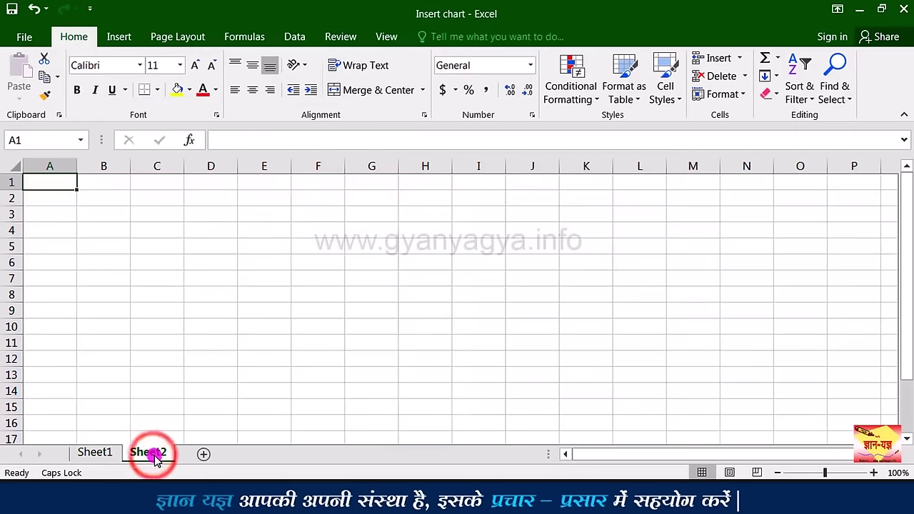
left_click(203, 455)
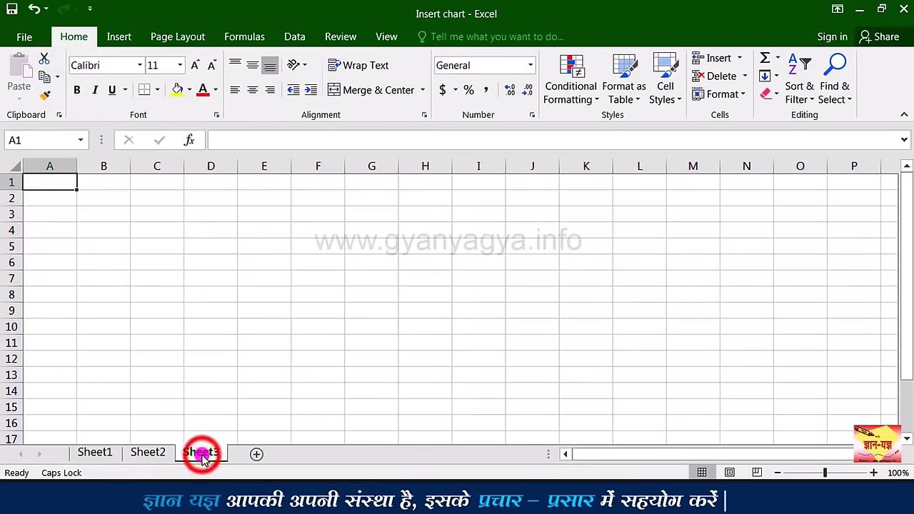
left_click(108, 452)
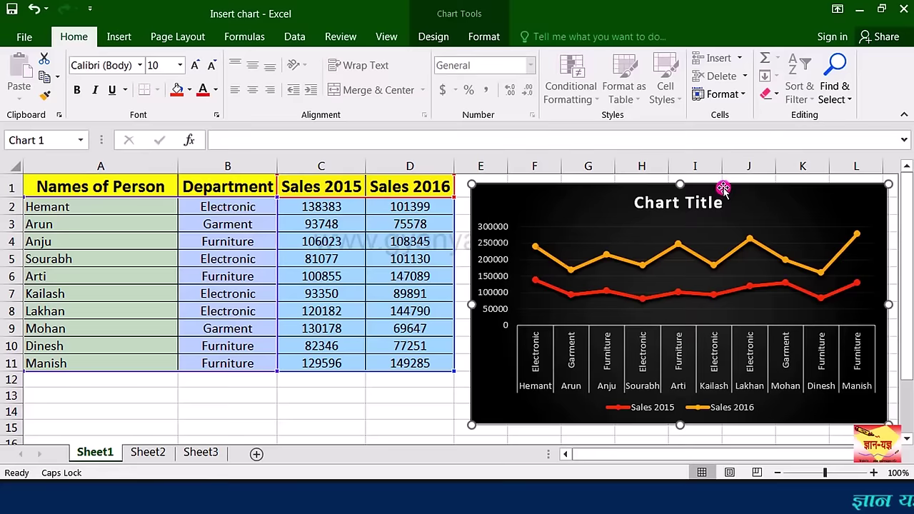
Step: Move the line chart as an object onto Sheet2, then return to Sheet1's sales table
left_click(433, 37)
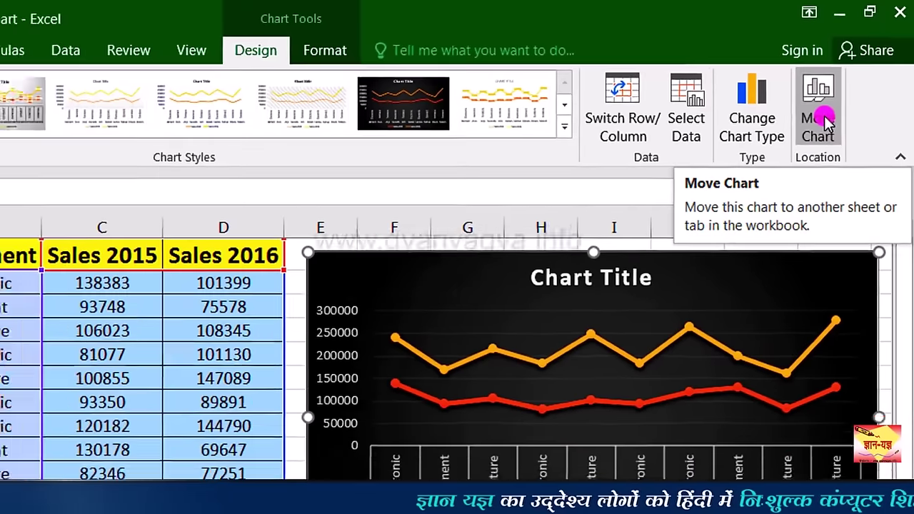
left_click(795, 159)
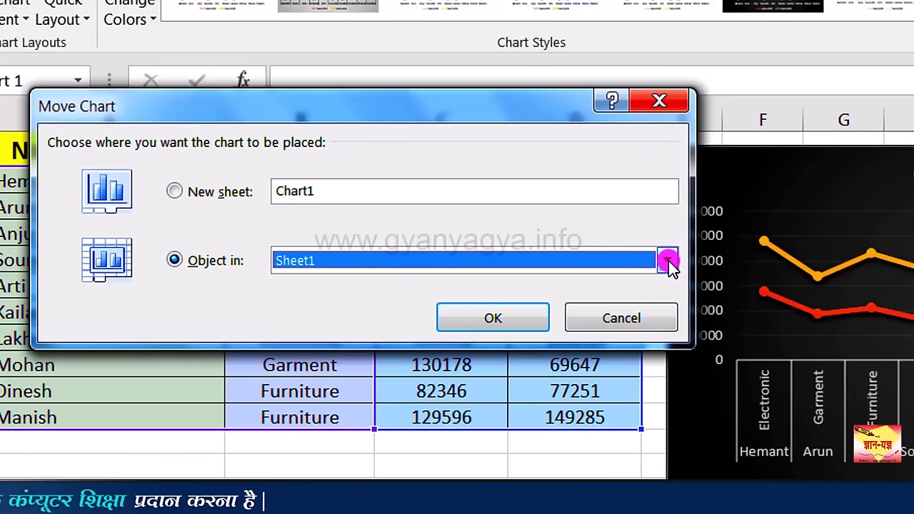
left_click(667, 261)
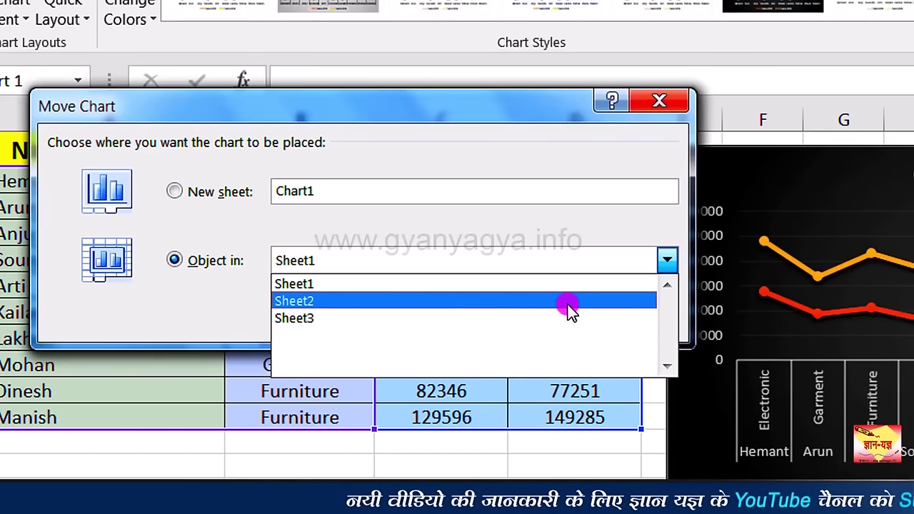
left_click(569, 308)
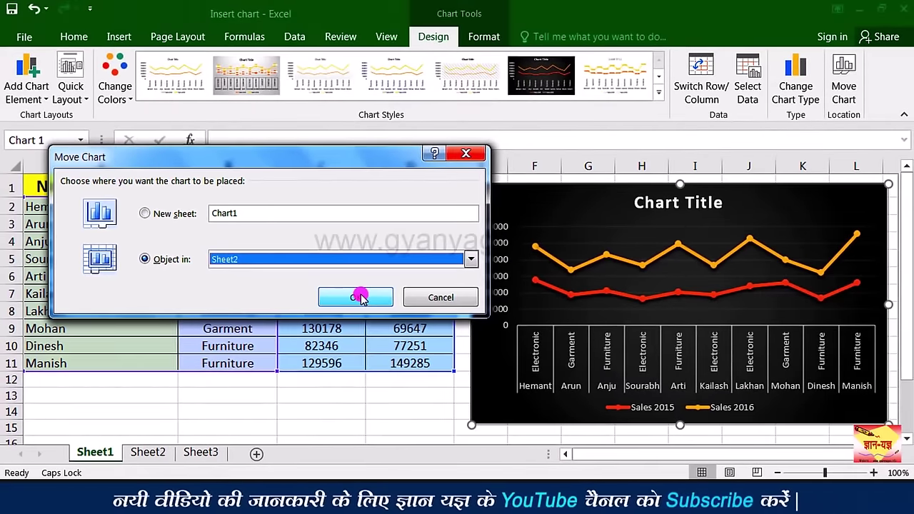
left_click(399, 303)
left_click(153, 453)
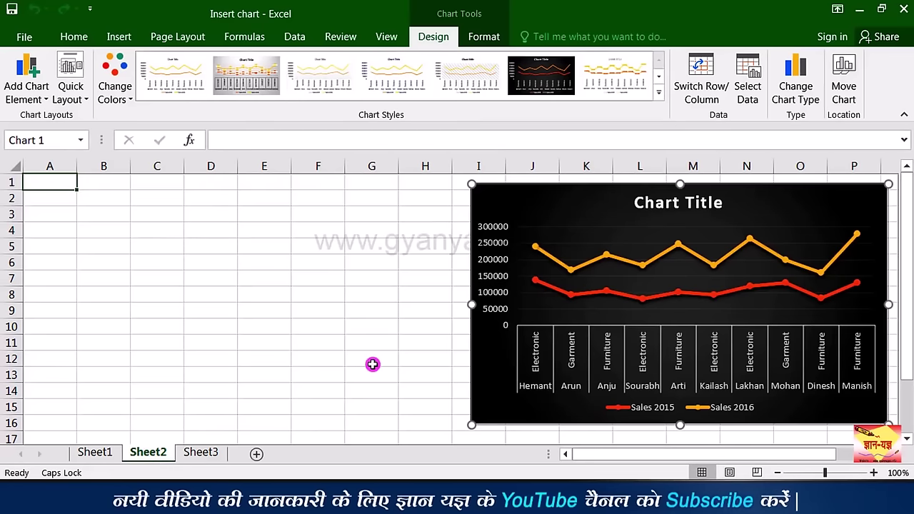
left_click(100, 453)
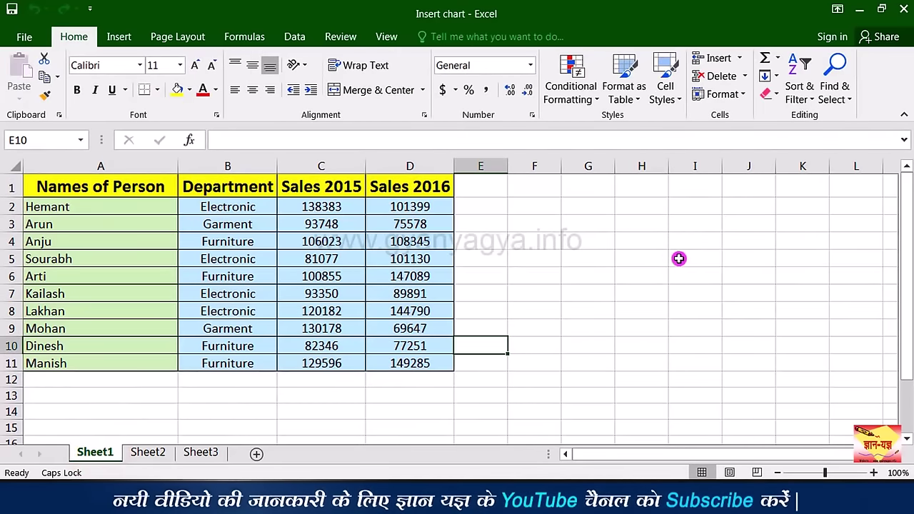
Step: Move the chart from Sheet2 to a new chart sheet 'Sales Report 2015-16' and confirm Sheet2 is empty
left_click(141, 455)
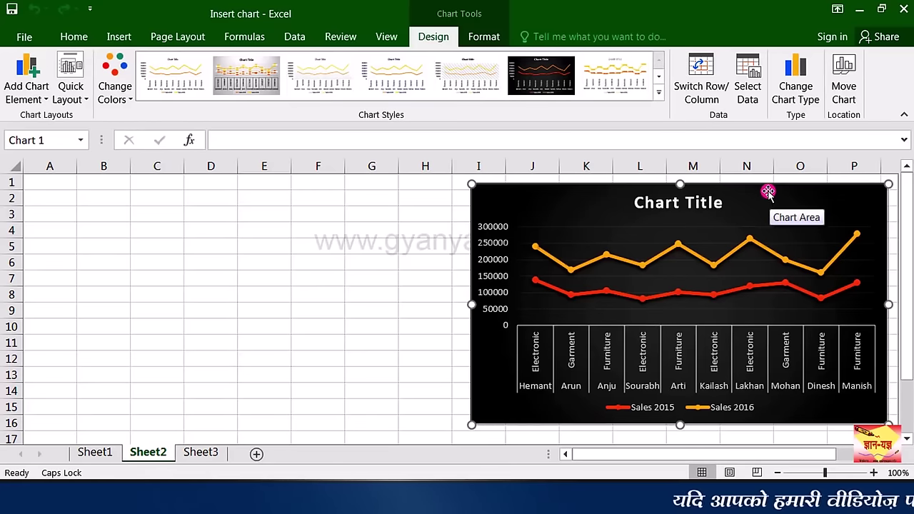
left_click(845, 92)
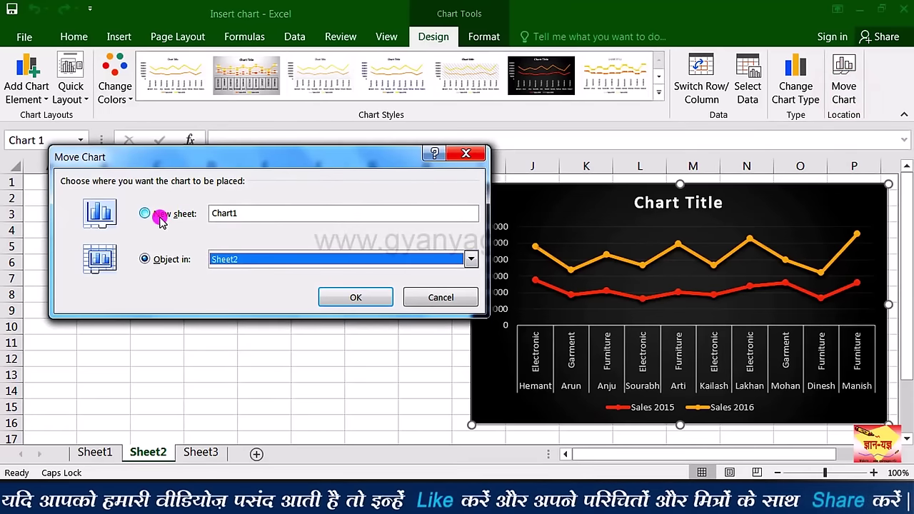
left_click(160, 221)
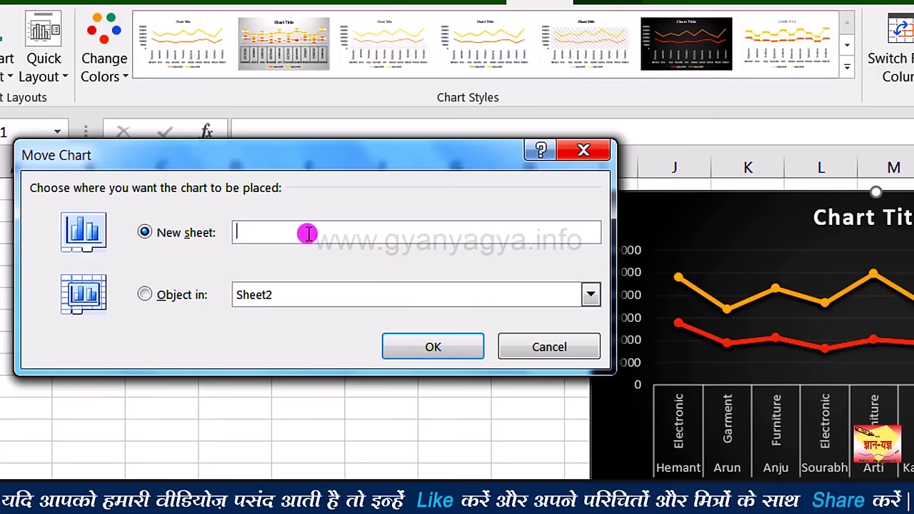
type("Sales R")
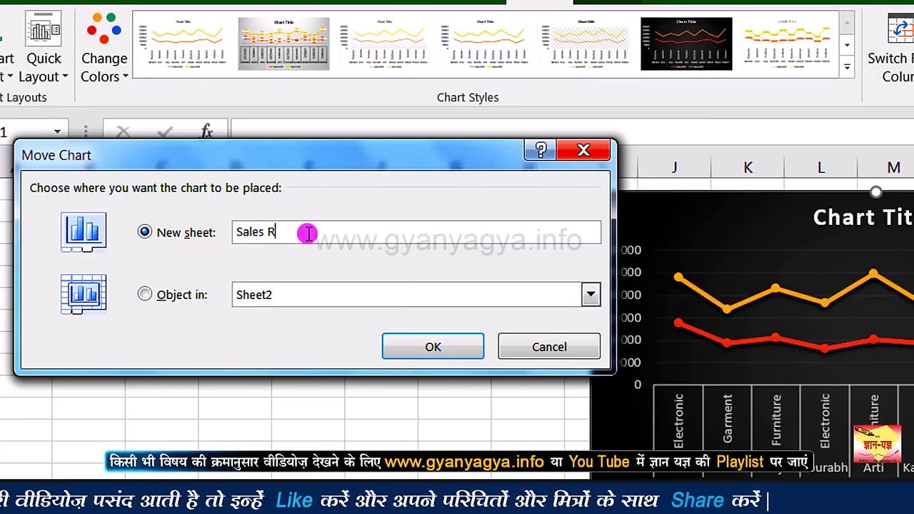
type("eport 2015-16")
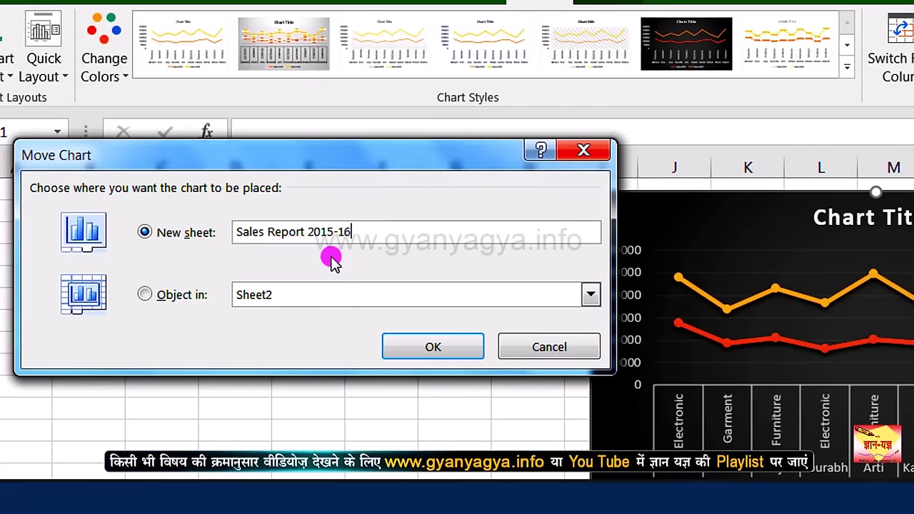
left_click(420, 347)
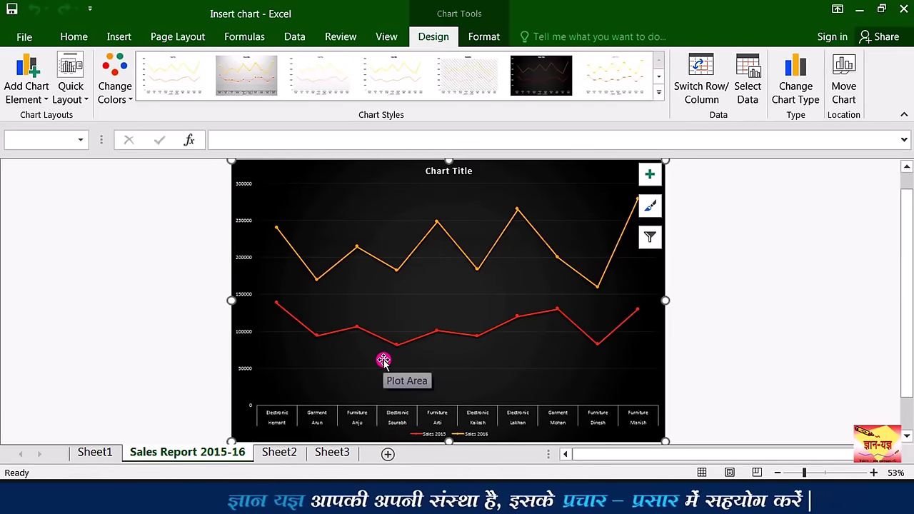
left_click(292, 455)
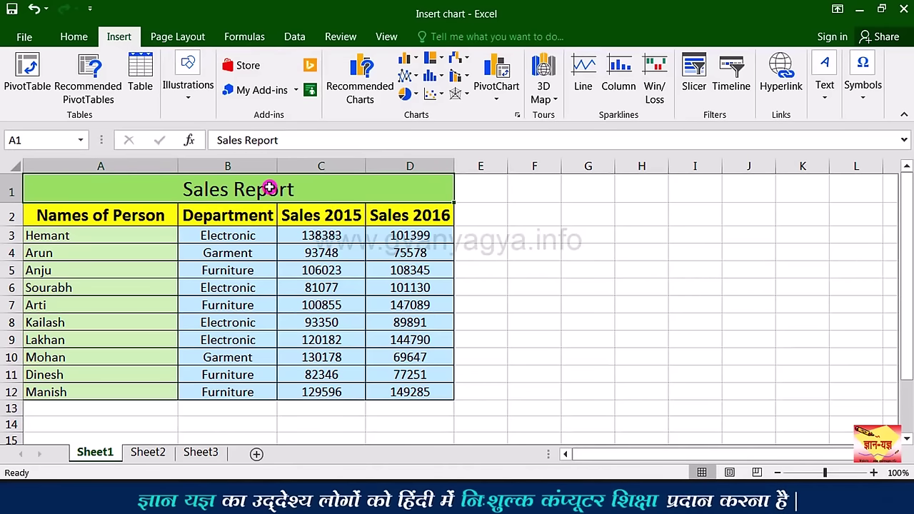
key("alt+F1")
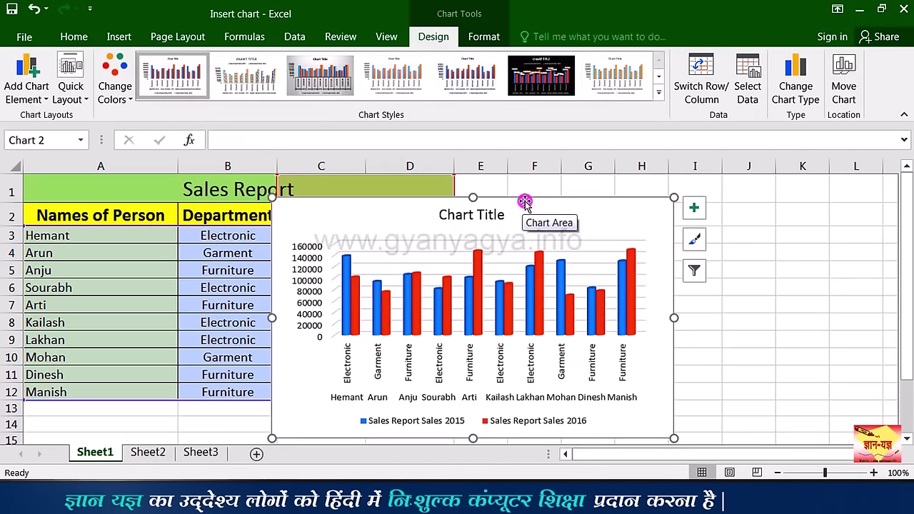
left_click_drag(526, 203, 747, 190)
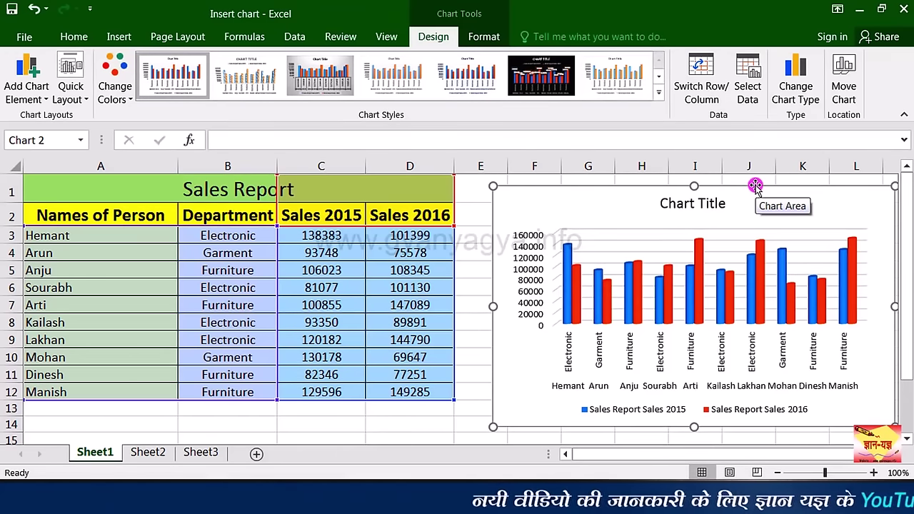
key("Escape")
key("Delete")
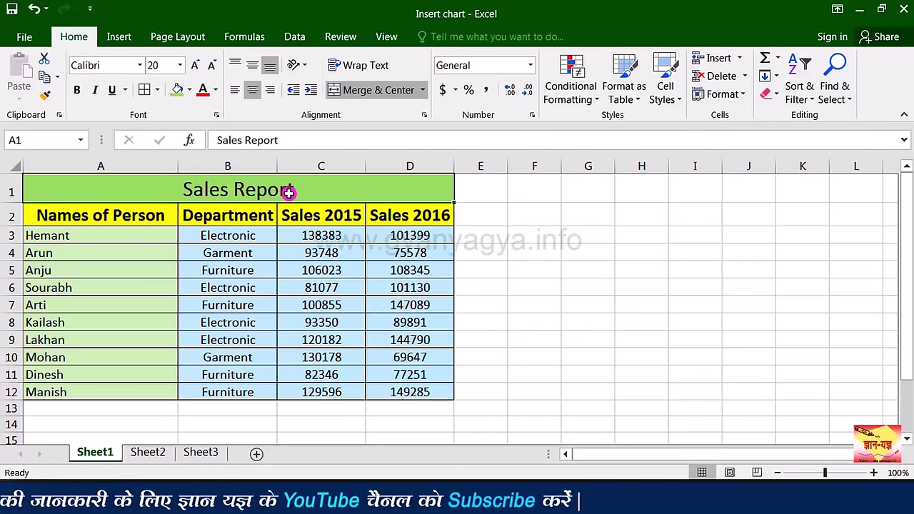
key("F11")
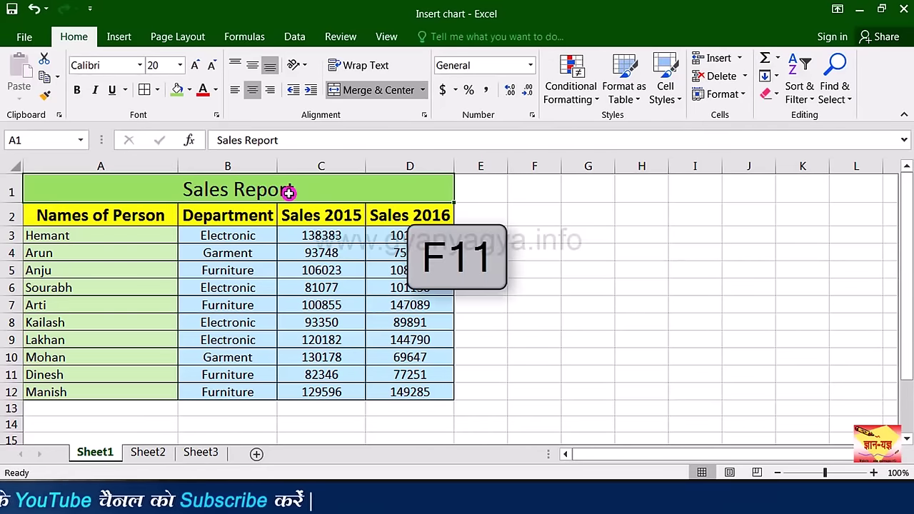
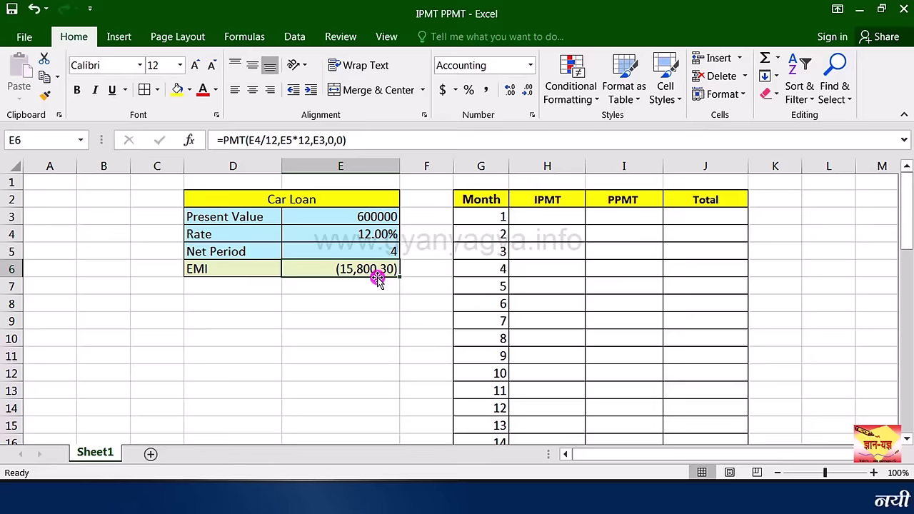
Step: Begin an =IPMT( formula in the month 1 interest cell H3
left_click(565, 216)
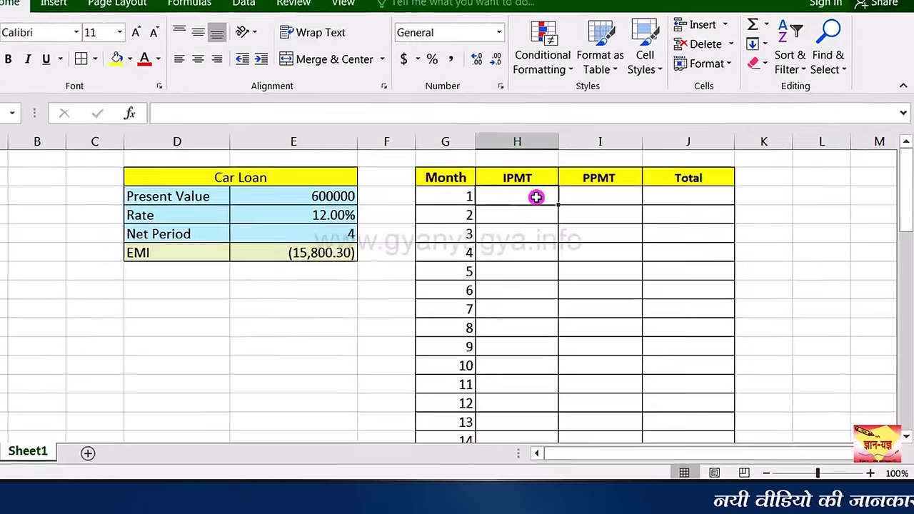
type("=")
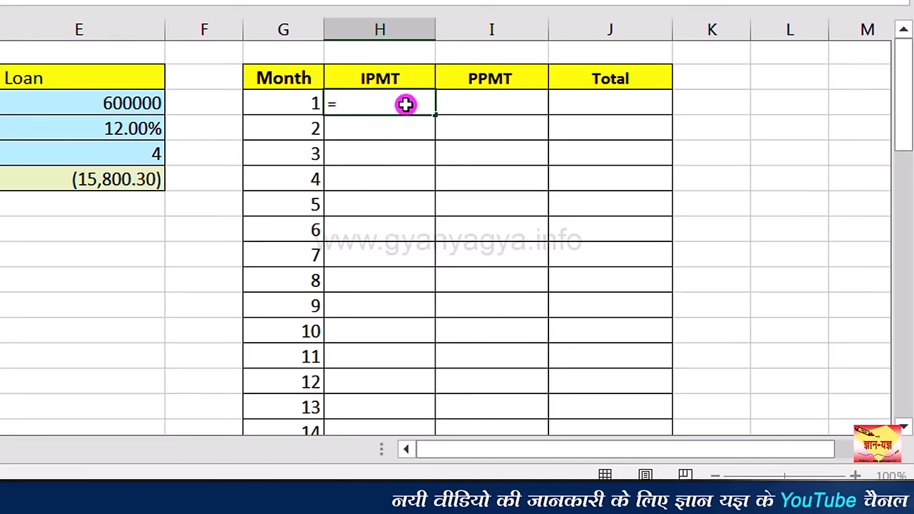
type("ipmt")
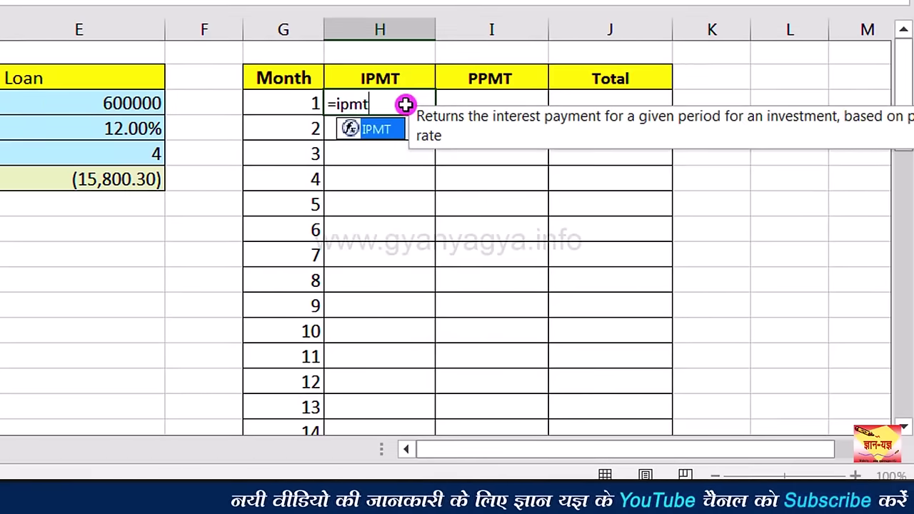
type("(")
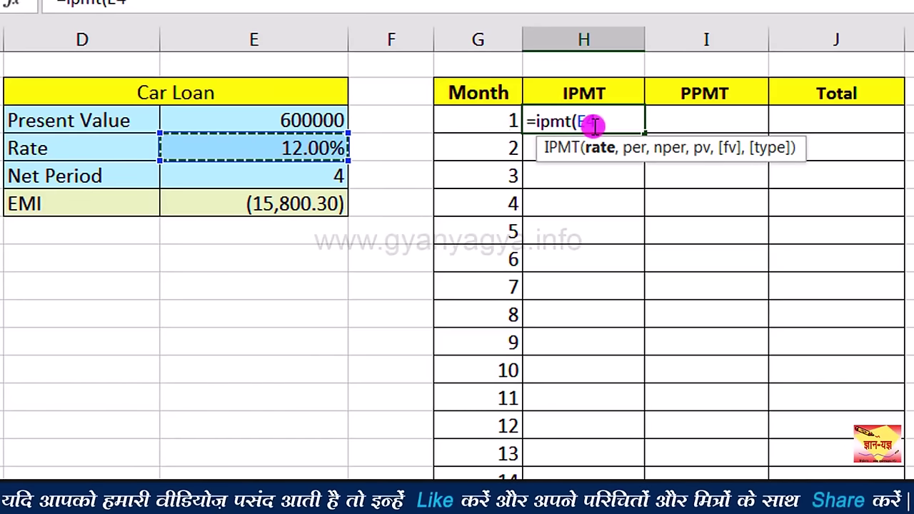
Step: Complete H3 as =IPMT($E$4/12,G3,$E$5*12,$E$3), giving ($6,000.00) interest for month 1
key("F4")
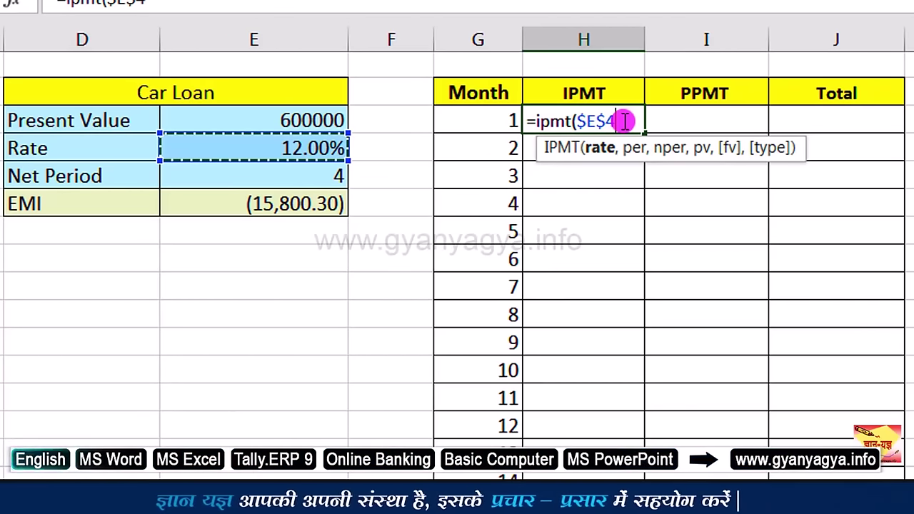
type("/")
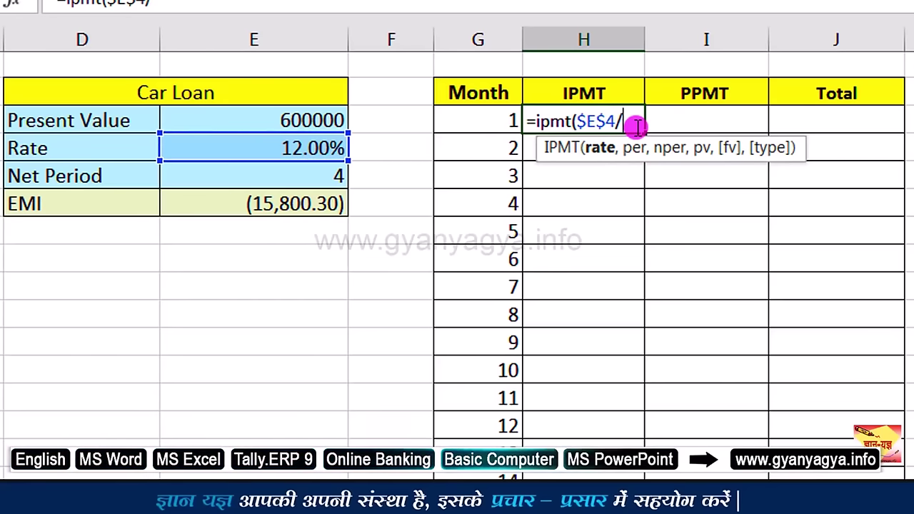
type("12")
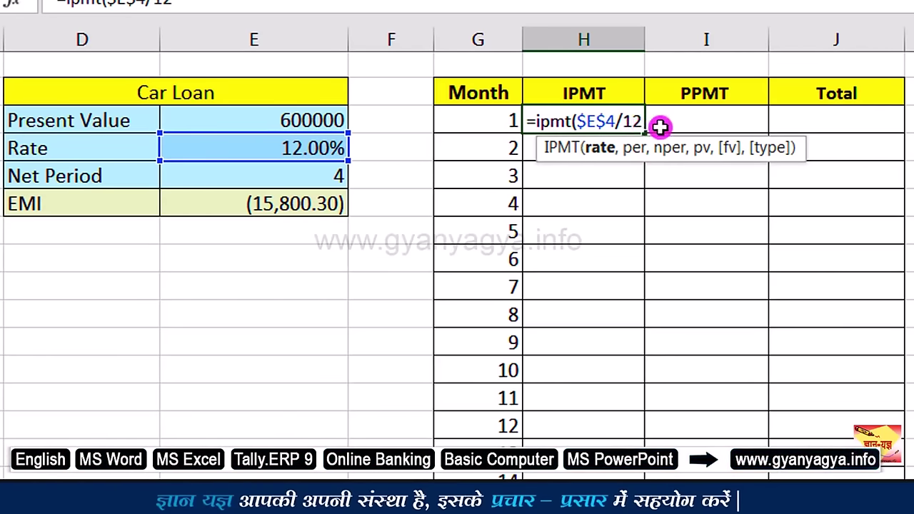
type(",")
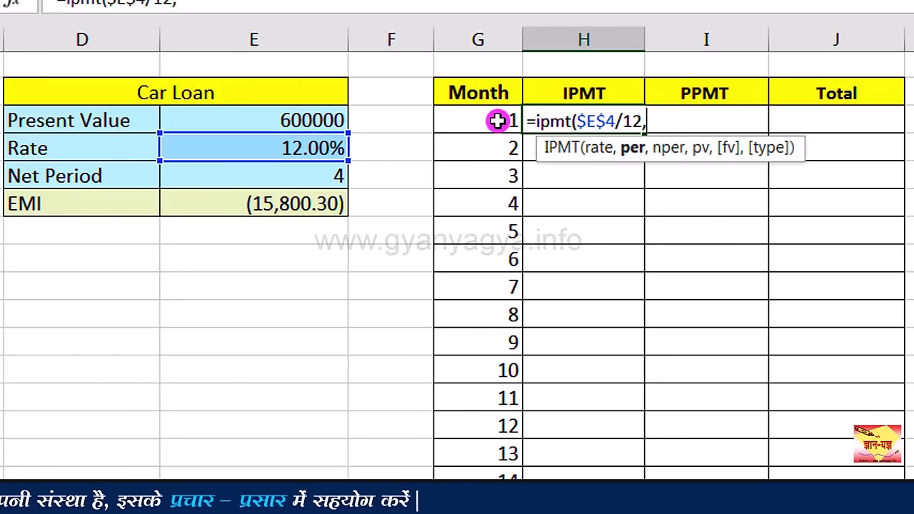
left_click(497, 120)
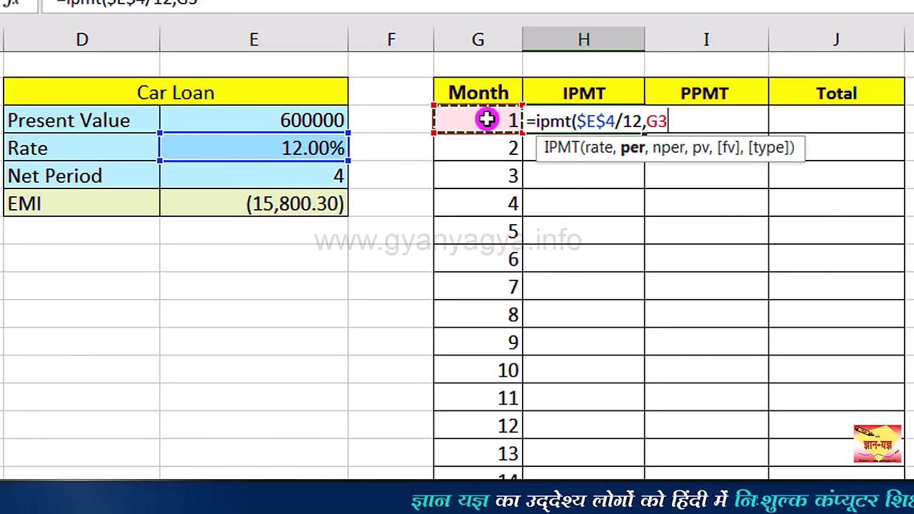
type(",")
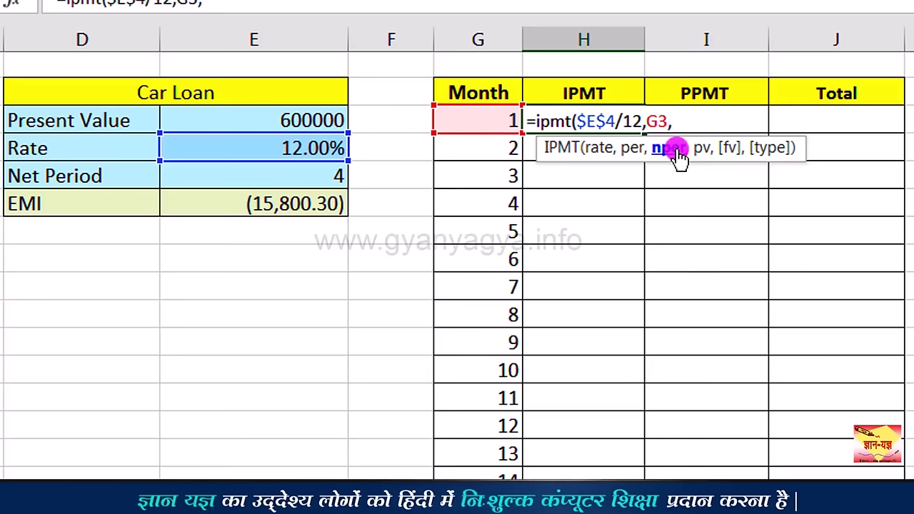
left_click(313, 179)
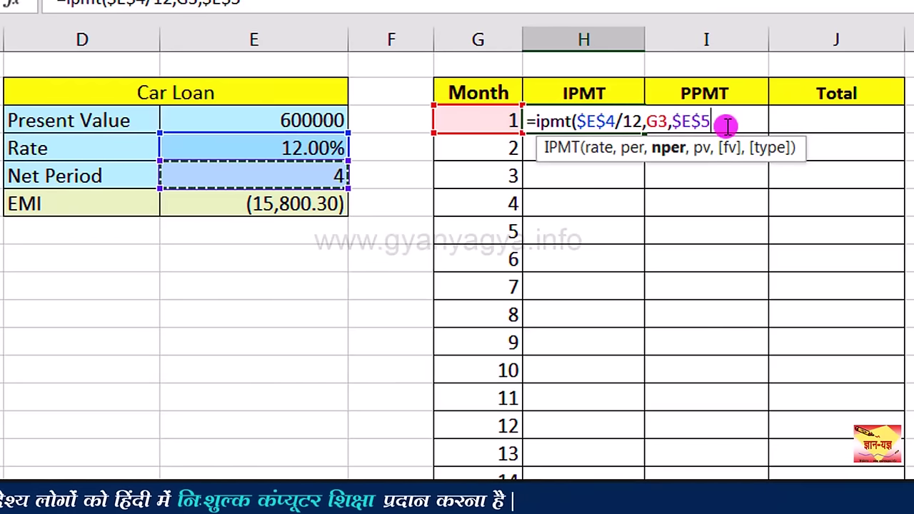
type("*")
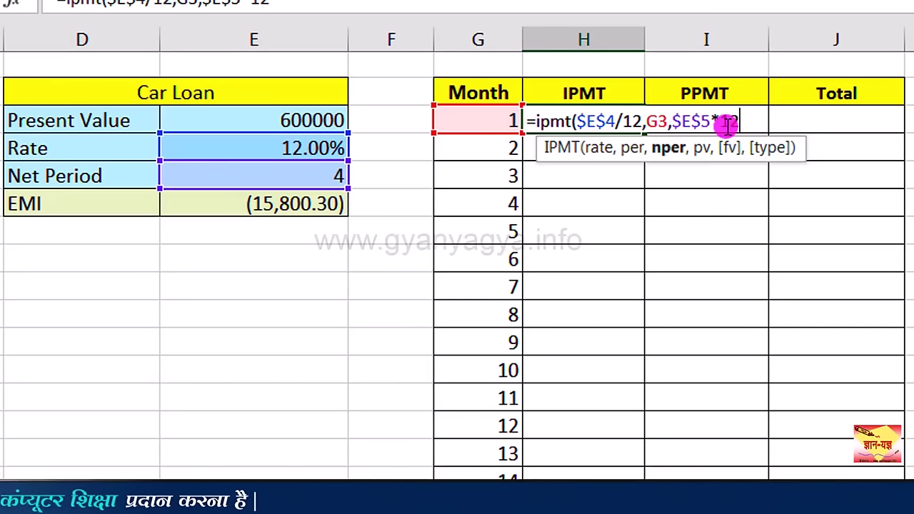
type("12")
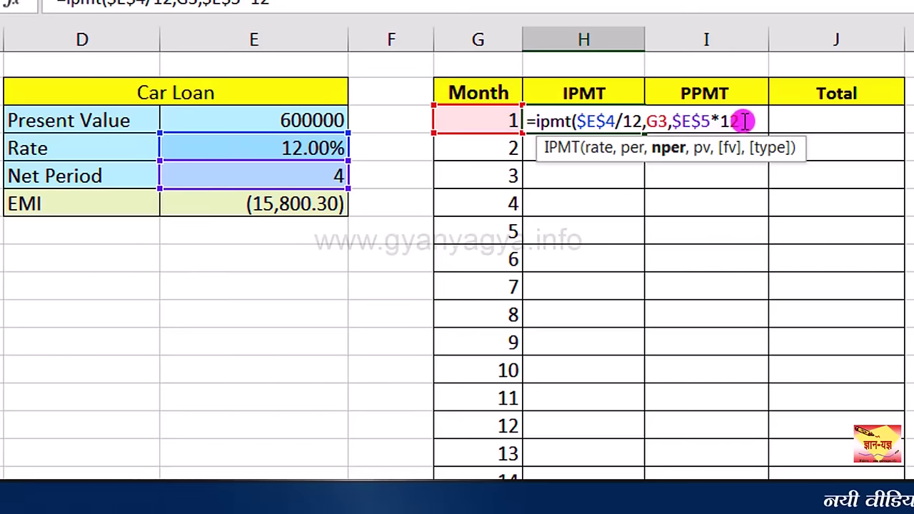
type(",")
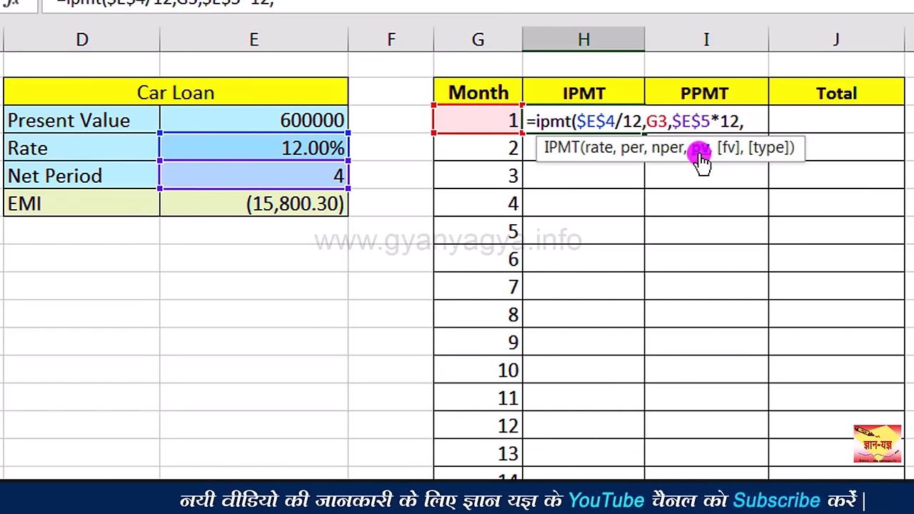
left_click(321, 122)
key("F4")
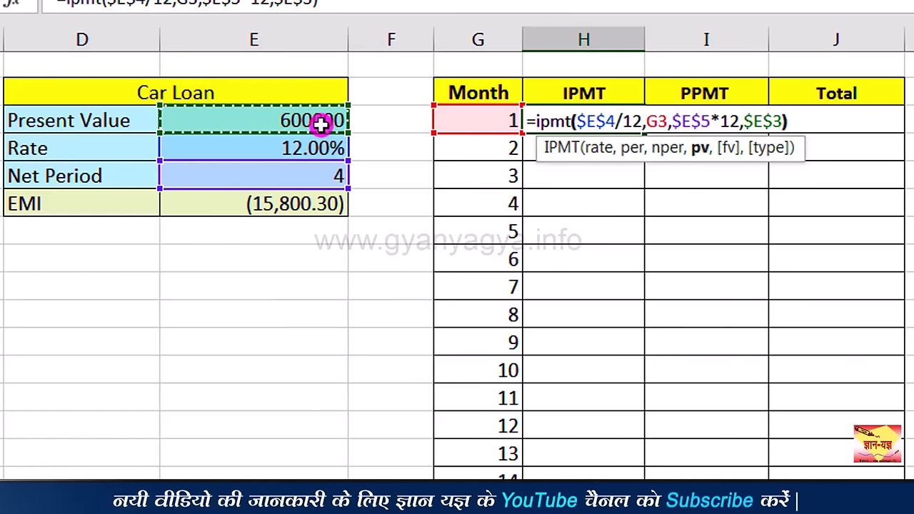
key("Return")
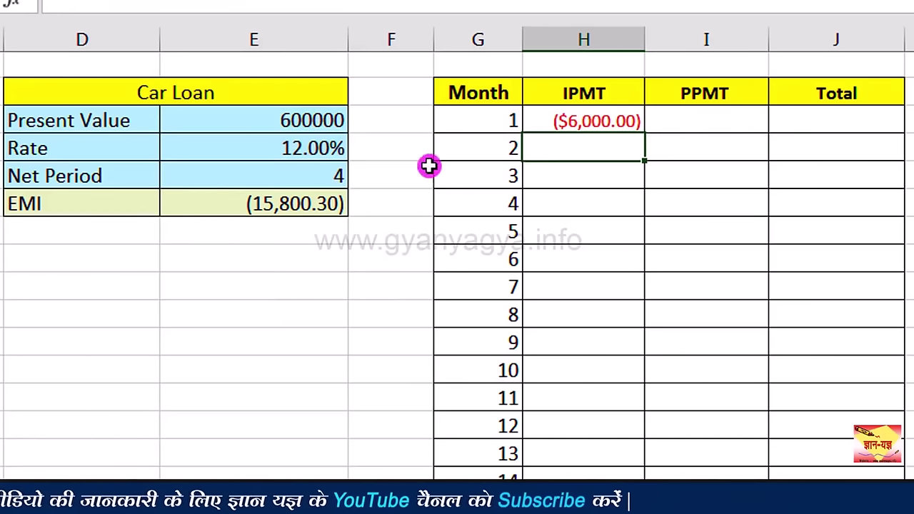
Step: Format the month 1 interest in comma style with no decimals so it reads (6,000)
left_click(626, 134)
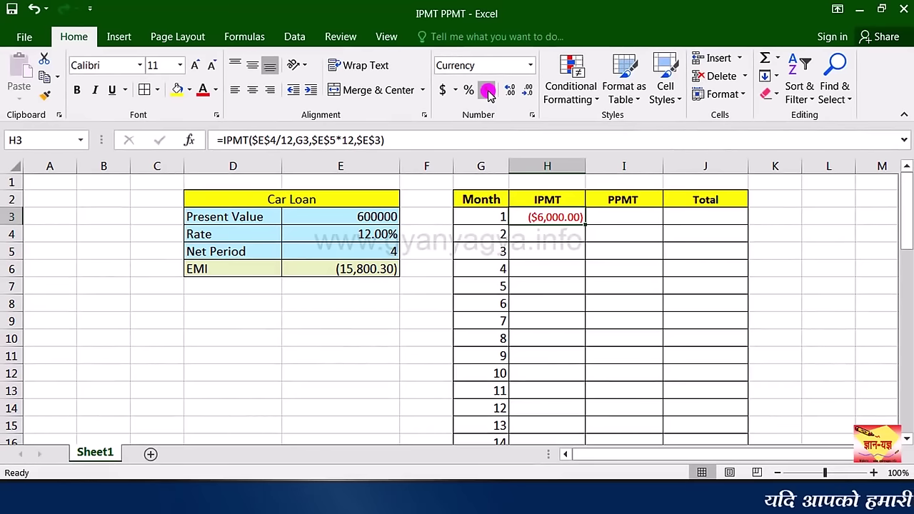
left_click(488, 90)
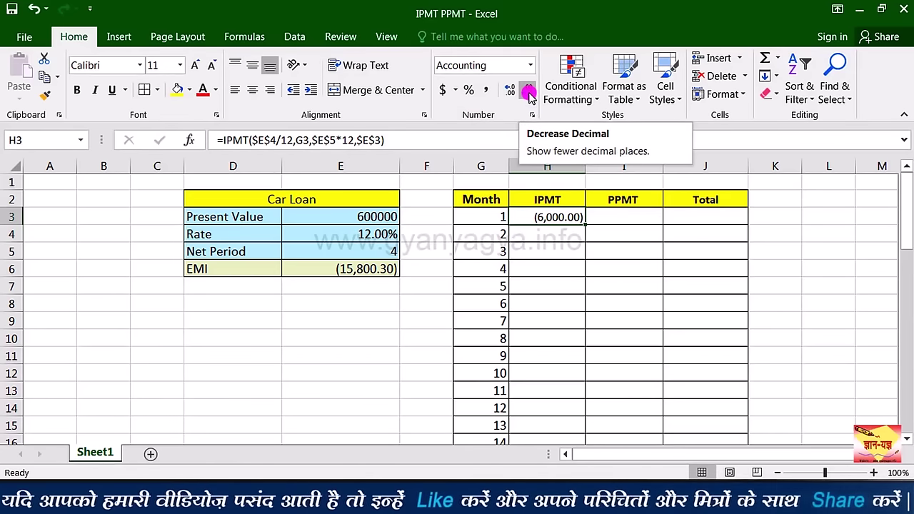
double_click(529, 92)
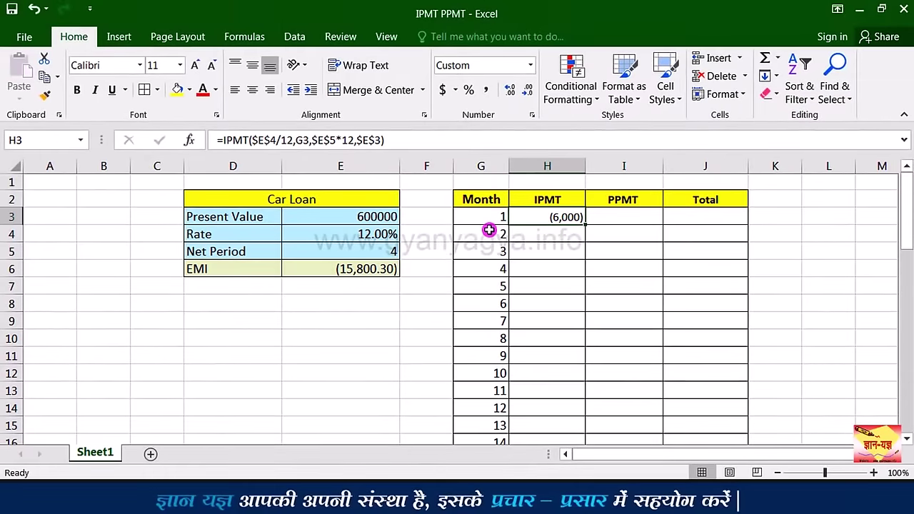
Step: Copy the IPMT formula down to H50, with interest falling from (6,000) to (156)
left_click_drag(909, 232, 909, 426)
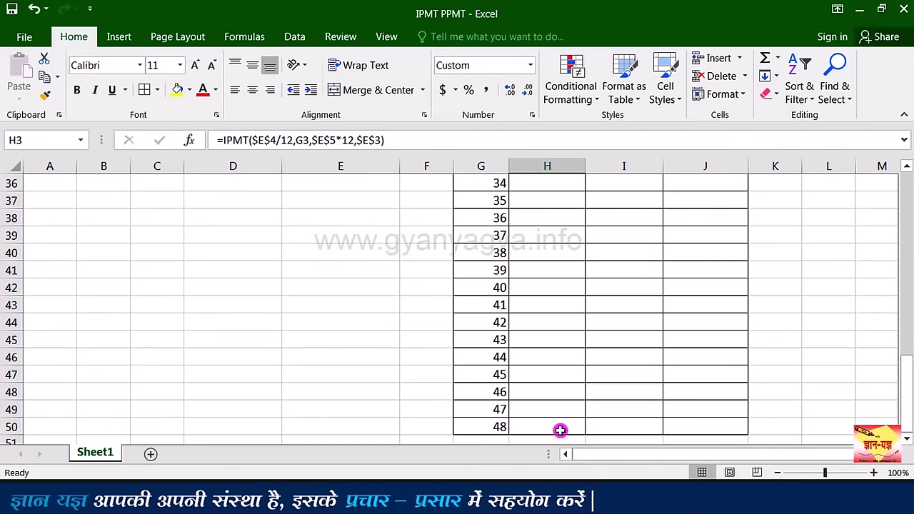
left_click_drag(900, 380, 906, 177)
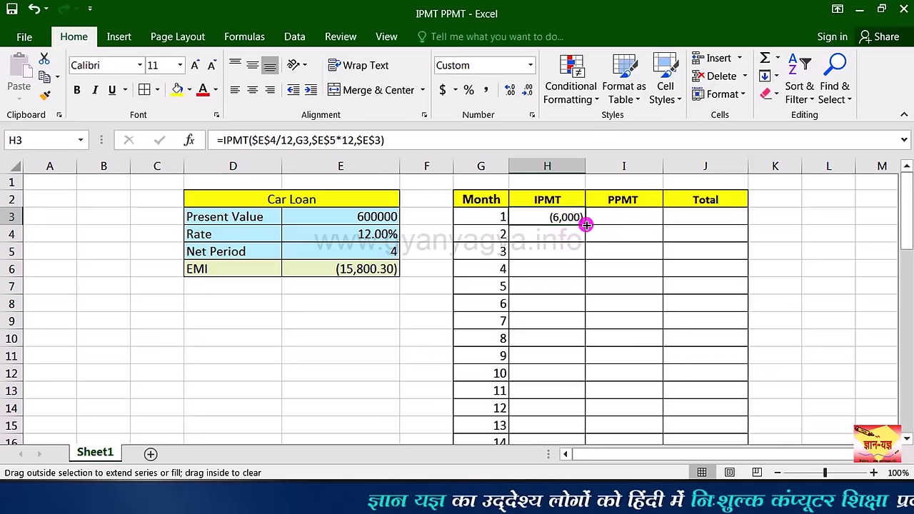
left_click_drag(580, 263, 570, 444)
left_click_drag(563, 413, 562, 413)
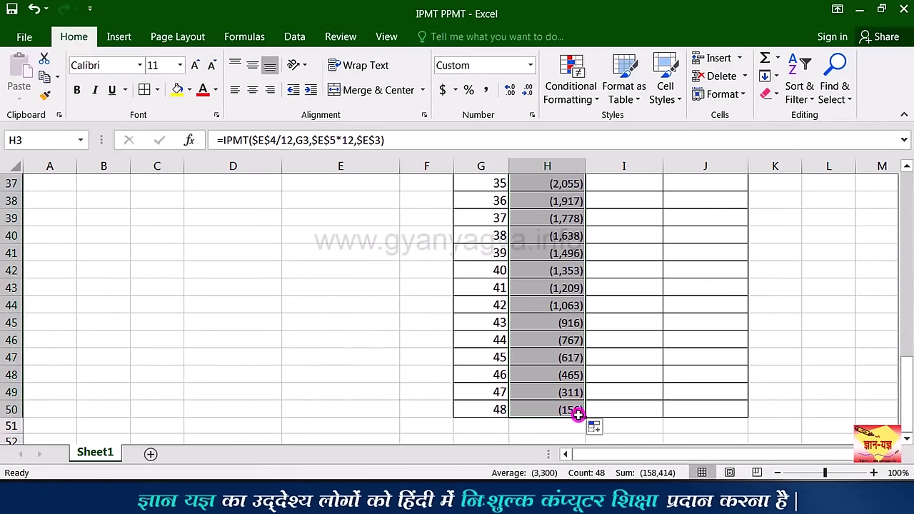
left_click(577, 414)
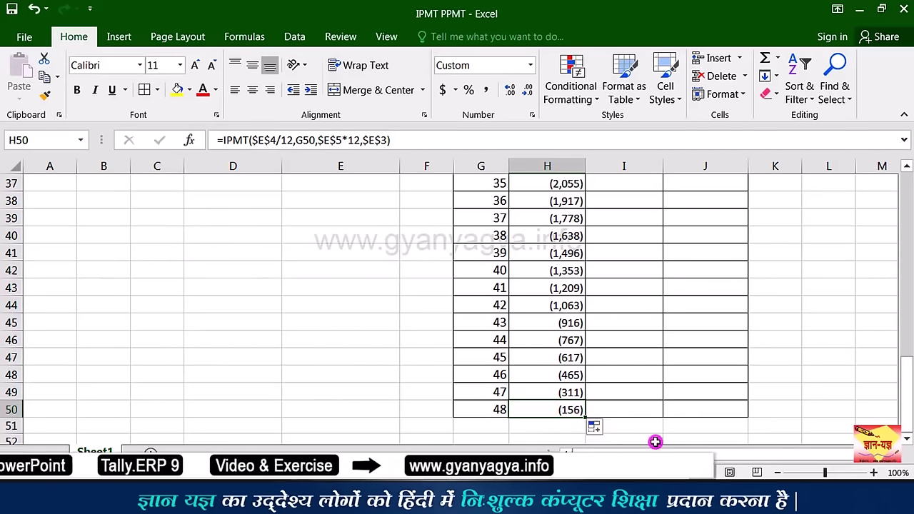
left_click_drag(907, 413, 892, 229)
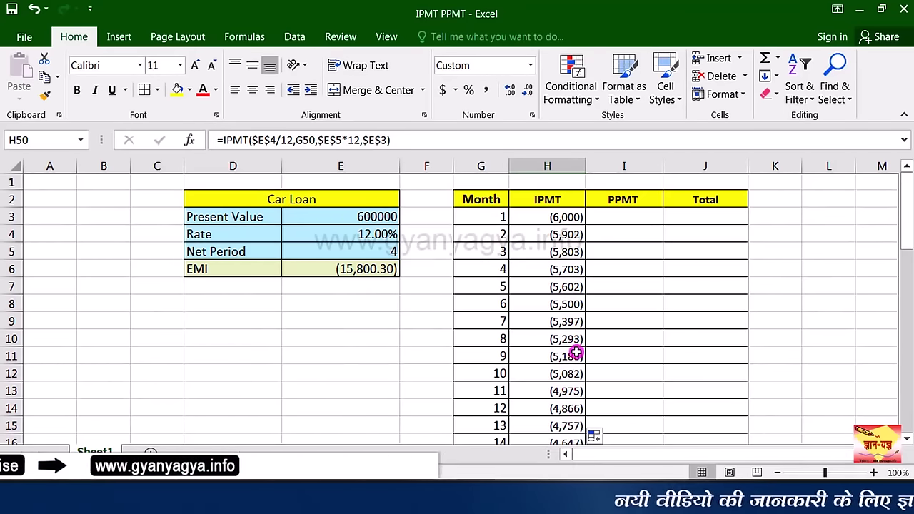
Step: Enter =PPMT($E$4/12,G3,$E$5*12,$E$3) in I3 for the month 1 principal payment
left_click(637, 216)
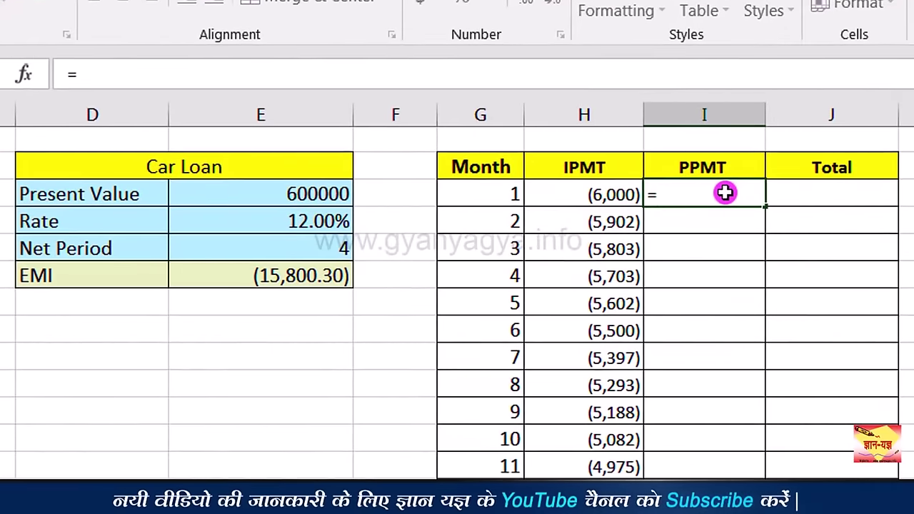
type("=ppmt")
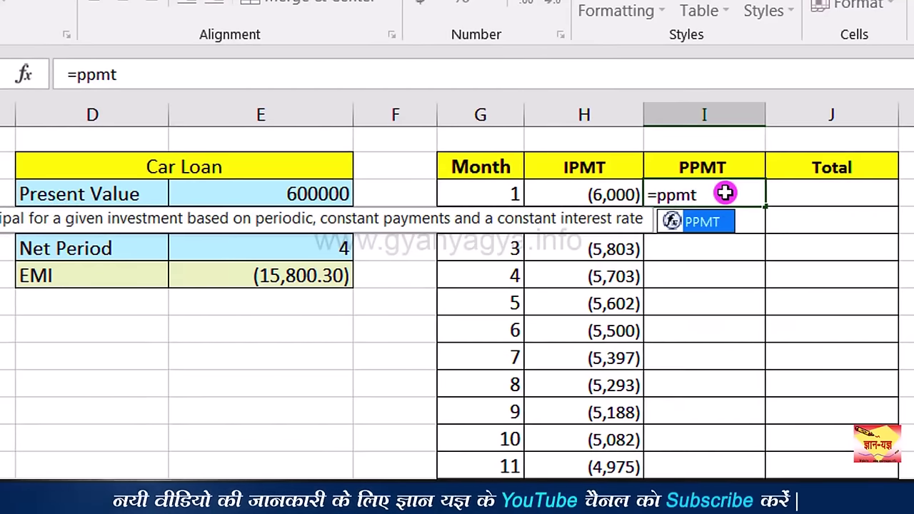
type("(")
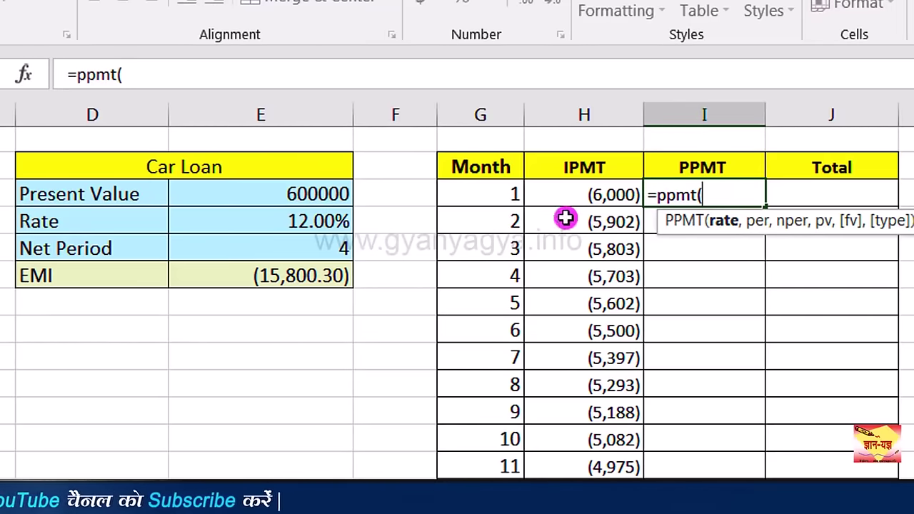
left_click(283, 228)
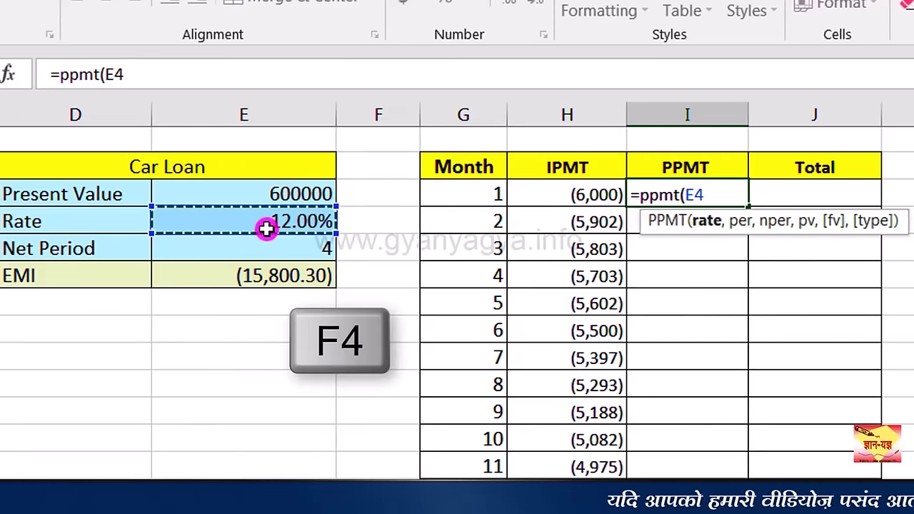
key("F4")
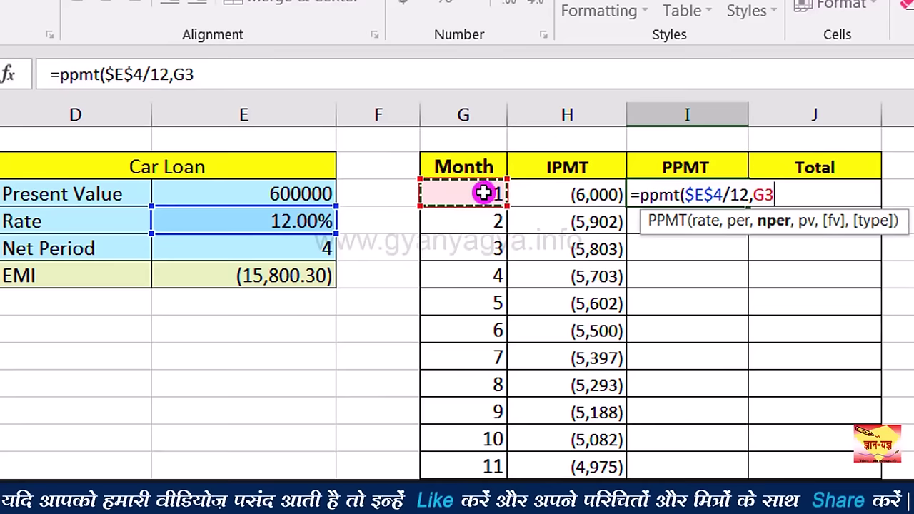
type(",")
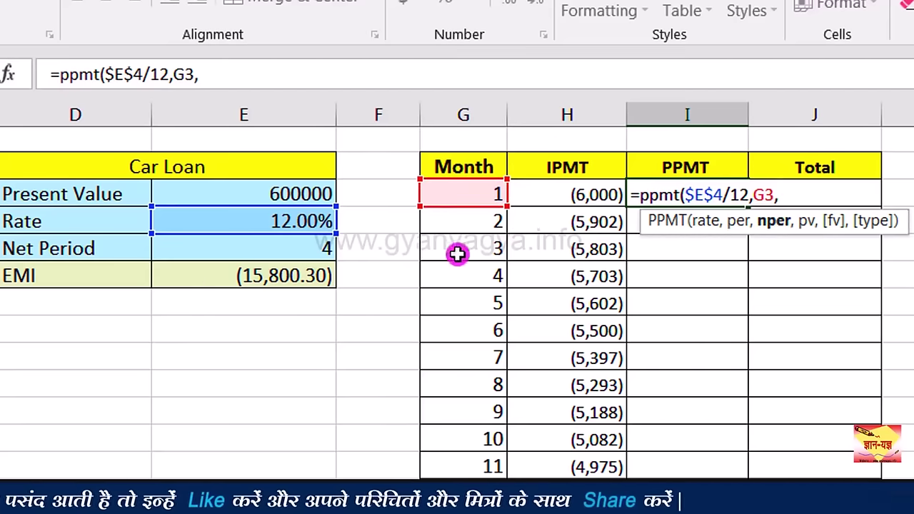
left_click(305, 251)
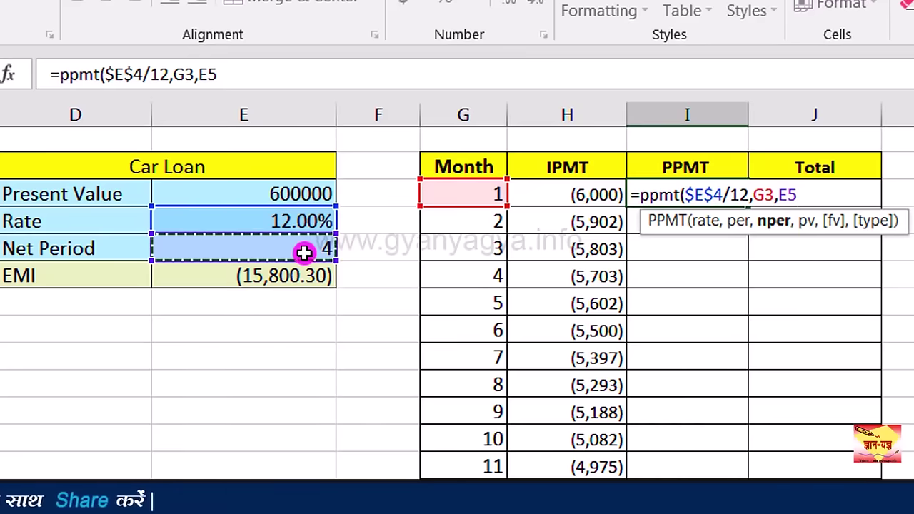
key("F4")
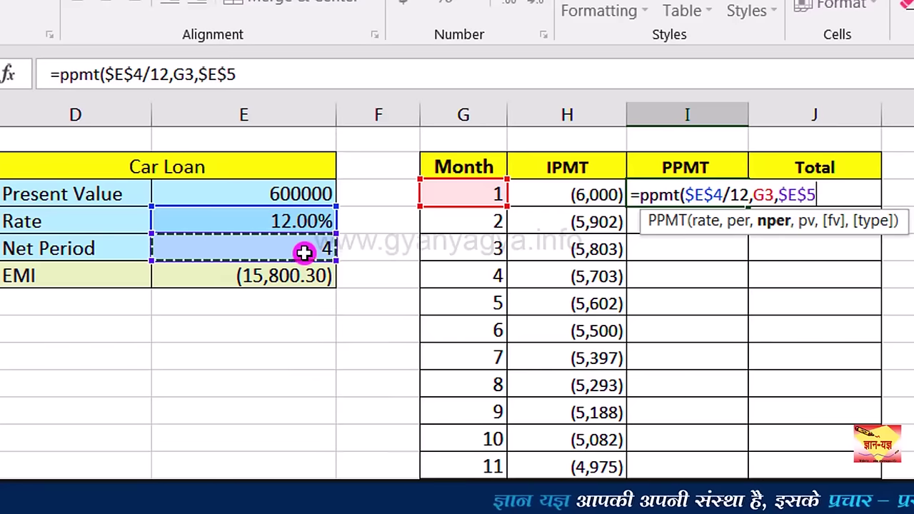
type("*12,")
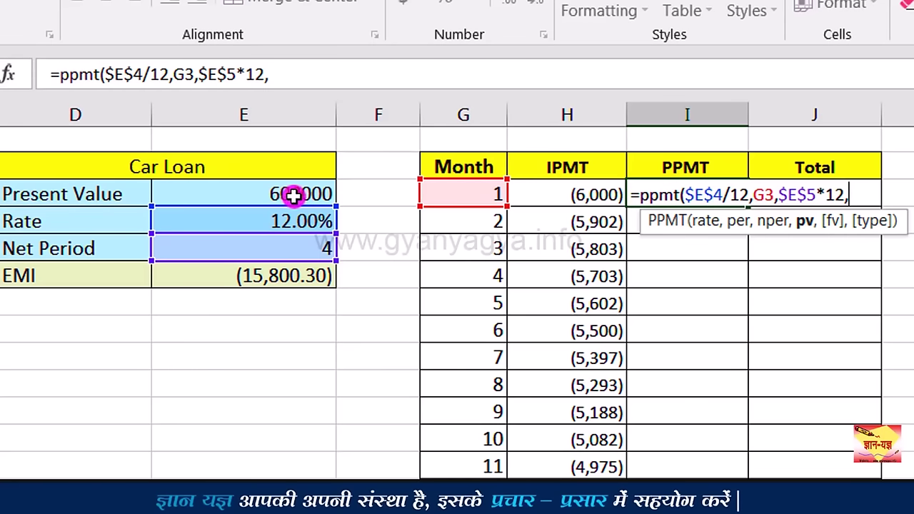
left_click(294, 196)
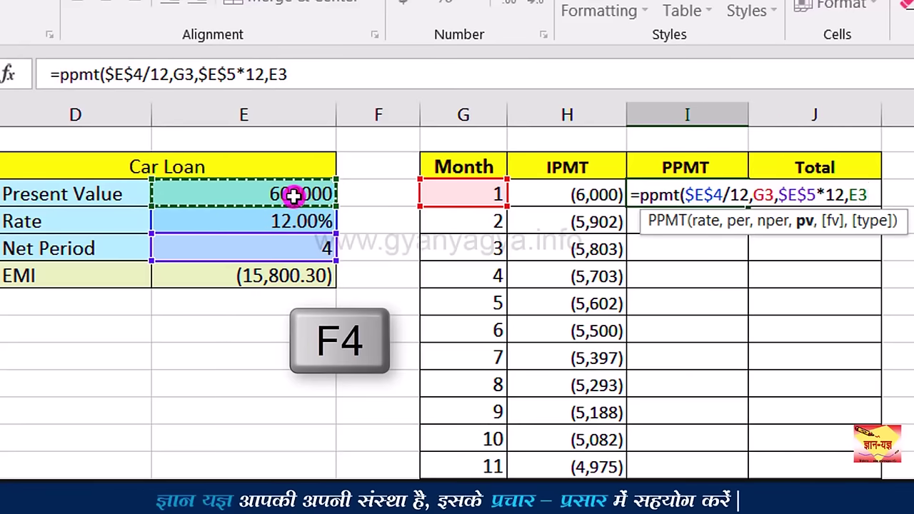
key("F4")
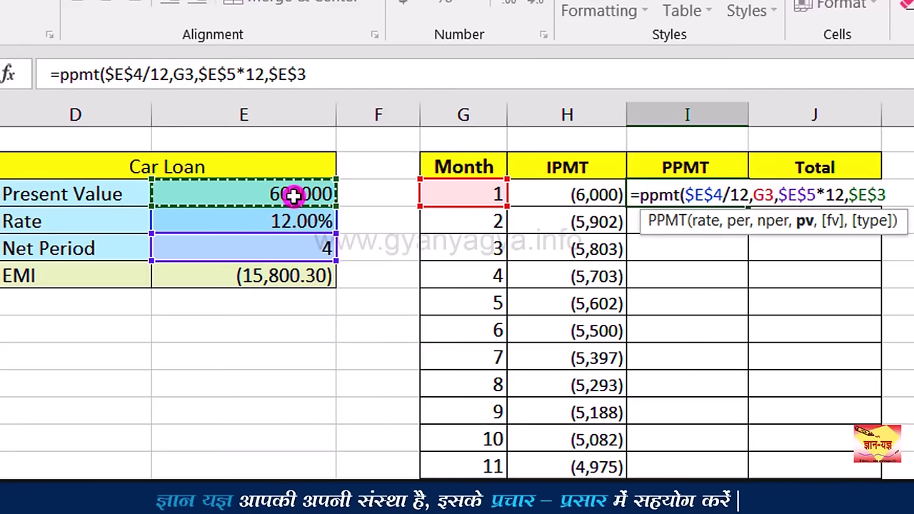
type(")")
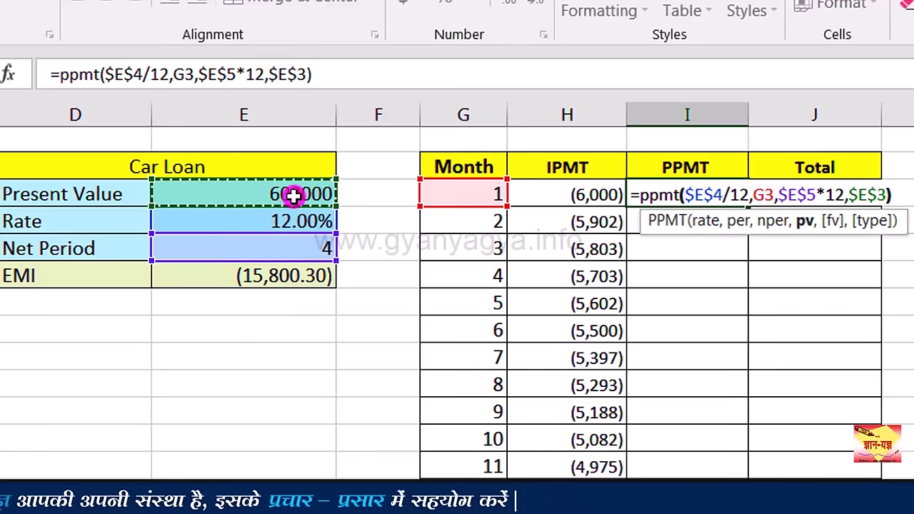
key("Return")
Step: Format I3 in comma style with no decimals so it shows (9,800)
left_click(730, 193)
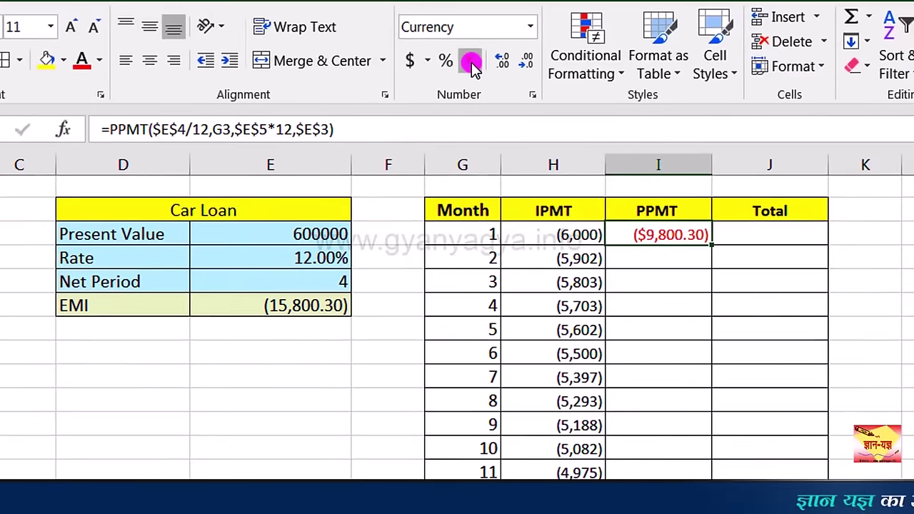
left_click(471, 63)
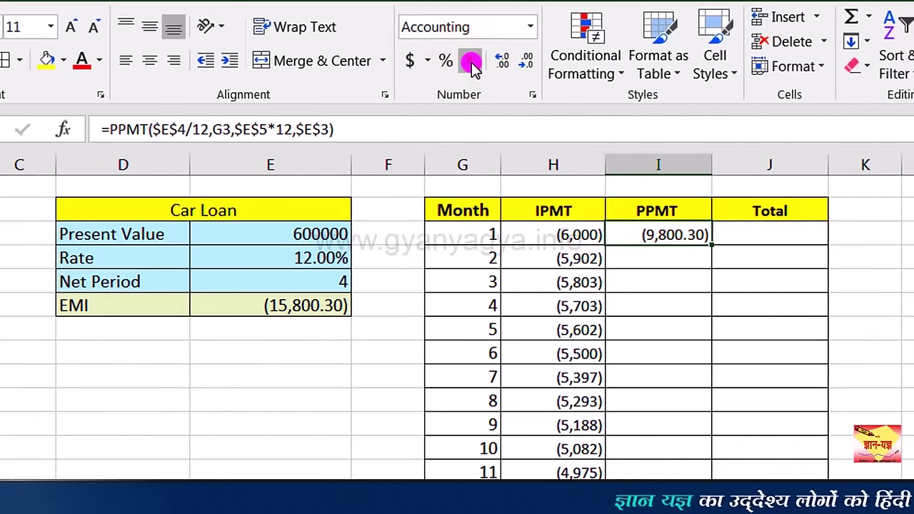
left_click(528, 65)
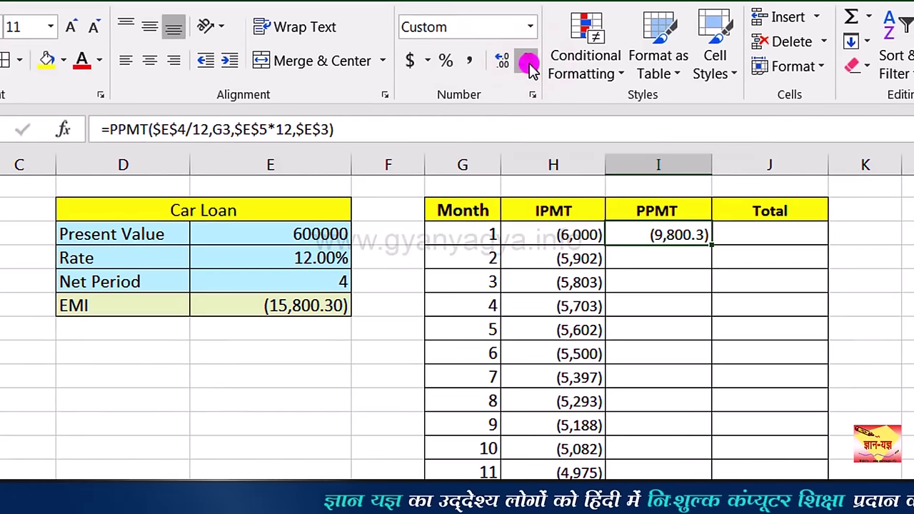
left_click(529, 65)
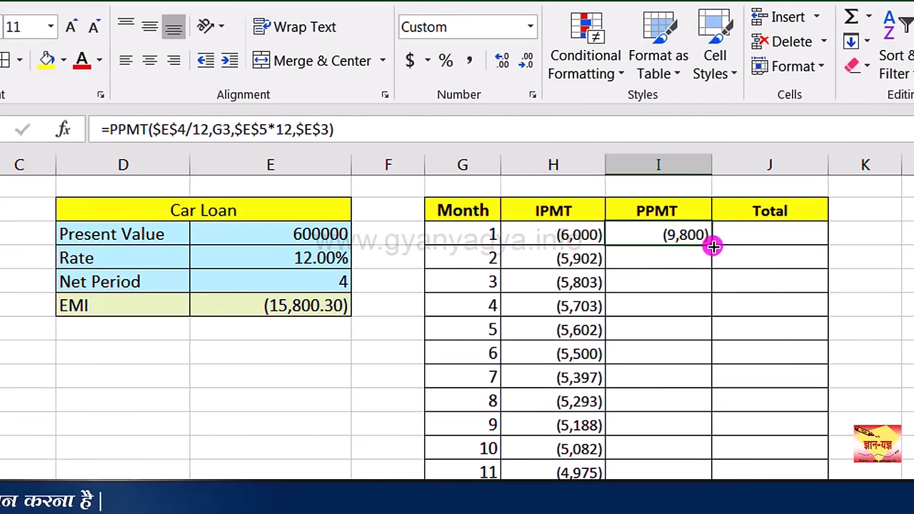
Step: Copy the PPMT formula down column I through month 48 in row 50
left_click_drag(714, 245, 712, 460)
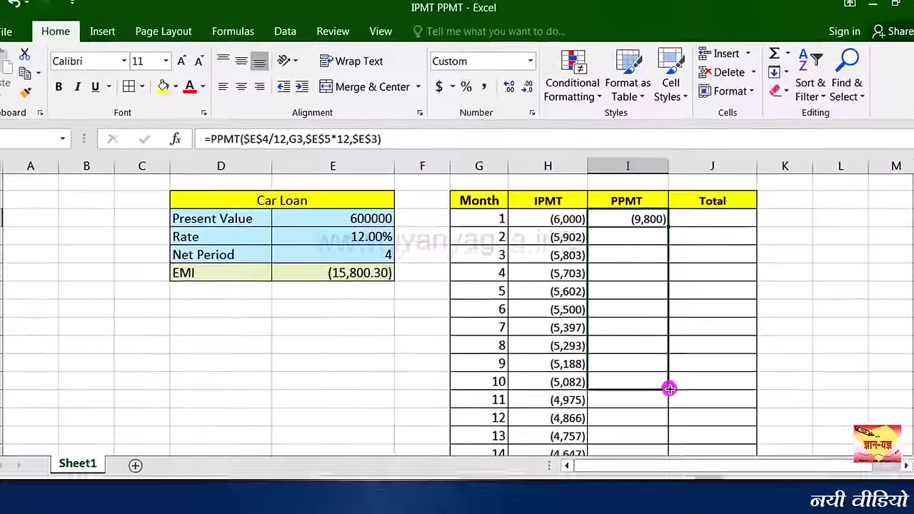
left_click_drag(669, 388, 650, 414)
left_click(636, 410)
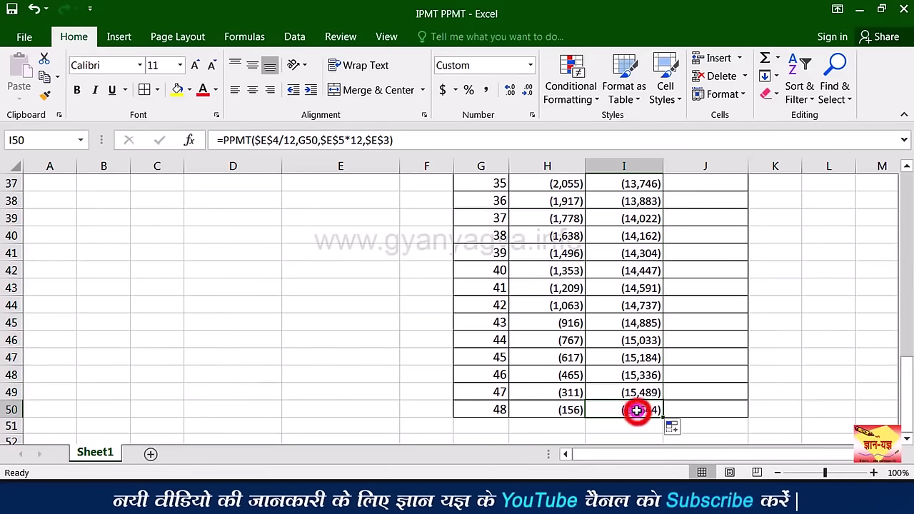
left_click_drag(909, 405, 896, 213)
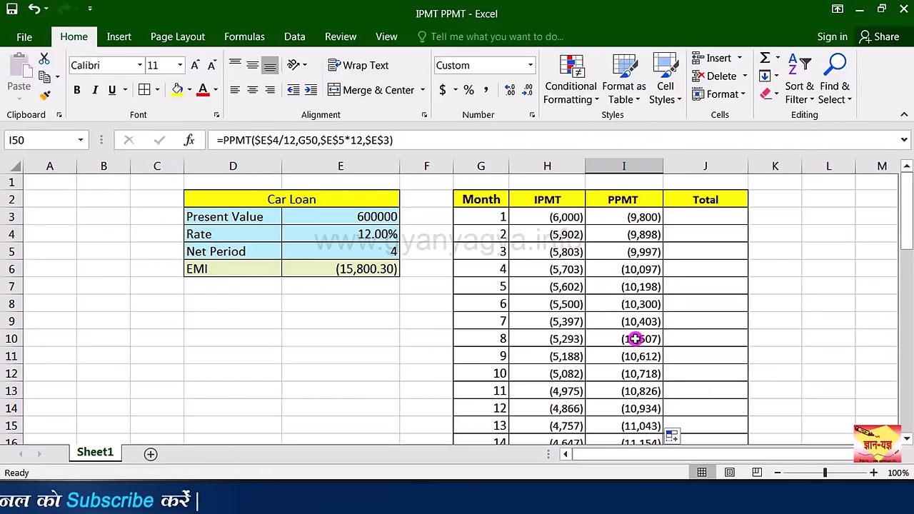
Step: AutoSum month 1's IPMT and PPMT values into Total cell J3
left_click(697, 220)
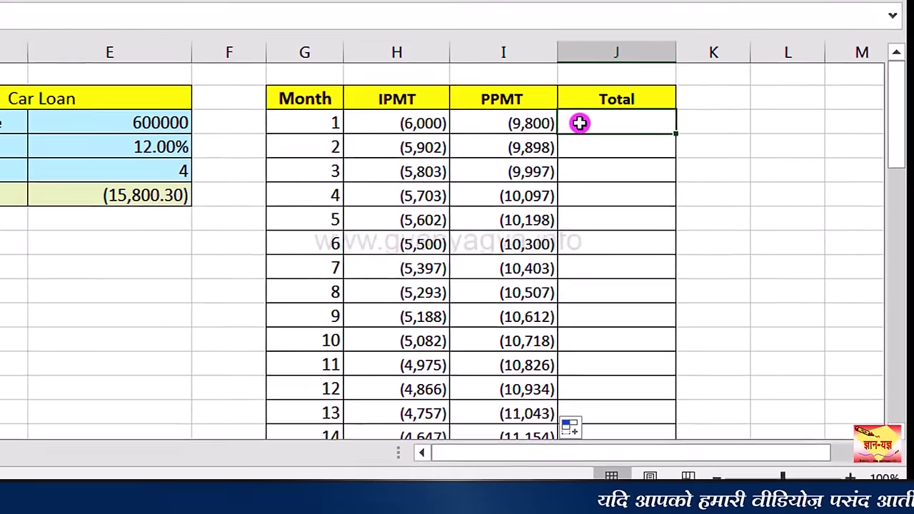
left_click_drag(397, 103, 517, 103)
left_click_drag(620, 210, 654, 209)
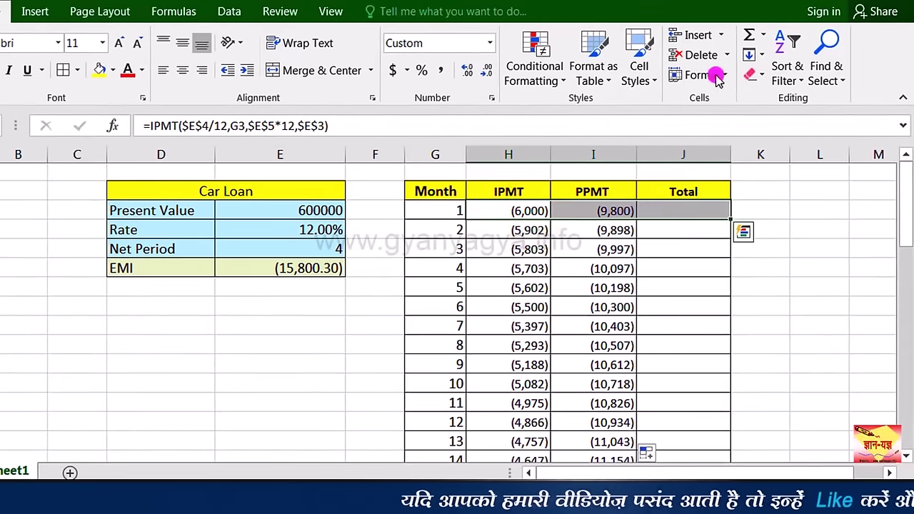
left_click(752, 36)
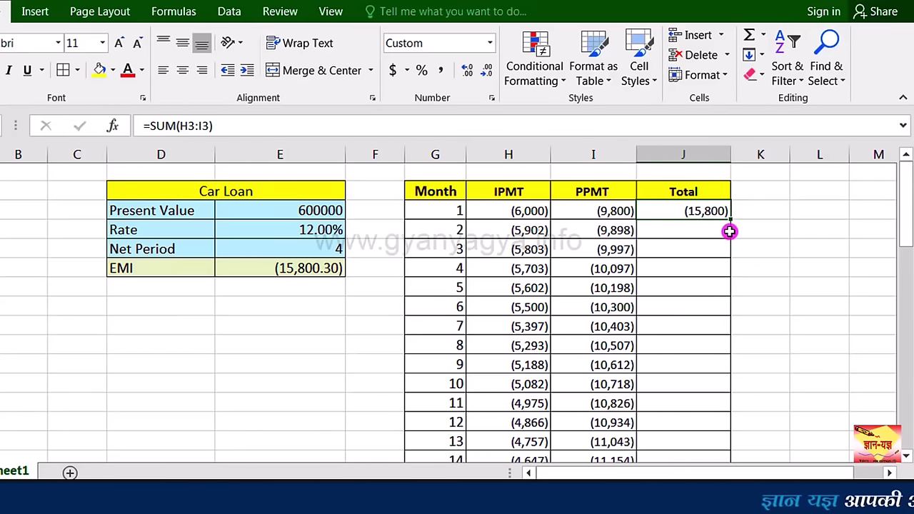
Step: Copy the Total formula down to J50, showing (15,800) for every month
left_click_drag(730, 220, 742, 454)
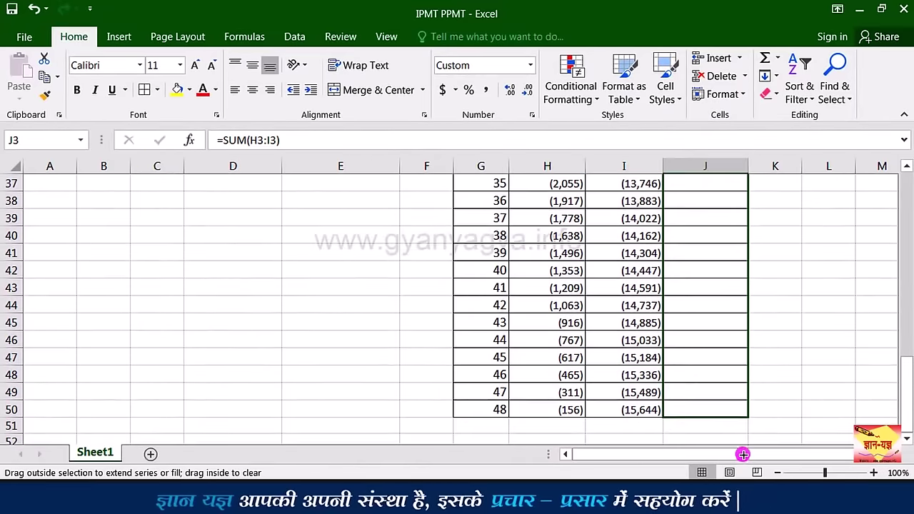
left_click_drag(734, 412, 733, 413)
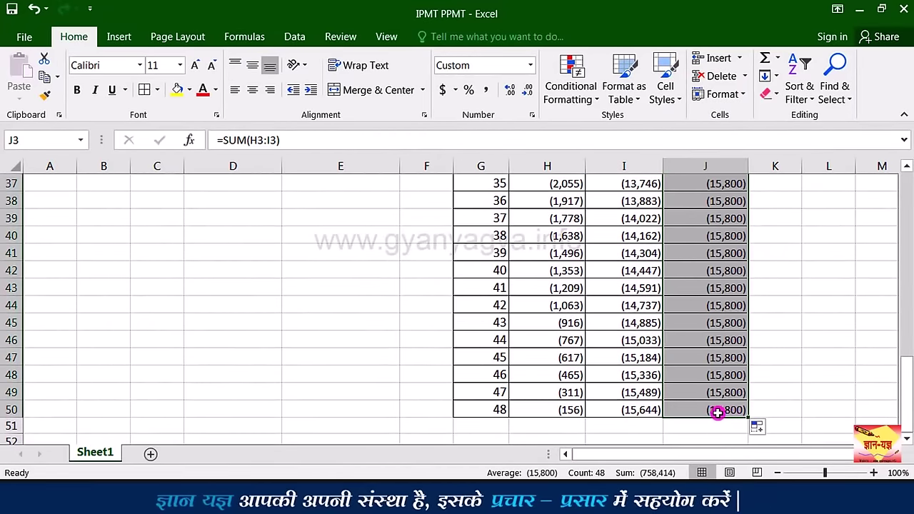
left_click(712, 413)
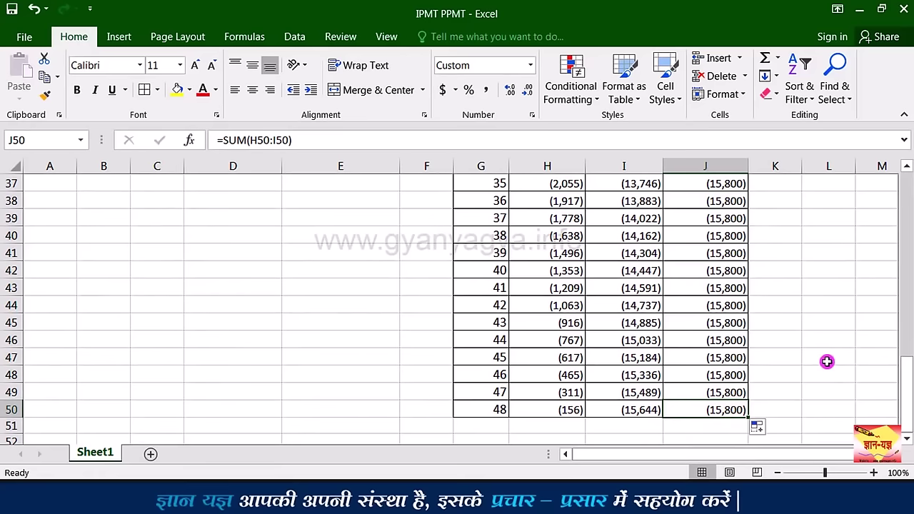
left_click_drag(907, 375, 906, 239)
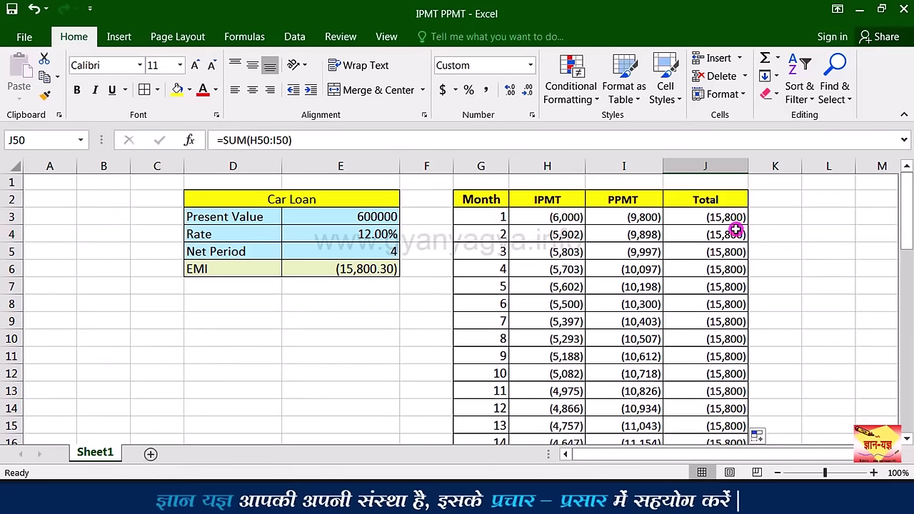
Step: AutoSum row 51 totals: interest (158,414), principal (600,000) and overall (758,414)
left_click_drag(907, 236, 894, 432)
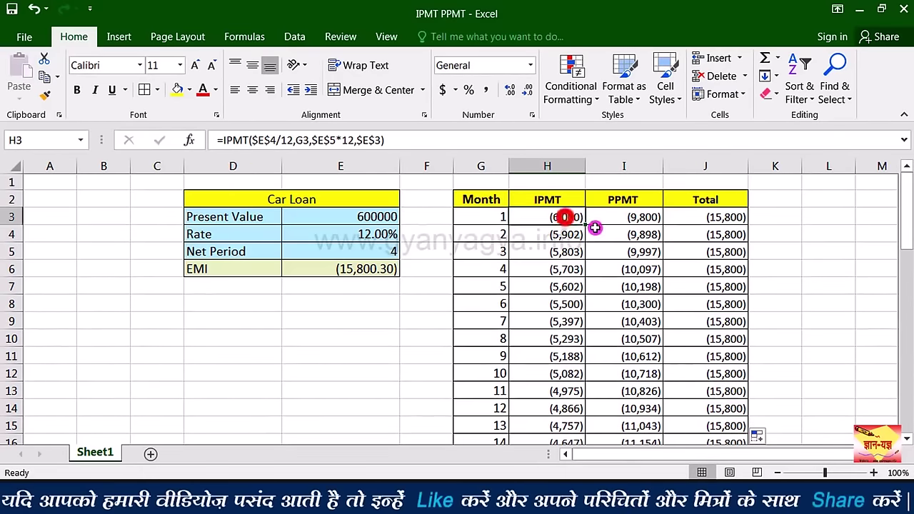
left_click_drag(594, 228, 642, 217)
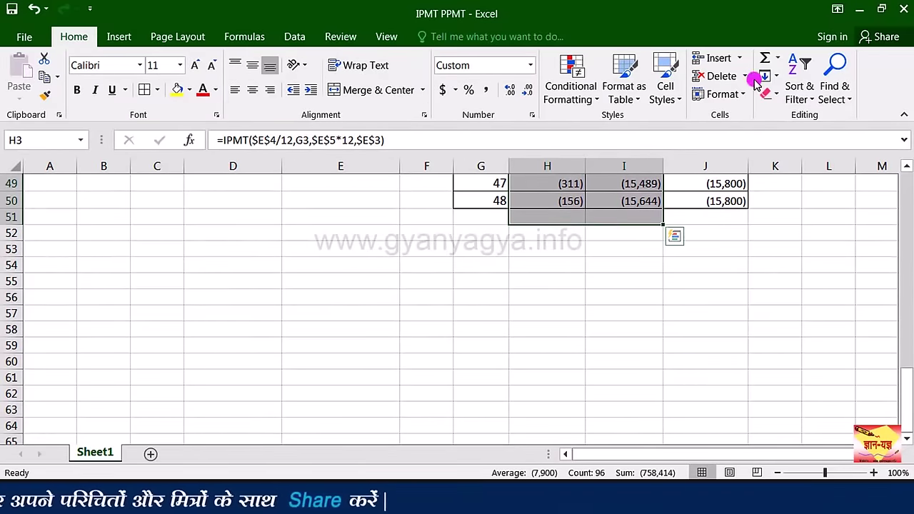
left_click(765, 57)
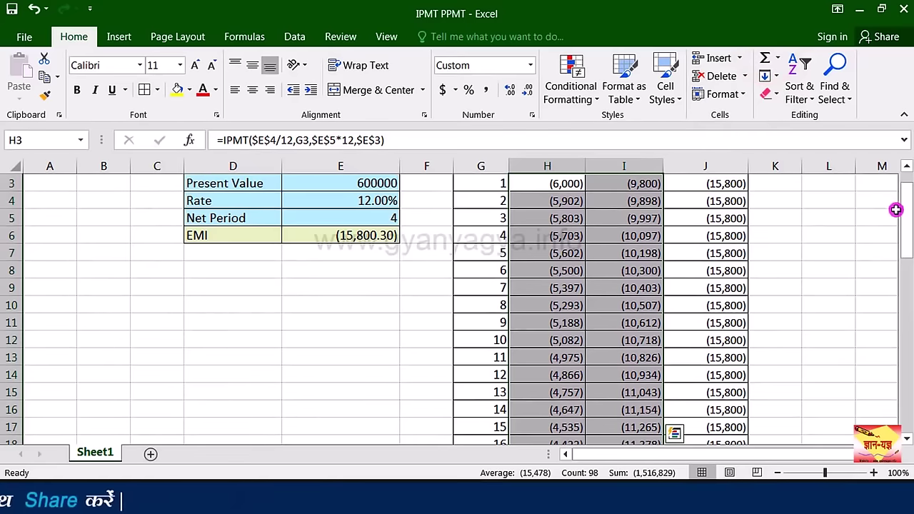
left_click_drag(899, 214, 901, 392)
left_click(546, 359)
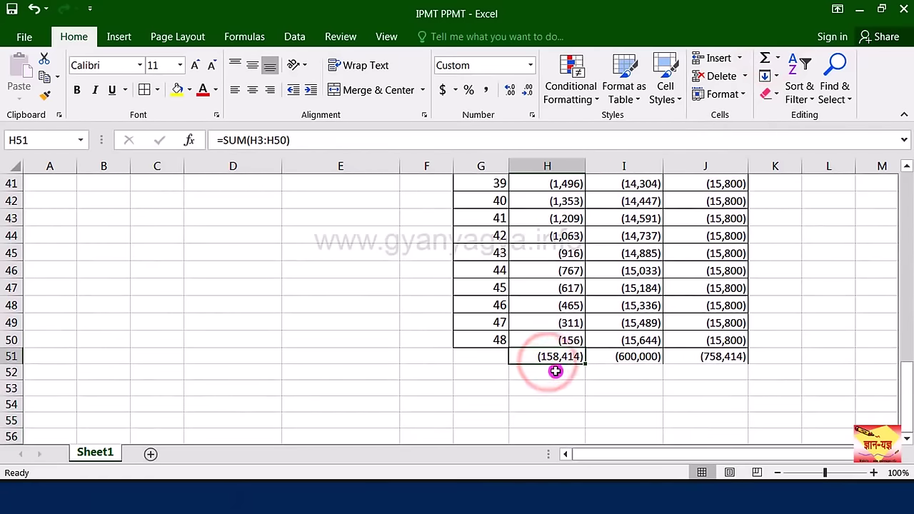
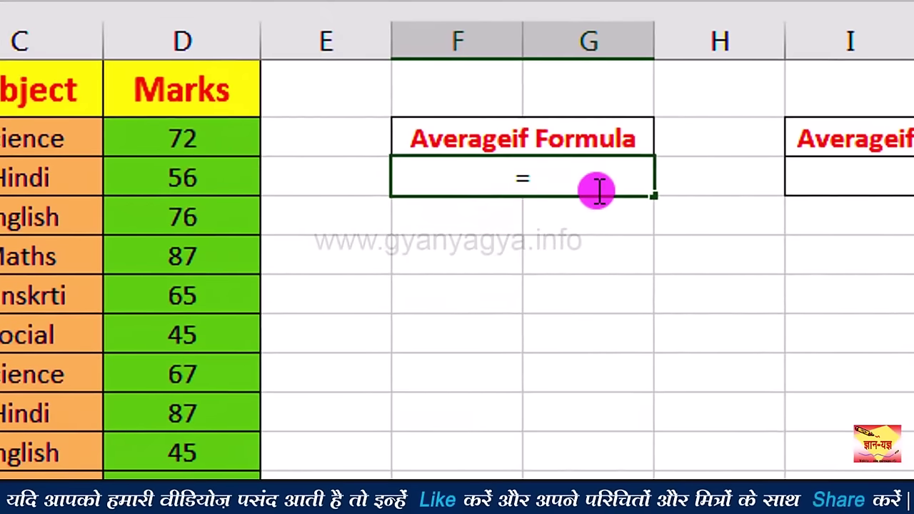
Step: Enter =AVERAGEIF(B2:B40,B2,D2:D40) in F3 to average class 5 marks, giving 72
type("ave")
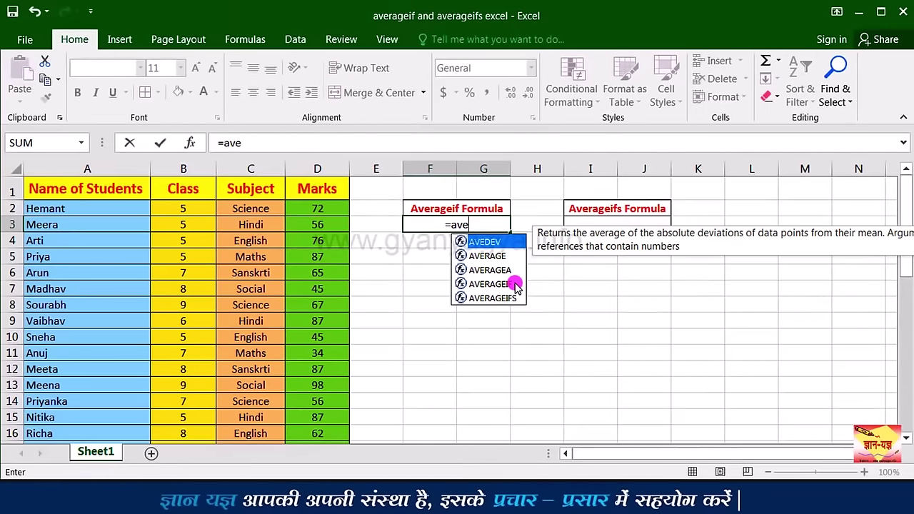
double_click(514, 284)
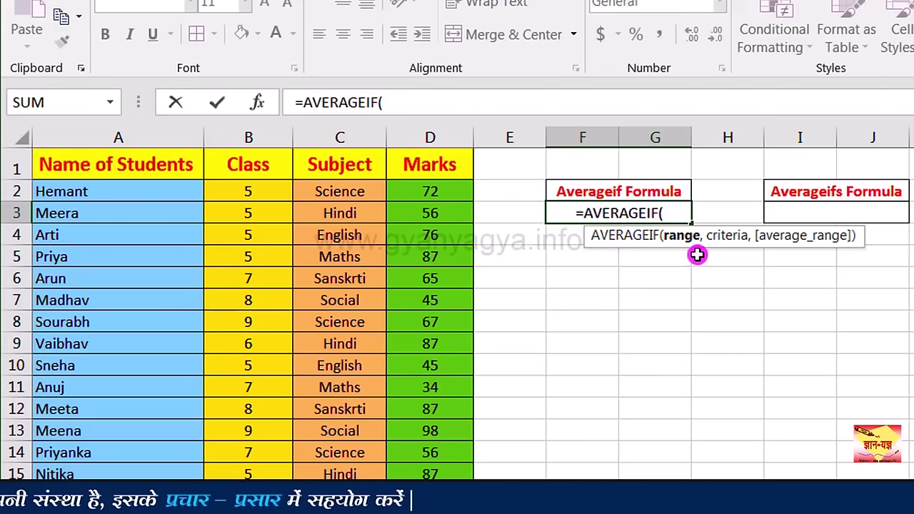
left_click_drag(250, 196, 253, 493)
scroll(673, 285, "up", 10)
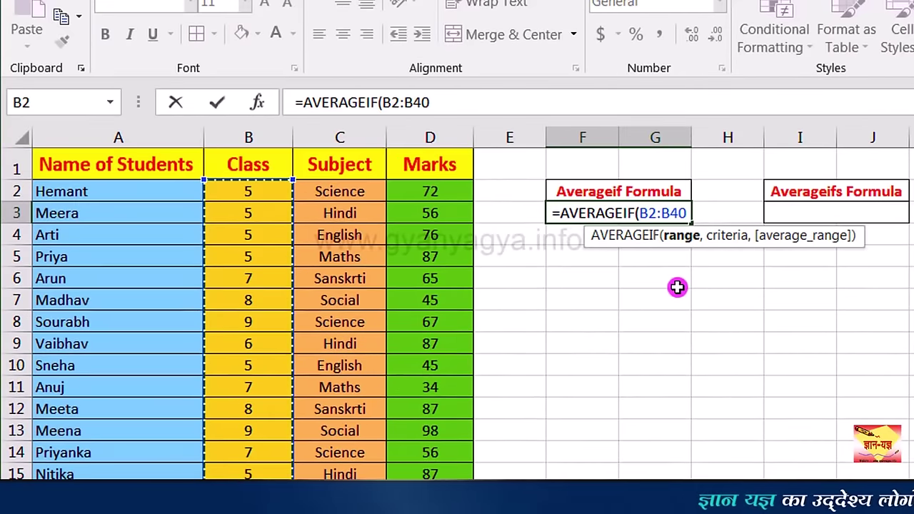
type(",")
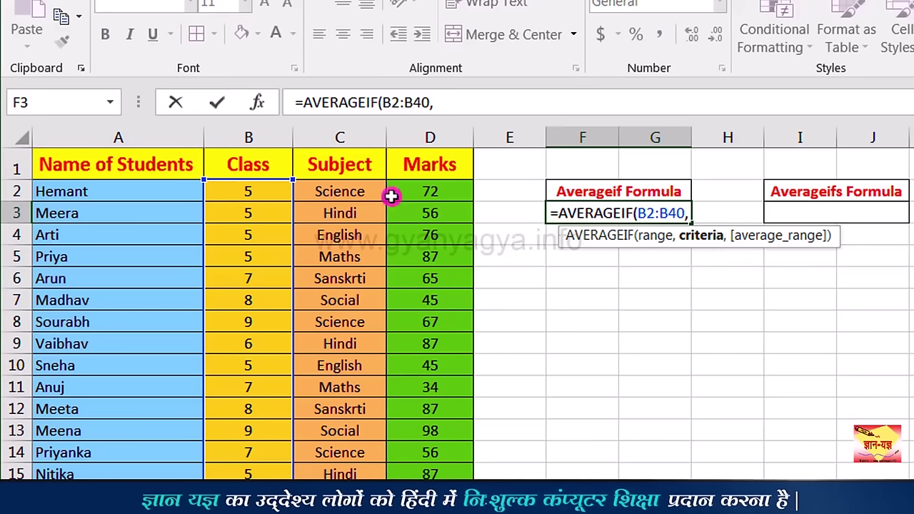
left_click(270, 192)
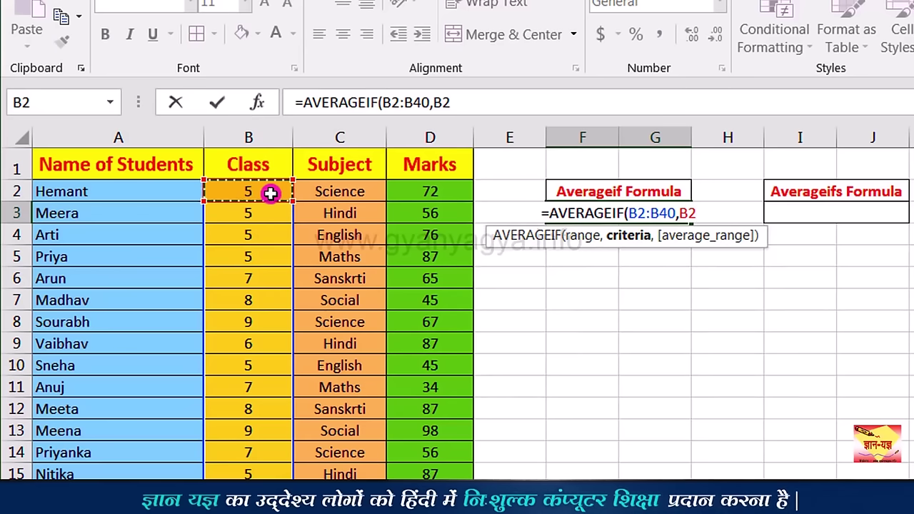
type(",")
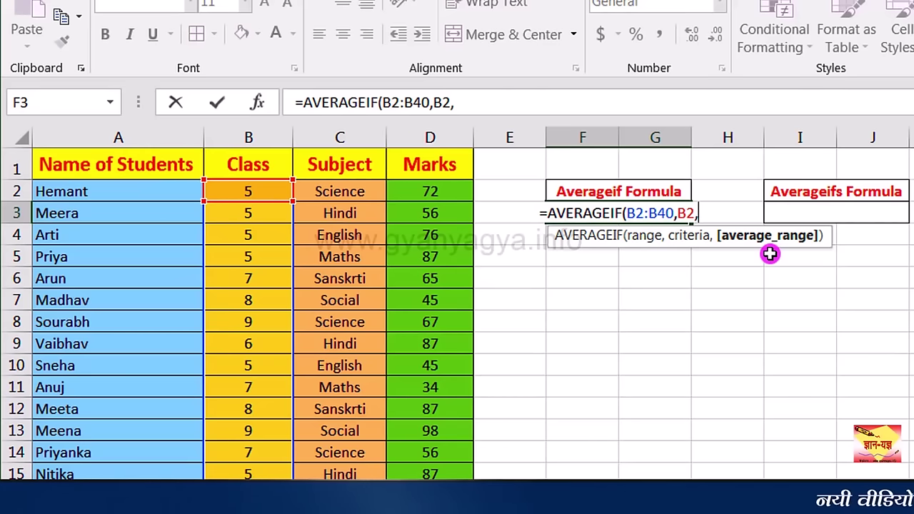
left_click_drag(439, 194, 452, 479)
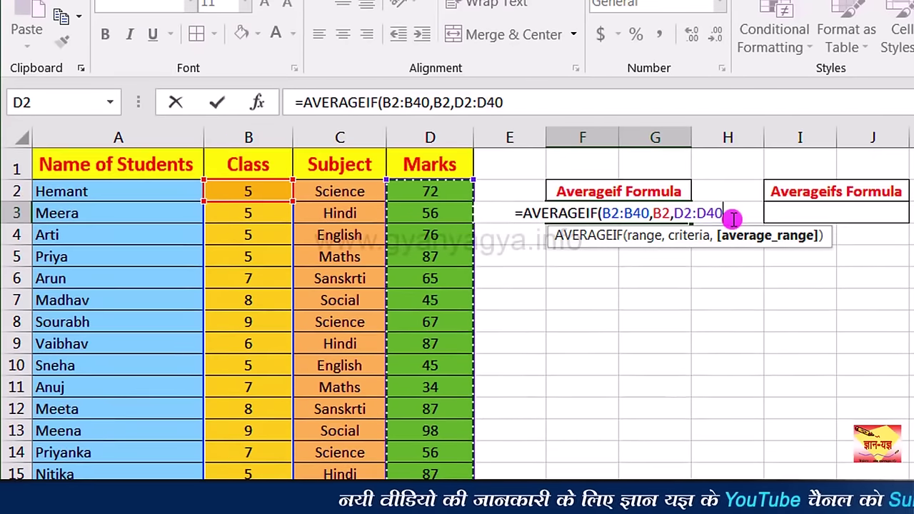
type(")")
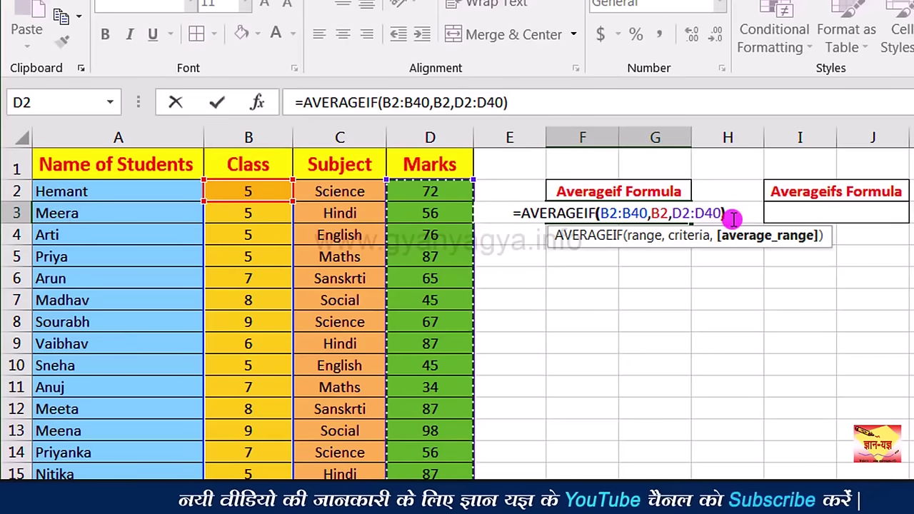
key("Return")
left_click(664, 214)
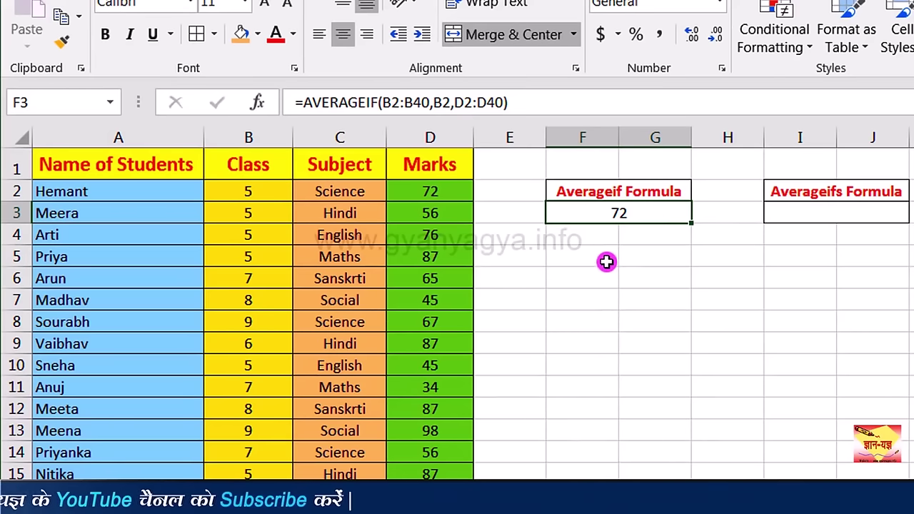
Step: Merge F5:G5 and enter =AVERAGEIF(C2:C40,C5,D2:D40) to average the Maths marks
left_click_drag(606, 260, 638, 262)
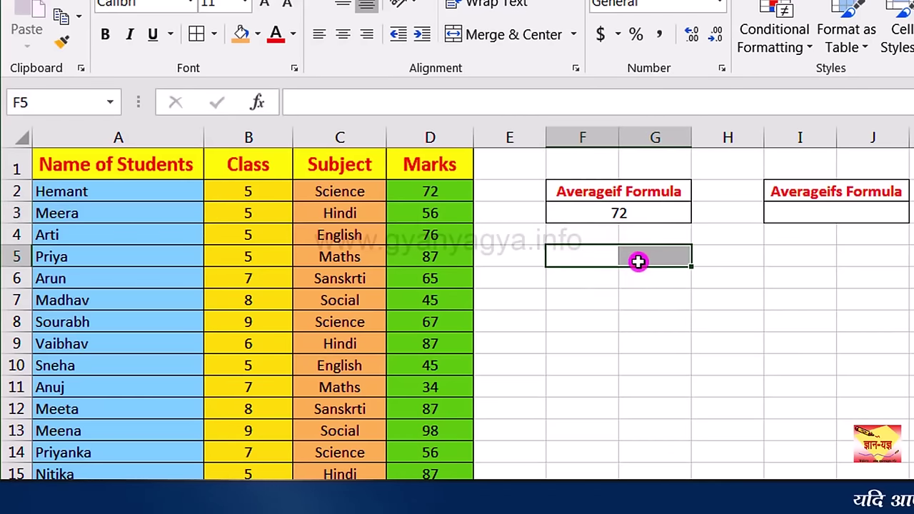
left_click(512, 36)
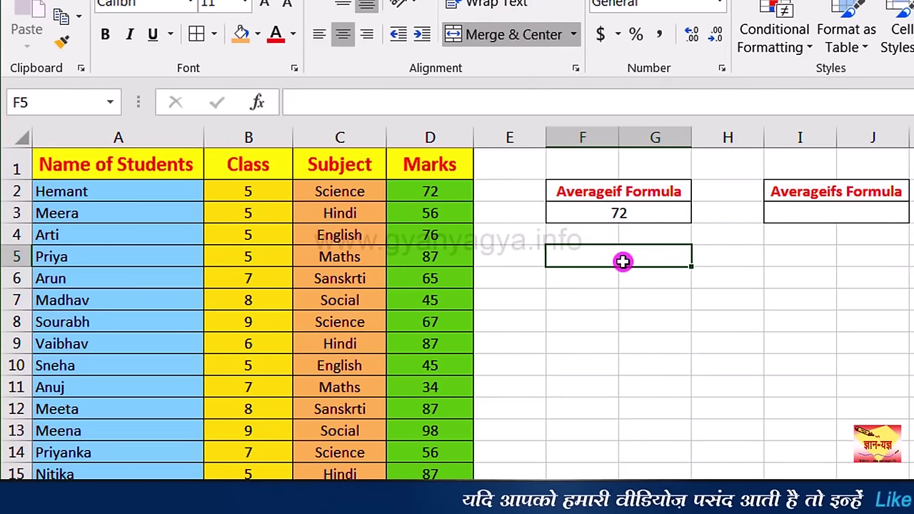
type("=")
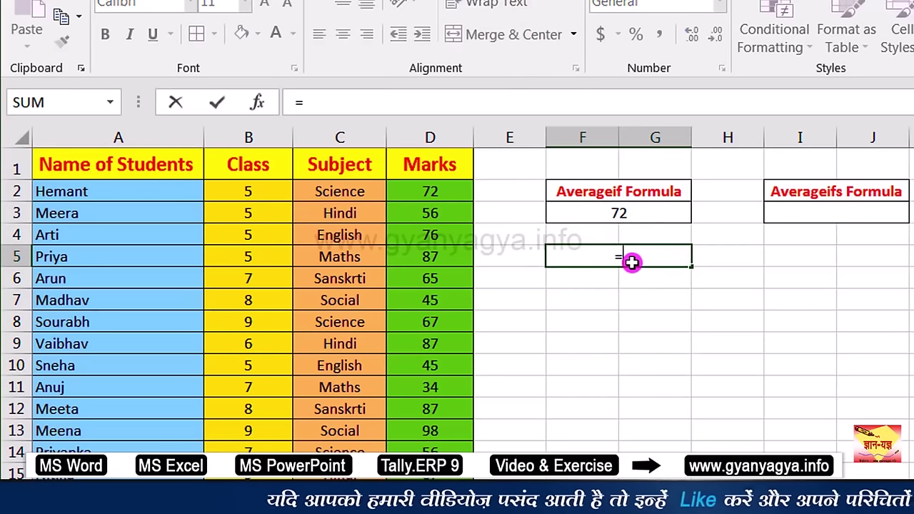
type("ave")
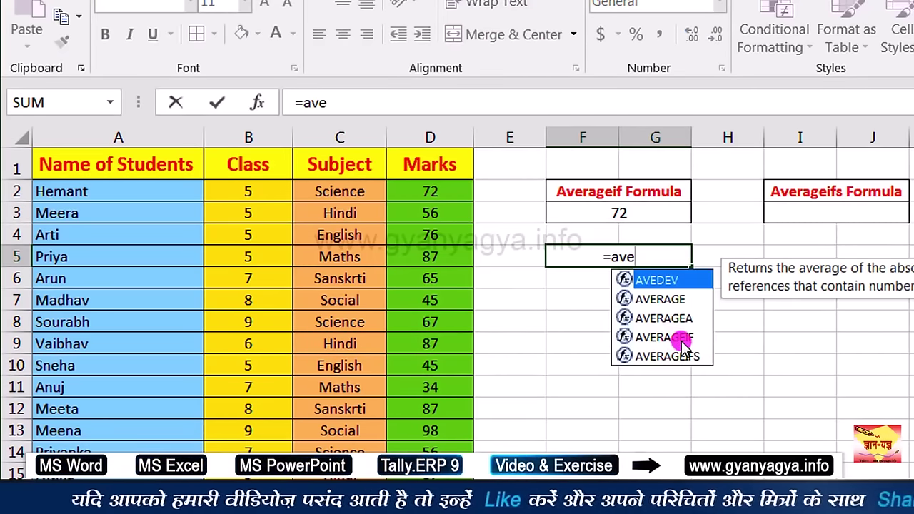
left_click(682, 341)
double_click(682, 341)
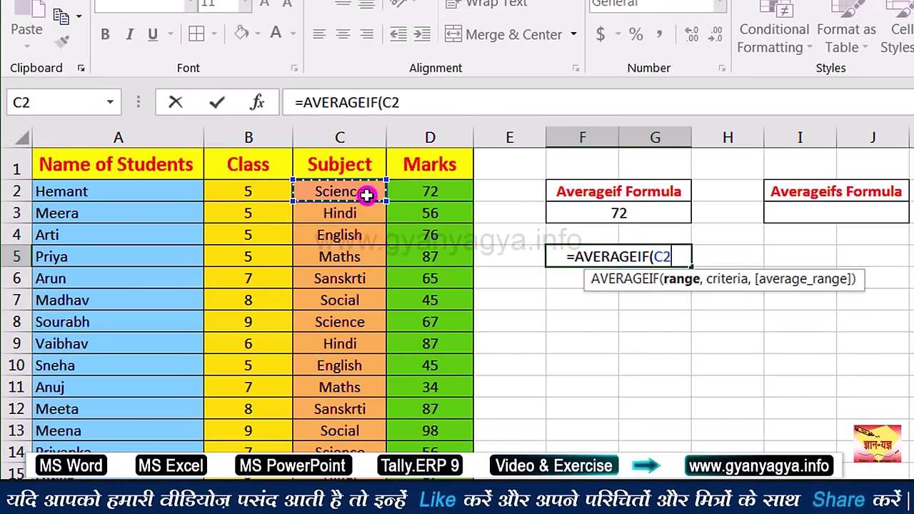
type(":C40,")
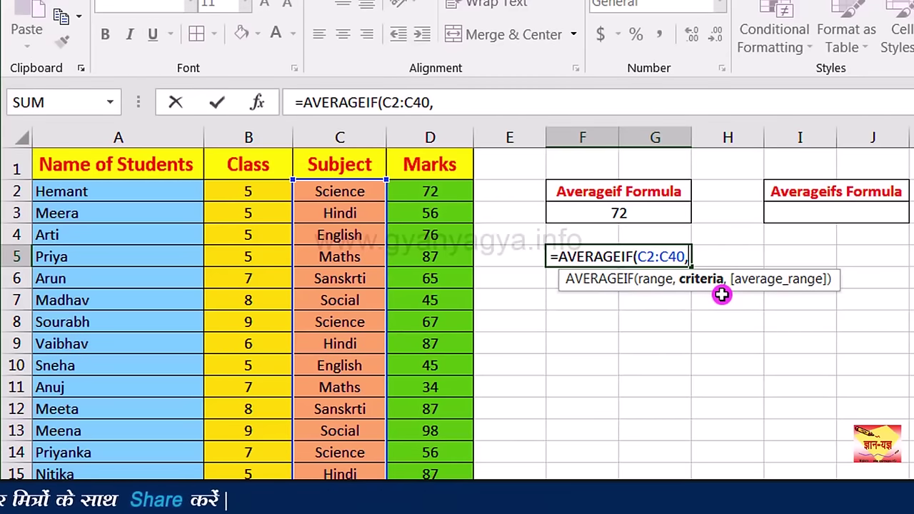
left_click(363, 261)
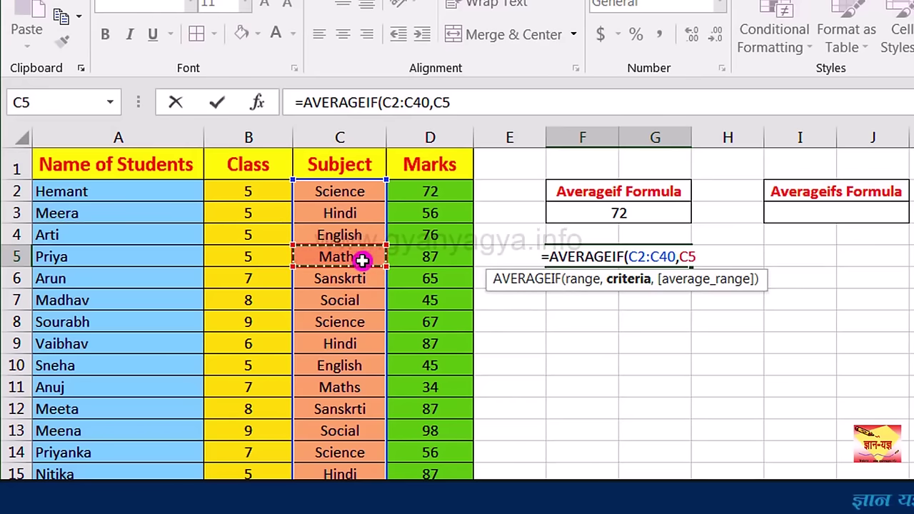
type(",")
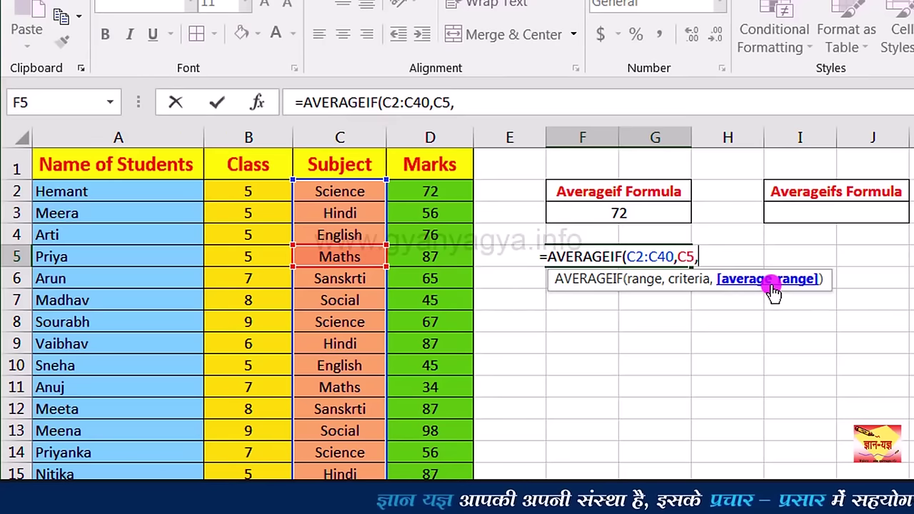
left_click(450, 193)
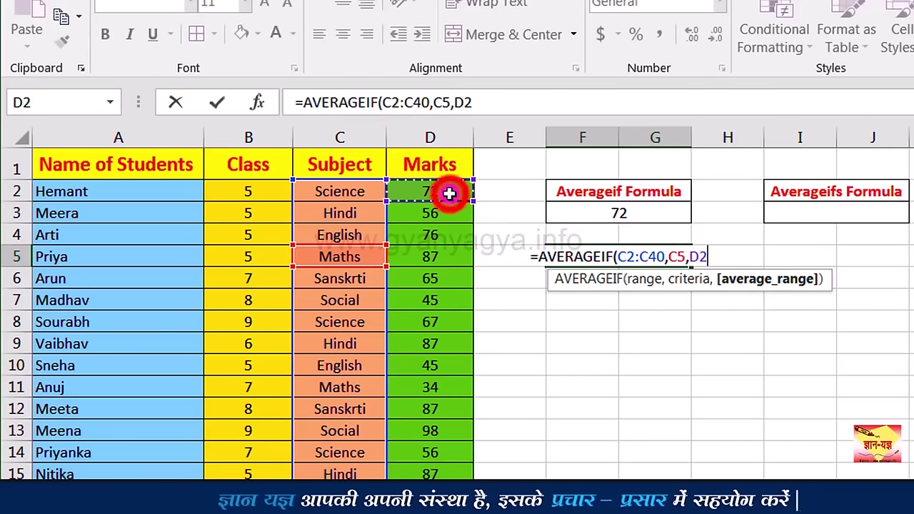
left_click_drag(449, 193, 451, 214)
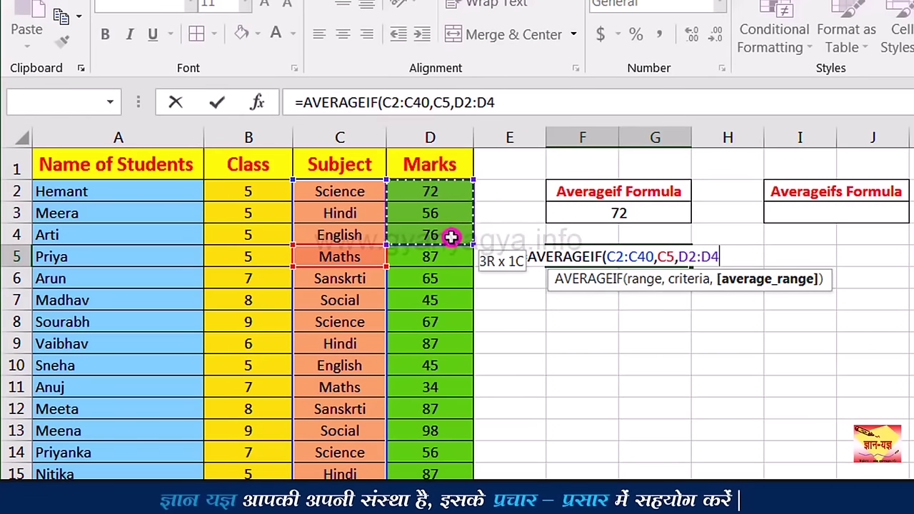
type("0")
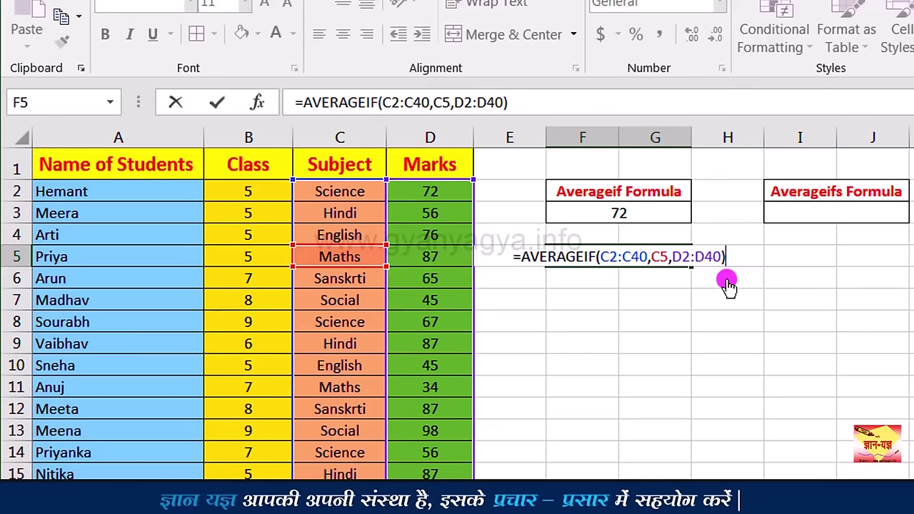
key("Return")
Step: Reduce the Maths average's decimal places so it shows 68.17
left_click(661, 258)
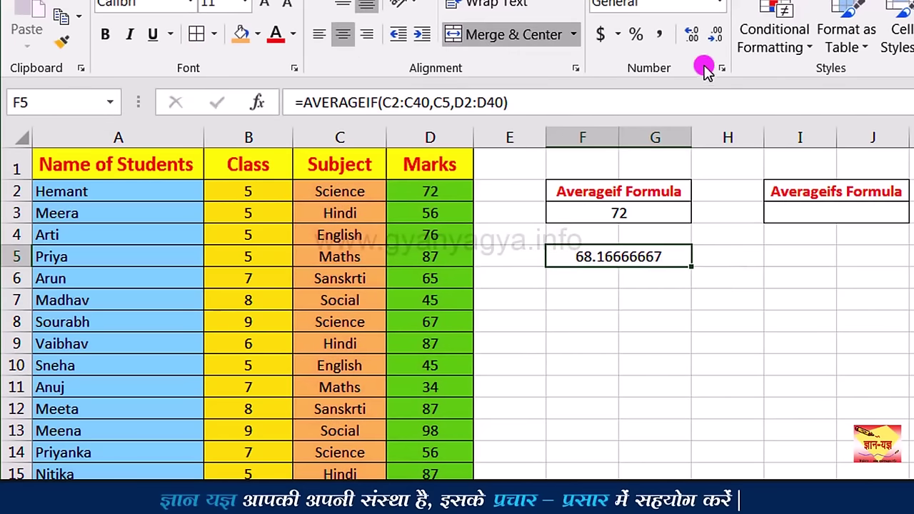
left_click(713, 36)
left_click(711, 45)
left_click(710, 45)
left_click(711, 45)
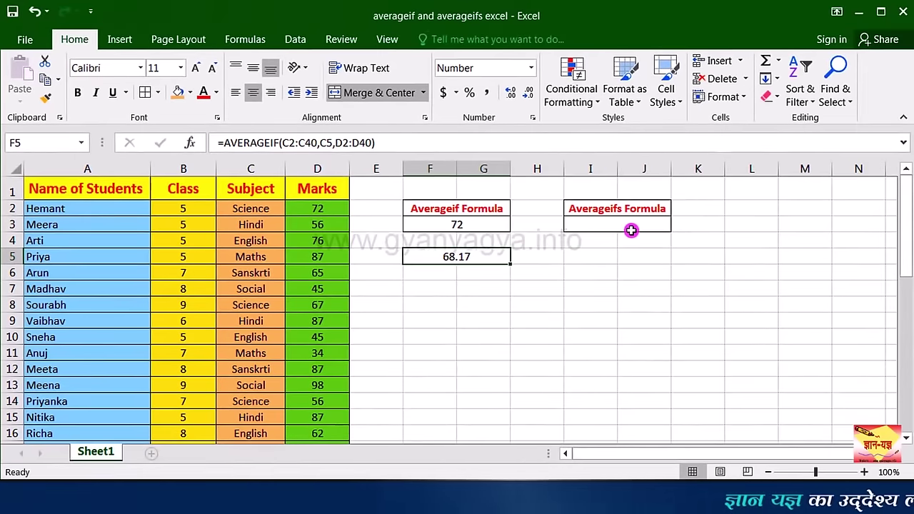
Step: In I3, start an AVERAGEIFS formula averaging the Marks range D2:D40
left_click(855, 221)
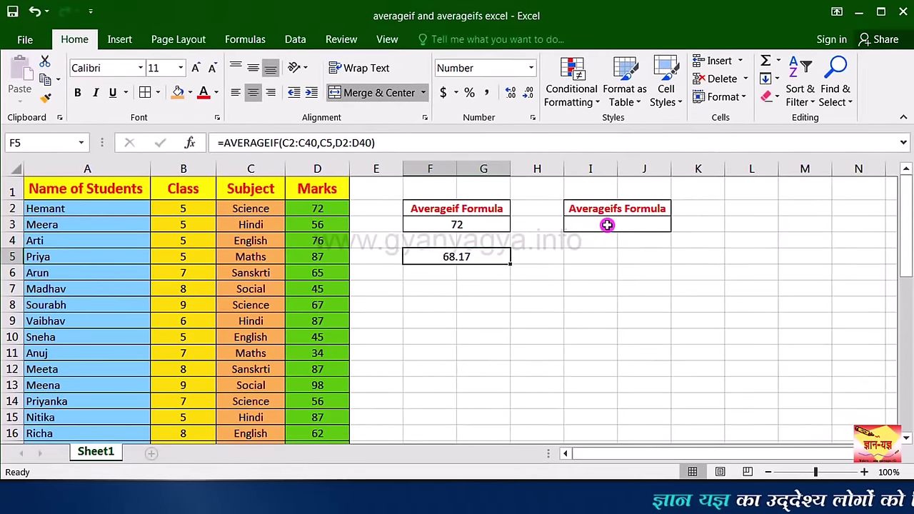
left_click(607, 224)
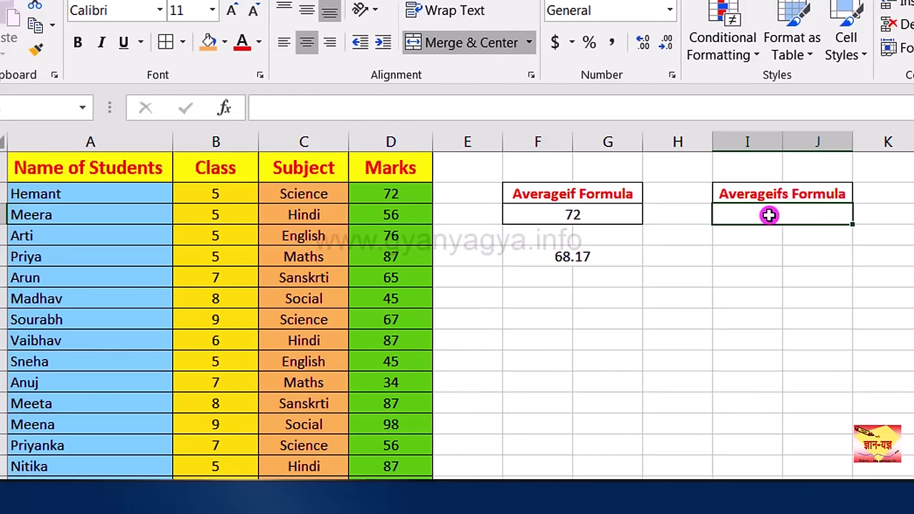
type("=")
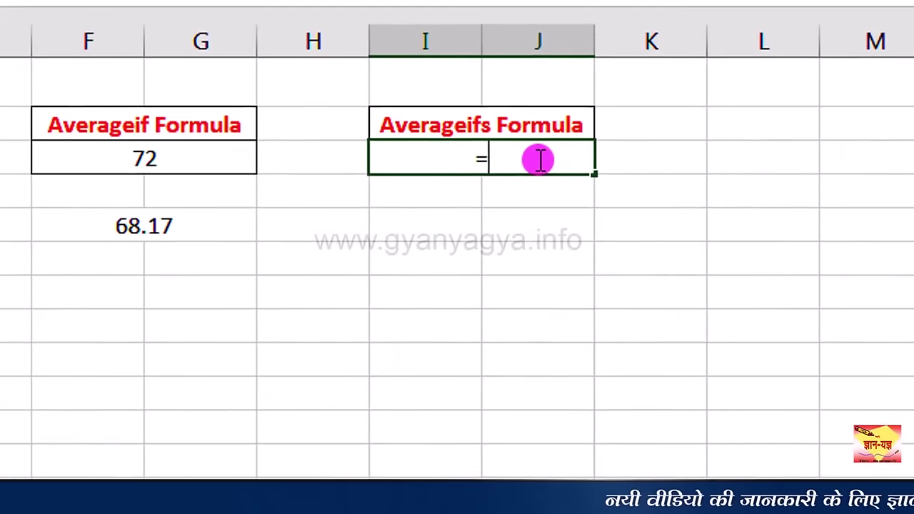
type("ave")
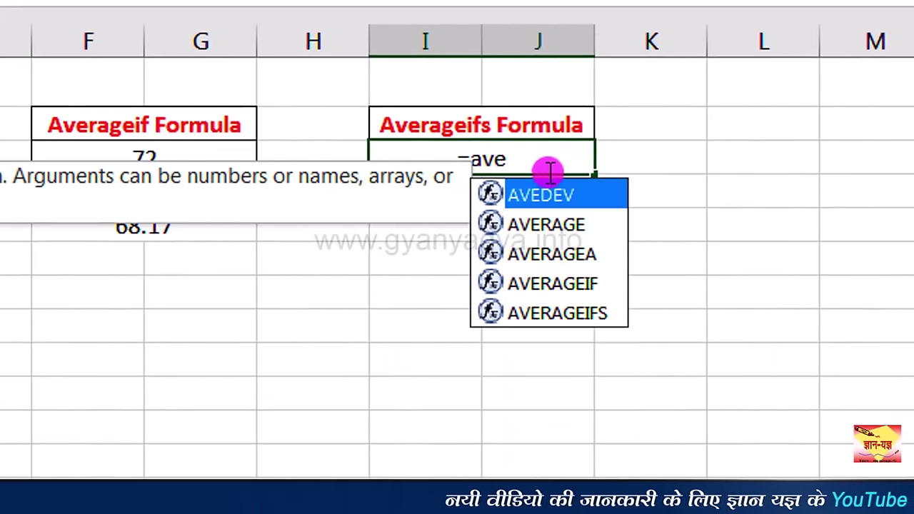
double_click(615, 316)
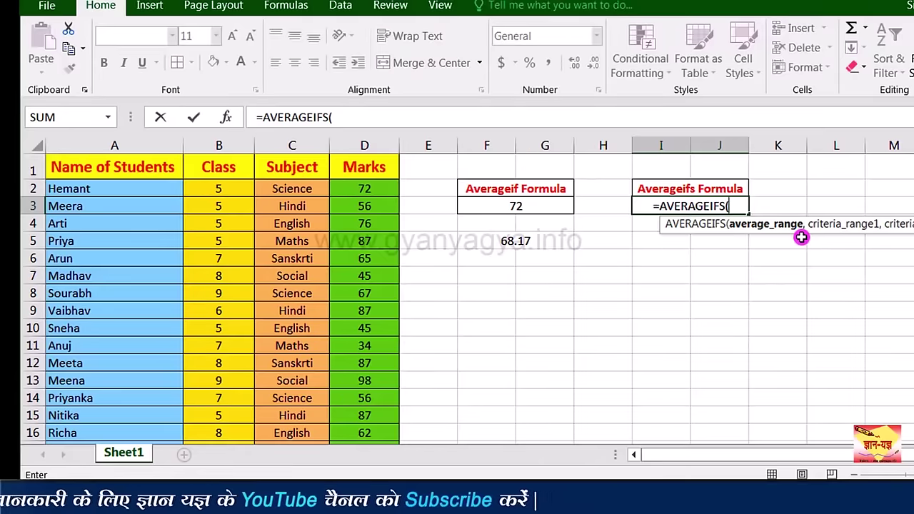
left_click(379, 191)
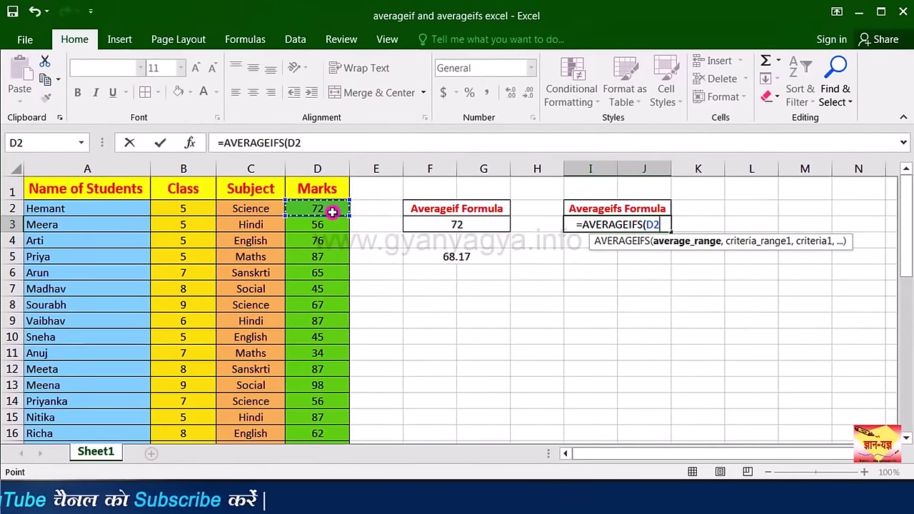
key("ctrl+shift+Down")
scroll(904, 316, "up", 13)
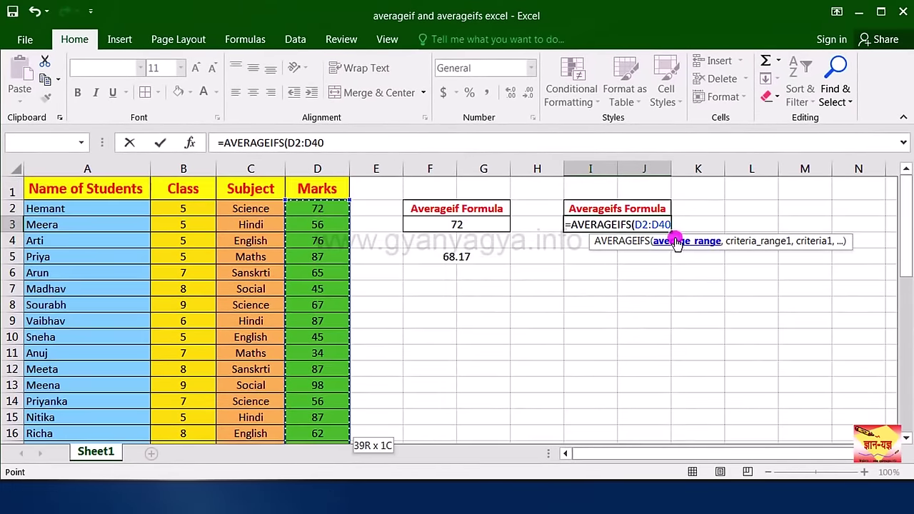
type(",")
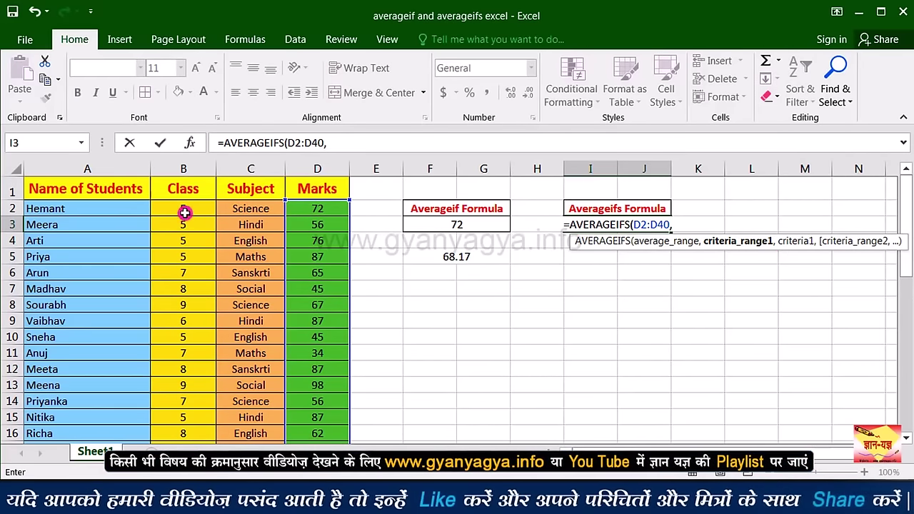
Step: Add criteria class 7 (B2:B40, B6) and English (C2:C40, C4), completing the formula
left_click_drag(184, 212, 720, 262)
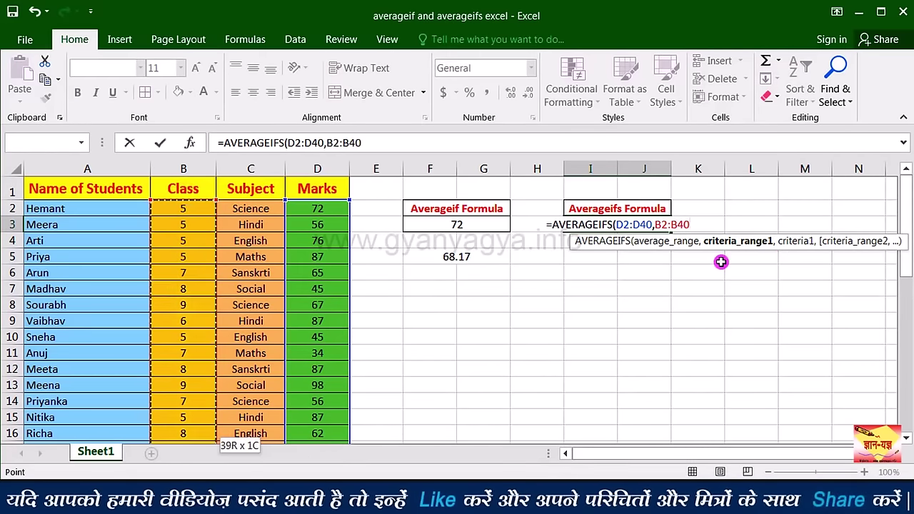
type(",")
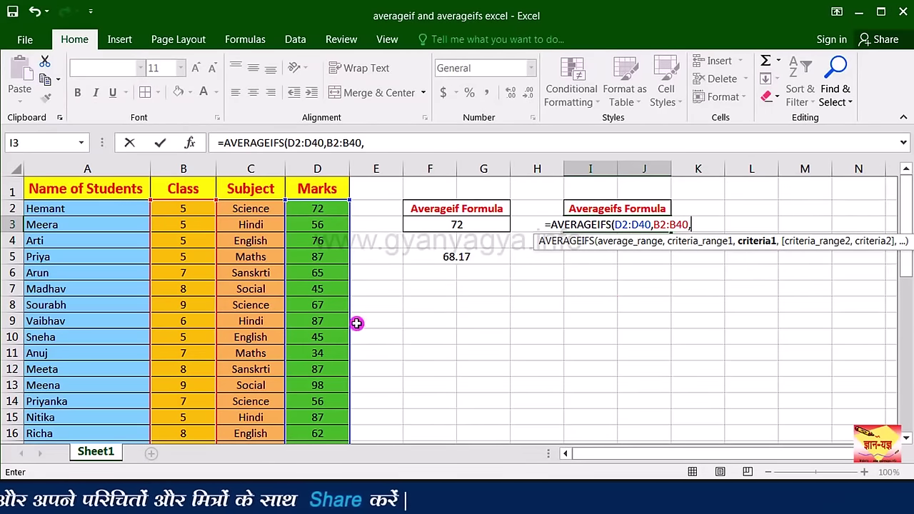
left_click(198, 278)
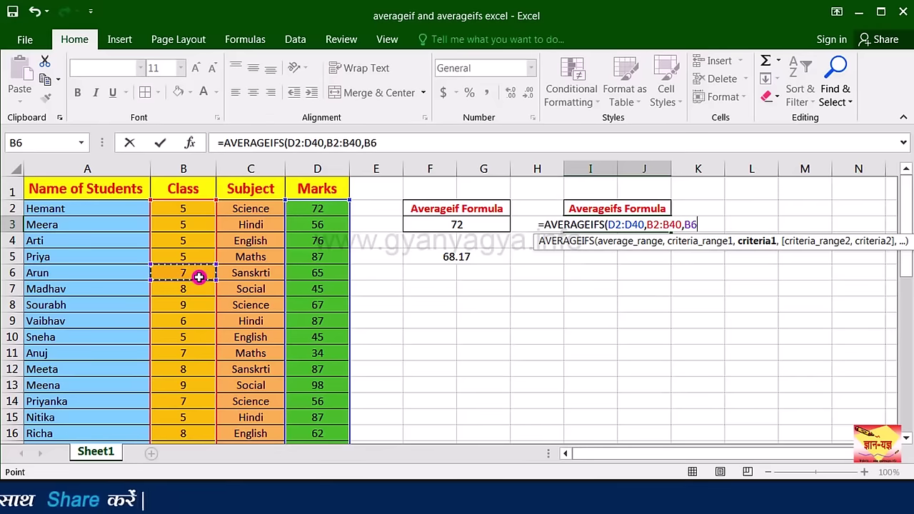
type(",")
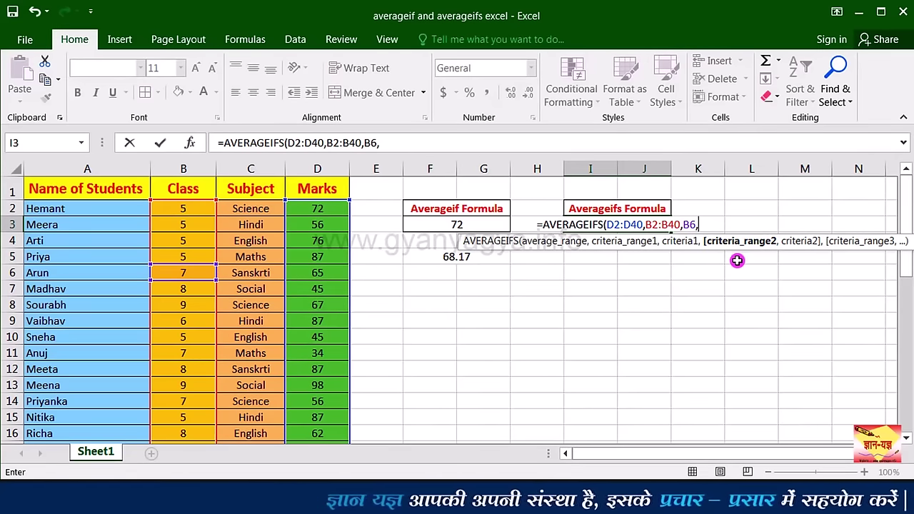
left_click(265, 210)
left_click_drag(266, 209, 729, 263)
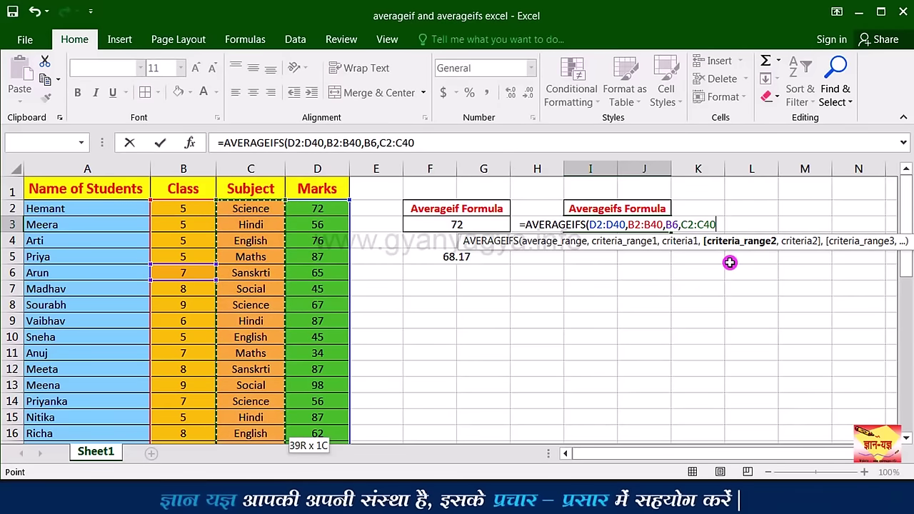
type(",")
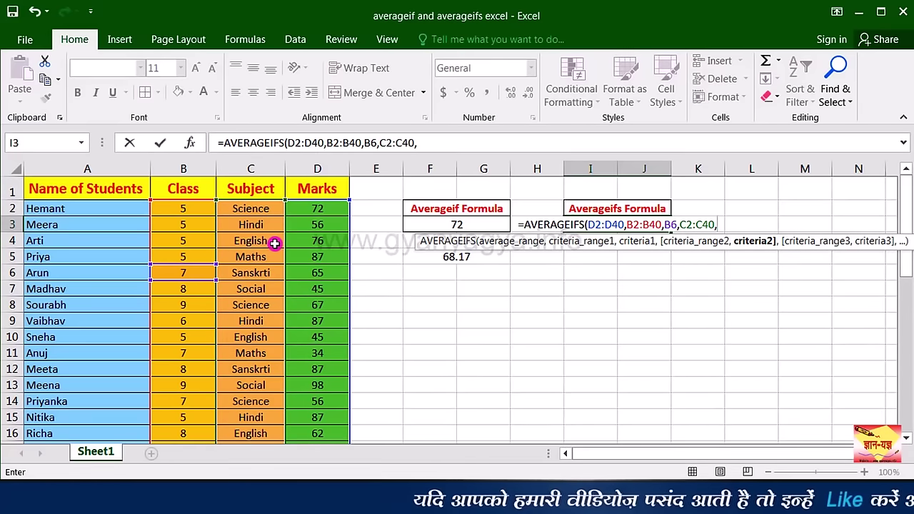
left_click(274, 244)
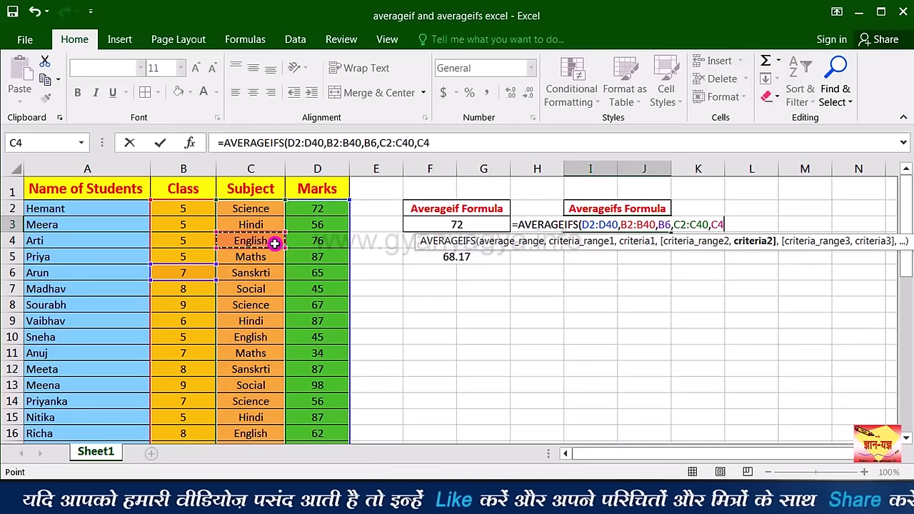
type(")")
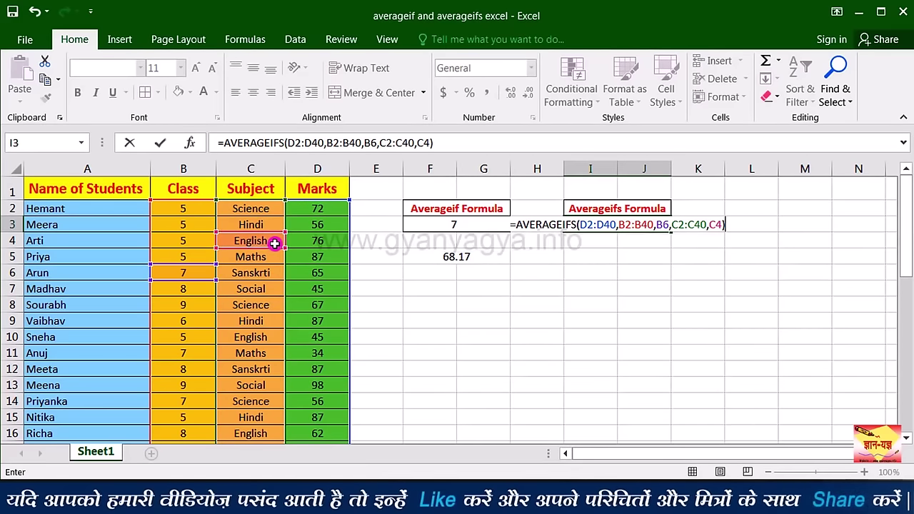
left_click(648, 230)
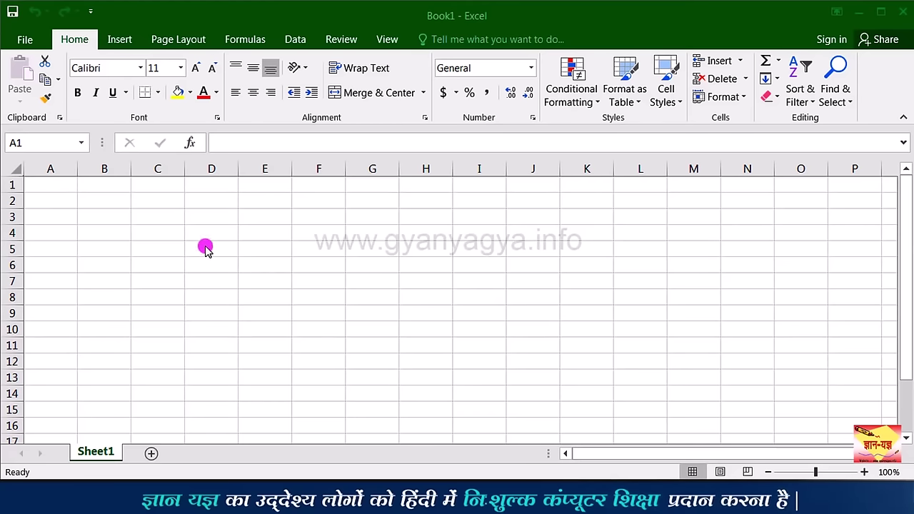
Step: Format all of Sheet1 as centred Arial 14 with columns 15.78 wide and taller rows
left_click(15, 169)
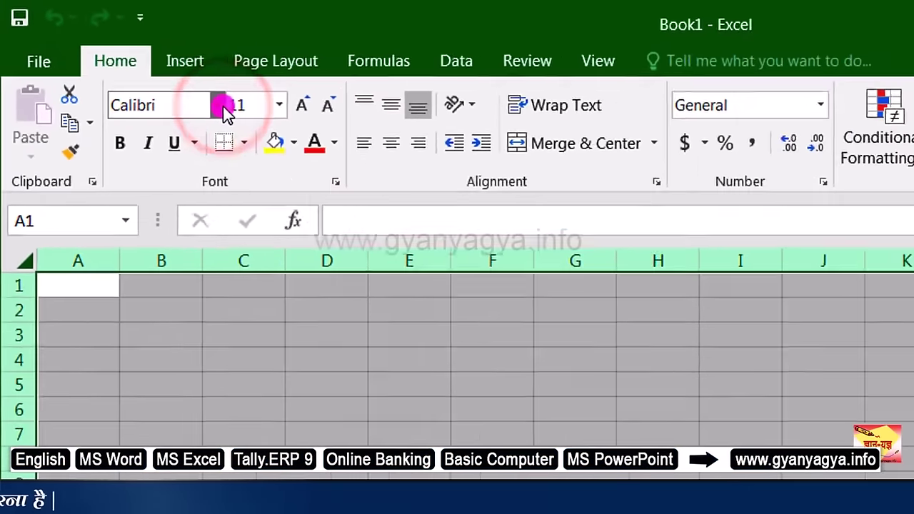
left_click(220, 106)
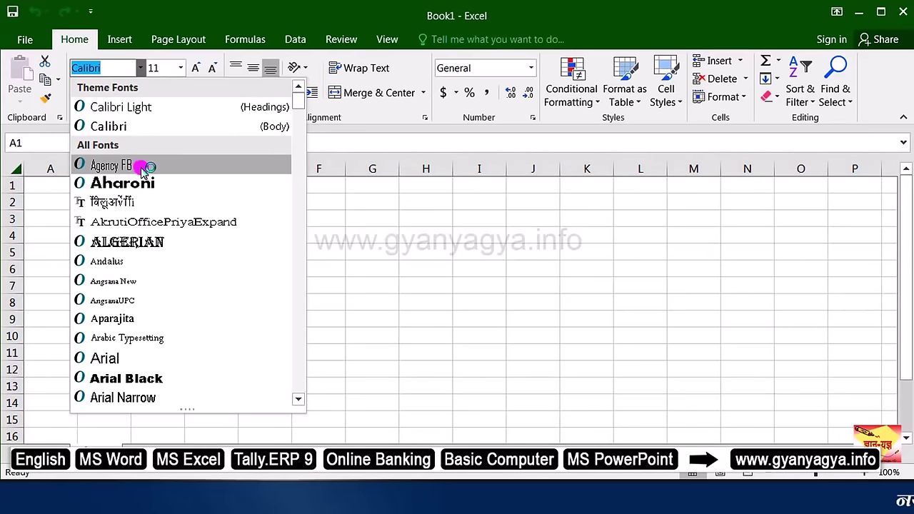
left_click(104, 359)
key("ctrl+a")
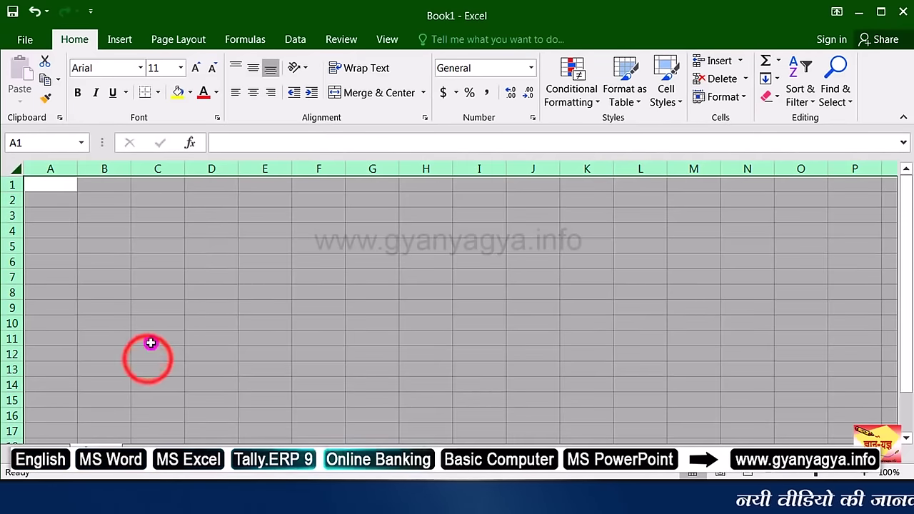
left_click(181, 68)
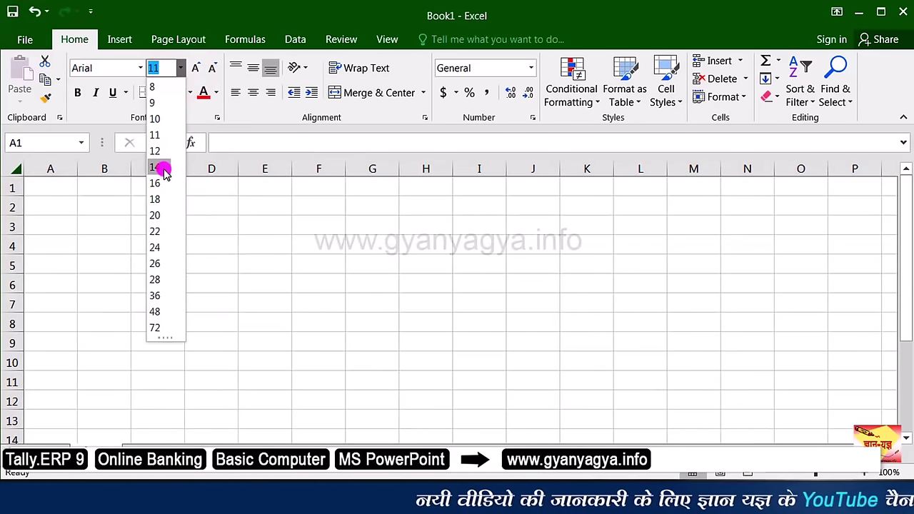
left_click(163, 171)
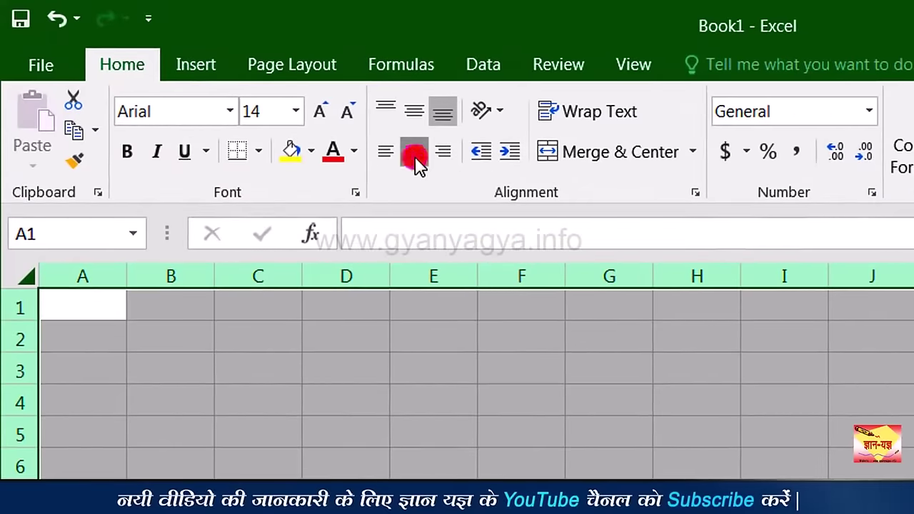
left_click(415, 154)
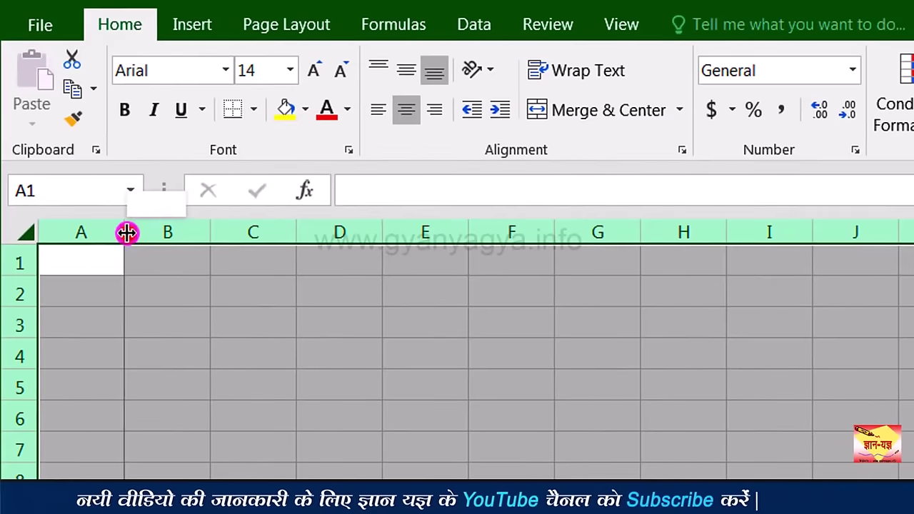
left_click_drag(126, 232, 200, 236)
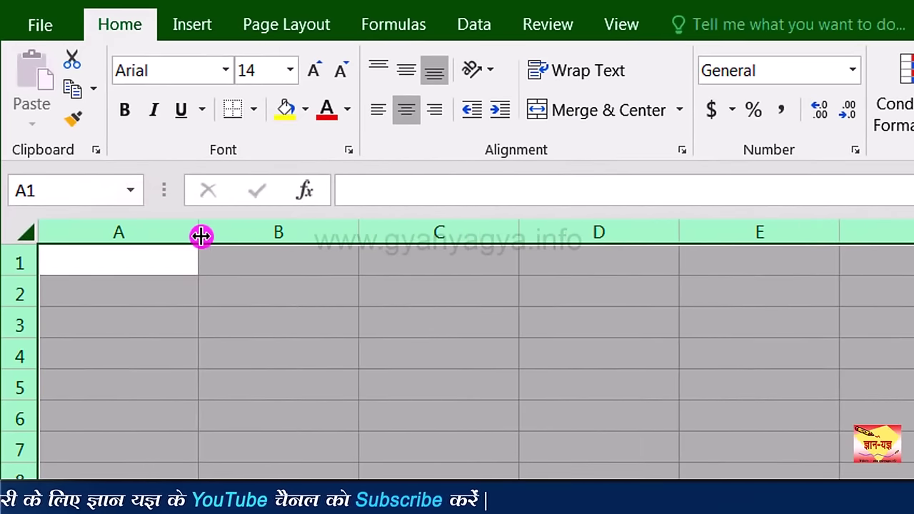
left_click_drag(34, 280, 27, 313)
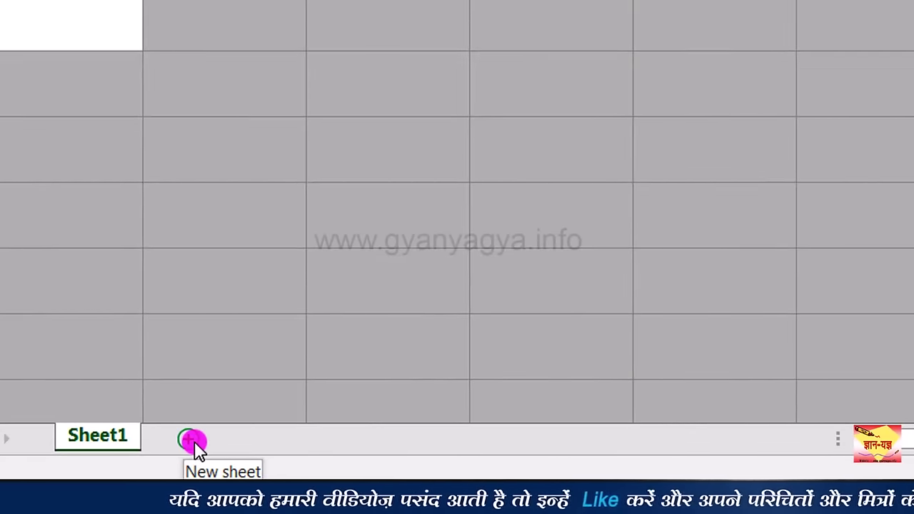
Step: Add Sheet2 and give it Arial font, centred text and rows about 31.80 tall
left_click(193, 440)
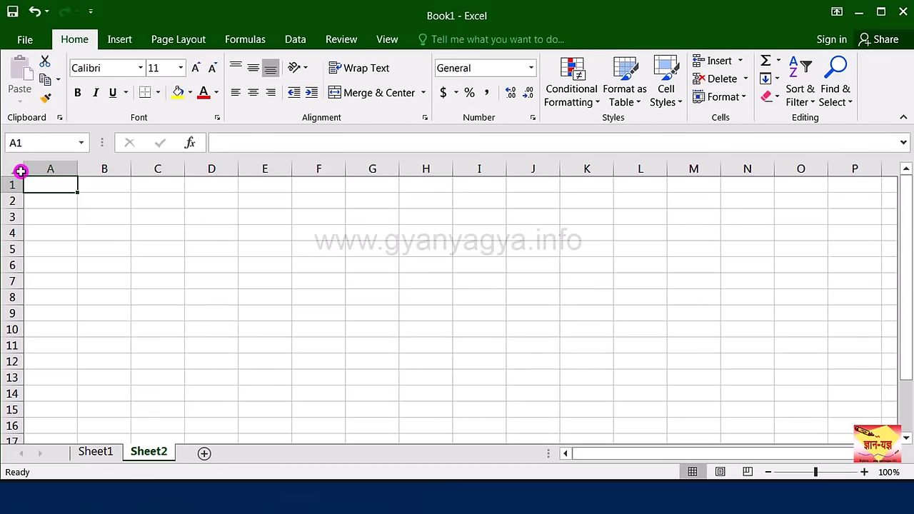
left_click(21, 172)
left_click(141, 68)
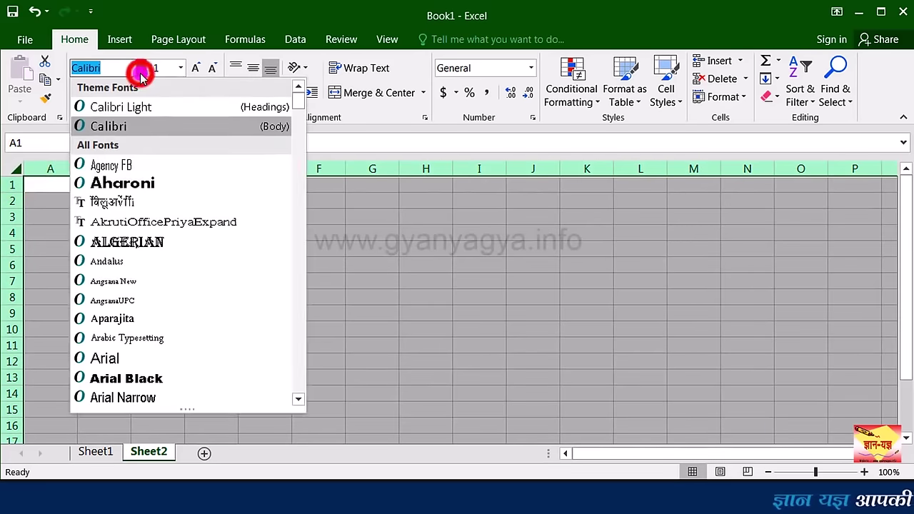
left_click(104, 357)
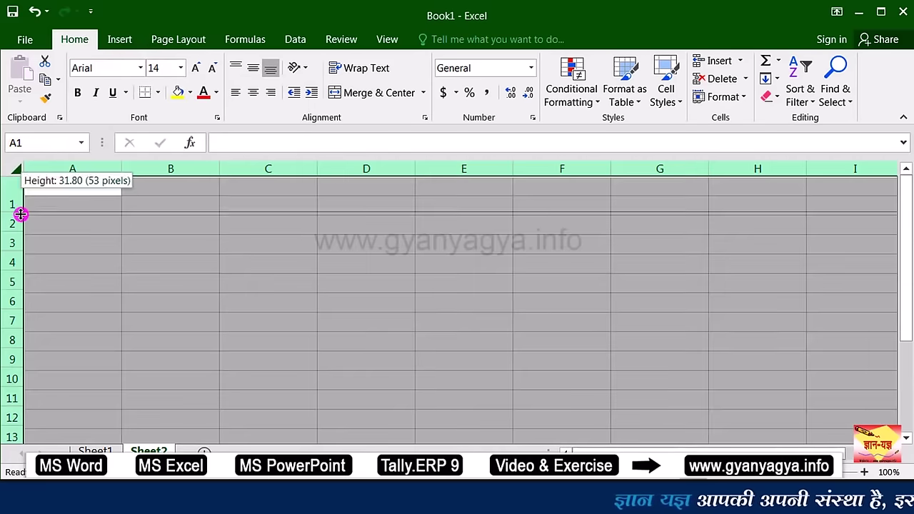
left_click_drag(21, 212, 21, 208)
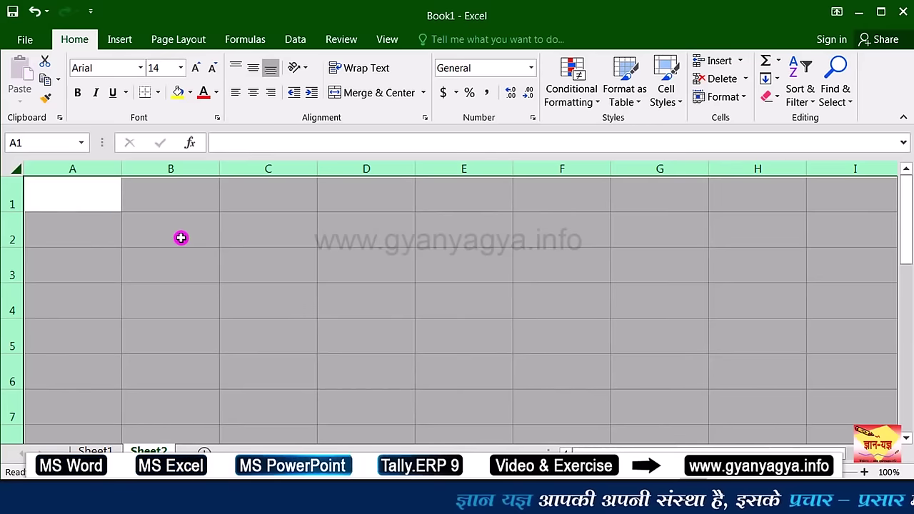
left_click(254, 93)
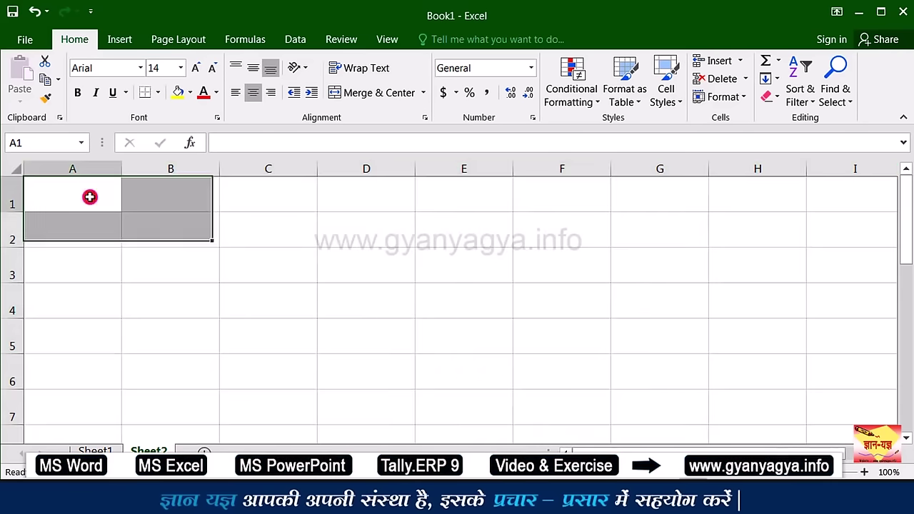
double_click(90, 197)
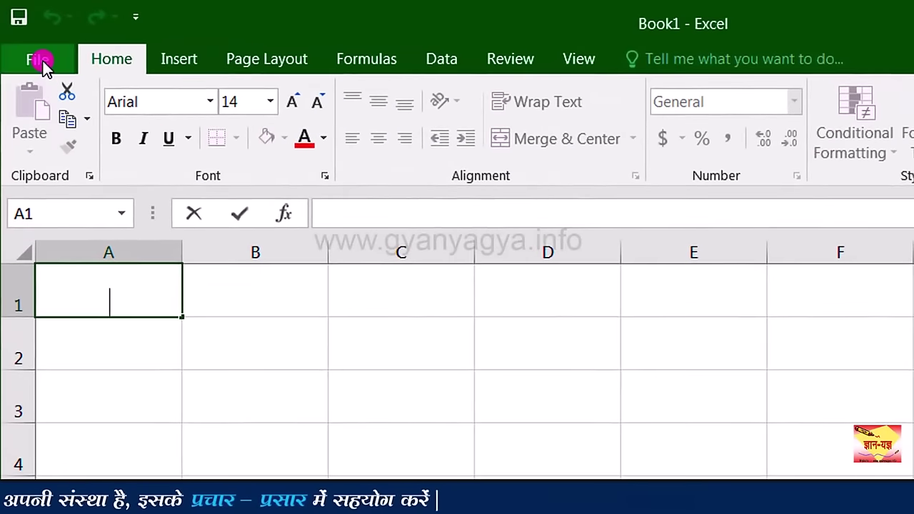
Step: Save the workbook as Excel Template 'My Template', then close it
left_click(41, 61)
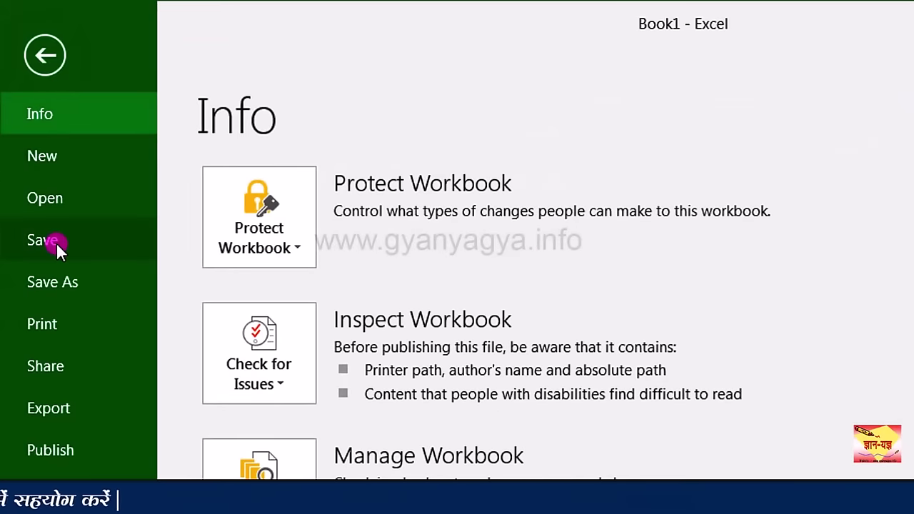
left_click(55, 242)
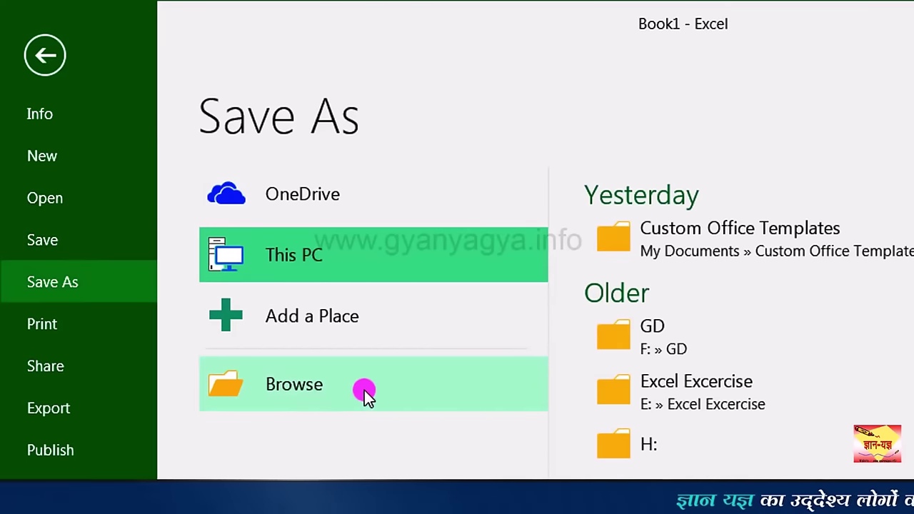
left_click(364, 389)
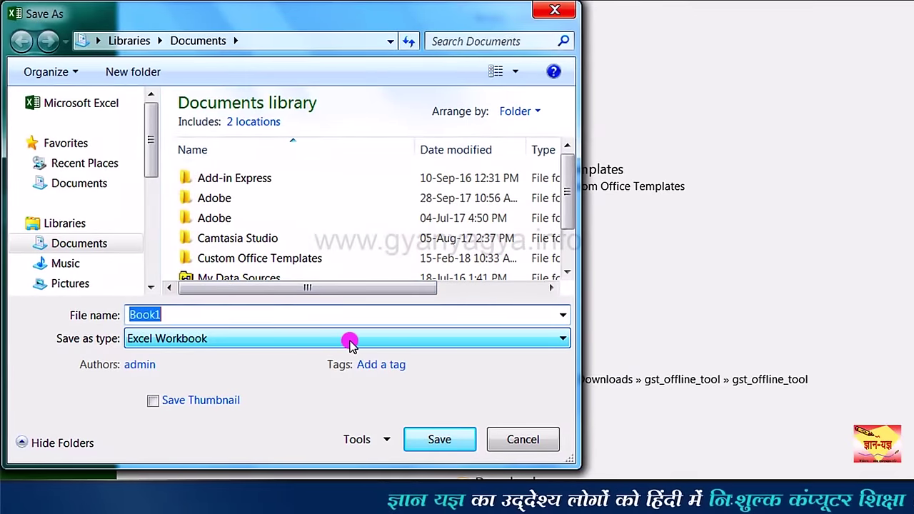
left_click(349, 341)
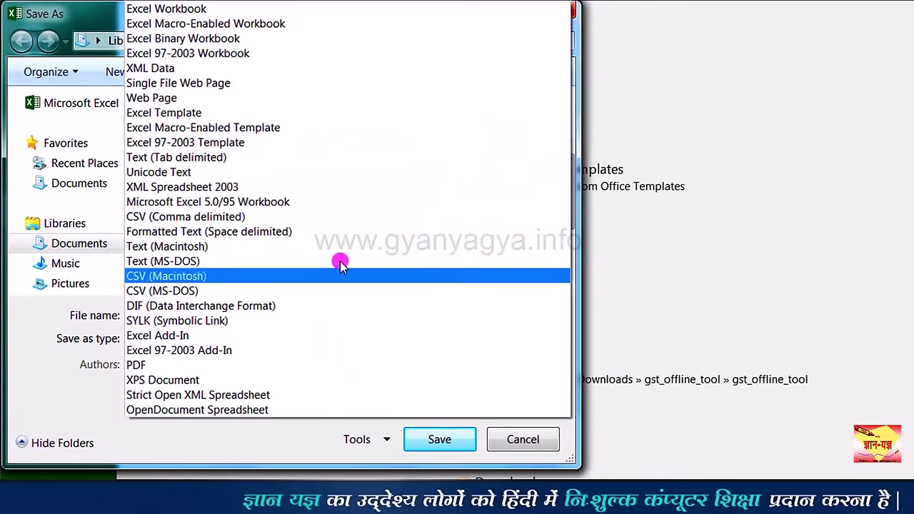
left_click(317, 117)
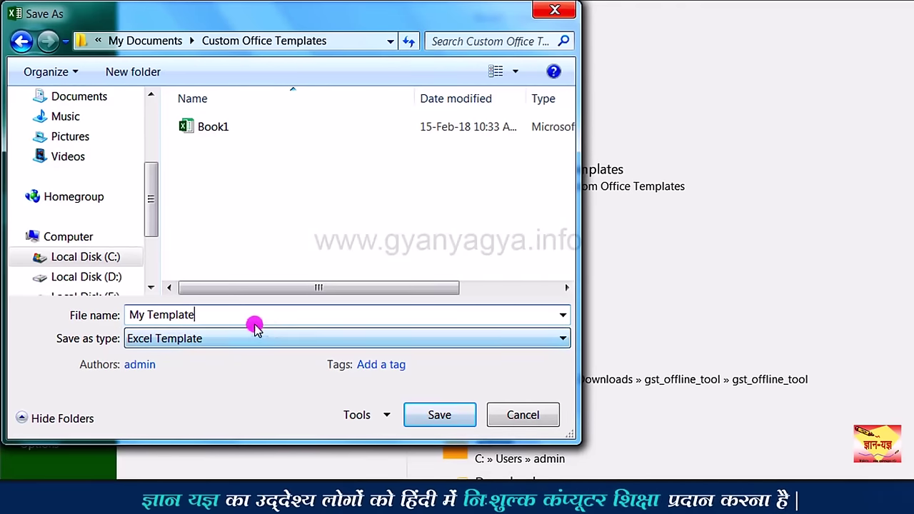
left_click(440, 415)
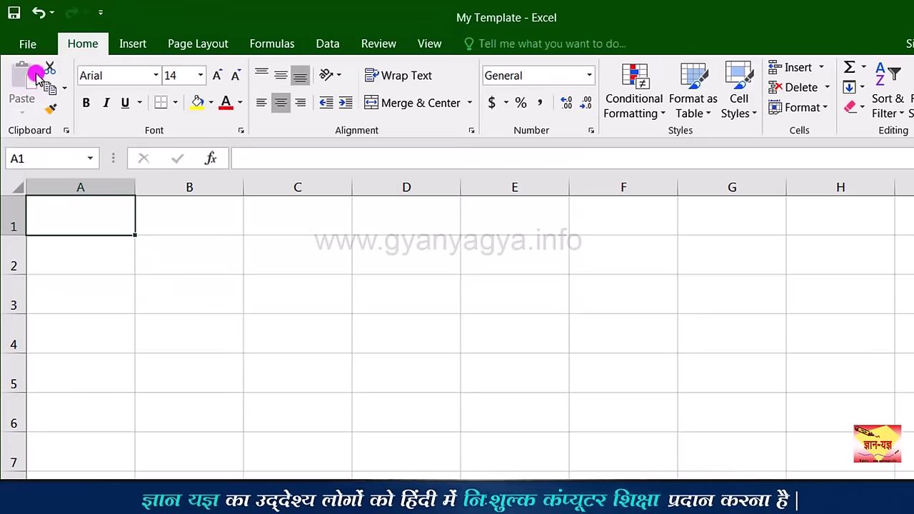
left_click(28, 56)
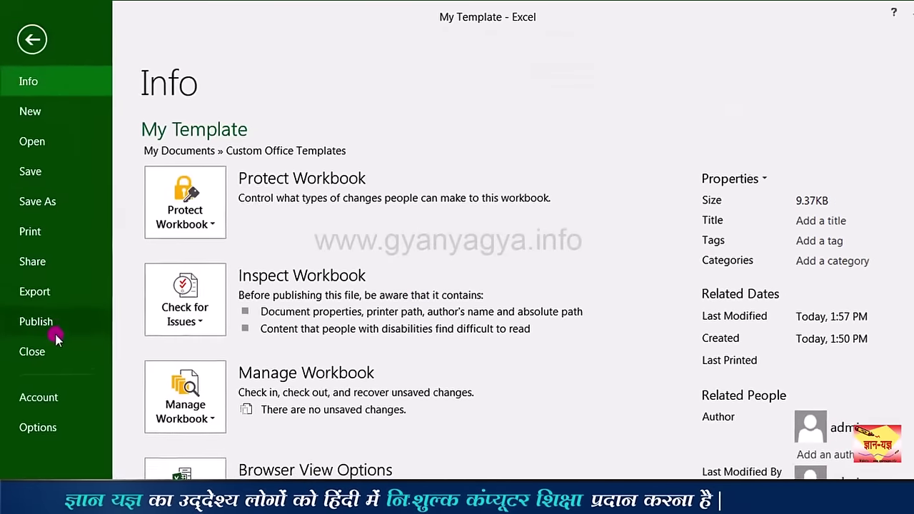
left_click(30, 329)
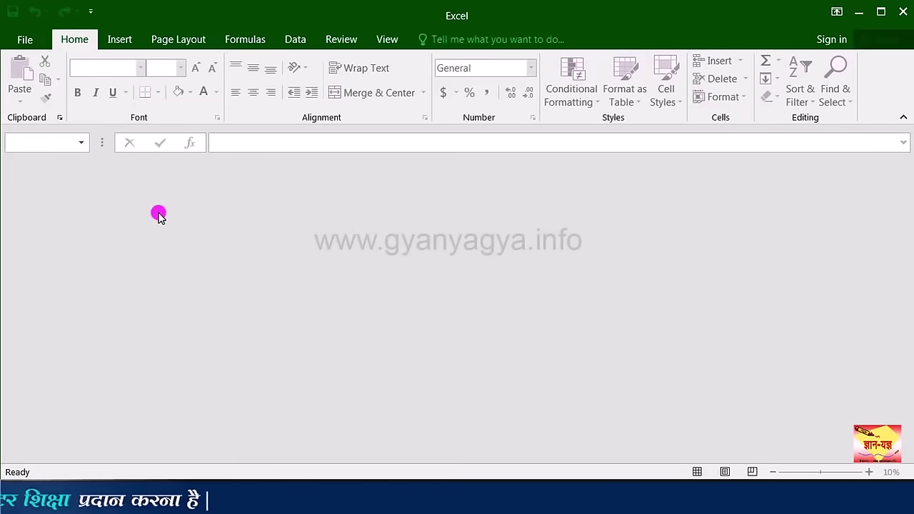
Step: Create a new workbook, My Template1, from the PERSONAL 'My Template' template
left_click(26, 40)
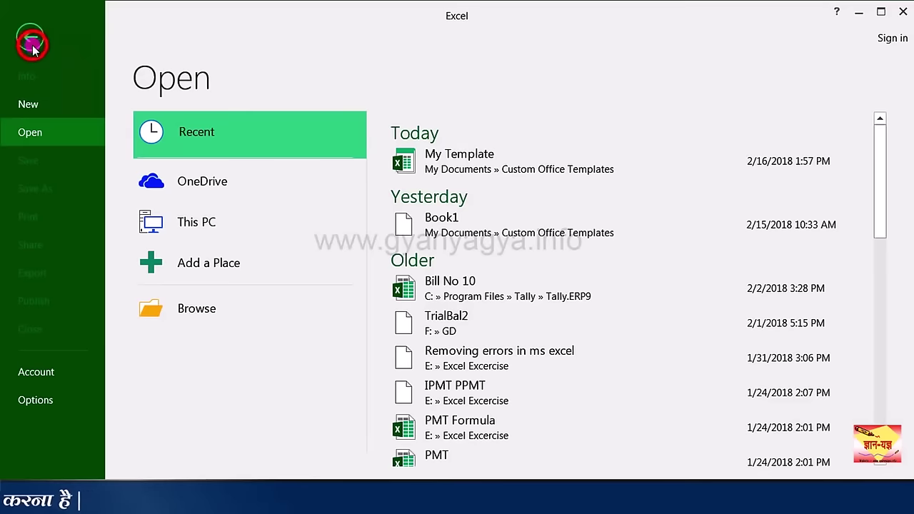
left_click(29, 105)
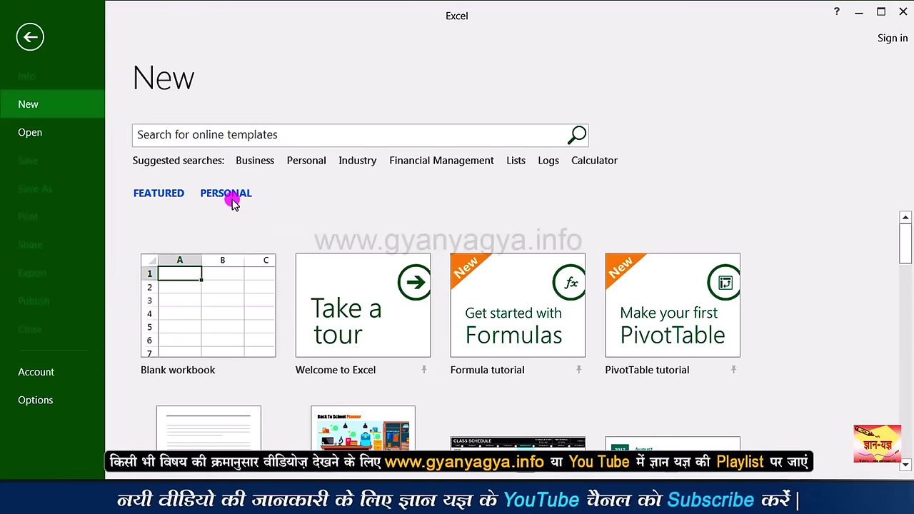
left_click(231, 200)
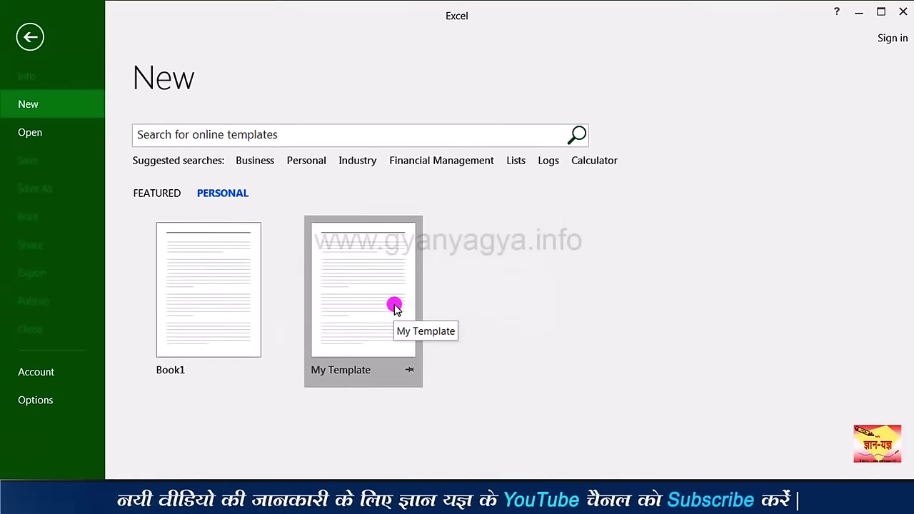
left_click(395, 307)
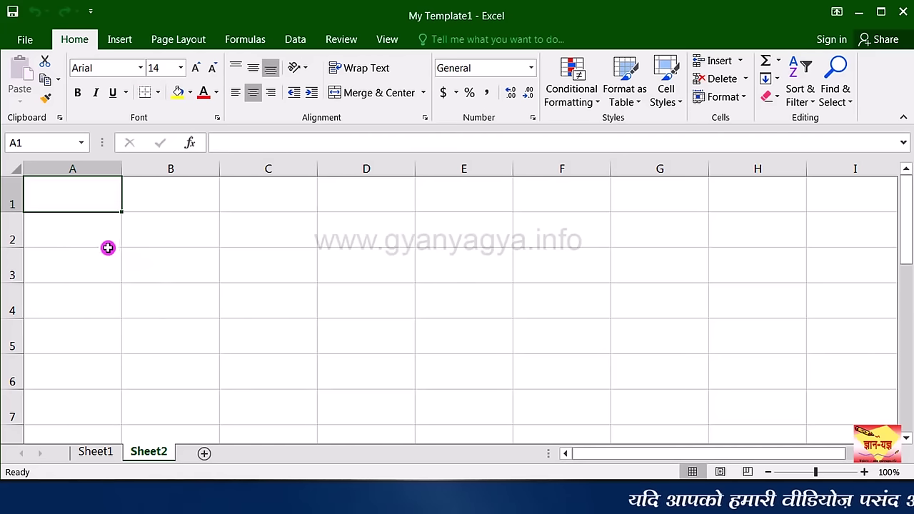
Step: Switch between Sheet1 and Sheet2 to check the template formatting, then select cell A6
left_click(100, 451)
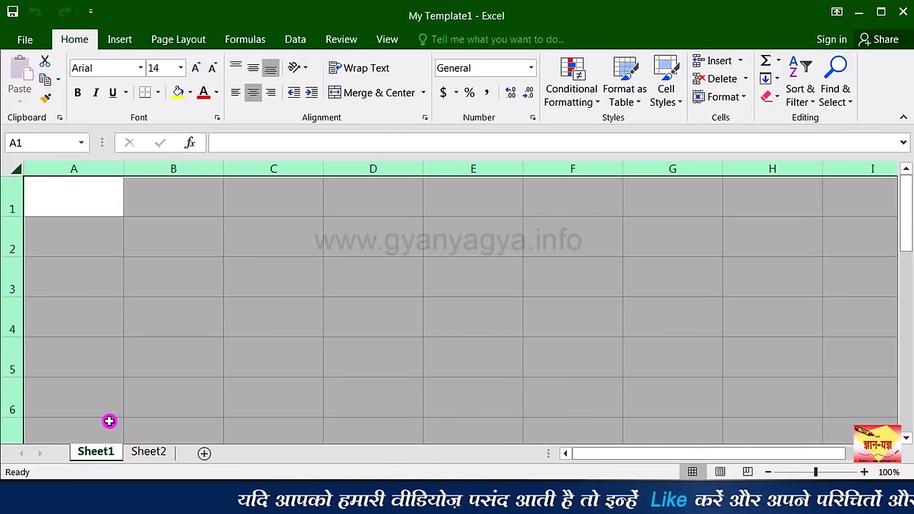
left_click(137, 452)
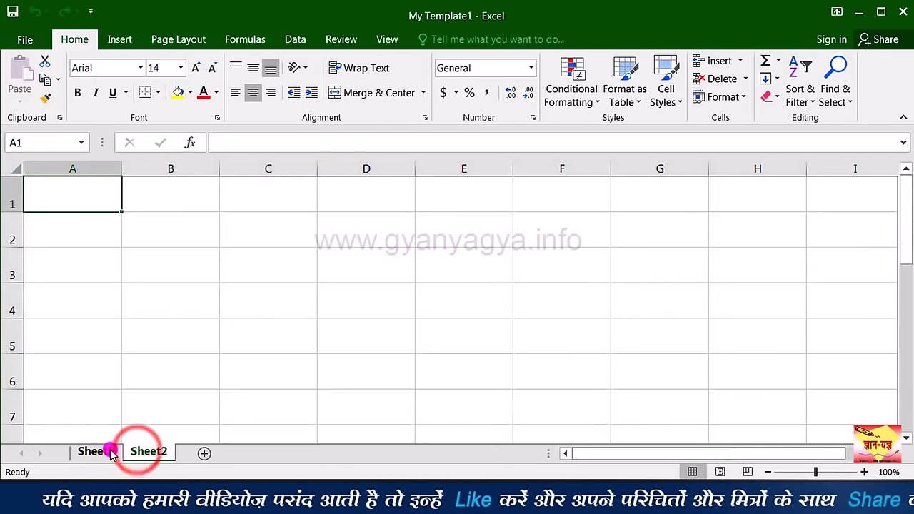
left_click(111, 452)
left_click(147, 453)
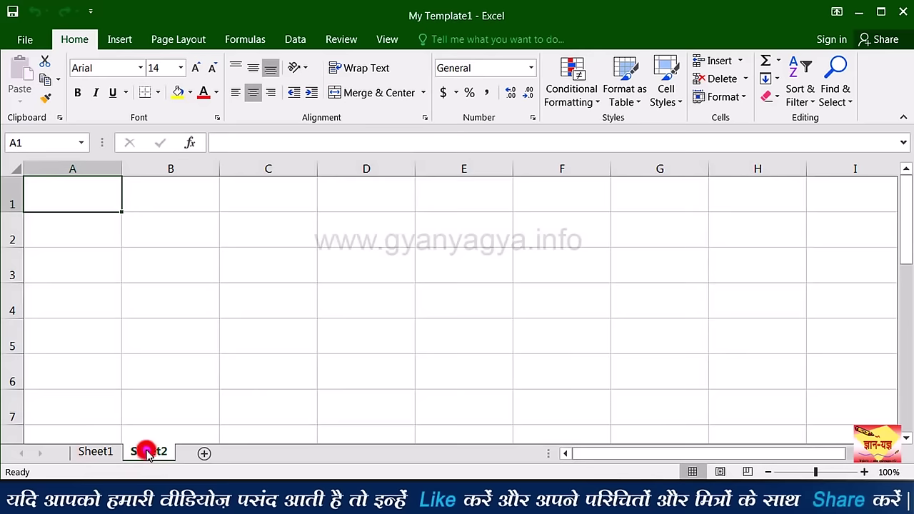
left_click(110, 453)
left_click(118, 382)
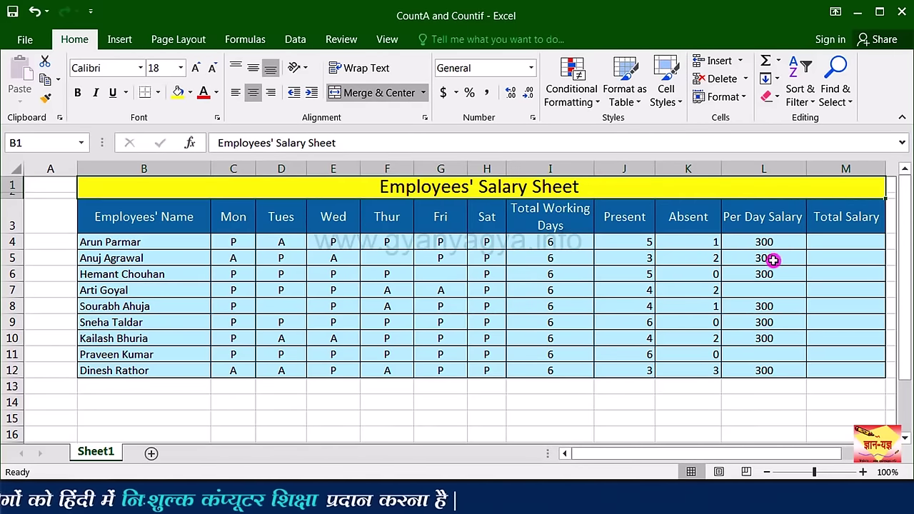
Step: Enter =COUNT(L4:L12) in L13, counting 7 Per Day Salary entries
left_click(756, 389)
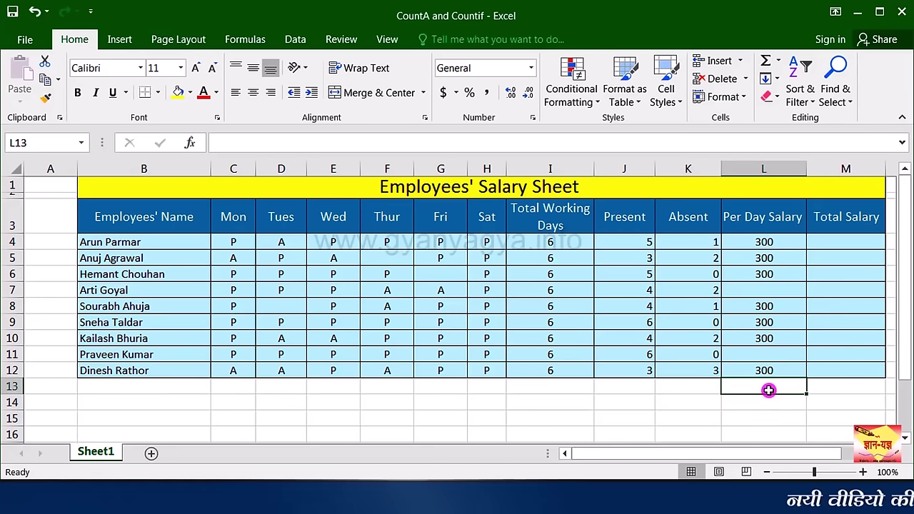
type("=")
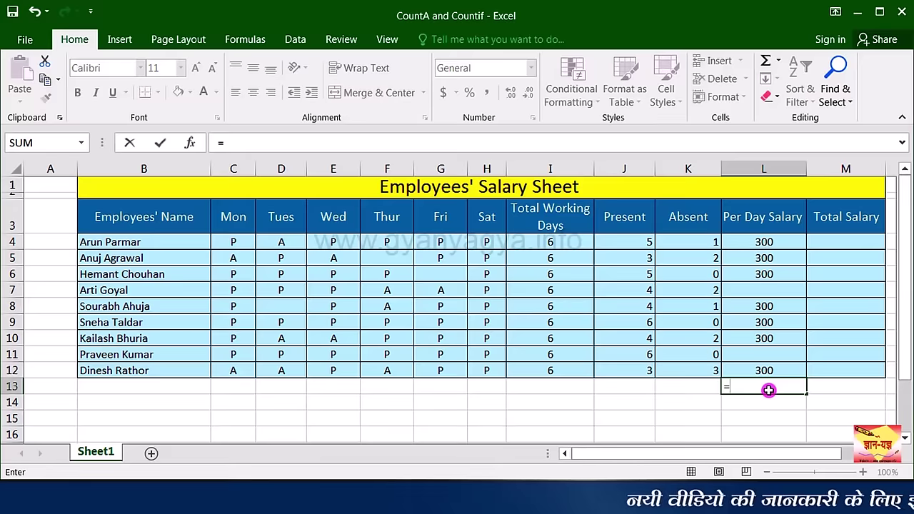
type("c")
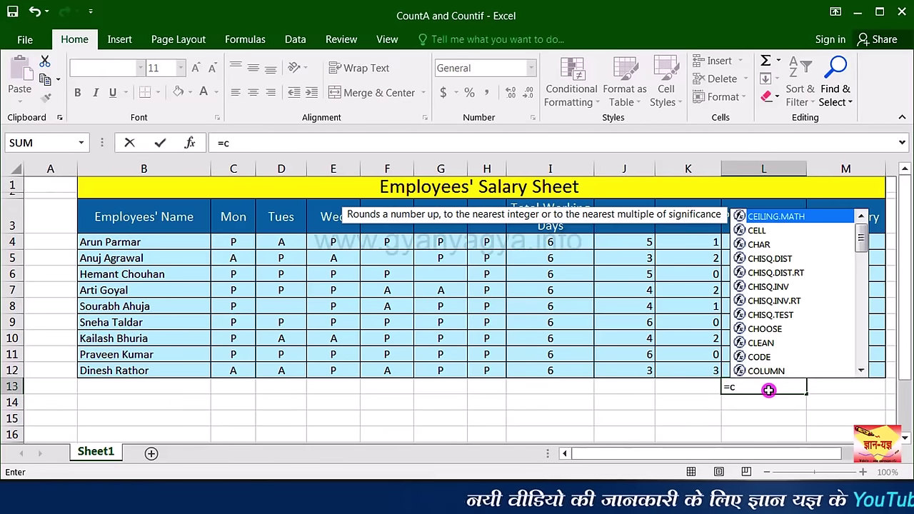
type("ou")
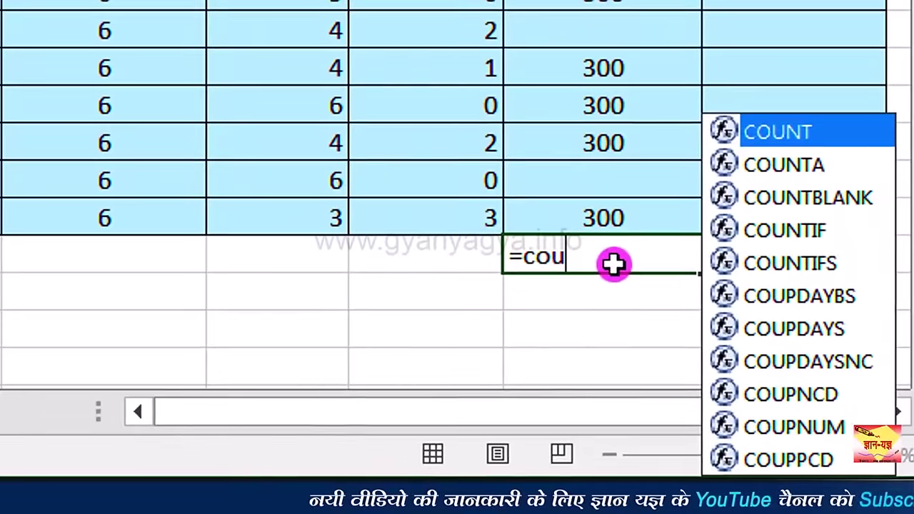
double_click(838, 136)
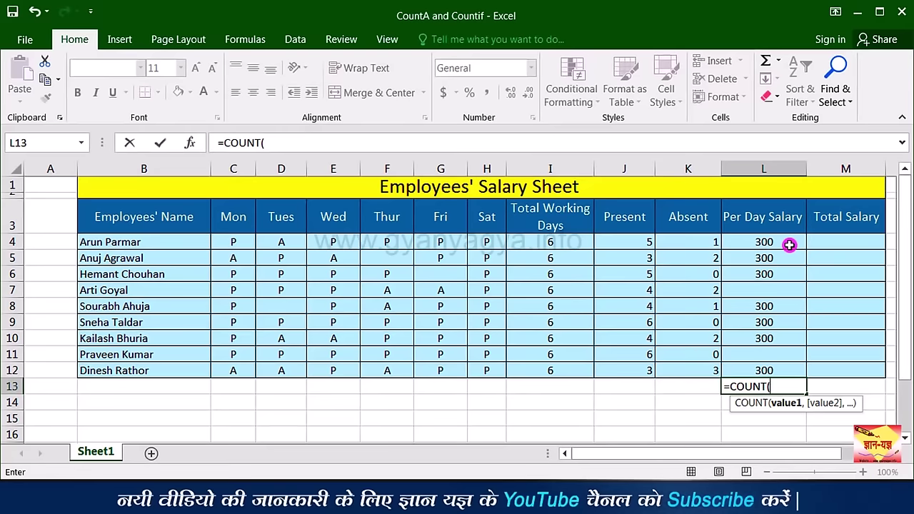
left_click_drag(789, 246, 774, 353)
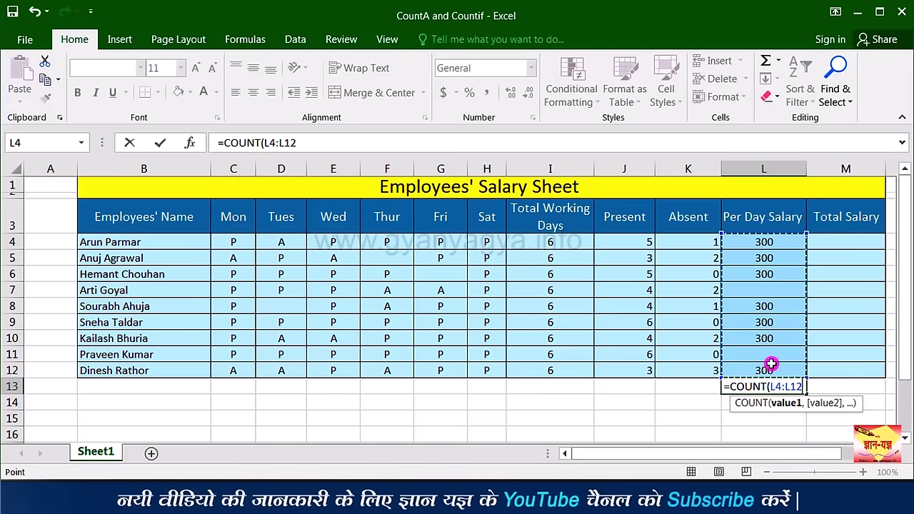
key("ctrl+Return")
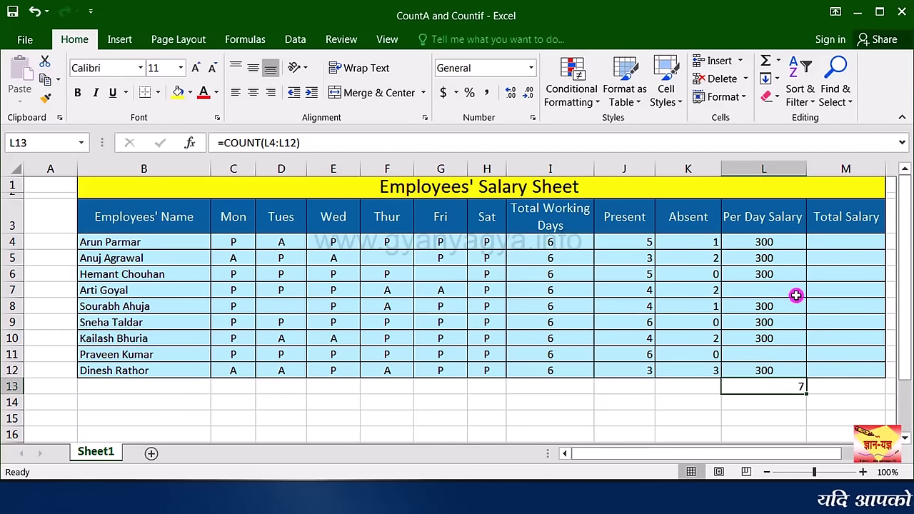
left_click_drag(785, 355, 785, 387)
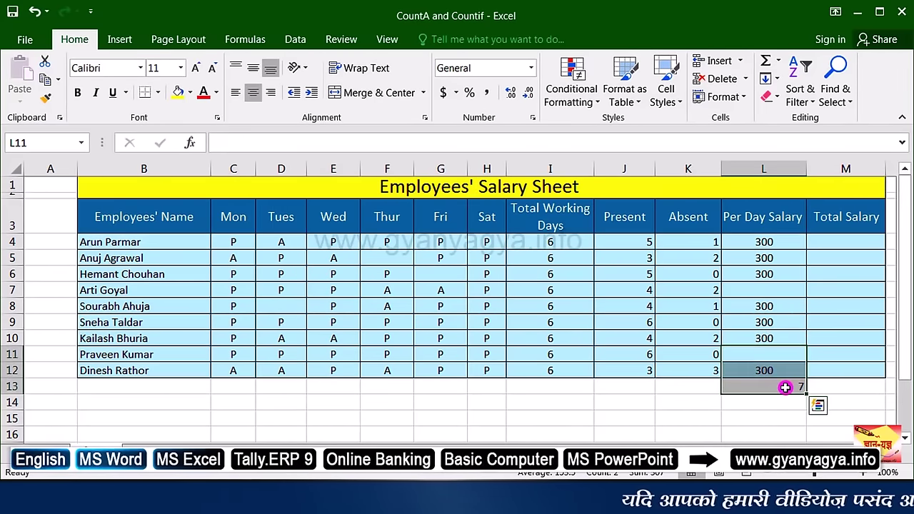
left_click(785, 387)
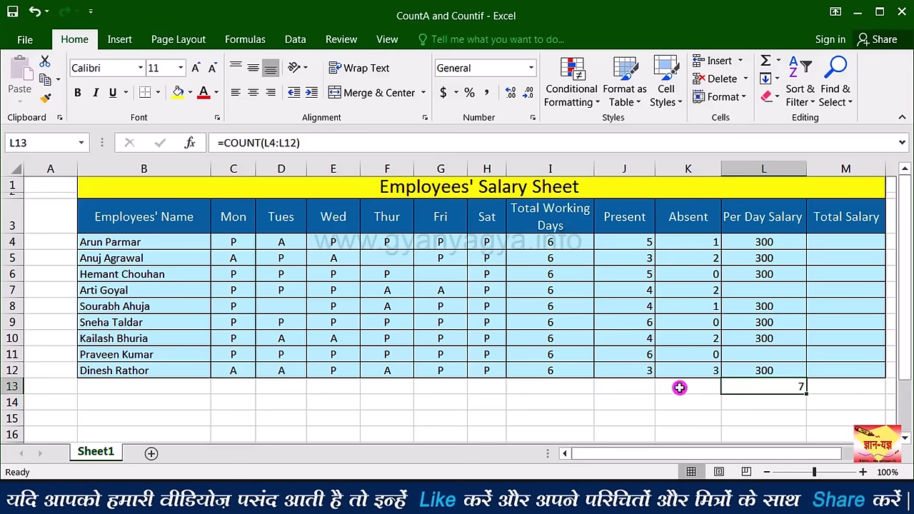
left_click(537, 386)
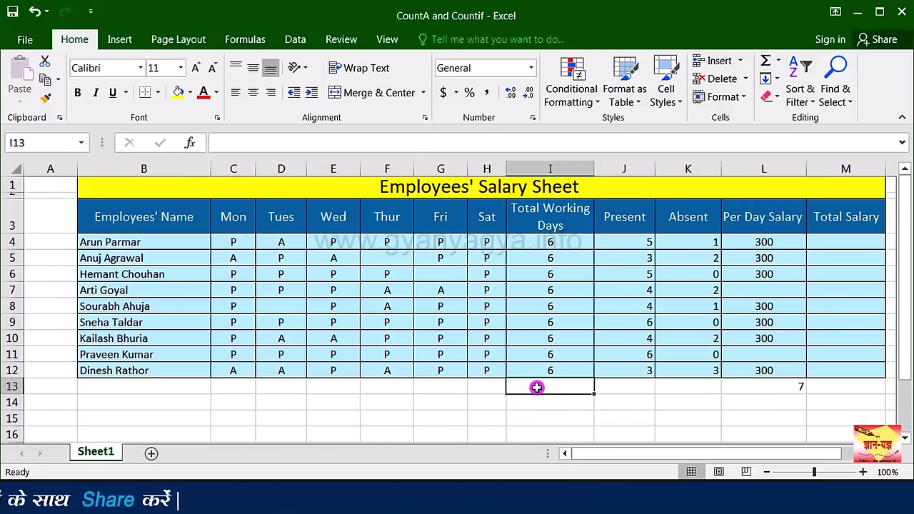
Step: Enter =COUNTA(H4:I12) in I13, counting 18 filled Sat and Total Working Days cells
type("=")
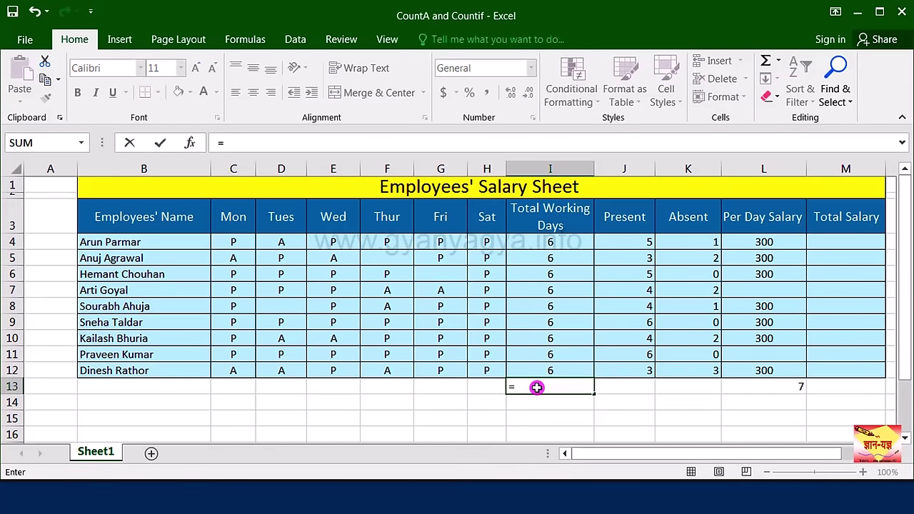
type("co")
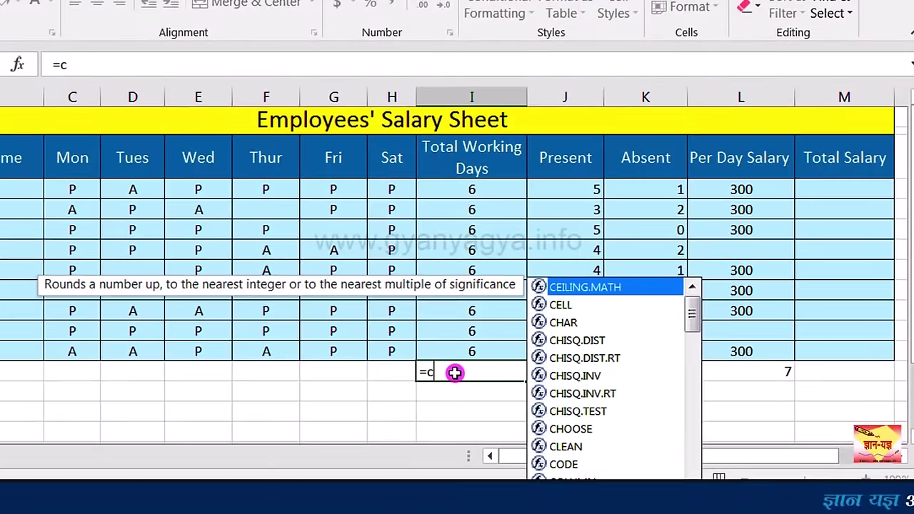
type("u")
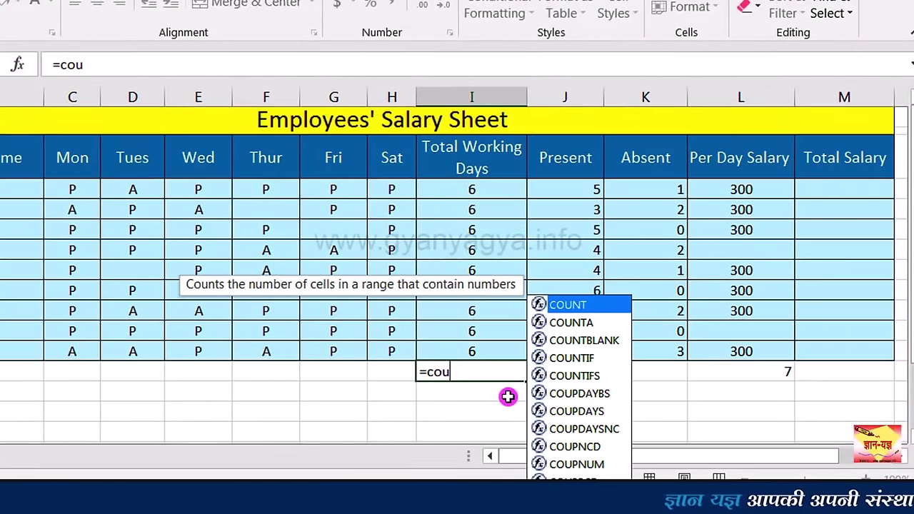
left_click(590, 325)
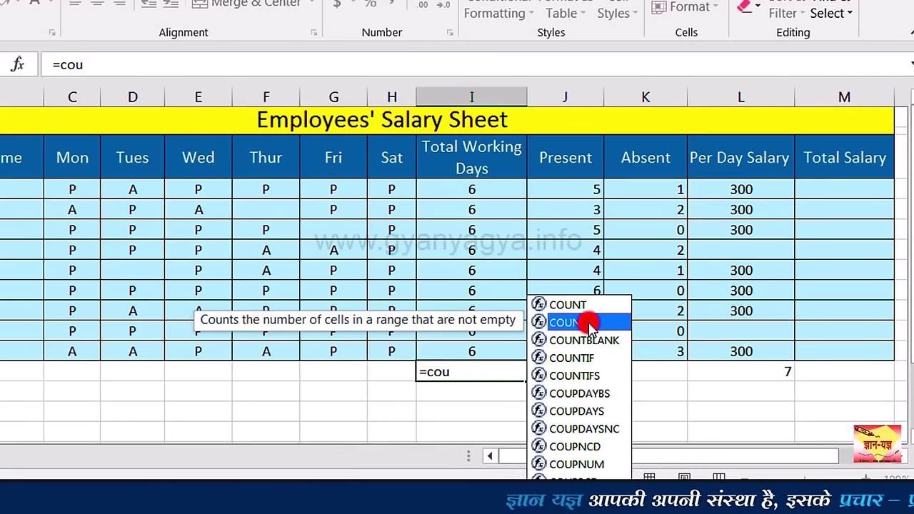
double_click(588, 323)
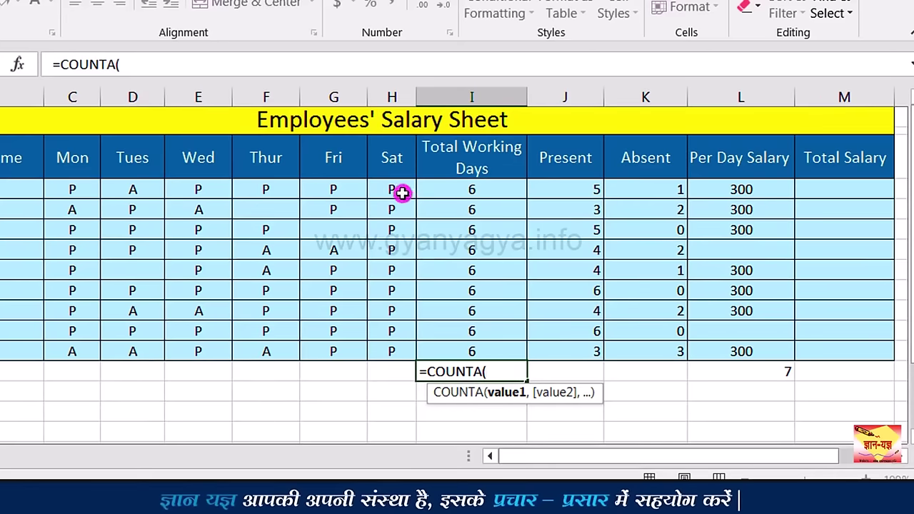
left_click_drag(405, 190, 452, 345)
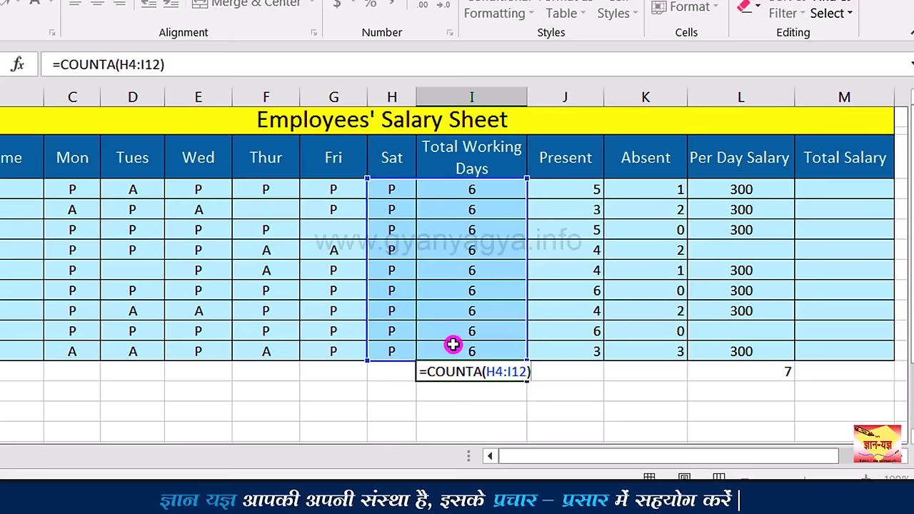
key("ctrl+Return")
left_click(459, 393)
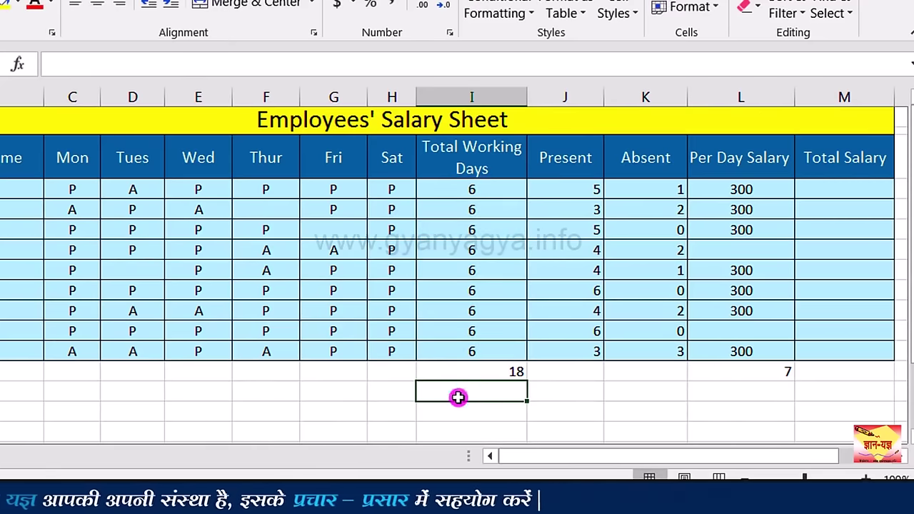
left_click(473, 373)
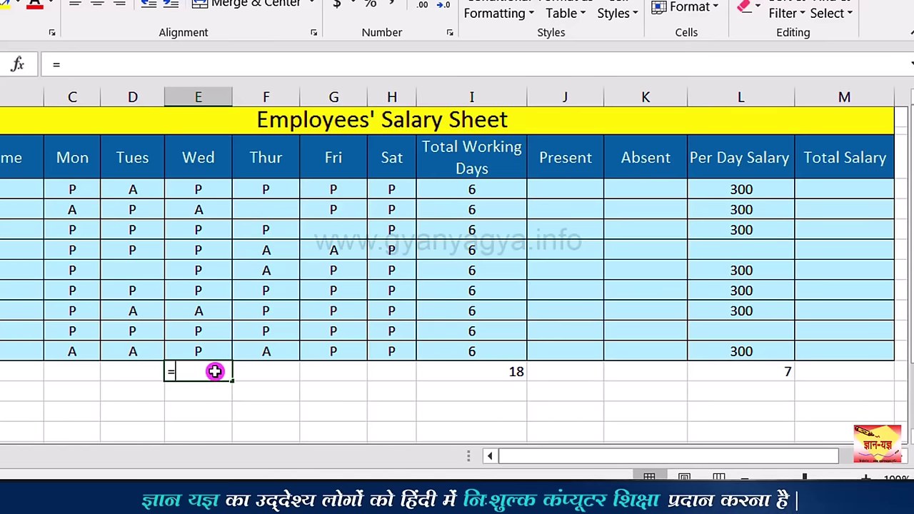
Step: Enter =COUNTBLANK(B4:I12) in E13, showing 3 blank attendance cells, and copy E13
type("cou")
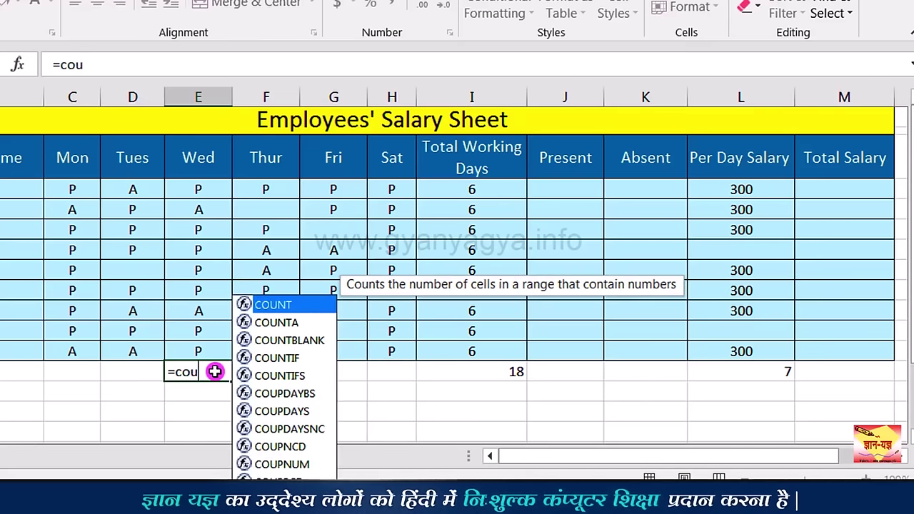
type("nt")
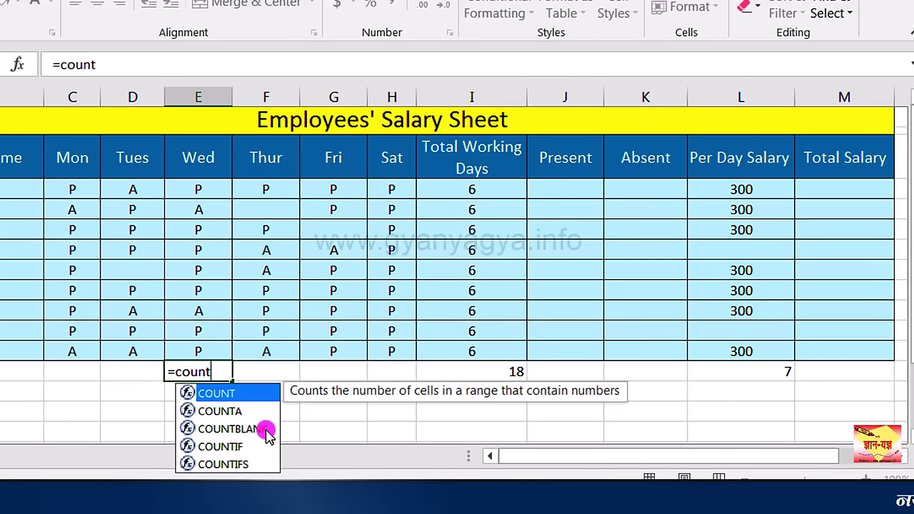
double_click(266, 430)
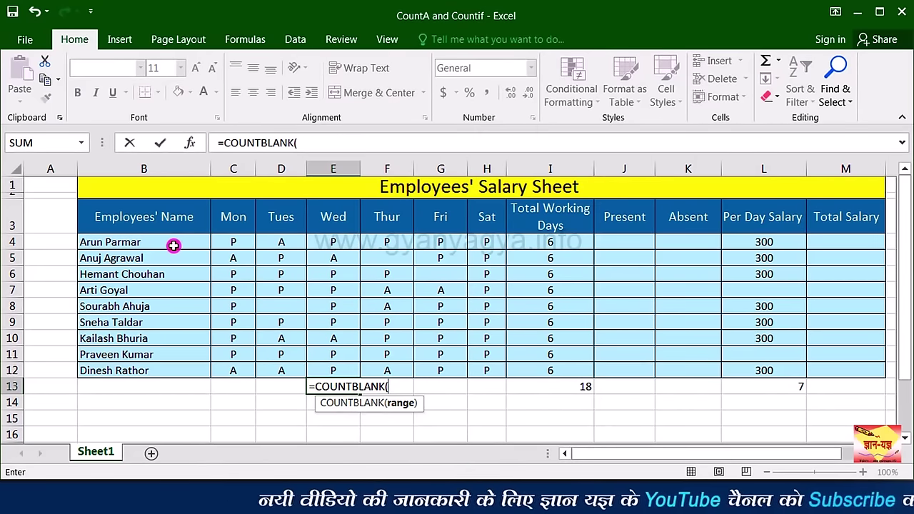
left_click_drag(173, 245, 542, 369)
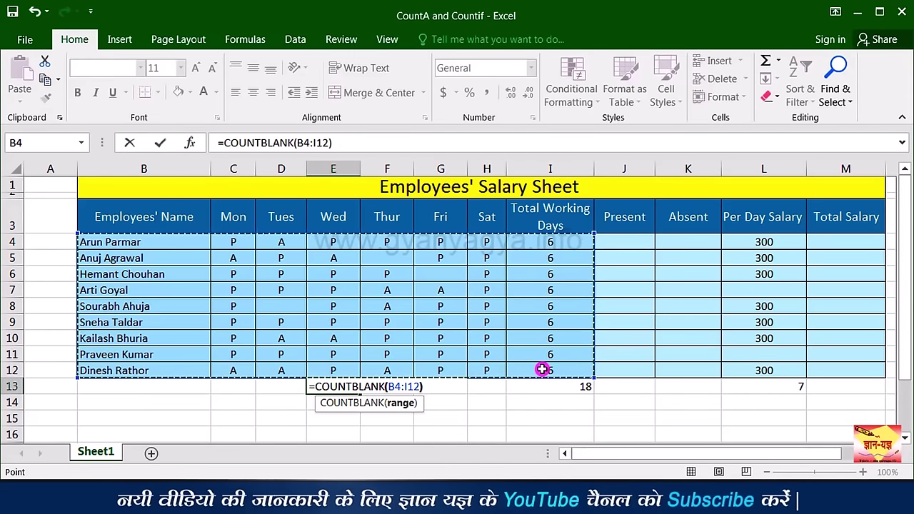
key("Return")
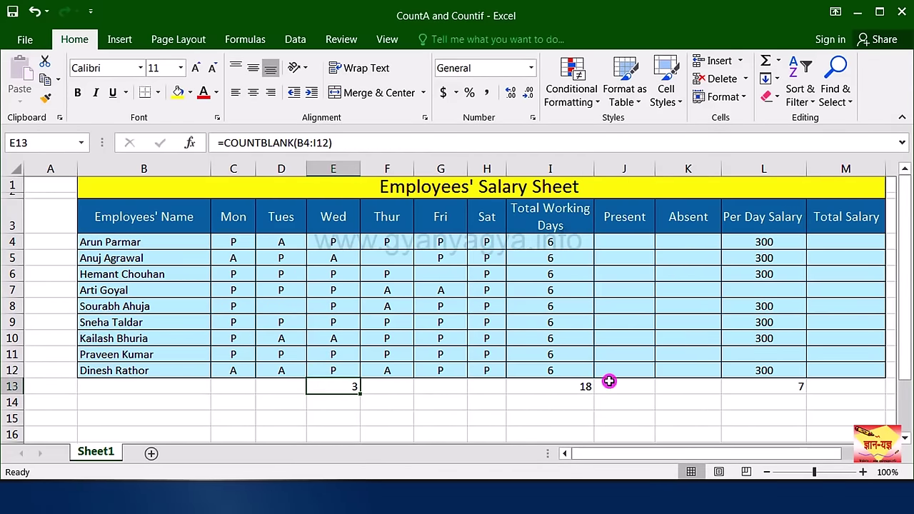
key("ctrl+c")
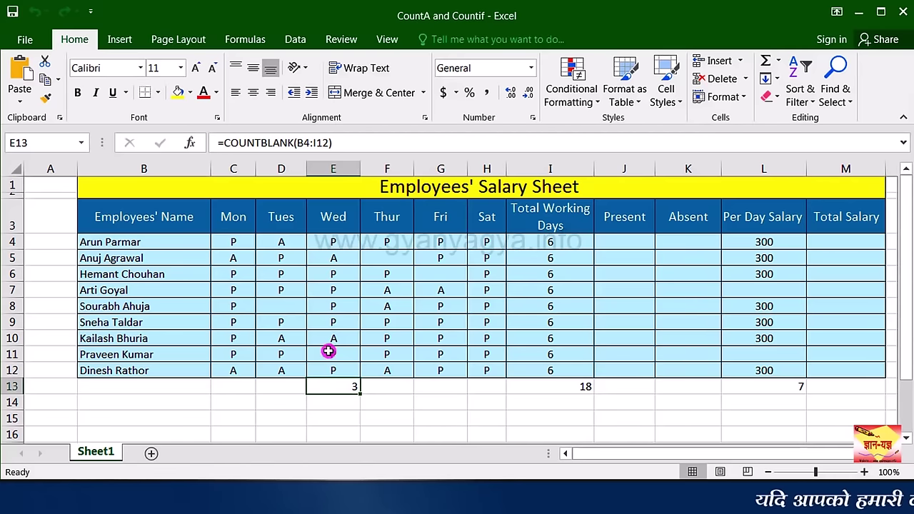
Step: Mark D8 as A, F5 as P and G6 as A so no attendance cells remain blank
left_click(292, 303)
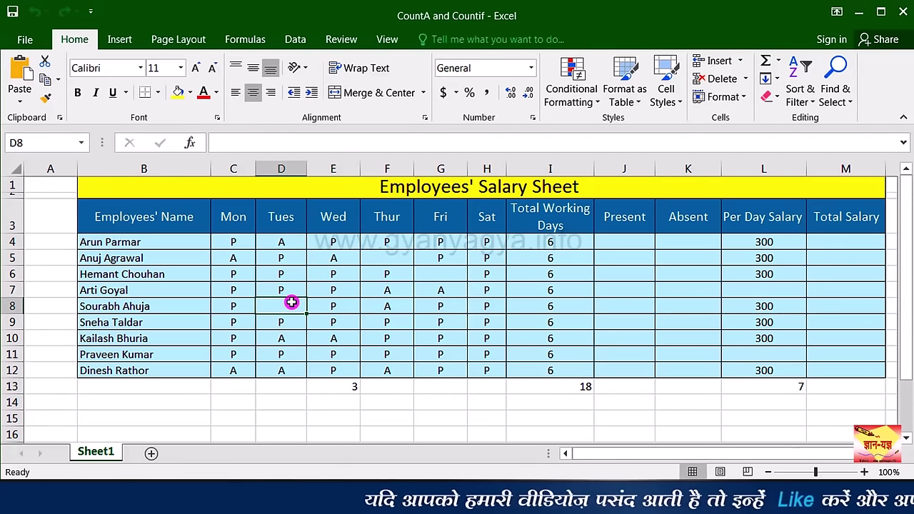
type("A")
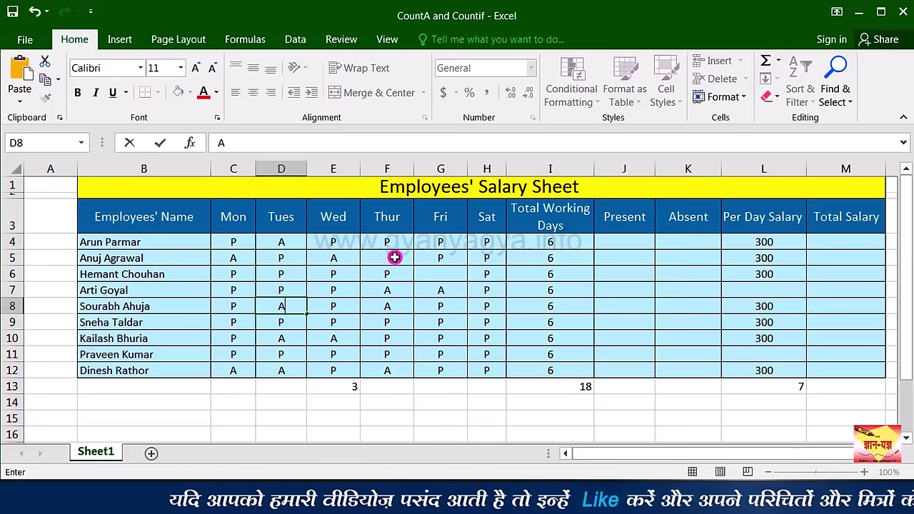
left_click(394, 258)
type("P")
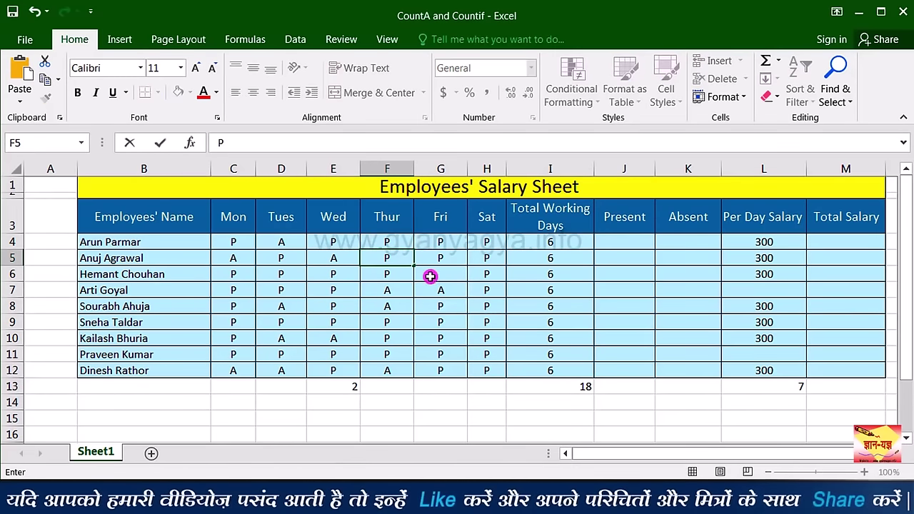
left_click(457, 274)
type("A")
key("ctrl+Return")
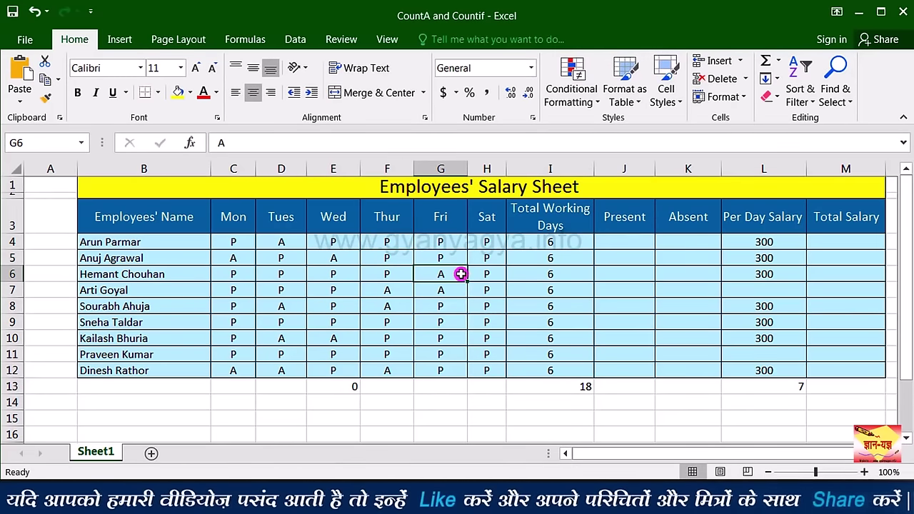
left_click(621, 240)
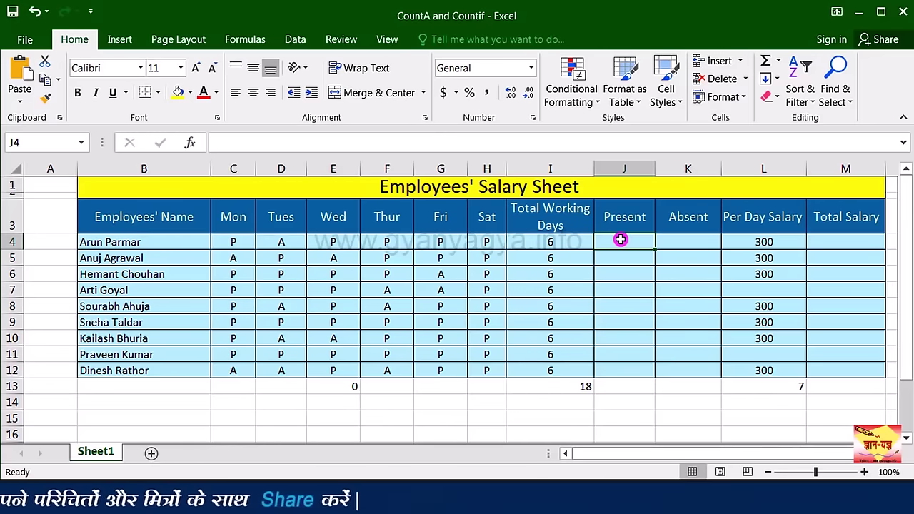
Step: Fill J4:J12 with =COUNTIF(C4:H4,"P") to count each employee's P marks
type("=")
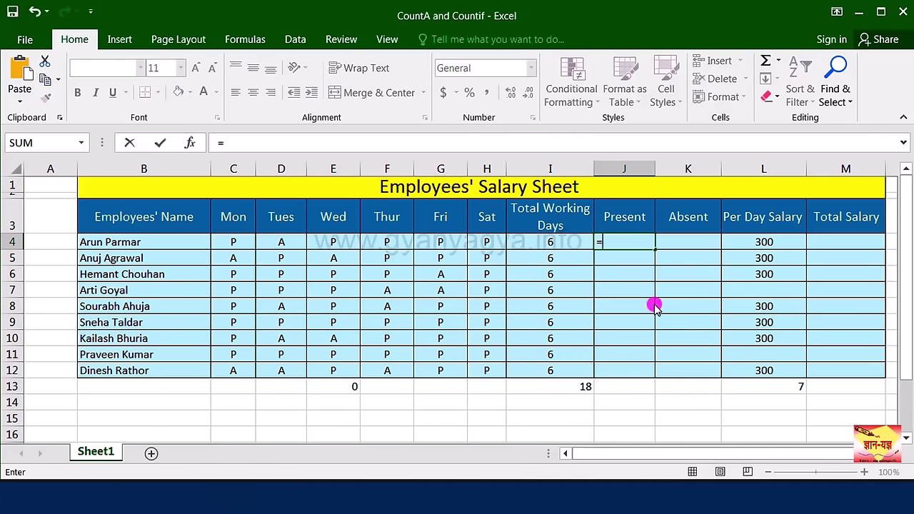
type("cou")
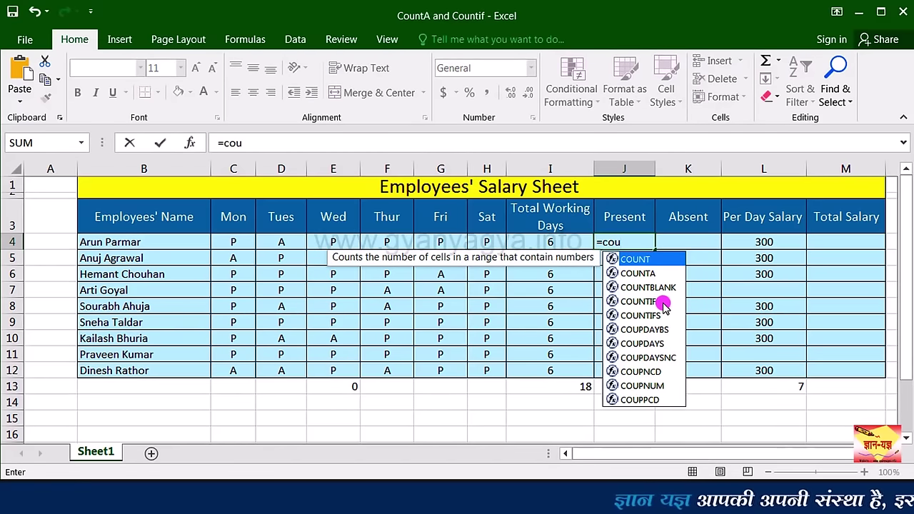
double_click(663, 302)
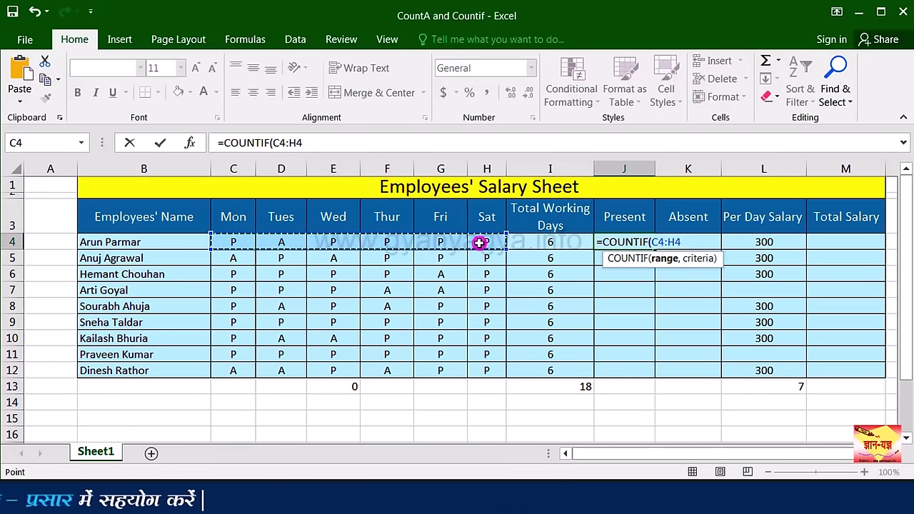
type(",")
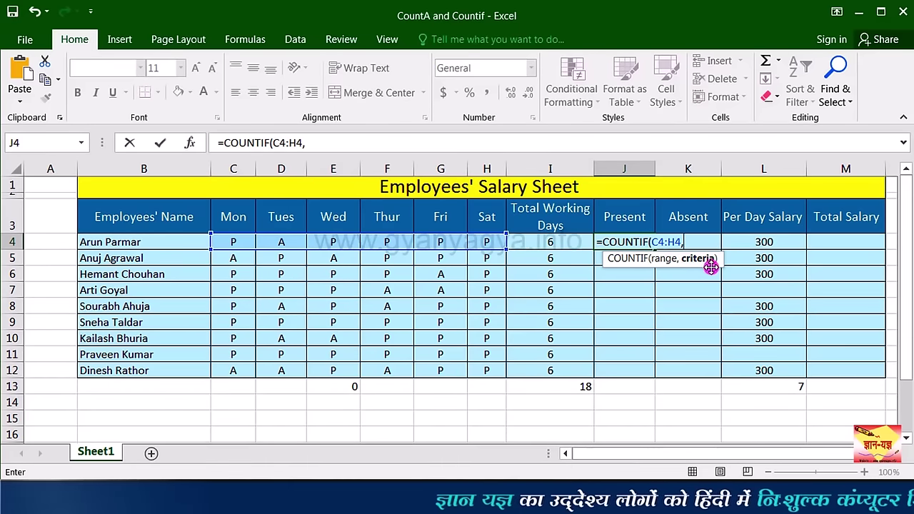
type("\"")
key("BackSpace")
type("\"P")
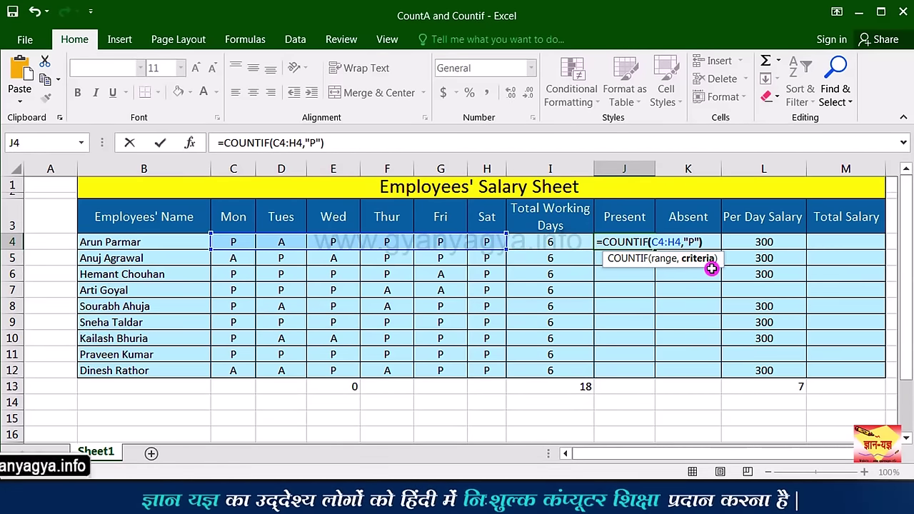
key("Right")
key("Return")
left_click(647, 243)
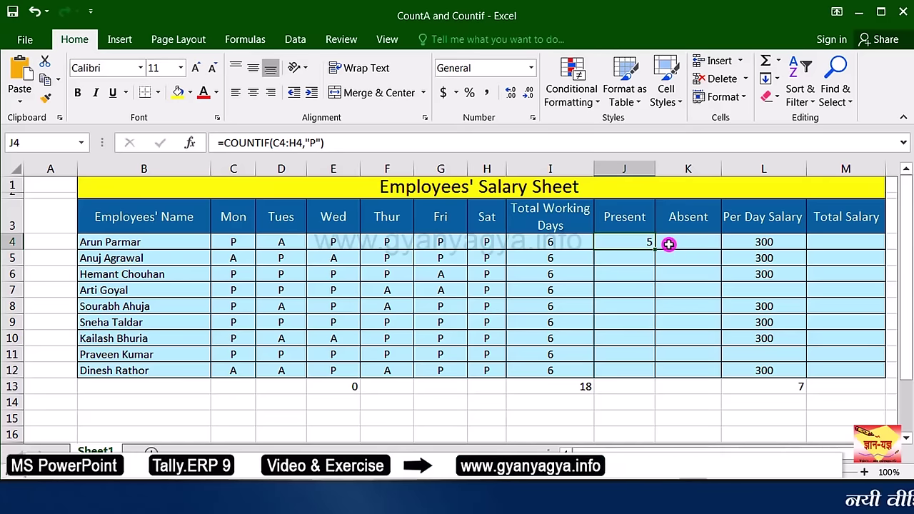
left_click_drag(654, 249, 643, 374)
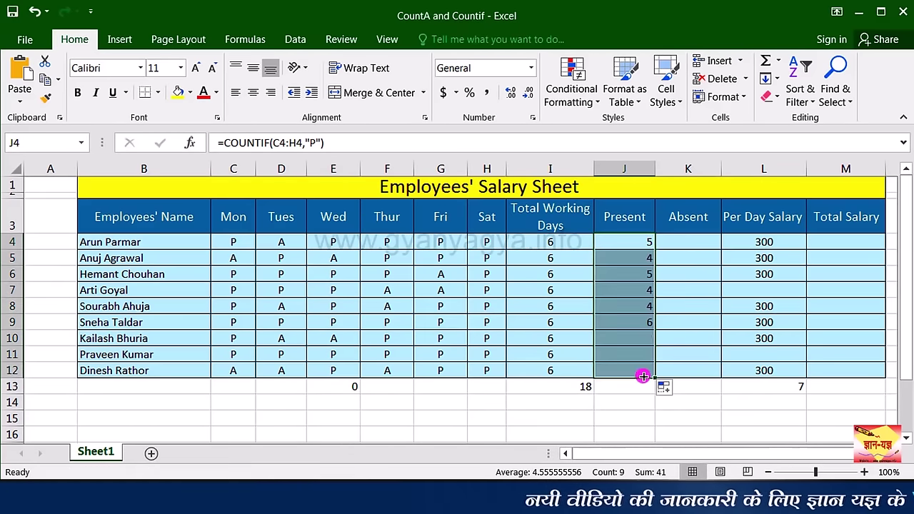
left_click(707, 245)
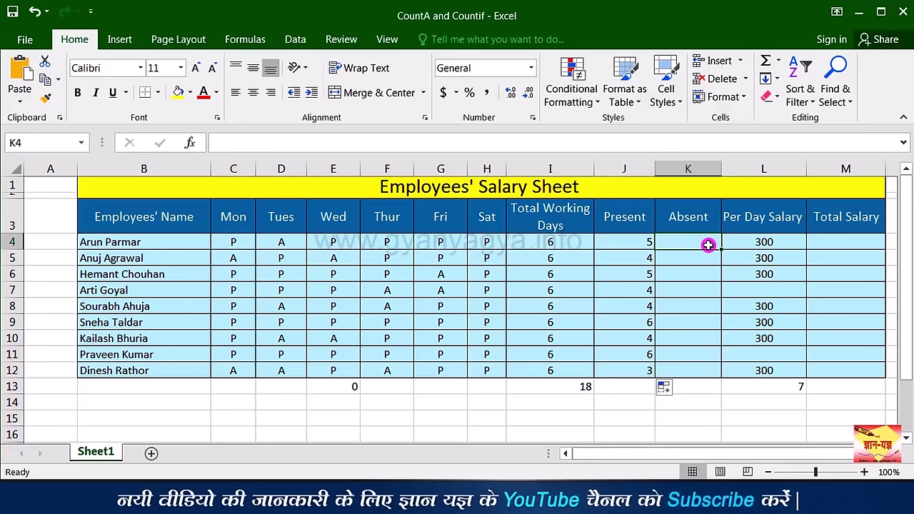
Step: Fill K4:K12 with =COUNTIF(C4:H4,"A") to count each employee's A marks
type("=COUNTIF(")
left_click_drag(486, 242, 247, 243)
type(",\"")
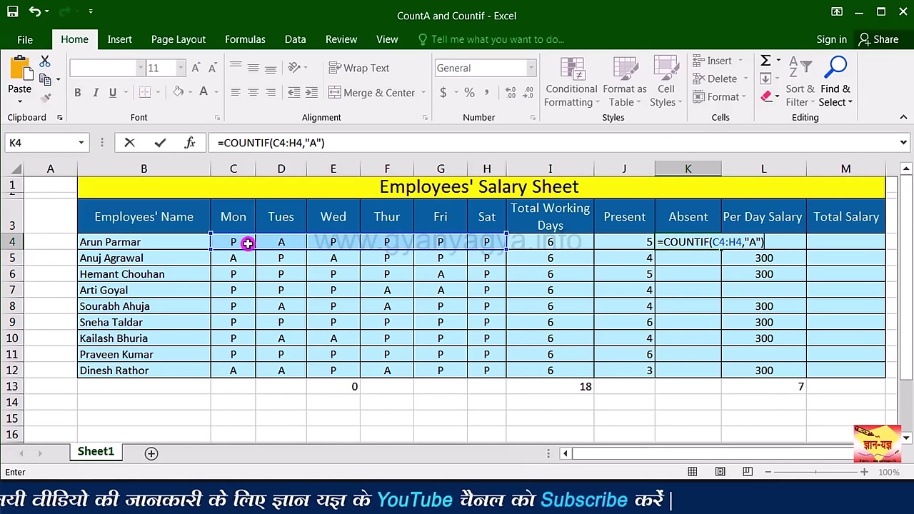
left_click(703, 241)
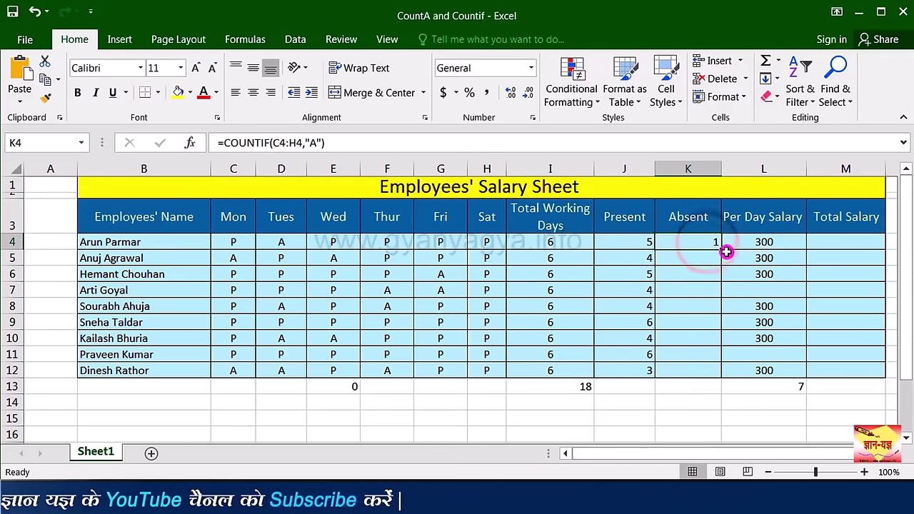
left_click_drag(723, 298, 711, 374)
left_click(702, 370)
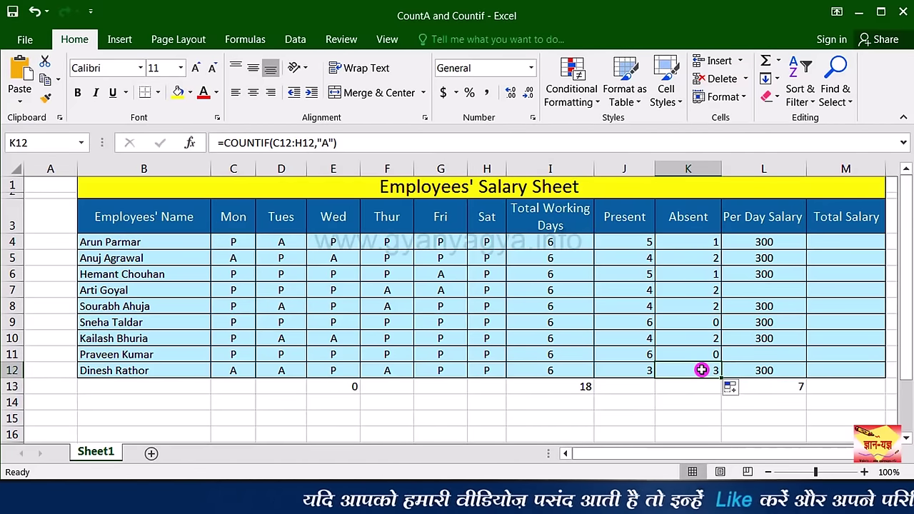
left_click(432, 391)
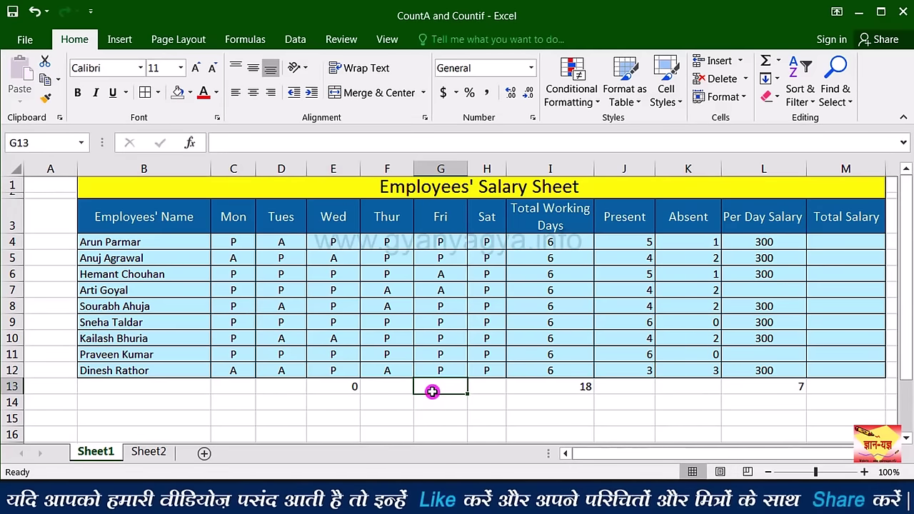
left_click(697, 369)
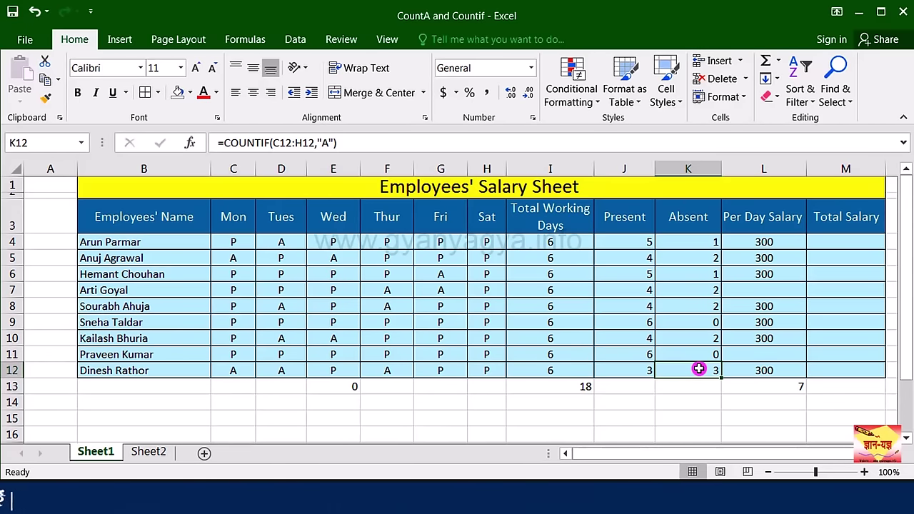
Step: Go to the Sheet2 marksheet and select G14 beside the Boy label
left_click(147, 452)
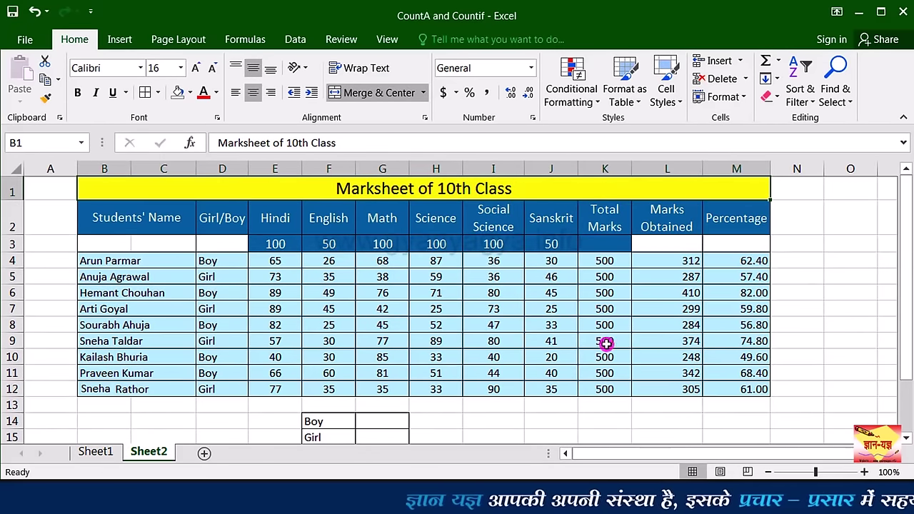
scroll(490, 367, "down", 1)
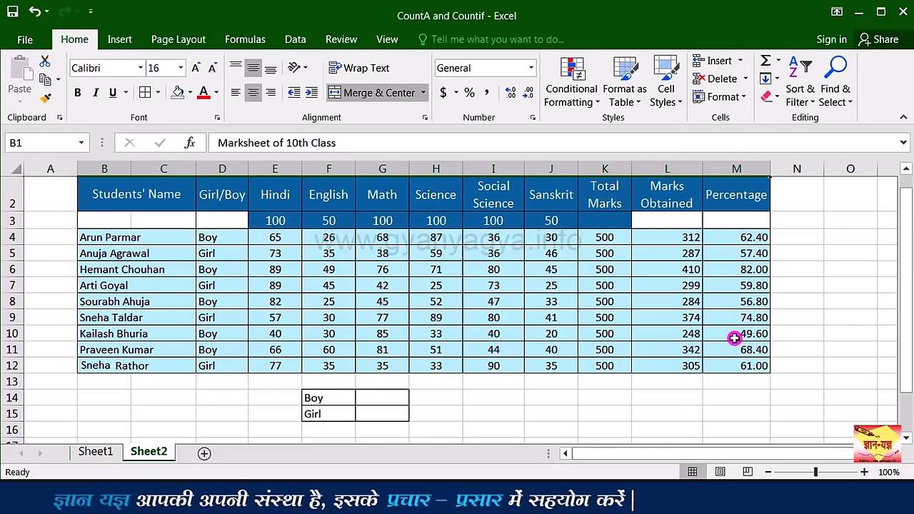
left_click(386, 399)
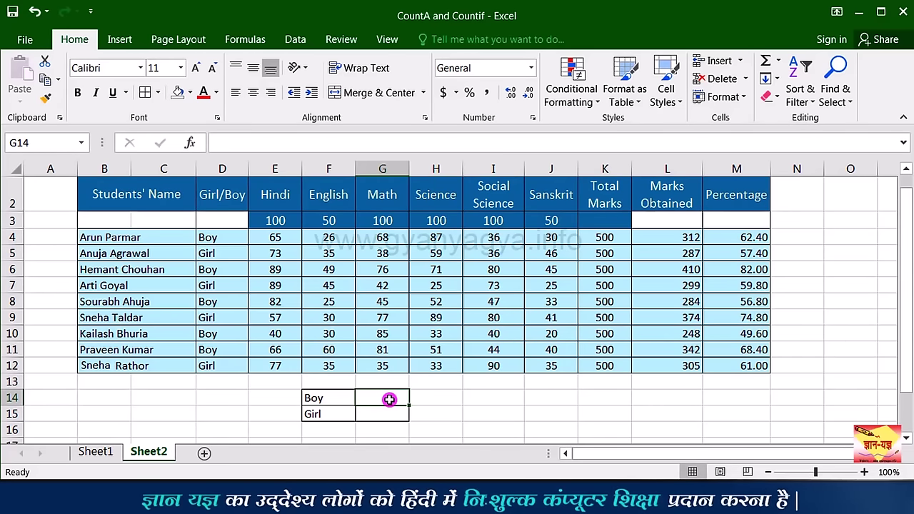
Step: Enter =COUNTIFS(D4:D12,D4,M4:M12,">60") in G14, returning 3 boys above 60%
type("=")
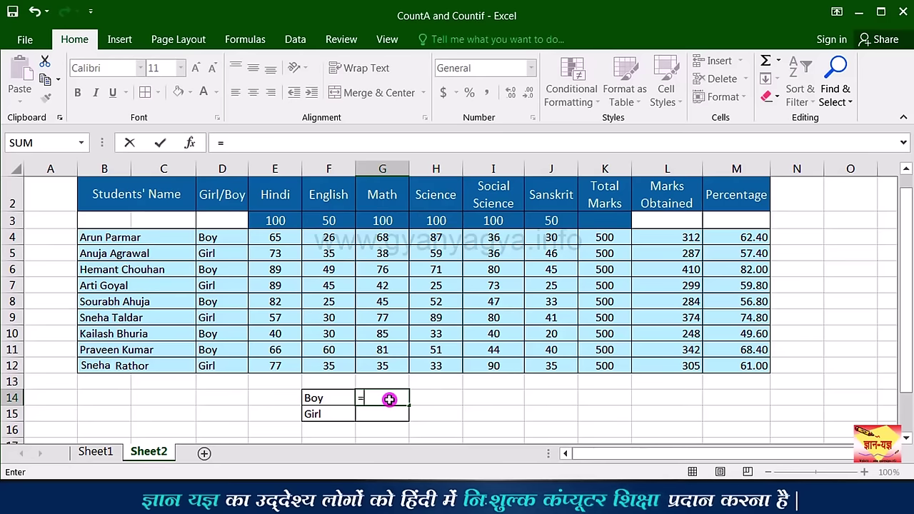
type("cu")
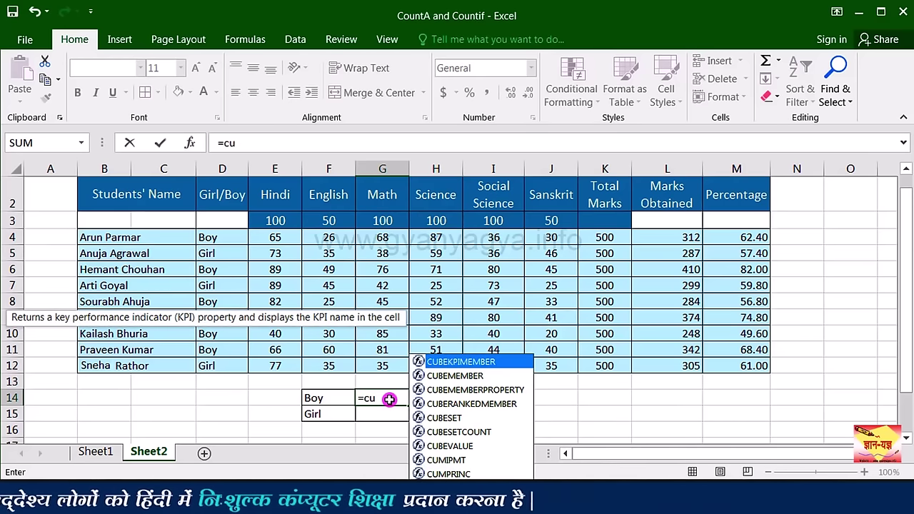
key("BackSpace")
type("oun")
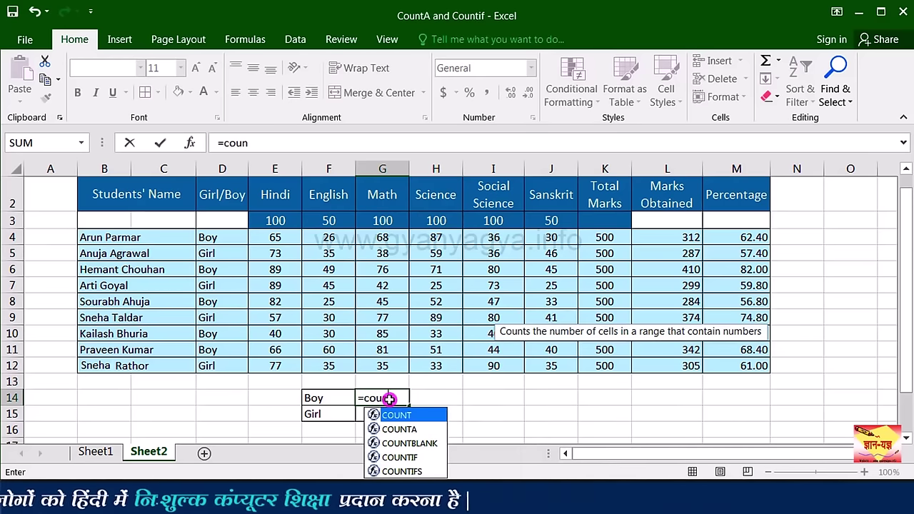
double_click(426, 472)
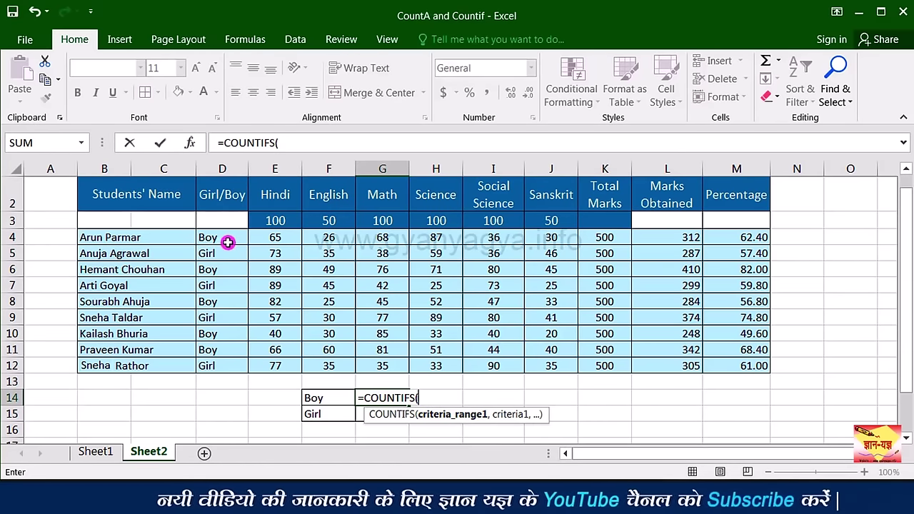
left_click_drag(226, 240, 230, 362)
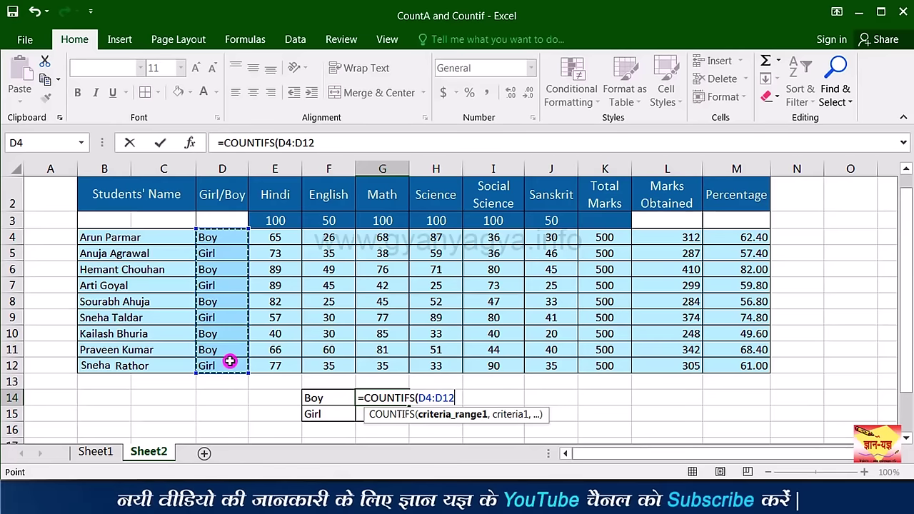
type(",")
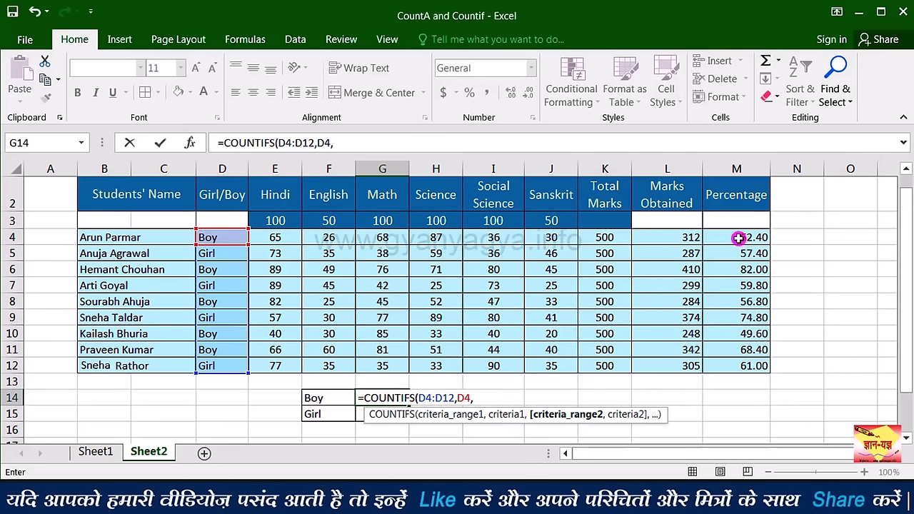
left_click_drag(739, 265, 739, 363)
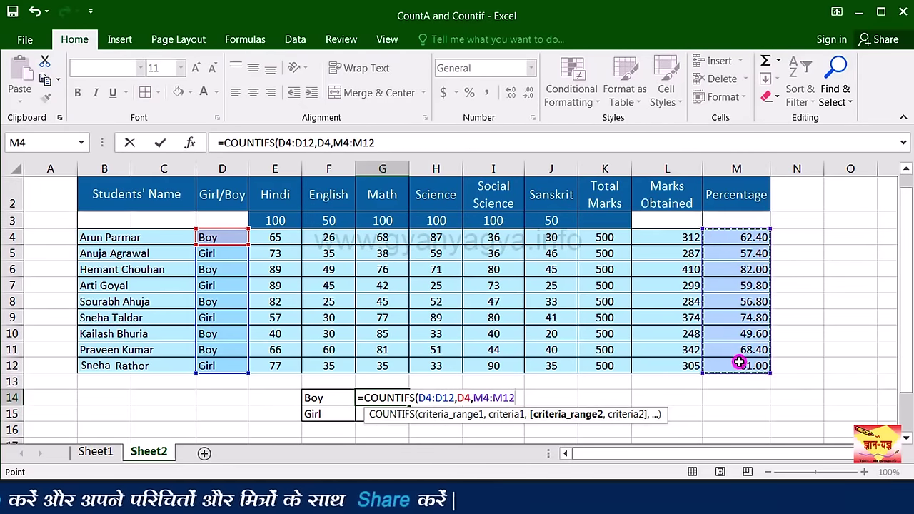
type(",")
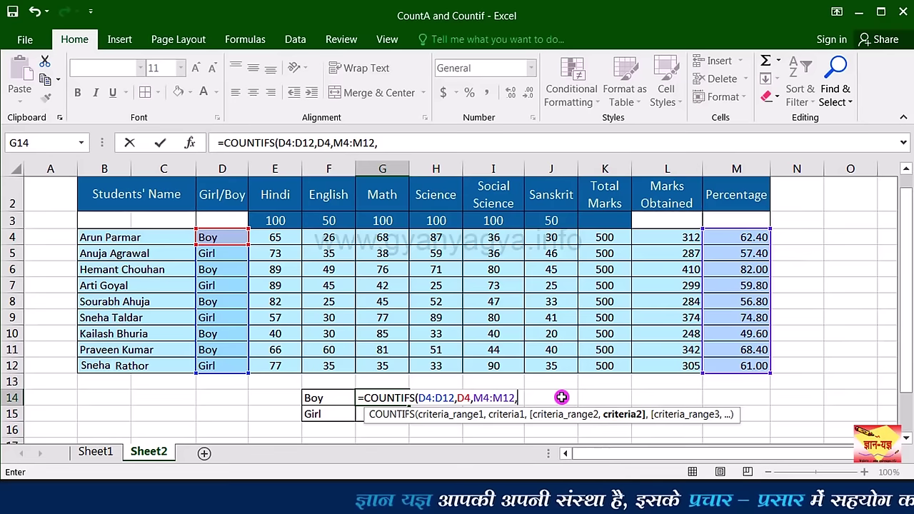
type("\">")
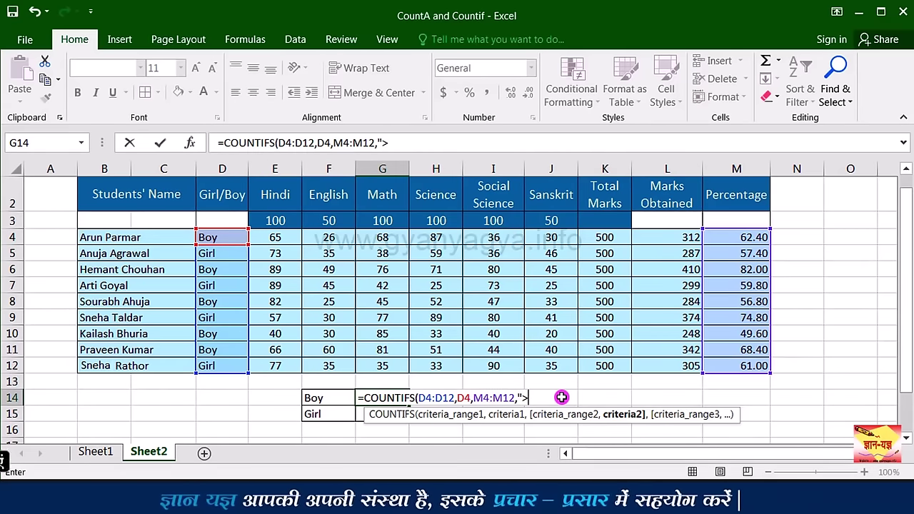
type("60")
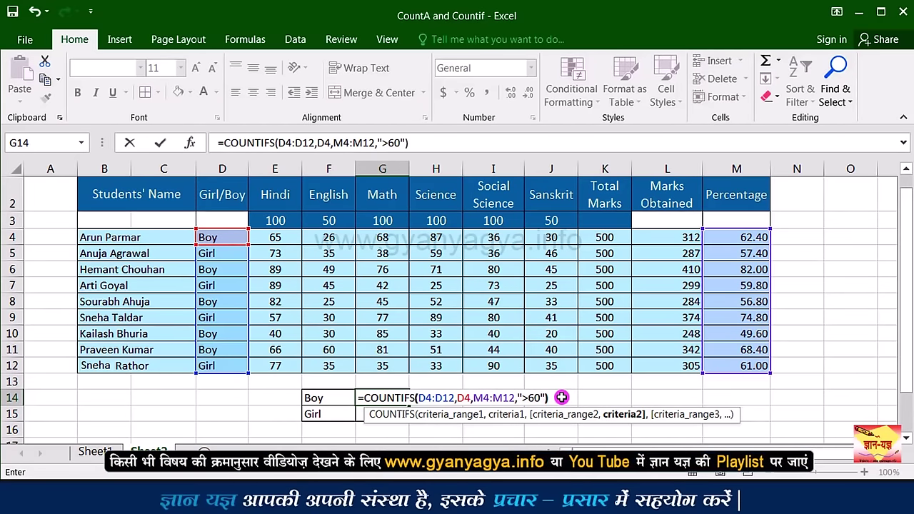
type("\")")
key("Return")
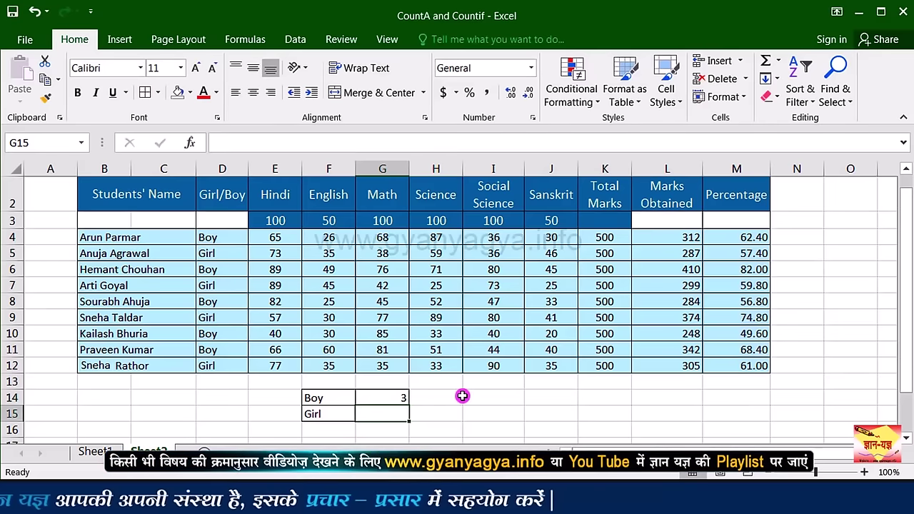
left_click(362, 398)
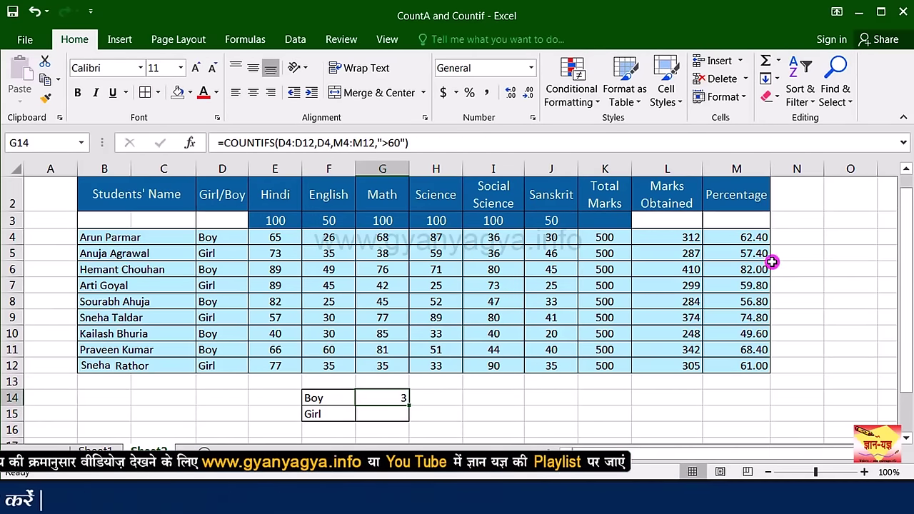
left_click(752, 237)
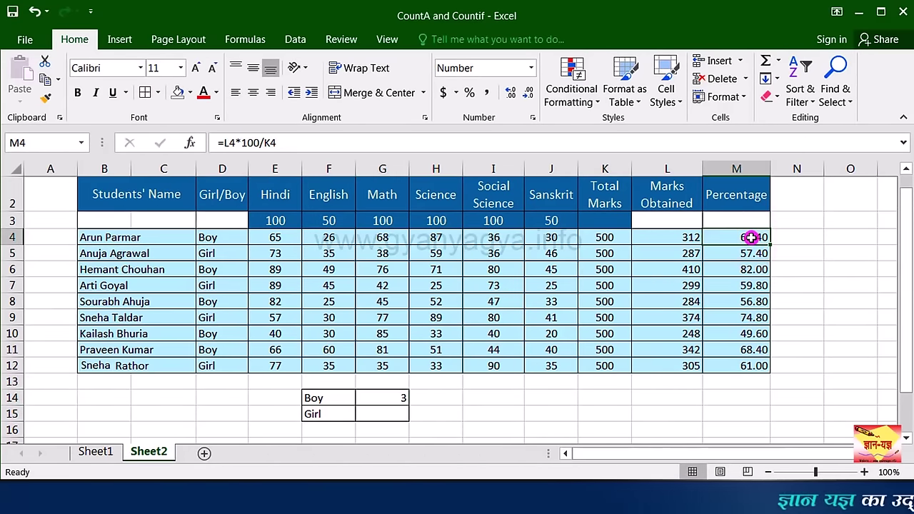
left_click(759, 269)
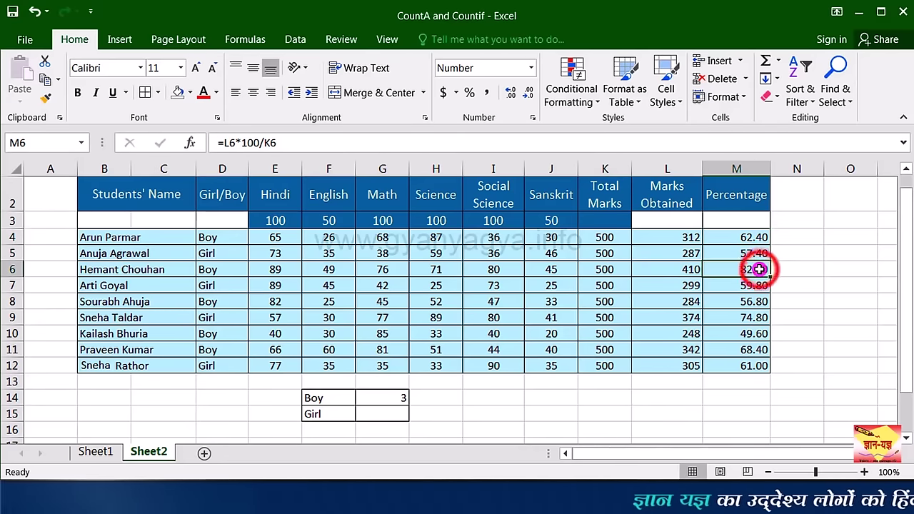
left_click(758, 350)
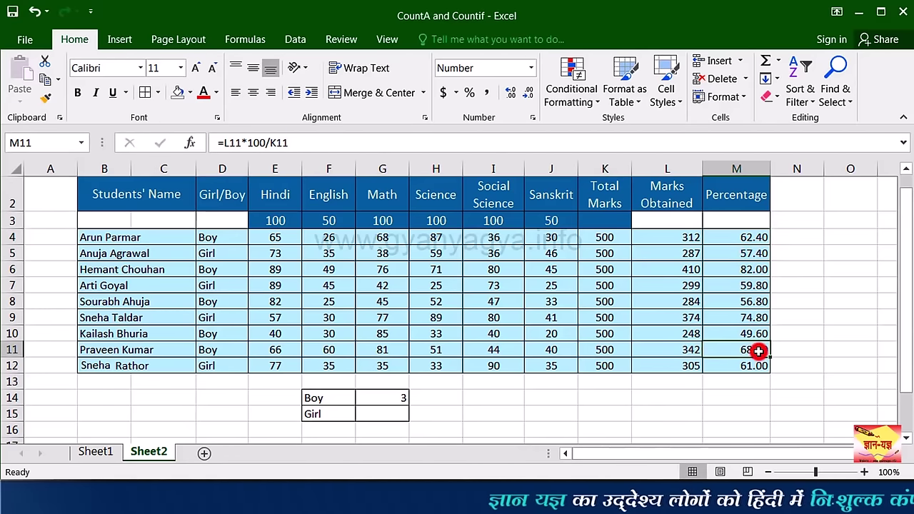
left_click(388, 416)
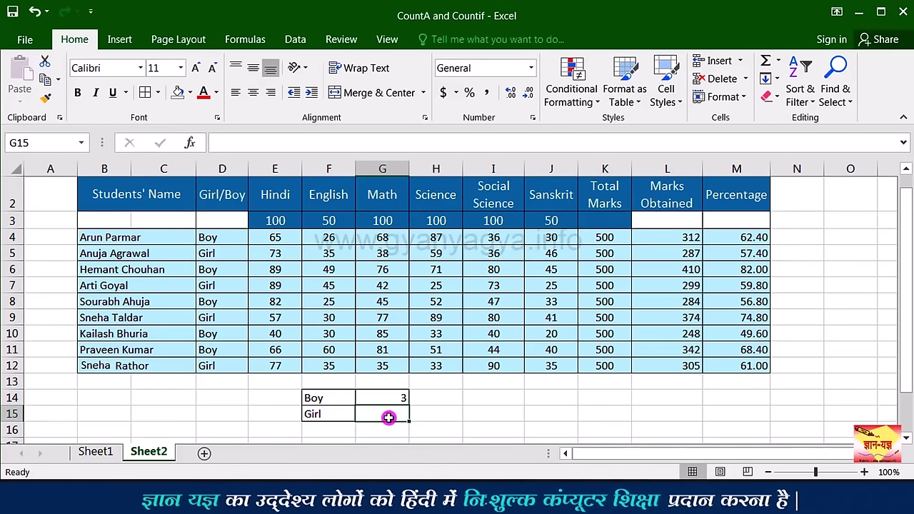
Step: Enter =COUNTIFS(D4:D12,D5,M4:M12,">60") in G15, returning 2 girls, and verify both counts
type("=coun")
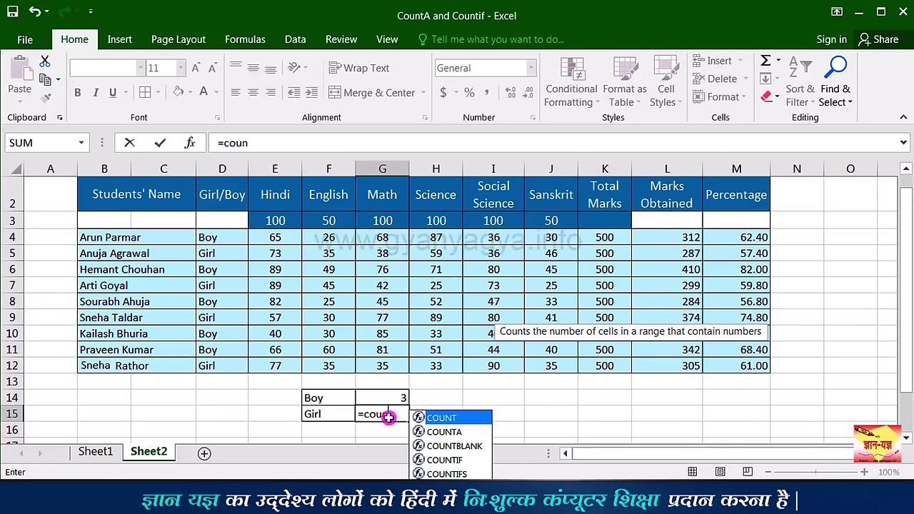
double_click(446, 474)
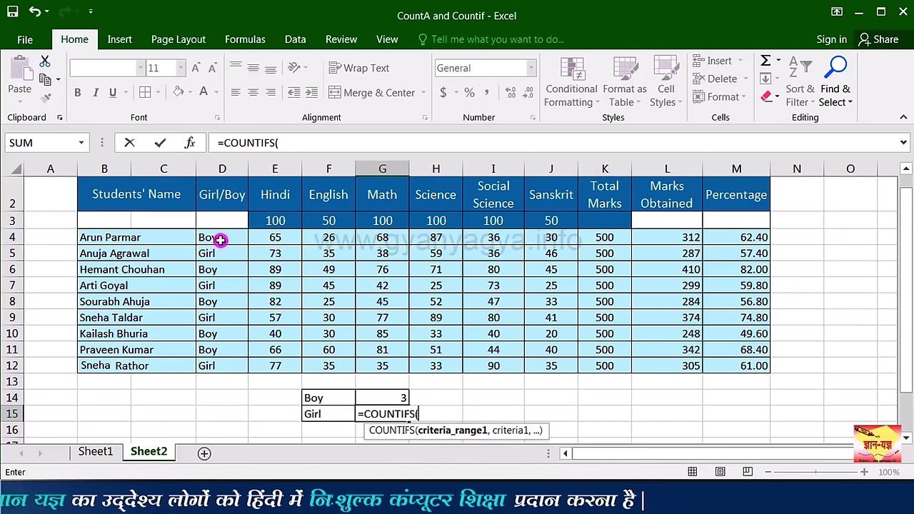
left_click_drag(221, 239, 221, 360)
type(",")
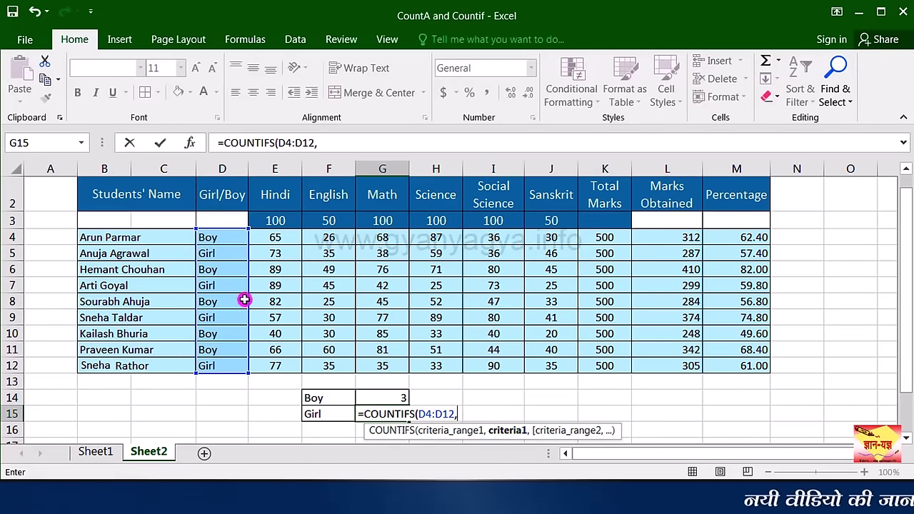
left_click(224, 255)
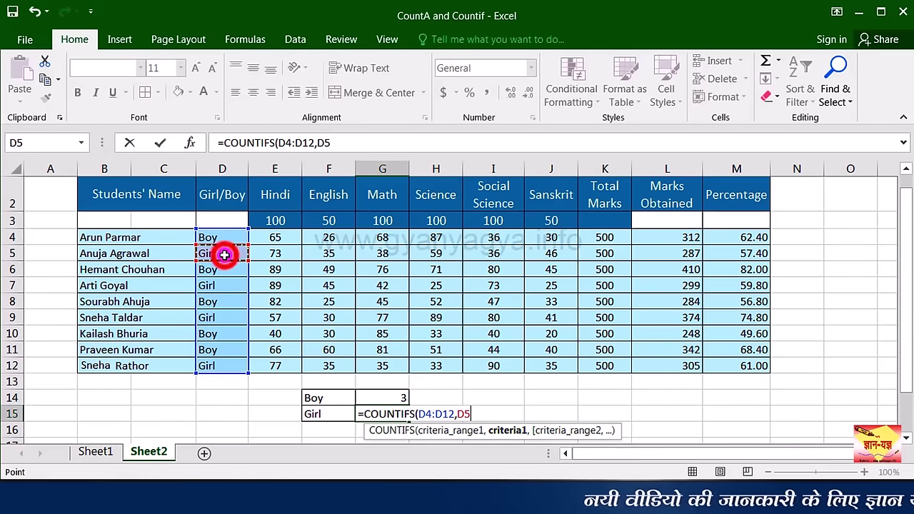
type(",")
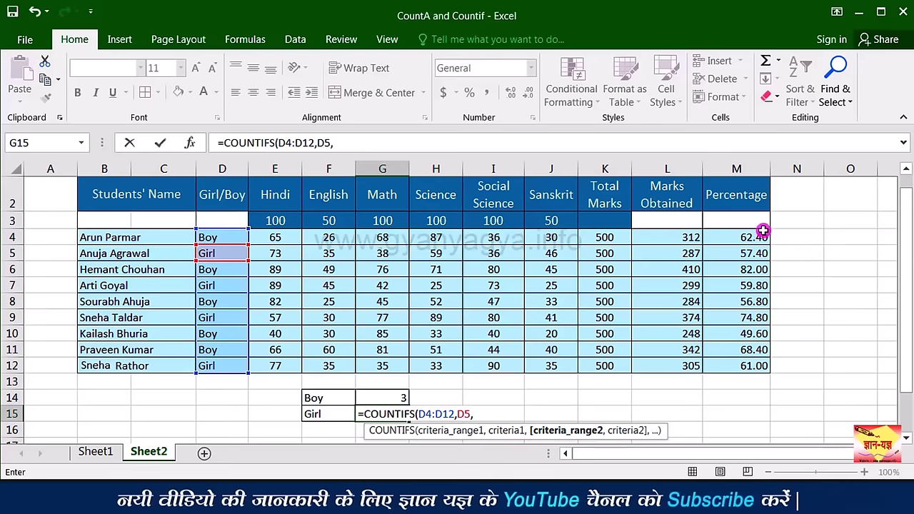
left_click_drag(750, 270, 749, 351)
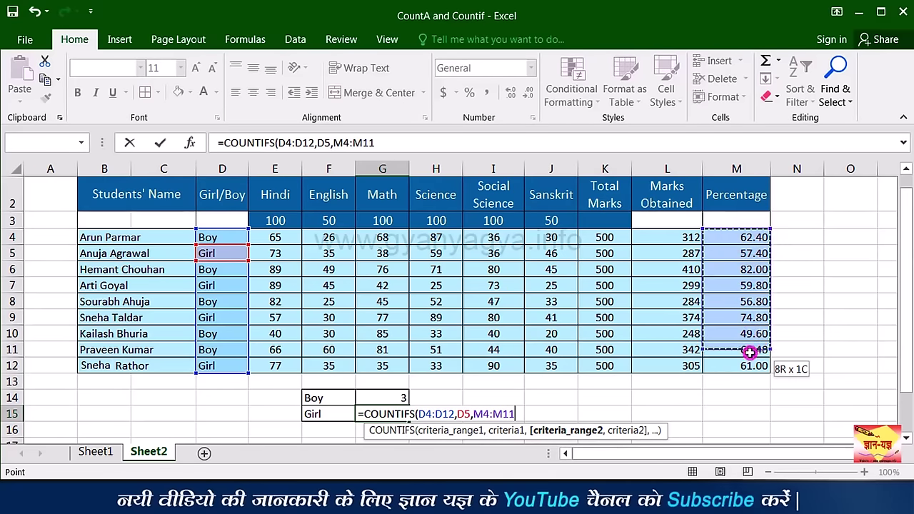
type(",")
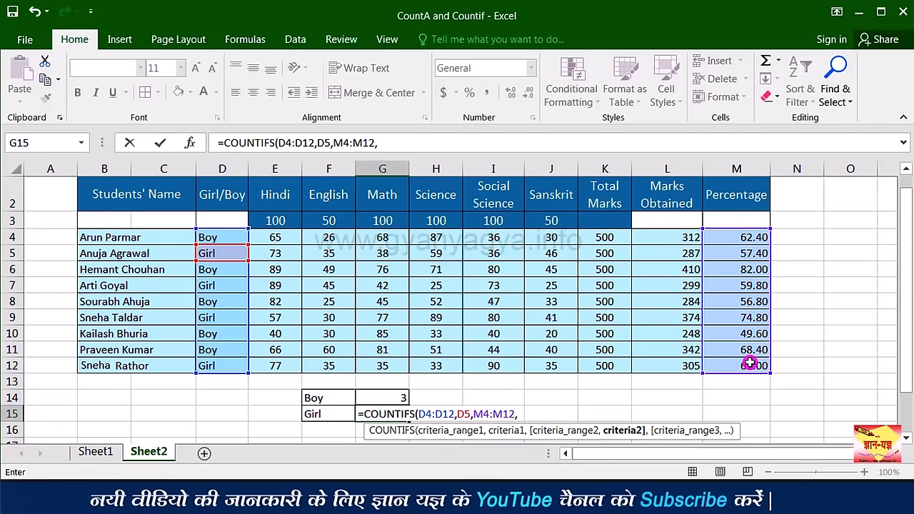
type("\"")
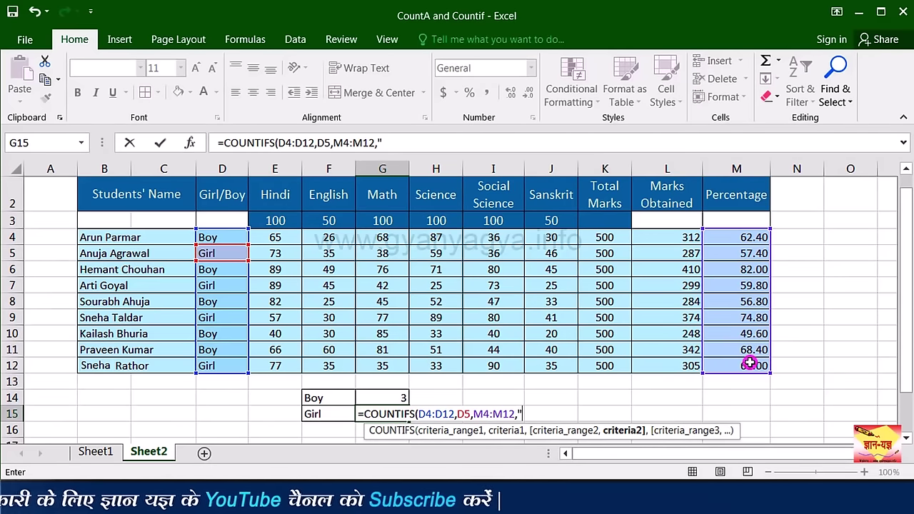
type(">")
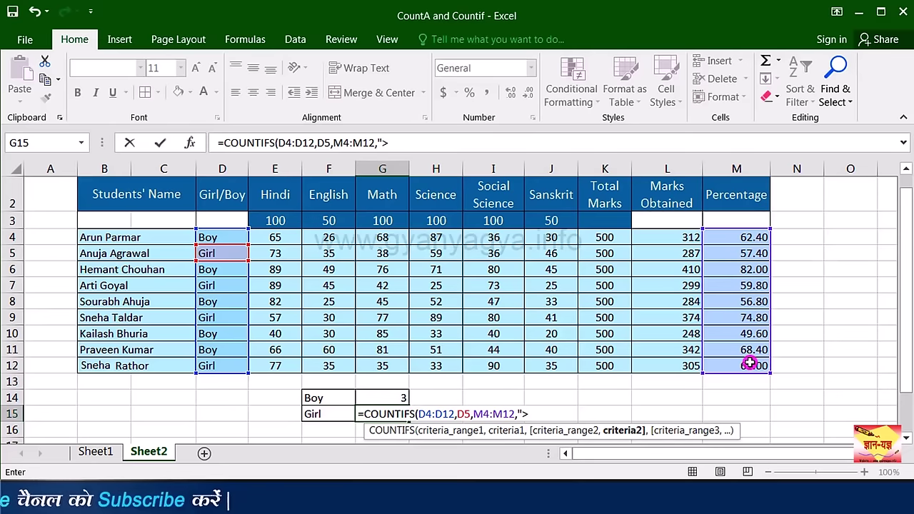
type("60")
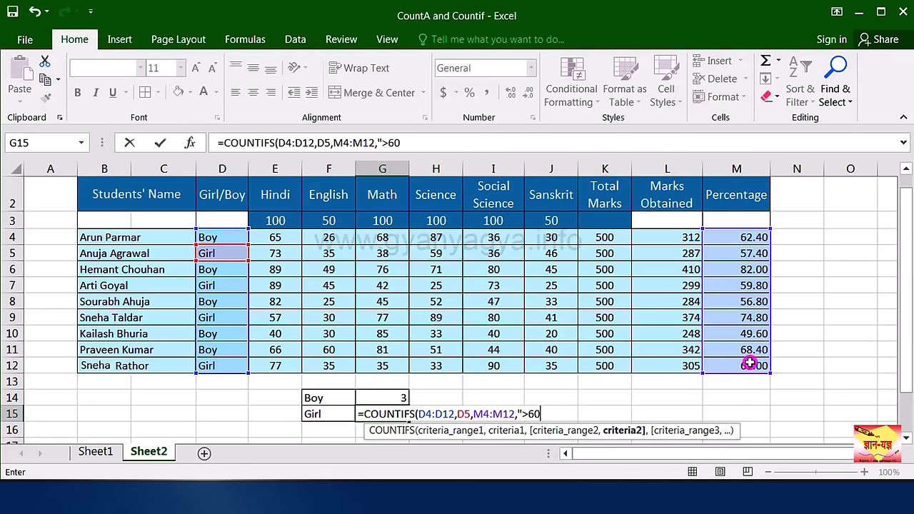
type("\"")
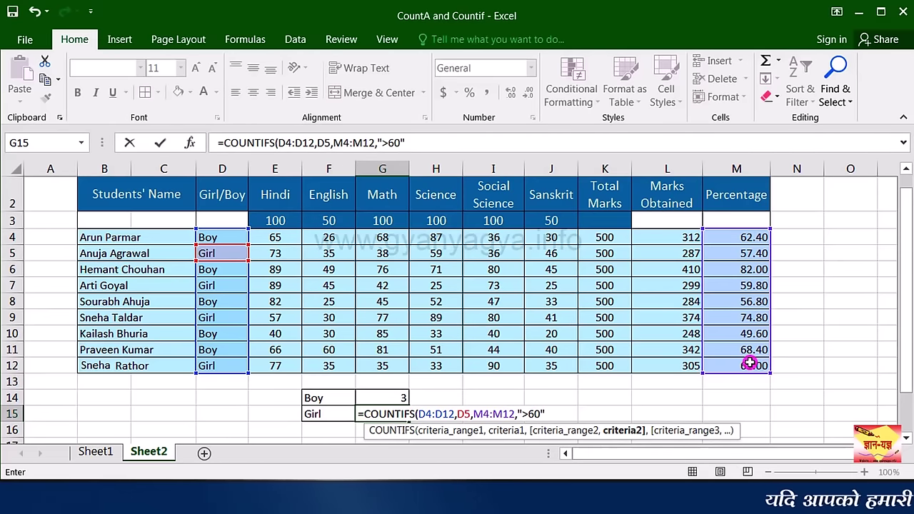
type(")")
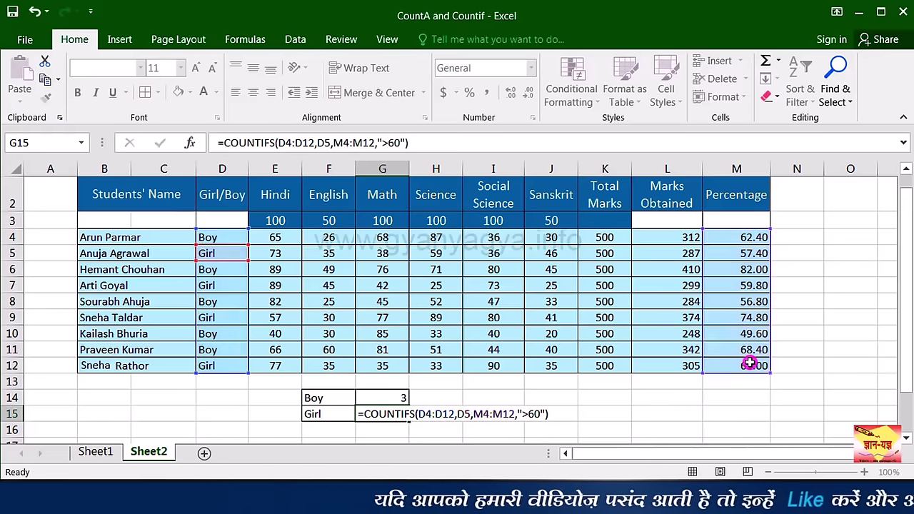
key("Return")
left_click(379, 398)
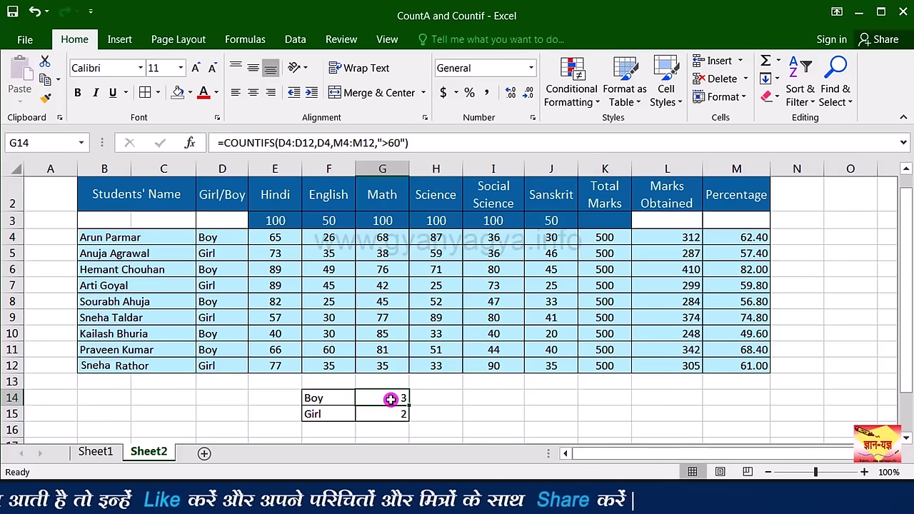
left_click(381, 417)
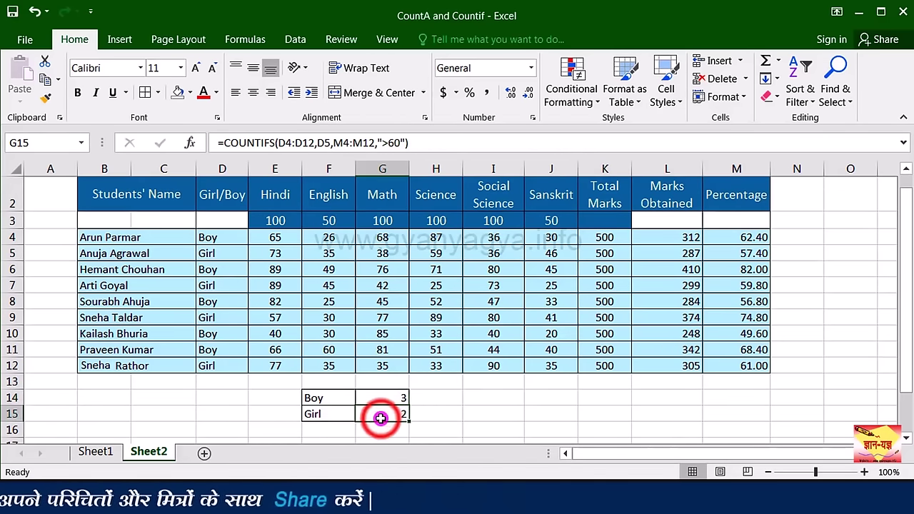
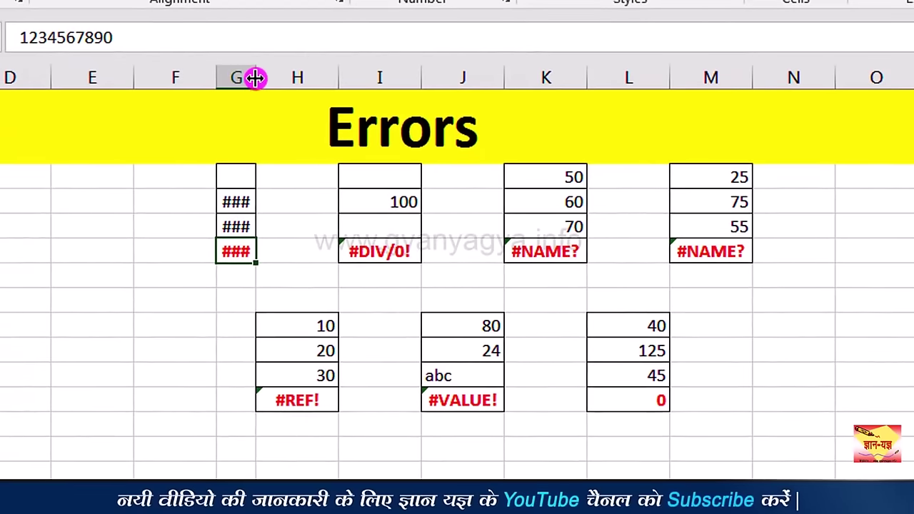
left_click_drag(255, 80, 255, 77)
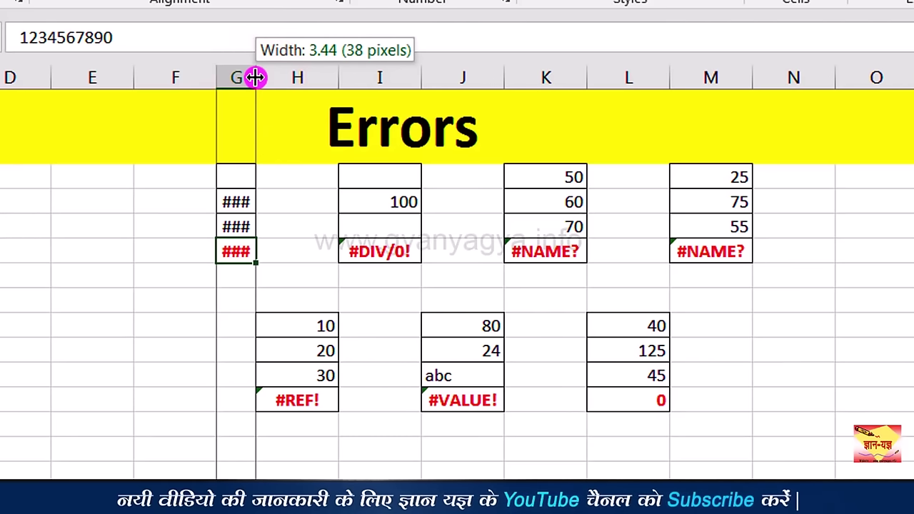
left_click_drag(255, 77, 336, 101)
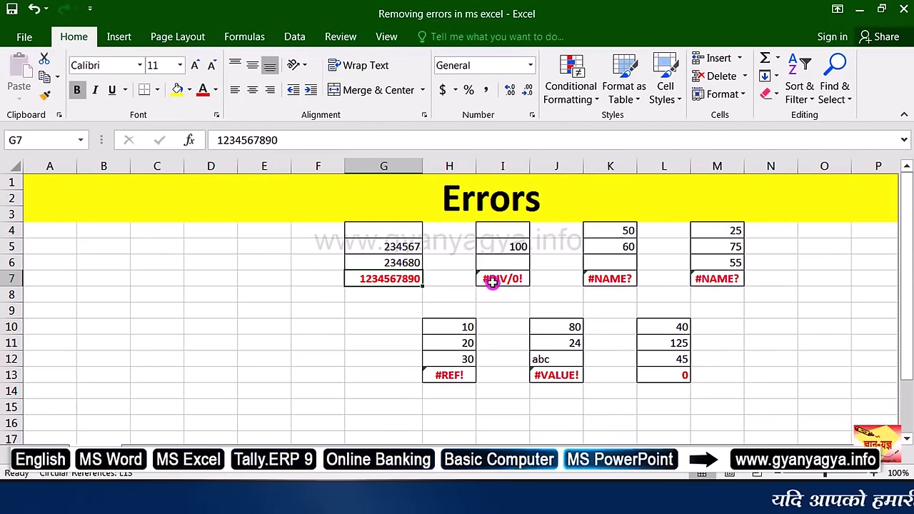
Step: Enter 2 in divisor cell I6 so I7's =I5/I6 returns 50 instead of #DIV/0!
left_click(520, 278)
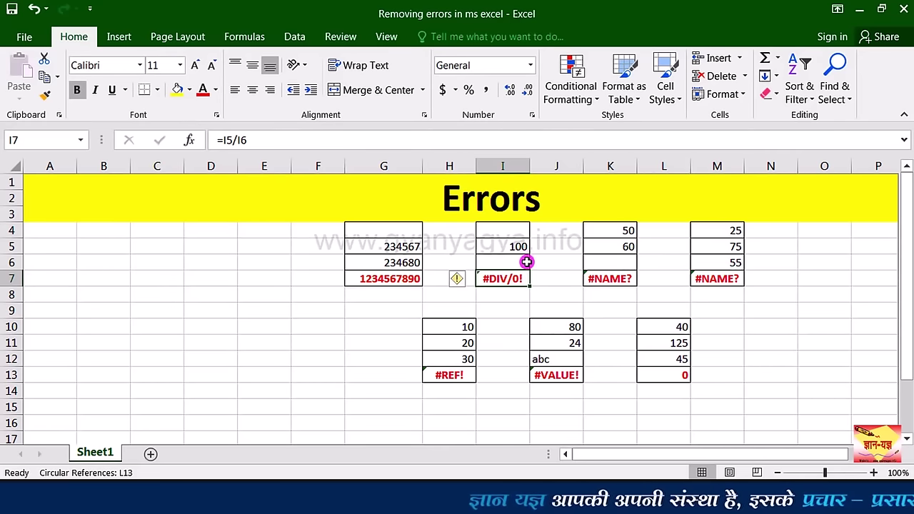
left_click(526, 261)
type("2")
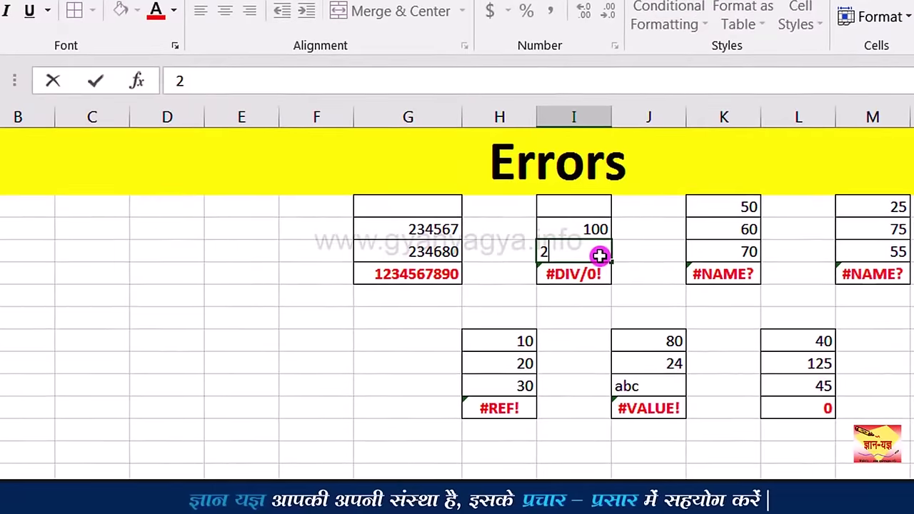
key("Return")
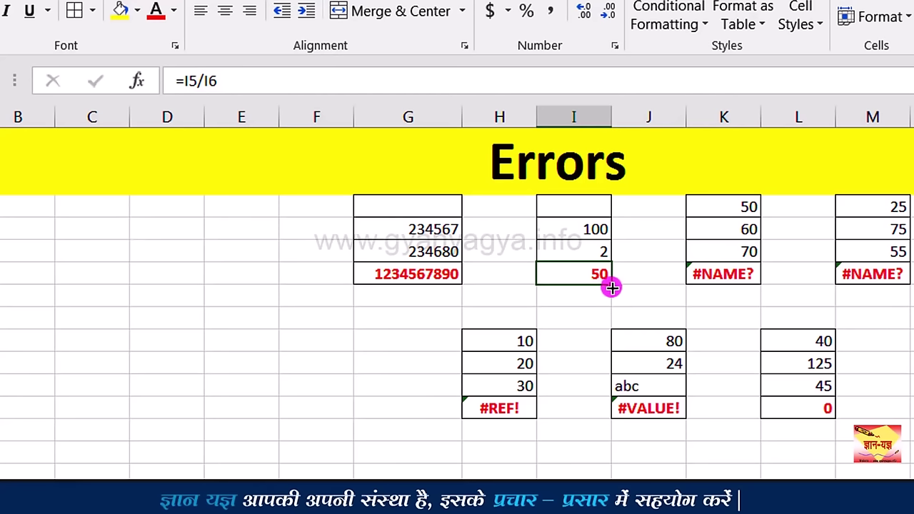
left_click(746, 278)
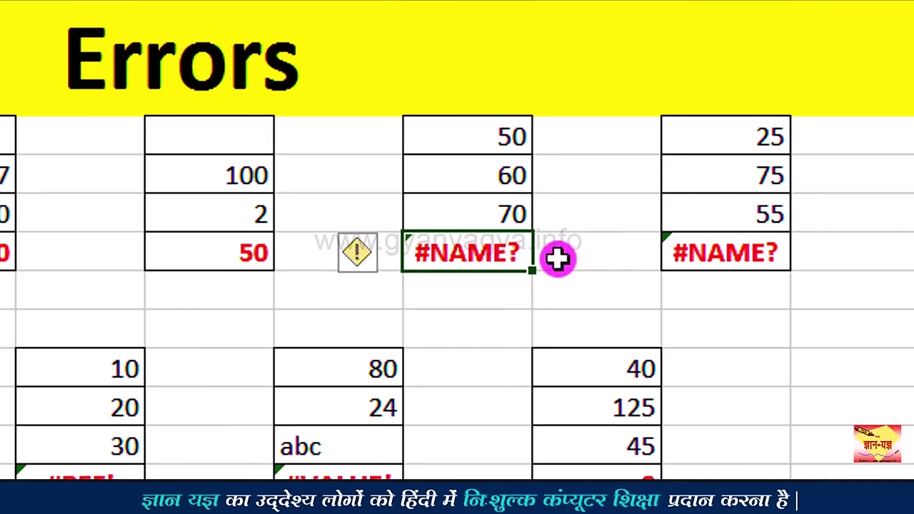
Step: Change the Ki reference in K7 to K5, making =K4+K5+K6 return 180
key("Left")
key("Left")
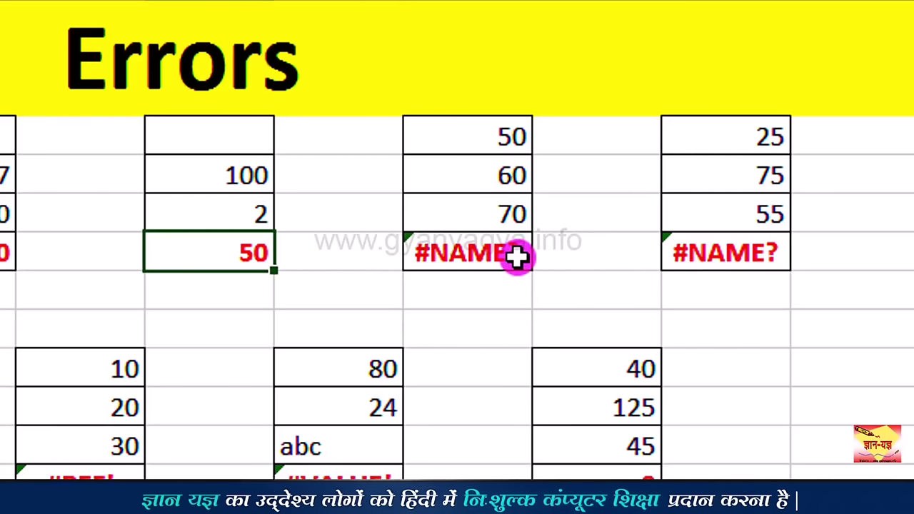
left_click(517, 257)
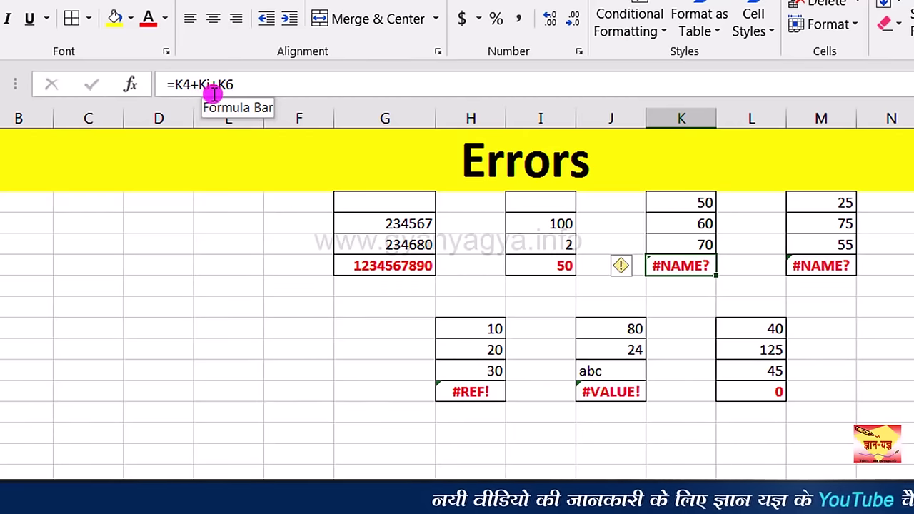
left_click(696, 207)
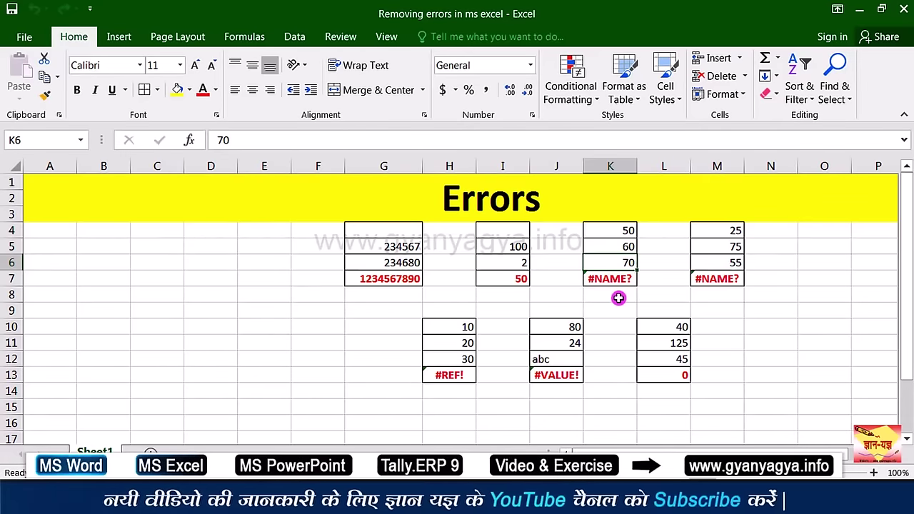
left_click(609, 278)
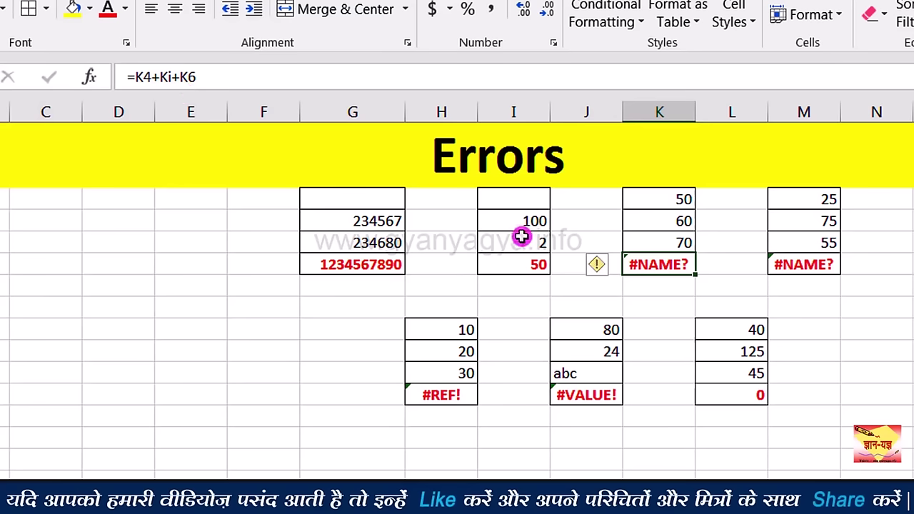
left_click(174, 86)
key("BackSpace")
type("5")
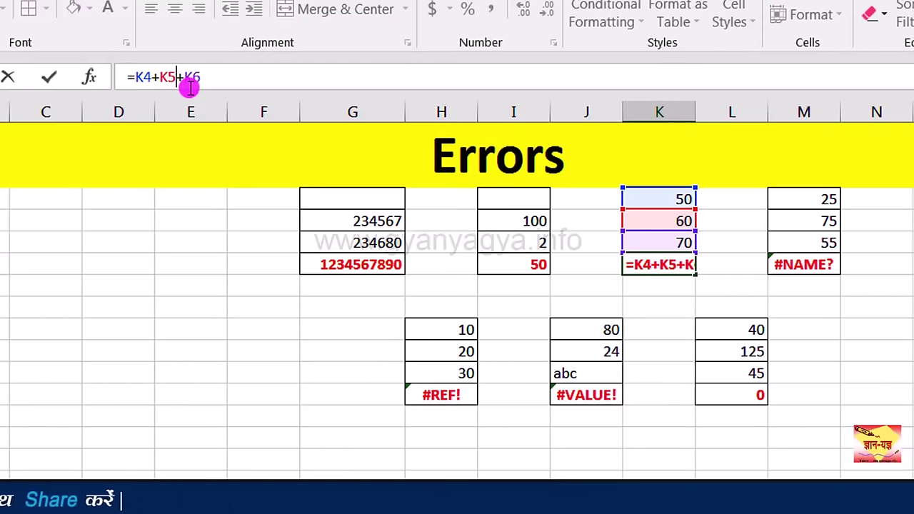
key("Return")
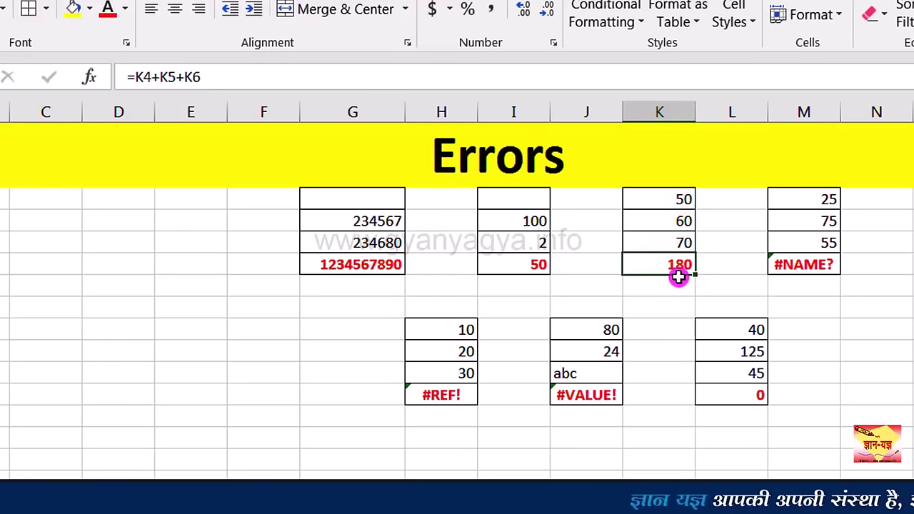
left_click(805, 265)
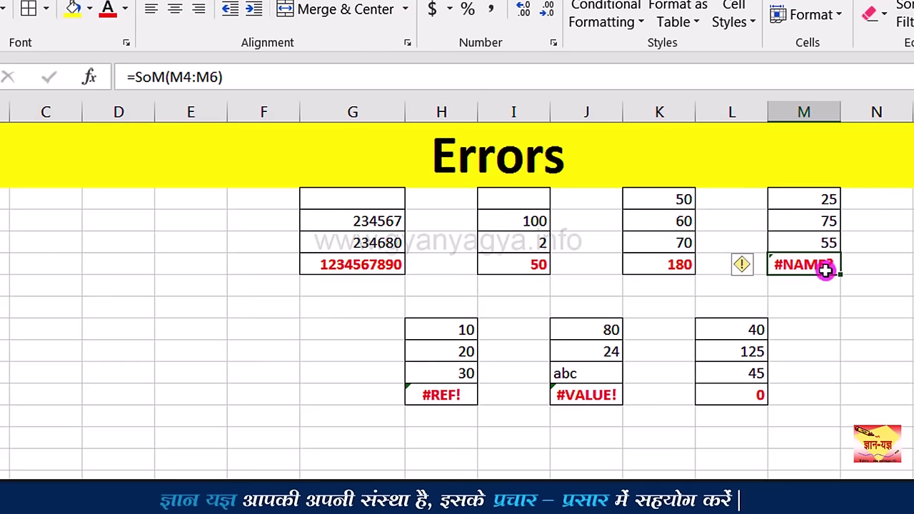
Step: Correct SoM to SUM in M7 so =SUM(M4:M6) returns 155
key("Left")
key("Left")
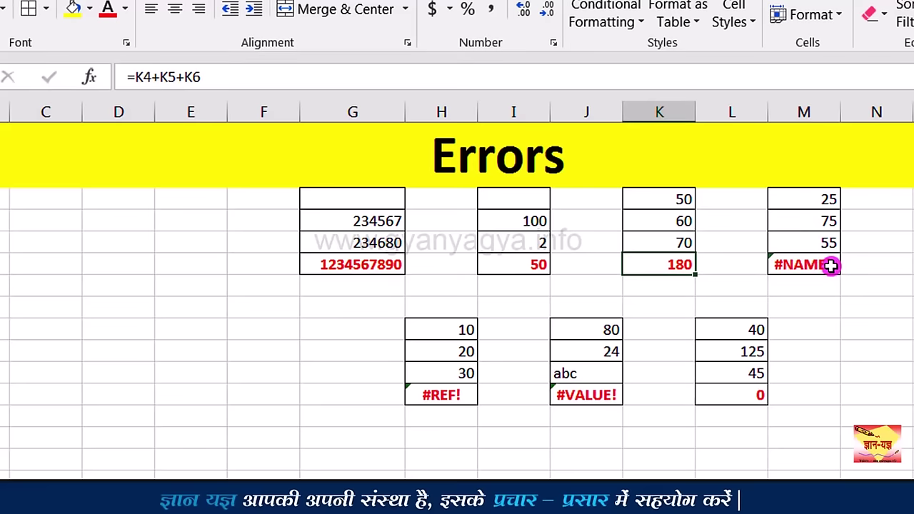
left_click(831, 266)
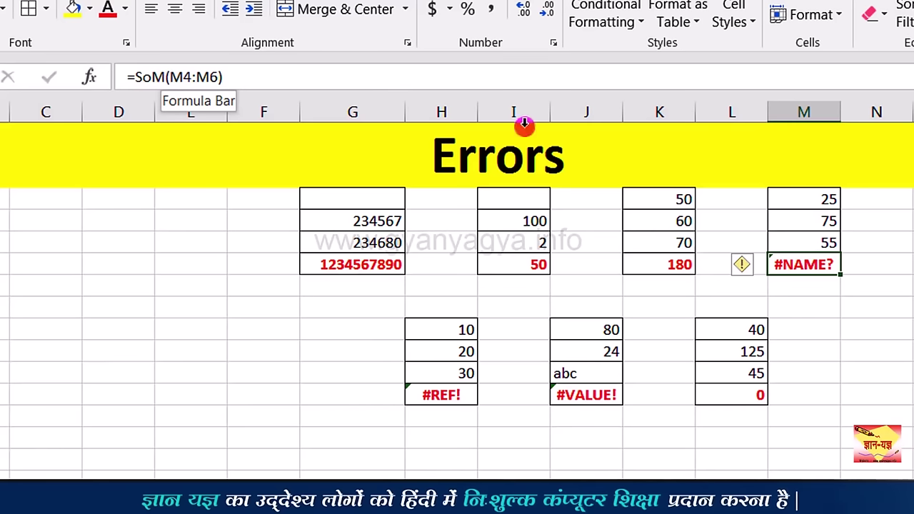
left_click(153, 77)
key("BackSpace")
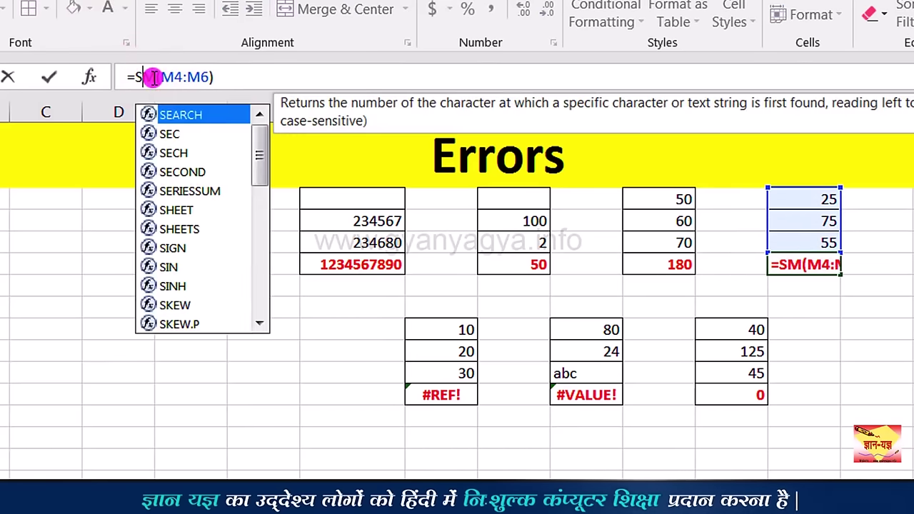
type("u")
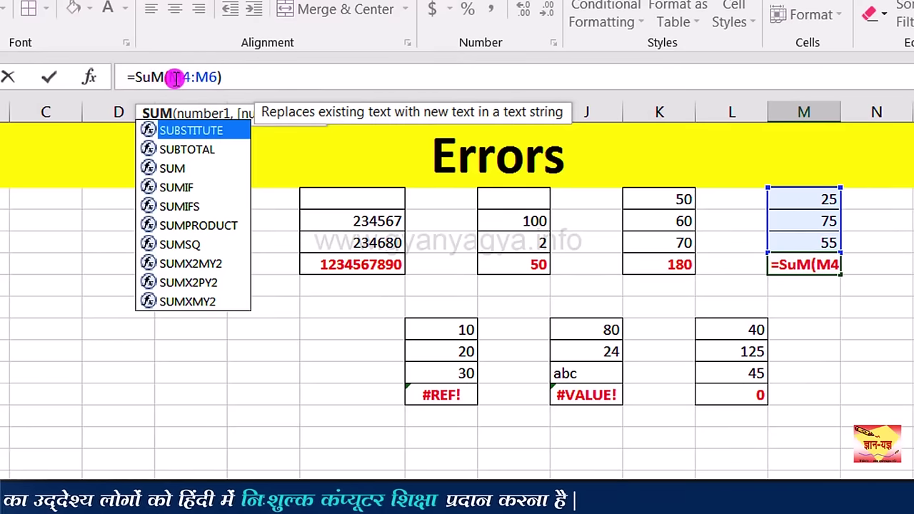
key("Return")
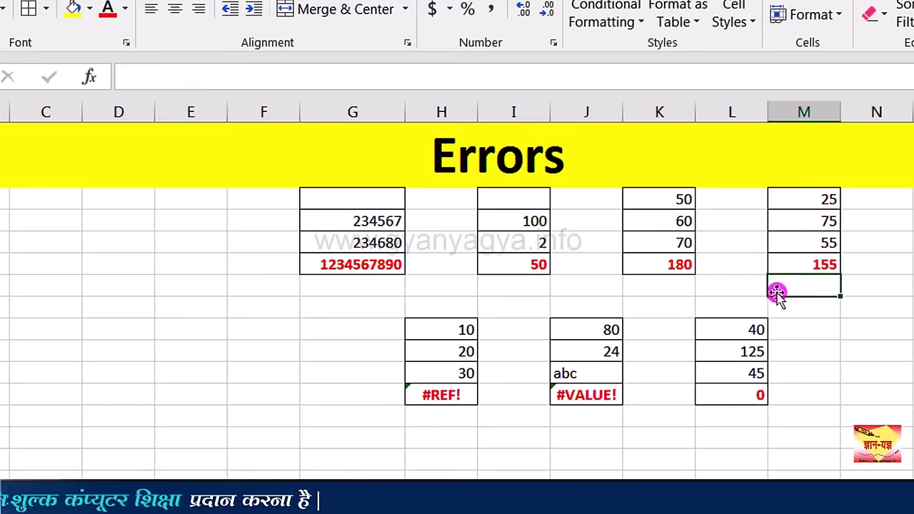
left_click(825, 266)
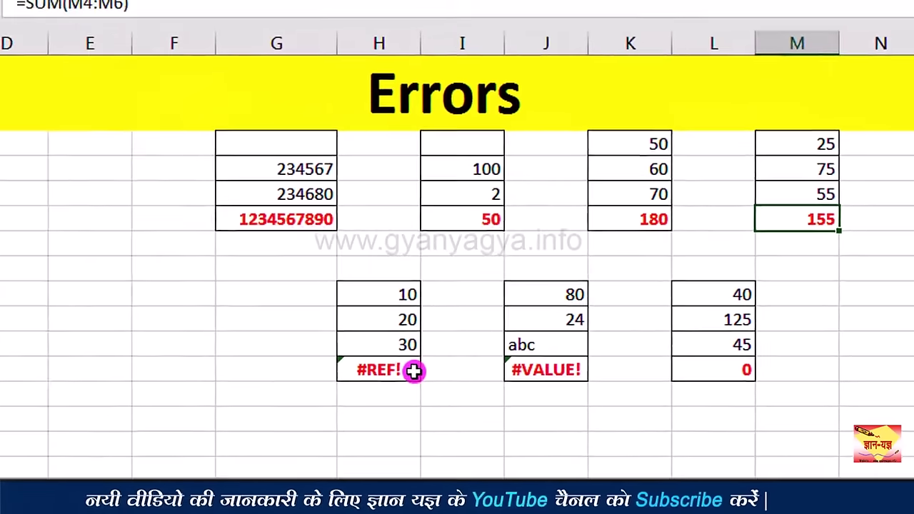
Step: Enter 40 in H9 above the 10, 20, 30 values
left_click(323, 360)
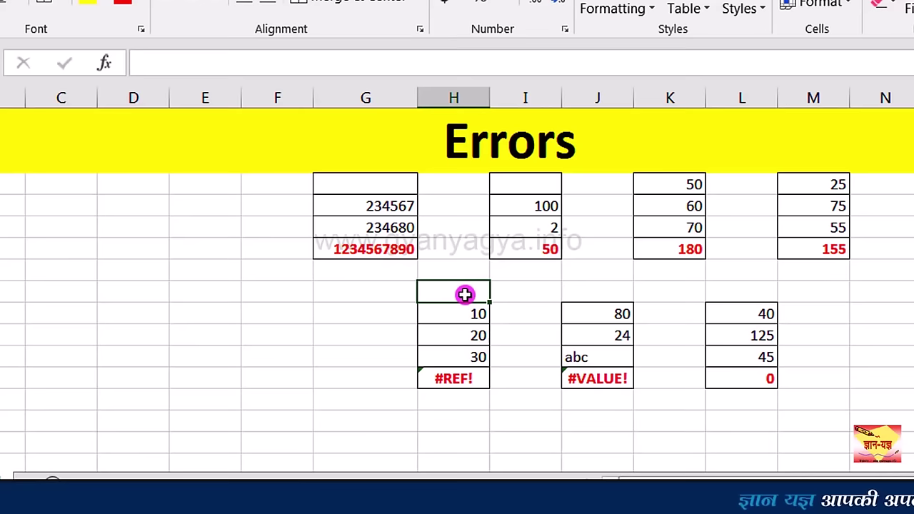
type("40")
left_click(465, 294)
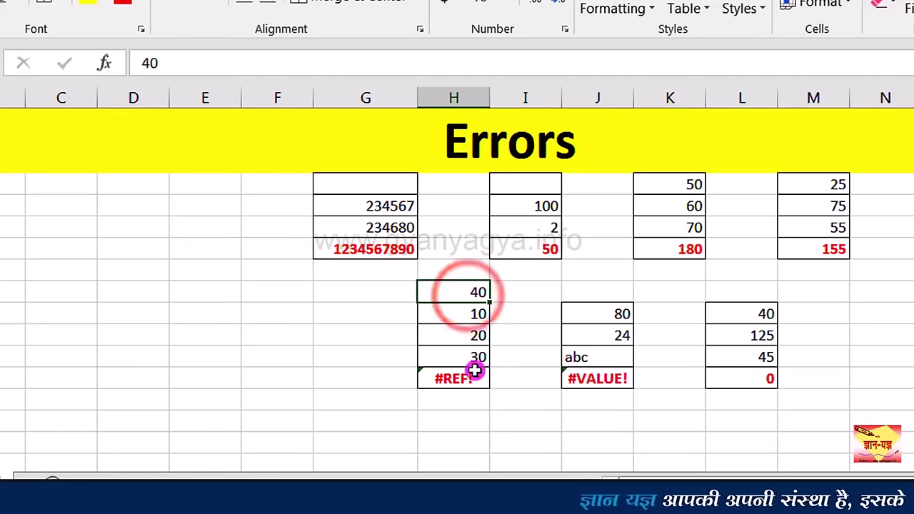
Step: Replace #REF! in H13 with H9, making =H9+H10+H11+H12 total 100
left_click(471, 378)
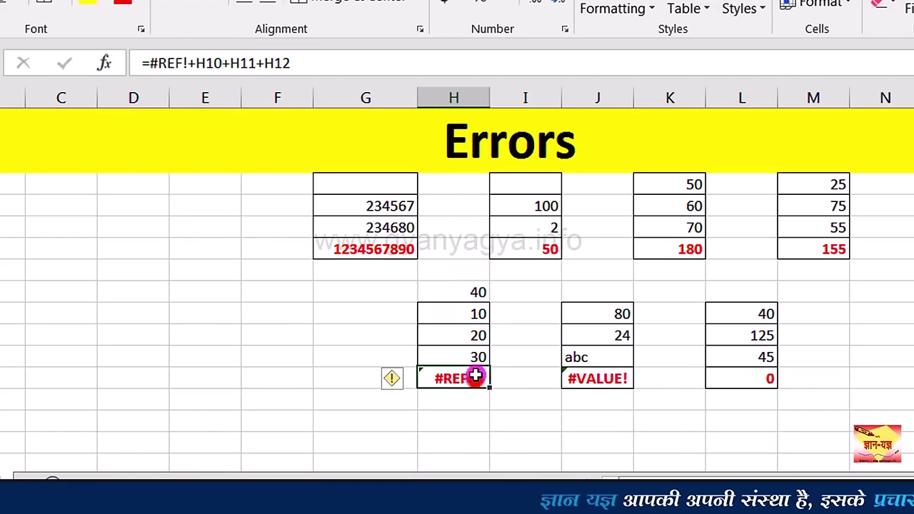
left_click(187, 65)
key("BackSpace")
key("BackSpace")
key("BackSpace")
key("BackSpace")
key("BackSpace")
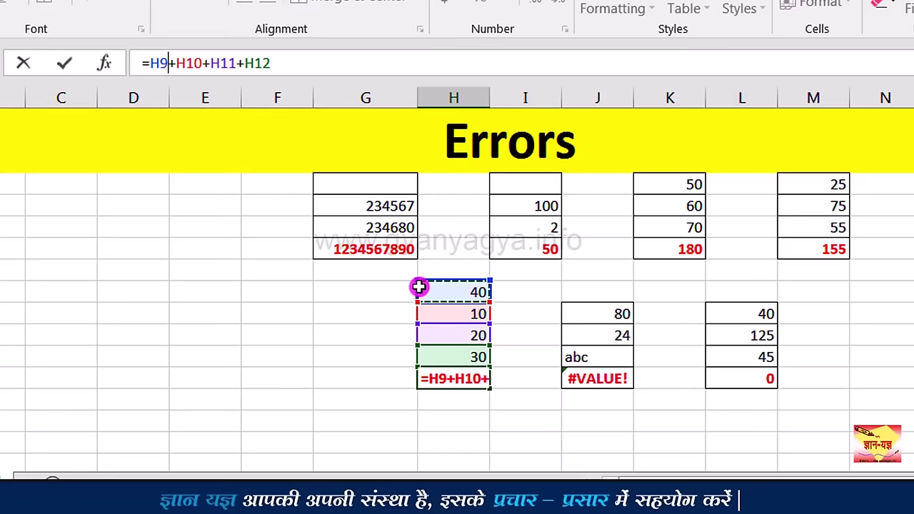
key("Return")
left_click(485, 381)
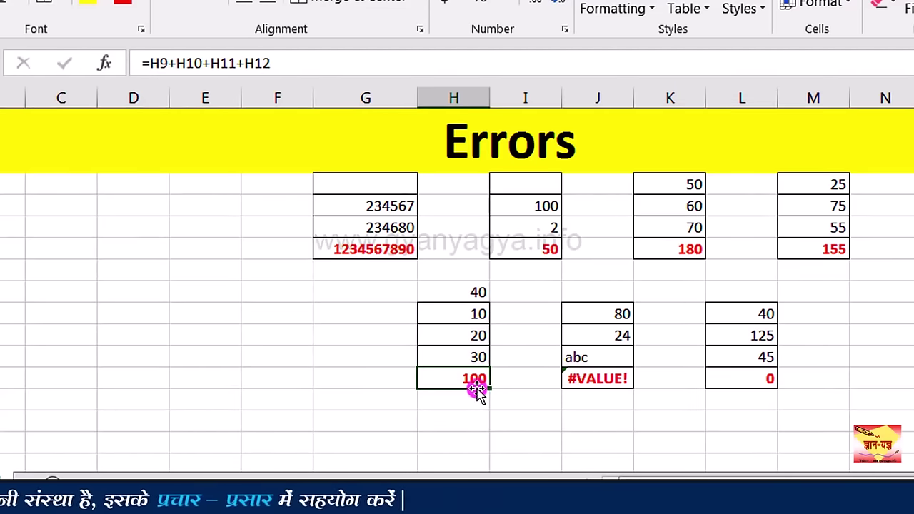
left_click(462, 293)
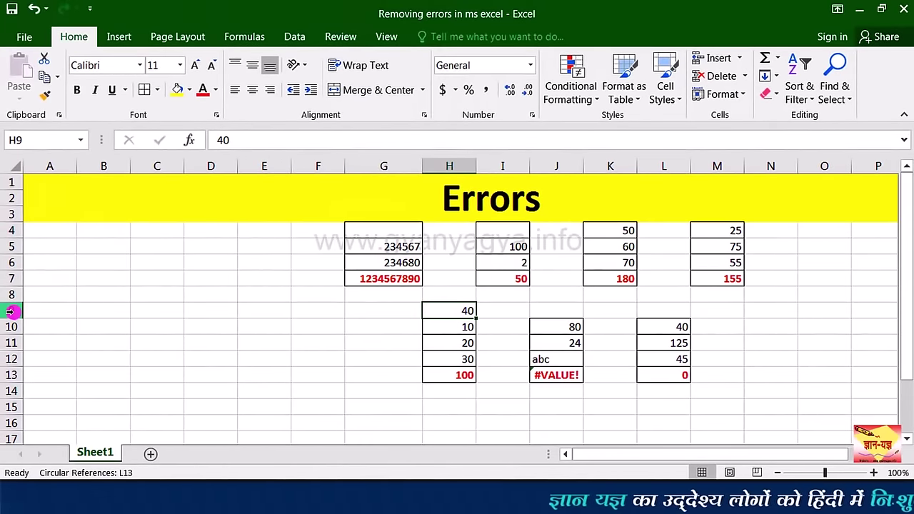
Step: Delete the entire row at H9, turning the column H total into #REF!
right_click(449, 311)
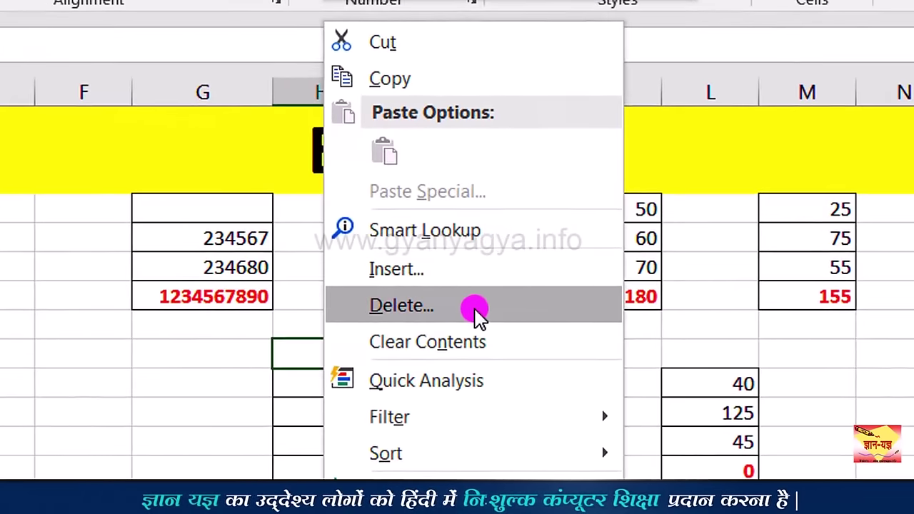
left_click(475, 309)
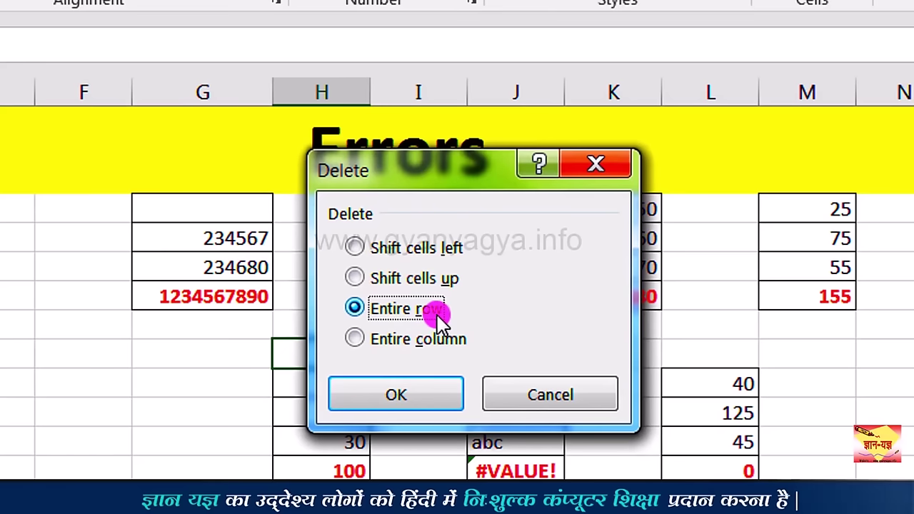
left_click(440, 398)
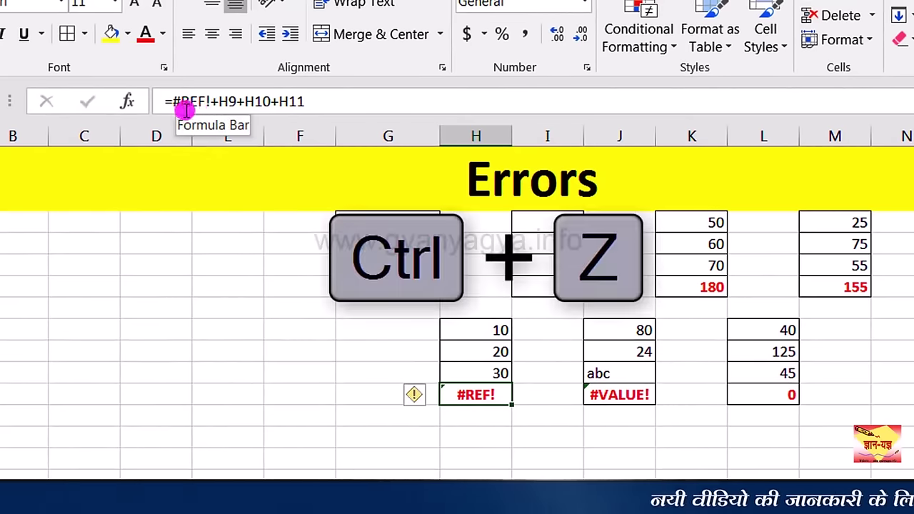
Step: Restore the deleted row, then trial-edit the broken total formula and undo that edit
key("ctrl+z")
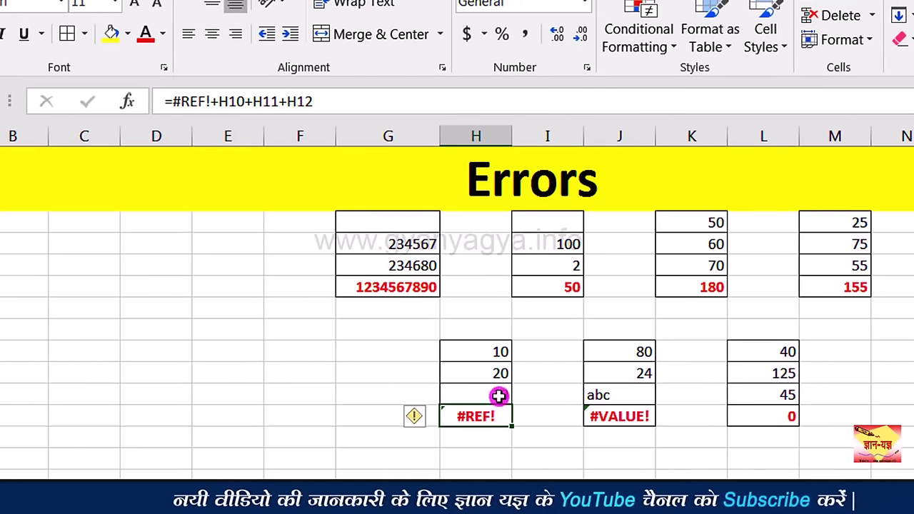
left_click(218, 102)
key("BackSpace")
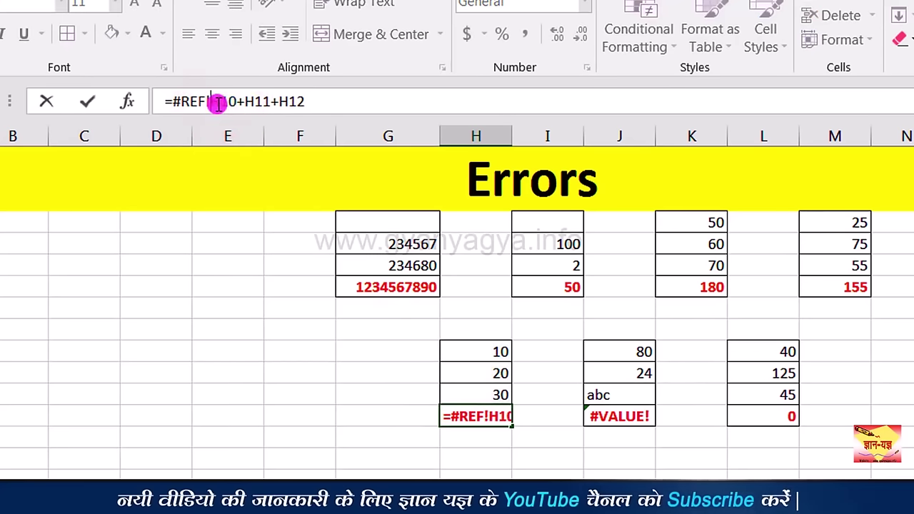
key("BackSpace")
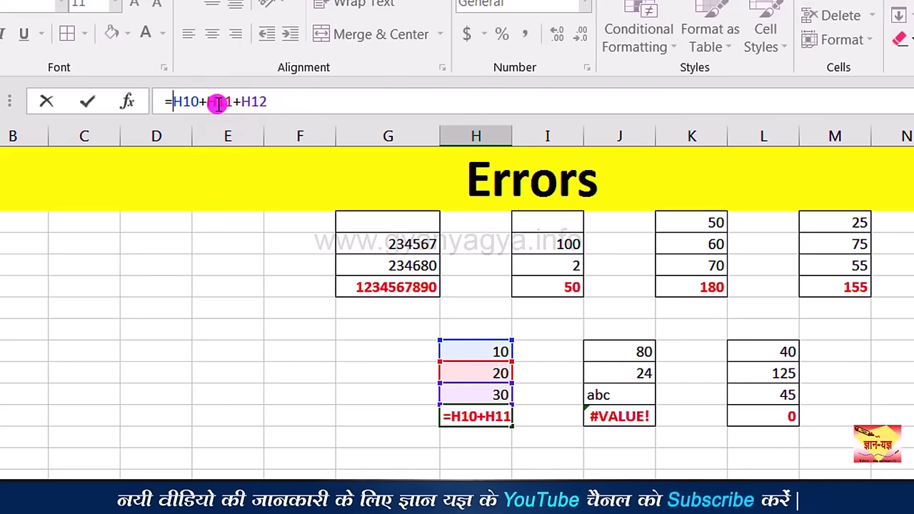
key("Return")
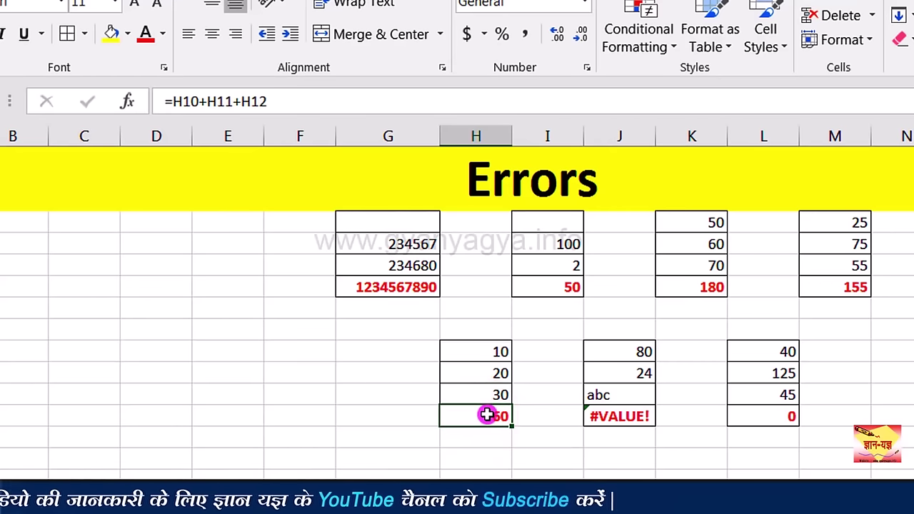
key("ctrl+z")
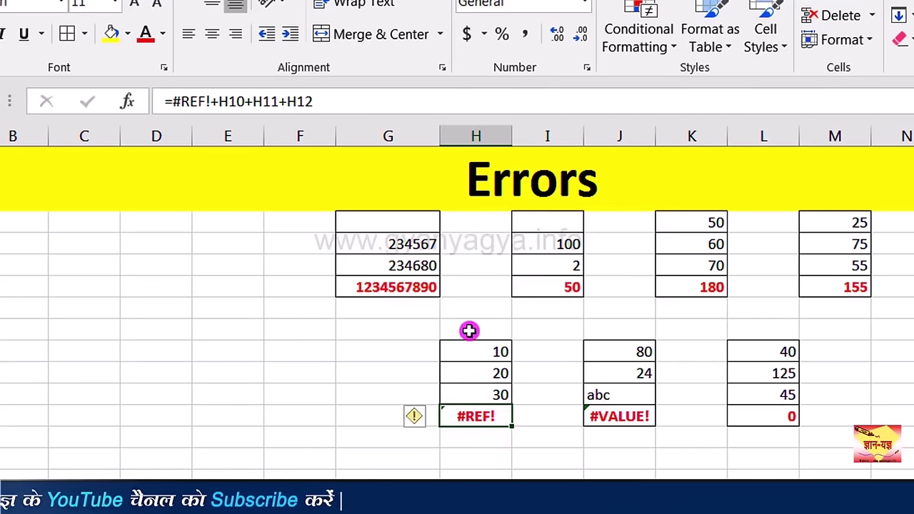
Step: Enter 40 in H9 and fix H13 to =H9+H10+H11+H12, showing 100
left_click(472, 331)
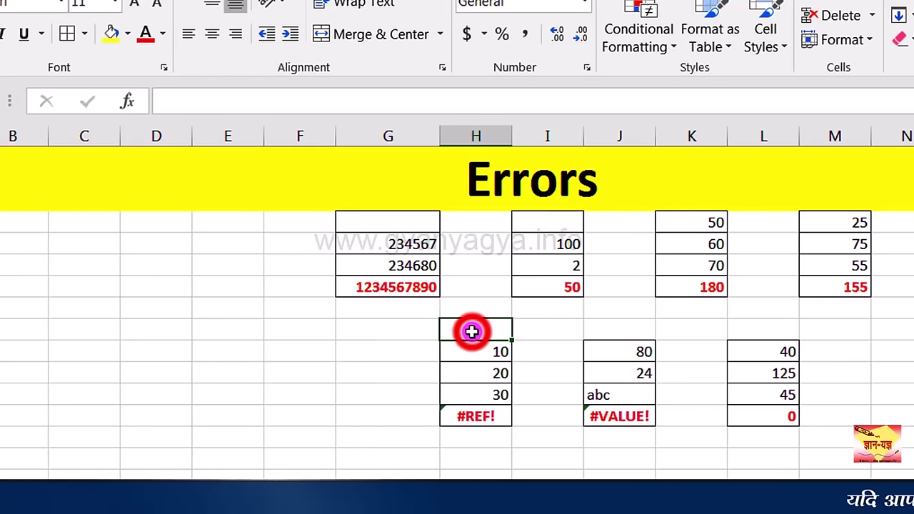
type("40")
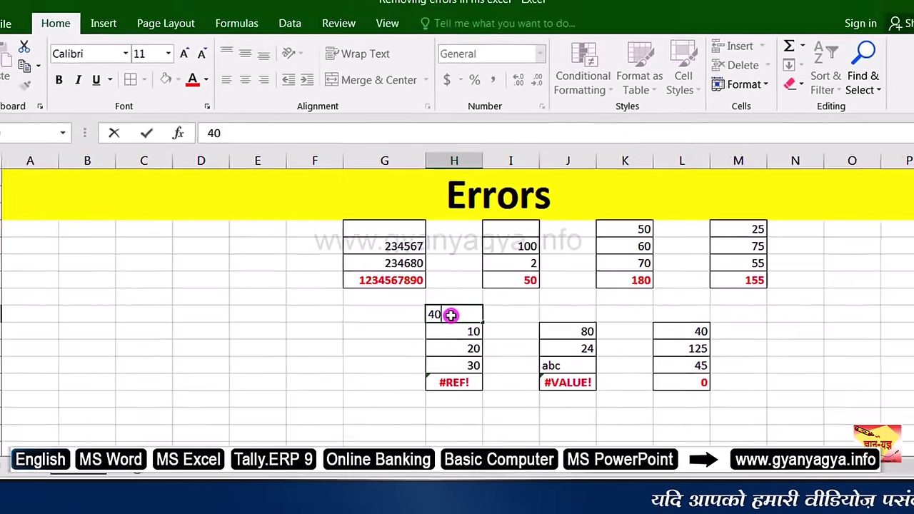
left_click(489, 416)
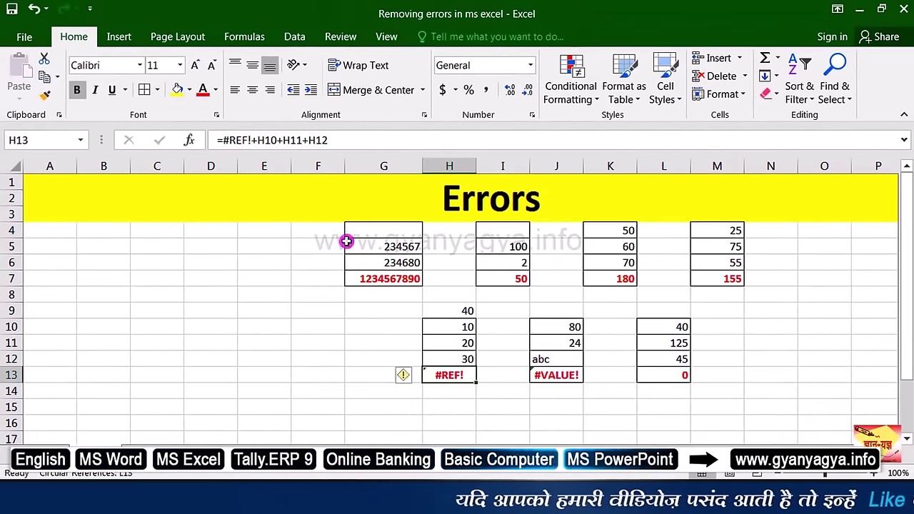
left_click(253, 141)
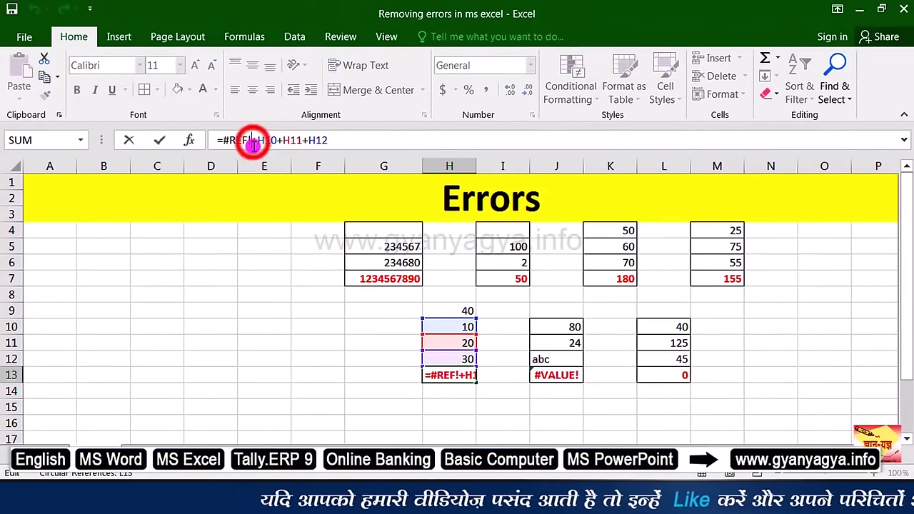
key("BackSpace")
key("BackSpace")
key("BackSpace")
key("BackSpace")
key("BackSpace")
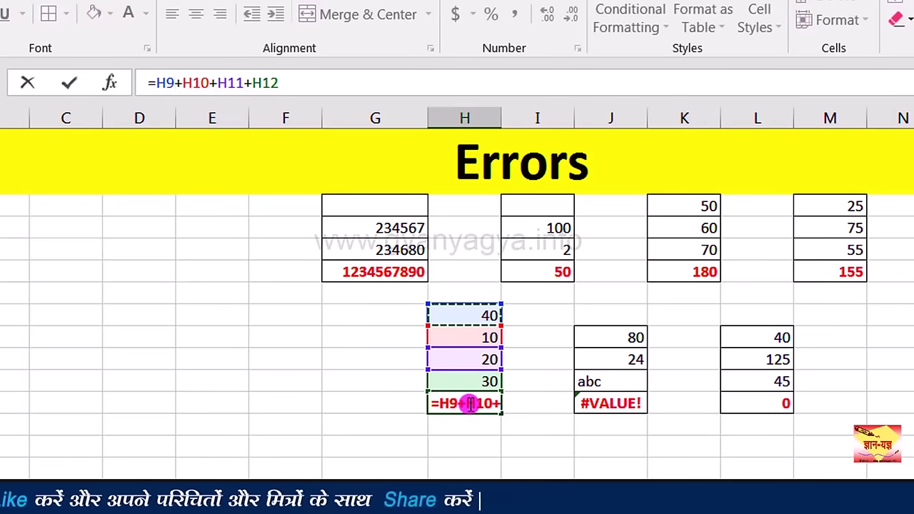
key("ctrl+Return")
key("Return")
left_click(494, 404)
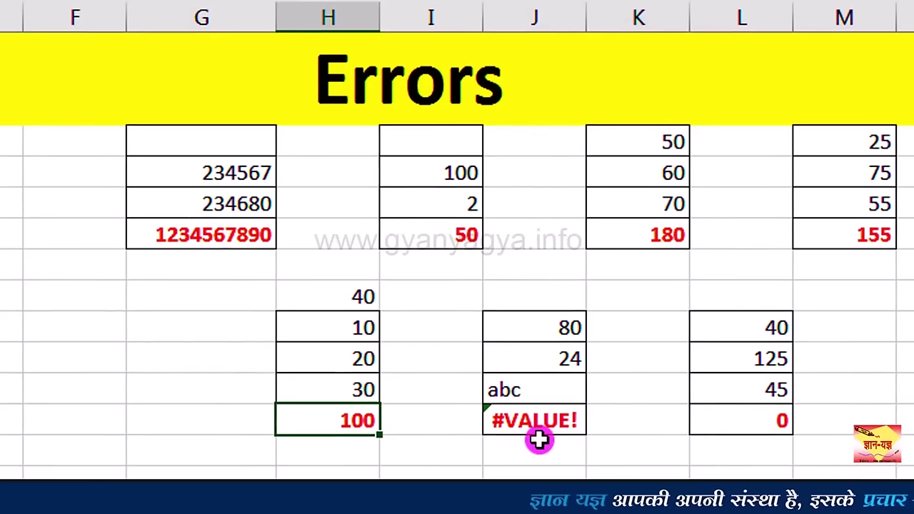
Step: Drop +J12 from J13's formula so =J10+J11 shows 104, excluding the abc text
left_click(573, 425)
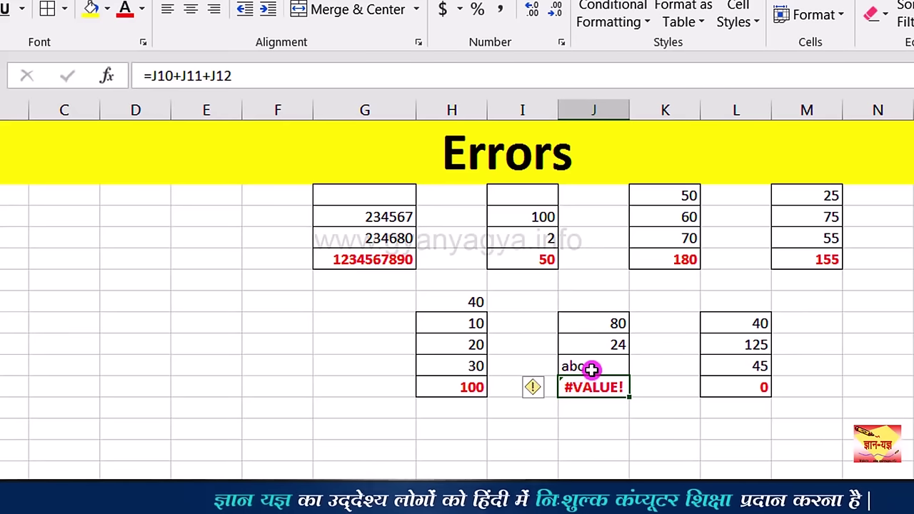
left_click(591, 368)
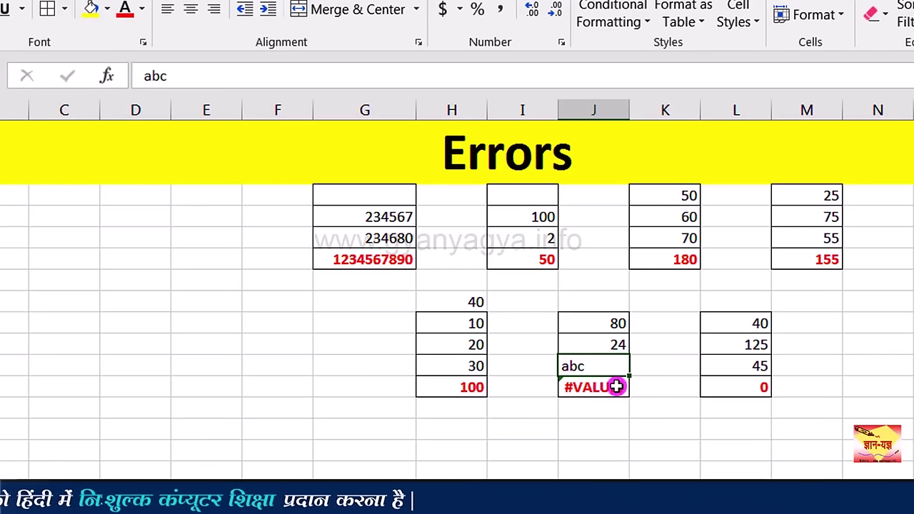
left_click(617, 388)
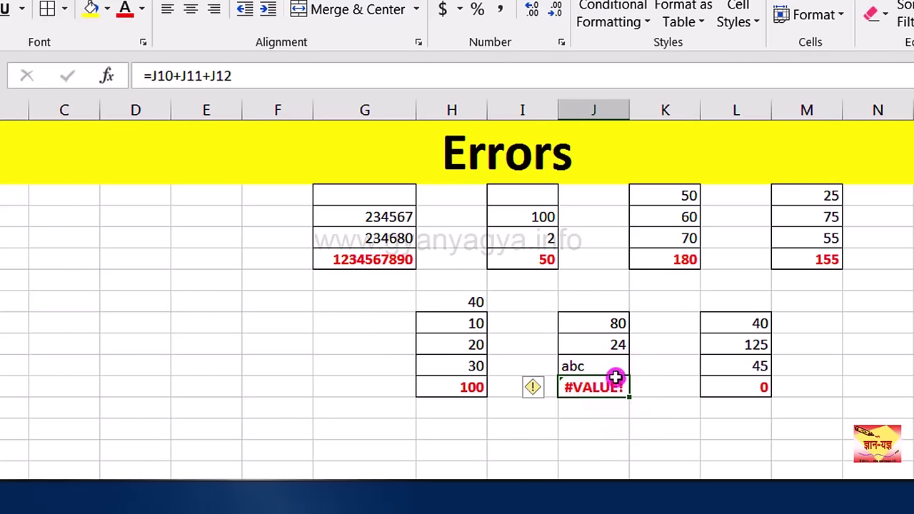
left_click(270, 81)
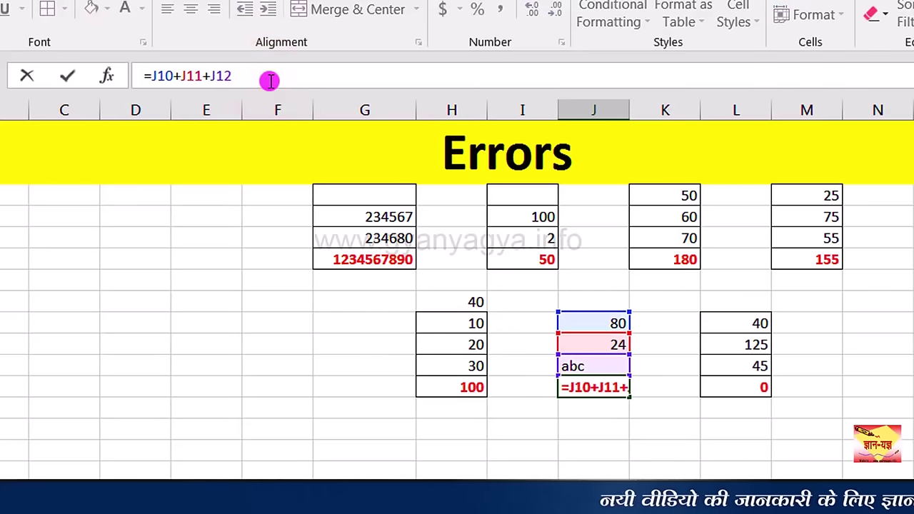
key("BackSpace")
key("BackSpace")
key("BackSpace")
key("BackSpace")
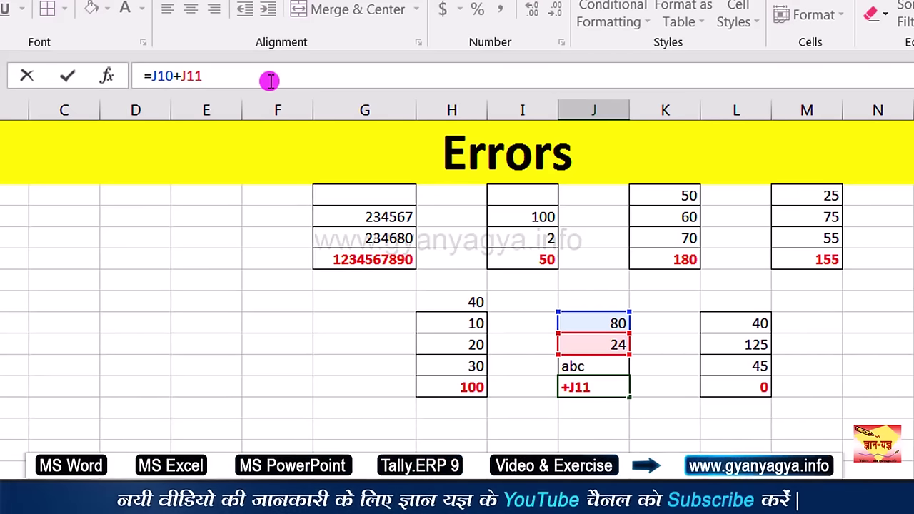
key("Return")
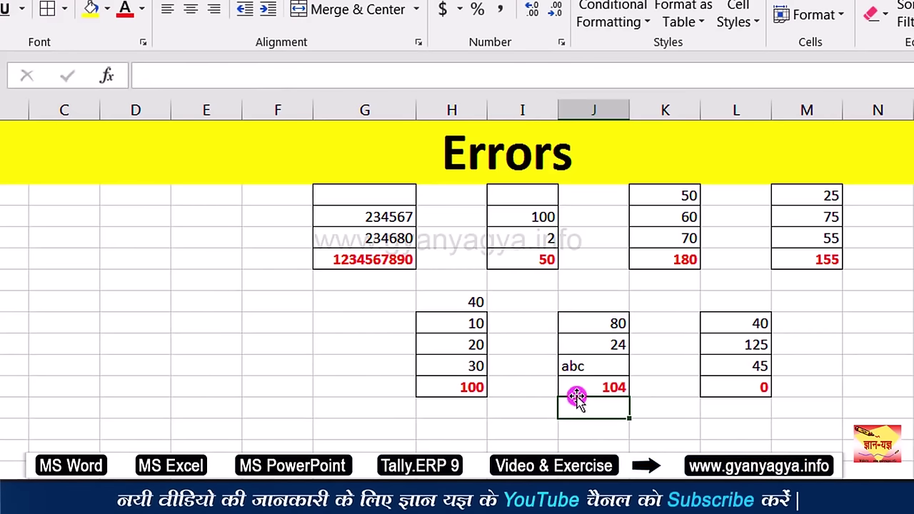
left_click(571, 388)
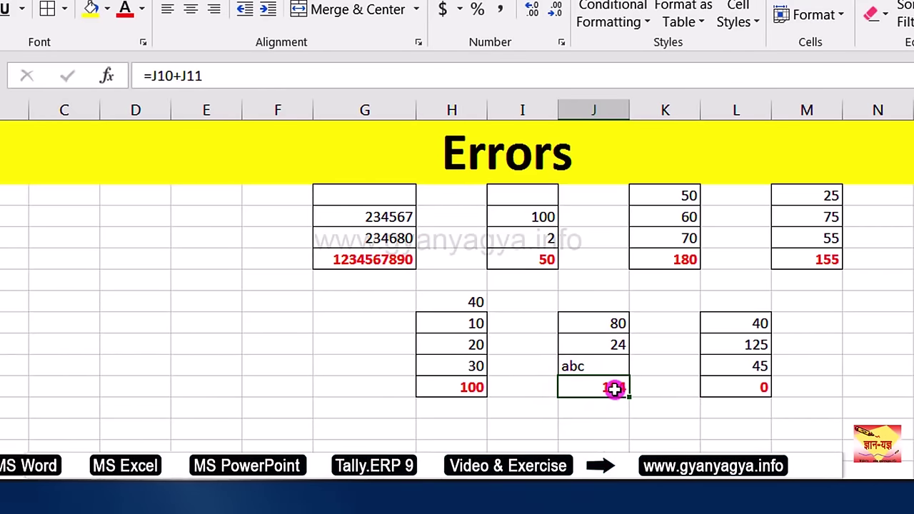
Step: Delete the +L13 self-reference from L13's formula so it totals L10:L12 as 210
left_click(740, 388)
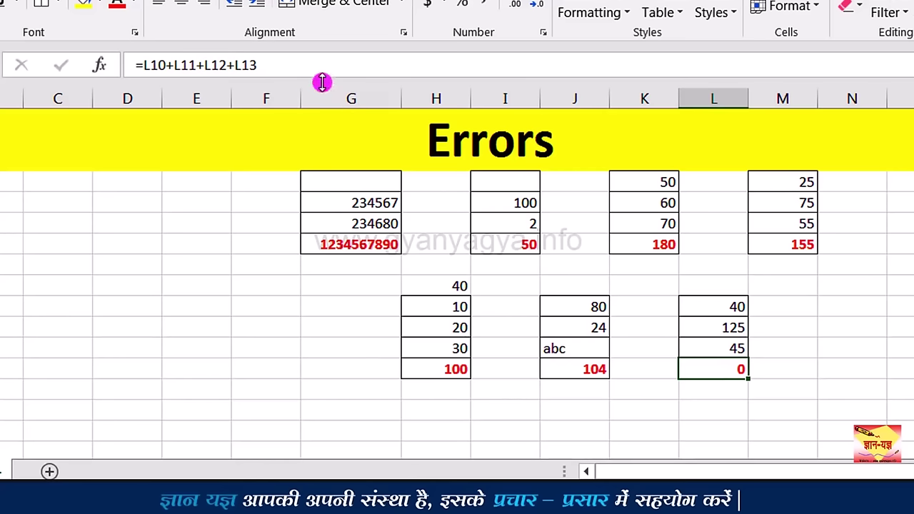
left_click(299, 71)
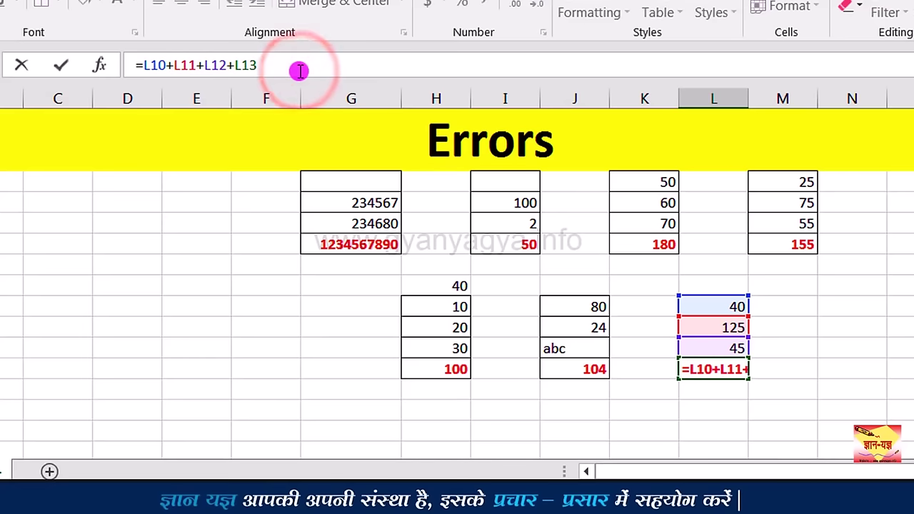
key("BackSpace")
key("BackSpace")
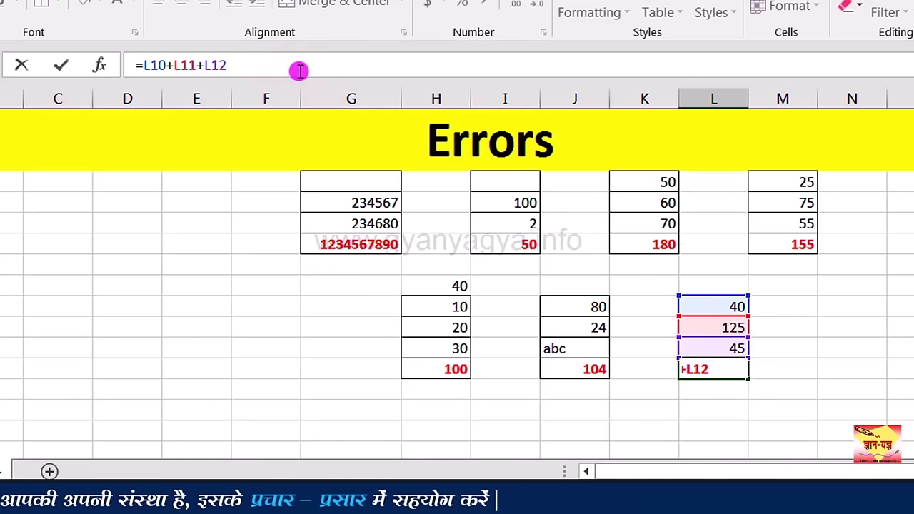
key("Return")
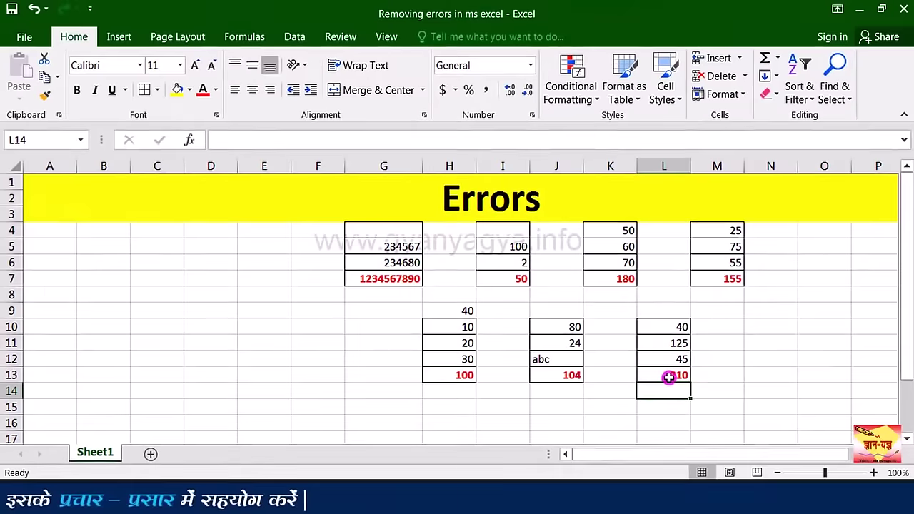
left_click(719, 369)
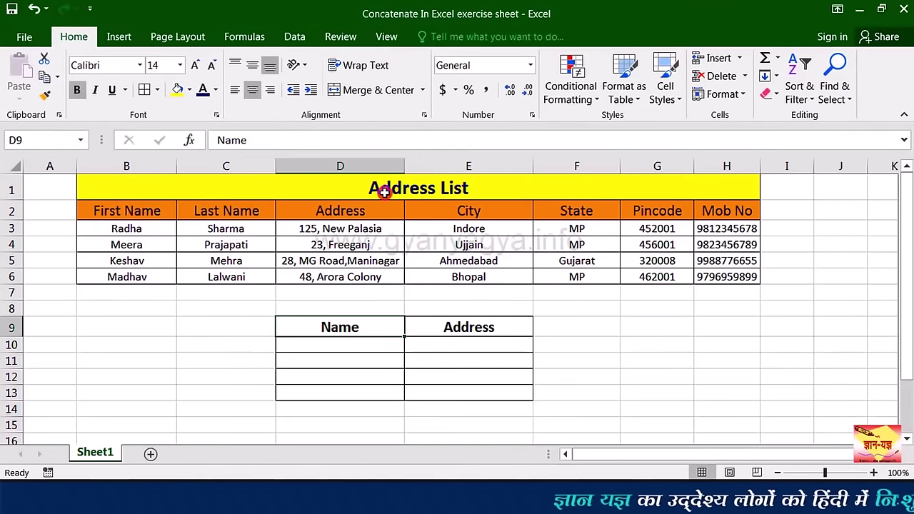
Step: In the Concatenate exercise workbook, select the first empty cell under Name, D10
left_click(379, 188)
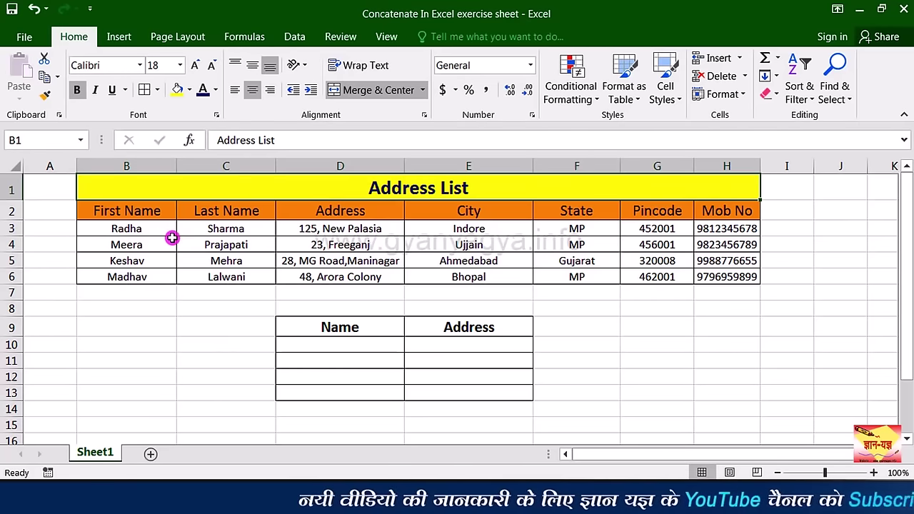
left_click(323, 343)
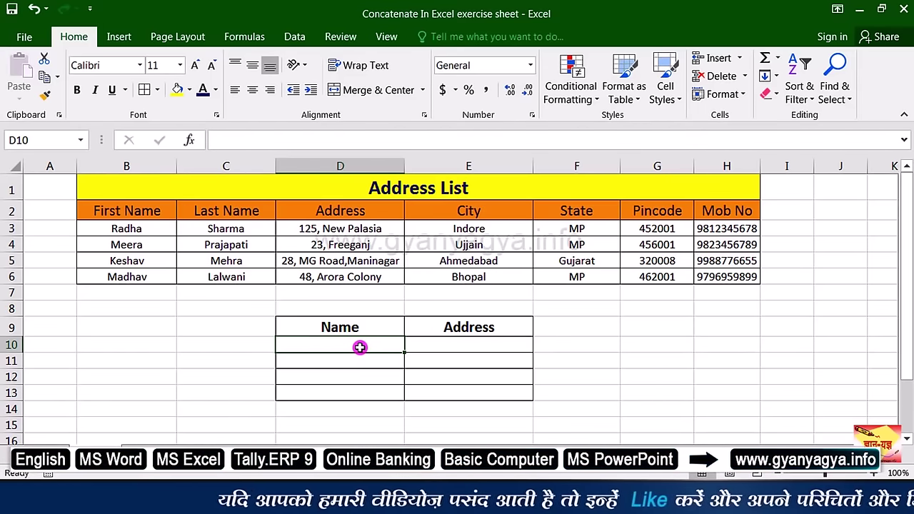
type("=")
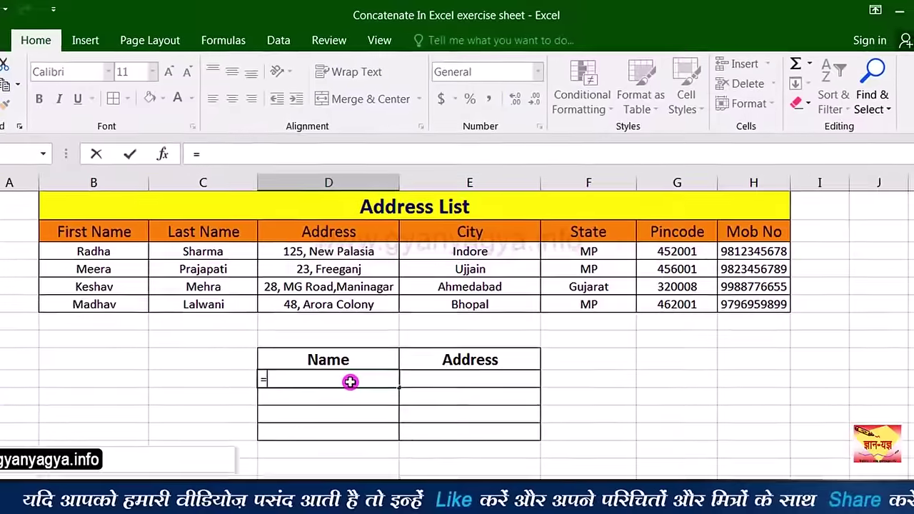
type("con")
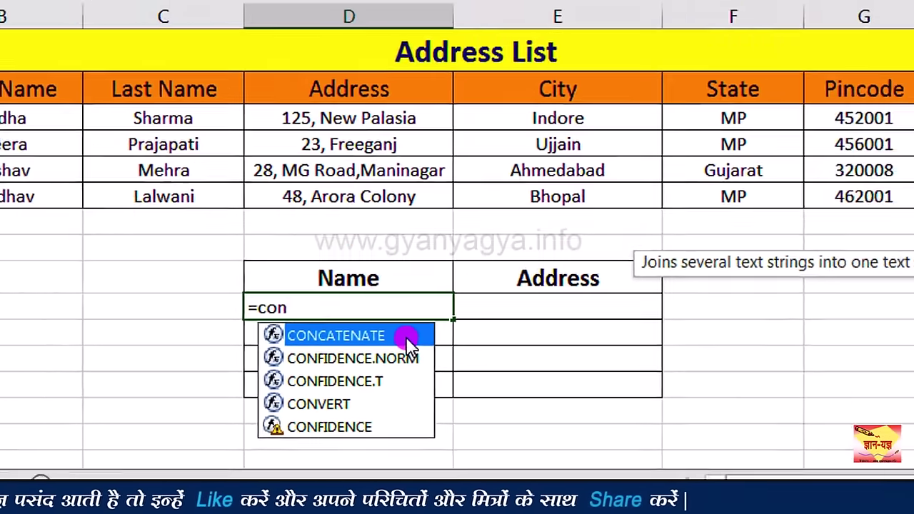
double_click(411, 344)
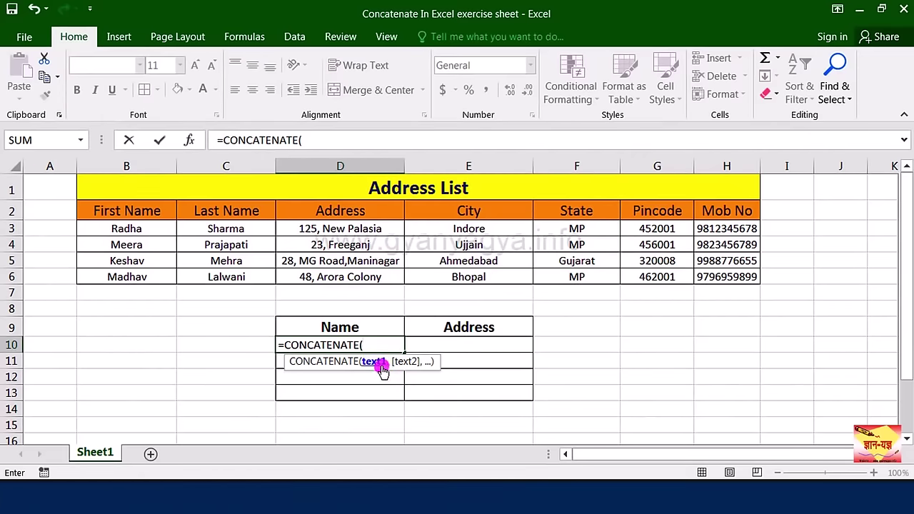
left_click(152, 229)
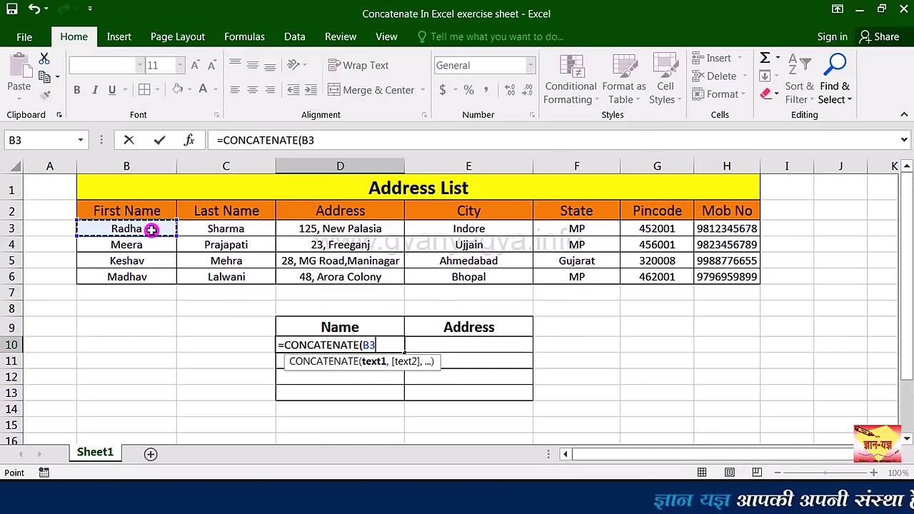
type(",")
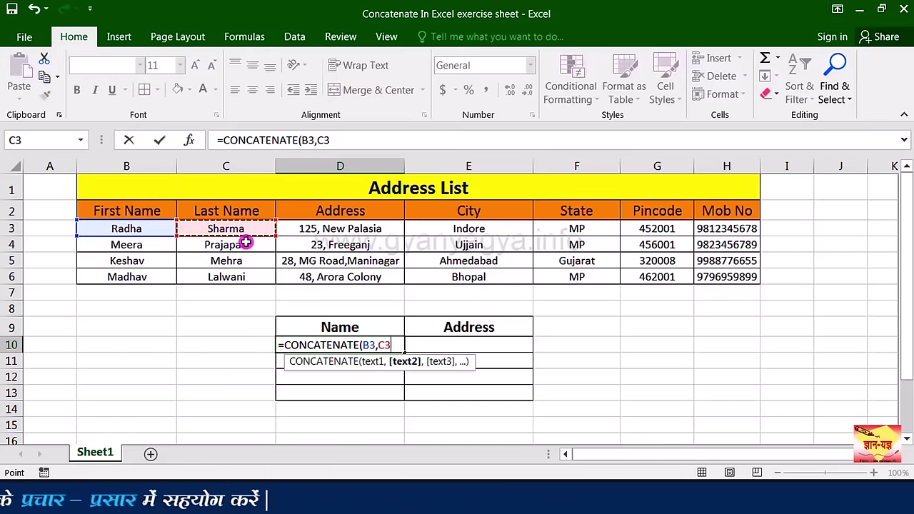
type(")")
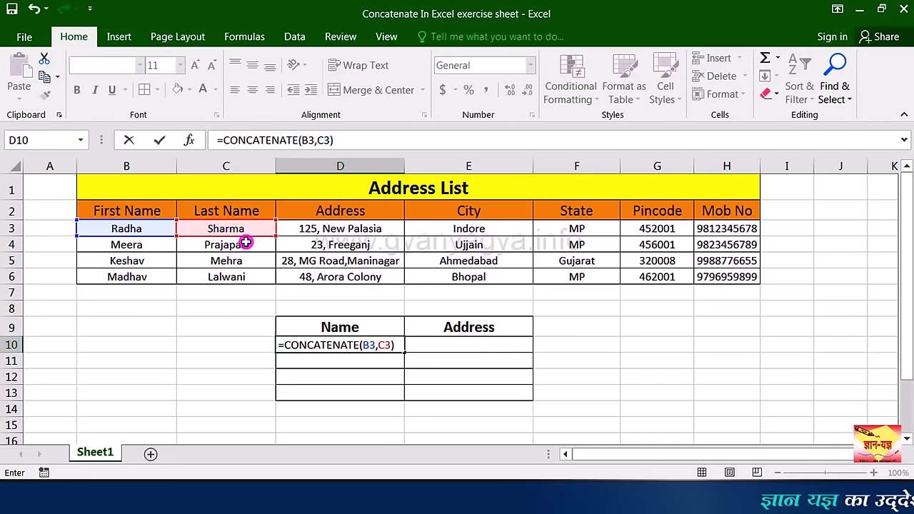
key("Return")
left_click(359, 347)
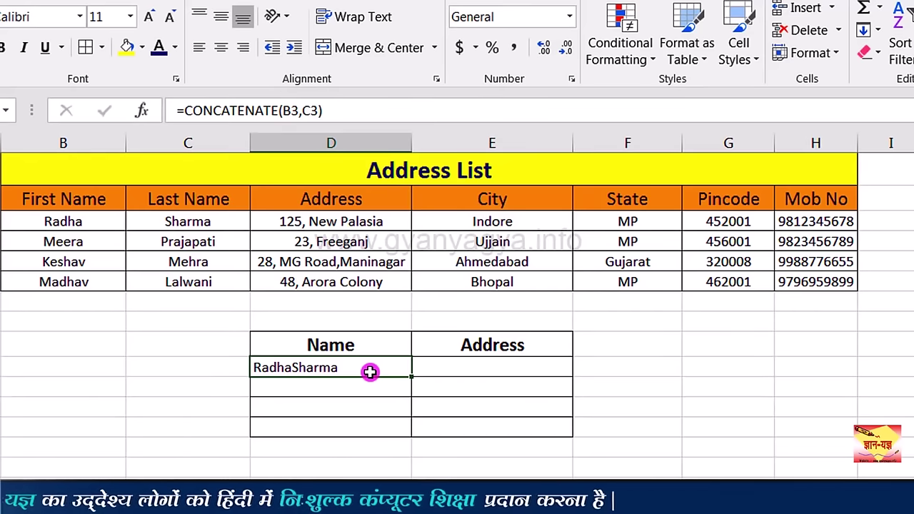
type("=")
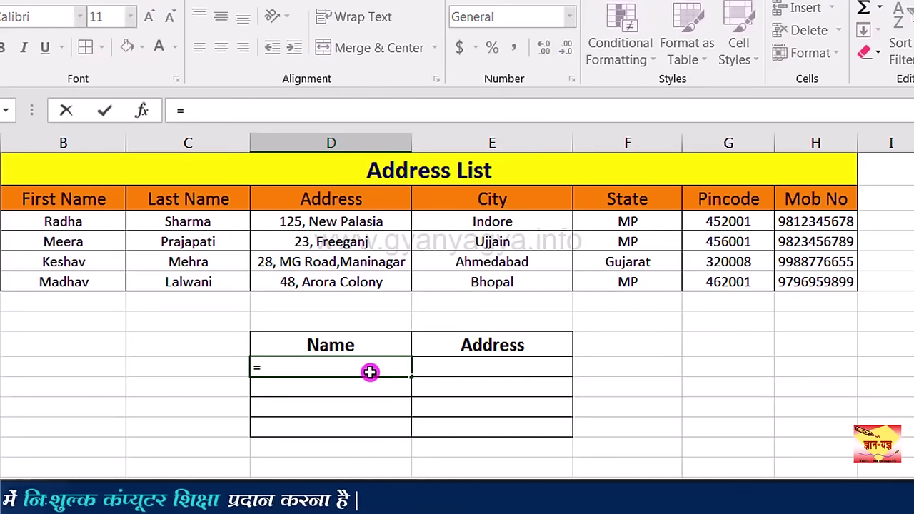
type("c")
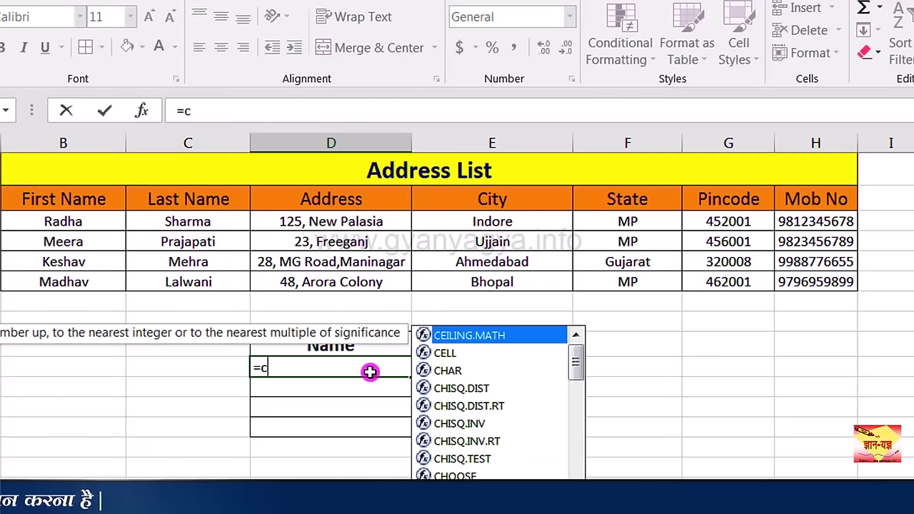
type("on")
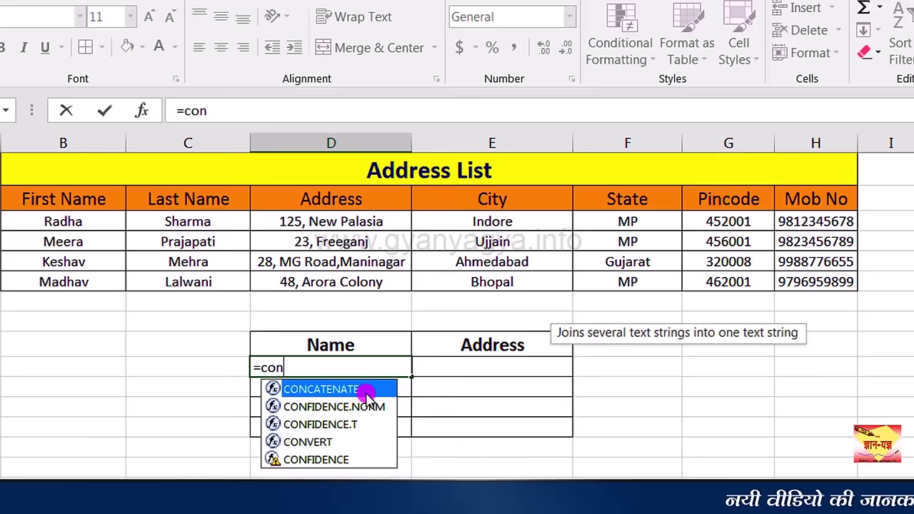
double_click(366, 391)
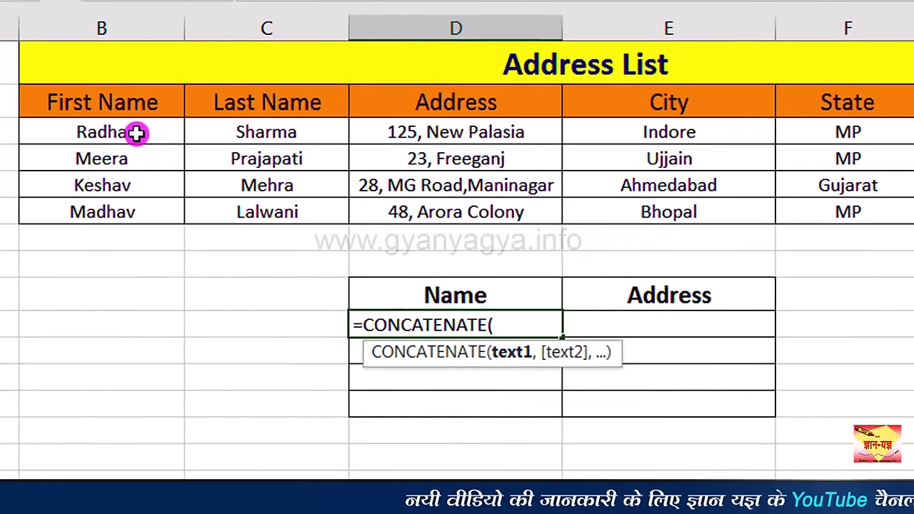
left_click(136, 133)
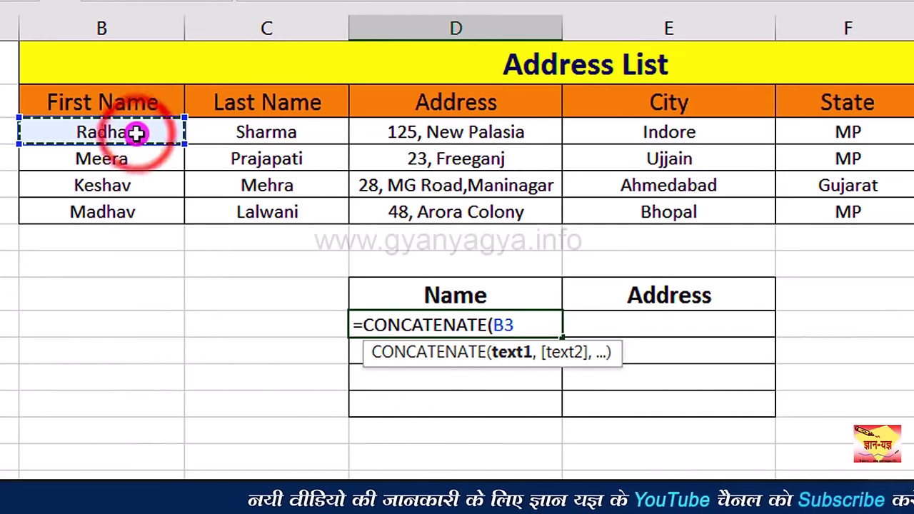
type(",")
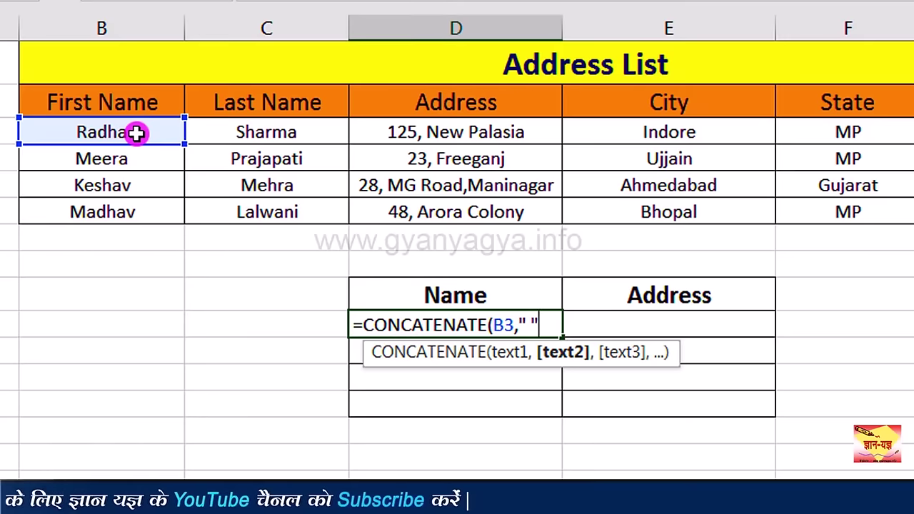
type(",")
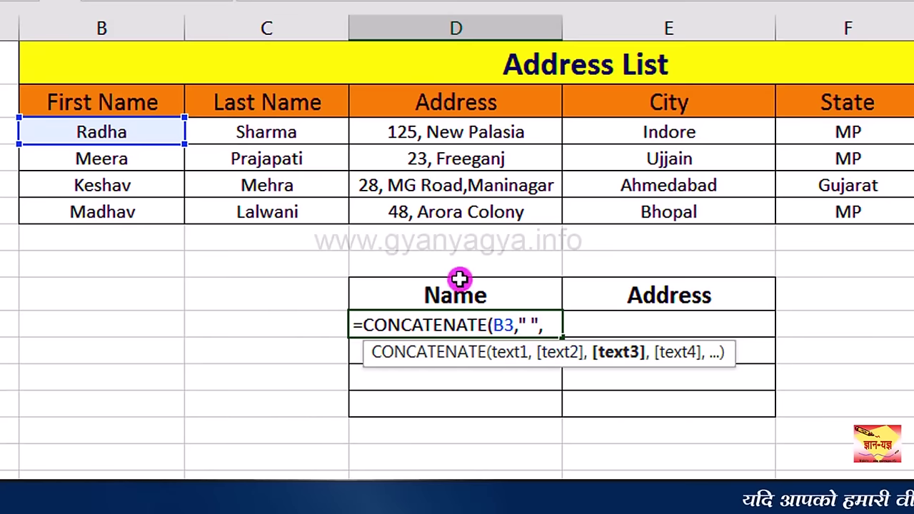
left_click(309, 133)
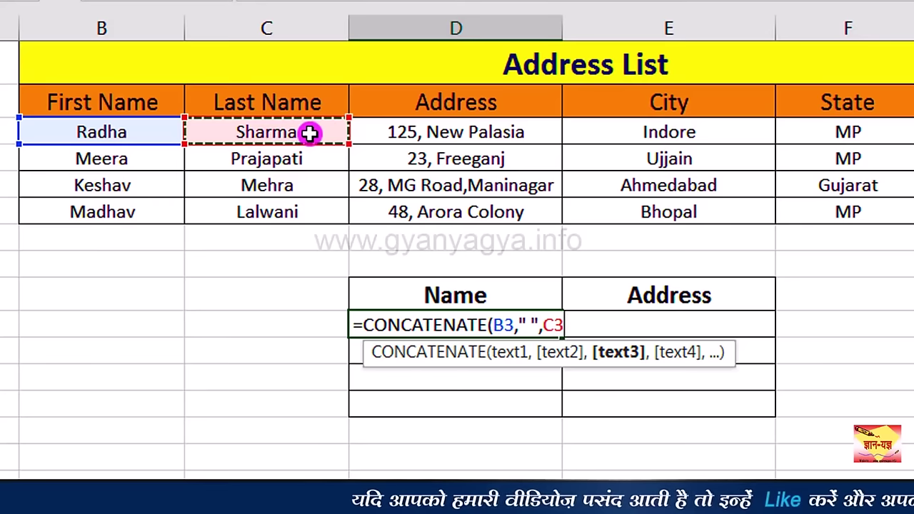
type(")")
key("Return")
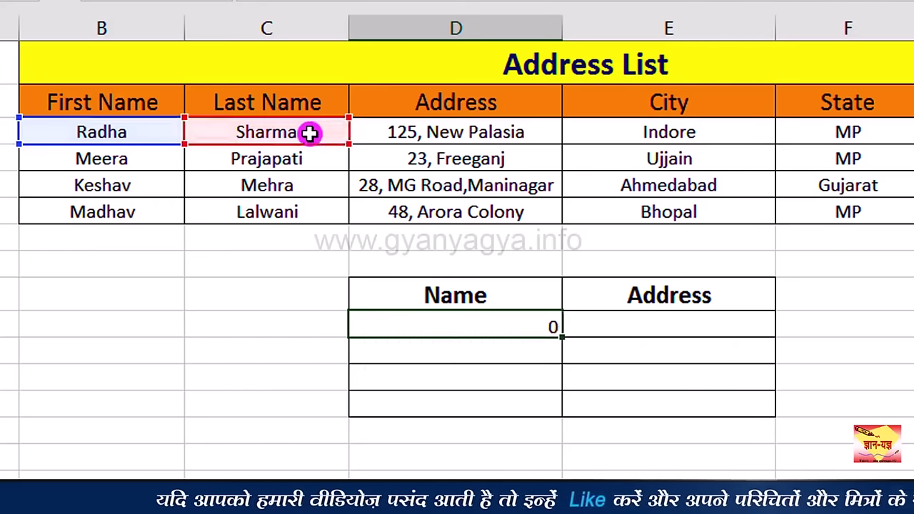
left_click(529, 327)
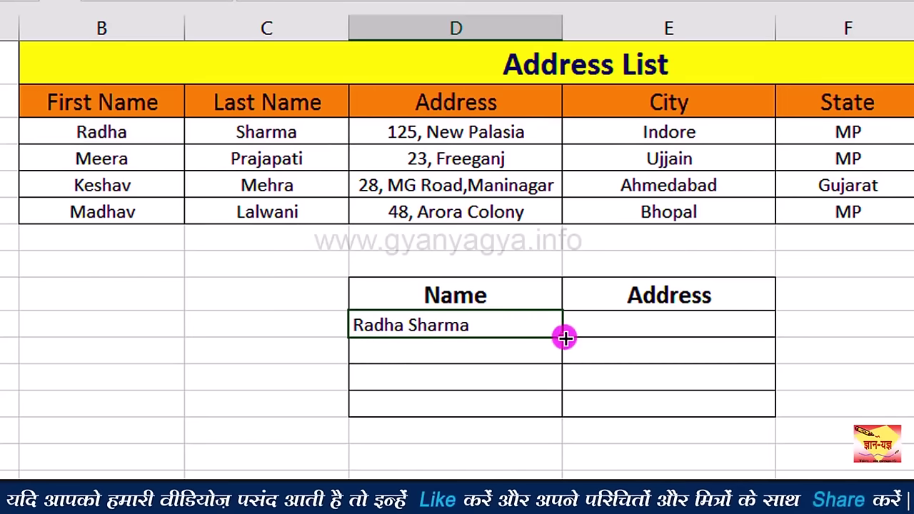
left_click_drag(564, 337, 562, 414)
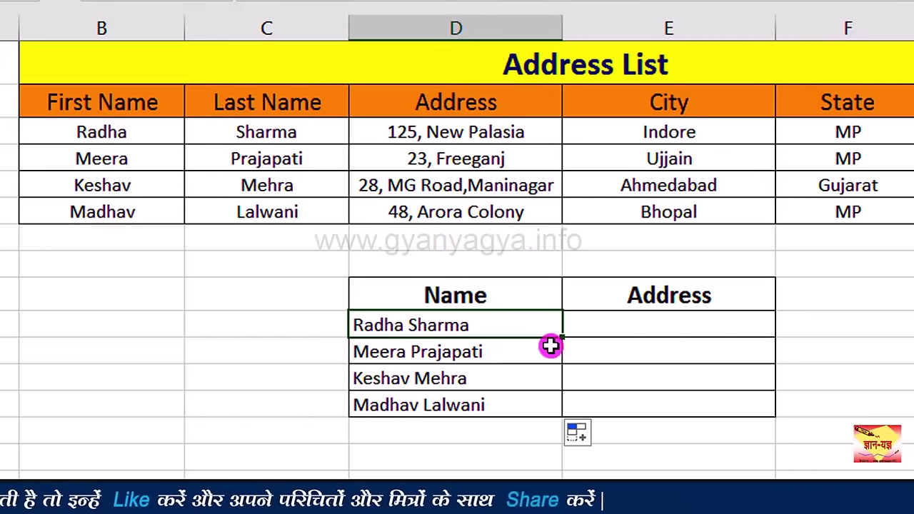
left_click(614, 332)
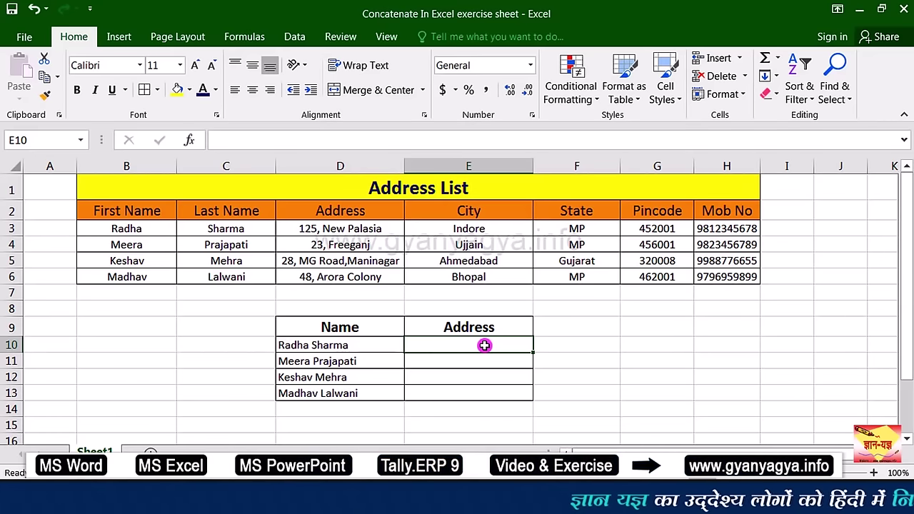
Step: Begin E10's formula as =CONCATENATE(D3,", ", using the street address followed by a comma separator
type("=")
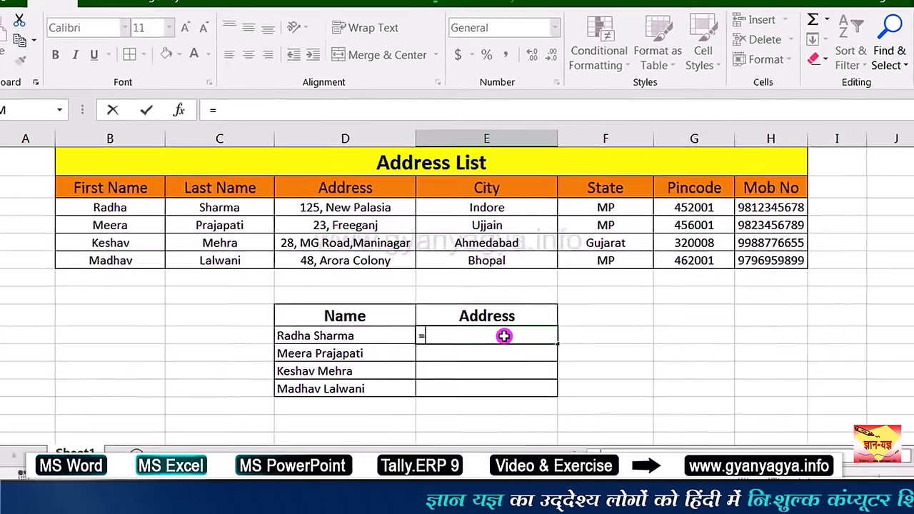
type("c")
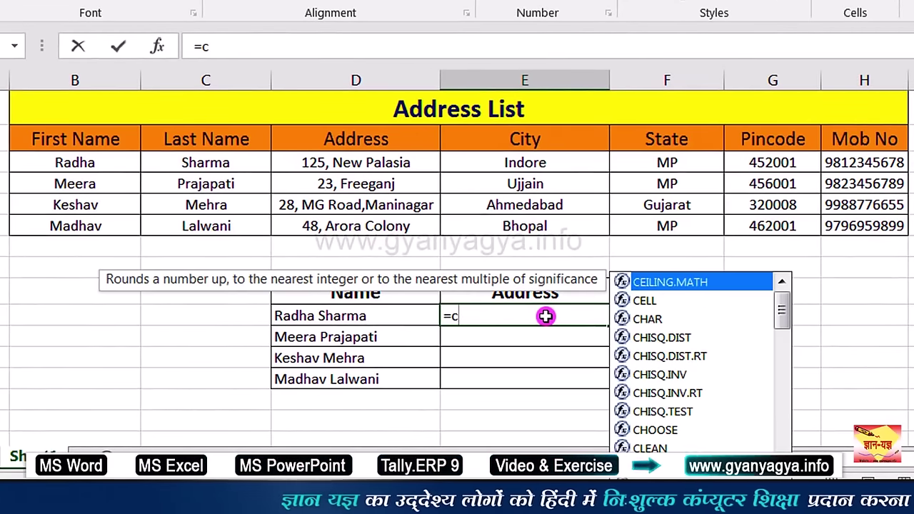
type("on")
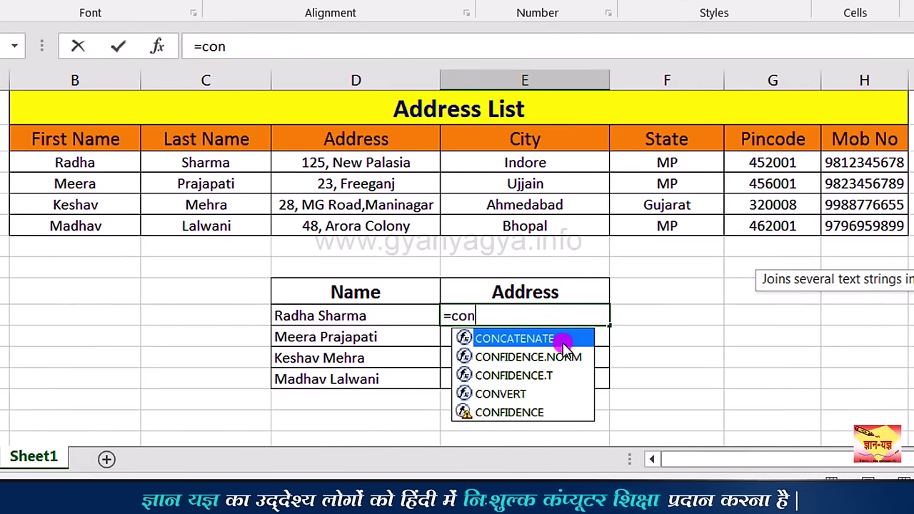
double_click(565, 345)
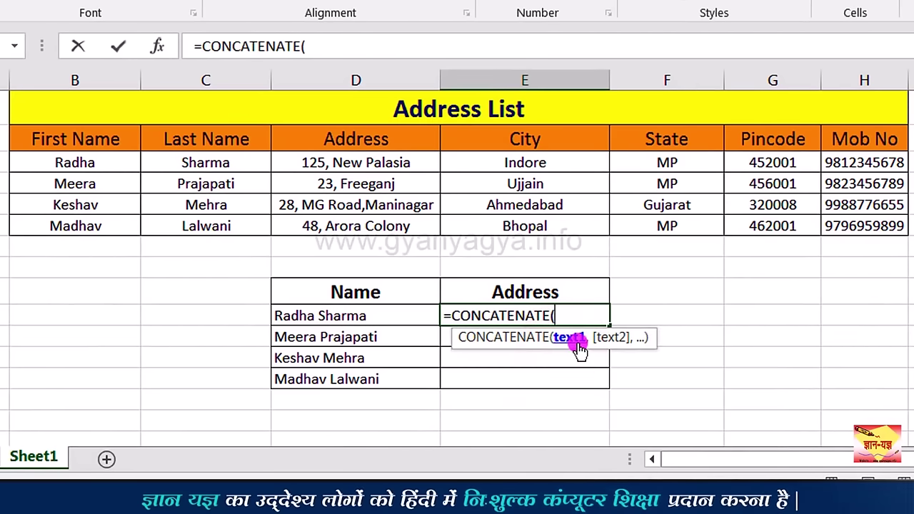
left_click(381, 158)
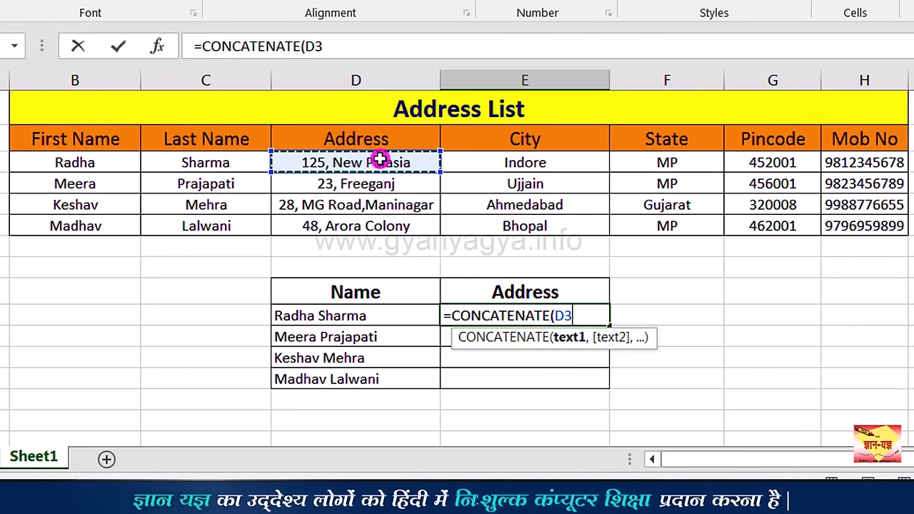
type(",")
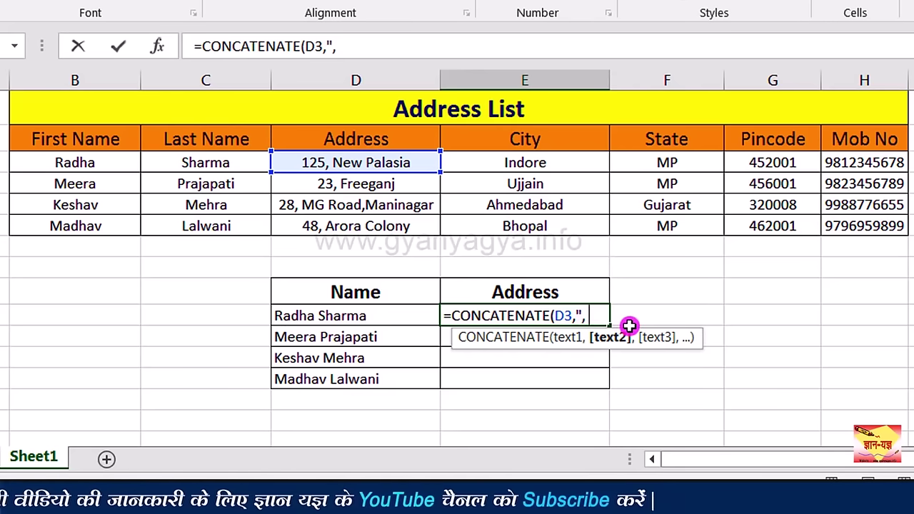
type("\"")
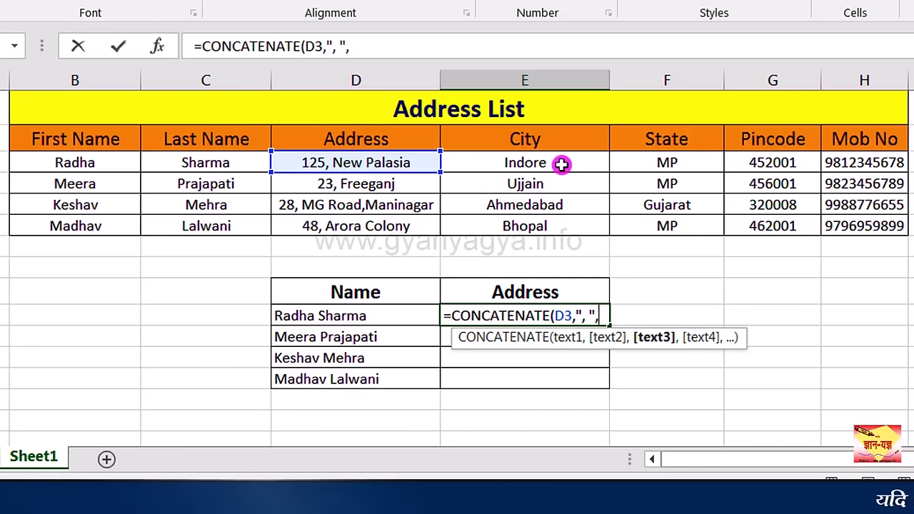
type(",")
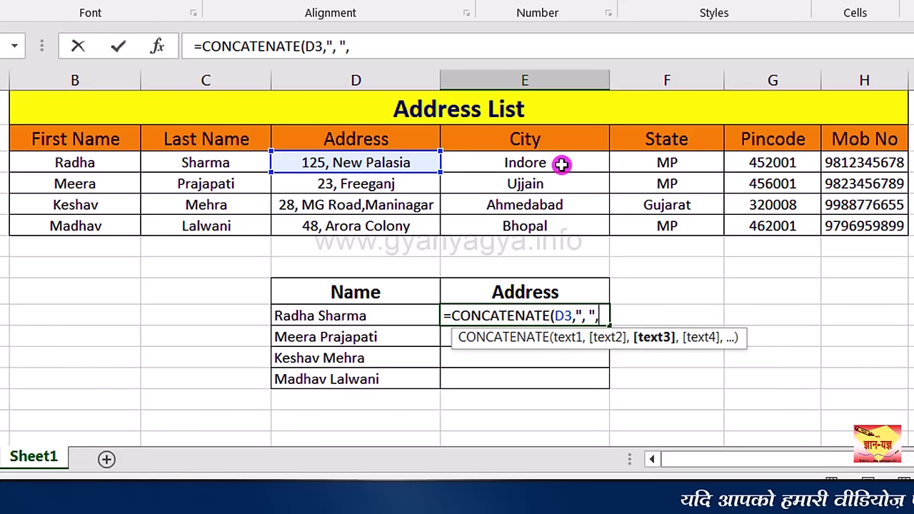
left_click(561, 164)
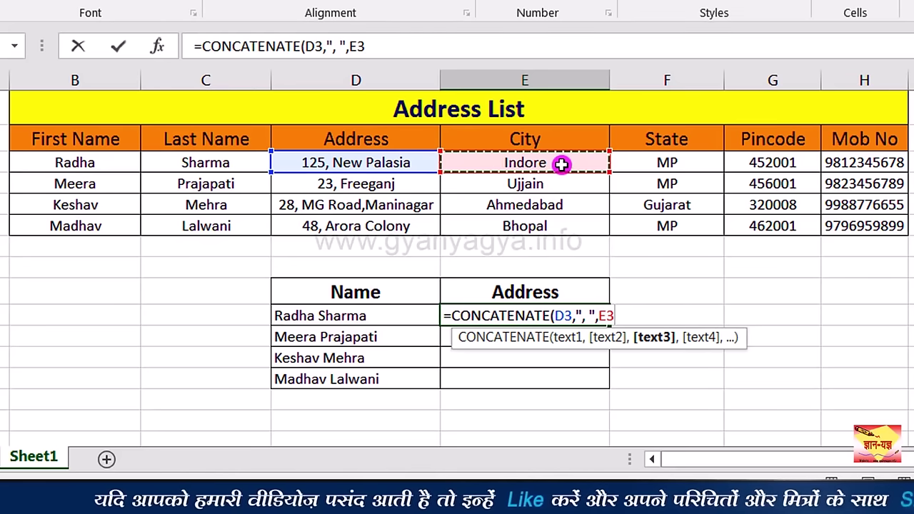
type(",\",")
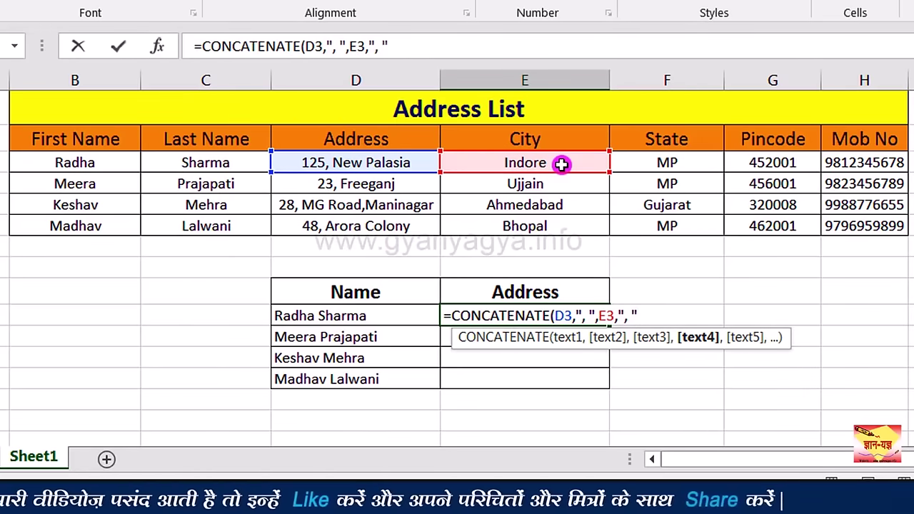
type(",")
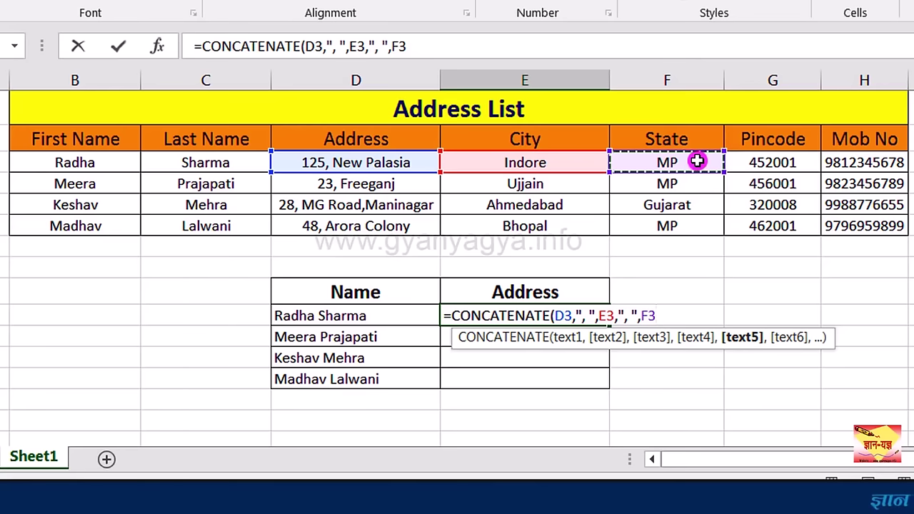
type(",\"-")
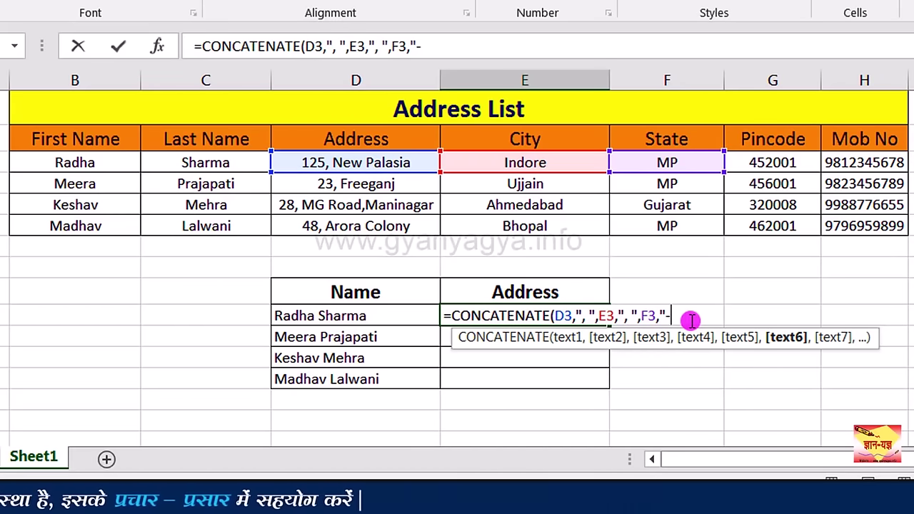
type("\",")
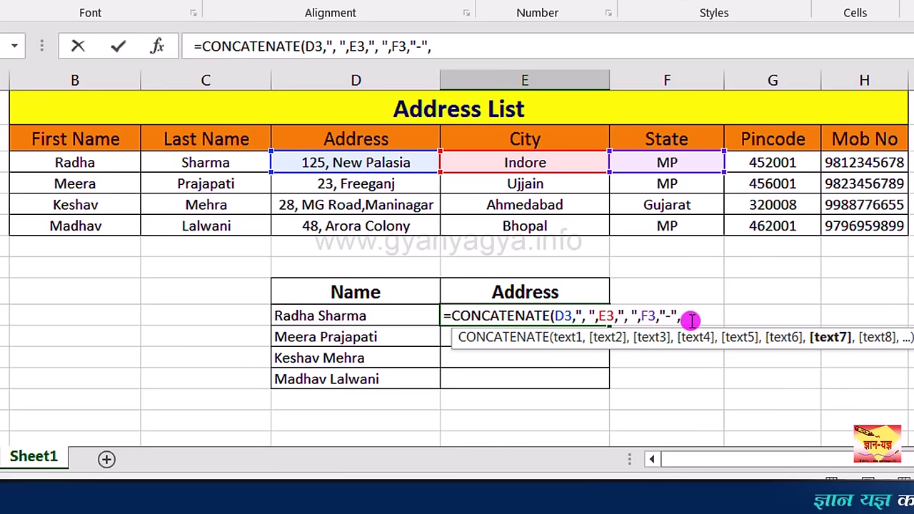
left_click(803, 165)
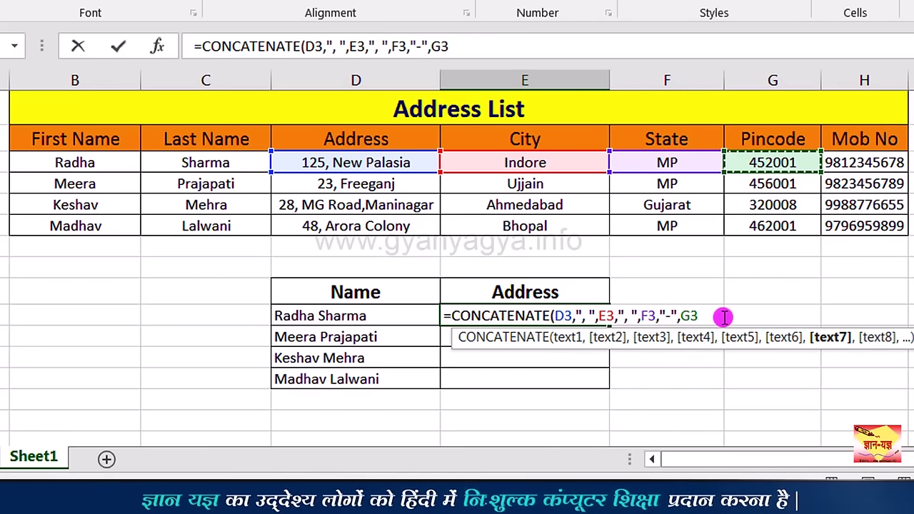
type(")")
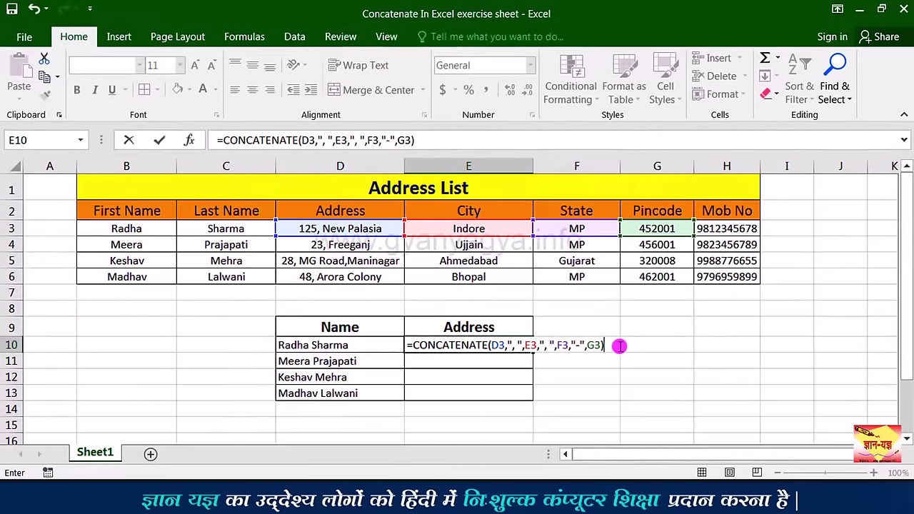
key("Return")
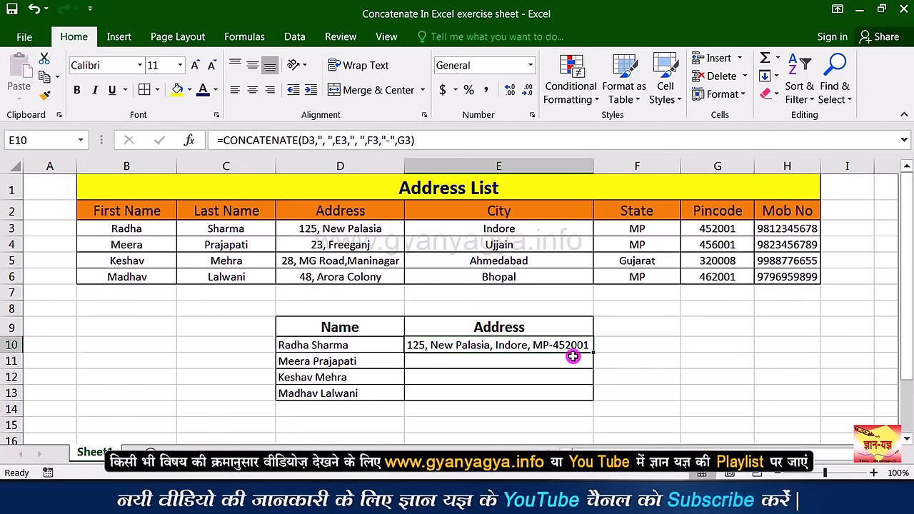
Step: Fill the address formula down to E13 and autofit column E to the longest address
left_click_drag(585, 356, 594, 397)
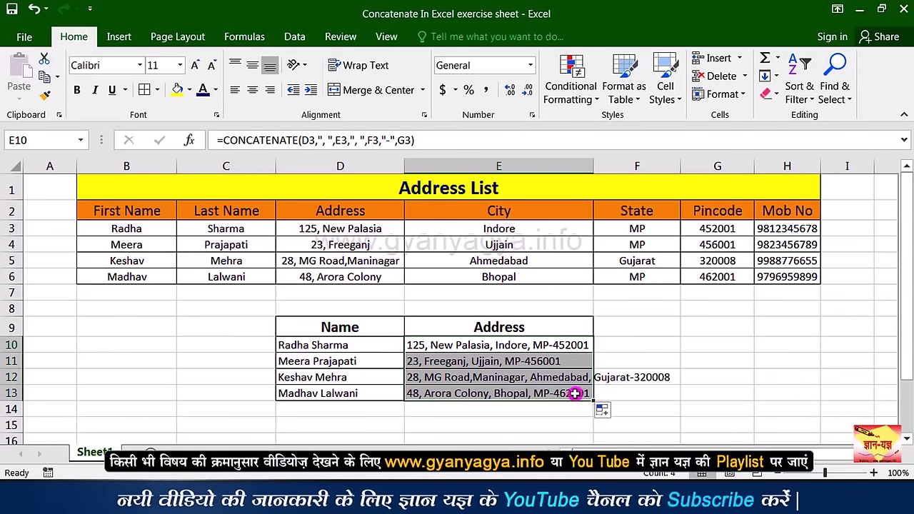
left_click(574, 393)
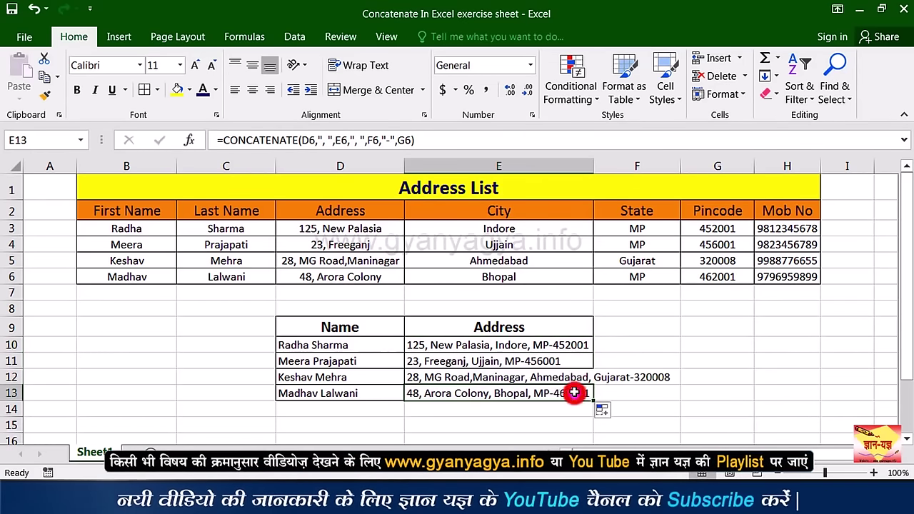
double_click(594, 166)
left_click(548, 374)
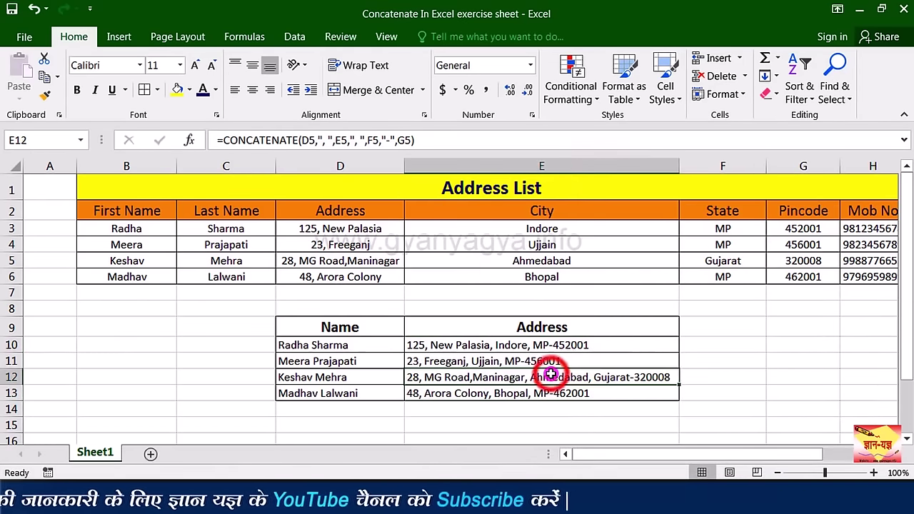
left_click(386, 393)
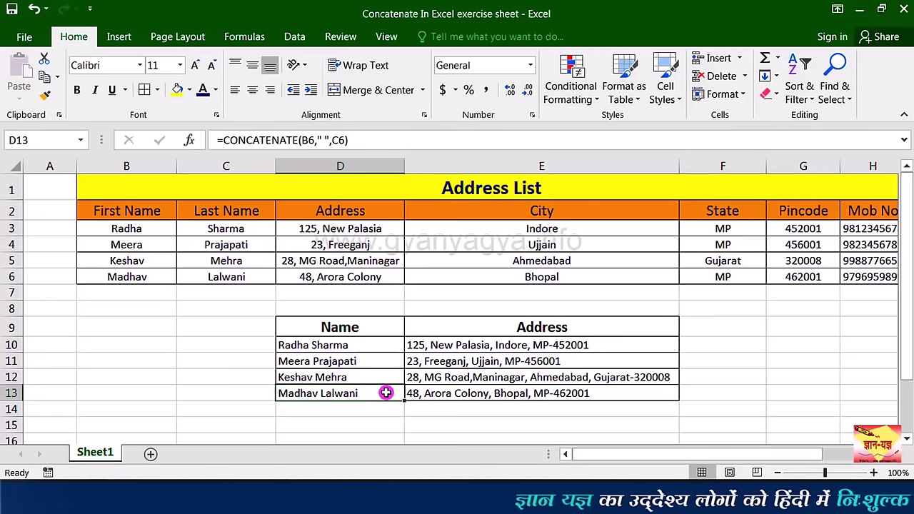
left_click(365, 347)
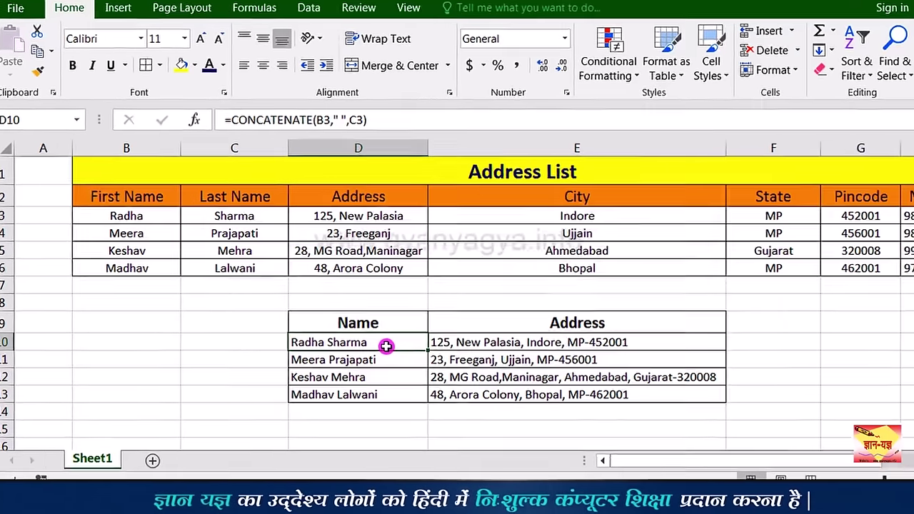
left_click(146, 356)
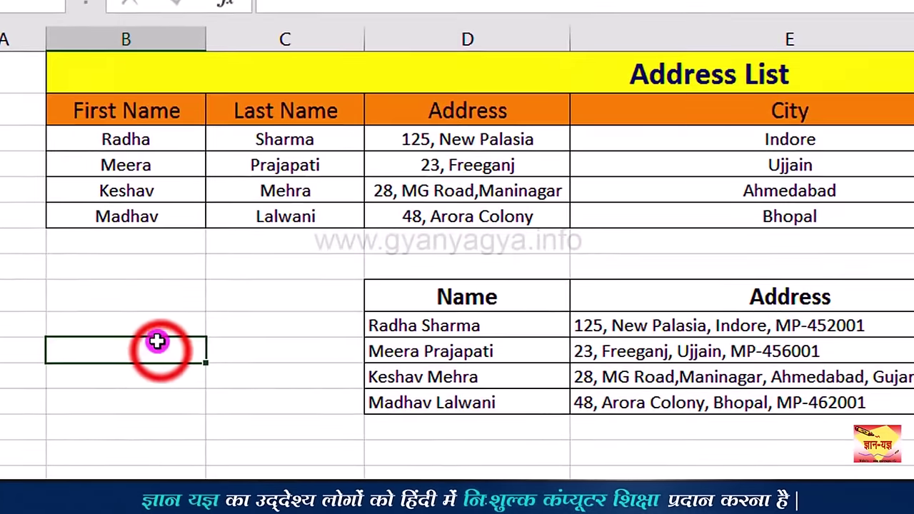
left_click(151, 327)
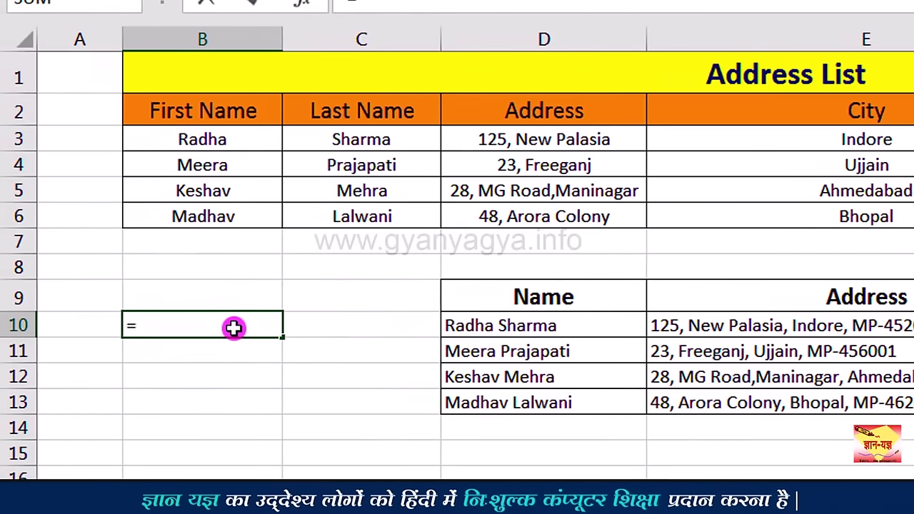
type("=")
left_click(223, 142)
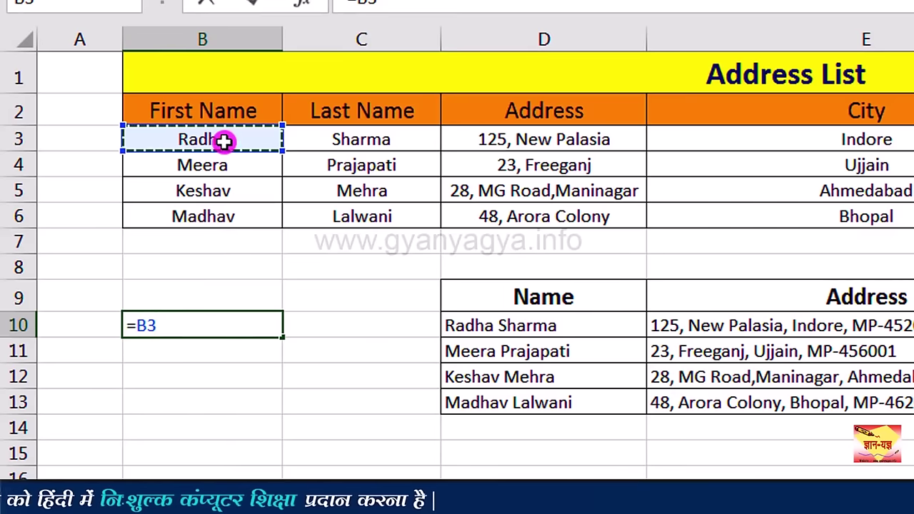
type("&")
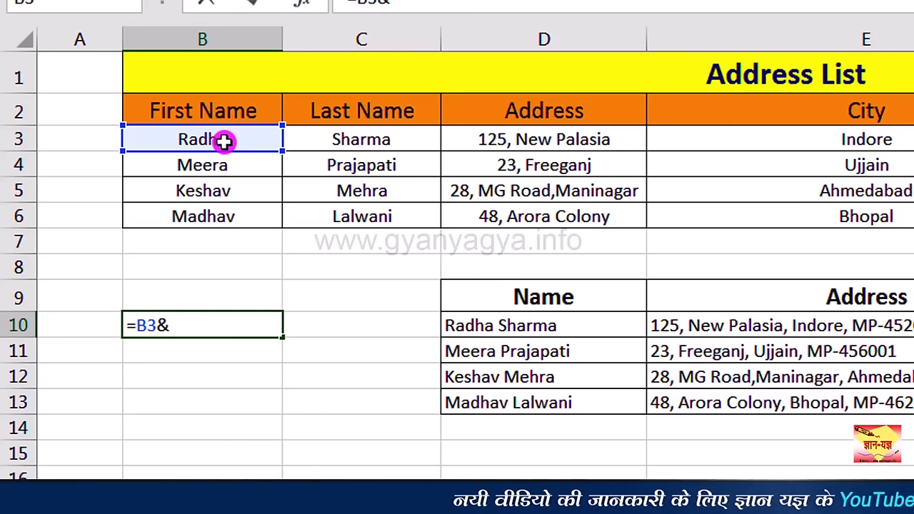
type("\" \"")
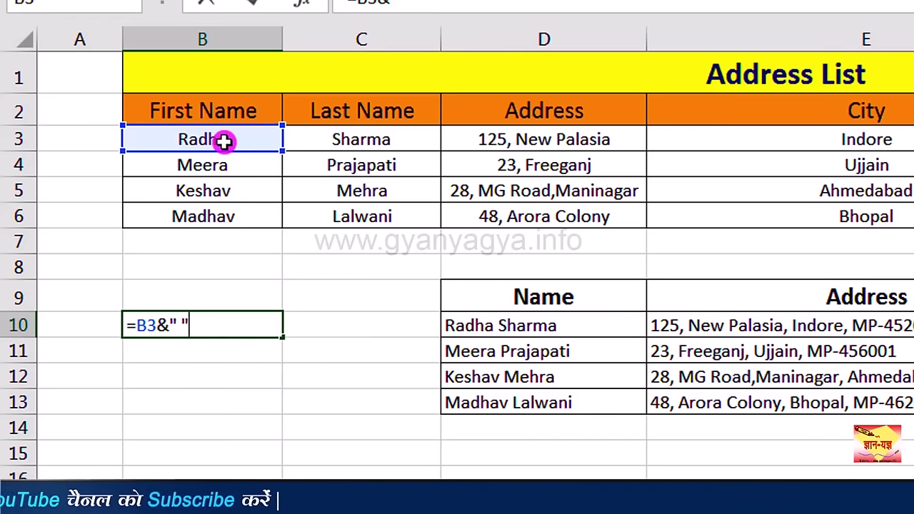
type("&")
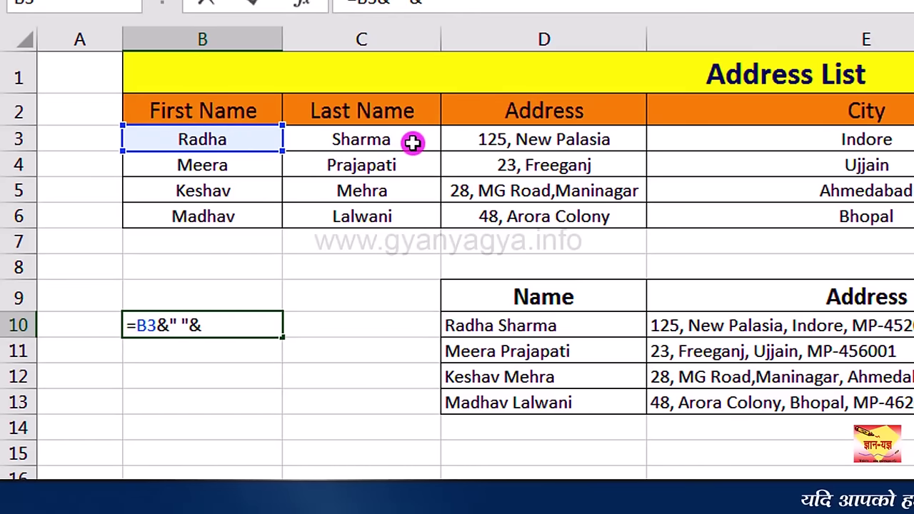
left_click(412, 141)
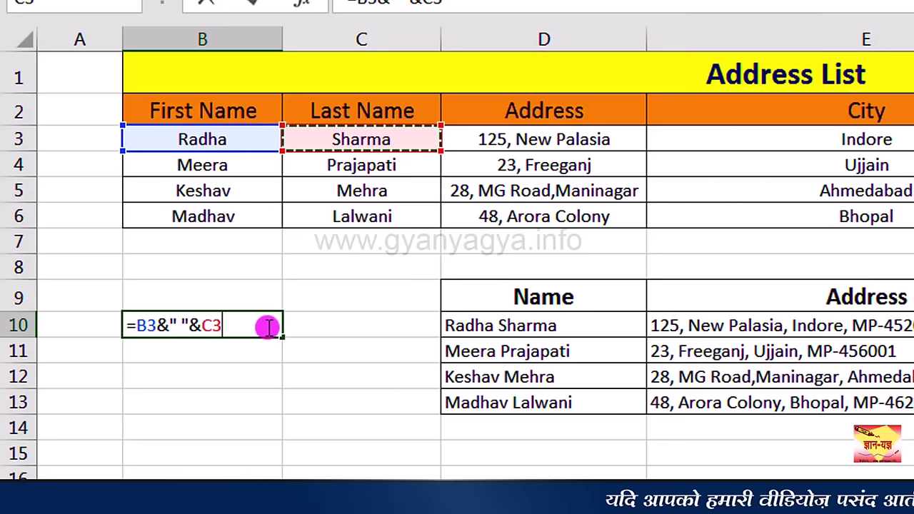
key("Return")
left_click(210, 324)
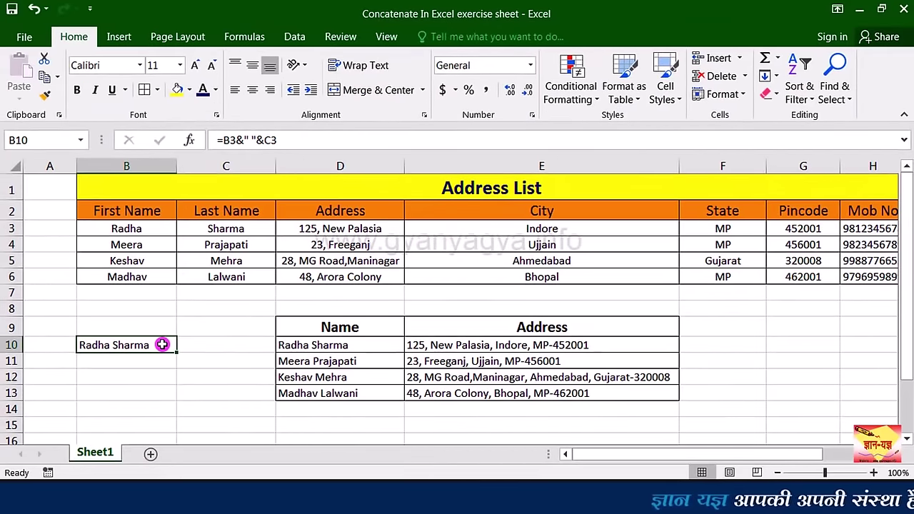
left_click(472, 352)
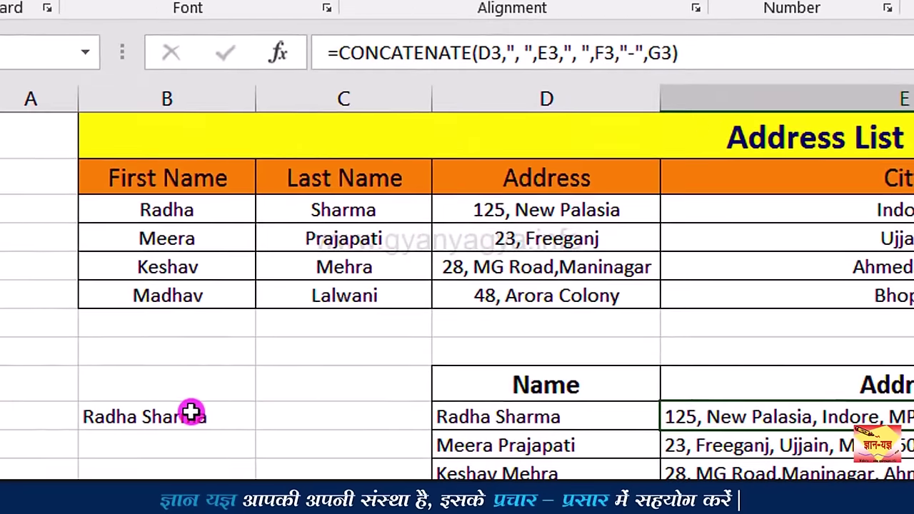
left_click(191, 412)
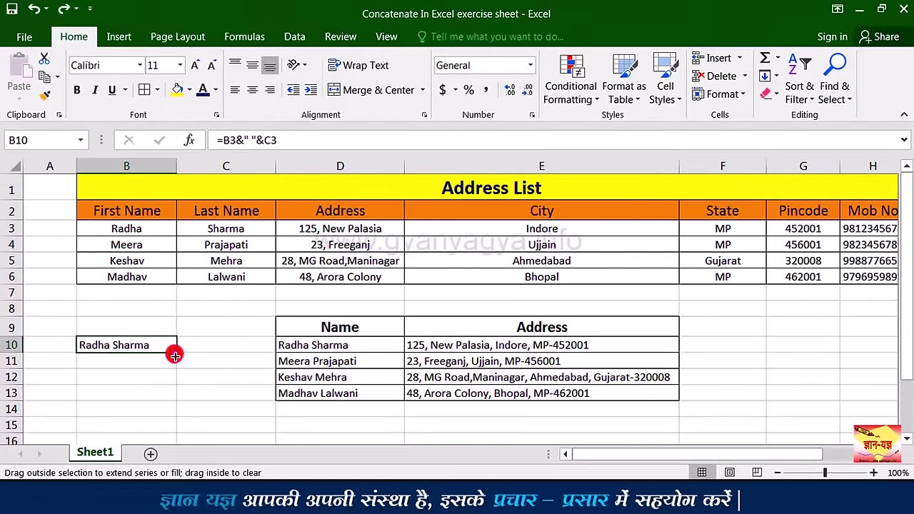
left_click_drag(175, 355, 171, 400)
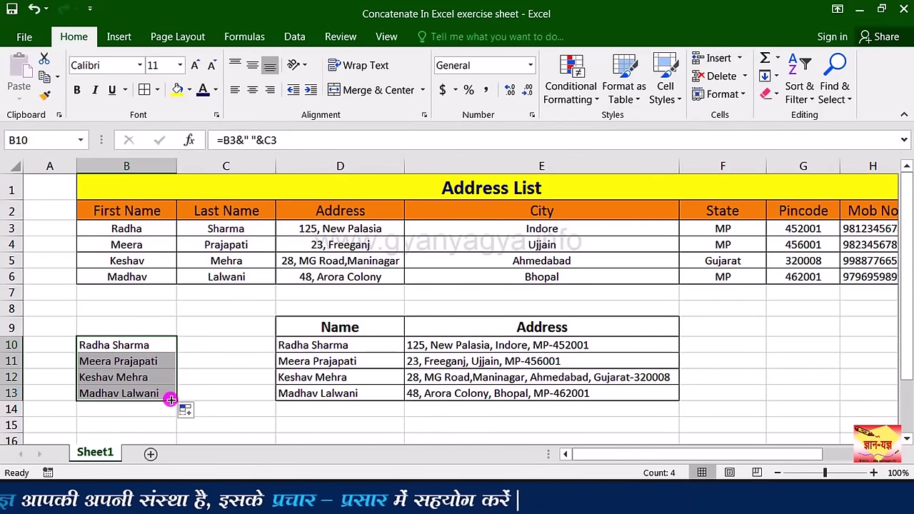
left_click(156, 396)
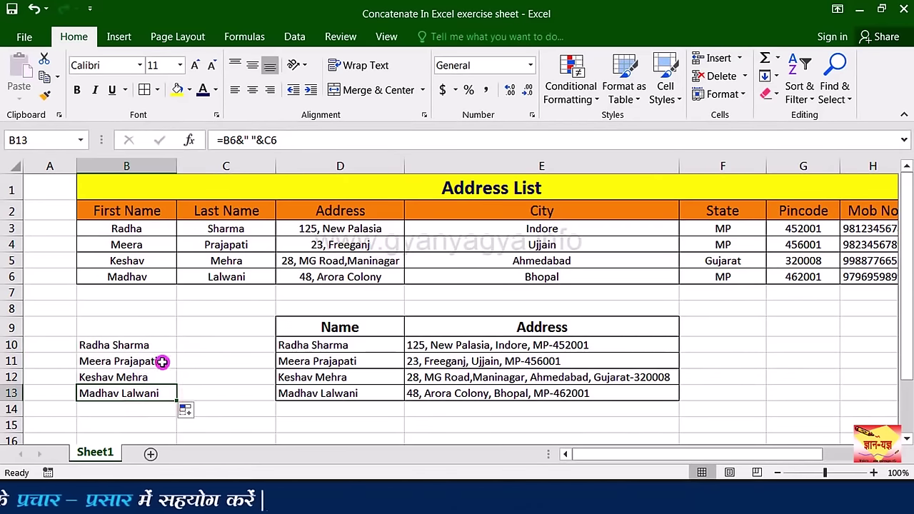
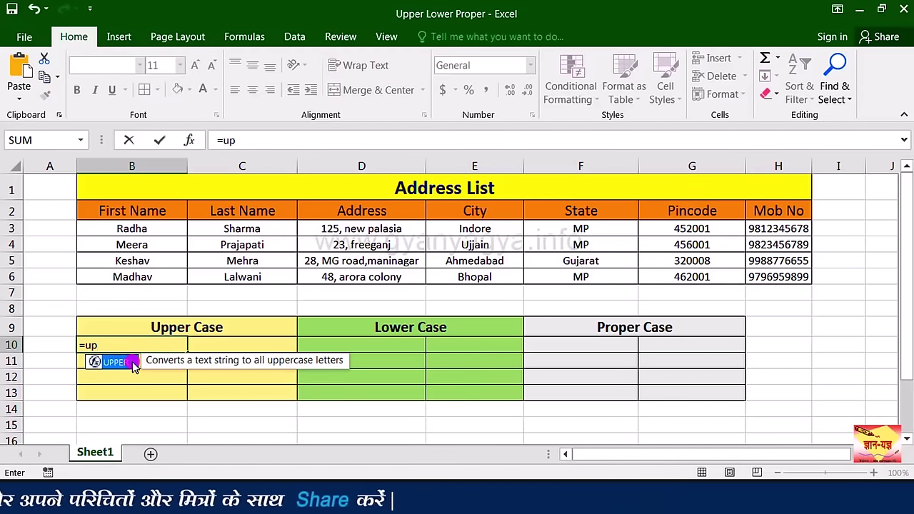
Step: Enter =UPPER(B3) in B10 and fill it down to B13, giving RADHA through MADHAV
double_click(132, 361)
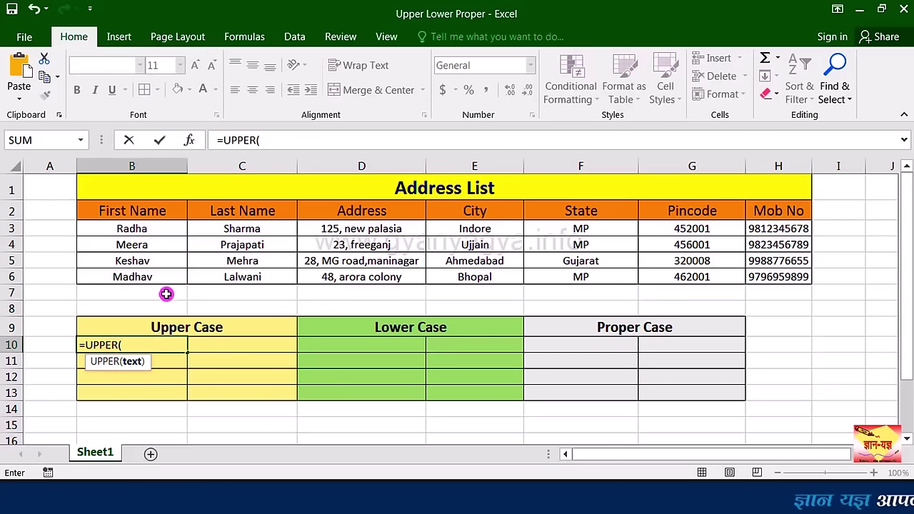
left_click(153, 228)
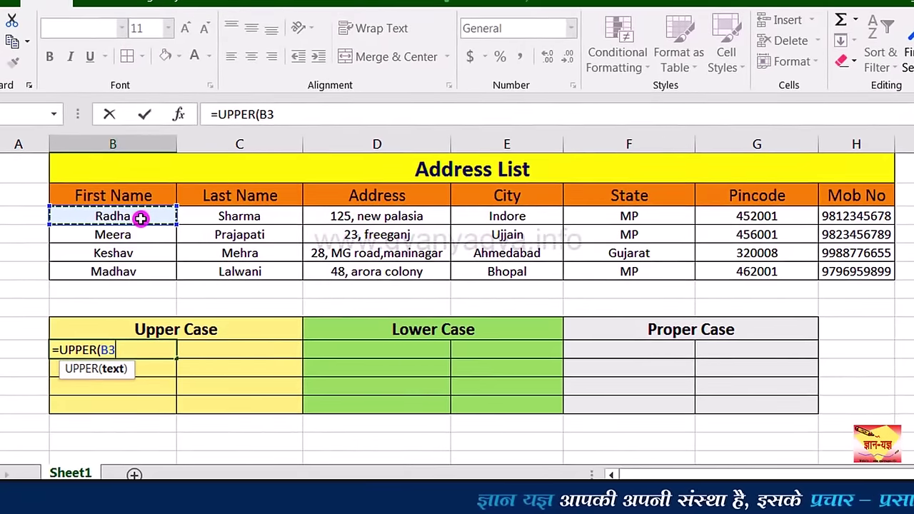
type(")")
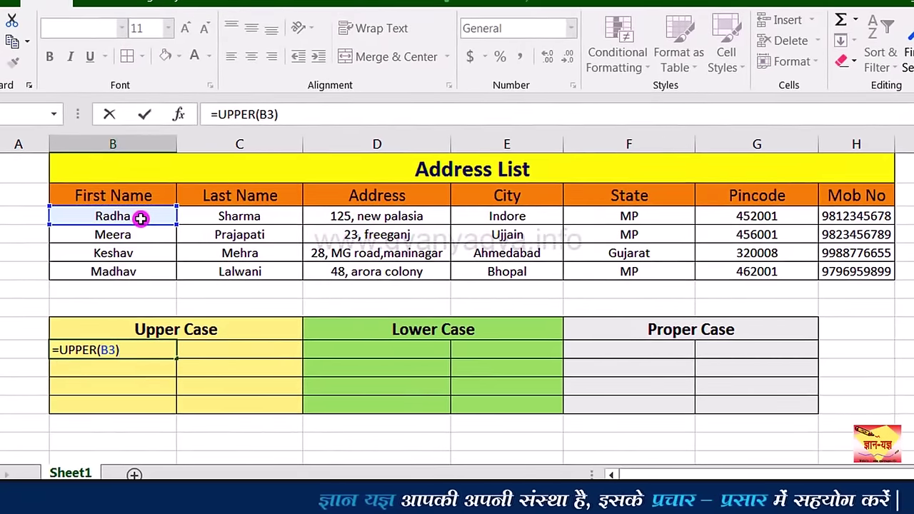
key("Return")
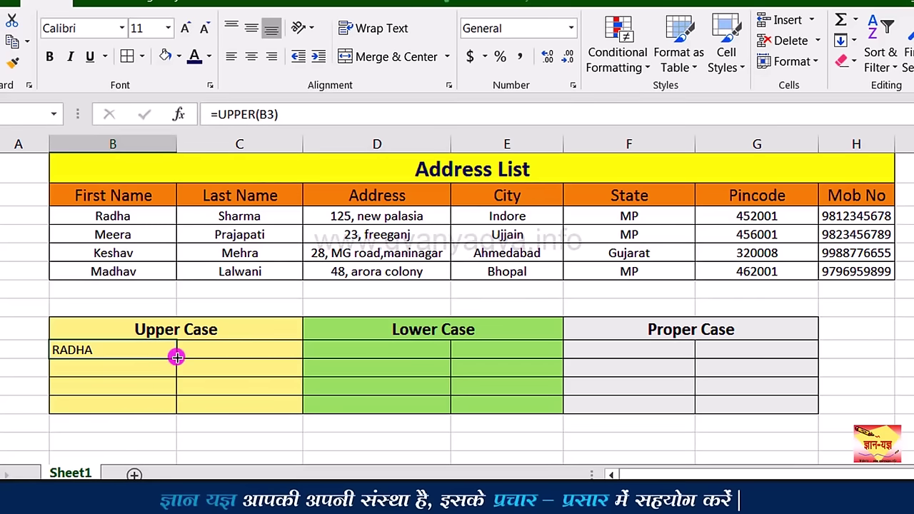
left_click_drag(177, 358, 169, 412)
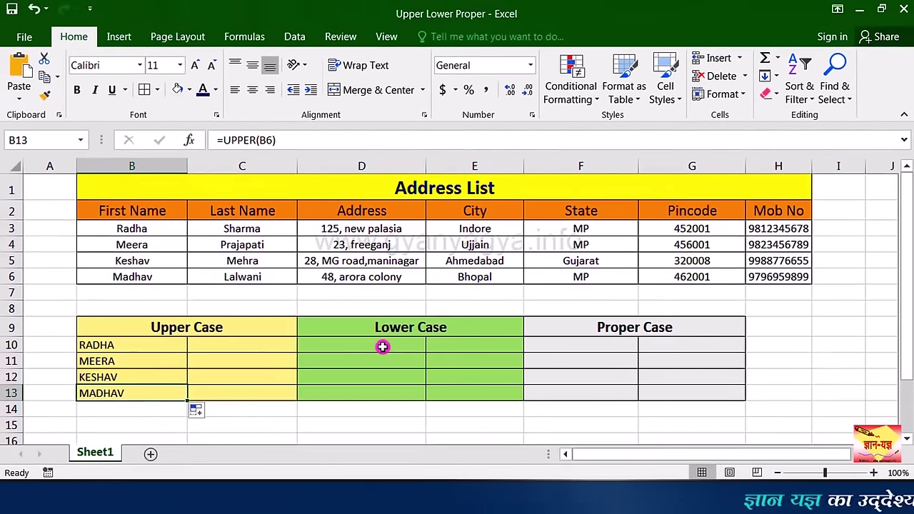
Step: Enter =LOWER(B3) in D10 and fill it down to D13 (radha, meera, keshav, madhav)
left_click(384, 345)
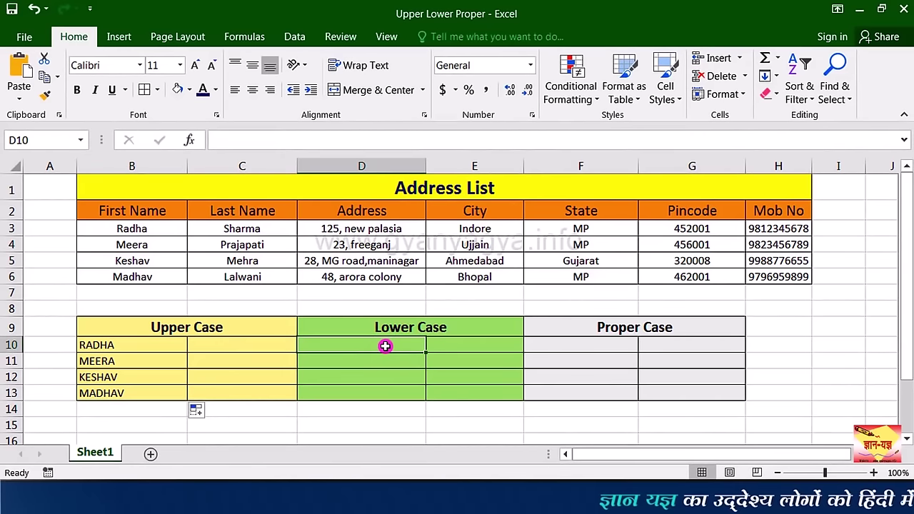
type("=")
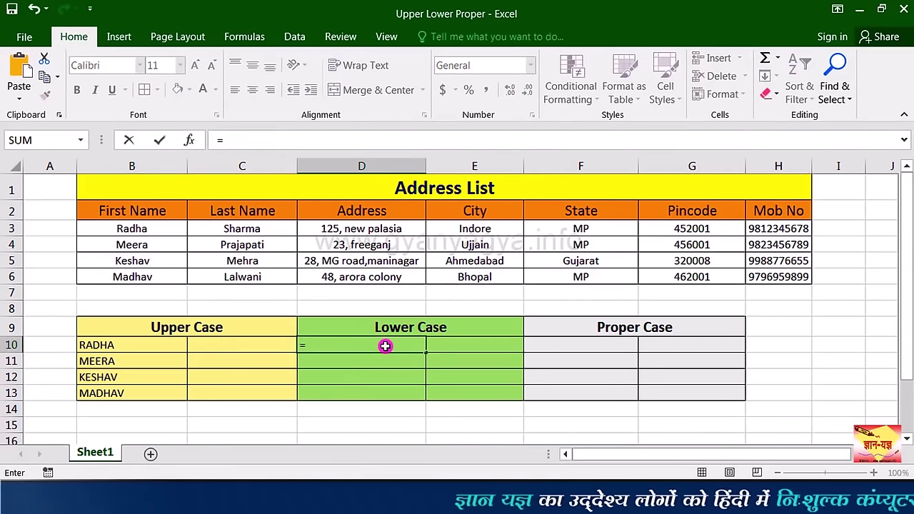
type("lo")
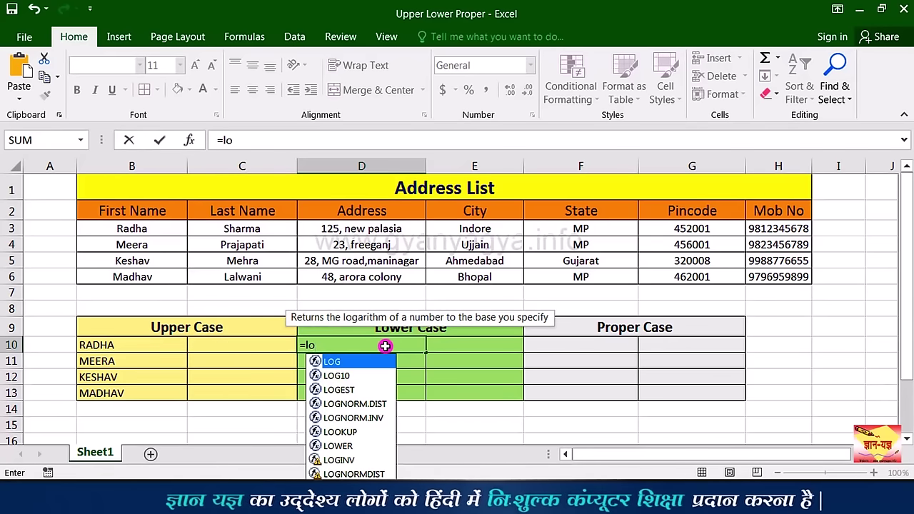
type("w")
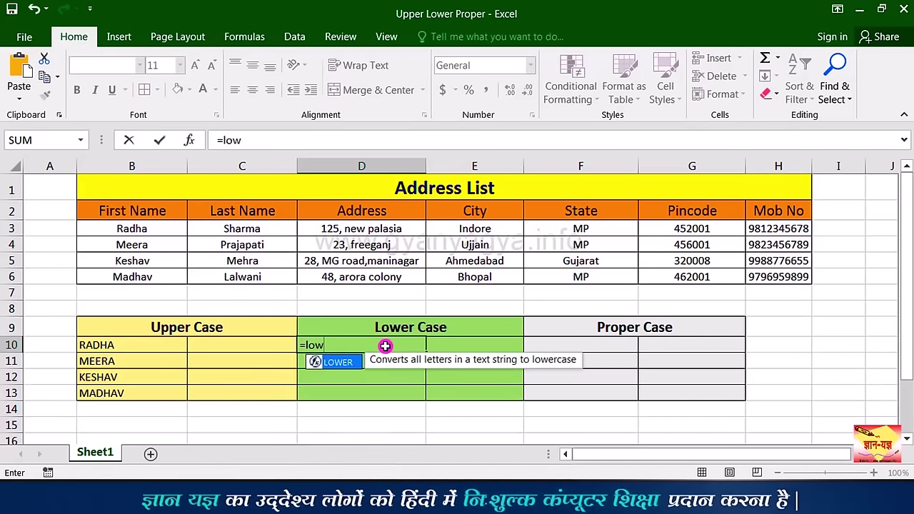
double_click(351, 370)
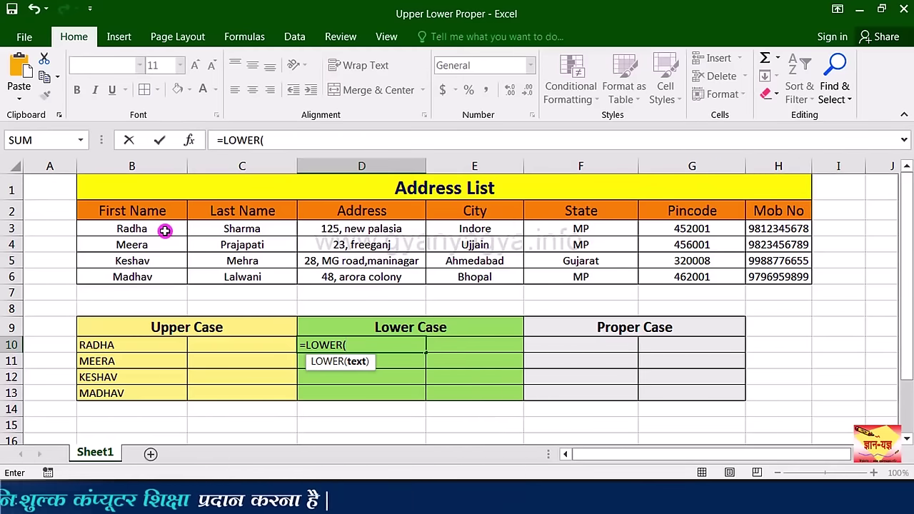
left_click(165, 231)
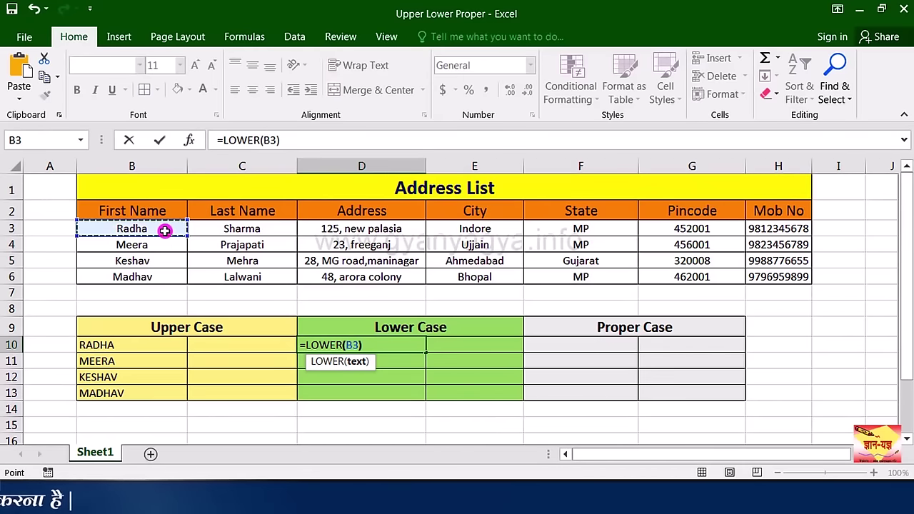
type(")")
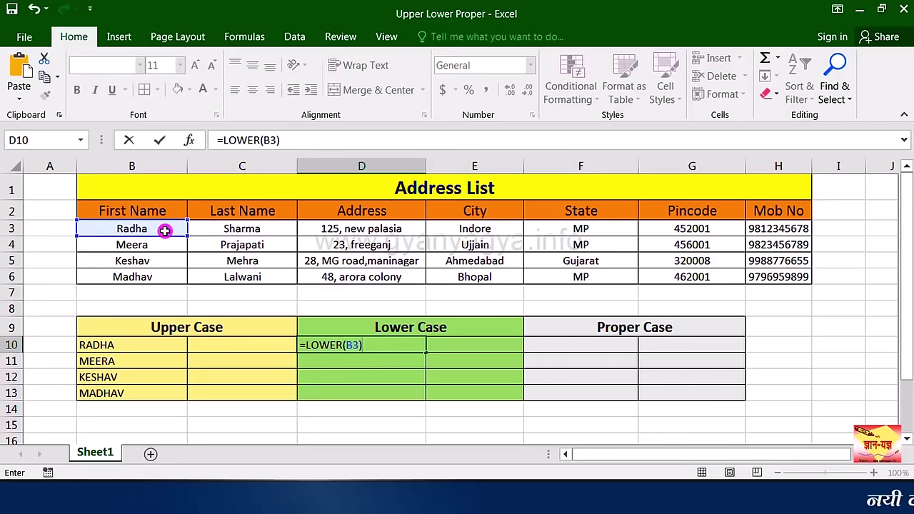
key("Return")
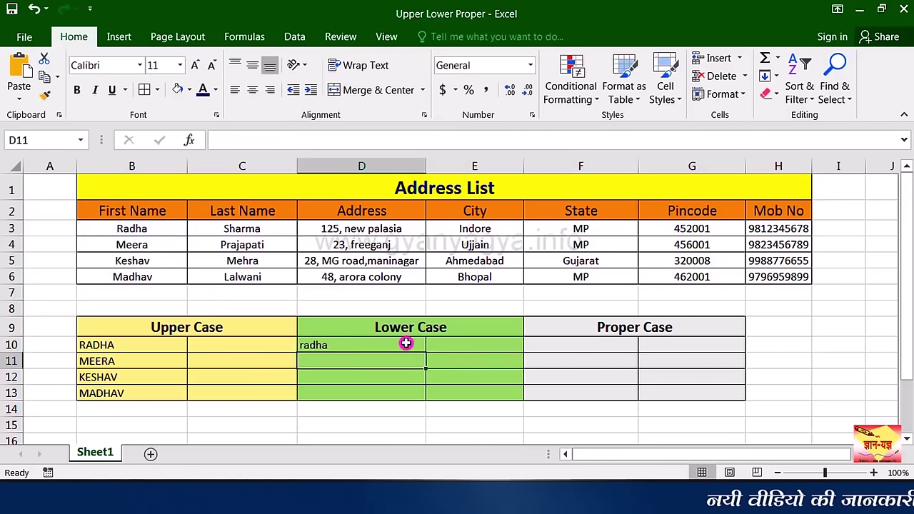
left_click(404, 342)
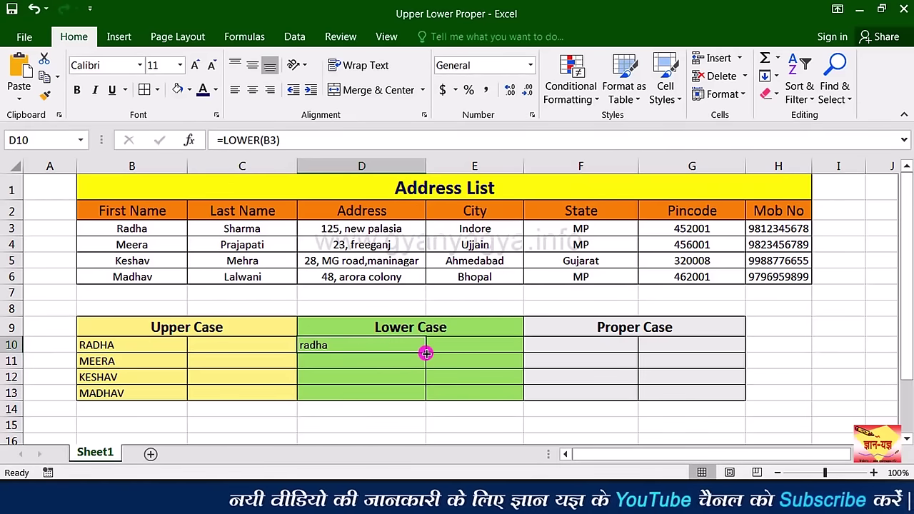
left_click_drag(425, 352, 419, 401)
left_click(385, 395)
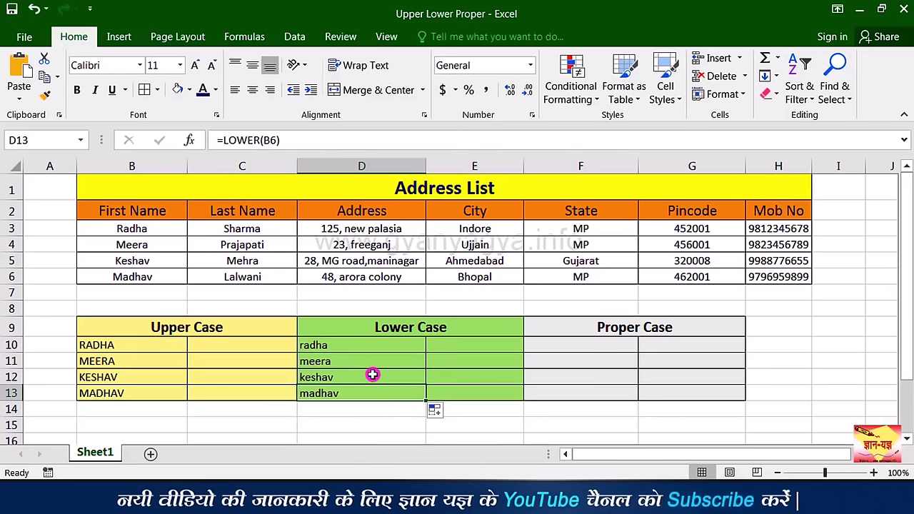
left_click(607, 349)
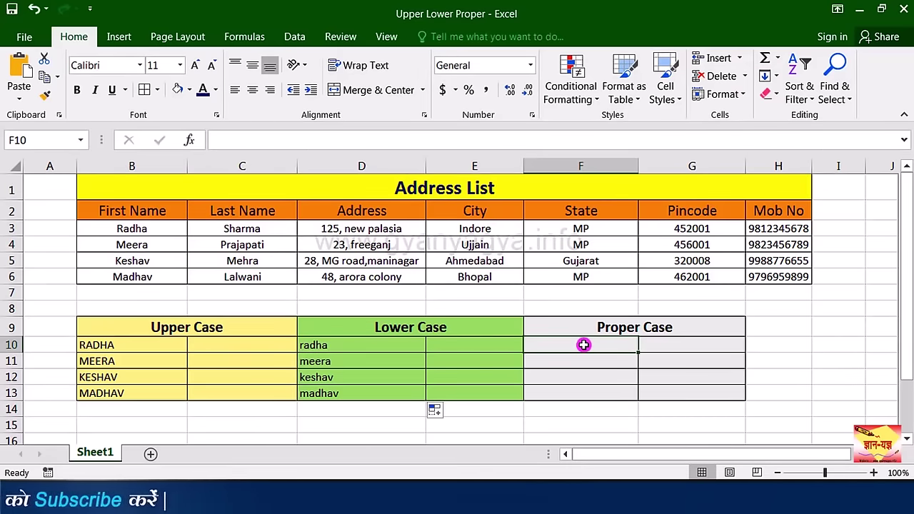
Step: Enter =PROPER(D3) in F10, fill it to F13, and autofit column F
type("=")
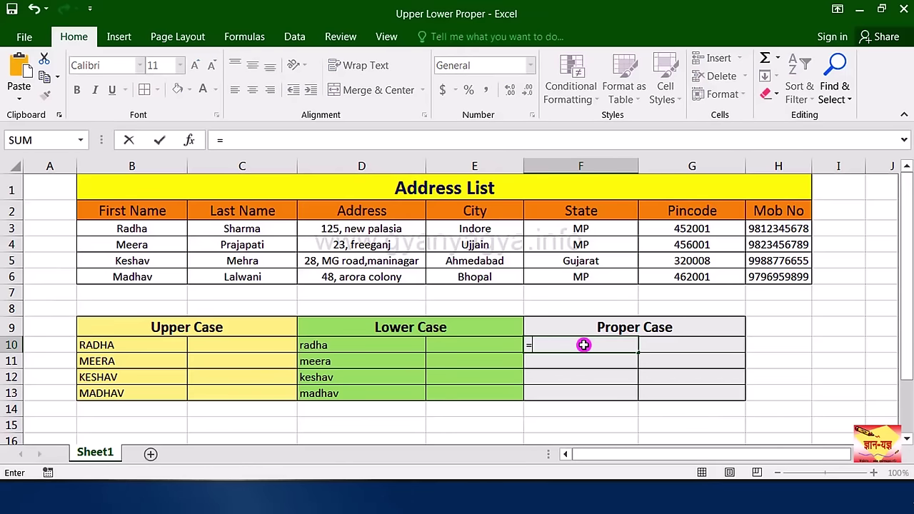
type("p")
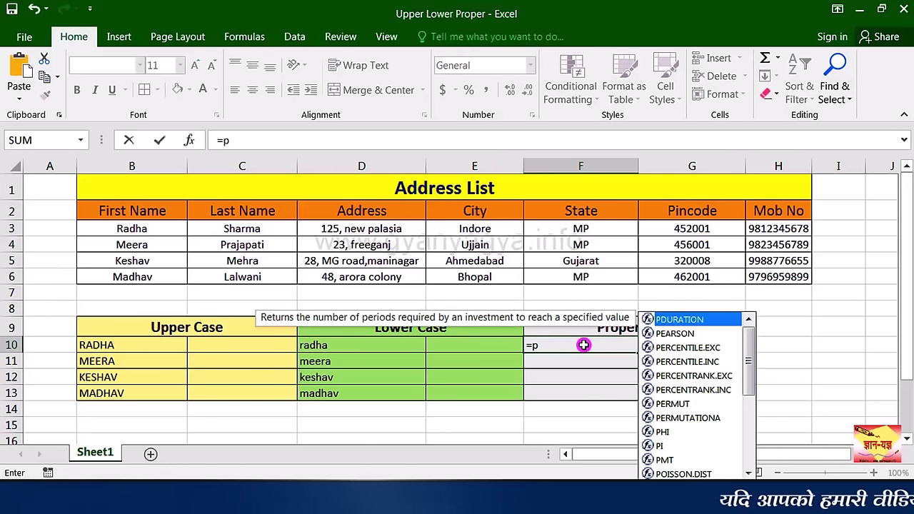
type("ro")
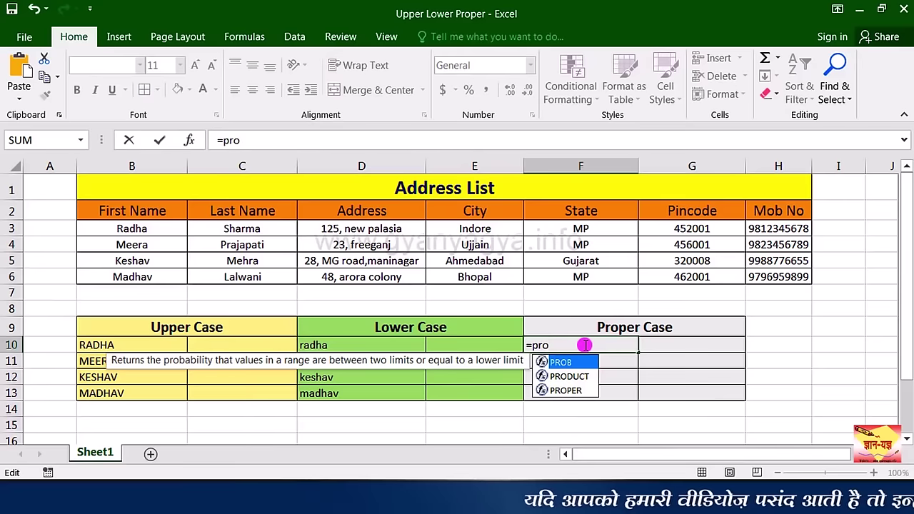
double_click(577, 391)
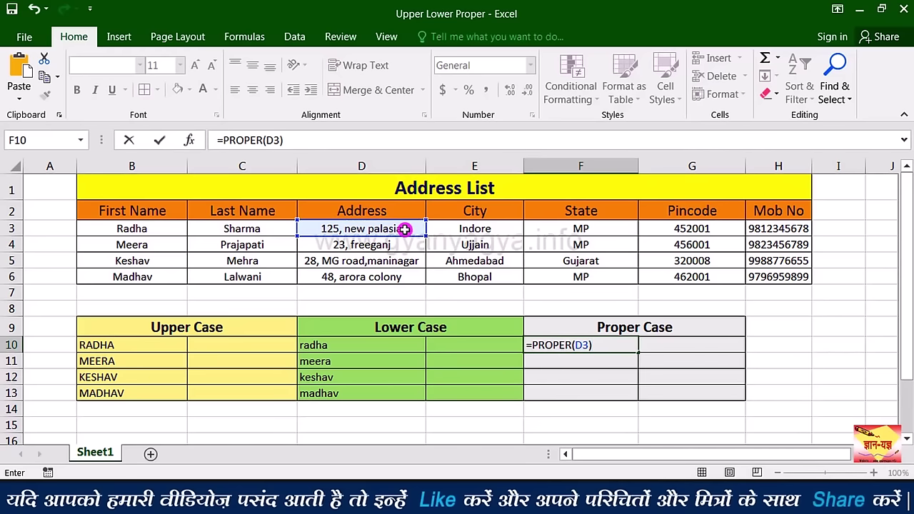
key("Return")
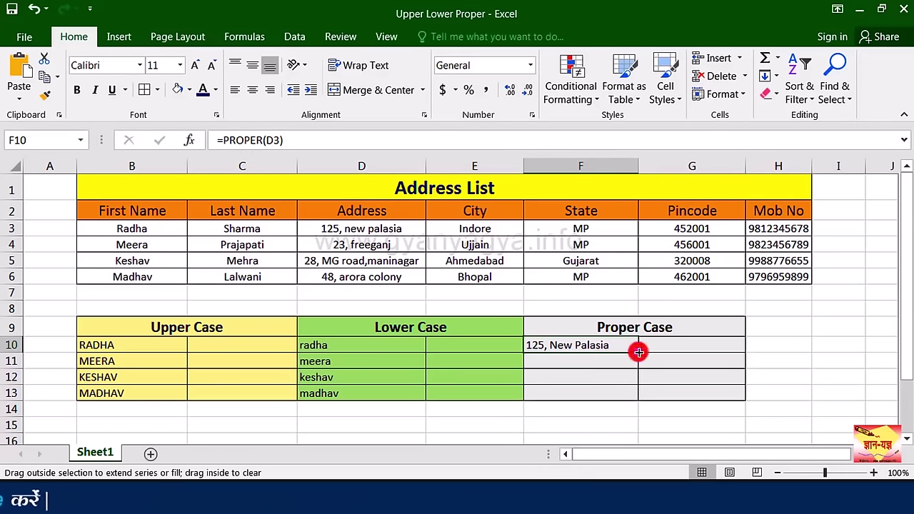
left_click_drag(632, 395, 634, 397)
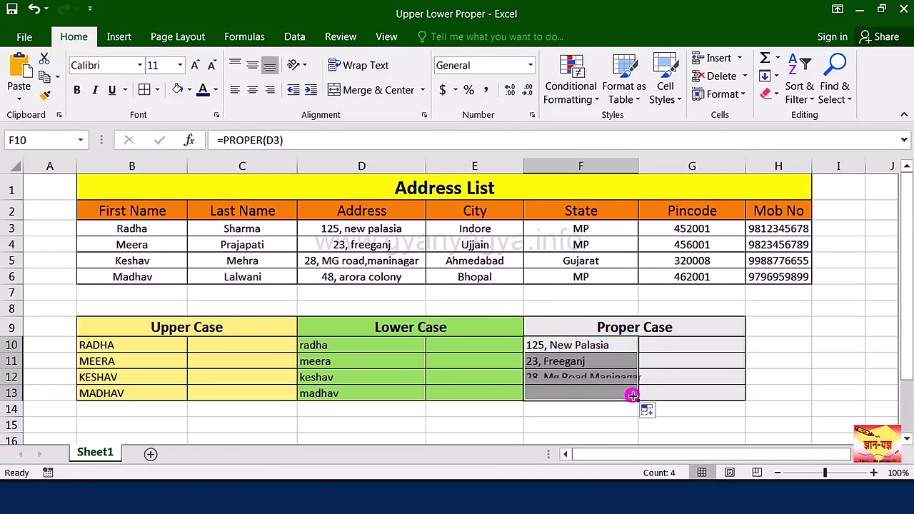
double_click(638, 166)
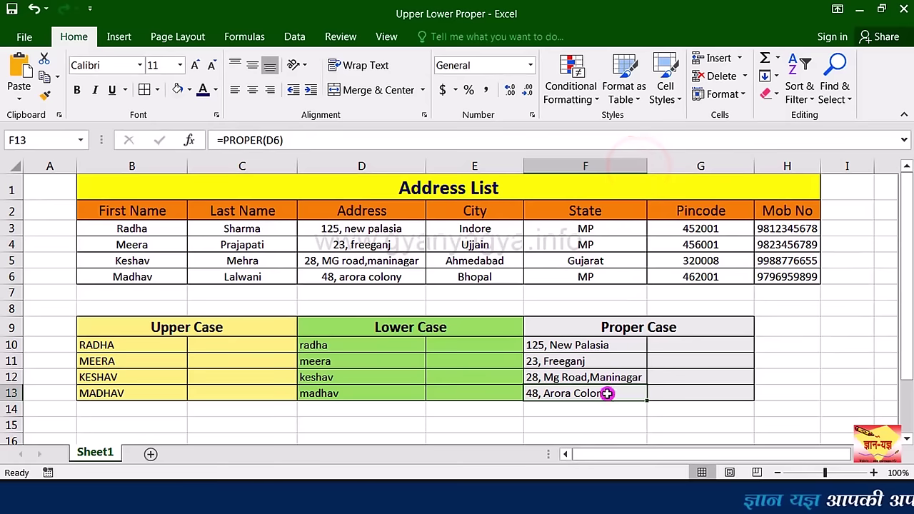
left_click(227, 344)
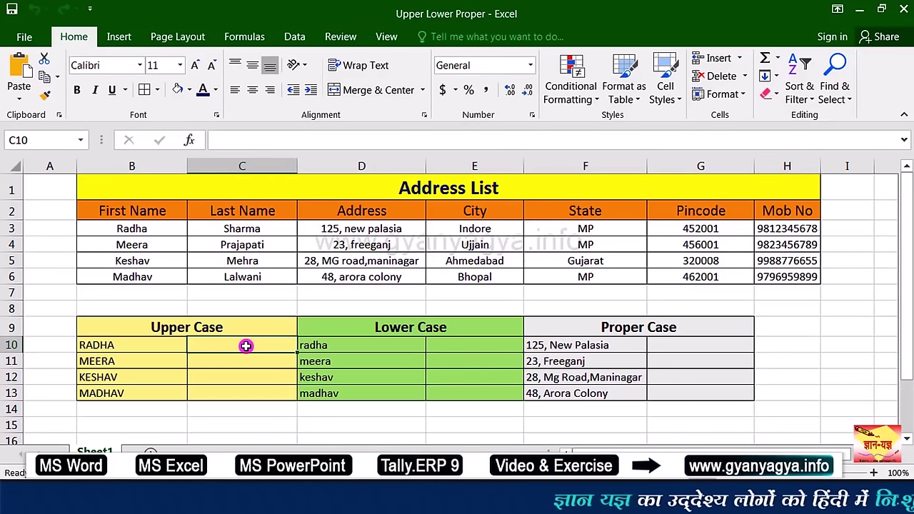
Step: Enter =UPPER(CONCATENATE(B3," ",C3)) in C10 and fill it down to C13
type("=")
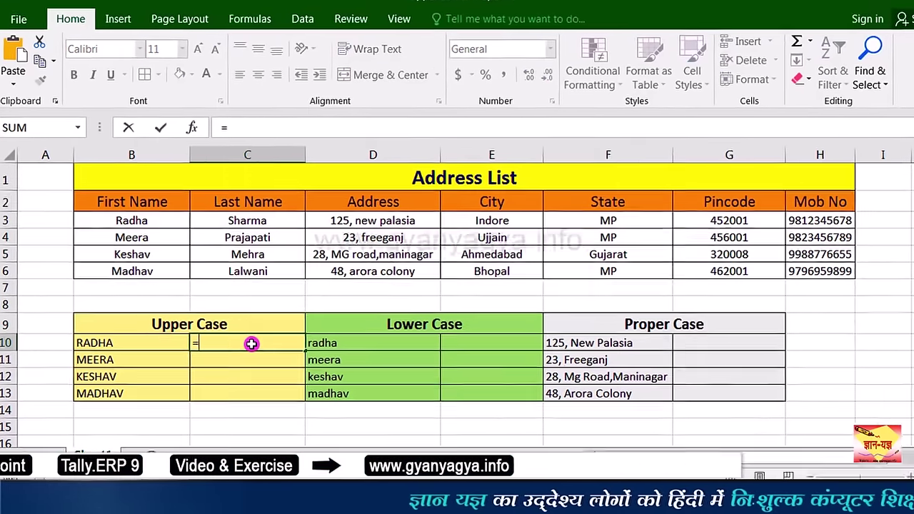
type("up")
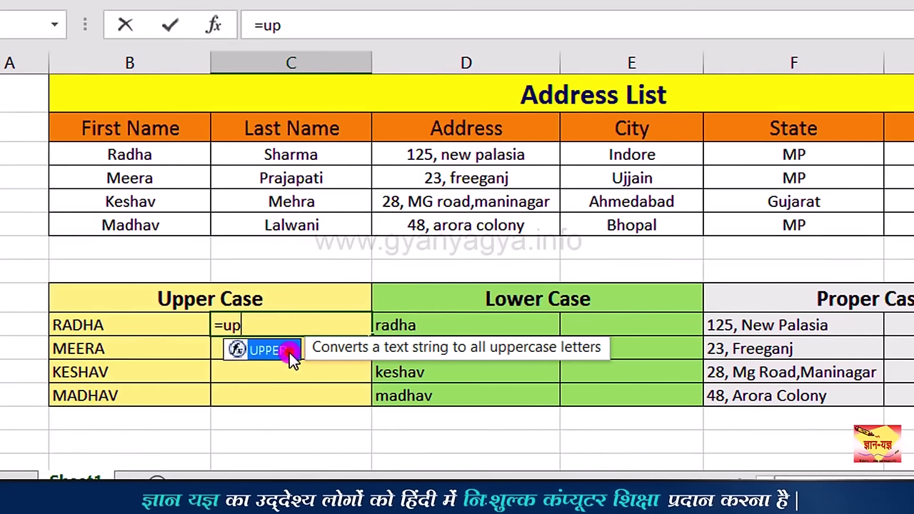
double_click(289, 352)
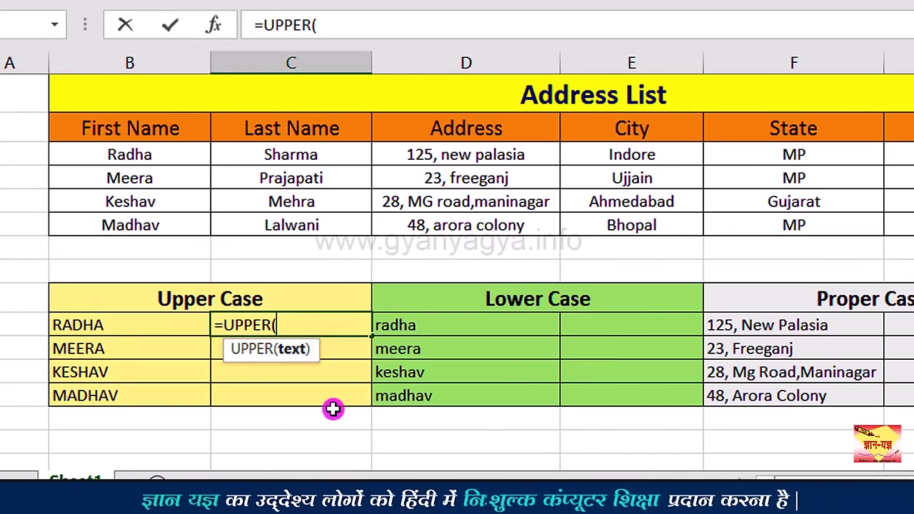
type("con")
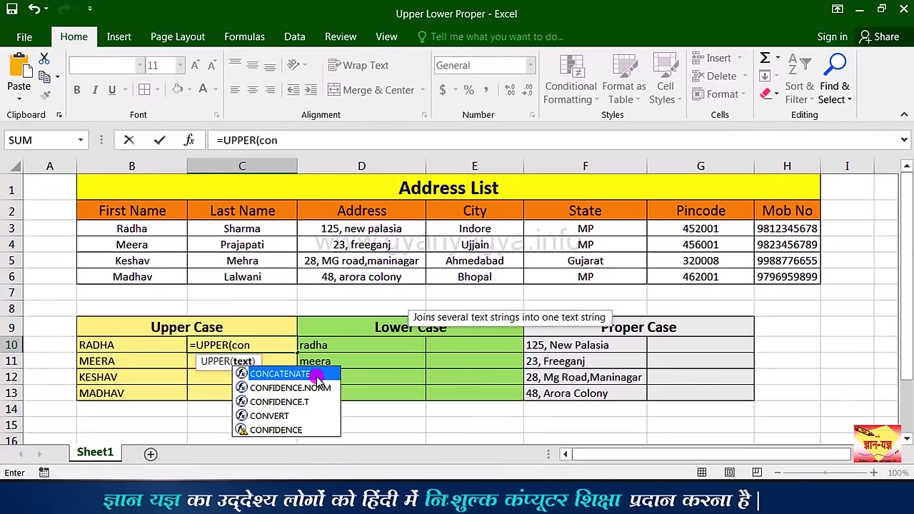
double_click(316, 376)
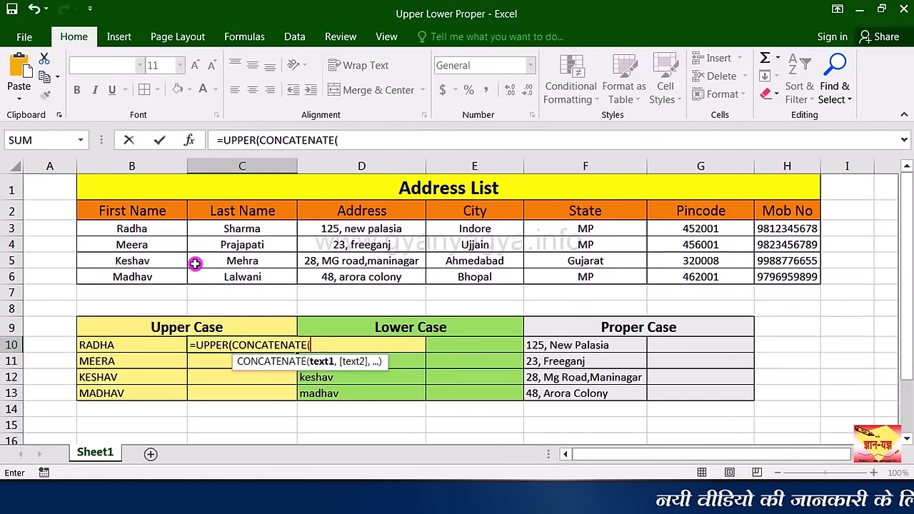
left_click(163, 228)
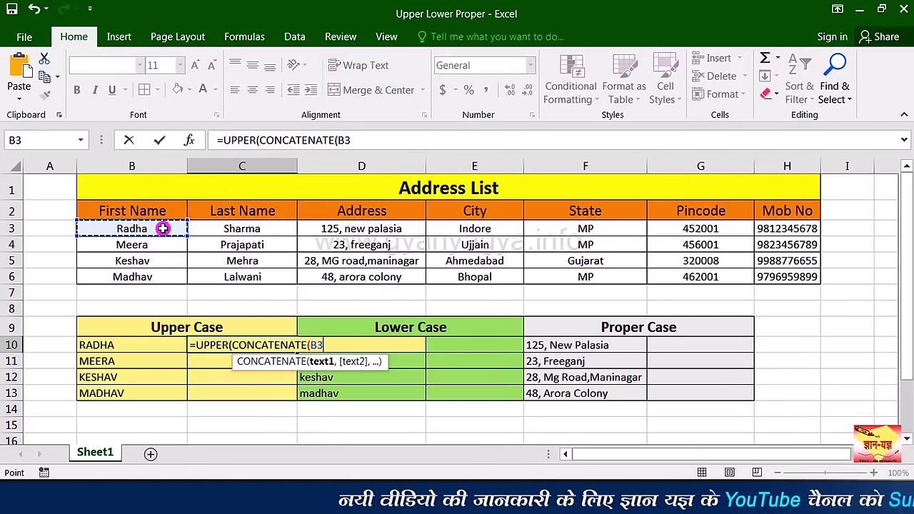
type(",")
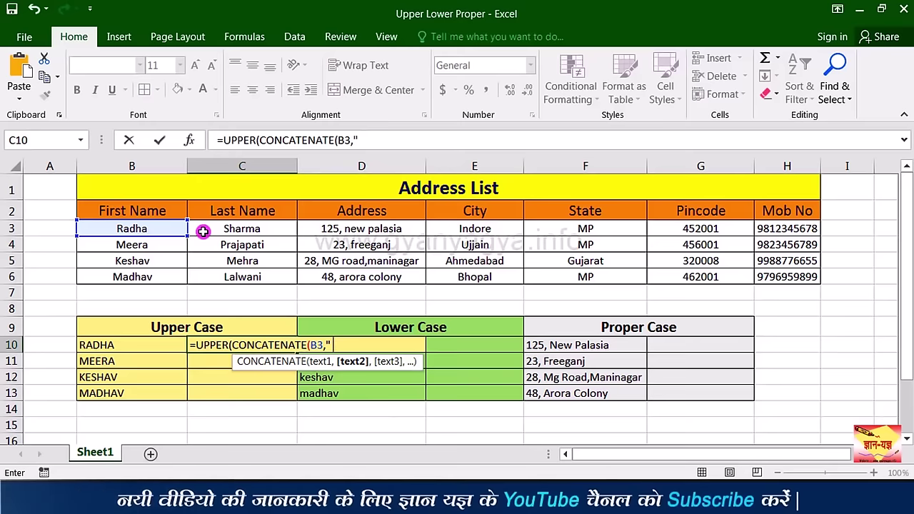
type(",")
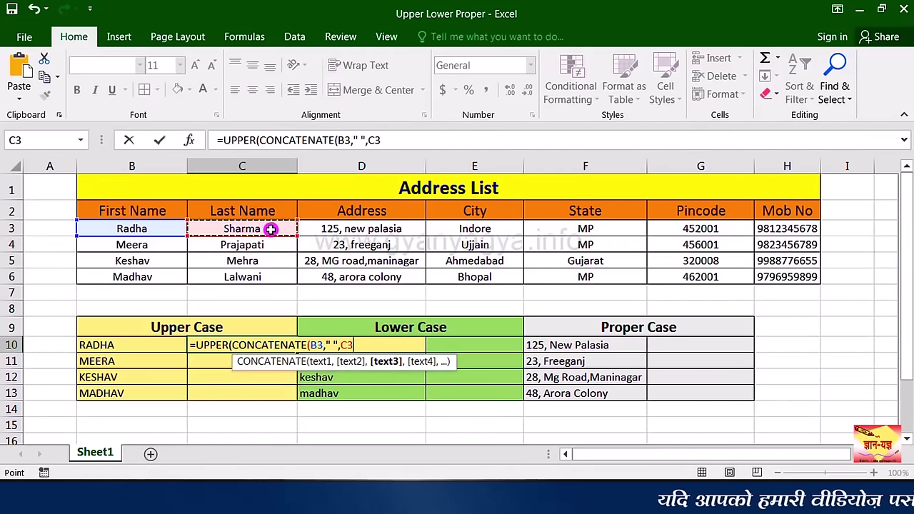
type(")")
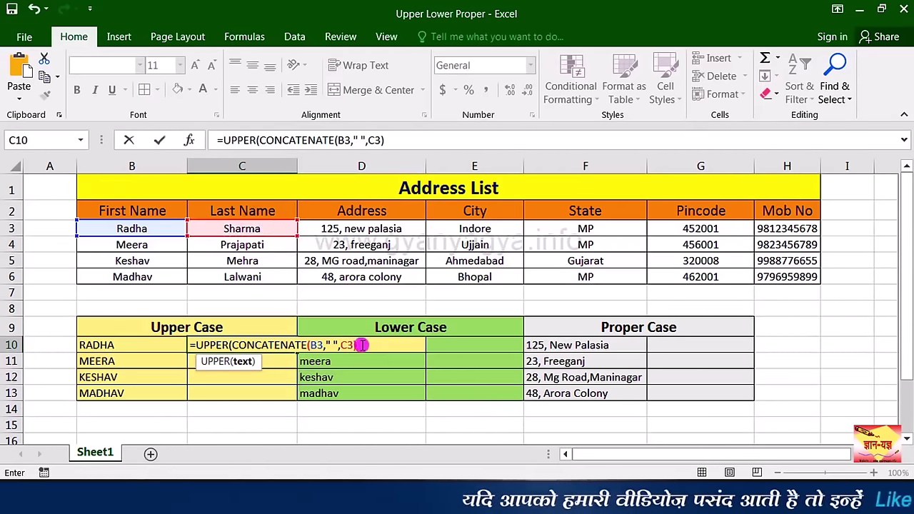
type(")")
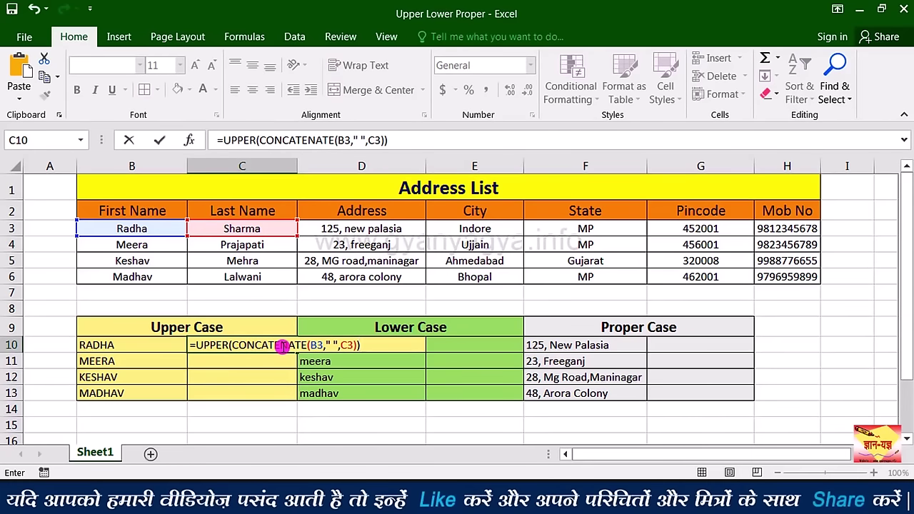
key("ctrl+Return")
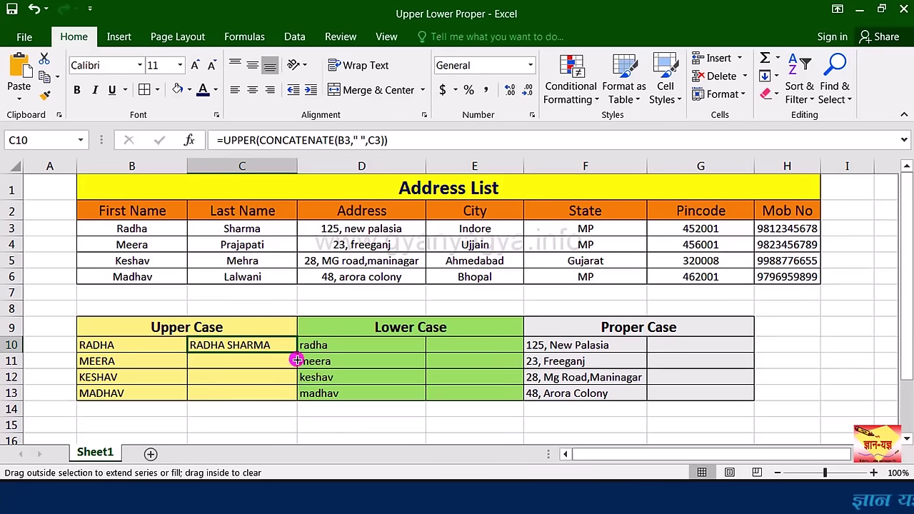
left_click_drag(296, 362, 288, 393)
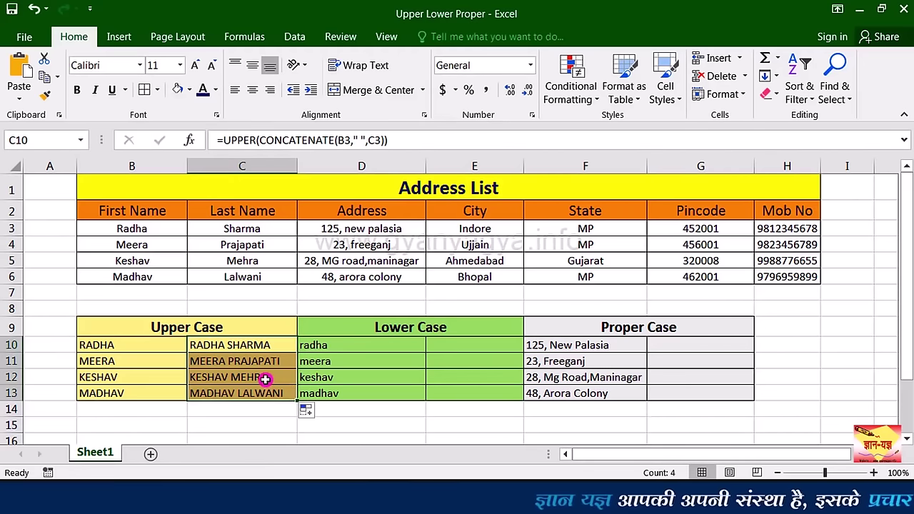
left_click(458, 349)
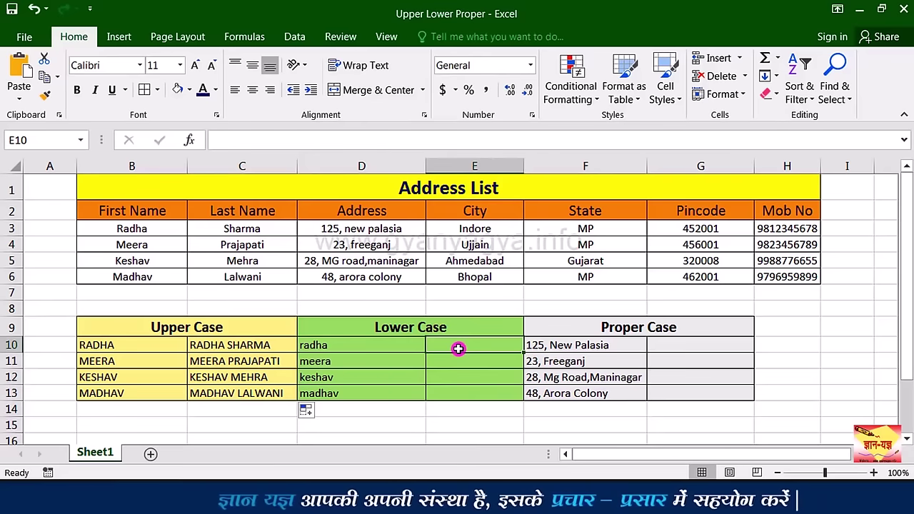
Step: Enter =LOWER(CONCATENATE(B3," ",C3)) in E10 using formula autocomplete
type("=")
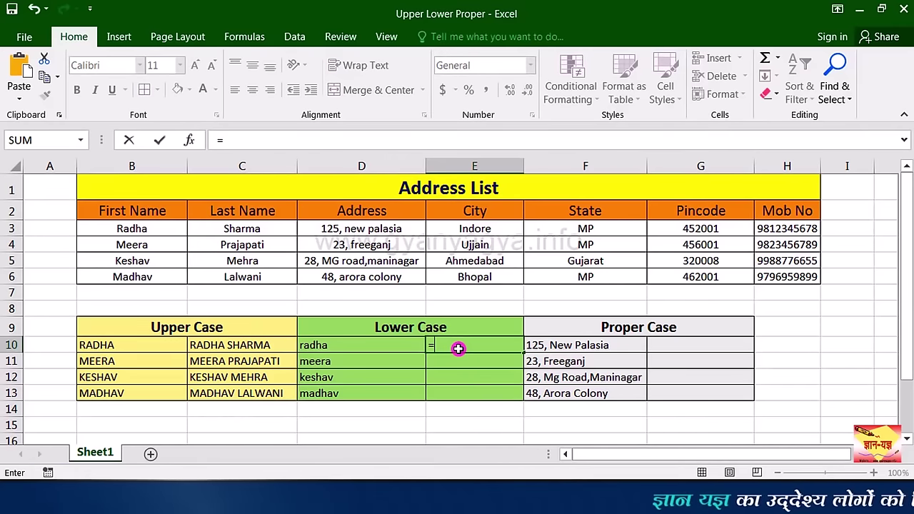
type("lo")
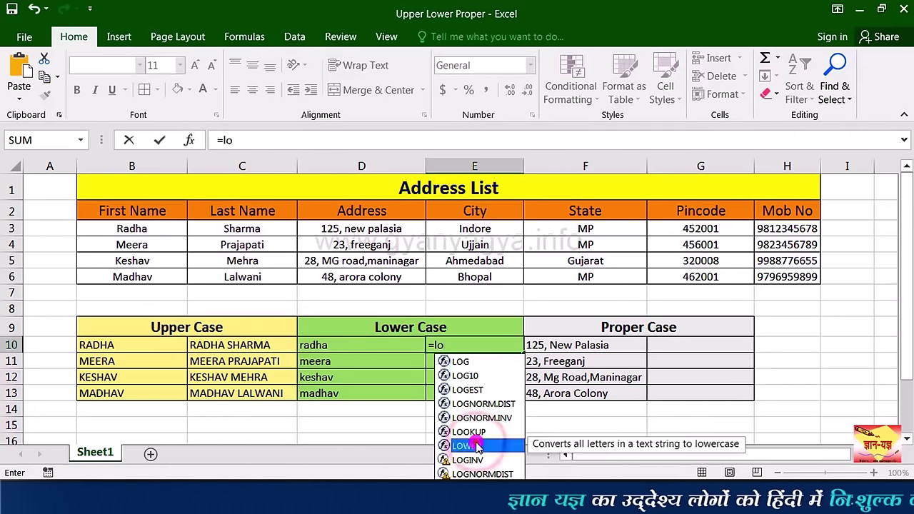
double_click(475, 441)
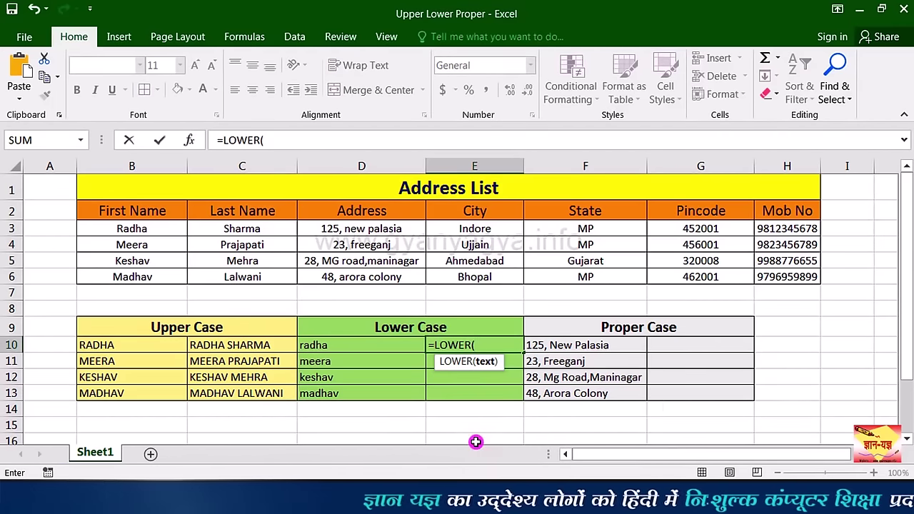
type("con")
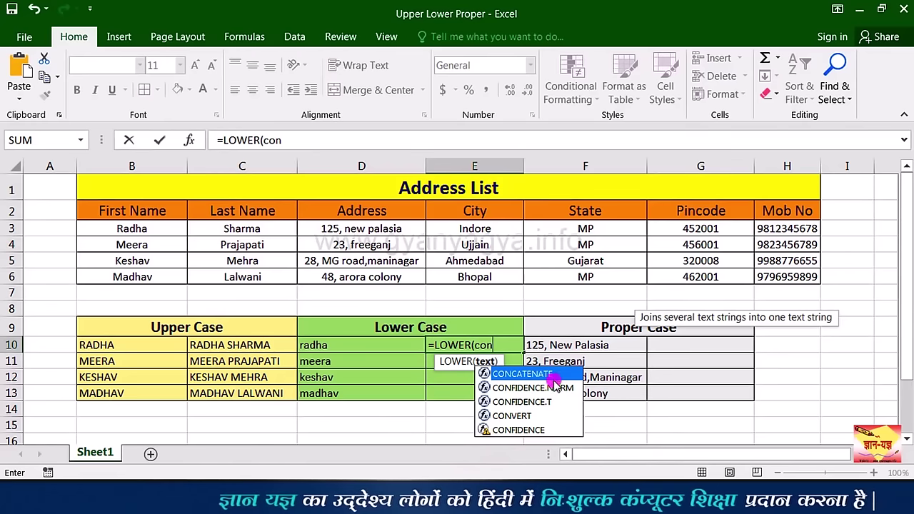
double_click(544, 372)
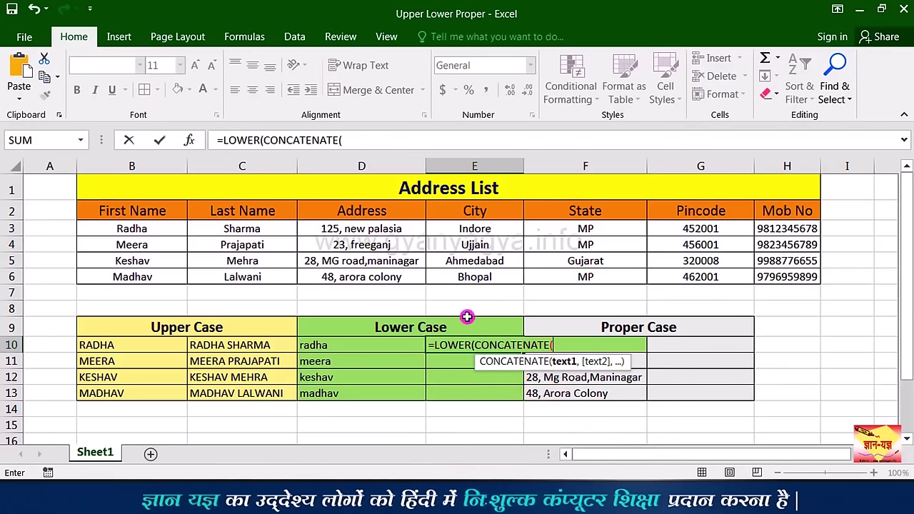
left_click(163, 227)
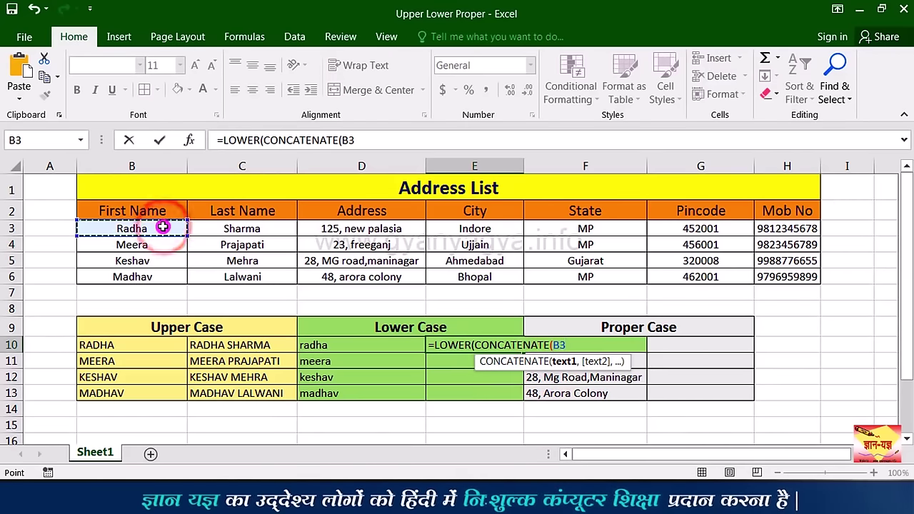
type(",\" \",")
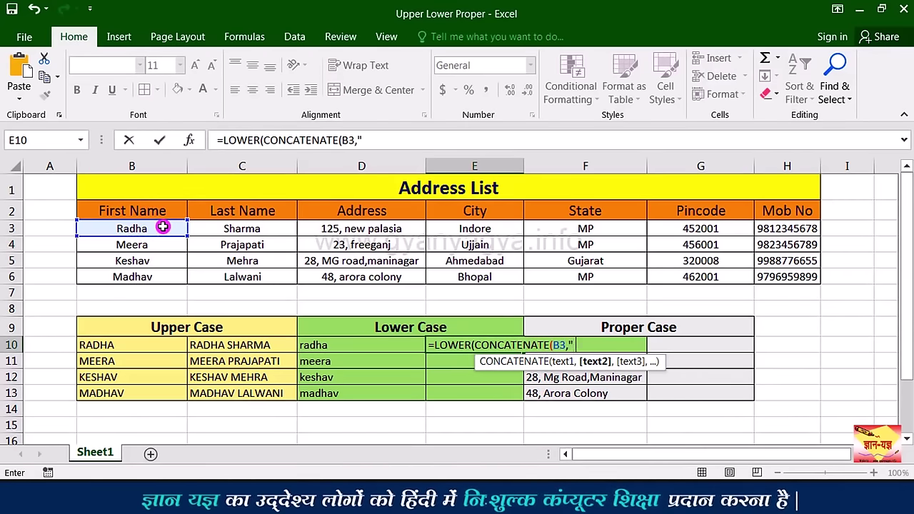
left_click(242, 234)
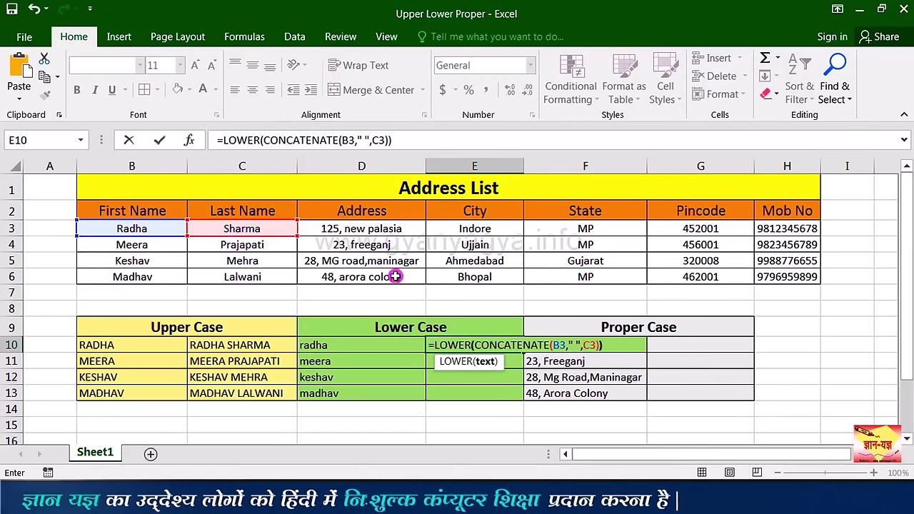
type(")")
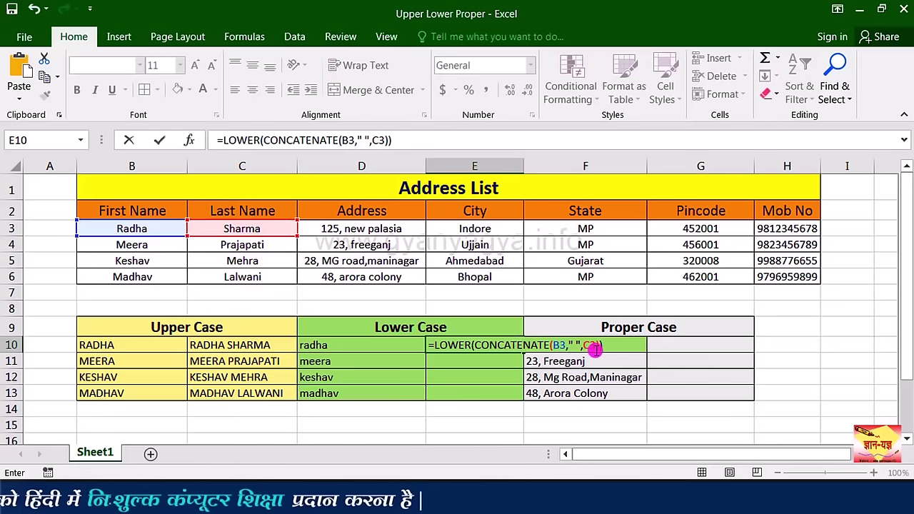
key("Return")
Step: Copy E10's lowercase full-name formula down to E13
left_click(471, 344)
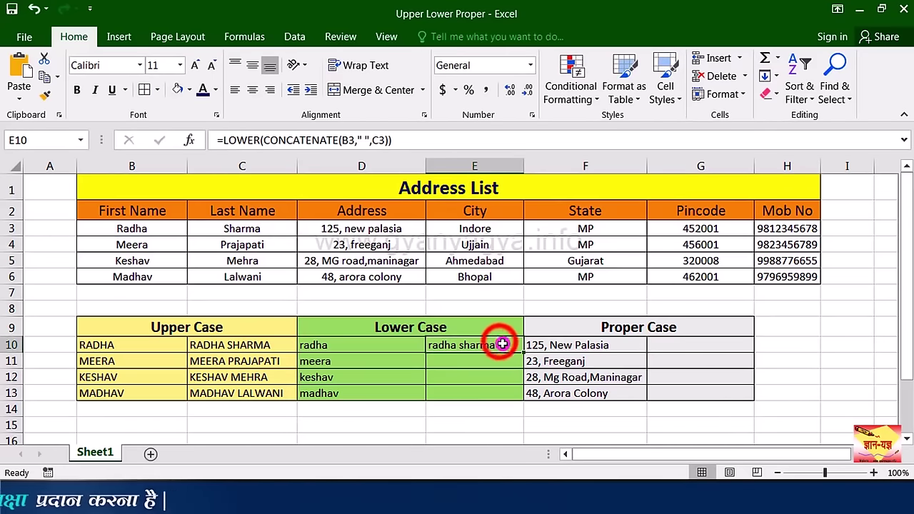
left_click_drag(523, 355, 526, 393)
left_click(498, 349)
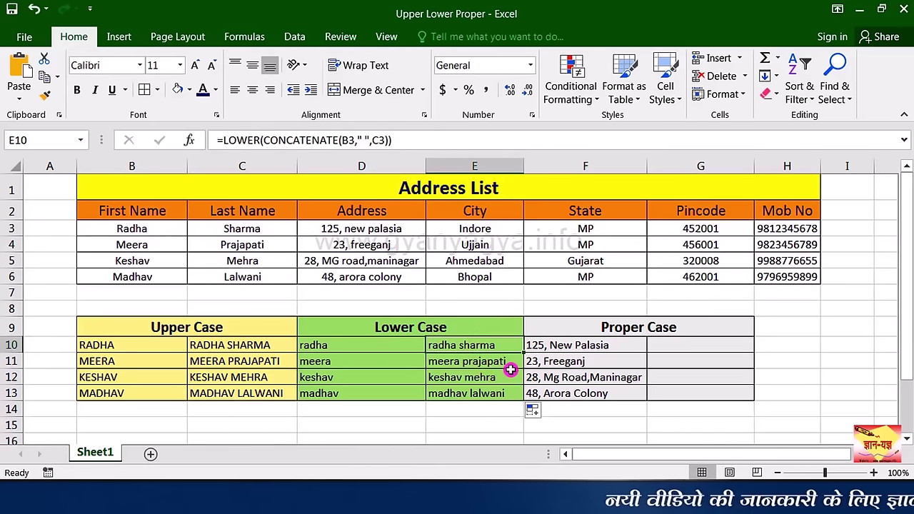
left_click(700, 345)
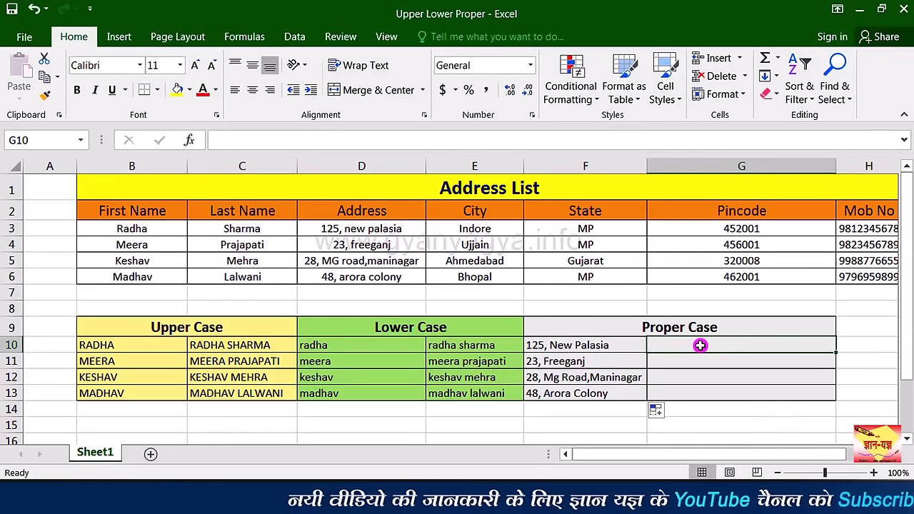
Step: Enter =PROPER(CONCATENATE(D3,", ",E3)) in G10 and fill it down to G13
type("=p")
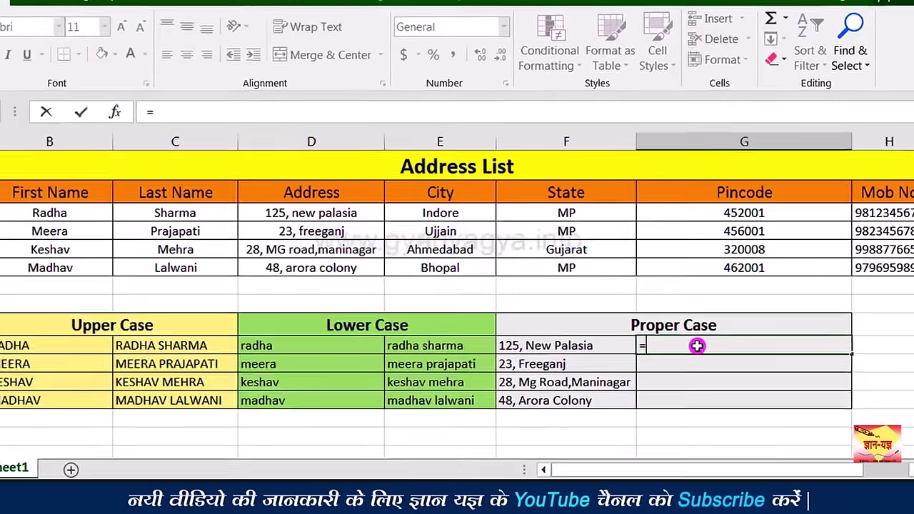
type("ro")
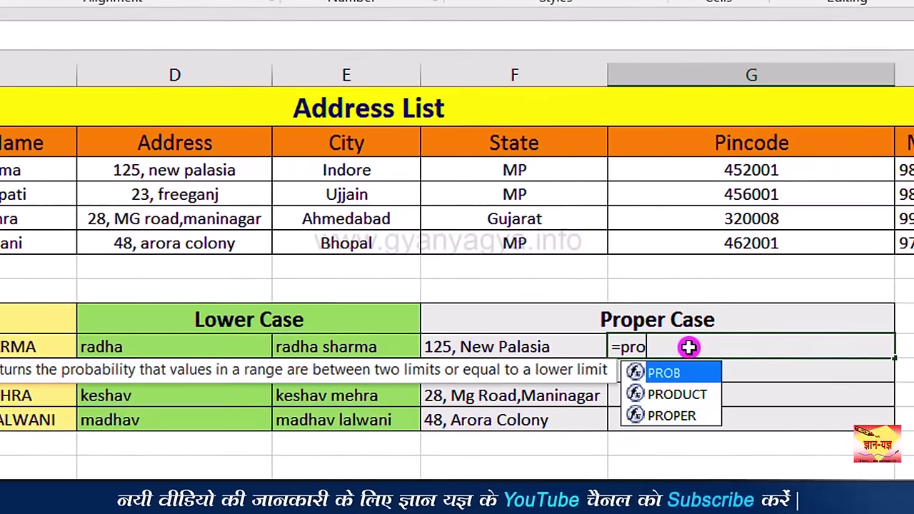
key("Down")
key("Down")
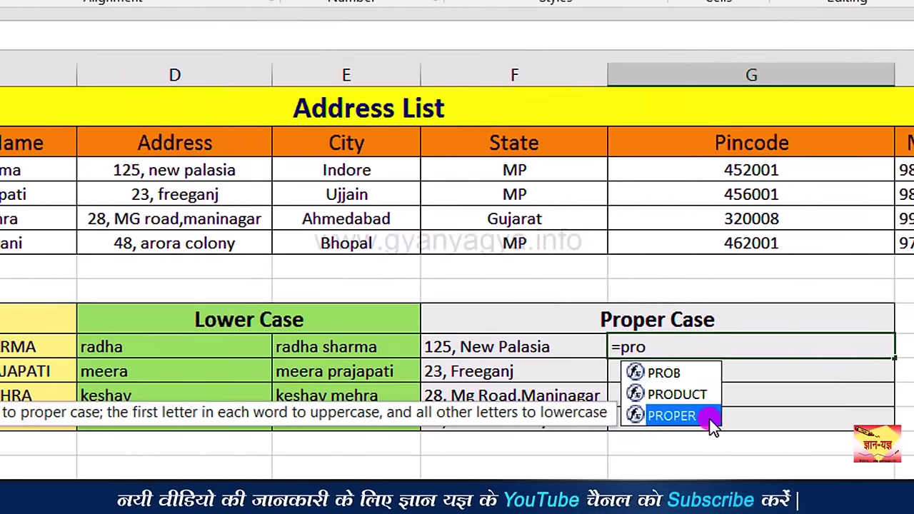
double_click(671, 416)
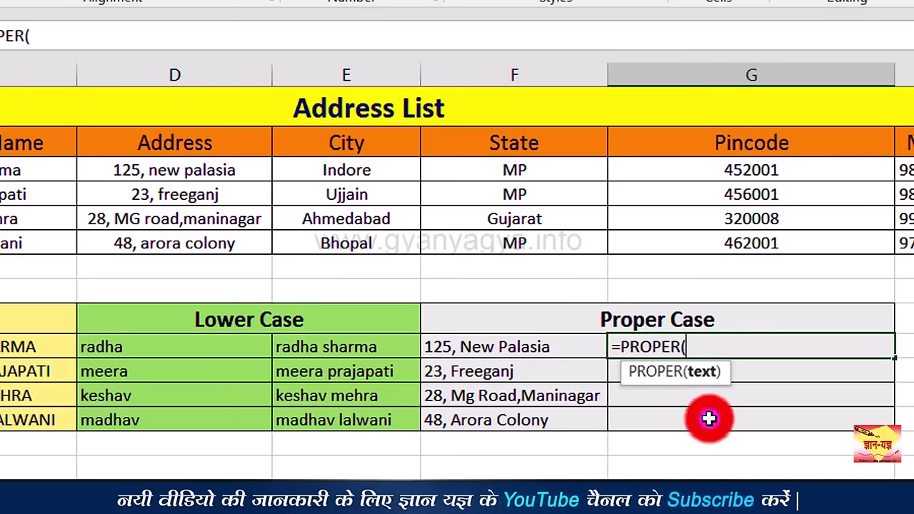
type("con")
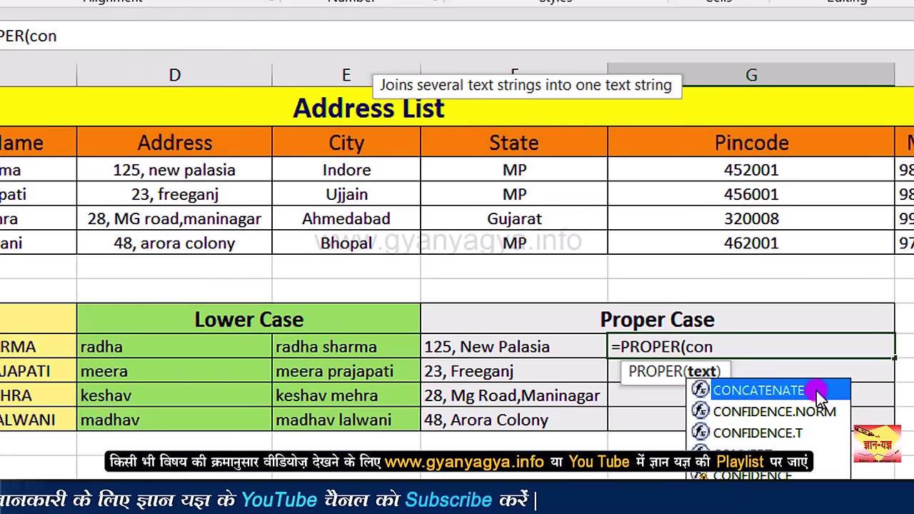
double_click(816, 391)
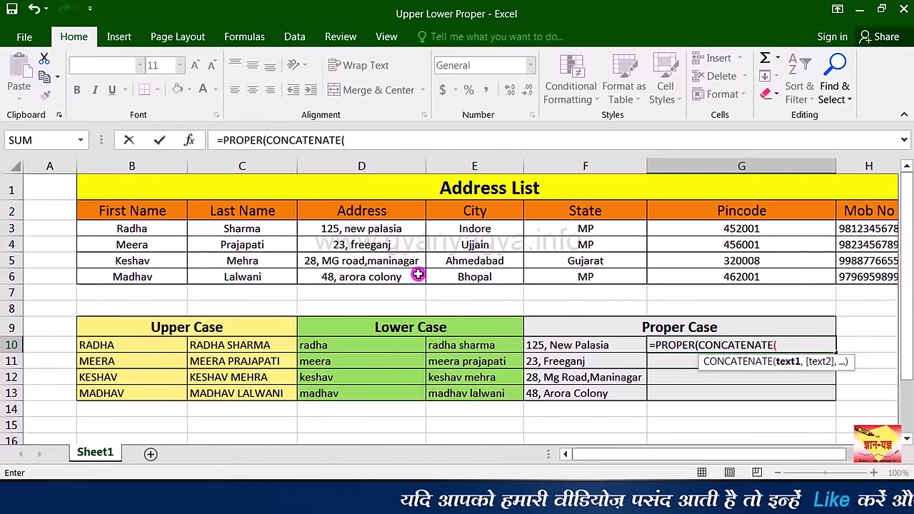
left_click(394, 231)
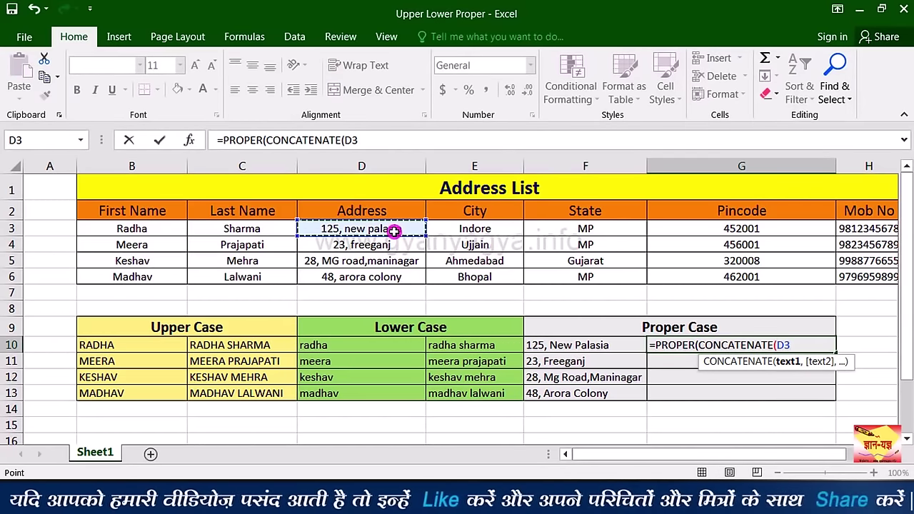
type(",")
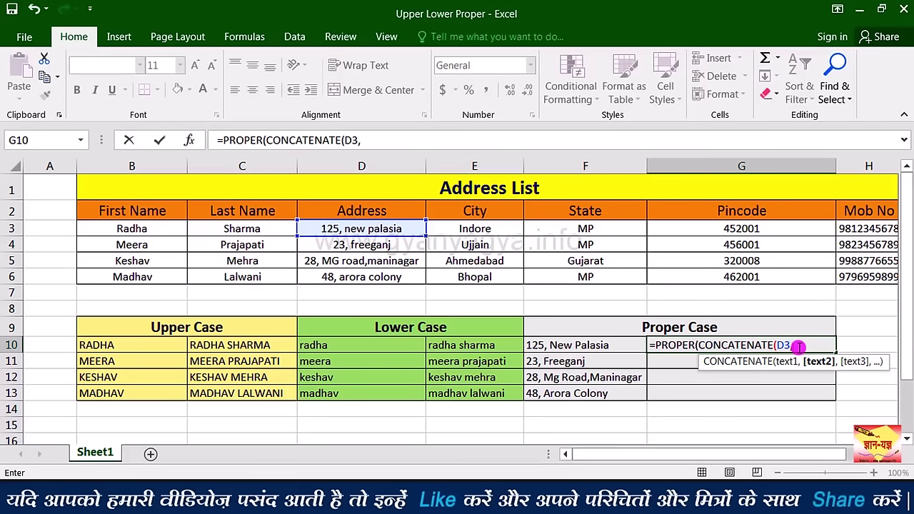
type("\"")
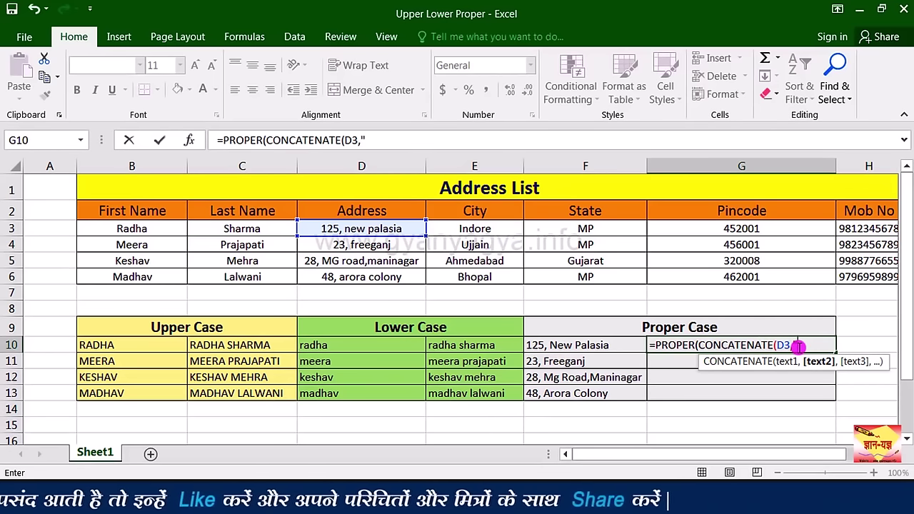
type(",")
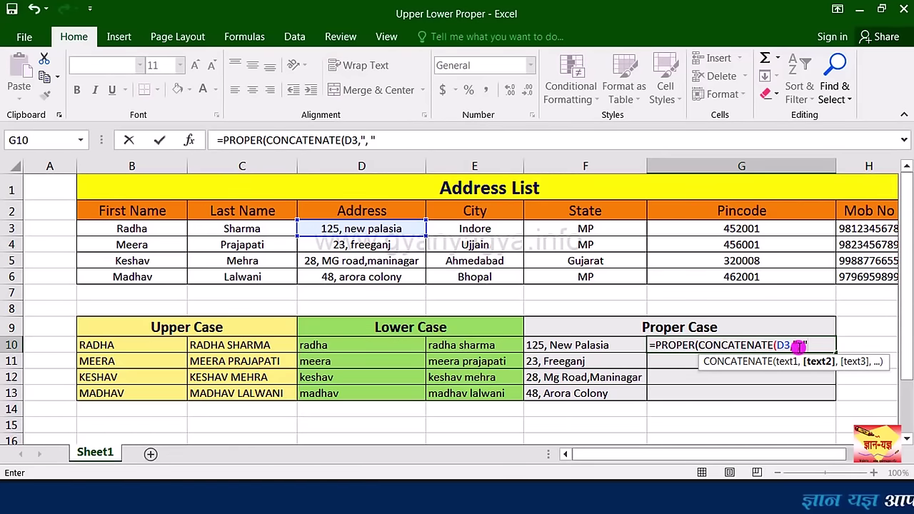
type("\",")
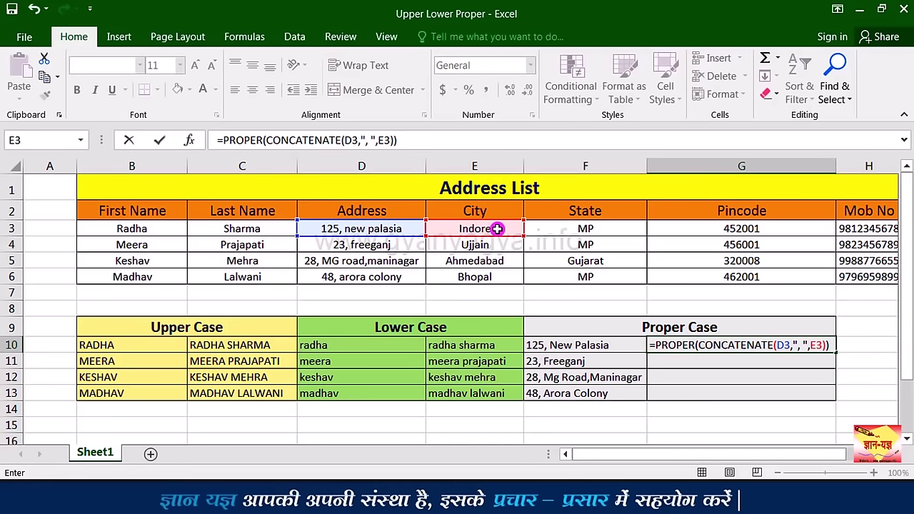
key("Return")
left_click(794, 345)
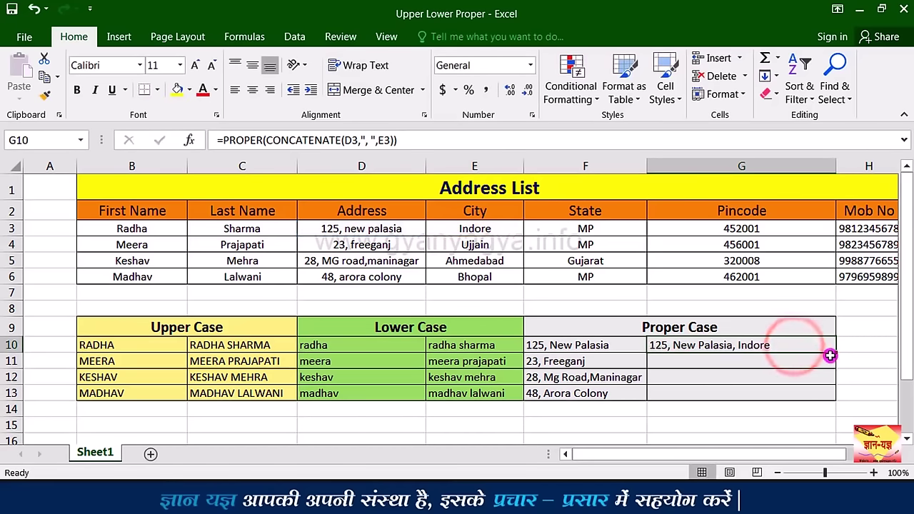
left_click_drag(834, 352, 835, 398)
Step: Finish the address fill, then edit the RD Amount in D5 of the Book1 recurring-deposit sheet
left_click(788, 398)
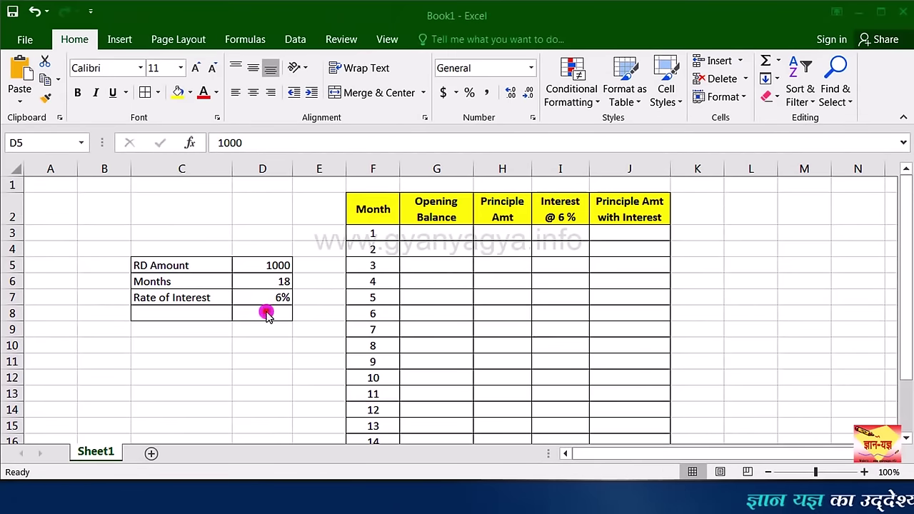
key("F2")
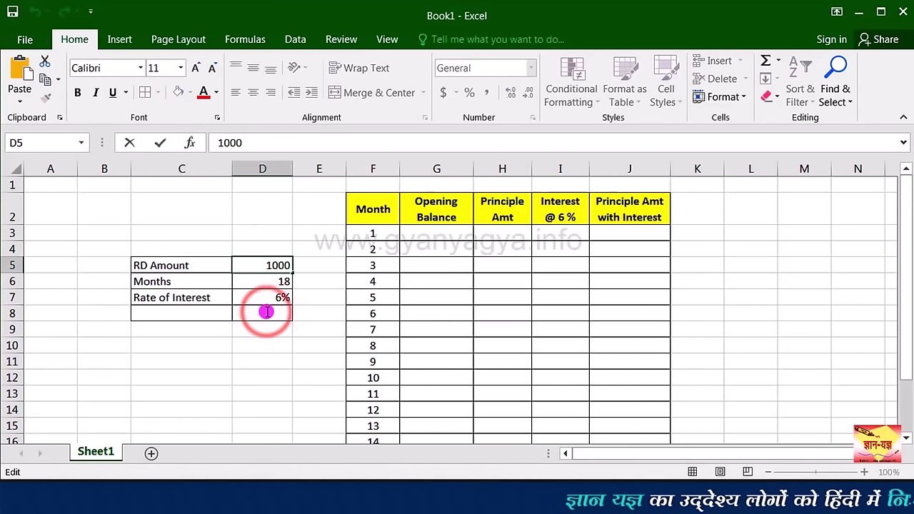
Step: Enter 1000 in H3 and fill it down the Principle Amt column for months 1 to 18
left_click(265, 312)
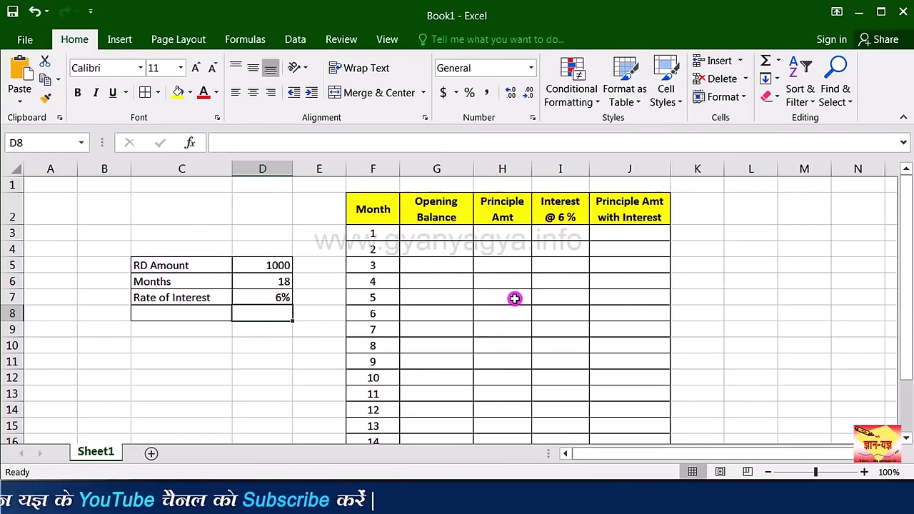
left_click(444, 236)
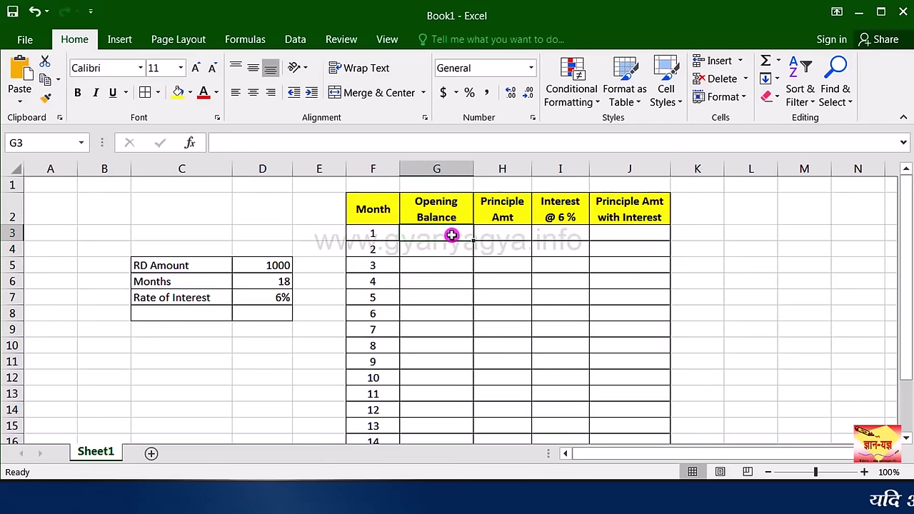
left_click(509, 233)
type("1000")
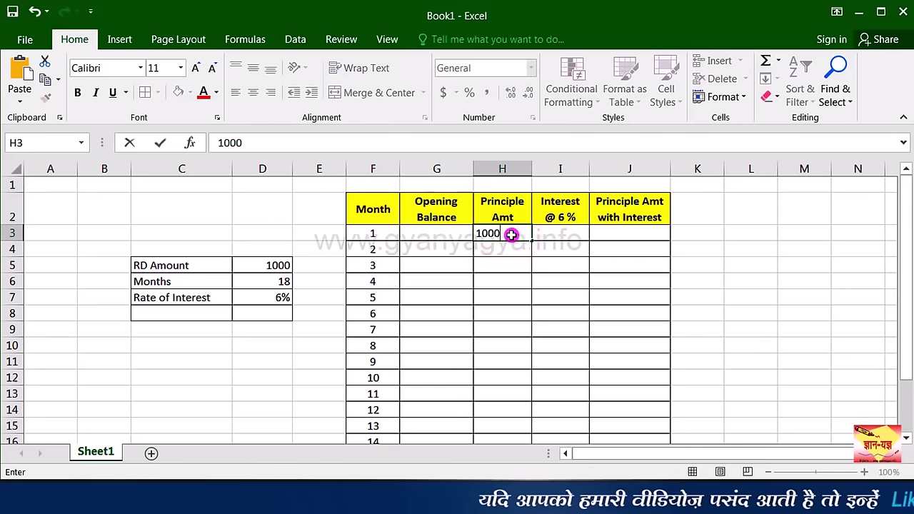
key("Return")
left_click(514, 234)
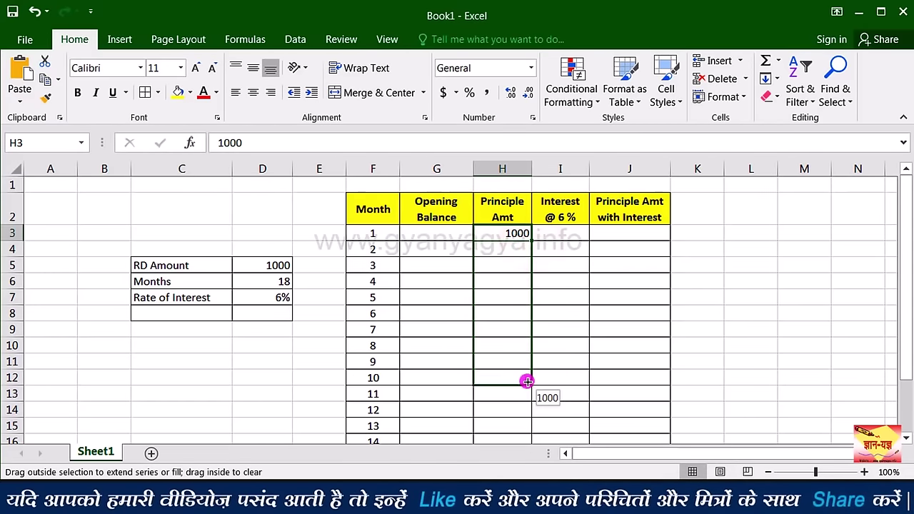
left_click_drag(515, 454, 505, 385)
scroll(529, 300, "up", 3)
left_click(556, 236)
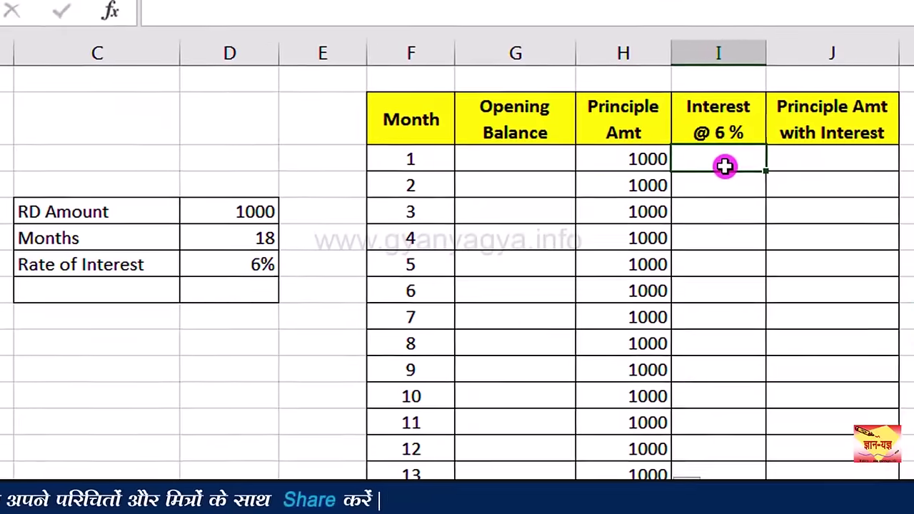
Step: Enter =H3*6%/12 in I3 so month 1's interest shows 5
type("=")
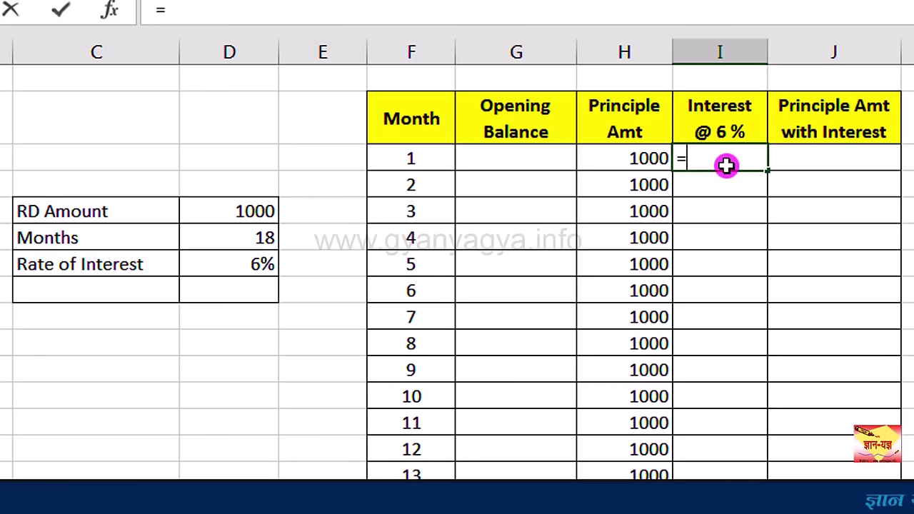
left_click(645, 158)
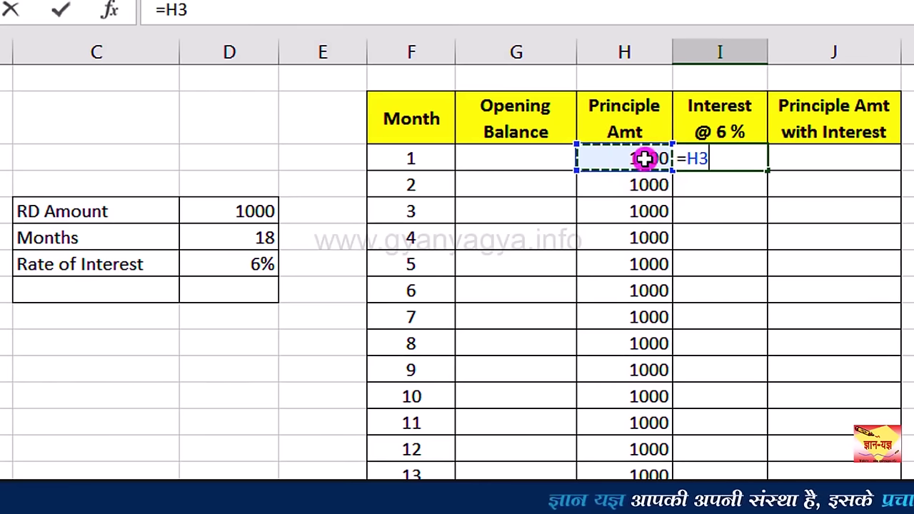
type("*")
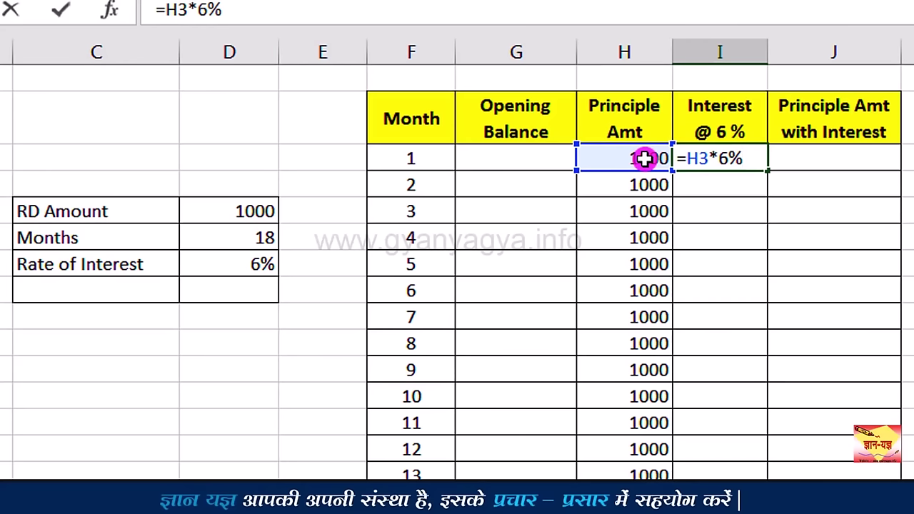
type("/12")
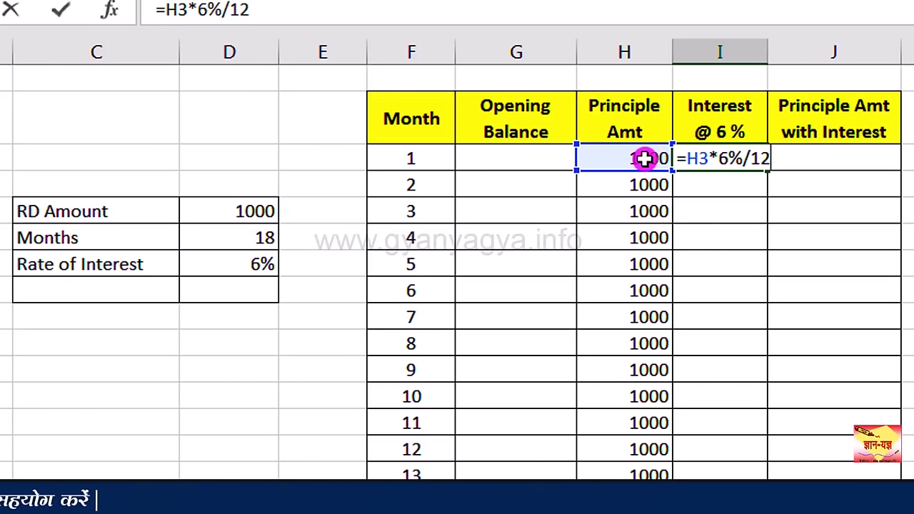
key("Return")
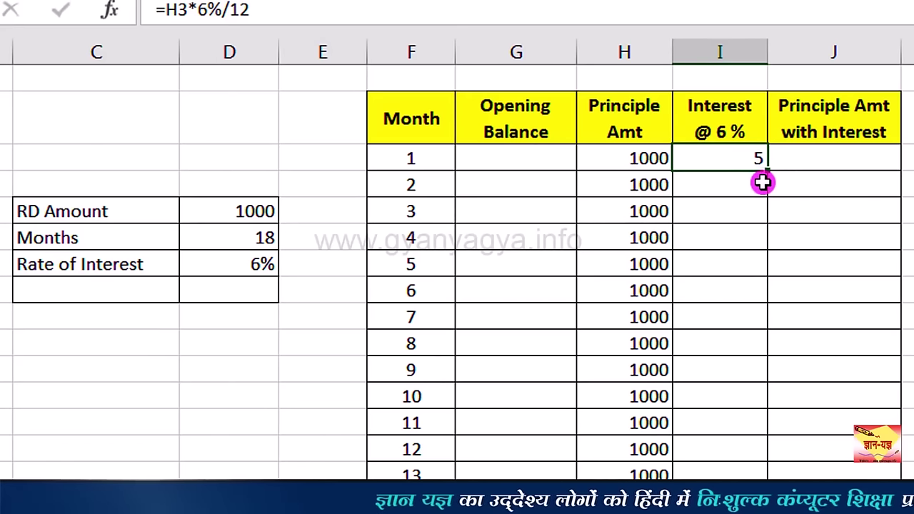
left_click(827, 170)
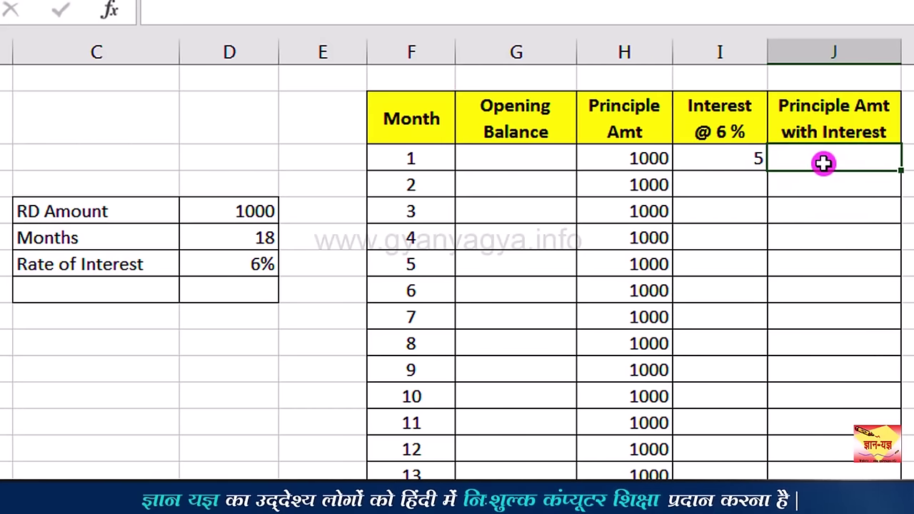
Step: AutoSum H3:I3 into J3 for 1005, and set month 2's opening balance G4 to =J3
left_click_drag(663, 156, 806, 158)
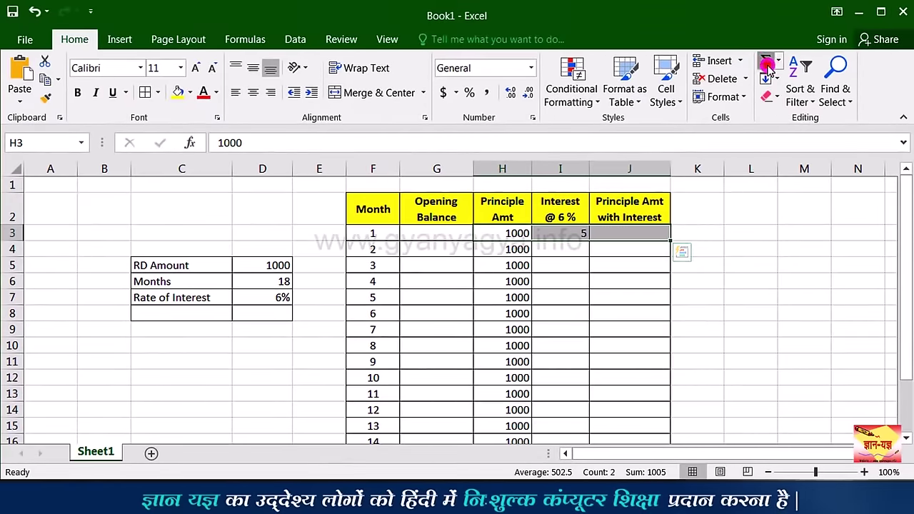
left_click(627, 235)
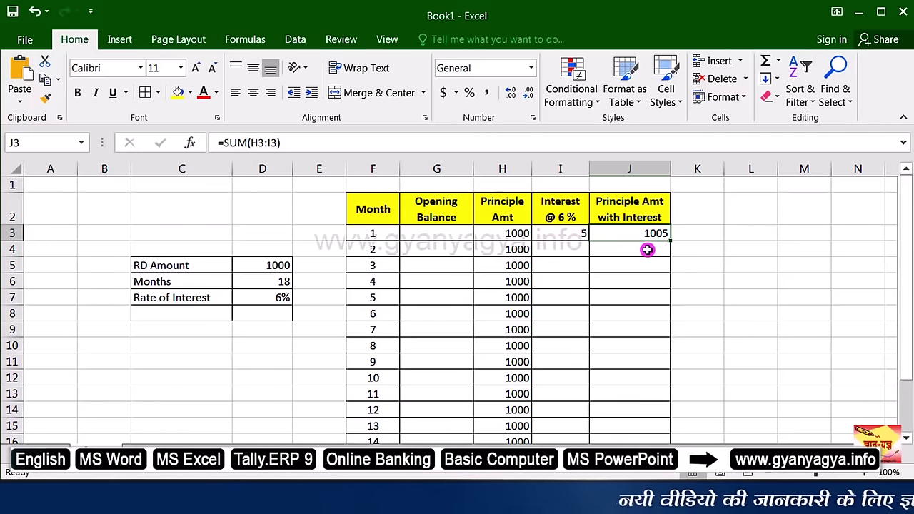
left_click(461, 250)
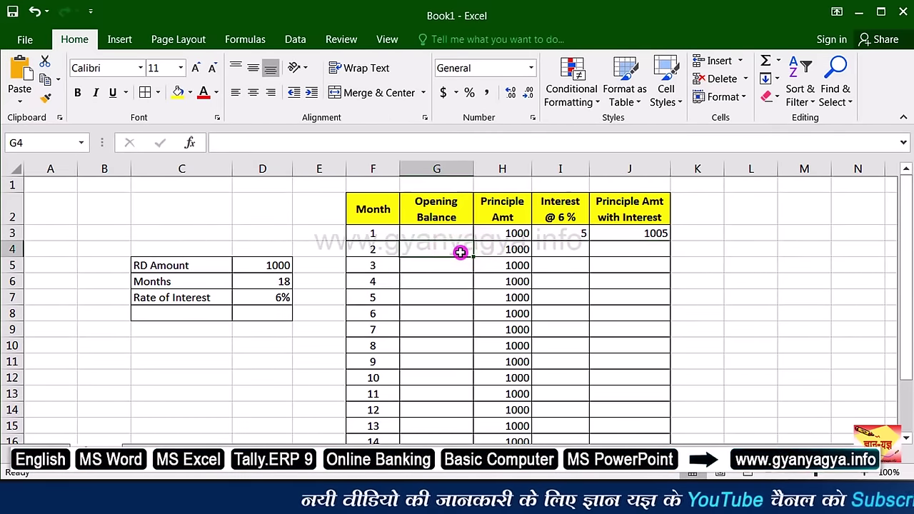
type("=")
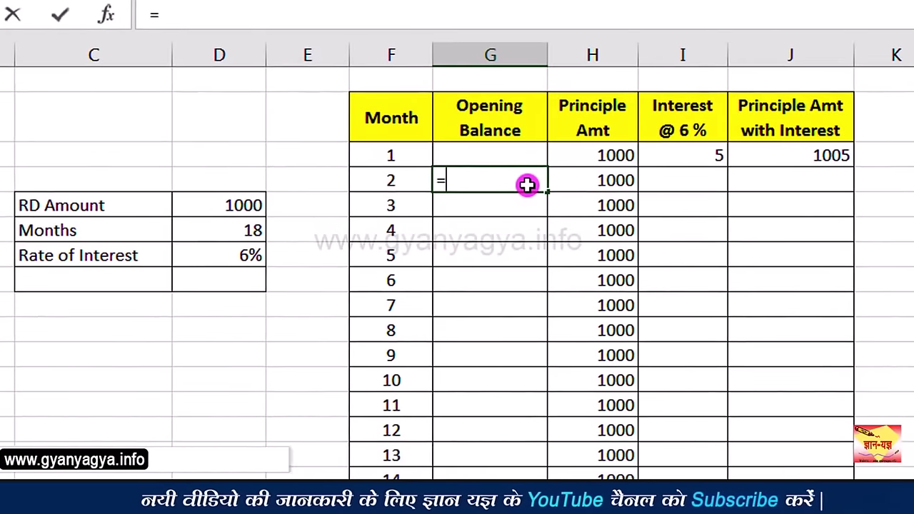
left_click(796, 149)
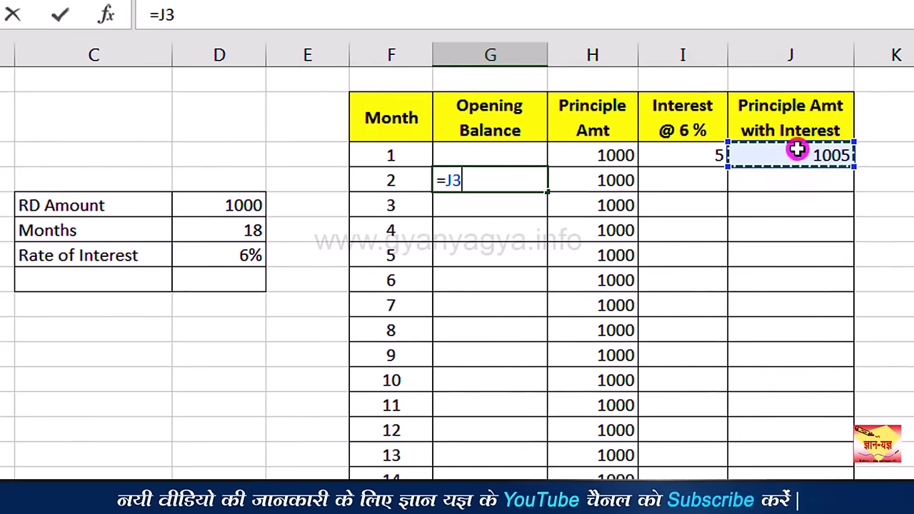
key("Return")
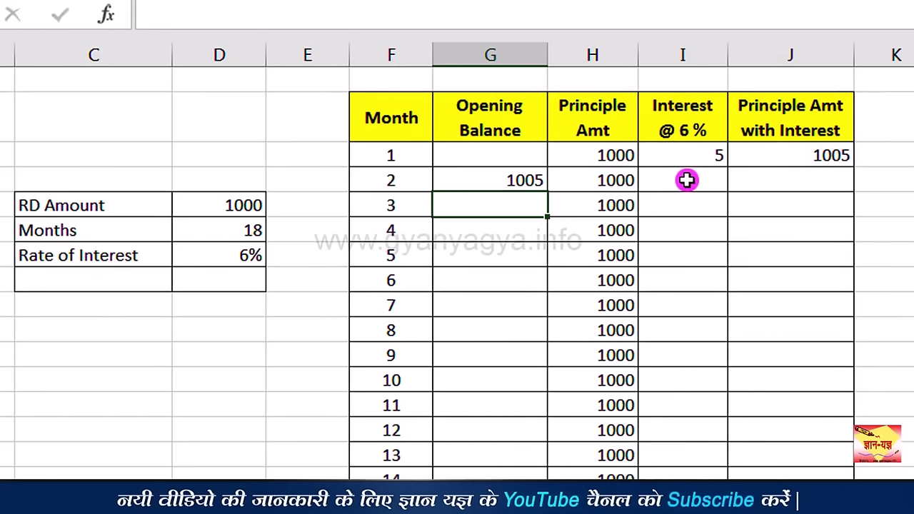
left_click(686, 180)
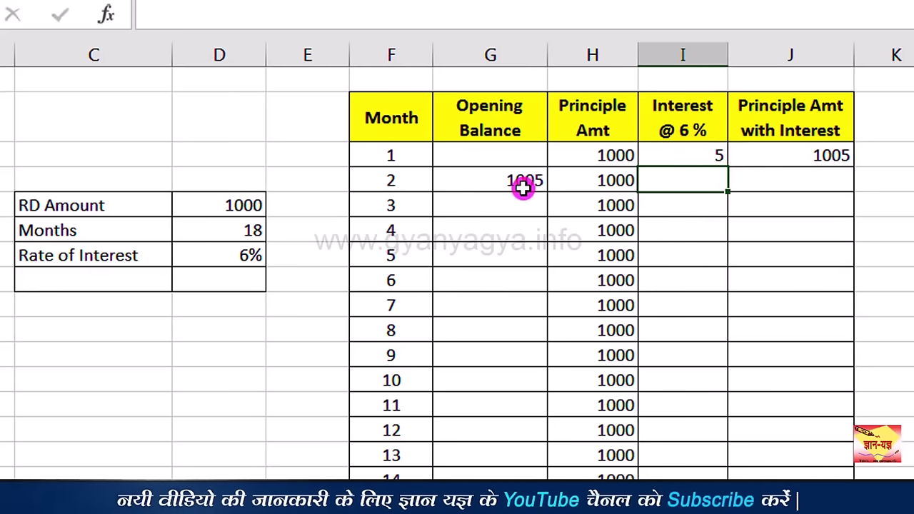
left_click(499, 185)
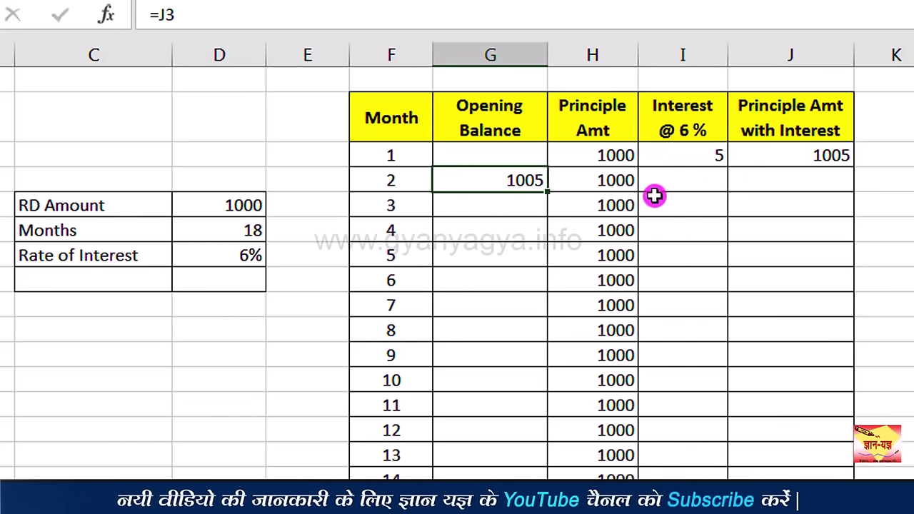
Step: Enter =(G4+H4)*6%/12 in I4 so month 2's interest shows 10.025
left_click(699, 185)
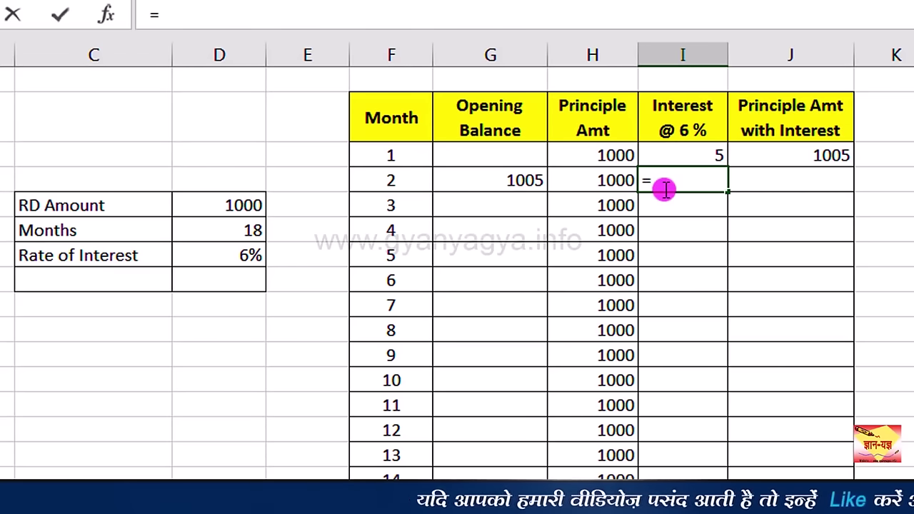
type("(")
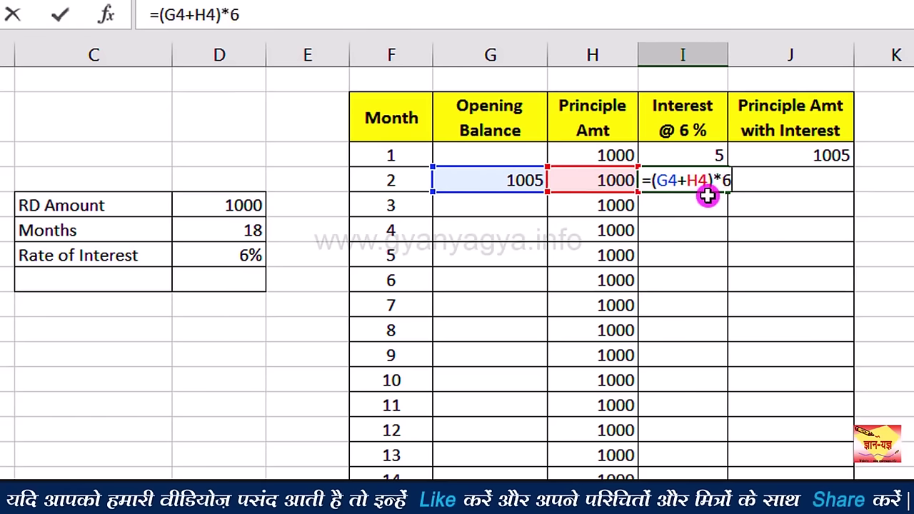
type("%")
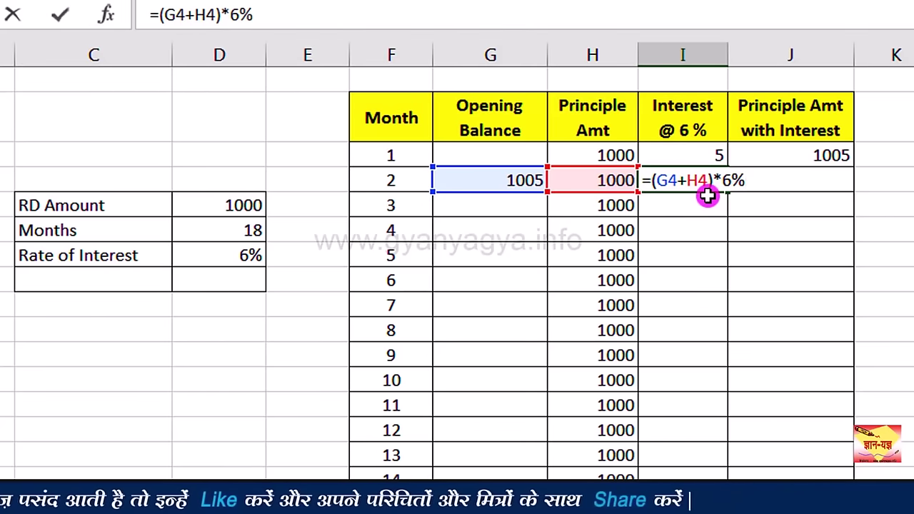
type("/12")
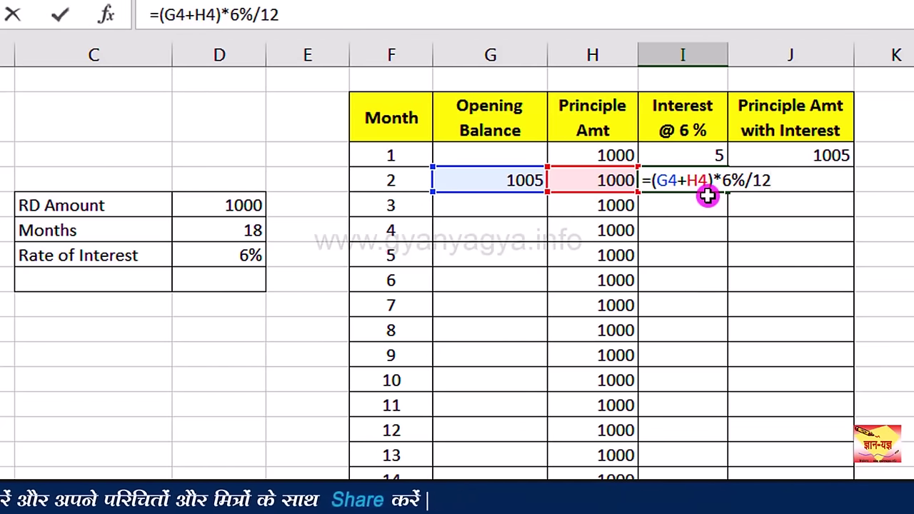
key("Return")
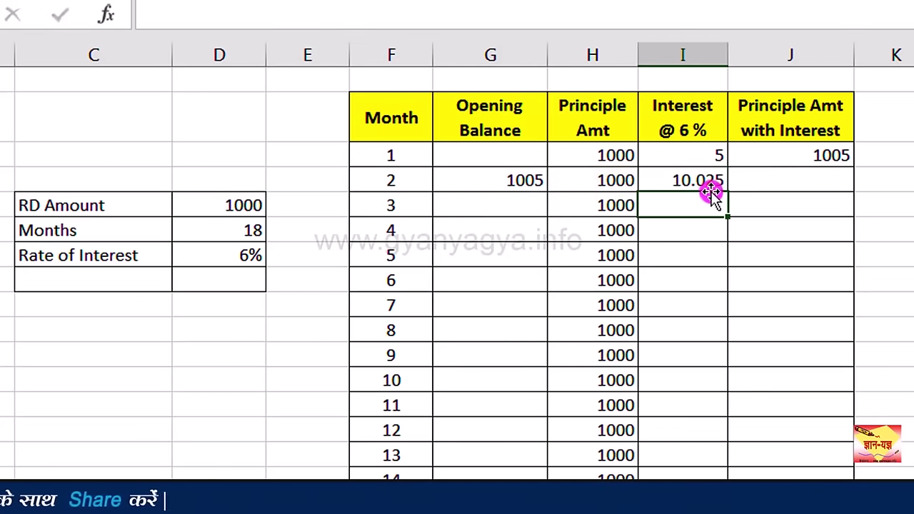
left_click(715, 184)
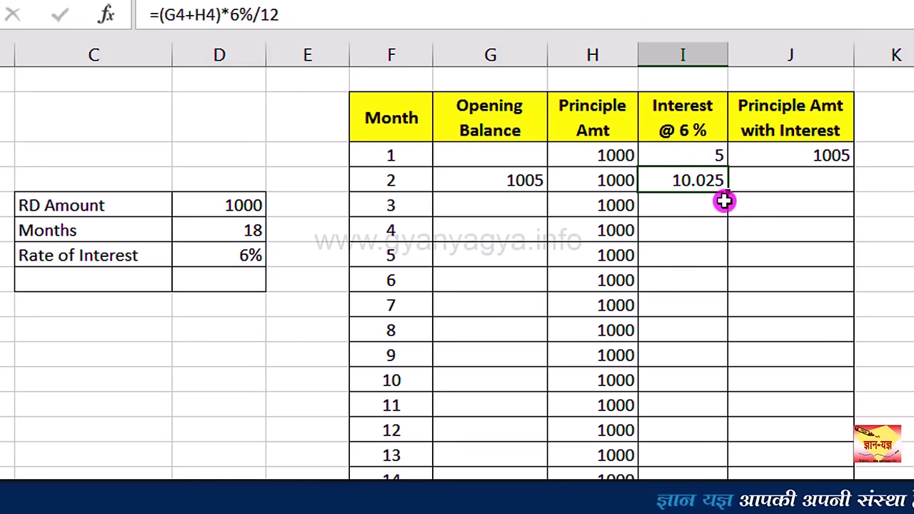
Step: Total month 2's row G4:I4 into J4 as principal with interest
left_click(791, 180)
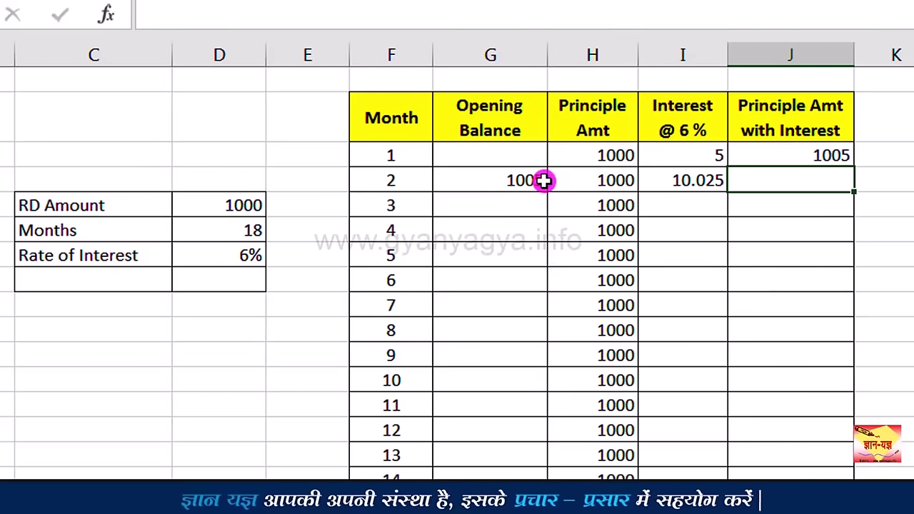
left_click_drag(544, 180, 736, 180)
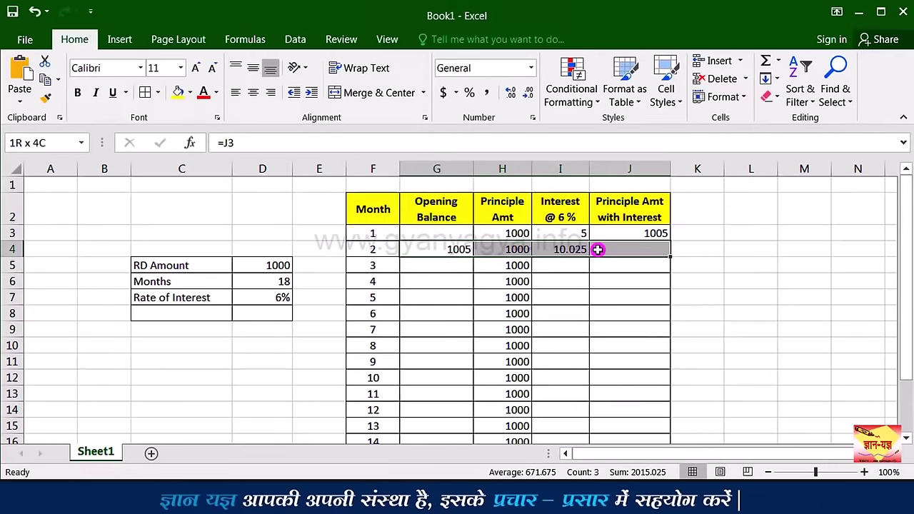
left_click(642, 250)
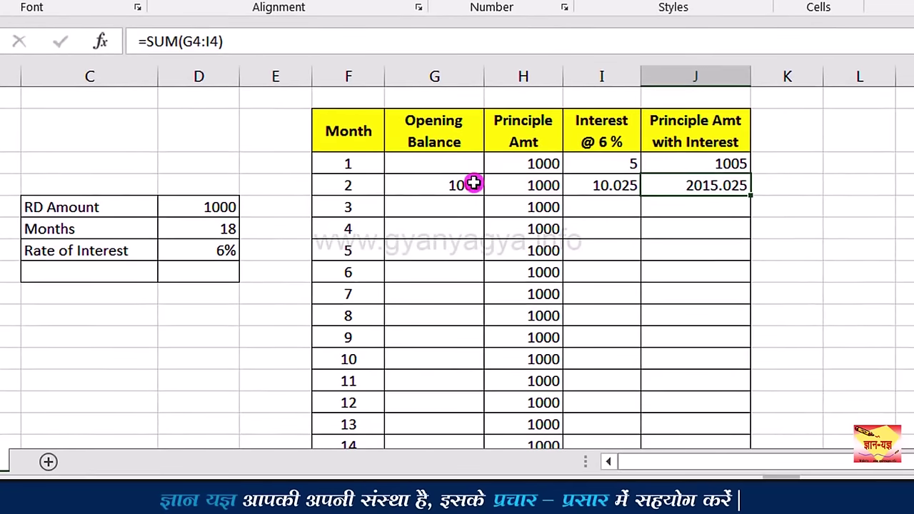
Step: Fill the G, I and J formulas down to month 18, ending at 18879.71685
left_click(464, 249)
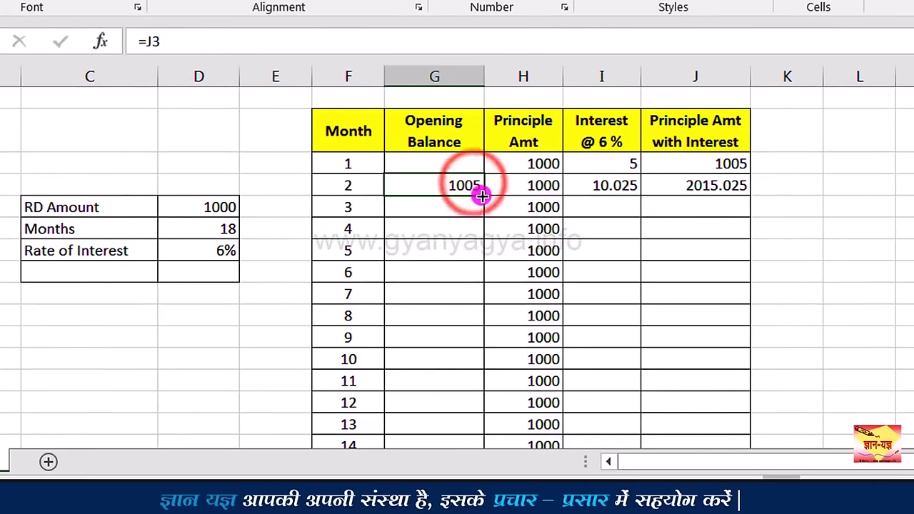
left_click_drag(482, 195, 447, 392)
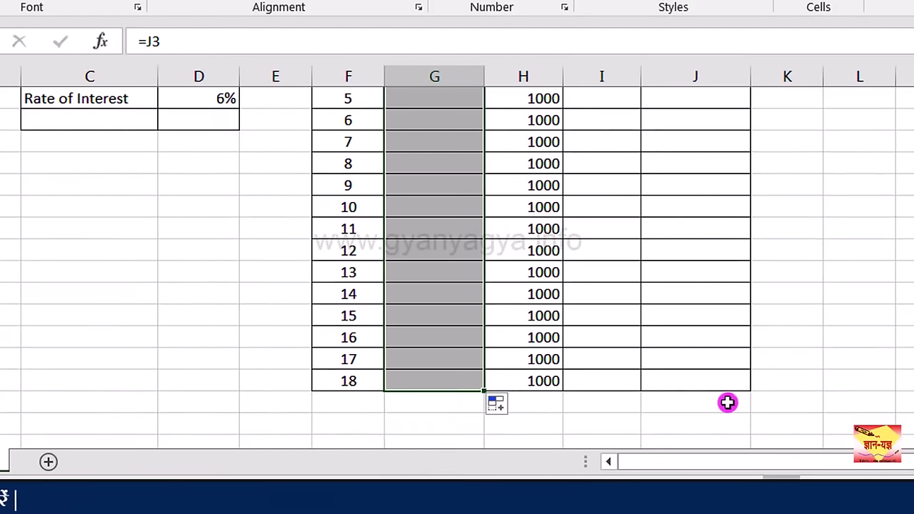
scroll(457, 271, "up", 2)
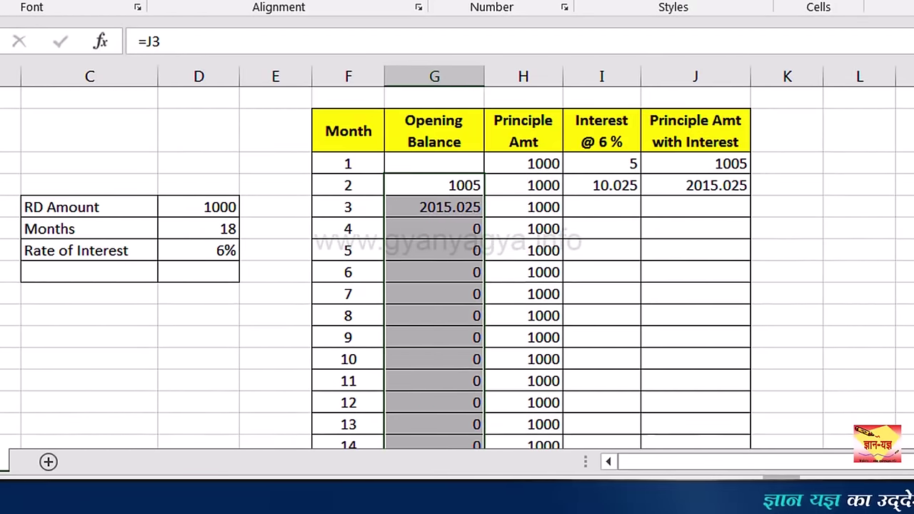
left_click(628, 185)
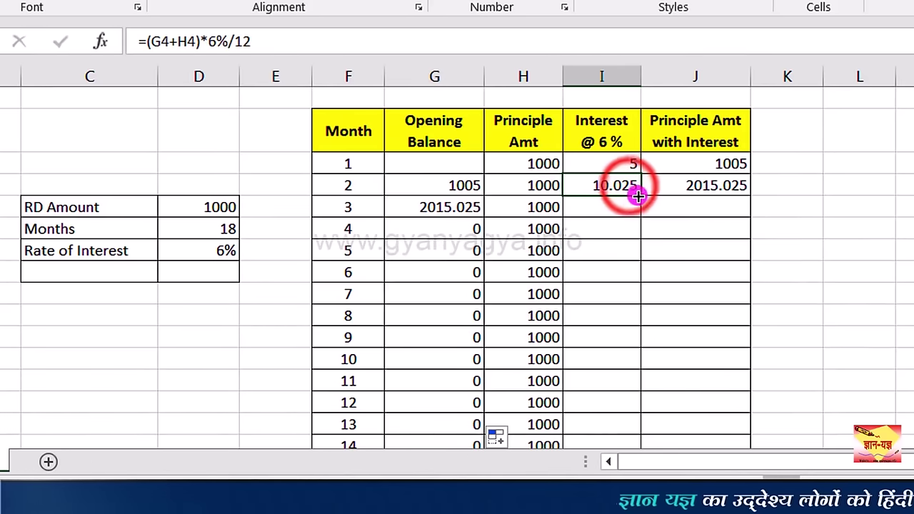
left_click_drag(639, 194, 614, 450)
scroll(642, 321, "up", 1)
left_click(714, 185)
left_click_drag(749, 196, 714, 449)
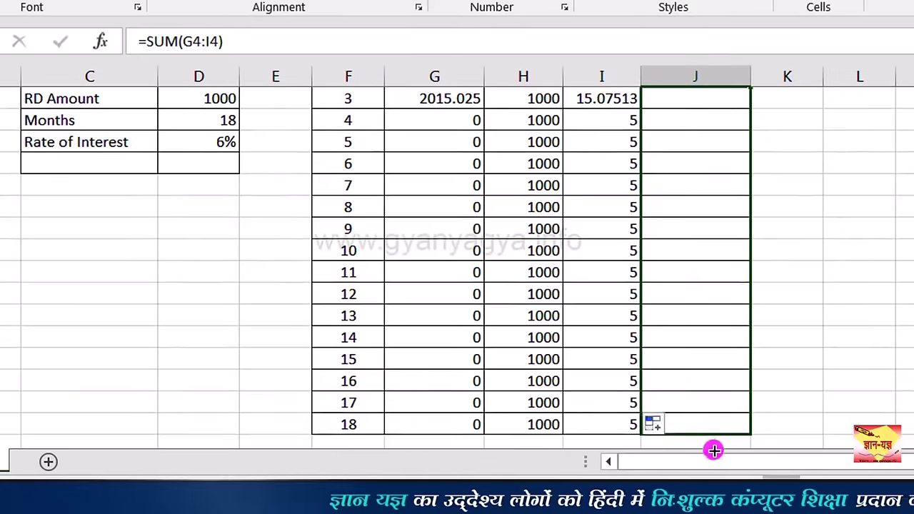
left_click(602, 164)
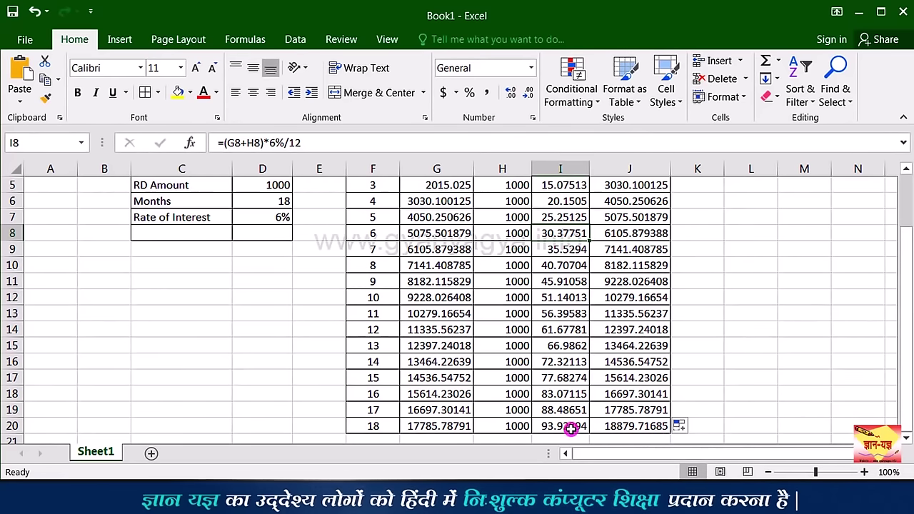
left_click_drag(905, 377, 908, 333)
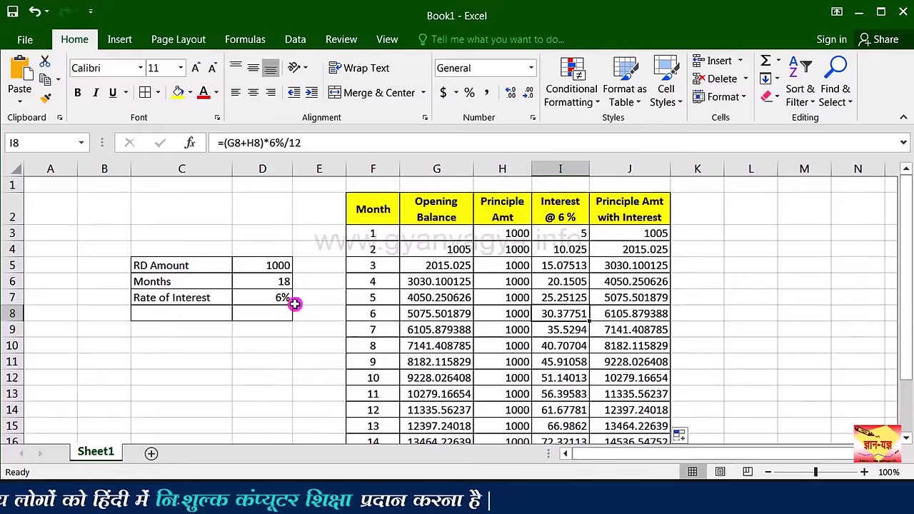
Step: Enter =FV(D7/12,D6,D5,,1) in D8, giving a maturity value of ($18,879.72)
left_click(219, 314)
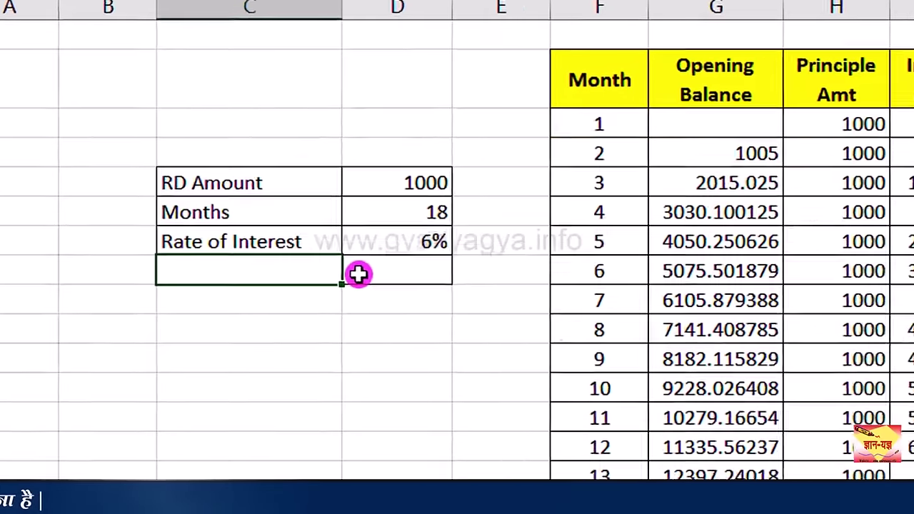
left_click(358, 274)
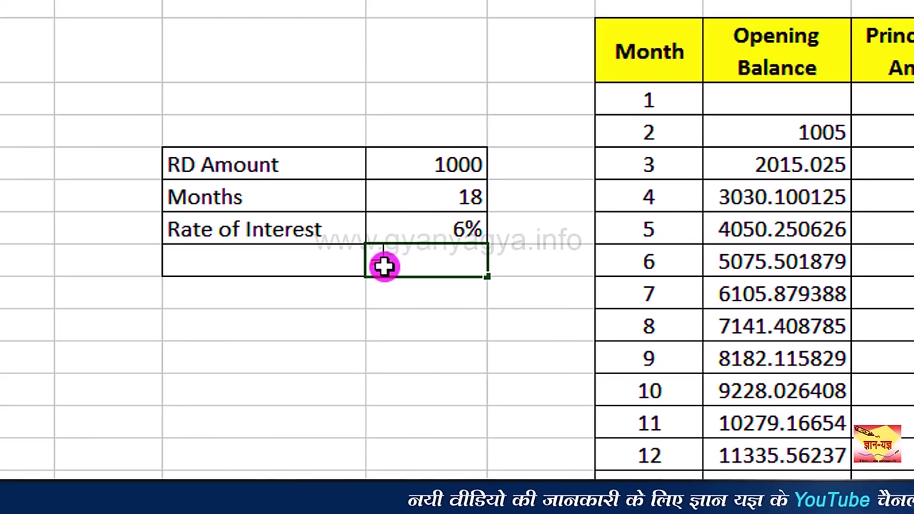
type("=fv")
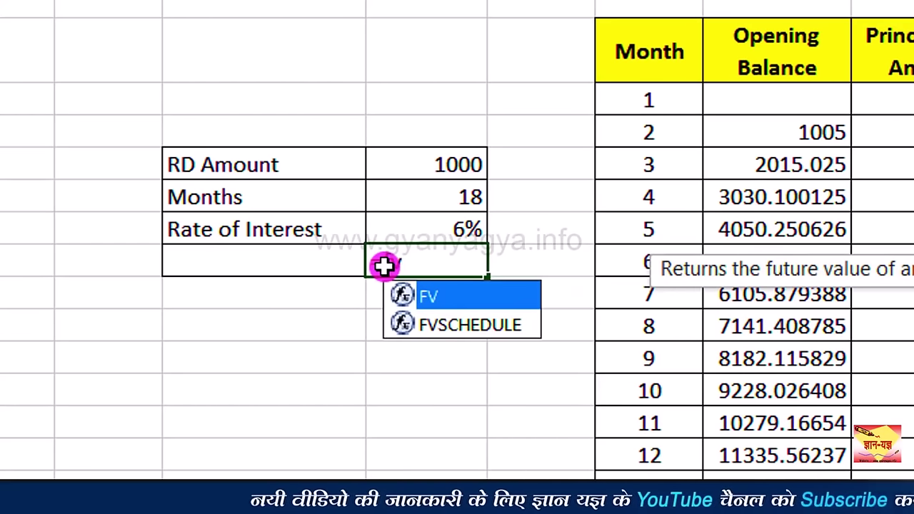
type("(")
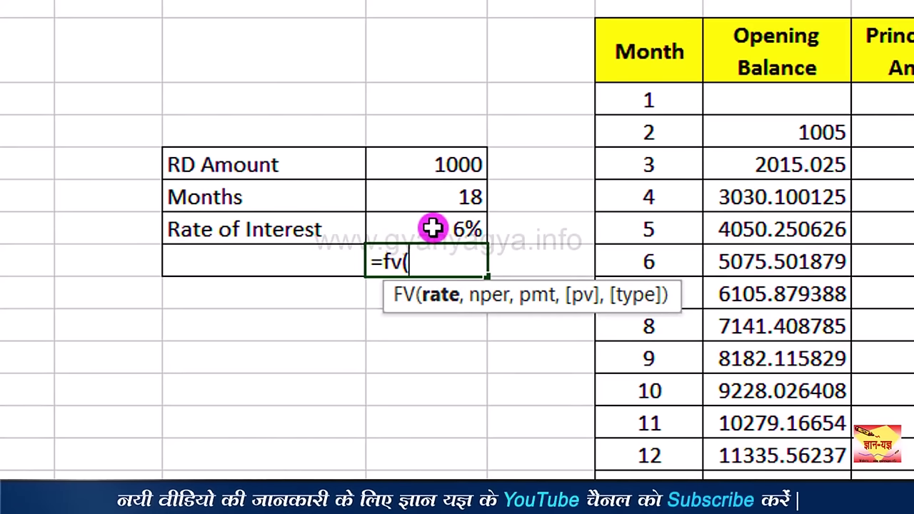
left_click(434, 227)
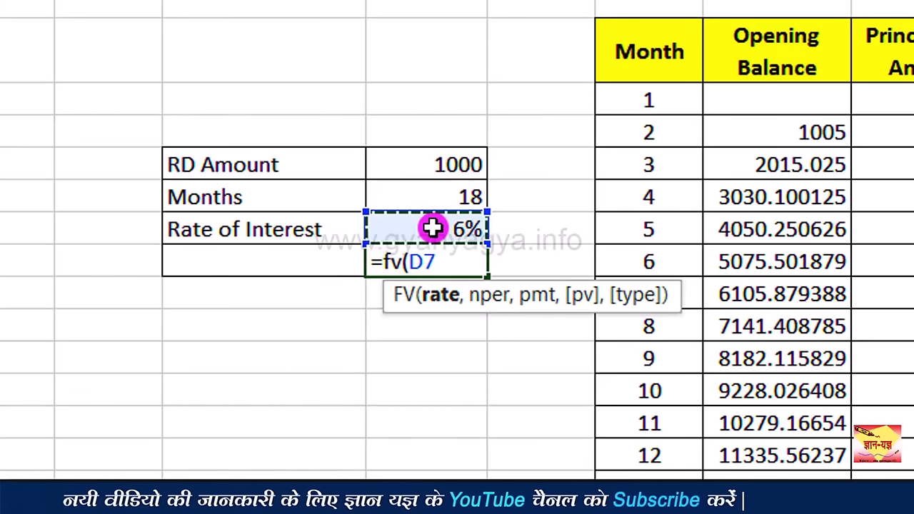
type("/")
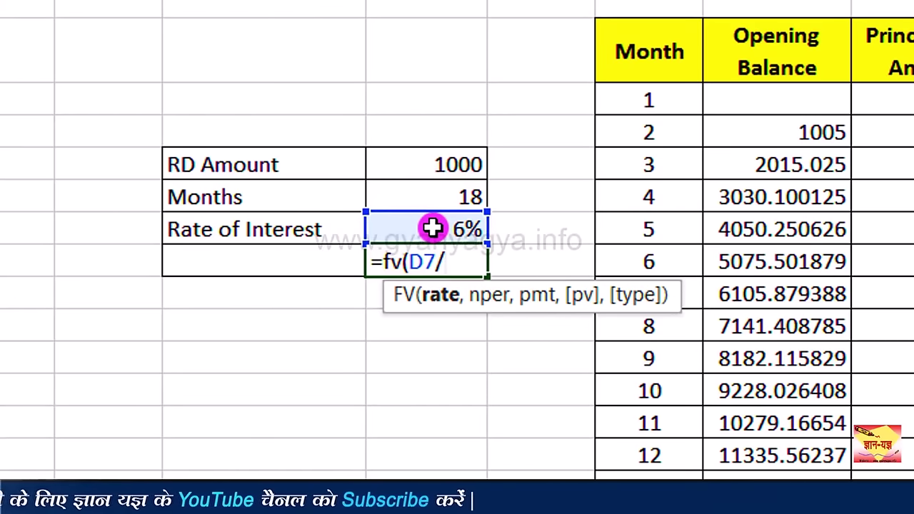
type("12,")
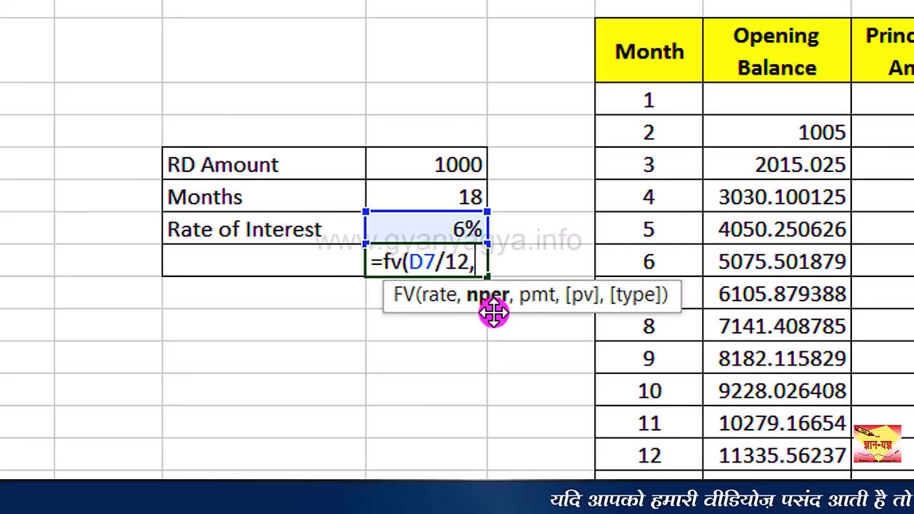
left_click(438, 198)
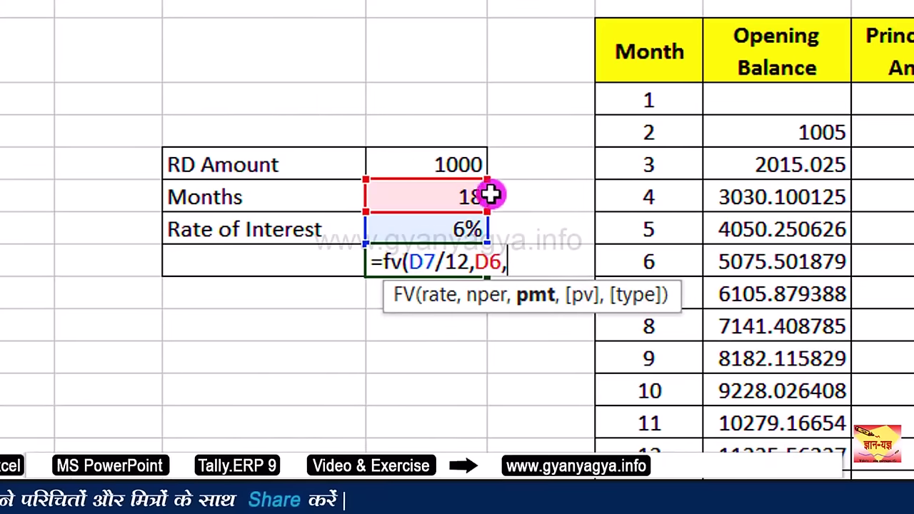
left_click(430, 164)
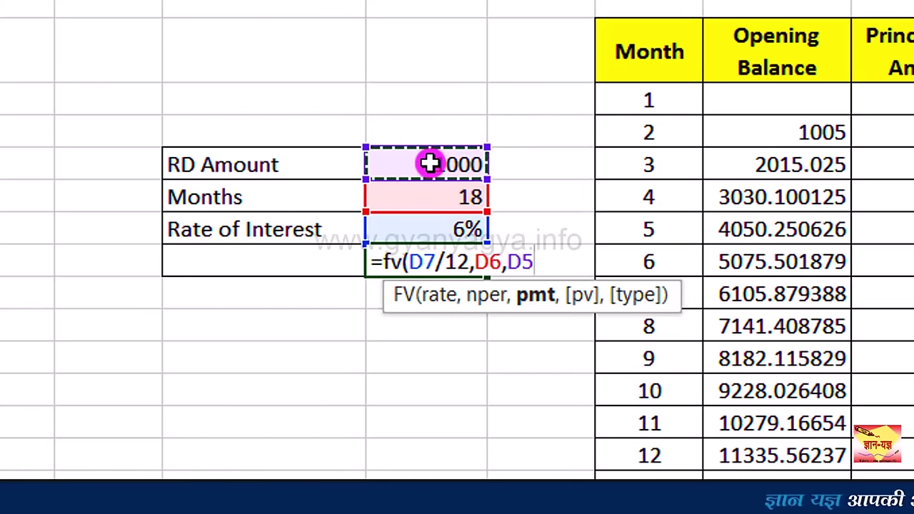
type(",")
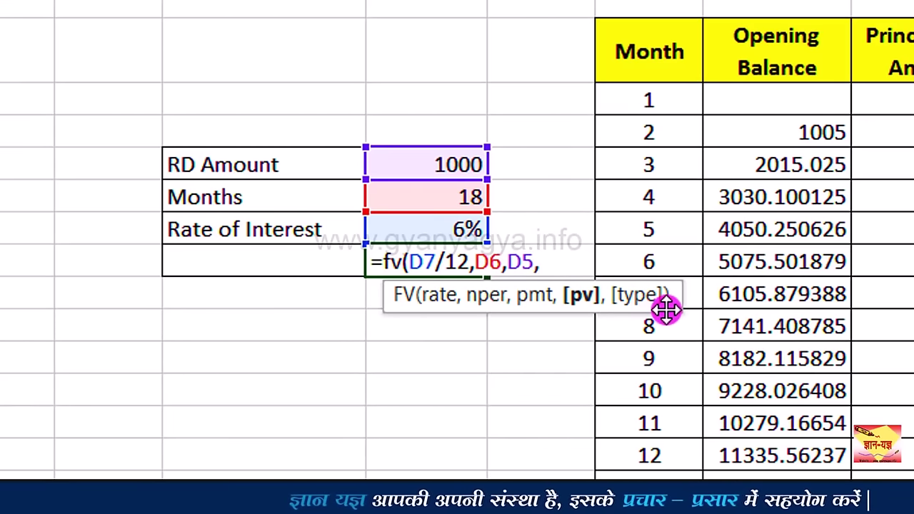
type(",1")
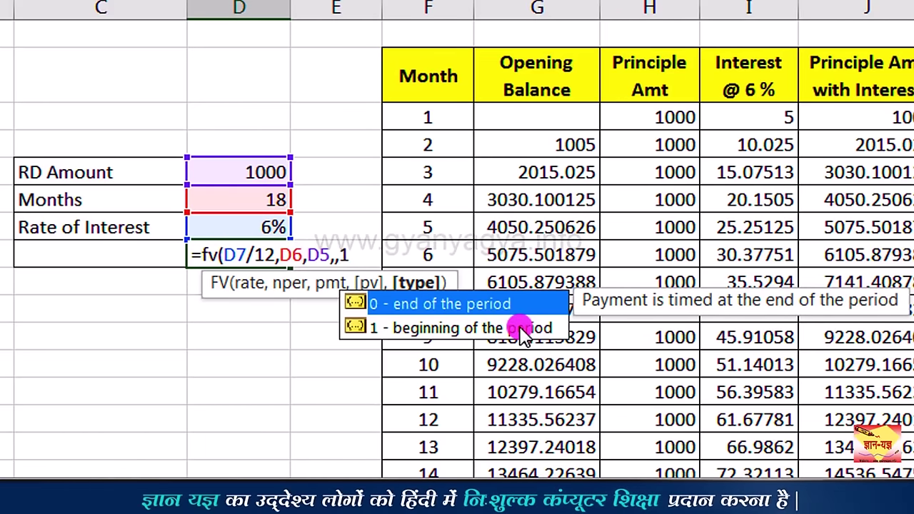
type(")")
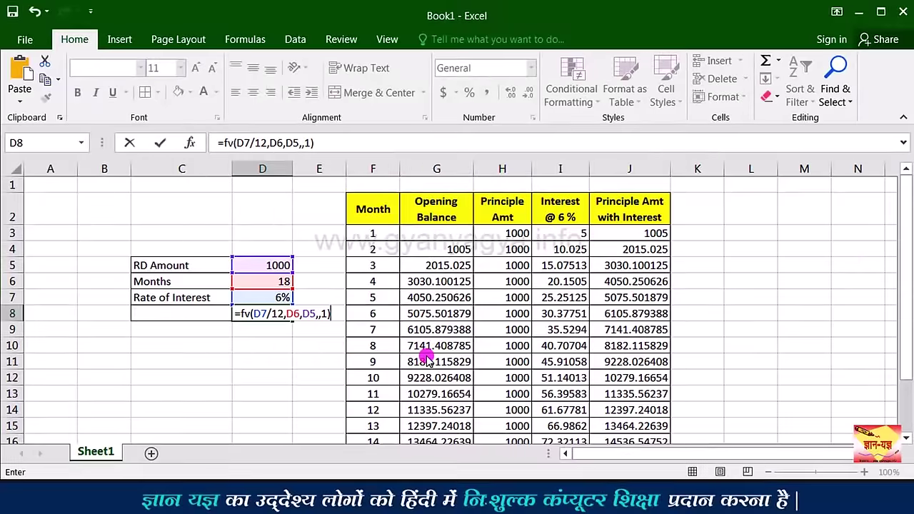
key("ctrl+Return")
scroll(521, 336, "down", 1)
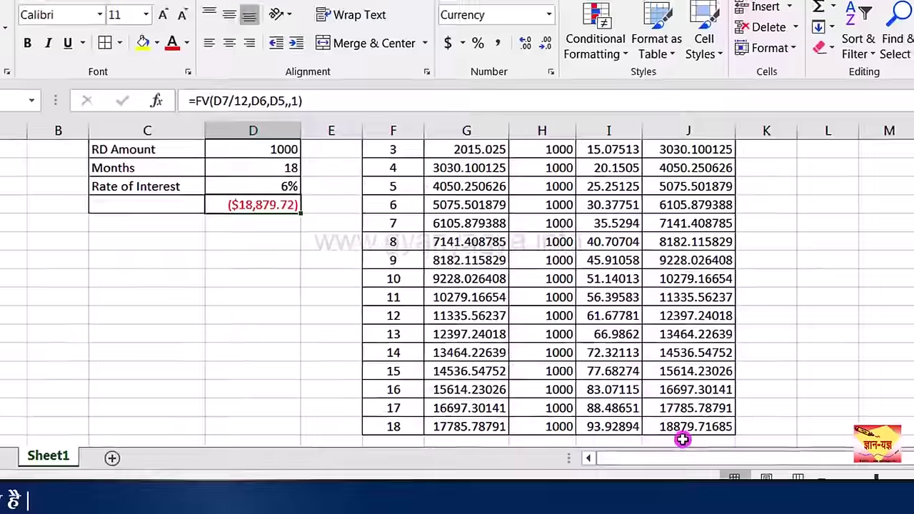
Step: Reduce the column J and I values to two decimals, then select the Premium block's starting cell
left_click_drag(785, 427, 802, 220)
left_click_drag(663, 294, 660, 175)
scroll(643, 286, "down", 4)
left_click(528, 93)
left_click(528, 93)
left_click(528, 94)
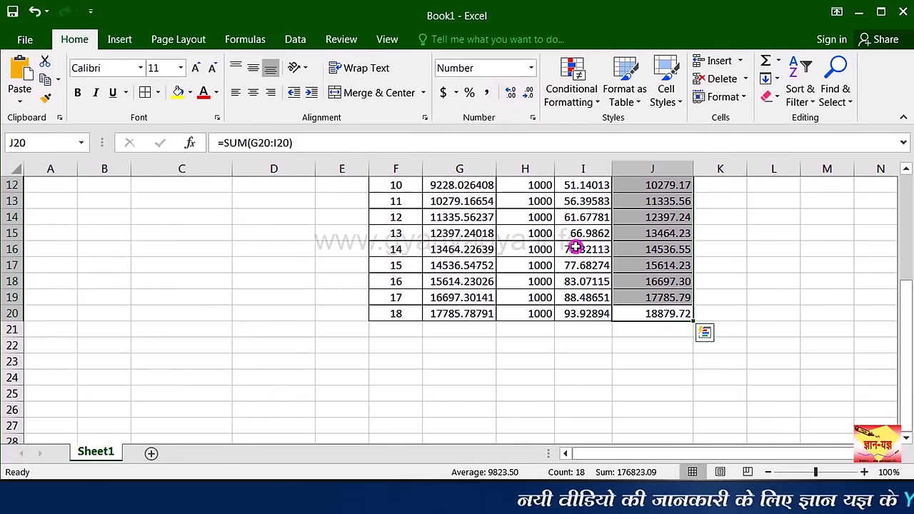
left_click_drag(577, 311, 573, 169)
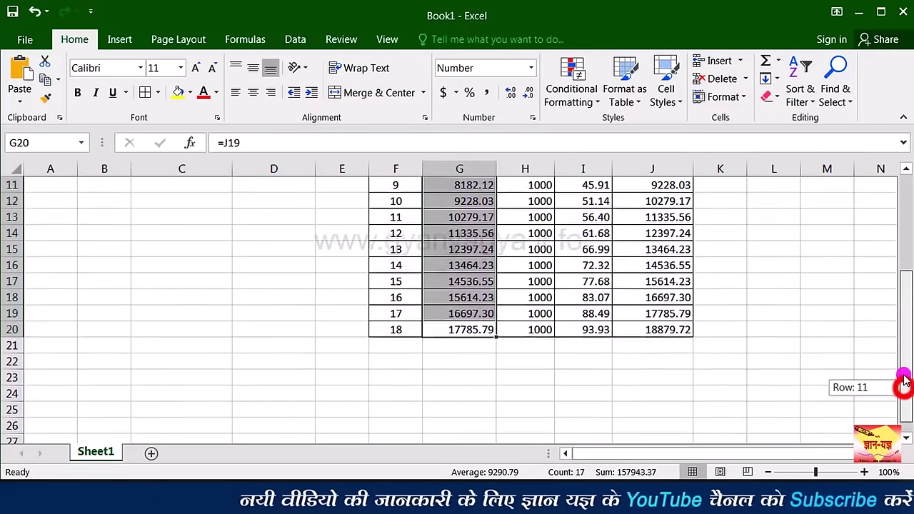
left_click_drag(903, 382, 904, 339)
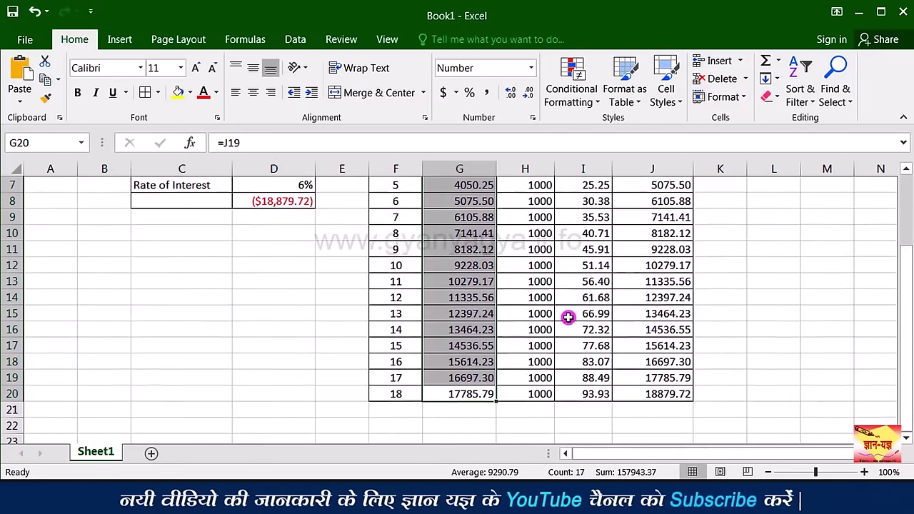
left_click(281, 215)
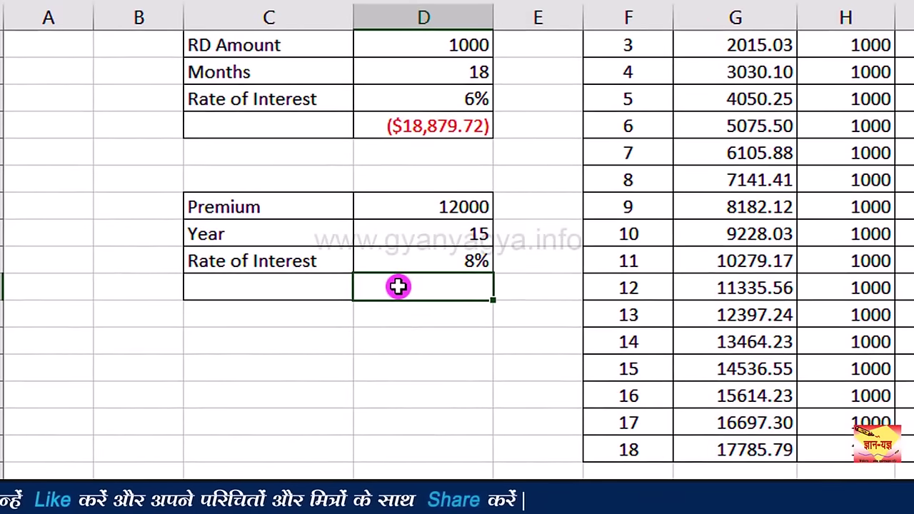
Step: Enter =FV(D13,D12,D11,,1) in D14, giving ($351,891.40) for the 12000 premium
type("=")
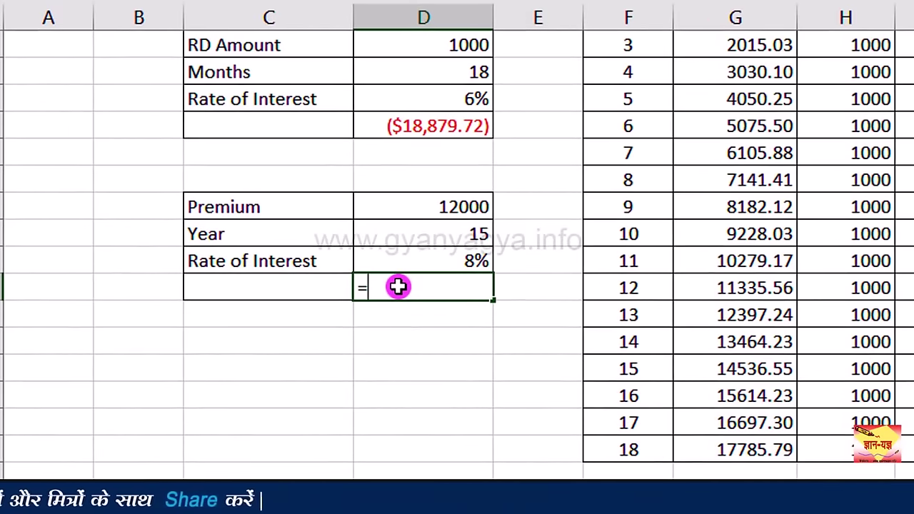
type("fv")
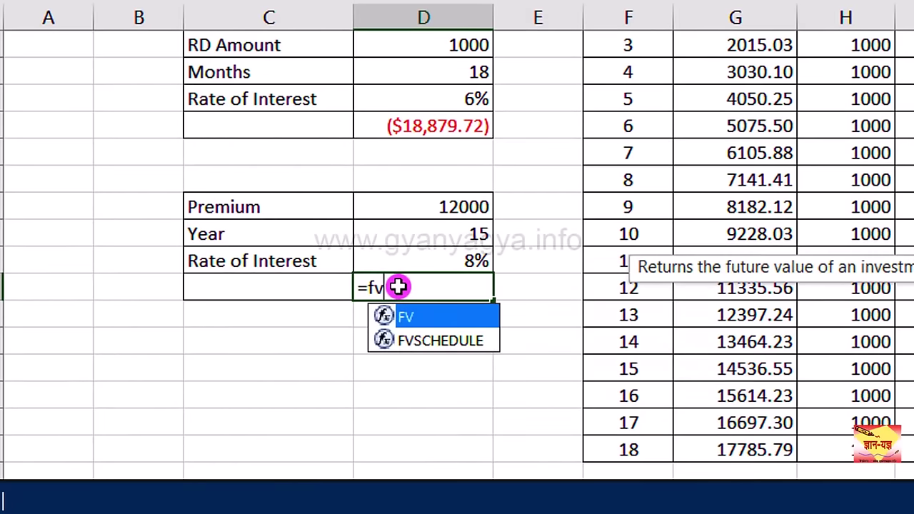
type("(")
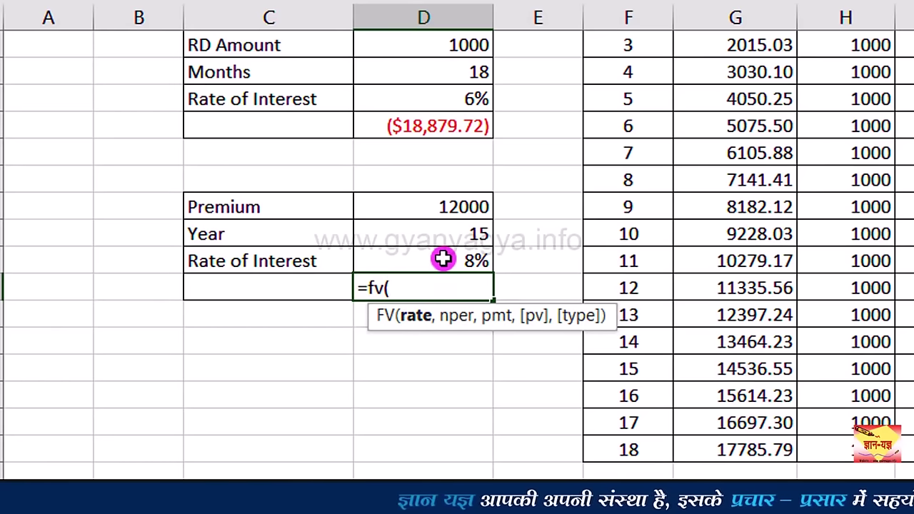
left_click(443, 259)
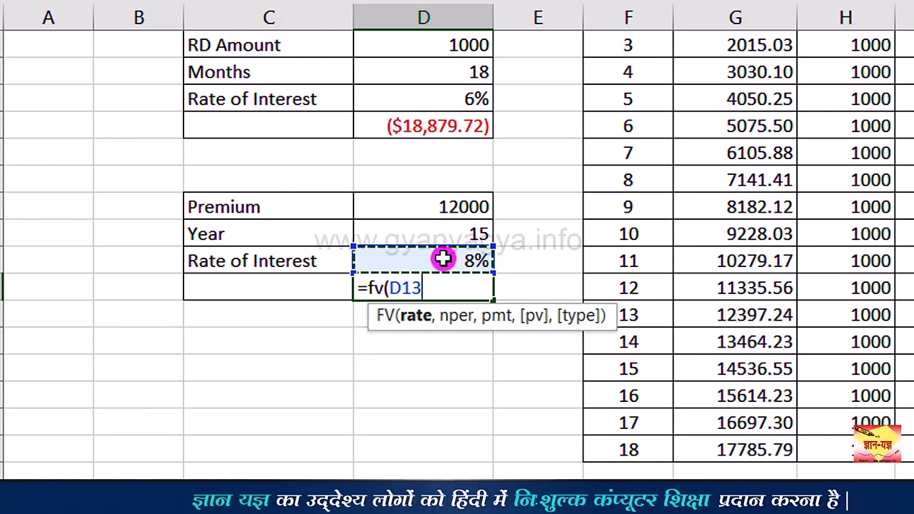
type(",")
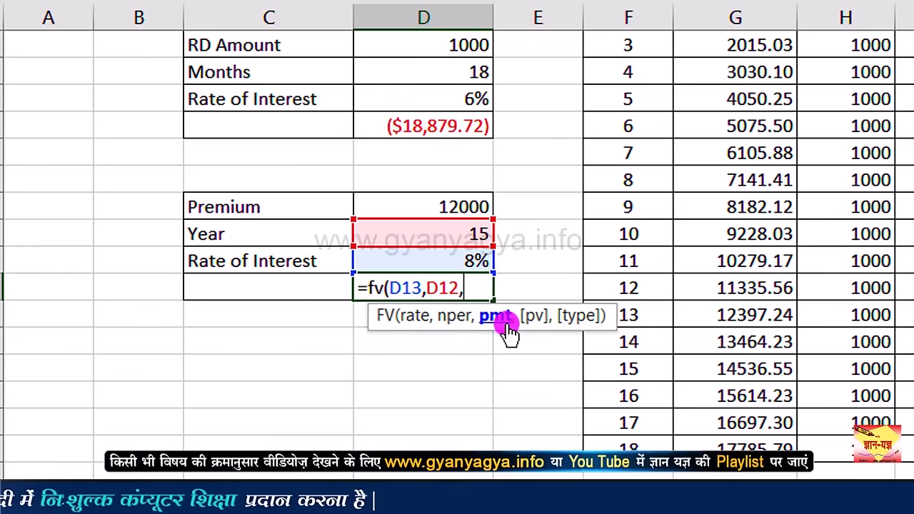
left_click(415, 207)
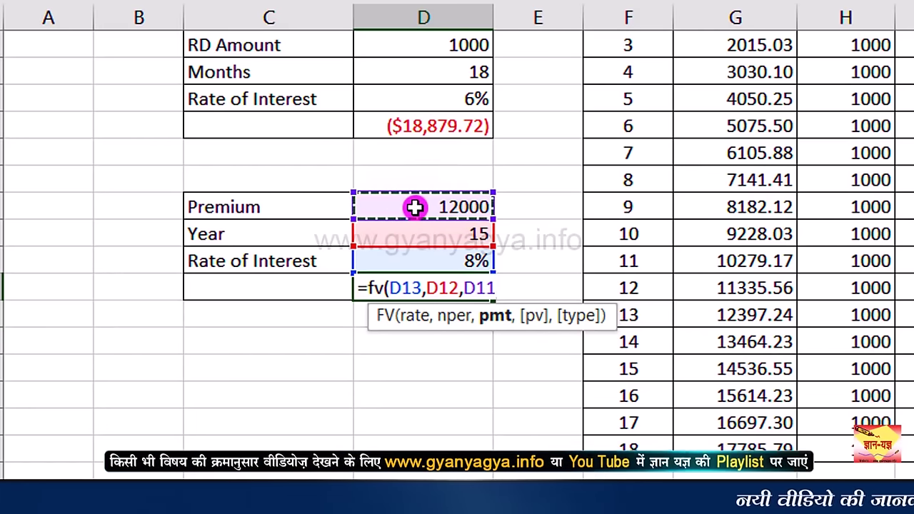
type(",,")
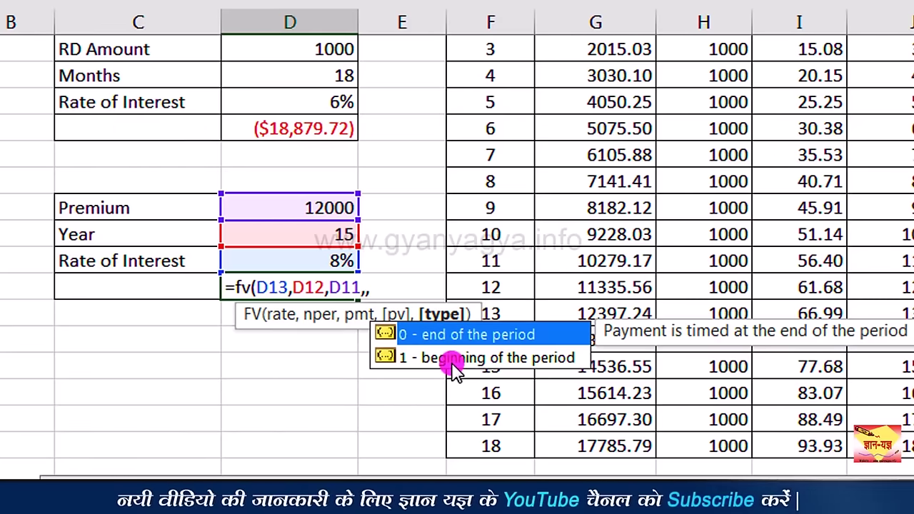
double_click(491, 359)
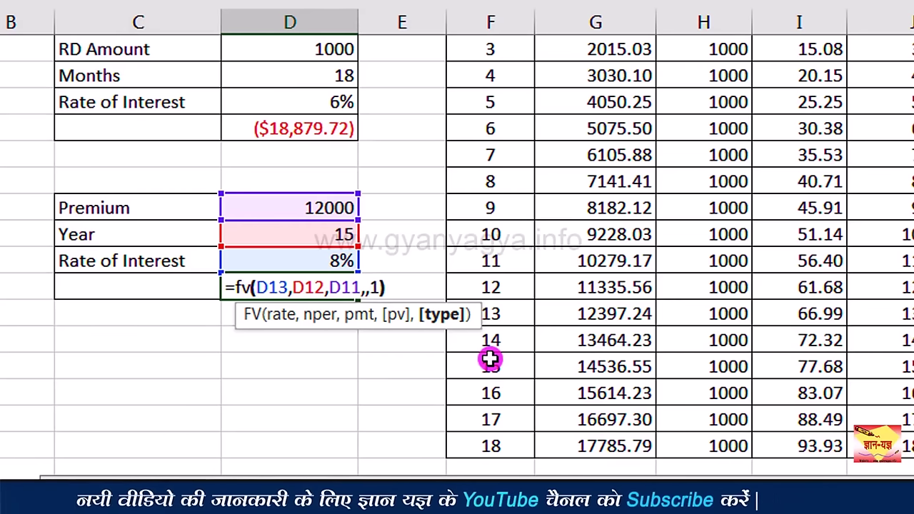
key("Return")
key("Up")
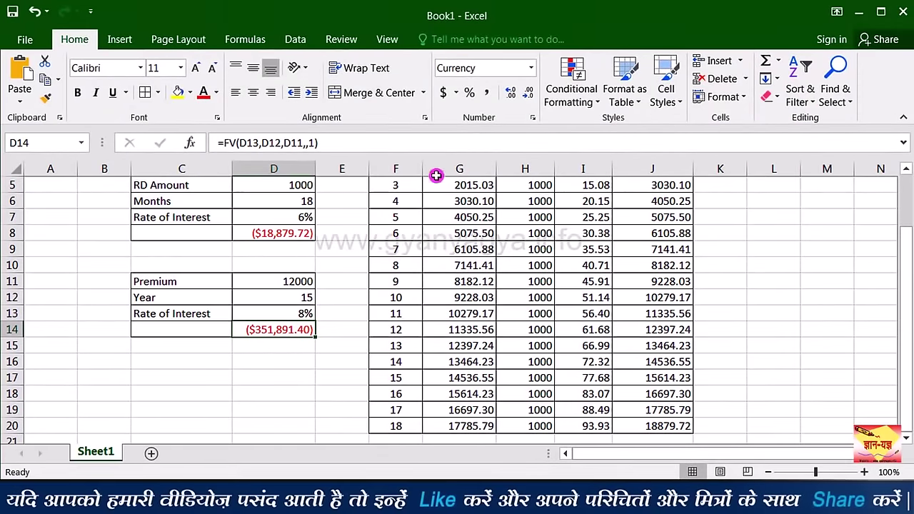
Step: Apply Comma Style to the future-value results in D14 and D8
left_click(486, 94)
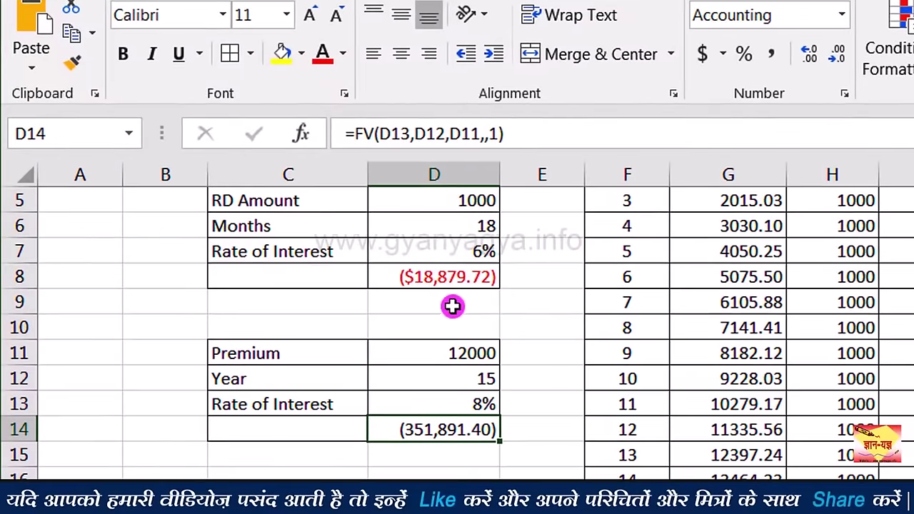
left_click(442, 272)
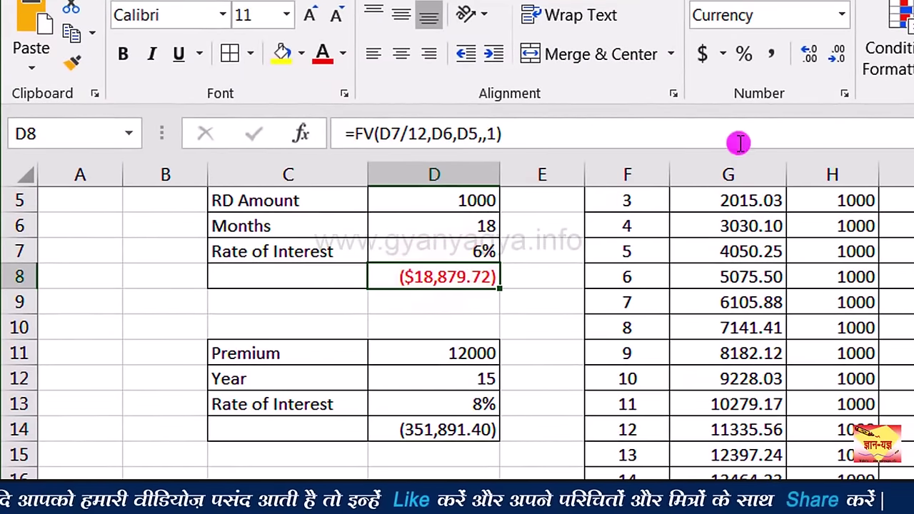
left_click(771, 54)
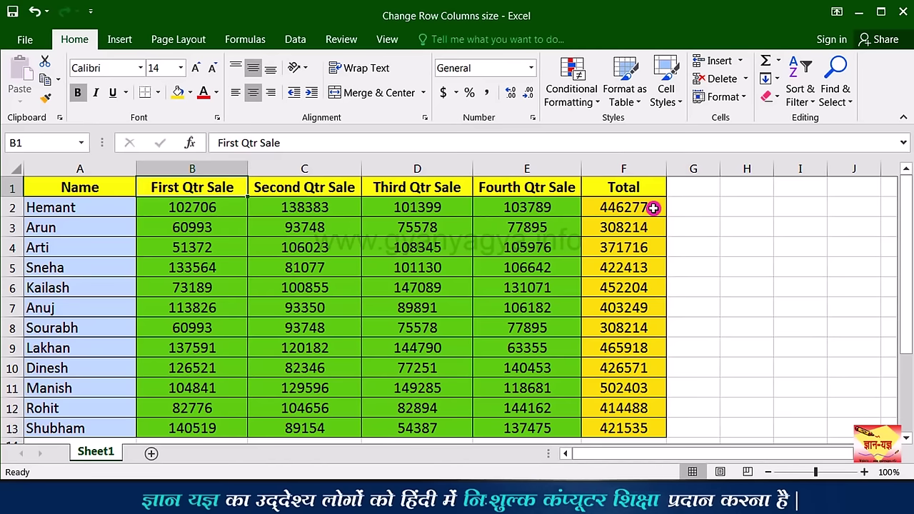
Step: Select Total cell F2 and open the Format dropdown's row and column size options
left_click(653, 208)
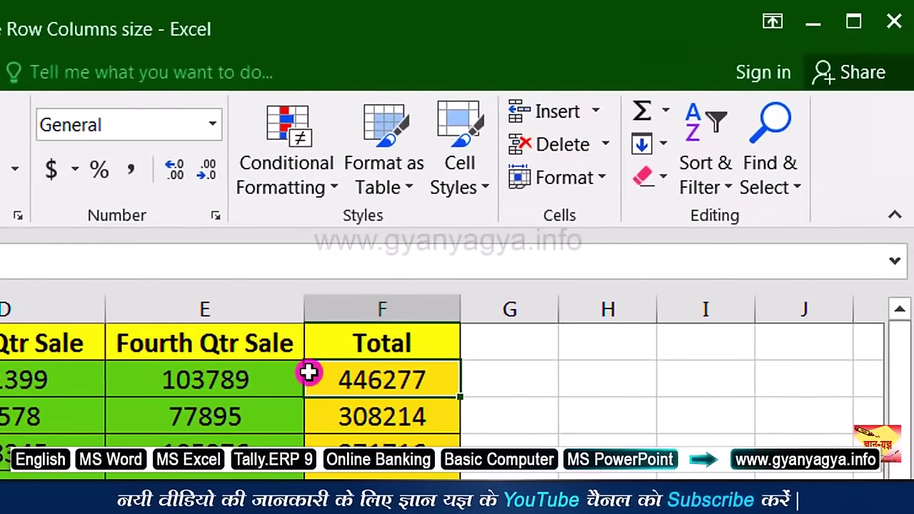
left_click(564, 178)
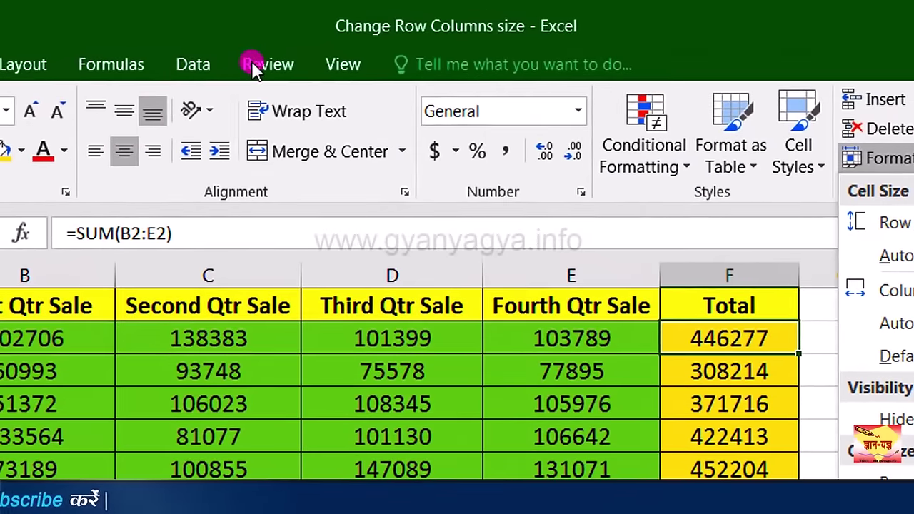
Step: Protect the quarterly sales sheet with a confirmed password, then select Third Qtr cell D3
left_click(264, 64)
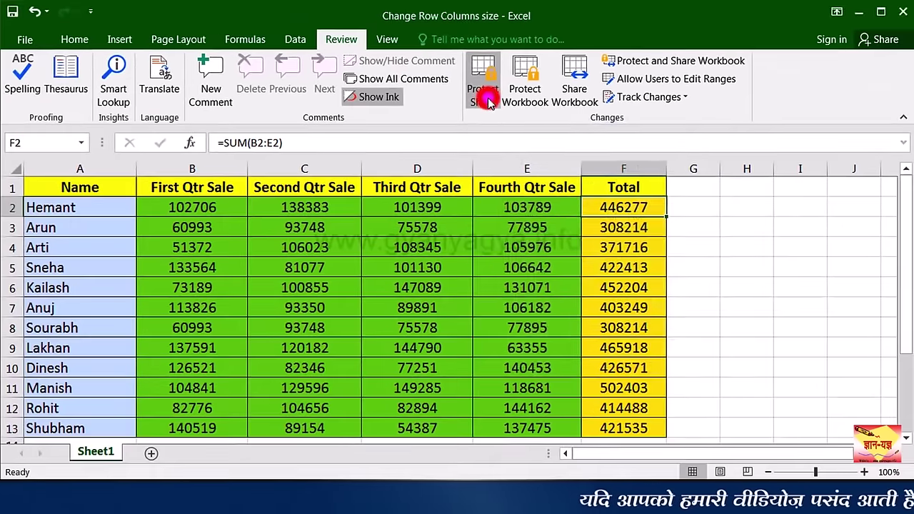
left_click(489, 110)
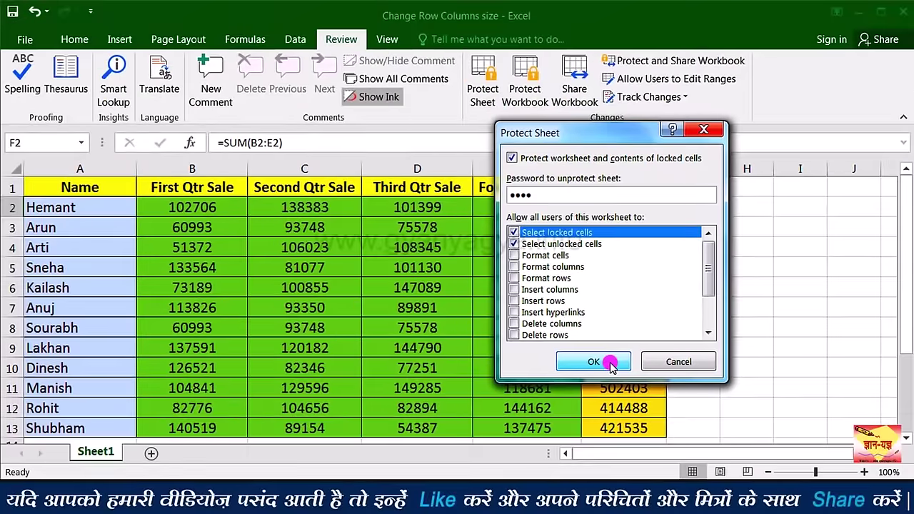
left_click(492, 420)
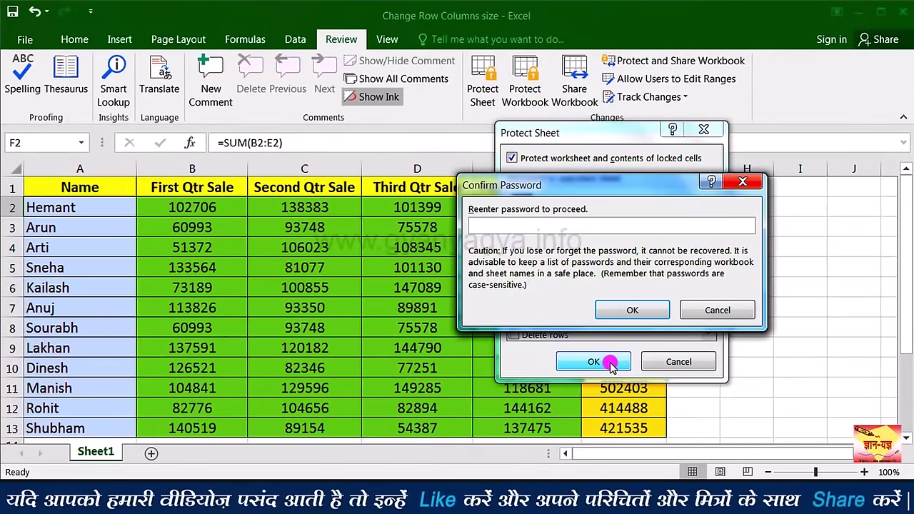
type("1234")
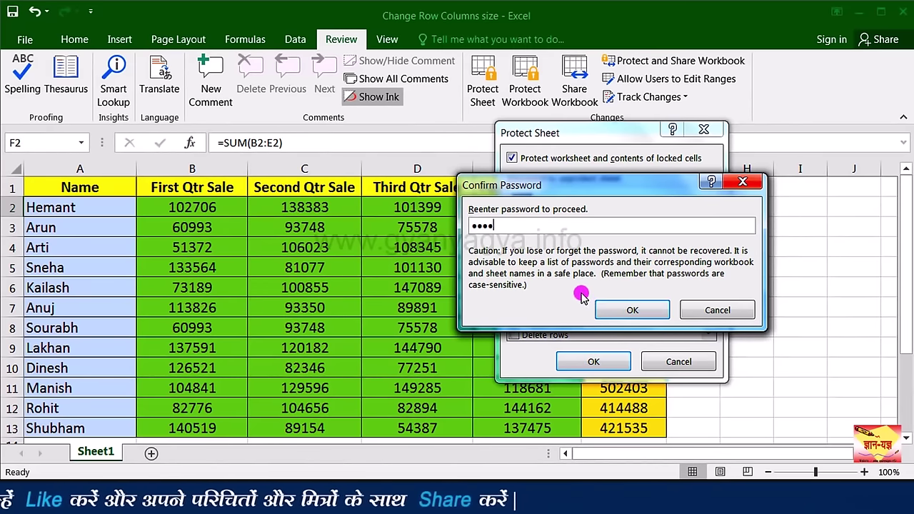
left_click(654, 313)
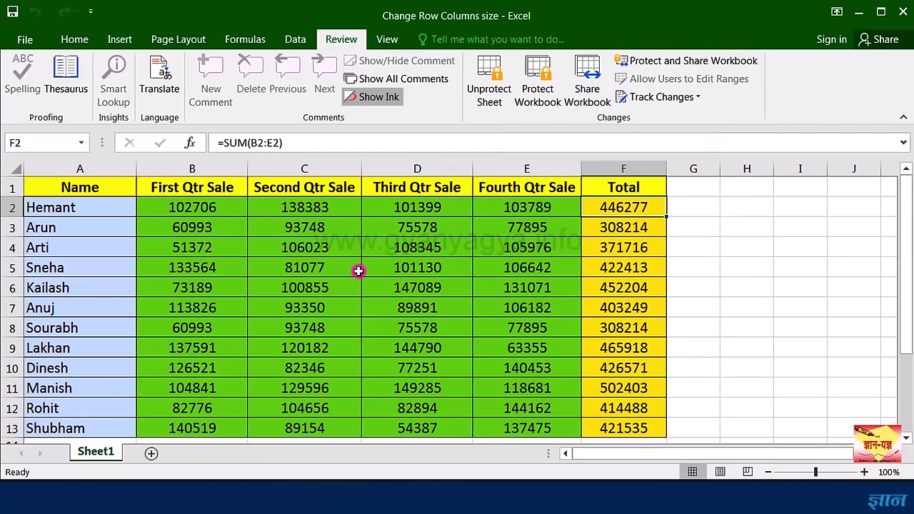
left_click(456, 235)
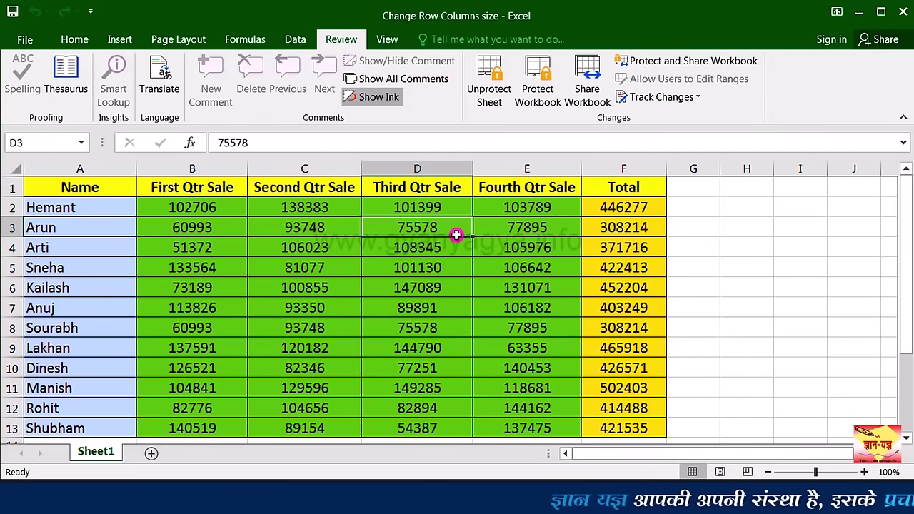
double_click(456, 235)
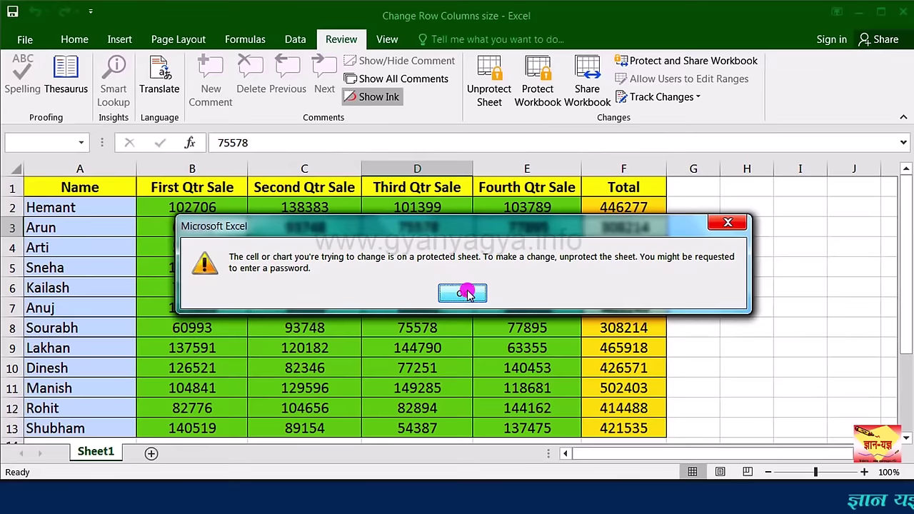
left_click(463, 294)
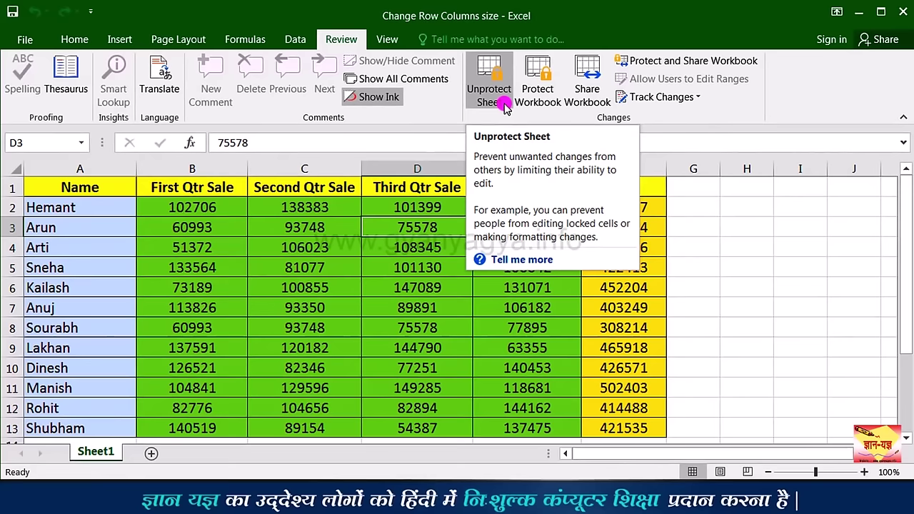
Step: Unprotect the sheet with its password and change Arun's E3 to 78000, total 308319
left_click(504, 105)
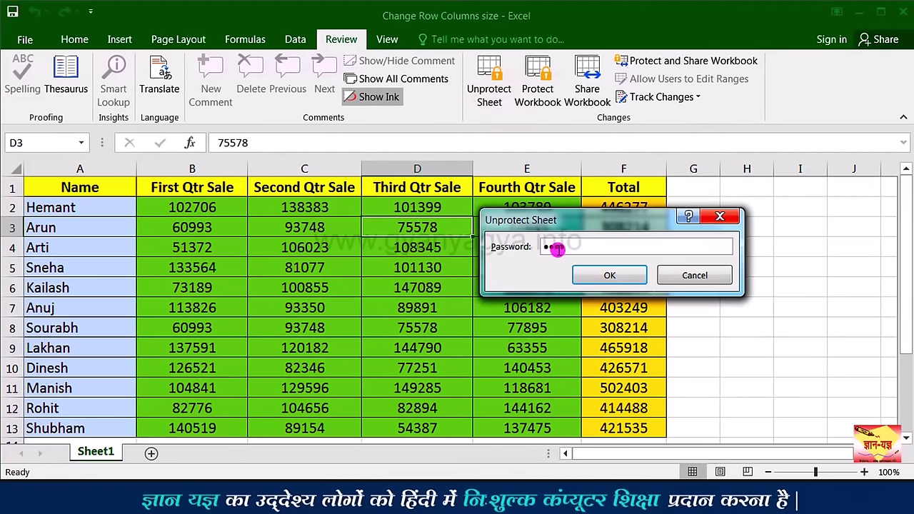
left_click(636, 281)
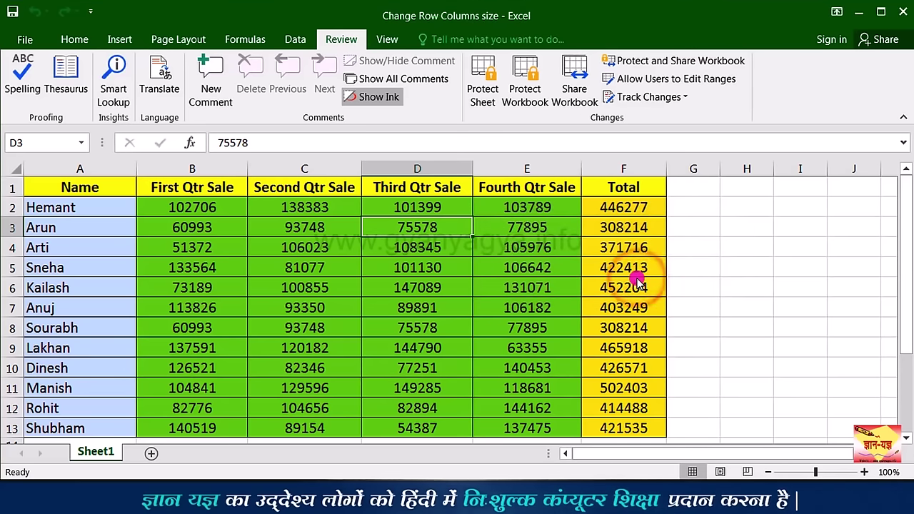
left_click(517, 232)
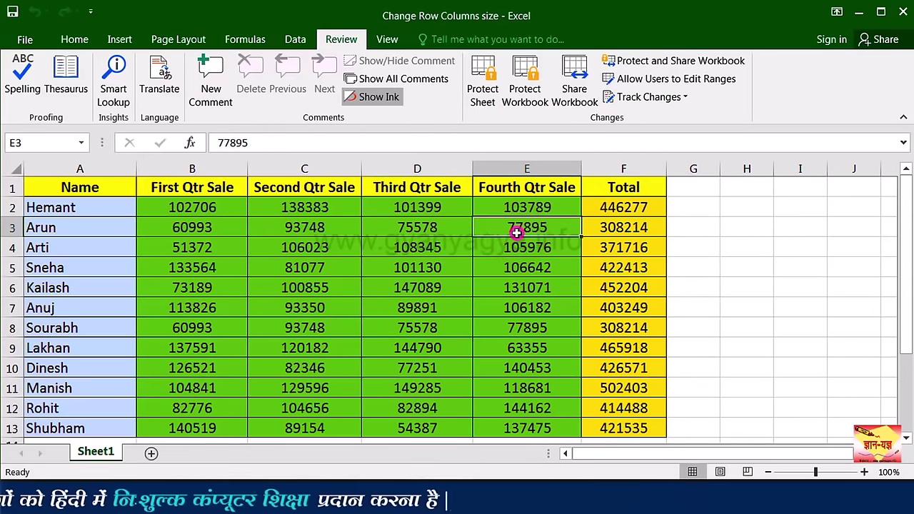
type("78000")
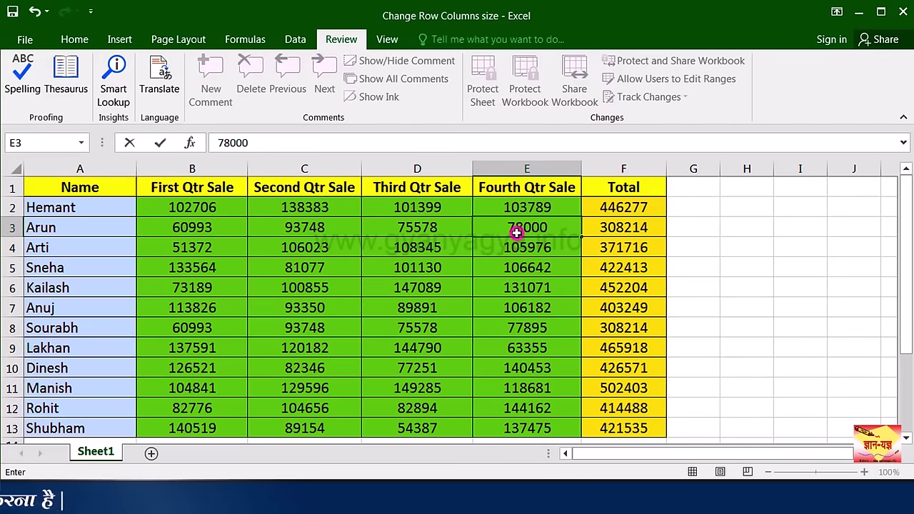
key("Return")
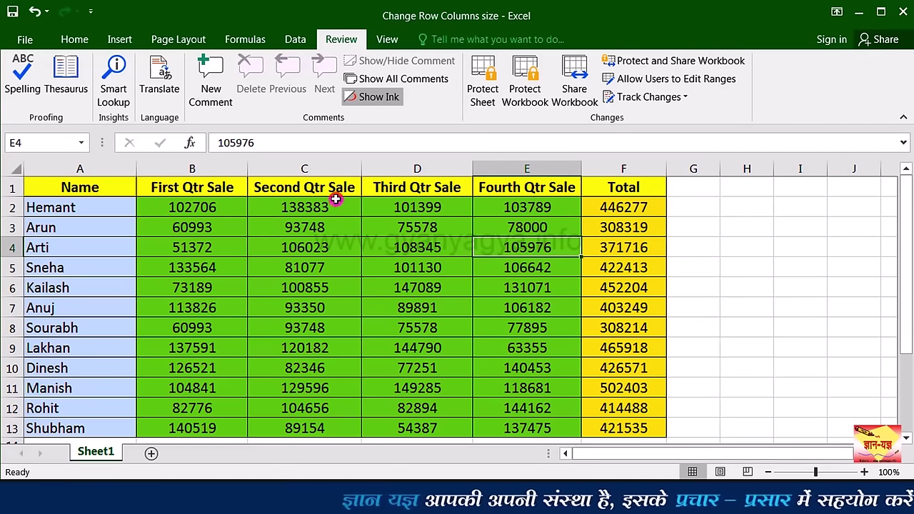
Step: Clear the Locked option for B2:E13 in Format Cells' Protection settings
left_click_drag(218, 187, 484, 428)
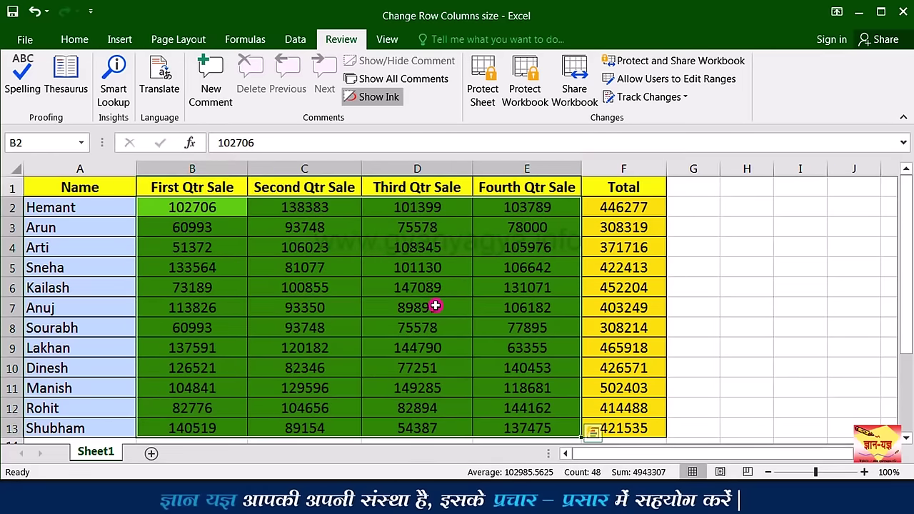
right_click(435, 305)
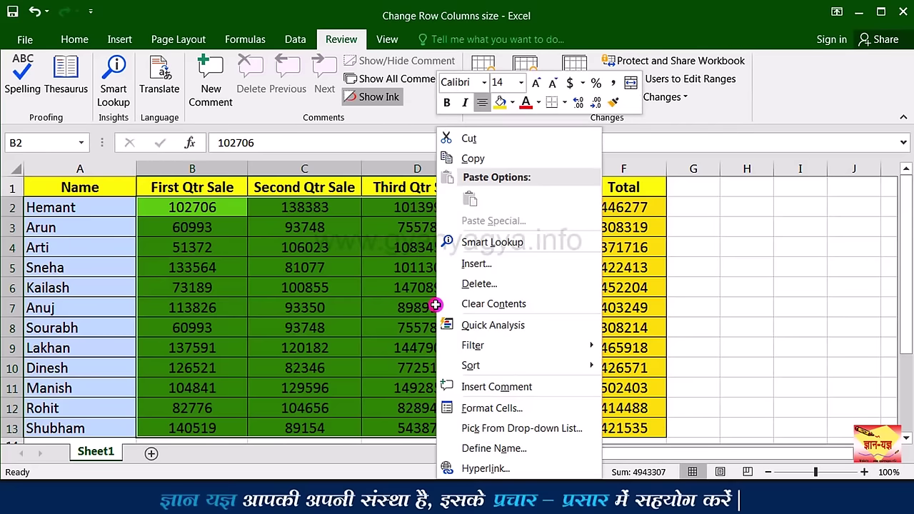
left_click(510, 410)
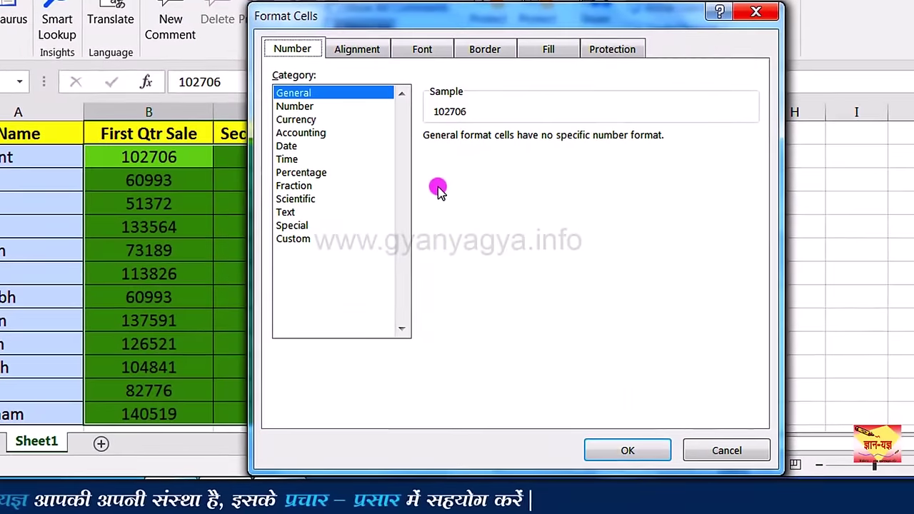
left_click(612, 51)
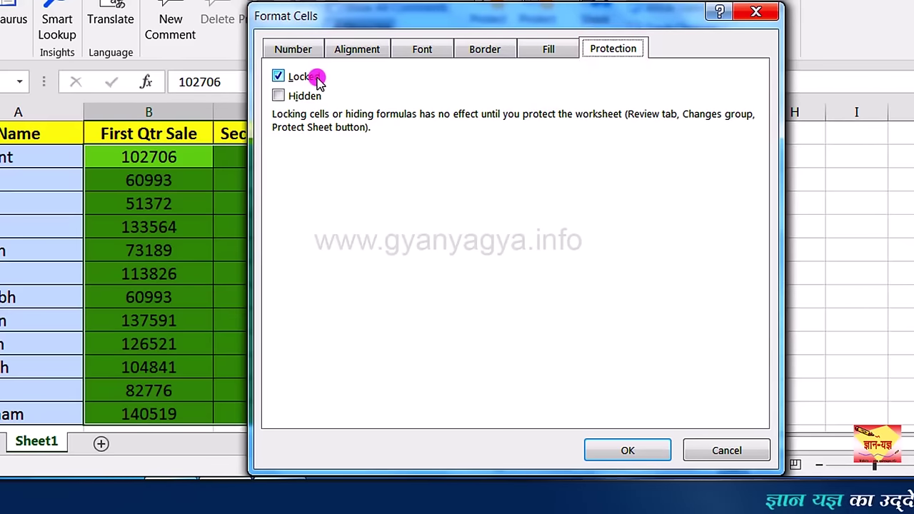
left_click(278, 77)
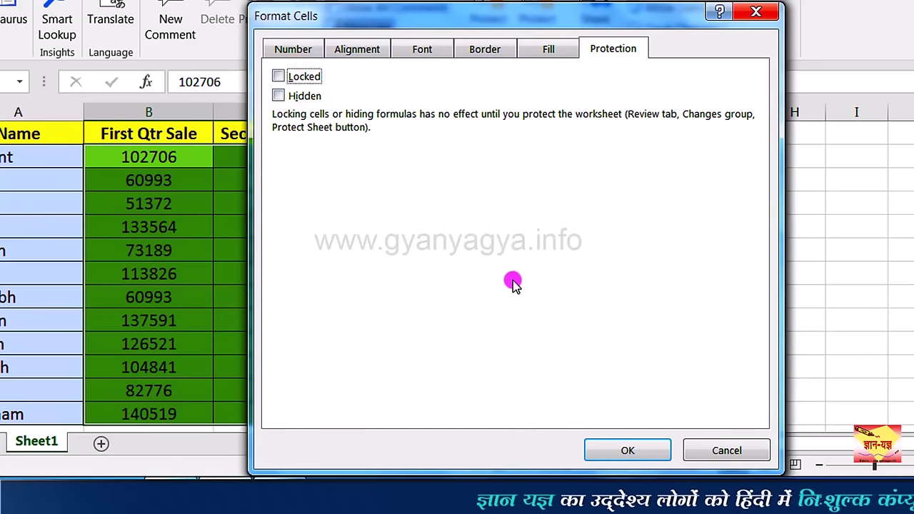
left_click(634, 450)
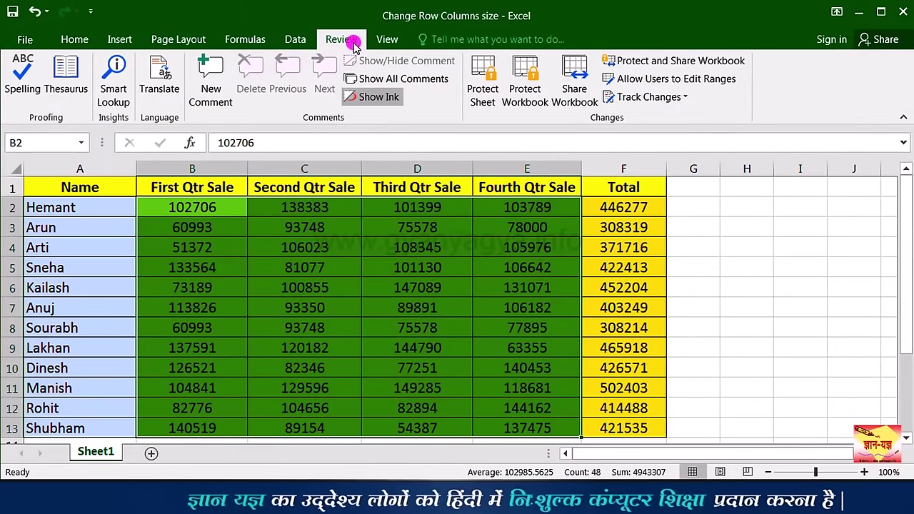
Step: Re-protect the worksheet with a password, leaving only the unlocked B2:E13 sales figures editable
left_click(483, 105)
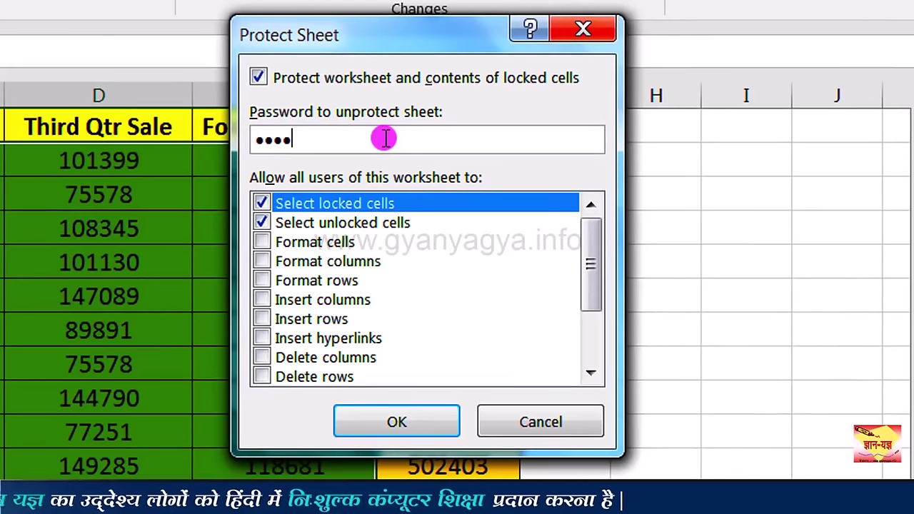
left_click(339, 146)
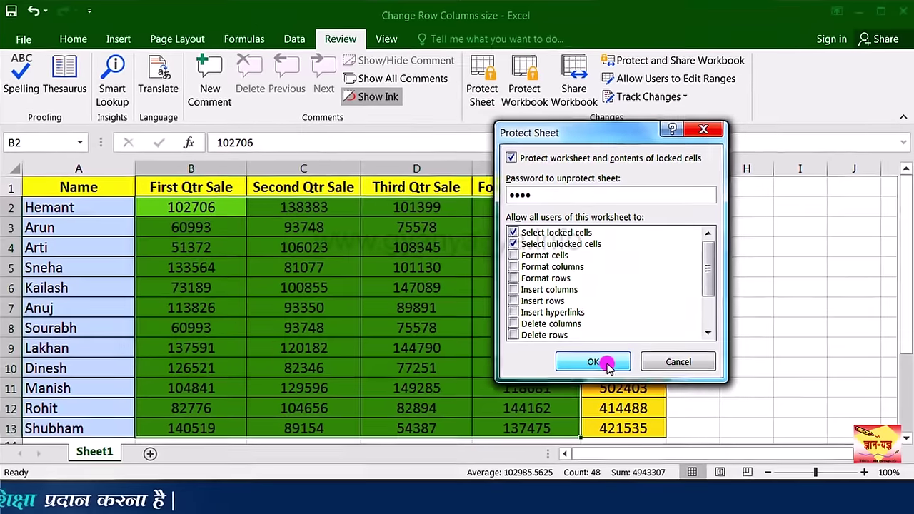
left_click(397, 422)
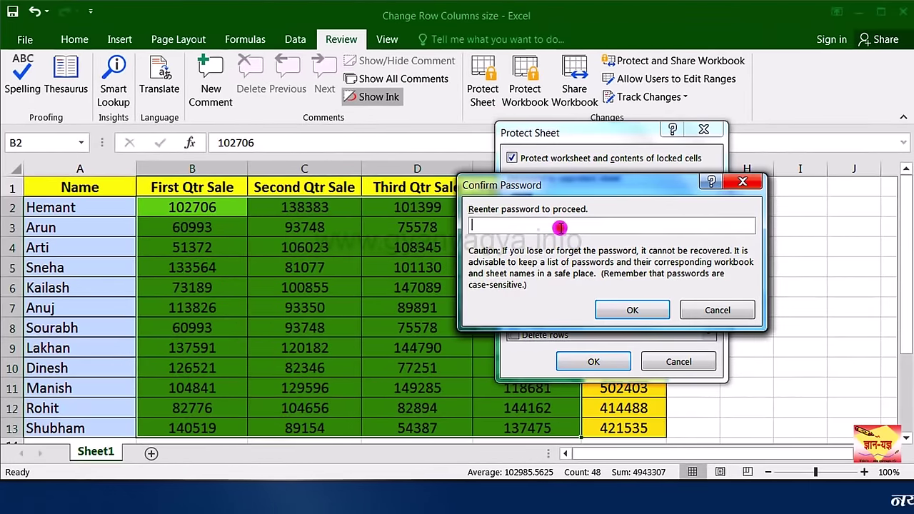
type("••••")
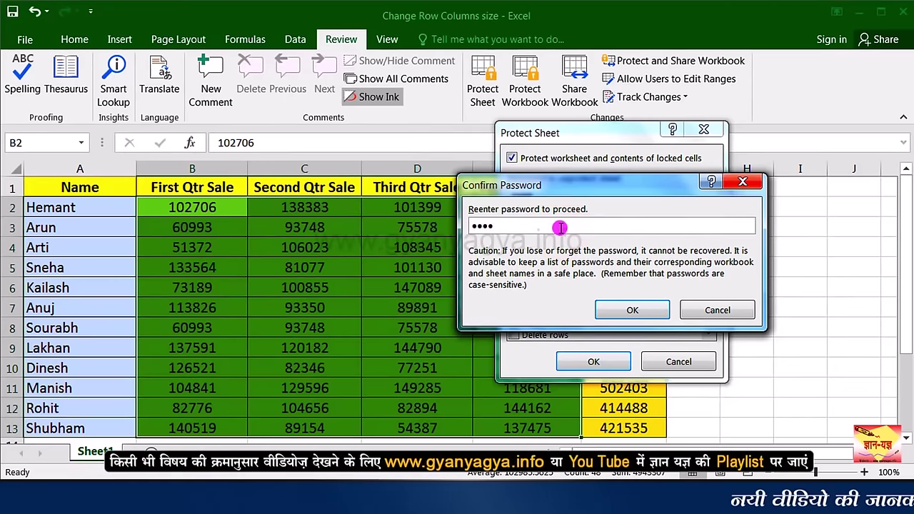
left_click(645, 309)
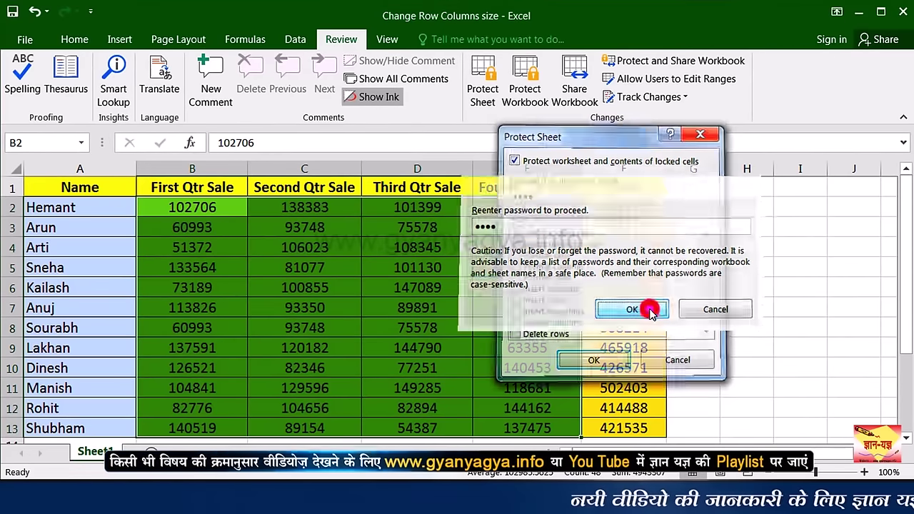
left_click(240, 226)
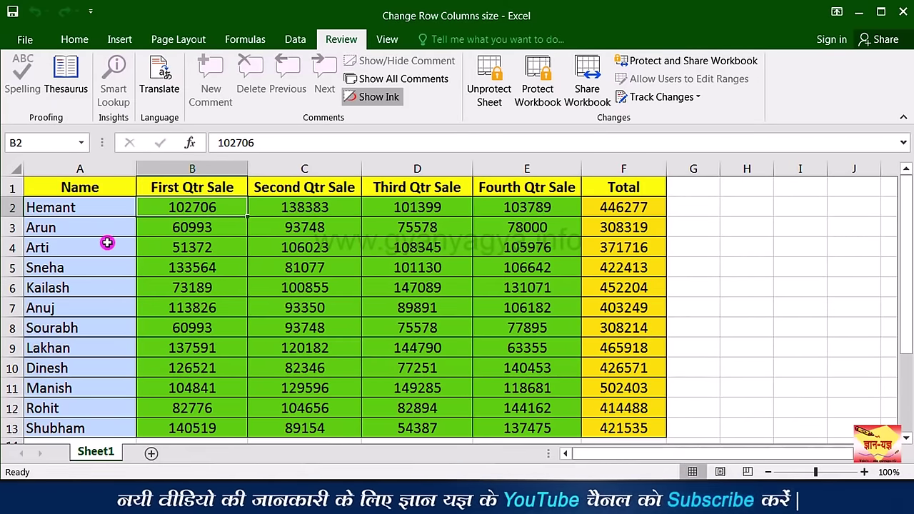
Step: Confirm that the locked name in A6 and the total formula in F7 refuse edits
left_click(232, 188)
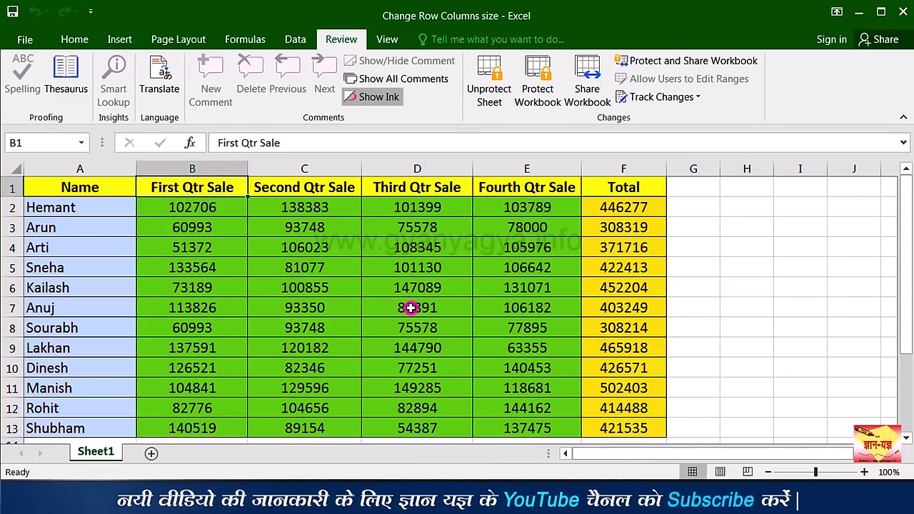
left_click(68, 286)
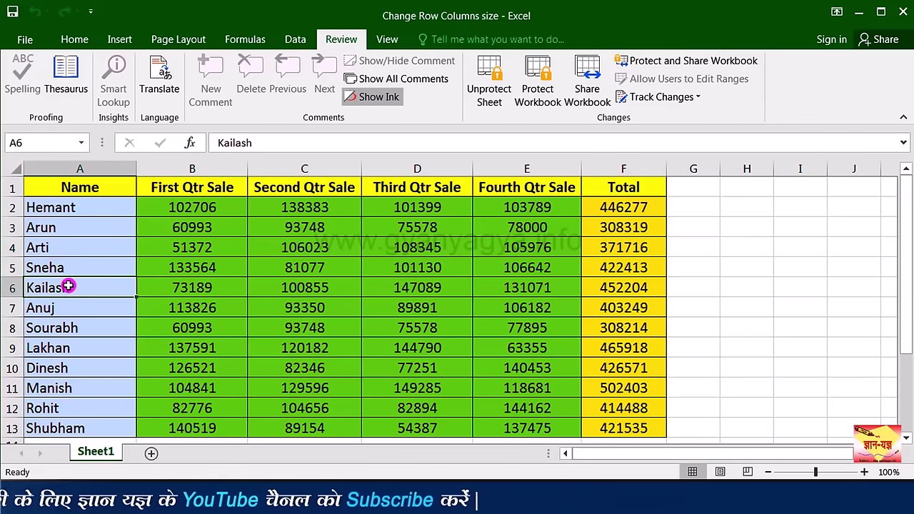
double_click(68, 287)
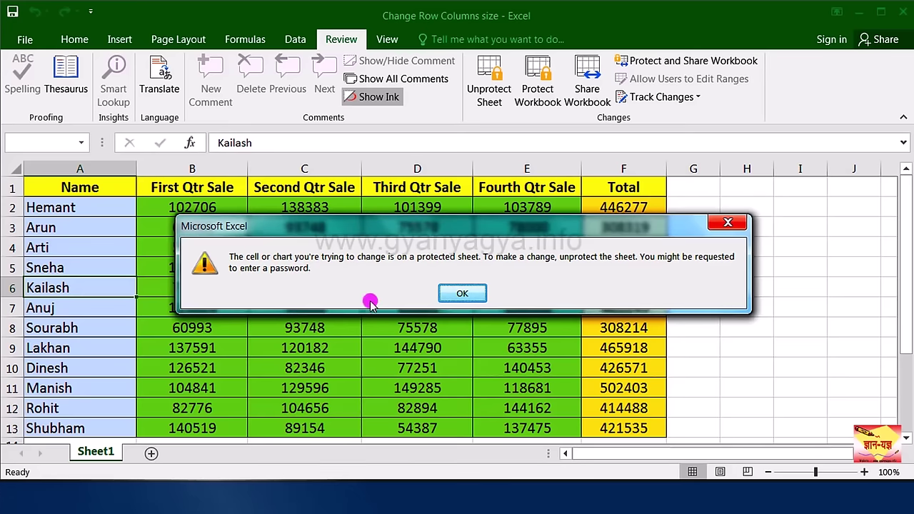
left_click(457, 296)
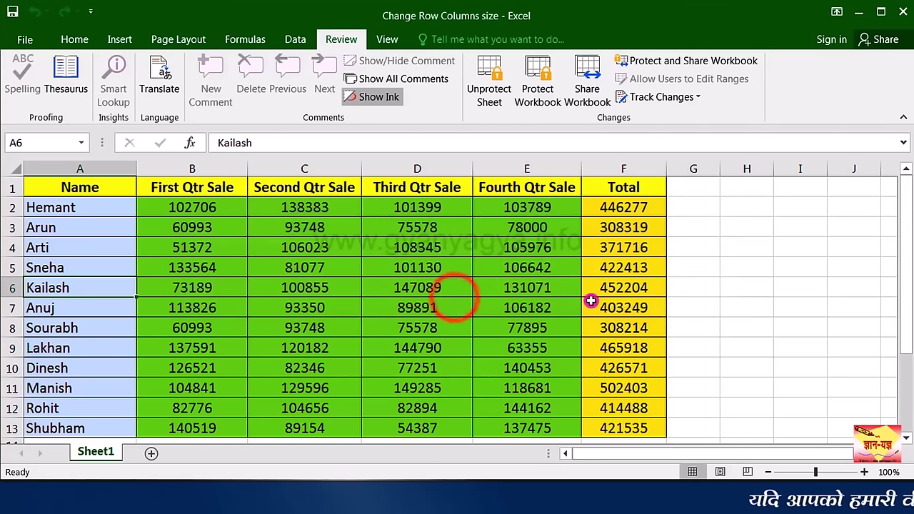
left_click(607, 306)
double_click(609, 305)
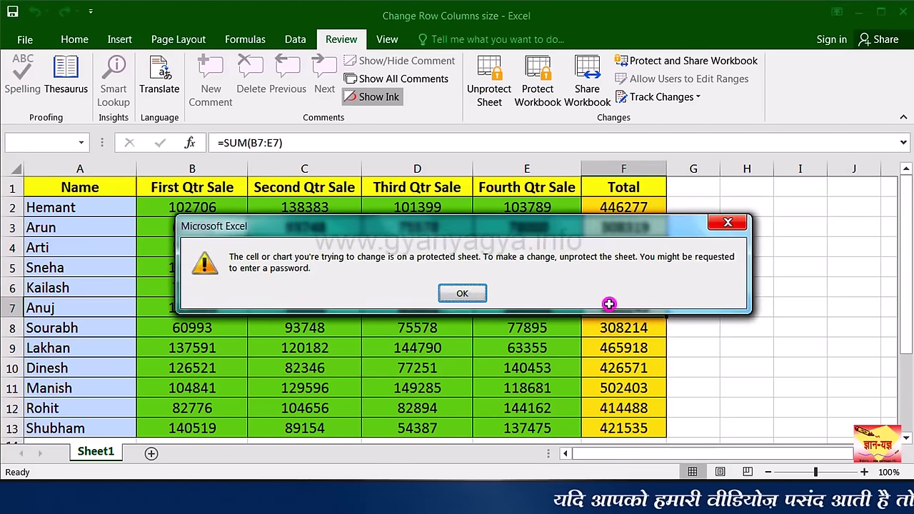
key("Return")
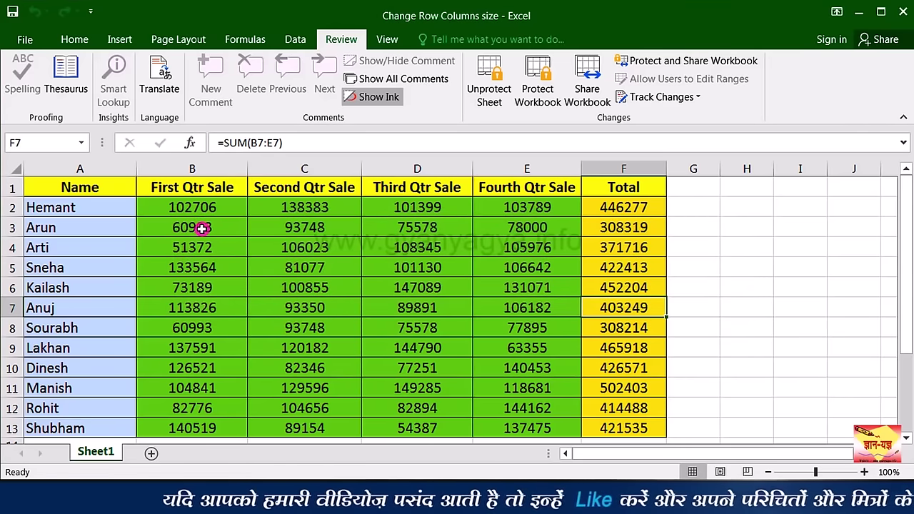
Step: Type 65 as the new First Qtr Sale in B3 and check the recalculated value
left_click(201, 229)
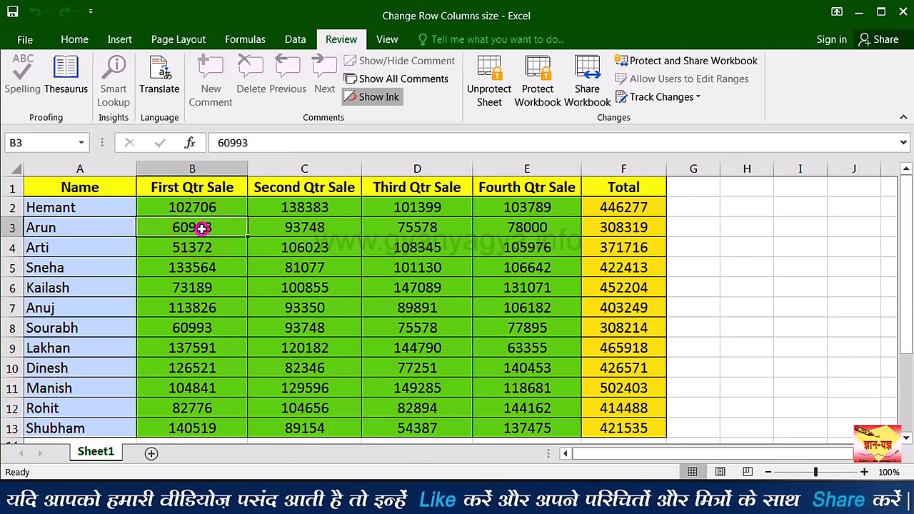
type("65000")
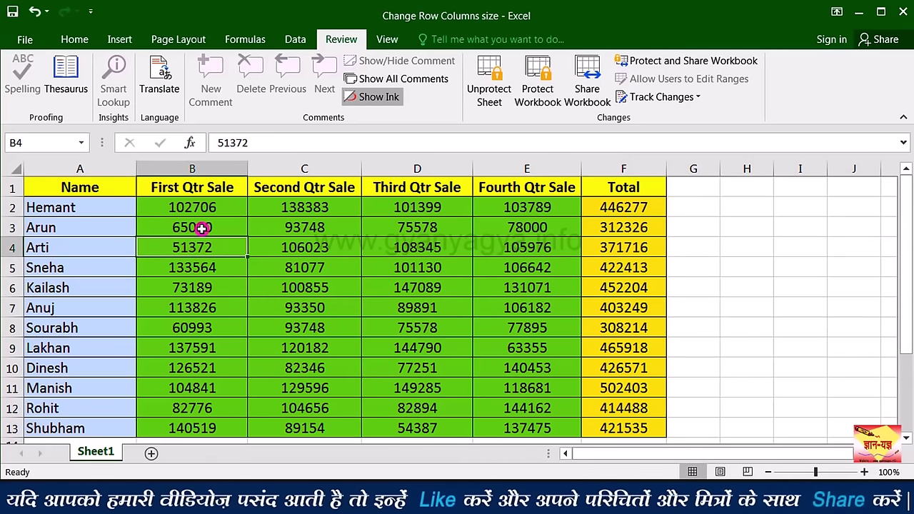
left_click(235, 227)
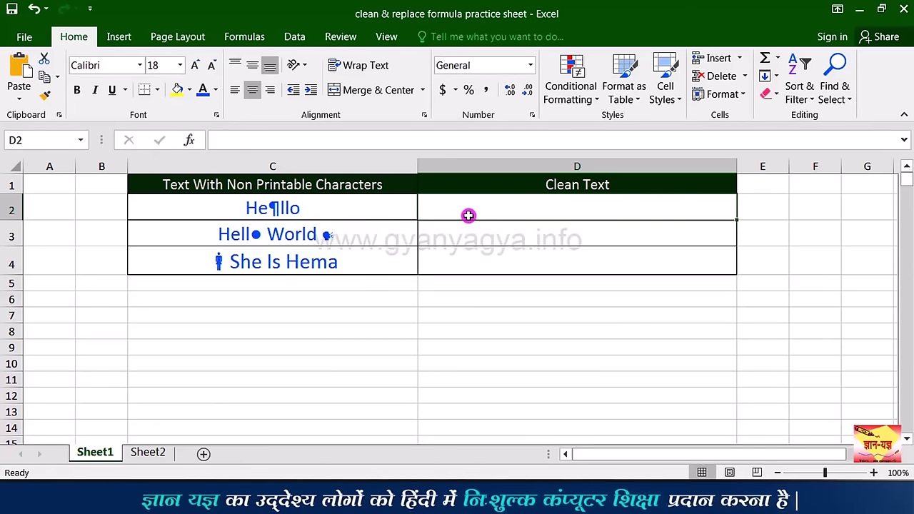
Step: Enter =CLEAN(C2) in D2 and review its formula
type("=")
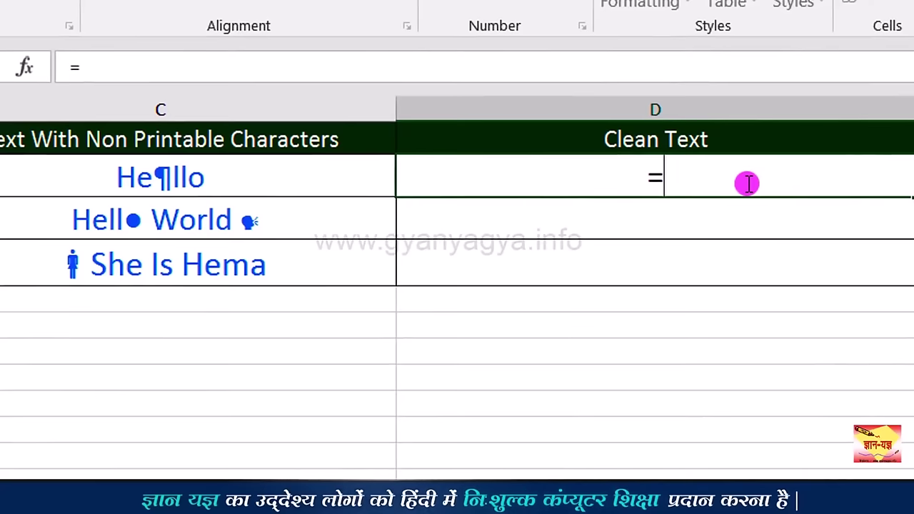
type("cl")
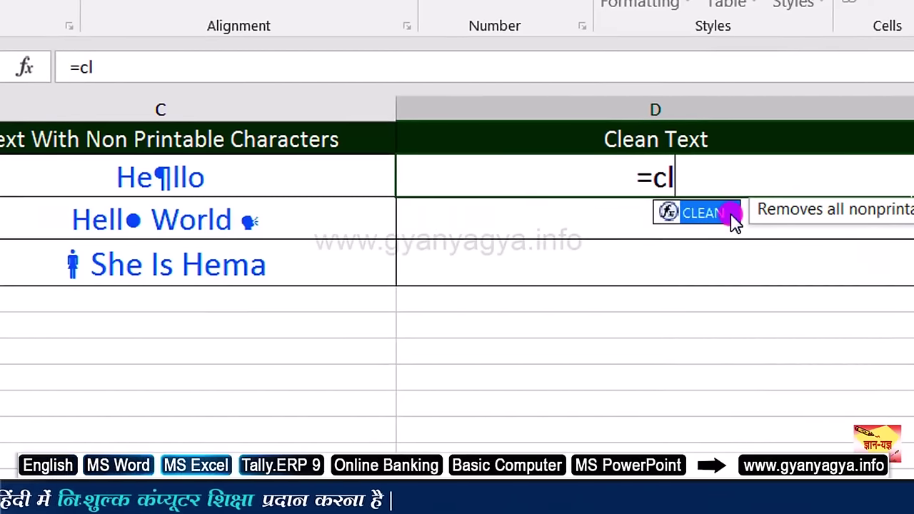
double_click(732, 214)
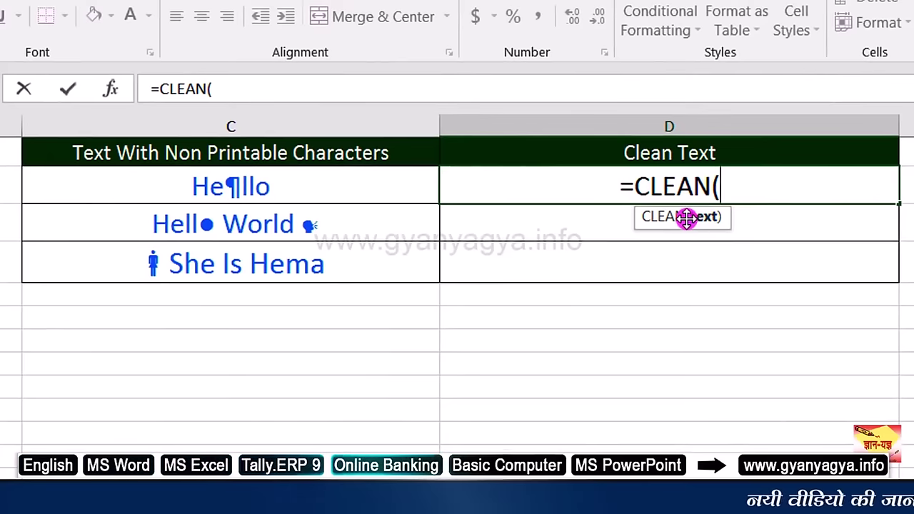
left_click(303, 183)
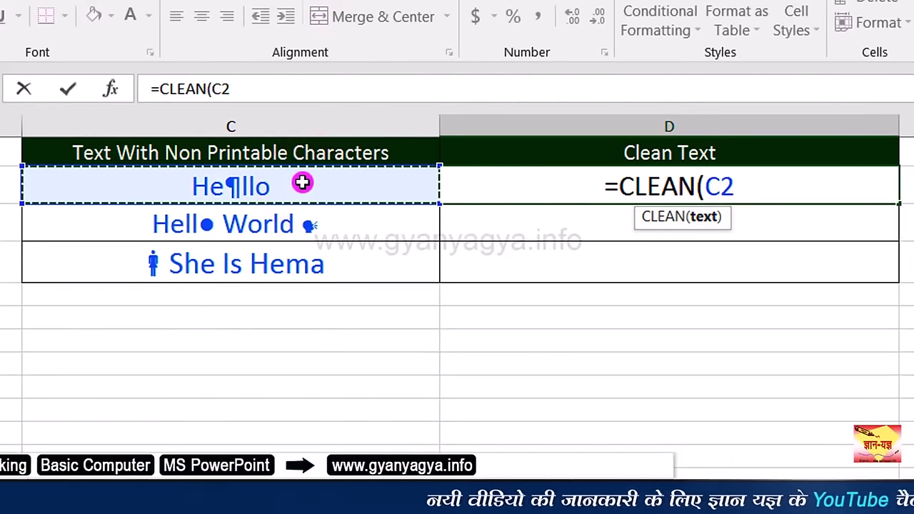
type(")")
key("Return")
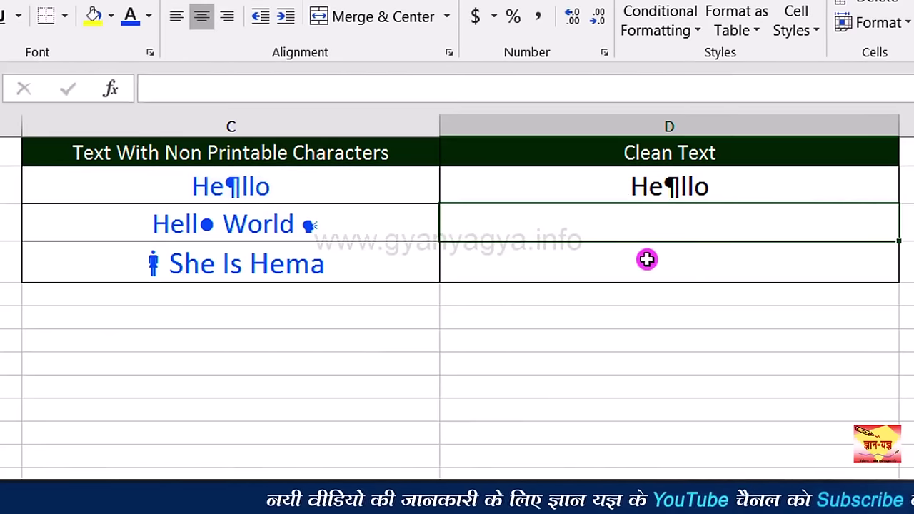
left_click(723, 196)
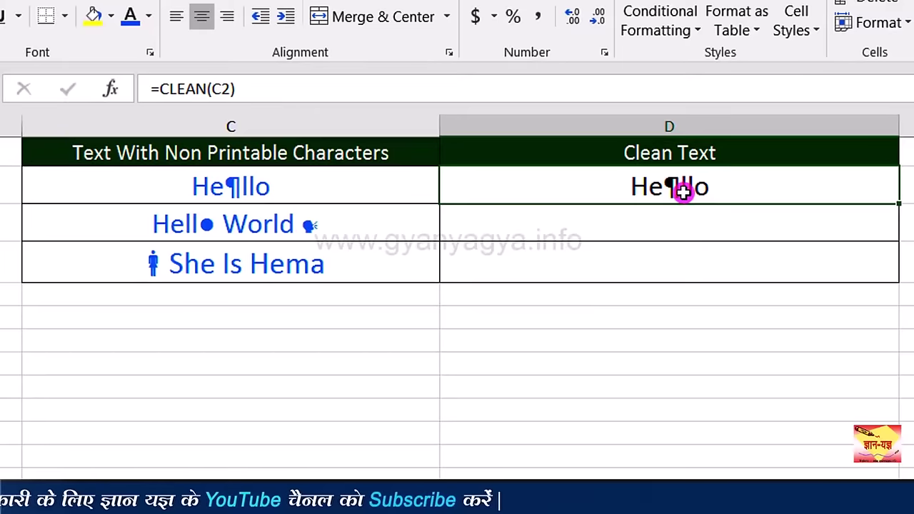
left_click(619, 228)
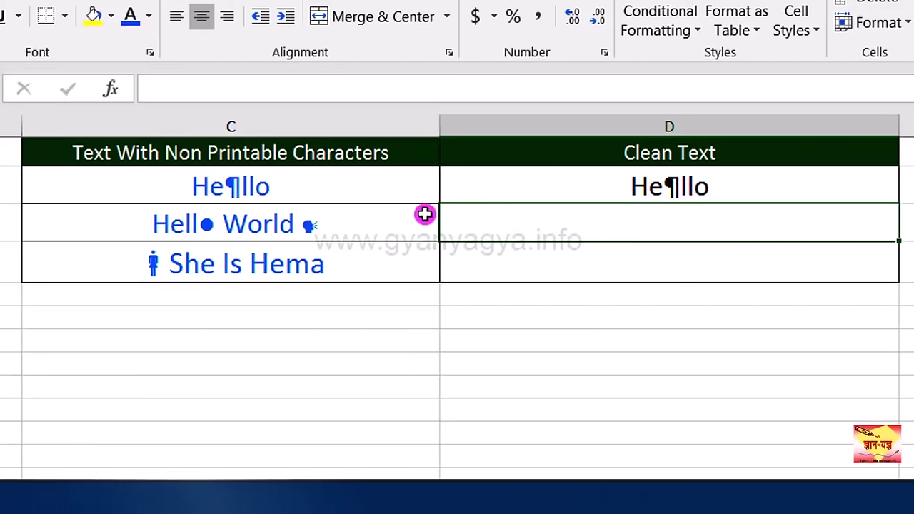
left_click(735, 188)
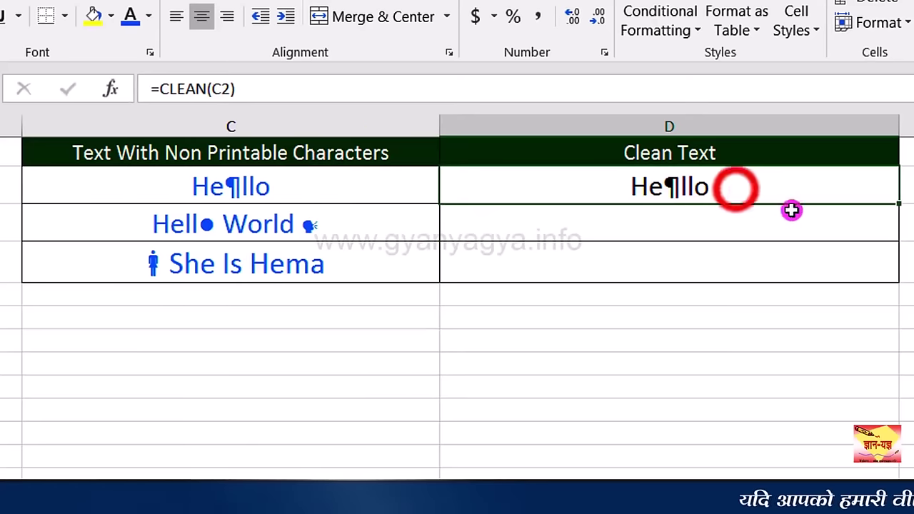
Step: Enter =CLEAN(C3) in D3
left_click(685, 215)
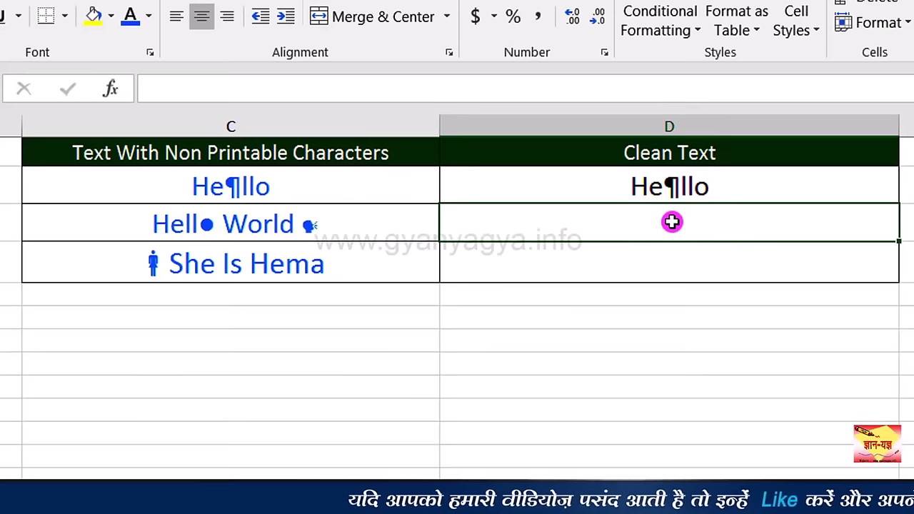
type("=cl")
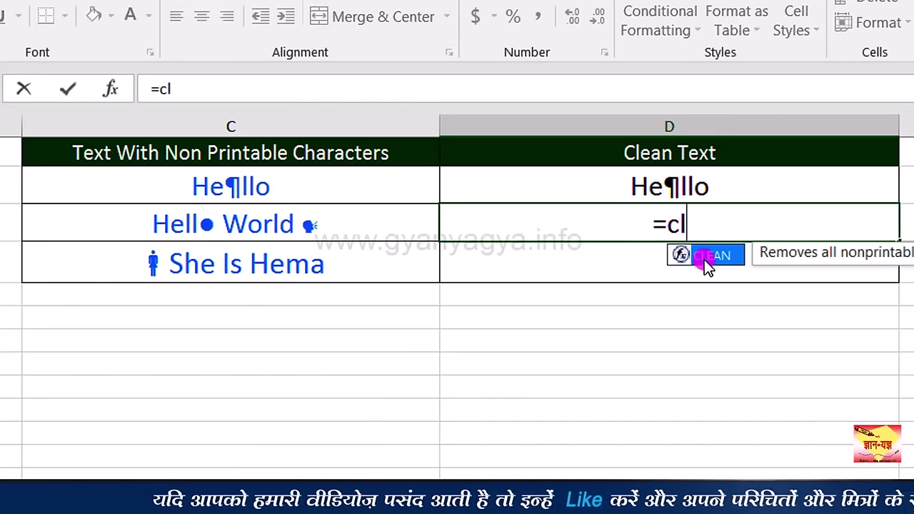
double_click(704, 255)
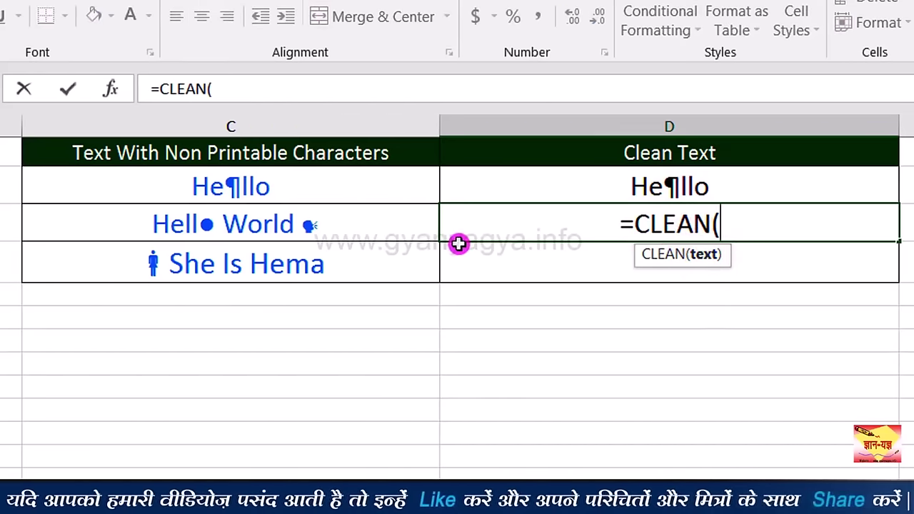
left_click(338, 225)
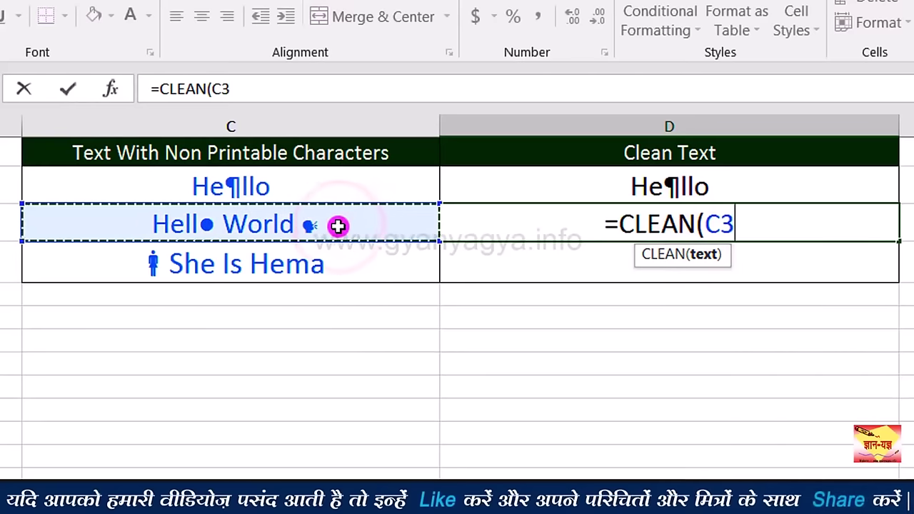
type(")")
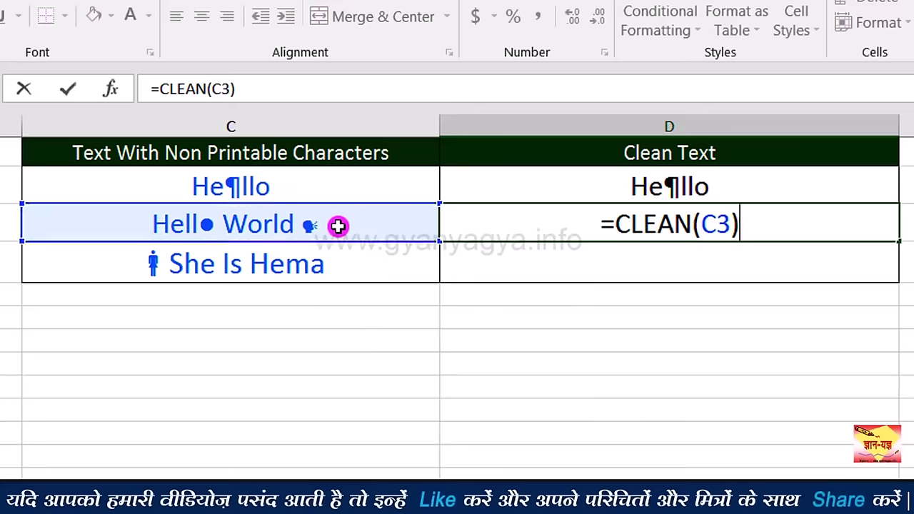
key("Return")
left_click(764, 229)
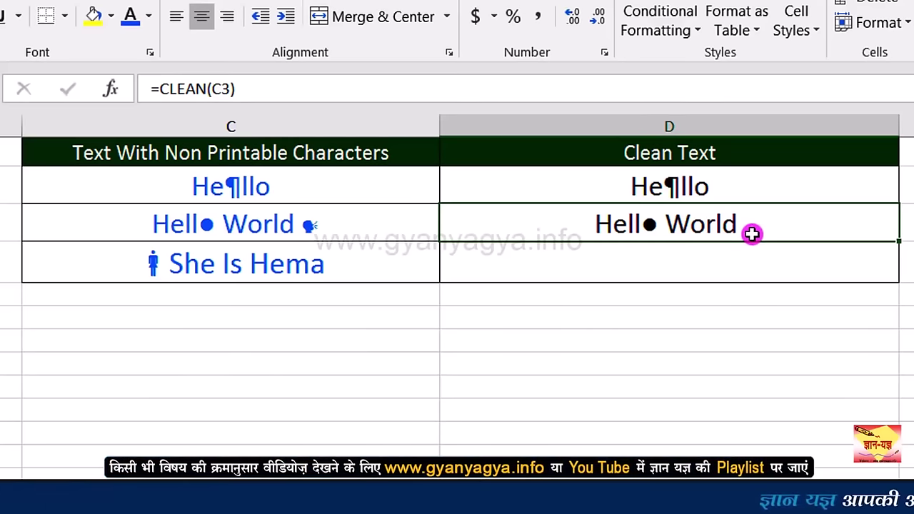
Step: Copy D3's CLEAN formula down into D4 and verify the cleaned result
left_click(699, 270)
key("Up")
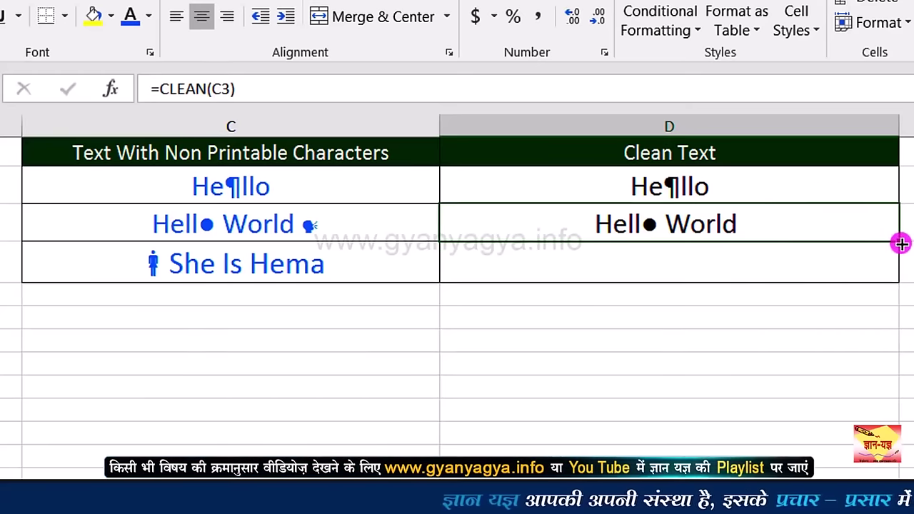
left_click_drag(900, 243, 892, 270)
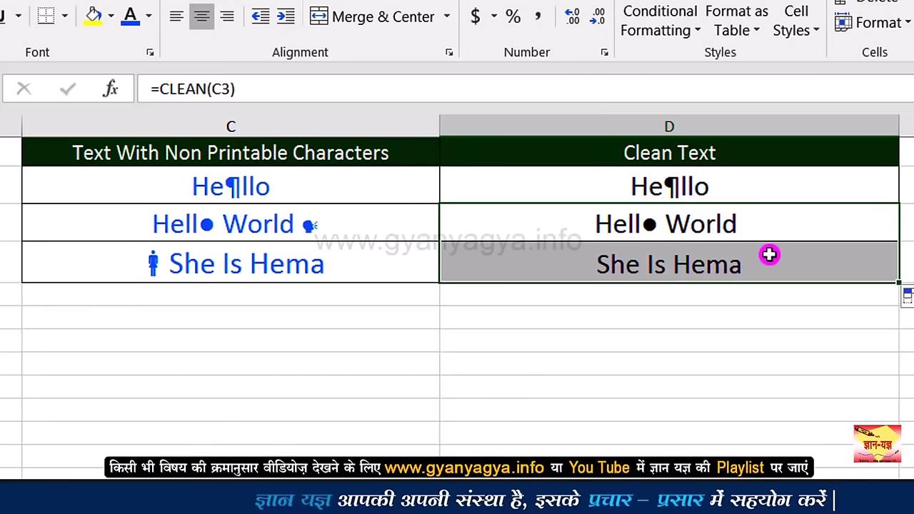
left_click(762, 270)
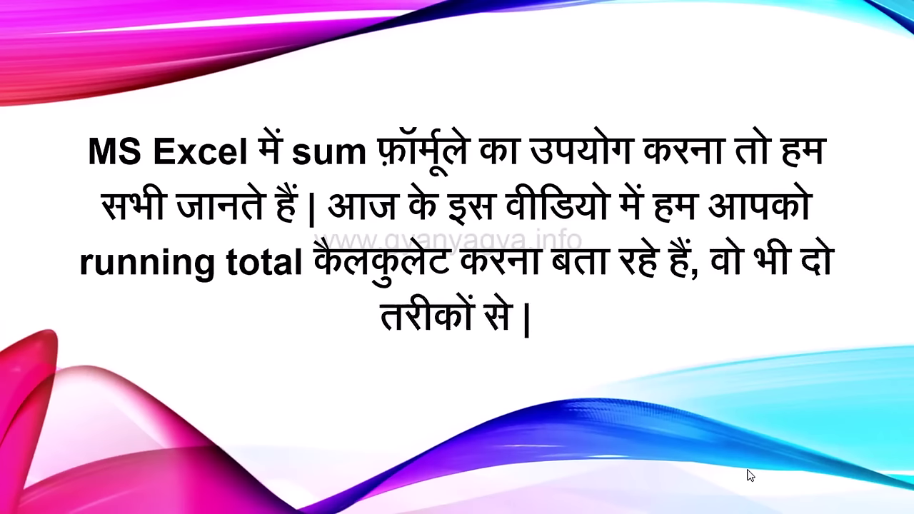
Step: Advance past the Running Total intro slide to reach the running total workbook
left_click(750, 476)
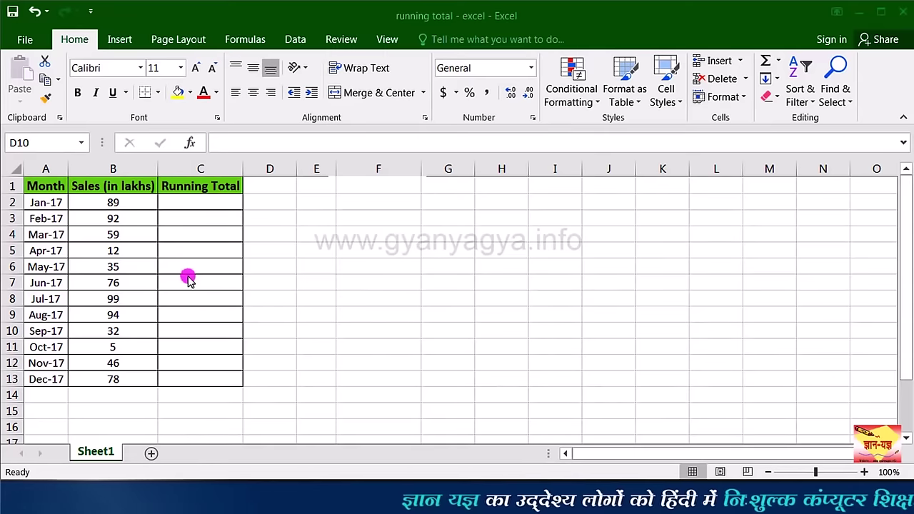
Step: Look over the Month and Sales (in lakhs) headers and Running Total cells C2–C4, ending on C2
left_click(51, 187)
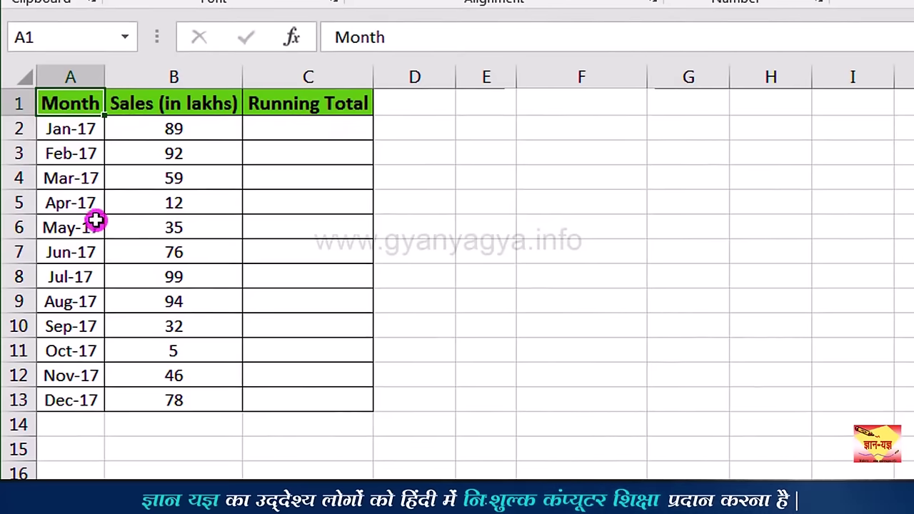
left_click(195, 102)
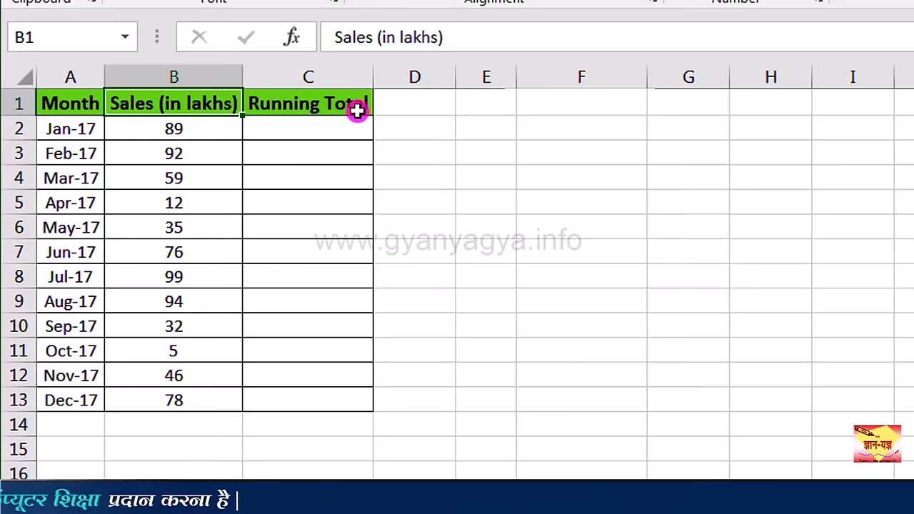
left_click(322, 130)
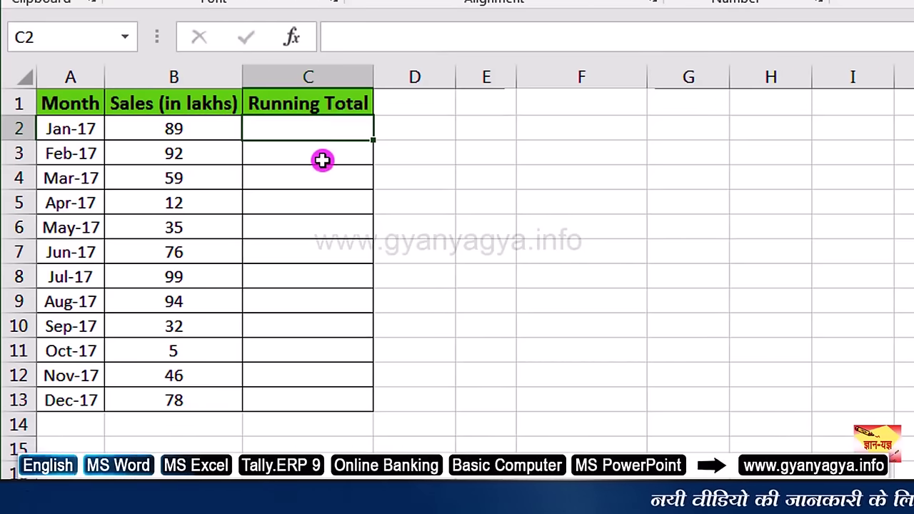
left_click(322, 161)
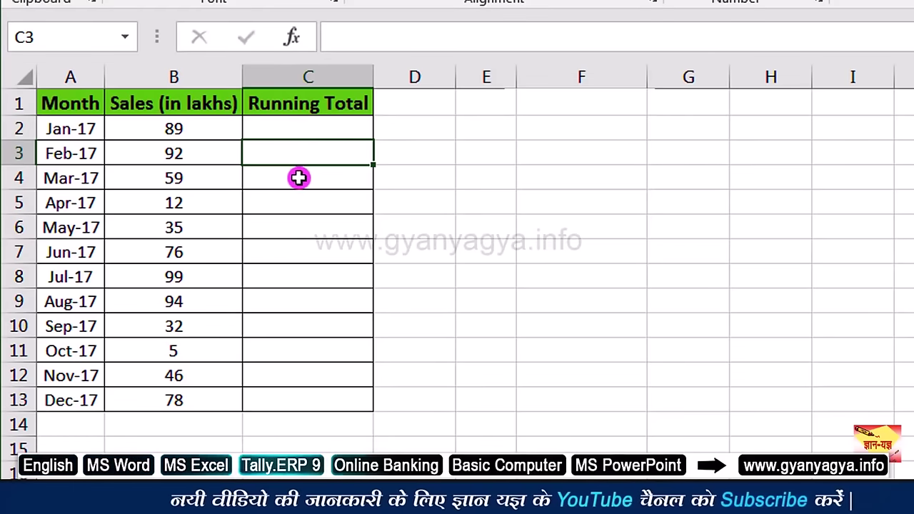
left_click(316, 178)
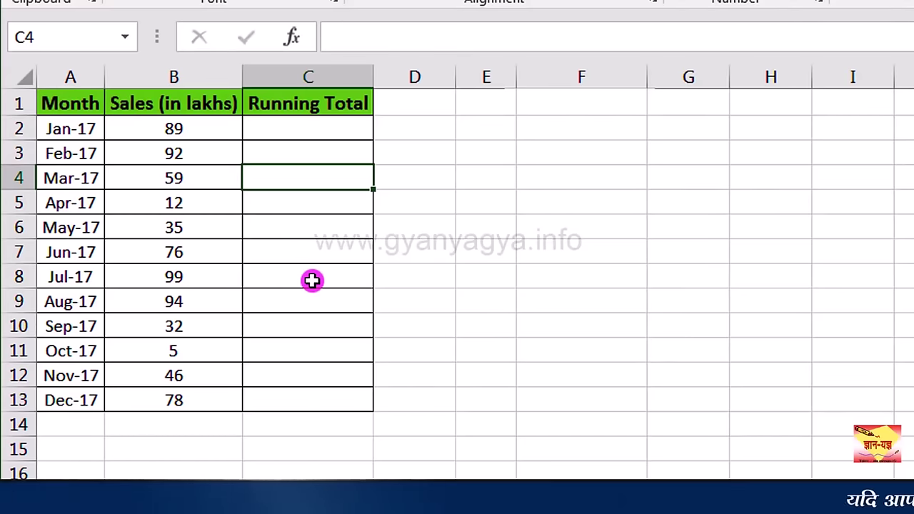
left_click(342, 127)
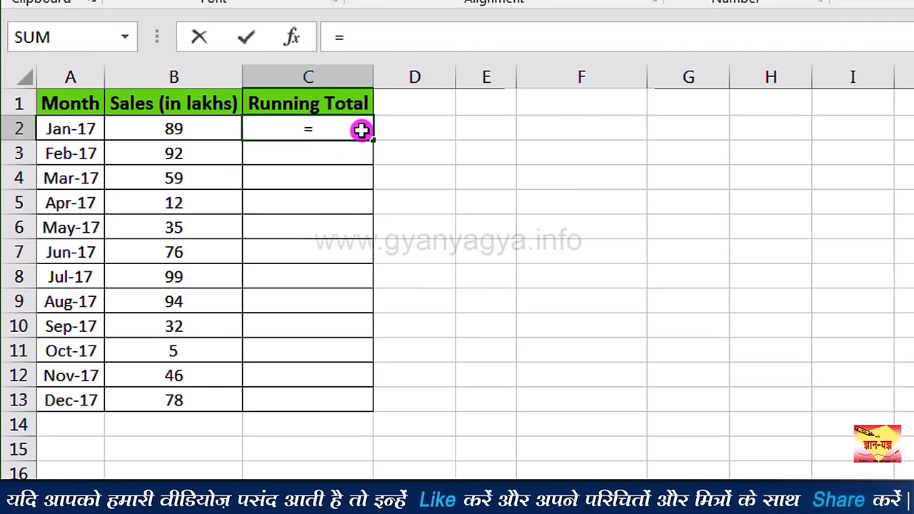
Step: Set C2 to =B2 (89) and C3 to =C2+B3 (181)
left_click(205, 129)
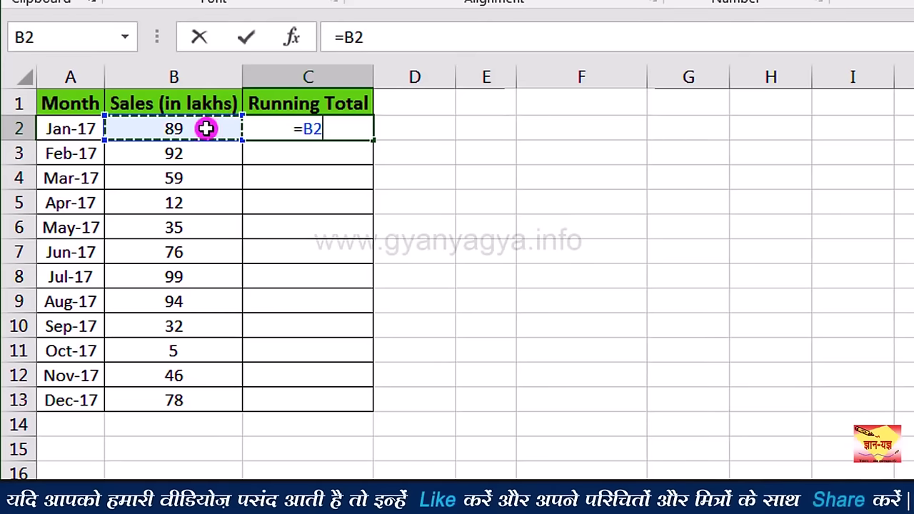
key("Return")
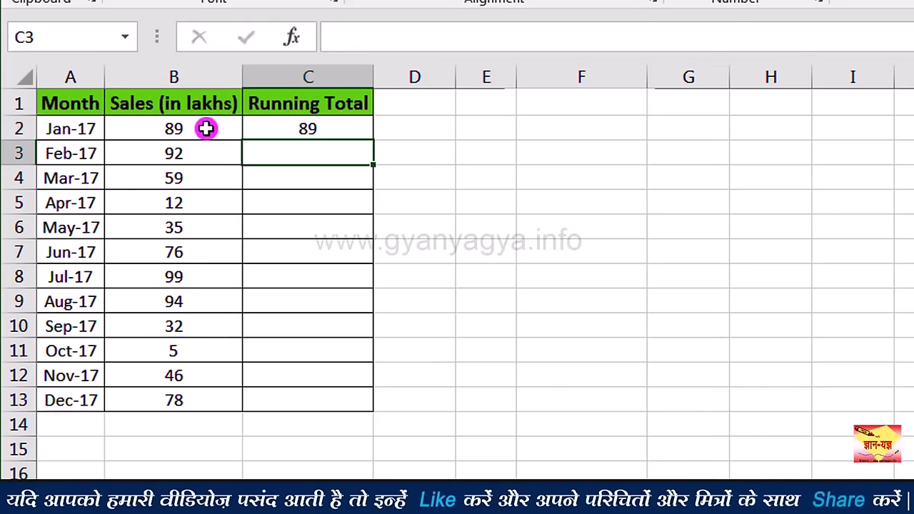
left_click(341, 130)
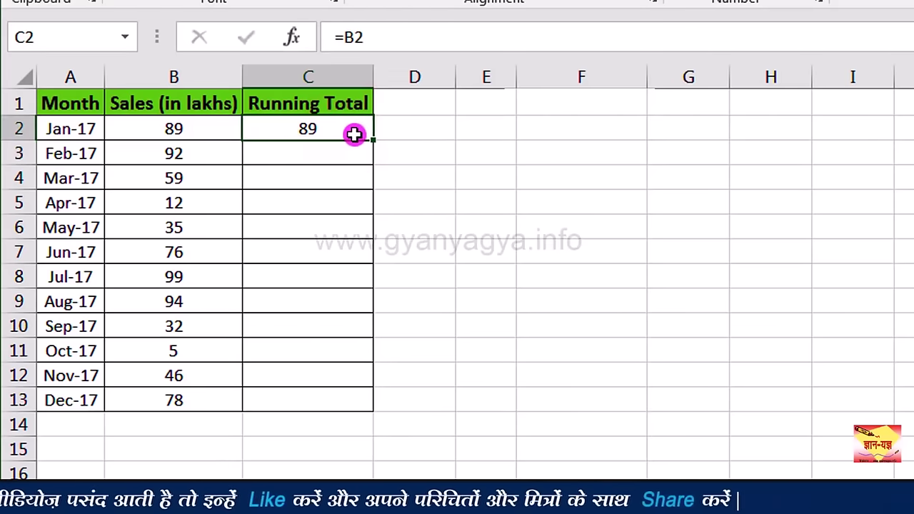
left_click(353, 155)
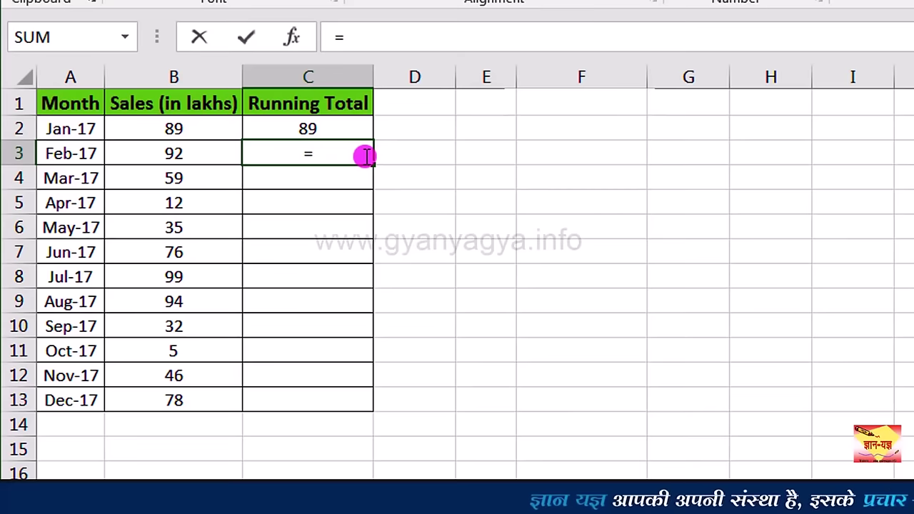
left_click(293, 133)
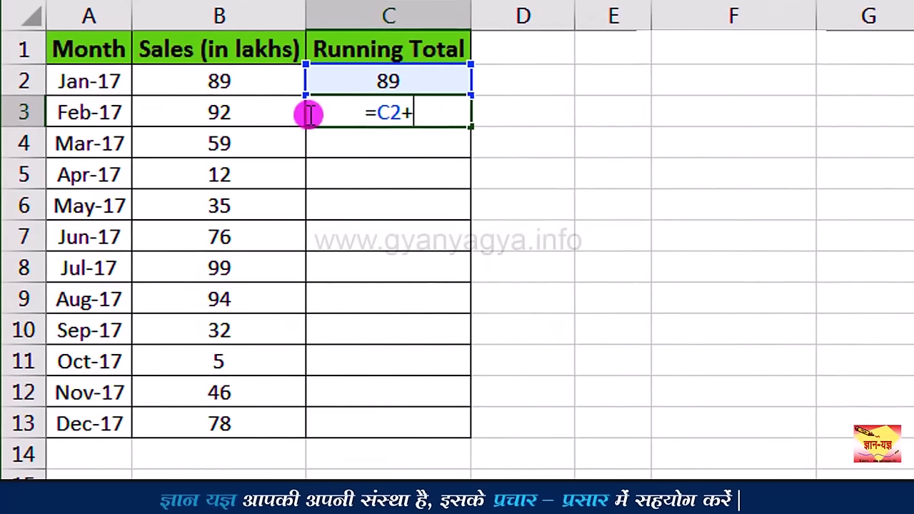
left_click(268, 116)
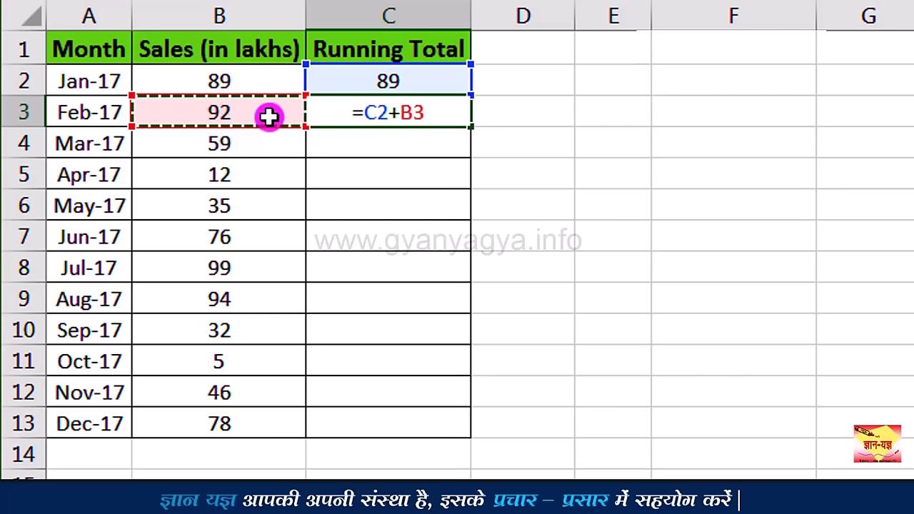
key("Return")
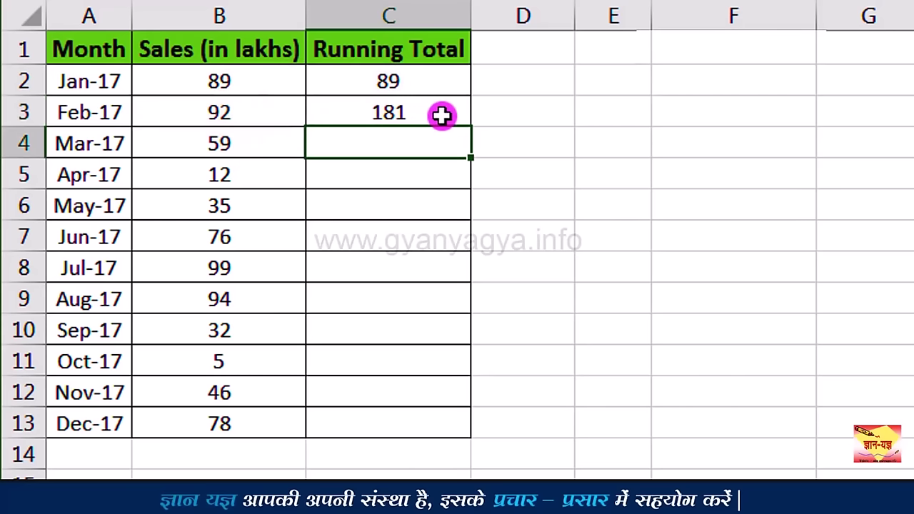
left_click(441, 115)
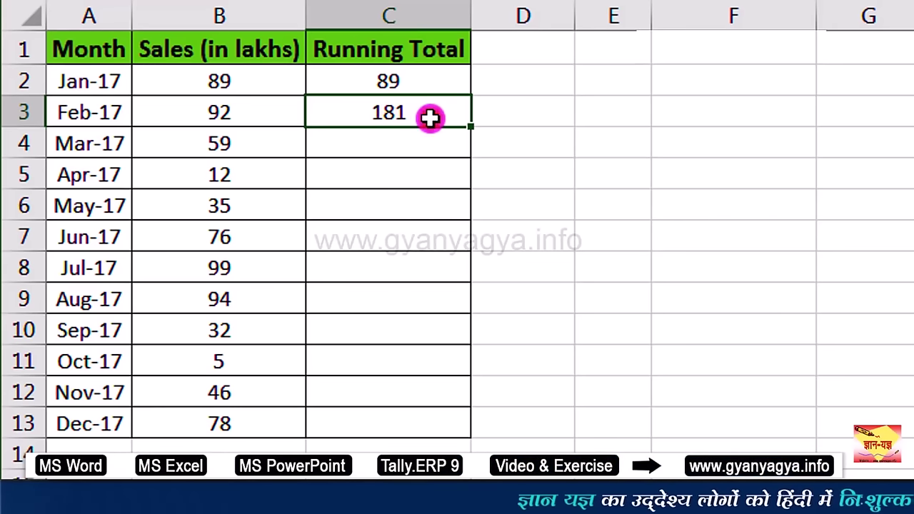
Step: Copy C3's formula down to C13 so the running total ends at 717
left_click(430, 119)
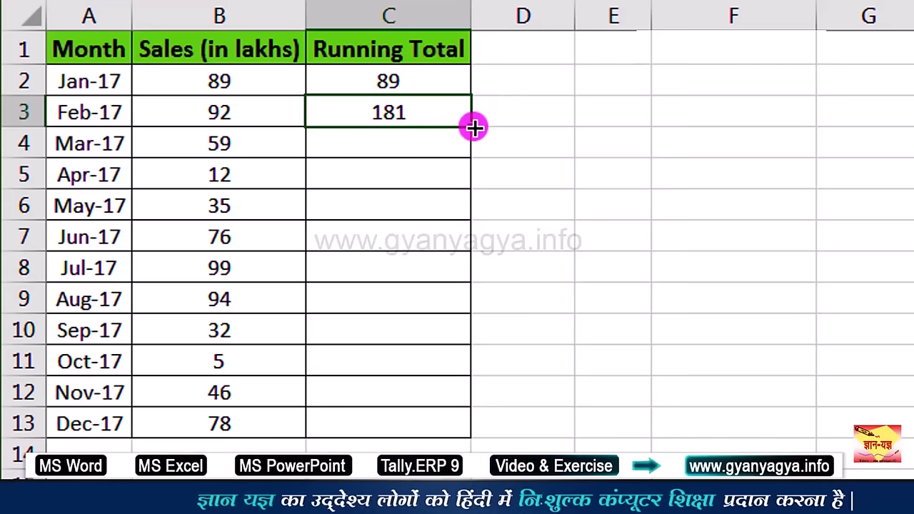
left_click_drag(475, 127, 469, 439)
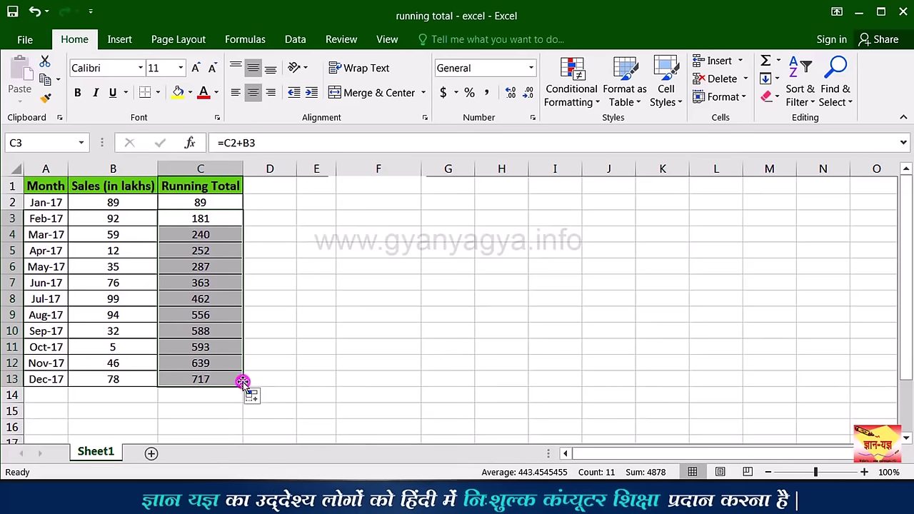
left_click(235, 378)
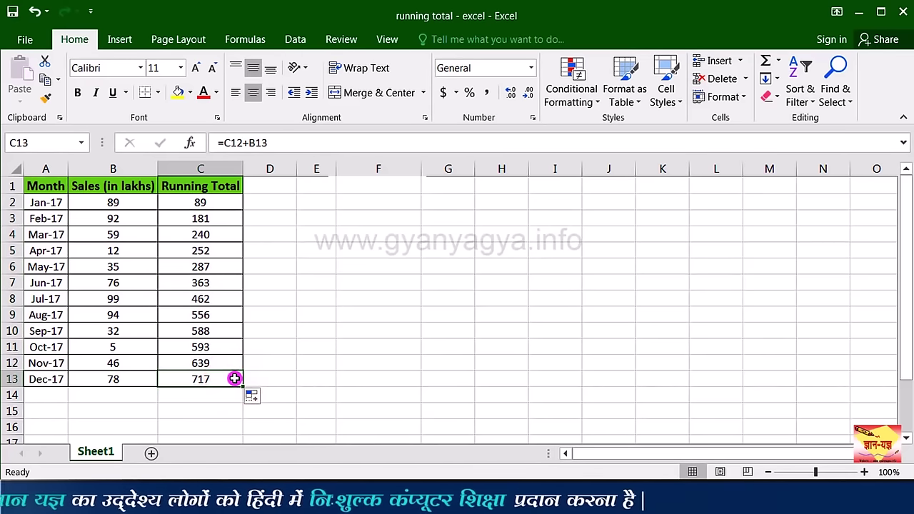
left_click(273, 250)
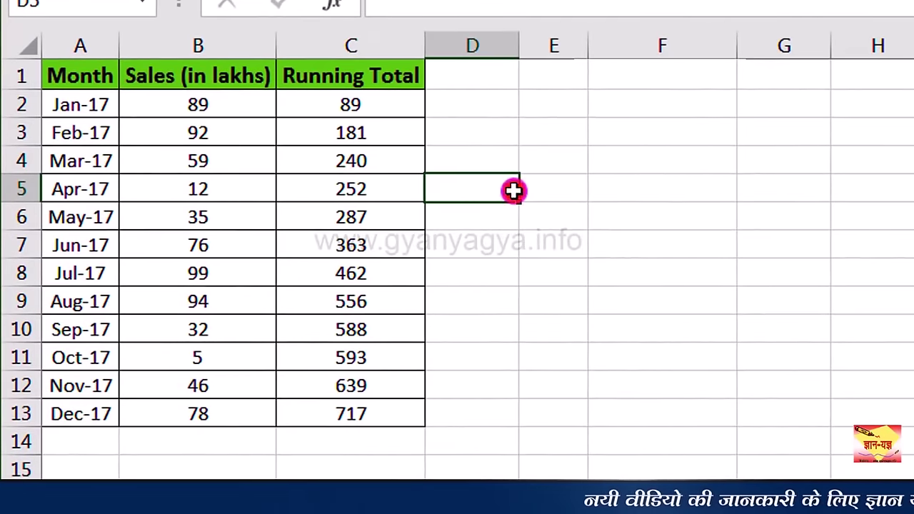
Step: Verify April's running total by entering =B2+B3+B4+B5 in D5 and comparing its 252 with C5
left_click(512, 189)
type("=")
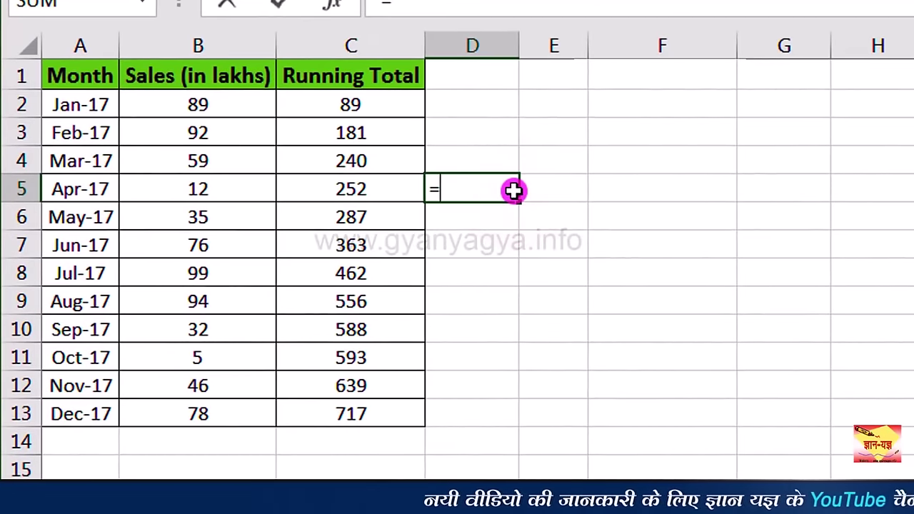
left_click(235, 108)
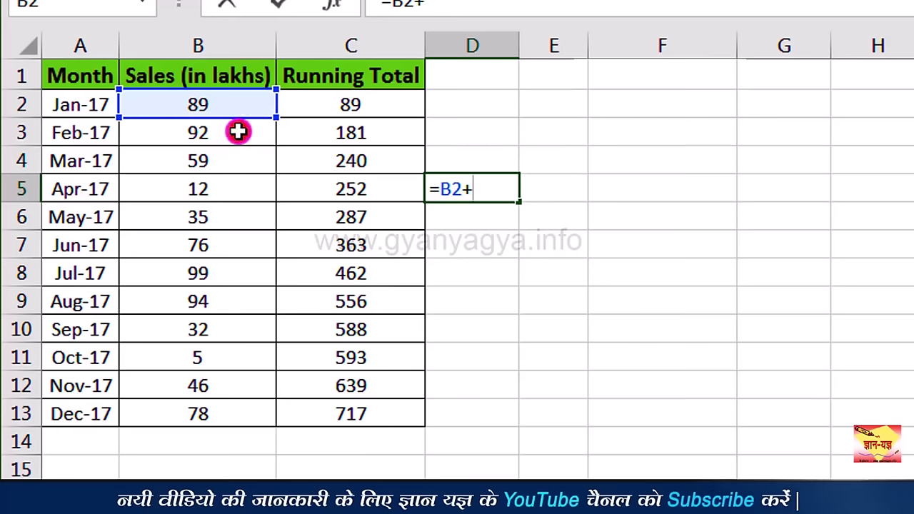
left_click(238, 131)
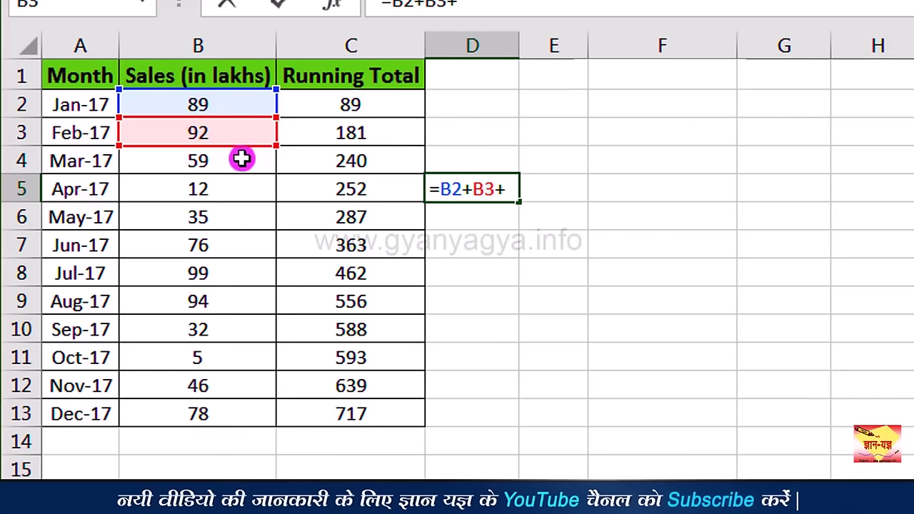
type("+")
left_click(243, 163)
type("+")
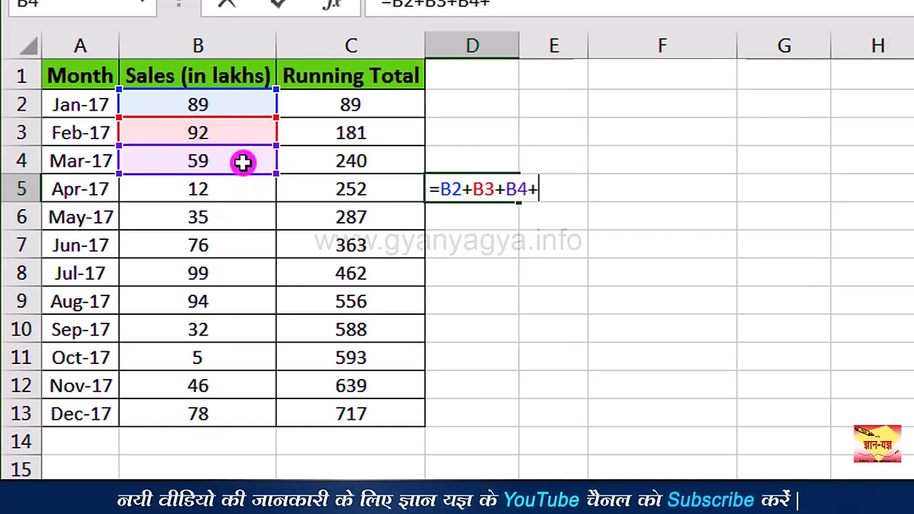
left_click(243, 191)
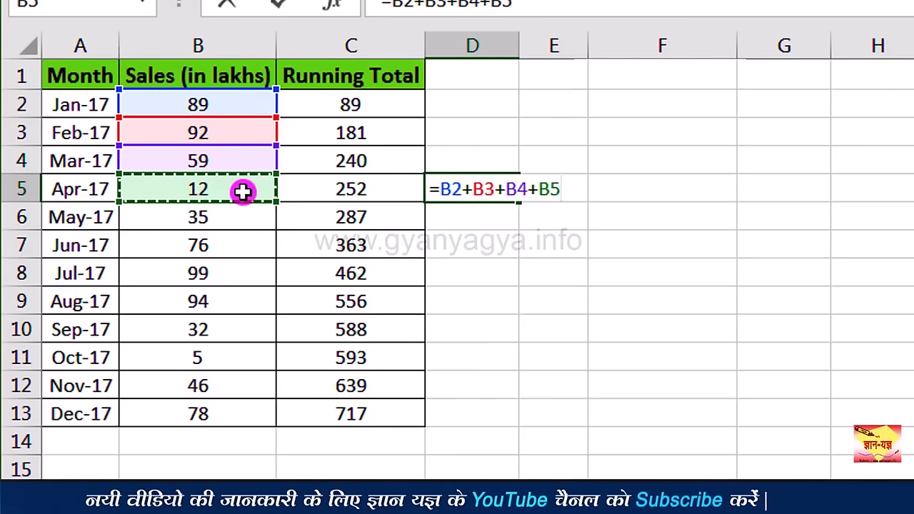
key("Return")
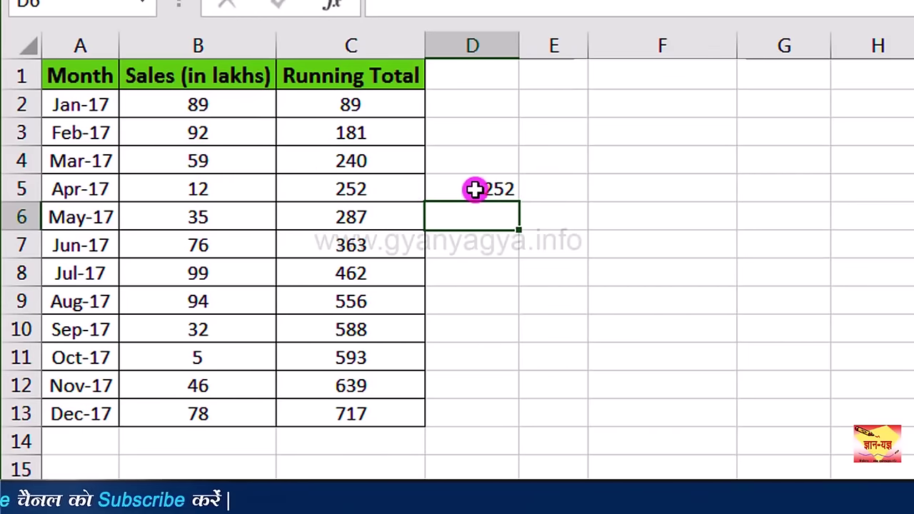
left_click_drag(398, 192, 455, 195)
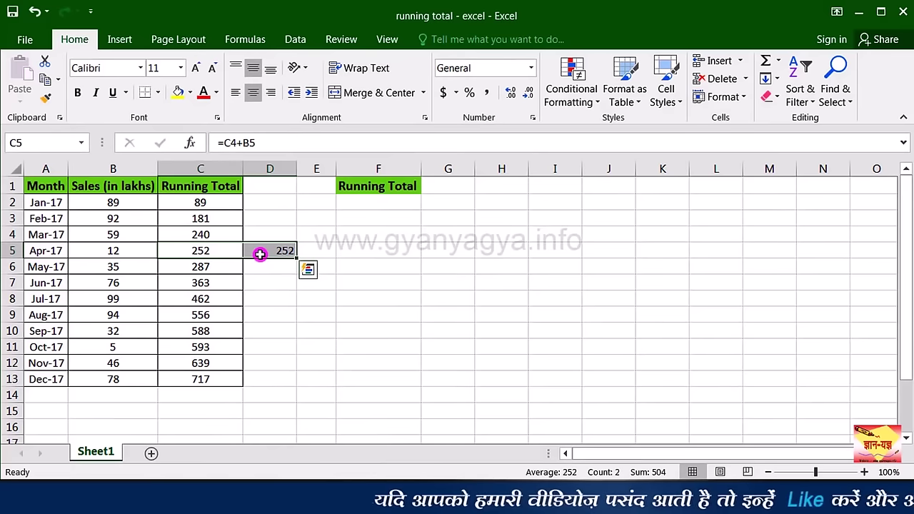
left_click(377, 202)
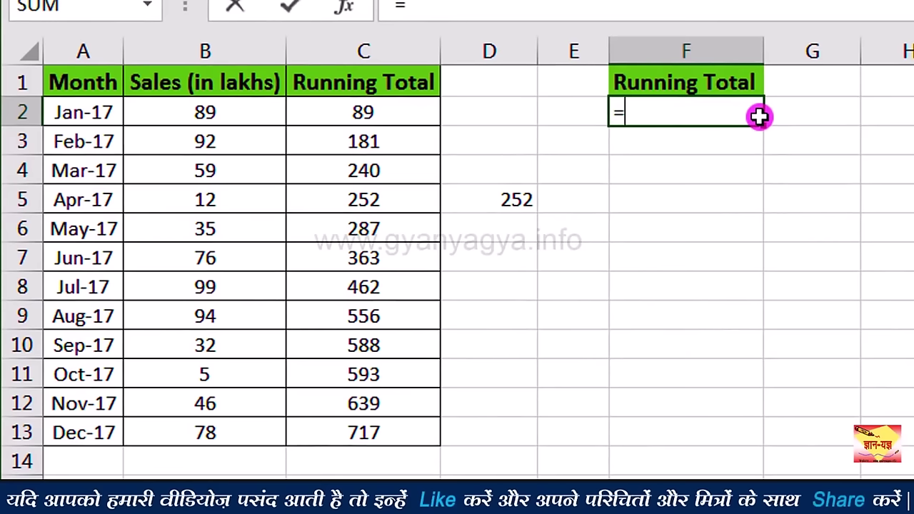
Step: Enter =SUM($B$2:B2) in F2, giving 89
type("SUM(")
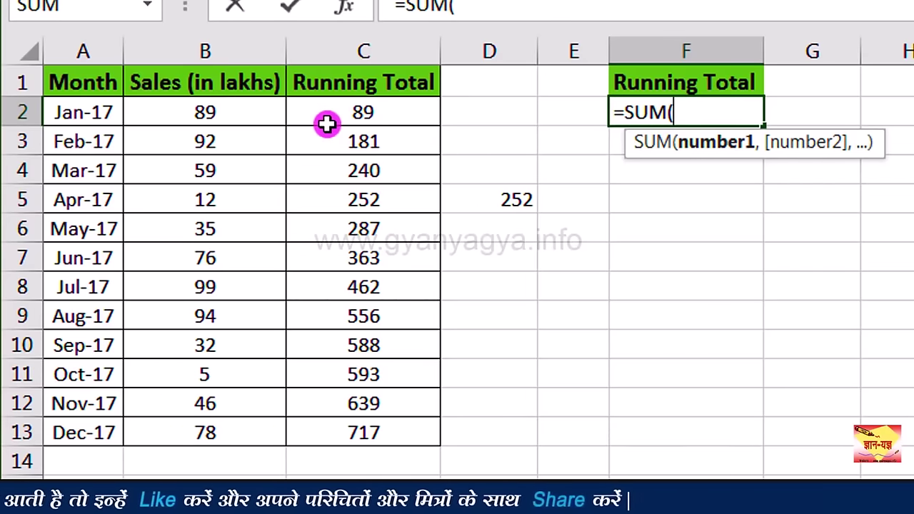
left_click(260, 112)
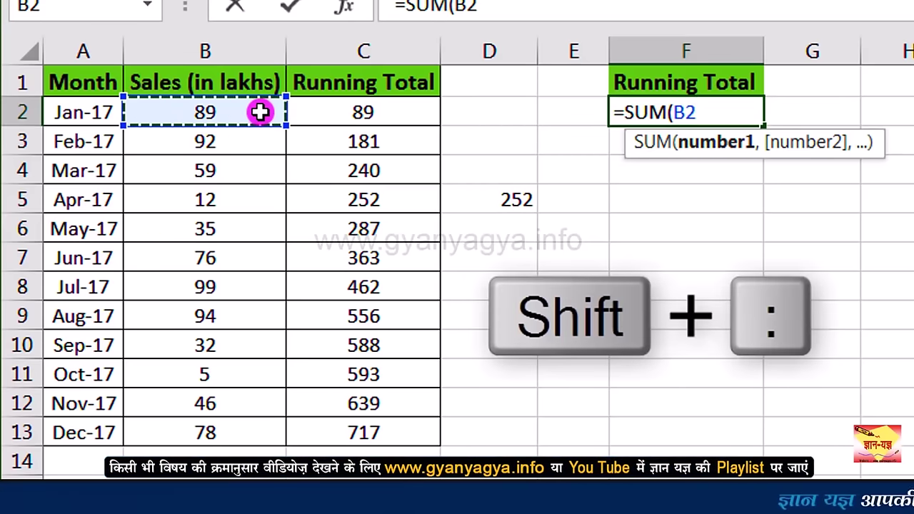
type(":")
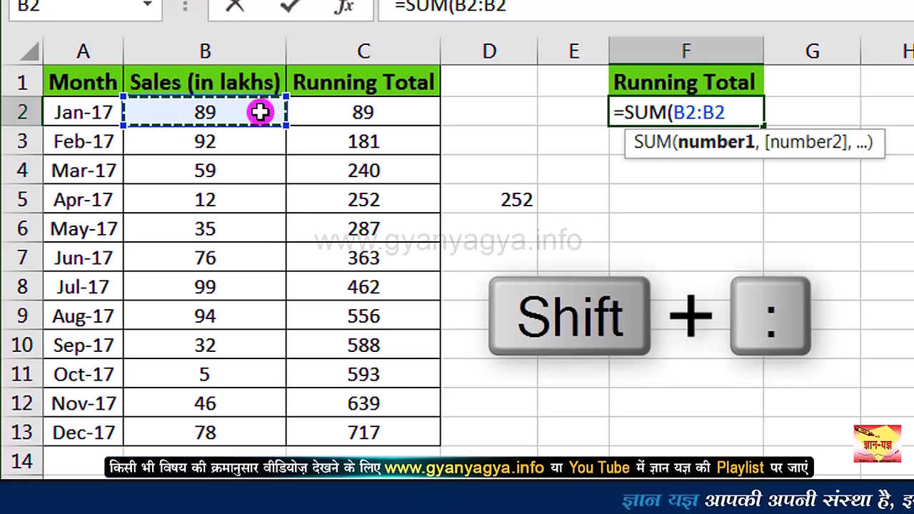
left_click(743, 116)
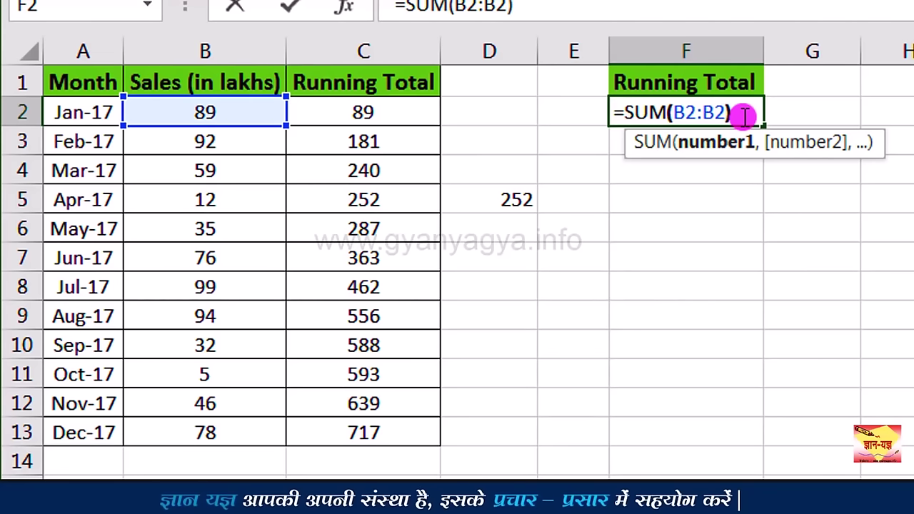
left_click(685, 113)
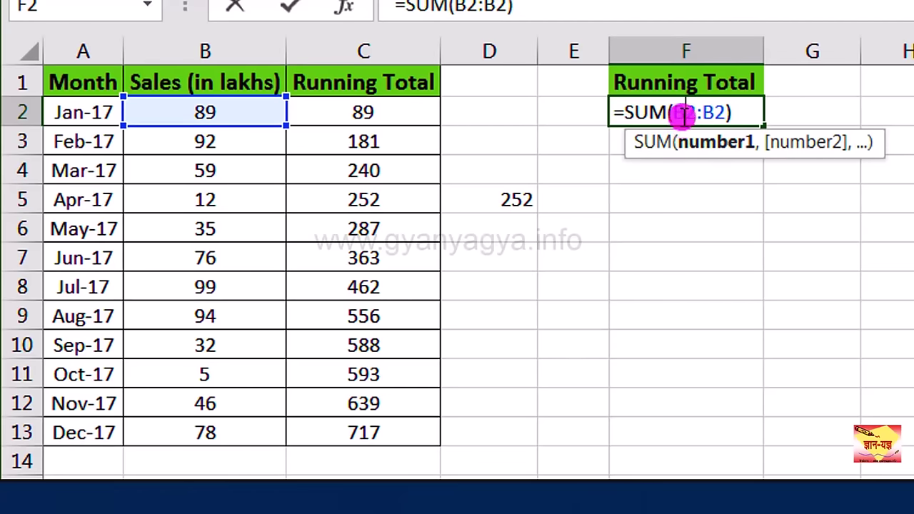
left_click(684, 112)
key("F4")
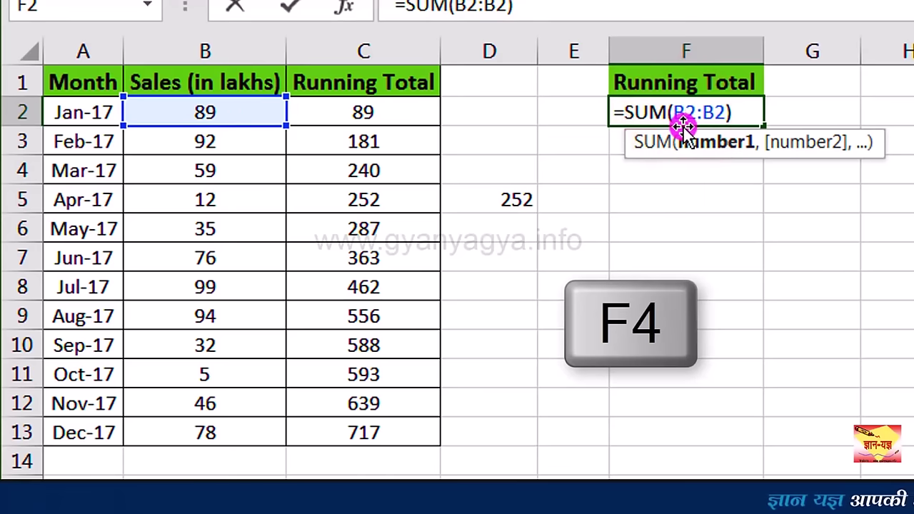
key("F4")
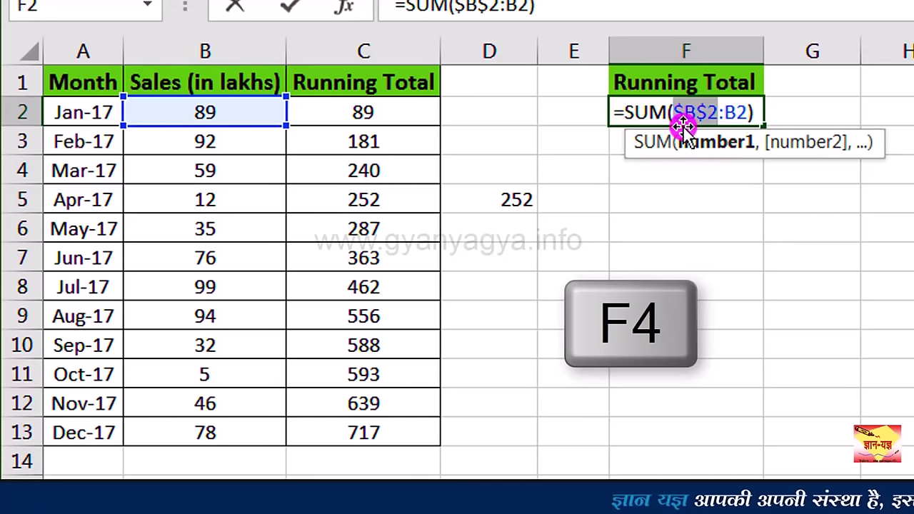
left_click(755, 112)
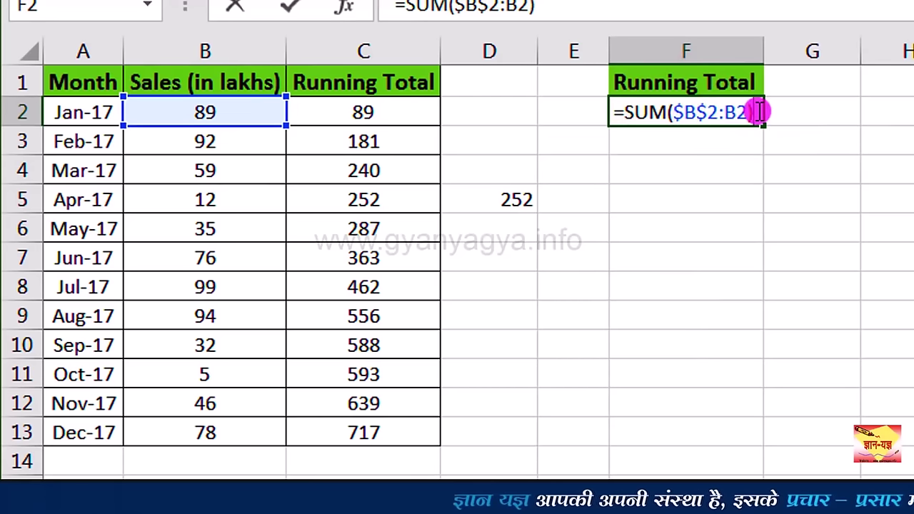
key("Return")
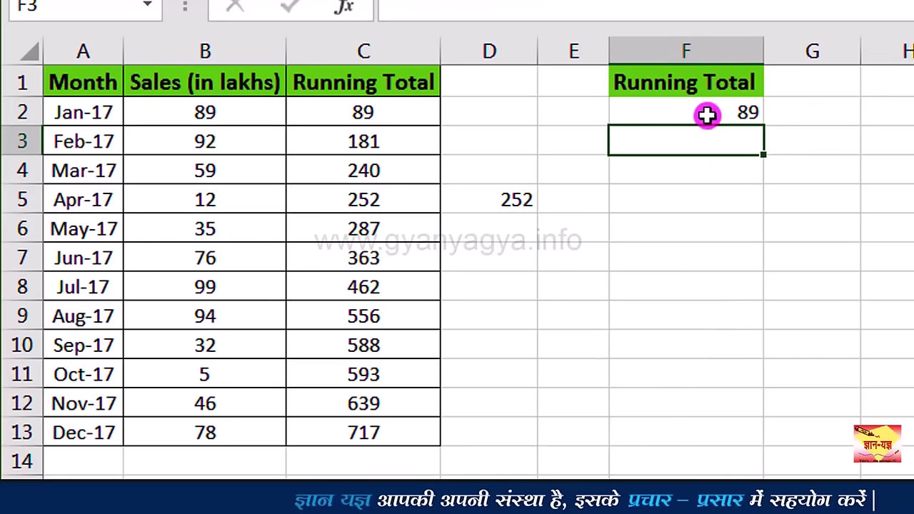
Step: Fill F2's SUM formula down to F13 so the running totals reach 717
left_click(705, 112)
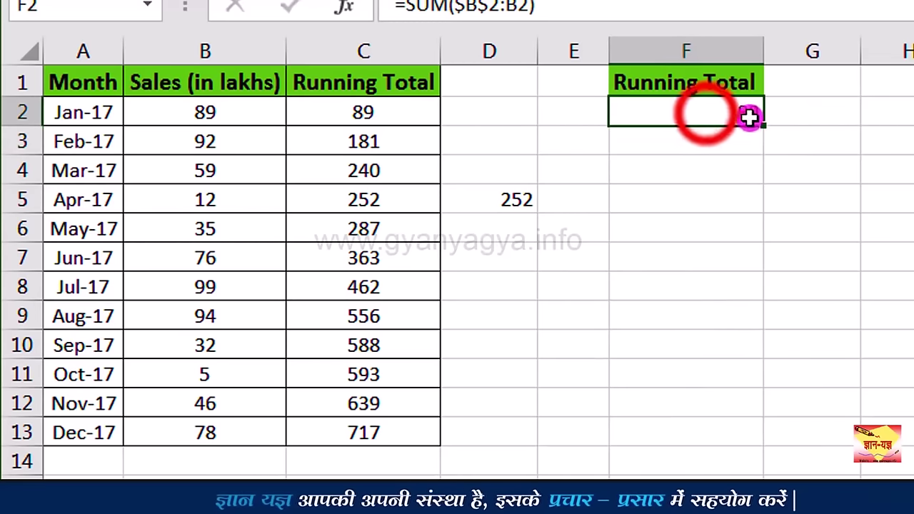
left_click(710, 113)
left_click_drag(764, 129, 683, 437)
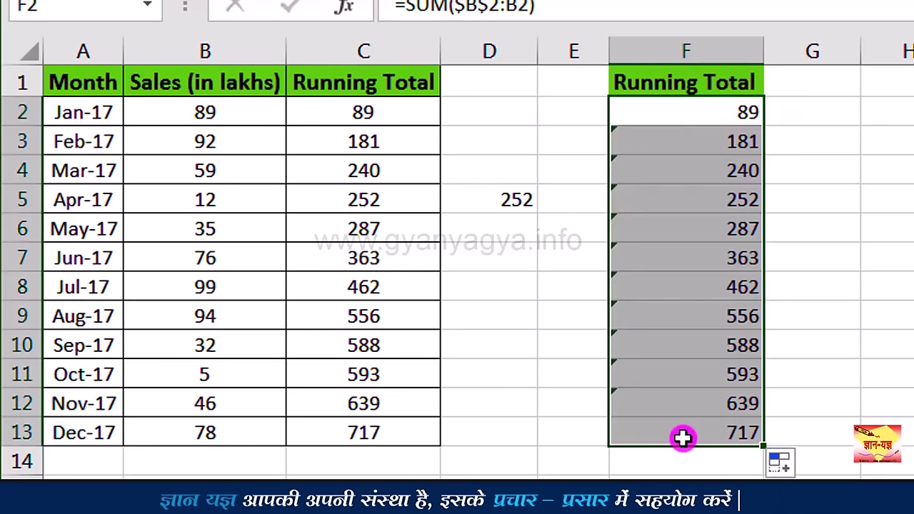
left_click(684, 438)
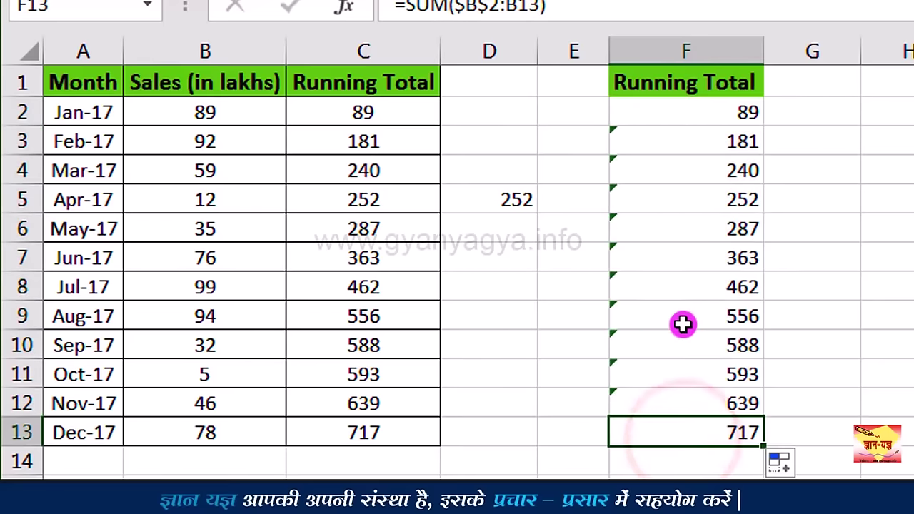
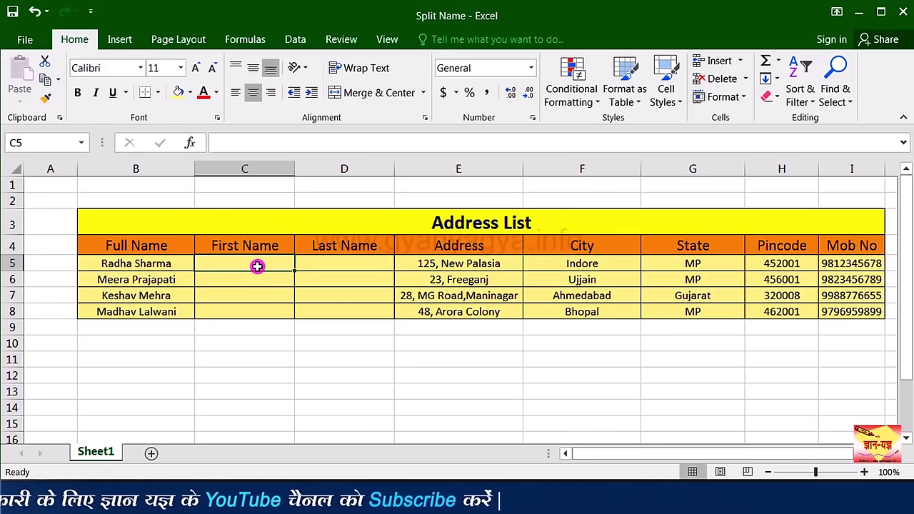
Step: Enter =LEFT(B5,5) in C5 to extract the first five characters, Radha
type("=")
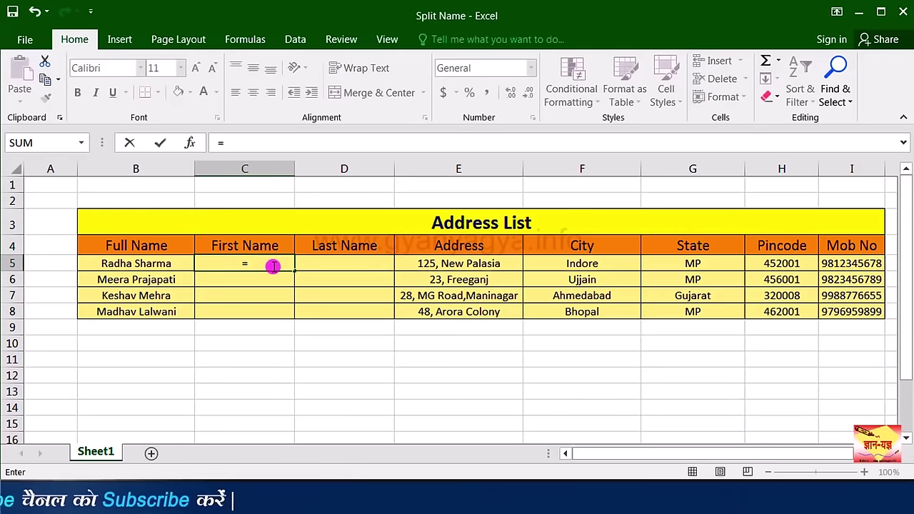
type("left")
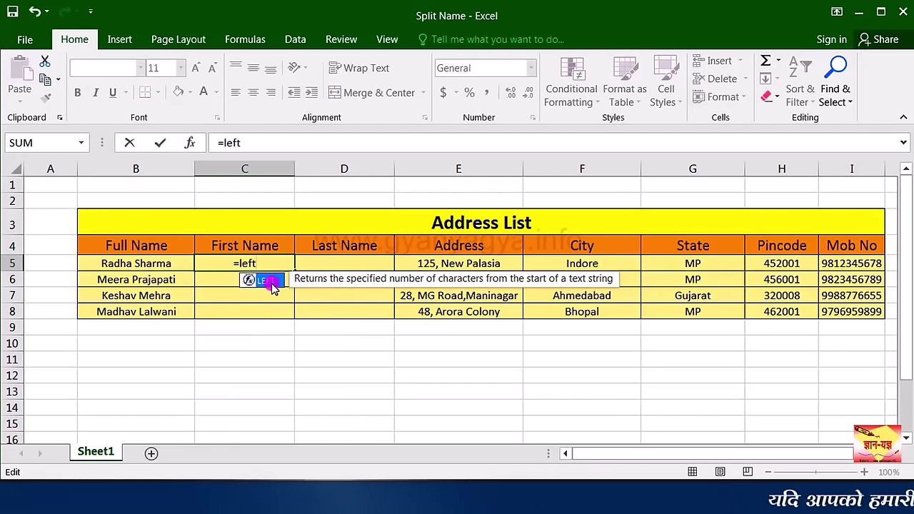
double_click(272, 284)
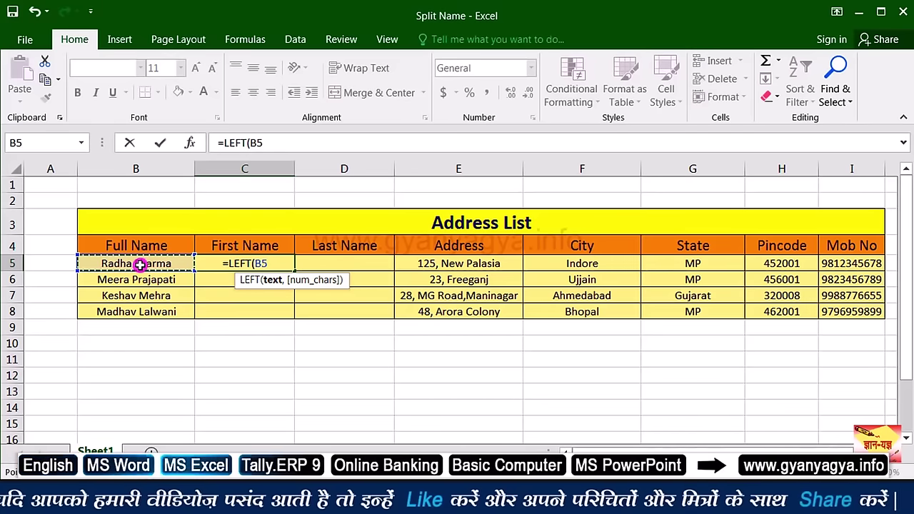
type(",5")
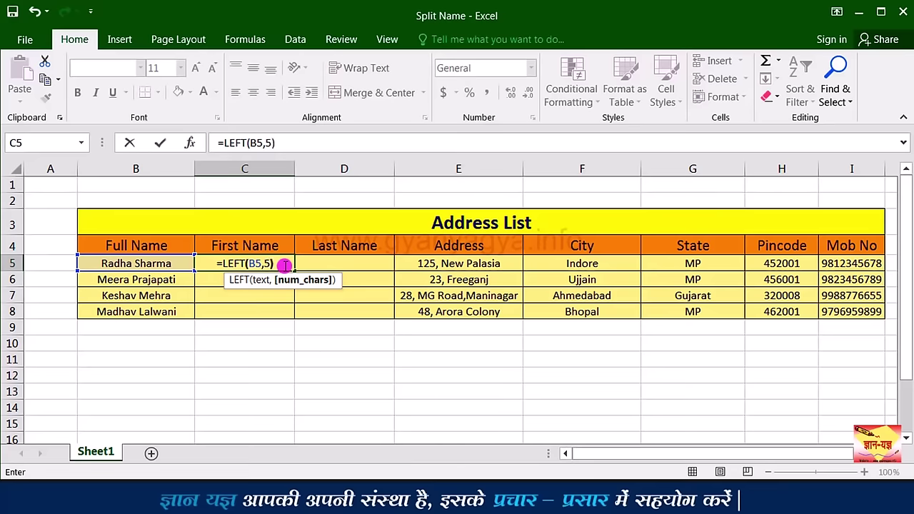
key("ctrl+Return")
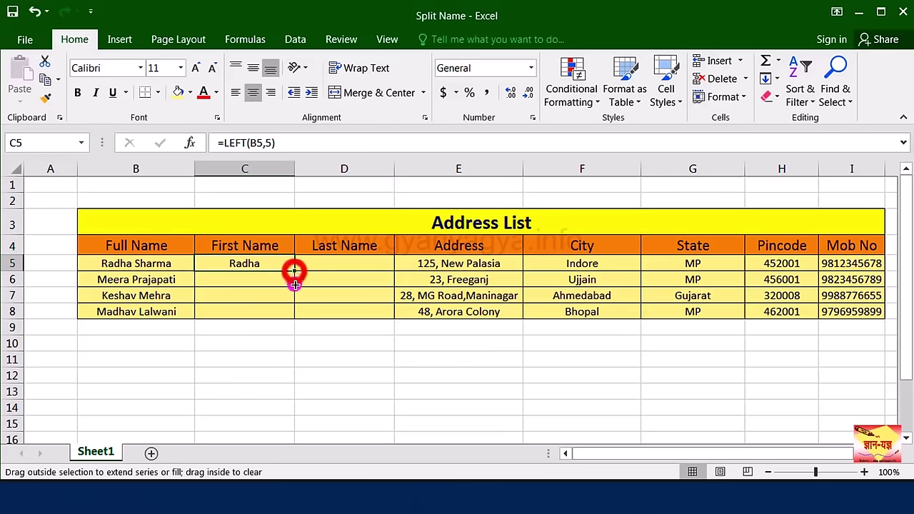
Step: Fill =LEFT(B5,5) down to C8 and check the copied formulas in C8, C5 and C6
left_click_drag(294, 285, 294, 320)
left_click(282, 314)
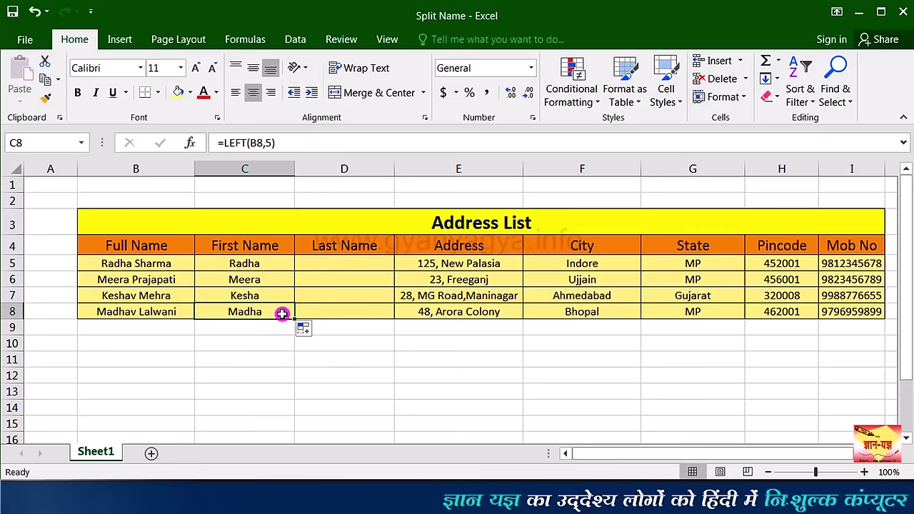
left_click(282, 262)
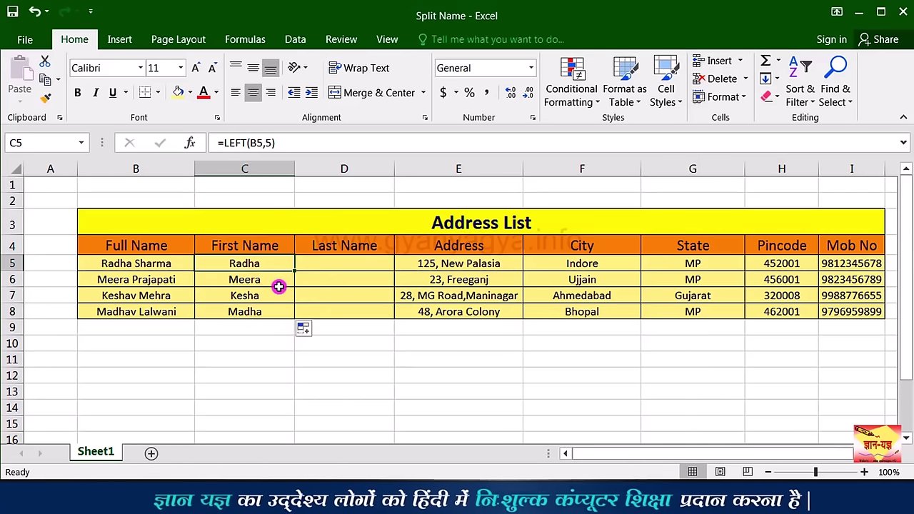
left_click(279, 282)
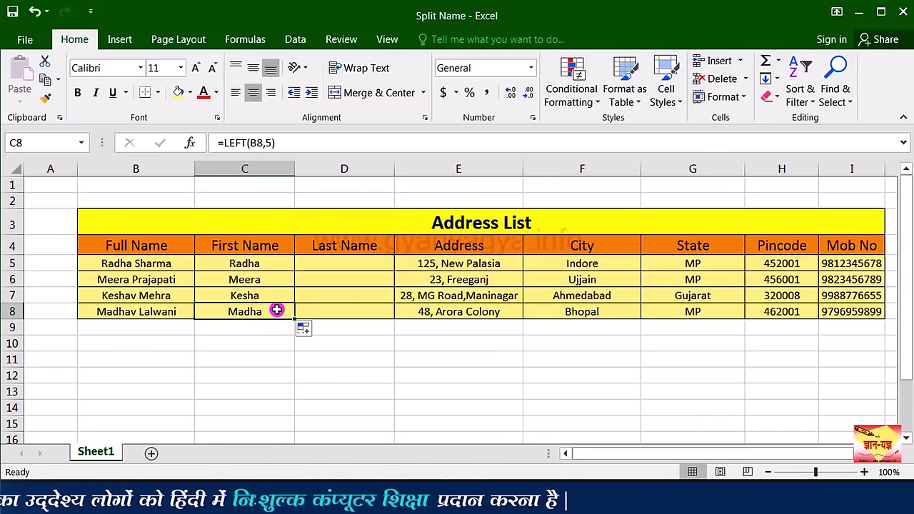
left_click(279, 262)
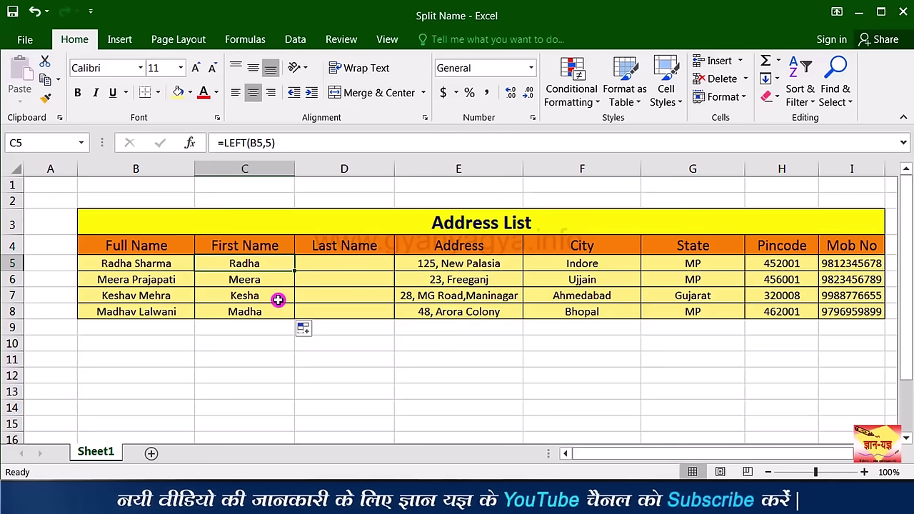
Step: Clear C5:C8 and enter =LEFT(B5,FIND(" ",B5)) in C5, still showing Radha
left_click_drag(277, 264, 274, 307)
key("Delete")
left_click(270, 265)
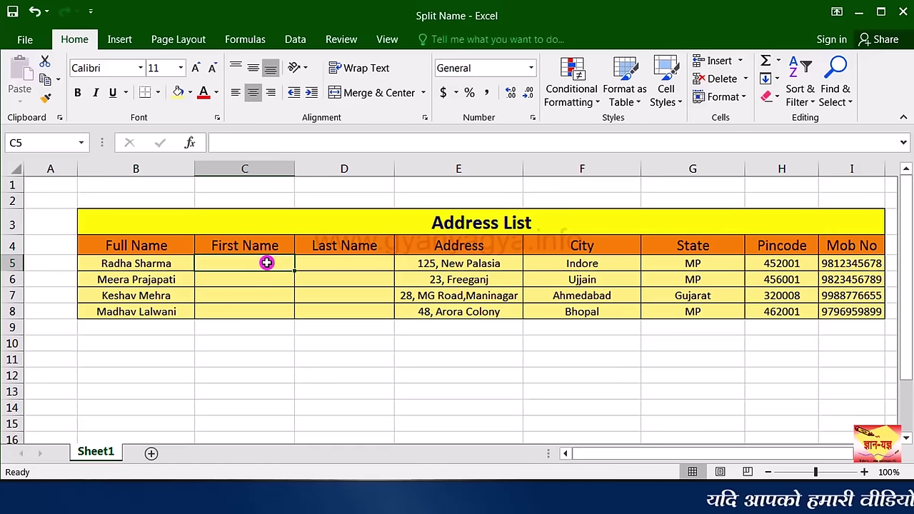
type("=")
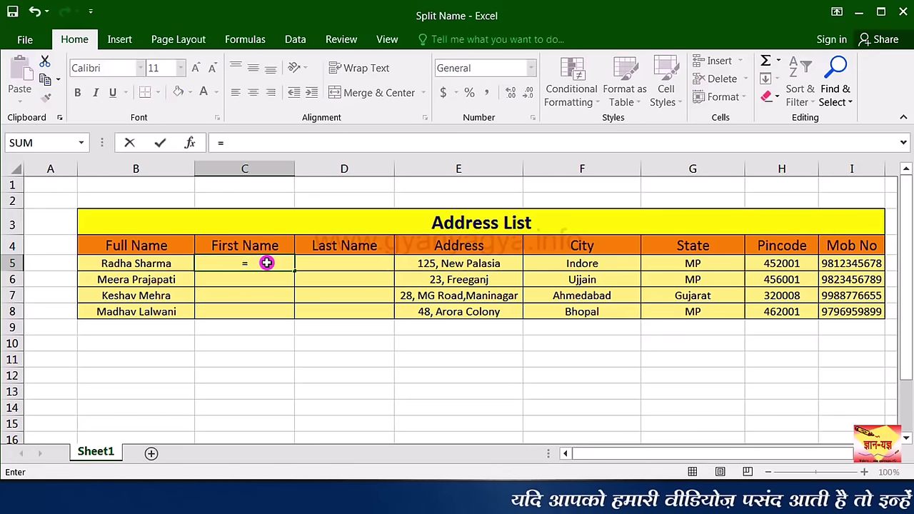
type("lef")
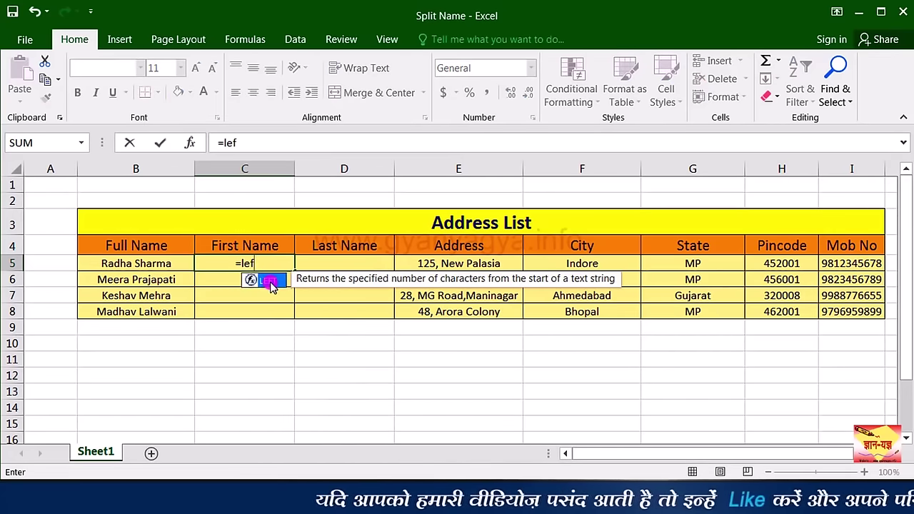
double_click(271, 284)
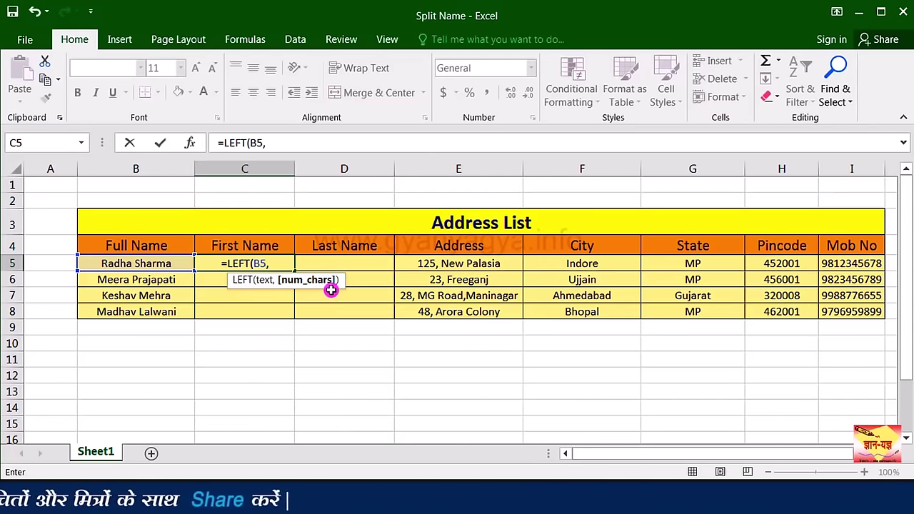
type("fin")
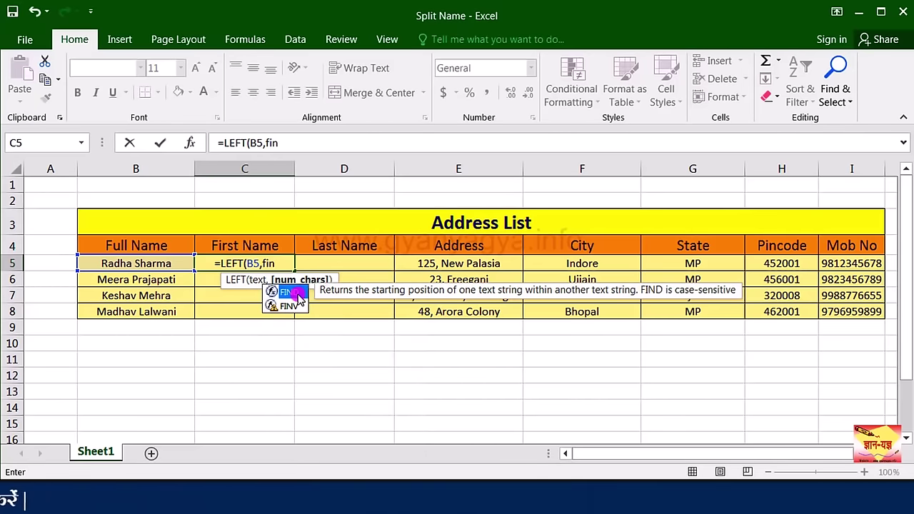
double_click(297, 294)
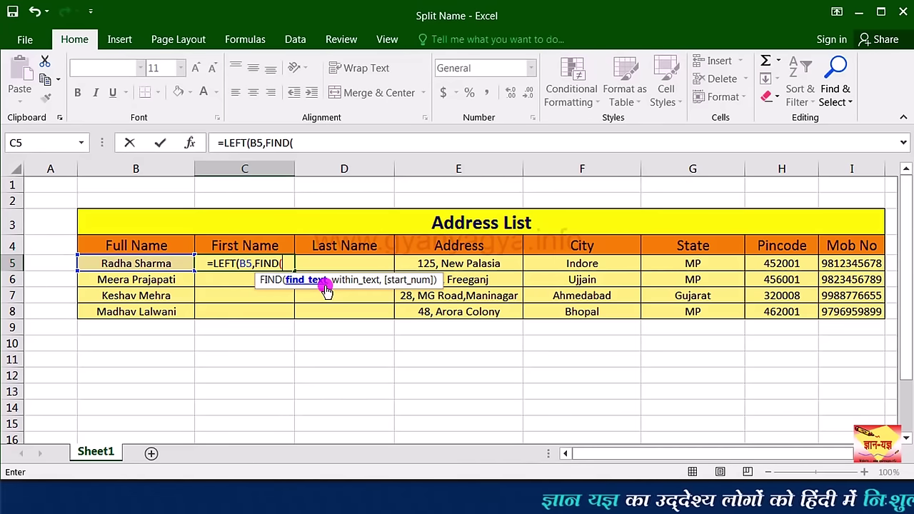
type("\"")
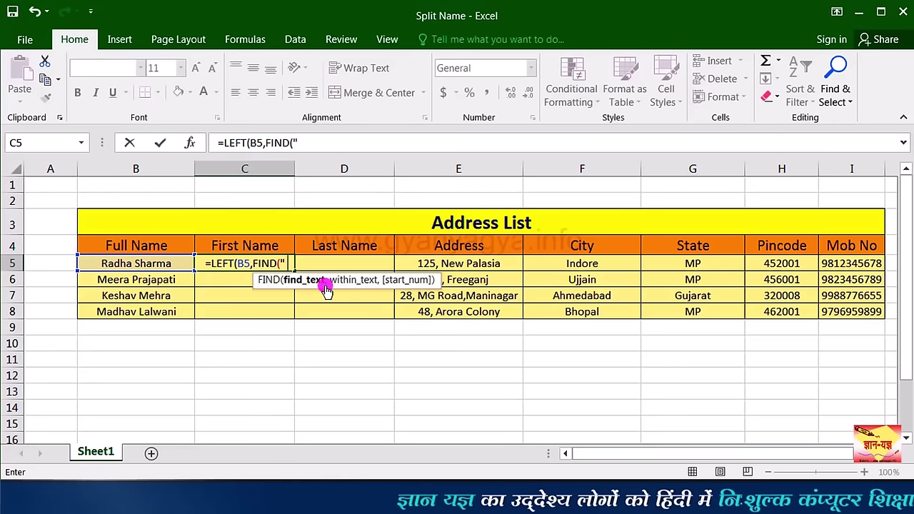
type(" \",")
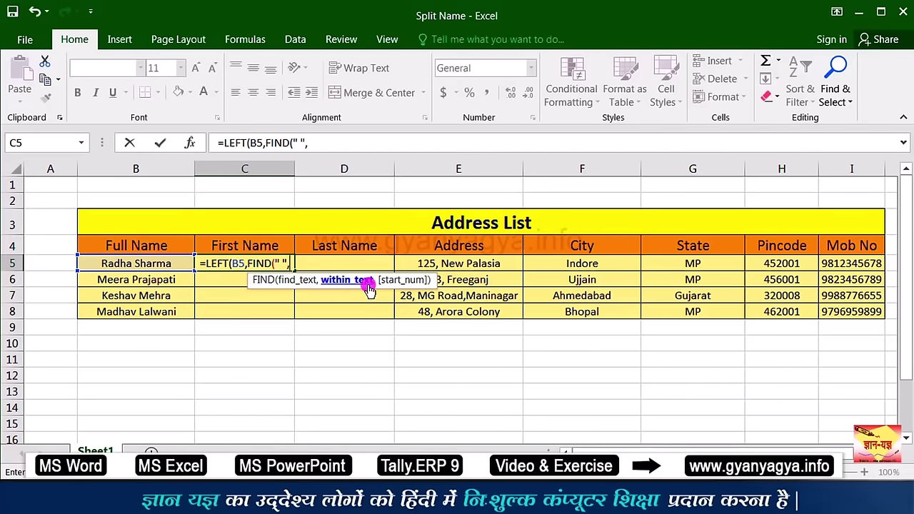
left_click(147, 263)
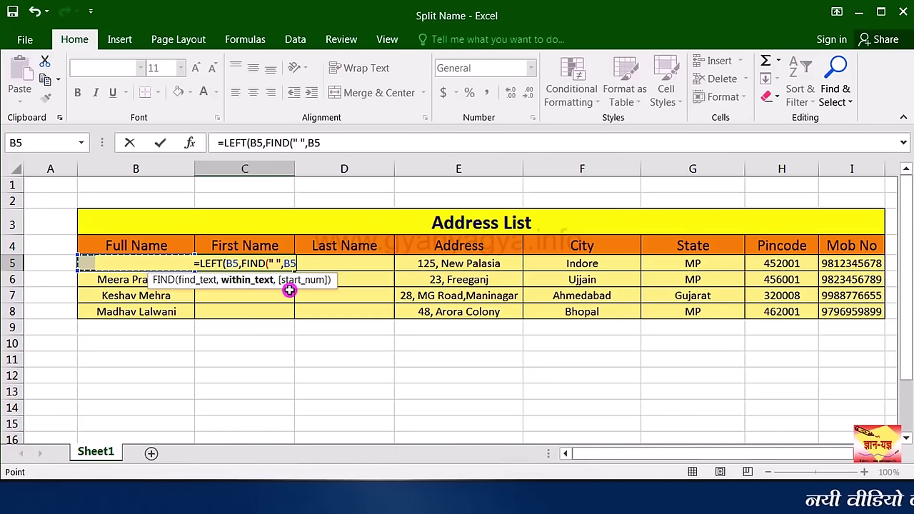
type(")")
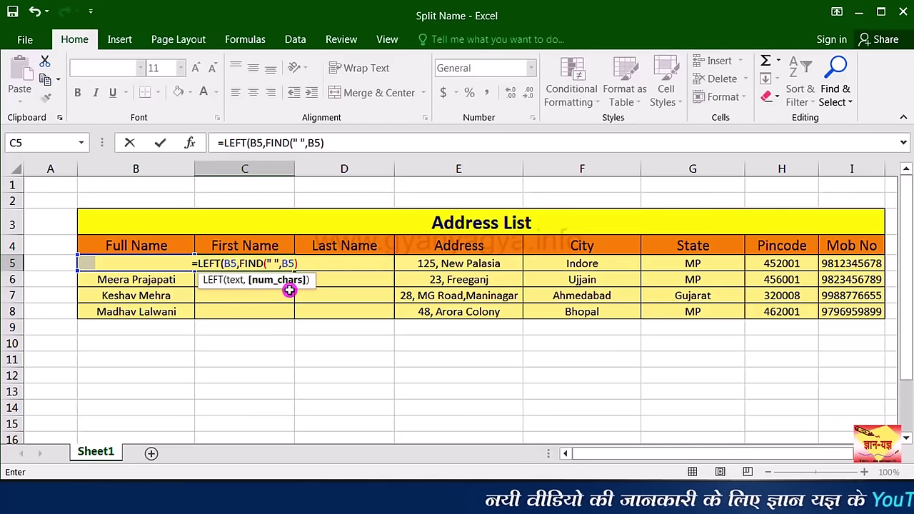
type(")")
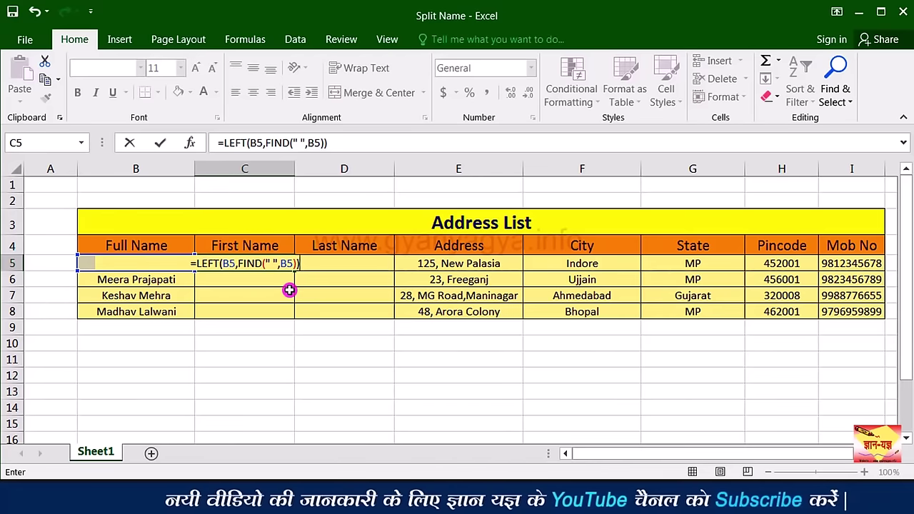
key("Return")
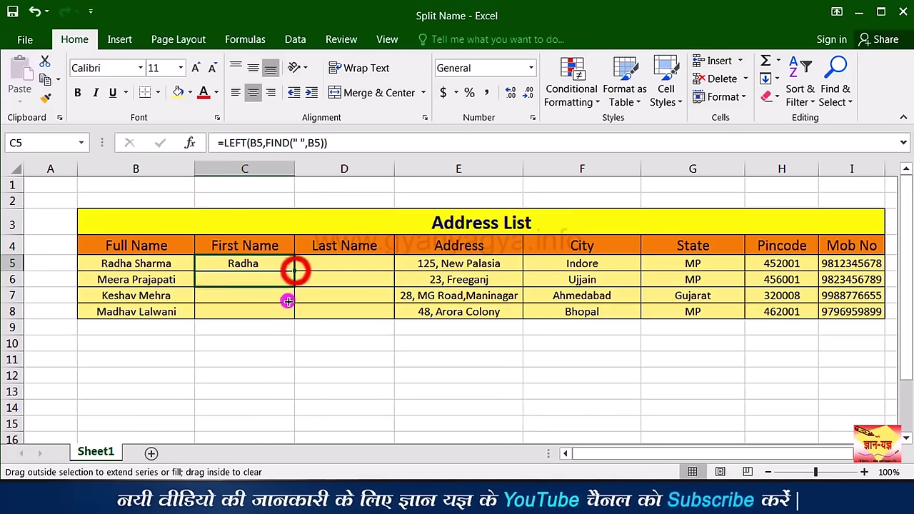
Step: Fill the FIND-based formula down to C8, giving Radha, Meera, Keshav and Madhav
left_click_drag(289, 314, 289, 314)
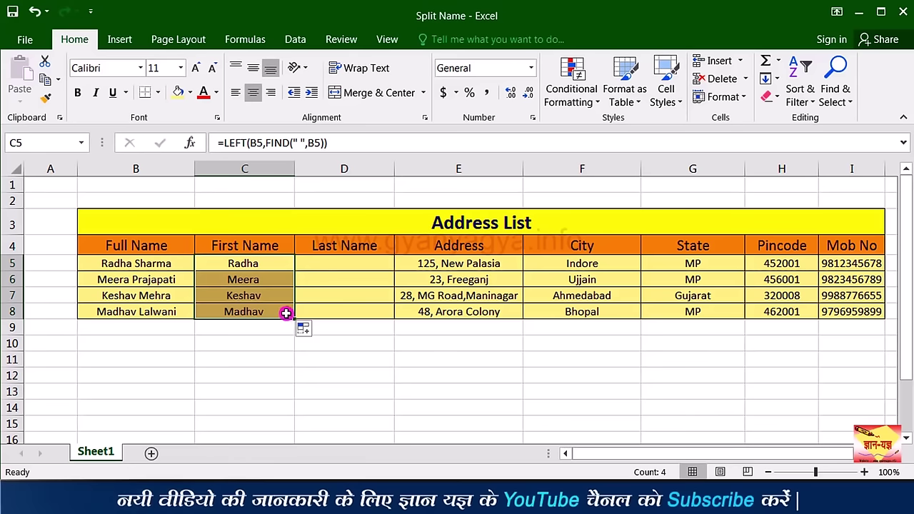
left_click(286, 313)
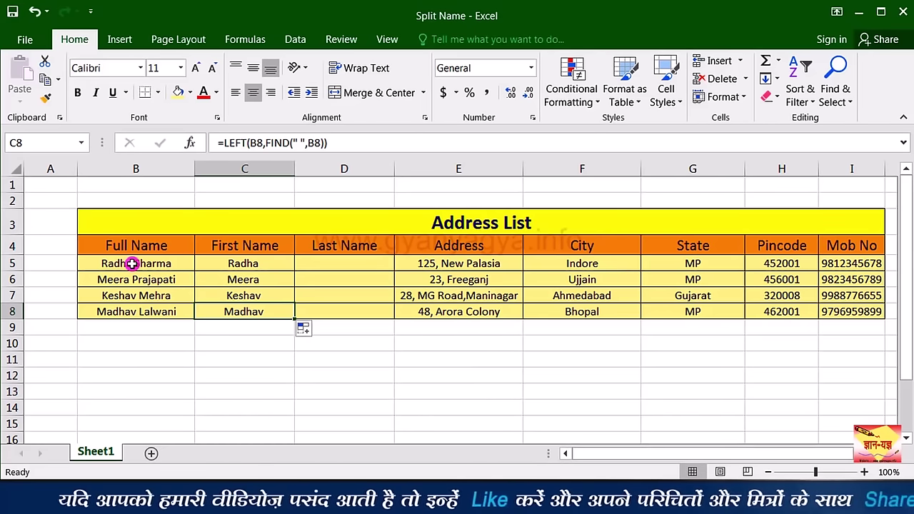
Step: Change the first name in B5 from Radha to Mohandas
double_click(132, 263)
left_click_drag(132, 264, 103, 263)
type("Mohandas")
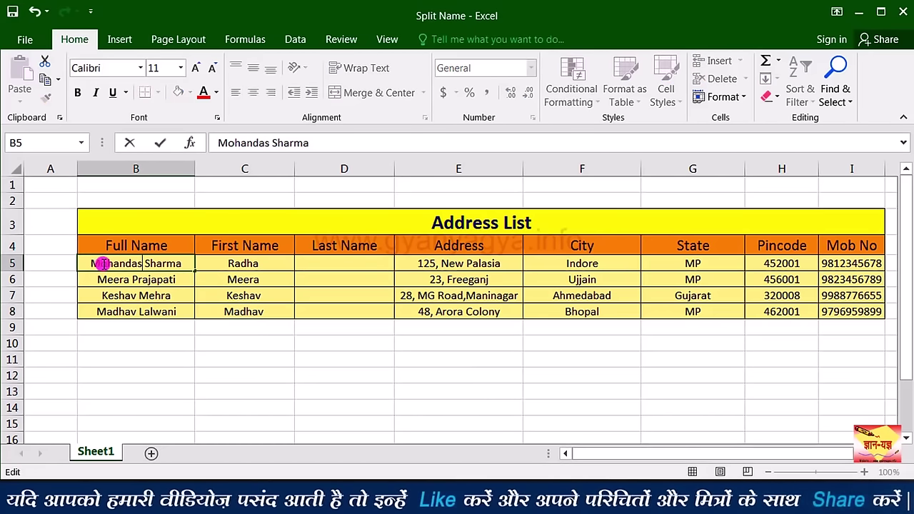
key("Return")
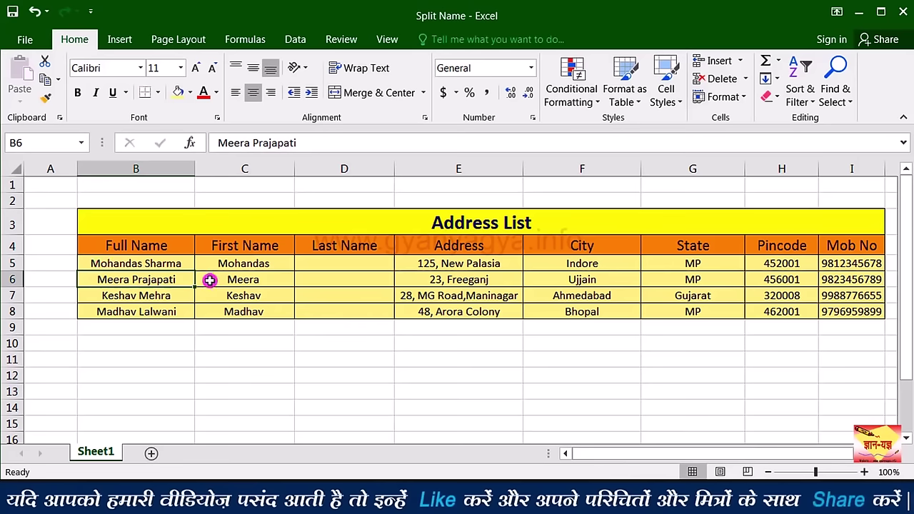
double_click(132, 279)
left_click_drag(132, 279, 98, 284)
type("Ghans")
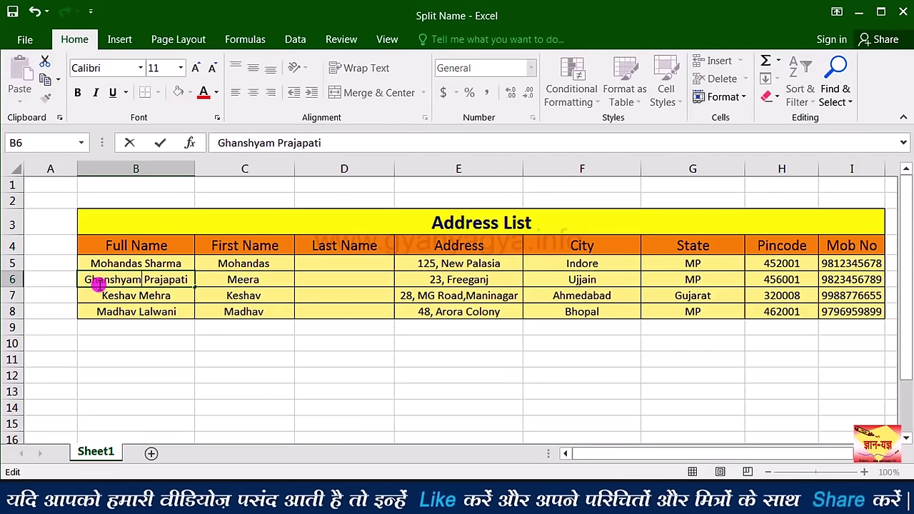
type("hyam")
key("Return")
left_click(354, 262)
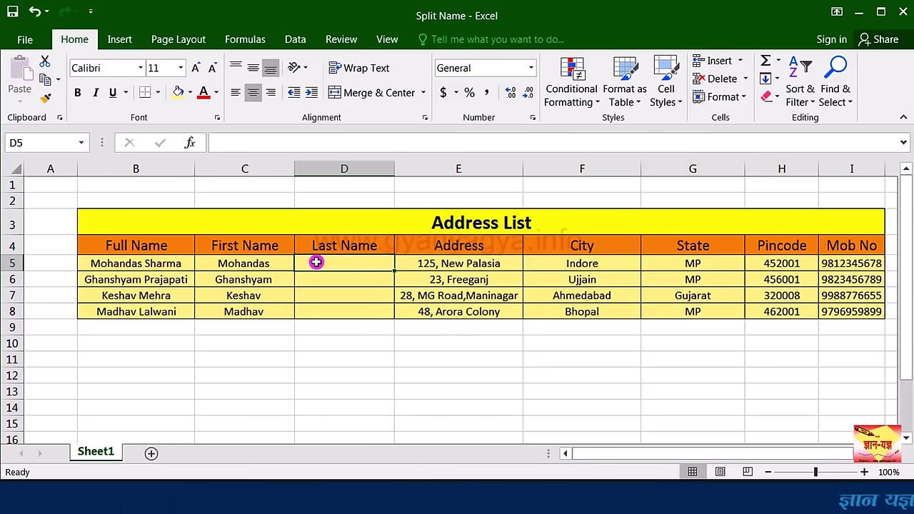
Step: Start D5's last-name formula as =RIGHT(B5,LEN(B5) using autocomplete for RIGHT and LEN
type("=")
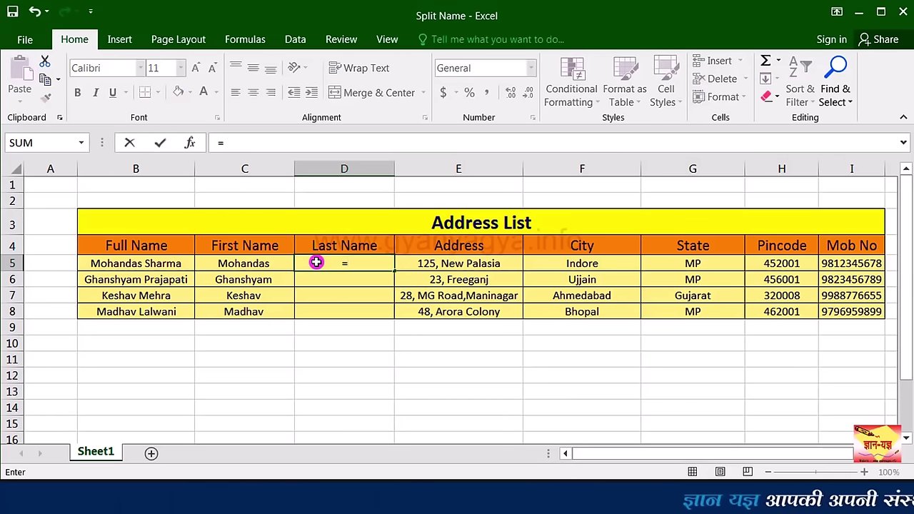
type("ri")
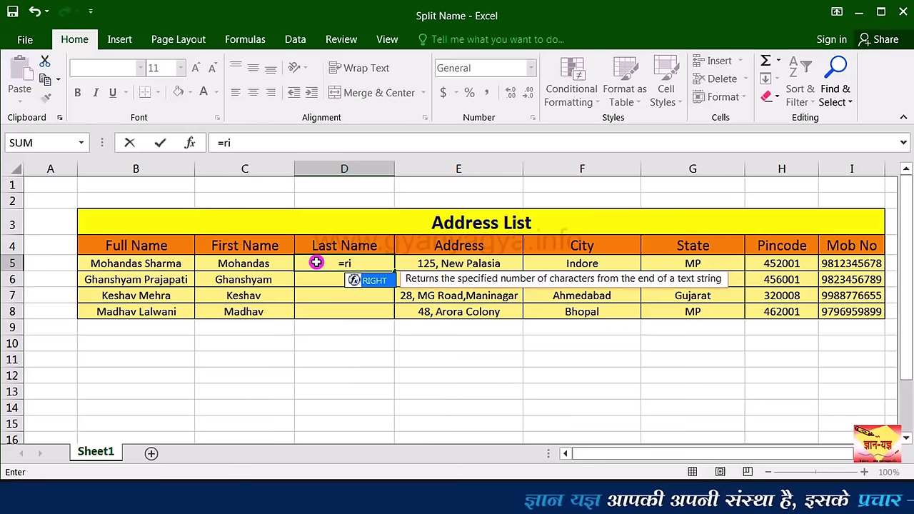
double_click(385, 281)
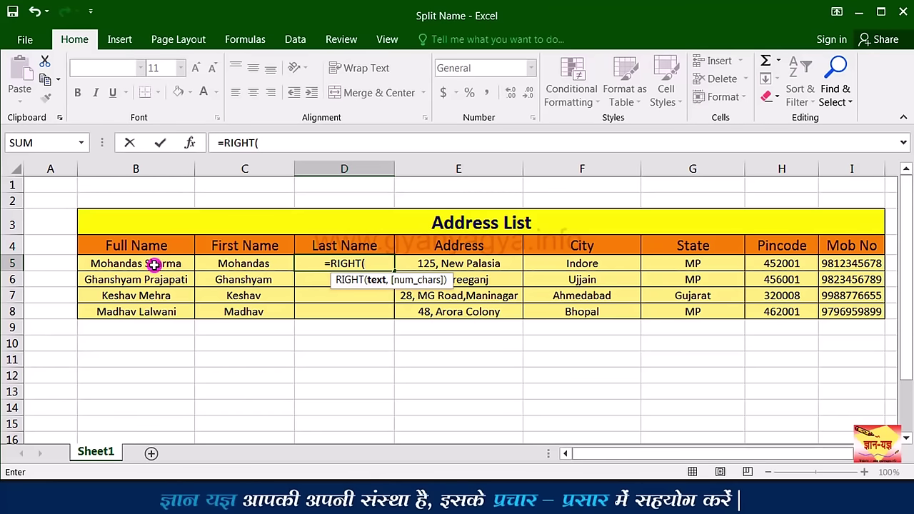
left_click(153, 264)
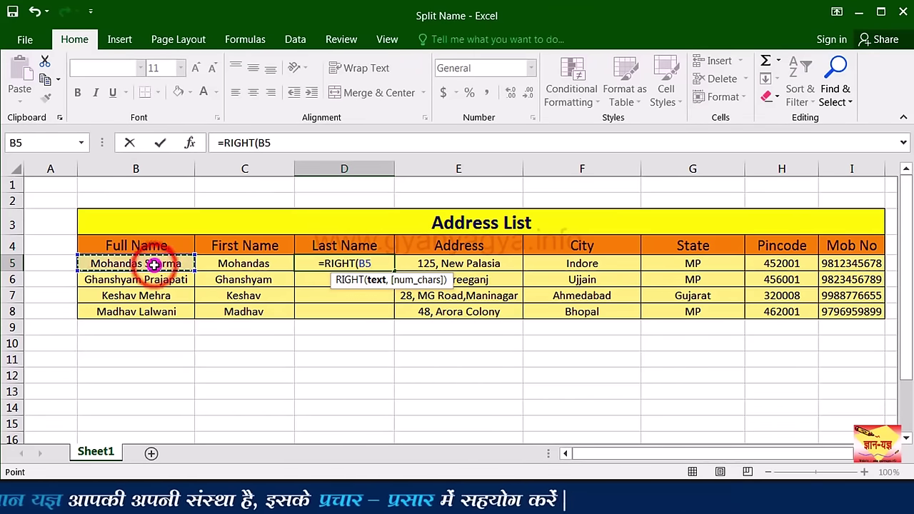
type(",")
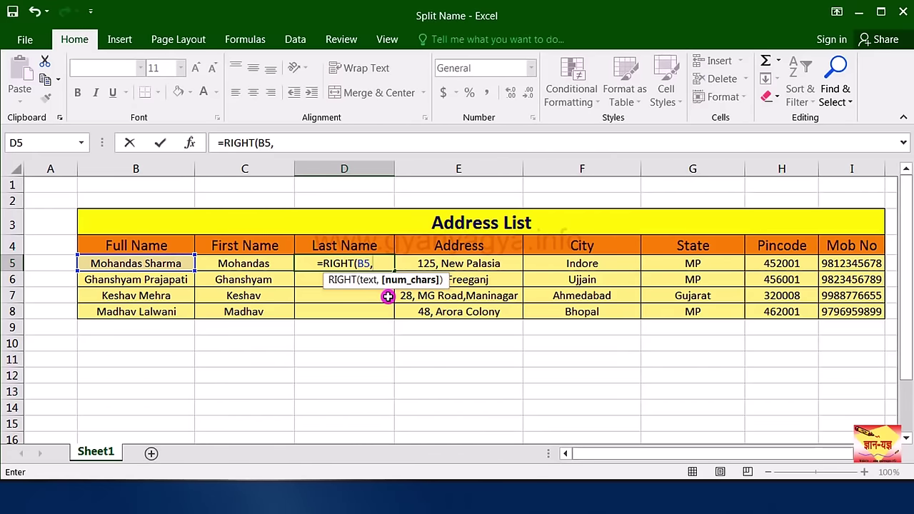
type("le")
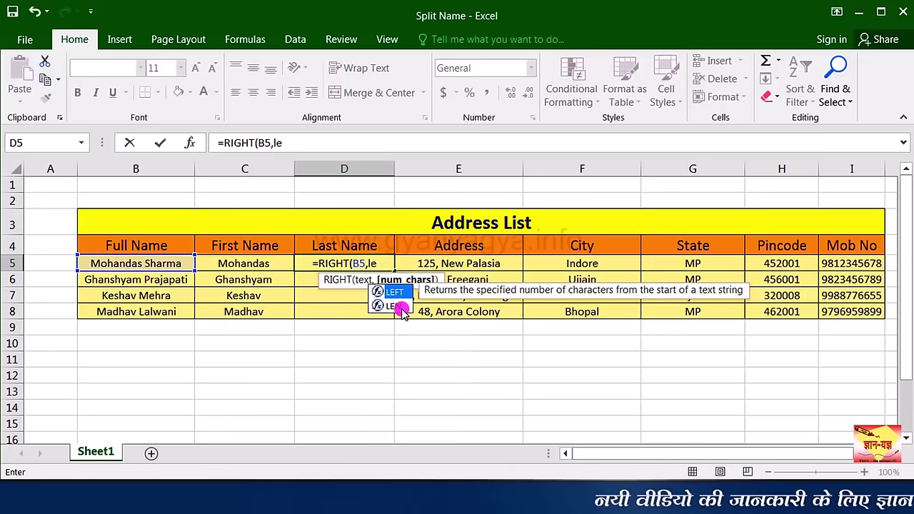
double_click(399, 307)
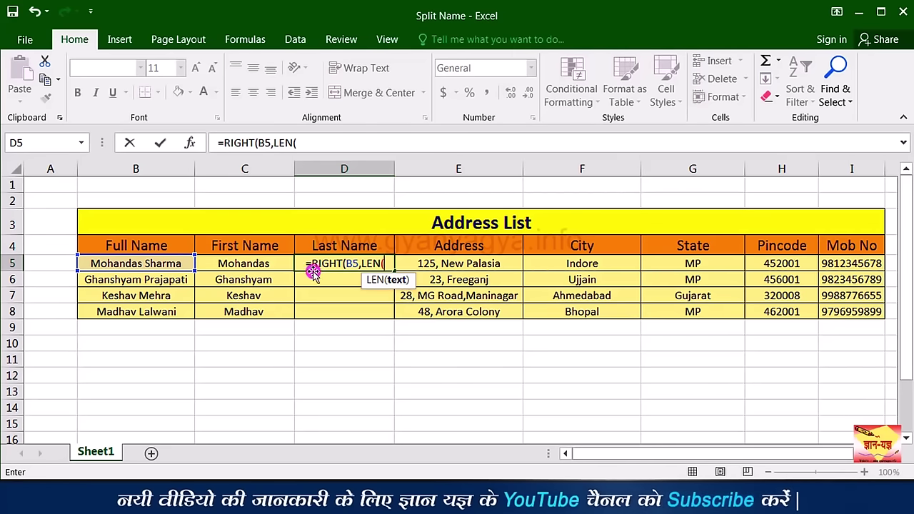
left_click(124, 265)
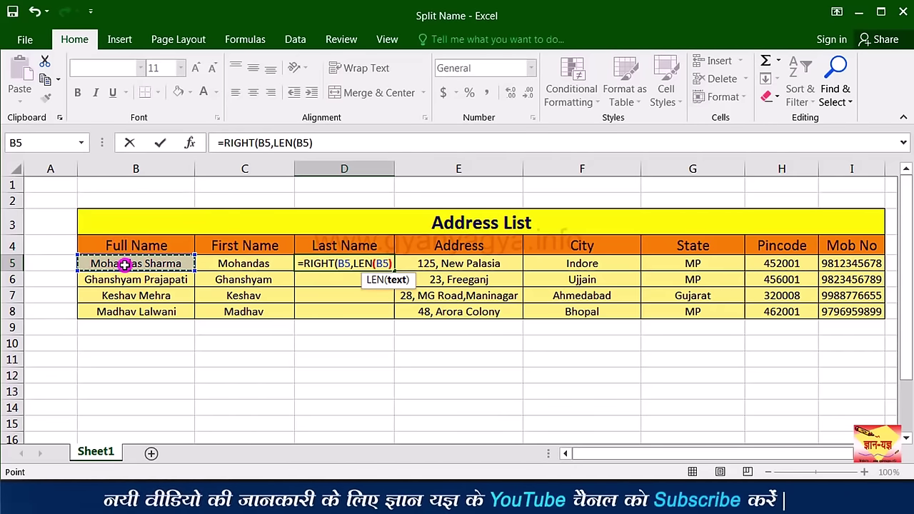
Step: Complete D5 as =RIGHT(B5,LEN(B5)-FIND(" ",B5)), returning Sharma
type(")")
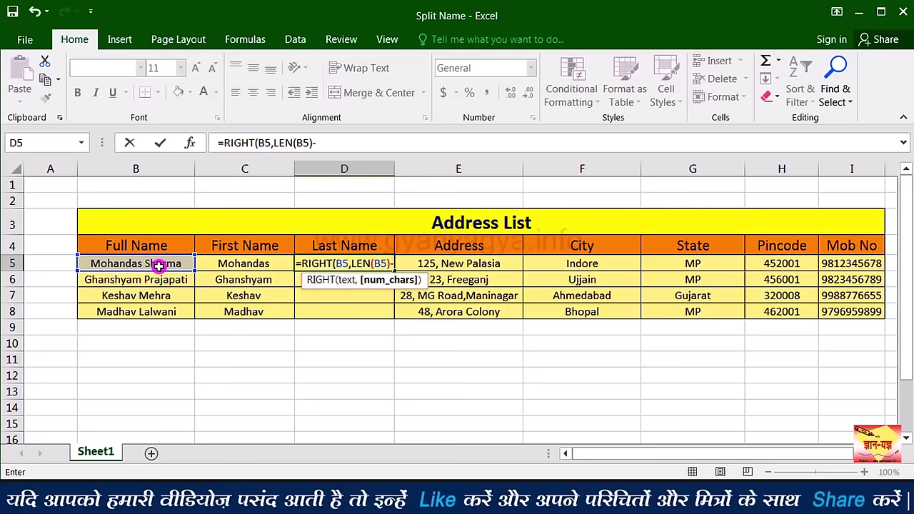
type("FIN")
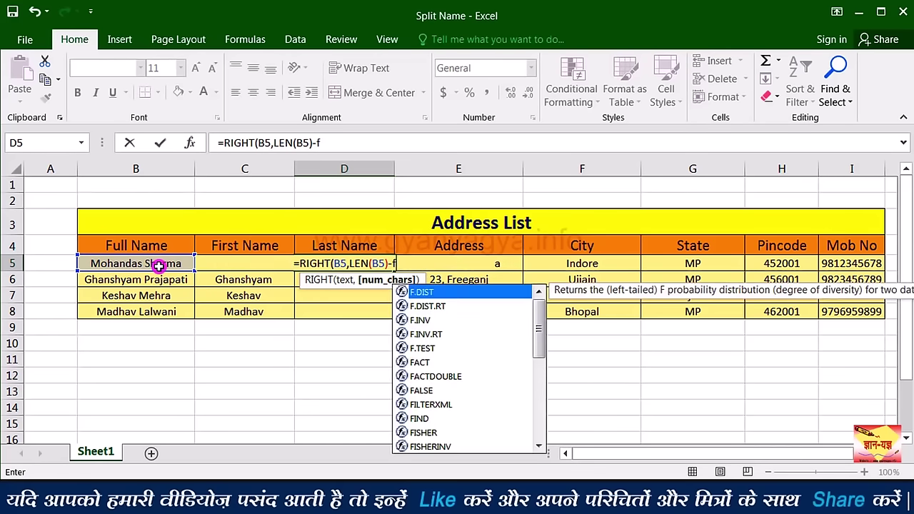
double_click(427, 289)
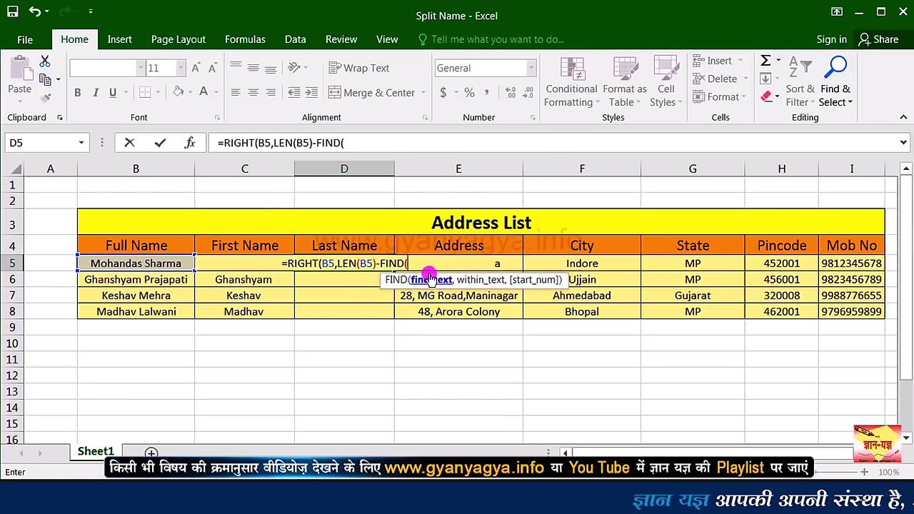
type("\"")
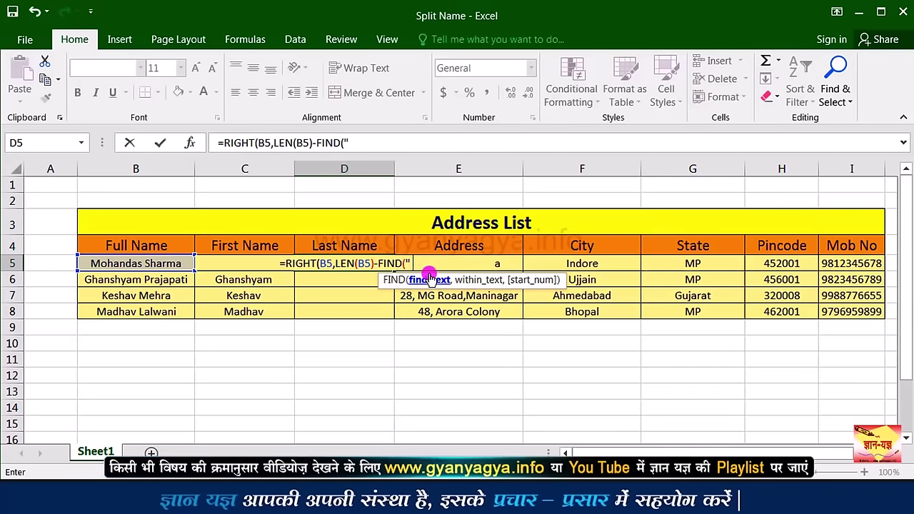
type(" \",")
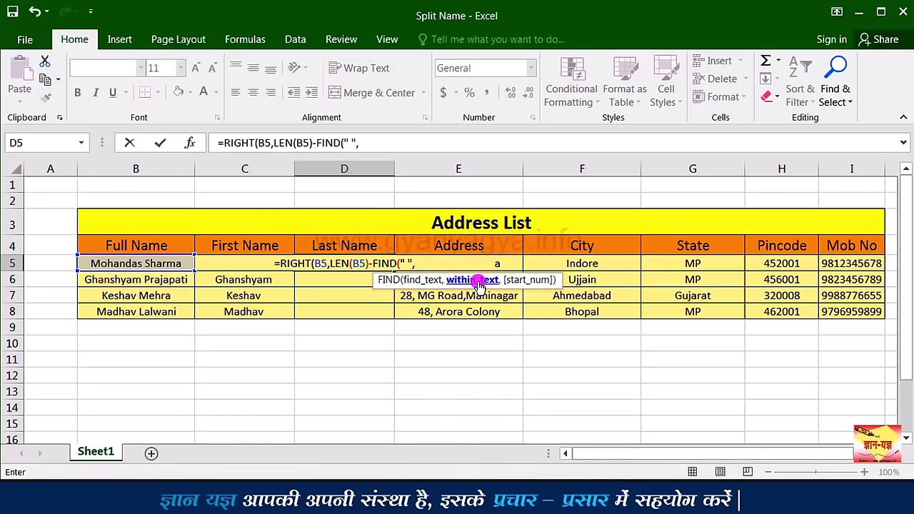
left_click(156, 264)
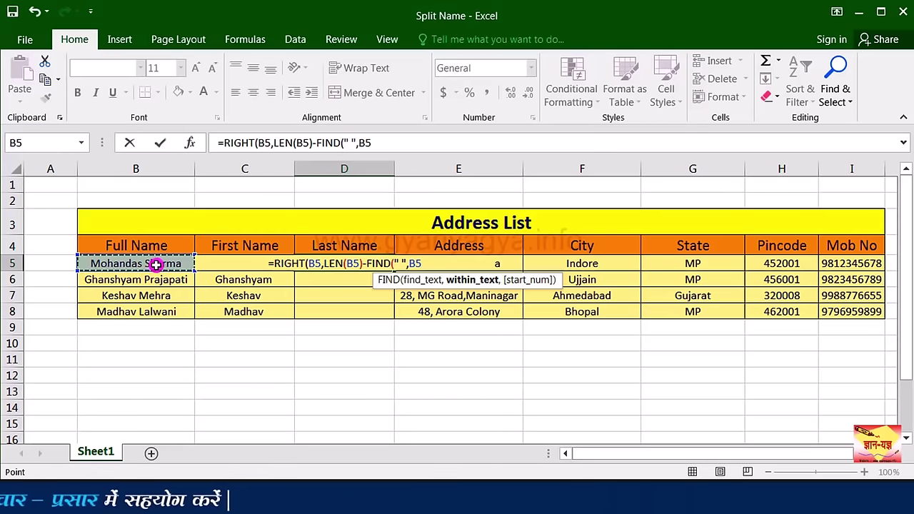
type("))")
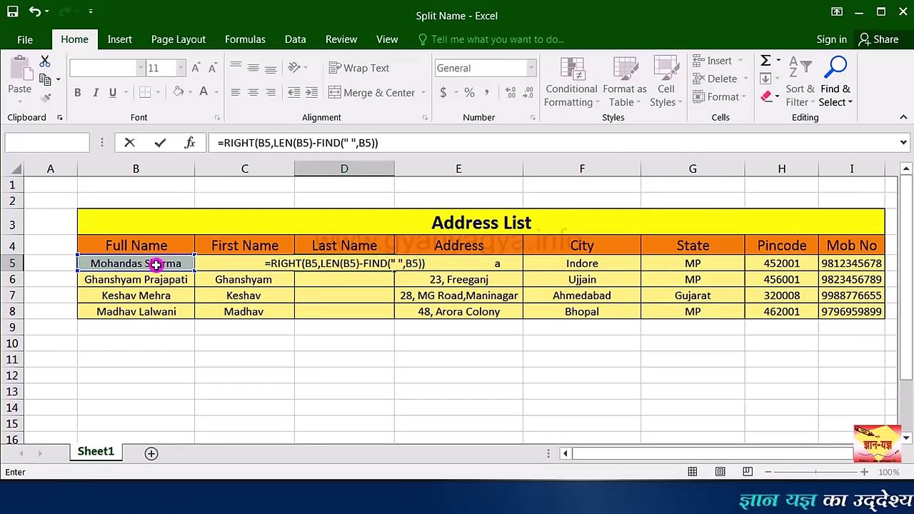
key("ctrl+Return")
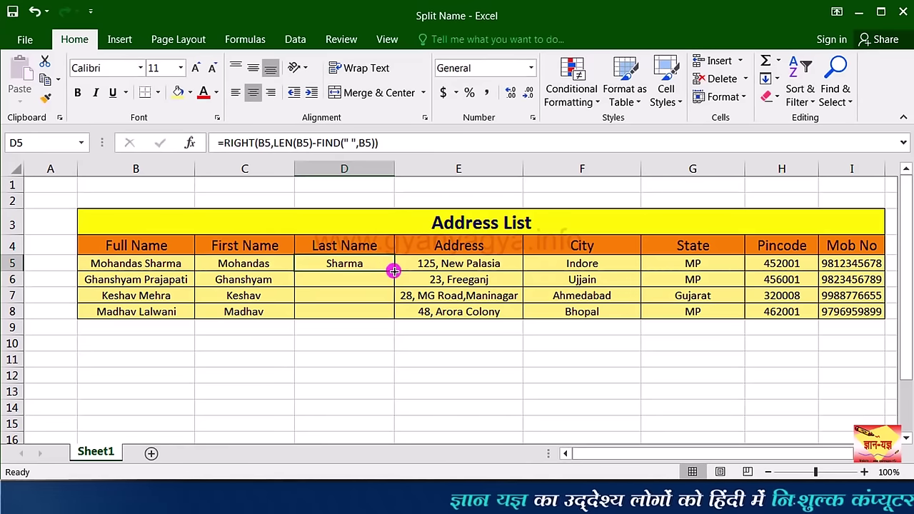
left_click_drag(394, 272, 393, 322)
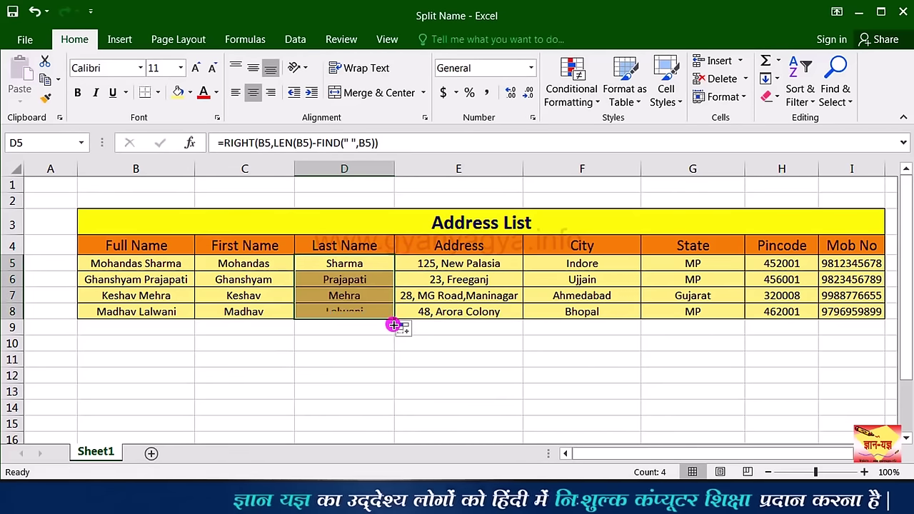
left_click(382, 284)
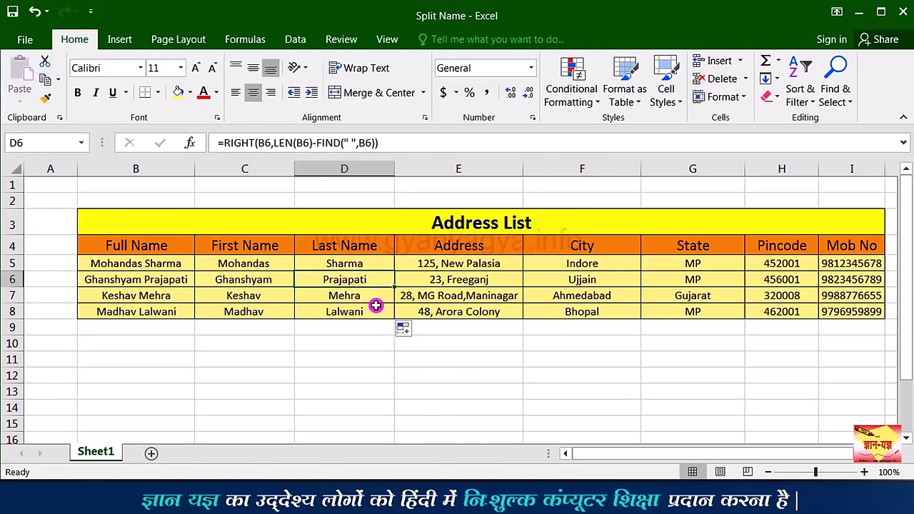
left_click(235, 267)
left_click(186, 263)
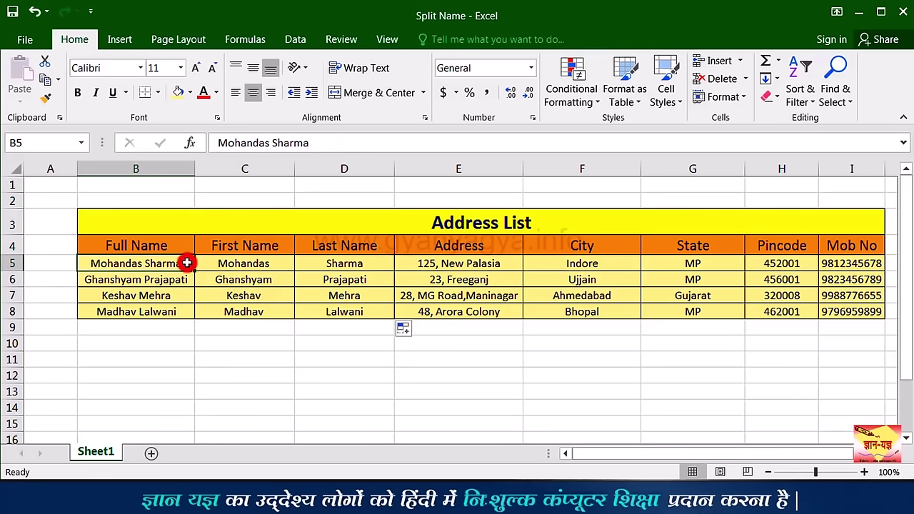
Step: Change B5's surname from Sharma to Jadon and verify D5 now shows Jadon
key("Right")
key("Right")
key("Down")
double_click(186, 263)
key("BackSpace")
key("BackSpace")
key("BackSpace")
key("BackSpace")
key("BackSpace")
key("BackSpace")
key("BackSpace")
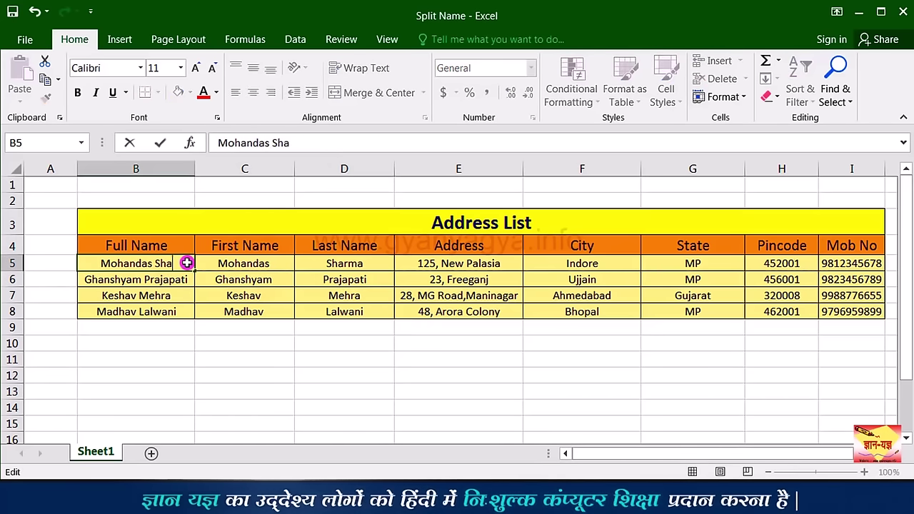
type("Jadon")
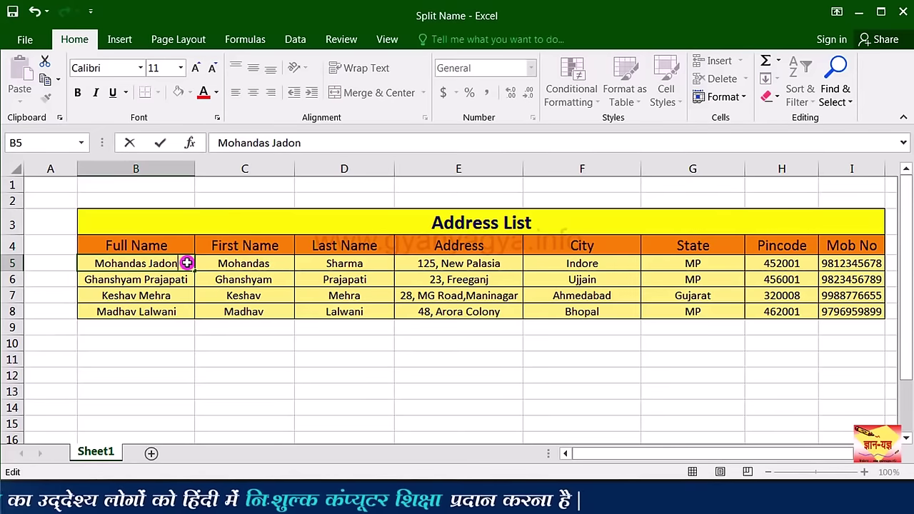
left_click(381, 263)
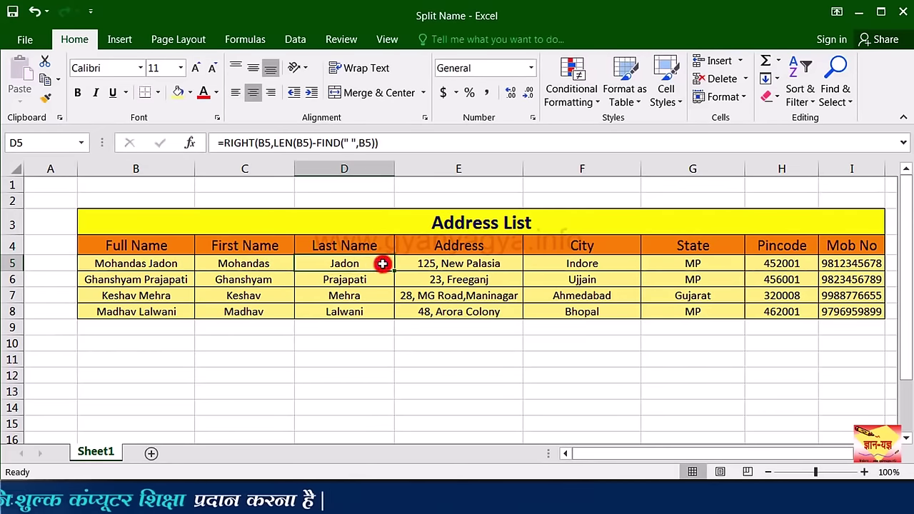